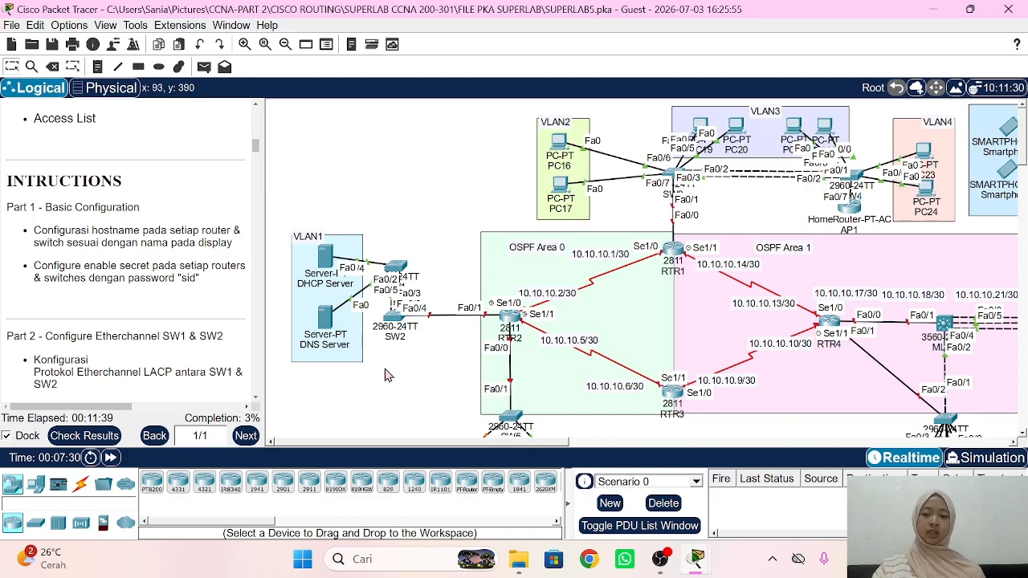
# Step: Give switch SW1 the hostname SW1 and the lab enable secret, then close its window
pyautogui.click(399, 270)
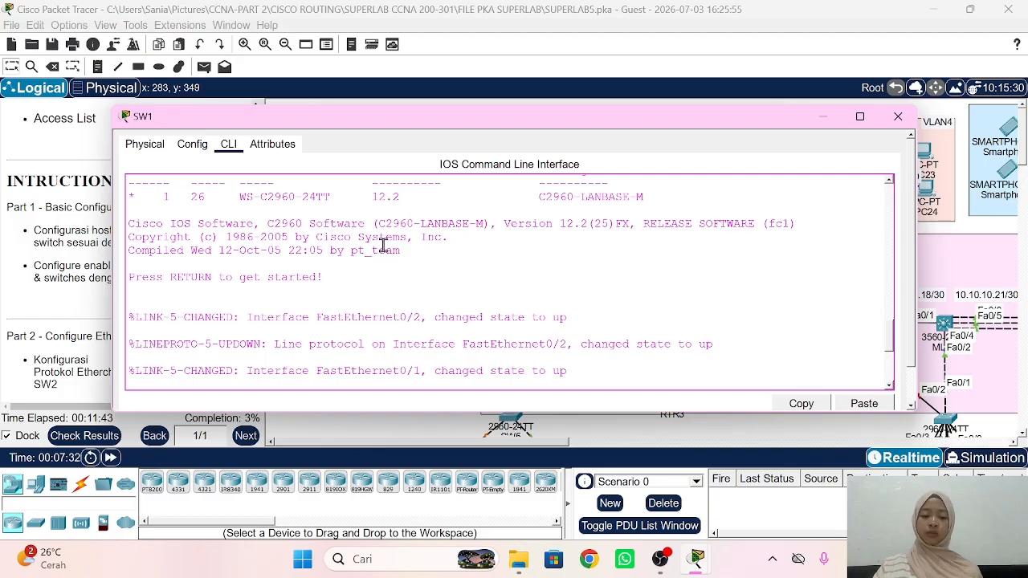
pyautogui.press('Return')
pyautogui.write('en')
pyautogui.press('Return')
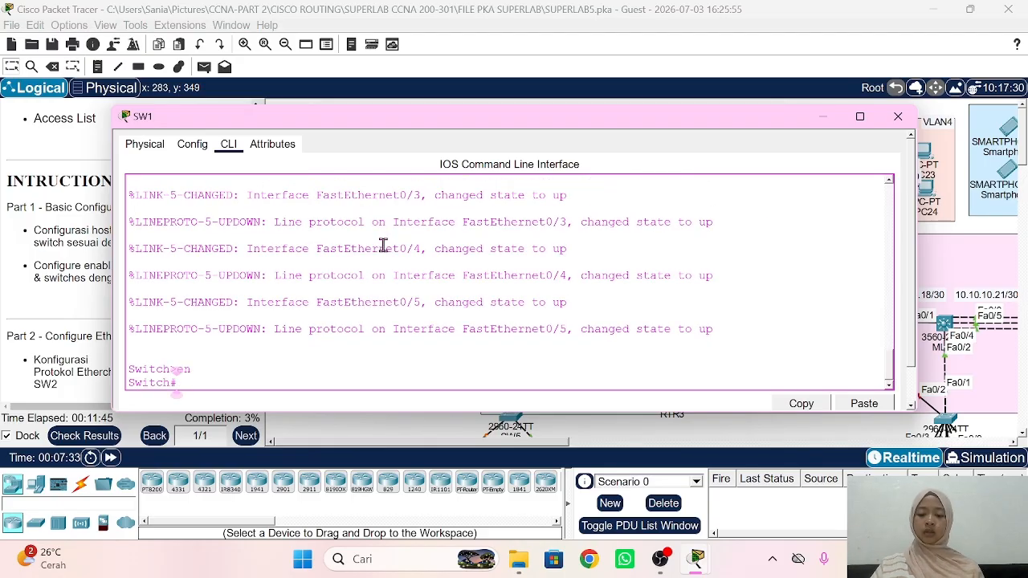
pyautogui.write('conf t')
pyautogui.press('Return')
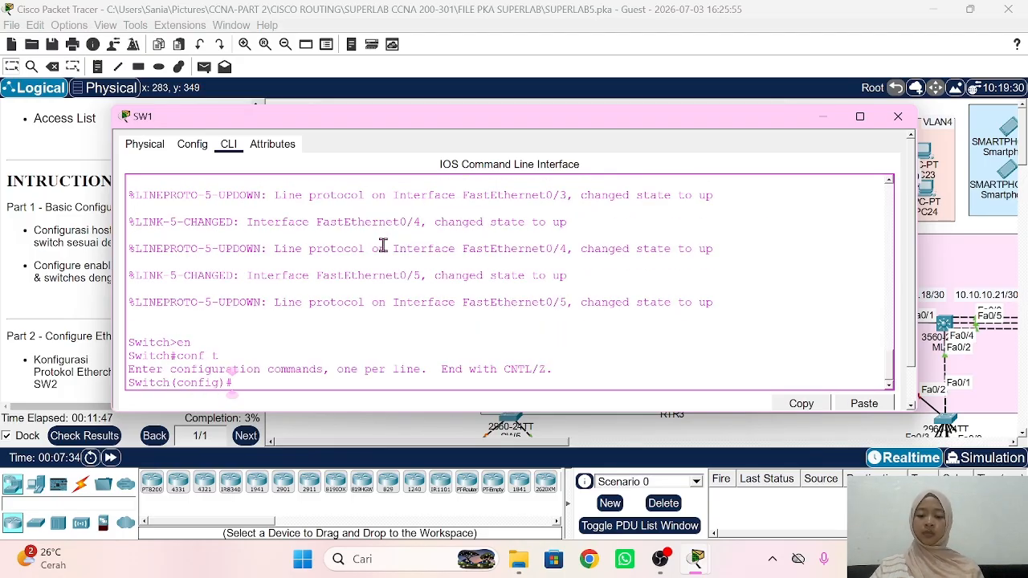
pyautogui.write('host SW')
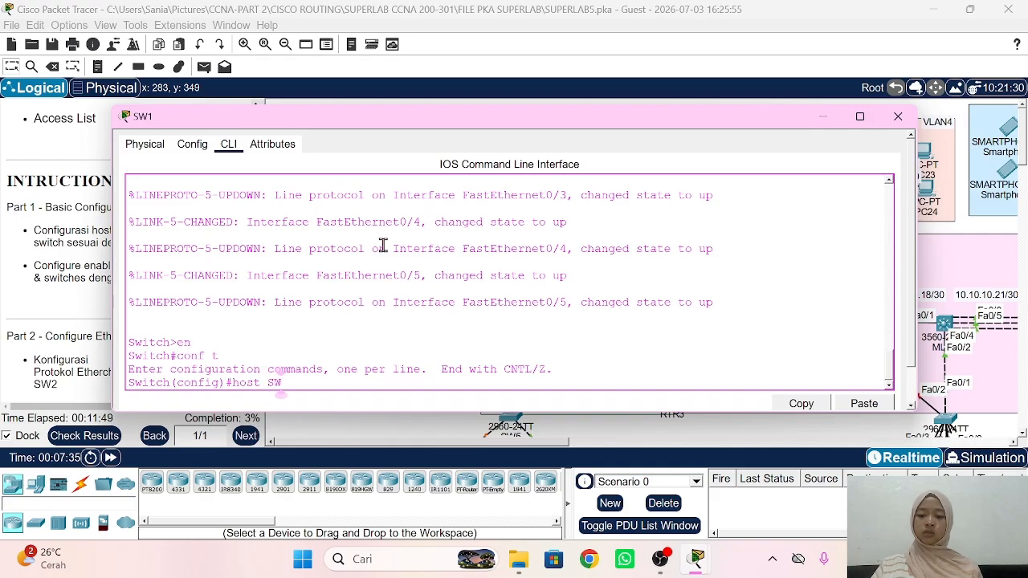
pyautogui.write('1')
pyautogui.press('Return')
pyautogui.write('ena s')
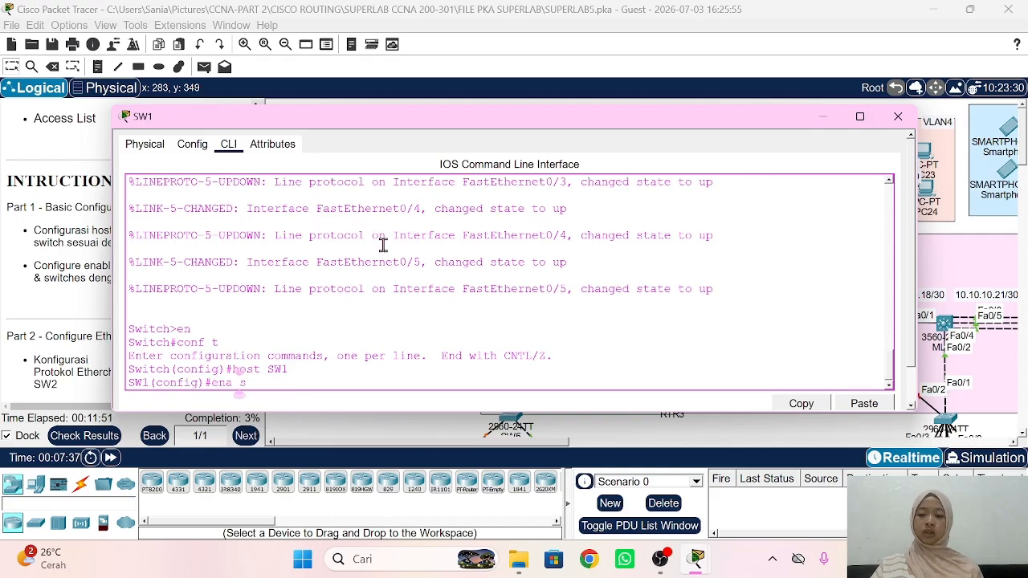
pyautogui.write('ec sid')
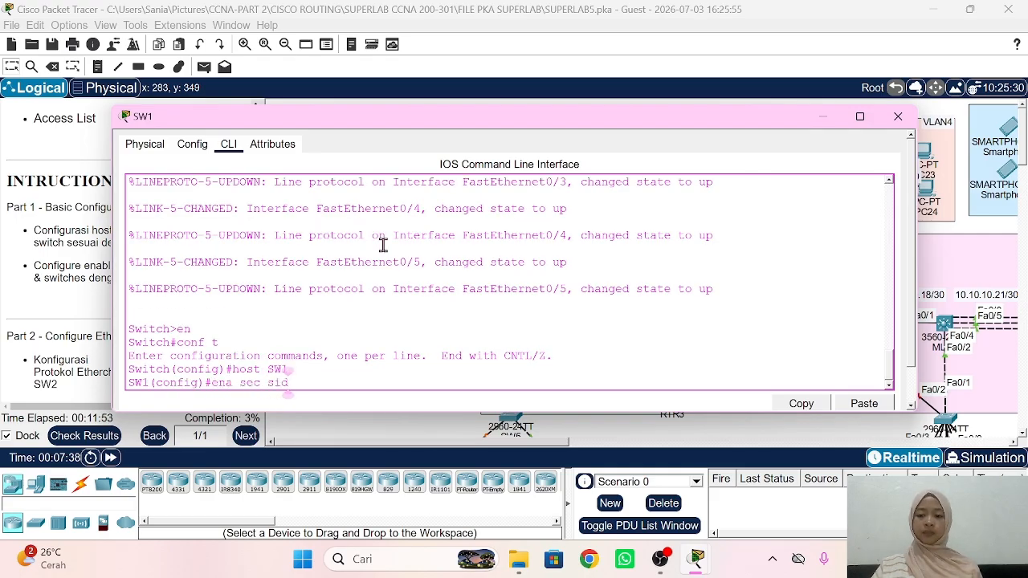
pyautogui.press('Return')
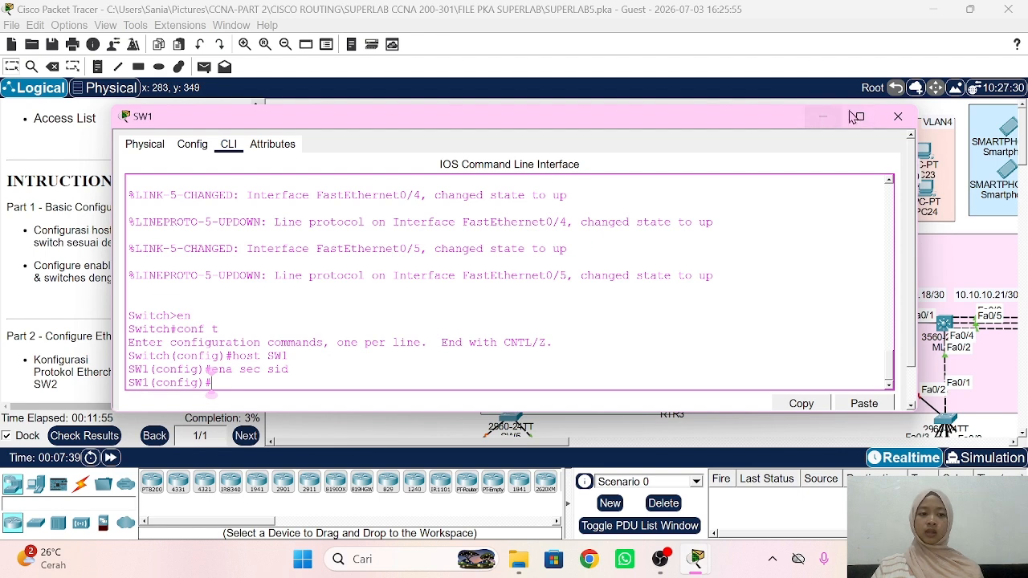
pyautogui.click(825, 117)
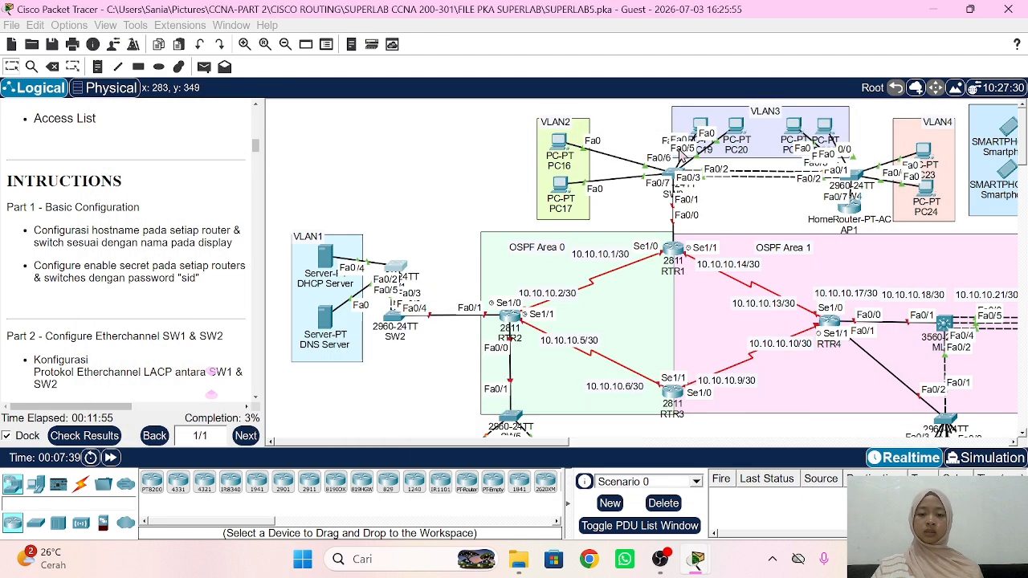
# Step: Give switch SW2 the hostname SW2 and the lab enable secret, then close its window
pyautogui.click(394, 317)
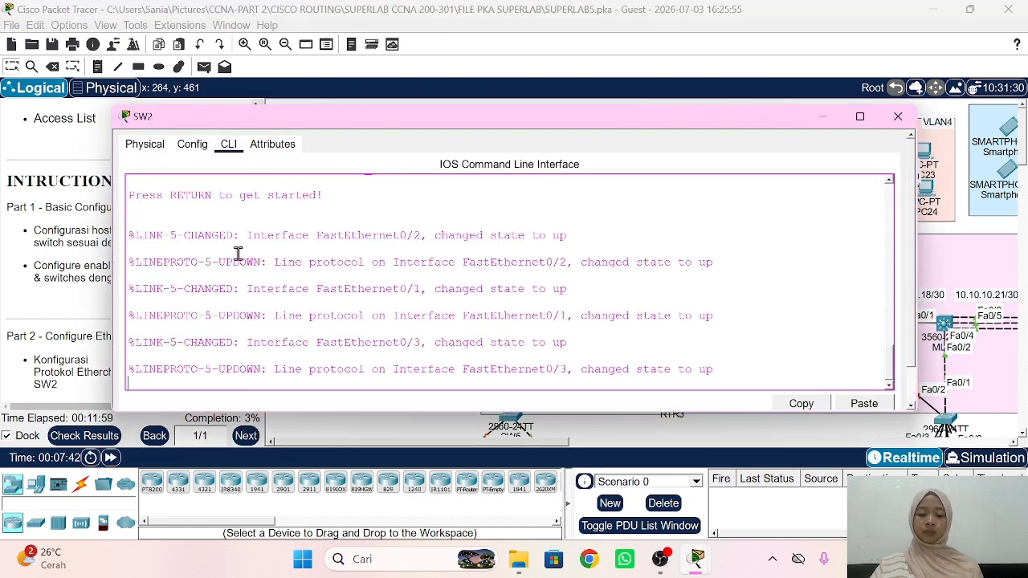
pyautogui.press('Return')
pyautogui.write('en')
pyautogui.press('Return')
pyautogui.write('conf')
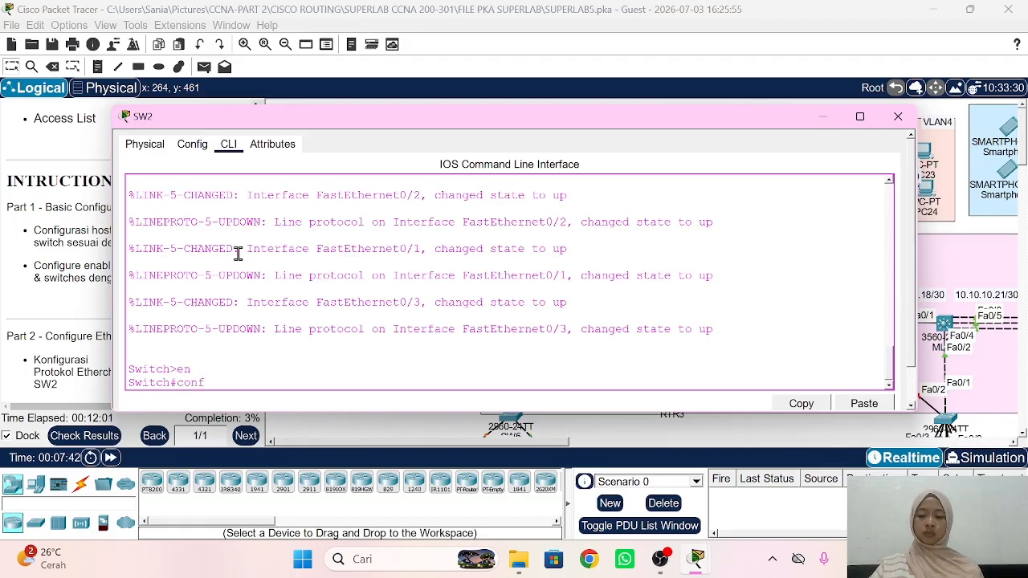
pyautogui.write(' t')
pyautogui.press('Return')
pyautogui.write('host SW')
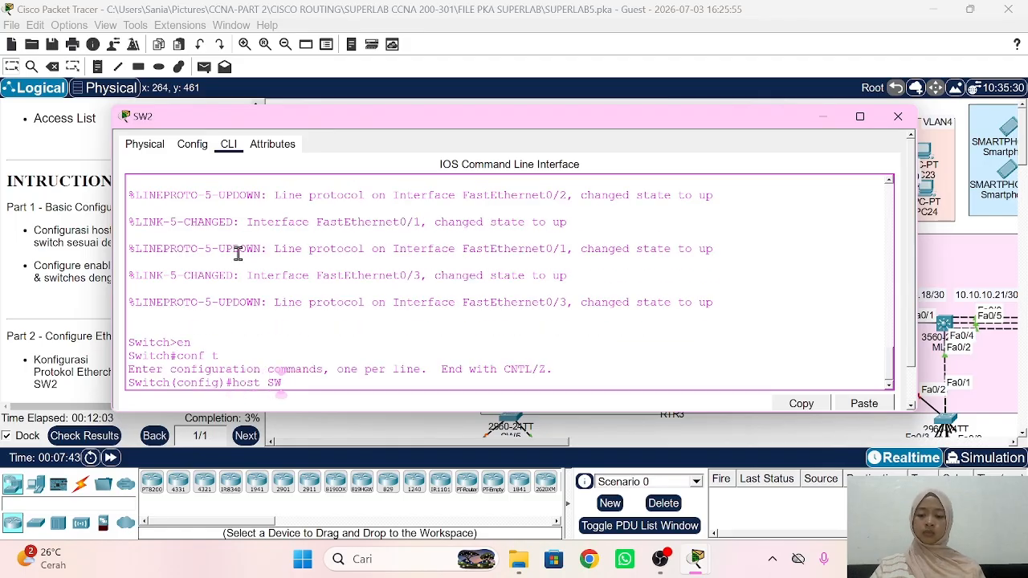
pyautogui.write('2')
pyautogui.press('Return')
pyautogui.write('ena se')
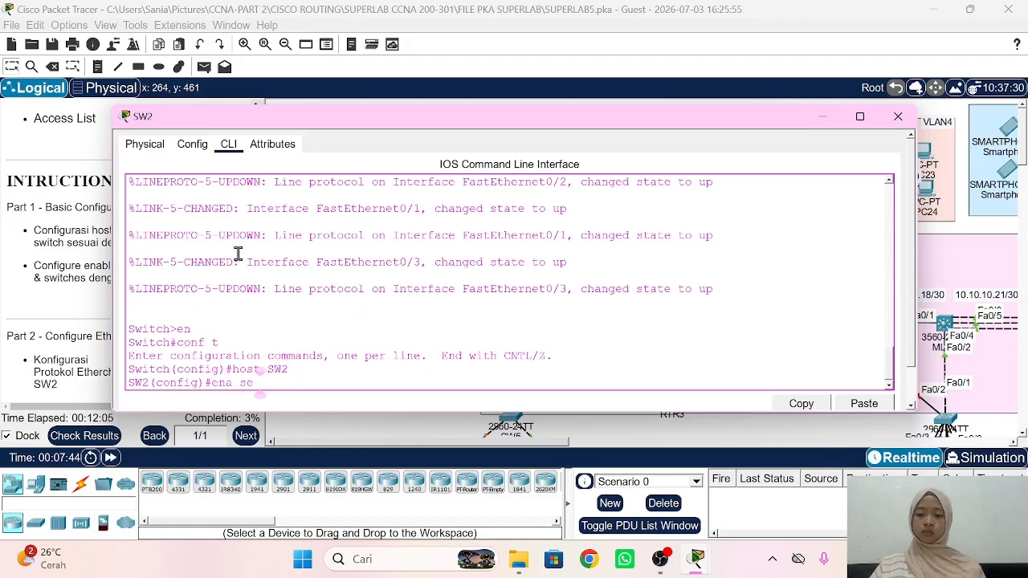
pyautogui.write('c sdi')
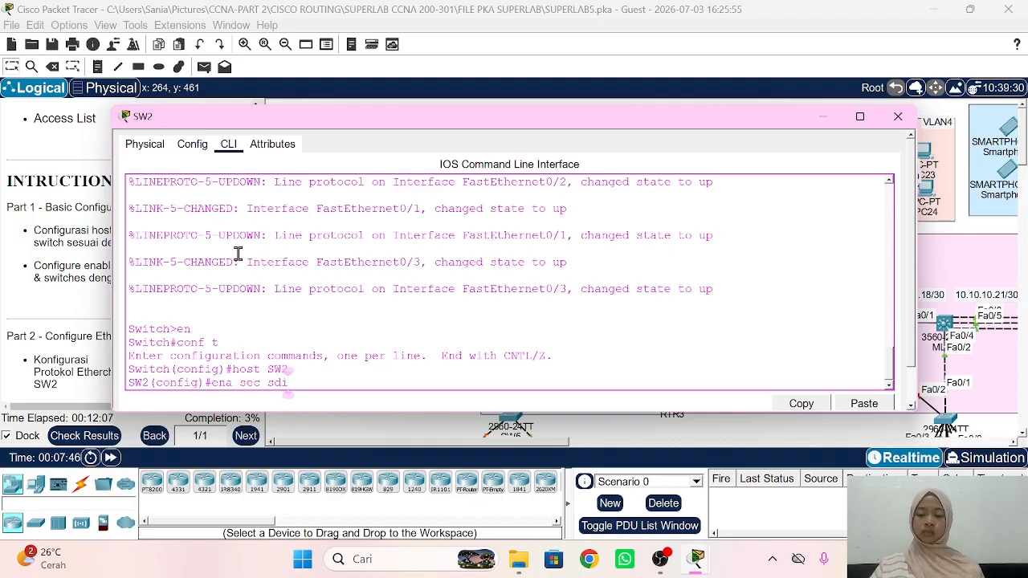
pyautogui.press('BackSpace')
pyautogui.press('BackSpace')
pyautogui.write('id')
pyautogui.press('Return')
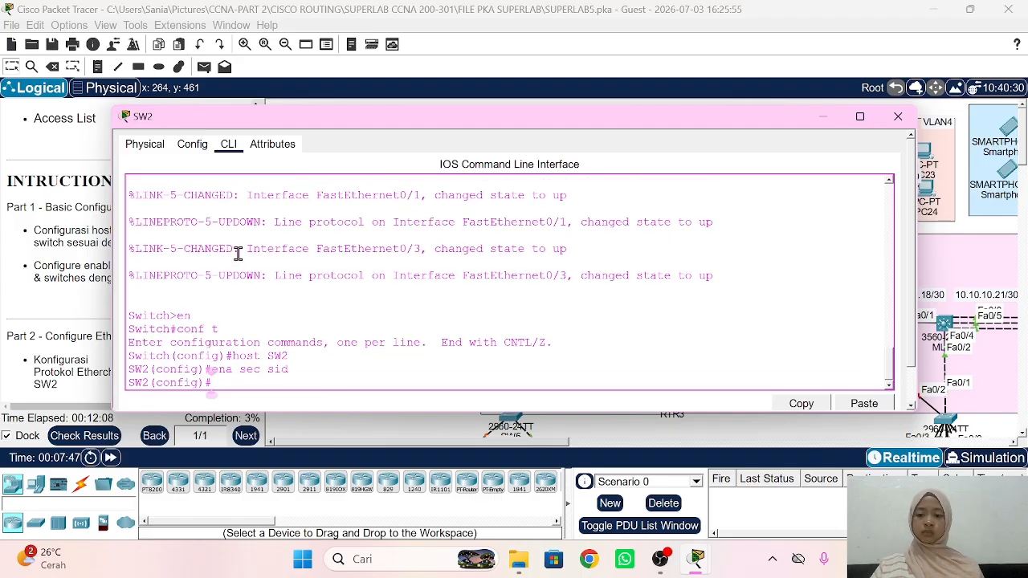
pyautogui.click(83, 225)
# Step: Set router RTR2's hostname to RTR2 with the lab enable secret, then close its window
pyautogui.click(506, 322)
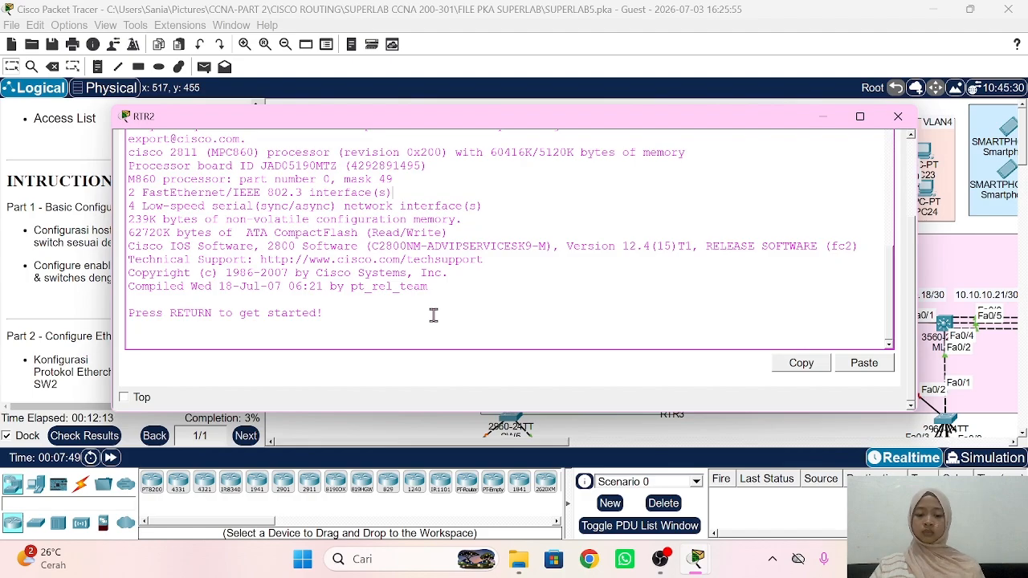
pyautogui.press('Return')
pyautogui.write('en')
pyautogui.press('Return')
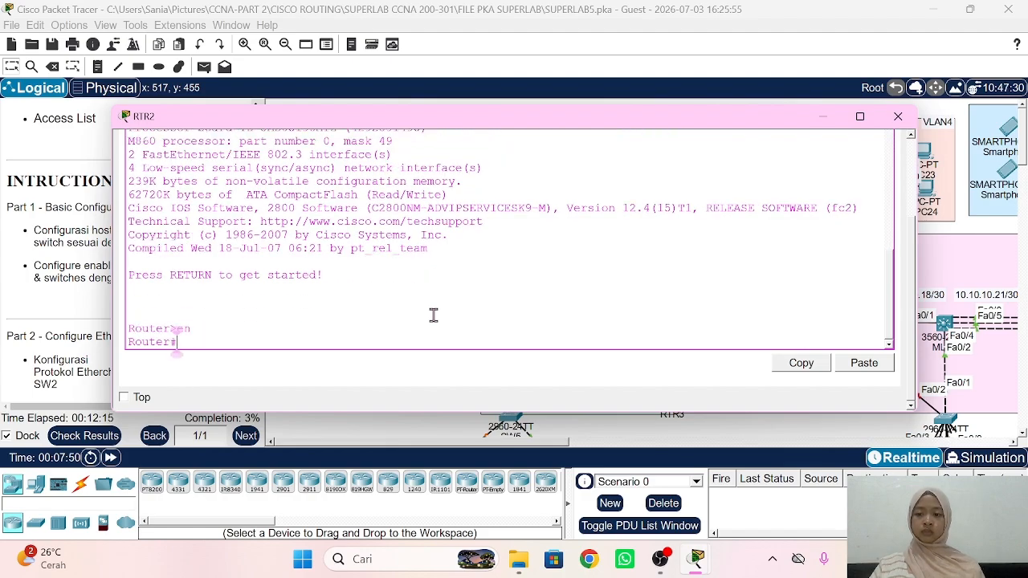
pyautogui.write('conf t')
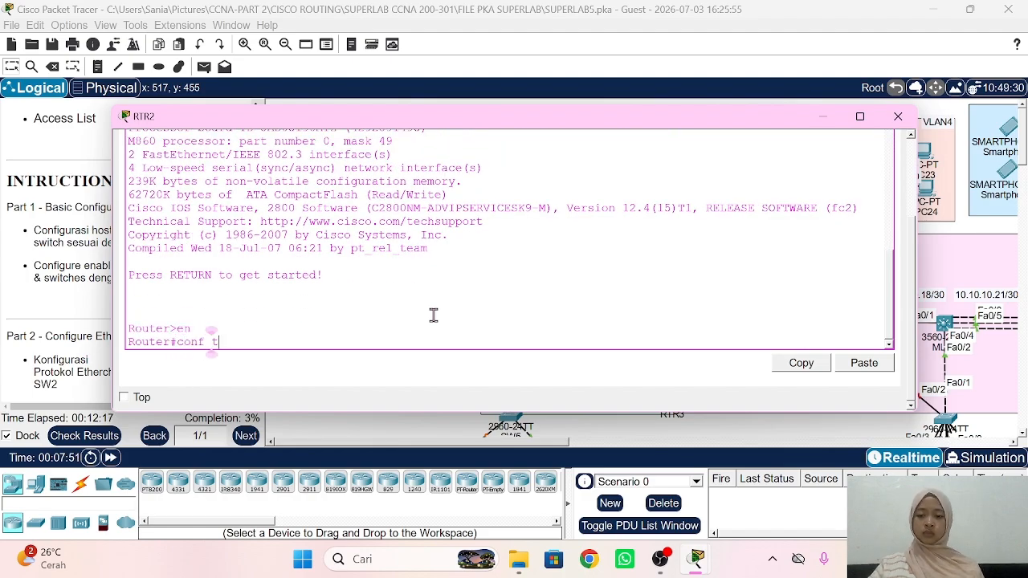
pyautogui.press('Return')
pyautogui.write('host ')
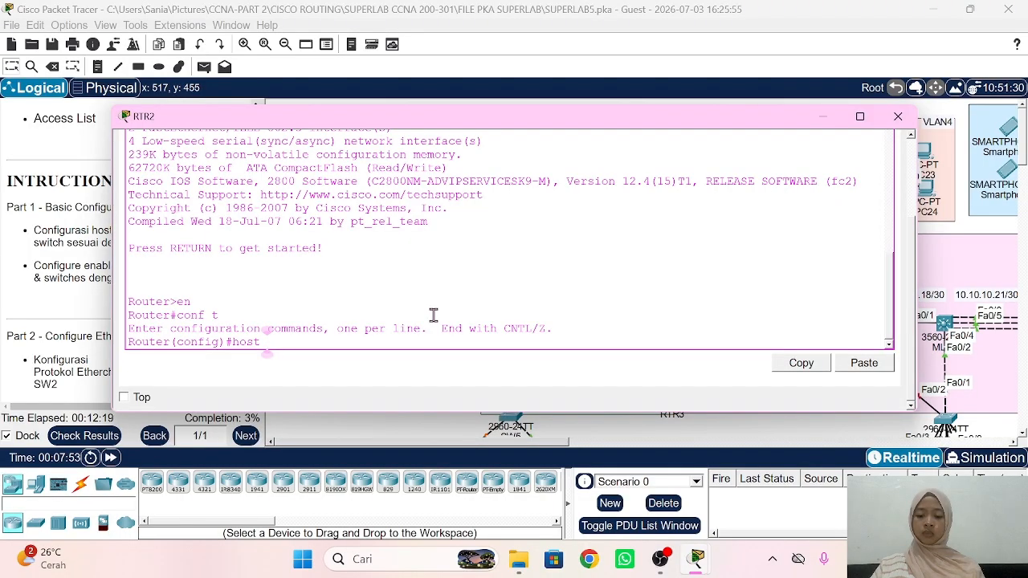
pyautogui.write('RTR')
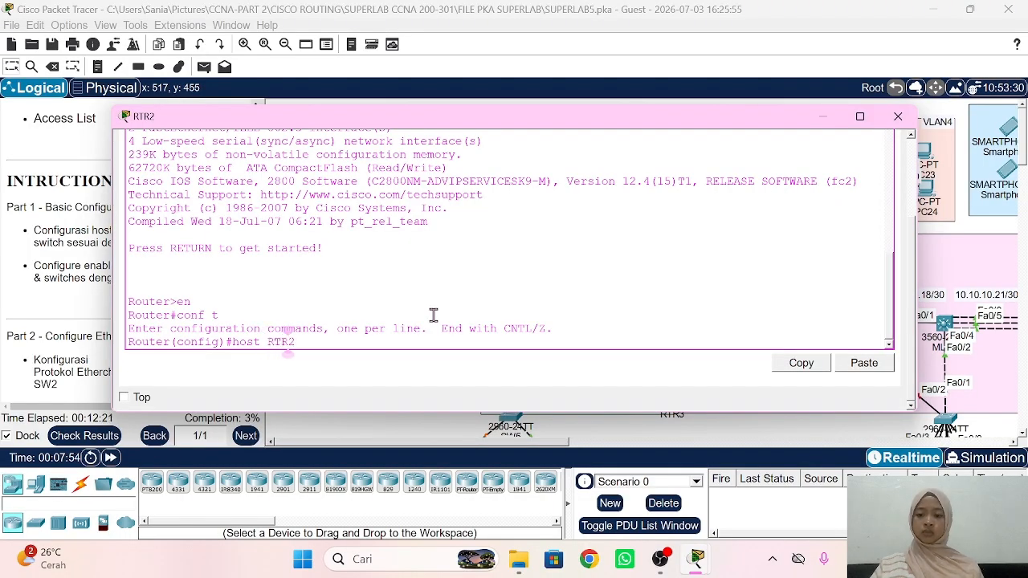
pyautogui.write('2')
pyautogui.press('Return')
pyautogui.write('ena sec sid')
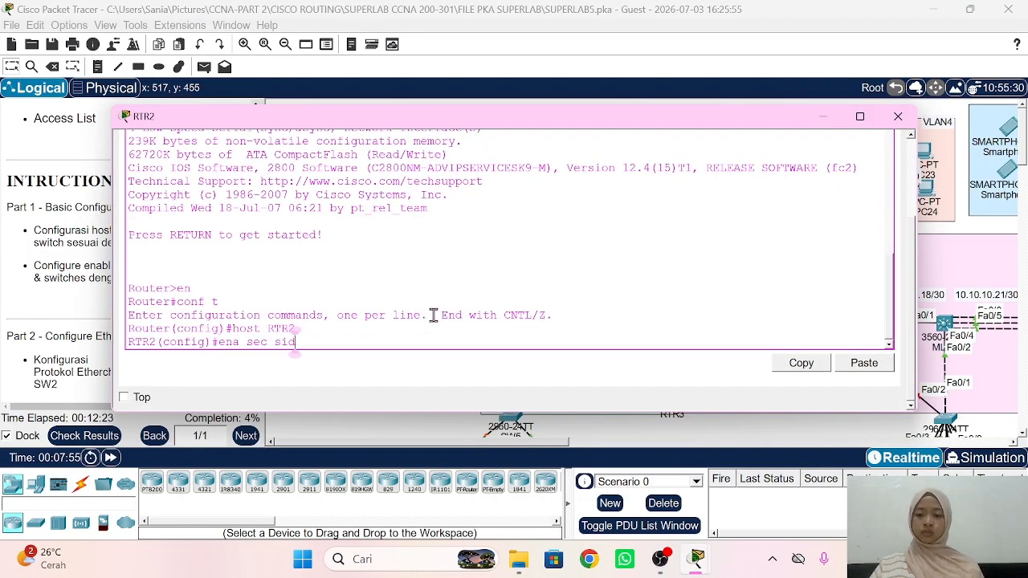
pyautogui.press('Return')
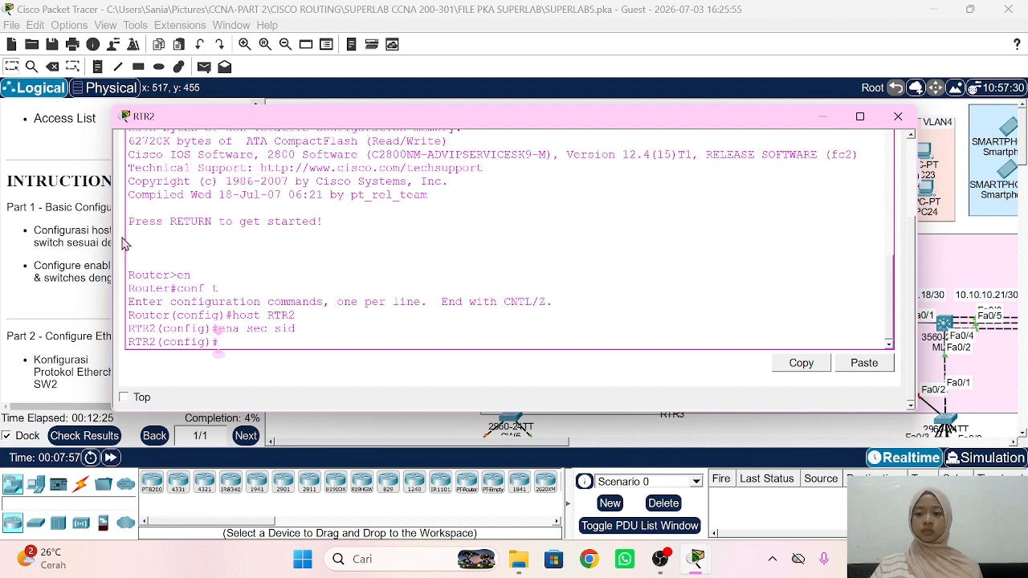
pyautogui.click(93, 243)
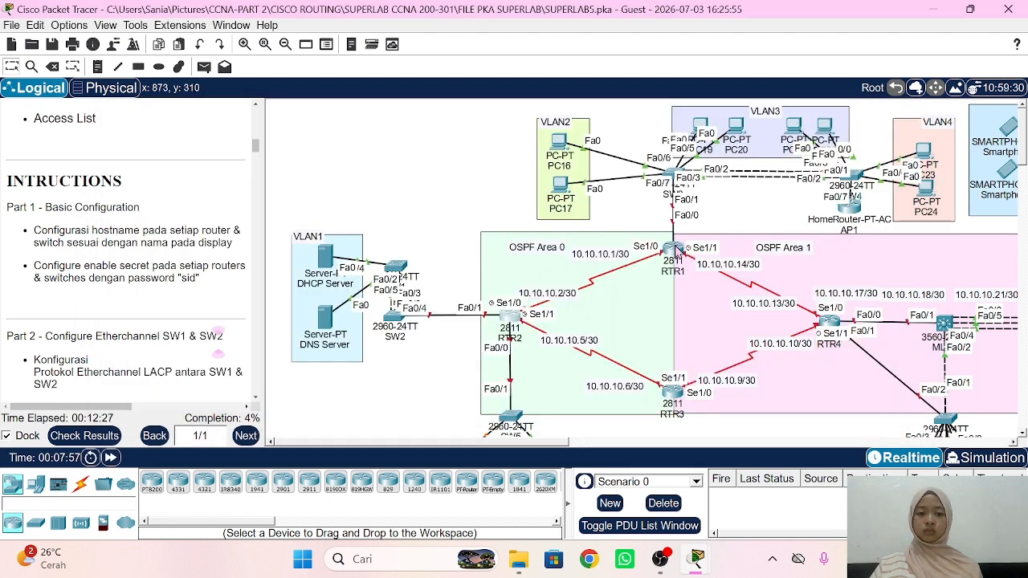
# Step: Set router RTR1's hostname to RTR1 with the lab enable secret, then close its window
pyautogui.click(675, 252)
pyautogui.press('Return')
pyautogui.write('en')
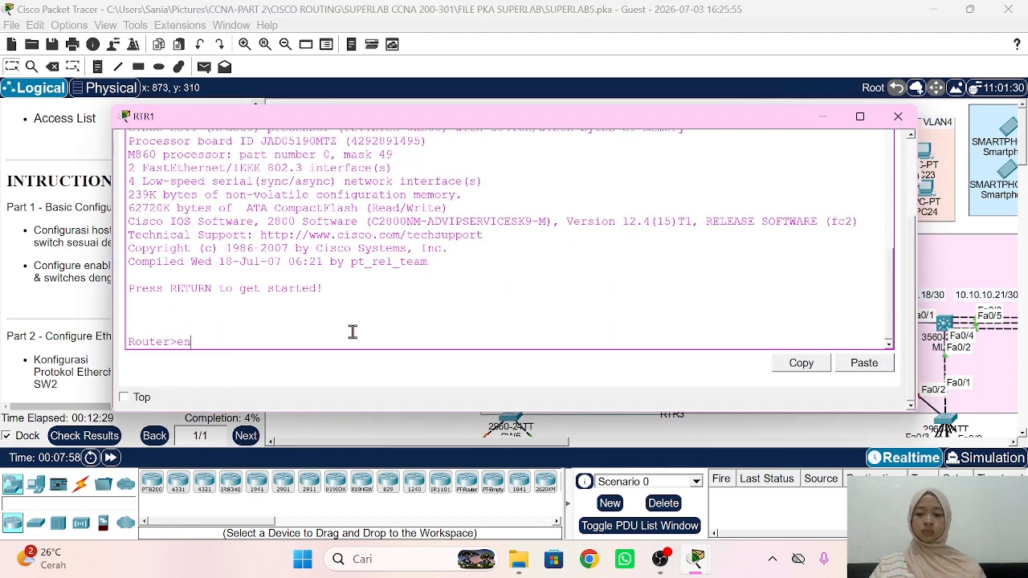
pyautogui.press('Return')
pyautogui.write('conf t')
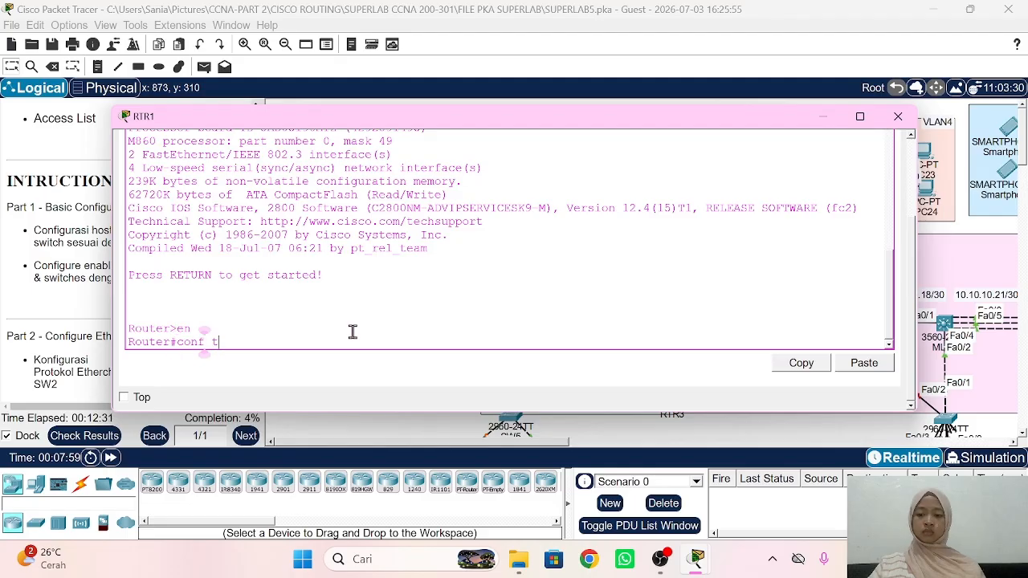
pyautogui.press('Return')
pyautogui.write('host')
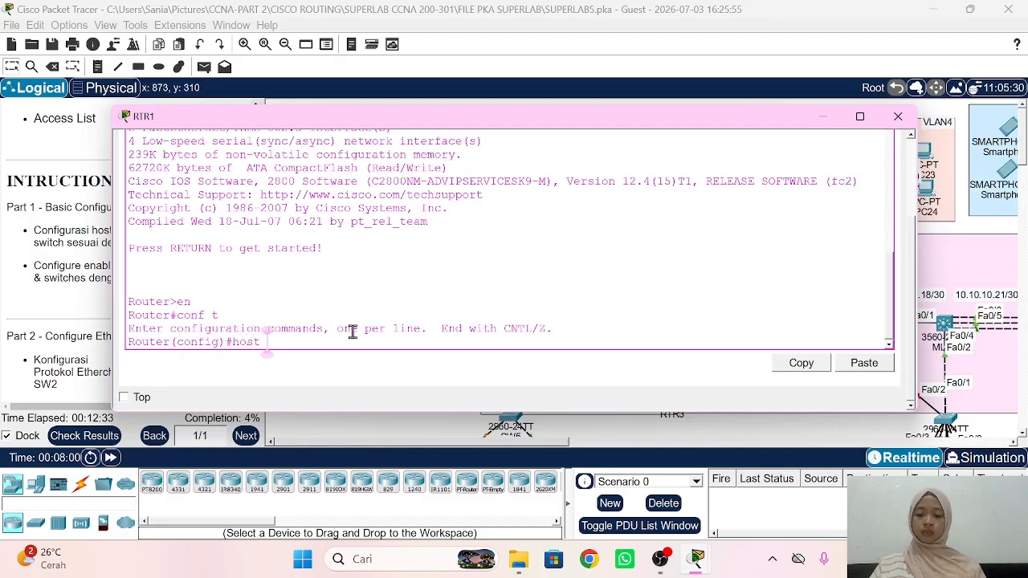
pyautogui.write(' RTR1')
pyautogui.press('Return')
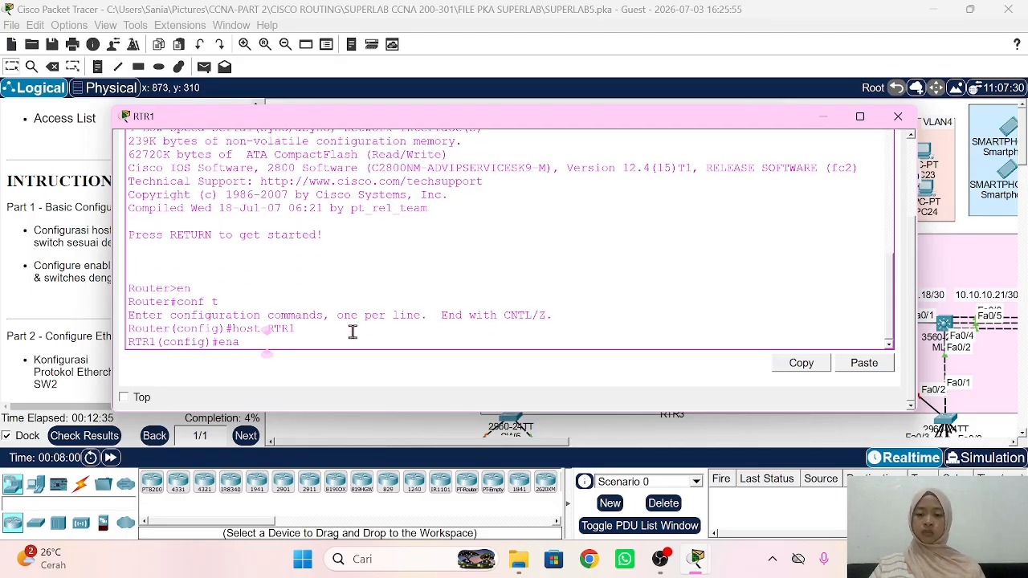
pyautogui.write('ena sec sid')
pyautogui.press('Return')
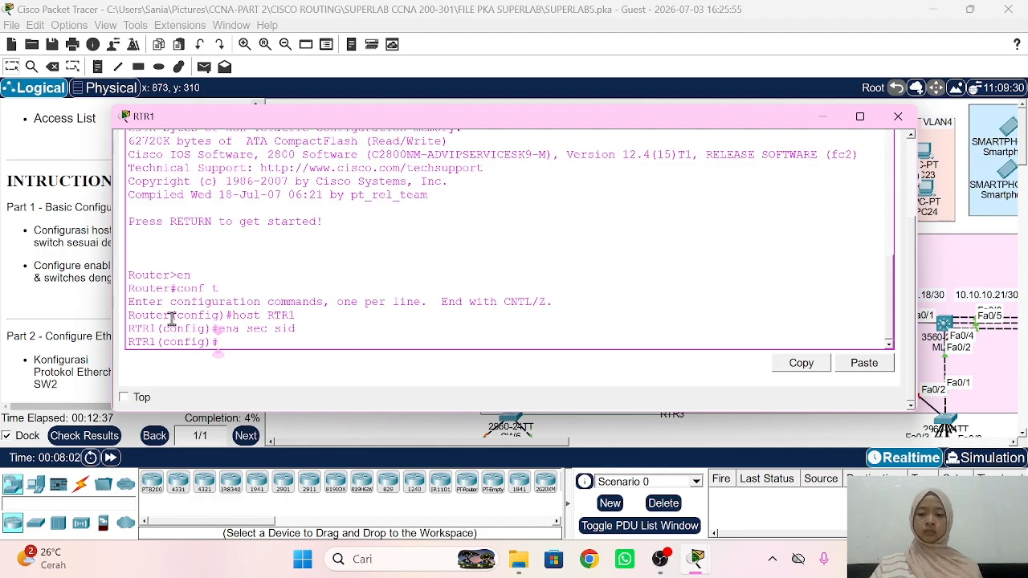
pyautogui.click(70, 277)
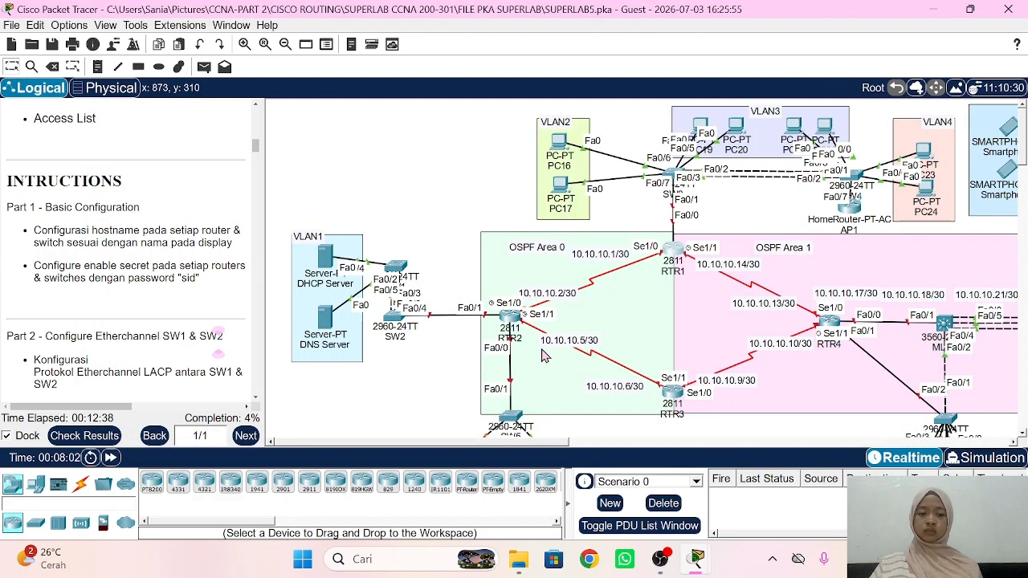
# Step: Set router RTR3's hostname to RTR3 with the lab enable secret, then close its console
pyautogui.scroll(-1, 542, 348)
pyautogui.hscroll(4, 542, 348)
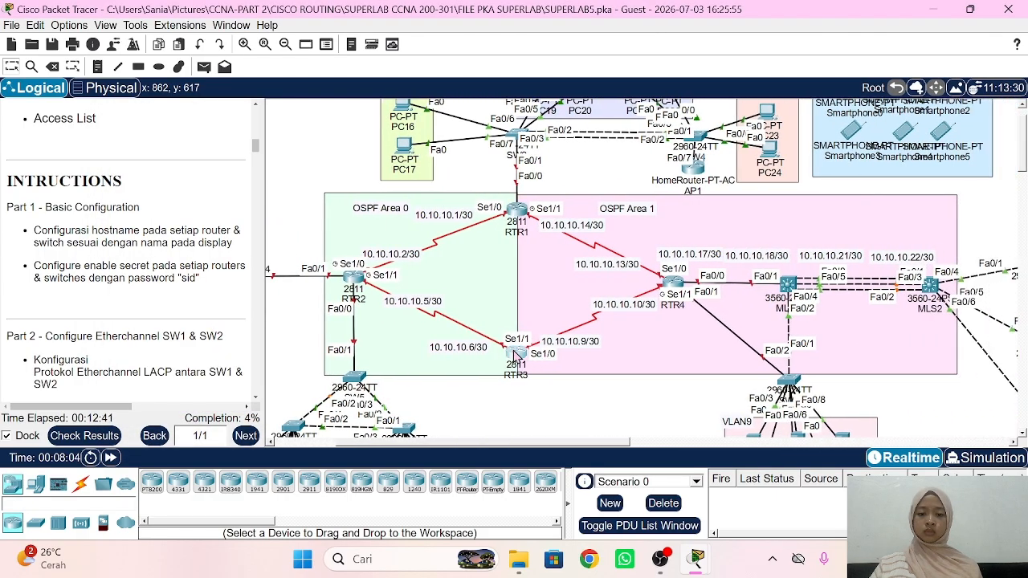
pyautogui.click(515, 353)
pyautogui.press('Return')
pyautogui.write('en')
pyautogui.press('Return')
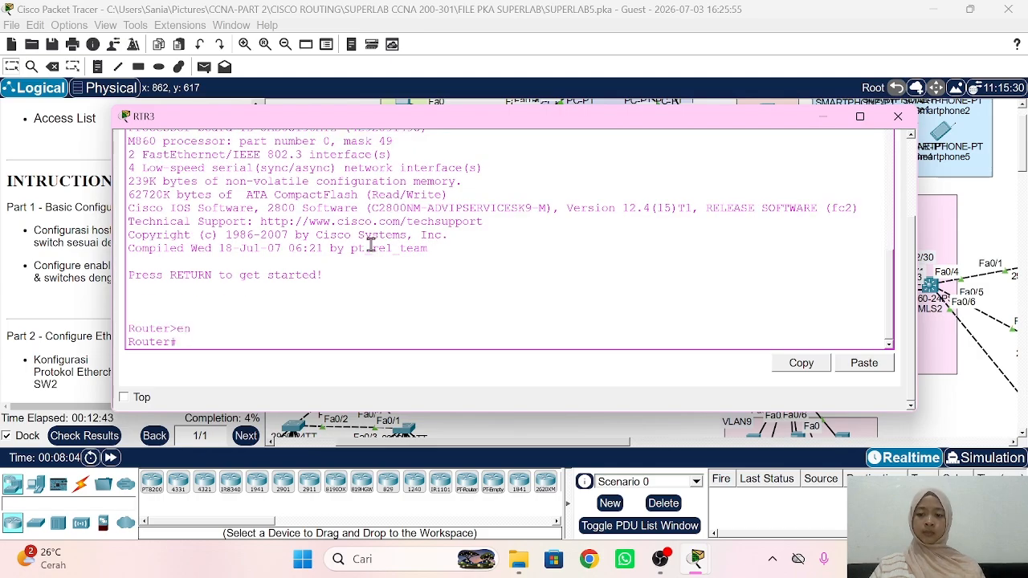
pyautogui.write('conf t')
pyautogui.press('Return')
pyautogui.write('h')
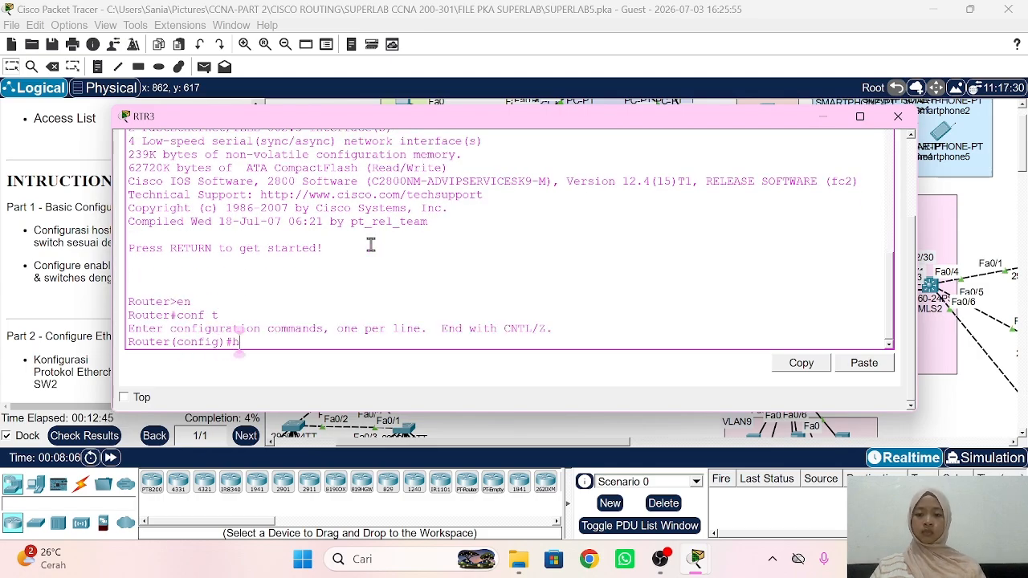
pyautogui.write('ost RTR3')
pyautogui.press('Return')
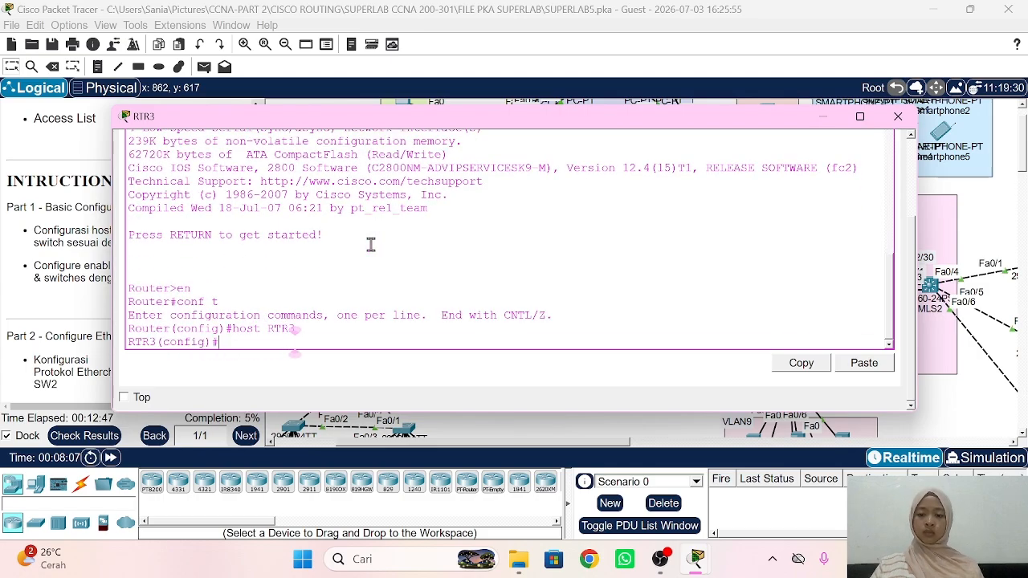
pyautogui.write('ena sec sid')
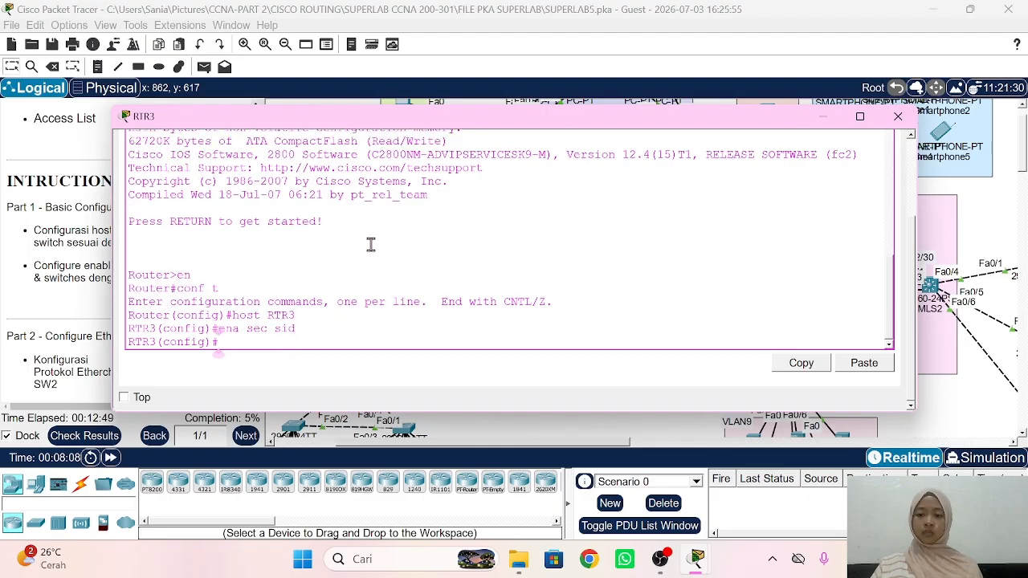
pyautogui.press('Return')
pyautogui.click(29, 263)
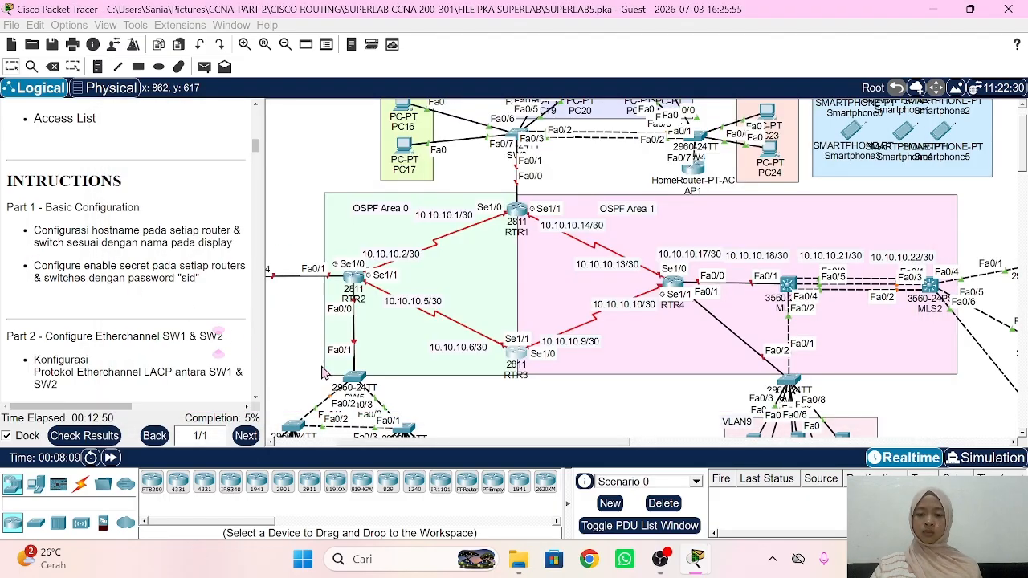
# Step: Give switch SW5 the hostname SW5 and the lab enable secret
pyautogui.click(352, 381)
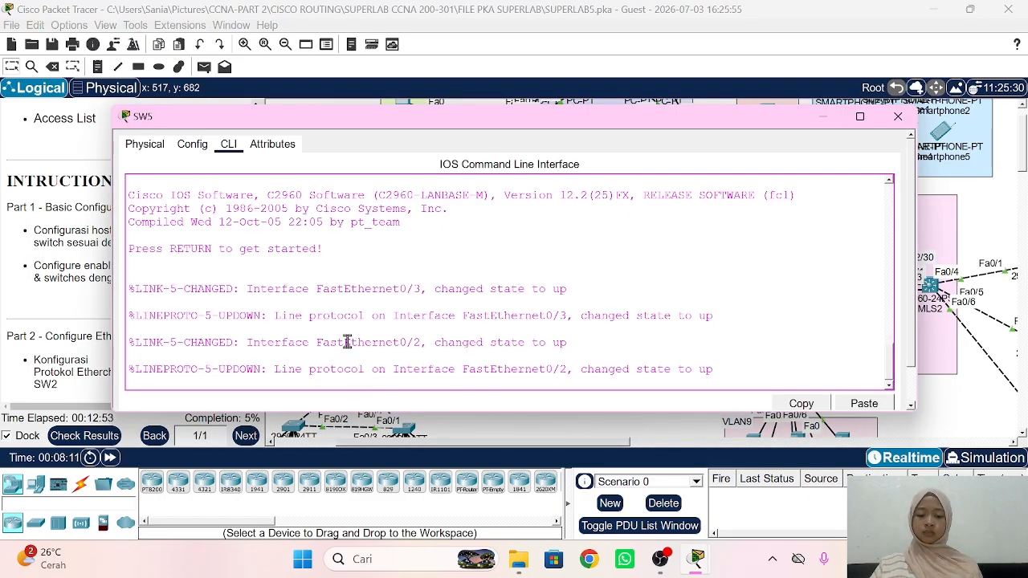
pyautogui.press('Return')
pyautogui.write('en')
pyautogui.press('Return')
pyautogui.write('conf t')
pyautogui.press('Return')
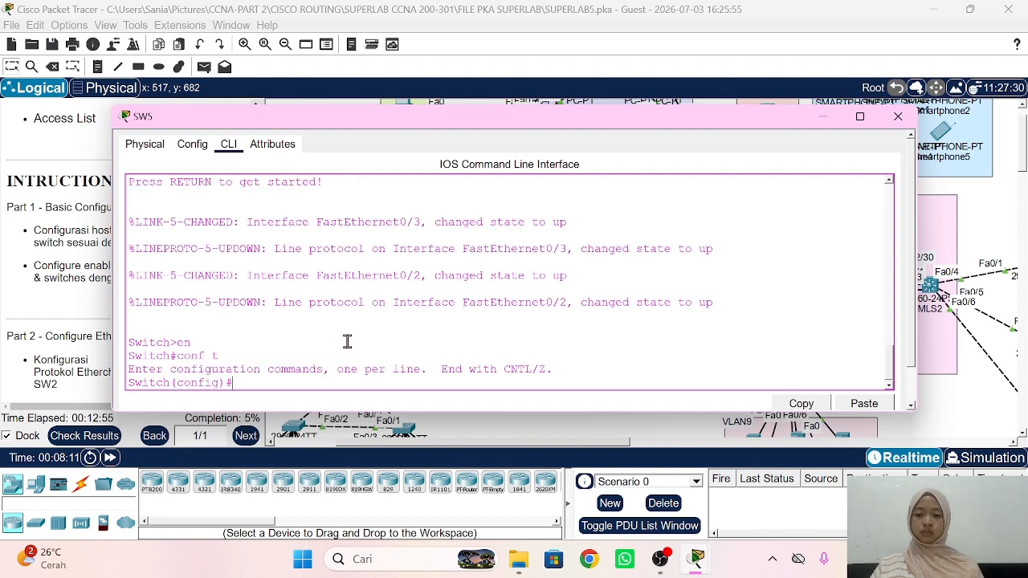
pyautogui.write('host SW5')
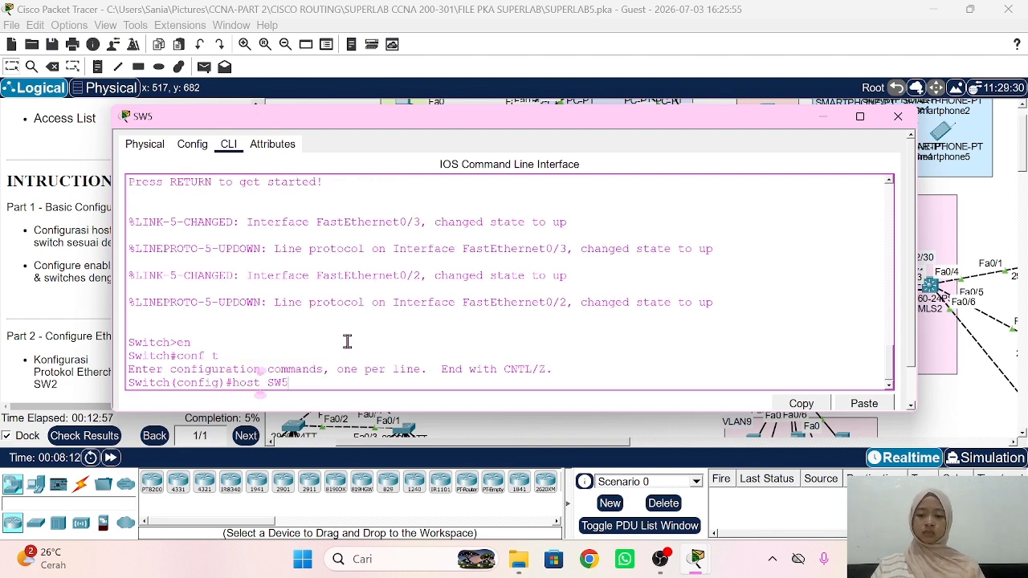
pyautogui.press('Return')
pyautogui.write('ena s')
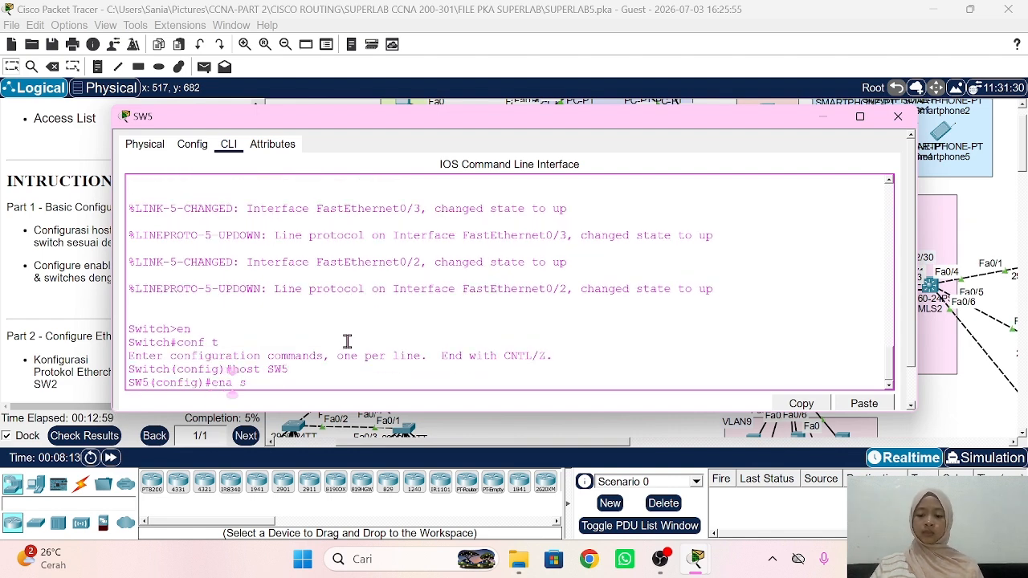
pyautogui.write('ec sid')
pyautogui.press('Return')
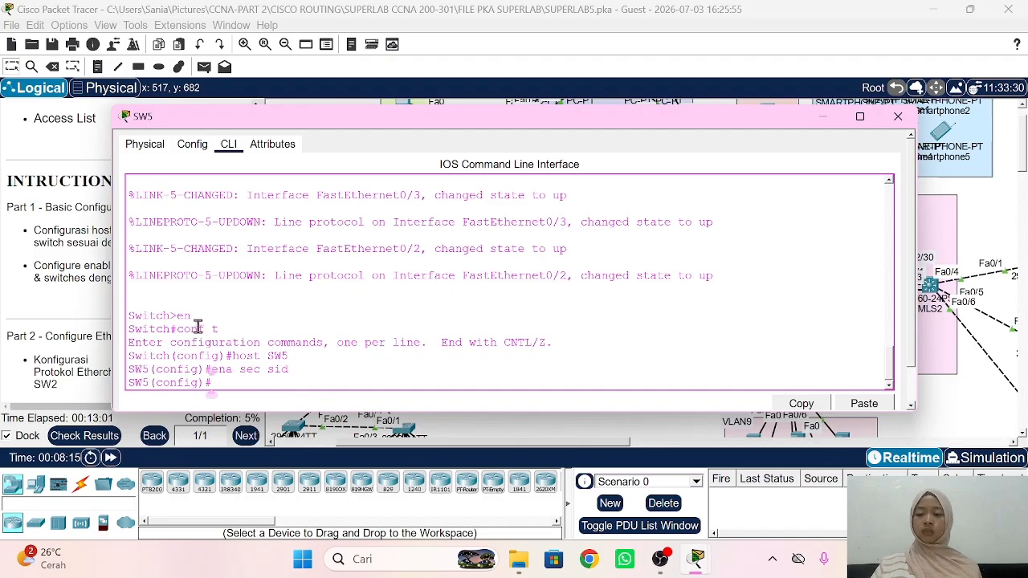
pyautogui.click(79, 269)
# Step: Give switch SW6 the hostname SW6 and the lab enable secret
pyautogui.scroll(-1, 464, 414)
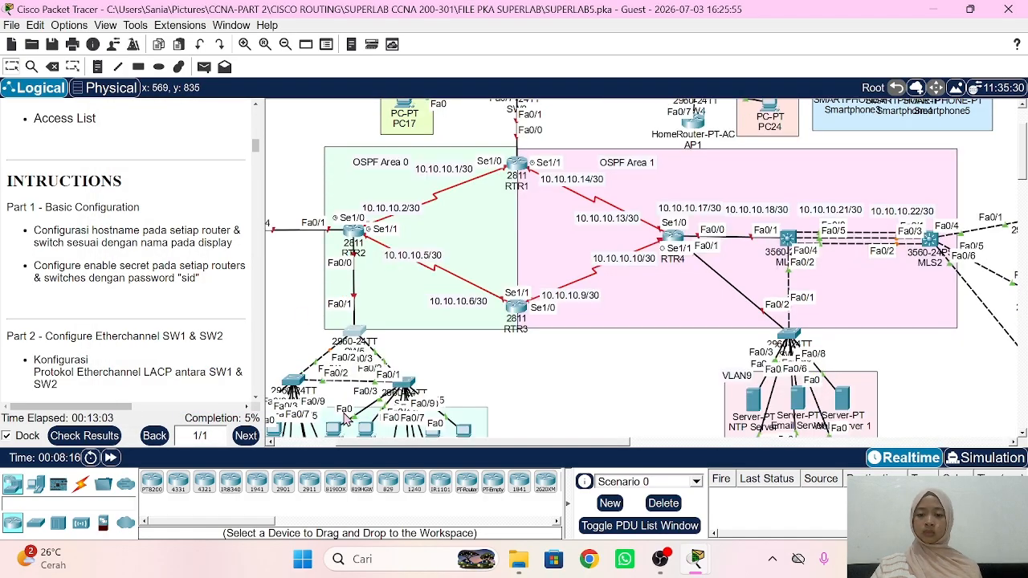
pyautogui.click(295, 383)
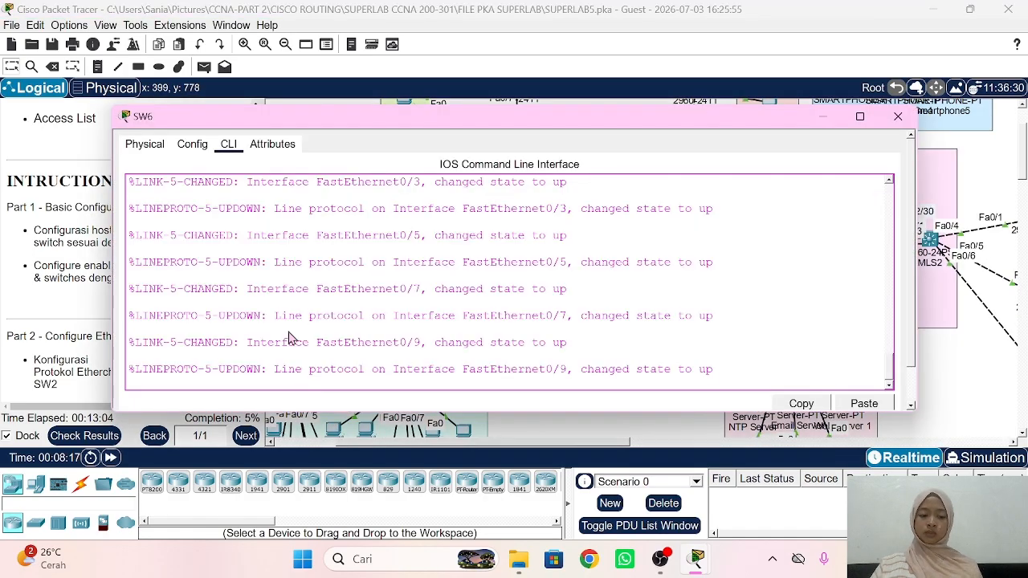
pyautogui.press('Return')
pyautogui.write('en')
pyautogui.press('Return')
pyautogui.write('conf ')
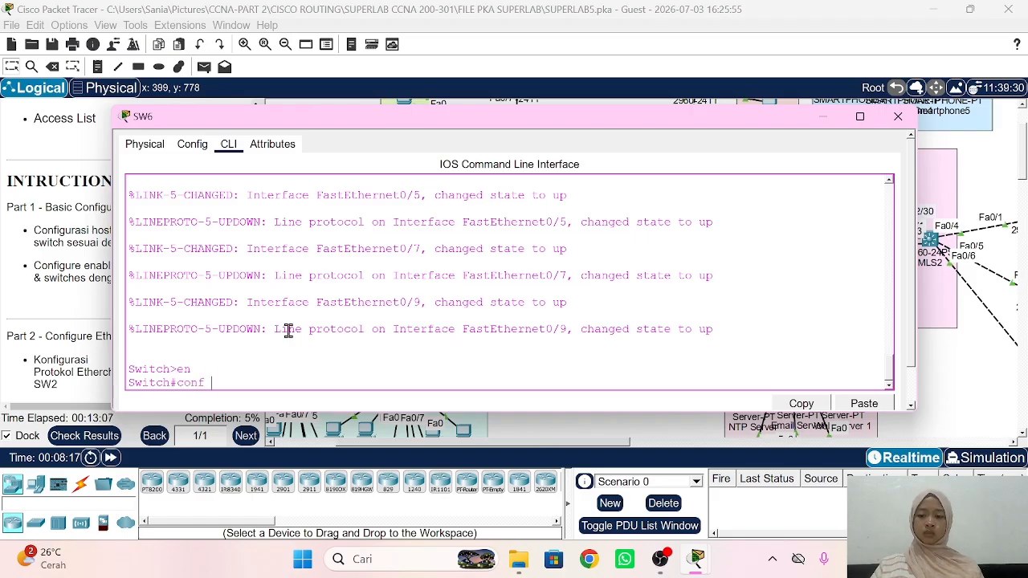
pyautogui.write('t')
pyautogui.press('Return')
pyautogui.write('host')
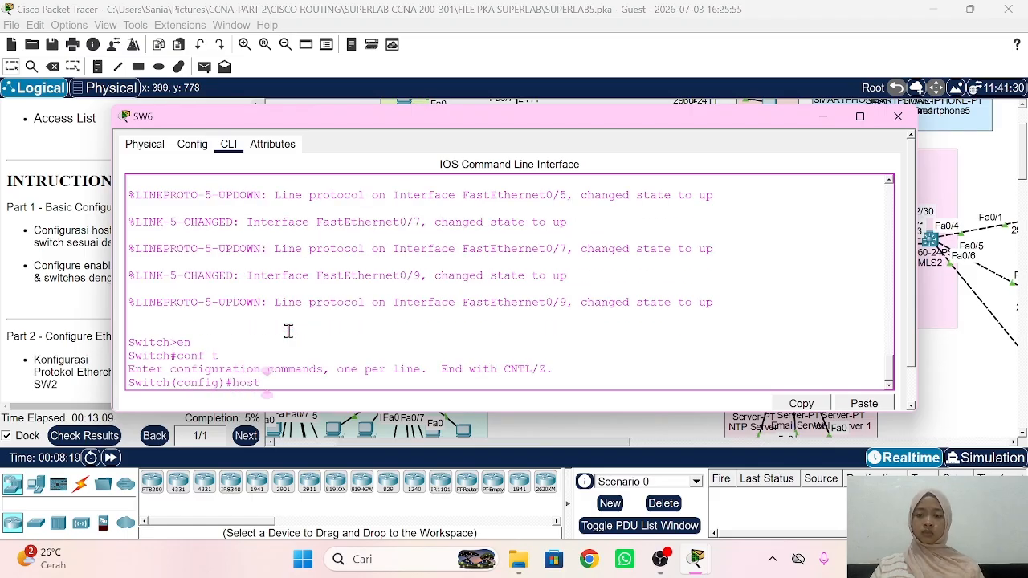
pyautogui.write(' SW6')
pyautogui.press('Return')
pyautogui.write('en')
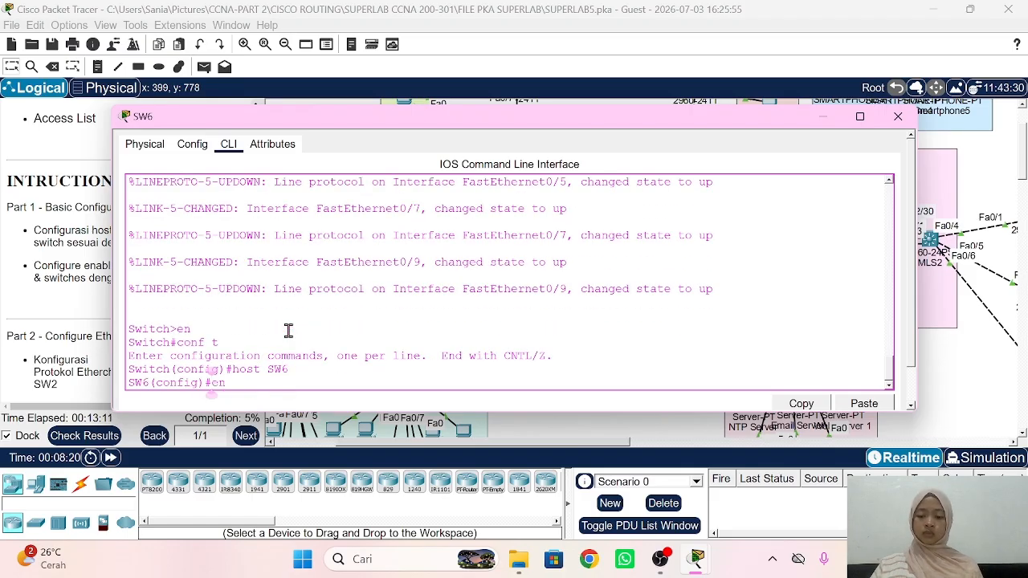
pyautogui.write('a sec sid')
pyautogui.press('Return')
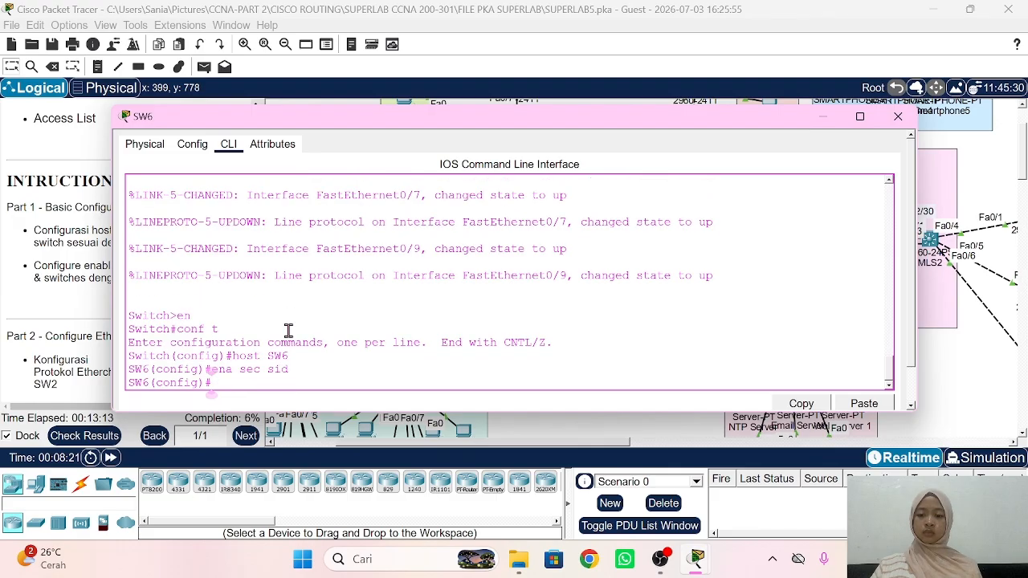
pyautogui.click(89, 291)
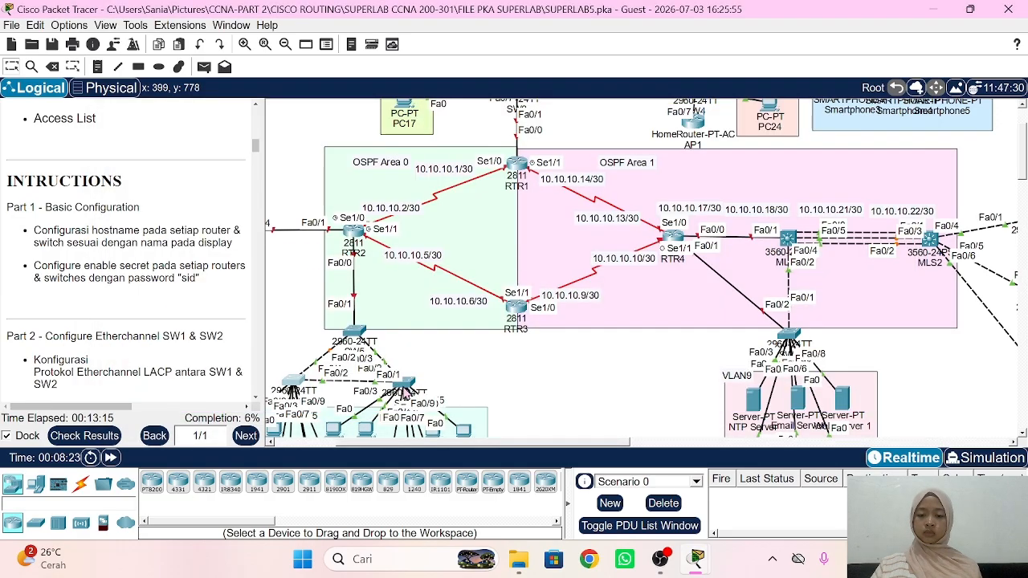
# Step: Give switch SW7 the hostname SW7 and the lab enable secret
pyautogui.click(403, 386)
pyautogui.press('Return')
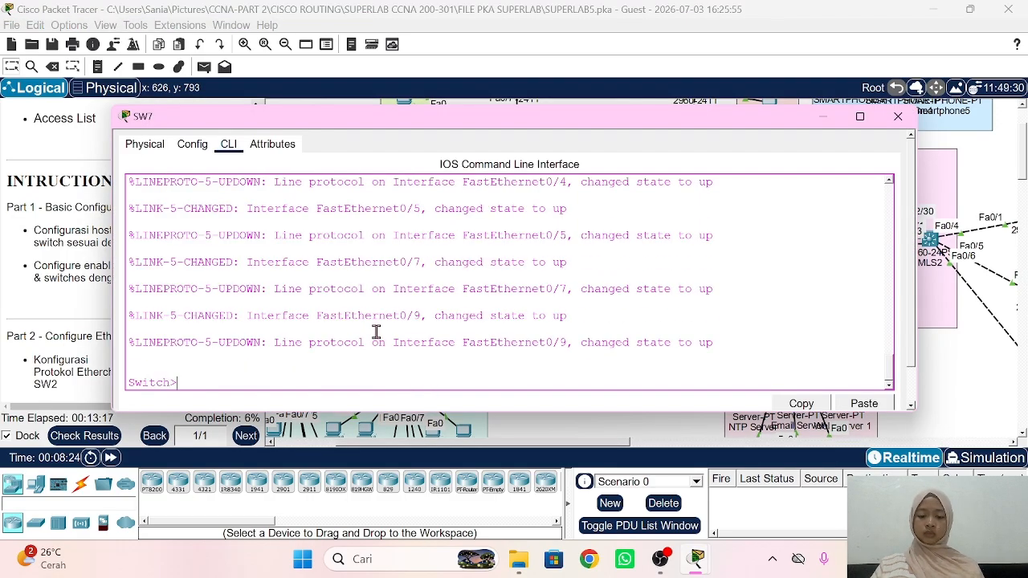
pyautogui.write('en')
pyautogui.press('Return')
pyautogui.write('conf t')
pyautogui.press('Return')
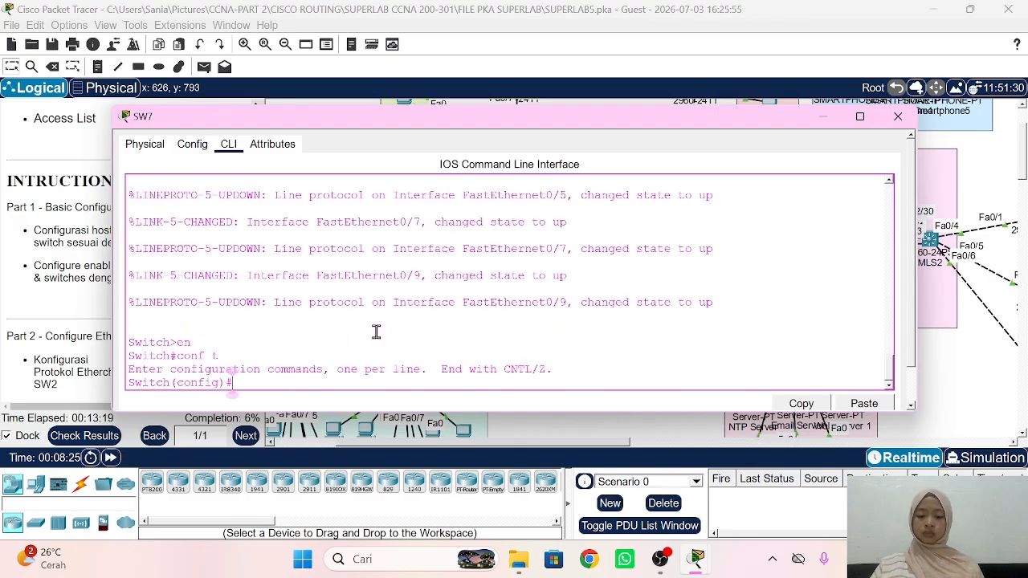
pyautogui.write('host SW7')
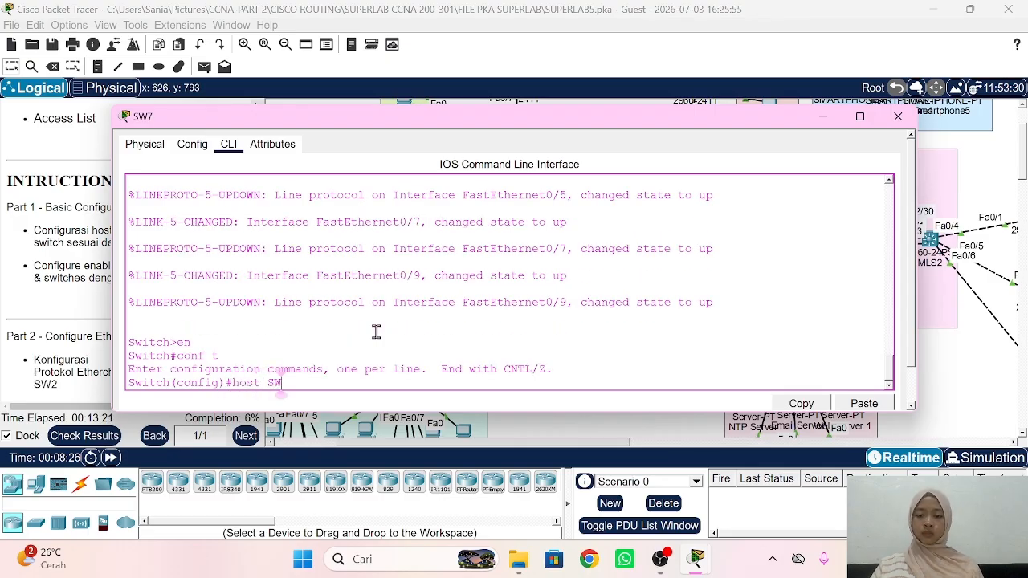
pyautogui.press('Return')
pyautogui.write('ena sec sid')
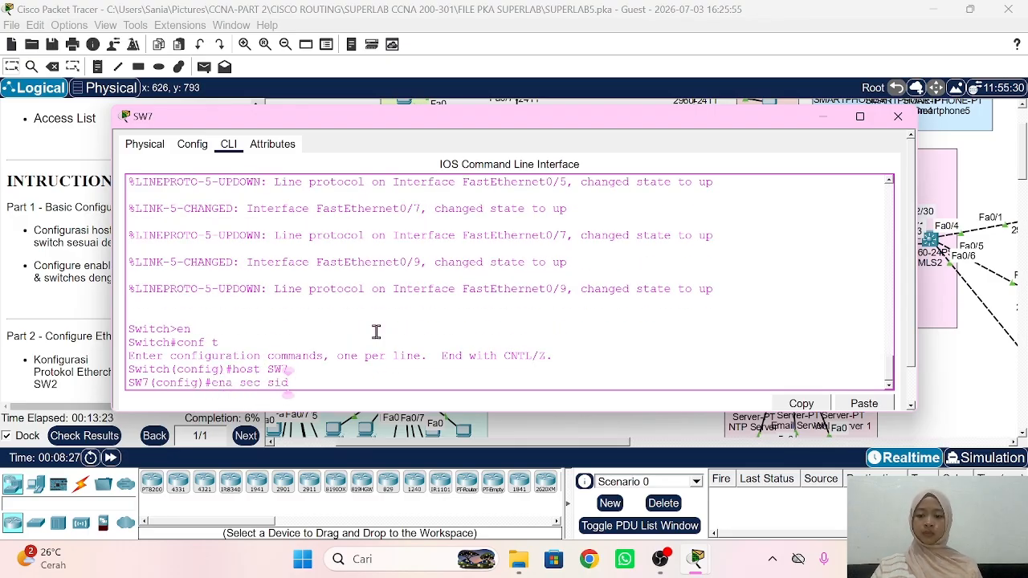
pyautogui.press('Return')
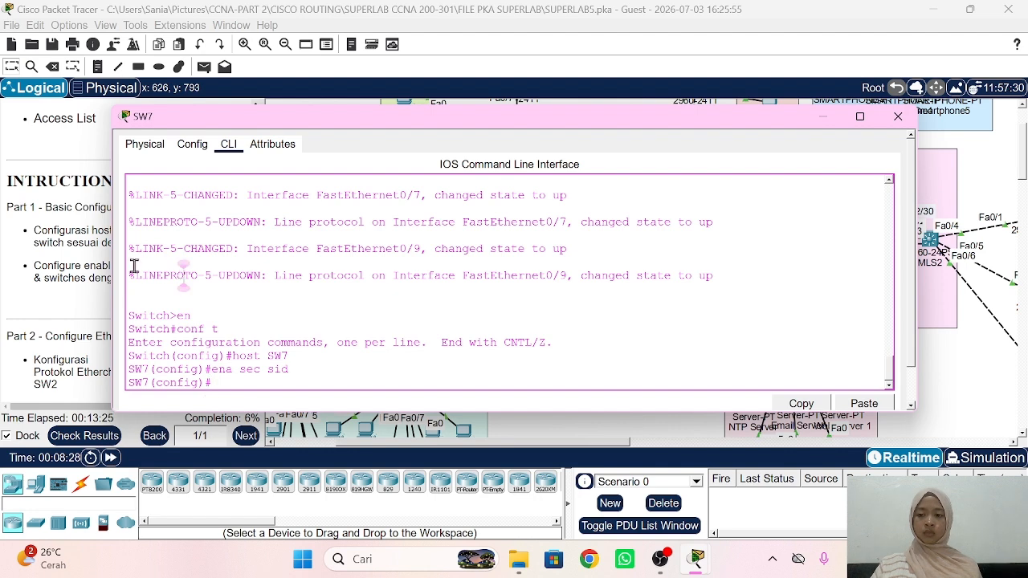
pyautogui.click(97, 257)
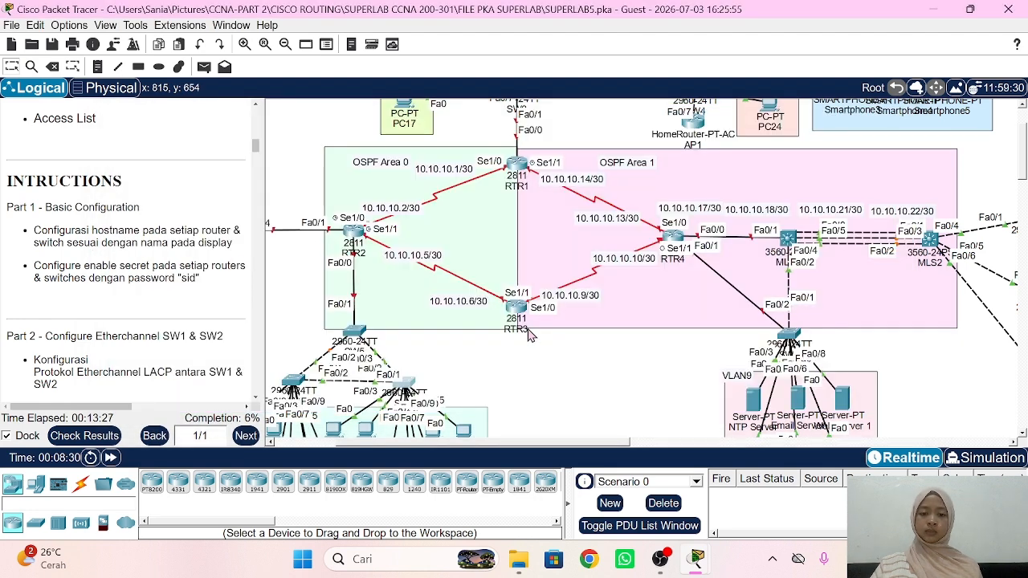
# Step: Reopen RTR3's console briefly to check its settings, then return to the topology
pyautogui.hscroll(1, 516, 314)
pyautogui.click(473, 306)
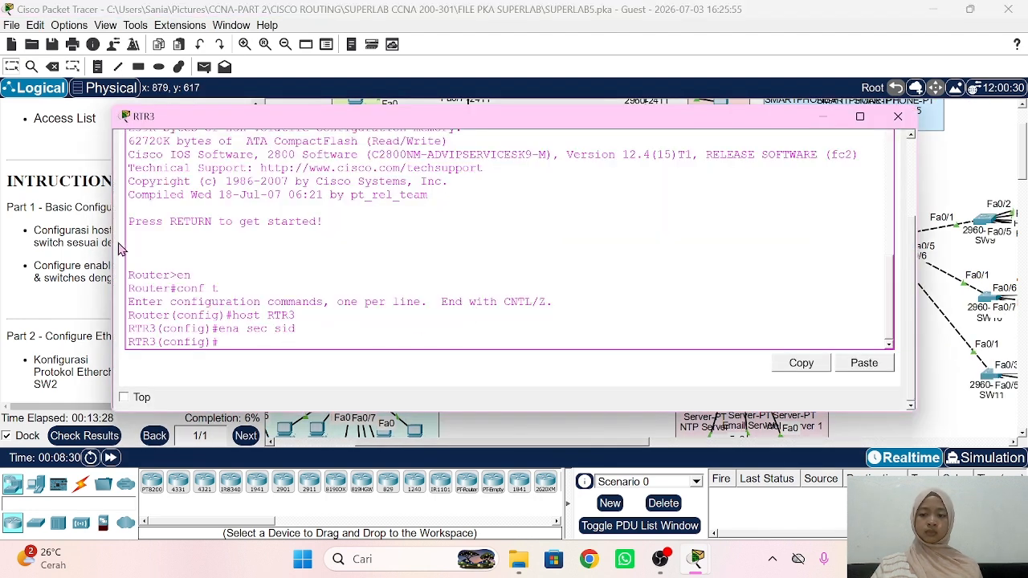
pyautogui.click(73, 226)
pyautogui.hscroll(3, 671, 203)
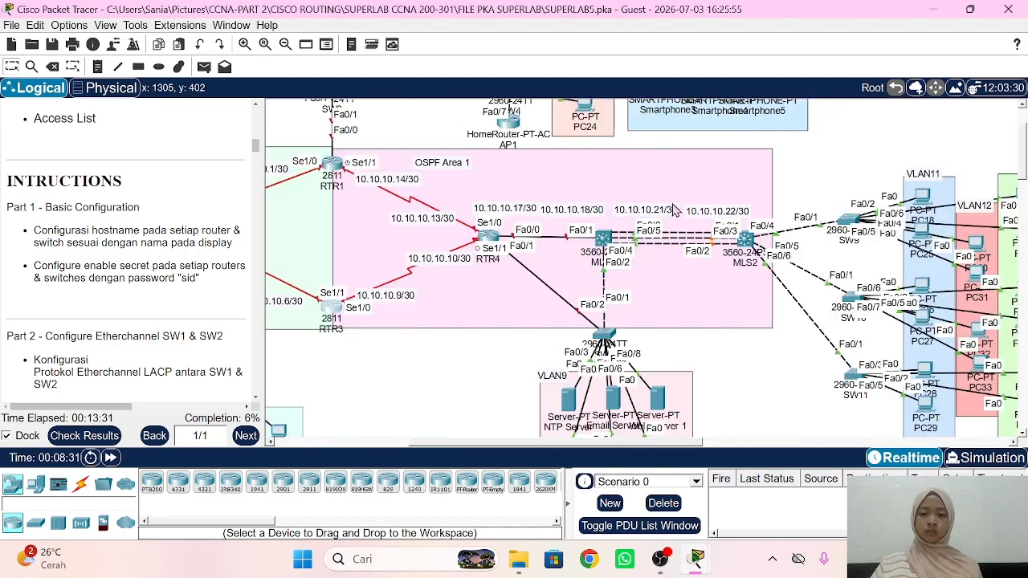
pyautogui.scroll(2, 533, 217)
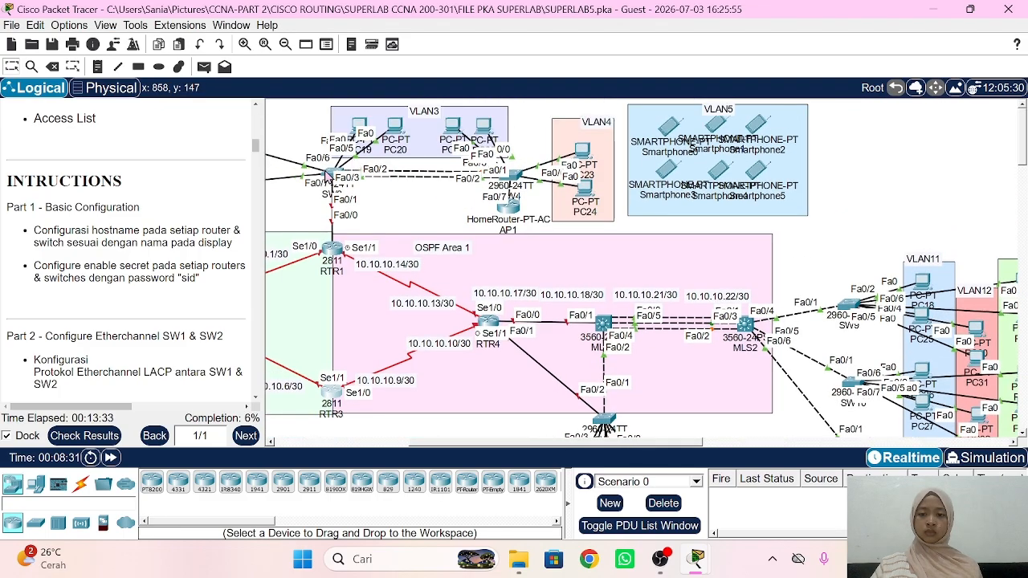
# Step: Give switch SW3 the hostname SW3 and the lab enable secret
pyautogui.click(330, 173)
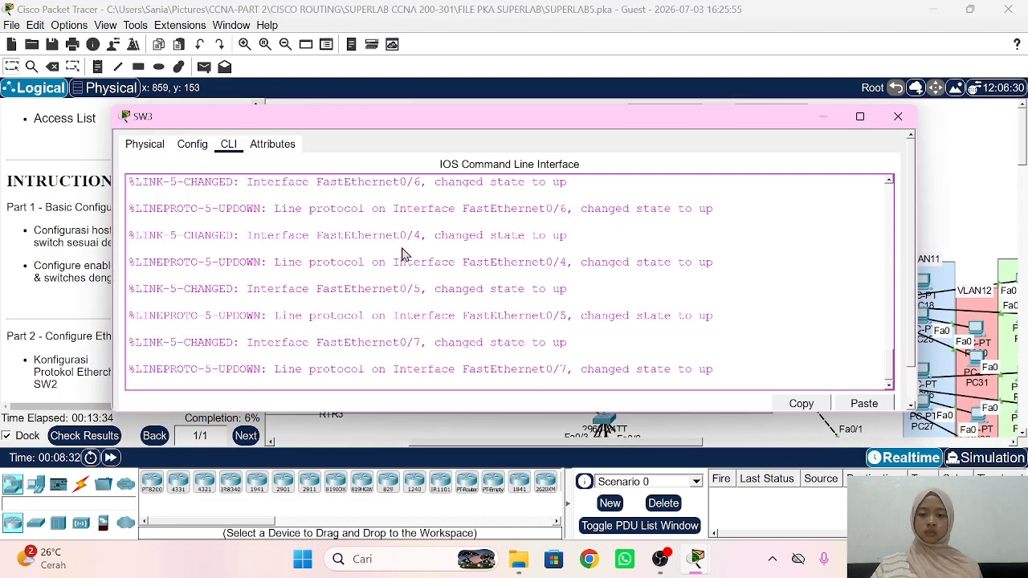
pyautogui.press('Return')
pyautogui.write('en')
pyautogui.press('Return')
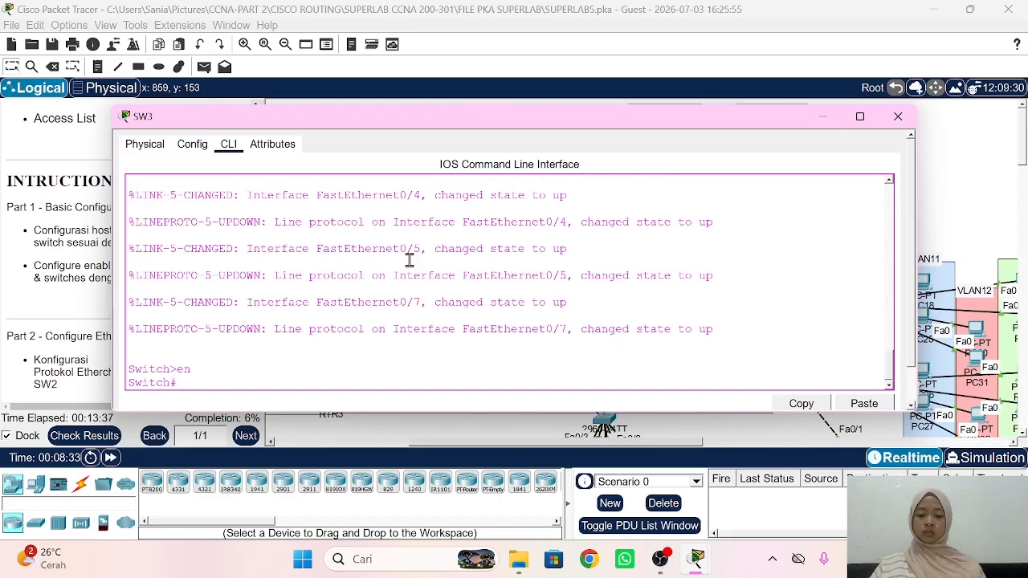
pyautogui.write('conf t')
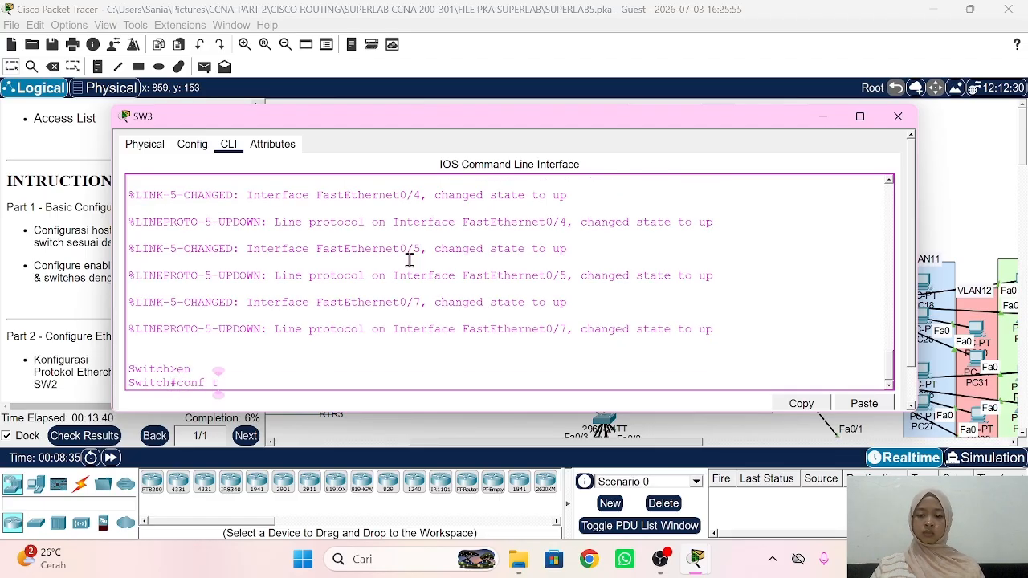
pyautogui.press('Return')
pyautogui.write('h')
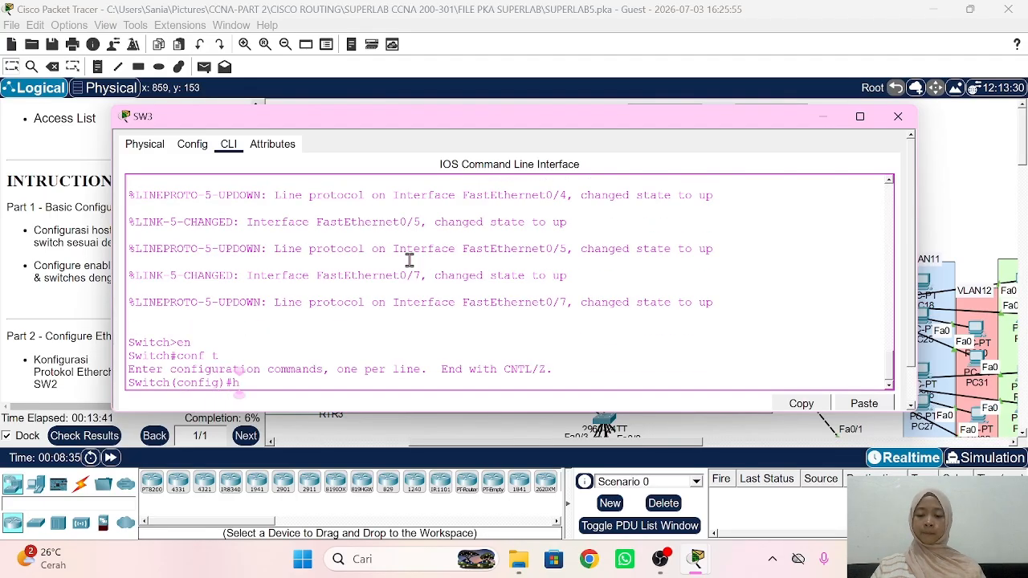
pyautogui.write('sst')
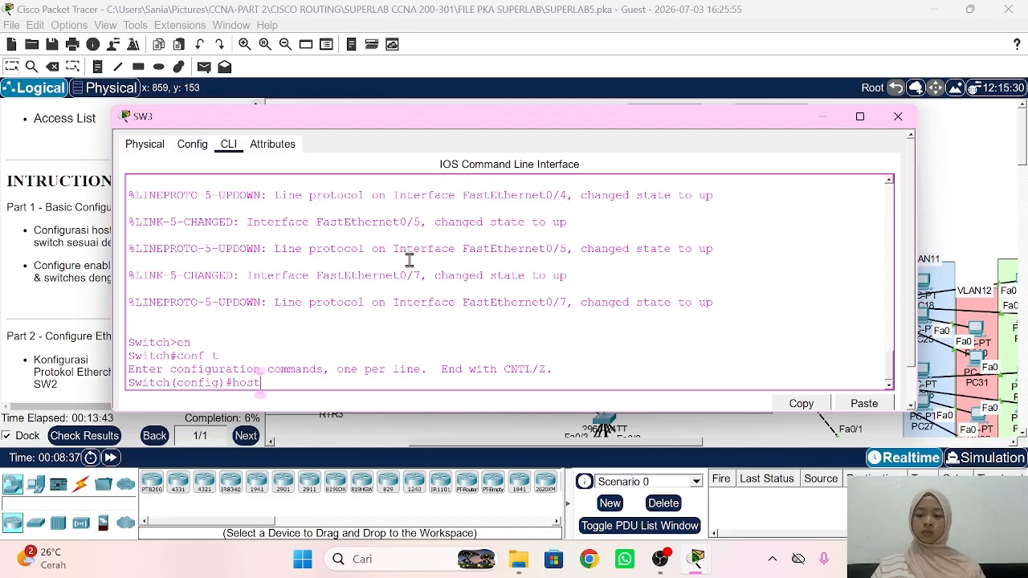
pyautogui.write(' SW3')
pyautogui.press('Return')
pyautogui.write('en')
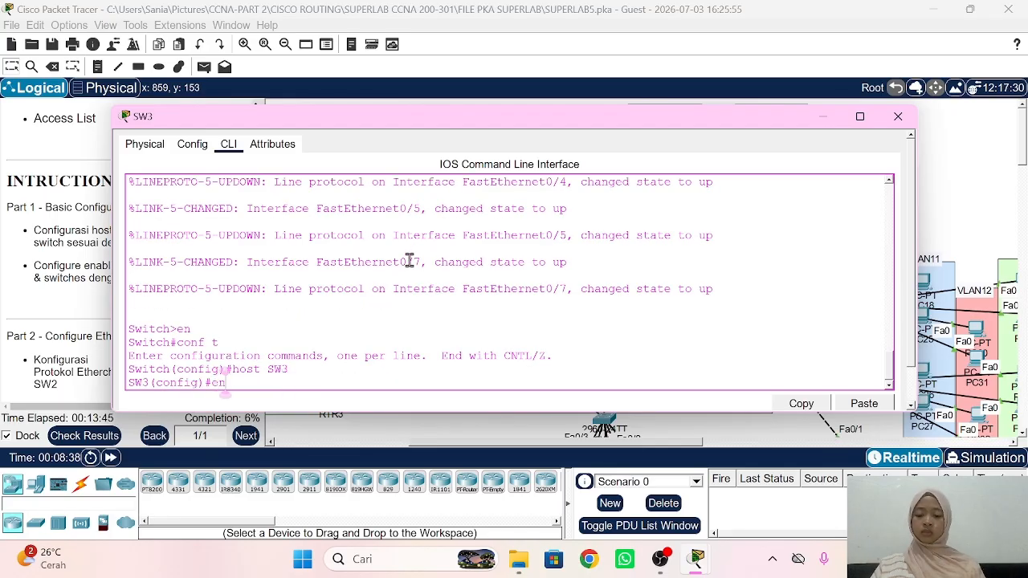
pyautogui.write('a sec sid')
pyautogui.press('Return')
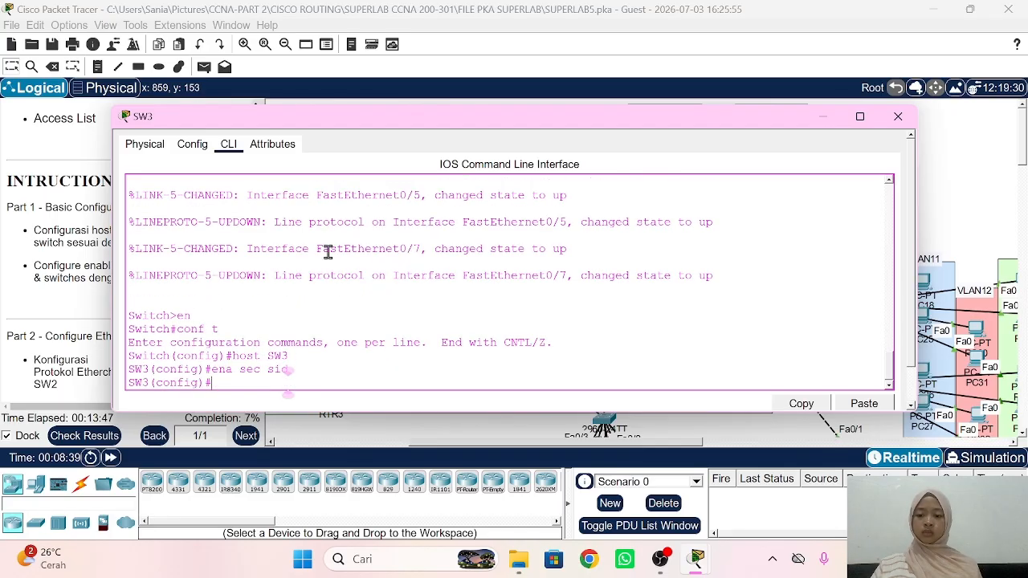
pyautogui.click(68, 223)
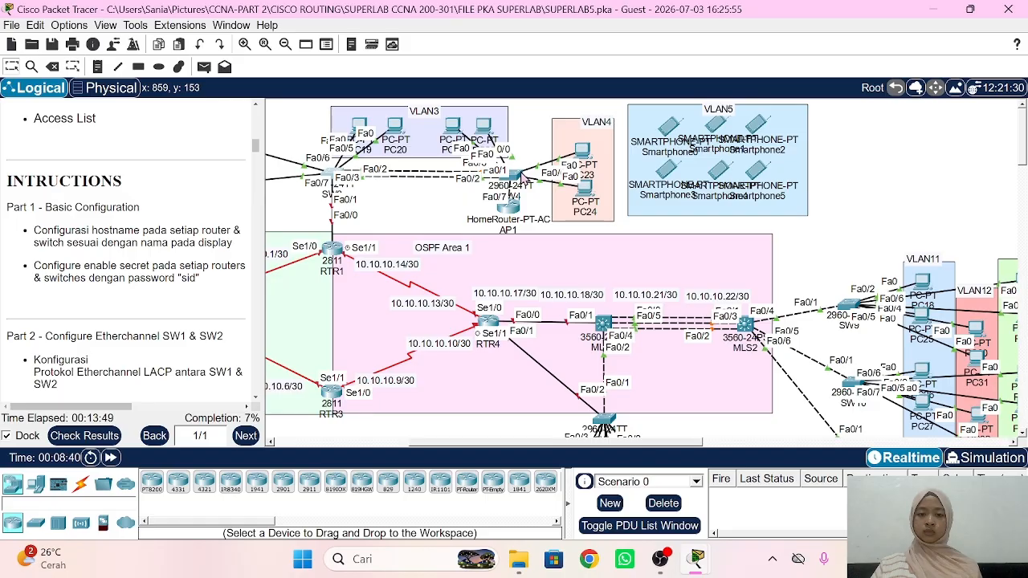
# Step: Give switch SW4 the hostname SW4 and the lab enable secret, then close its console
pyautogui.click(527, 178)
pyautogui.press('Return')
pyautogui.write('co')
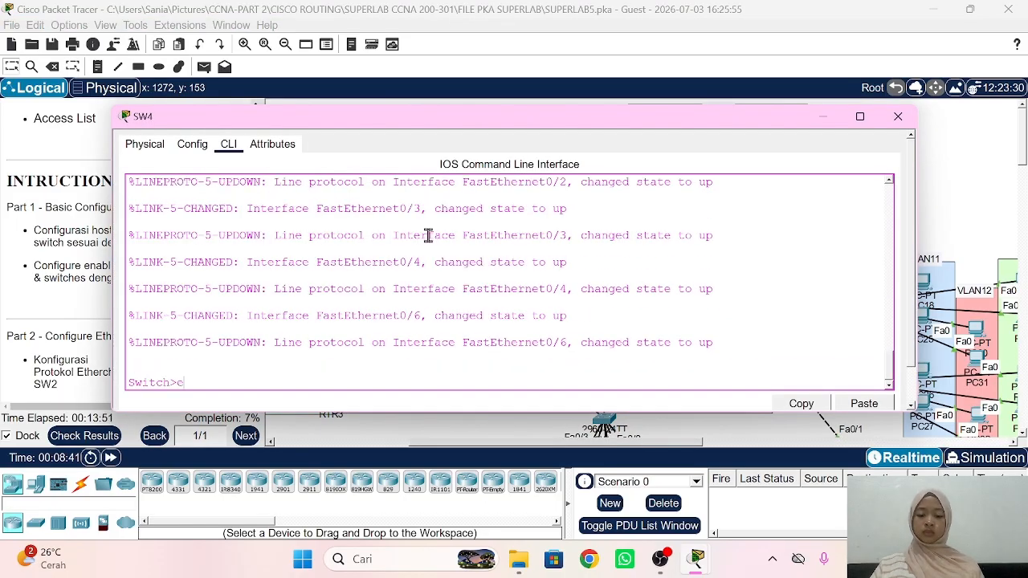
pyautogui.write('n')
pyautogui.press('Return')
pyautogui.write('conf t')
pyautogui.press('Return')
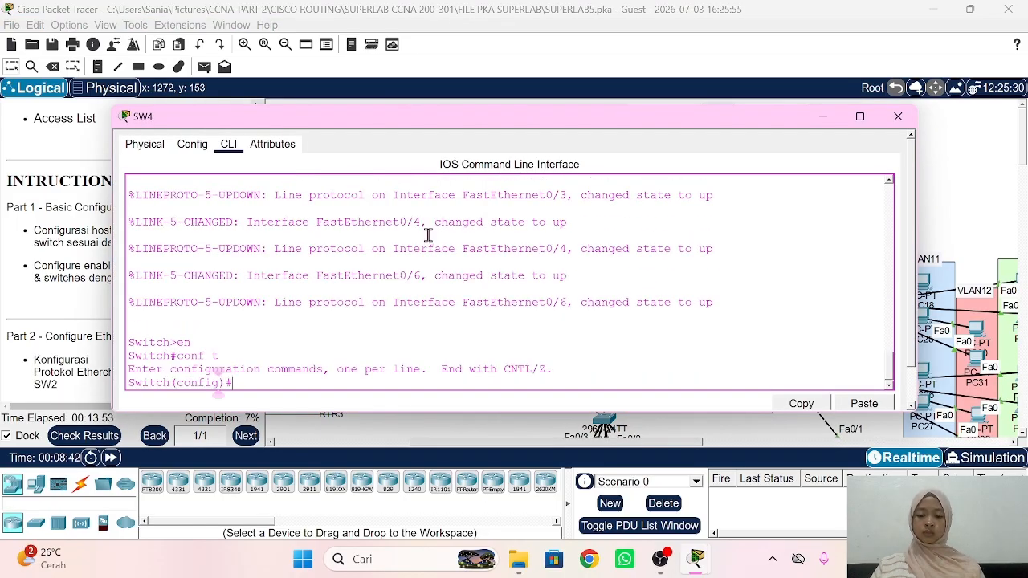
pyautogui.write('host SW')
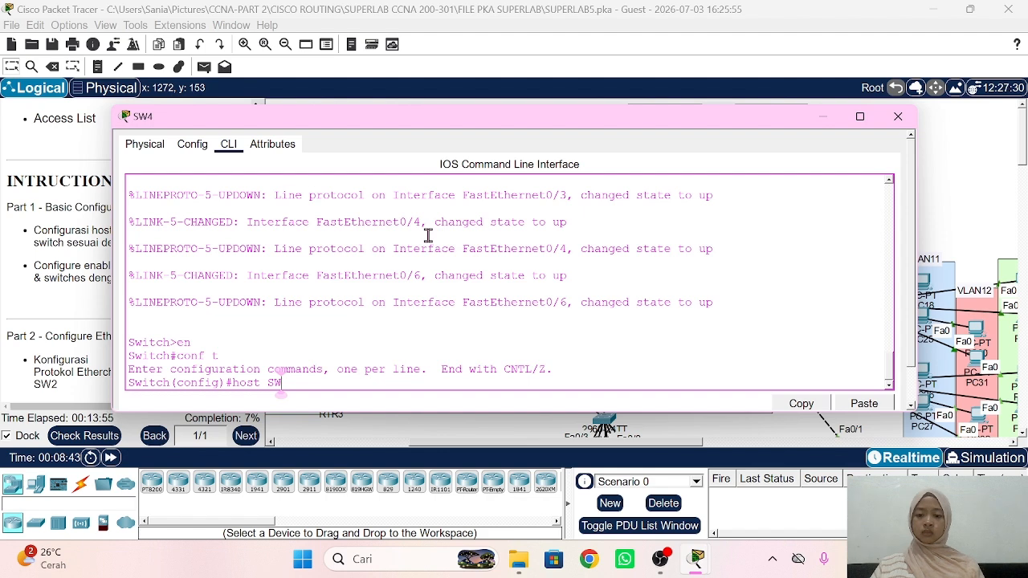
pyautogui.write('4')
pyautogui.press('Return')
pyautogui.write('ena ')
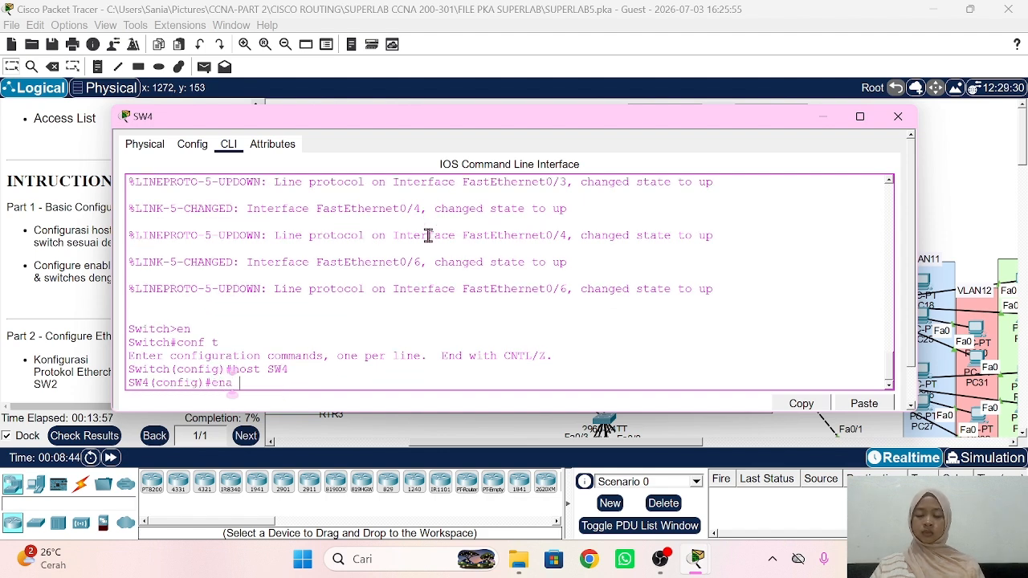
pyautogui.write('sec sid')
pyautogui.press('Return')
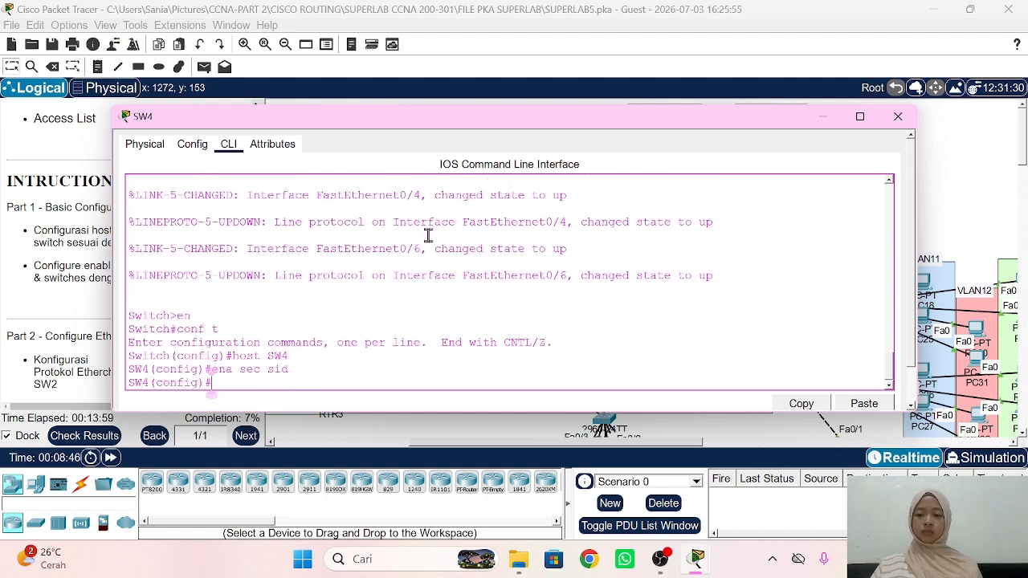
pyautogui.click(928, 174)
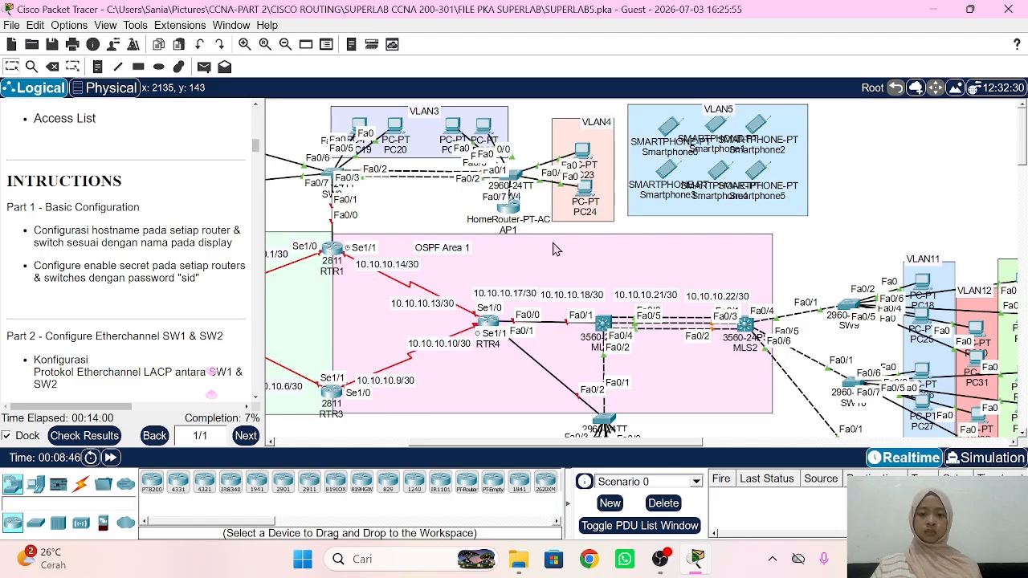
pyautogui.scroll(-3, 562, 249)
pyautogui.hscroll(3, 556, 250)
pyautogui.hscroll(2, 556, 249)
pyautogui.scroll(-1, 556, 249)
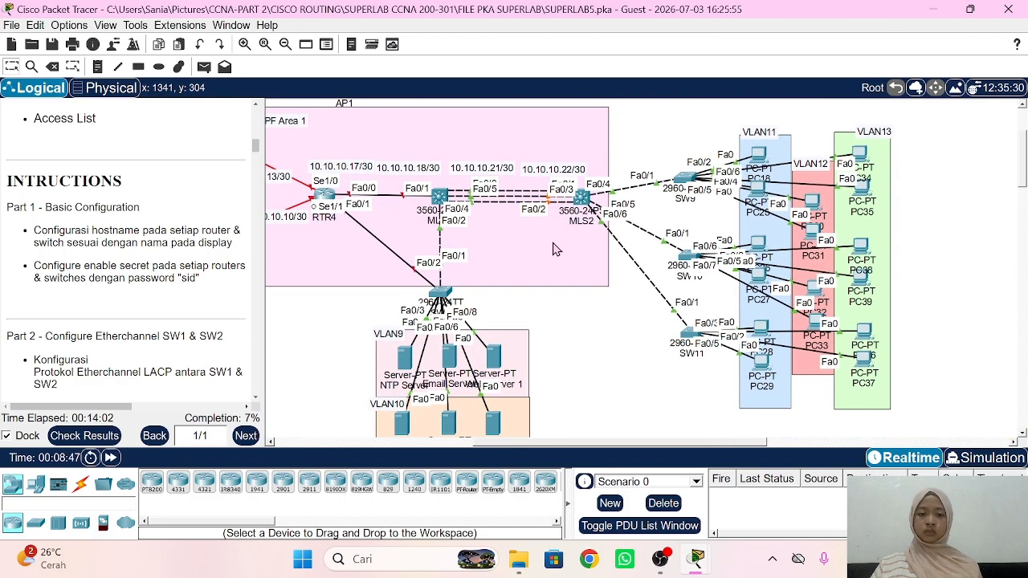
# Step: On RTR4, set the hostname to RTR4 and configure the enable secret with the lab password
pyautogui.click(326, 196)
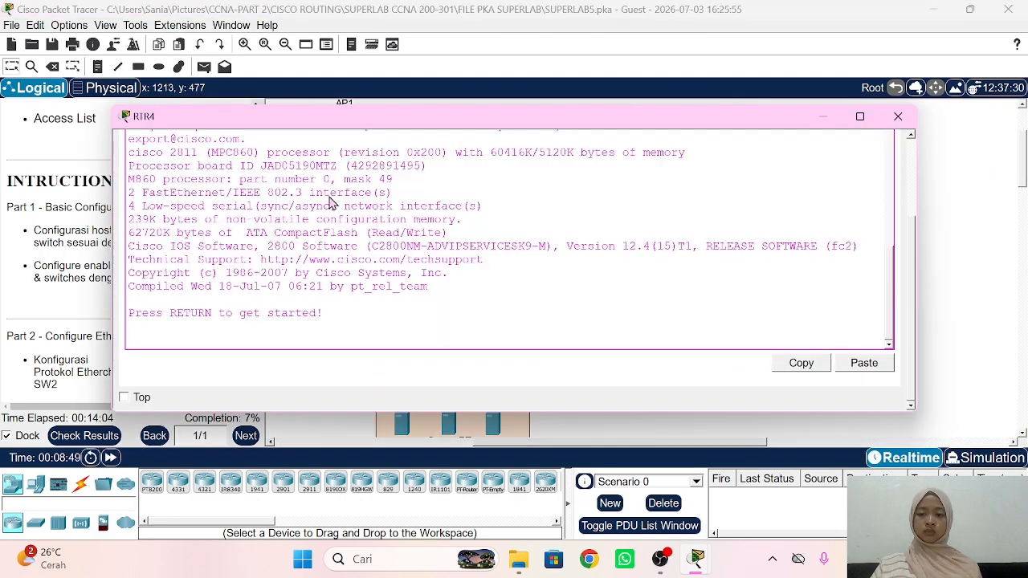
pyautogui.press('Return')
pyautogui.write('en')
pyautogui.press('Return')
pyautogui.write('c')
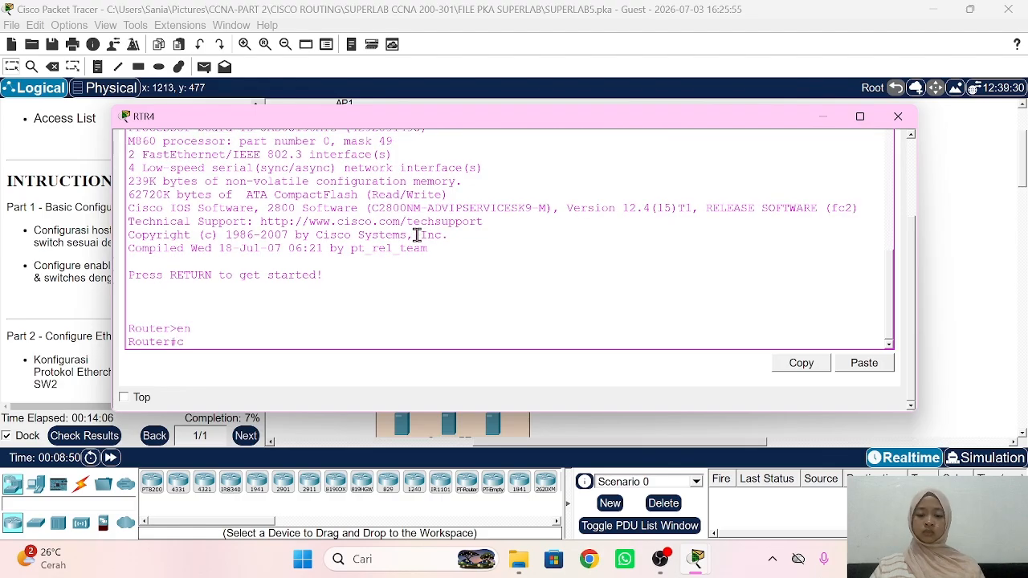
pyautogui.write('onf t')
pyautogui.press('Return')
pyautogui.write('host')
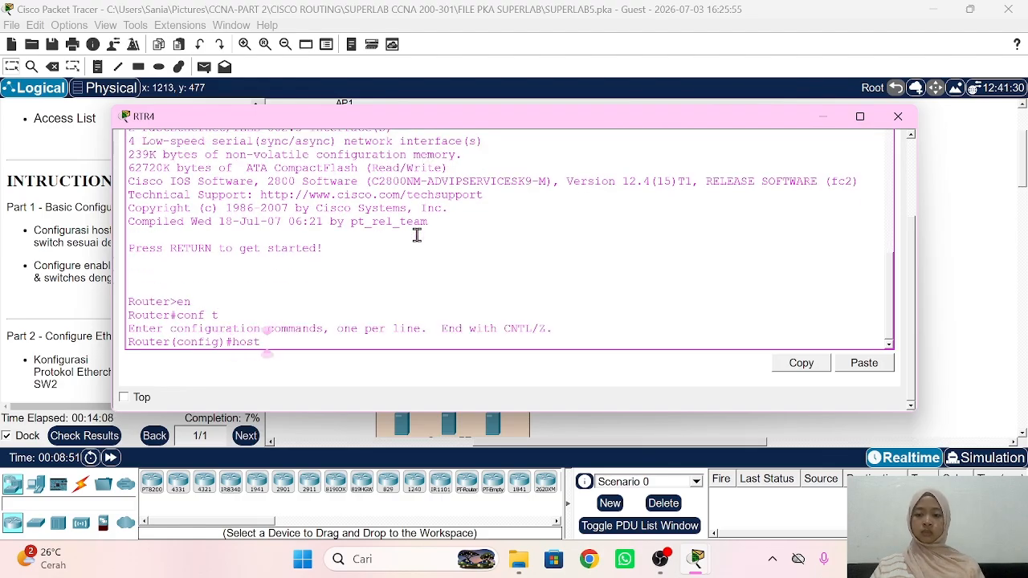
pyautogui.write(' RTR4')
pyautogui.press('Return')
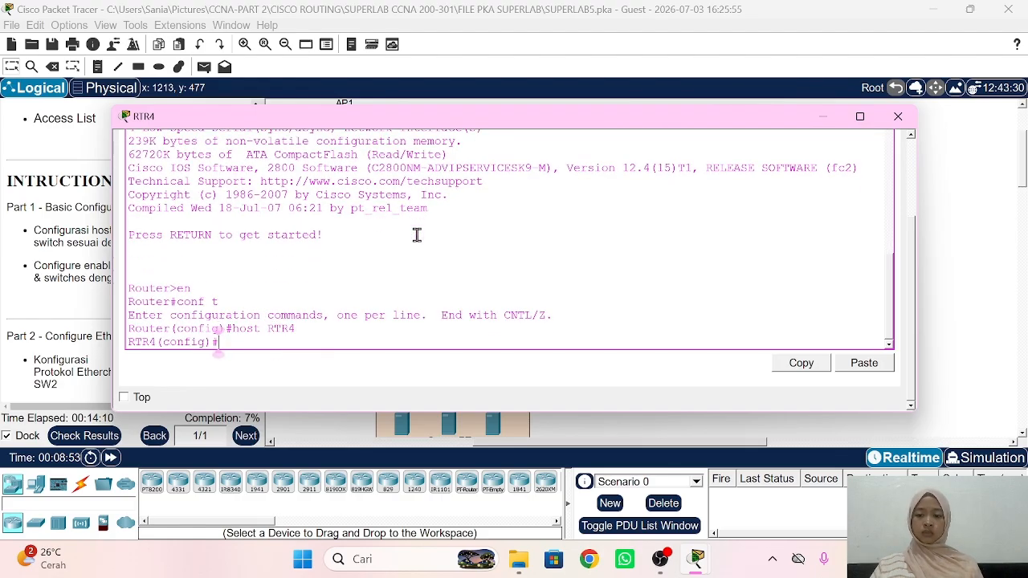
pyautogui.write('ena sec sid')
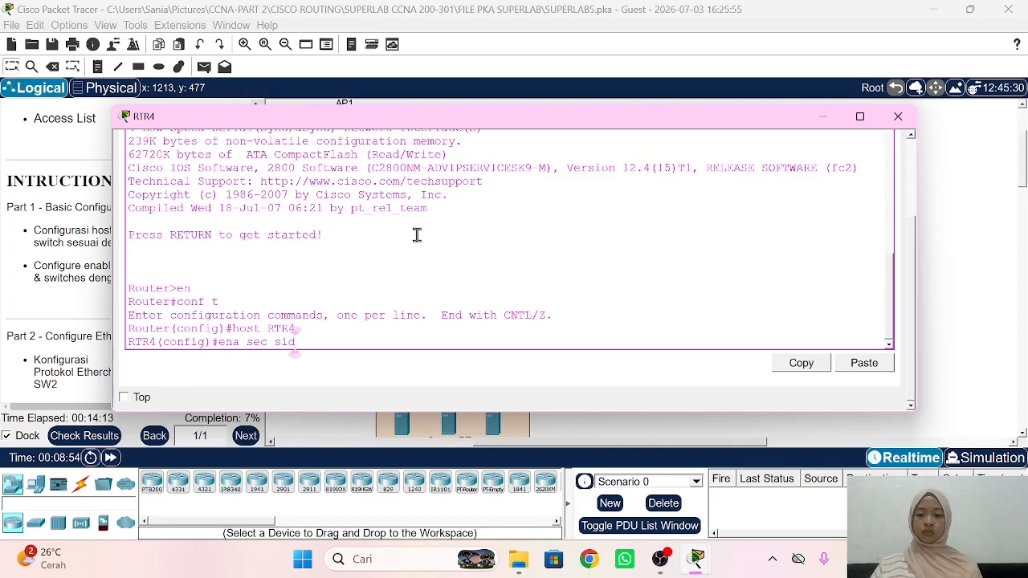
pyautogui.press('Return')
# Step: Give MLS1 the hostname MLS1 and the lab enable secret, then open SW8's console
pyautogui.click(973, 232)
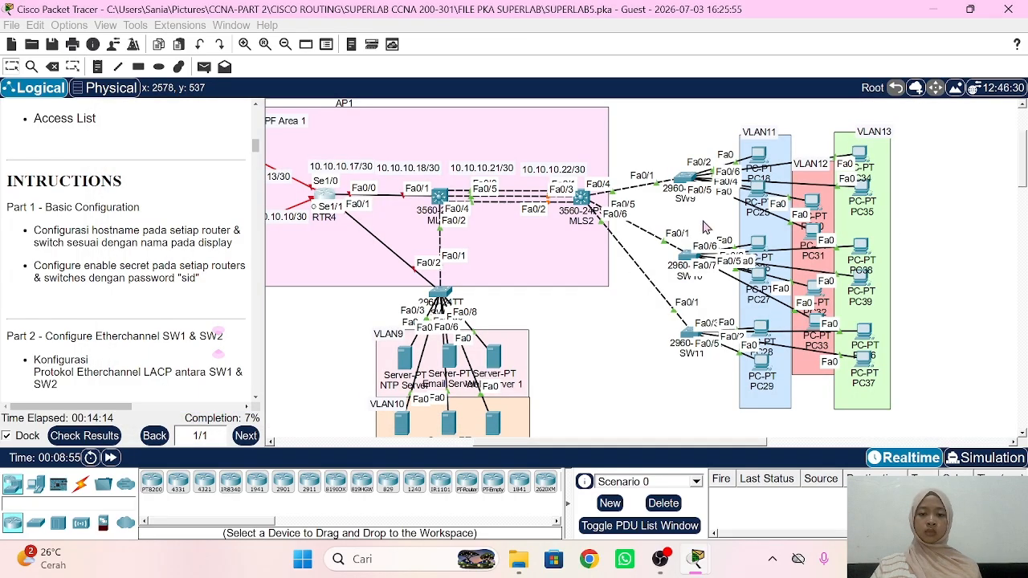
pyautogui.click(440, 197)
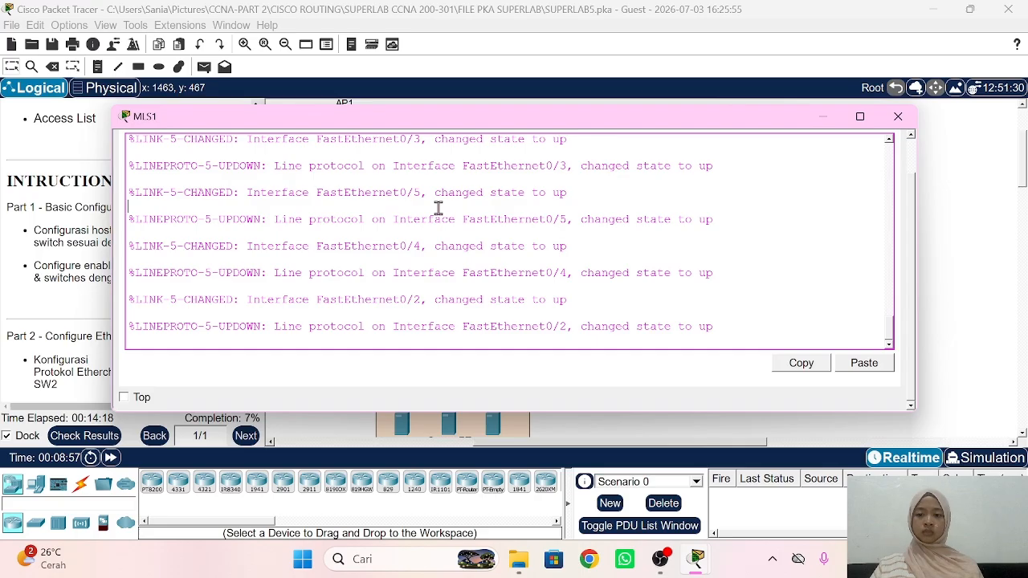
pyautogui.press('Return')
pyautogui.write('ebn')
pyautogui.press('Return')
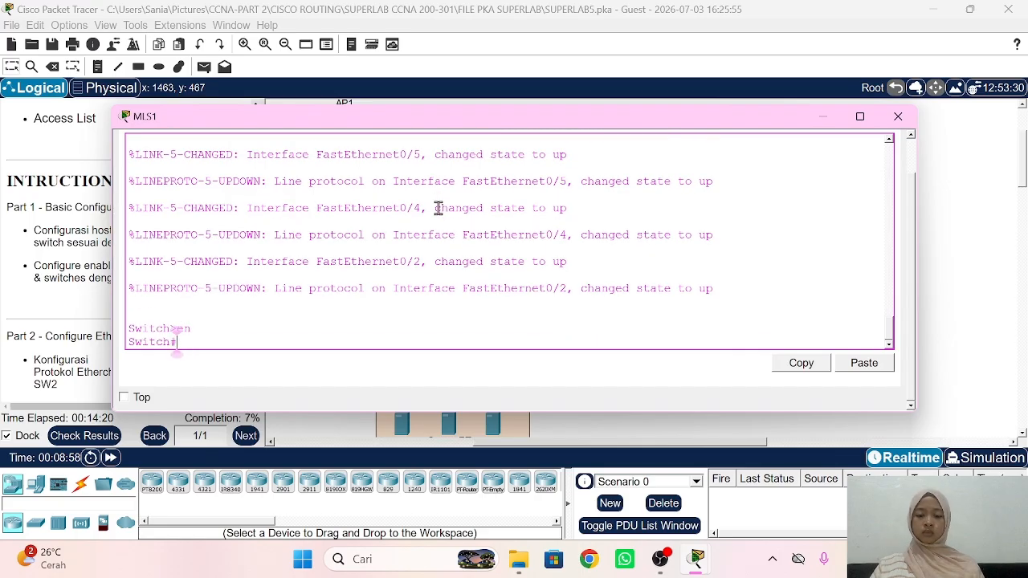
pyautogui.write('conf t')
pyautogui.press('Return')
pyautogui.write('hos')
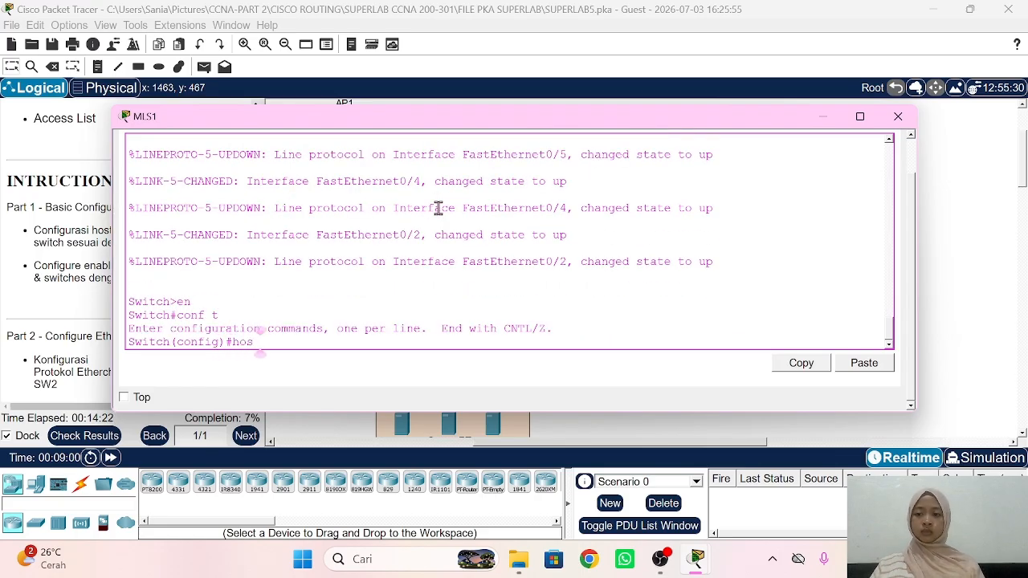
pyautogui.write('t MLS1')
pyautogui.press('Return')
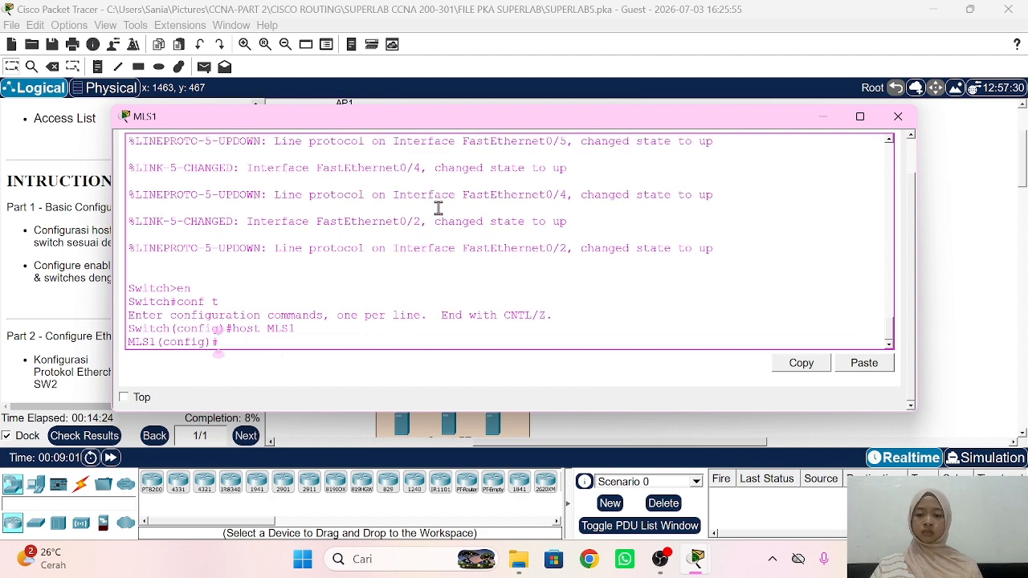
pyautogui.write('ena sec sid')
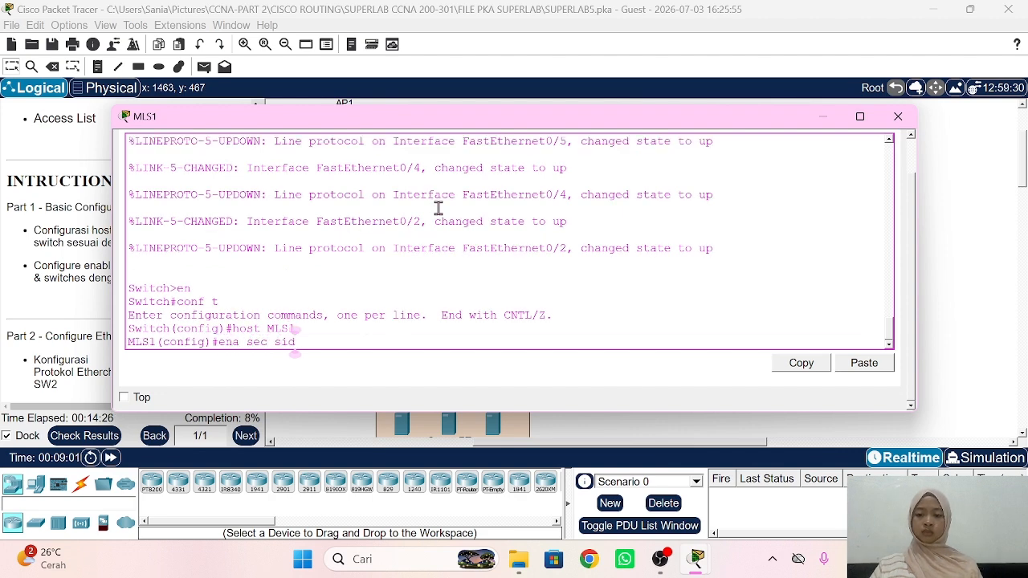
pyautogui.press('Return')
pyautogui.click(72, 243)
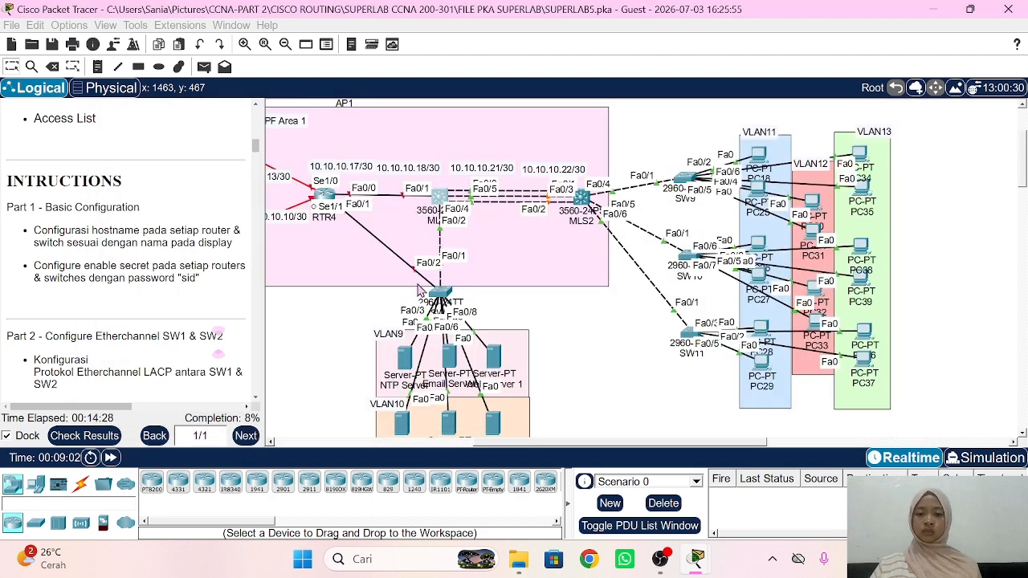
pyautogui.click(448, 295)
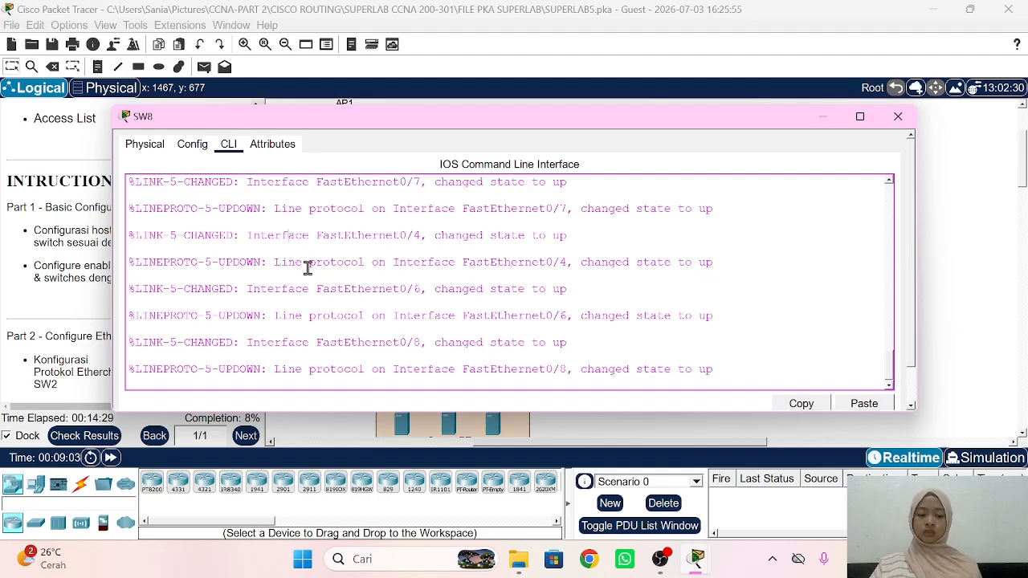
# Step: On SW8, set the hostname to SW8 and configure the lab enable secret
pyautogui.press('Return')
pyautogui.write('en')
pyautogui.press('Return')
pyautogui.write('conf t')
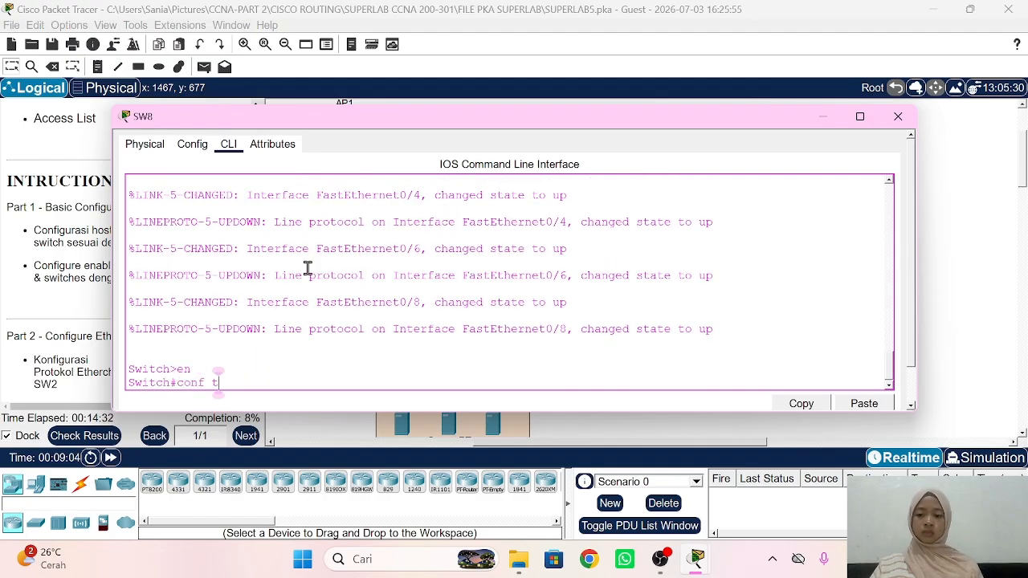
pyautogui.press('Return')
pyautogui.write('host')
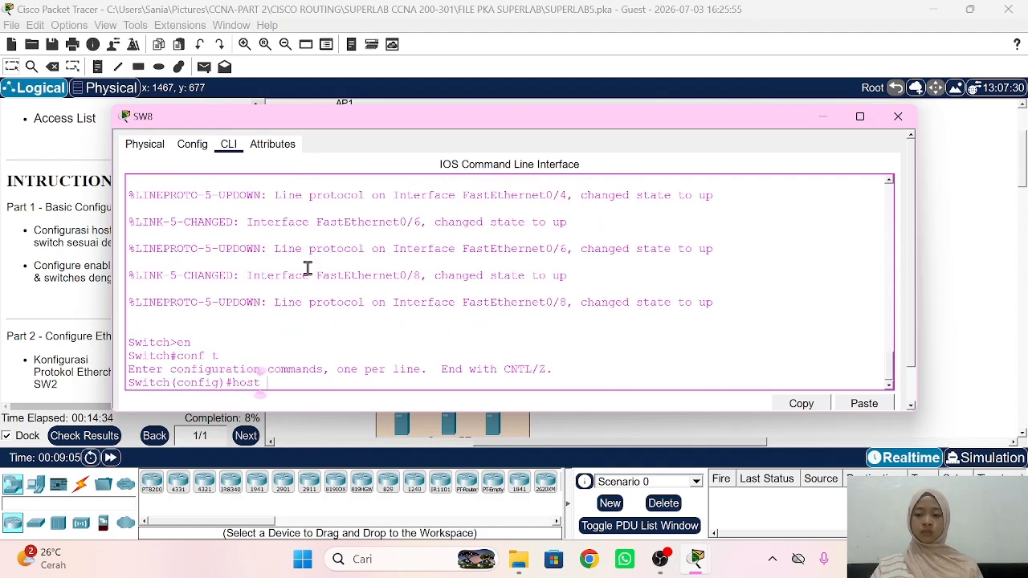
pyautogui.write(' SW8')
pyautogui.press('Return')
pyautogui.write('co')
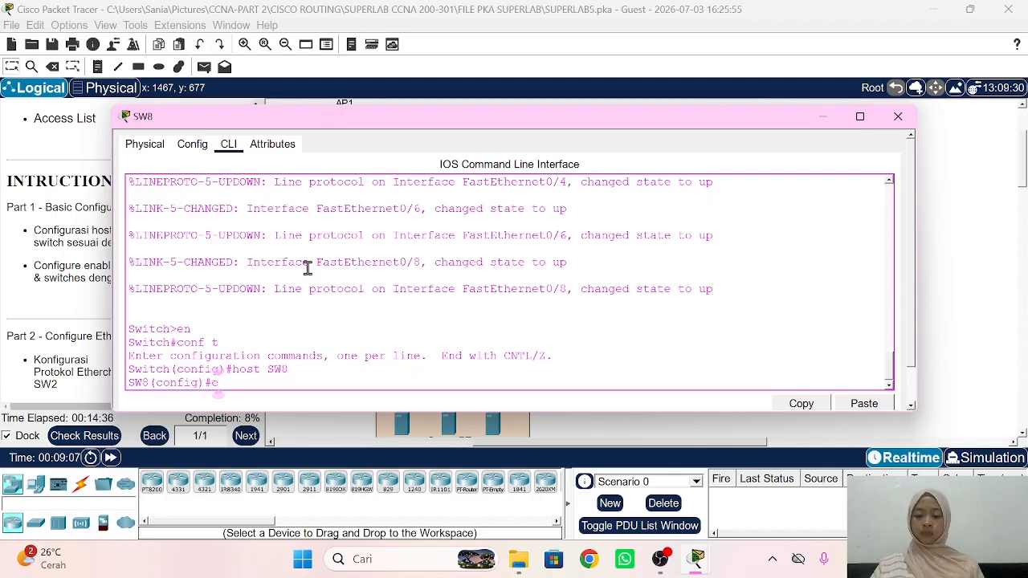
pyautogui.write('nfig)#ena sec sid')
pyautogui.press('Return')
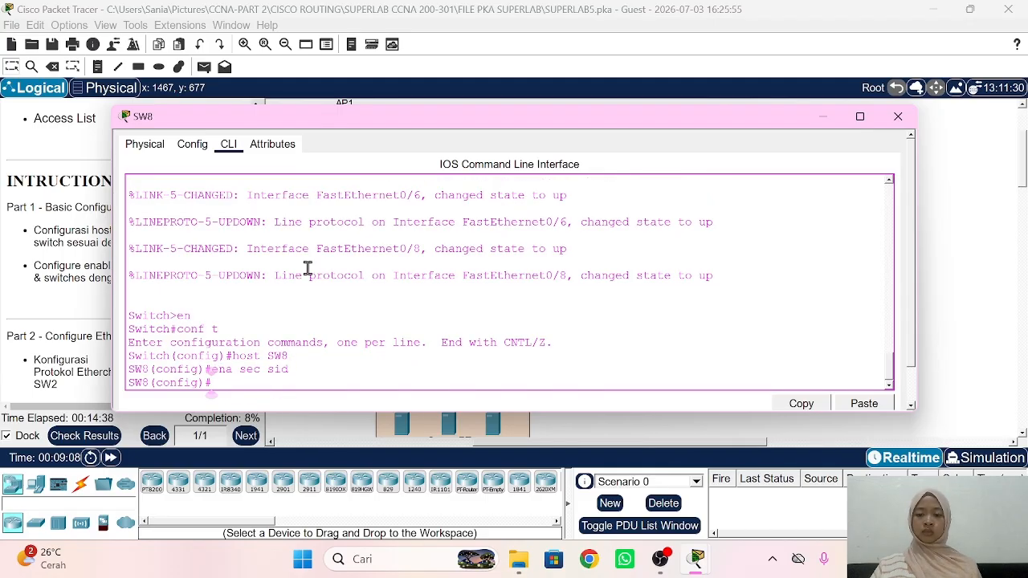
pyautogui.click(975, 221)
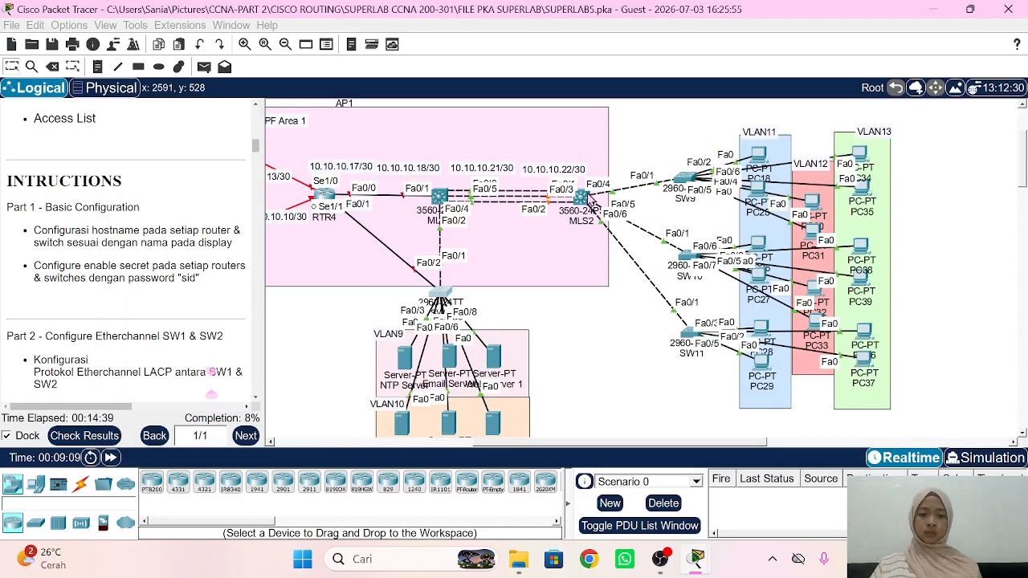
# Step: On MLS2, set the hostname to MLS2 and configure the lab enable secret
pyautogui.click(583, 198)
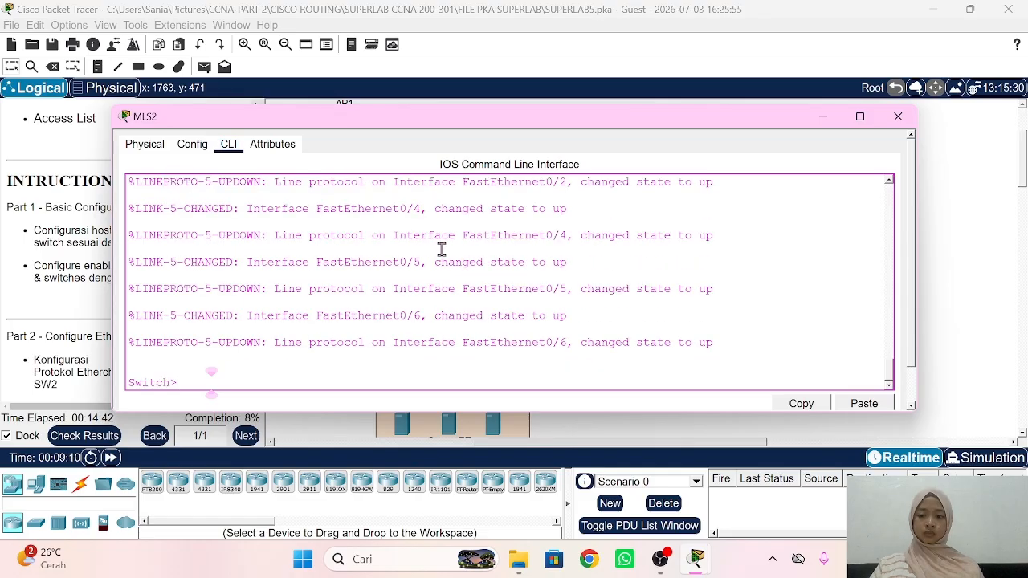
pyautogui.write('en')
pyautogui.press('Return')
pyautogui.write('con f')
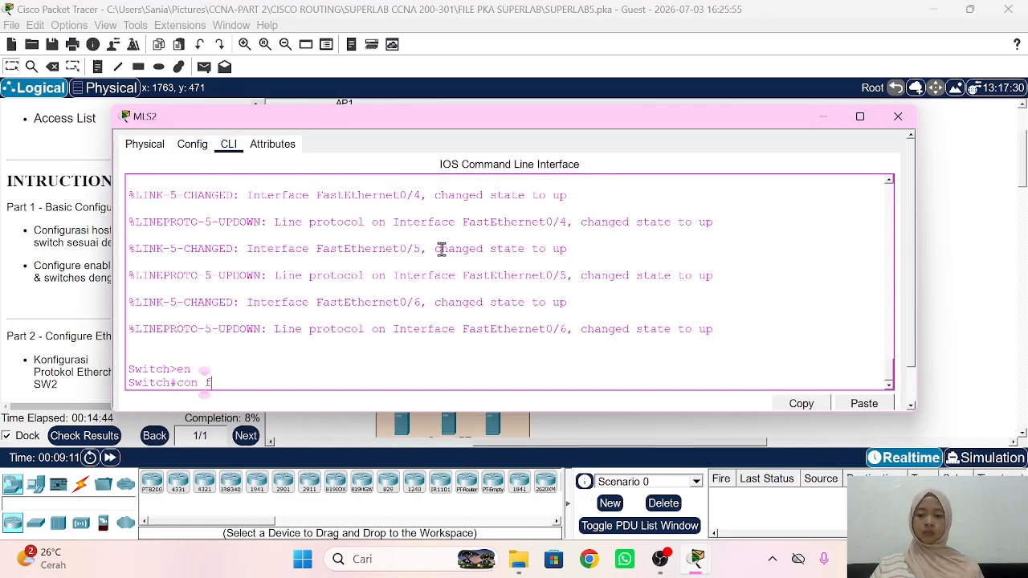
pyautogui.write(' t')
pyautogui.press('Return')
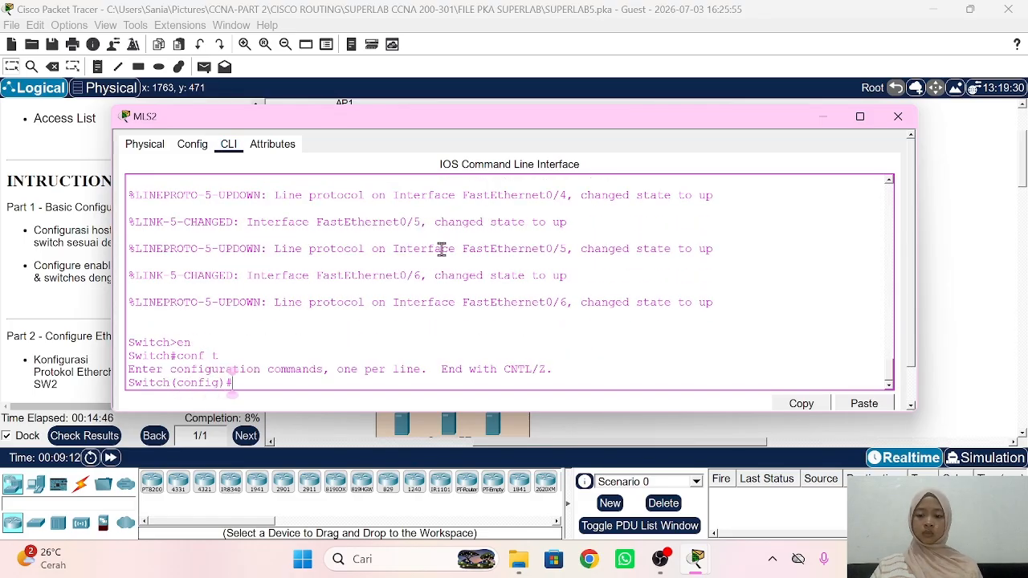
pyautogui.write('ena')
pyautogui.press('BackSpace')
pyautogui.press('BackSpace')
pyautogui.write('hos')
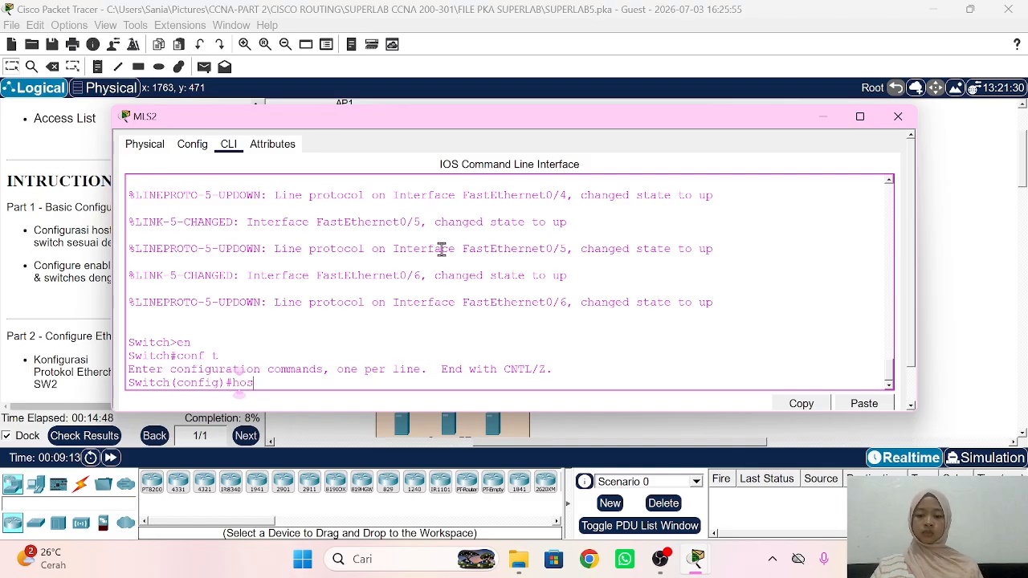
pyautogui.write('t MLS2')
pyautogui.press('Return')
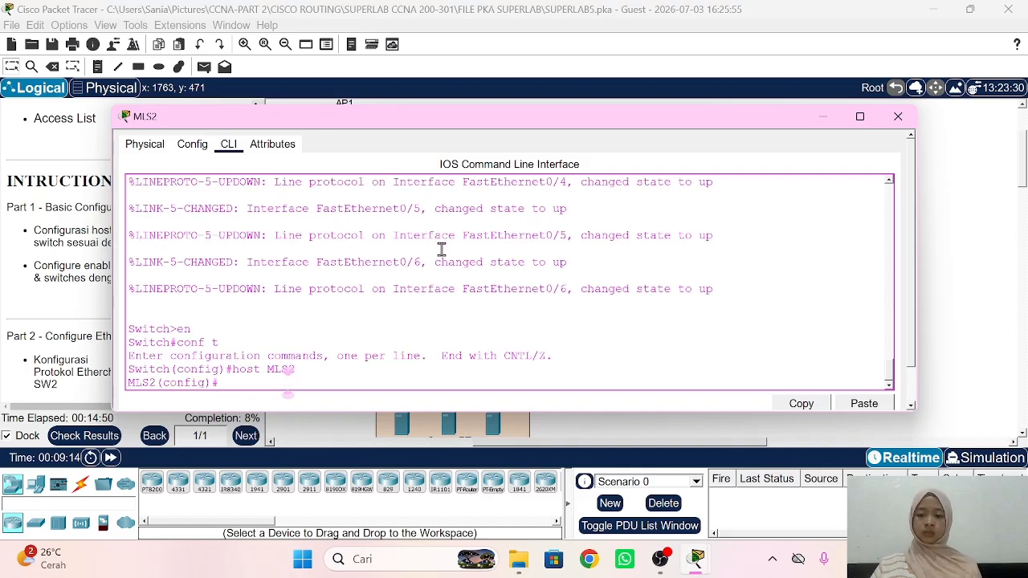
pyautogui.write('ena sec sid')
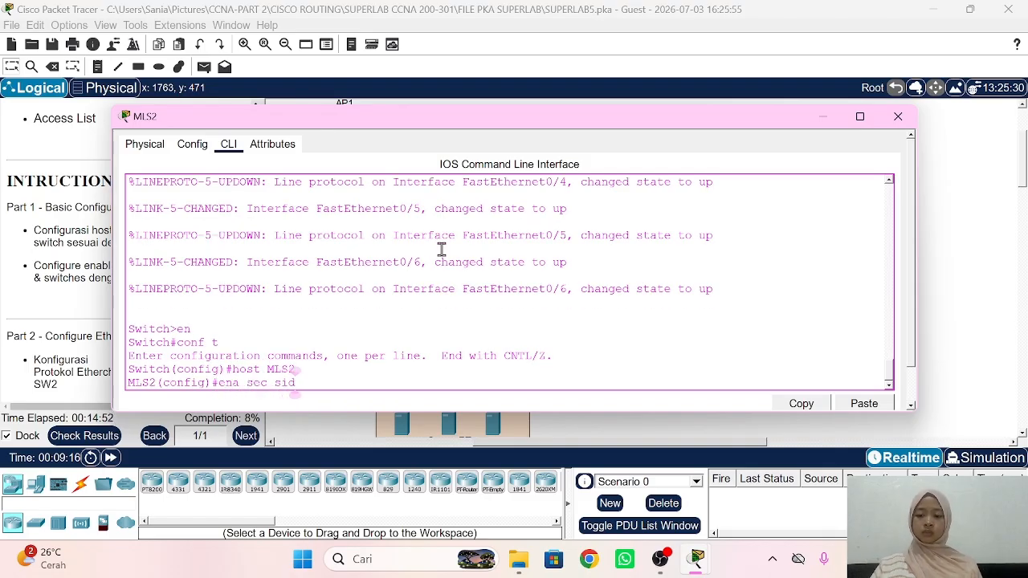
pyautogui.press('Return')
pyautogui.click(985, 221)
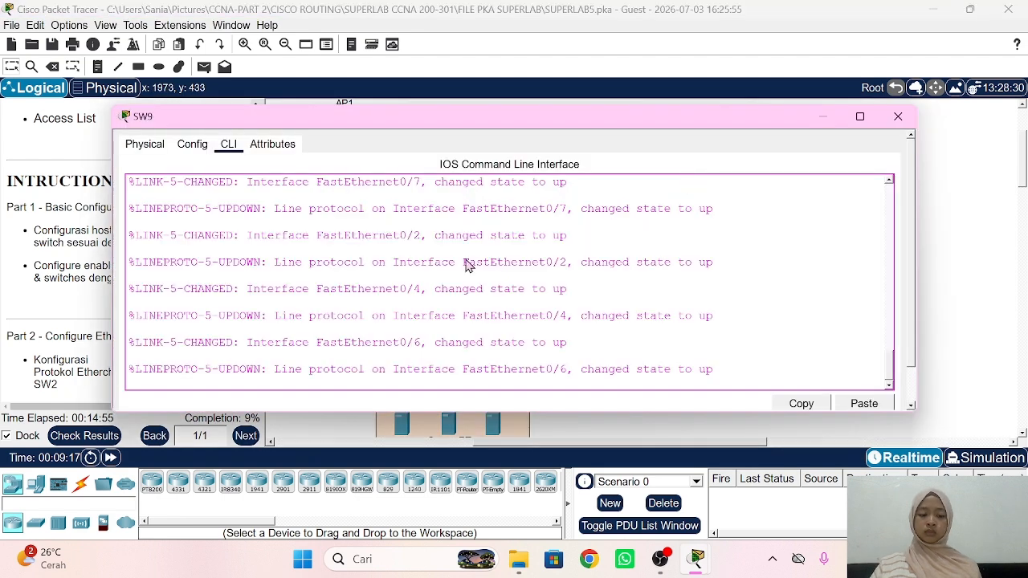
# Step: On SW9, set the hostname to SW9 and configure the lab enable secret
pyautogui.press('Return')
pyautogui.write('en')
pyautogui.press('Return')
pyautogui.write('conf t')
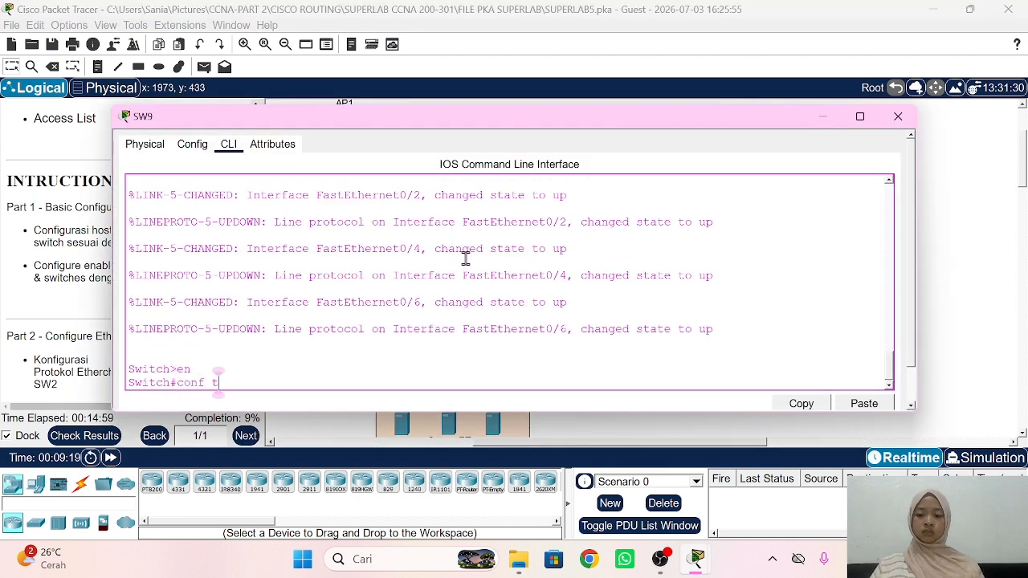
pyautogui.press('Return')
pyautogui.write('host')
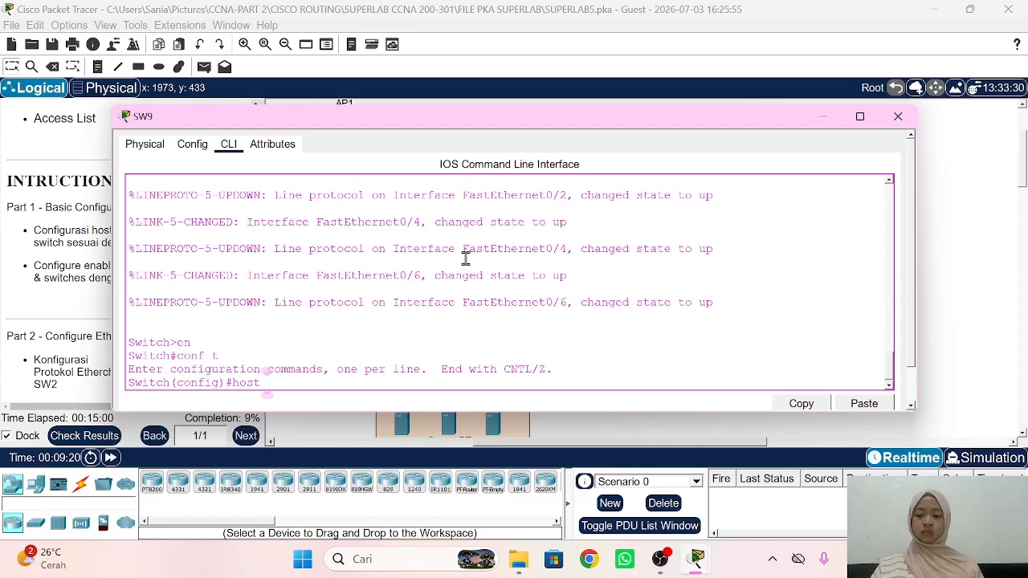
pyautogui.write(' SW9')
pyautogui.press('Return')
pyautogui.write('e')
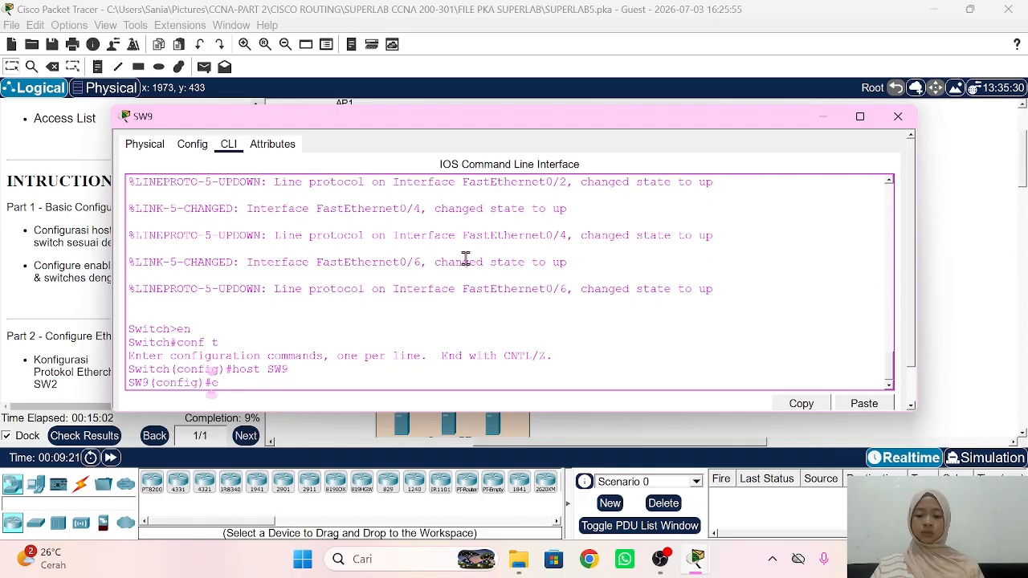
pyautogui.write('na sec sid')
pyautogui.press('Return')
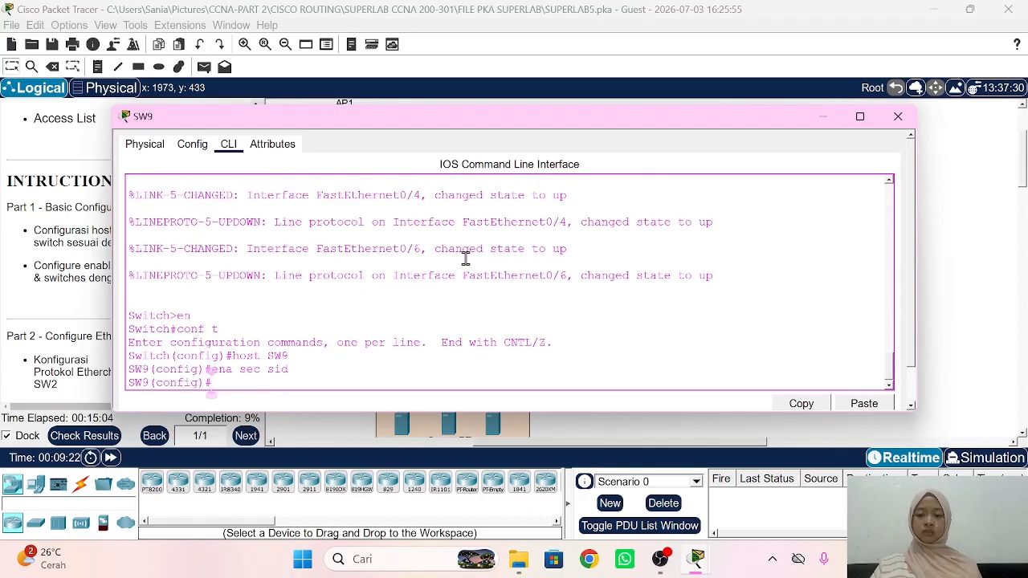
pyautogui.click(934, 253)
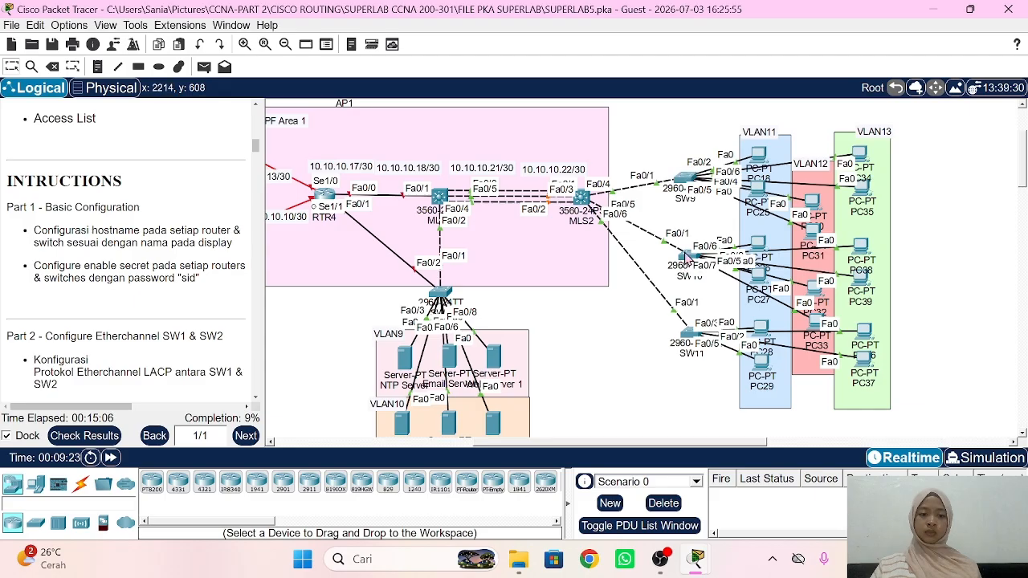
# Step: On SW10, set the hostname to SW10 and configure the lab enable secret
pyautogui.click(685, 259)
pyautogui.press('Return')
pyautogui.write('en')
pyautogui.press('Return')
pyautogui.write('ch#c')
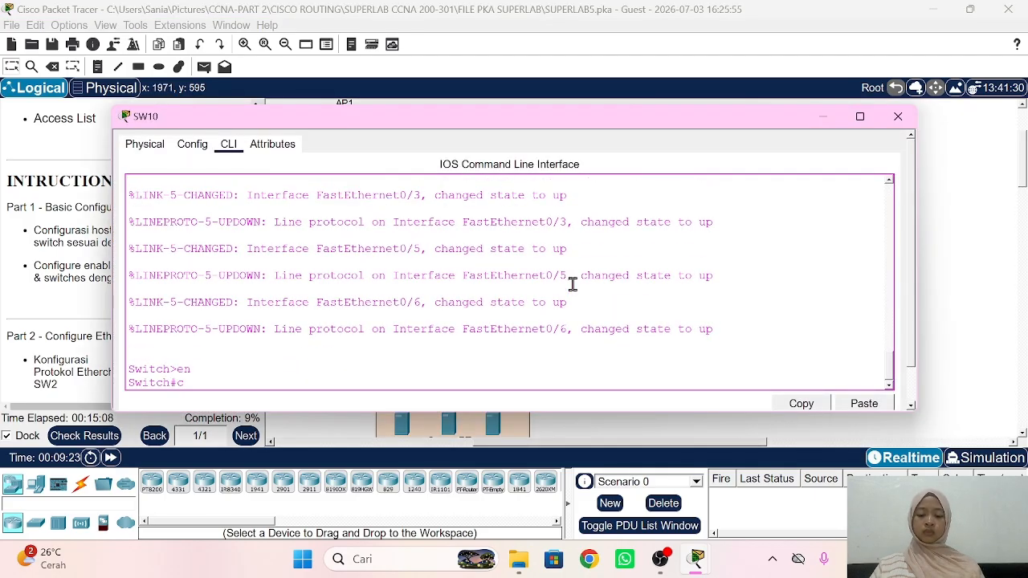
pyautogui.write('onf t')
pyautogui.press('Return')
pyautogui.write('host')
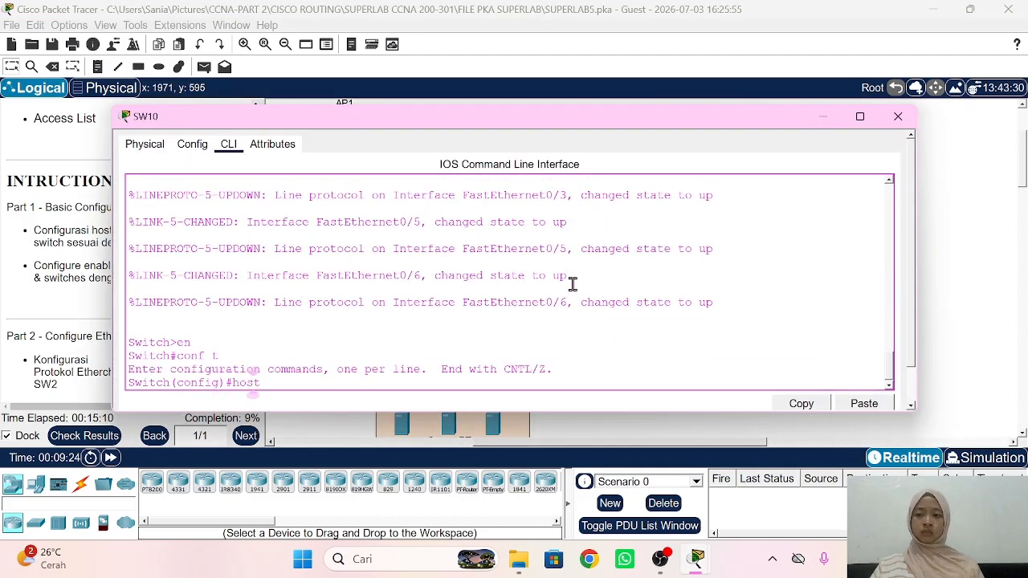
pyautogui.write(' SW10')
pyautogui.press('Return')
pyautogui.write('en')
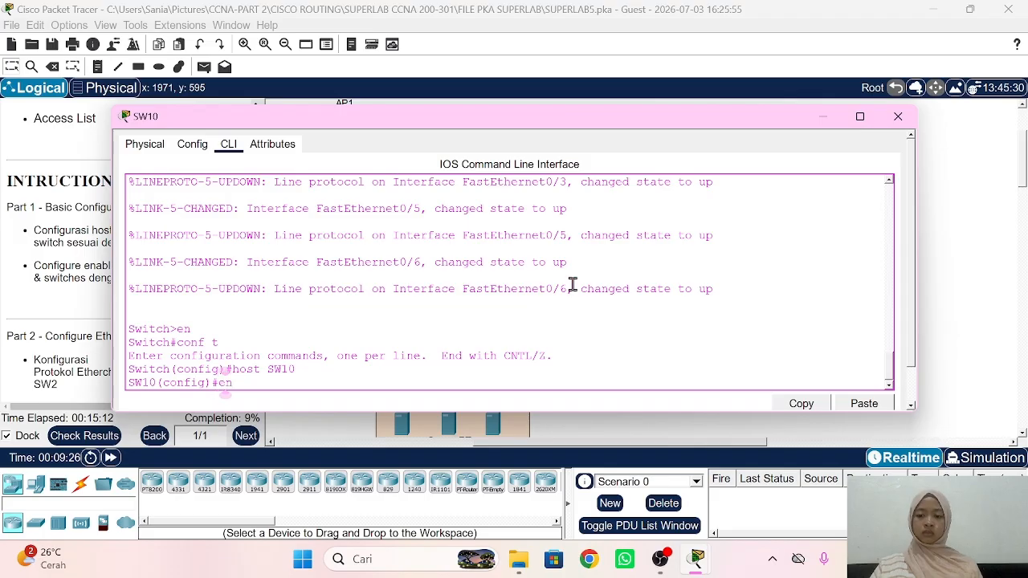
pyautogui.write('a sec sid')
pyautogui.press('Return')
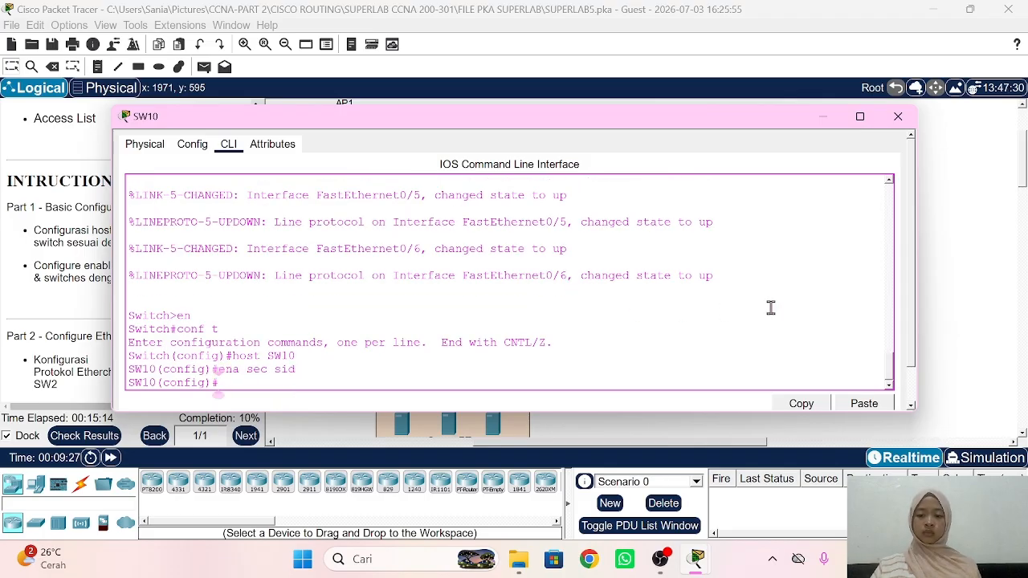
pyautogui.click(970, 240)
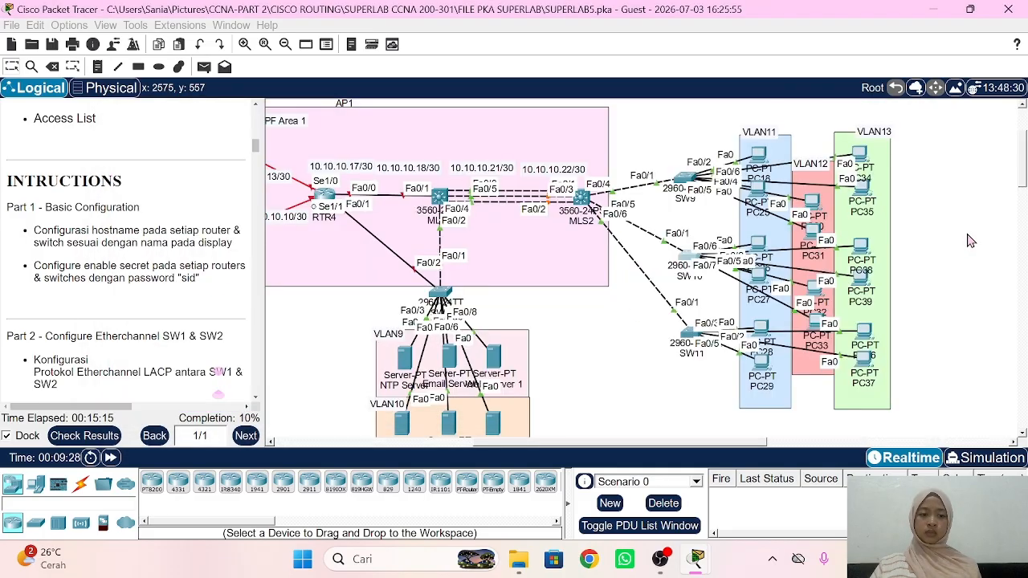
# Step: Configure SW11 with hostname SW11 and the lab enable secret, then close its console
pyautogui.click(689, 333)
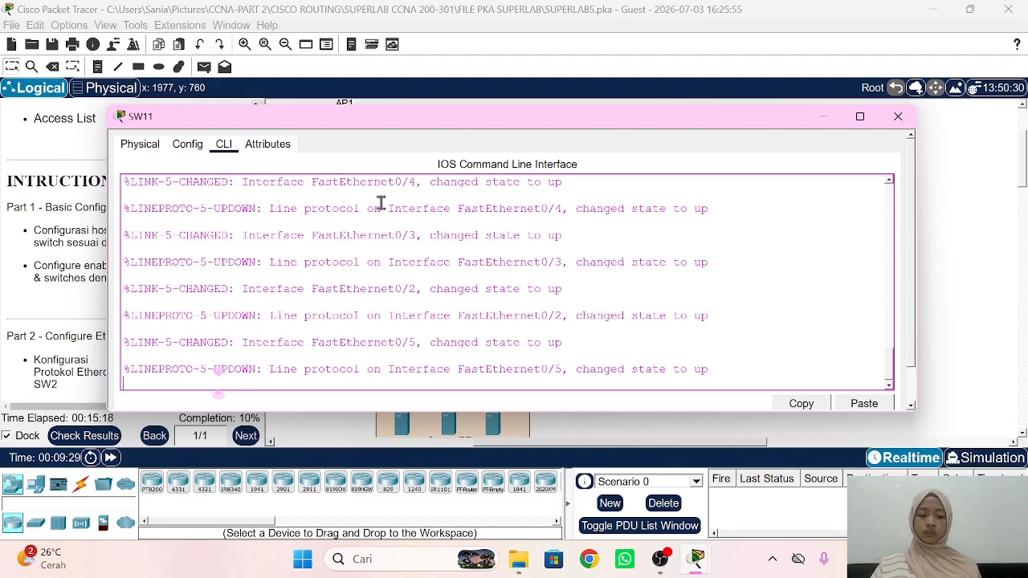
pyautogui.press('Return')
pyautogui.write('en')
pyautogui.press('Return')
pyautogui.write('connf')
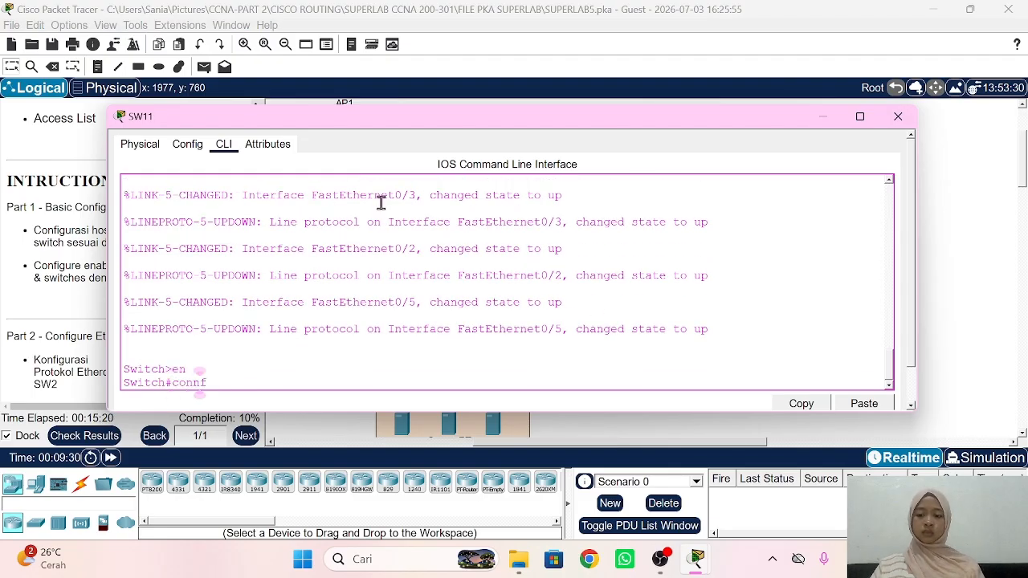
pyautogui.write(' ==')
pyautogui.press('BackSpace')
pyautogui.press('BackSpace')
pyautogui.press('BackSpace')
pyautogui.press('BackSpace')
pyautogui.write('f t')
pyautogui.press('Return')
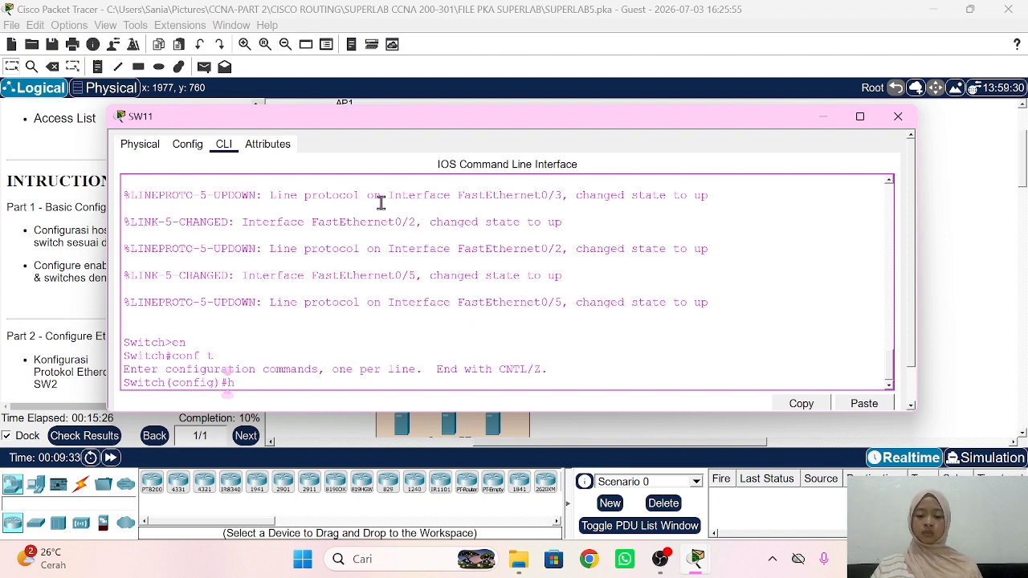
pyautogui.write('host SW11')
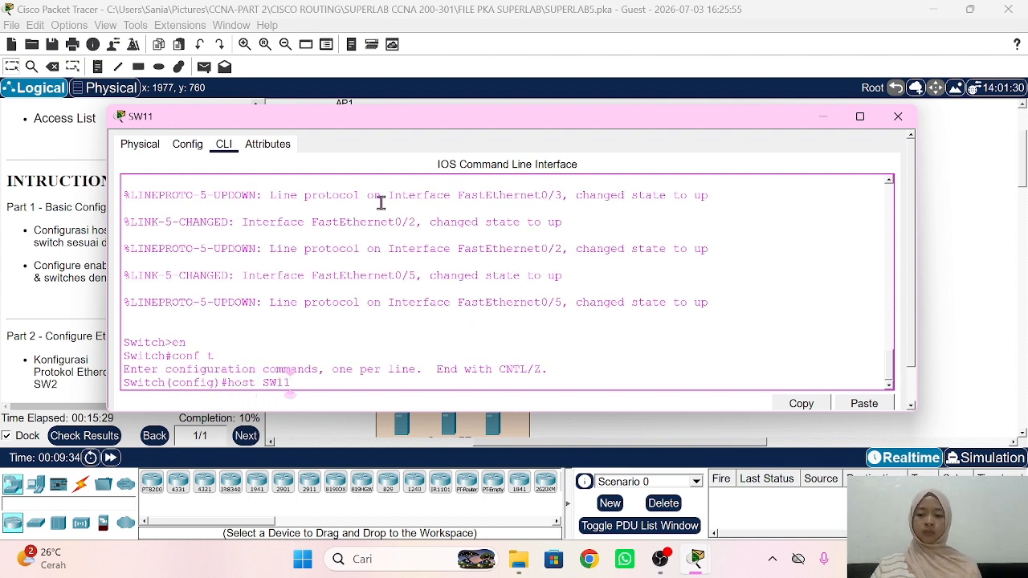
pyautogui.press('Return')
pyautogui.write('ena se')
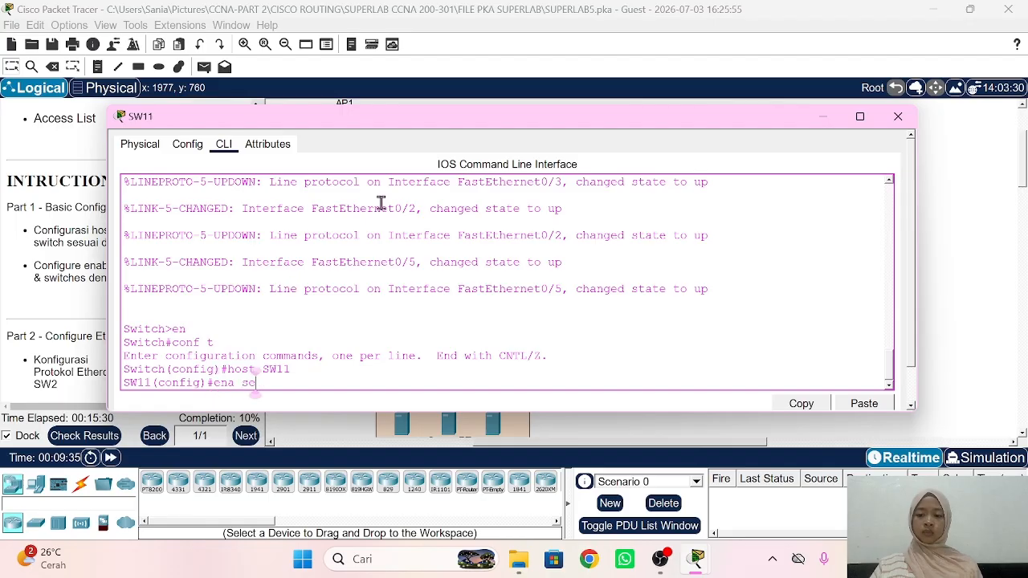
pyautogui.write('c sid')
pyautogui.press('Return')
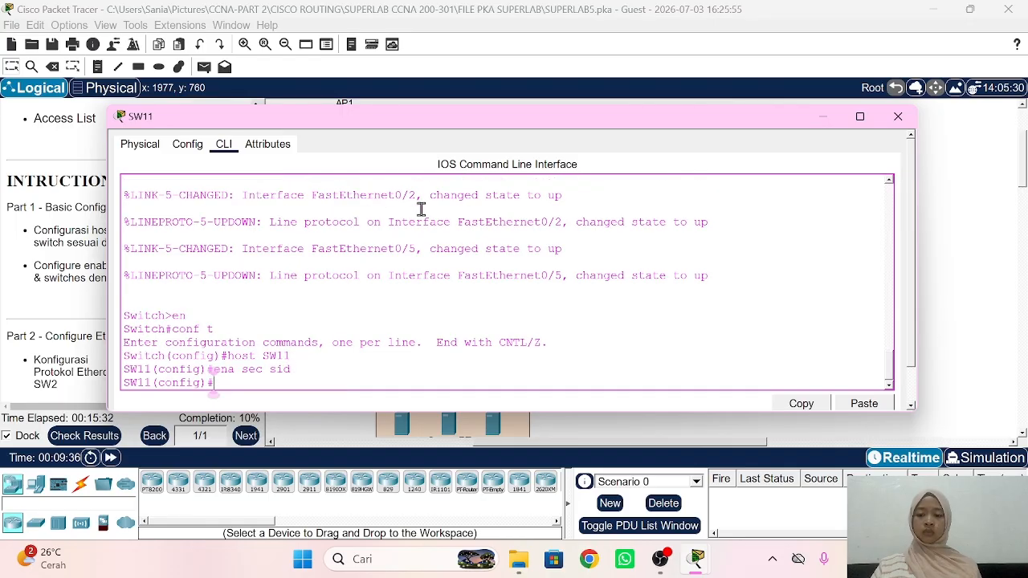
pyautogui.click(978, 239)
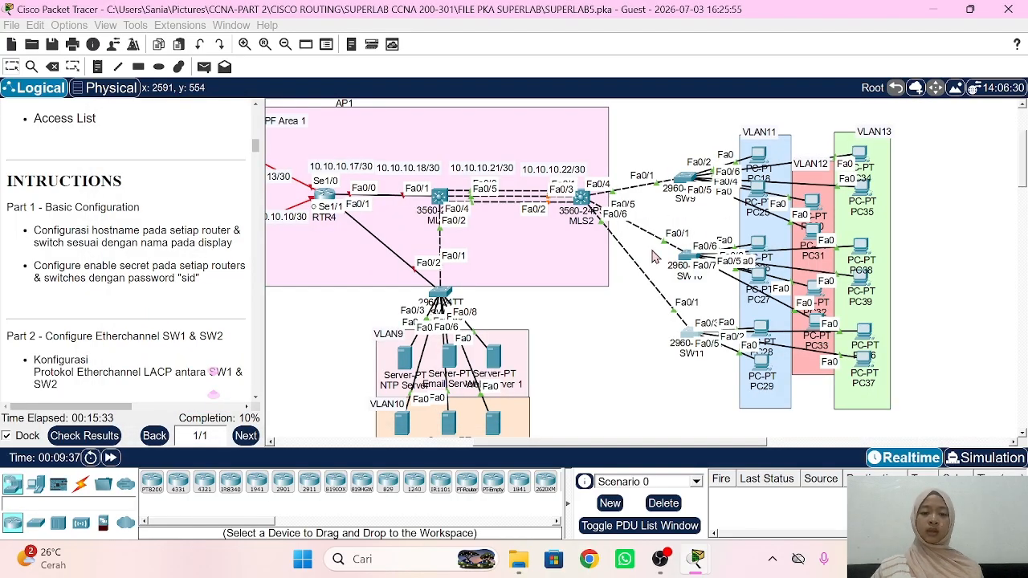
pyautogui.hscroll(-6, 534, 260)
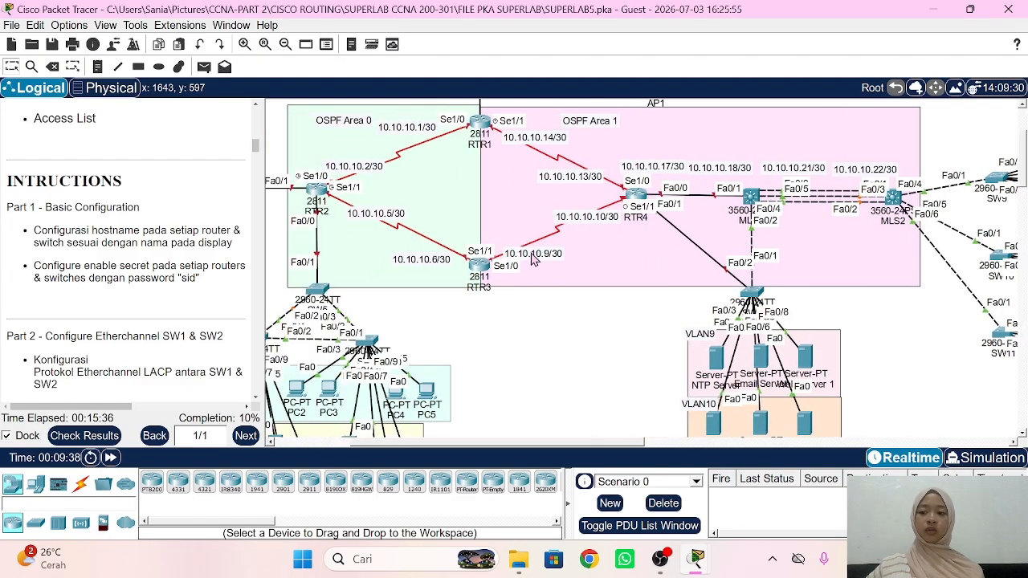
pyautogui.scroll(-3, 138, 319)
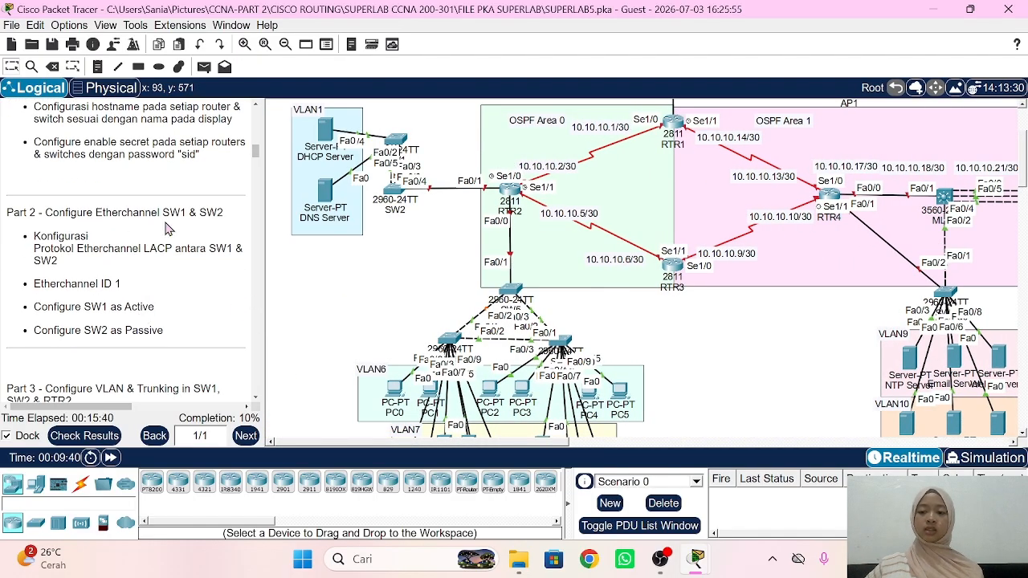
pyautogui.scroll(3, 402, 288)
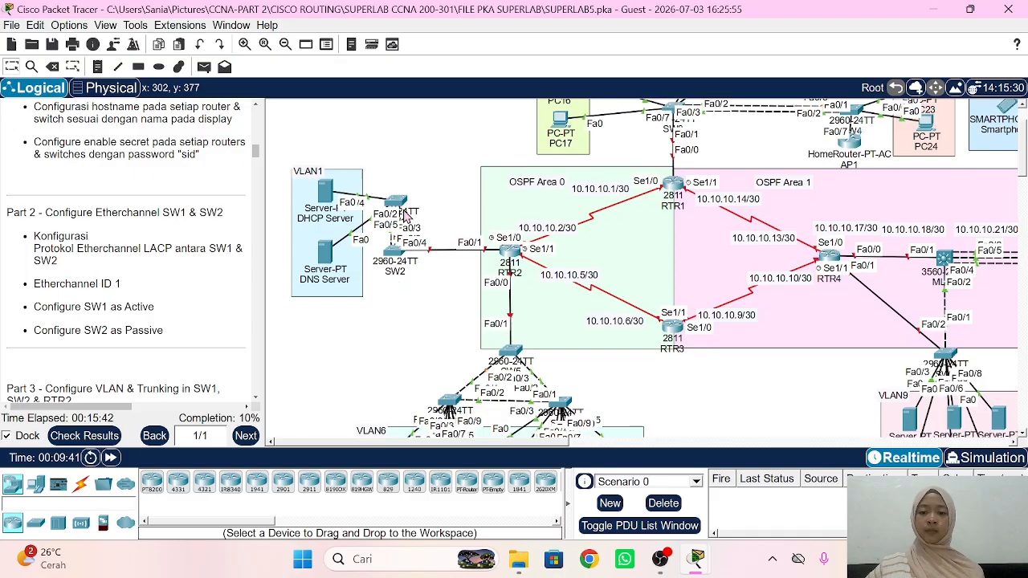
# Step: Open SW1's console and list its CDP neighbors with do sh cdp neigh
pyautogui.click(397, 201)
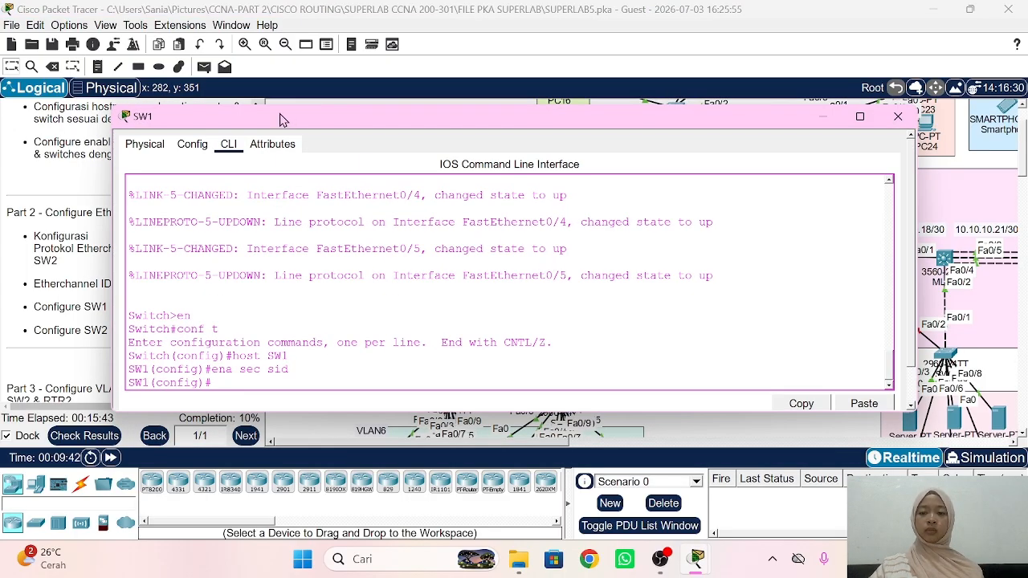
pyautogui.moveTo(282, 113); pyautogui.dragTo(681, 103)
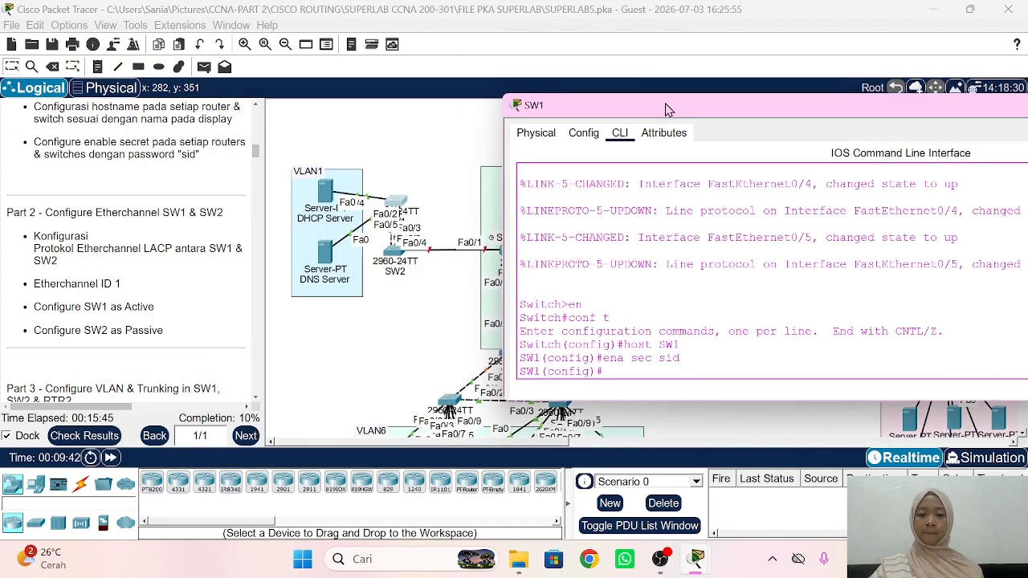
pyautogui.press('Return')
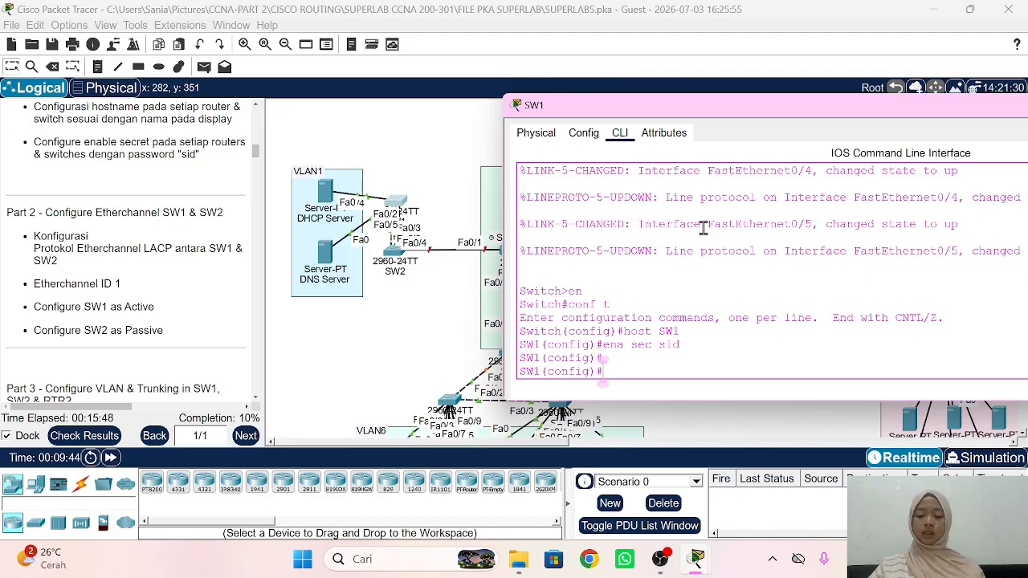
pyautogui.write('do sh c')
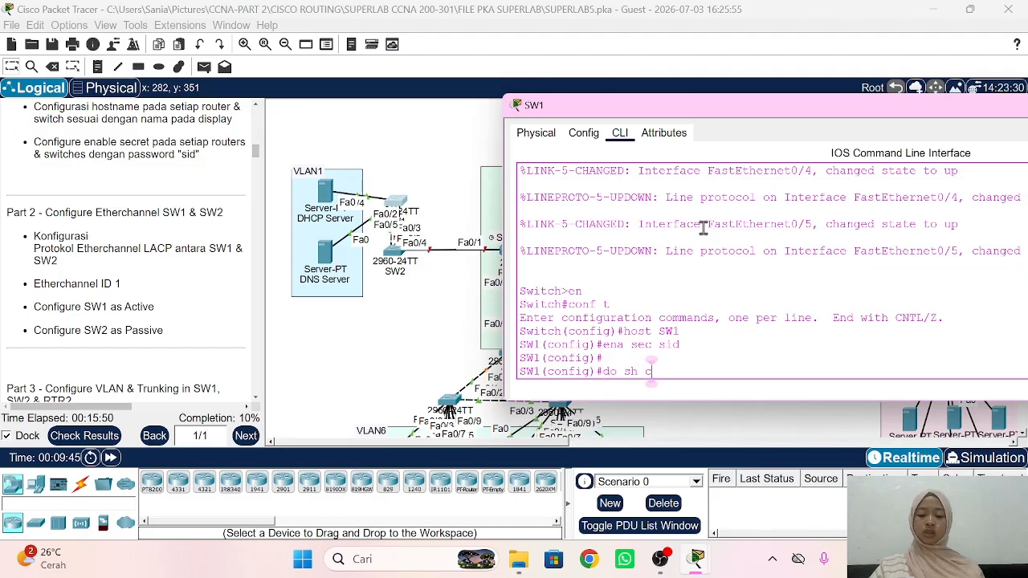
pyautogui.write('dp neigh')
pyautogui.press('Return')
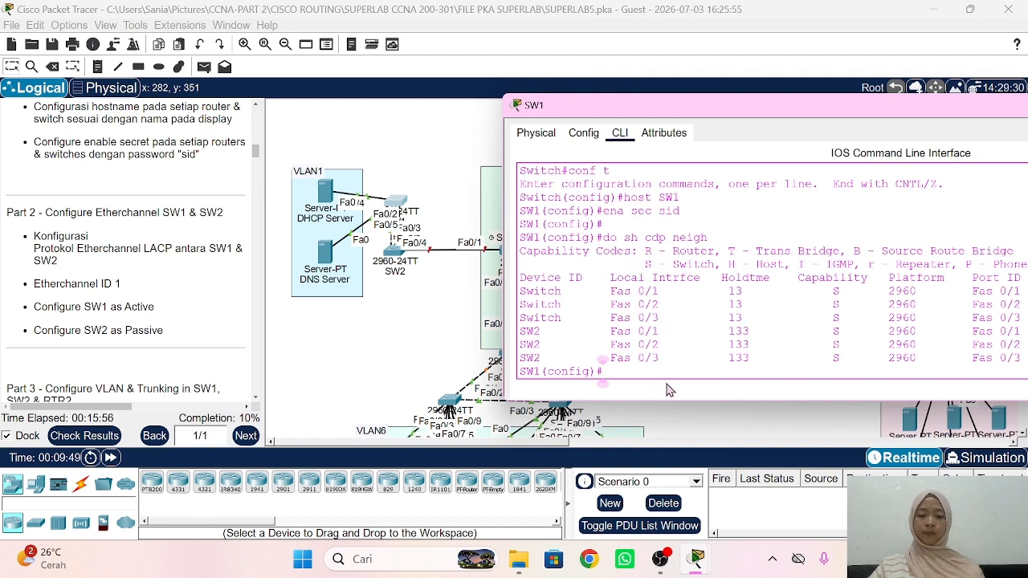
# Step: Add SW1's Fa0/1–Fa0/3 to channel group 1 in active mode
pyautogui.write('int')
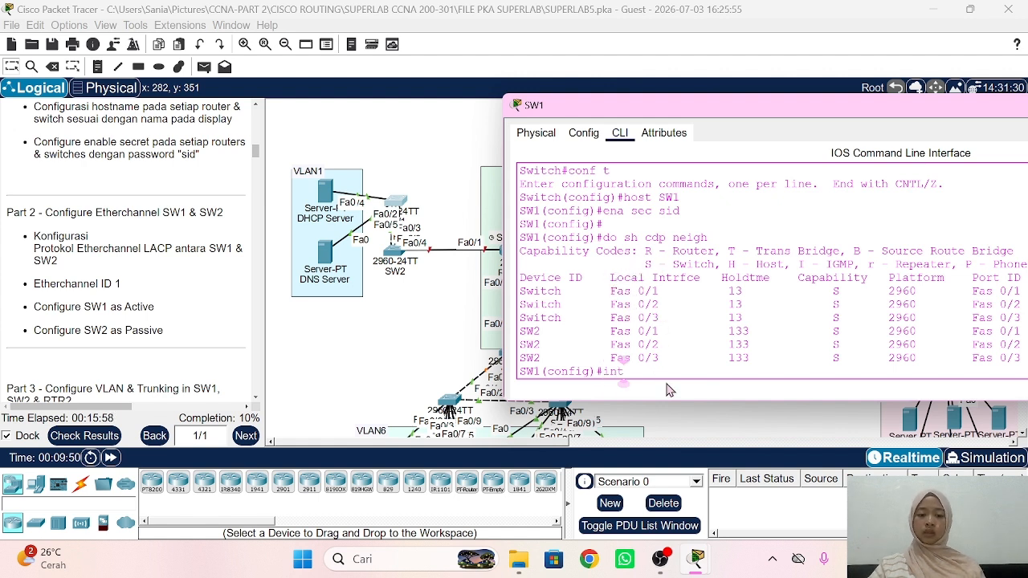
pyautogui.write(' ra fa0/1-3')
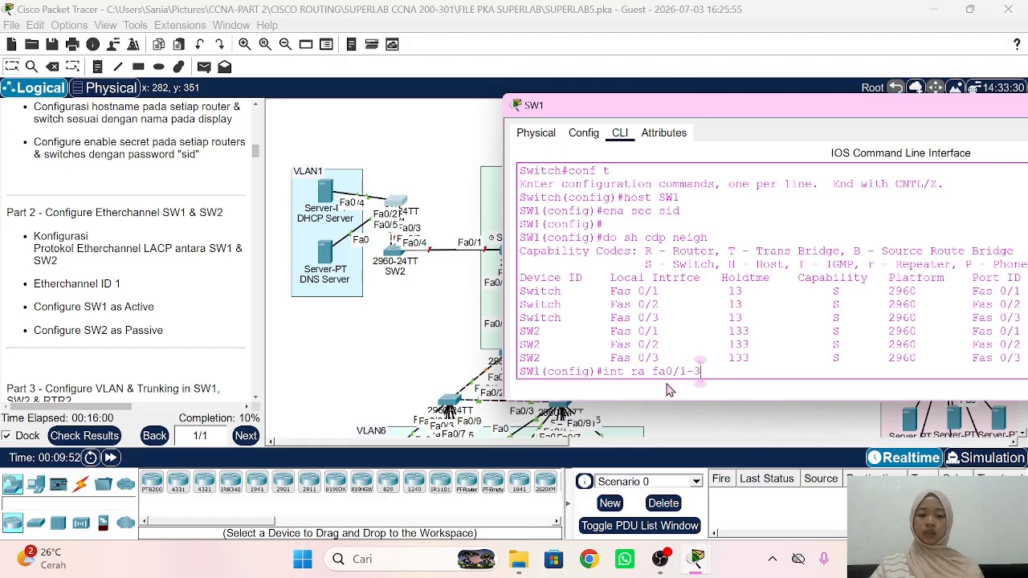
pyautogui.press('Return')
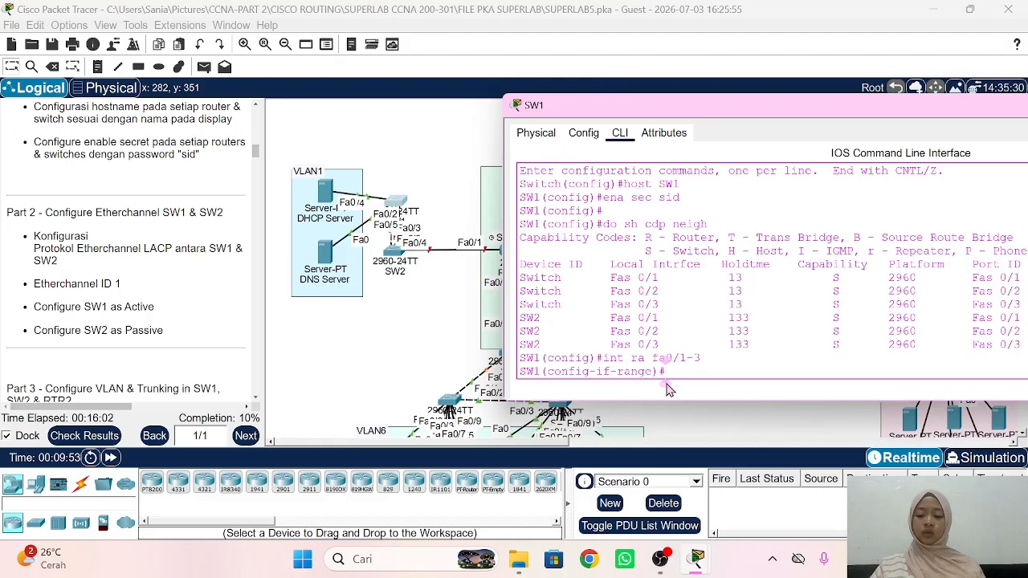
pyautogui.write('channel-gro')
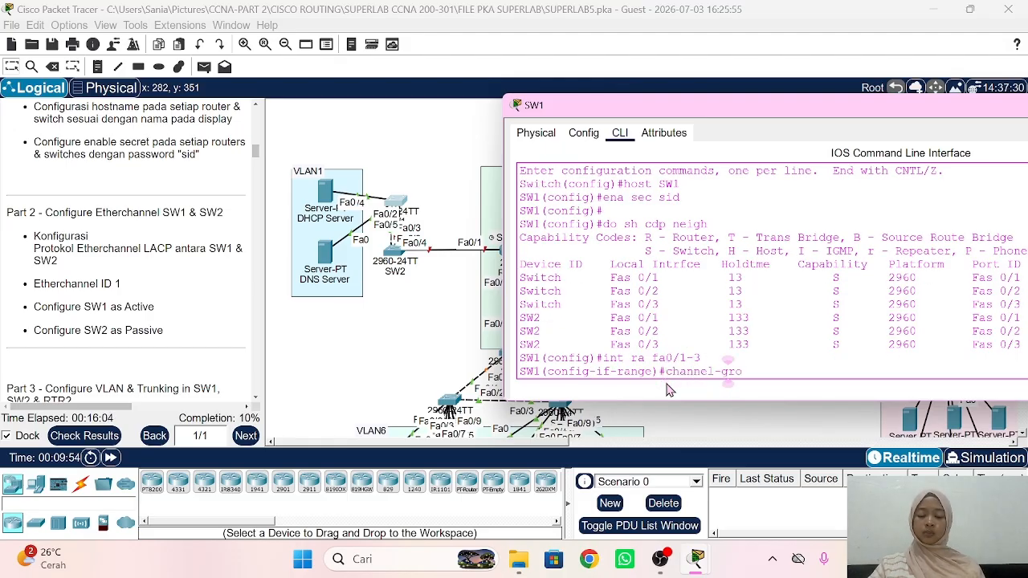
pyautogui.write('up 1 m')
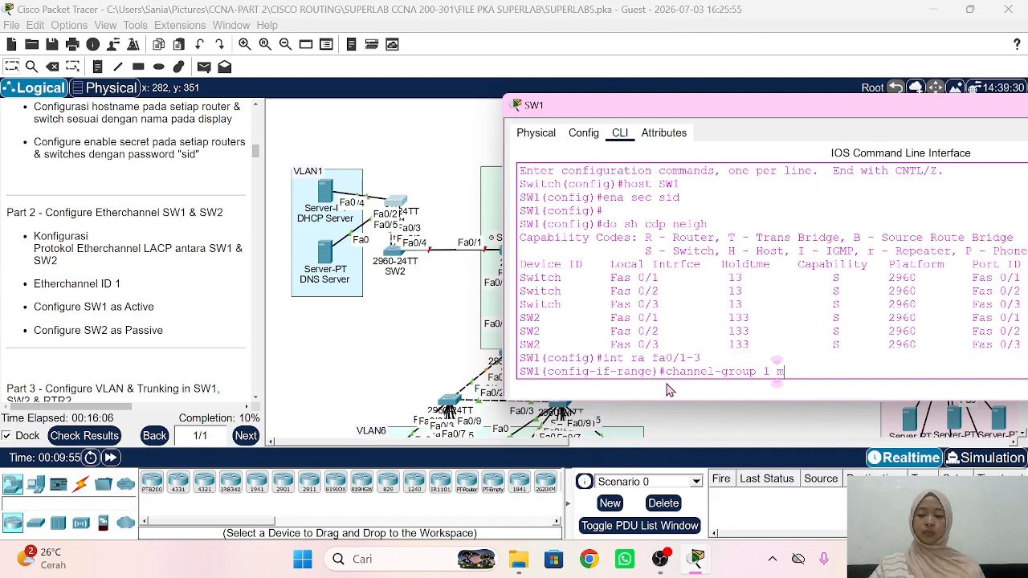
pyautogui.write('ode ac')
pyautogui.press('Tab')
pyautogui.press('Return')
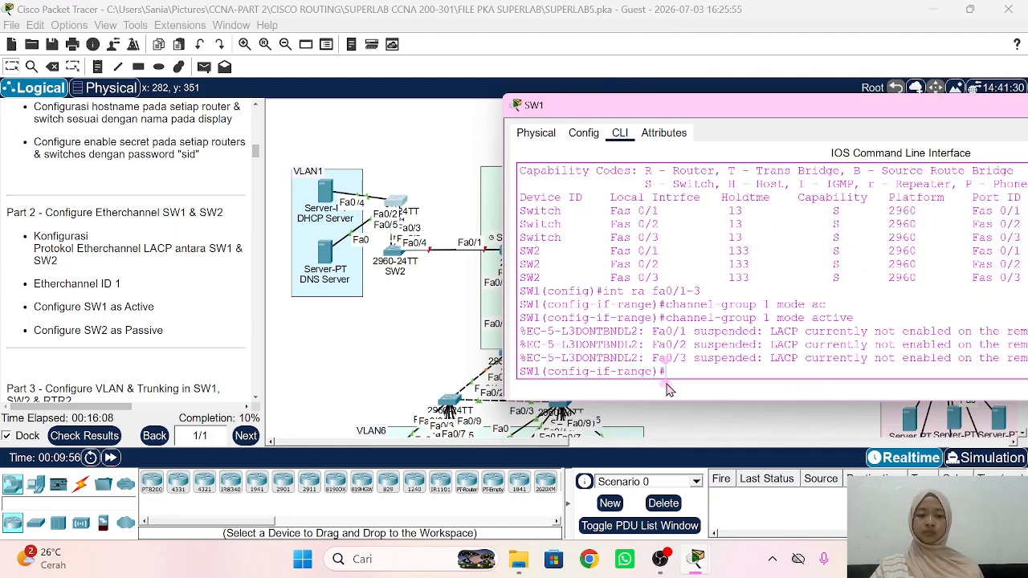
# Step: Set the channel protocol to LACP and display the EtherChannel summary
pyautogui.write('chann')
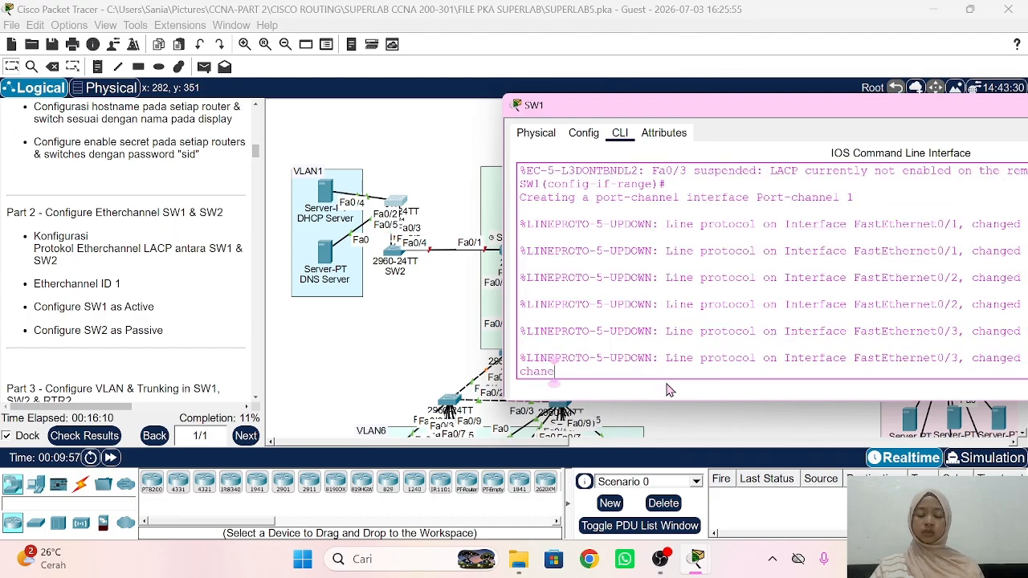
pyautogui.write('el')
pyautogui.press('BackSpace')
pyautogui.press('BackSpace')
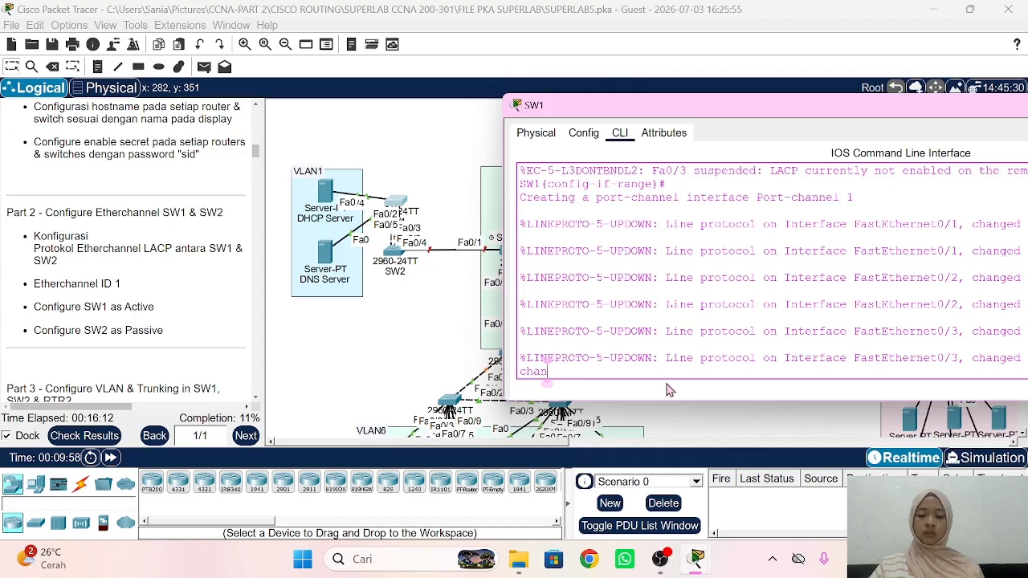
pyautogui.write('el-prp')
pyautogui.press('Tab')
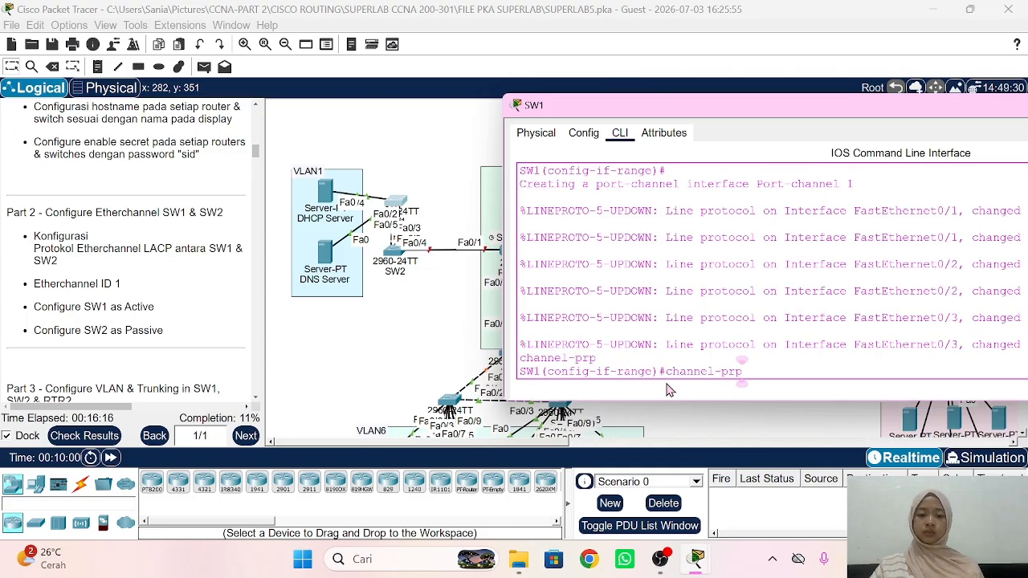
pyautogui.write('o')
pyautogui.press('Tab')
pyautogui.write('lacp')
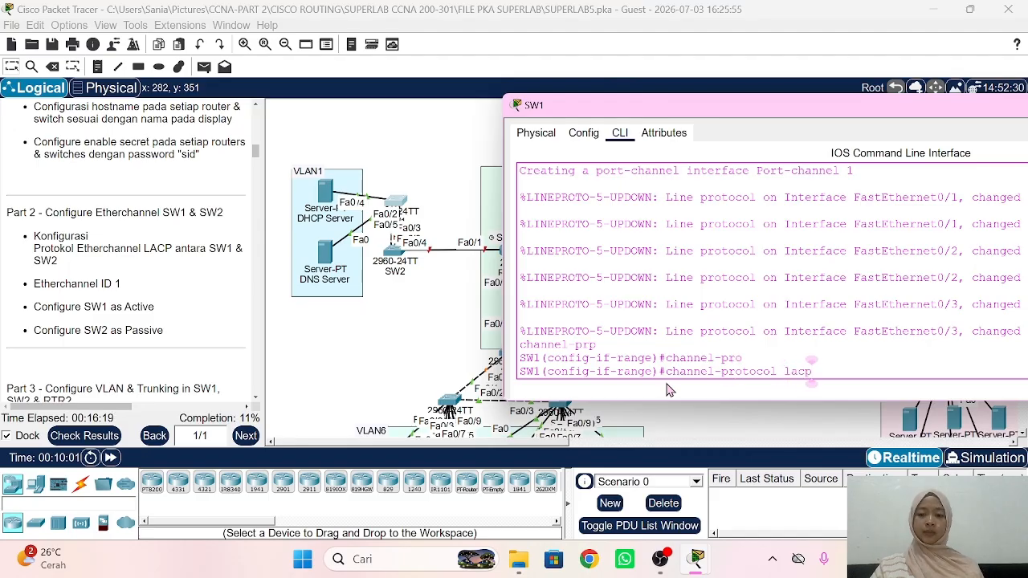
pyautogui.press('Return')
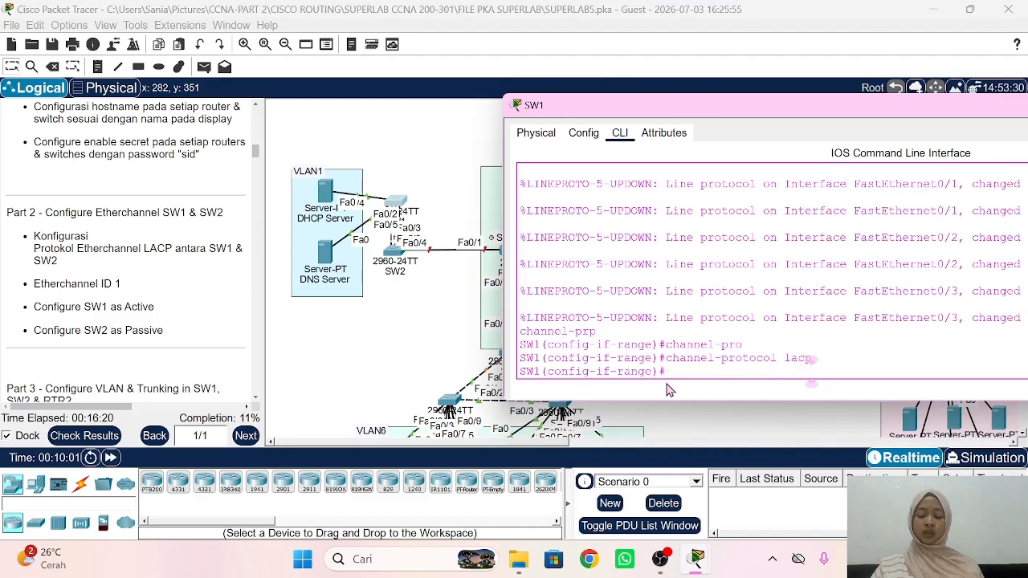
pyautogui.write('do sh ether s')
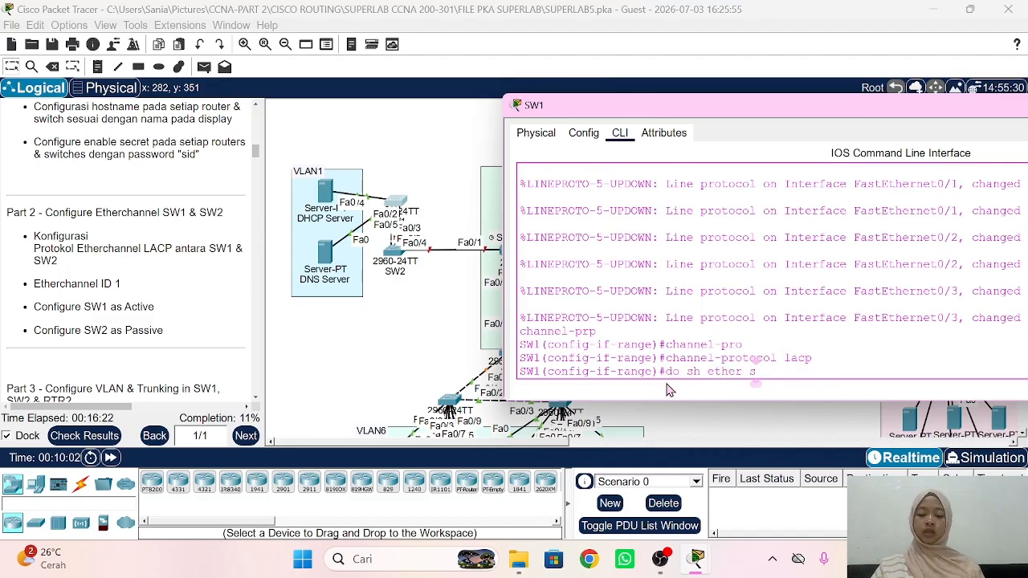
pyautogui.write('um')
pyautogui.press('Return')
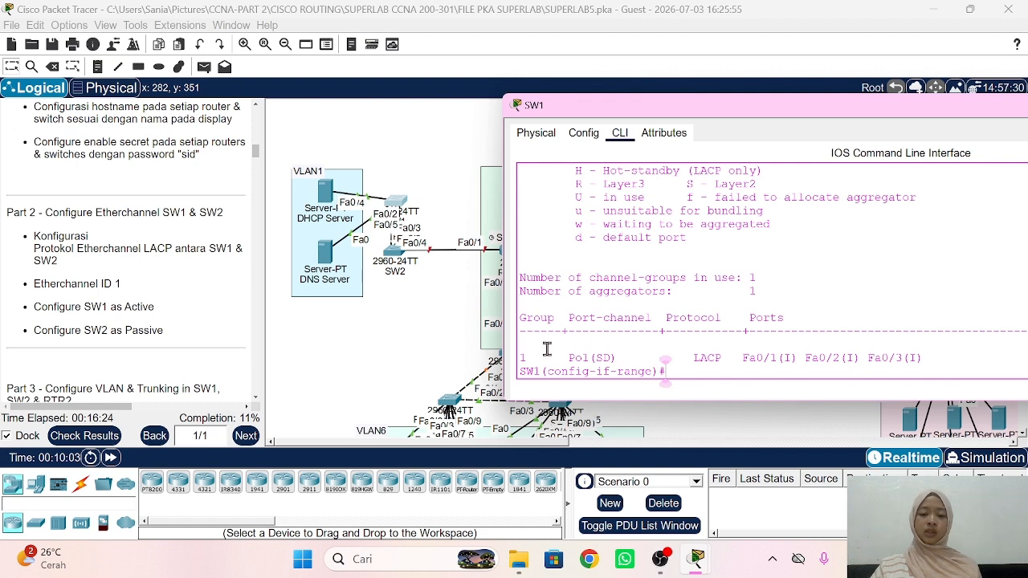
# Step: Open SW2's console and list its CDP neighbors
pyautogui.click(394, 334)
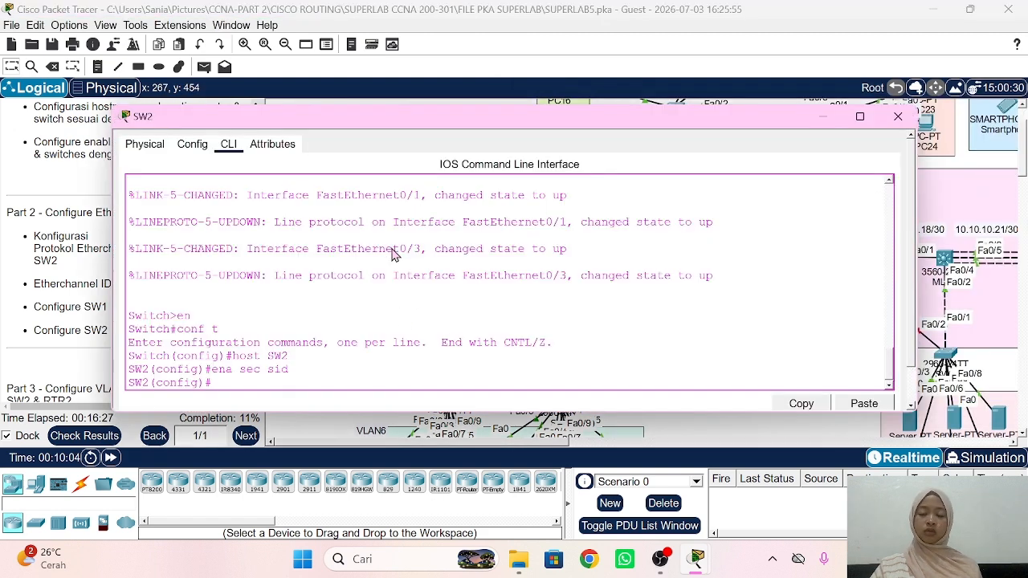
pyautogui.click(395, 250)
pyautogui.moveTo(276, 127); pyautogui.dragTo(683, 98)
pyautogui.press('Return')
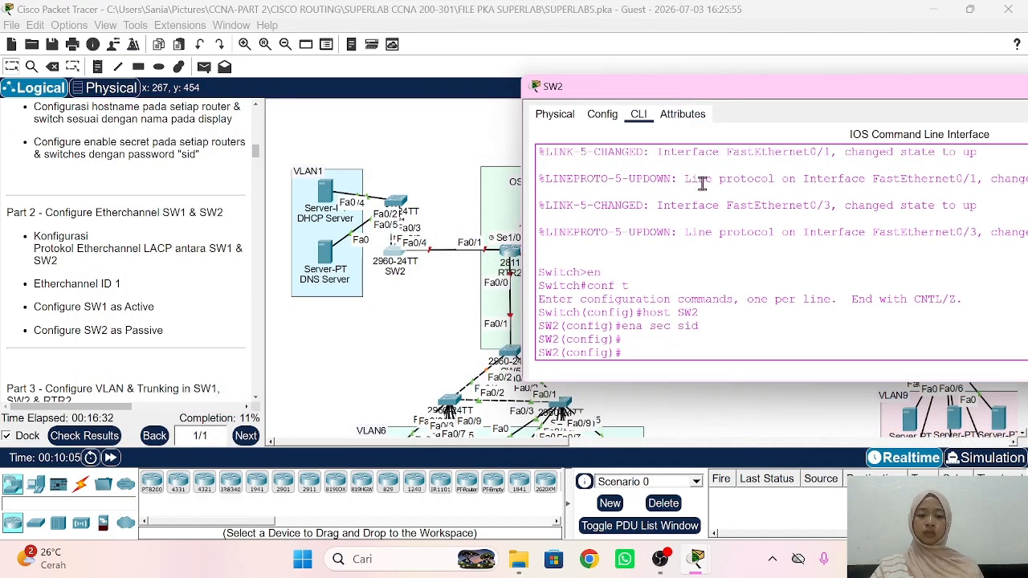
pyautogui.write('do sh')
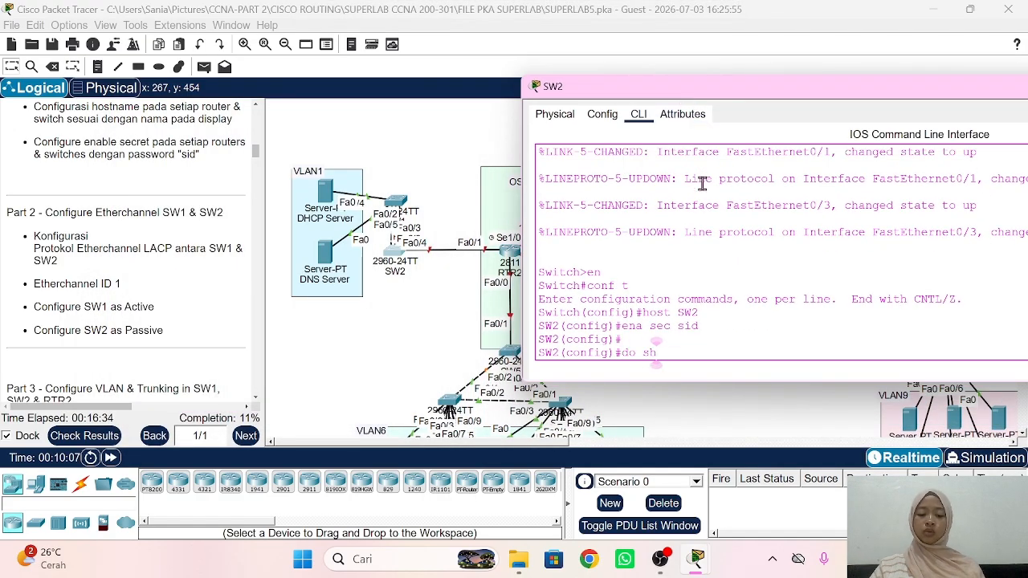
pyautogui.write(' cdp neigh')
pyautogui.press('Return')
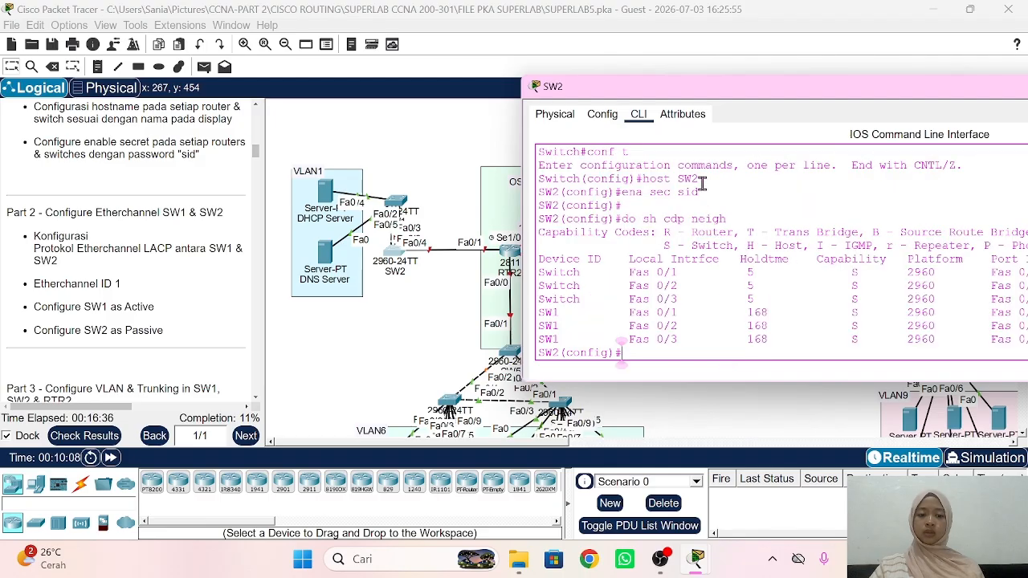
# Step: Add SW2's Fa0/1–Fa0/3 to channel group 1 in passive mode
pyautogui.write('int')
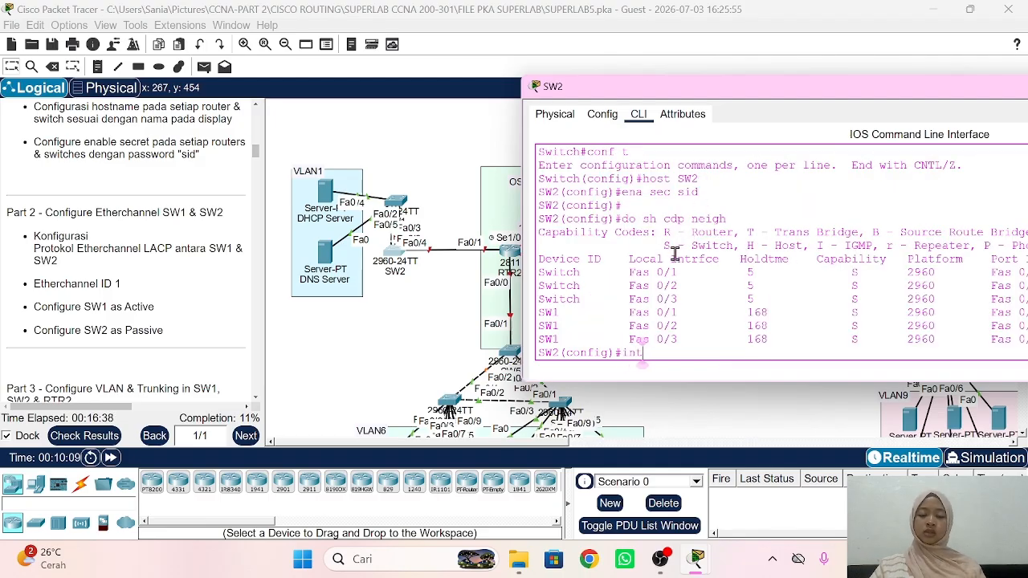
pyautogui.write(' ra fa0/')
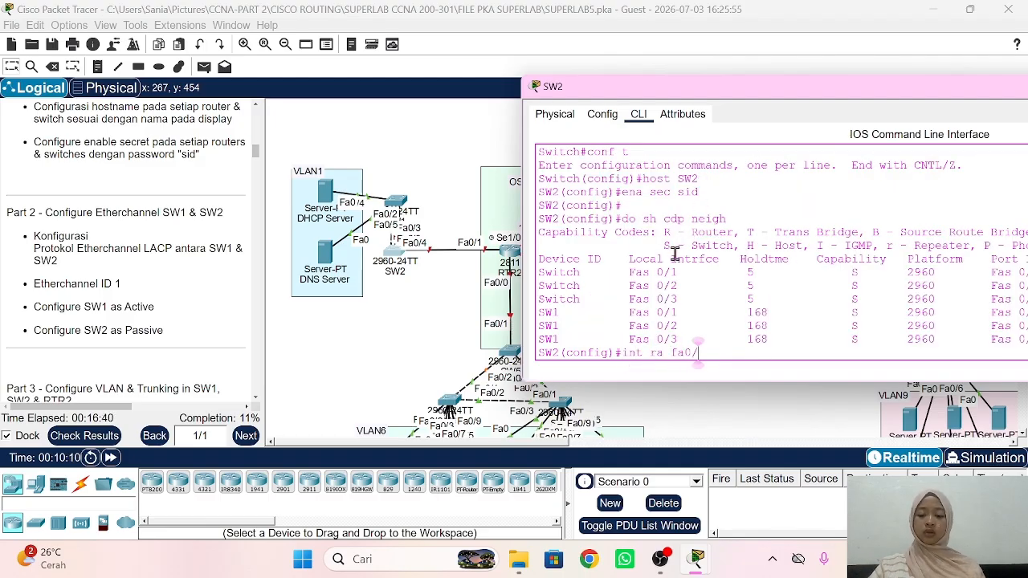
pyautogui.write('1-3')
pyautogui.press('Return')
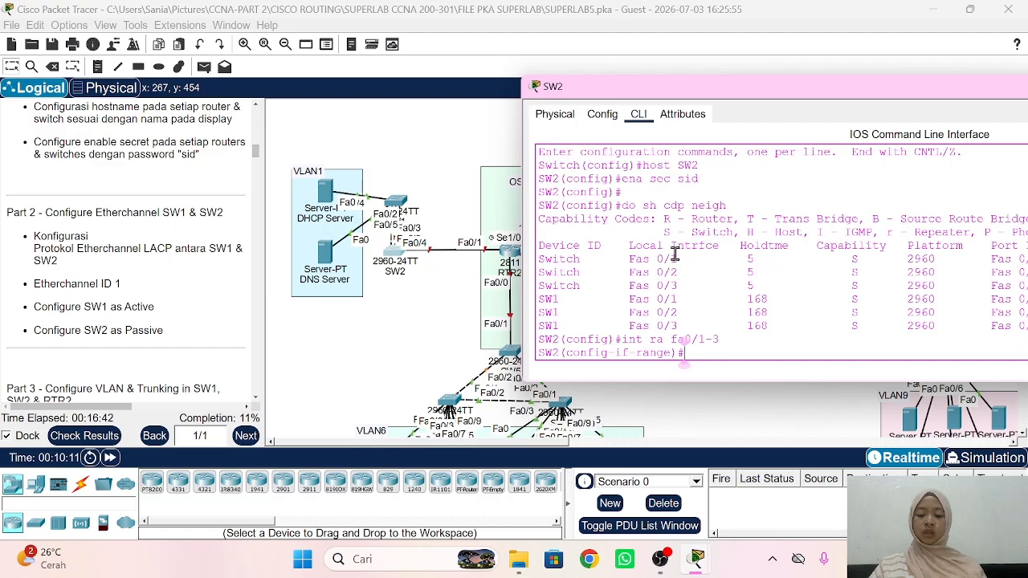
pyautogui.write('channel-g')
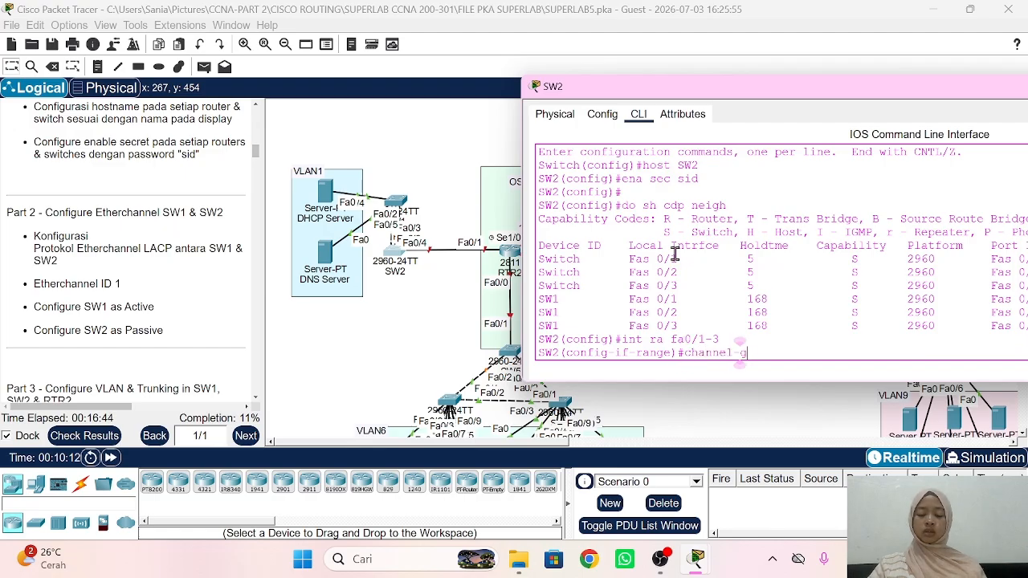
pyautogui.write('roup 1 m')
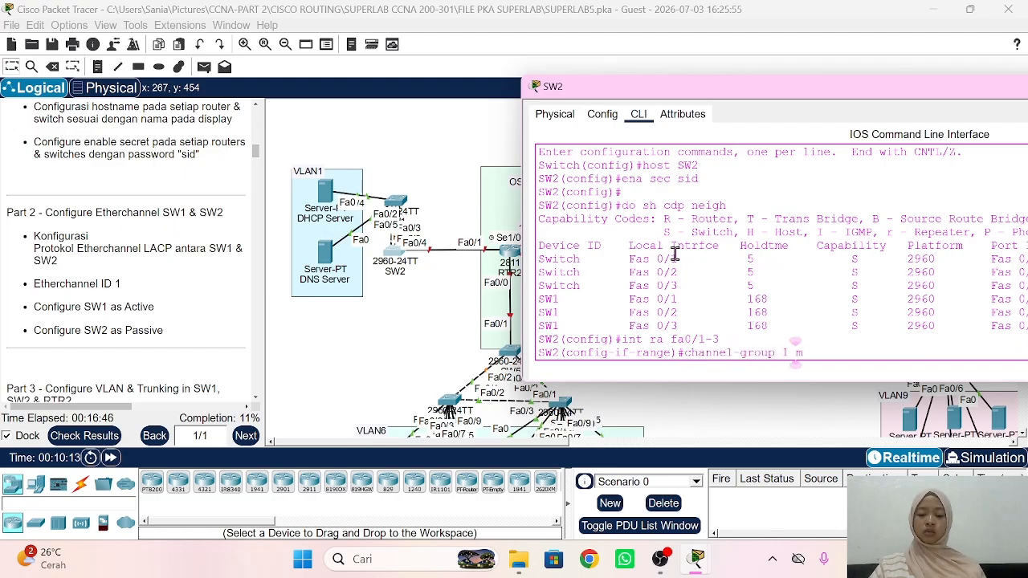
pyautogui.write('ode pass')
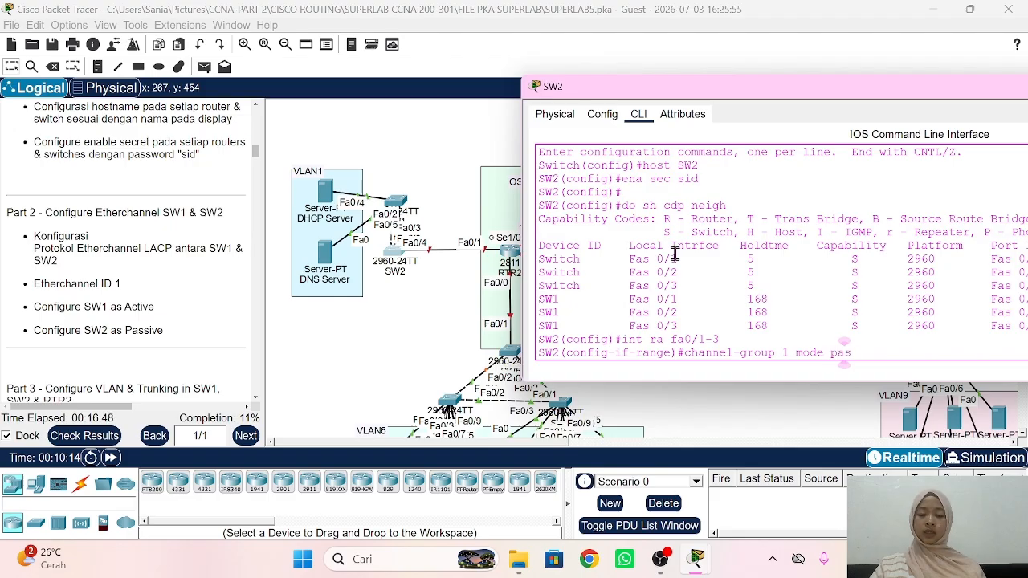
pyautogui.press('Tab')
pyautogui.press('Return')
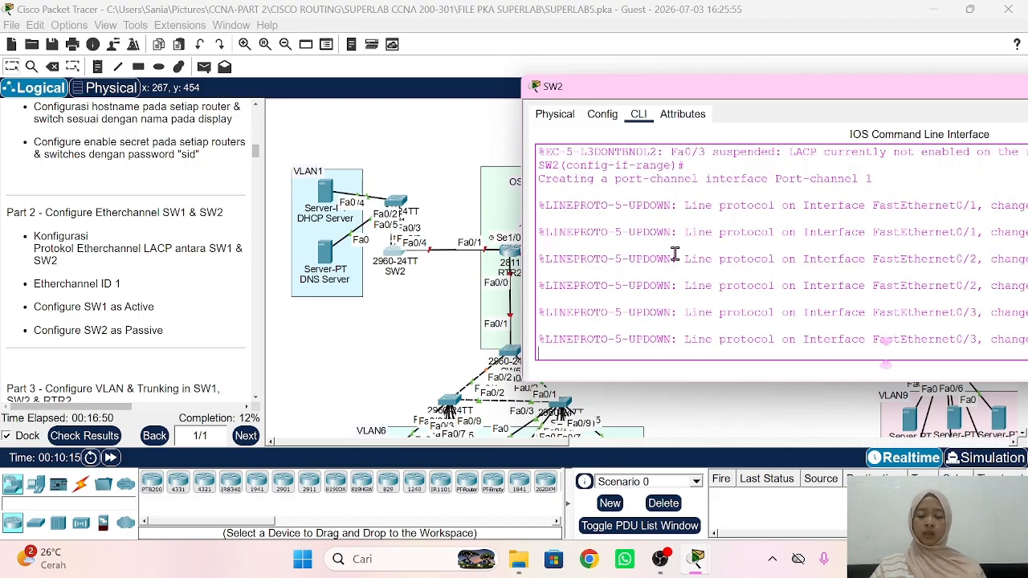
# Step: Set the channel protocol to LACP and confirm Po1 shows SU in the EtherChannel summary
pyautogui.write('chann')
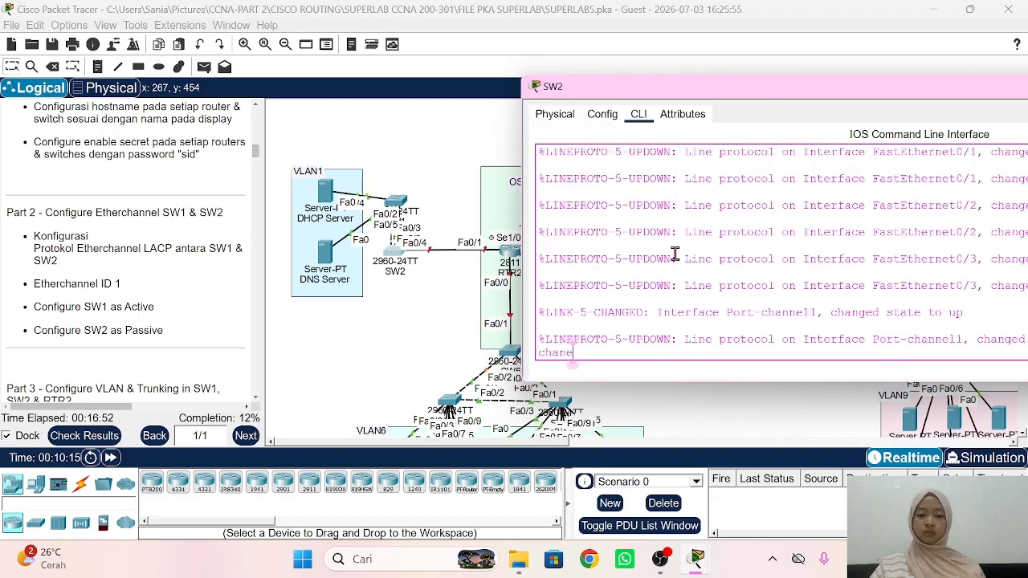
pyautogui.write('el-pro')
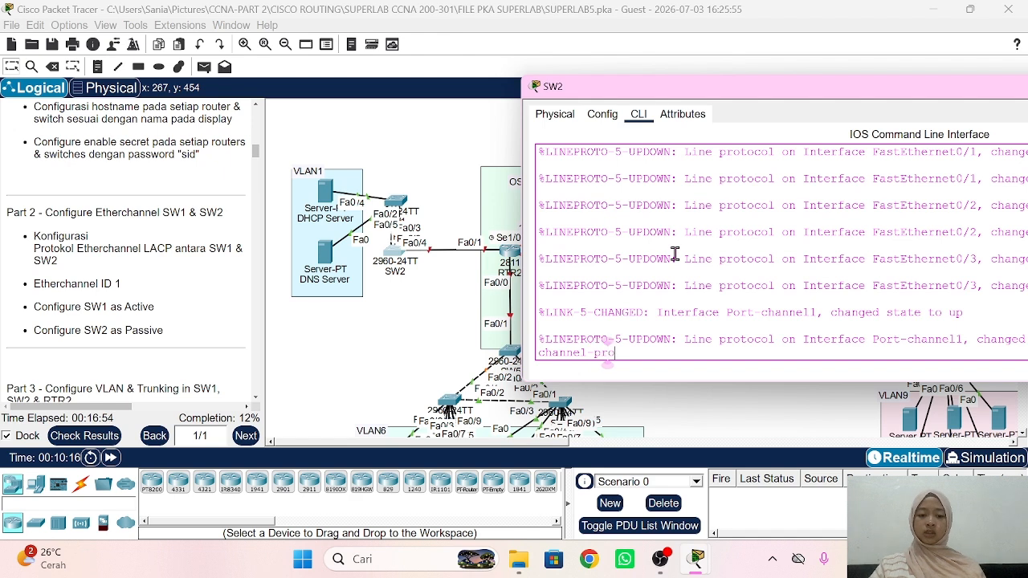
pyautogui.press('Tab')
pyautogui.write('lacp')
pyautogui.press('Return')
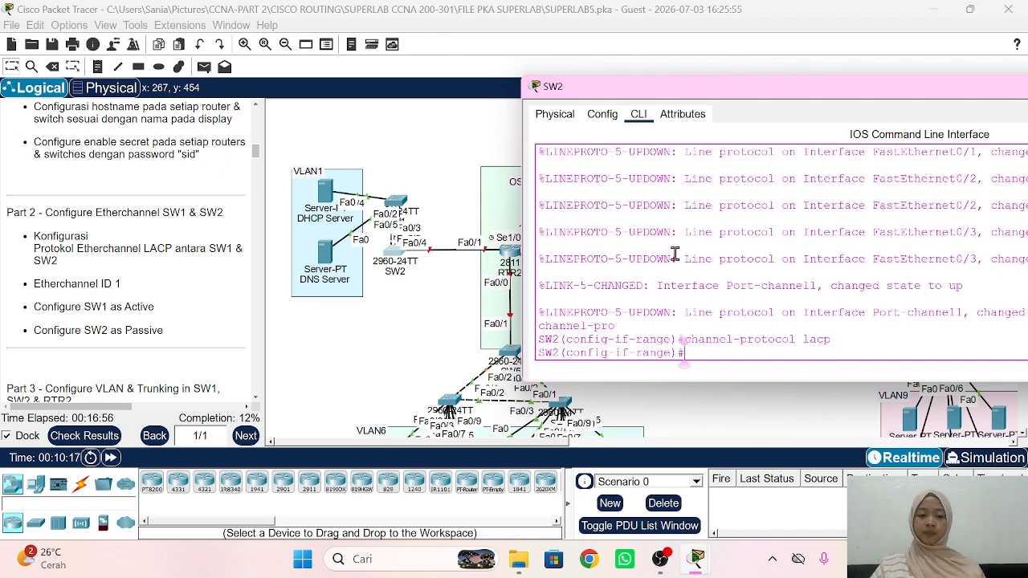
pyautogui.write('do sh ether sum')
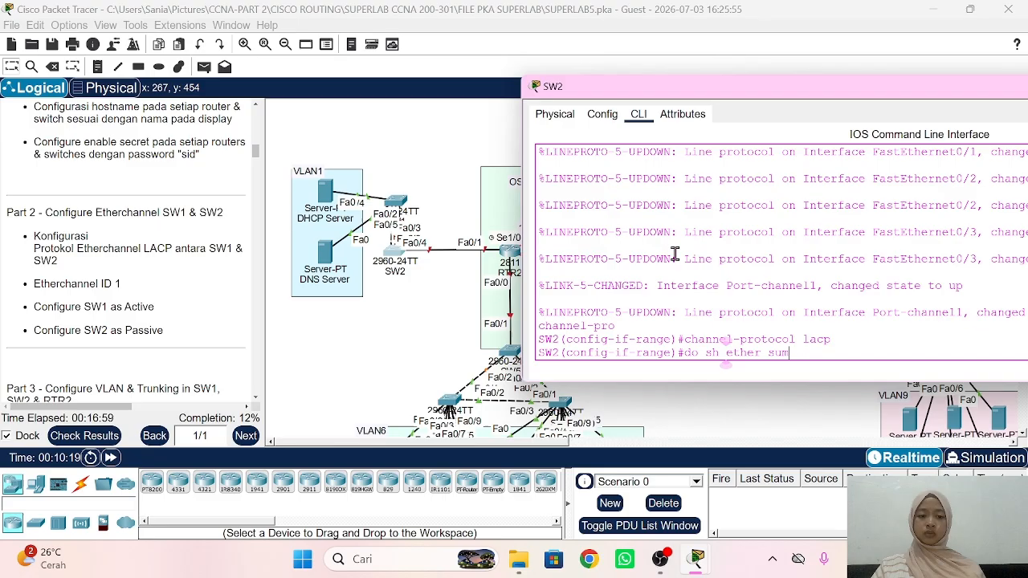
pyautogui.press('Return')
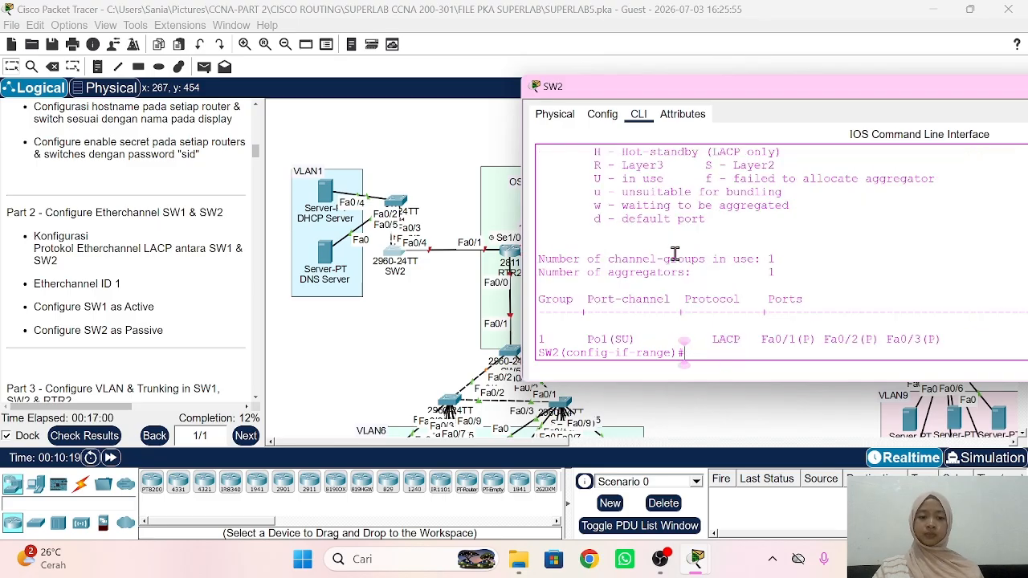
pyautogui.moveTo(560, 343); pyautogui.dragTo(676, 340)
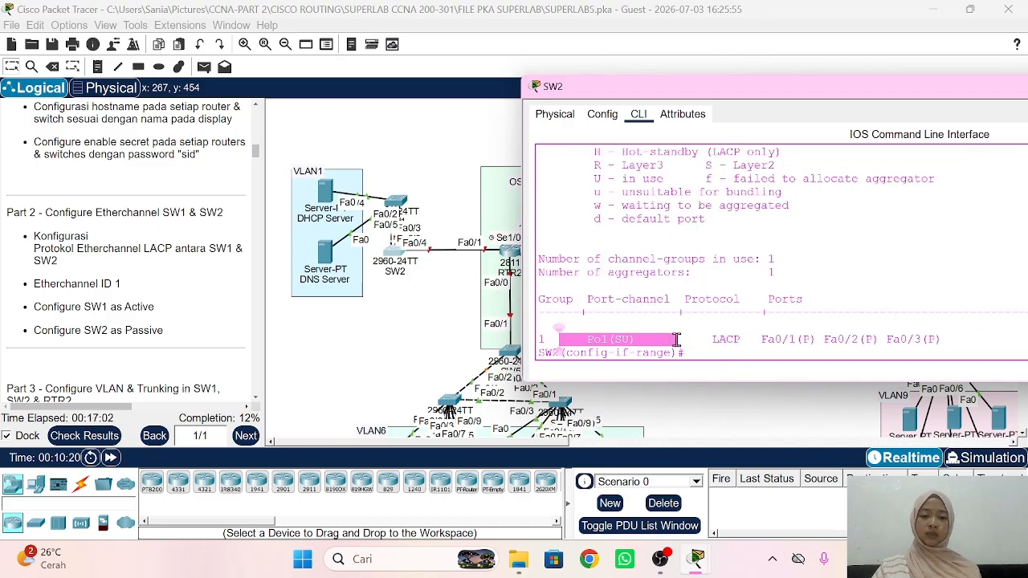
# Step: Scroll the instructions to Part 3 and reopen SW1's console
pyautogui.click(368, 358)
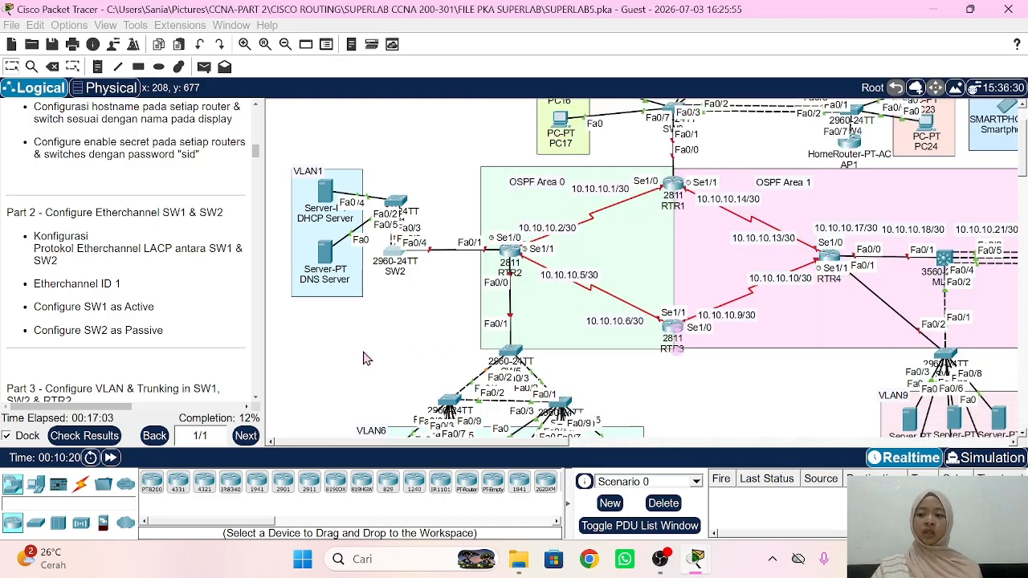
pyautogui.scroll(-5, 124, 282)
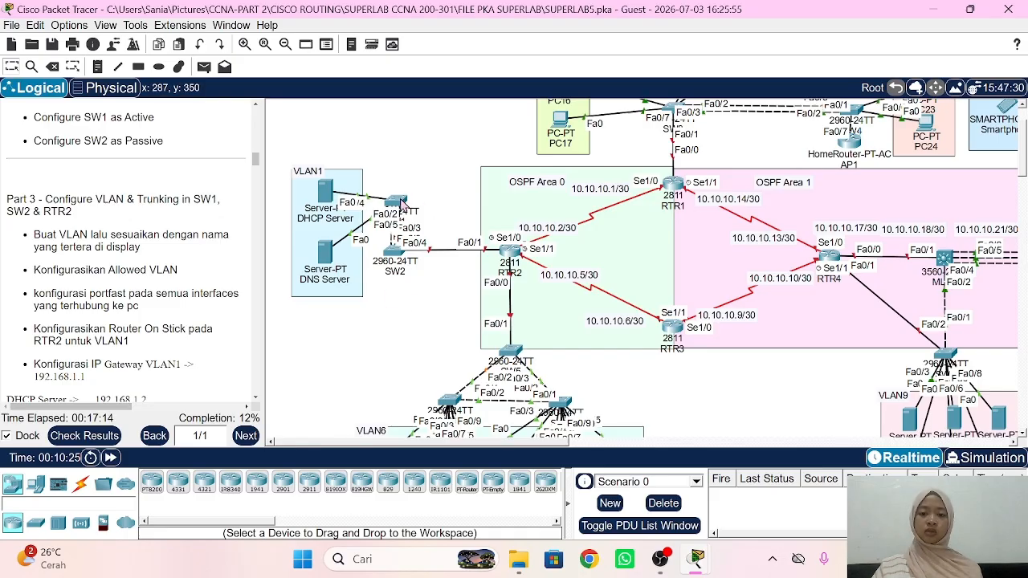
pyautogui.click(399, 202)
# Step: On SW1, make Fa0/4–5 access ports in VLAN 1 with spanning-tree portfast
pyautogui.click(765, 299)
pyautogui.press('Return')
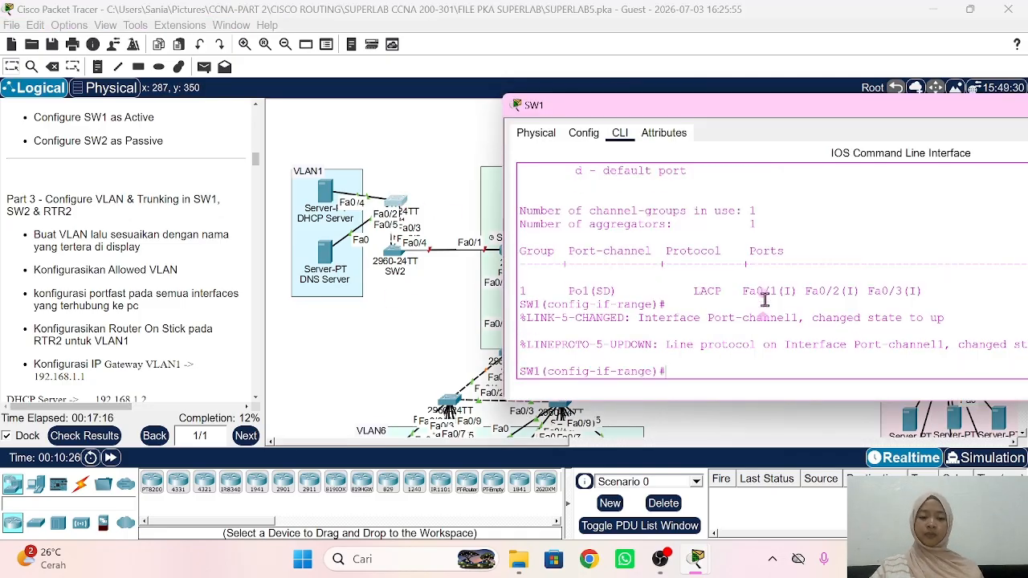
pyautogui.write('ex')
pyautogui.press('Return')
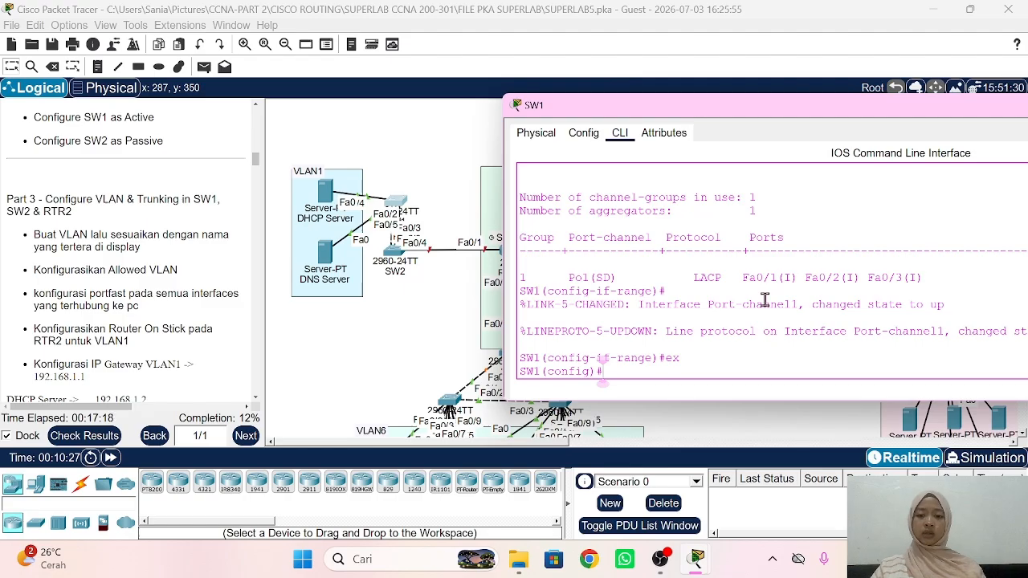
pyautogui.write('int ra ')
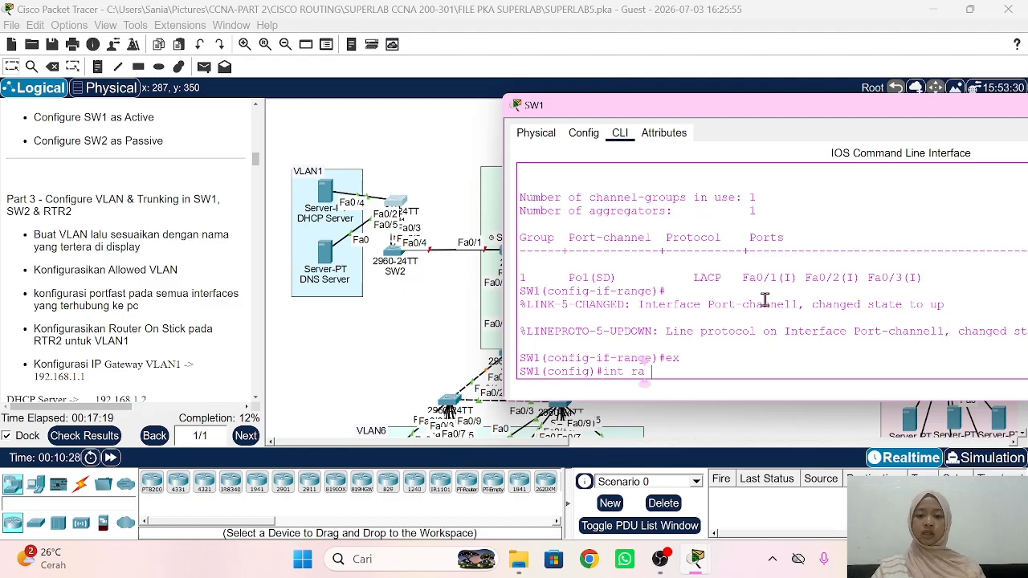
pyautogui.write('fa0/4-5')
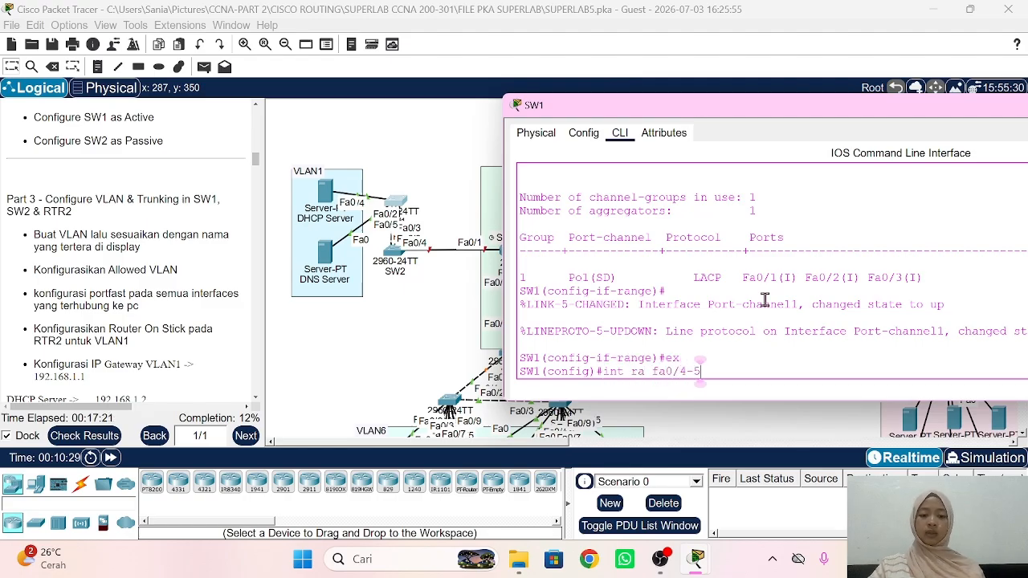
pyautogui.press('Return')
pyautogui.write('sw mo ac')
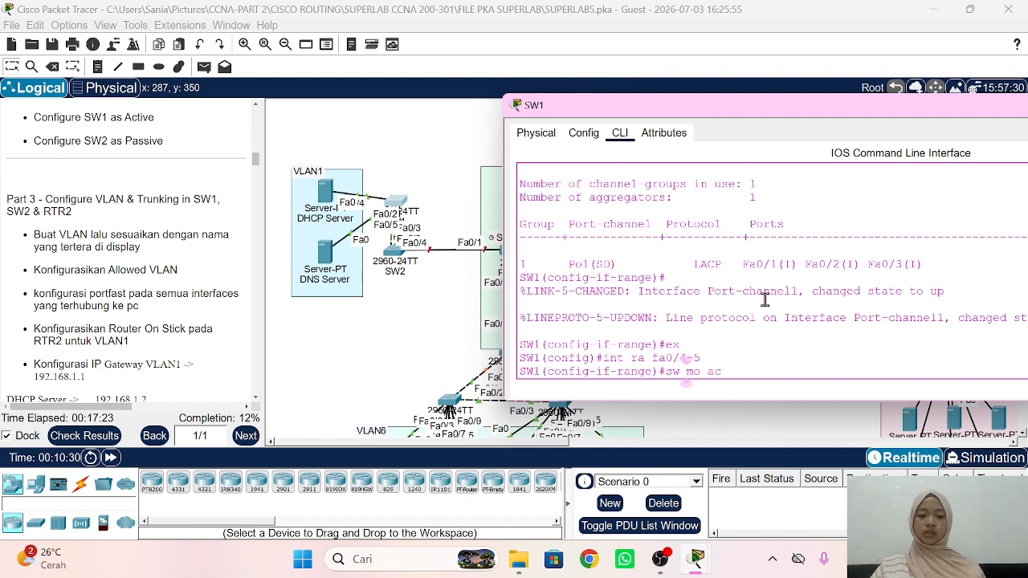
pyautogui.write('c')
pyautogui.press('Return')
pyautogui.write('sw acc vlan 1')
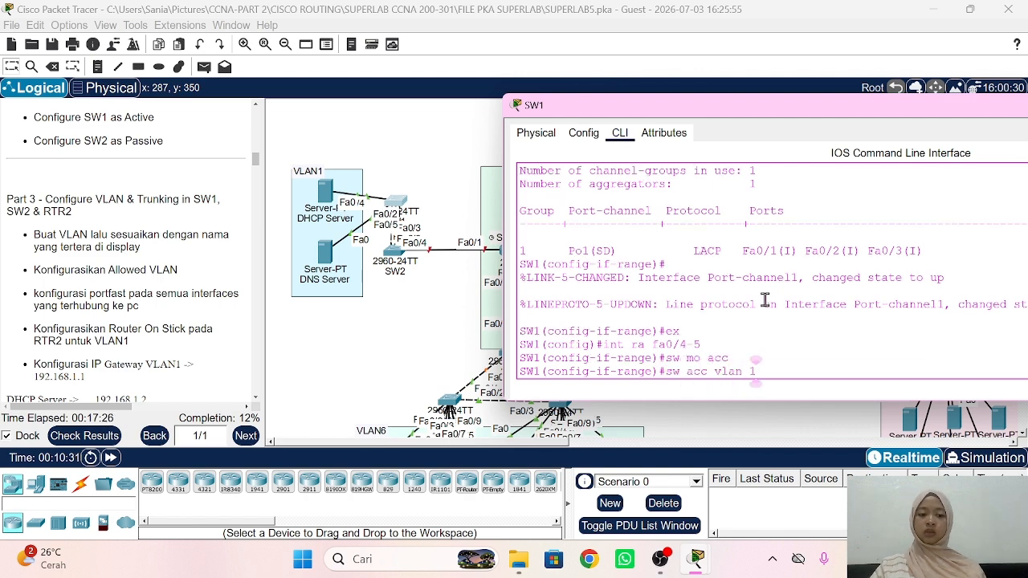
pyautogui.press('Return')
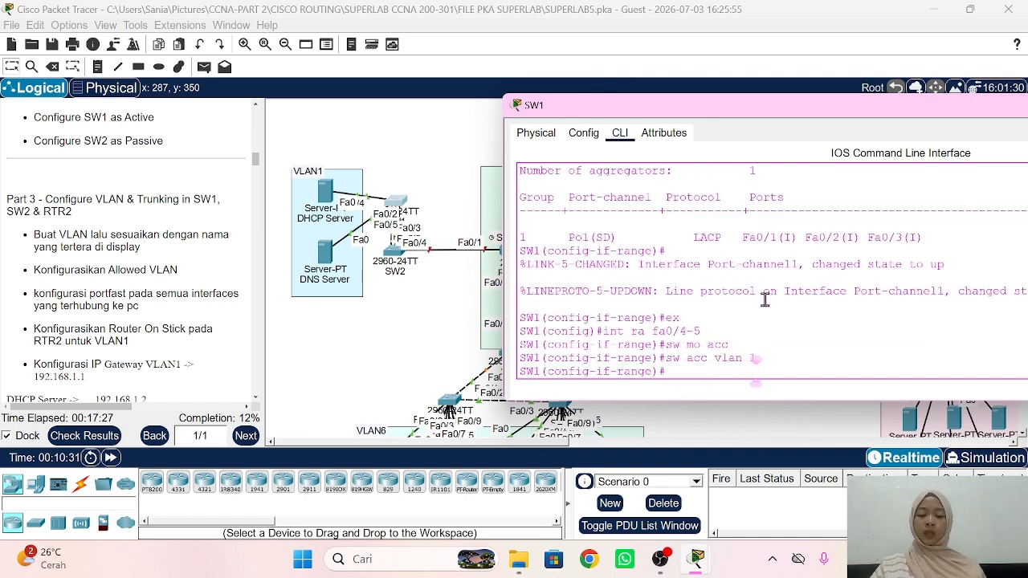
pyautogui.write('spa po')
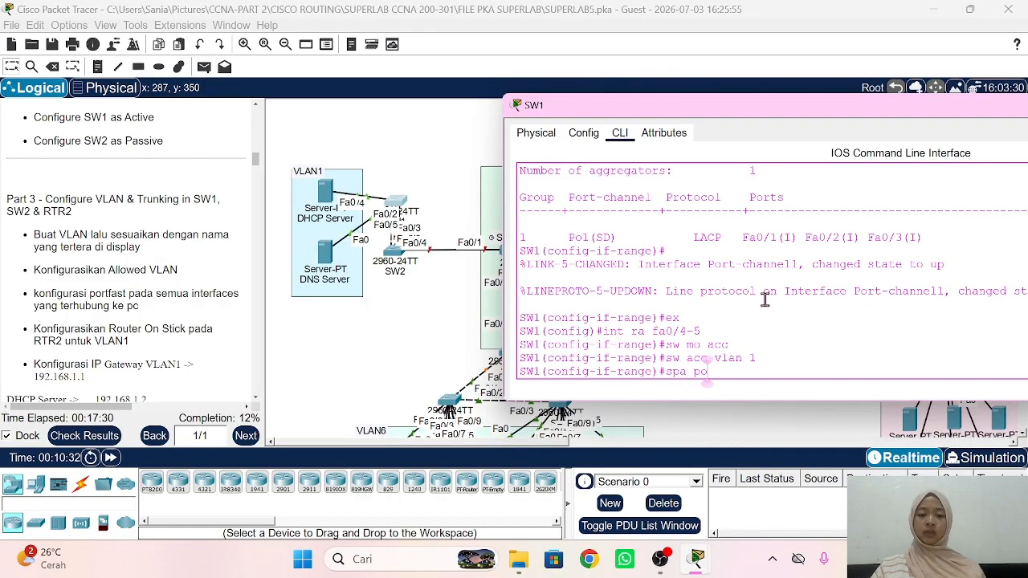
pyautogui.press('Return')
pyautogui.press('Return')
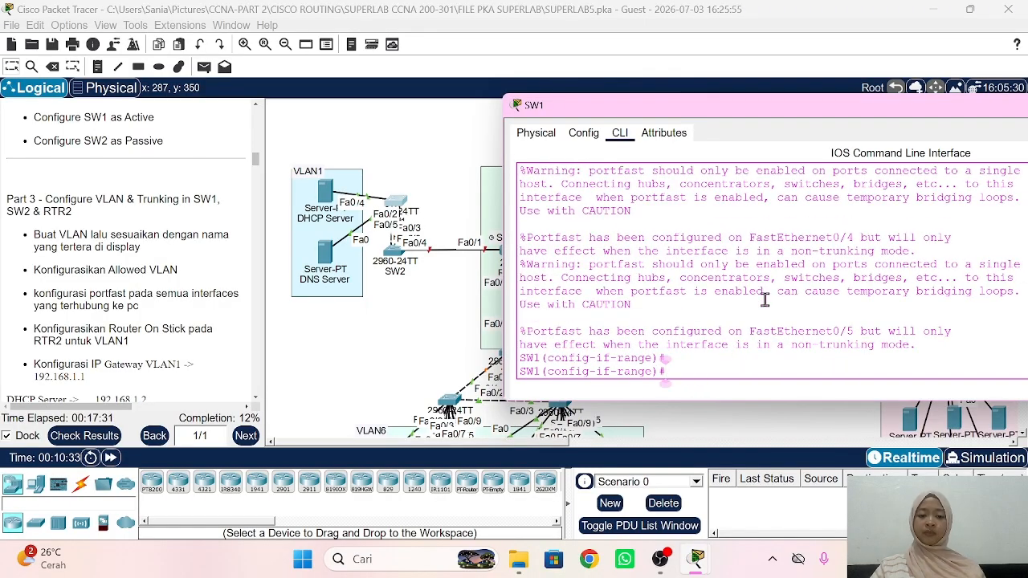
# Step: Make SW1's Port-channel 1 a trunk allowing only VLAN 1, then open SW2's console
pyautogui.click(441, 328)
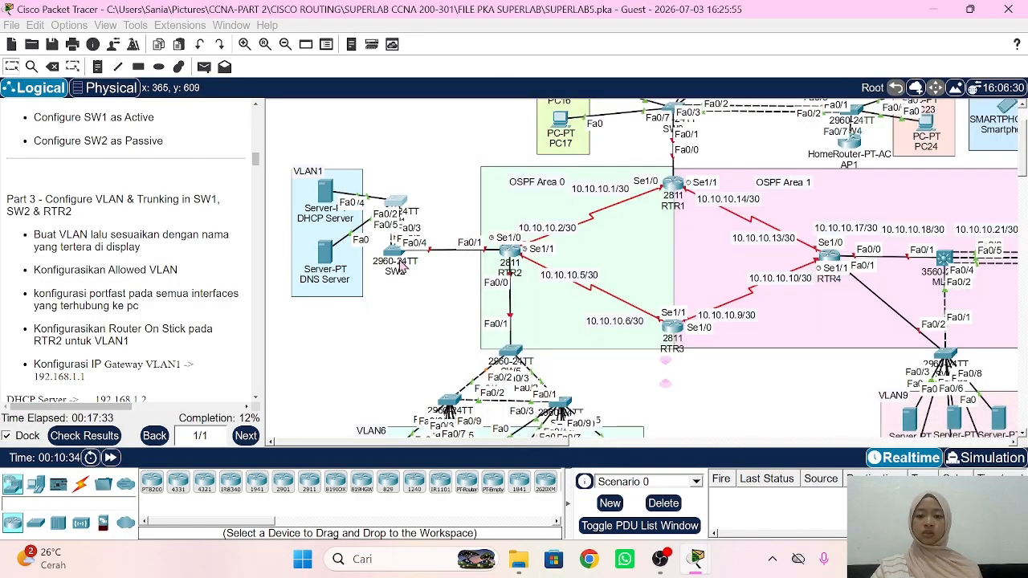
pyautogui.click(402, 206)
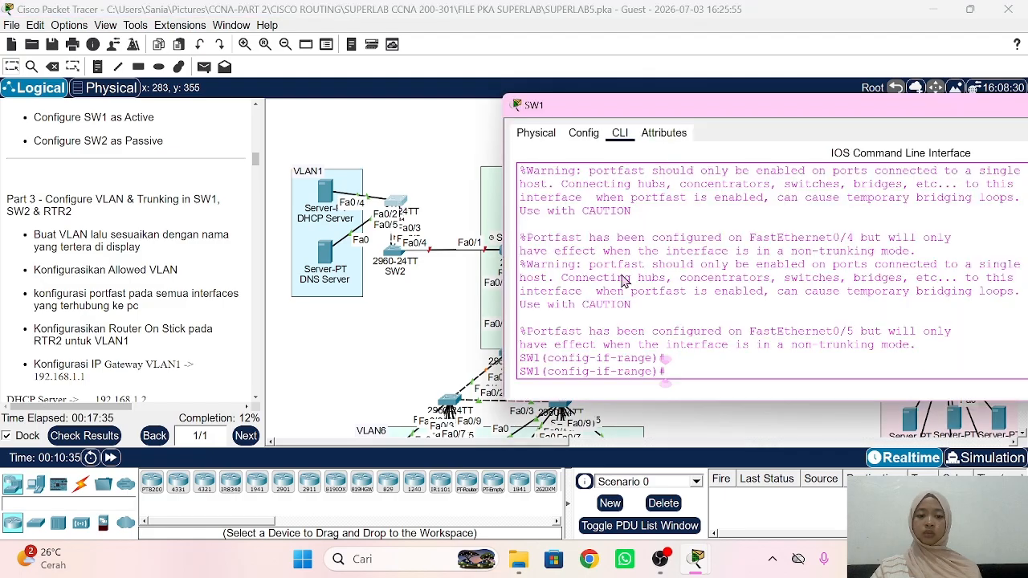
pyautogui.write('ex')
pyautogui.press('Return')
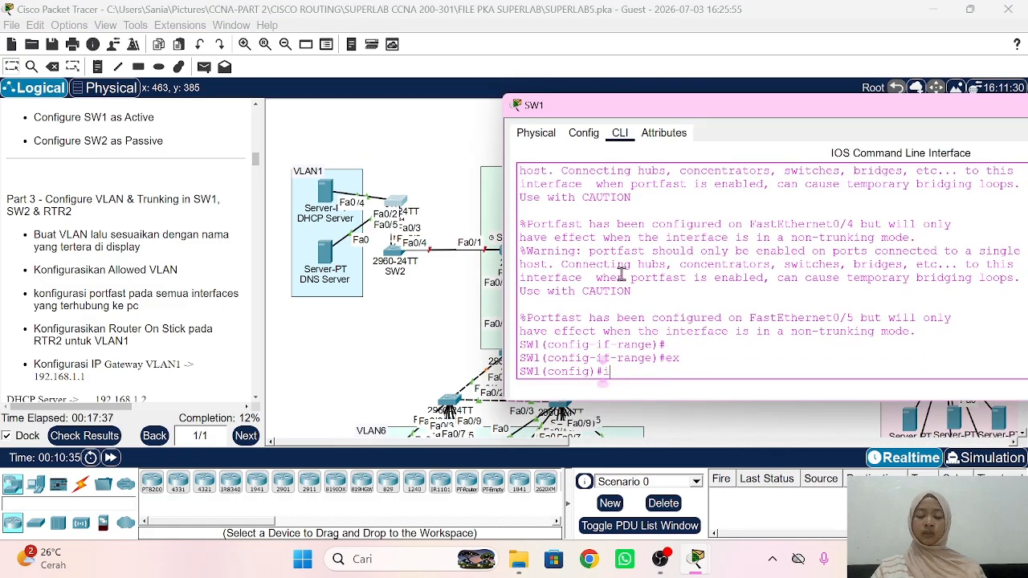
pyautogui.write('int po1')
pyautogui.press('Return')
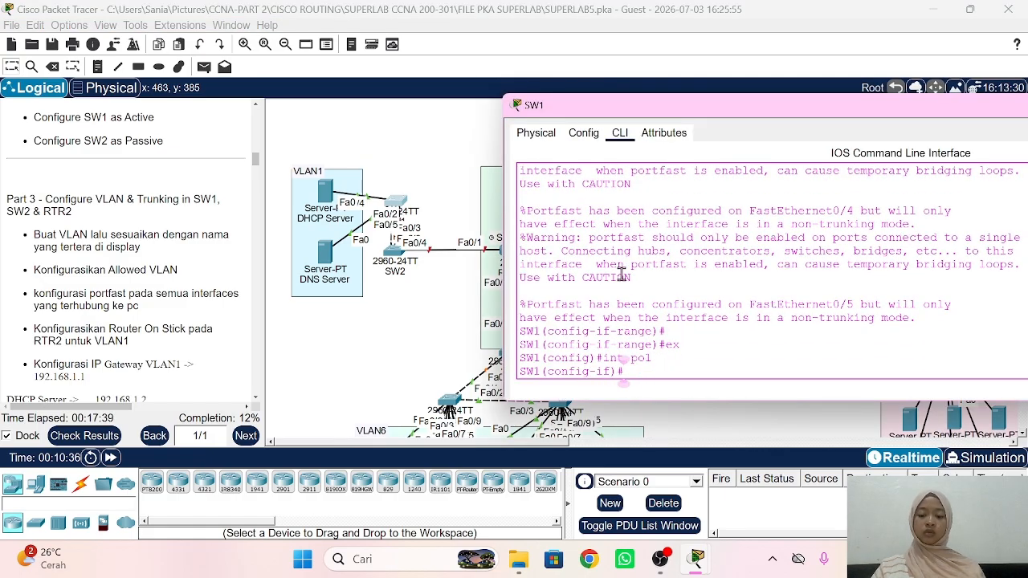
pyautogui.write('sw mo tr')
pyautogui.press('Return')
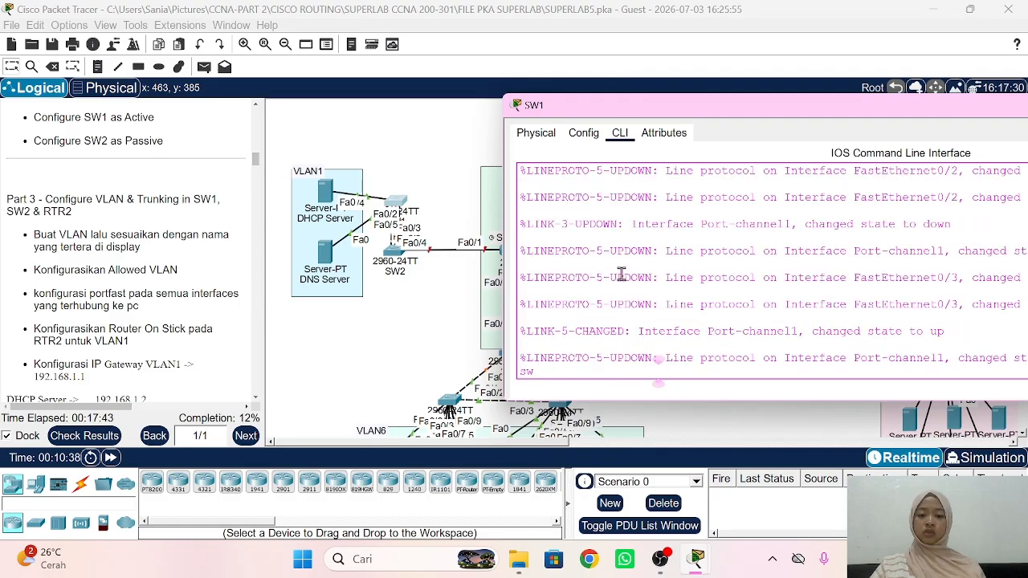
pyautogui.press('BackSpace')
pyautogui.press('BackSpace')
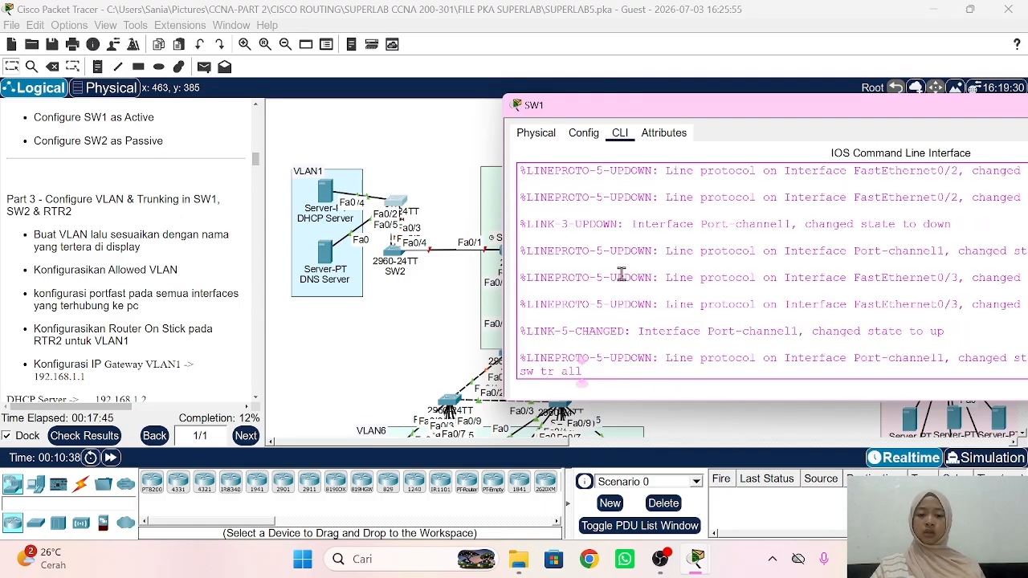
pyautogui.write('u')
pyautogui.press('Tab')
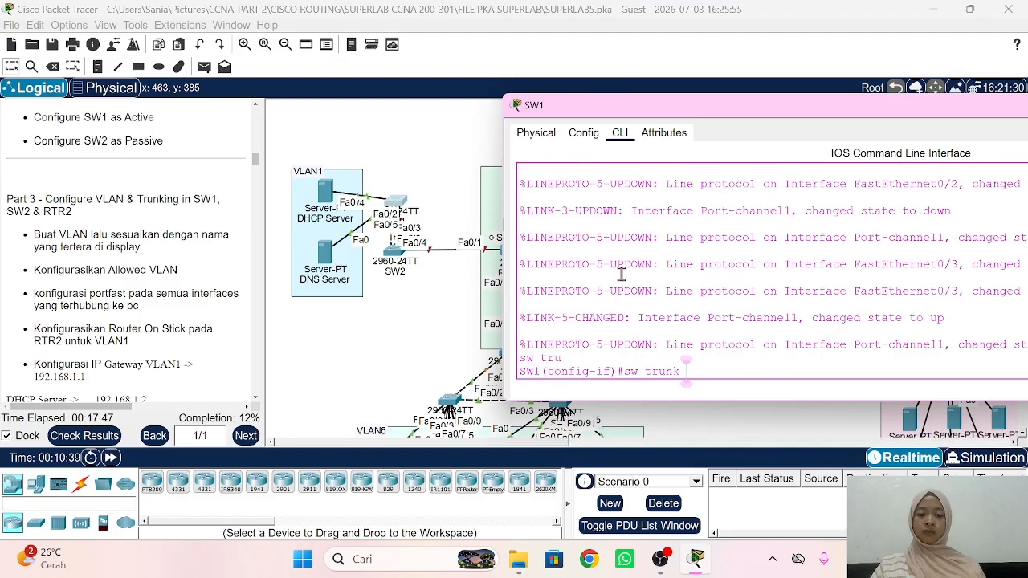
pyautogui.write('all vla')
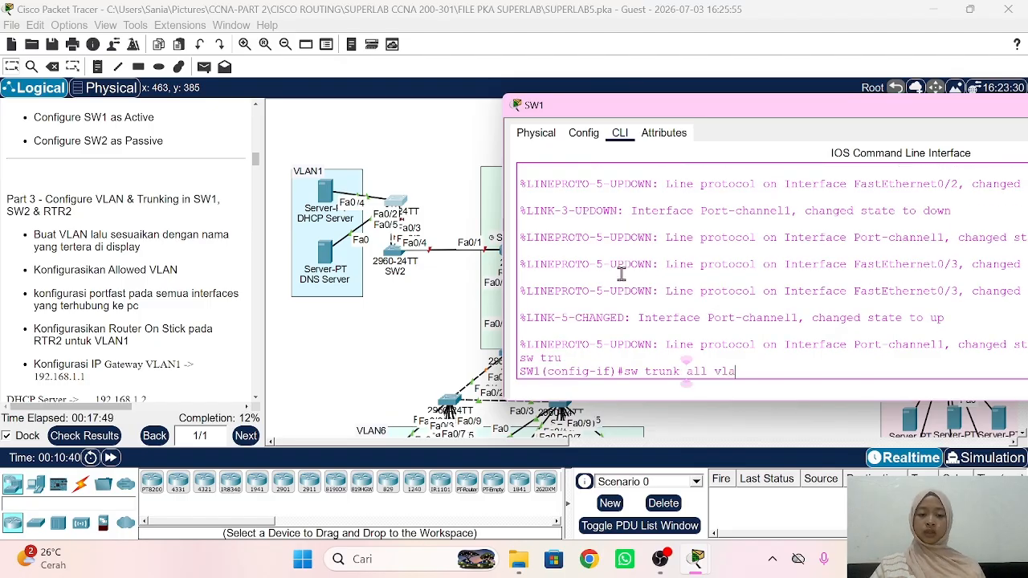
pyautogui.write('n 1')
pyautogui.press('Return')
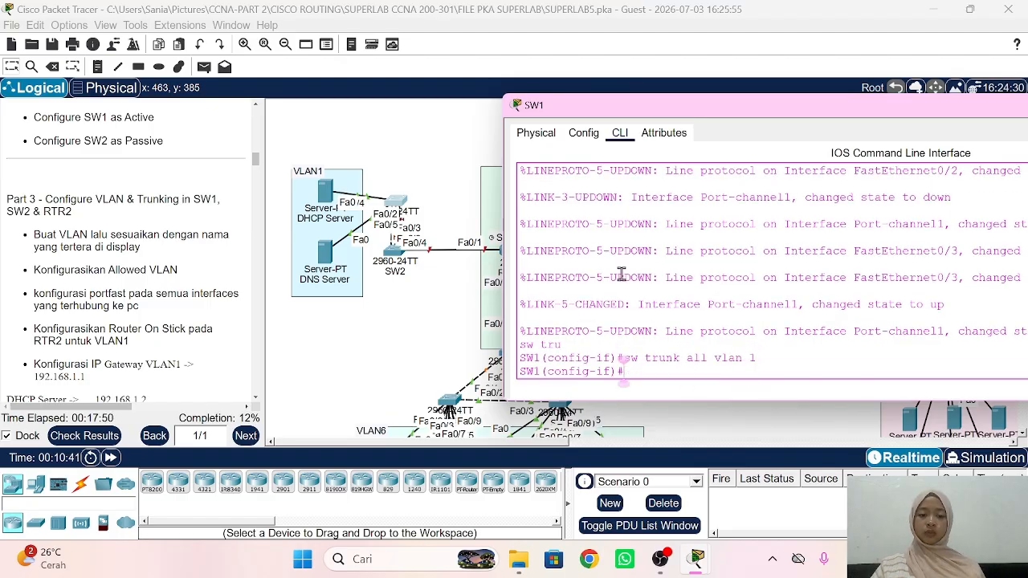
pyautogui.click(426, 295)
pyautogui.click(396, 259)
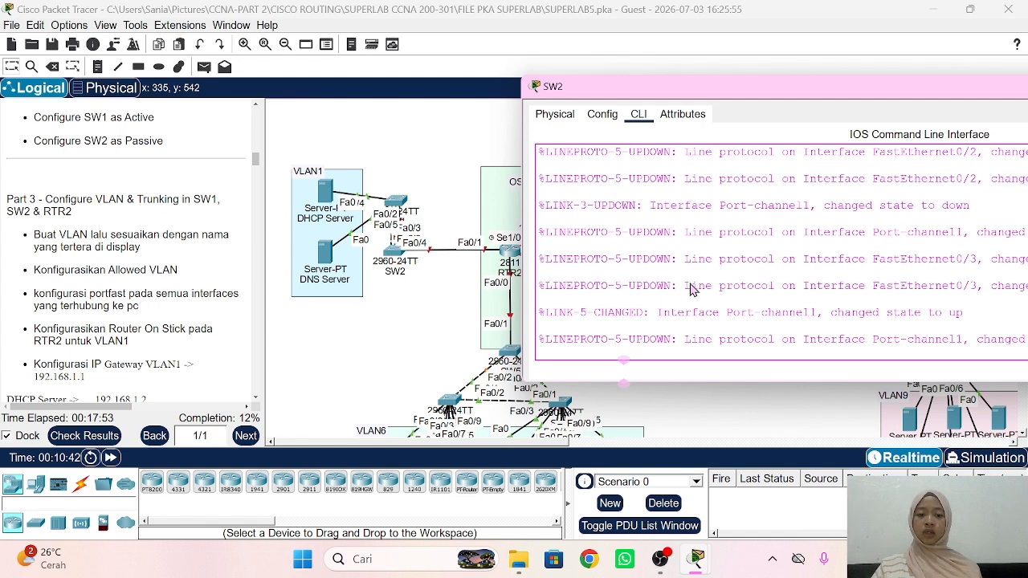
# Step: On SW2, make Port-channel 1 a trunk allowing VLAN 1
pyautogui.press('Return')
pyautogui.write('ex')
pyautogui.press('Return')
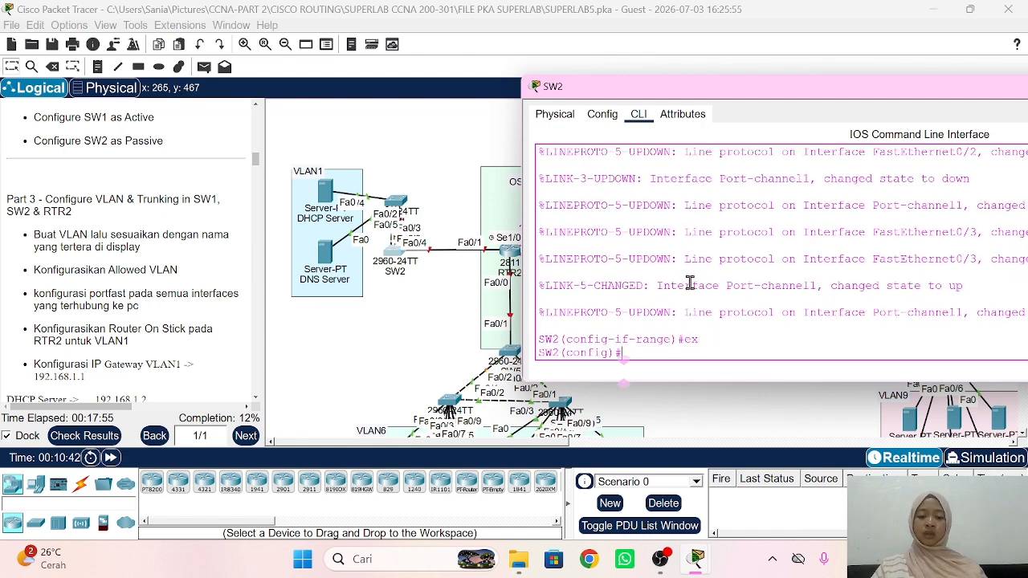
pyautogui.write('int po1')
pyautogui.press('Return')
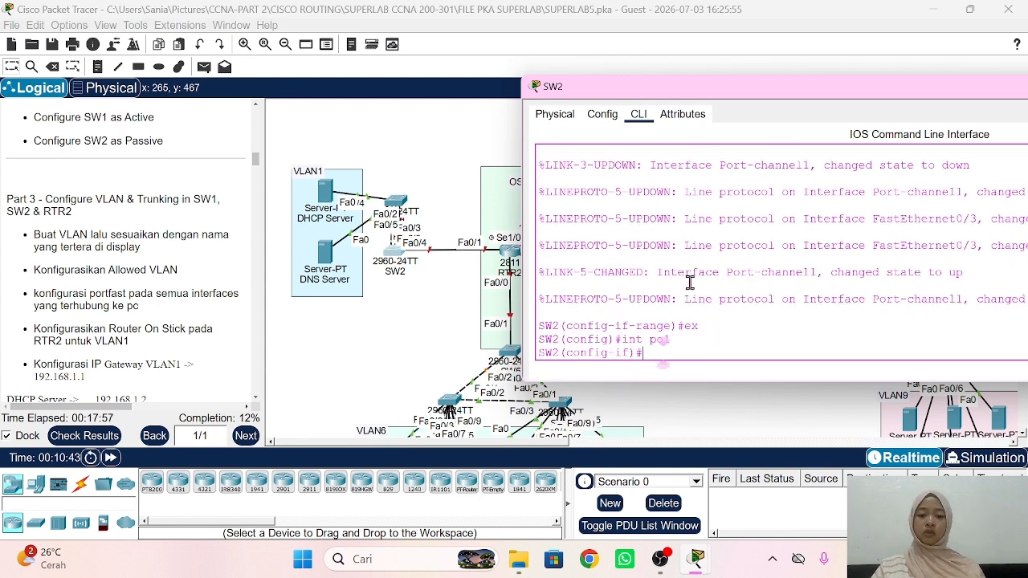
pyautogui.write('sw mo tr')
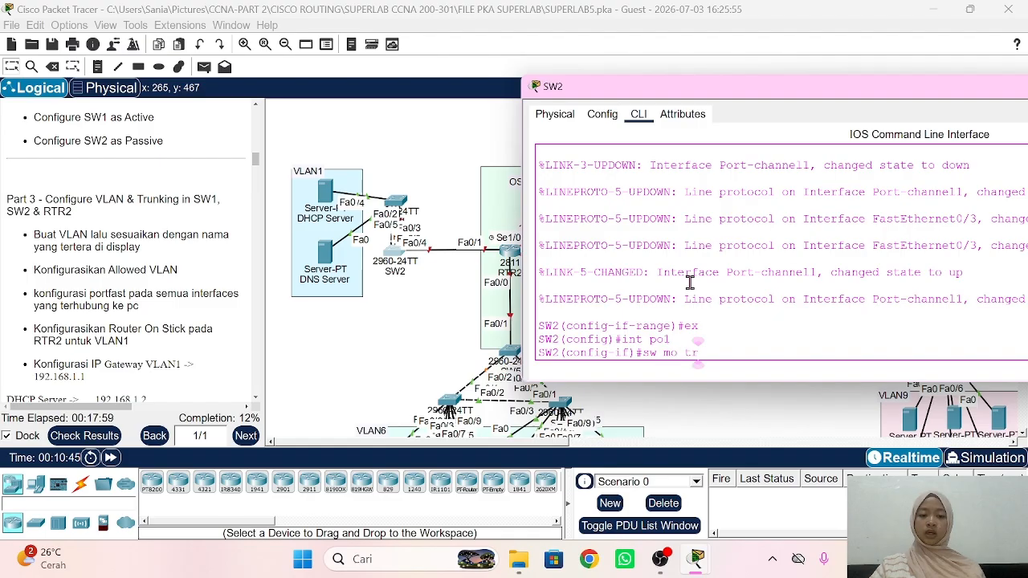
pyautogui.press('Return')
pyautogui.write('sw')
pyautogui.write('tr')
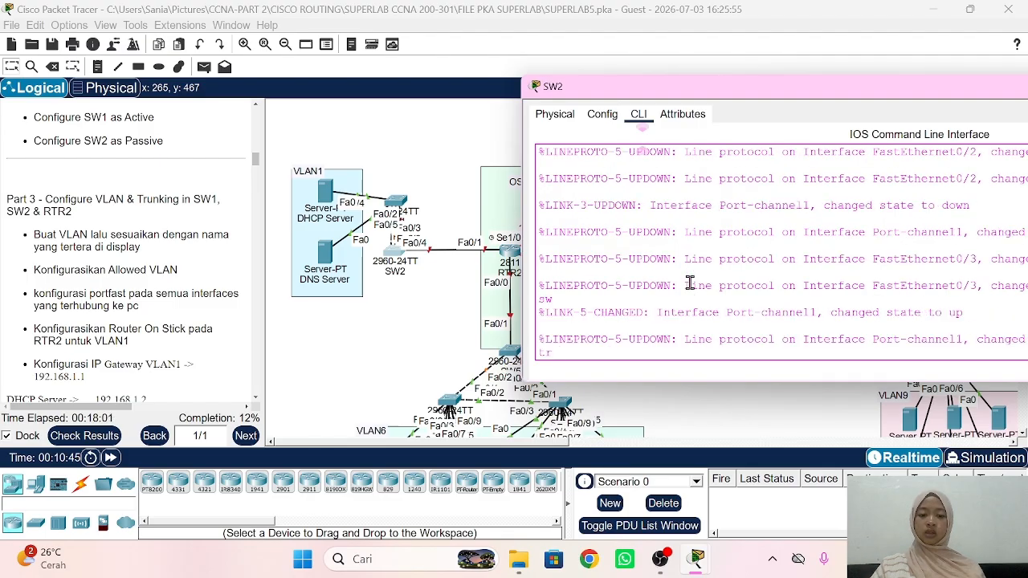
pyautogui.write(' all vlan 1')
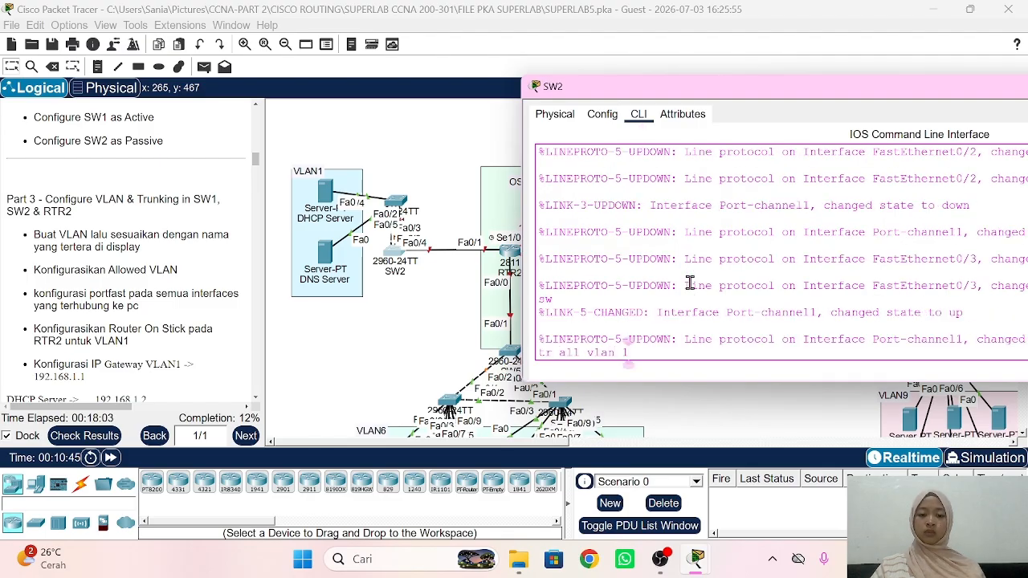
pyautogui.press('Return')
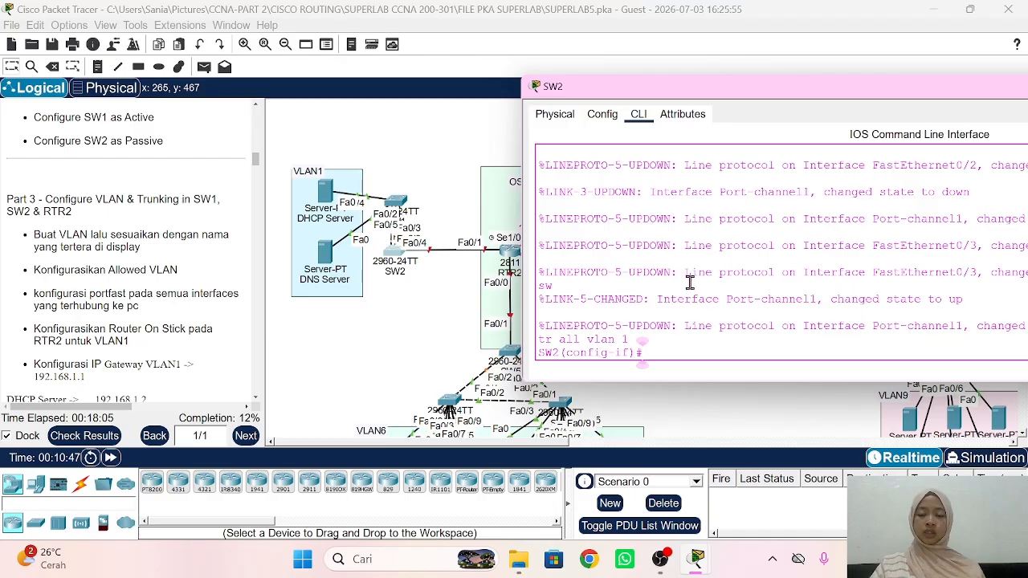
# Step: Make SW2's Fa0/4 a trunk allowing only VLAN 1
pyautogui.click(417, 268)
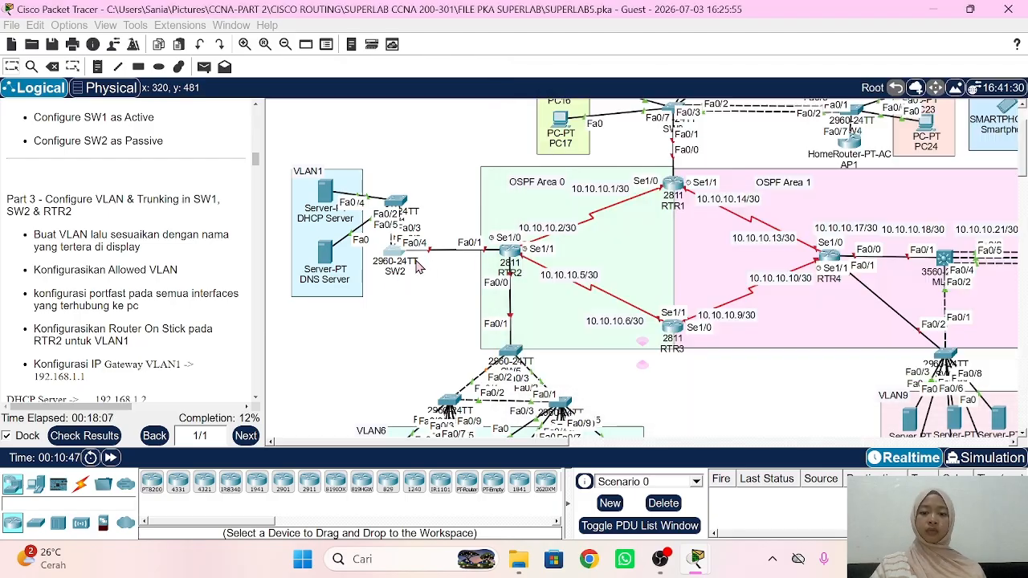
pyautogui.click(396, 251)
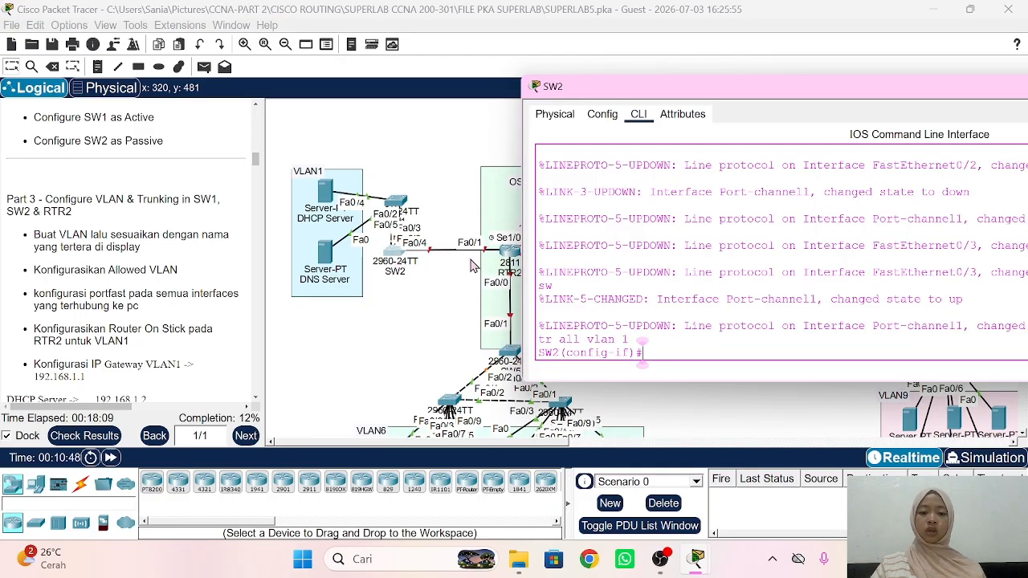
pyautogui.write('int f')
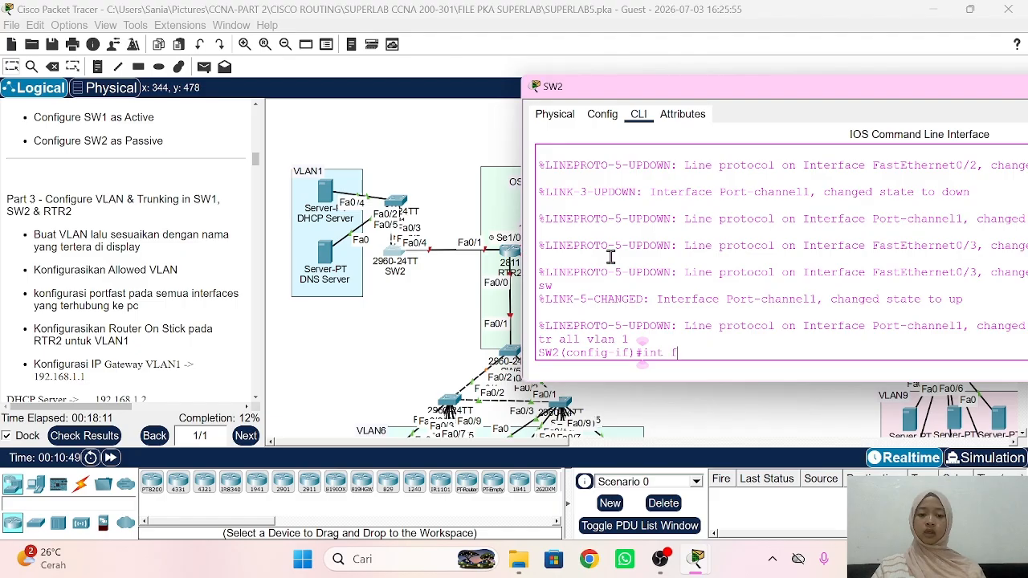
pyautogui.write('a0/4')
pyautogui.press('Return')
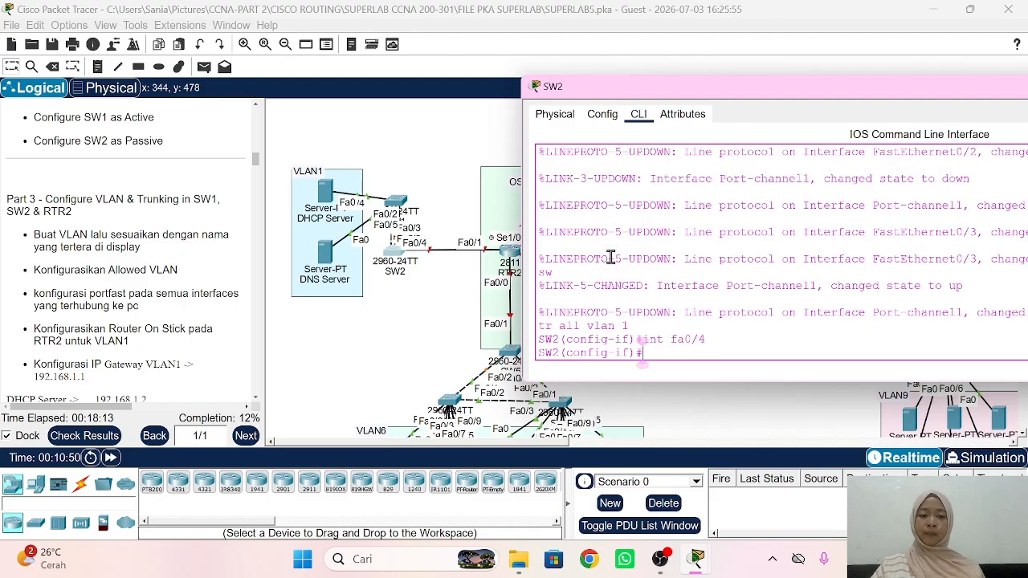
pyautogui.write('sw mo tr')
pyautogui.press('Return')
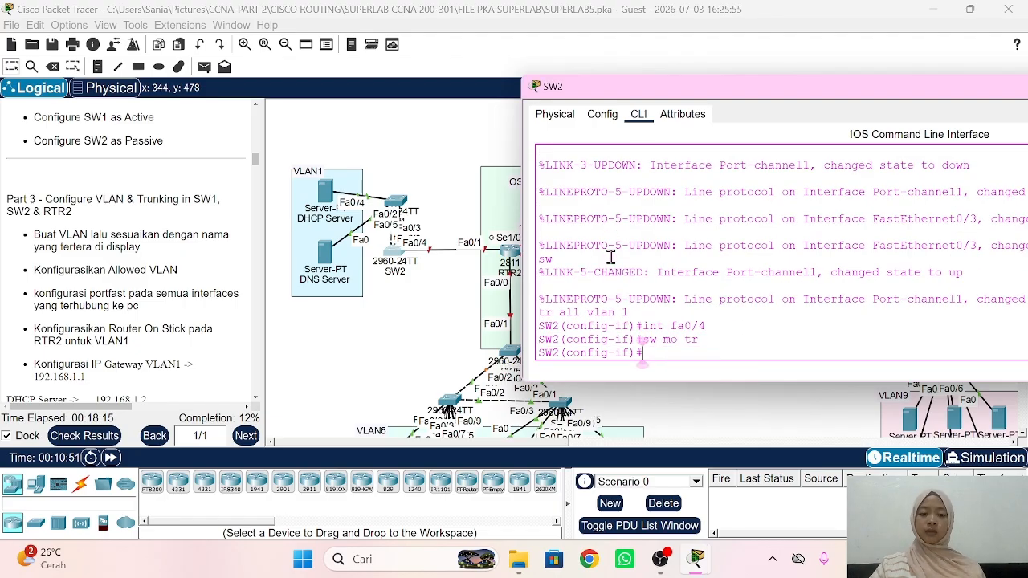
pyautogui.write('sw tr all v')
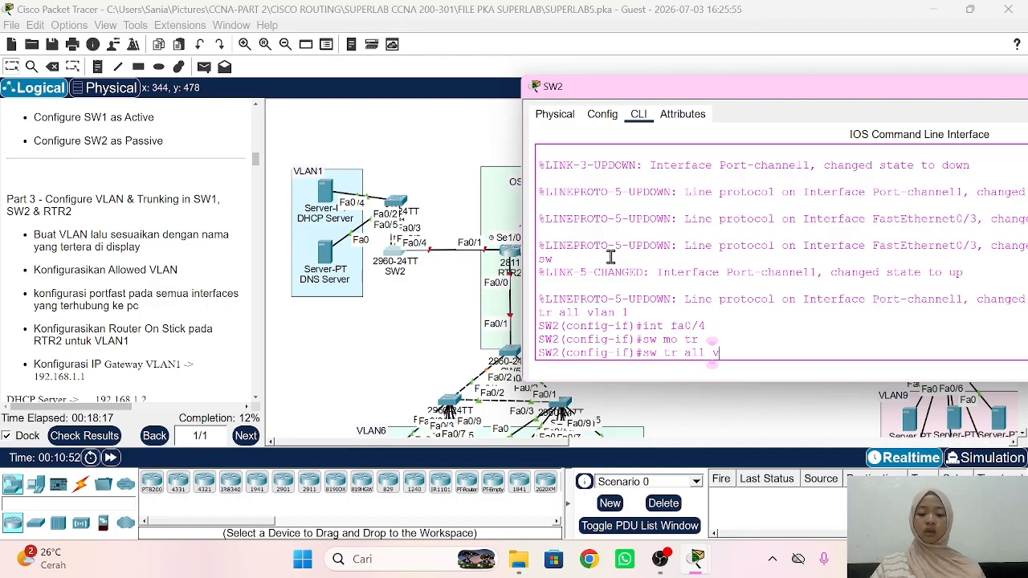
pyautogui.write('lan 1')
pyautogui.press('Return')
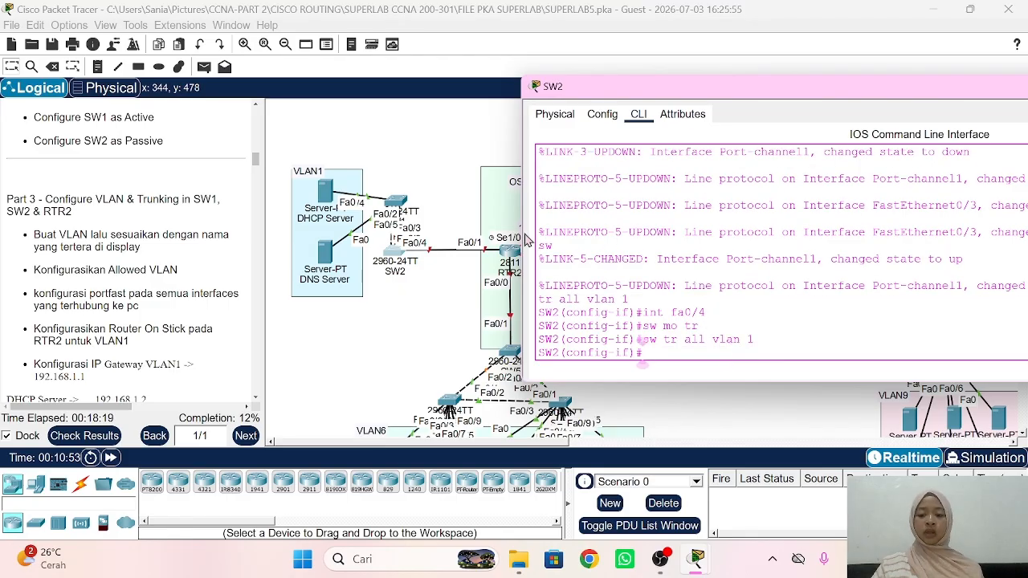
pyautogui.click(410, 326)
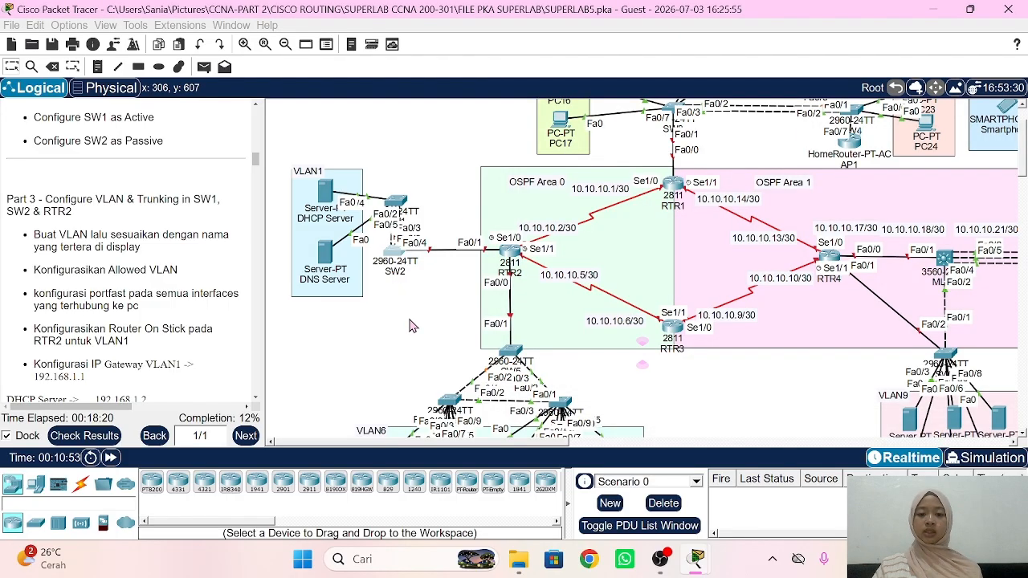
# Step: On RTR2, bring interface Fa0/1 up with no shutdown
pyautogui.click(509, 255)
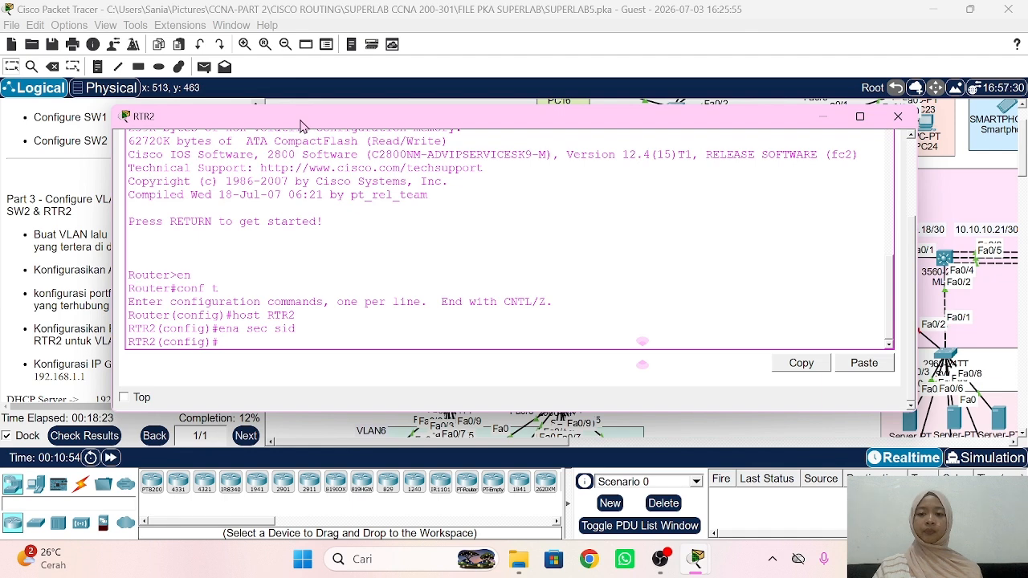
pyautogui.moveTo(307, 117); pyautogui.dragTo(738, 95)
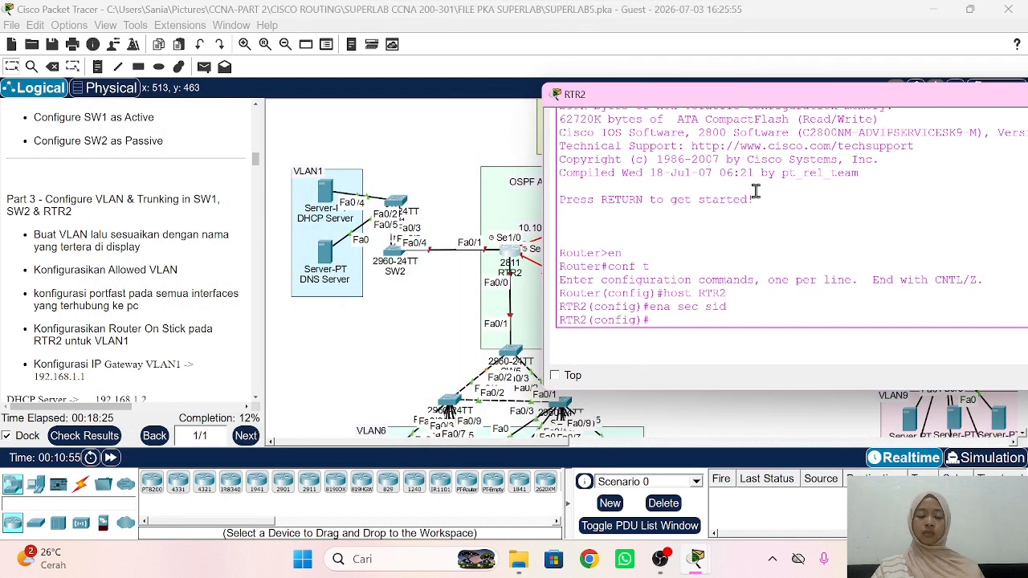
pyautogui.press('Return')
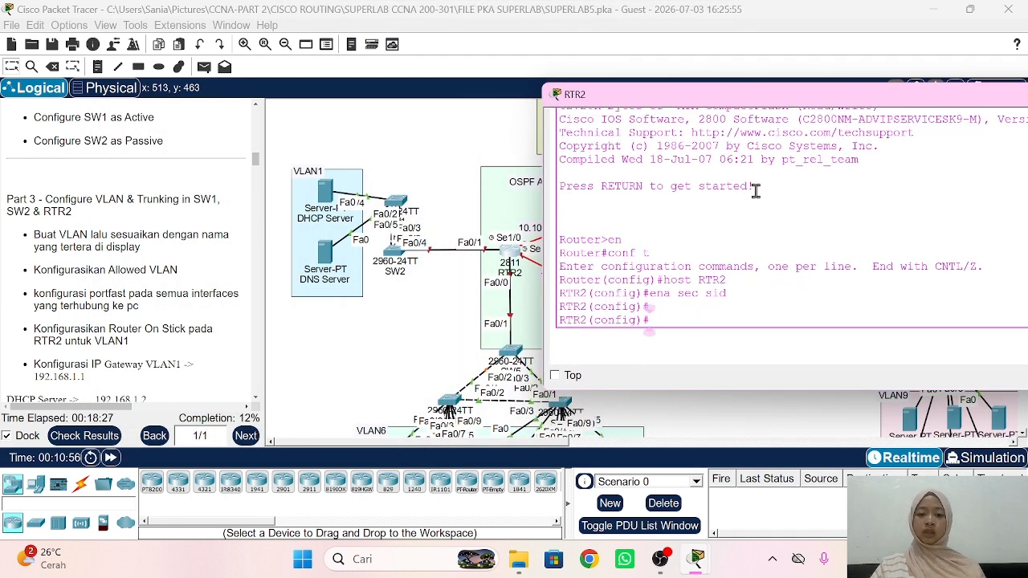
pyautogui.write('int fa0/1')
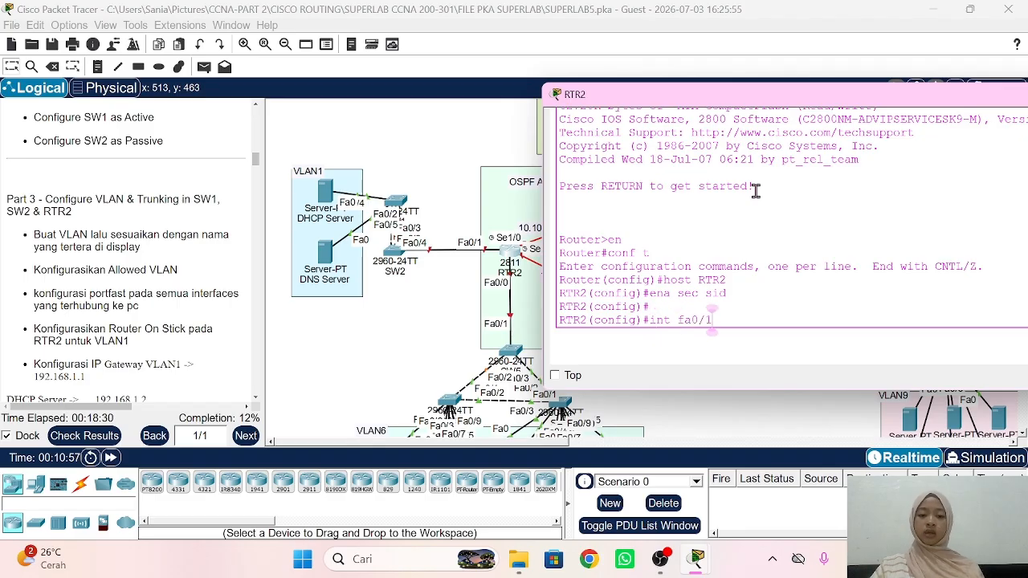
pyautogui.press('Return')
pyautogui.write('no sh')
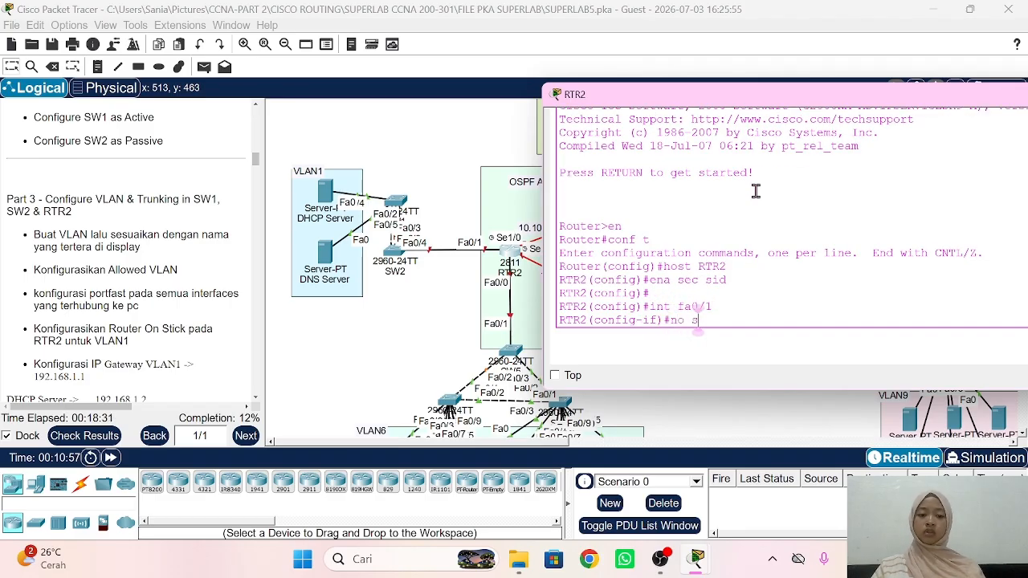
pyautogui.press('Return')
pyautogui.press('Return')
pyautogui.write('ex')
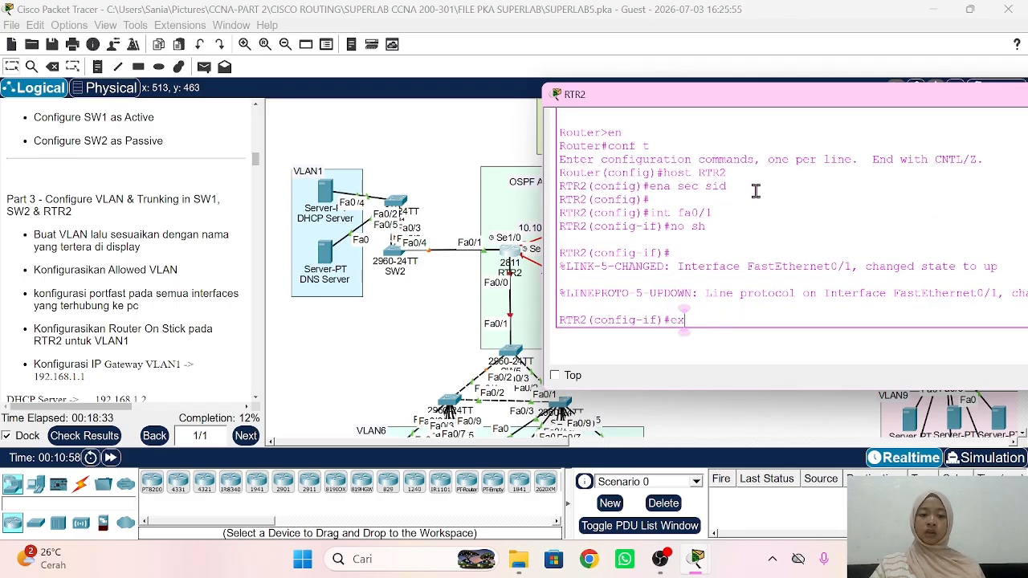
pyautogui.press('Return')
# Step: Create subinterface Fa0/1.1 with dot1Q encapsulation 1 and IP 192.168.1.1 255.255.255.0
pyautogui.write('int fa')
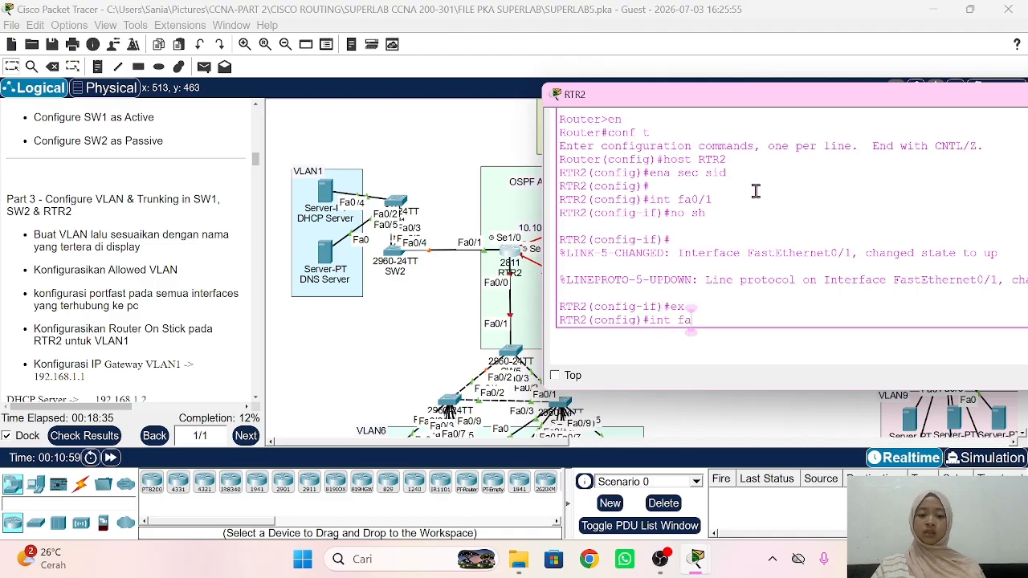
pyautogui.write('0/1.1')
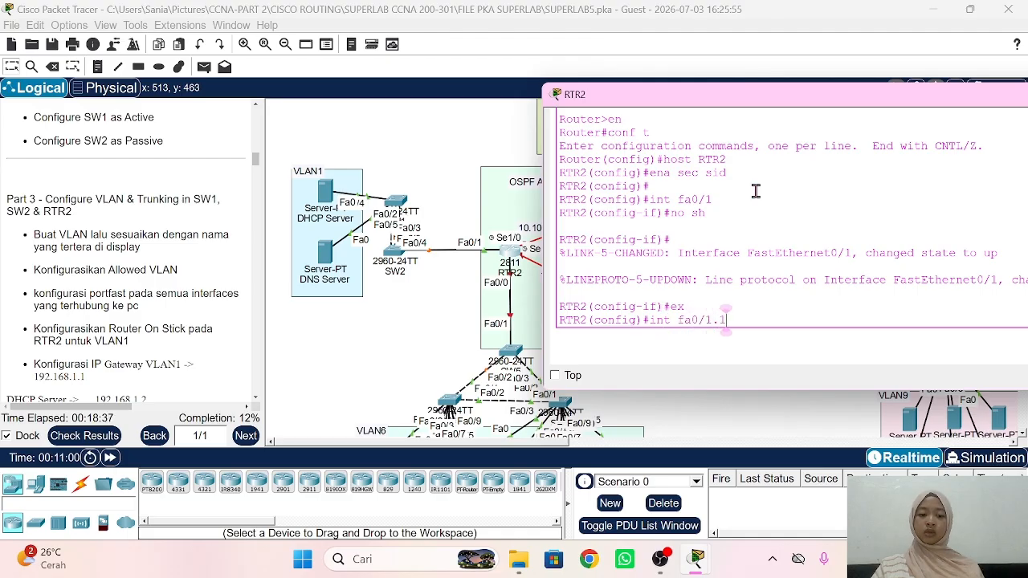
pyautogui.press('Return')
pyautogui.write('capsulation d')
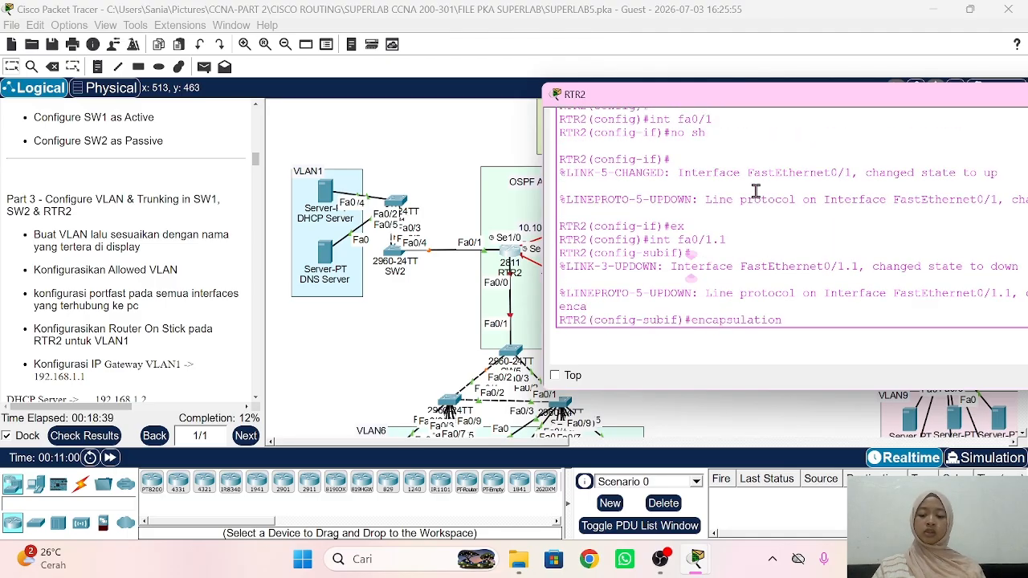
pyautogui.press('Tab')
pyautogui.write('1')
pyautogui.press('Return')
pyautogui.write('ip ad')
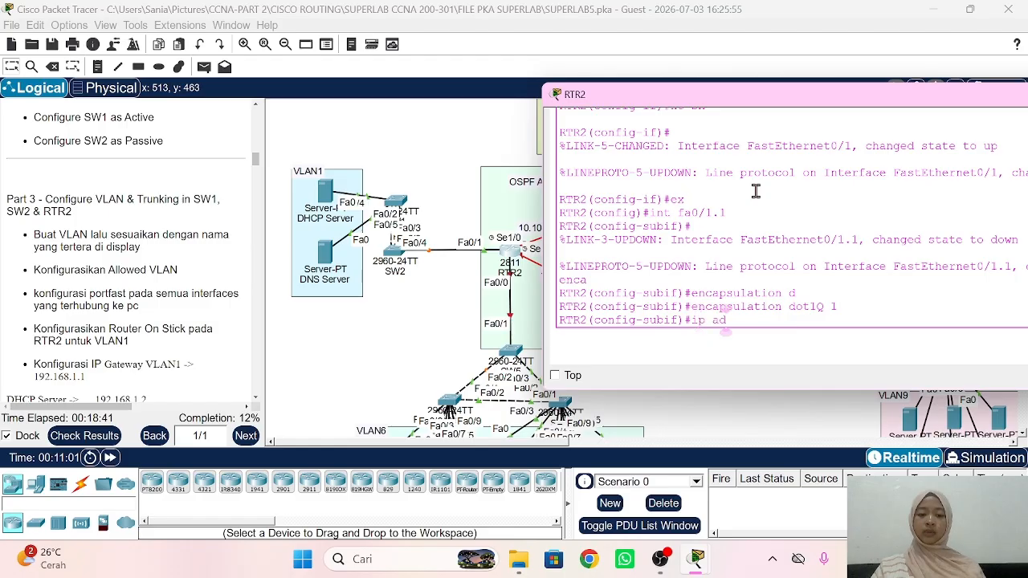
pyautogui.write('d 192.1')
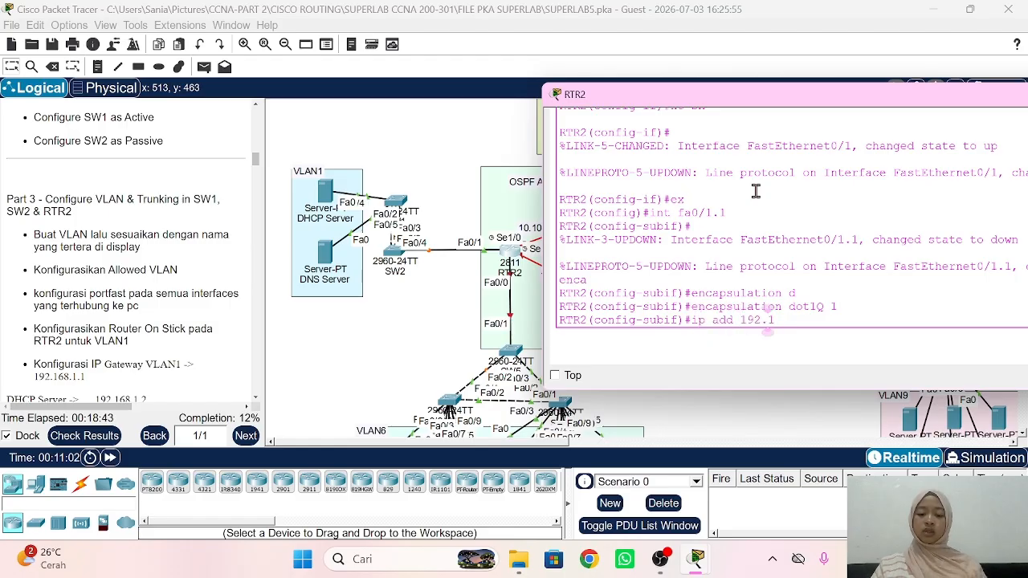
pyautogui.write('68.1.1 255')
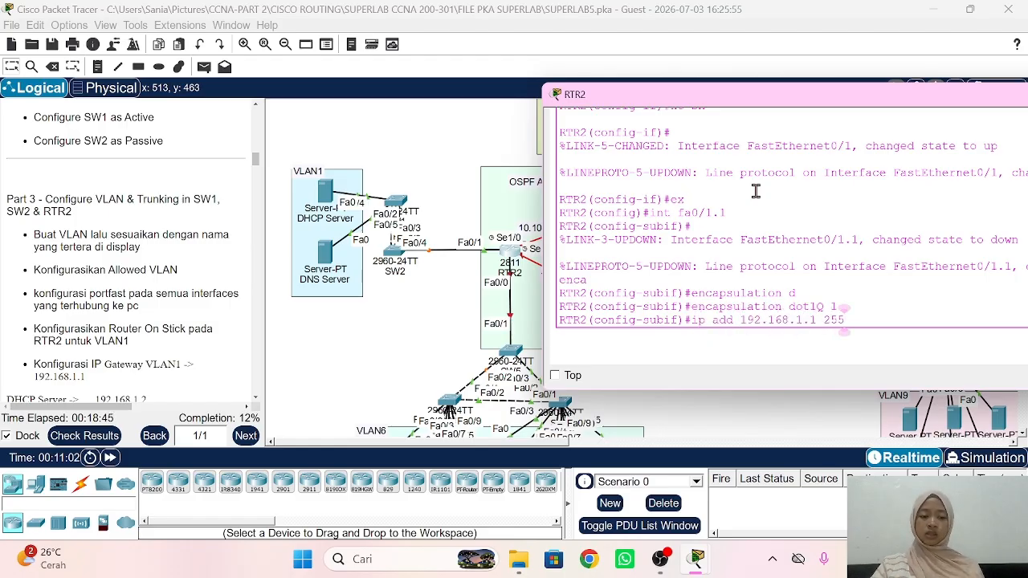
pyautogui.write('.255.255.0')
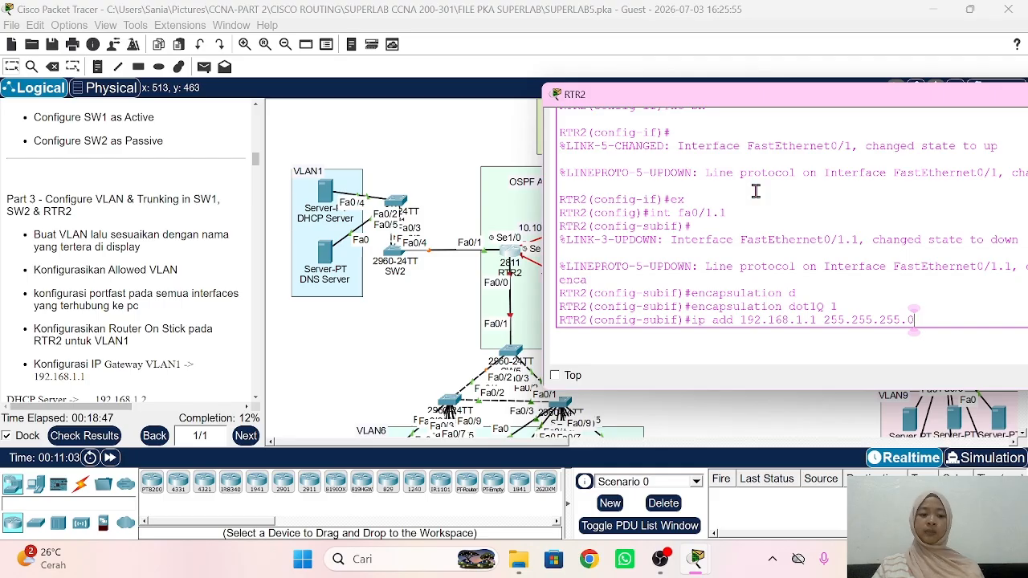
pyautogui.press('Return')
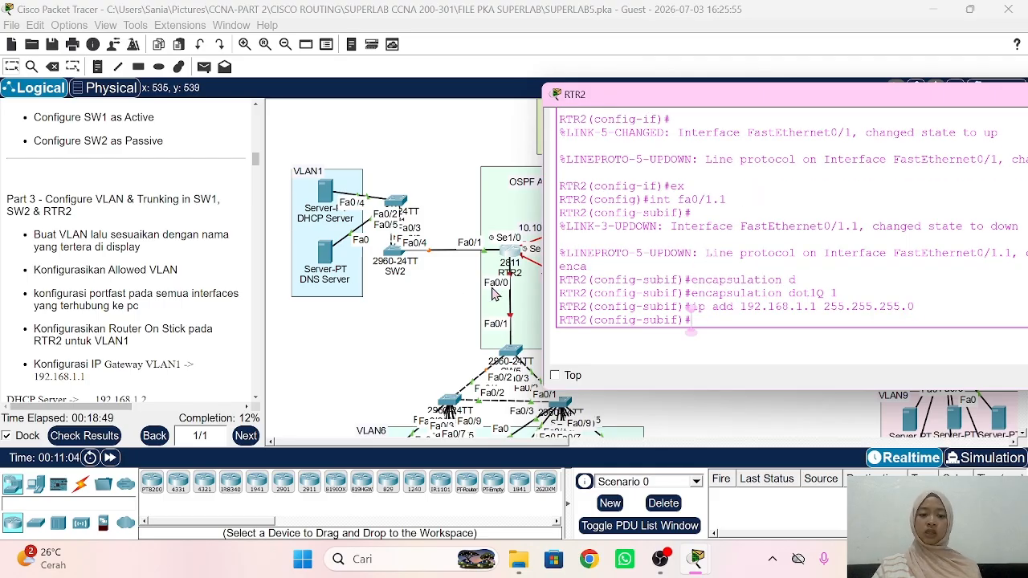
pyautogui.click(425, 321)
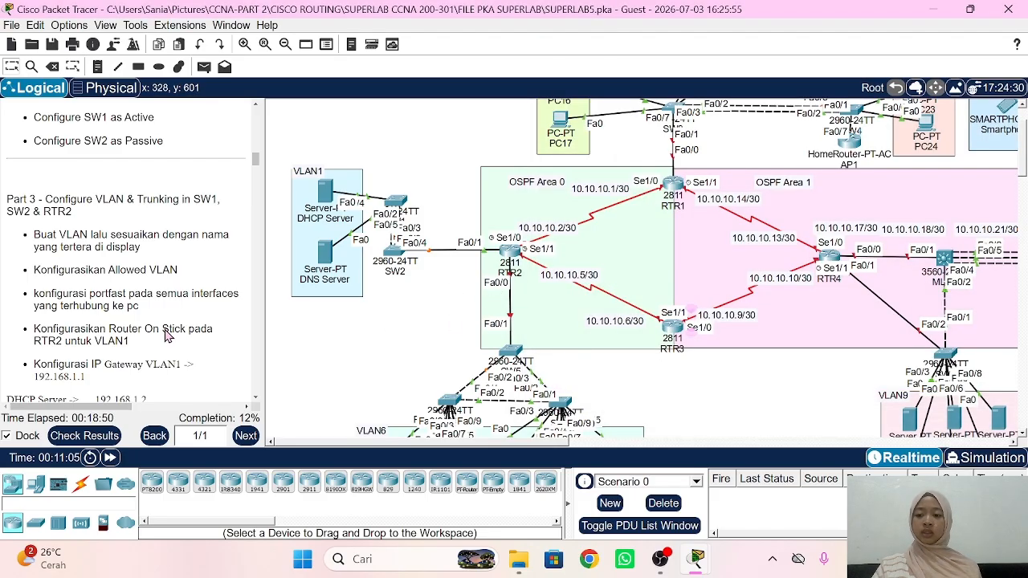
# Step: Open the DHCP Server's Desktop IP Configuration settings
pyautogui.scroll(-3, 165, 333)
pyautogui.scroll(-1, 165, 329)
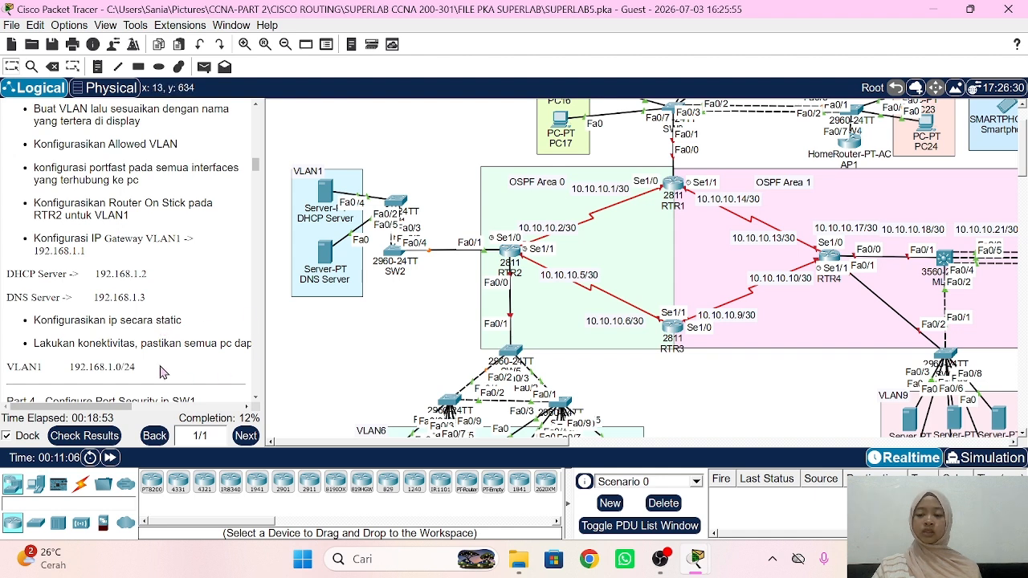
pyautogui.click(332, 194)
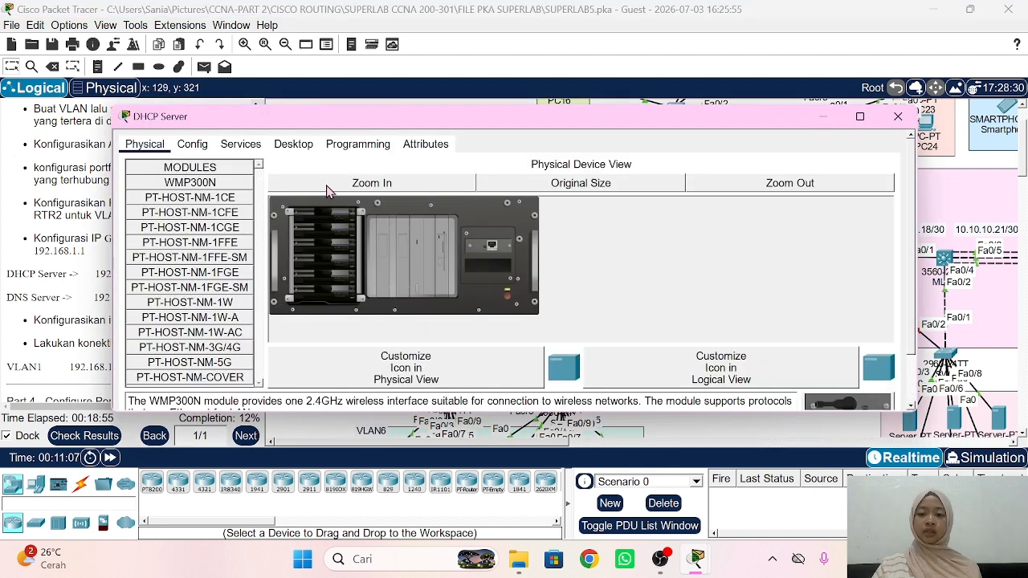
pyautogui.click(294, 145)
pyautogui.moveTo(248, 118); pyautogui.dragTo(455, 96)
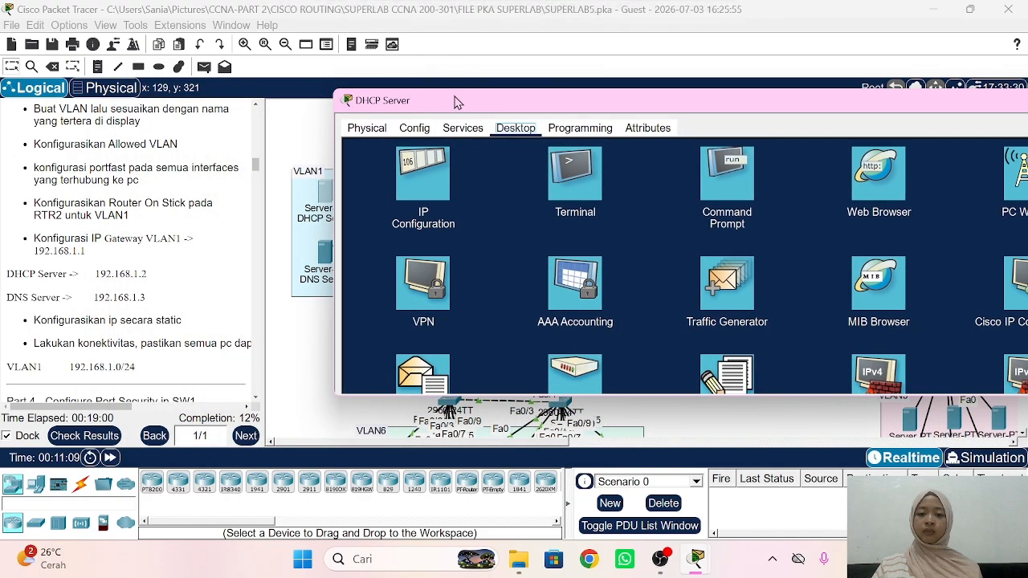
pyautogui.click(437, 169)
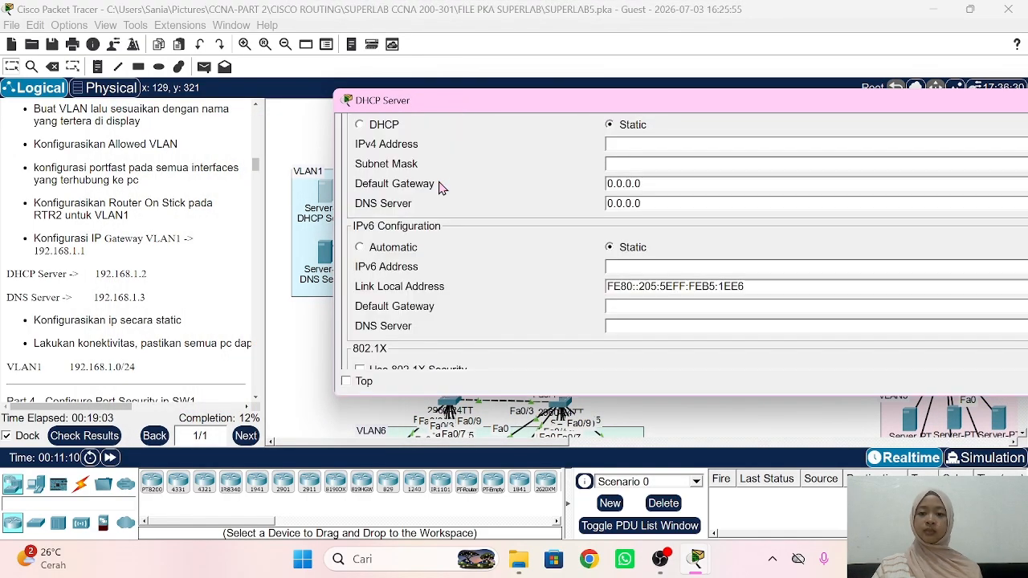
# Step: Give the DHCP Server IPv4 192.168.1.2, mask 255.255.255.0, gateway 192.168.1.1
pyautogui.click(674, 150)
pyautogui.write('192.')
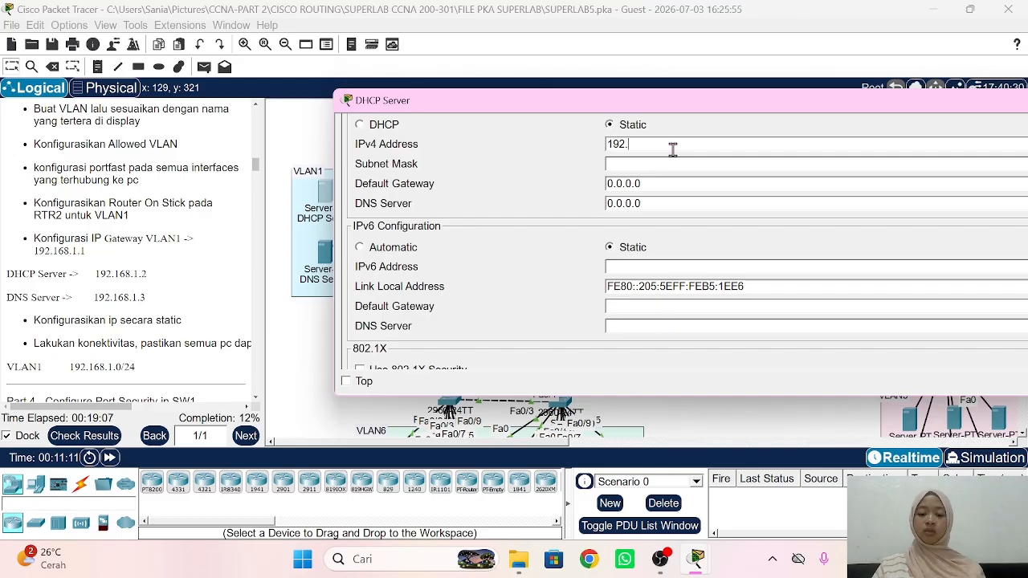
pyautogui.write('168.1.2')
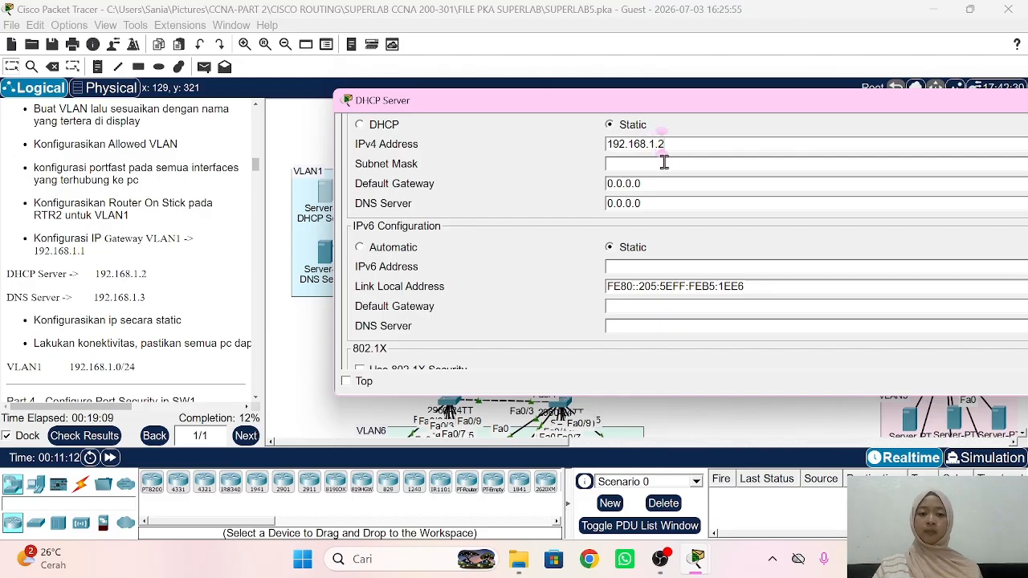
pyautogui.click(665, 163)
pyautogui.press('Tab')
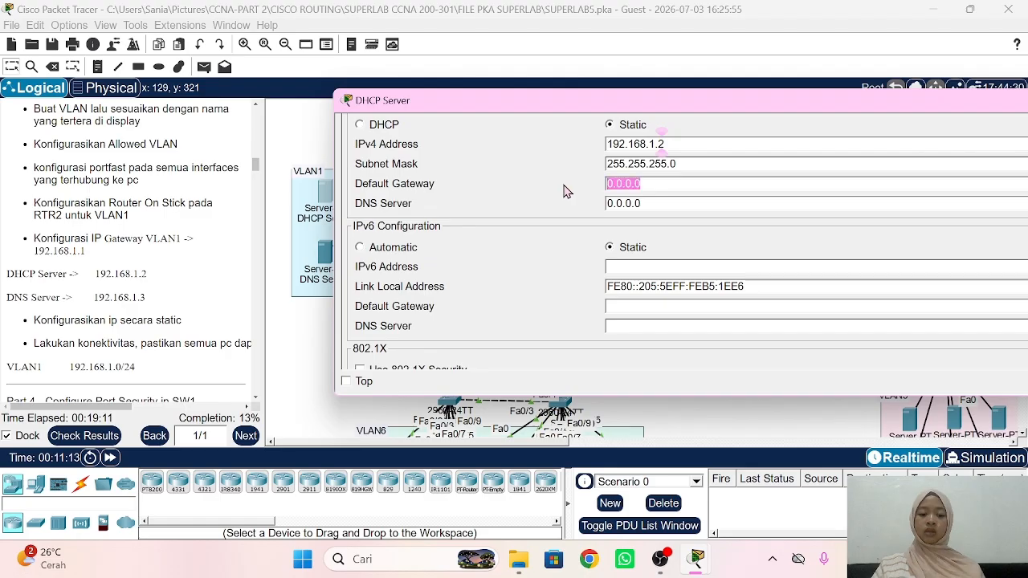
pyautogui.write('192.168.1.1')
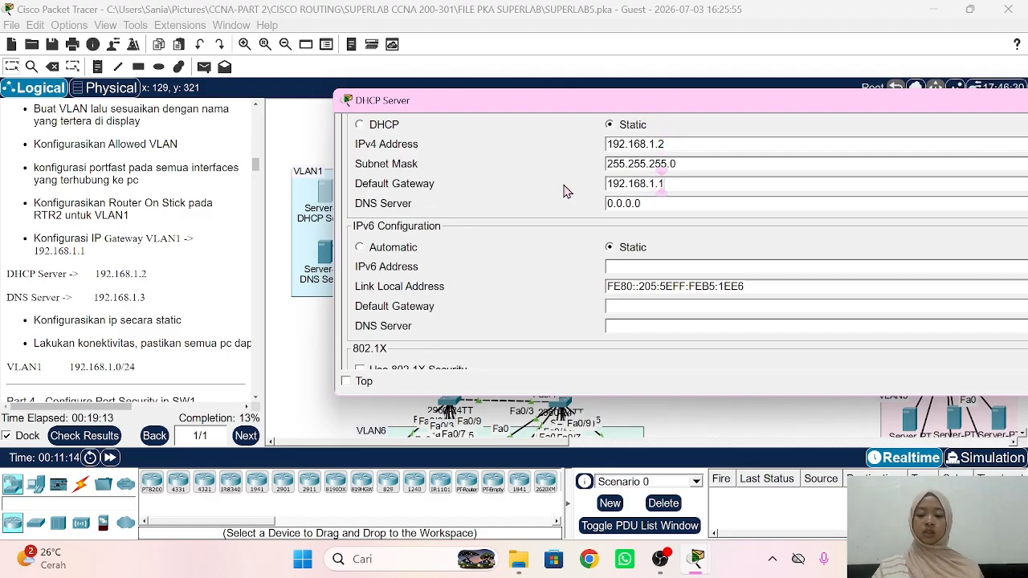
pyautogui.press('Return')
pyautogui.hotkey('ctrl', 'c')
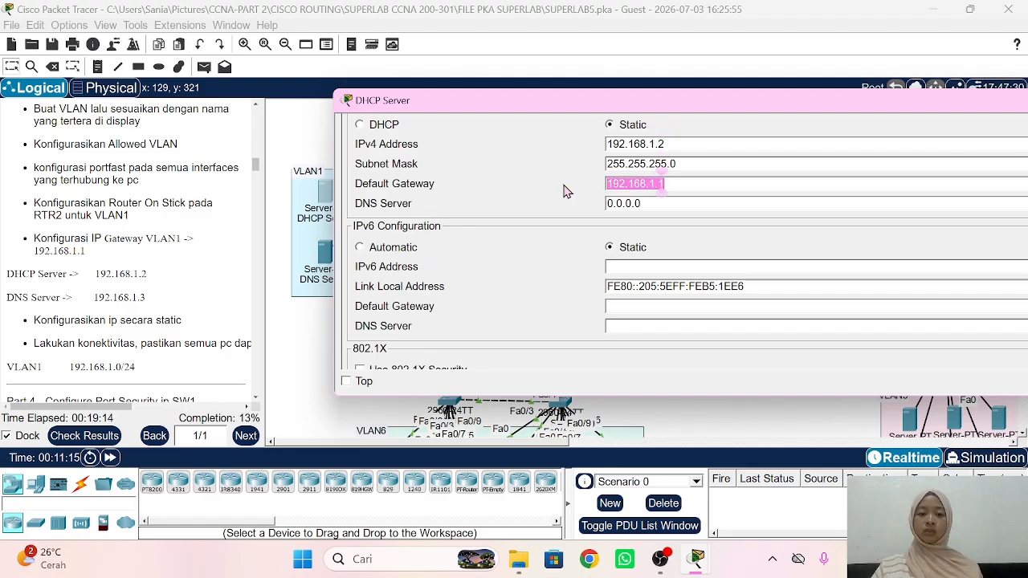
pyautogui.click(663, 206)
pyautogui.tripleClick(662, 205)
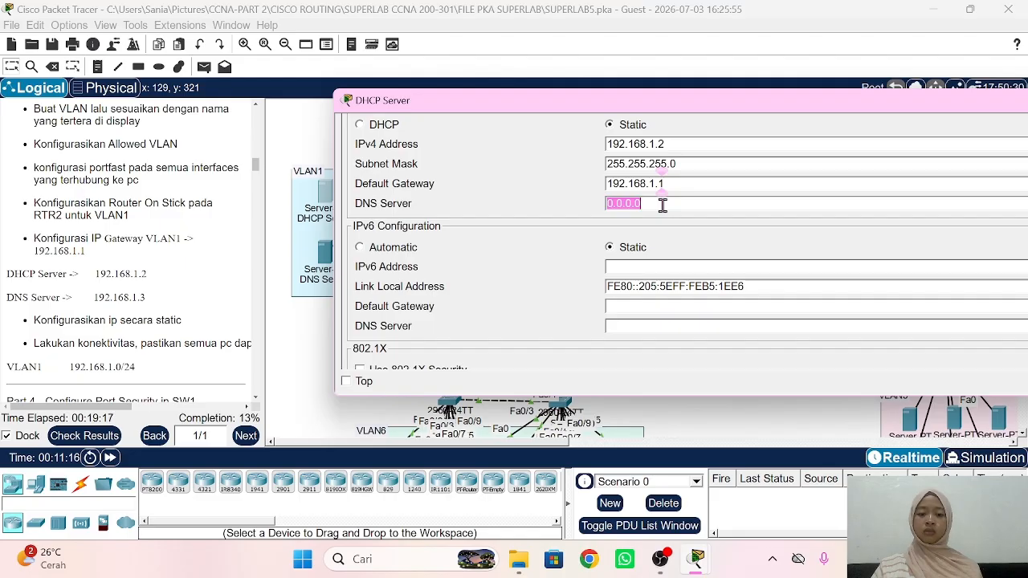
pyautogui.write('192.168.1.3')
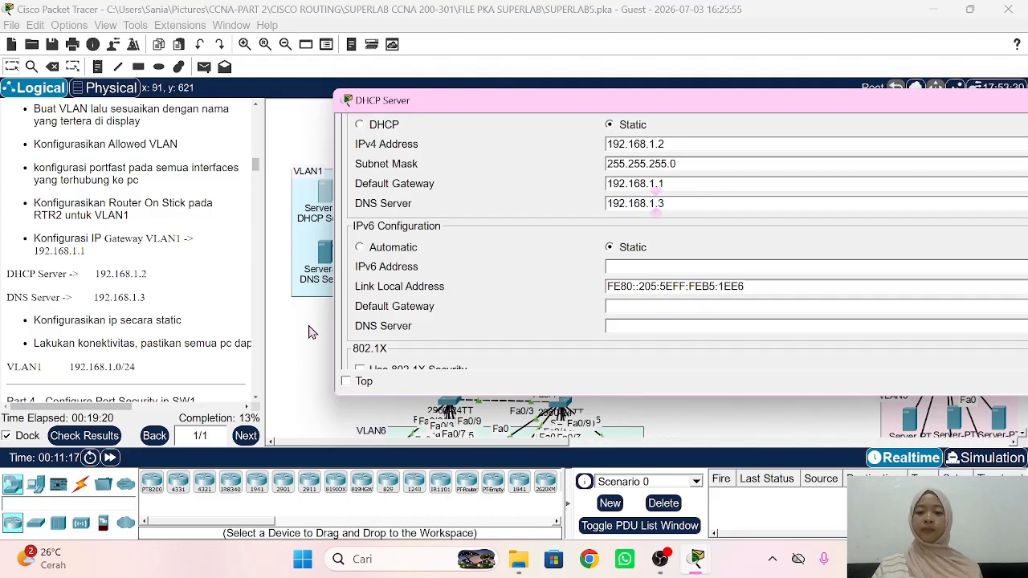
pyautogui.click(315, 331)
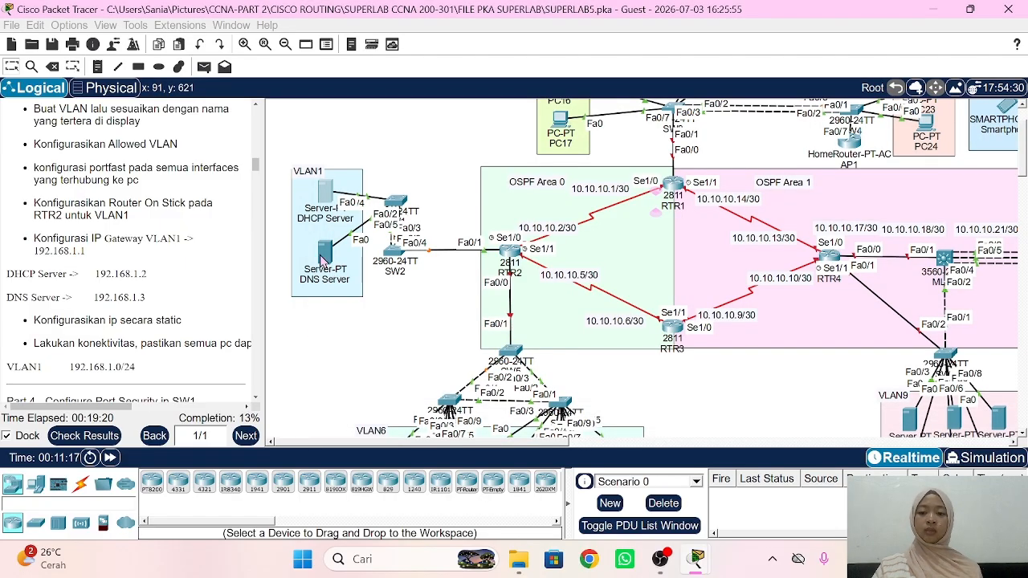
# Step: Open the DNS Server's Desktop IP Configuration settings
pyautogui.click(323, 256)
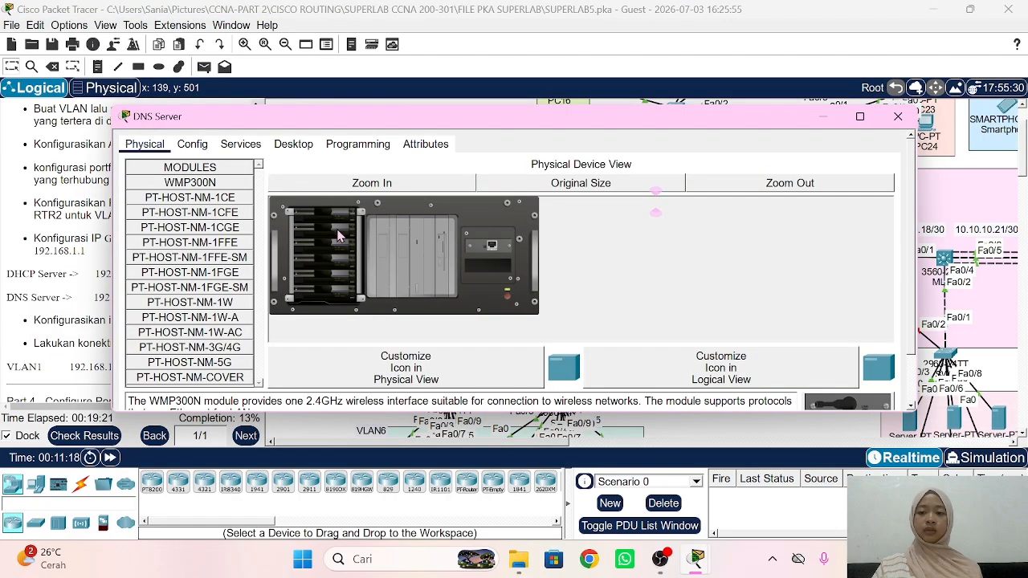
pyautogui.click(289, 146)
pyautogui.moveTo(283, 119); pyautogui.dragTo(547, 95)
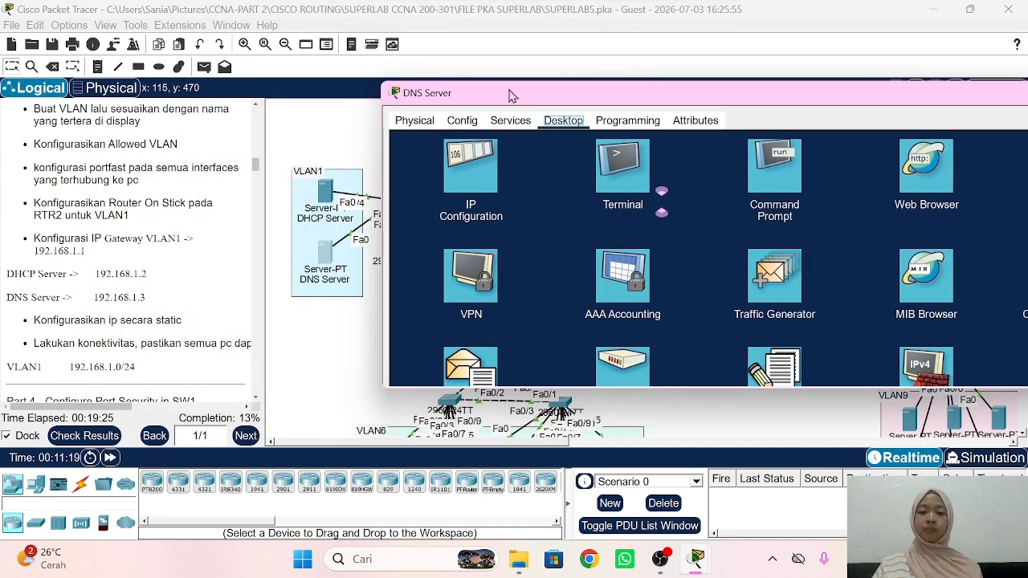
pyautogui.click(480, 176)
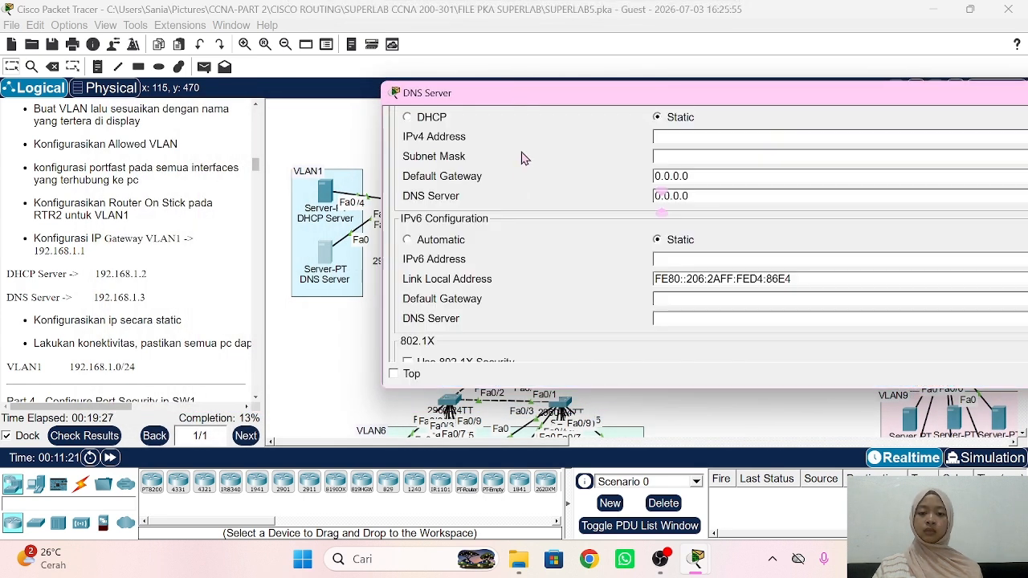
# Step: Set IPv4 192.168.1.3, mask 255.255.255.0, gateway 192.168.1.1 and DNS server 192.168.1.3
pyautogui.click(682, 136)
pyautogui.write('192.168.1.1')
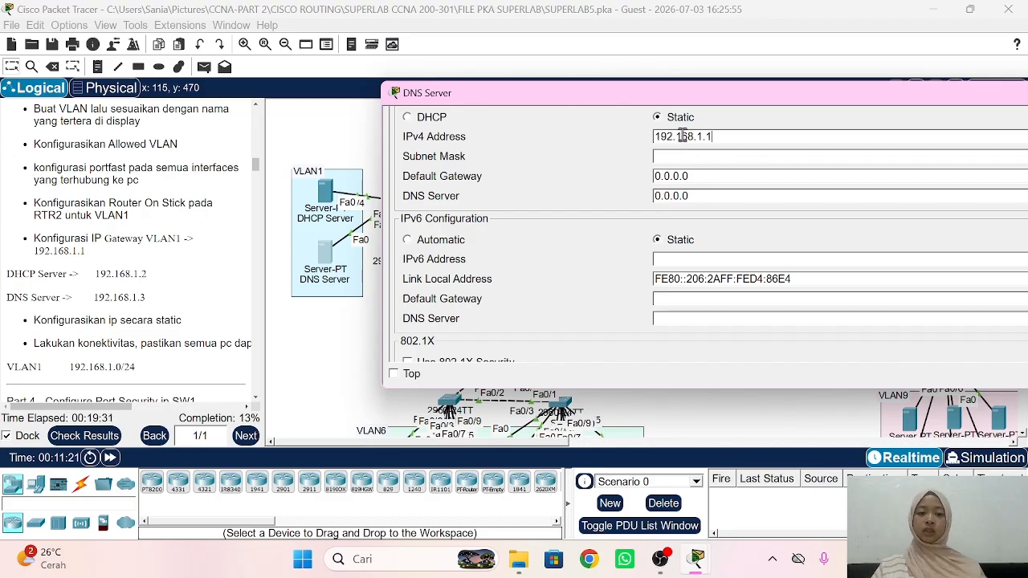
pyautogui.write('3')
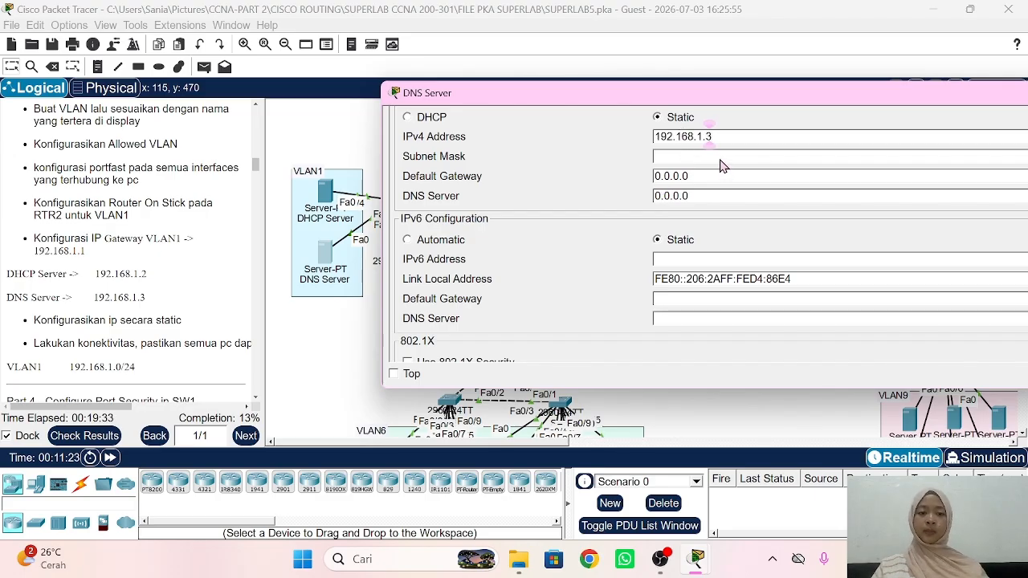
pyautogui.press('Tab')
pyautogui.press('Tab')
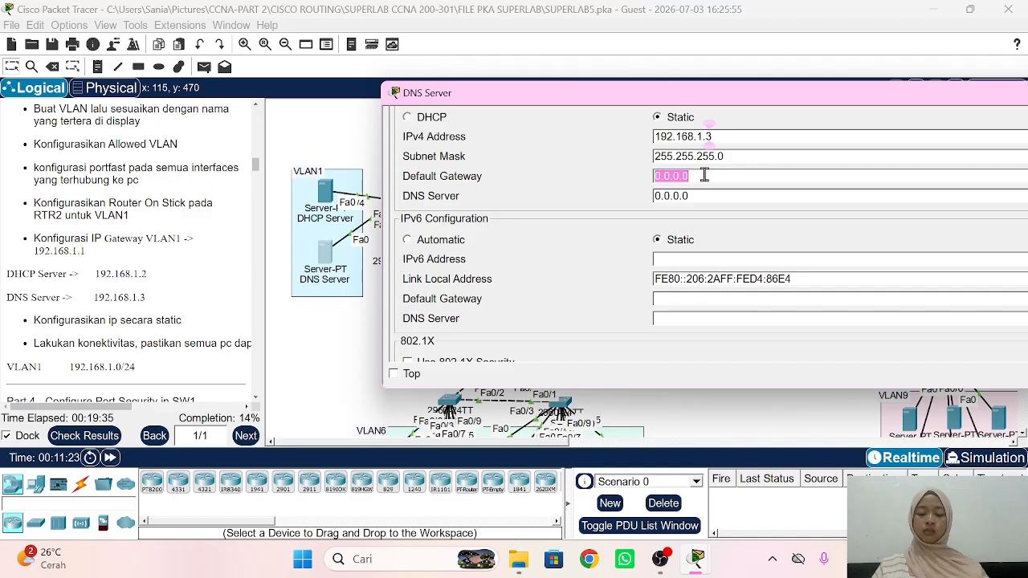
pyautogui.hotkey('ctrl', 'v')
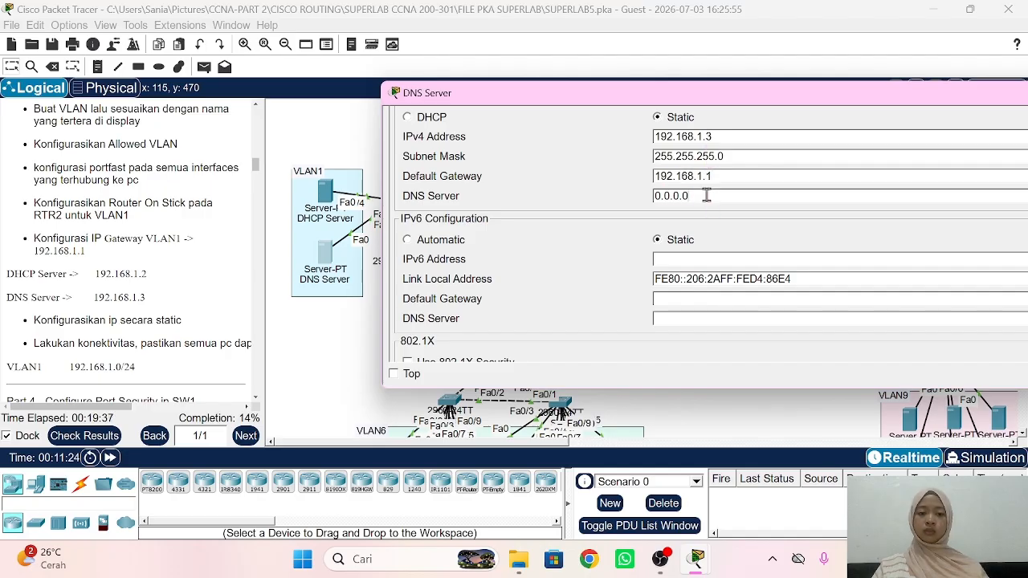
pyautogui.doubleClick(707, 195)
pyautogui.hotkey('ctrl', 'v')
pyautogui.press('BackSpace')
pyautogui.write('3')
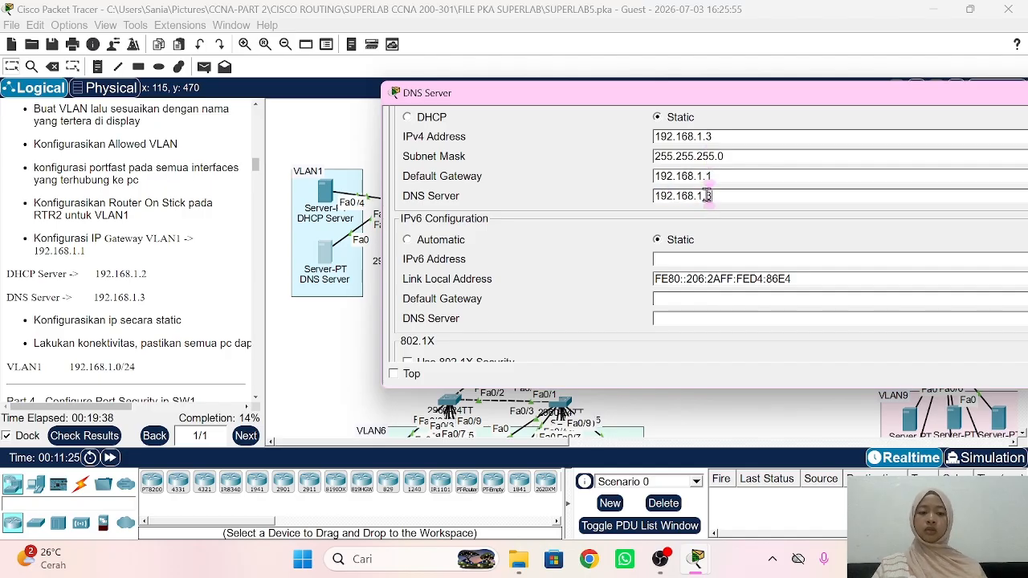
pyautogui.click(310, 348)
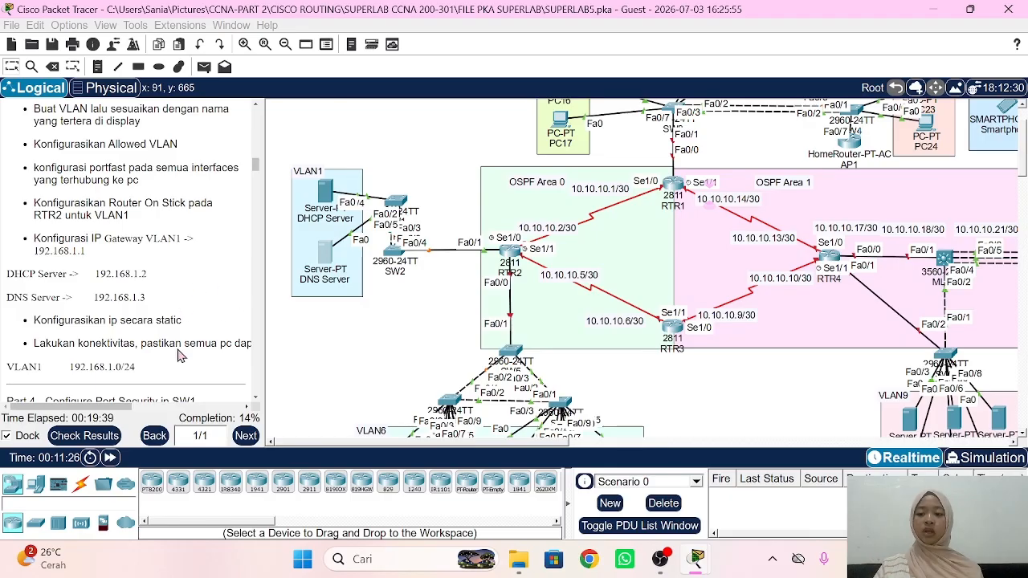
# Step: Send a simple test PDU from the DHCP Server to RTR2
pyautogui.scroll(3, 173, 350)
pyautogui.scroll(-4, 167, 341)
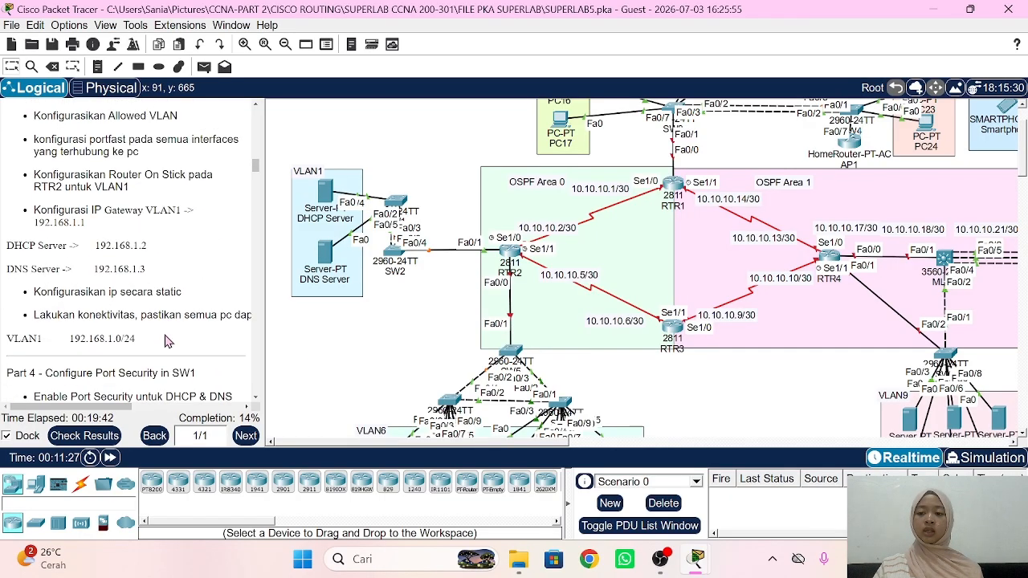
pyautogui.scroll(-1, 167, 341)
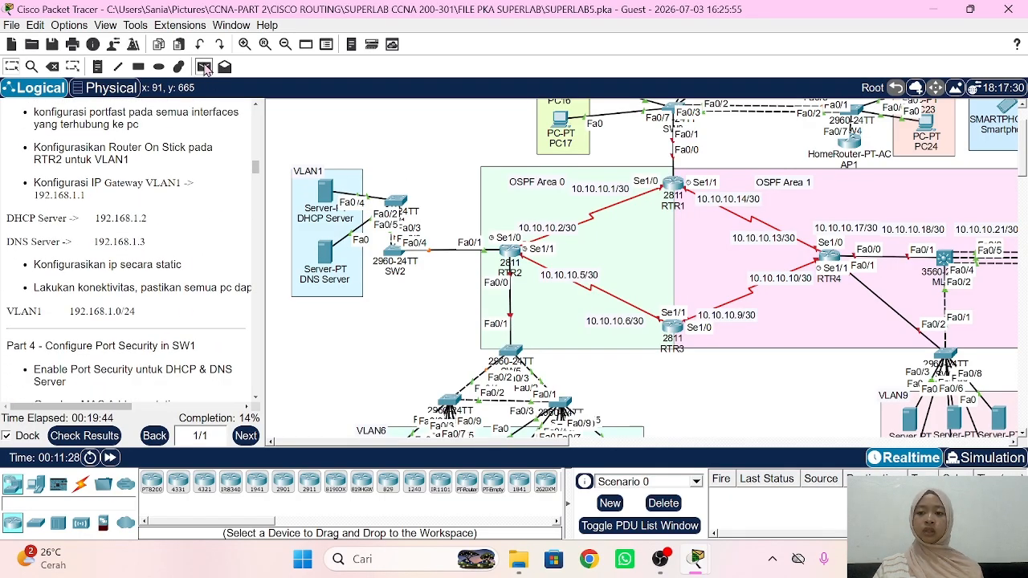
pyautogui.click(205, 67)
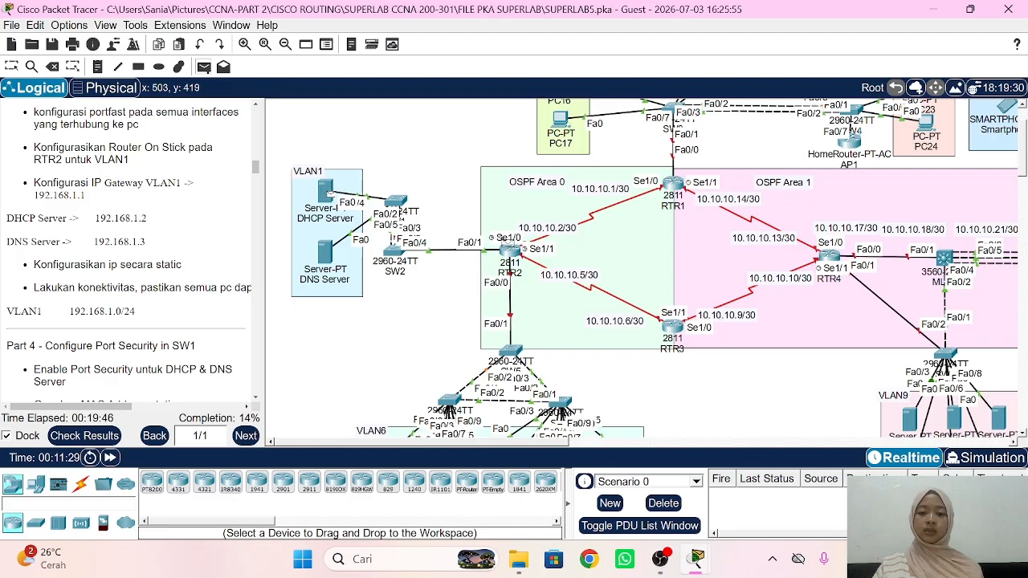
pyautogui.click(326, 192)
pyautogui.click(514, 251)
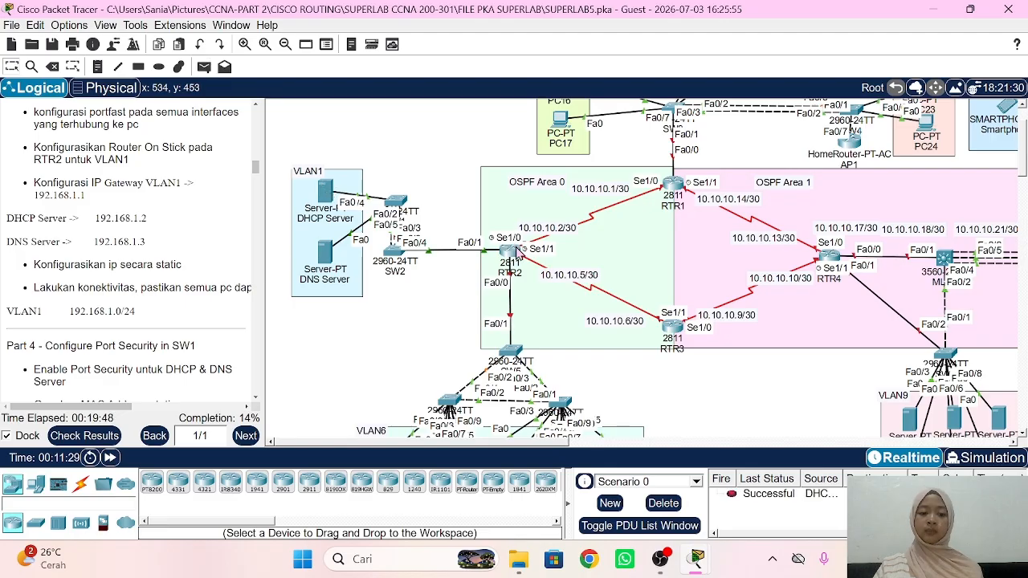
# Step: Send a simple test PDU from the DNS Server to RTR2 and check both succeed
pyautogui.click(204, 68)
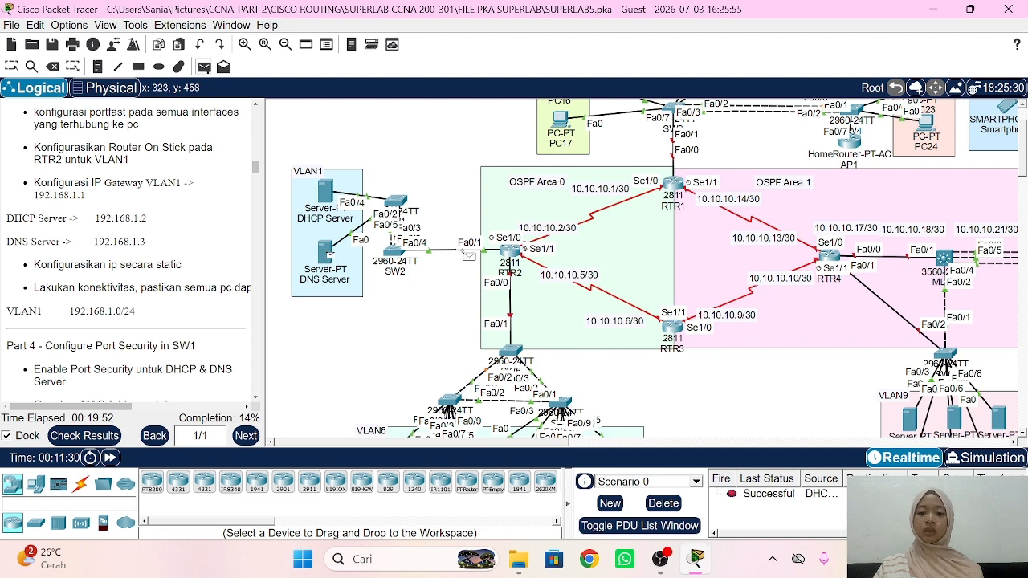
pyautogui.click(326, 253)
pyautogui.click(513, 251)
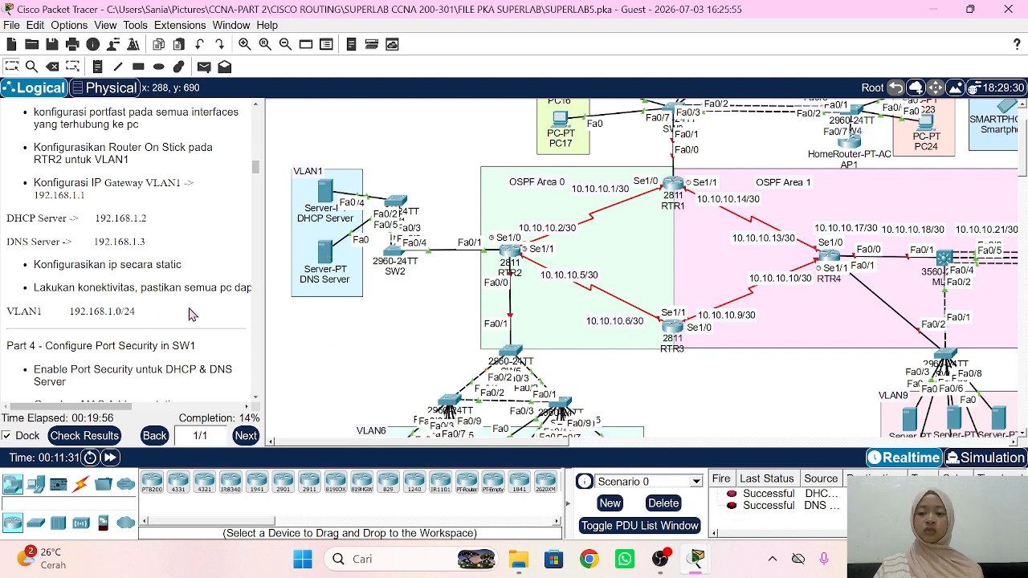
pyautogui.scroll(-3, 136, 308)
pyautogui.scroll(-2, 136, 308)
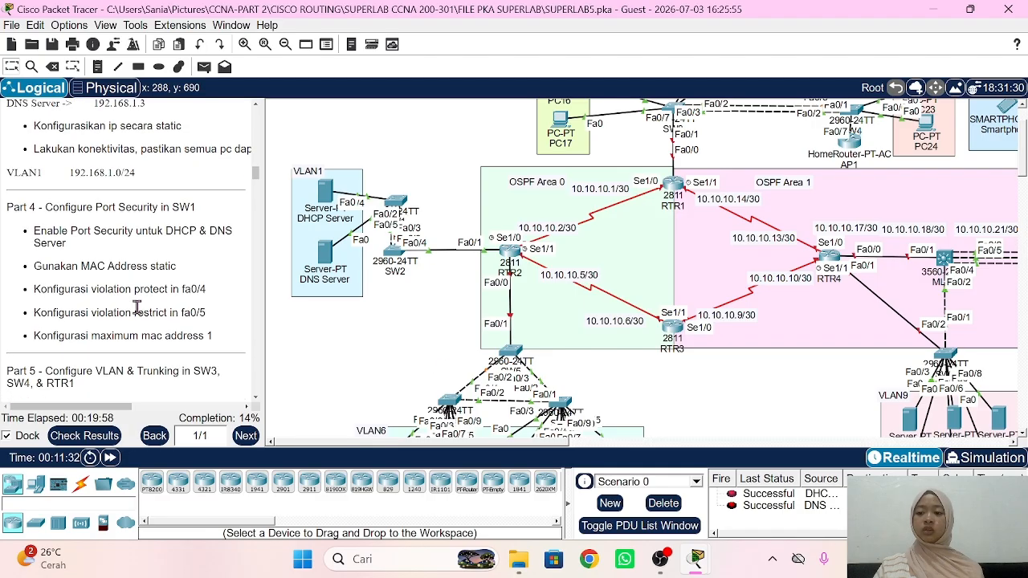
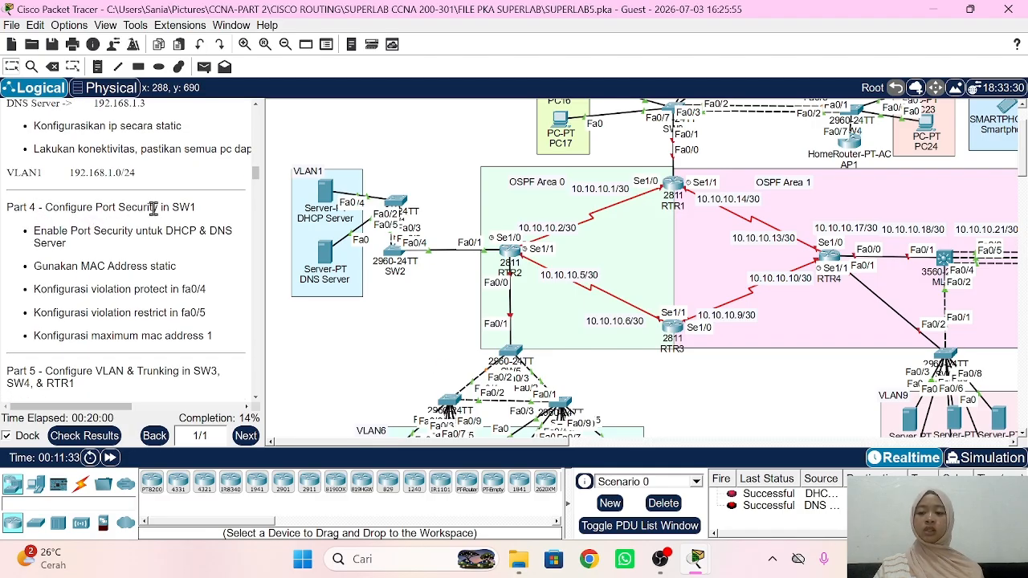
# Step: On SW1, make interface Fa0/4 an access port
pyautogui.click(397, 204)
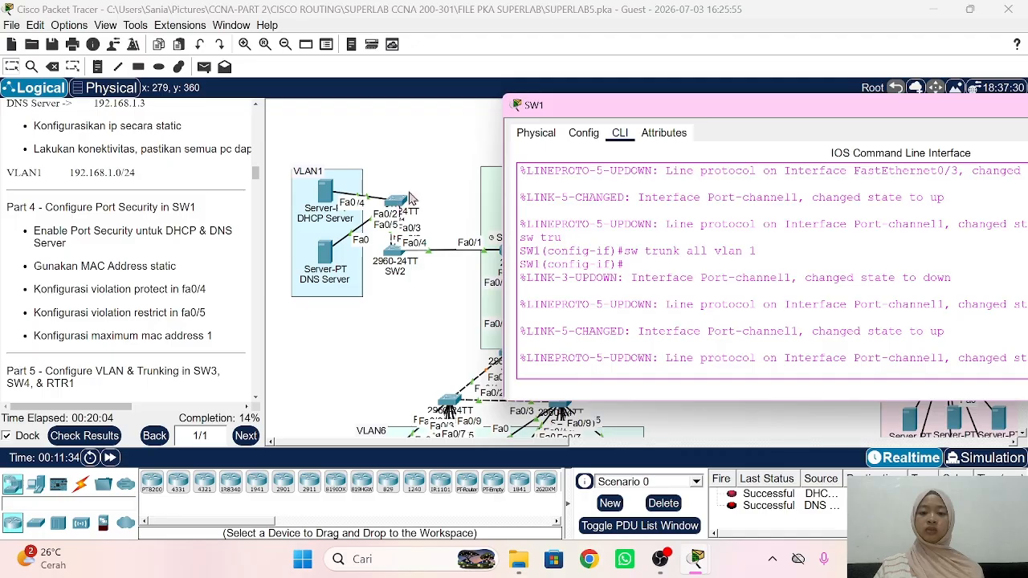
pyautogui.write('ex')
pyautogui.press('Return')
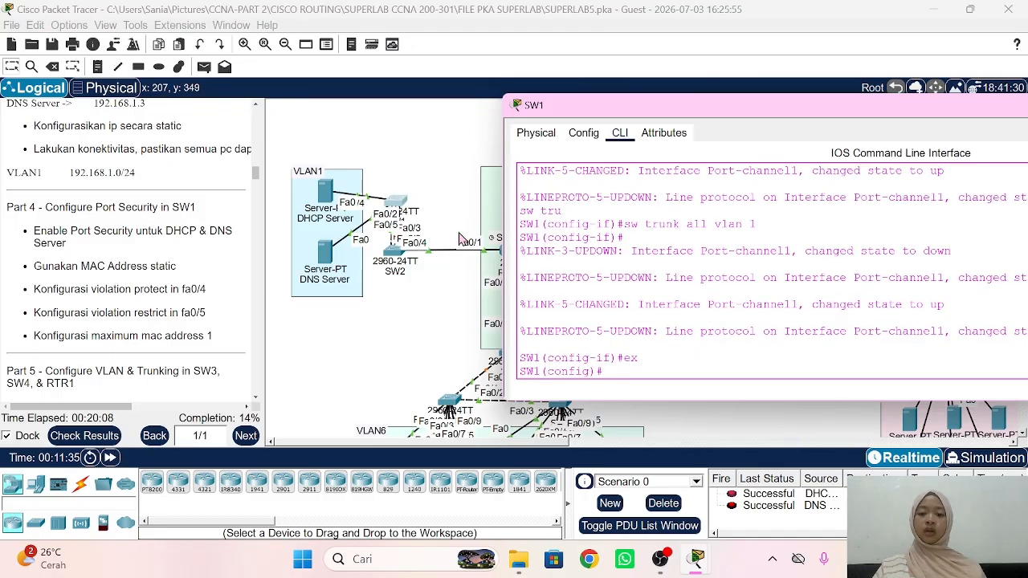
pyautogui.write('int fa')
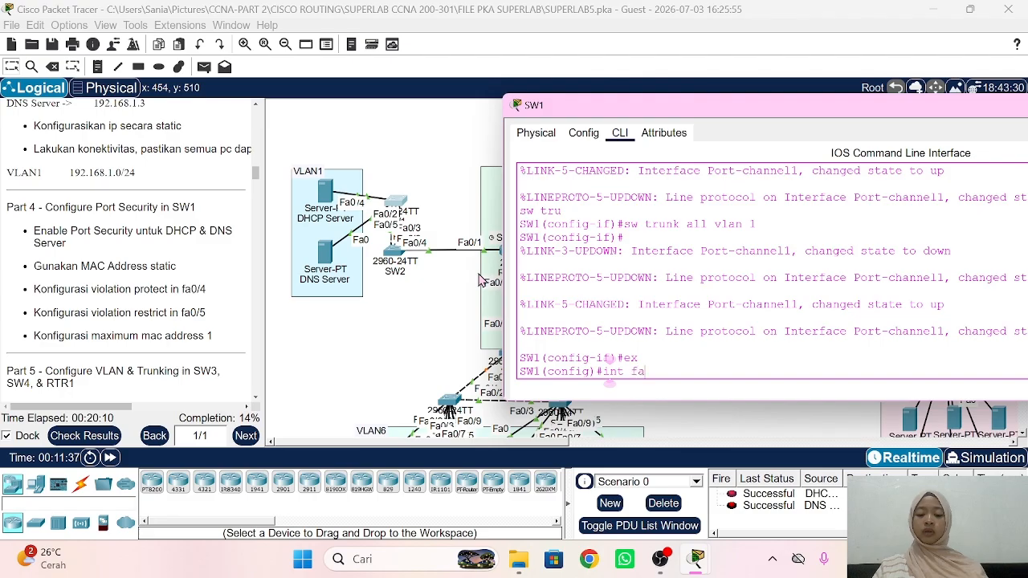
pyautogui.write('0/4')
pyautogui.press('Return')
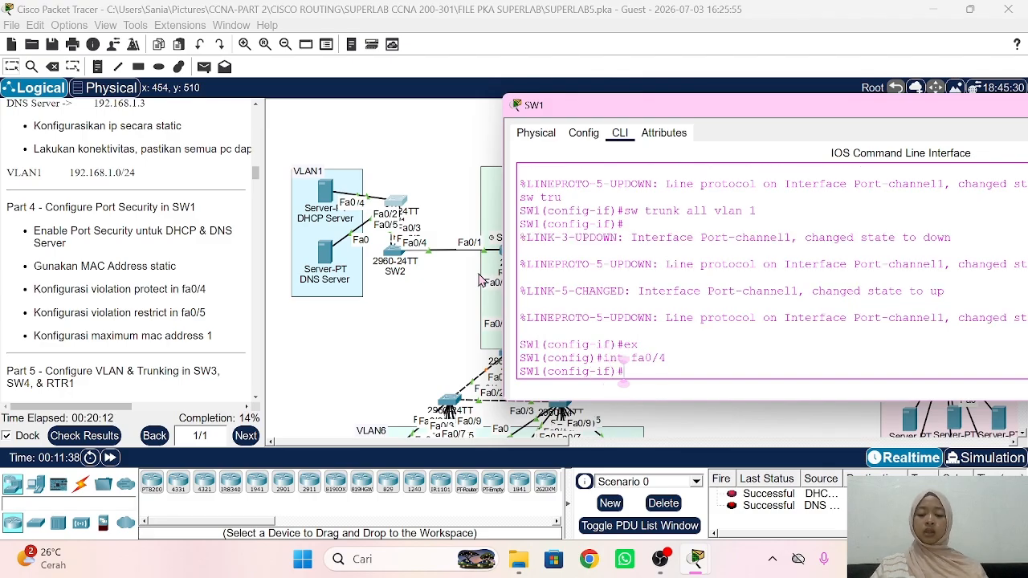
pyautogui.write('sw mo acc')
pyautogui.press('Return')
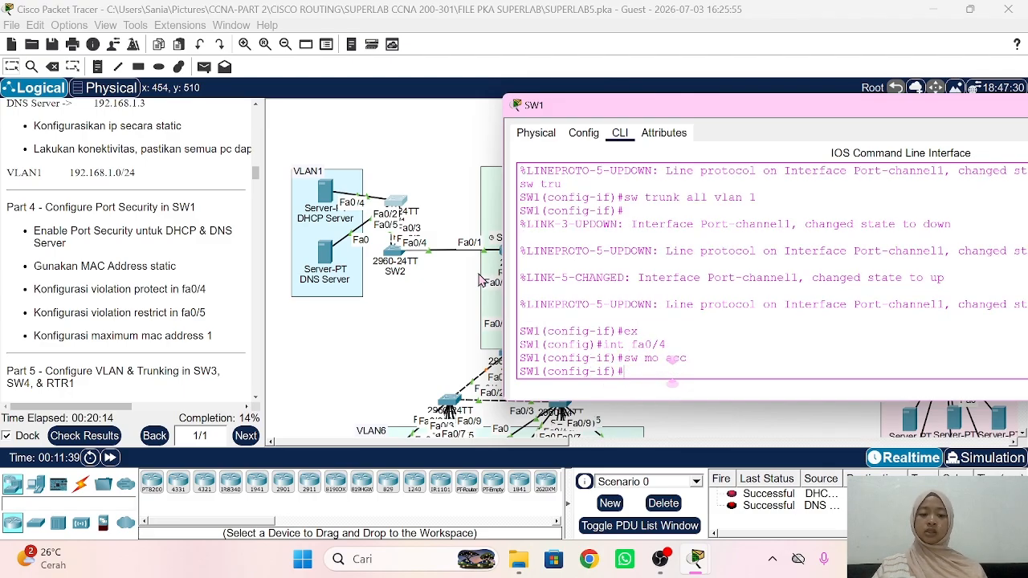
# Step: Enable port security on Fa0/4 and begin the port-security mac-address command
pyautogui.write('sw po')
pyautogui.press('Tab')
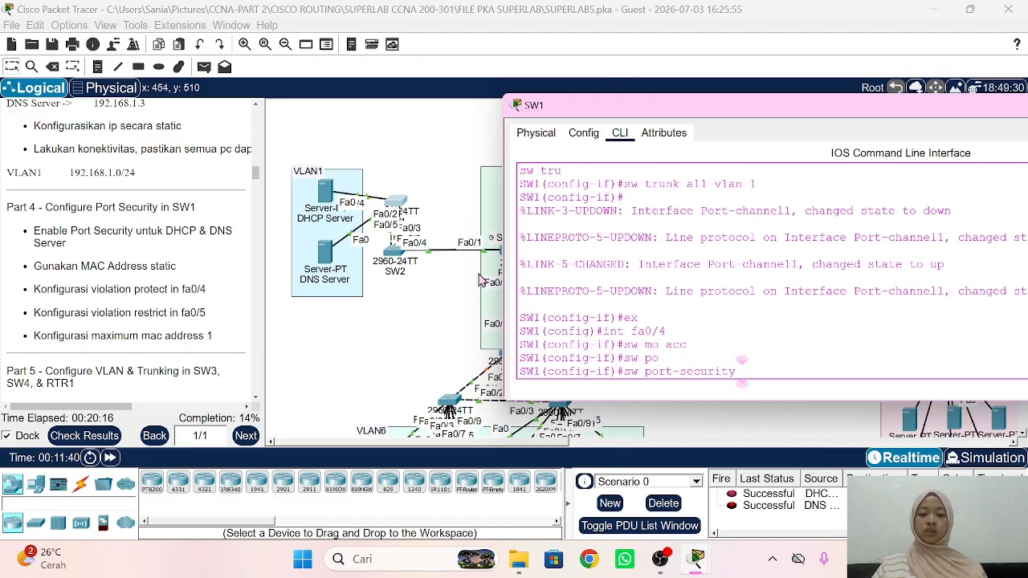
pyautogui.press('Return')
pyautogui.write('sw p')
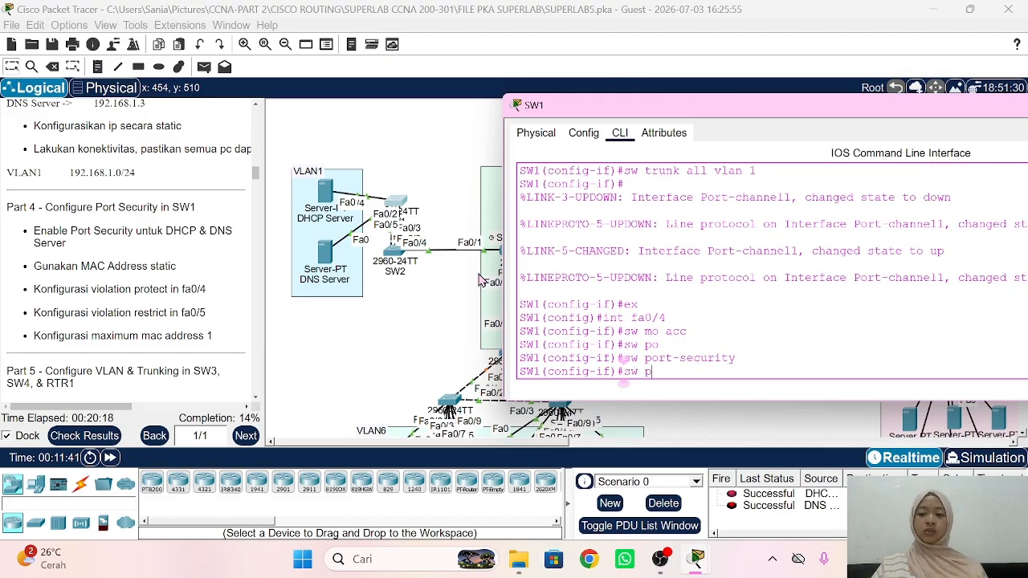
pyautogui.write('o')
pyautogui.press('Tab')
pyautogui.write('mac')
pyautogui.press('Tab')
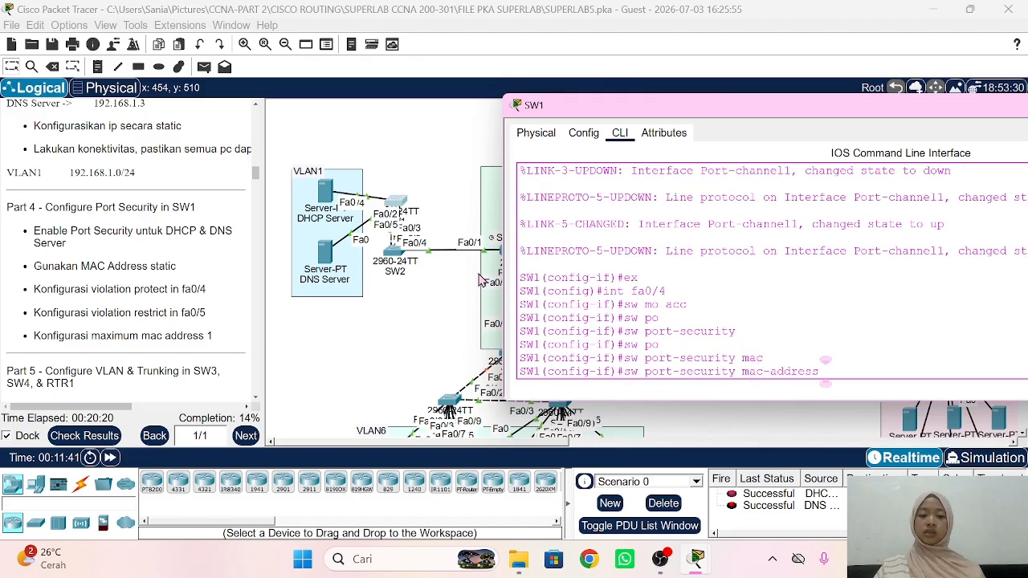
pyautogui.click(328, 191)
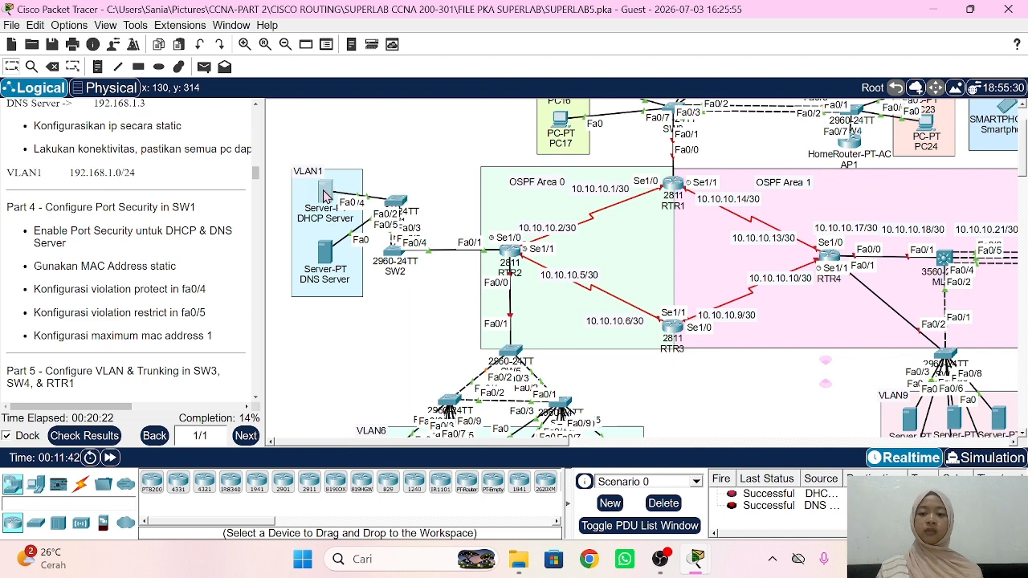
# Step: Copy the DHCP Server's FastEthernet0 MAC address 0005.5EB5.1EE6, then return to SW1's command line
pyautogui.click(325, 193)
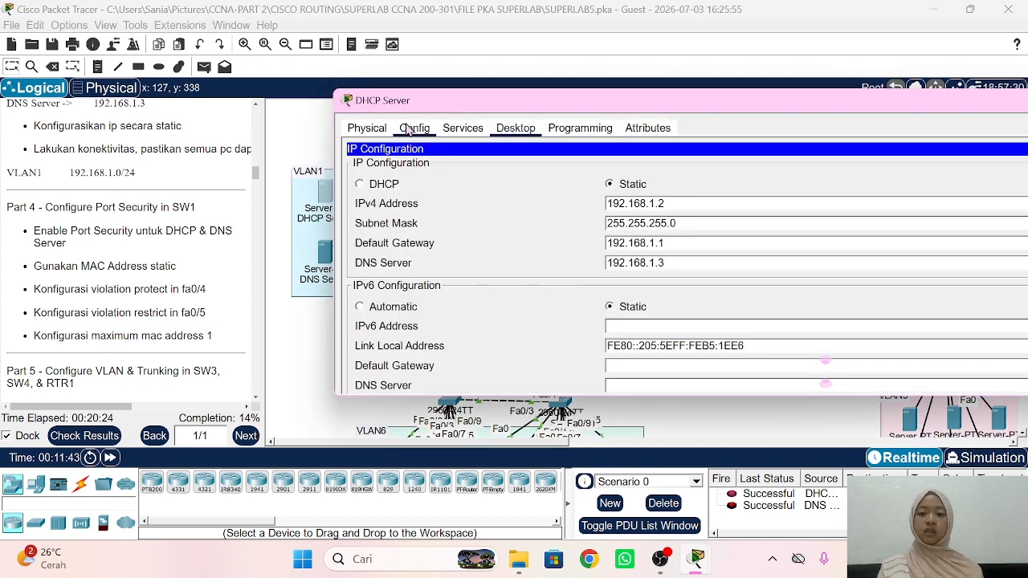
pyautogui.click(414, 129)
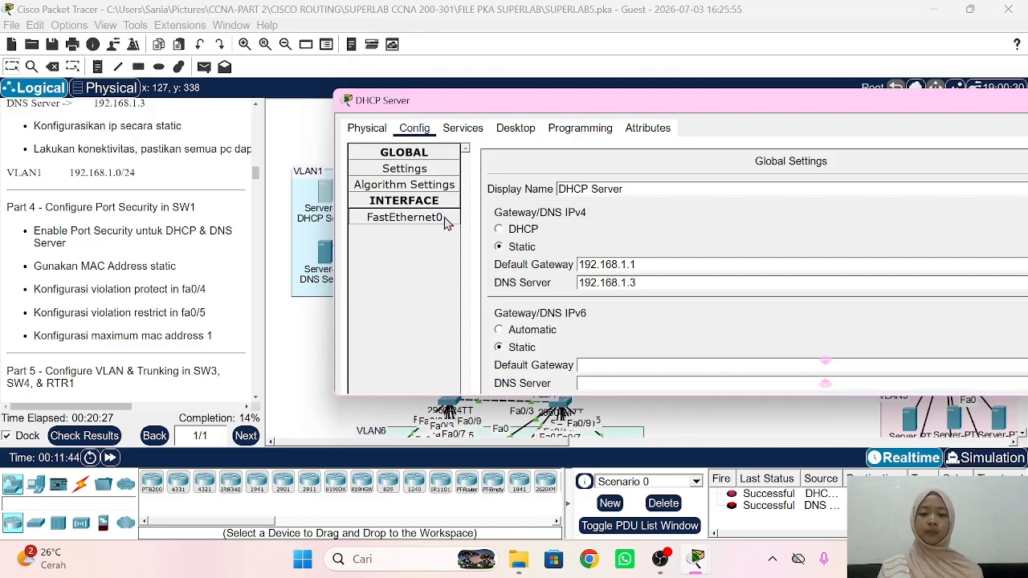
pyautogui.click(442, 219)
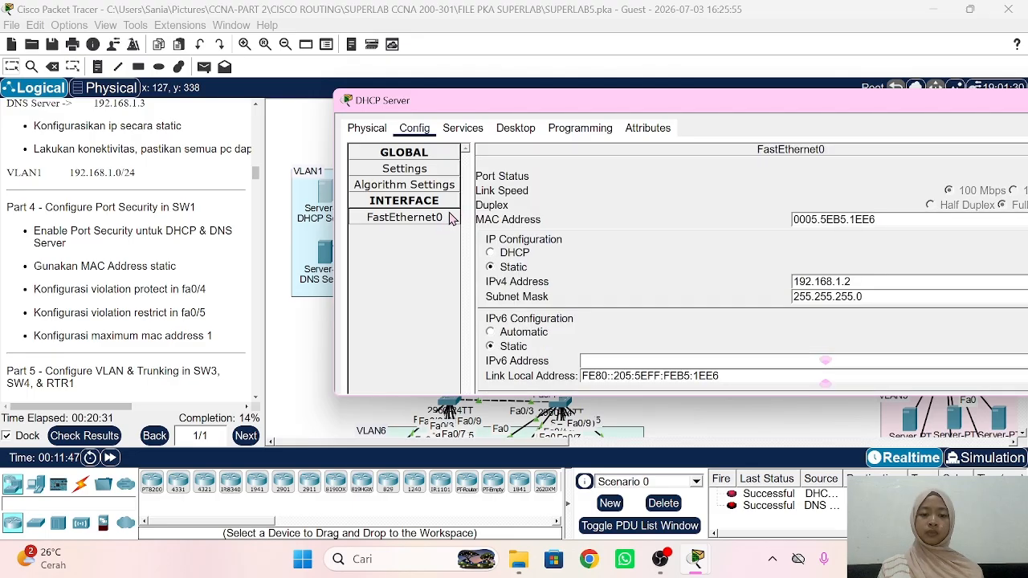
pyautogui.click(895, 221)
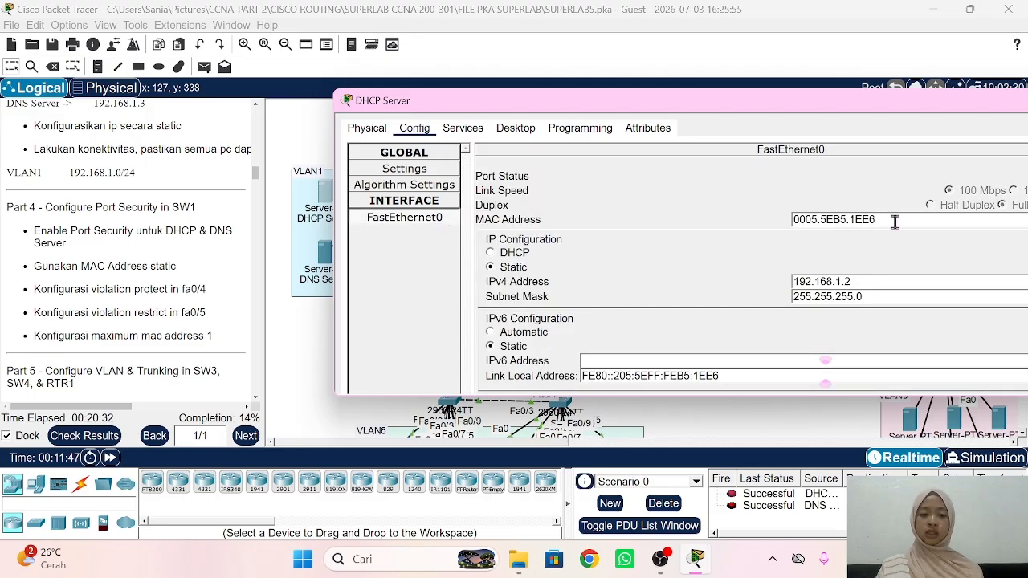
pyautogui.doubleClick(895, 221)
pyautogui.hotkey('ctrl', 'c')
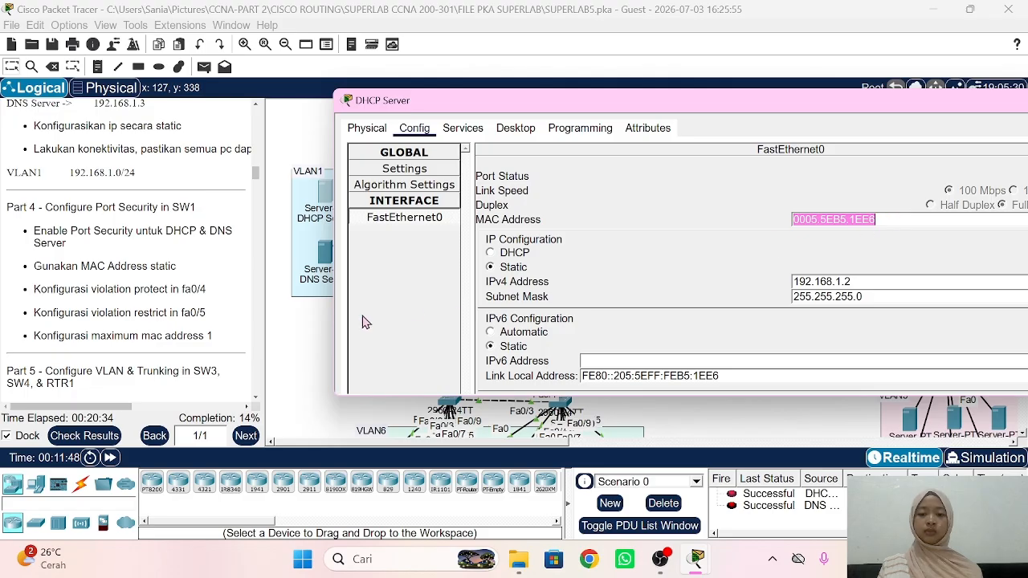
pyautogui.click(293, 351)
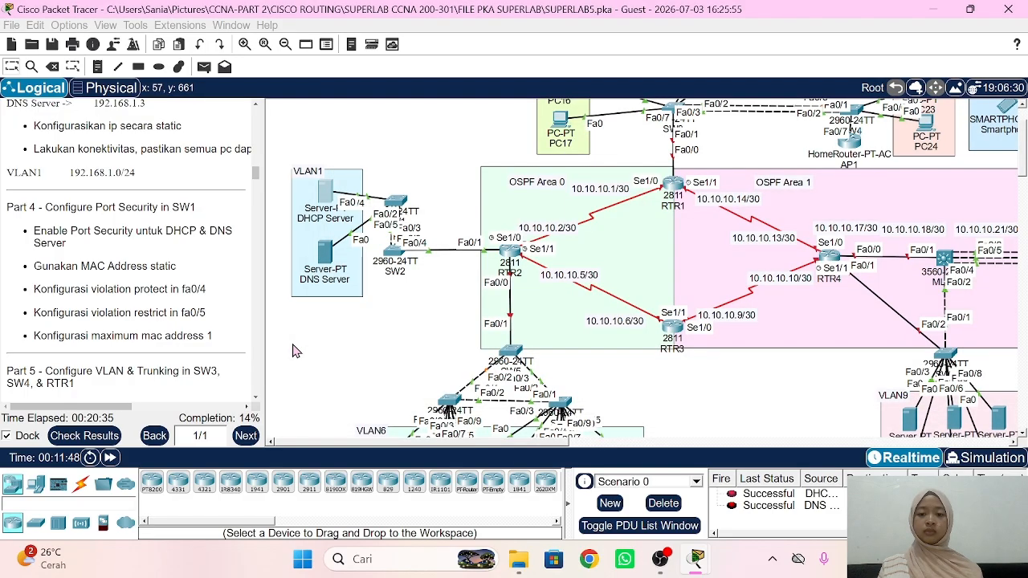
pyautogui.click(396, 203)
# Step: Bind static MAC 0005.5EB5.1EE6 to Fa0/4 and set its violation mode to protect
pyautogui.rightClick(652, 278)
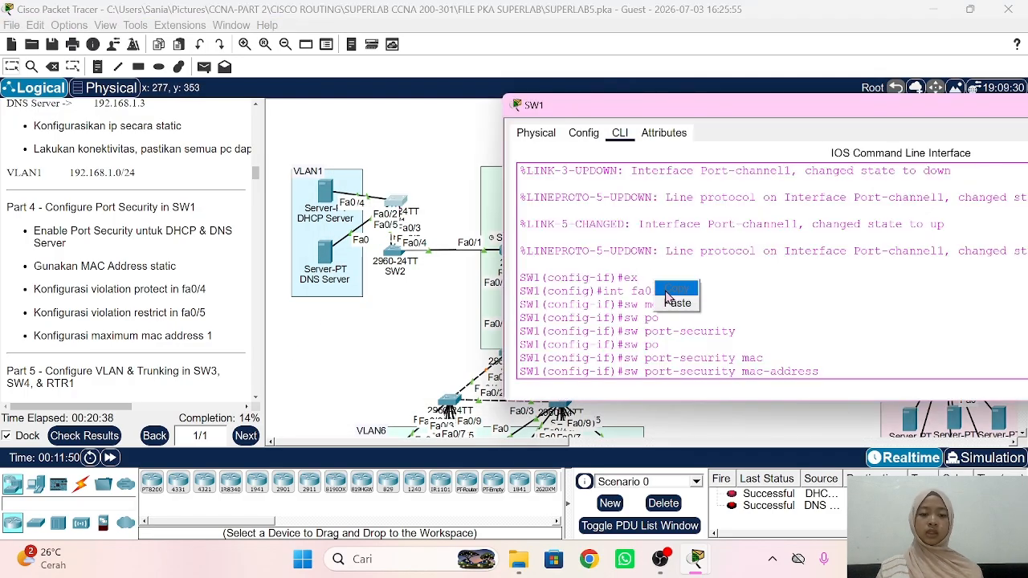
pyautogui.click(670, 304)
pyautogui.press('Return')
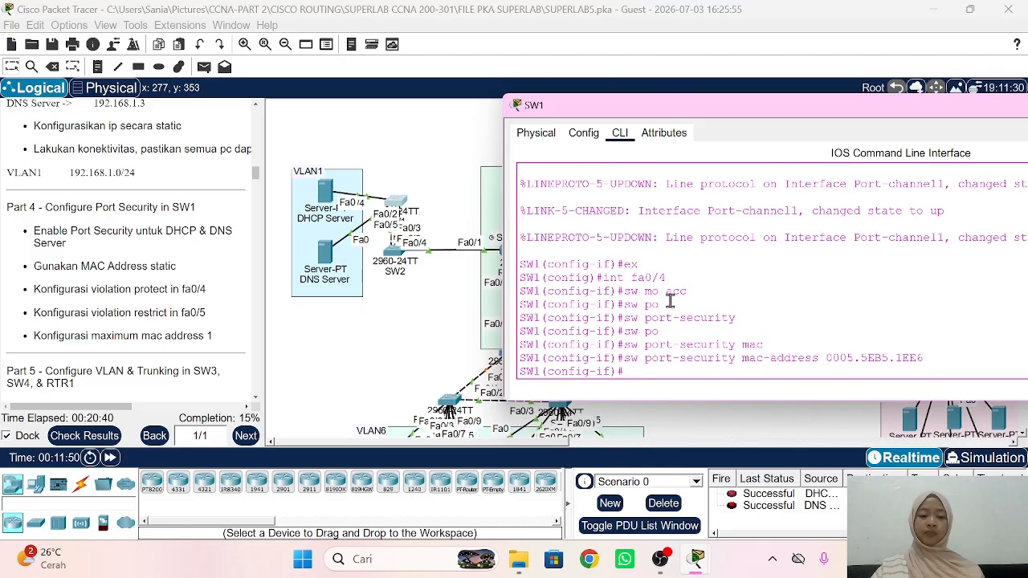
pyautogui.write('sw po')
pyautogui.press('Tab')
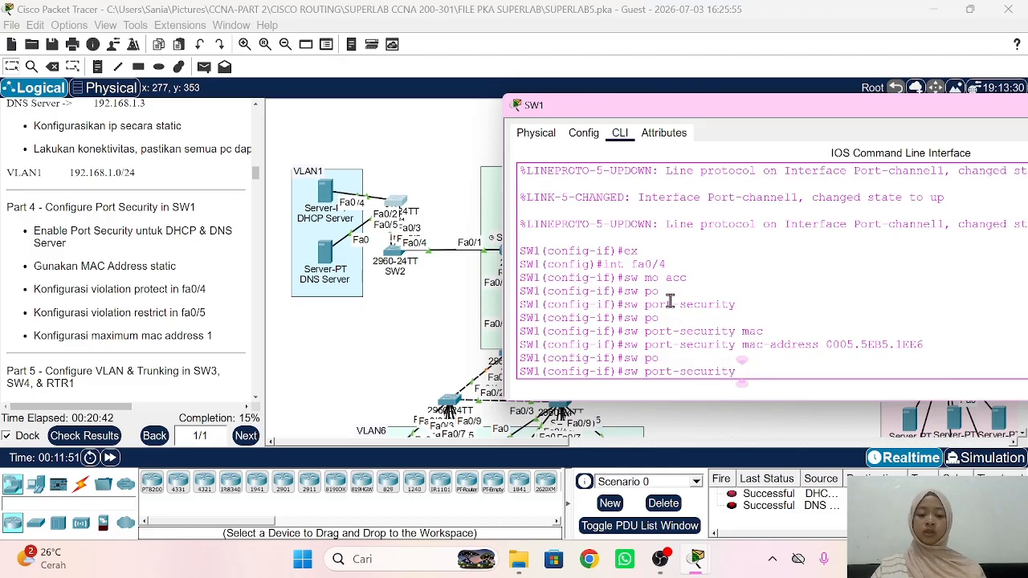
pyautogui.write('vi')
pyautogui.press('Tab')
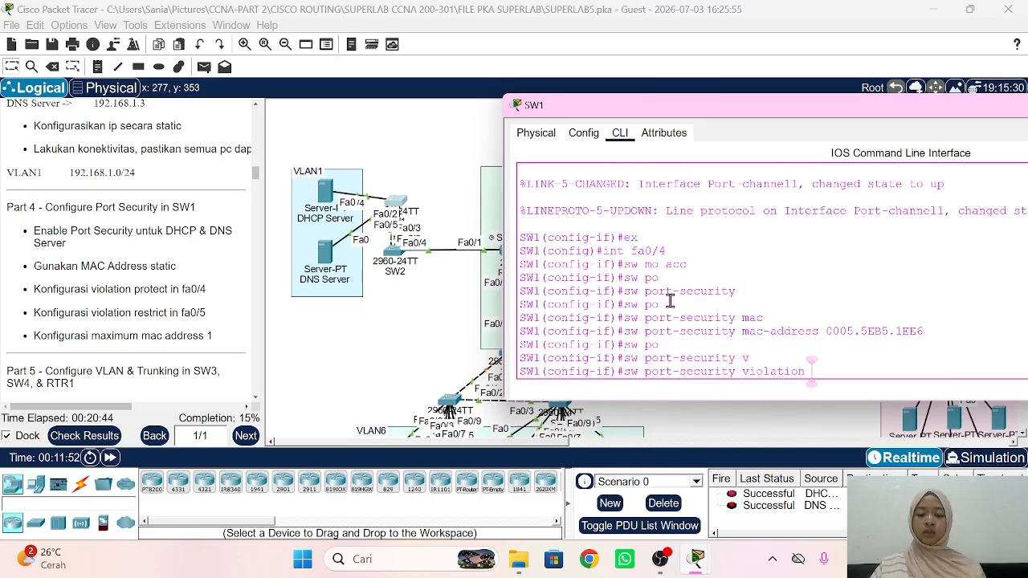
pyautogui.write('pr')
pyautogui.press('Tab')
pyautogui.press('Return')
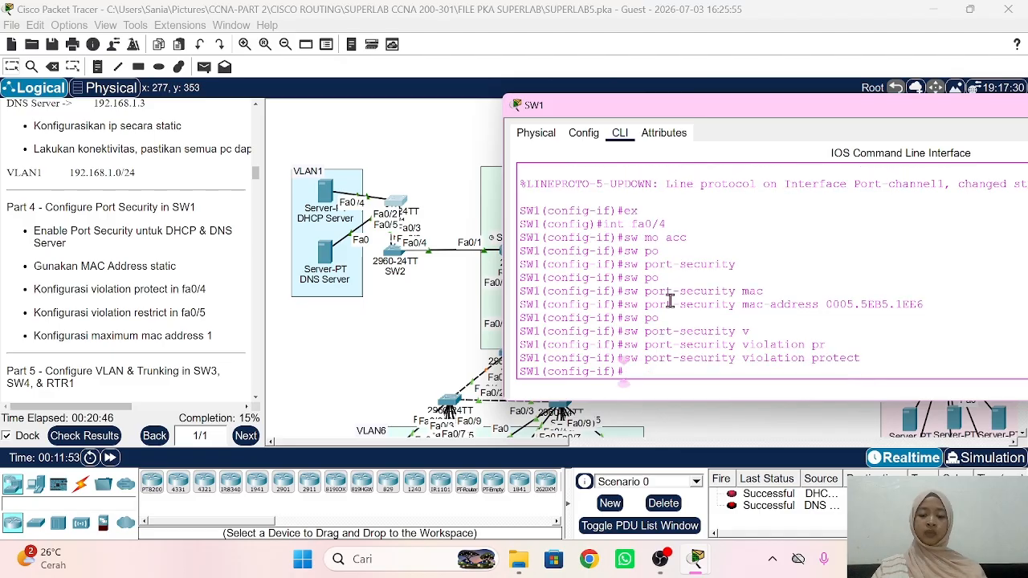
# Step: Limit Fa0/4 to a maximum of 1 MAC address and return to global configuration
pyautogui.write('sw po')
pyautogui.press('Tab')
pyautogui.write('max')
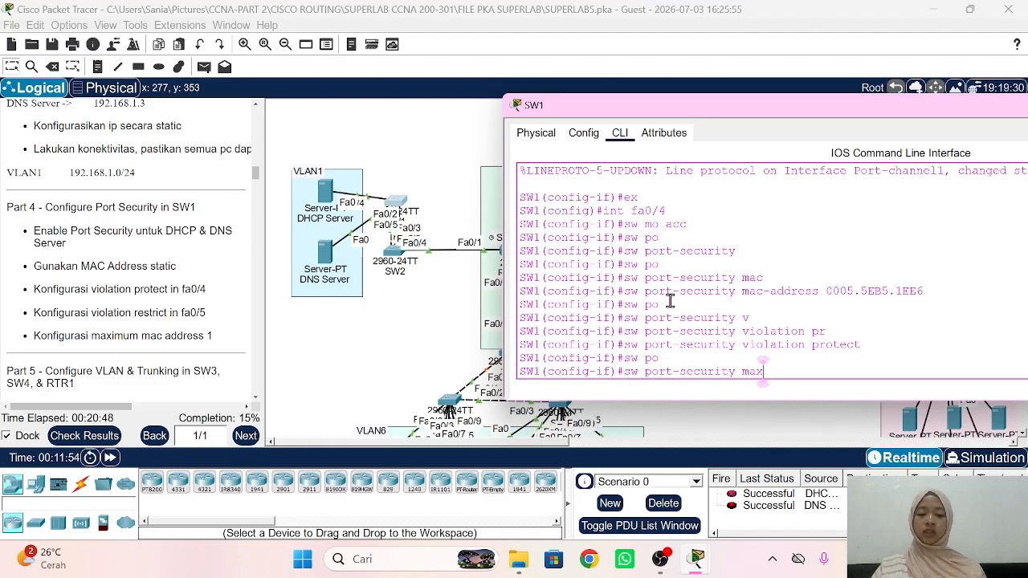
pyautogui.press('Tab')
pyautogui.write('1')
pyautogui.press('Return')
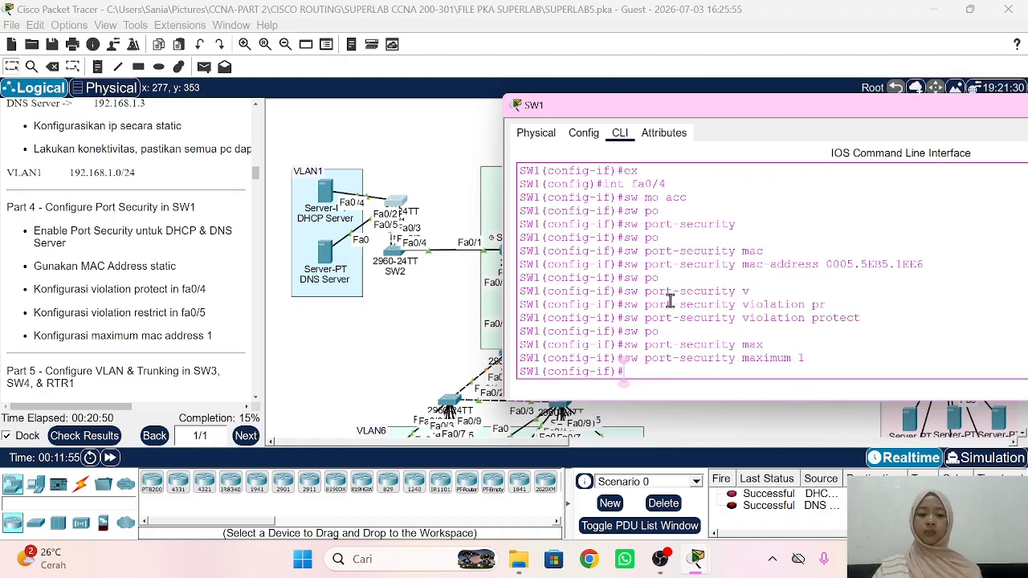
pyautogui.write('ex')
pyautogui.press('Return')
# Step: Make Fa0/5 an access port with port security enabled
pyautogui.write('int ')
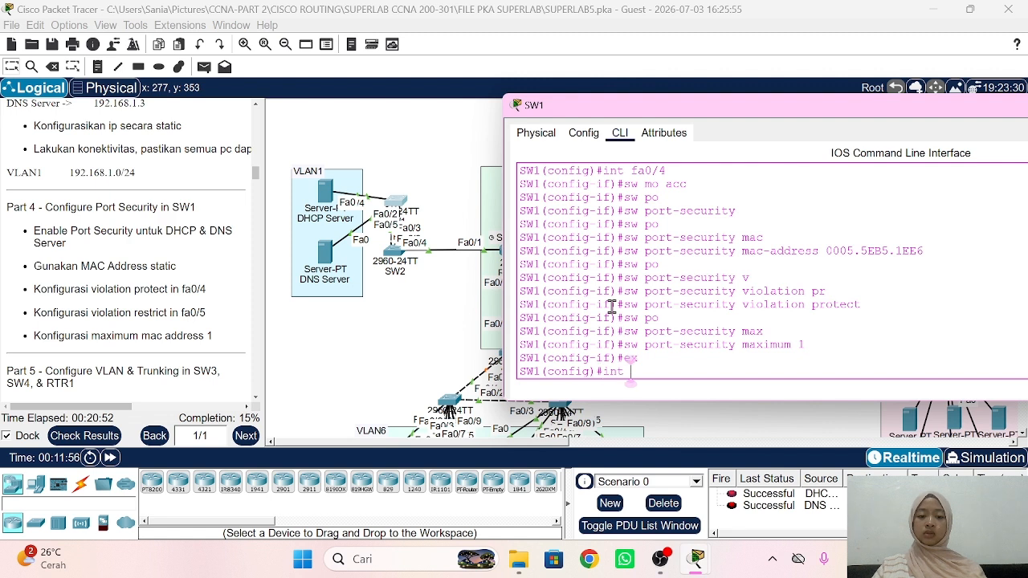
pyautogui.write('fa')
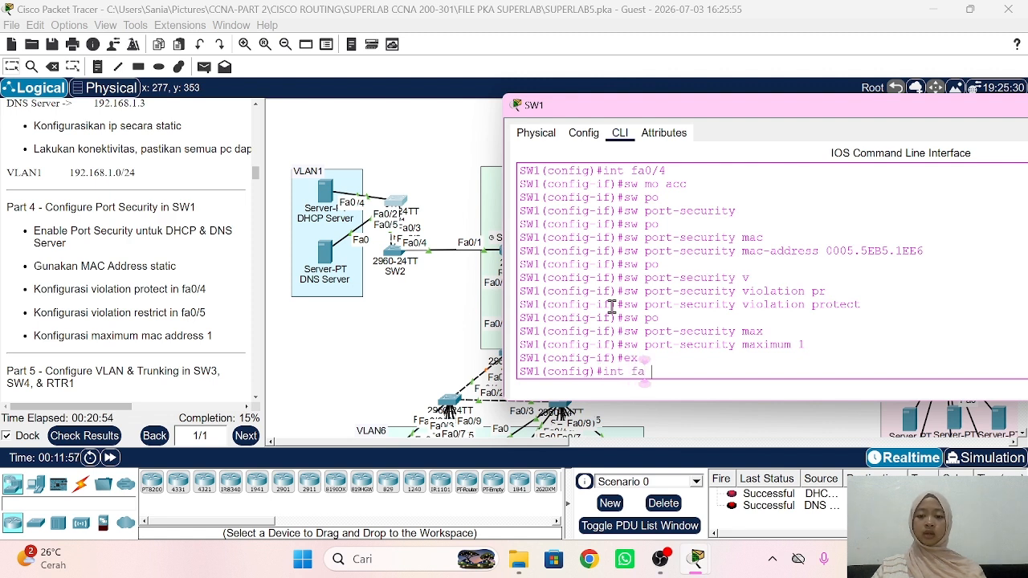
pyautogui.write(' 0/5')
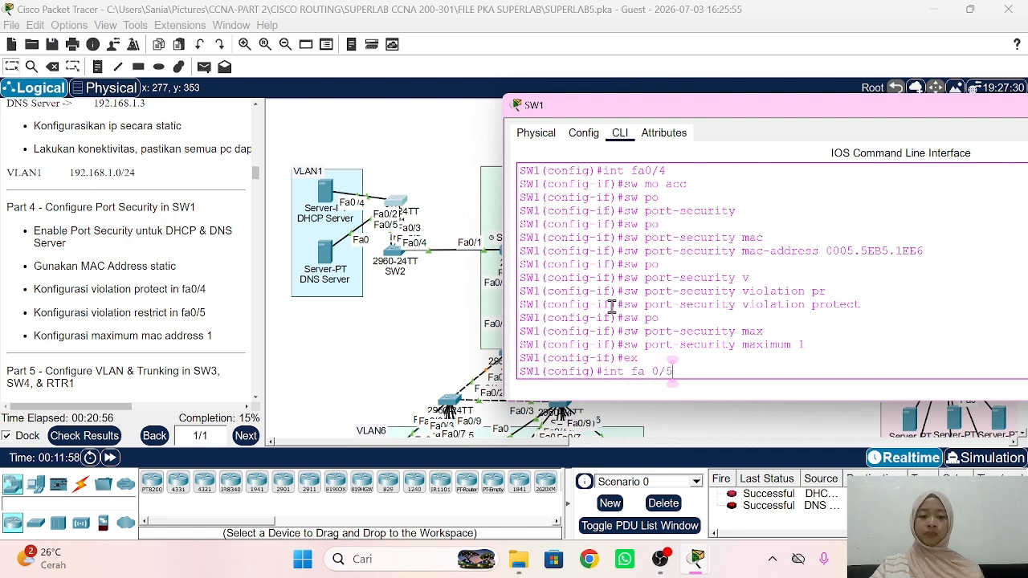
pyautogui.press('BackSpace')
pyautogui.press('BackSpace')
pyautogui.press('BackSpace')
pyautogui.press('BackSpace')
pyautogui.write('0/')
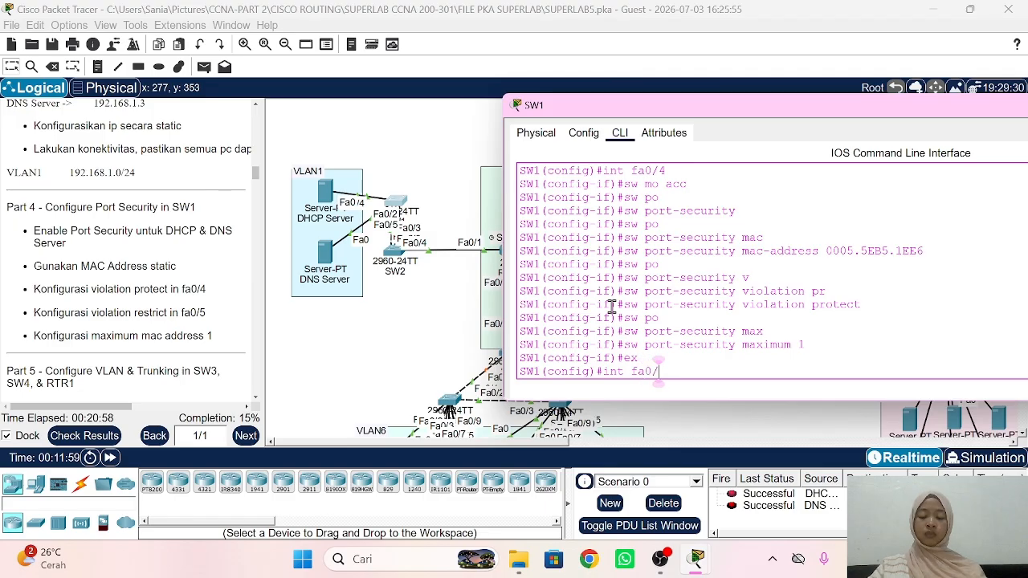
pyautogui.write('5')
pyautogui.press('Return')
pyautogui.write('sw')
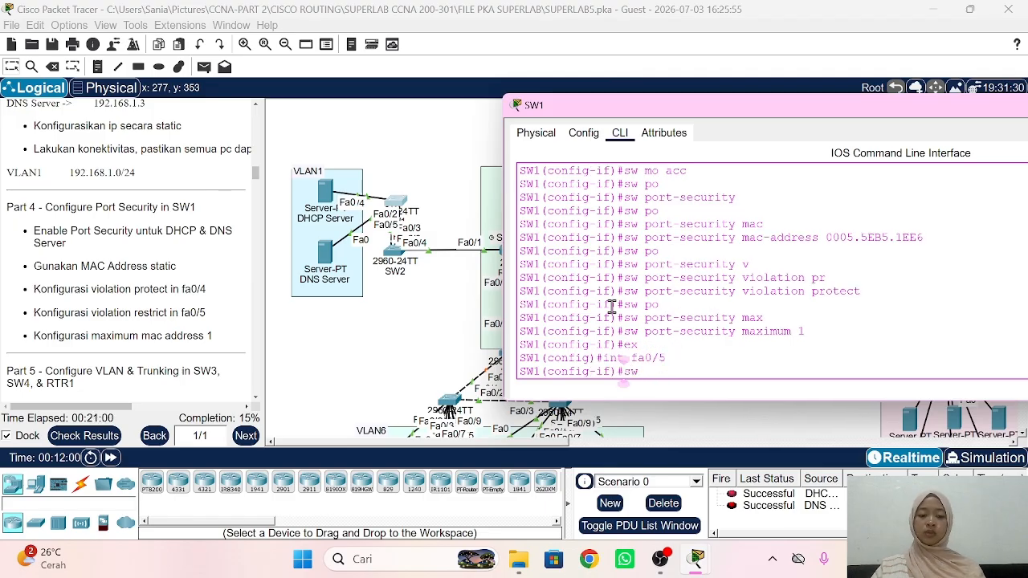
pyautogui.write(' mo acc')
pyautogui.press('Return')
pyautogui.write('sw ')
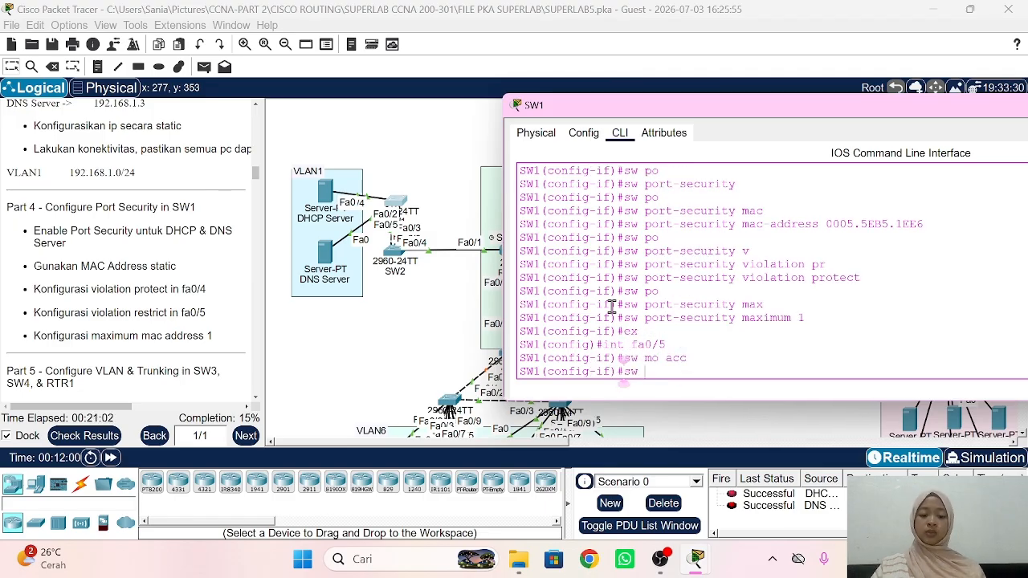
pyautogui.write('po')
pyautogui.press('Tab')
pyautogui.press('Return')
# Step: Begin the port-security mac-address command on Fa0/5
pyautogui.write('sw')
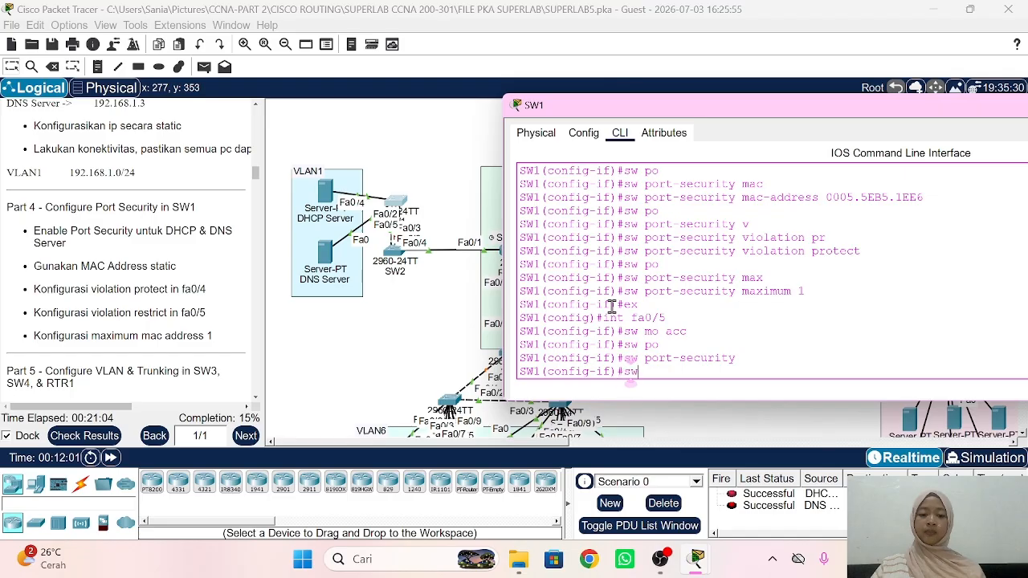
pyautogui.write(' po')
pyautogui.press('Tab')
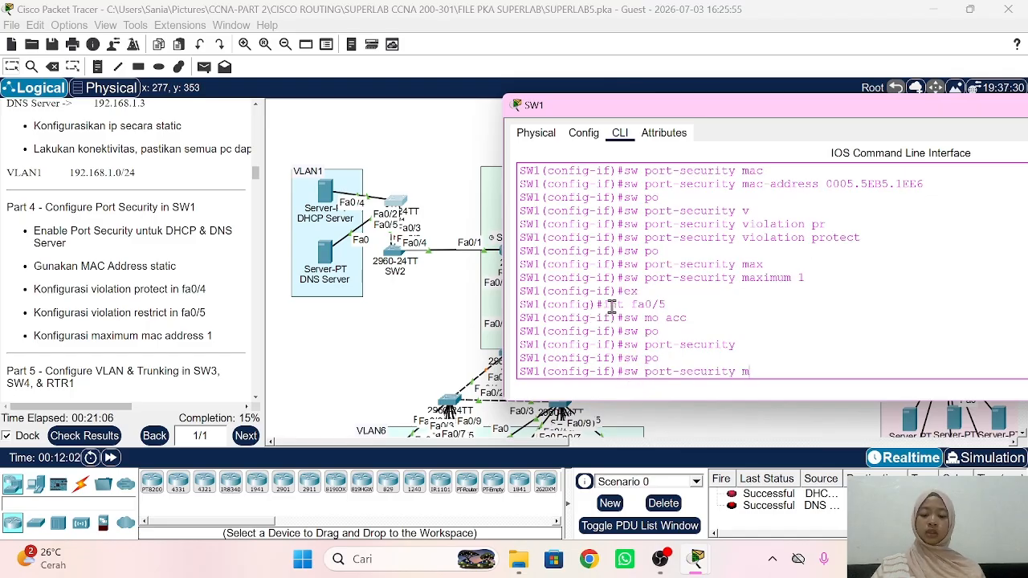
pyautogui.write('mac')
pyautogui.press('Tab')
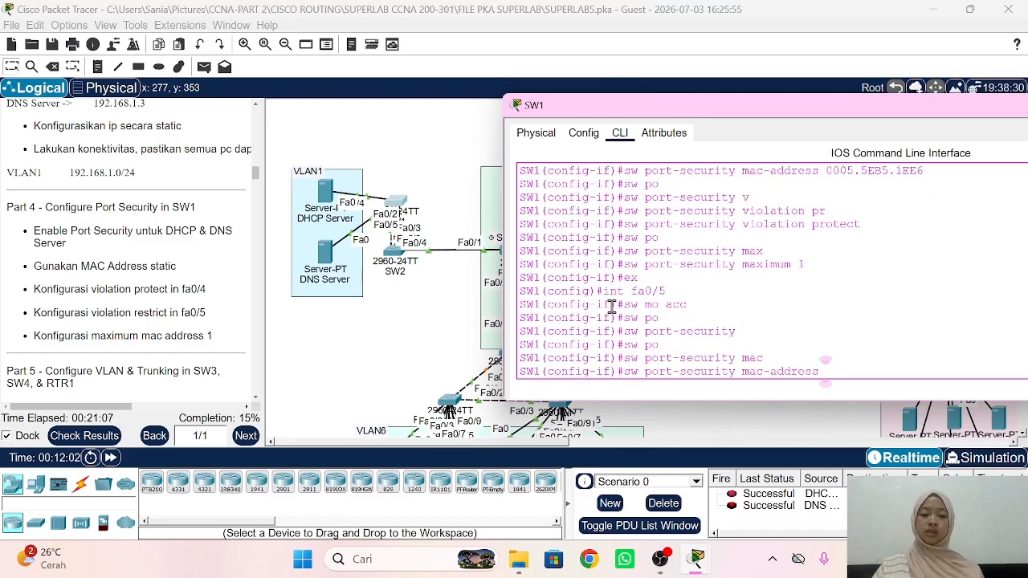
pyautogui.click(327, 252)
# Step: Copy the DNS Server's FastEthernet0 MAC address 0006.2AD4.86E4
pyautogui.click(328, 252)
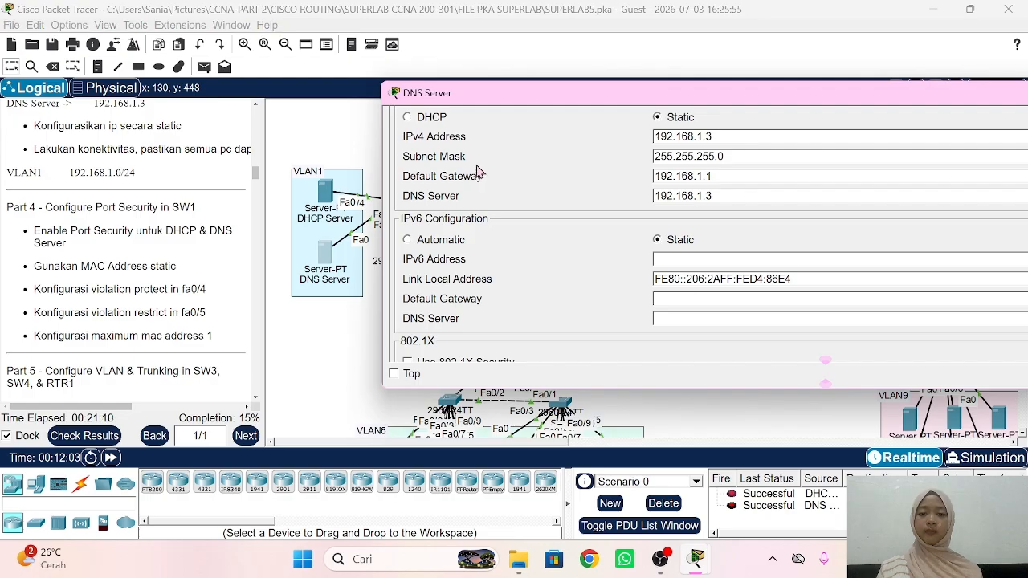
pyautogui.click(464, 122)
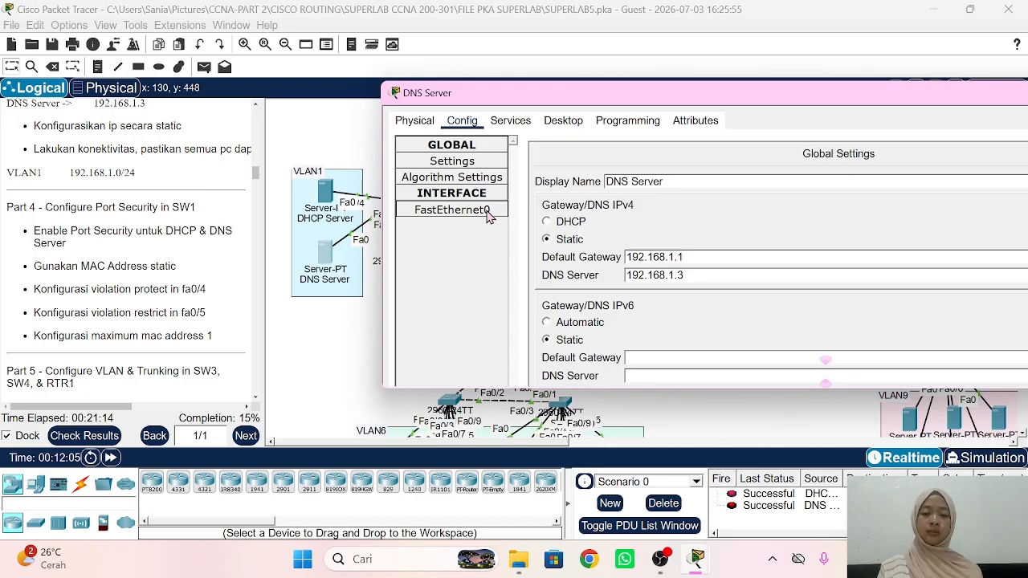
pyautogui.click(475, 211)
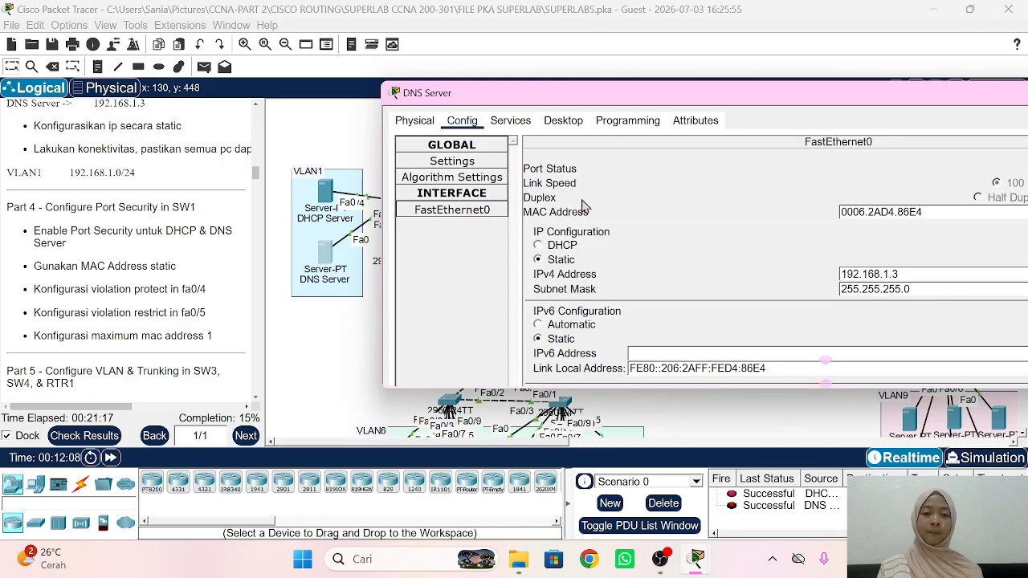
pyautogui.tripleClick(946, 216)
pyautogui.hotkey('ctrl', 'c')
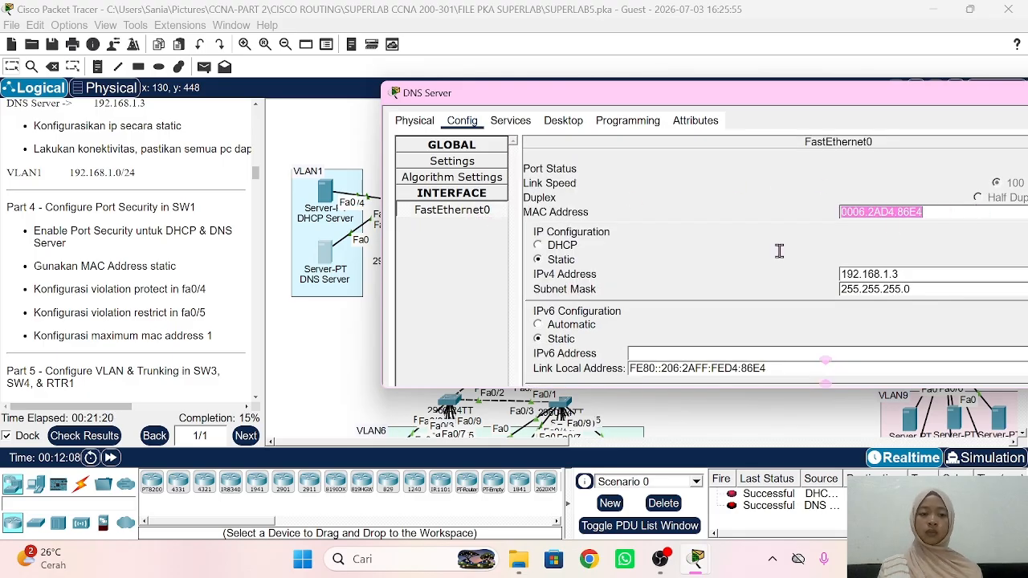
pyautogui.click(356, 342)
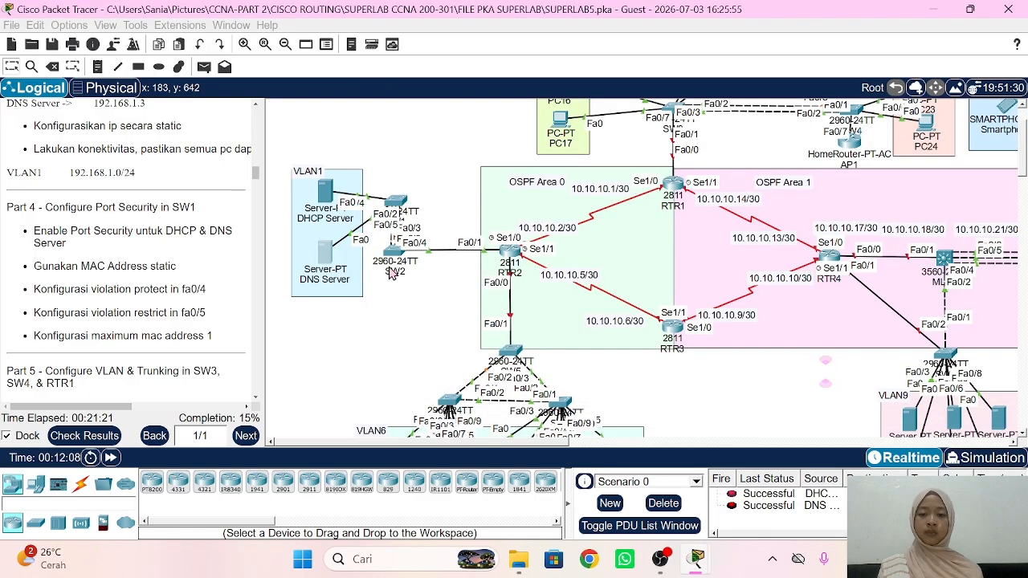
# Step: On SW1, bind static MAC 0006.2AD4.86E4 to Fa0/5 with port security
pyautogui.click(398, 206)
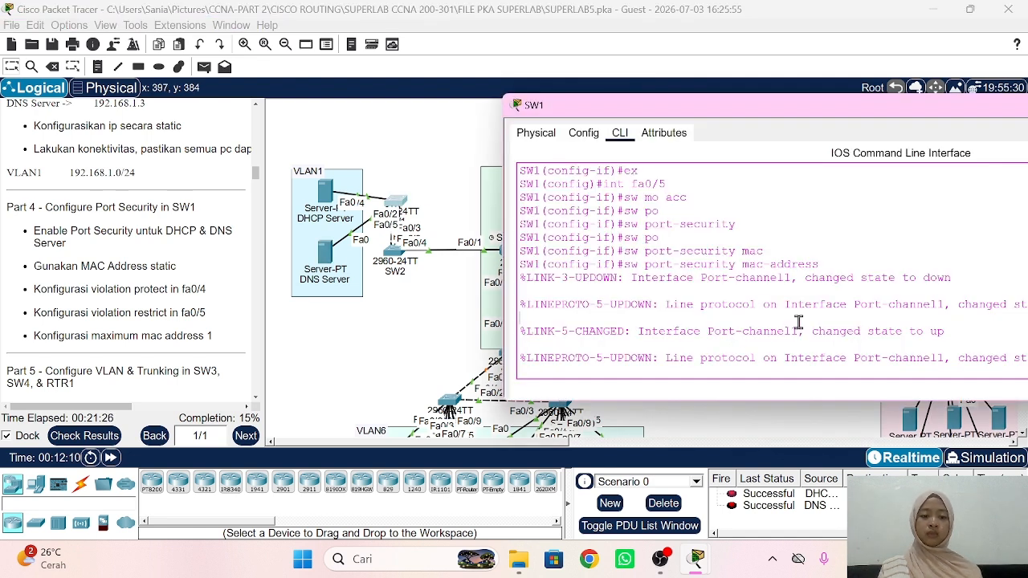
pyautogui.press('Up')
pyautogui.press('Return')
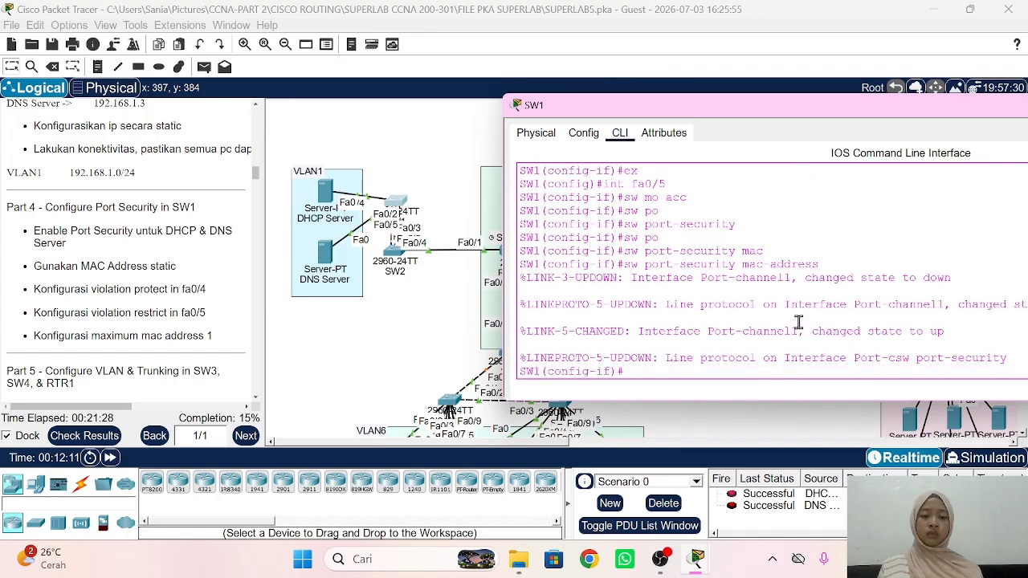
pyautogui.press('Up')
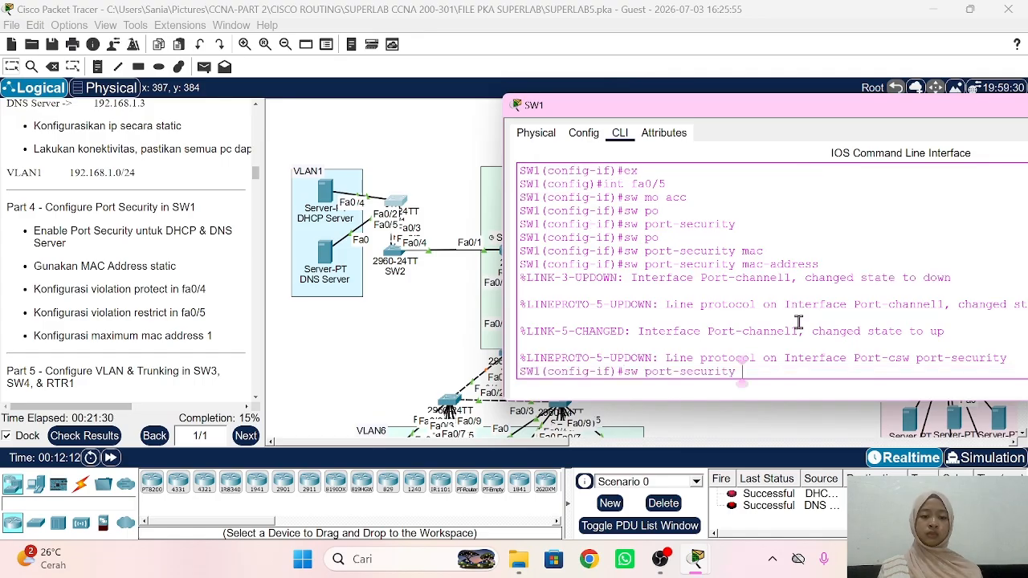
pyautogui.press('Down')
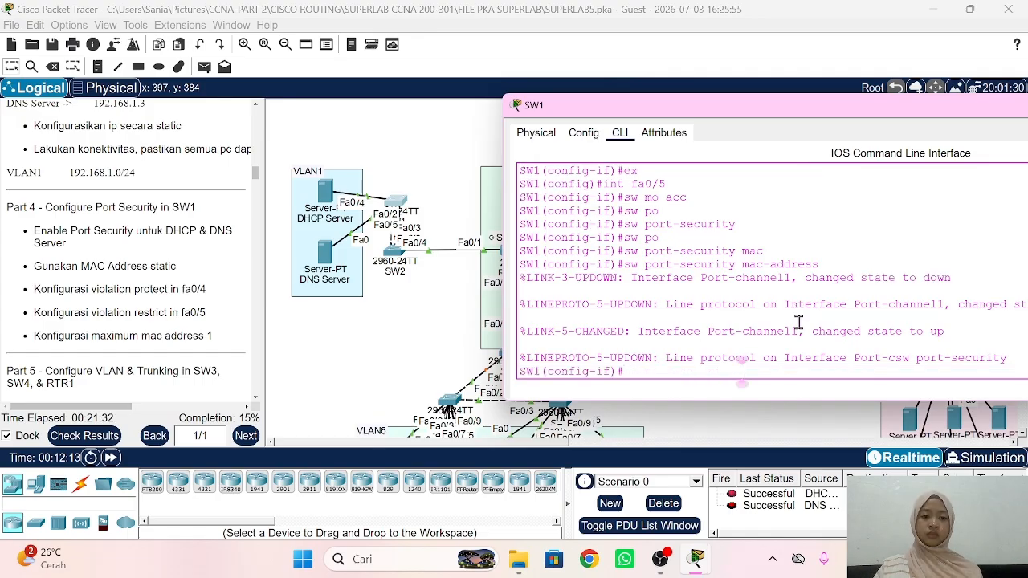
pyautogui.write('sw po')
pyautogui.press('Tab')
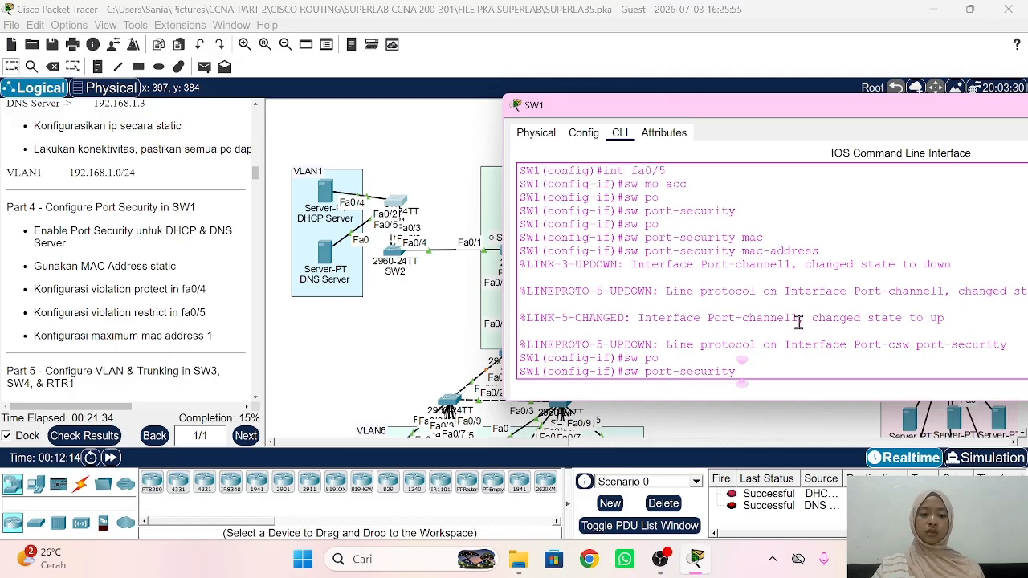
pyautogui.write('mac')
pyautogui.press('Tab')
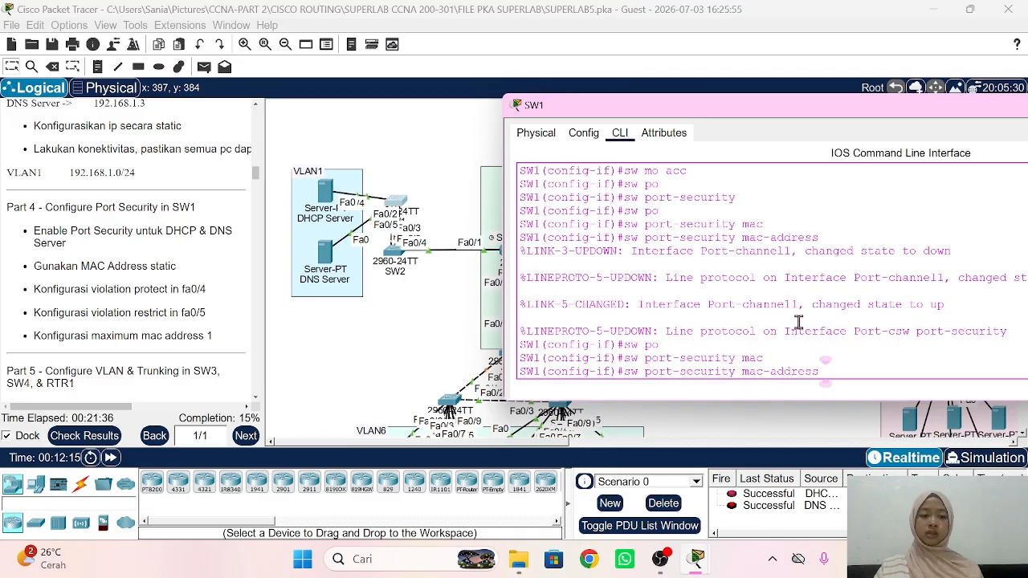
pyautogui.rightClick(799, 324)
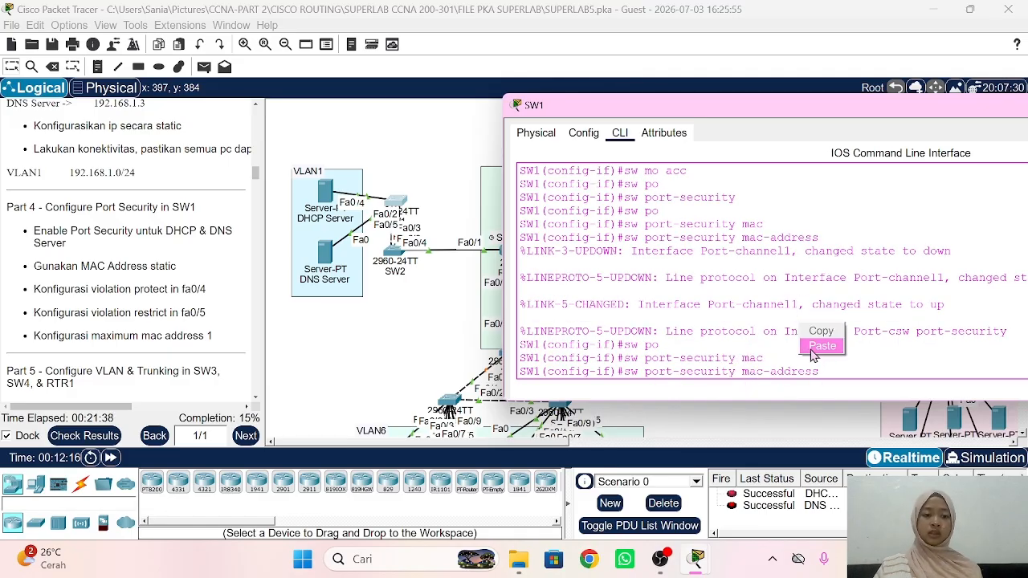
pyautogui.click(822, 346)
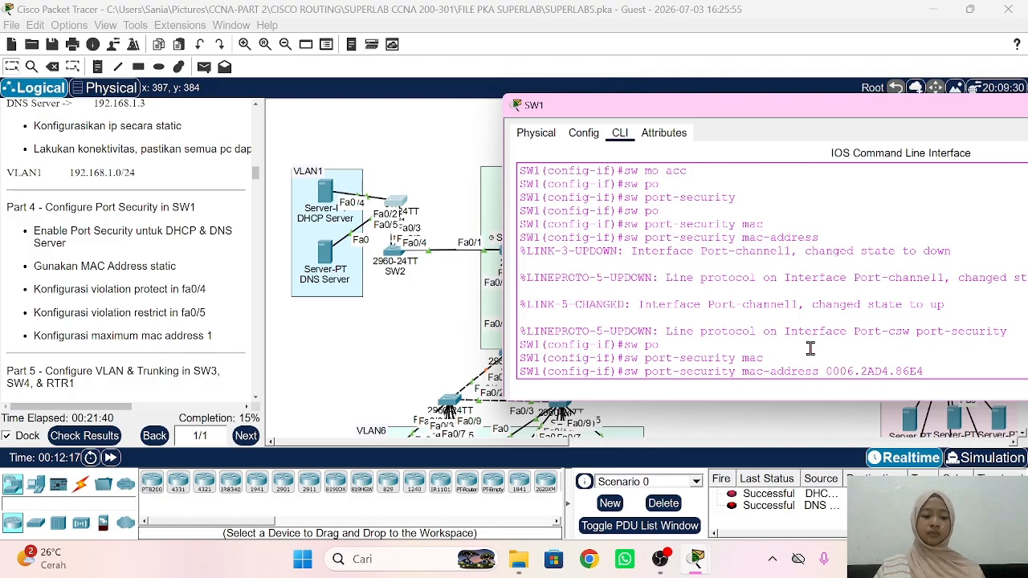
pyautogui.press('Return')
# Step: Set Fa0/5's port-security violation mode to restrict
pyautogui.write('sw po')
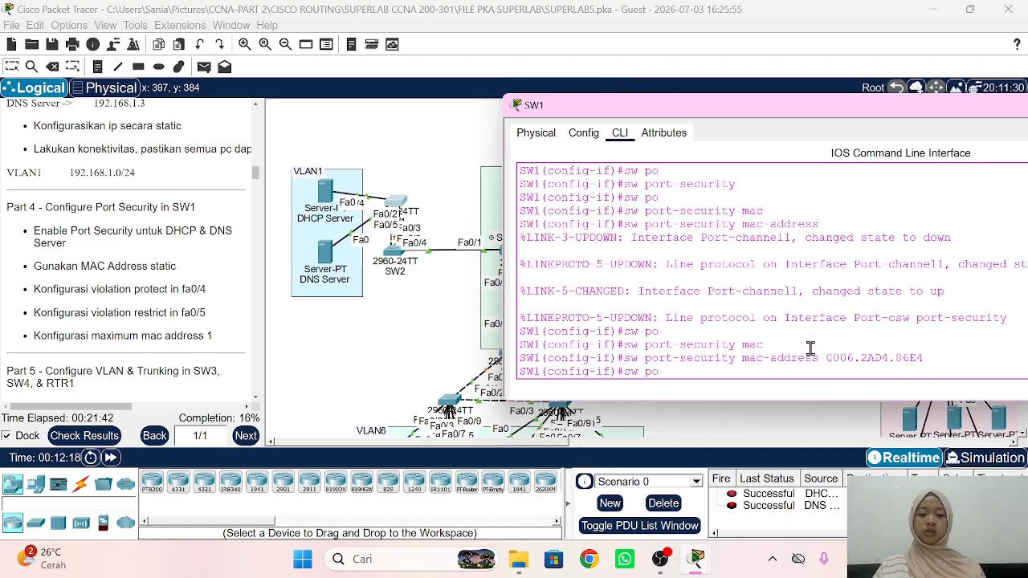
pyautogui.press('Tab')
pyautogui.write('v')
pyautogui.press('Tab')
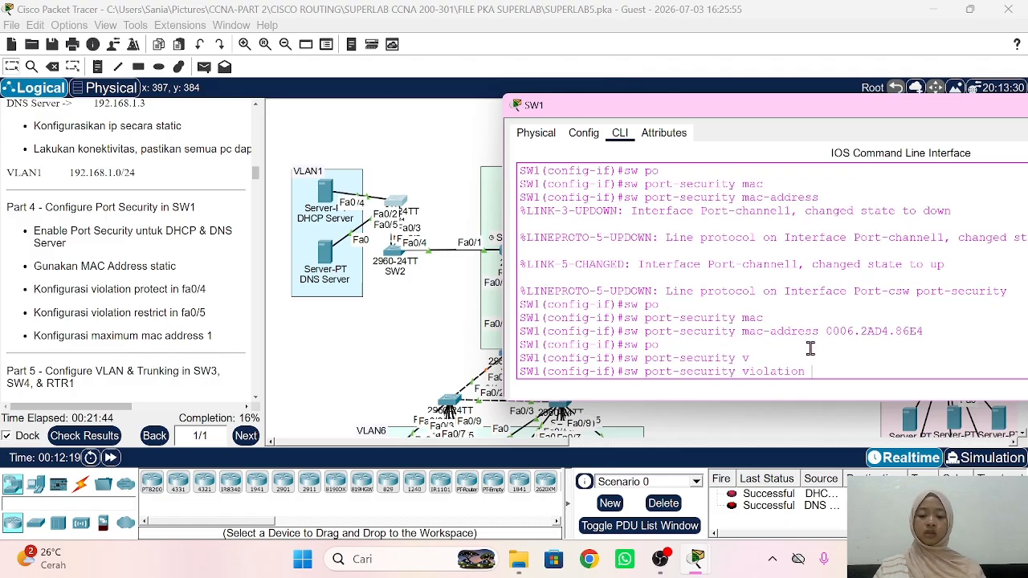
pyautogui.write('re')
pyautogui.press('Tab')
pyautogui.press('Return')
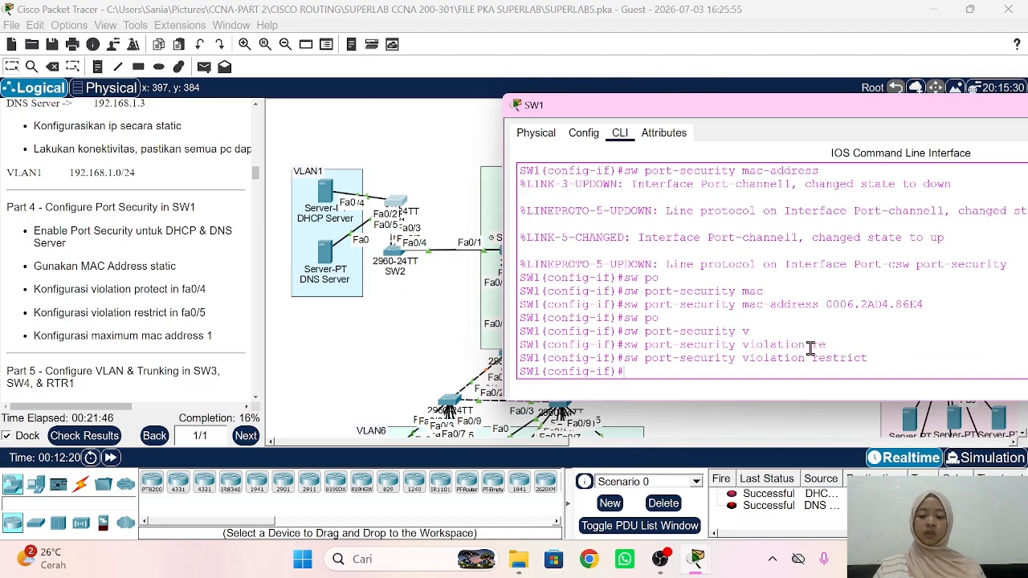
# Step: Limit Fa0/5 to a maximum of 1 MAC address
pyautogui.write('sw po')
pyautogui.press('Tab')
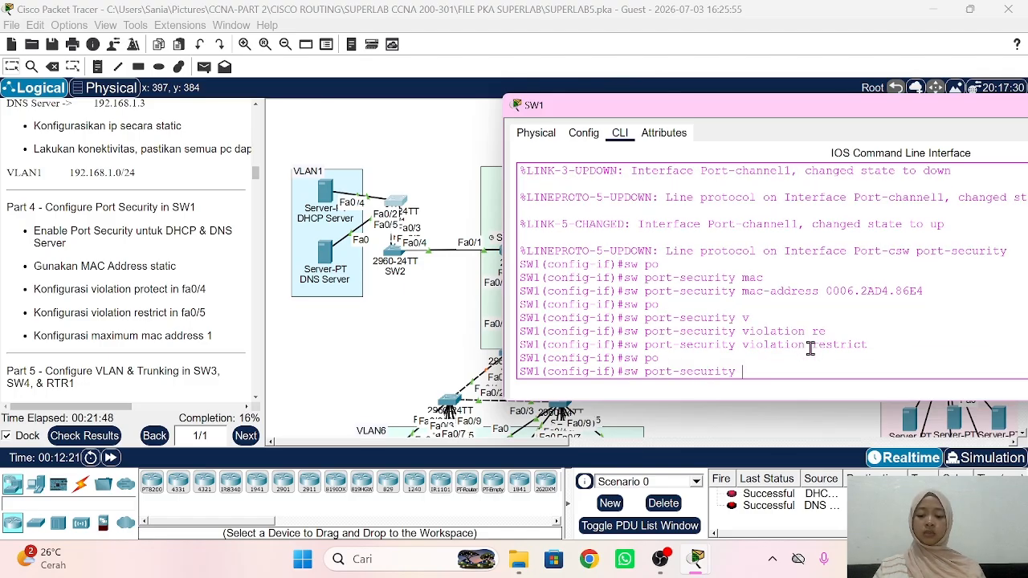
pyautogui.write('max')
pyautogui.press('Tab')
pyautogui.write('1')
pyautogui.press('Return')
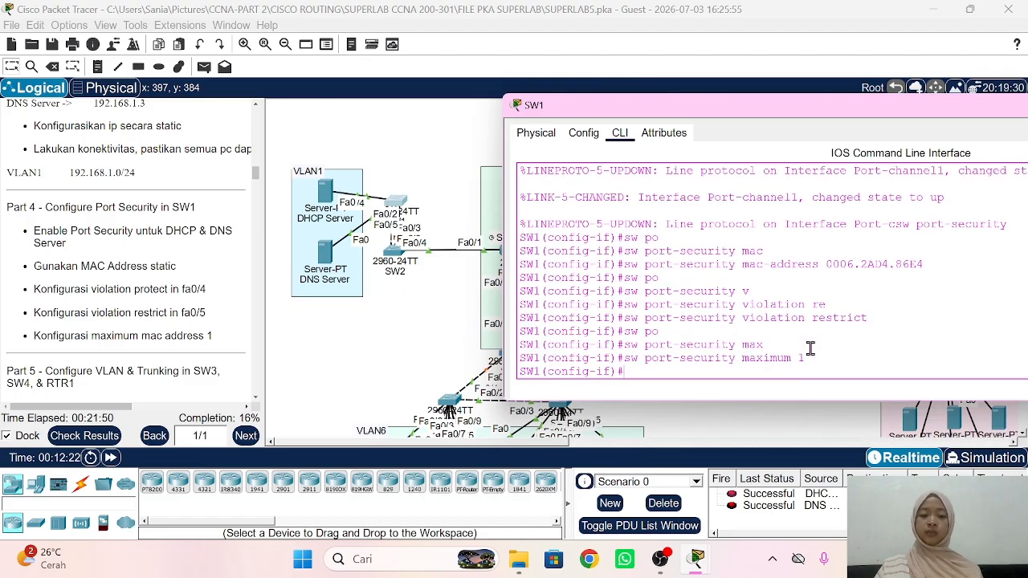
pyautogui.click(474, 346)
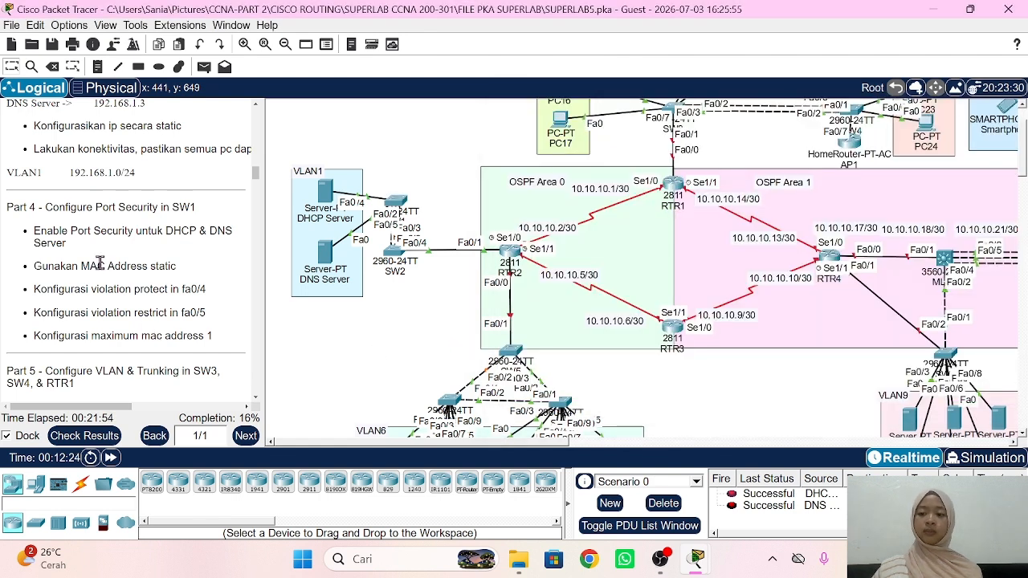
# Step: Scroll the instructions to Part 5 and the canvas to the VLAN2–VLAN5 areas
pyautogui.scroll(-5, 100, 263)
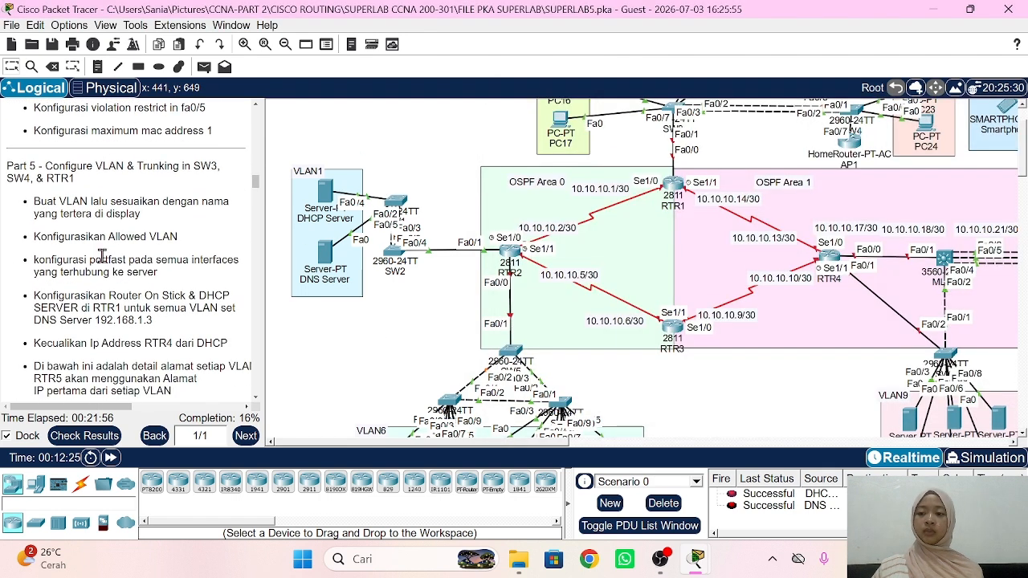
pyautogui.scroll(-1, 103, 232)
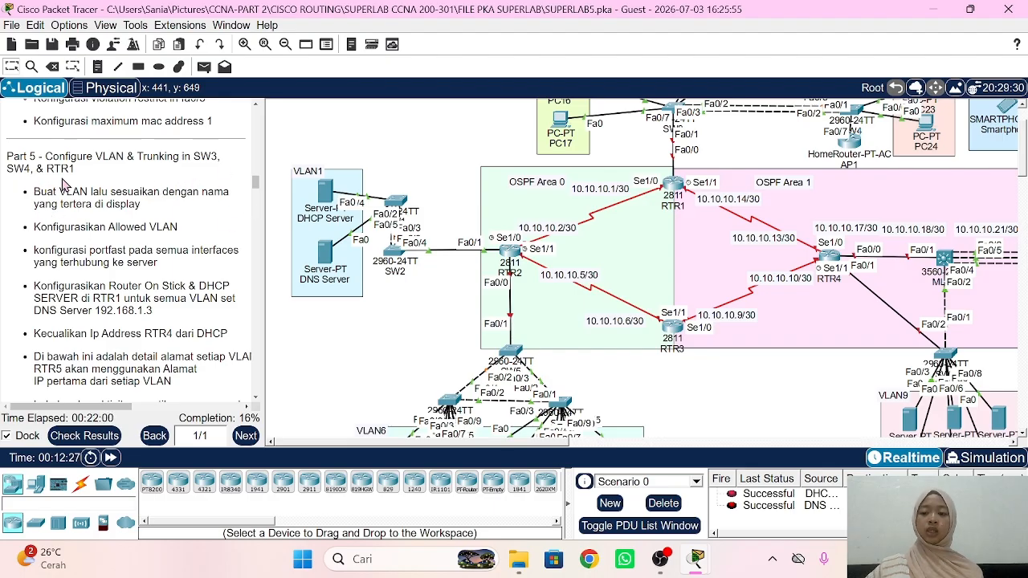
pyautogui.hscroll(5, 546, 290)
pyautogui.scroll(2, 546, 291)
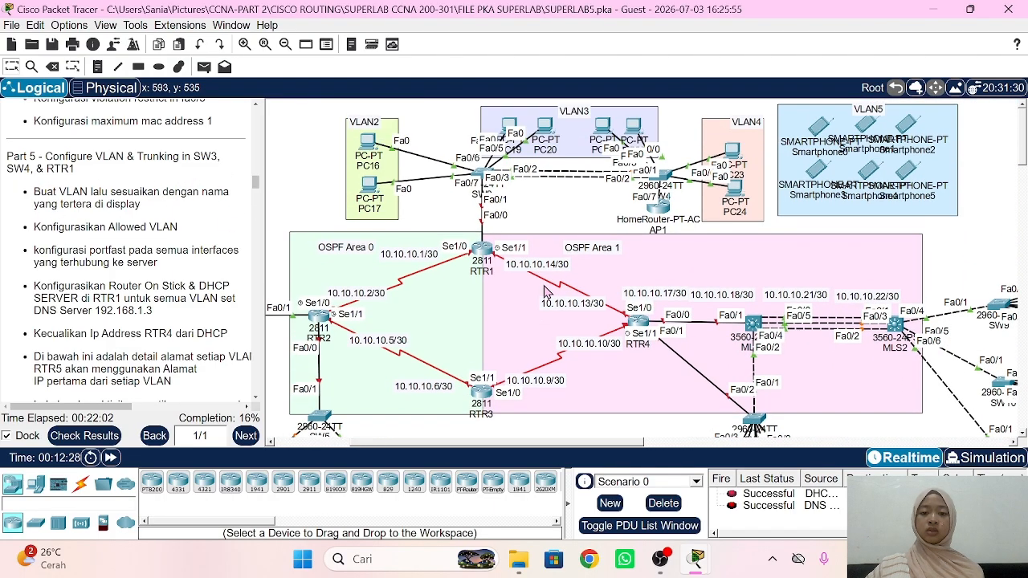
# Step: On SW3's command line, create VLAN 2 named VLAN2
pyautogui.click(477, 176)
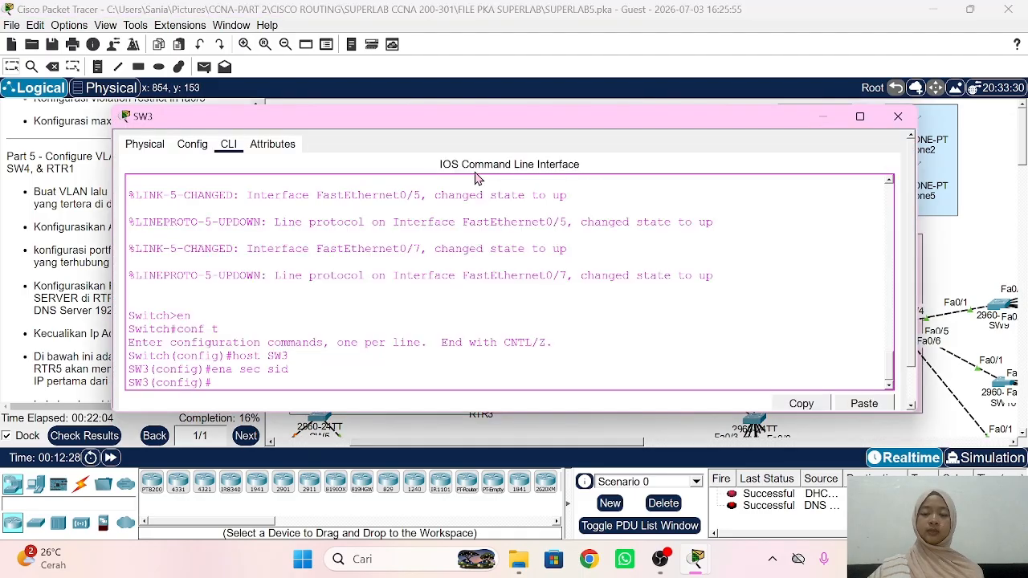
pyautogui.moveTo(365, 125); pyautogui.dragTo(710, 120)
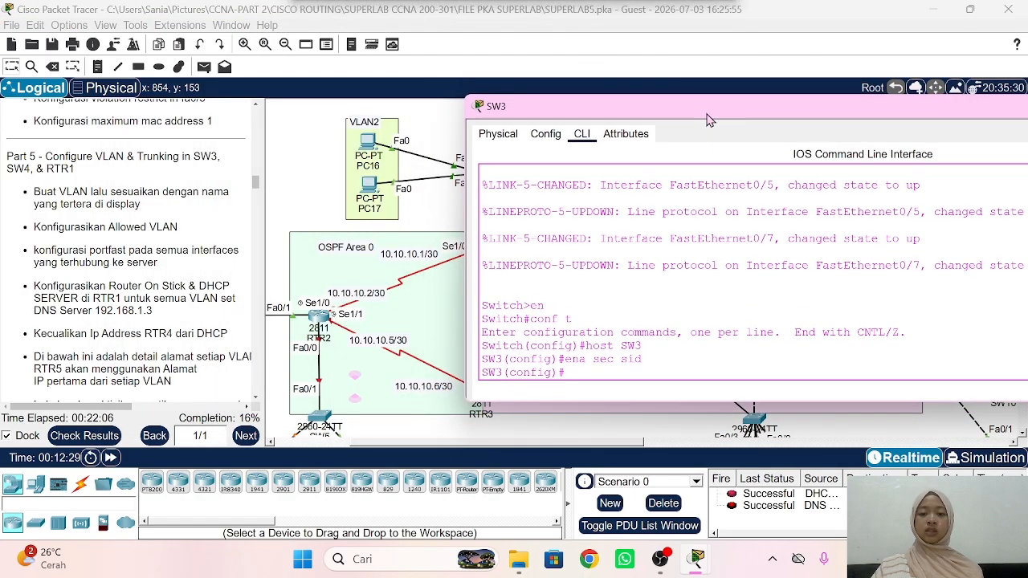
pyautogui.hscroll(5, 405, 219)
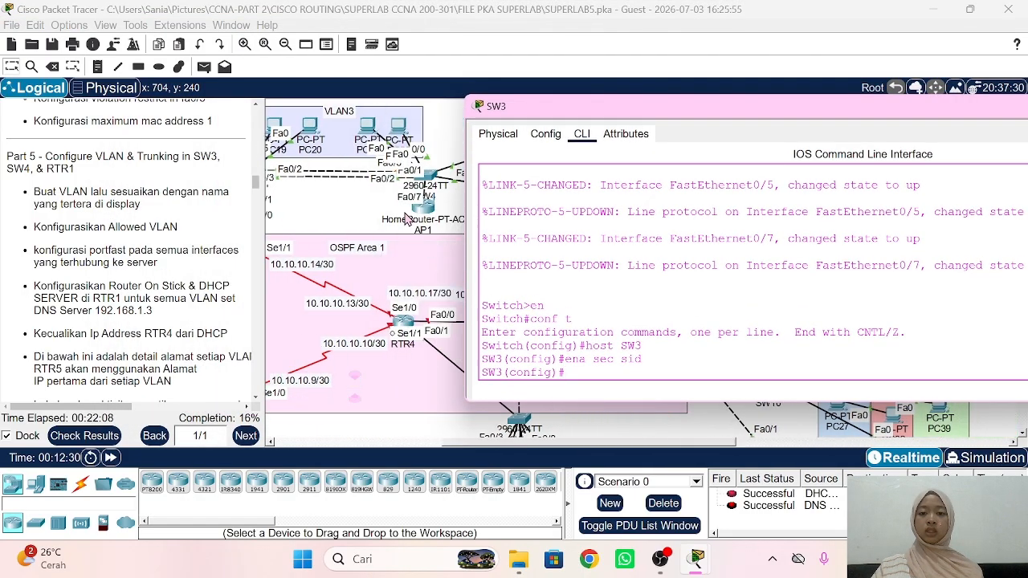
pyautogui.hscroll(-3, 406, 220)
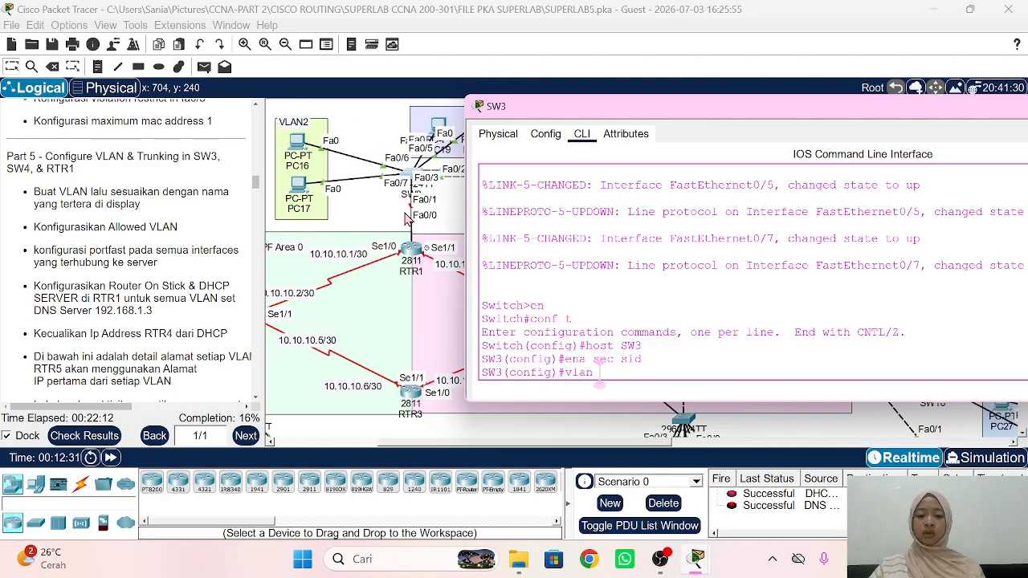
pyautogui.press('Return')
pyautogui.write('nfig-vlan)#name V')
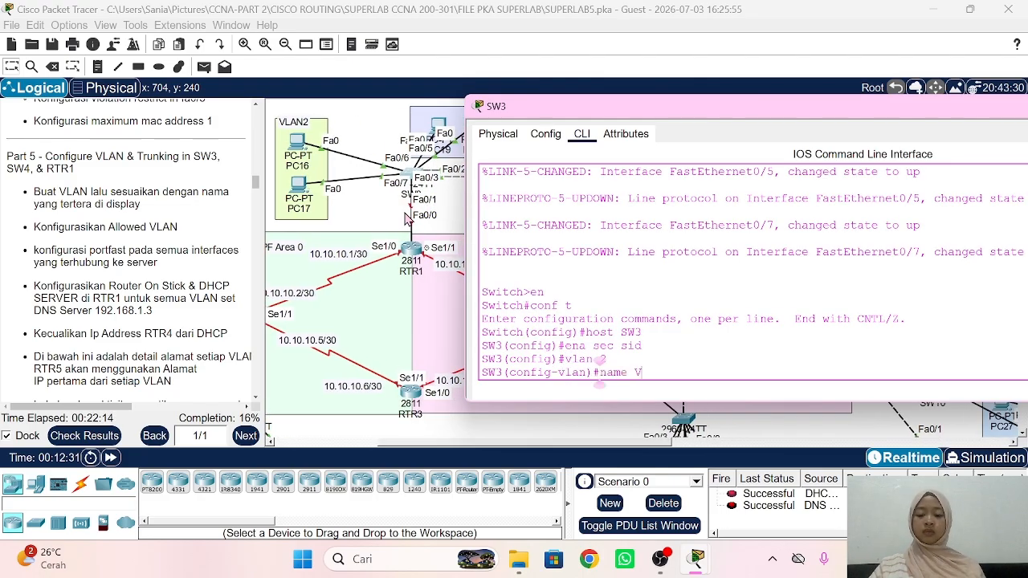
pyautogui.write('LAN2')
pyautogui.press('Return')
# Step: Create VLANs 3 and 4 named VLAN3 and VLAN4
pyautogui.write('vlan 3')
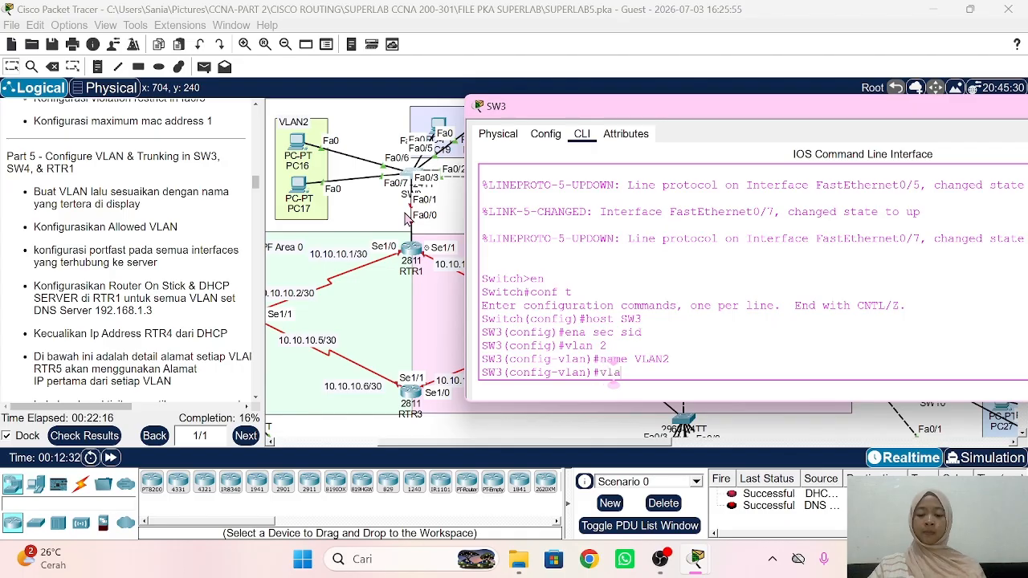
pyautogui.press('Return')
pyautogui.write('name VLAN')
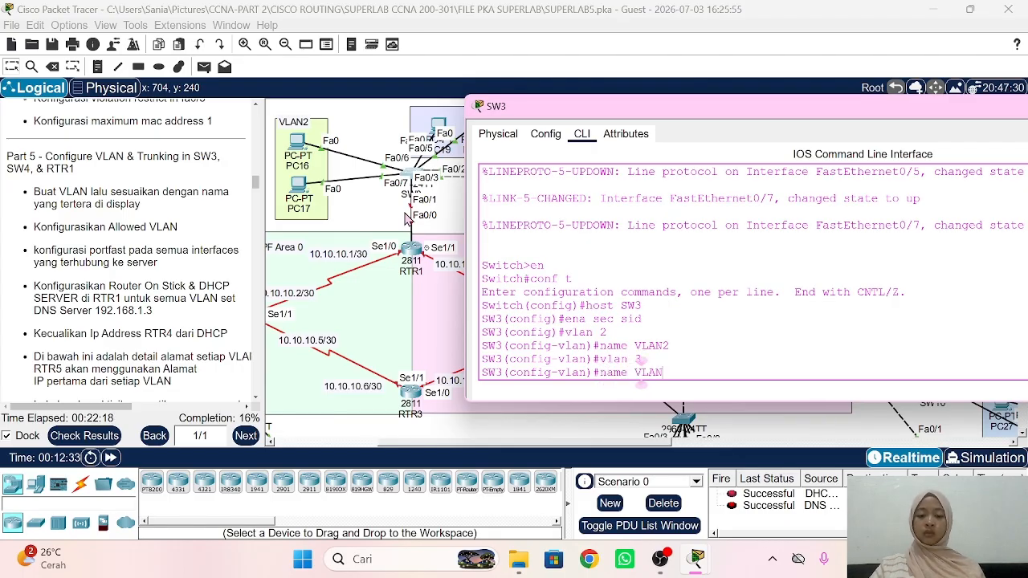
pyautogui.write('3')
pyautogui.press('Return')
pyautogui.write('vlan 4')
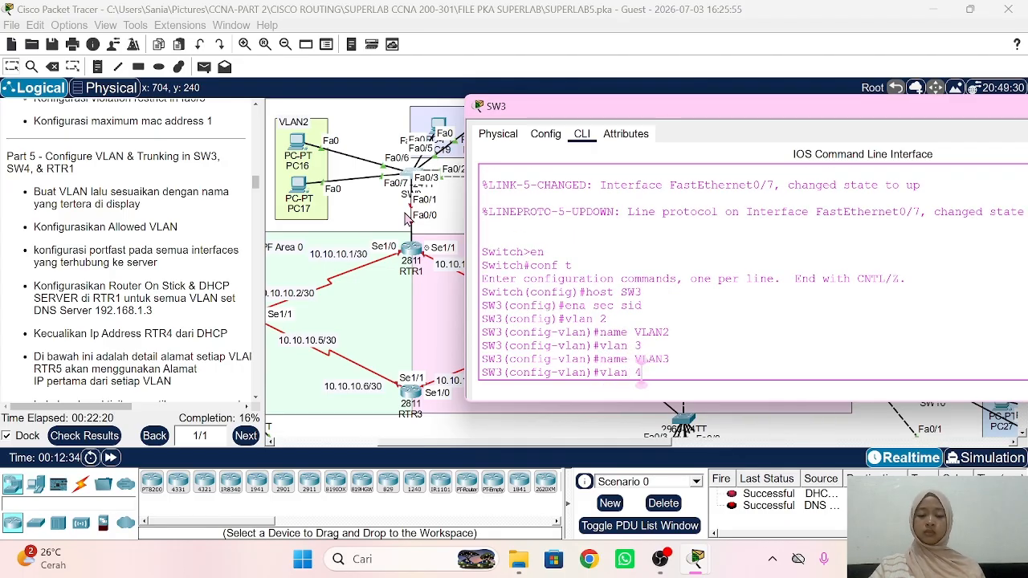
pyautogui.press('Return')
pyautogui.write('name VLAN4')
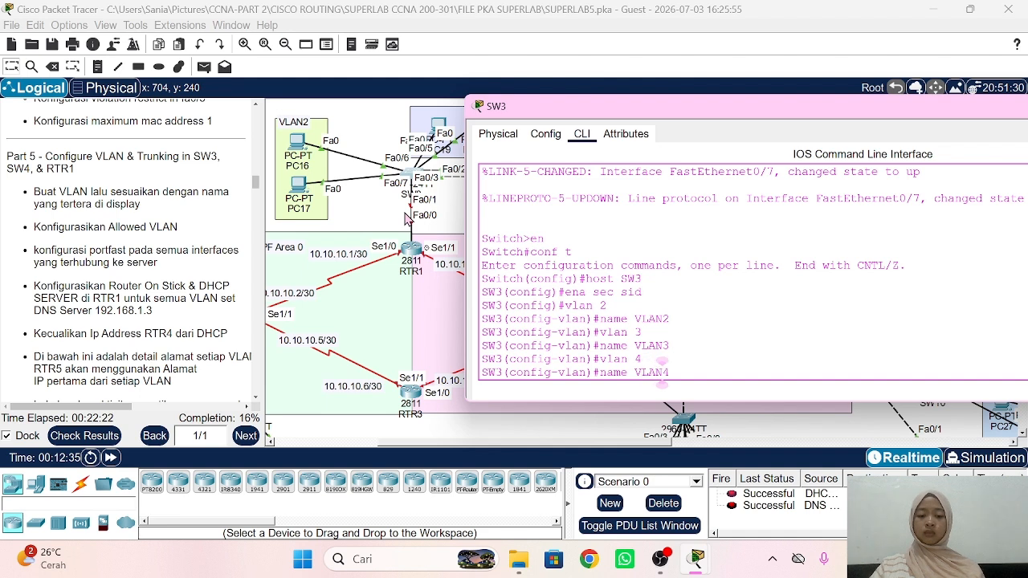
pyautogui.press('Return')
# Step: Create VLAN 5 named VLAN5 and return to global configuration
pyautogui.write('vlan 5')
pyautogui.press('Return')
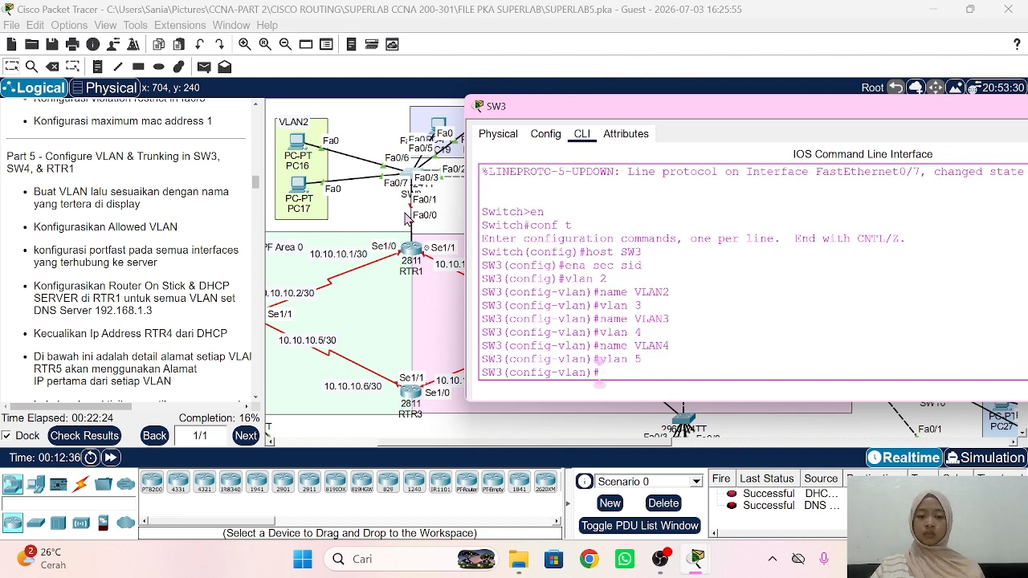
pyautogui.write('name V')
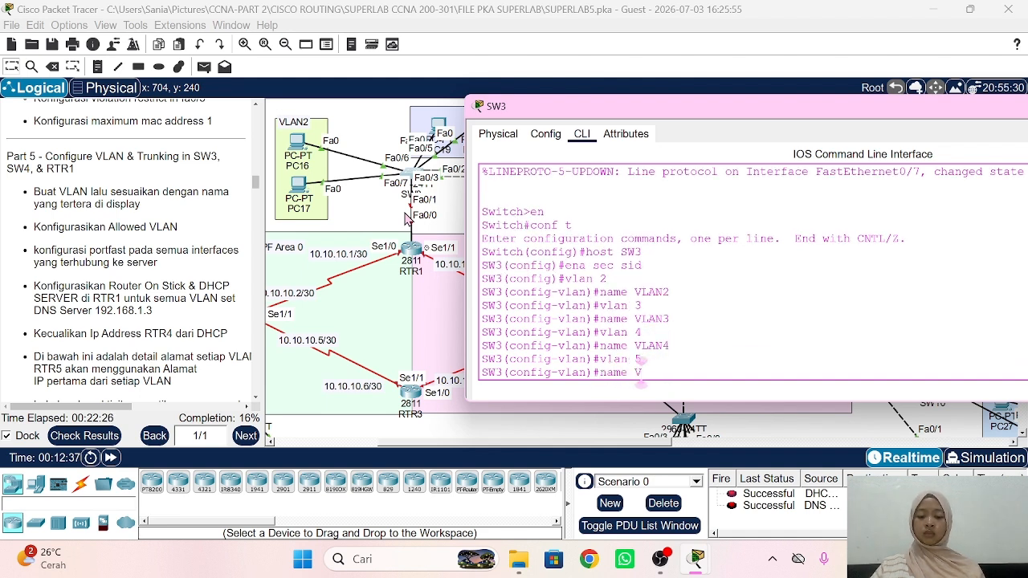
pyautogui.write('LAN5')
pyautogui.press('Return')
pyautogui.write('ex')
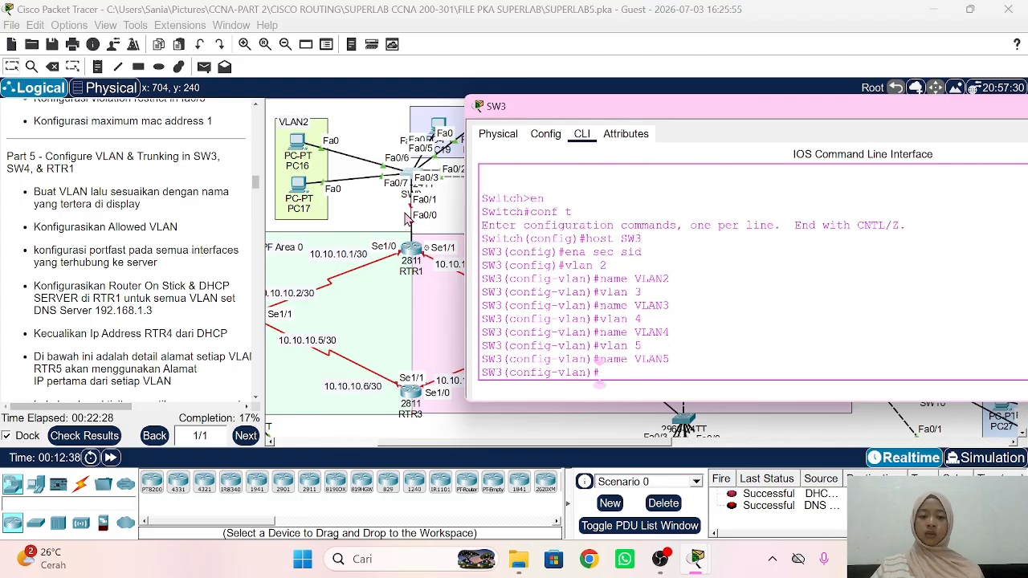
pyautogui.press('Return')
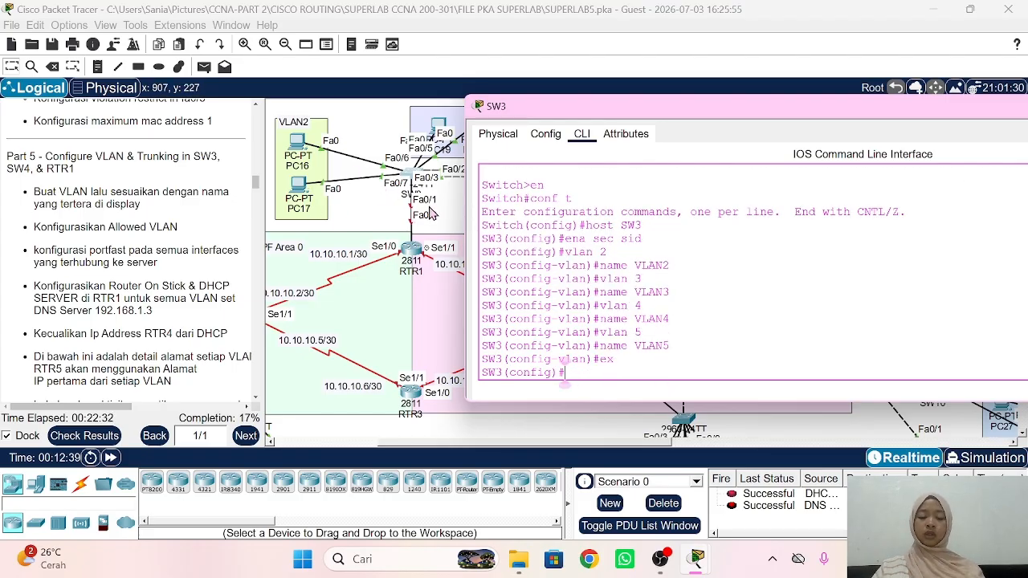
# Step: Make SW3 ports Fa0/6–7 PortFast access ports in VLAN 2
pyautogui.write('int ra fa')
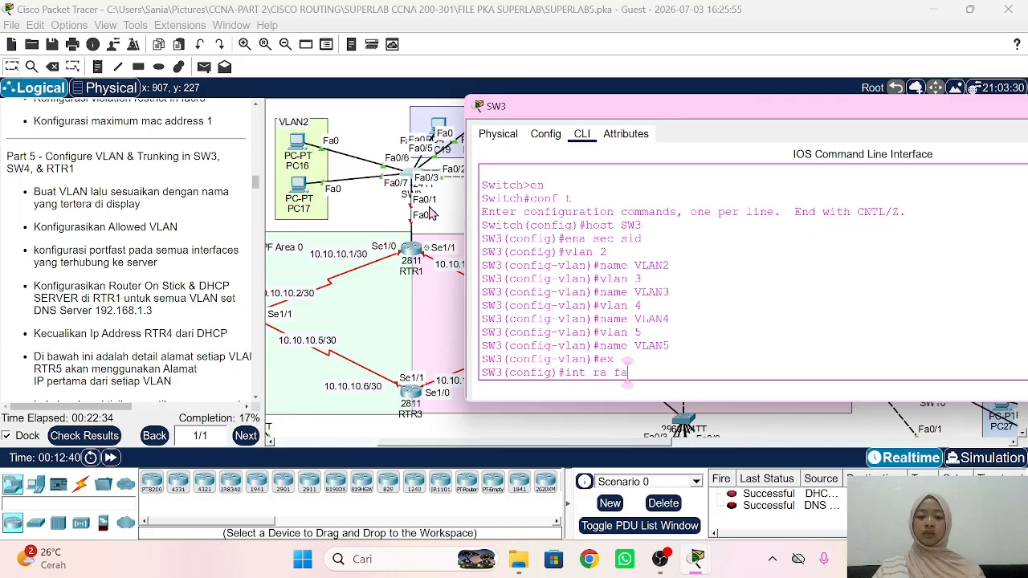
pyautogui.write('0/6-7')
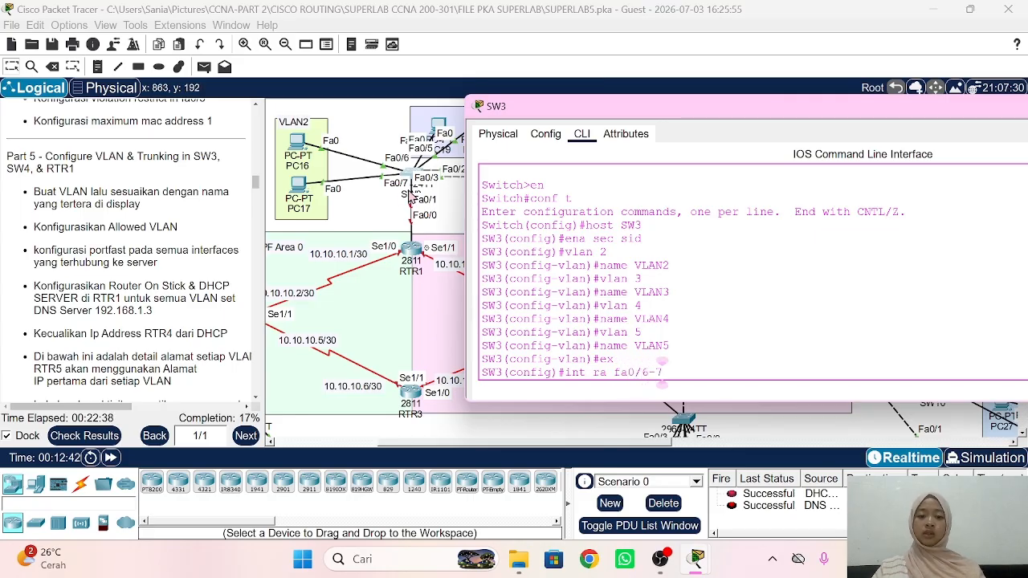
pyautogui.write('\\')
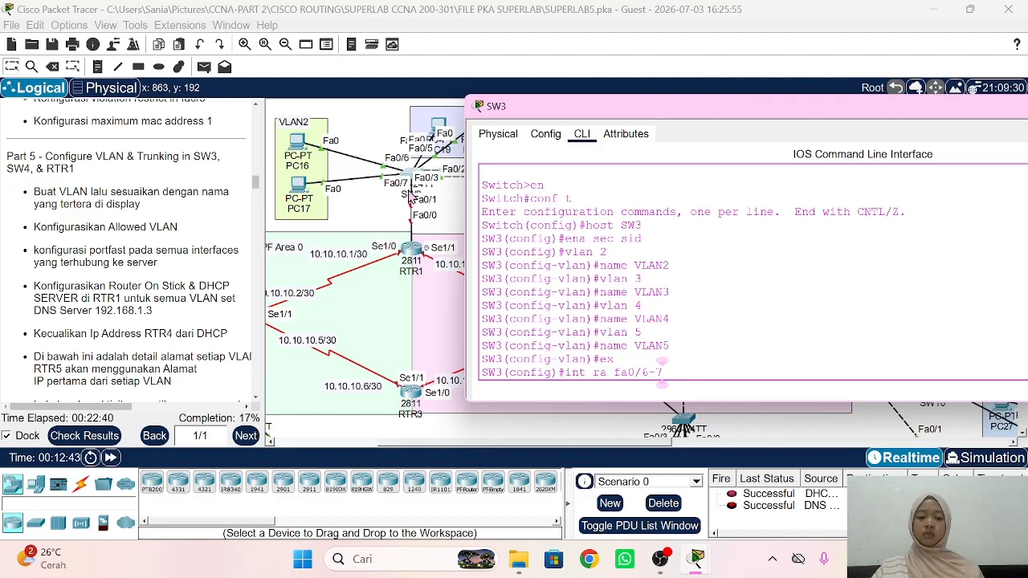
pyautogui.press('Return')
pyautogui.write('sw mo acc')
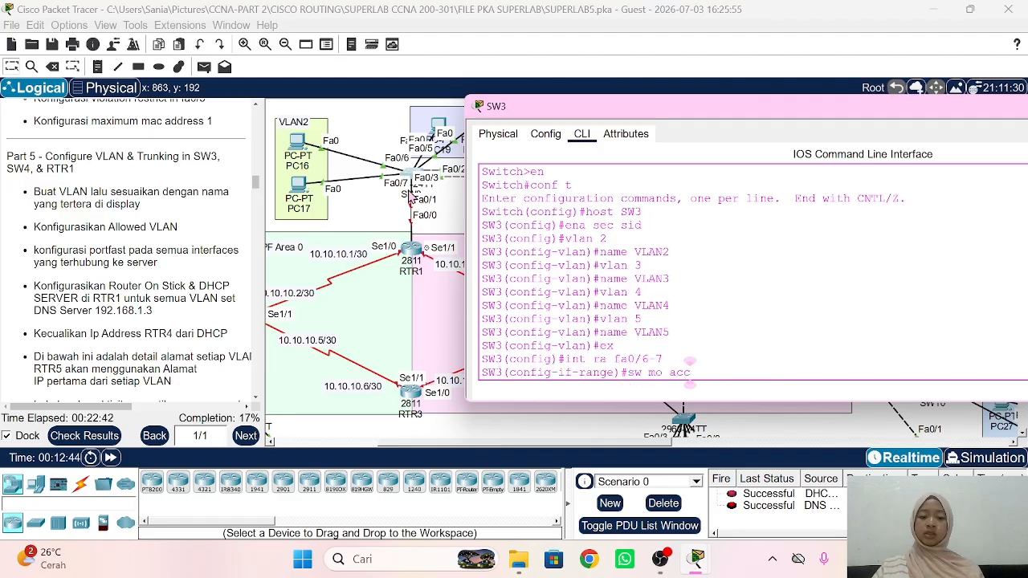
pyautogui.press('Return')
pyautogui.write('sw acc vla')
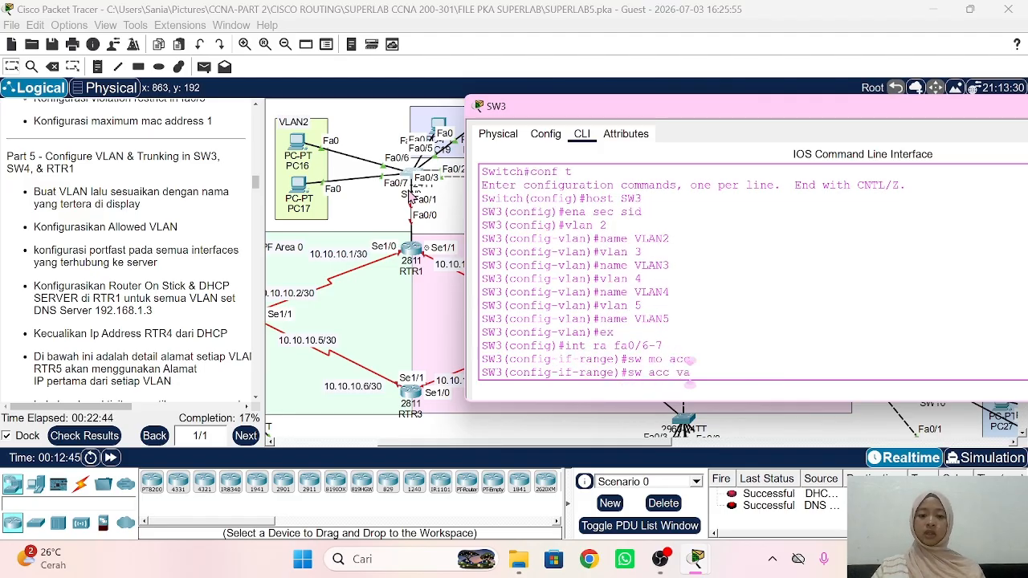
pyautogui.write('n 2')
pyautogui.press('Return')
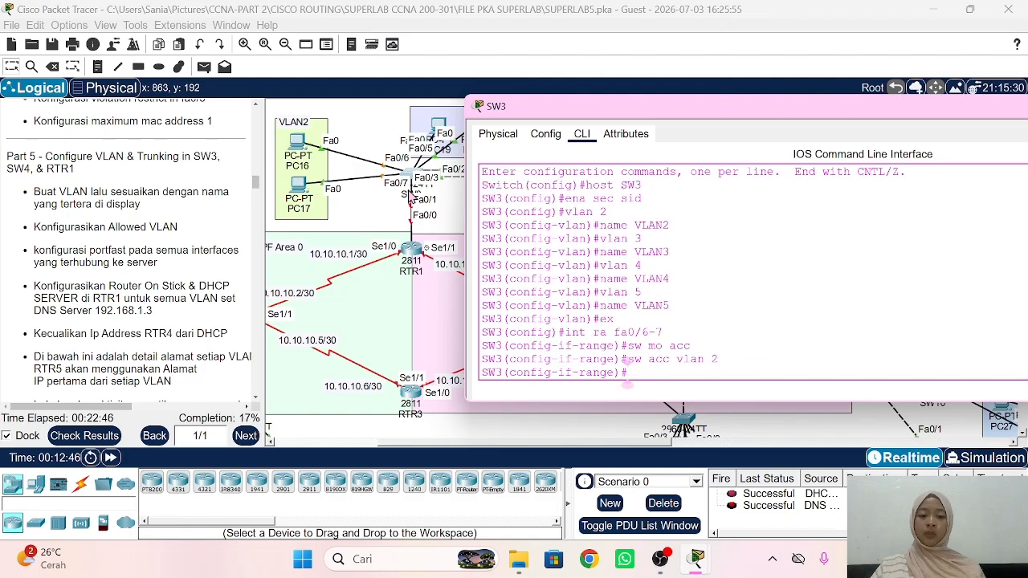
pyautogui.write('spa po')
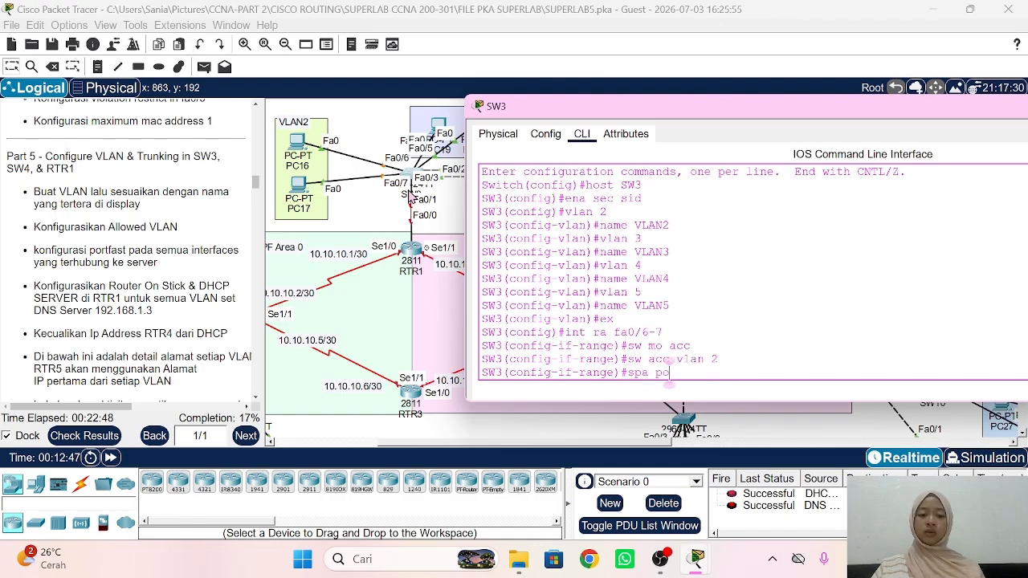
pyautogui.press('Return')
pyautogui.write('ex')
pyautogui.press('Return')
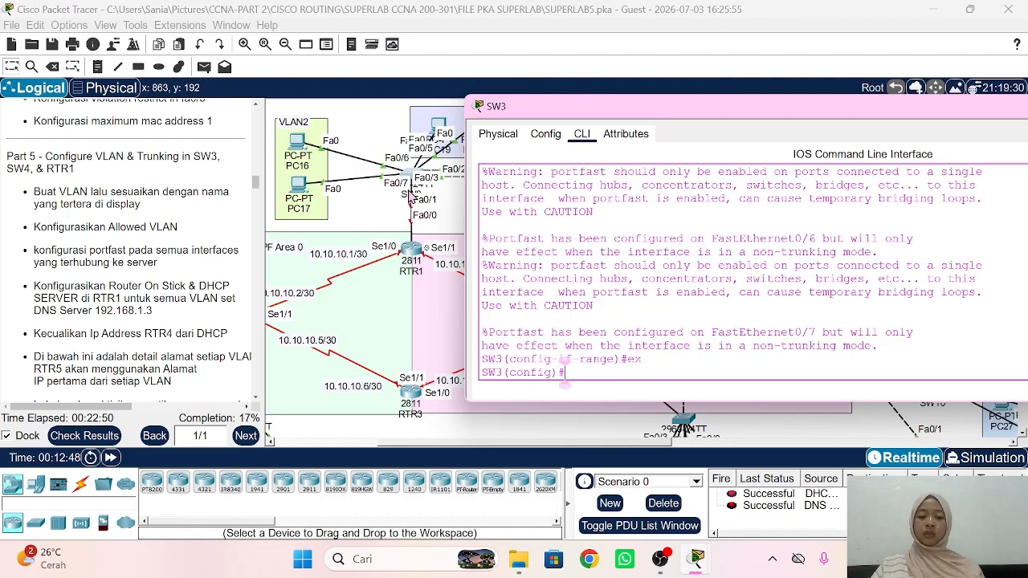
# Step: Select SW3 ports Fa0/4–5 and set them to access mode
pyautogui.write('int ra fa')
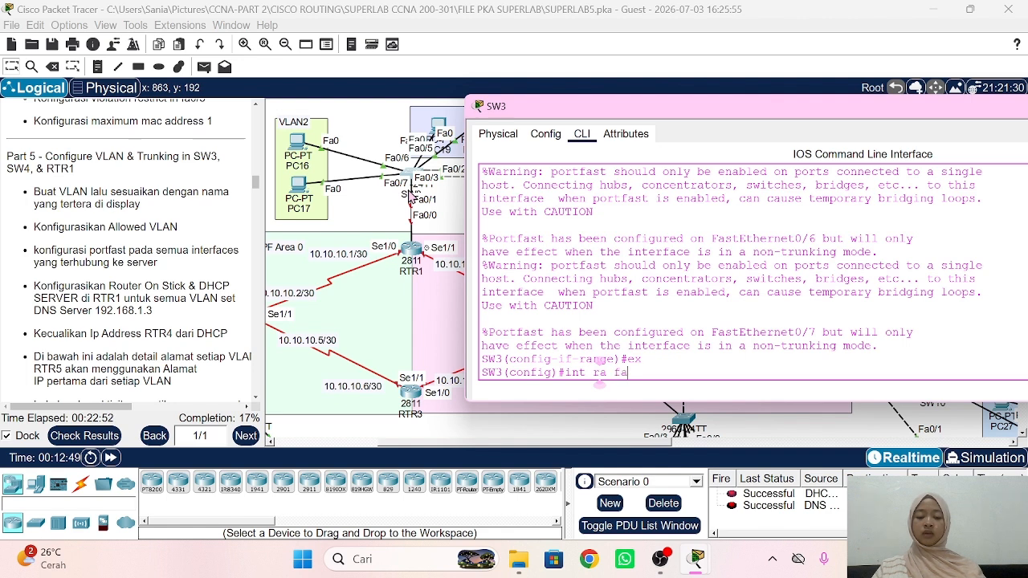
pyautogui.write('0/')
pyautogui.click(447, 143)
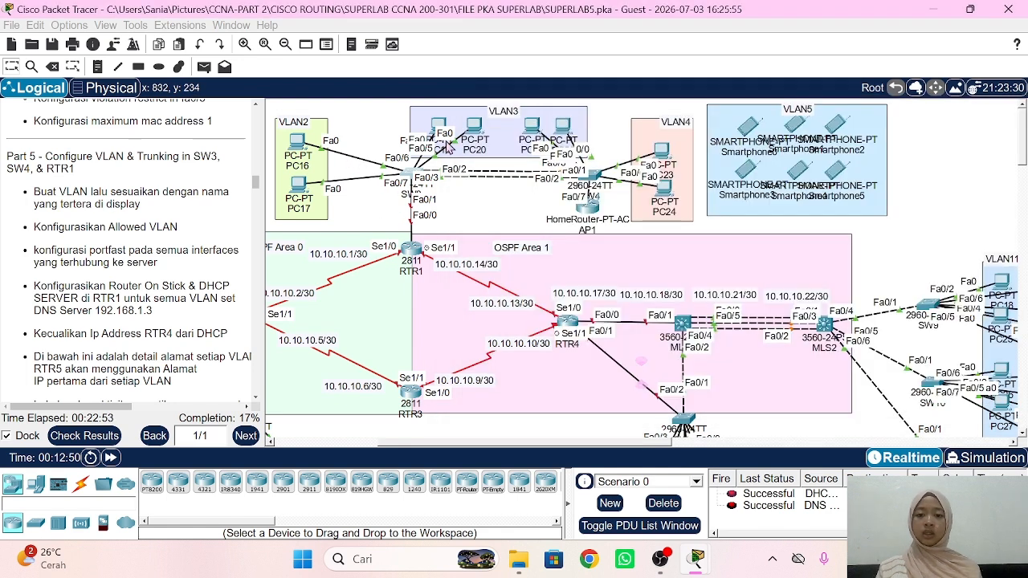
pyautogui.moveTo(441, 125)
pyautogui.mouseDown()
pyautogui.moveTo(367, 112)
pyautogui.moveTo(433, 122)
pyautogui.mouseUp()
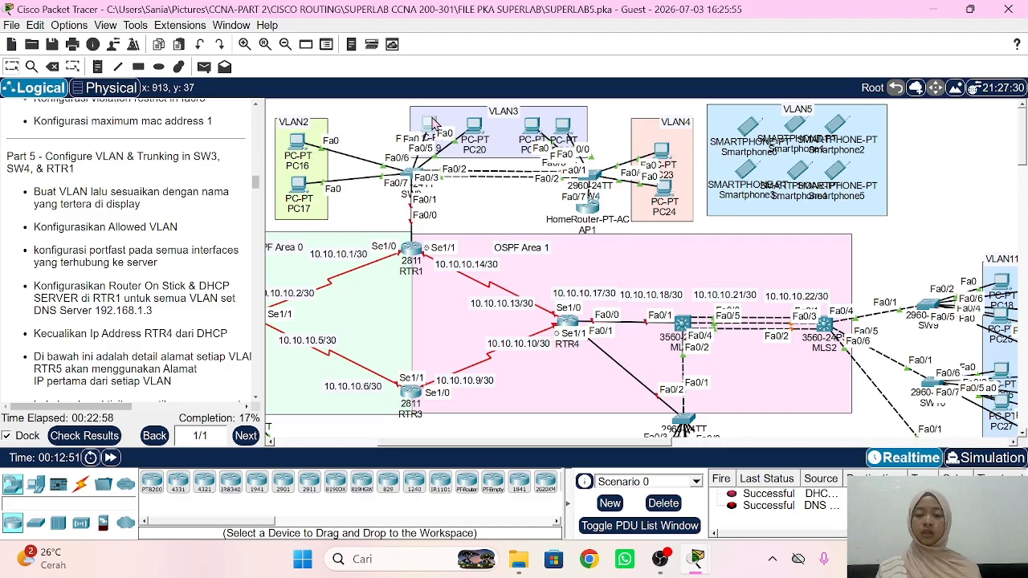
pyautogui.click(409, 174)
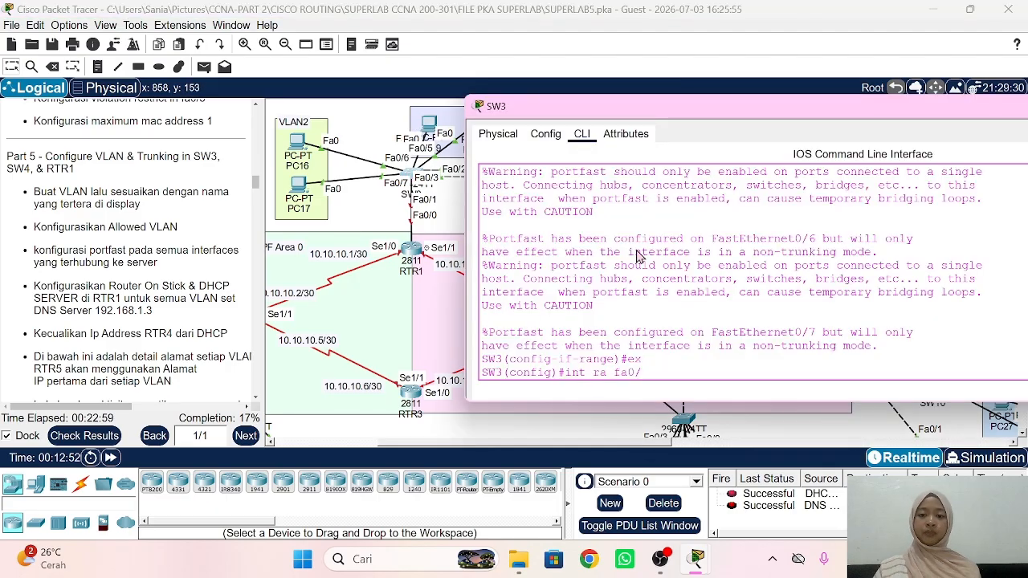
pyautogui.write('4-5')
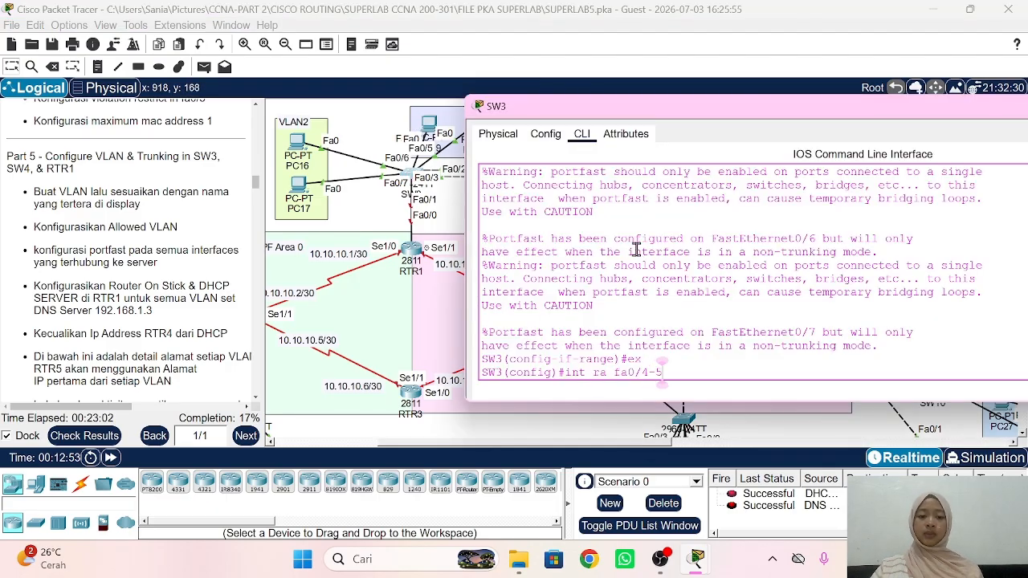
pyautogui.press('Return')
pyautogui.write('sw mo acc')
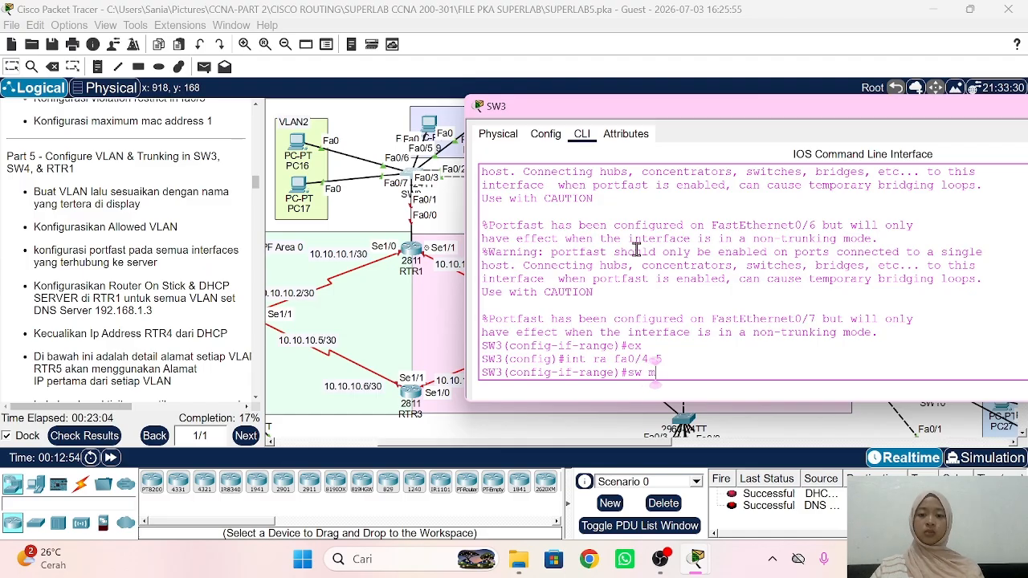
pyautogui.press('Return')
# Step: Assign Fa0/4–5 to VLAN 3 and enable PortFast on them
pyautogui.write('sw acc vin')
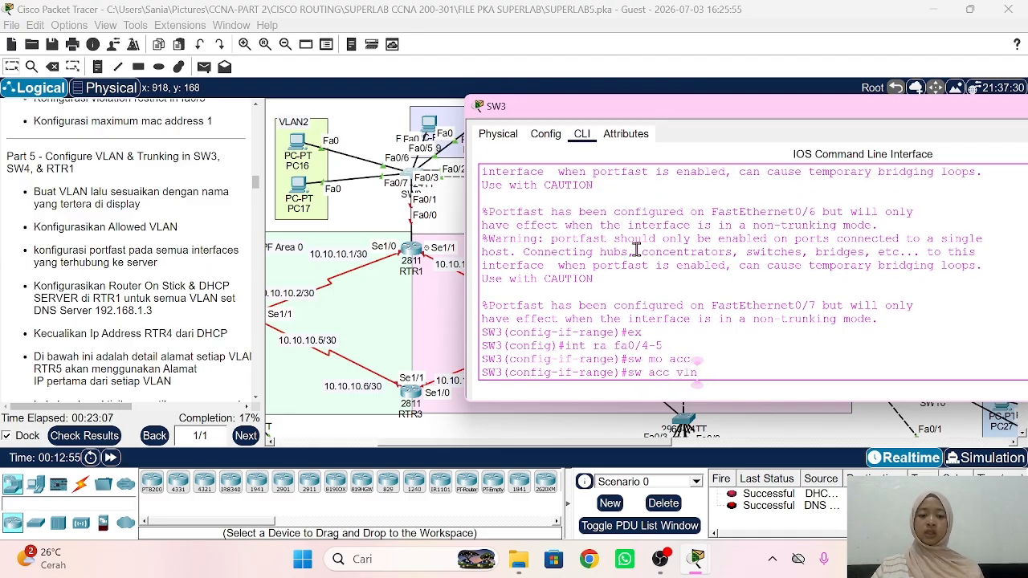
pyautogui.press('BackSpace')
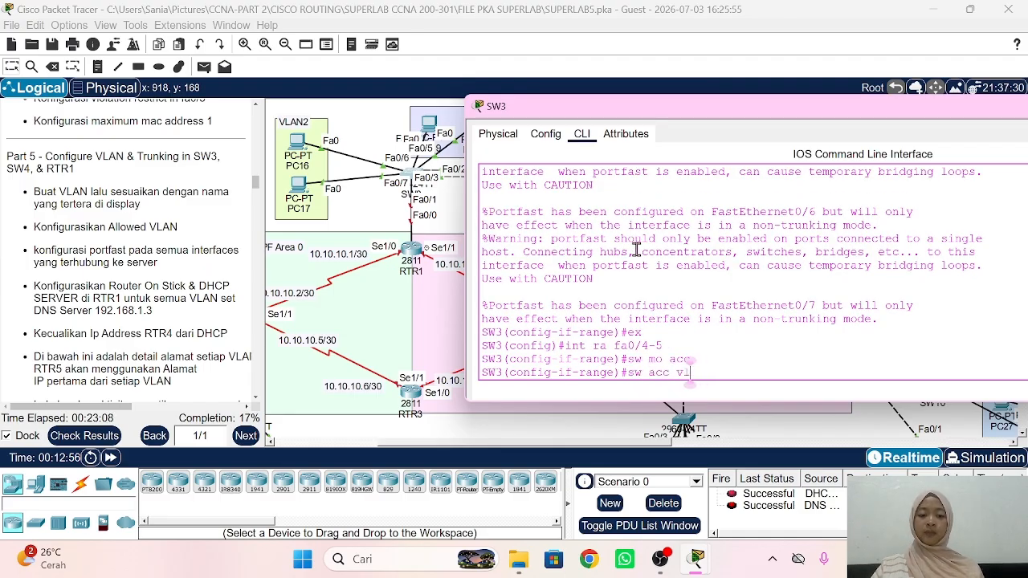
pyautogui.write('an 3')
pyautogui.press('Return')
pyautogui.write('s')
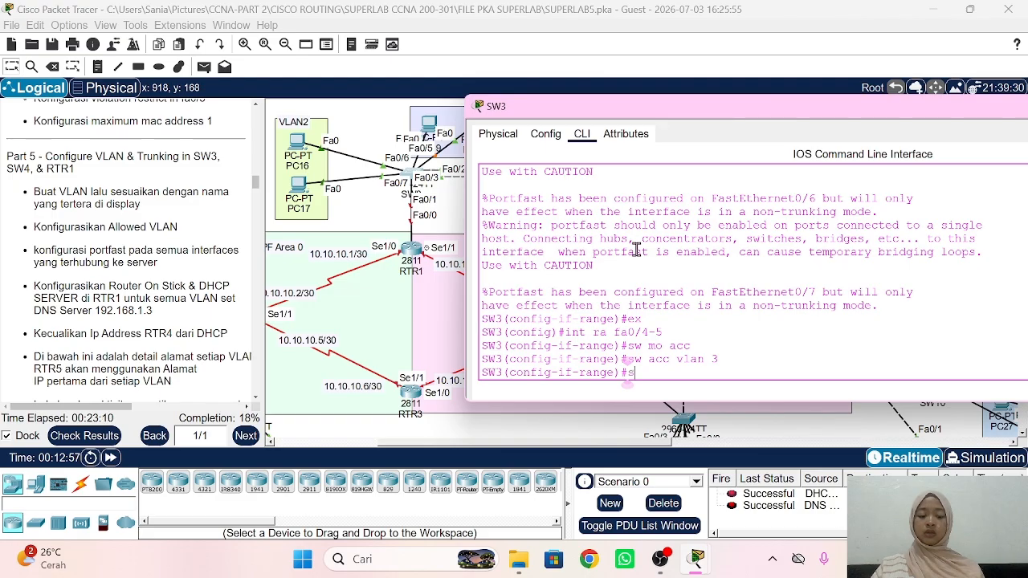
pyautogui.write('pa po')
pyautogui.press('Return')
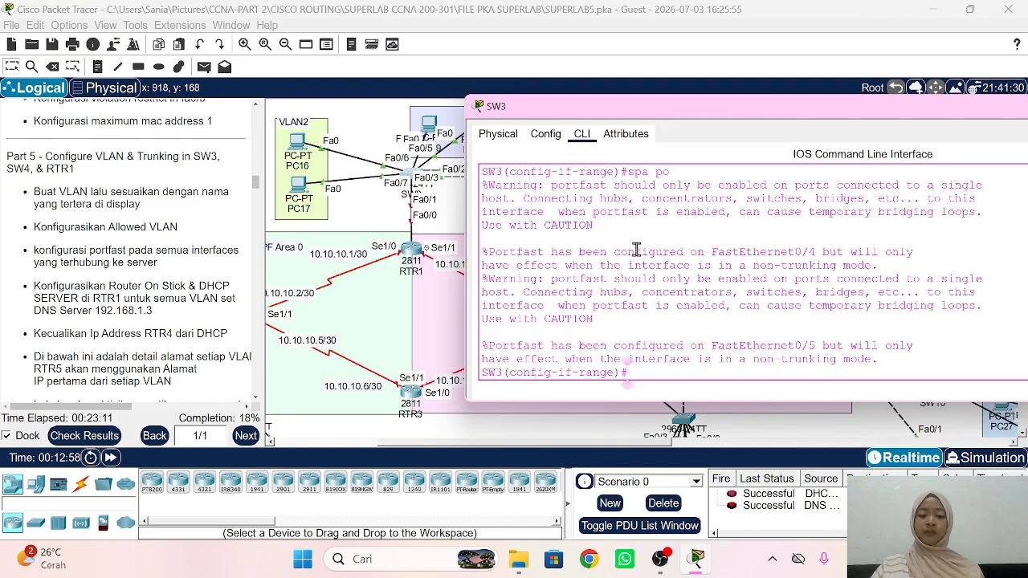
# Step: Show SW3's CDP neighbours, revealing SW4 on Fa0/2 and Fa0/3
pyautogui.write('ex')
pyautogui.press('Return')
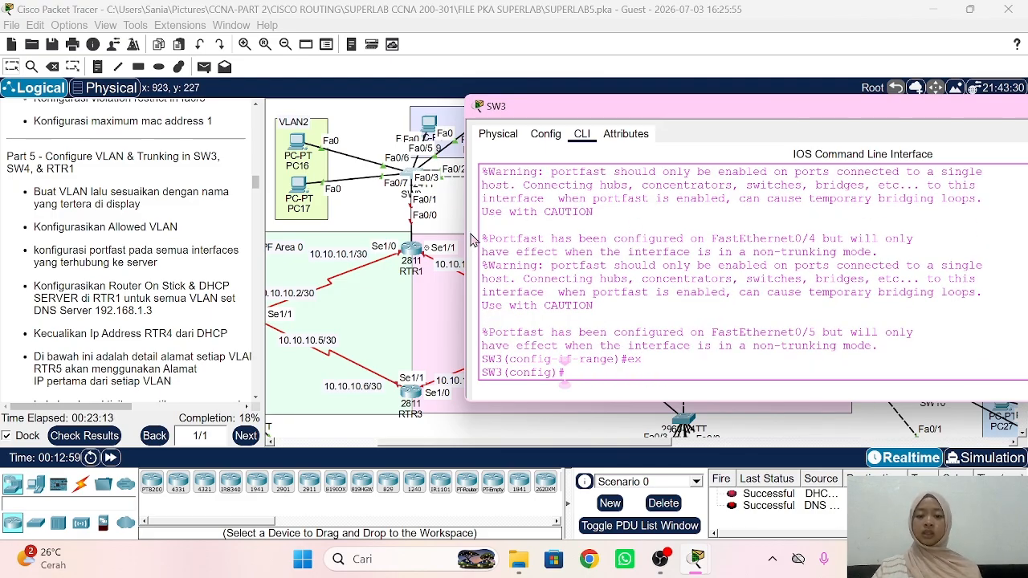
pyautogui.write('do sh c')
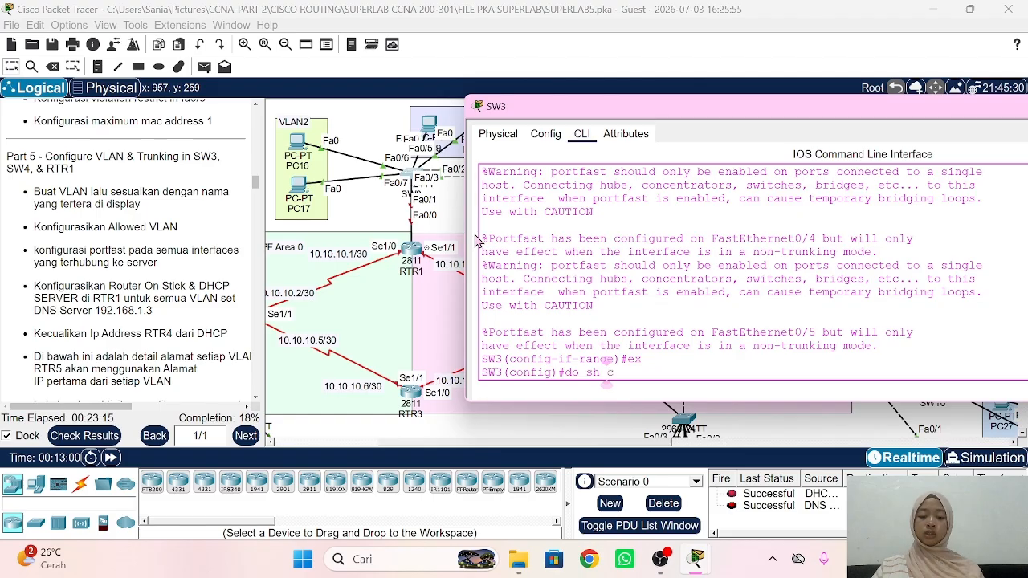
pyautogui.write('dp neigh')
pyautogui.press('Return')
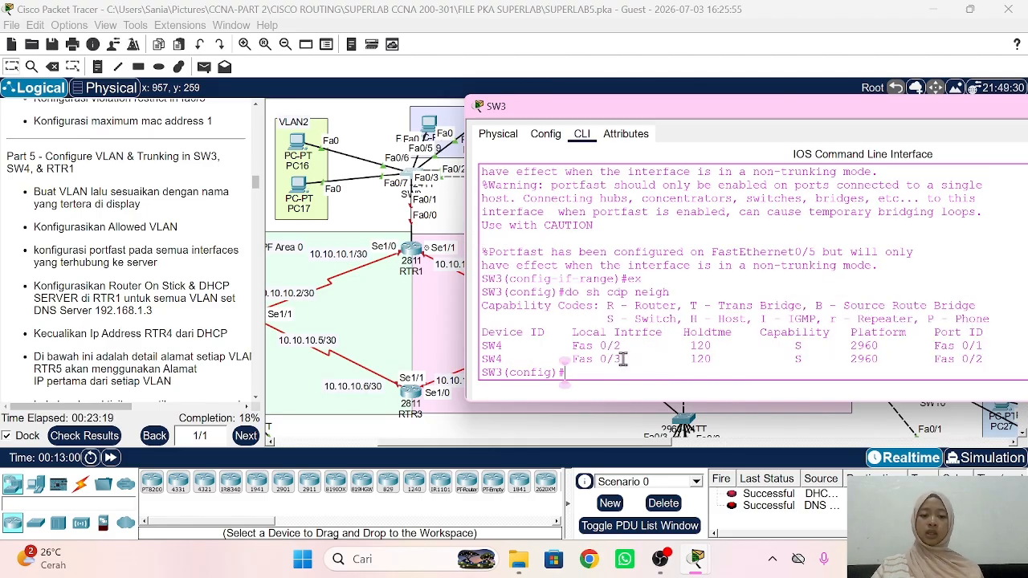
pyautogui.write('int ')
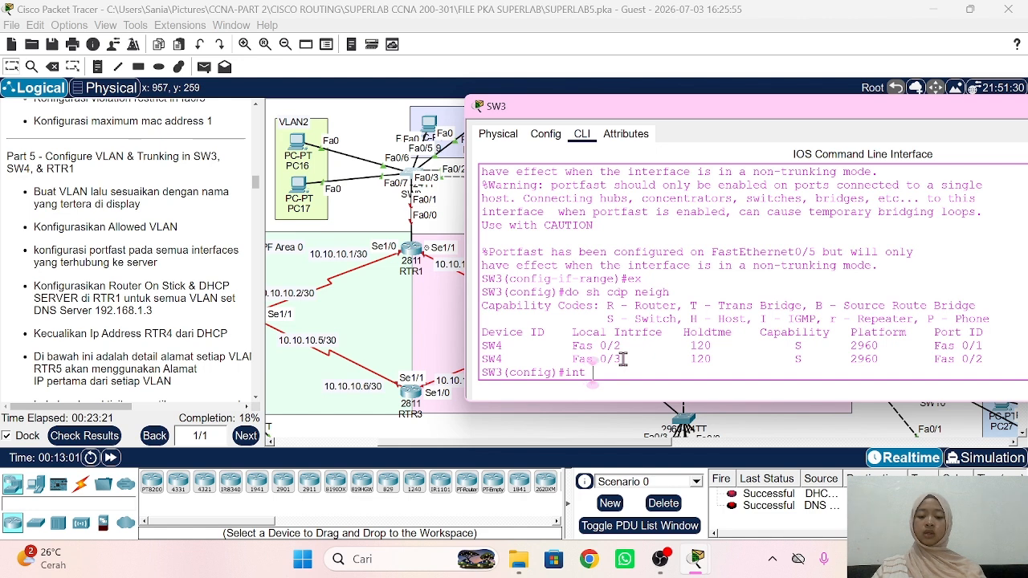
pyautogui.write('ra f0/2-3')
# Step: Make SW3's Fa0/2–3 trunk ports that allow only VLANs 2–5
pyautogui.press('Return')
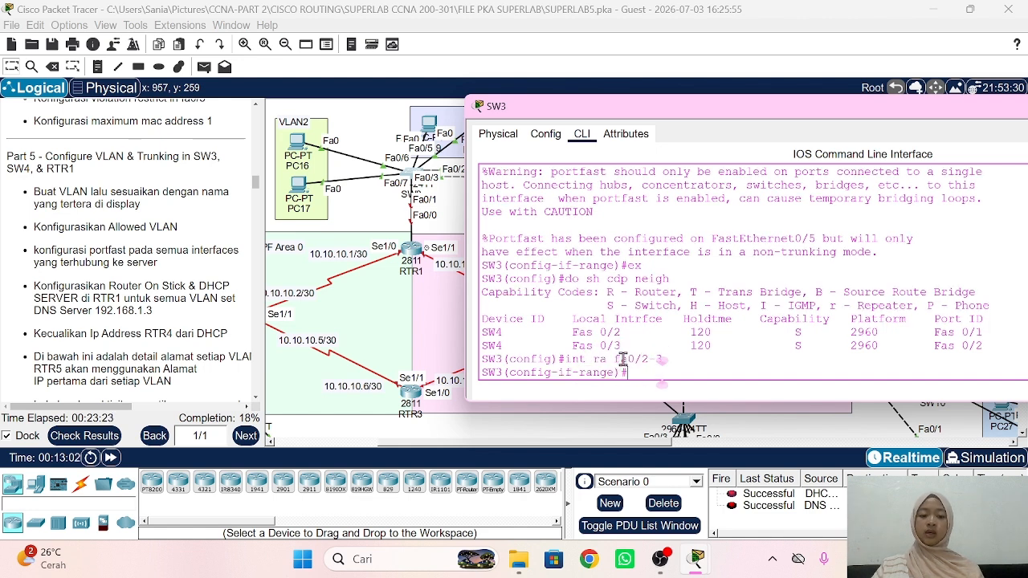
pyautogui.write('sw mo tr')
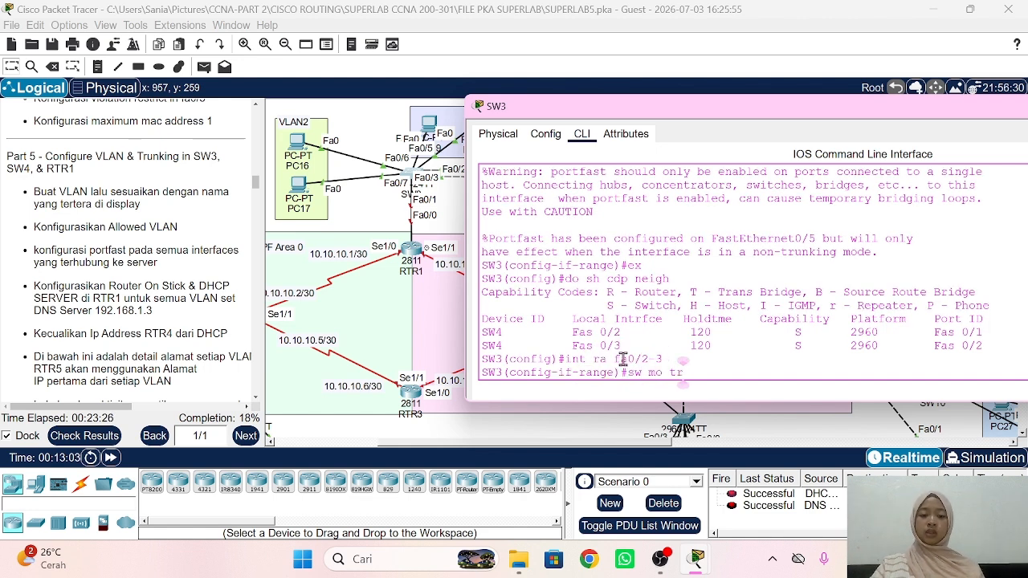
pyautogui.press('Return')
pyautogui.write('sw ')
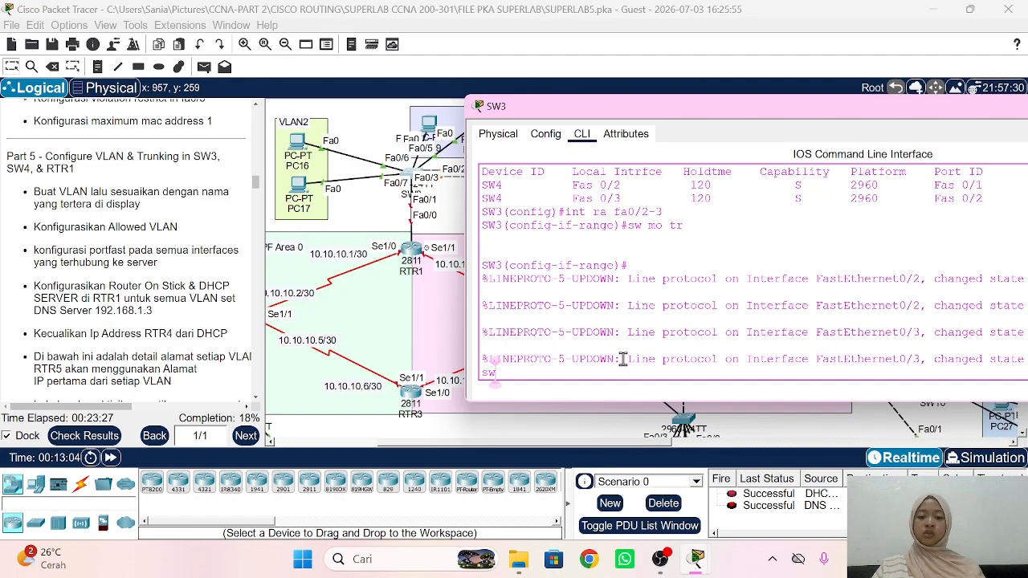
pyautogui.write('tr all vl')
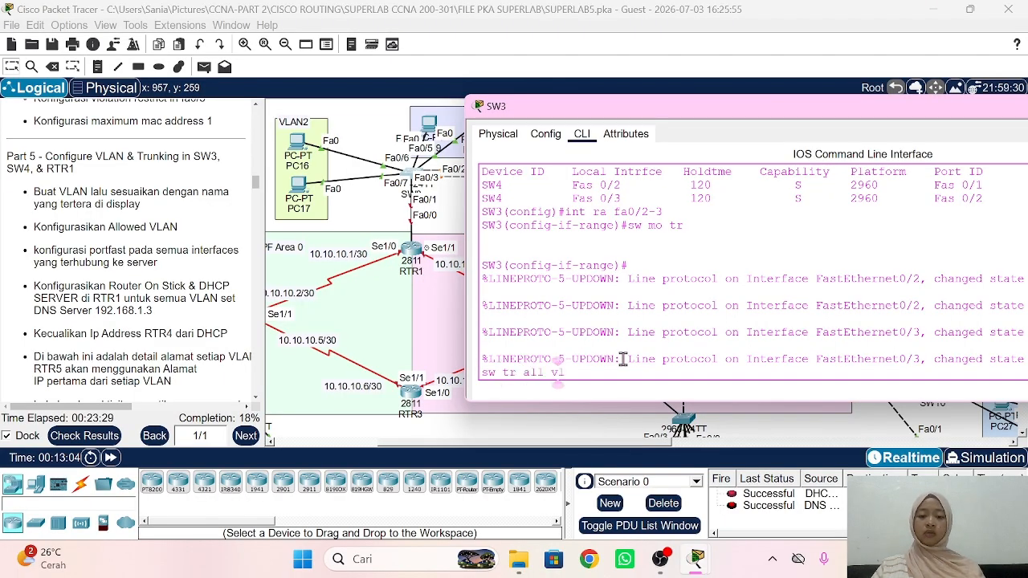
pyautogui.write('an 2-5')
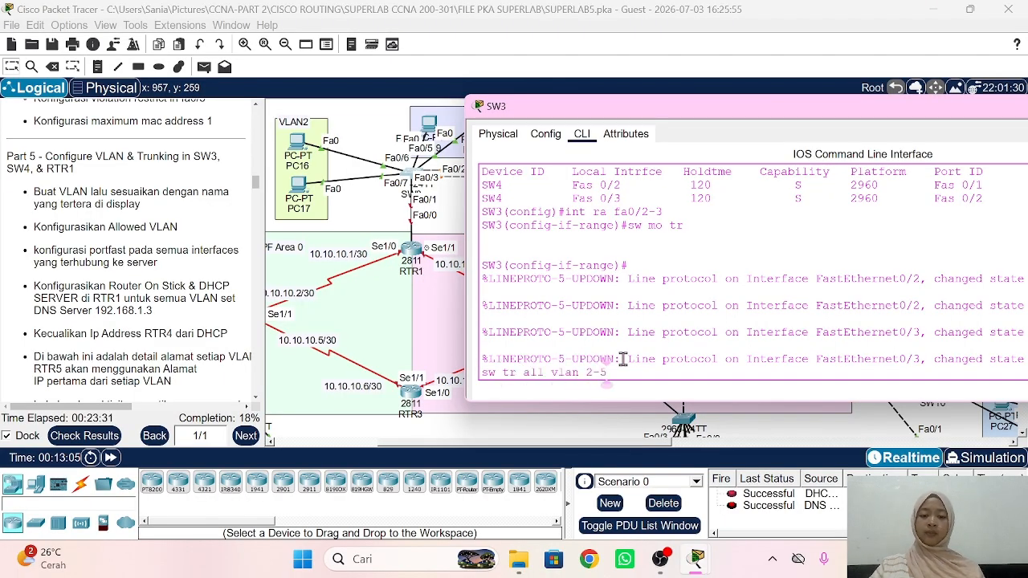
pyautogui.press('Return')
pyautogui.write('ex')
pyautogui.press('Return')
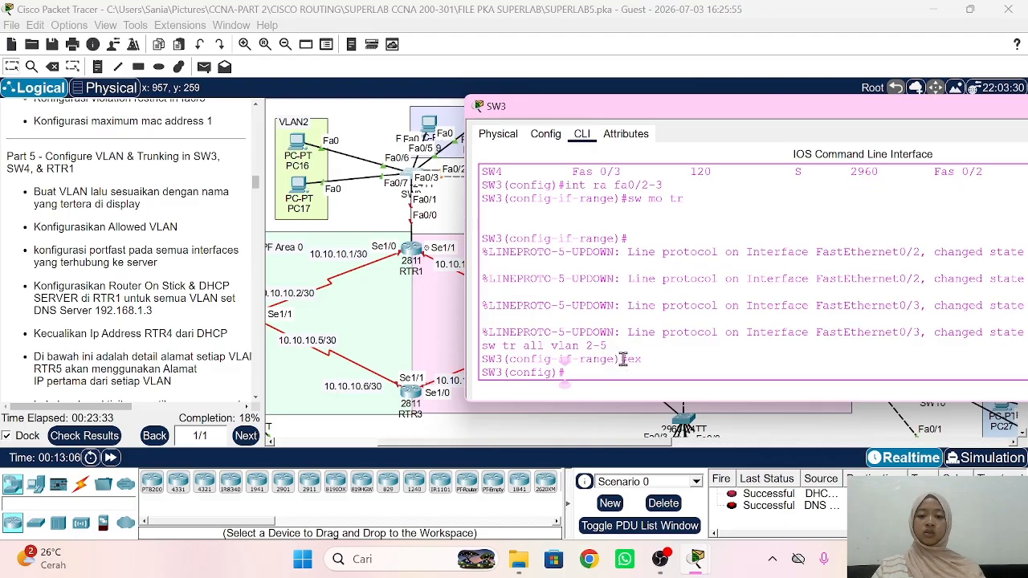
# Step: Make SW3's Fa0/1 a trunk allowing only VLANs 2–5, then return to the topology
pyautogui.write('int fa0/1')
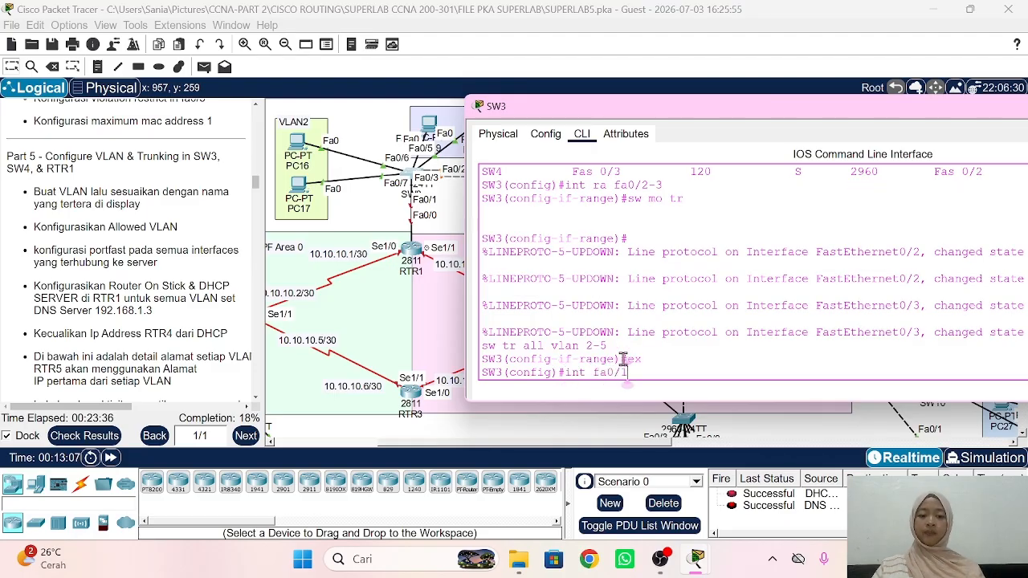
pyautogui.press('Return')
pyautogui.write('sw m')
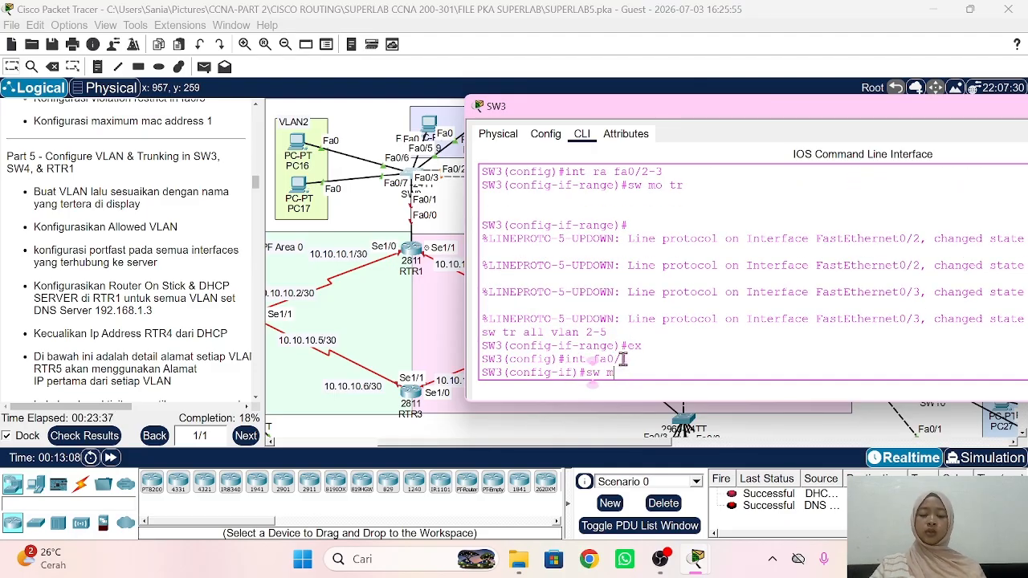
pyautogui.write('o tr')
pyautogui.press('Return')
pyautogui.write('sw tr')
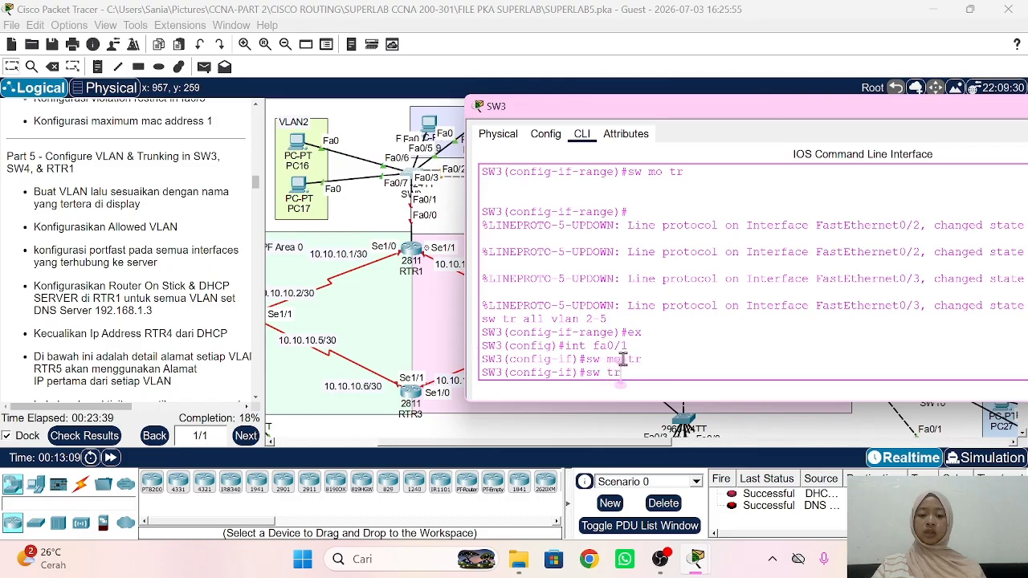
pyautogui.write(' all vl')
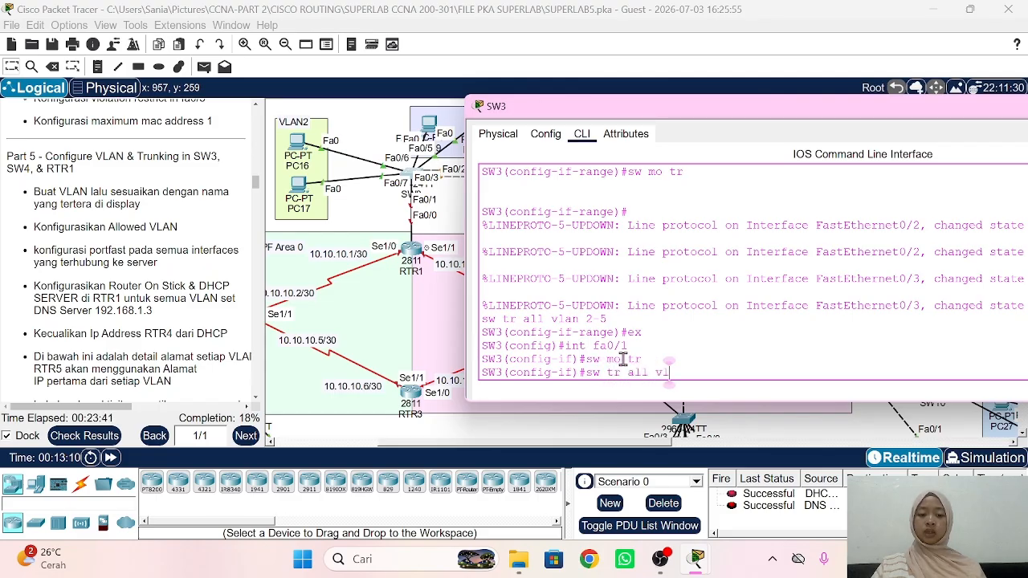
pyautogui.write('an 2-5')
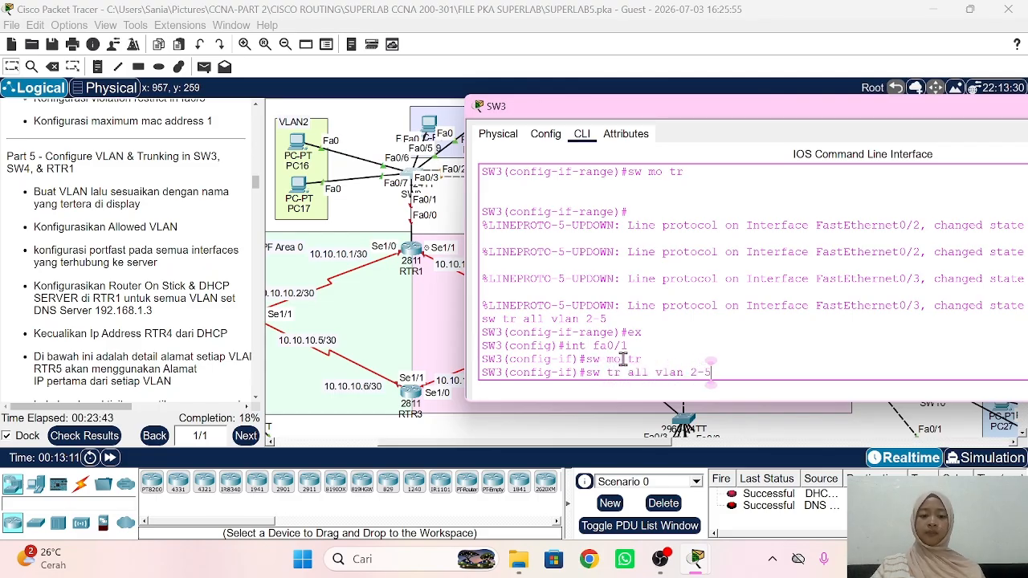
pyautogui.press('Return')
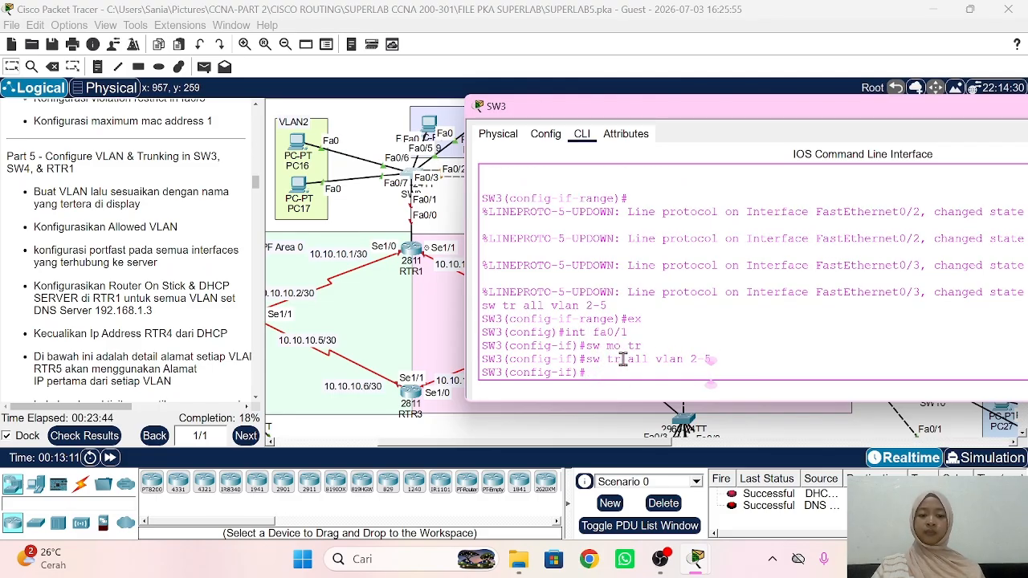
pyautogui.click(369, 215)
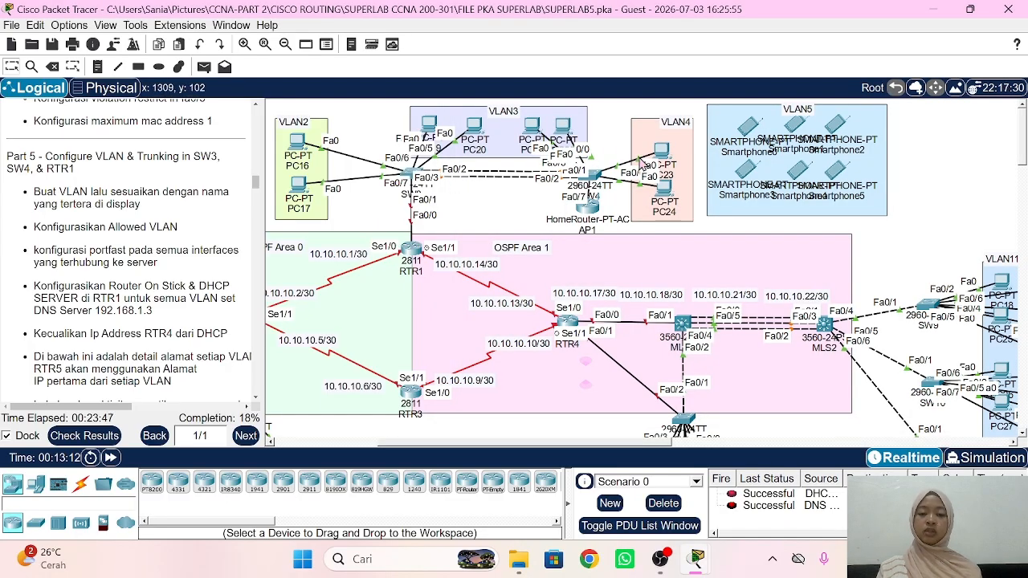
# Step: In SW4's CLI, create VLAN 2 and VLAN 3 named VLAN2 and VLAN3
pyautogui.click(592, 178)
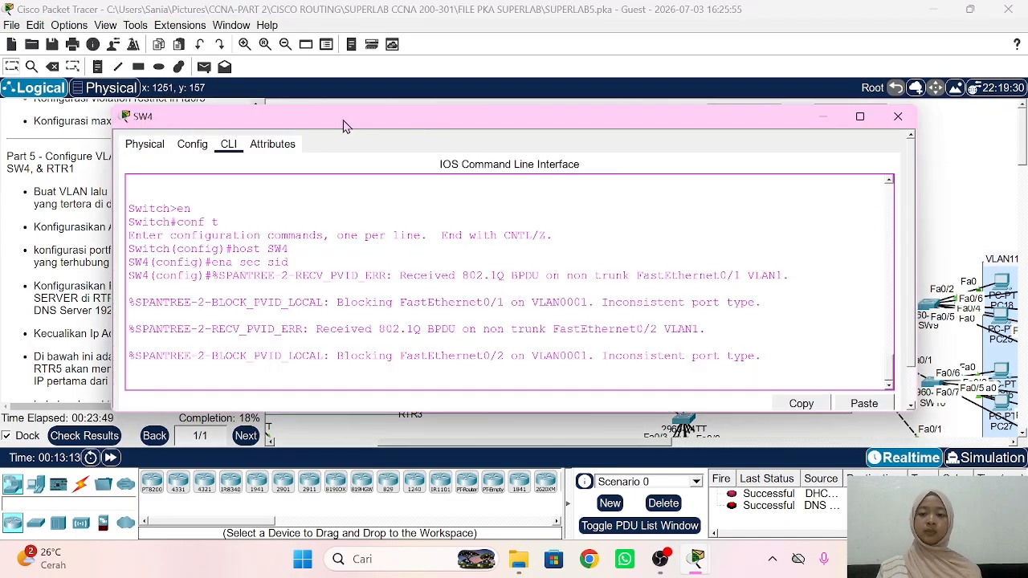
pyautogui.moveTo(343, 125); pyautogui.dragTo(722, 109)
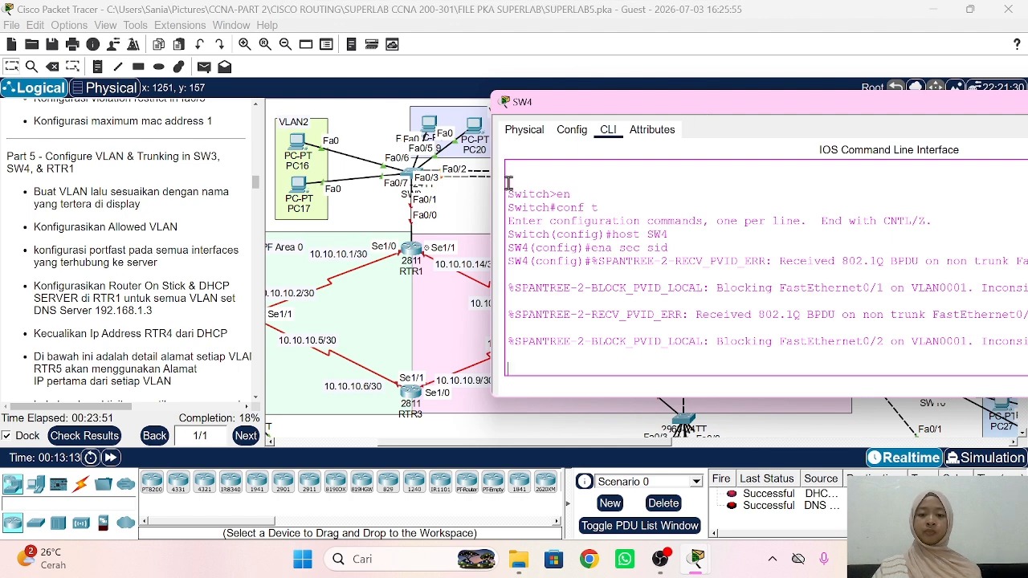
pyautogui.press('Return')
pyautogui.write('v')
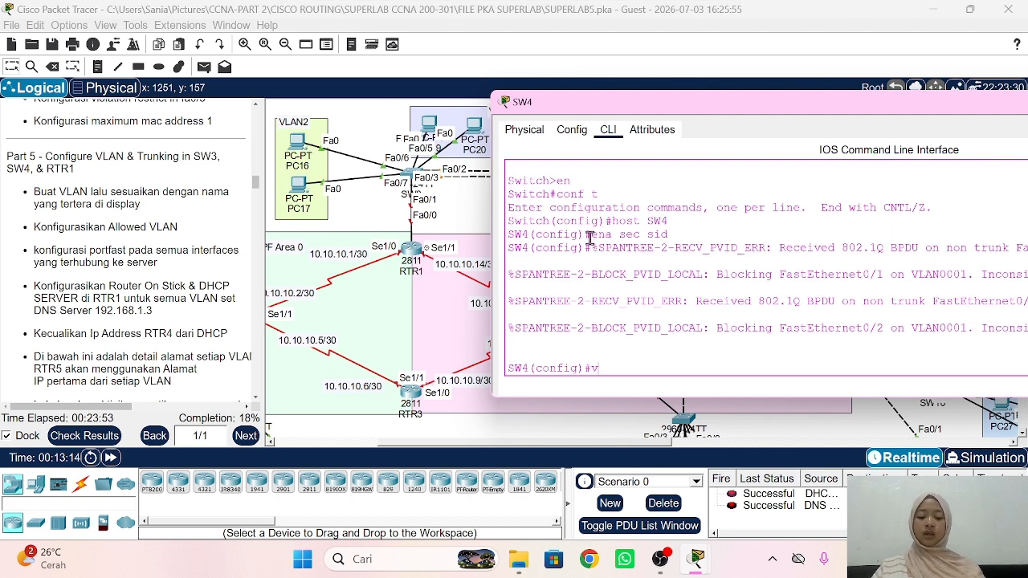
pyautogui.write('lan ')
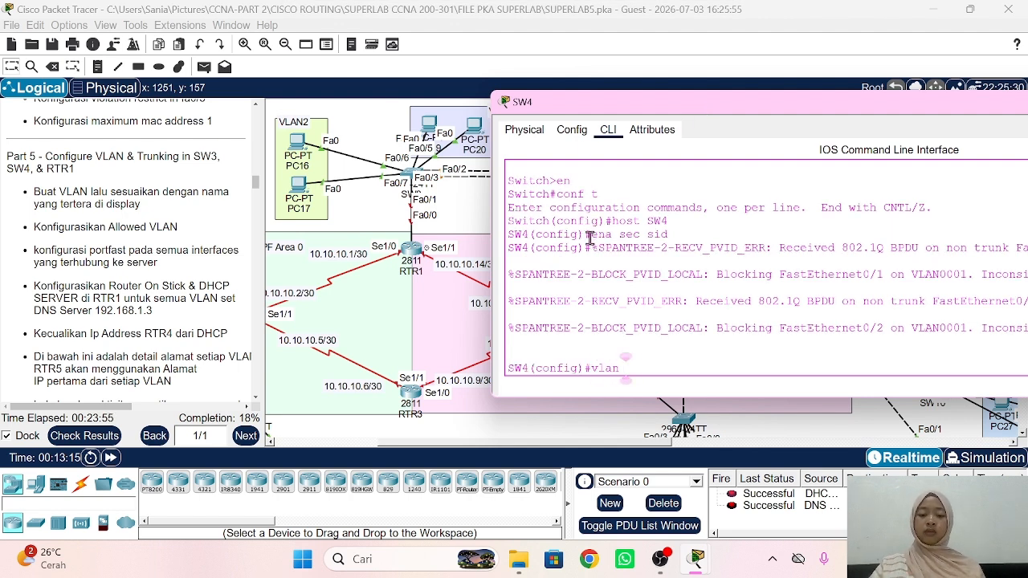
pyautogui.write('2')
pyautogui.press('Return')
pyautogui.write('name VL')
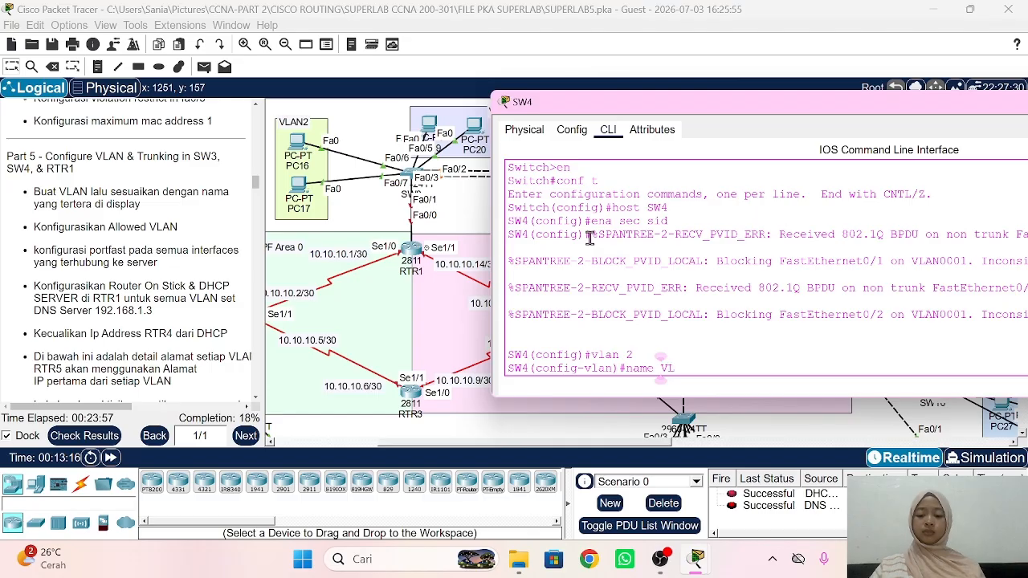
pyautogui.write('AN2')
pyautogui.press('Return')
pyautogui.write('vlan 3')
pyautogui.press('Return')
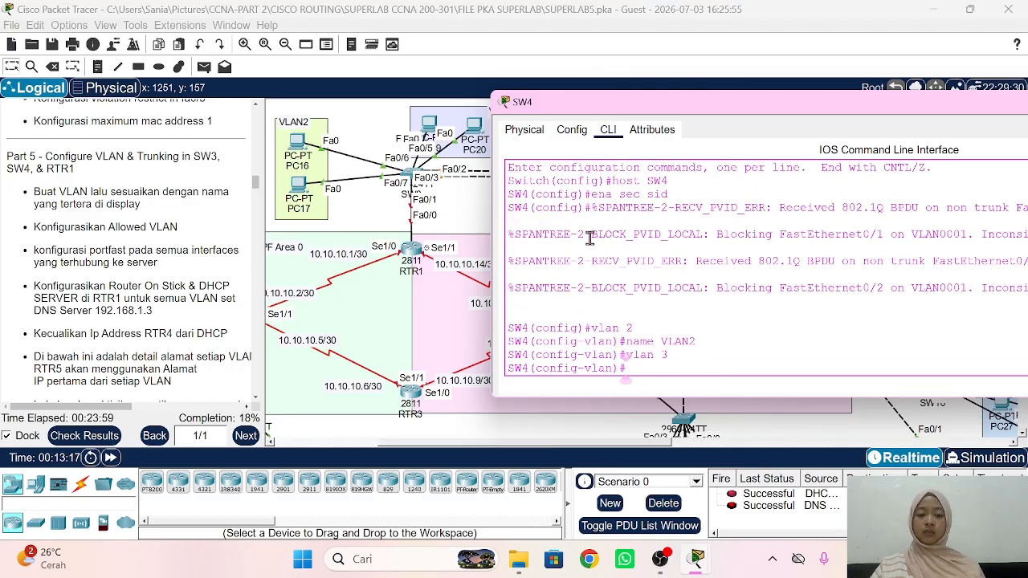
pyautogui.write('name')
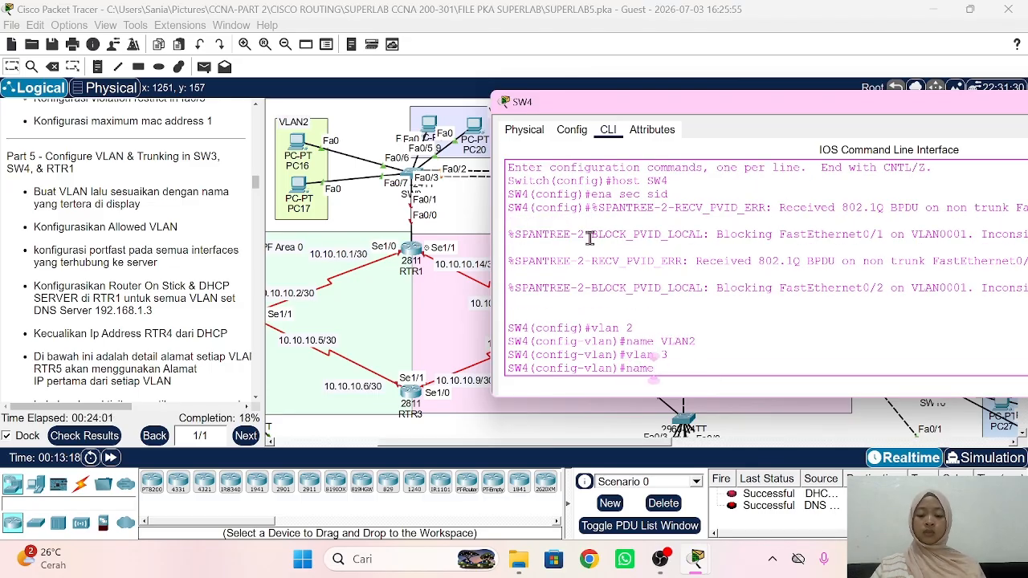
pyautogui.write(' VLAN3')
pyautogui.press('Return')
# Step: Create VLAN 4 and VLAN 5 on SW4, named VLAN4 and VLAN5, and exit
pyautogui.write('v')
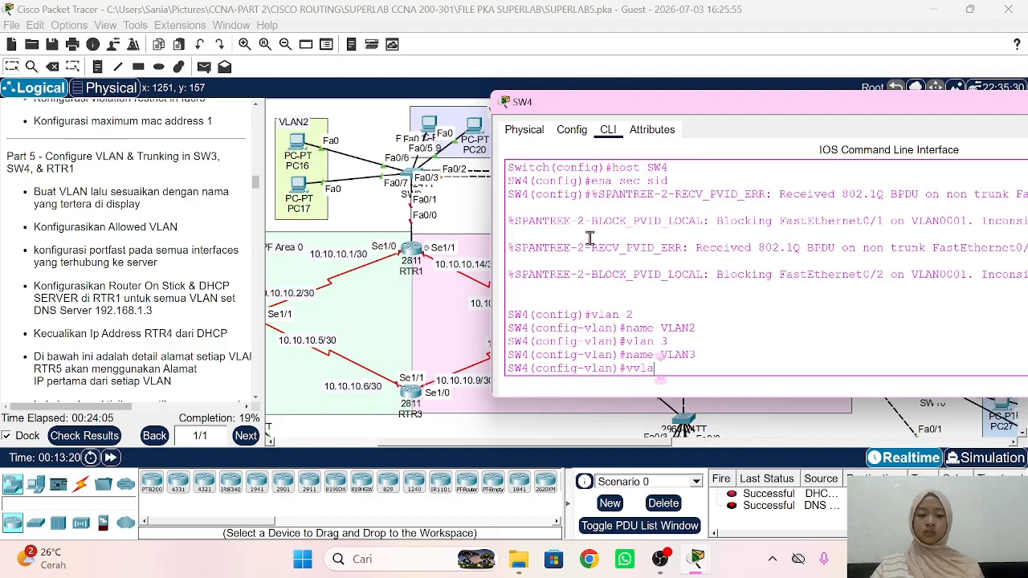
pyautogui.write('lan 4')
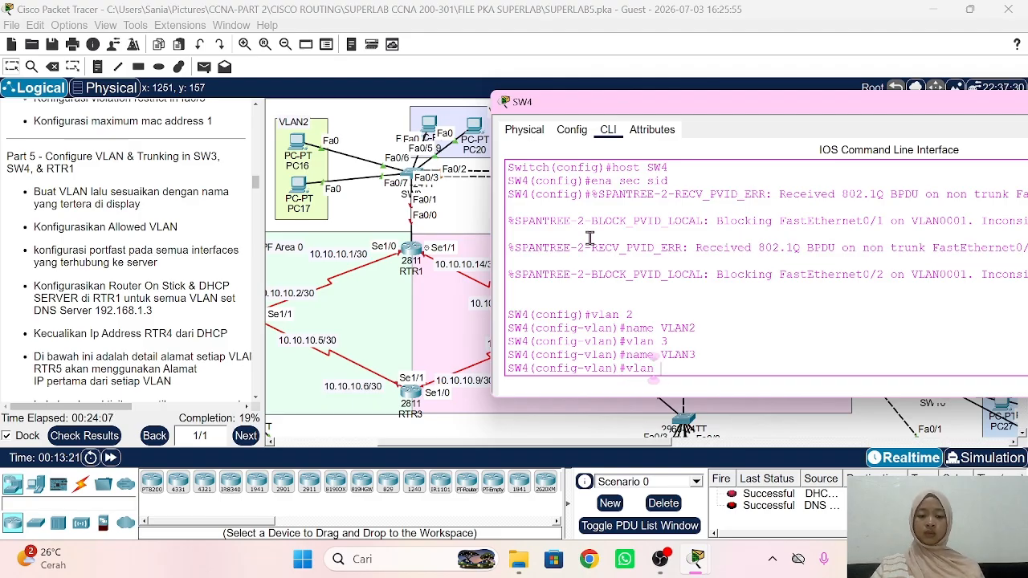
pyautogui.press('Return')
pyautogui.write('name VLAN')
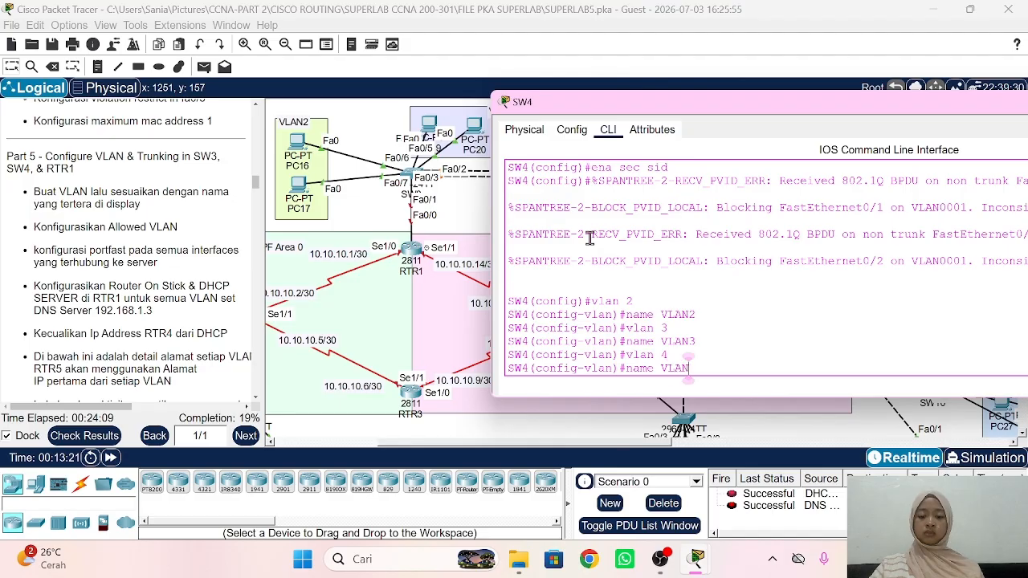
pyautogui.write('4')
pyautogui.press('Return')
pyautogui.write('vlan 5')
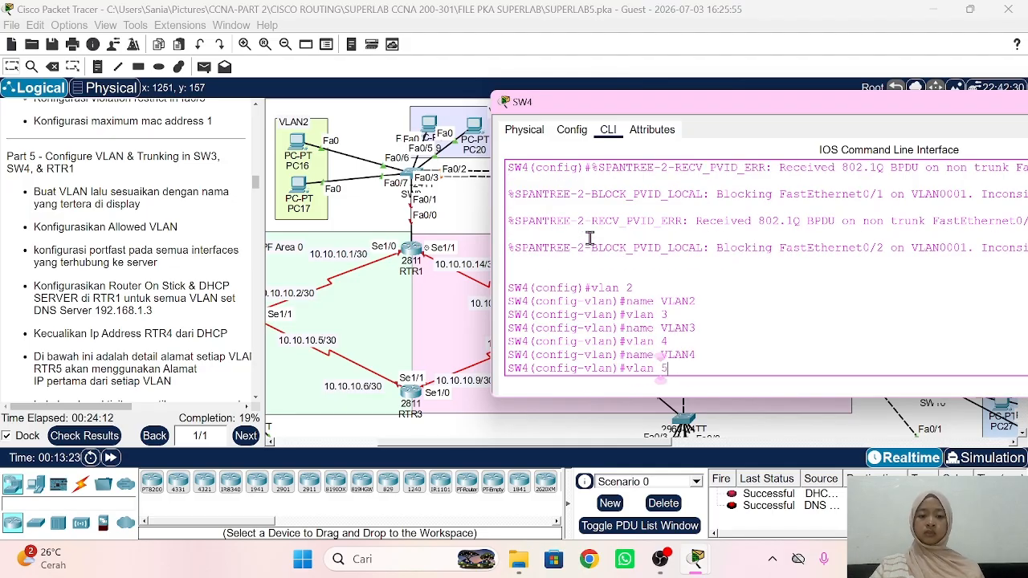
pyautogui.press('Return')
pyautogui.write('name')
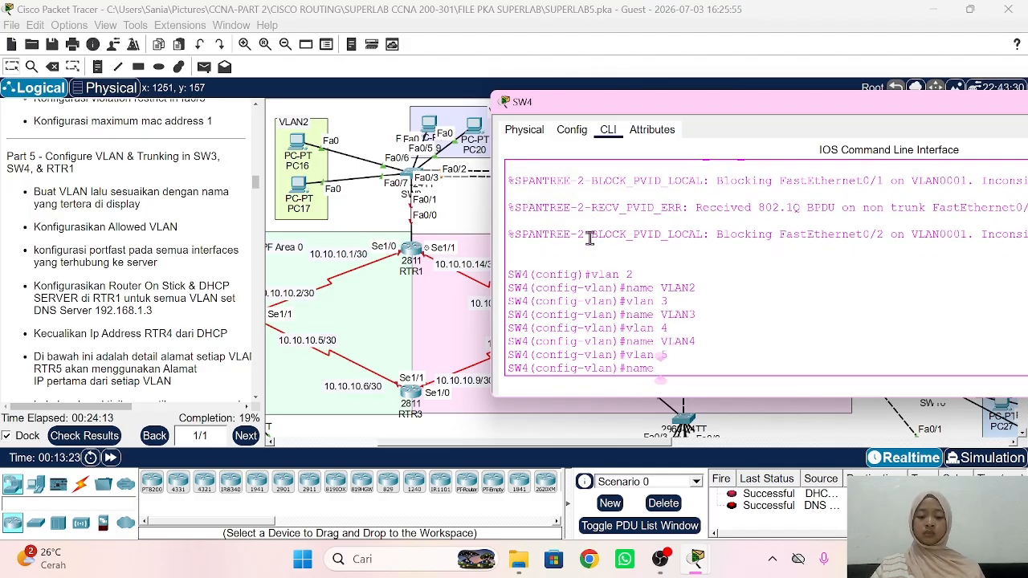
pyautogui.write(' VLAN5')
pyautogui.press('Return')
pyautogui.write('e')
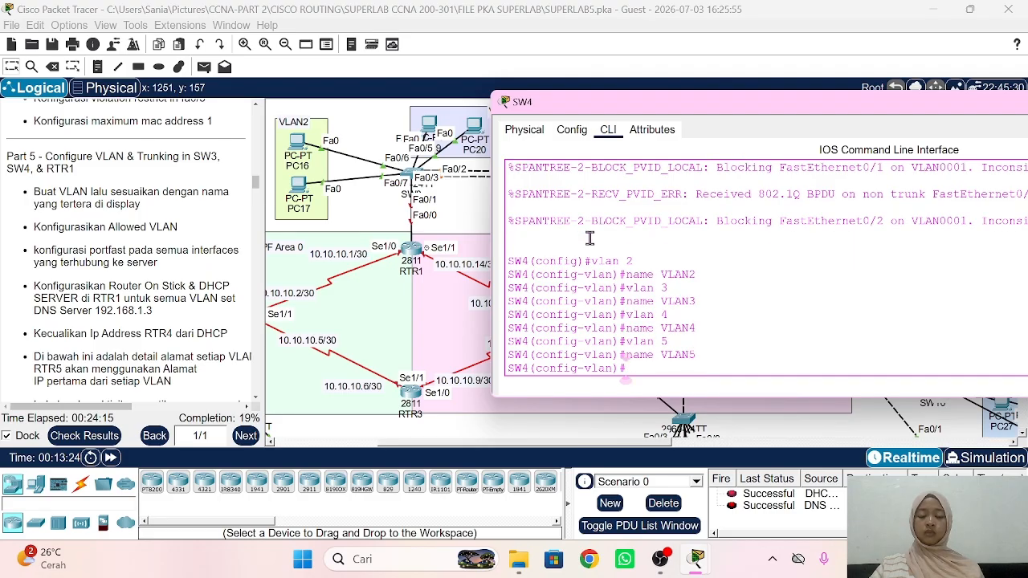
pyautogui.write('x')
pyautogui.press('Return')
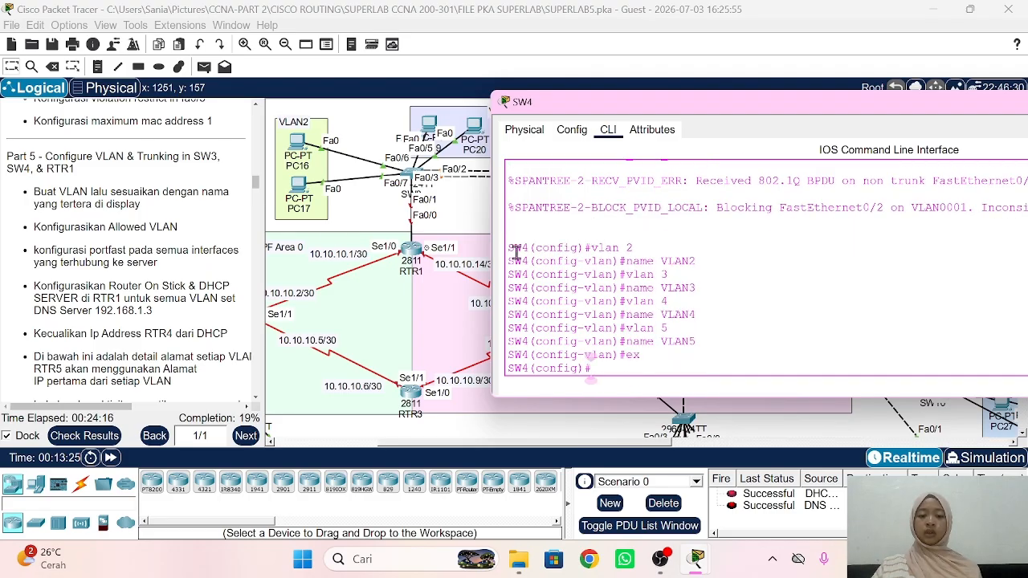
pyautogui.scroll(1, 390, 248)
pyautogui.click(389, 247)
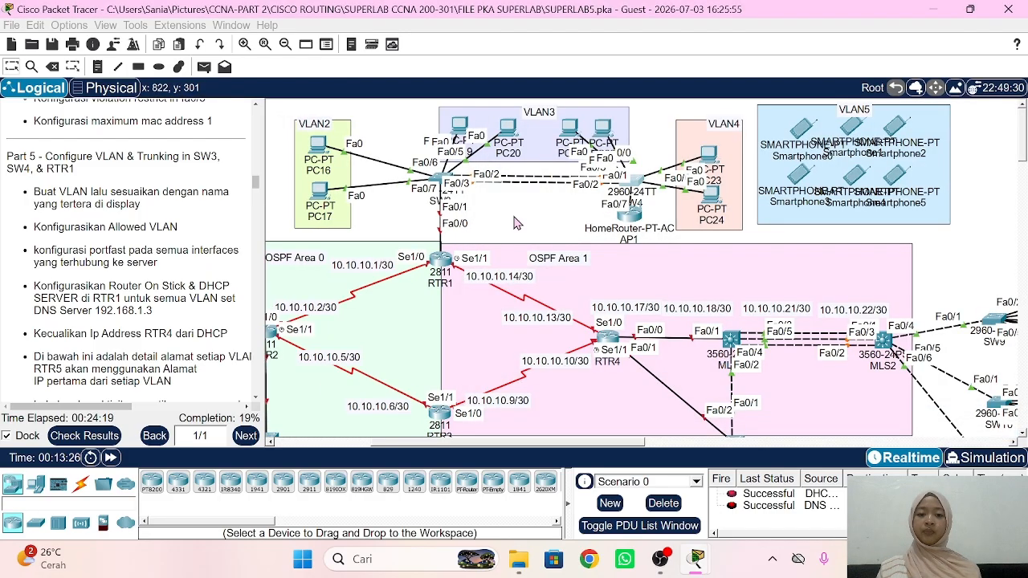
pyautogui.hscroll(3, 517, 223)
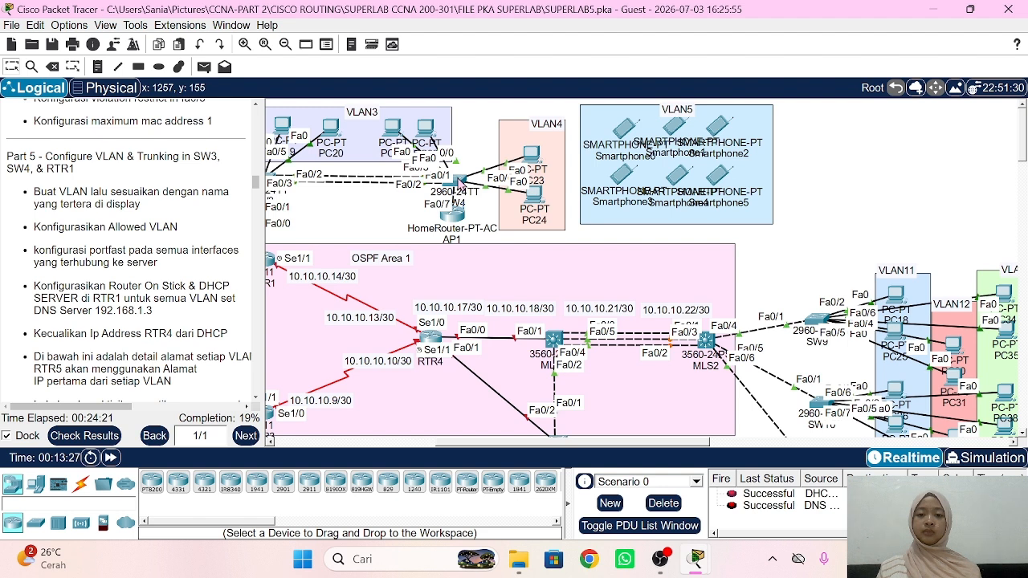
pyautogui.click(460, 185)
pyautogui.hscroll(1, 340, 152)
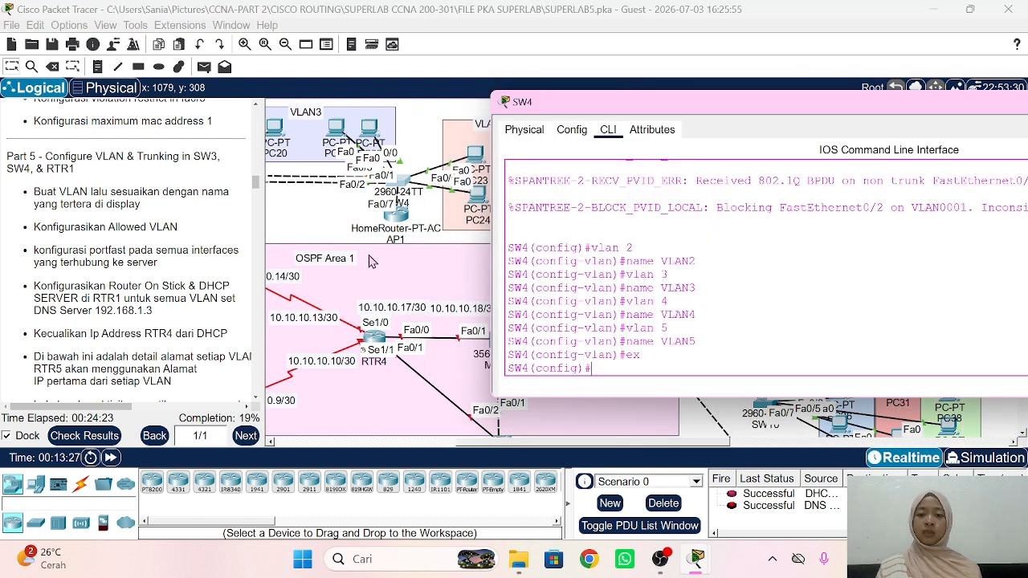
pyautogui.click(325, 133)
pyautogui.moveTo(337, 121); pyautogui.dragTo(368, 128)
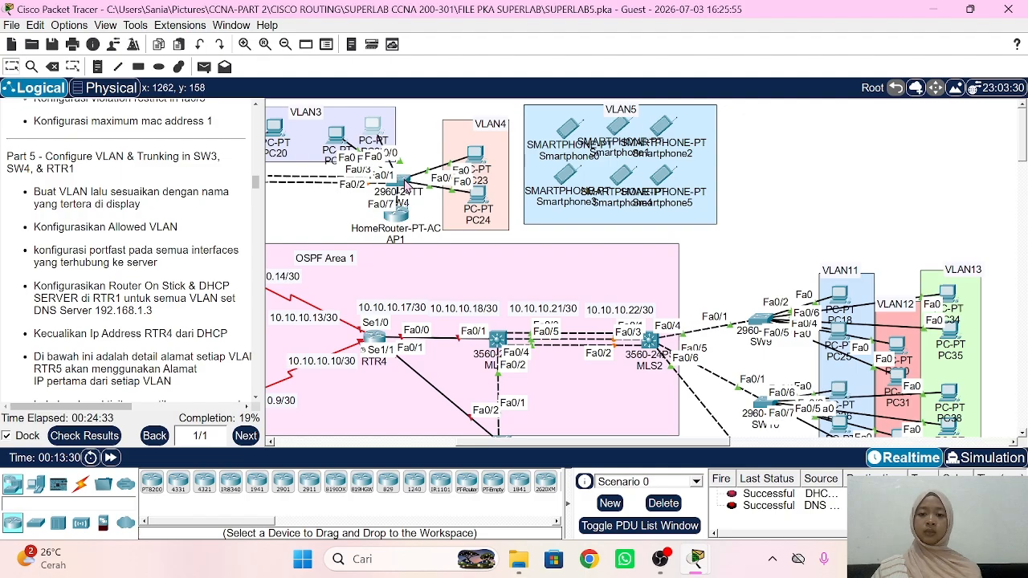
pyautogui.click(404, 183)
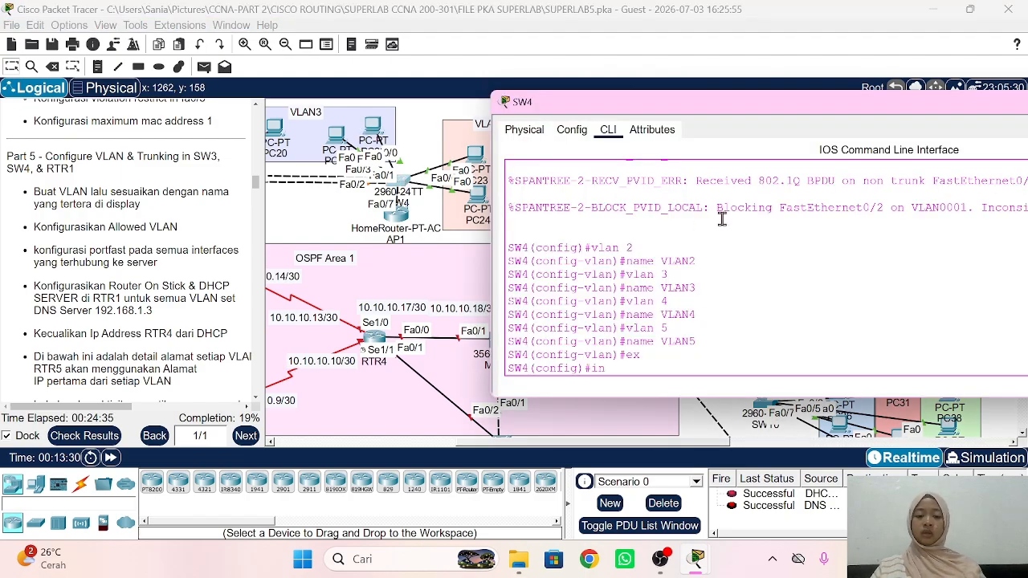
# Step: Configure SW4's interface range Fa0/3-4 as VLAN 3 access ports with spanning-tree PortFast
pyautogui.write('3-4')
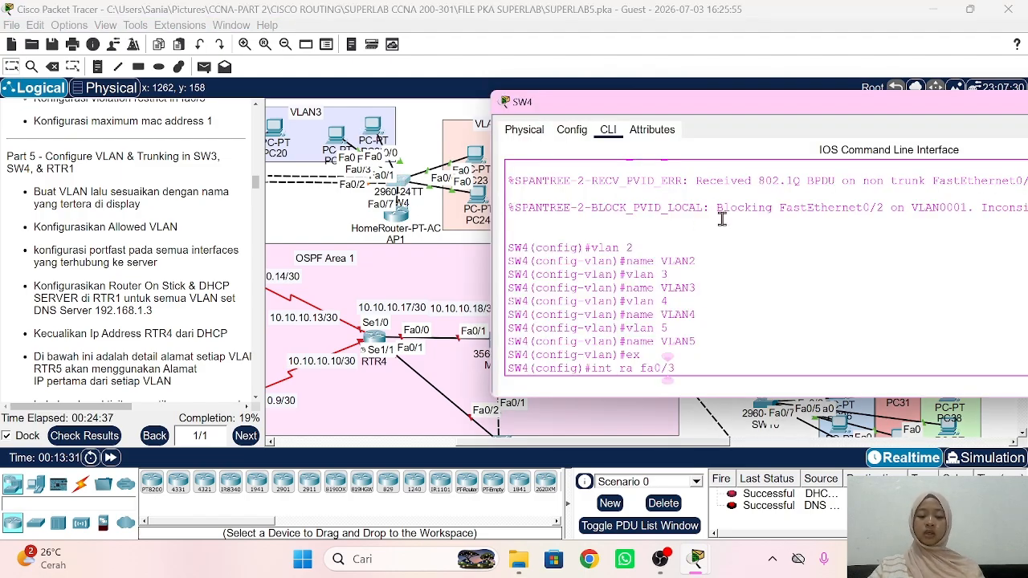
pyautogui.press('Return')
pyautogui.write('sw mo ac')
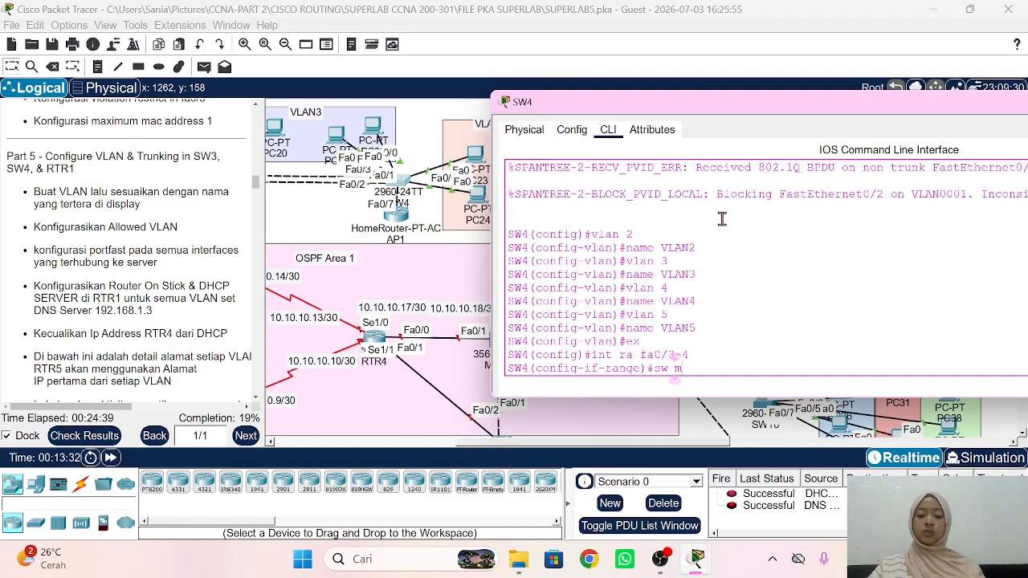
pyautogui.press('Return')
pyautogui.write('s')
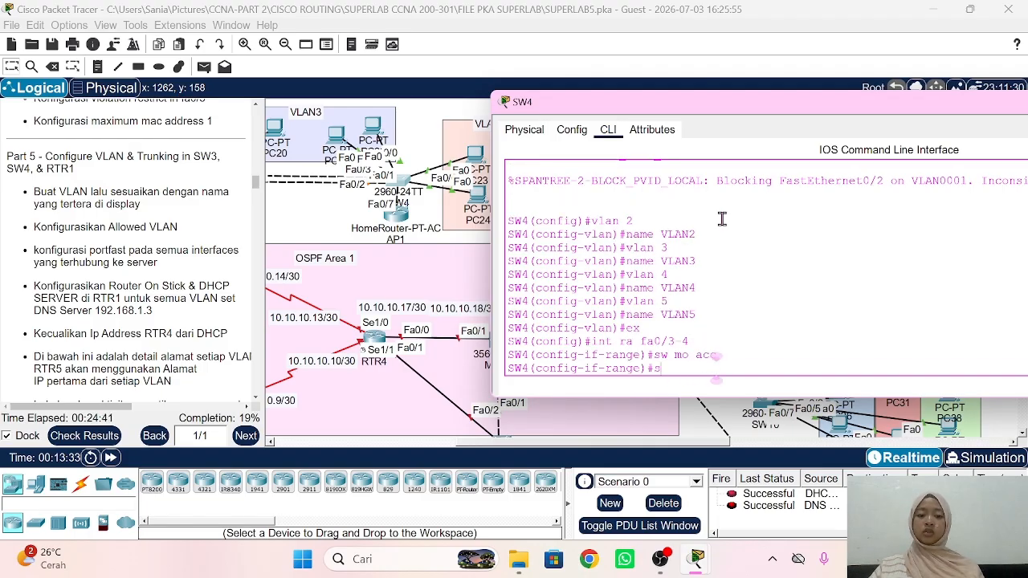
pyautogui.write('w acc vlan 3')
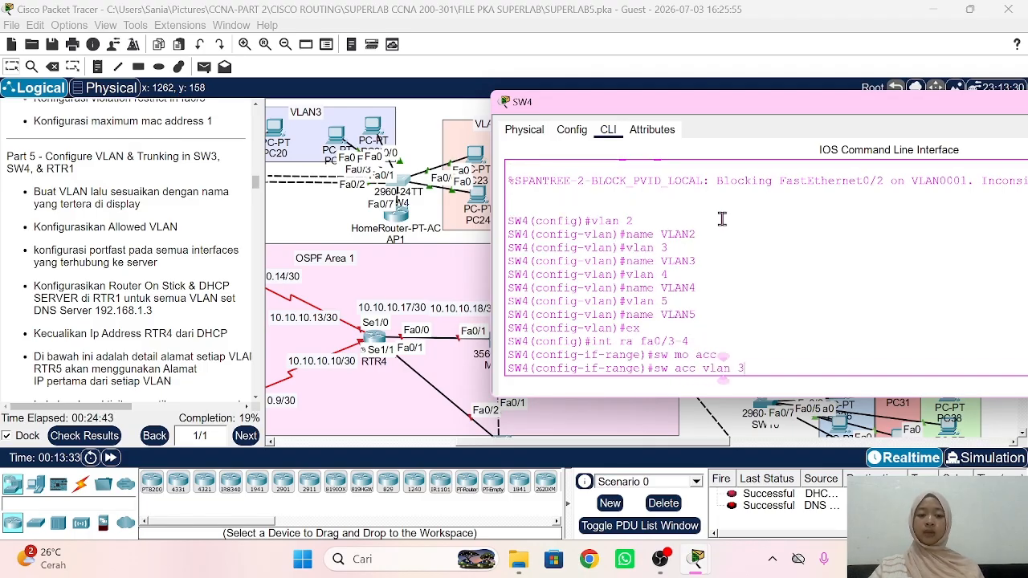
pyautogui.press('Return')
pyautogui.write('spa')
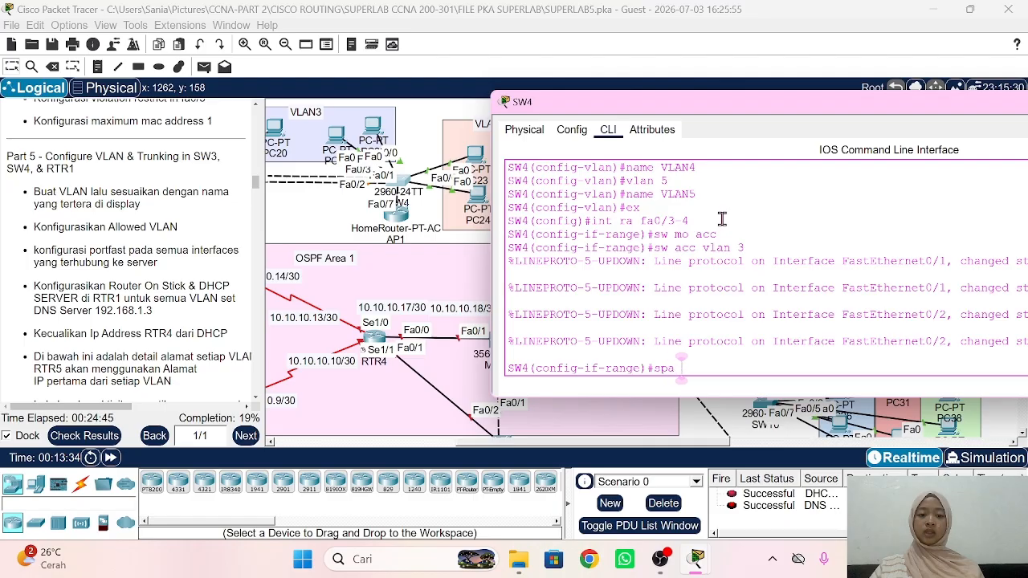
pyautogui.write(' po')
pyautogui.press('Return')
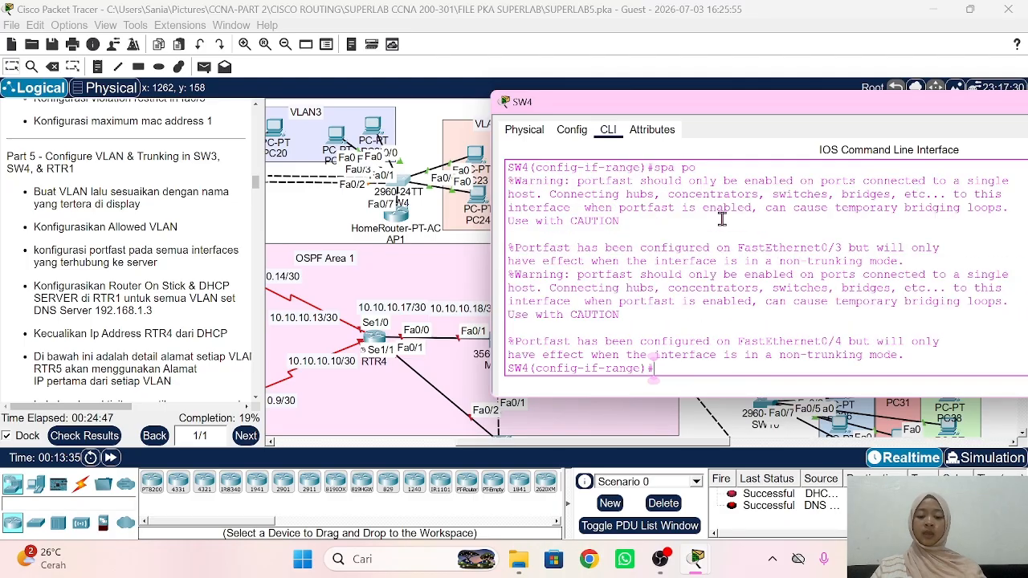
# Step: Configure SW4's range Fa0/5-6 as VLAN 4 access ports with spanning-tree PortFast
pyautogui.write('ex')
pyautogui.press('Return')
pyautogui.write('int')
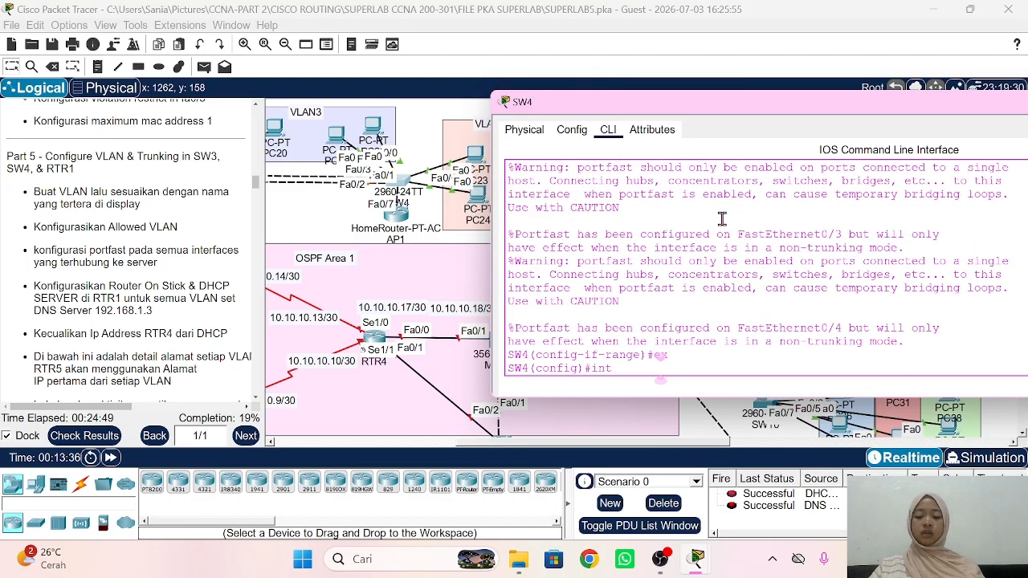
pyautogui.write(' ra fa0/')
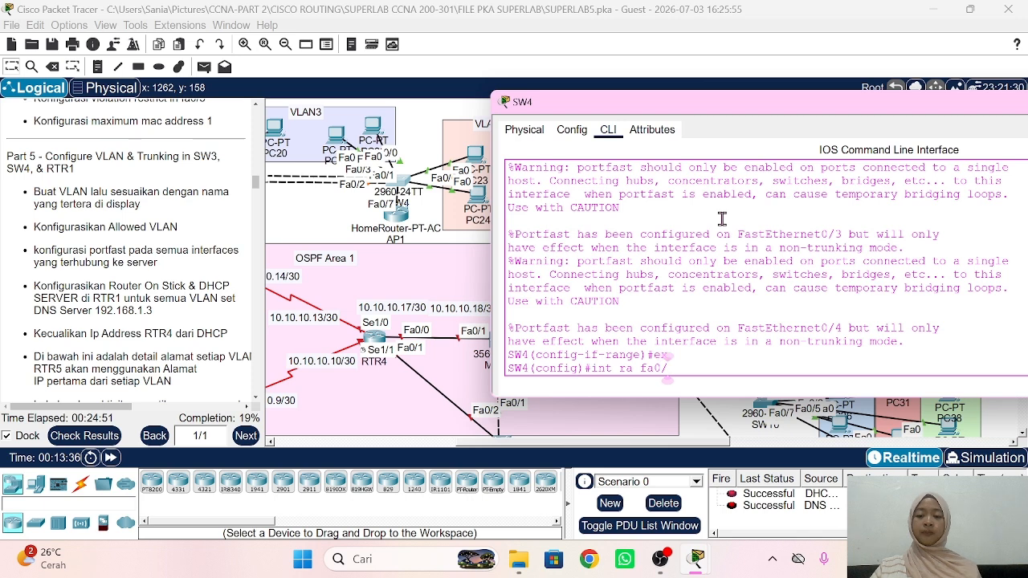
pyautogui.write('5-6')
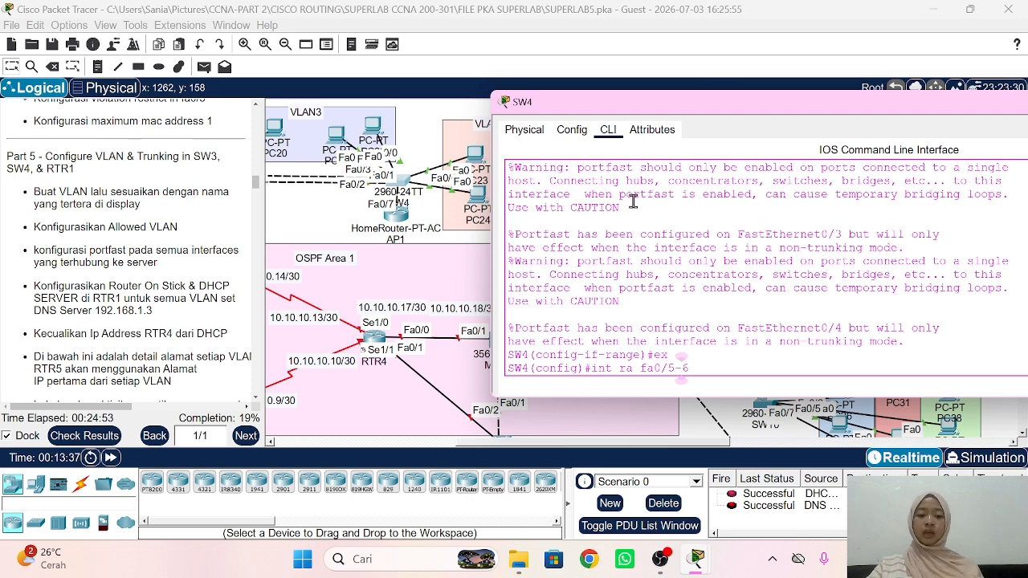
pyautogui.press('Return')
pyautogui.write('sw')
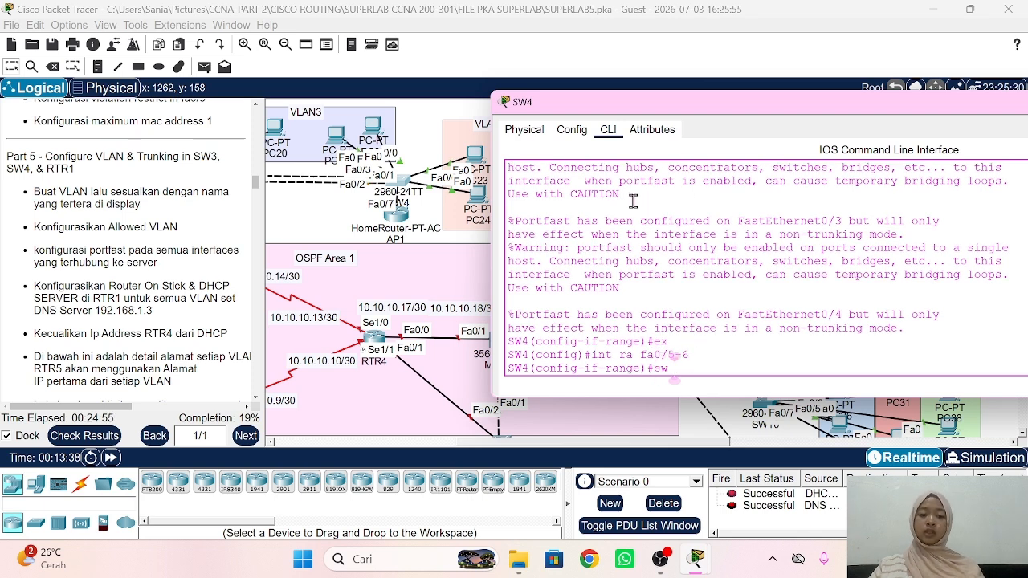
pyautogui.write(' mo acc')
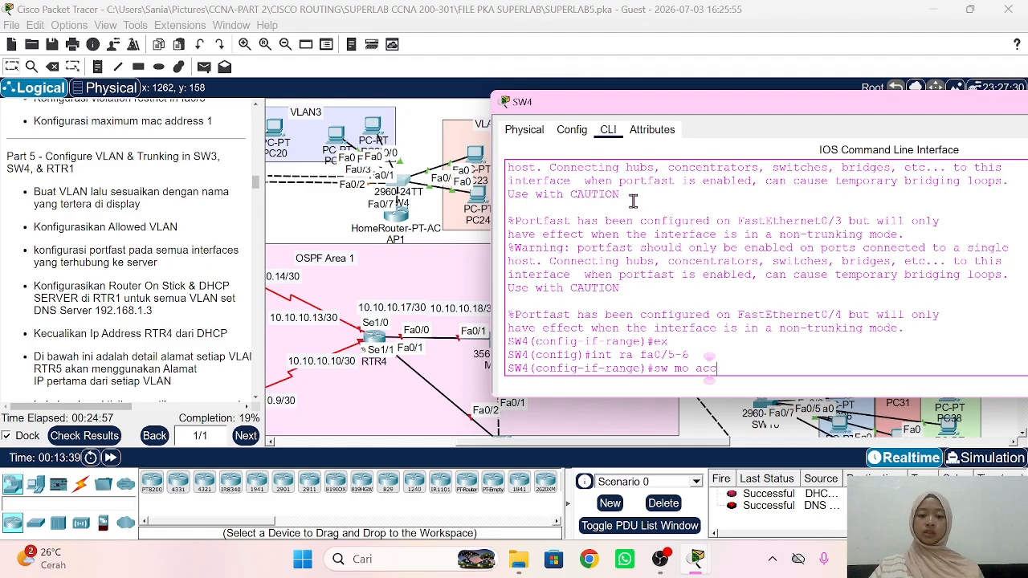
pyautogui.press('Return')
pyautogui.write('sw acc vlan 4')
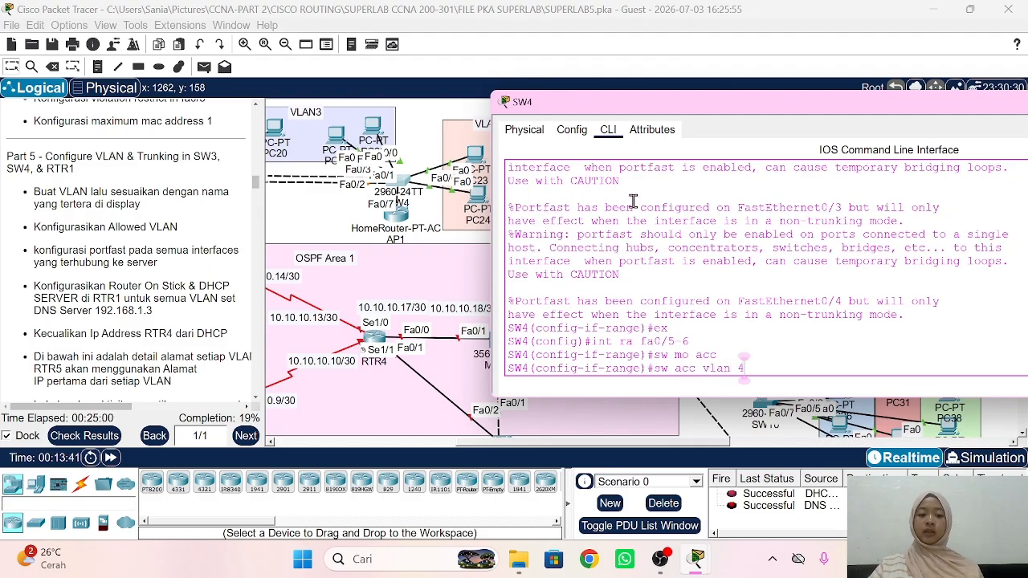
pyautogui.press('Return')
pyautogui.write('spa po')
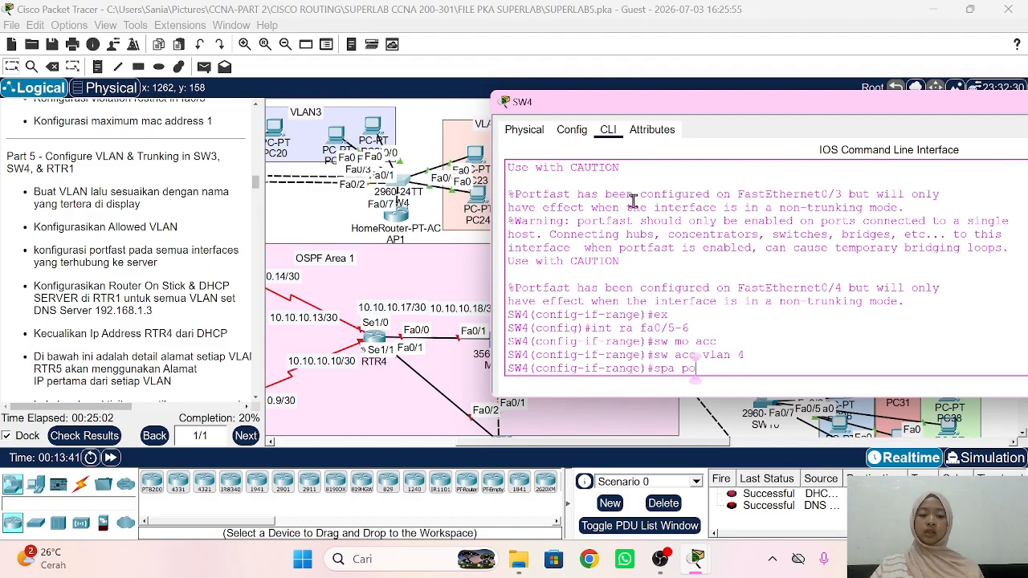
pyautogui.press('Return')
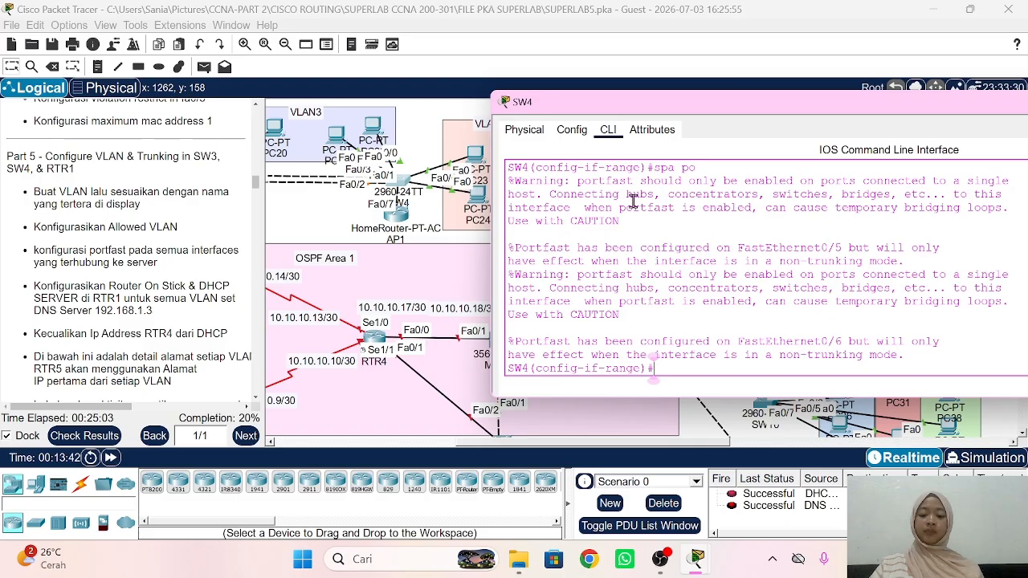
pyautogui.write('ex')
pyautogui.press('Return')
pyautogui.write('do sh')
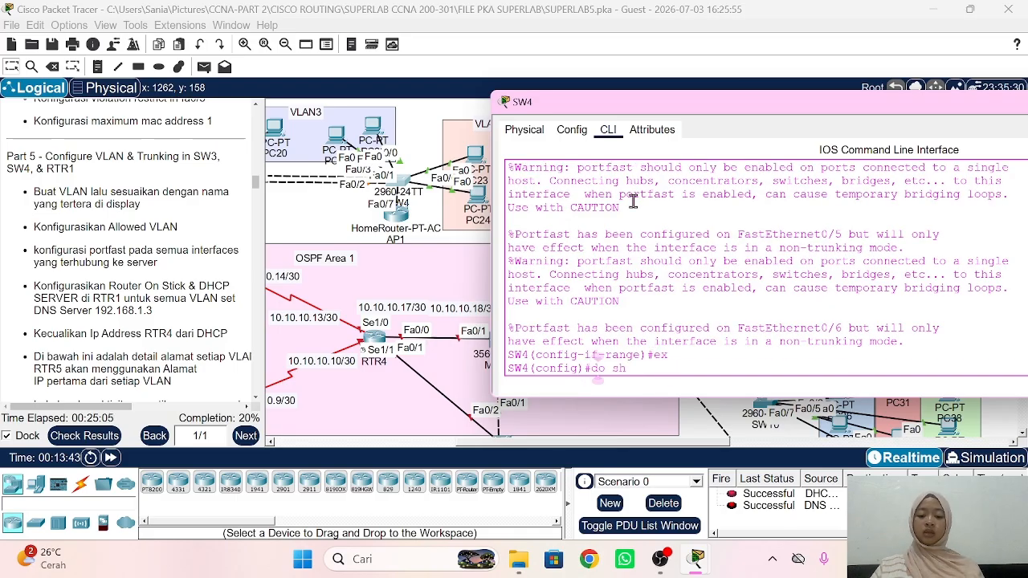
pyautogui.write(' cdp neigh')
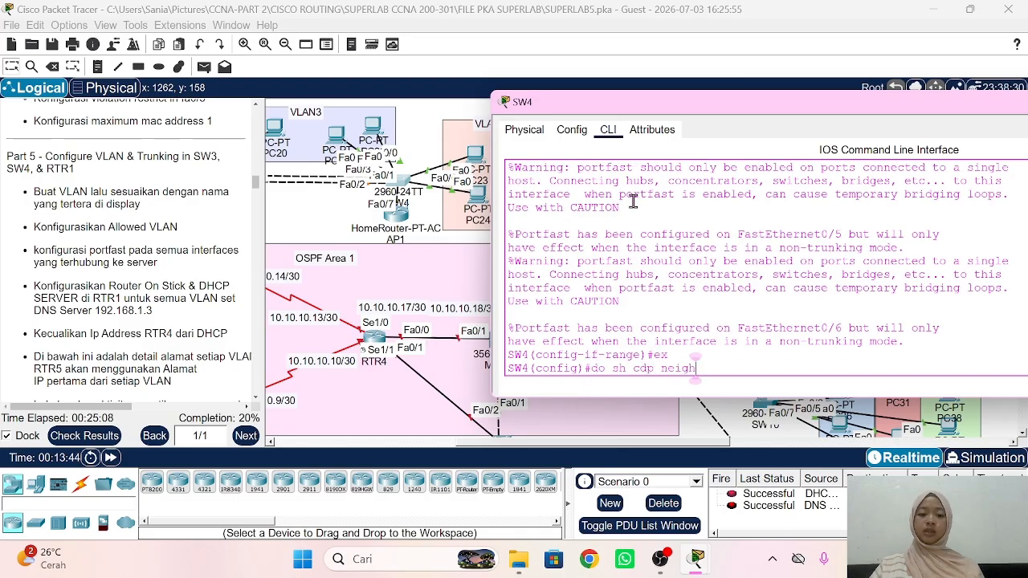
# Step: Check SW4's CDP neighbours, then make Fa0/1-2 trunks allowing only VLANs 2–5
pyautogui.press('Return')
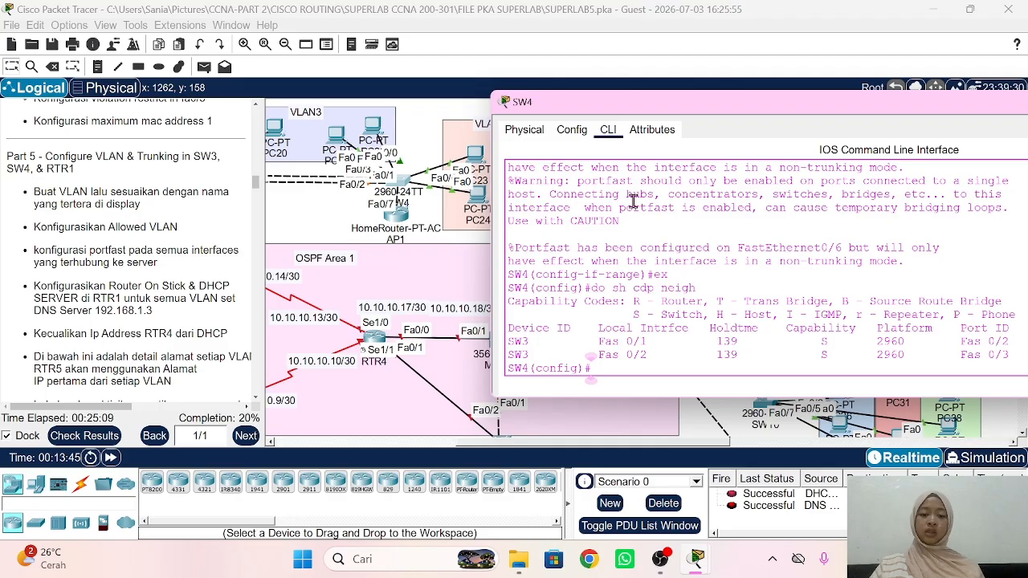
pyautogui.write('in')
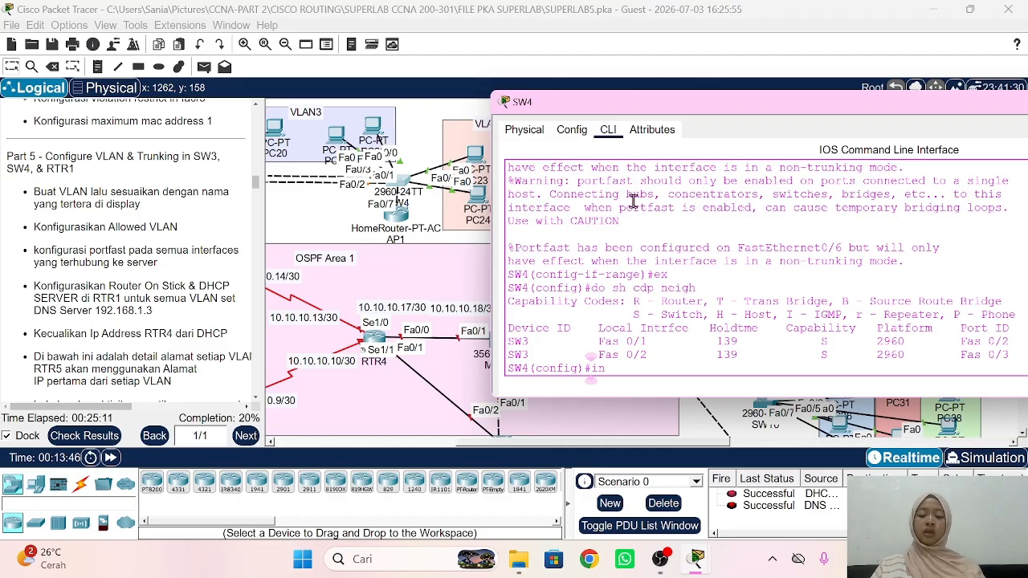
pyautogui.write('t ra fa0/1-2')
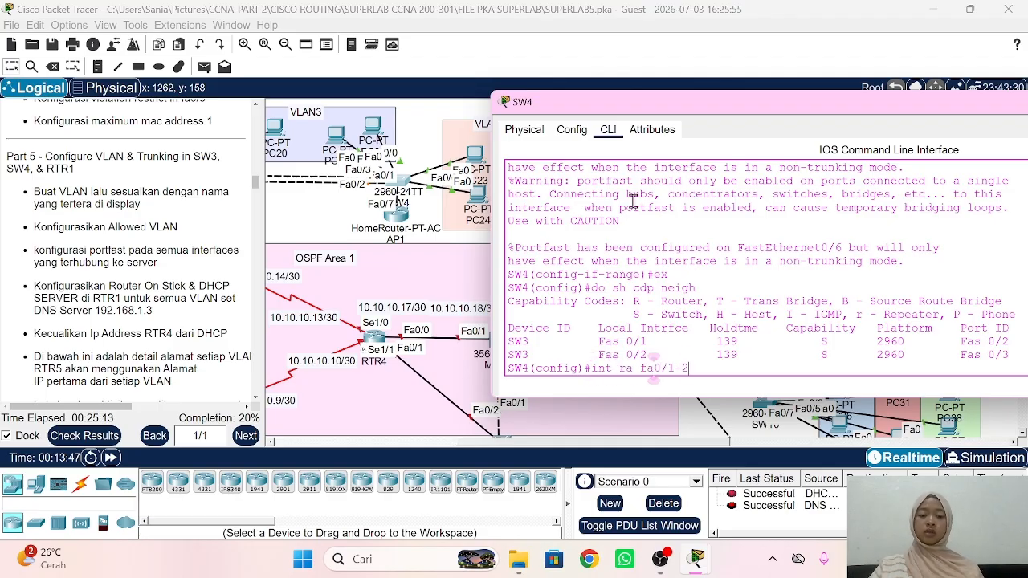
pyautogui.press('Return')
pyautogui.write('sw mo t')
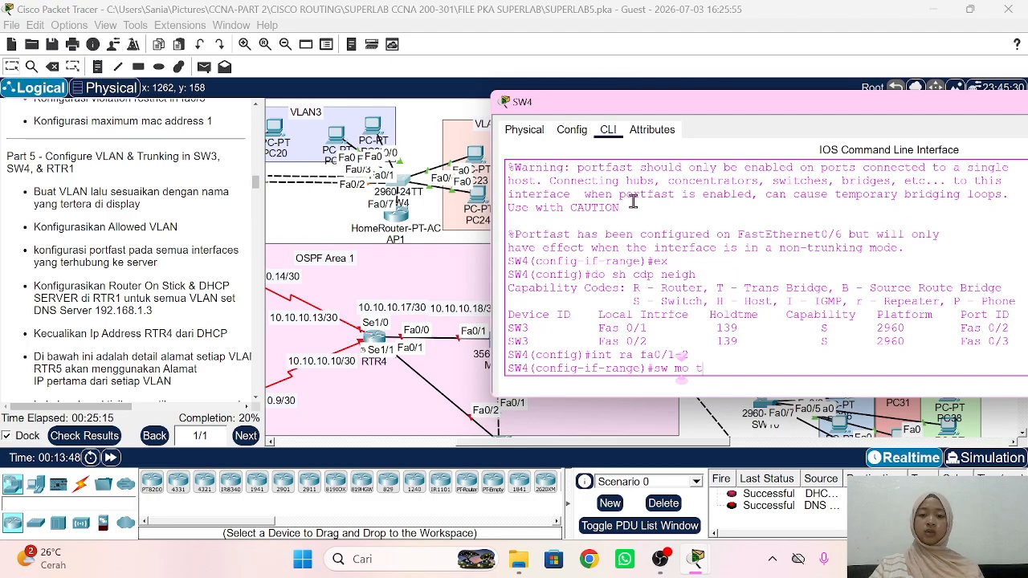
pyautogui.write('r')
pyautogui.press('Return')
pyautogui.write('sw ')
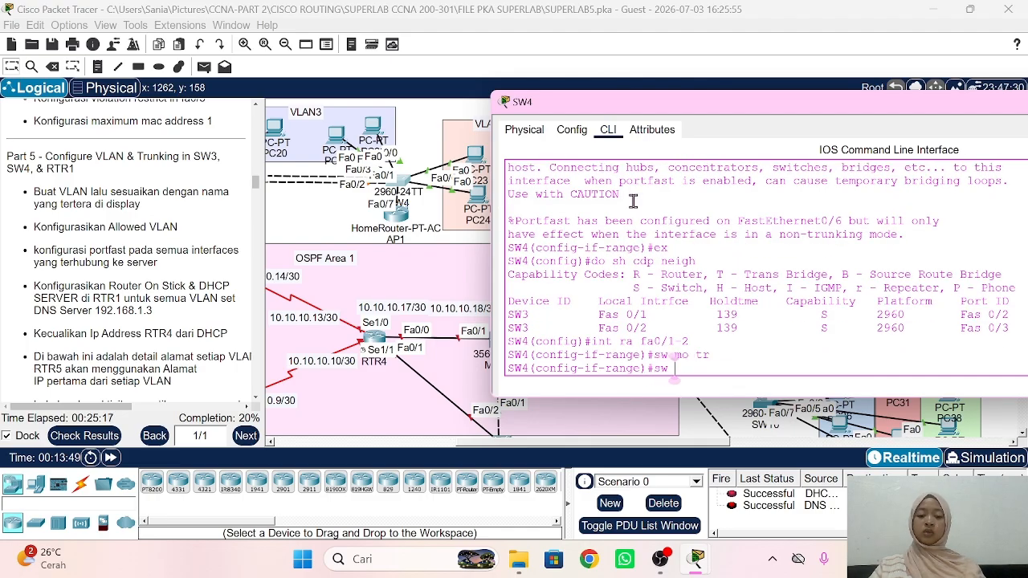
pyautogui.write('tr all vlan ')
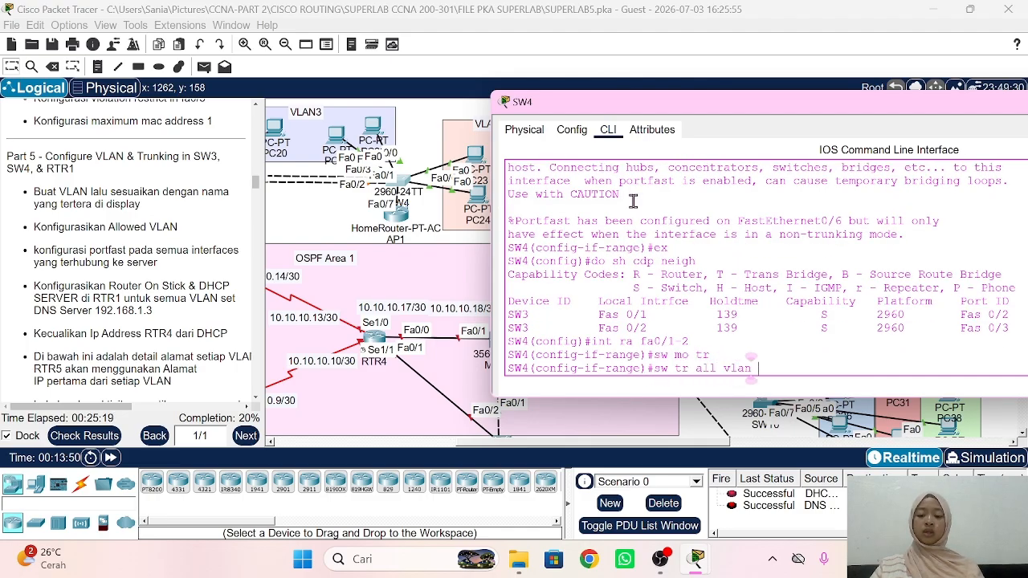
pyautogui.write('2-5')
pyautogui.press('Return')
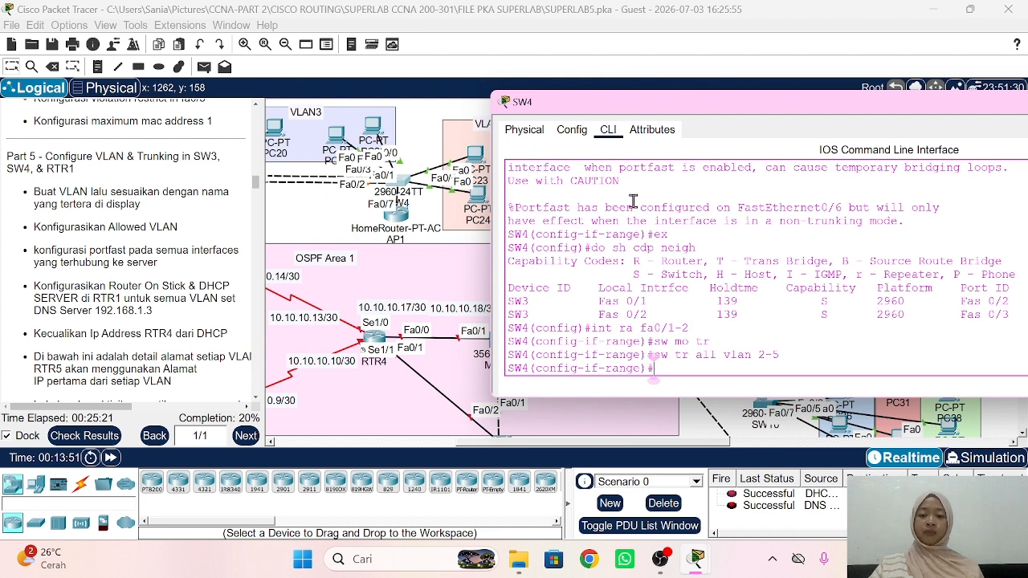
pyautogui.write('ex')
pyautogui.press('Return')
# Step: Make SW4's Fa0/7 a PortFast access port in VLAN 5 and return to the topology
pyautogui.write('in')
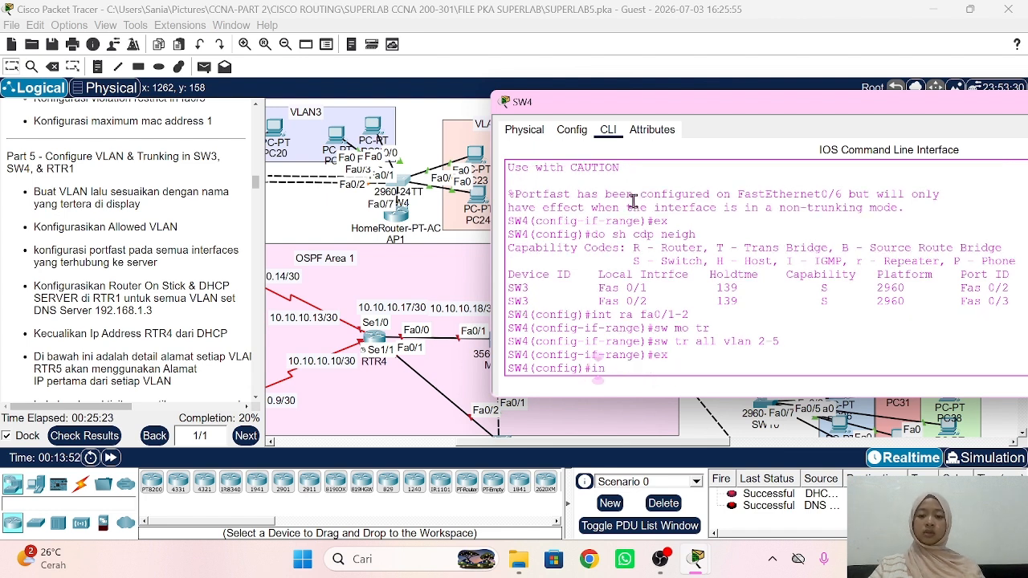
pyautogui.write('t fa0/7')
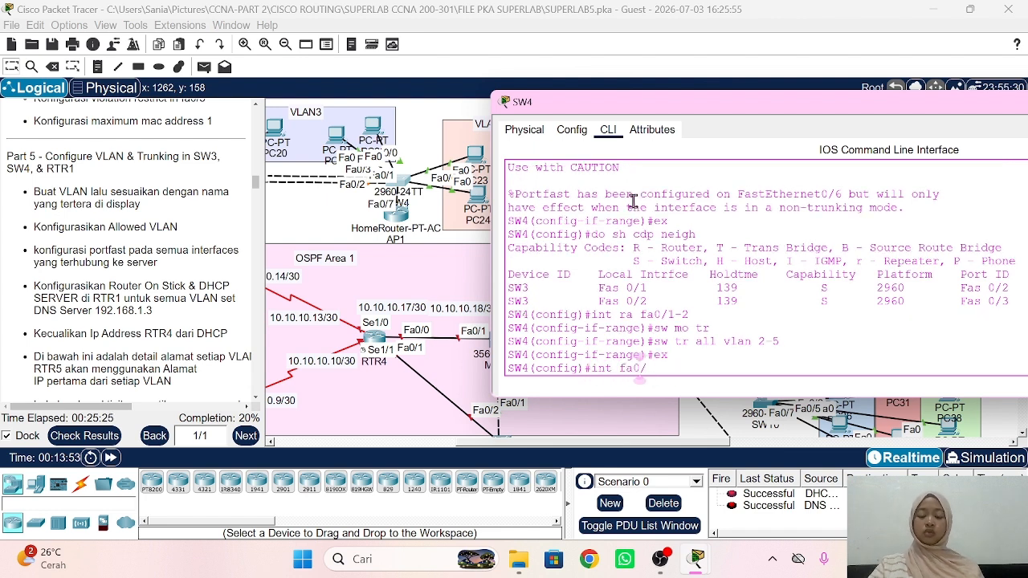
pyautogui.press('Return')
pyautogui.write('sw mo ac')
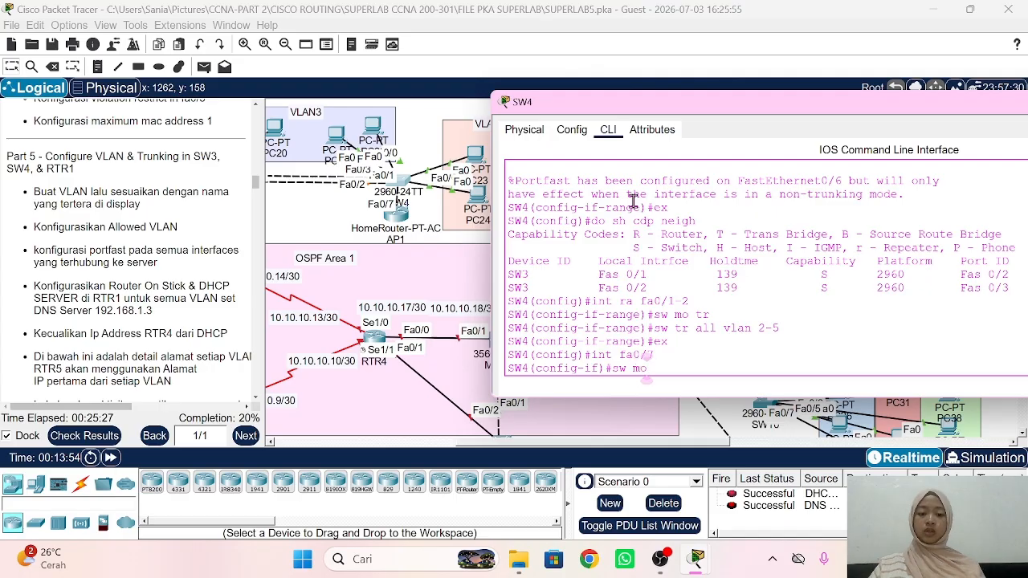
pyautogui.press('Return')
pyautogui.write('sw ac')
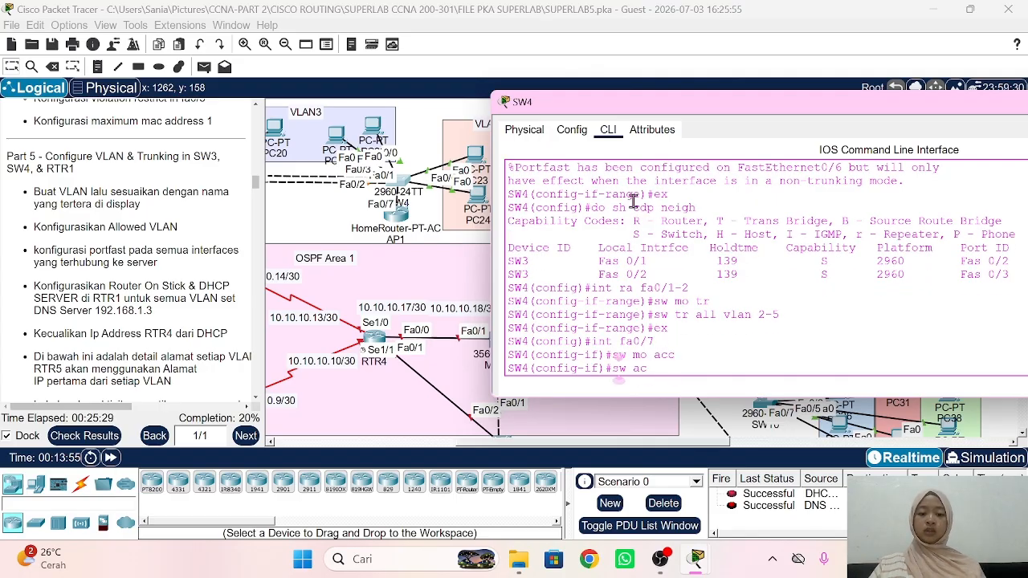
pyautogui.write('c vlan')
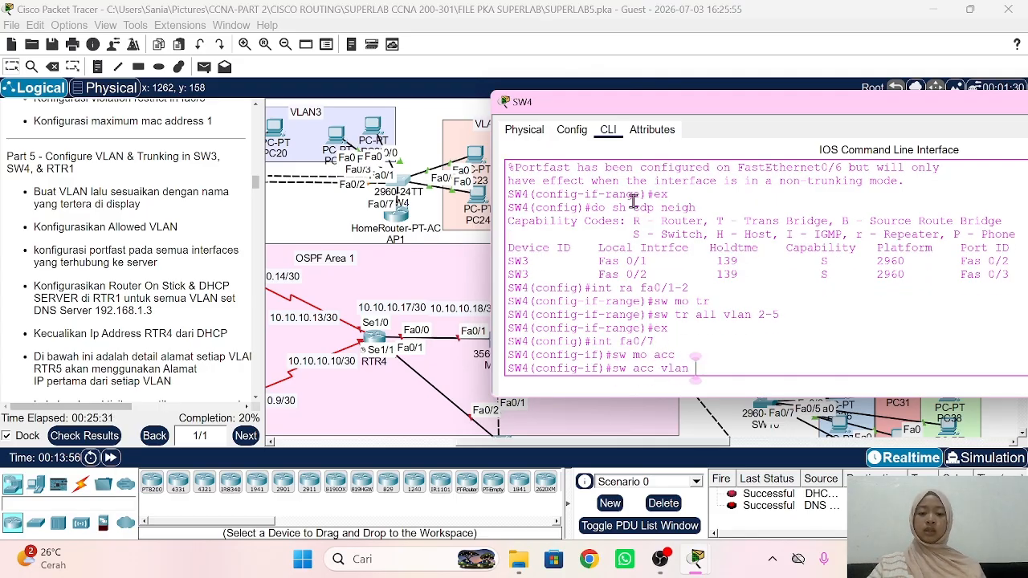
pyautogui.write(' 5')
pyautogui.press('Return')
pyautogui.write('spa po')
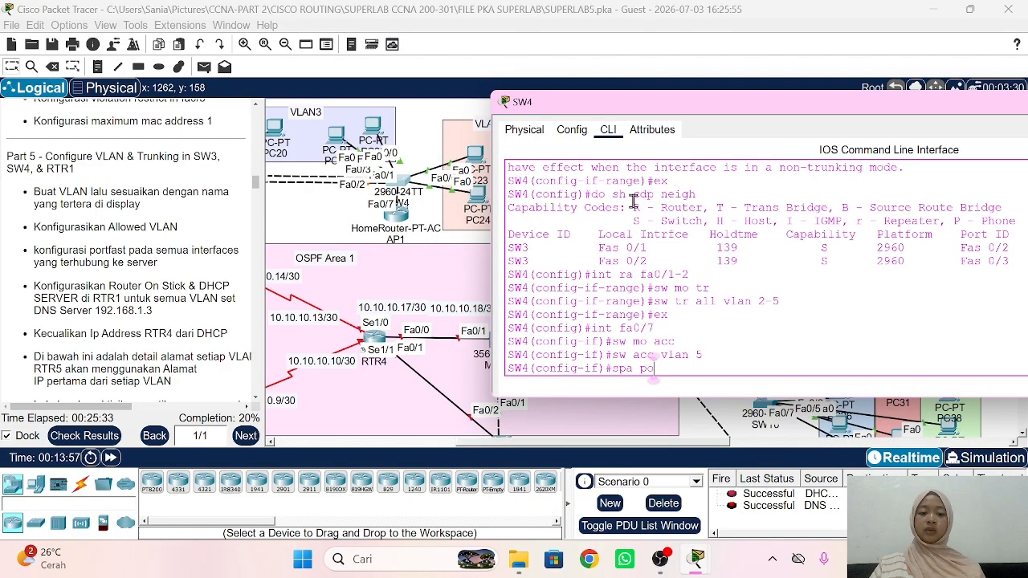
pyautogui.press('Return')
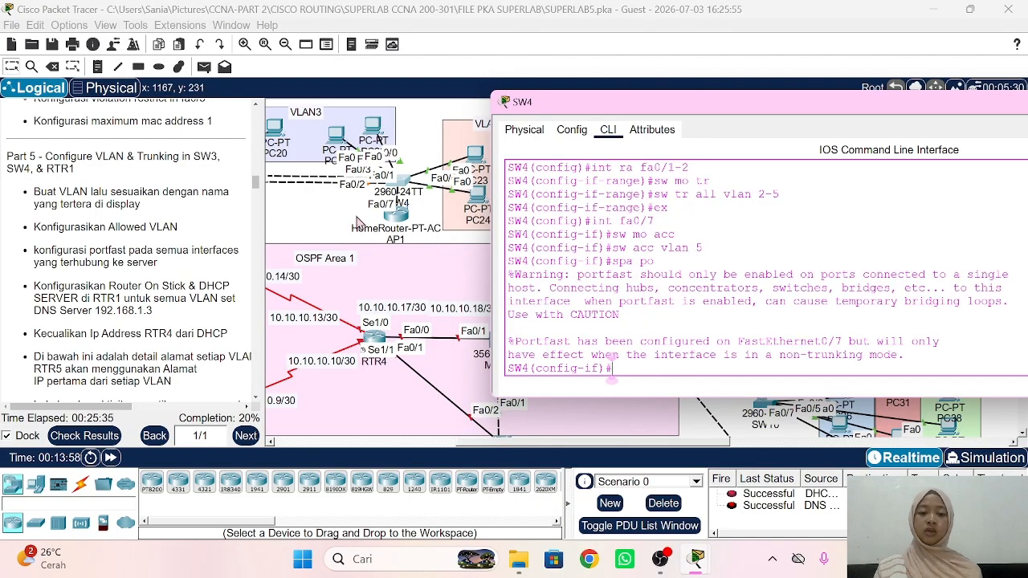
pyautogui.click(357, 220)
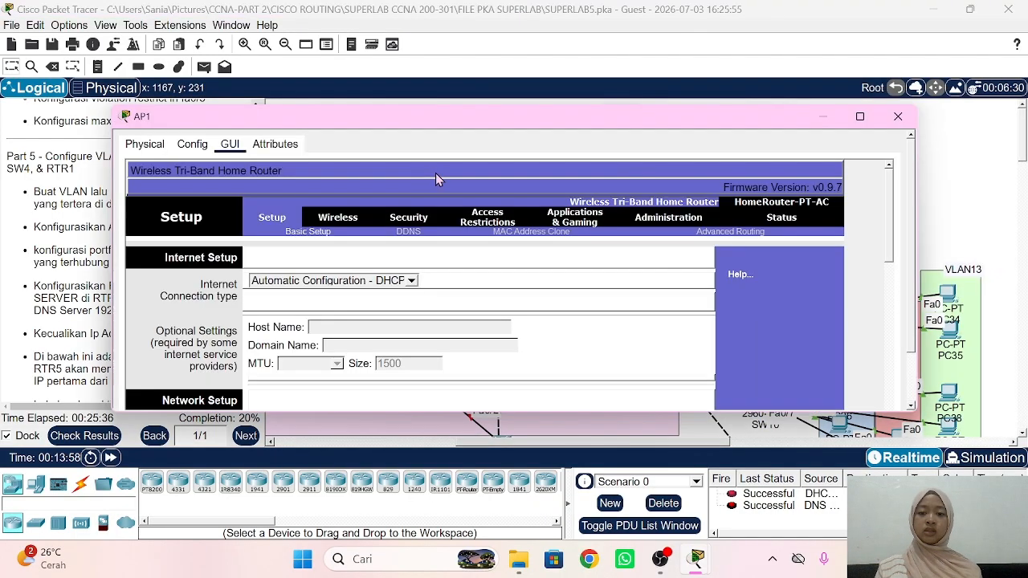
# Step: Close AP1's configuration window and open RTR1's command line
pyautogui.click(384, 195)
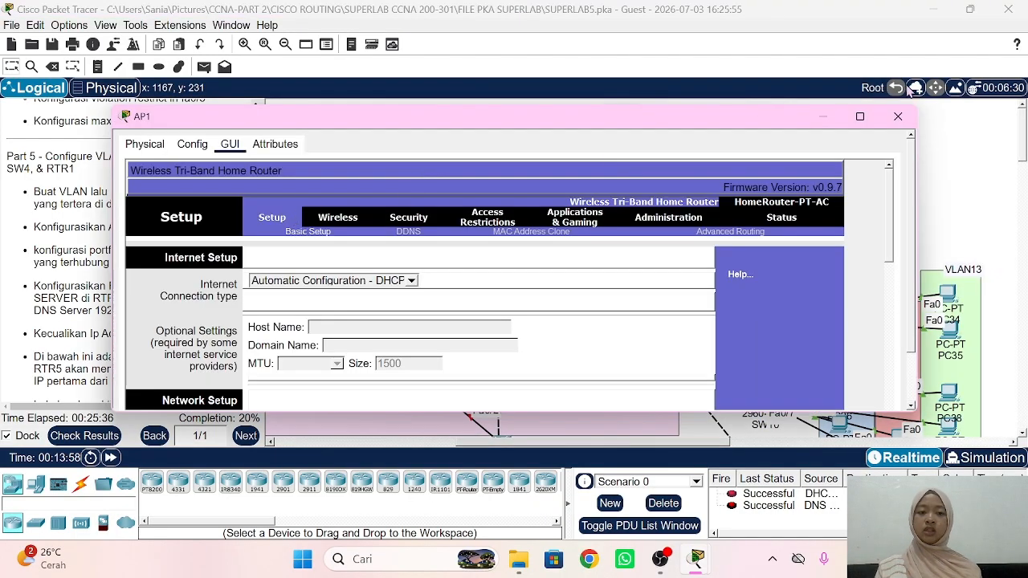
pyautogui.click(823, 117)
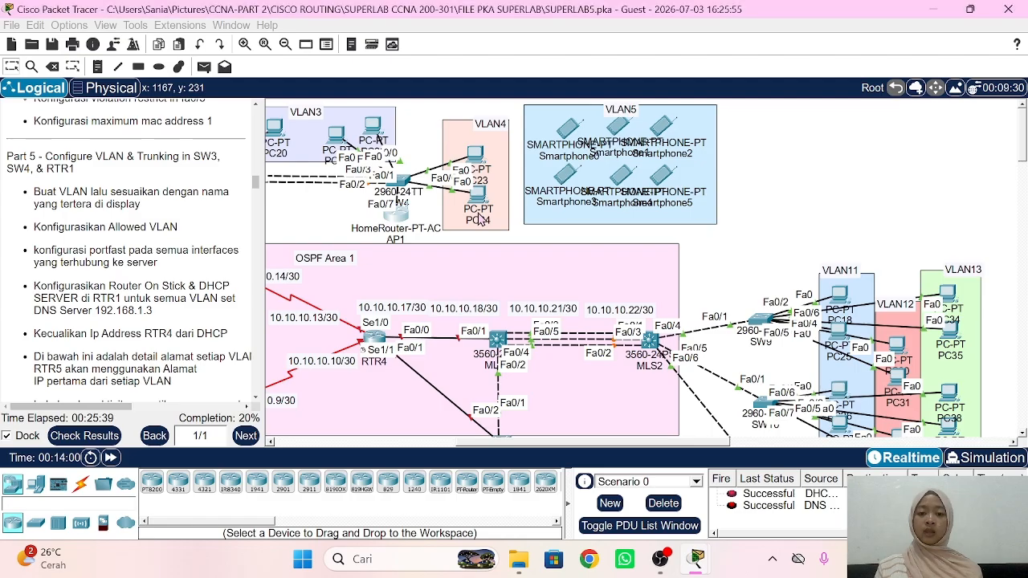
pyautogui.hscroll(-3, 474, 221)
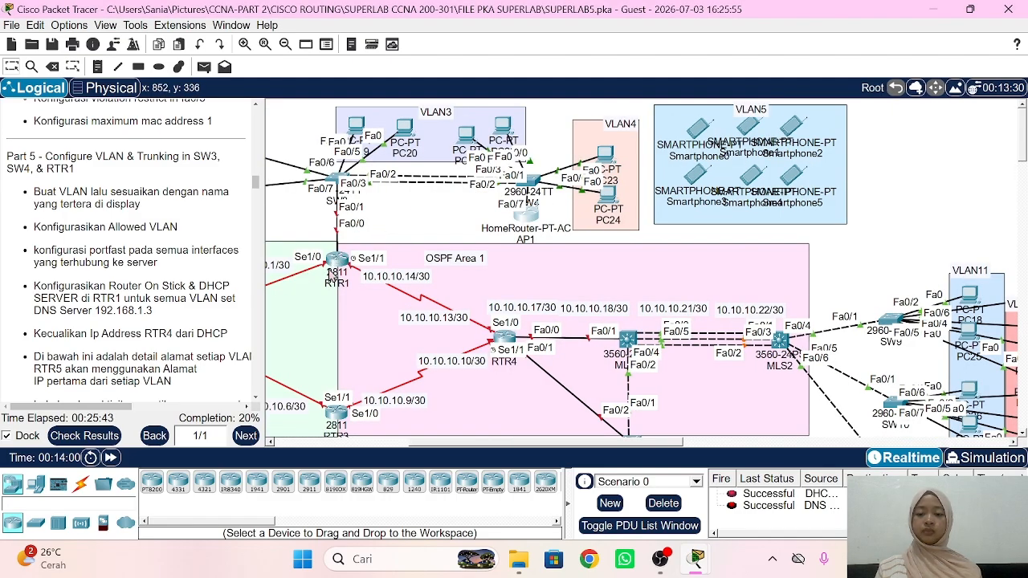
pyautogui.click(342, 261)
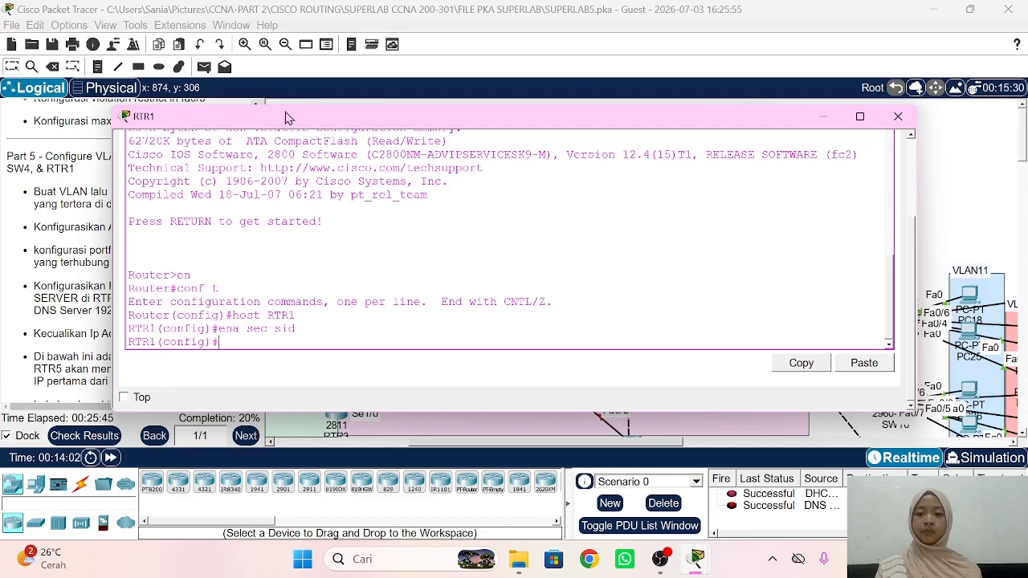
# Step: Bring RTR1's Fa0/0 interface up with no shutdown
pyautogui.moveTo(287, 117); pyautogui.dragTo(677, 104)
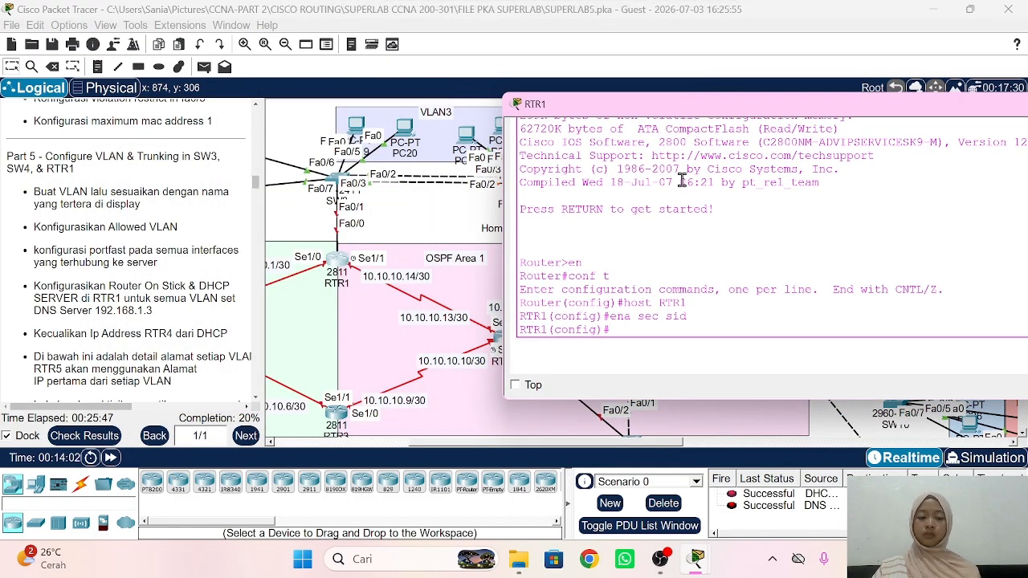
pyautogui.press('Return')
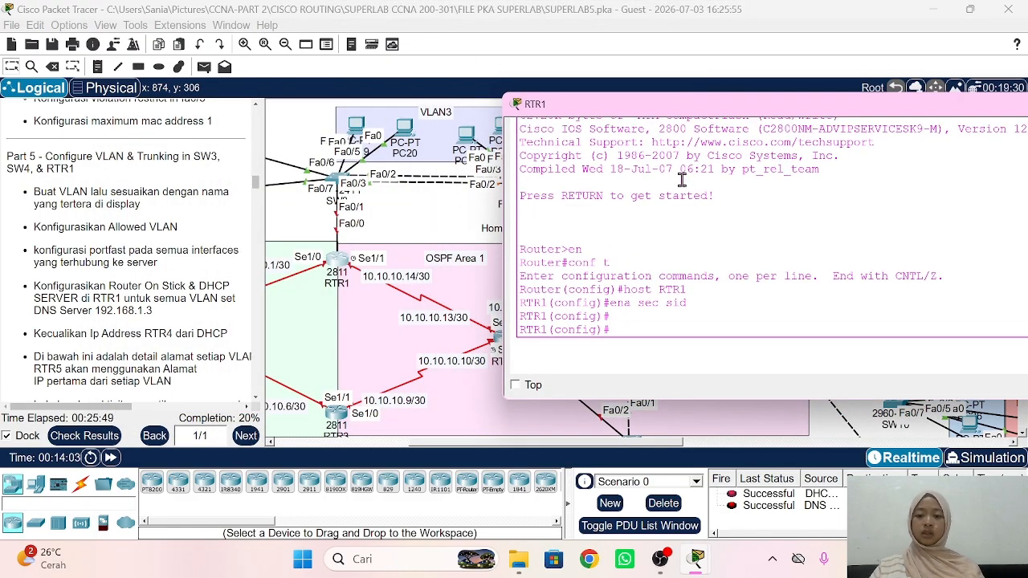
pyautogui.write('int fa0/0')
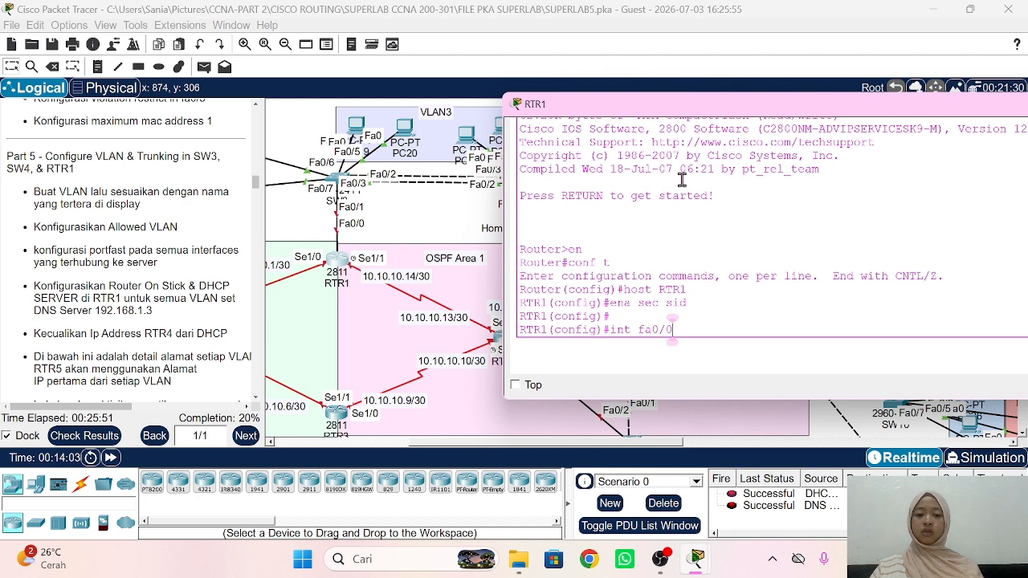
pyautogui.press('Return')
pyautogui.write('no sh')
pyautogui.press('Return')
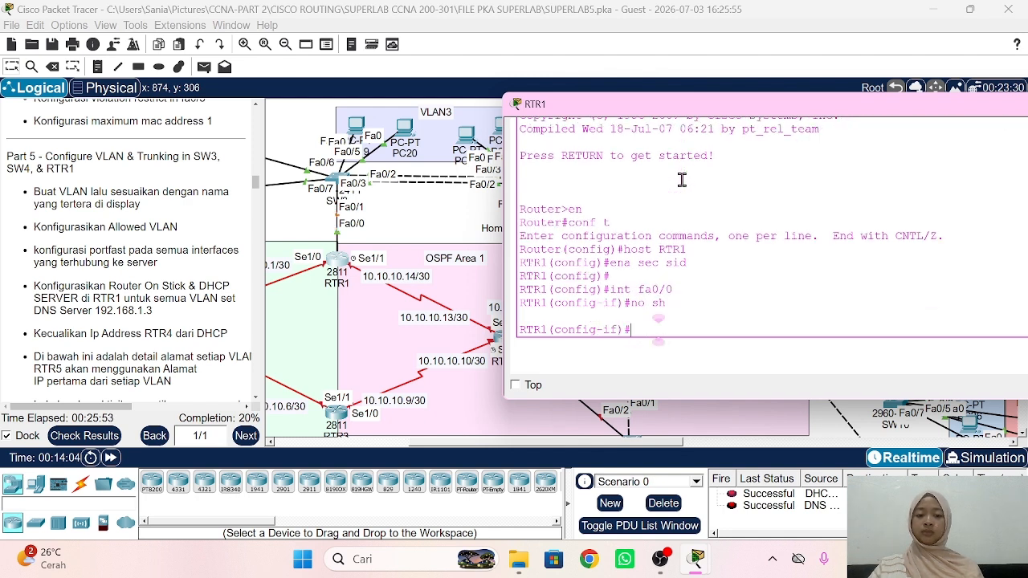
pyautogui.press('Return')
pyautogui.write('ex')
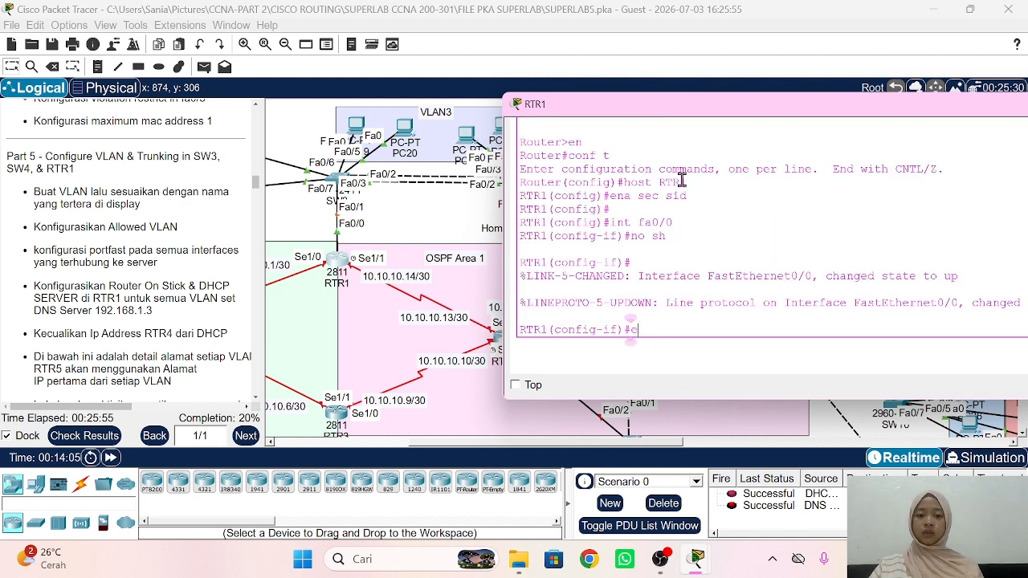
pyautogui.press('Return')
# Step: Create subinterface Fa0/0.2 with dot1Q VLAN 2 and address 192.168.2.1 255.255.255.0
pyautogui.write('int fa')
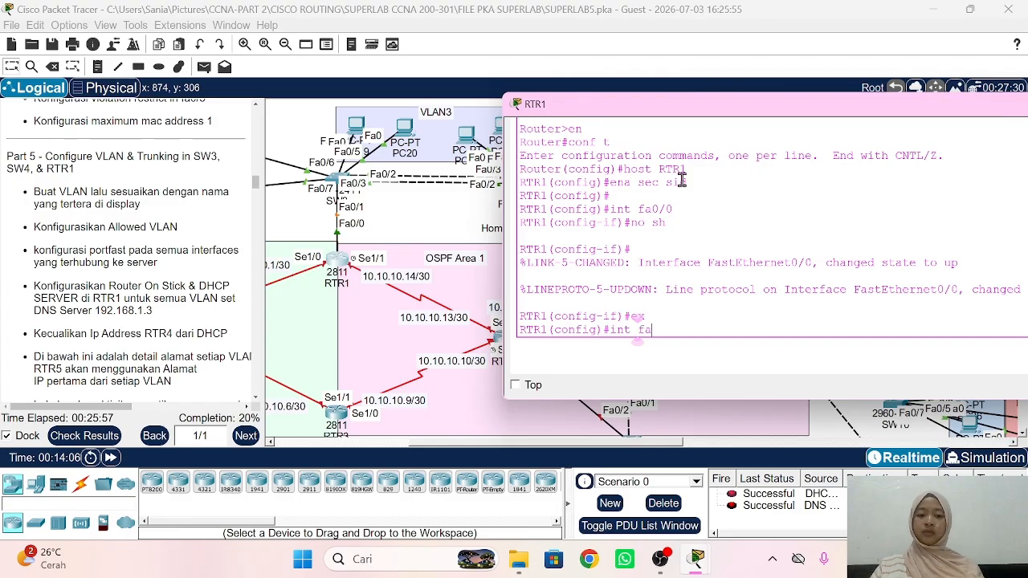
pyautogui.write('2')
pyautogui.press('Return')
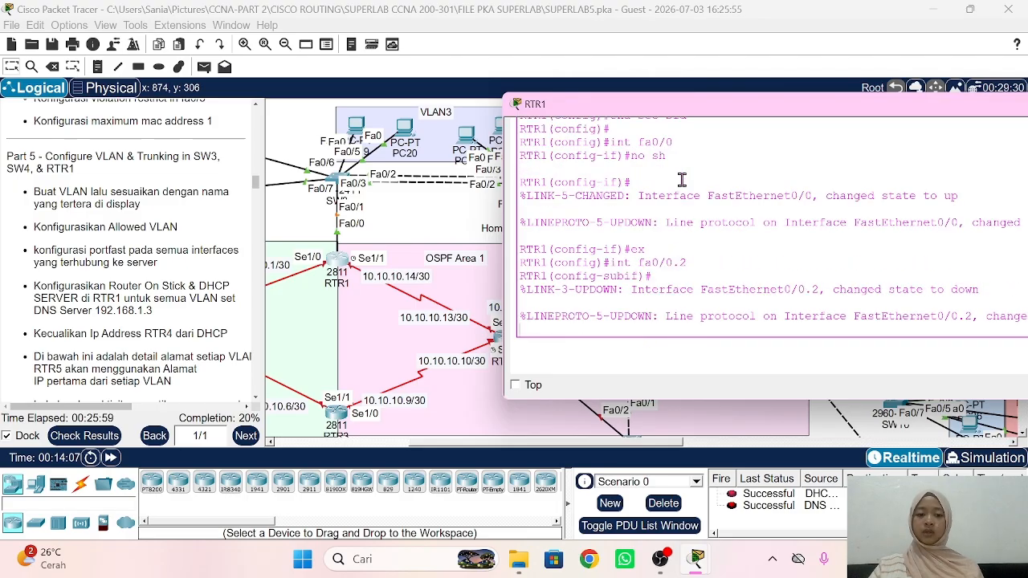
pyautogui.write('enca')
pyautogui.press('Tab')
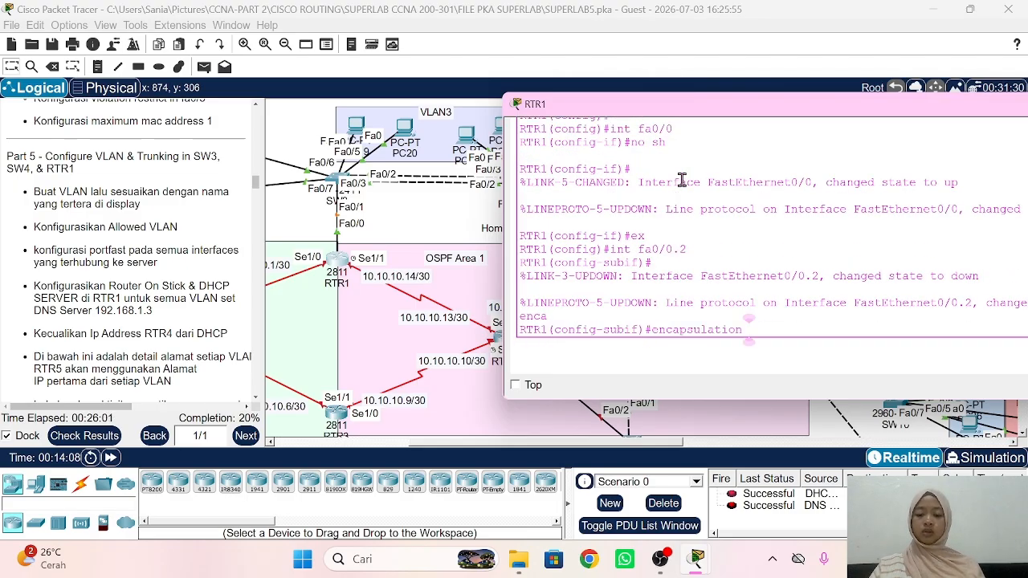
pyautogui.write('d')
pyautogui.press('Tab')
pyautogui.write('2')
pyautogui.press('Return')
pyautogui.write('ip')
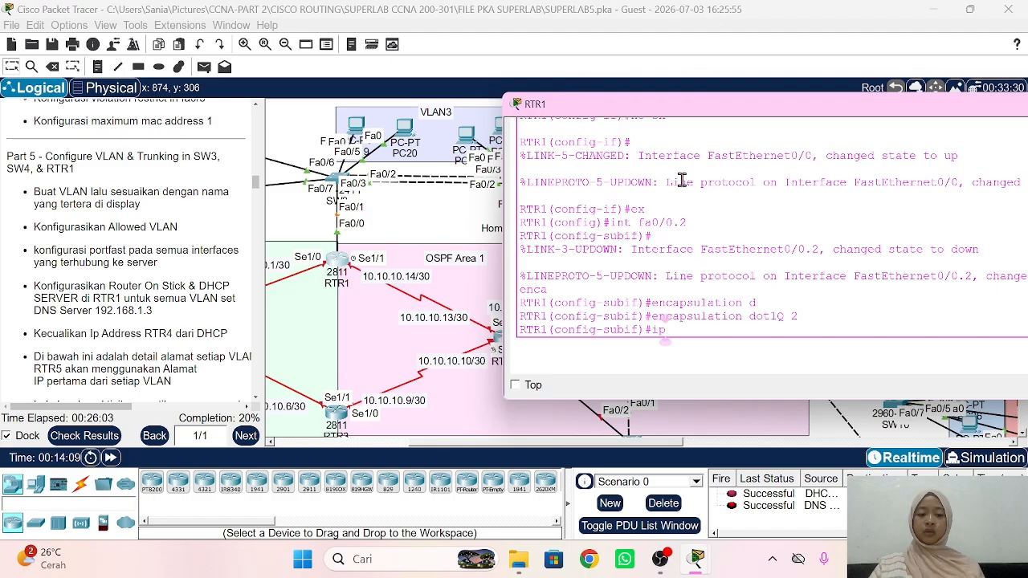
pyautogui.write(' add 192.168')
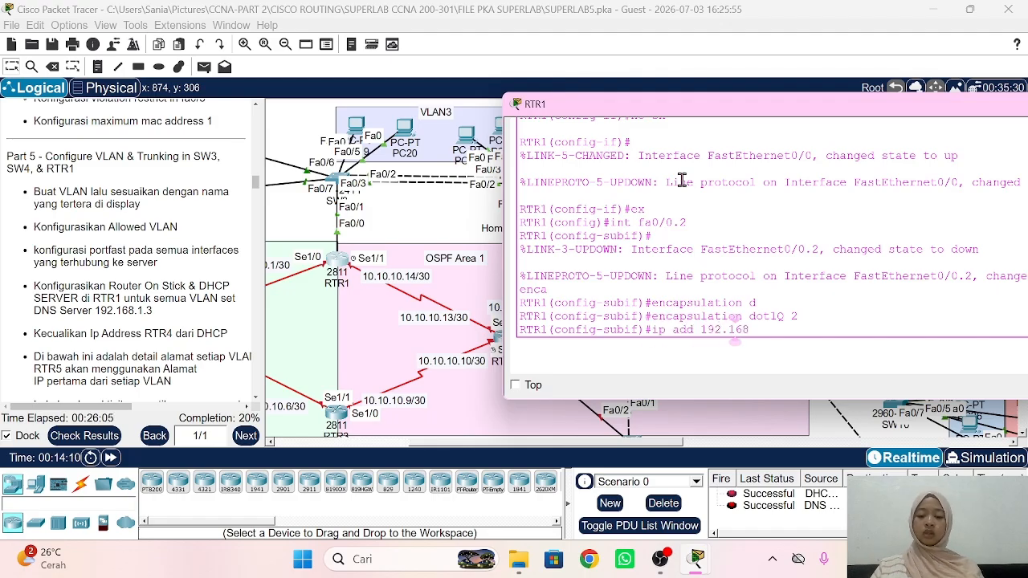
pyautogui.write('.2.1 255.255')
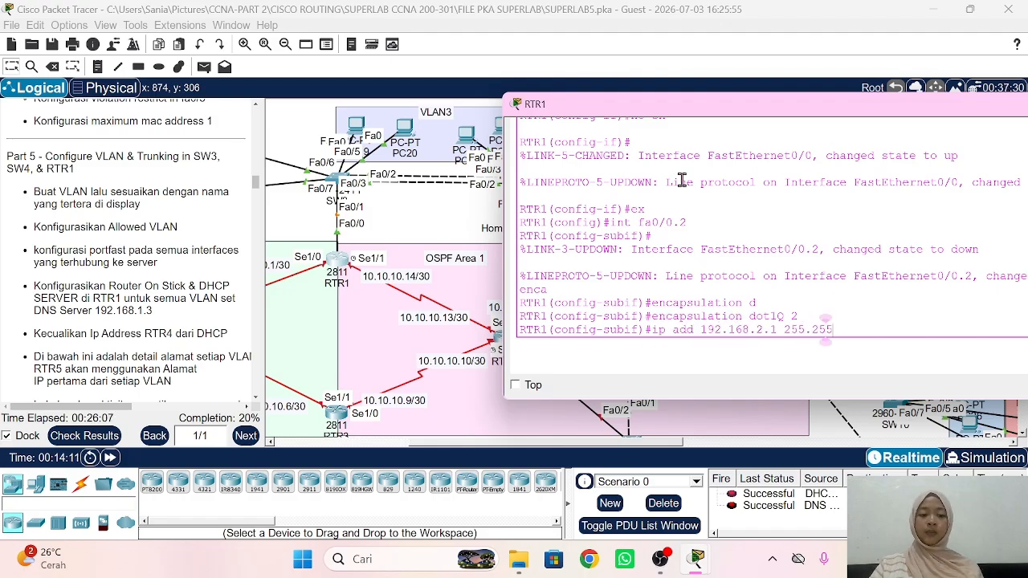
pyautogui.write('.255.0')
pyautogui.press('Return')
pyautogui.write('ex')
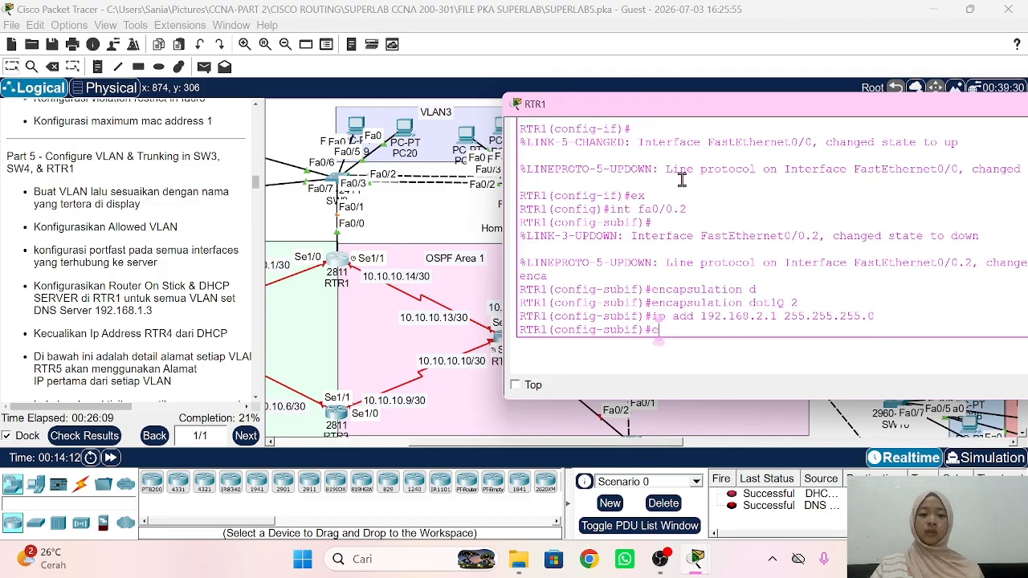
pyautogui.press('Return')
# Step: Create subinterface Fa0/0.3 with dot1Q VLAN 3 and address 192.168.3.1 255.255.255.0
pyautogui.write('int fa0/0')
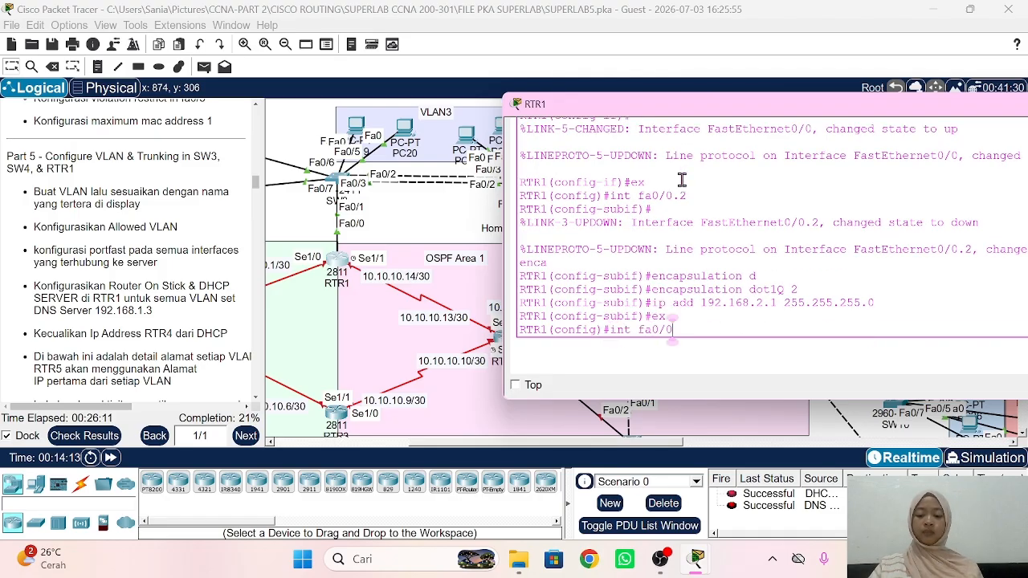
pyautogui.write('.3')
pyautogui.press('Return')
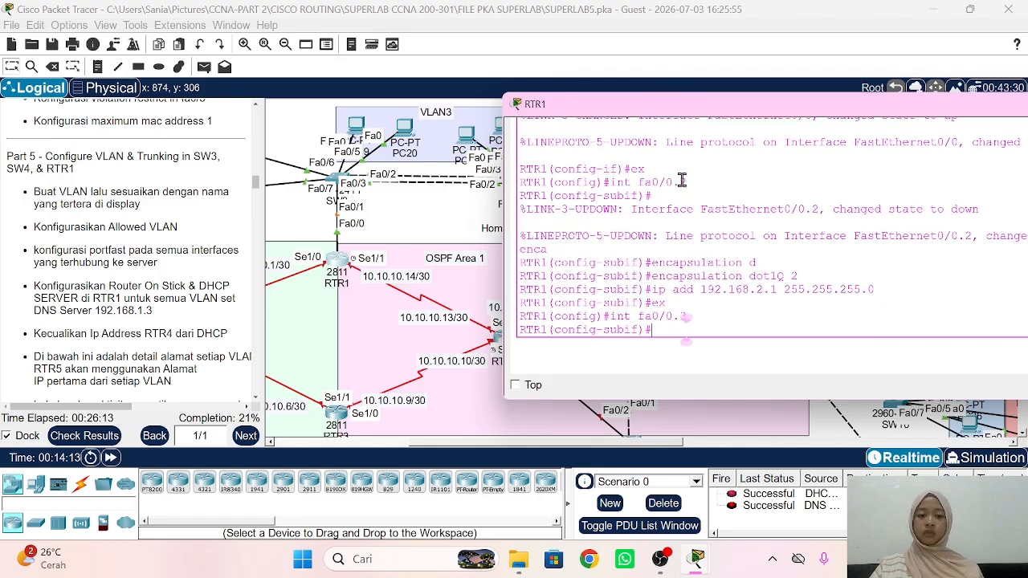
pyautogui.write('enca')
pyautogui.press('BackSpace')
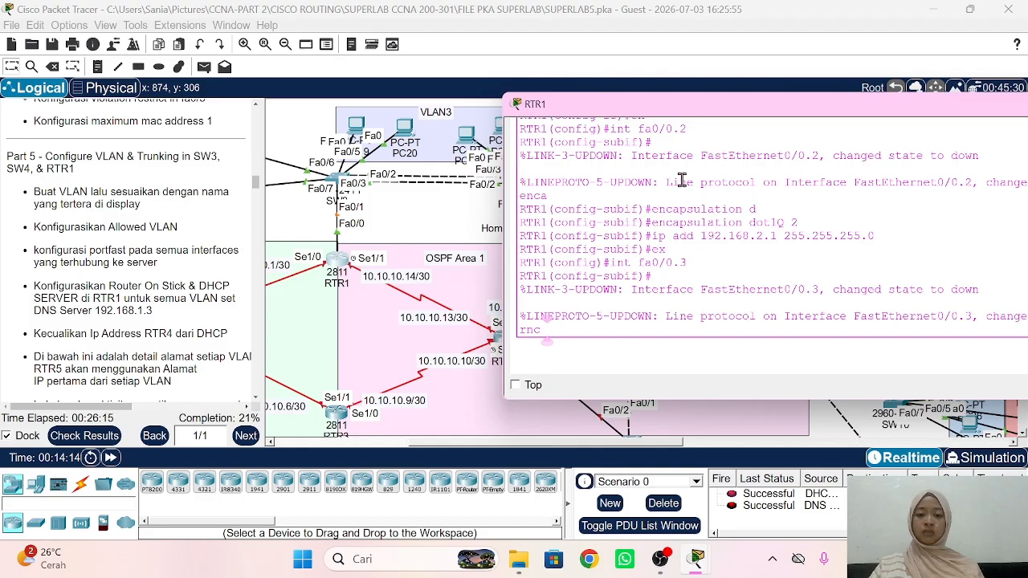
pyautogui.write('a')
pyautogui.press('Tab')
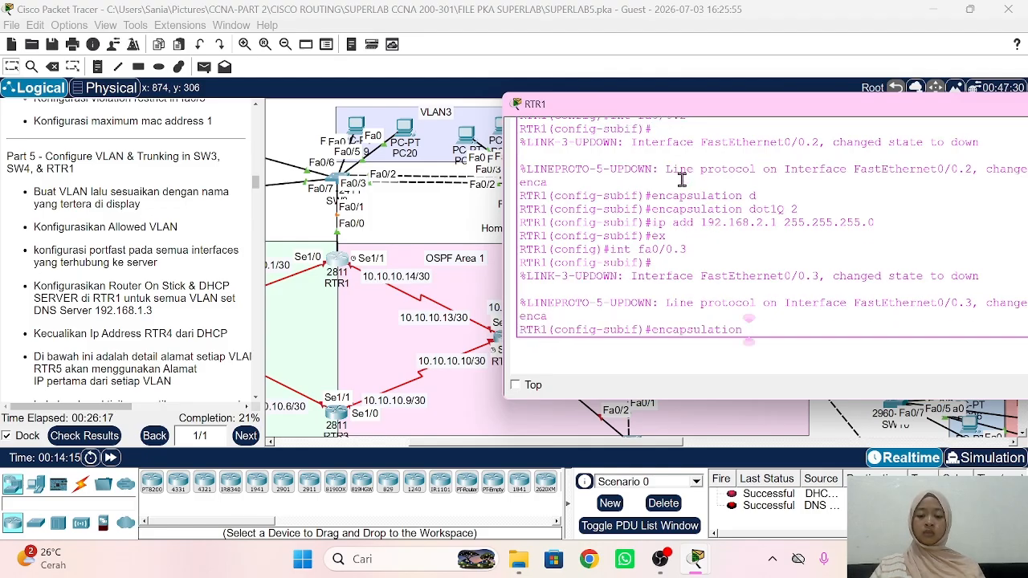
pyautogui.write('d')
pyautogui.press('Tab')
pyautogui.write('3')
pyautogui.press('Return')
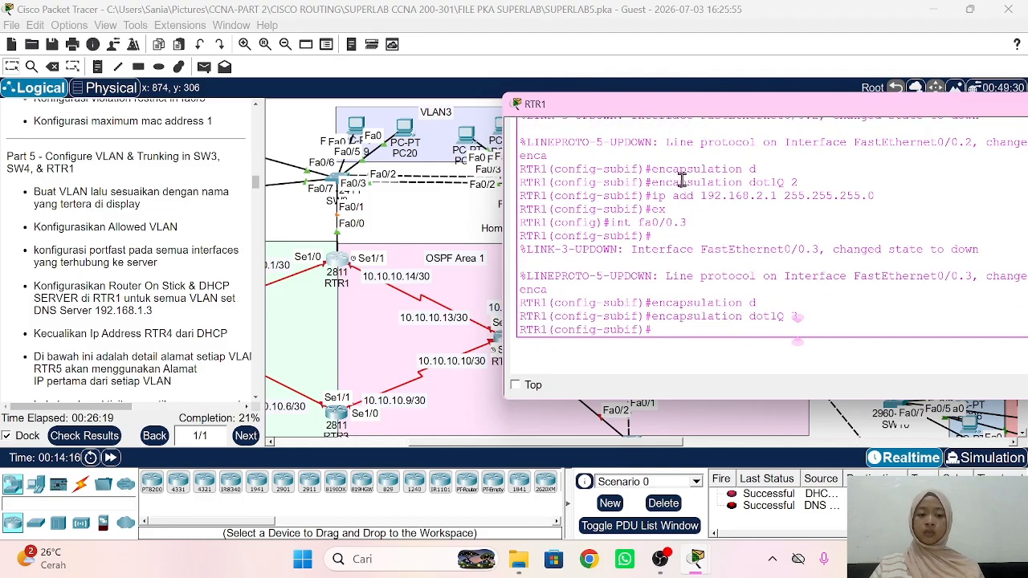
pyautogui.write('ip add 192.')
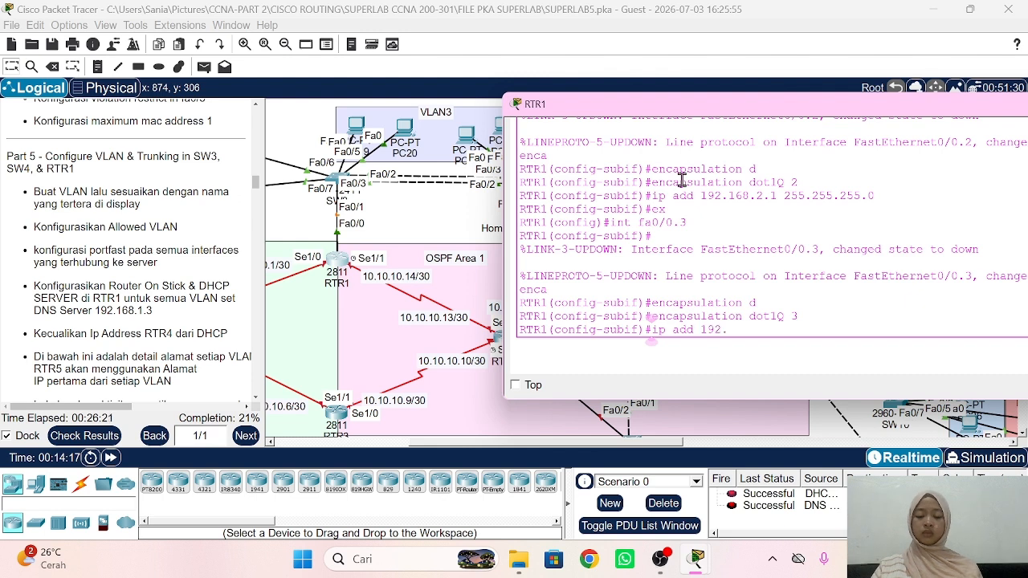
pyautogui.write('168.3.1 2')
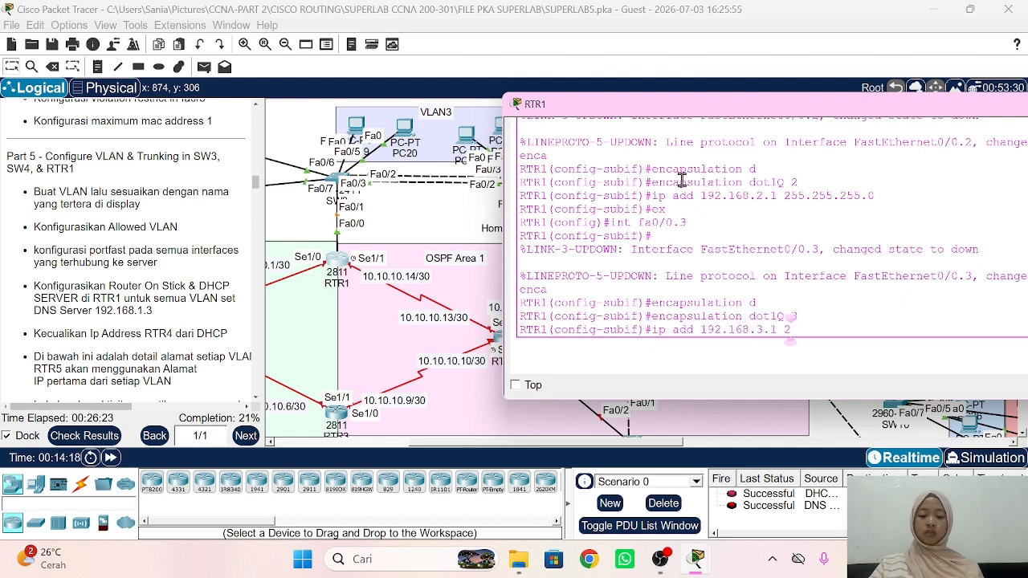
pyautogui.write('55.255.255.')
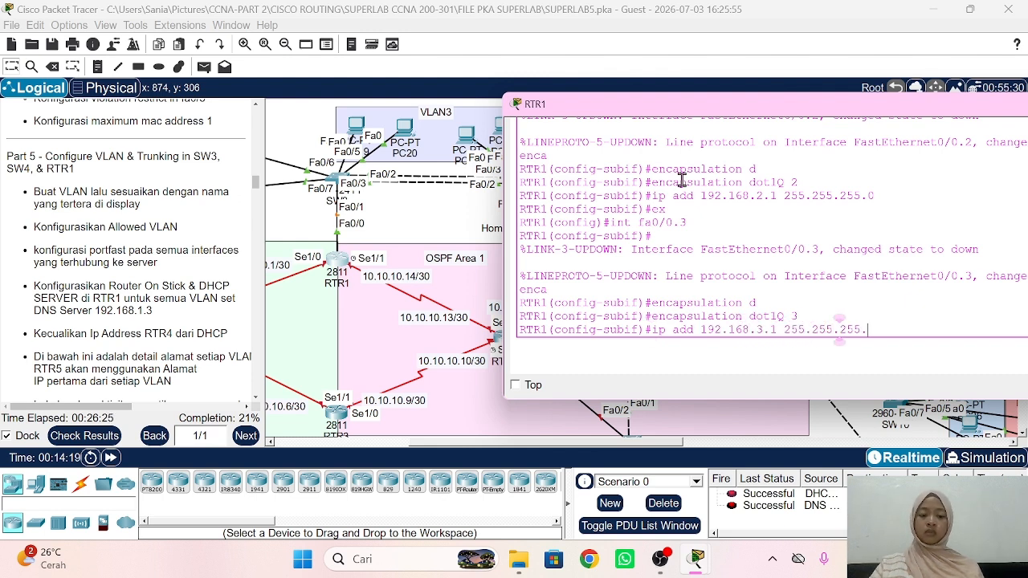
pyautogui.write('0')
pyautogui.press('Return')
pyautogui.write('ex')
pyautogui.press('Return')
# Step: Create subinterface Fa0/0.4 with dot1Q VLAN 4 and address 192.168.4.1 255.255.255.0
pyautogui.write('int')
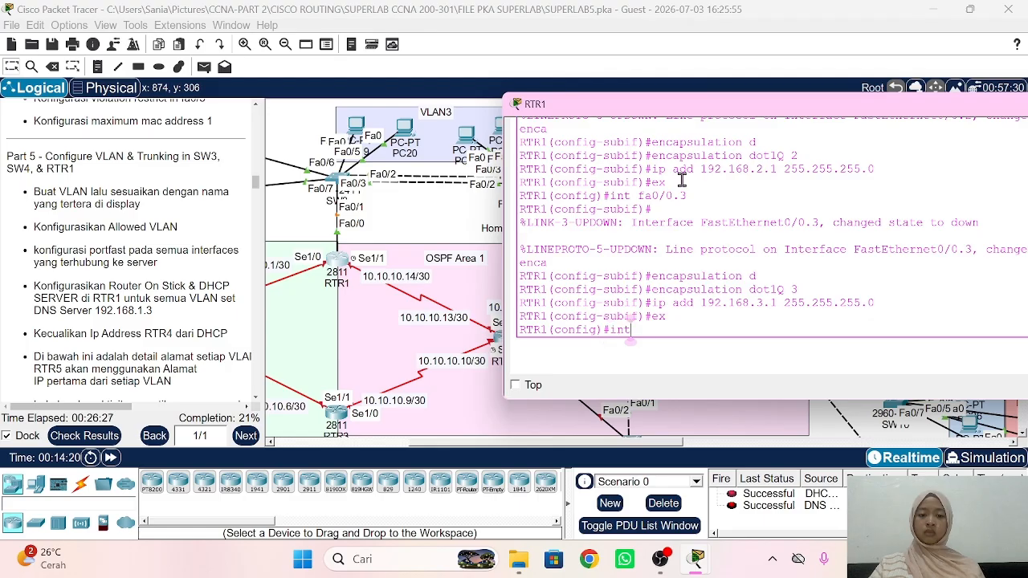
pyautogui.write(' fa0/0.')
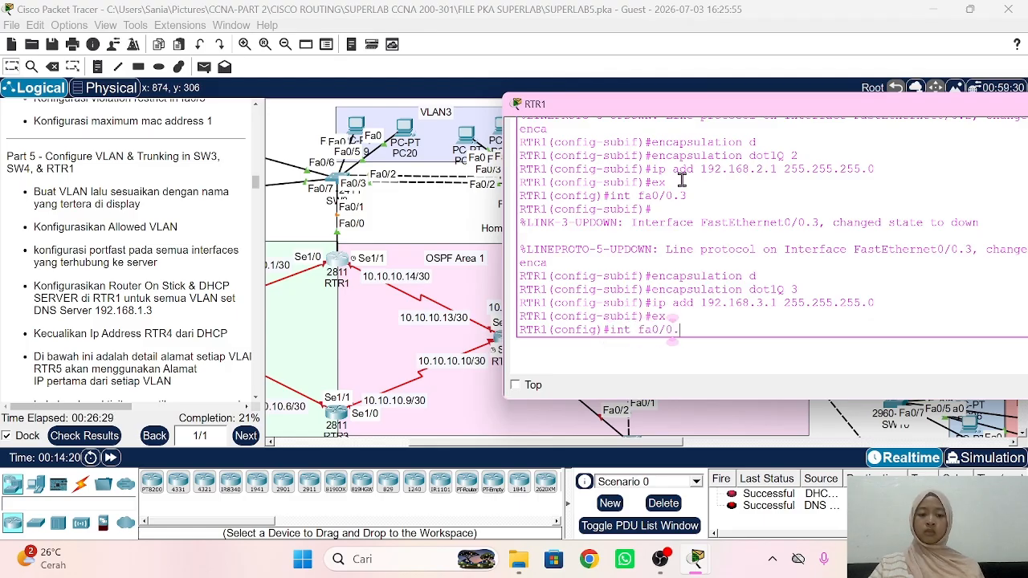
pyautogui.write('4')
pyautogui.press('Return')
pyautogui.write('encapsulation d')
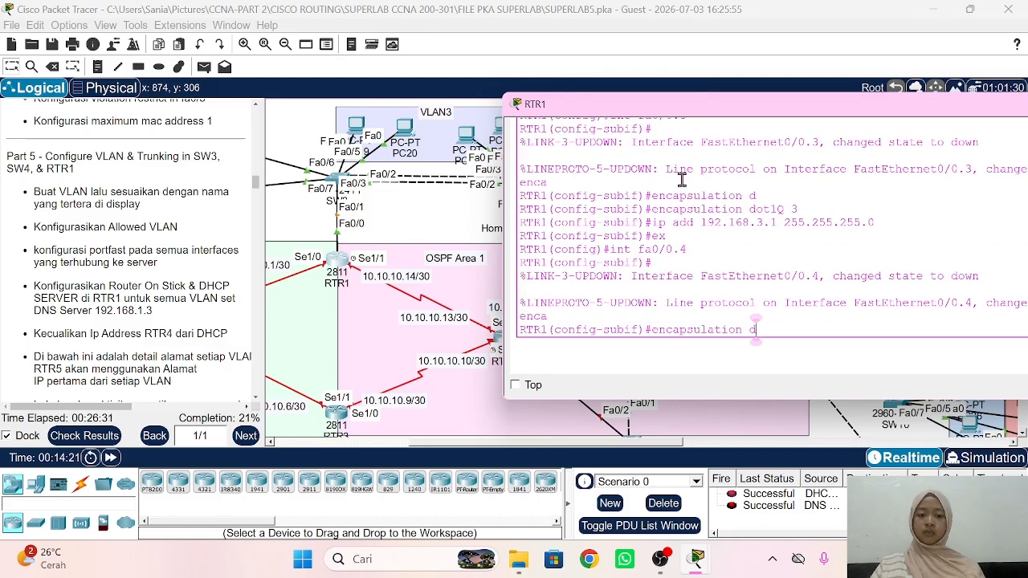
pyautogui.press('Tab')
pyautogui.write('4')
pyautogui.press('Return')
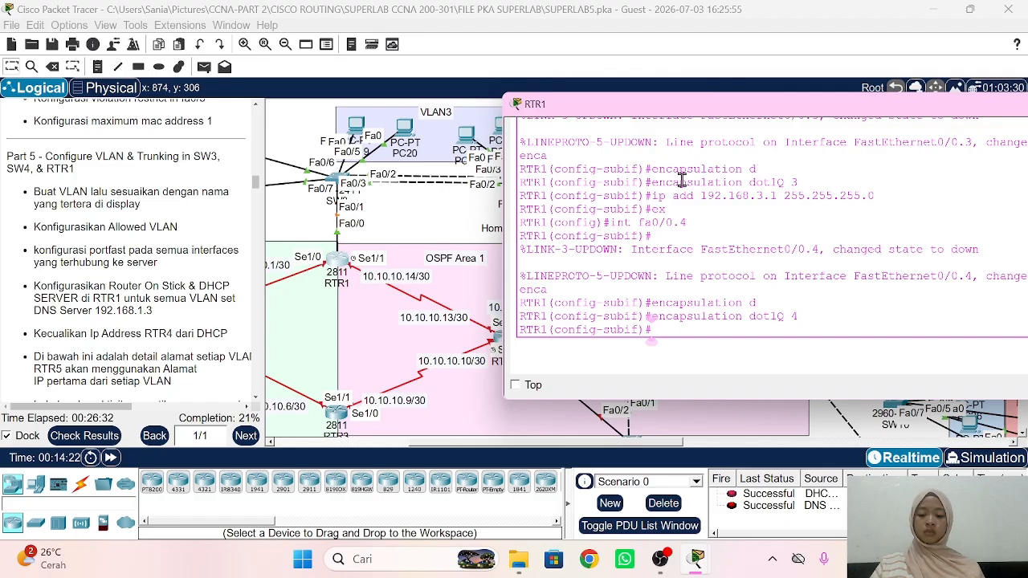
pyautogui.write('ip add 192.168')
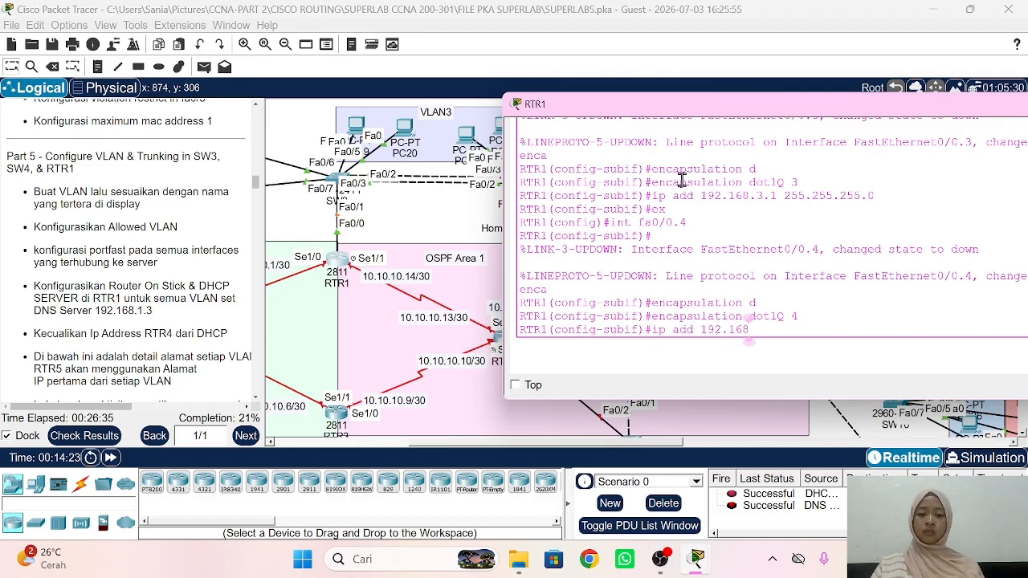
pyautogui.write('.4.1')
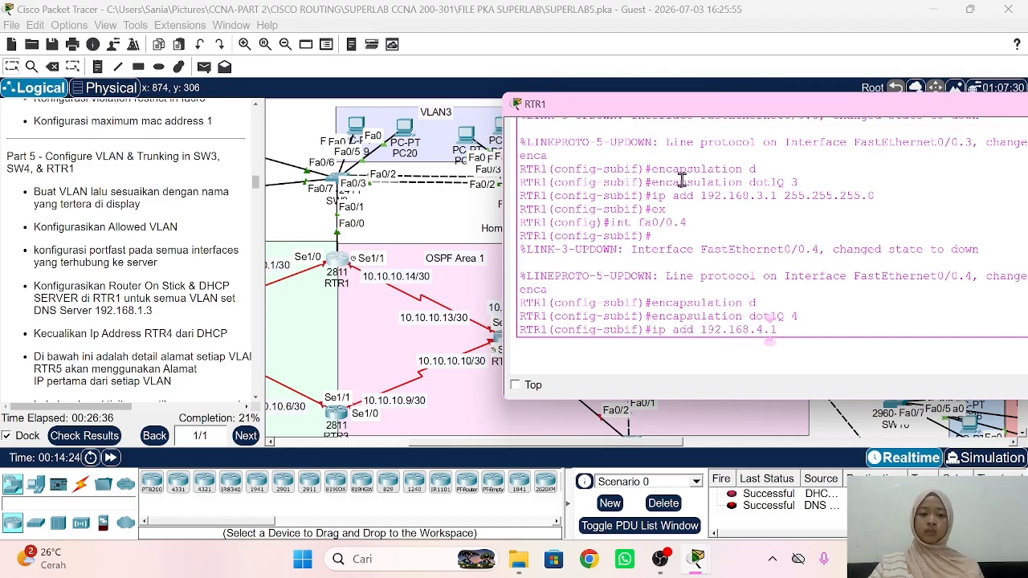
pyautogui.write(' 255.255.255.')
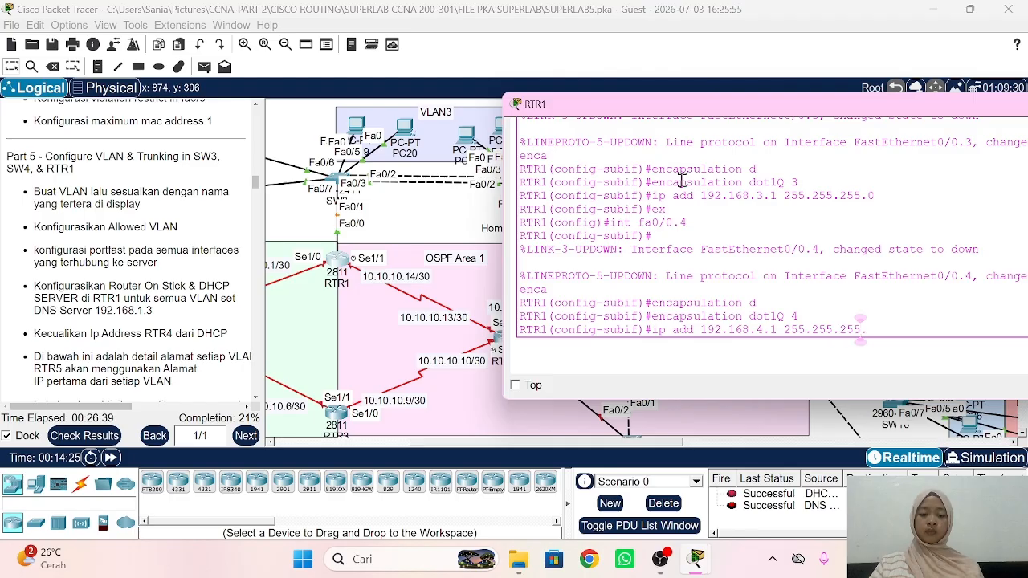
pyautogui.write('0')
pyautogui.press('Return')
pyautogui.write('ex')
pyautogui.press('Return')
# Step: Create subinterface Fa0/0.5 with dot1Q VLAN 5 and address 192.168.5.1 255.255.255.0
pyautogui.write('in')
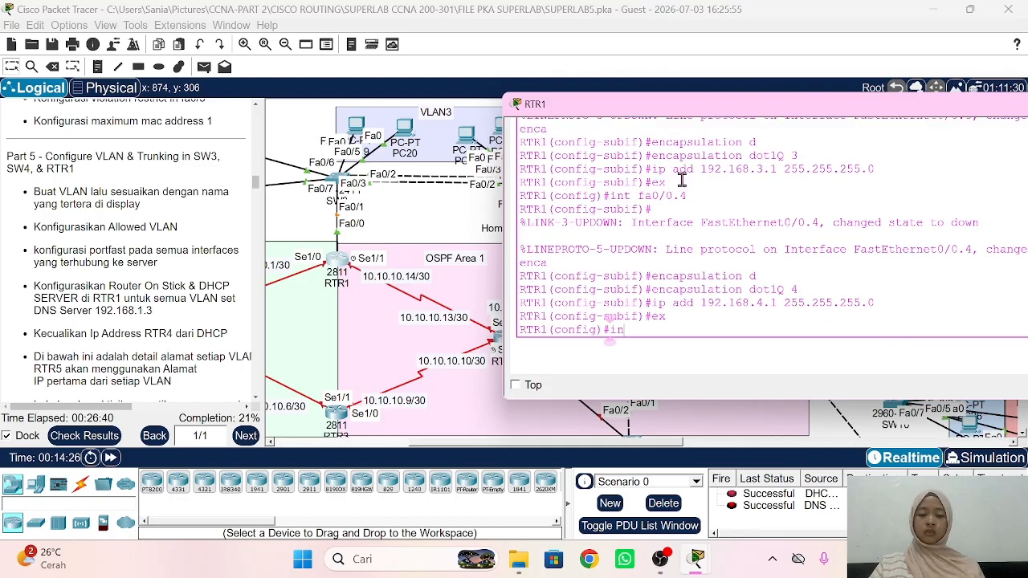
pyautogui.write('t fa0/0.5')
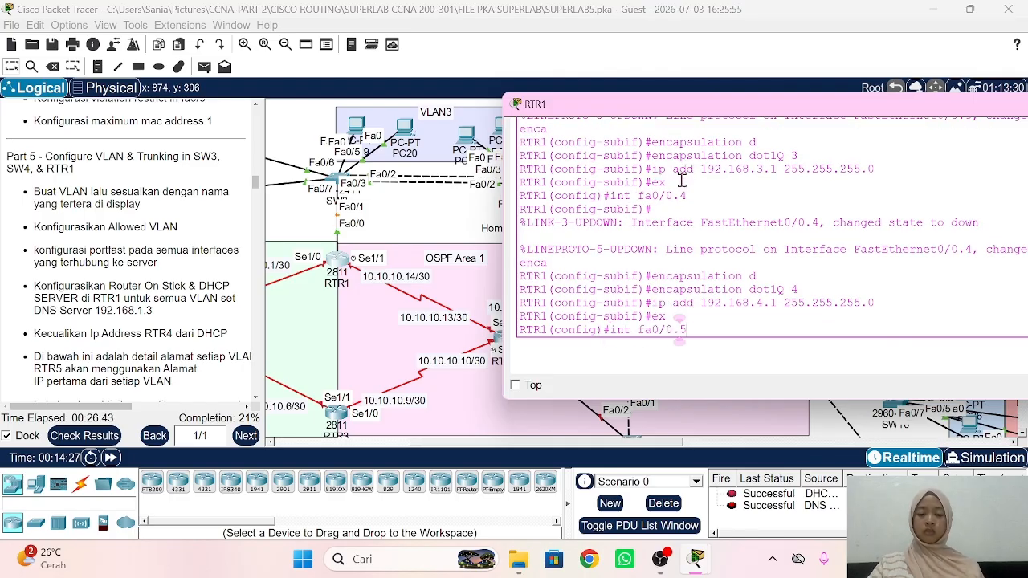
pyautogui.press('Return')
pyautogui.write('enca')
pyautogui.press('Tab')
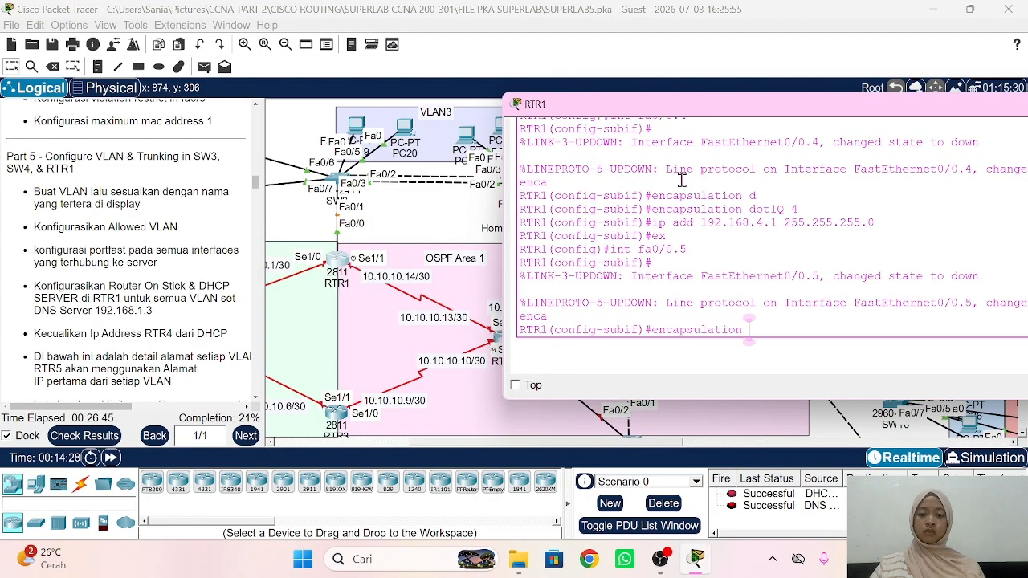
pyautogui.write('dot1Q 5')
pyautogui.press('Return')
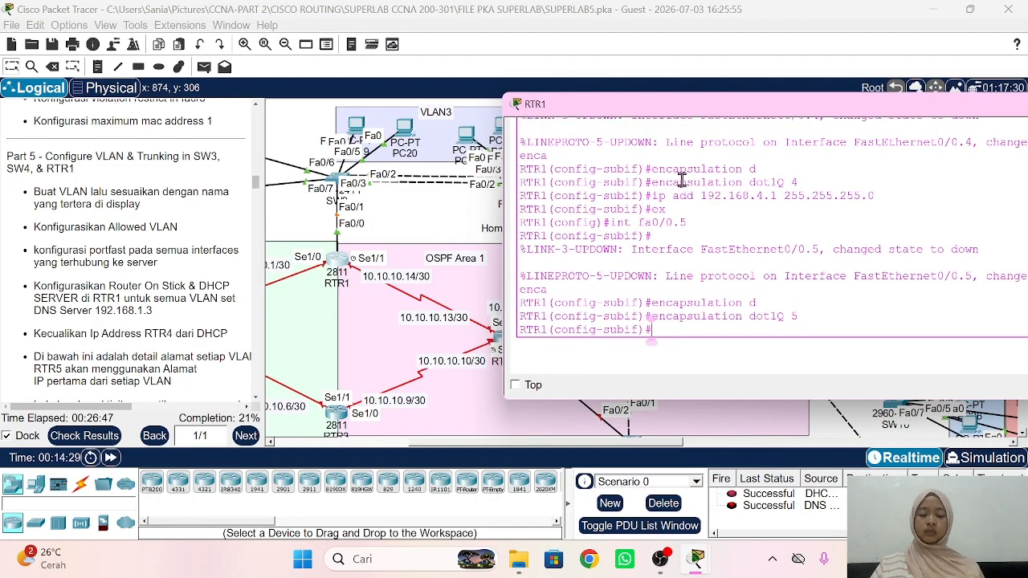
pyautogui.write('ip add 192.1')
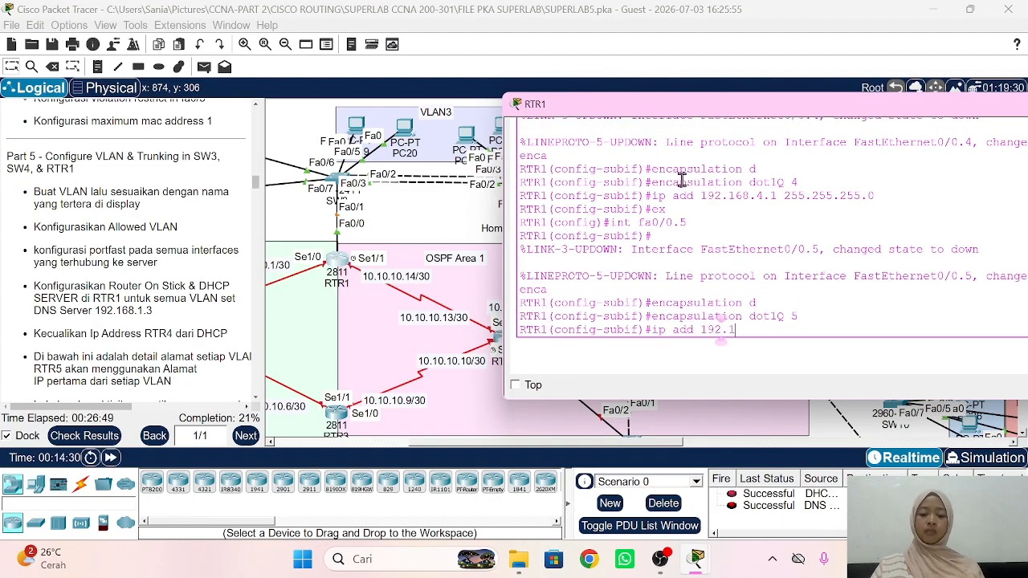
pyautogui.write('68.5.1')
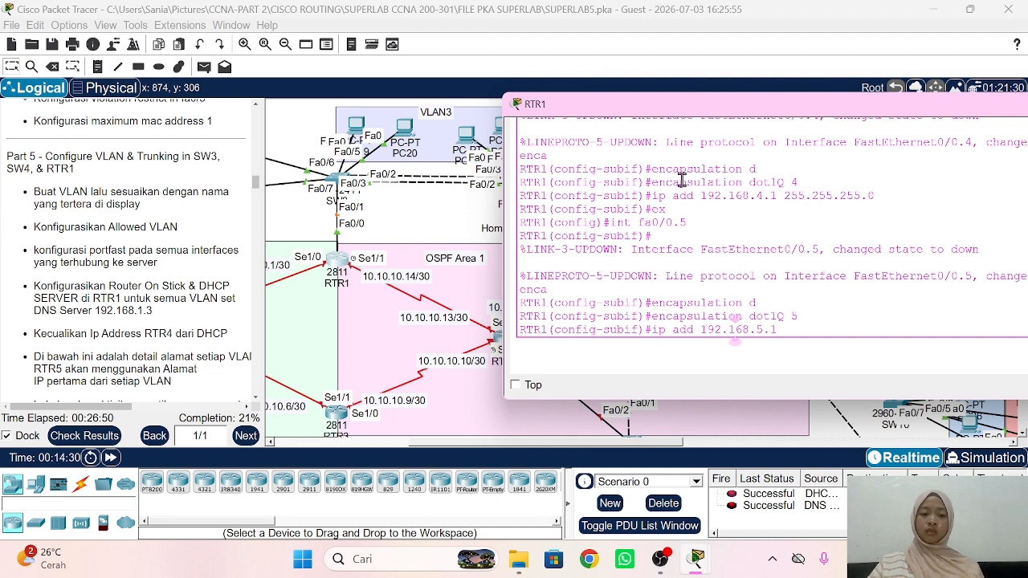
pyautogui.write(' 255.255.255.0')
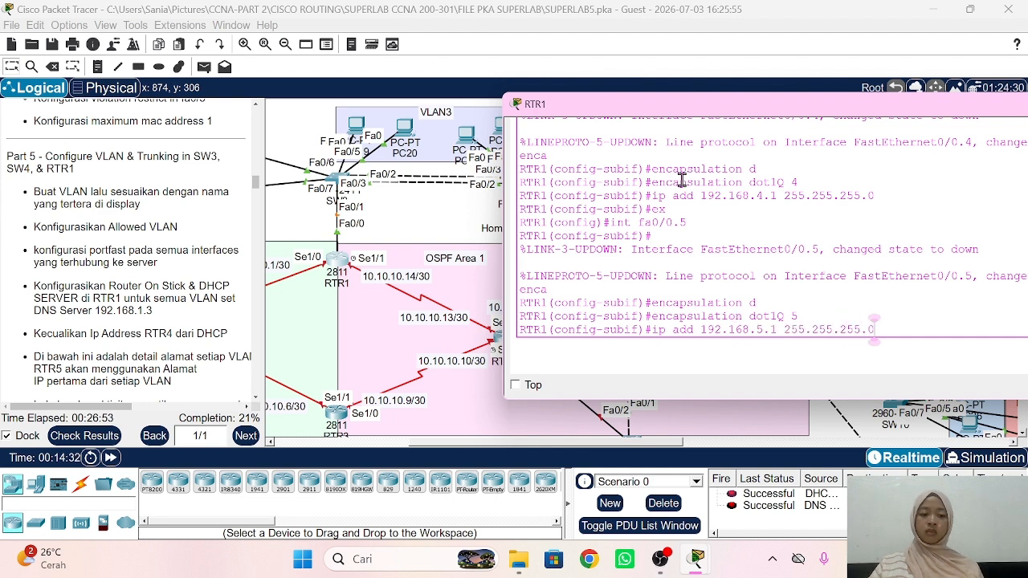
pyautogui.press('Return')
pyautogui.write('ex')
pyautogui.press('Return')
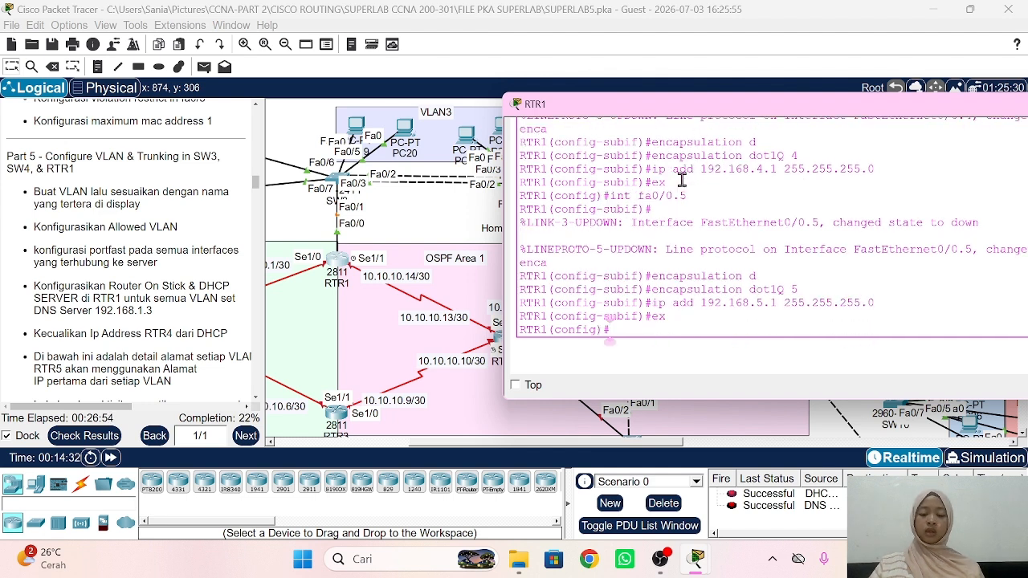
# Step: Create DHCP pool VLAN2 with network 192.168.2.0 255.255.255.0, gateway 192.168.2.1 and DNS 192.168.1.3
pyautogui.write('ip dh')
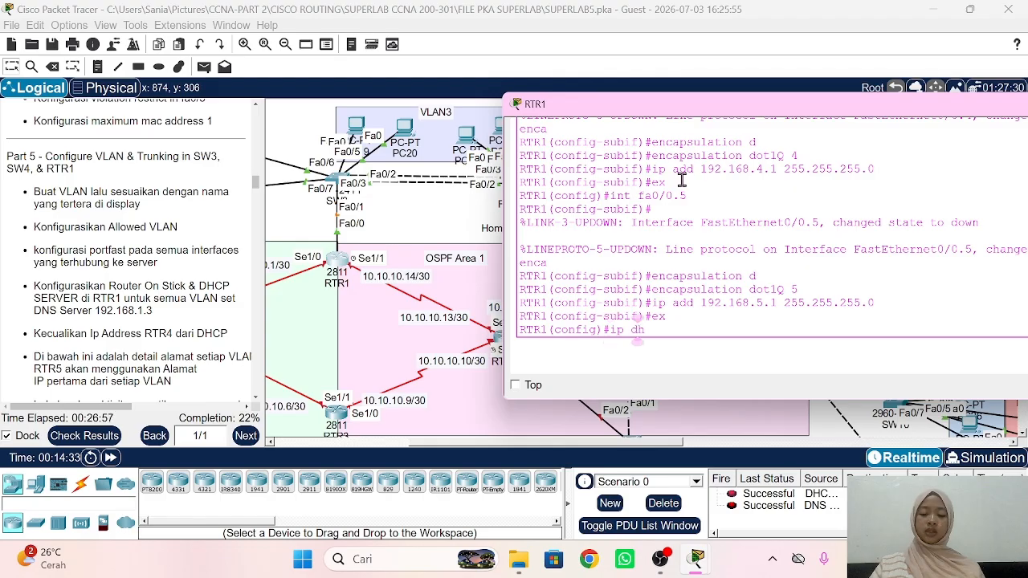
pyautogui.write('cp pool VLAN2')
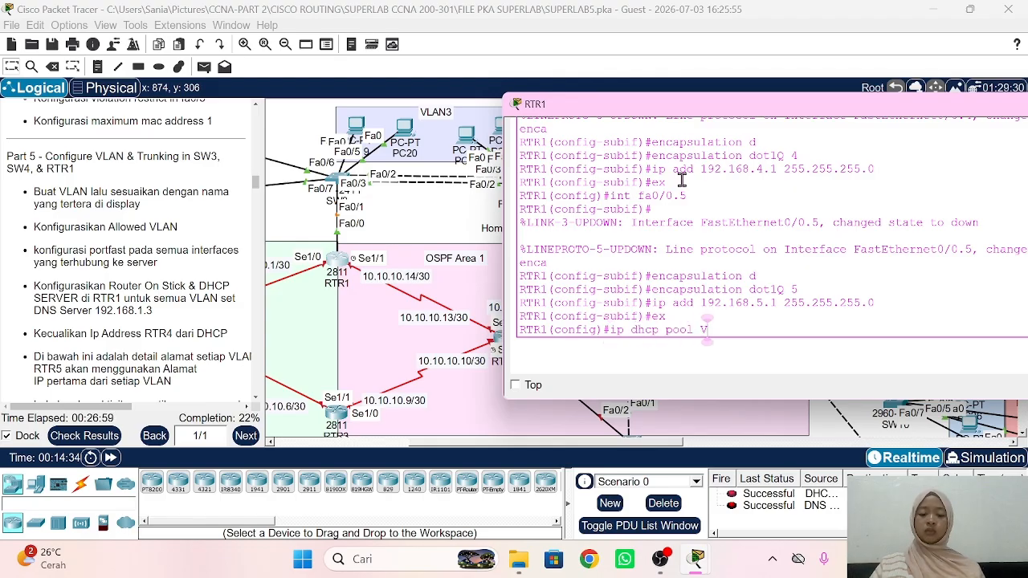
pyautogui.press('Return')
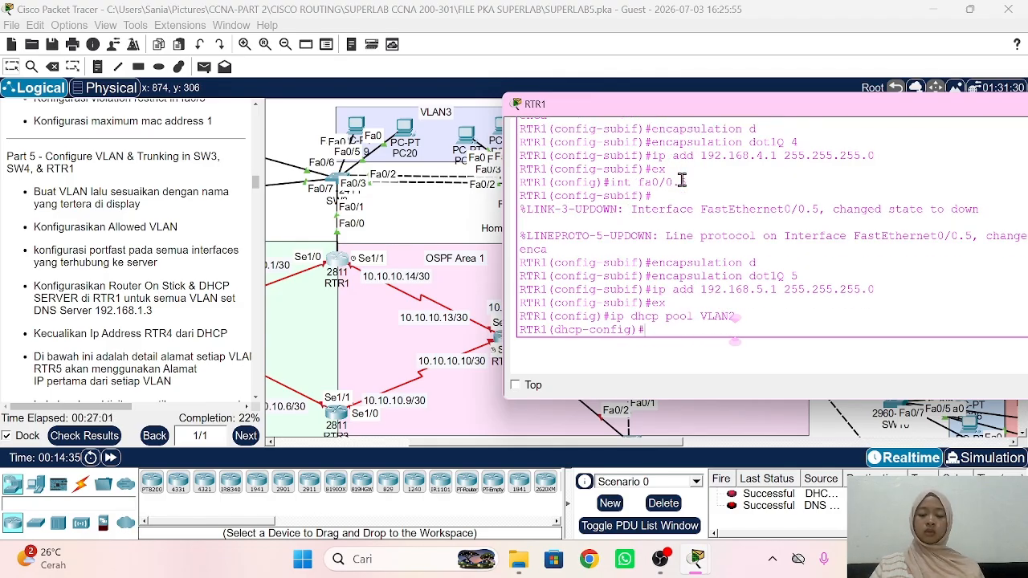
pyautogui.write('net 192.168.')
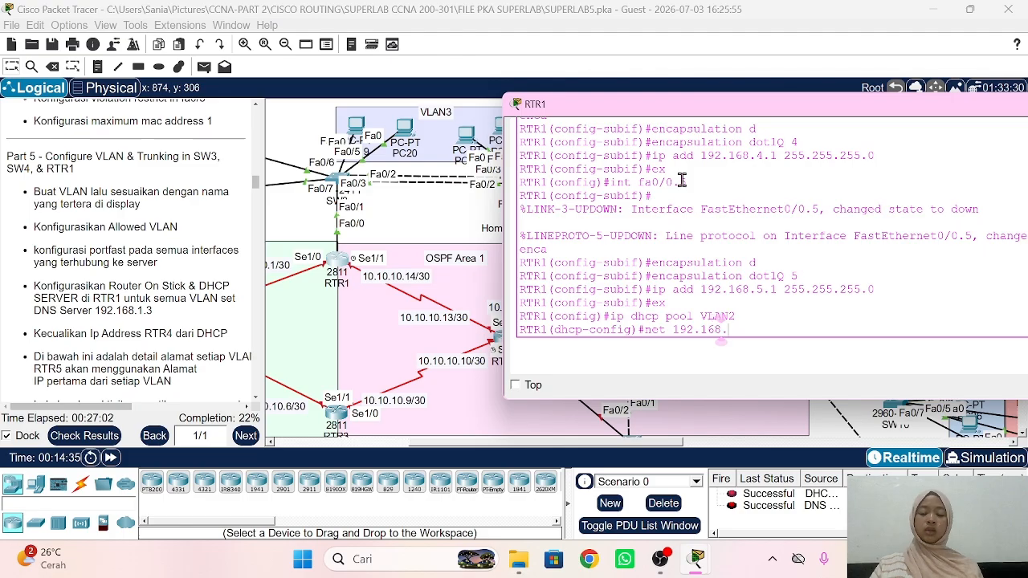
pyautogui.write('2.0 2')
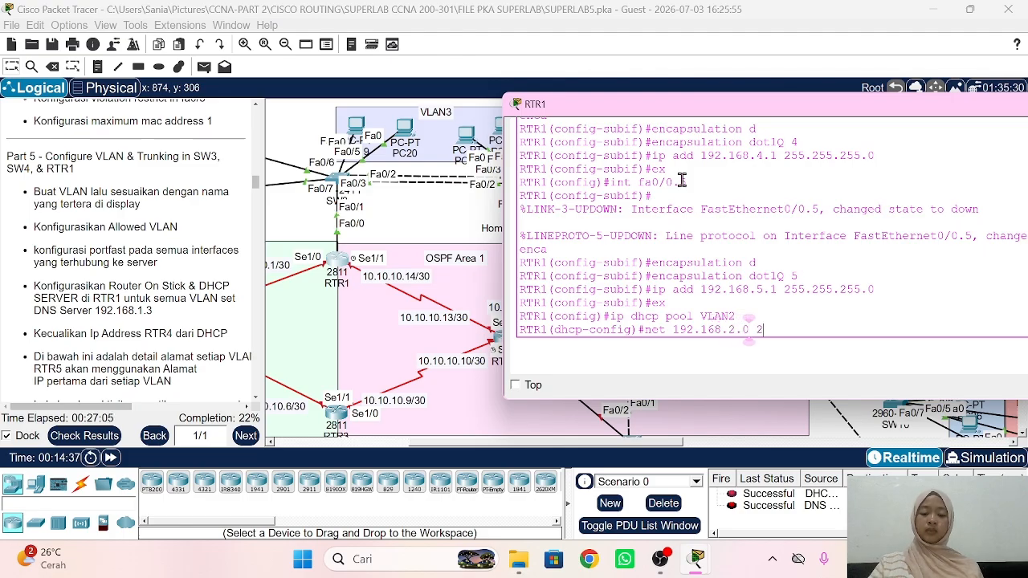
pyautogui.write('55.255.255.0')
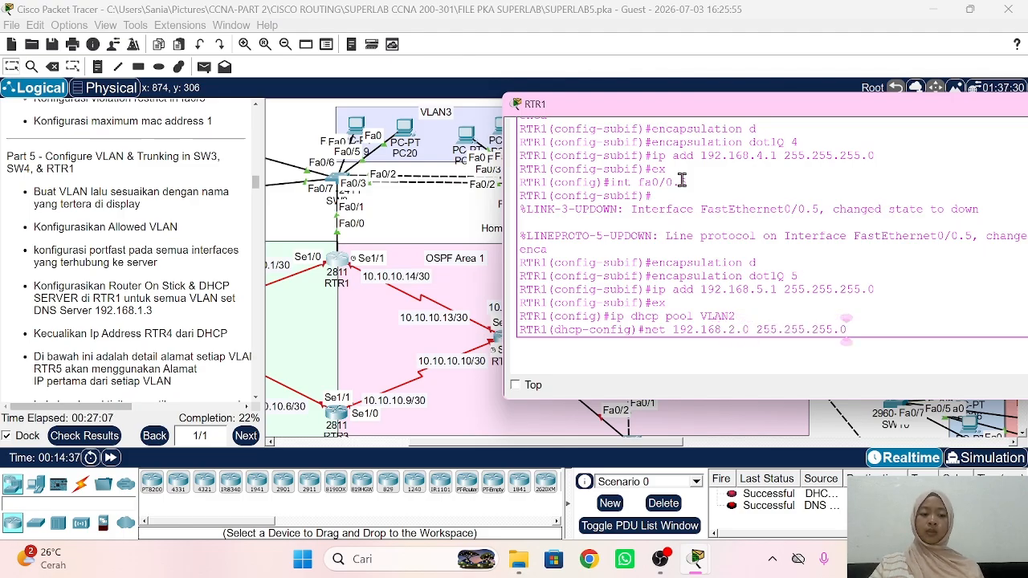
pyautogui.press('Return')
pyautogui.write('def 192')
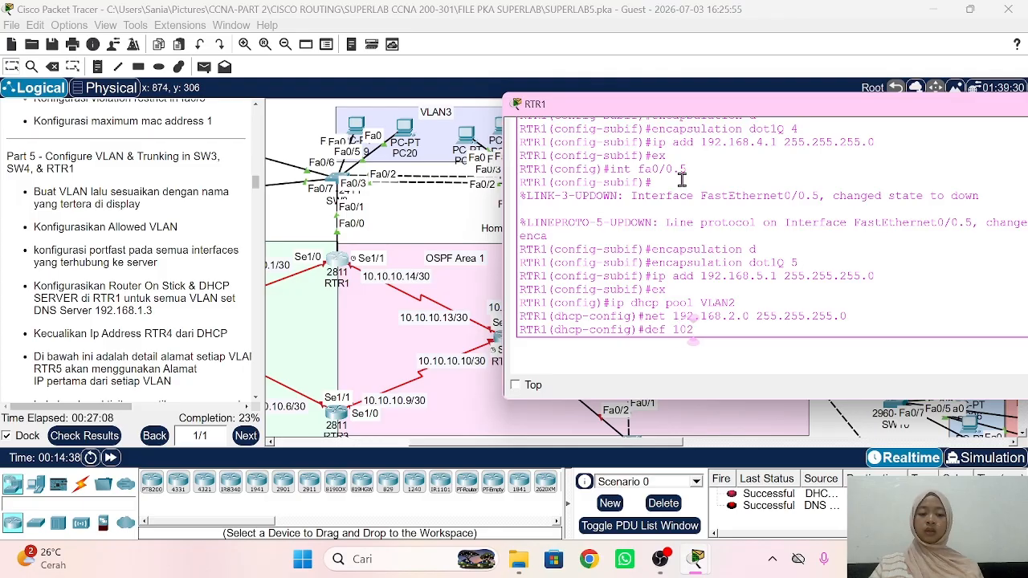
pyautogui.press('BackSpace')
pyautogui.write('.1')
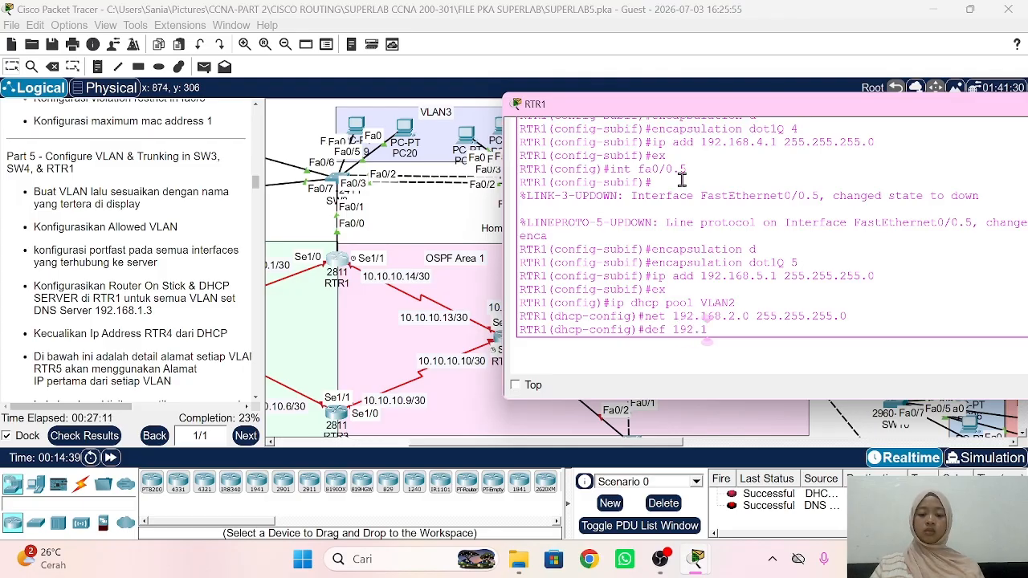
pyautogui.write('68.2.1')
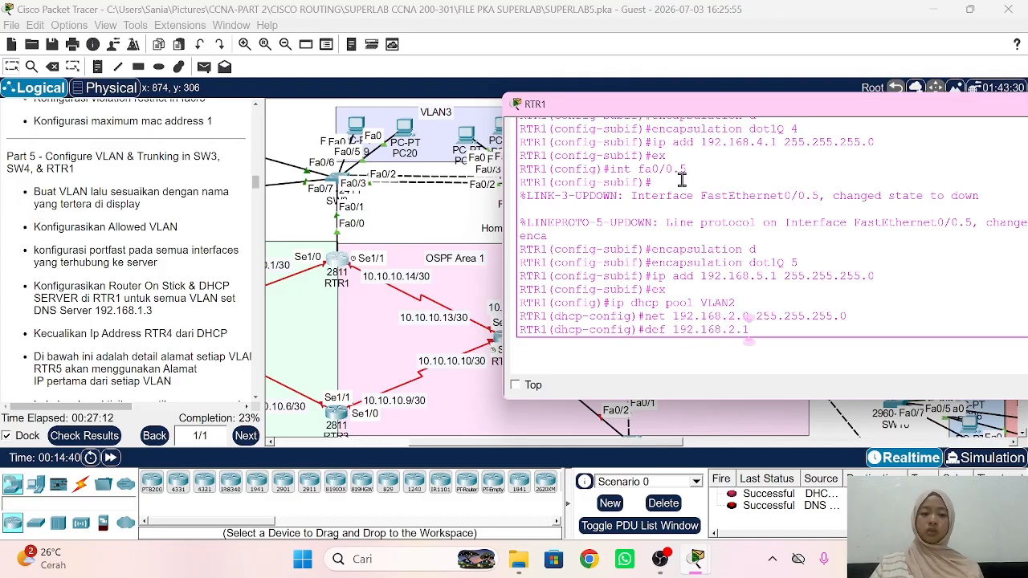
pyautogui.press('Return')
pyautogui.write('dns 1')
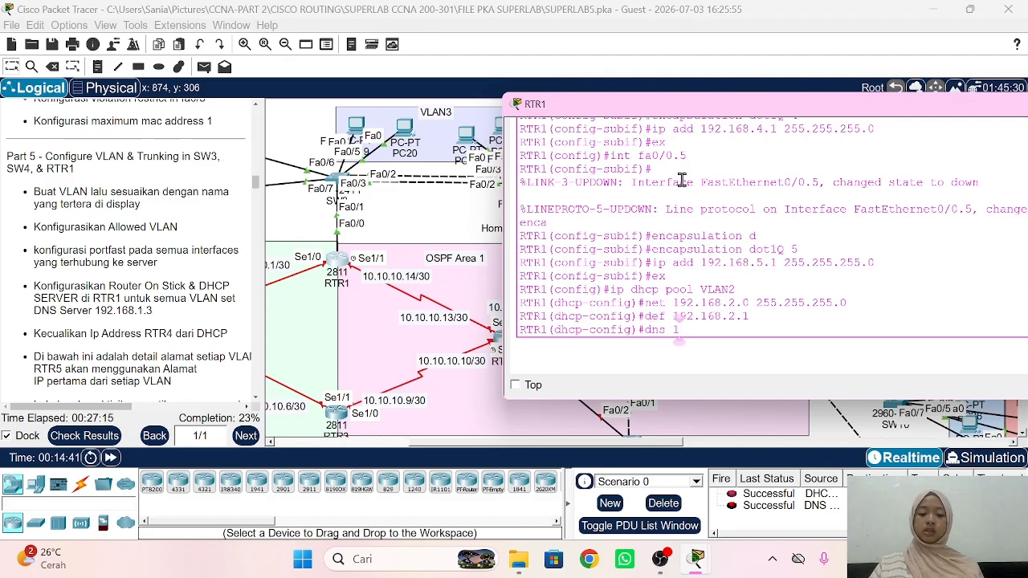
pyautogui.write('92.168.1.3')
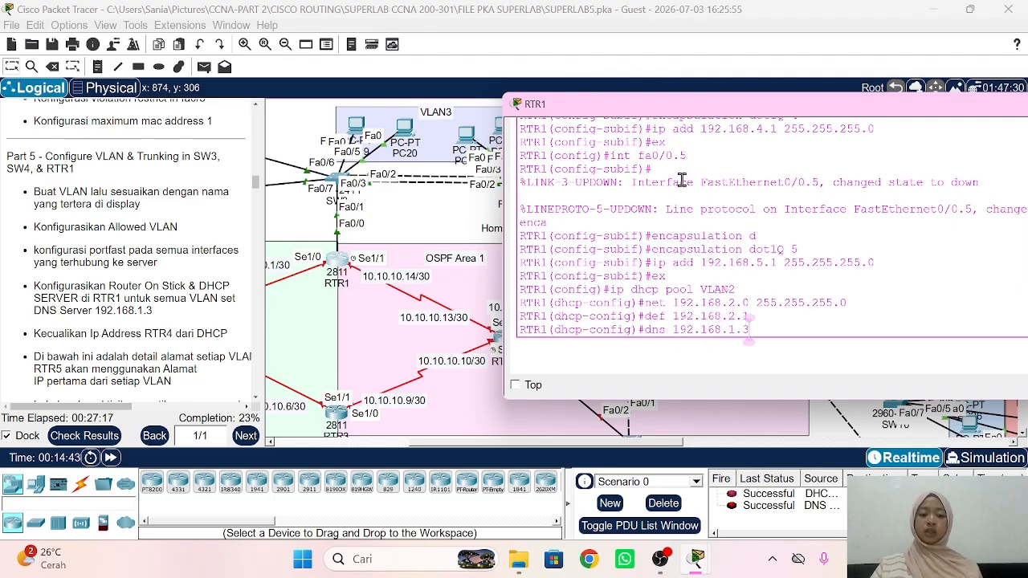
pyautogui.press('Return')
pyautogui.write('ex')
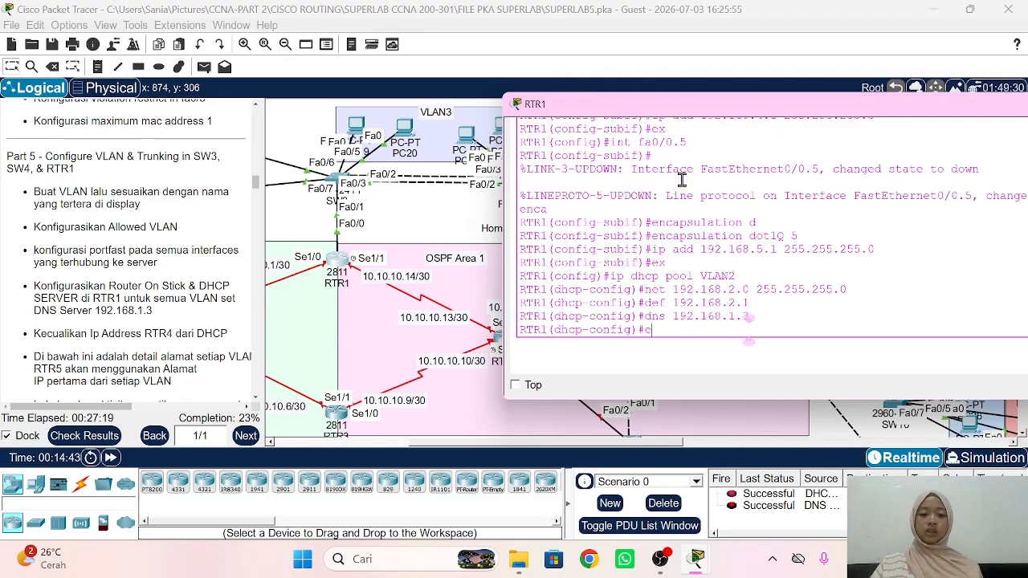
pyautogui.press('Return')
# Step: Create DHCP pool VLAN3 and assign it network 192.168.3.0 255.255.255.0
pyautogui.write('ex')
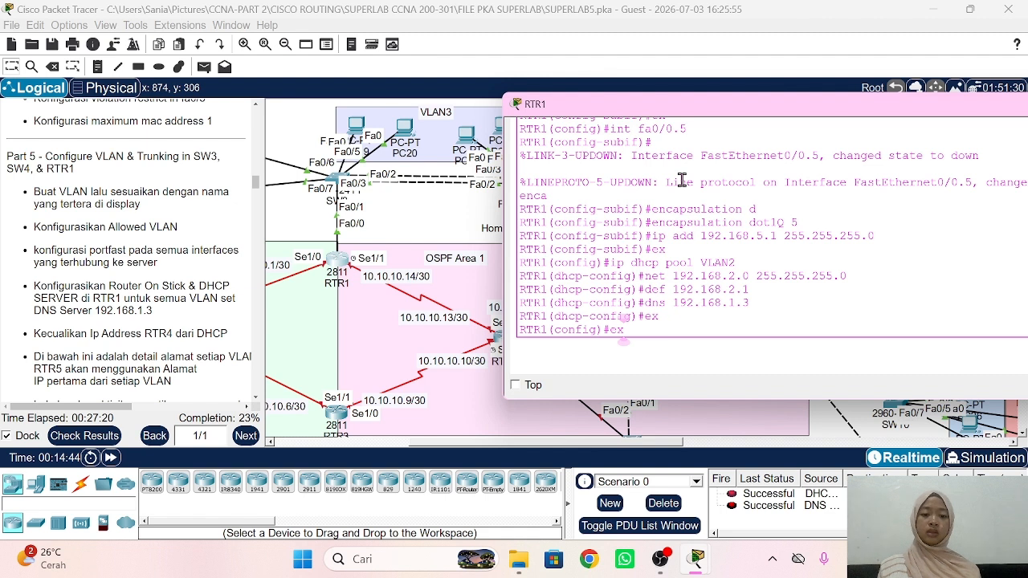
pyautogui.press('Up')
pyautogui.press('Up')
pyautogui.press('Up')
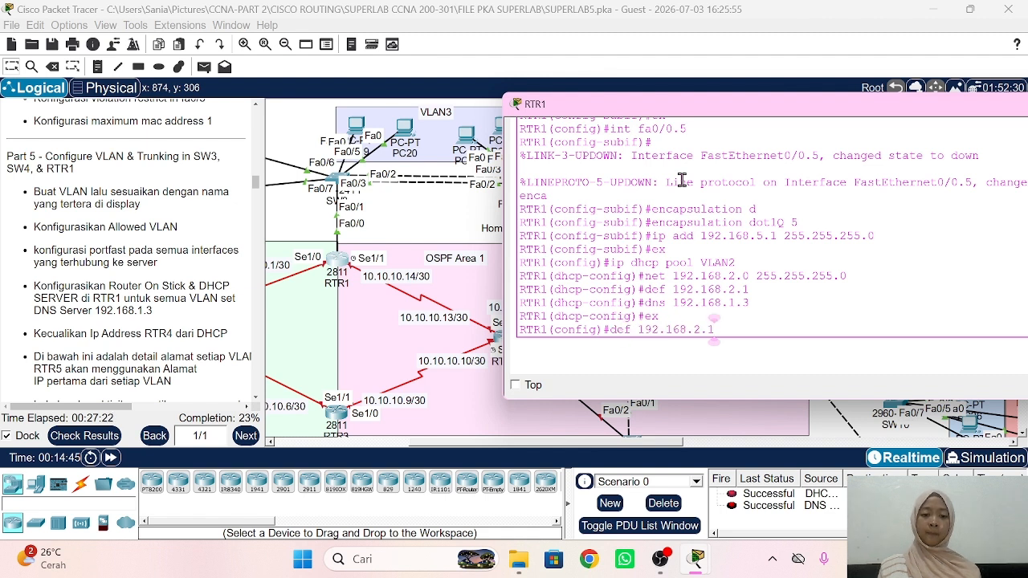
pyautogui.press('Up')
pyautogui.press('Up')
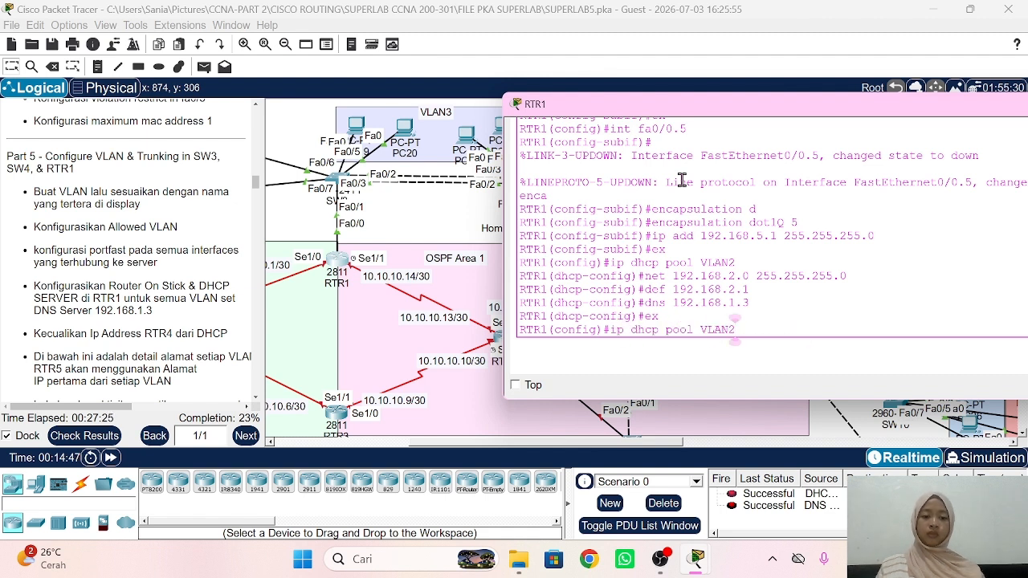
pyautogui.write('3')
pyautogui.press('Return')
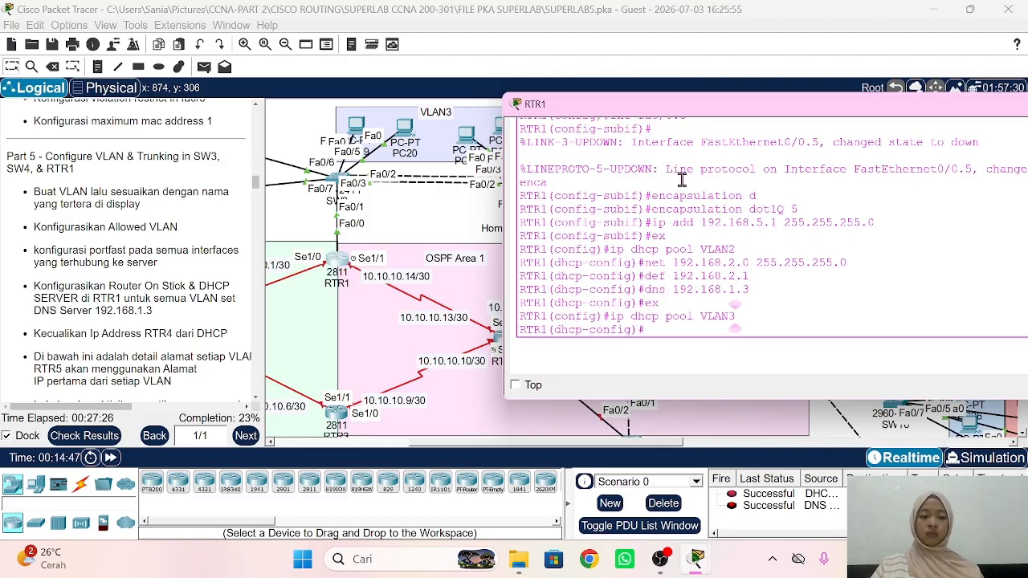
pyautogui.press('Up')
pyautogui.press('Up')
pyautogui.press('Up')
pyautogui.press('Up')
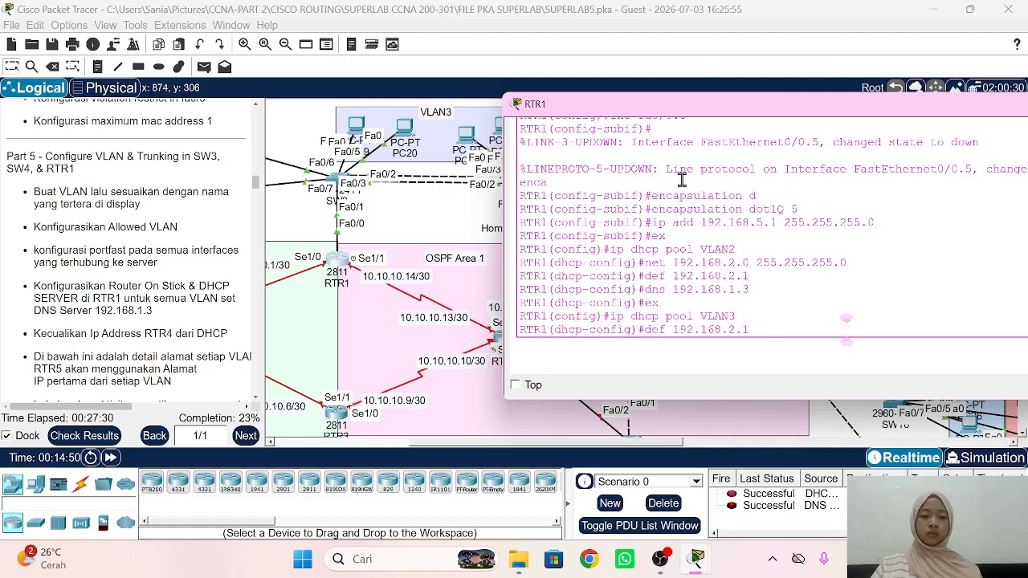
pyautogui.press('Up')
pyautogui.press('Left')
pyautogui.press('Left')
pyautogui.press('Left')
pyautogui.press('Left')
pyautogui.press('Left')
pyautogui.press('Left')
pyautogui.press('Left')
pyautogui.press('Left')
pyautogui.press('Left')
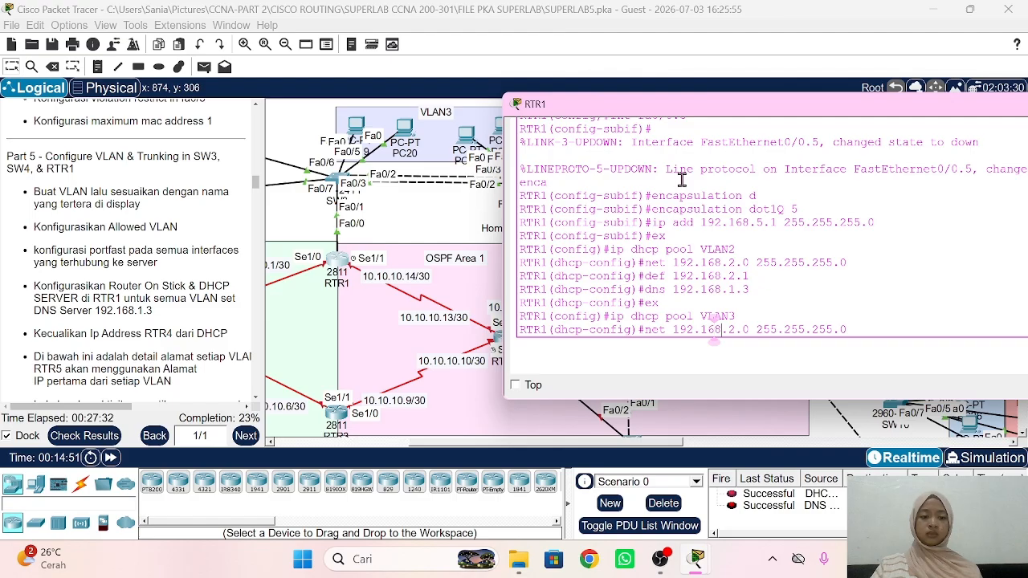
pyautogui.press('Right')
pyautogui.press('Right')
pyautogui.press('Return')
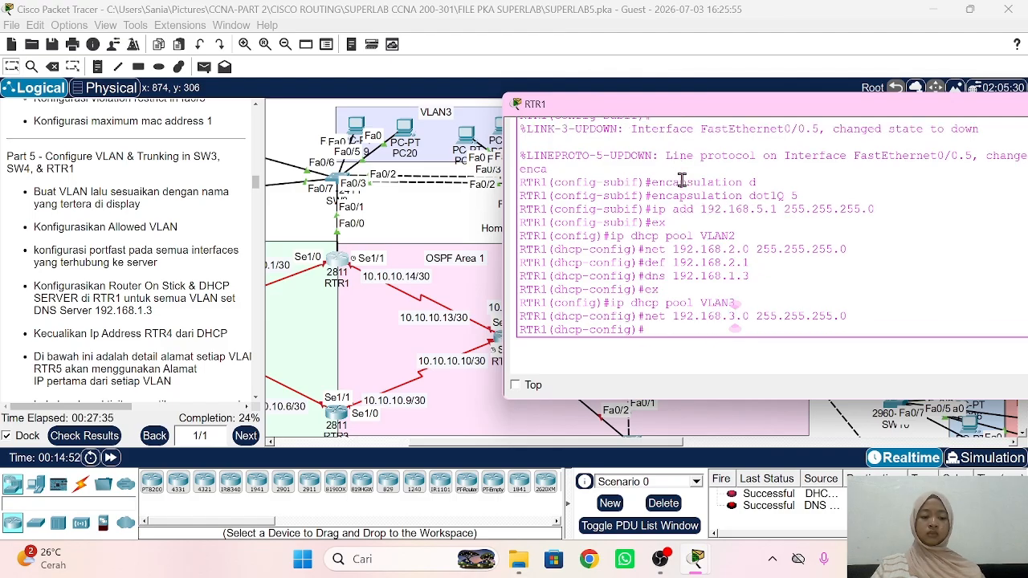
# Step: Give pool VLAN3 default gateway 192.168.3.1 and DNS server 192.168.1.3, then exit the pool
pyautogui.press('Up')
pyautogui.press('Up')
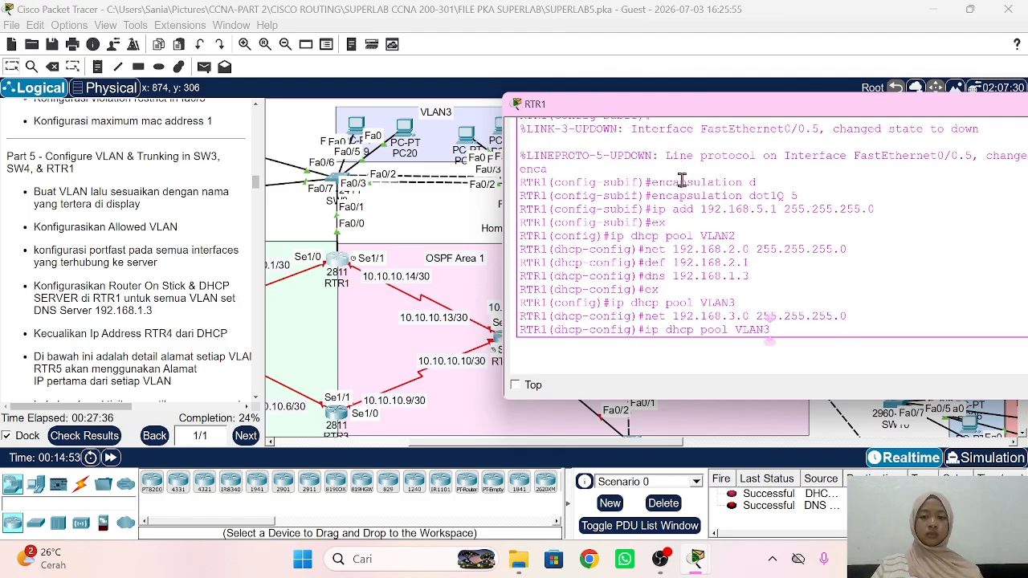
pyautogui.press('Up')
pyautogui.press('Up')
pyautogui.press('Up')
pyautogui.press('Left')
pyautogui.press('Left')
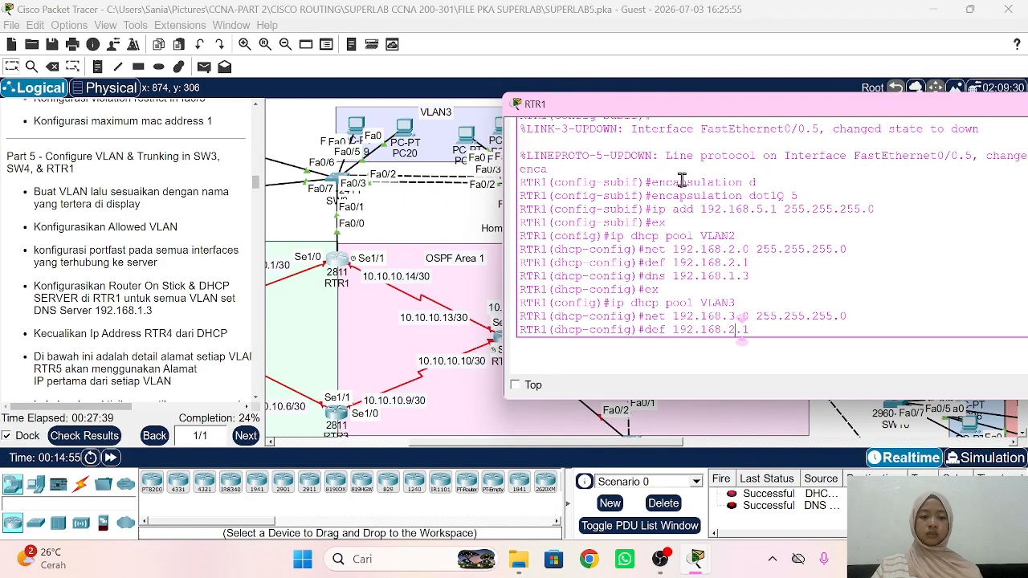
pyautogui.press('BackSpace')
pyautogui.write('3')
pyautogui.press('Return')
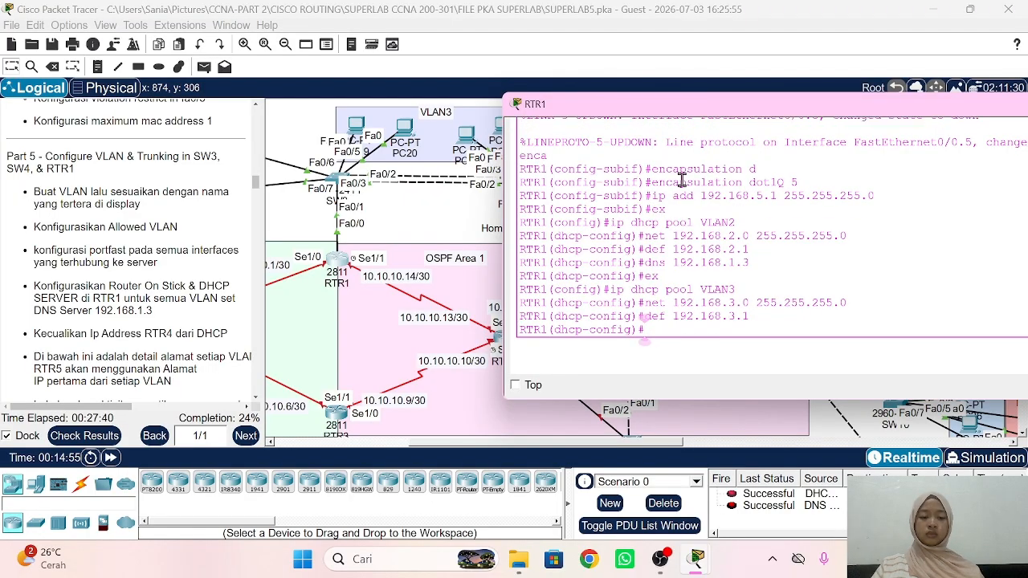
pyautogui.press('Up')
pyautogui.press('Up')
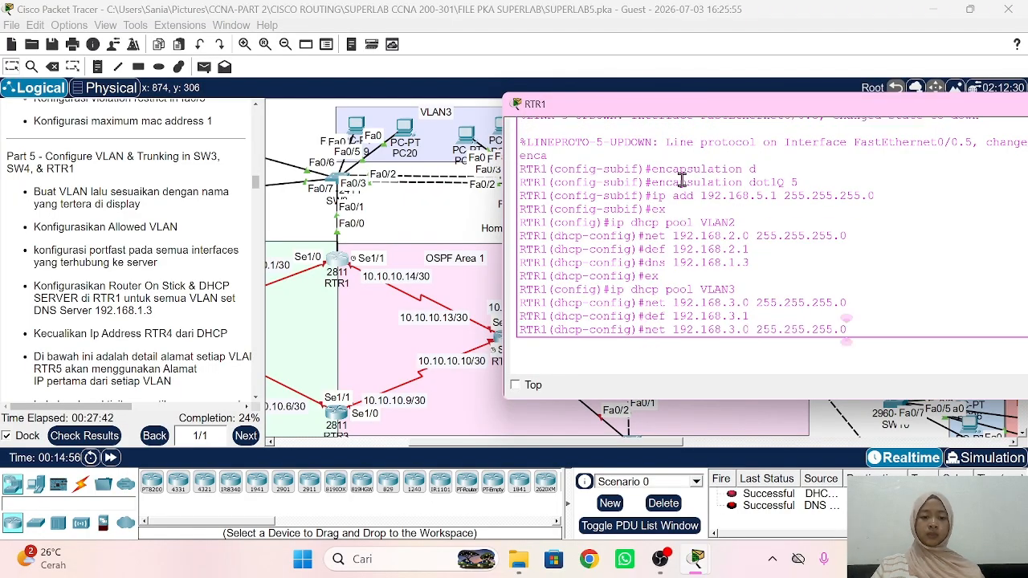
pyautogui.press('Up')
pyautogui.press('Up')
pyautogui.press('Up')
pyautogui.press('Return')
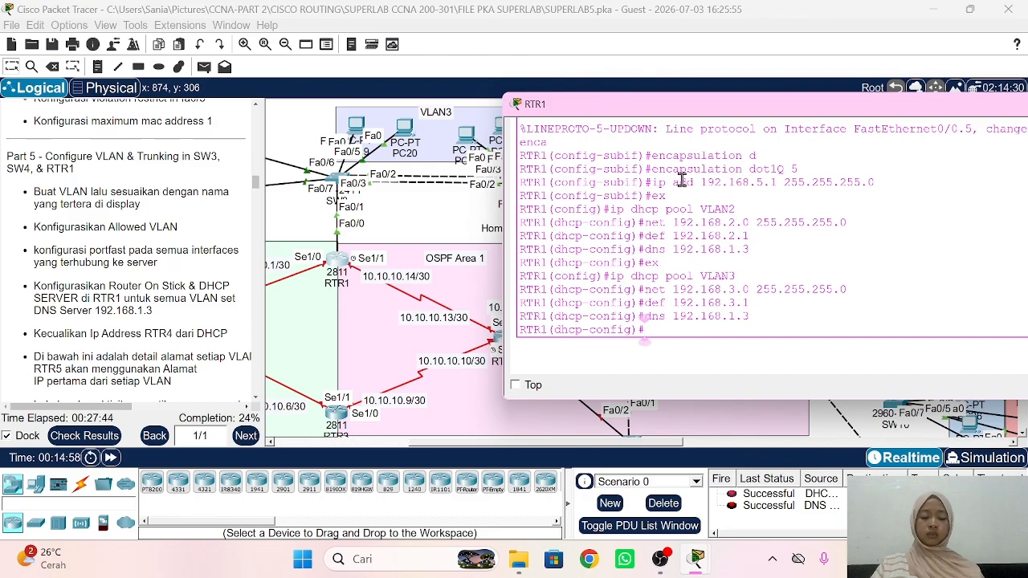
pyautogui.press('Up')
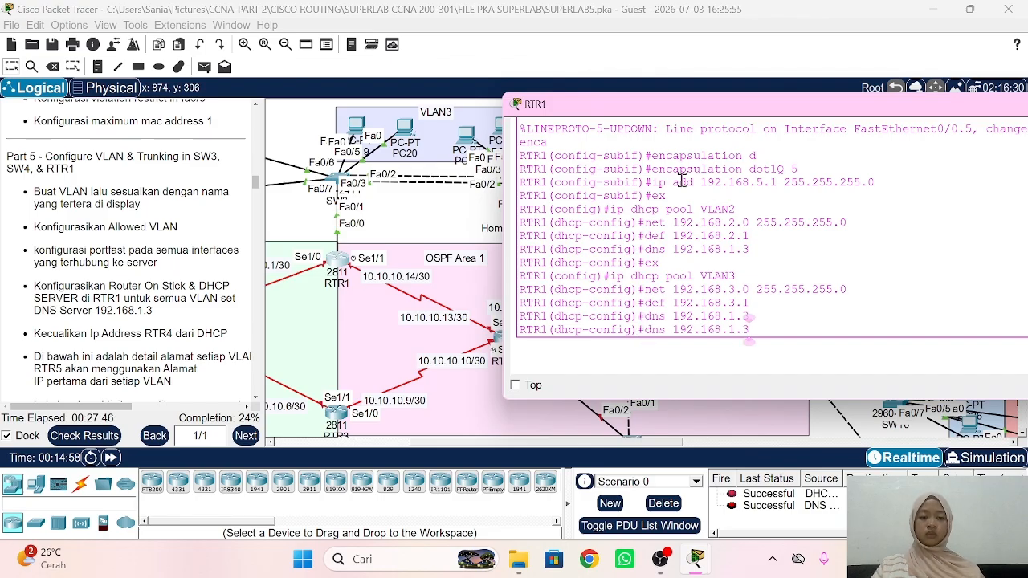
pyautogui.press('Down')
pyautogui.write('ex')
pyautogui.press('Return')
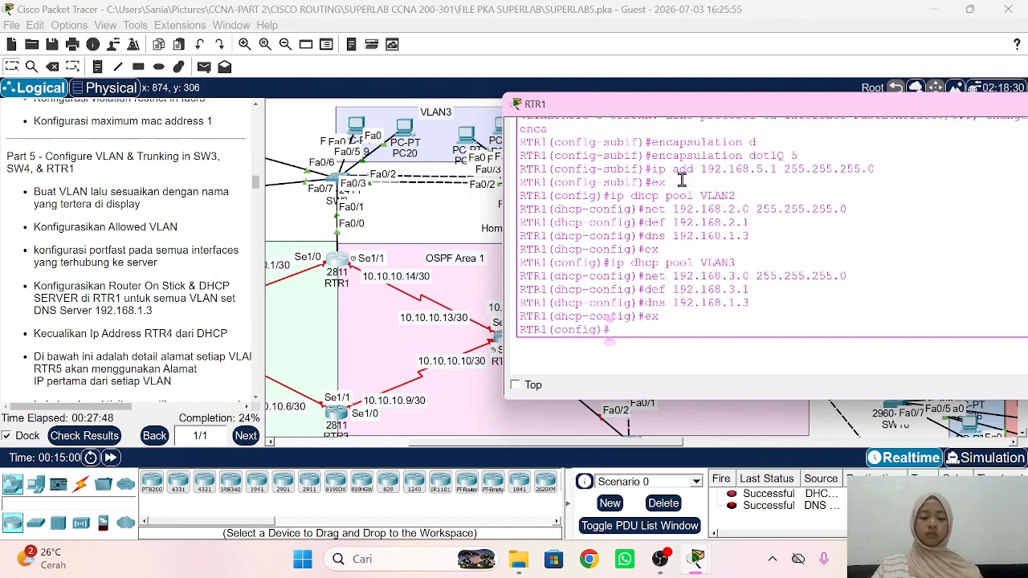
# Step: Create DHCP pool VLAN4 and assign it network 192.168.4.0 255.255.255.0
pyautogui.press('Up')
pyautogui.press('Up')
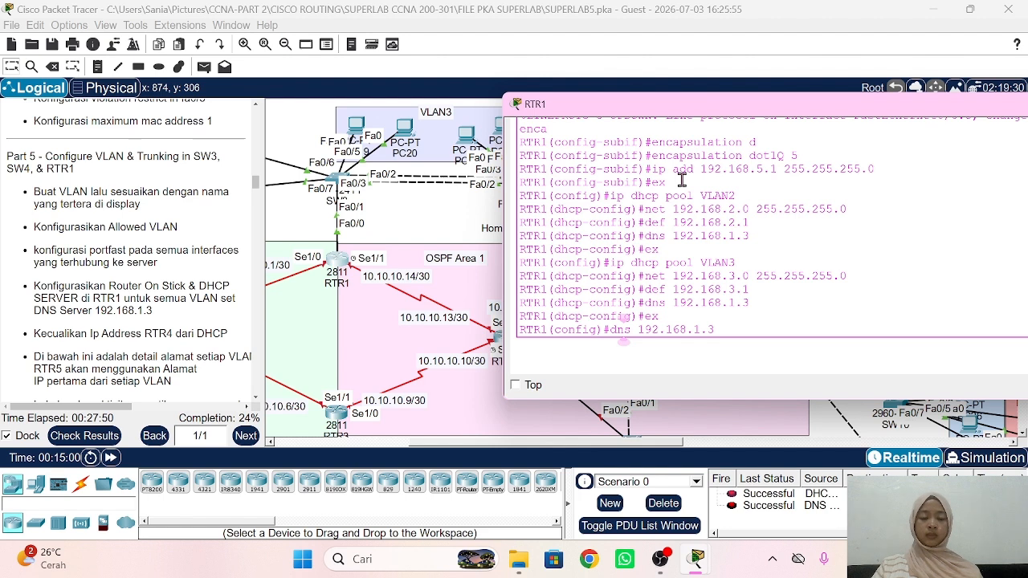
pyautogui.press('Up')
pyautogui.press('Up')
pyautogui.press('Up')
pyautogui.press('Up')
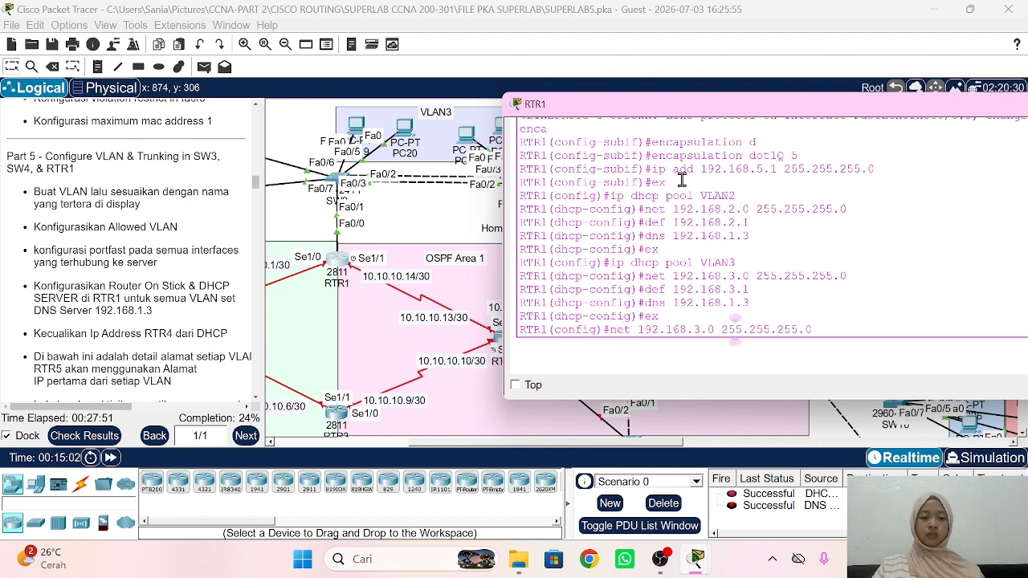
pyautogui.press('BackSpace')
pyautogui.write('4')
pyautogui.press('Return')
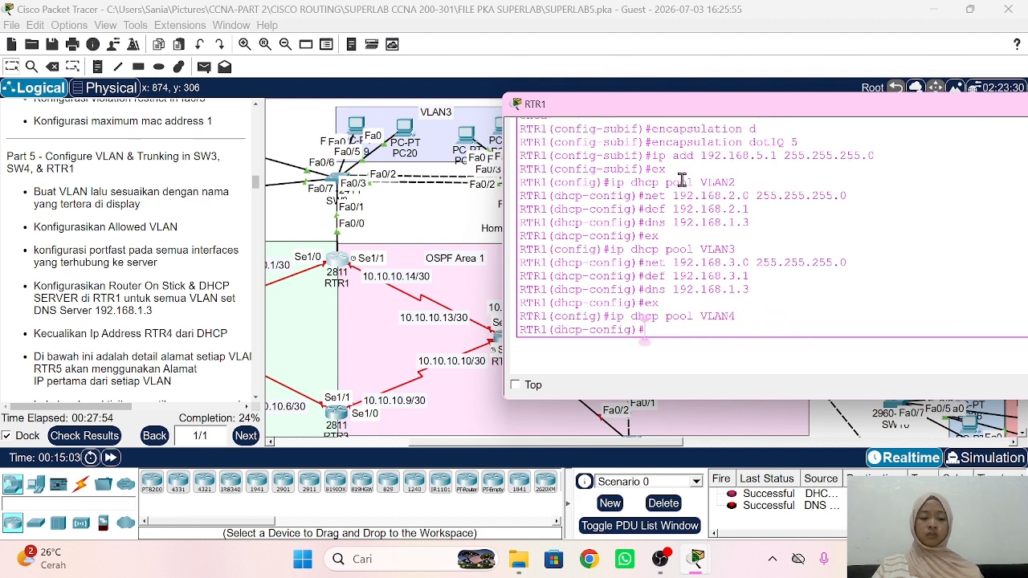
pyautogui.write('ex')
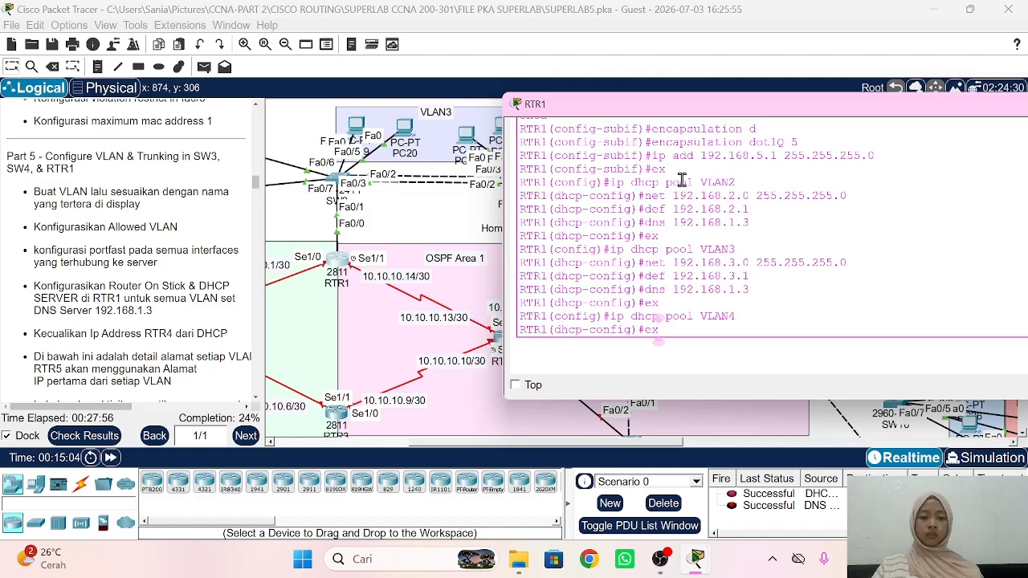
pyautogui.press('Up')
pyautogui.press('Up')
pyautogui.press('Up')
pyautogui.press('Up')
pyautogui.press('Up')
pyautogui.press('Left')
pyautogui.press('Left')
pyautogui.press('Left')
pyautogui.press('Left')
pyautogui.press('Left')
pyautogui.press('Left')
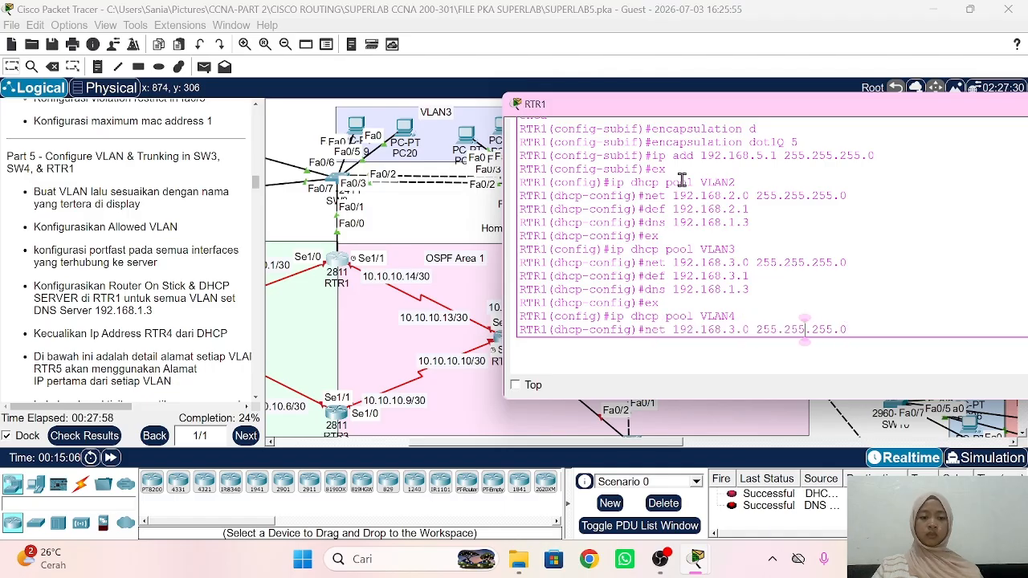
pyautogui.press('Left')
pyautogui.press('Left')
pyautogui.press('Left')
pyautogui.press('Left')
pyautogui.press('Left')
pyautogui.press('Left')
pyautogui.press('Left')
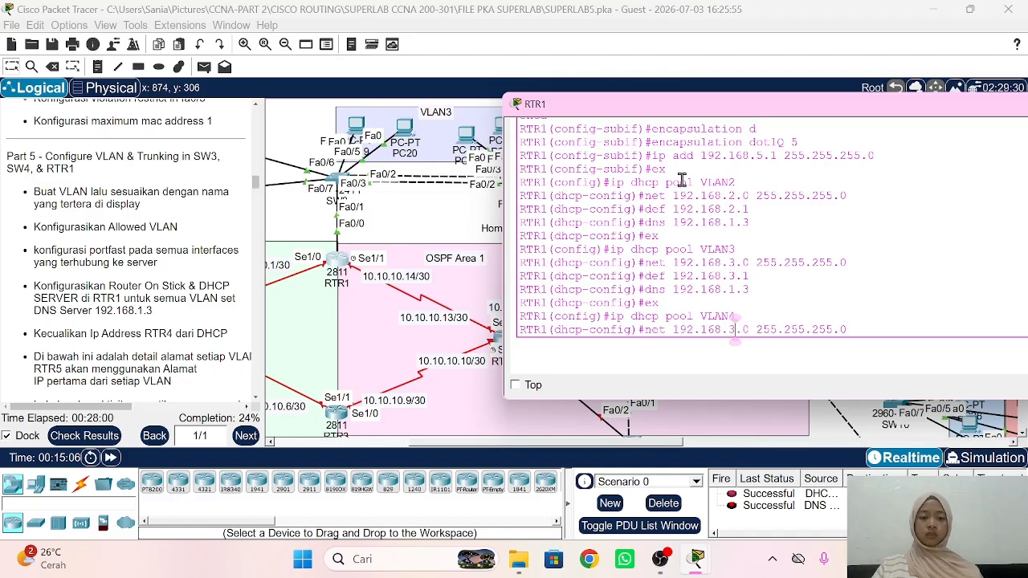
pyautogui.press('BackSpace')
pyautogui.write('4')
pyautogui.press('Return')
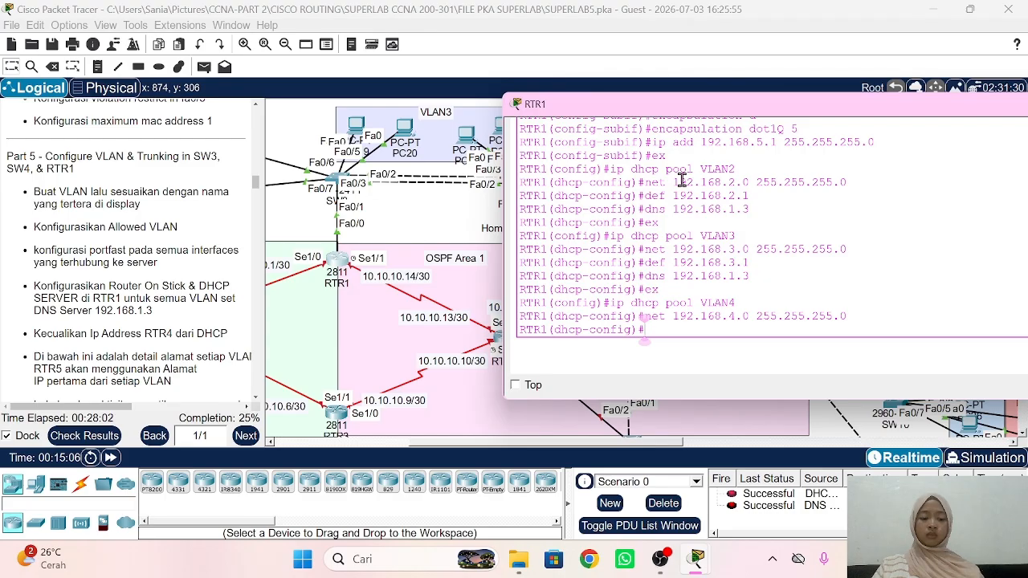
# Step: Give pool VLAN4 default gateway 192.168.4.1 and DNS server 192.168.1.3, then exit the pool
pyautogui.press('Up')
pyautogui.press('Up')
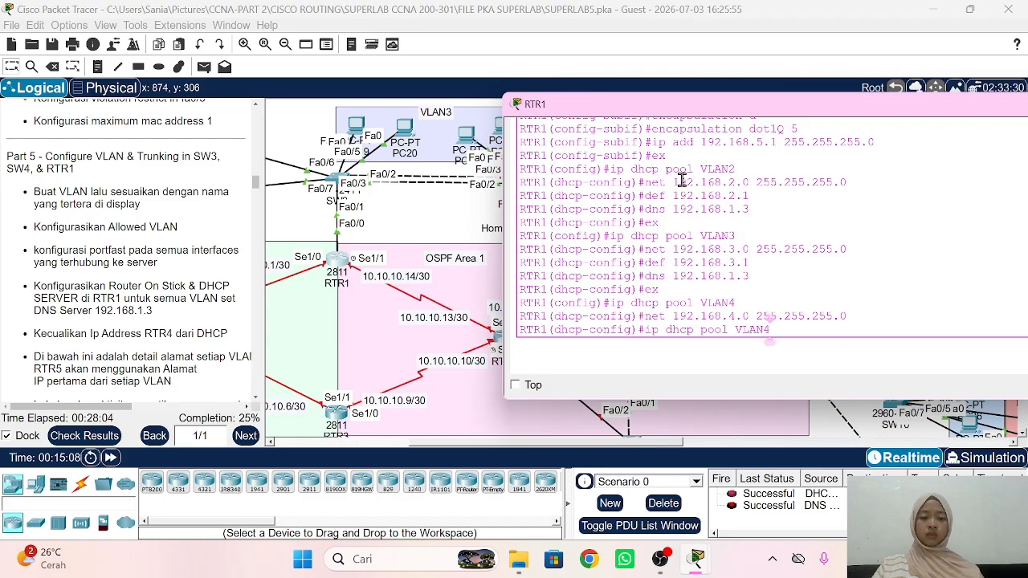
pyautogui.press('Up')
pyautogui.press('Up')
pyautogui.press('Up')
pyautogui.press('Left')
pyautogui.press('Left')
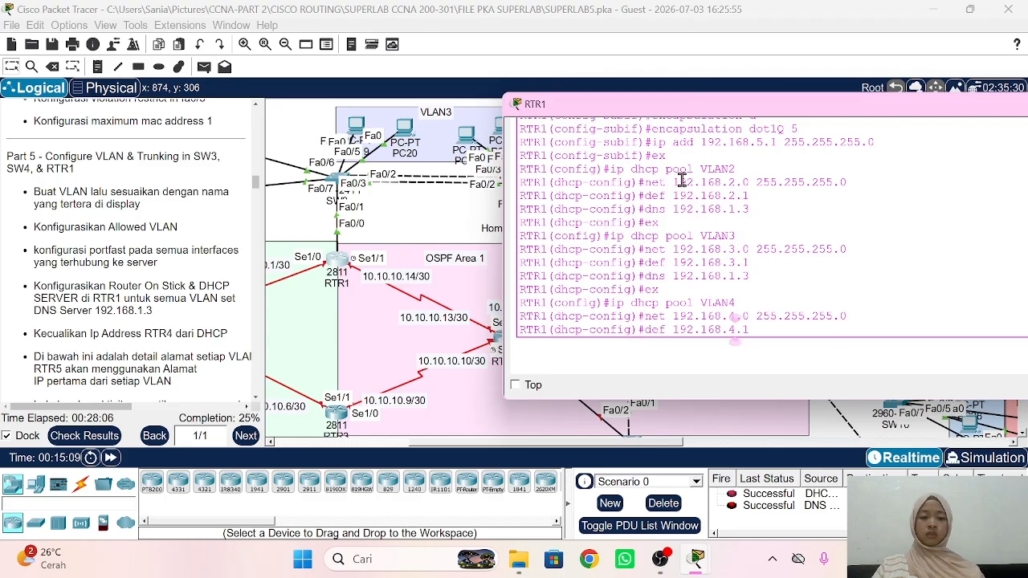
pyautogui.press('Return')
pyautogui.press('Up')
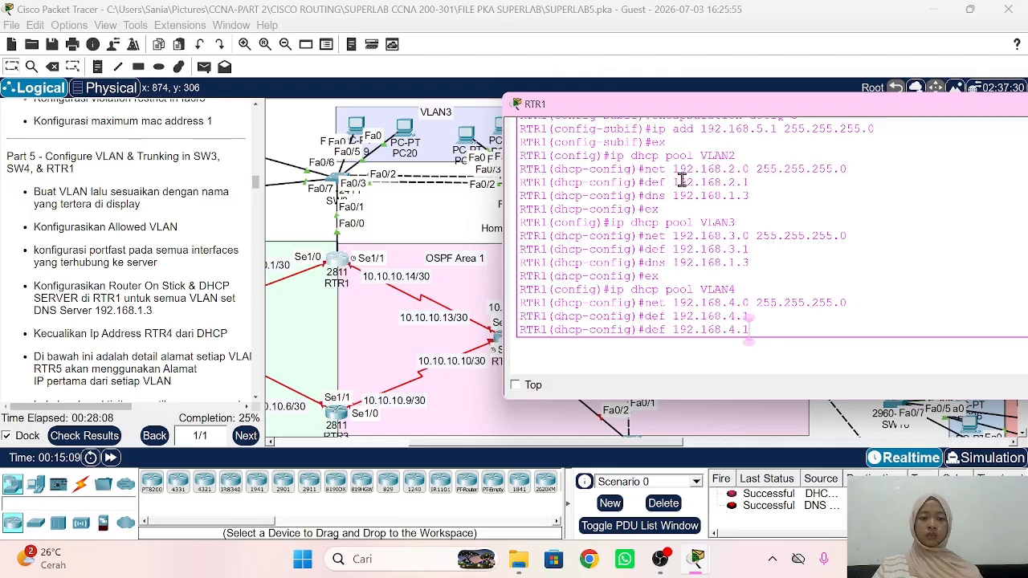
pyautogui.press('Up')
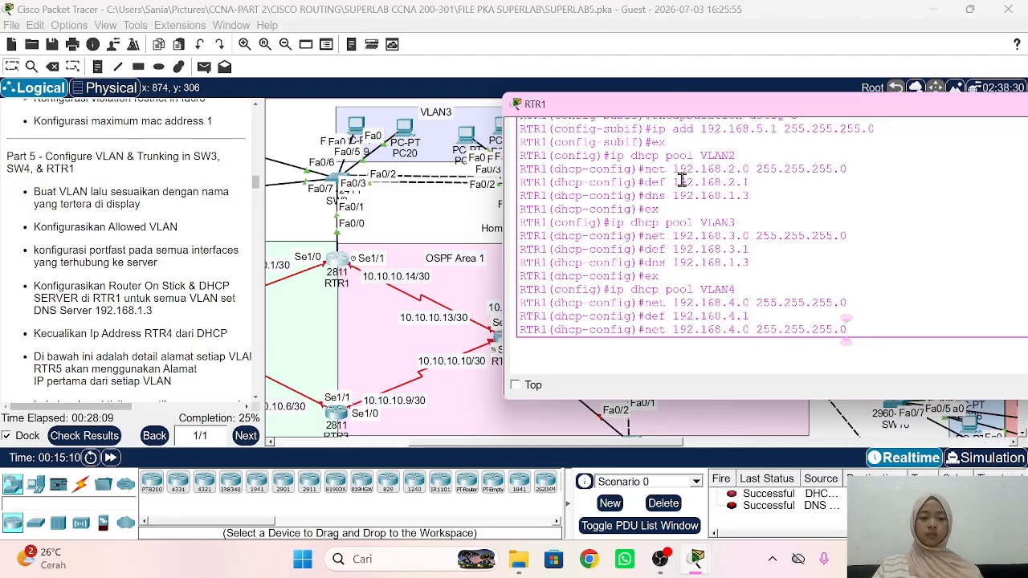
pyautogui.press('Up')
pyautogui.press('Up')
pyautogui.write('ex')
pyautogui.press('Return')
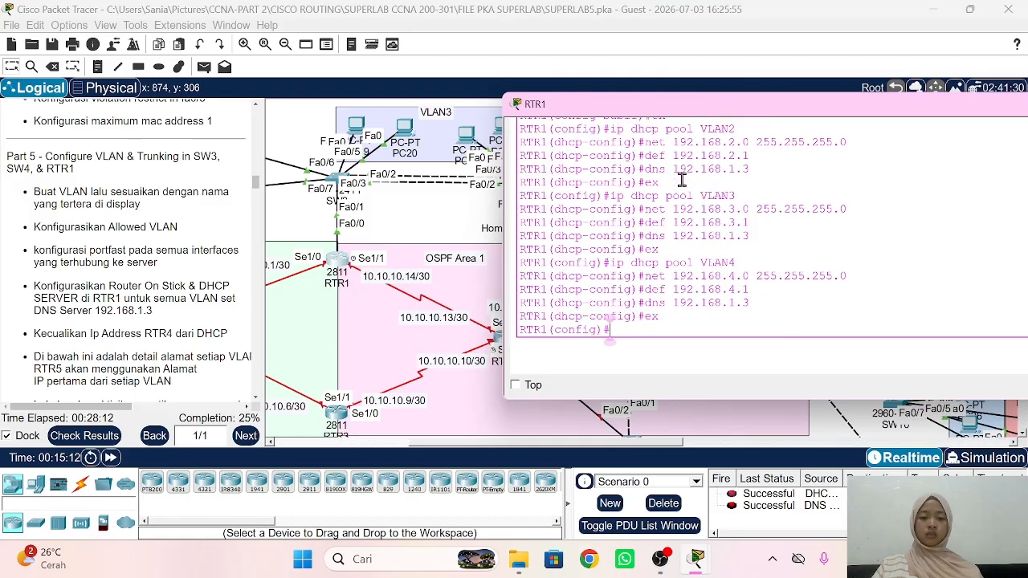
# Step: Create the DHCP pool VLAN5 by reusing the earlier pool command
pyautogui.press('Up')
pyautogui.press('Up')
pyautogui.press('Up')
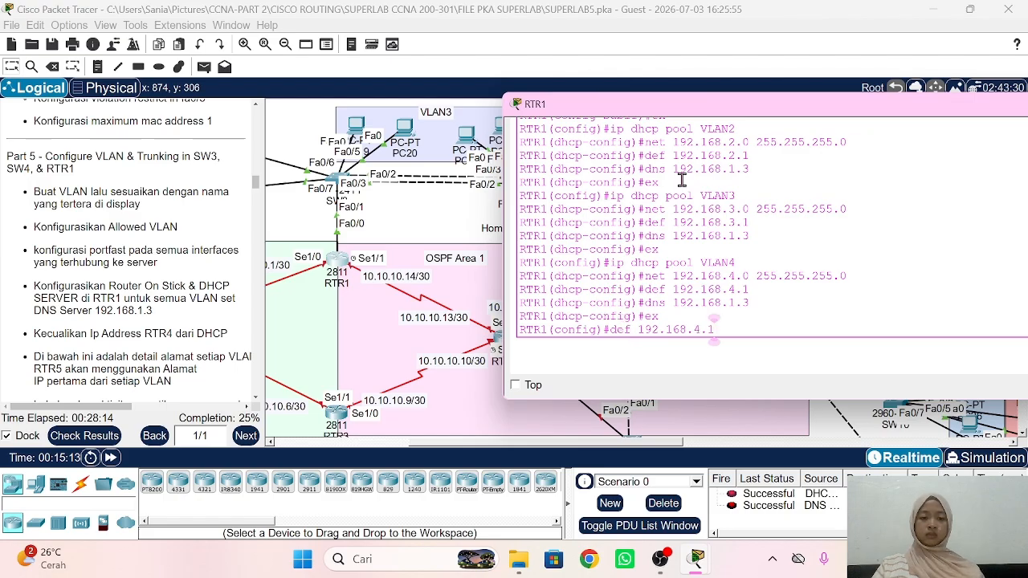
pyautogui.press('Up')
pyautogui.press('Up')
pyautogui.press('Return')
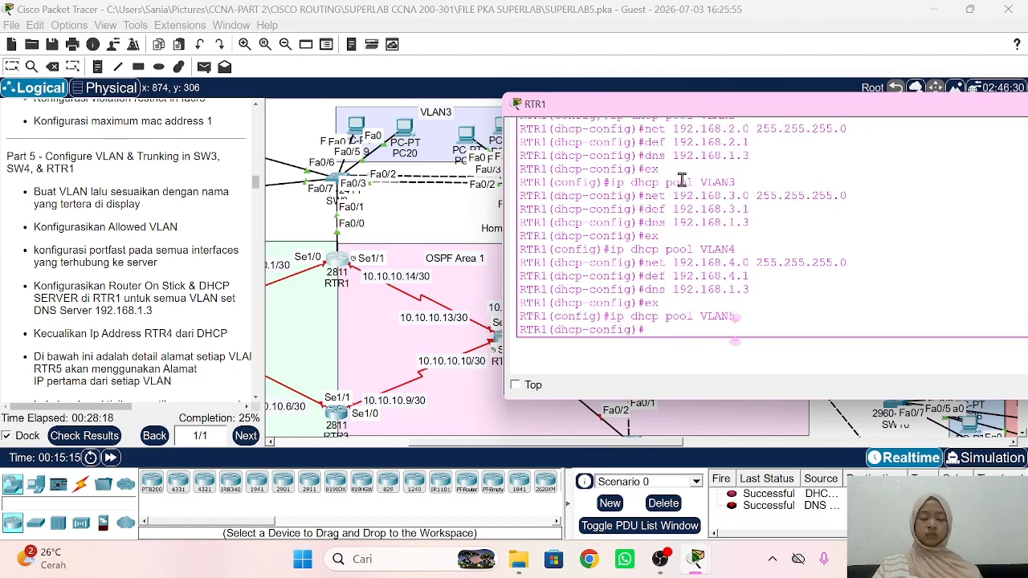
# Step: Give pool VLAN5 network 192.168.5.0/24, gateway 192.168.5.1 and DNS 192.168.1.3, then exit
pyautogui.press('Up')
pyautogui.press('Up')
pyautogui.press('Up')
pyautogui.press('Up')
pyautogui.press('Up')
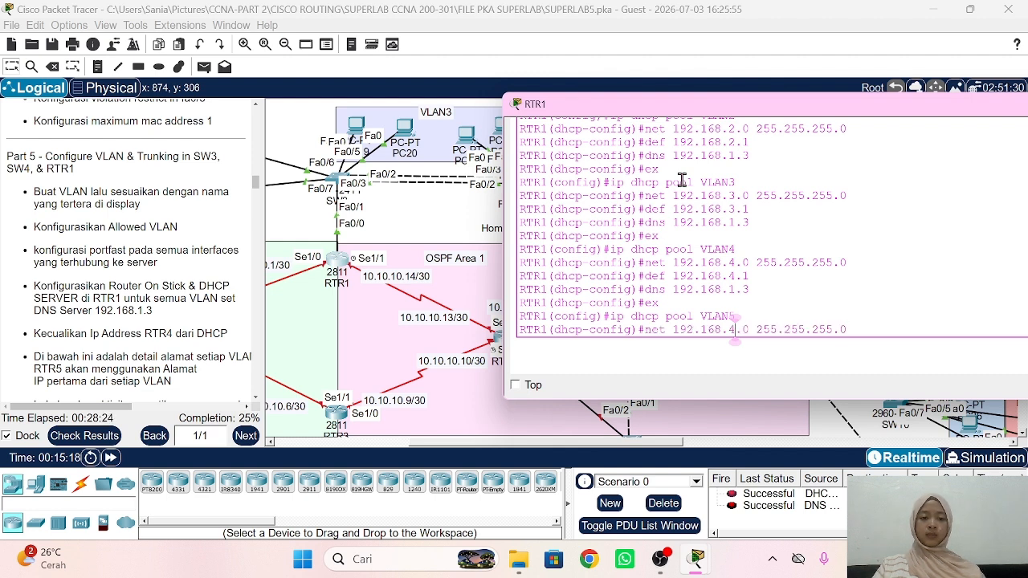
pyautogui.press('Return')
pyautogui.press('Up')
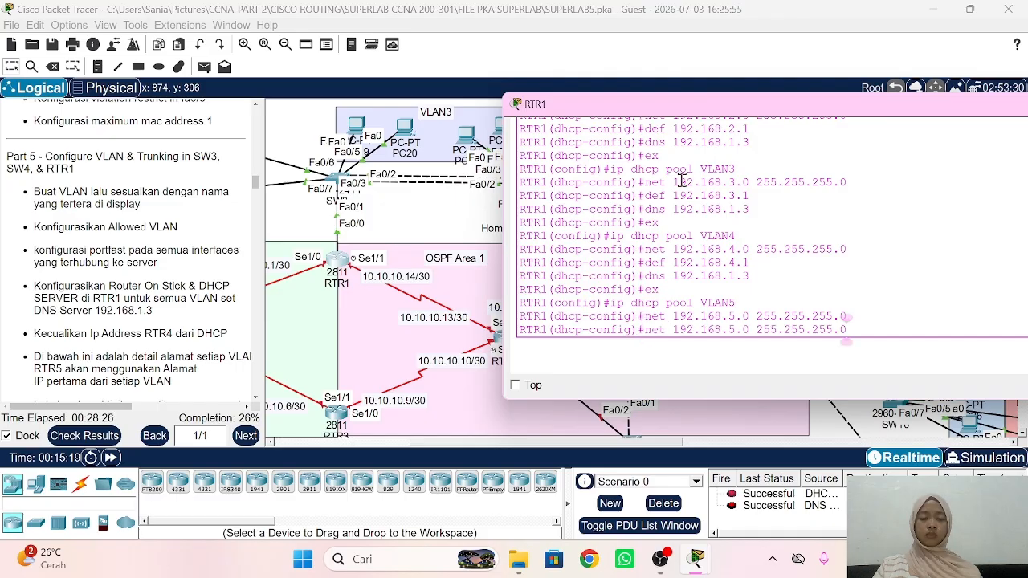
pyautogui.press('Up')
pyautogui.press('Up')
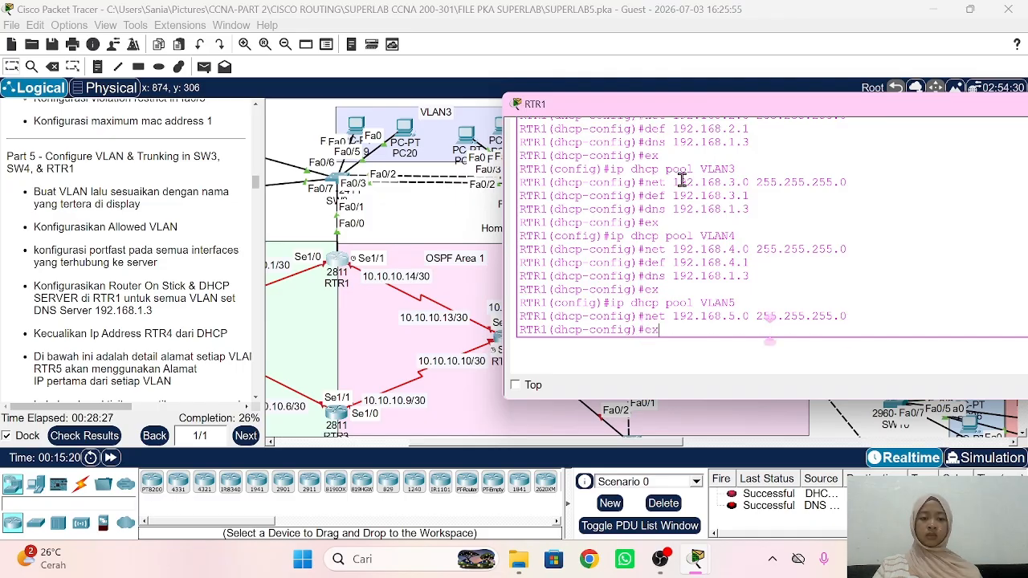
pyautogui.press('Up')
pyautogui.press('Up')
pyautogui.press('BackSpace')
pyautogui.press('BackSpace')
pyautogui.press('BackSpace')
pyautogui.write('5.1')
pyautogui.press('Return')
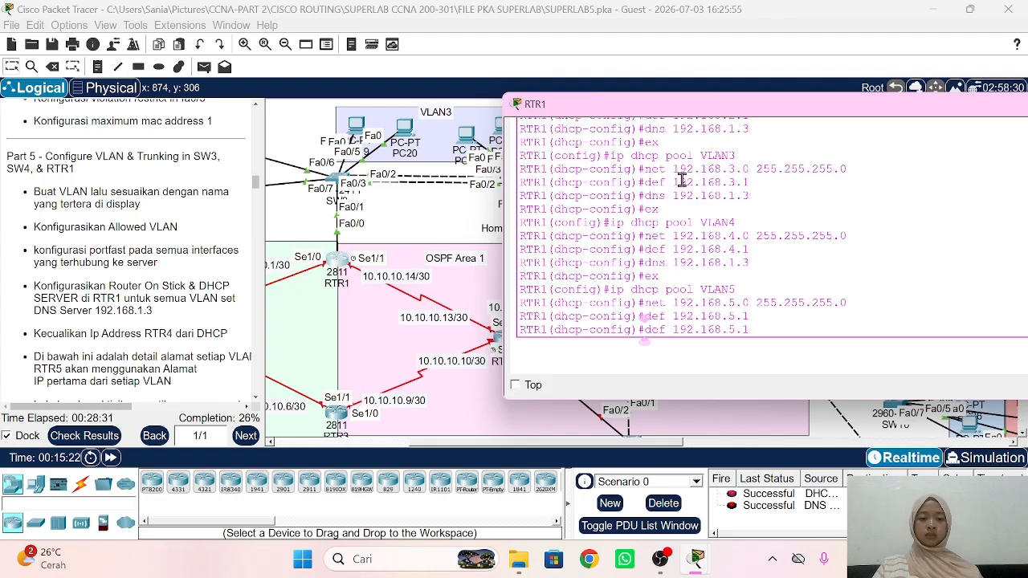
pyautogui.press('Up')
pyautogui.press('Up')
pyautogui.press('Up')
pyautogui.press('Up')
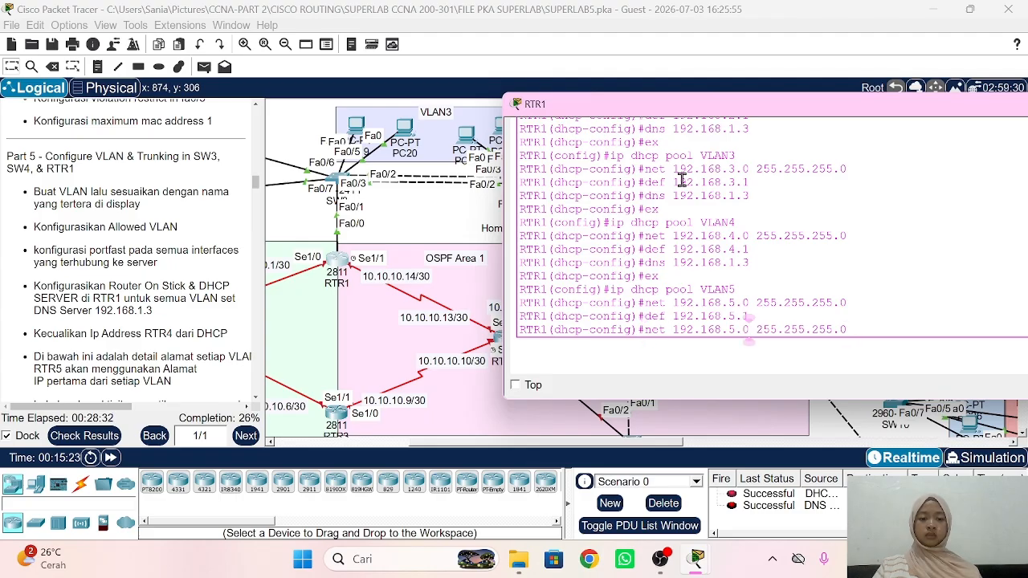
pyautogui.press('Return')
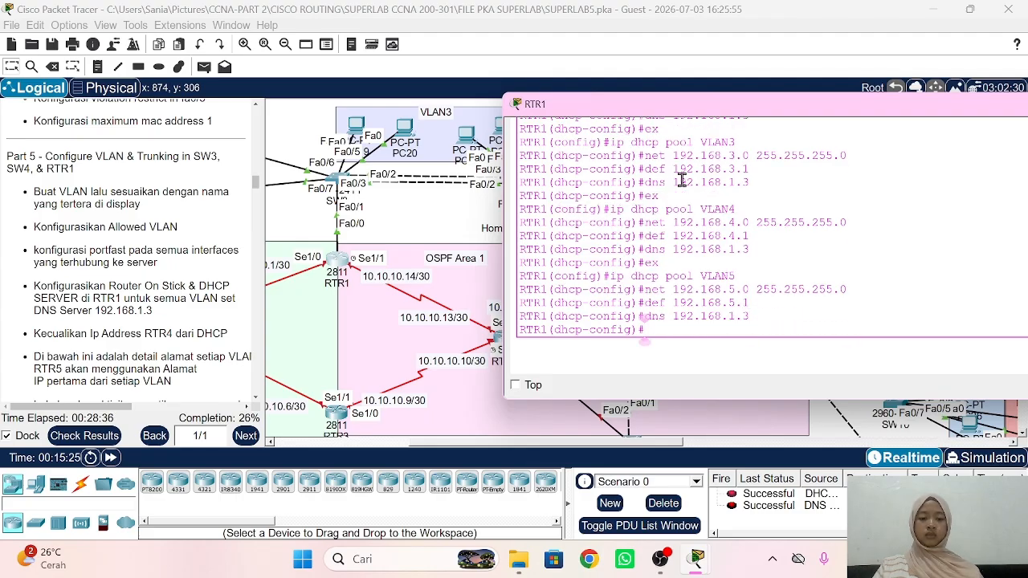
pyautogui.write('ex')
pyautogui.press('Return')
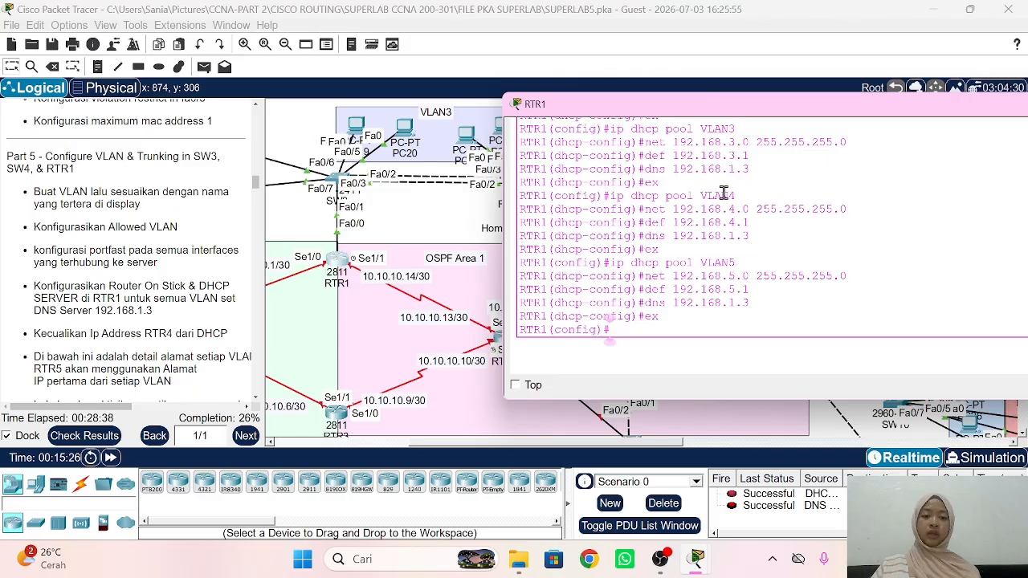
# Step: Exclude gateway addresses 192.168.2.1, 192.168.3.1, 192.168.4.1 and 192.168.5.1 from DHCP
pyautogui.write('ip dhcp ex')
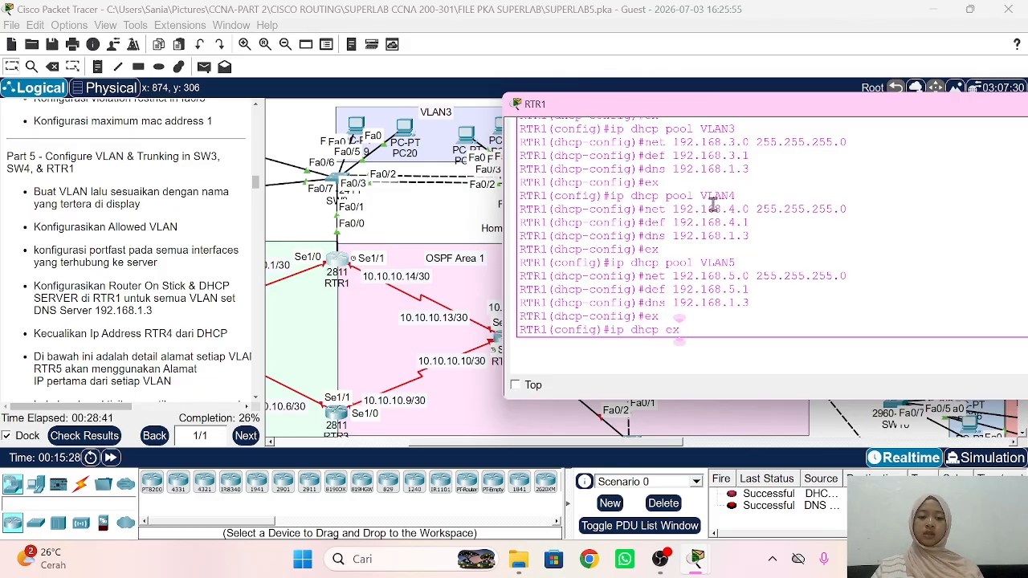
pyautogui.press('Tab')
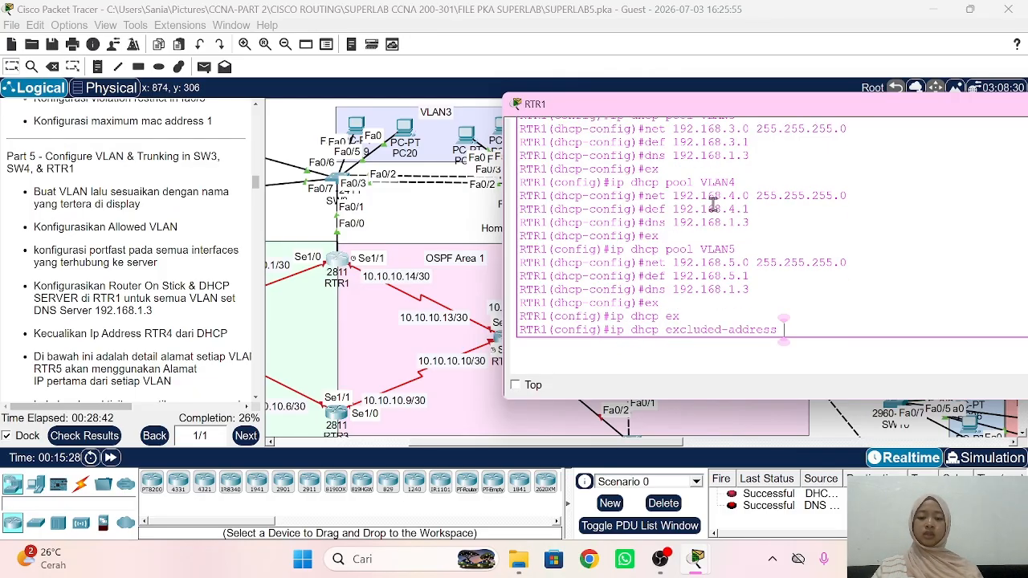
pyautogui.write('192.168.2.1')
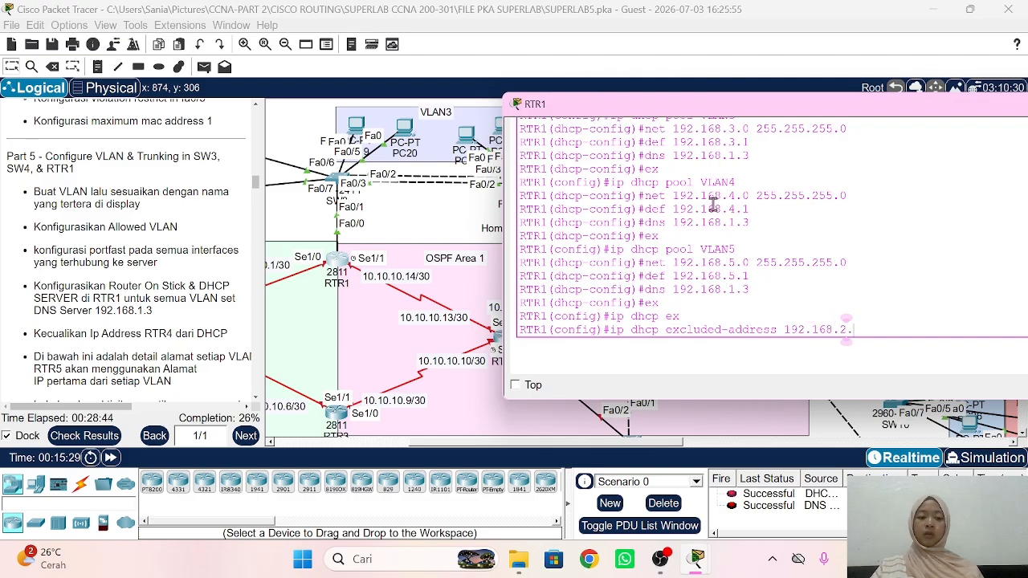
pyautogui.press('Return')
pyautogui.press('Up')
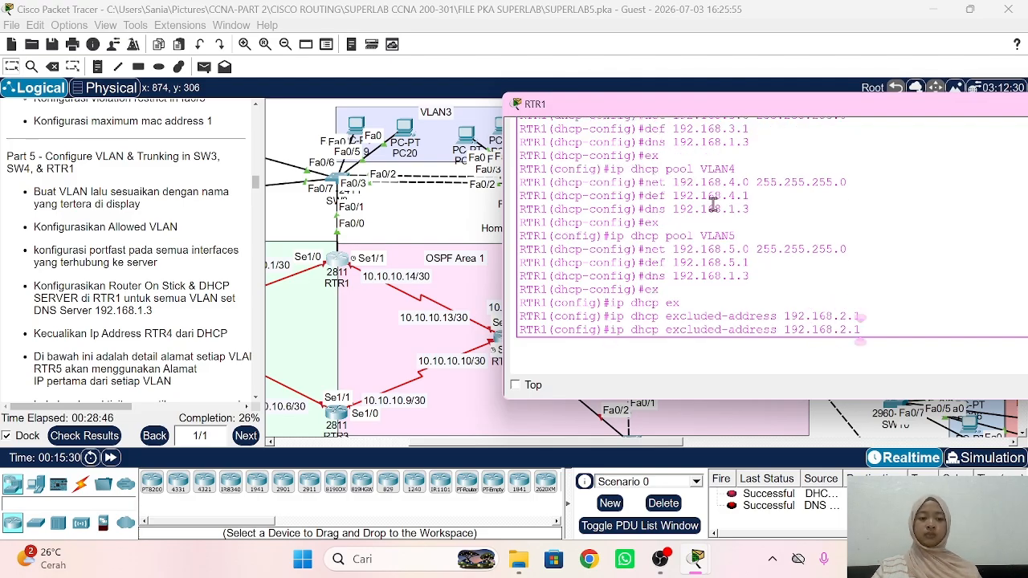
pyautogui.press('Left')
pyautogui.press('Left')
pyautogui.press('Return')
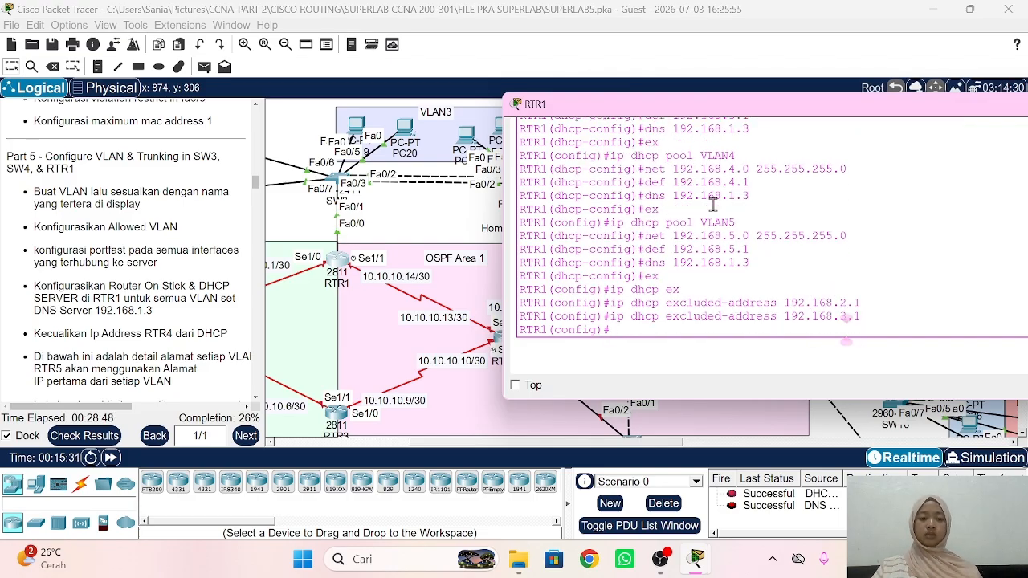
pyautogui.press('Up')
pyautogui.press('Return')
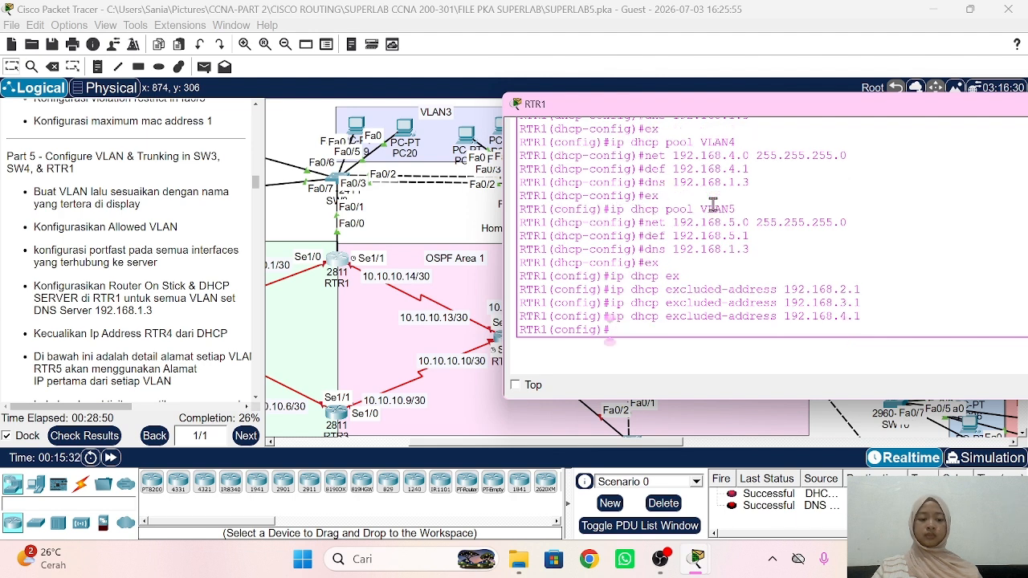
pyautogui.press('Up')
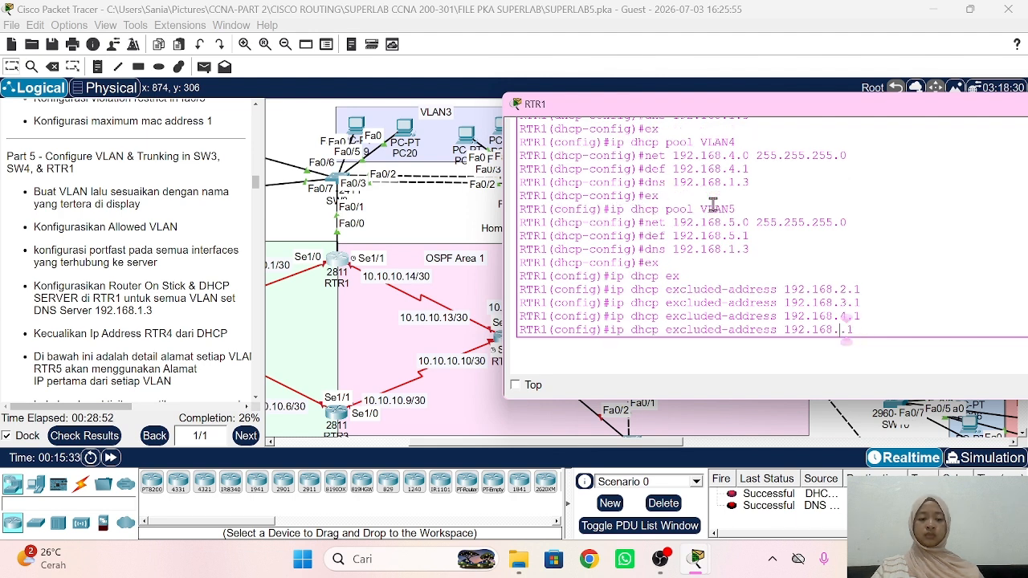
pyautogui.write('5')
pyautogui.press('Return')
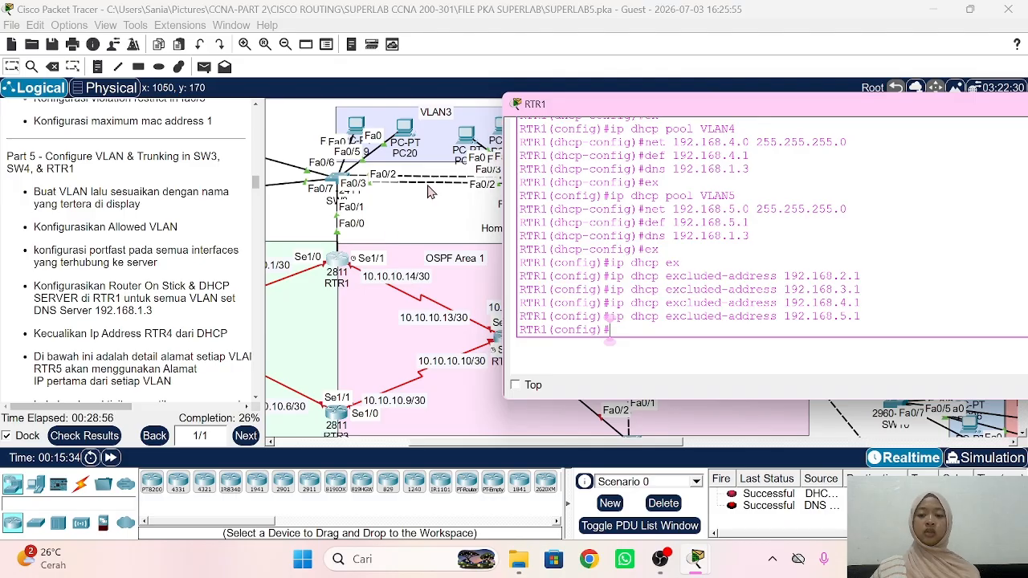
# Step: Set PC16's Desktop IP Configuration to obtain its address via DHCP
pyautogui.click(411, 217)
pyautogui.hscroll(-3, 410, 217)
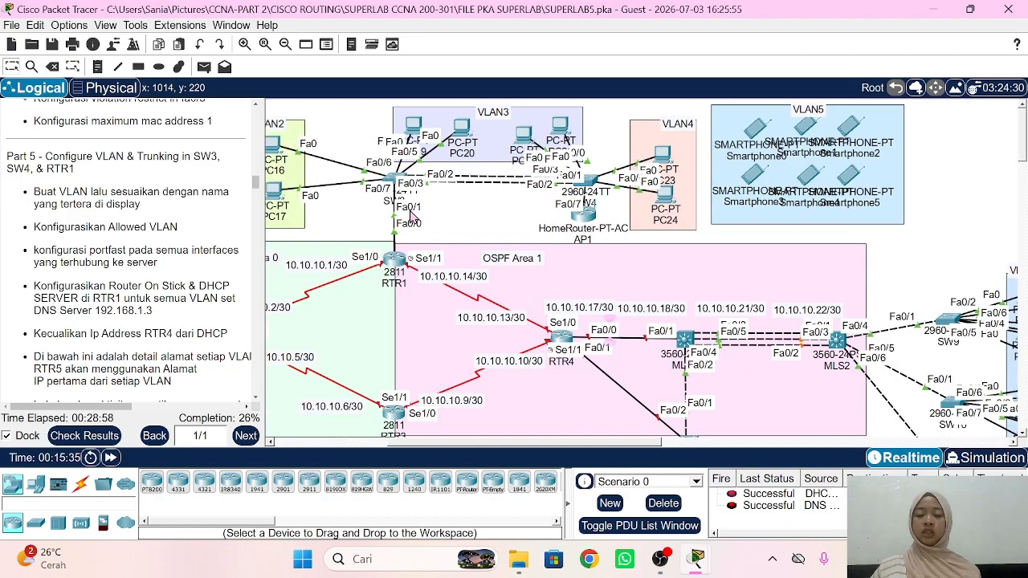
pyautogui.click(289, 149)
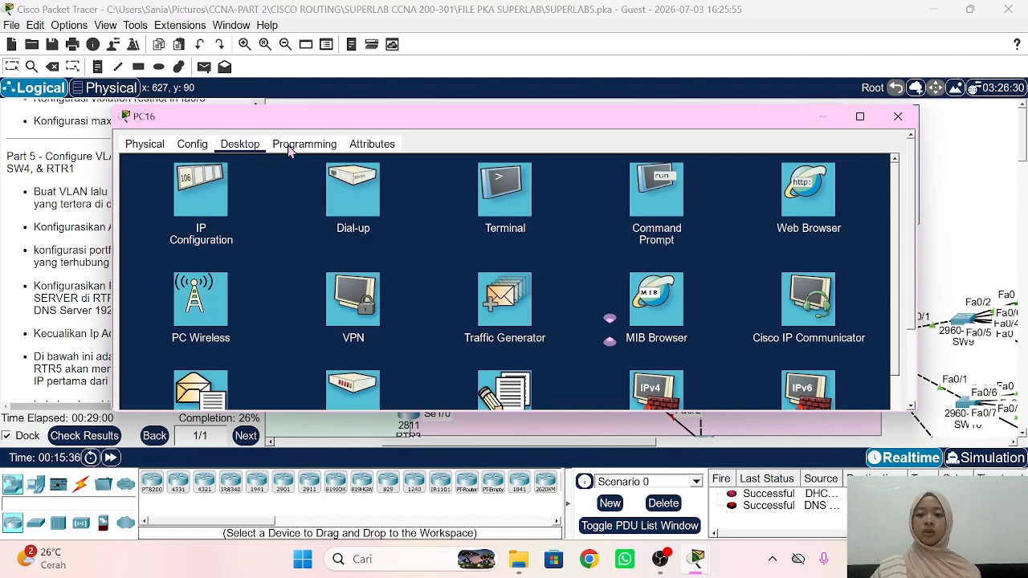
pyautogui.click(201, 207)
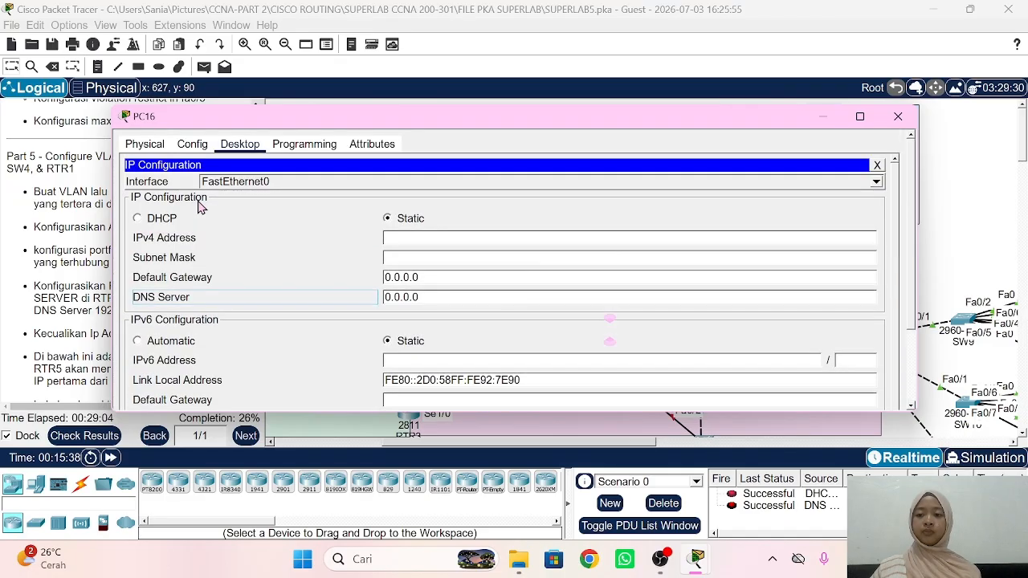
pyautogui.click(166, 220)
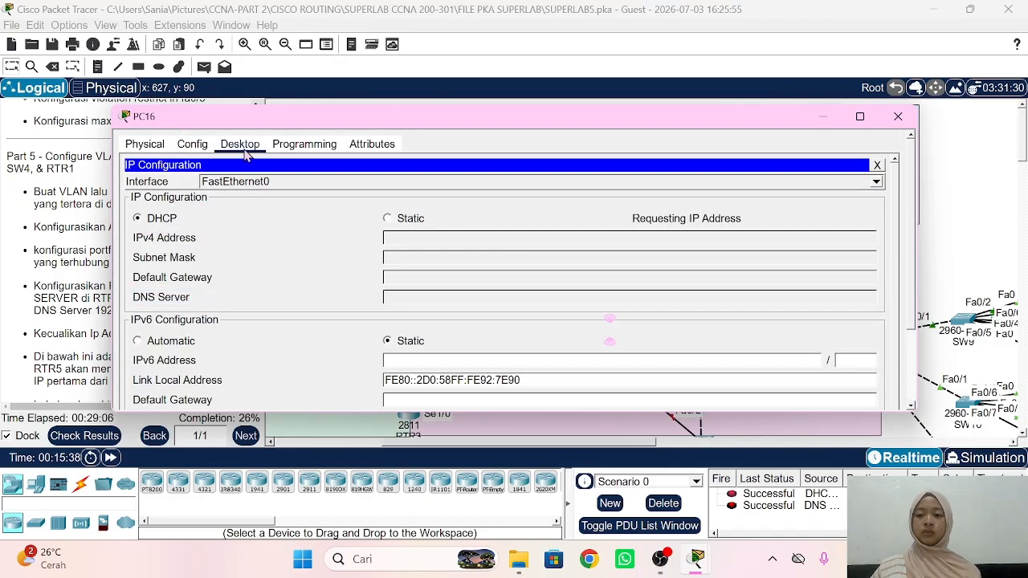
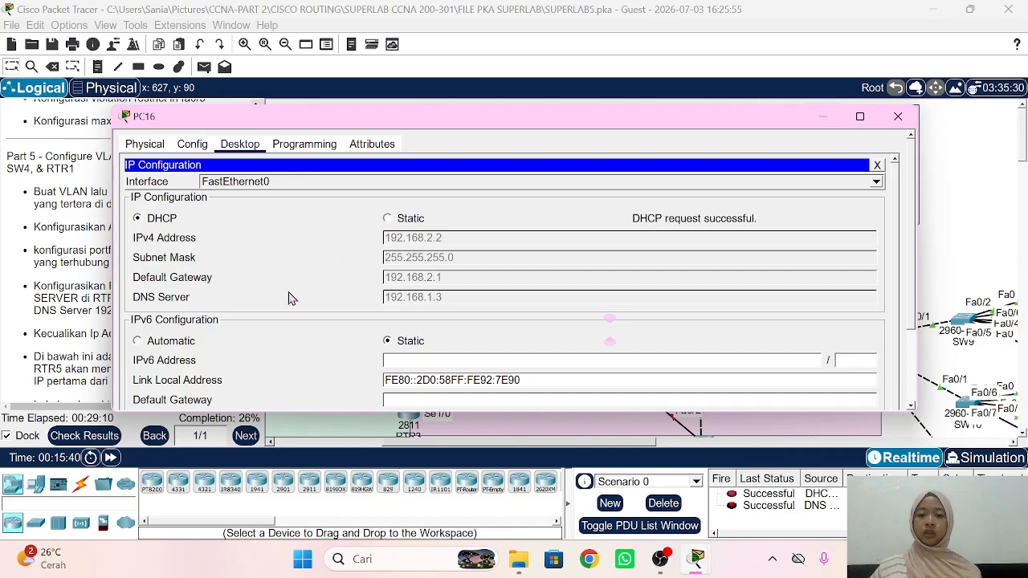
# Step: Close PC16's configuration window to return to the topology
pyautogui.click(84, 221)
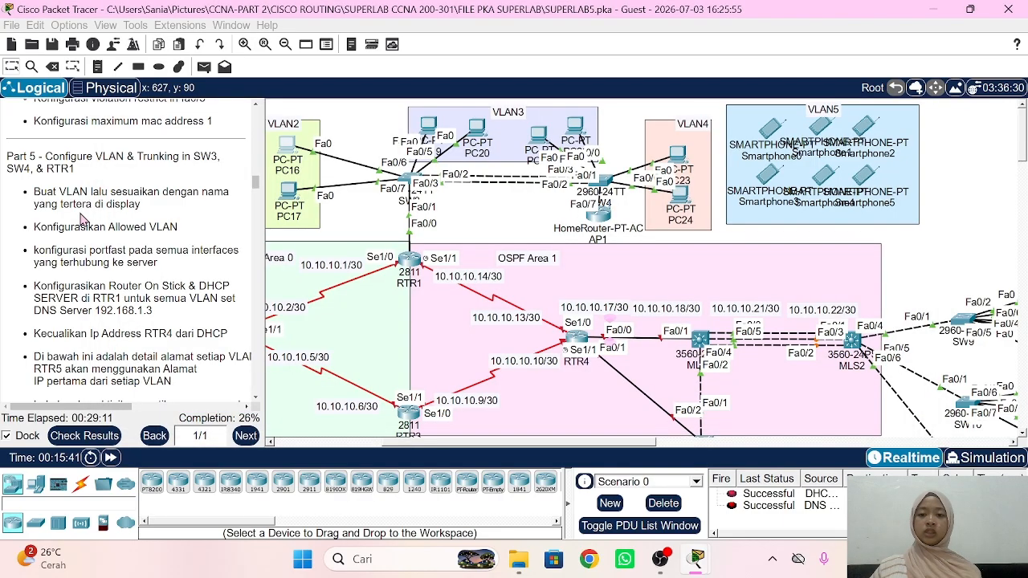
# Step: Set PC19's IP configuration to obtain its address via DHCP
pyautogui.click(428, 127)
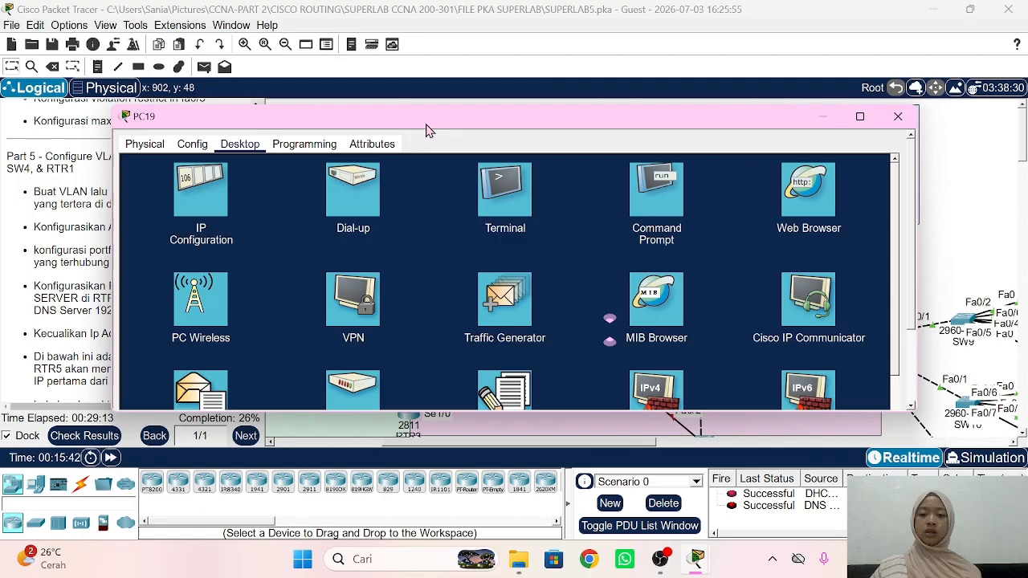
pyautogui.click(201, 207)
pyautogui.scroll(3, 193, 201)
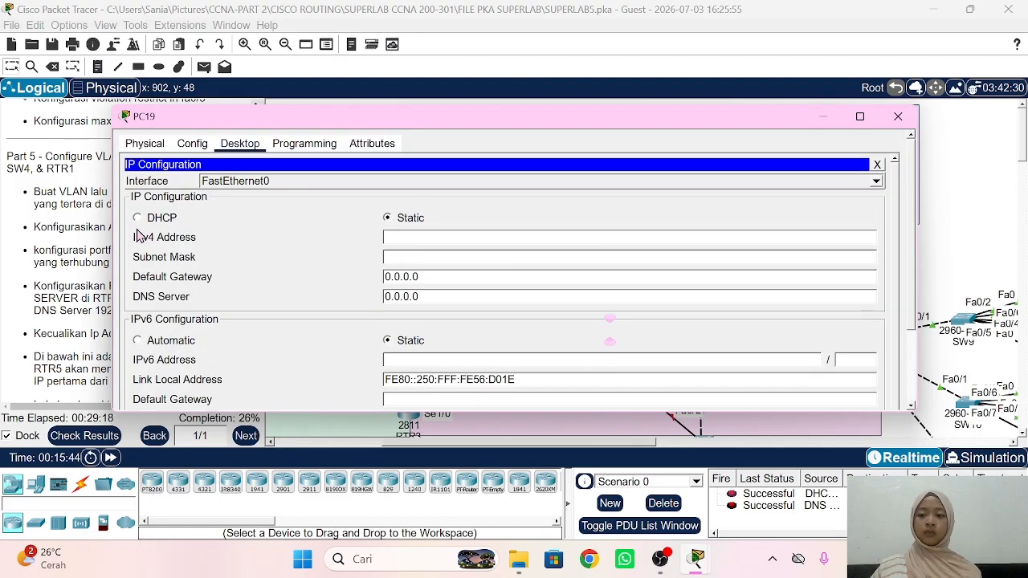
pyautogui.click(142, 219)
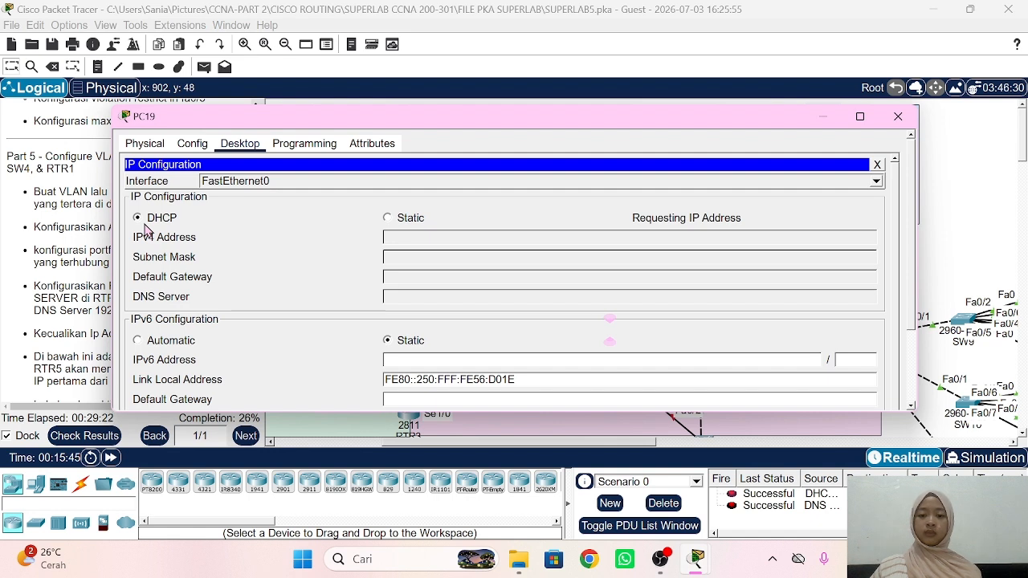
pyautogui.click(68, 248)
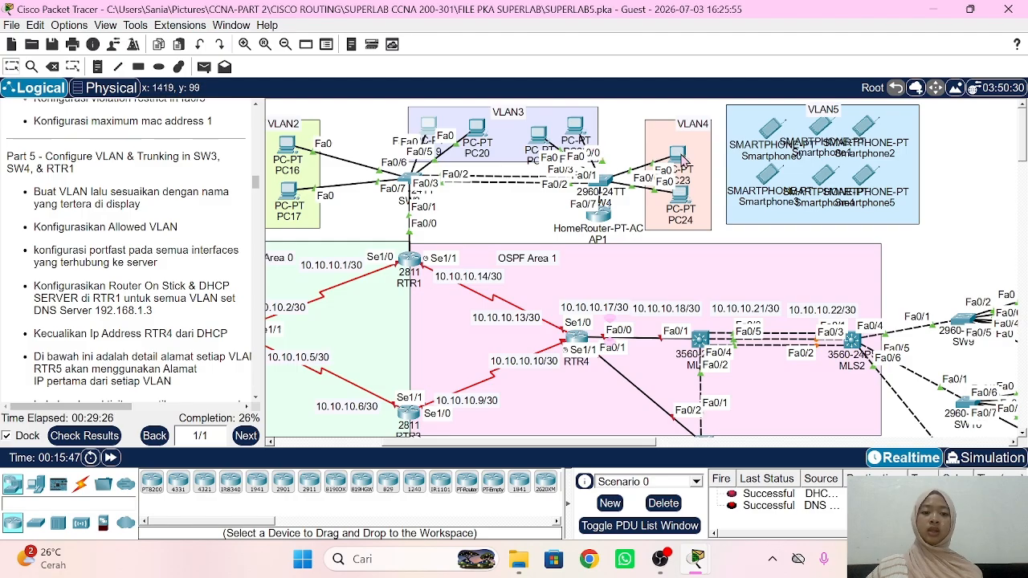
# Step: Set PC23 to DHCP, receiving 192.168.4.2/24 with gateway 192.168.4.1
pyautogui.click(680, 158)
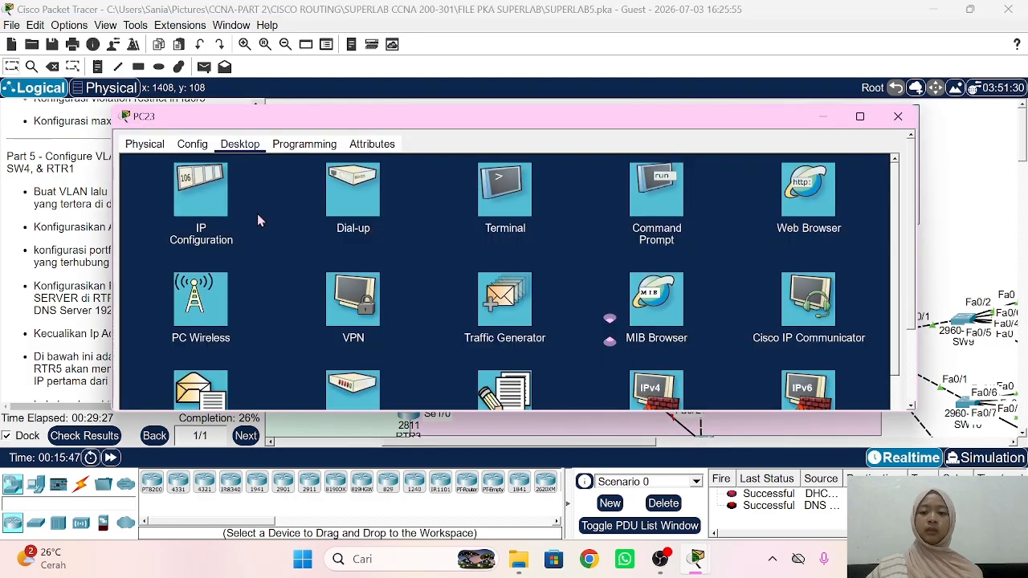
pyautogui.click(209, 201)
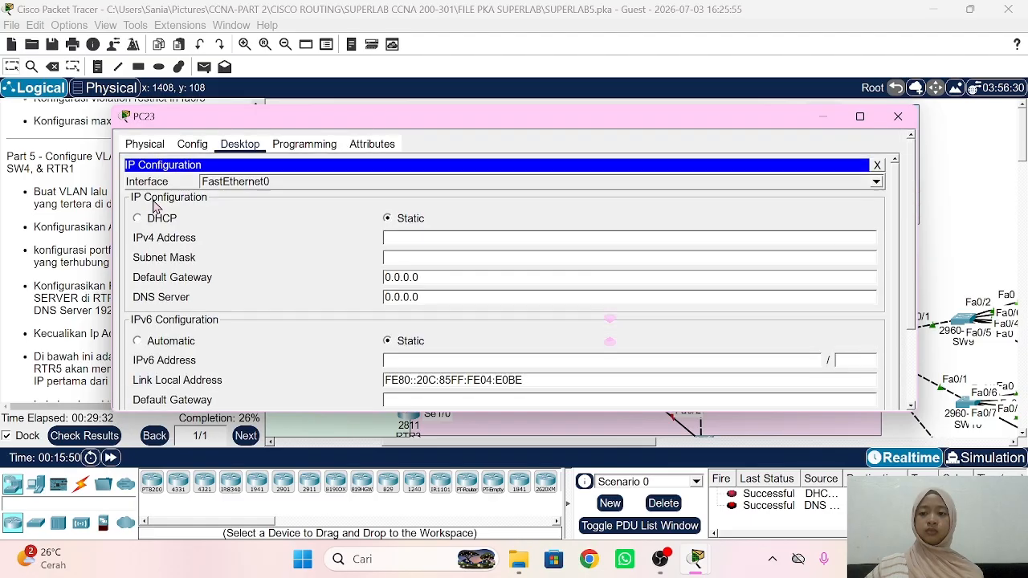
pyautogui.click(138, 219)
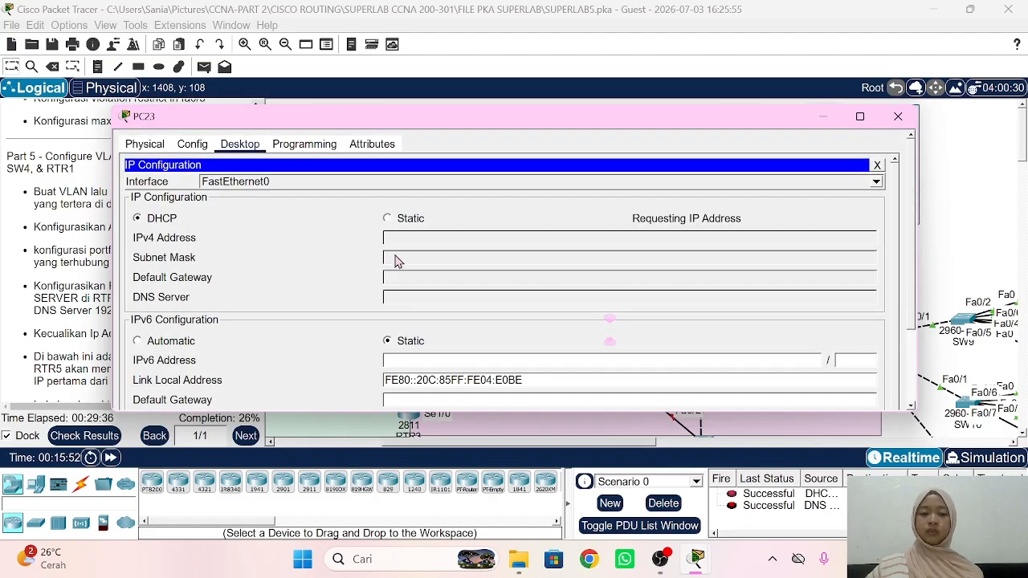
pyautogui.click(86, 276)
pyautogui.scroll(-3, 84, 273)
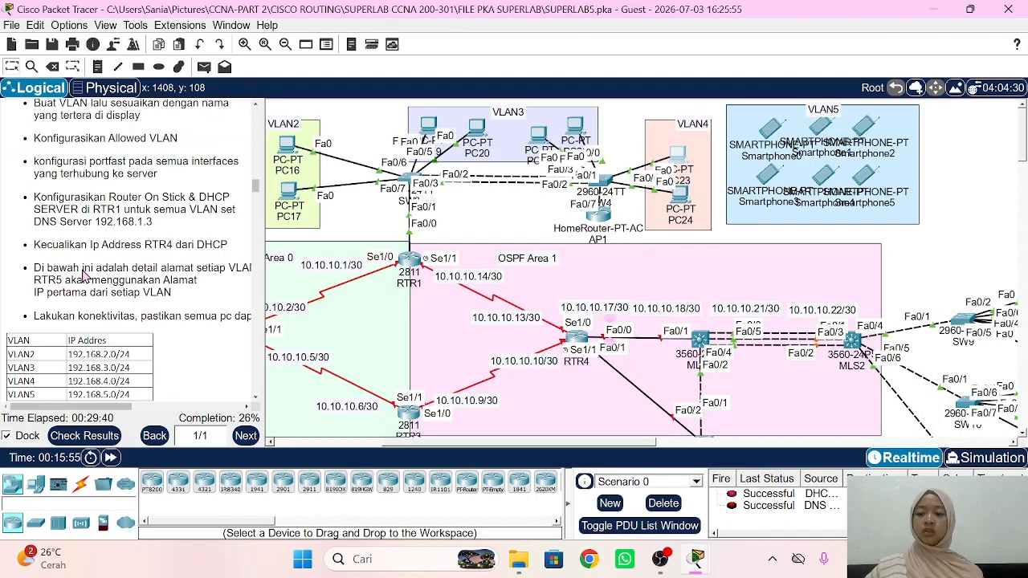
pyautogui.scroll(-8, 84, 271)
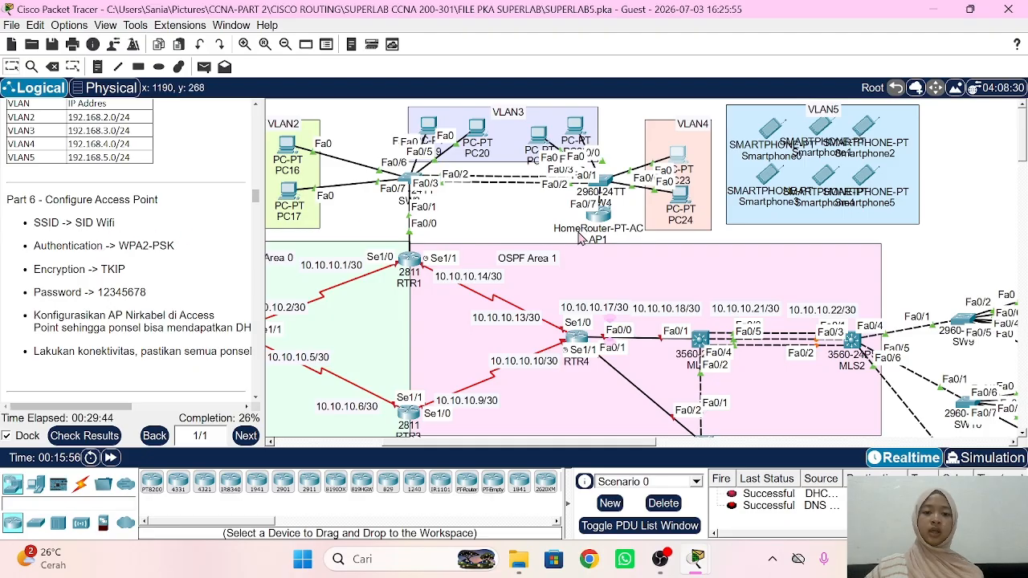
# Step: Set AP1's internet connection type to Wireless AP and save the settings
pyautogui.click(608, 220)
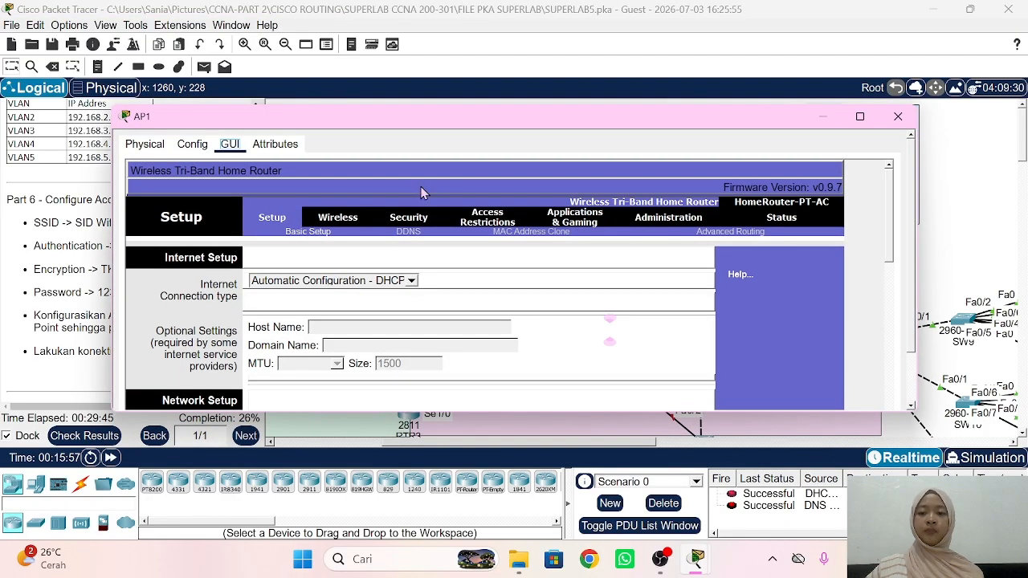
pyautogui.moveTo(309, 116); pyautogui.dragTo(481, 98)
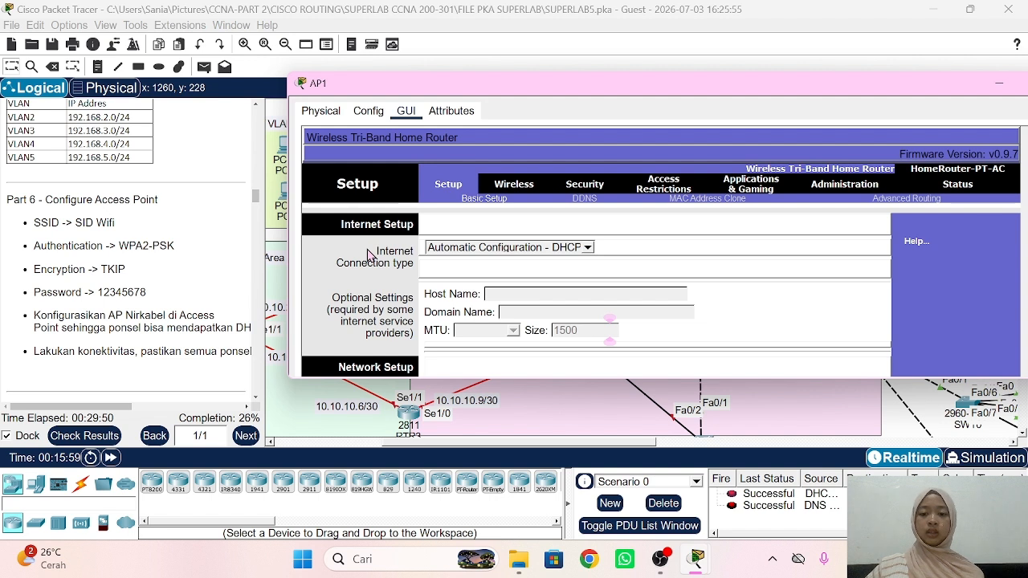
pyautogui.click(590, 249)
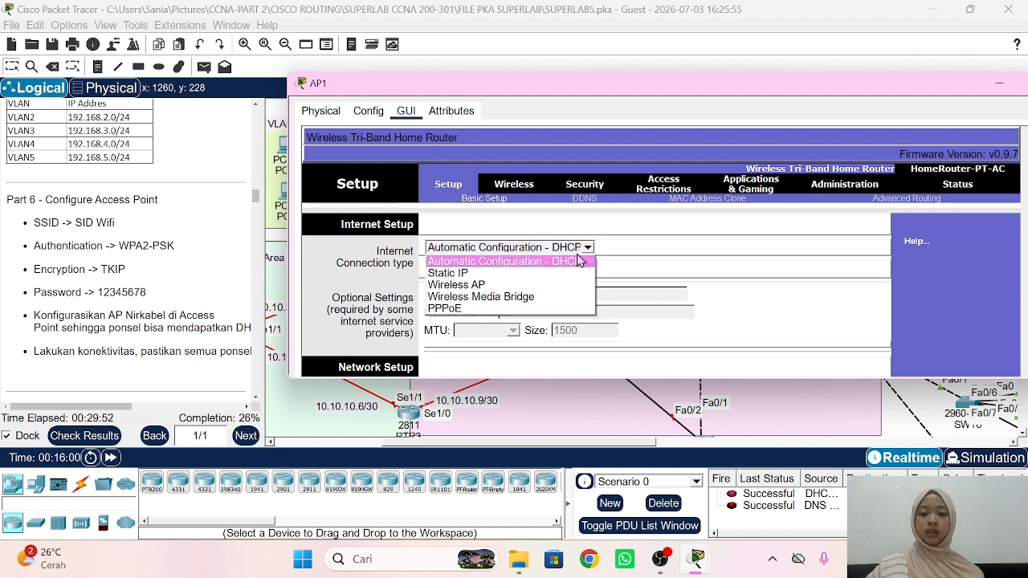
pyautogui.click(538, 290)
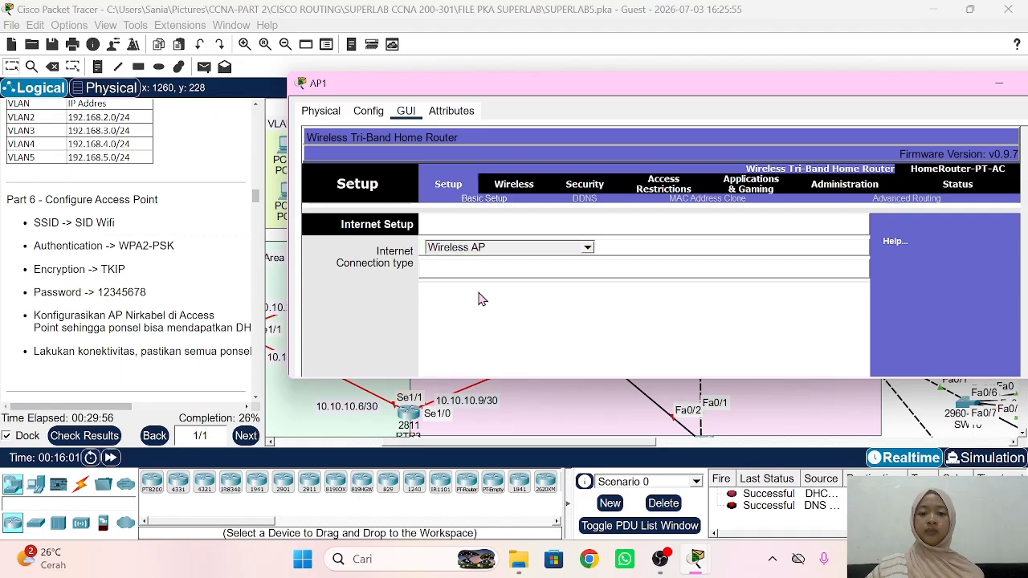
pyautogui.scroll(-10, 480, 299)
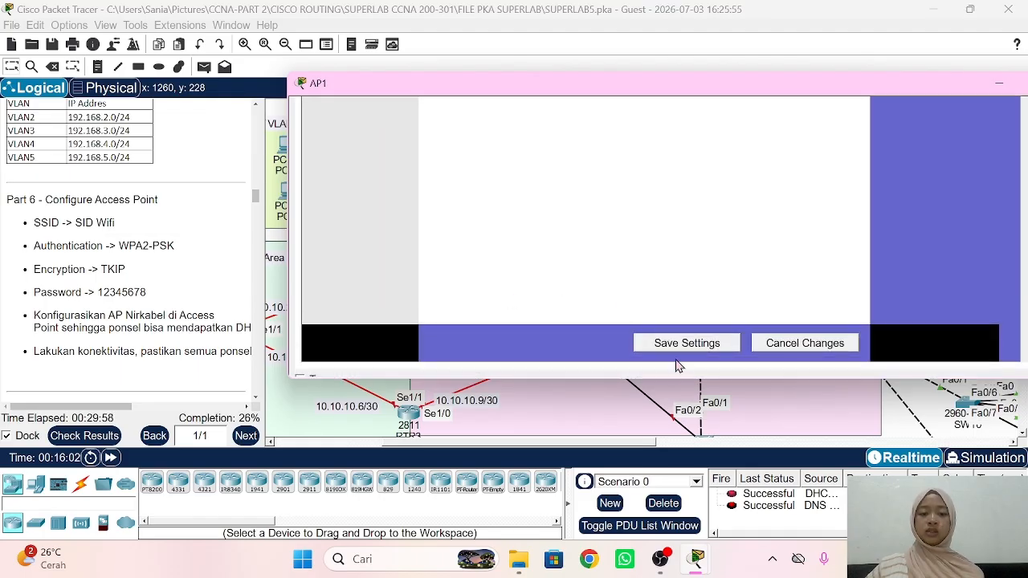
pyautogui.click(668, 343)
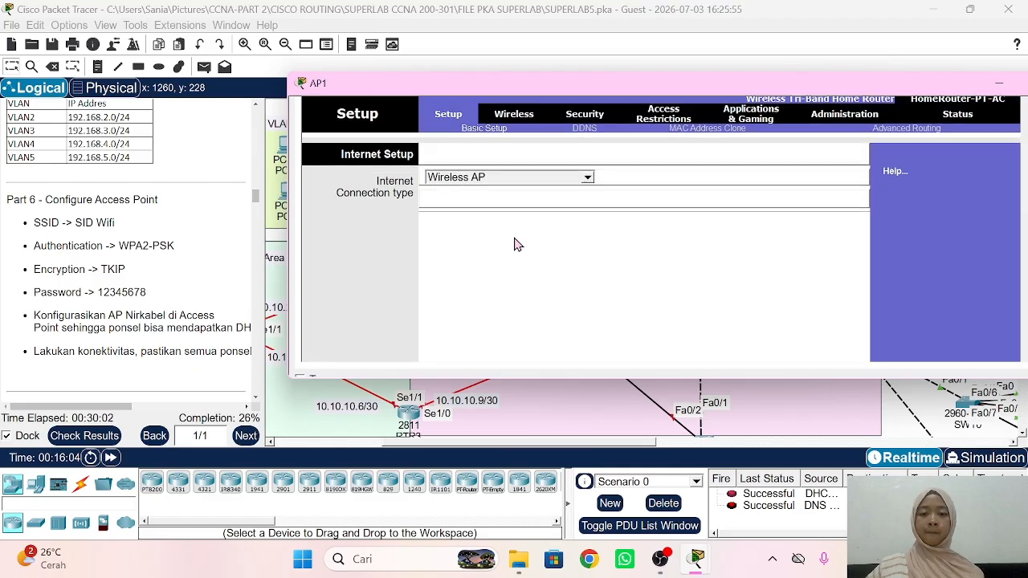
pyautogui.scroll(1, 522, 224)
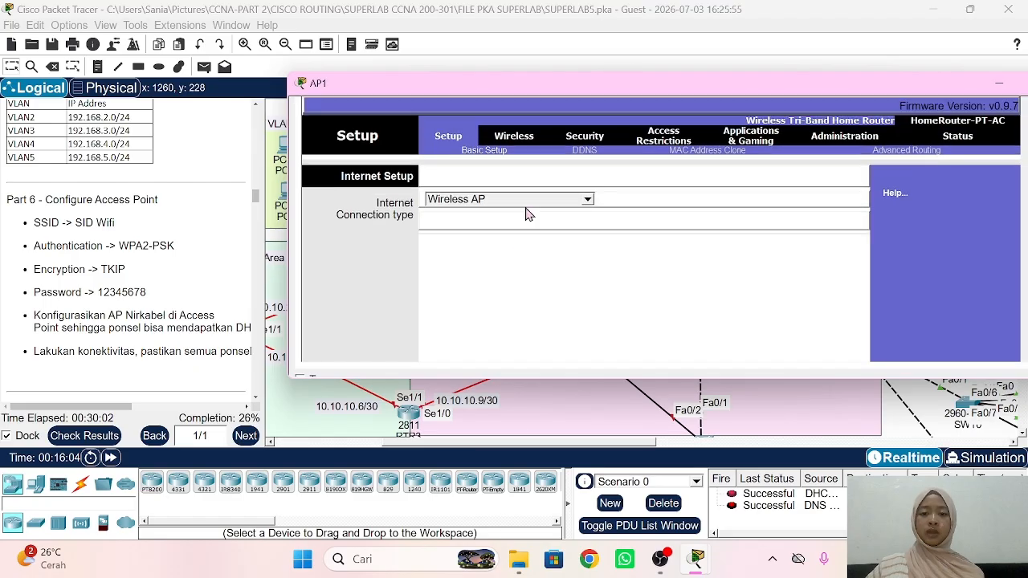
# Step: Name AP1's 2.4 GHz wireless network SID Wifi
pyautogui.click(515, 138)
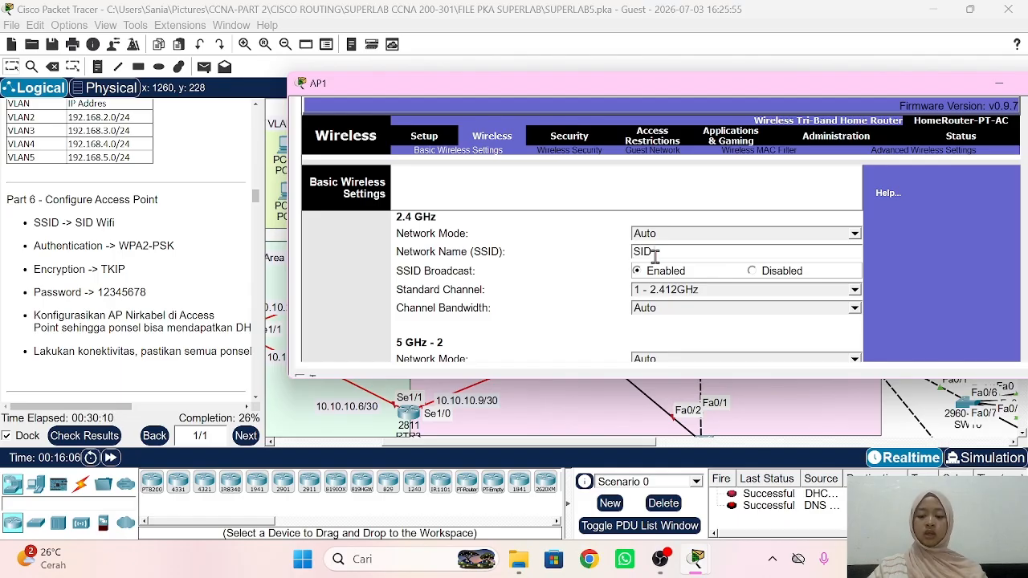
pyautogui.write('ifi')
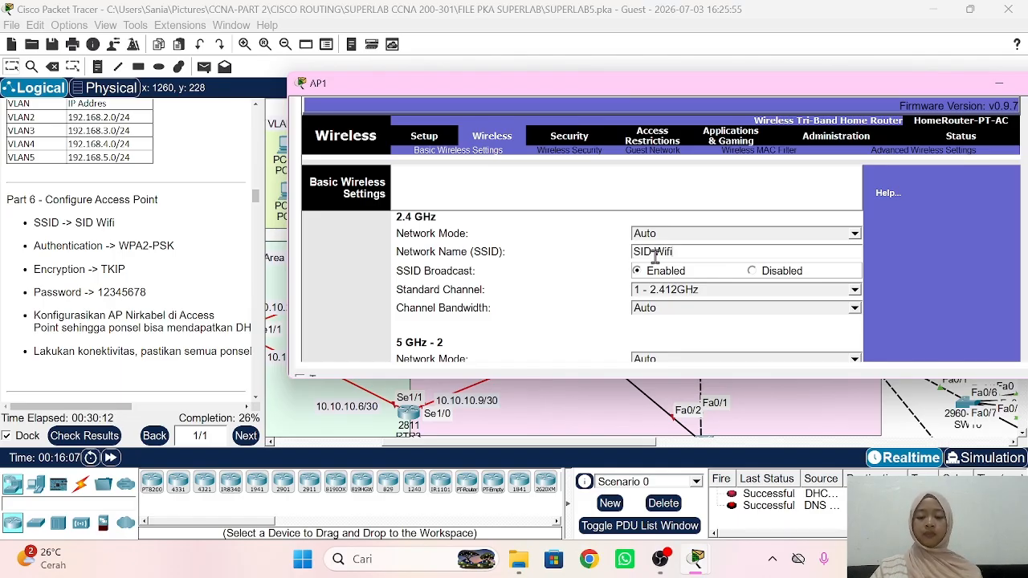
pyautogui.hotkey('ctrl', 'a')
pyautogui.click(690, 256)
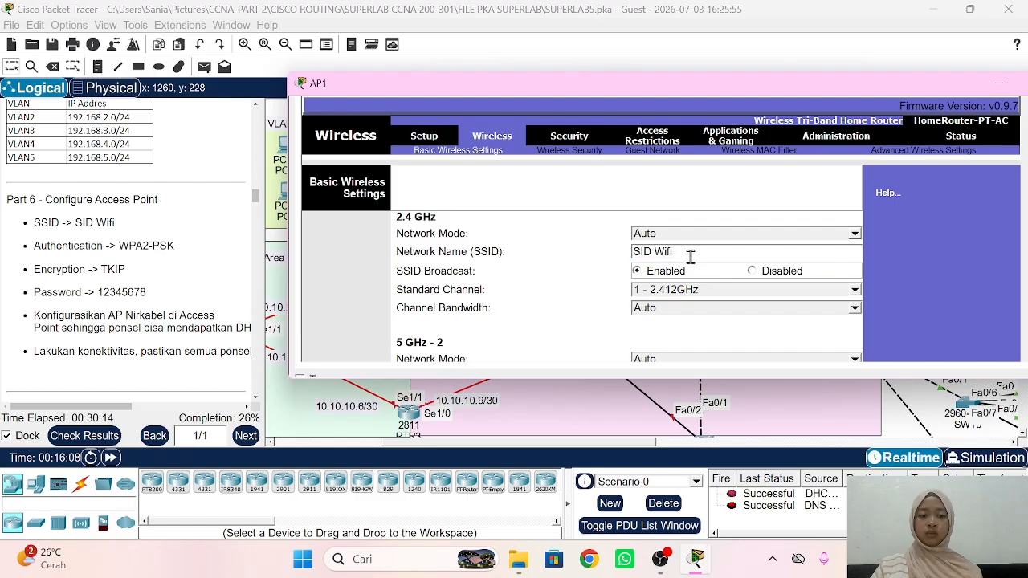
pyautogui.scroll(-10, 576, 290)
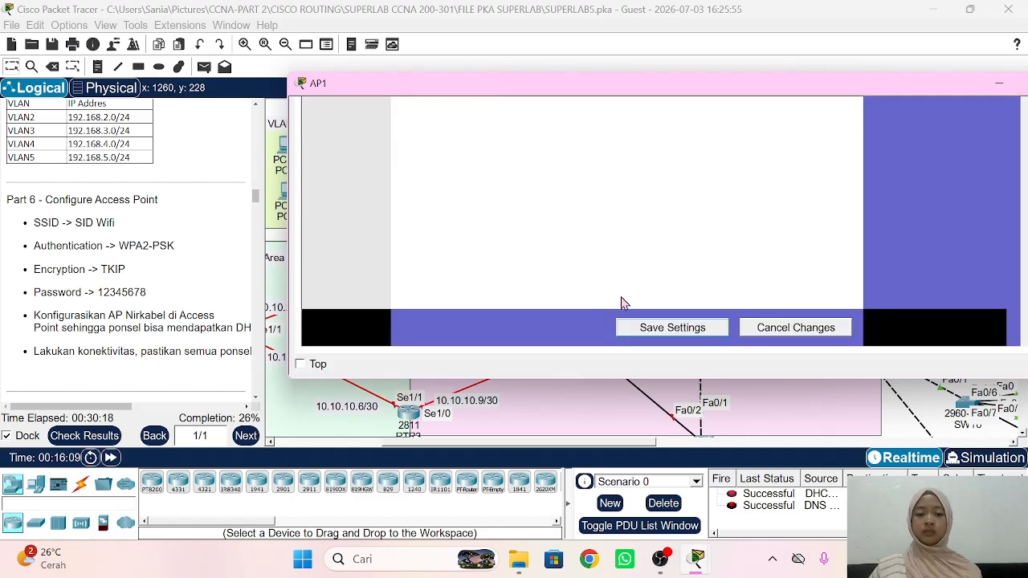
pyautogui.scroll(10, 583, 254)
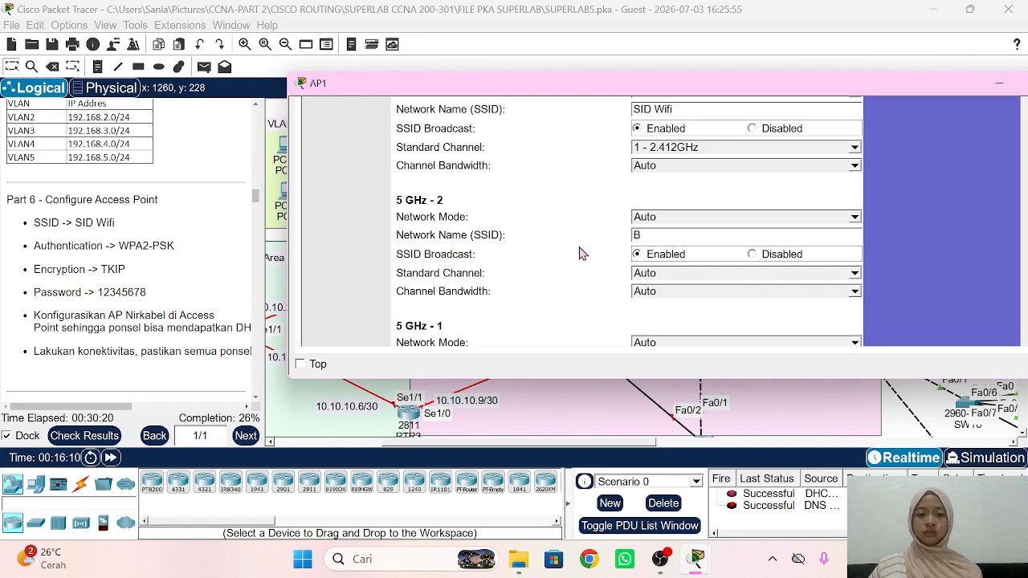
pyautogui.scroll(3, 582, 253)
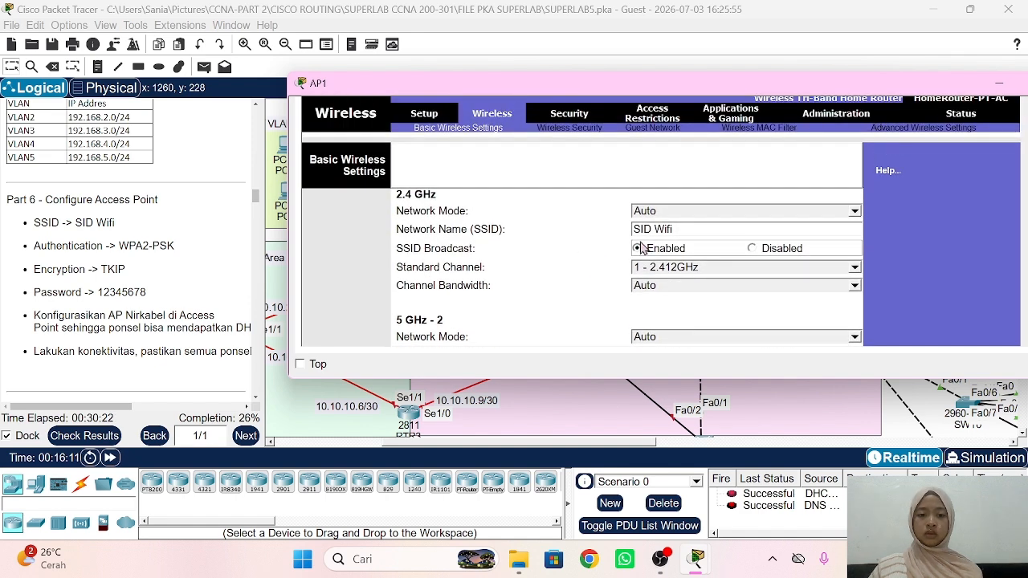
# Step: Give AP1's 2.4 GHz network WPA2 Personal security, TKIP encryption and the lab passphrase, and save
pyautogui.click(577, 131)
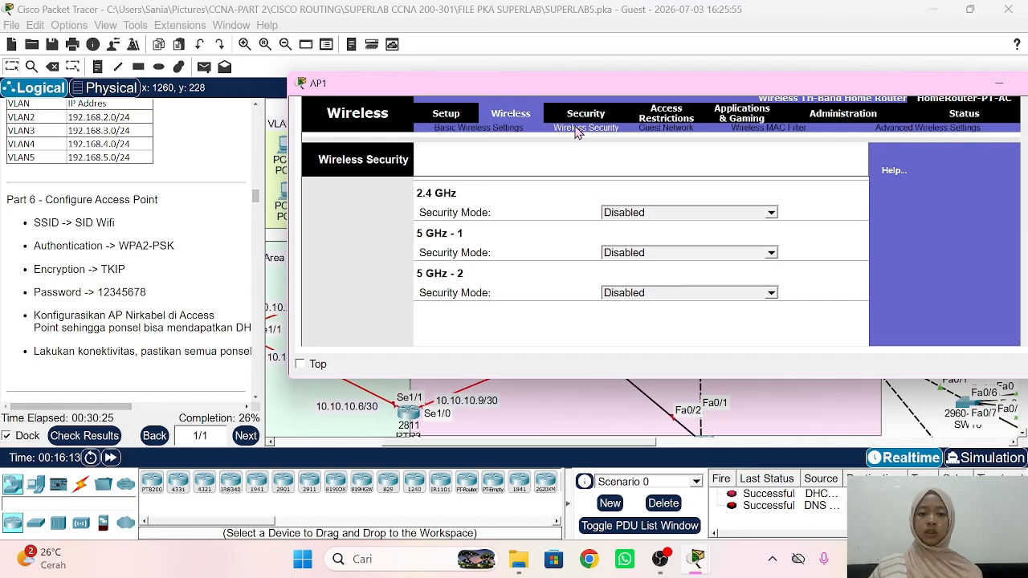
pyautogui.click(635, 214)
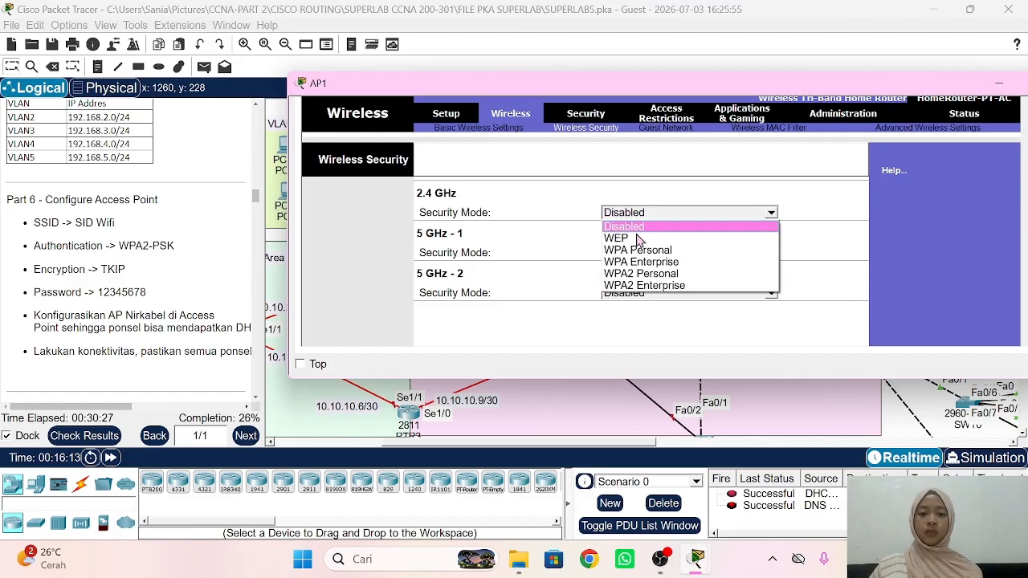
pyautogui.click(647, 276)
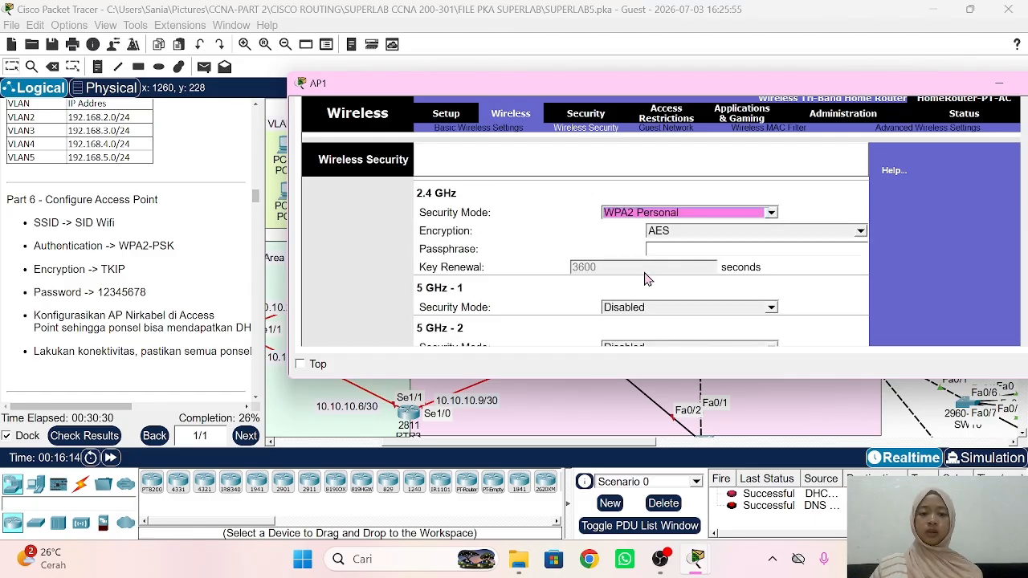
pyautogui.click(682, 240)
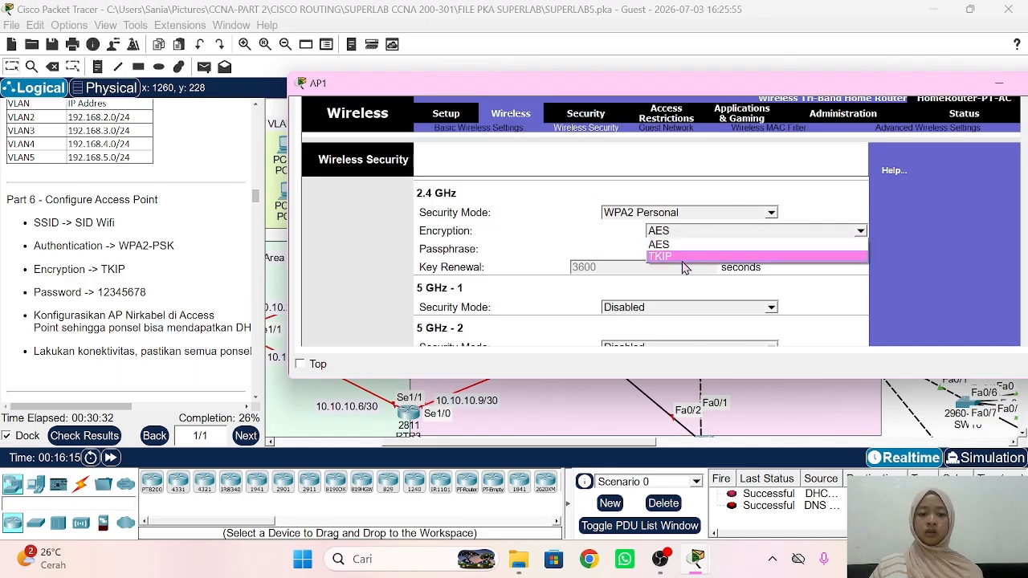
pyautogui.click(682, 258)
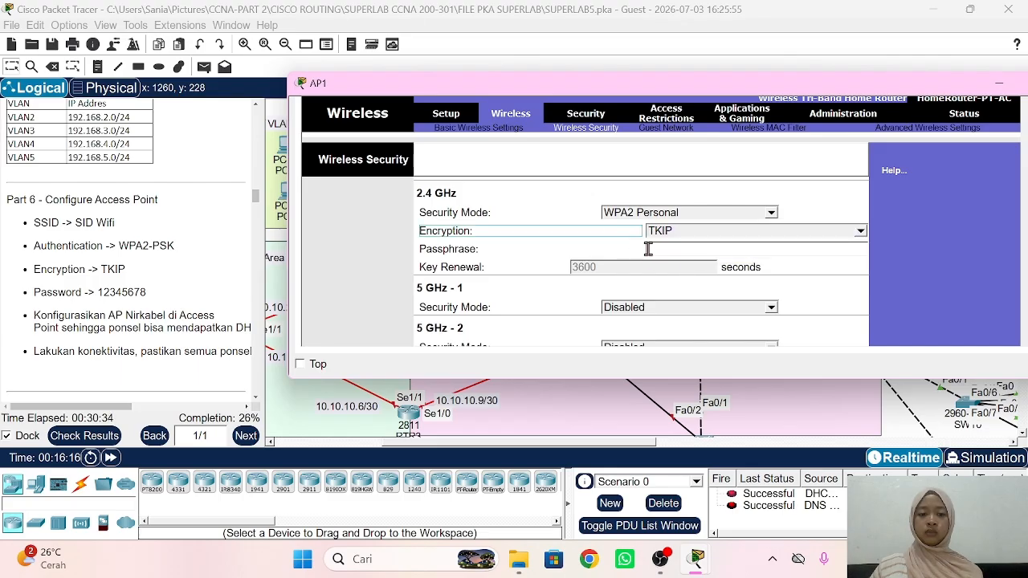
pyautogui.click(666, 248)
pyautogui.write('12')
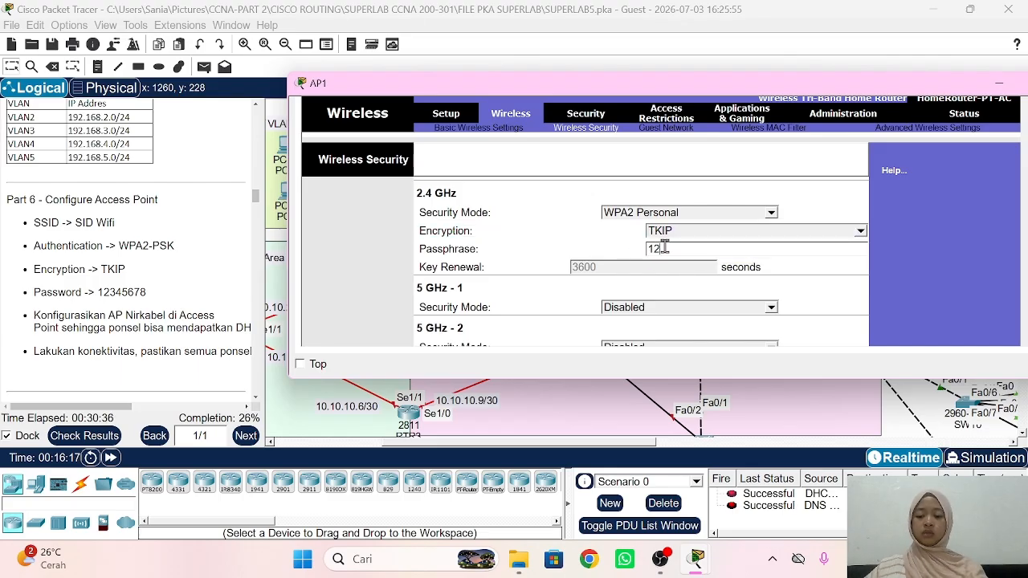
pyautogui.write('345678')
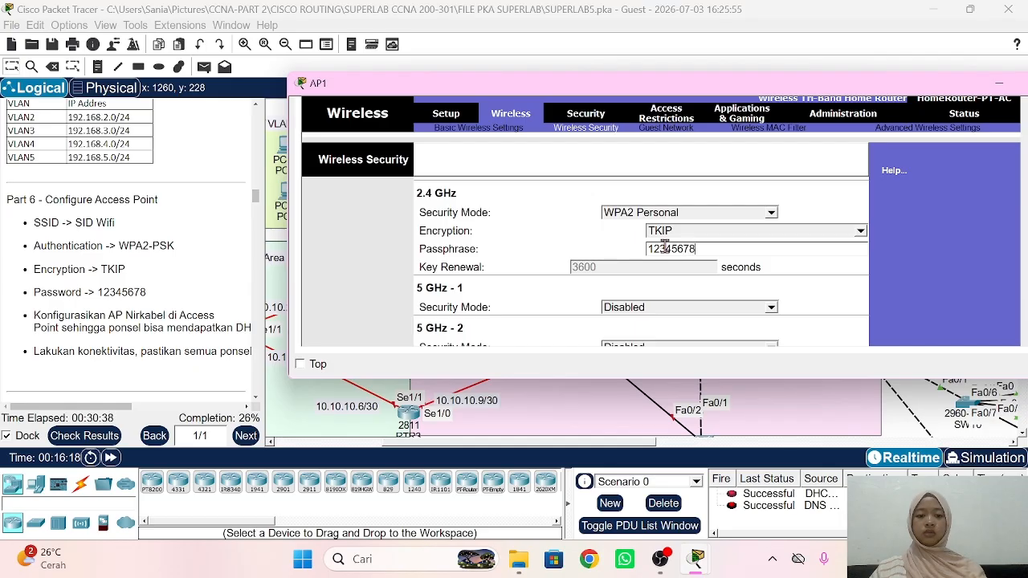
pyautogui.scroll(-5, 649, 299)
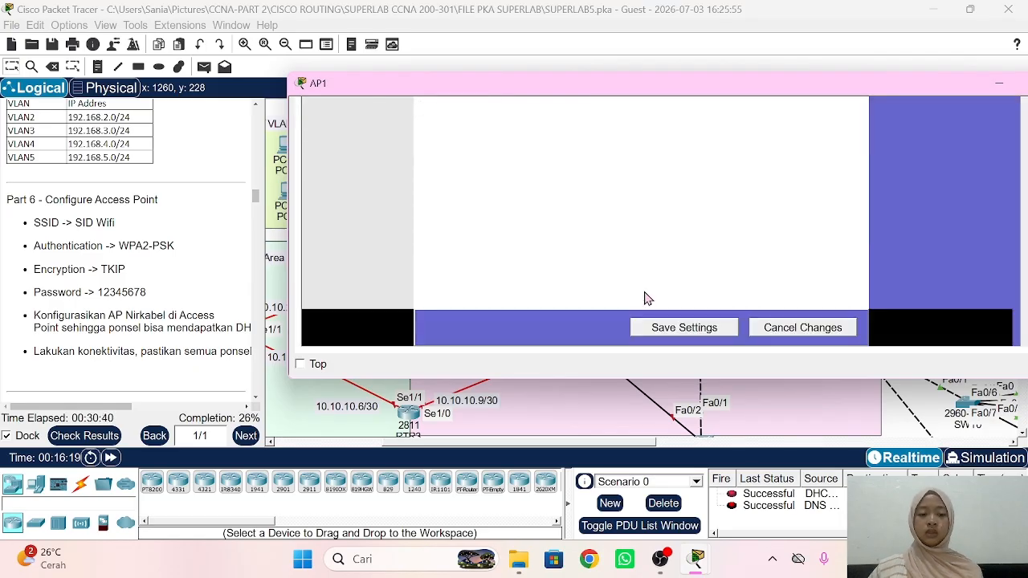
pyautogui.click(675, 329)
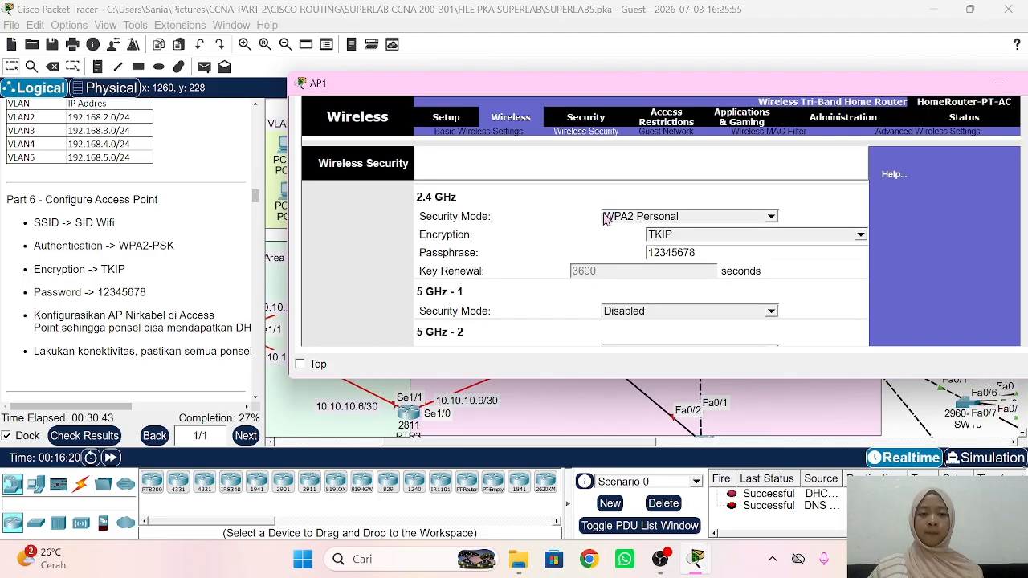
# Step: Reapply WPA2 Personal with TKIP on AP1 and save the security settings again
pyautogui.scroll(2, 604, 219)
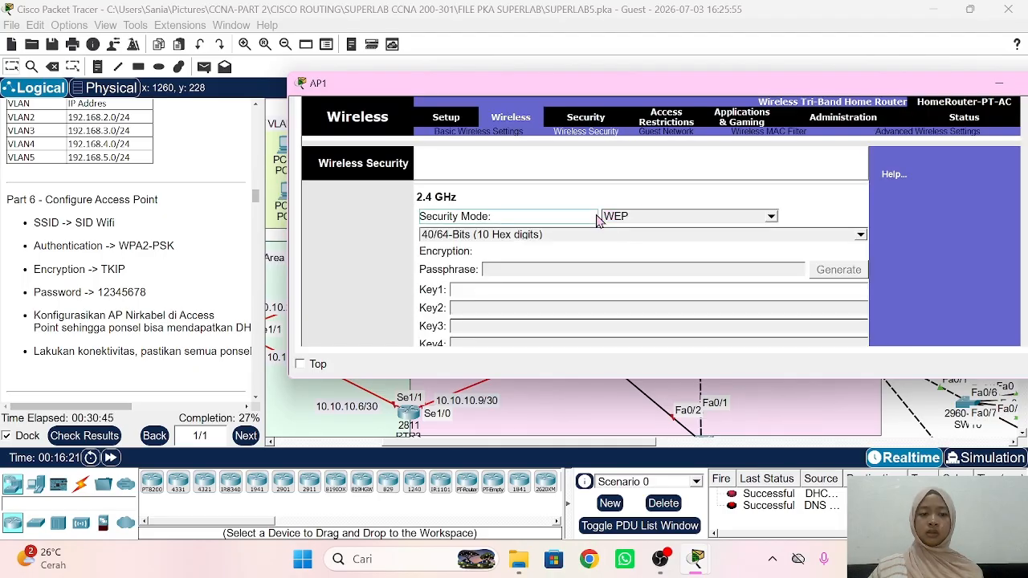
pyautogui.click(644, 218)
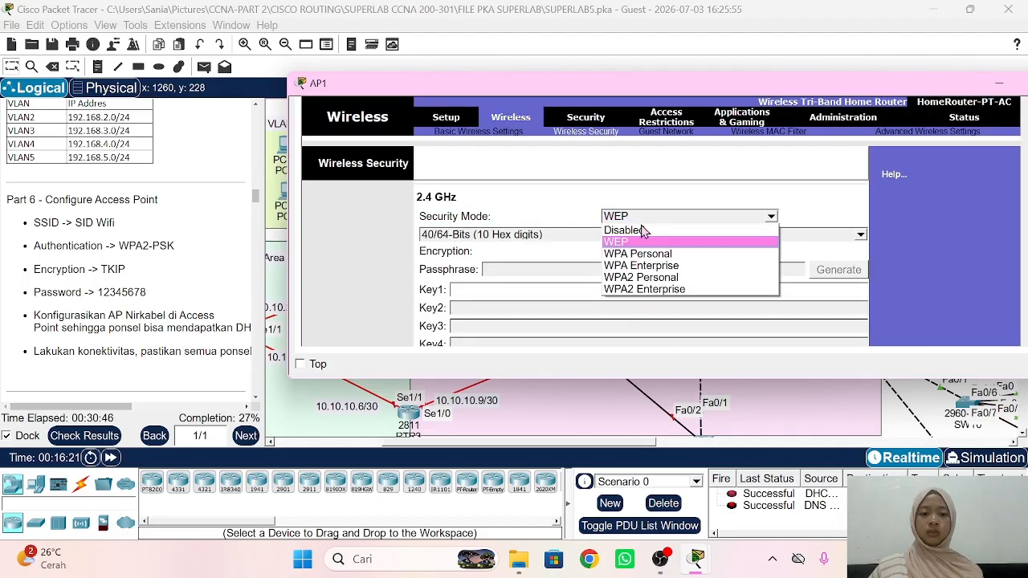
pyautogui.click(639, 278)
pyautogui.click(688, 239)
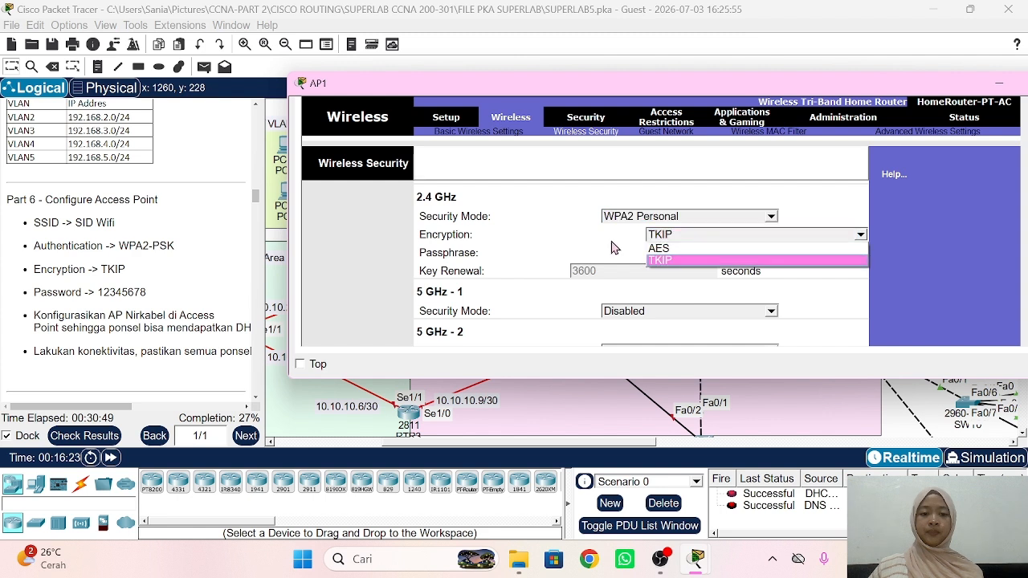
pyautogui.click(611, 249)
pyautogui.scroll(-5, 597, 249)
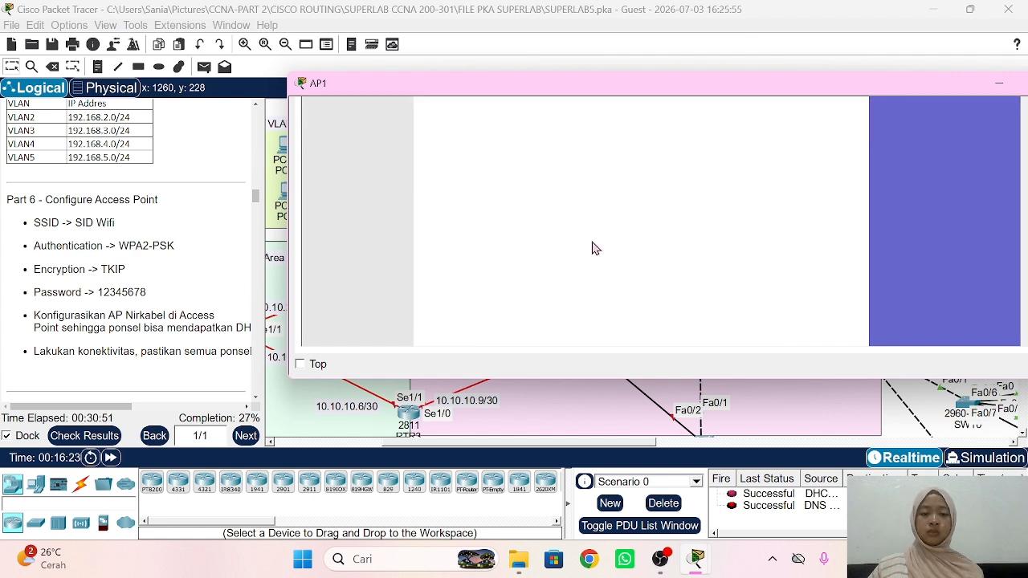
pyautogui.click(673, 332)
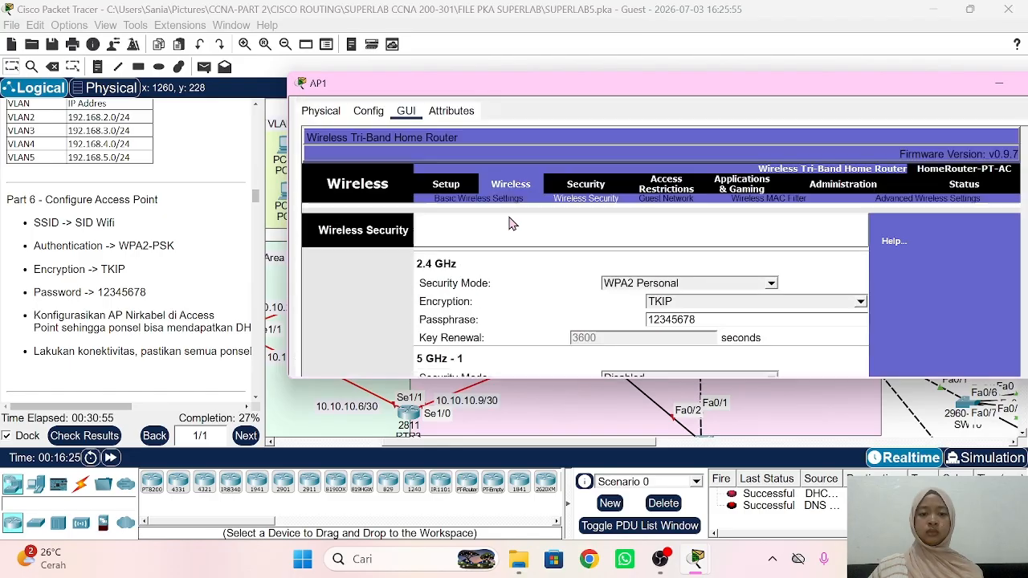
# Step: Save AP1's basic wireless and setup pages, then return to the topology
pyautogui.click(488, 201)
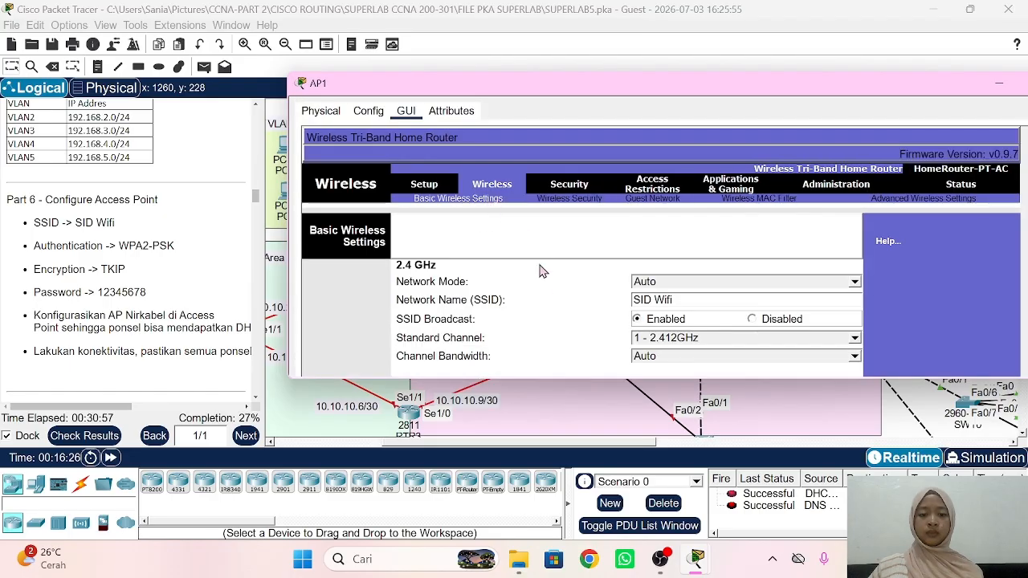
pyautogui.scroll(-10, 544, 285)
pyautogui.click(645, 328)
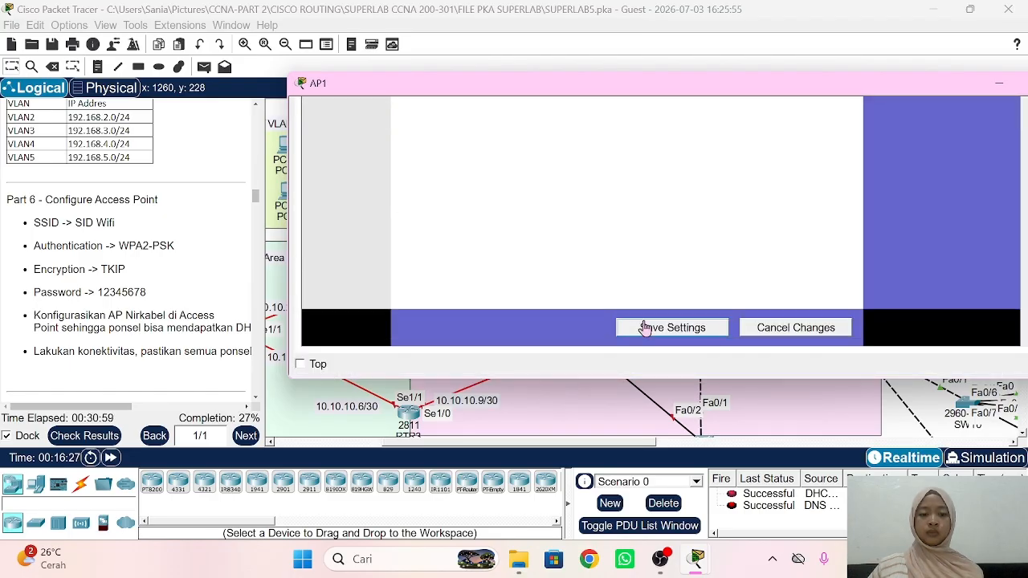
pyautogui.scroll(3, 468, 239)
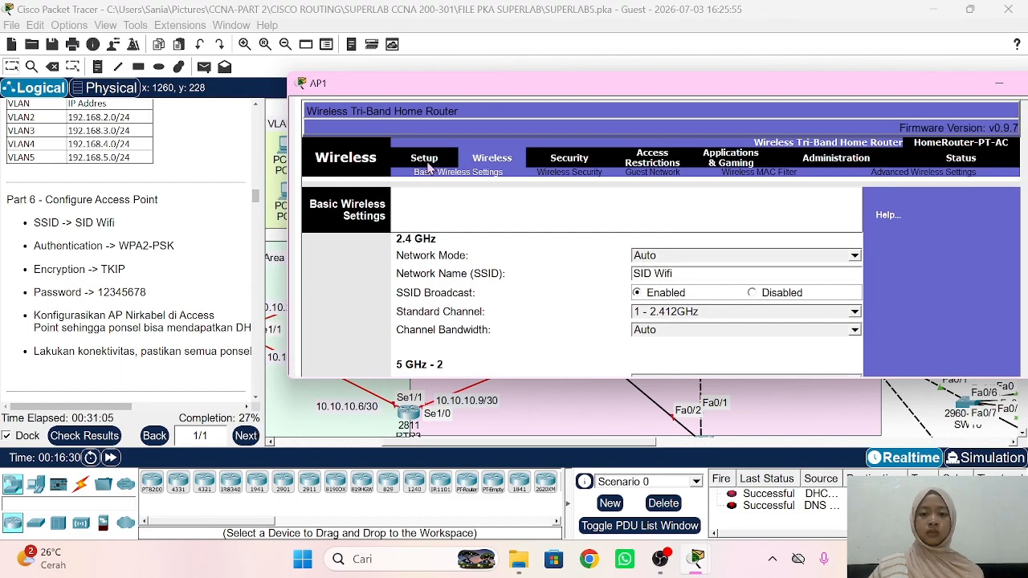
pyautogui.click(429, 166)
pyautogui.scroll(-10, 509, 270)
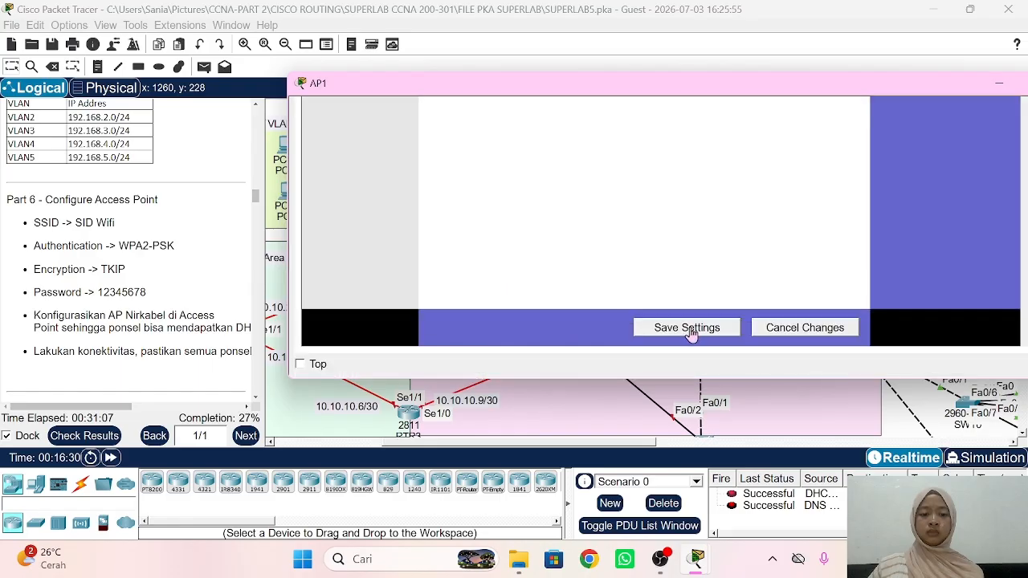
pyautogui.click(691, 331)
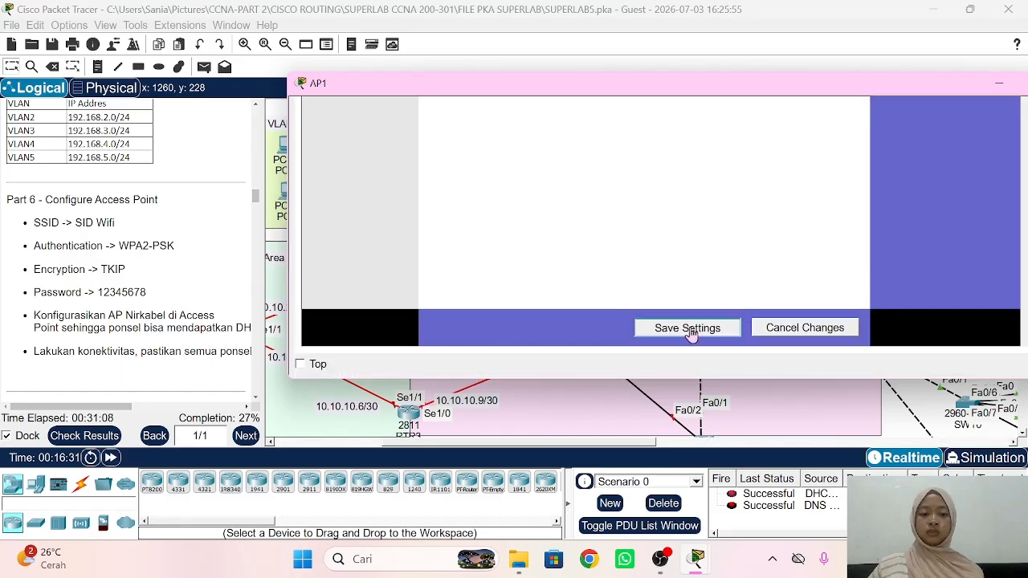
pyautogui.click(229, 273)
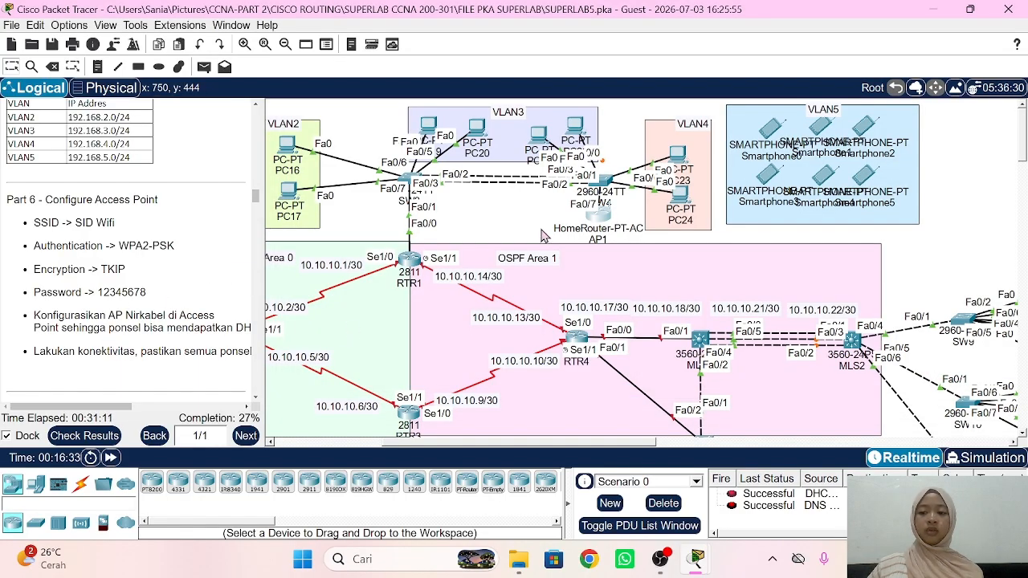
# Step: Configure Smartphone0's Wireless0 with SSID SID Wifi, WPA2-PSK, the lab passphrase and TKIP
pyautogui.click(774, 133)
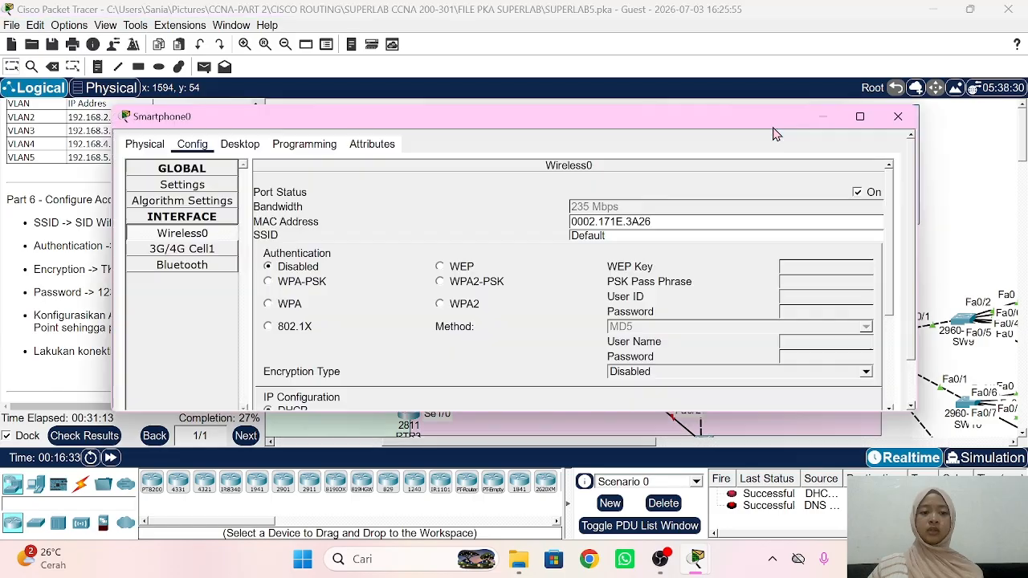
pyautogui.doubleClick(622, 234)
pyautogui.write('SID Wifi')
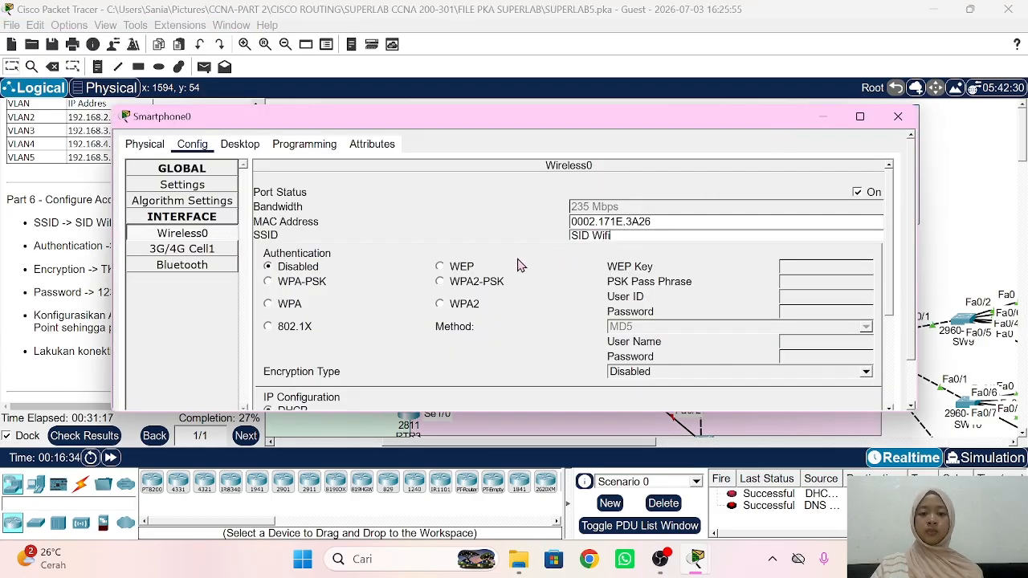
pyautogui.click(480, 282)
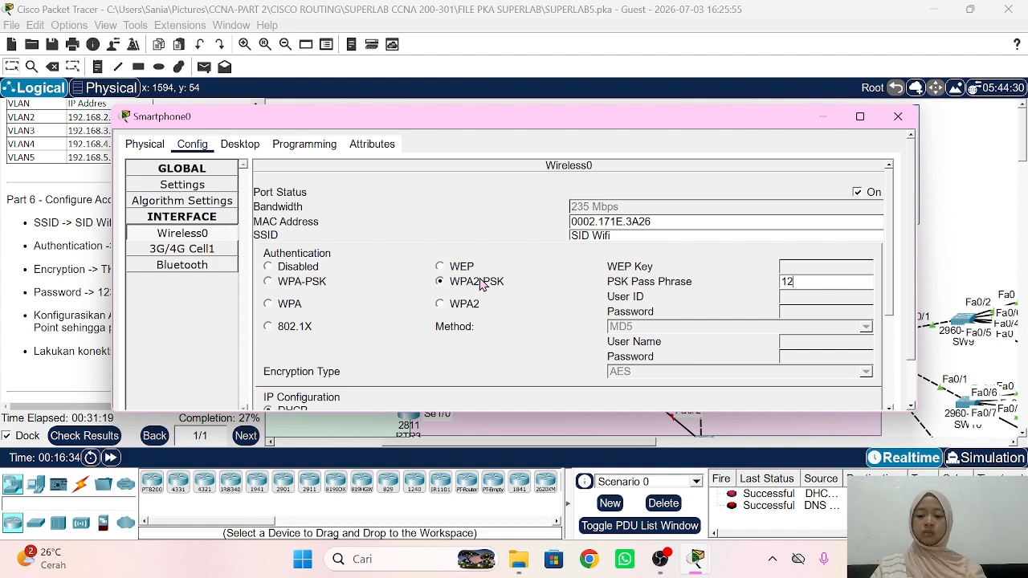
pyautogui.write('12345678')
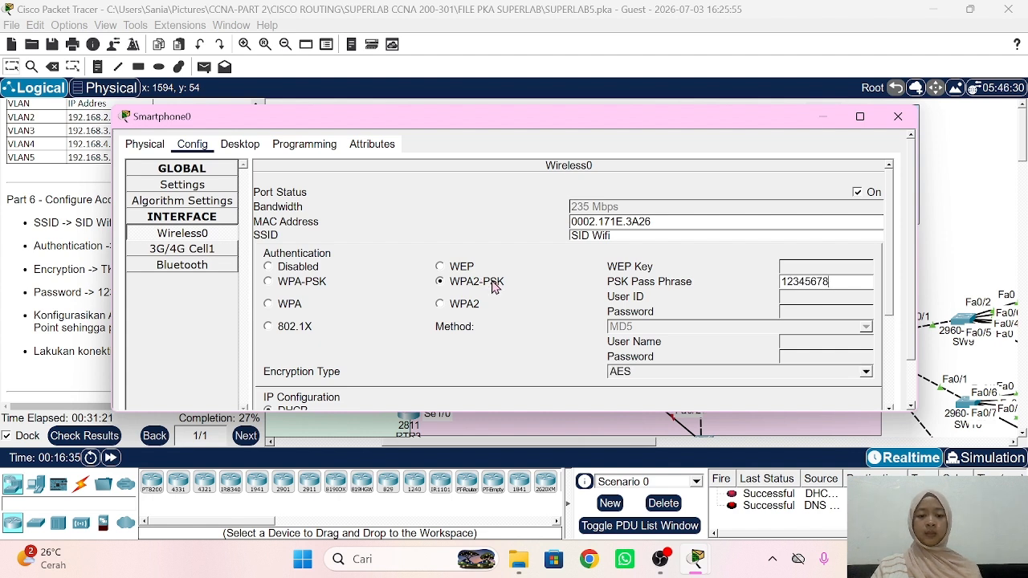
pyautogui.click(639, 372)
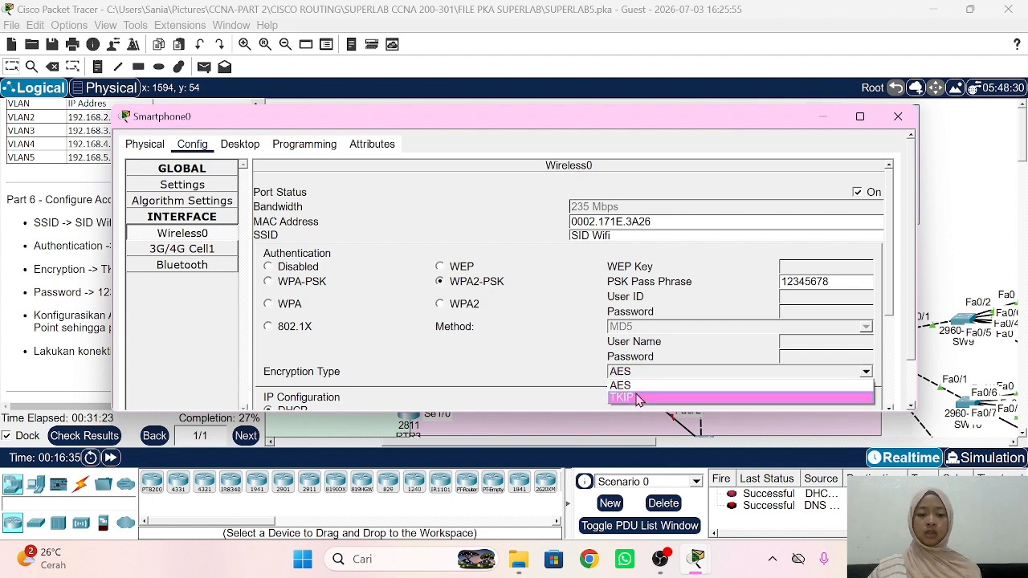
pyautogui.click(639, 396)
pyautogui.click(546, 358)
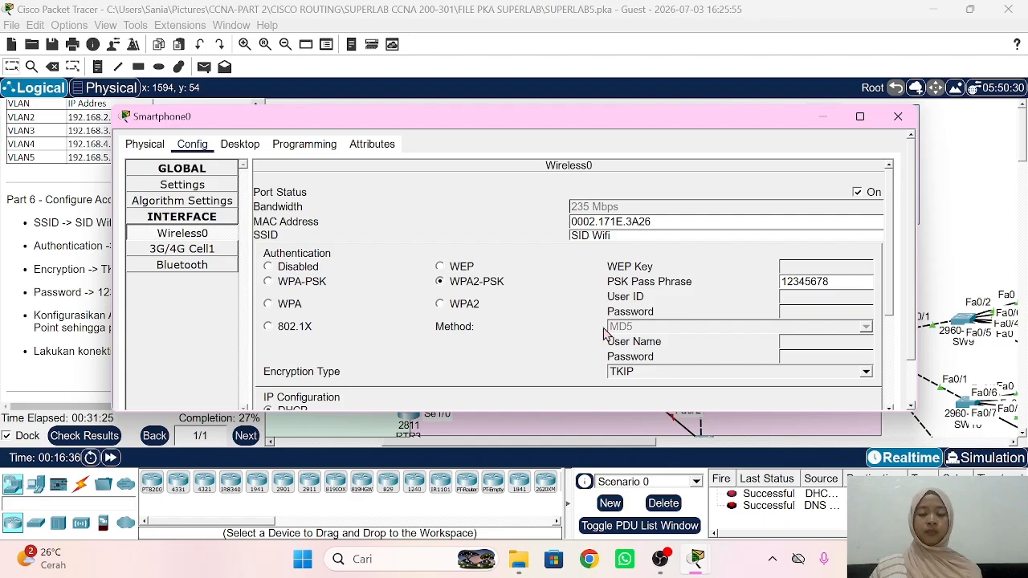
pyautogui.click(971, 164)
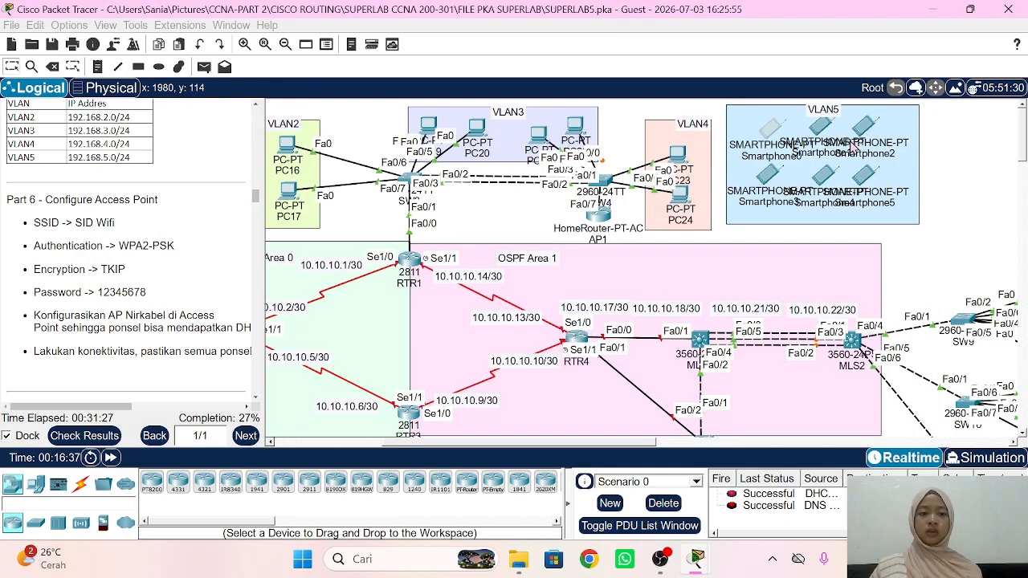
# Step: Configure Smartphone1's wireless for SID Wifi with WPA2-PSK, the lab passphrase and TKIP
pyautogui.click(824, 128)
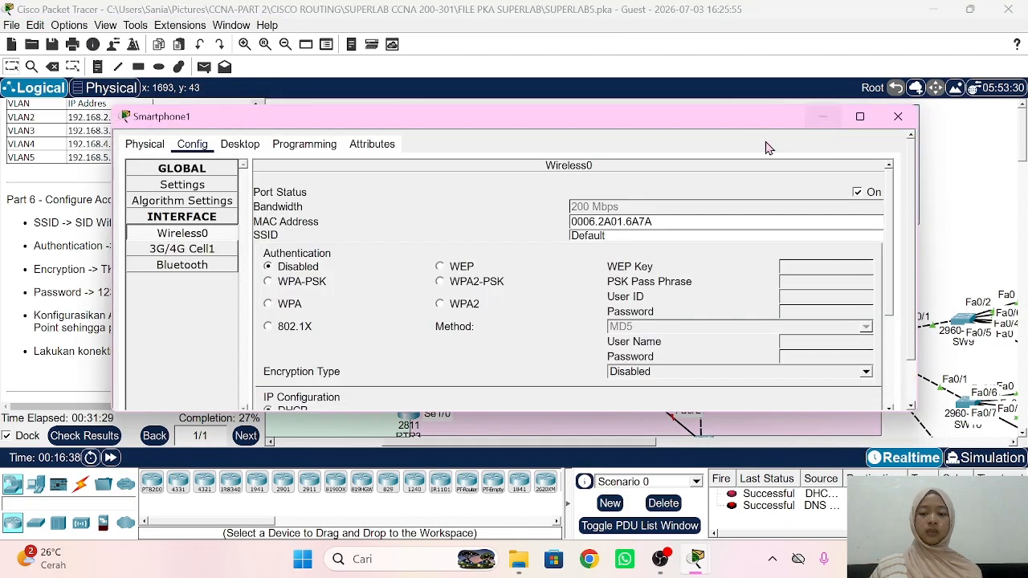
pyautogui.doubleClick(640, 233)
pyautogui.write('SID Wifi')
pyautogui.click(479, 284)
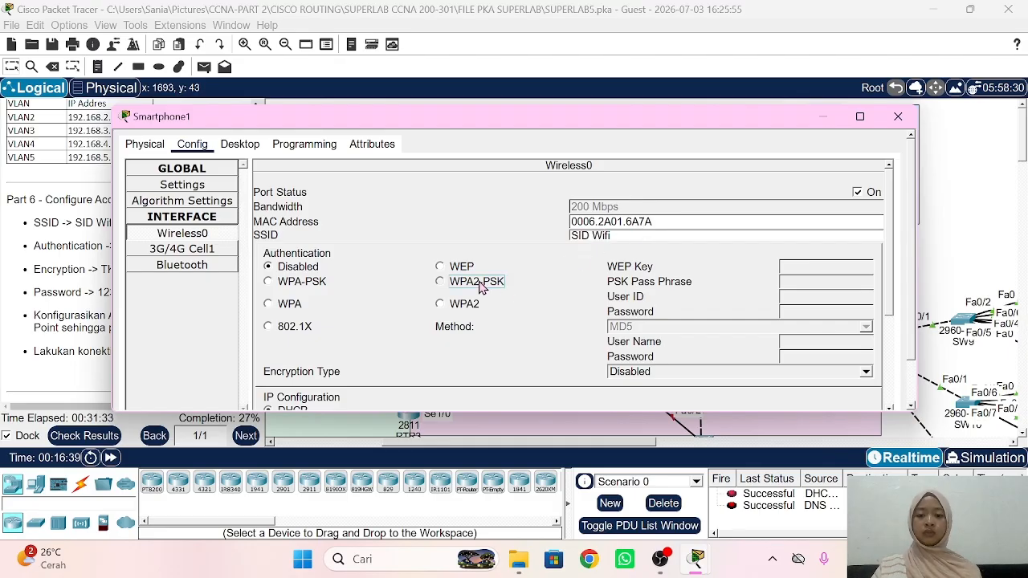
pyautogui.write('12345')
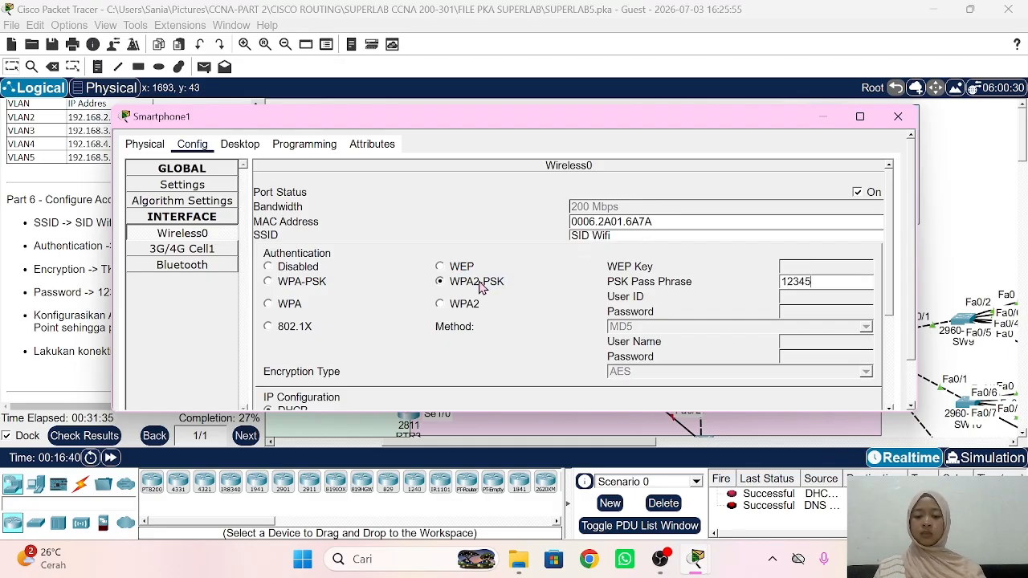
pyautogui.write('678')
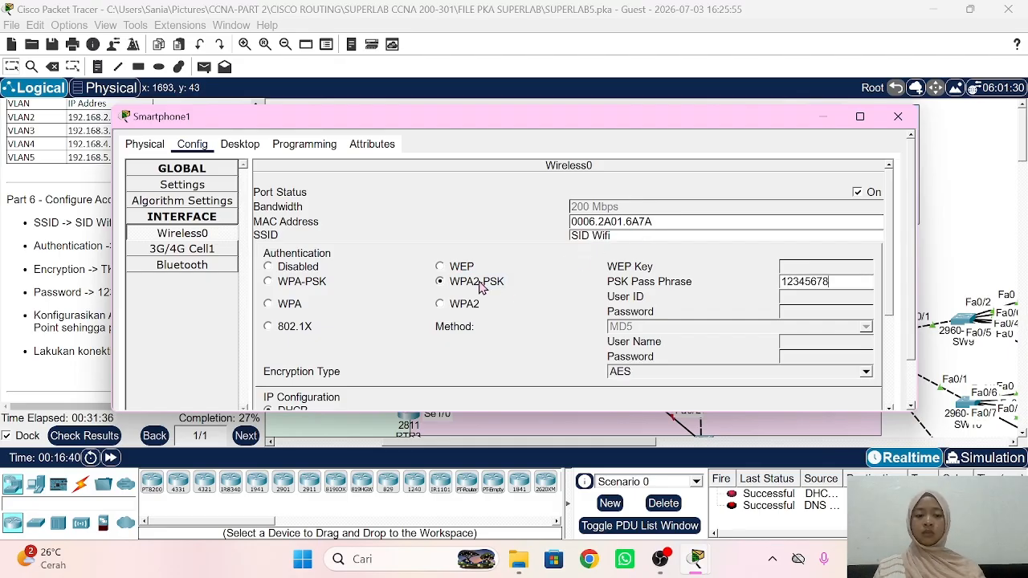
pyautogui.click(632, 372)
pyautogui.click(632, 388)
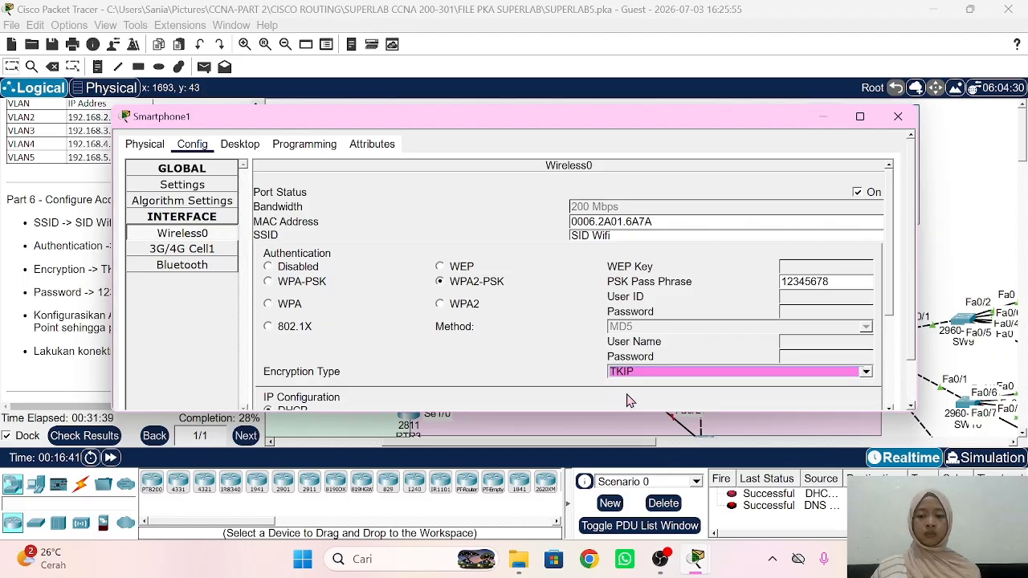
pyautogui.click(997, 177)
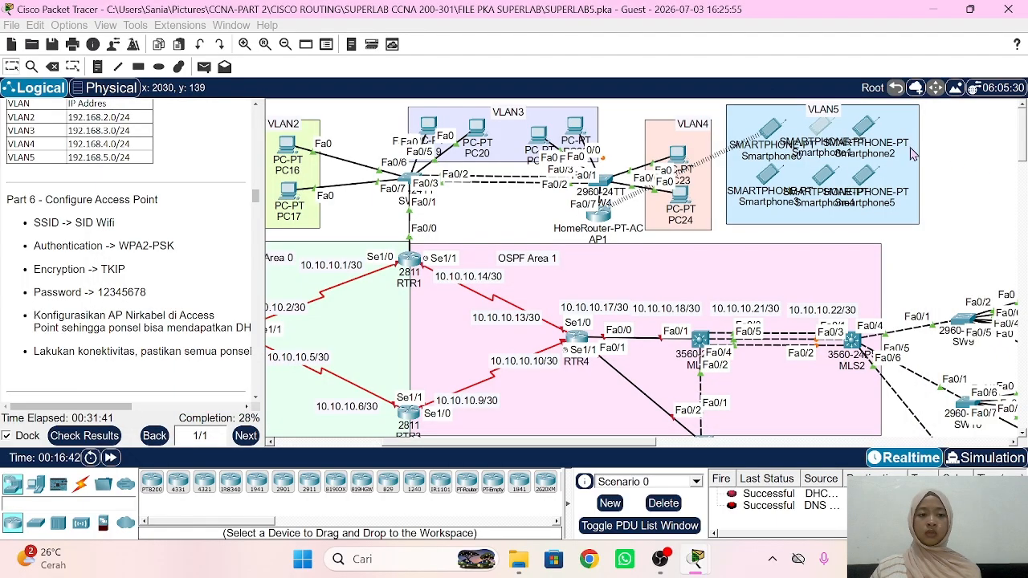
# Step: Configure Smartphone2's wireless for SID Wifi with WPA2-PSK, the lab passphrase and TKIP
pyautogui.click(866, 129)
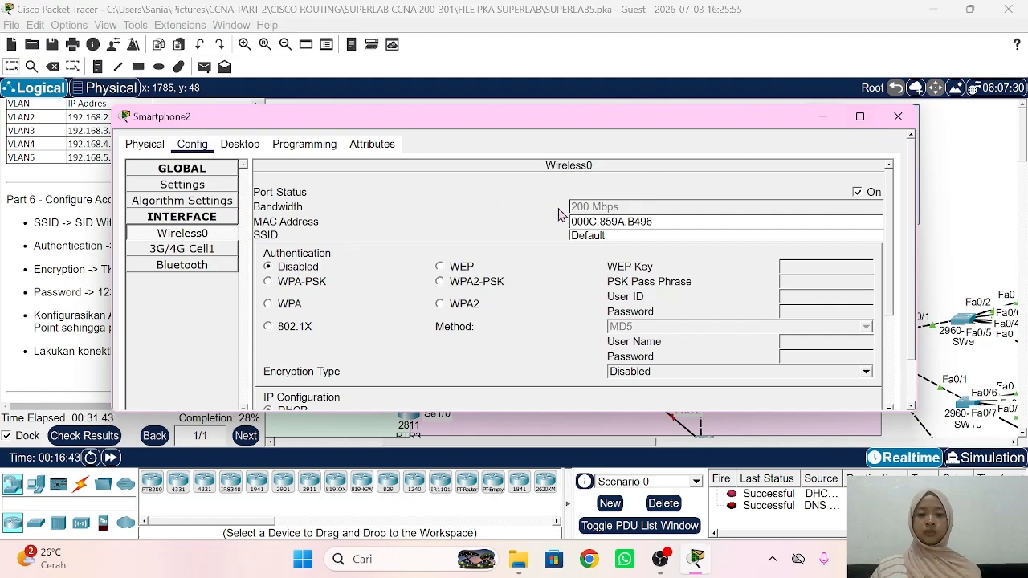
pyautogui.click(649, 234)
pyautogui.doubleClick(649, 234)
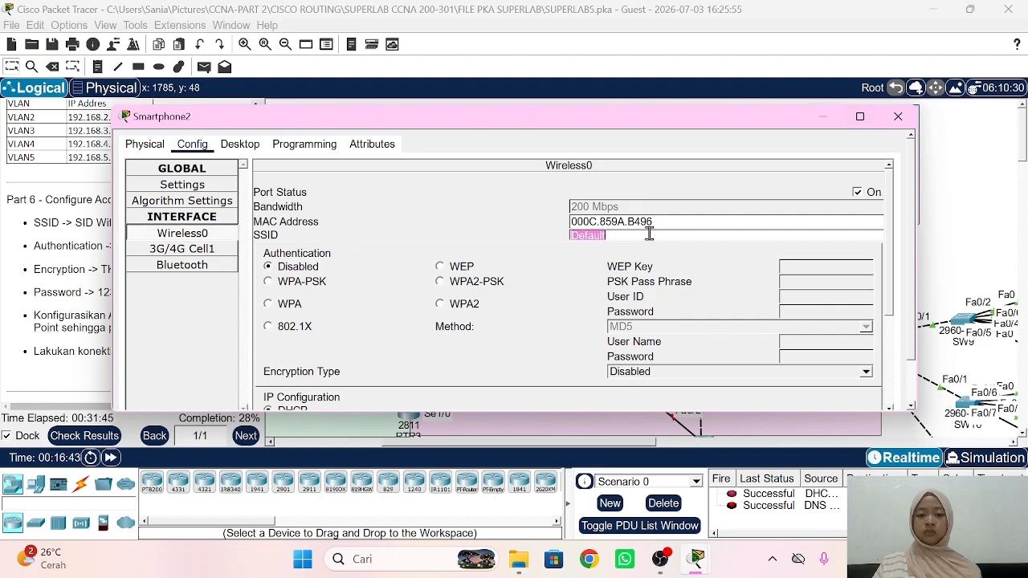
pyautogui.write('SID Wifi')
pyautogui.click(487, 285)
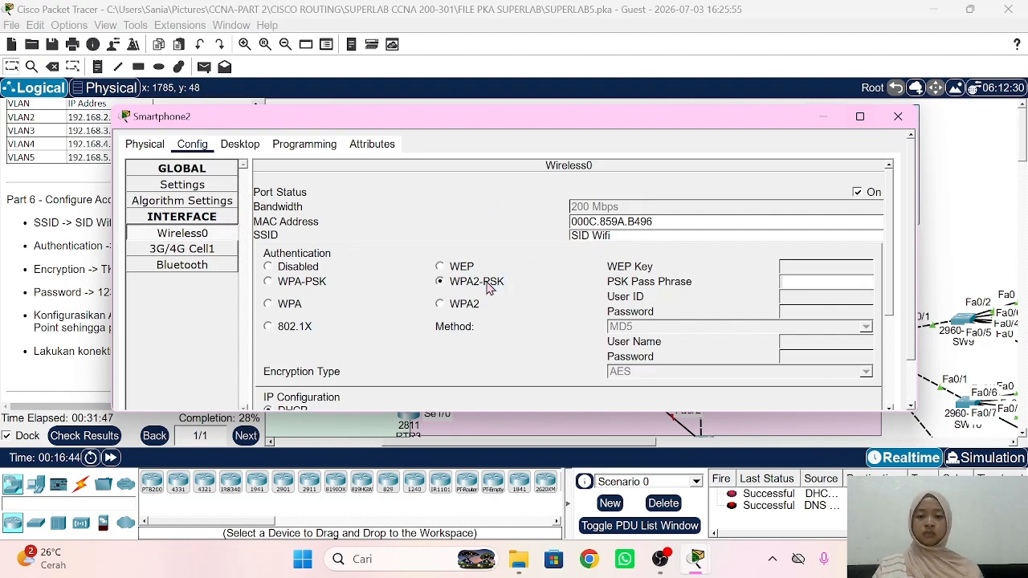
pyautogui.write('12345678')
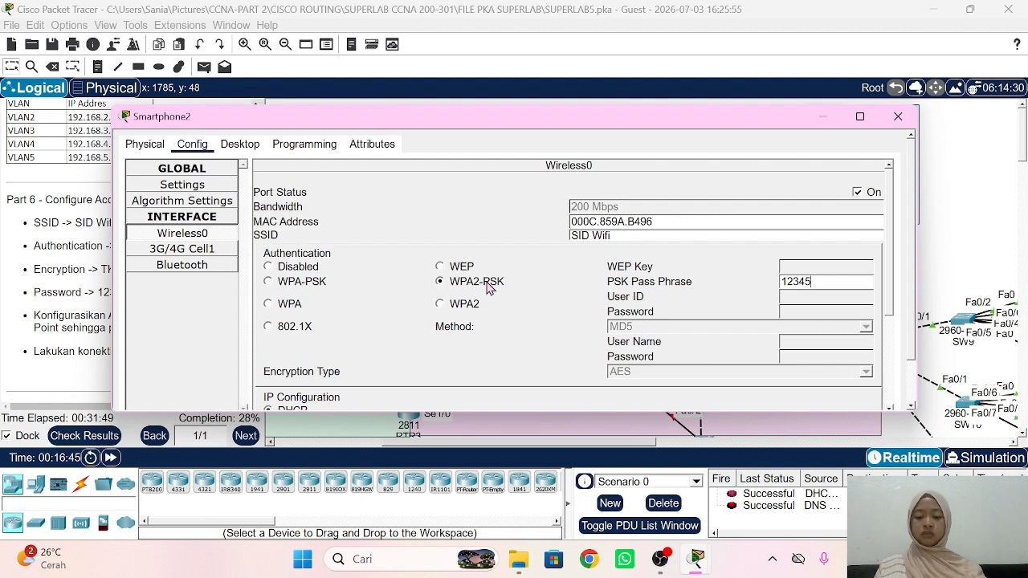
pyautogui.click(619, 373)
pyautogui.click(625, 399)
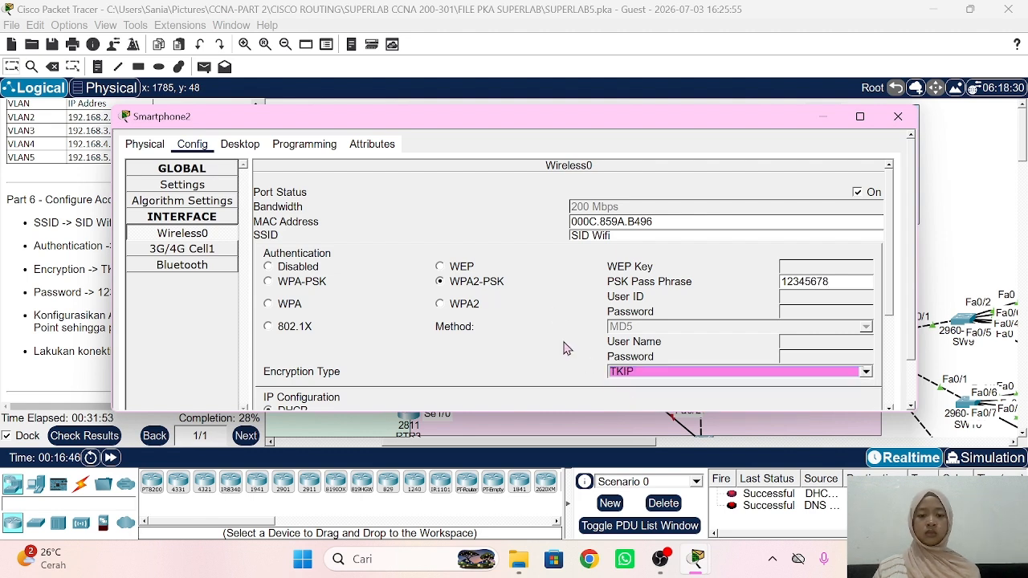
pyautogui.click(955, 220)
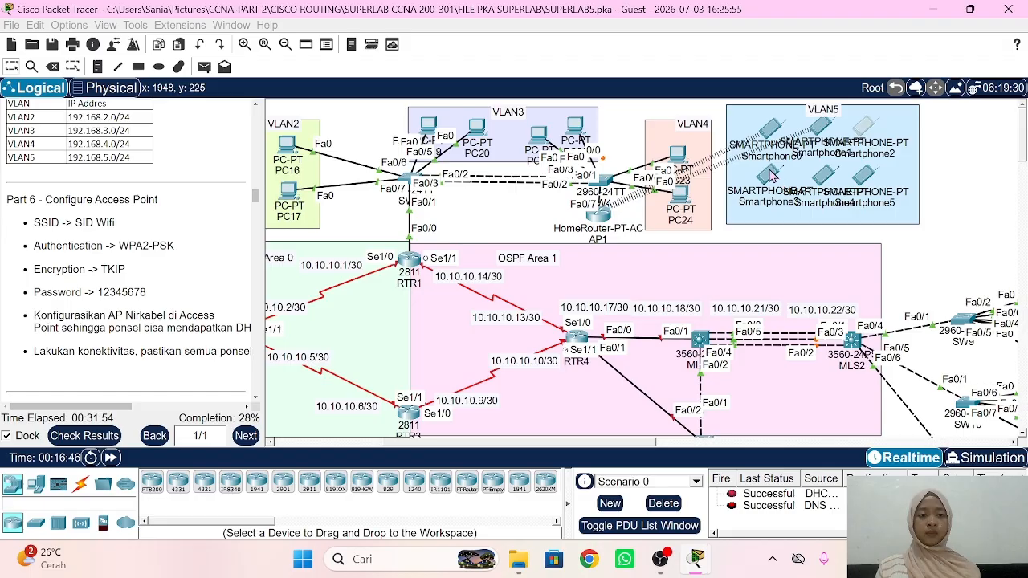
# Step: Configure Smartphone3's wireless for SID Wifi with WPA2-PSK, the lab passphrase and TKIP
pyautogui.click(771, 176)
pyautogui.click(637, 236)
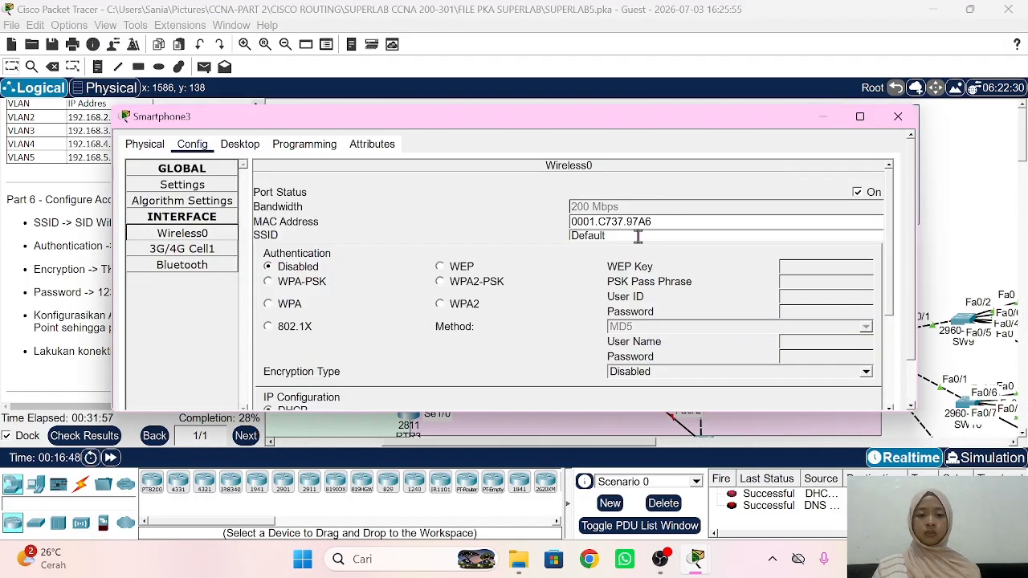
pyautogui.doubleClick(638, 236)
pyautogui.write('SID Wifi')
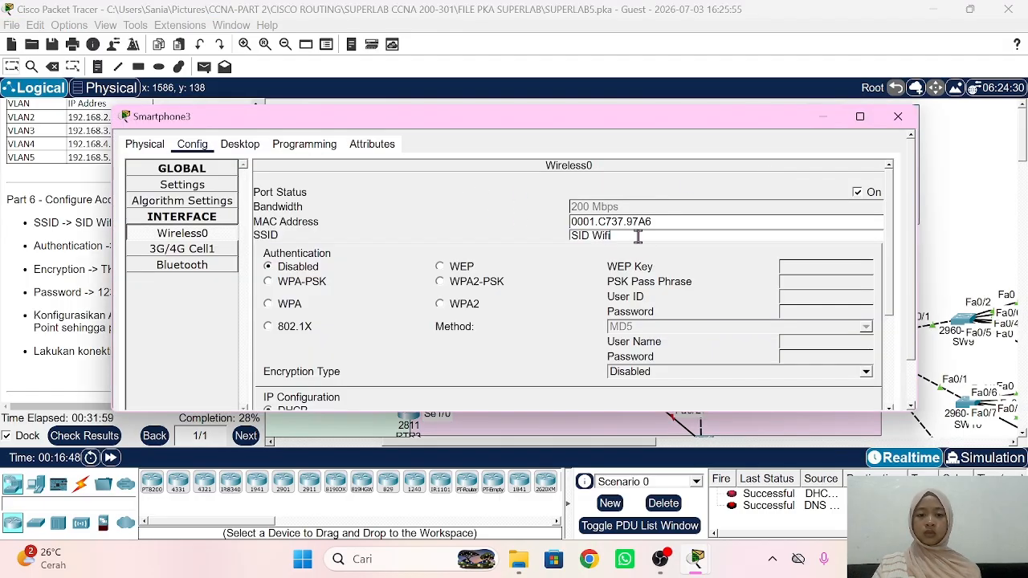
pyautogui.click(440, 282)
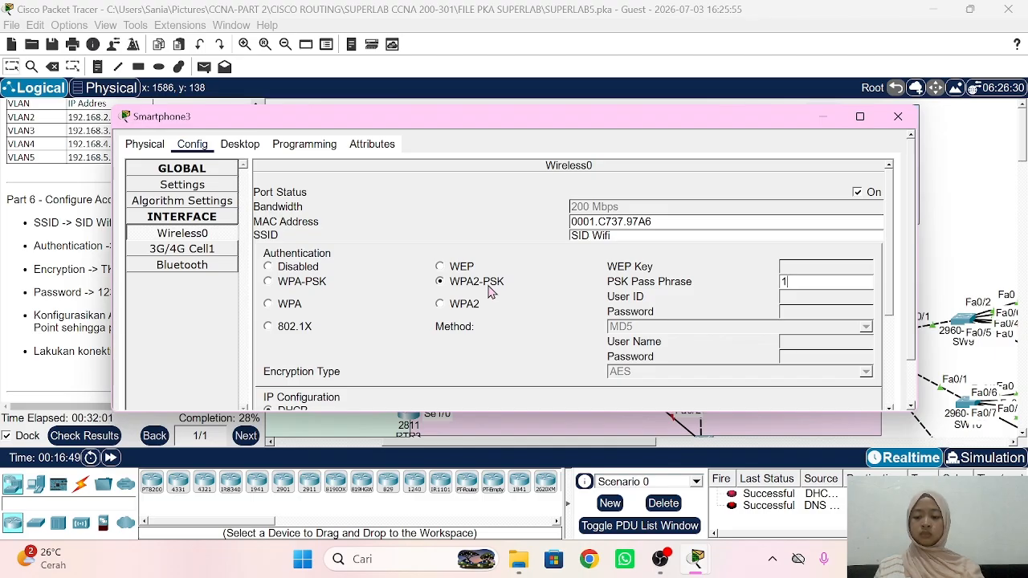
pyautogui.write('12345678')
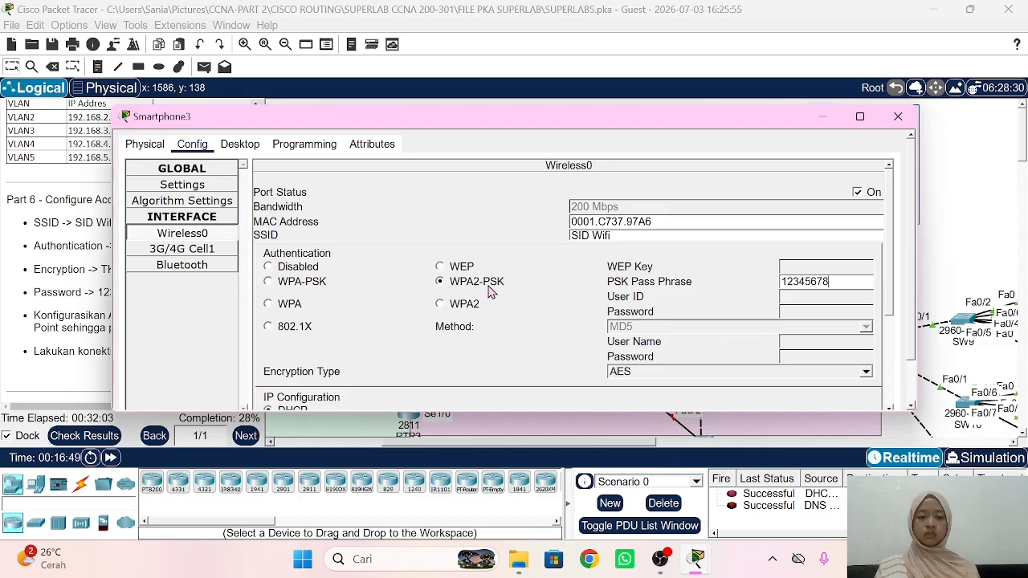
pyautogui.click(622, 373)
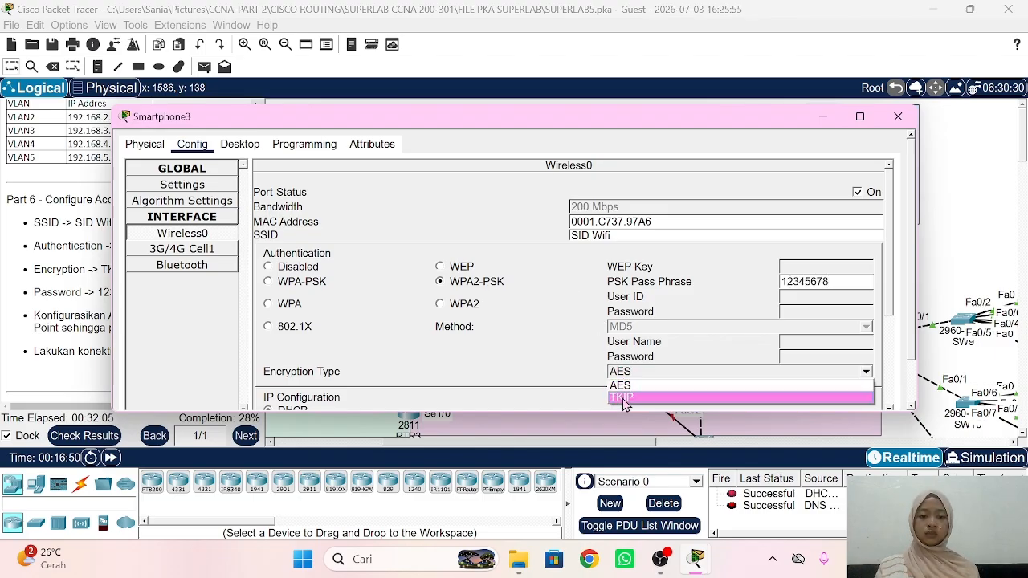
pyautogui.click(624, 397)
pyautogui.click(968, 214)
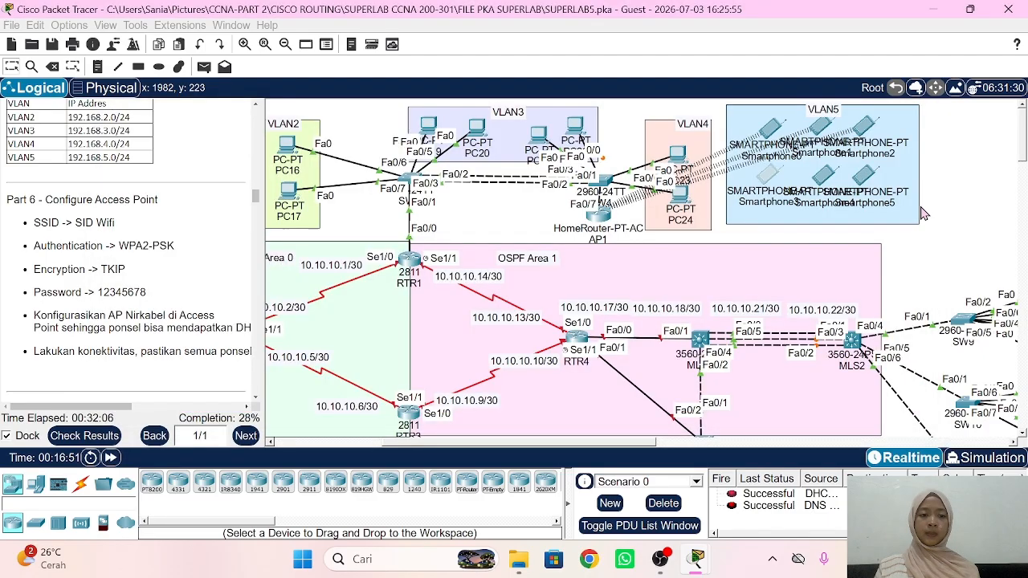
# Step: Configure Smartphone4's wireless for SID Wifi with WPA2-PSK, the lab passphrase and TKIP
pyautogui.click(828, 180)
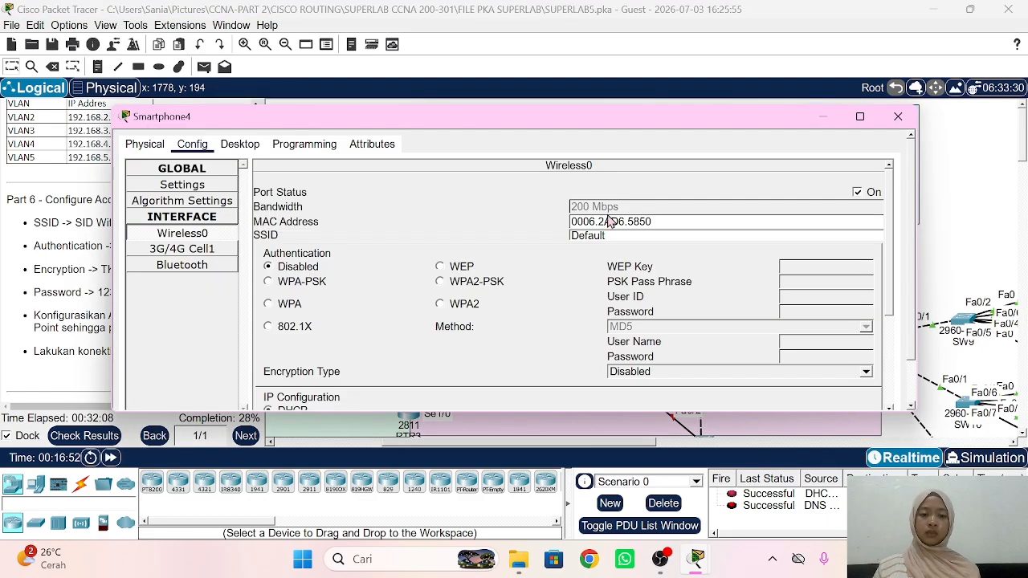
pyautogui.doubleClick(608, 234)
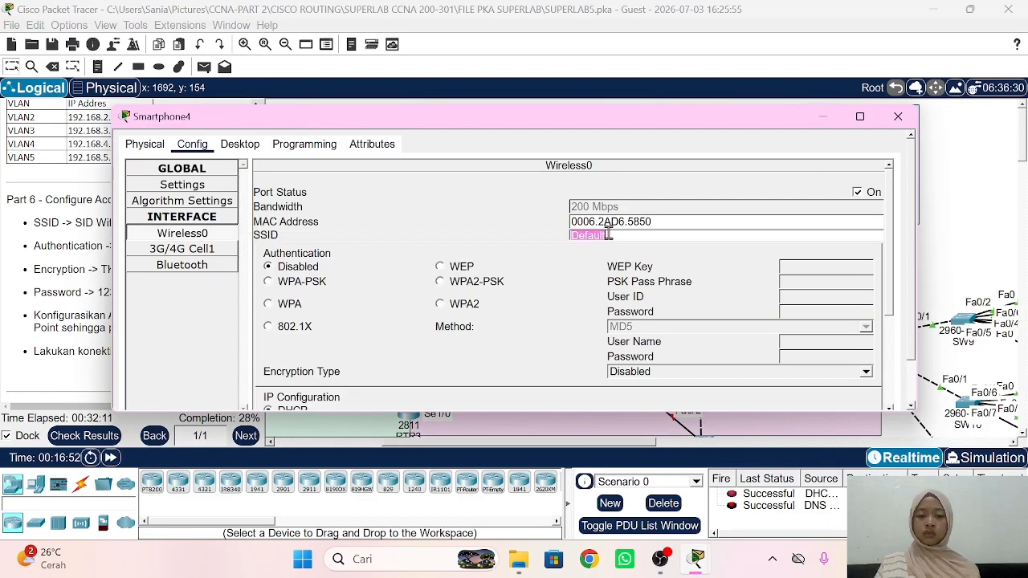
pyautogui.write('SID Wifi')
pyautogui.click(492, 284)
pyautogui.write('1')
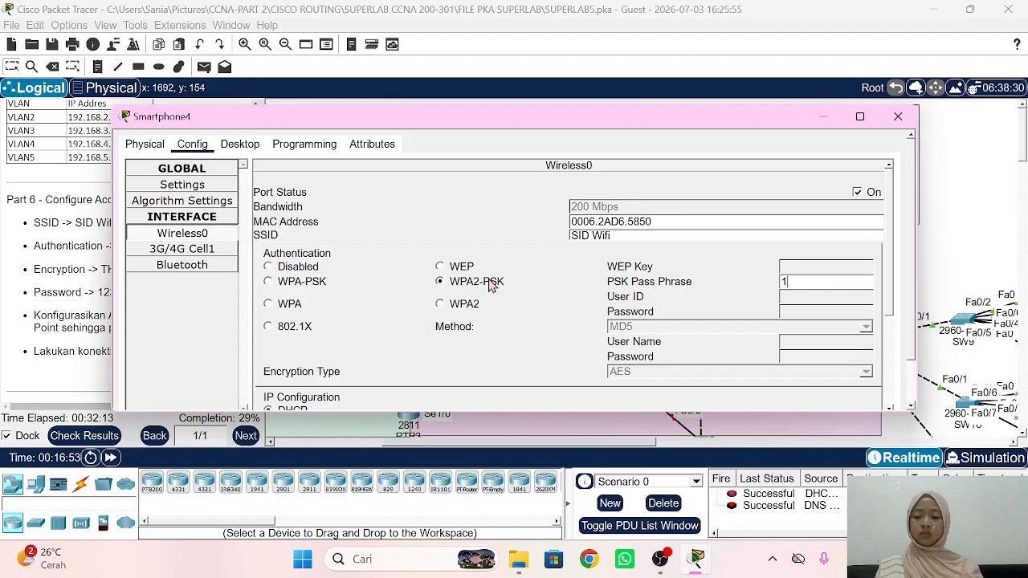
pyautogui.write('2345678')
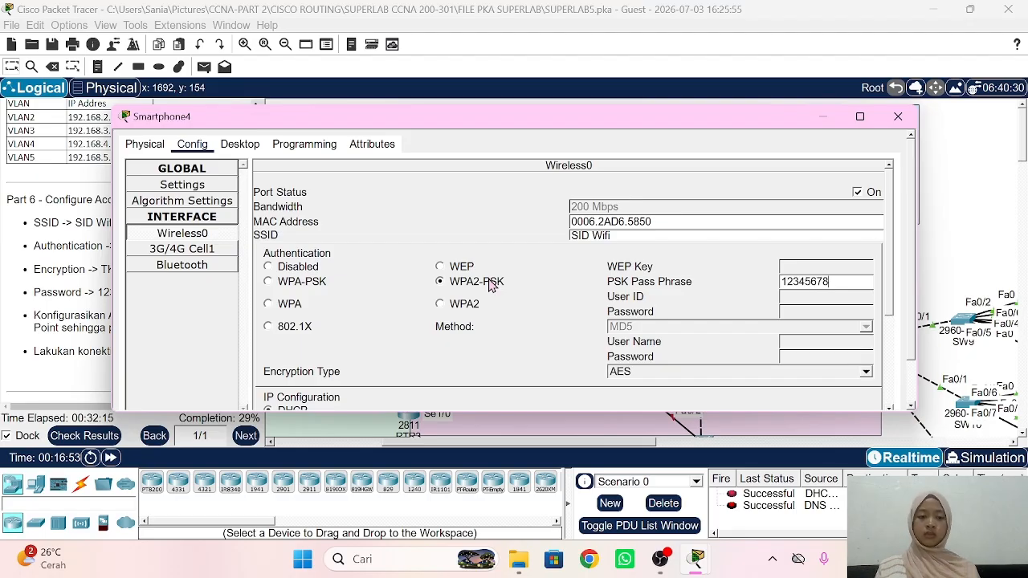
pyautogui.click(617, 374)
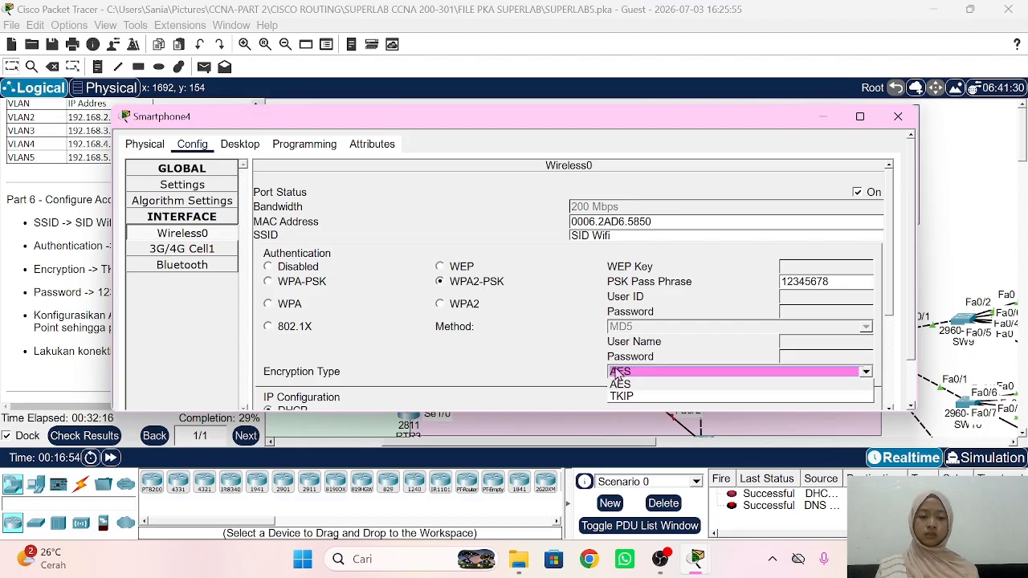
pyautogui.click(625, 397)
pyautogui.click(584, 341)
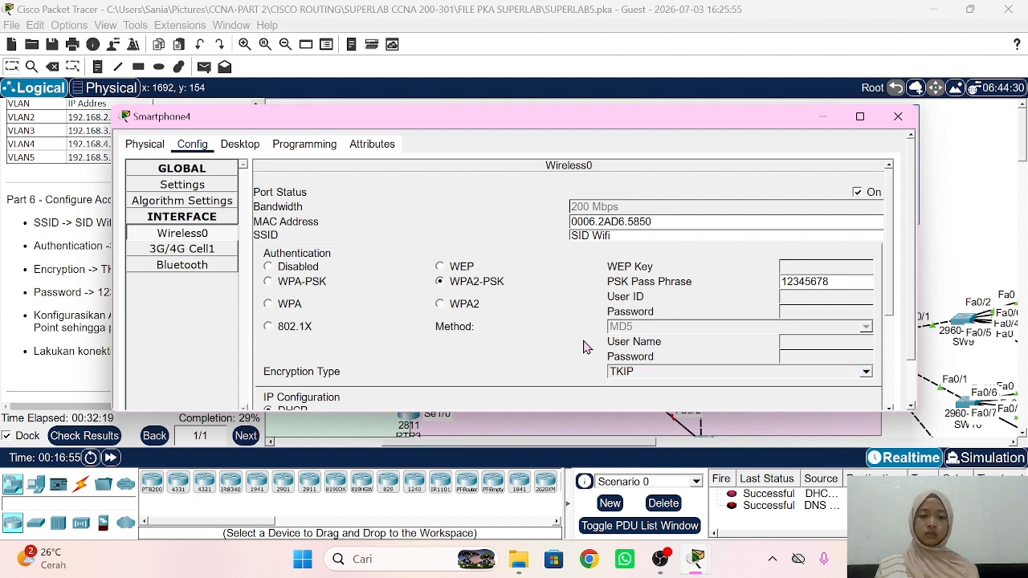
pyautogui.click(931, 185)
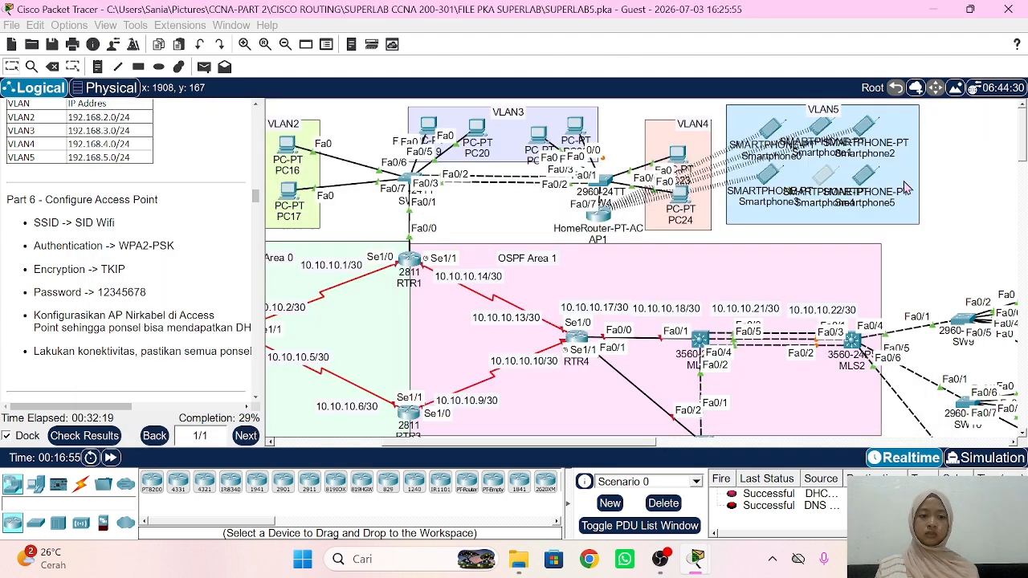
# Step: Give Smartphone5's Wireless0 SSID SID Wifi, WPA2-PSK, the lab passphrase and TKIP encryption
pyautogui.click(862, 177)
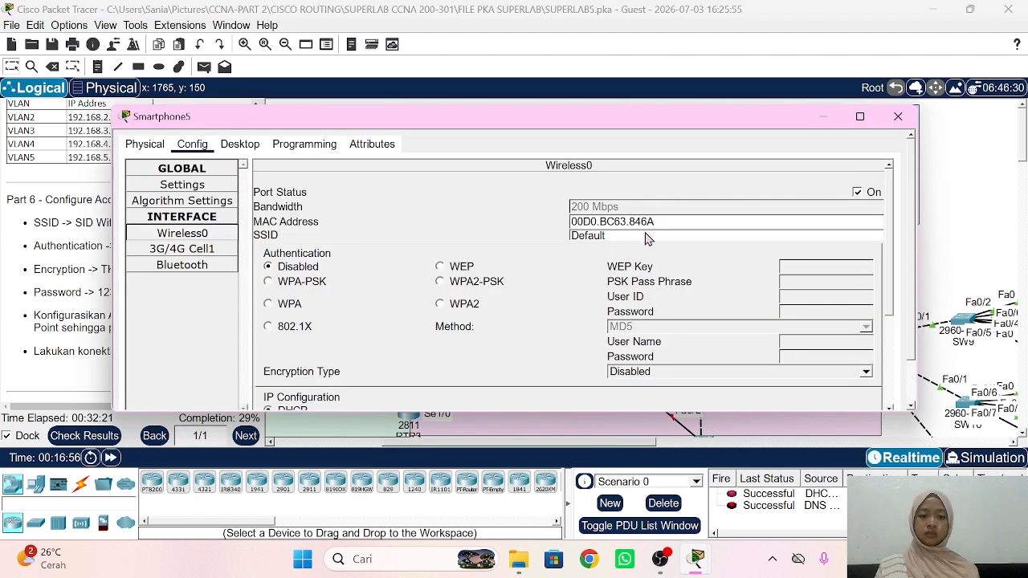
pyautogui.click(640, 234)
pyautogui.doubleClick(640, 234)
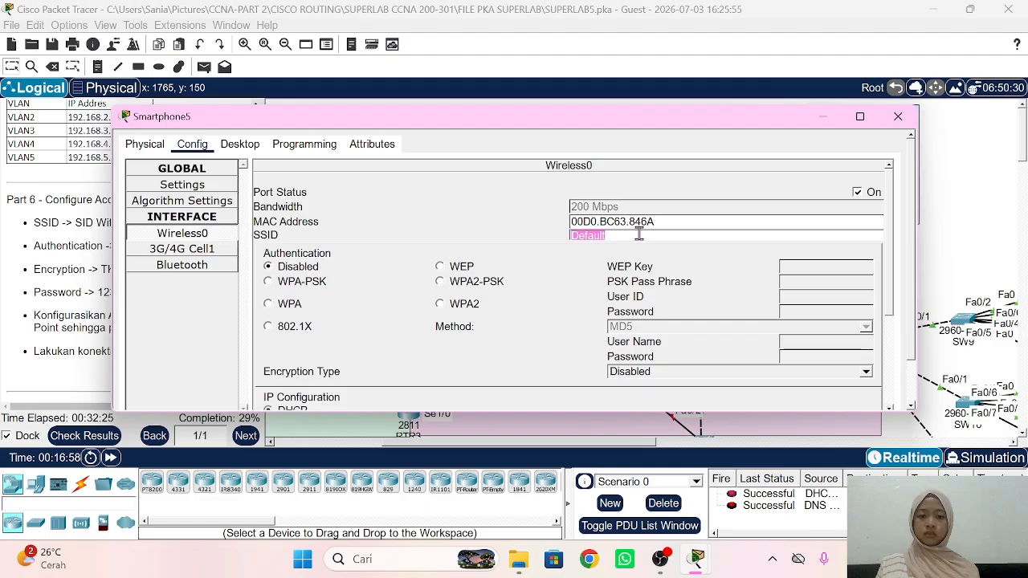
pyautogui.write('SID Wifi')
pyautogui.click(492, 290)
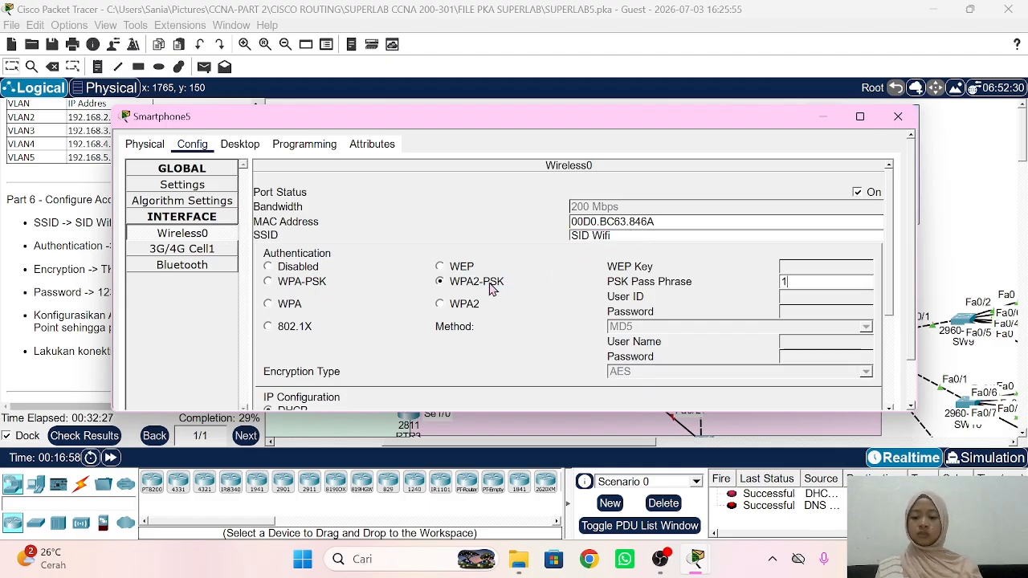
pyautogui.write('12345678')
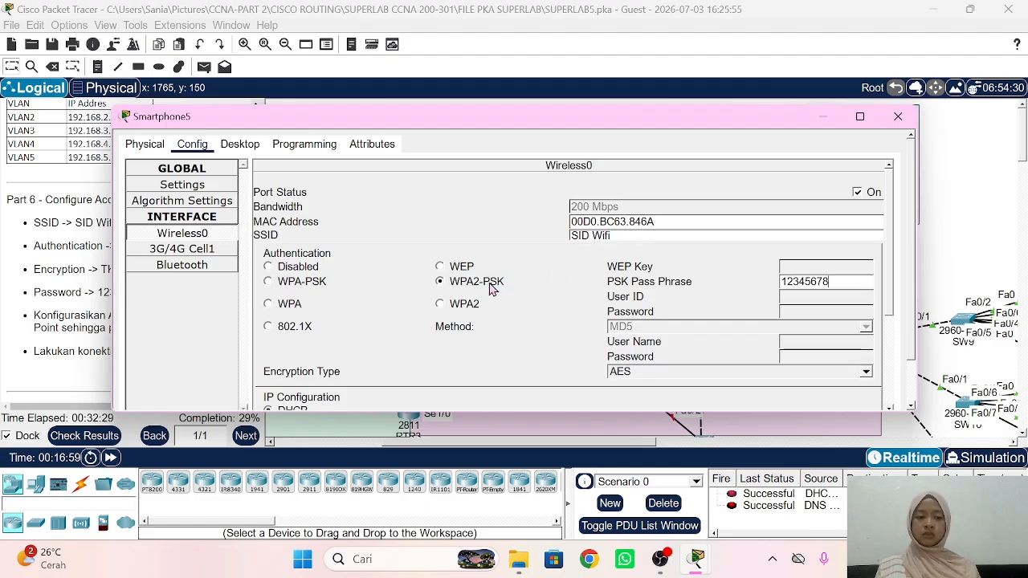
pyautogui.click(642, 372)
pyautogui.click(643, 381)
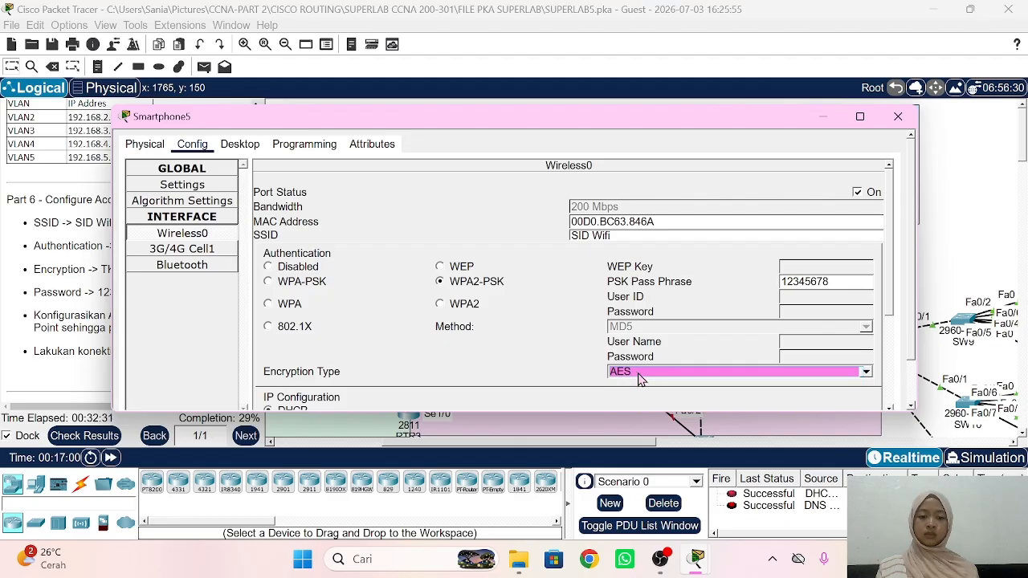
pyautogui.click(643, 373)
pyautogui.click(640, 398)
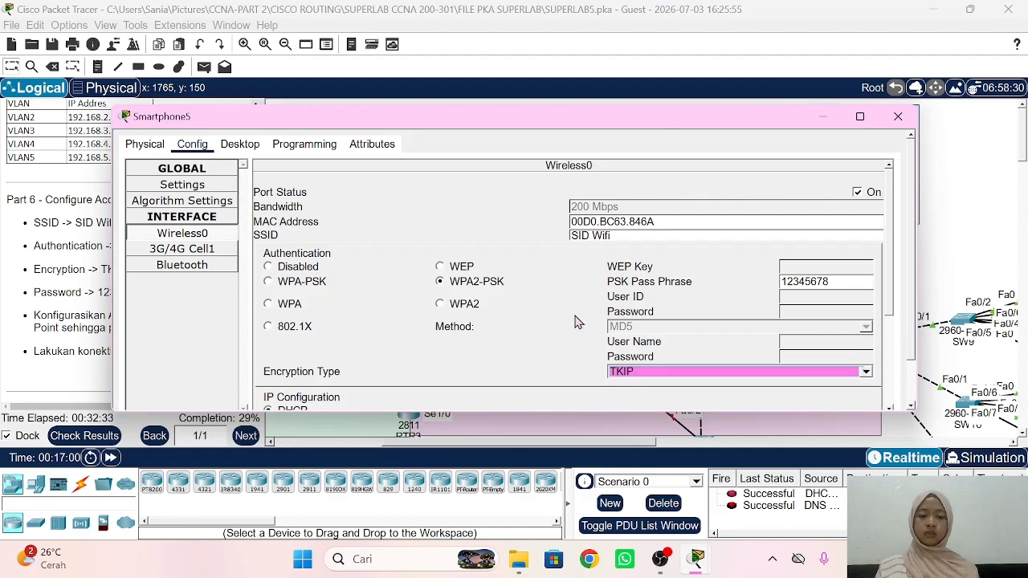
pyautogui.click(951, 201)
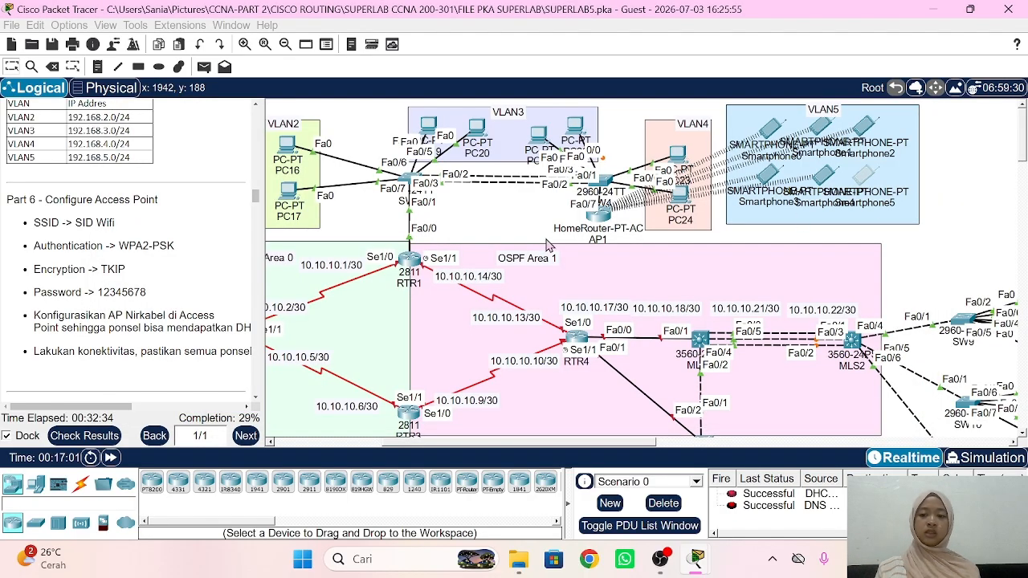
# Step: Set SW3 to spanning-tree mode rapid-pvst from its CLI
pyautogui.scroll(-9, 127, 271)
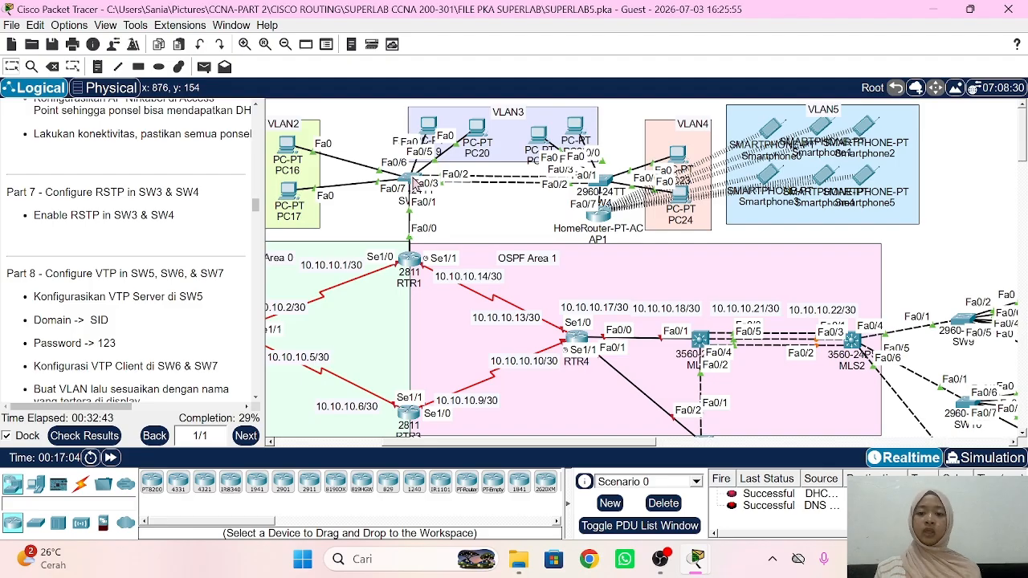
pyautogui.click(410, 181)
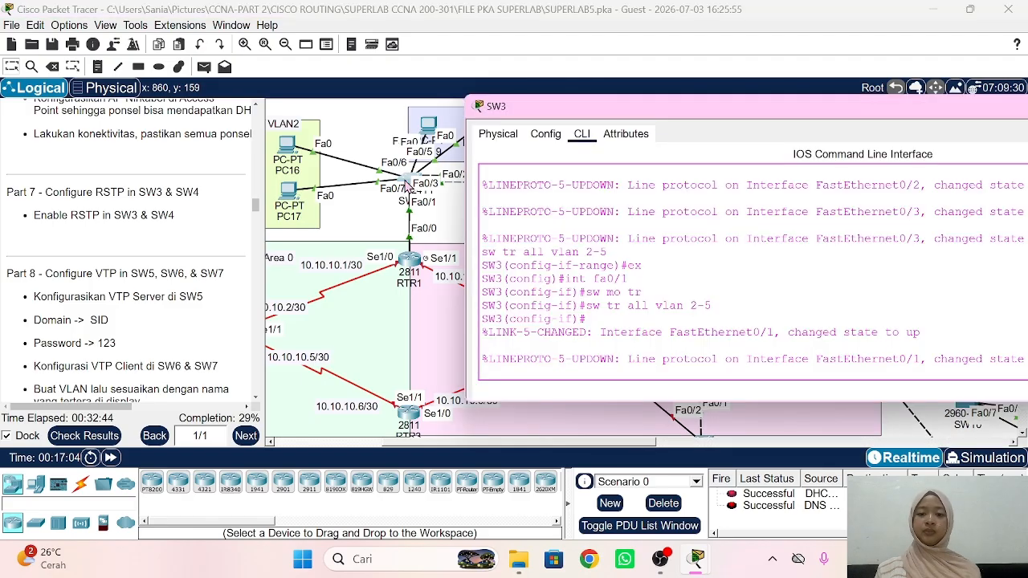
pyautogui.press('Return')
pyautogui.write('ex')
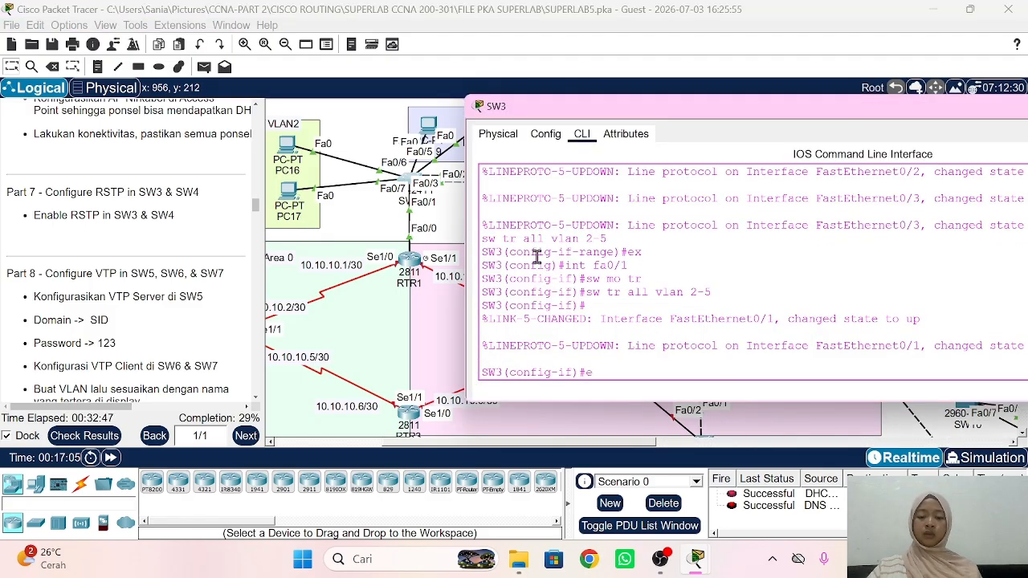
pyautogui.press('Return')
pyautogui.write('spann')
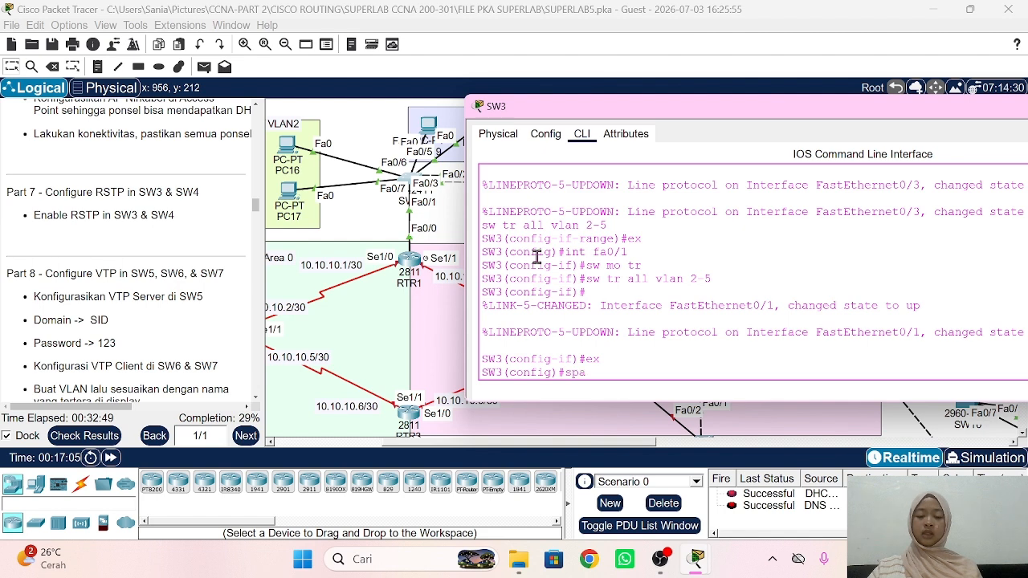
pyautogui.press('Tab')
pyautogui.write('r')
pyautogui.press('Tab')
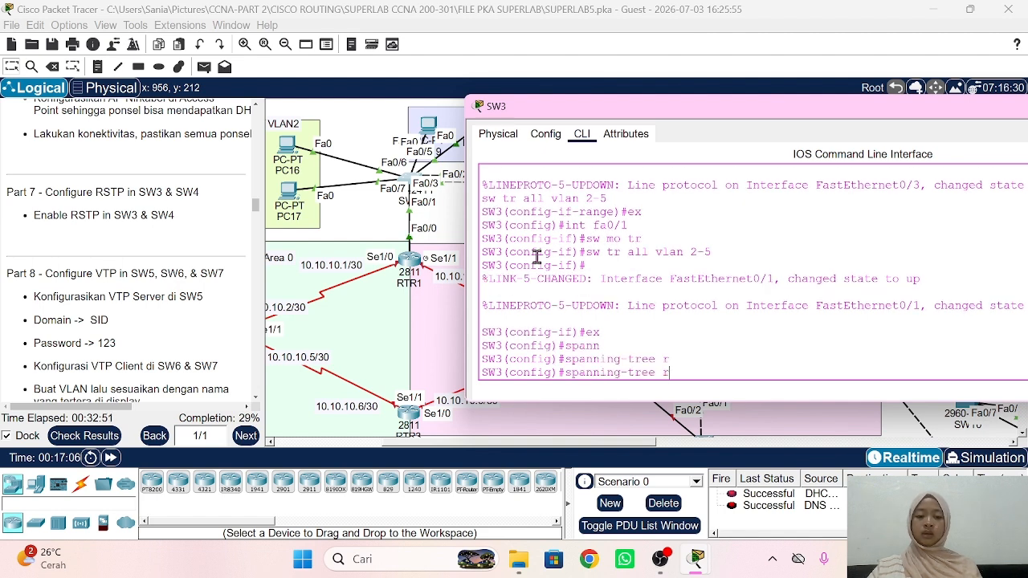
pyautogui.write('m')
pyautogui.press('Tab')
pyautogui.write('r')
pyautogui.press('Tab')
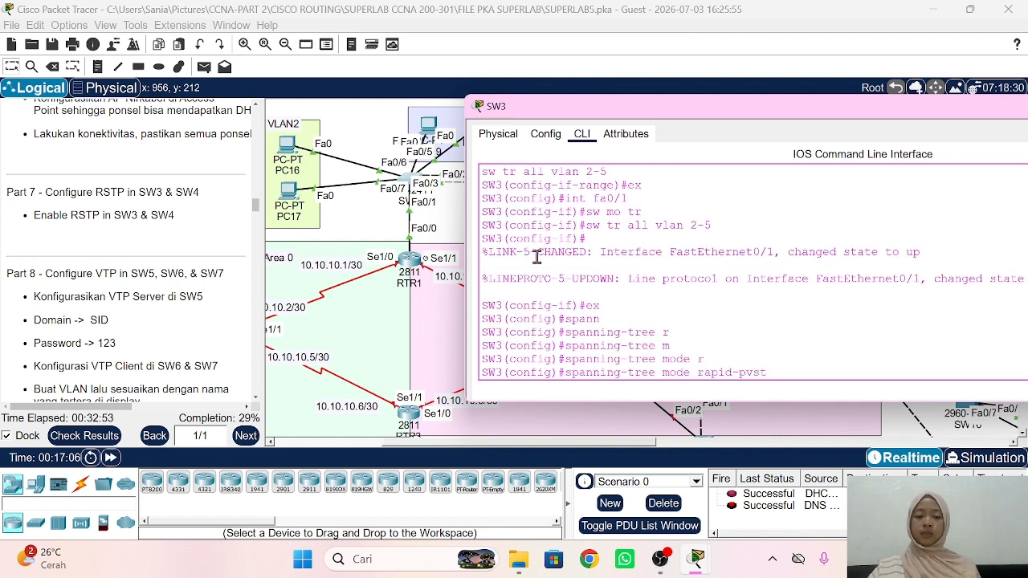
pyautogui.press('Return')
pyautogui.click(378, 219)
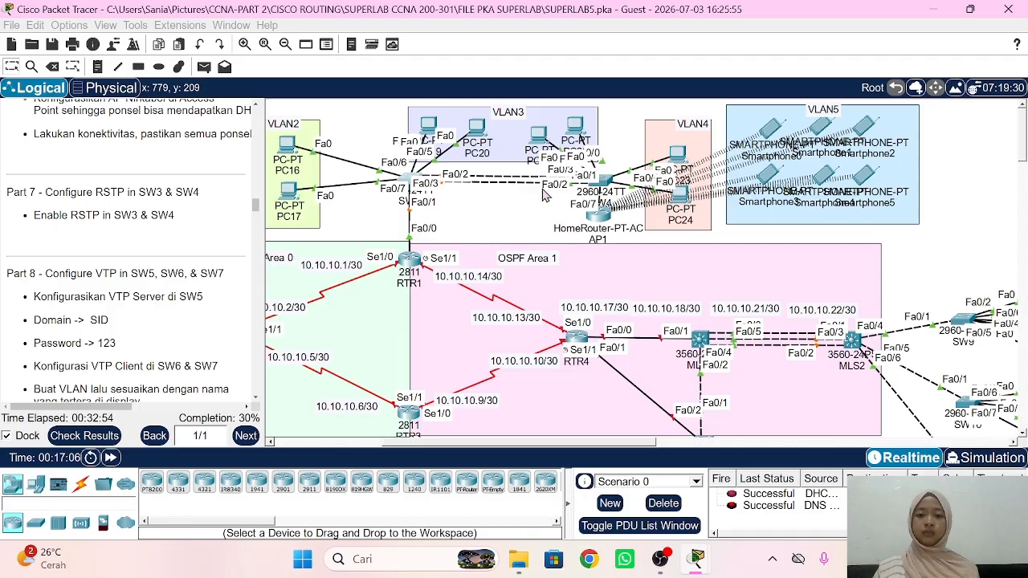
# Step: Apply spanning-tree mode rapid-pvst on SW4 and return to the topology
pyautogui.click(600, 180)
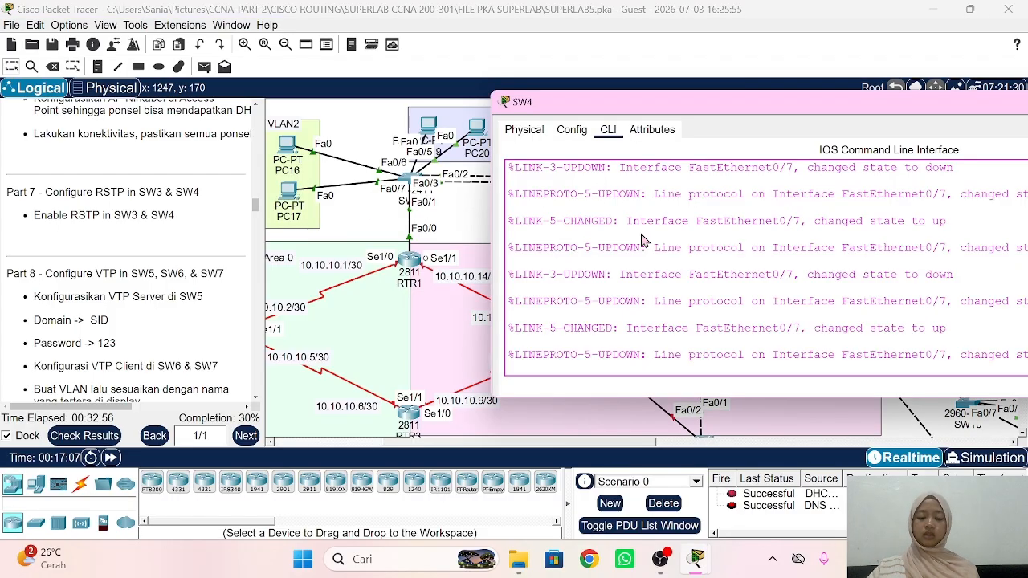
pyautogui.press('Return')
pyautogui.write('ex')
pyautogui.press('Return')
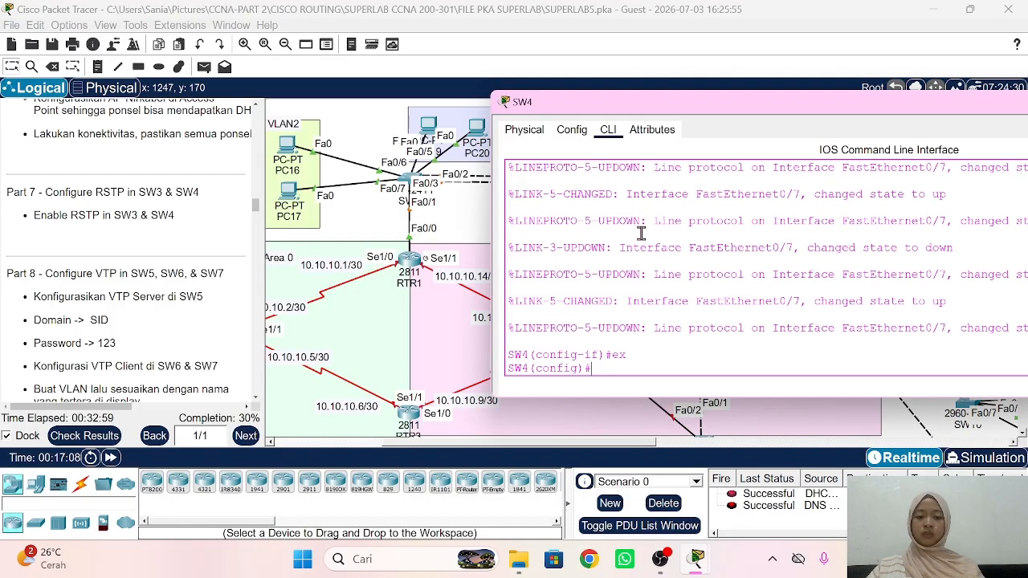
pyautogui.write('spann')
pyautogui.press('Tab')
pyautogui.write('m')
pyautogui.press('Tab')
pyautogui.write('r')
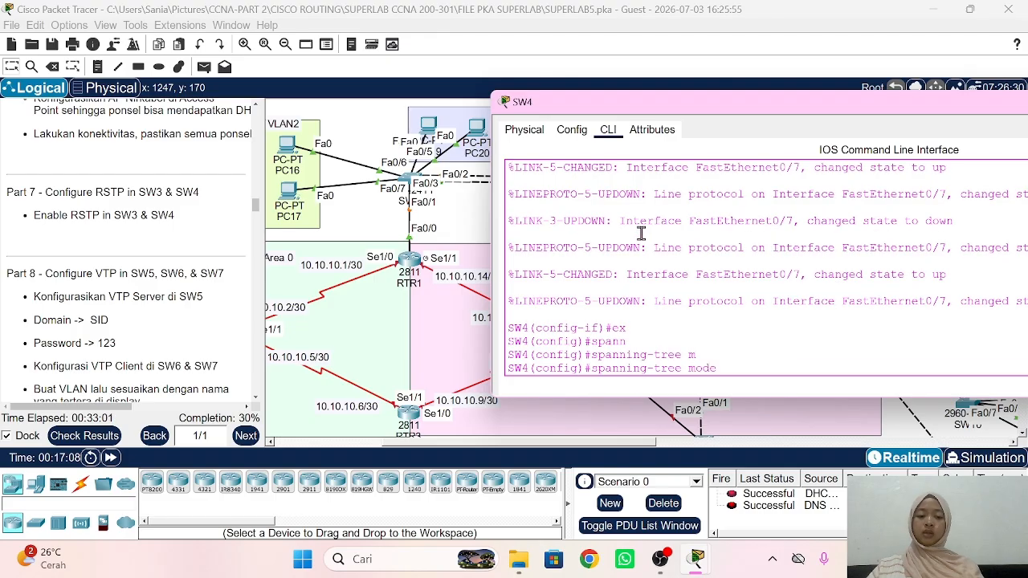
pyautogui.press('Tab')
pyautogui.press('Return')
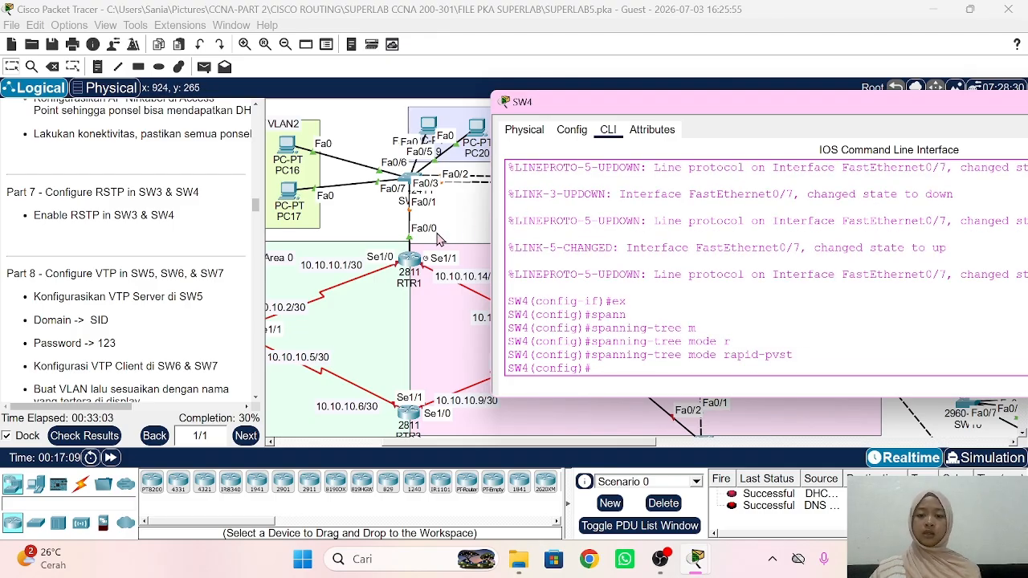
pyautogui.click(477, 209)
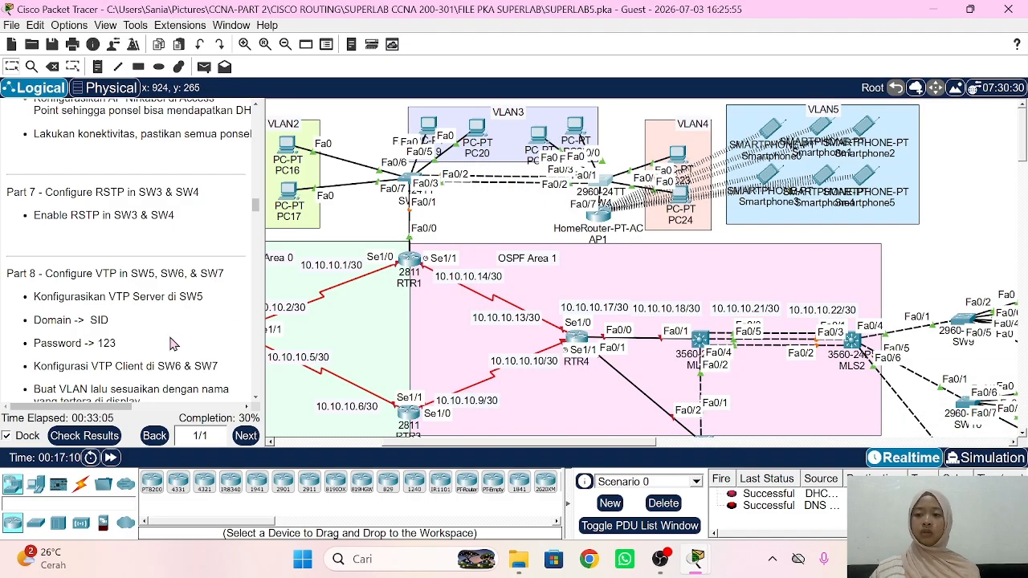
# Step: Make SW5 a VTP server in domain SID and set its VTP password
pyautogui.scroll(-1, 170, 344)
pyautogui.scroll(-1, 170, 344)
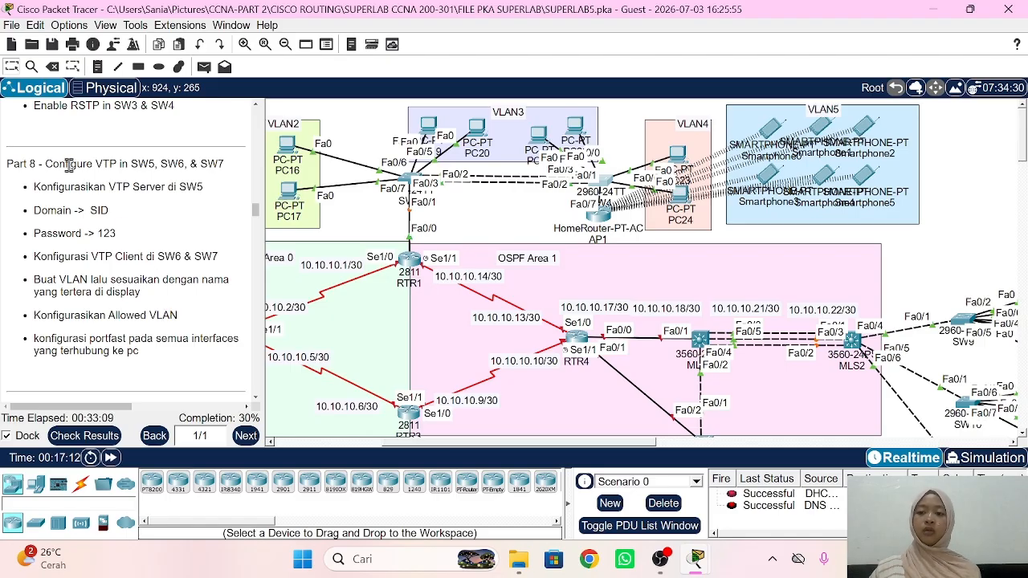
pyautogui.scroll(-1, 424, 318)
pyautogui.scroll(-3, 424, 318)
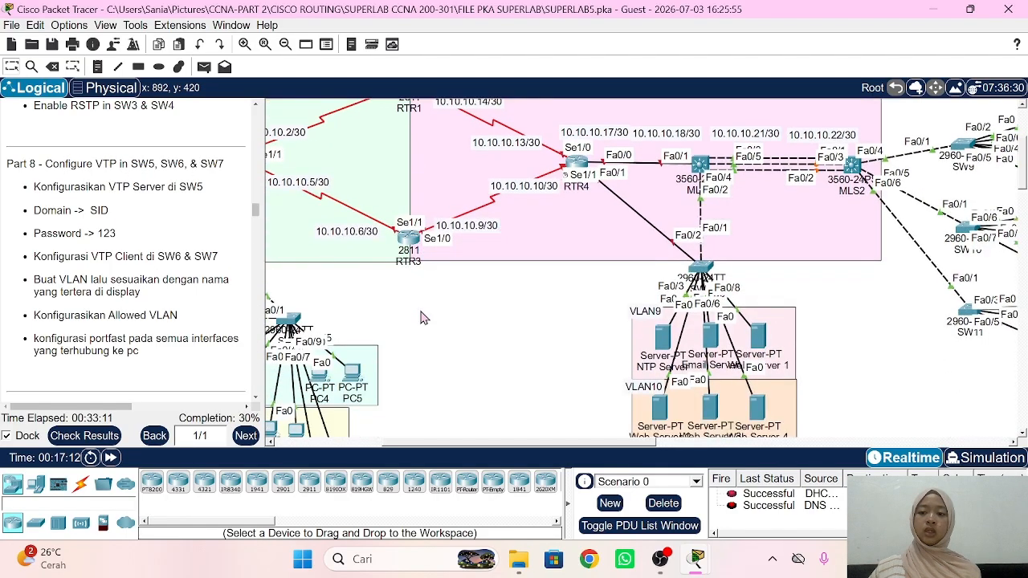
pyautogui.hscroll(-4, 424, 318)
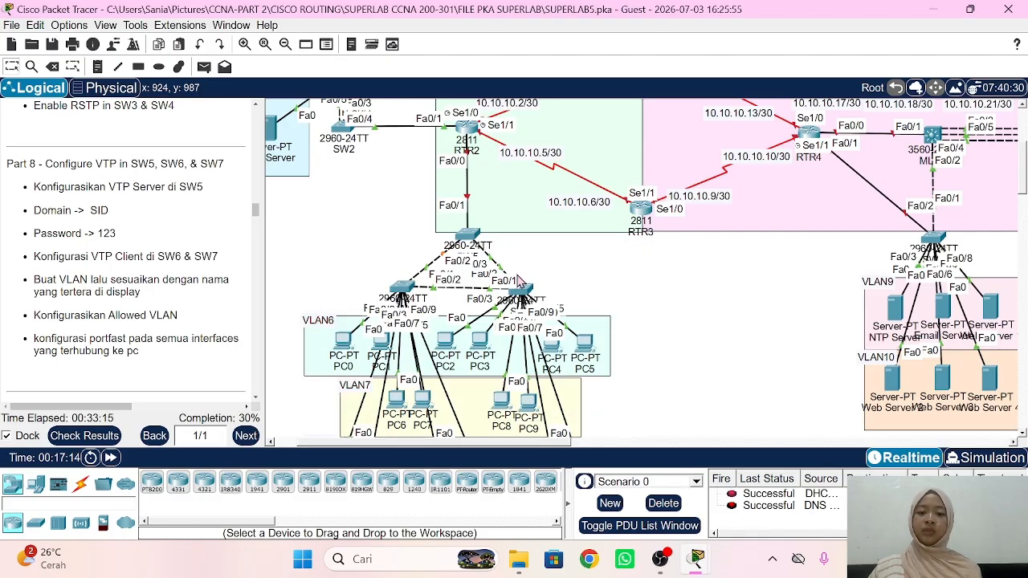
pyautogui.click(469, 236)
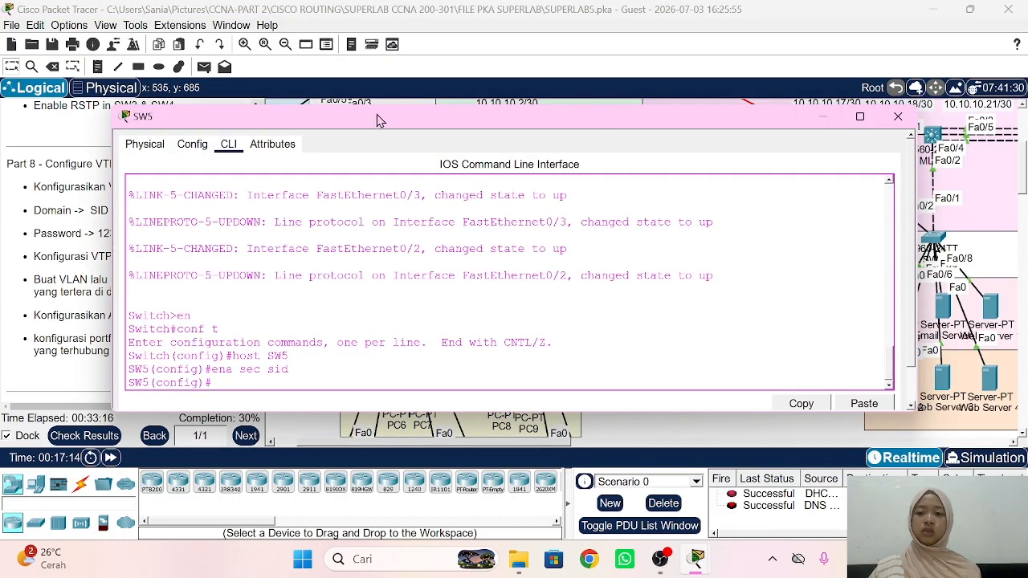
pyautogui.moveTo(378, 121); pyautogui.dragTo(636, 112)
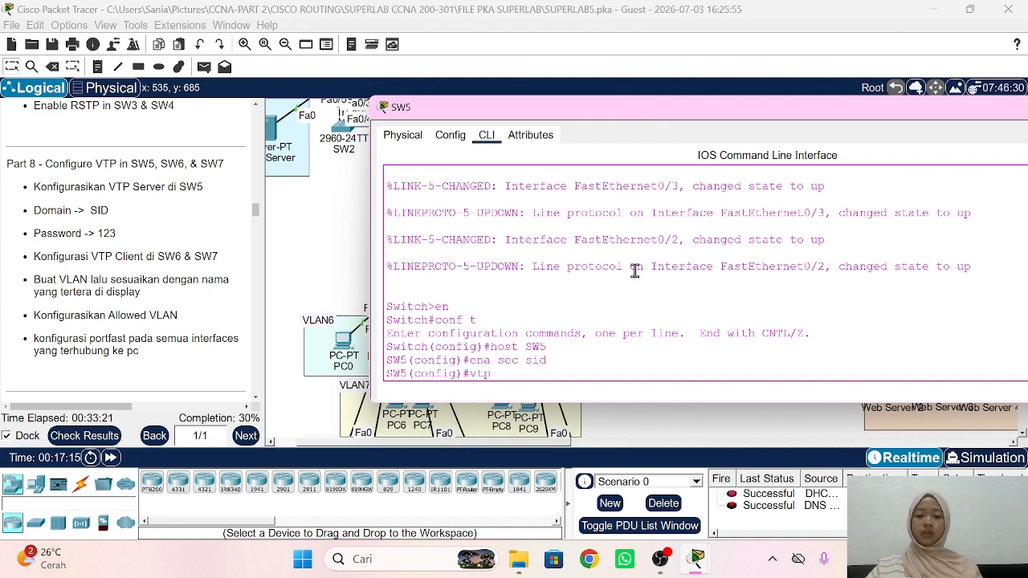
pyautogui.write('ser')
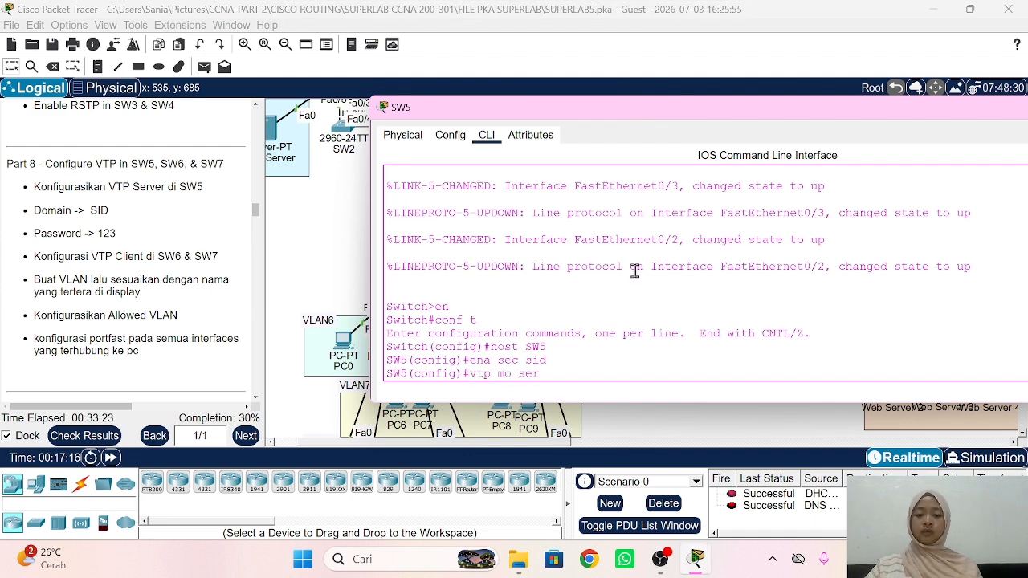
pyautogui.press('Tab')
pyautogui.press('Return')
pyautogui.write('v')
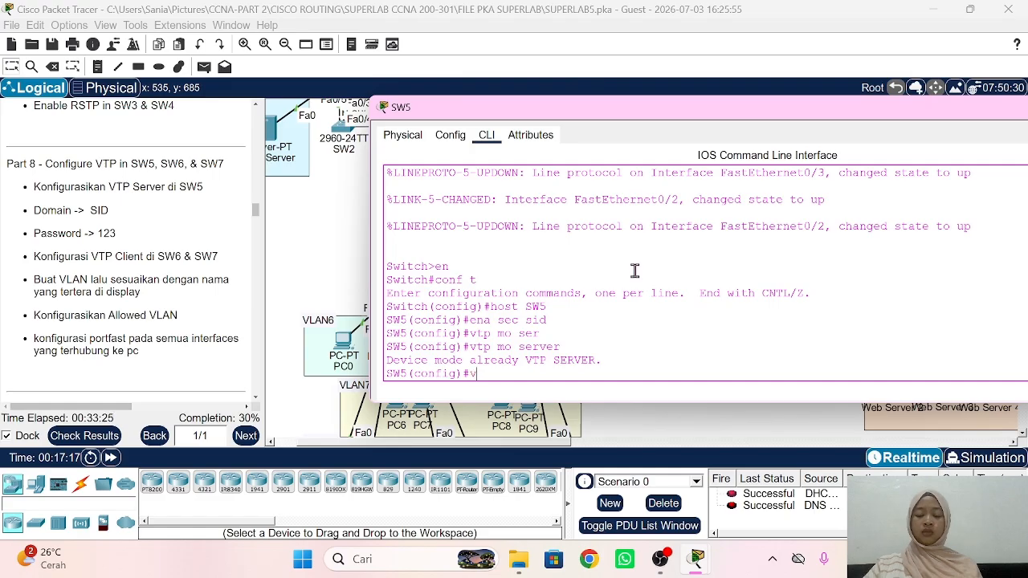
pyautogui.write('tp dom SID')
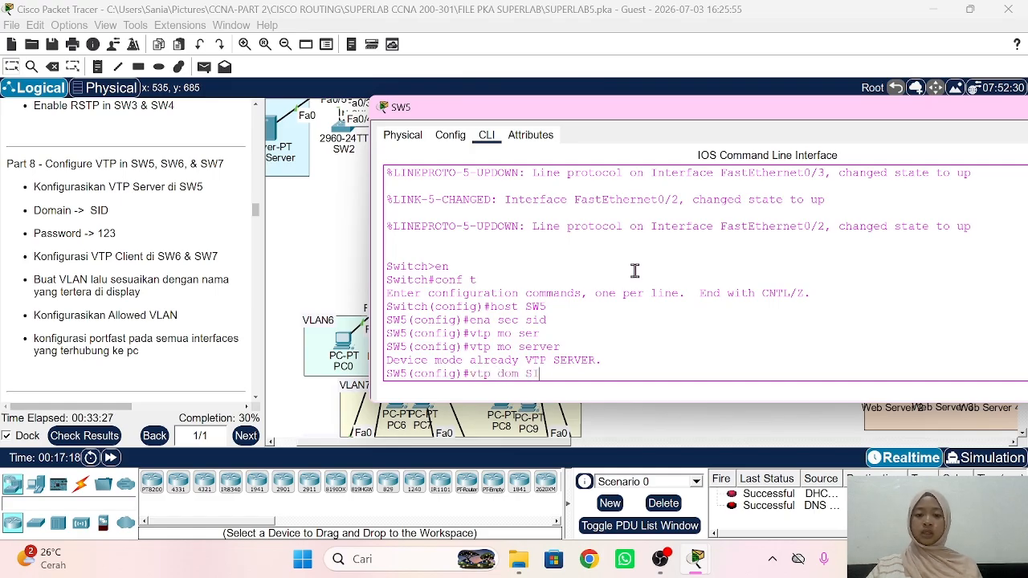
pyautogui.press('Return')
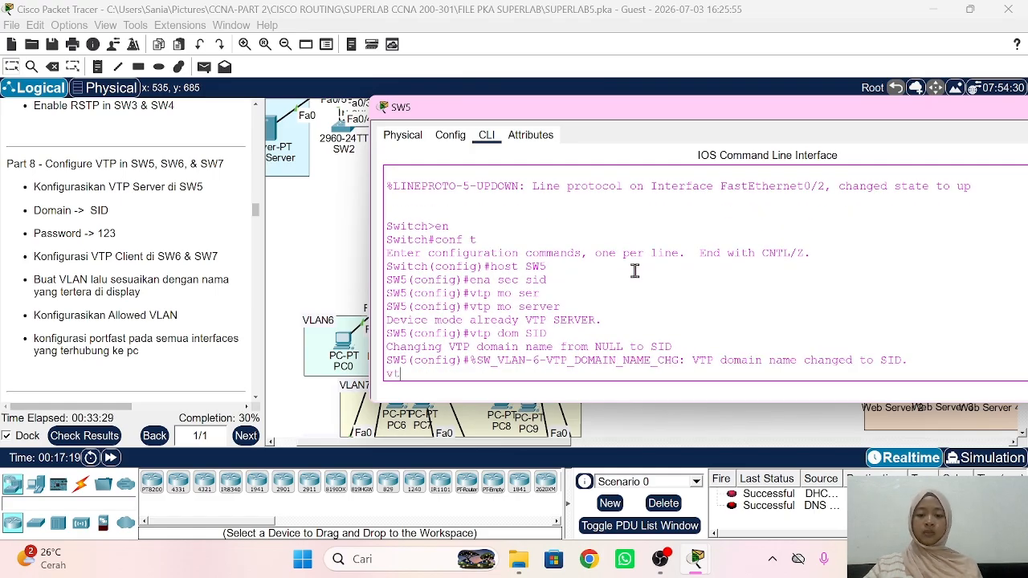
pyautogui.write('vtp pass 1')
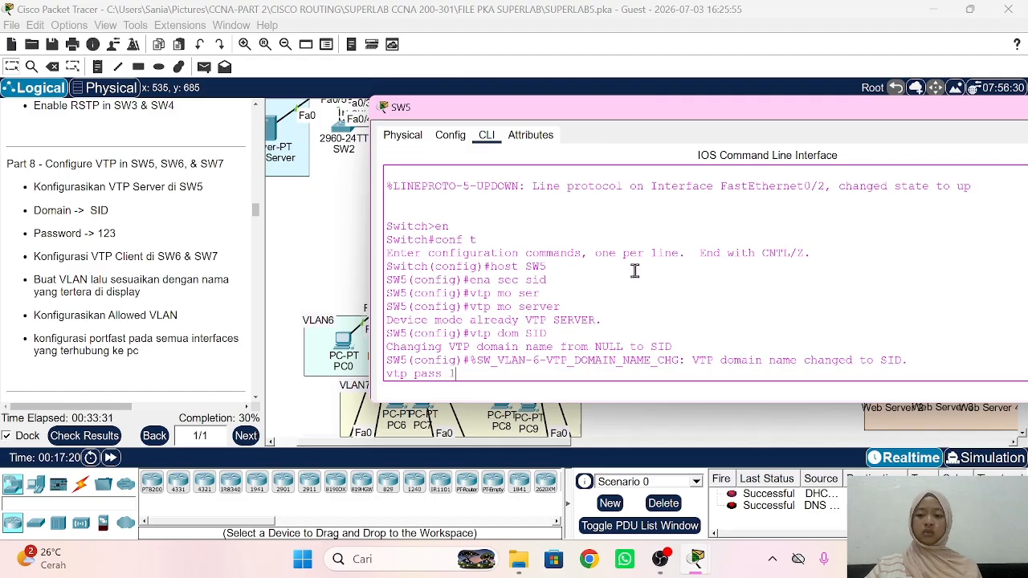
pyautogui.write('23')
pyautogui.press('Return')
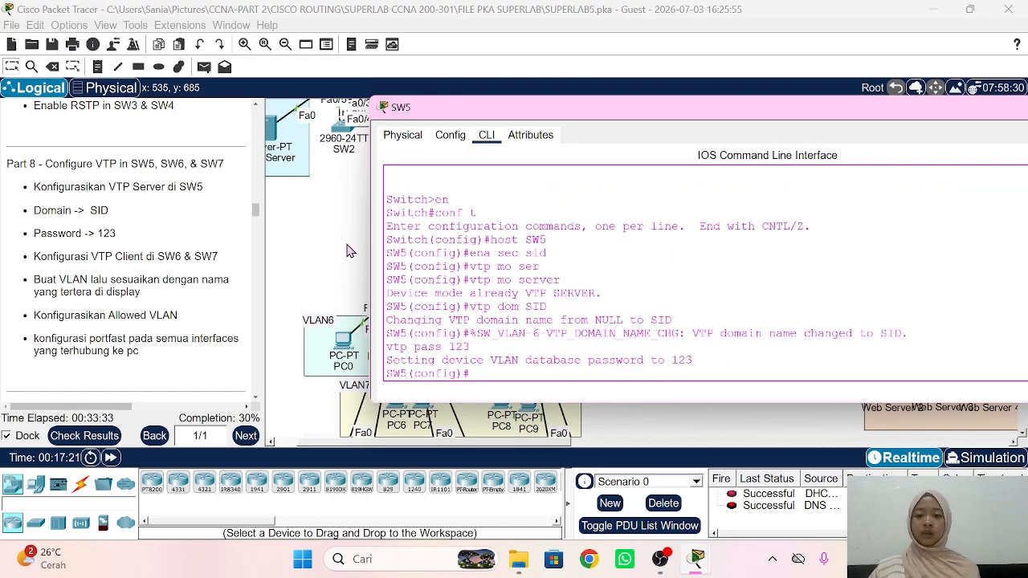
# Step: Set SW5 ports Fa0/1-3 to trunk mode with their allowed VLAN list
pyautogui.click(348, 251)
pyautogui.hscroll(2, 398, 248)
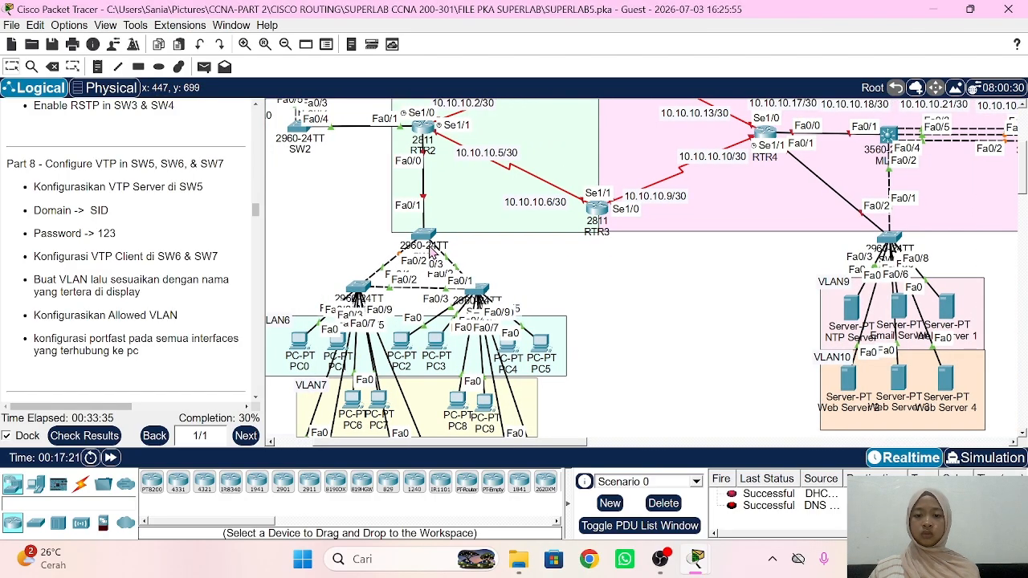
pyautogui.click(425, 241)
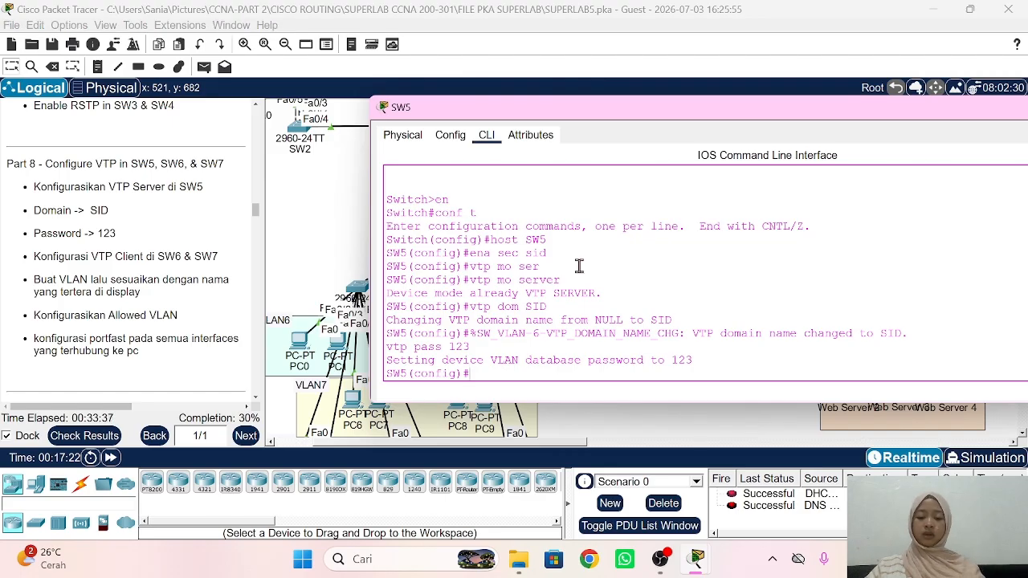
pyautogui.write('int ra fa0')
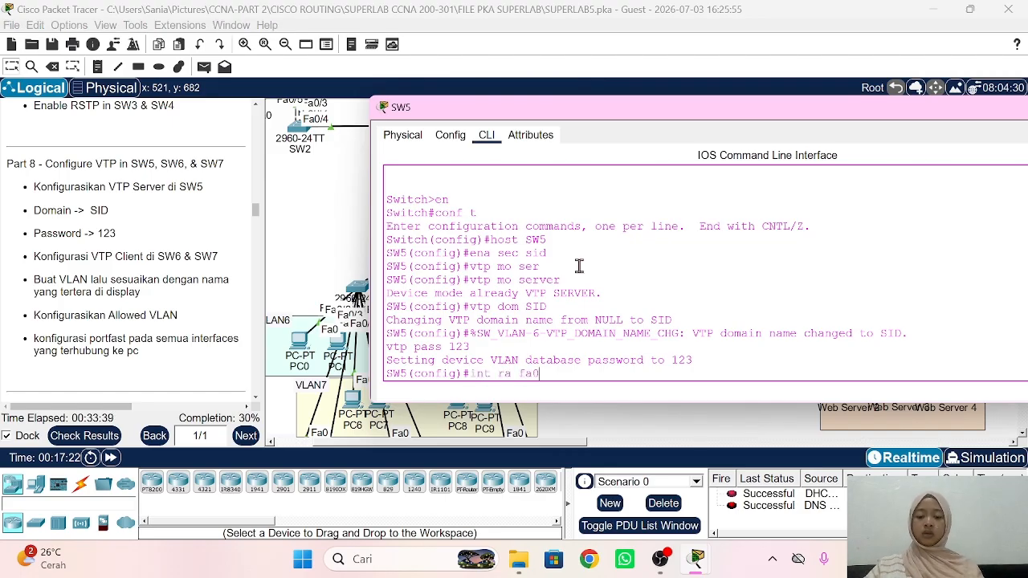
pyautogui.write('/1-3')
pyautogui.press('Return')
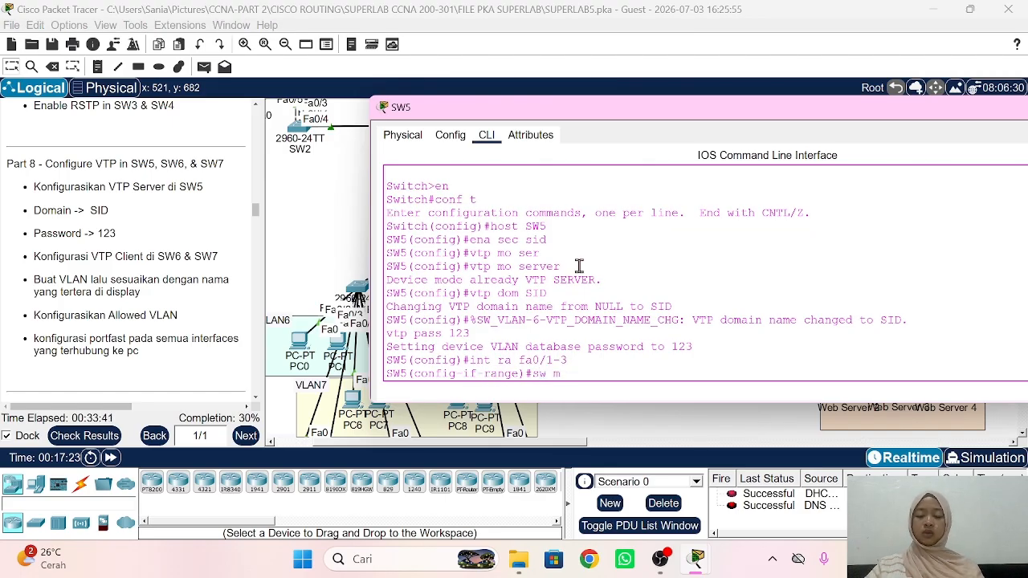
pyautogui.write('sw mo tr')
pyautogui.press('Return')
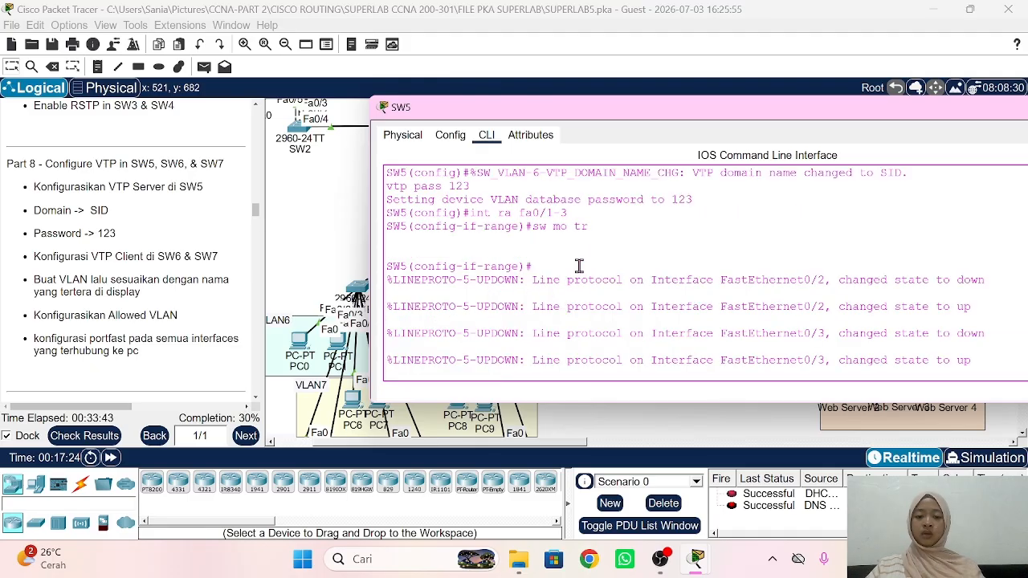
pyautogui.write('sw tr all vlan 6-8')
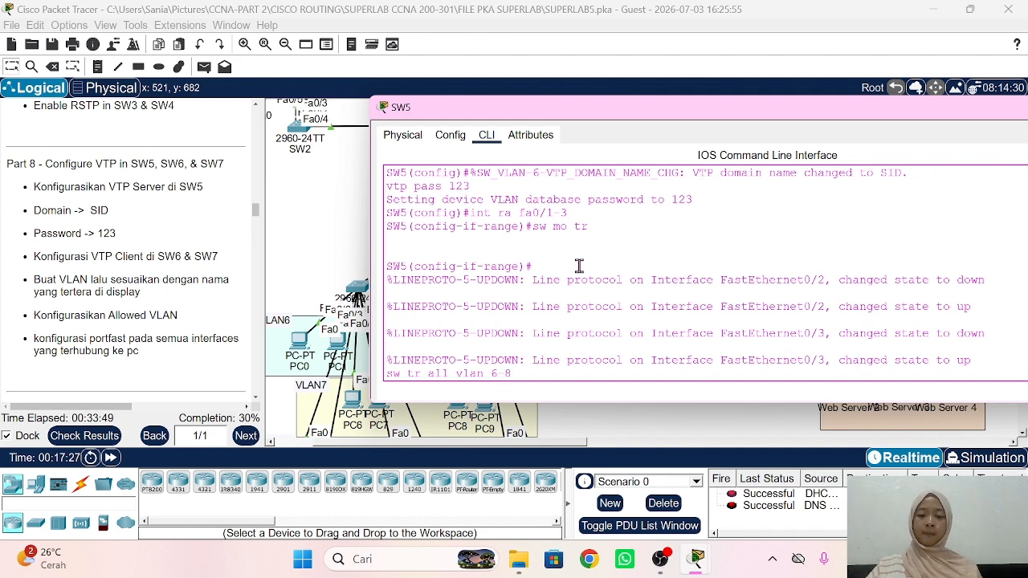
pyautogui.press('Return')
# Step: Make SW6 a VTP client in domain SID and set its VTP password
pyautogui.click(322, 230)
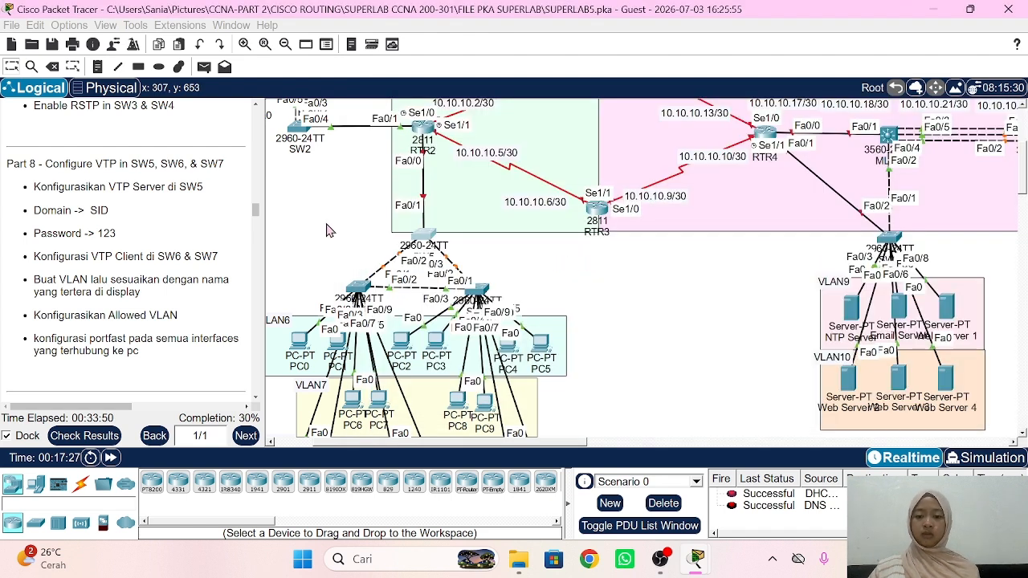
pyautogui.click(361, 289)
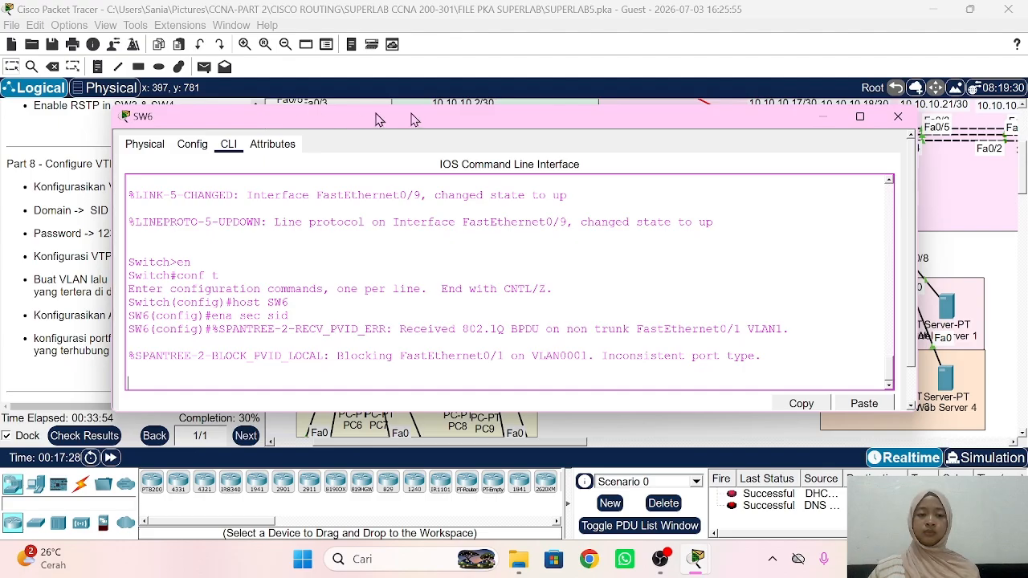
pyautogui.moveTo(262, 121); pyautogui.dragTo(698, 98)
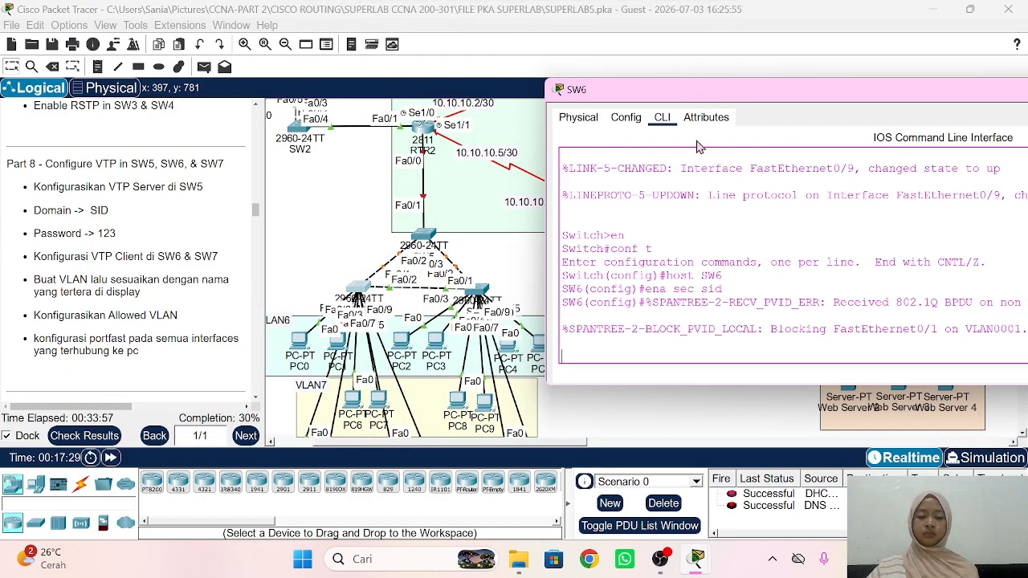
pyautogui.press('Return')
pyautogui.write('v')
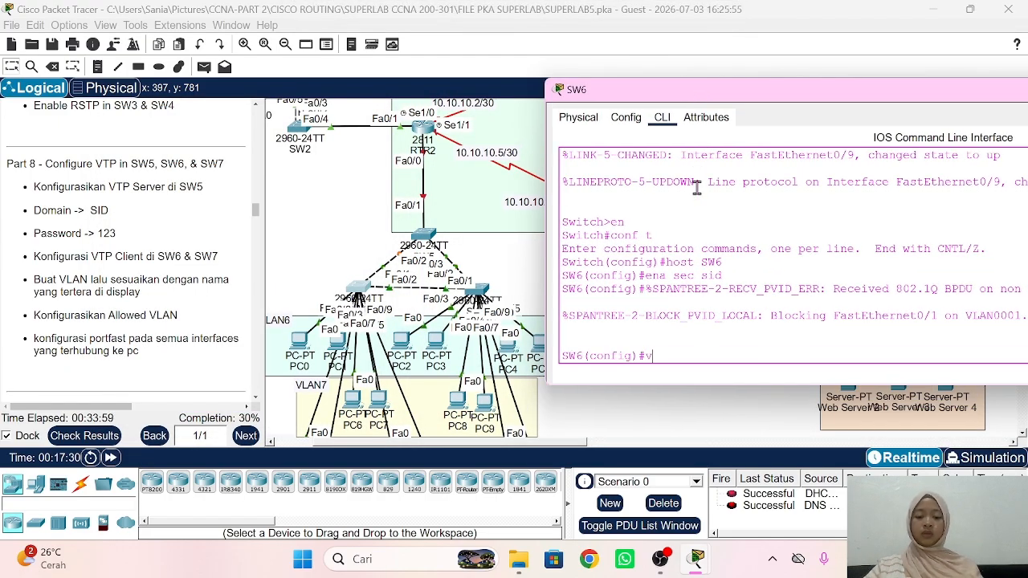
pyautogui.write('tp mo cl')
pyautogui.press('Tab')
pyautogui.press('Return')
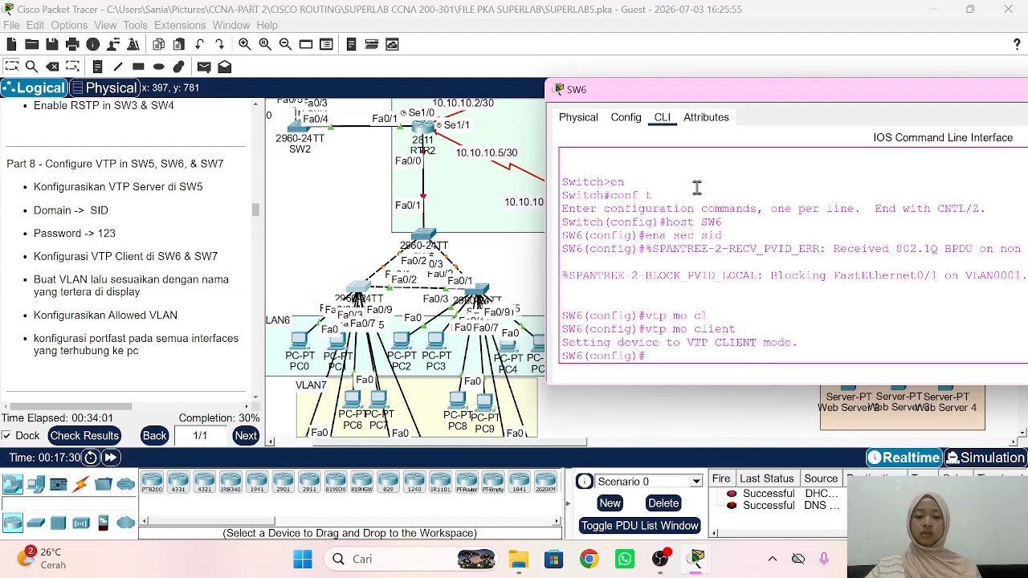
pyautogui.write('vtp')
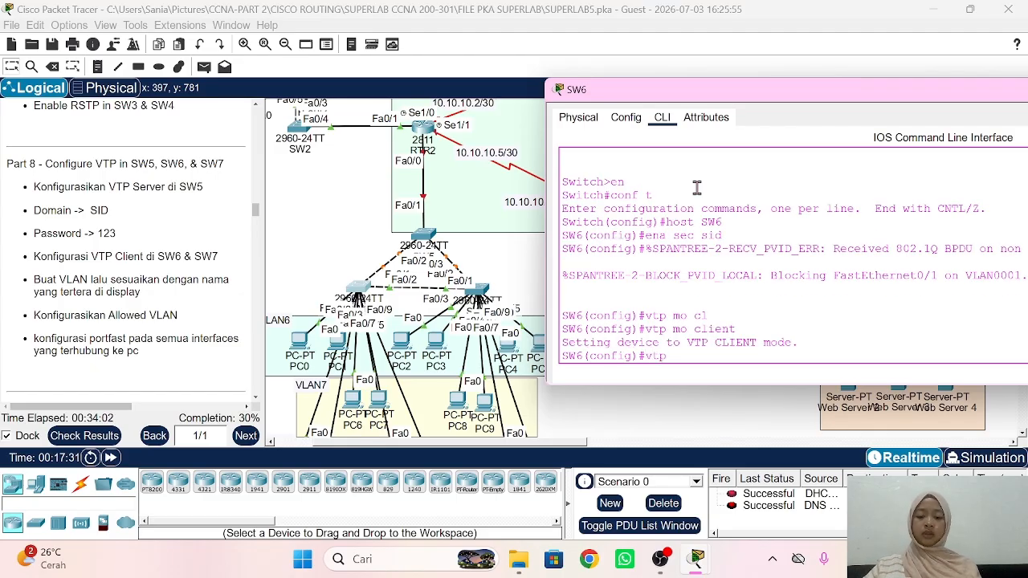
pyautogui.write(' dom SID')
pyautogui.press('Return')
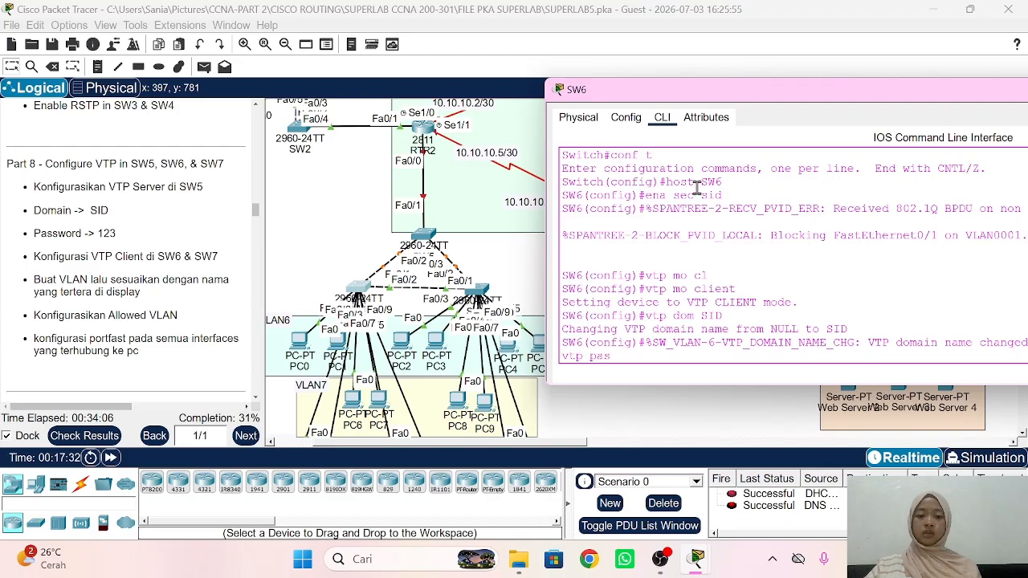
pyautogui.write('vtp pass 123')
pyautogui.press('Return')
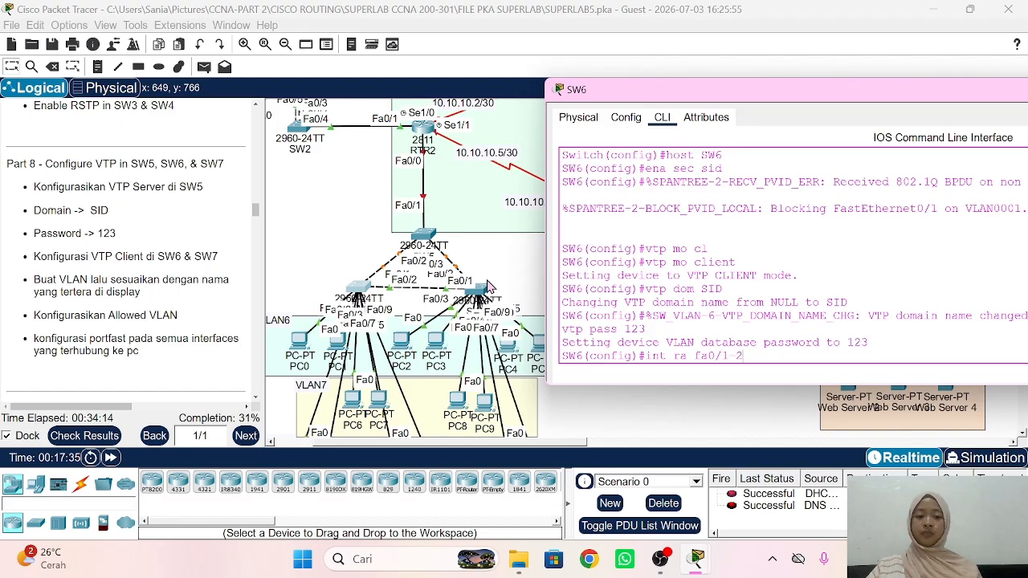
# Step: Trunk SW6 ports Fa0/1-2, allowing only VLANs 6-8
pyautogui.press('Return')
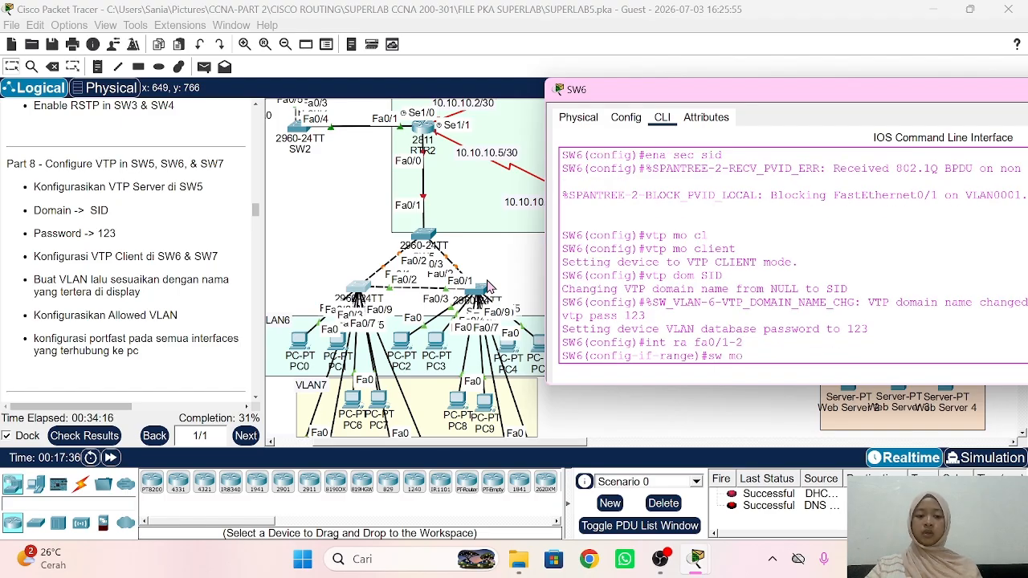
pyautogui.write('sw mo tr')
pyautogui.press('Return')
pyautogui.write('sw tr all vlan 6-8')
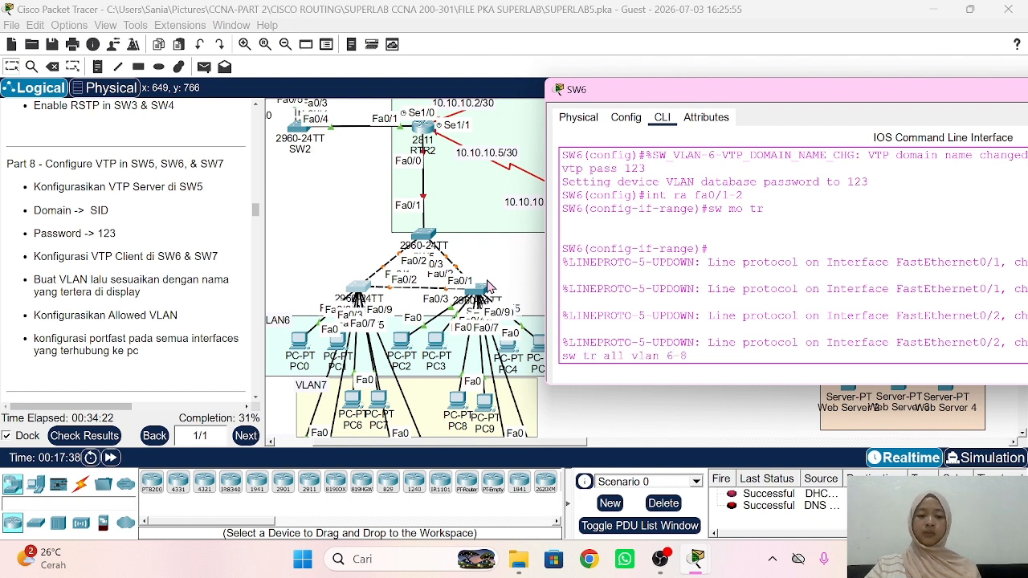
pyautogui.press('Return')
# Step: Trunk SW7 ports Fa0/1-2, allowing only VLANs 6-8
pyautogui.click(487, 283)
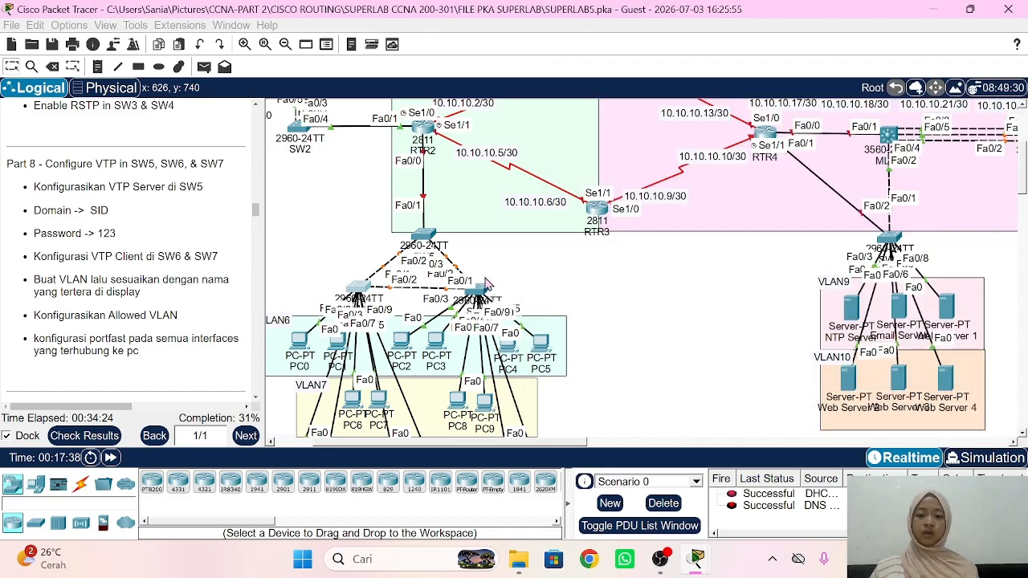
pyautogui.click(486, 291)
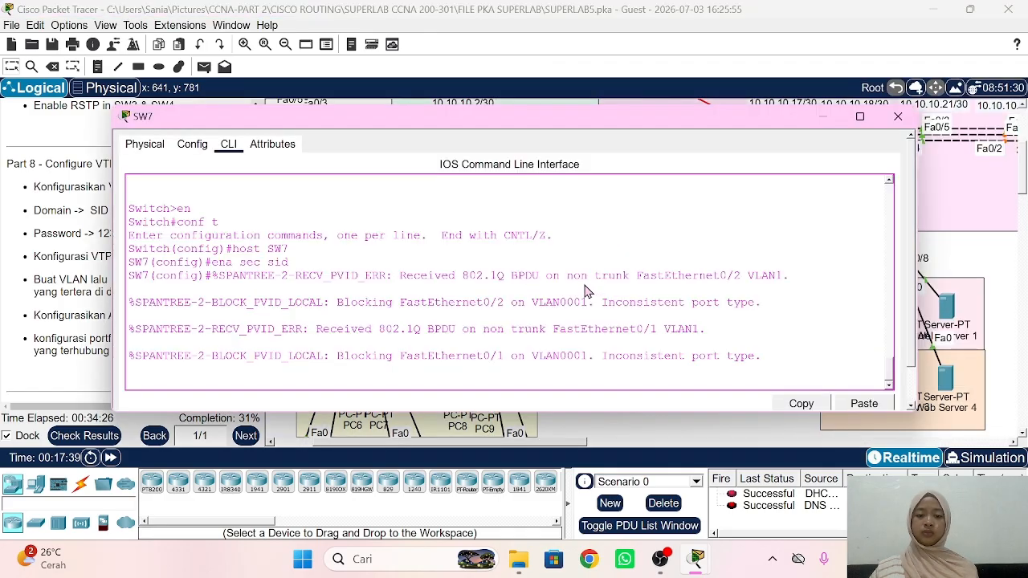
pyautogui.moveTo(351, 119); pyautogui.dragTo(786, 99)
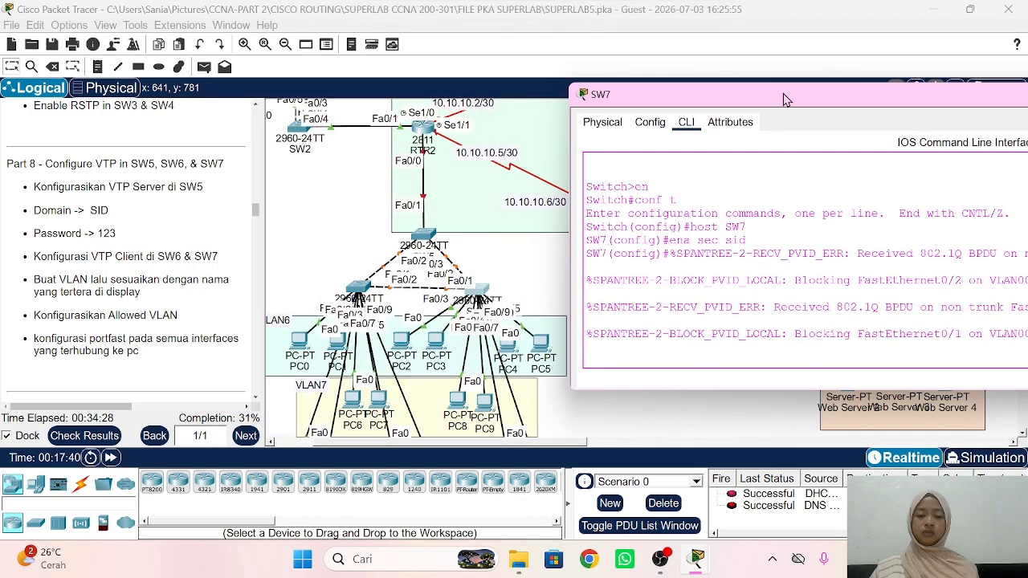
pyautogui.press('Return')
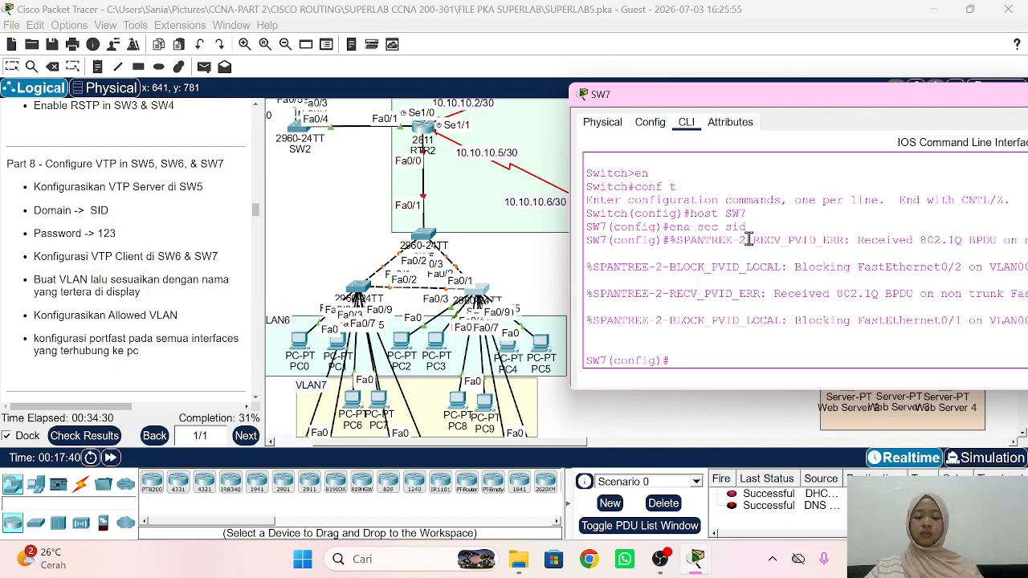
pyautogui.write('int ra fa0/')
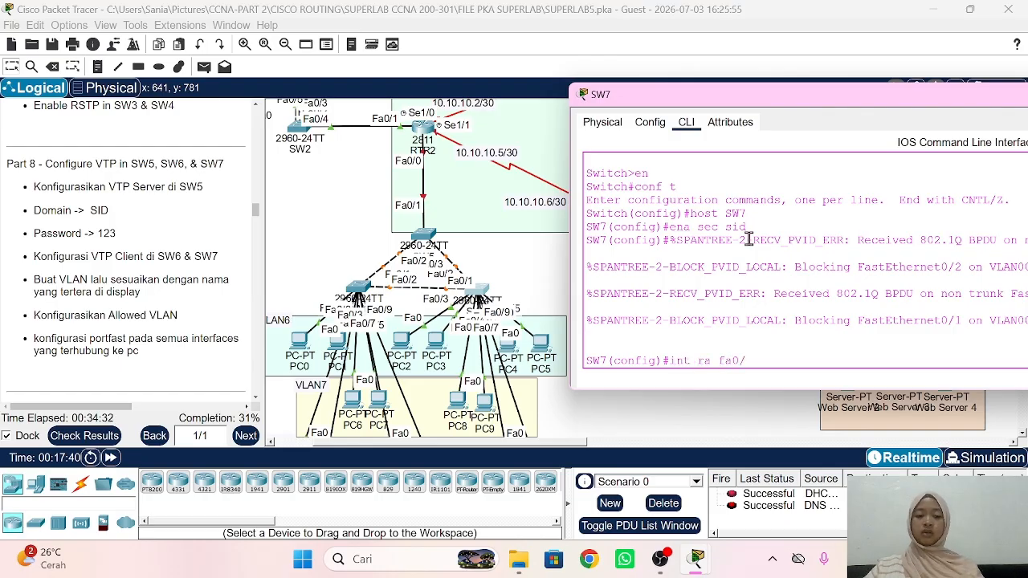
pyautogui.write('1 2')
pyautogui.press('Return')
pyautogui.write('sw mo')
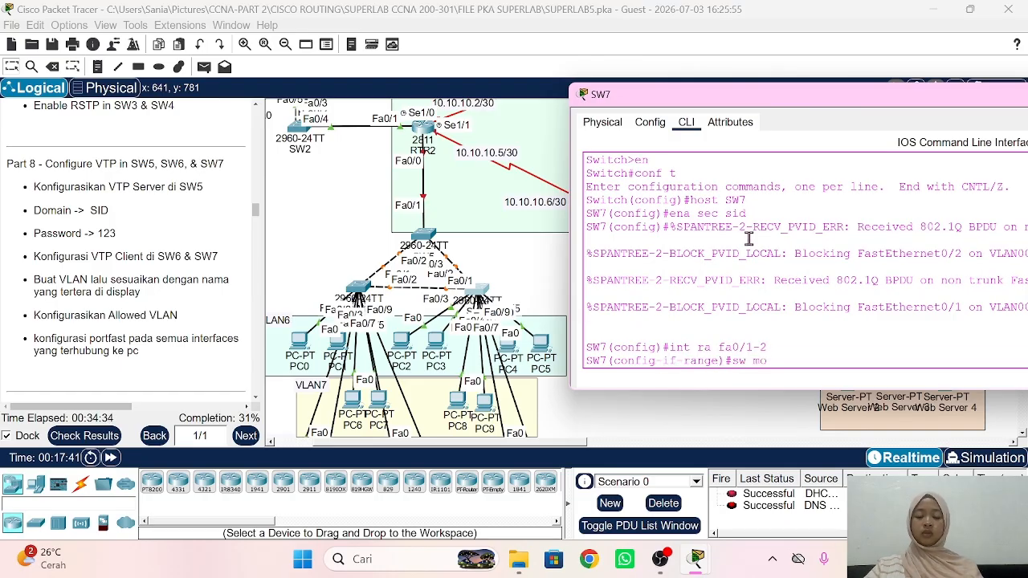
pyautogui.write(' tr')
pyautogui.press('Return')
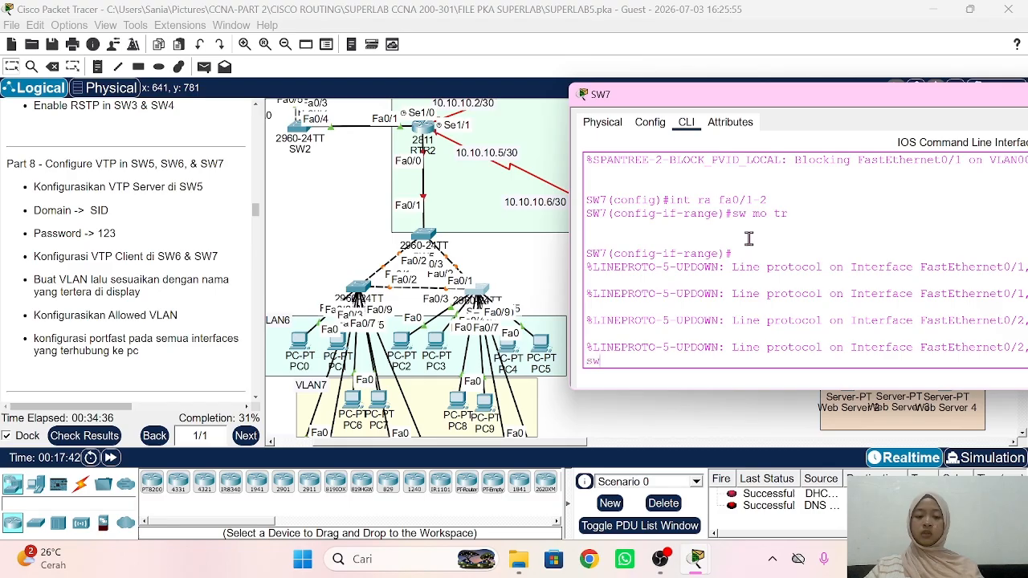
pyautogui.write('sw tr all vlan')
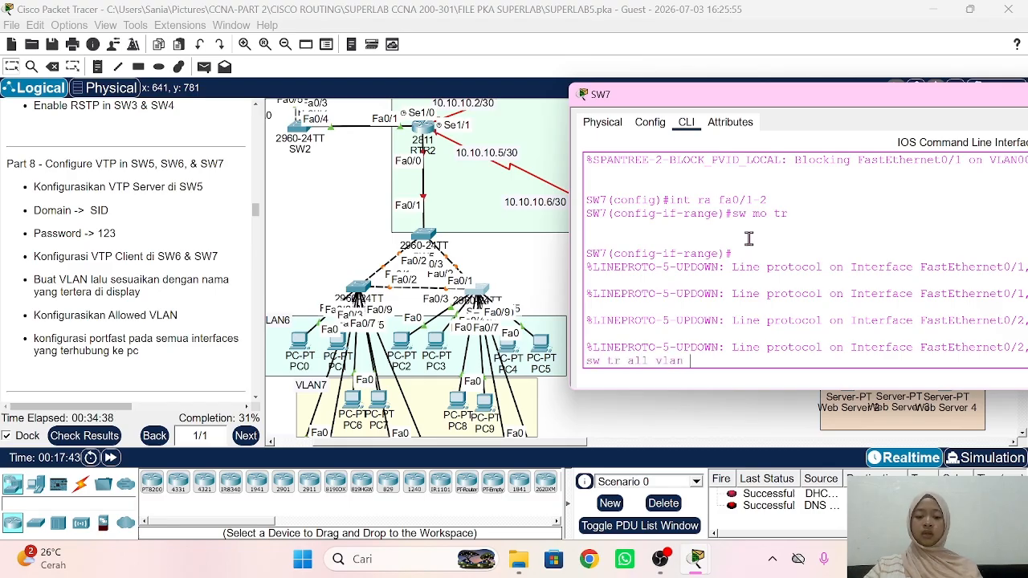
pyautogui.write(' 6-8')
pyautogui.press('Return')
pyautogui.write('ex')
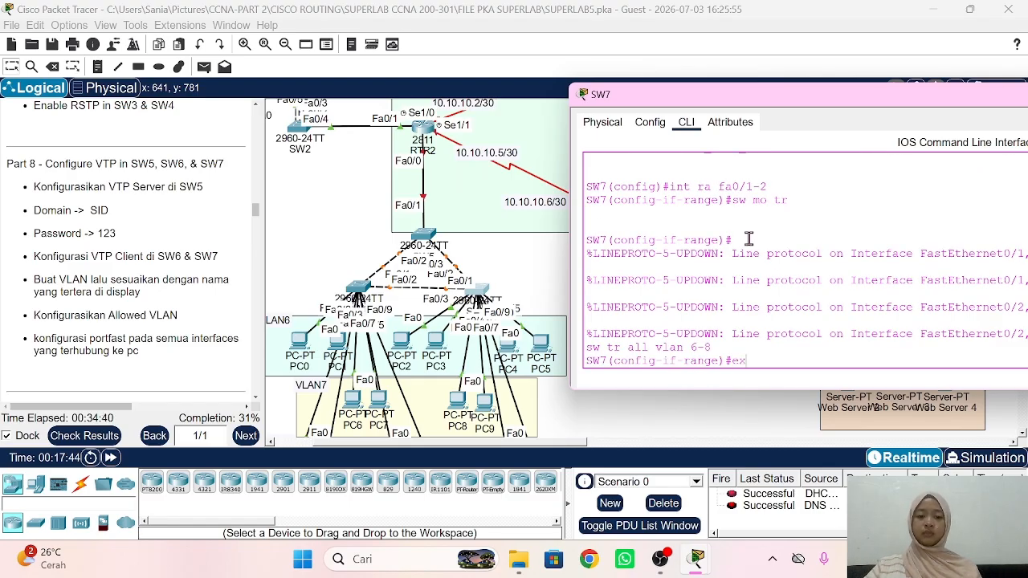
pyautogui.press('Return')
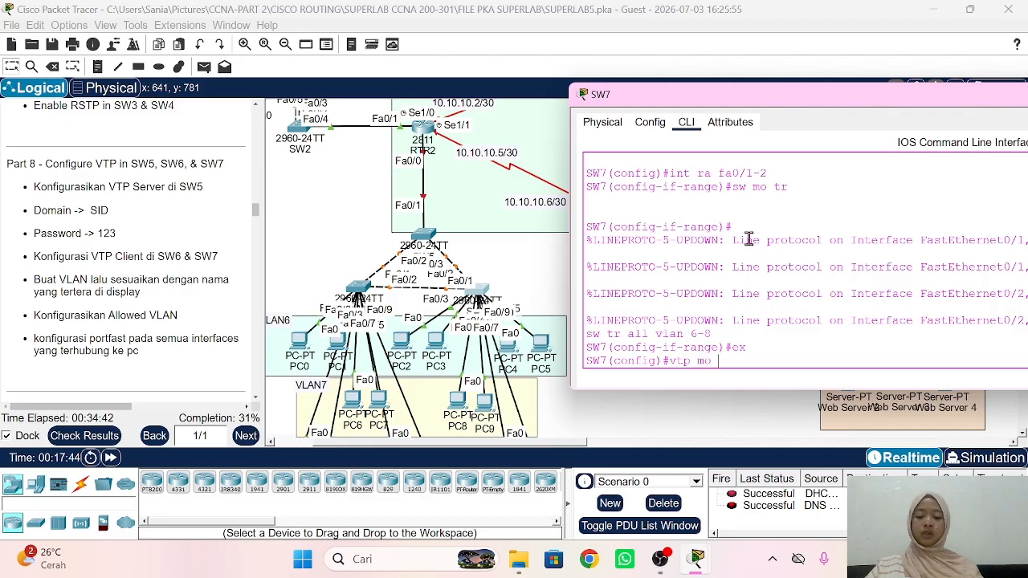
# Step: Make SW7 a VTP client in domain SID with its VTP password, then close its console
pyautogui.write('vtp mo cl')
pyautogui.press('Tab')
pyautogui.press('Return')
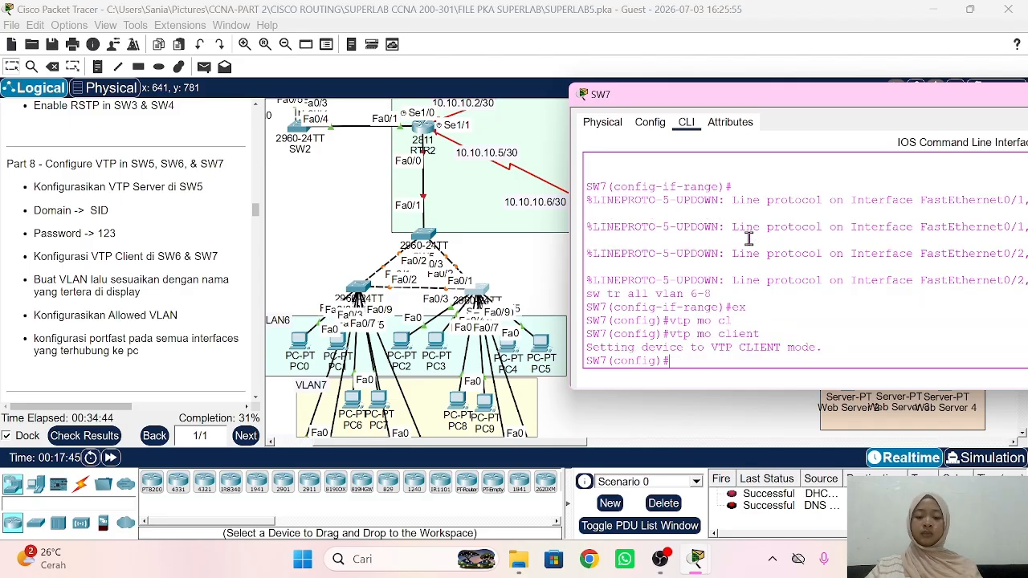
pyautogui.write('vtp dom')
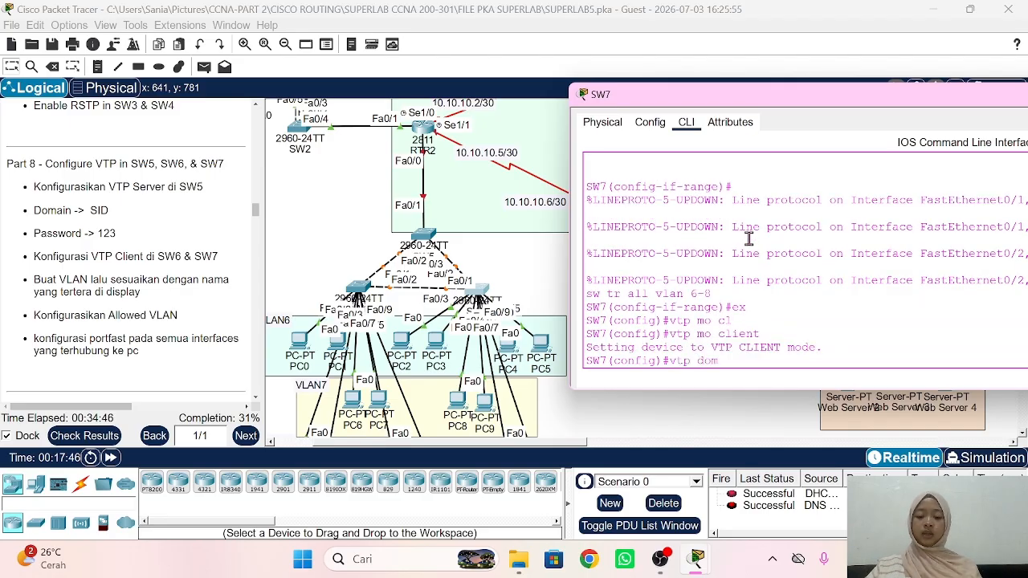
pyautogui.write(' SID')
pyautogui.press('Return')
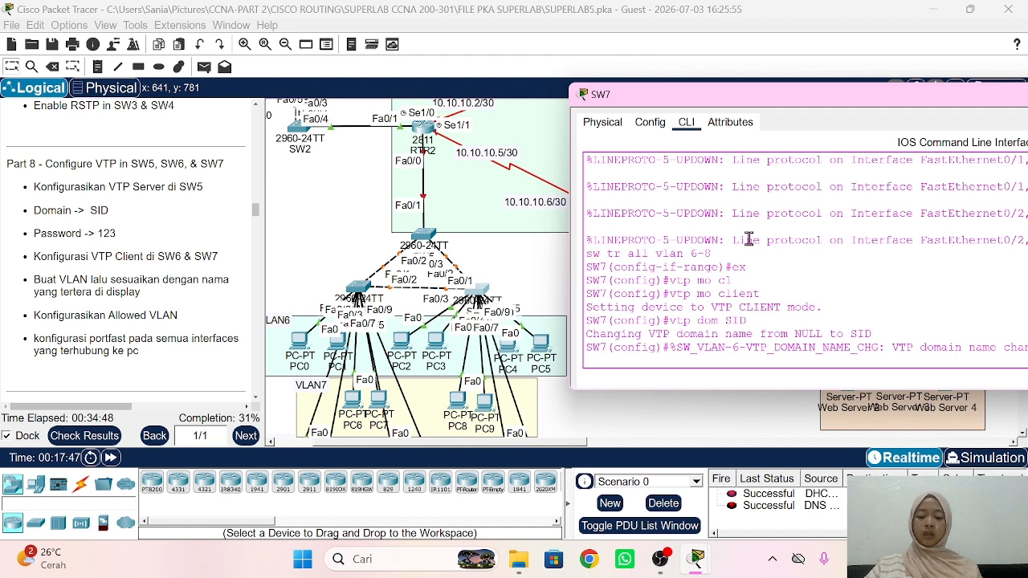
pyautogui.write('vtp pass')
pyautogui.write('12')
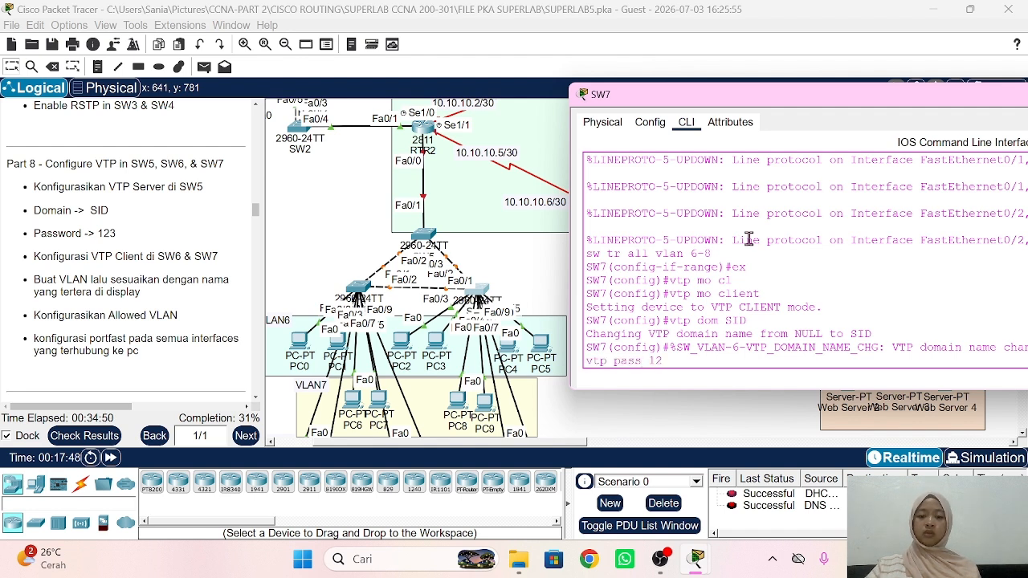
pyautogui.write('3')
pyautogui.press('Return')
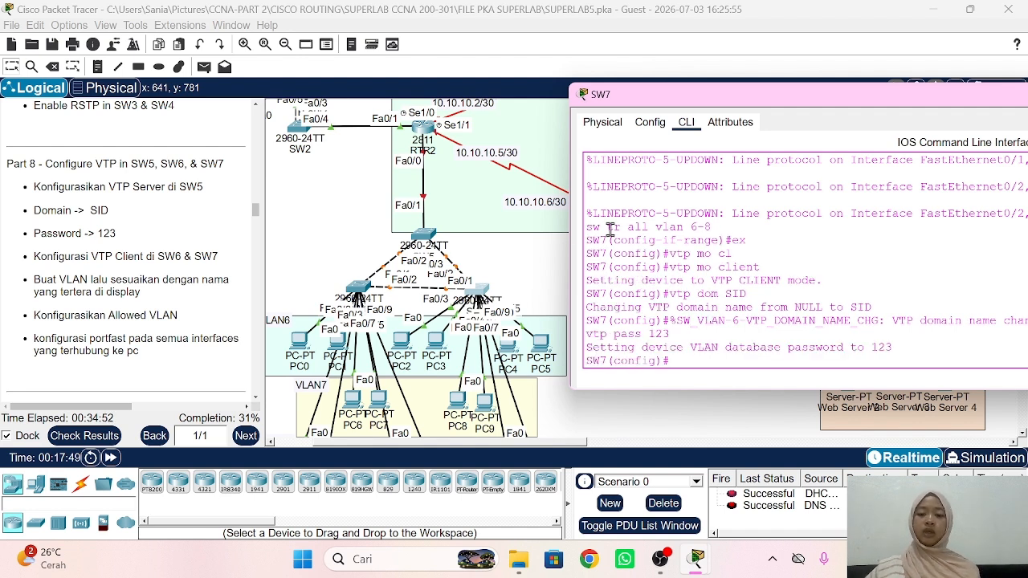
pyautogui.click(294, 244)
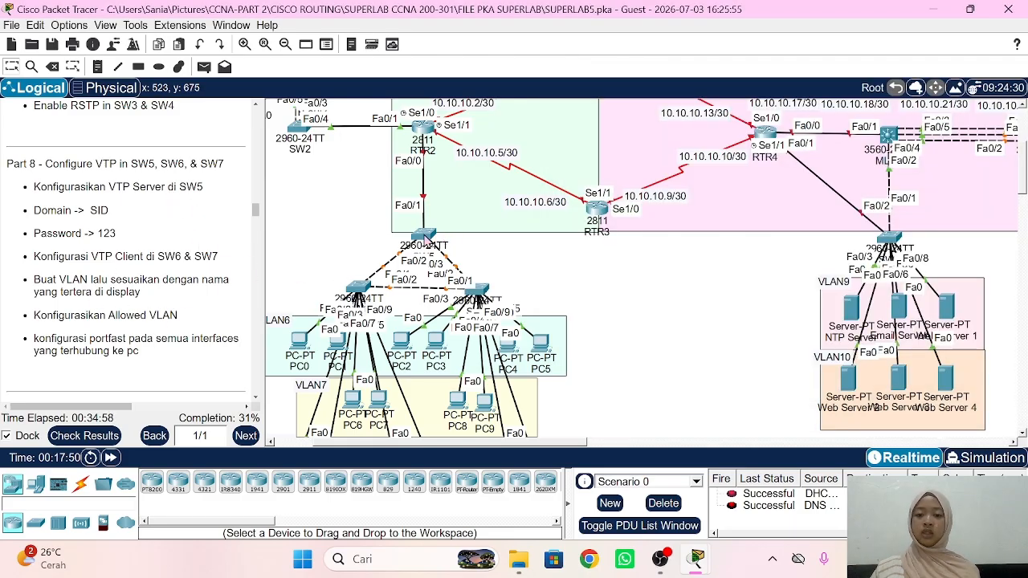
# Step: On SW5, create VLAN 6, 7 and 8 named VLAN6, VLAN7 and VLAN8, then close the console
pyautogui.click(424, 235)
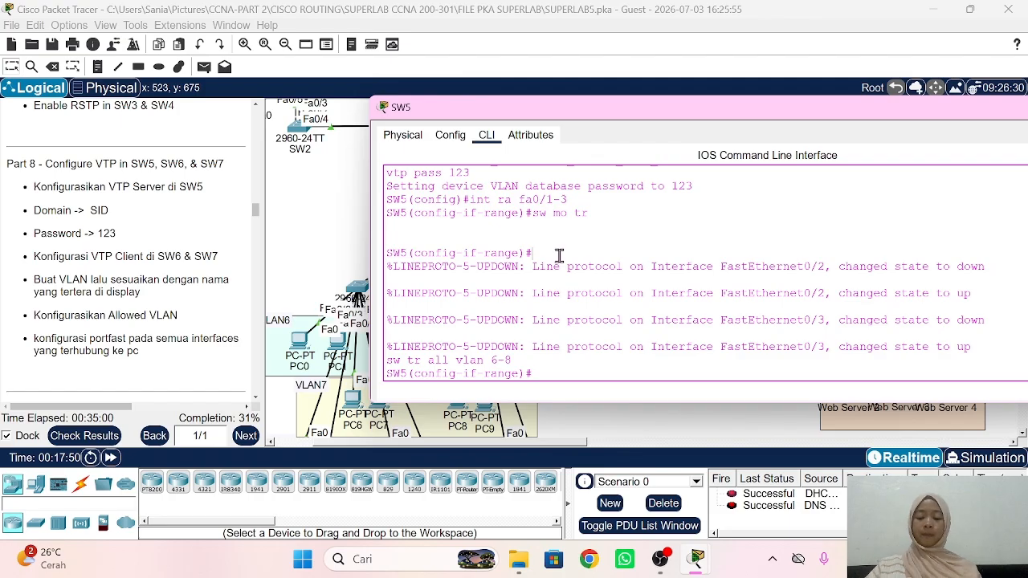
pyautogui.write('ex')
pyautogui.press('Return')
pyautogui.write('vla')
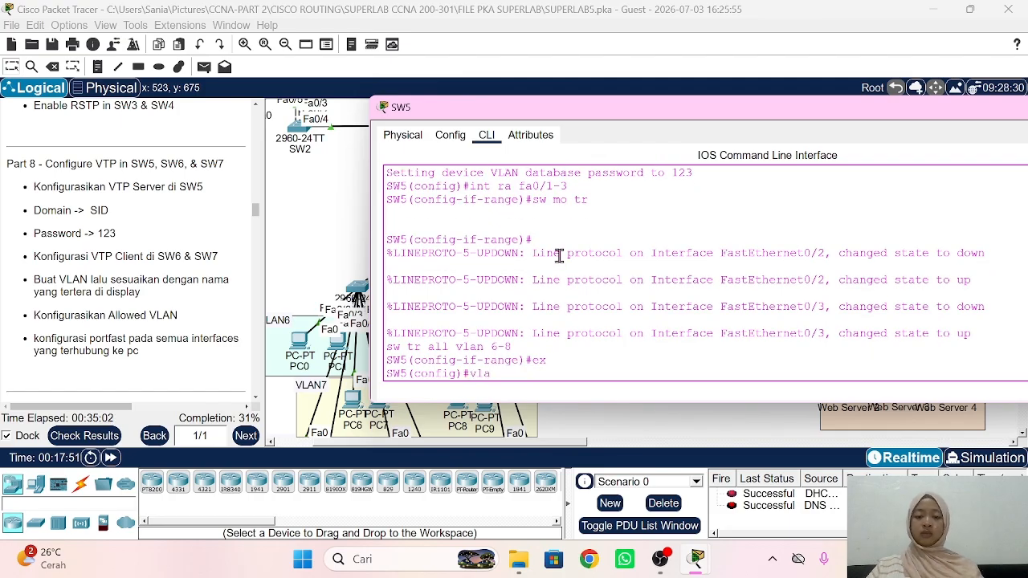
pyautogui.write('n 6')
pyautogui.press('Return')
pyautogui.write('name')
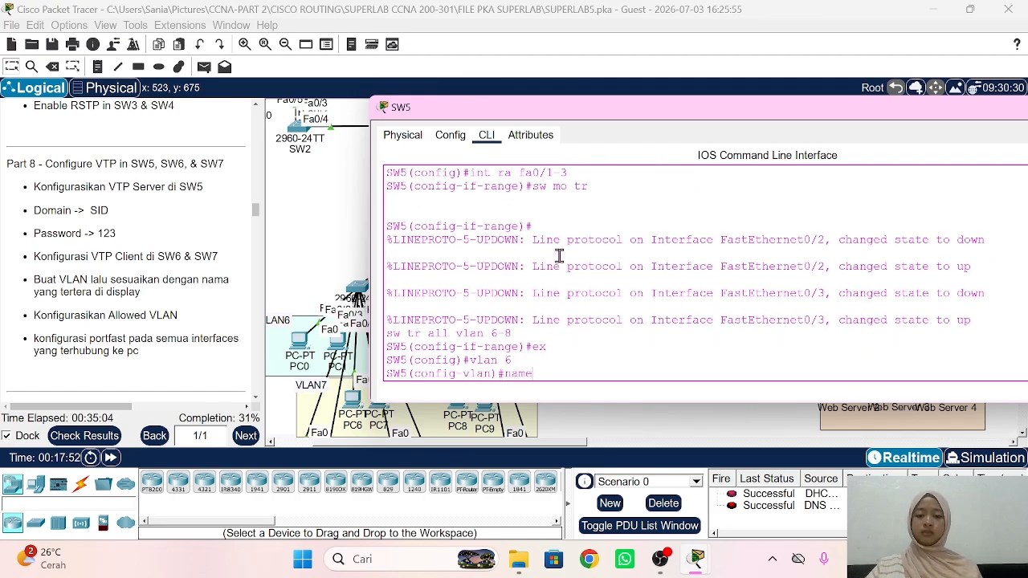
pyautogui.write(' VLAN')
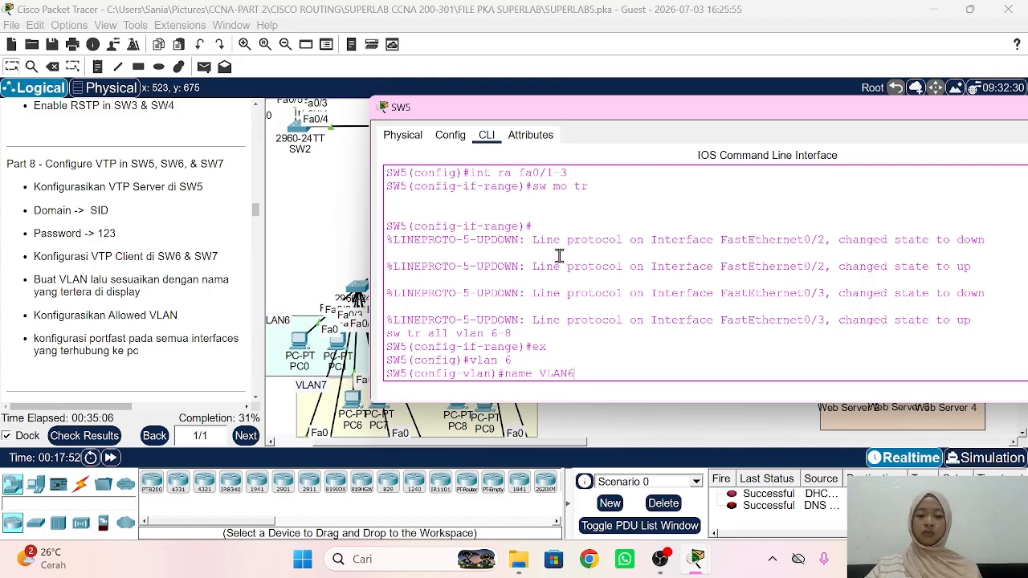
pyautogui.write('6')
pyautogui.press('Return')
pyautogui.write('vlan 7')
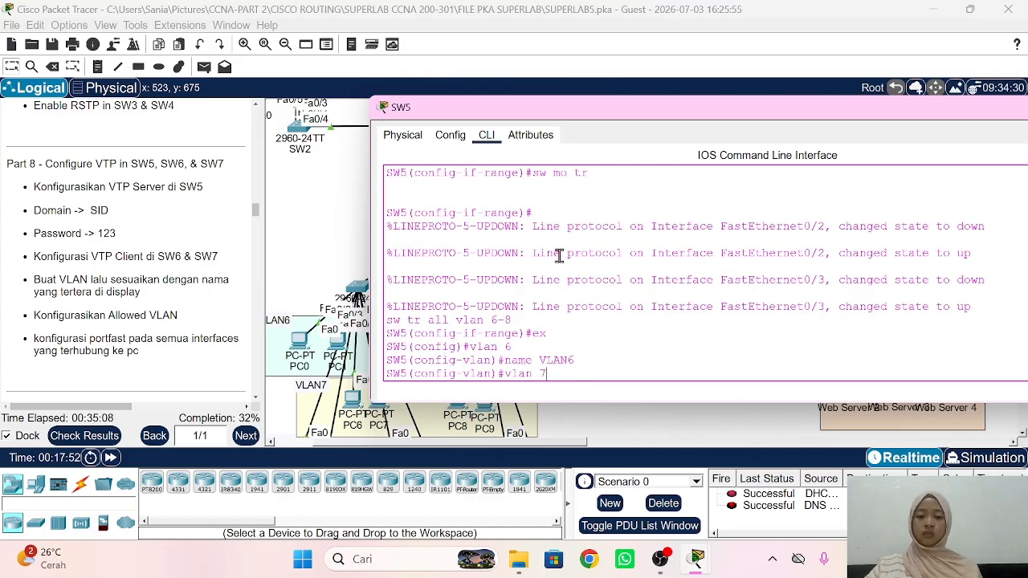
pyautogui.press('Return')
pyautogui.write('nfig-vlan)#name VLAN7')
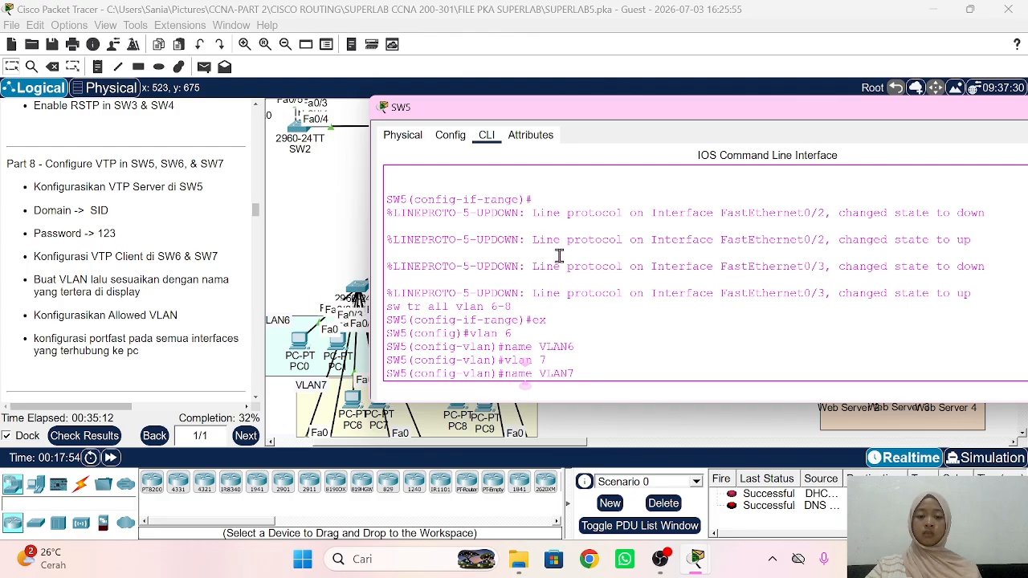
pyautogui.press('Return')
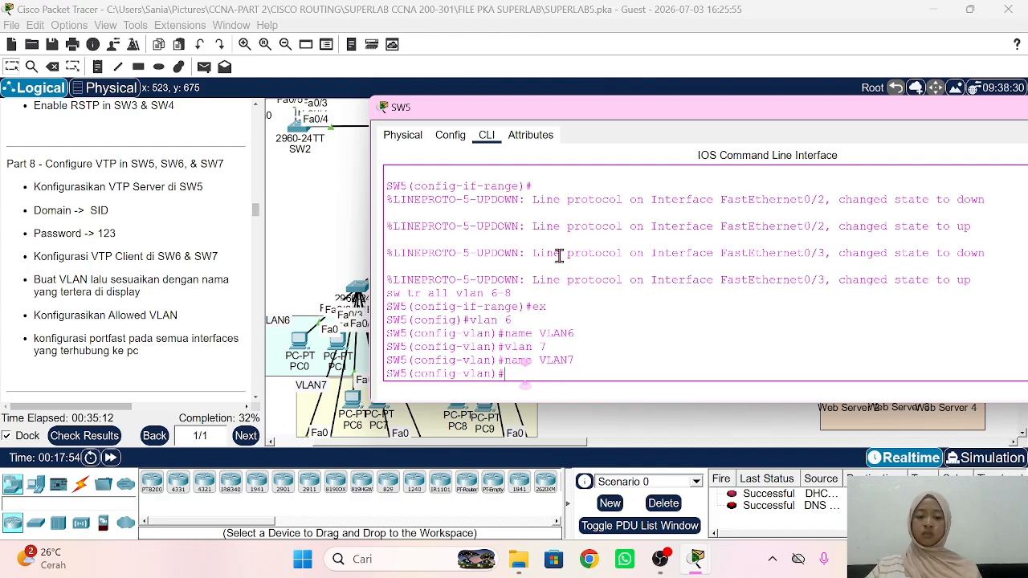
pyautogui.write('vlan 8')
pyautogui.press('Return')
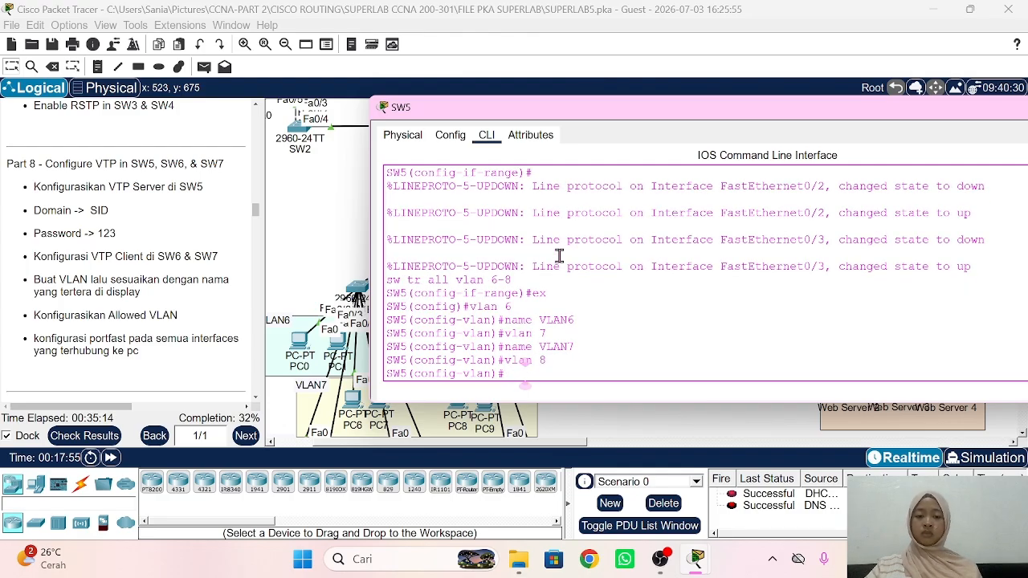
pyautogui.write('name VLA')
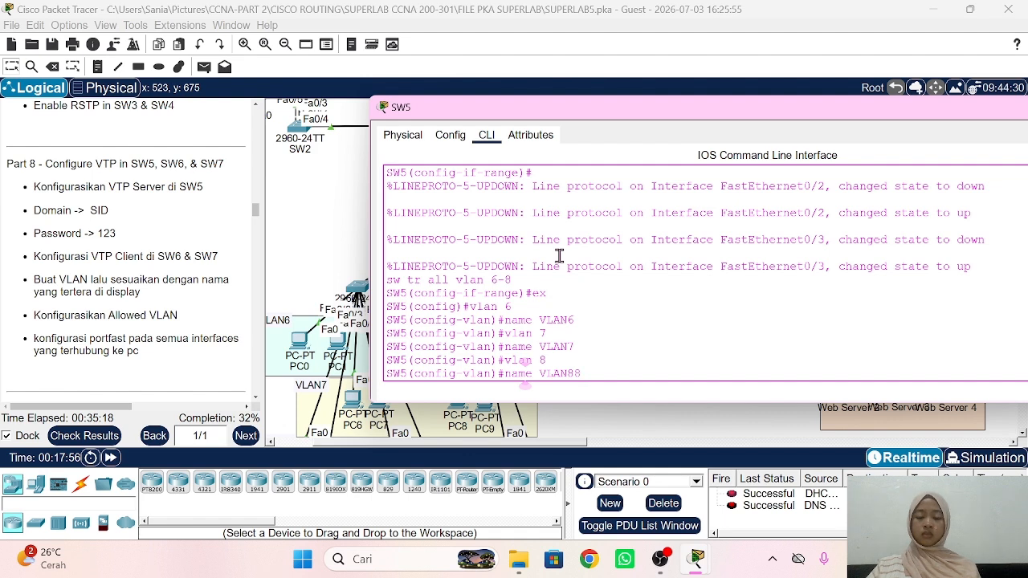
pyautogui.write('N8')
pyautogui.press('Return')
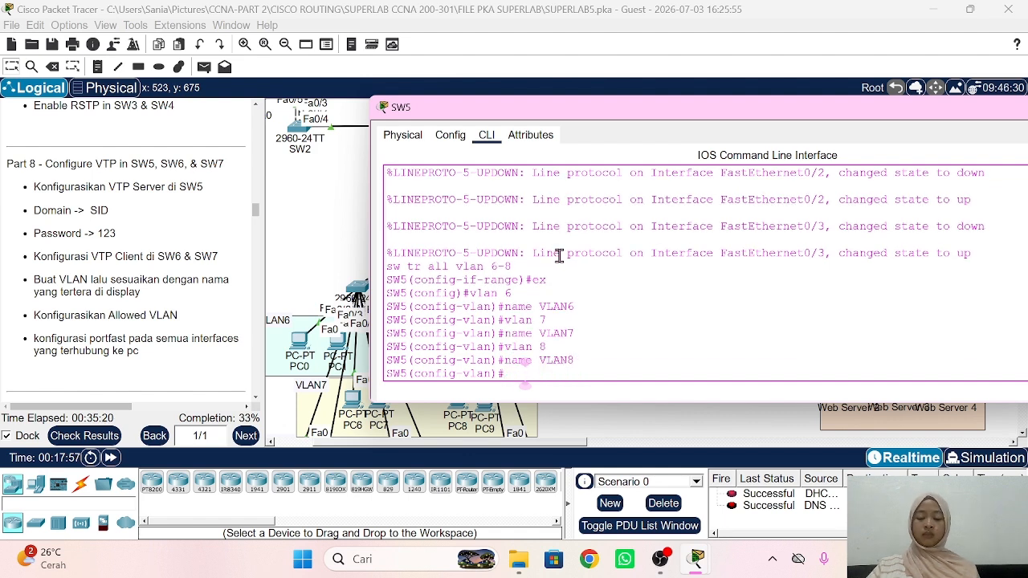
pyautogui.click(290, 220)
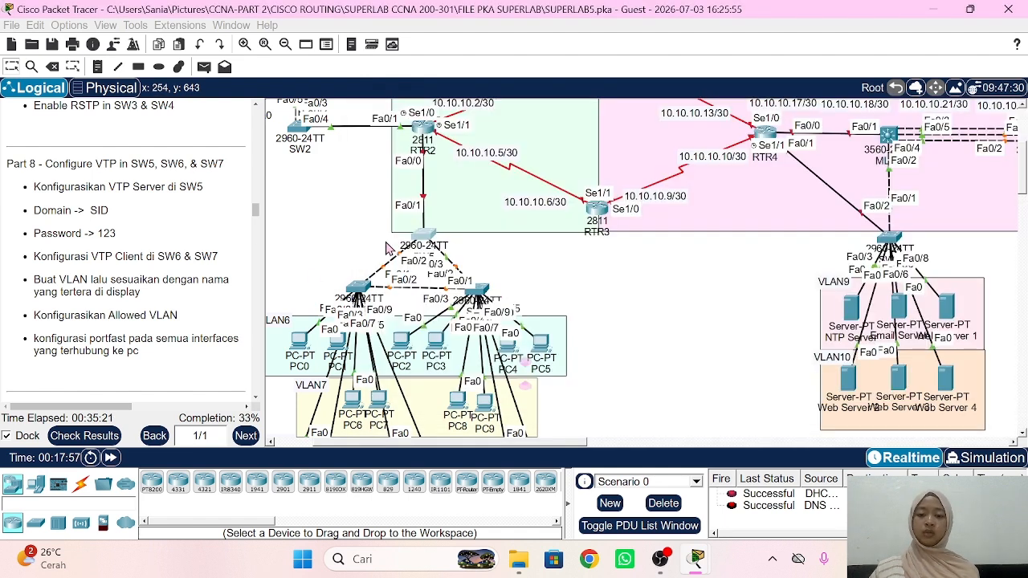
# Step: Check SW6's VLAN list with 'do sh vl' from global configuration
pyautogui.click(365, 287)
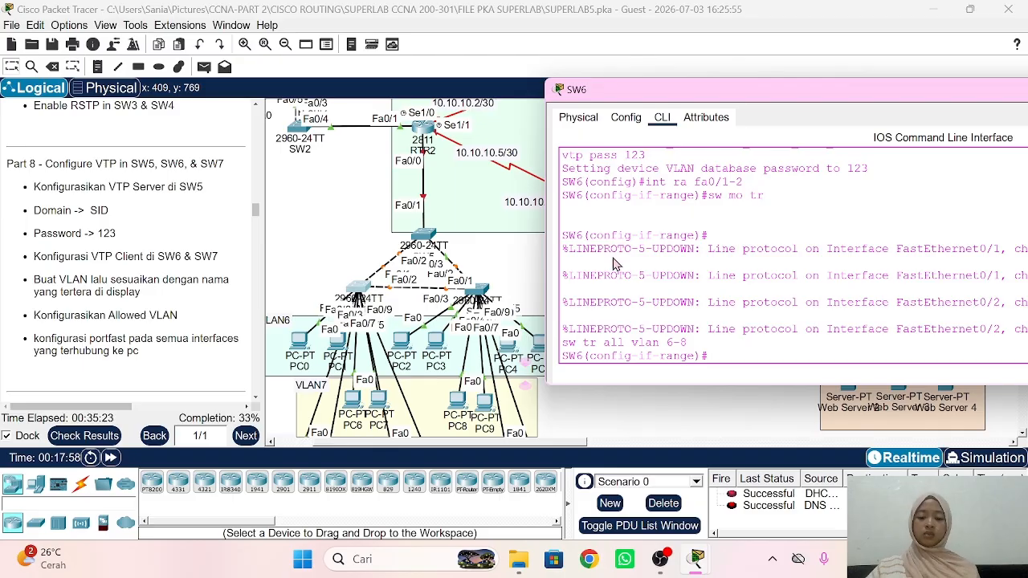
pyautogui.write('e')
pyautogui.press('Return')
pyautogui.write('do sh vl')
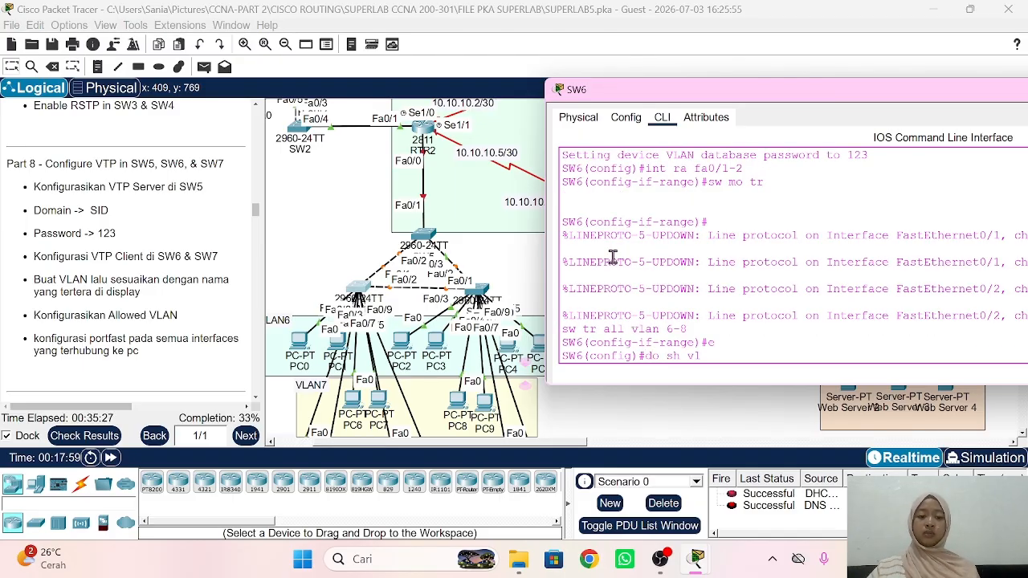
pyautogui.press('Return')
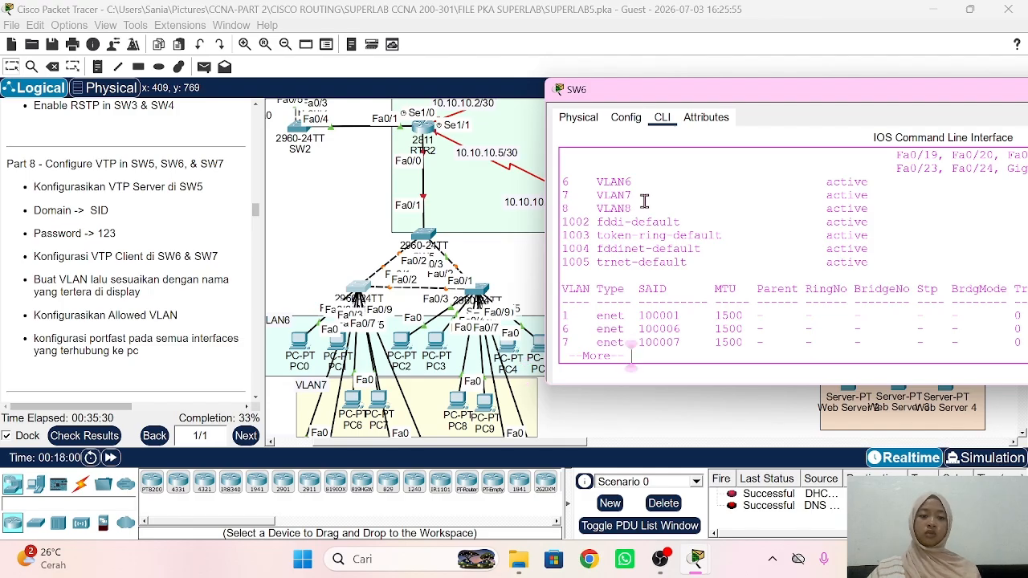
pyautogui.press('q')
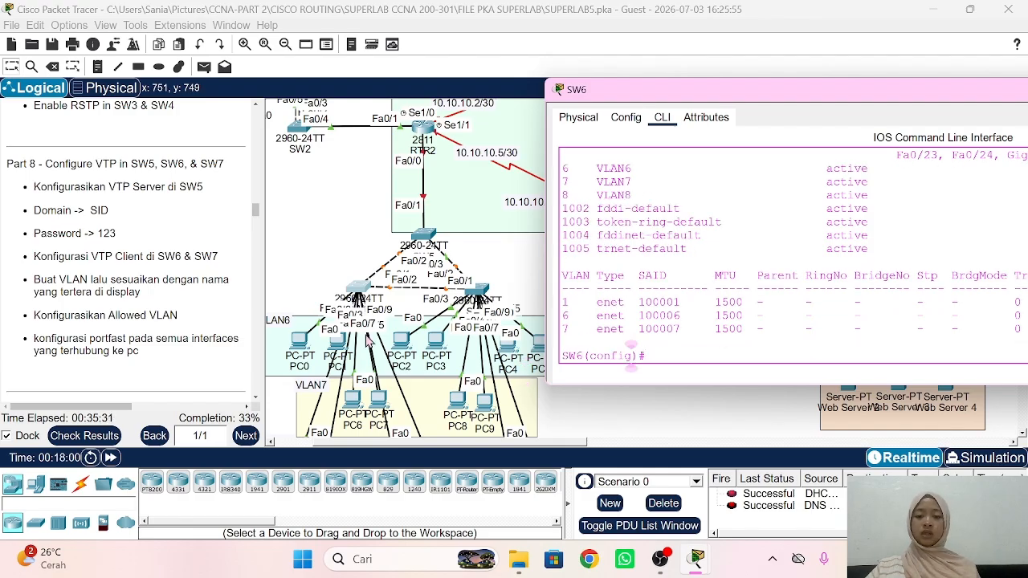
pyautogui.scroll(-3, 345, 325)
pyautogui.scroll(-2, 346, 325)
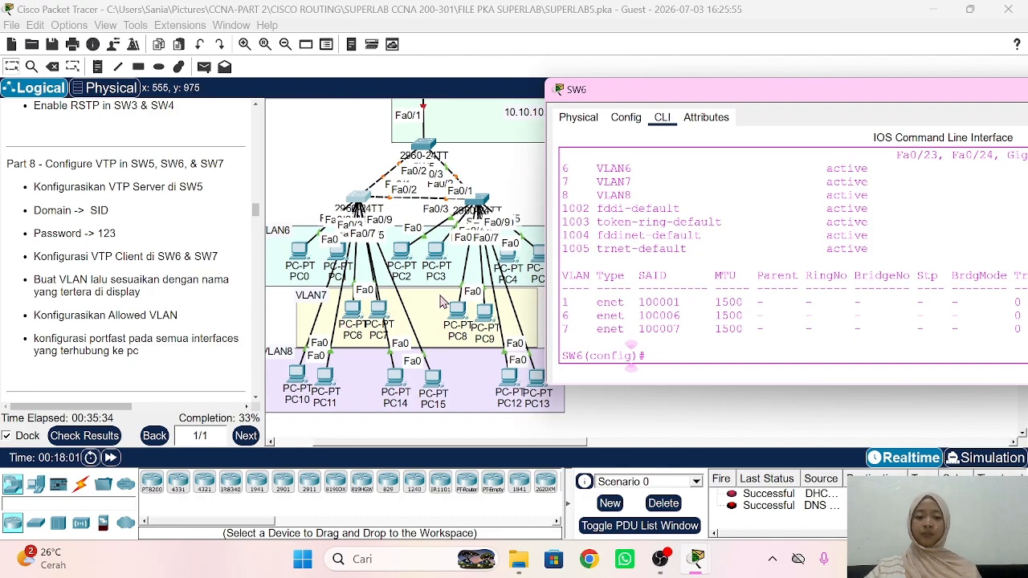
# Step: Make SW6 ports Fa0/3-4 PortFast access ports in VLAN 6
pyautogui.write('int ra f')
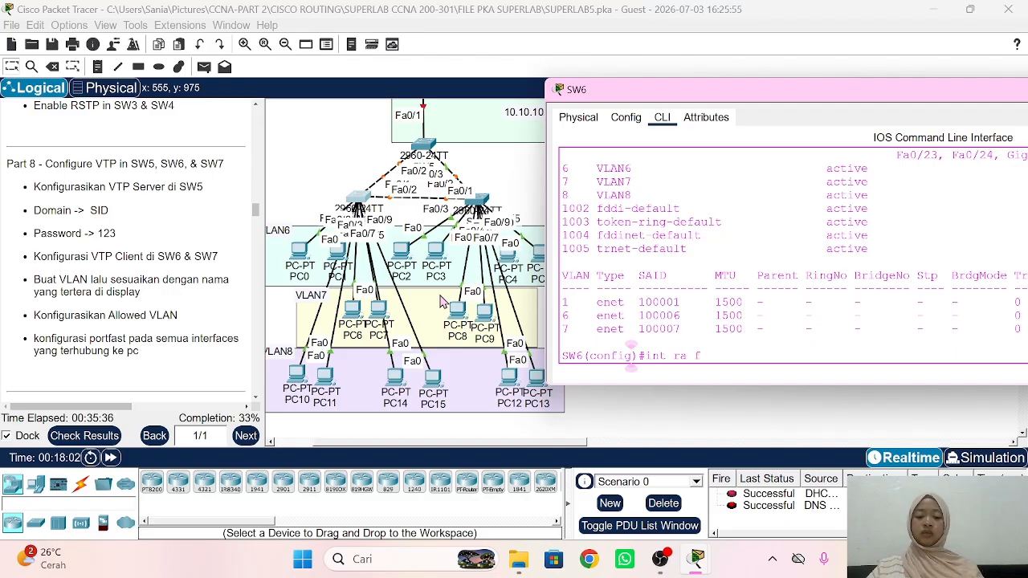
pyautogui.write('a0/3-4')
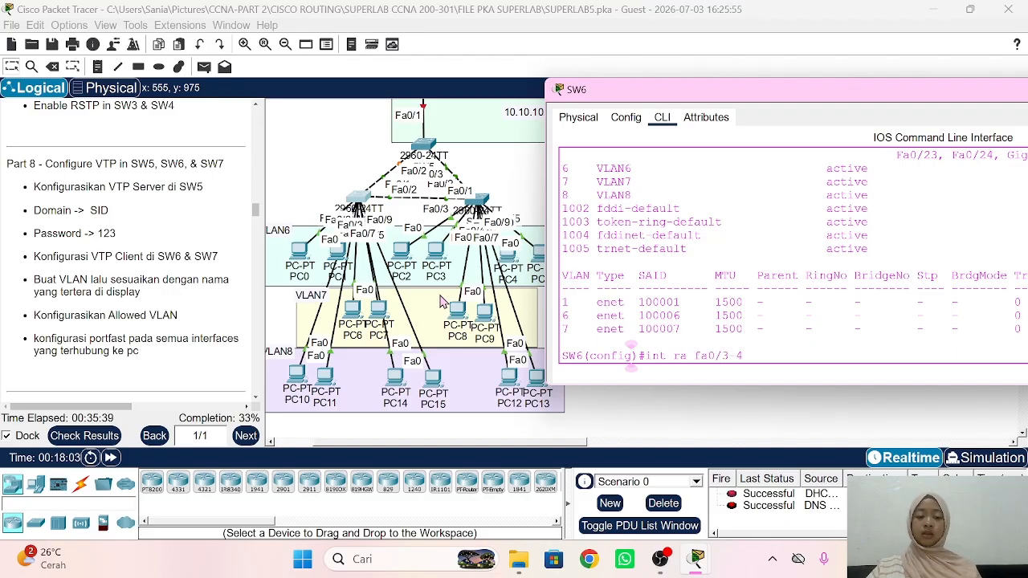
pyautogui.press('Return')
pyautogui.write('sw')
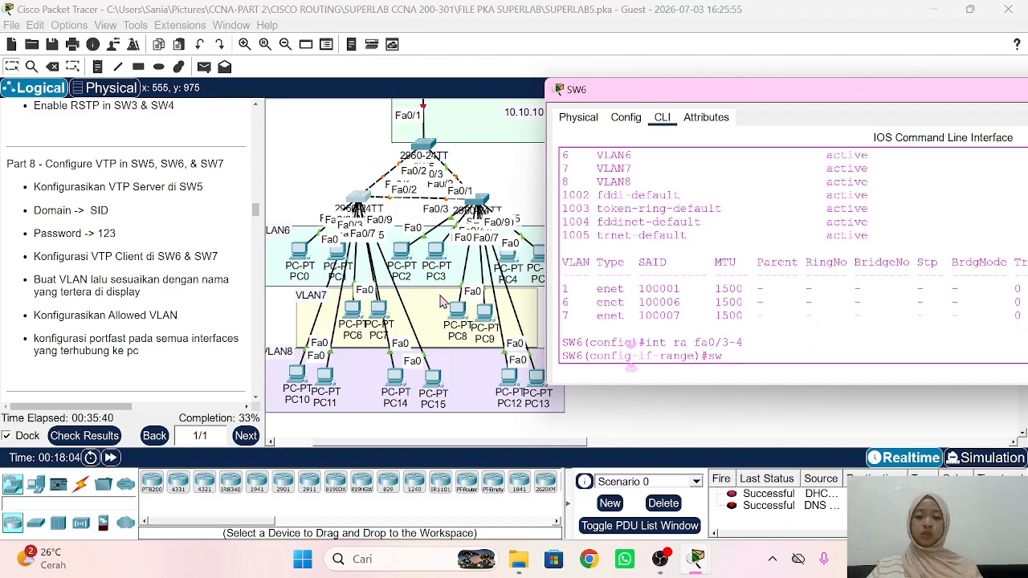
pyautogui.write(' mo acc')
pyautogui.press('Return')
pyautogui.write('sw')
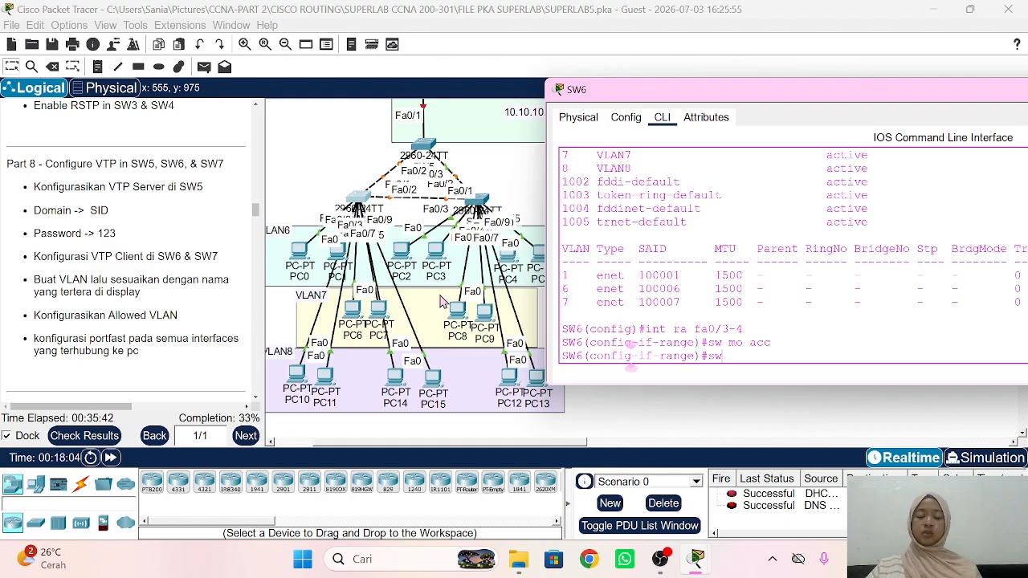
pyautogui.write(' acc vlan 6')
pyautogui.press('Return')
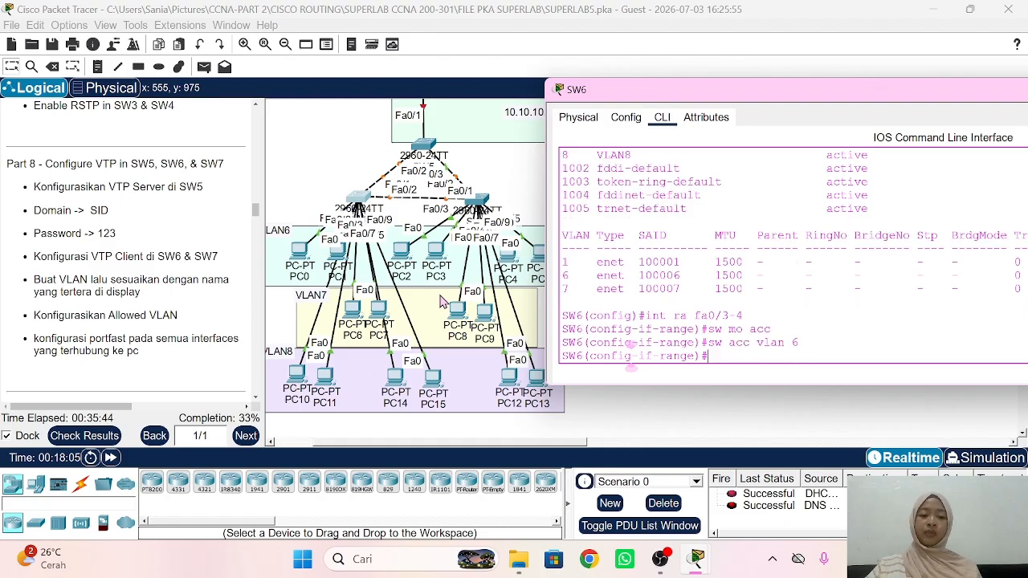
pyautogui.write('spa po')
pyautogui.press('Return')
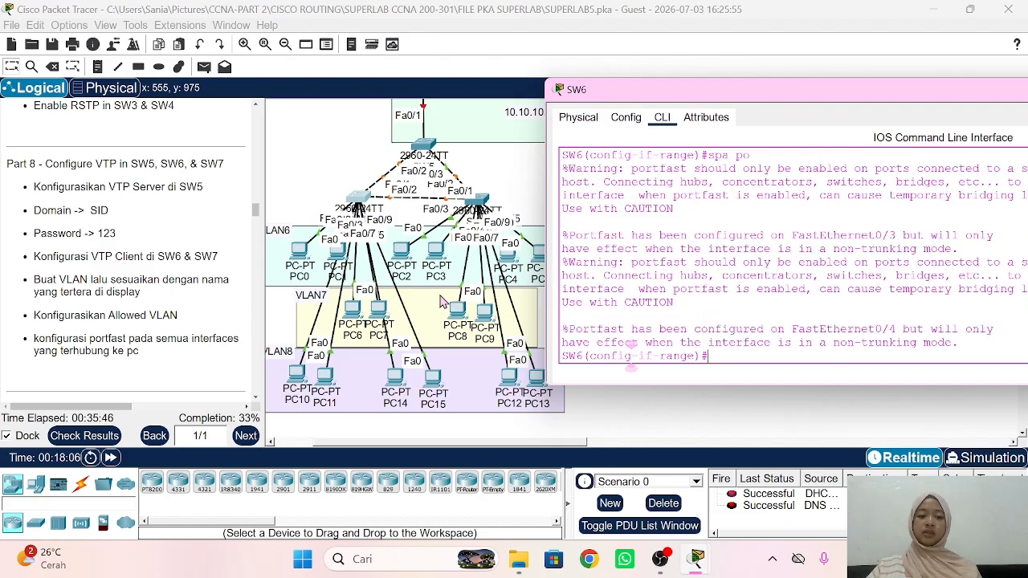
# Step: Make SW6 ports Fa0/5-6 PortFast access ports in VLAN 7
pyautogui.write('int')
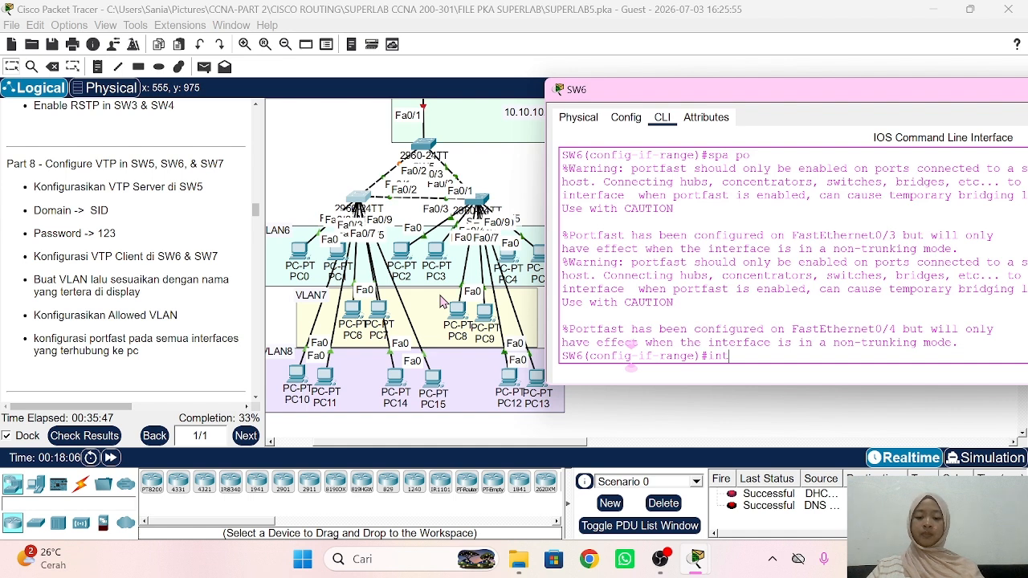
pyautogui.write(' ra fa0/')
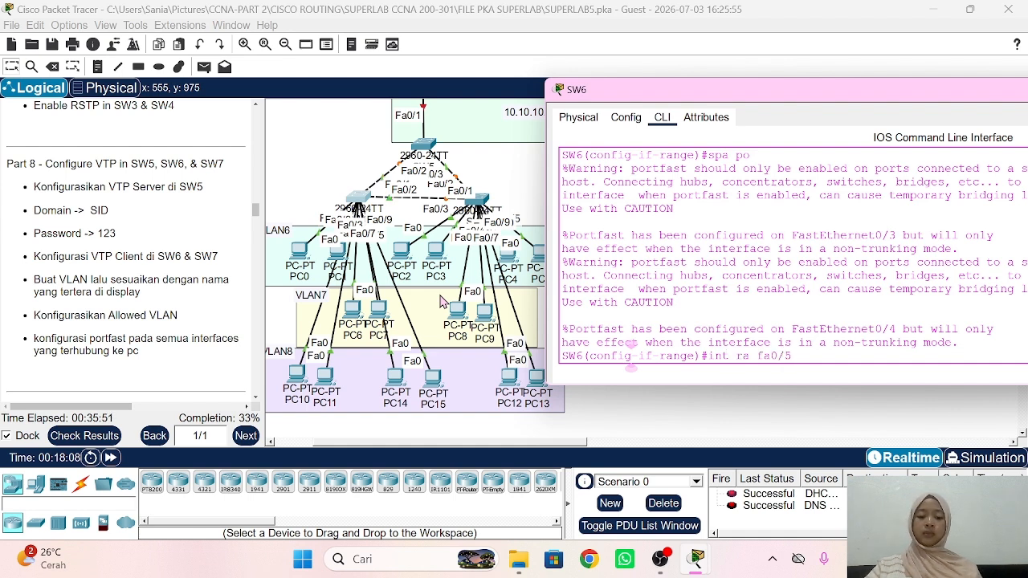
pyautogui.write('5-6')
pyautogui.press('Return')
pyautogui.write('sw mo acc')
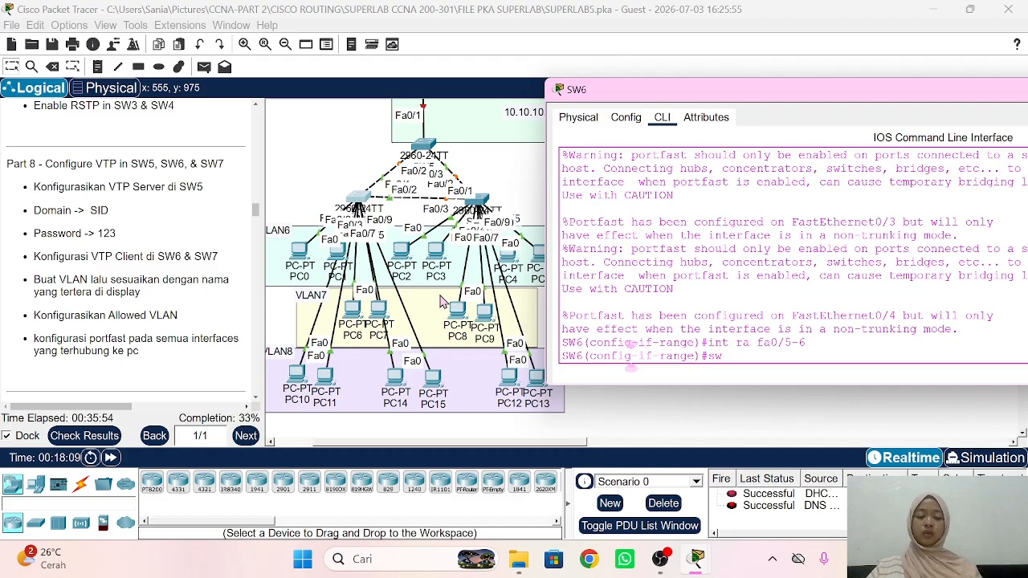
pyautogui.press('Return')
pyautogui.write('sw ac')
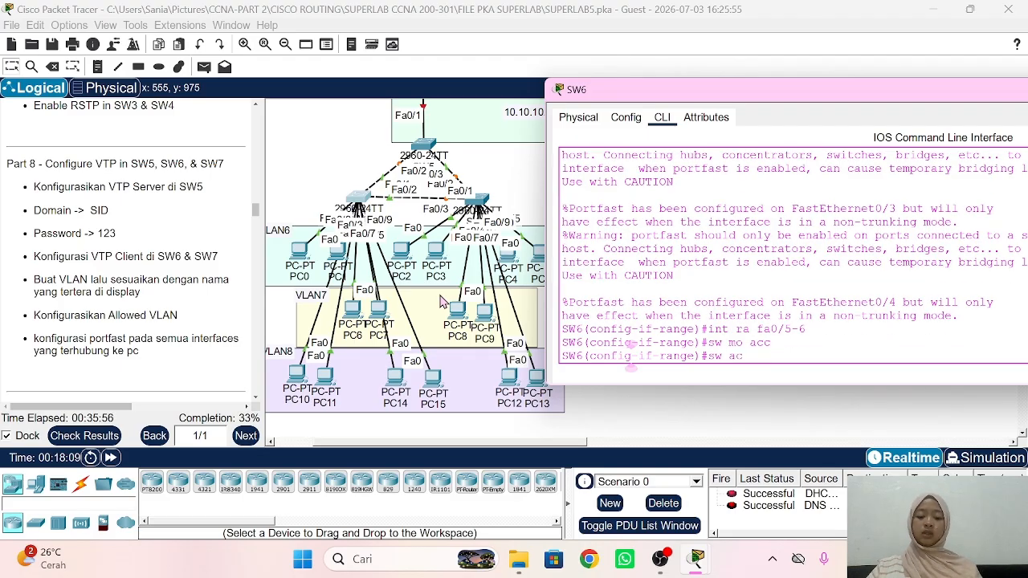
pyautogui.write('c vlan')
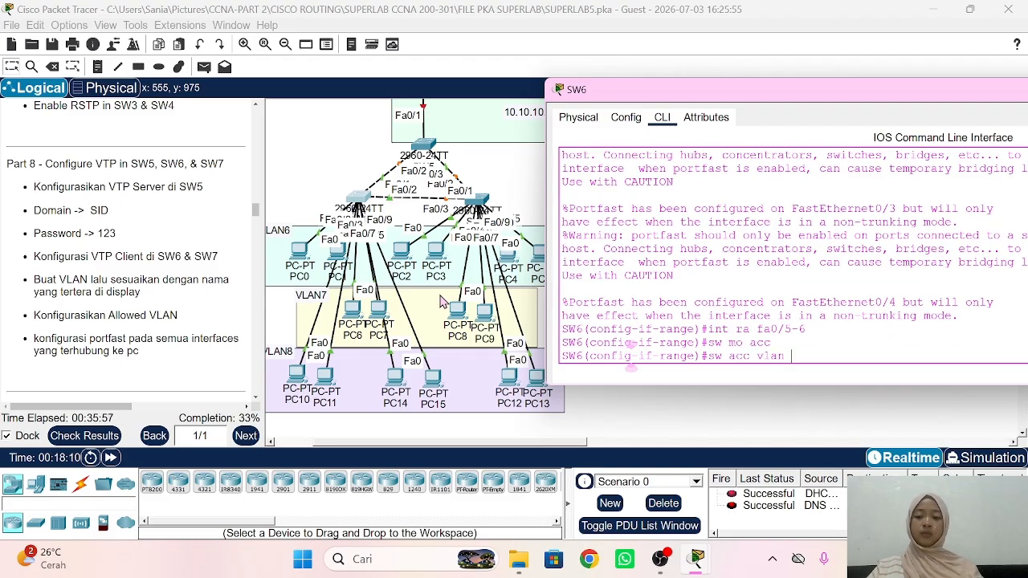
pyautogui.write(' 7')
pyautogui.press('Return')
pyautogui.write('spa po')
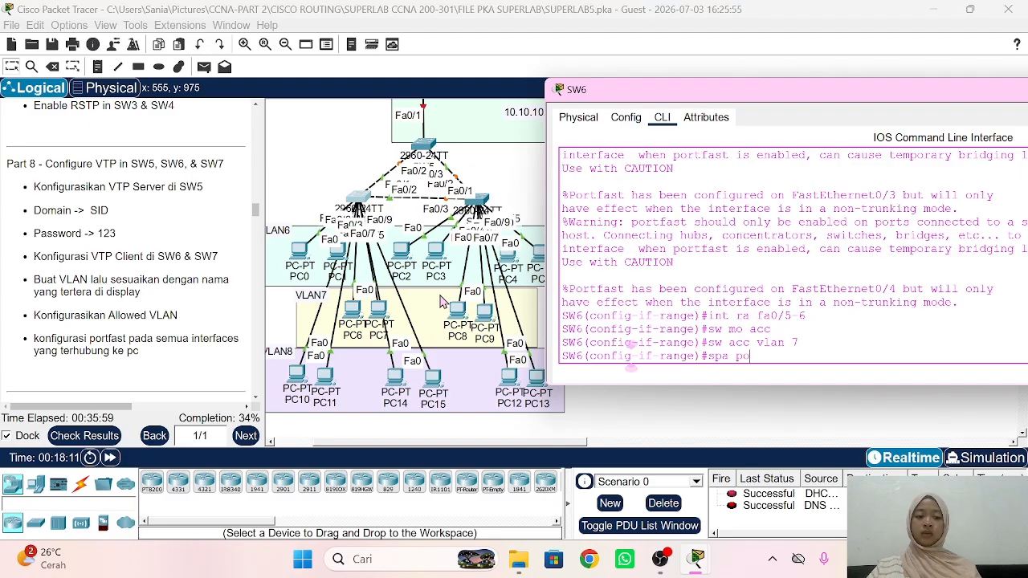
pyautogui.press('Return')
pyautogui.write('ex')
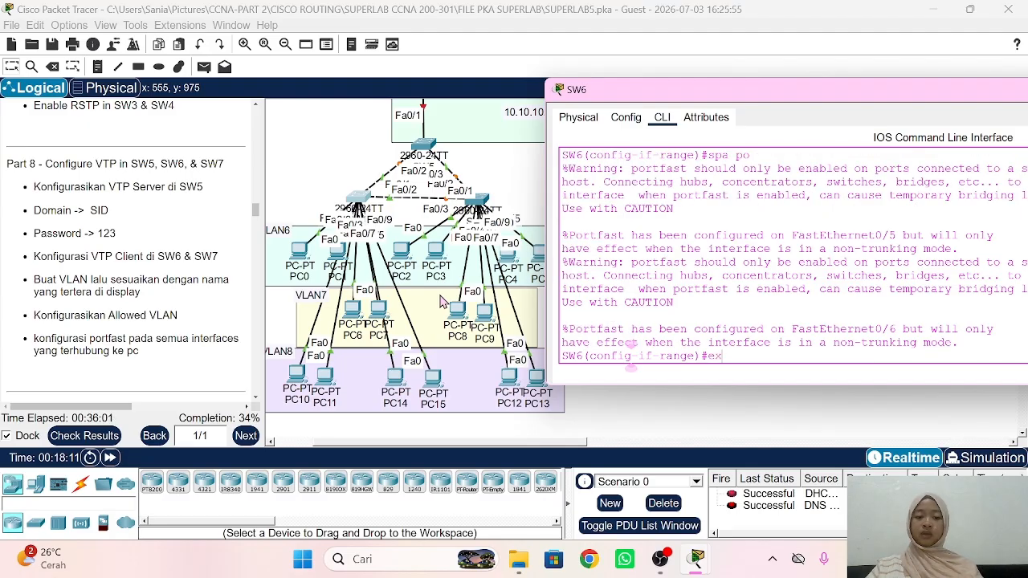
pyautogui.press('Return')
# Step: Make SW6 ports Fa0/7-10 PortFast access ports in VLAN 8
pyautogui.write('int r a')
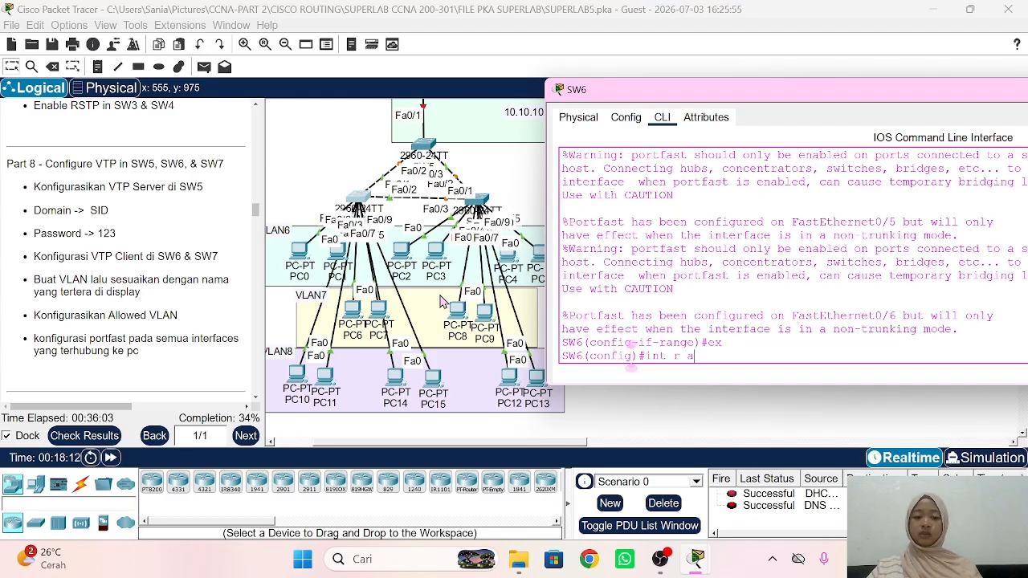
pyautogui.write(' fa0/7')
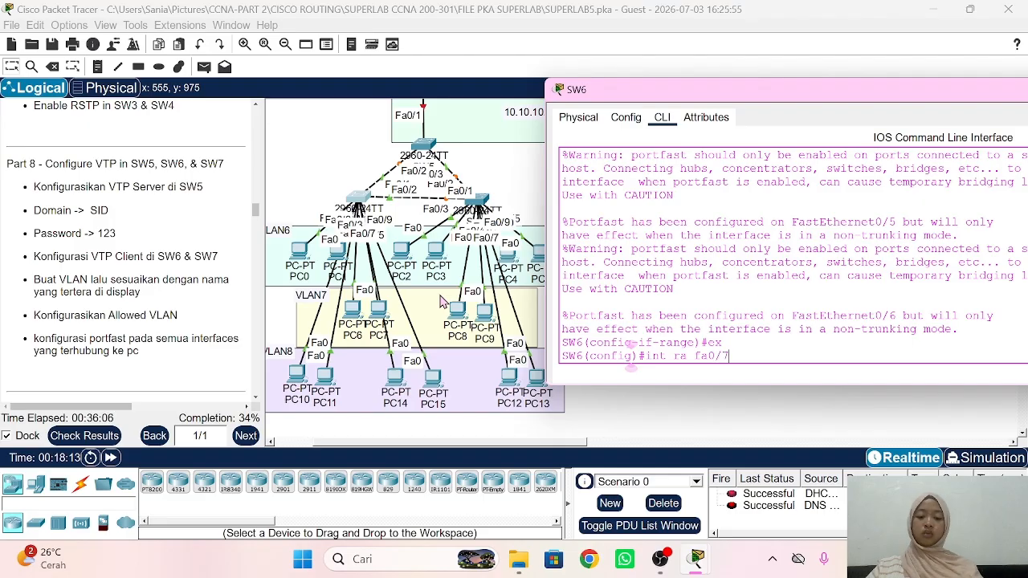
pyautogui.write('-10')
pyautogui.press('Return')
pyautogui.write('sw')
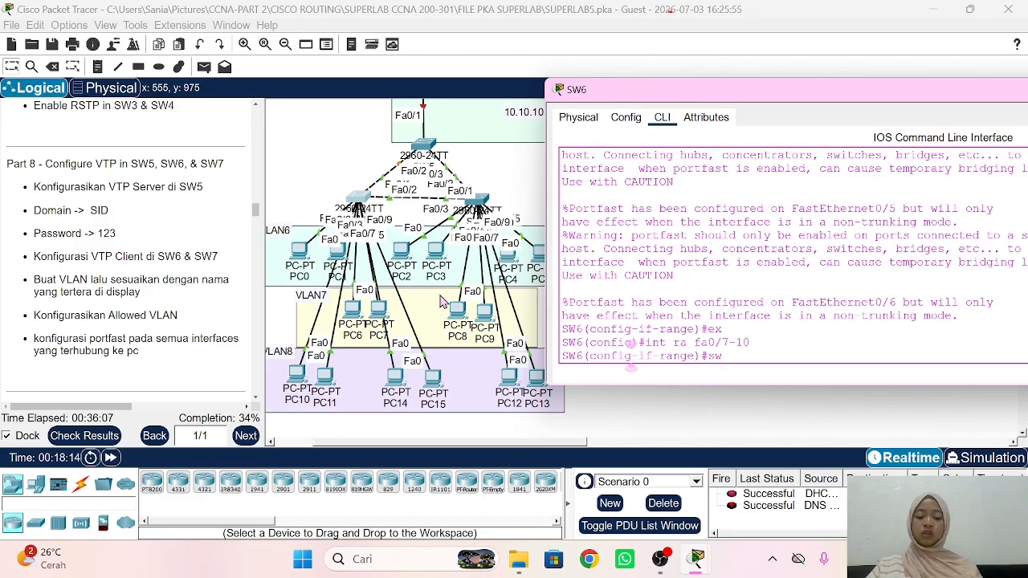
pyautogui.write(' mo acc')
pyautogui.press('Return')
pyautogui.write('sw')
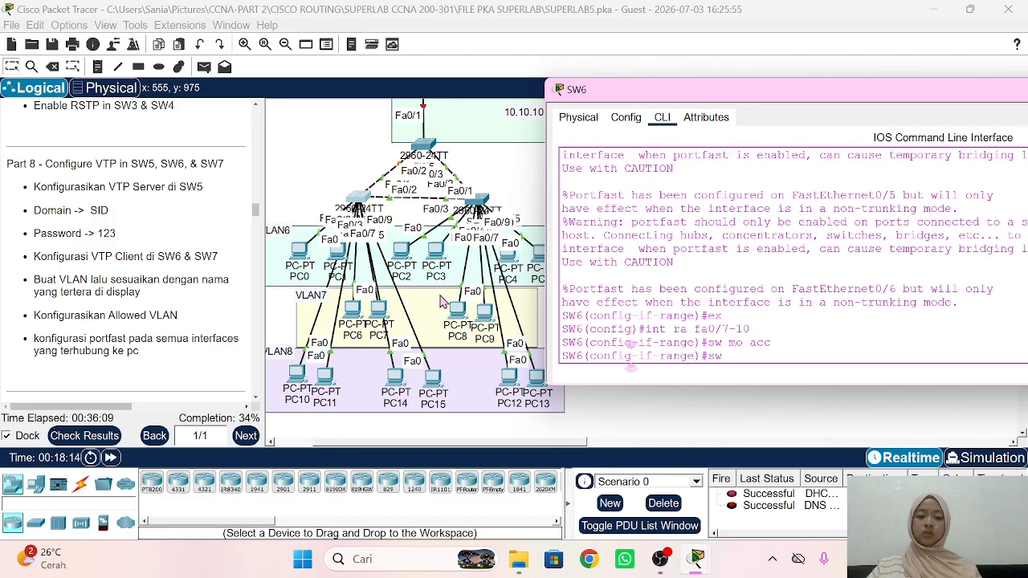
pyautogui.write(' acc vlan ')
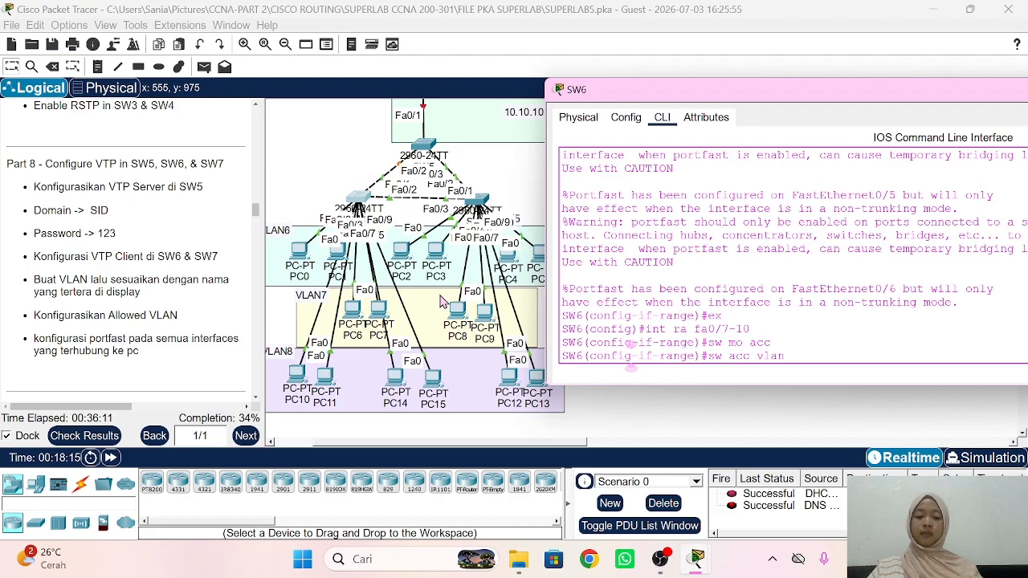
pyautogui.write('8')
pyautogui.press('Return')
pyautogui.write('spa po')
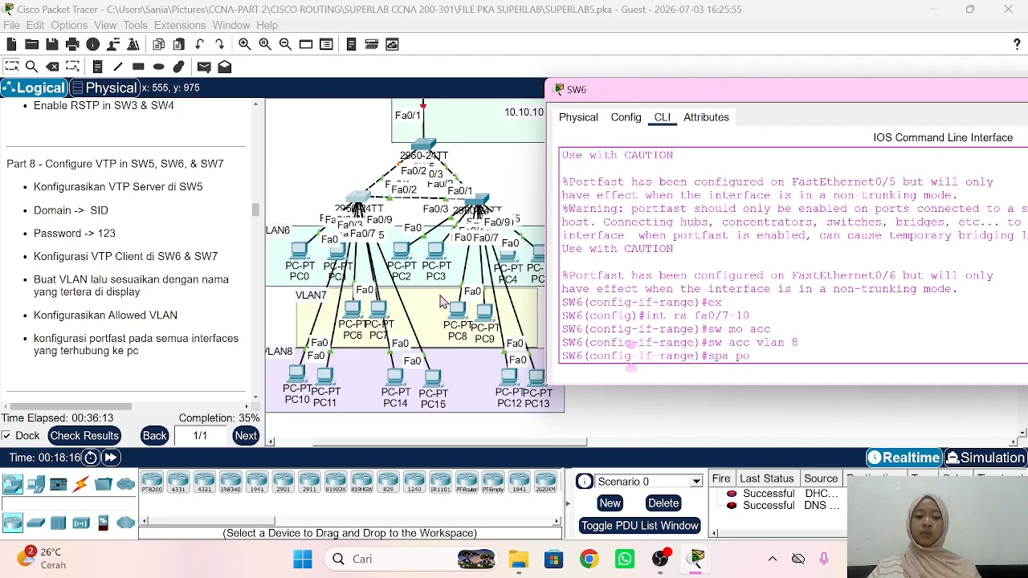
pyautogui.press('Return')
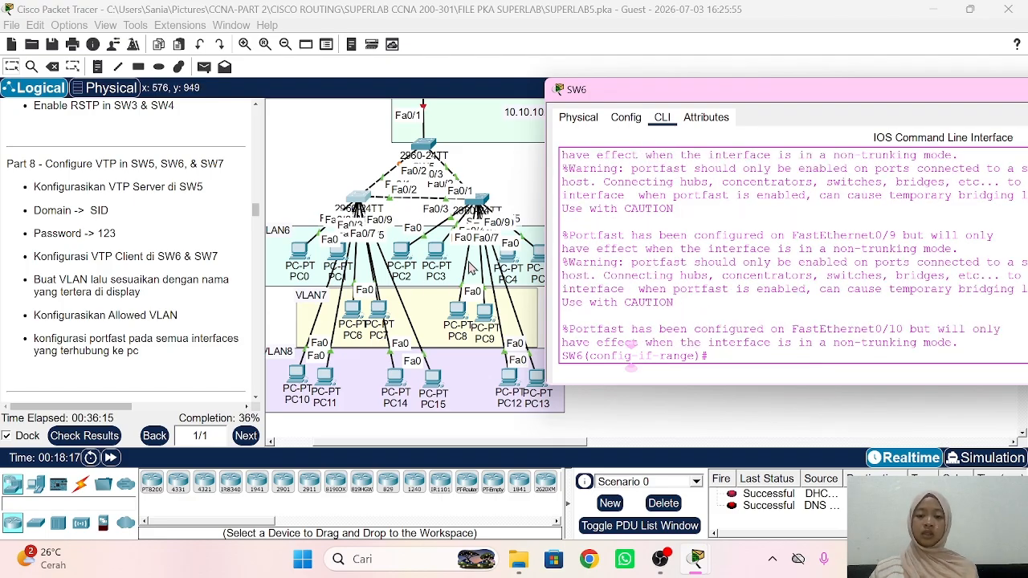
# Step: Open SW7's CLI and list its VLANs with 'do sh vlan'
pyautogui.click(482, 206)
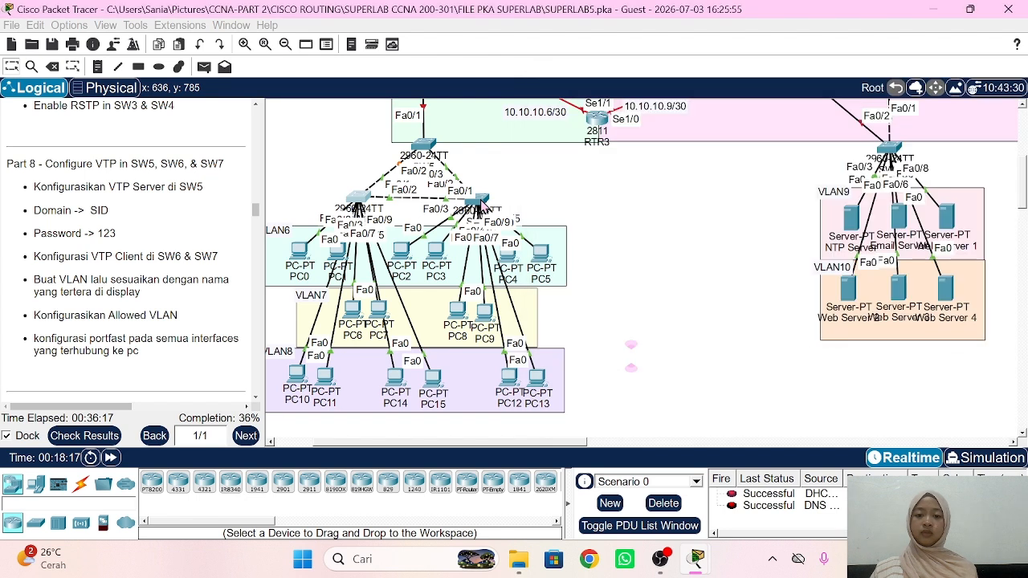
pyautogui.write('d')
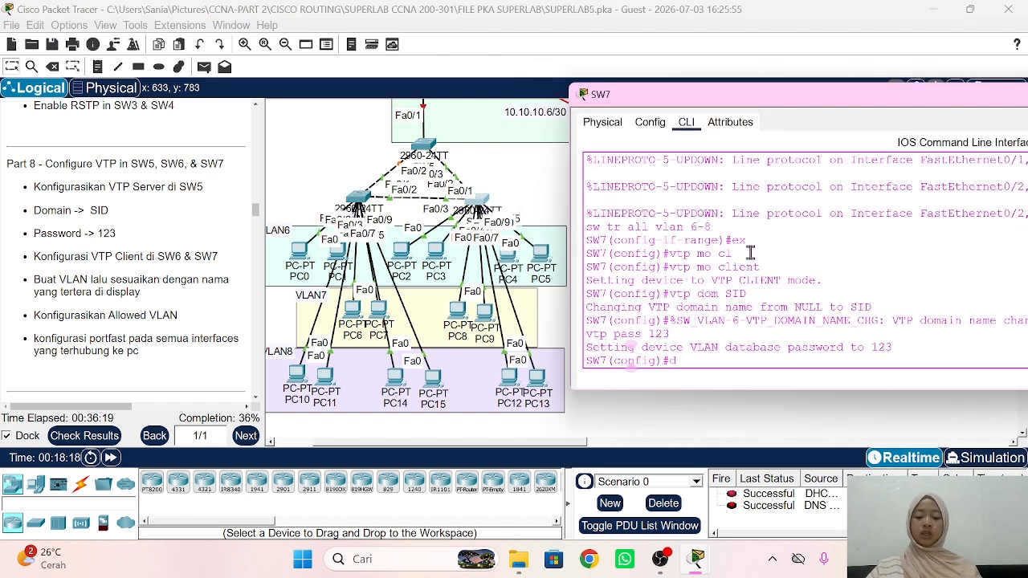
pyautogui.write('o sh vlan')
pyautogui.press('Return')
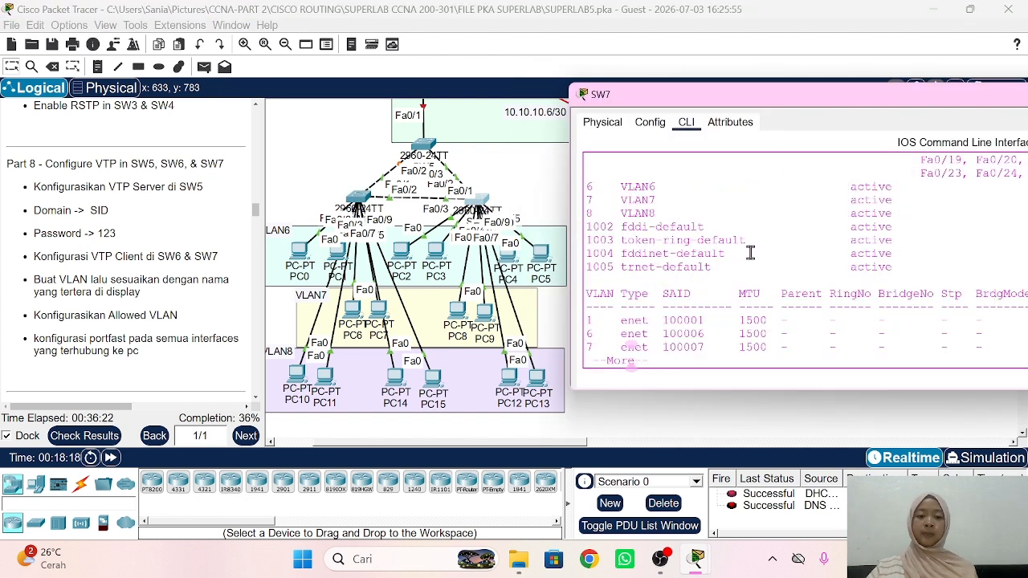
# Step: Make SW7 ports Fa0/3–6 VLAN 6 access ports with PortFast
pyautogui.write('q')
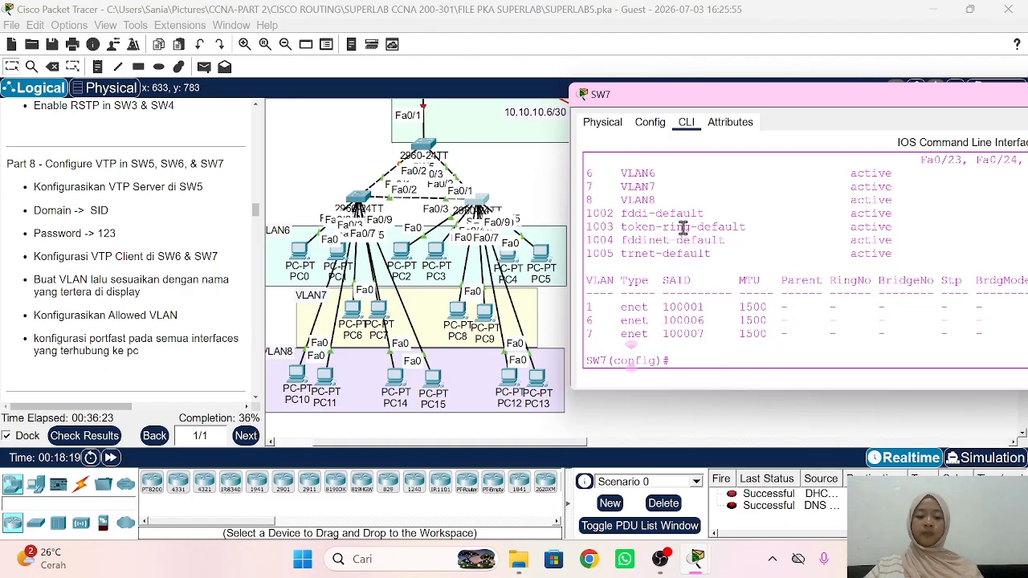
pyautogui.write('int ra f')
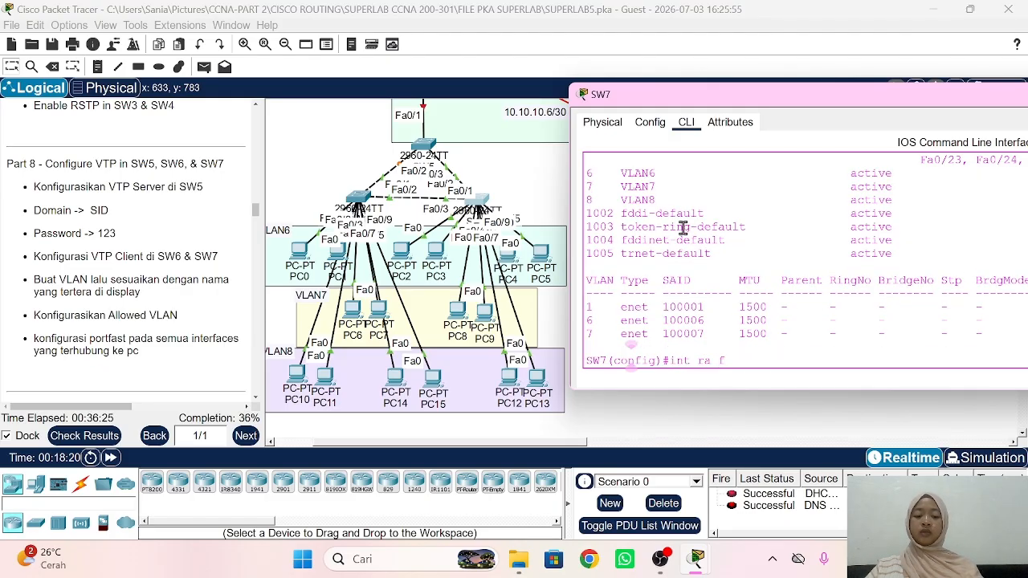
pyautogui.write('a0/3')
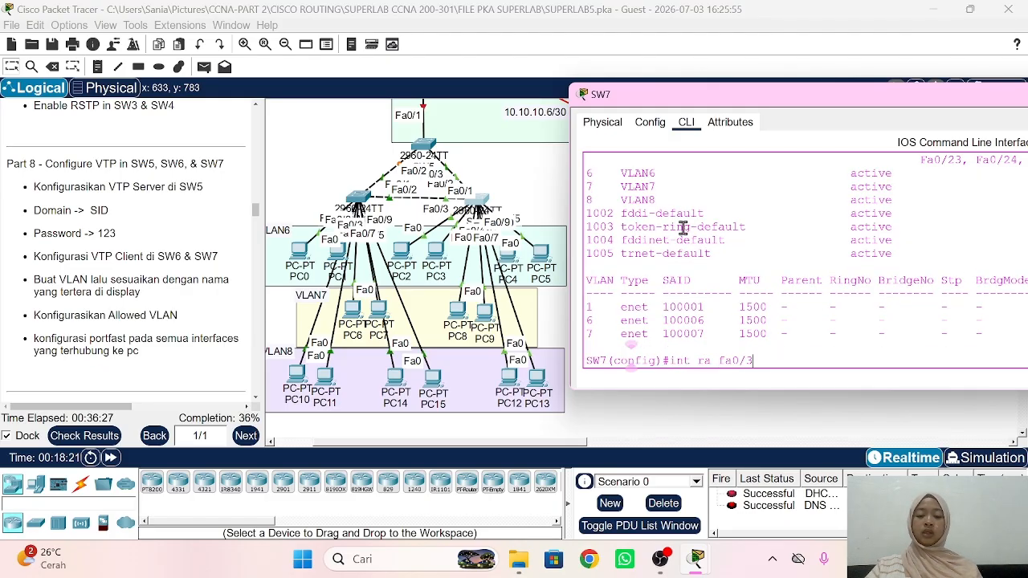
pyautogui.write('-6')
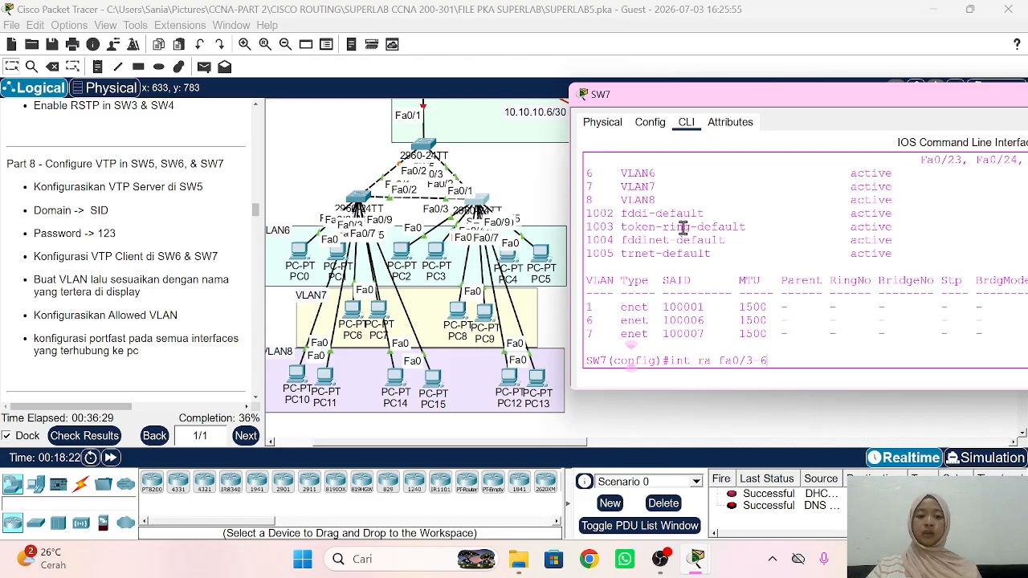
pyautogui.press('Return')
pyautogui.write('sw ')
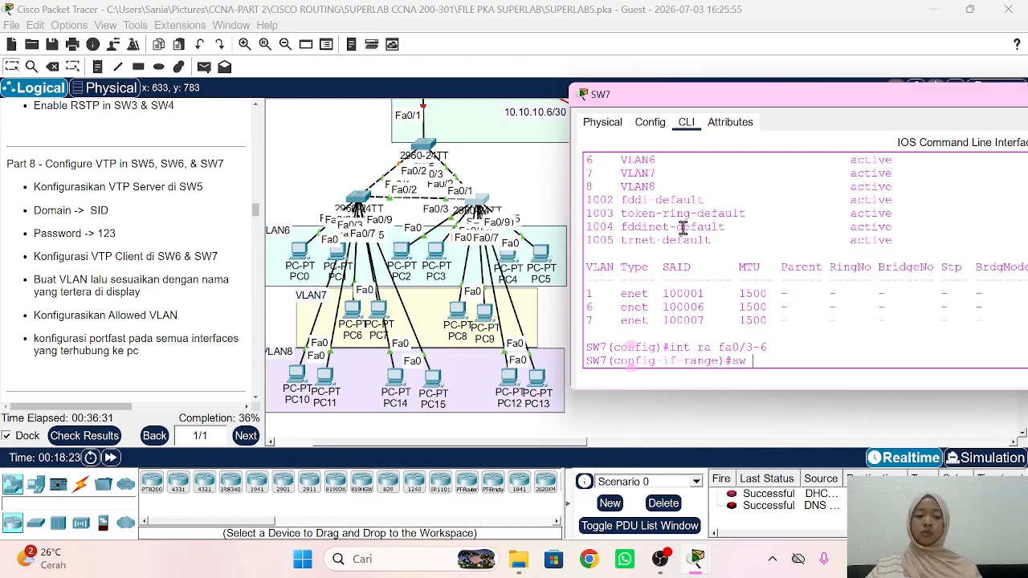
pyautogui.write('mo acc')
pyautogui.press('Return')
pyautogui.write('sw acc')
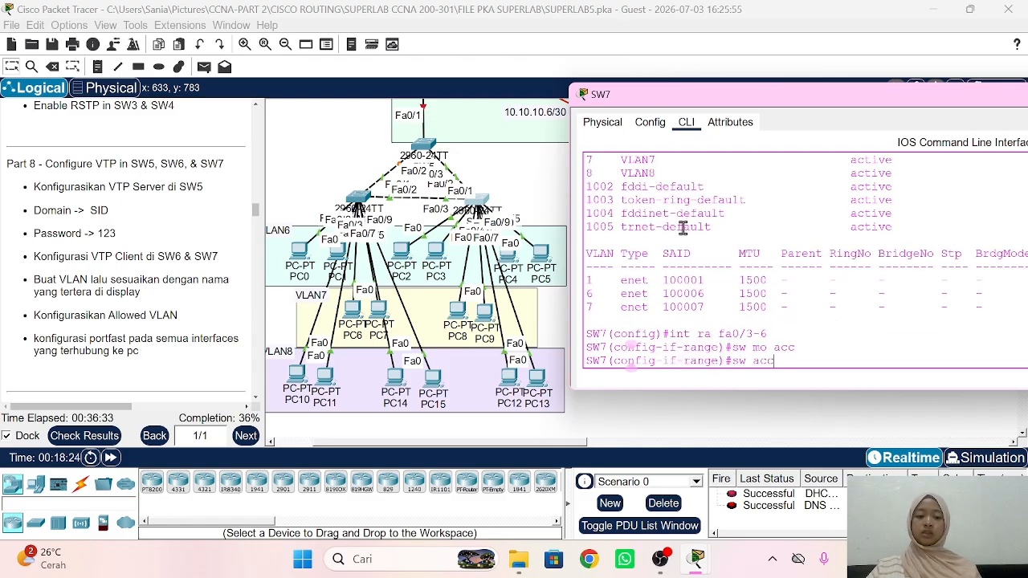
pyautogui.write(' vlan')
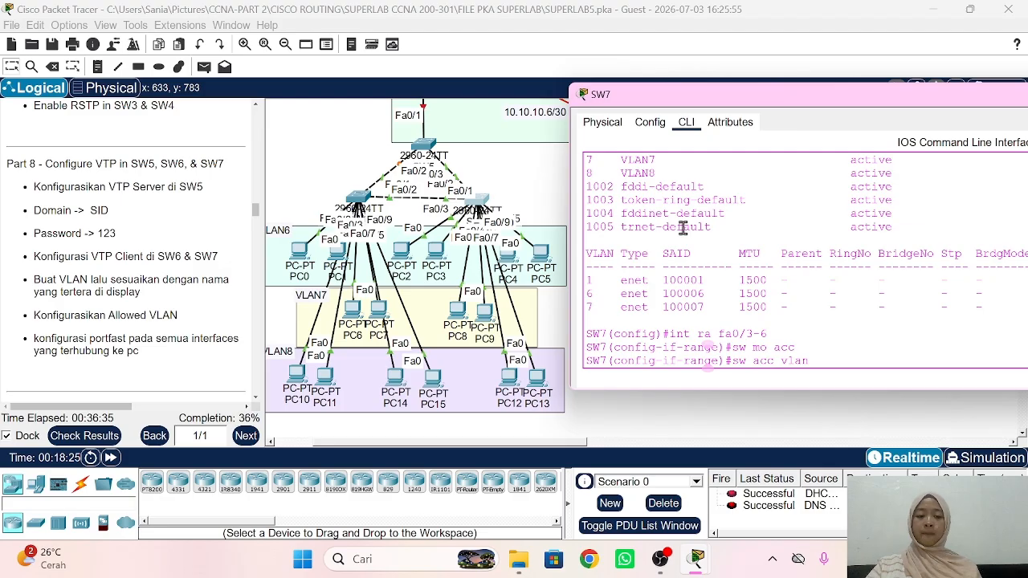
pyautogui.write(' 6')
pyautogui.press('Return')
pyautogui.write('span portf')
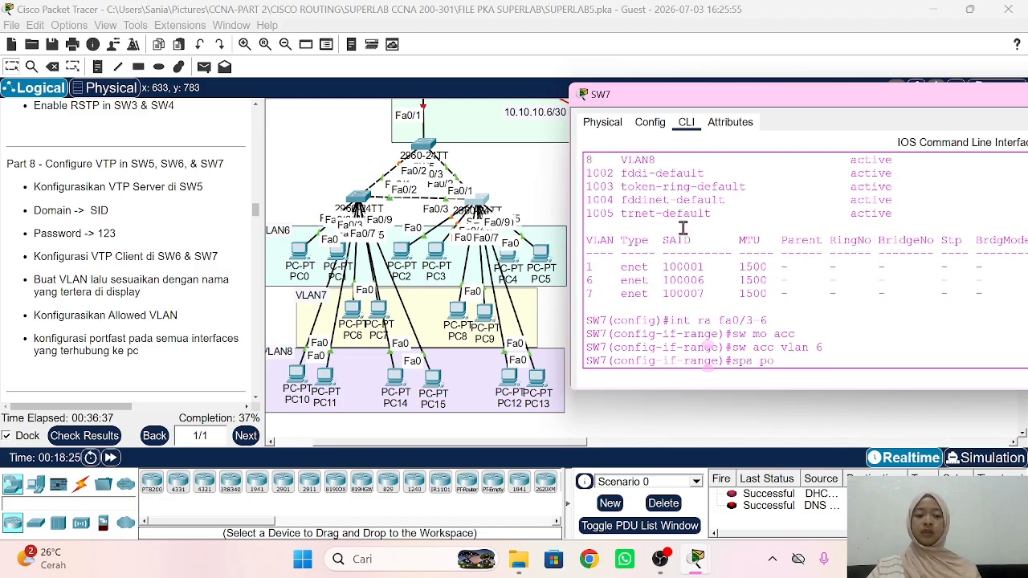
pyautogui.press('Return')
pyautogui.write('ex')
pyautogui.press('Return')
# Step: Make SW7 ports Fa0/7–8 VLAN 7 access ports with PortFast
pyautogui.write('in')
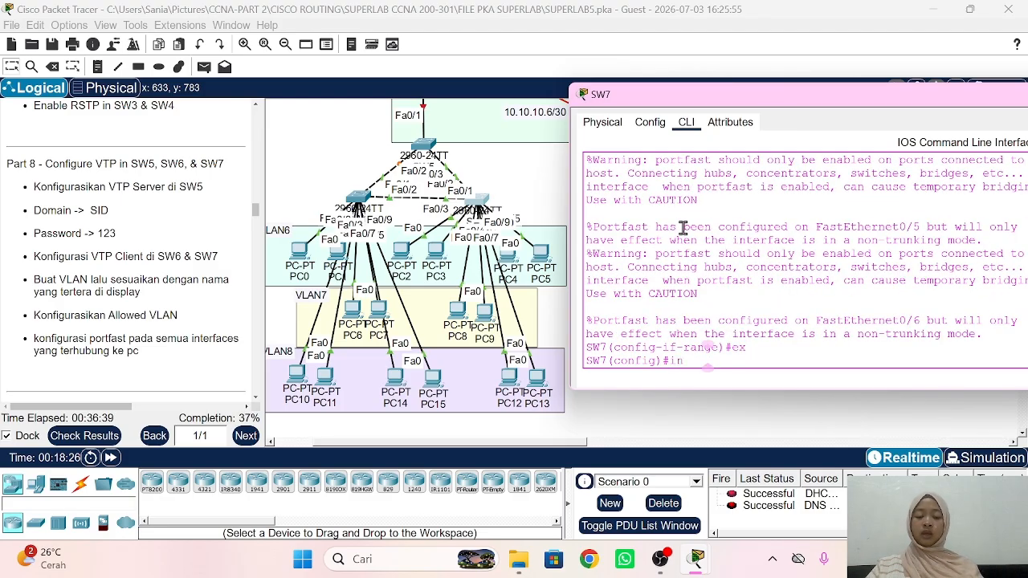
pyautogui.write('t ra fa')
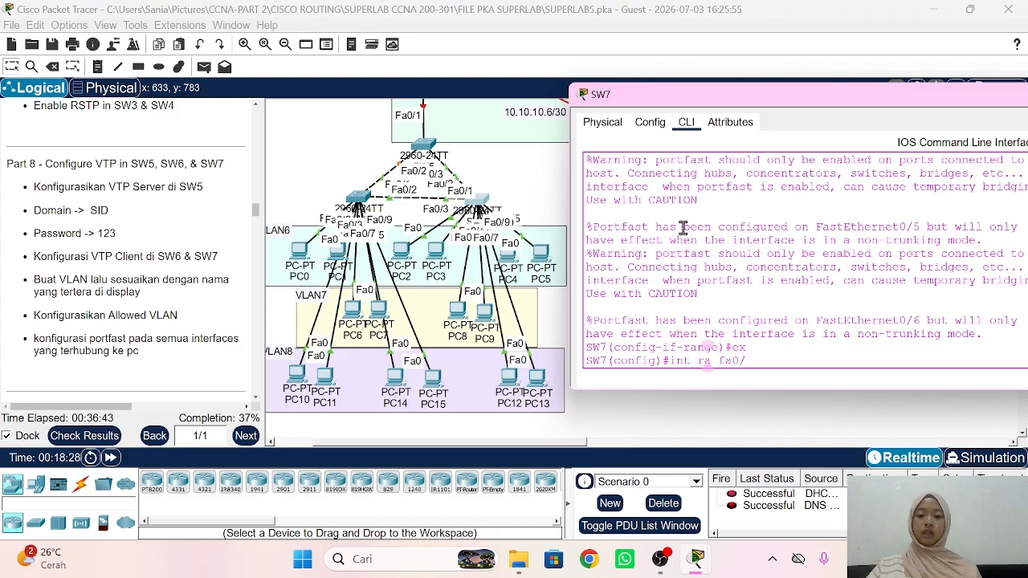
pyautogui.write('0/7-8')
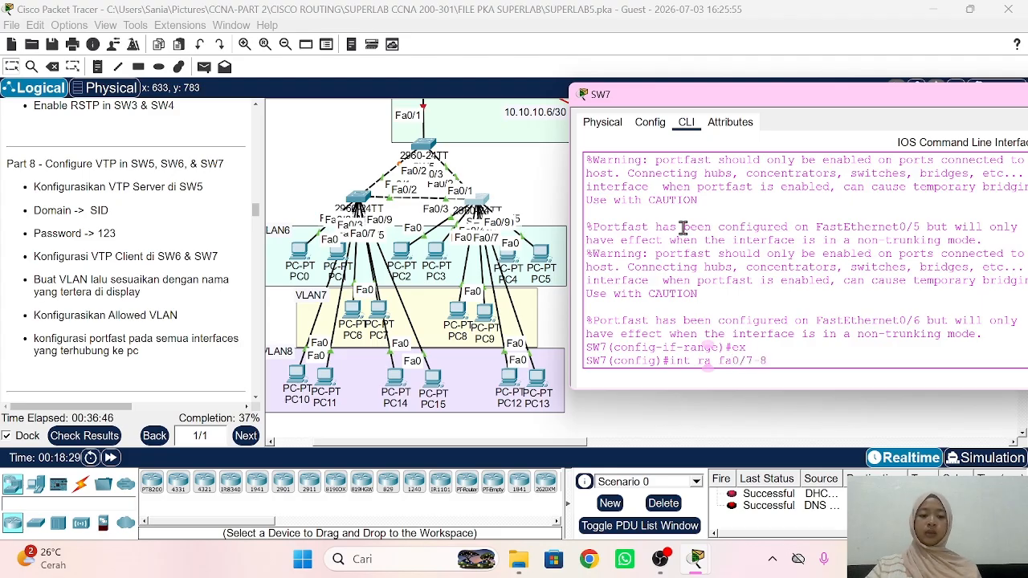
pyautogui.press('Return')
pyautogui.write('sw mo acc')
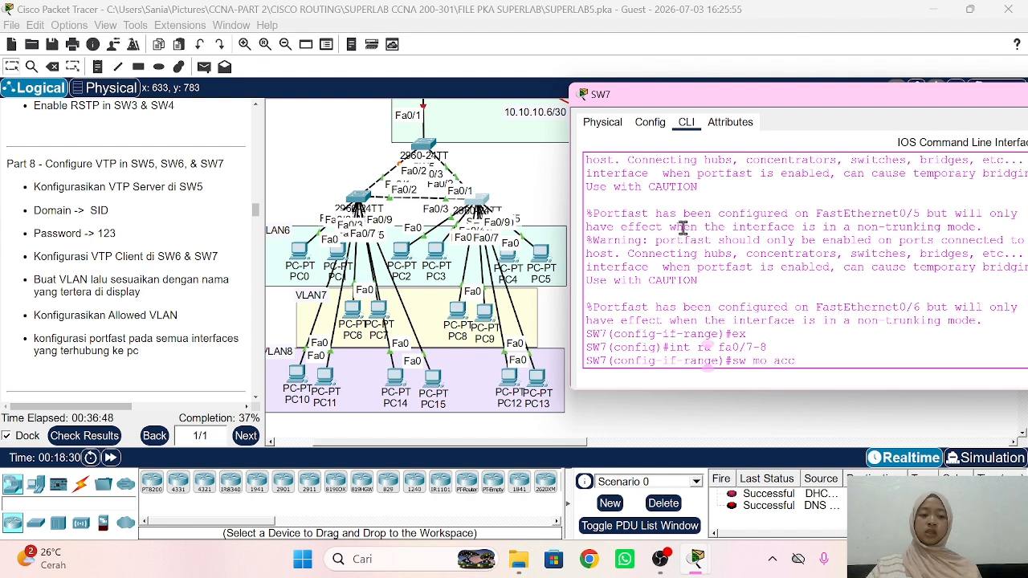
pyautogui.press('Return')
pyautogui.write('sw acc')
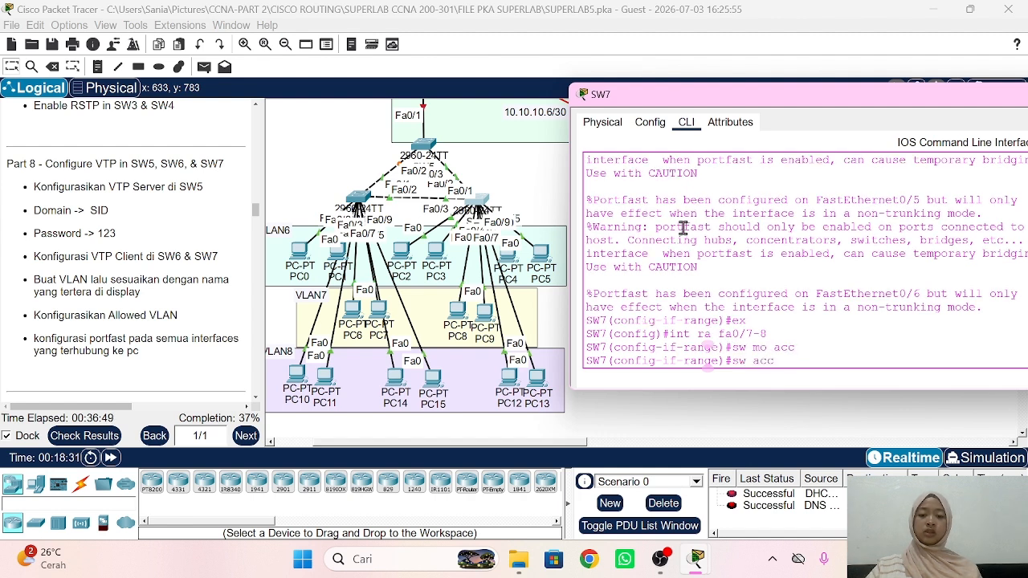
pyautogui.write(' vlan 7')
pyautogui.press('Return')
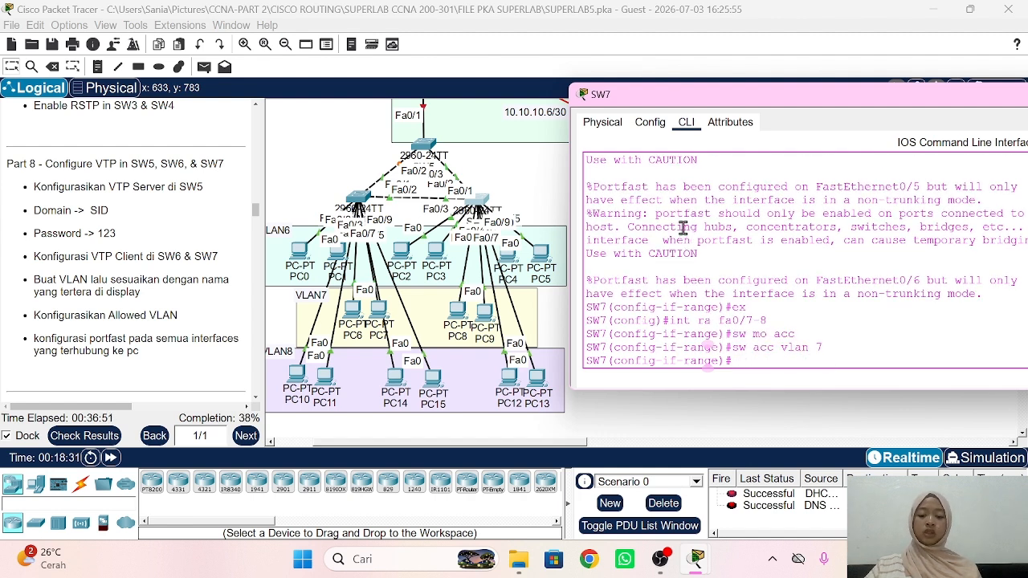
pyautogui.write('spa po')
pyautogui.press('Return')
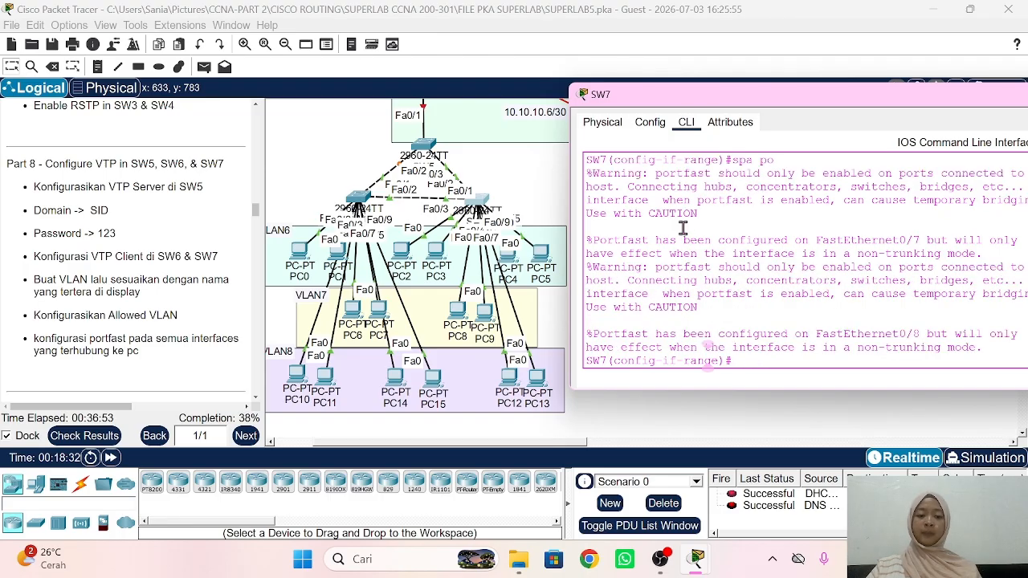
pyautogui.write('int')
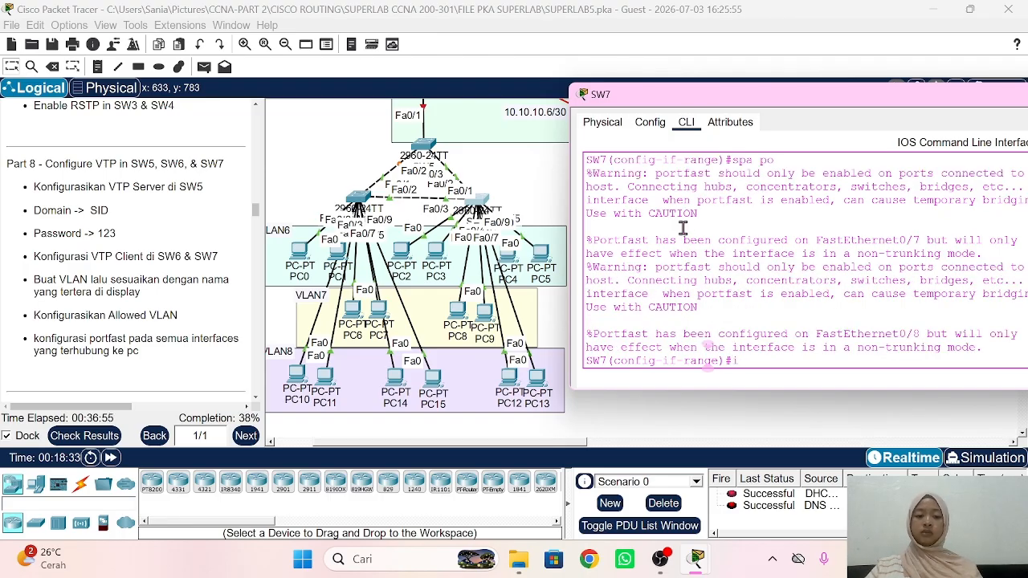
pyautogui.press('BackSpace')
pyautogui.write('ex')
pyautogui.press('Return')
# Step: Make SW7 ports Fa0/9–10 VLAN 8 access ports with PortFast
pyautogui.write('int r')
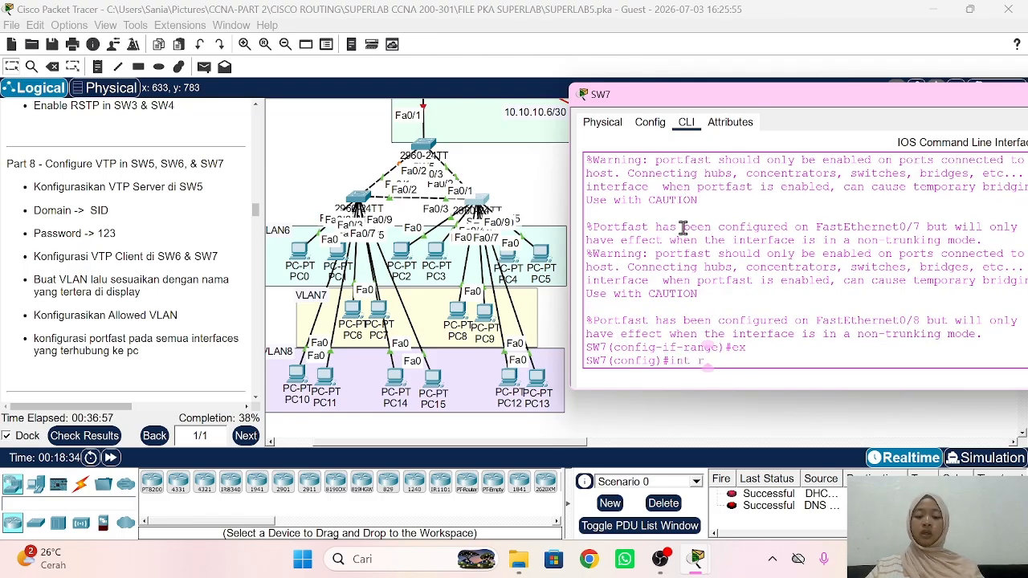
pyautogui.write('a fa0/9')
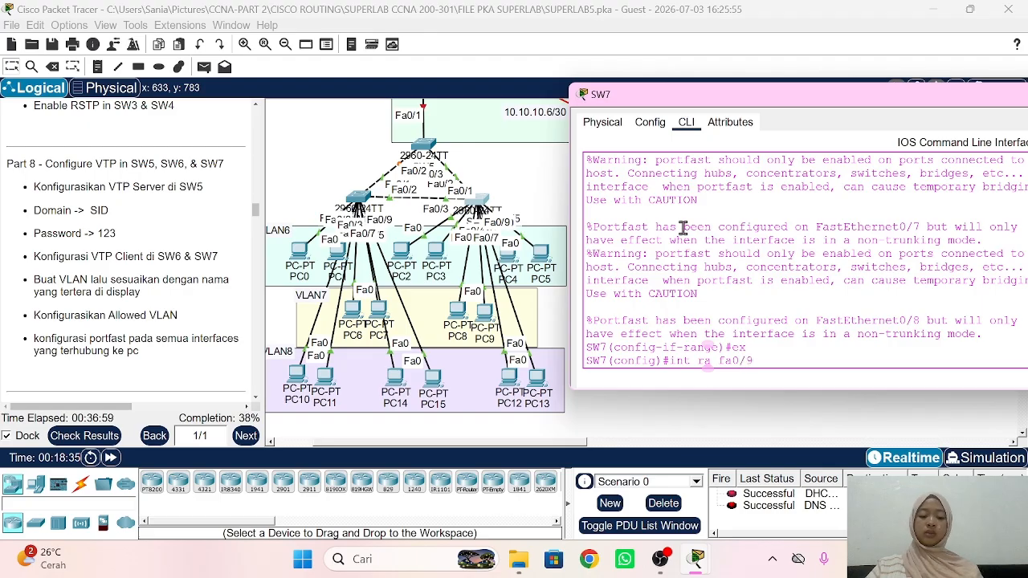
pyautogui.write('-10')
pyautogui.press('Return')
pyautogui.write('sw mo acc')
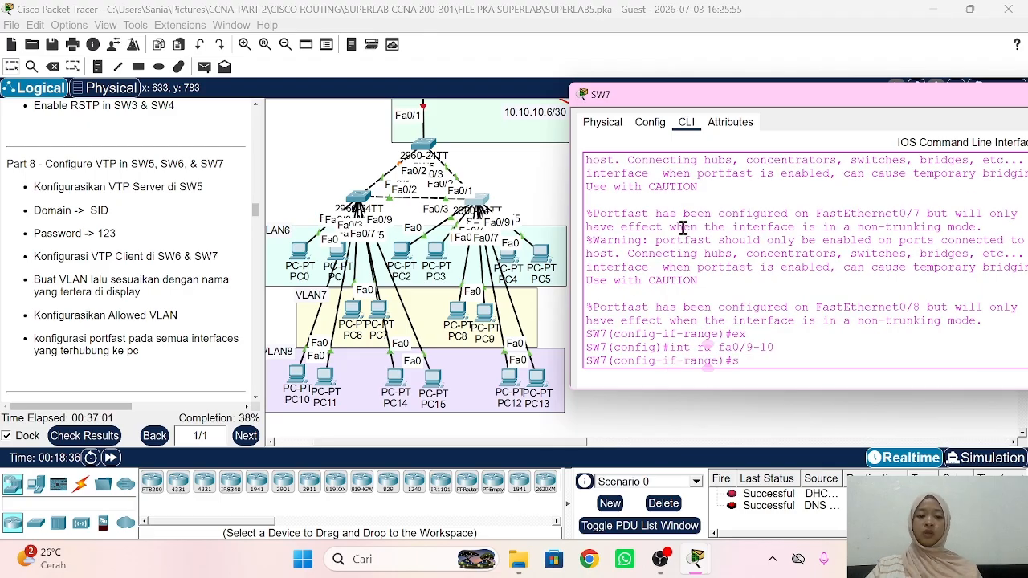
pyautogui.press('Return')
pyautogui.write('sw')
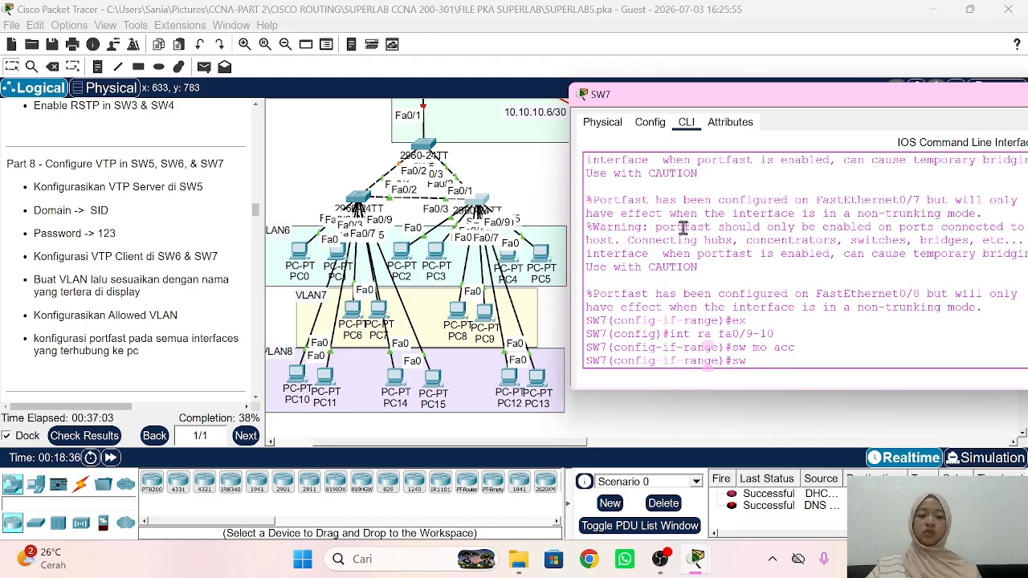
pyautogui.write(' acc vlan 8')
pyautogui.press('Return')
pyautogui.write('spa po')
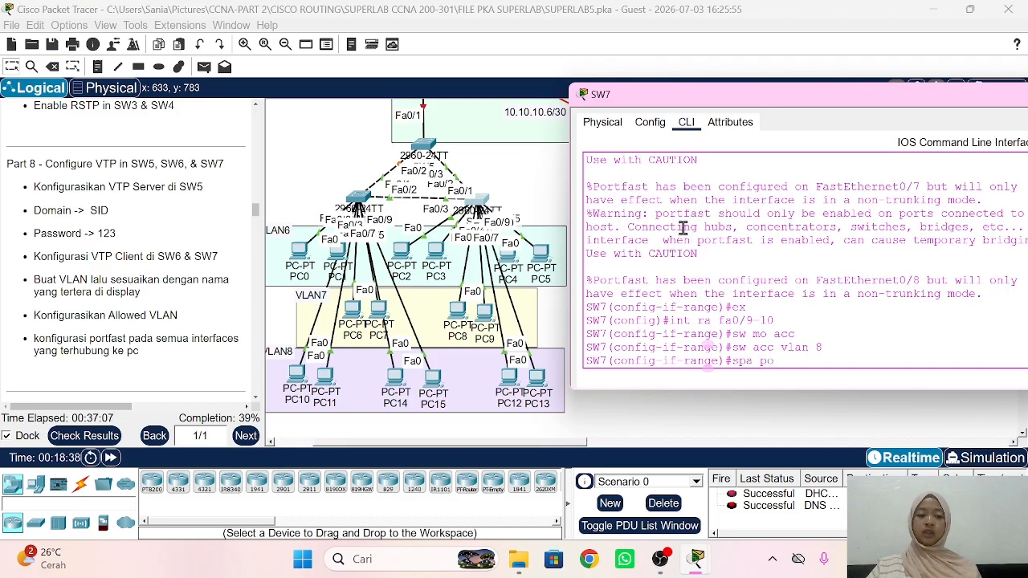
pyautogui.press('Return')
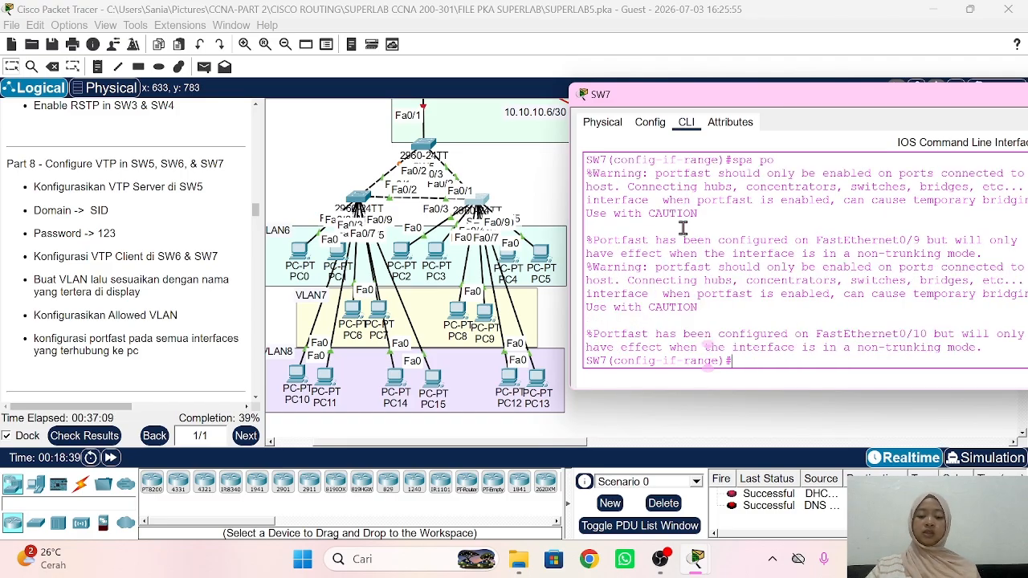
pyautogui.write('ex')
pyautogui.press('Return')
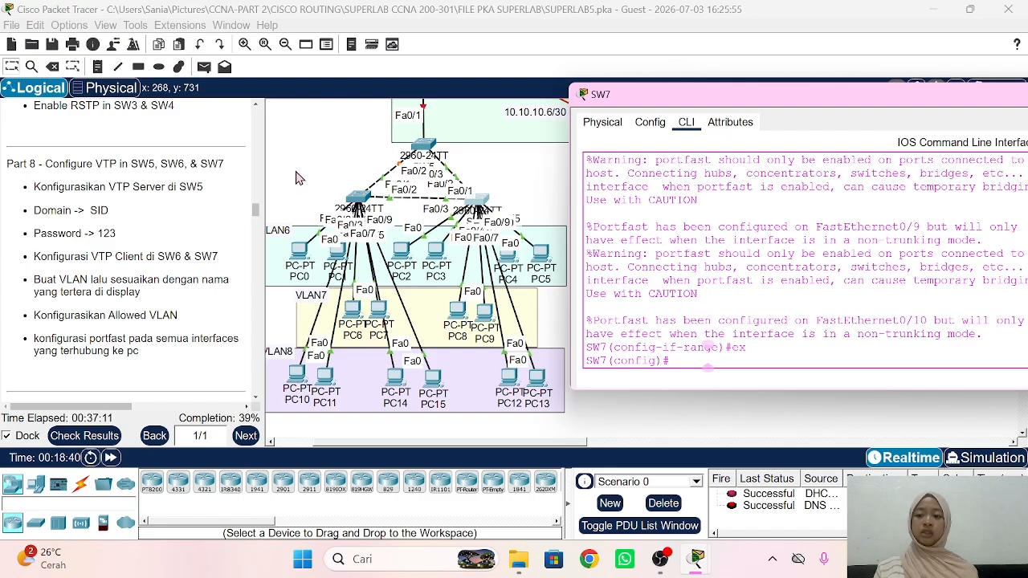
# Step: Go back to the topology and open SW5's command line
pyautogui.click(320, 176)
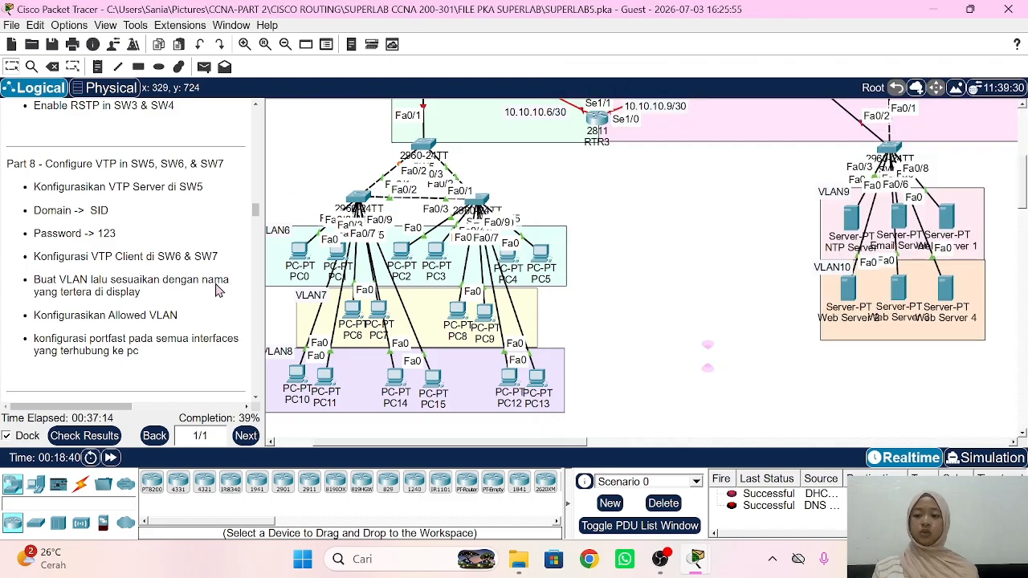
pyautogui.scroll(3, 342, 241)
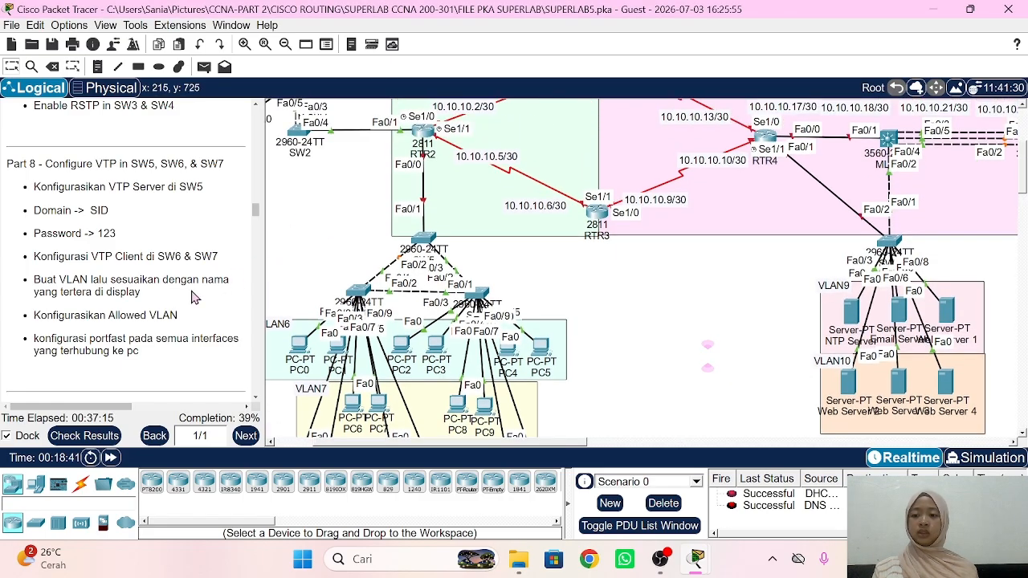
pyautogui.scroll(-2, 193, 297)
pyautogui.scroll(-3, 193, 297)
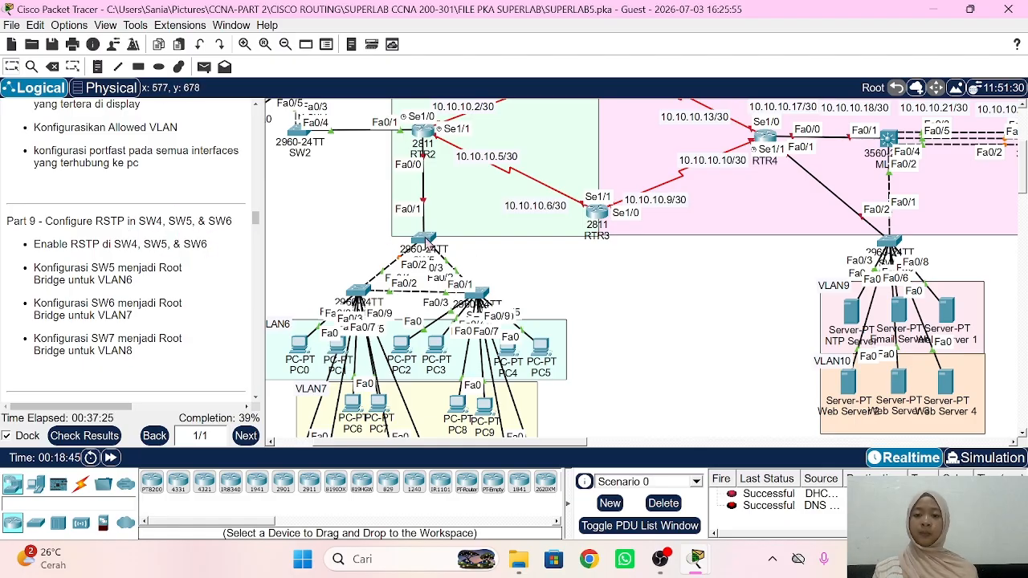
pyautogui.click(417, 241)
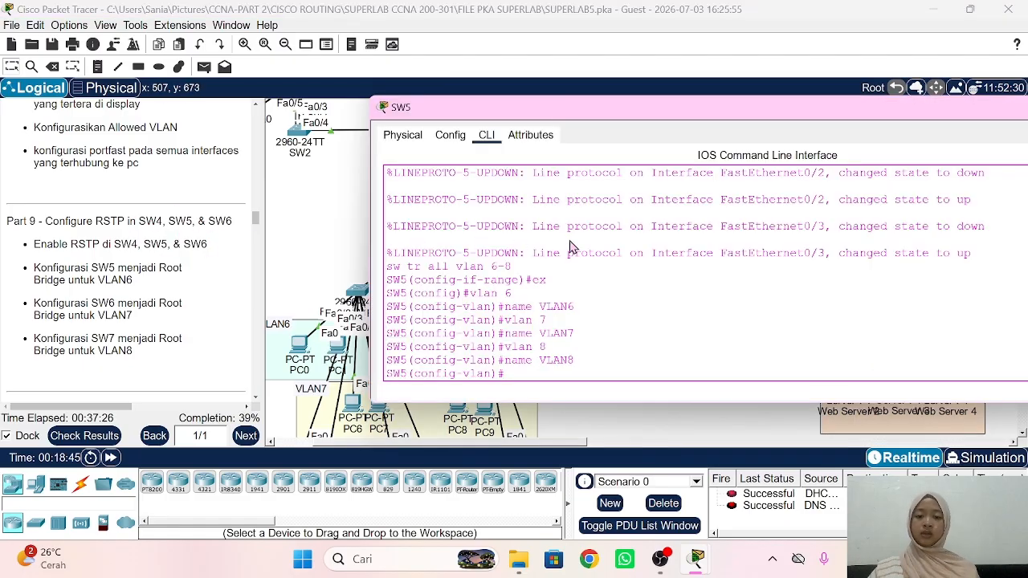
# Step: Exit VLAN configuration and set SW5's spanning-tree mode to rapid-pvst
pyautogui.write('ex')
pyautogui.press('Return')
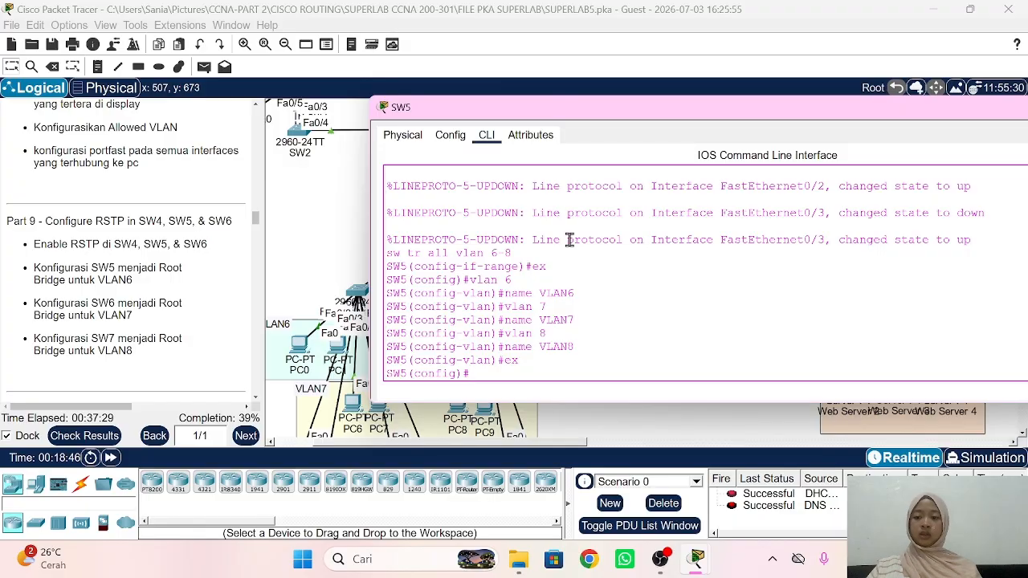
pyautogui.write('spann')
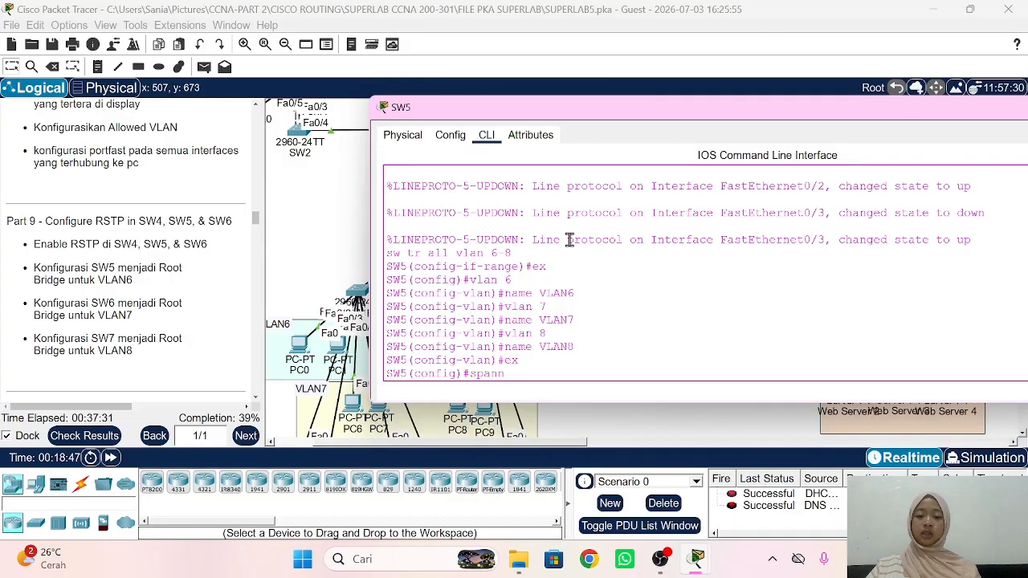
pyautogui.press('Tab')
pyautogui.write('m')
pyautogui.press('Tab')
pyautogui.write('r')
pyautogui.press('Tab')
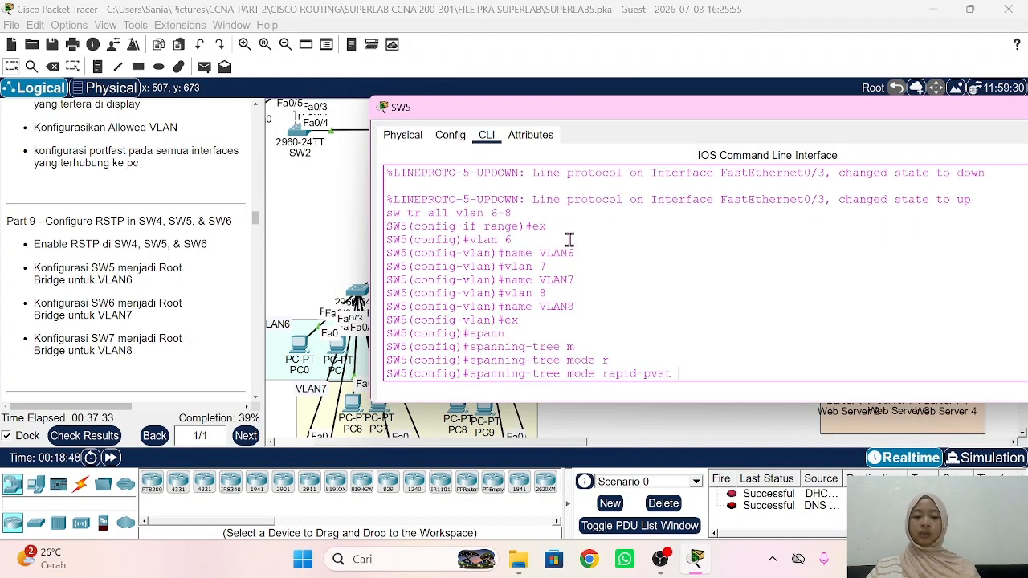
pyautogui.press('Return')
# Step: Make SW5 the spanning-tree root primary for VLAN 6
pyautogui.write('spann')
pyautogui.press('Tab')
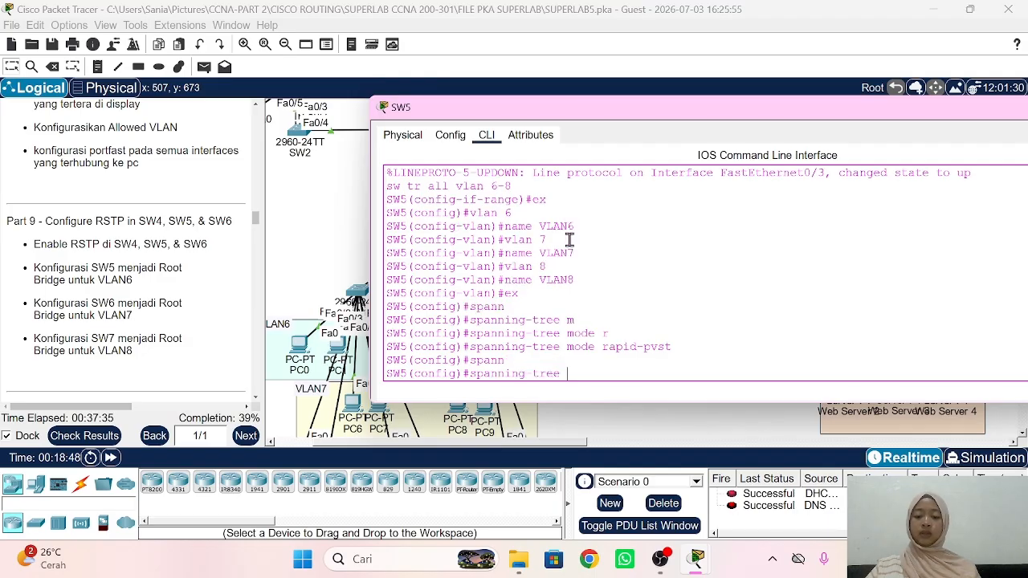
pyautogui.write('v')
pyautogui.press('Tab')
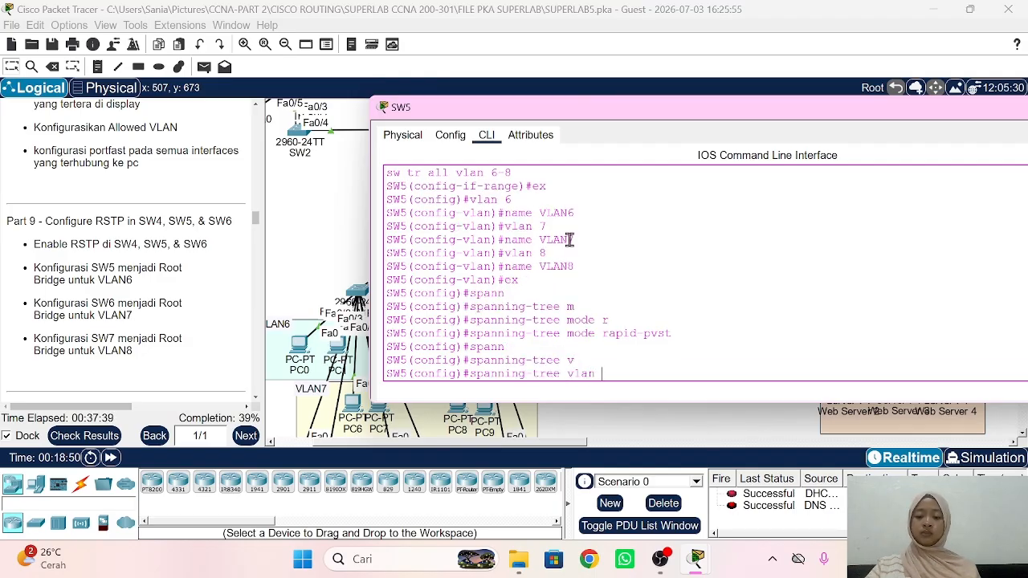
pyautogui.write('6 roo')
pyautogui.press('Tab')
pyautogui.write('p')
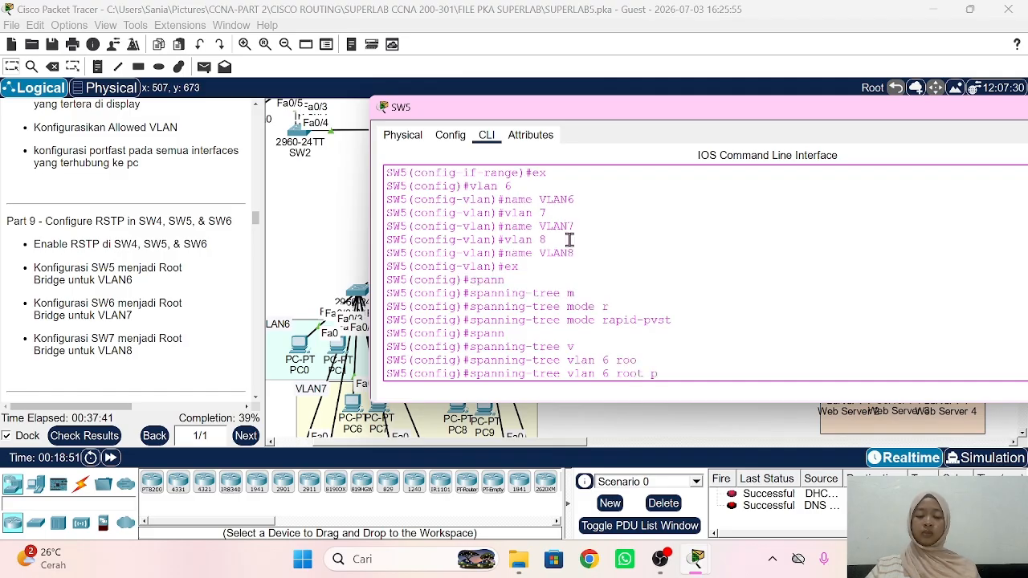
pyautogui.press('Tab')
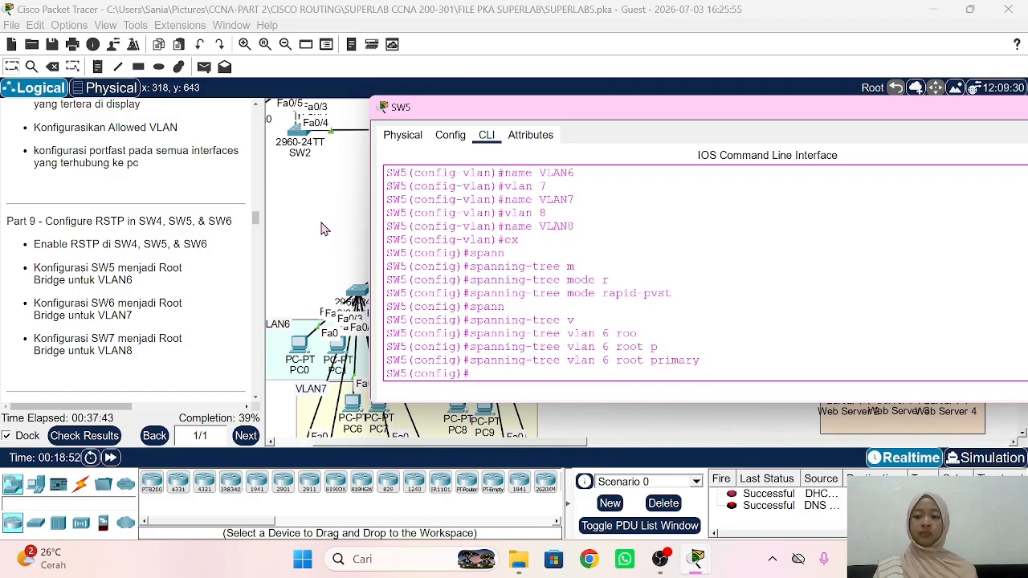
pyautogui.click(325, 231)
# Step: In SW6's CLI, exit interface-range mode and set spanning-tree mode rapid-pvst
pyautogui.click(367, 295)
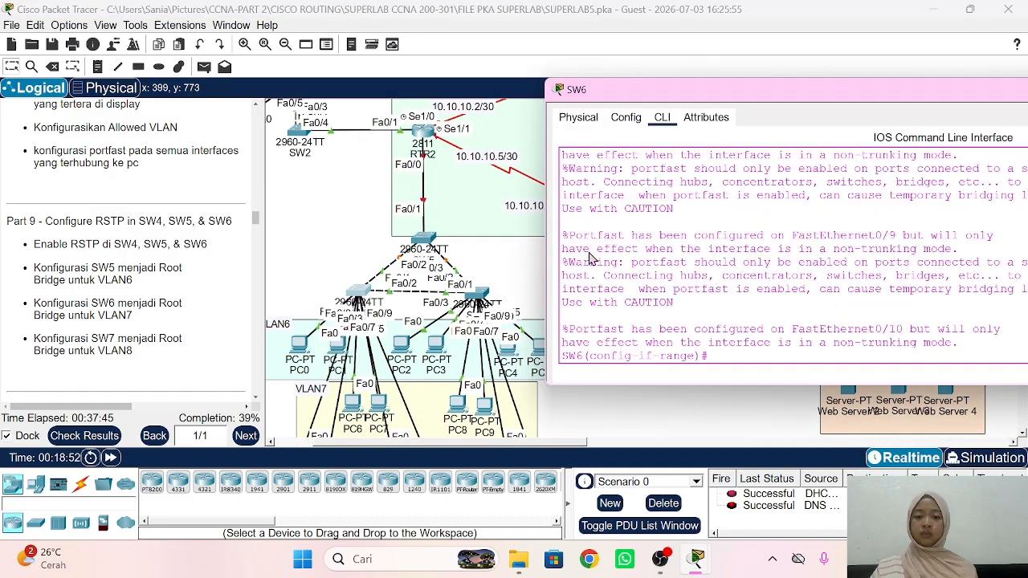
pyautogui.write('ex')
pyautogui.press('Return')
pyautogui.write('spann')
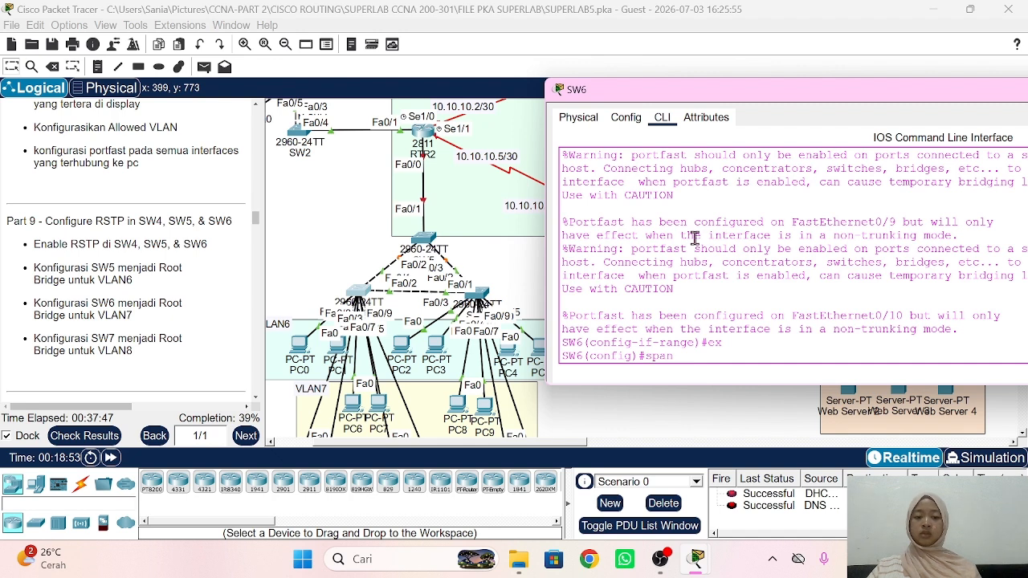
pyautogui.press('Tab')
pyautogui.write('m')
pyautogui.press('Tab')
pyautogui.write('r')
pyautogui.press('Tab')
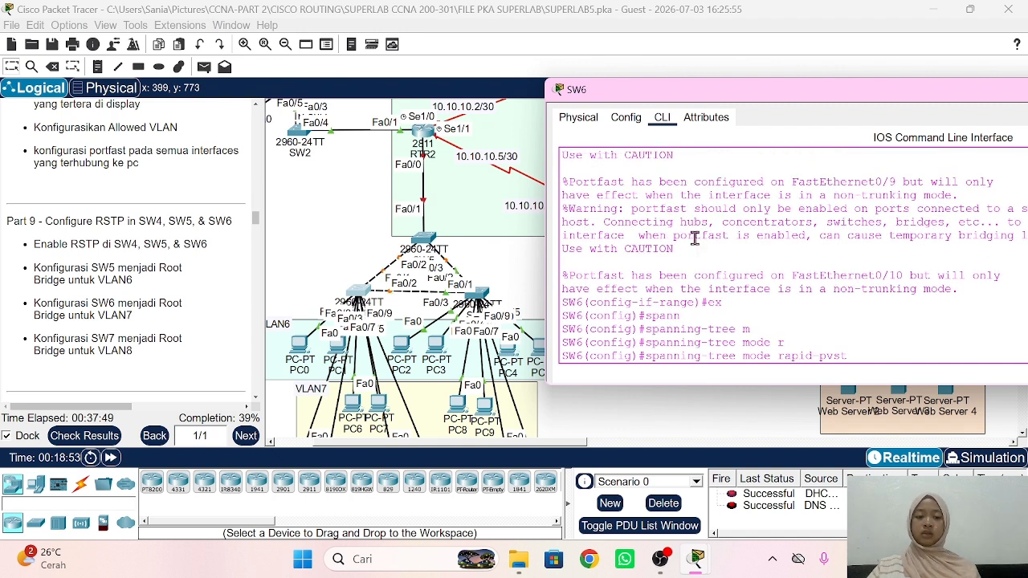
pyautogui.press('Return')
# Step: Make SW6 the spanning-tree root primary for VLAN 7
pyautogui.write('span')
pyautogui.write('n')
pyautogui.press('Tab')
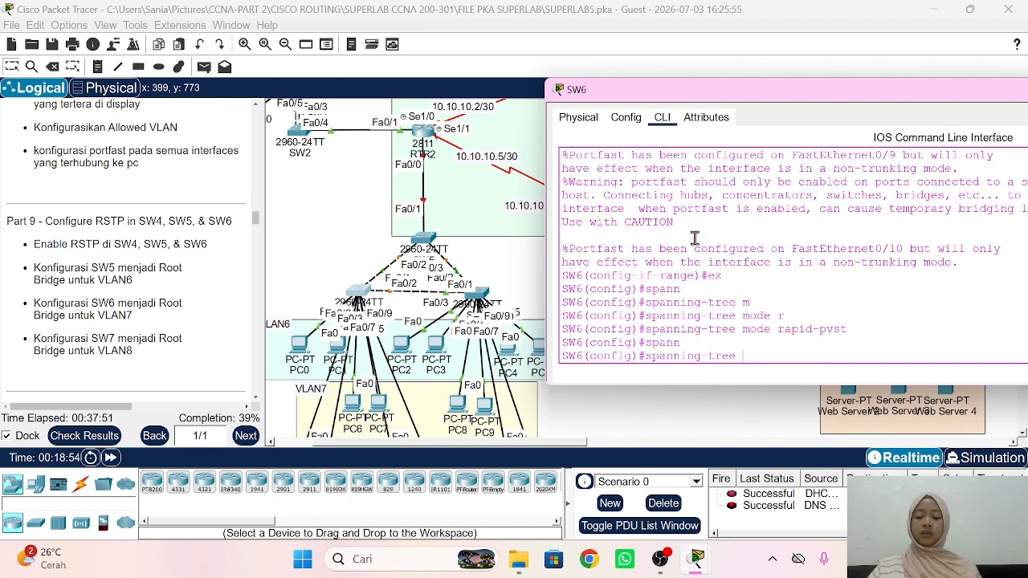
pyautogui.write('v')
pyautogui.press('Tab')
pyautogui.write('7')
pyautogui.press('Tab')
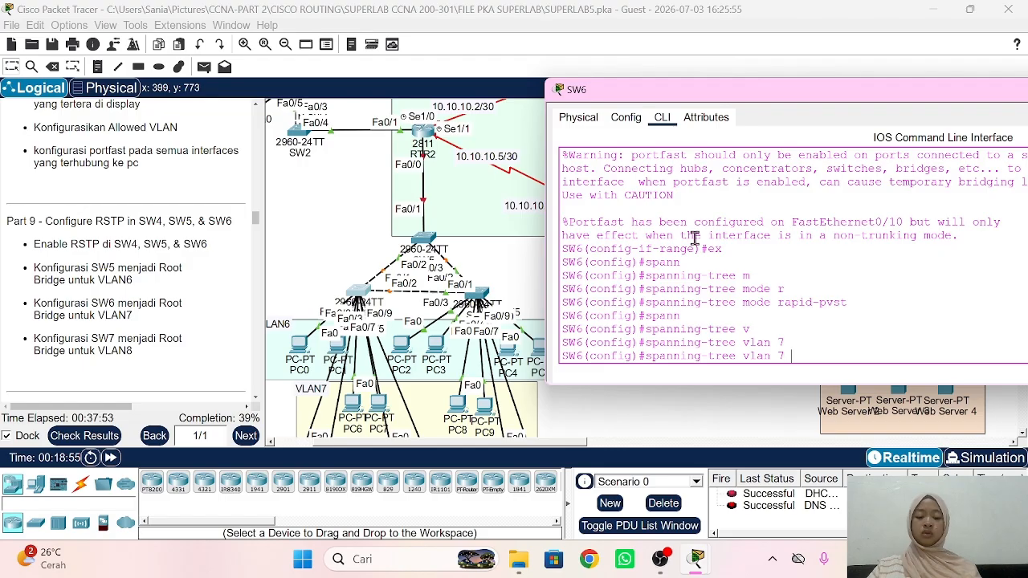
pyautogui.write('ro')
pyautogui.press('Tab')
pyautogui.write('p')
pyautogui.press('Tab')
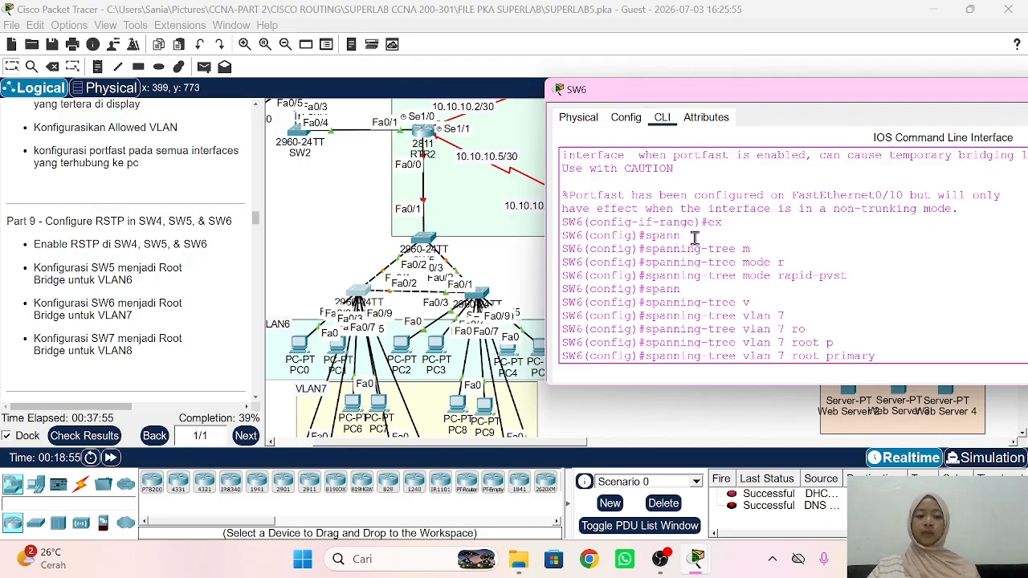
pyautogui.press('Return')
# Step: Set SW7's spanning-tree mode to rapid-pvst
pyautogui.click(480, 299)
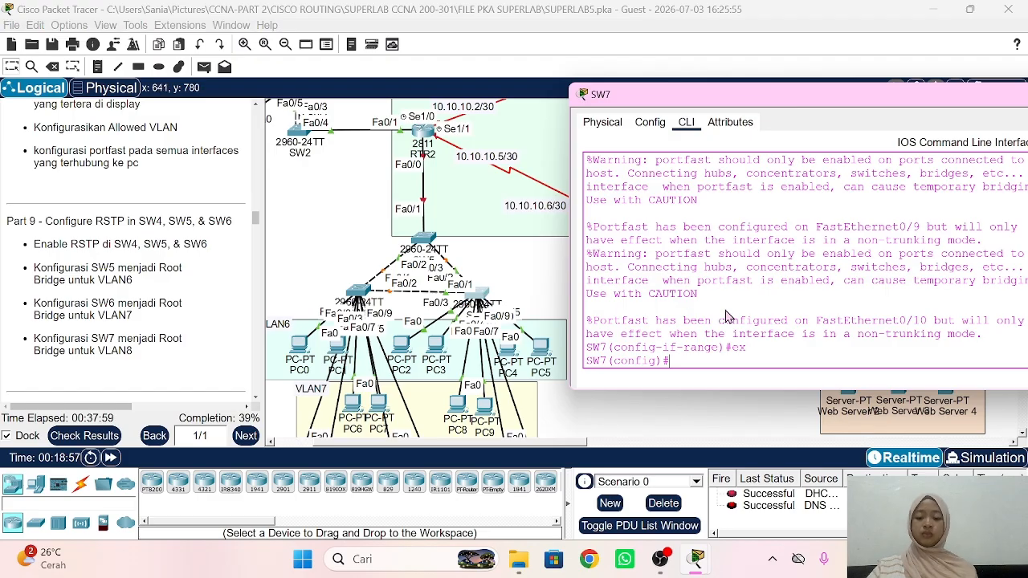
pyautogui.write('spann')
pyautogui.press('Tab')
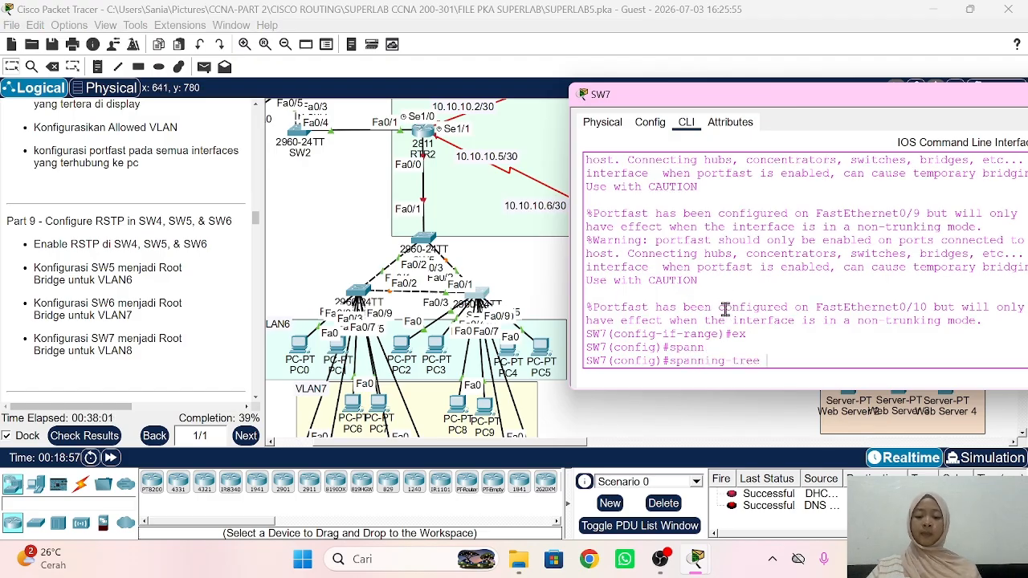
pyautogui.write('m')
pyautogui.press('Tab')
pyautogui.write('r')
# Step: Make SW7 the spanning-tree root primary for VLAN 8
pyautogui.press('Tab')
pyautogui.press('Return')
pyautogui.write('s')
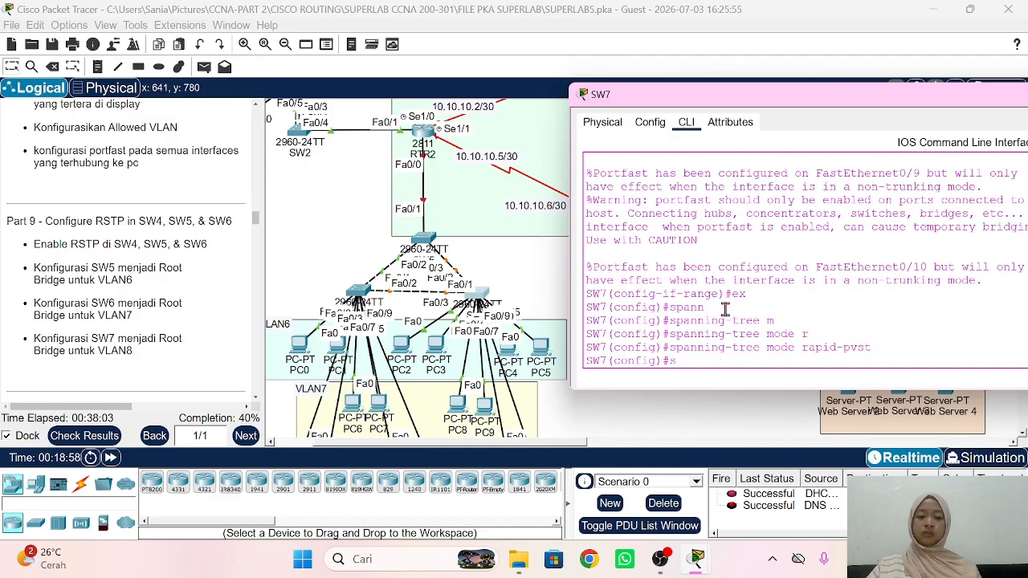
pyautogui.write('pann')
pyautogui.press('Tab')
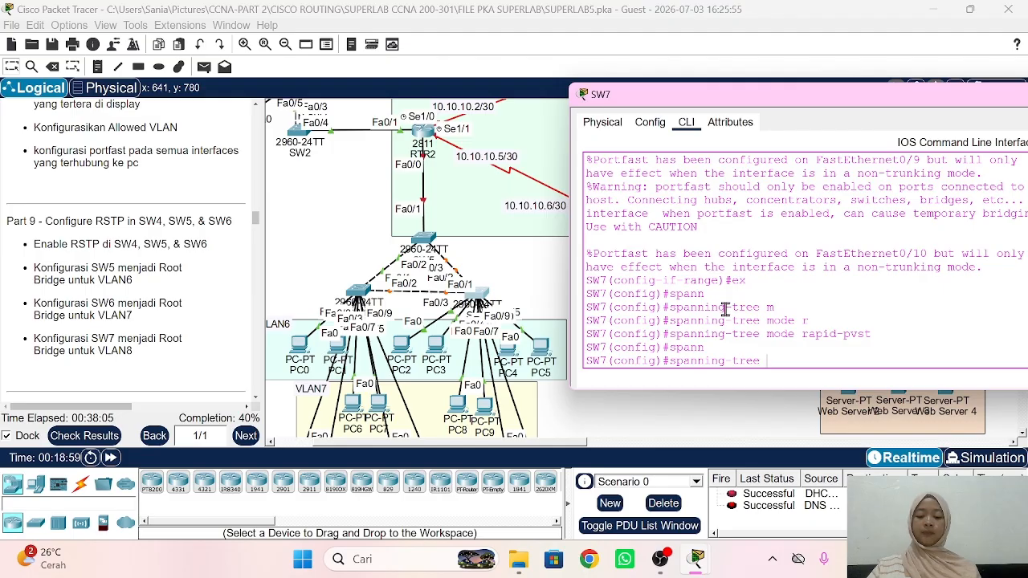
pyautogui.write('v')
pyautogui.press('Tab')
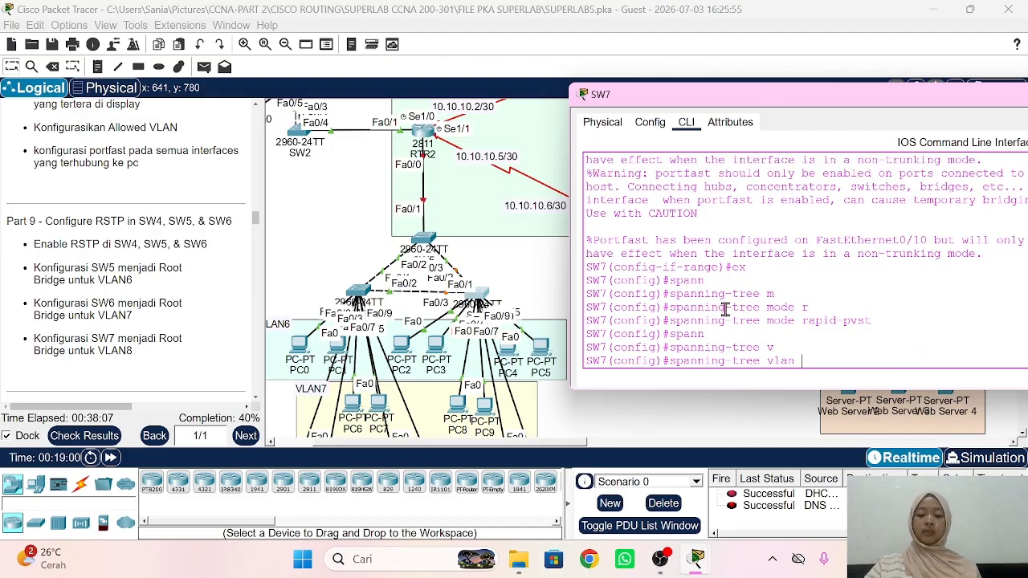
pyautogui.write('8 roo')
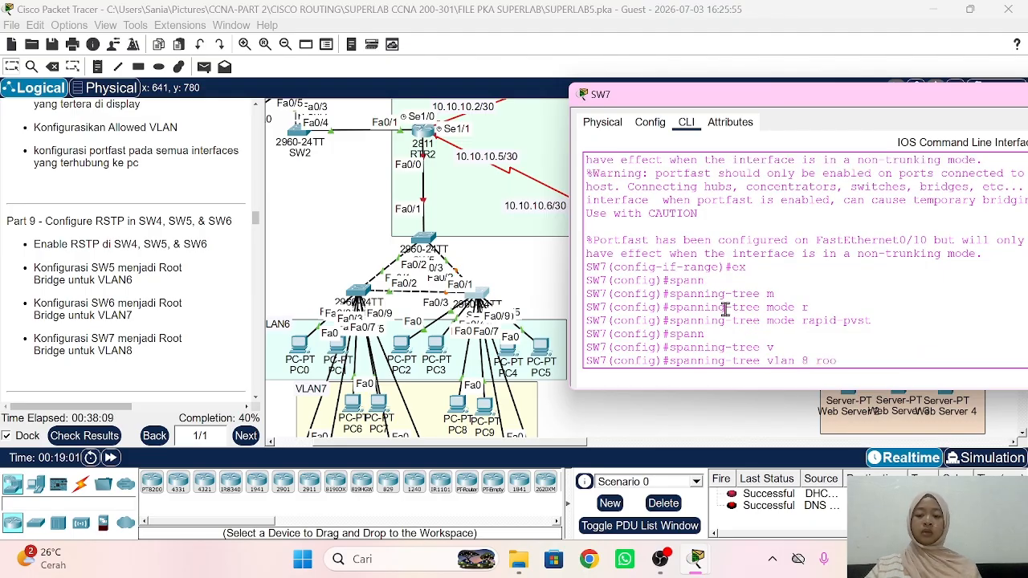
pyautogui.press('Tab')
pyautogui.write('p')
pyautogui.press('Tab')
pyautogui.press('Return')
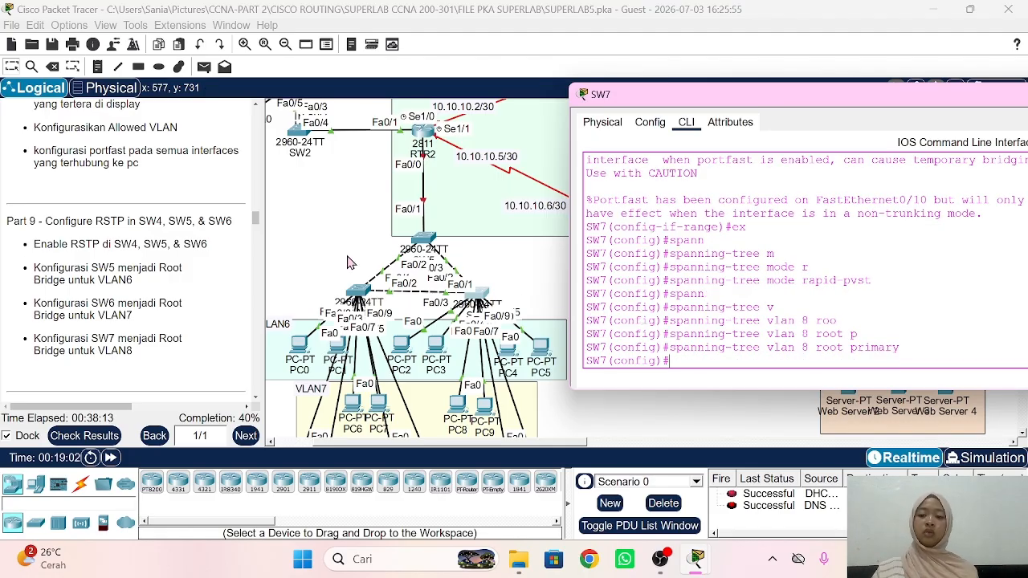
pyautogui.scroll(-5, 193, 280)
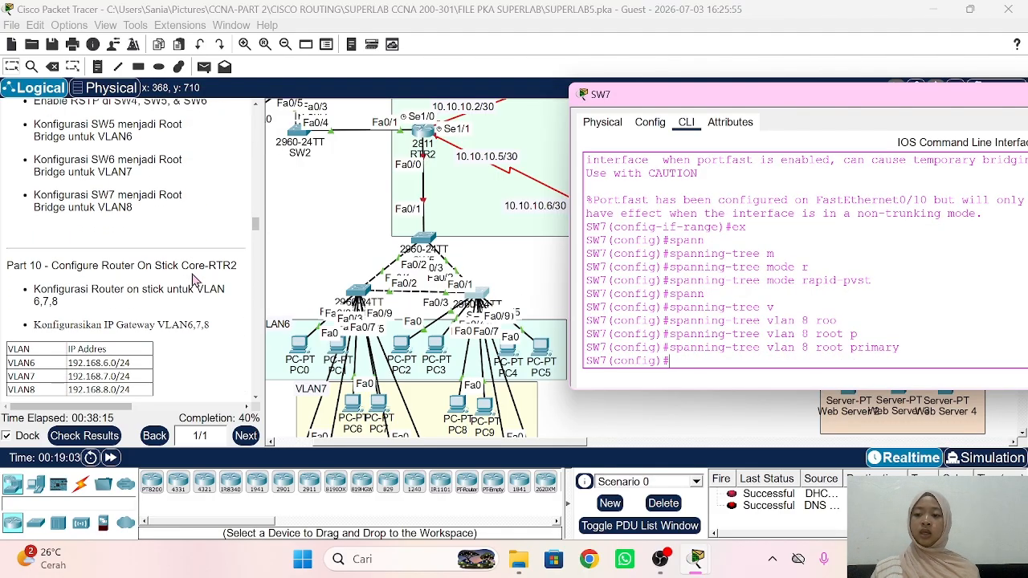
pyautogui.scroll(-1, 193, 279)
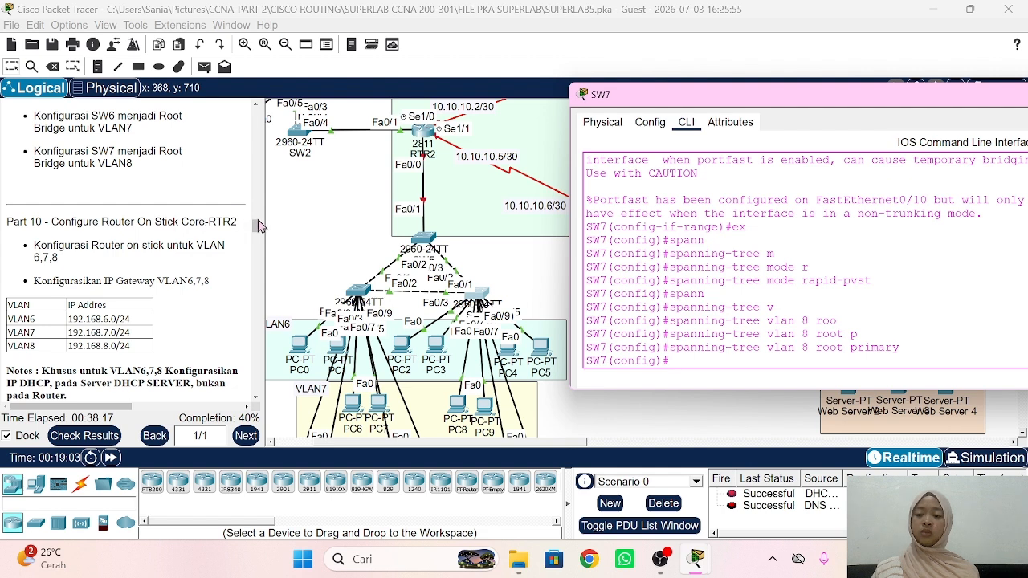
pyautogui.click(293, 229)
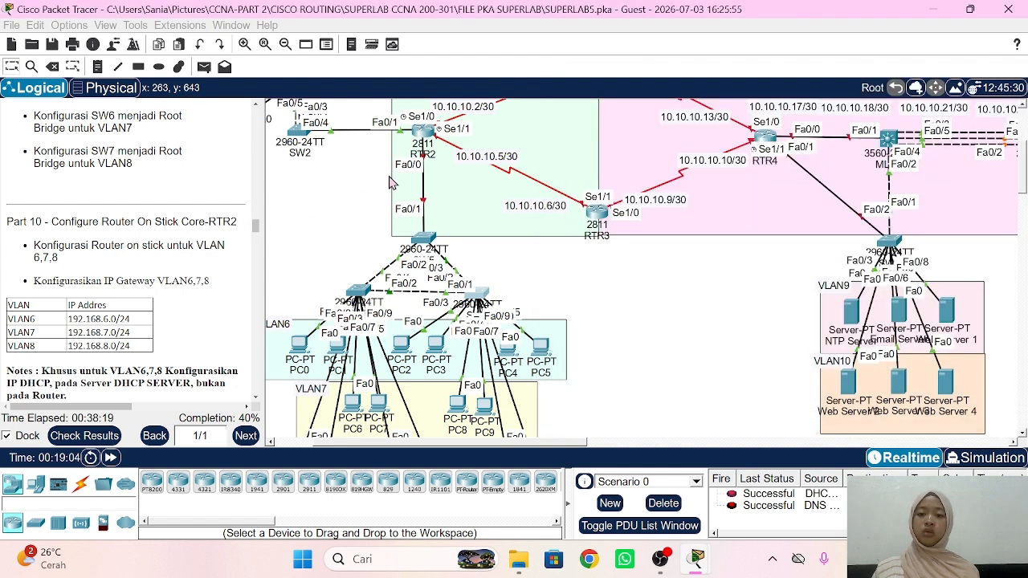
# Step: On RTR2, bring up the physical interface Fa0/0 with no shutdown
pyautogui.click(426, 140)
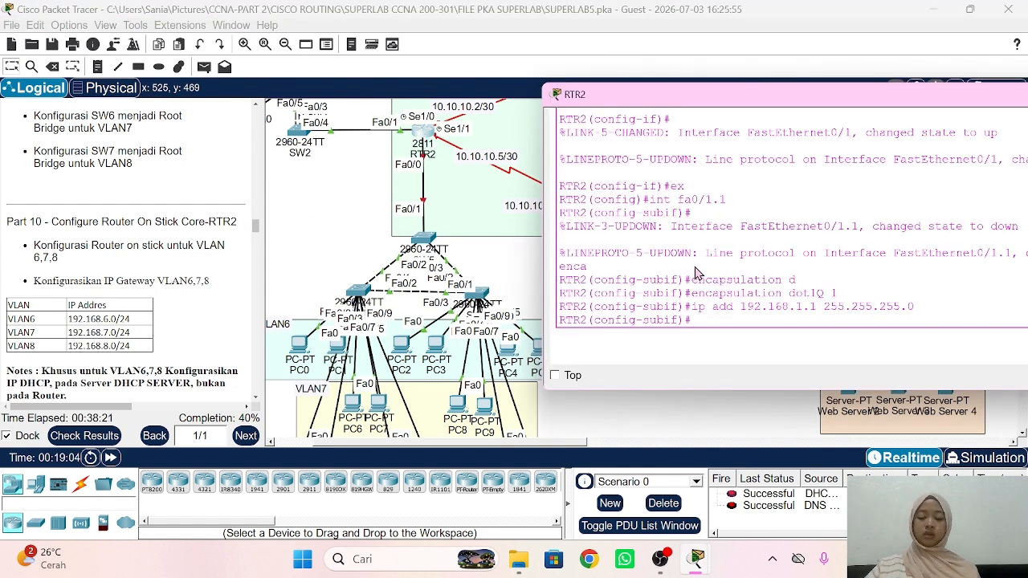
pyautogui.write('ex')
pyautogui.press('Return')
pyautogui.write('int')
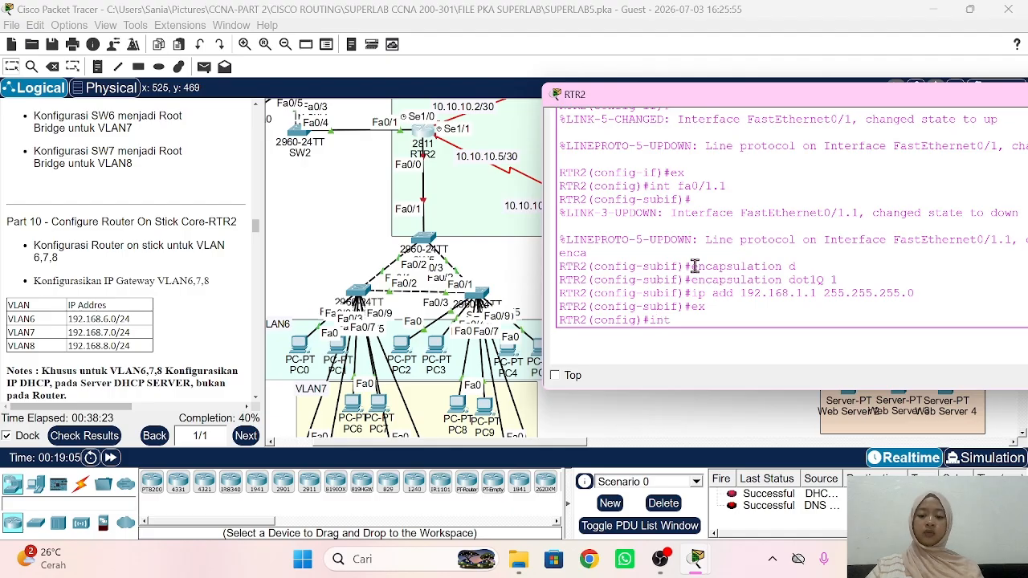
pyautogui.write(' fa0/0')
pyautogui.press('Return')
pyautogui.write('nfig-if)#n')
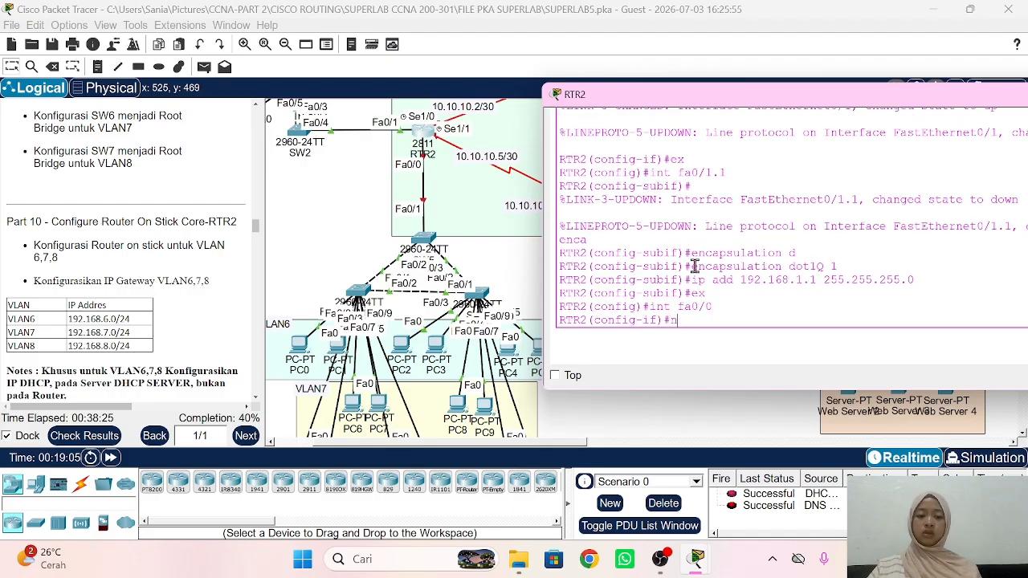
pyautogui.write('o sh')
pyautogui.press('Return')
pyautogui.press('Return')
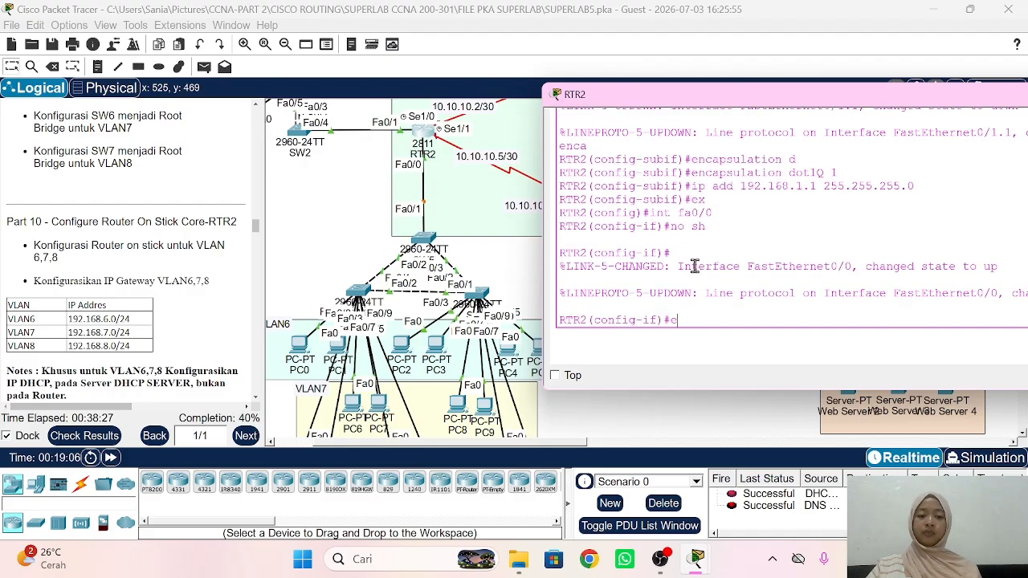
pyautogui.write('ex')
pyautogui.press('Return')
# Step: Create subinterface fa0/0.6 with dot1Q 6 and address 192.168.6.1 255.255.255.0
pyautogui.write('int ')
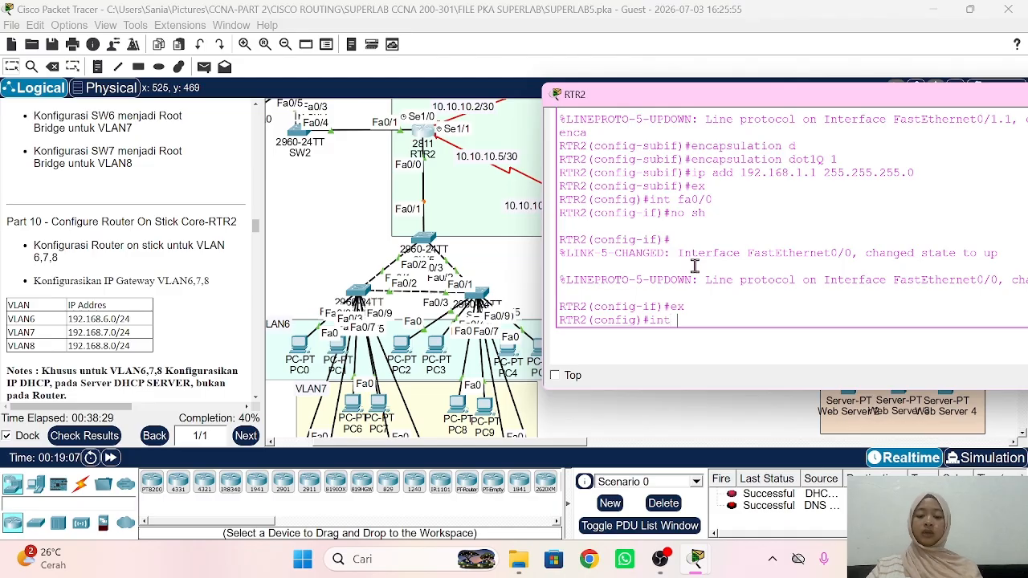
pyautogui.write('fa0/0.')
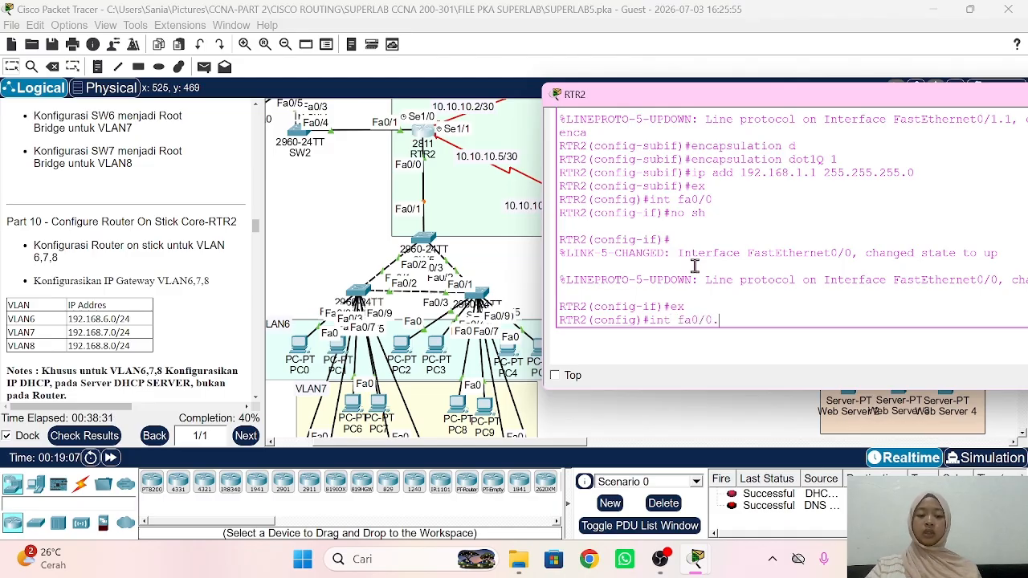
pyautogui.write('6')
pyautogui.press('Return')
pyautogui.write('enca')
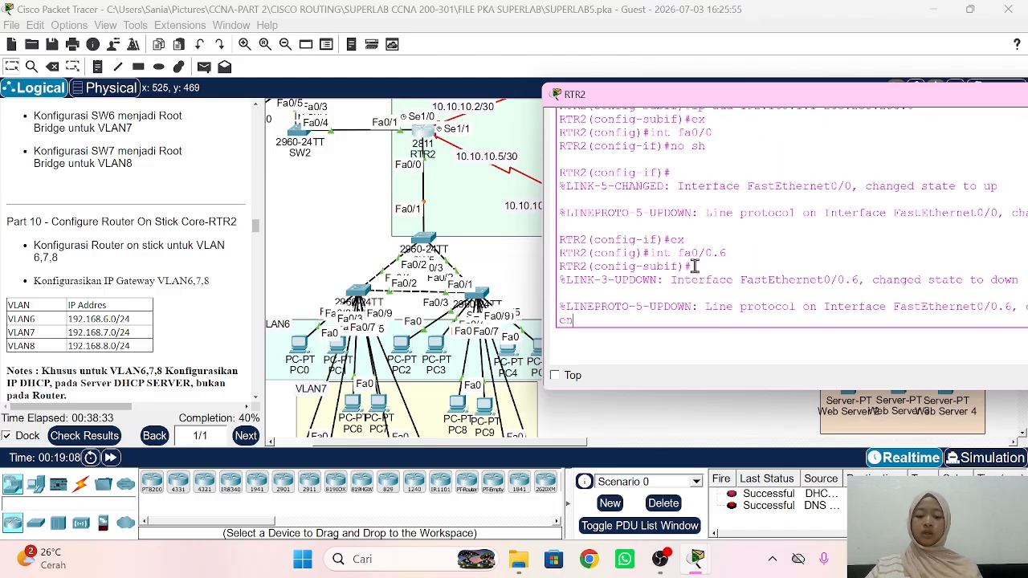
pyautogui.press('Tab')
pyautogui.write('d')
pyautogui.press('Tab')
pyautogui.write('6')
pyautogui.press('Return')
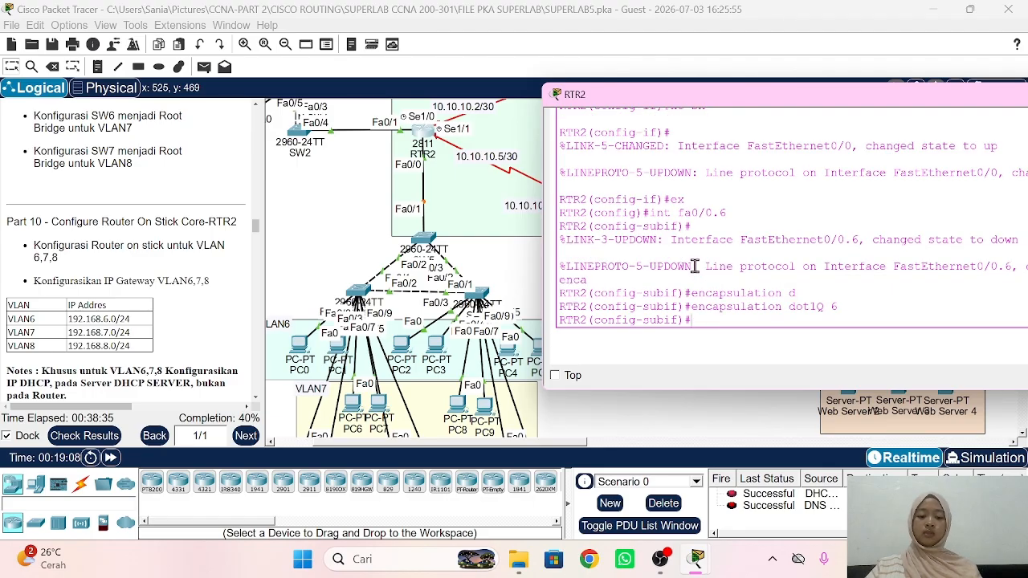
pyautogui.write('ip add 192.')
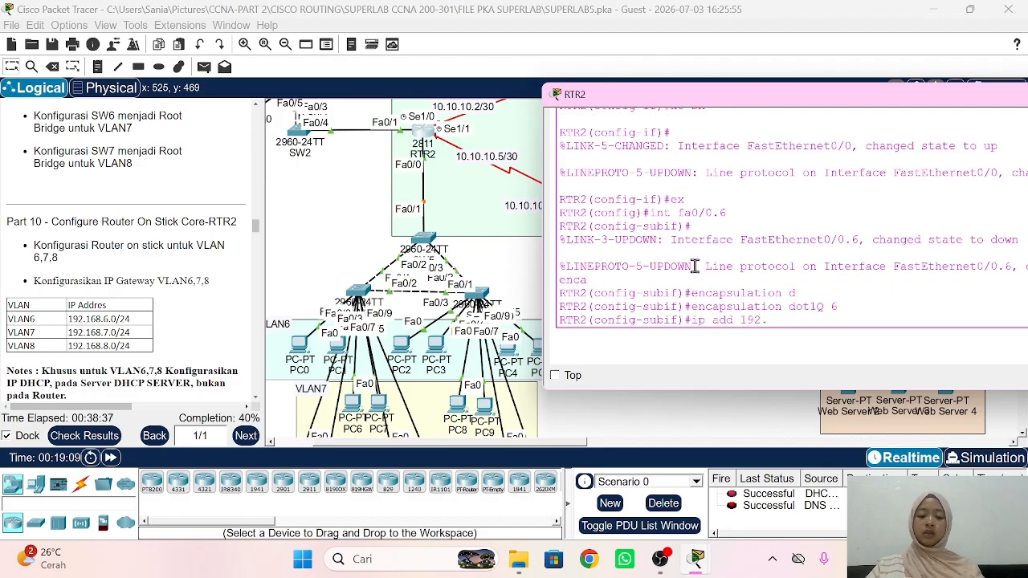
pyautogui.write('168.6.1 2')
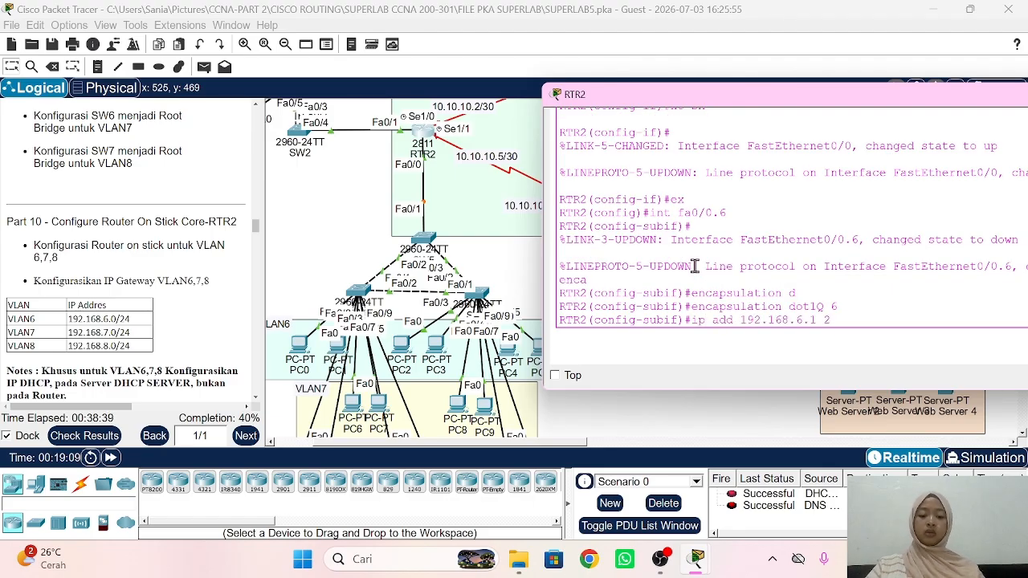
pyautogui.write('55.255.255.')
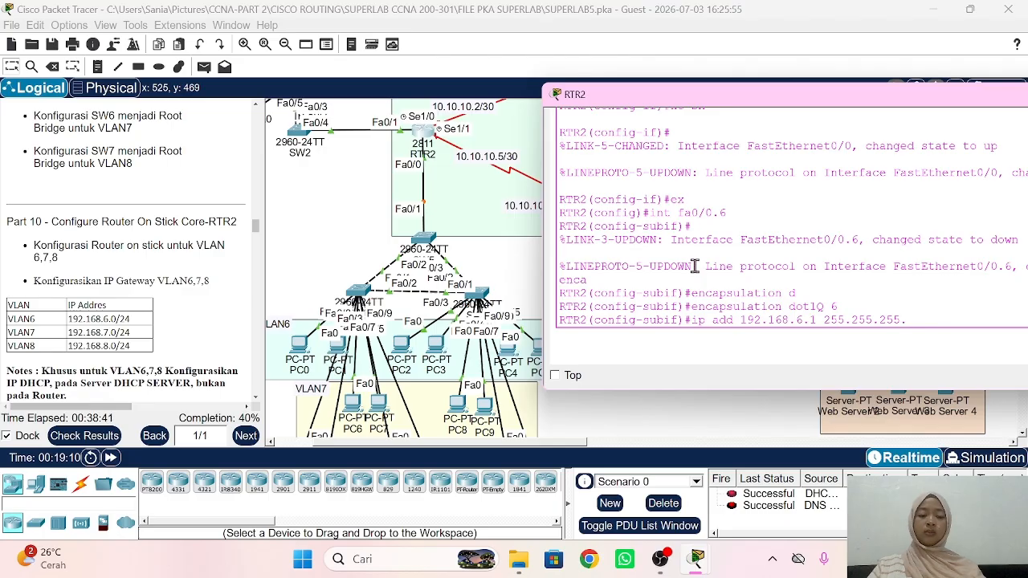
pyautogui.write('0')
pyautogui.press('Return')
pyautogui.write('ex')
pyautogui.press('Return')
# Step: Create subinterface fa0/0.7 with dot1Q 7 and address 192.168.7.1 255.255.255.0
pyautogui.write('int')
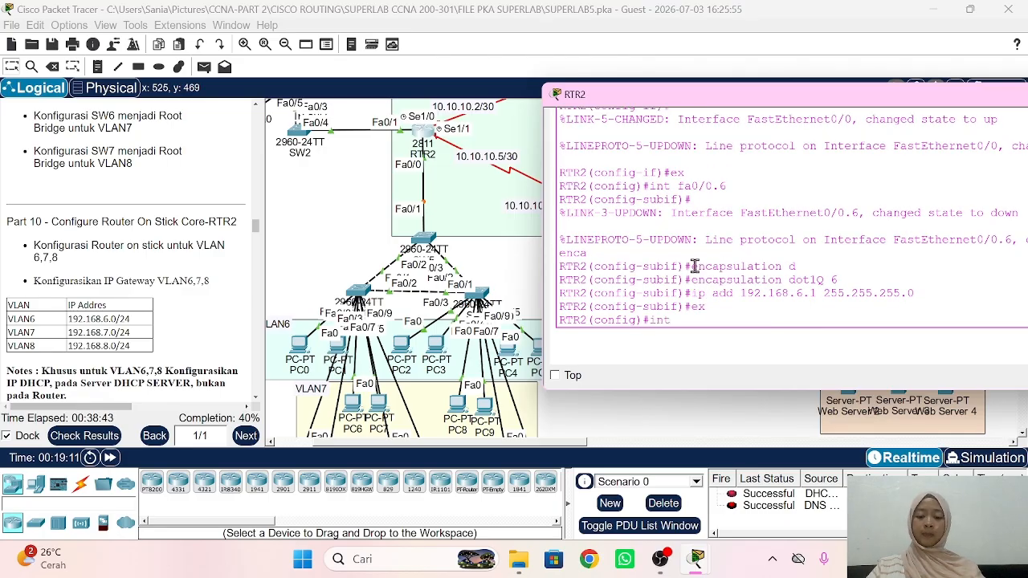
pyautogui.write(' fa0/0')
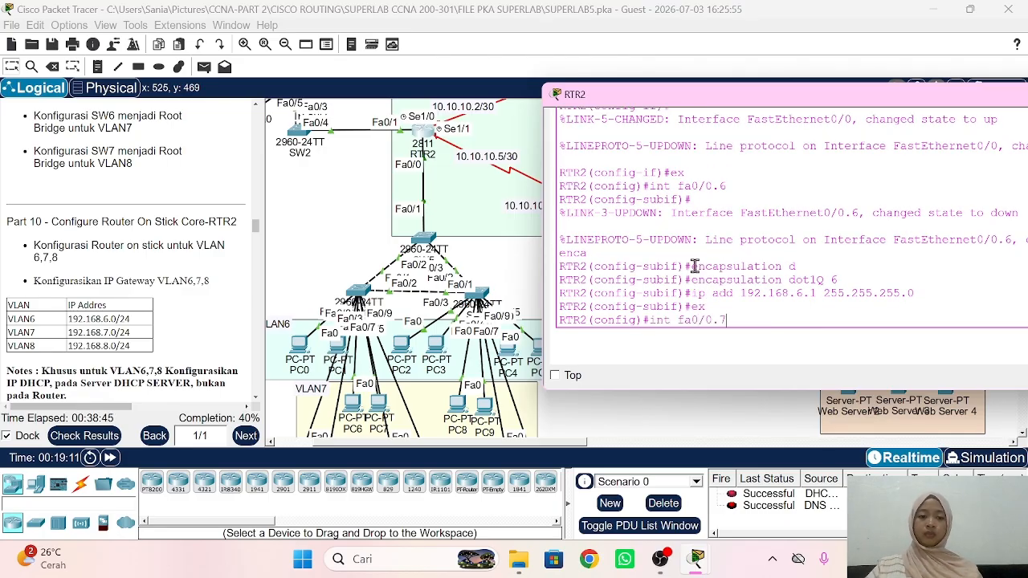
pyautogui.write('.7')
pyautogui.press('Return')
pyautogui.write('en')
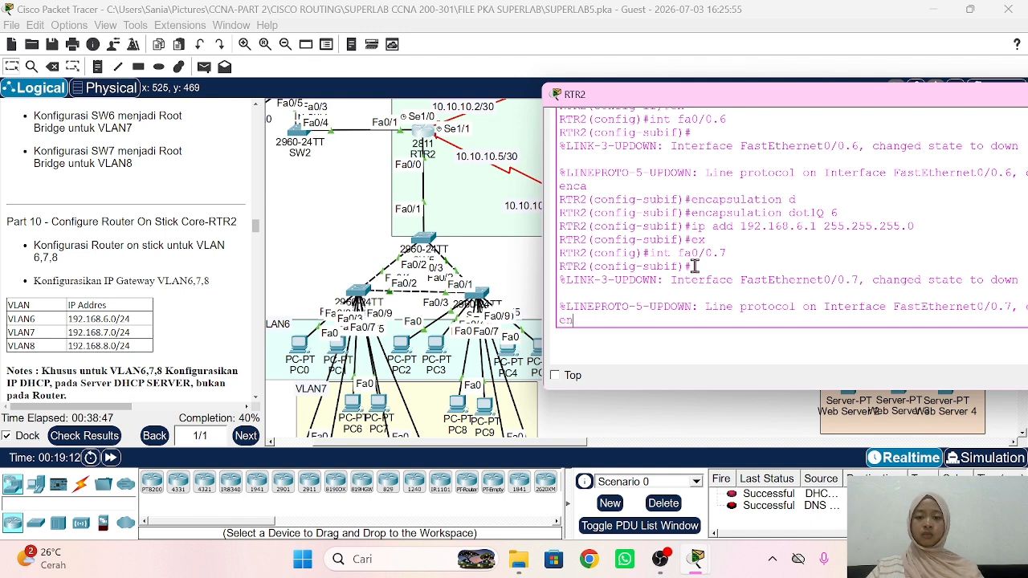
pyautogui.write('ca')
pyautogui.press('Tab')
pyautogui.write('d')
pyautogui.press('Tab')
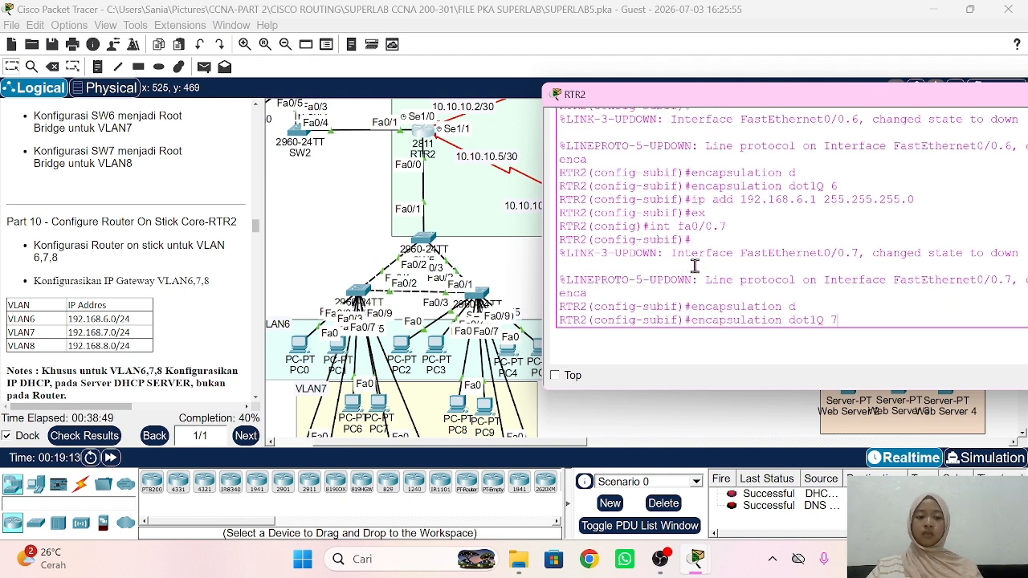
pyautogui.write('7')
pyautogui.press('Return')
pyautogui.write('ip add 1')
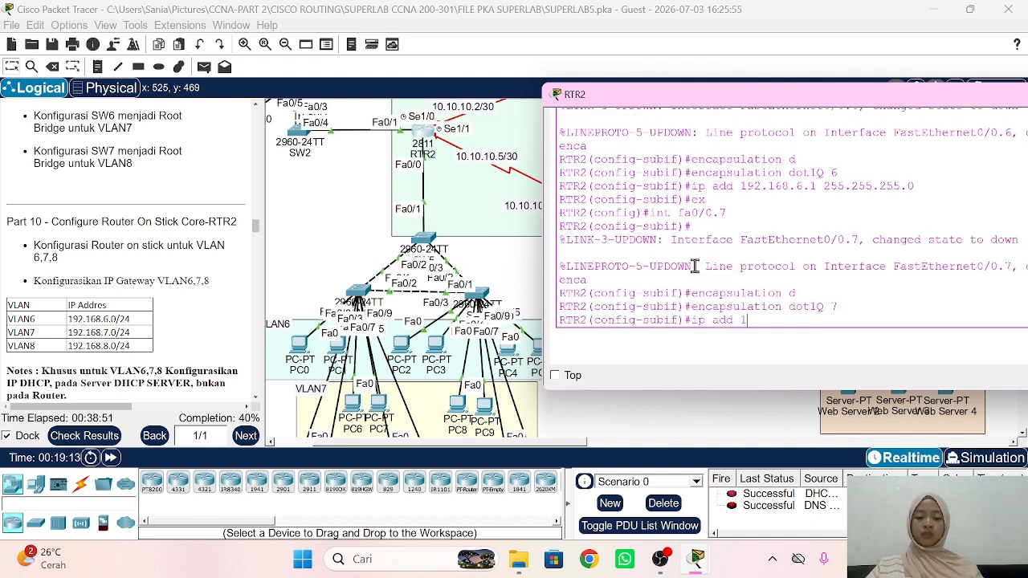
pyautogui.write('92.168.7.1')
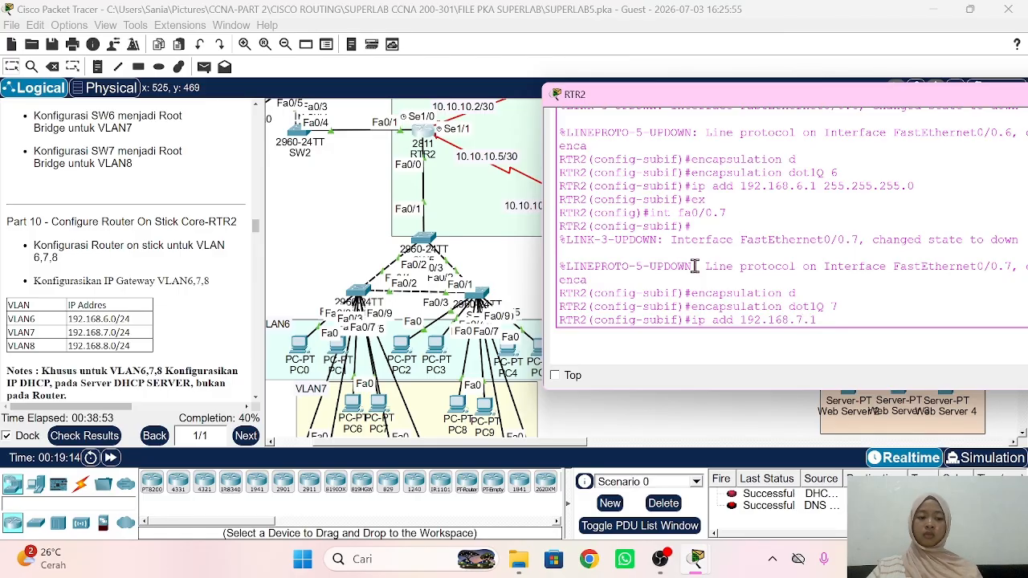
pyautogui.write(' 255.255.255.0')
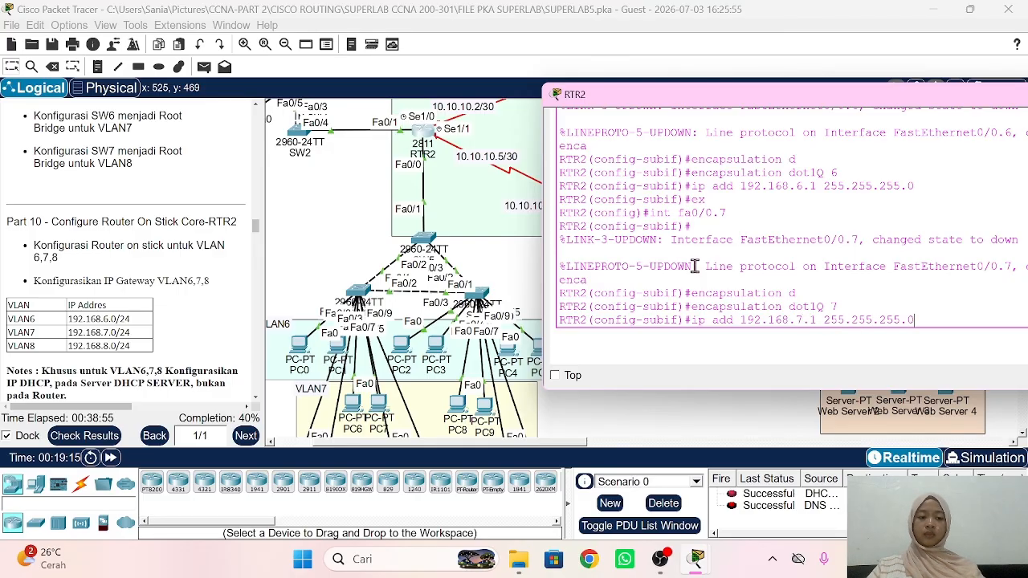
pyautogui.press('Return')
pyautogui.write('ex')
pyautogui.press('Return')
# Step: Create subinterface fa0/0.8 with dot1Q 8 and address 192.168.8.1 255.255.255.0, then exit
pyautogui.write('i')
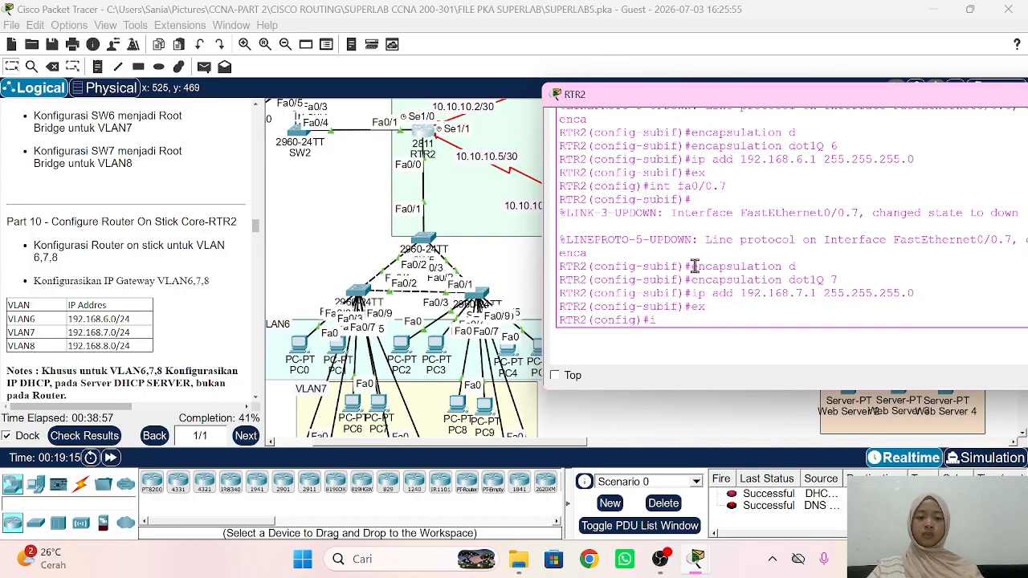
pyautogui.write('nt fa0/0.8')
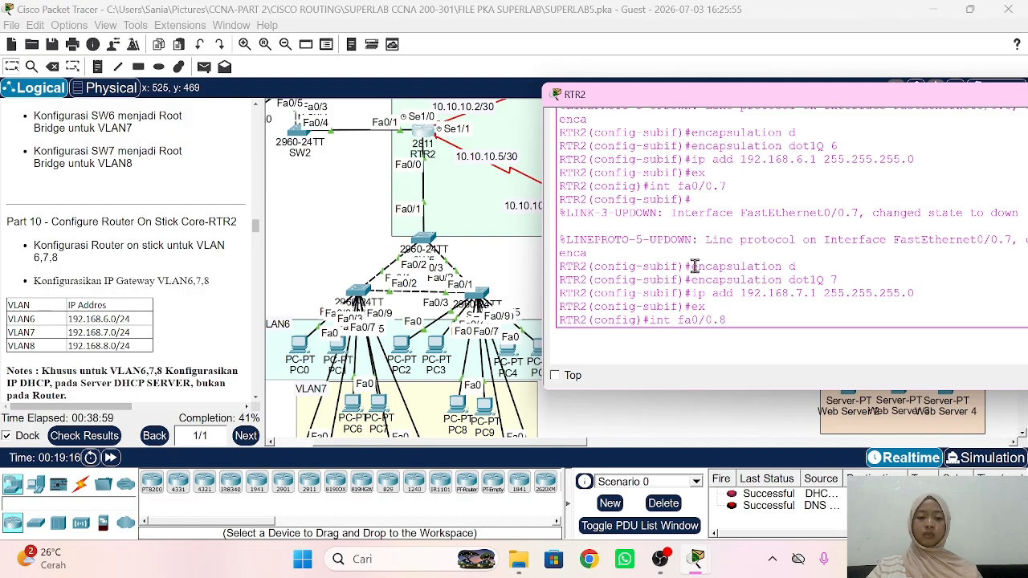
pyautogui.press('Return')
pyautogui.write('encapsulation d')
pyautogui.press('Tab')
pyautogui.write('8')
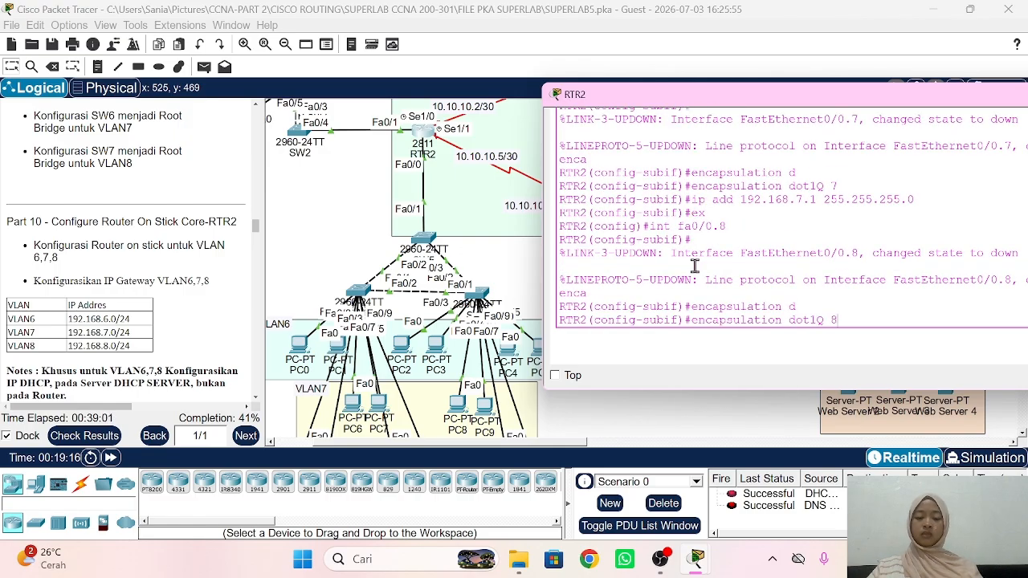
pyautogui.press('Return')
pyautogui.write('ip add 1')
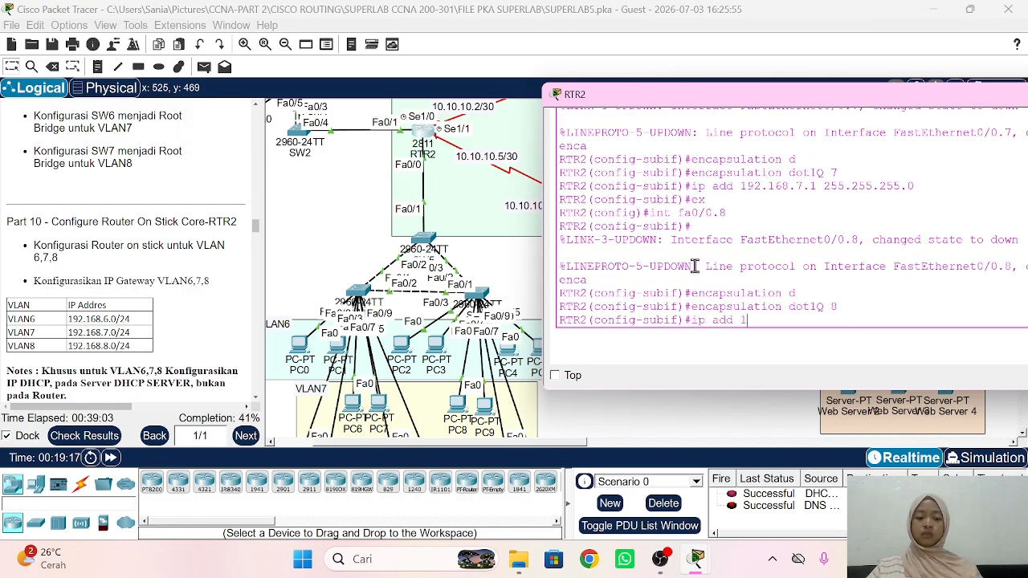
pyautogui.write('92.168.8.')
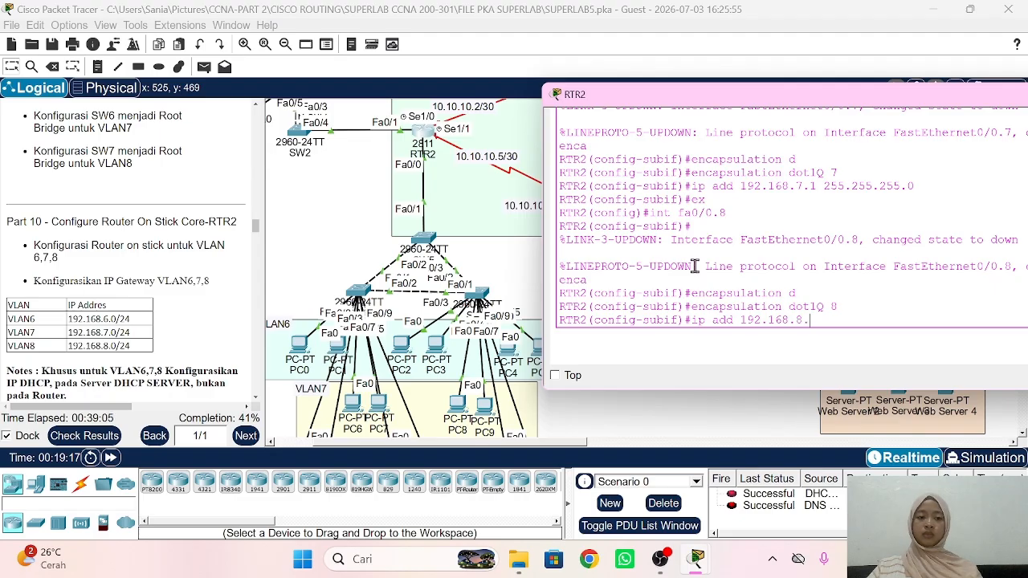
pyautogui.write('1 255.255.2')
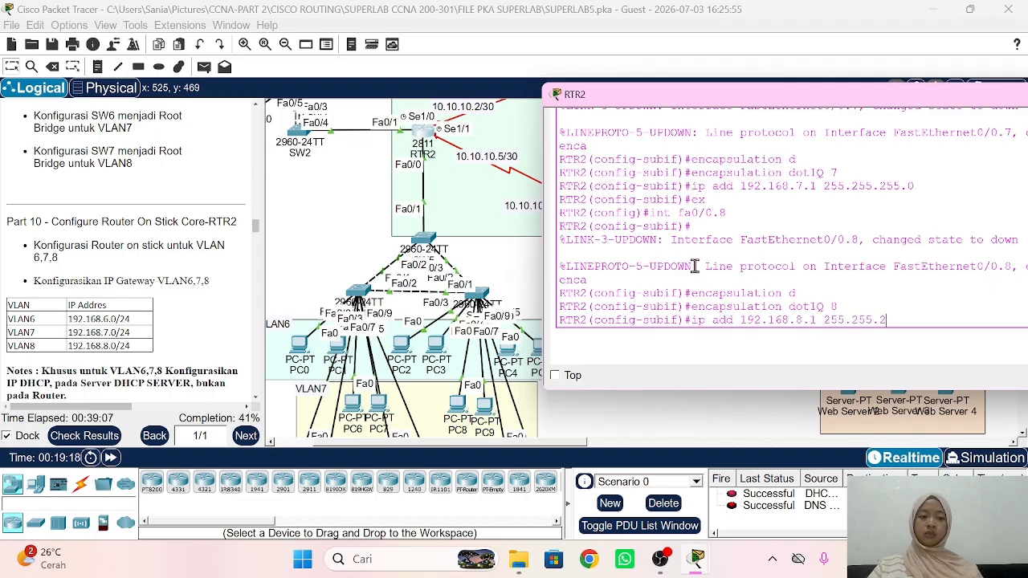
pyautogui.write('55.0')
pyautogui.press('Return')
pyautogui.write('ex')
pyautogui.press('Return')
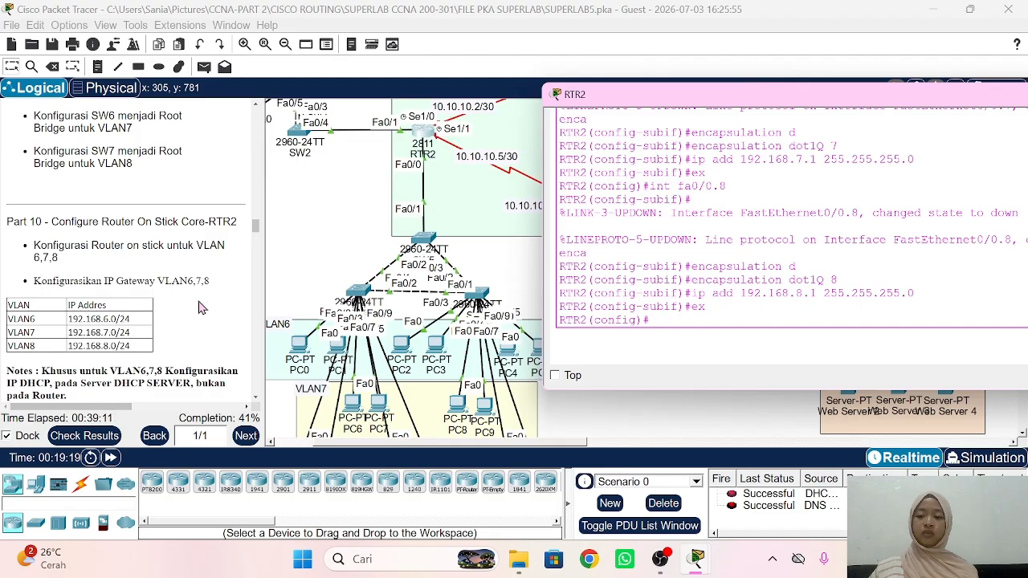
pyautogui.scroll(-3, 201, 308)
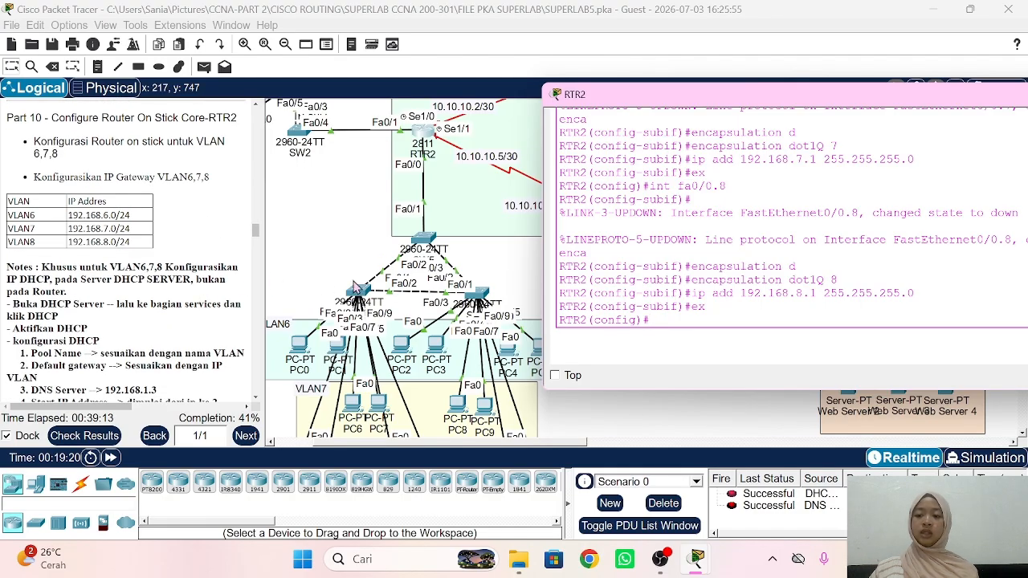
# Step: Hide the RTR2 console and pan the topology back into view
pyautogui.click(326, 269)
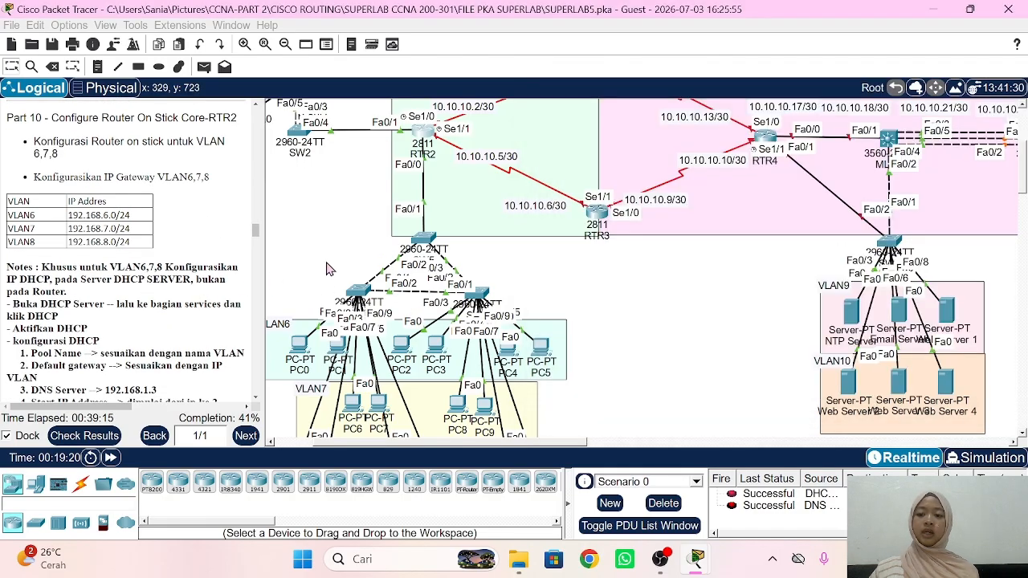
pyautogui.scroll(1, 326, 269)
pyautogui.hscroll(-2, 326, 269)
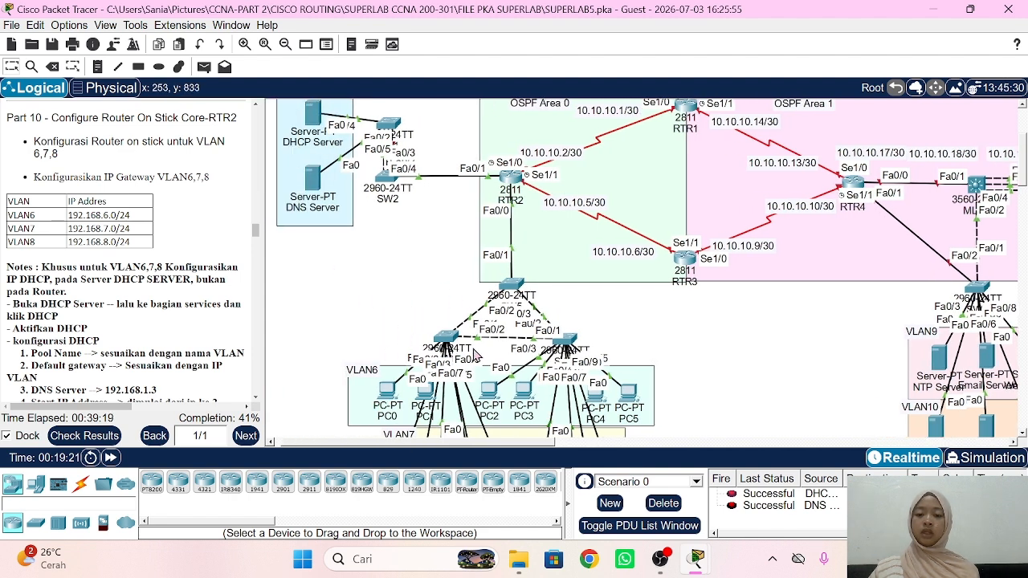
# Step: In the DHCP Server's Services settings, switch the DHCP service on
pyautogui.click(315, 113)
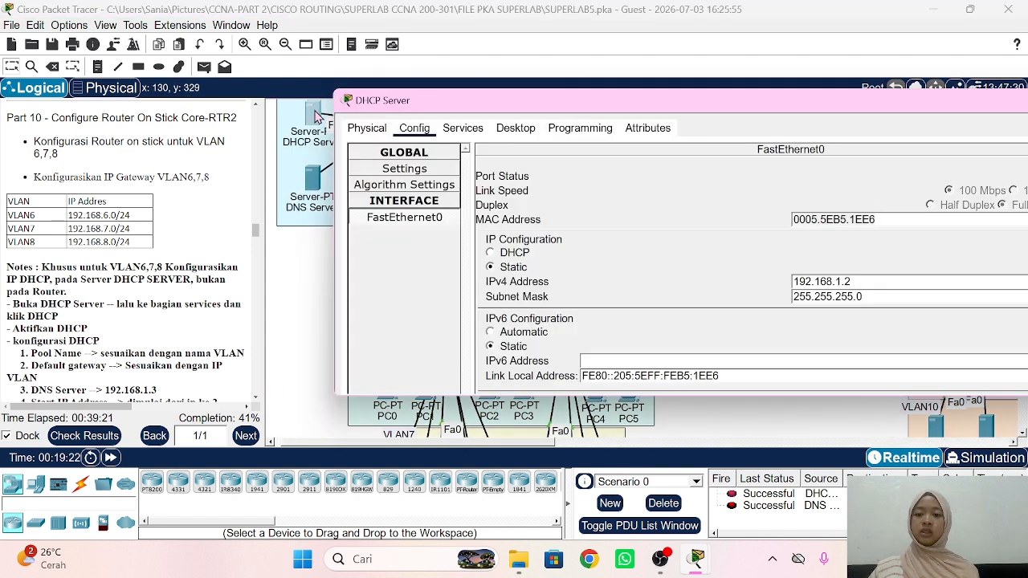
pyautogui.scroll(-2, 193, 307)
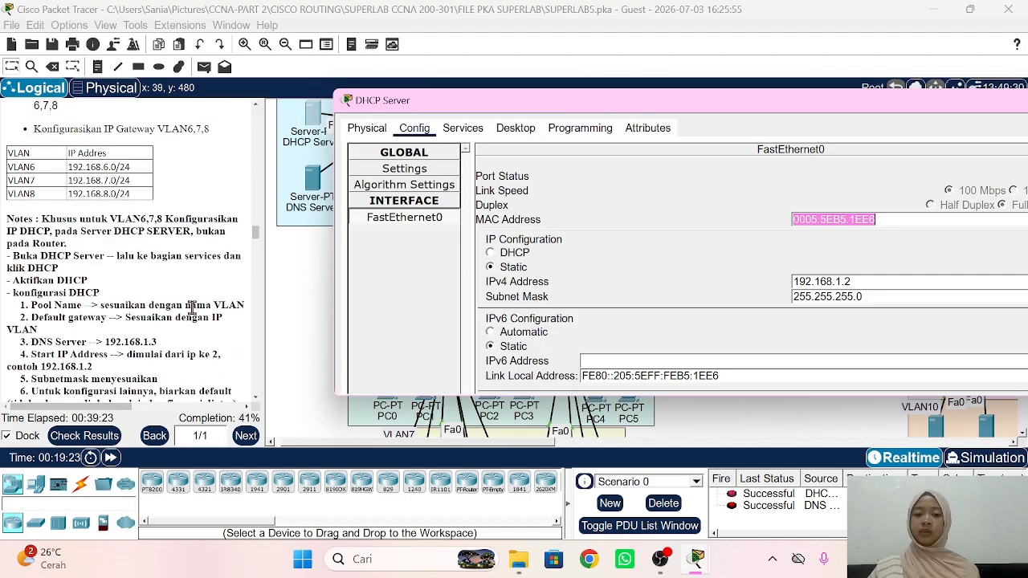
pyautogui.click(463, 131)
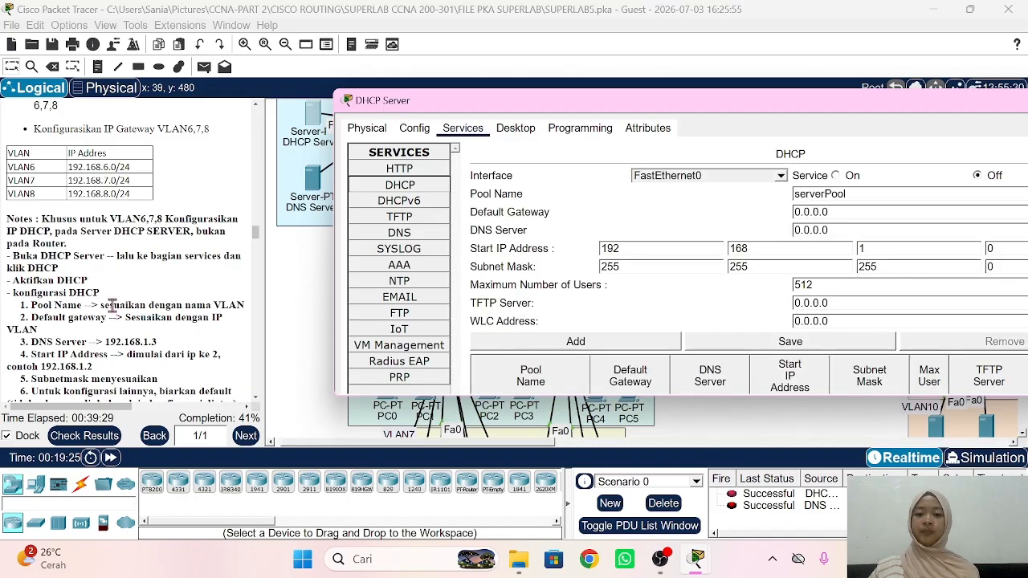
pyautogui.scroll(-2, 113, 310)
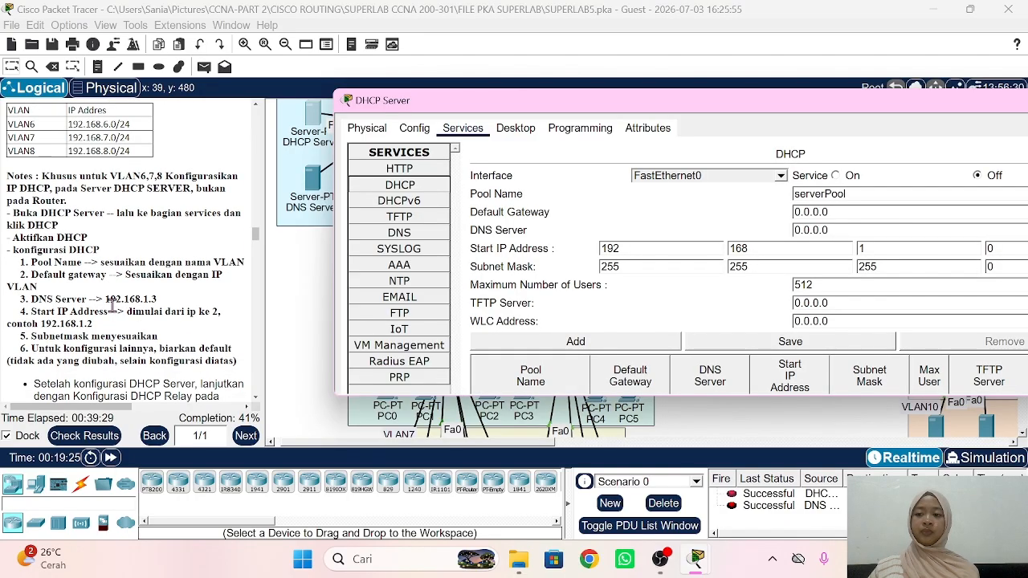
pyautogui.click(838, 175)
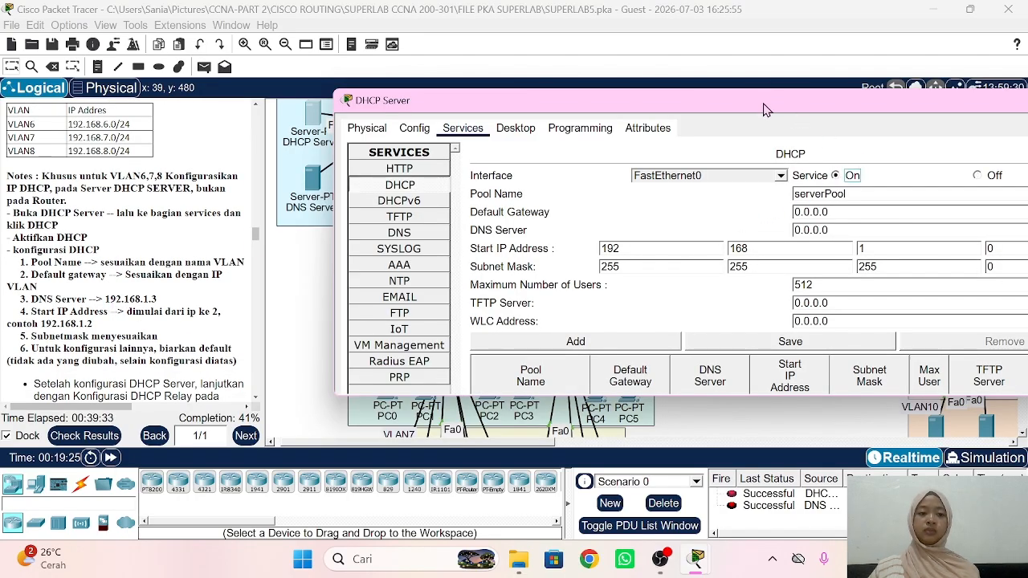
# Step: Fill the pool: name VLAN6, gateway 192.168.6.1, DNS 192.168.1.3, start address in 192.168.6
pyautogui.doubleClick(859, 196)
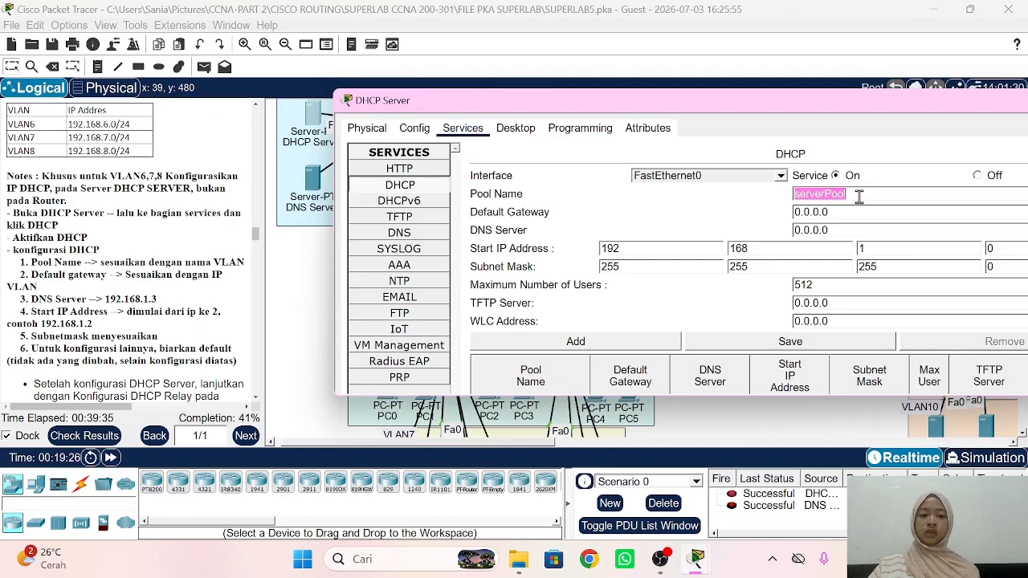
pyautogui.write('VLAN6')
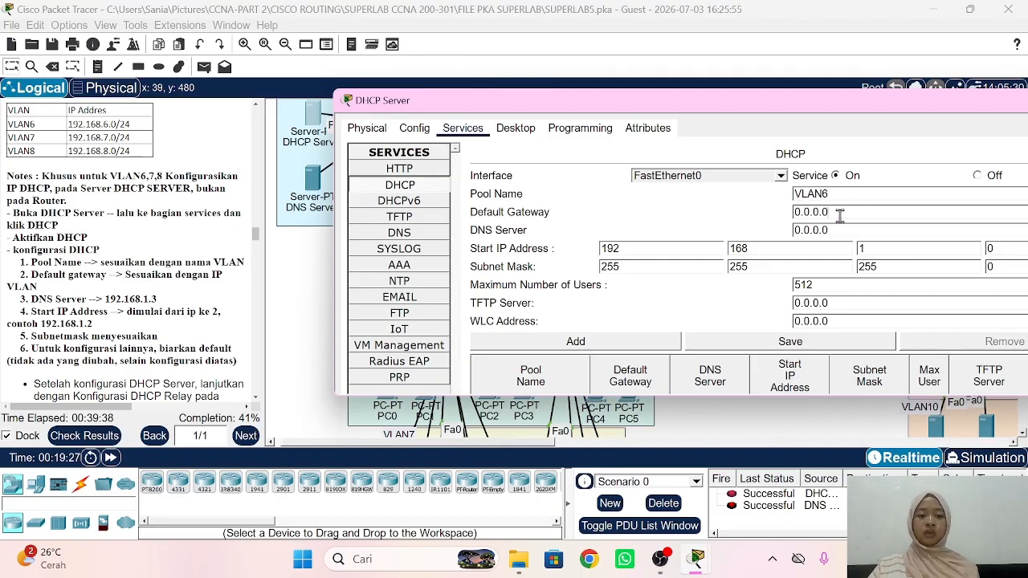
pyautogui.doubleClick(839, 213)
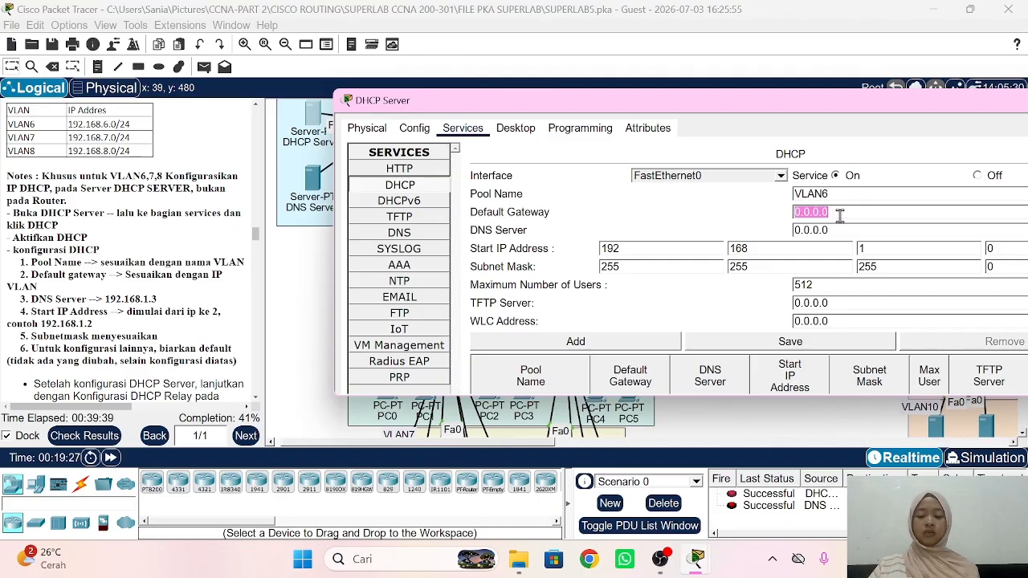
pyautogui.write('192.168')
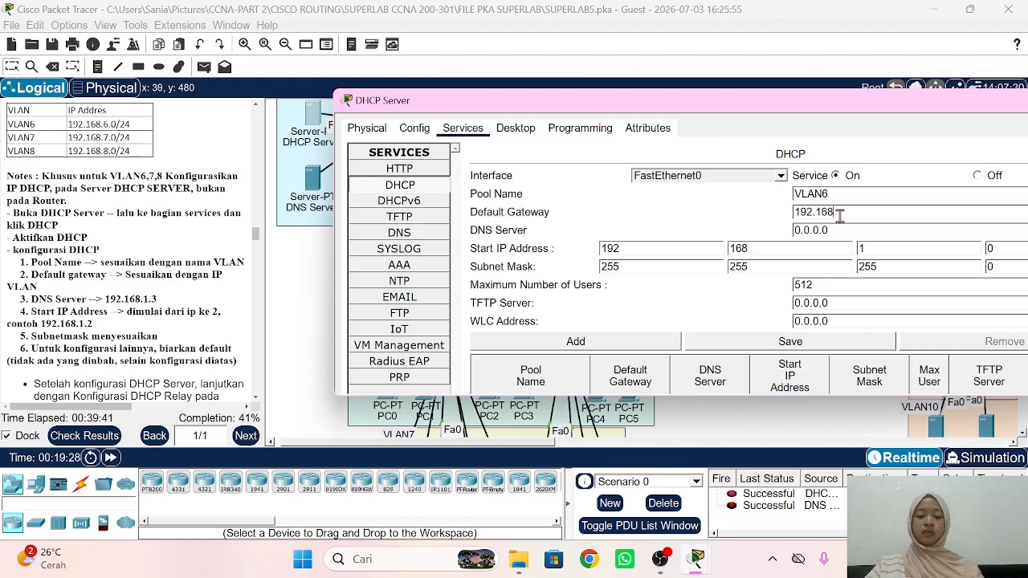
pyautogui.write('.6.1')
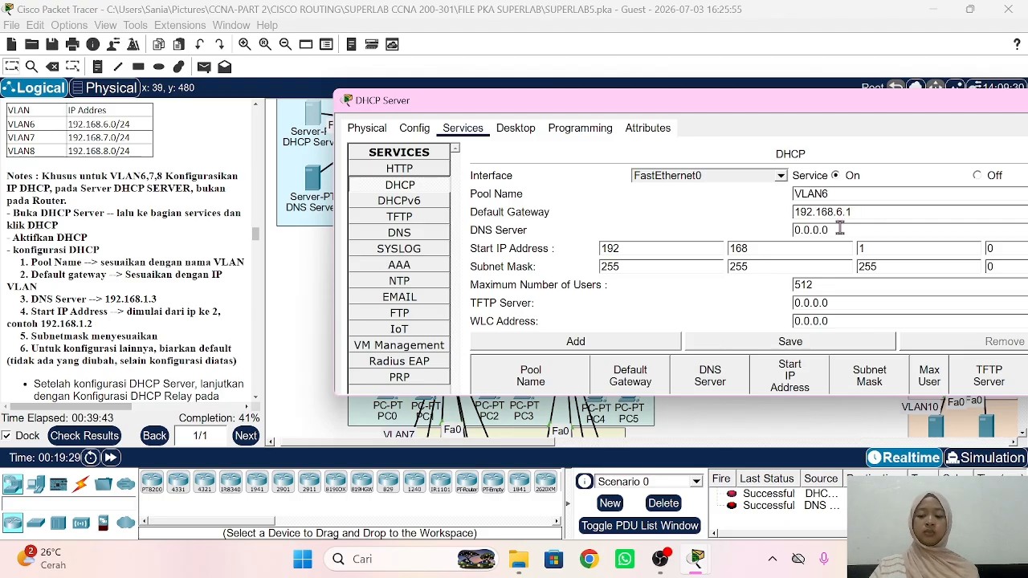
pyautogui.doubleClick(839, 229)
pyautogui.write('192.16')
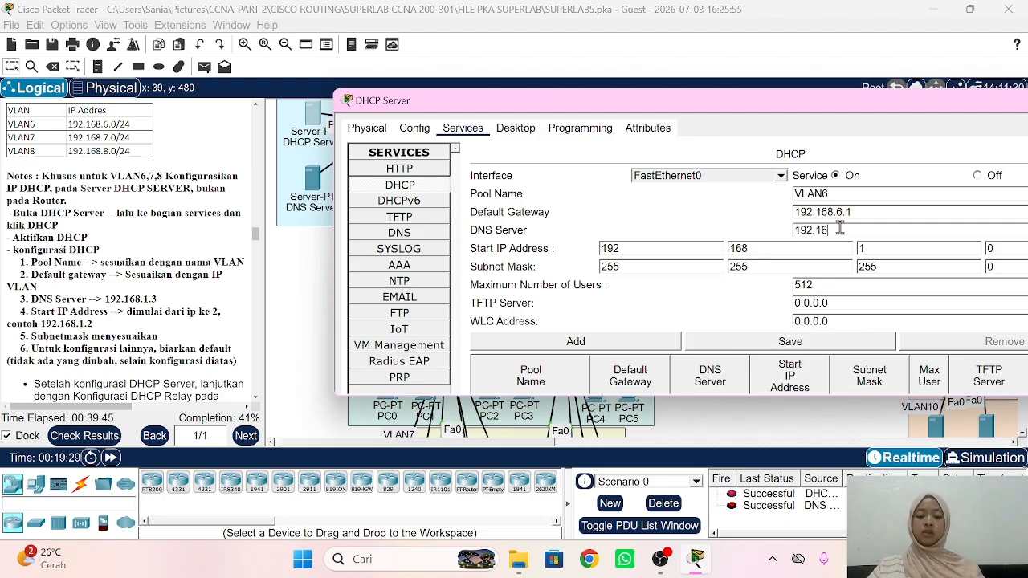
pyautogui.write('8.1.3')
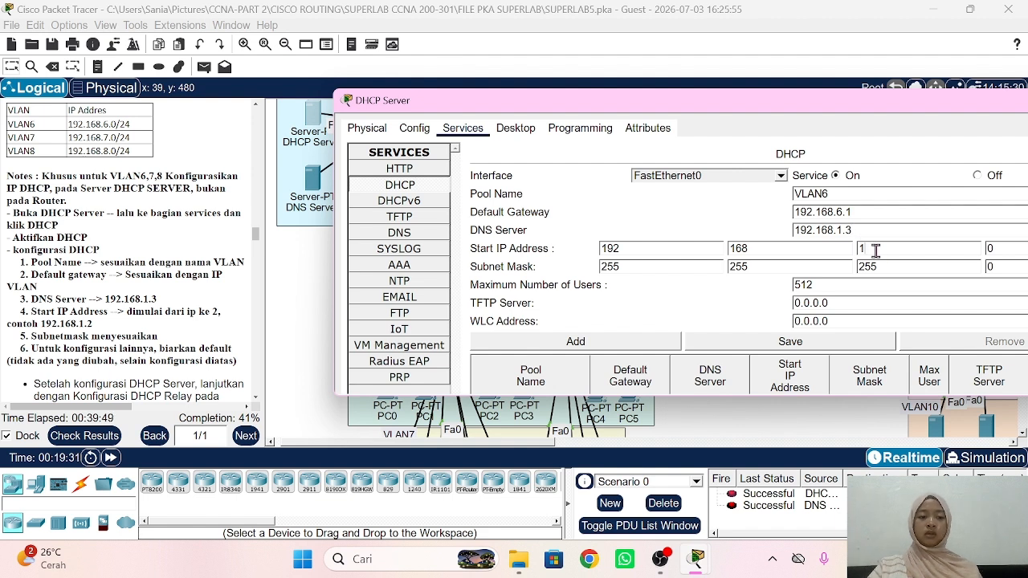
pyautogui.press('BackSpace')
pyautogui.write('6')
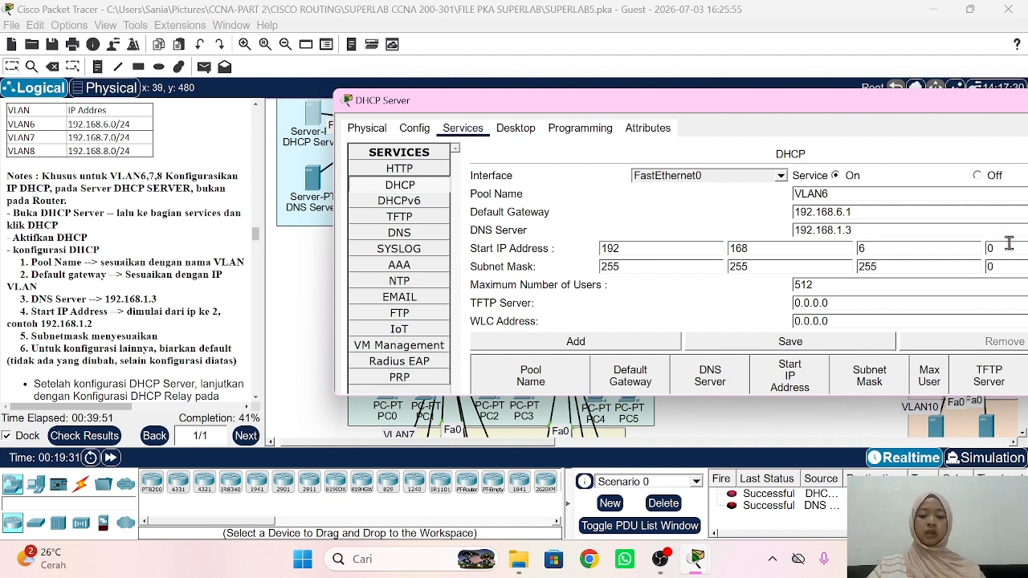
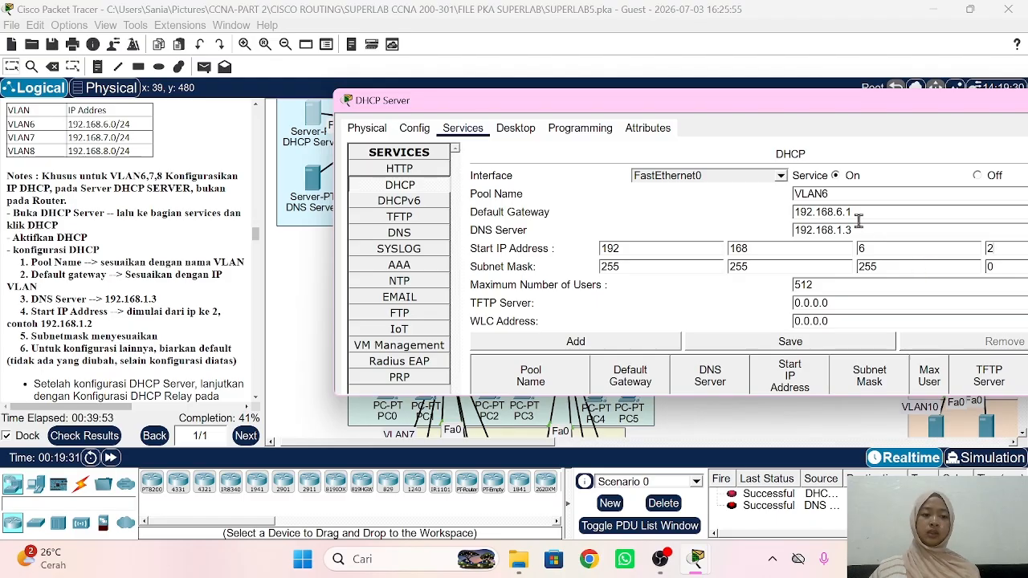
# Step: Add the VLAN6 pool, then change the gateway and start address to 192.168.7 values and add the VLAN7 pool
pyautogui.click(630, 343)
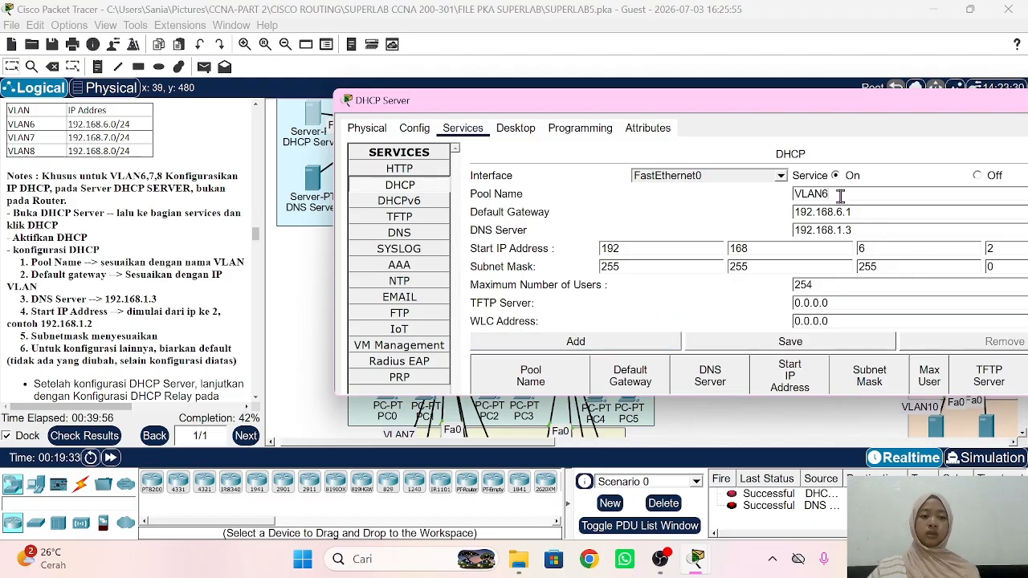
pyautogui.write('7')
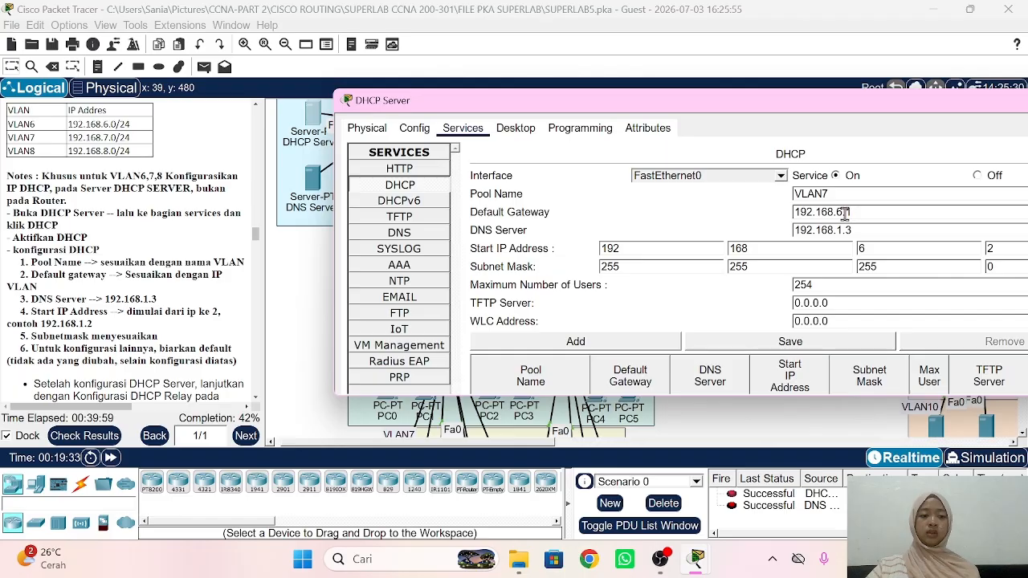
pyautogui.press('BackSpace')
pyautogui.write('7')
pyautogui.press('BackSpace')
pyautogui.press('BackSpace')
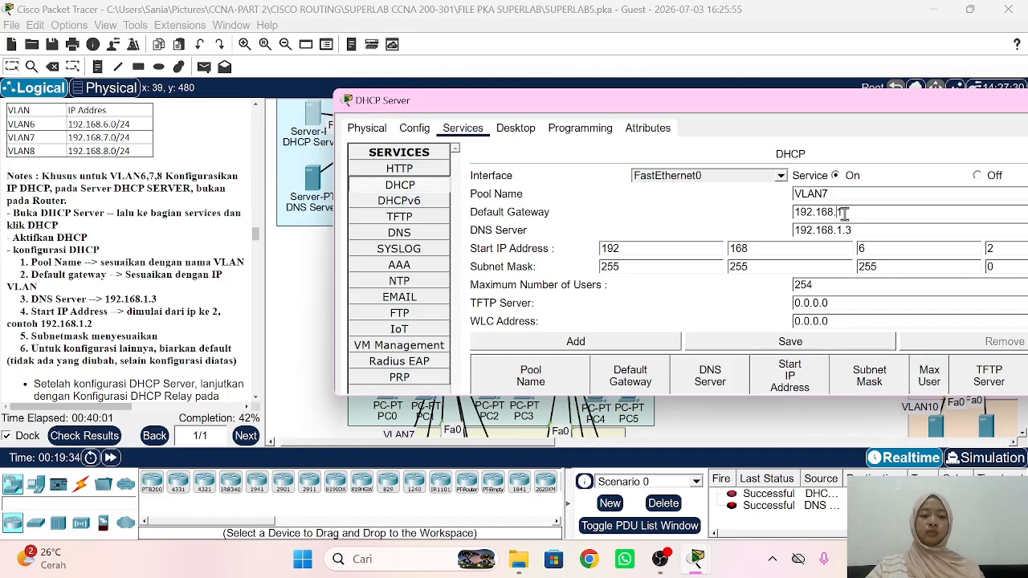
pyautogui.write('7.1')
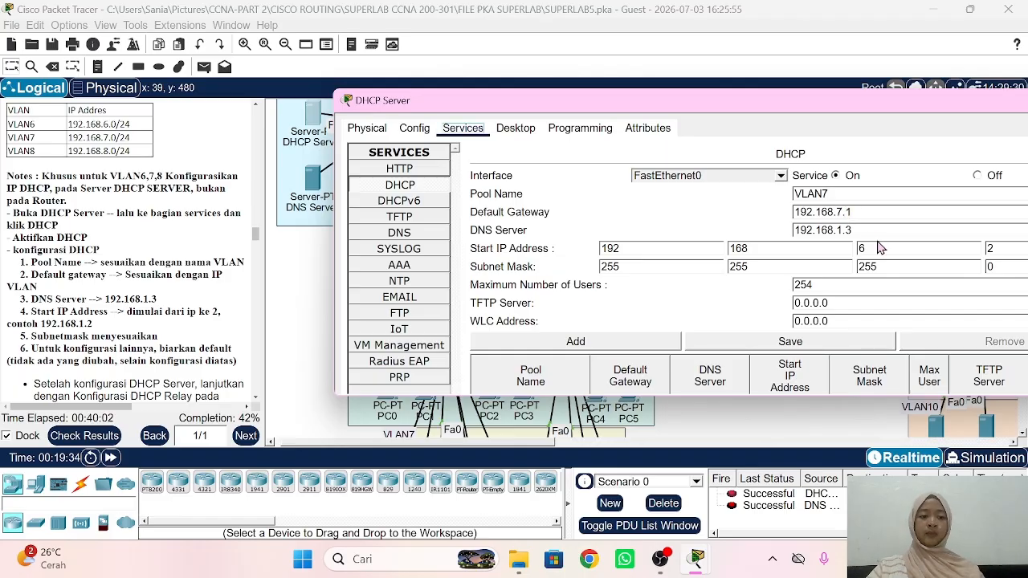
pyautogui.click(877, 248)
pyautogui.press('BackSpace')
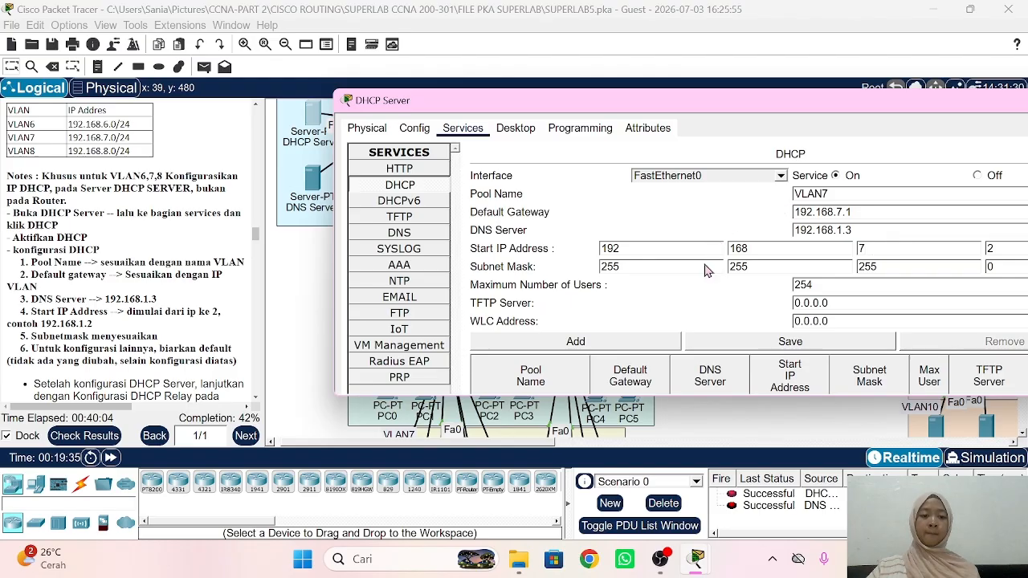
pyautogui.click(574, 349)
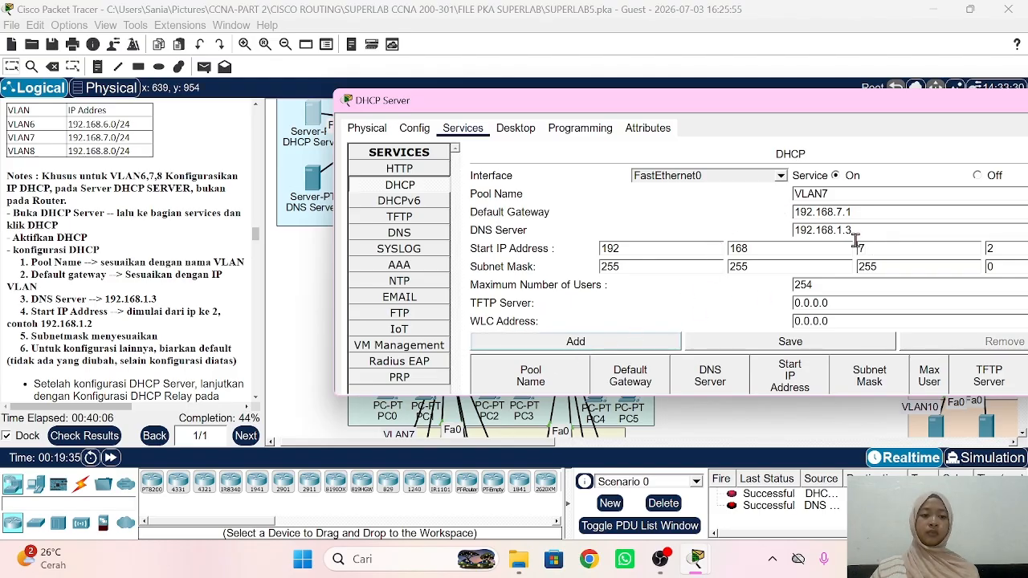
# Step: Add pool VLAN8 with gateway 192.168.8.1 and start address 192.168.8.2, then return to the topology
pyautogui.click(846, 194)
pyautogui.press('BackSpace')
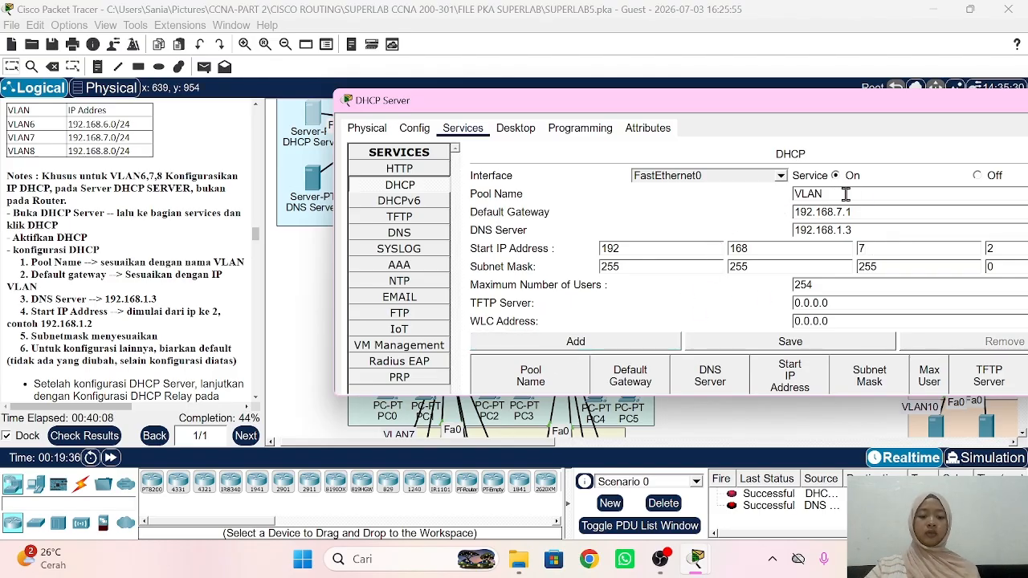
pyautogui.write('8')
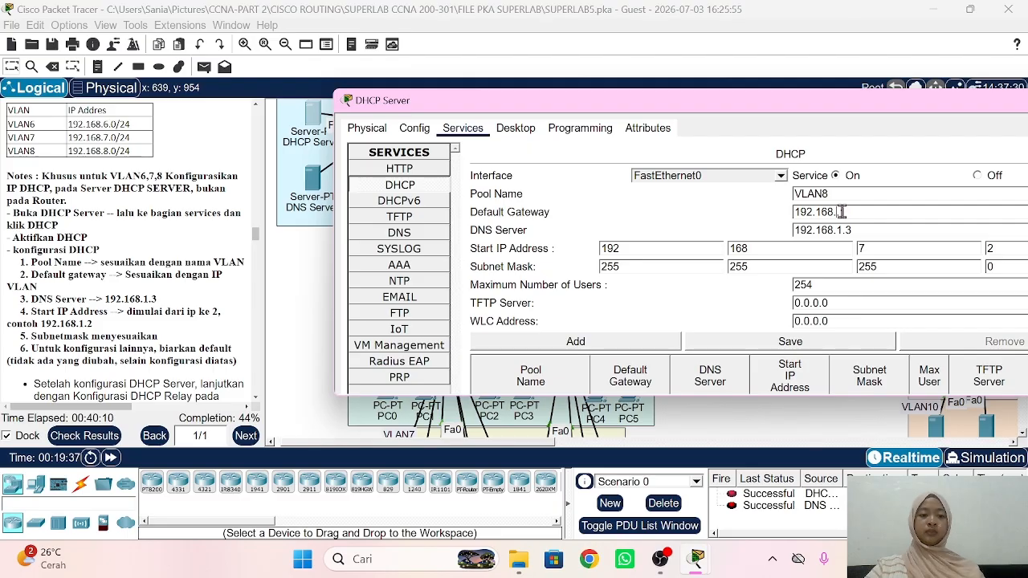
pyautogui.write('8.1')
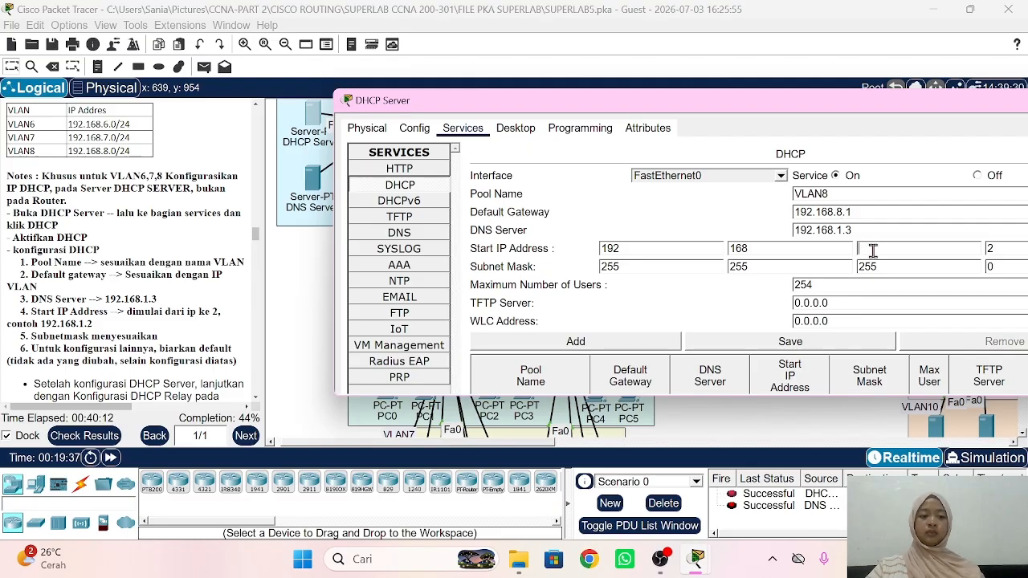
pyautogui.write('8')
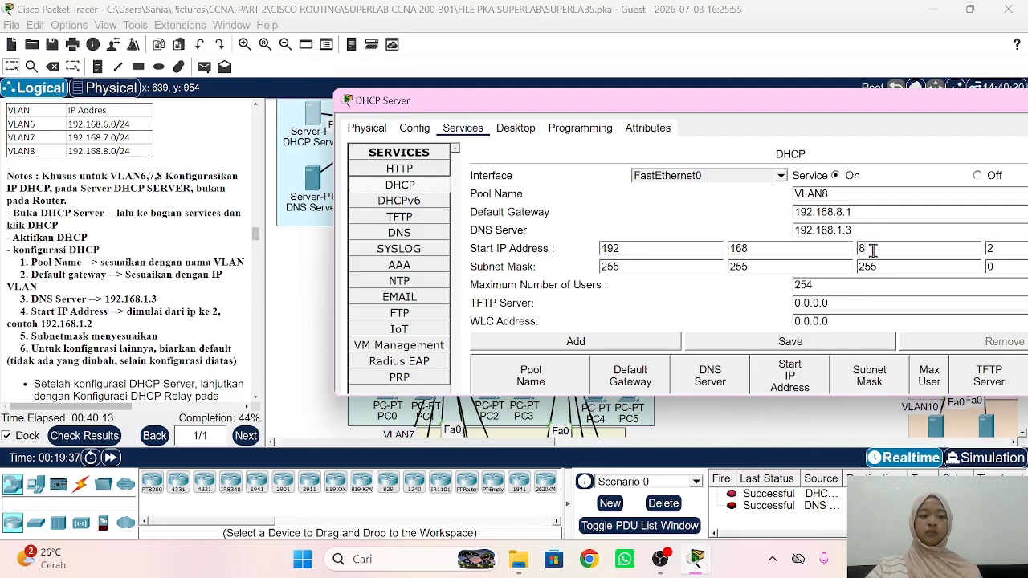
pyautogui.click(615, 345)
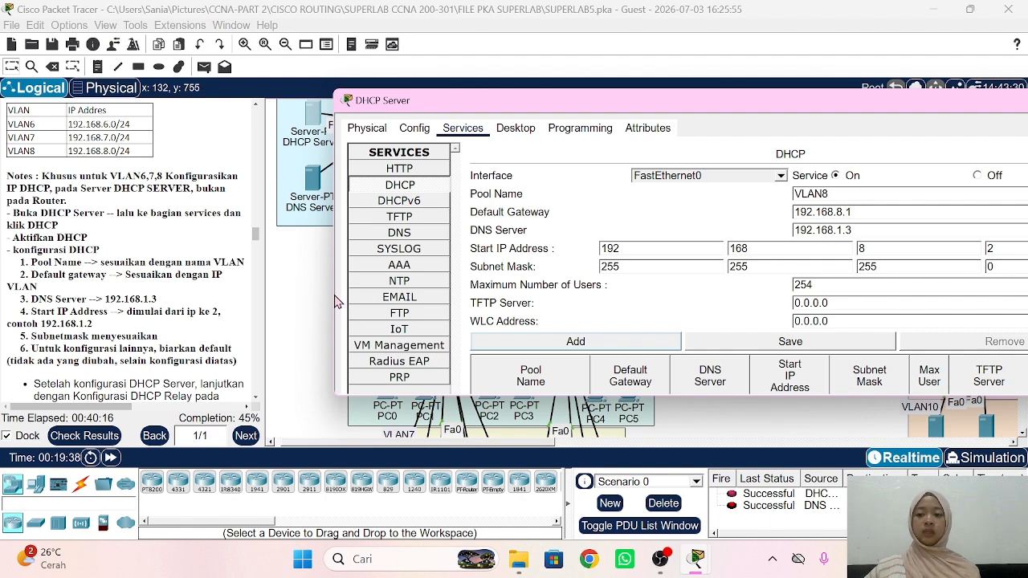
pyautogui.click(308, 300)
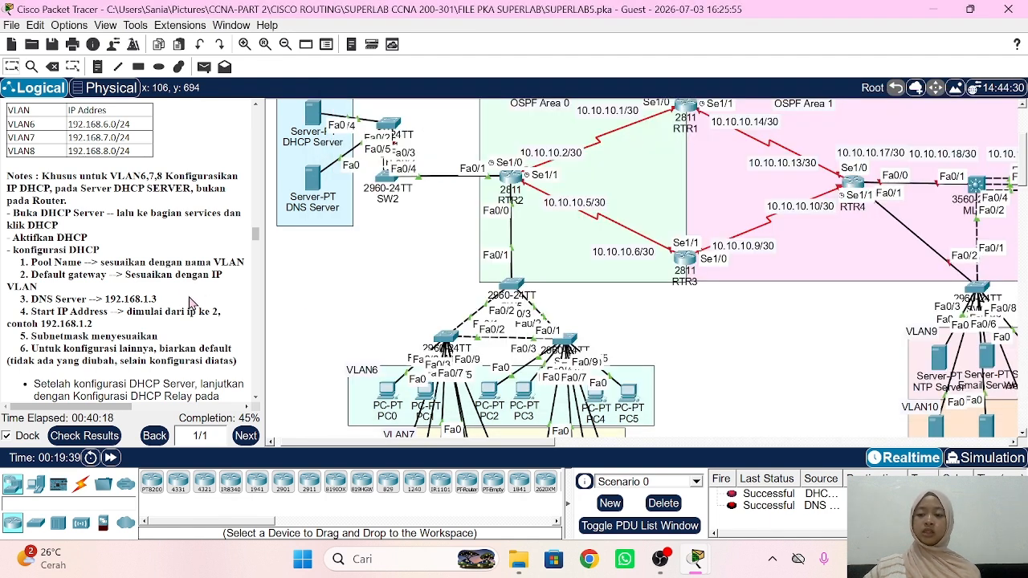
# Step: On RTR2, set ip helper-address 192.168.1.2 on interface fa0/0
pyautogui.scroll(-1, 193, 304)
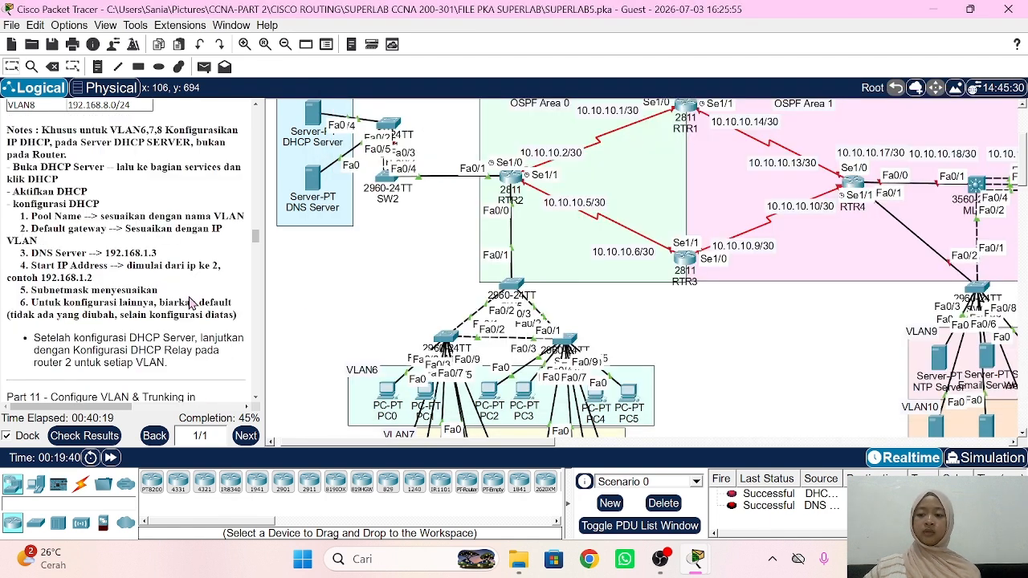
pyautogui.click(511, 177)
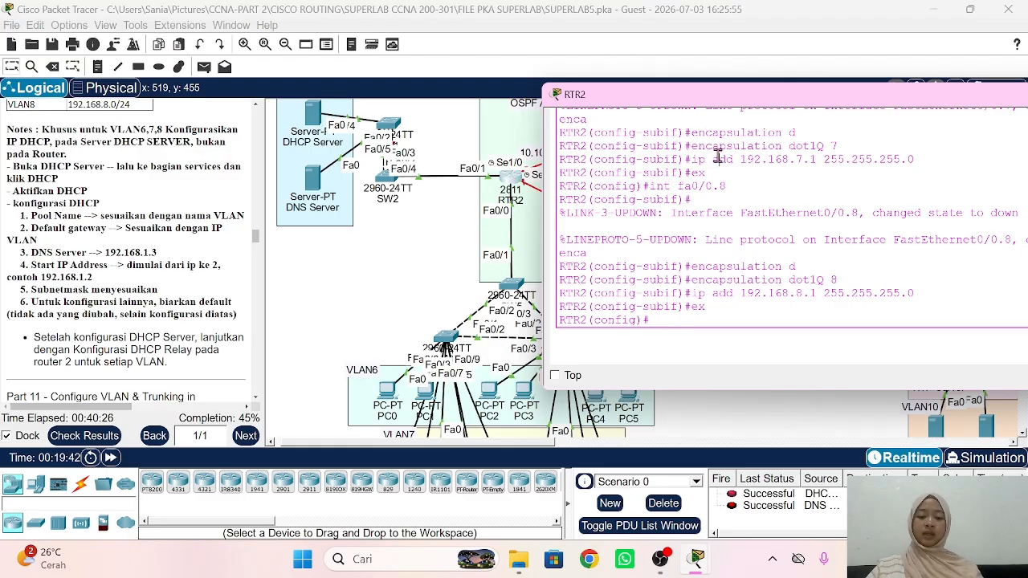
pyautogui.write('int fa0')
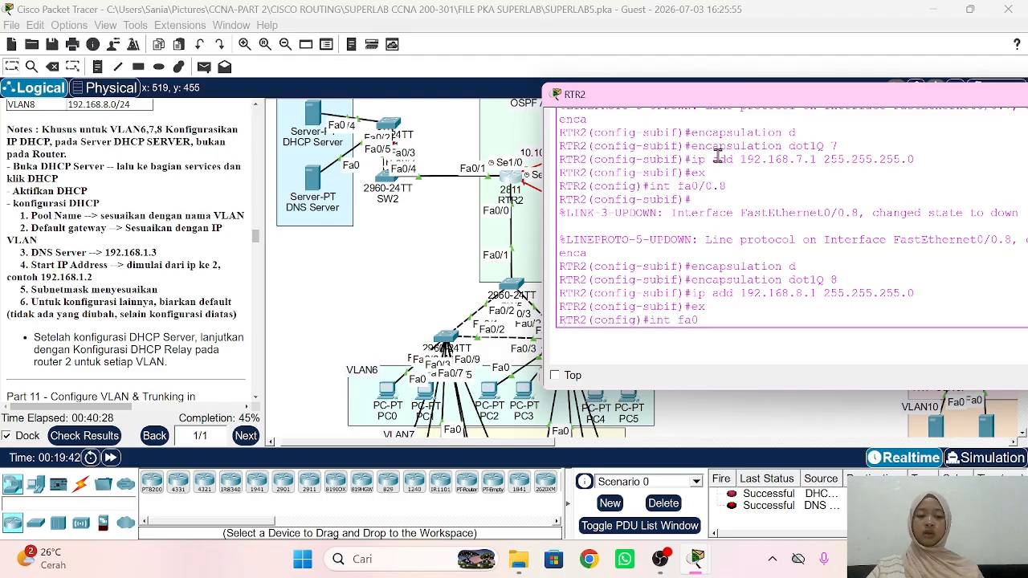
pyautogui.write('/0')
pyautogui.press('Return')
pyautogui.write('ip hekp')
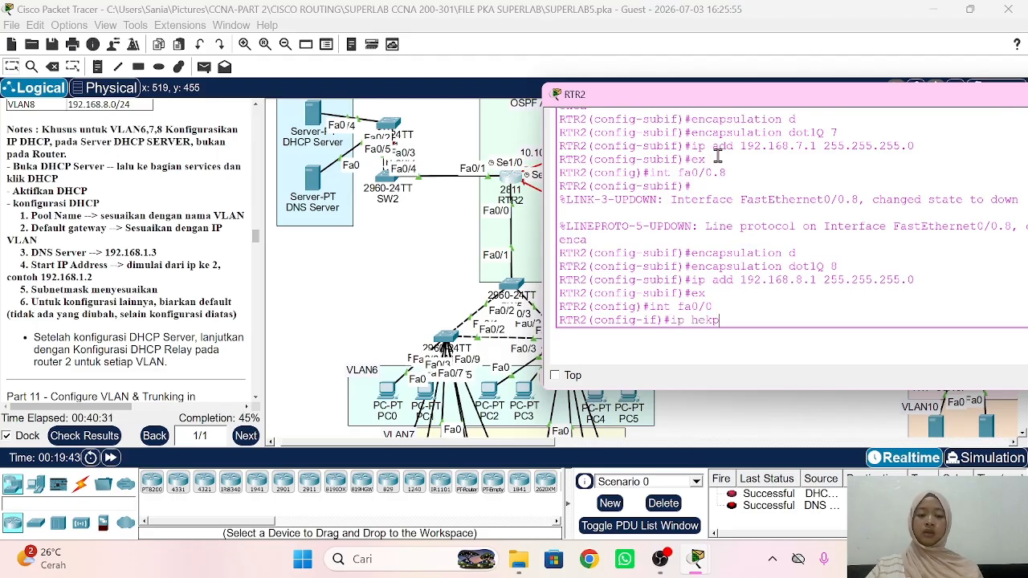
pyautogui.press('BackSpace')
pyautogui.write('lp')
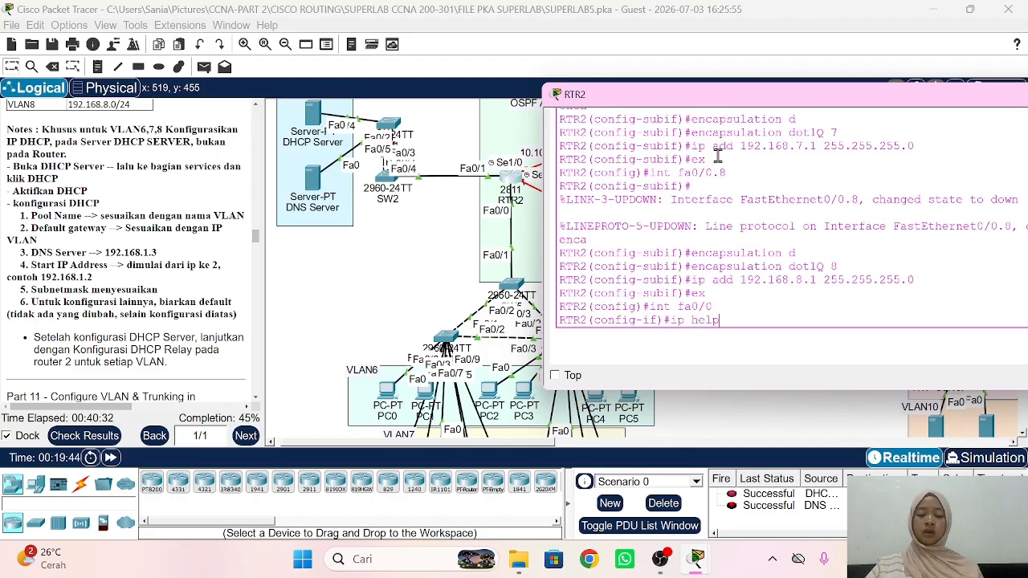
pyautogui.press('Tab')
pyautogui.write('192.16')
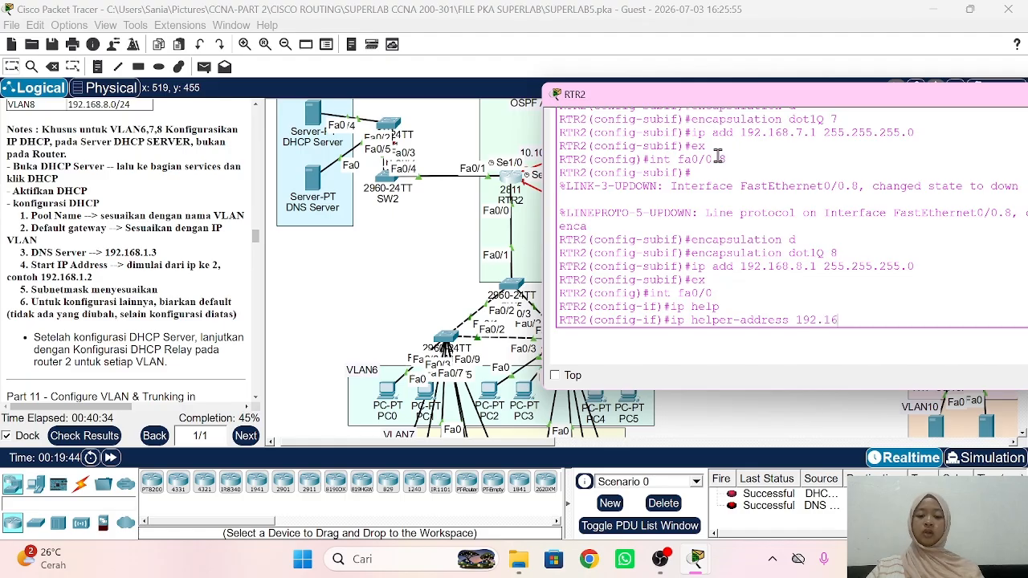
pyautogui.write('8.1.2')
pyautogui.press('Return')
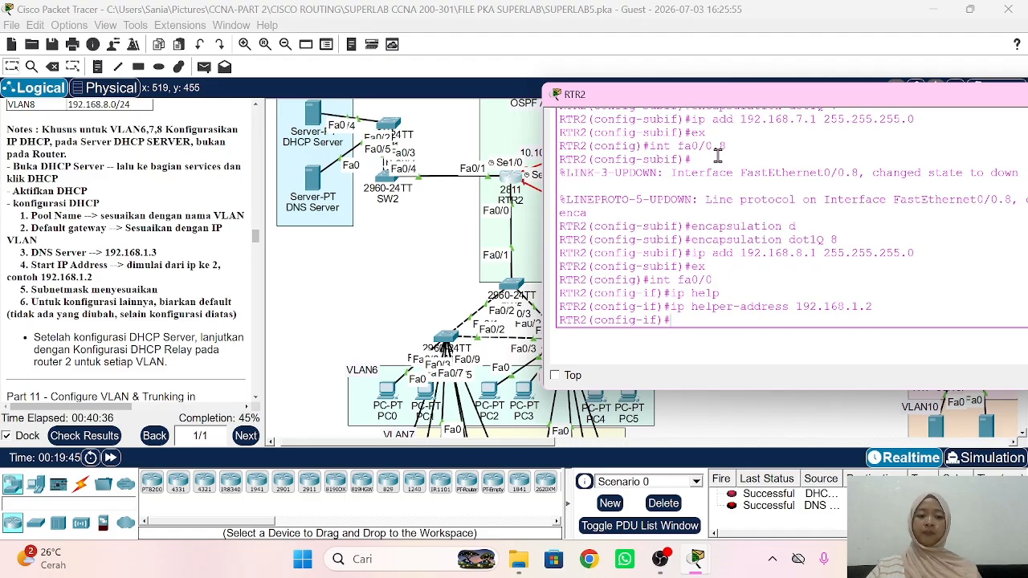
pyautogui.write('ex')
pyautogui.press('Return')
# Step: Add the same helper address 192.168.1.2 to subinterfaces fa0/0.6 and fa0/0.7
pyautogui.write('int ')
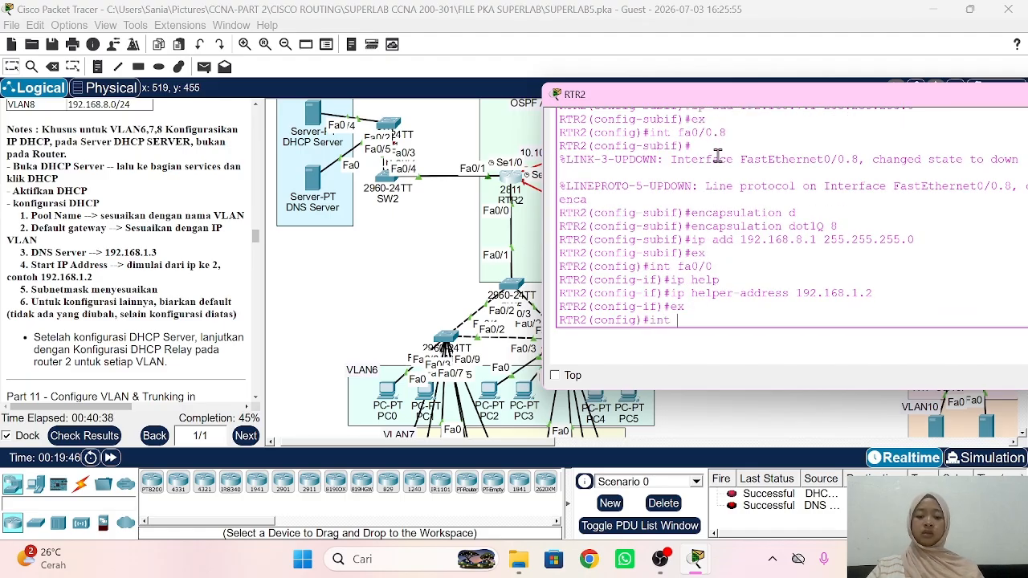
pyautogui.write('fa0/0.6')
pyautogui.press('Return')
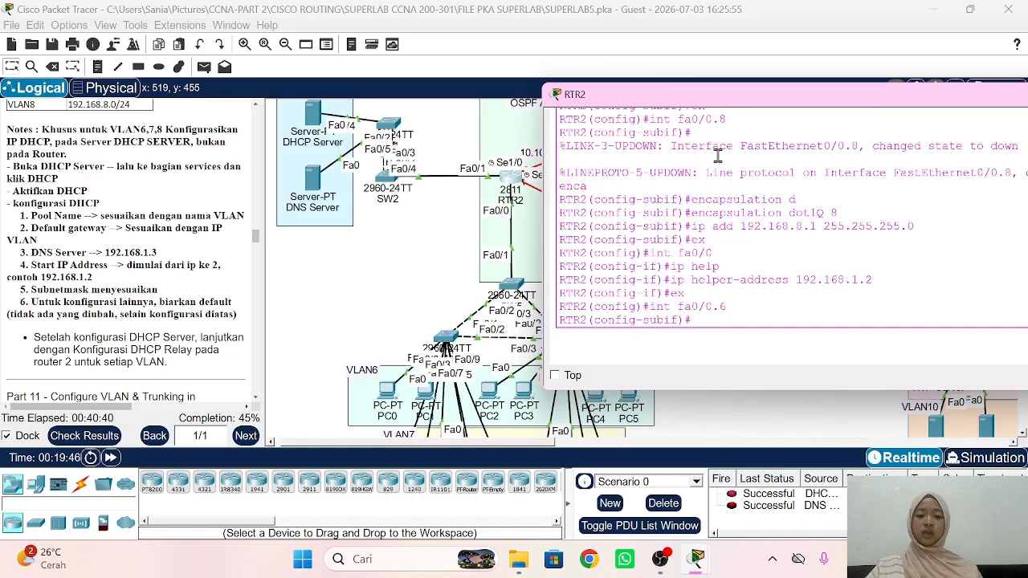
pyautogui.write('ip help')
pyautogui.press('Tab')
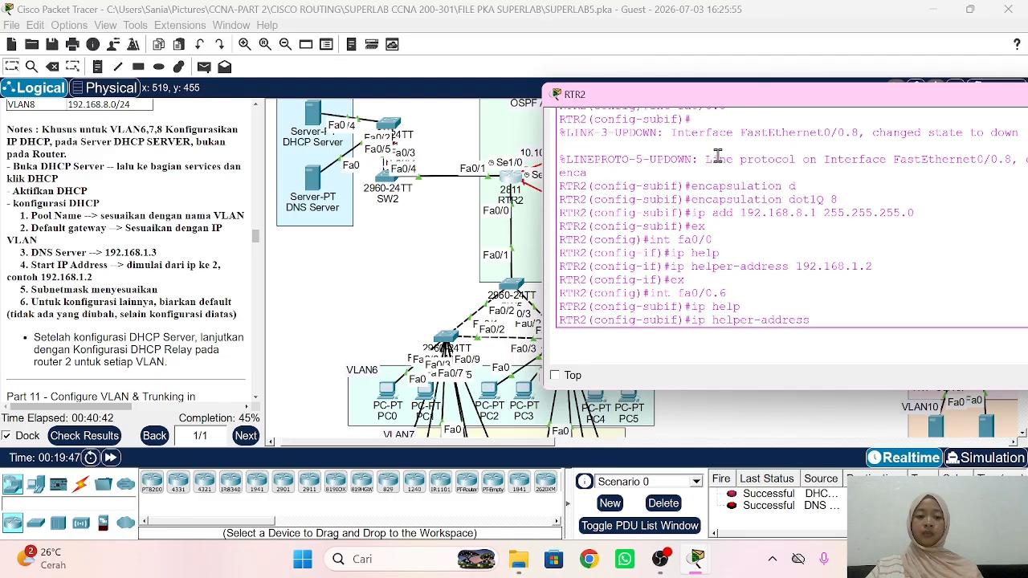
pyautogui.write('192.168.1.2')
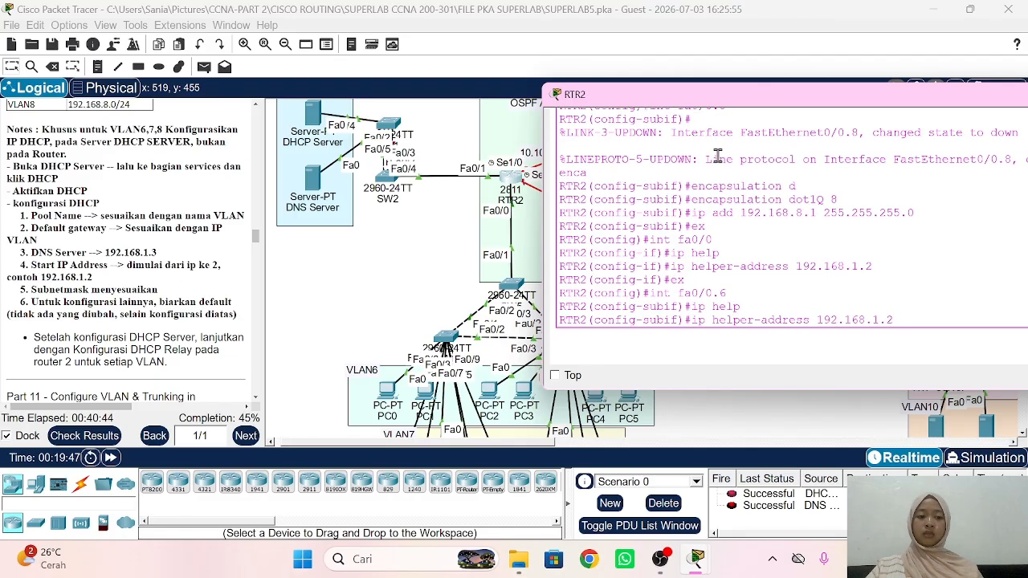
pyautogui.press('Return')
pyautogui.write('ex')
pyautogui.press('Return')
pyautogui.write('nfig)#in')
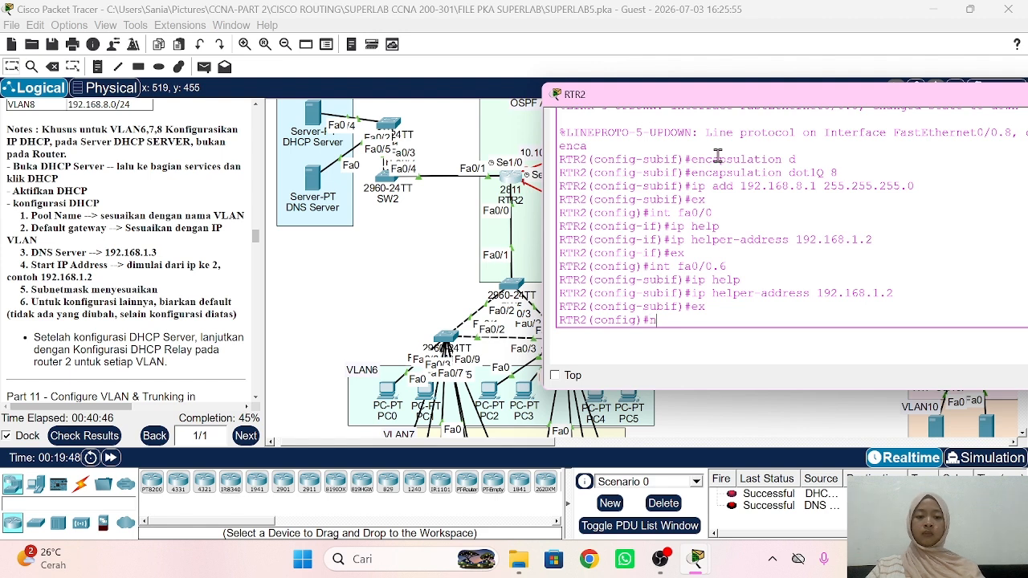
pyautogui.press('BackSpace')
pyautogui.write('int fa0/0.')
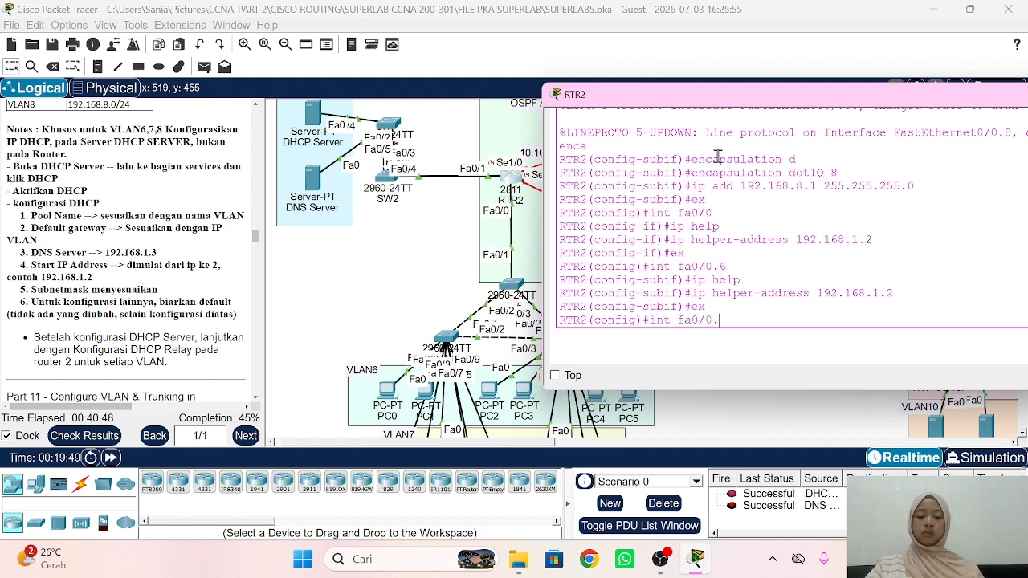
pyautogui.write('7')
pyautogui.press('Return')
pyautogui.write('p')
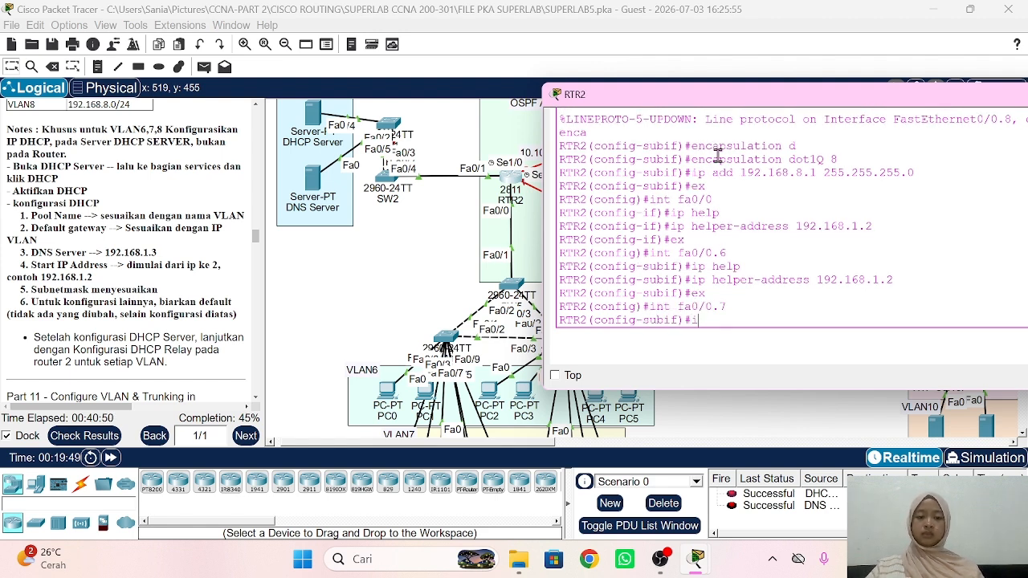
pyautogui.write('p help')
pyautogui.press('Tab')
pyautogui.write('19')
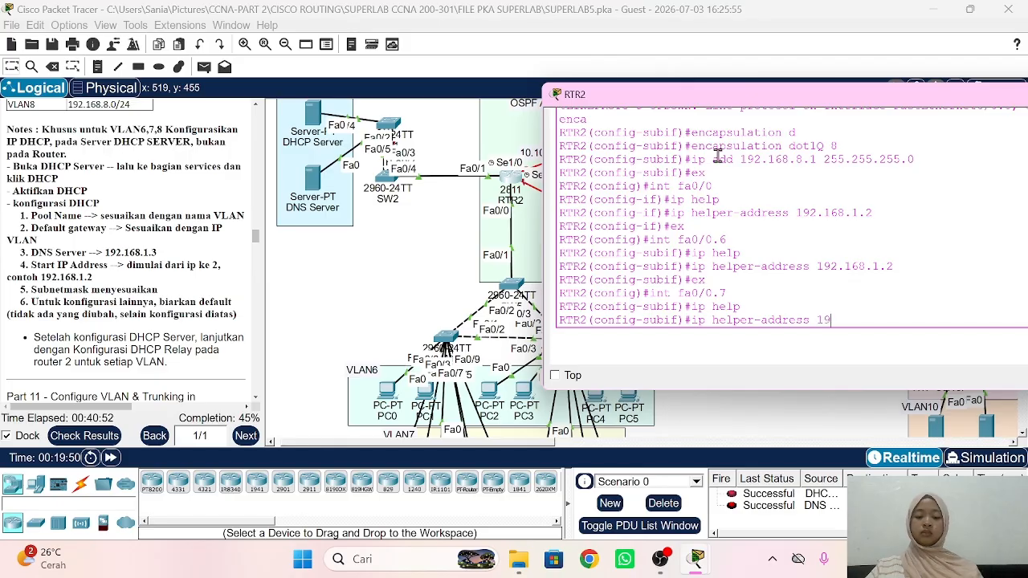
pyautogui.write('2.168.1.2')
pyautogui.press('Return')
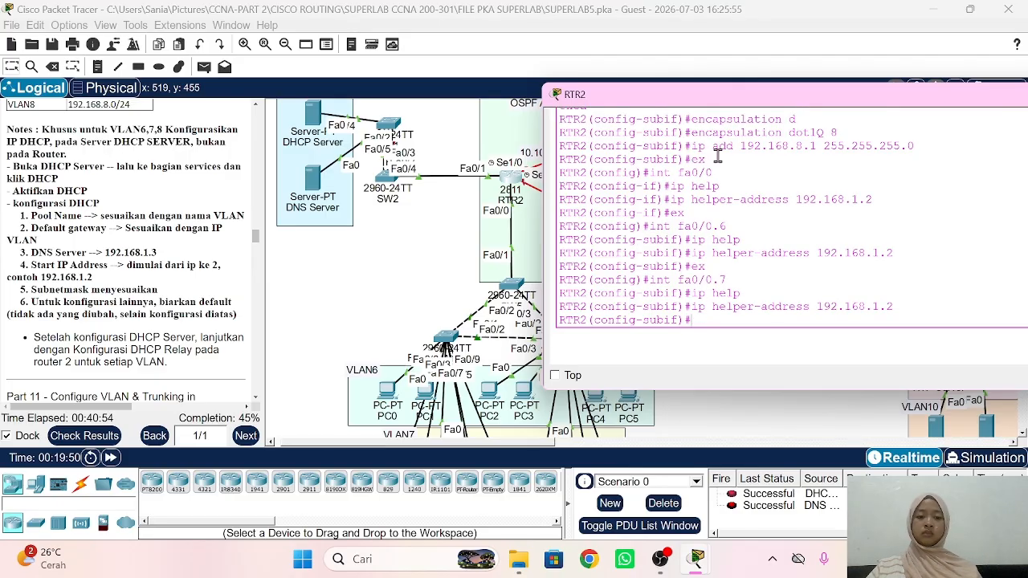
pyautogui.write('ex')
pyautogui.press('Return')
# Step: Set helper address 192.168.1.2 on subinterface fa0/0.8 and return to the topology
pyautogui.write('int fa0/0.8')
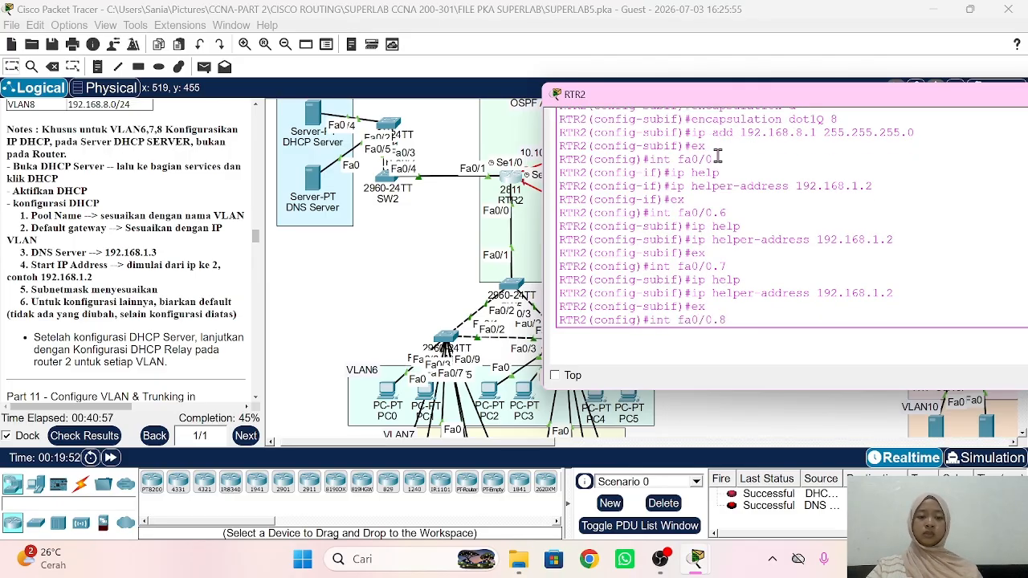
pyautogui.press('Return')
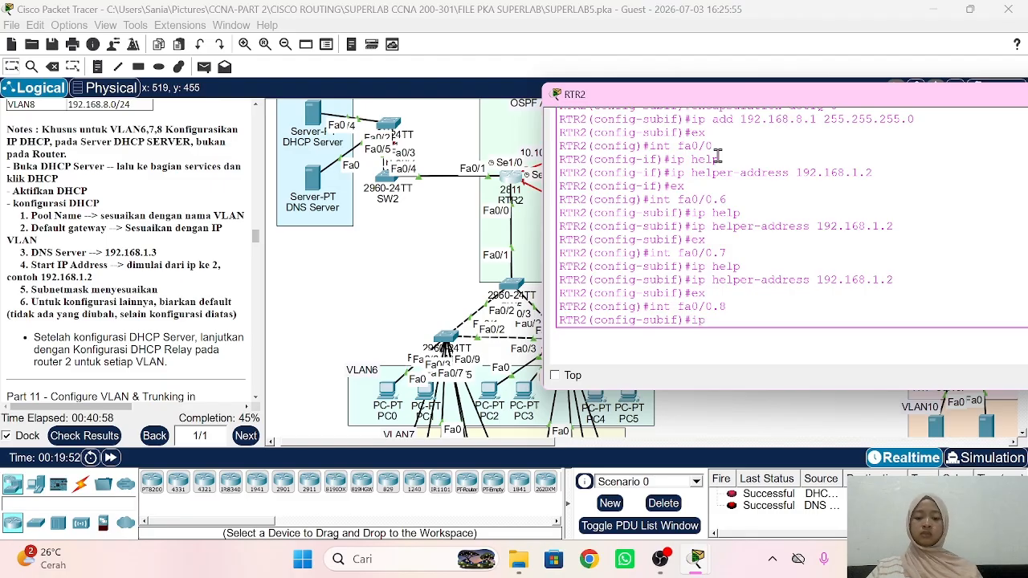
pyautogui.write('ip hel')
pyautogui.press('Tab')
pyautogui.write('p')
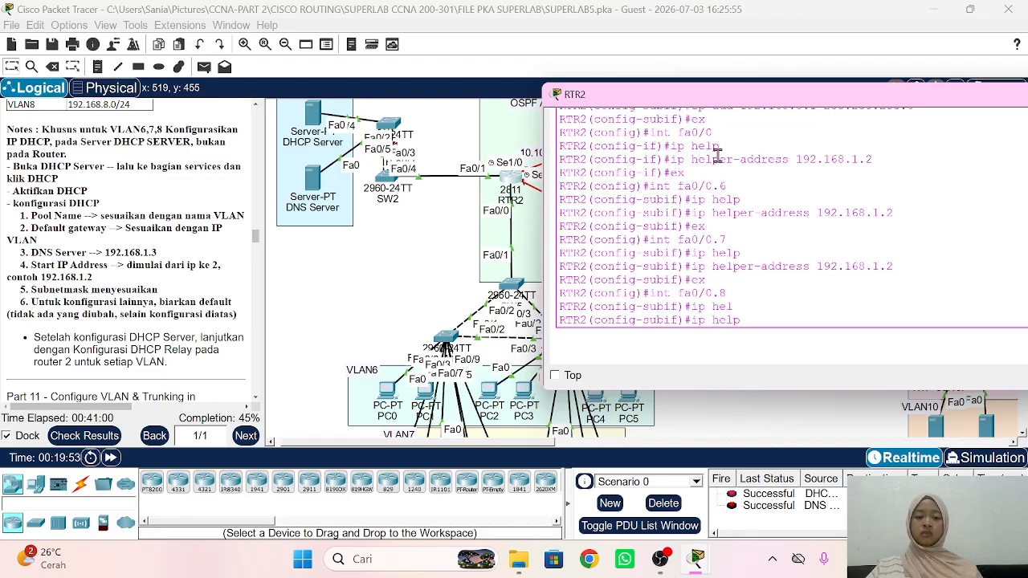
pyautogui.press('Tab')
pyautogui.write('192.168.1.2')
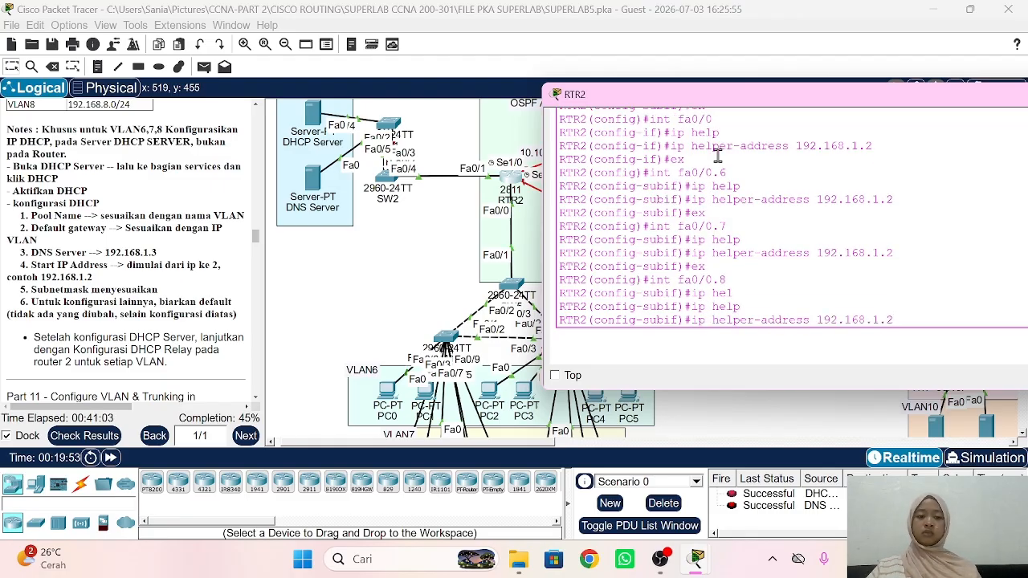
pyautogui.press('Return')
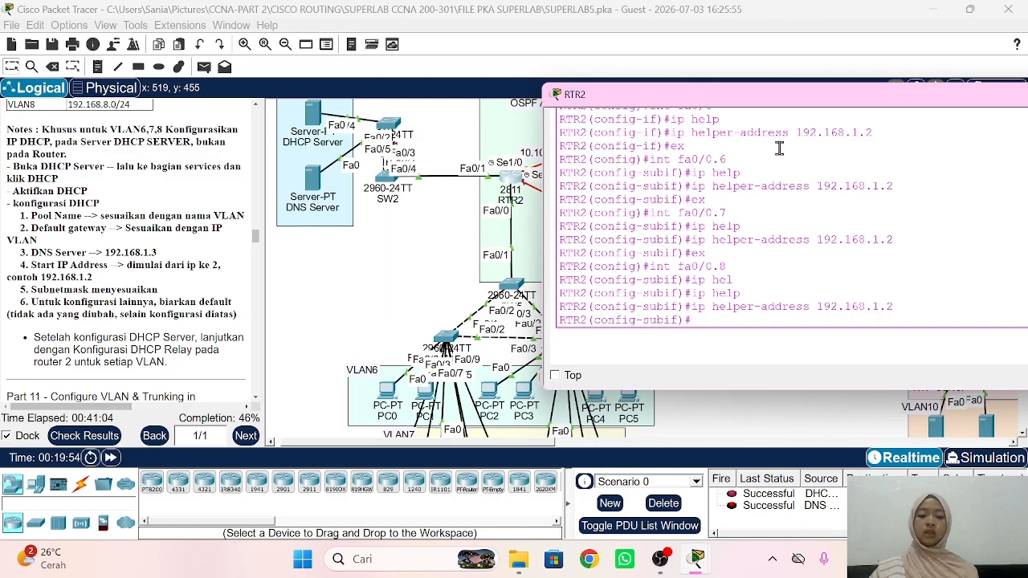
pyautogui.click(356, 305)
# Step: Switch PC0 to DHCP, obtaining 192.168.6.2 with gateway 192.168.6.1 and DNS 192.168.1.3
pyautogui.scroll(-4, 378, 303)
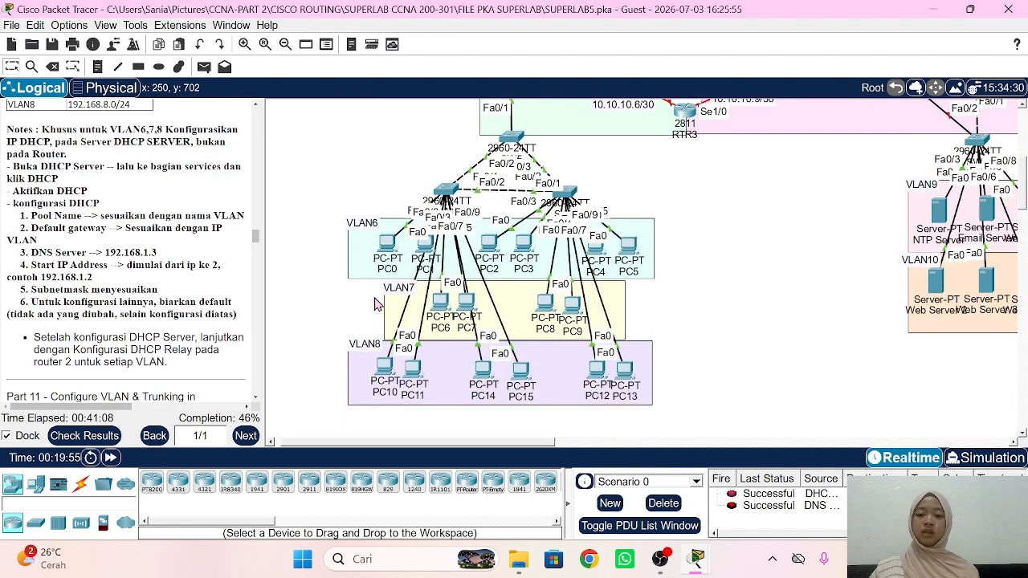
pyautogui.click(392, 254)
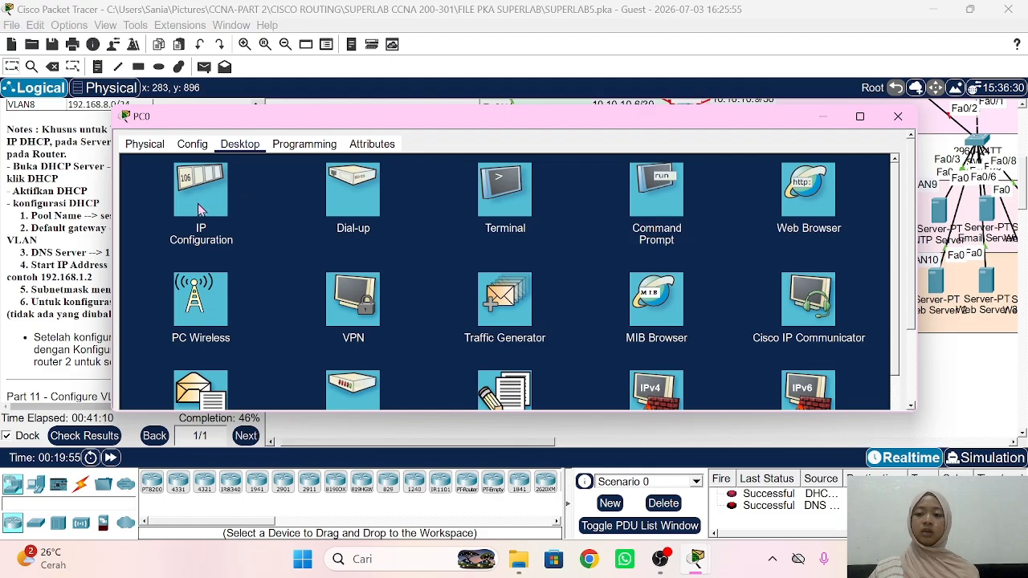
pyautogui.click(240, 224)
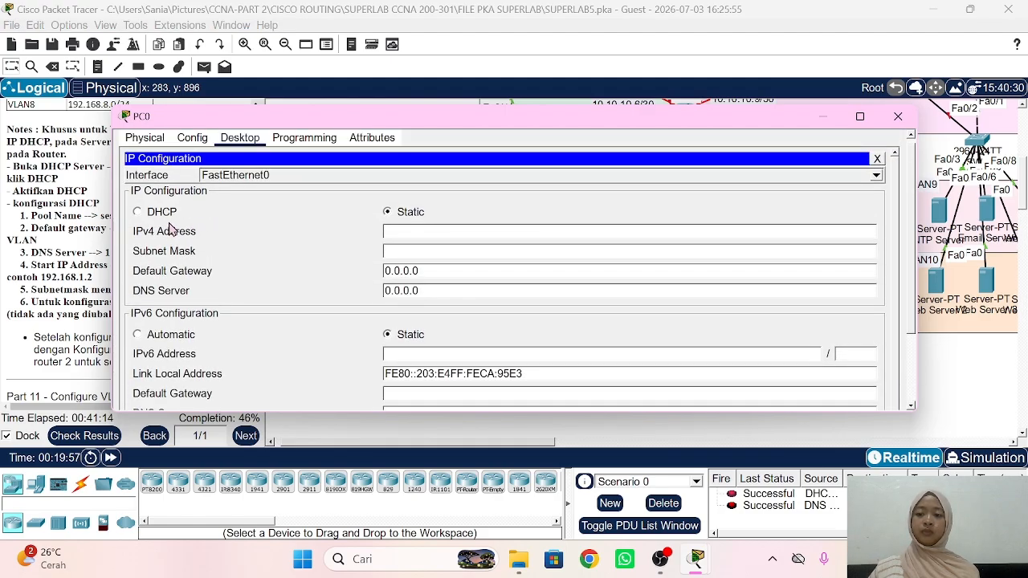
pyautogui.click(141, 223)
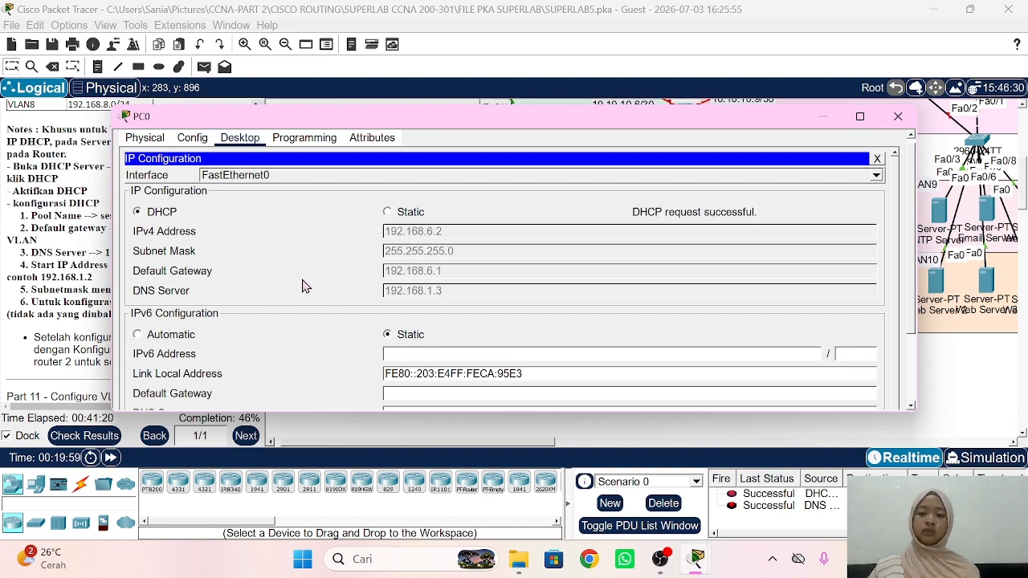
pyautogui.click(80, 307)
# Step: Scroll the notes to Part 11, then open SW8's CLI window and move it aside
pyautogui.scroll(-4, 144, 311)
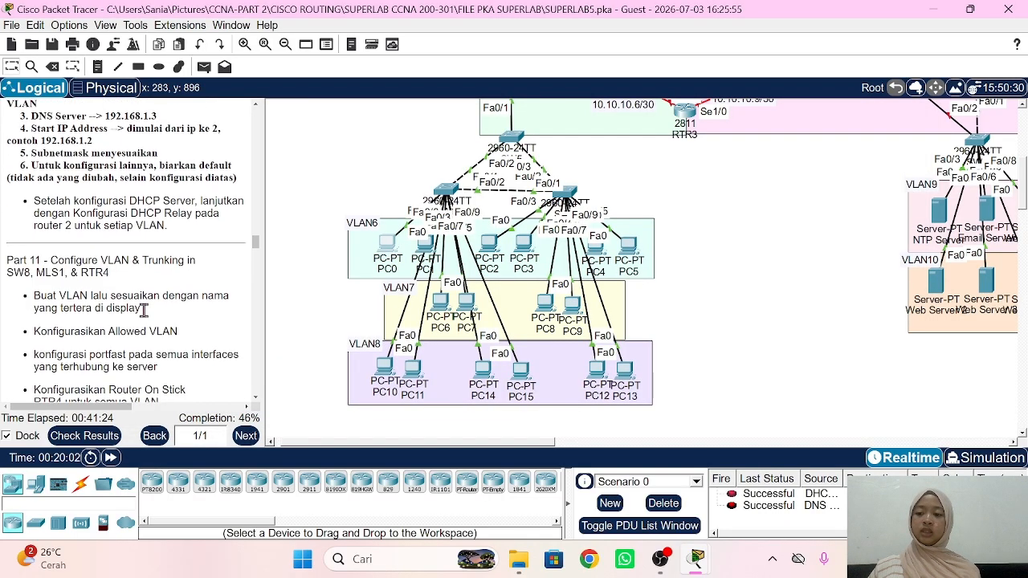
pyautogui.scroll(-3, 144, 311)
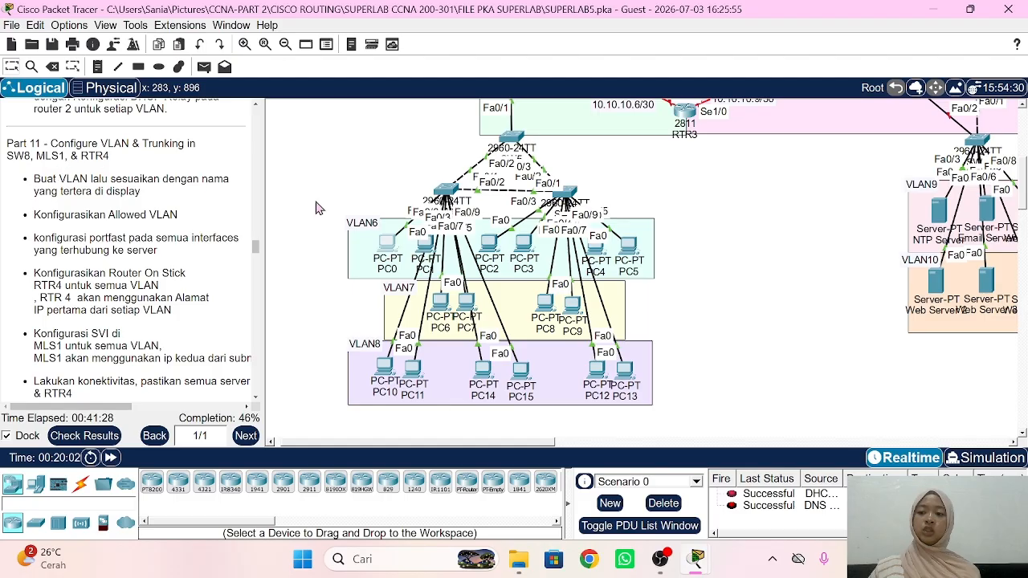
pyautogui.hscroll(5, 640, 249)
pyautogui.hscroll(3, 640, 249)
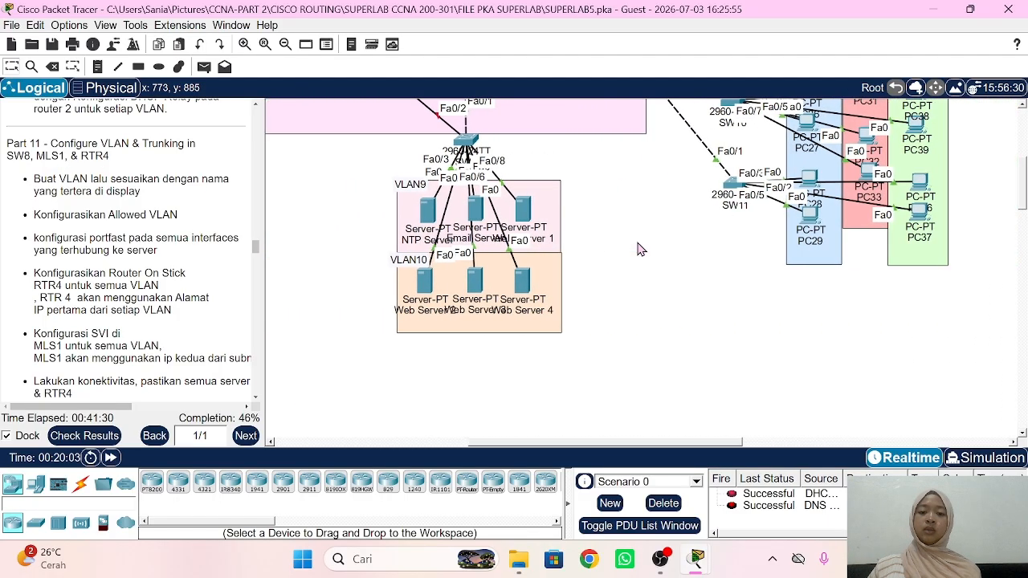
pyautogui.scroll(3, 641, 184)
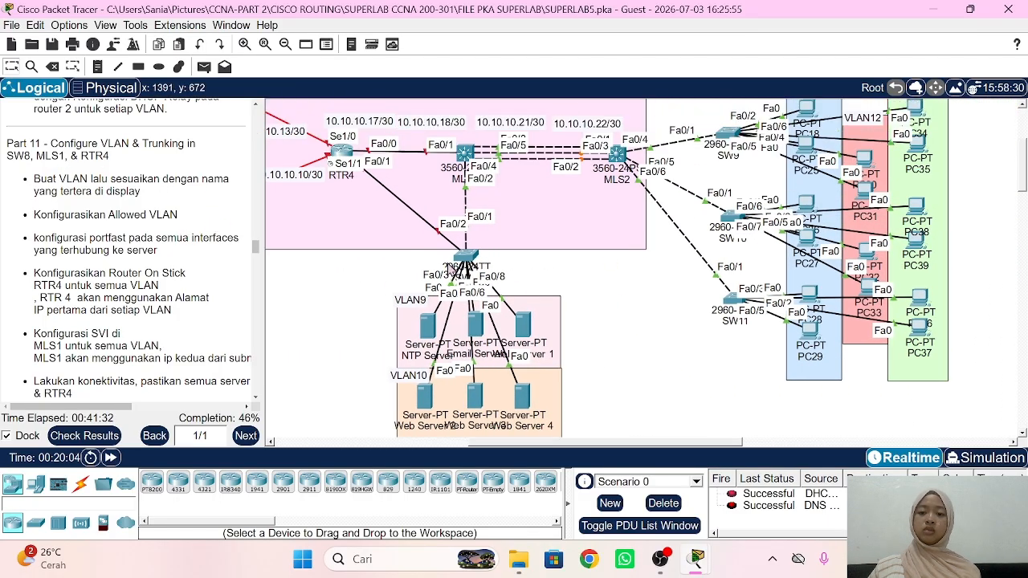
pyautogui.scroll(-1, 449, 265)
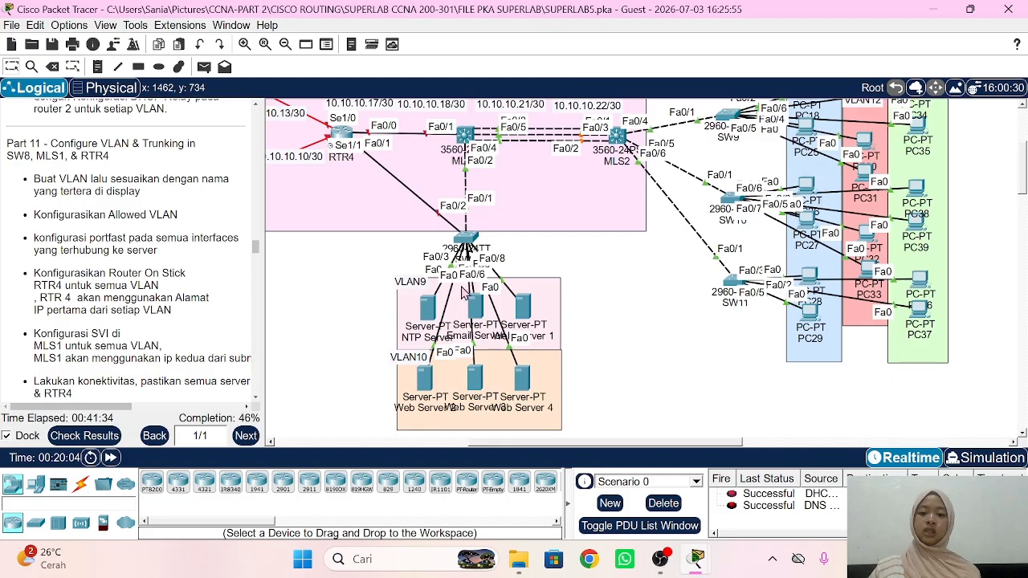
pyautogui.moveTo(466, 238); pyautogui.dragTo(469, 219)
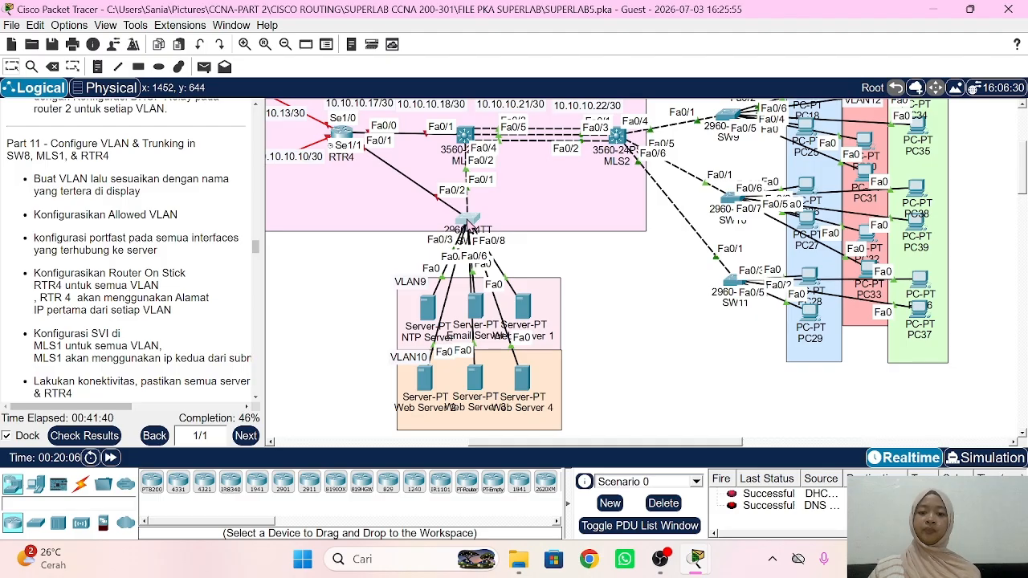
pyautogui.click(468, 225)
pyautogui.moveTo(314, 129); pyautogui.dragTo(706, 94)
# Step: On SW8, enter global configuration and create VLAN 9 named VLAN9 and VLAN 10 named VLAN10
pyautogui.hscroll(2, 422, 227)
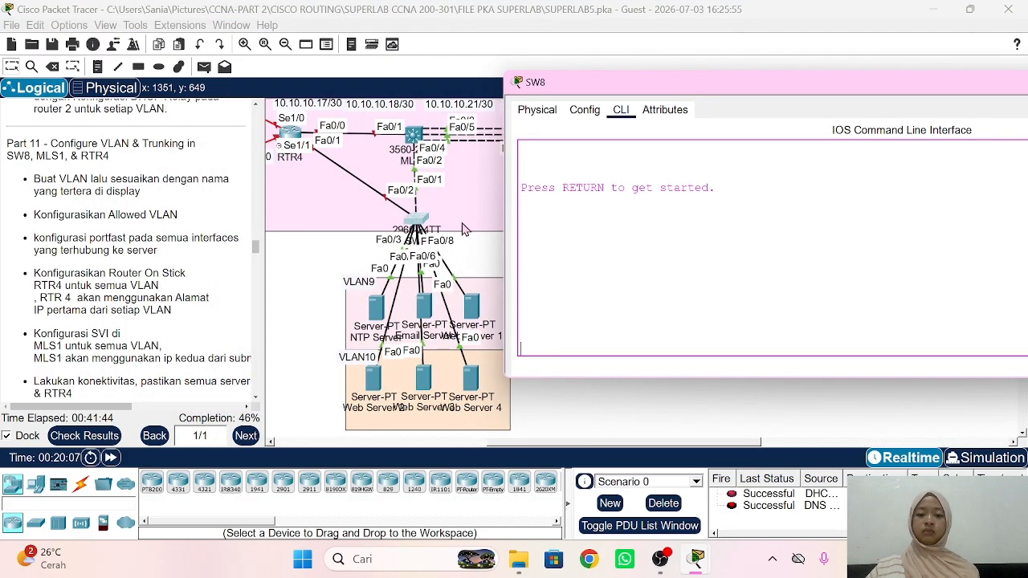
pyautogui.press('Return')
pyautogui.write('en')
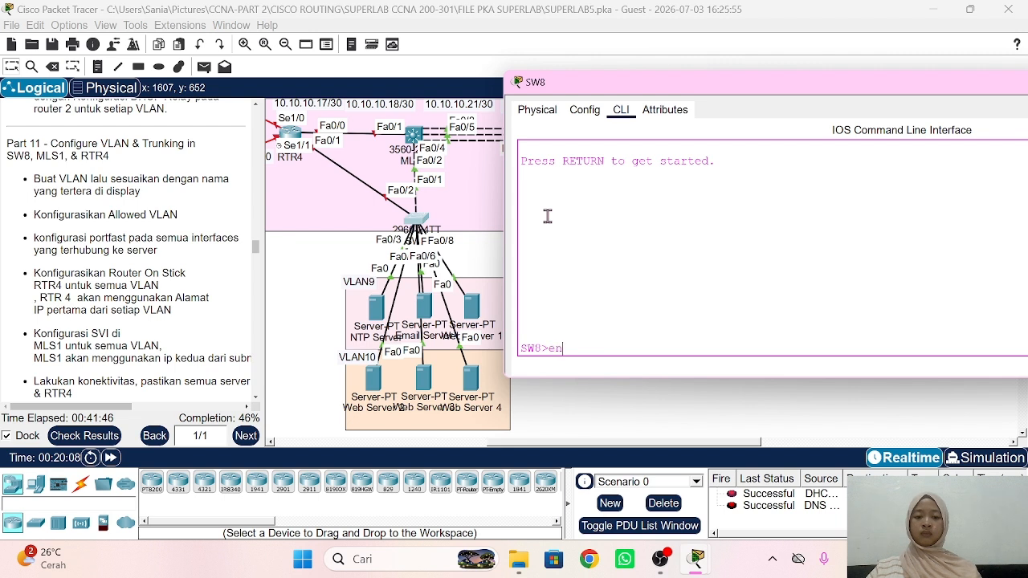
pyautogui.press('Return')
pyautogui.press('Return')
pyautogui.write('conf t')
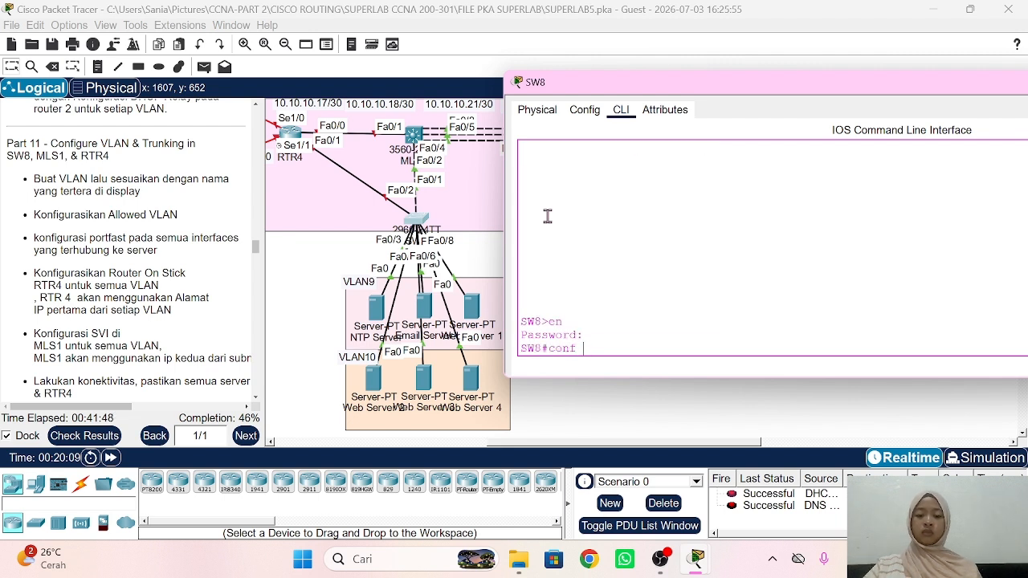
pyautogui.press('Return')
pyautogui.write('vla')
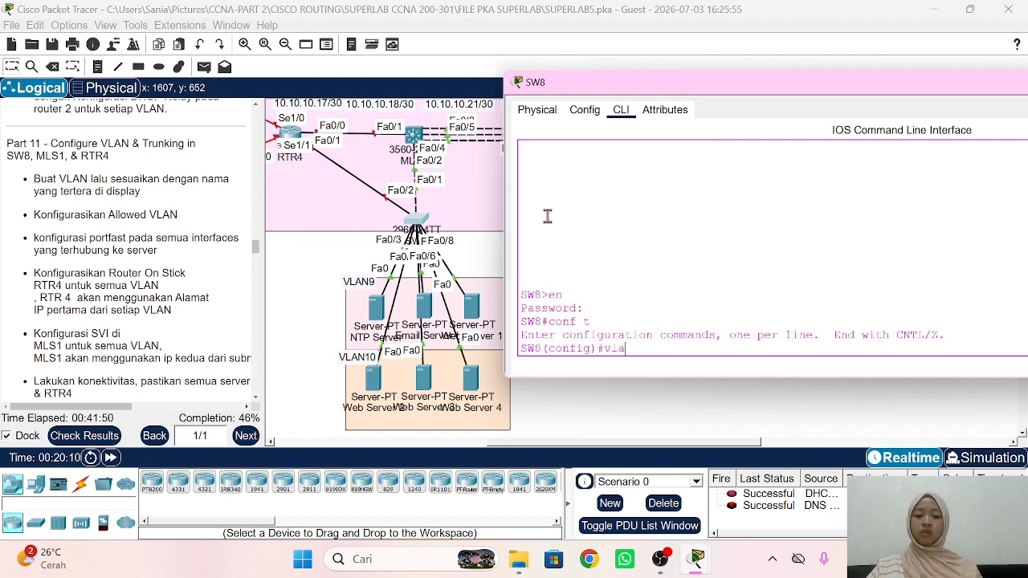
pyautogui.write('n 9')
pyautogui.press('Return')
pyautogui.write('name VLAN9')
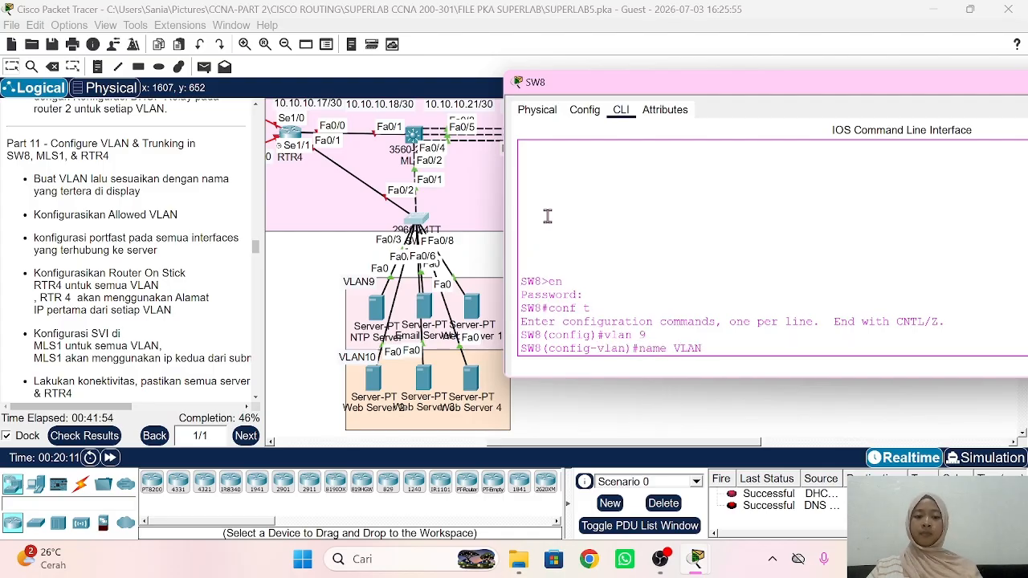
pyautogui.press('Return')
pyautogui.write('vlan 10')
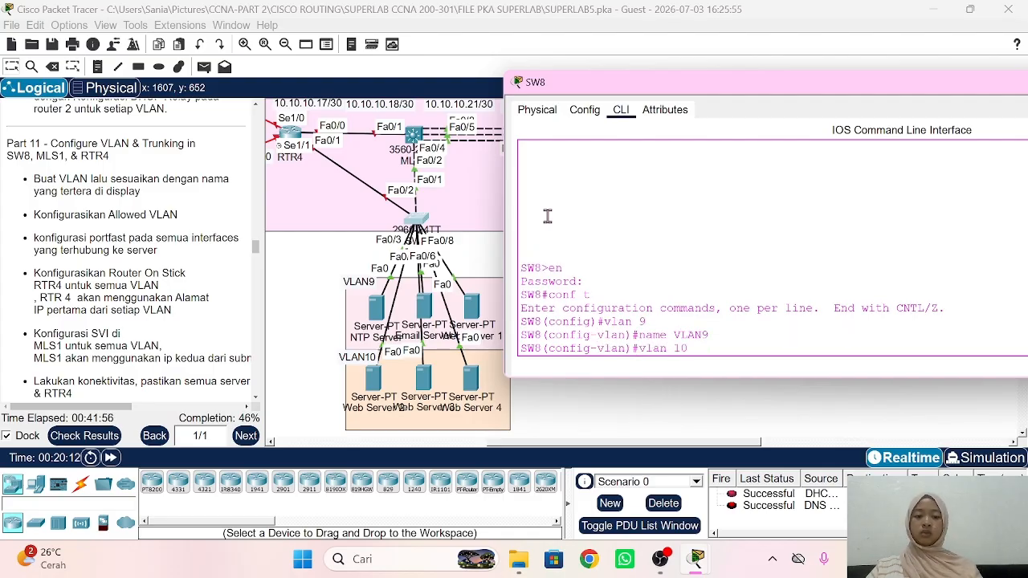
pyautogui.press('Return')
pyautogui.write('name VLAN1')
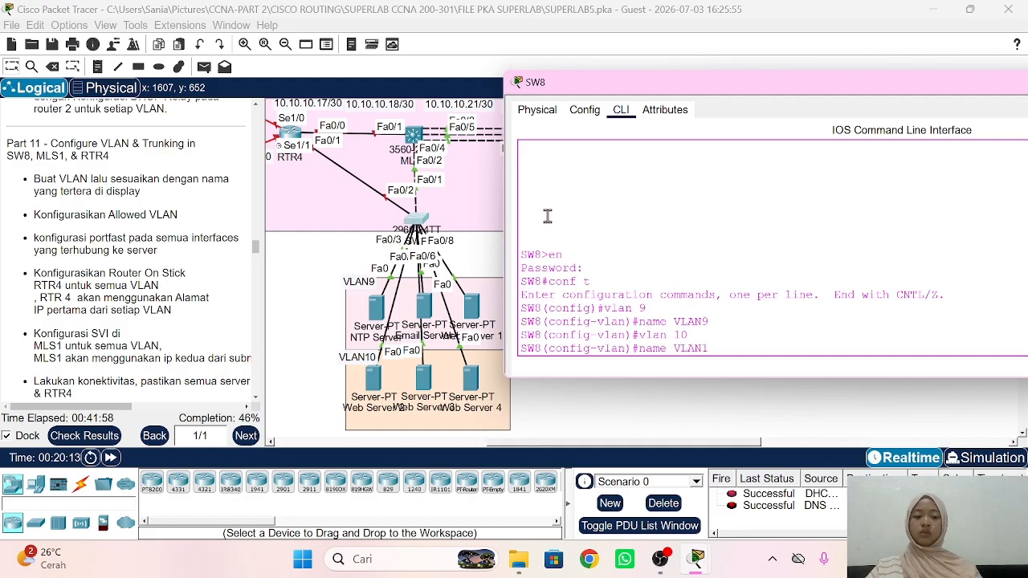
pyautogui.write('0')
pyautogui.press('Return')
pyautogui.write('ex')
pyautogui.press('Return')
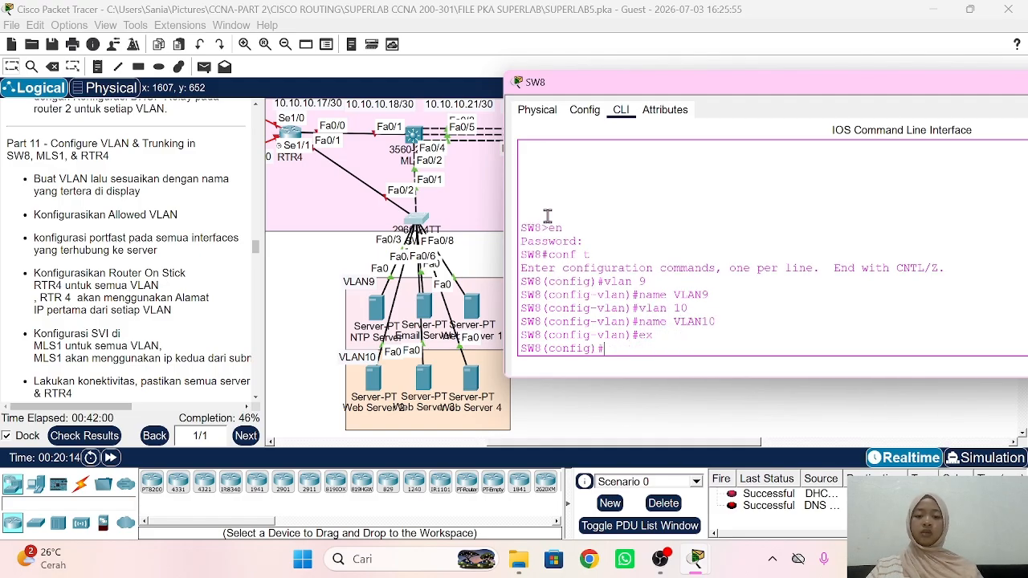
# Step: Make SW8 ports Fa0/3-5 access ports in VLAN 9 with portfast enabled
pyautogui.write('int r')
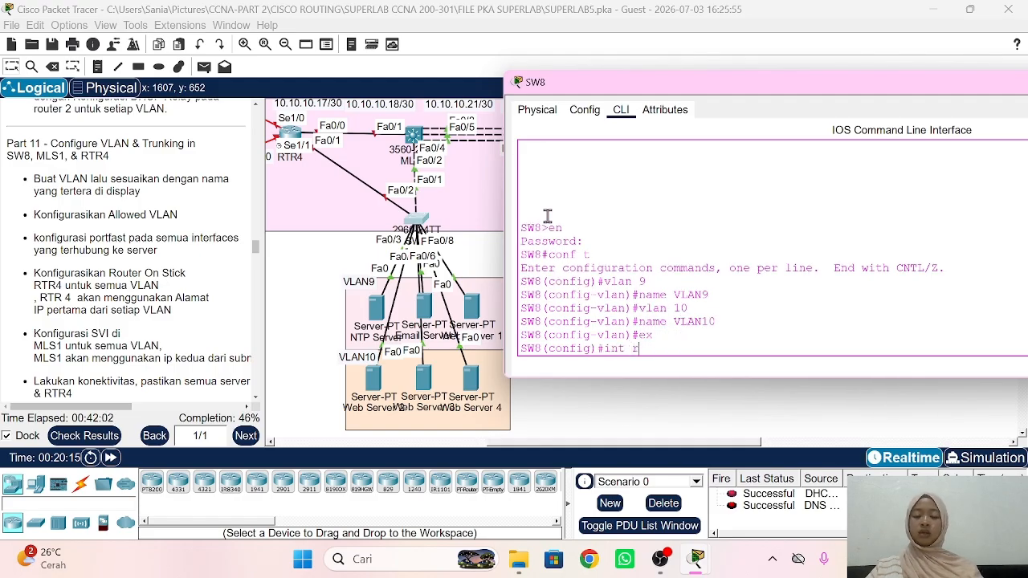
pyautogui.write('a fa0/')
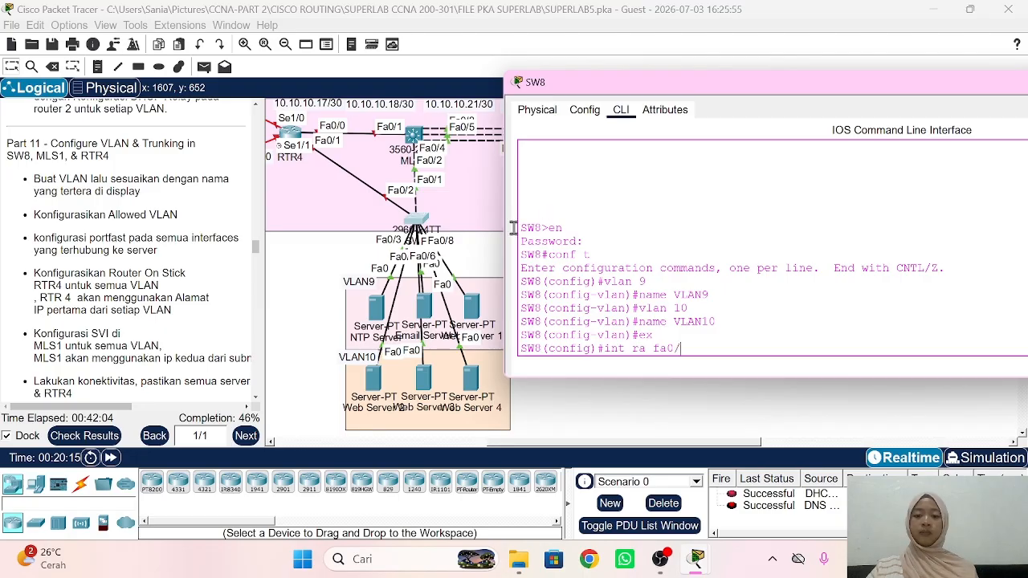
pyautogui.write('3')
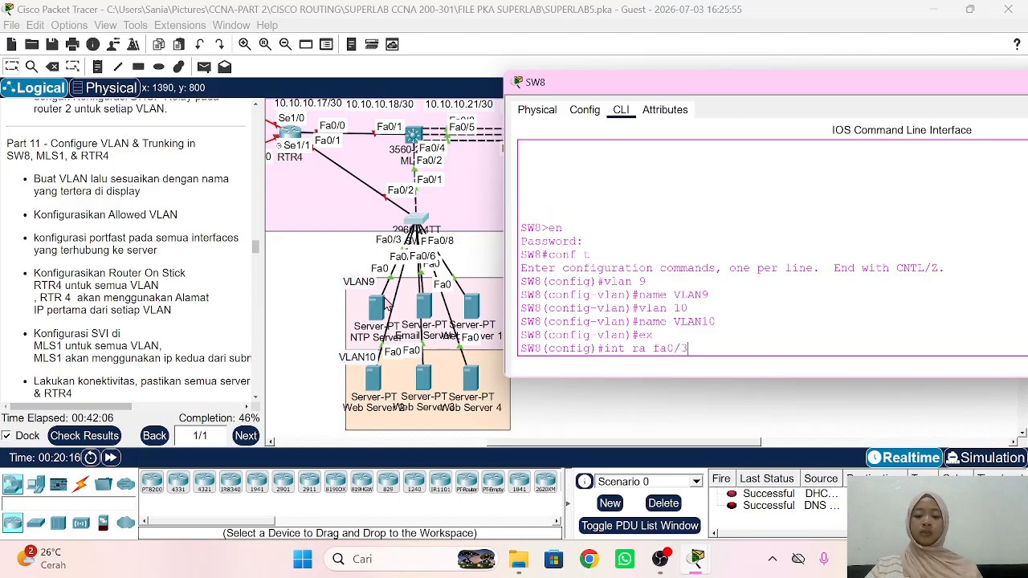
pyautogui.write('-5')
pyautogui.press('Return')
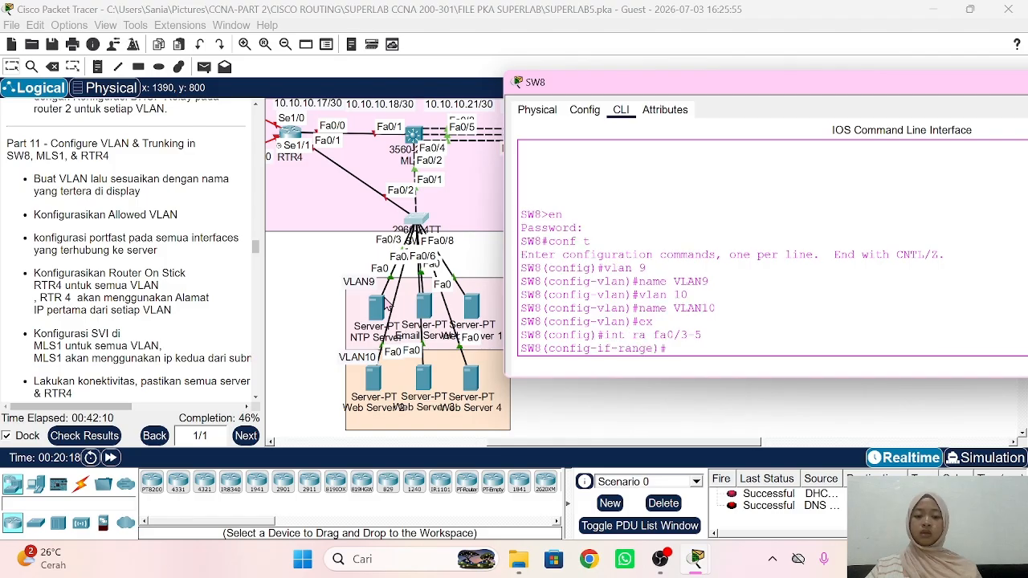
pyautogui.write('sw mo acc')
pyautogui.press('Return')
pyautogui.write('sw')
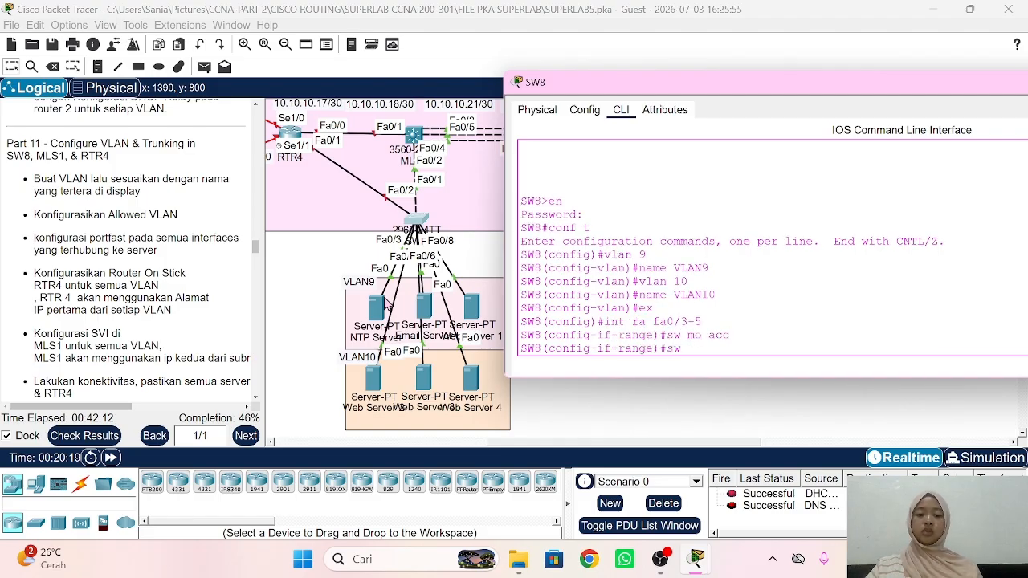
pyautogui.write(' acc vlan')
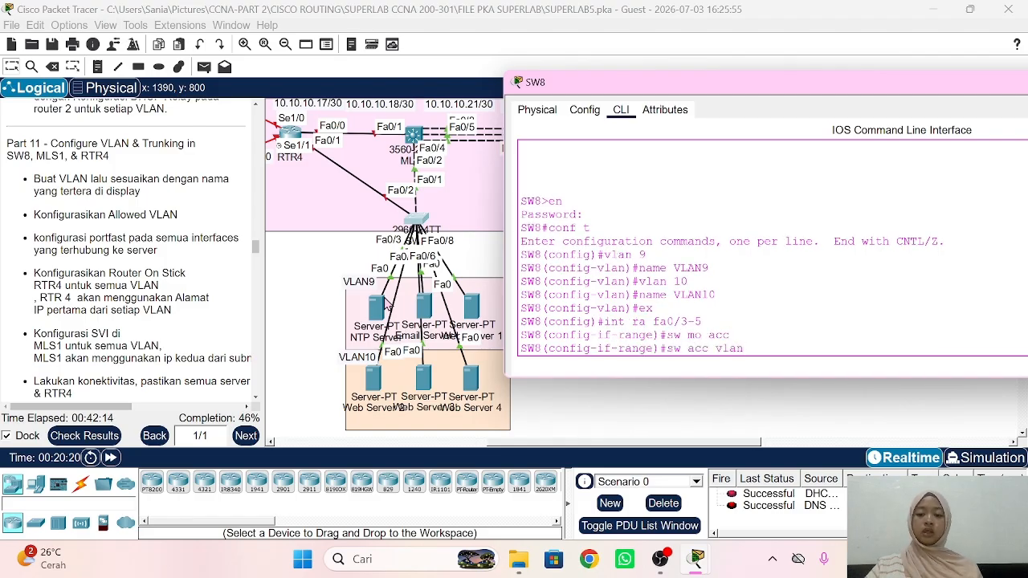
pyautogui.write(' 9')
pyautogui.press('Return')
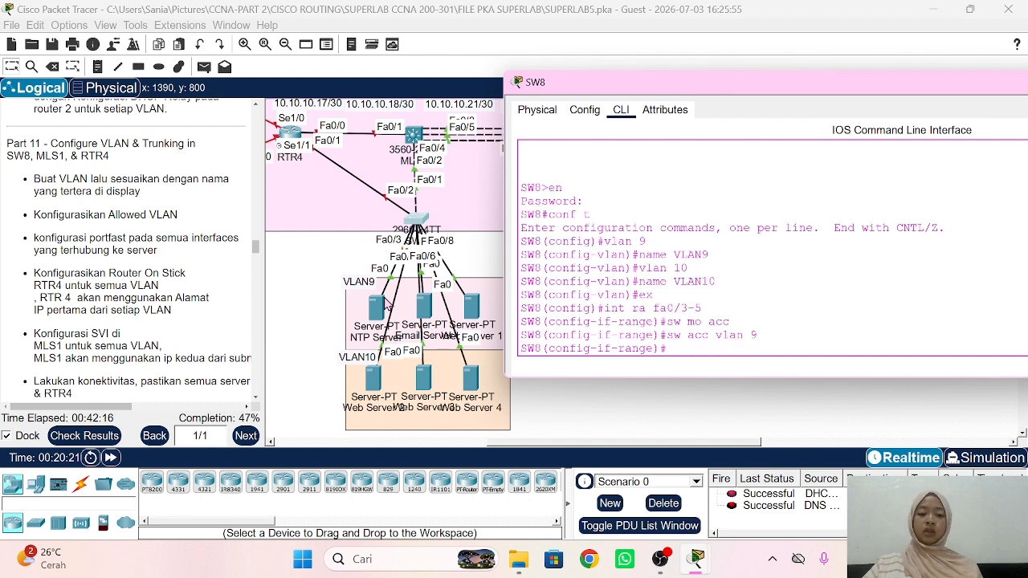
pyautogui.write('spa po')
pyautogui.press('Return')
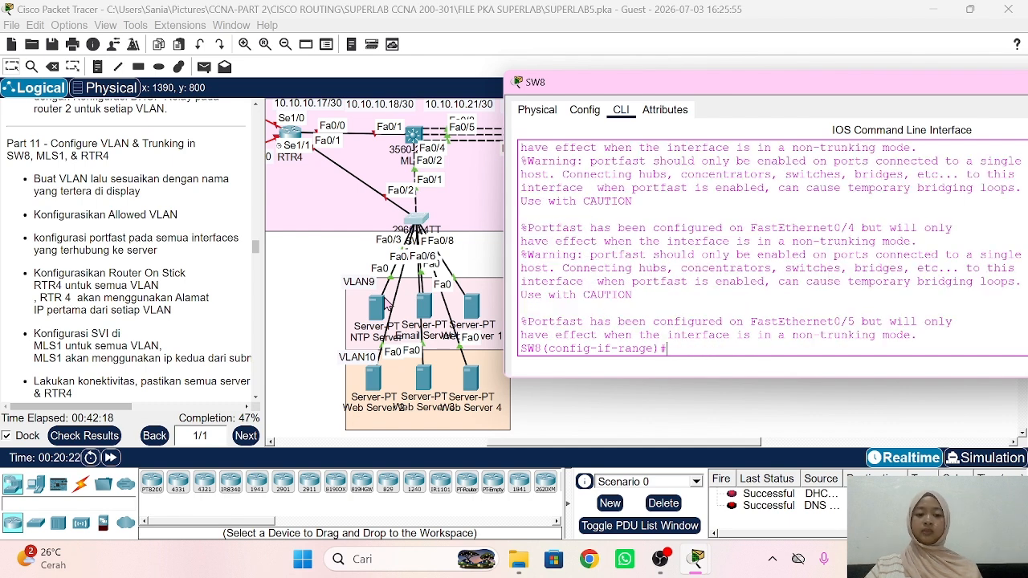
pyautogui.write('ex')
pyautogui.press('Return')
# Step: Make ports Fa0/6-8 access ports in VLAN 10 with portfast enabled
pyautogui.write('int r')
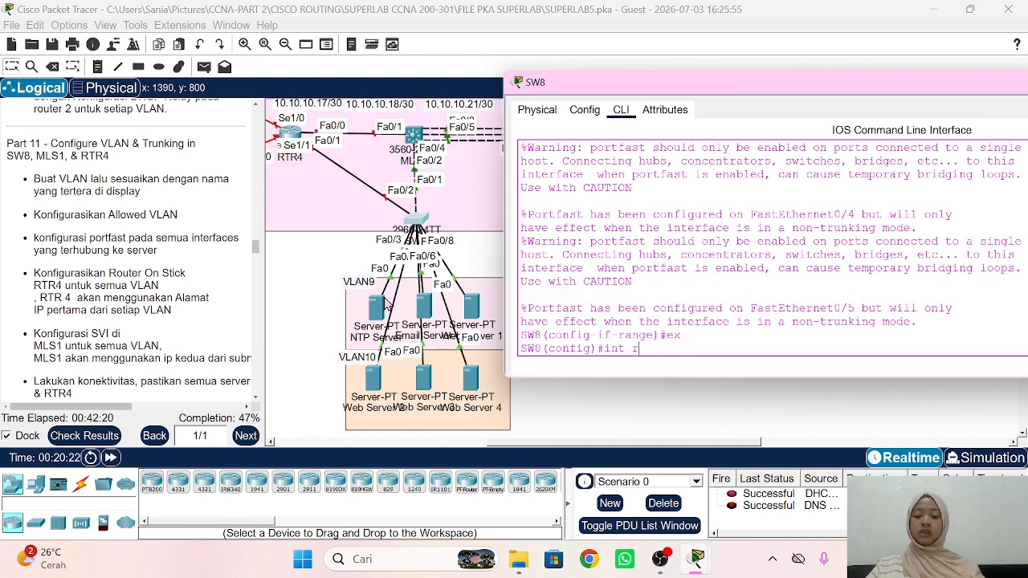
pyautogui.write('a fa0/')
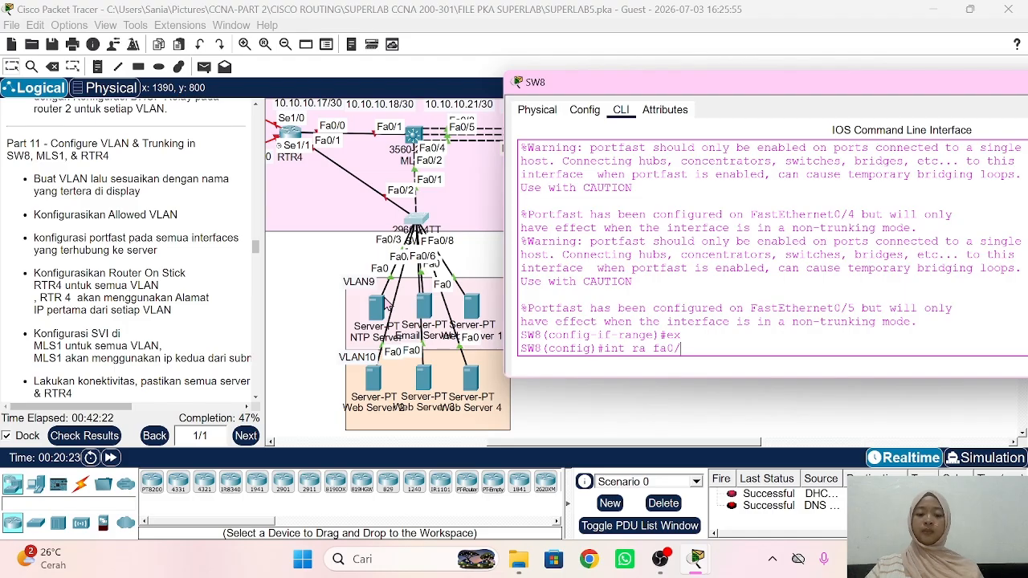
pyautogui.write('6-8')
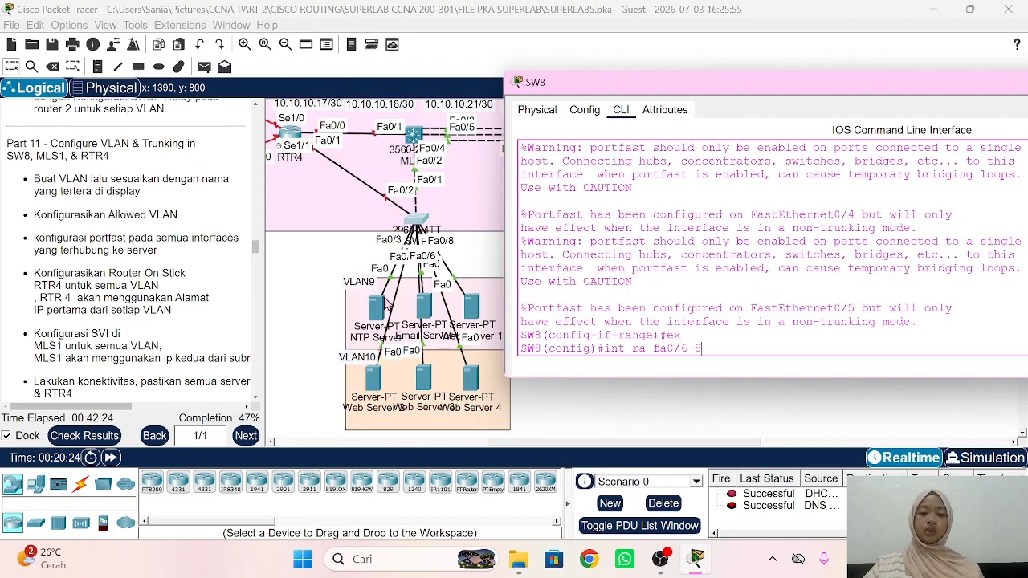
pyautogui.press('Return')
pyautogui.write('sw mo acc')
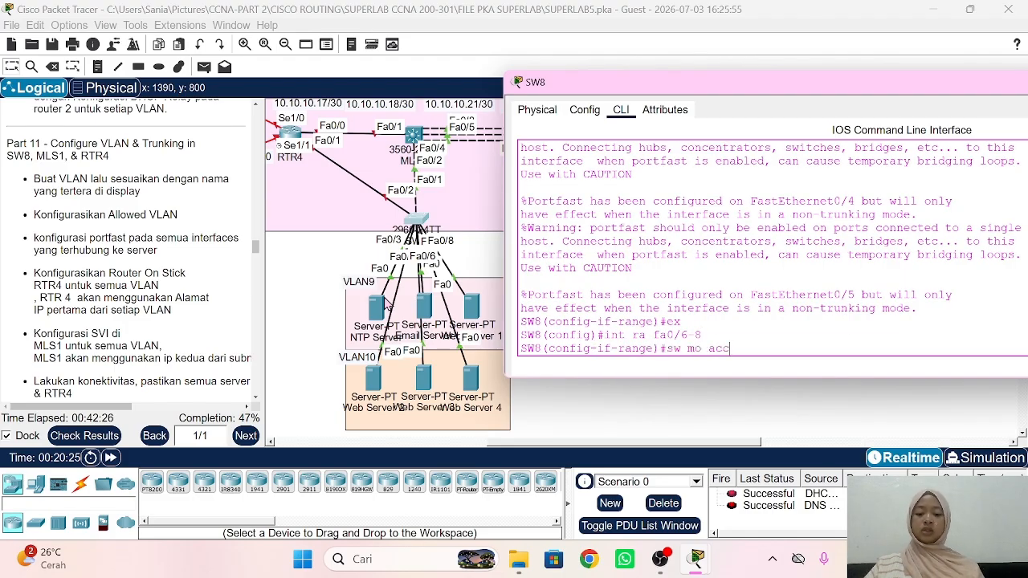
pyautogui.press('Return')
pyautogui.write('sw acc')
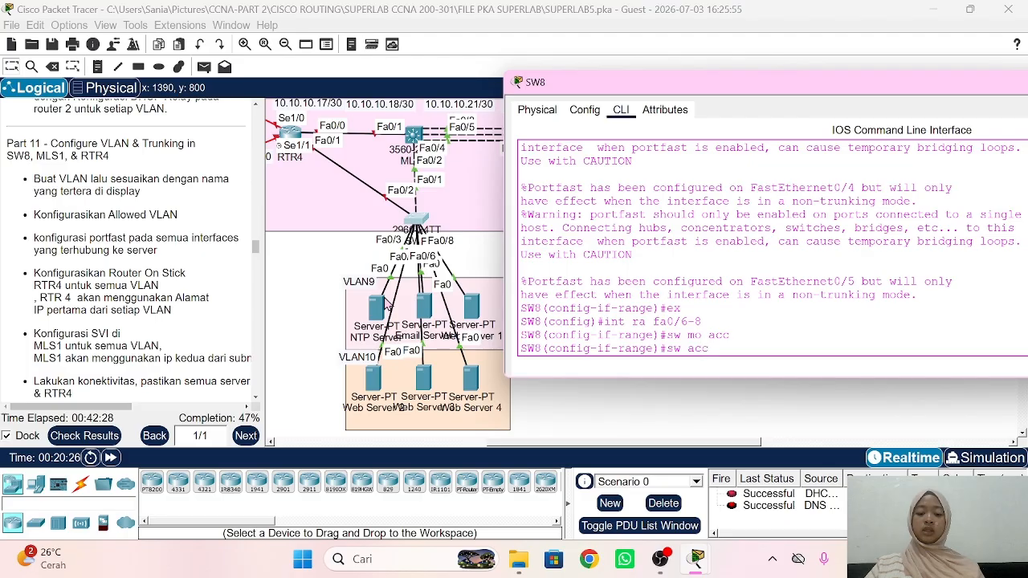
pyautogui.write(' vlan 10')
pyautogui.press('Return')
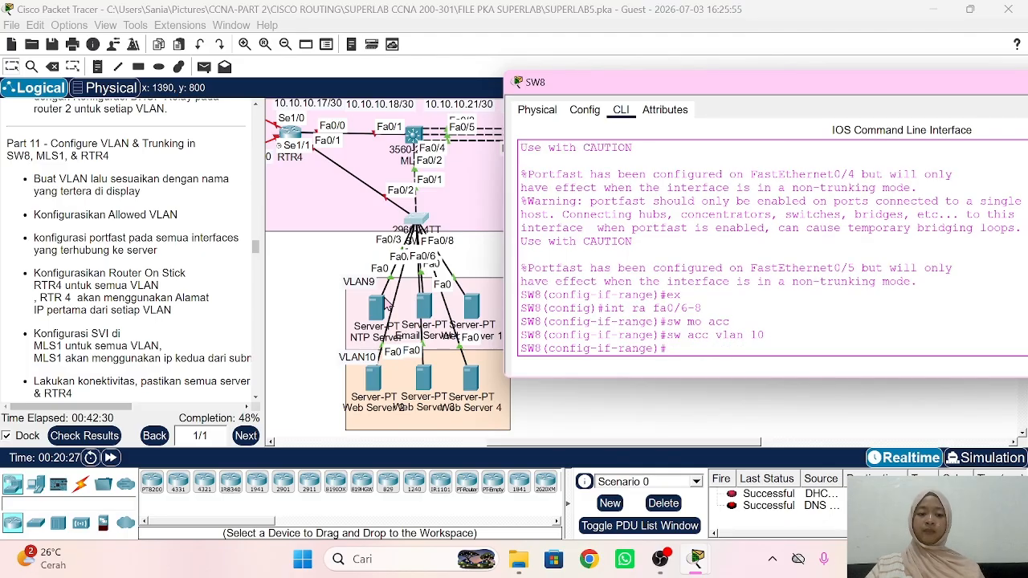
pyautogui.write('spa po')
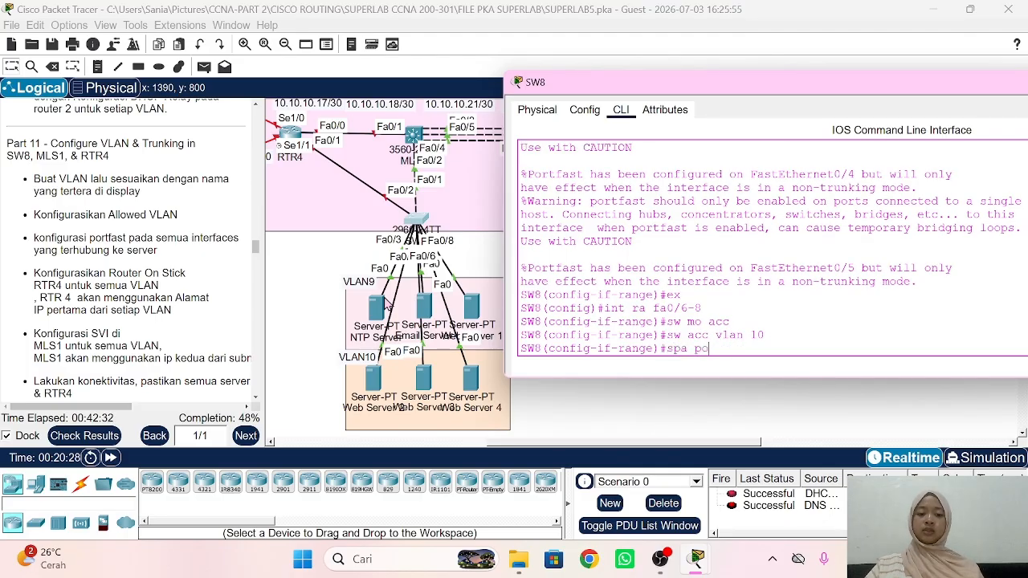
pyautogui.press('Return')
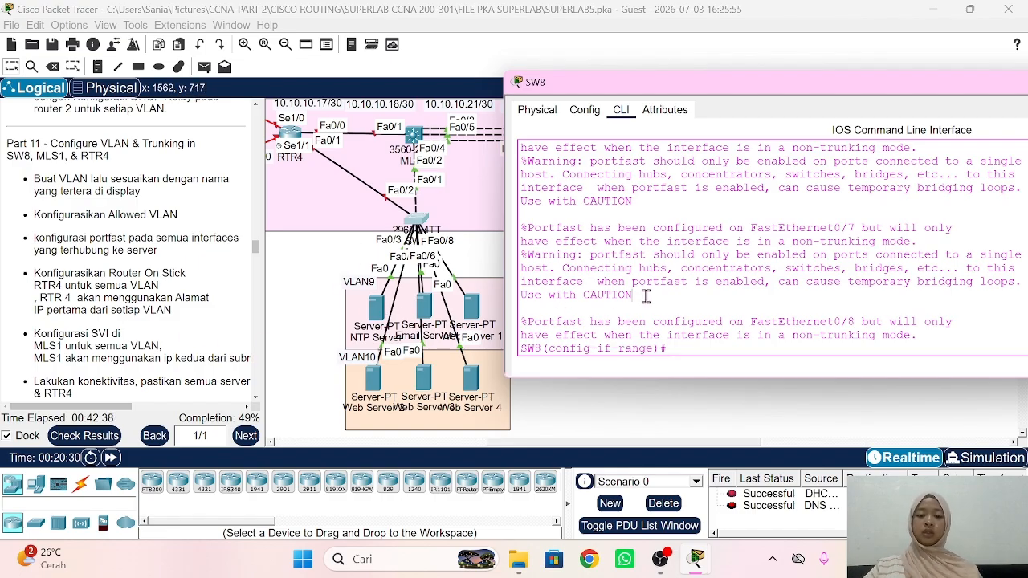
pyautogui.write('ex')
pyautogui.press('Return')
# Step: Set Fa0/1-2 as trunks allowing only VLANs 9-10, then return to the topology
pyautogui.write('int ra')
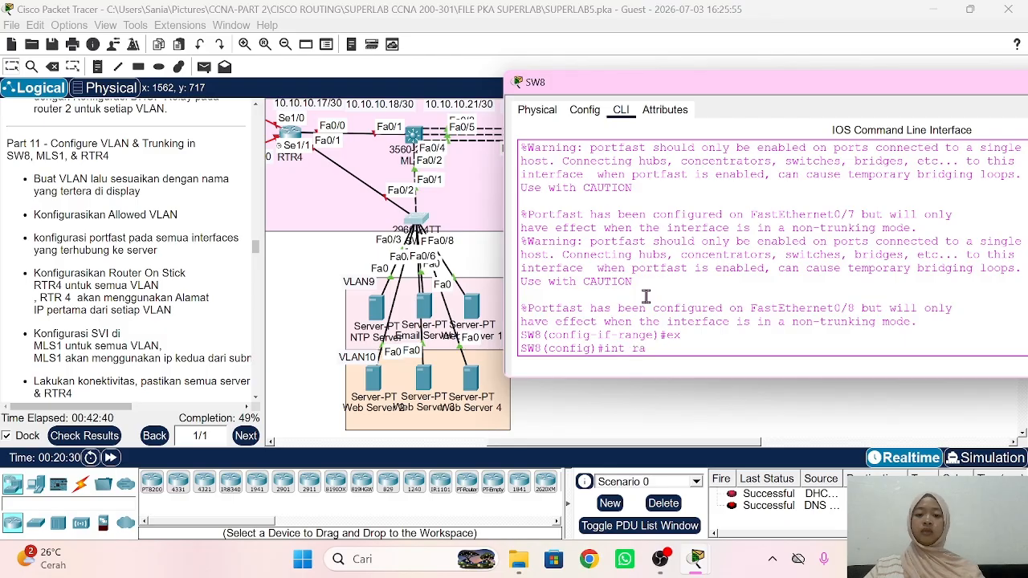
pyautogui.write(' fa0/1-2')
pyautogui.press('Return')
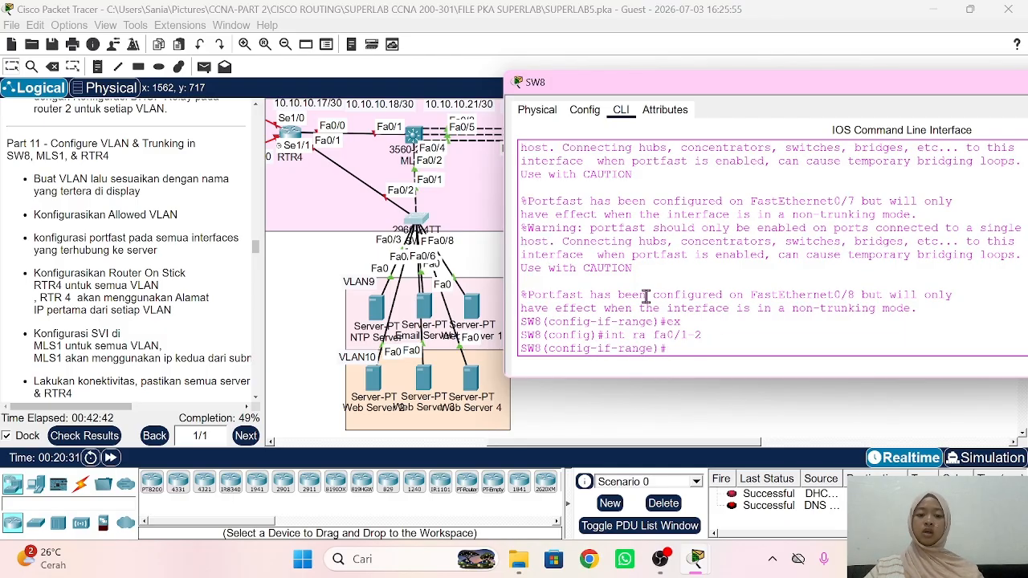
pyautogui.write('sw mo tr')
pyautogui.press('Return')
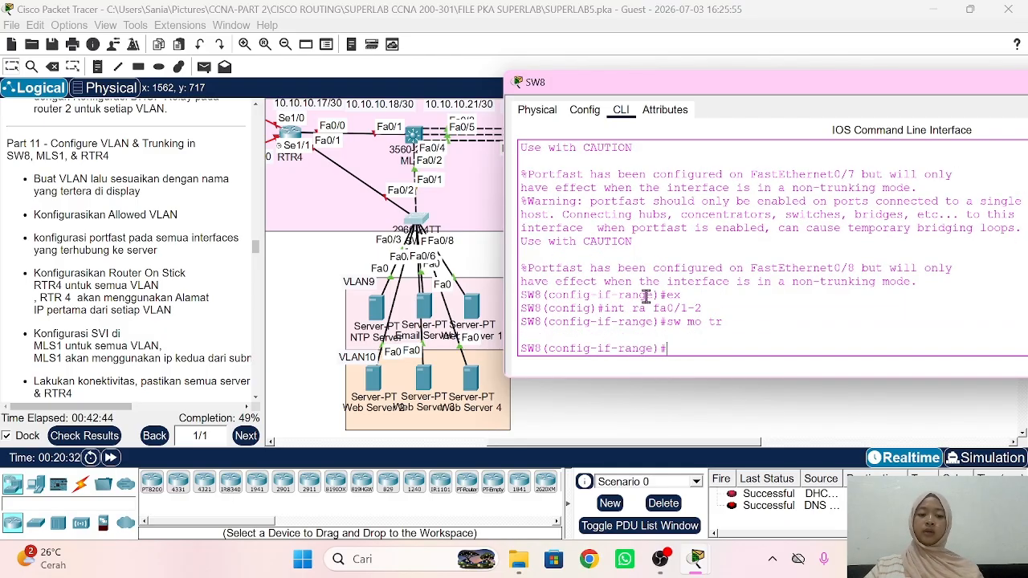
pyautogui.write('sw tr al')
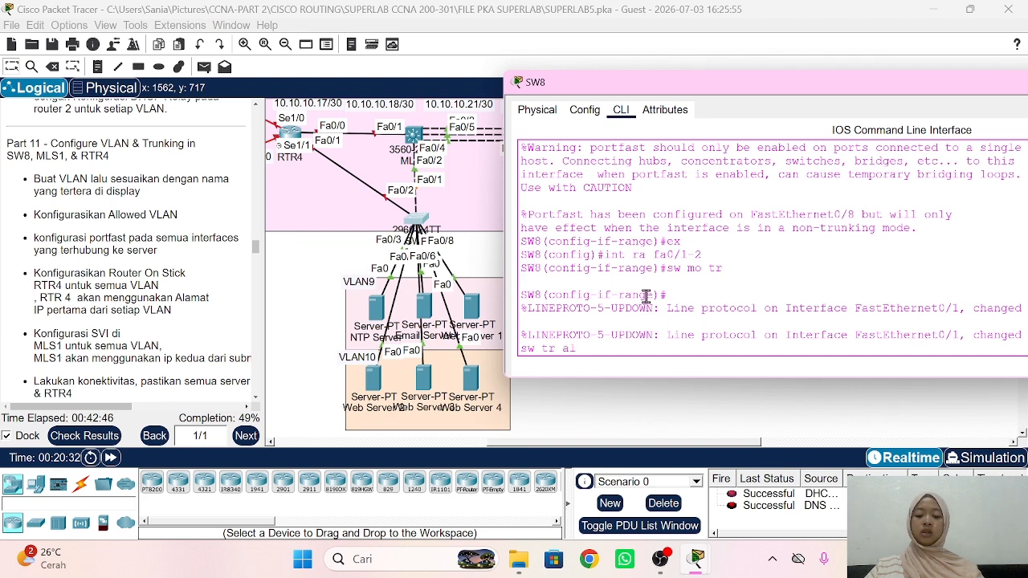
pyautogui.write('l vlan ')
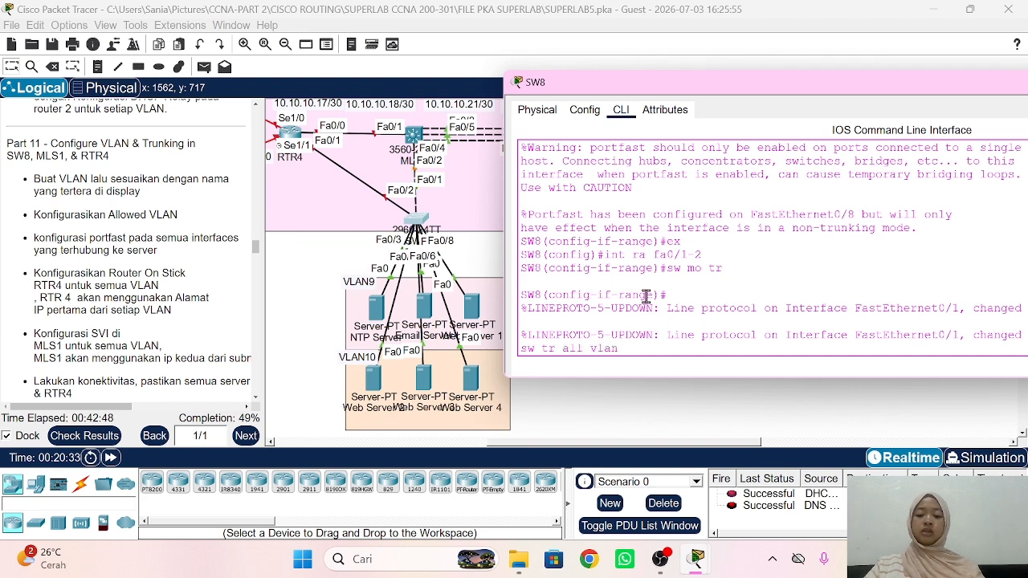
pyautogui.write('9-10')
pyautogui.press('Return')
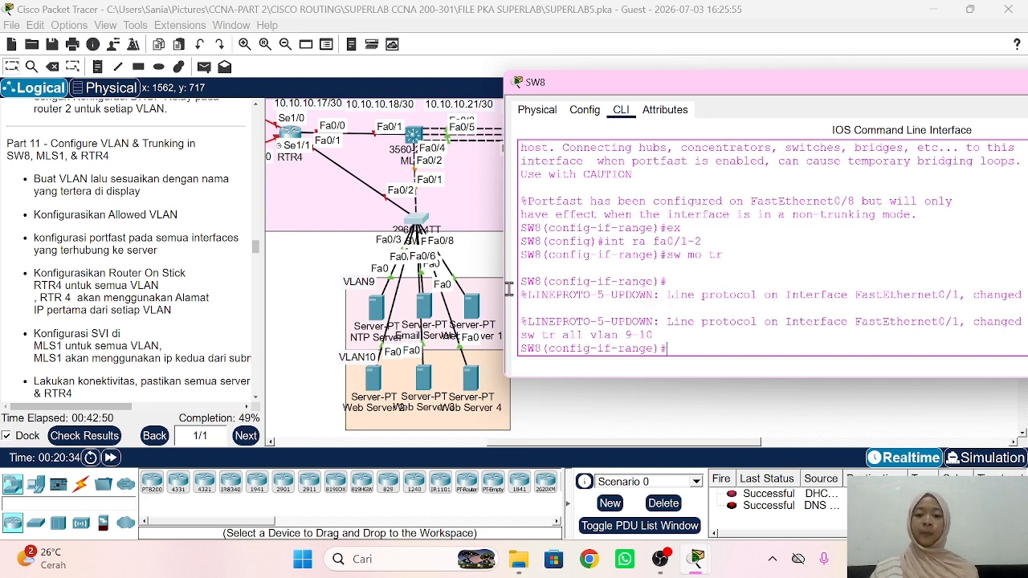
pyautogui.click(291, 302)
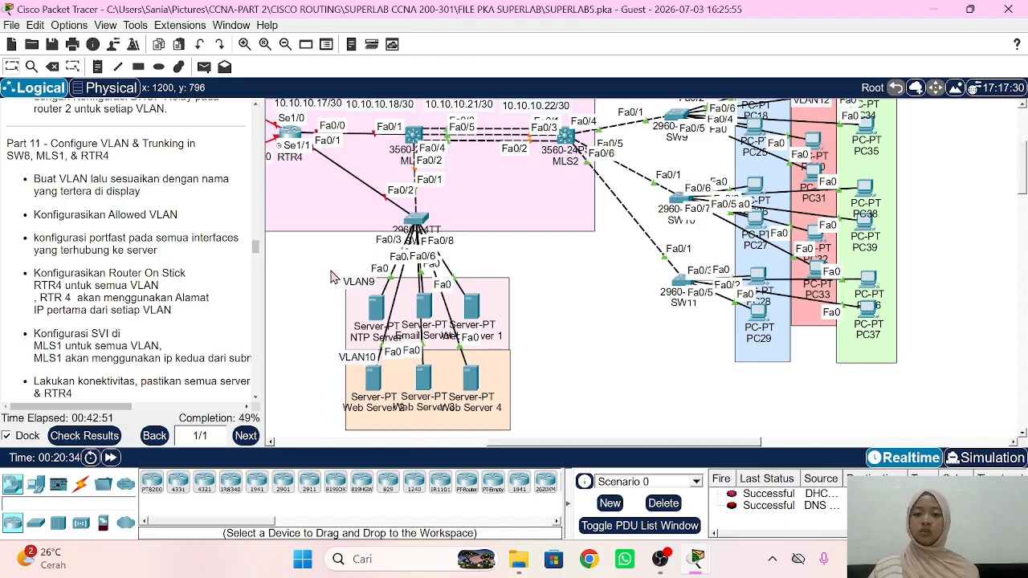
# Step: Open the RTR4 console and enter privileged and global configuration mode
pyautogui.scroll(2, 318, 246)
pyautogui.click(291, 206)
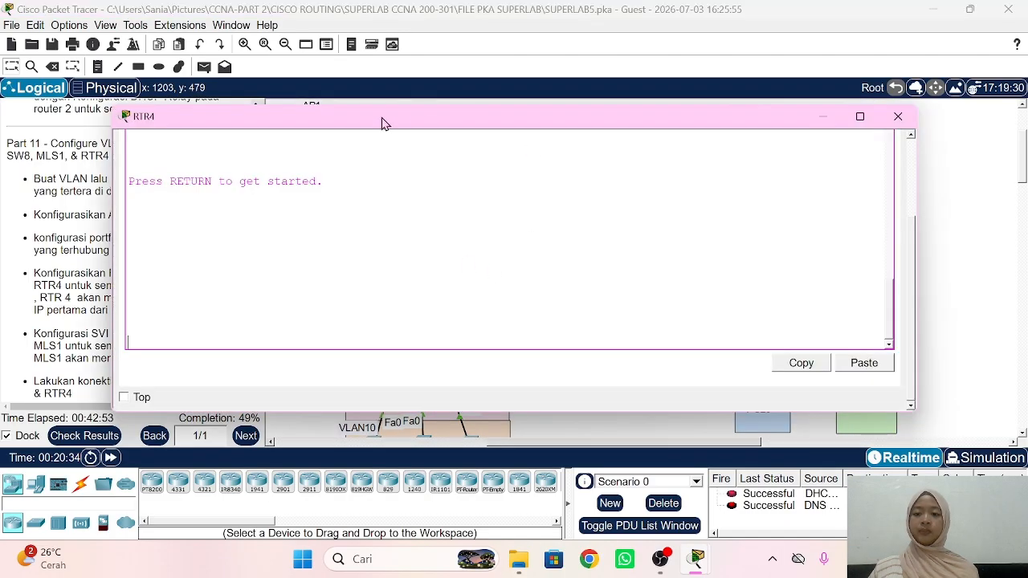
pyautogui.moveTo(315, 131); pyautogui.dragTo(696, 98)
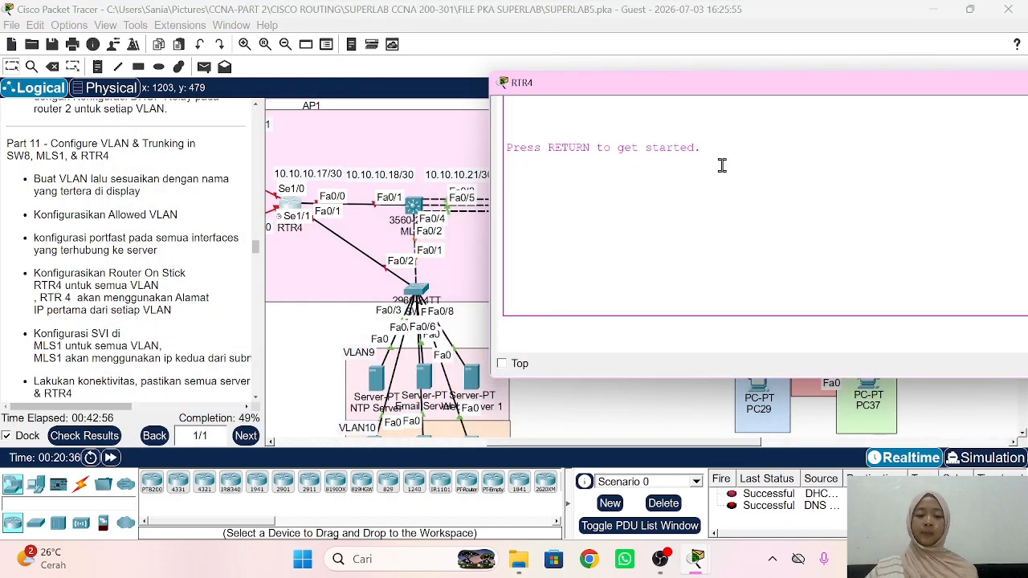
pyautogui.press('Return')
pyautogui.write('en')
pyautogui.press('Return')
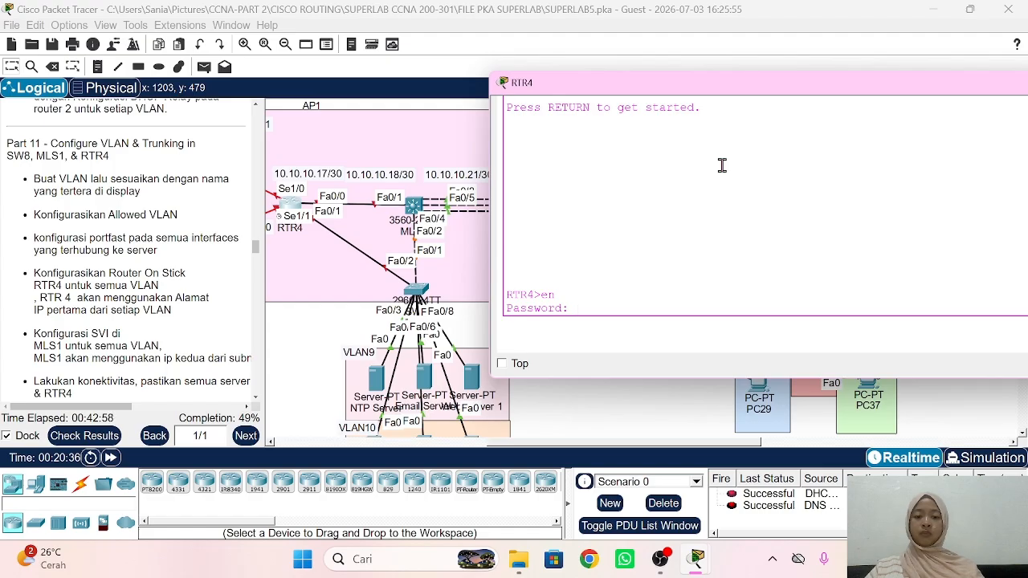
pyautogui.press('Return')
pyautogui.write('conf t')
pyautogui.press('Return')
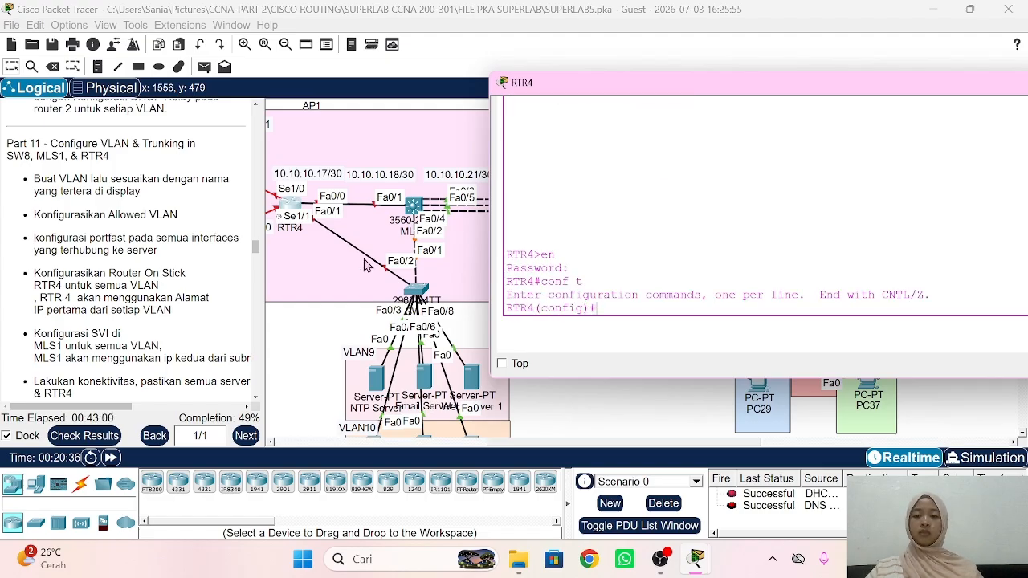
# Step: Bring up RTR4 interfaces Fa0/0 and Fa0/1 with no shutdown
pyautogui.write('int ')
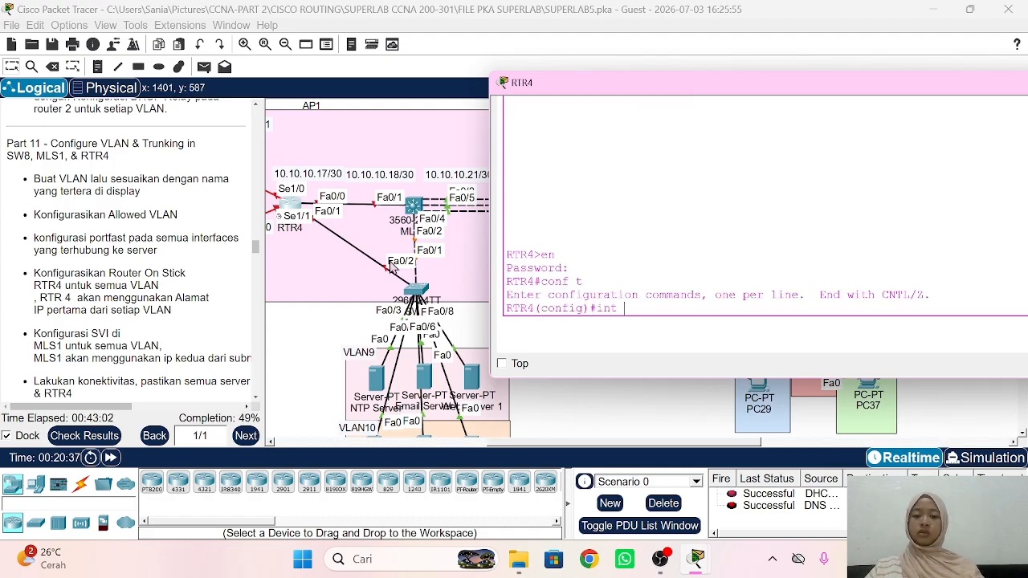
pyautogui.write('fa ')
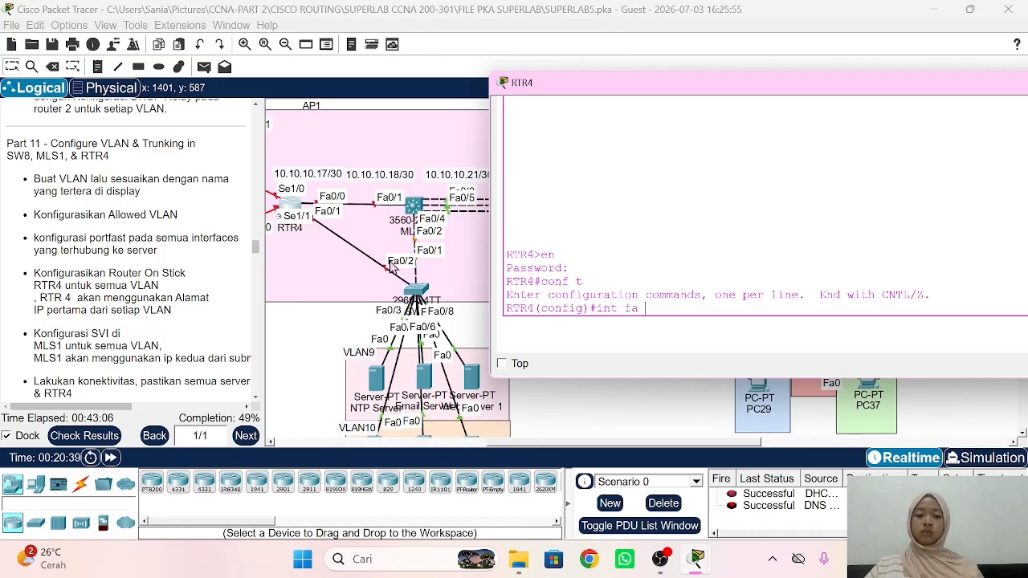
pyautogui.write('ra fa0/0')
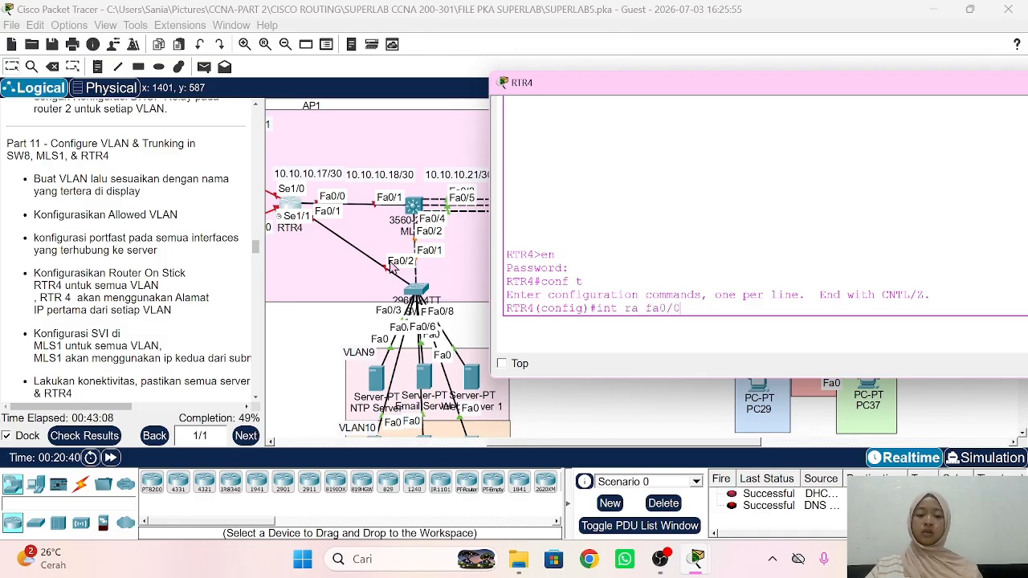
pyautogui.write('-1')
pyautogui.press('Return')
pyautogui.write('no sh')
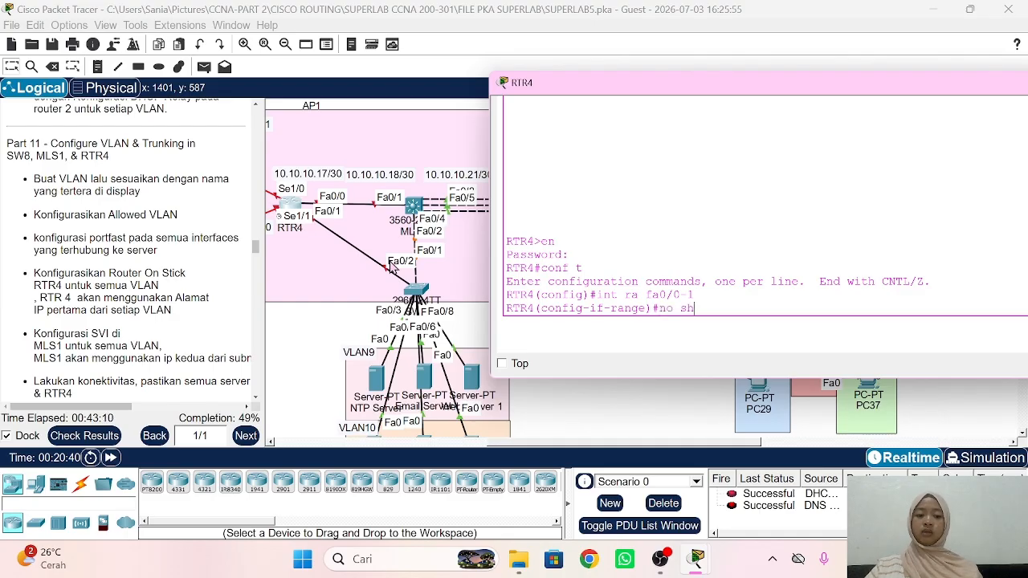
pyautogui.press('Return')
pyautogui.write('ex')
pyautogui.press('Return')
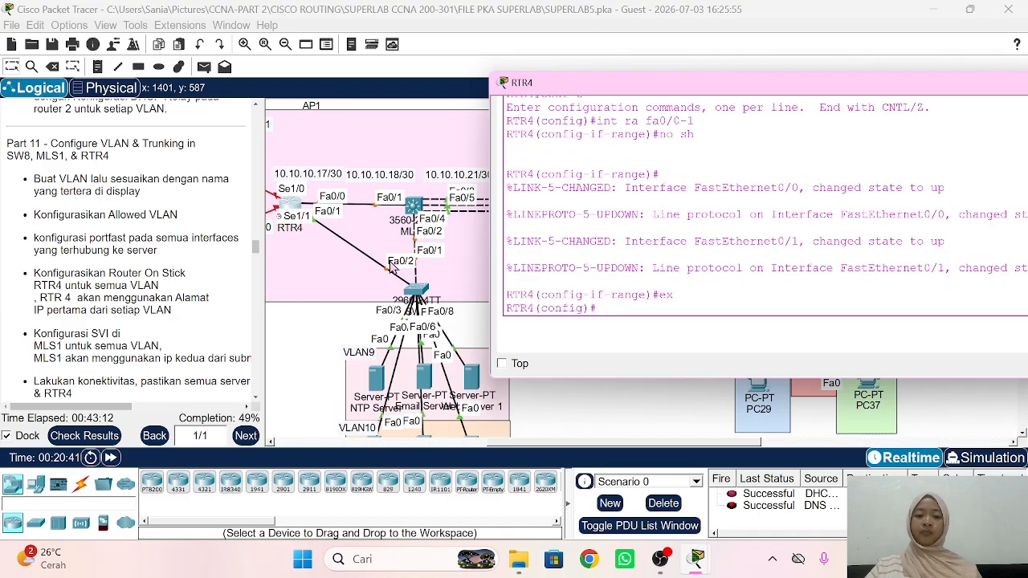
pyautogui.write('int fa')
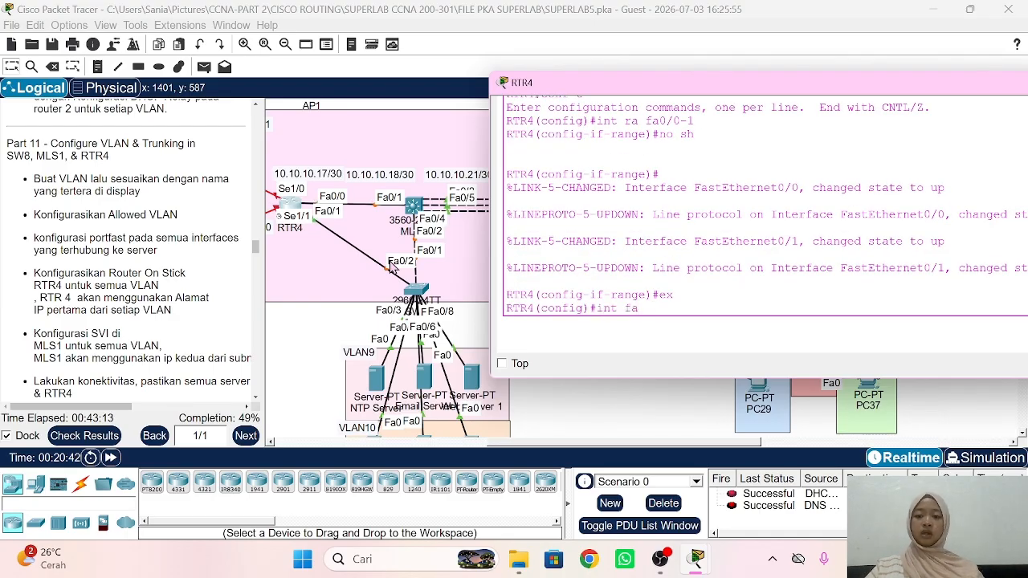
pyautogui.write('0/1')
pyautogui.press('Return')
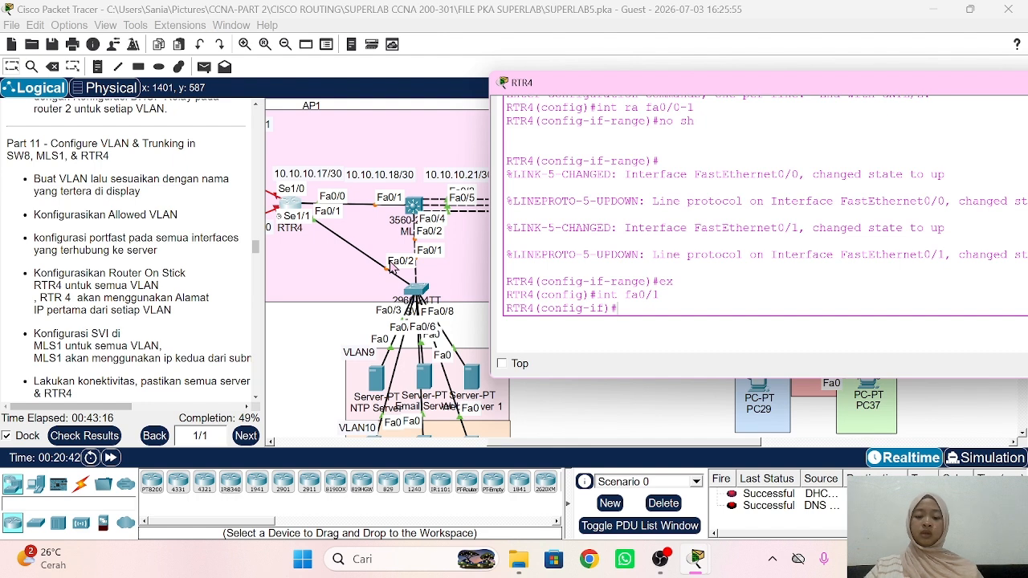
pyautogui.write('ex')
pyautogui.press('Return')
# Step: Create subinterface Fa0/1.9 with dot1Q VLAN 9 and address 192.168.9.1/24
pyautogui.write('int fa0')
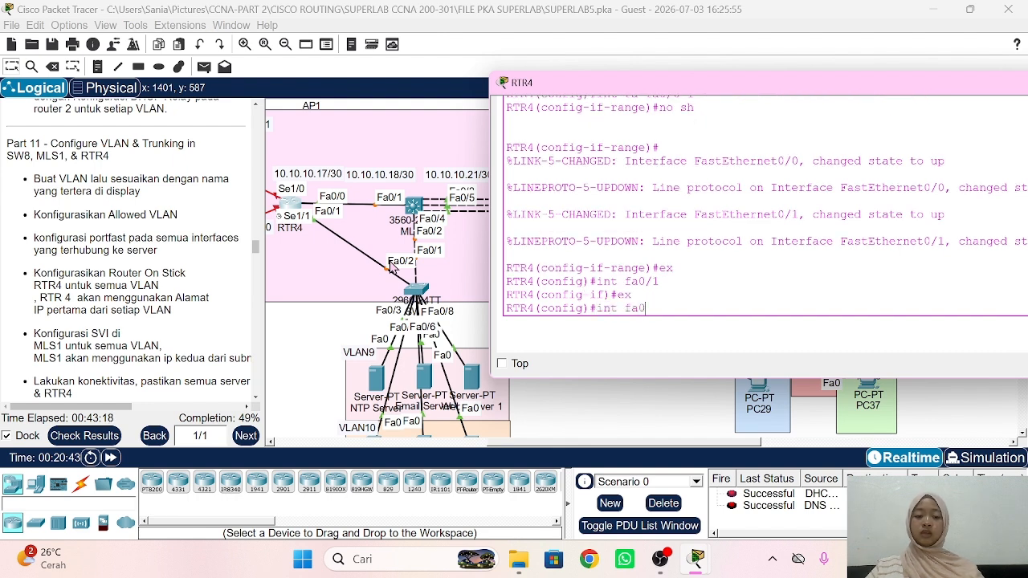
pyautogui.write('/1.9')
pyautogui.press('Return')
pyautogui.write('enca')
pyautogui.press('Tab')
pyautogui.write('d')
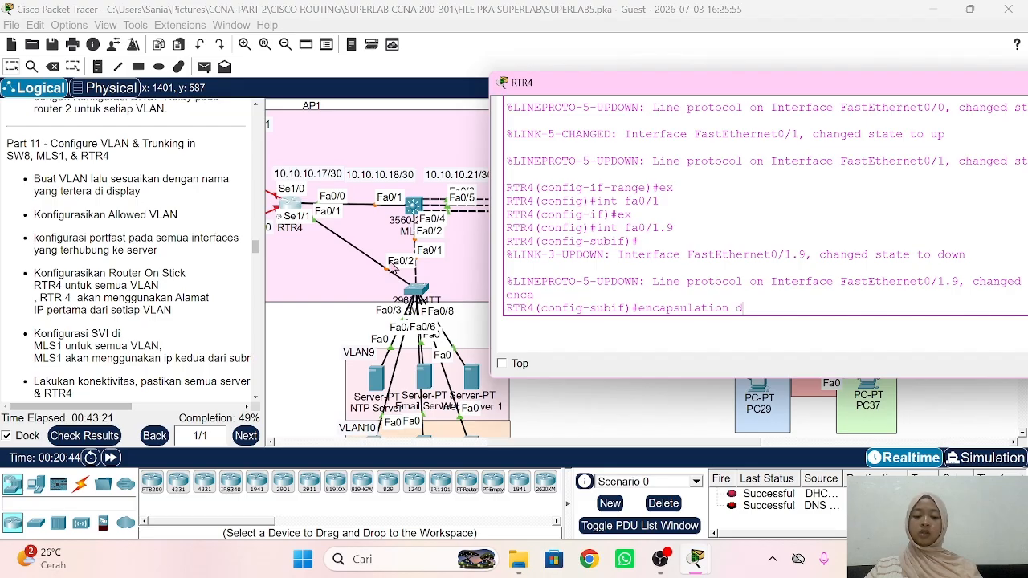
pyautogui.press('Tab')
pyautogui.write('9')
pyautogui.press('Return')
pyautogui.write('ip add ')
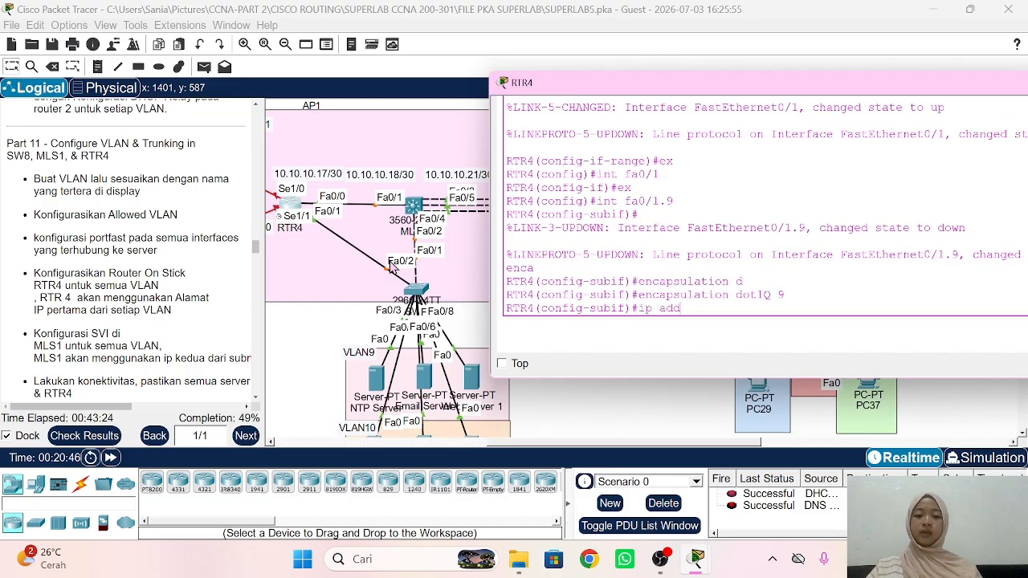
pyautogui.write('192.168.9')
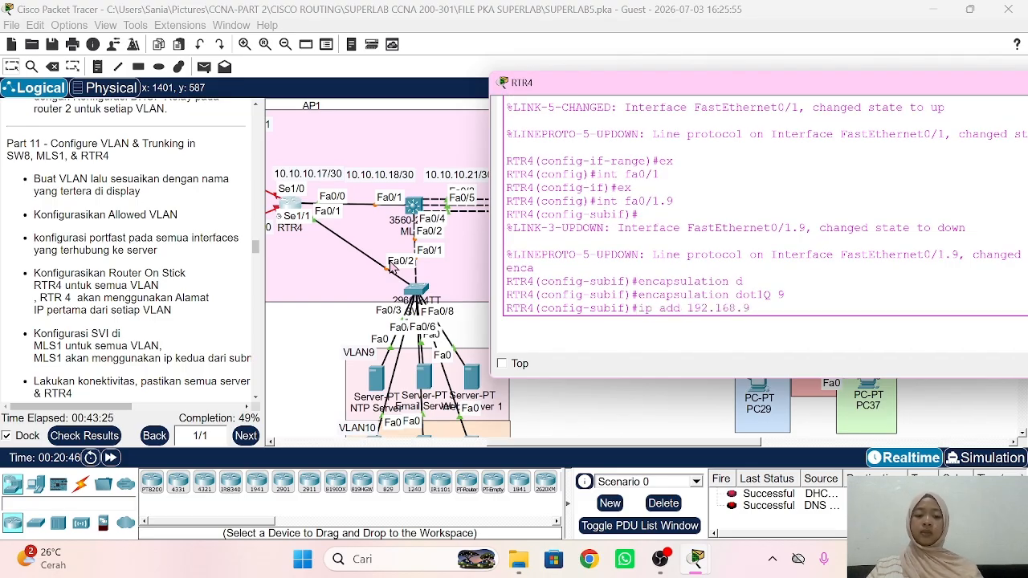
pyautogui.write('.1 255.255.2')
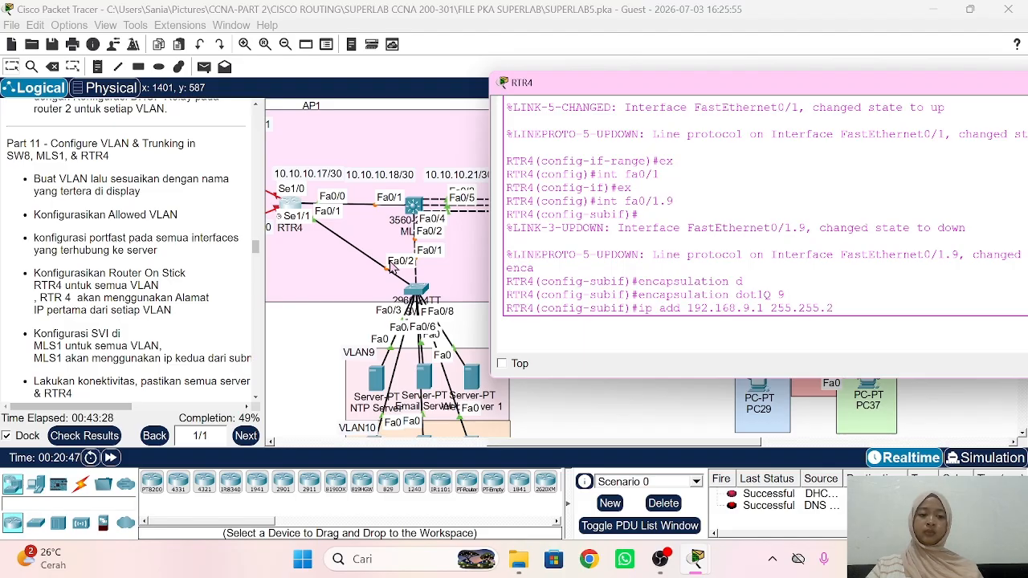
pyautogui.write('55.0')
pyautogui.press('Return')
pyautogui.write('ex')
pyautogui.press('Return')
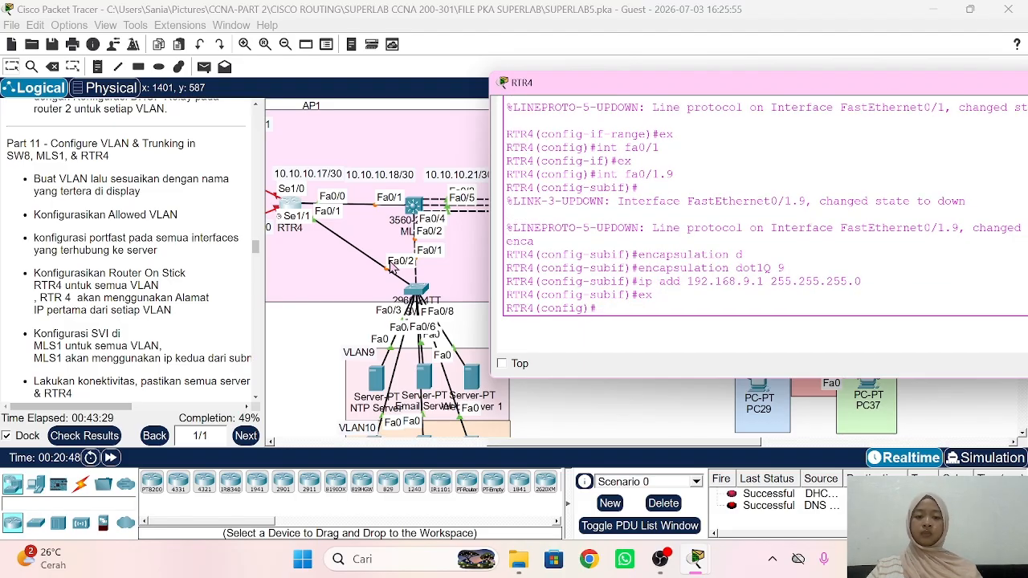
# Step: Configure subinterface Fa0/1.10 with dot1Q VLAN 10 and address 192.168.10.1 255.255.255.0
pyautogui.write('int fa0/1')
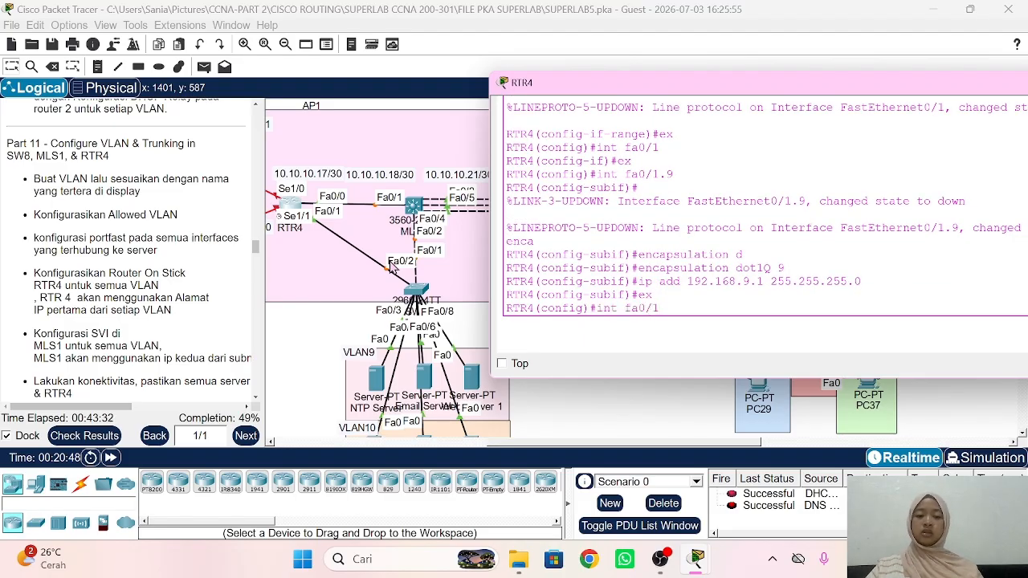
pyautogui.write('.10')
pyautogui.press('Return')
pyautogui.write('en')
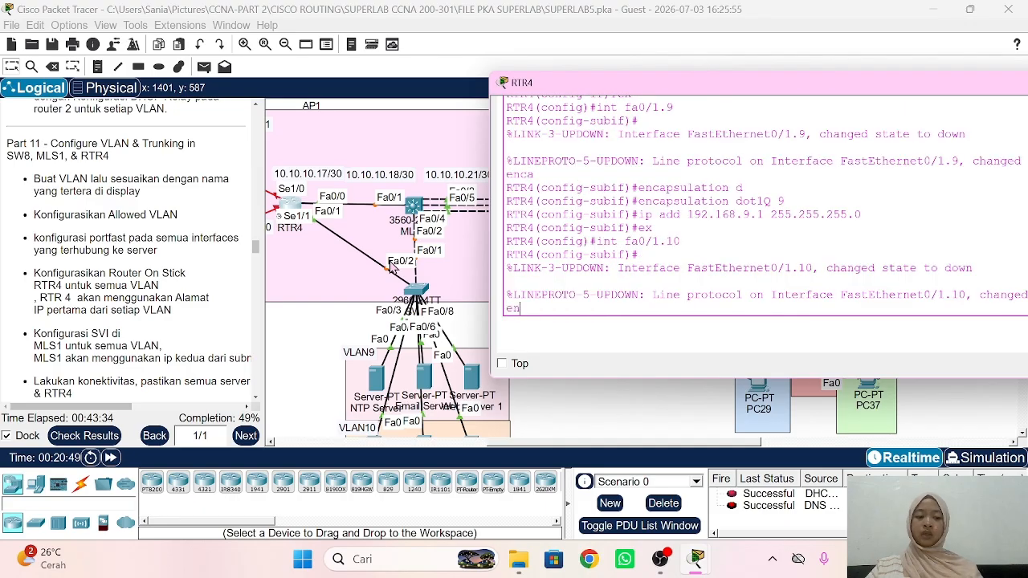
pyautogui.write('ca')
pyautogui.press('Tab')
pyautogui.write('d')
pyautogui.press('Tab')
pyautogui.write('10')
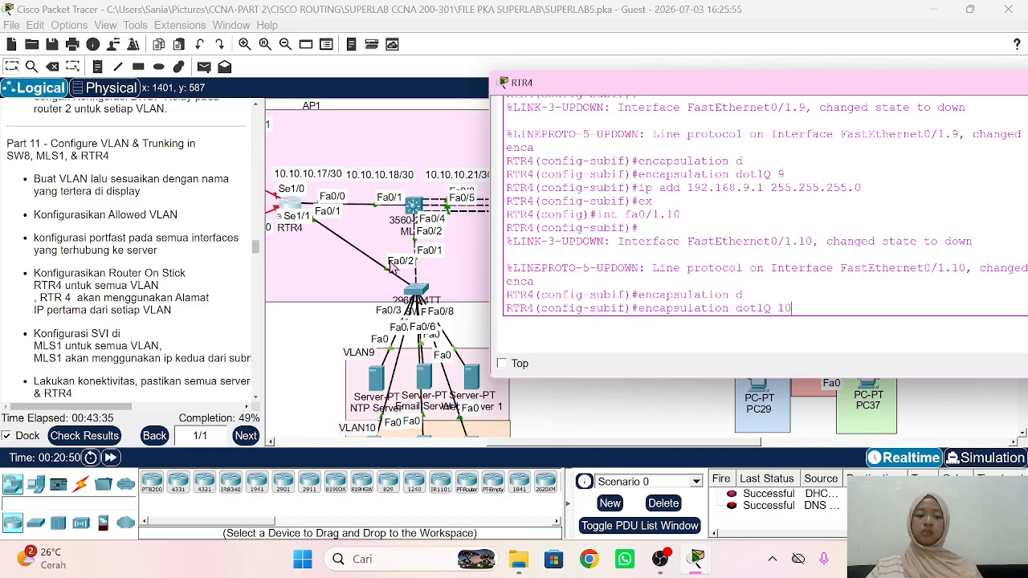
pyautogui.press('Return')
pyautogui.write('ip add 192')
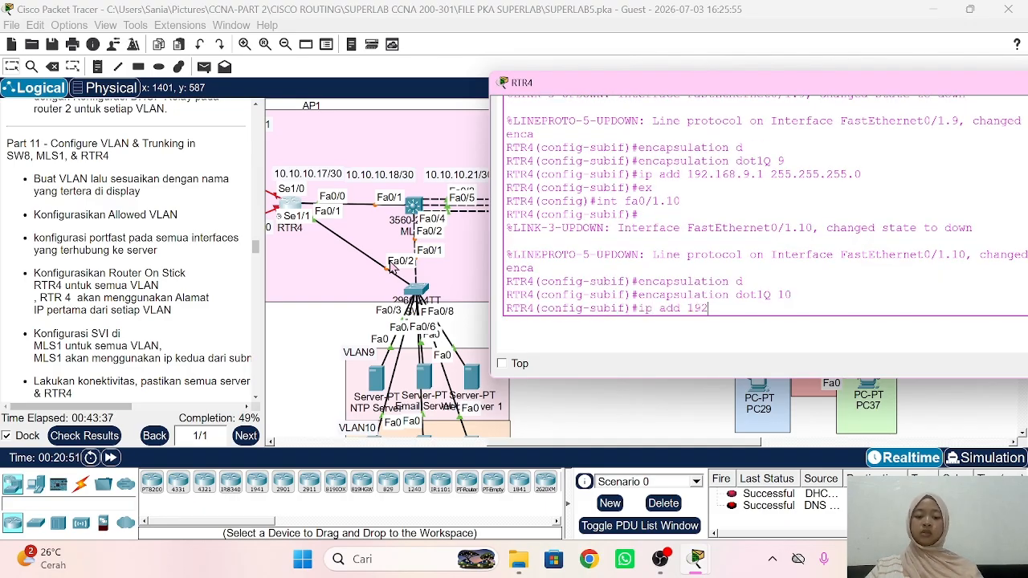
pyautogui.write('.168.10.1 ')
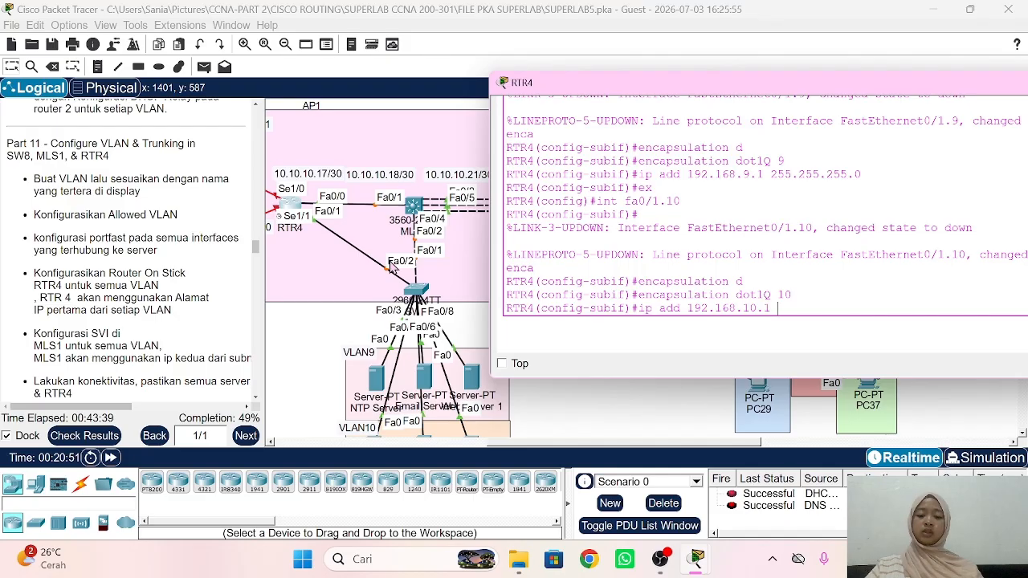
pyautogui.write('255.255.255.')
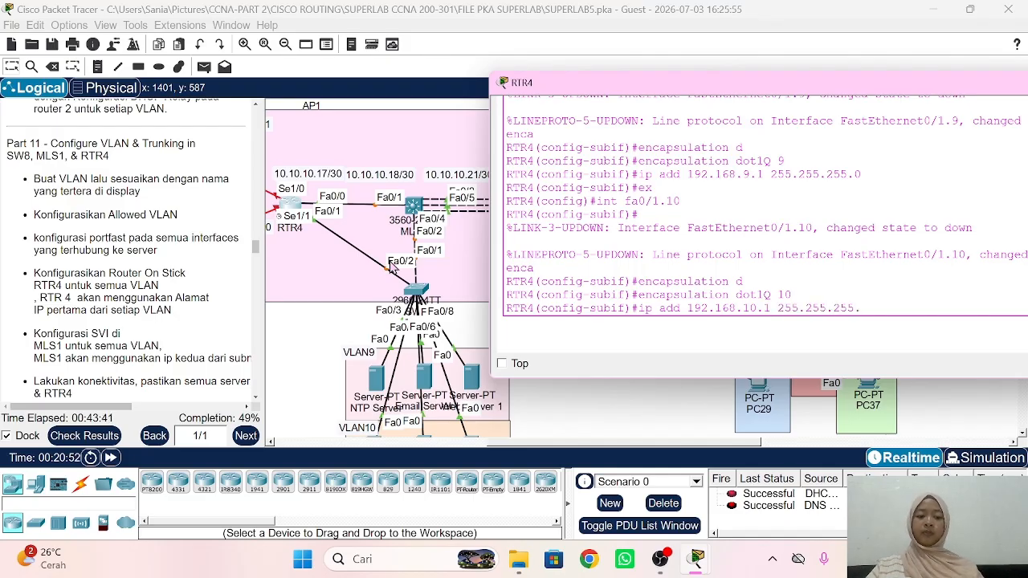
pyautogui.write('0')
pyautogui.press('Return')
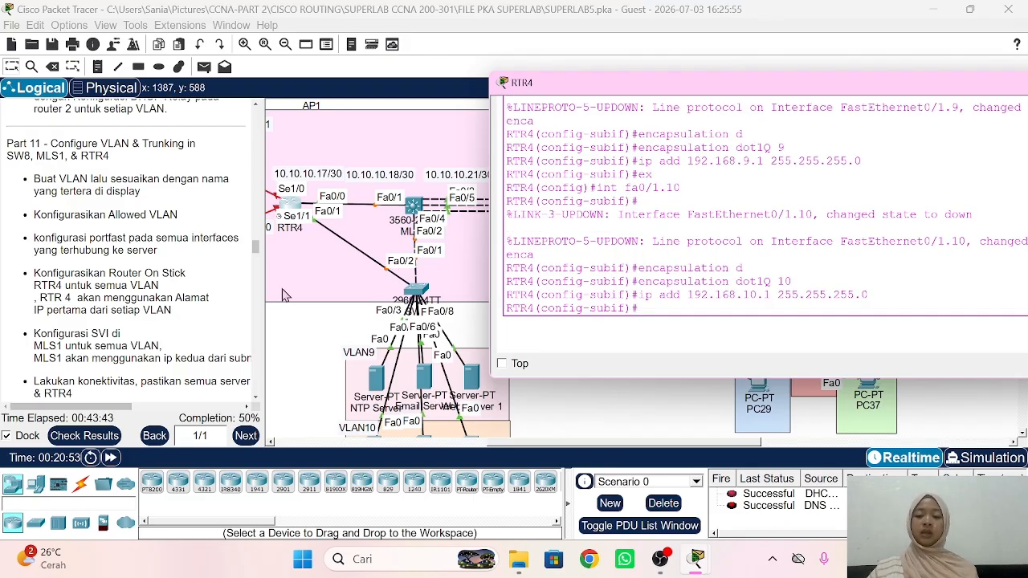
# Step: Return to the topology, open the MLS1 console and enter global configuration mode
pyautogui.click(321, 333)
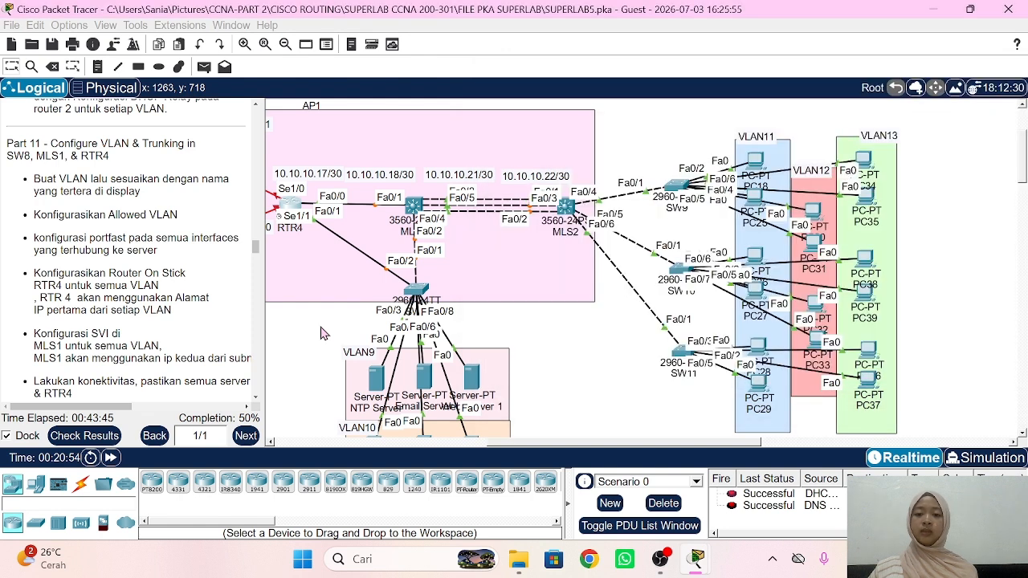
pyautogui.click(413, 200)
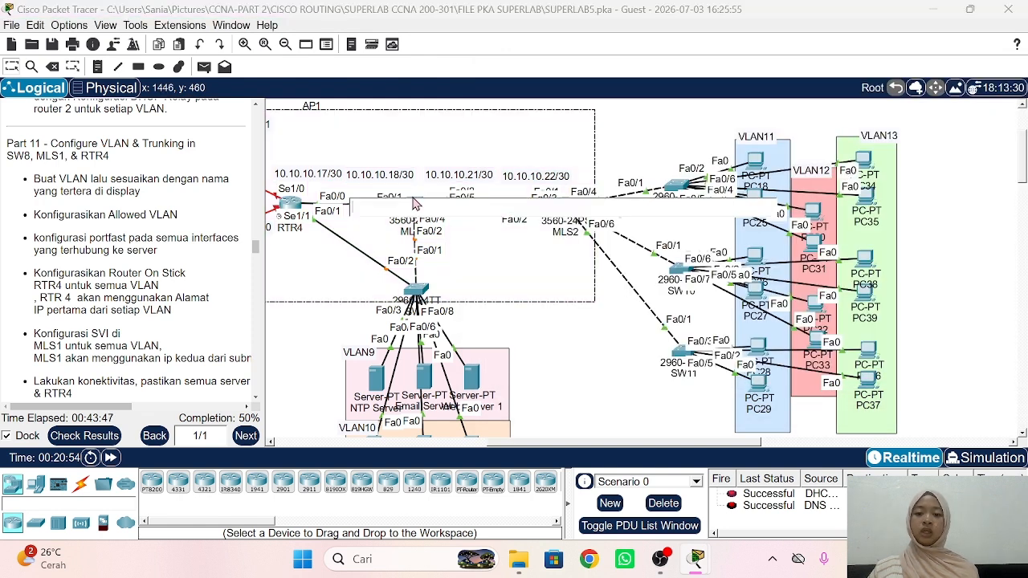
pyautogui.click(580, 348)
pyautogui.click(416, 208)
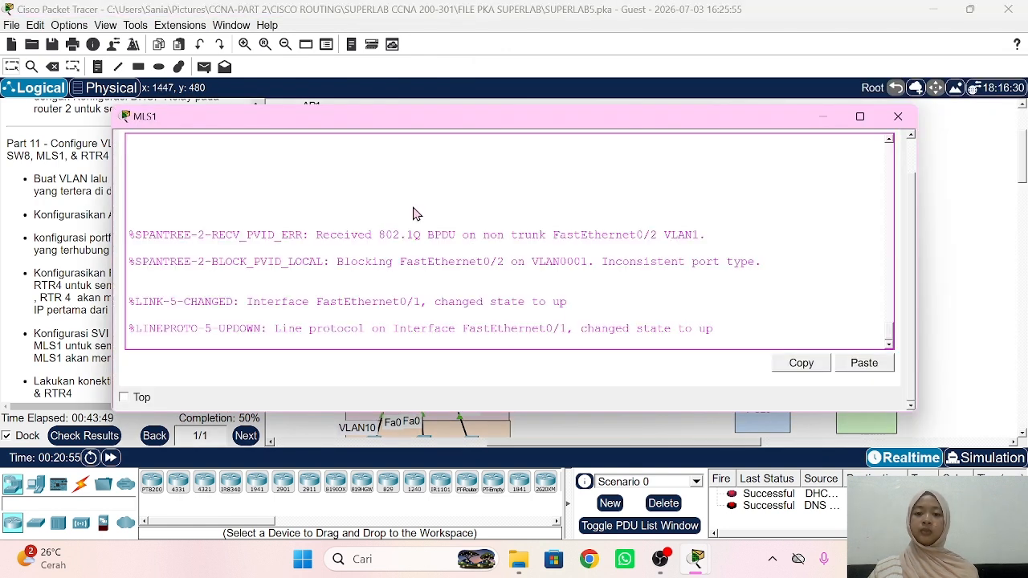
pyautogui.moveTo(324, 111); pyautogui.dragTo(728, 96)
pyautogui.press('Return')
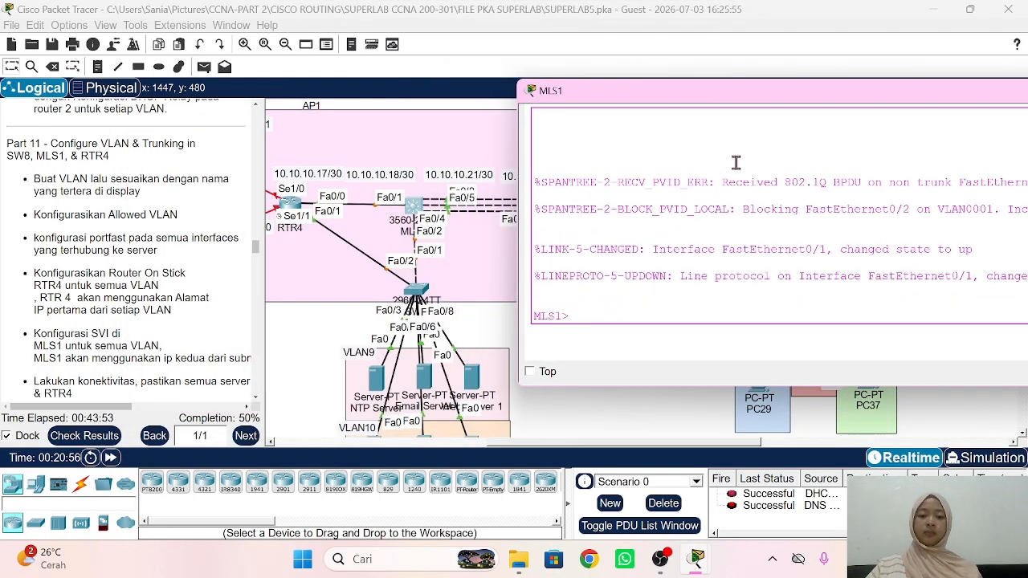
pyautogui.write('en')
pyautogui.press('Return')
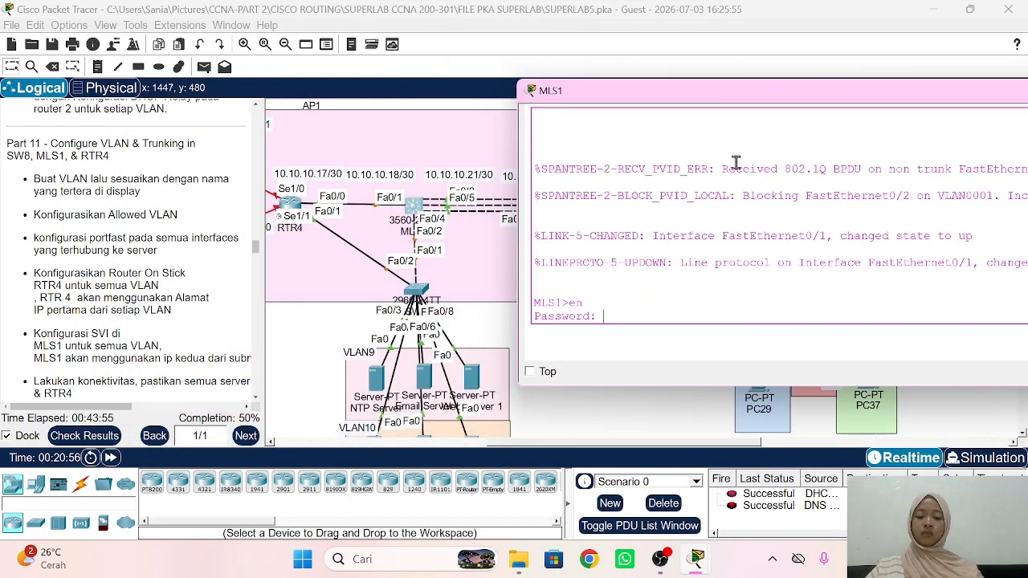
pyautogui.press('Return')
pyautogui.write('conf t')
pyautogui.press('Return')
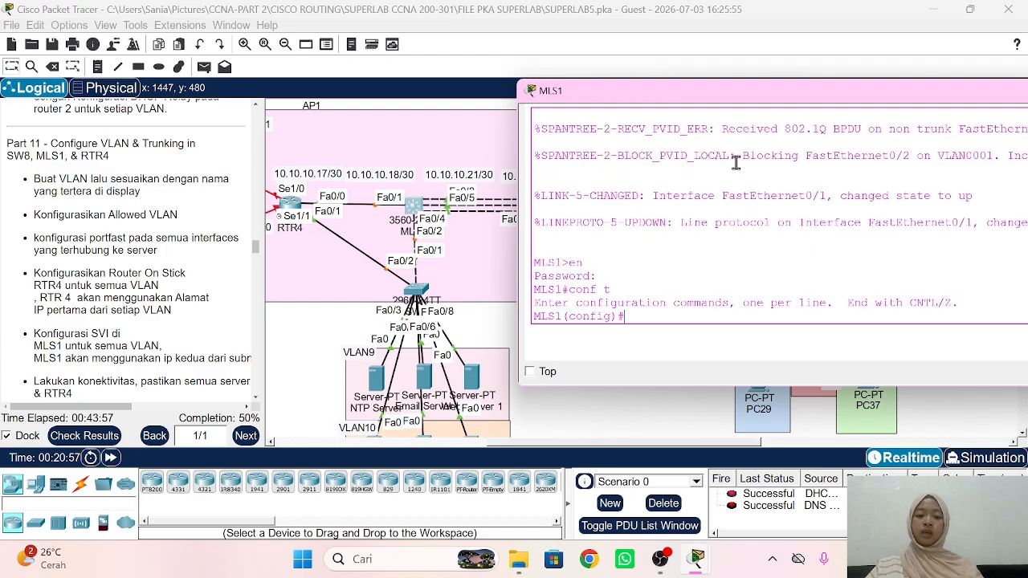
# Step: Turn MLS1 ports Fa0/1 and Fa0/2 into routed ports with no switchport
pyautogui.write('int')
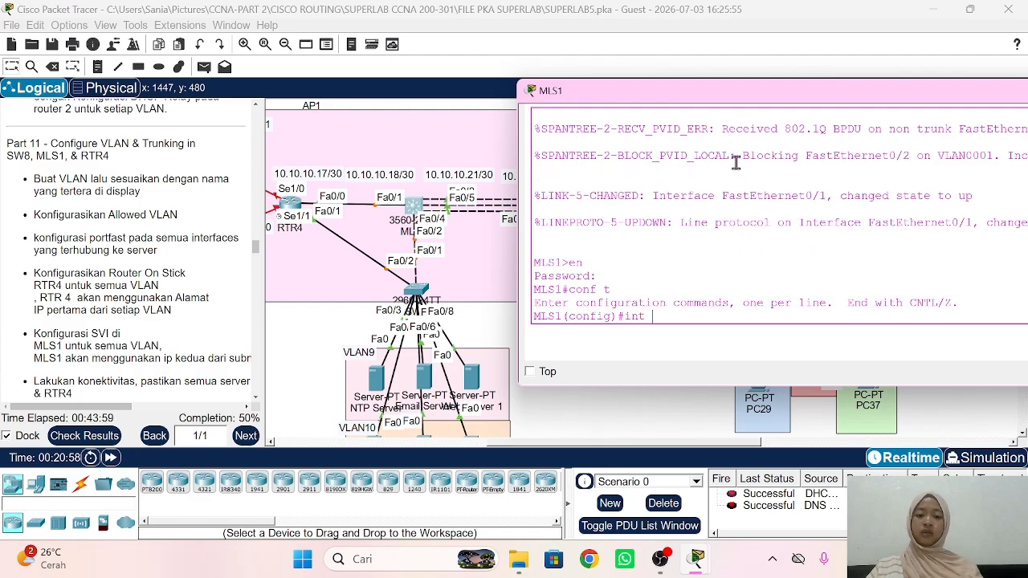
pyautogui.write(' f')
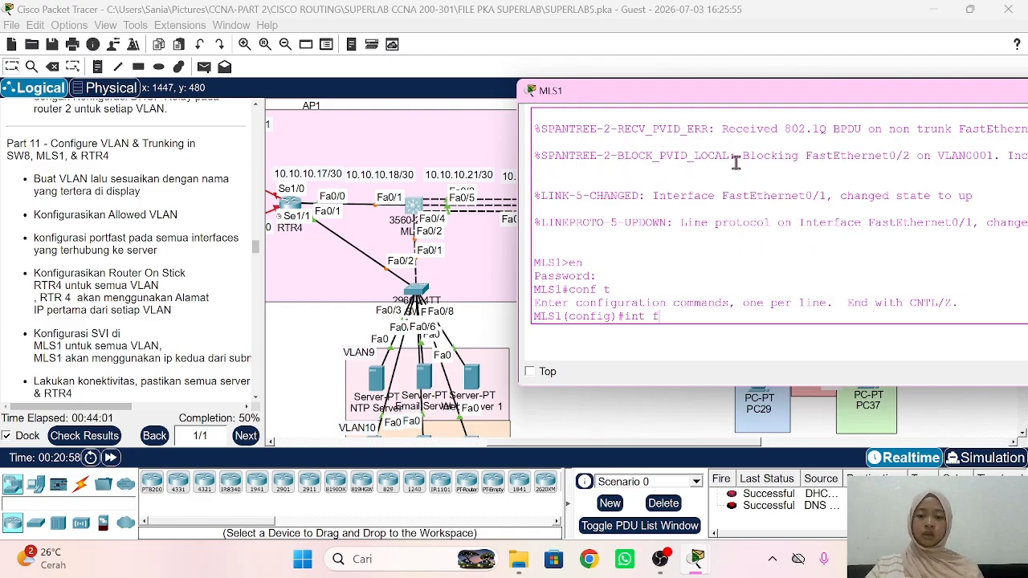
pyautogui.write('a0/1-2')
pyautogui.press('Return')
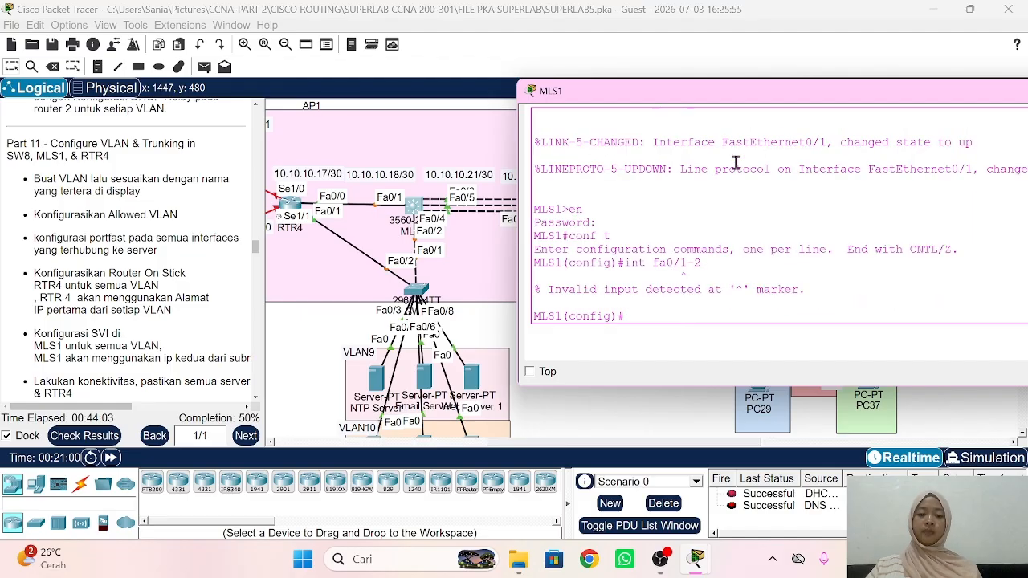
pyautogui.write('int')
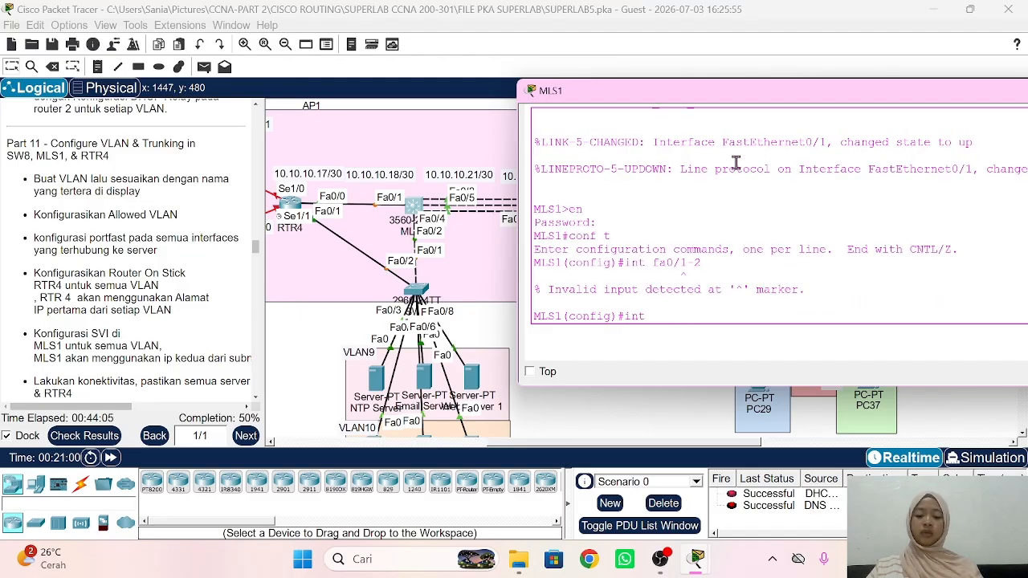
pyautogui.write(' ra fa0/1-2')
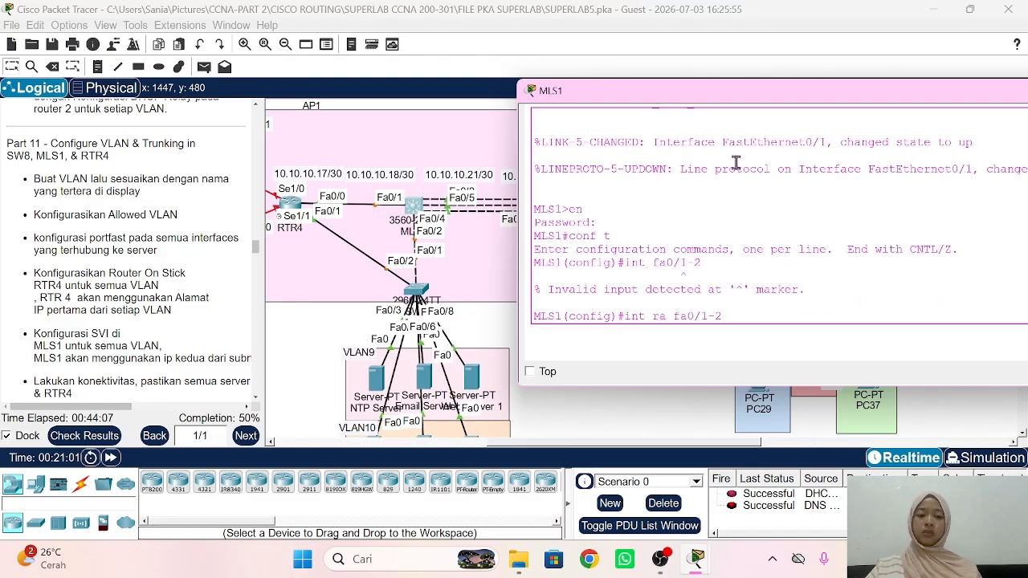
pyautogui.press('Return')
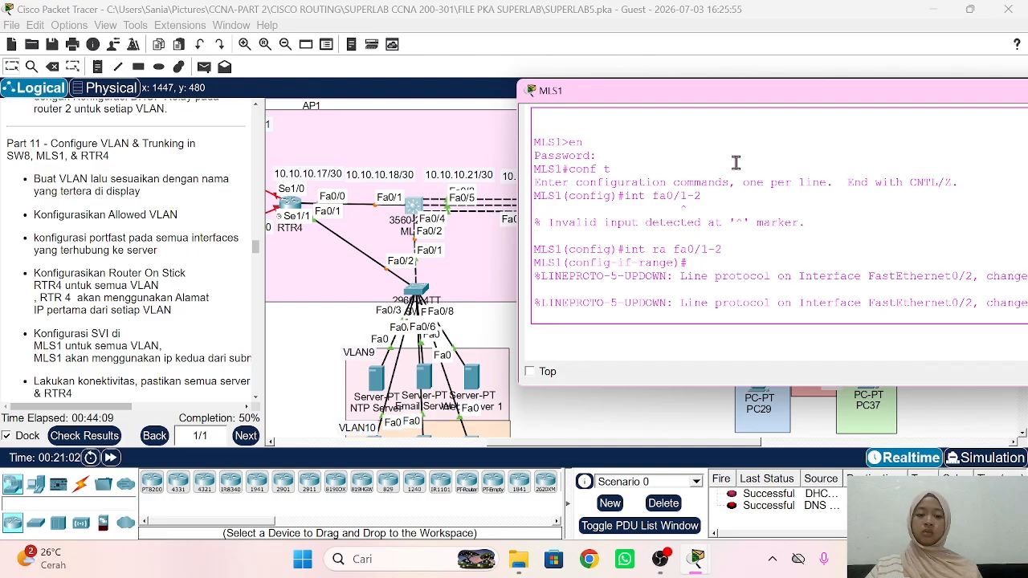
pyautogui.write('no swi')
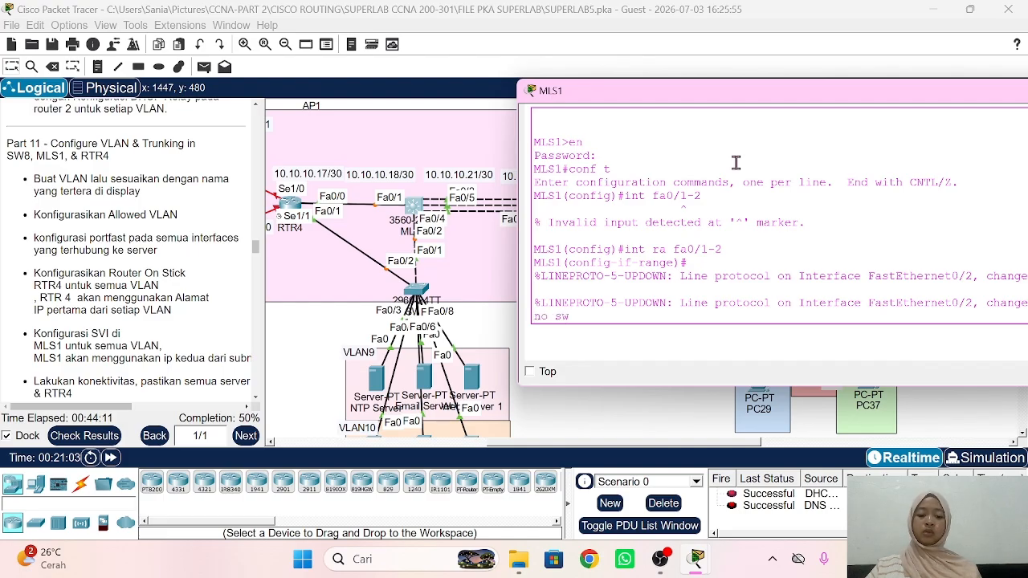
pyautogui.press('Tab')
pyautogui.press('Return')
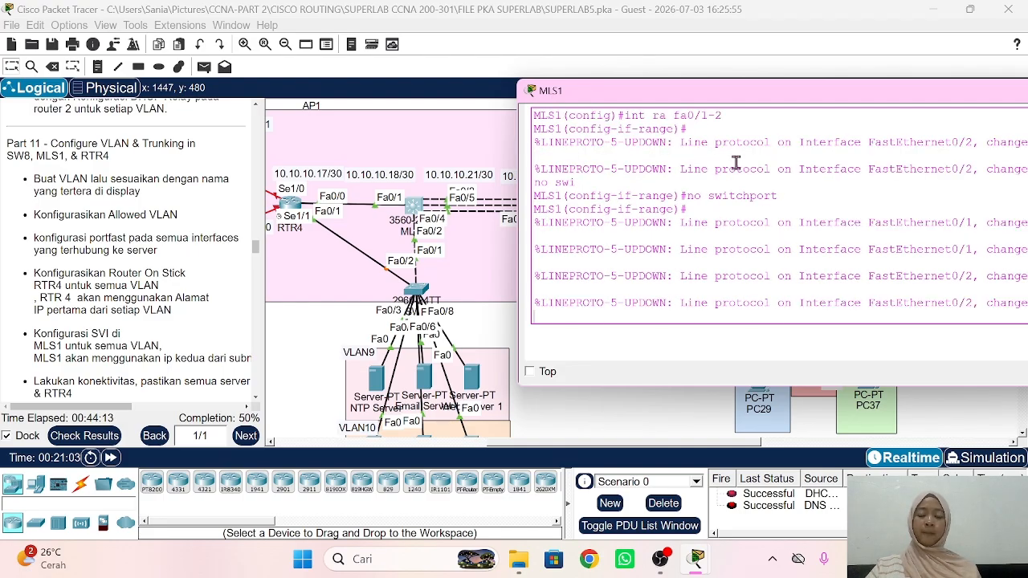
pyautogui.write('ex')
pyautogui.press('Return')
pyautogui.write('ig)#i')
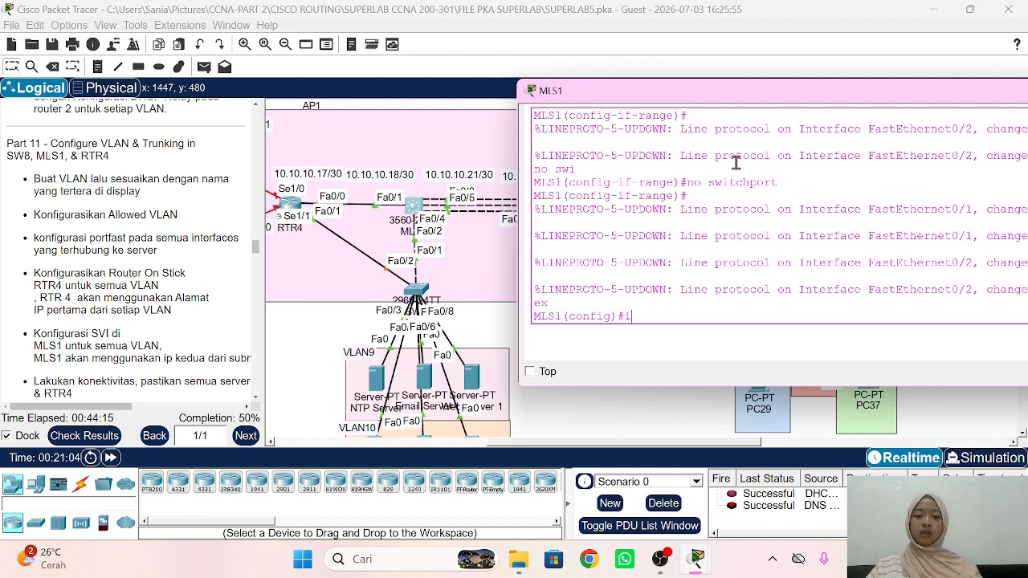
pyautogui.write('nt fa0')
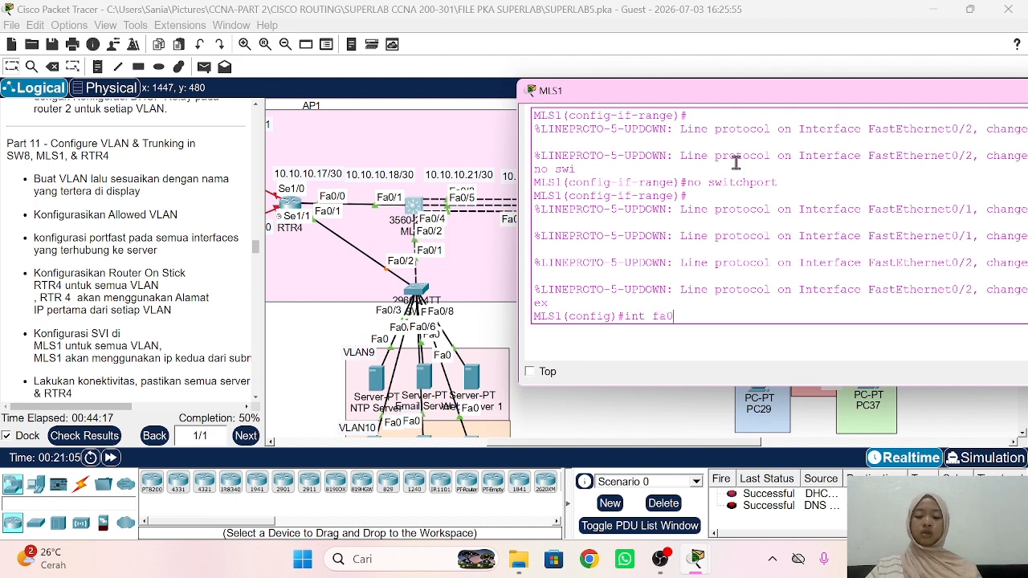
pyautogui.write('/2')
pyautogui.press('Return')
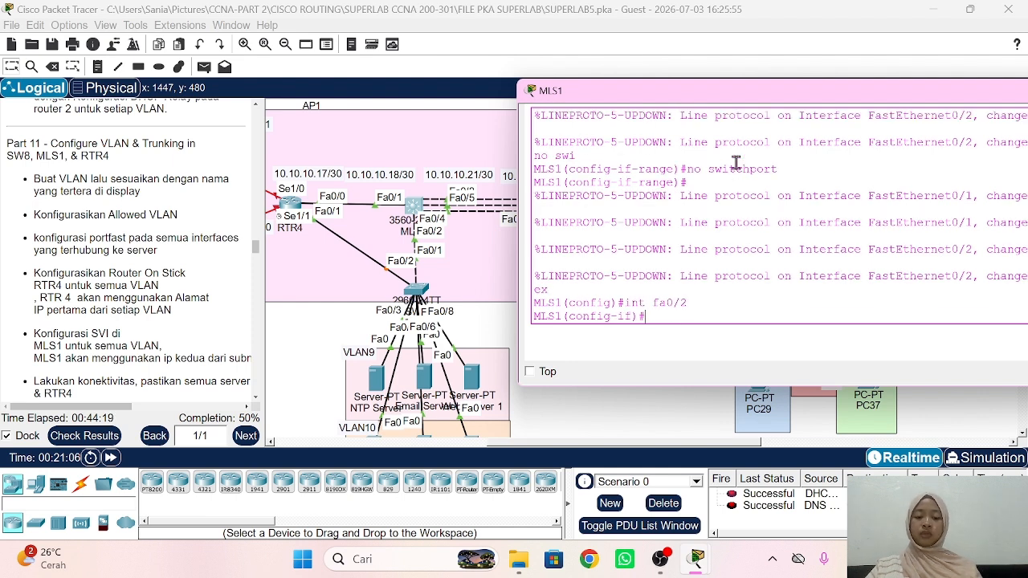
pyautogui.write('ex')
pyautogui.press('Return')
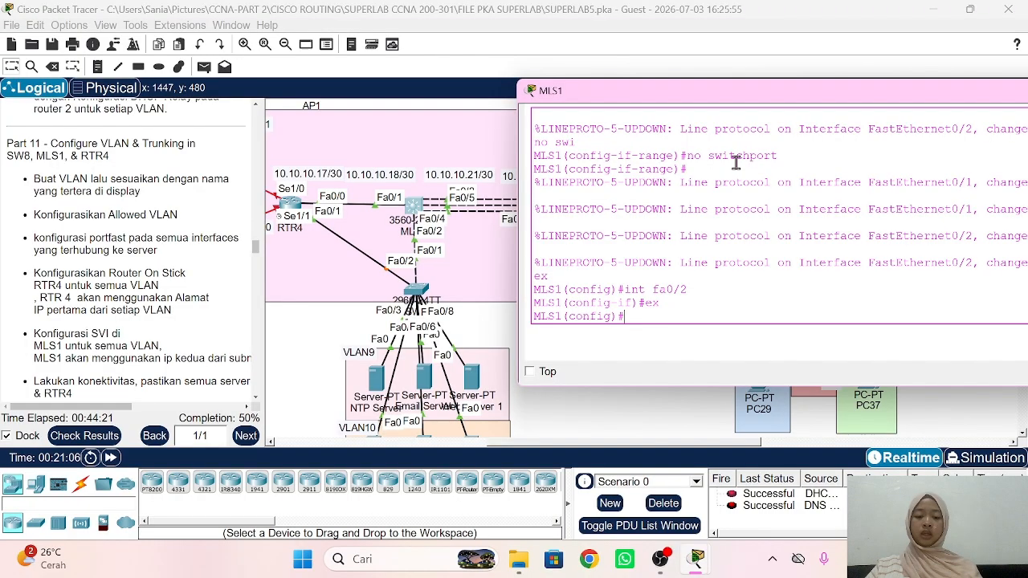
# Step: Create the VLAN 9 interface on MLS1 with address 192.168.9.2/24
pyautogui.write('int vl')
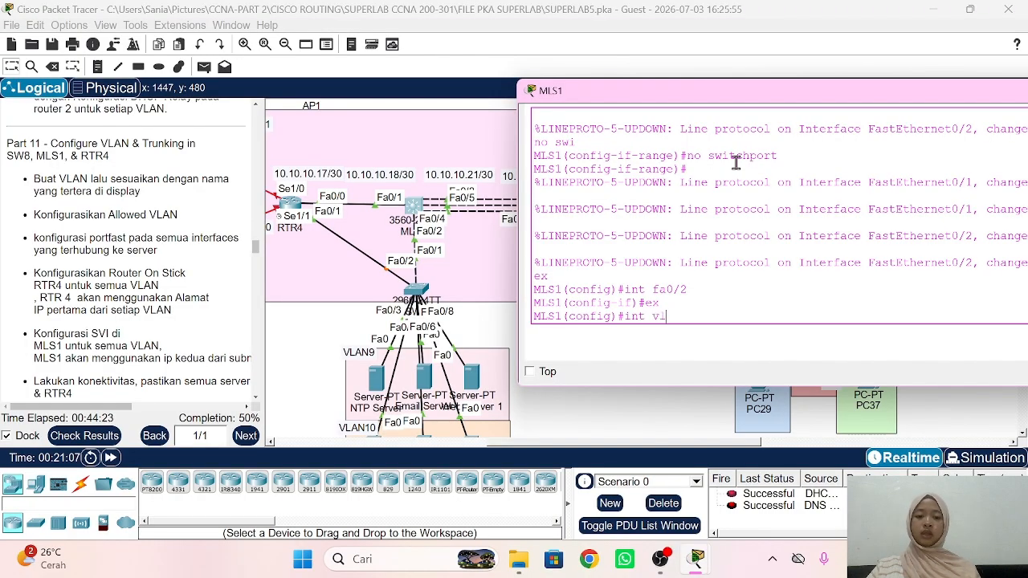
pyautogui.write('an 9')
pyautogui.press('Return')
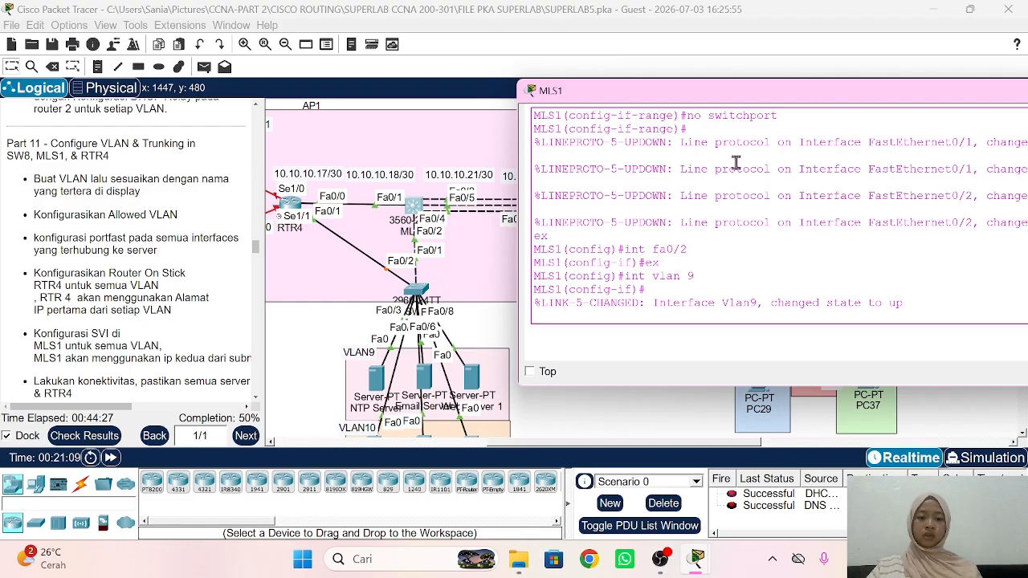
pyautogui.write('ip add 19')
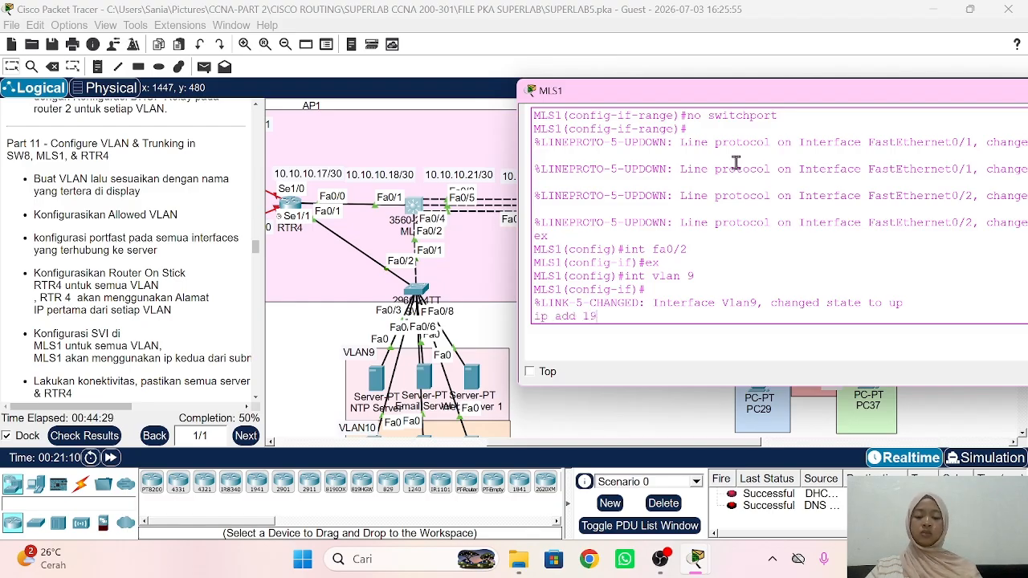
pyautogui.write('2.168.9.2 ')
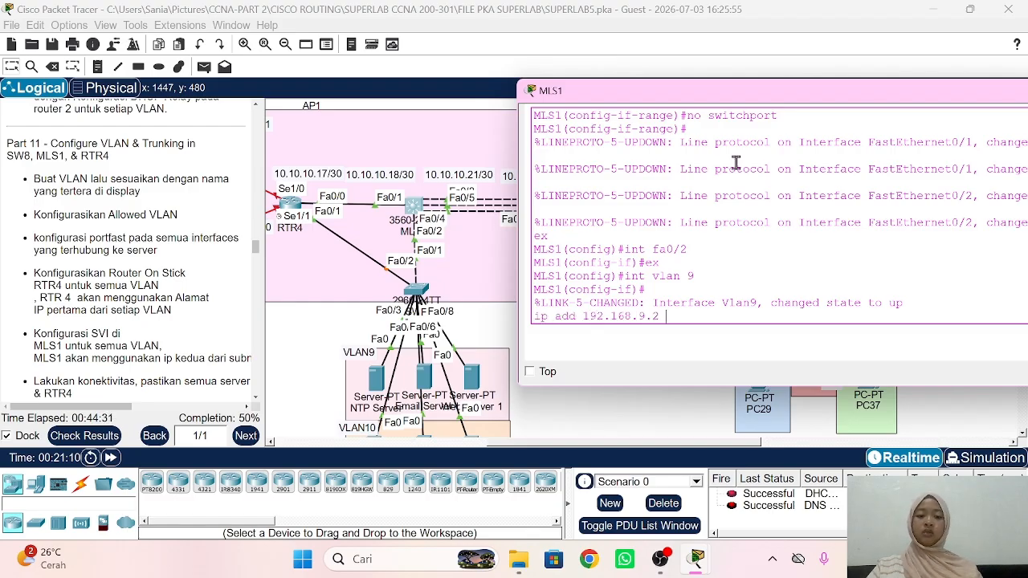
pyautogui.write('255.255.255.')
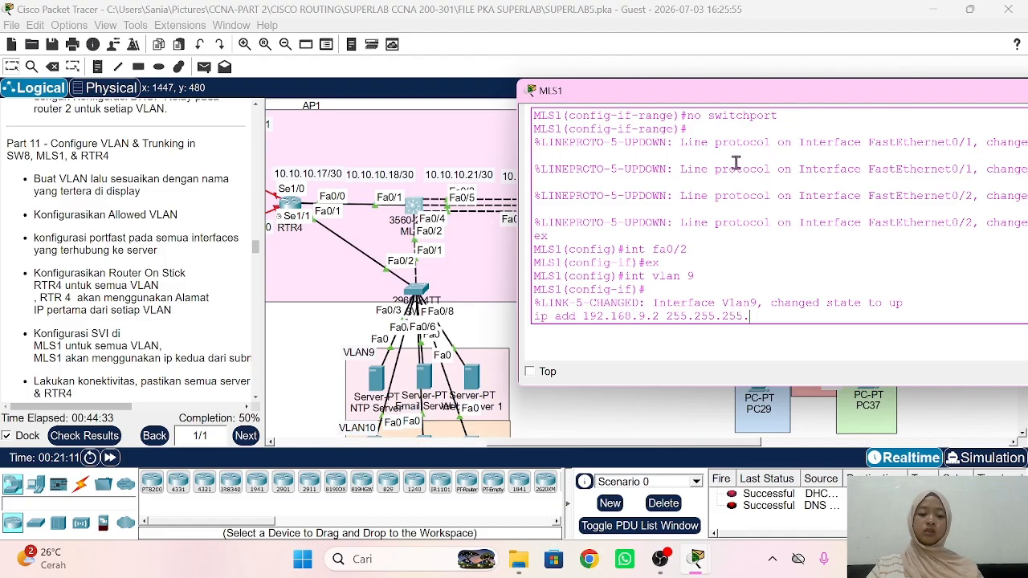
pyautogui.write('0')
pyautogui.press('Return')
pyautogui.write('ex')
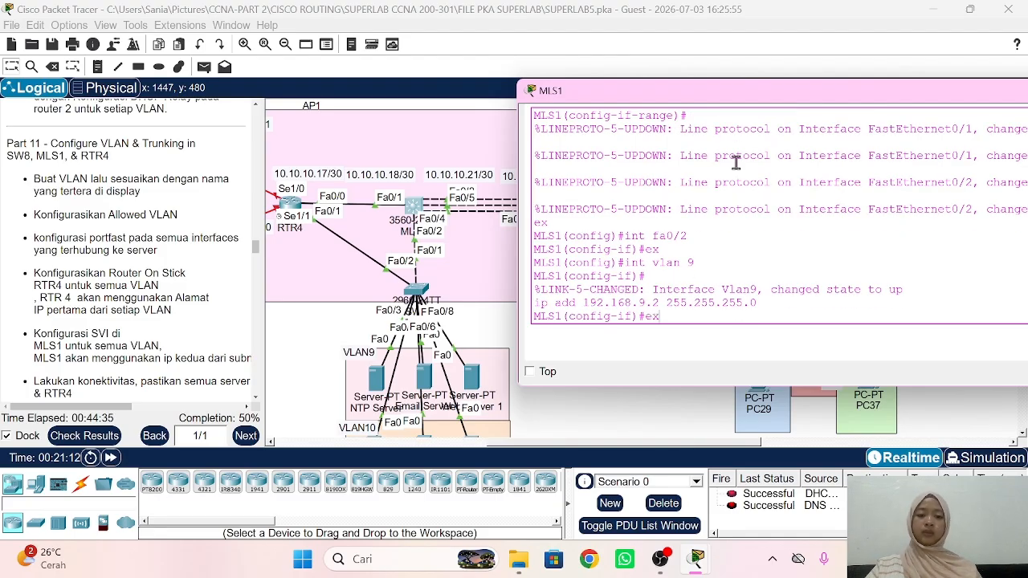
pyautogui.press('Return')
# Step: Give the VLAN 10 interface address 192.168.10.2 255.255.255.0
pyautogui.write('int vlan 10')
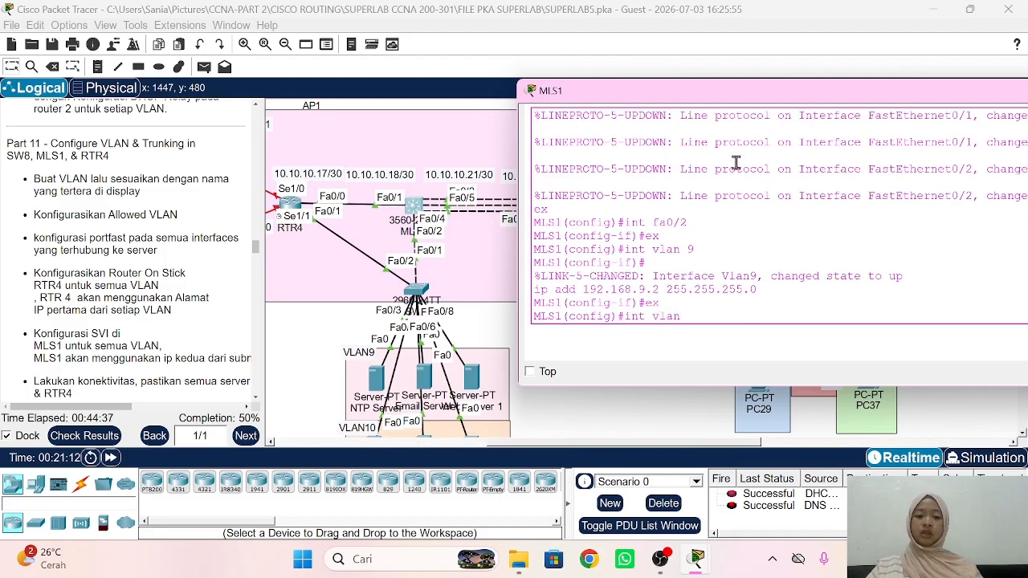
pyautogui.press('Return')
pyautogui.write('ip add')
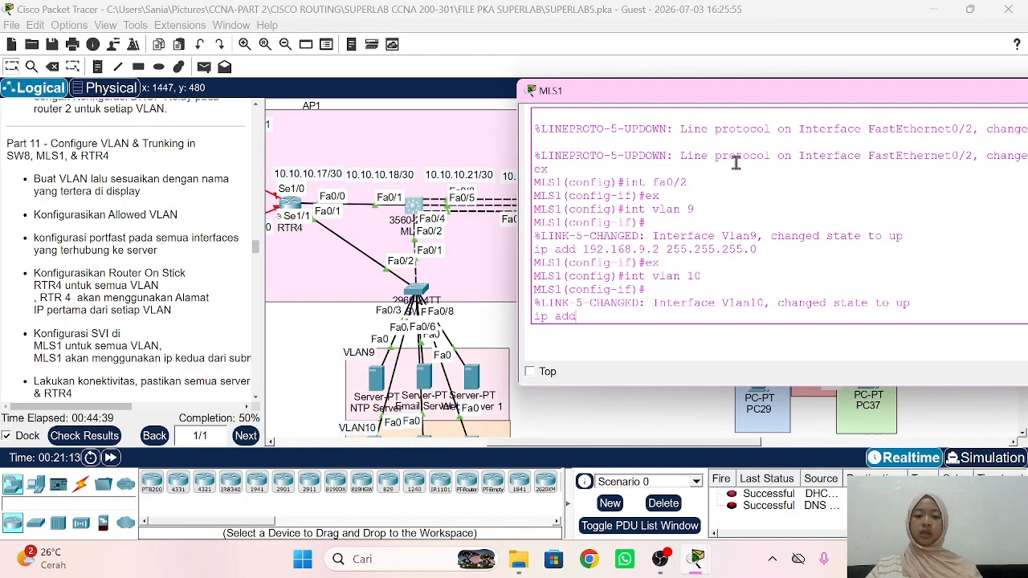
pyautogui.write(' 192.168')
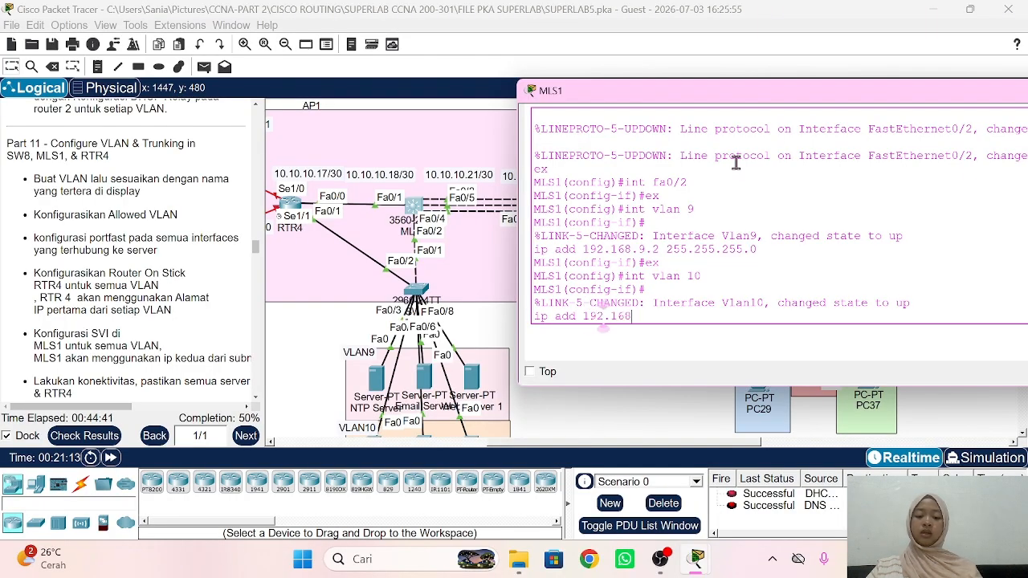
pyautogui.write('.10.2 255.2')
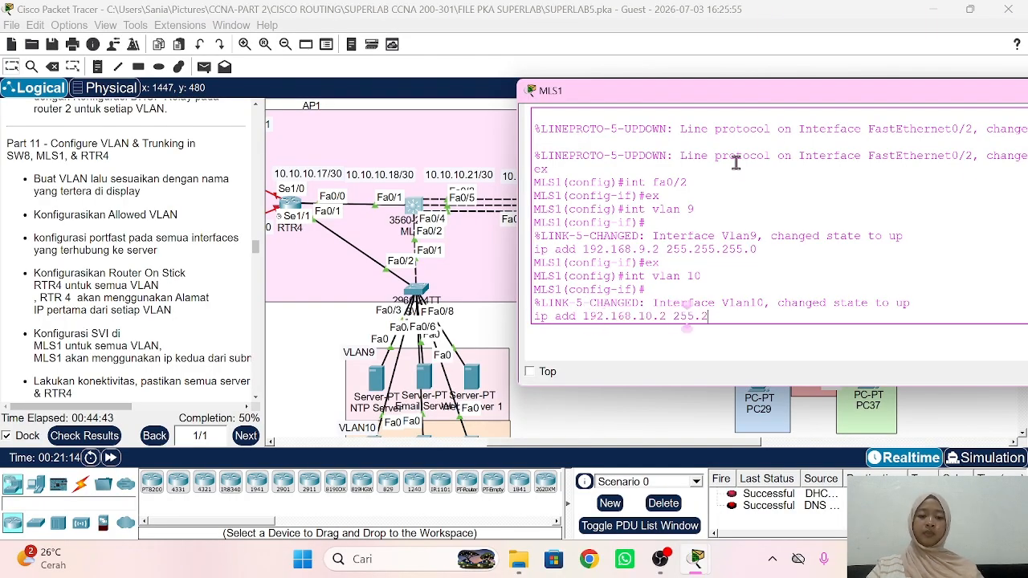
pyautogui.write('55.255.0')
pyautogui.press('Return')
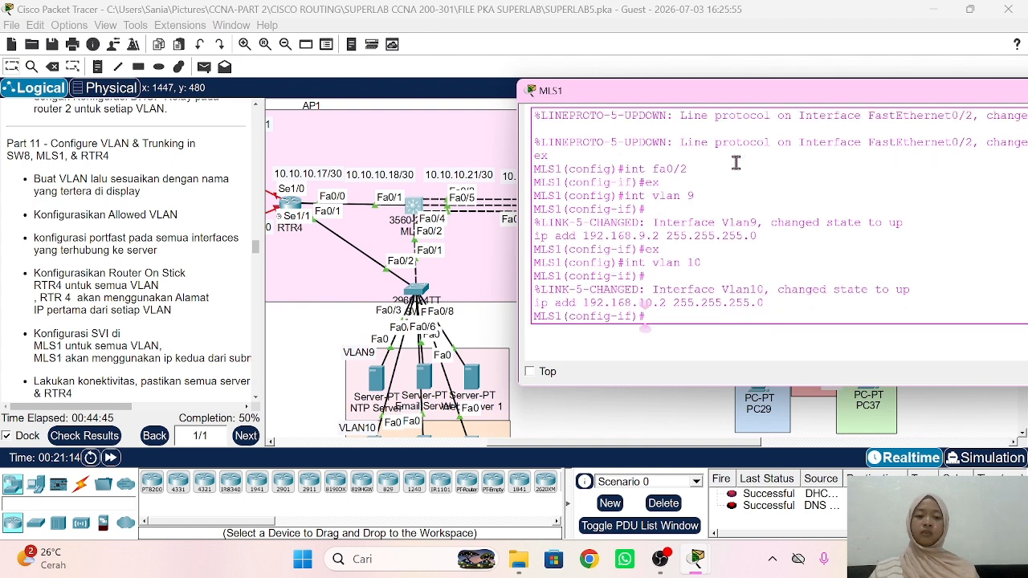
pyautogui.scroll(-5, 216, 278)
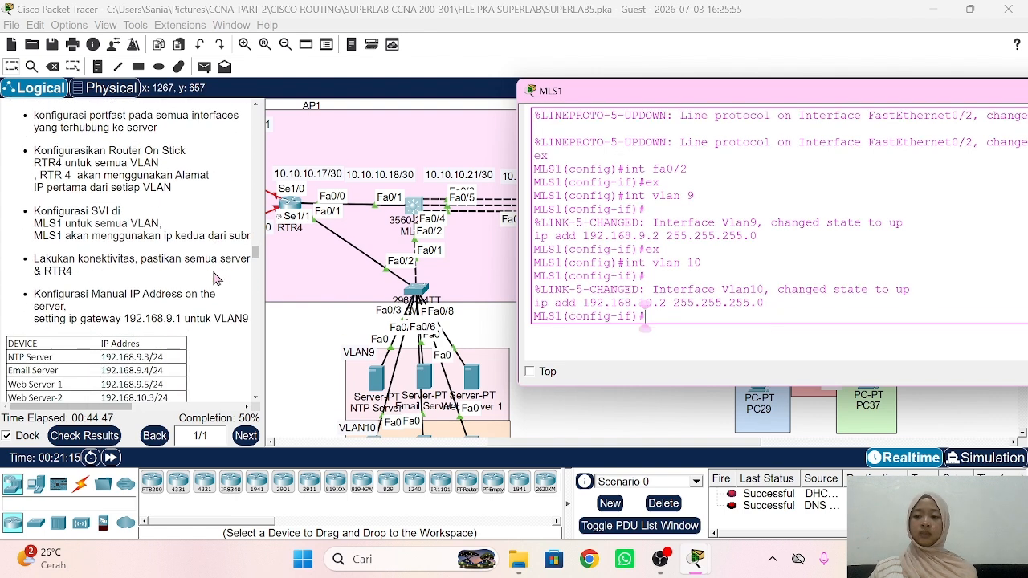
pyautogui.scroll(1, 215, 278)
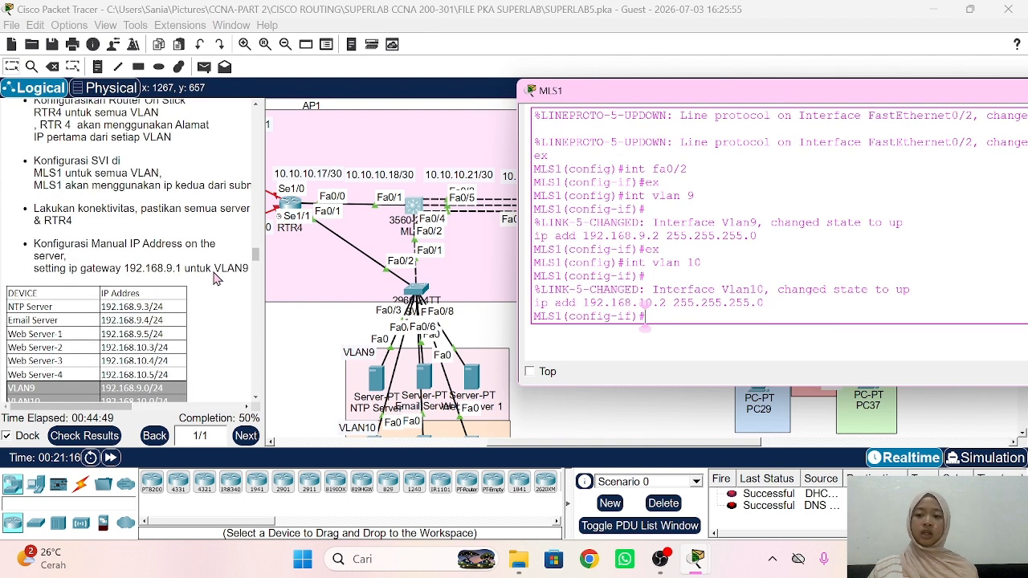
# Step: Give the NTP Server IPv4 address 192.168.9.3 with the default 255.255.255.0 mask
pyautogui.click(293, 331)
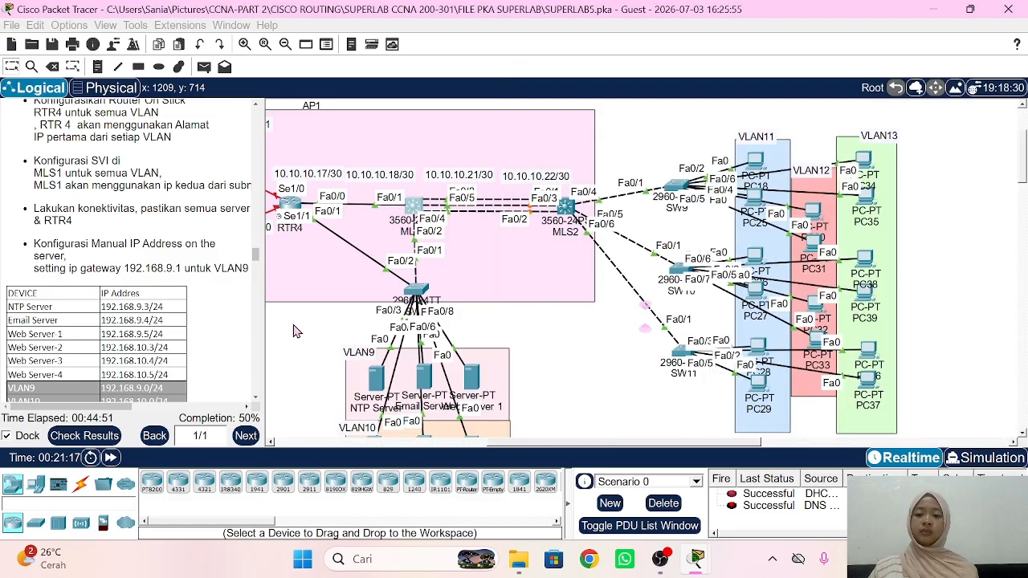
pyautogui.scroll(-1, 293, 331)
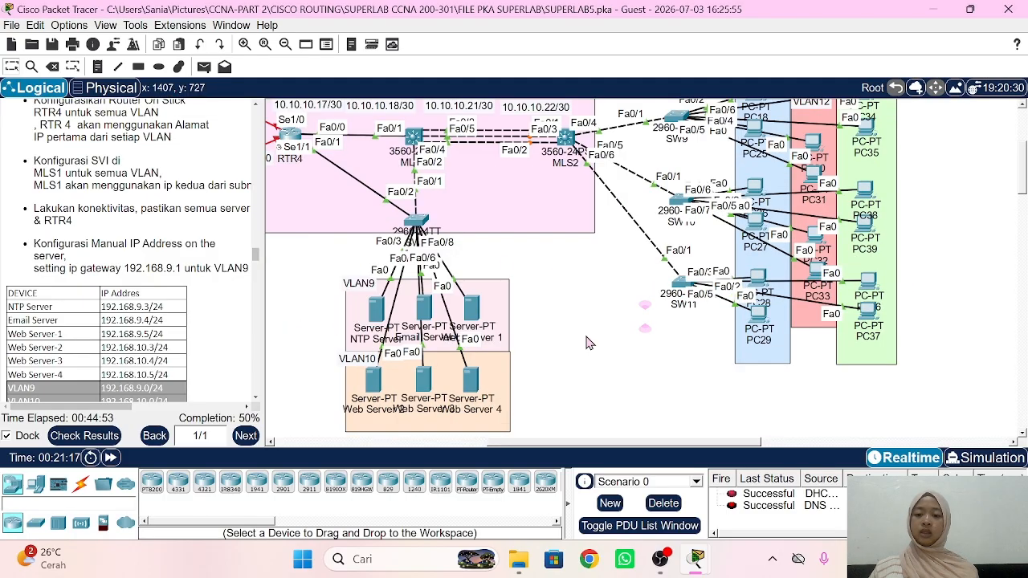
pyautogui.click(375, 316)
pyautogui.moveTo(260, 105); pyautogui.dragTo(523, 98)
pyautogui.click(476, 154)
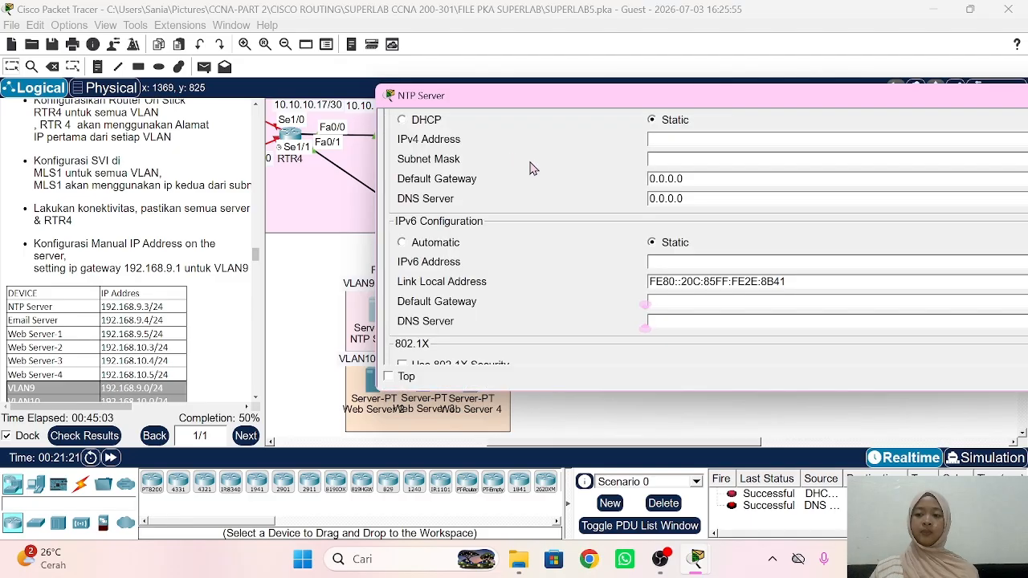
pyautogui.click(692, 145)
pyautogui.write('192')
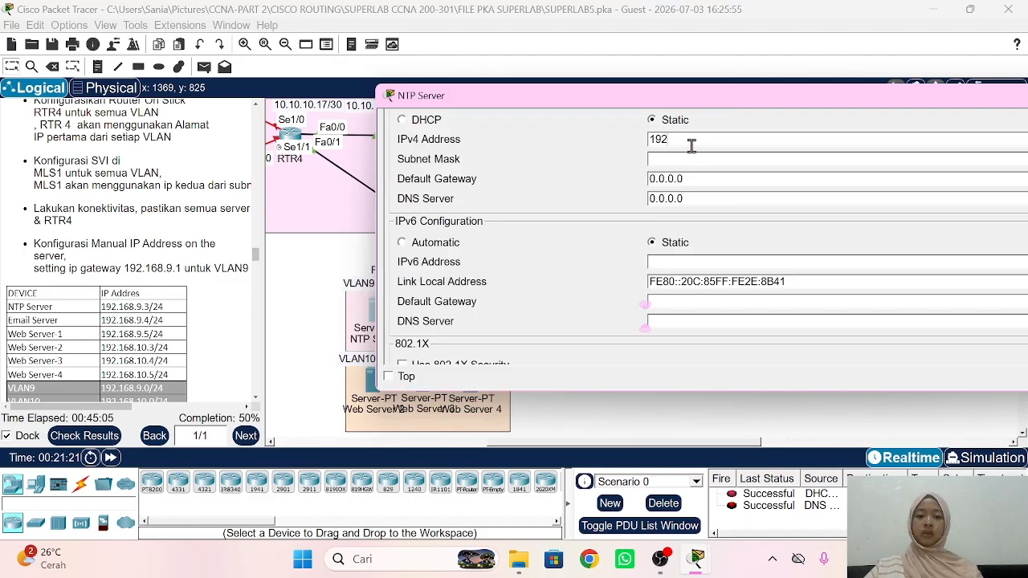
pyautogui.write('.168.9.')
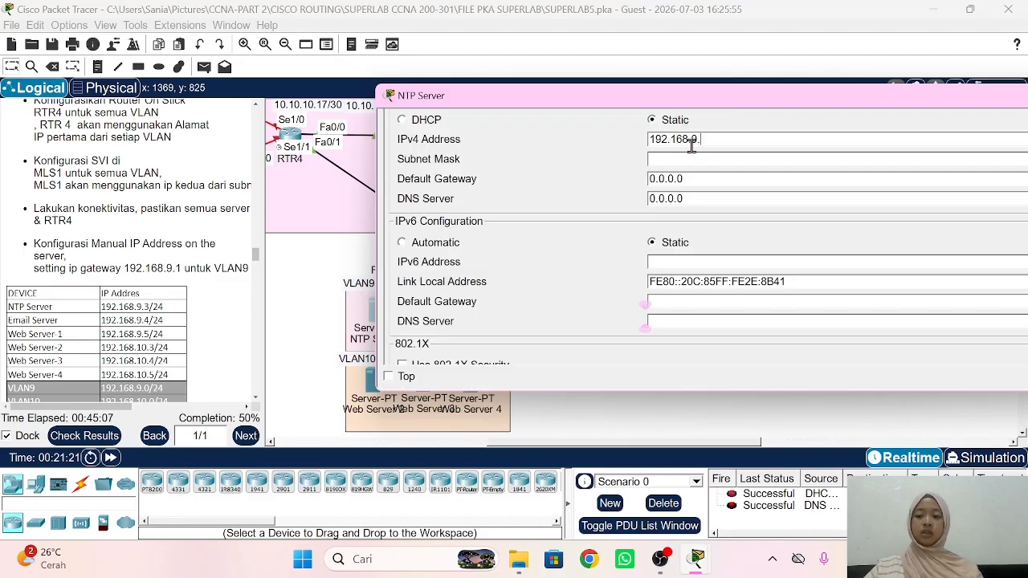
pyautogui.write('3')
pyautogui.click(705, 159)
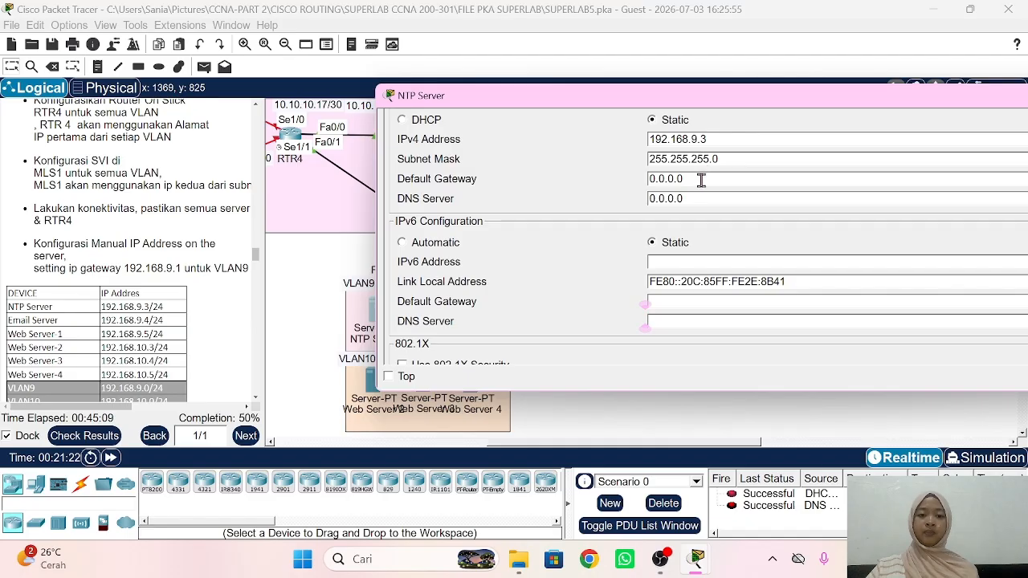
# Step: Enter the NTP Server's default gateway 192.168.9.1 and begin editing its DNS server
pyautogui.tripleClick(702, 180)
pyautogui.write('192.168.9')
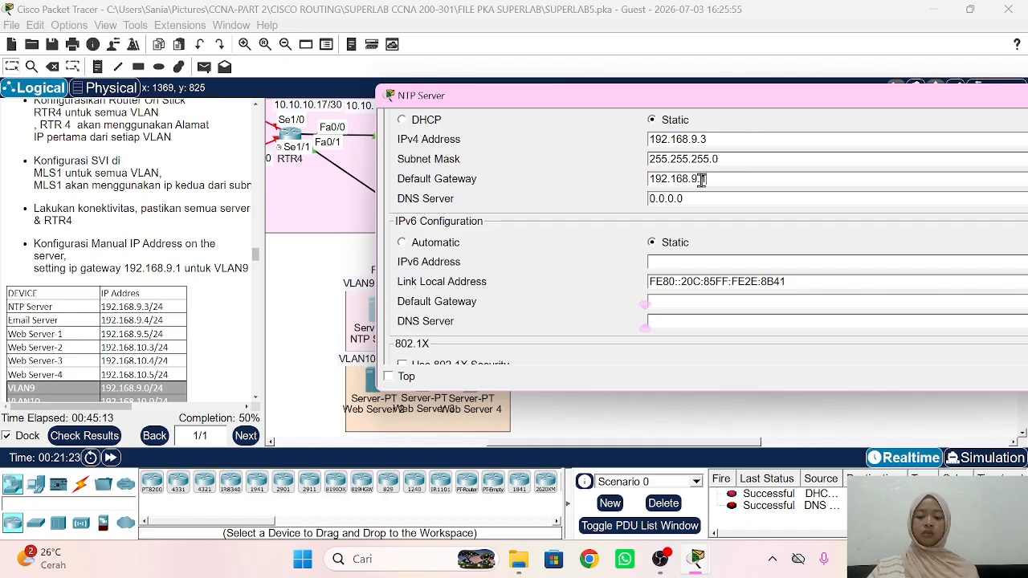
pyautogui.tripleClick(702, 179)
pyautogui.click(721, 205)
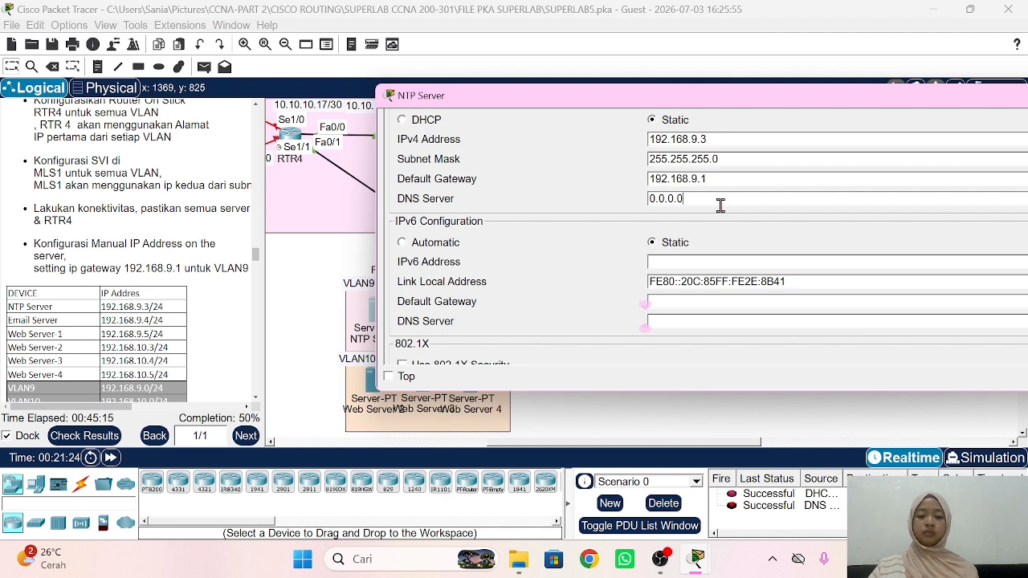
pyautogui.doubleClick(720, 205)
pyautogui.write('192.168.9.1')
pyautogui.press('BackSpace')
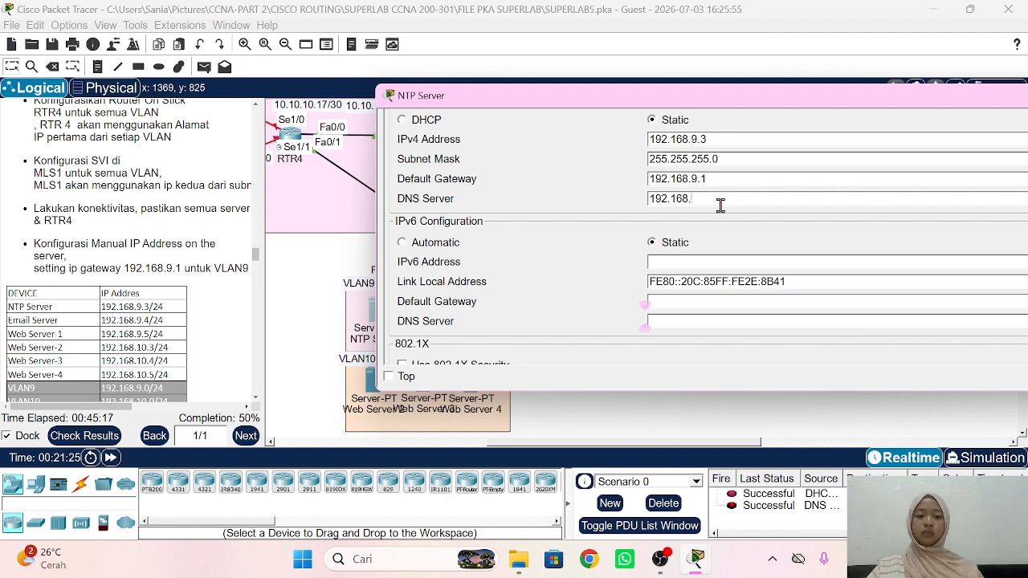
# Step: Finish the NTP DNS entry, then give the Email Server IPv4 192.168.9.4 with default mask
pyautogui.write('.3')
pyautogui.click(309, 289)
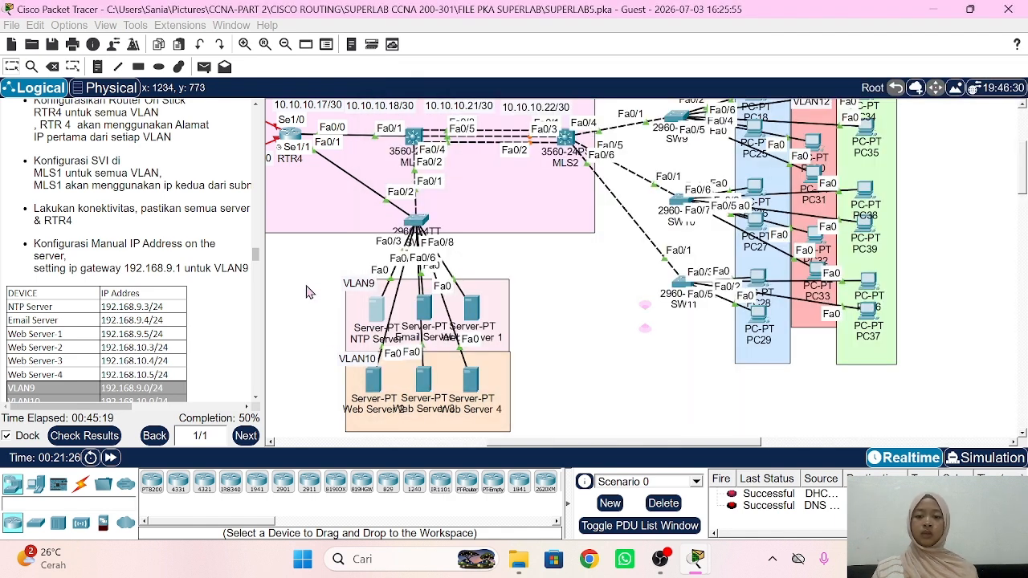
pyautogui.click(424, 308)
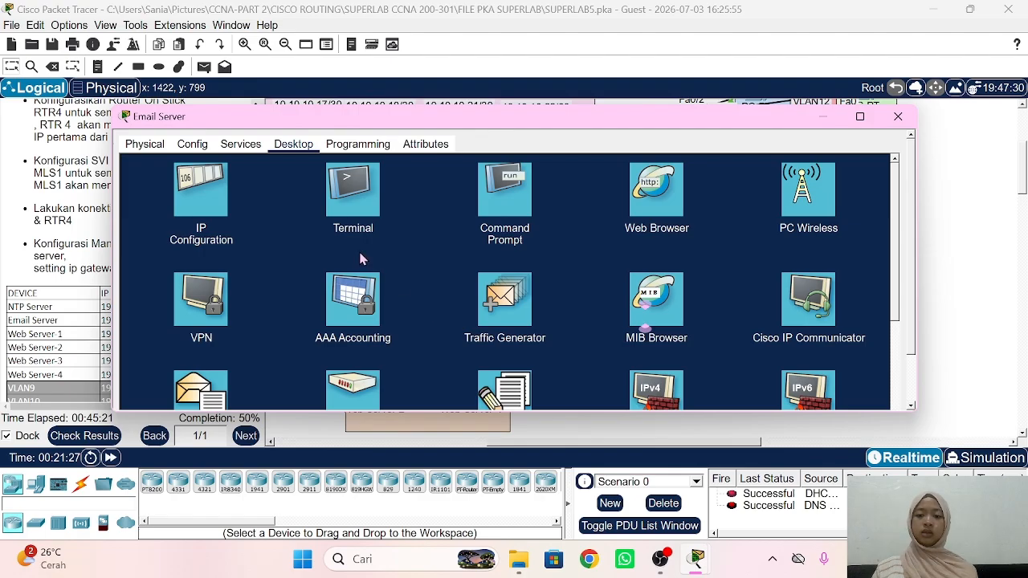
pyautogui.click(208, 197)
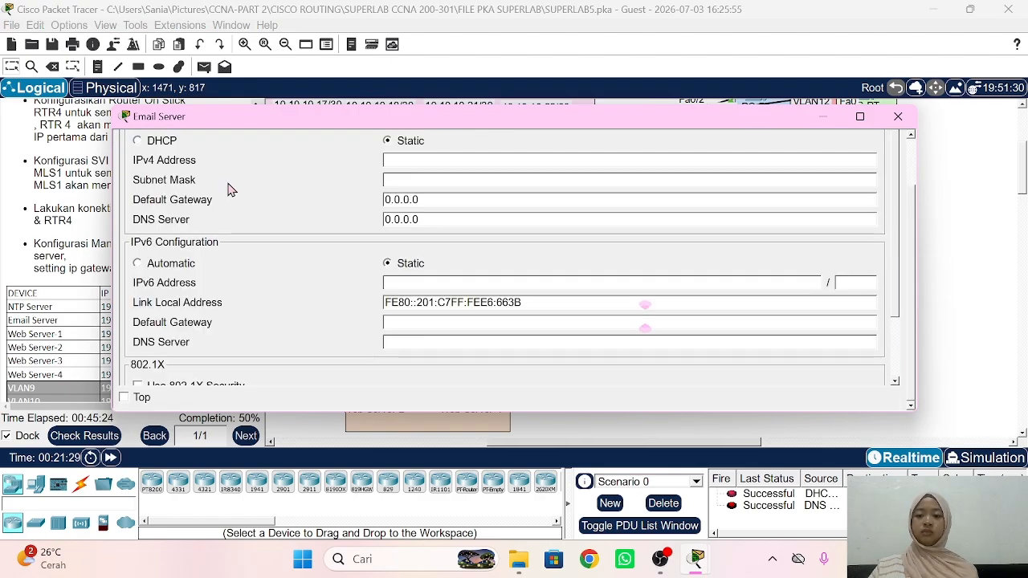
pyautogui.click(423, 161)
pyautogui.write('192.168.9.4')
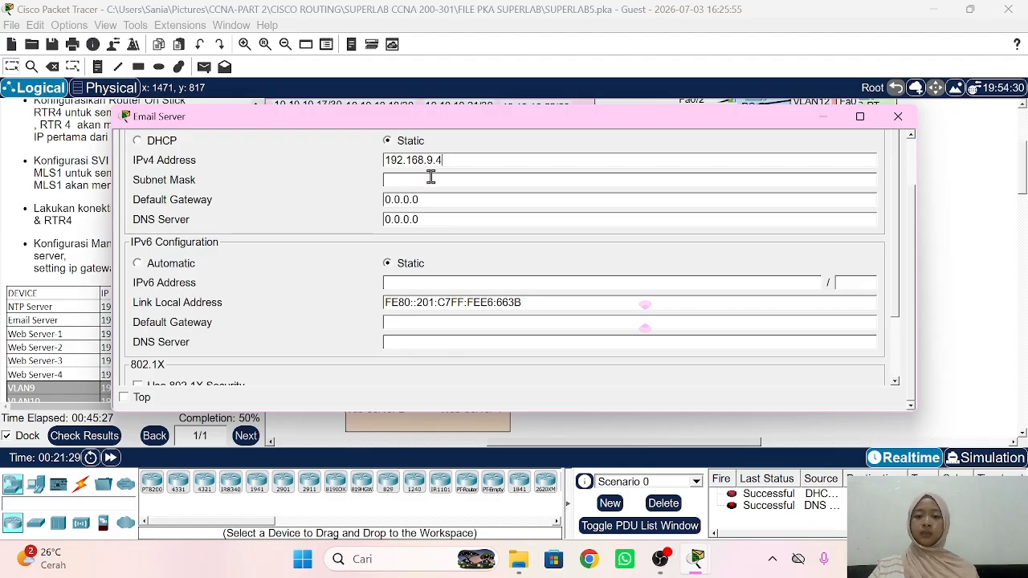
pyautogui.click(431, 179)
# Step: Set the Email Server's gateway to 192.168.9.1 and fill in its DNS server
pyautogui.doubleClick(438, 201)
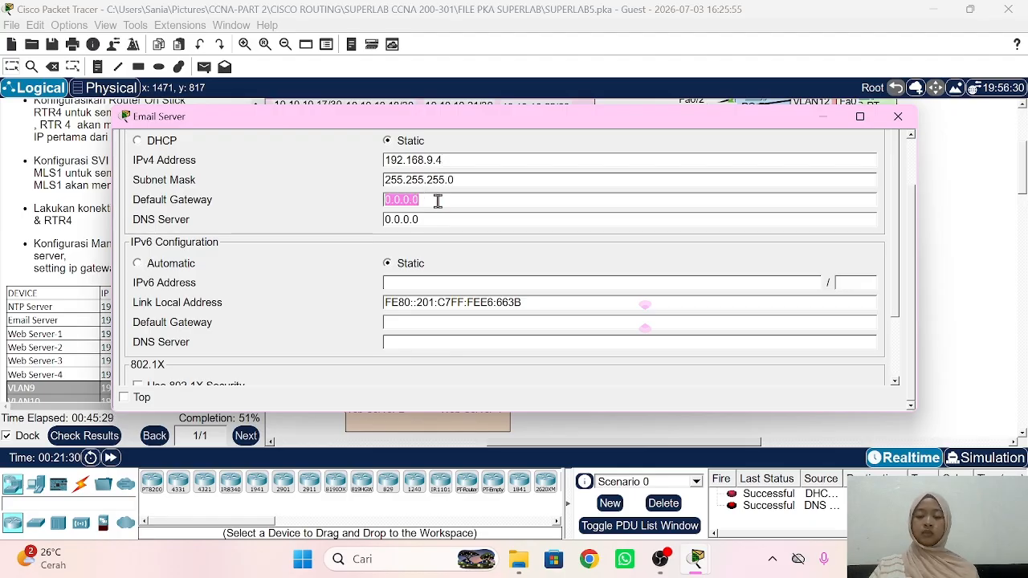
pyautogui.write('192.168.9.1')
pyautogui.doubleClick(438, 217)
pyautogui.write('192.168.1.1')
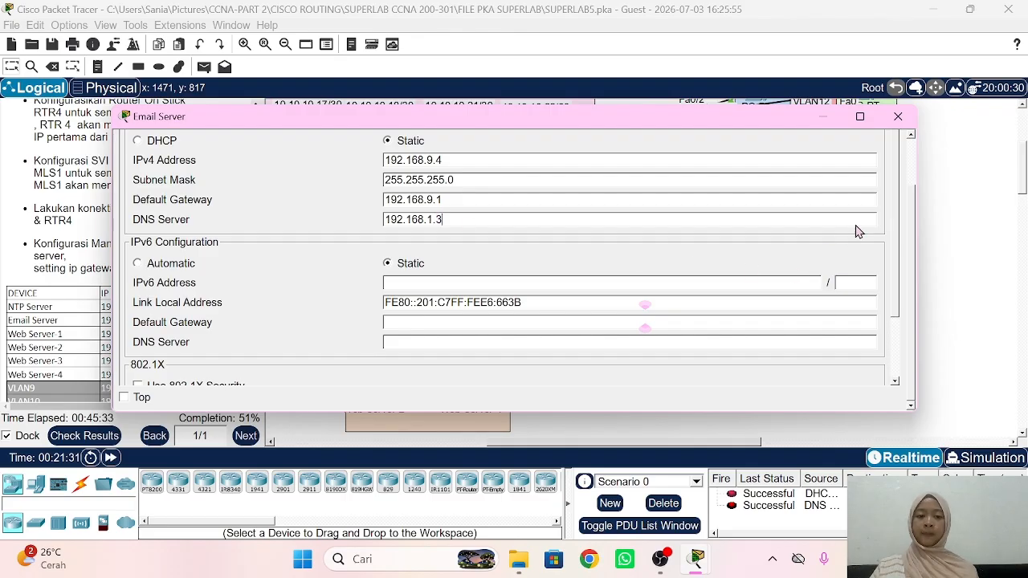
pyautogui.click(963, 183)
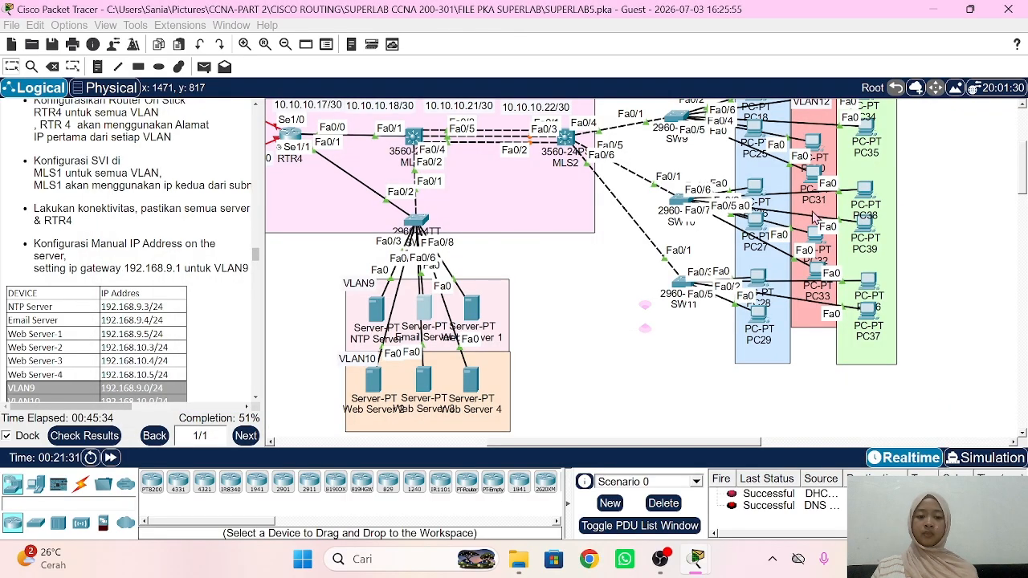
# Step: Give Web Server 1 IPv4 address 192.168.9.5 with the default 255.255.255.0 mask
pyautogui.click(472, 309)
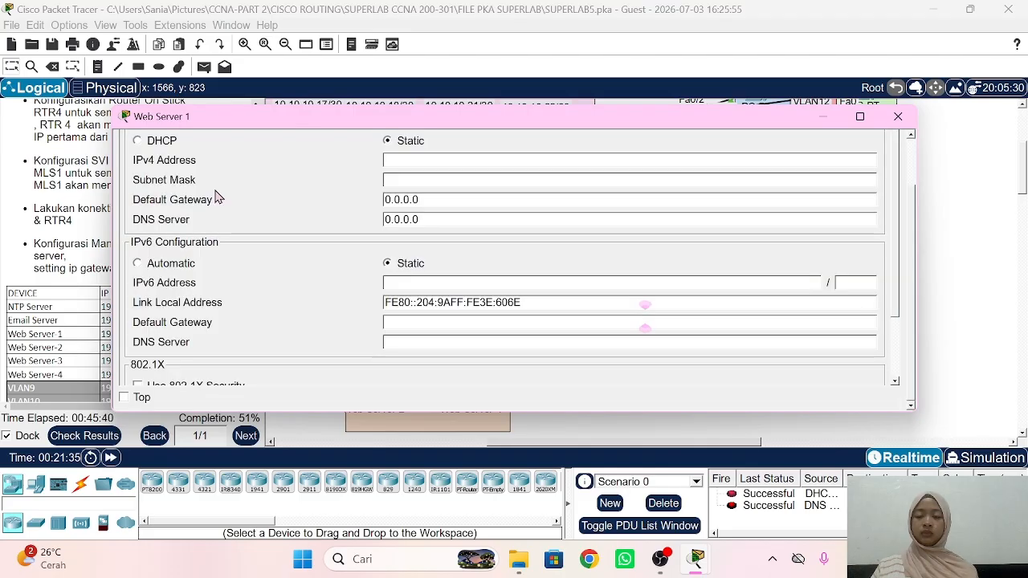
pyautogui.click(215, 196)
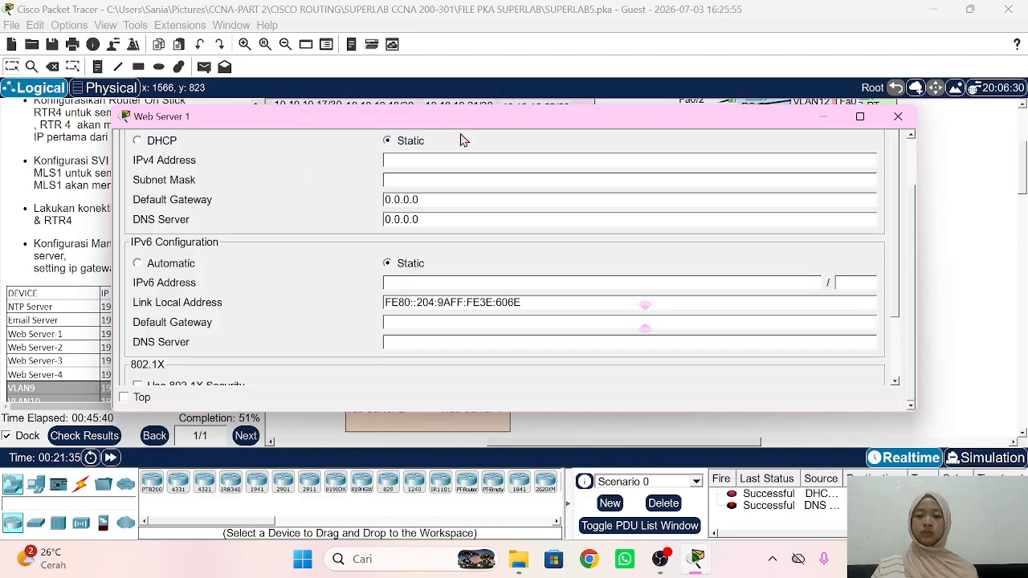
pyautogui.click(423, 158)
pyautogui.write('192.168.9.')
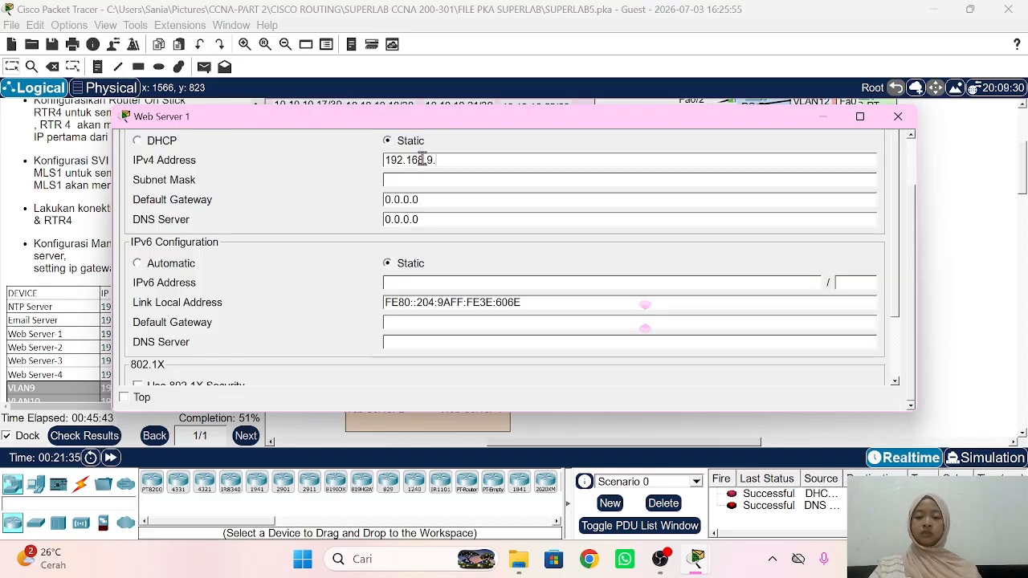
pyautogui.write('5')
pyautogui.click(425, 180)
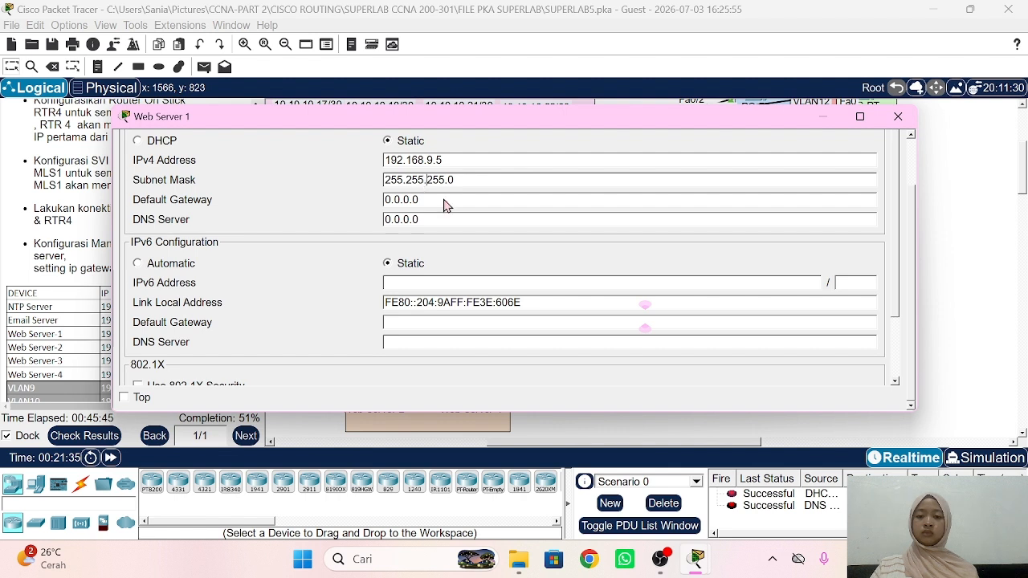
# Step: Set Web Server 1's DNS server to 192.168.1.3 and default gateway to 192.168.9.1
pyautogui.doubleClick(444, 200)
pyautogui.write('192.168.9.1')
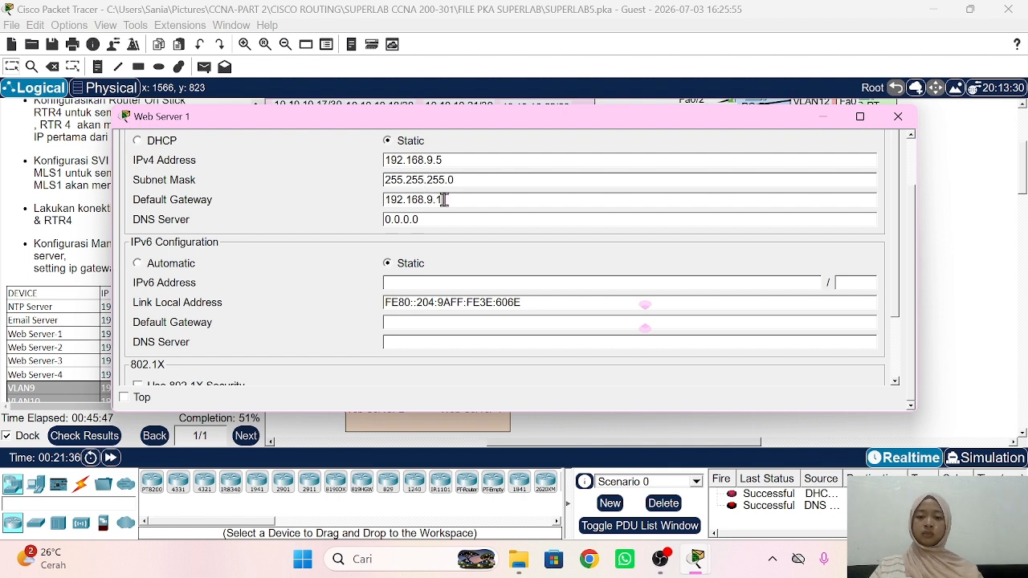
pyautogui.press('BackSpace')
pyautogui.press('BackSpace')
pyautogui.press('BackSpace')
pyautogui.write('1.3')
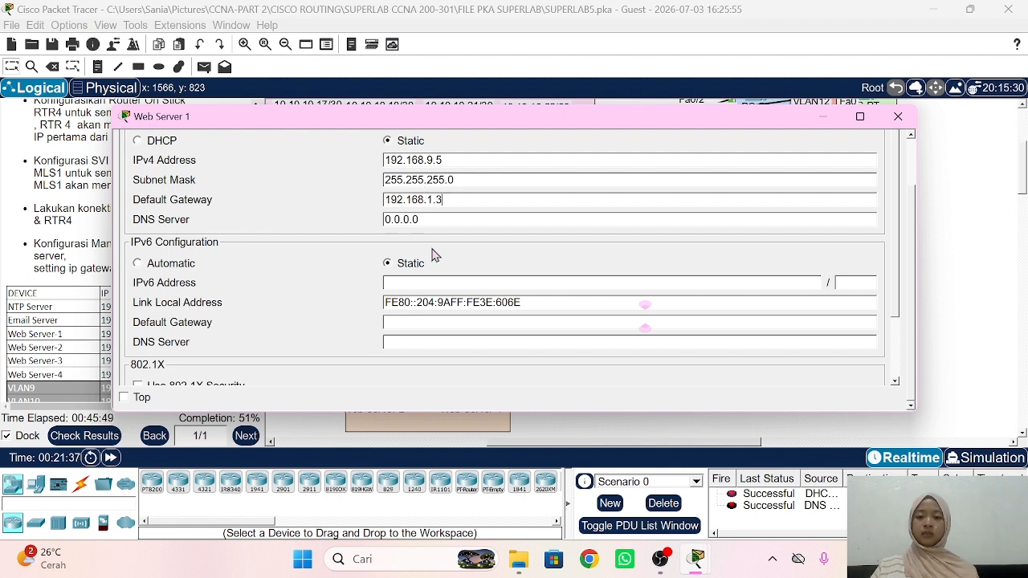
pyautogui.doubleClick(427, 213)
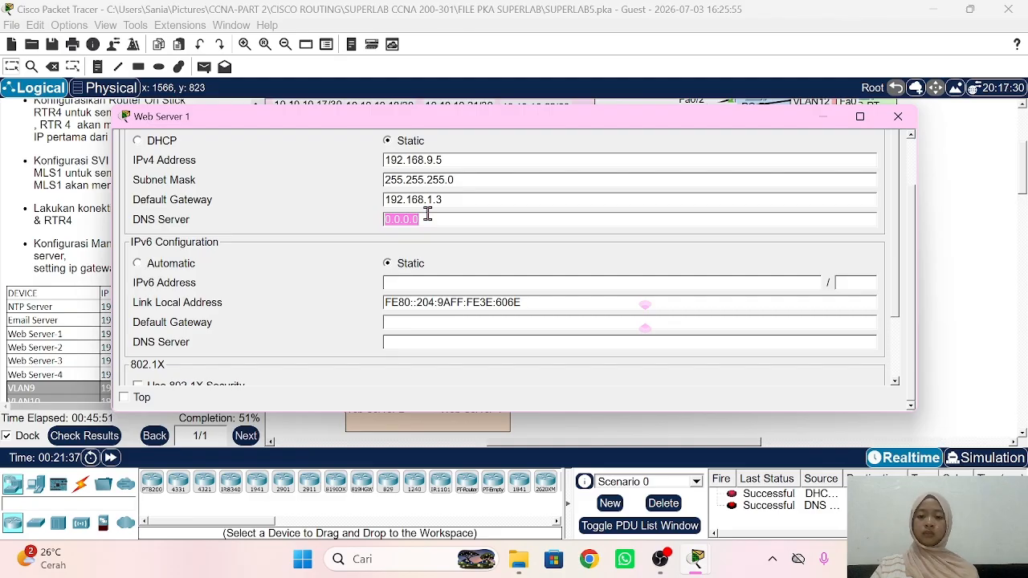
pyautogui.write('192.168.9.1')
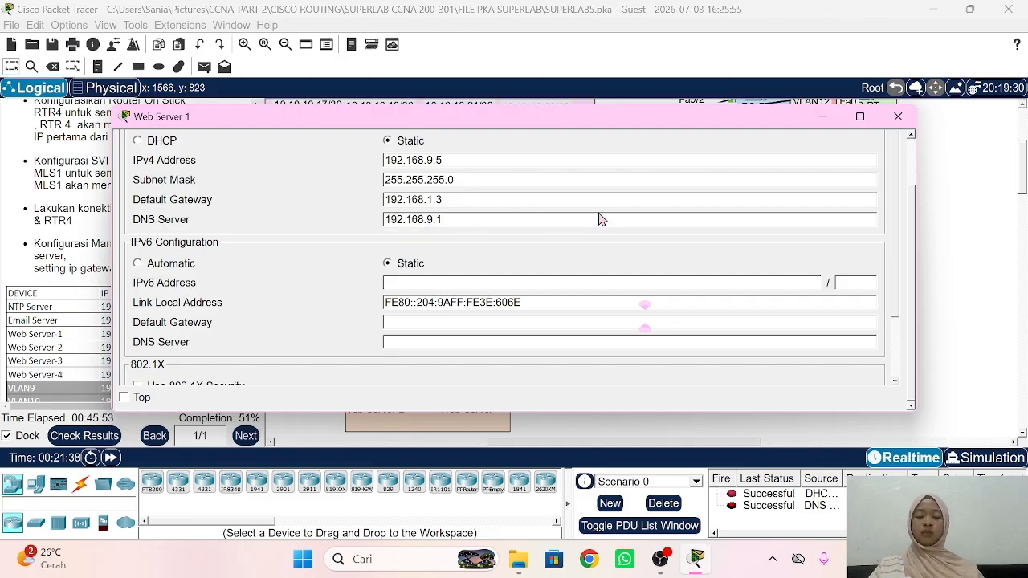
pyautogui.press('BackSpace')
pyautogui.press('BackSpace')
pyautogui.press('BackSpace')
pyautogui.press('BackSpace')
pyautogui.press('BackSpace')
pyautogui.press('BackSpace')
pyautogui.press('BackSpace')
pyautogui.press('BackSpace')
pyautogui.press('BackSpace')
pyautogui.press('BackSpace')
pyautogui.press('BackSpace')
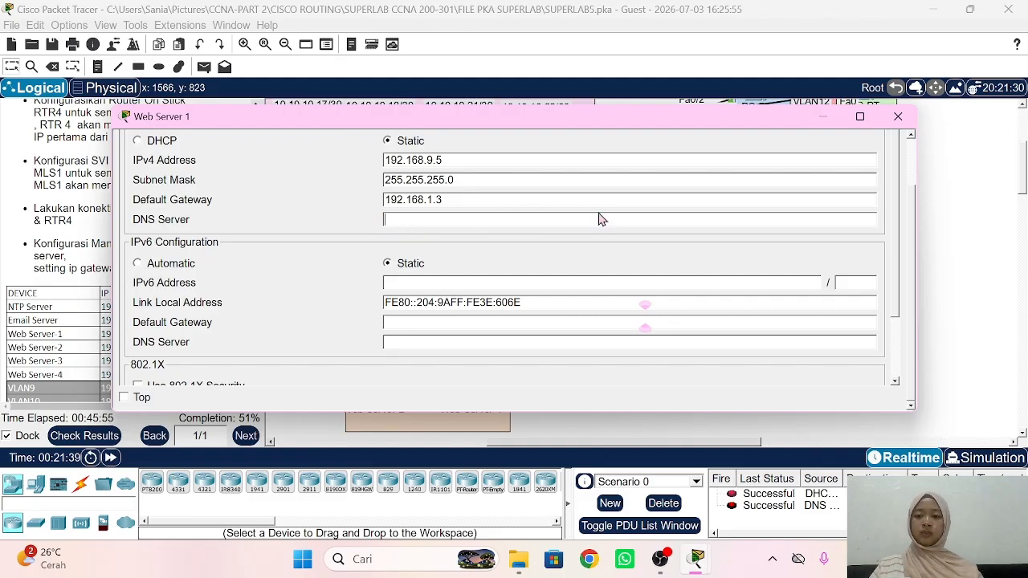
pyautogui.write('192.168.9.1')
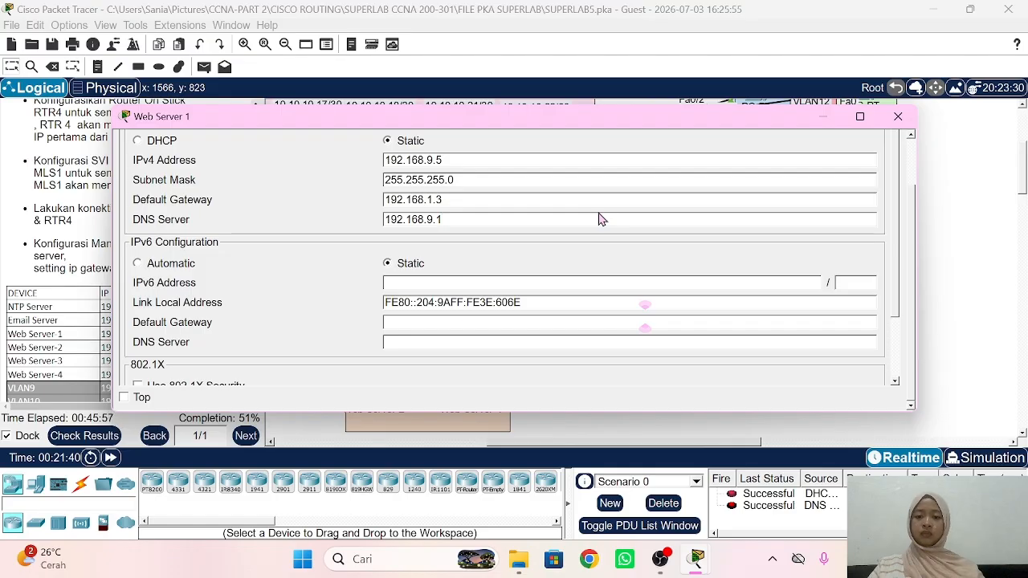
pyautogui.press('BackSpace')
pyautogui.press('BackSpace')
pyautogui.write('1.3')
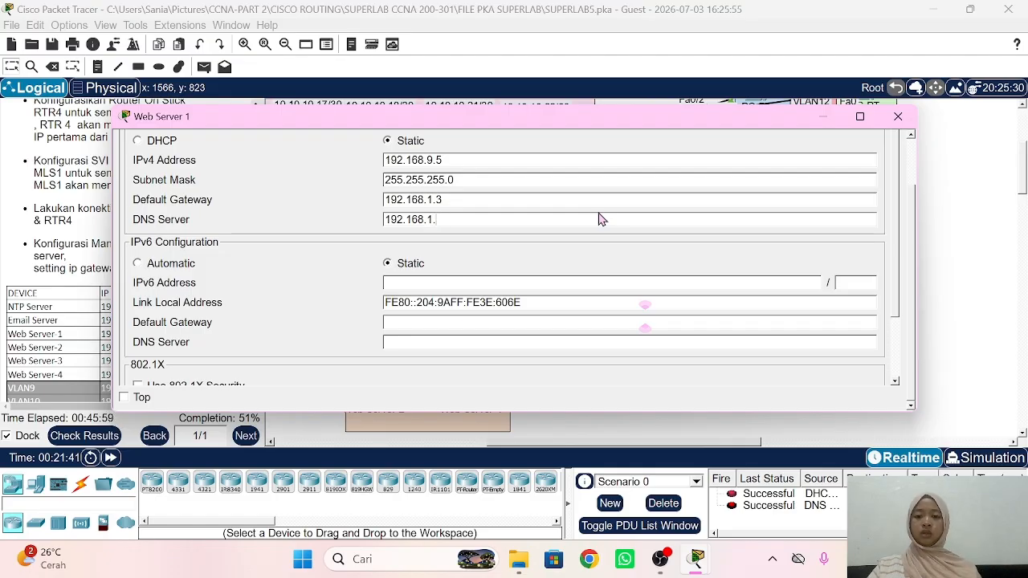
pyautogui.tripleClick(512, 197)
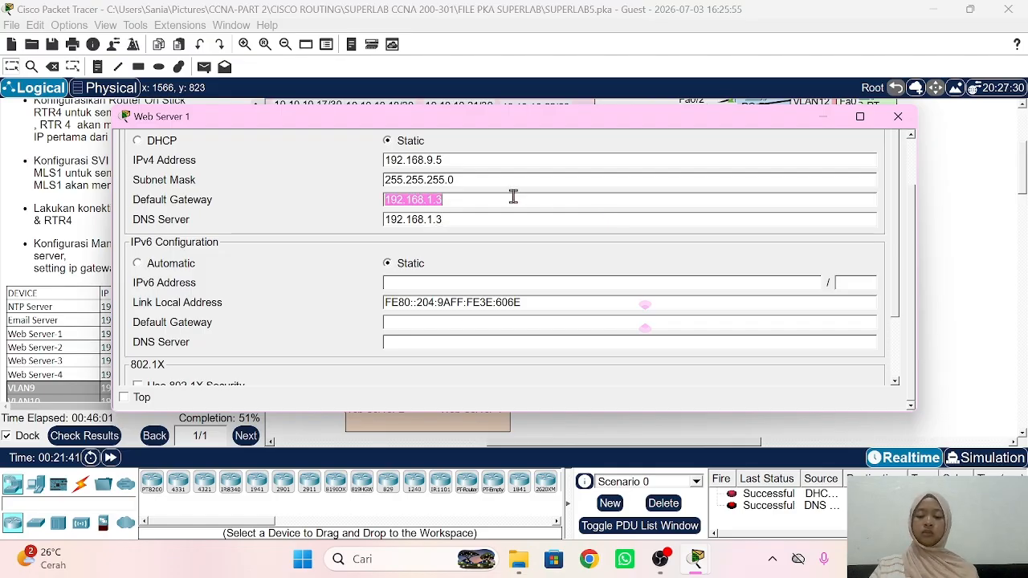
pyautogui.write('192.168.9.1')
pyautogui.click(950, 166)
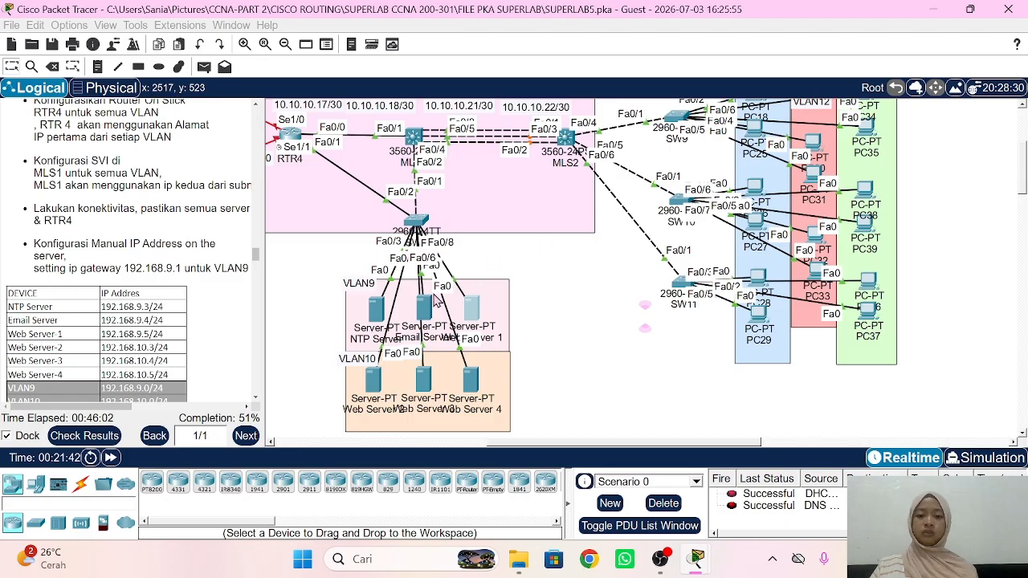
# Step: Review the Email Server and NTP Server settings
pyautogui.click(428, 311)
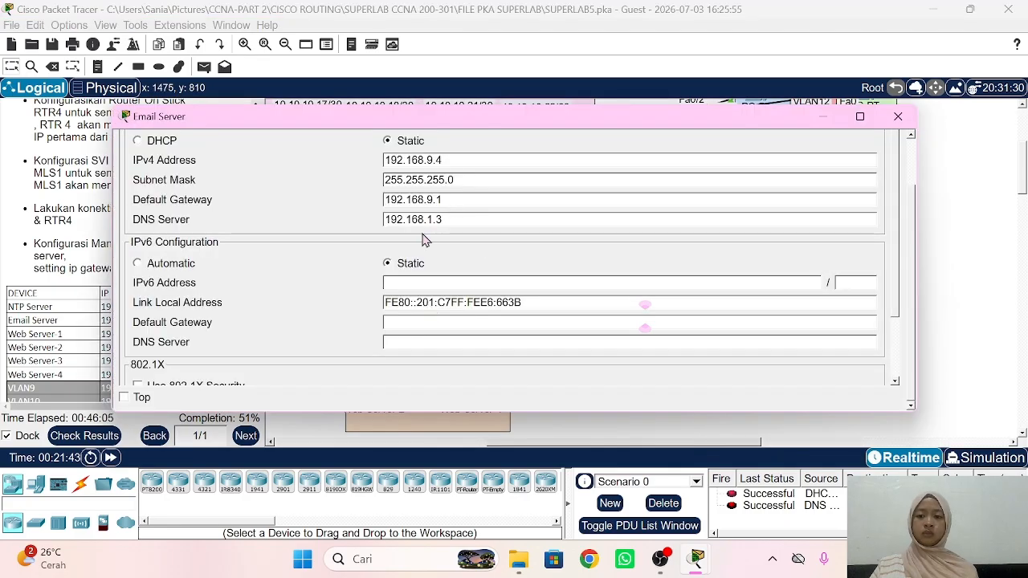
pyautogui.click(978, 173)
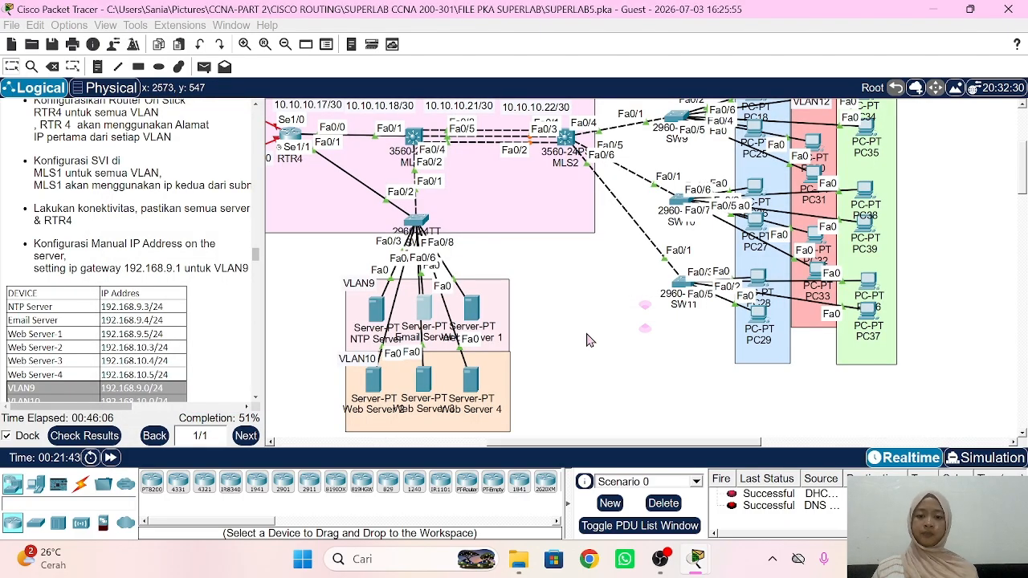
pyautogui.click(376, 309)
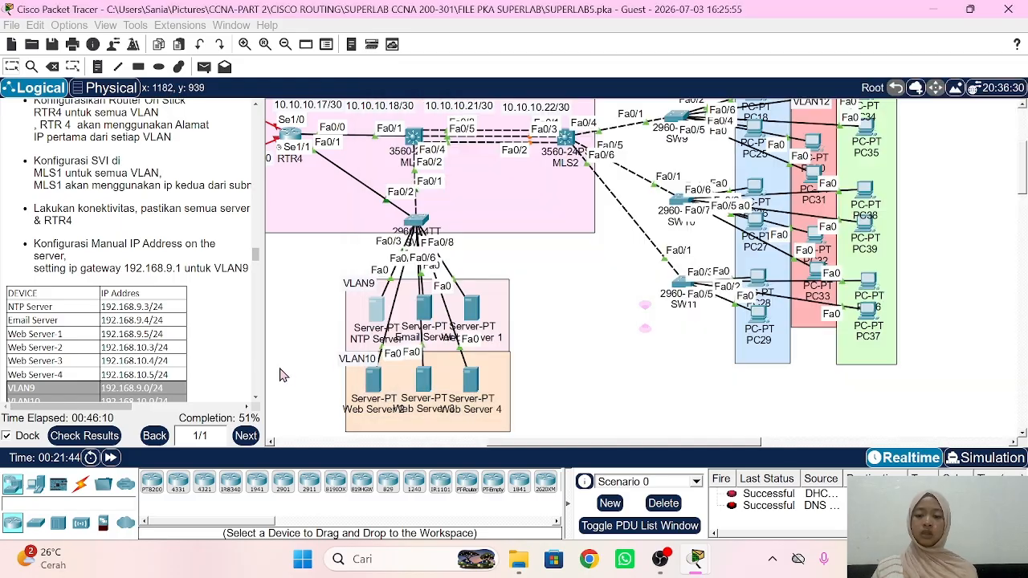
pyautogui.click(367, 389)
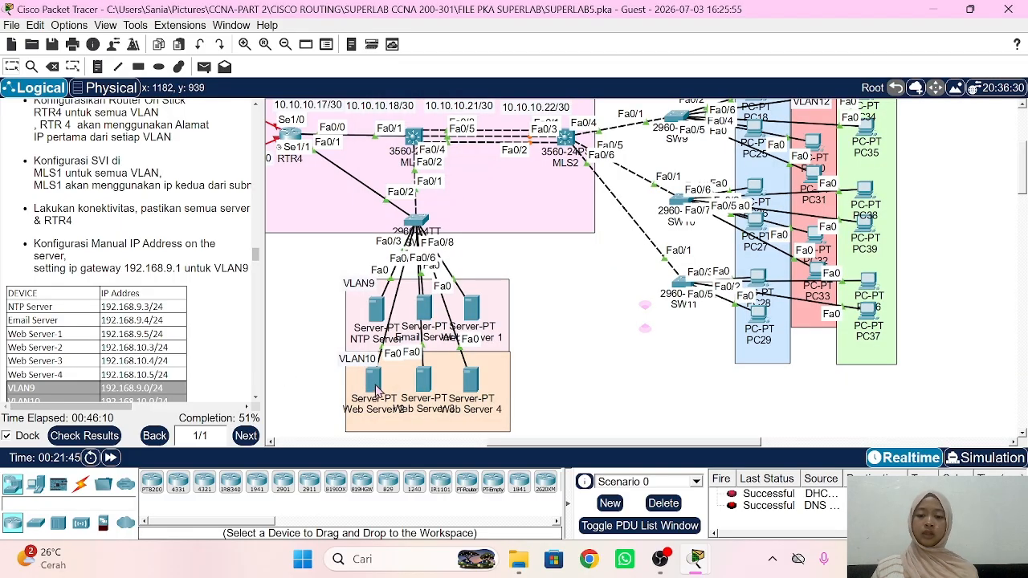
# Step: Give Web Server 2 IPv4 address 192.168.10.3 with the default subnet mask
pyautogui.click(377, 389)
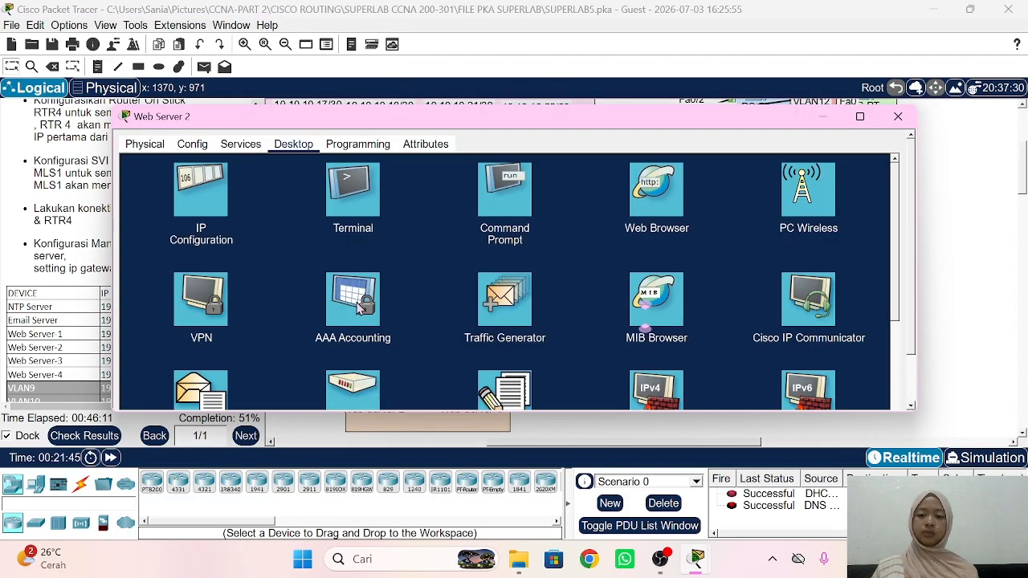
pyautogui.click(207, 187)
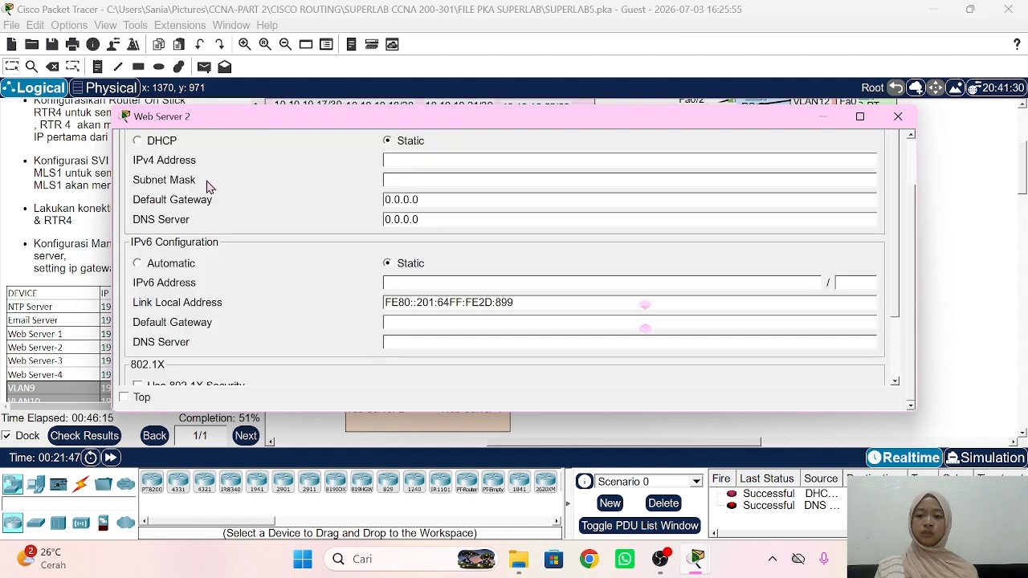
pyautogui.click(418, 163)
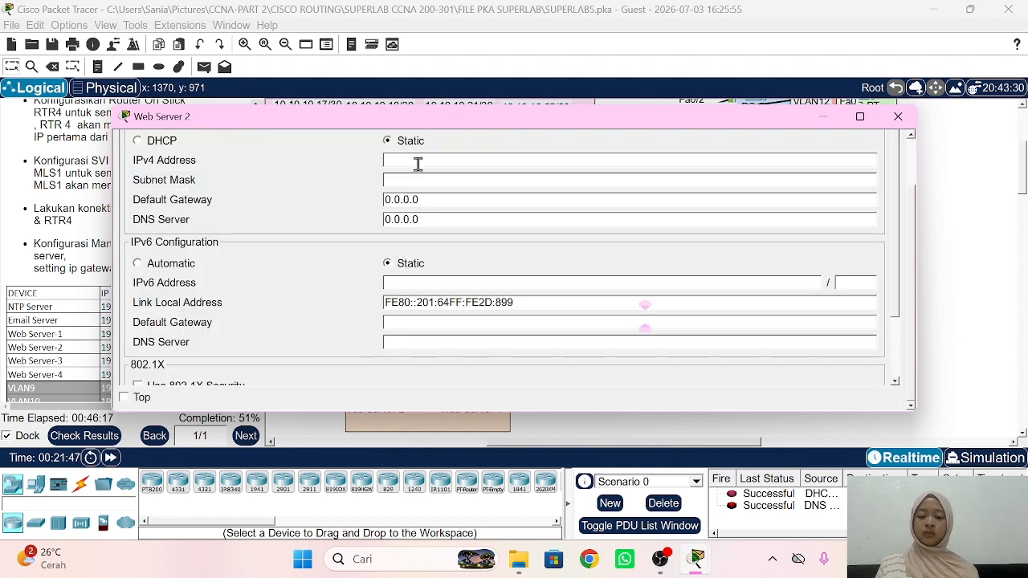
pyautogui.write('192.168.9.10.3')
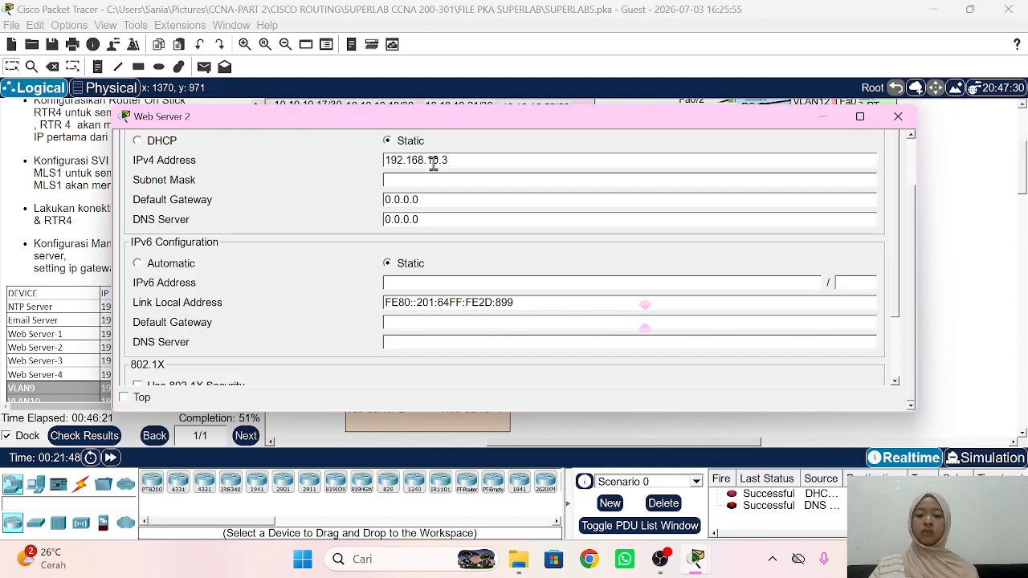
pyautogui.click(444, 178)
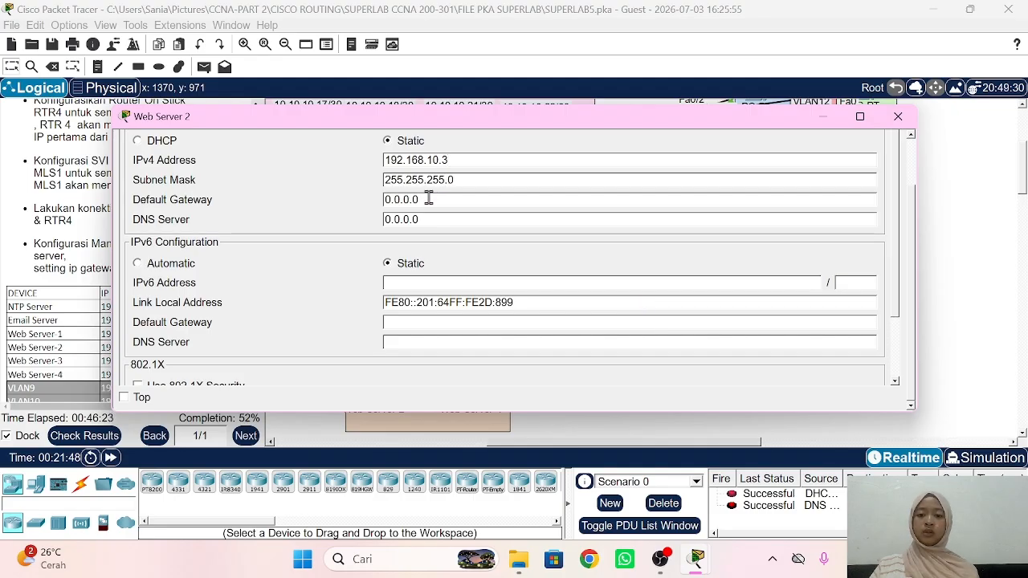
# Step: Set Web Server 2's gateway to 192.168.10.1 and start entering its DNS server
pyautogui.tripleClick(428, 199)
pyautogui.write('192.168.9.1')
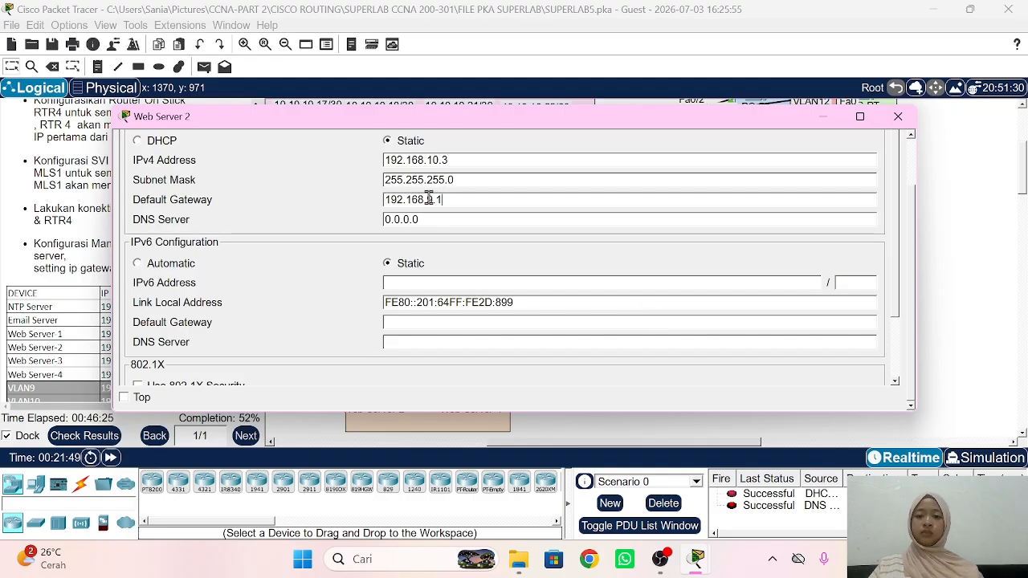
pyautogui.press('BackSpace')
pyautogui.press('BackSpace')
pyautogui.press('BackSpace')
pyautogui.write('10')
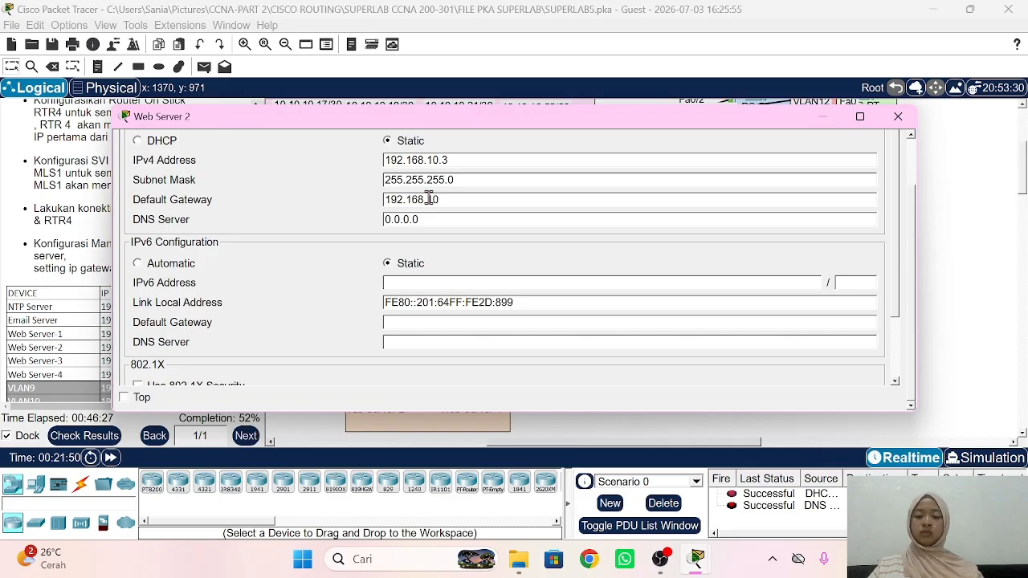
pyautogui.doubleClick(429, 198)
pyautogui.hotkey('ctrl', 'c')
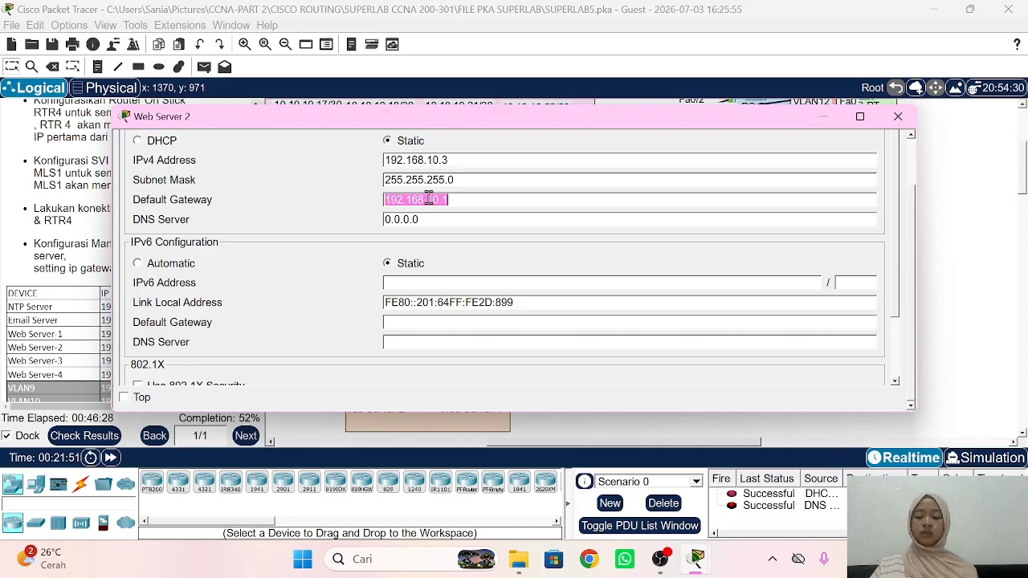
pyautogui.click(447, 234)
pyautogui.doubleClick(437, 219)
pyautogui.hotkey('ctrl', 'v')
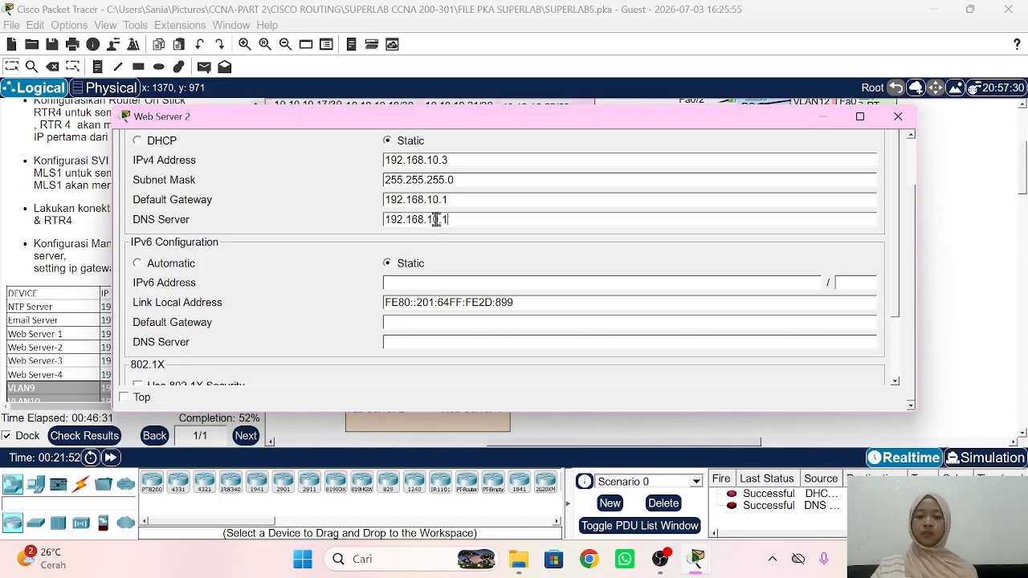
pyautogui.press('BackSpace')
pyautogui.press('BackSpace')
# Step: Open Web Server 3's IP Configuration and enter IPv4 address 192.168.10.4
pyautogui.write('1.3')
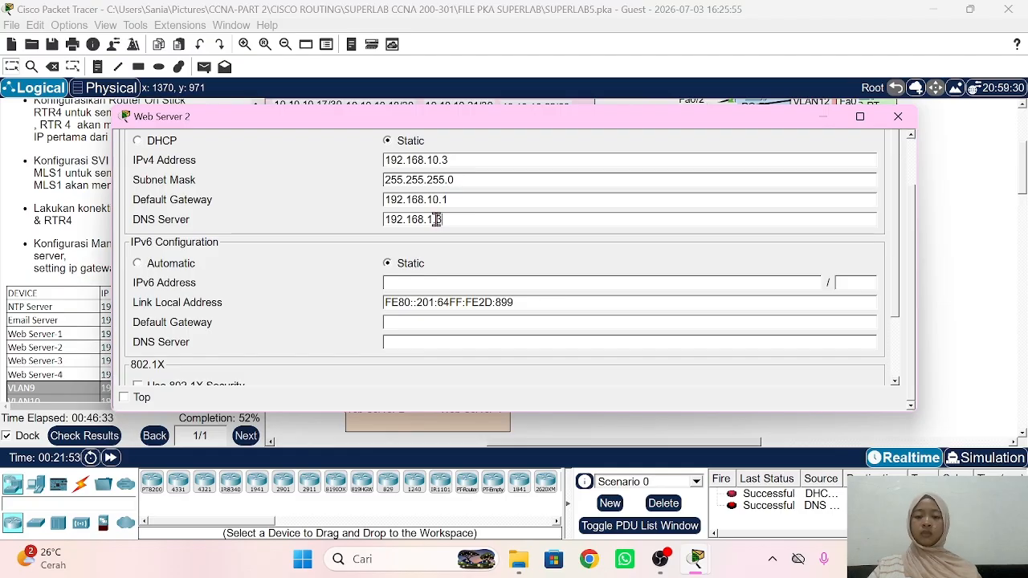
pyautogui.click(994, 174)
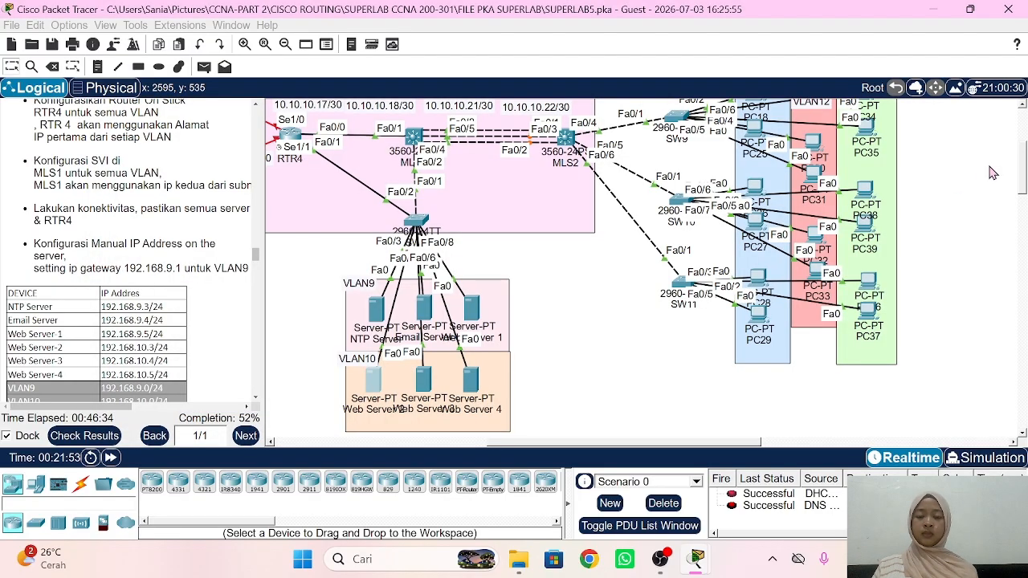
pyautogui.click(429, 383)
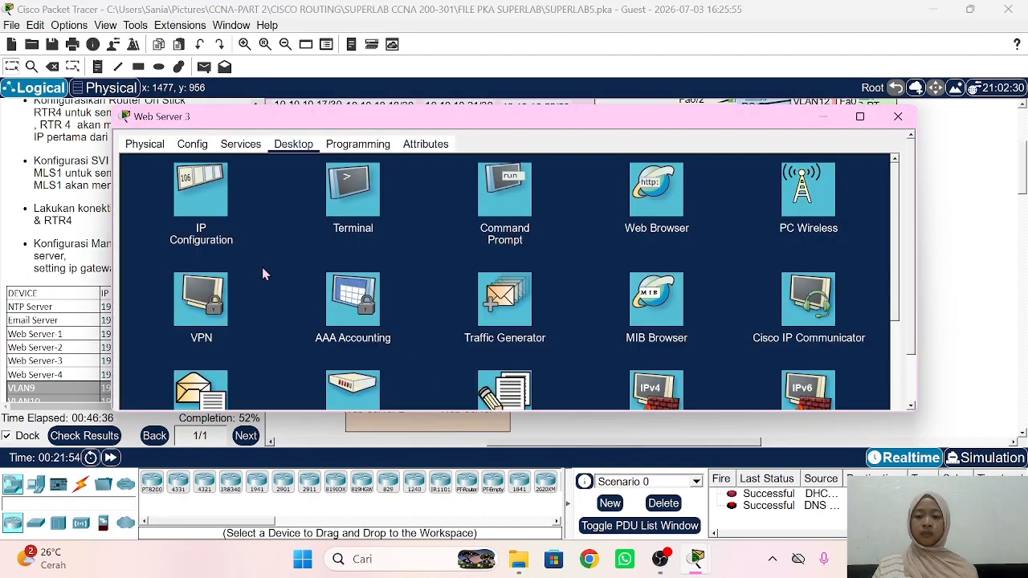
pyautogui.click(203, 195)
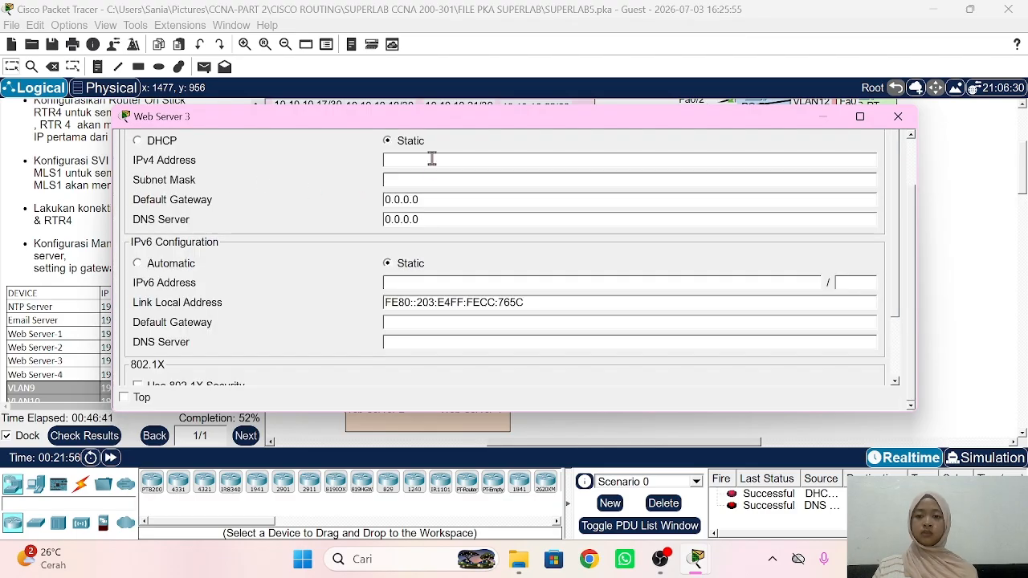
pyautogui.click(431, 160)
pyautogui.write('192.168.10.1')
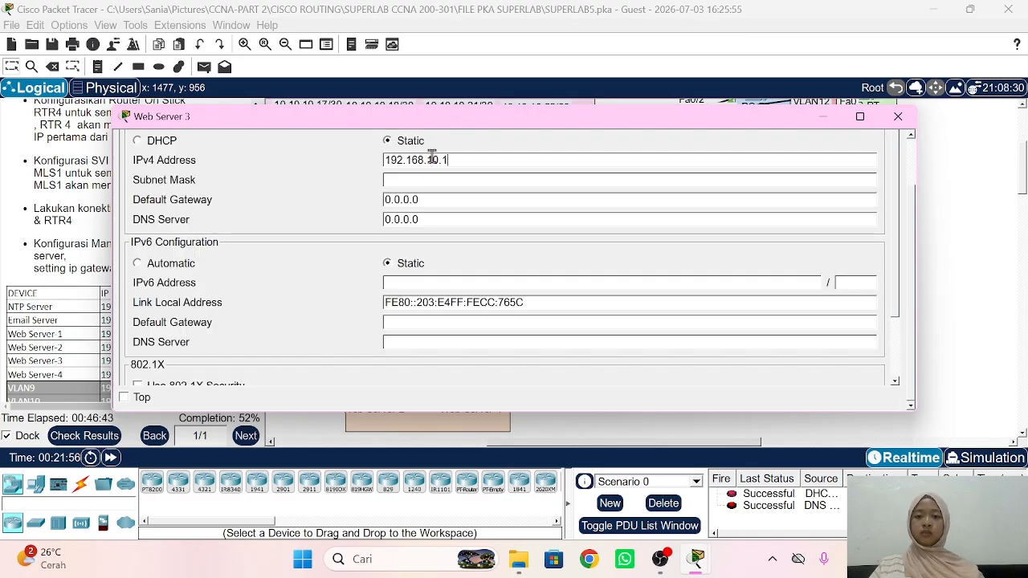
pyautogui.write('4')
# Step: Fill in mask 255.255.255.0, gateway 192.168.10.1 and DNS server 192.168.1.3
pyautogui.click(438, 182)
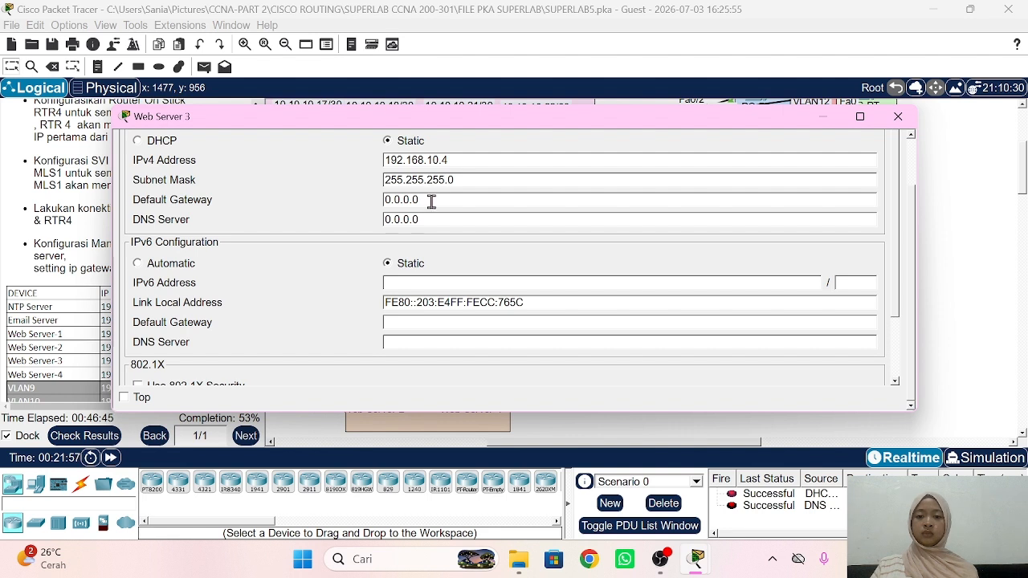
pyautogui.click(431, 201)
pyautogui.write('192.168.10.1')
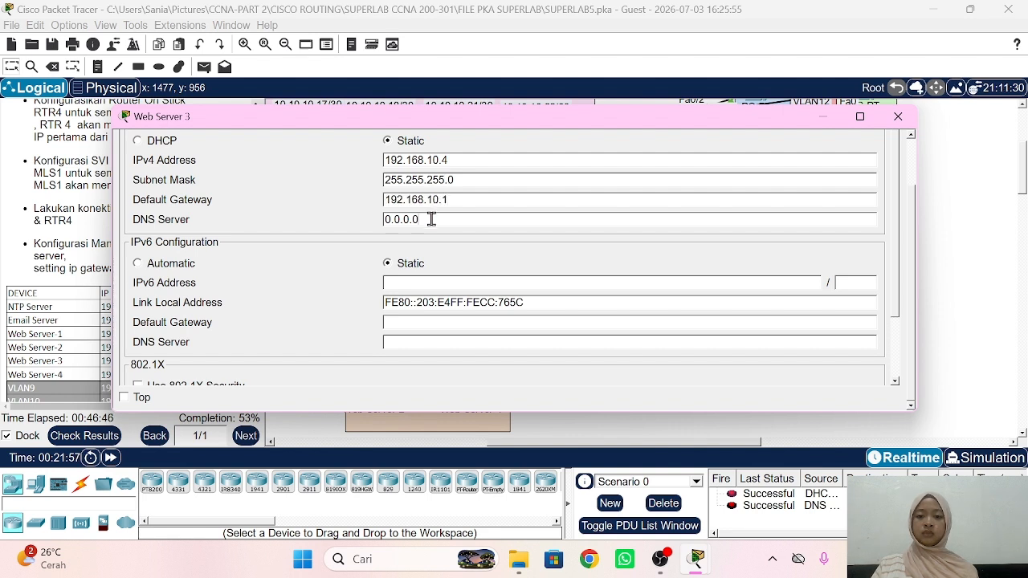
pyautogui.click(431, 220)
pyautogui.write('192.168.10.1')
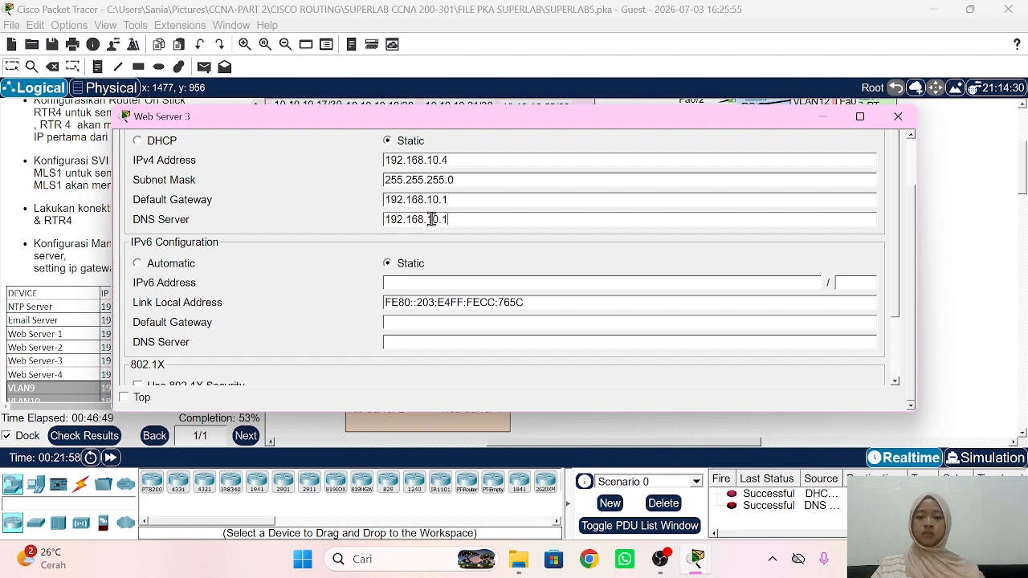
pyautogui.press('BackSpace')
pyautogui.write('.3')
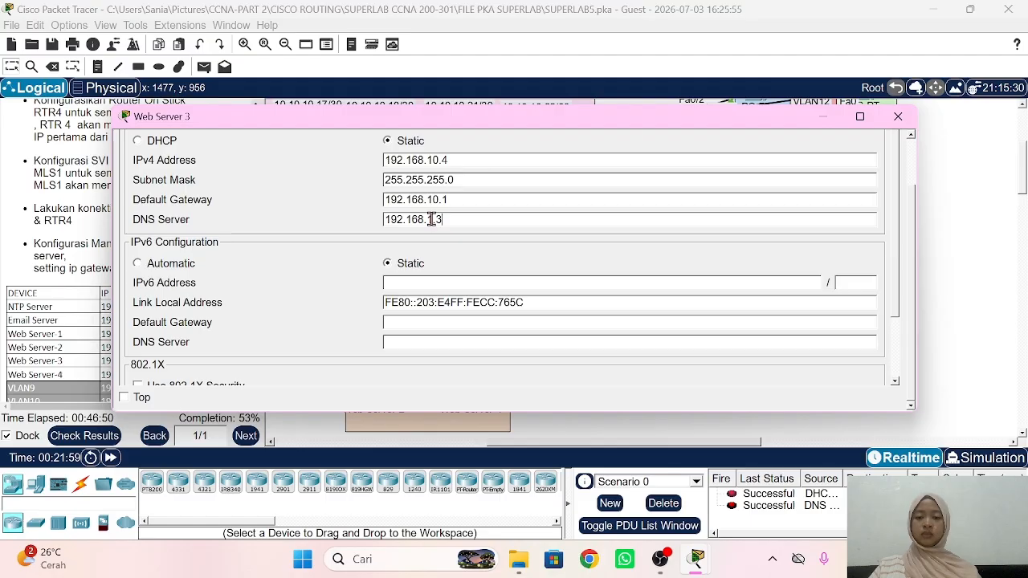
pyautogui.click(945, 177)
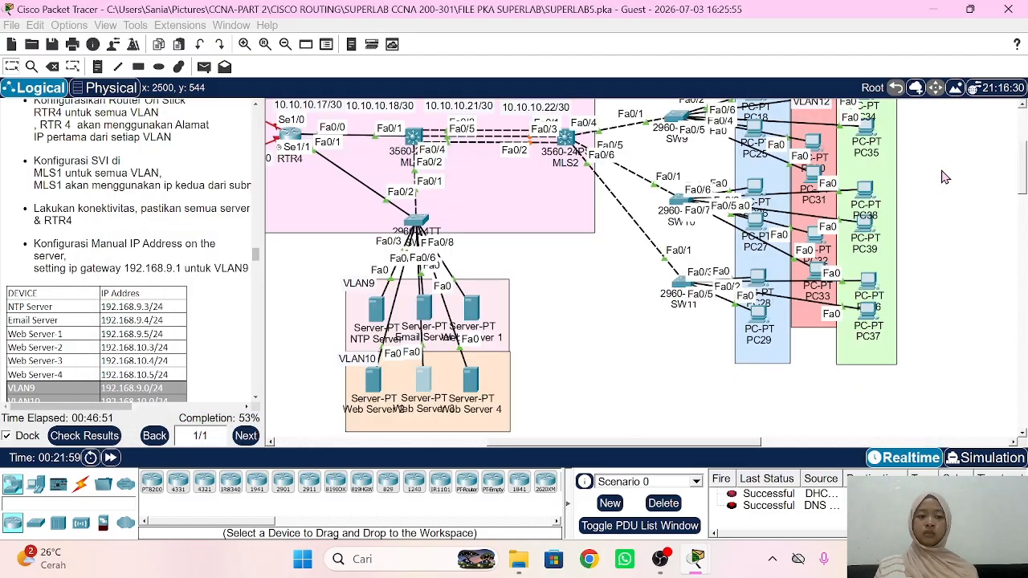
# Step: Give Web Server 4 IP 192.168.10.5/24, gateway 192.168.10.1 and DNS 192.168.10.13
pyautogui.click(470, 384)
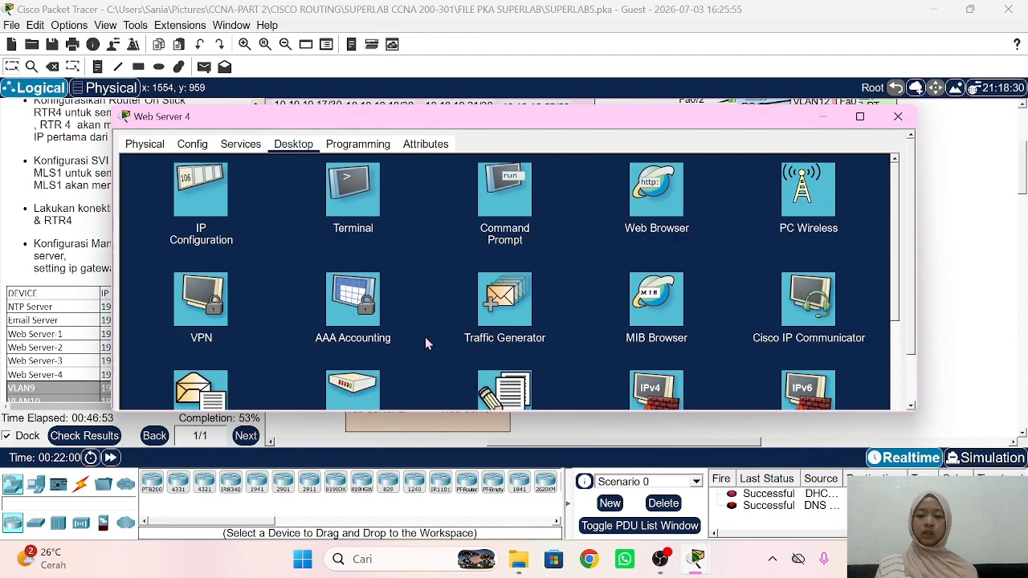
pyautogui.click(251, 197)
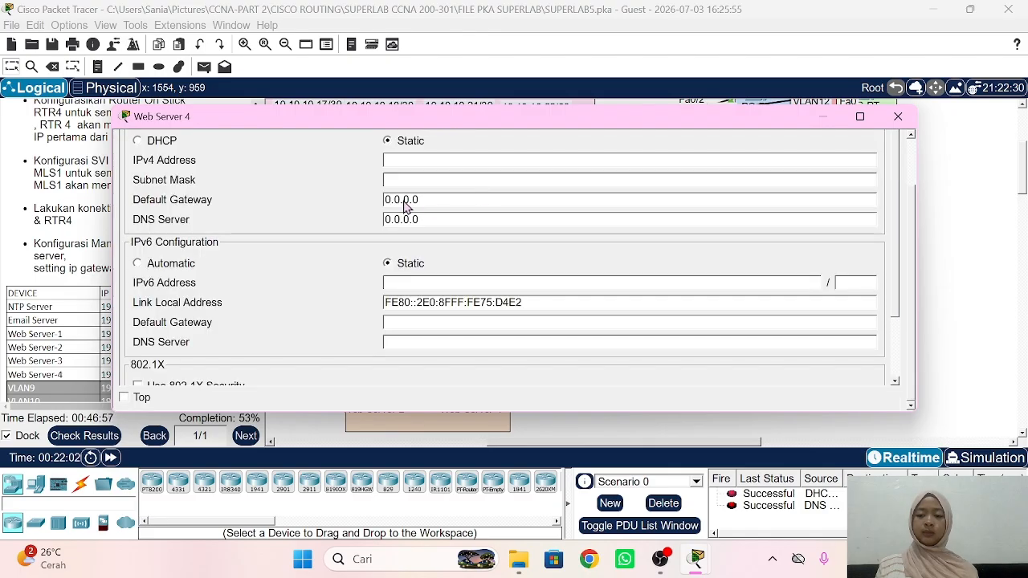
pyautogui.click(430, 160)
pyautogui.write('192.168.10.5')
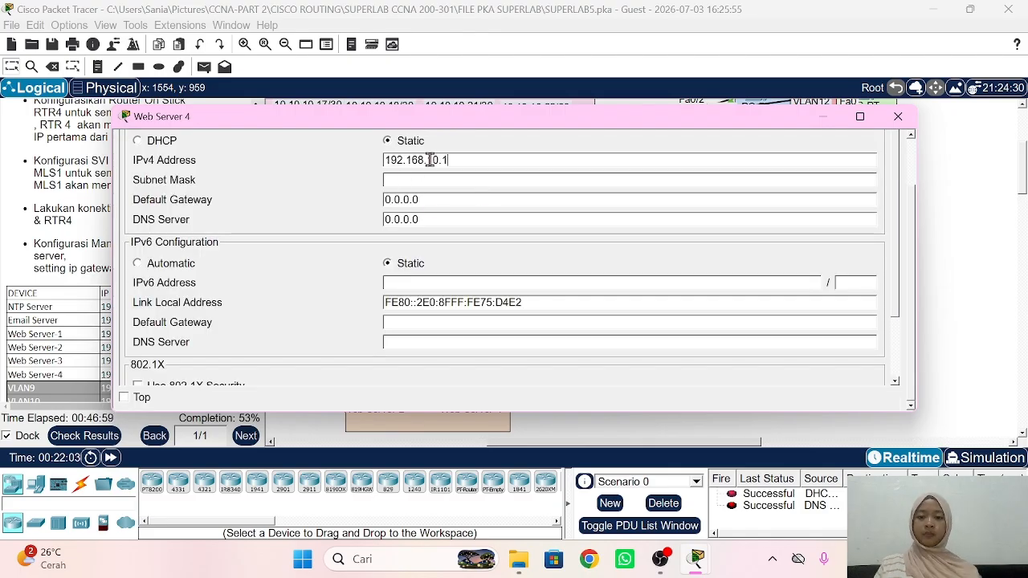
pyautogui.click(431, 179)
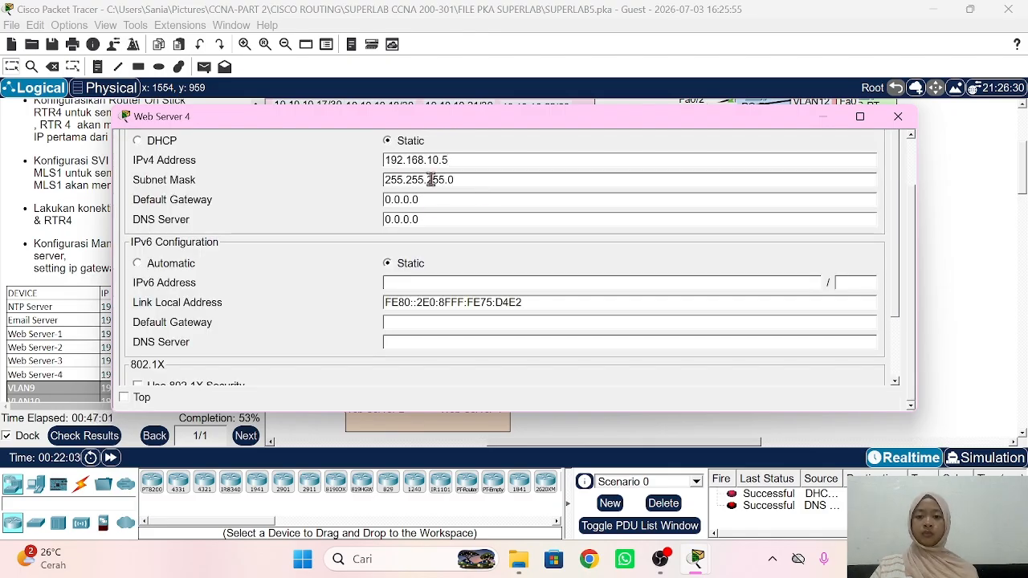
pyautogui.tripleClick(434, 202)
pyautogui.write('192.168.10.1')
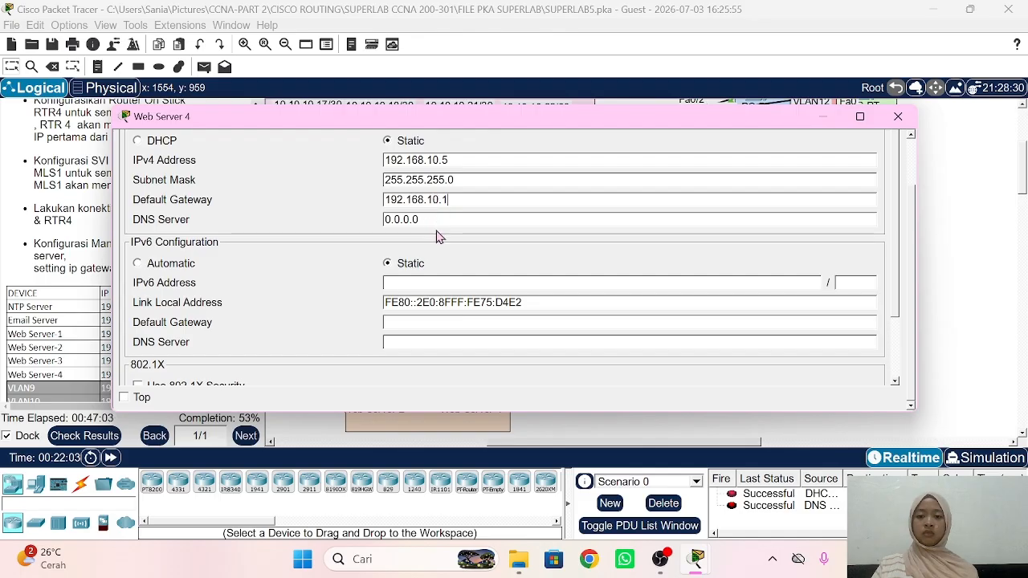
pyautogui.tripleClick(428, 219)
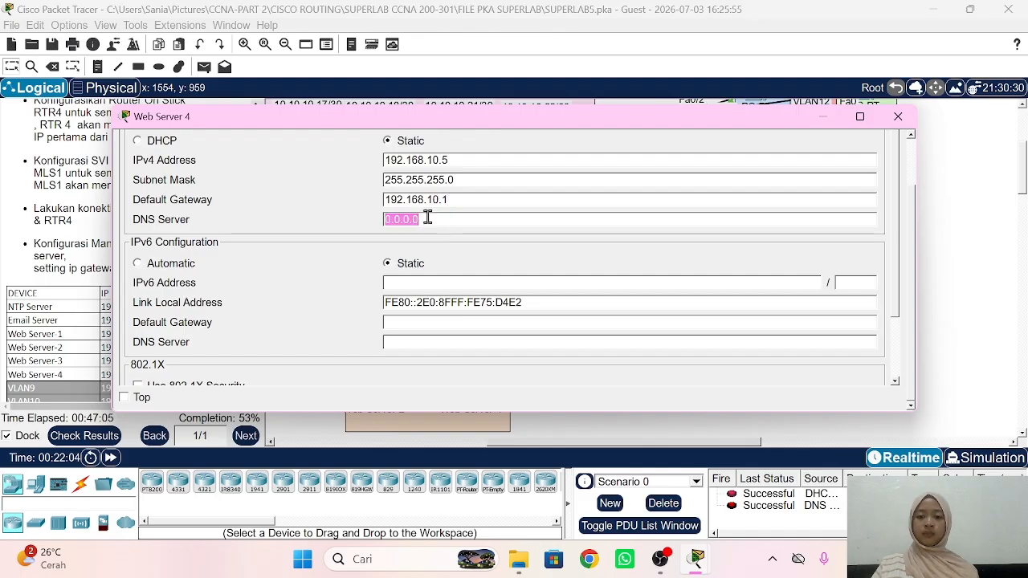
pyautogui.write('192.168.')
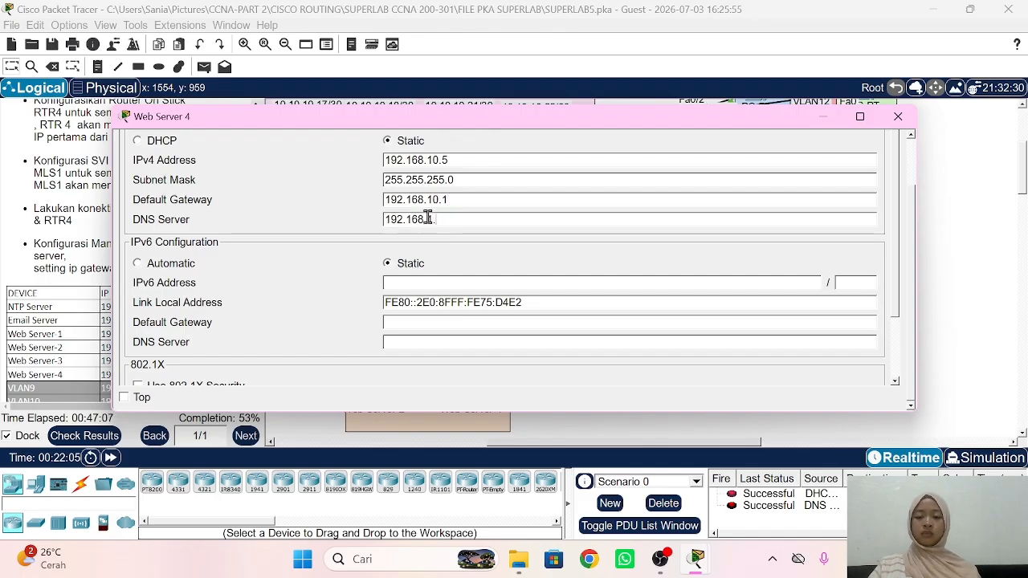
pyautogui.write('10.13')
pyautogui.click(933, 221)
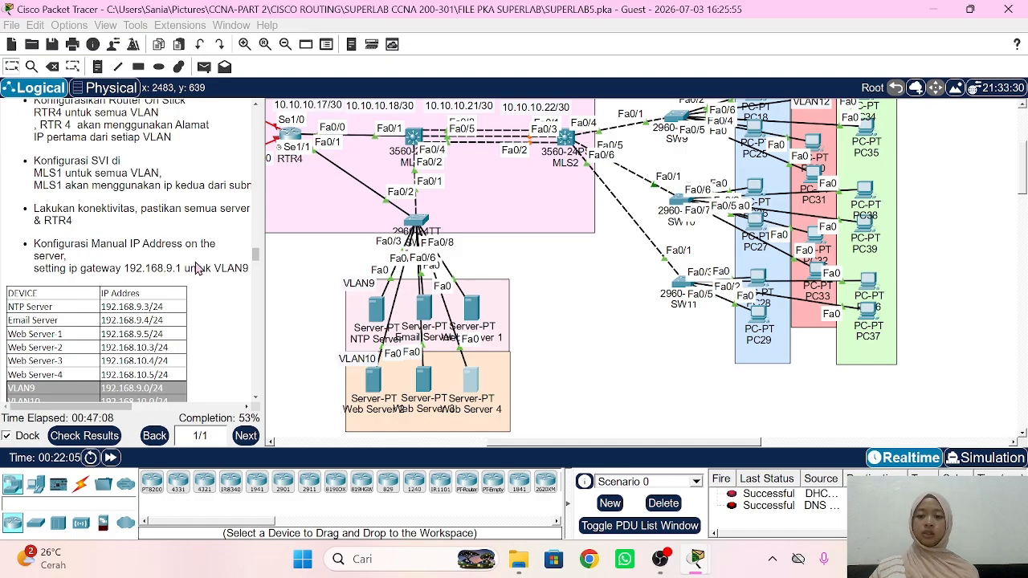
# Step: Scroll the notes to Part 12, pan to MLS2 and SW9–SW11, and open MLS2
pyautogui.scroll(-3, 197, 269)
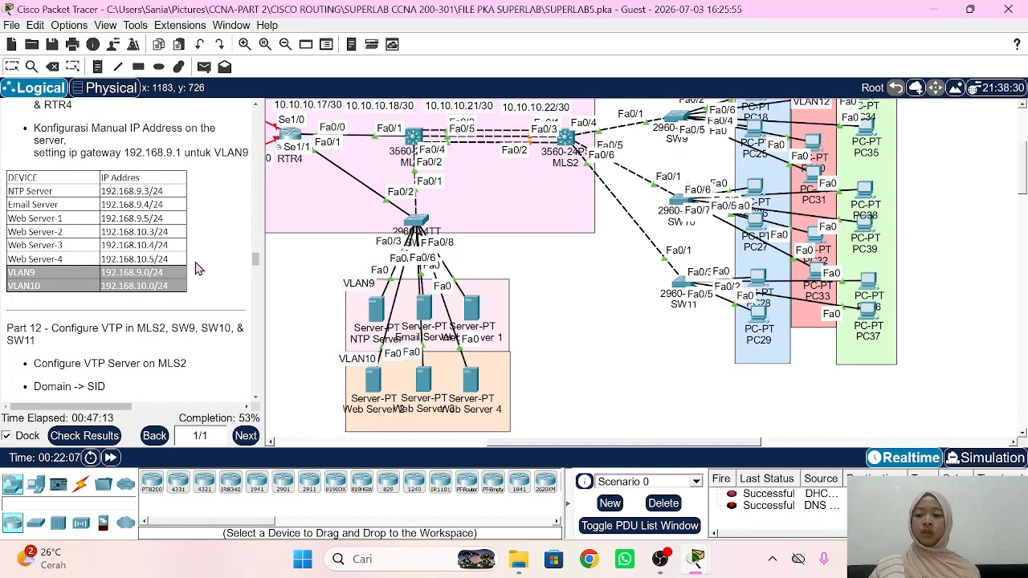
pyautogui.scroll(-3, 197, 269)
pyautogui.scroll(-2, 197, 268)
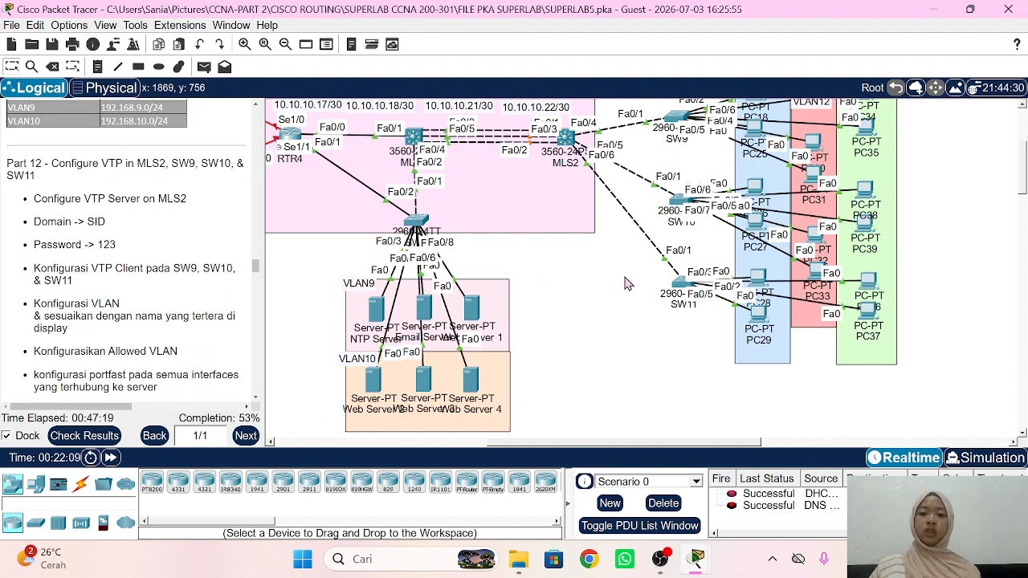
pyautogui.hscroll(3, 625, 233)
pyautogui.scroll(3, 562, 225)
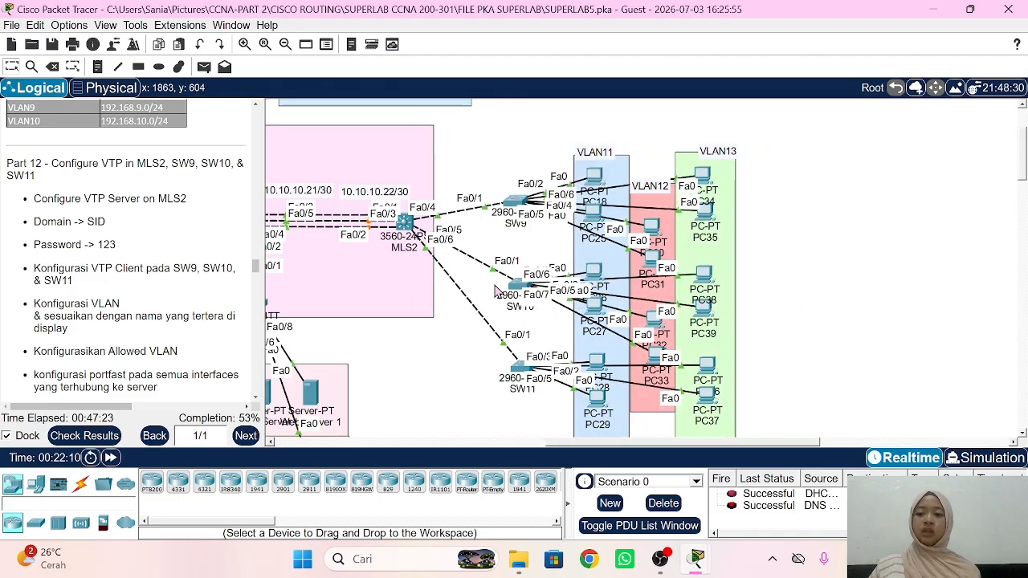
pyautogui.hscroll(1, 494, 286)
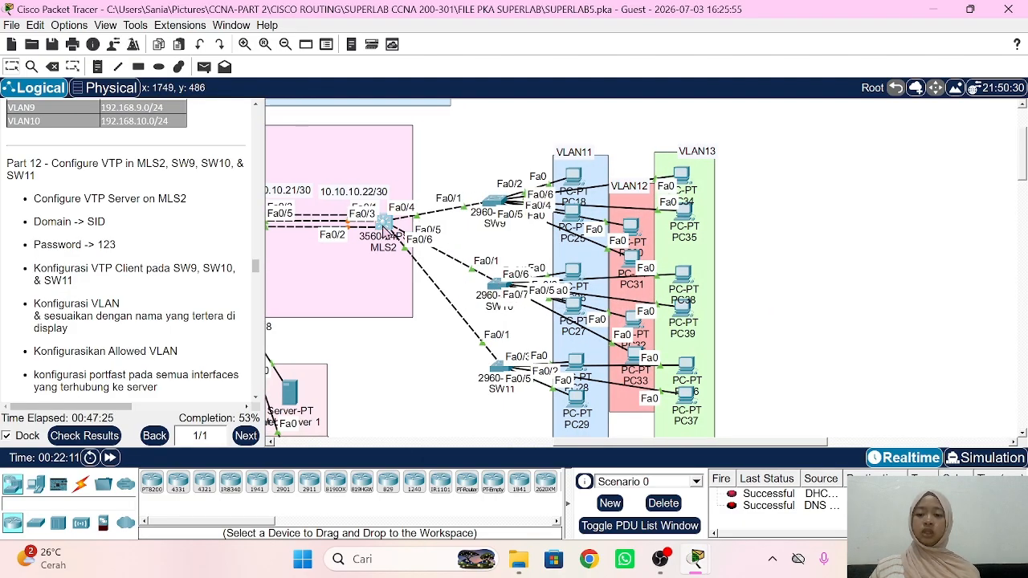
pyautogui.click(384, 225)
# Step: Enter privileged and global configuration mode in MLS2's CLI
pyautogui.moveTo(314, 129); pyautogui.dragTo(692, 92)
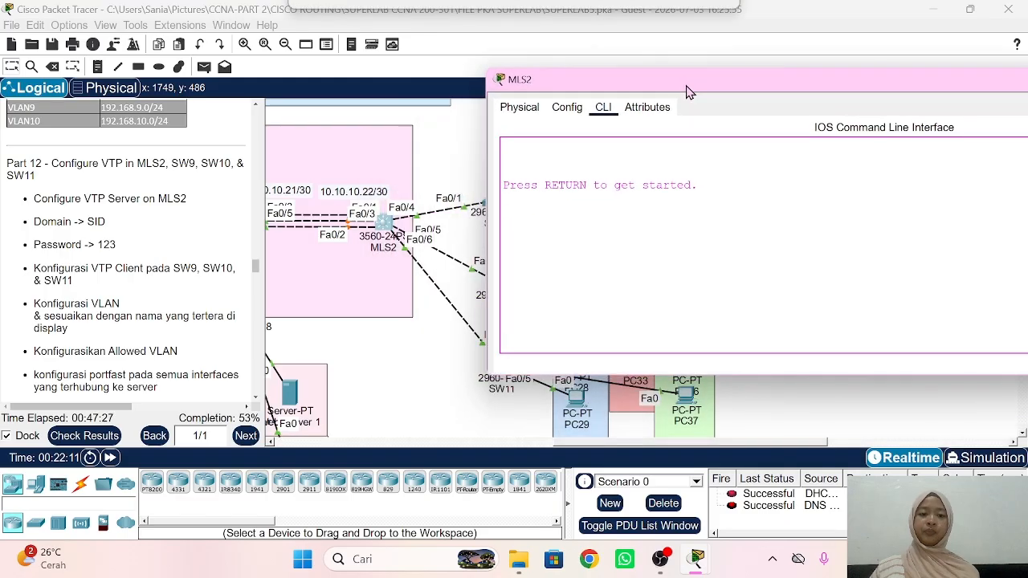
pyautogui.press('Return')
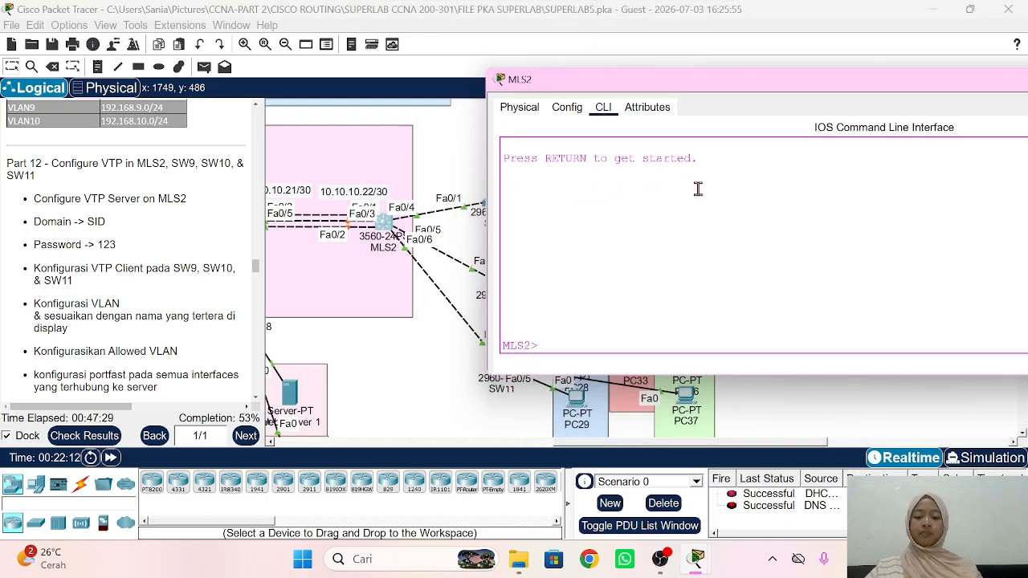
pyautogui.write('en')
pyautogui.press('Return')
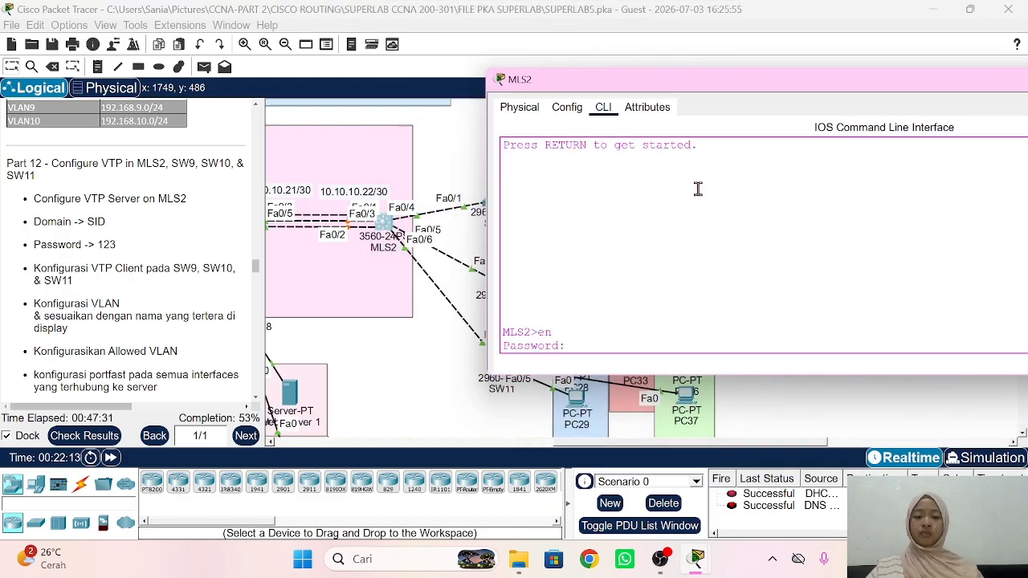
pyautogui.press('Return')
pyautogui.write('conf t')
pyautogui.press('Return')
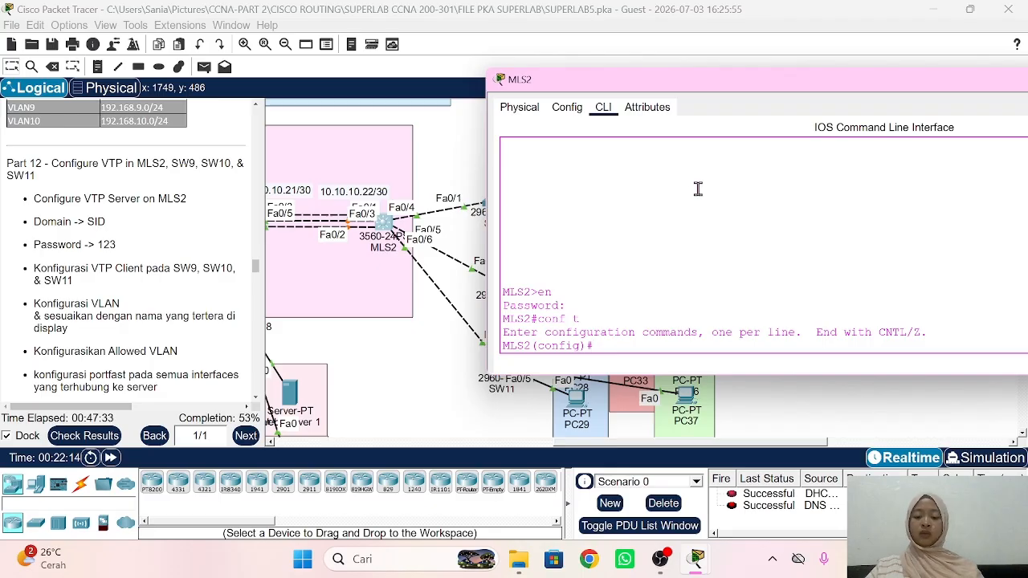
pyautogui.write('vtp mo sw')
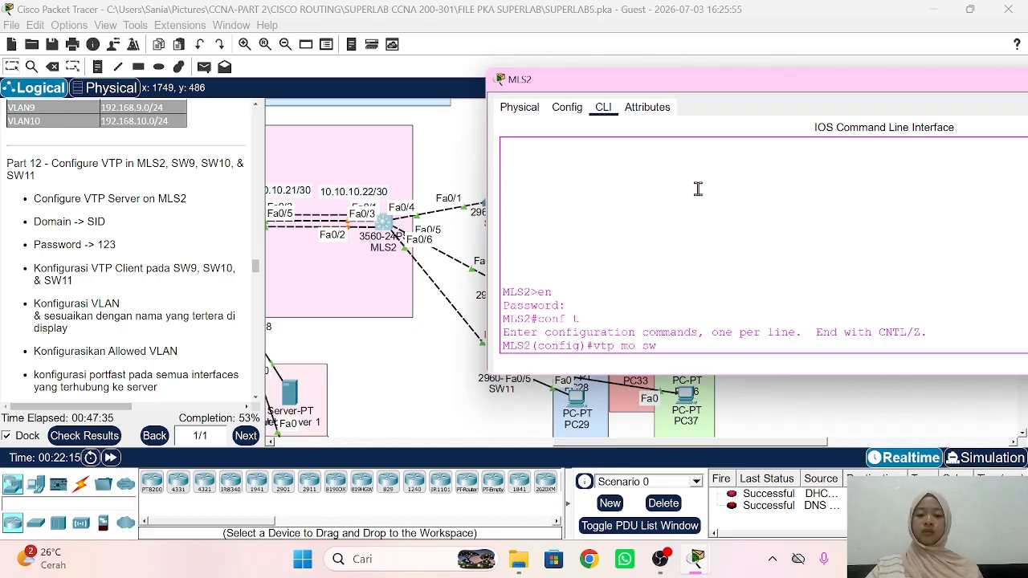
pyautogui.press('Tab')
pyautogui.press('Return')
pyautogui.write('vt')
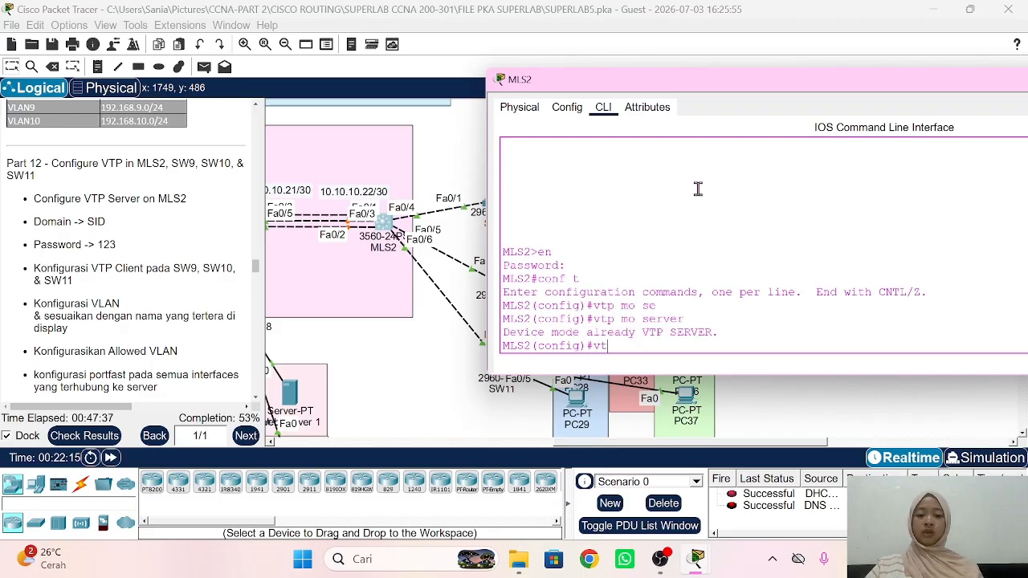
pyautogui.write('p dom SID')
pyautogui.press('Return')
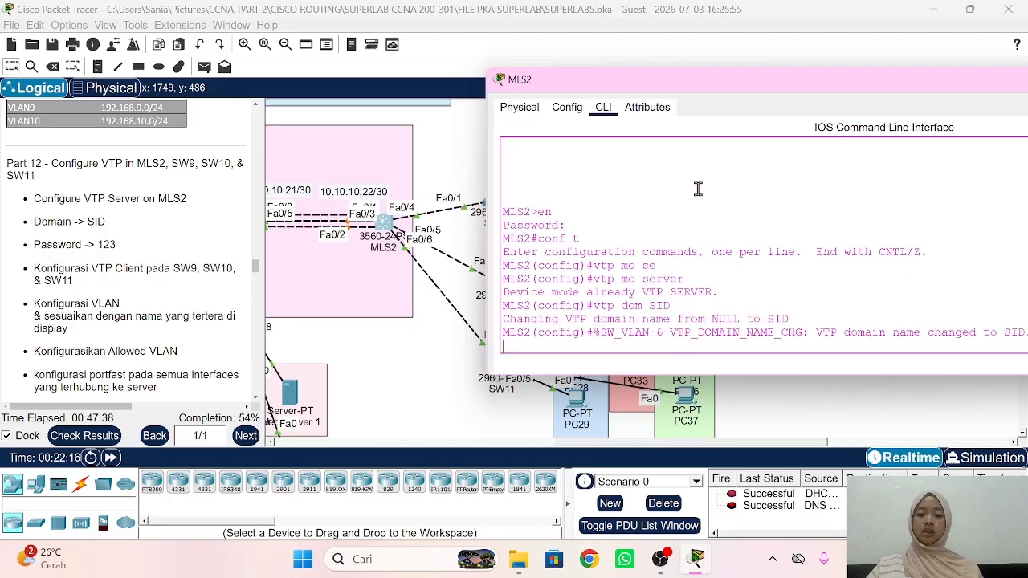
pyautogui.write('vtp pass')
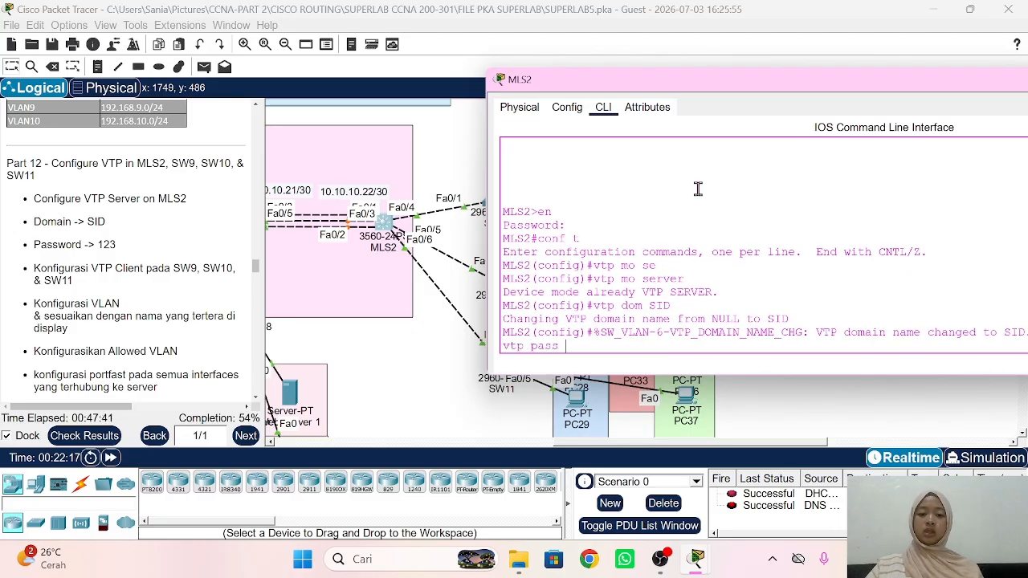
pyautogui.write(' 123')
pyautogui.press('Return')
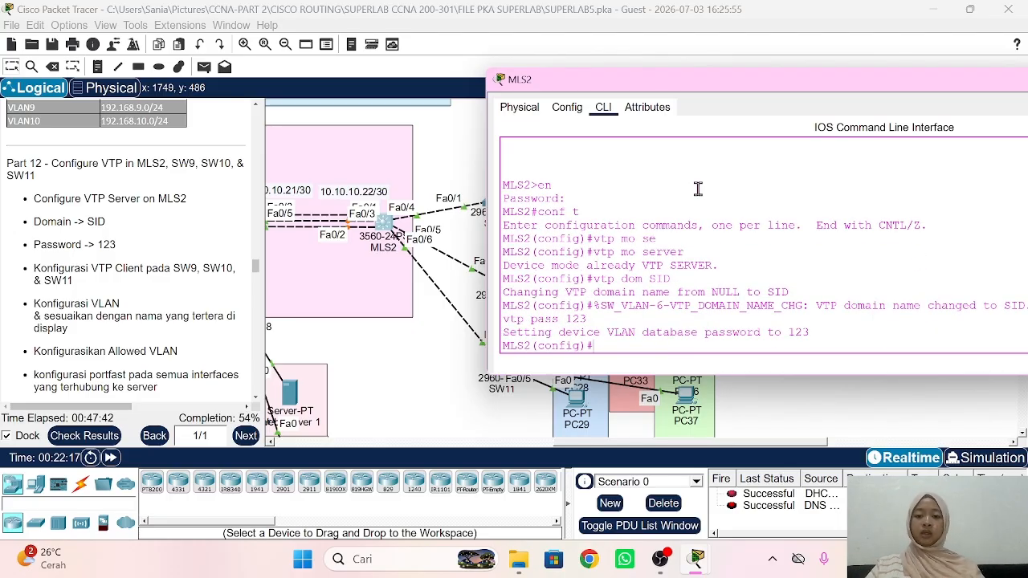
# Step: Configure Fa0/4-6 as dot1q trunk ports allowing VLANs 11-13
pyautogui.write('int ra fa0/4')
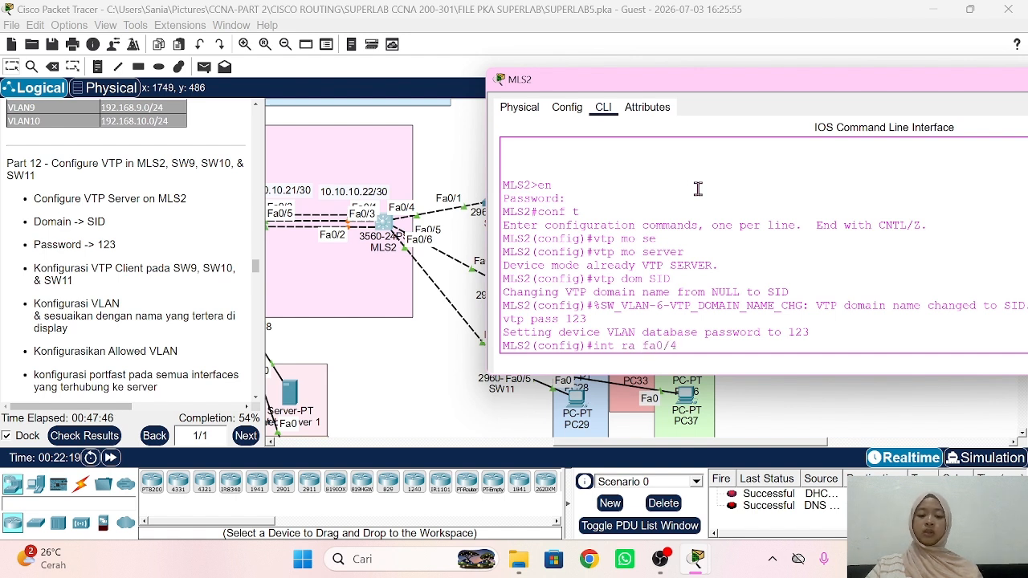
pyautogui.write('-6')
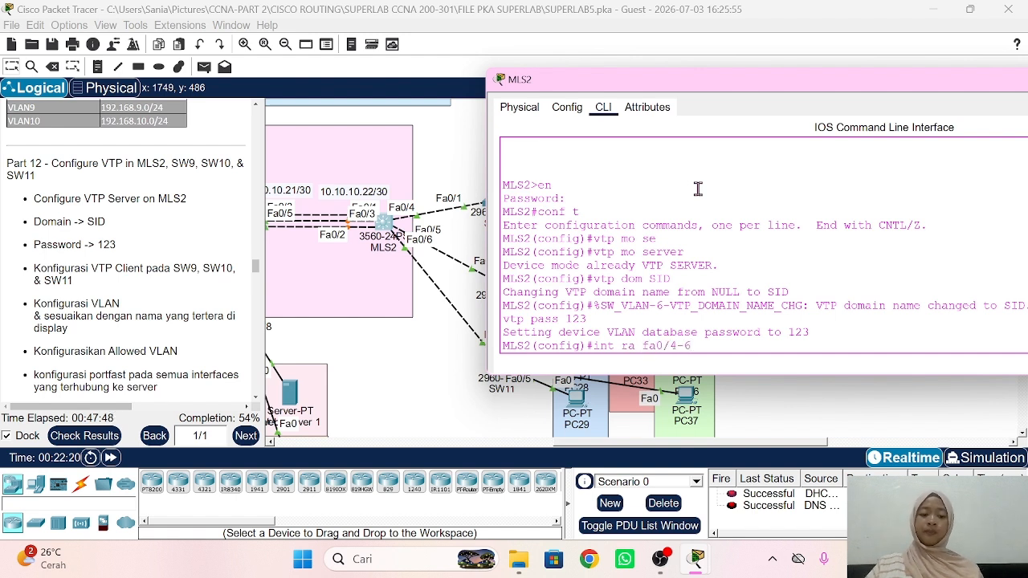
pyautogui.press('Return')
pyautogui.write('sw m')
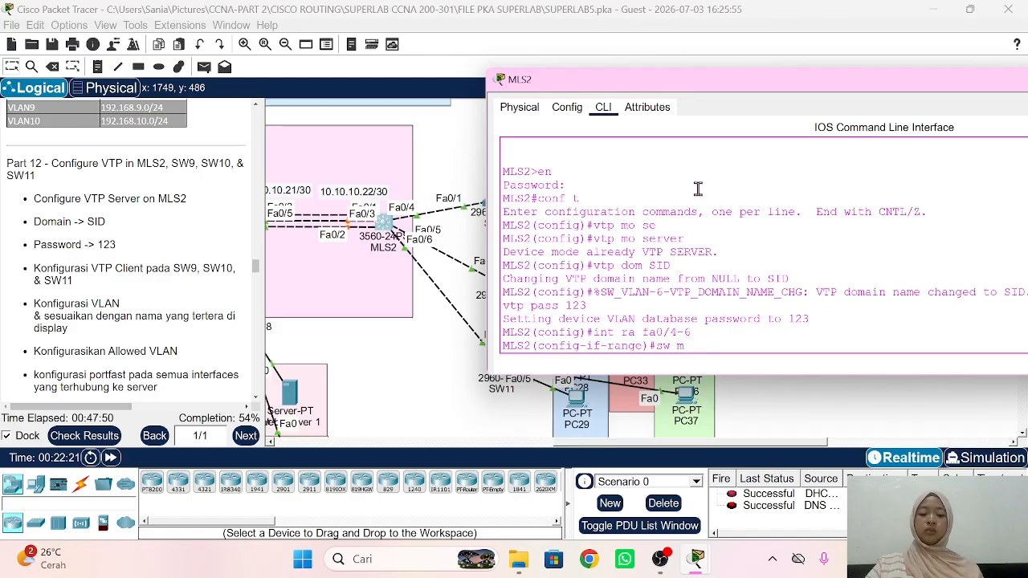
pyautogui.write('o t')
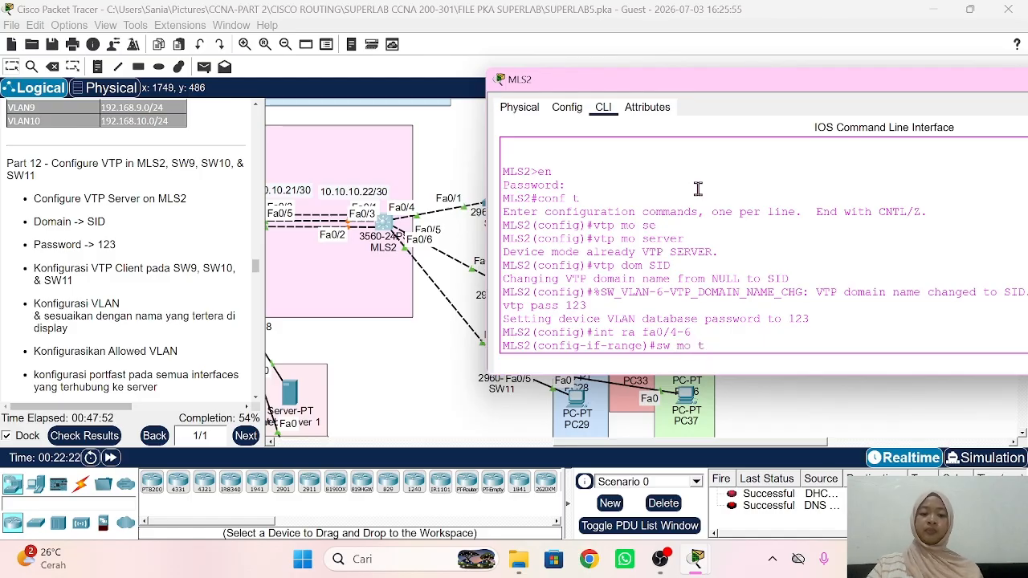
pyautogui.write('r')
pyautogui.press('Return')
pyautogui.write('s')
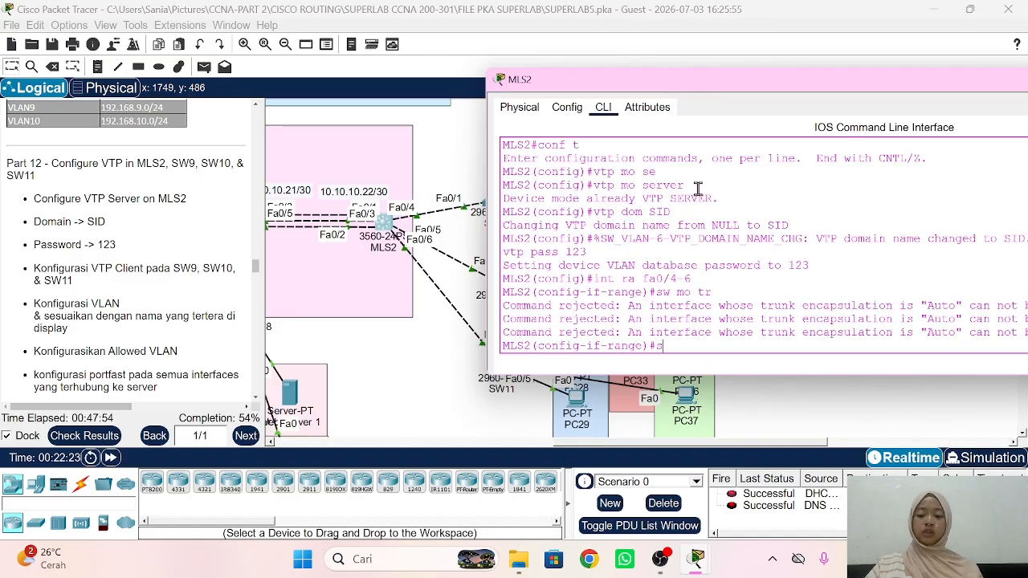
pyautogui.write('w tr encap')
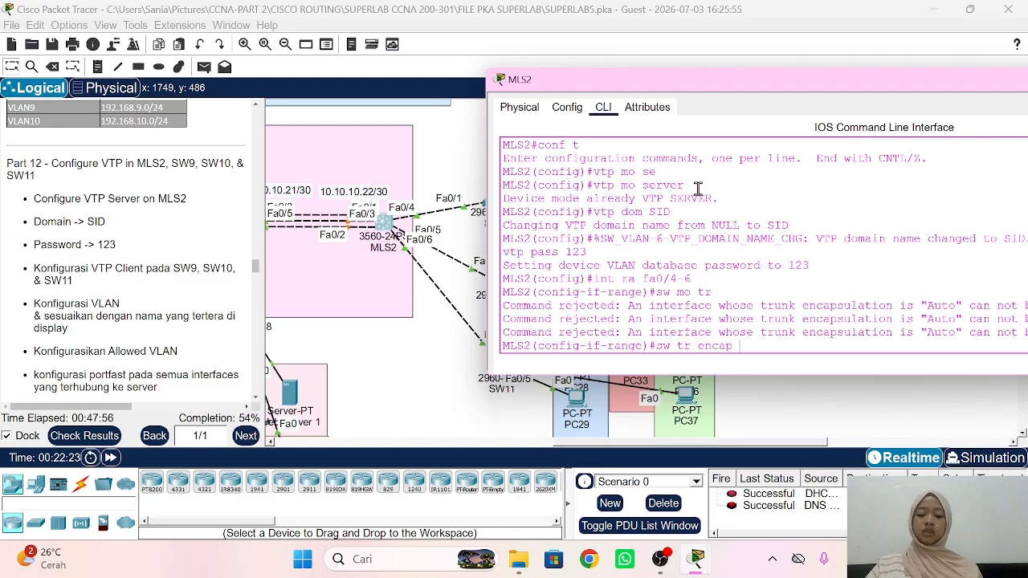
pyautogui.write(' dot1q')
pyautogui.press('Return')
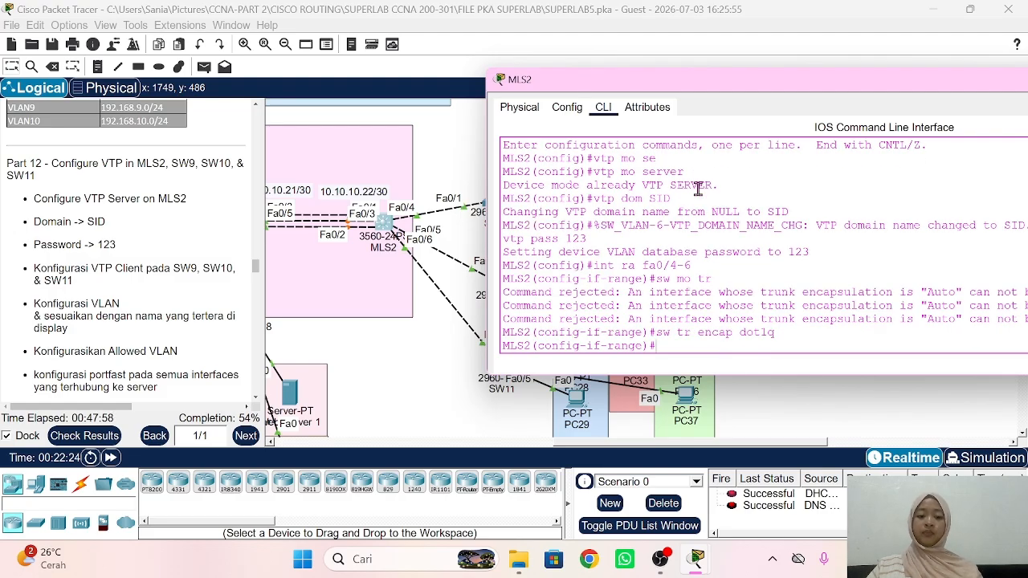
pyautogui.write('sw mo tr')
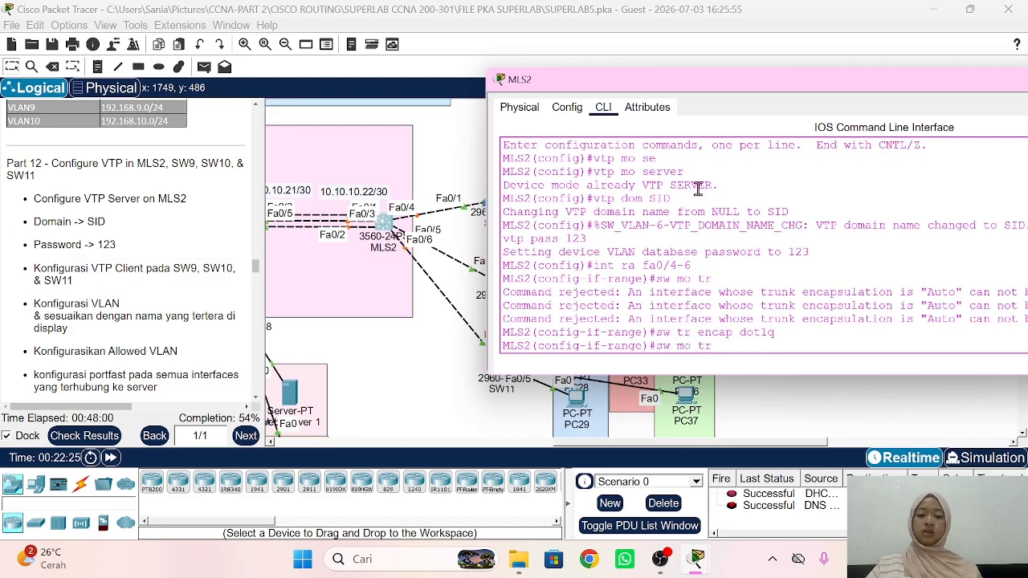
pyautogui.press('Return')
pyautogui.write('sw tr')
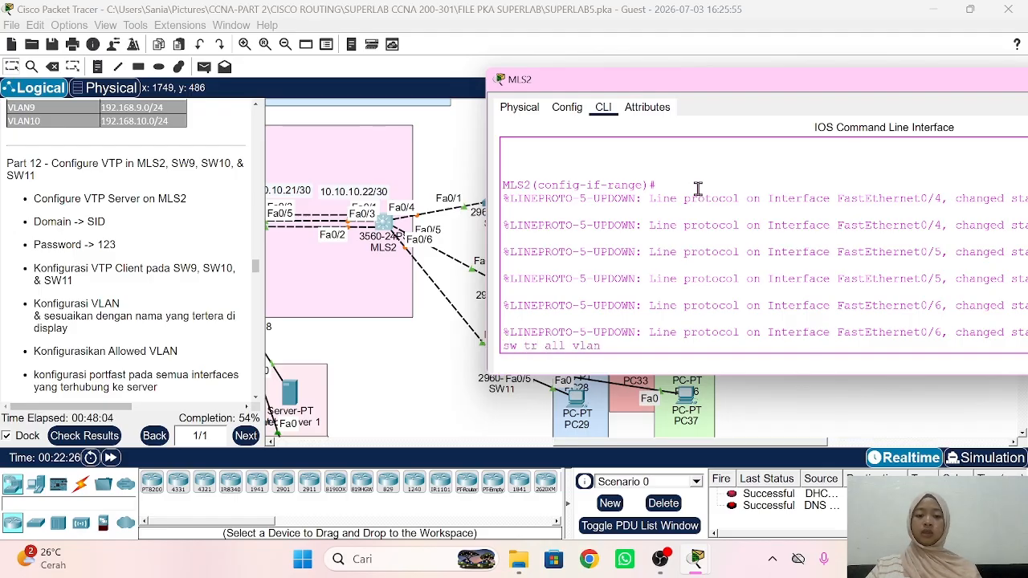
pyautogui.write(' all vlan')
pyautogui.write('11-13')
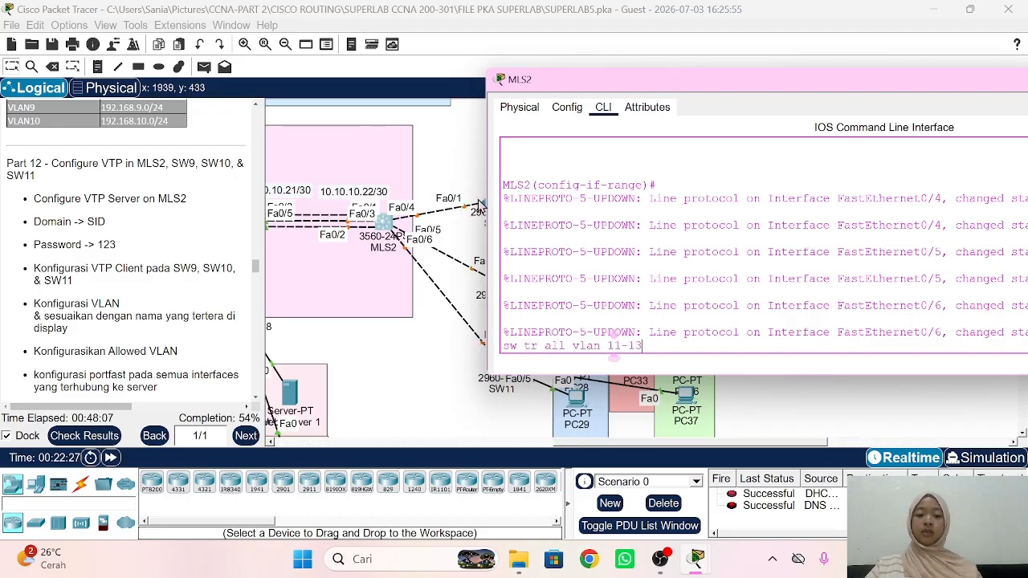
pyautogui.press('Return')
# Step: Open SW9's CLI and enter global configuration mode
pyautogui.click(438, 346)
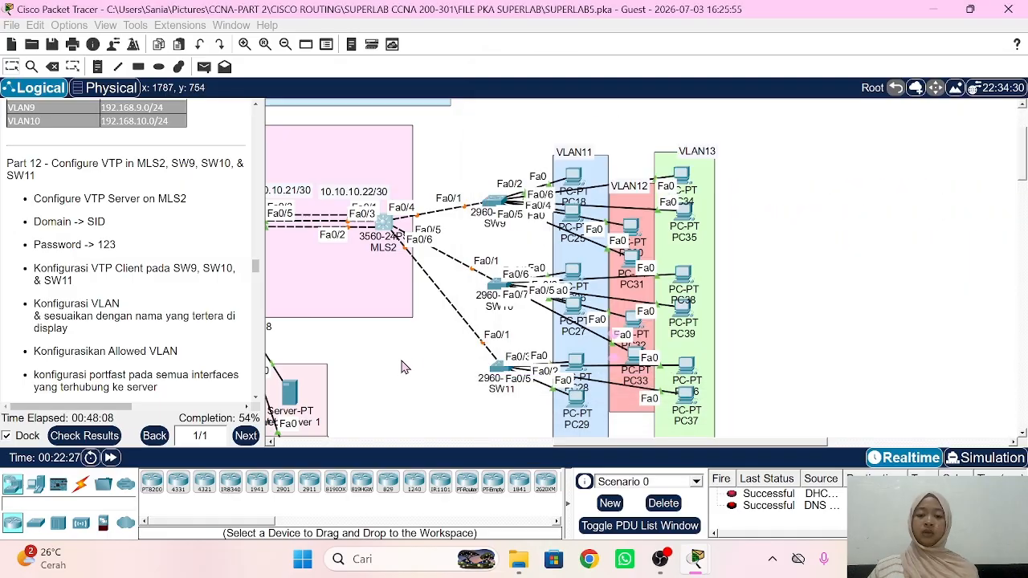
pyautogui.click(492, 207)
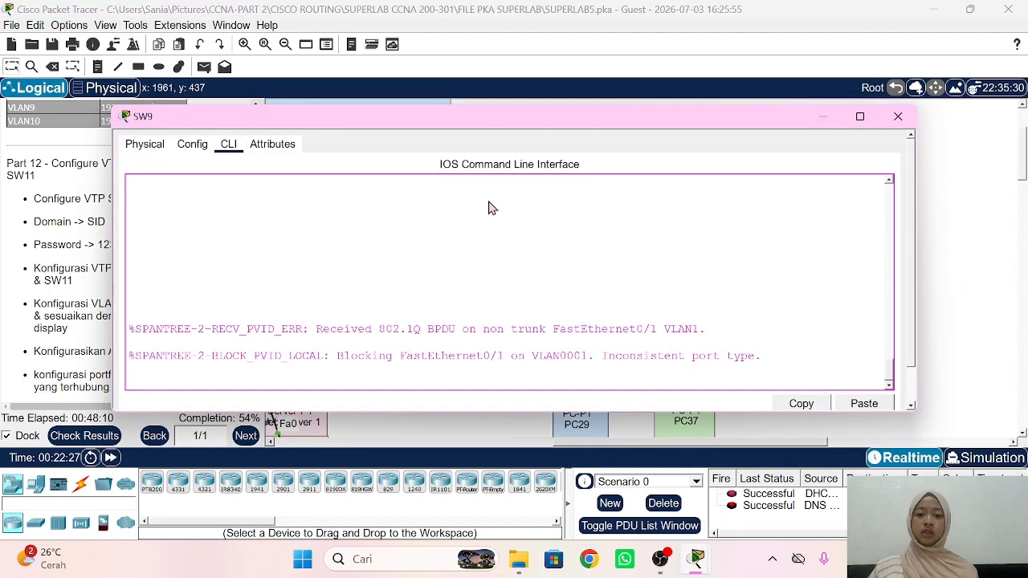
pyautogui.moveTo(359, 126); pyautogui.dragTo(799, 95)
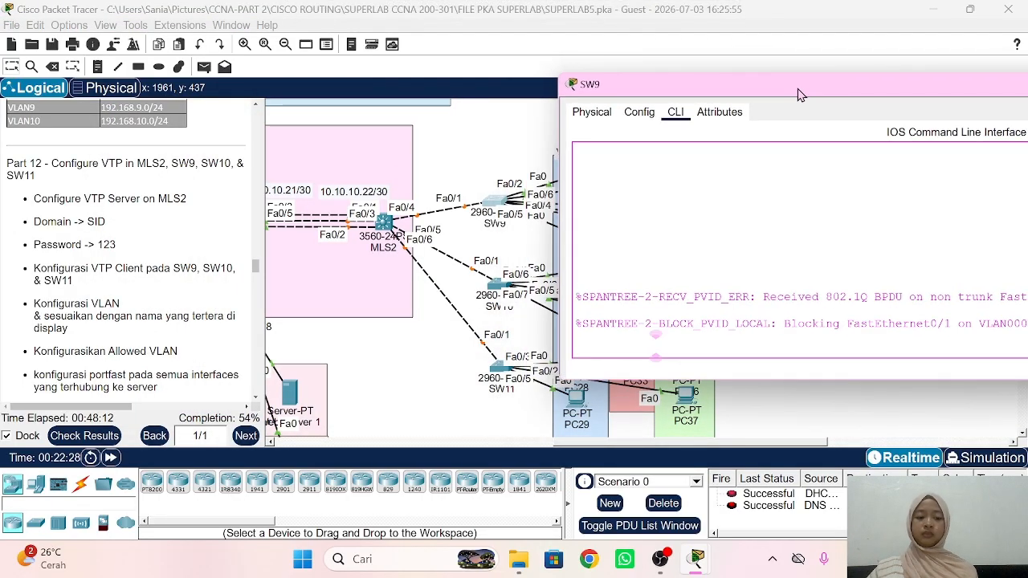
pyautogui.press('Return')
pyautogui.write('en')
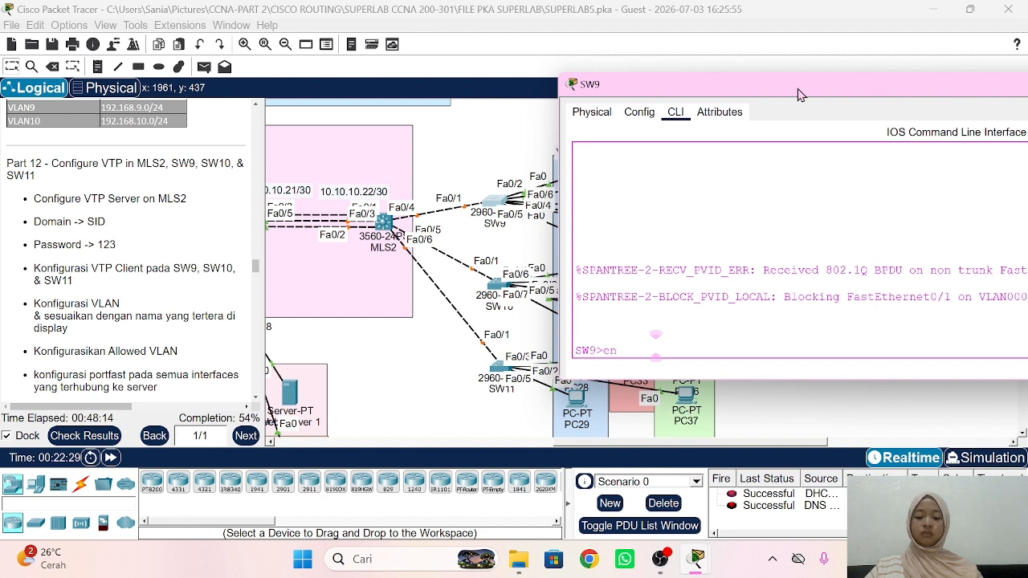
pyautogui.press('Return')
pyautogui.press('Return')
pyautogui.write('conf t')
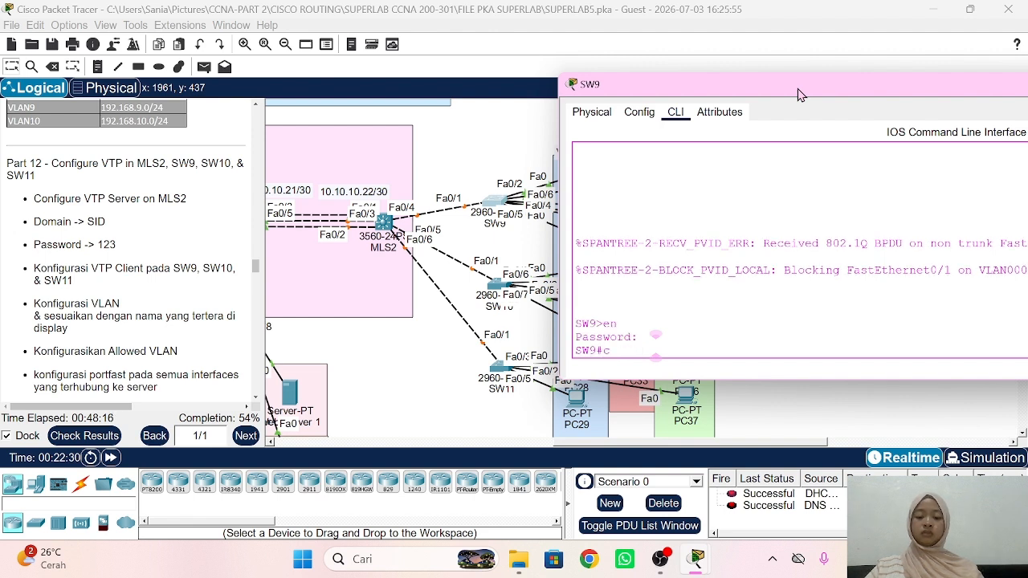
# Step: Make SW9's Fa0/1 a trunk allowing VLANs 11-13
pyautogui.press('Return')
pyautogui.write('i')
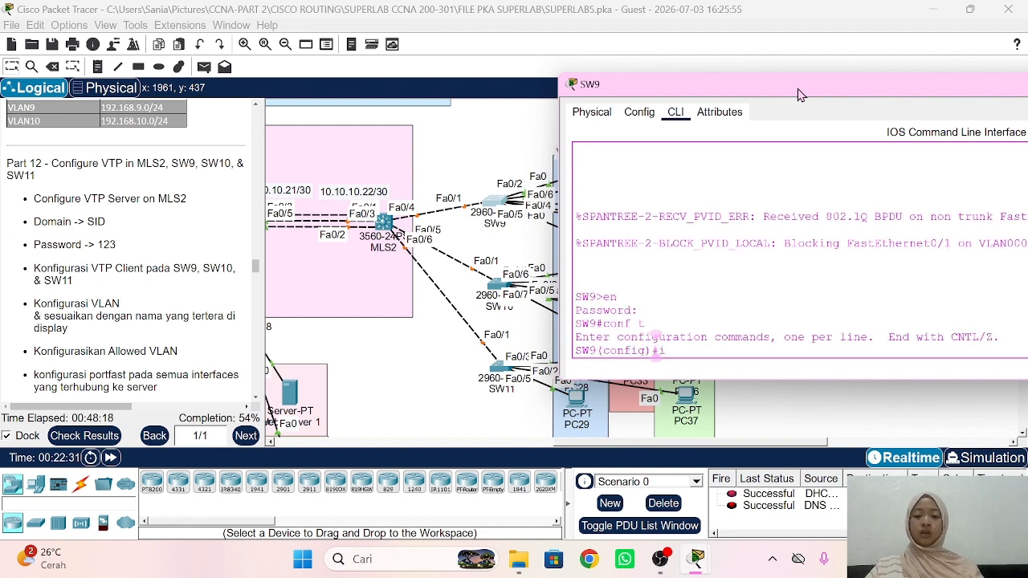
pyautogui.write('nt fa0/1')
pyautogui.press('Return')
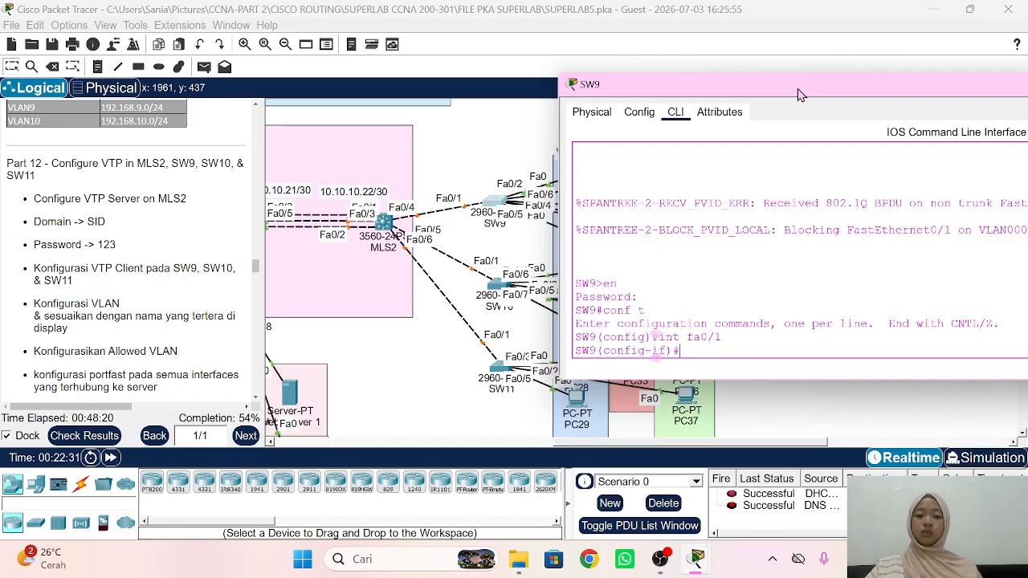
pyautogui.write('sw mo tr')
pyautogui.press('Return')
pyautogui.write('s')
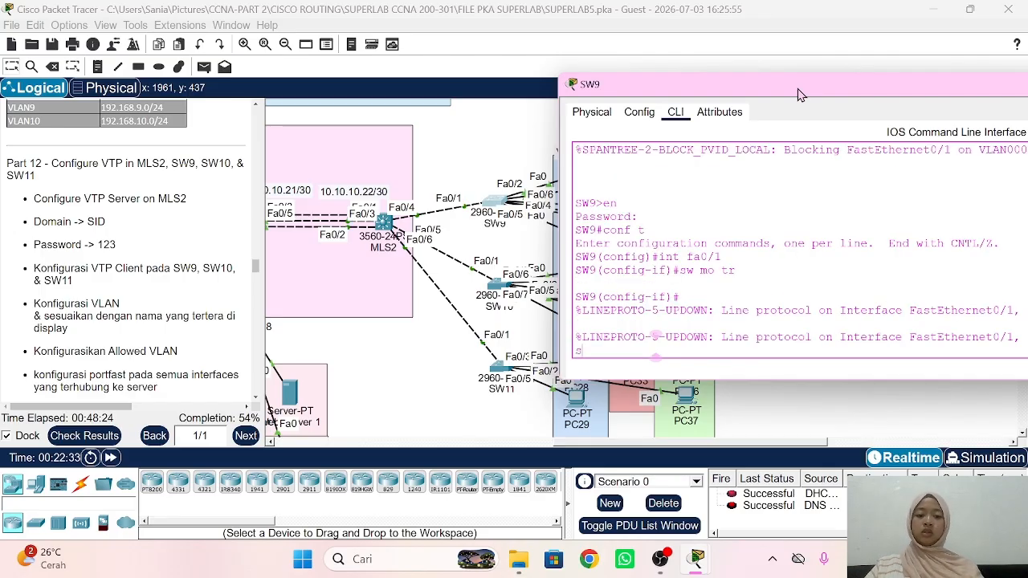
pyautogui.write('w tr all v')
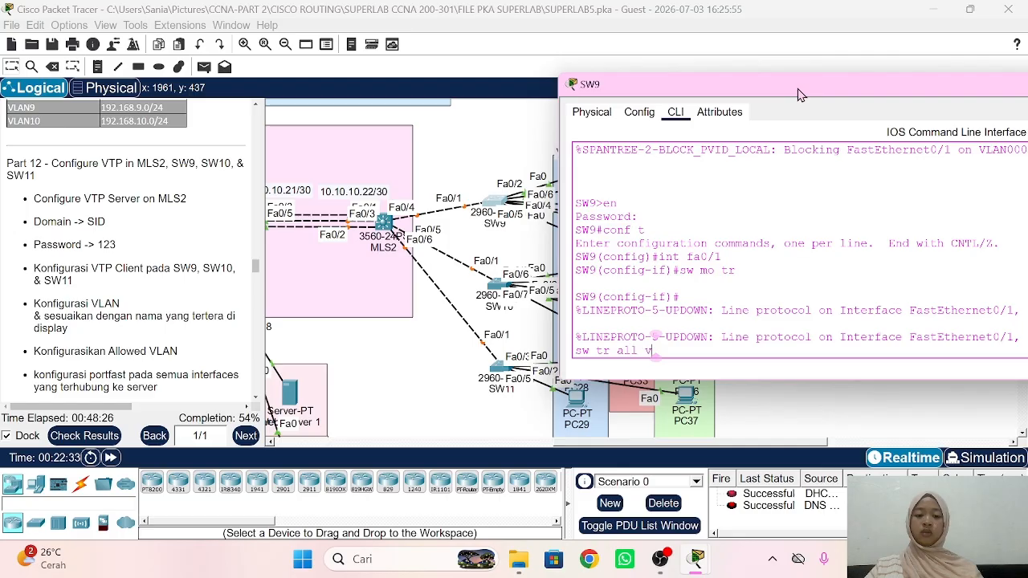
pyautogui.write('lan')
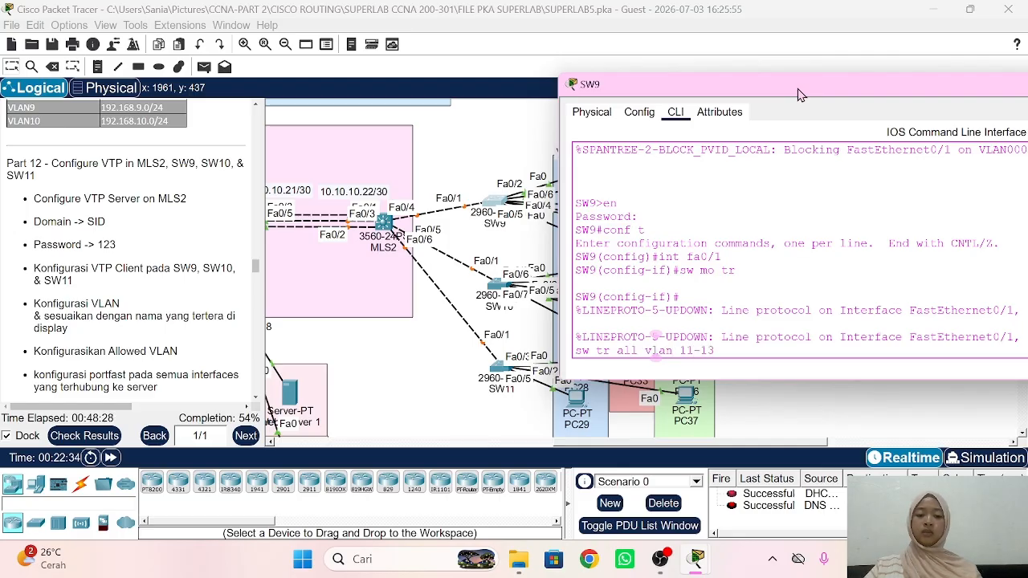
pyautogui.write(' 11-13')
pyautogui.press('Return')
pyautogui.write('ex')
pyautogui.press('Return')
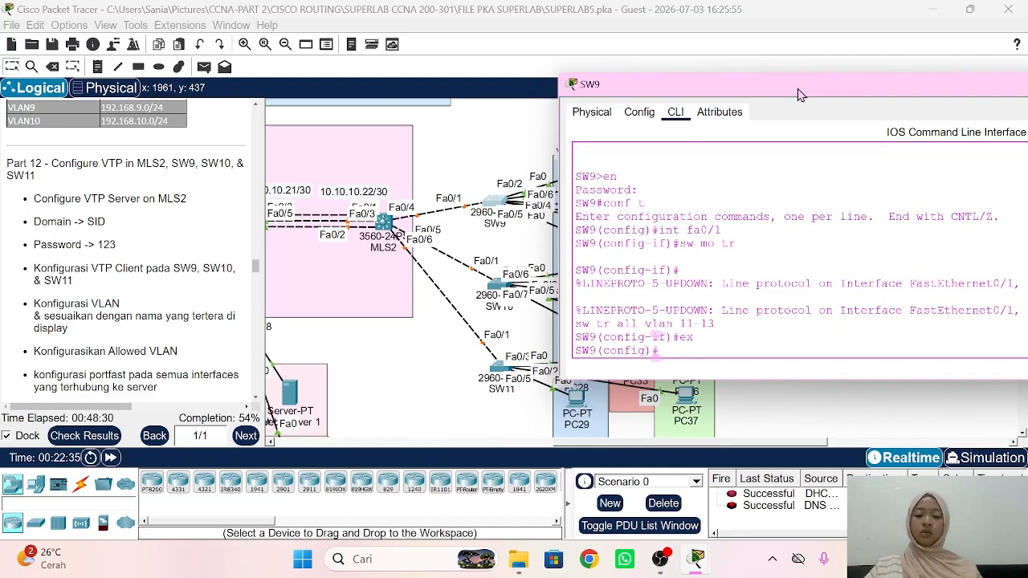
pyautogui.write('vtp mo')
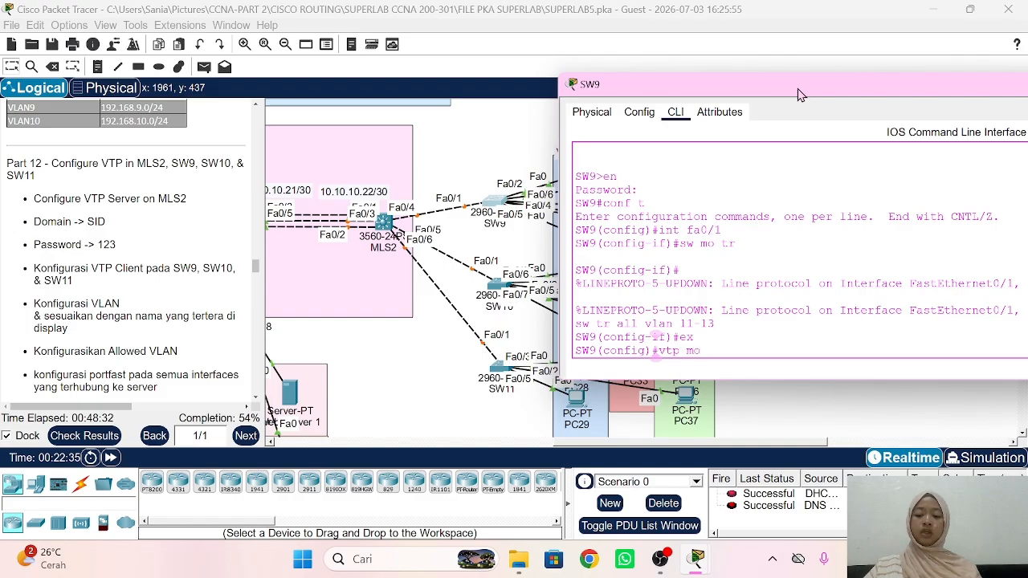
pyautogui.write(' cl')
pyautogui.press('Tab')
pyautogui.press('Return')
pyautogui.write('vt')
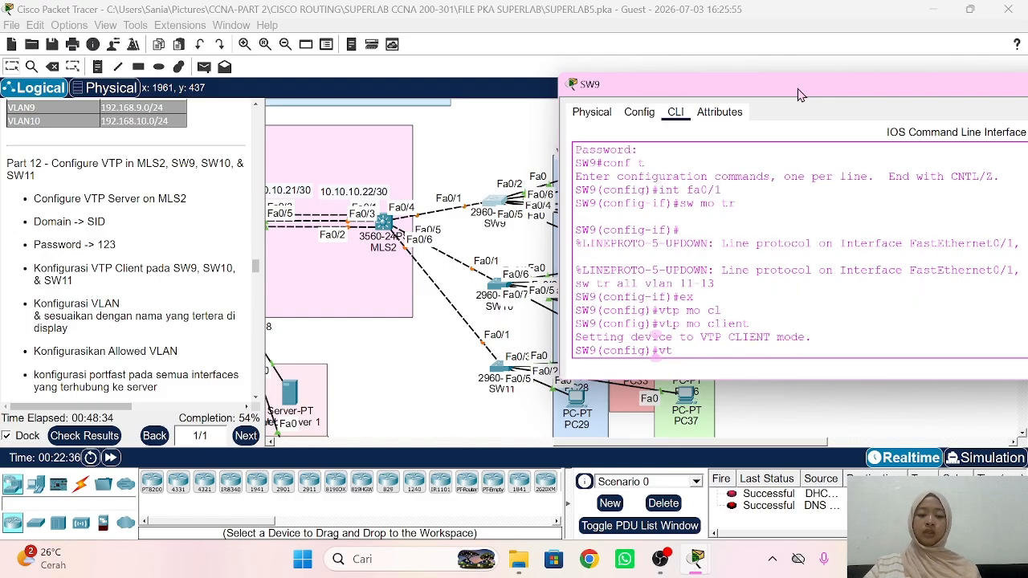
pyautogui.write('p dom ')
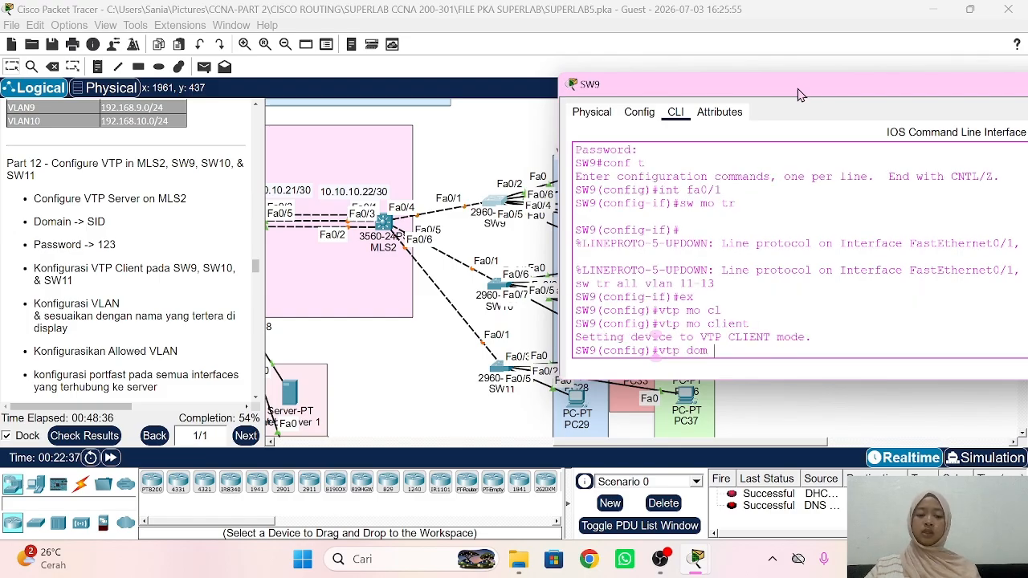
pyautogui.write('SID')
pyautogui.press('Return')
pyautogui.write('v')
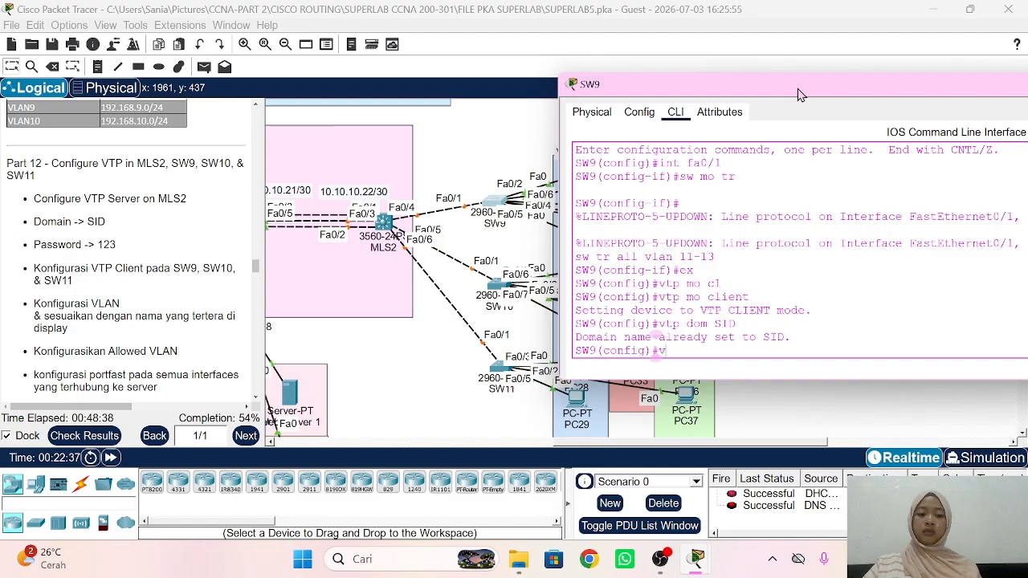
pyautogui.write('tp pass 1')
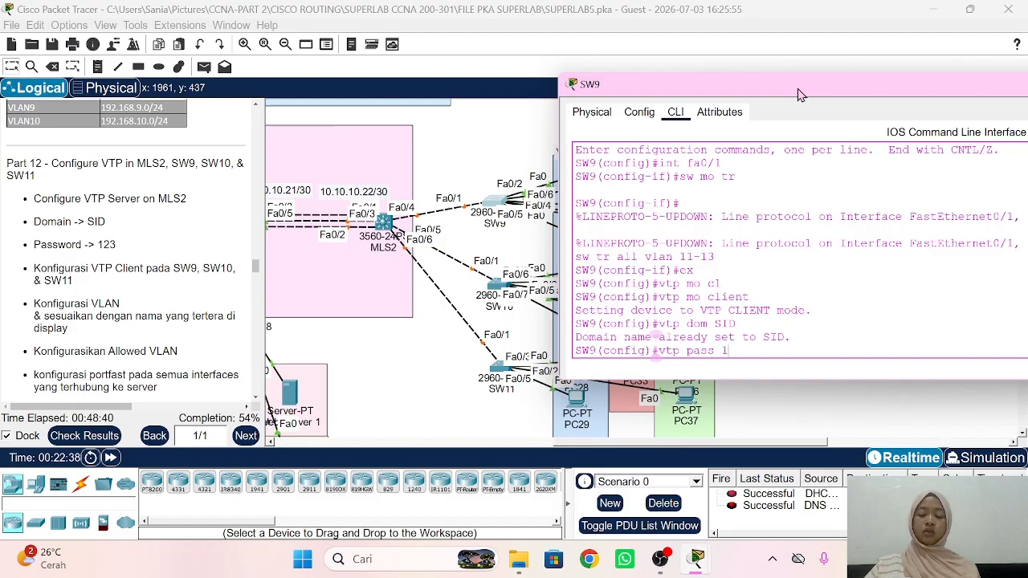
pyautogui.write('23')
pyautogui.press('Return')
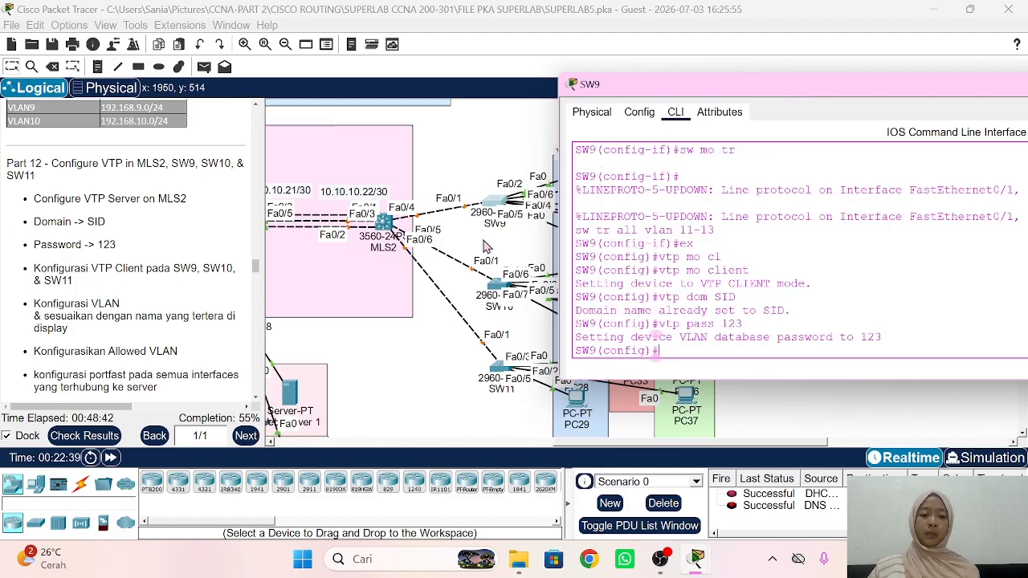
# Step: Close SW9, open SW10's CLI and enter global configuration mode
pyautogui.click(418, 384)
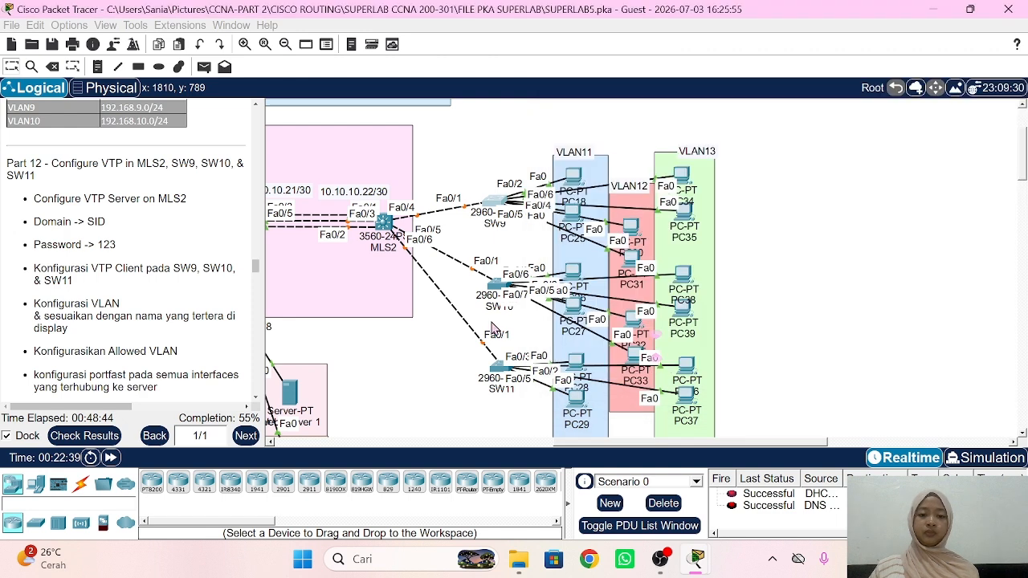
pyautogui.click(499, 291)
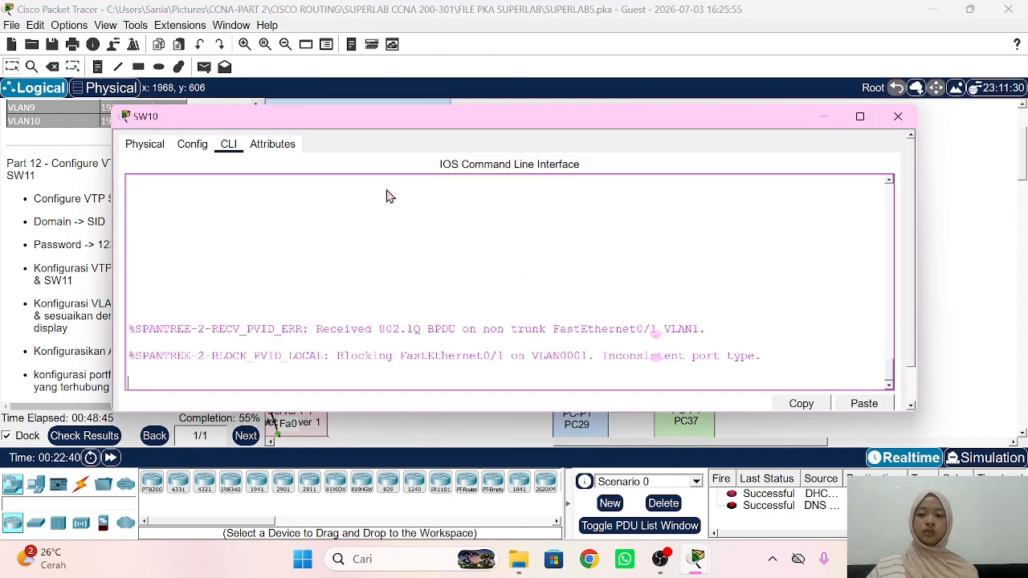
pyautogui.moveTo(259, 127); pyautogui.dragTo(687, 113)
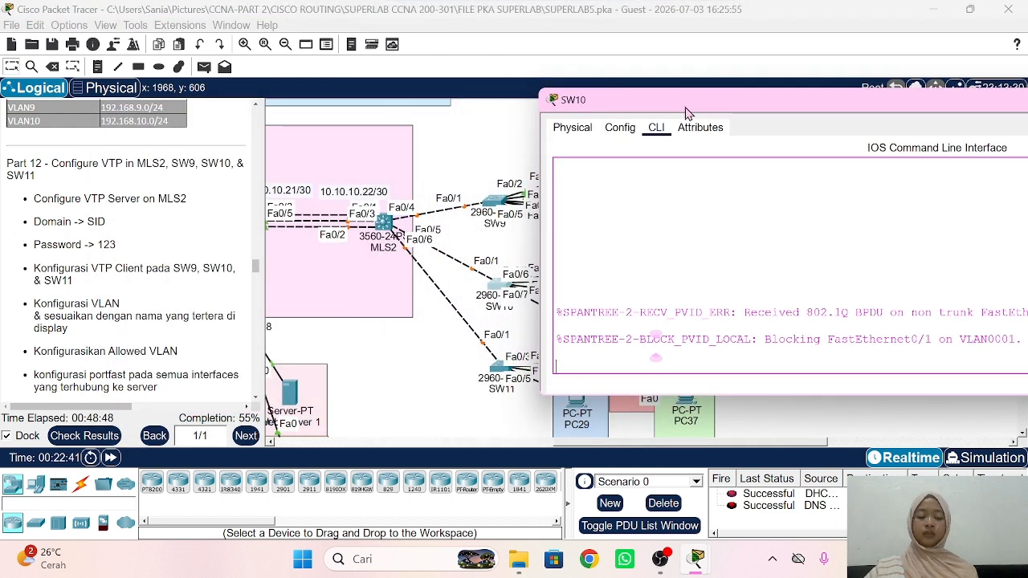
pyautogui.press('Return')
pyautogui.write('en')
pyautogui.press('Return')
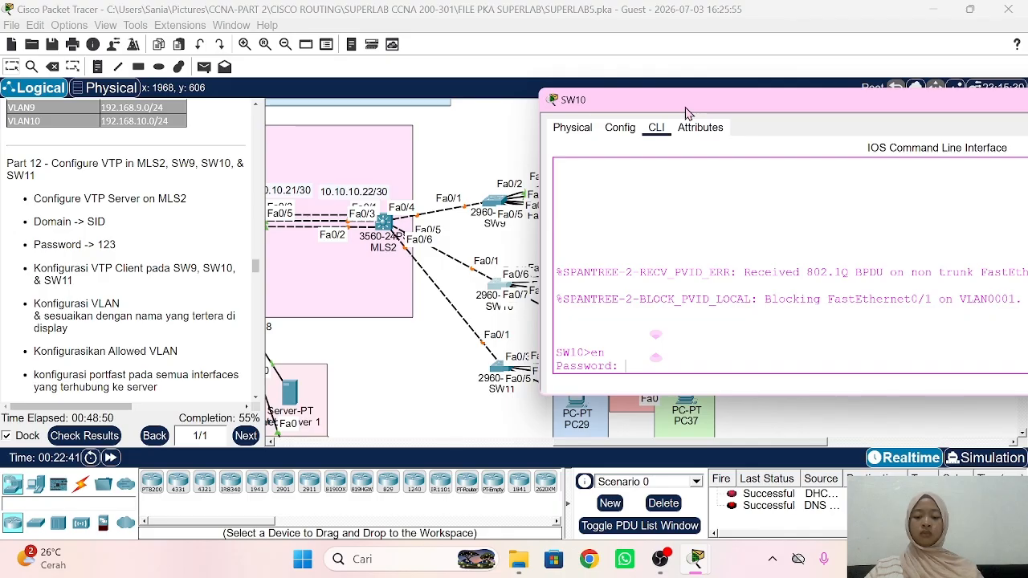
pyautogui.press('Return')
pyautogui.write('conf t')
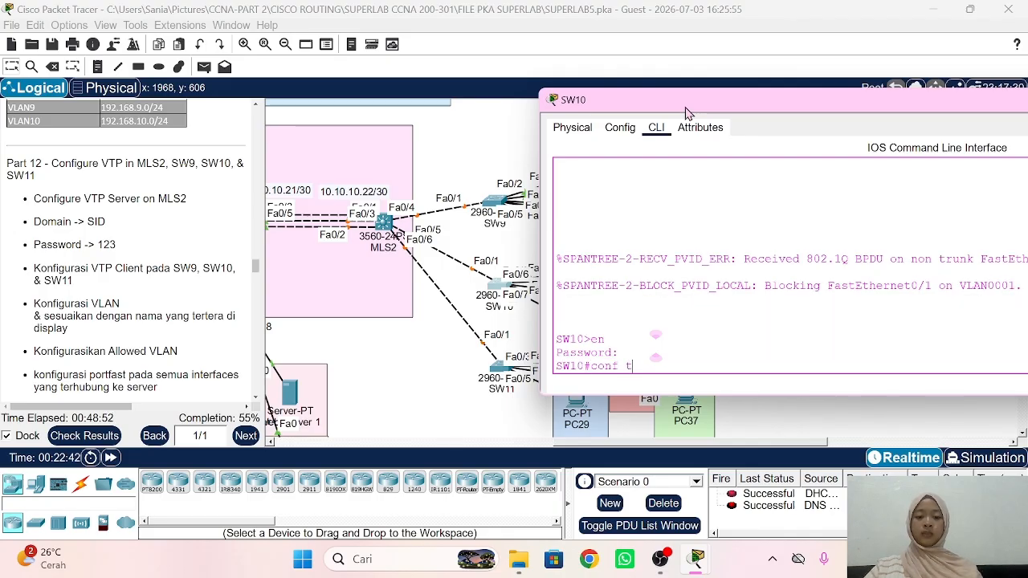
pyautogui.press('Return')
# Step: Make SW10's Fa0/1 a trunk allowing VLANs 11-13
pyautogui.write('int fa0/1')
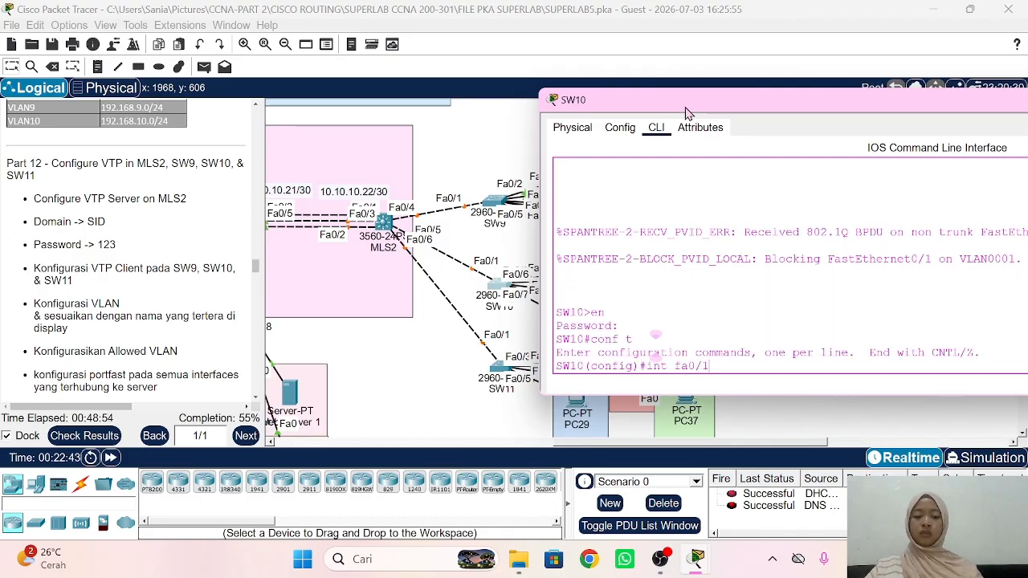
pyautogui.press('Return')
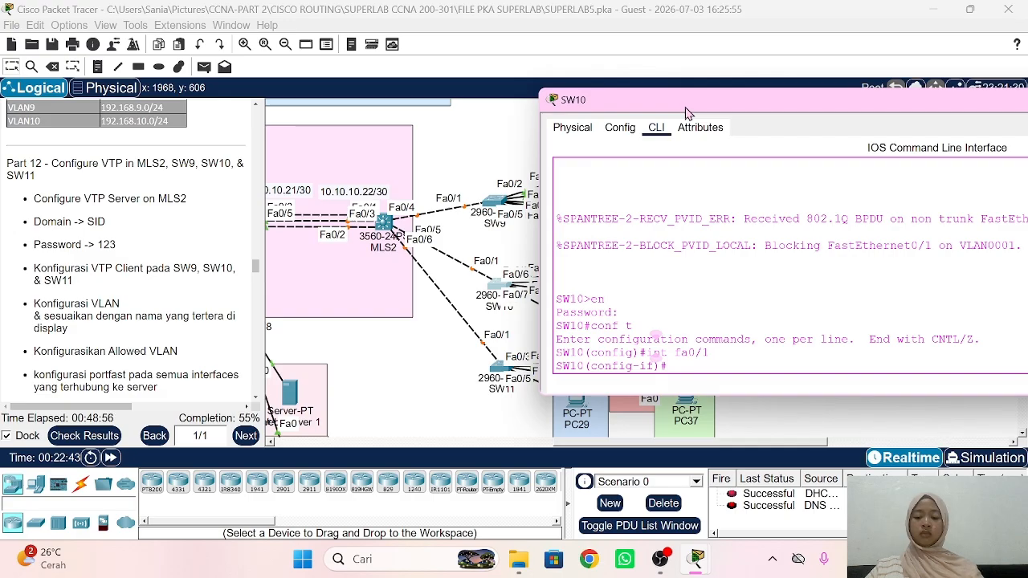
pyautogui.write('sw mo tr')
pyautogui.press('Return')
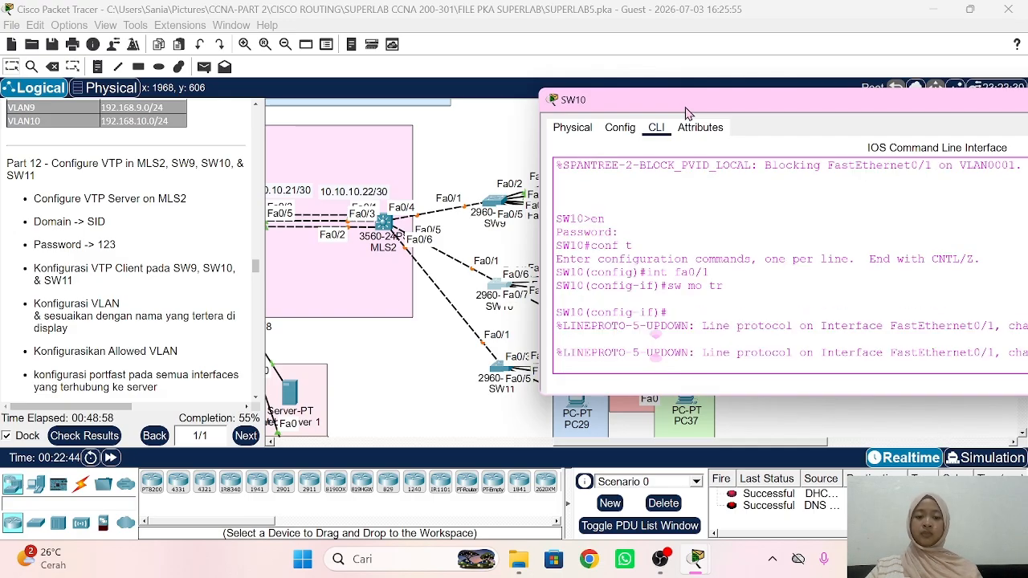
pyautogui.write('sw tr all v')
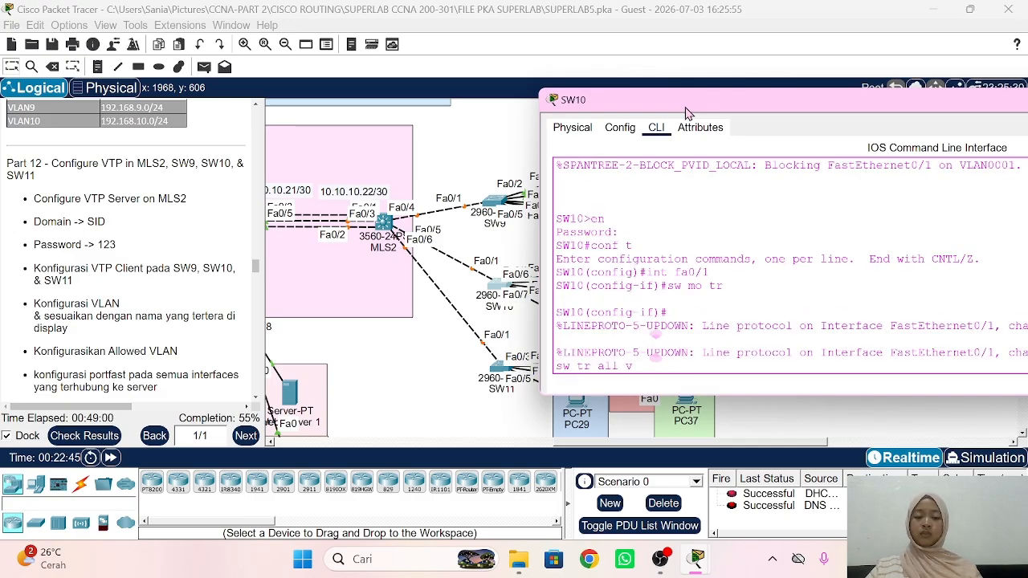
pyautogui.write('lan 11-13')
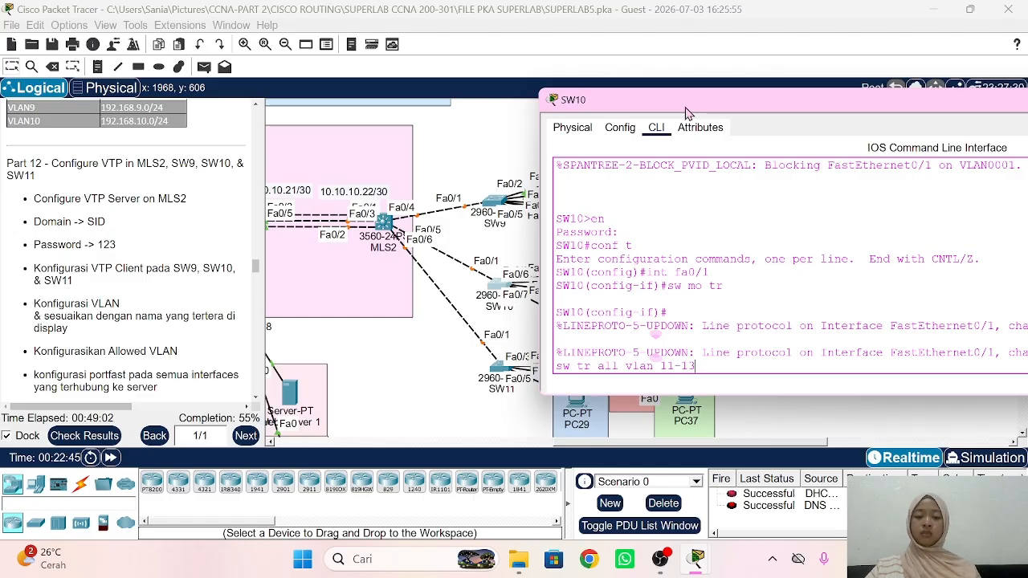
pyautogui.press('Return')
pyautogui.write('ex')
pyautogui.press('Return')
pyautogui.write('v')
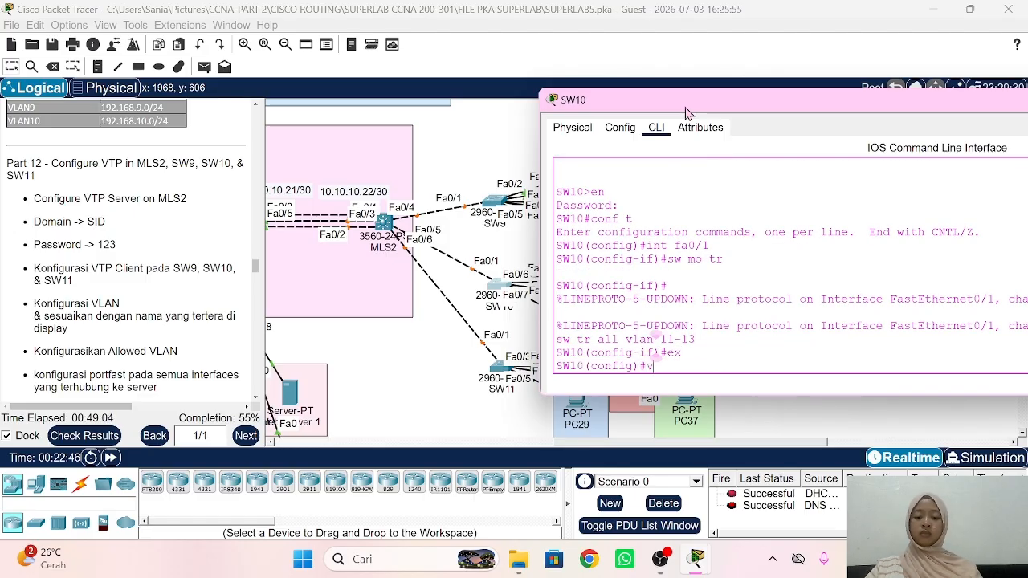
pyautogui.write('tp mo cl')
pyautogui.press('Tab')
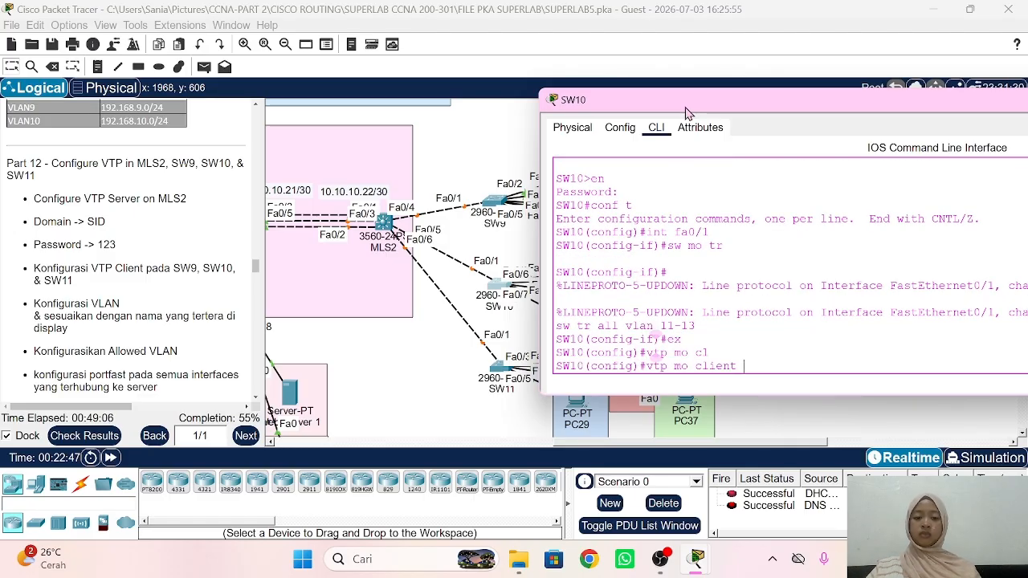
pyautogui.press('Return')
pyautogui.write('vtp ')
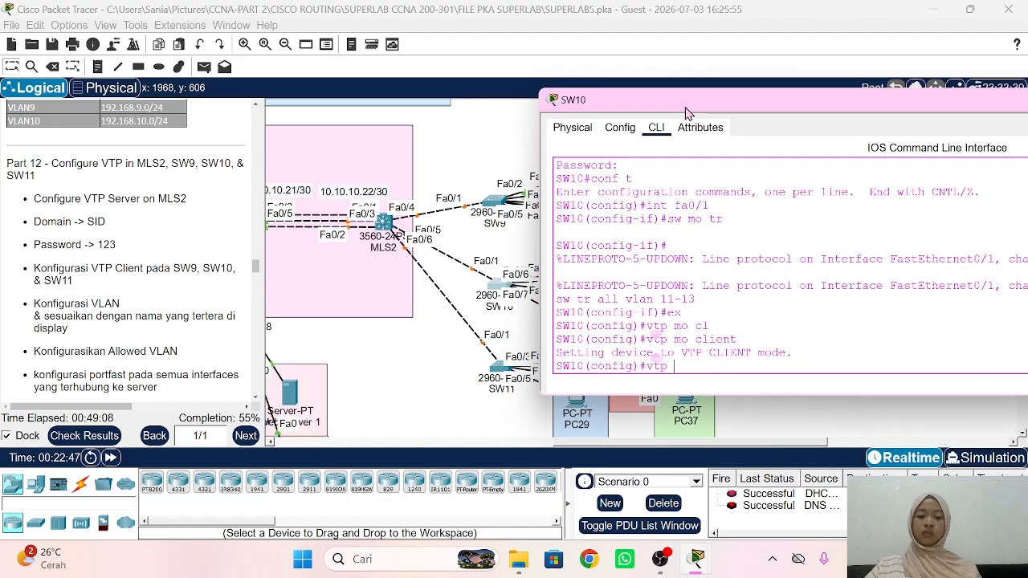
pyautogui.write('dom SID')
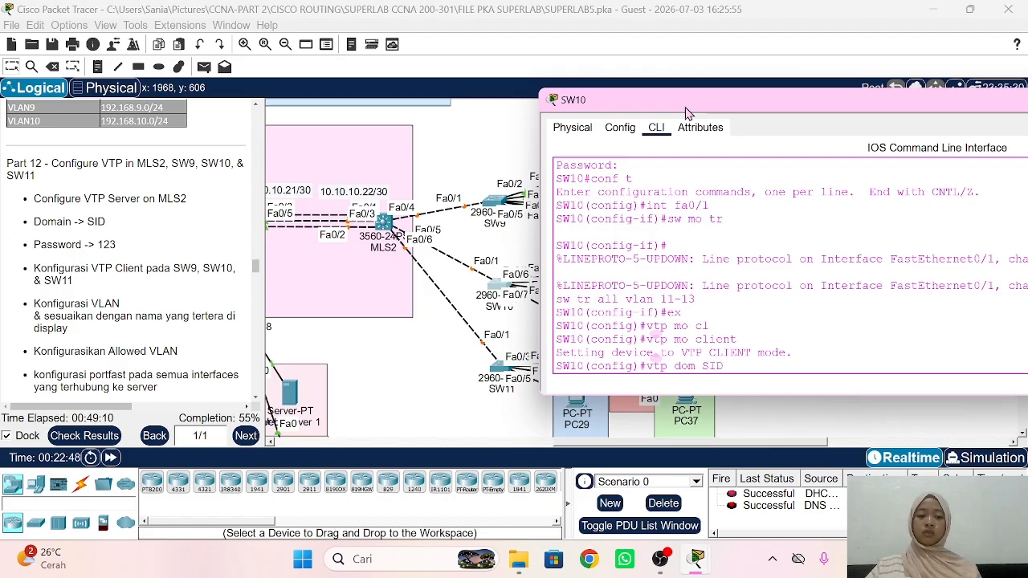
pyautogui.press('Return')
pyautogui.write('vtp pass')
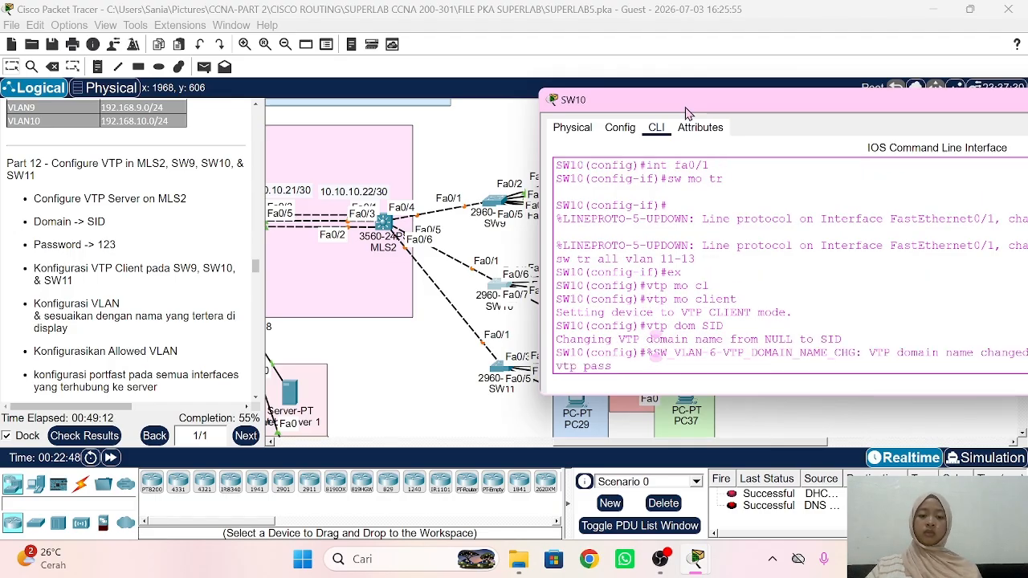
pyautogui.write(' 123')
pyautogui.press('Return')
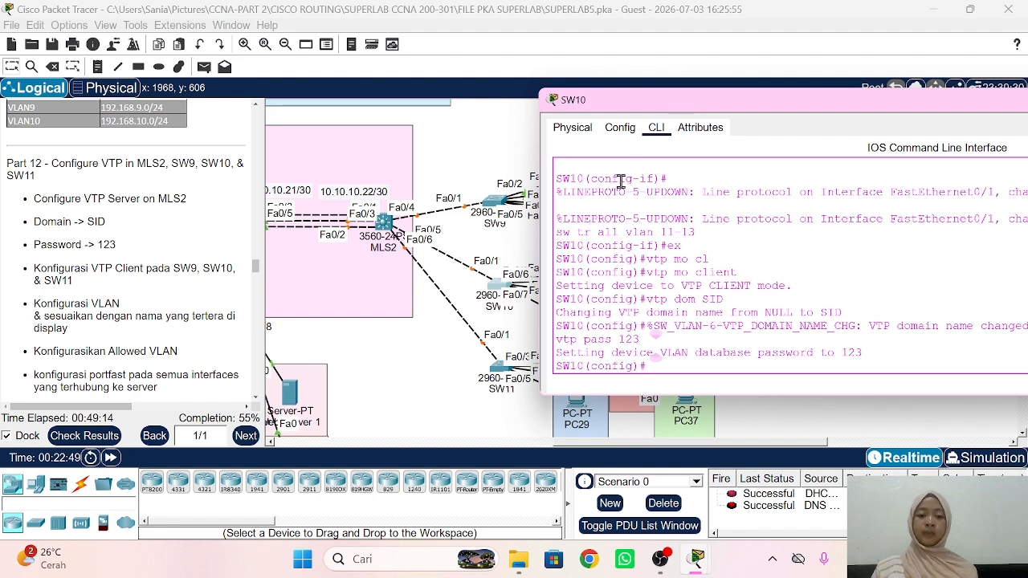
# Step: Close SW10's console, check SW9's VTP settings, then bring up SW11's console
pyautogui.click(498, 205)
pyautogui.click(498, 205)
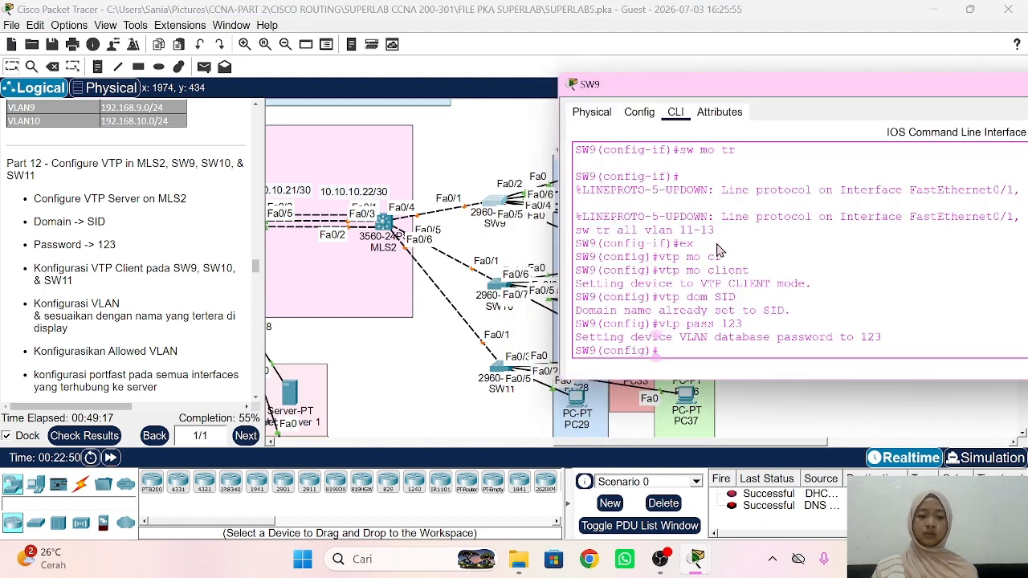
pyautogui.click(492, 378)
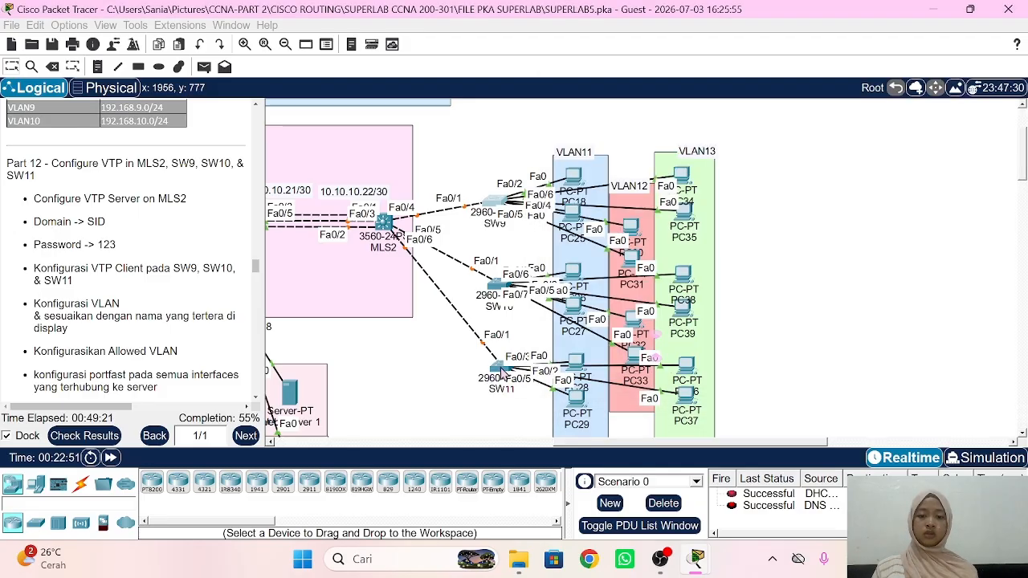
pyautogui.click(501, 373)
# Step: Make SW11's Fa0/1 a trunk allowing VLANs 11-13
pyautogui.moveTo(285, 123); pyautogui.dragTo(652, 125)
pyautogui.press('Return')
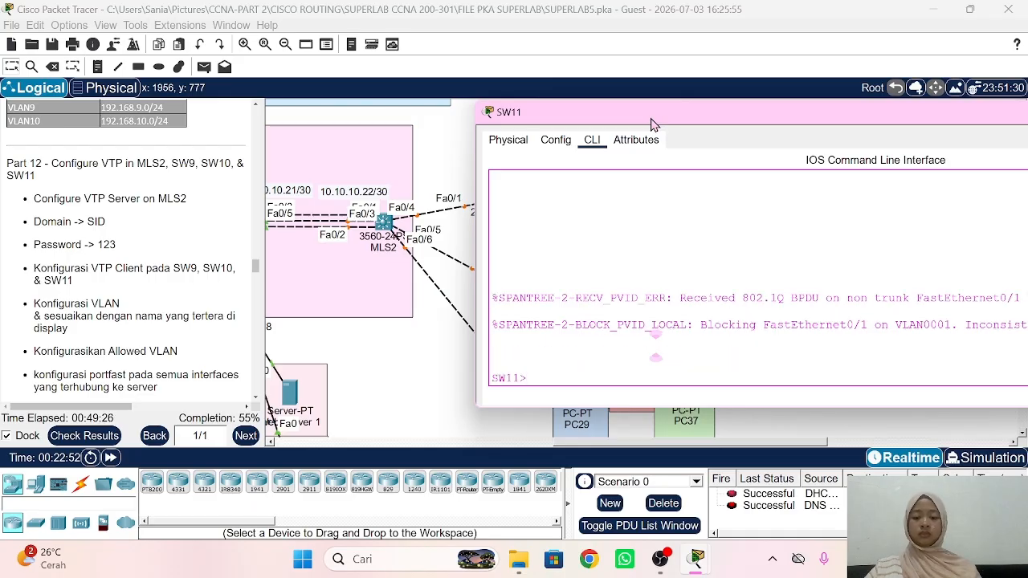
pyautogui.write('en')
pyautogui.press('Return')
pyautogui.press('Return')
pyautogui.write('conf t')
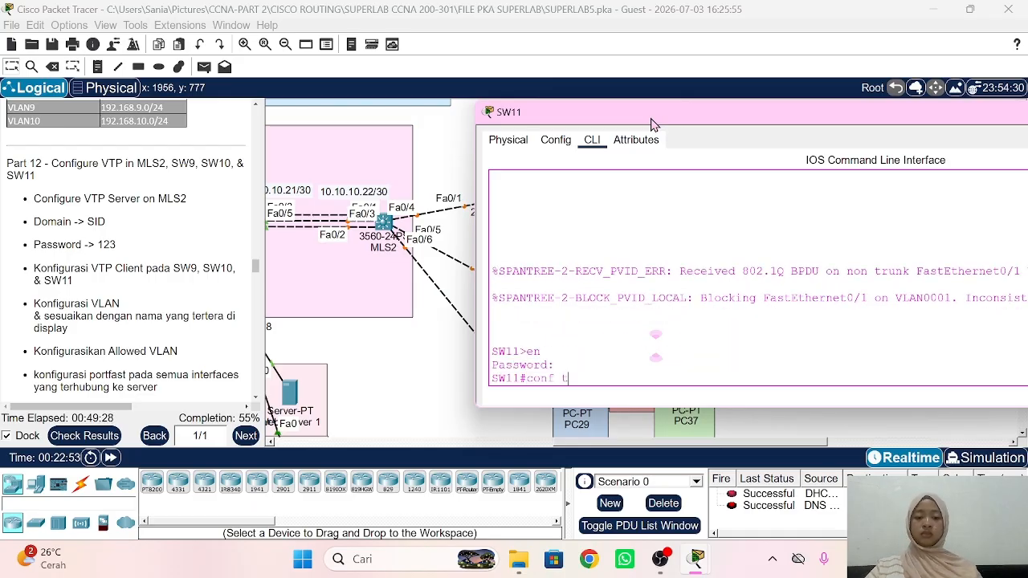
pyautogui.press('Return')
pyautogui.write('int fa')
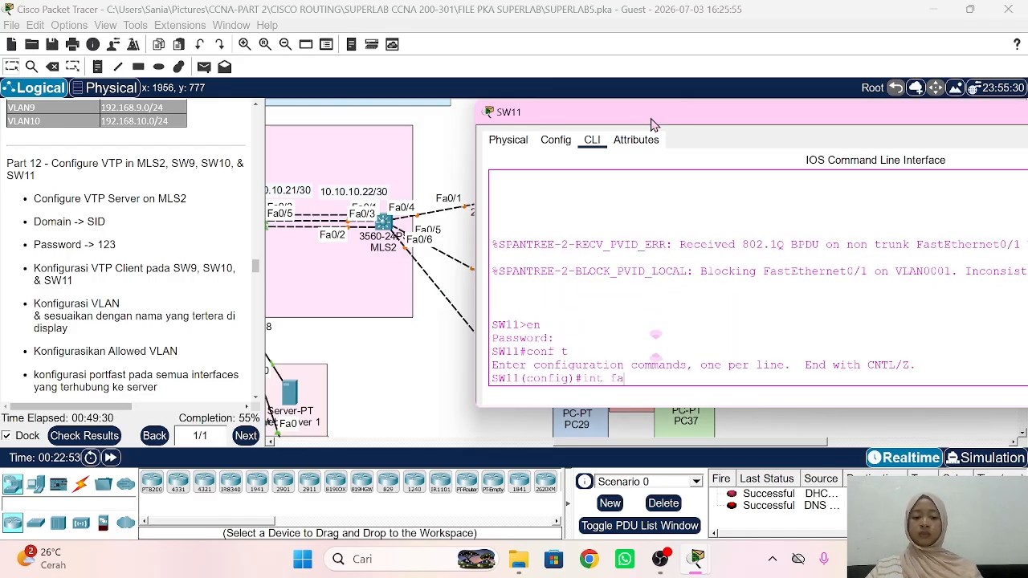
pyautogui.write('0/1')
pyautogui.press('Return')
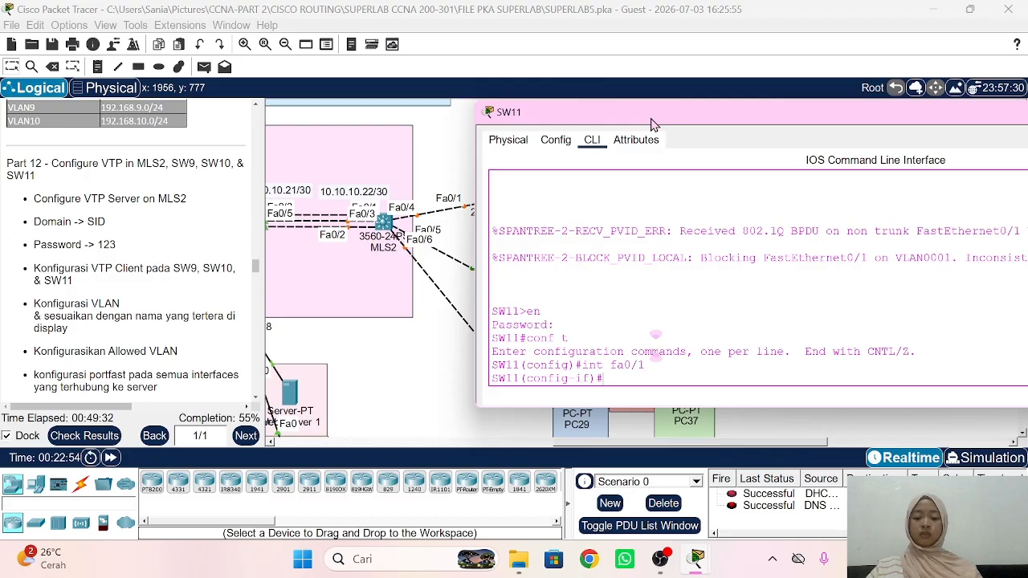
pyautogui.write('sw mo tr')
pyautogui.press('Return')
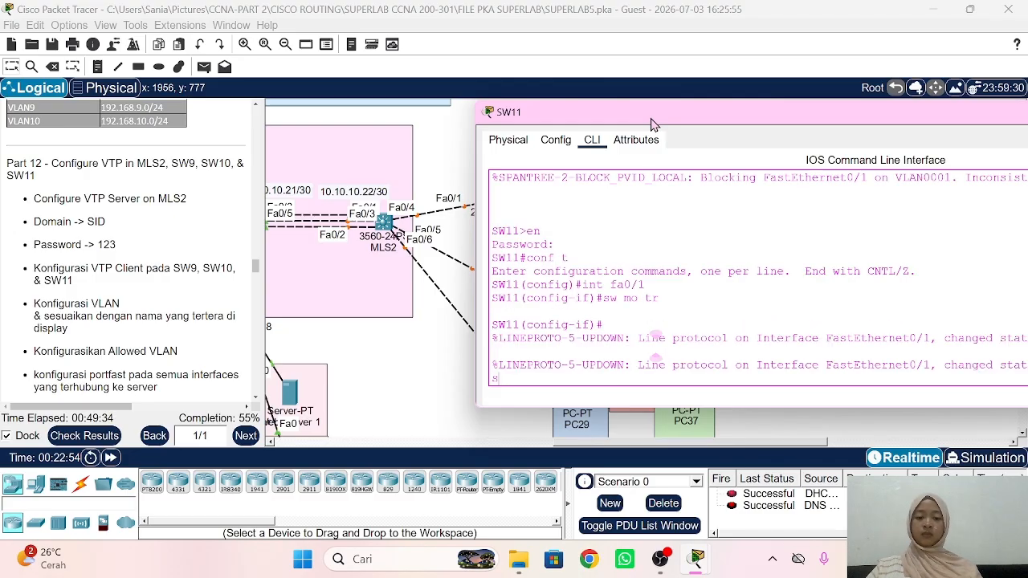
pyautogui.write('sw tr all vlan')
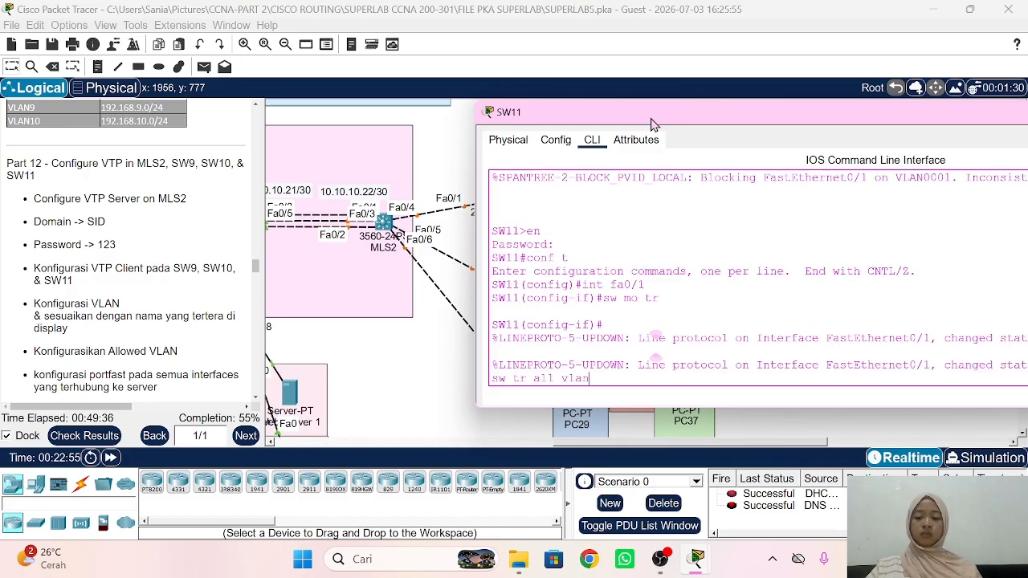
pyautogui.write(' 11-13')
pyautogui.press('Return')
pyautogui.write('ex')
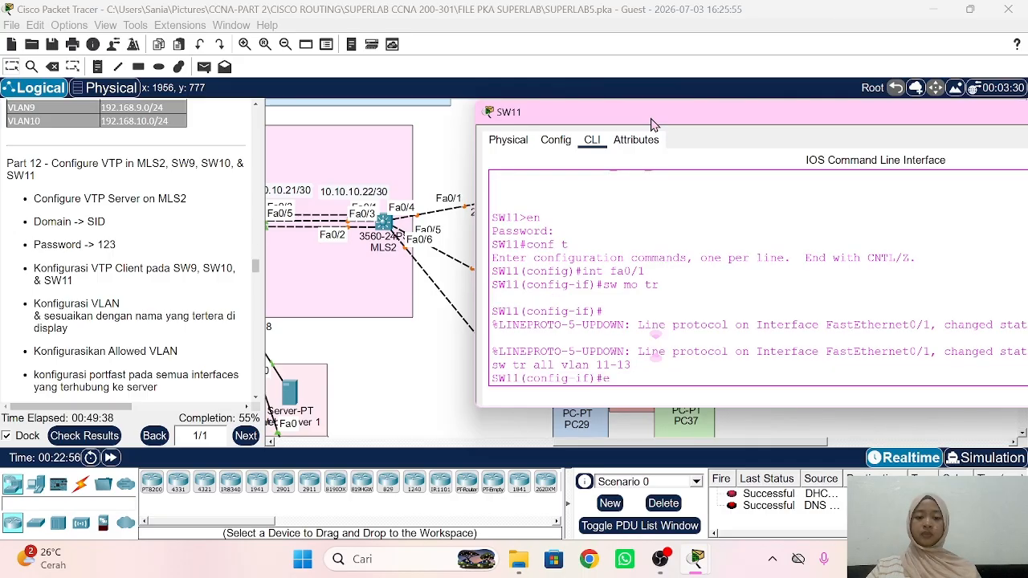
pyautogui.press('Return')
pyautogui.write('vtp mo cl')
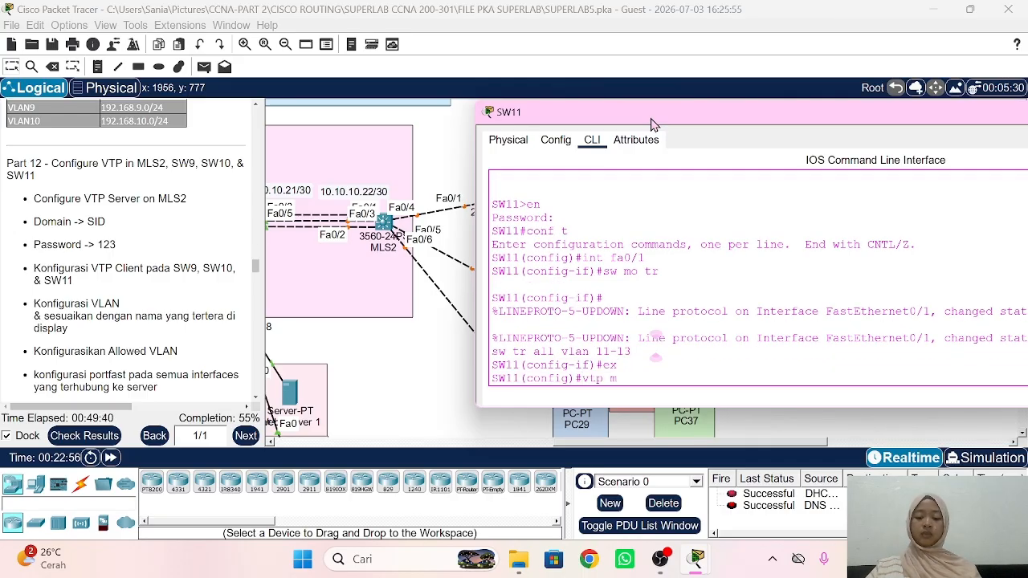
pyautogui.press('Tab')
pyautogui.press('Return')
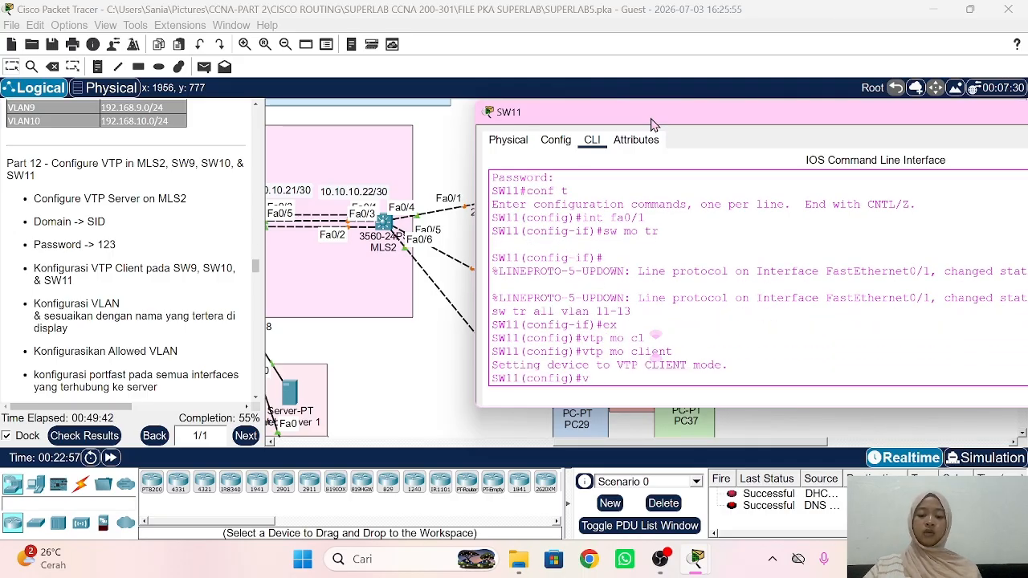
pyautogui.write('vtp dom ')
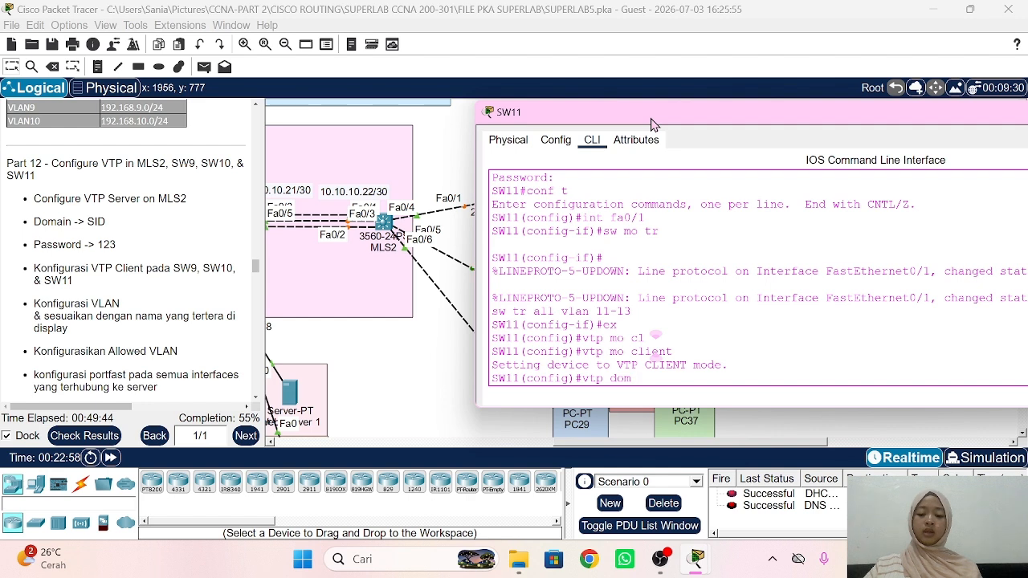
pyautogui.write('SID')
pyautogui.press('Return')
pyautogui.write('v')
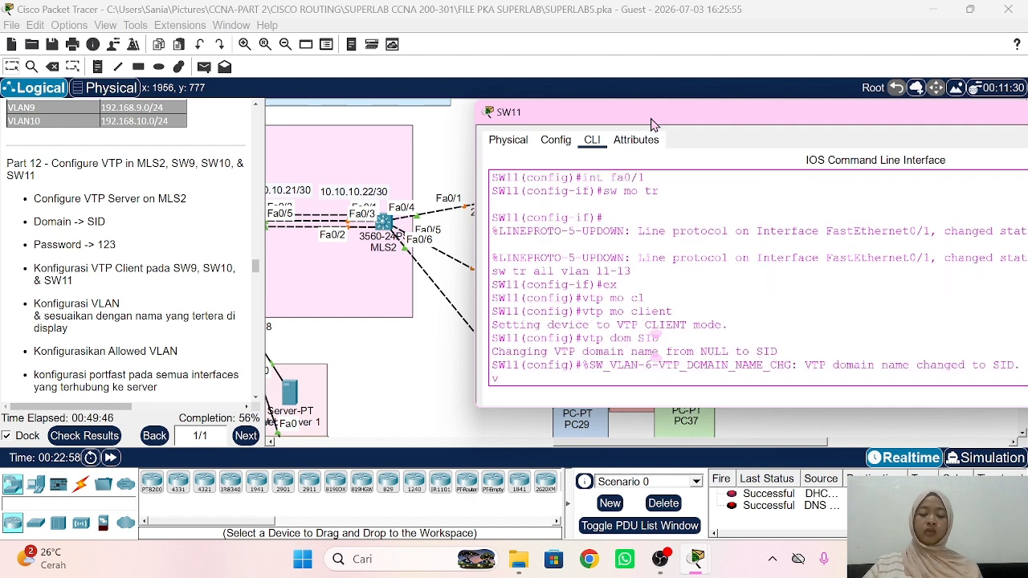
pyautogui.write('tp pass 123')
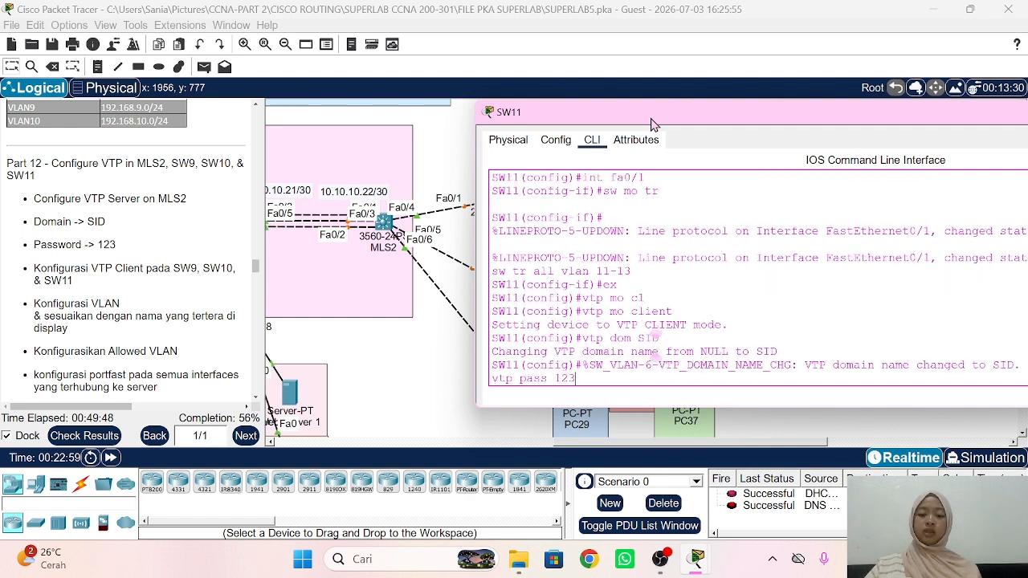
pyautogui.press('Return')
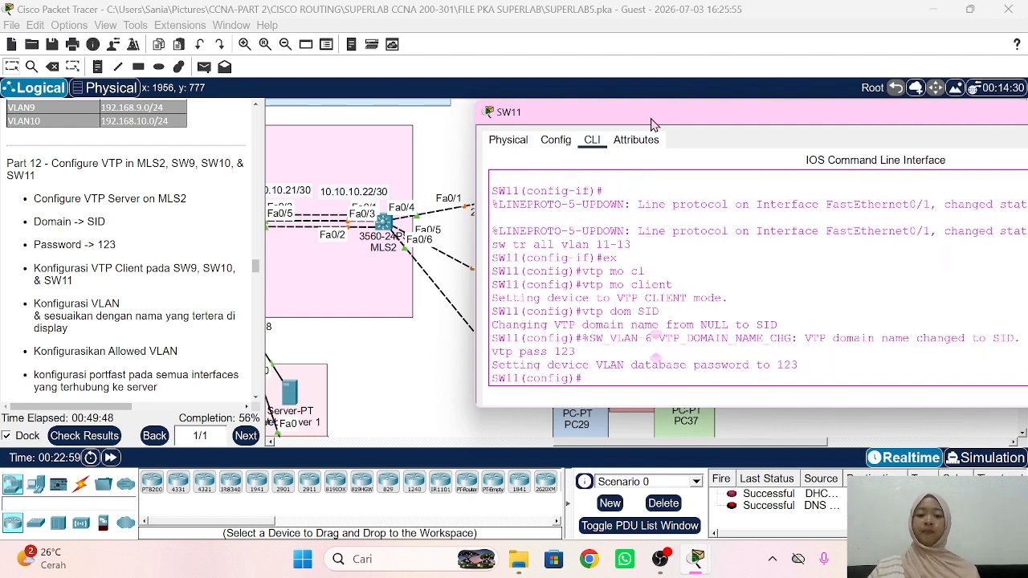
pyautogui.click(417, 383)
# Step: Open MLS2's CLI and leave the interface range configuration
pyautogui.scroll(-3, 193, 314)
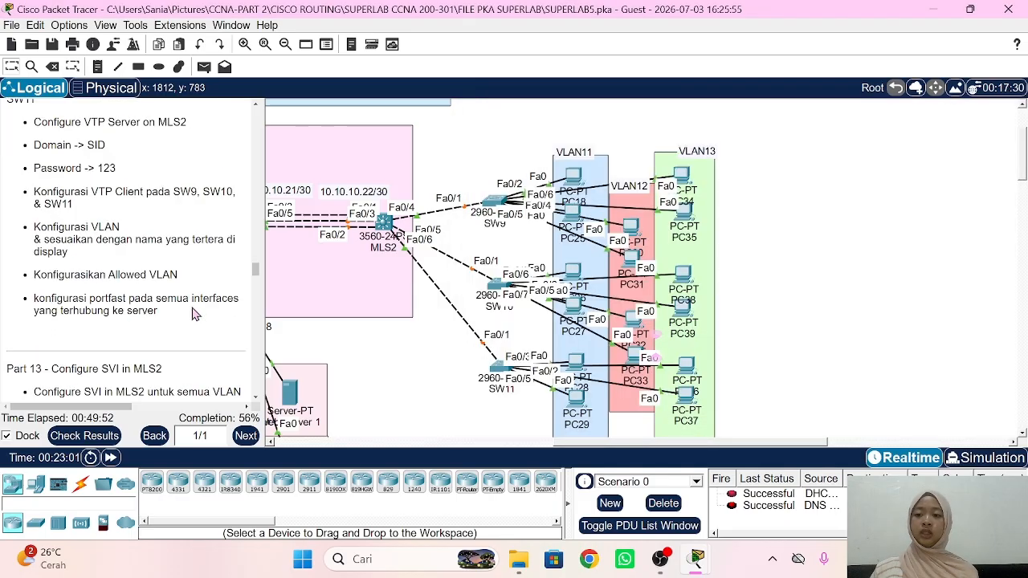
pyautogui.scroll(2, 179, 274)
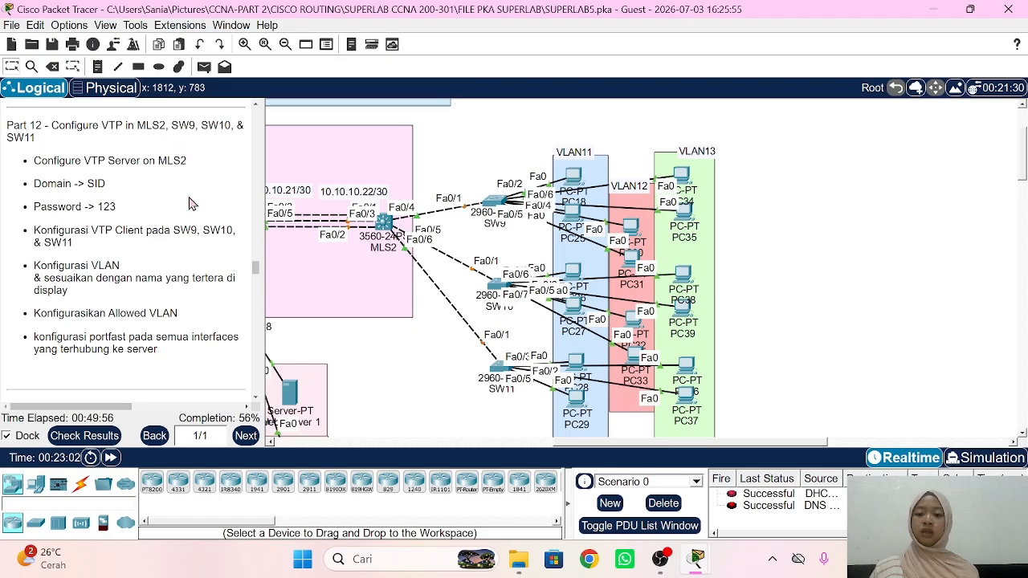
pyautogui.click(386, 222)
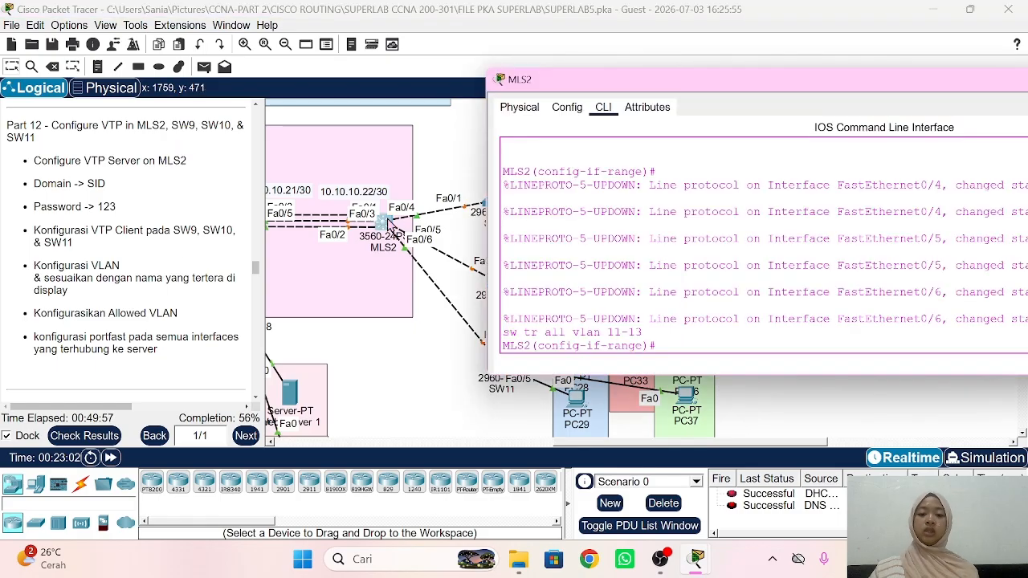
pyautogui.click(719, 234)
pyautogui.write('ex')
pyautogui.press('Return')
# Step: Create VLANs 11, 12 and 13 on MLS2, named VLAN11, VLAN12 and VLAN13
pyautogui.write('vlan')
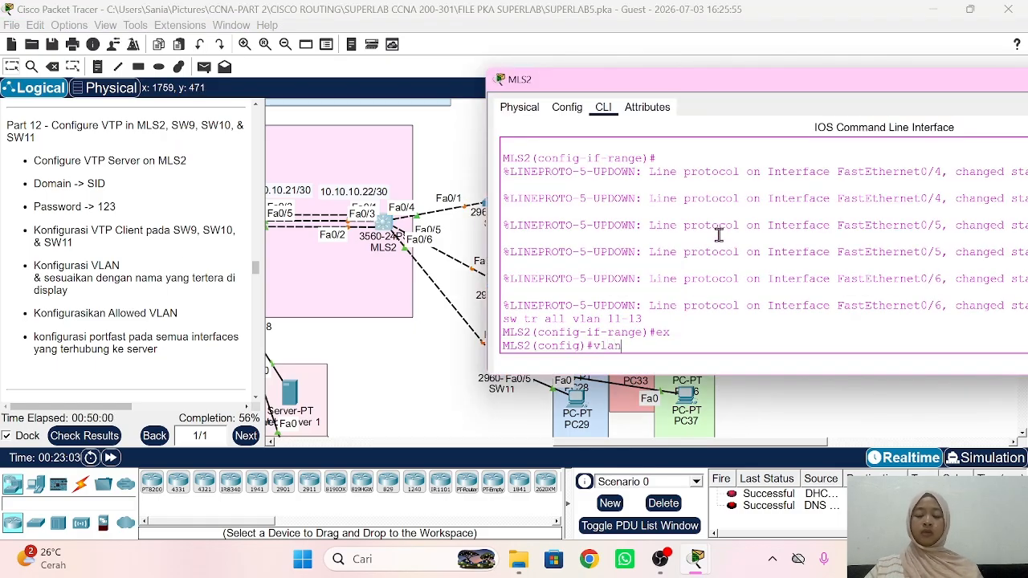
pyautogui.write(' 11')
pyautogui.press('Return')
pyautogui.write('name V')
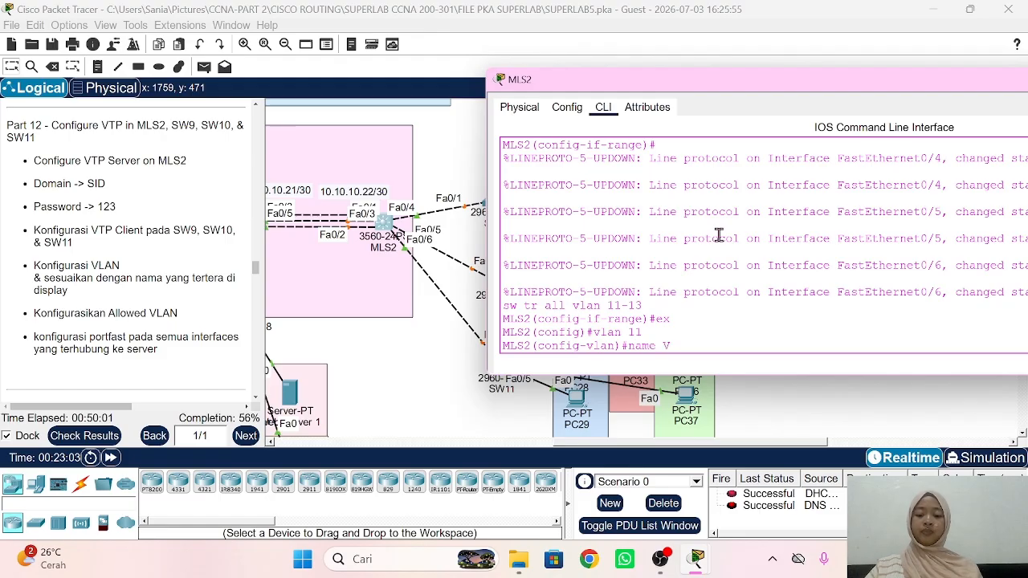
pyautogui.write('LAN11')
pyautogui.press('Return')
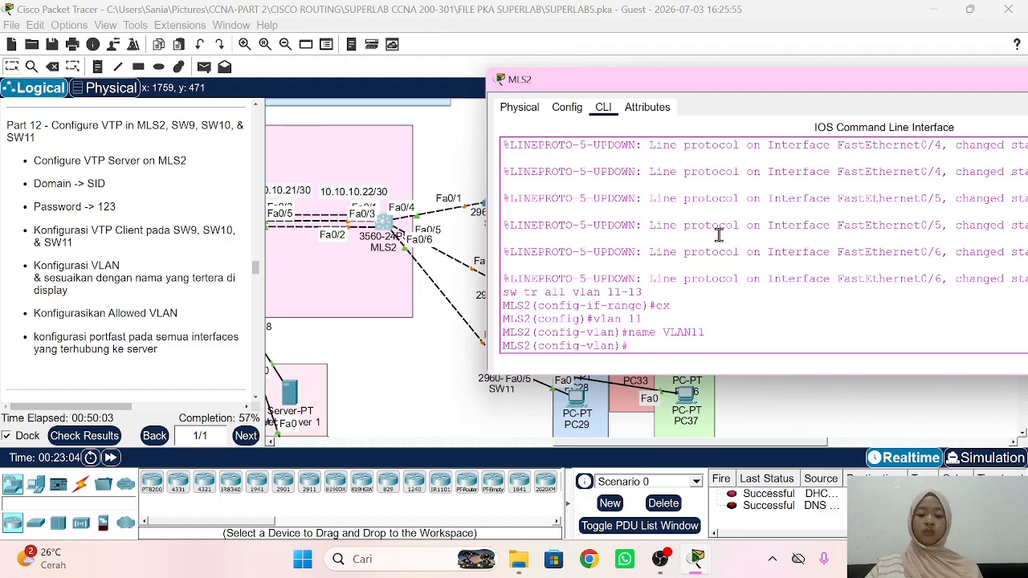
pyautogui.write('vlan 12')
pyautogui.press('Return')
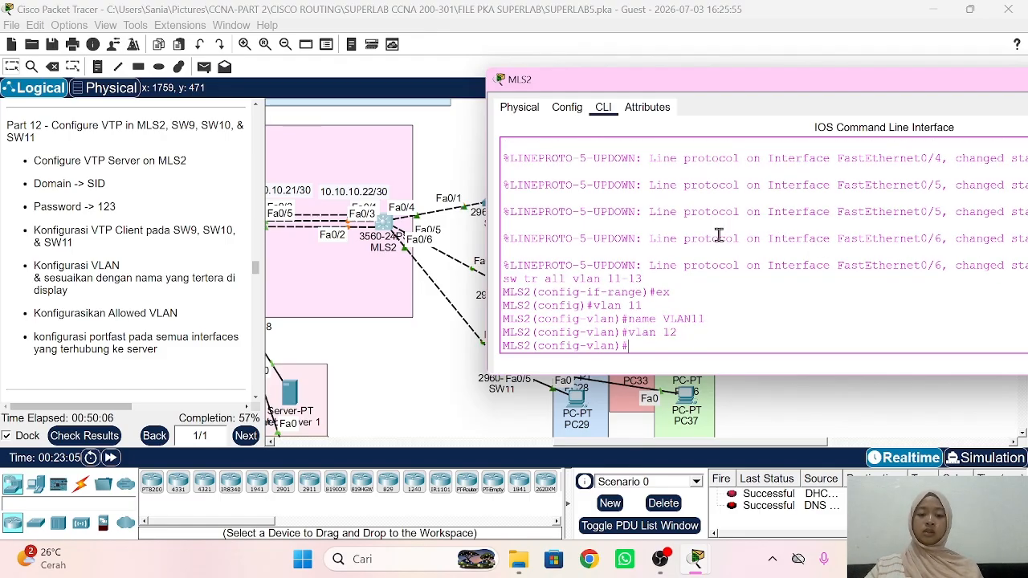
pyautogui.write('name VLAN12')
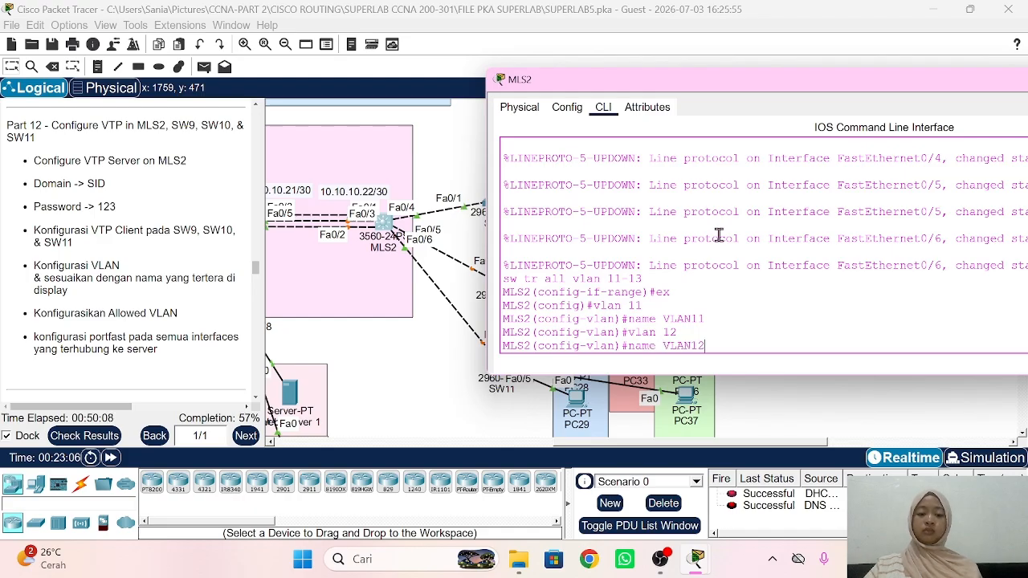
pyautogui.press('Return')
pyautogui.write('vlan1')
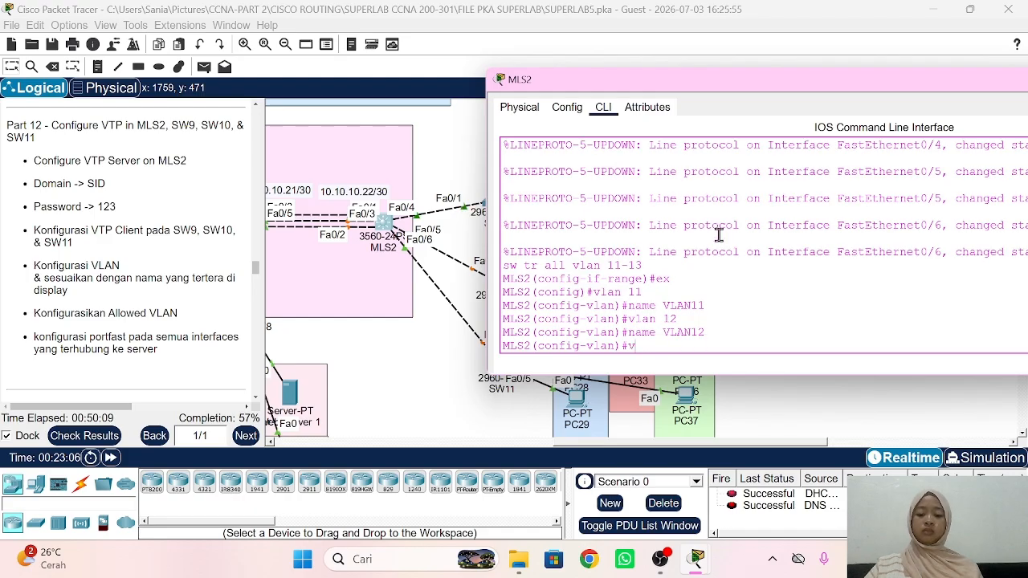
pyautogui.write(' 13')
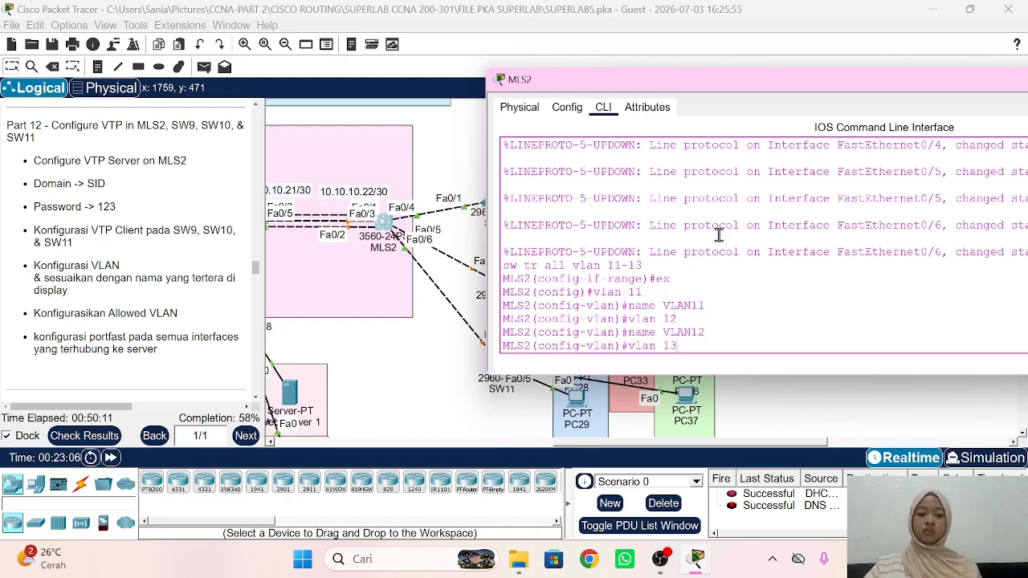
pyautogui.press('Return')
pyautogui.write('name')
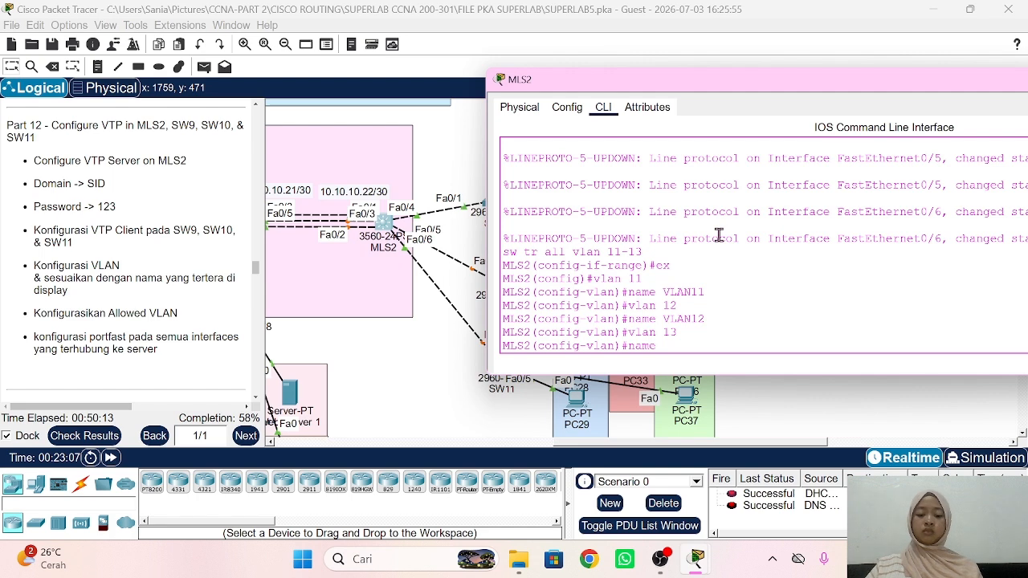
pyautogui.write(' VLAN13')
pyautogui.press('Return')
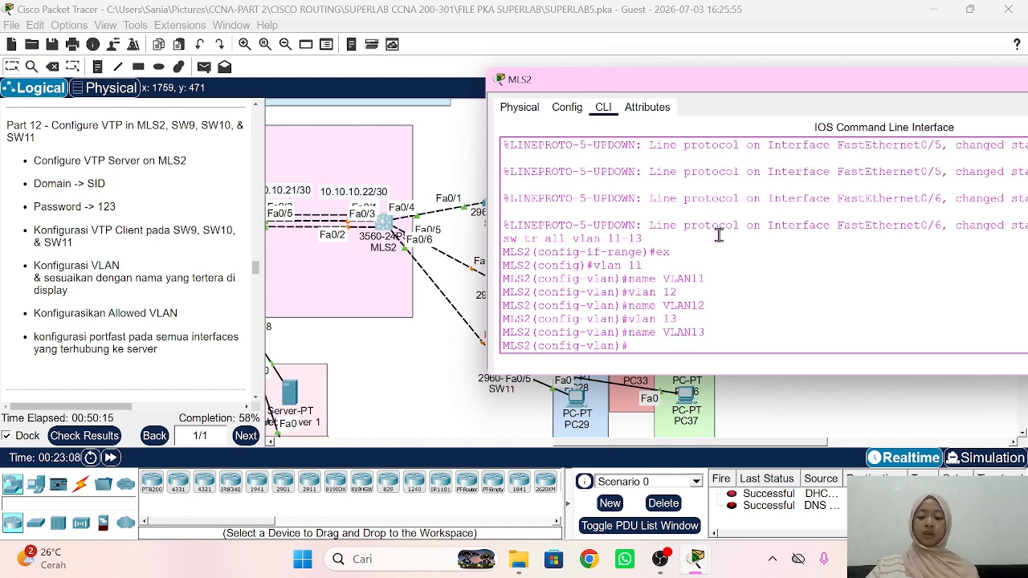
# Step: Switch to SW9's console and list its VLANs to confirm they synced
pyautogui.click(417, 379)
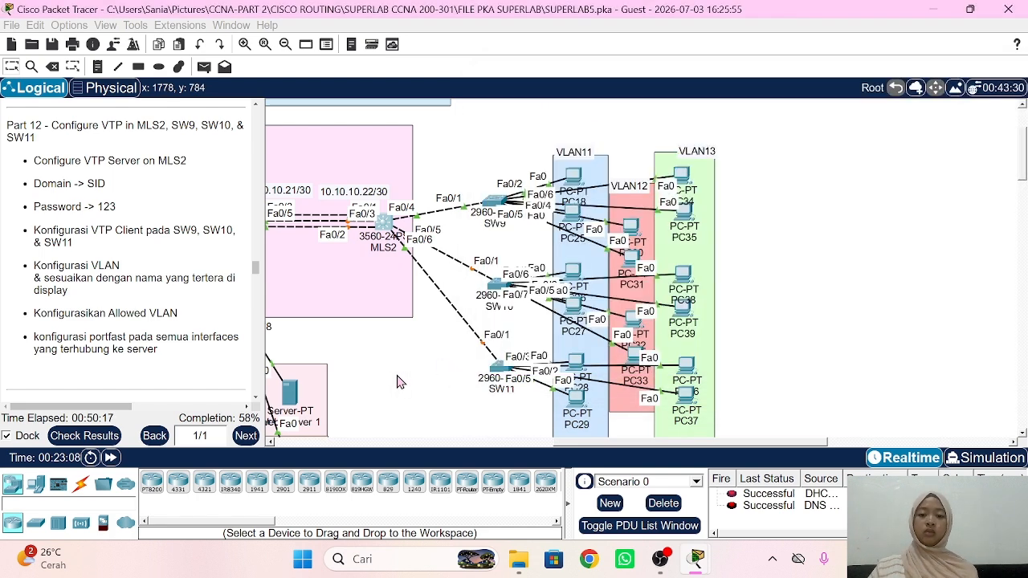
pyautogui.click(495, 202)
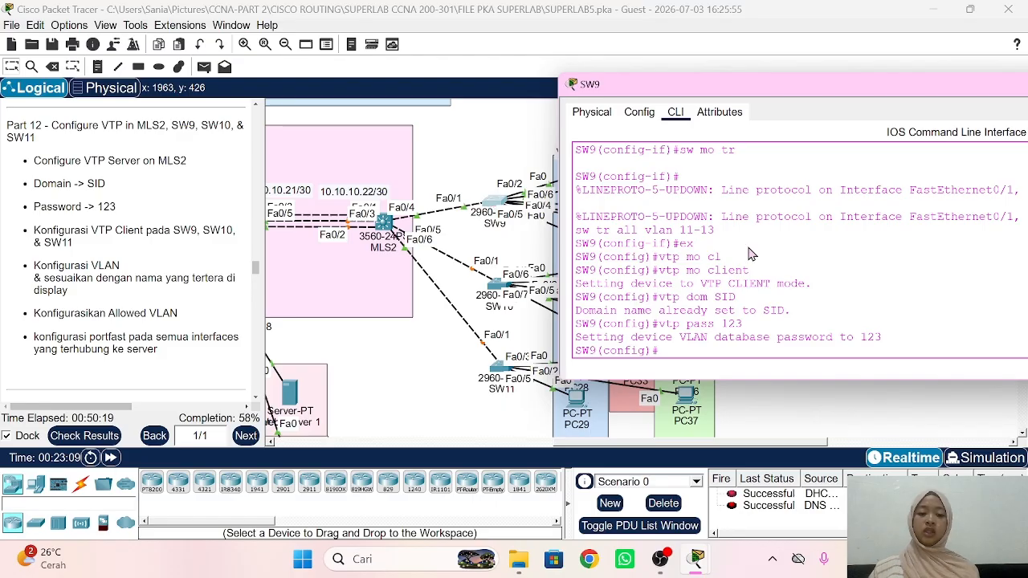
pyautogui.write('do sh vl')
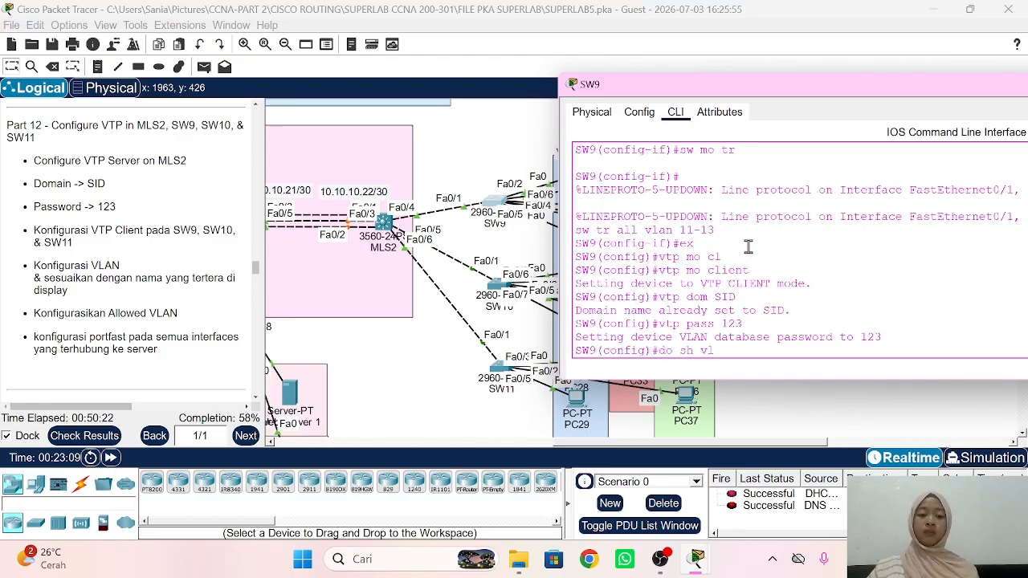
pyautogui.press('Return')
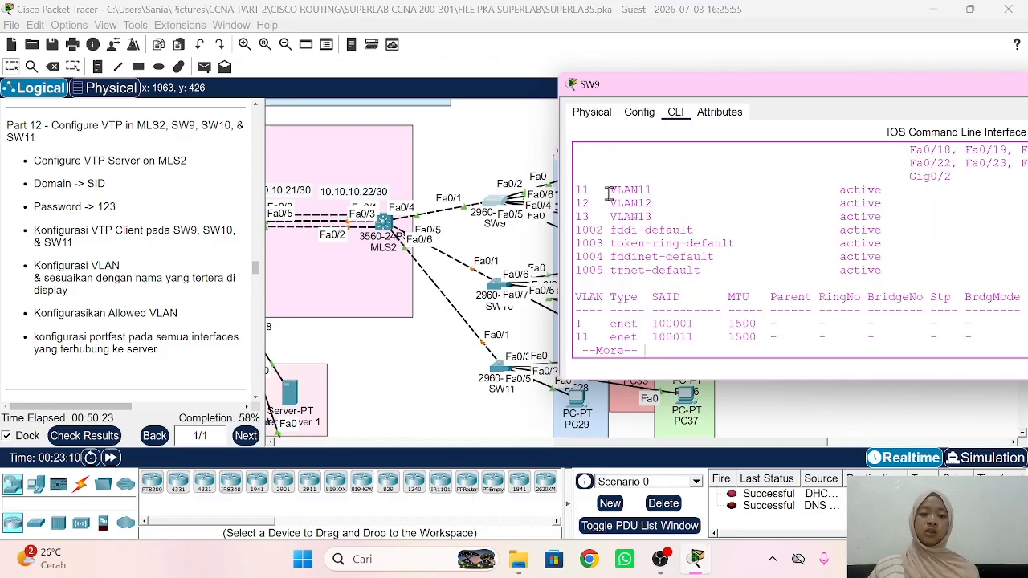
pyautogui.hscroll(5, 492, 243)
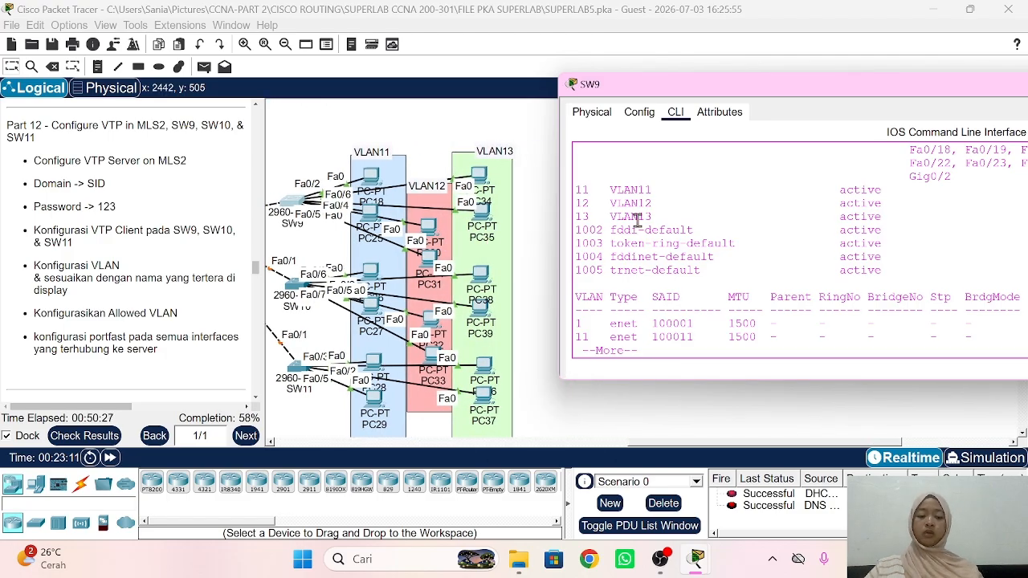
pyautogui.hotkey('ctrl', 'c')
# Step: Make SW9's Fa0/2-3 PortFast access ports in VLAN 11
pyautogui.write('int ra fa0/')
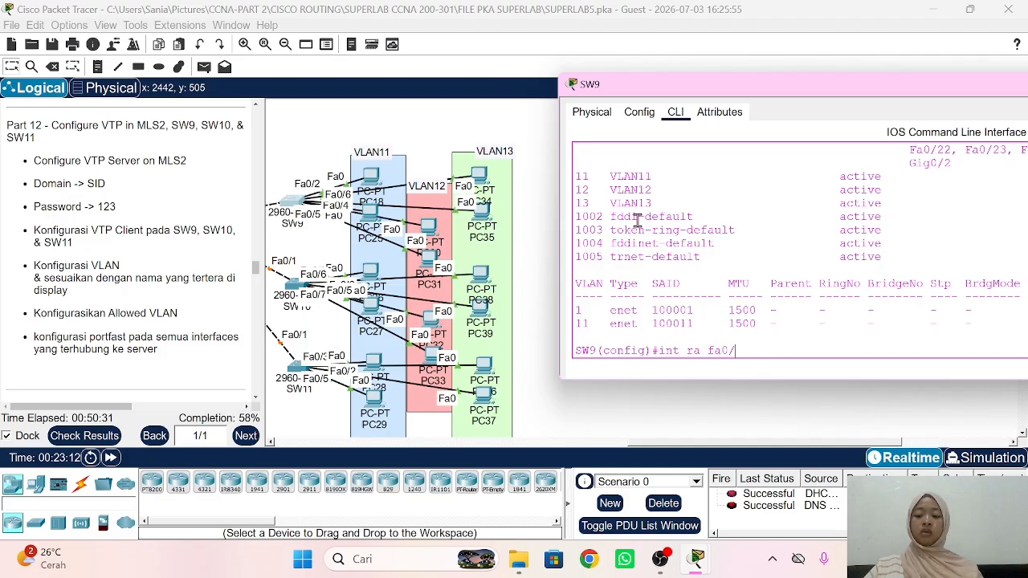
pyautogui.write('2-3')
pyautogui.press('Return')
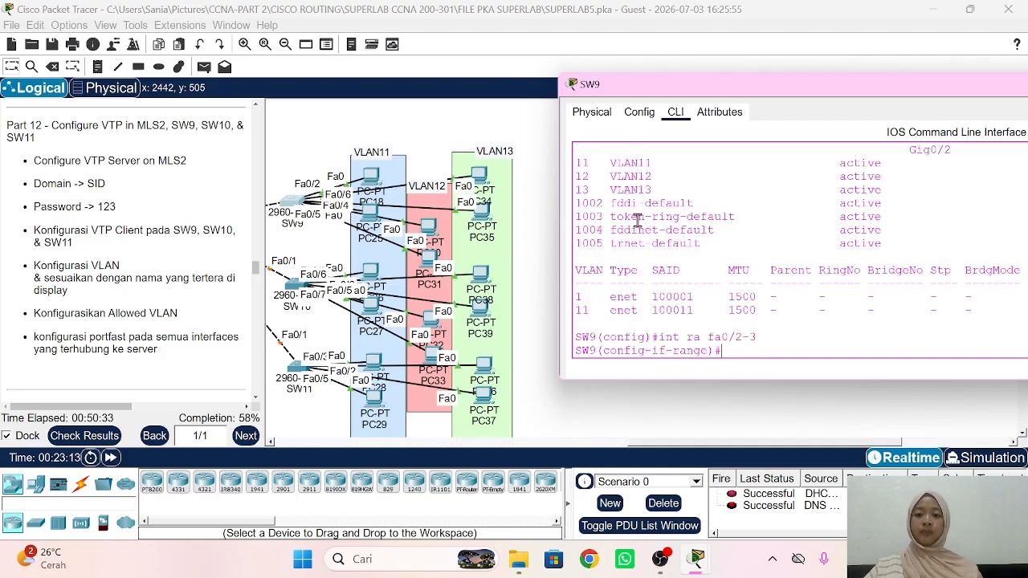
pyautogui.write('sw mo acc')
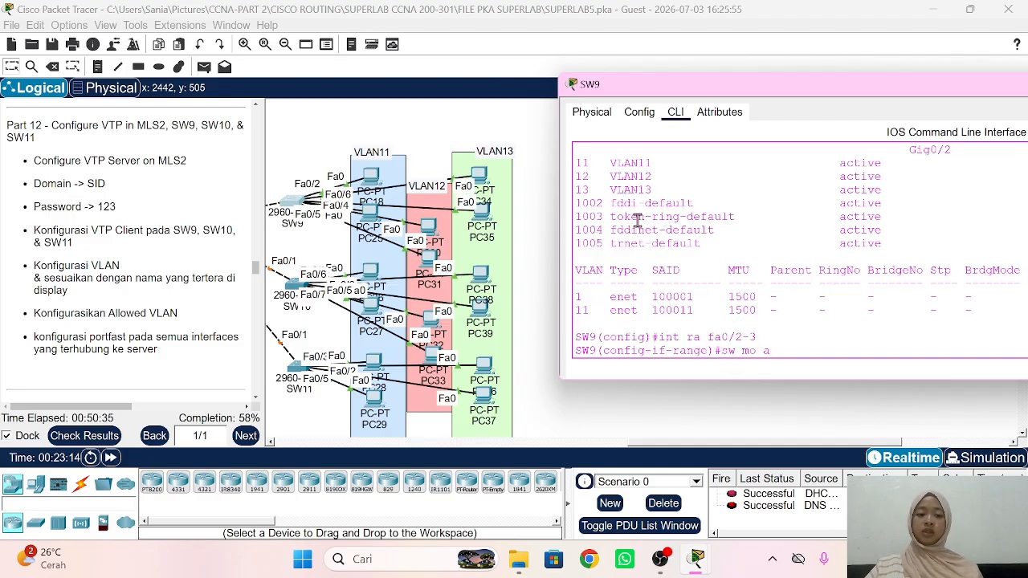
pyautogui.press('Return')
pyautogui.write('sw acc vla')
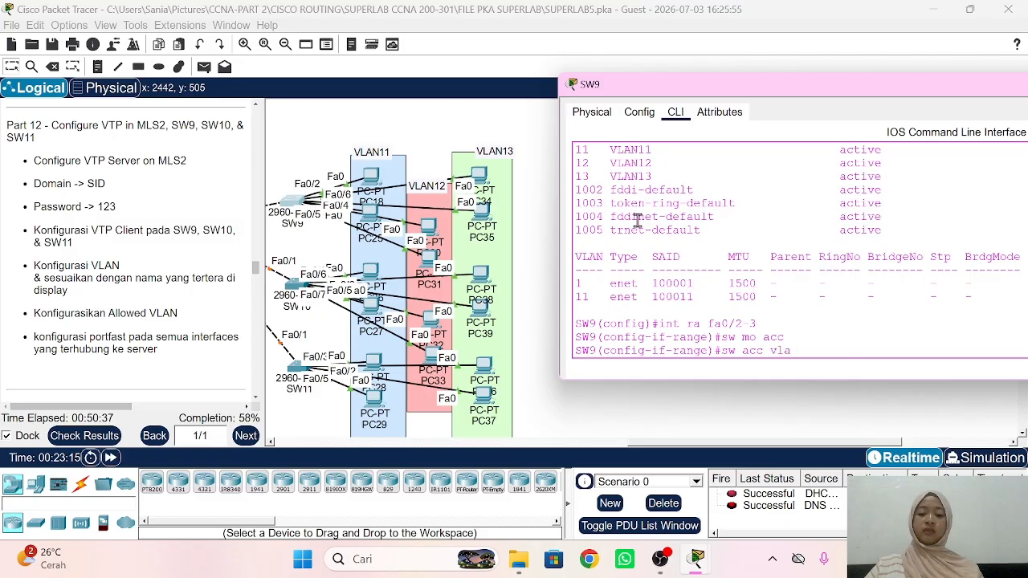
pyautogui.write('n 11')
pyautogui.press('Return')
pyautogui.write('spa po')
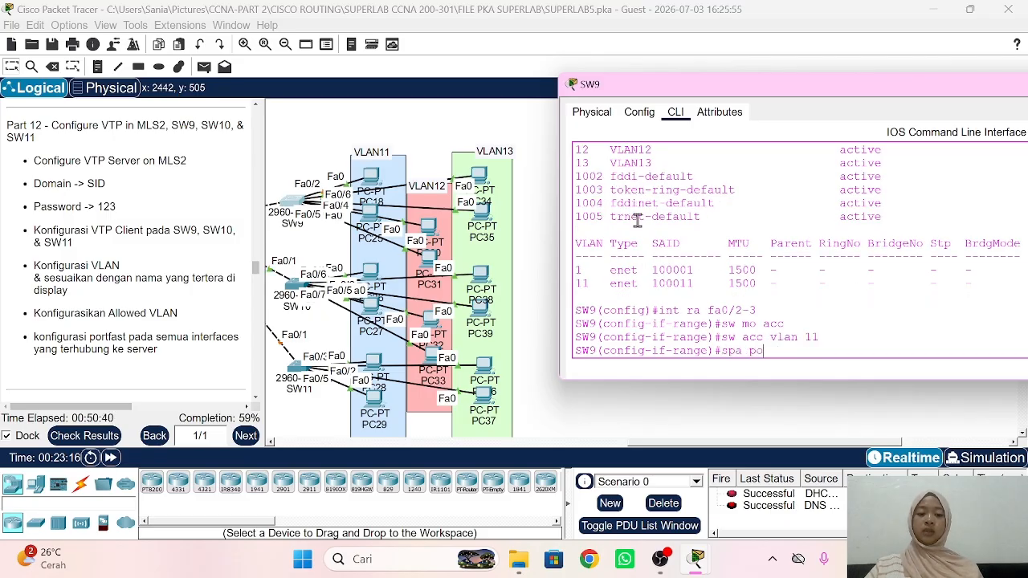
pyautogui.press('Return')
pyautogui.write('e')
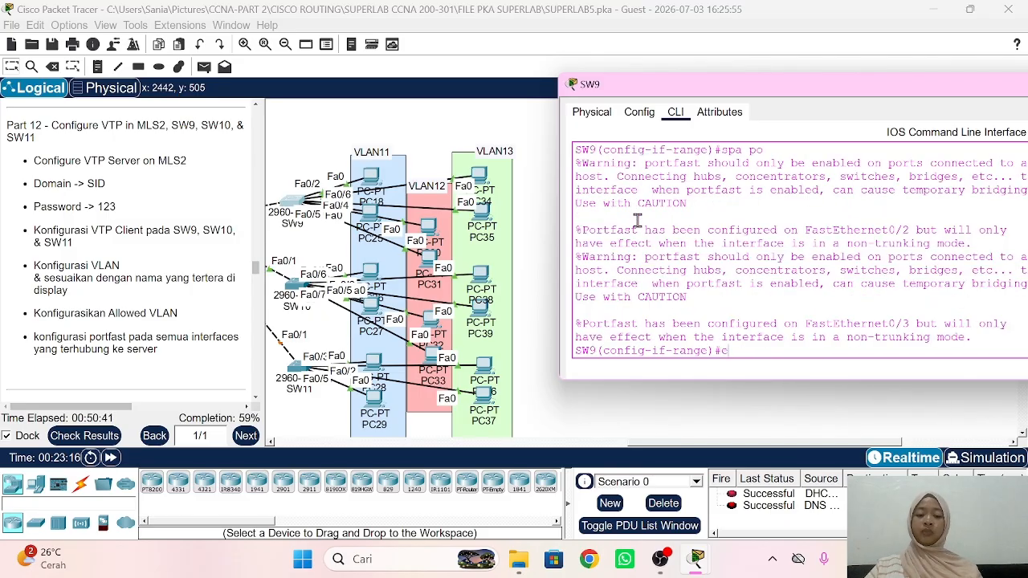
pyautogui.write('x')
pyautogui.press('Return')
# Step: Make SW9's Fa0/4-5 PortFast access ports in VLAN 12
pyautogui.write('int r ')
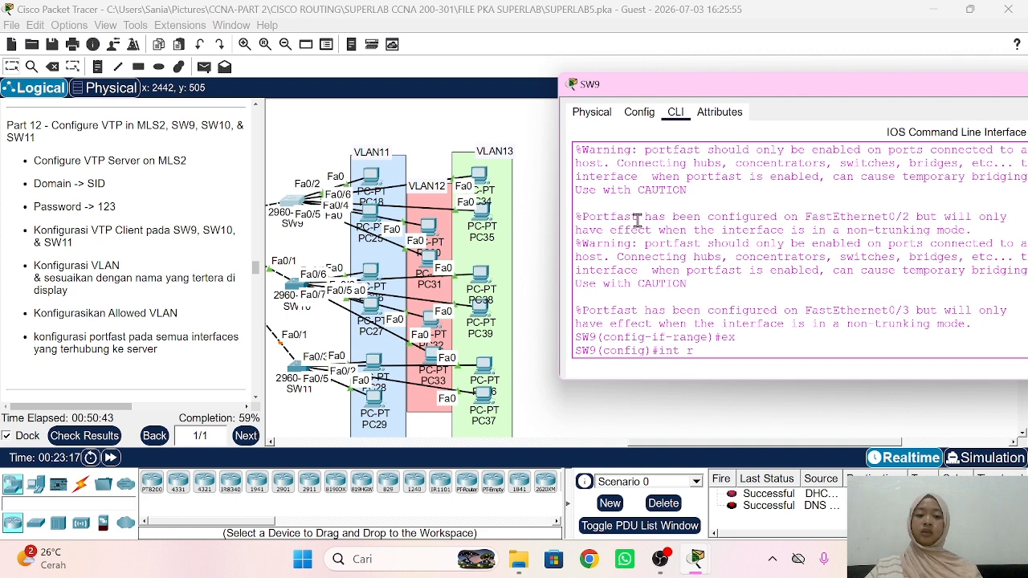
pyautogui.write('a fa0/')
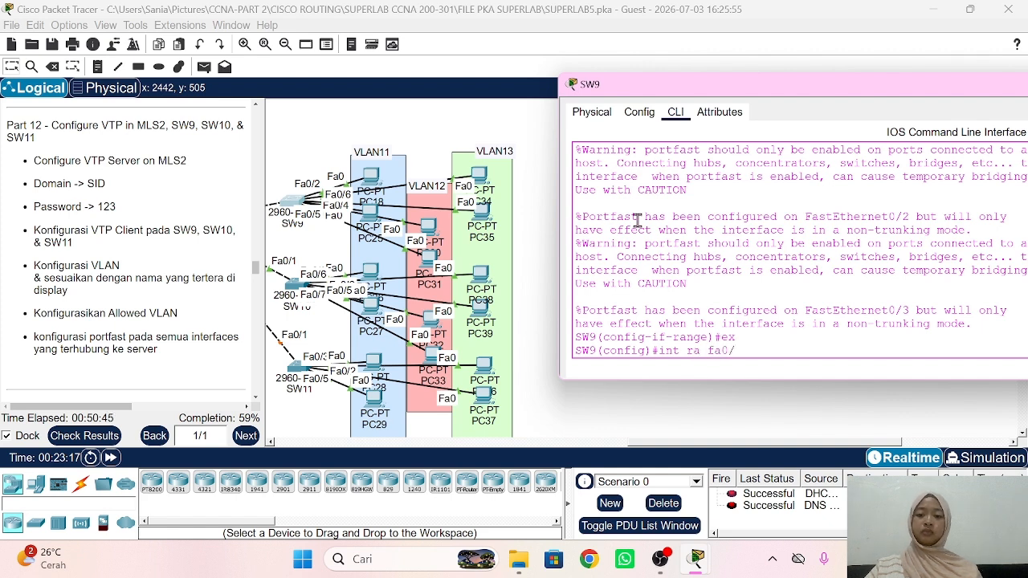
pyautogui.write('4-5')
pyautogui.press('Return')
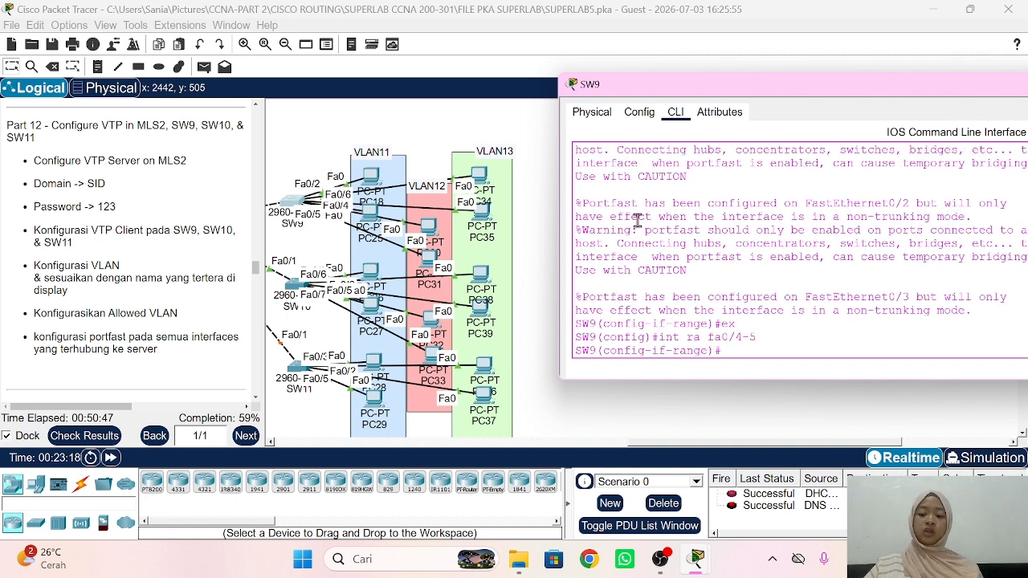
pyautogui.write('sw mo acc')
pyautogui.press('Return')
pyautogui.write('s')
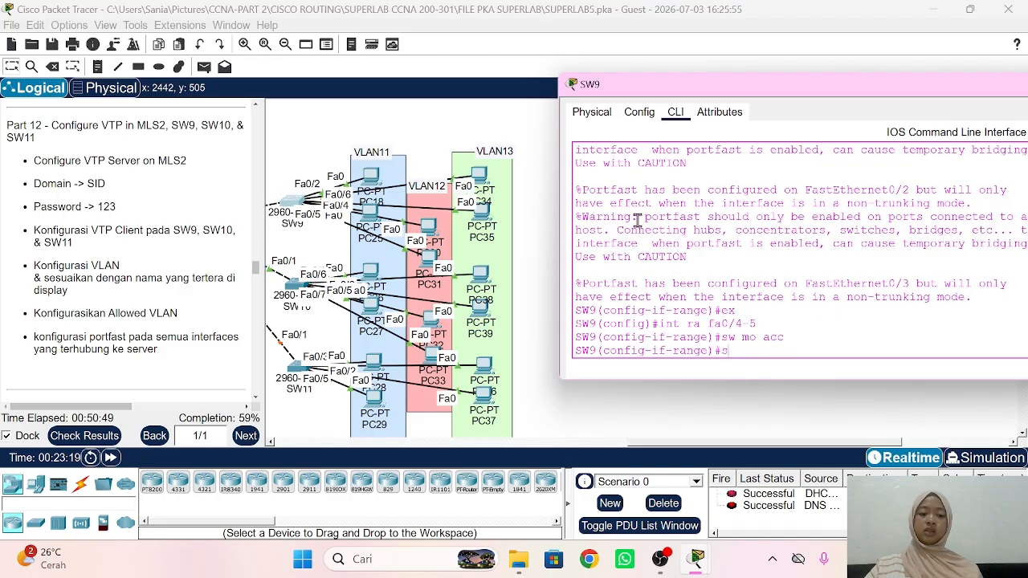
pyautogui.write('w acc vlan 12')
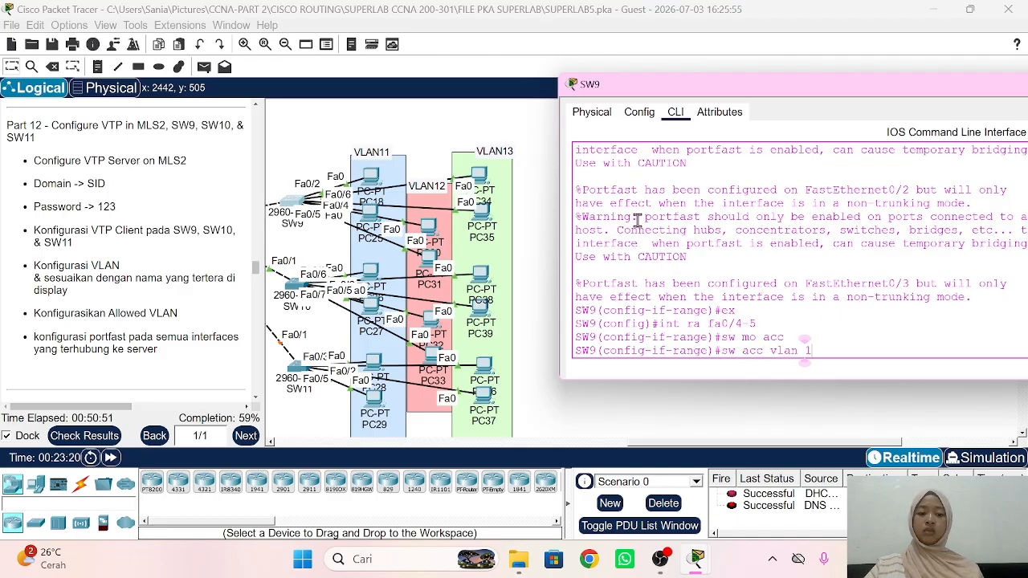
pyautogui.press('Return')
pyautogui.write('spa po')
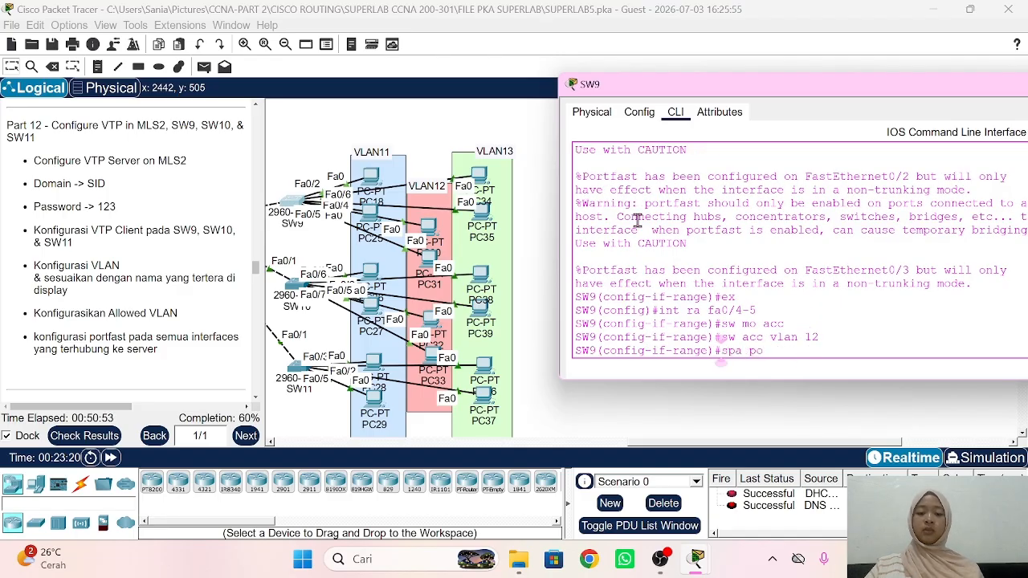
pyautogui.press('Return')
pyautogui.write('ex')
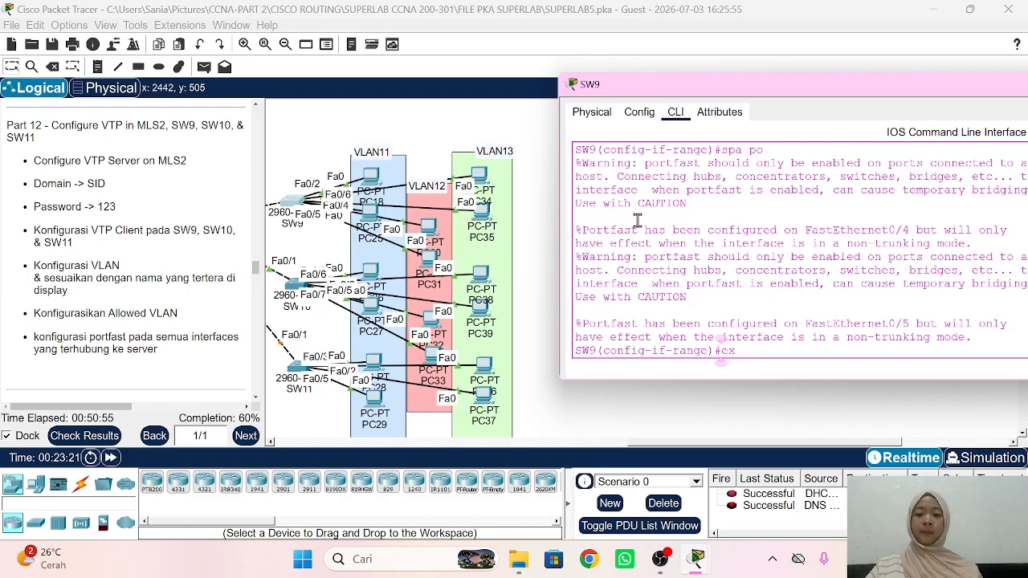
pyautogui.press('Return')
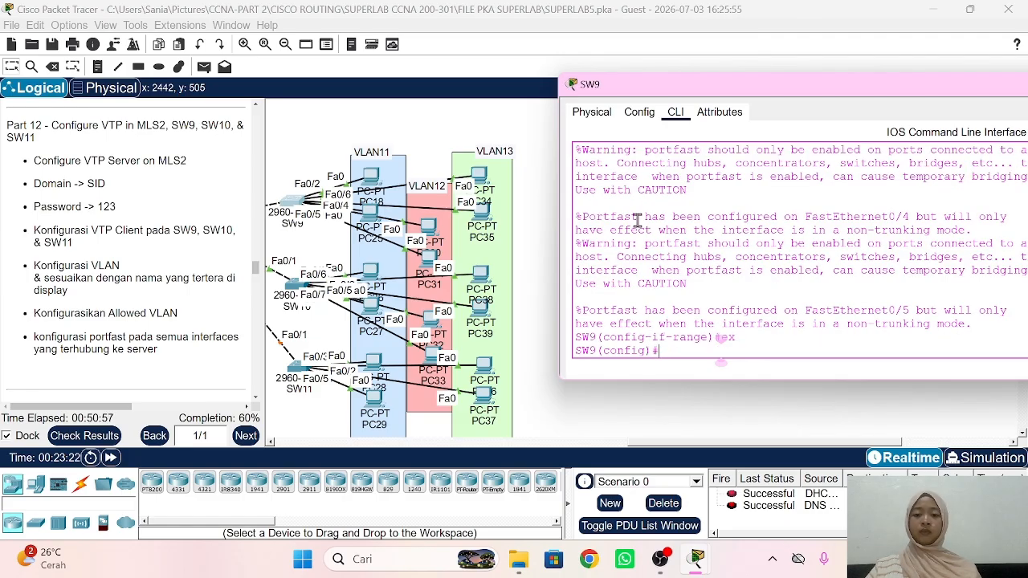
# Step: Make SW9's Fa0/6-7 PortFast access ports in VLAN 13
pyautogui.write('int fa')
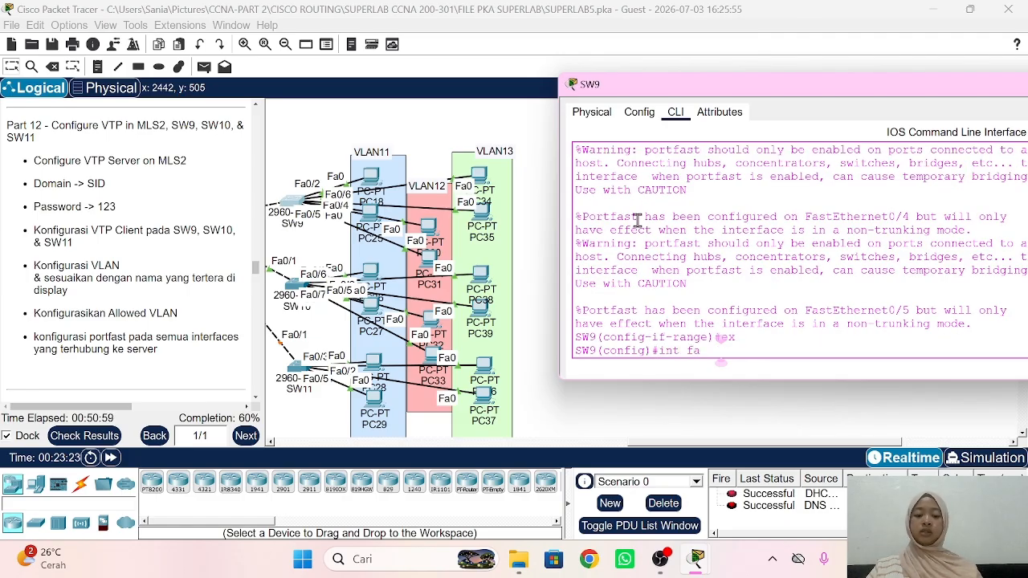
pyautogui.write('0/')
pyautogui.press('BackSpace')
pyautogui.press('BackSpace')
pyautogui.press('BackSpace')
pyautogui.press('BackSpace')
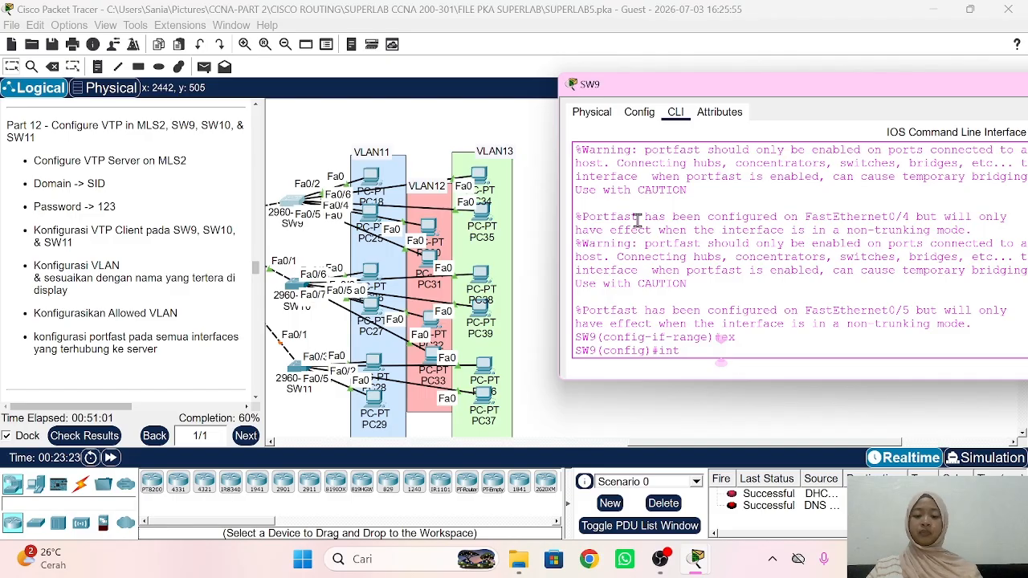
pyautogui.write('ra fa0/')
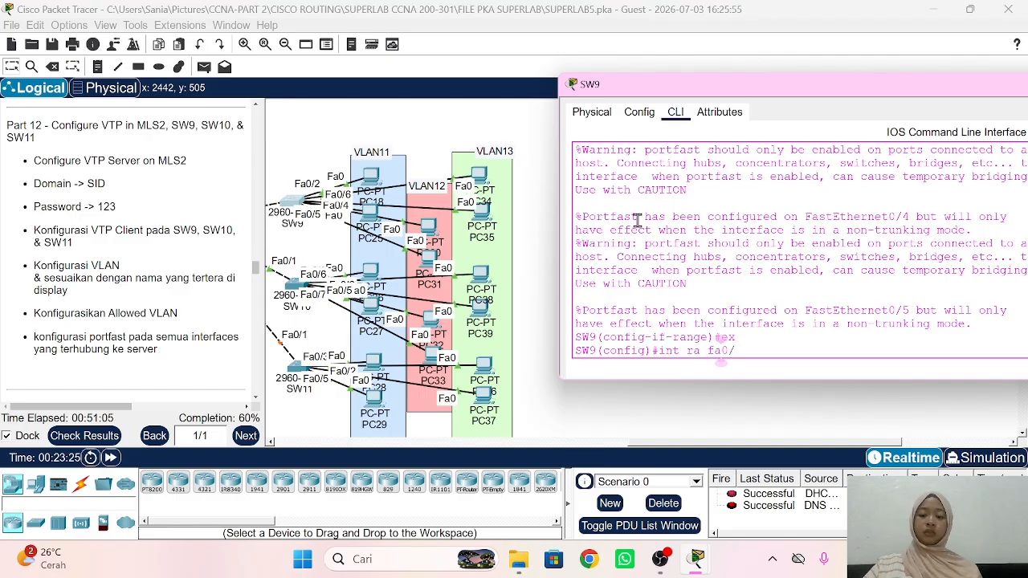
pyautogui.write('6-7')
pyautogui.press('Return')
pyautogui.write('sw')
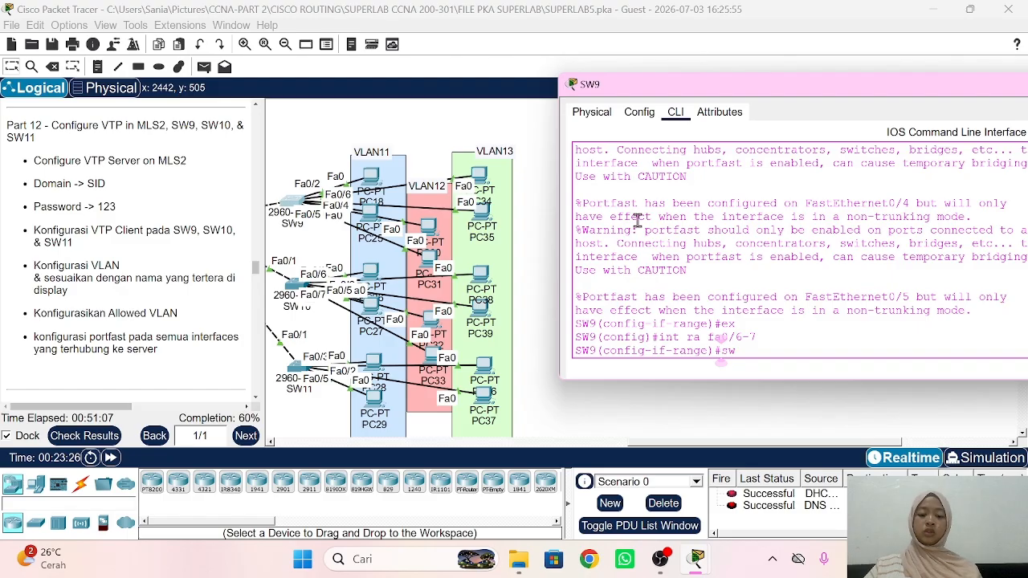
pyautogui.write(' mo acc')
pyautogui.press('Return')
pyautogui.write('sw acc')
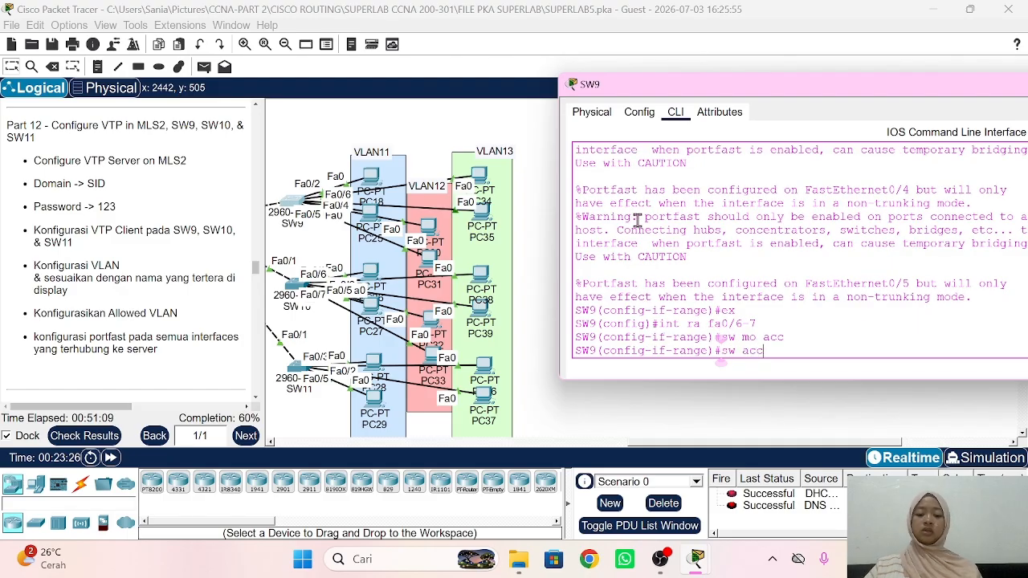
pyautogui.write(' vlan 13')
pyautogui.press('Return')
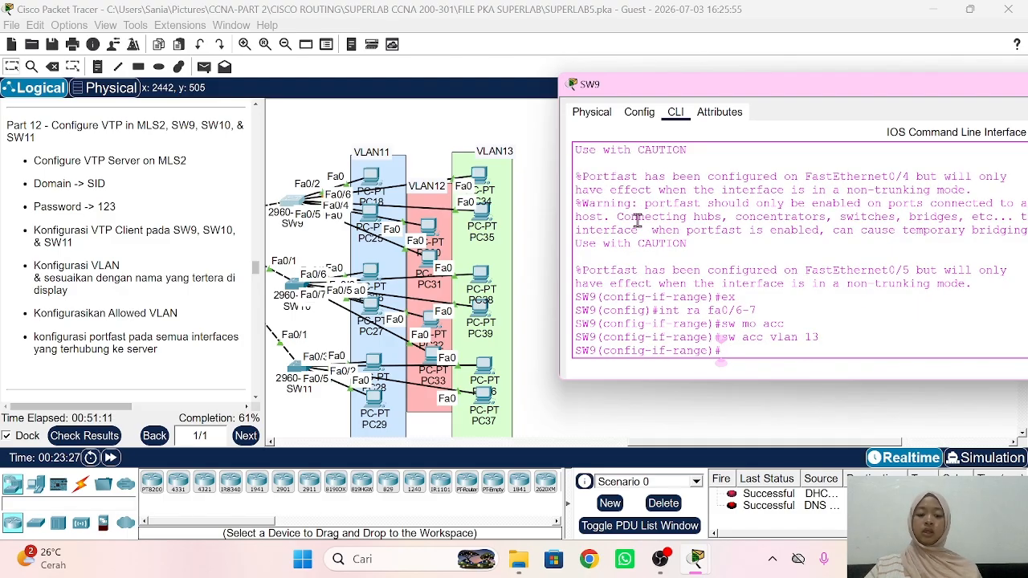
pyautogui.write('spa po')
pyautogui.press('Return')
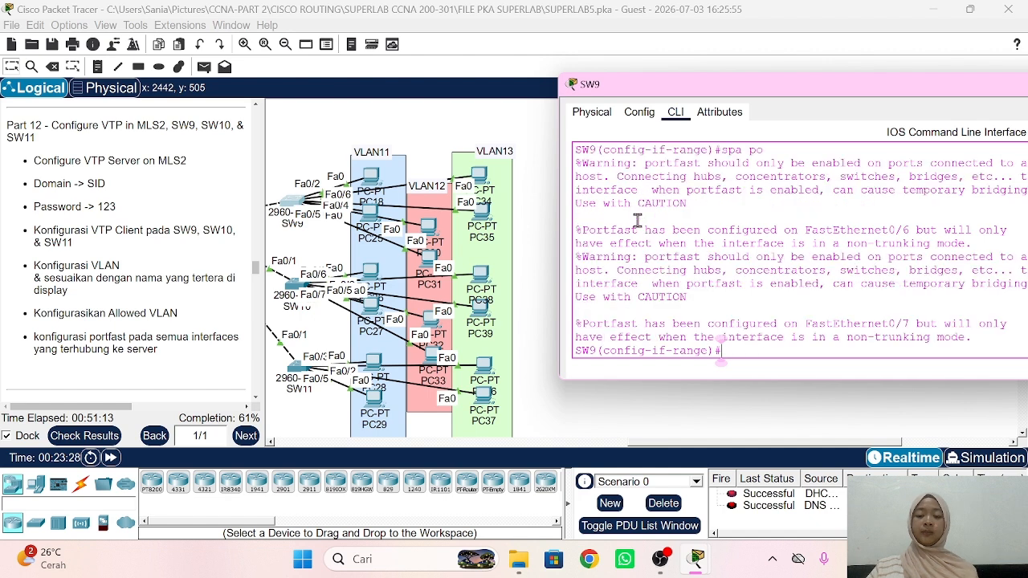
pyautogui.click(319, 238)
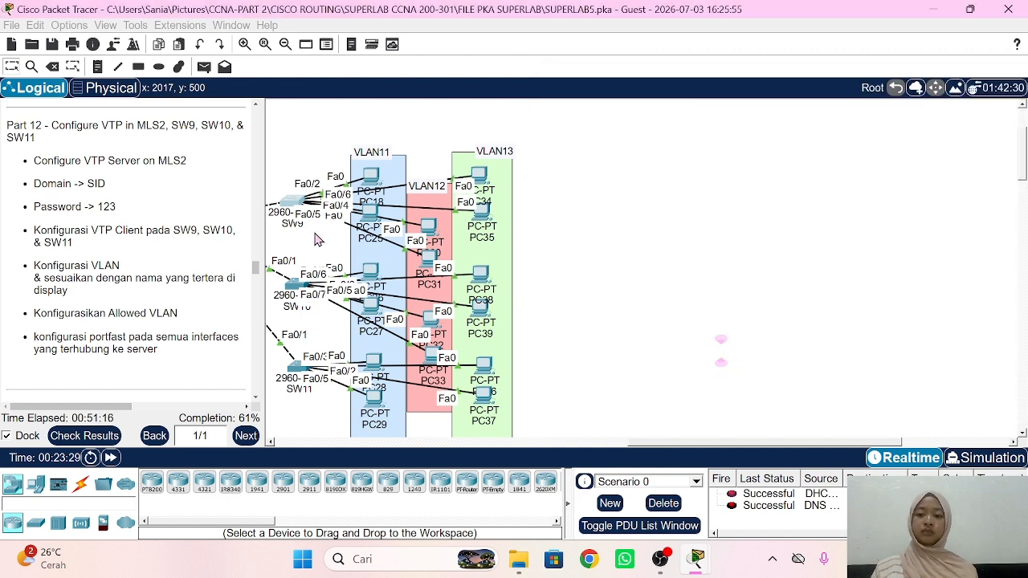
# Step: On SW10, make Fa0/2-3 PortFast access ports in VLAN 11
pyautogui.click(289, 281)
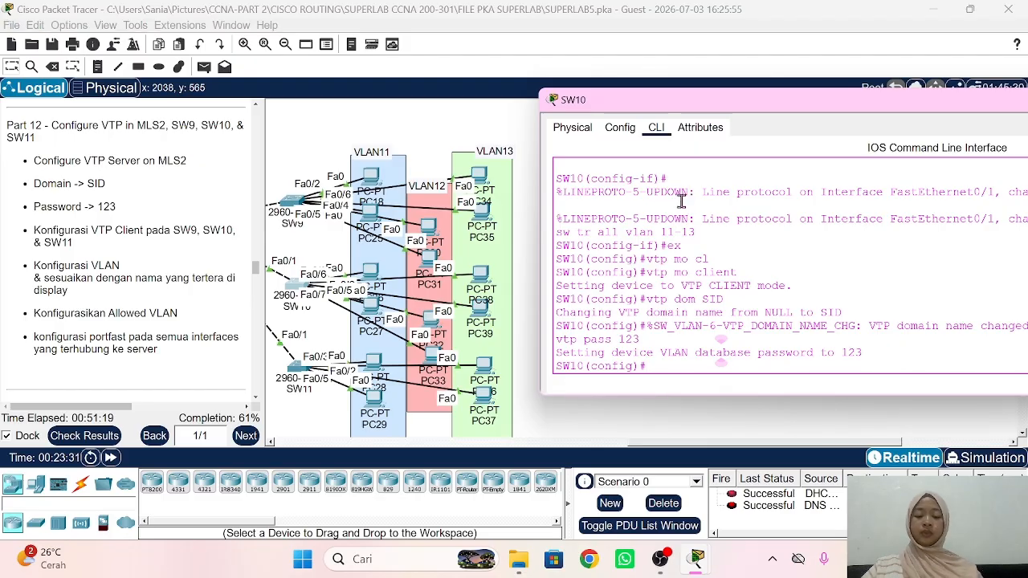
pyautogui.write('int ra f')
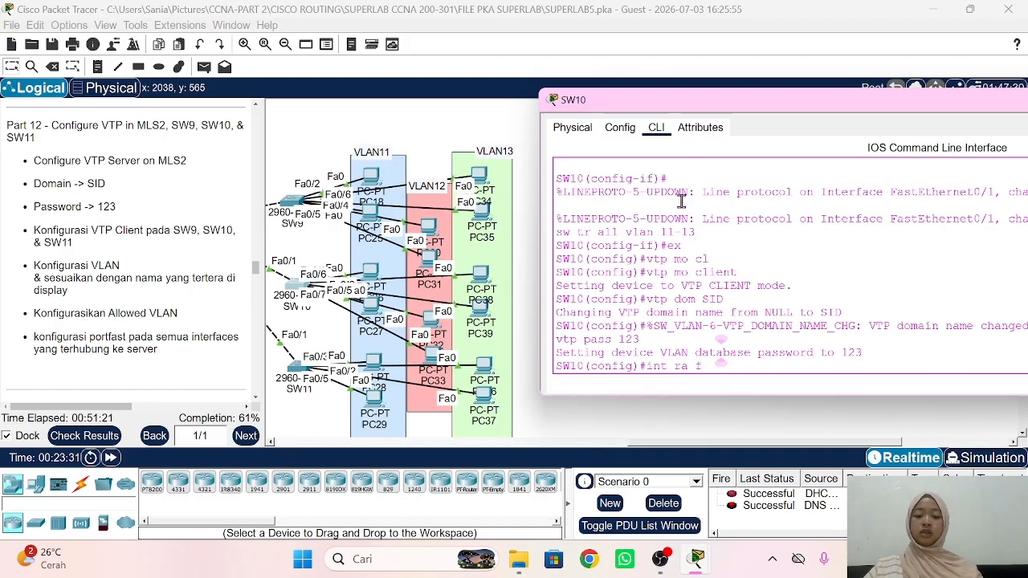
pyautogui.write('a0/')
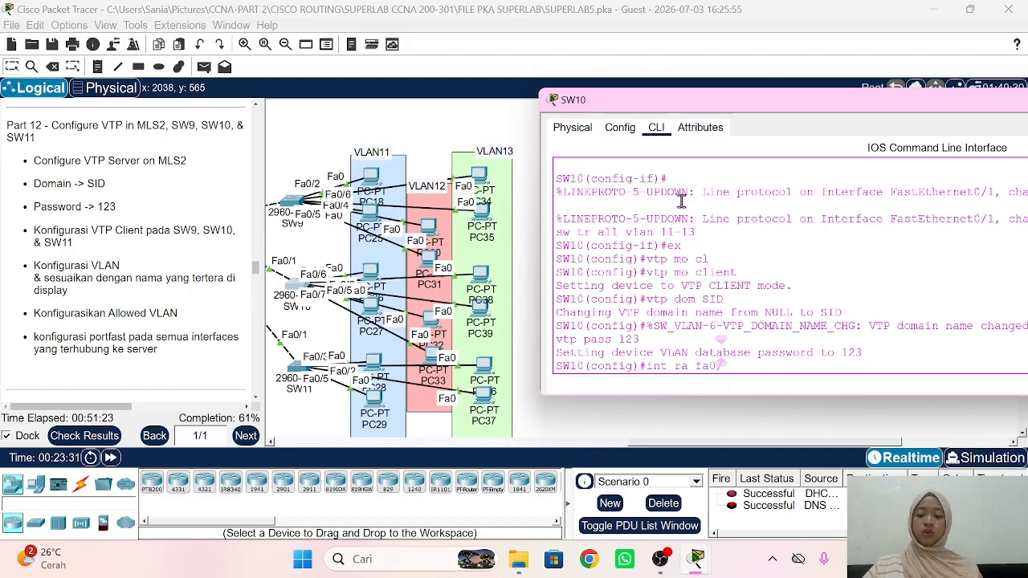
pyautogui.write('2-3')
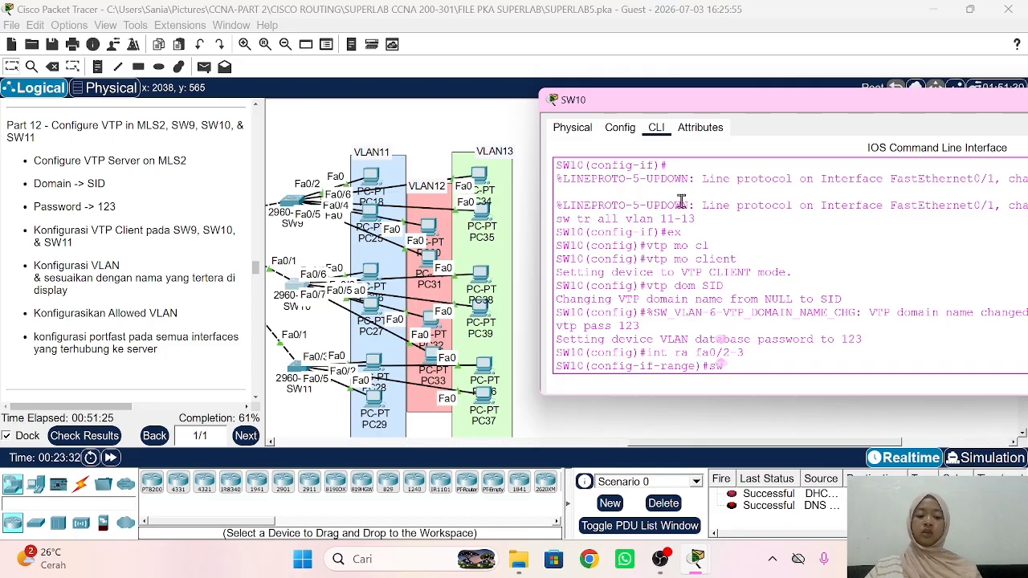
pyautogui.write('acc')
pyautogui.press('Return')
pyautogui.write('sw ac')
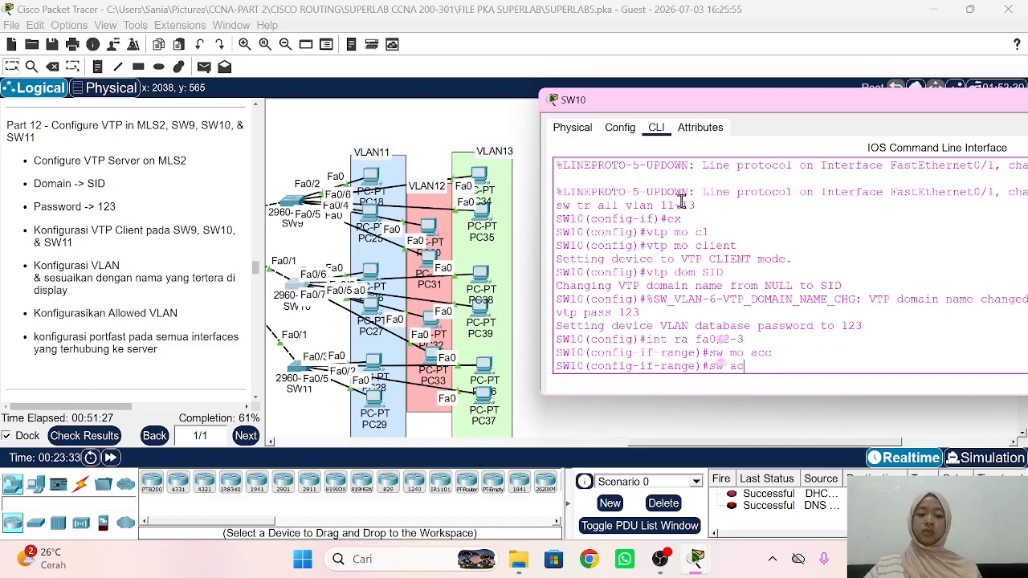
pyautogui.write('c vlan 11')
pyautogui.press('Return')
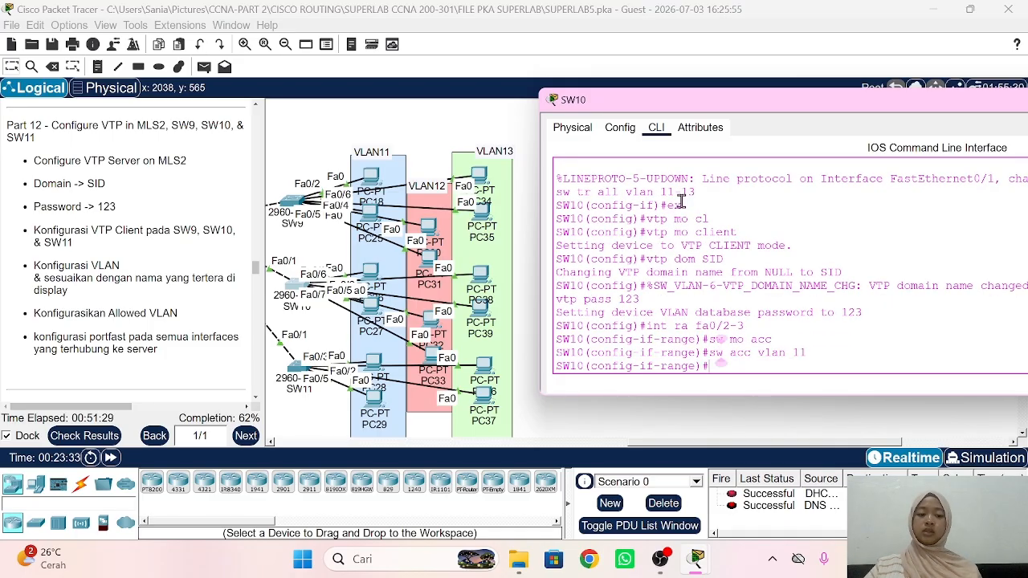
pyautogui.write('spa po')
pyautogui.press('Return')
pyautogui.press('Return')
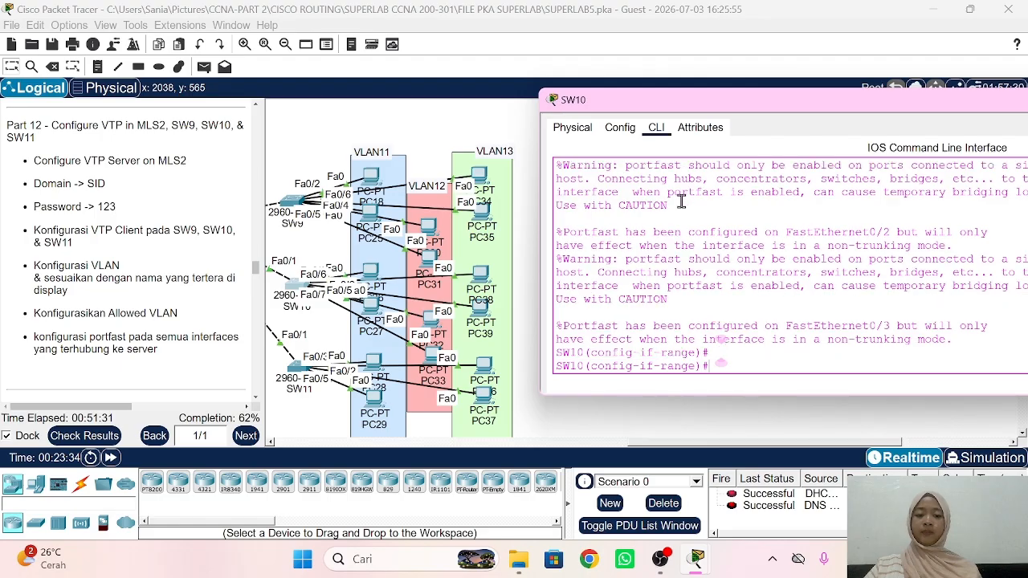
pyautogui.write('ex')
pyautogui.press('Return')
# Step: Make SW10's Fa0/4-5 PortFast access ports in VLAN 12
pyautogui.write('int ra f')
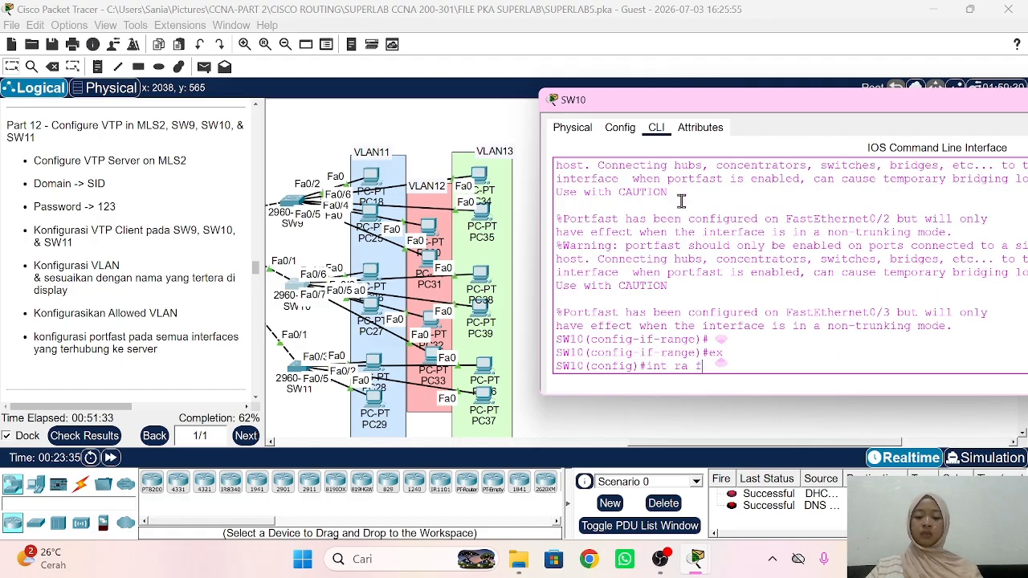
pyautogui.write('a0/1')
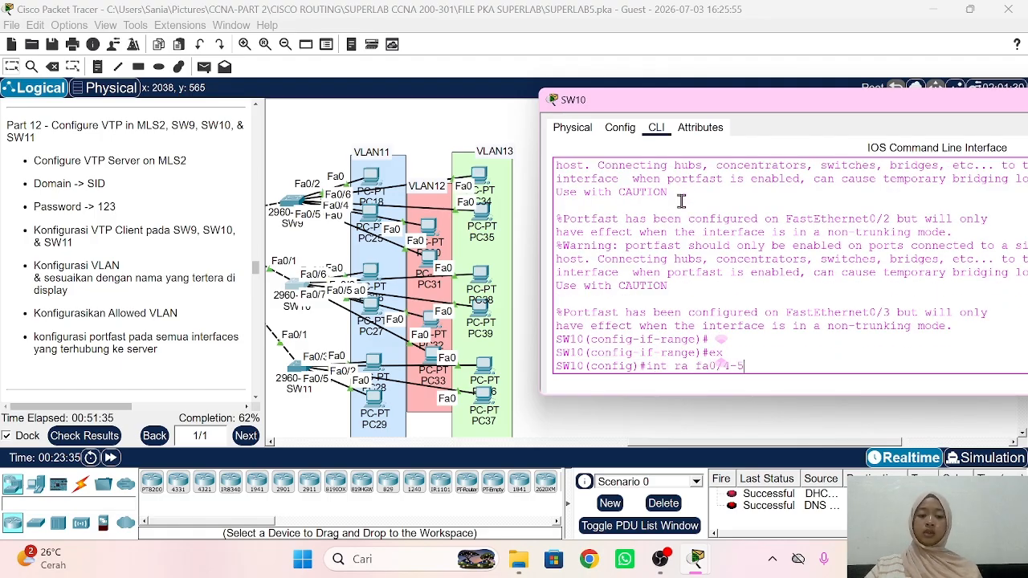
pyautogui.write('-5')
pyautogui.press('Return')
pyautogui.write('sw mo acc')
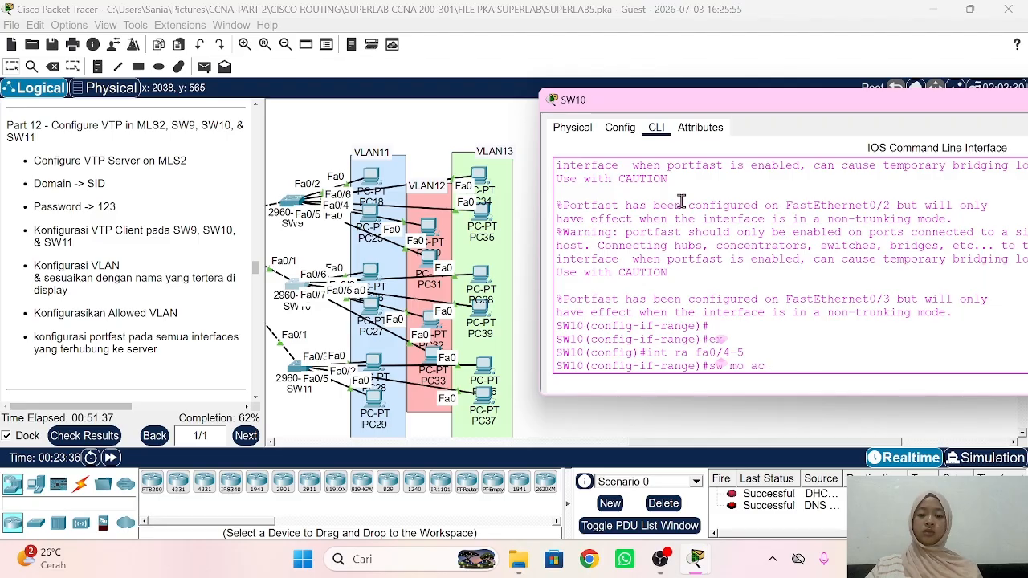
pyautogui.press('Return')
pyautogui.write('sw acc vla')
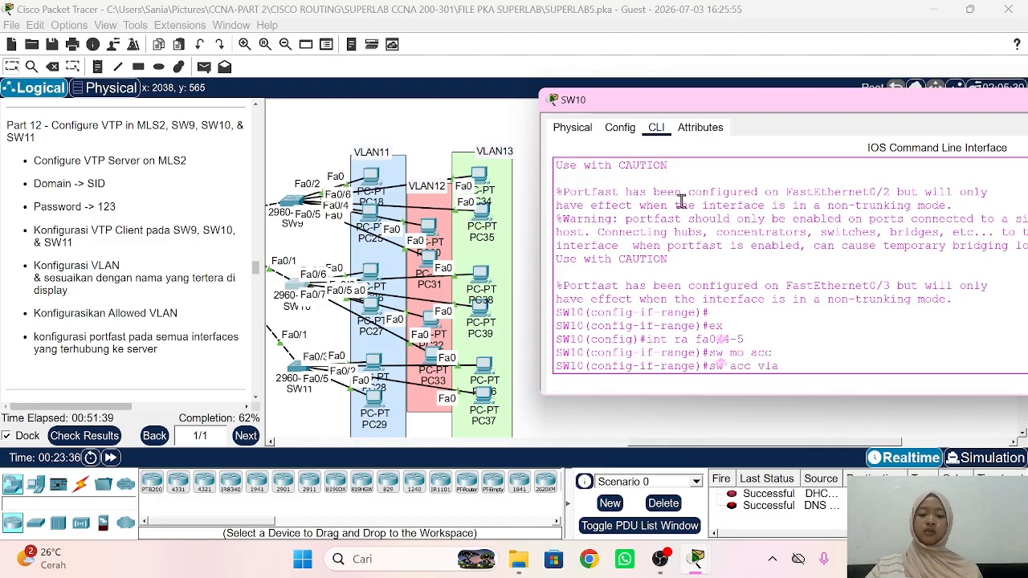
pyautogui.write('n 12')
pyautogui.press('Return')
pyautogui.write('spa po')
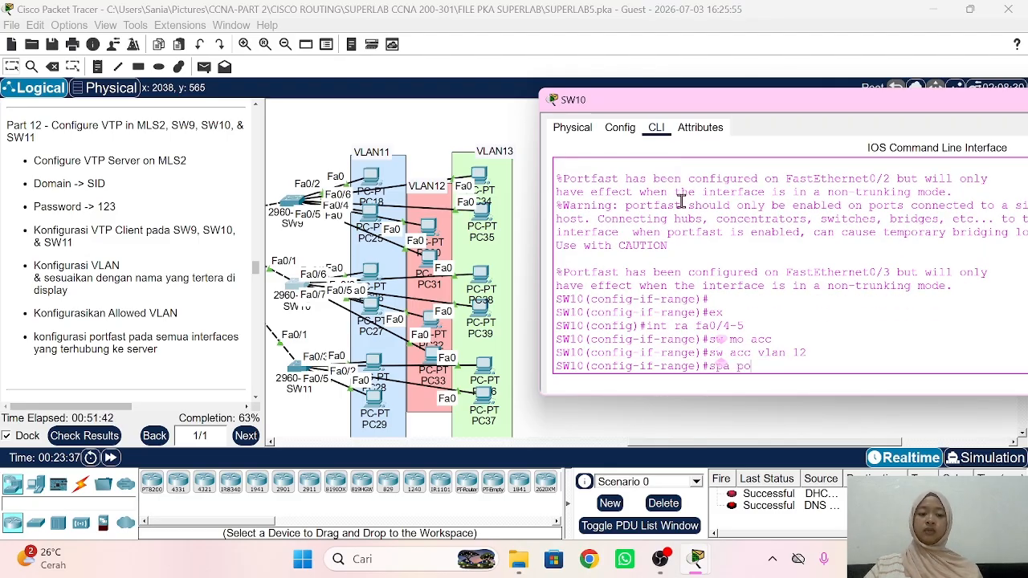
pyautogui.press('Return')
pyautogui.write('ex')
pyautogui.press('Return')
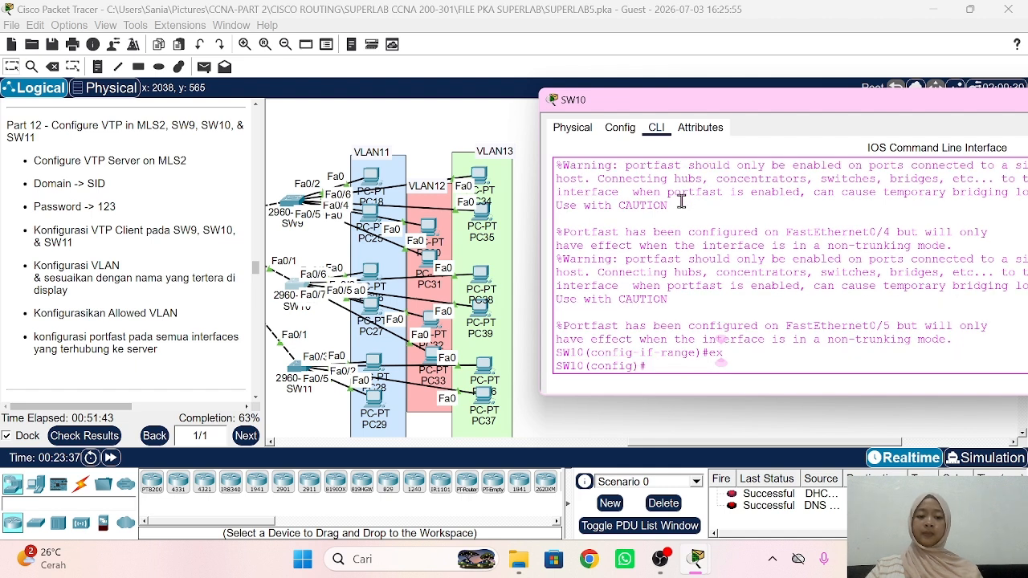
# Step: Make SW10's Fa0/6-7 PortFast access ports in VLAN 13
pyautogui.write('int ra fa0/6-7')
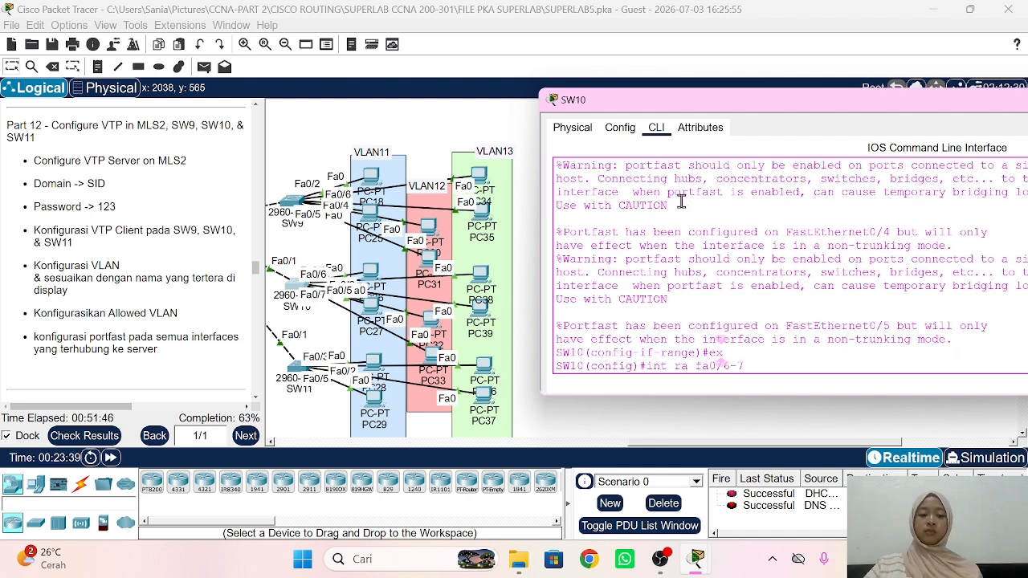
pyautogui.press('Return')
pyautogui.write('sw m')
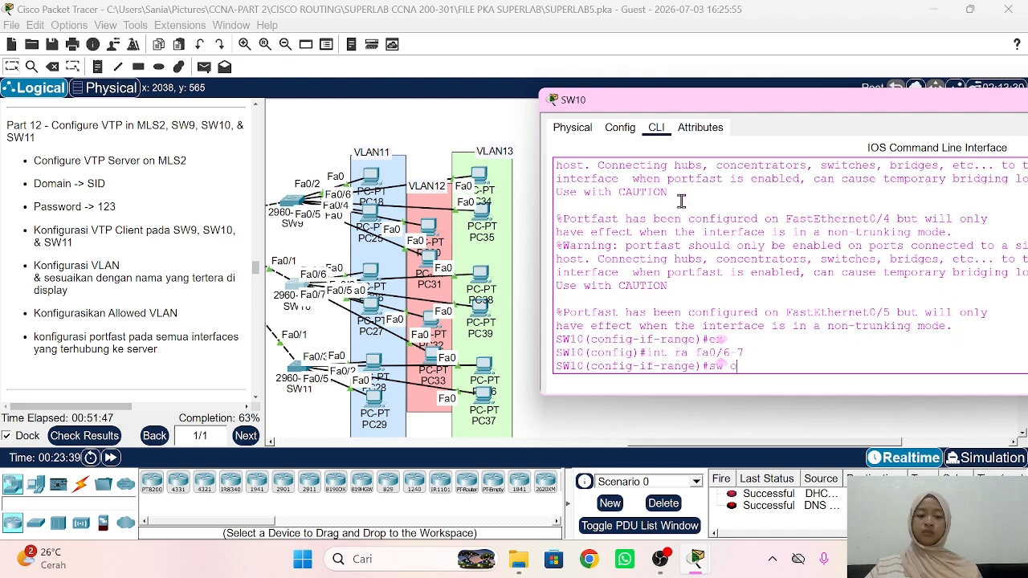
pyautogui.write('o acc')
pyautogui.press('Return')
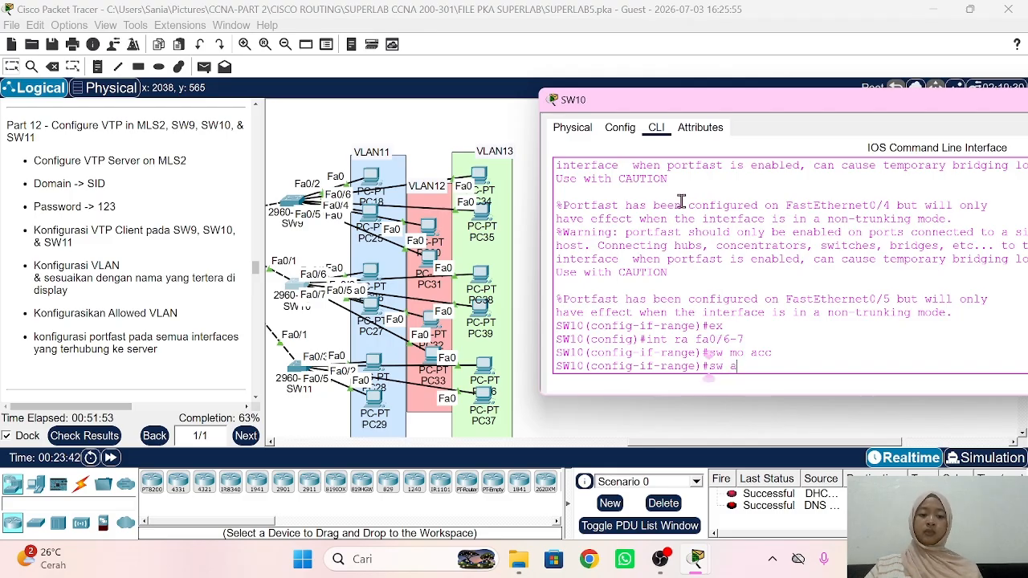
pyautogui.write('acc vlan 13')
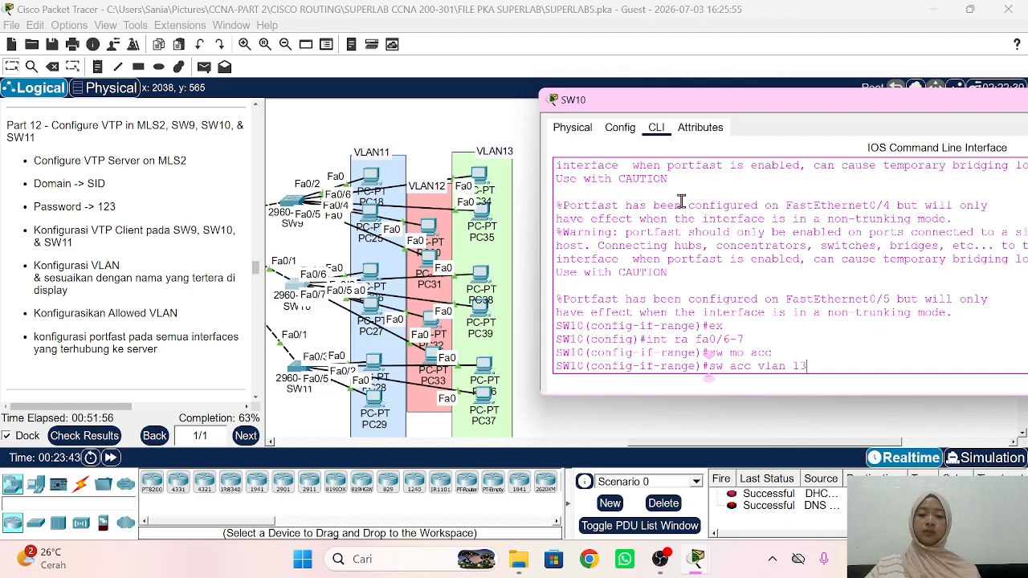
pyautogui.press('Return')
pyautogui.write('spa ')
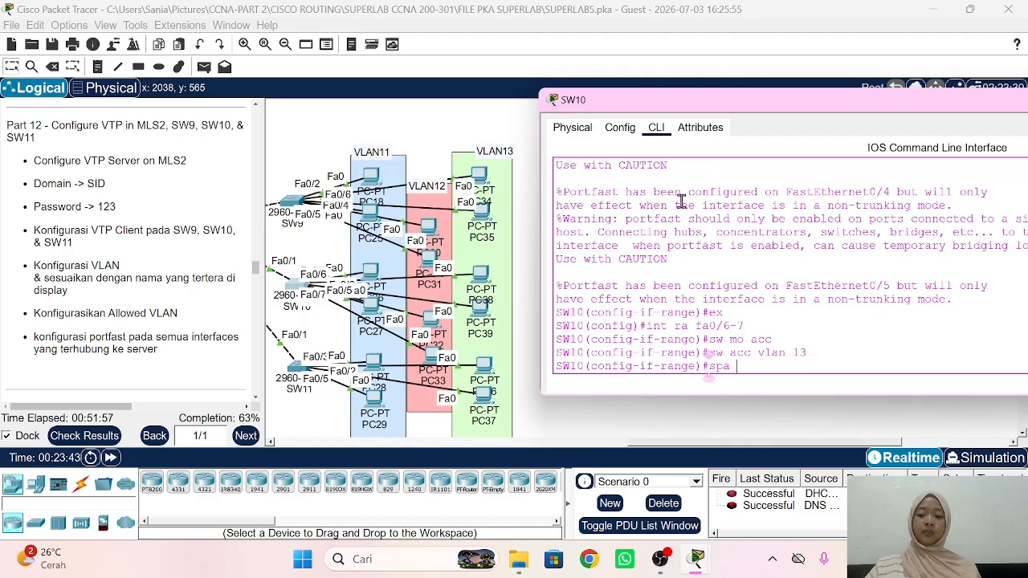
pyautogui.write('po')
pyautogui.press('Return')
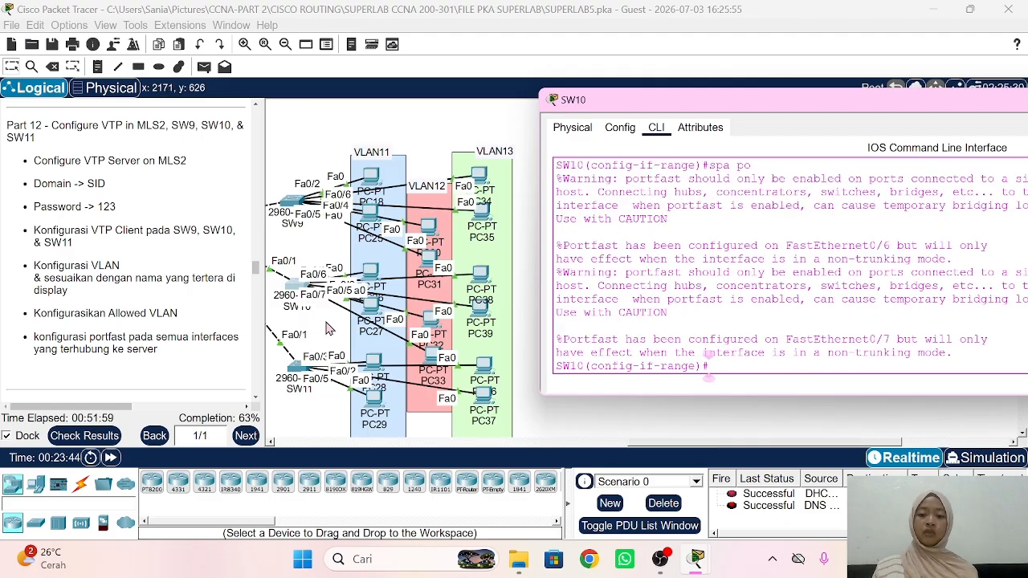
pyautogui.click(294, 375)
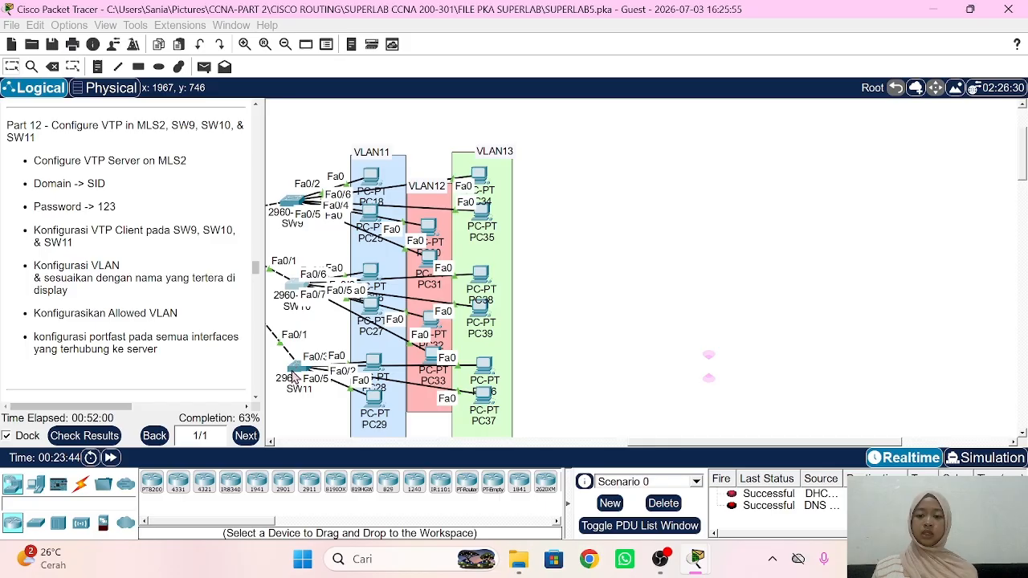
# Step: On SW11, make Fa0/2-3 PortFast access ports in VLAN 11
pyautogui.click(294, 374)
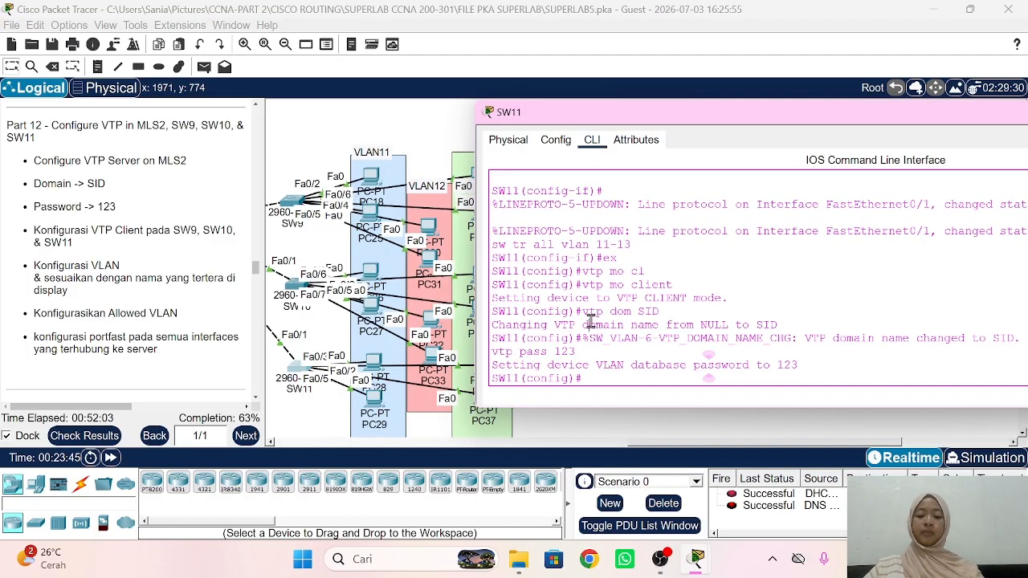
pyautogui.write('int ra fa0/')
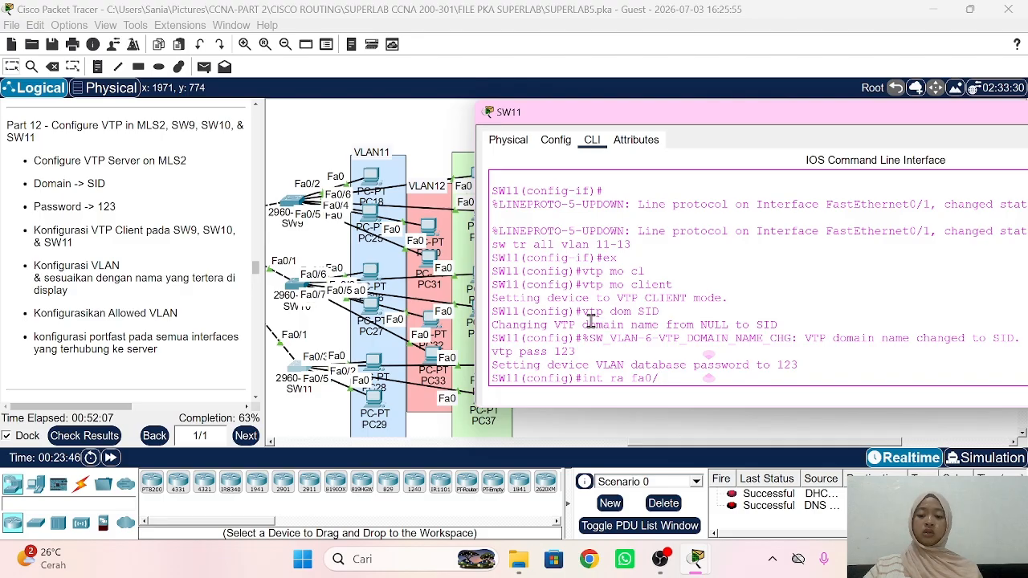
pyautogui.write('2-3')
pyautogui.press('Return')
pyautogui.write('sw mo ac')
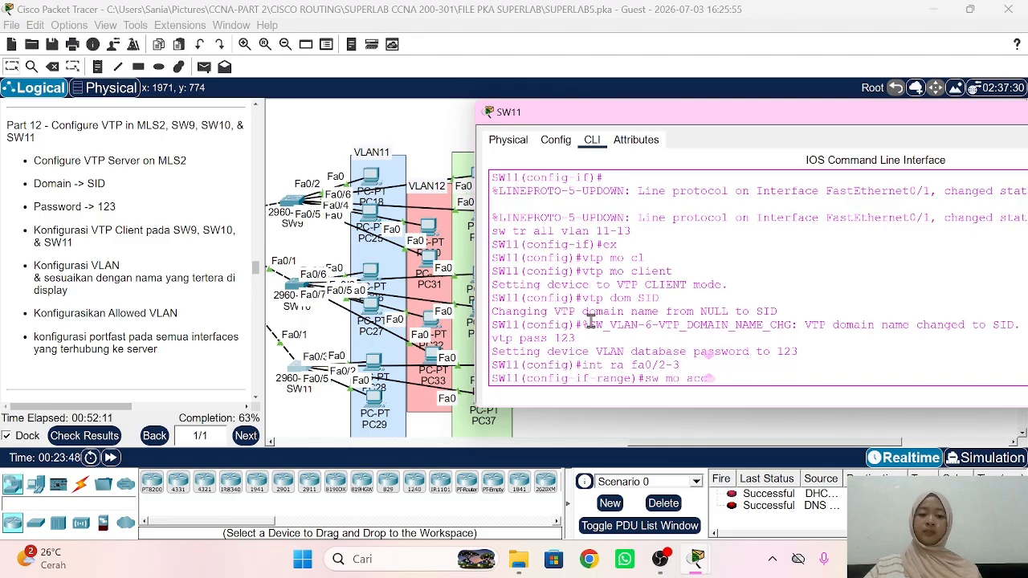
pyautogui.write('c')
pyautogui.press('Return')
pyautogui.write('sw acc v')
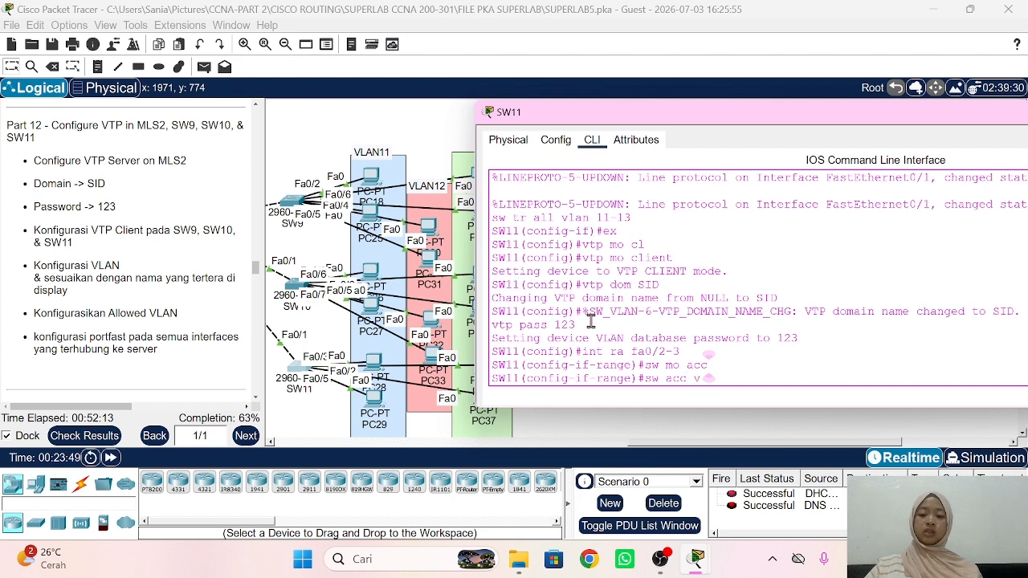
pyautogui.write('lan 11')
pyautogui.press('Return')
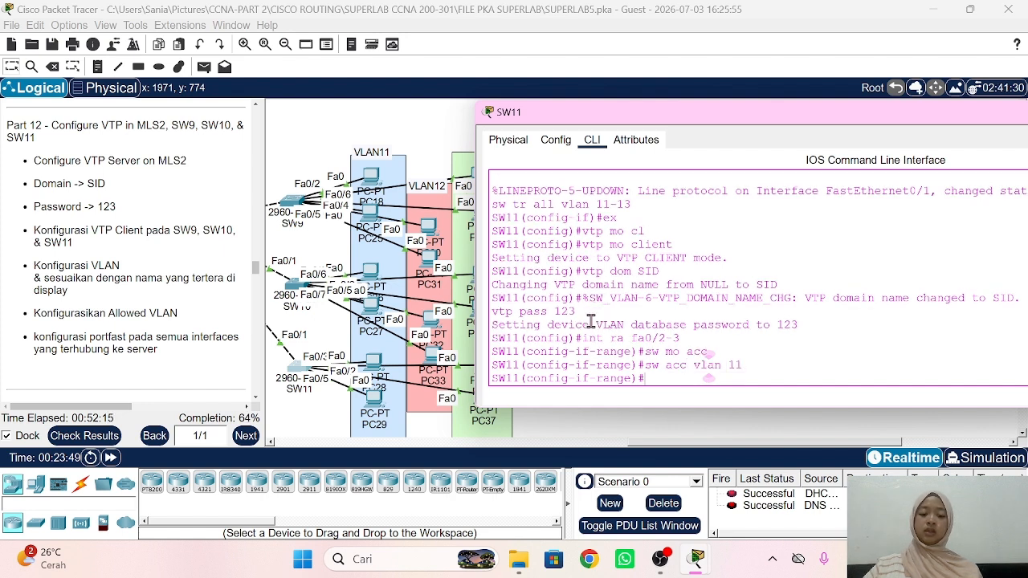
pyautogui.write('spa po')
pyautogui.press('Return')
pyautogui.write('ex')
pyautogui.press('Return')
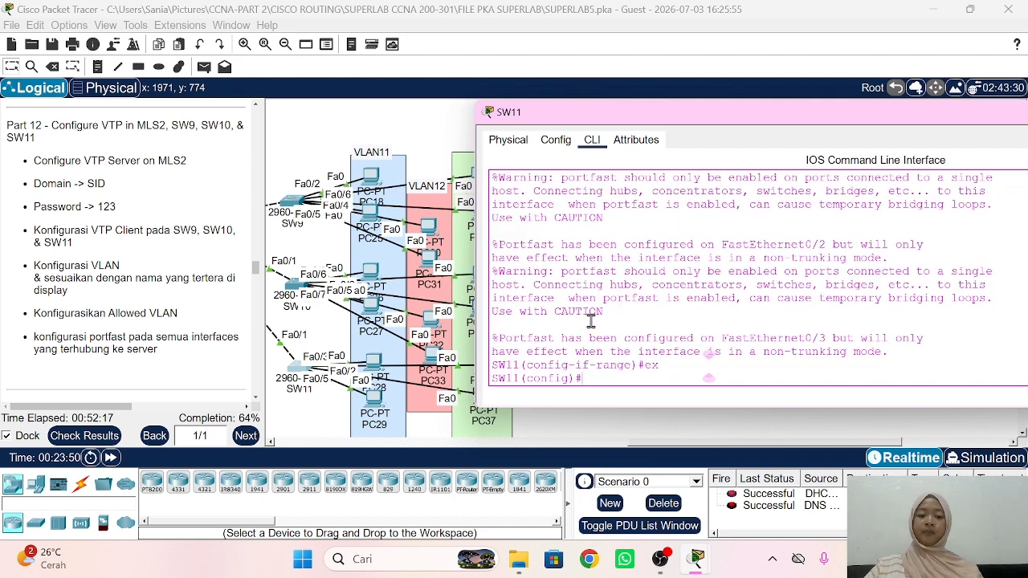
# Step: Make SW11's Fa0/4-5 PortFast access ports in VLAN 13
pyautogui.write('int ra fa')
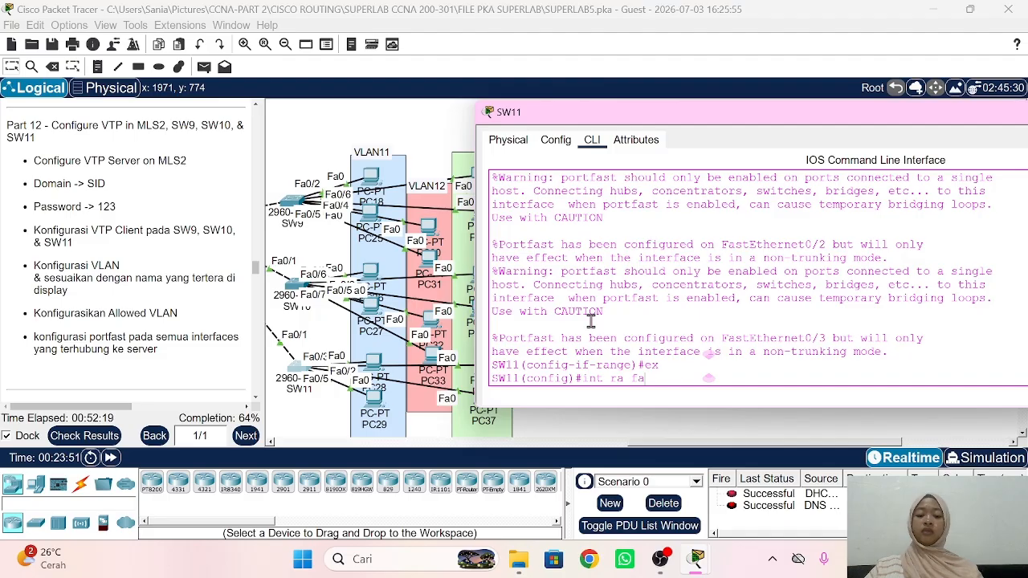
pyautogui.write('0/4')
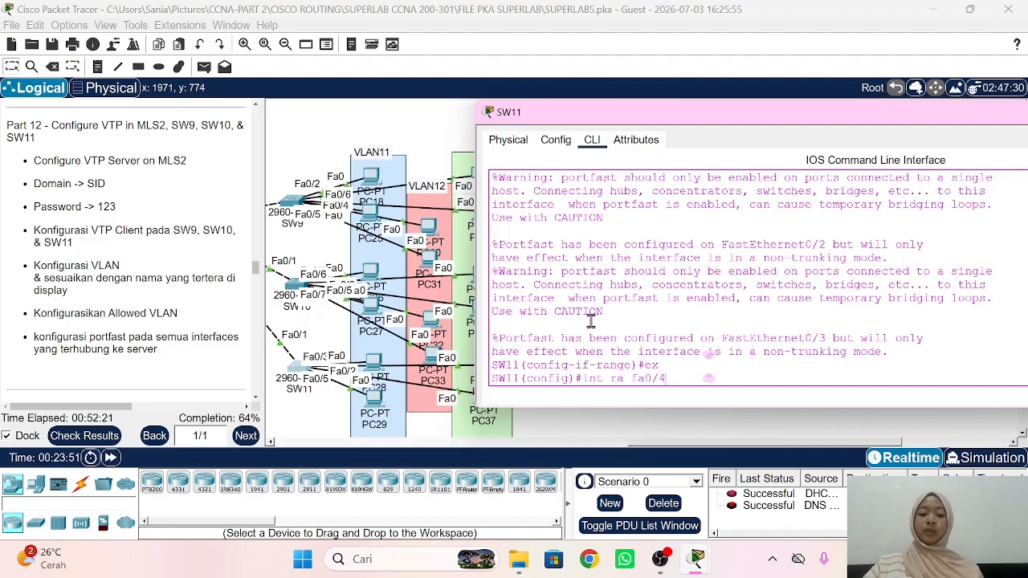
pyautogui.write('-5')
pyautogui.press('Return')
pyautogui.write('sw mo acc')
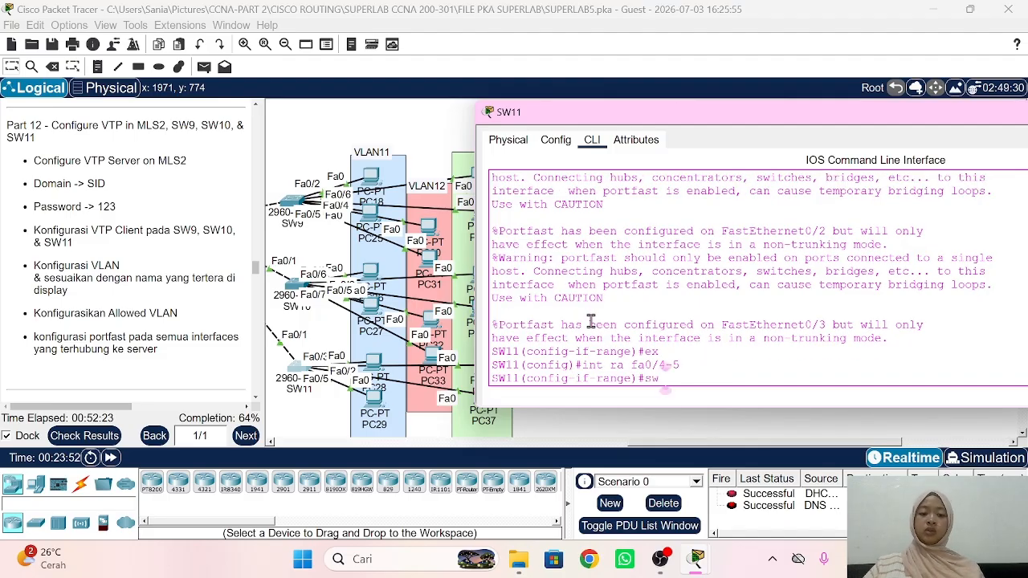
pyautogui.press('Return')
pyautogui.write('sw ac')
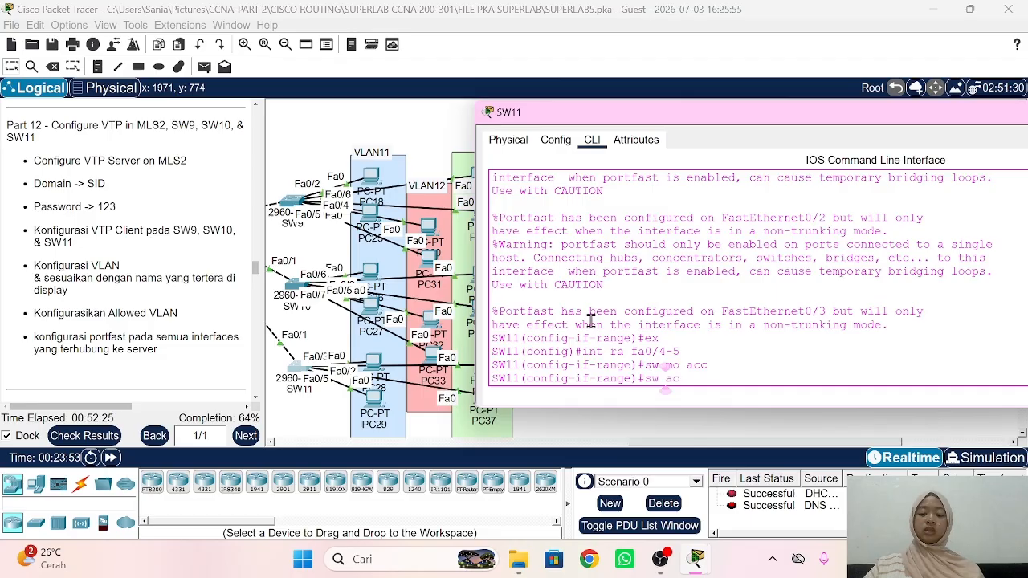
pyautogui.write('c vlan 13')
pyautogui.press('Return')
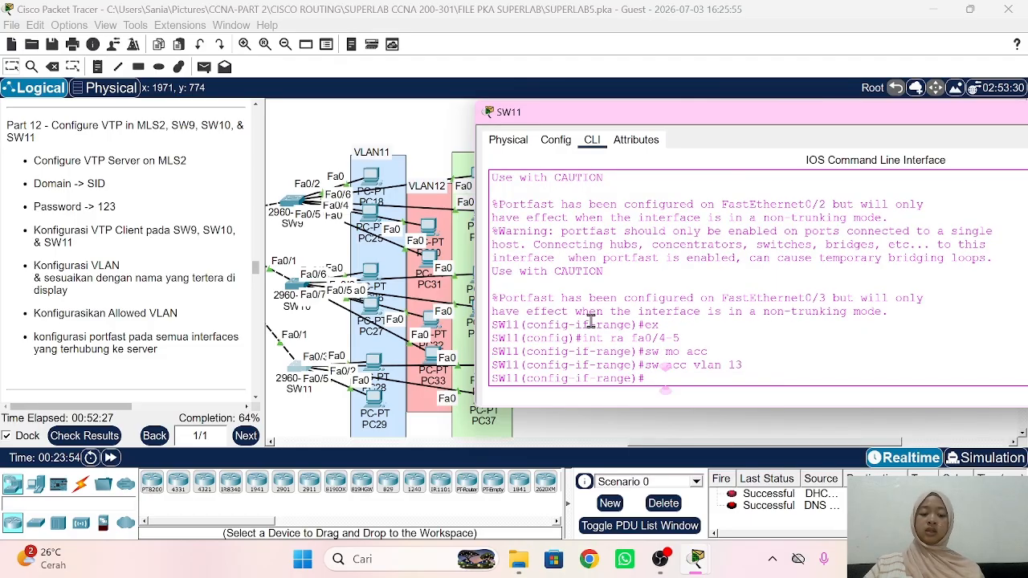
pyautogui.write('spa po')
pyautogui.press('Return')
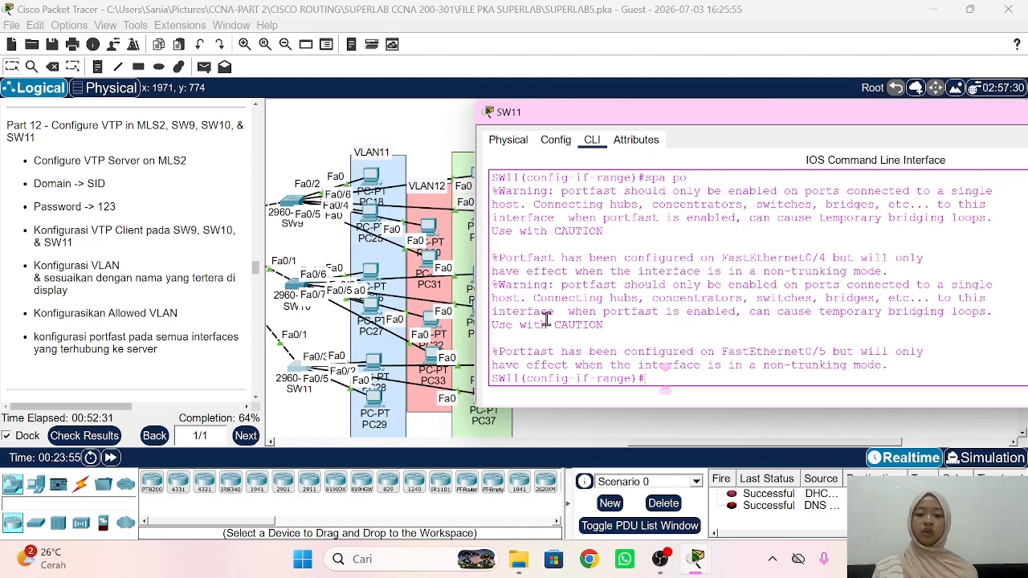
# Step: Leave SW11's console for MLS2's command line and exit VLAN configuration mode
pyautogui.click(300, 254)
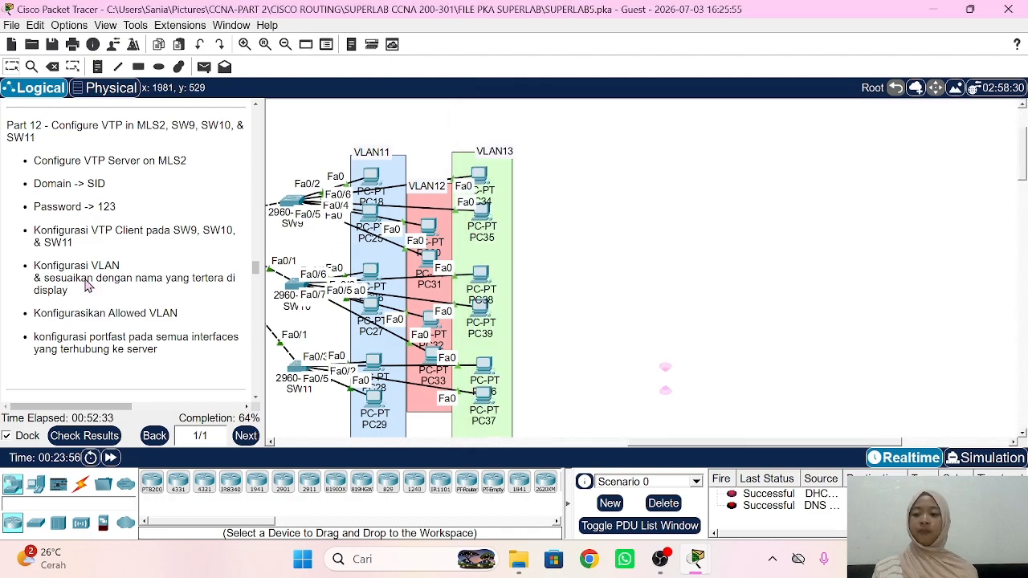
pyautogui.scroll(-5, 88, 287)
pyautogui.scroll(-3, 85, 277)
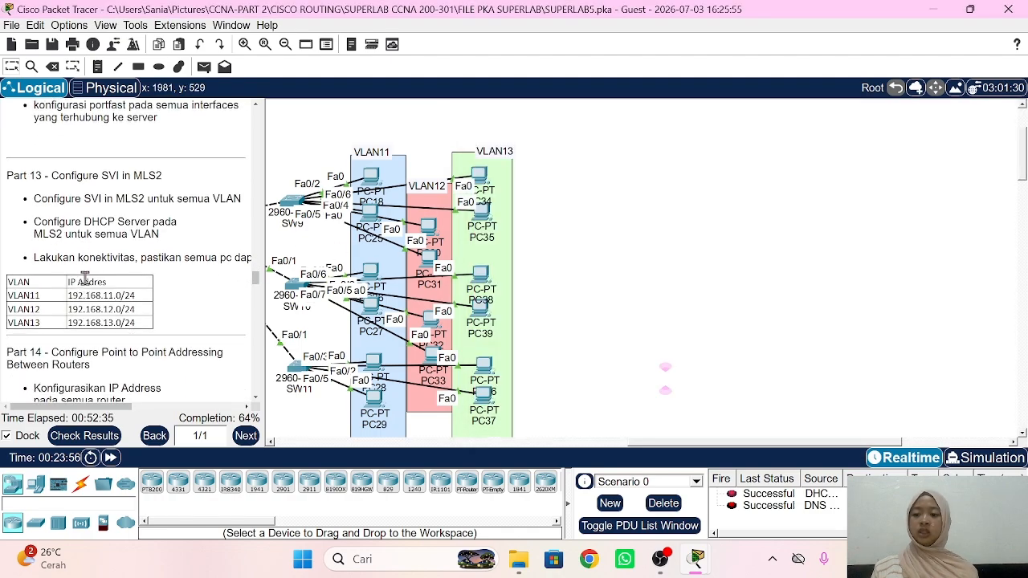
pyautogui.hscroll(-6, 611, 211)
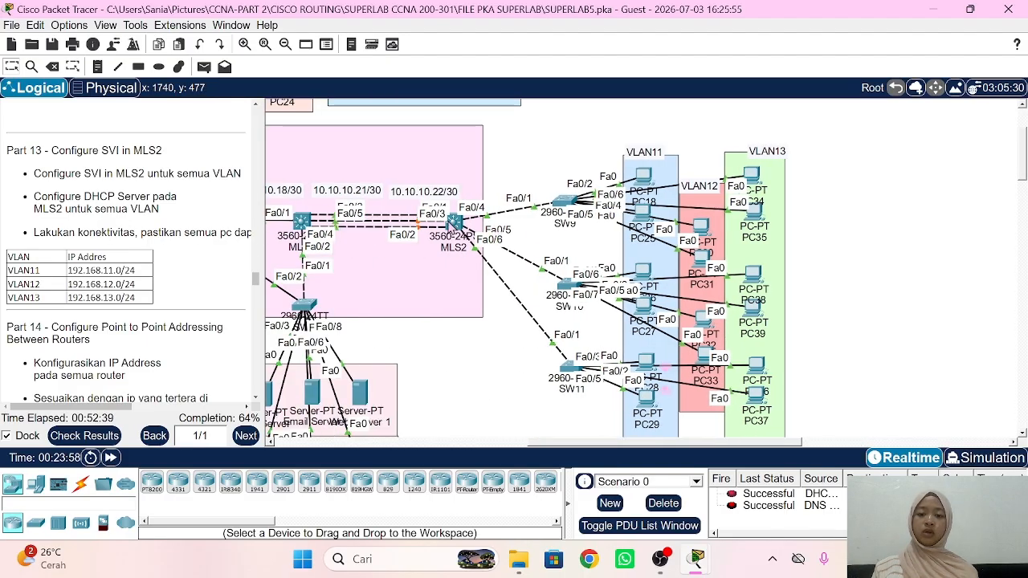
pyautogui.click(454, 221)
pyautogui.write('ex')
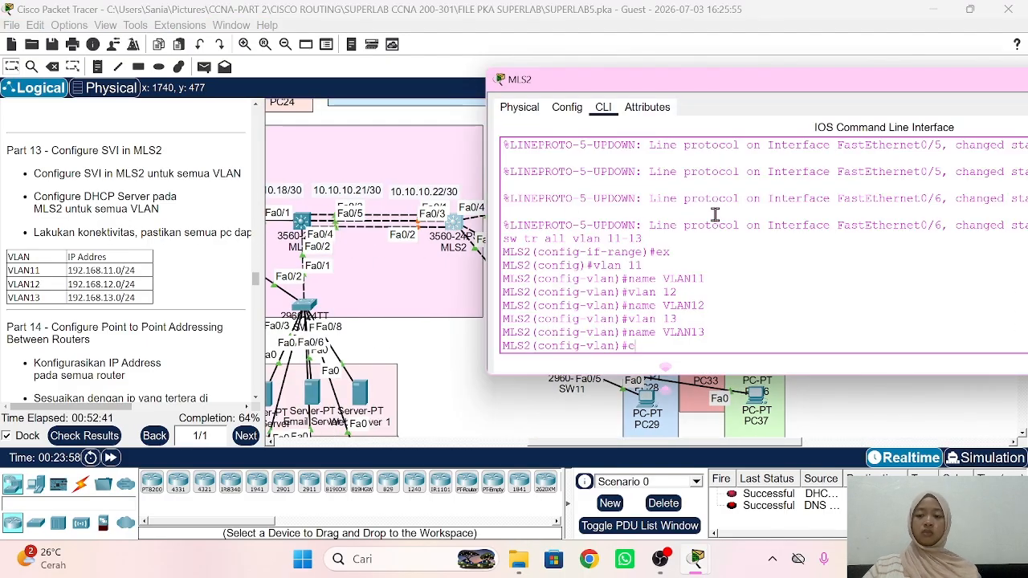
pyautogui.press('Return')
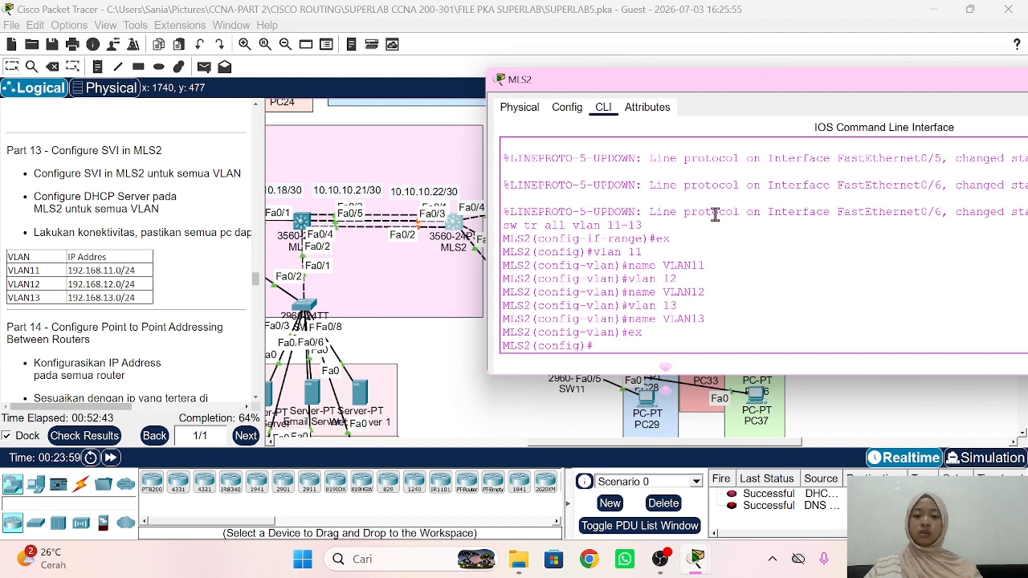
# Step: Address interface Vlan11 as 192.168.11.1/24 and Vlan12 as 192.168.12.1/24 on MLS2
pyautogui.write('in')
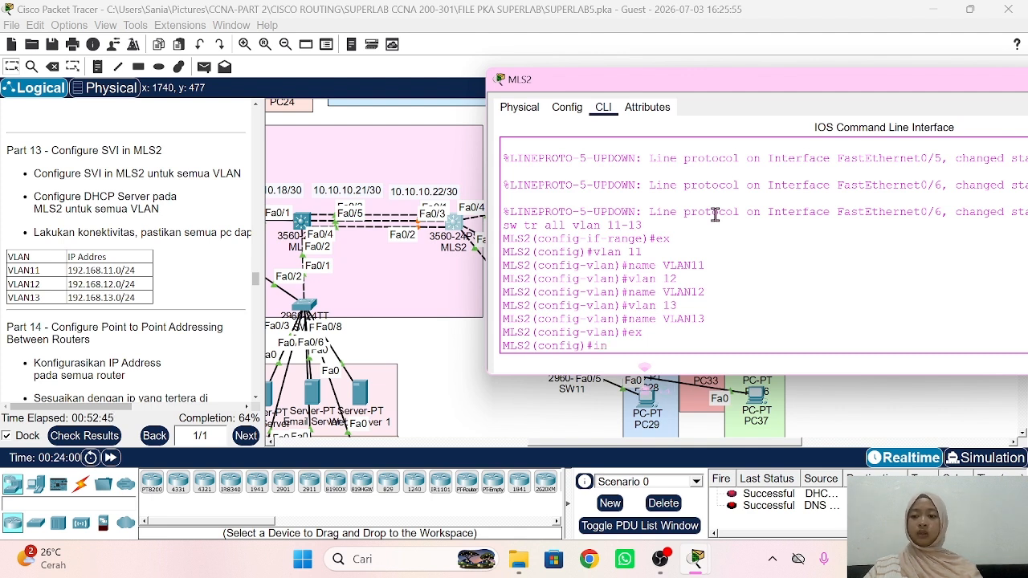
pyautogui.write('t')
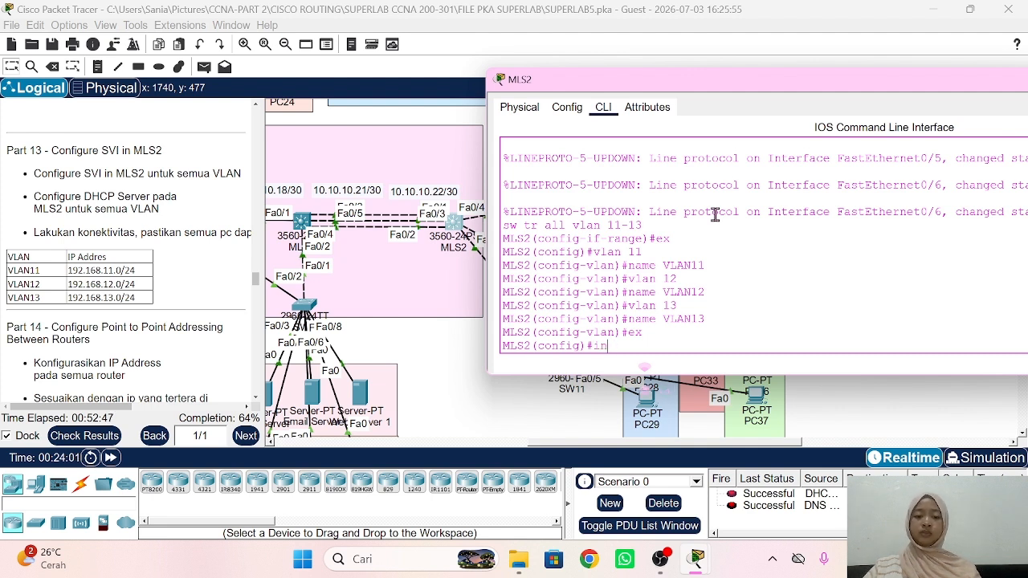
pyautogui.write(' vlan 11')
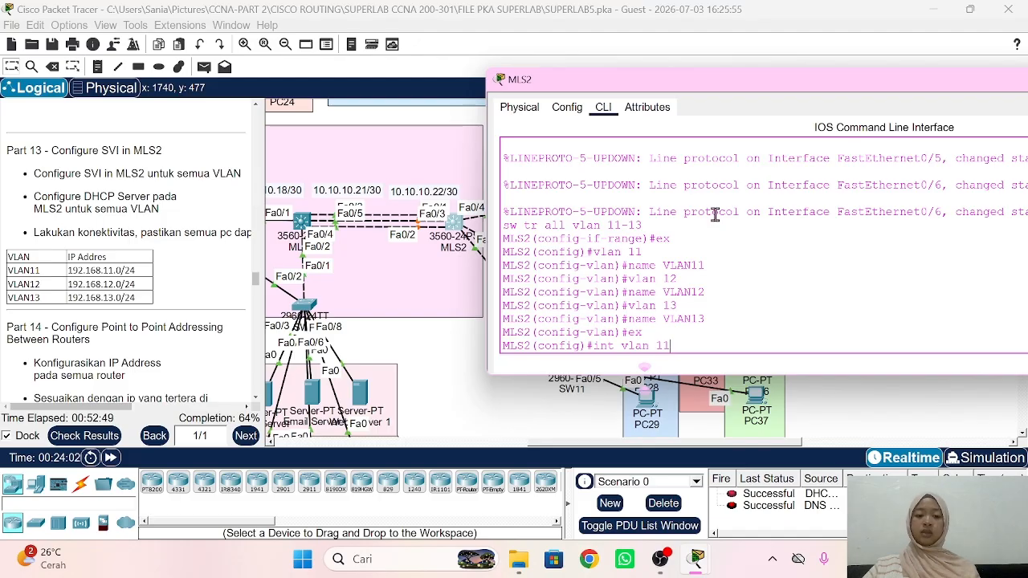
pyautogui.press('Return')
pyautogui.write('ip ad')
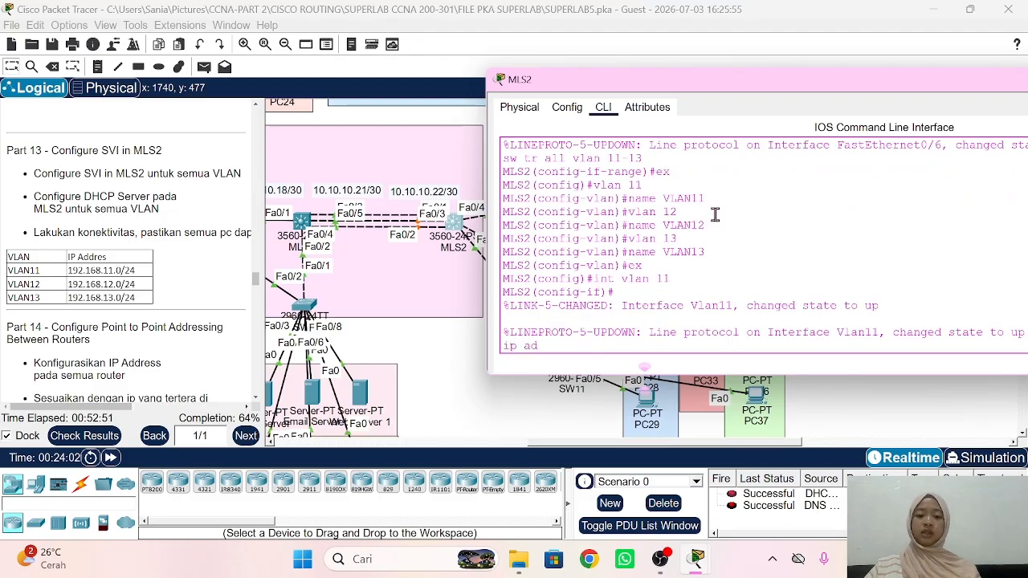
pyautogui.write('d 192.168.11.')
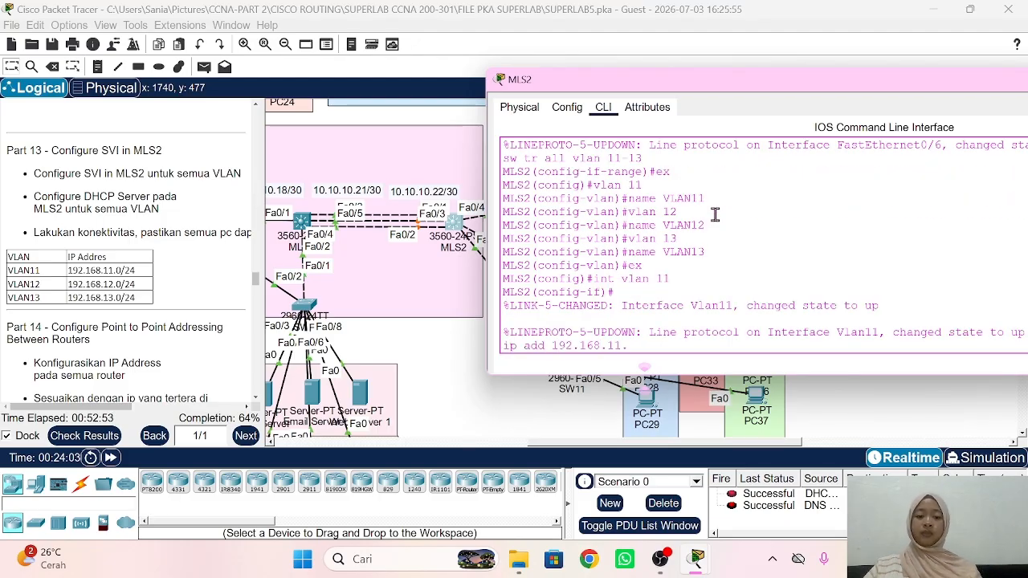
pyautogui.write('1 255.255.')
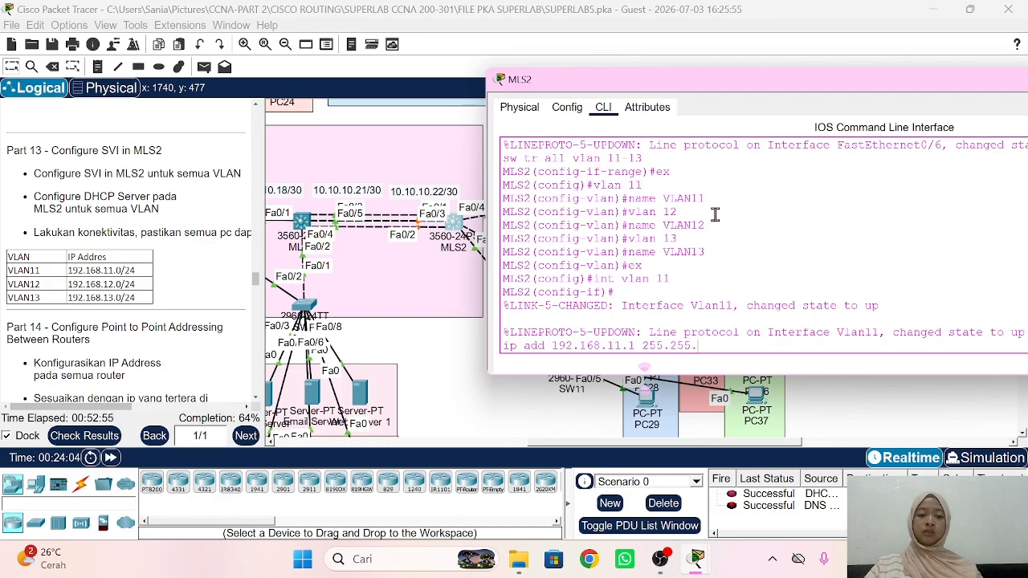
pyautogui.write('255.0')
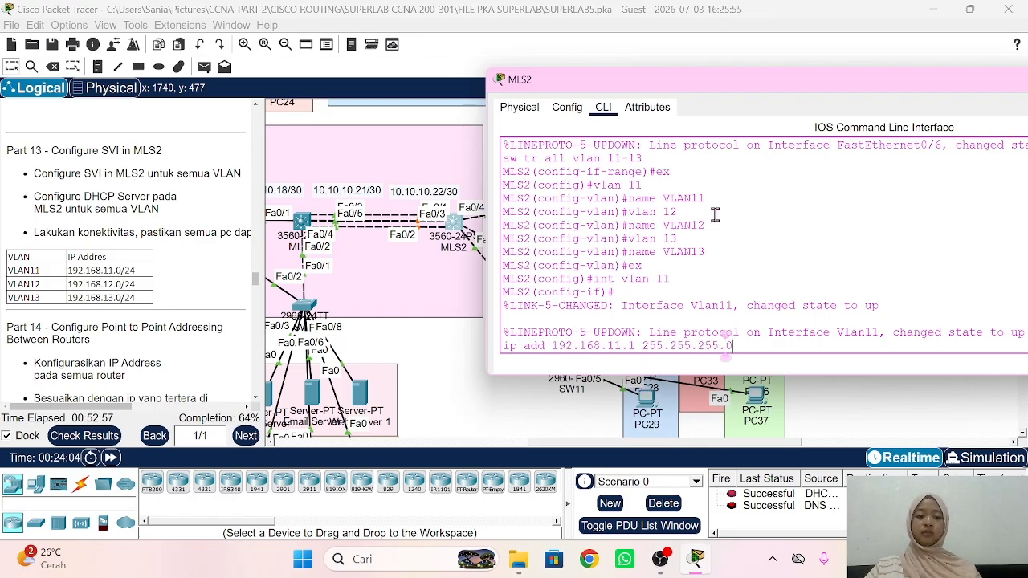
pyautogui.press('Return')
pyautogui.write('ex')
pyautogui.press('Return')
pyautogui.write('int vlan 12')
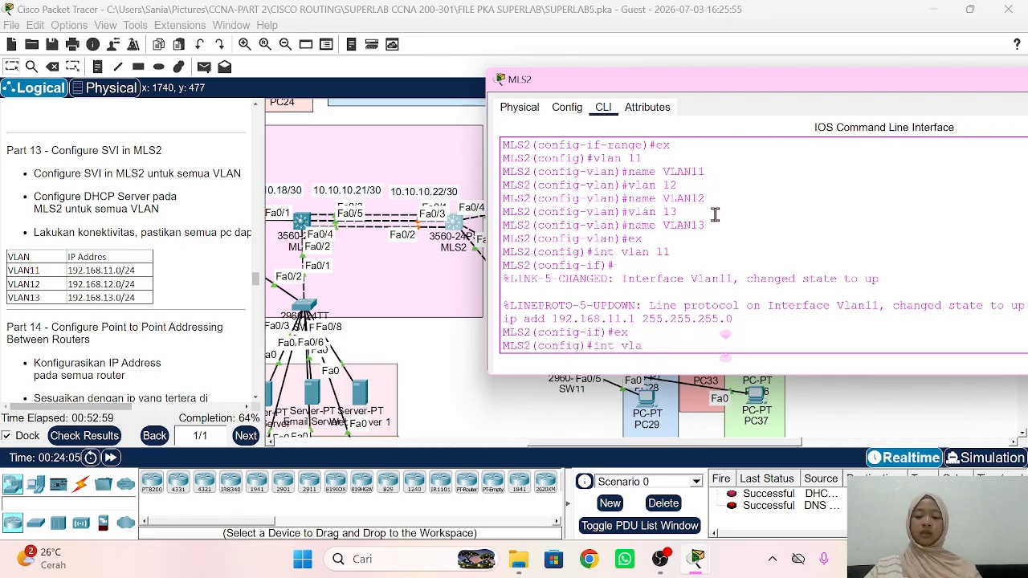
pyautogui.press('Return')
pyautogui.write('ip add 192.168.1')
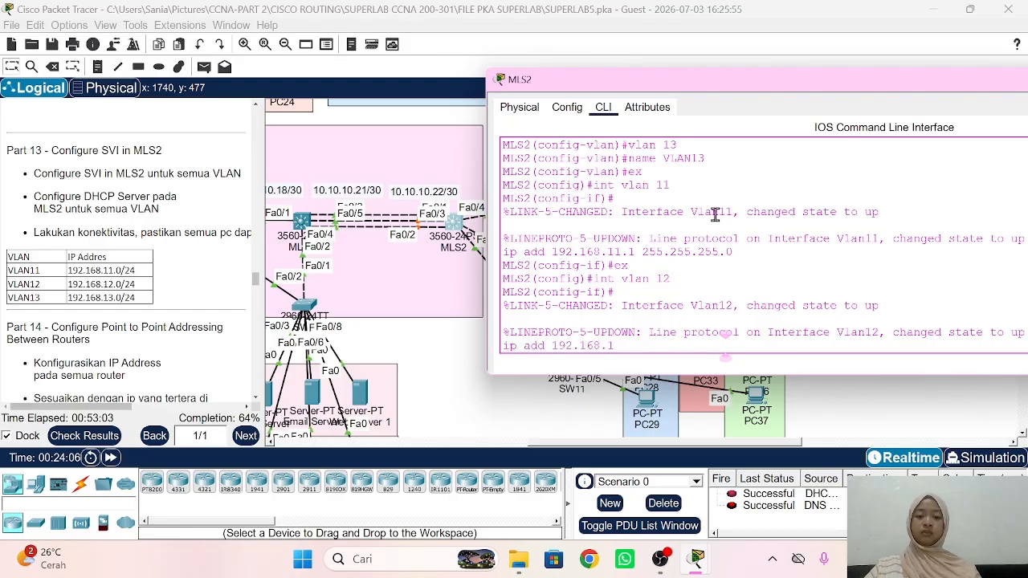
pyautogui.write('2.1 255.255.255.')
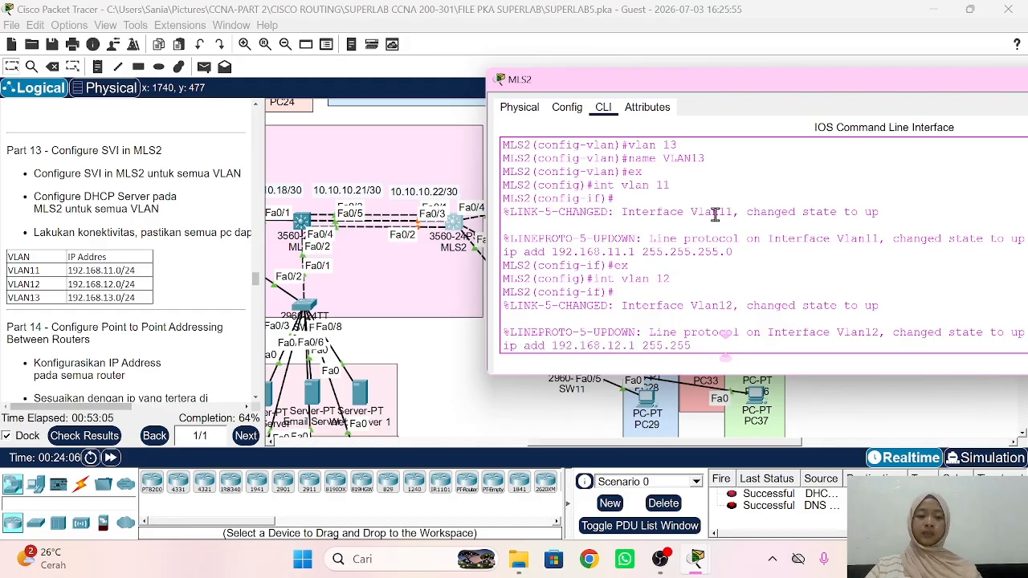
pyautogui.write('0')
pyautogui.press('Return')
pyautogui.write('ex')
pyautogui.press('Return')
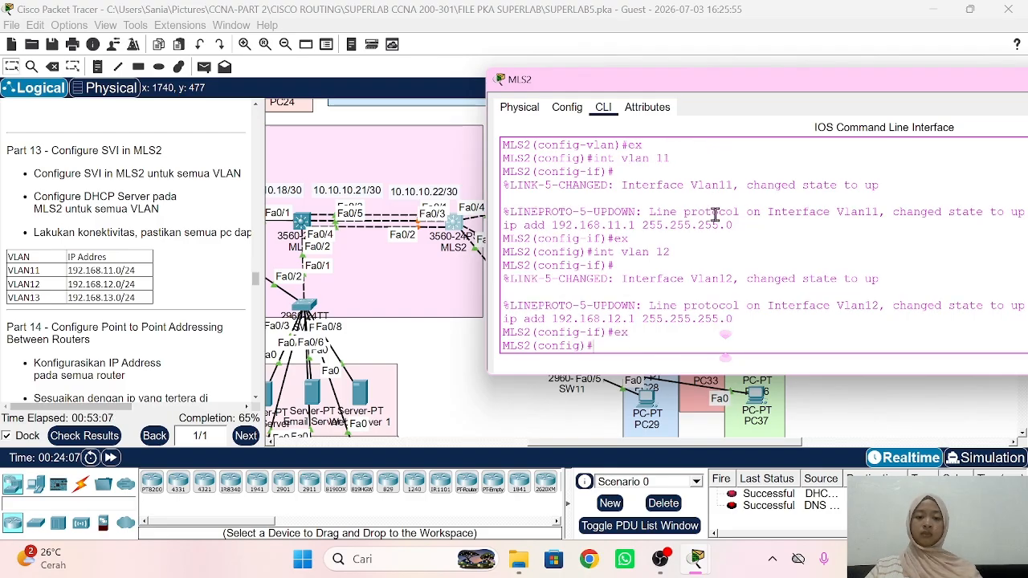
# Step: Address interface Vlan13 as 192.168.13.1 255.255.255.0 on MLS2
pyautogui.write('int vlan 13')
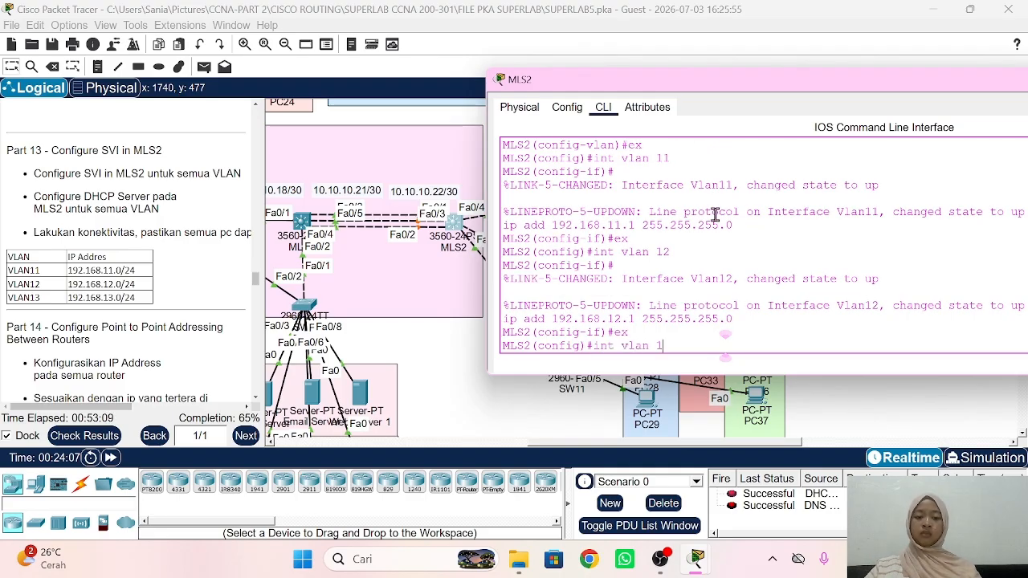
pyautogui.press('Return')
pyautogui.write('ip add 192.')
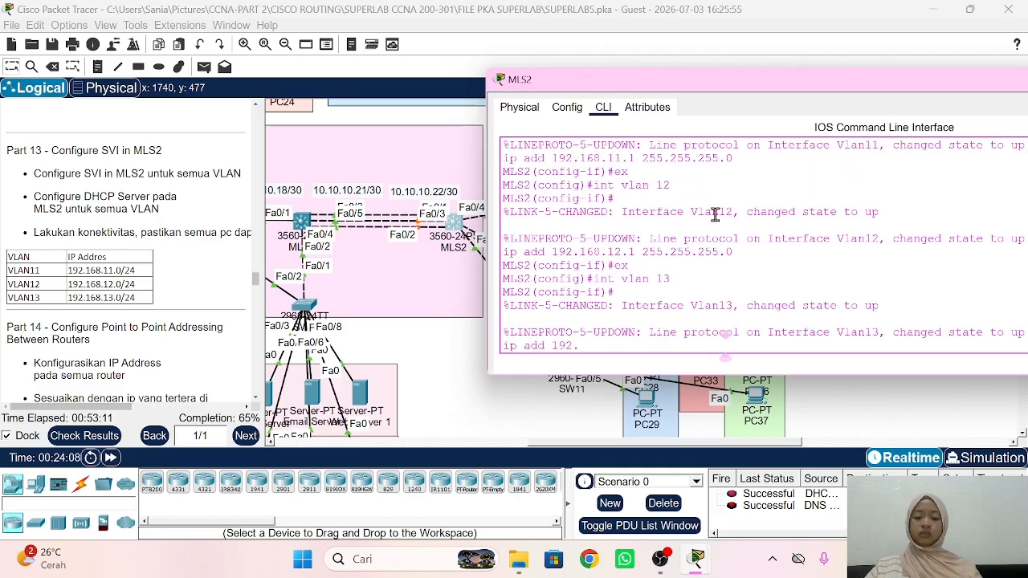
pyautogui.write('168.13.1 2')
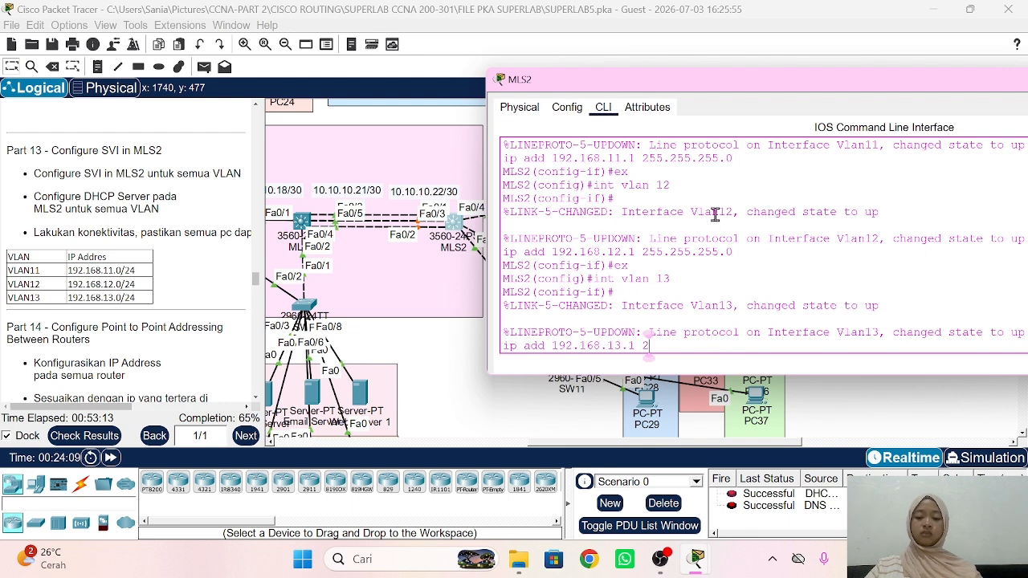
pyautogui.write('55.255.255.')
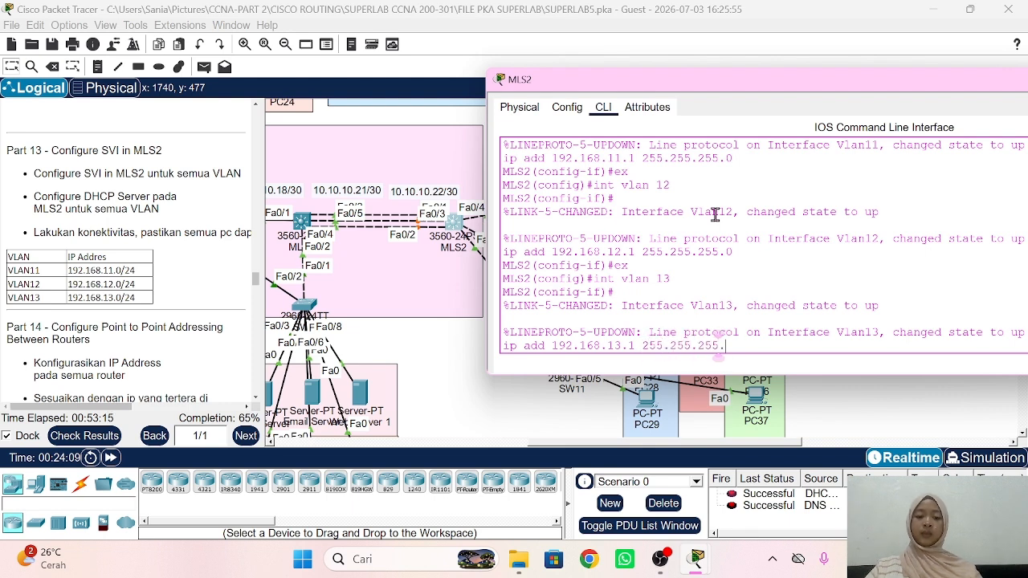
pyautogui.write('0')
pyautogui.press('Return')
pyautogui.write('ex')
pyautogui.press('Return')
# Step: Create DHCP pool VLAN11: network 192.168.11.0/24, gateway 192.168.11.1, DNS 192.168.1.3
pyautogui.write('ip')
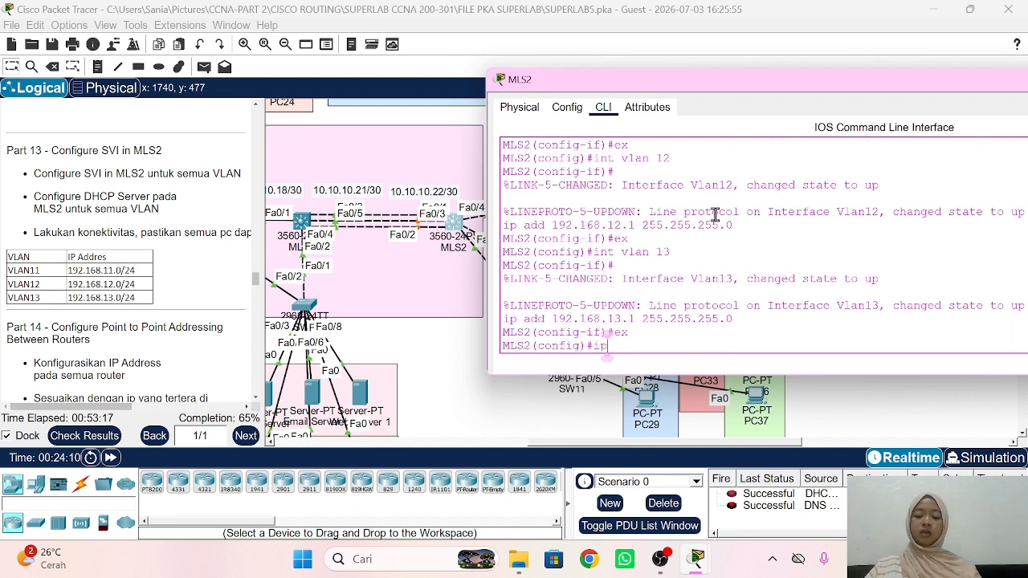
pyautogui.write(' dhcp pool V')
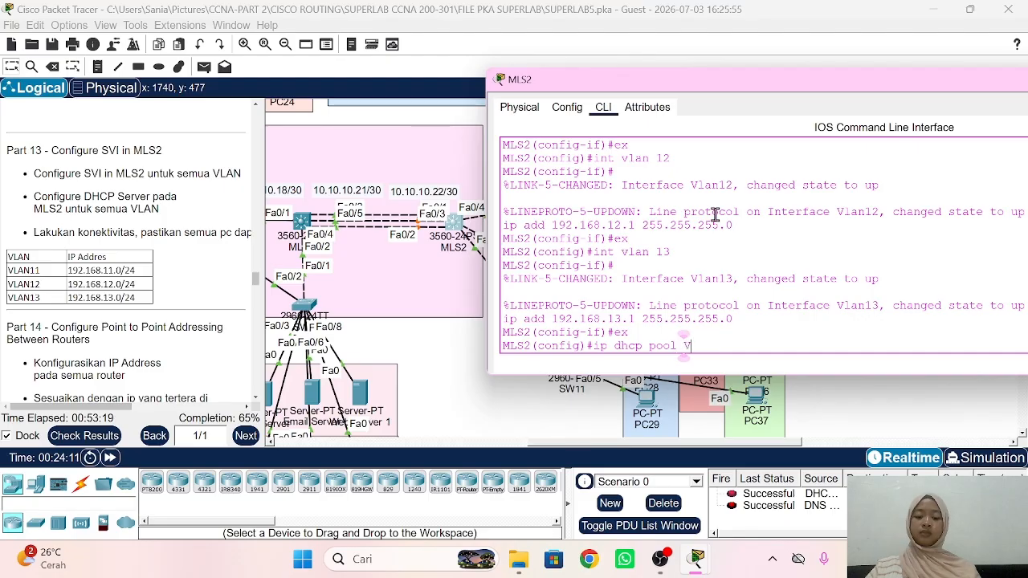
pyautogui.write('LAN11')
pyautogui.press('Return')
pyautogui.write('nfig)#n')
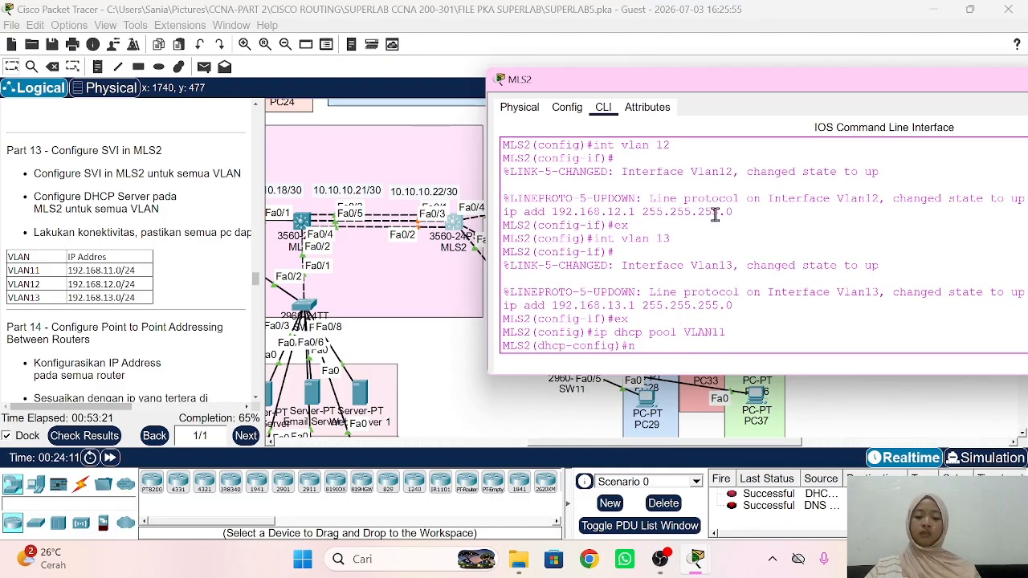
pyautogui.write('et 192.168.')
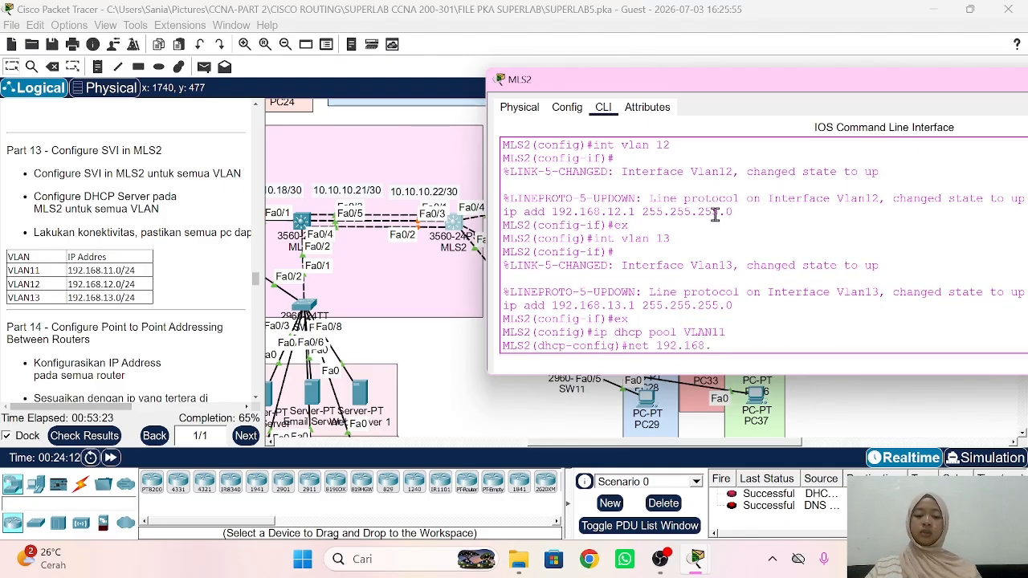
pyautogui.write('11.0 255.25')
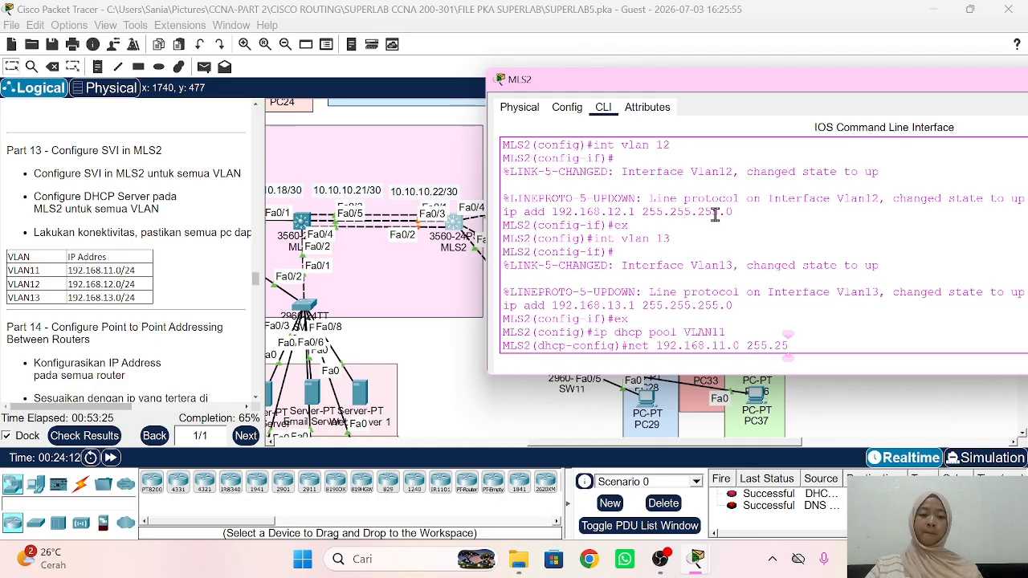
pyautogui.write('5.255.0')
pyautogui.press('Return')
pyautogui.write('dc')
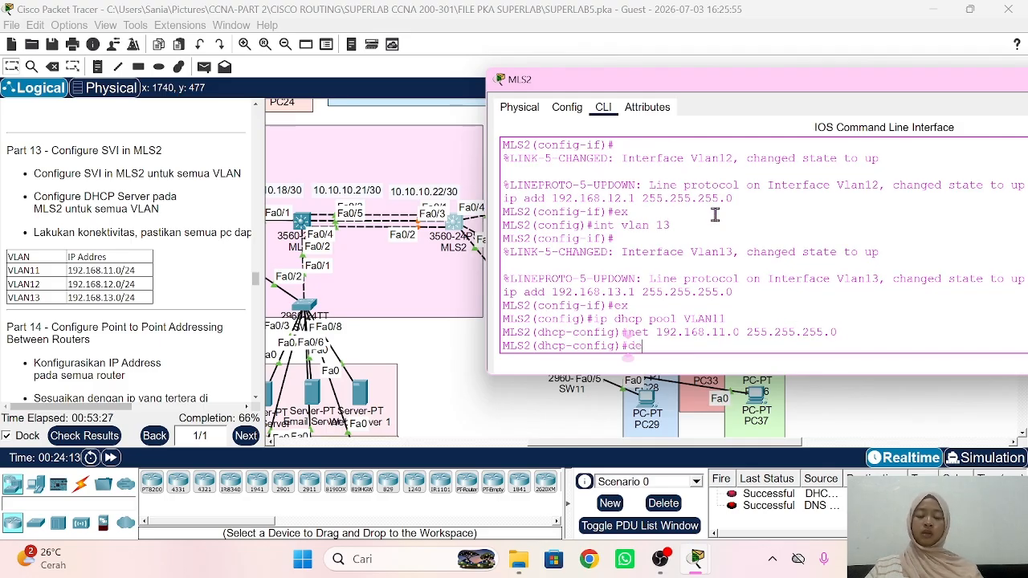
pyautogui.press('BackSpace')
pyautogui.write('ef 192.16')
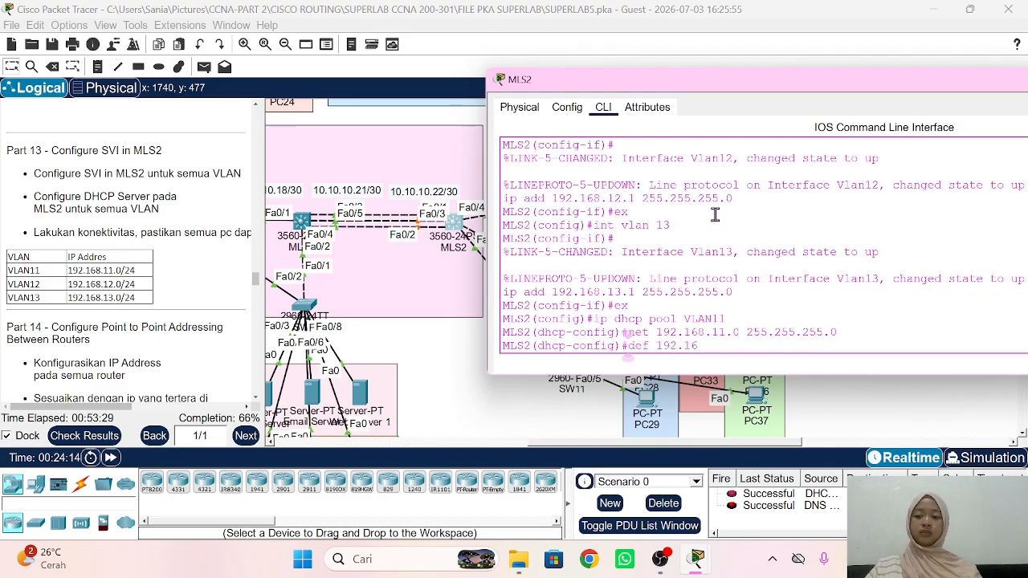
pyautogui.write('8.11.1')
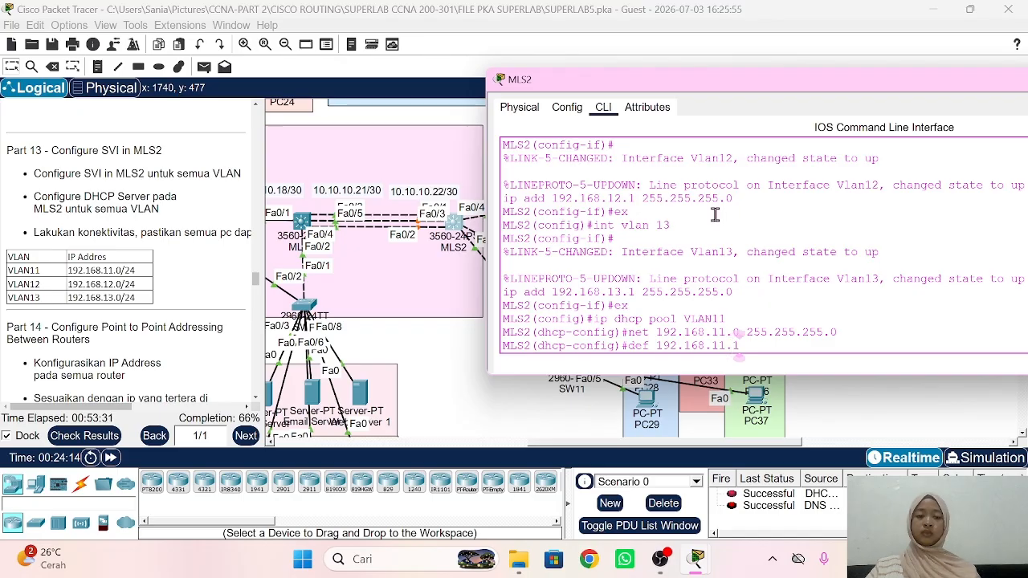
pyautogui.press('Return')
pyautogui.write('dns 19')
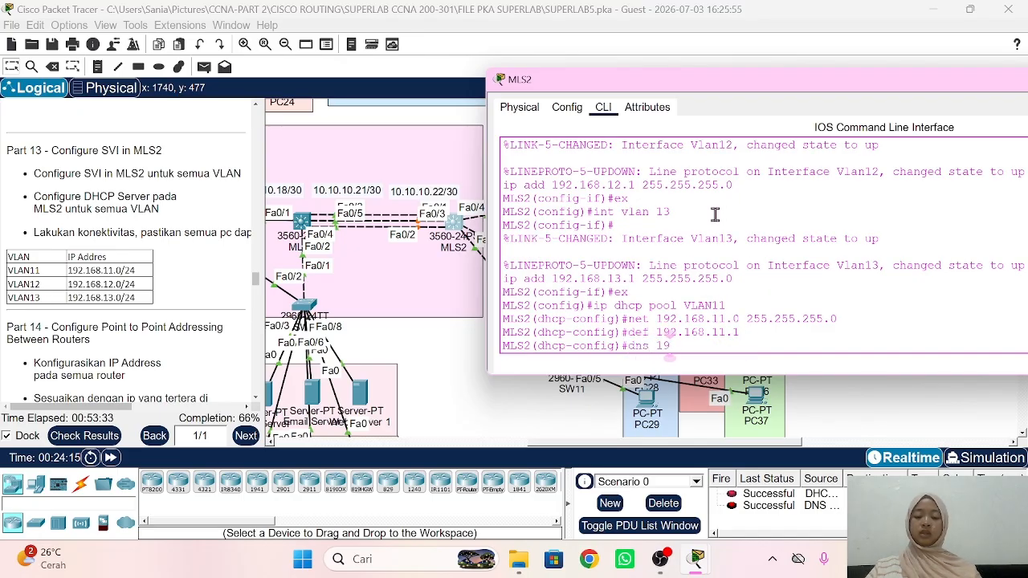
pyautogui.write('2.168.')
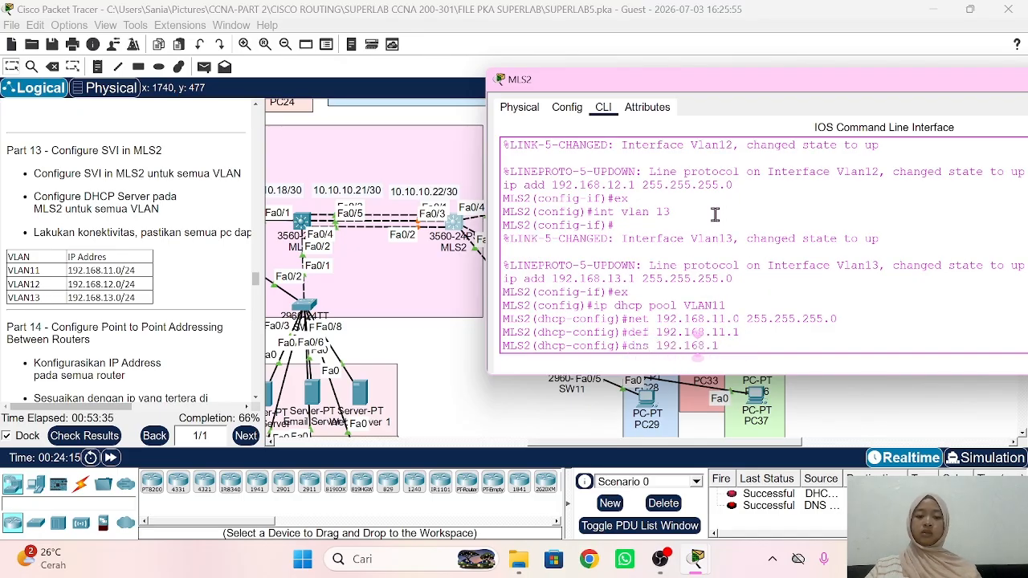
pyautogui.write('1.3')
pyautogui.press('Return')
pyautogui.write('ex')
pyautogui.press('Return')
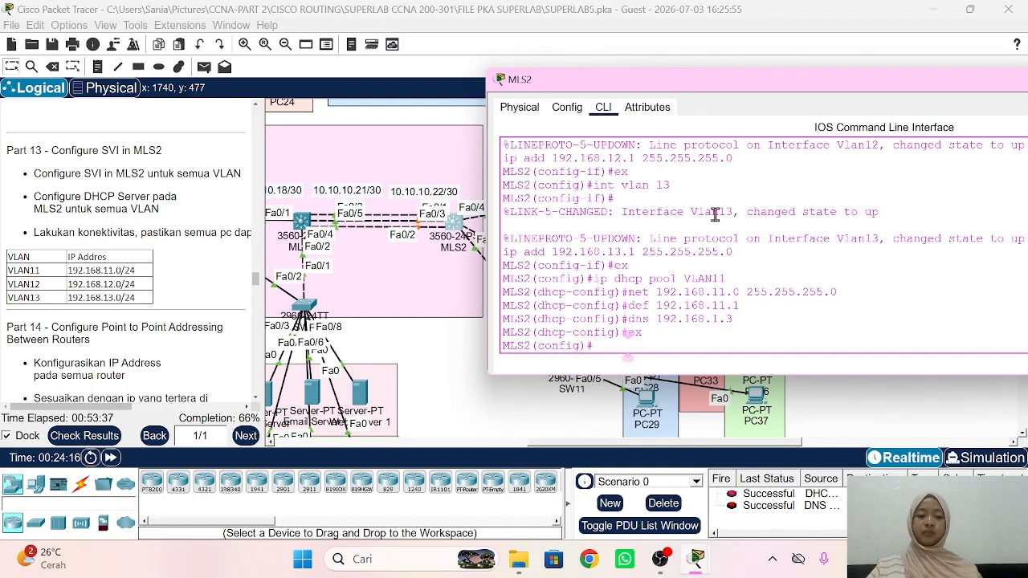
# Step: Create DHCP pool VLAN12 with network 192.168.12.0/24 by reusing earlier commands
pyautogui.press('Up')
pyautogui.press('Up')
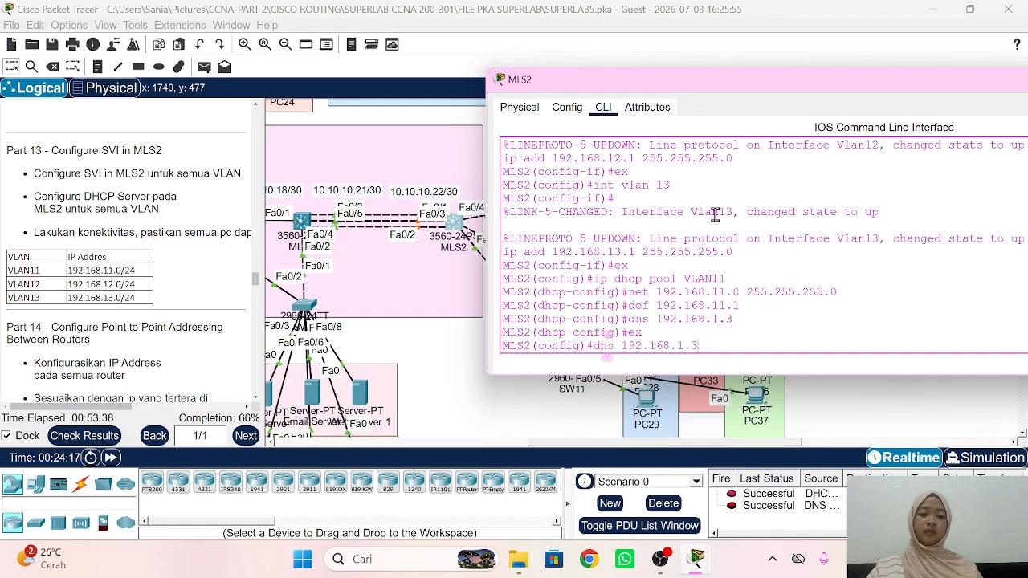
pyautogui.press('Up')
pyautogui.press('Up')
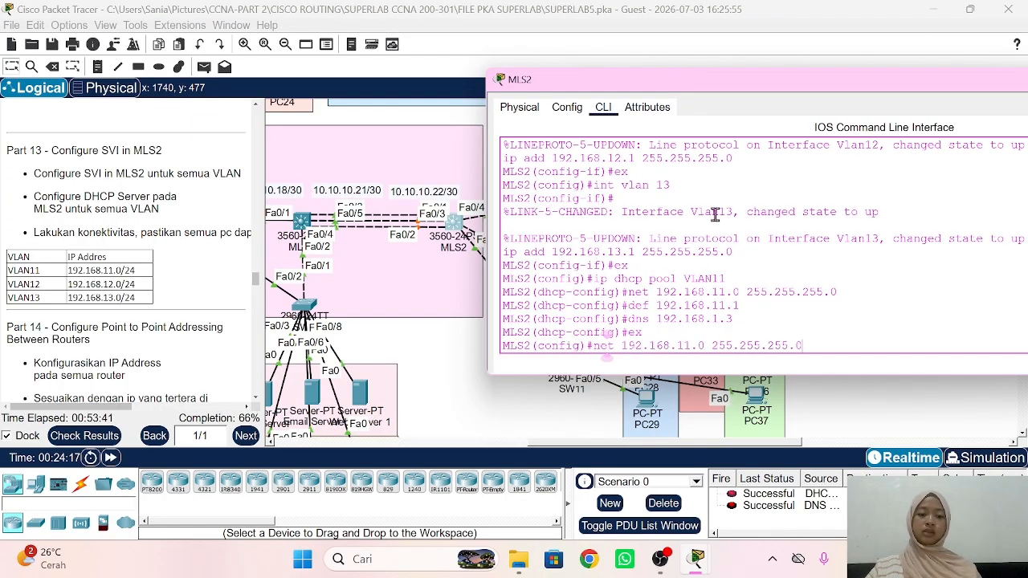
pyautogui.press('Up')
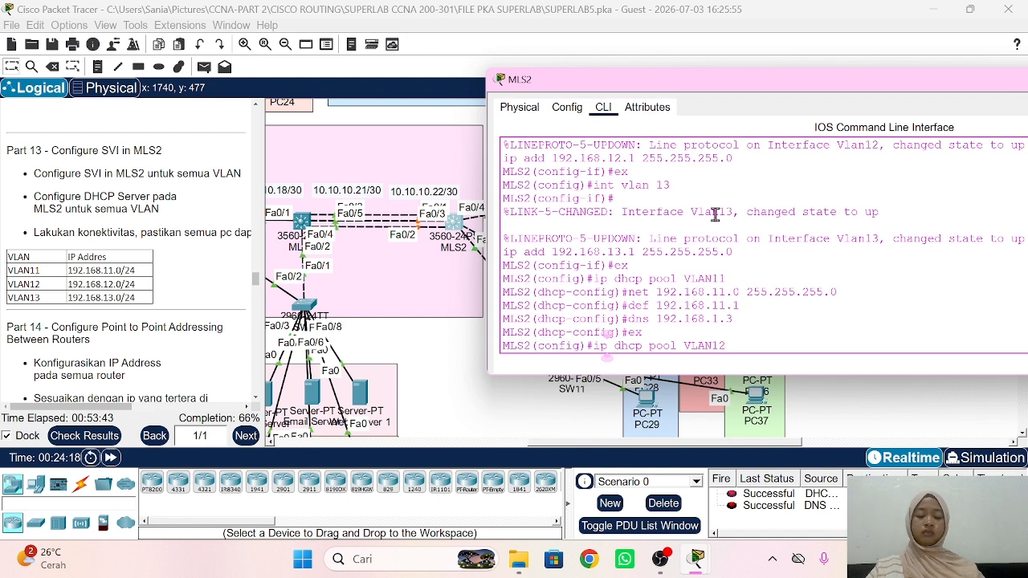
pyautogui.press('Return')
pyautogui.write('ex')
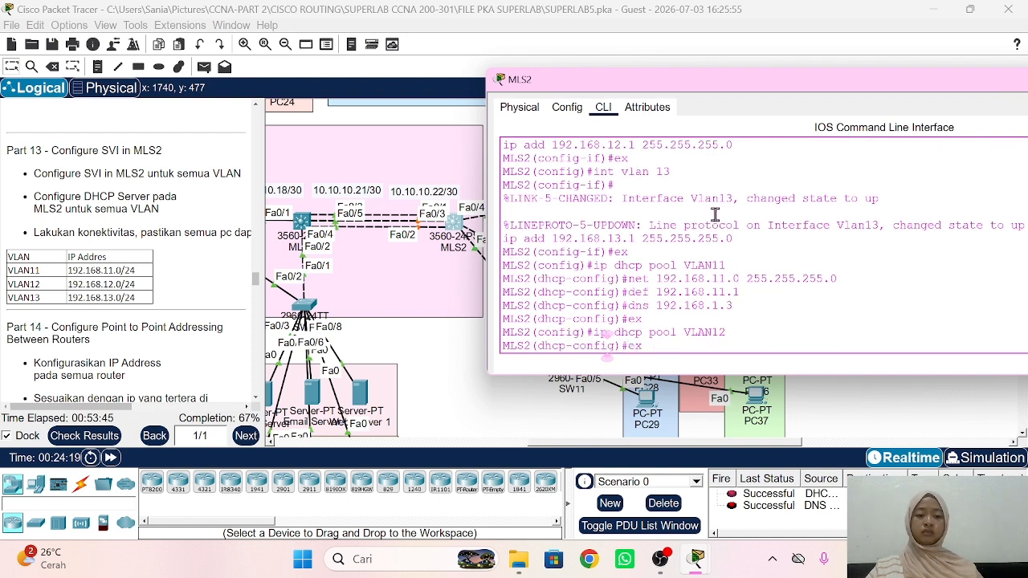
pyautogui.press('Up')
pyautogui.press('Up')
pyautogui.press('Up')
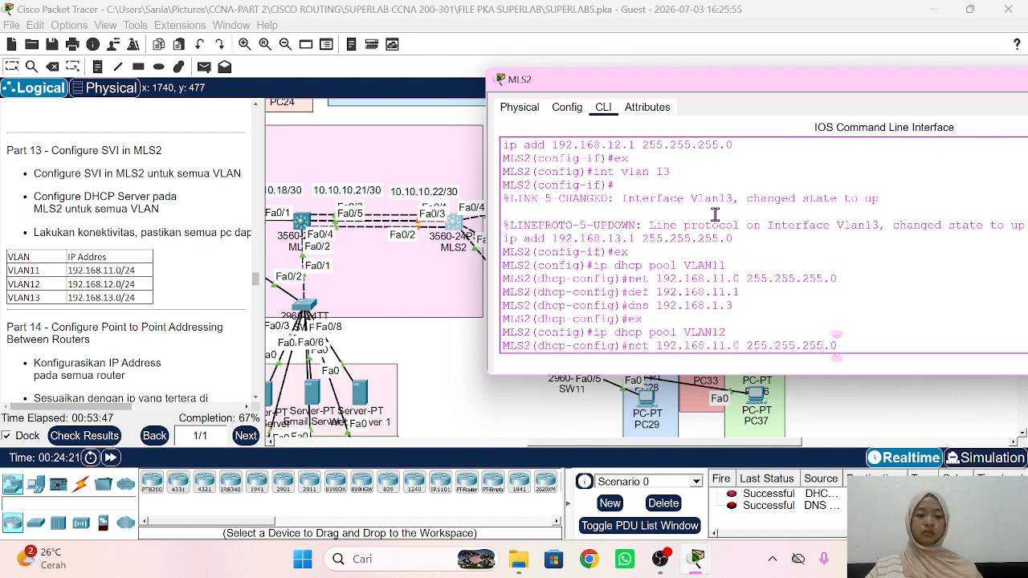
pyautogui.press('Left')
pyautogui.press('Left')
pyautogui.press('Left')
pyautogui.press('Left')
pyautogui.press('Left')
pyautogui.press('Left')
pyautogui.press('Left')
pyautogui.press('Left')
pyautogui.press('Left')
pyautogui.press('Left')
pyautogui.press('Left')
pyautogui.press('Left')
pyautogui.press('Left')
pyautogui.press('Left')
pyautogui.press('Right')
pyautogui.press('Right')
pyautogui.press('Right')
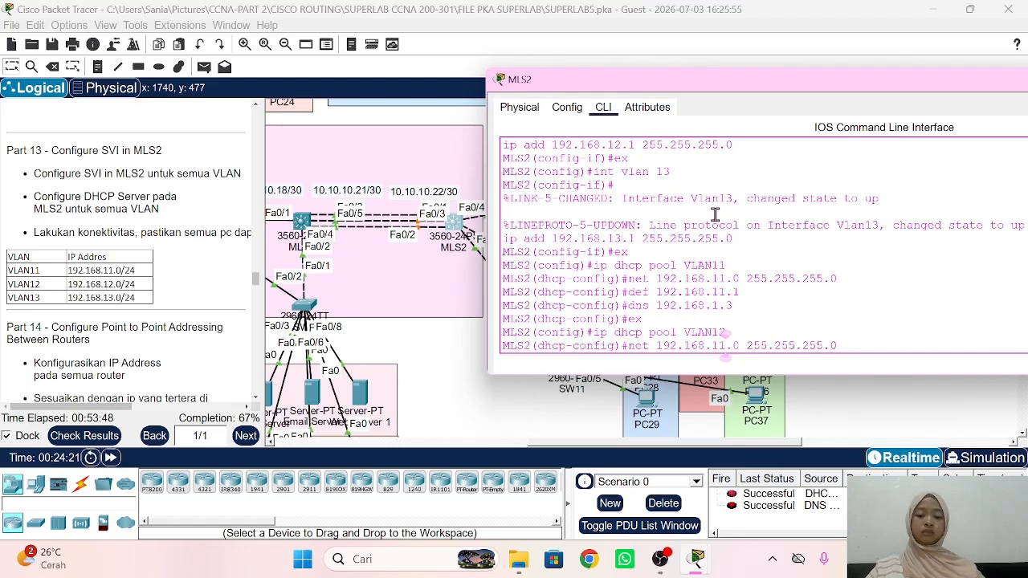
pyautogui.press('Return')
# Step: Give pool VLAN12 default gateway 192.168.12.1 and DNS server 192.168.1.3
pyautogui.press('Up')
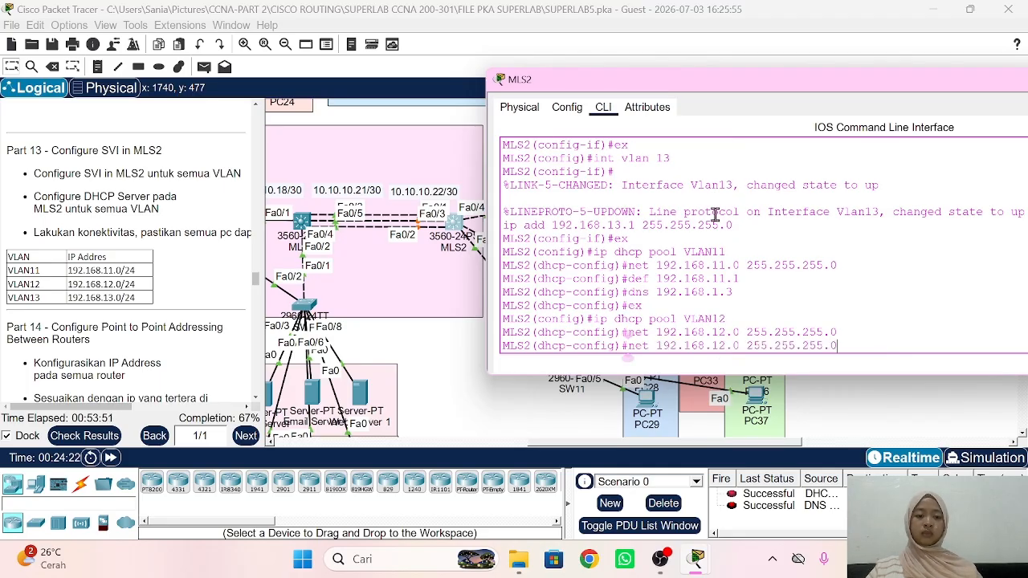
pyautogui.press('Up')
pyautogui.press('Up')
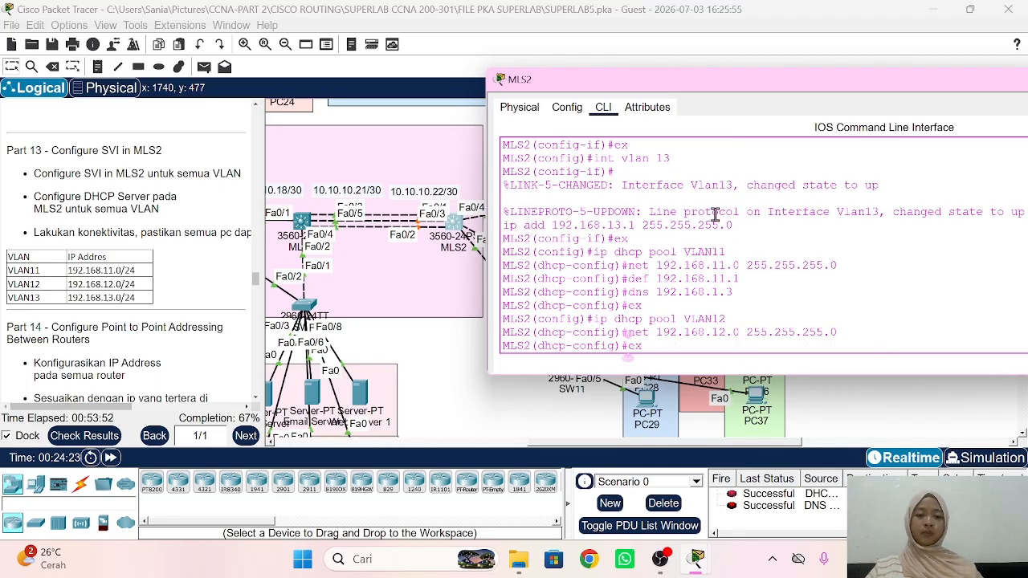
pyautogui.press('Up')
pyautogui.press('Up')
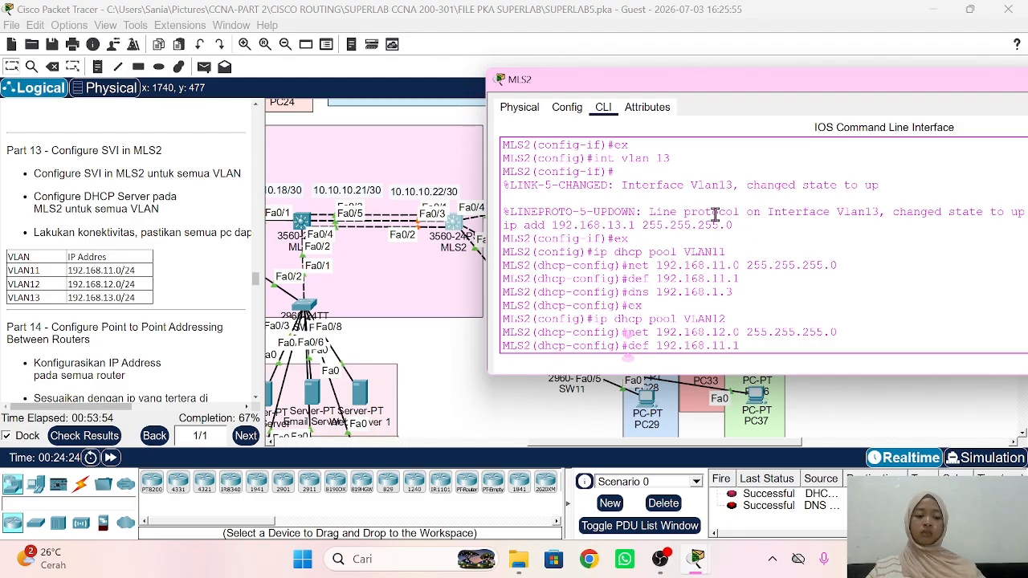
pyautogui.press('BackSpace')
pyautogui.write('2')
pyautogui.press('Return')
pyautogui.press('Up')
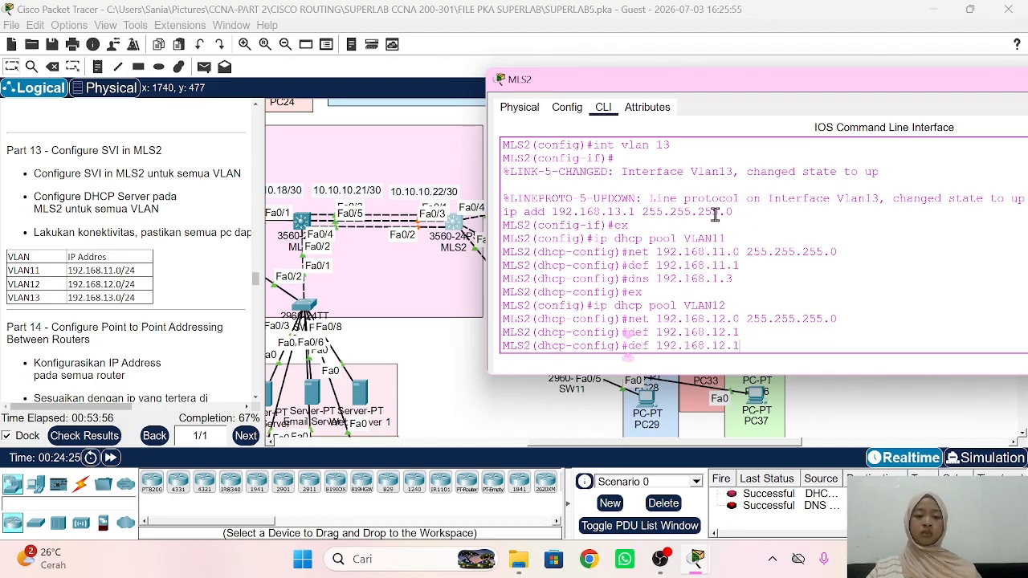
pyautogui.press('Up')
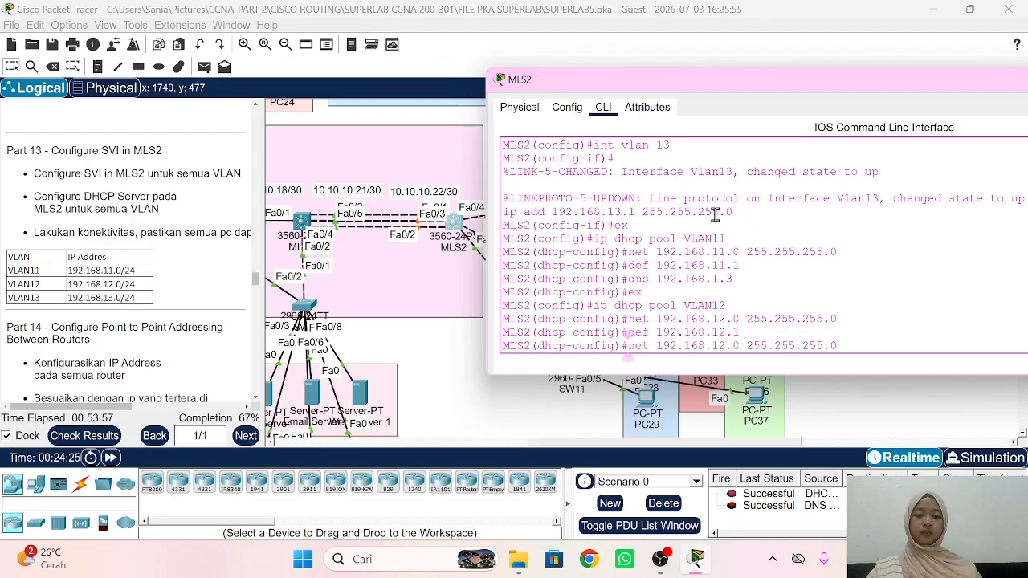
pyautogui.press('Up')
pyautogui.press('Up')
pyautogui.press('Return')
pyautogui.write('ex')
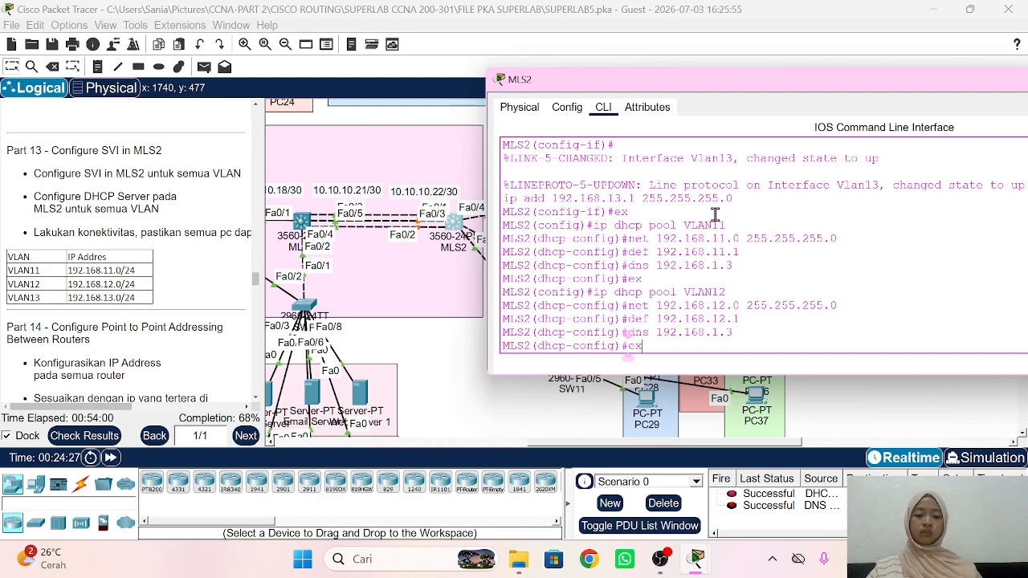
pyautogui.press('Return')
# Step: Recall the pool-creation command and begin editing it for pool VLAN13
pyautogui.press('Up')
pyautogui.press('Up')
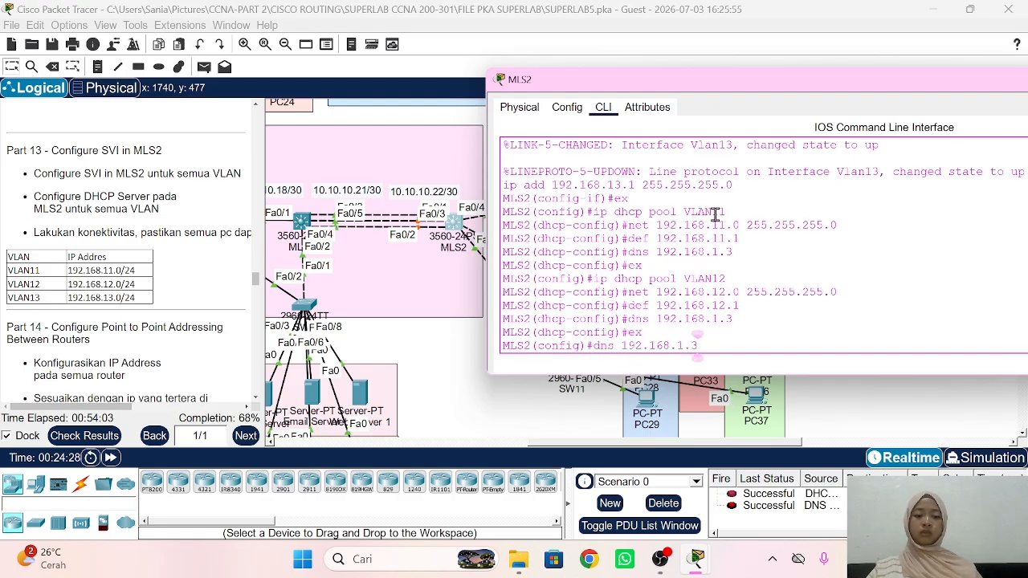
pyautogui.press('Up')
pyautogui.press('Up')
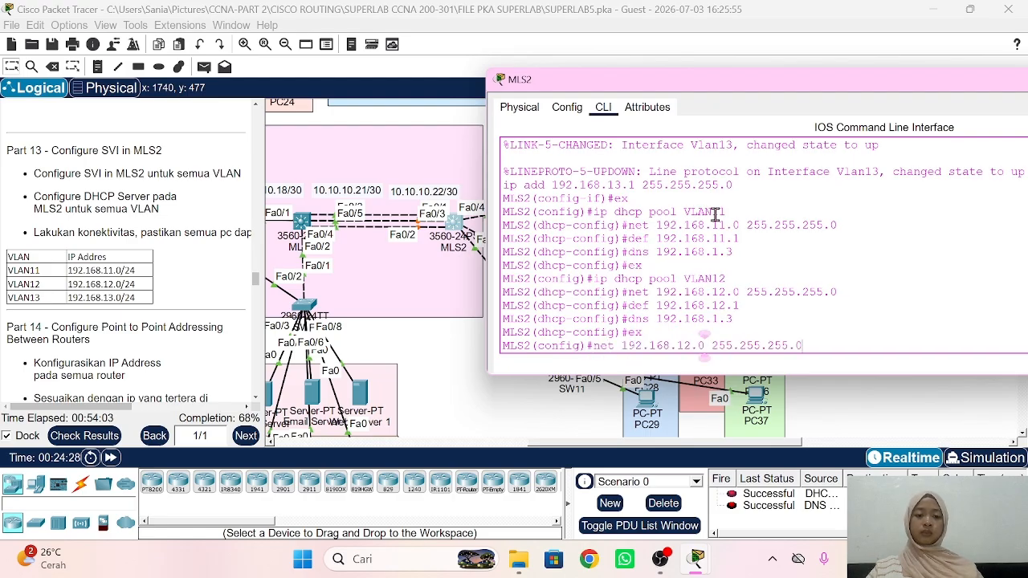
pyautogui.press('Up')
pyautogui.press('BackSpace')
# Step: Create DHCP pool VLAN13 with network 192.168.13.0/24
pyautogui.write('3')
pyautogui.press('Return')
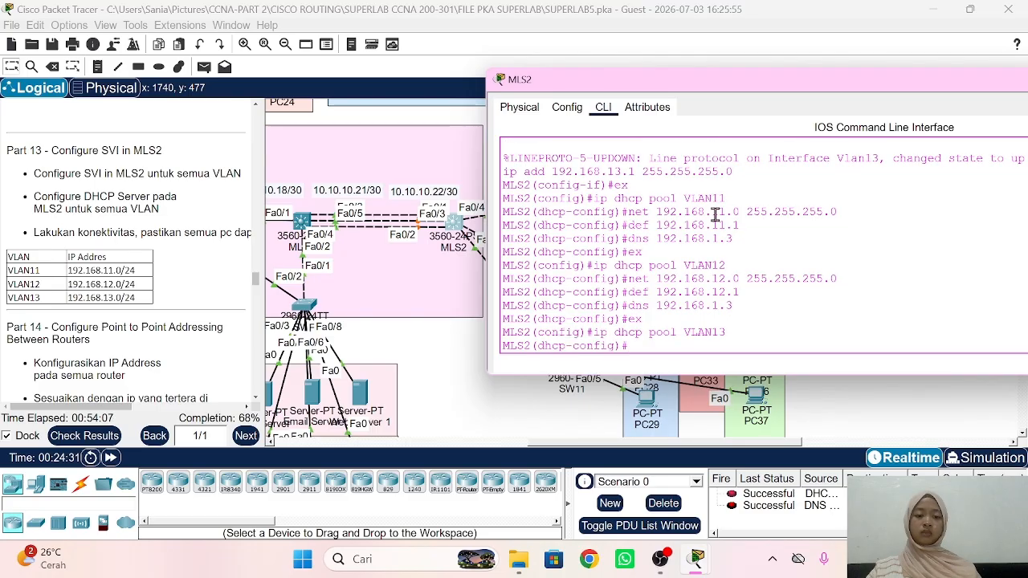
pyautogui.press('Up')
pyautogui.press('Up')
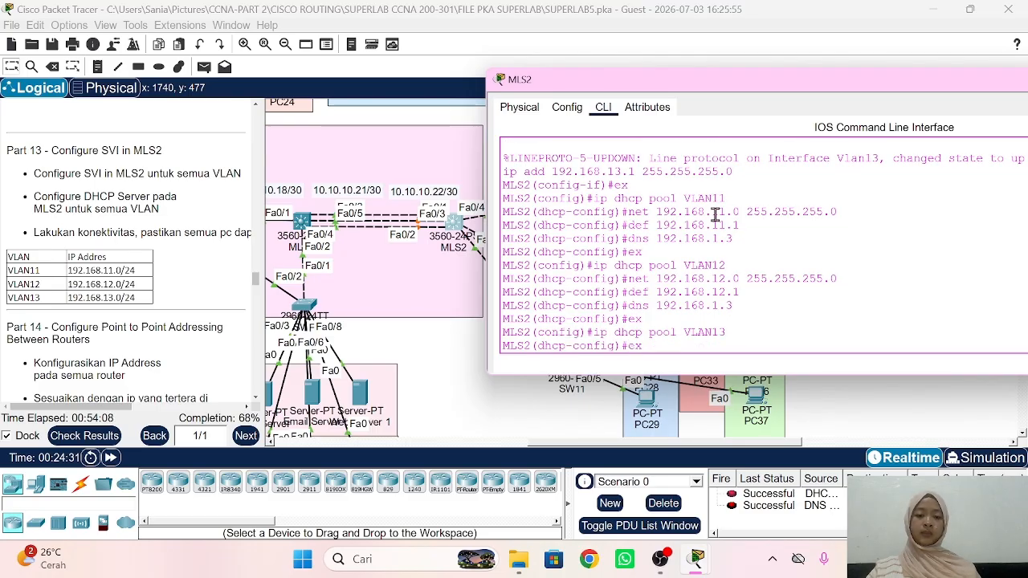
pyautogui.press('Up')
pyautogui.press('Up')
pyautogui.press('Up')
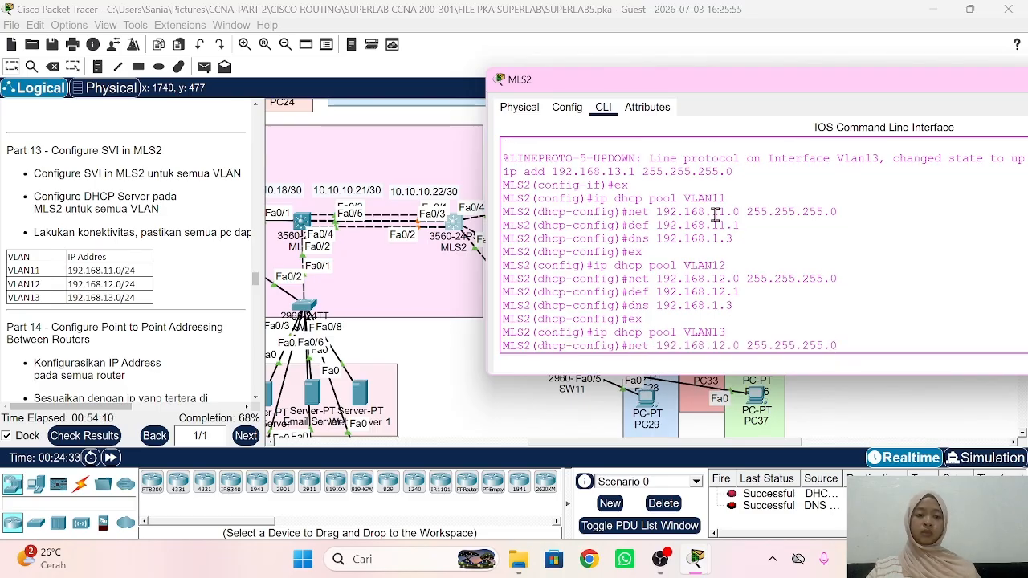
pyautogui.press('Left')
pyautogui.press('Left')
pyautogui.press('Left')
pyautogui.press('Left')
pyautogui.press('Left')
pyautogui.press('Left')
pyautogui.press('Left')
pyautogui.press('Left')
pyautogui.press('Left')
pyautogui.press('Left')
pyautogui.press('BackSpace')
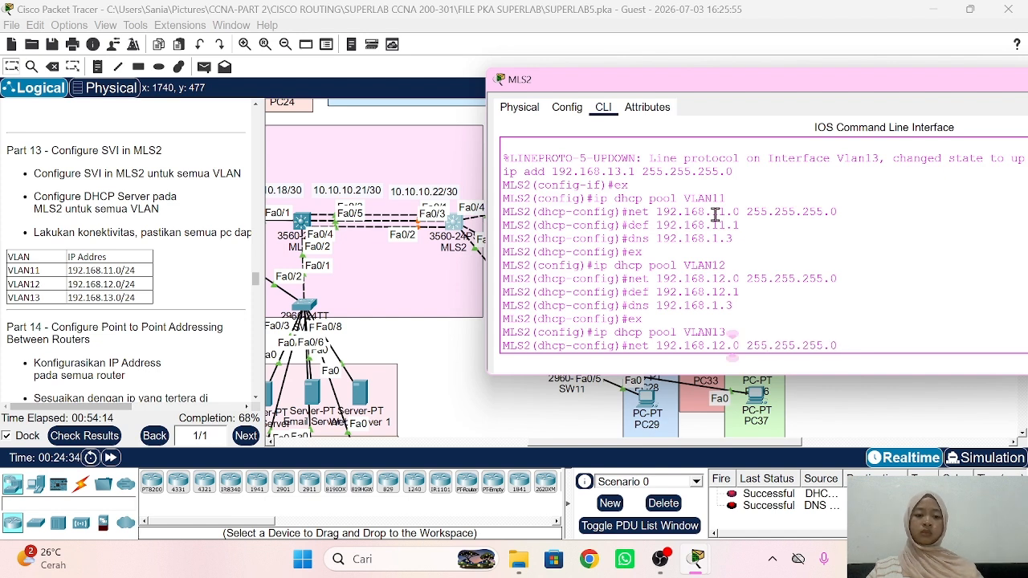
pyautogui.write('3')
pyautogui.press('Return')
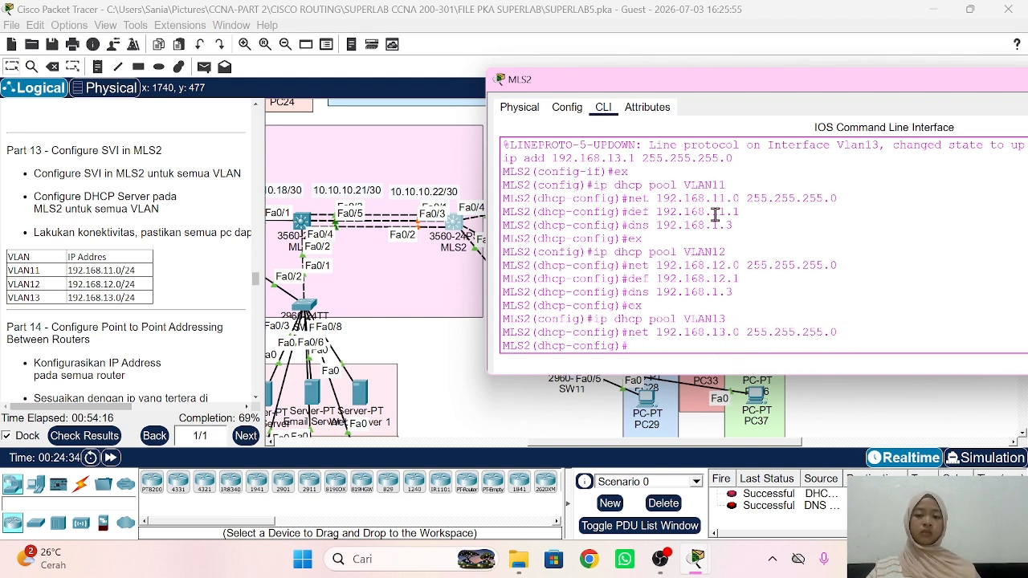
# Step: Give pool VLAN13 default gateway 192.168.13.1 and DNS server 192.168.1.3
pyautogui.press('Up')
pyautogui.press('Up')
pyautogui.press('Up')
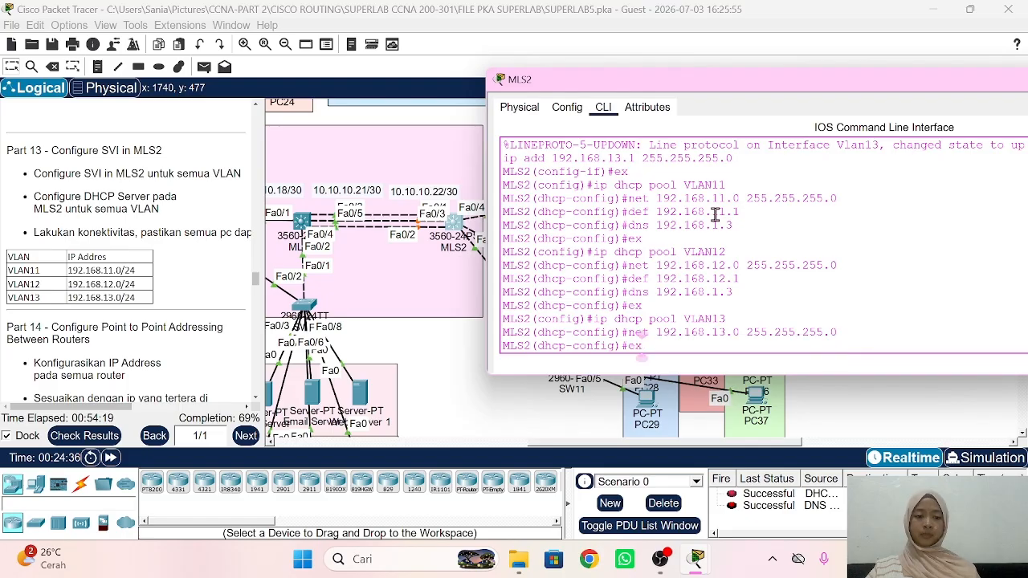
pyautogui.press('Up')
pyautogui.press('Up')
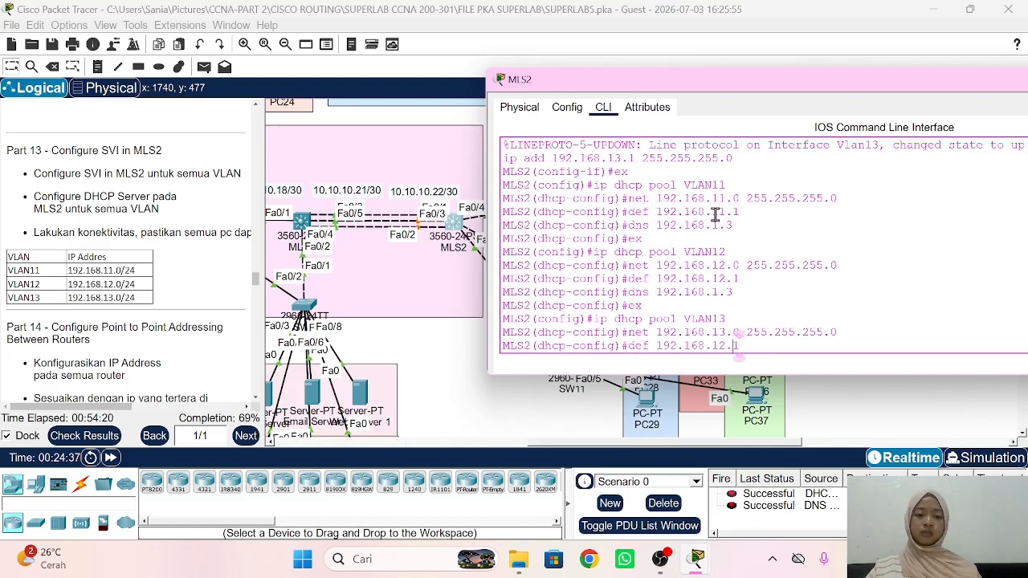
pyautogui.press('BackSpace')
pyautogui.press('BackSpace')
pyautogui.press('BackSpace')
pyautogui.write('3.1')
pyautogui.press('Return')
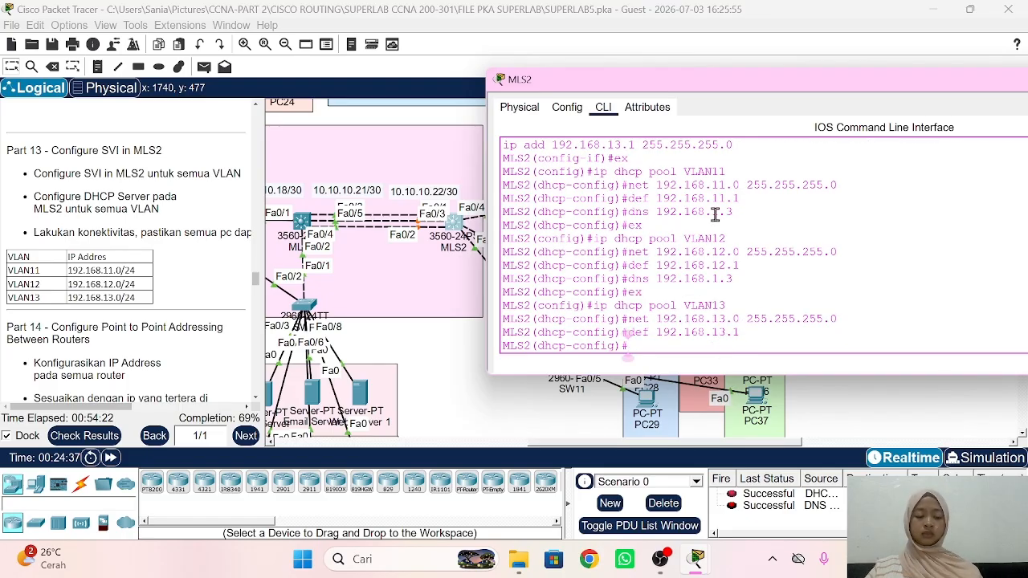
pyautogui.press('Up')
pyautogui.press('Up')
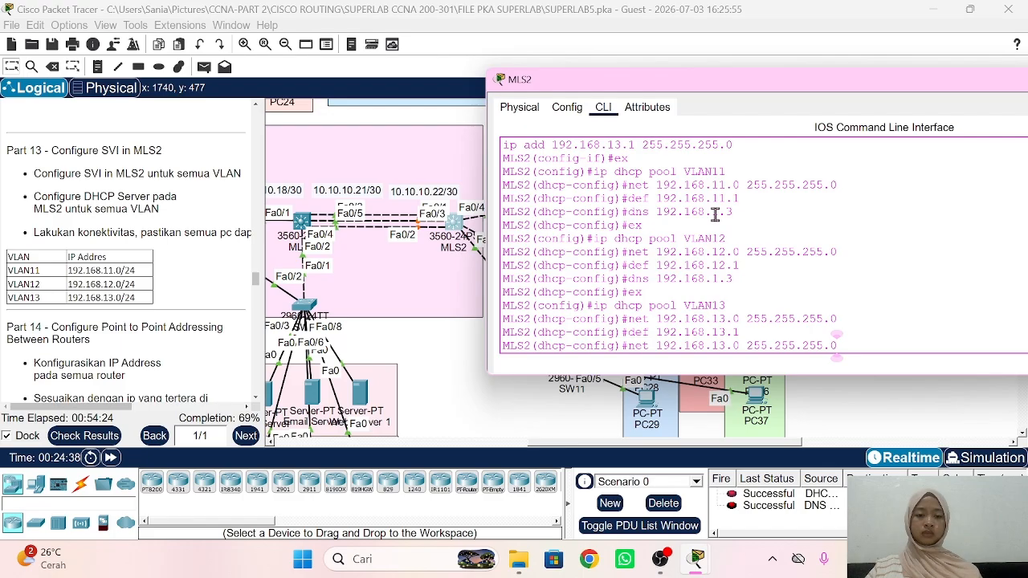
pyautogui.press('Up')
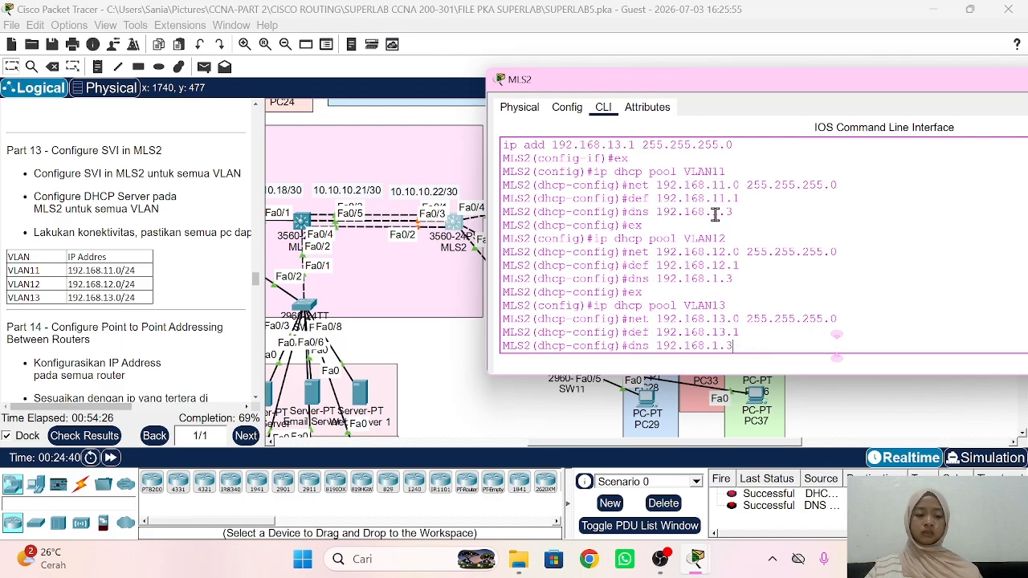
pyautogui.press('Return')
pyautogui.write('ex')
pyautogui.press('Return')
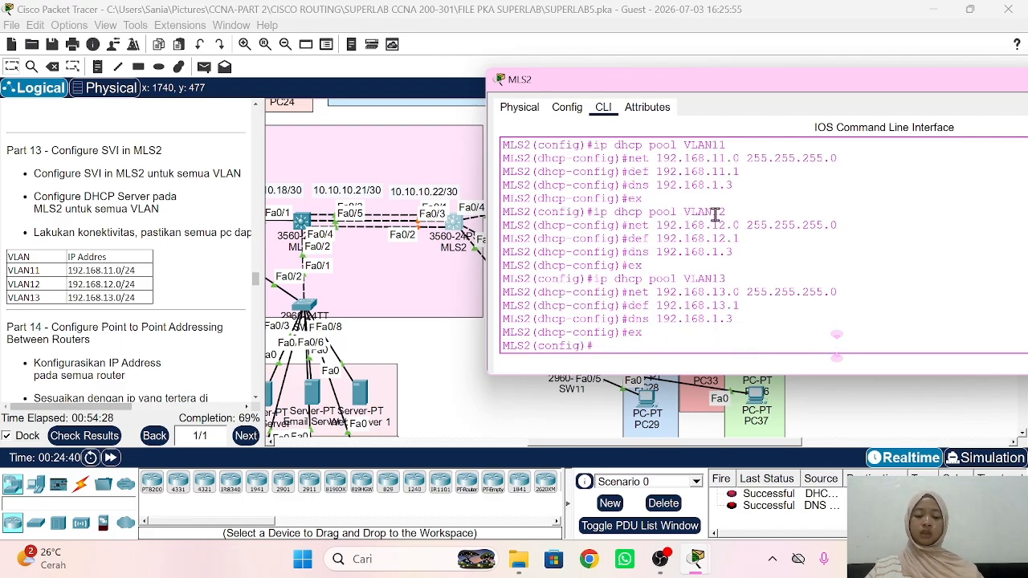
# Step: Exclude gateway addresses 192.168.11.1, 192.168.12.1 and 192.168.13.1 from DHCP leases
pyautogui.write('ip dhcp e')
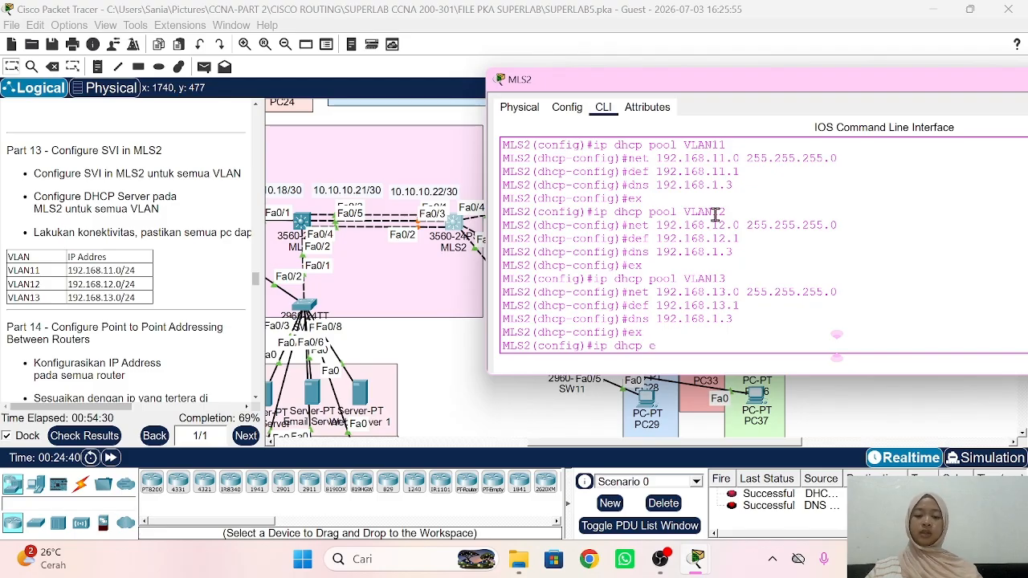
pyautogui.write('x')
pyautogui.press('Tab')
pyautogui.write('192.')
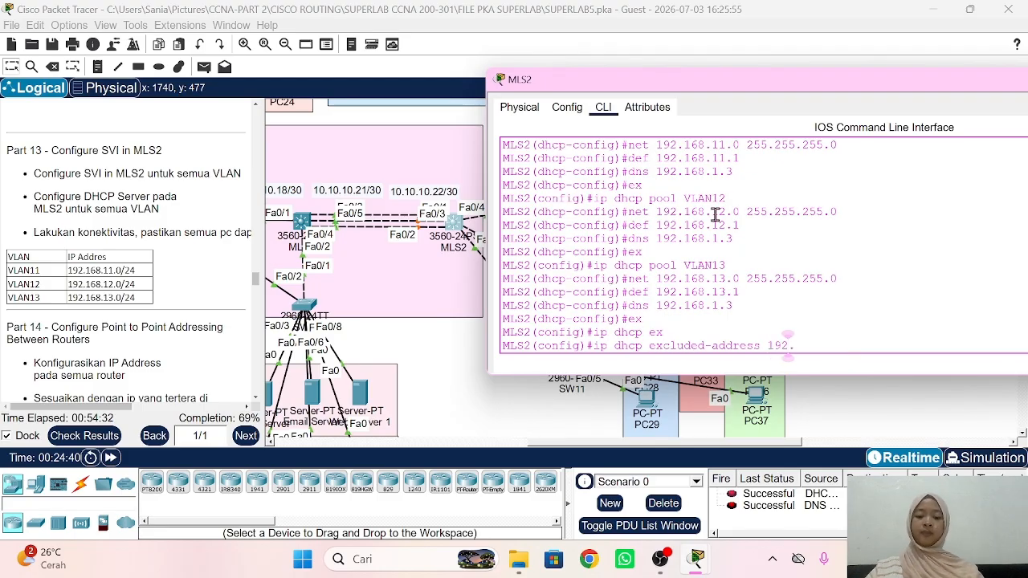
pyautogui.write('168.11.1')
pyautogui.press('Return')
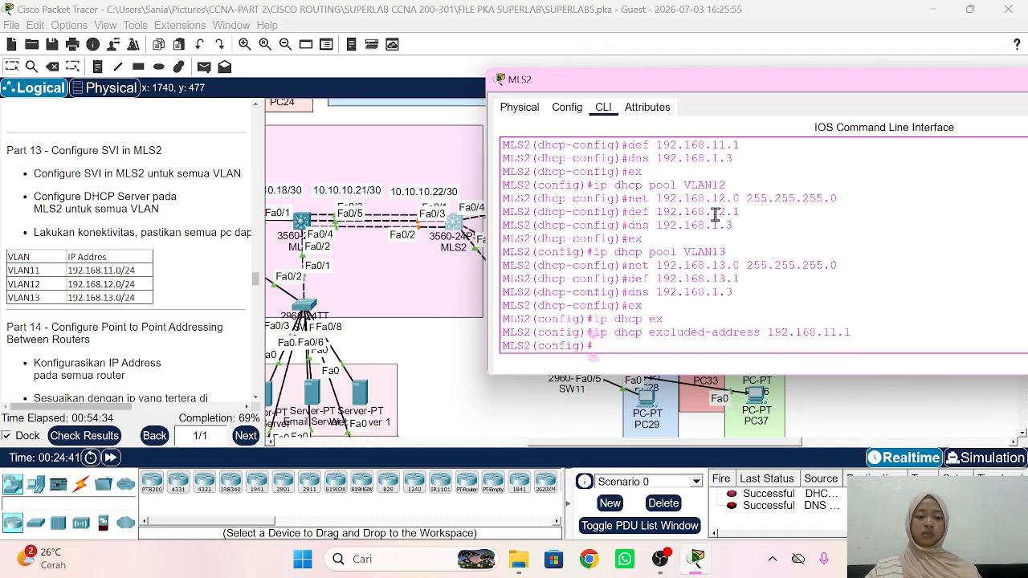
pyautogui.press('Up')
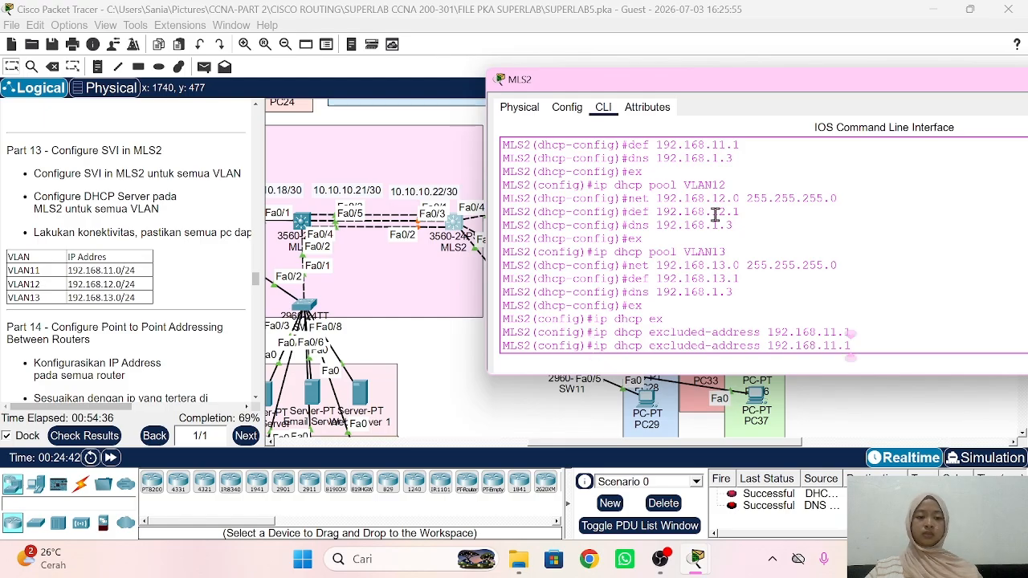
pyautogui.press('Left')
pyautogui.press('Left')
pyautogui.press('BackSpace')
pyautogui.write('2')
pyautogui.press('Return')
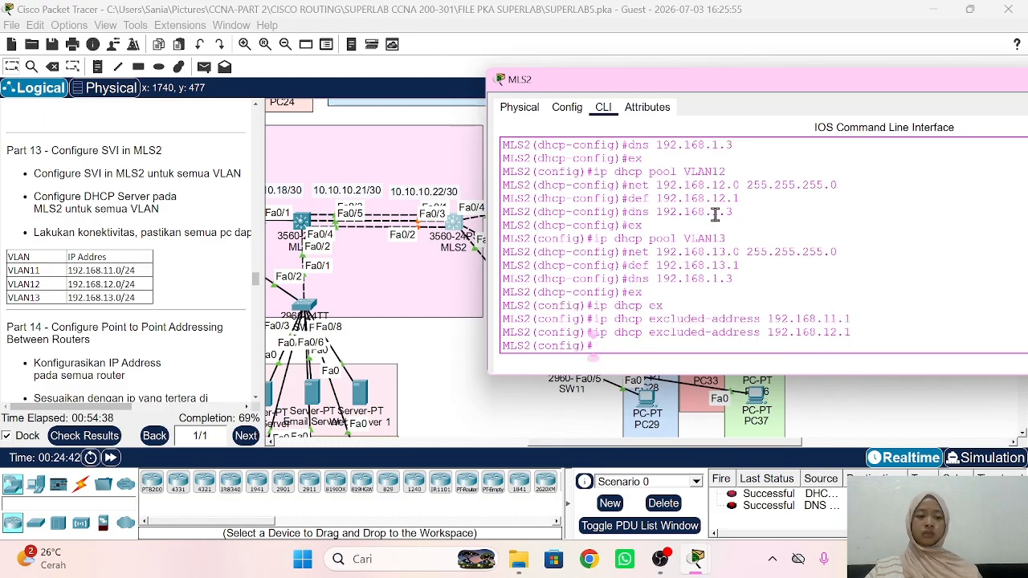
pyautogui.press('Up')
pyautogui.press('Left')
pyautogui.press('Left')
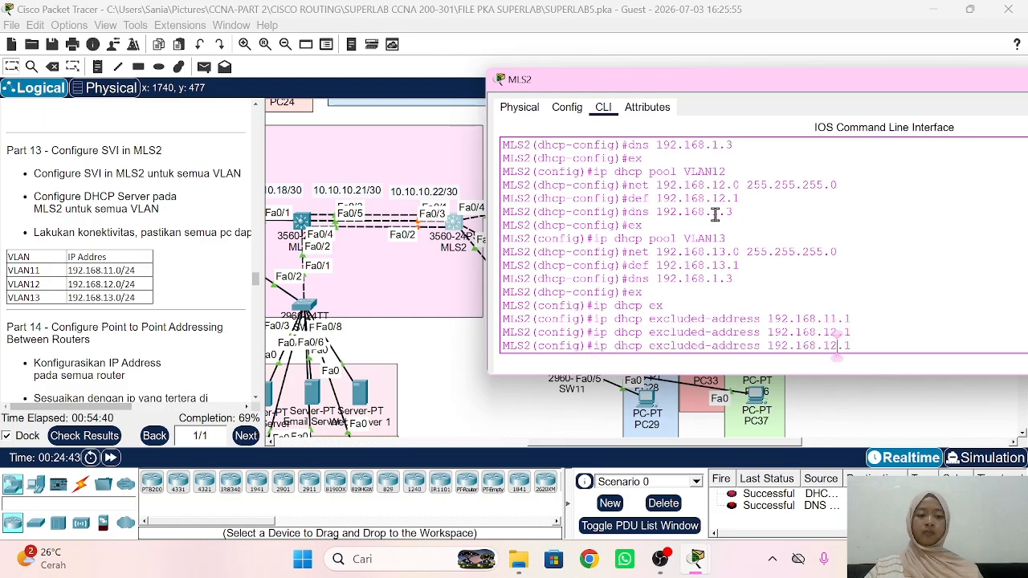
pyautogui.press('BackSpace')
pyautogui.write('3')
pyautogui.press('Return')
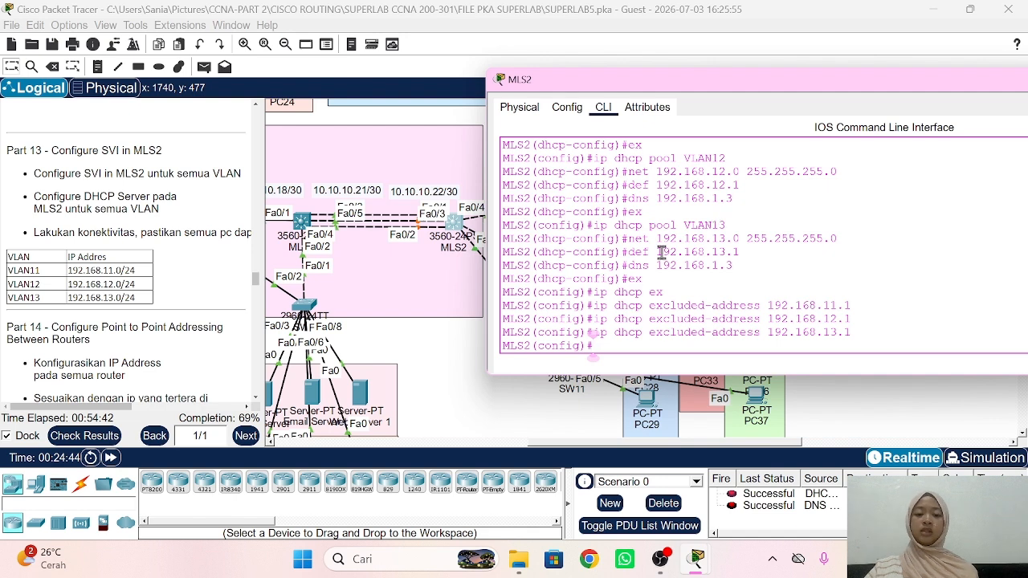
# Step: Switch PC18's IP configuration to DHCP
pyautogui.click(460, 366)
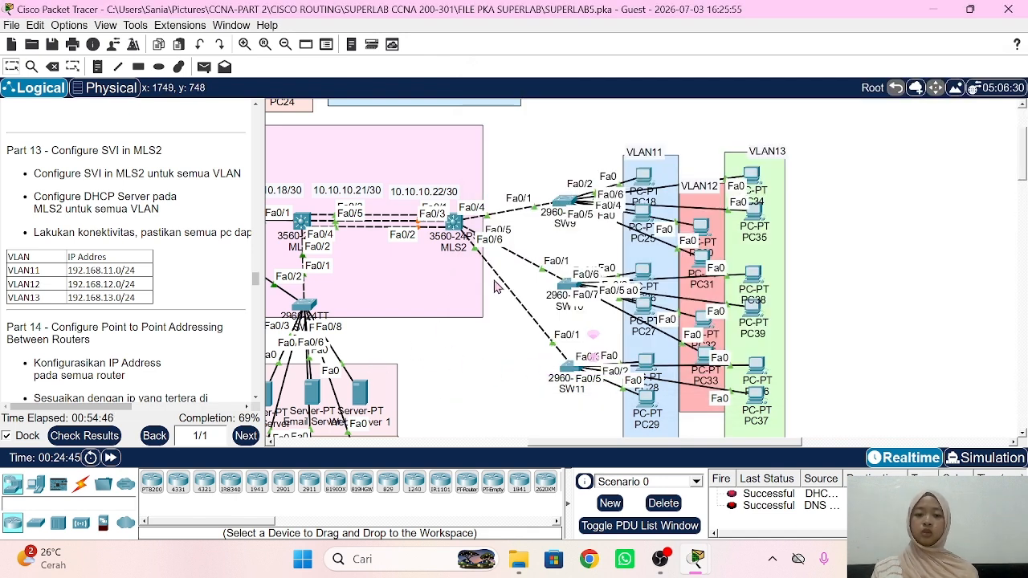
pyautogui.click(660, 195)
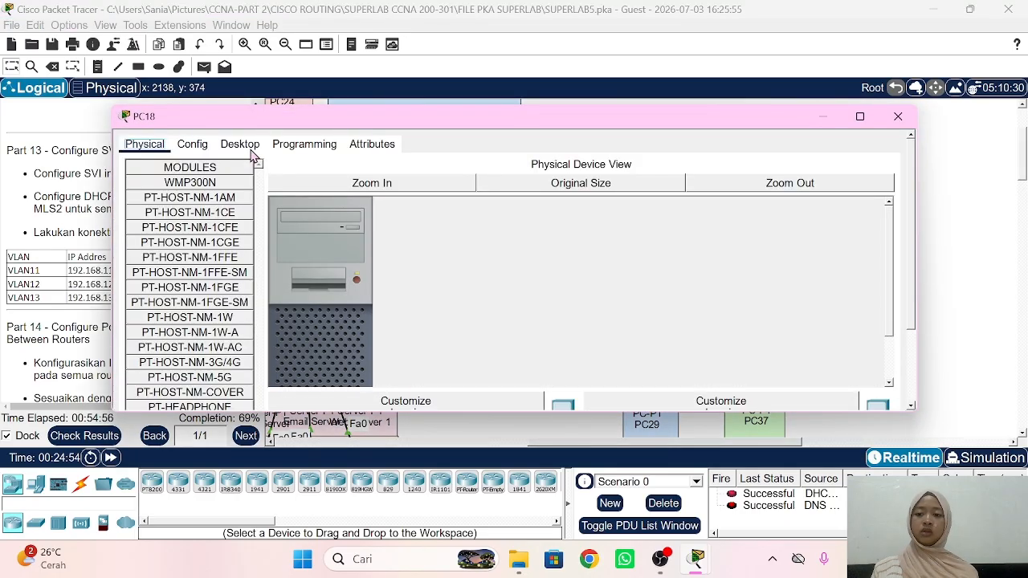
pyautogui.click(243, 146)
pyautogui.click(211, 201)
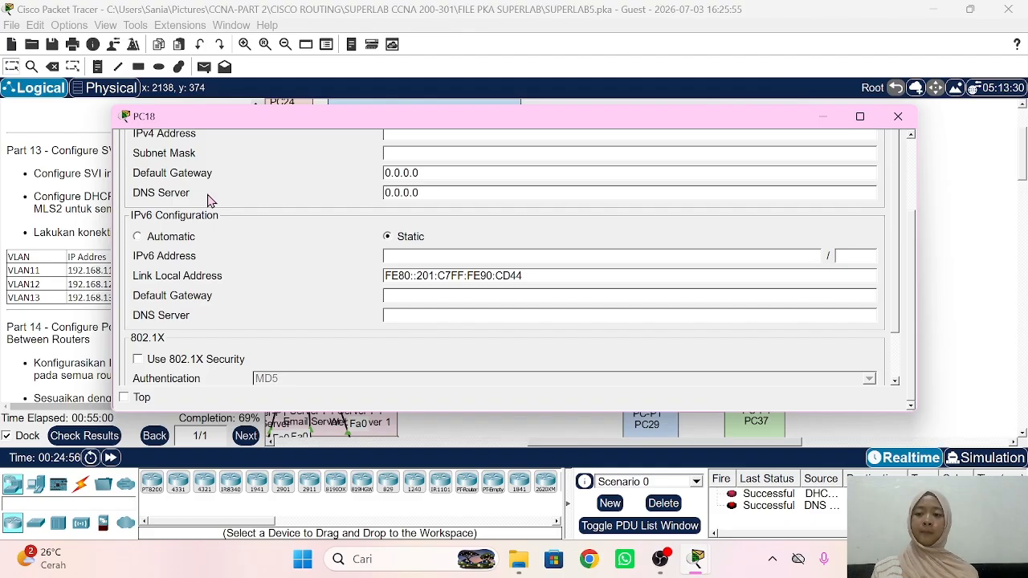
pyautogui.click(160, 220)
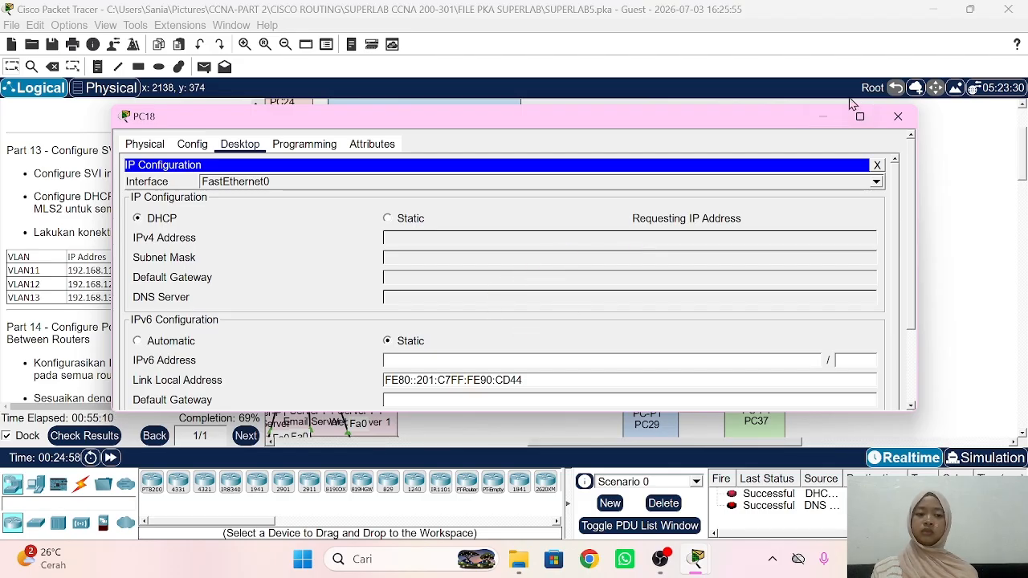
pyautogui.click(829, 117)
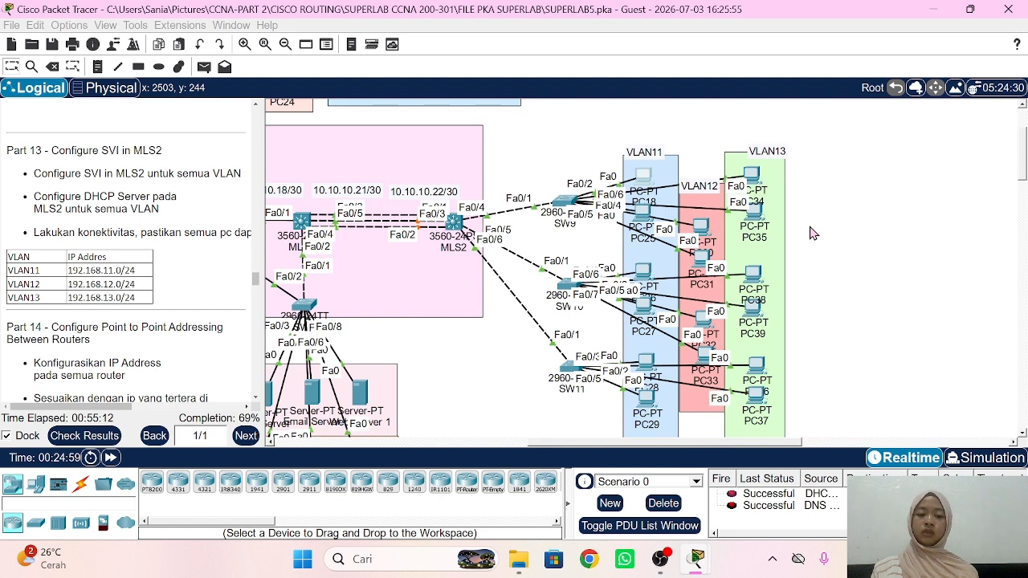
# Step: Switch PC34's IP configuration to DHCP
pyautogui.click(785, 165)
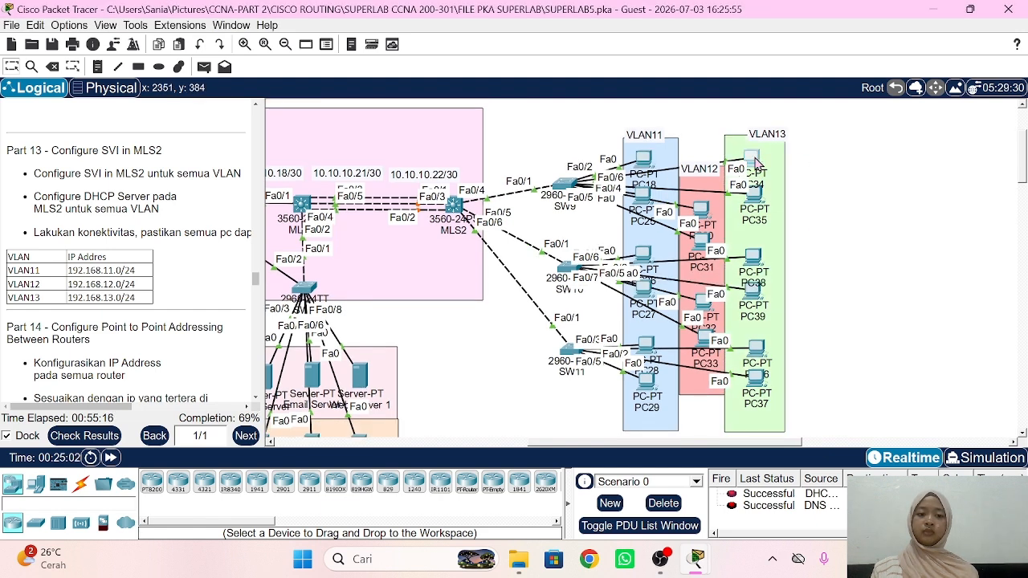
pyautogui.click(752, 159)
pyautogui.click(181, 204)
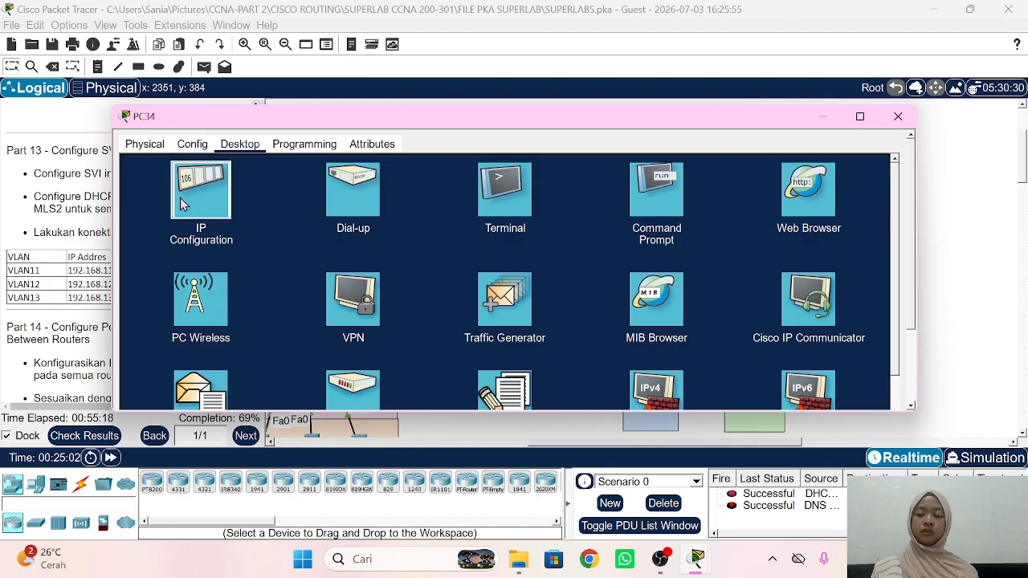
pyautogui.click(184, 204)
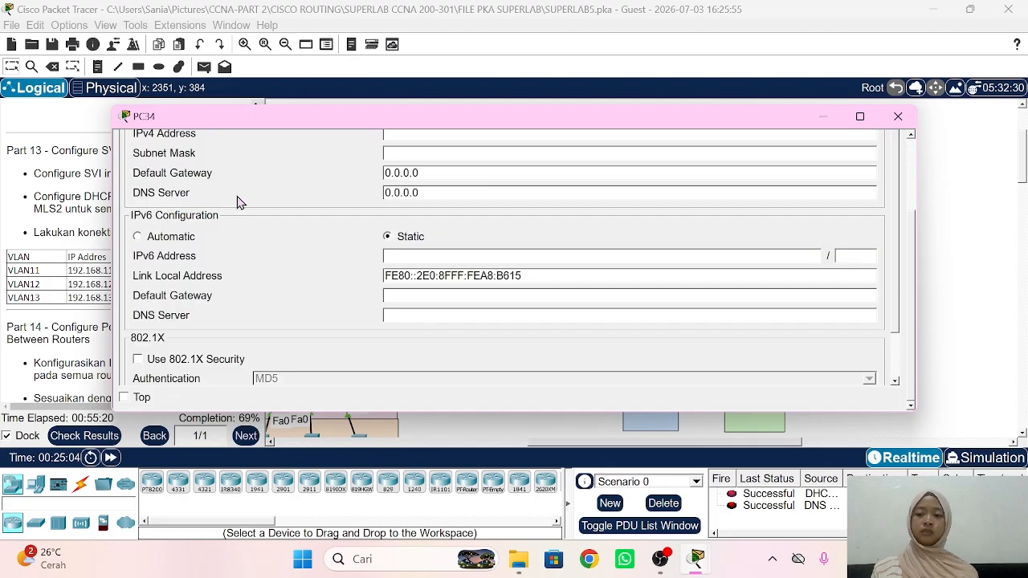
pyautogui.scroll(3, 240, 202)
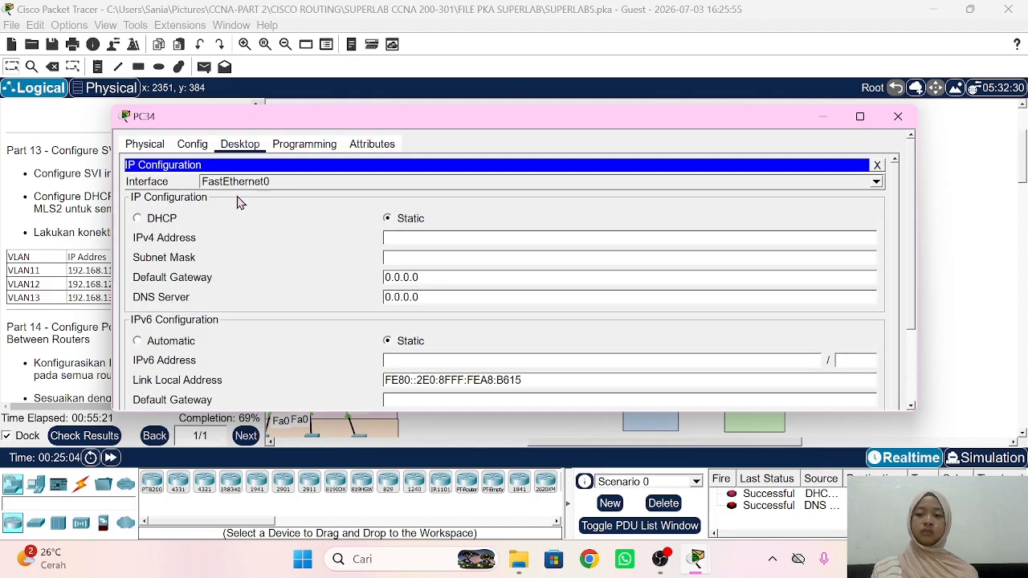
pyautogui.click(139, 219)
pyautogui.click(932, 188)
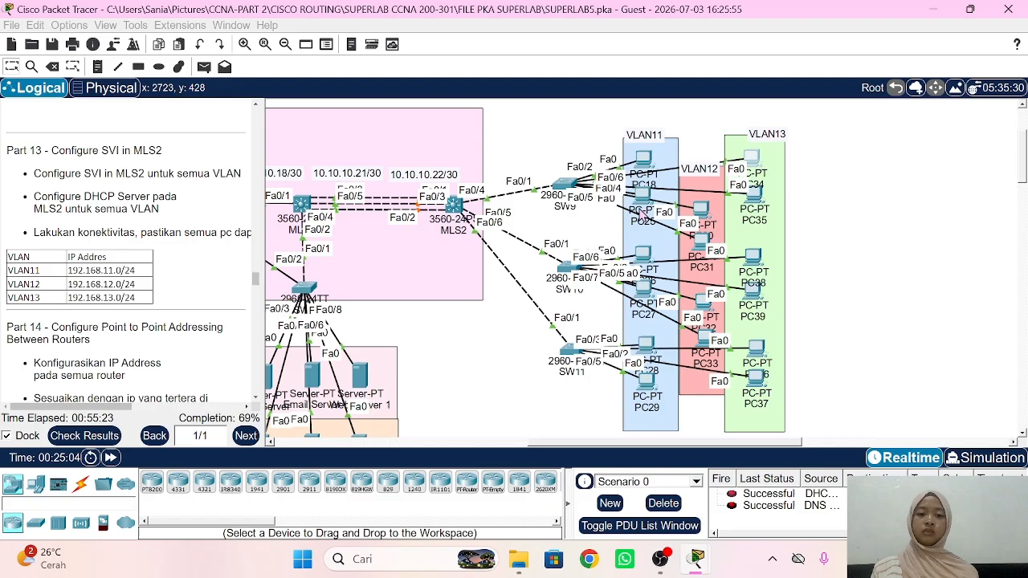
# Step: Confirm PC18 received 192.168.11.2 and PC34 received 192.168.13.2 via DHCP
pyautogui.click(642, 164)
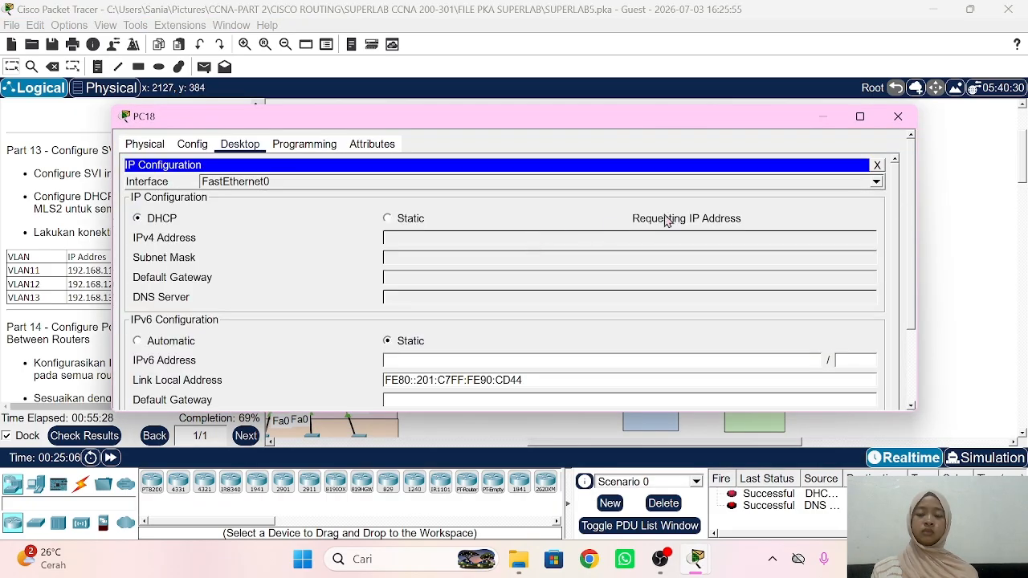
pyautogui.click(948, 198)
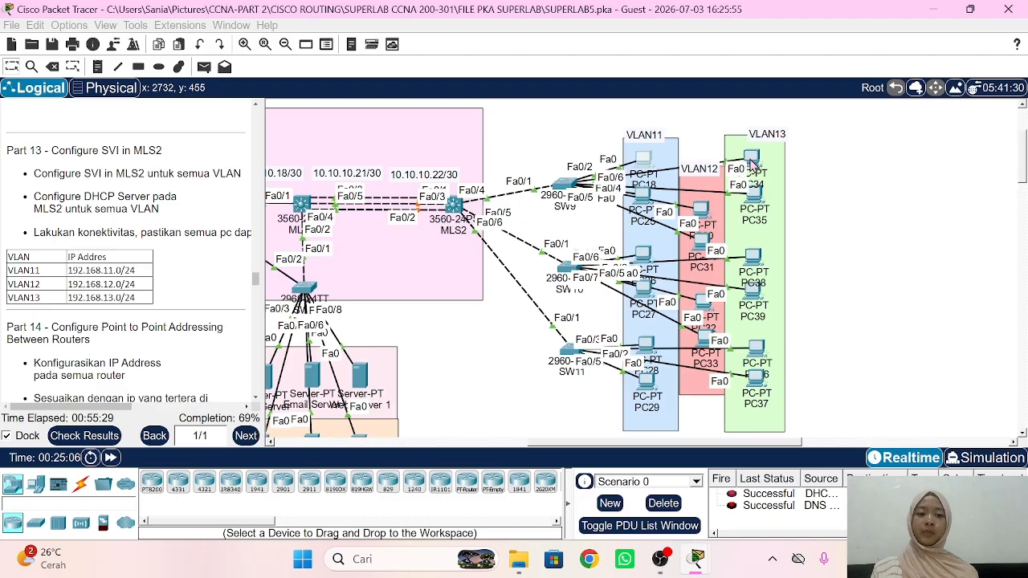
pyautogui.click(751, 161)
pyautogui.click(964, 196)
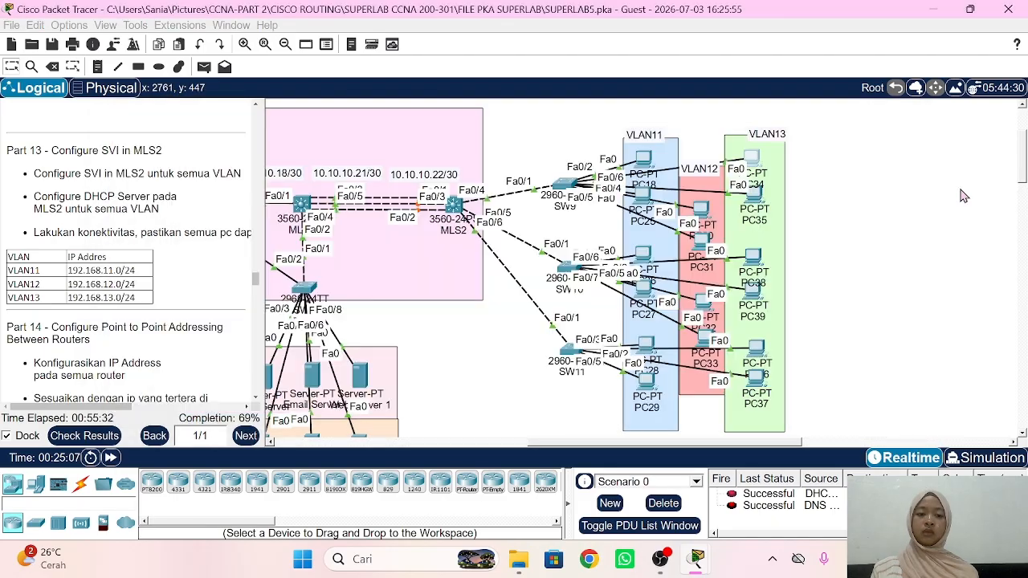
pyautogui.click(643, 164)
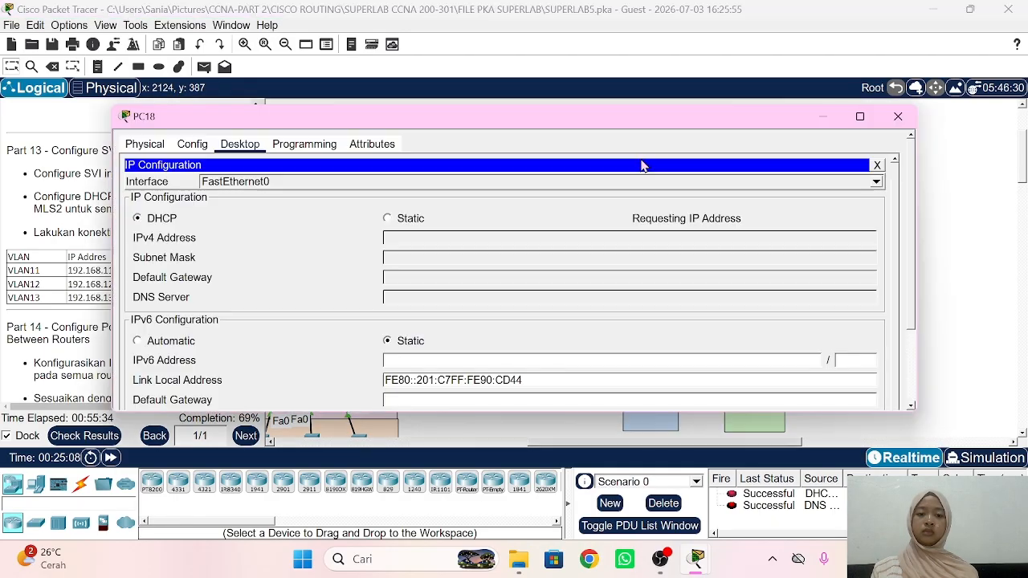
pyautogui.scroll(-2, 664, 235)
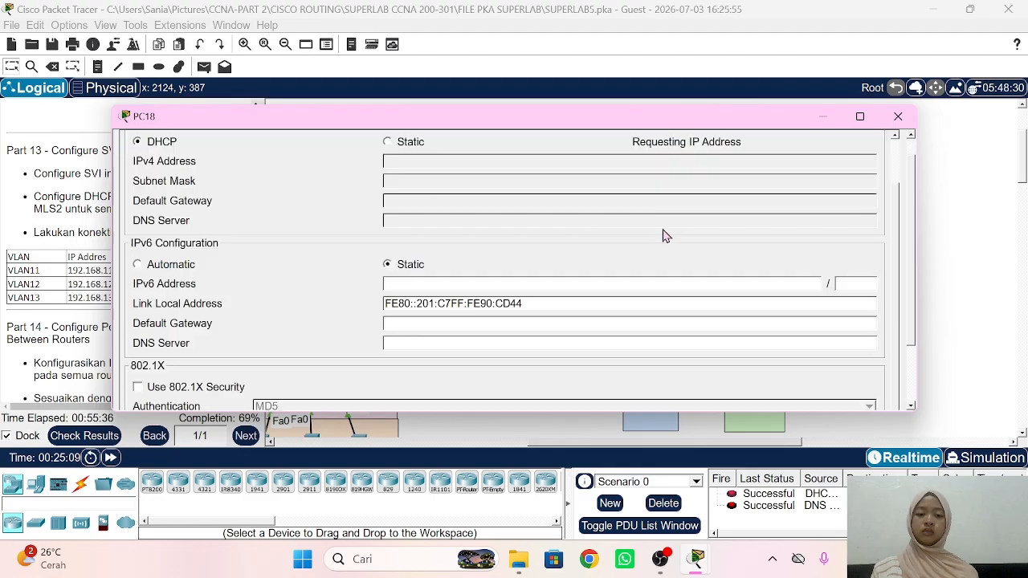
pyautogui.scroll(-2, 664, 236)
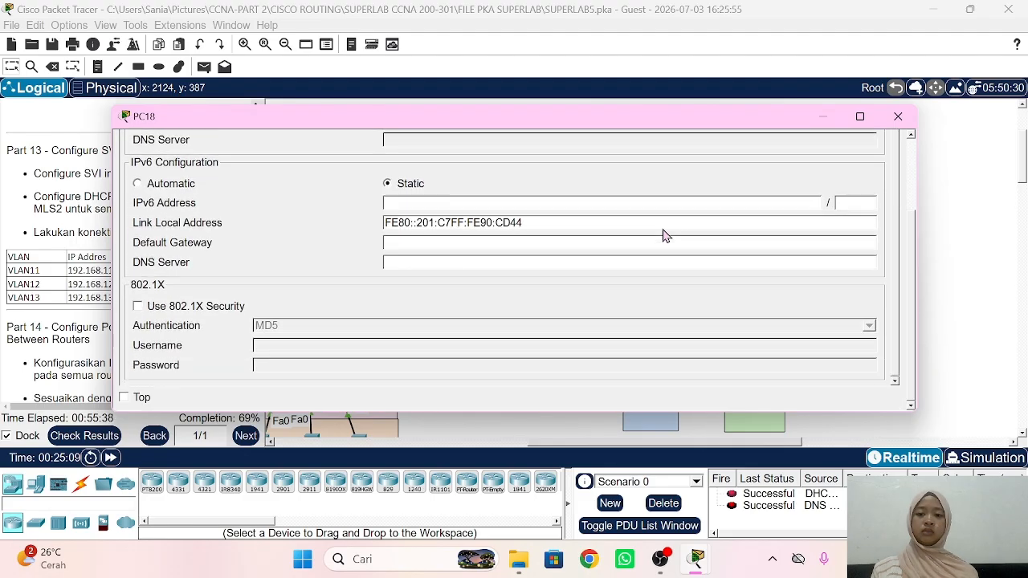
pyautogui.scroll(2, 664, 236)
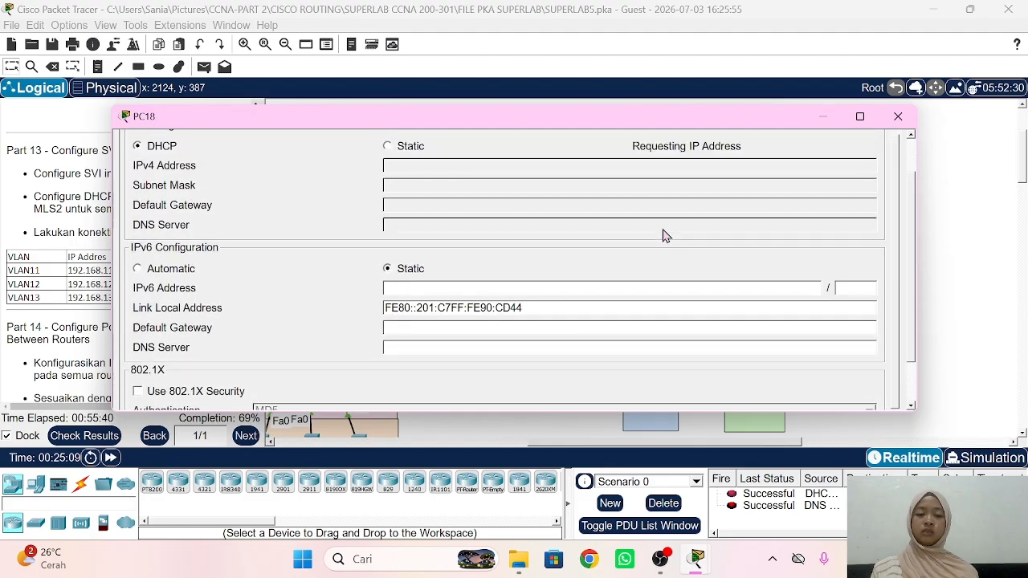
pyautogui.scroll(2, 664, 235)
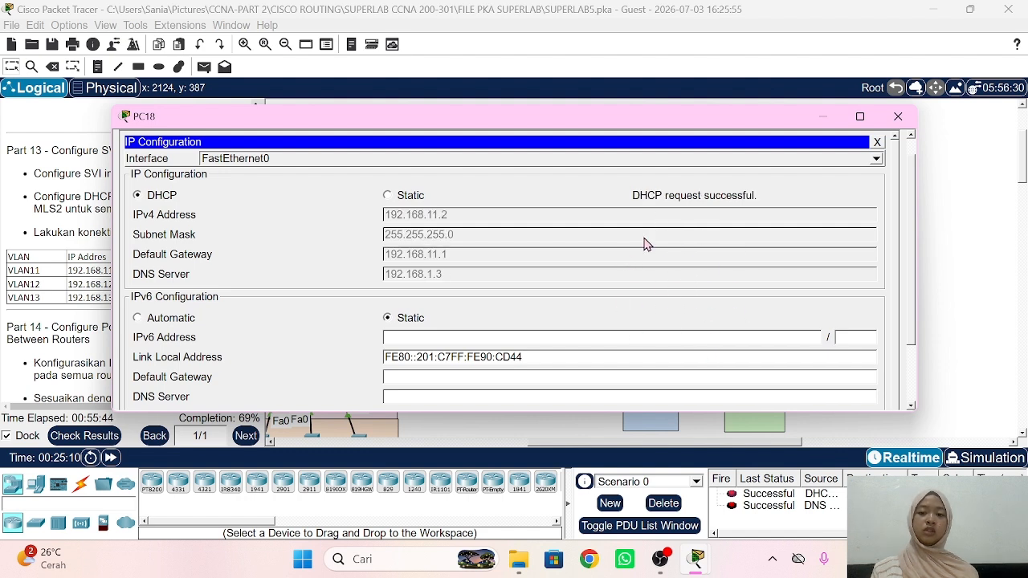
pyautogui.click(971, 189)
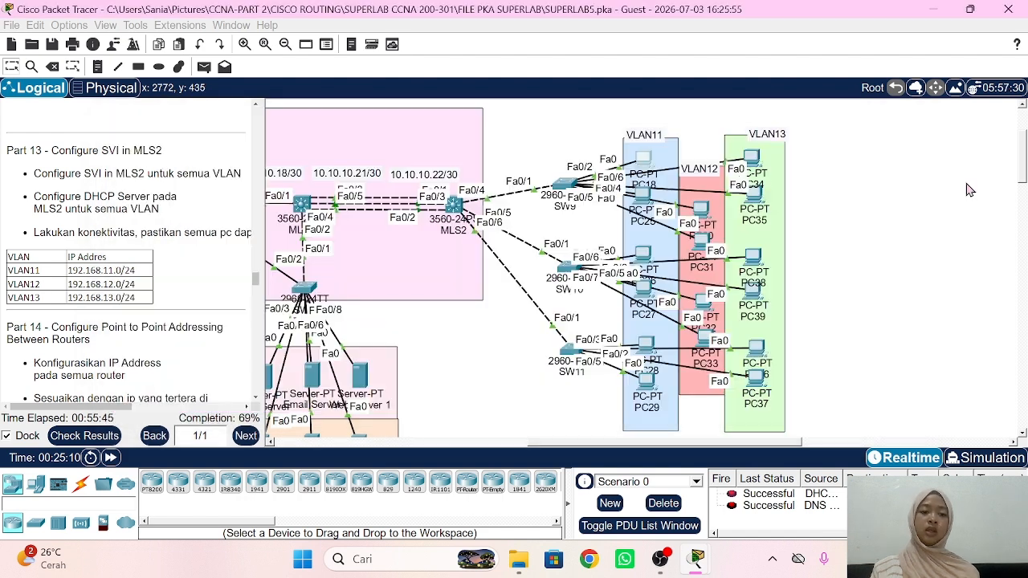
pyautogui.click(753, 161)
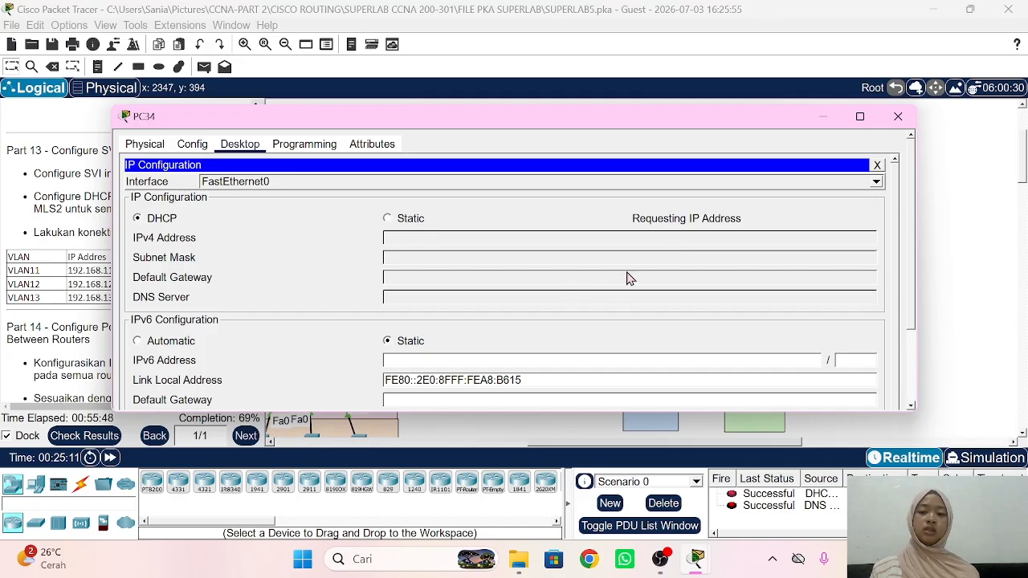
pyautogui.scroll(-2, 630, 278)
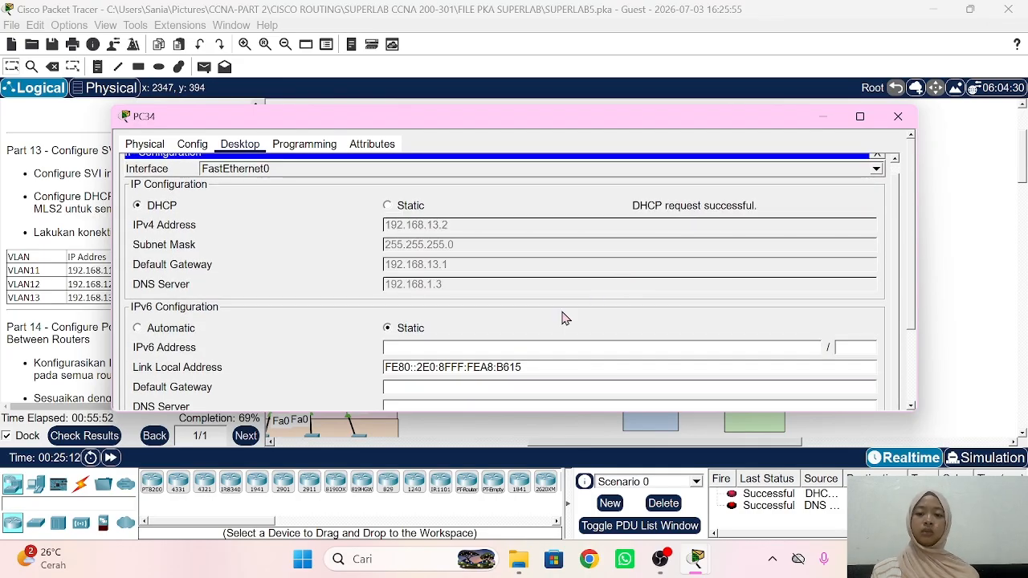
pyautogui.click(994, 241)
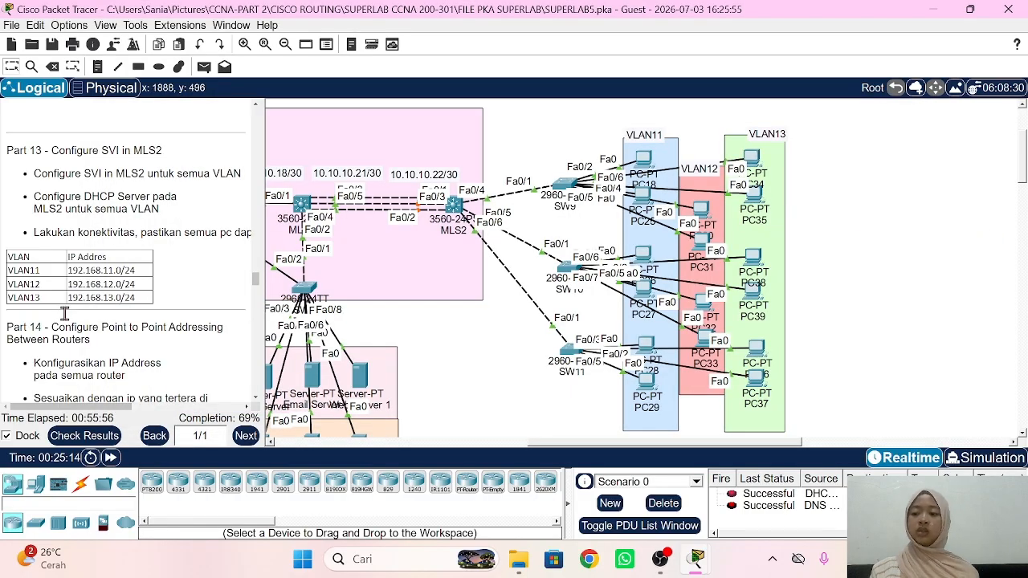
# Step: Bring the Part 14 address table and RTR1–RTR4 into view and open RTR1's CLI
pyautogui.scroll(-3, 67, 320)
pyautogui.scroll(-2, 68, 321)
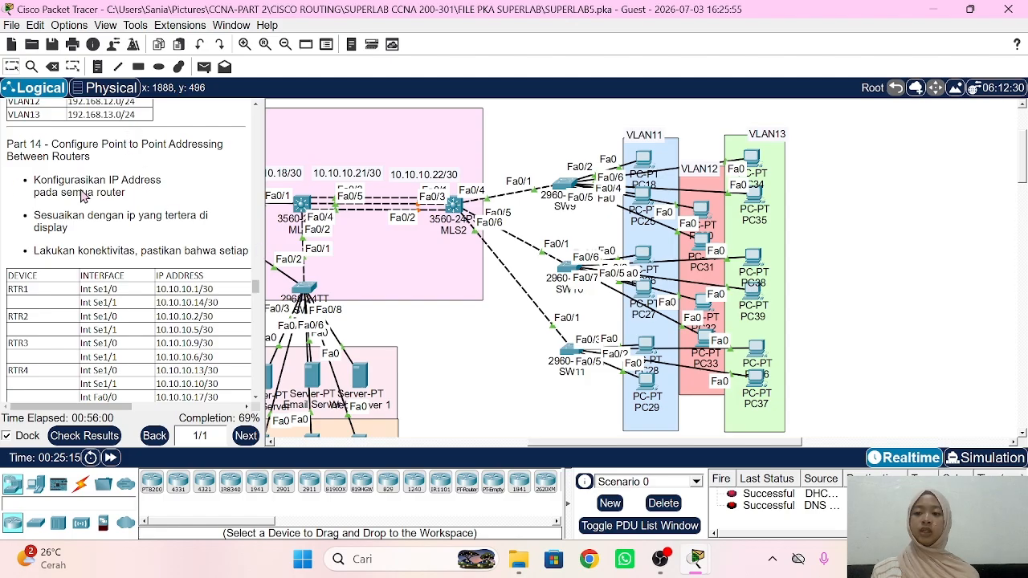
pyautogui.hscroll(-5, 531, 323)
pyautogui.hscroll(-2, 530, 323)
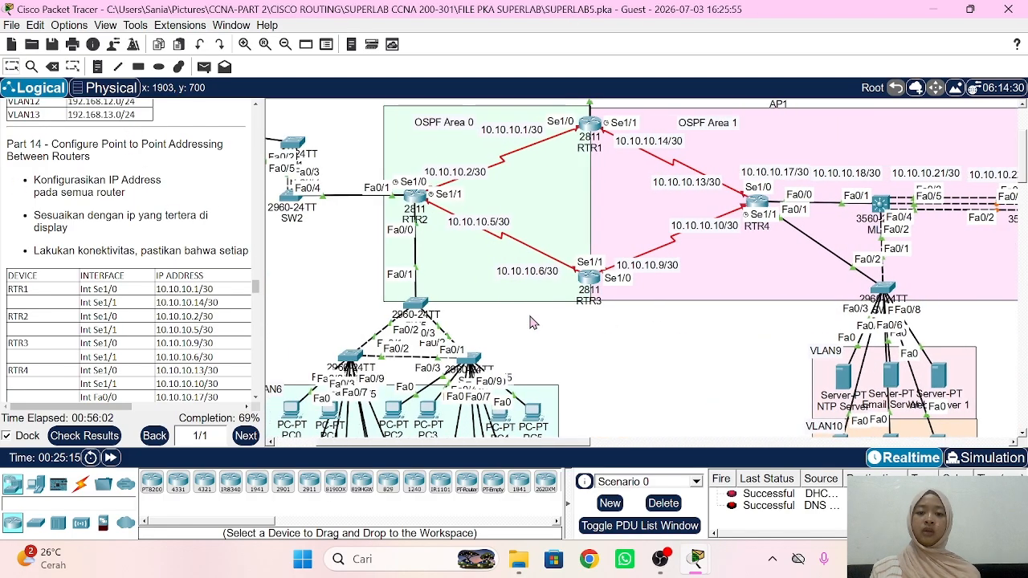
pyautogui.scroll(2, 530, 323)
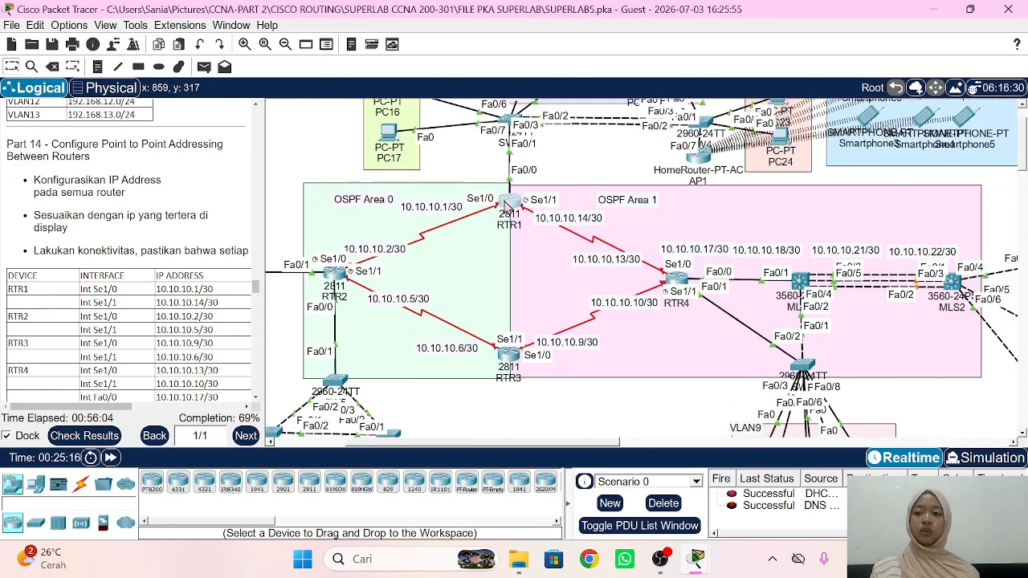
pyautogui.click(509, 207)
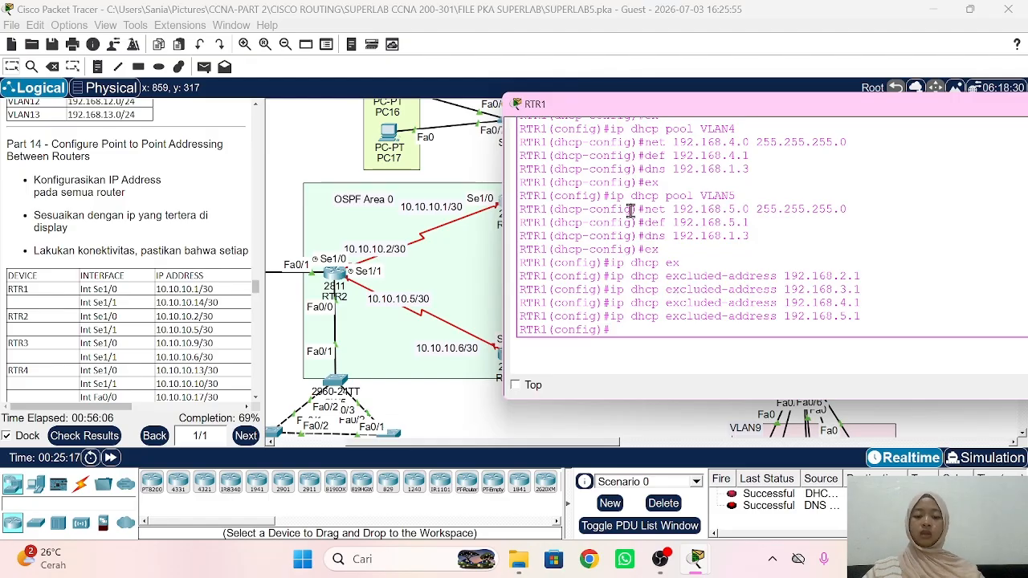
# Step: Enable RTR1's Serial1/0 and address it 10.10.10.1 255.255.255.0
pyautogui.write('int se')
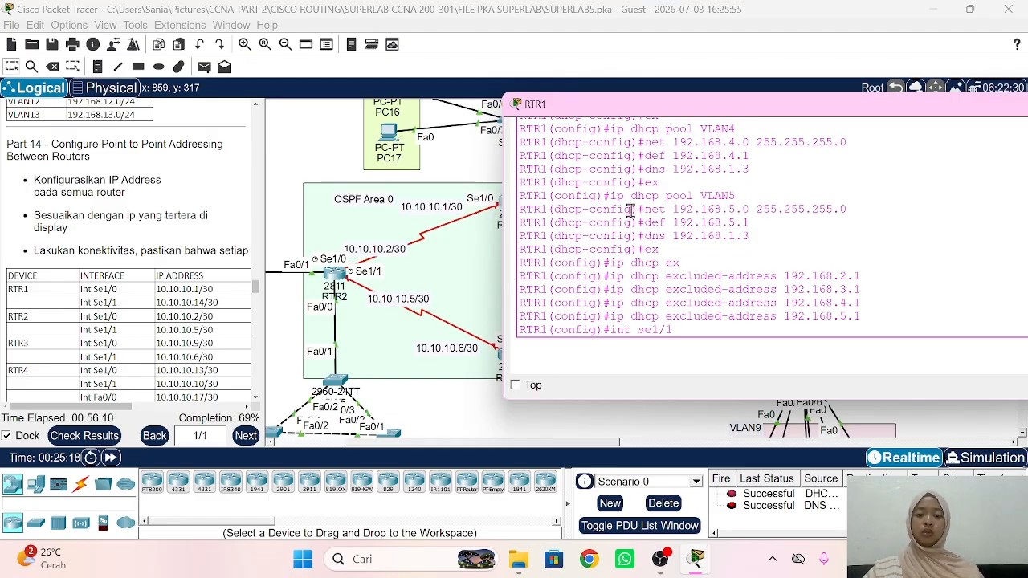
pyautogui.write('1/0')
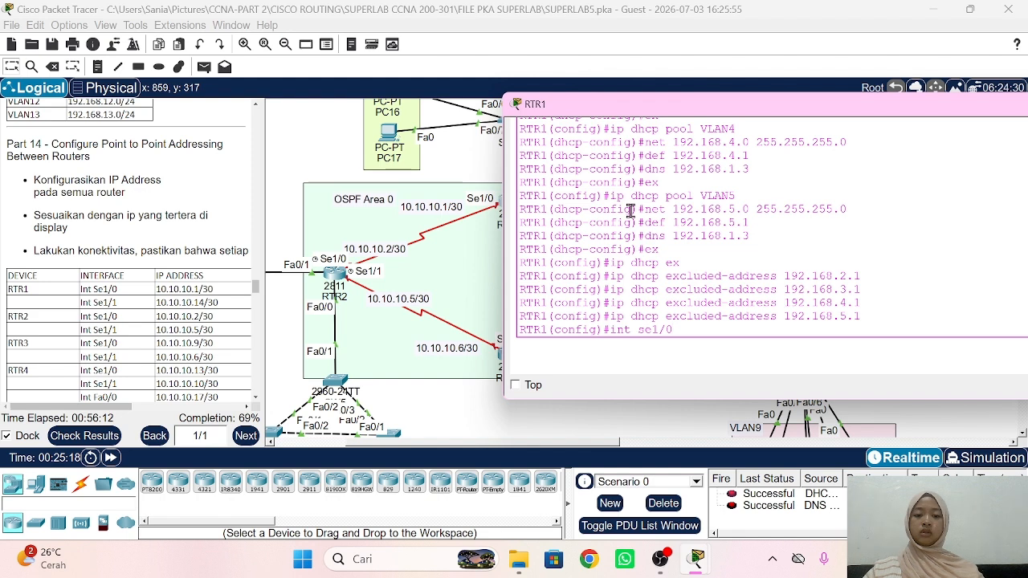
pyautogui.press('Return')
pyautogui.hscroll(5, 494, 220)
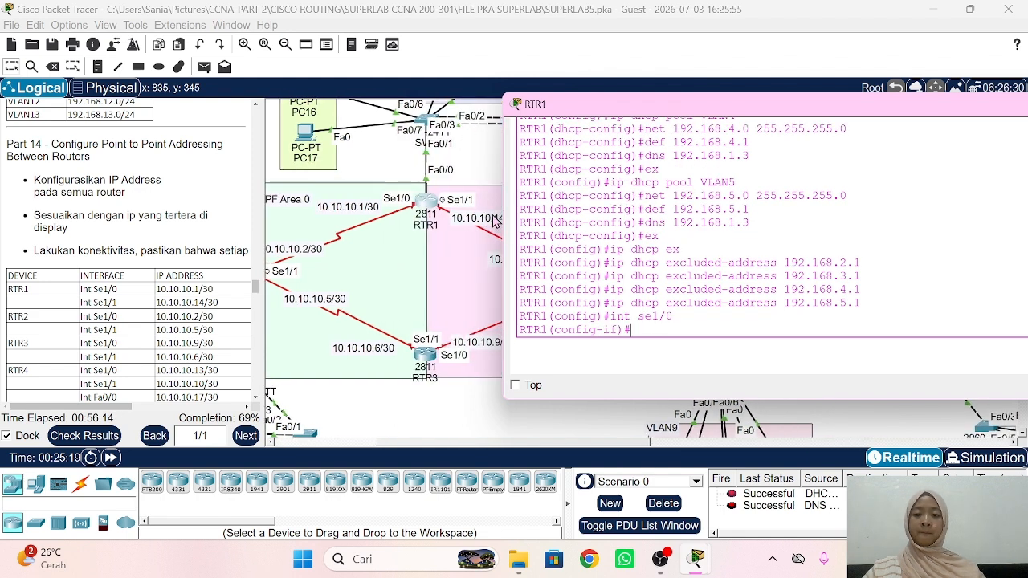
pyautogui.write('no sh')
pyautogui.press('Return')
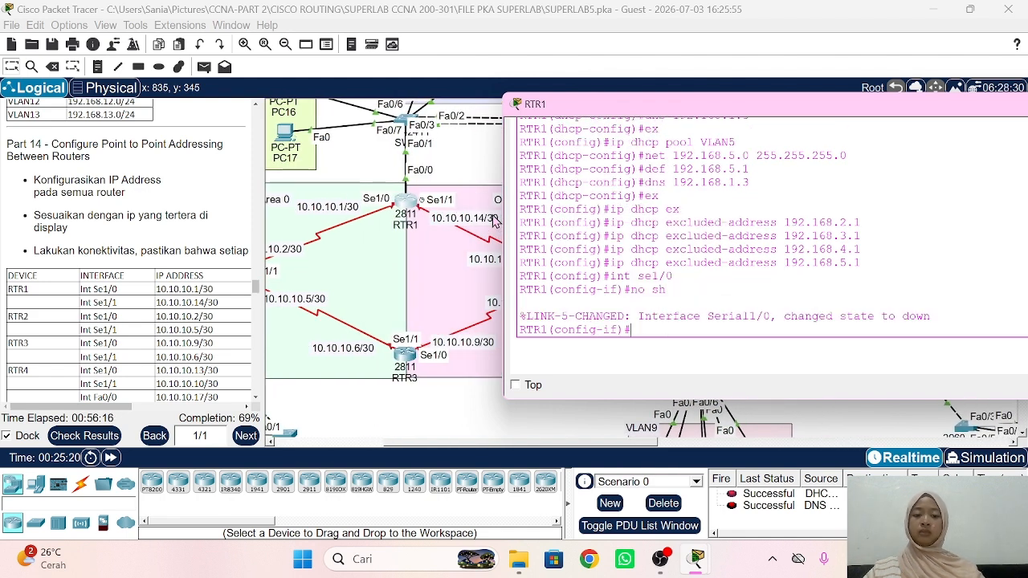
pyautogui.write('ip add 1')
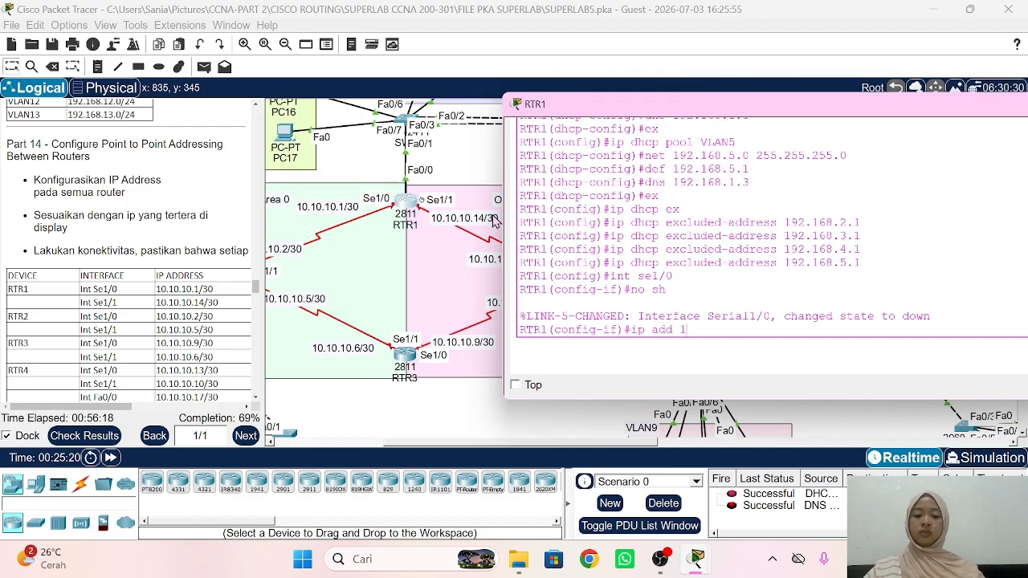
pyautogui.write('0.10.10.')
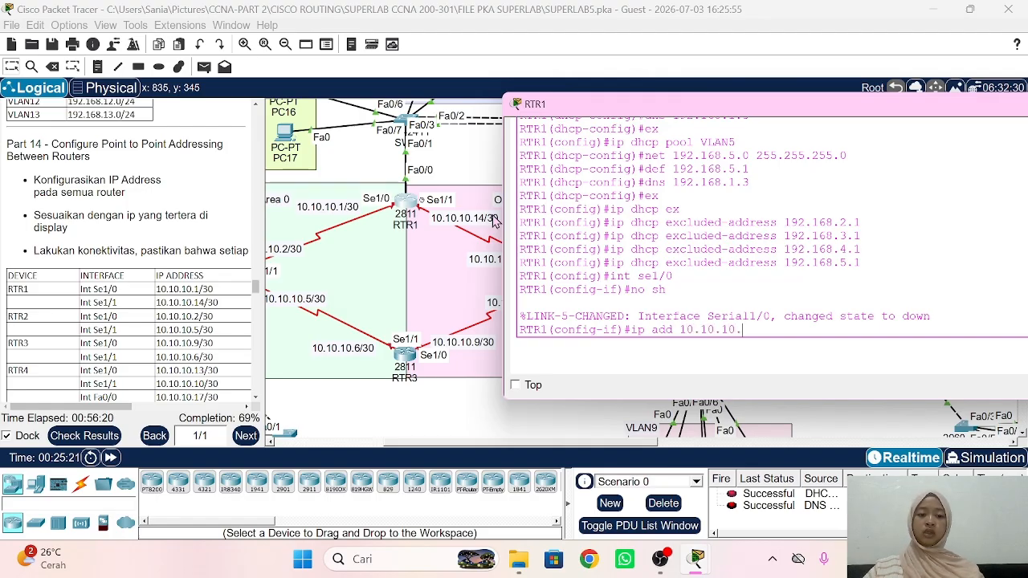
pyautogui.write('1 255')
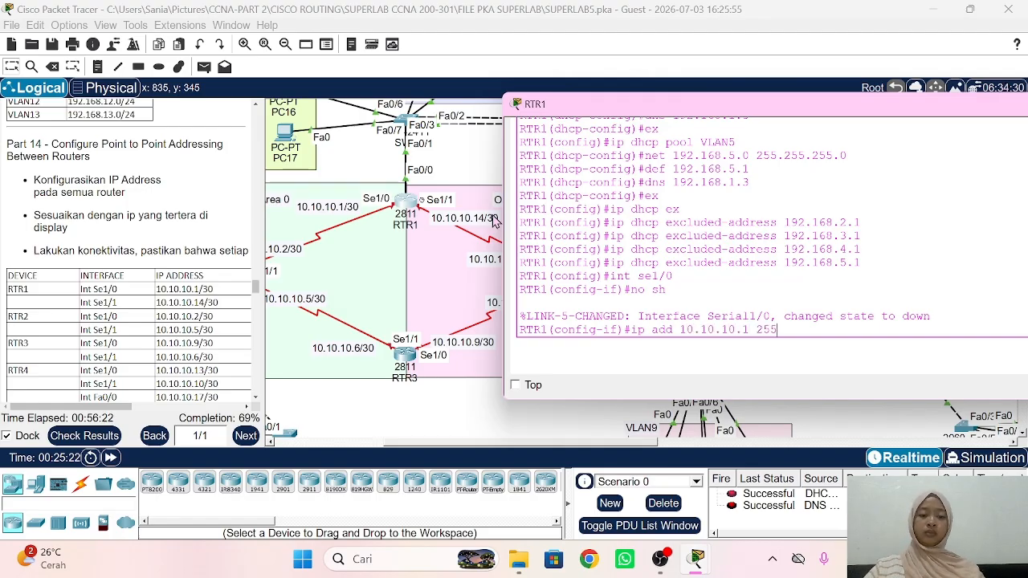
pyautogui.write('.255.255.0')
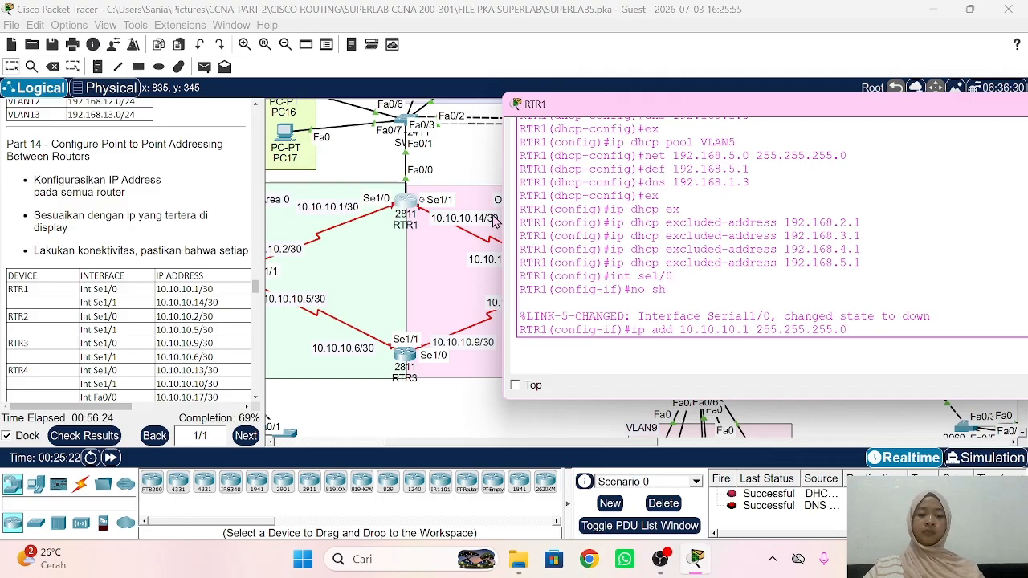
pyautogui.press('Return')
pyautogui.write('ex')
pyautogui.press('Return')
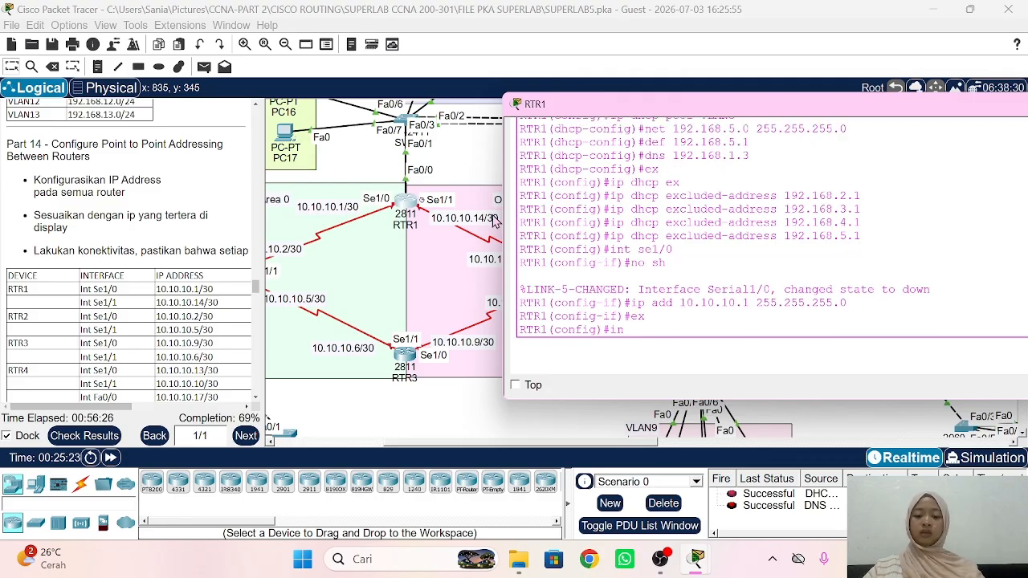
# Step: Bring up RTR1's Serial1/1 interface with no shut
pyautogui.write('int se11')
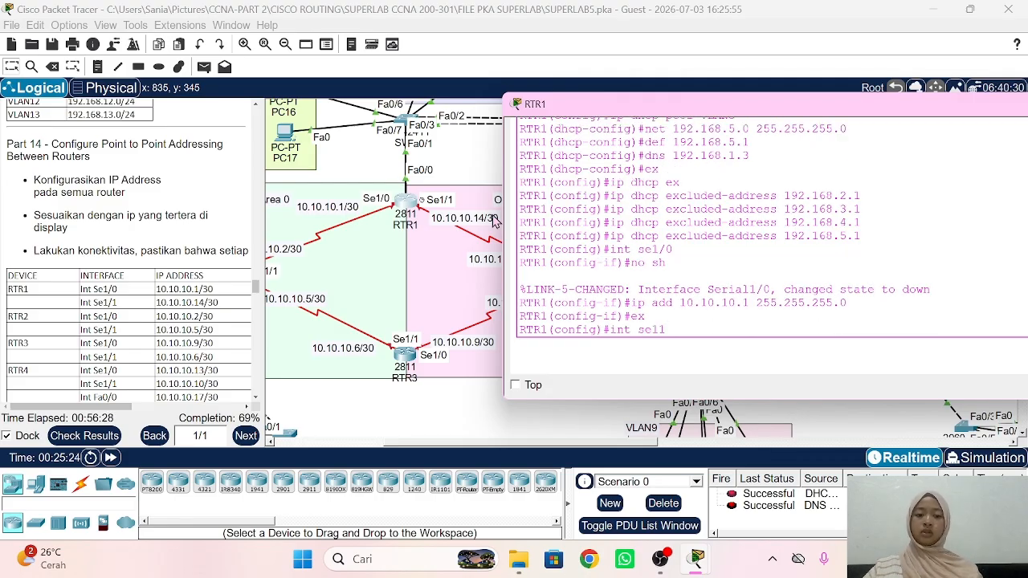
pyautogui.press('Return')
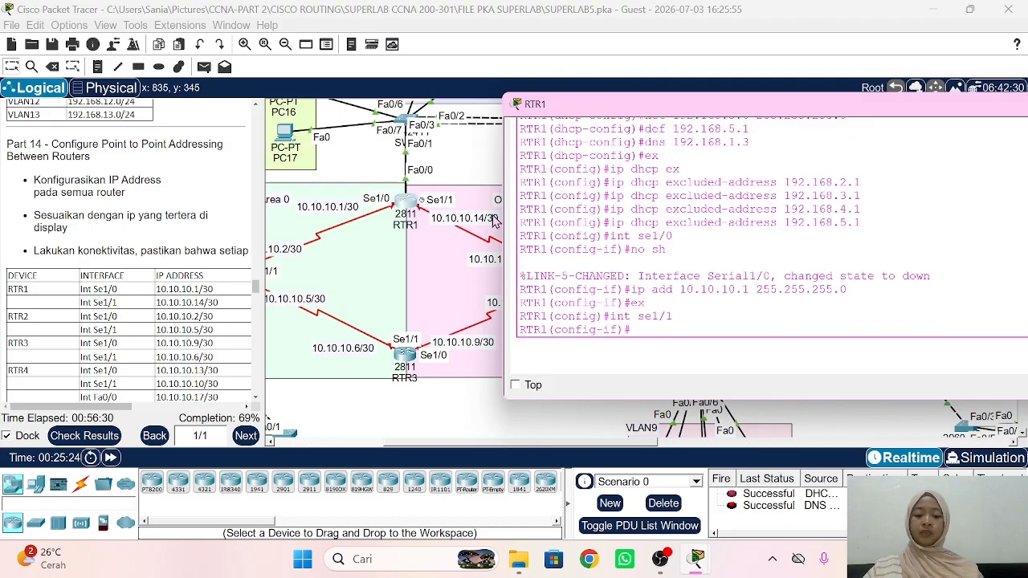
pyautogui.write('no sh')
pyautogui.press('Return')
pyautogui.write('i')
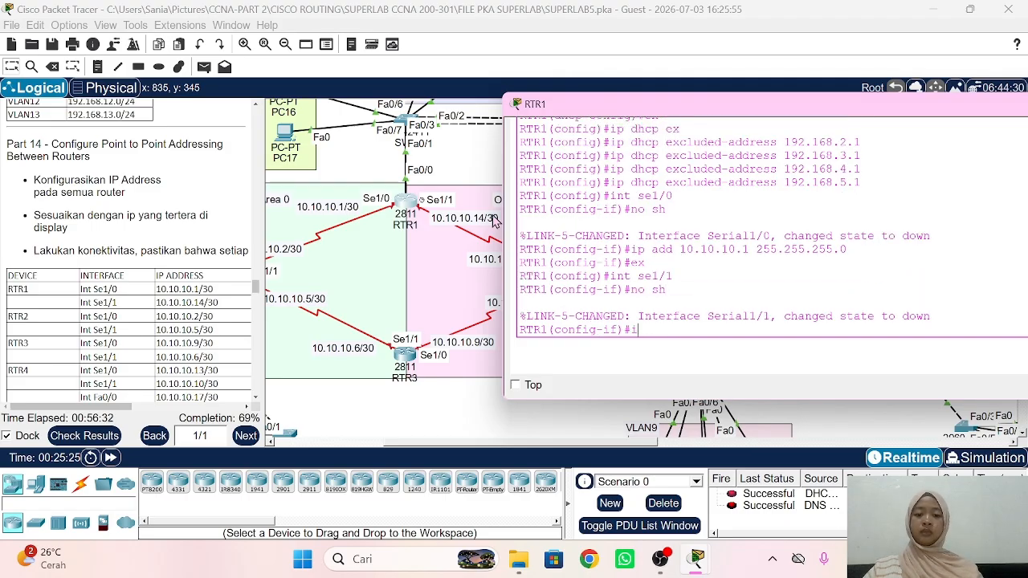
pyautogui.write('p add 10')
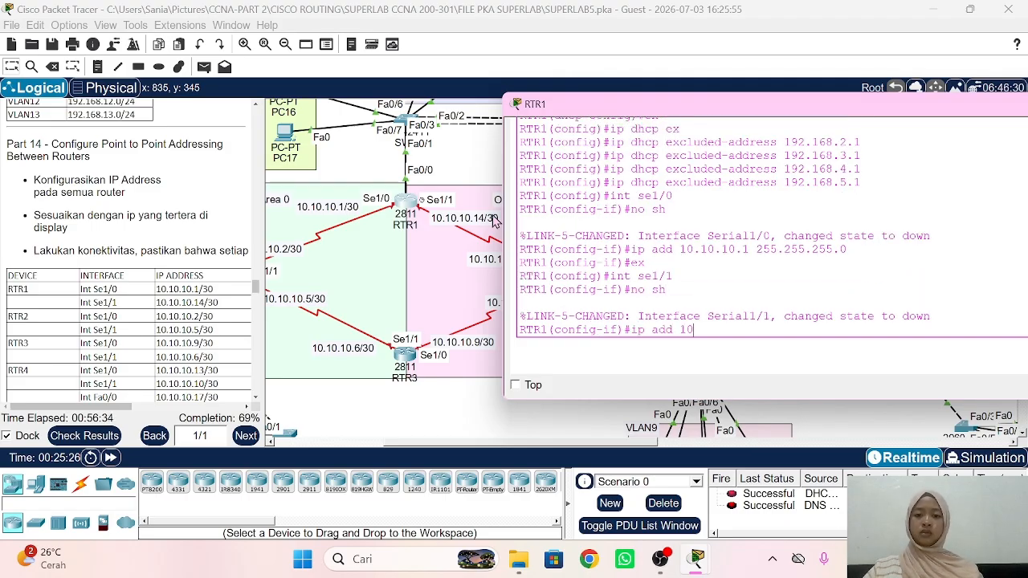
pyautogui.write('.1')
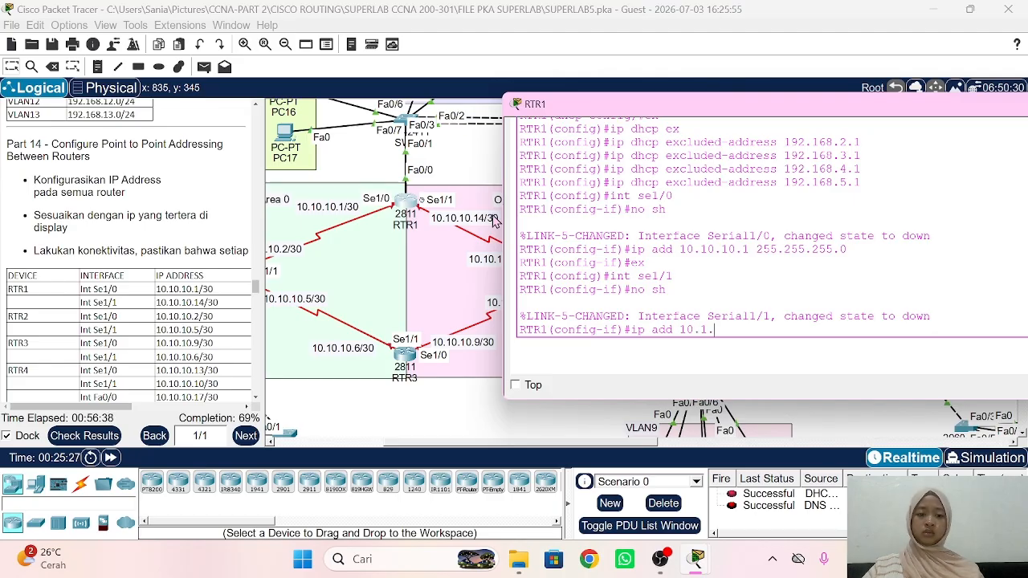
pyautogui.write('0.')
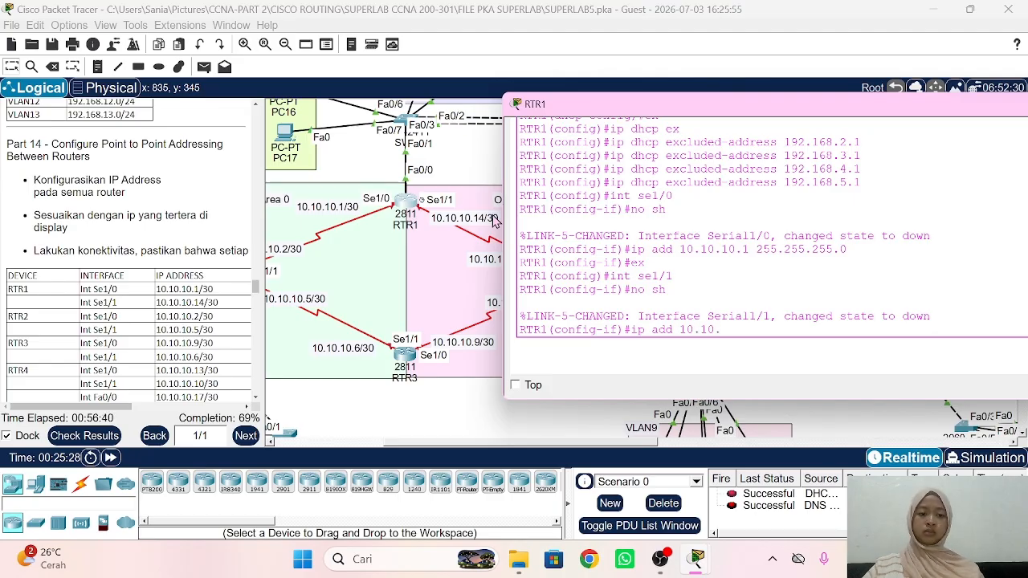
pyautogui.write('10')
pyautogui.press('BackSpace')
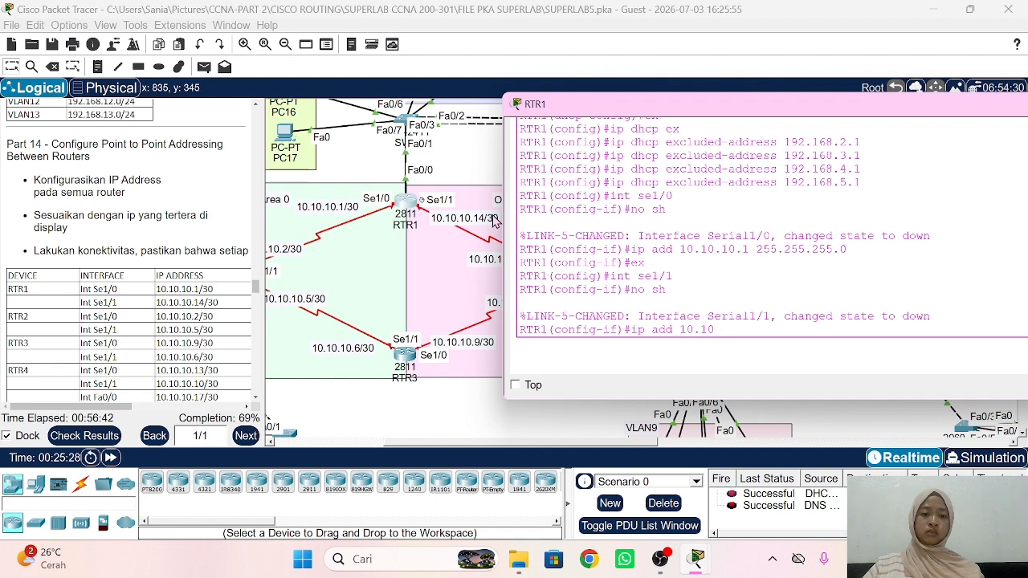
pyautogui.press('BackSpace')
pyautogui.press('BackSpace')
pyautogui.press('BackSpace')
pyautogui.press('BackSpace')
pyautogui.press('BackSpace')
pyautogui.press('BackSpace')
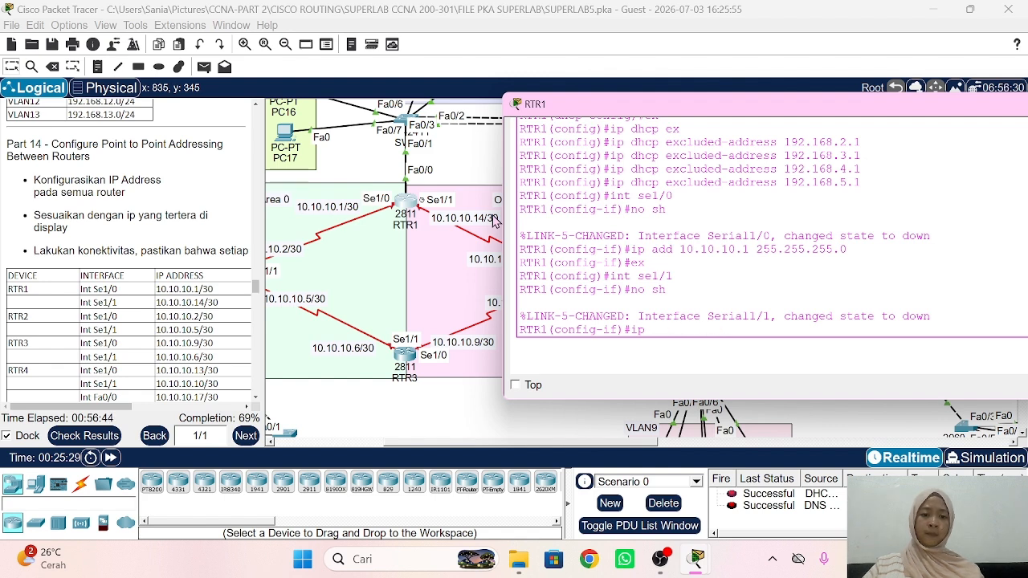
pyautogui.write('no shut')
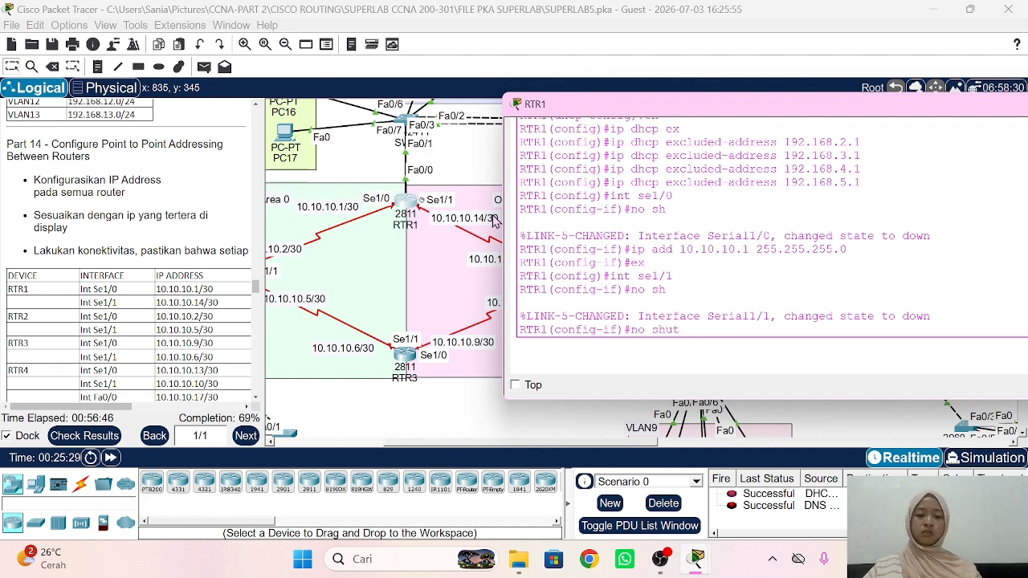
pyautogui.press('Return')
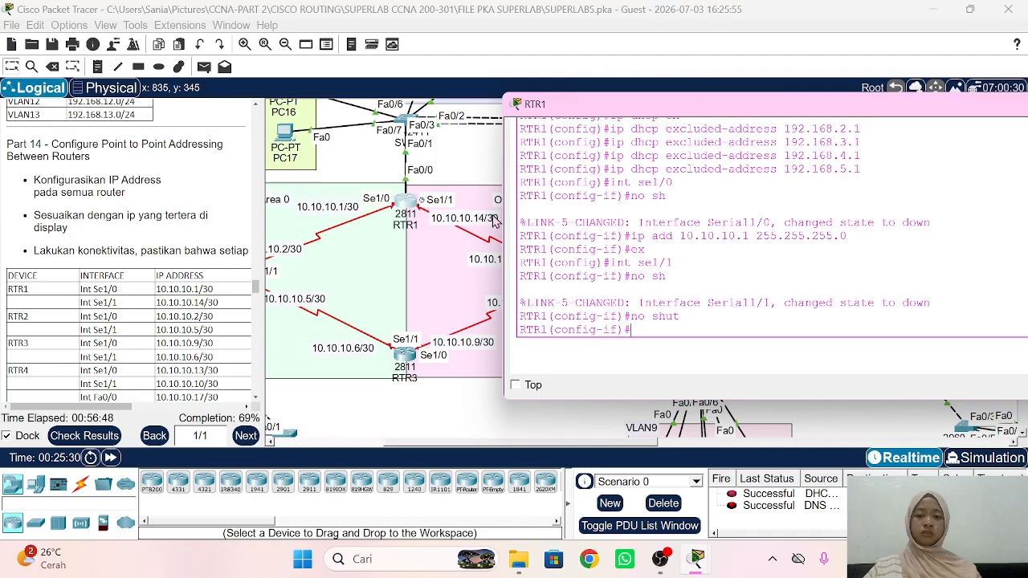
# Step: Try assigning 10.10.10.14 to Serial1/1 with mask 255.255.255.0, then 255.255.255.252
pyautogui.write('ip ad')
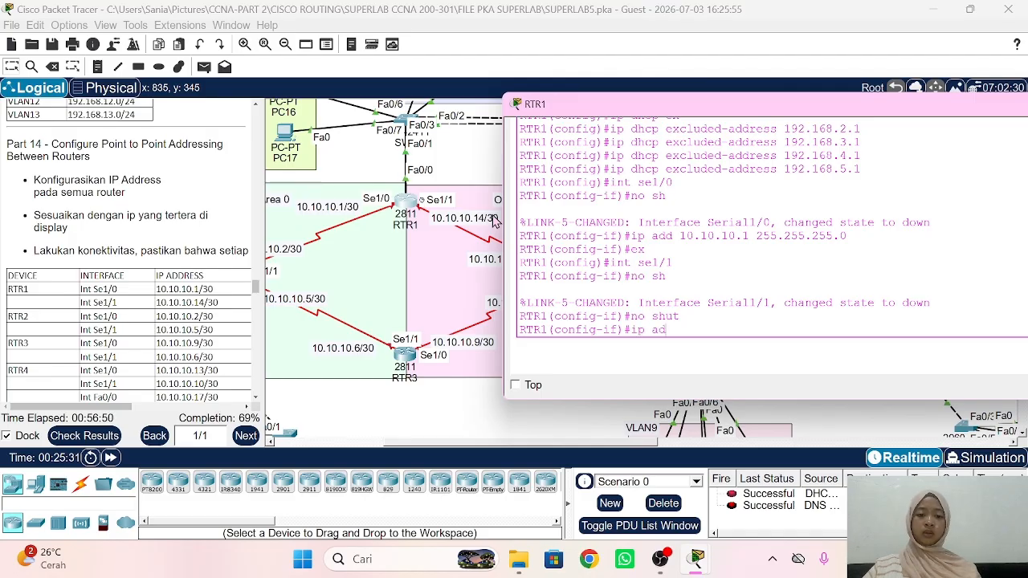
pyautogui.write('d 10.10')
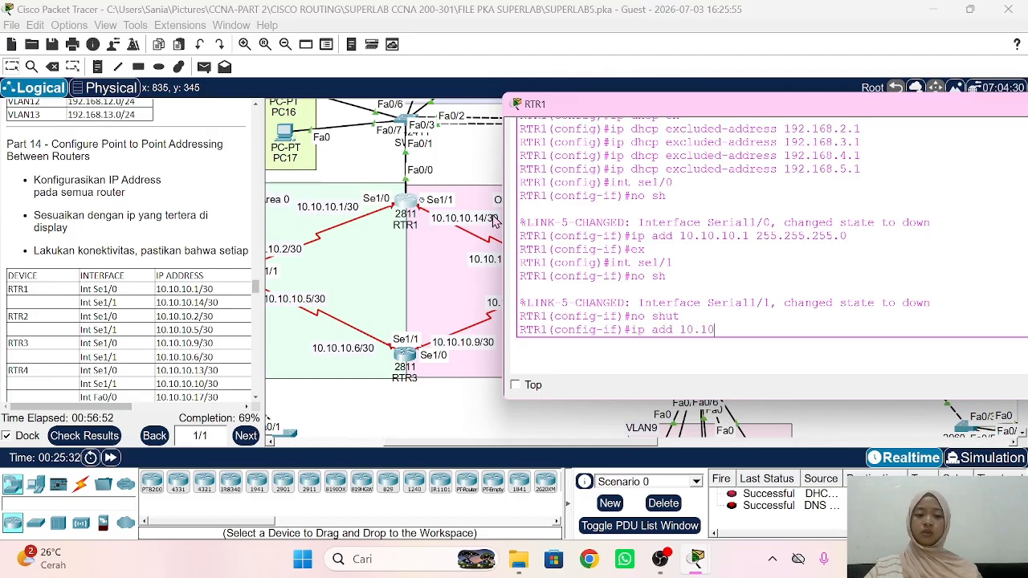
pyautogui.write('.10.14 255.255.255')
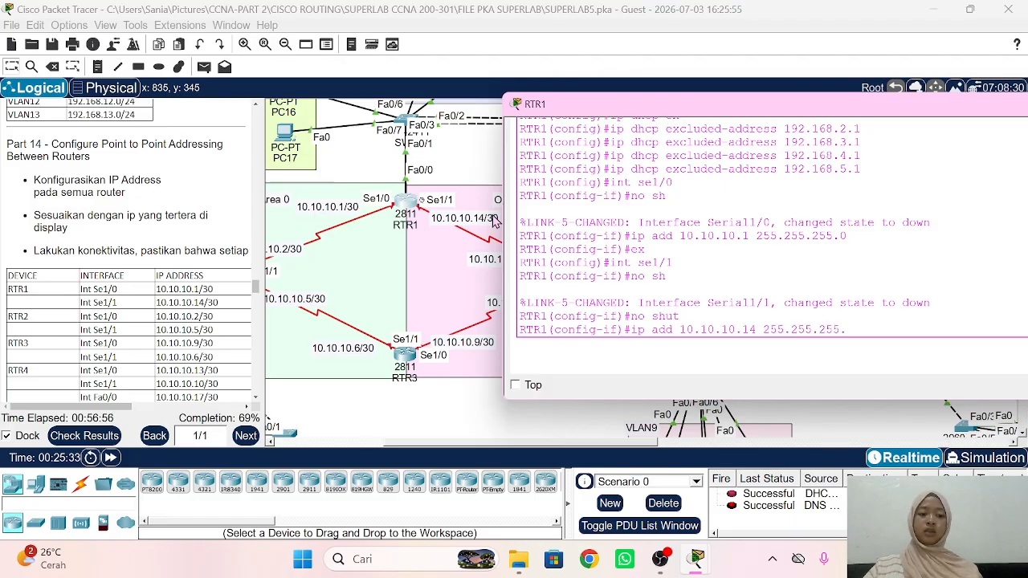
pyautogui.write('.0')
pyautogui.press('Return')
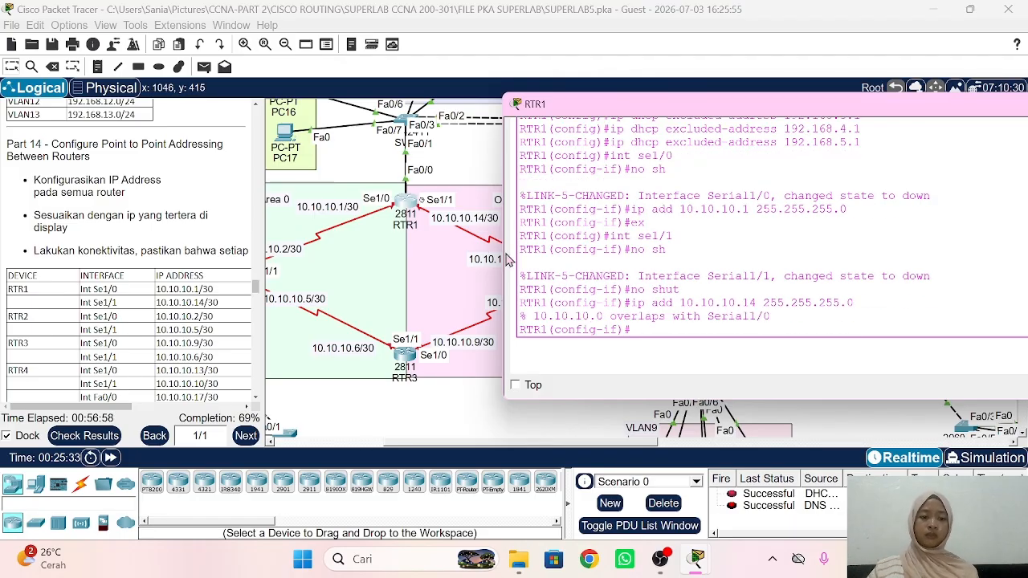
pyautogui.press('Up')
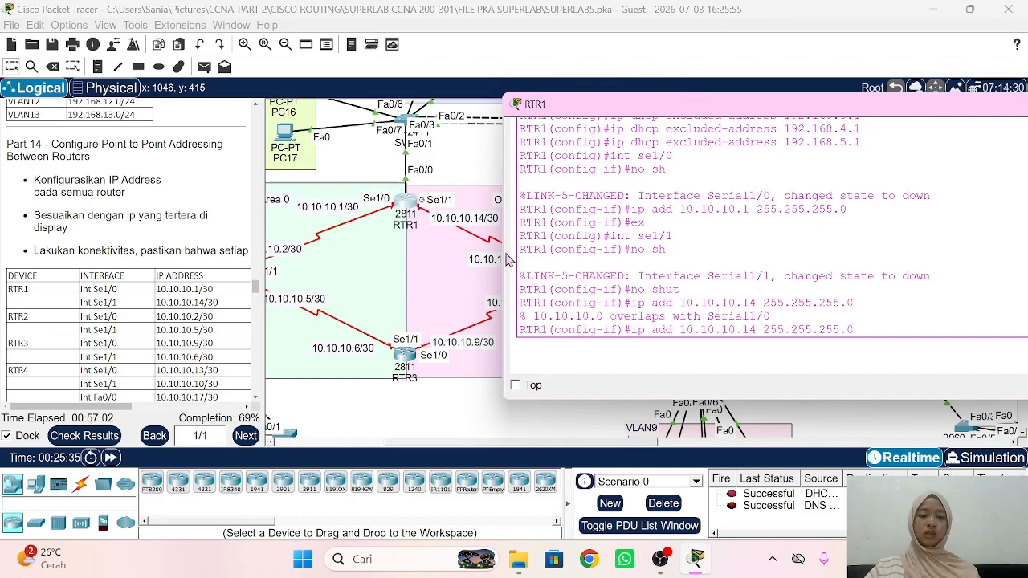
pyautogui.press('BackSpace')
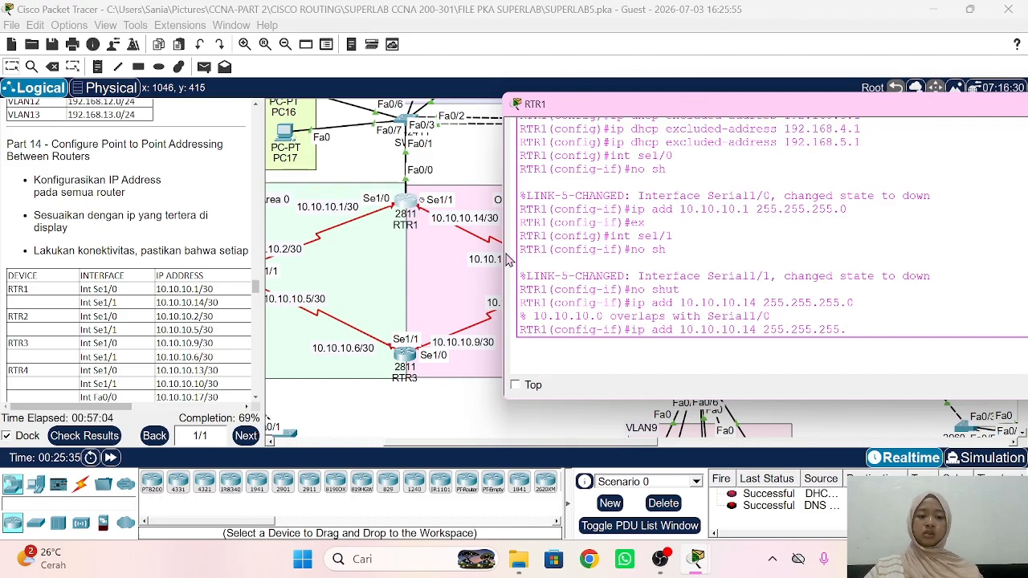
pyautogui.write('252')
pyautogui.press('Return')
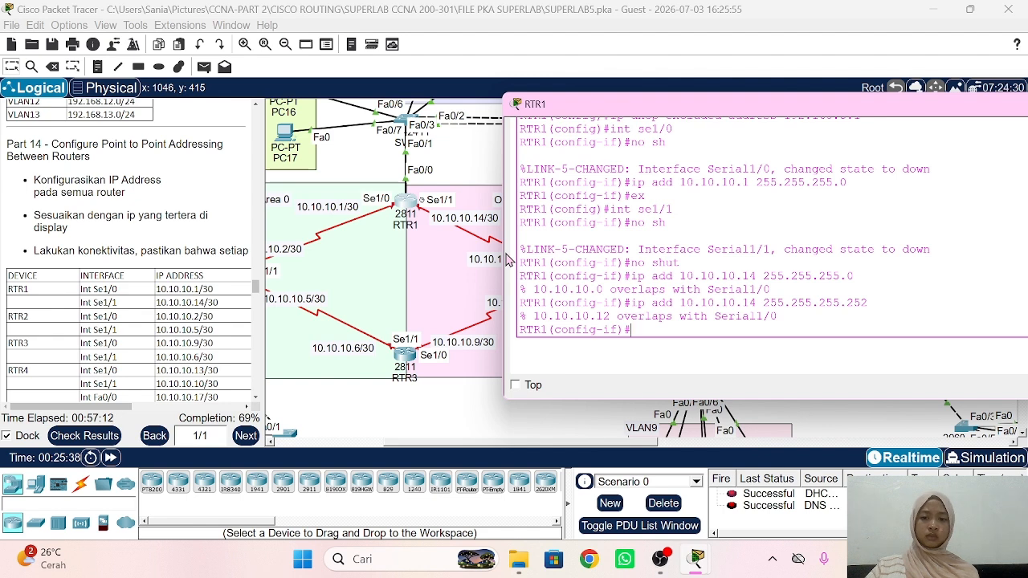
pyautogui.press('Return')
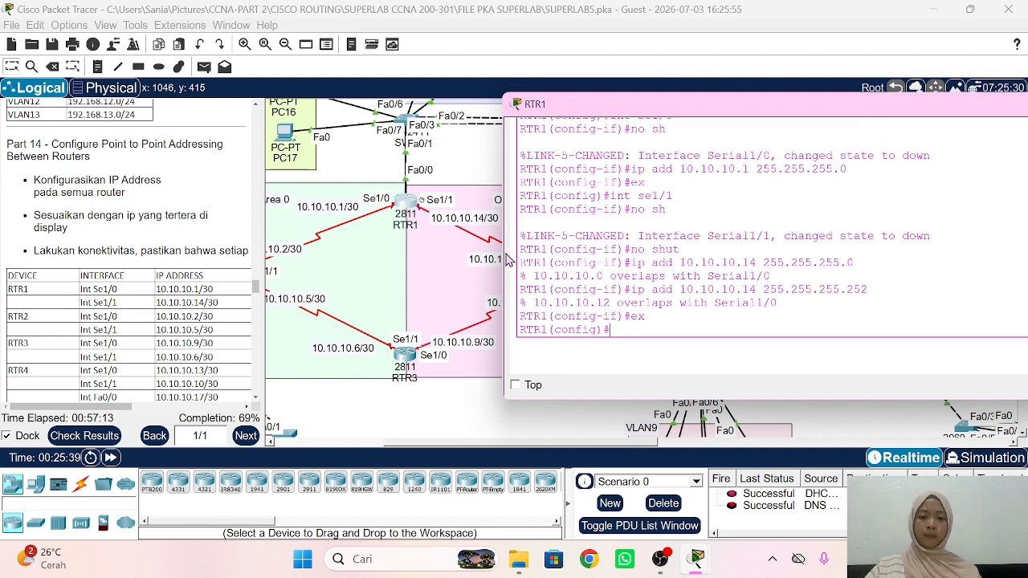
pyautogui.click(438, 424)
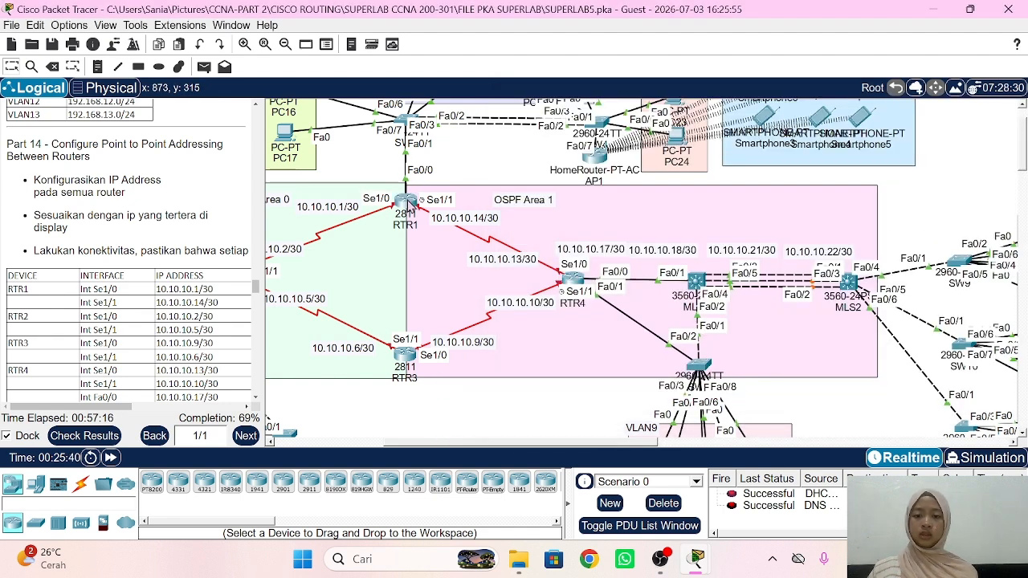
pyautogui.moveTo(410, 205)
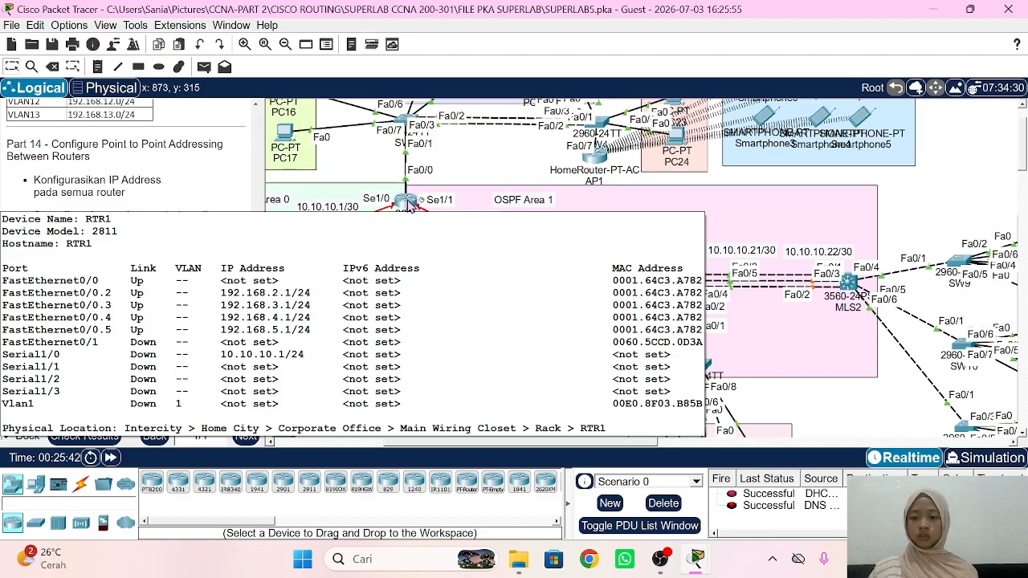
pyautogui.click(410, 205)
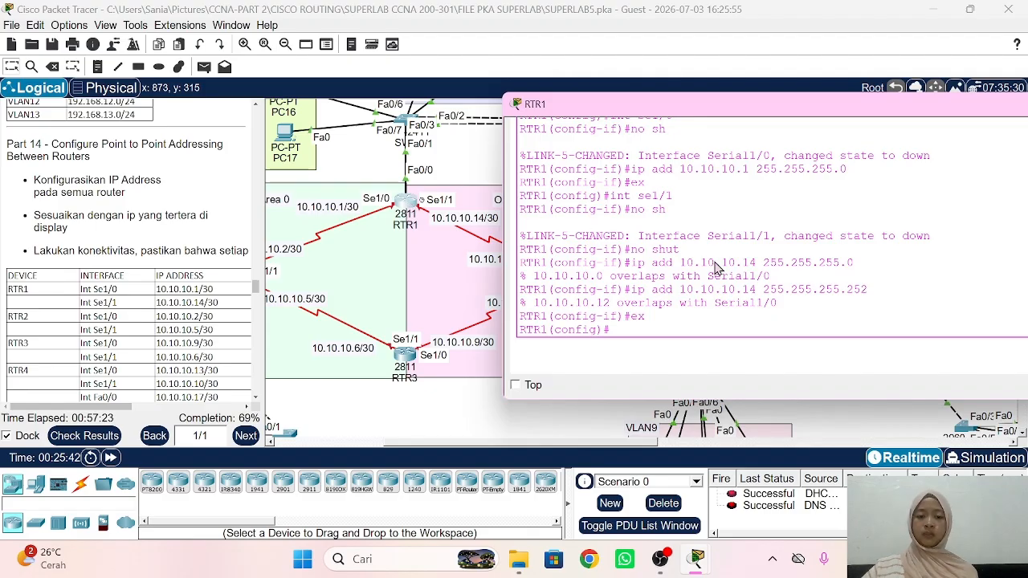
# Step: Replace RTR1 Serial1/0's /24 address with 10.10.10.1 255.255.255.252
pyautogui.write('int se')
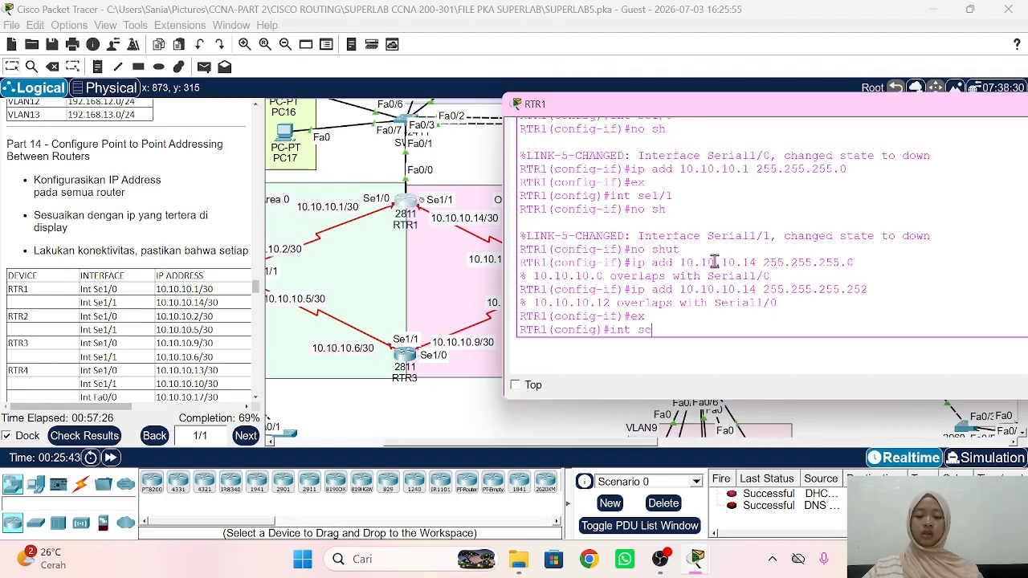
pyautogui.write('l/0')
pyautogui.press('Return')
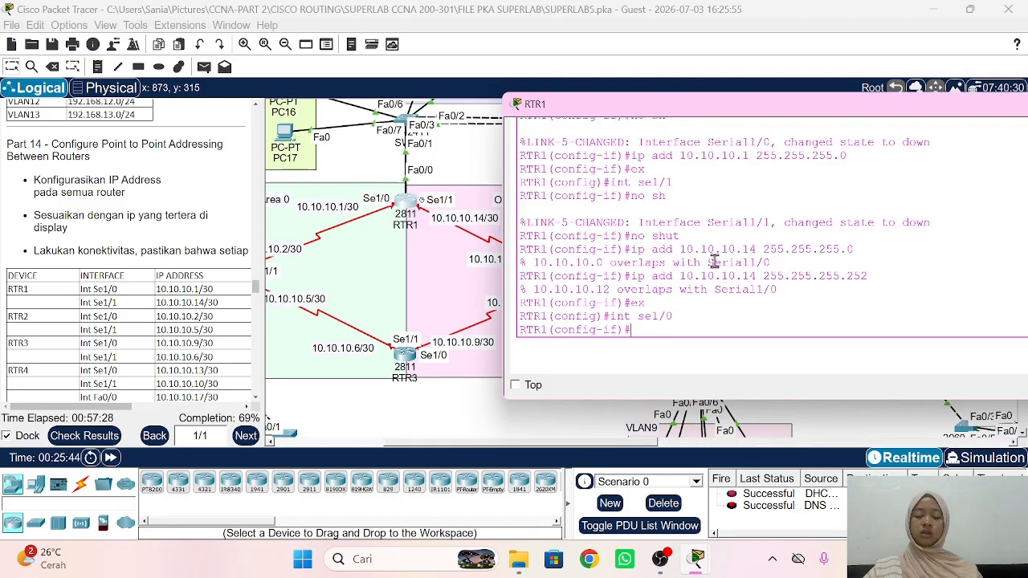
pyautogui.write('no sh')
pyautogui.press('Return')
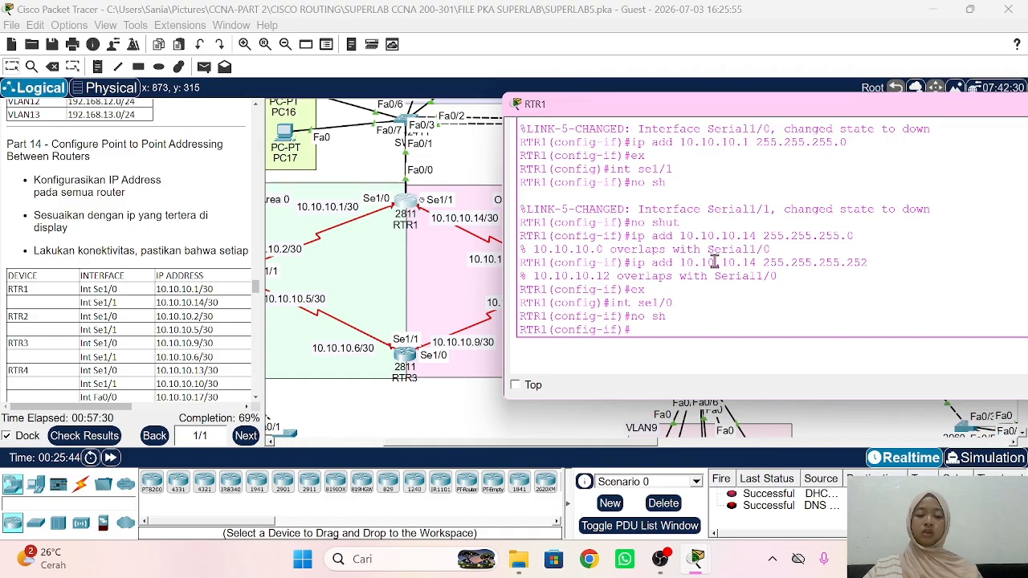
pyautogui.write('no ip a')
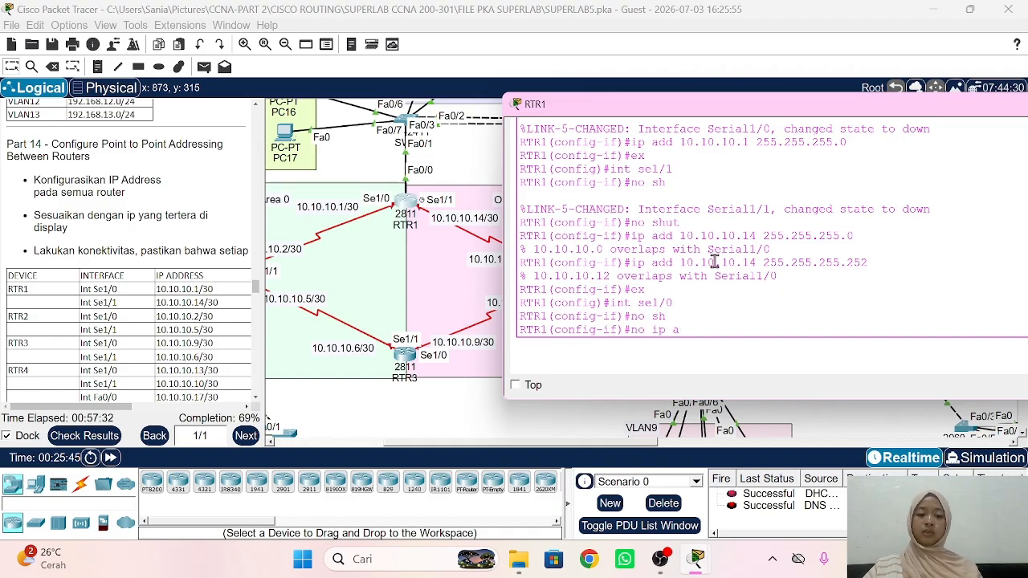
pyautogui.write('dd 192.16')
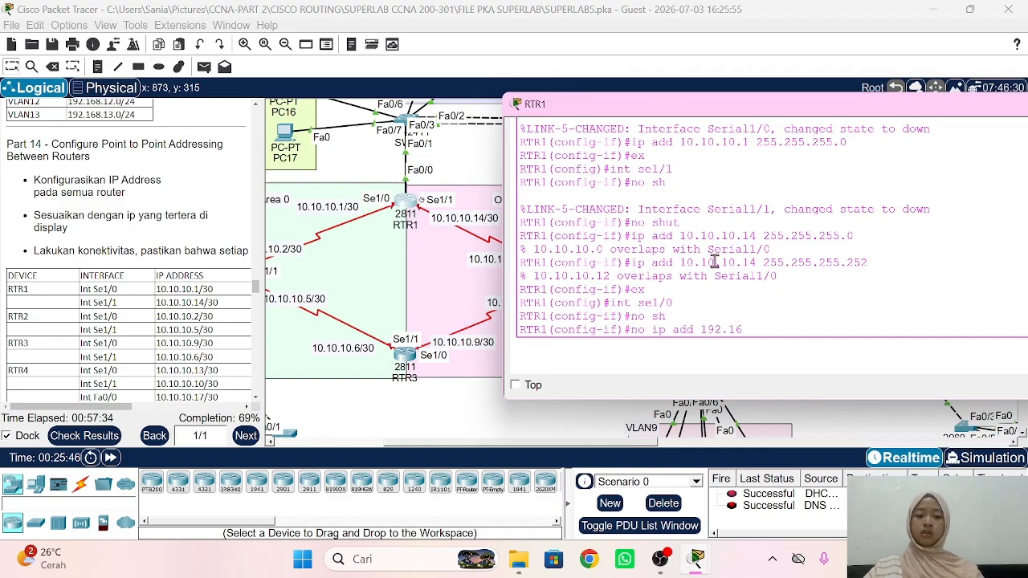
pyautogui.press('BackSpace')
pyautogui.press('BackSpace')
pyautogui.press('BackSpace')
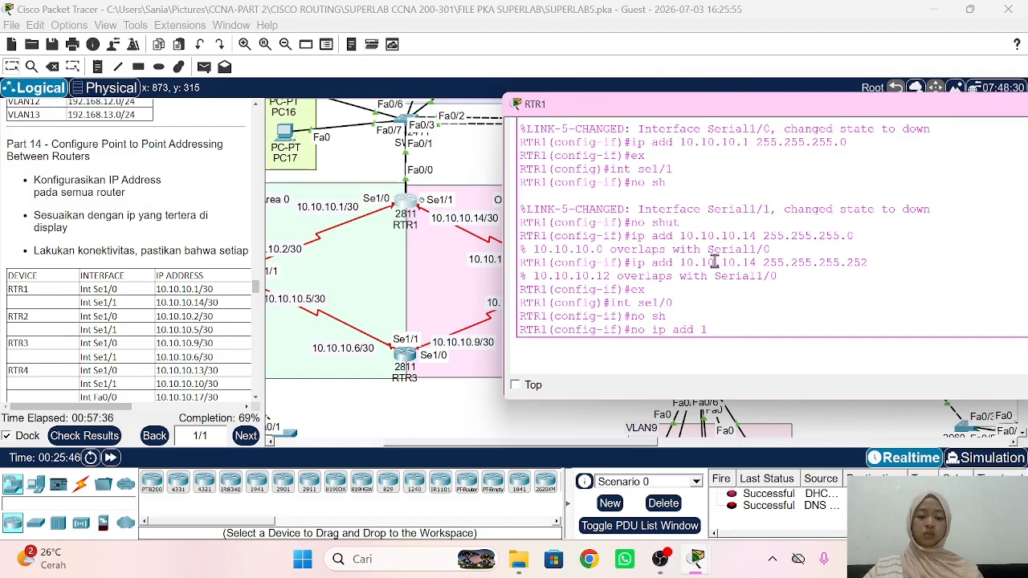
pyautogui.write('0.10.1 25')
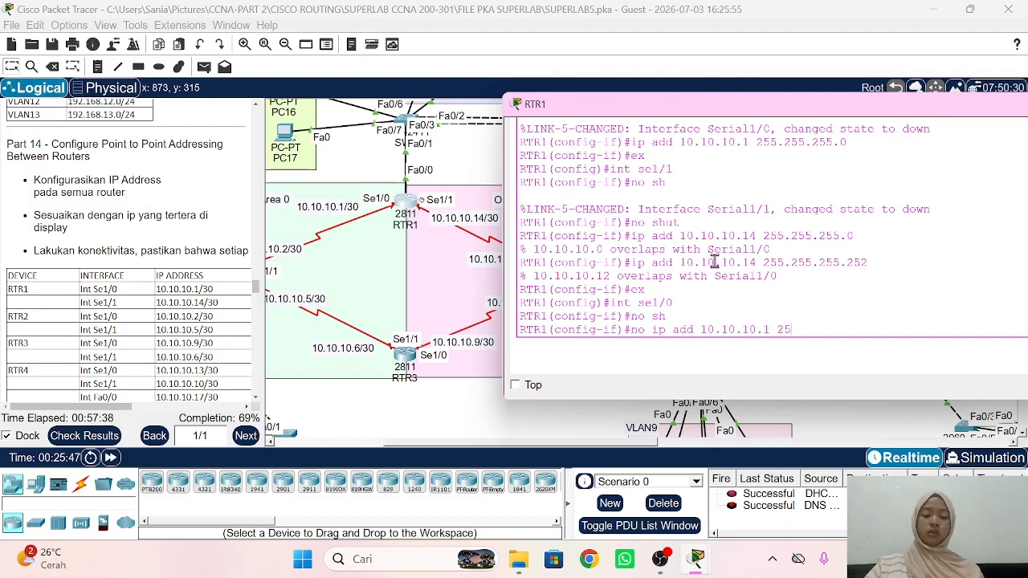
pyautogui.write('5.255.255.0')
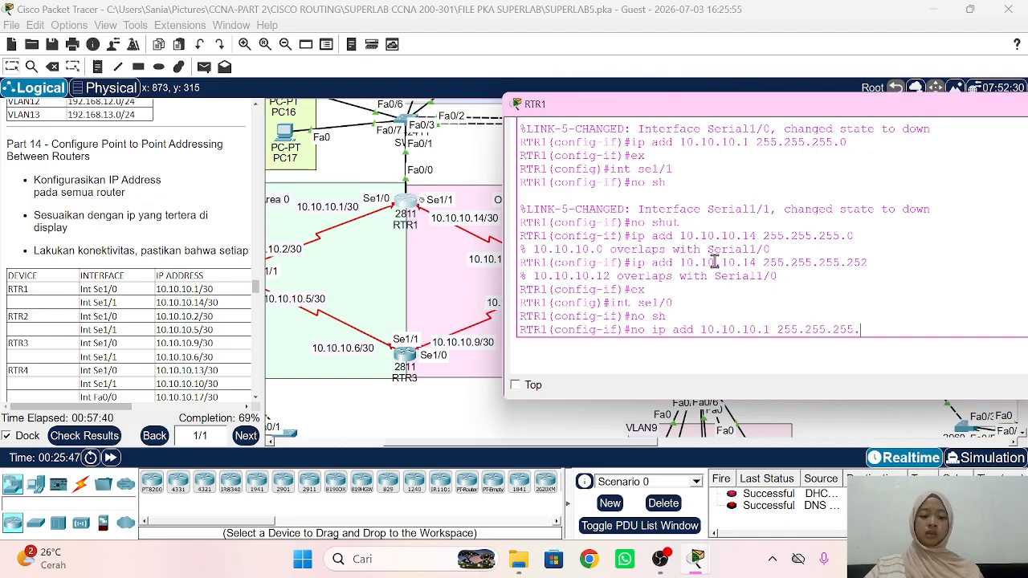
pyautogui.press('Return')
pyautogui.write('ip ')
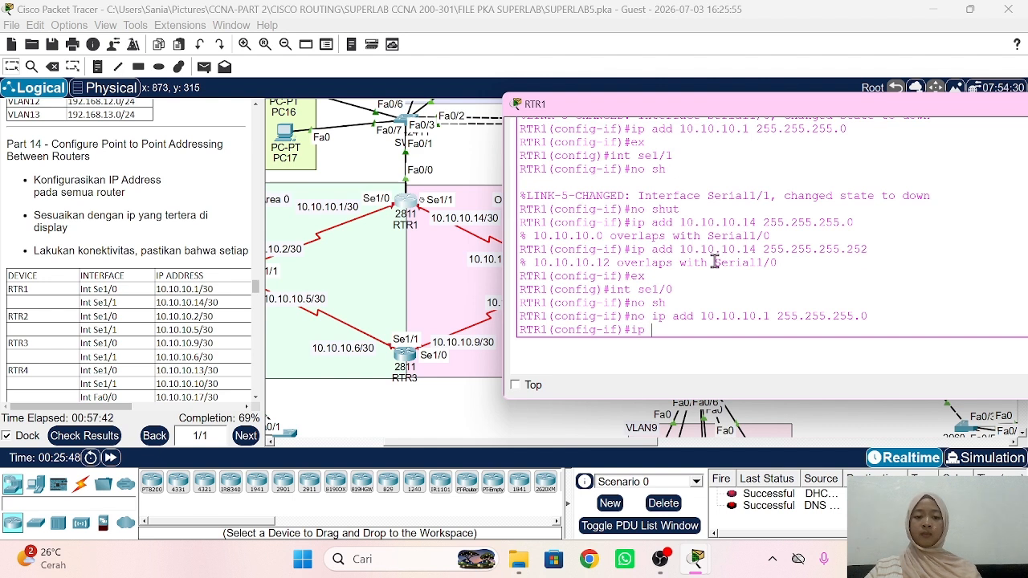
pyautogui.write('add 10.10.10.')
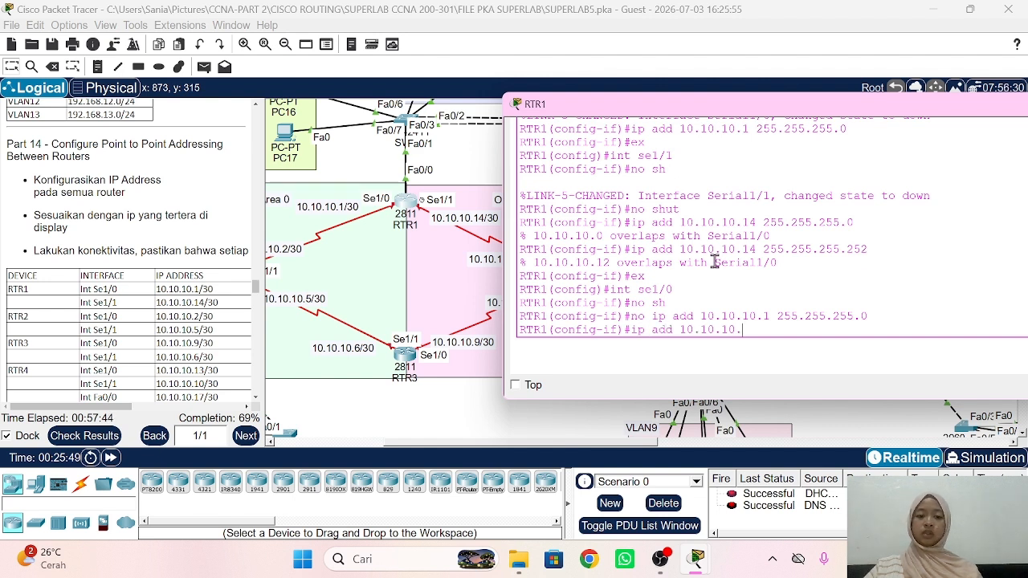
pyautogui.write('1 255.255.')
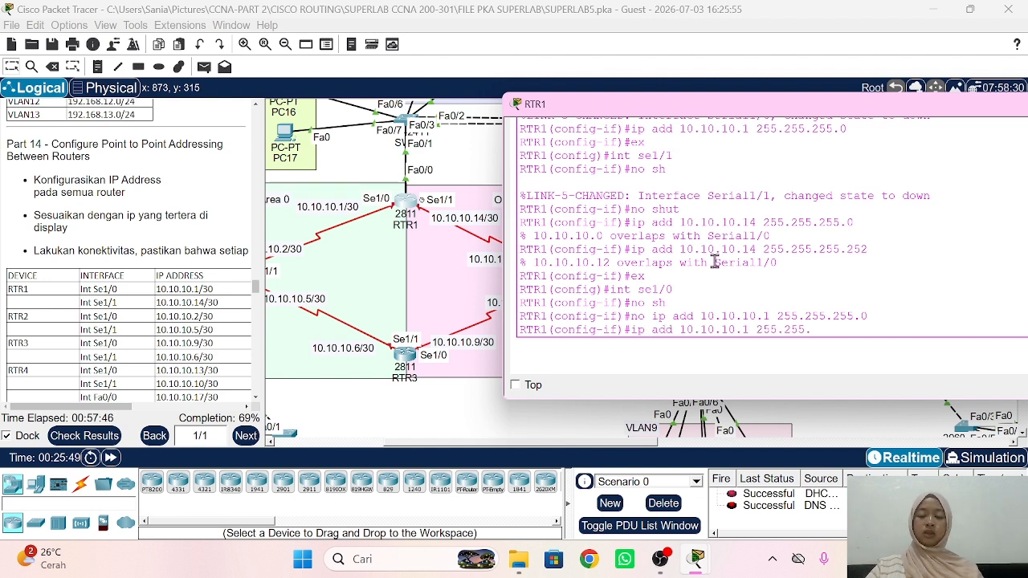
pyautogui.write('255.252')
pyautogui.press('Return')
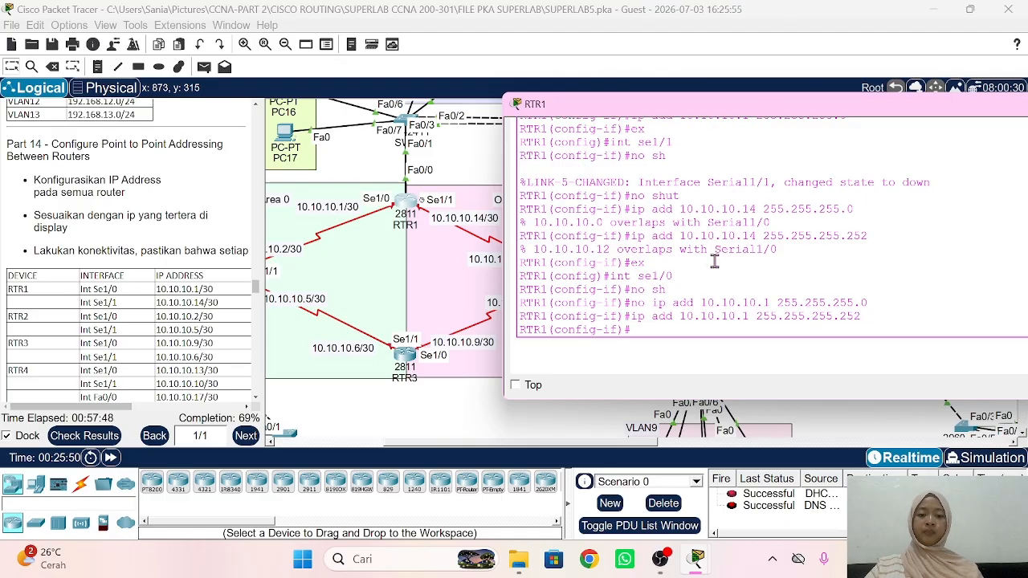
pyautogui.write('ex')
pyautogui.press('Return')
# Step: Enable RTR1's Serial1/1 with 10.10.10.14 255.255.255.252 and return to the topology
pyautogui.write('int')
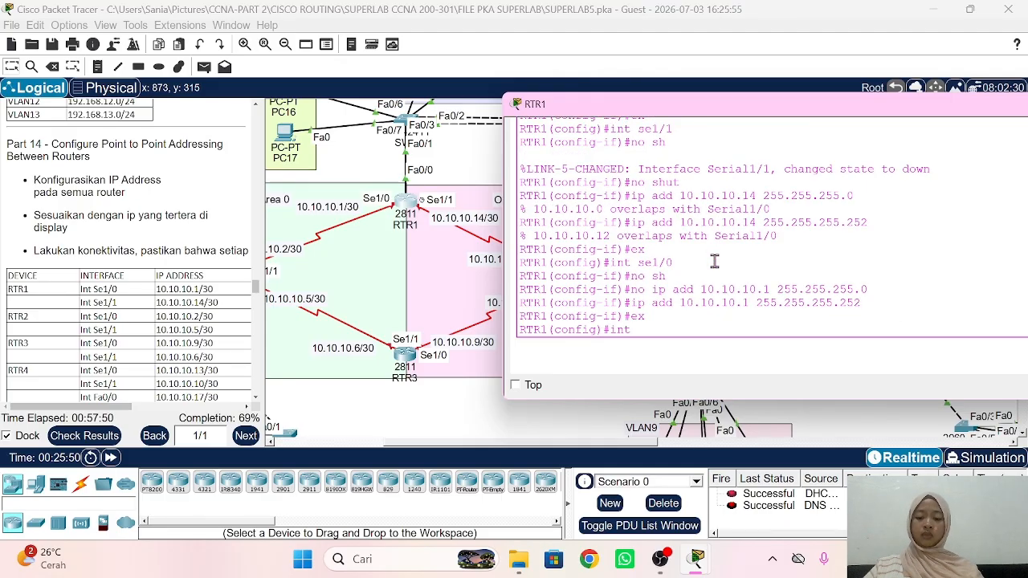
pyautogui.write(' se1/1')
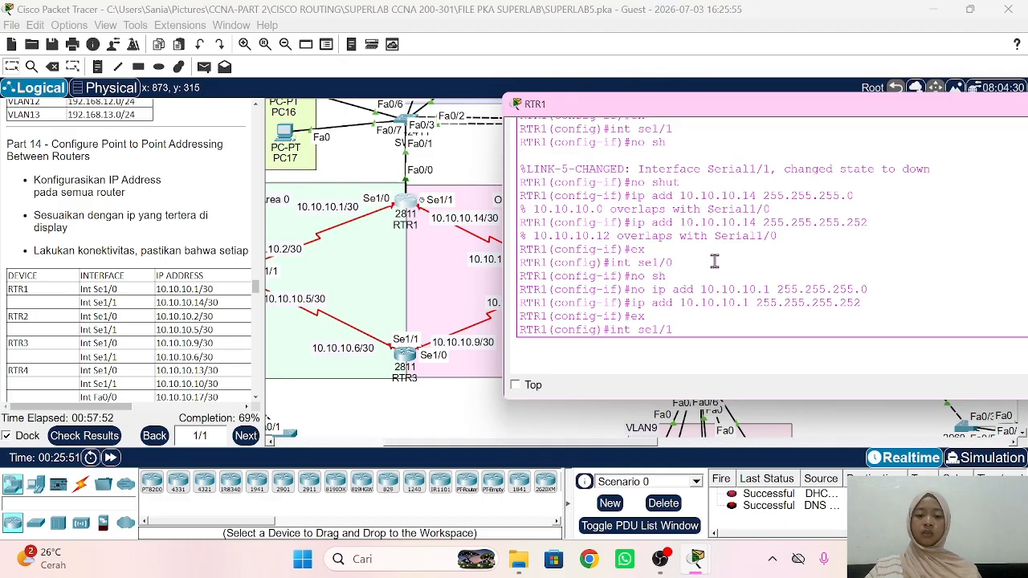
pyautogui.press('Return')
pyautogui.write('no sh')
pyautogui.press('Return')
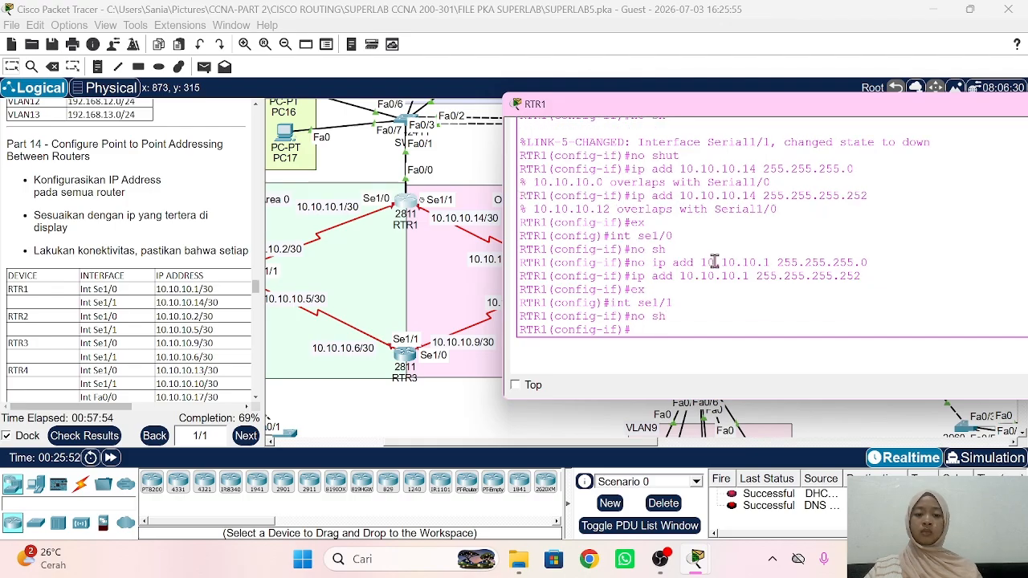
pyautogui.write('ip add 1')
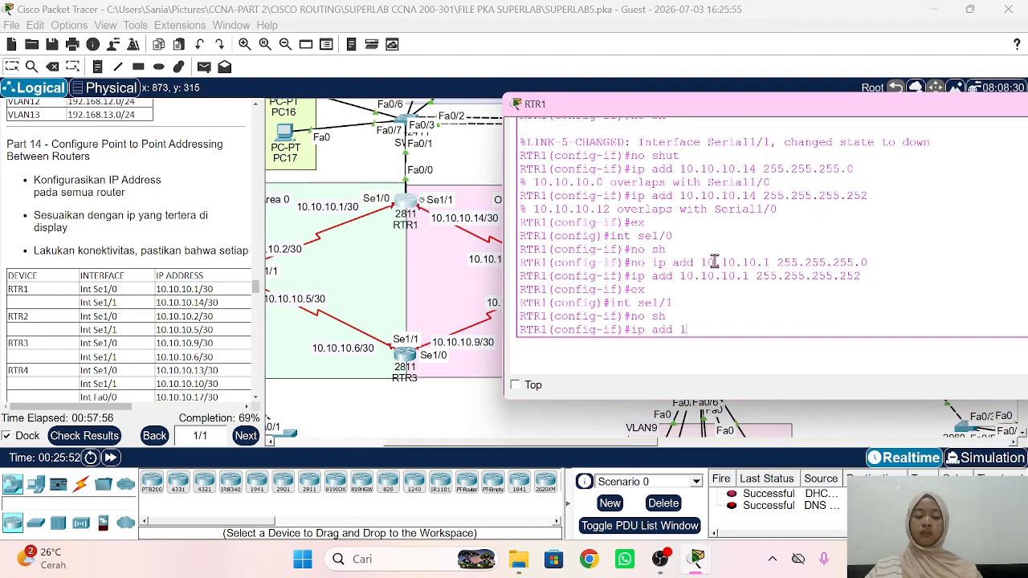
pyautogui.write('0.10.10.14')
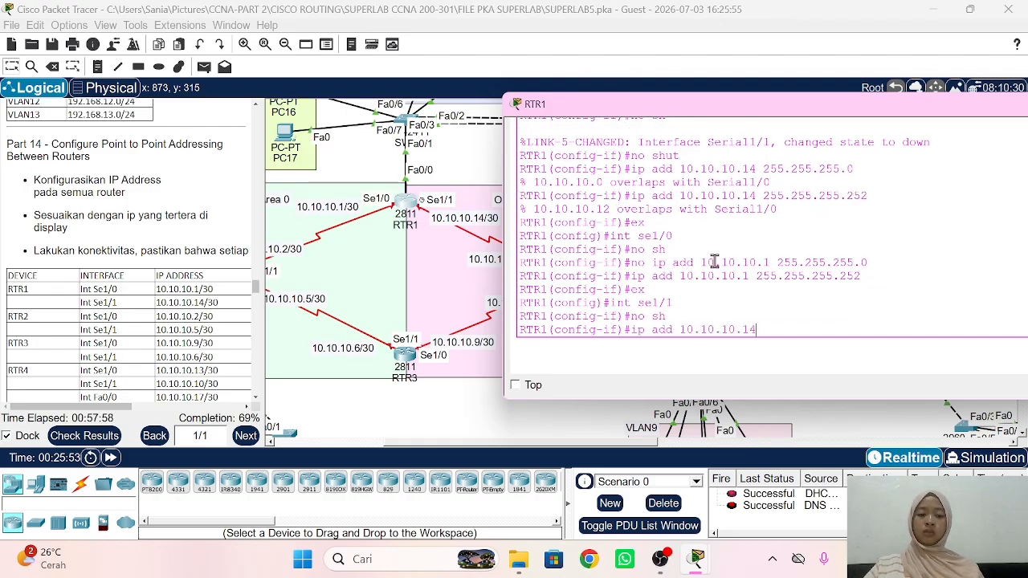
pyautogui.write(' 255.255.255.252')
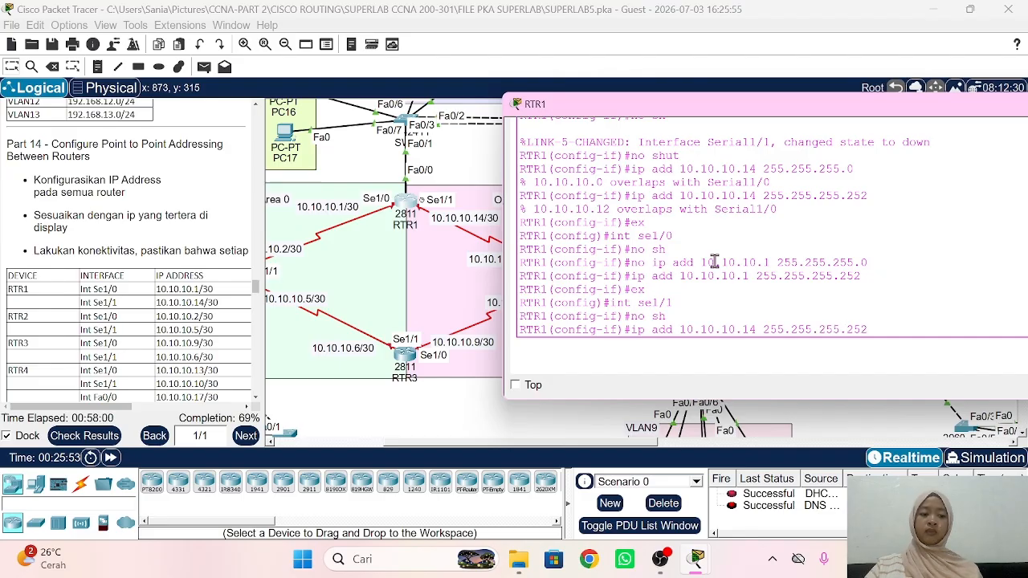
pyautogui.press('Return')
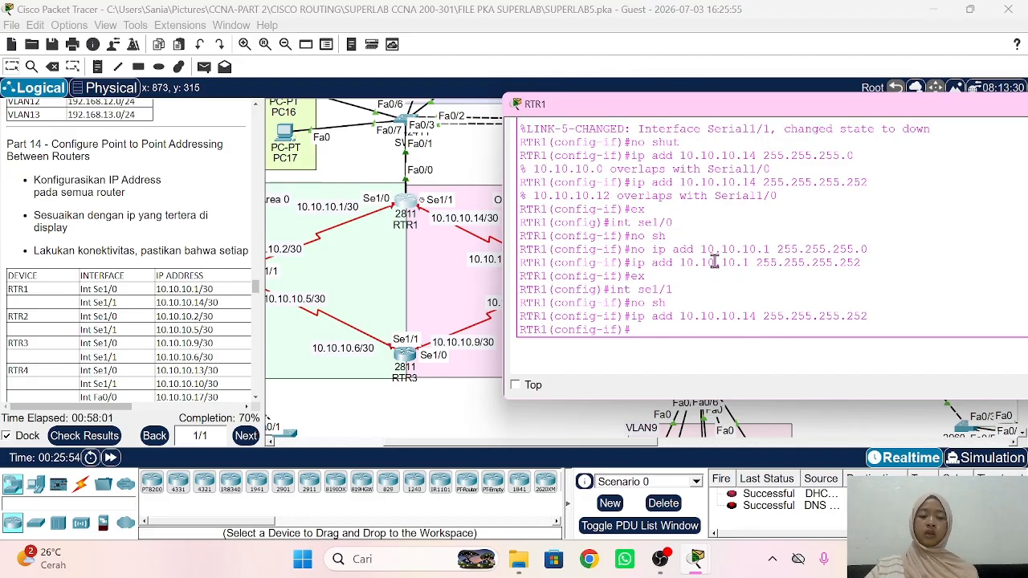
pyautogui.click(455, 416)
pyautogui.hscroll(-2, 402, 239)
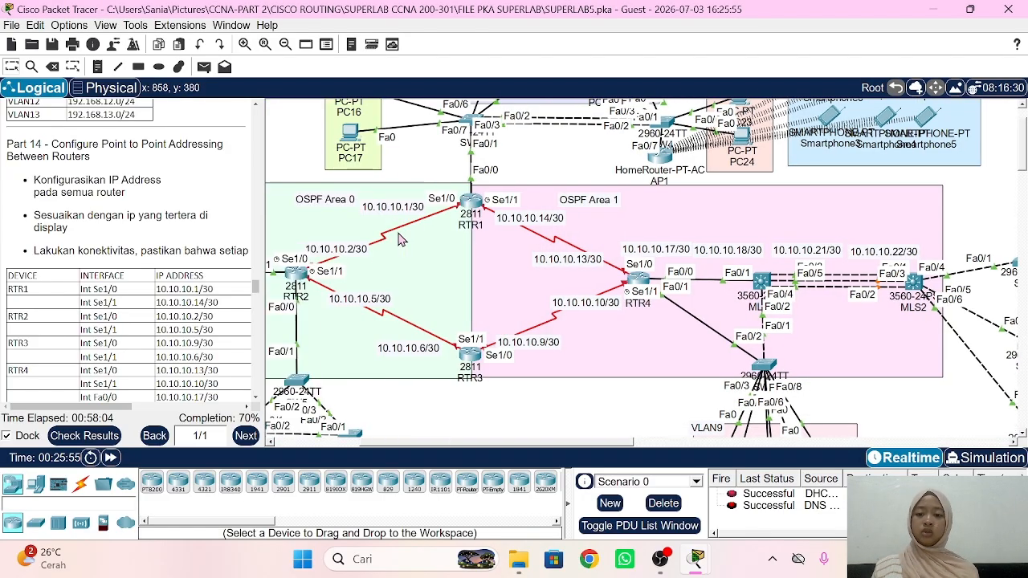
# Step: On RTR2's console, enable Serial1/0 and address it 10.10.10.2 255.255.255.252
pyautogui.click(297, 277)
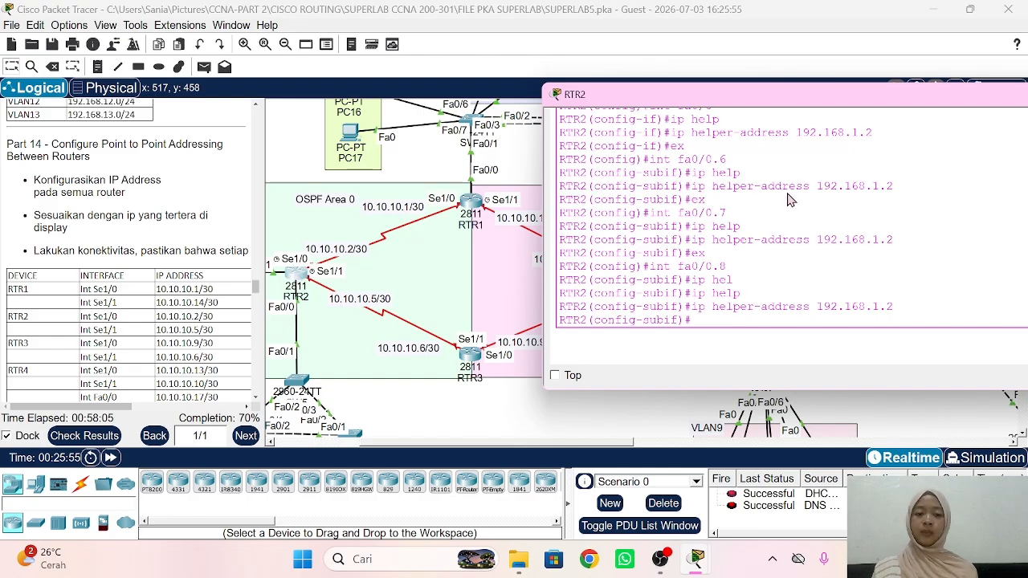
pyautogui.press('Return')
pyautogui.write('ex')
pyautogui.press('Return')
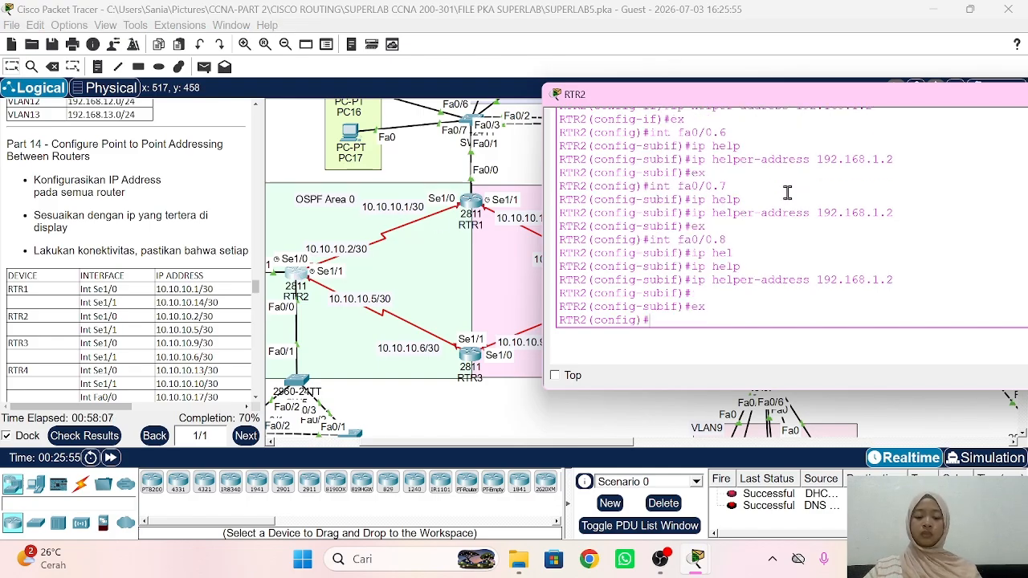
pyautogui.write('int sc')
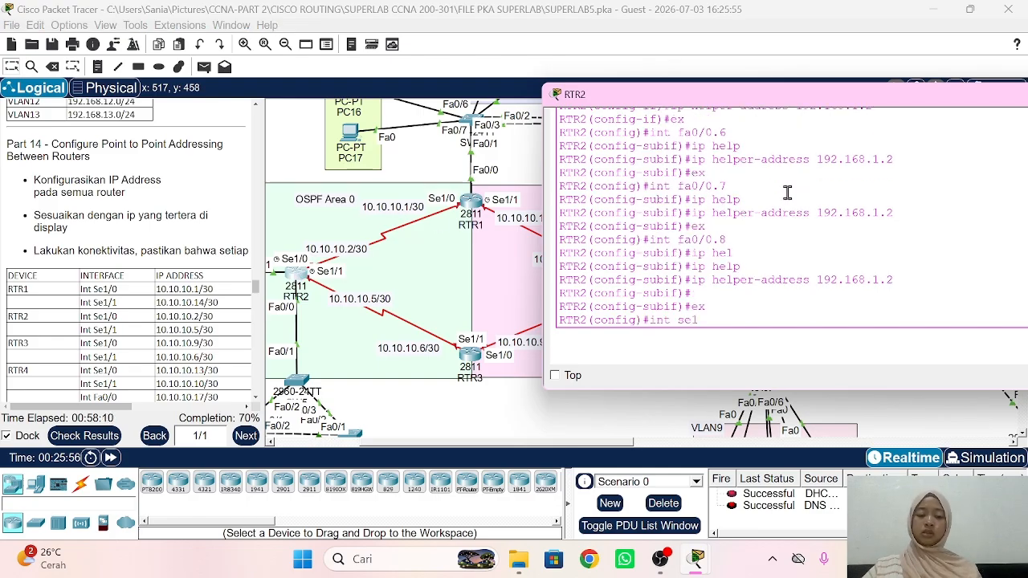
pyautogui.write('1/0')
pyautogui.press('Return')
pyautogui.write('no')
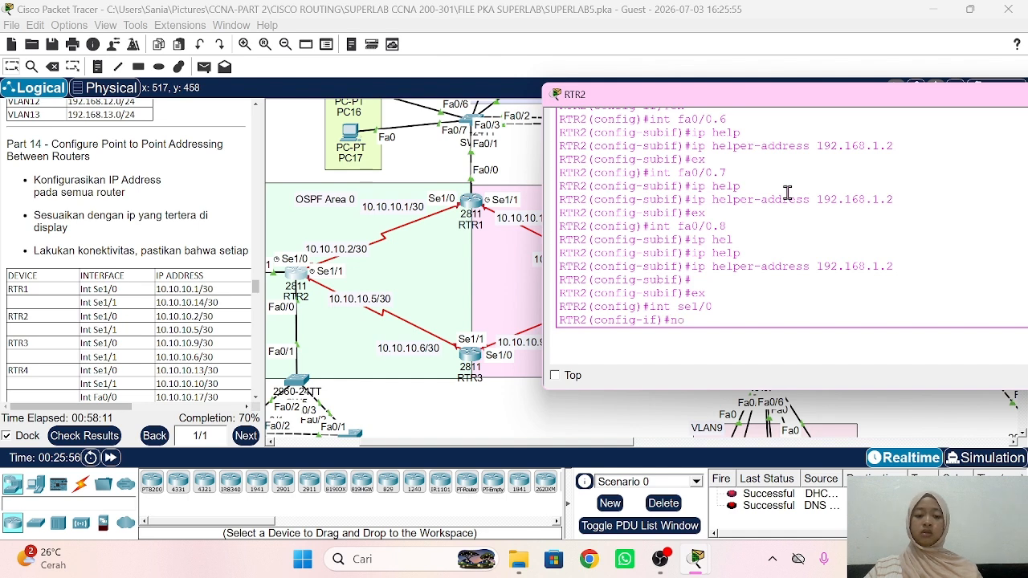
pyautogui.write(' sh')
pyautogui.press('Return')
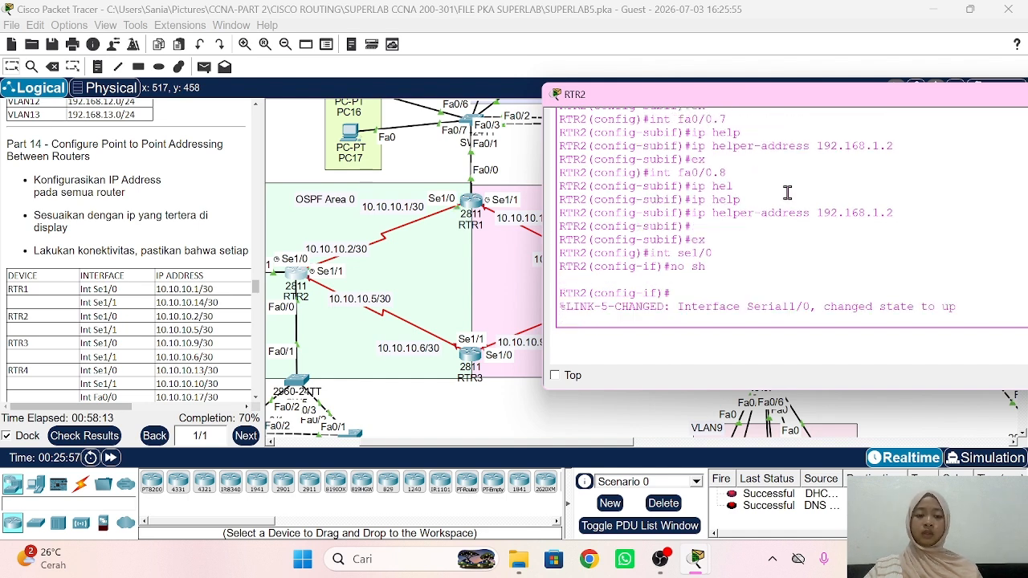
pyautogui.write('ip add')
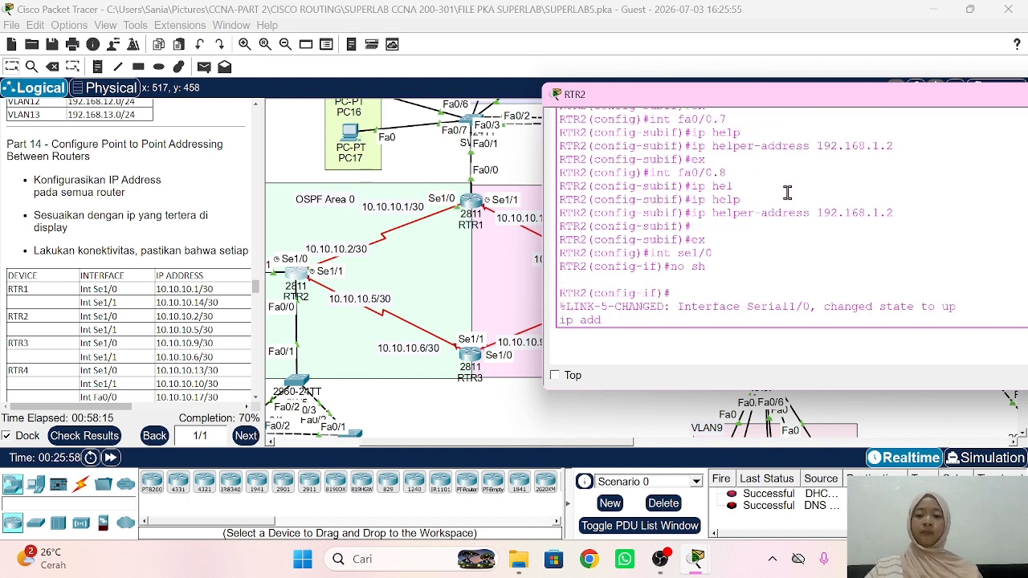
pyautogui.write(' 10.10.10.')
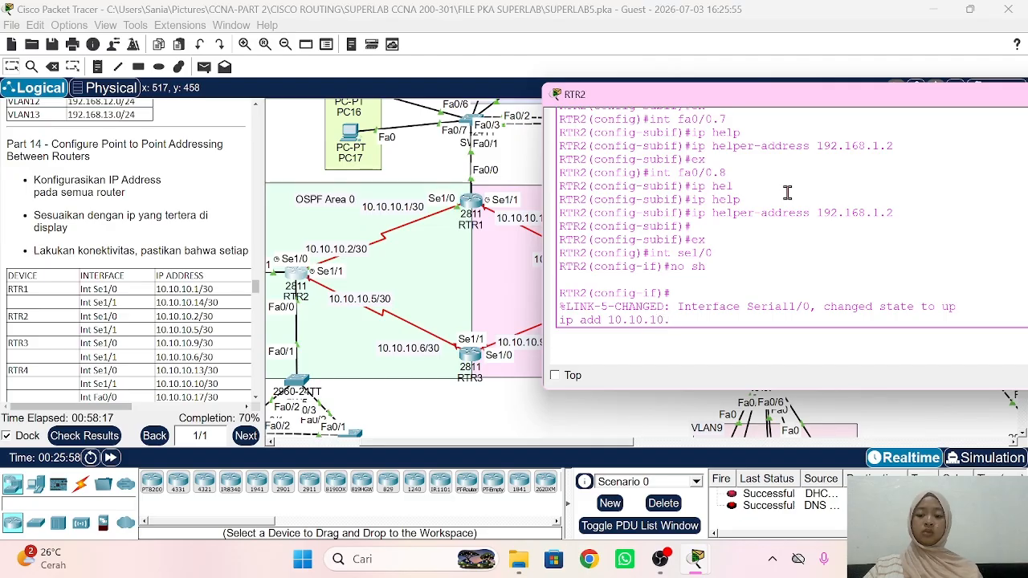
pyautogui.write('2 255.255.')
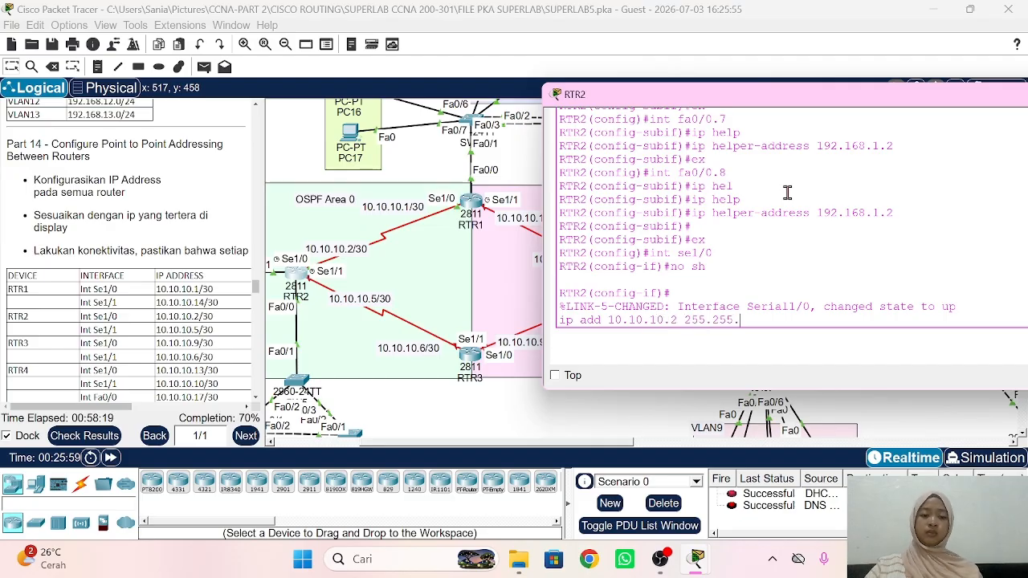
pyautogui.write('255.252')
pyautogui.press('Return')
pyautogui.write('ex')
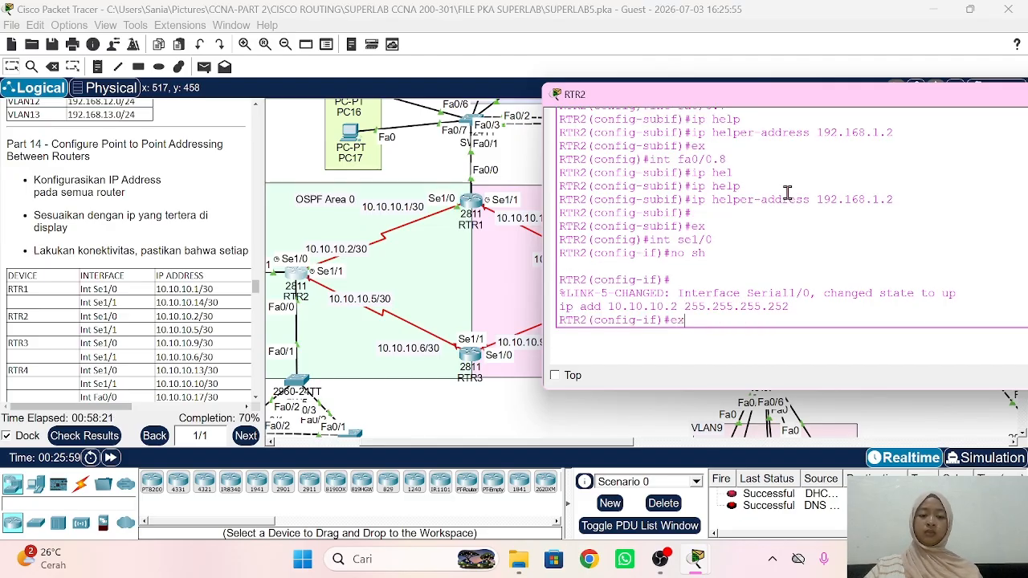
pyautogui.press('Return')
# Step: Enable RTR2's Serial1/1 with 10.10.10.5 255.255.255.252 and return to the topology
pyautogui.write('ig)#int s')
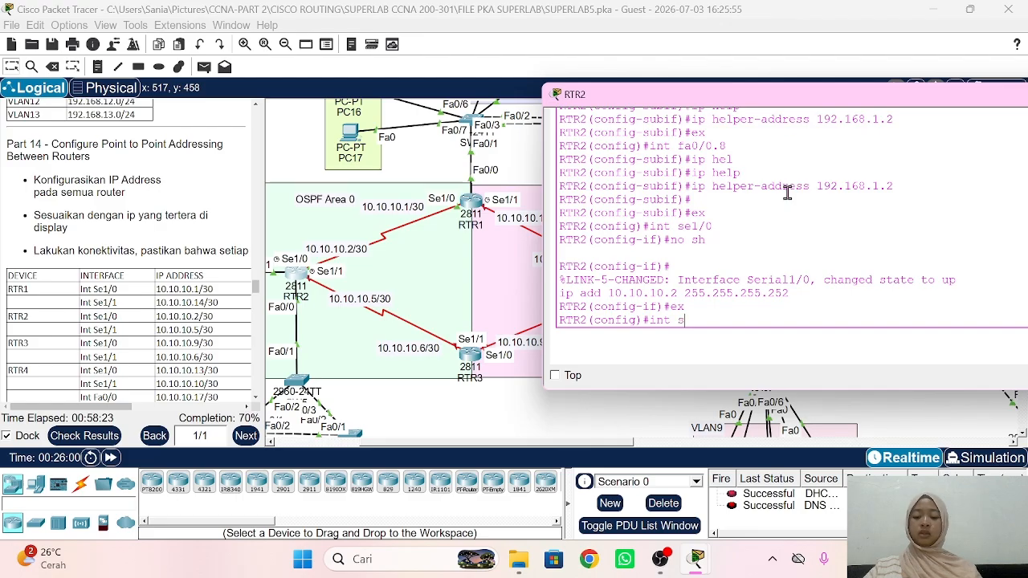
pyautogui.write('e1/1')
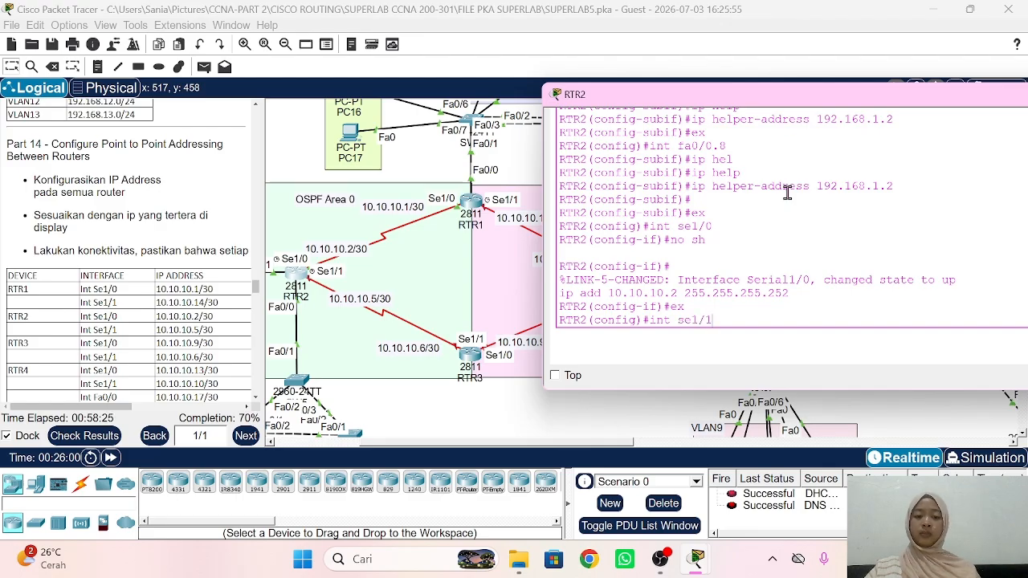
pyautogui.press('Return')
pyautogui.write('no sh')
pyautogui.press('Return')
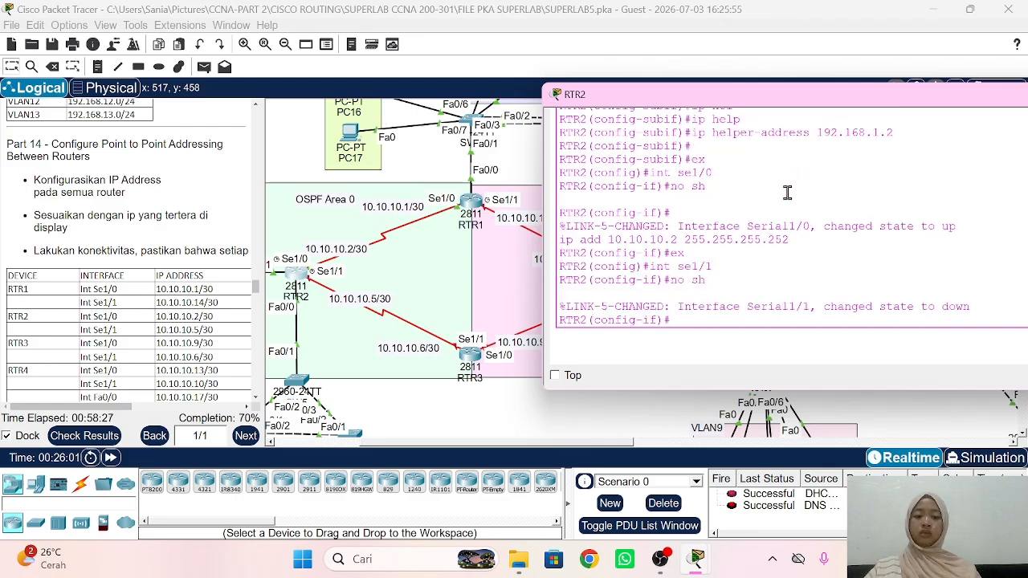
pyautogui.write('ip add')
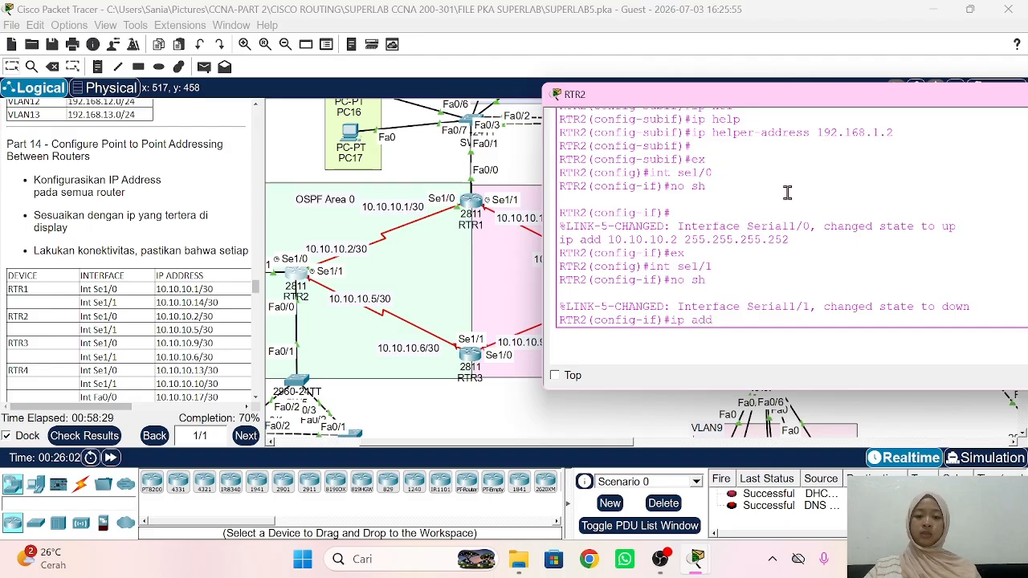
pyautogui.write(' 10.10.10')
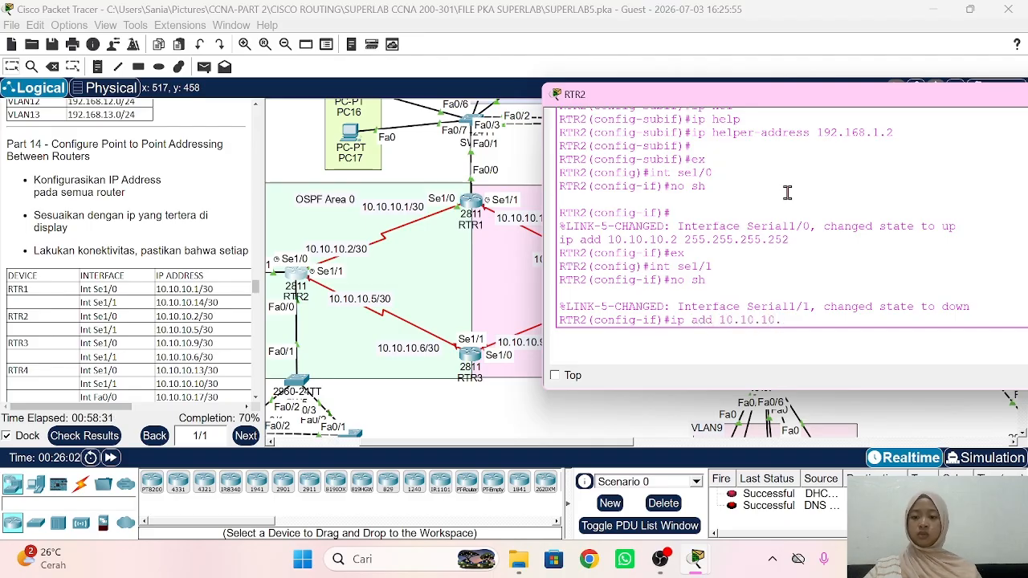
pyautogui.write('.5 2')
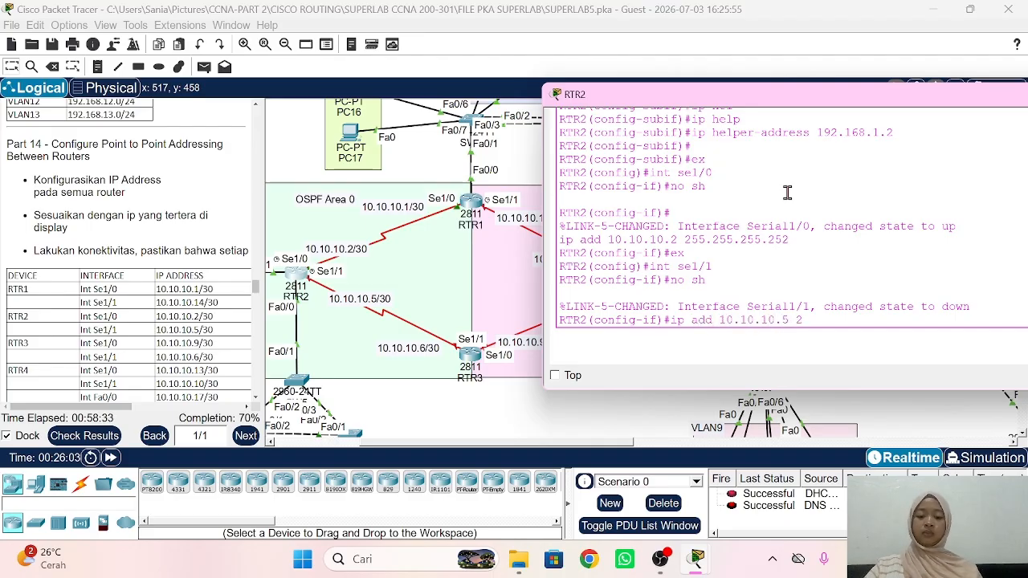
pyautogui.write('55.255.255.252')
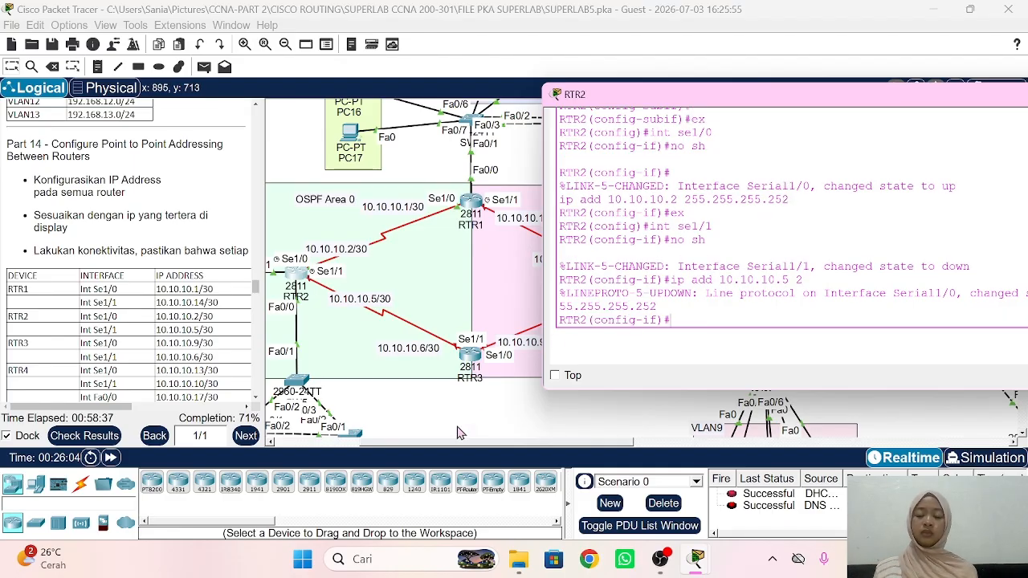
pyautogui.click(461, 432)
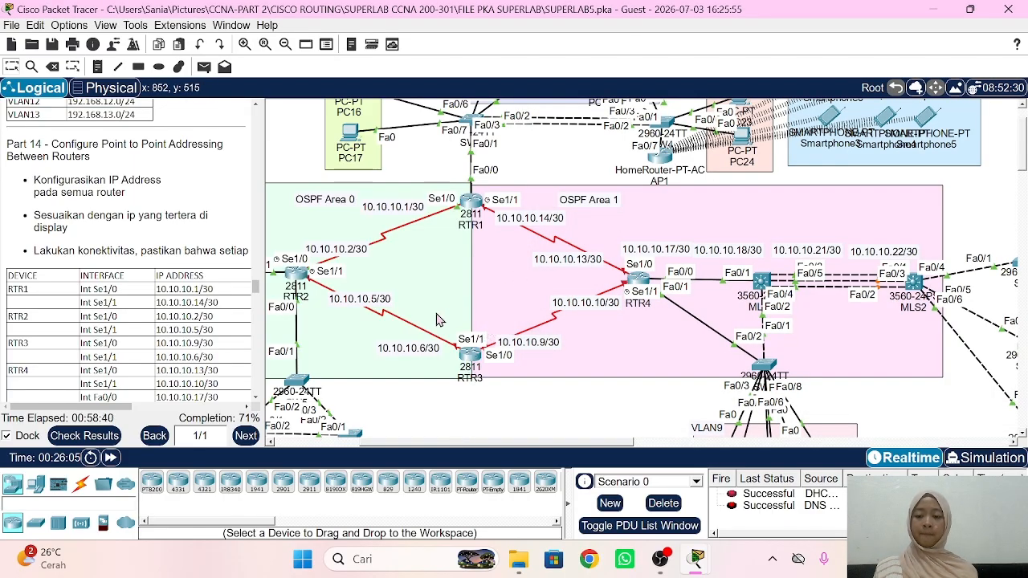
# Step: Open RTR3's console and enter privileged and configuration mode with en and conf t
pyautogui.click(469, 358)
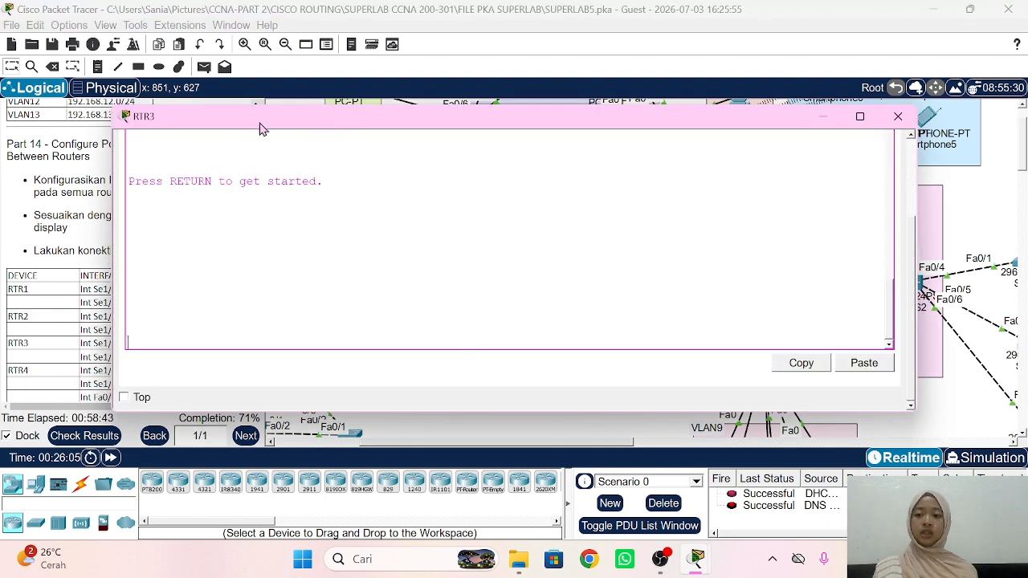
pyautogui.moveTo(263, 129); pyautogui.dragTo(677, 126)
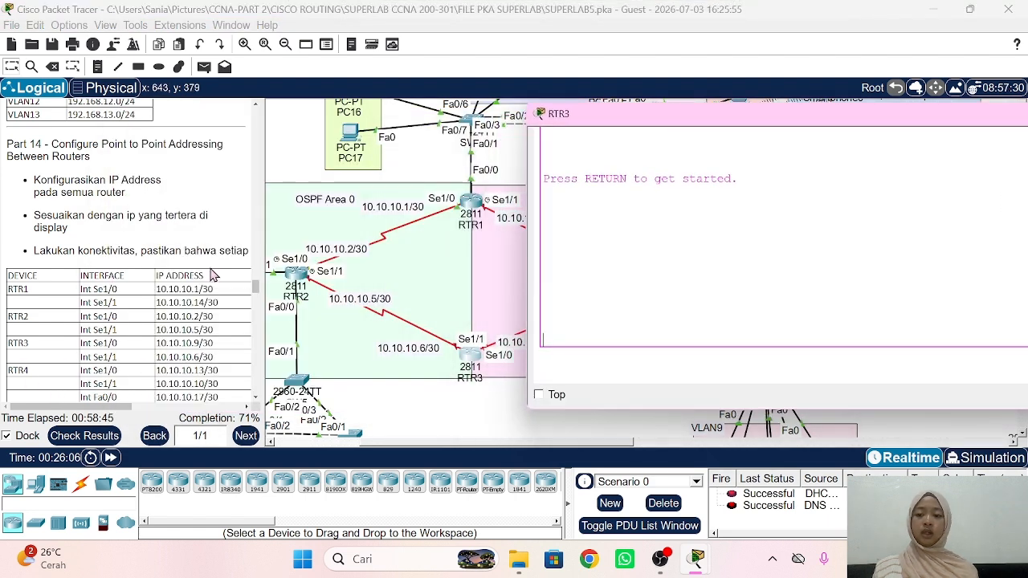
pyautogui.scroll(-1, 210, 270)
pyautogui.click(495, 216)
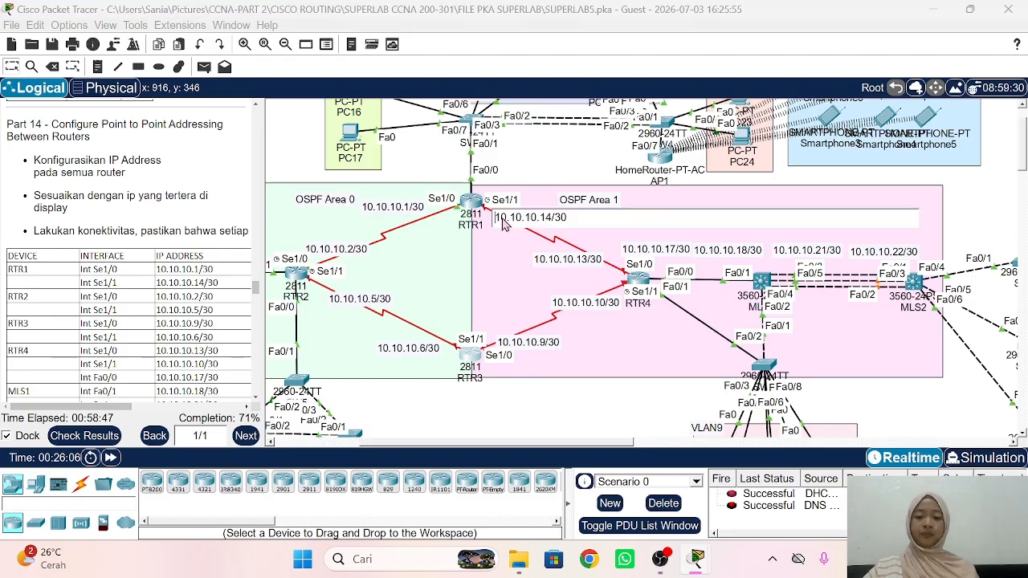
pyautogui.press('Return')
pyautogui.click(471, 359)
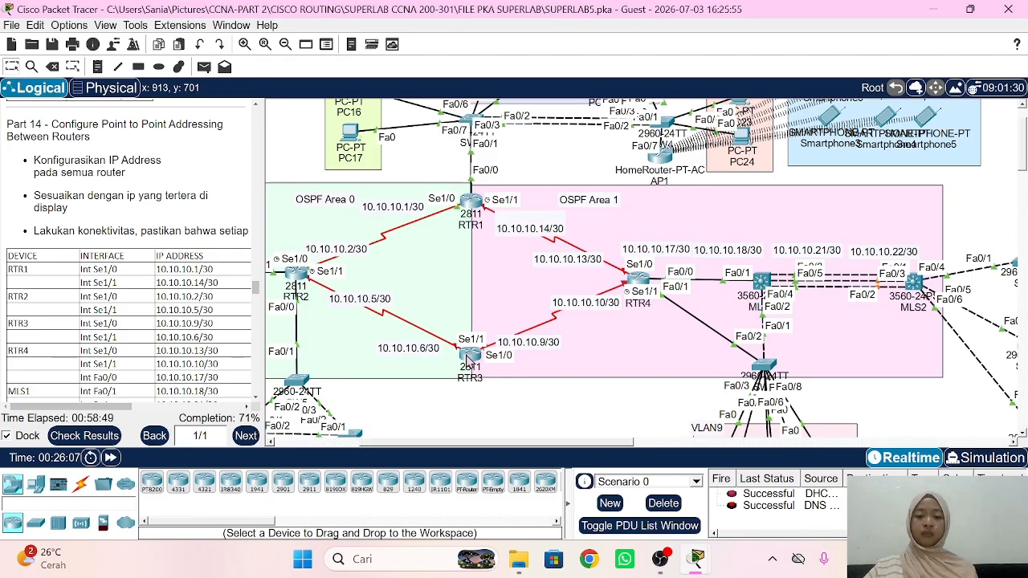
pyautogui.press('Return')
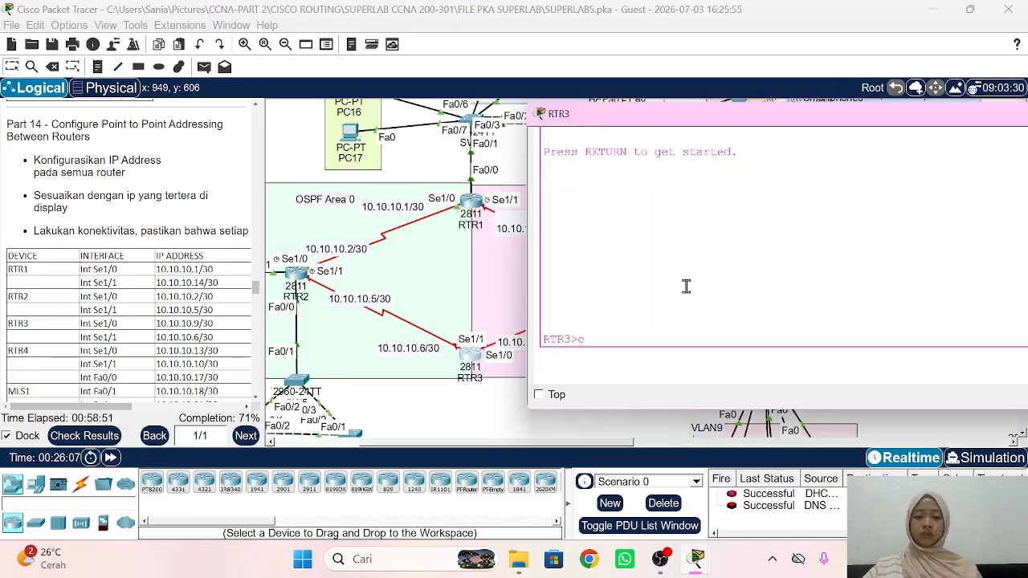
pyautogui.write('en')
pyautogui.press('Return')
pyautogui.press('Return')
pyautogui.write('conf')
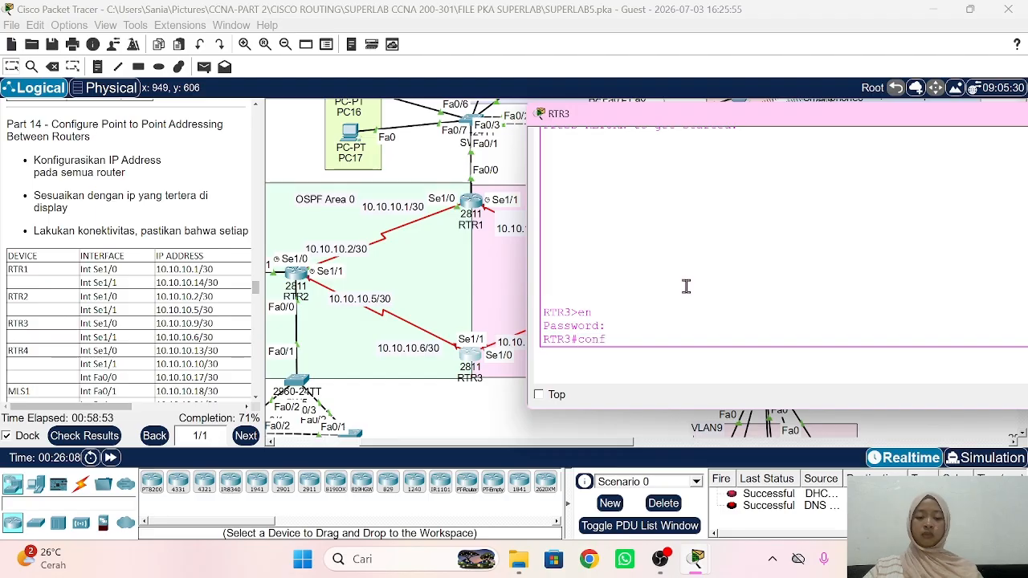
pyautogui.write(' t')
# Step: Enable RTR3's Serial1/0 and assign it 10.10.10.9 /30
pyautogui.press('Return')
pyautogui.write('int sc')
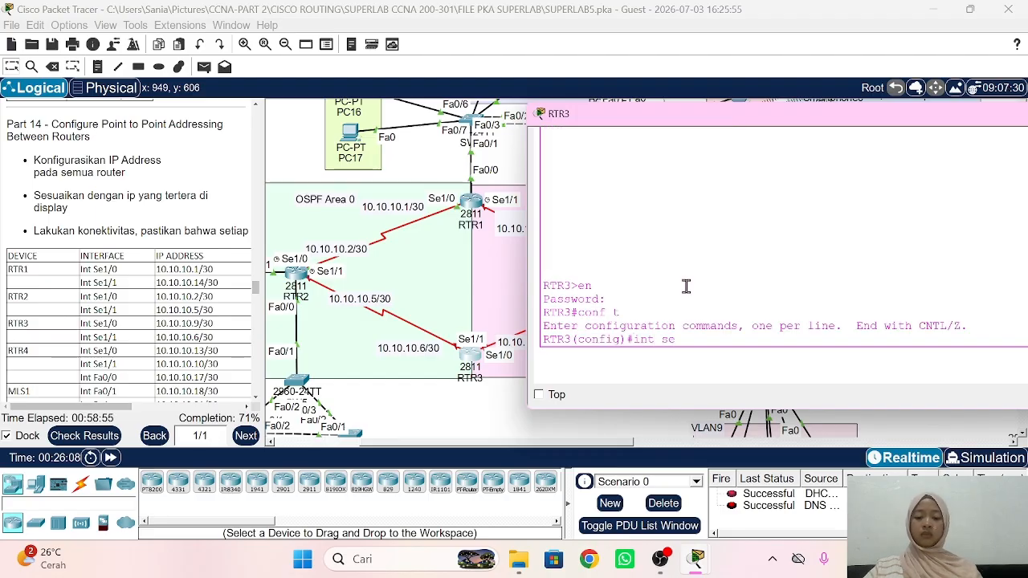
pyautogui.write('1/0')
pyautogui.press('Return')
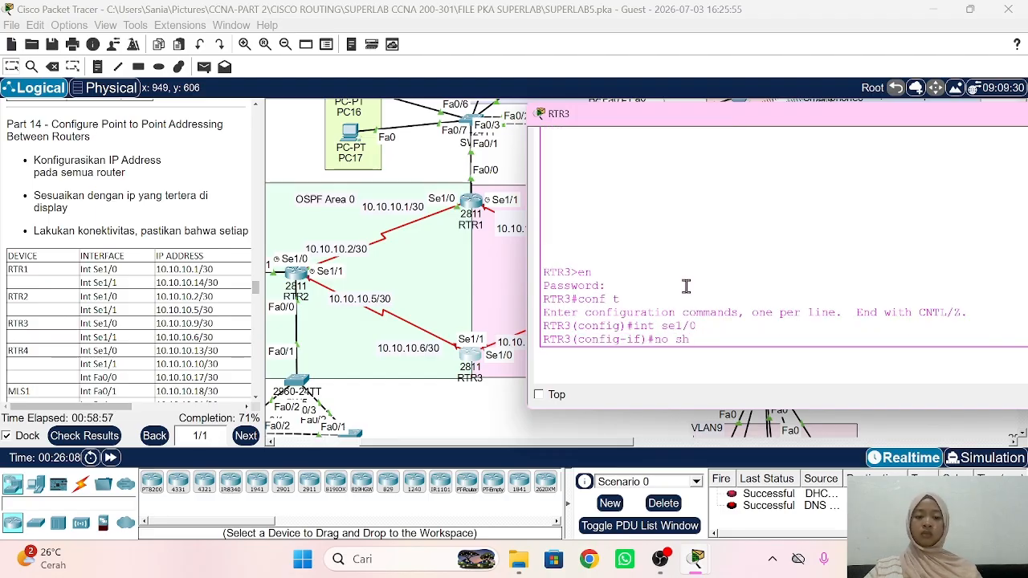
pyautogui.write('no sh')
pyautogui.press('Return')
pyautogui.write('ip add')
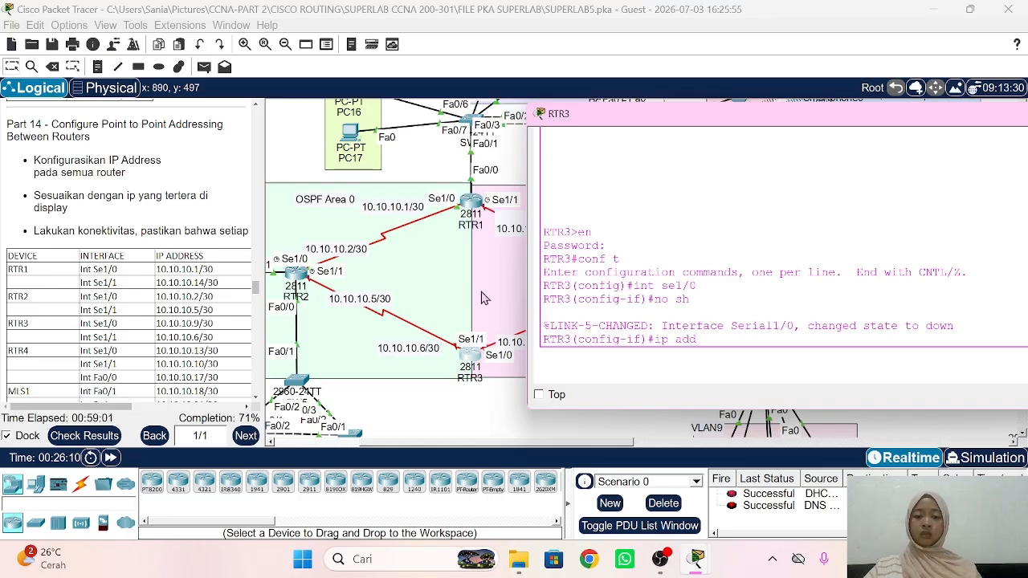
pyautogui.hscroll(5, 482, 297)
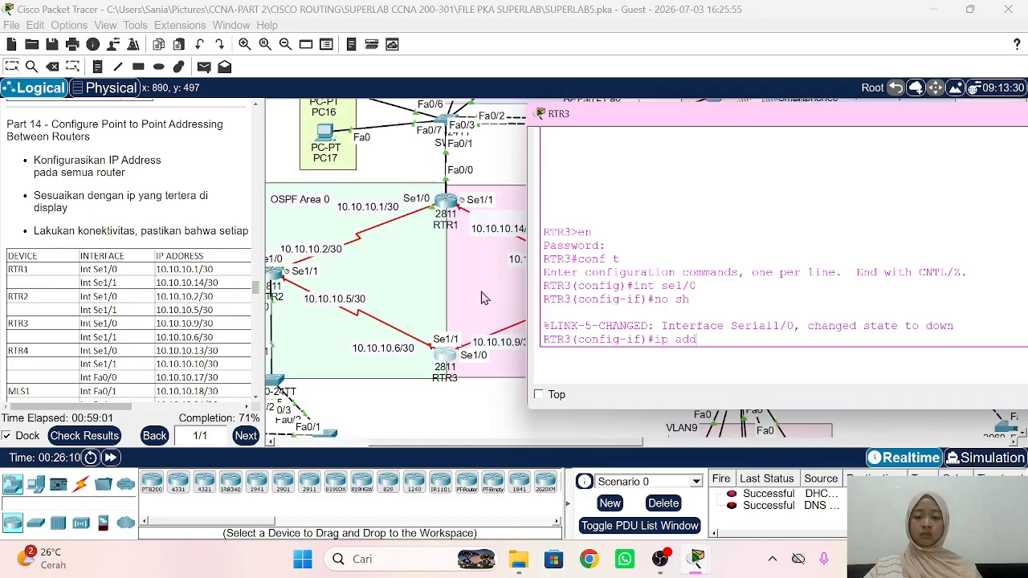
pyautogui.write('d 10.')
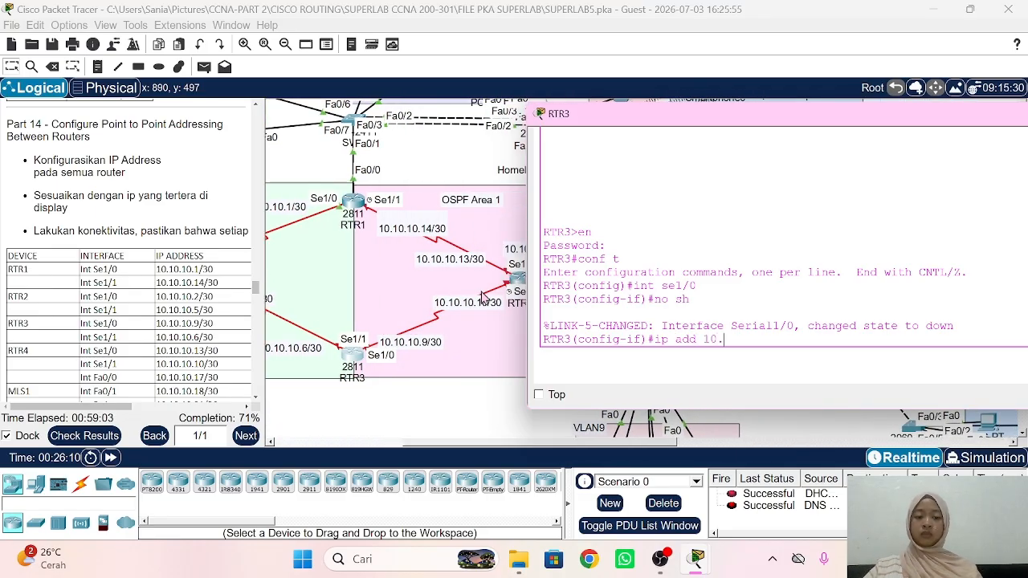
pyautogui.write('10.10.9 255.')
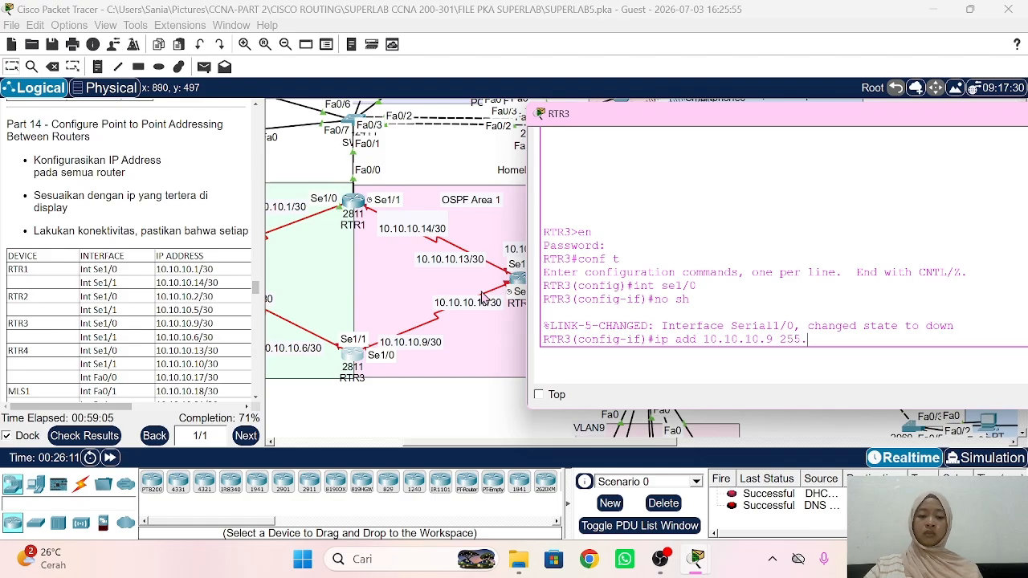
pyautogui.write('255.255.252')
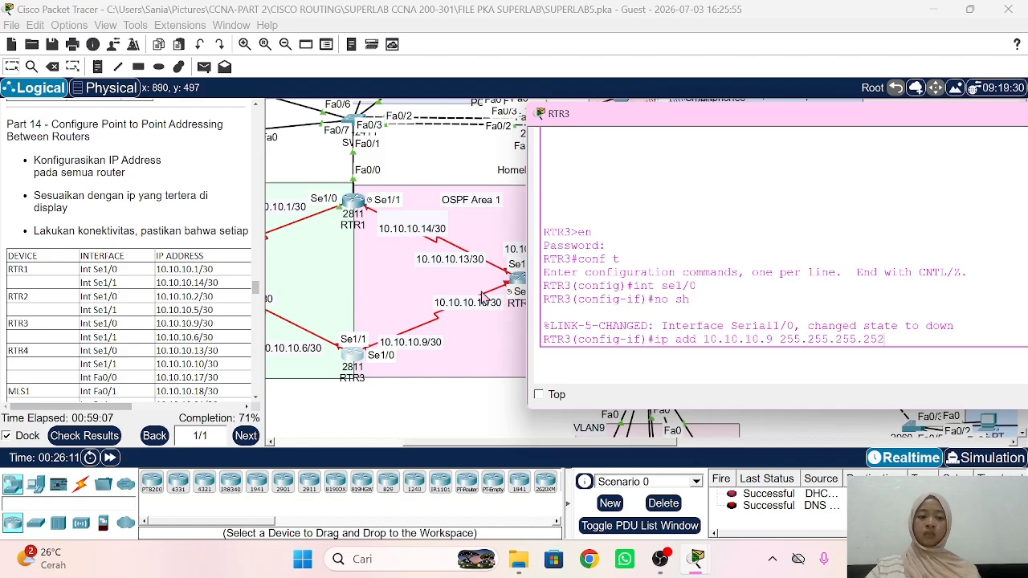
pyautogui.press('Return')
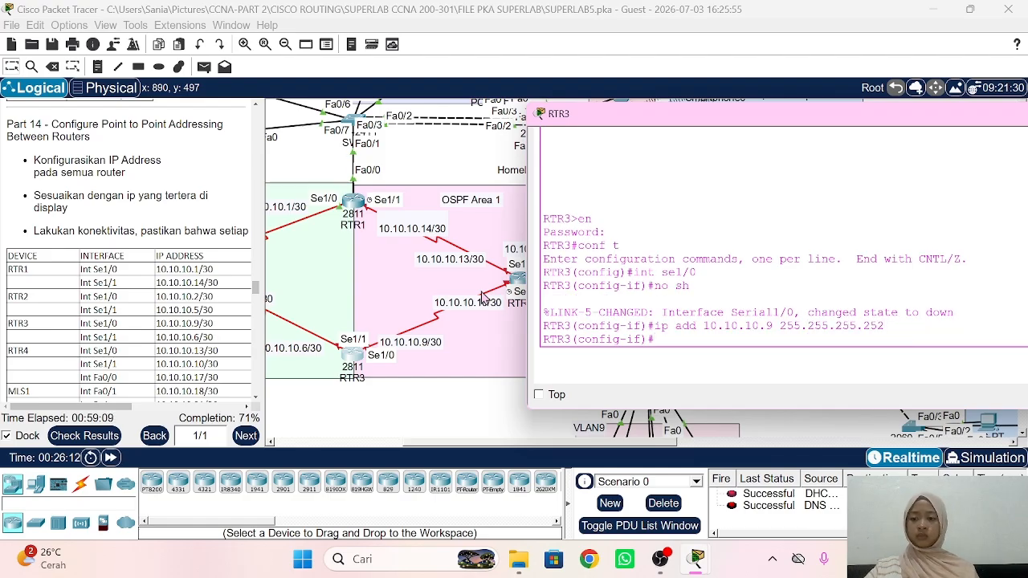
pyautogui.write('ex')
pyautogui.press('Return')
# Step: Enable RTR3's Serial1/1 with 10.10.10.6 255.255.255.252 and close the console
pyautogui.write('int')
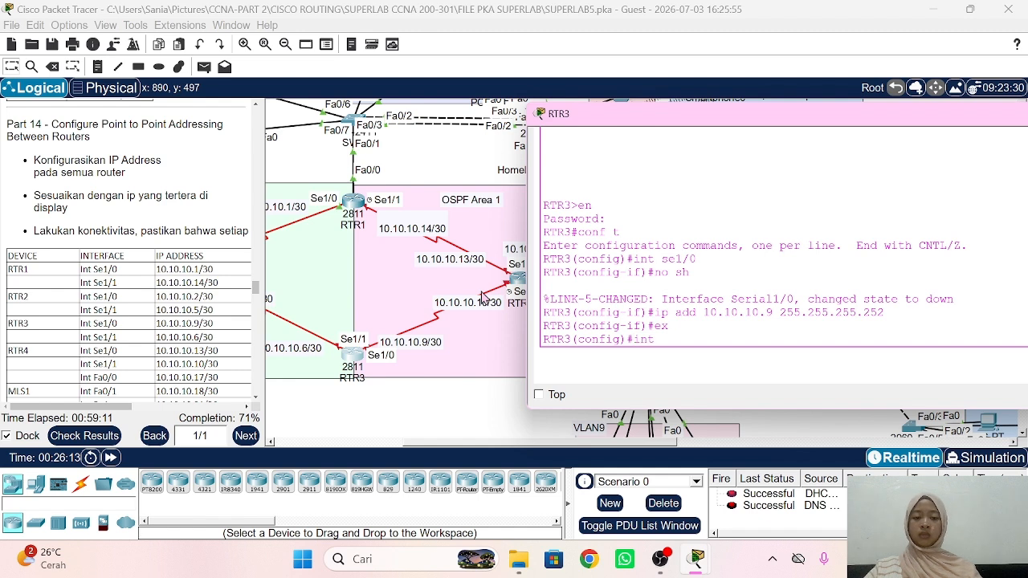
pyautogui.write(' se')
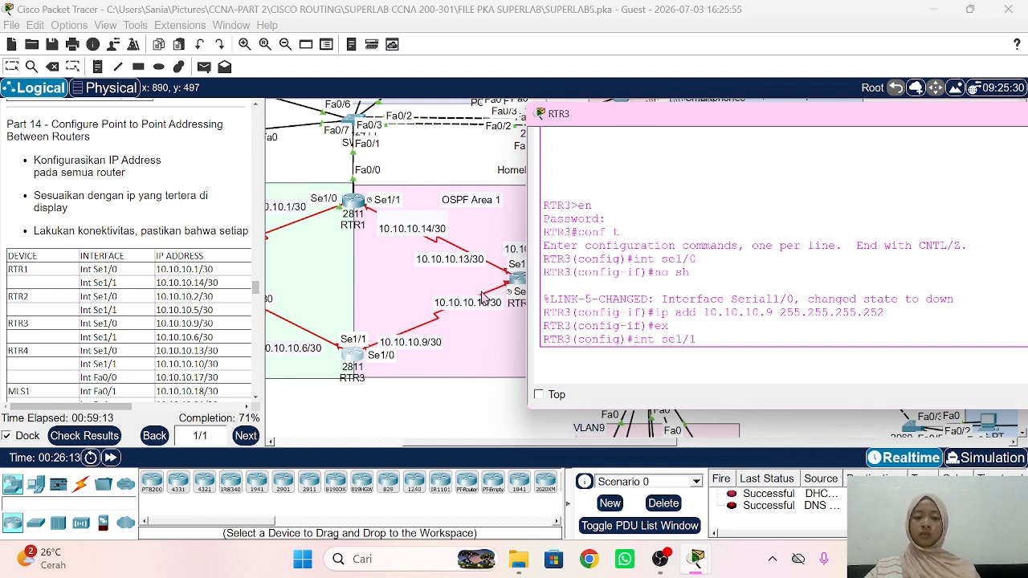
pyautogui.write('1/1')
pyautogui.press('Return')
pyautogui.write('no sh')
pyautogui.press('Return')
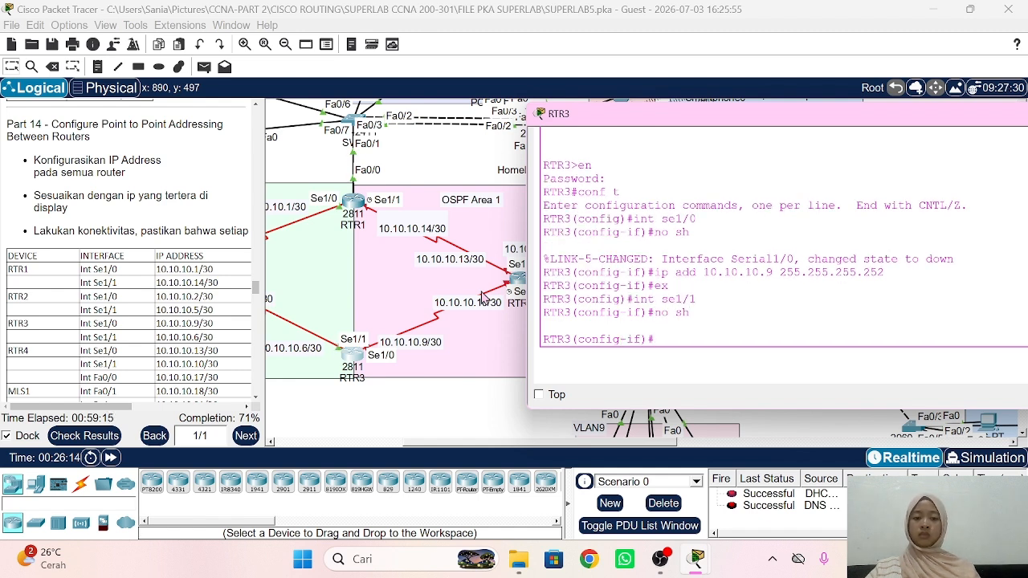
pyautogui.write('ip add')
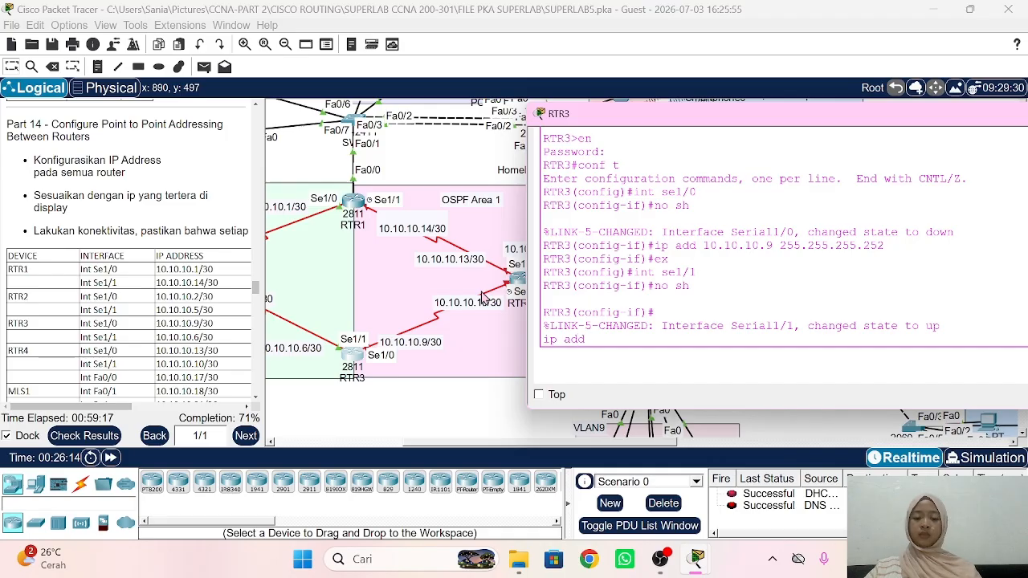
pyautogui.write(' 10.10.10.')
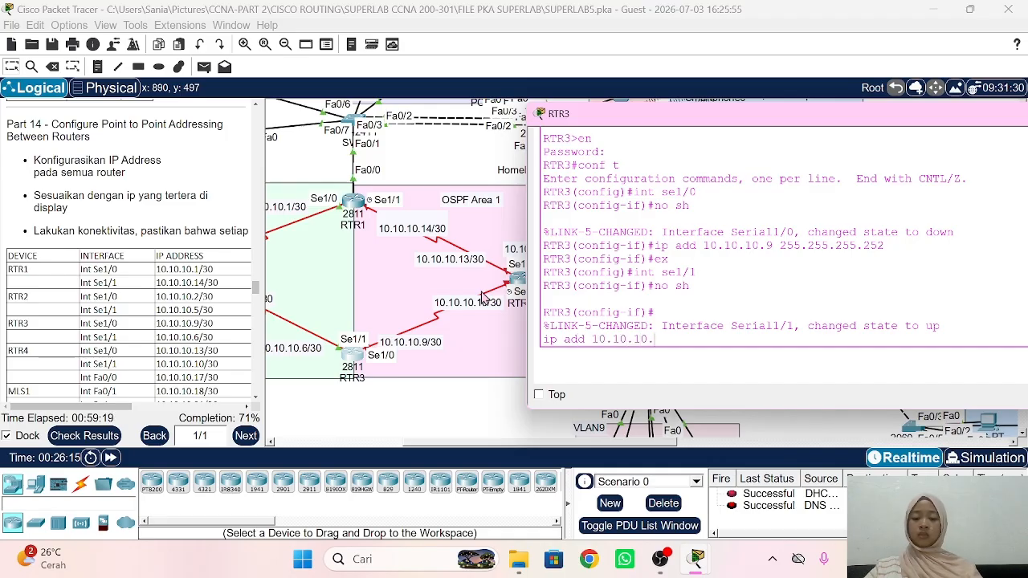
pyautogui.write('6 255')
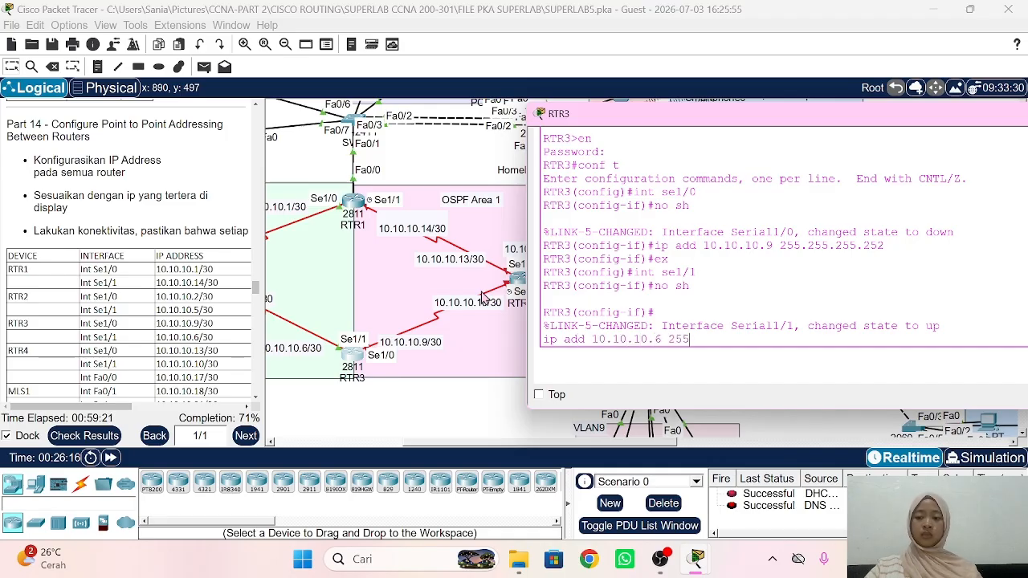
pyautogui.write('.255.255.252')
pyautogui.press('Return')
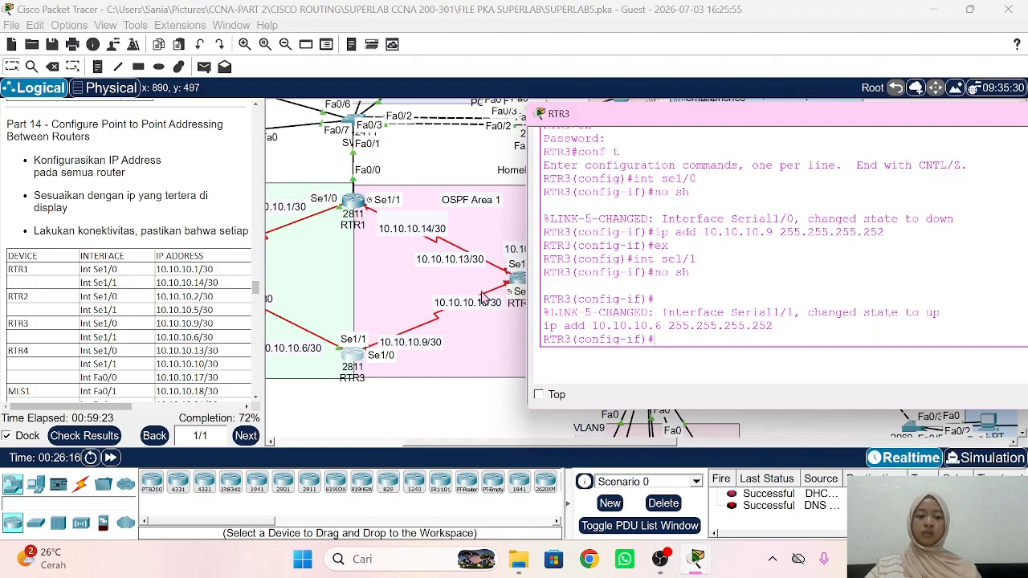
pyautogui.click(473, 410)
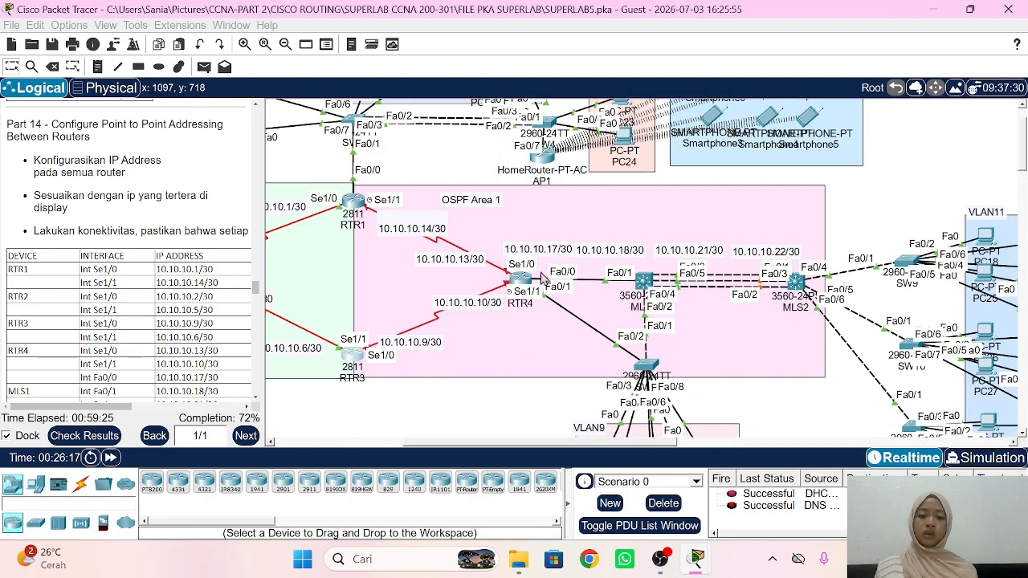
# Step: On RTR4's console, enable Serial1/0 and assign it 10.10.10.13 /30
pyautogui.click(523, 279)
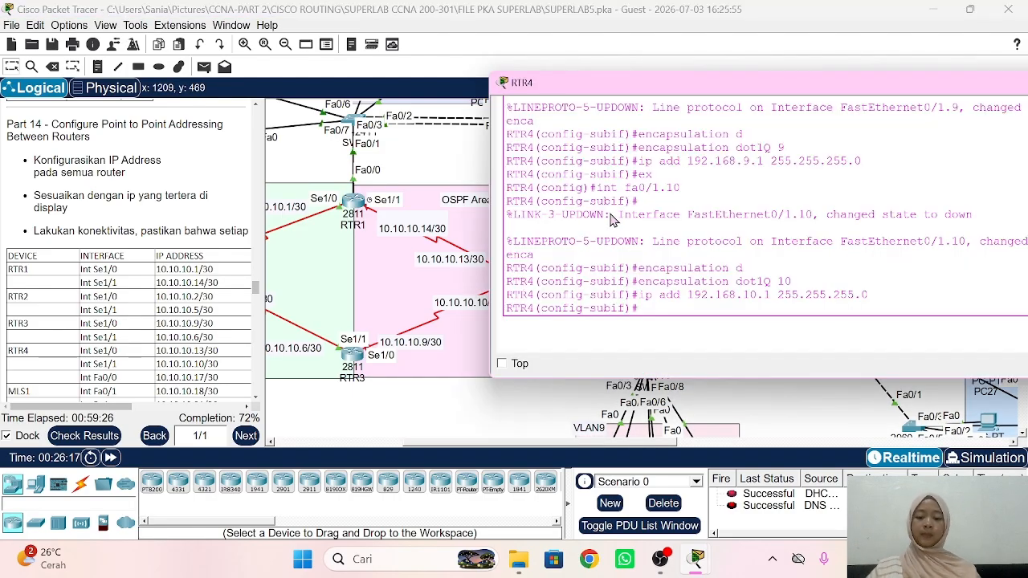
pyautogui.write('ex')
pyautogui.press('Return')
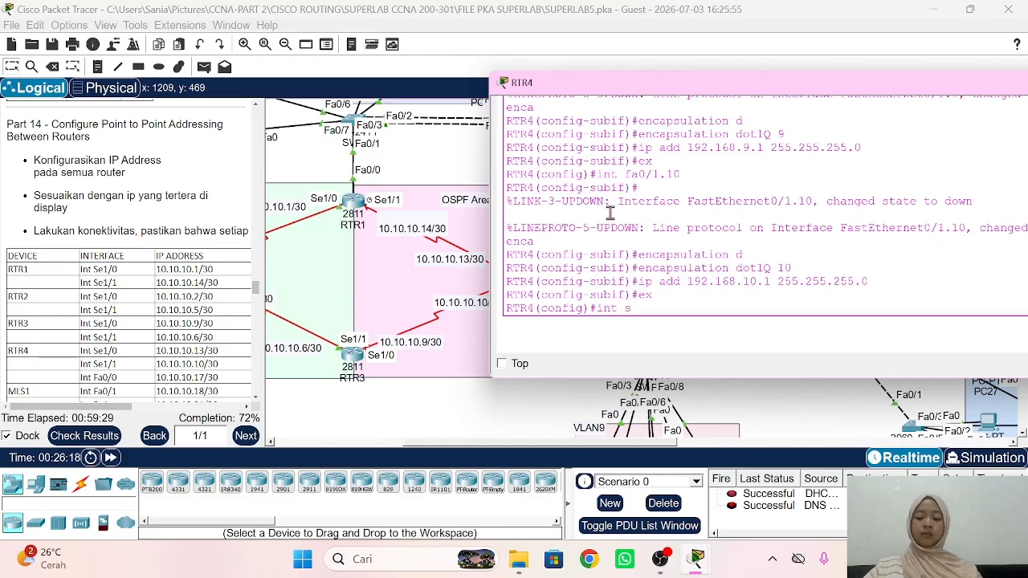
pyautogui.write('int se1/0')
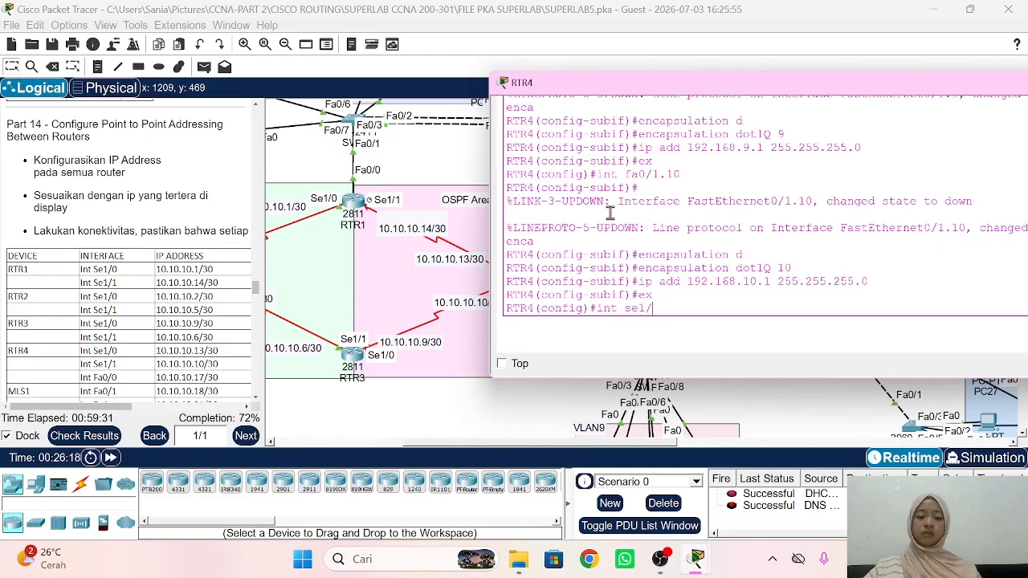
pyautogui.press('Return')
pyautogui.write('no sh')
pyautogui.press('Return')
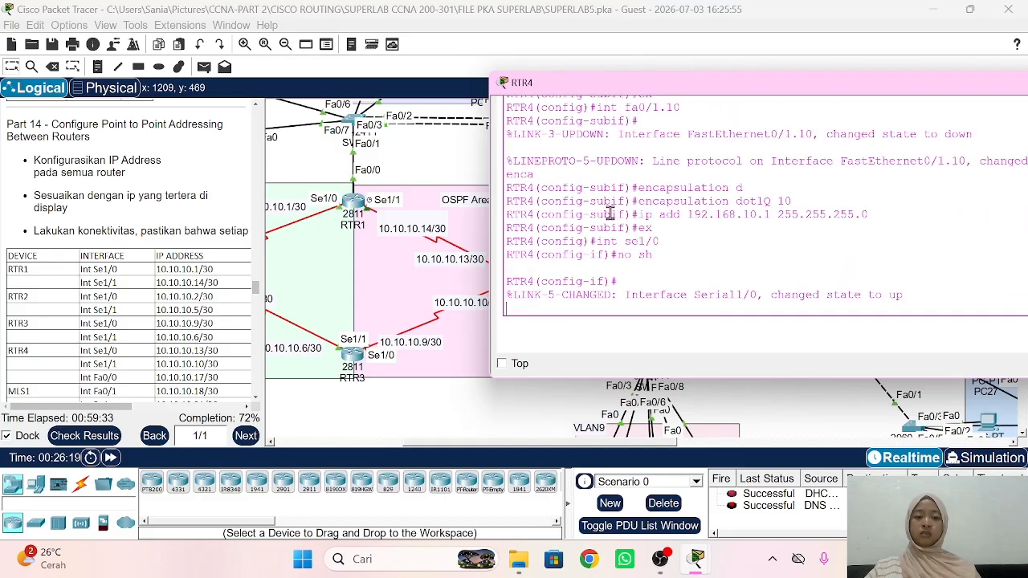
pyautogui.hscroll(2, 448, 249)
pyautogui.write('i')
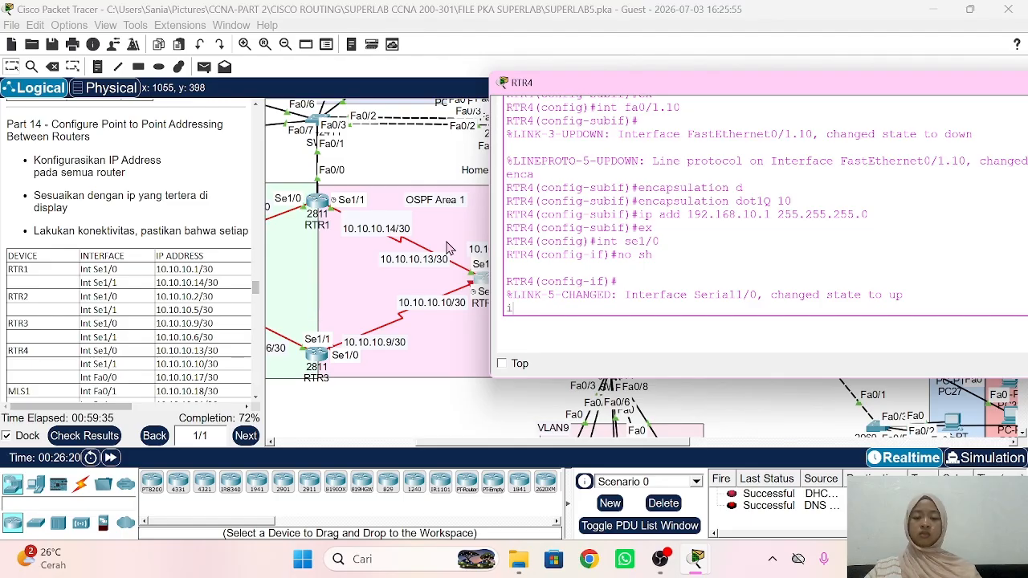
pyautogui.write('p add 10.10.')
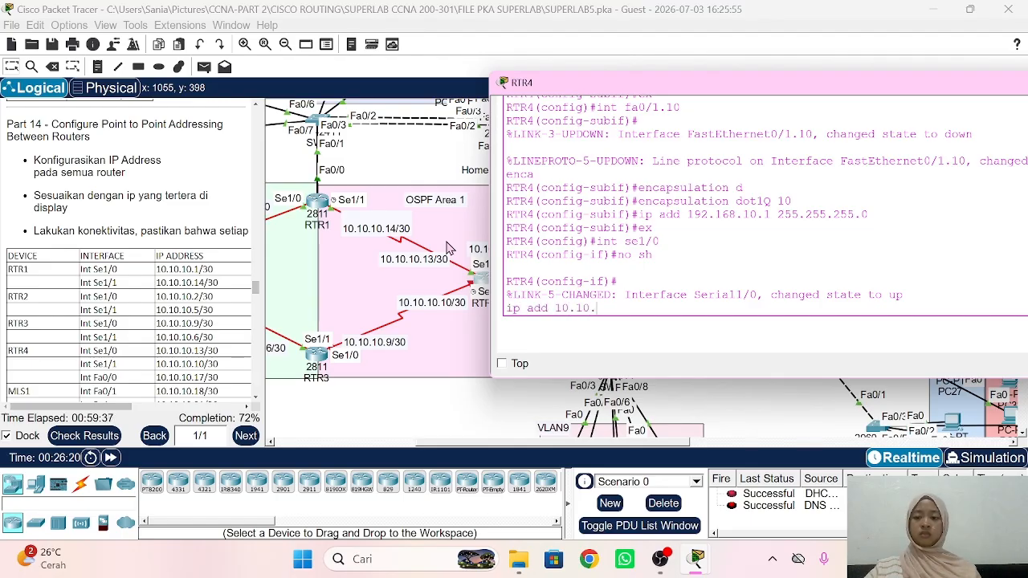
pyautogui.write('10.1')
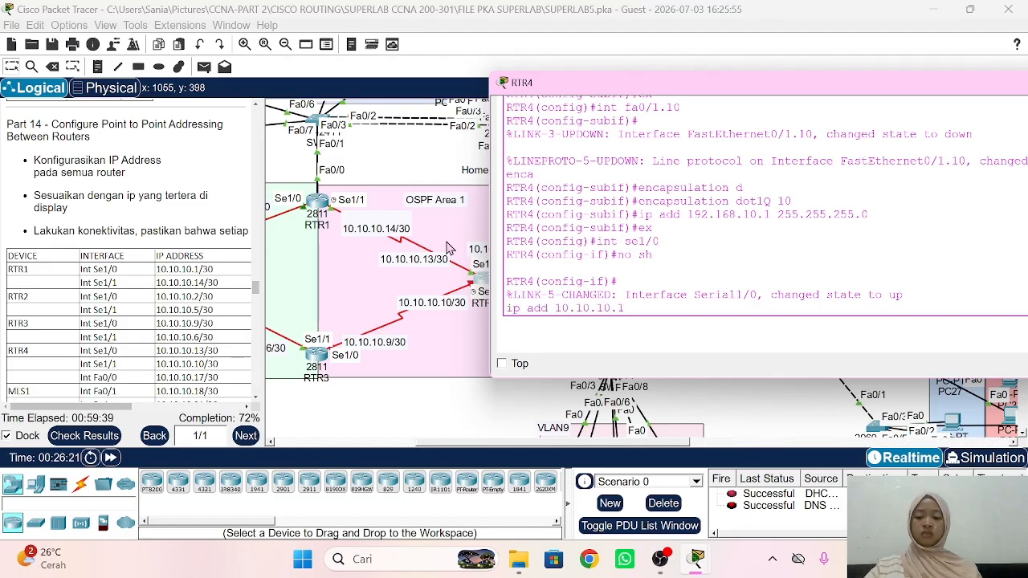
pyautogui.write('3 255.25')
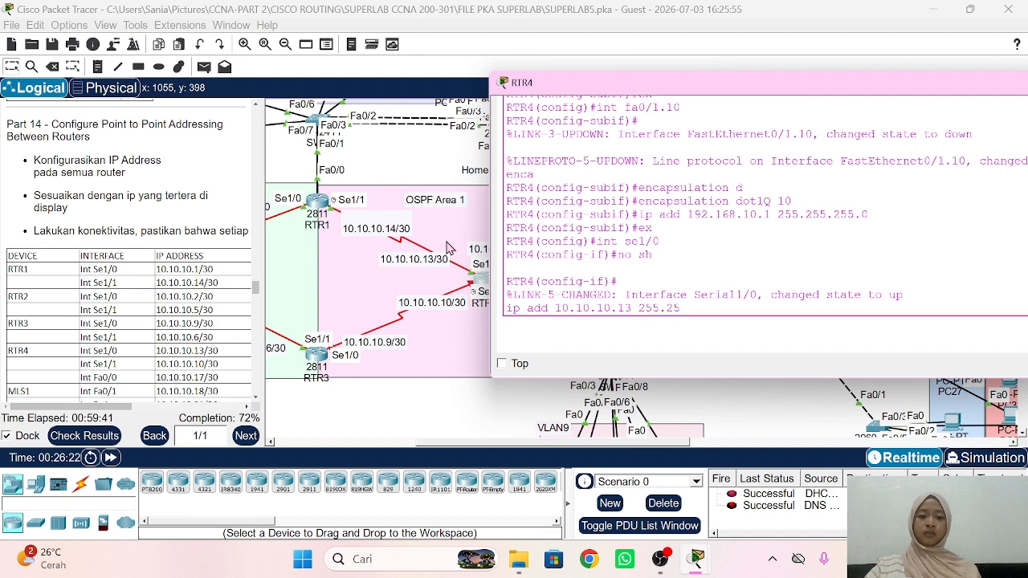
pyautogui.write('5.255.252')
pyautogui.press('Return')
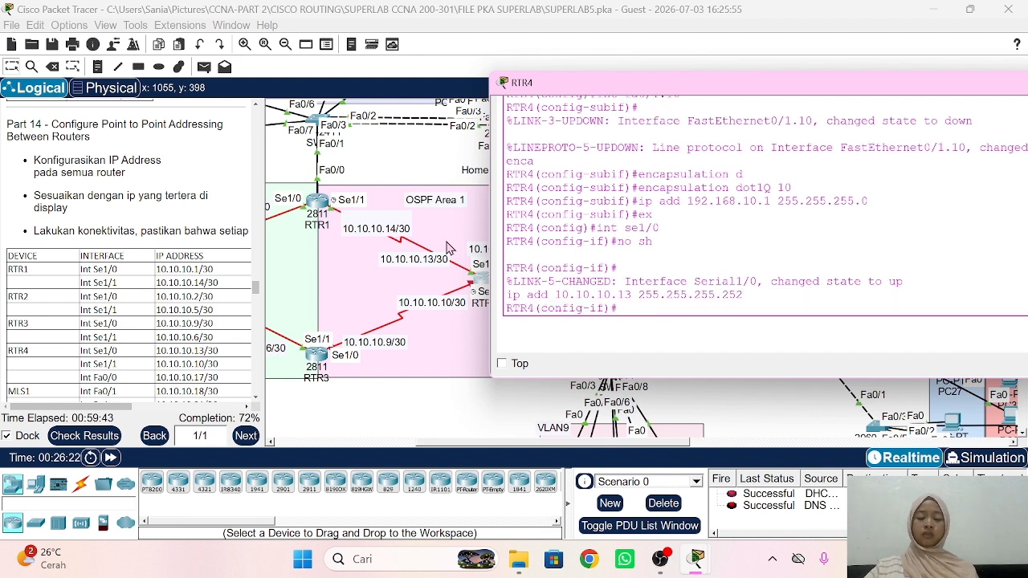
pyautogui.write('ex')
pyautogui.press('Return')
# Step: Enable RTR4's Serial1/1 and assign it 10.10.10.10 255.255.255.252
pyautogui.write('int')
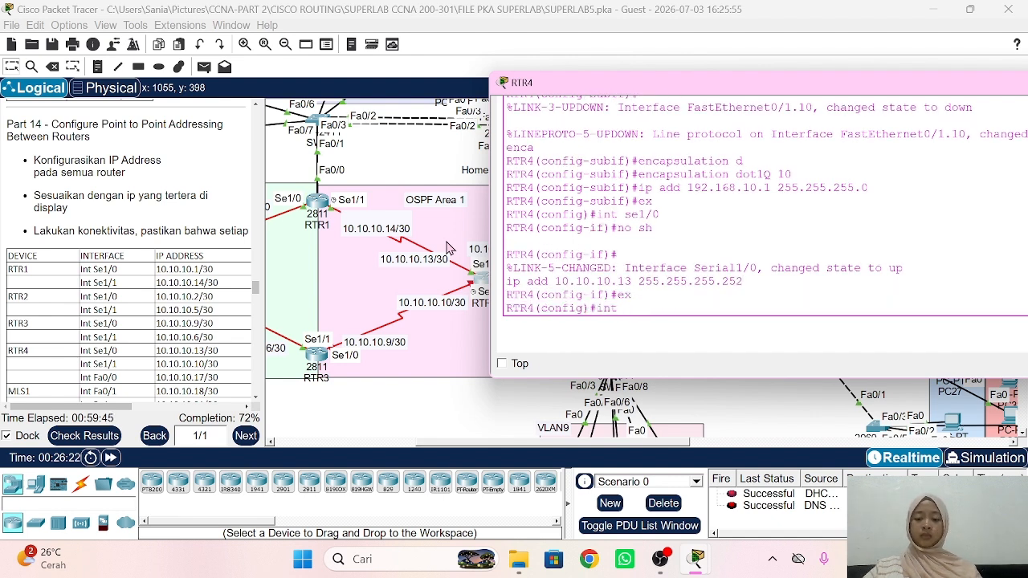
pyautogui.write(' se1/1')
pyautogui.press('Return')
pyautogui.write('nfig-if)#n')
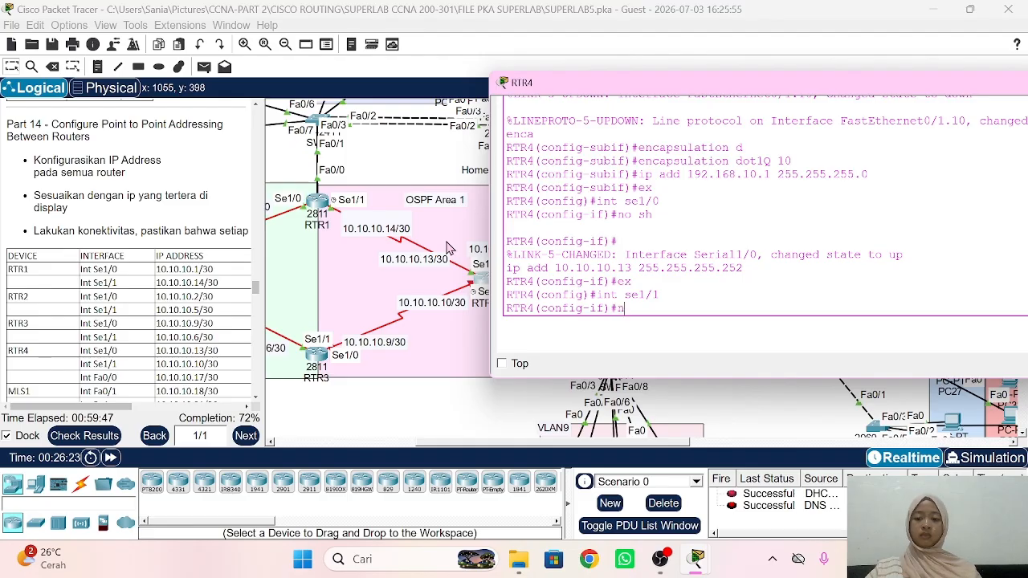
pyautogui.write('o sh')
pyautogui.press('Return')
pyautogui.write('ip a')
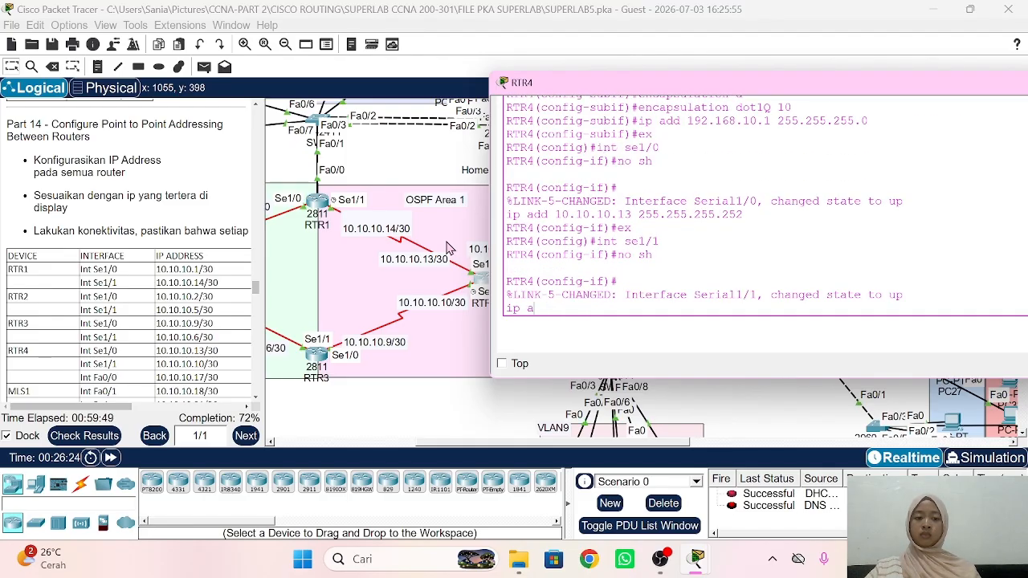
pyautogui.write('dd 10.10.10.10 255.255.2')
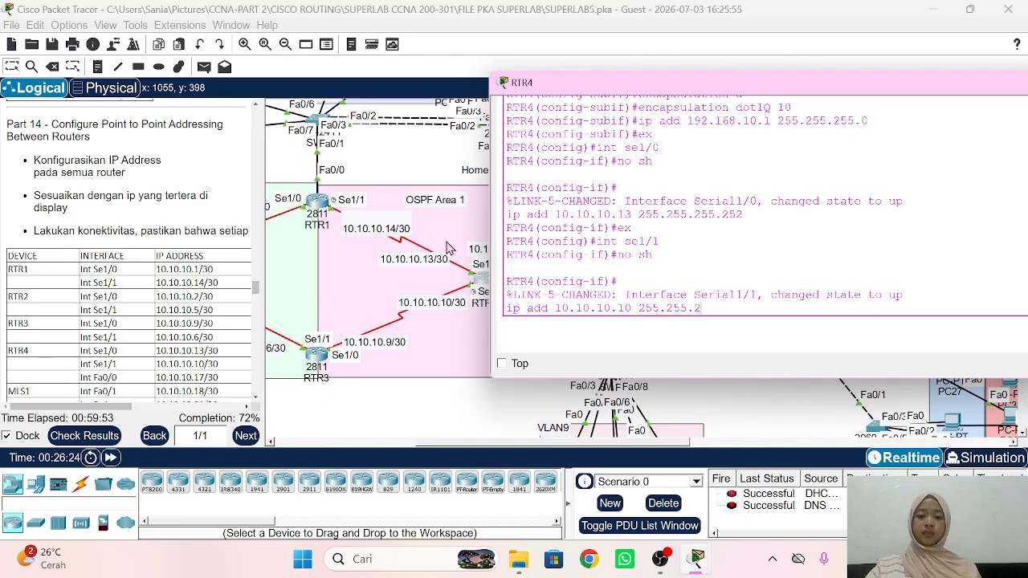
pyautogui.write('55.252')
pyautogui.press('Return')
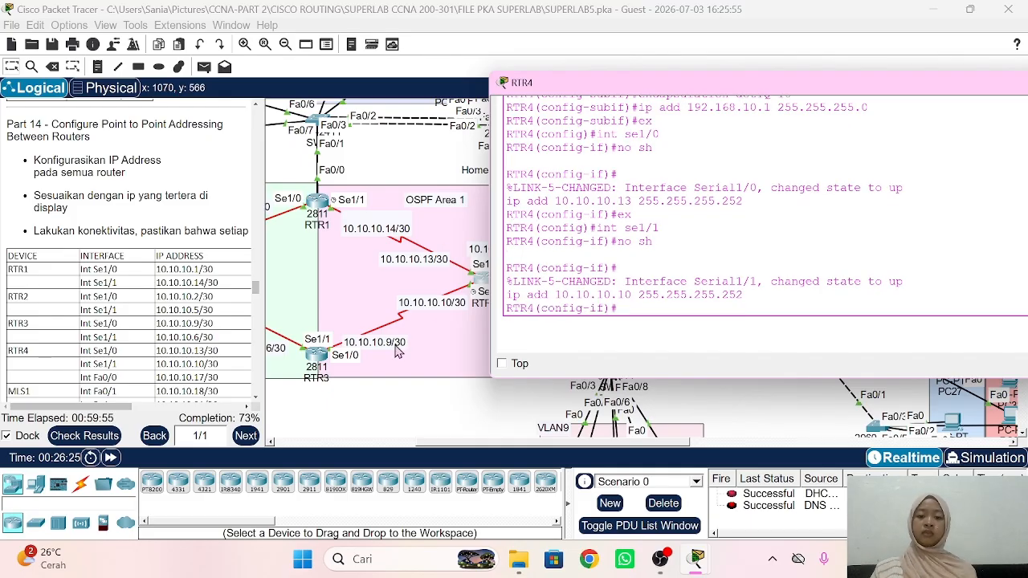
pyautogui.hscroll(5, 394, 349)
# Step: Exit Serial1/1, enable RTR4's FastEthernet0/0, and start its ip add command
pyautogui.hscroll(2, 394, 349)
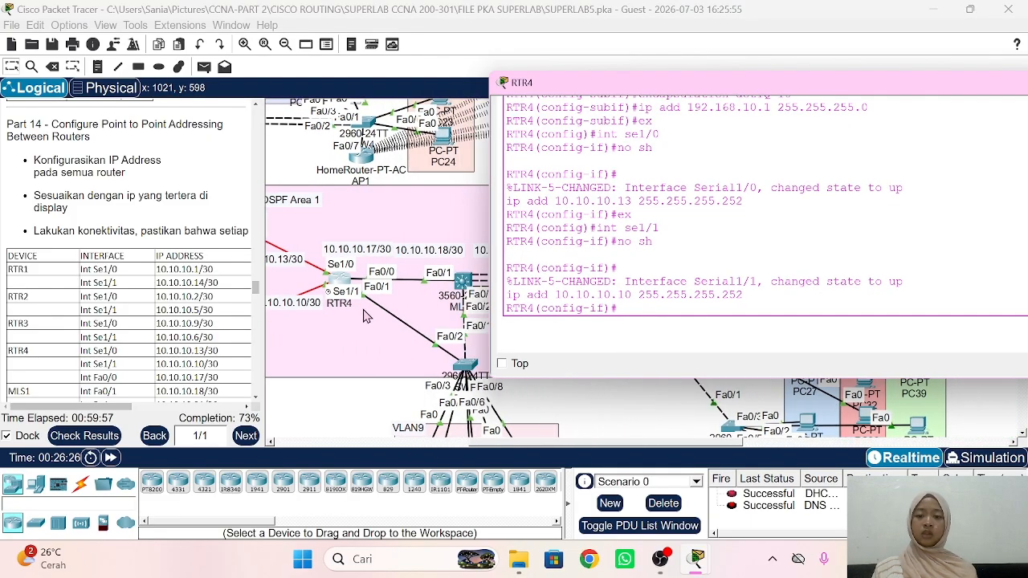
pyautogui.write('e')
pyautogui.press('Return')
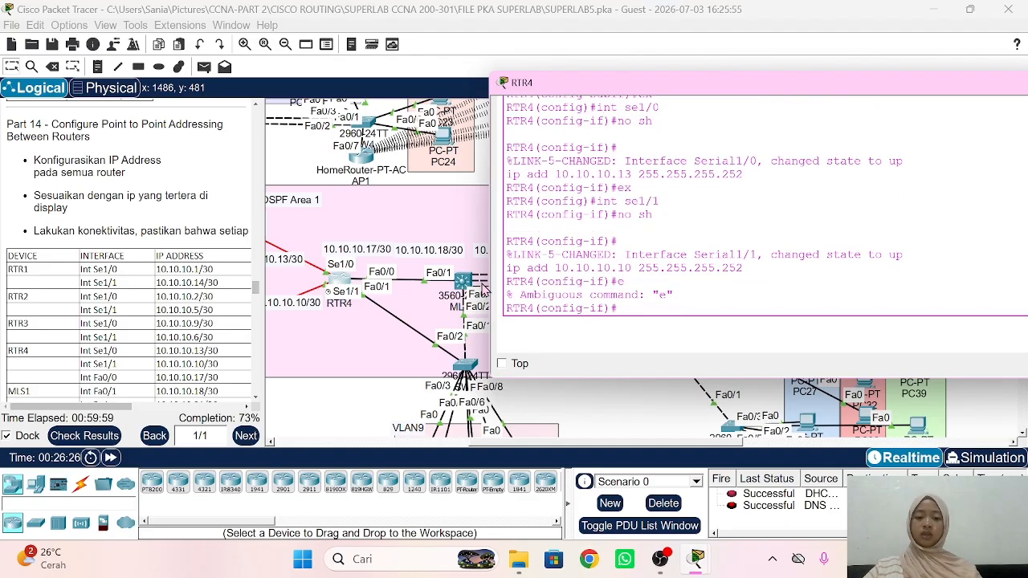
pyautogui.write('in')
pyautogui.press('BackSpace')
pyautogui.press('BackSpace')
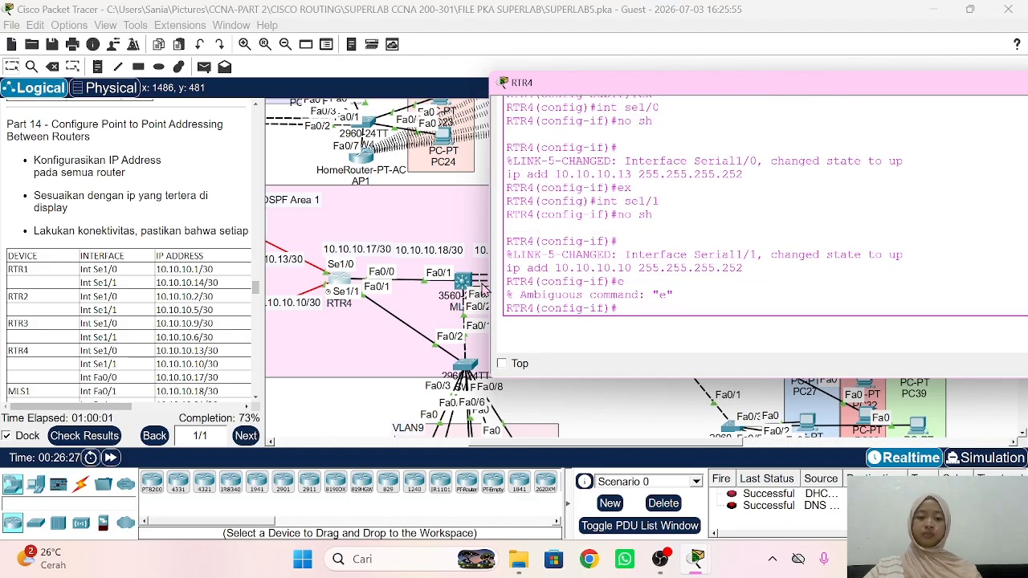
pyautogui.write('ex')
pyautogui.press('Return')
pyautogui.write('int')
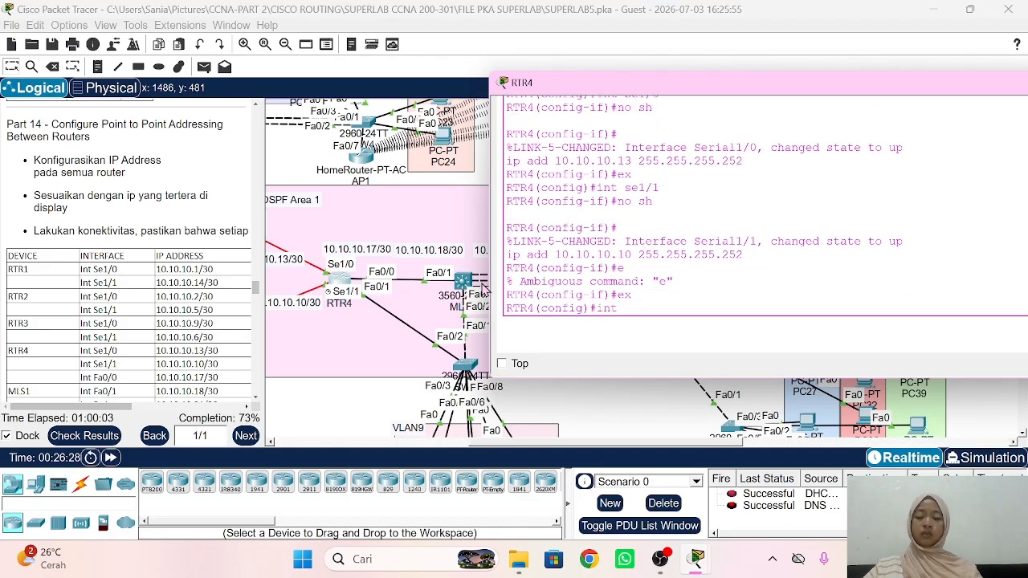
pyautogui.write(' fa0/0')
pyautogui.press('Return')
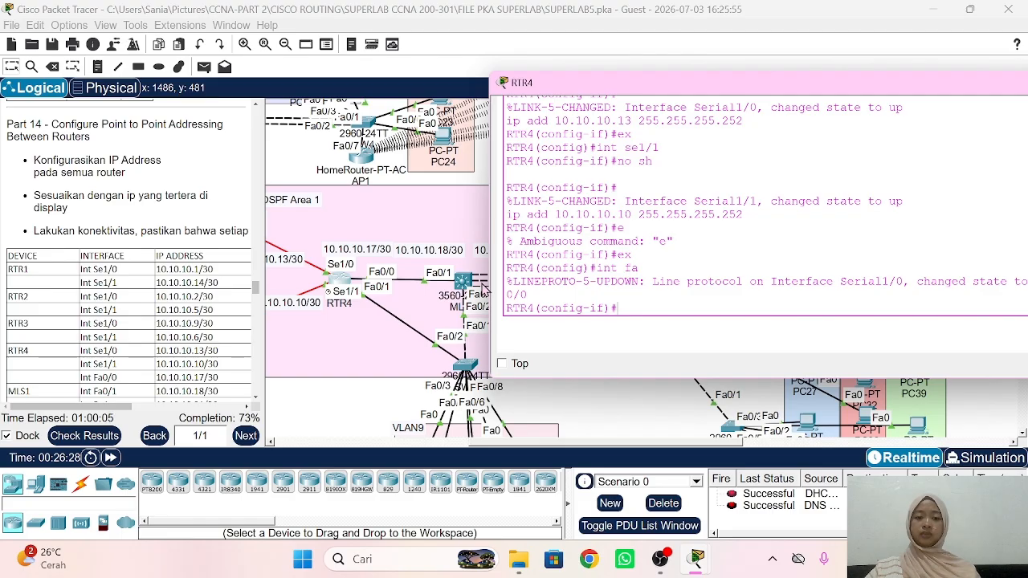
pyautogui.write('no sh')
pyautogui.press('Return')
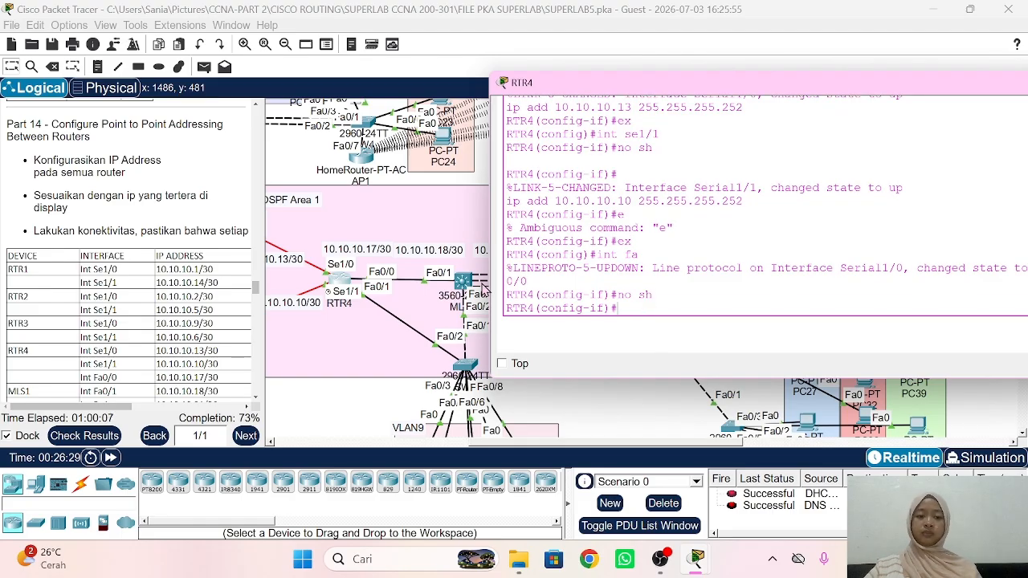
pyautogui.write('ip add')
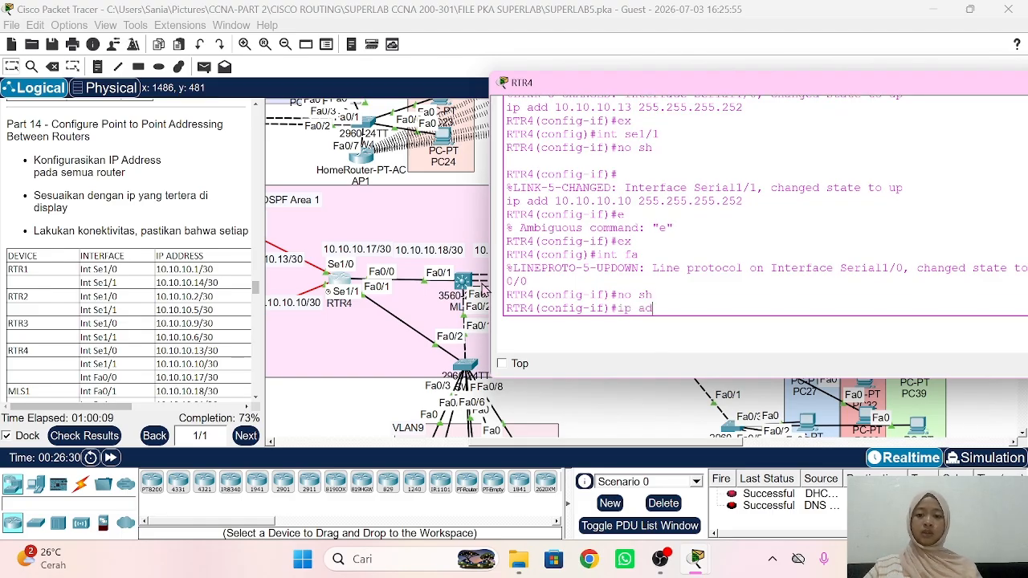
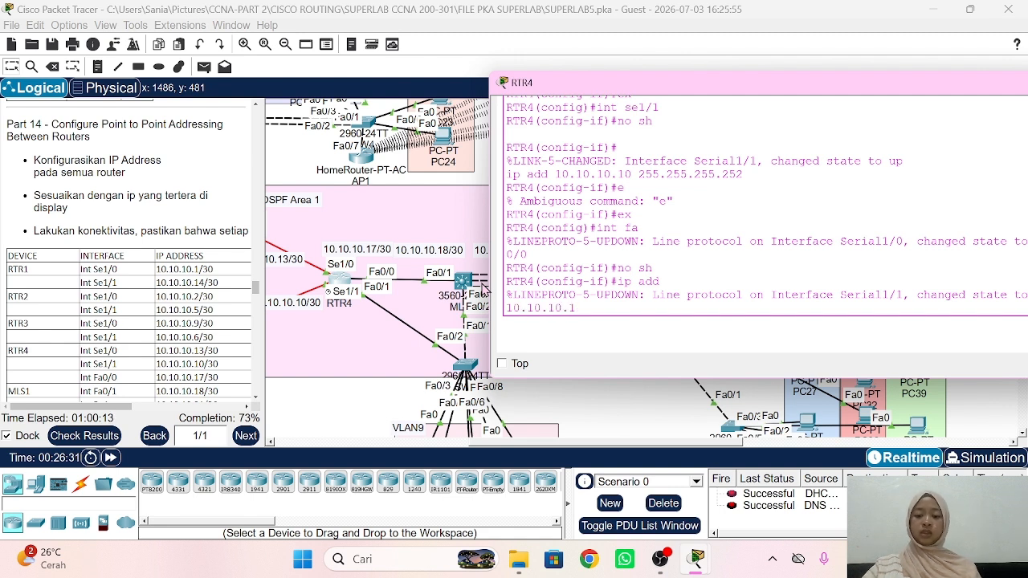
# Step: Assign 10.10.10.17 255.255.255.252 to RTR4's FastEthernet0/0
pyautogui.write('10.10.10.17 255.')
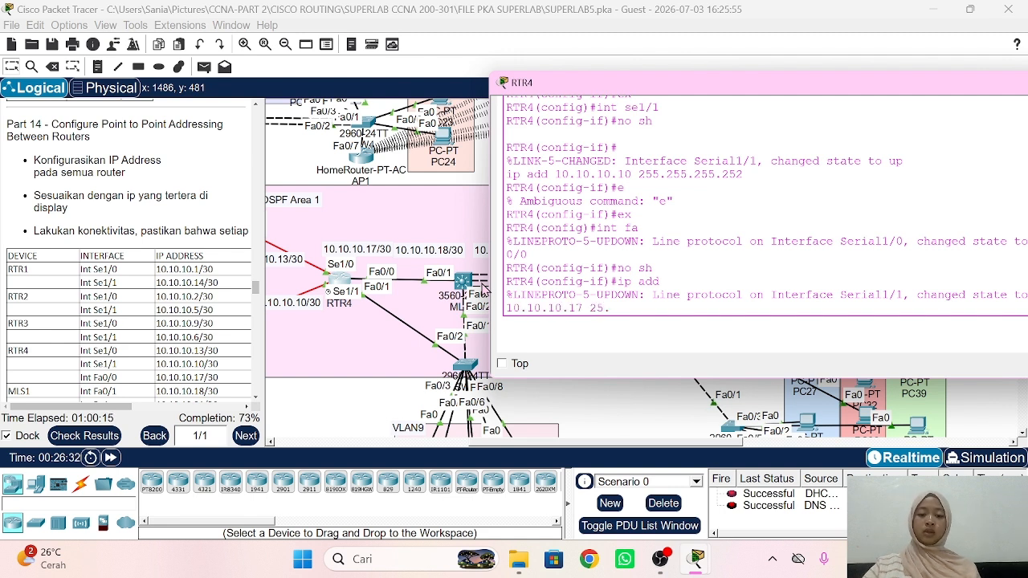
pyautogui.write('255.255.2')
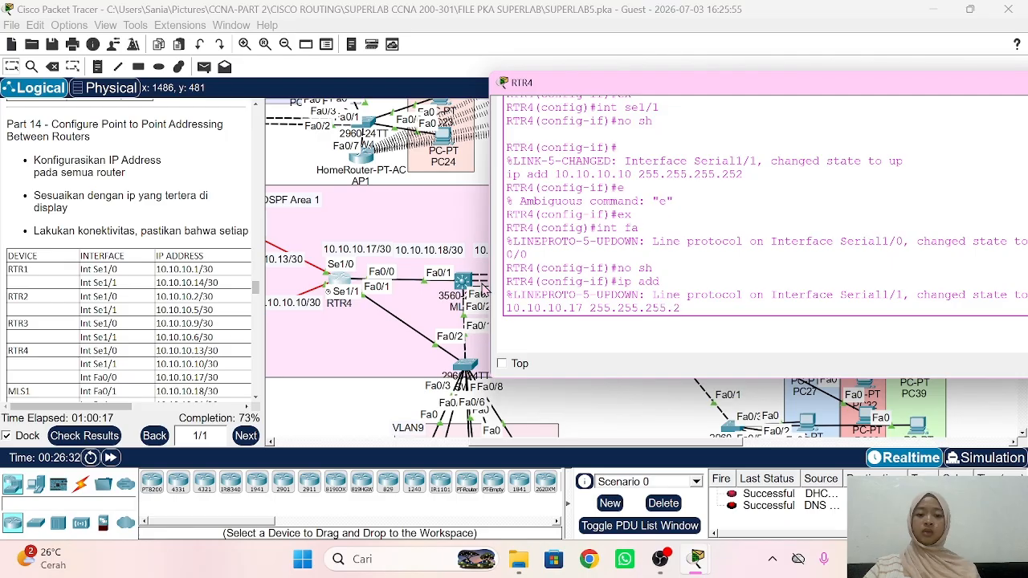
pyautogui.write('52')
pyautogui.press('Return')
pyautogui.scroll(-3, 141, 291)
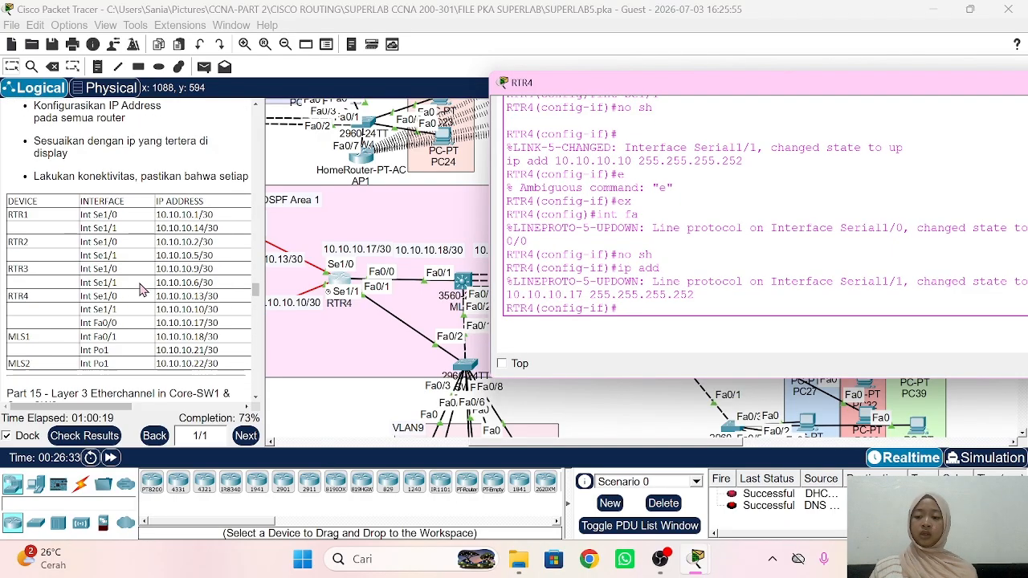
# Step: On MLS1, make Fa0/1 a routed port addressed 10.10.10.18 255.255.255.252
pyautogui.click(358, 440)
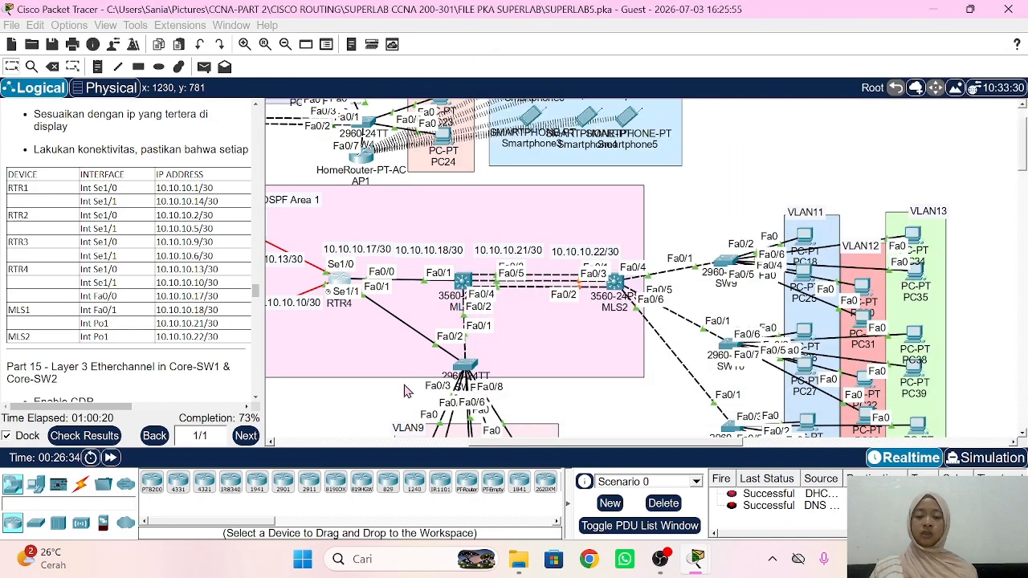
pyautogui.click(463, 279)
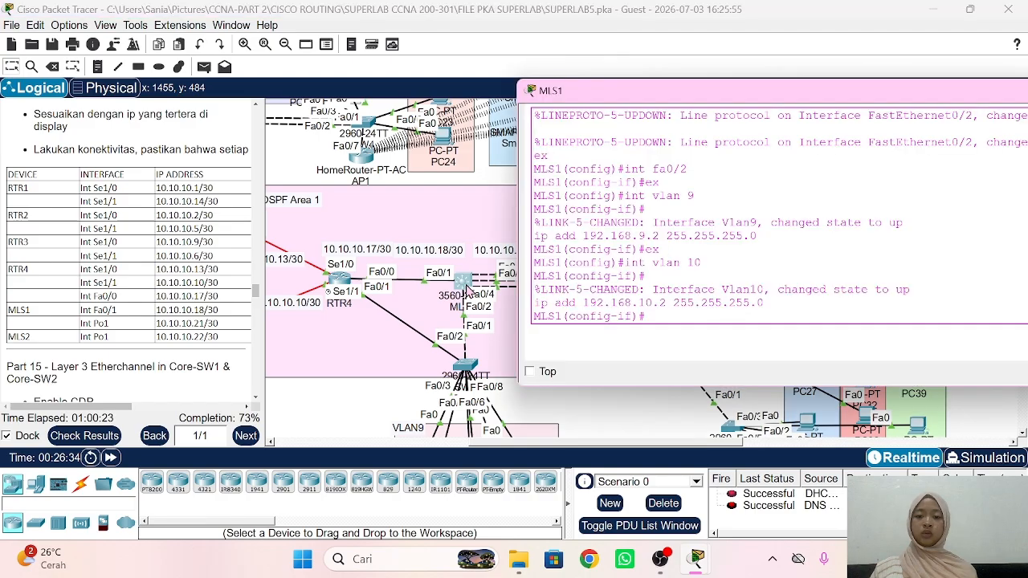
pyautogui.write('ex')
pyautogui.press('Return')
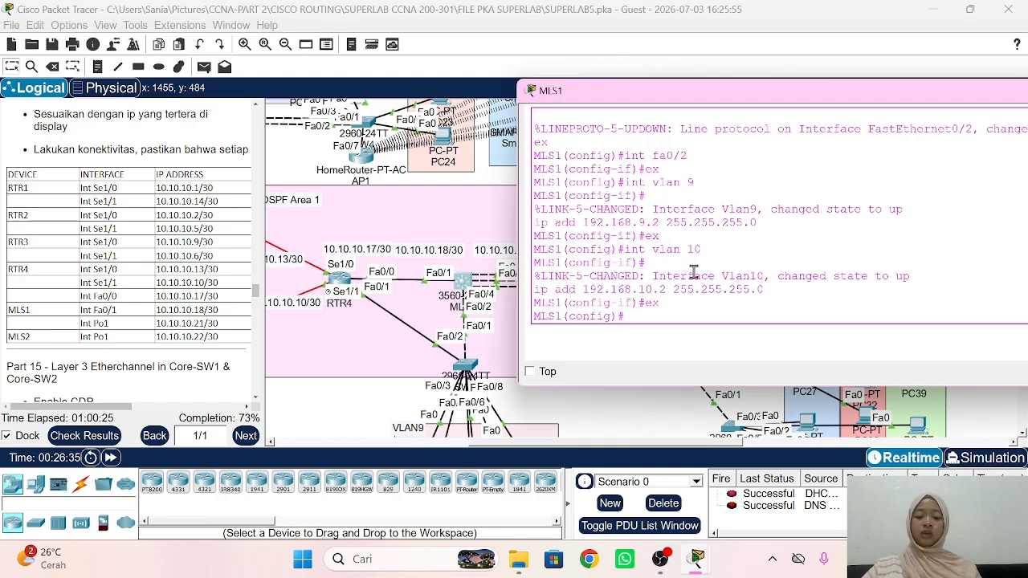
pyautogui.write('int fa0/1')
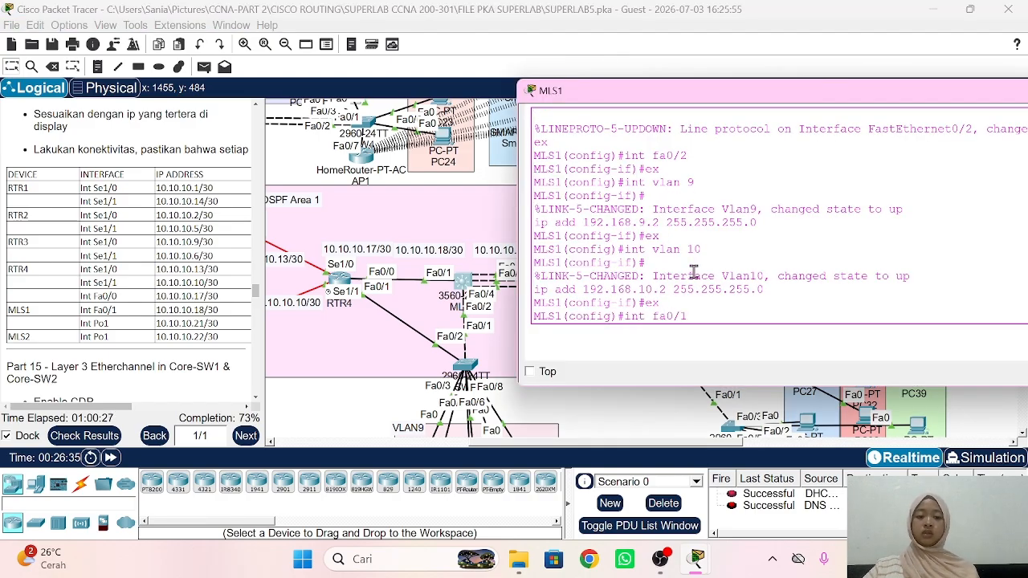
pyautogui.press('Return')
pyautogui.write('nfig-if)#no sw')
pyautogui.press('Return')
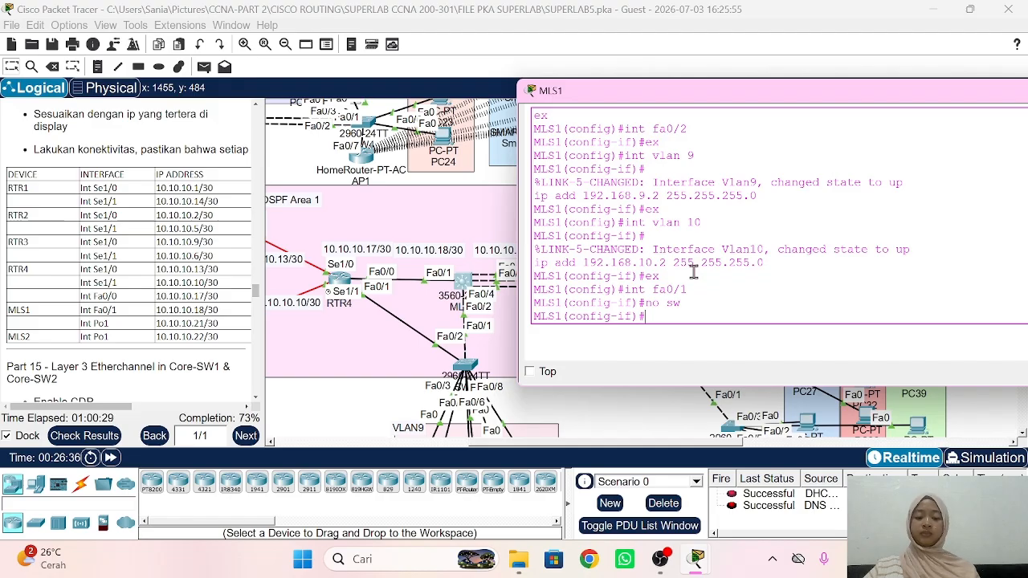
pyautogui.write('ip add 10.10.10.18')
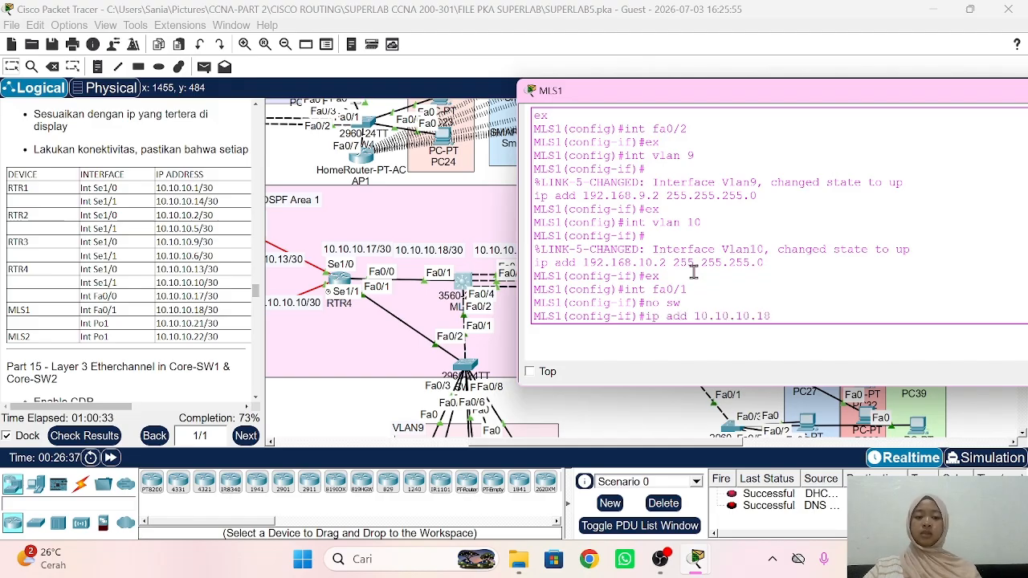
pyautogui.write(' 255.255.25')
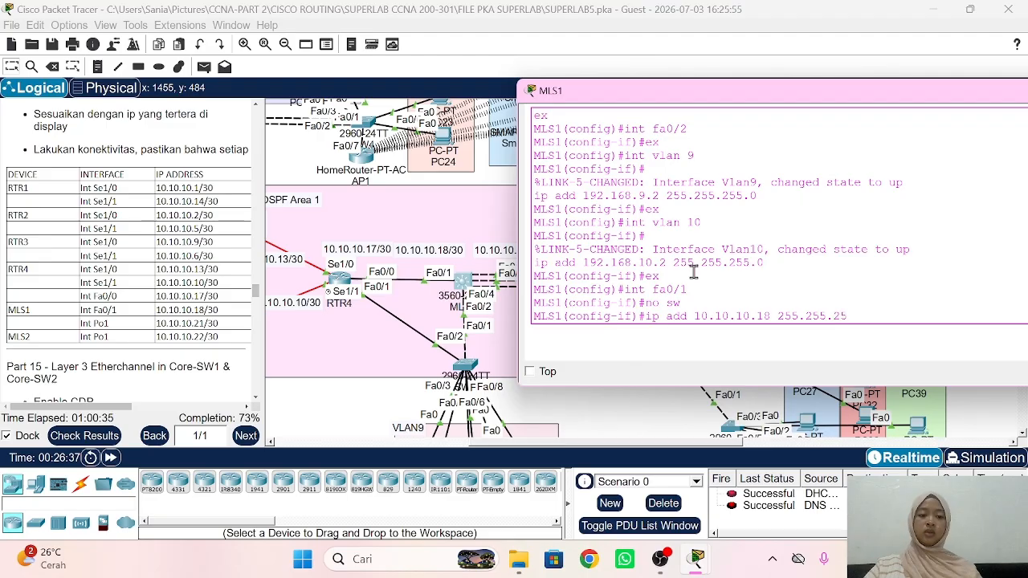
pyautogui.write('5.252')
pyautogui.press('Return')
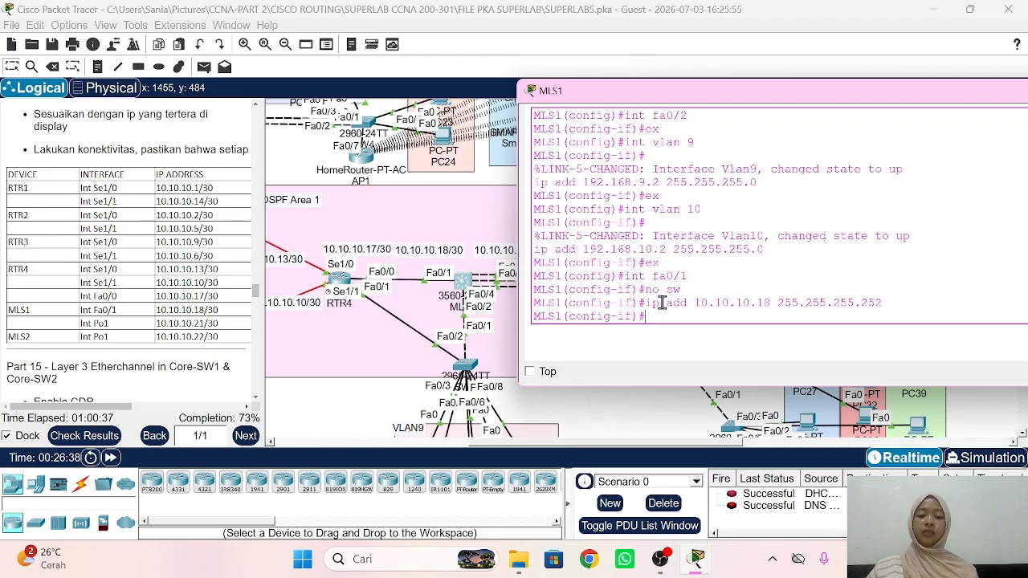
pyautogui.click(361, 392)
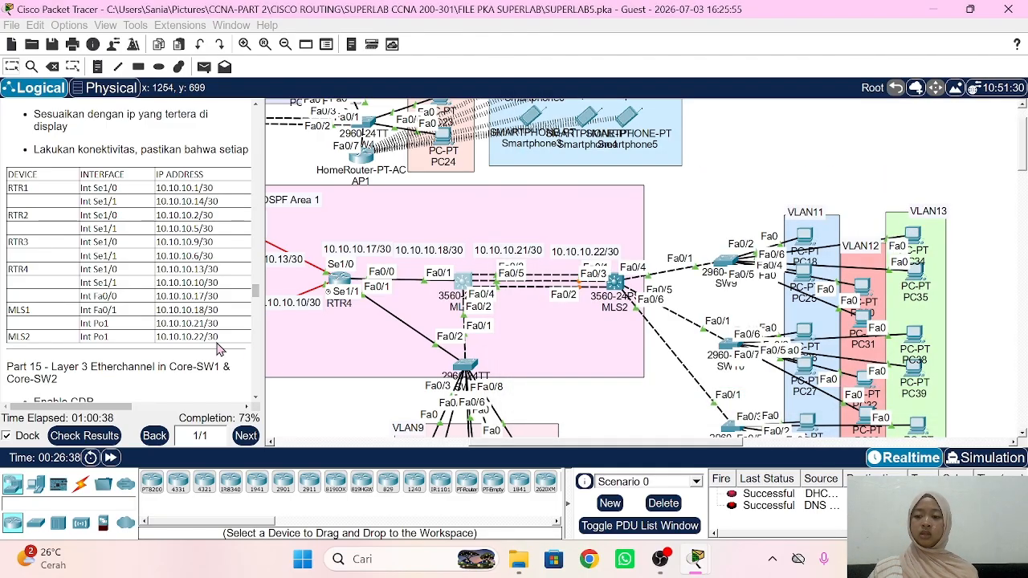
# Step: Send a simple test PDU from Web Server 2 to Web Server 3 and check its result
pyautogui.scroll(-5, 203, 343)
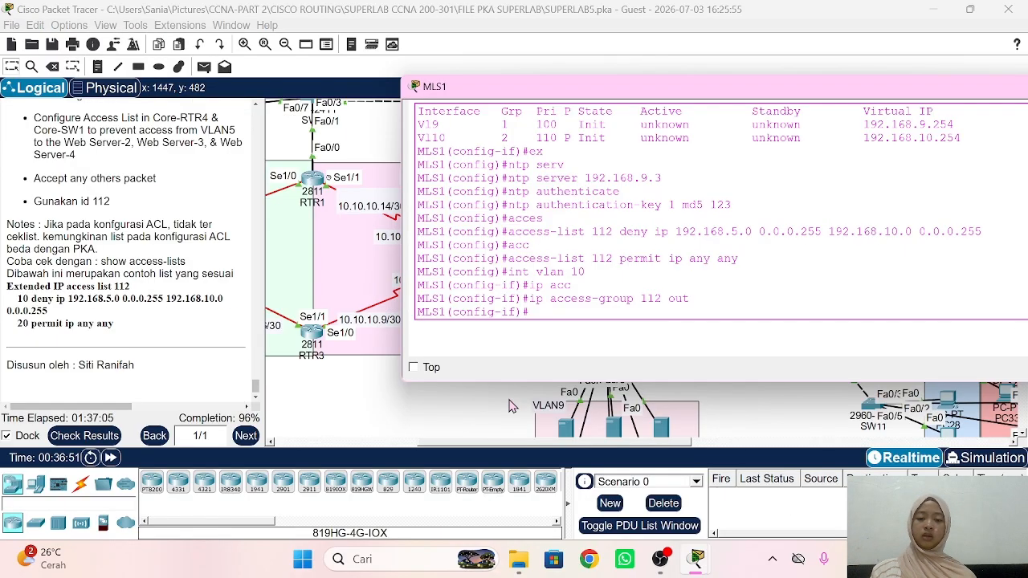
pyautogui.click(512, 406)
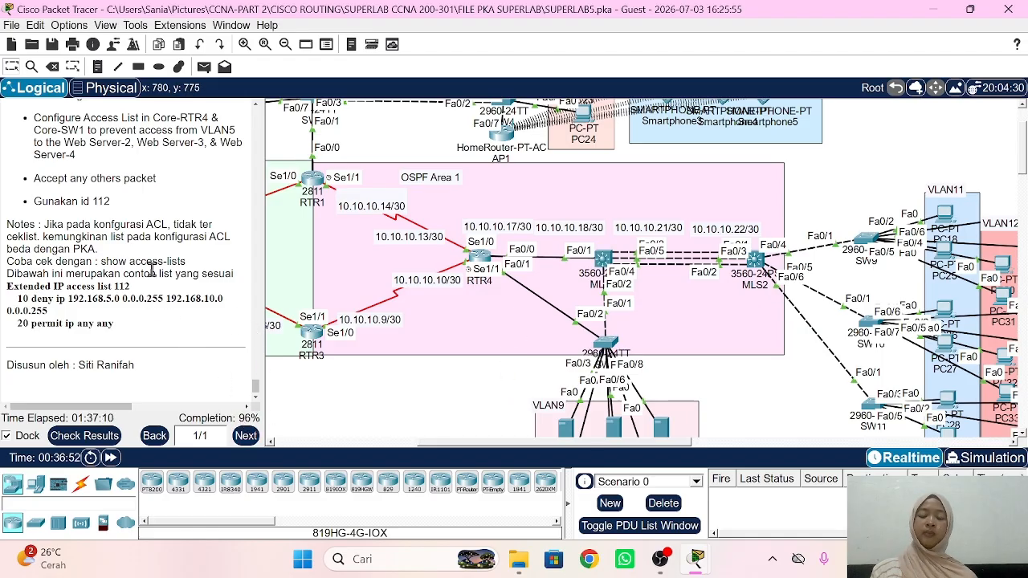
pyautogui.scroll(5, 158, 289)
pyautogui.scroll(-5, 151, 271)
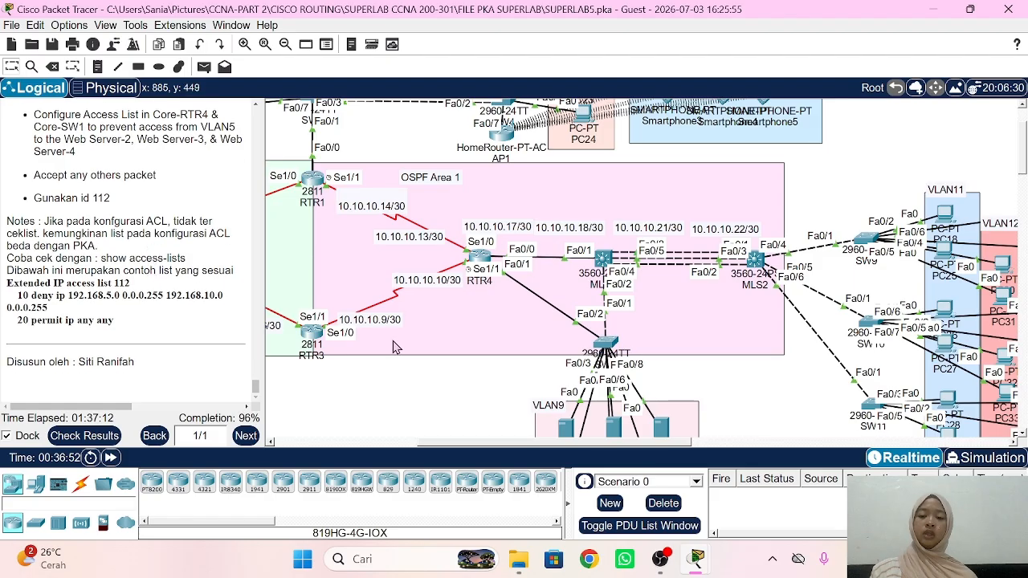
pyautogui.scroll(3, 350, 305)
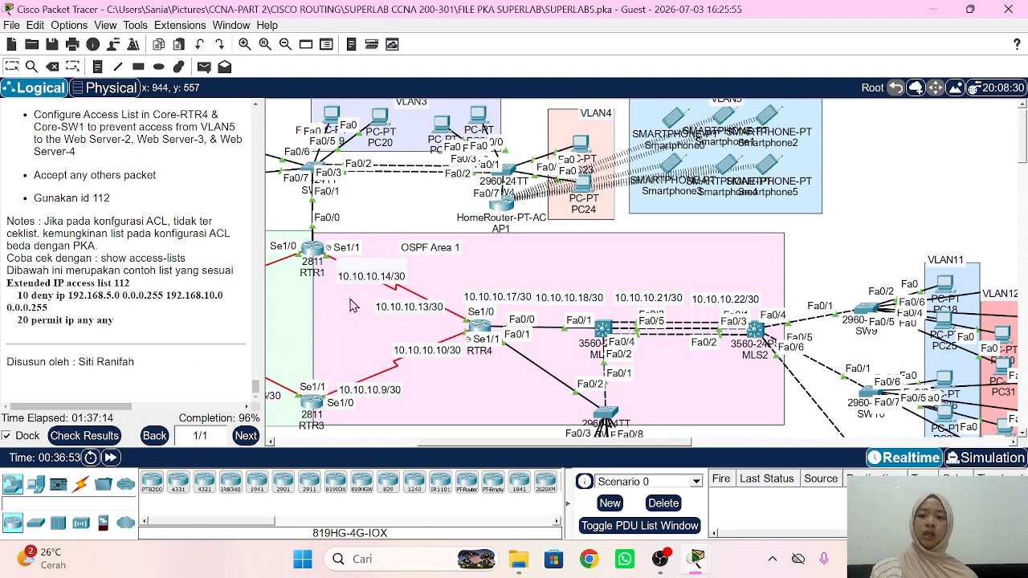
pyautogui.click(205, 68)
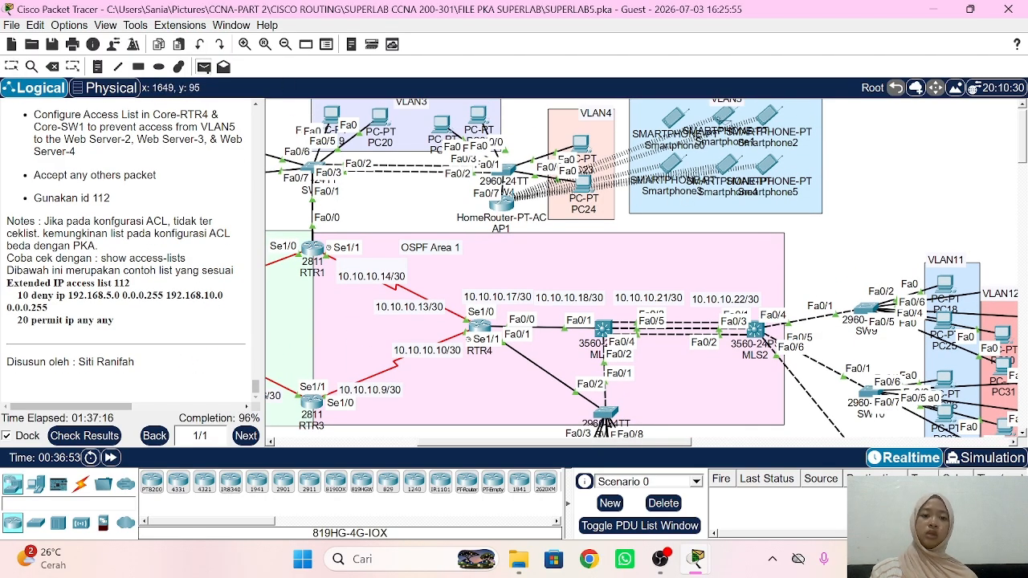
pyautogui.scroll(-7, 687, 160)
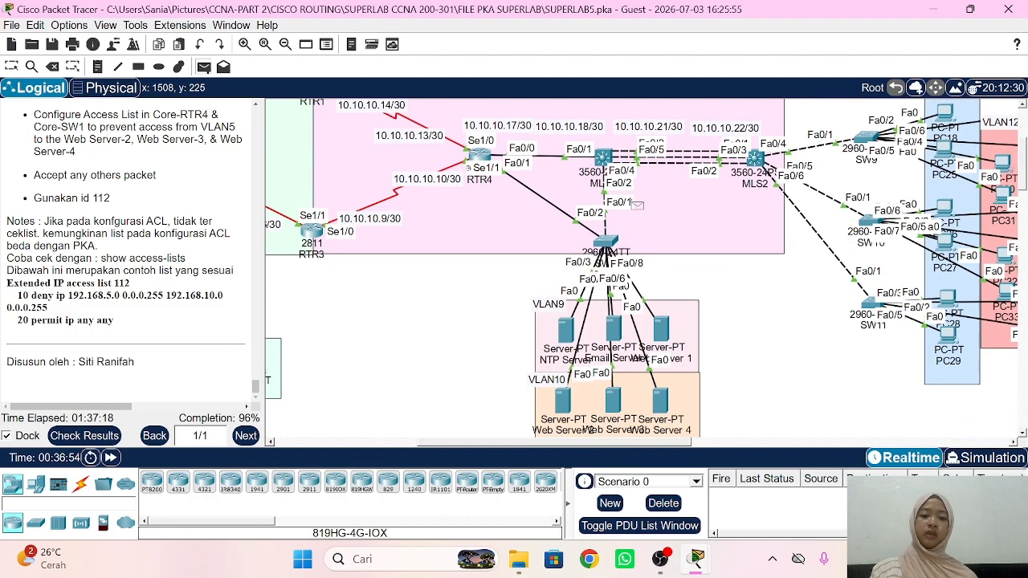
pyautogui.click(567, 402)
pyautogui.click(609, 406)
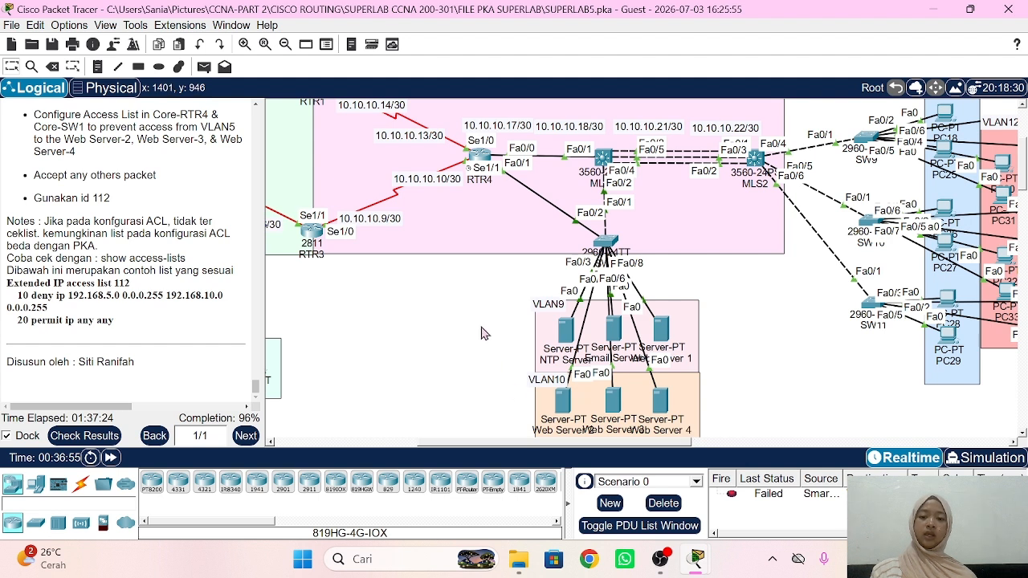
pyautogui.moveTo(568, 335)
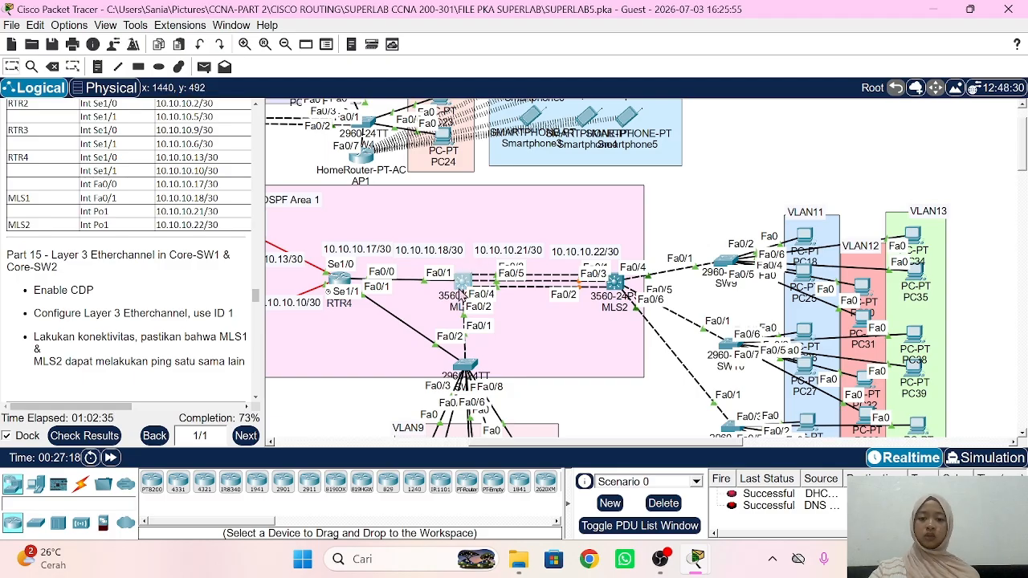
# Step: Enable CDP globally with cdp run on both MLS1 and MLS2
pyautogui.click(462, 281)
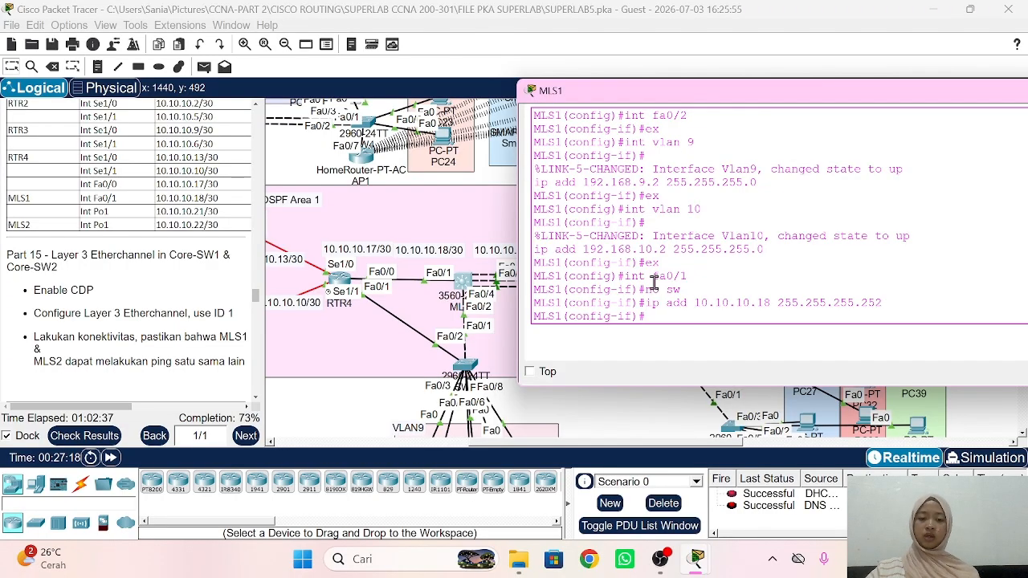
pyautogui.write('ex')
pyautogui.press('Return')
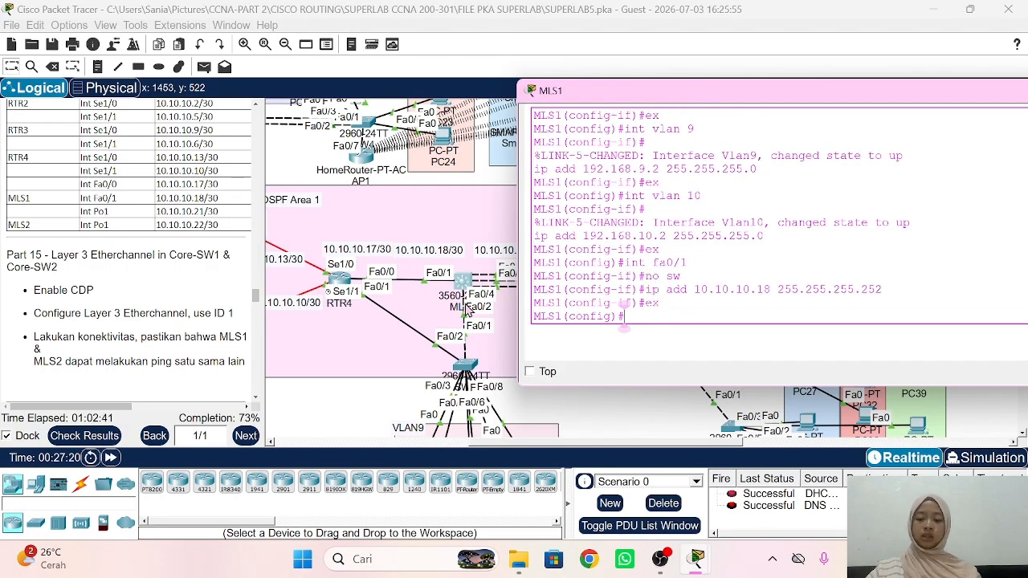
pyautogui.write('cdp ')
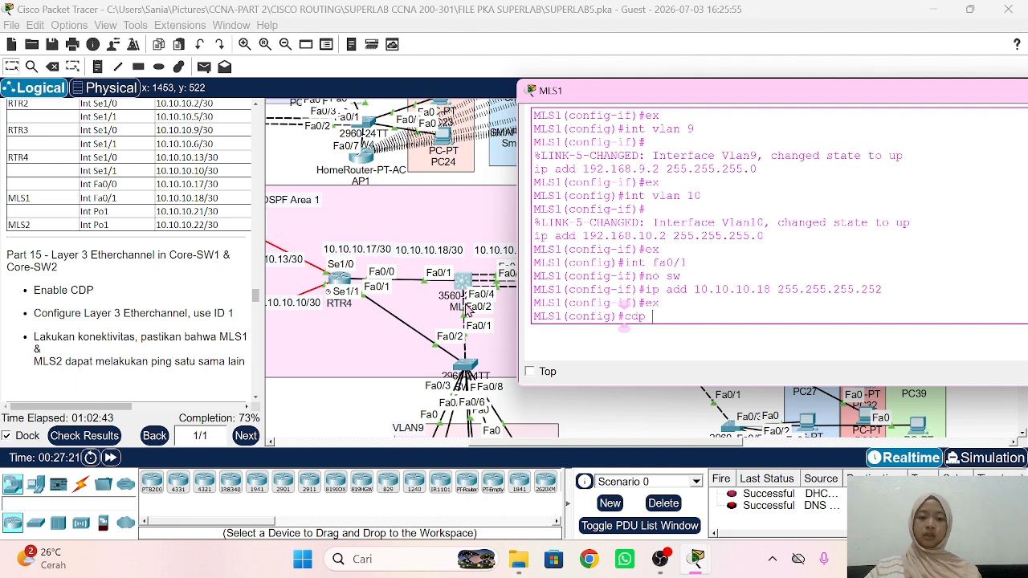
pyautogui.write('run')
pyautogui.press('Return')
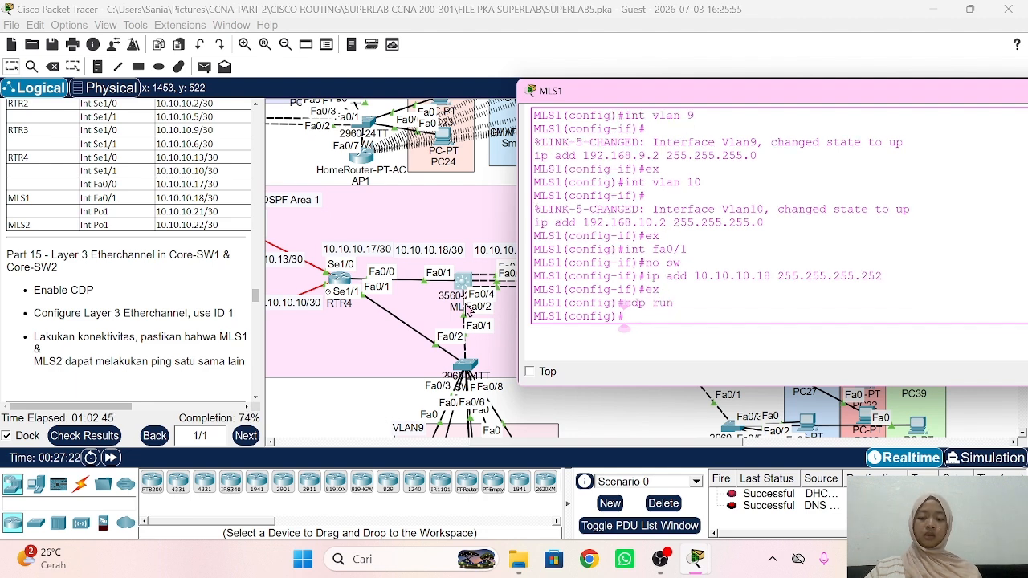
pyautogui.click(595, 401)
pyautogui.click(616, 283)
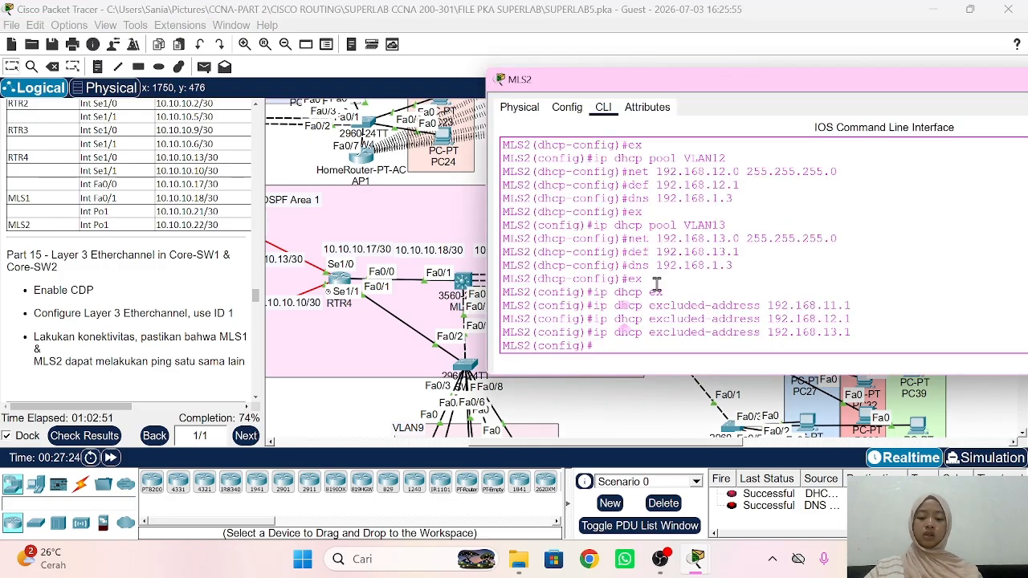
pyautogui.write('cdp r')
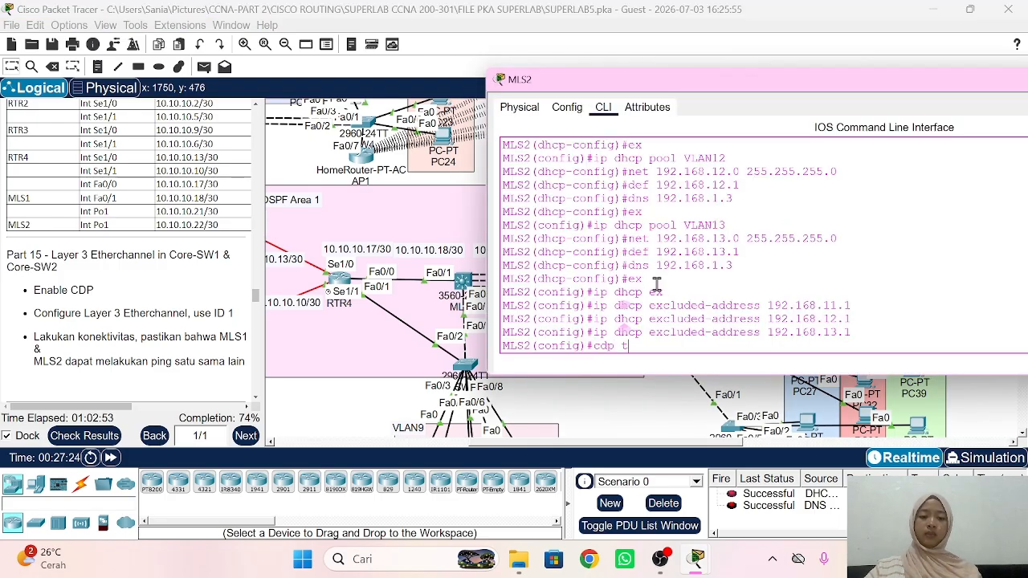
pyautogui.write('un')
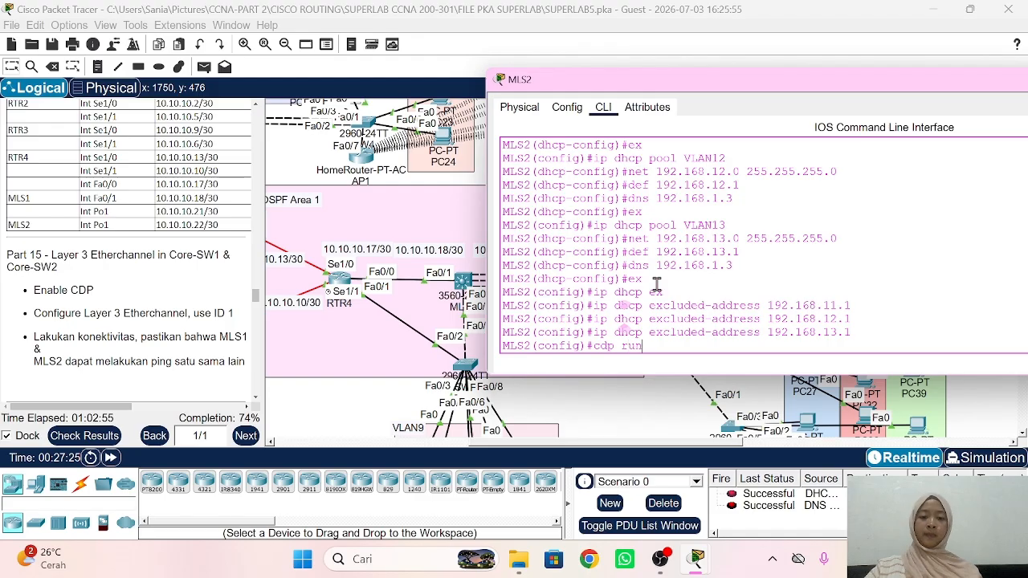
pyautogui.press('Return')
pyautogui.click(581, 406)
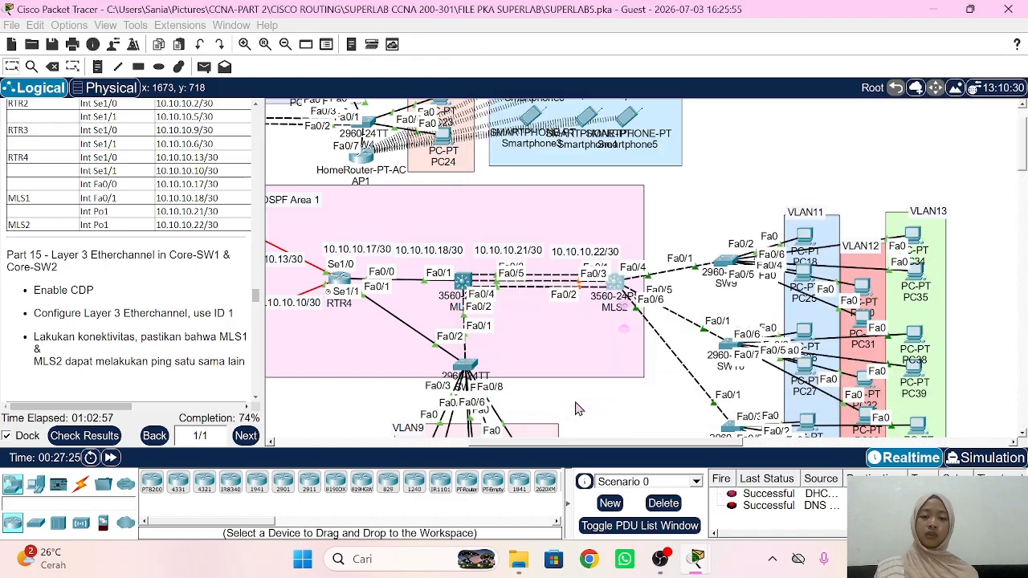
# Step: Display MLS1's CDP neighbour table with do sh cdp neigh
pyautogui.click(465, 281)
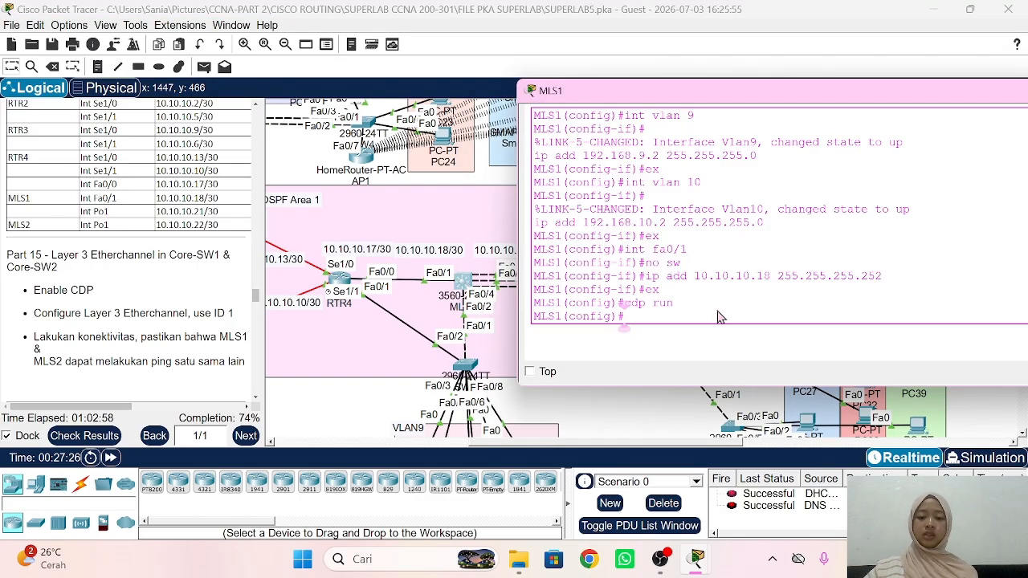
pyautogui.write('do sh cd')
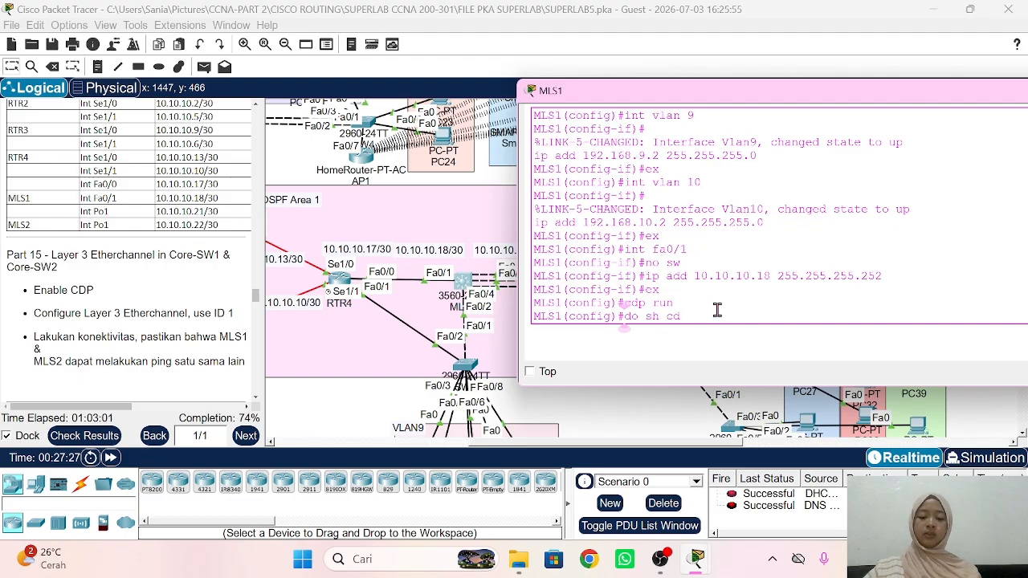
pyautogui.write('p neigh')
pyautogui.press('Return')
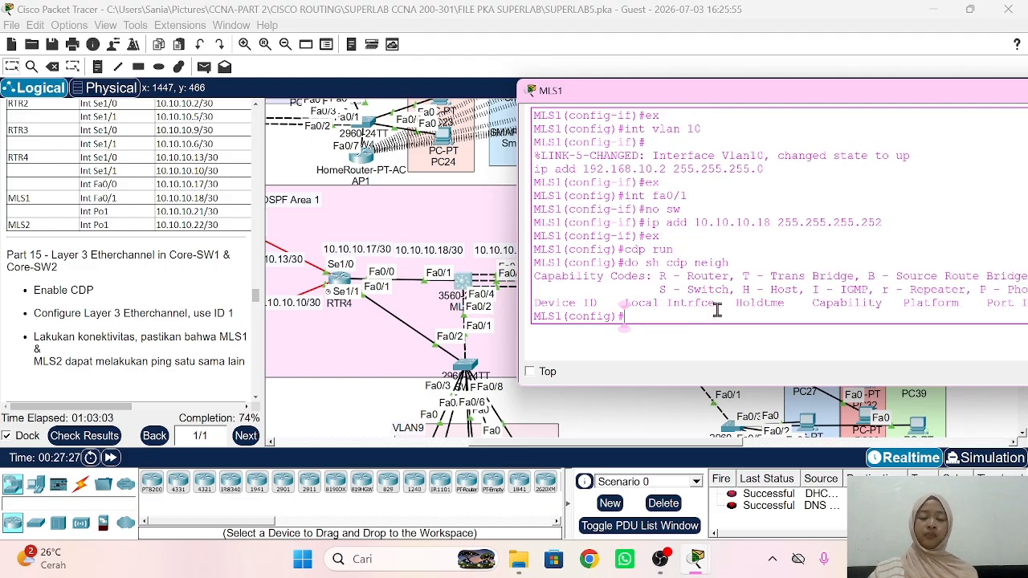
pyautogui.click(629, 420)
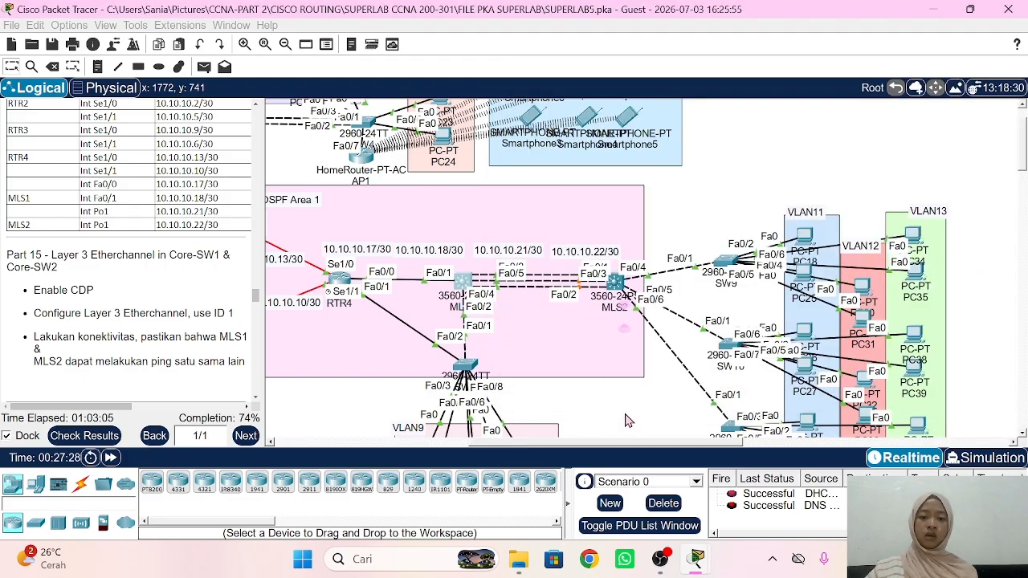
pyautogui.click(472, 281)
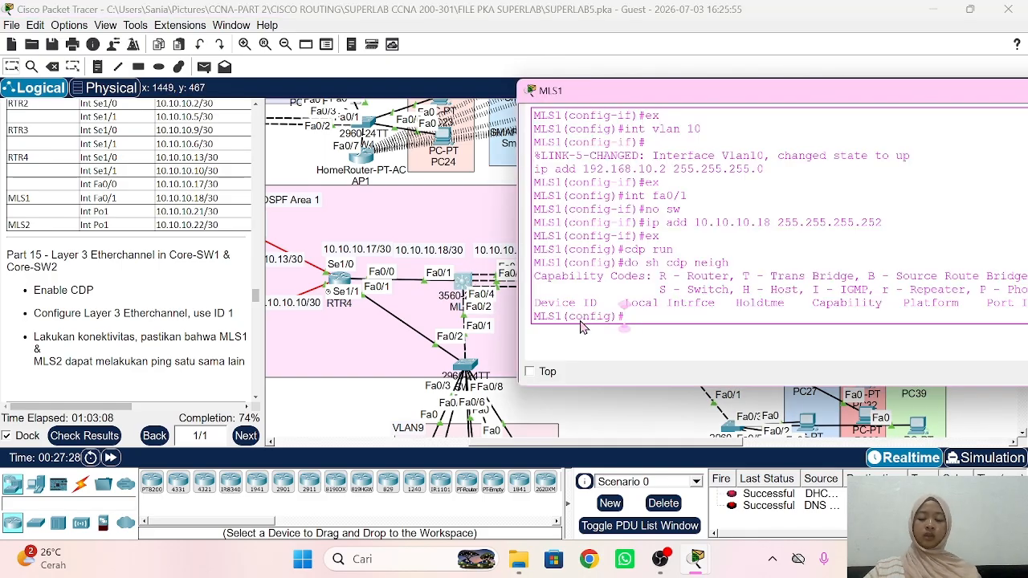
# Step: Make MLS1's Fa0/3–Fa0/5 routed ports in channel-group 1 mode on and check the EtherChannel summary
pyautogui.write('int ra')
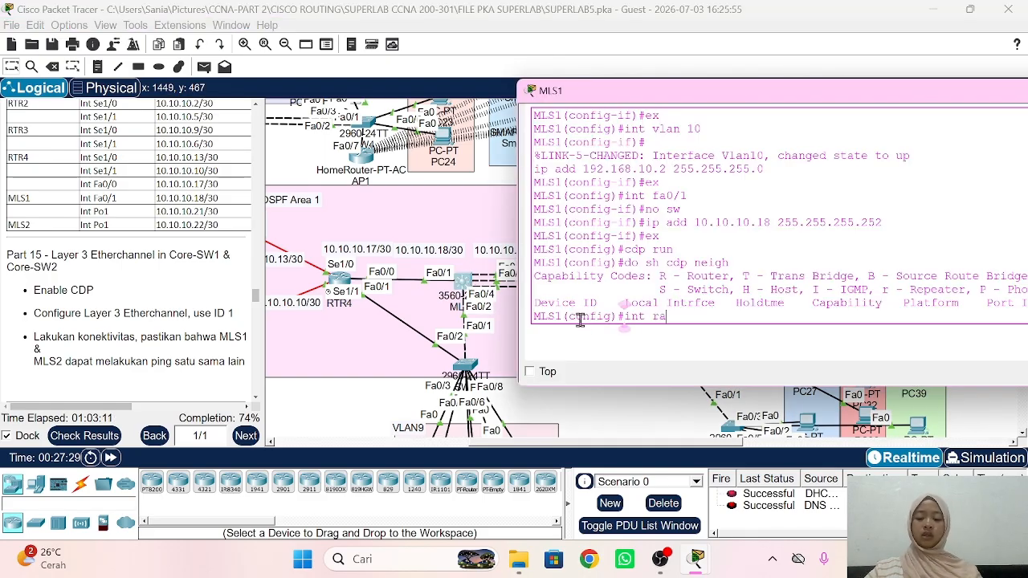
pyautogui.write(' fa0/3-5')
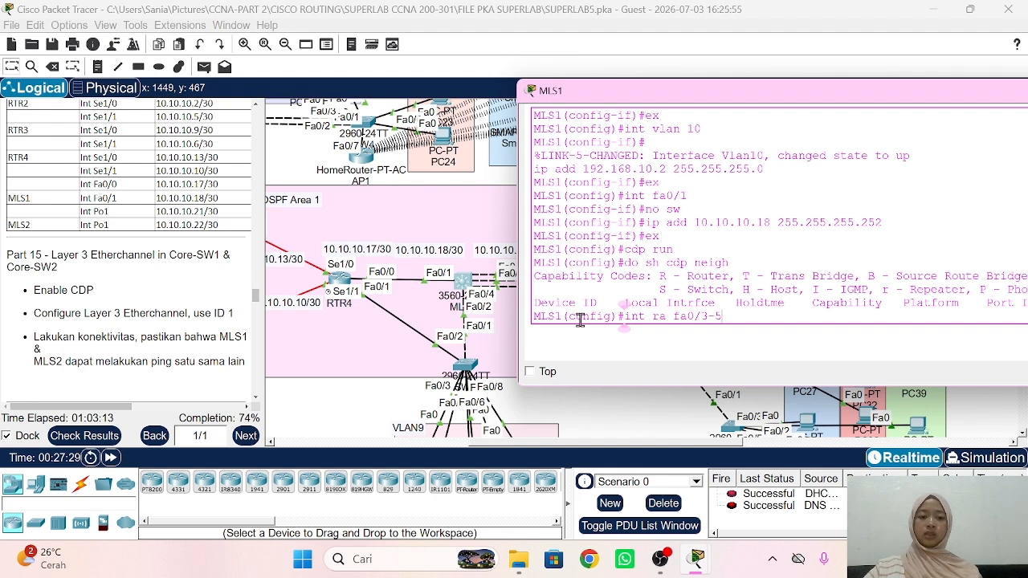
pyautogui.press('Return')
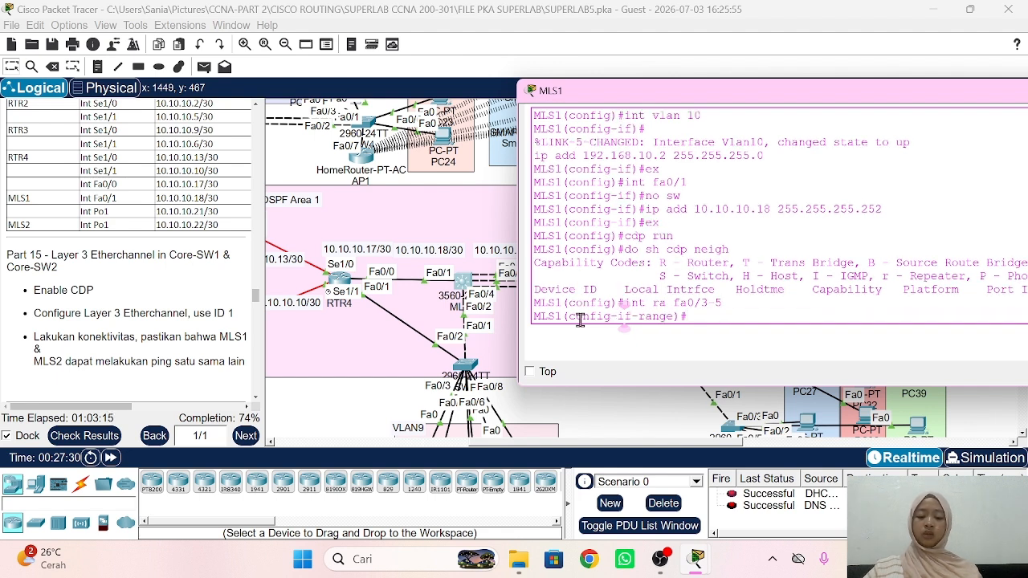
pyautogui.write('no sw')
pyautogui.press('Tab')
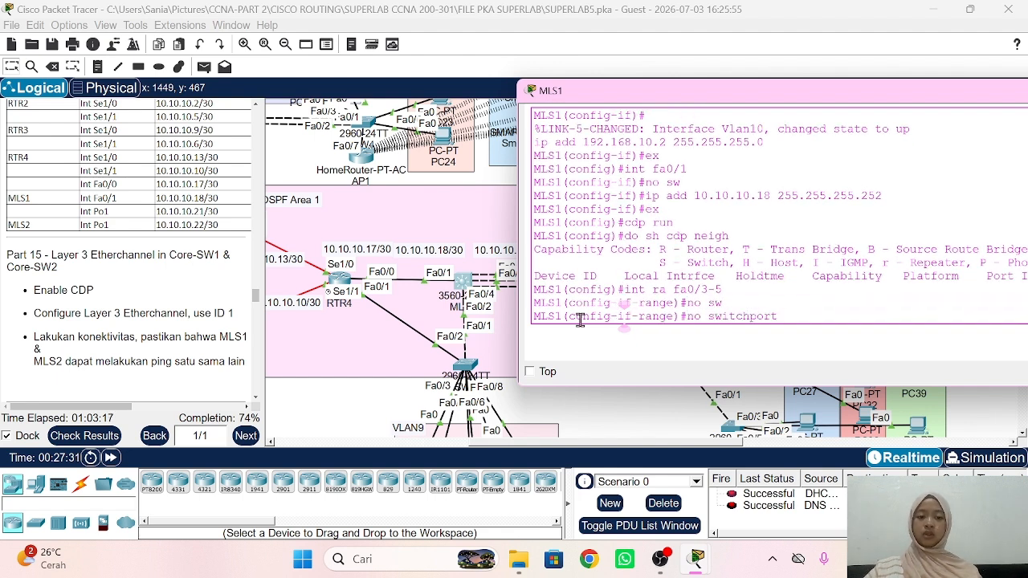
pyautogui.press('Return')
pyautogui.write('c')
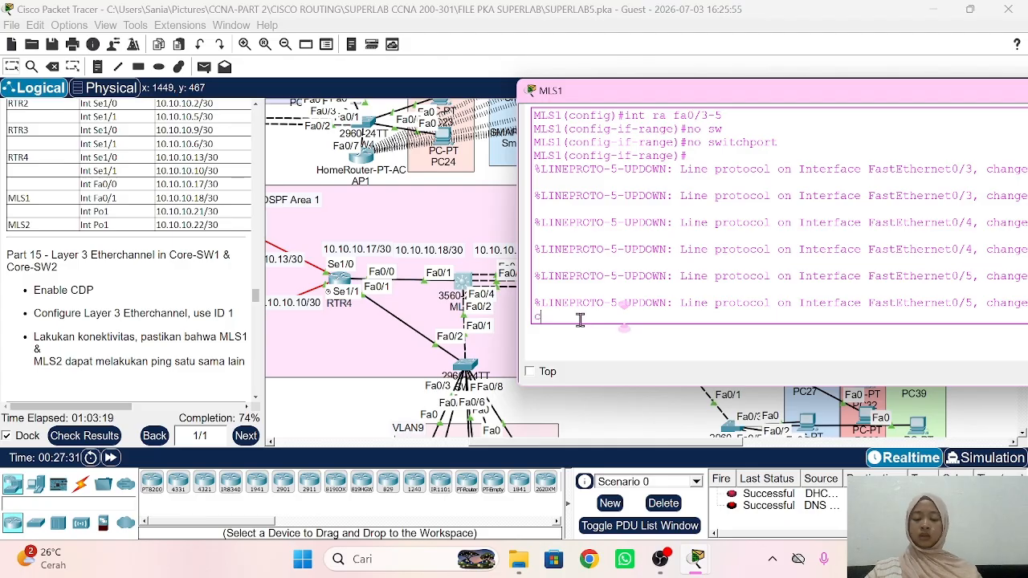
pyautogui.write('hannel-gro')
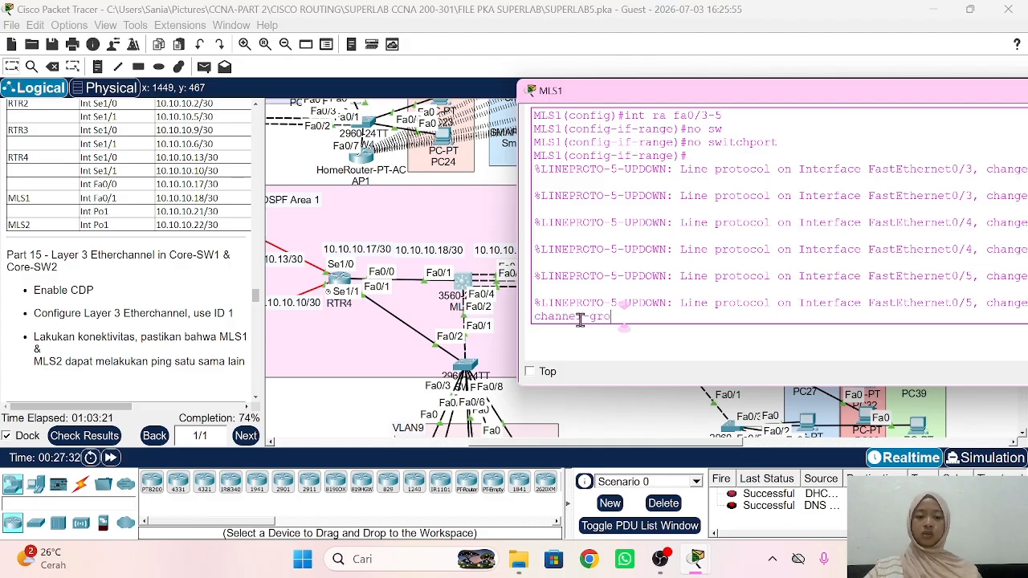
pyautogui.press('Tab')
pyautogui.write('1 mode on')
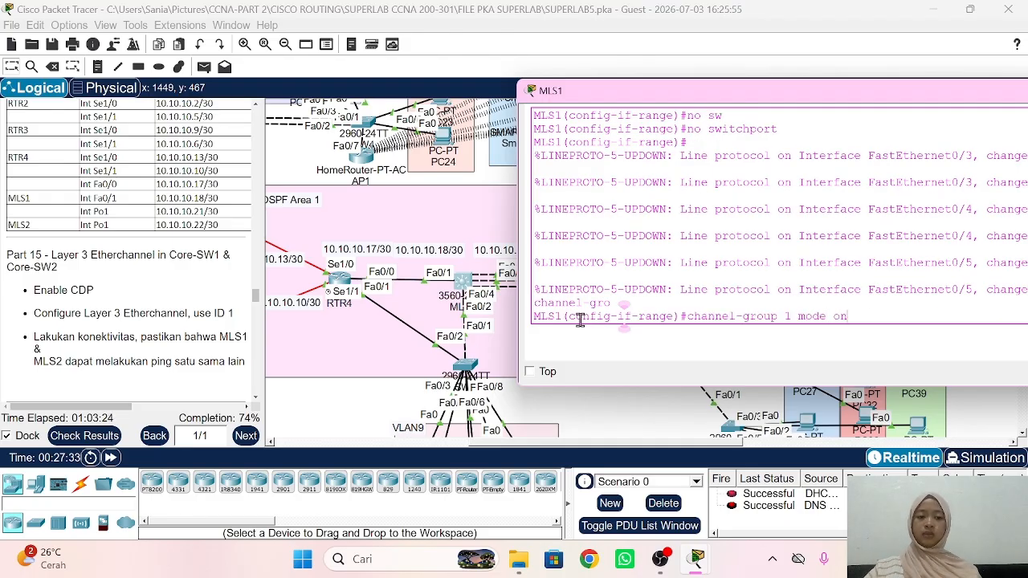
pyautogui.press('Return')
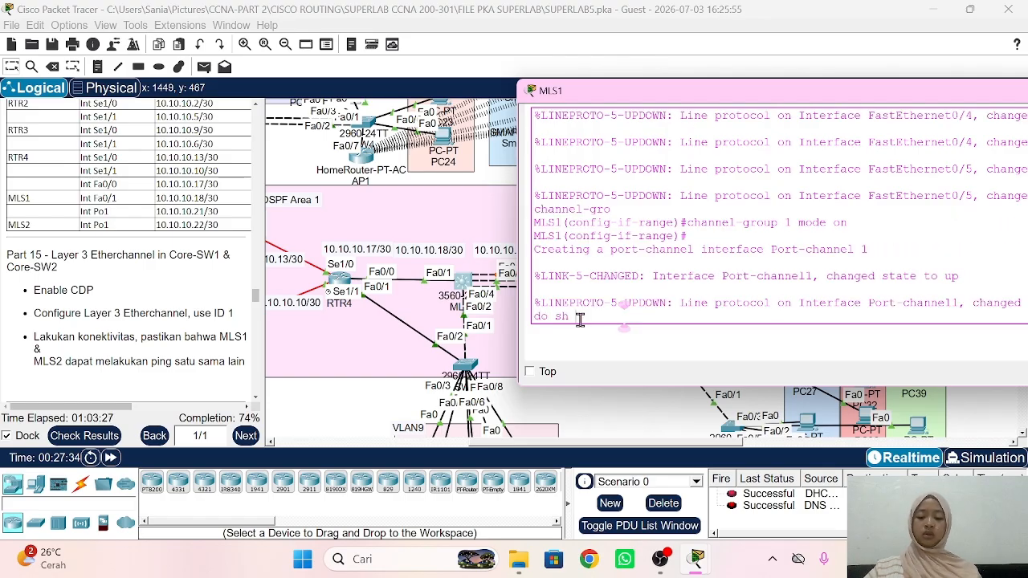
pyautogui.write('do sh ether sum')
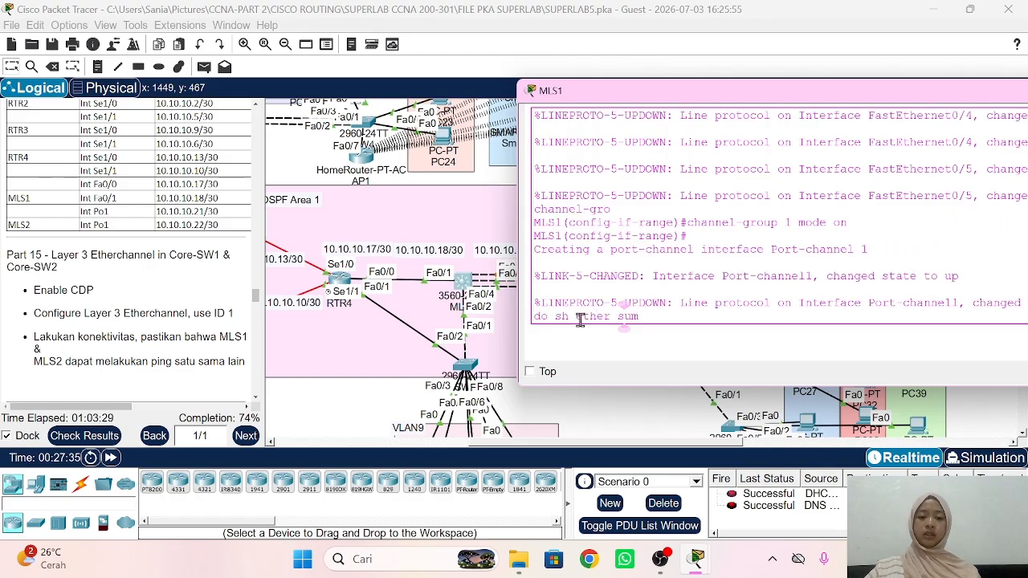
pyautogui.press('Return')
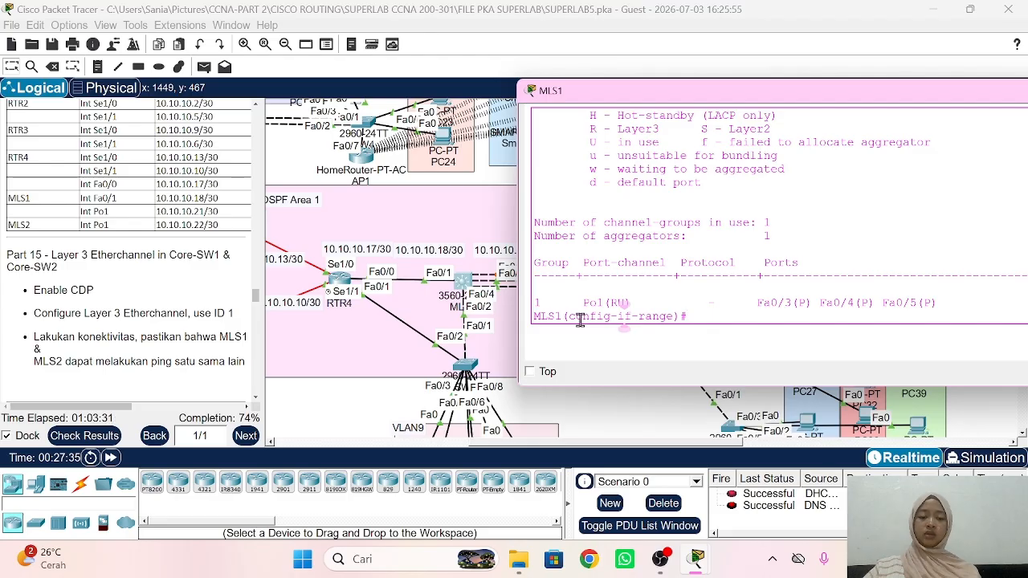
# Step: Make Port-channel 1 routed with address 10.10.10.21 255.255.255.252
pyautogui.write('ex')
pyautogui.press('Return')
pyautogui.write('int')
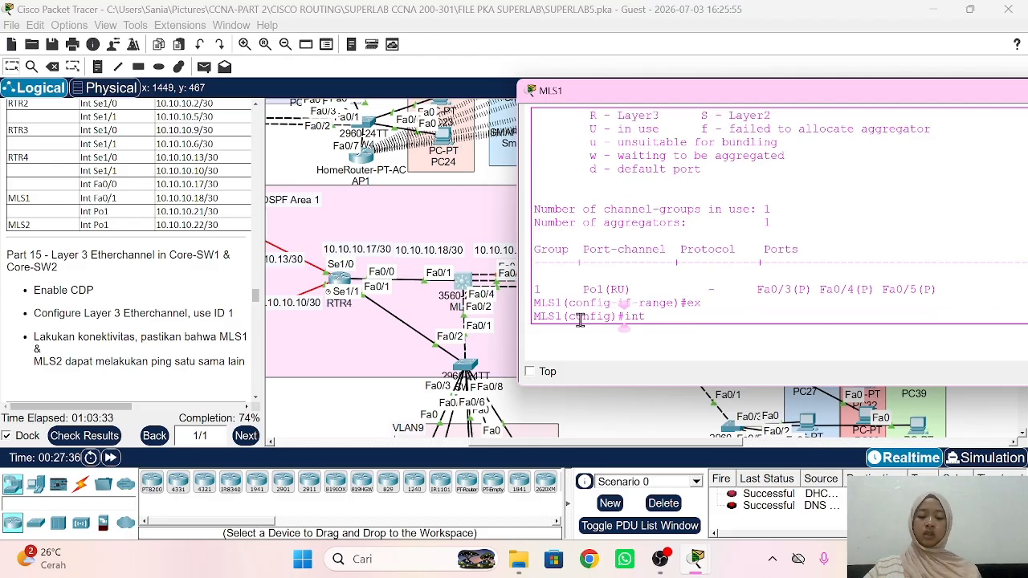
pyautogui.write(' po1')
pyautogui.press('Return')
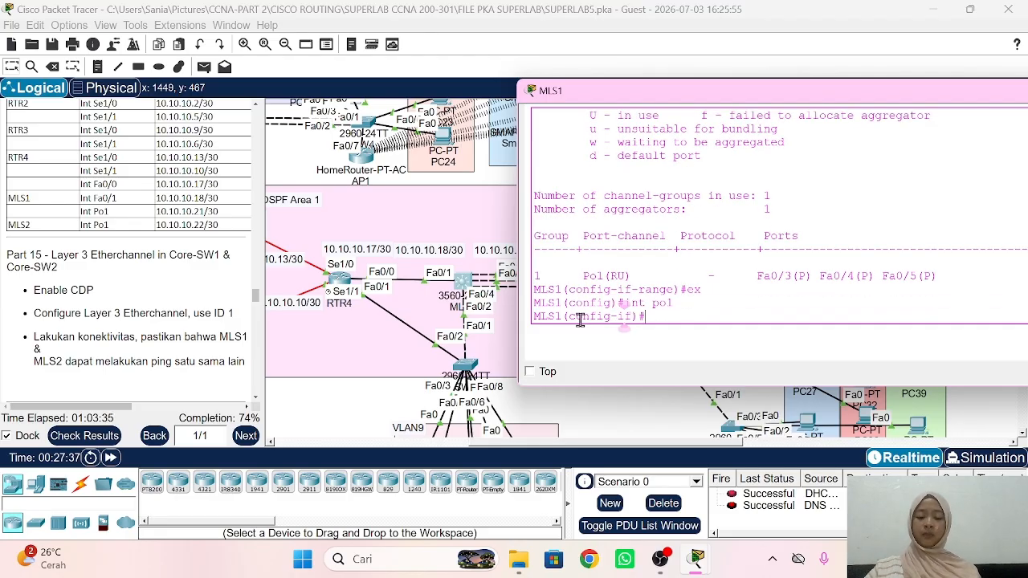
pyautogui.write('no sw')
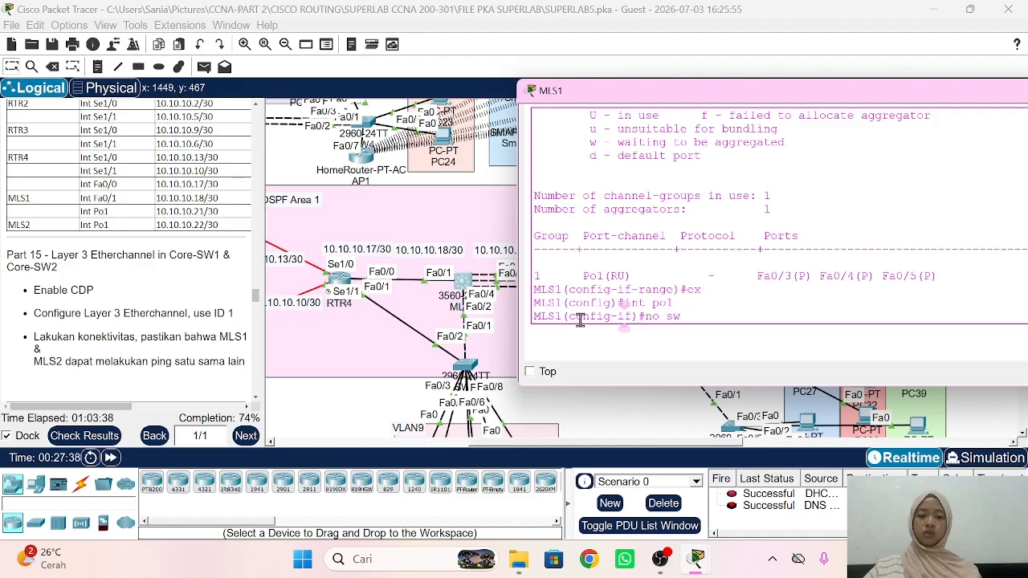
pyautogui.press('Return')
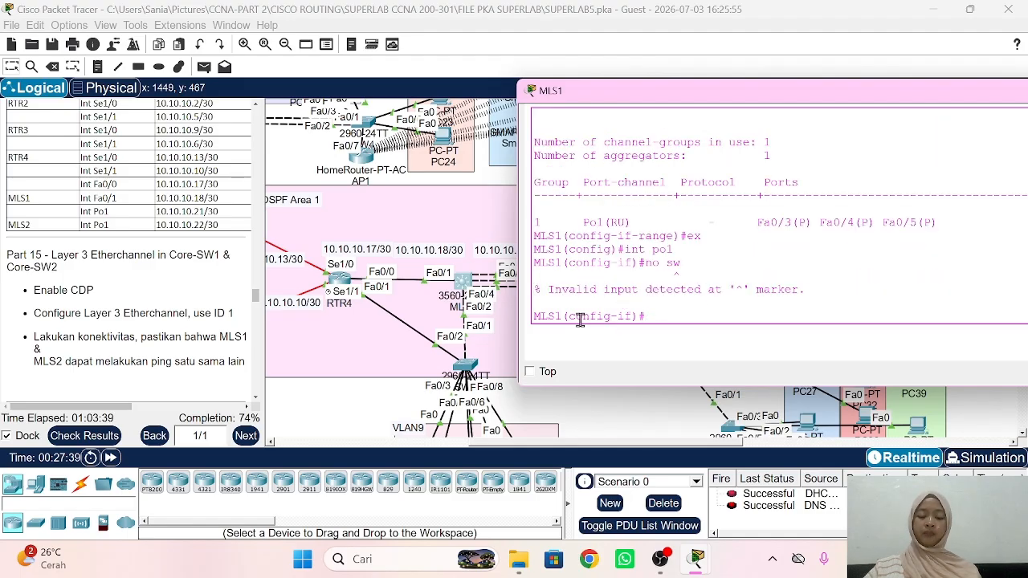
pyautogui.write('ip add 10.10.10.17')
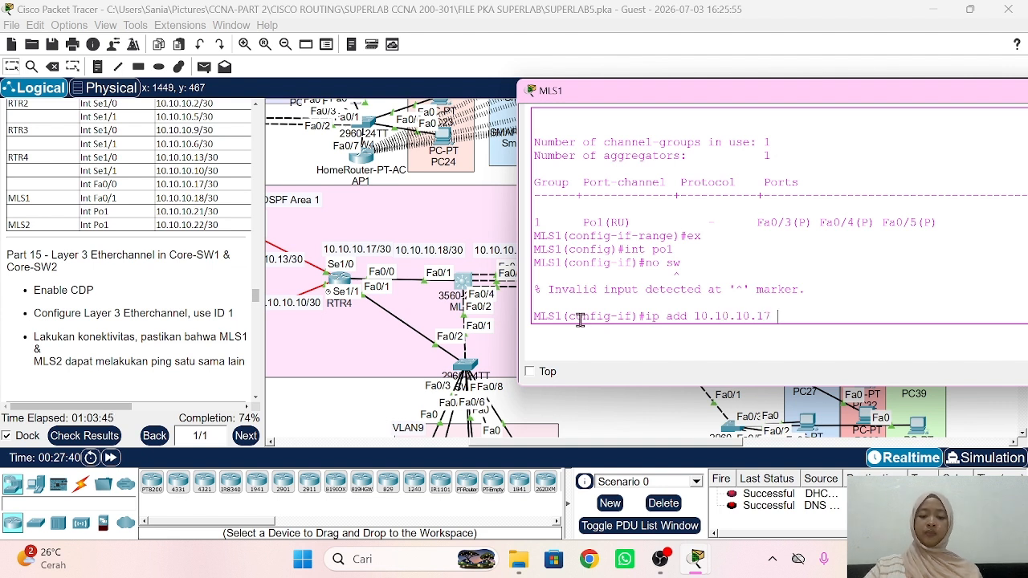
pyautogui.write(' 255.255.')
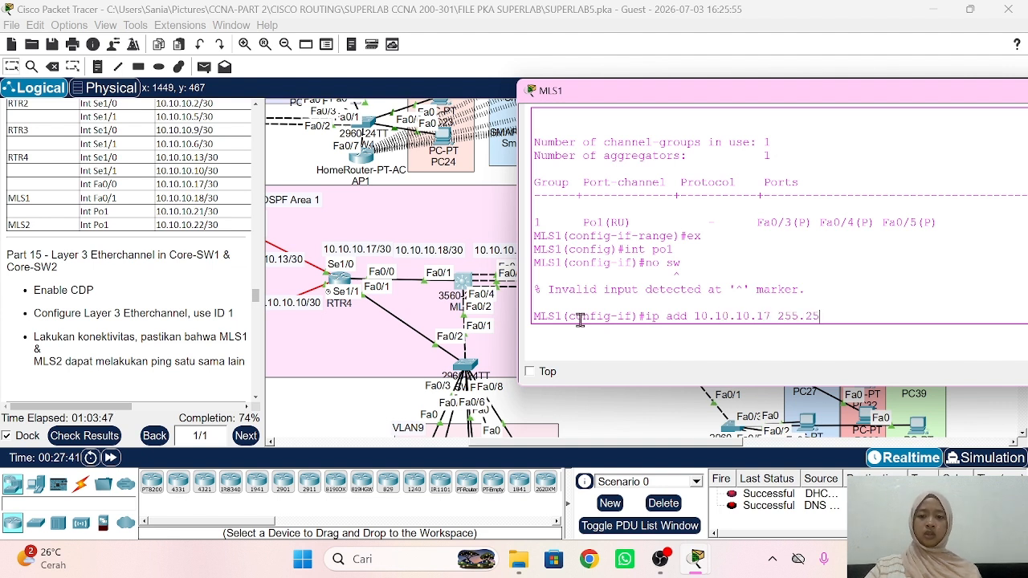
pyautogui.press('BackSpace')
pyautogui.press('BackSpace')
pyautogui.press('BackSpace')
pyautogui.press('BackSpace')
pyautogui.press('BackSpace')
pyautogui.press('BackSpace')
pyautogui.press('BackSpace')
pyautogui.press('BackSpace')
pyautogui.press('BackSpace')
pyautogui.press('BackSpace')
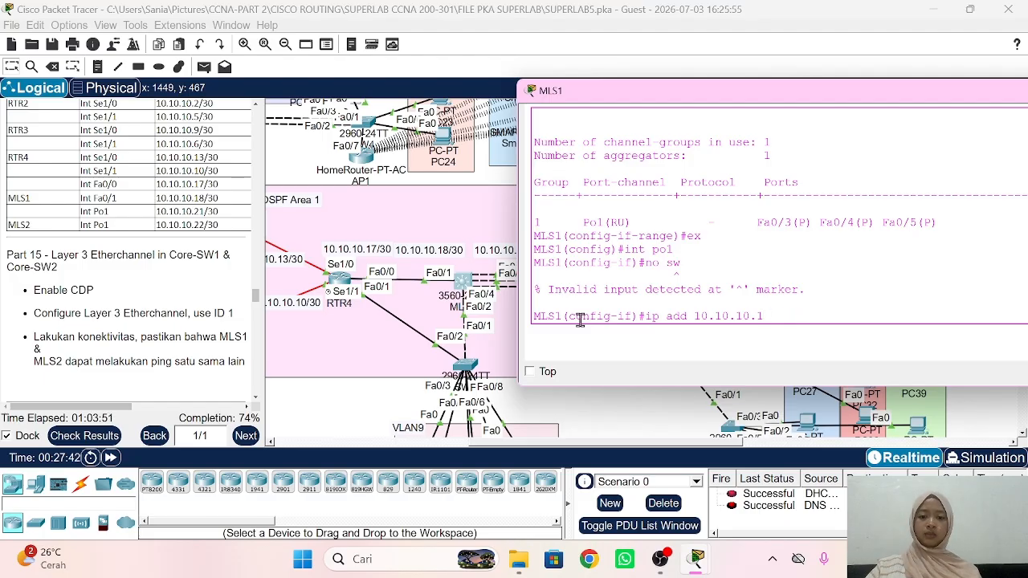
pyautogui.hscroll(2, 505, 315)
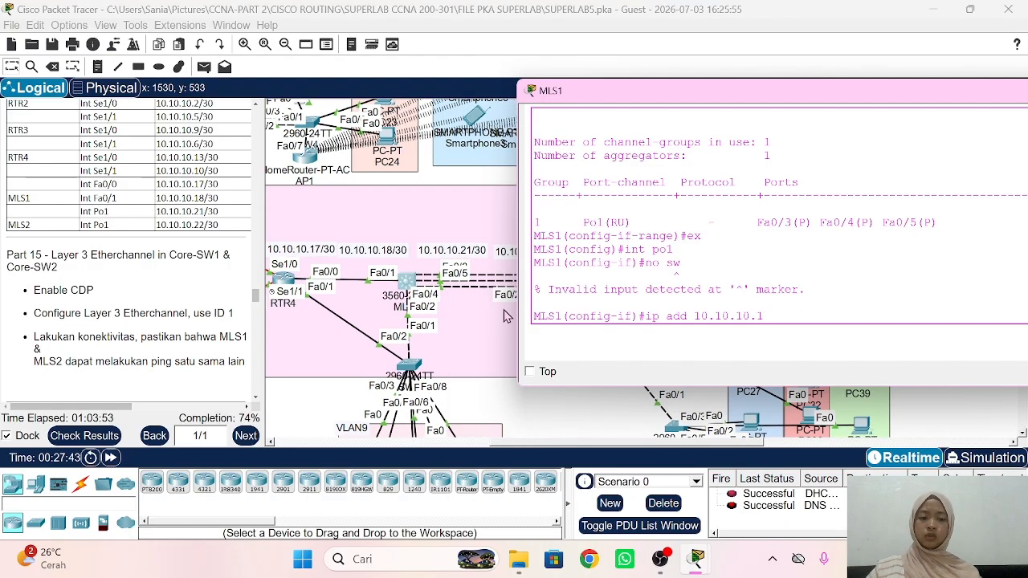
pyautogui.write('21 2')
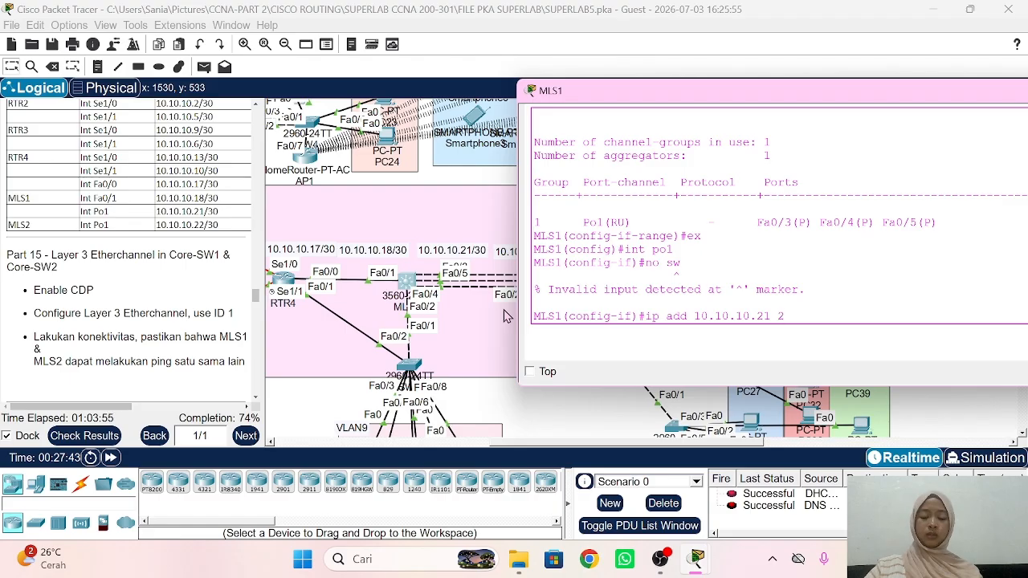
pyautogui.write('55.255.255.')
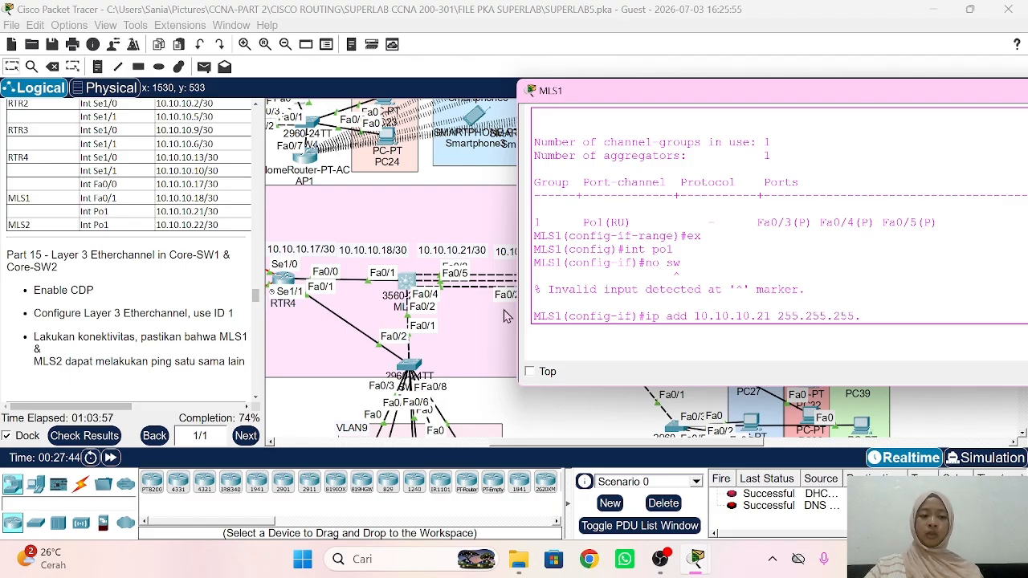
pyautogui.write('252')
pyautogui.press('Return')
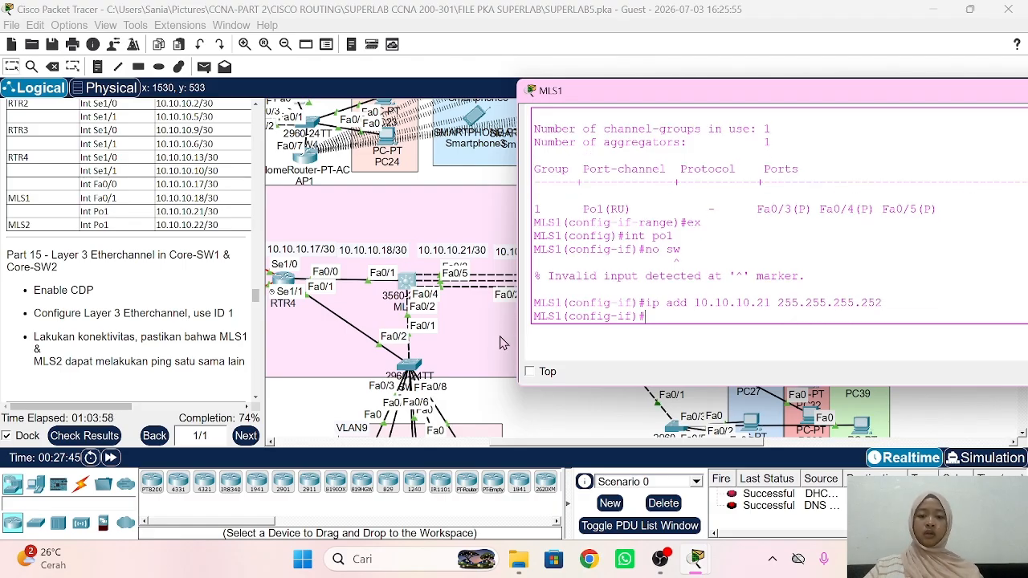
pyautogui.click(507, 404)
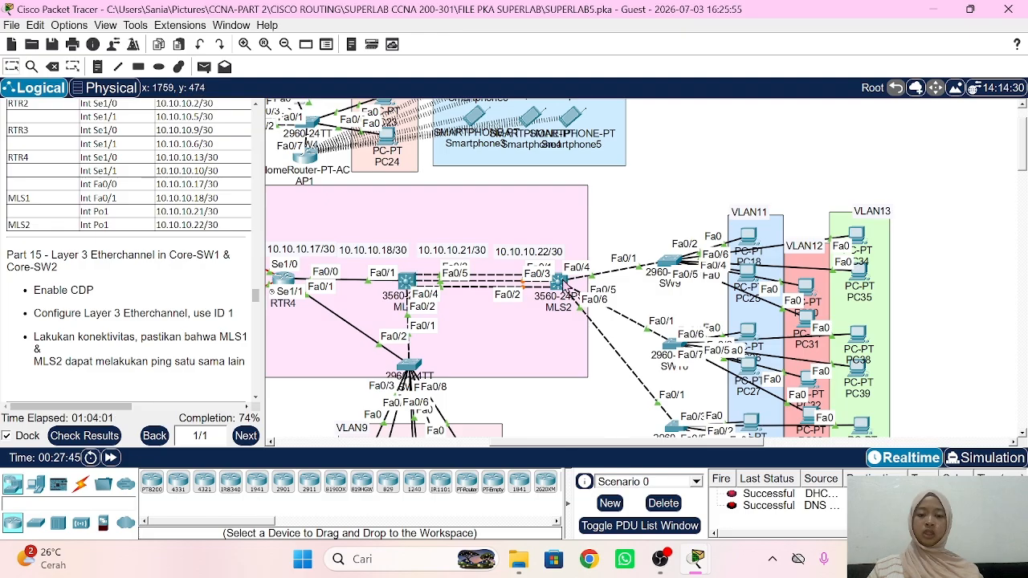
# Step: List MLS2's CDP neighbours
pyautogui.click(560, 283)
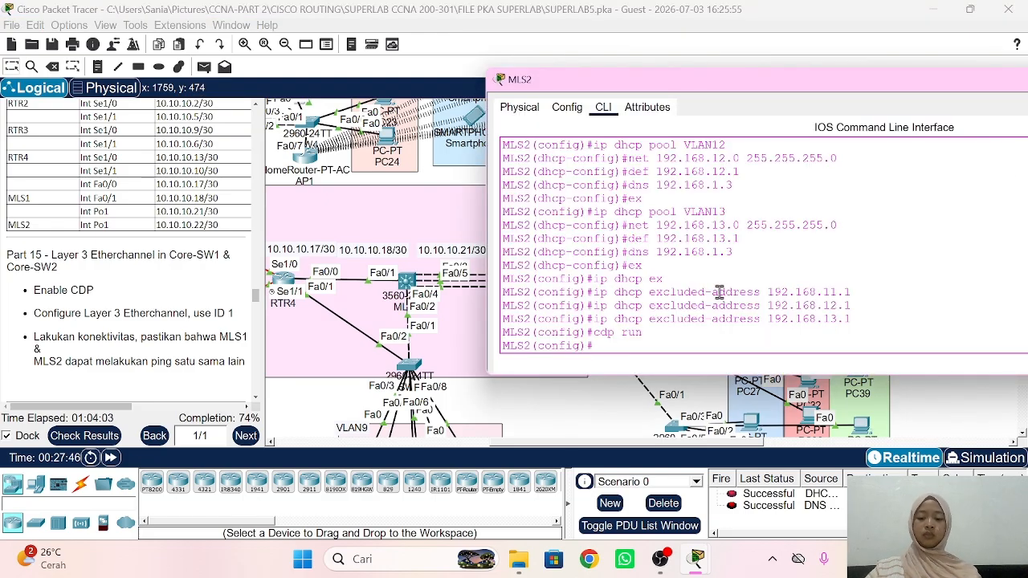
pyautogui.write('do sh cdp ')
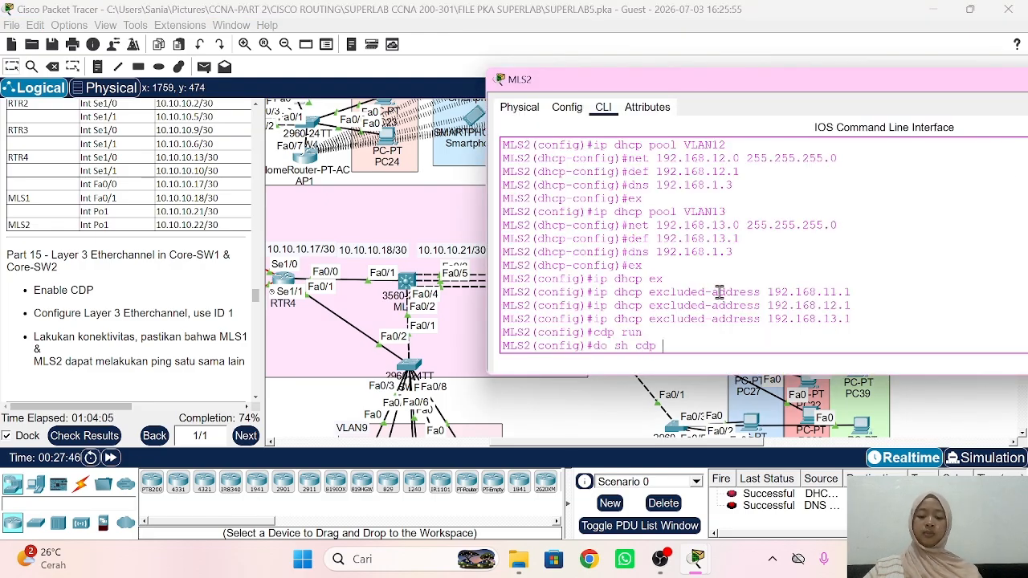
pyautogui.write('neigh')
pyautogui.press('Return')
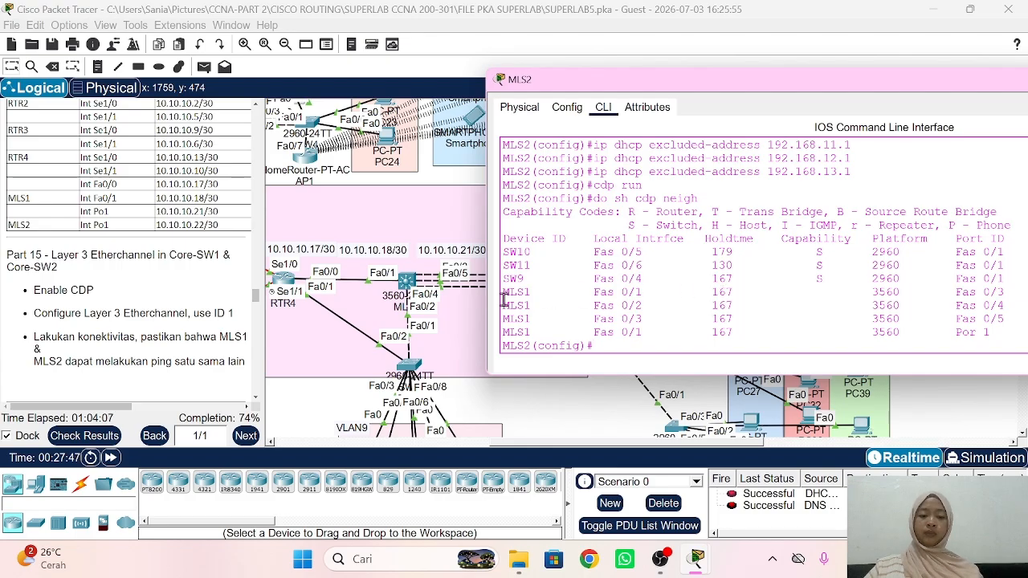
pyautogui.hscroll(3, 462, 307)
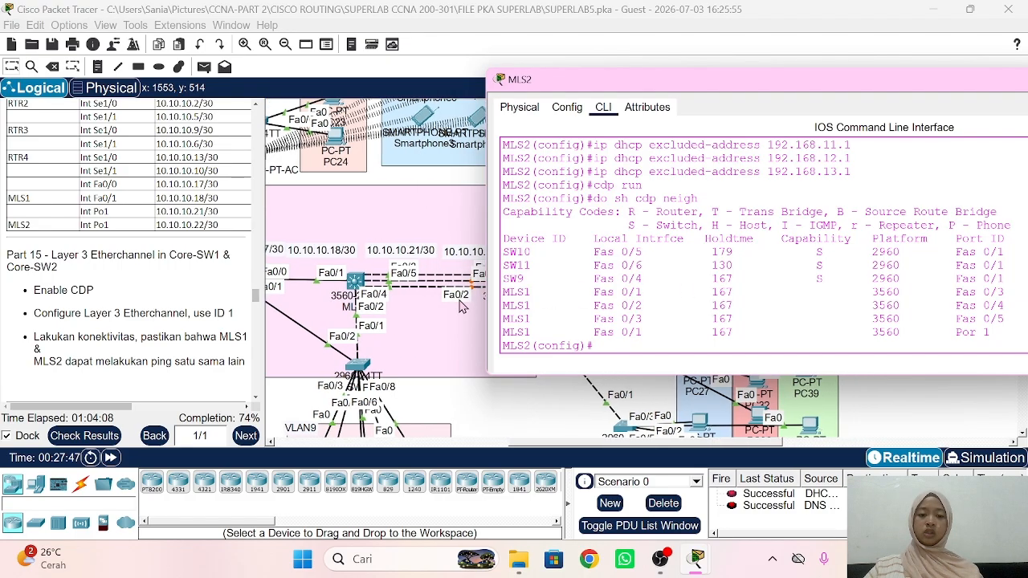
pyautogui.hscroll(2, 462, 307)
# Step: Make MLS2's Fa0/1–Fa0/3 routed ports bundled into channel-group 1 mode on
pyautogui.write('int')
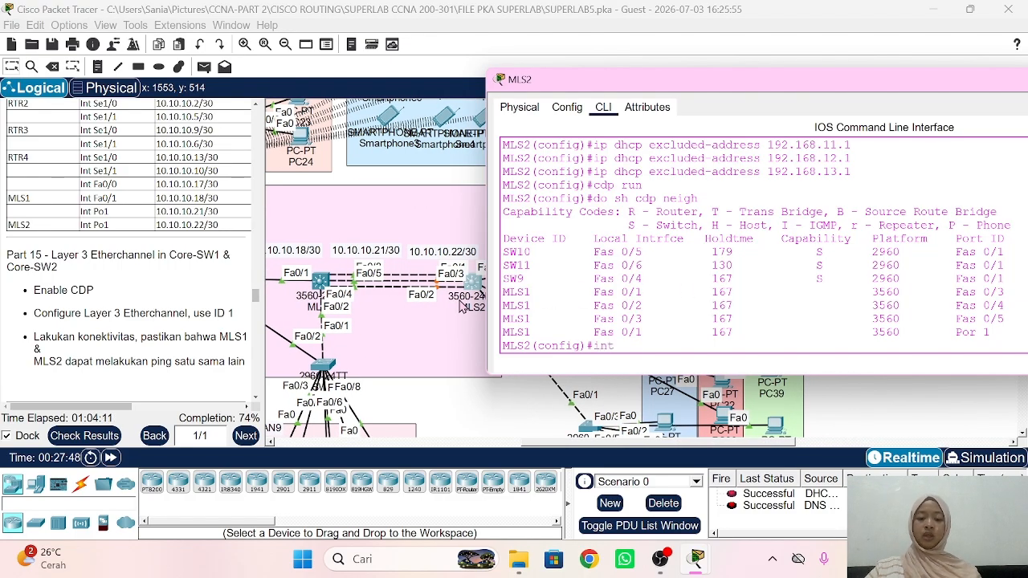
pyautogui.write(' ra fa0/1-')
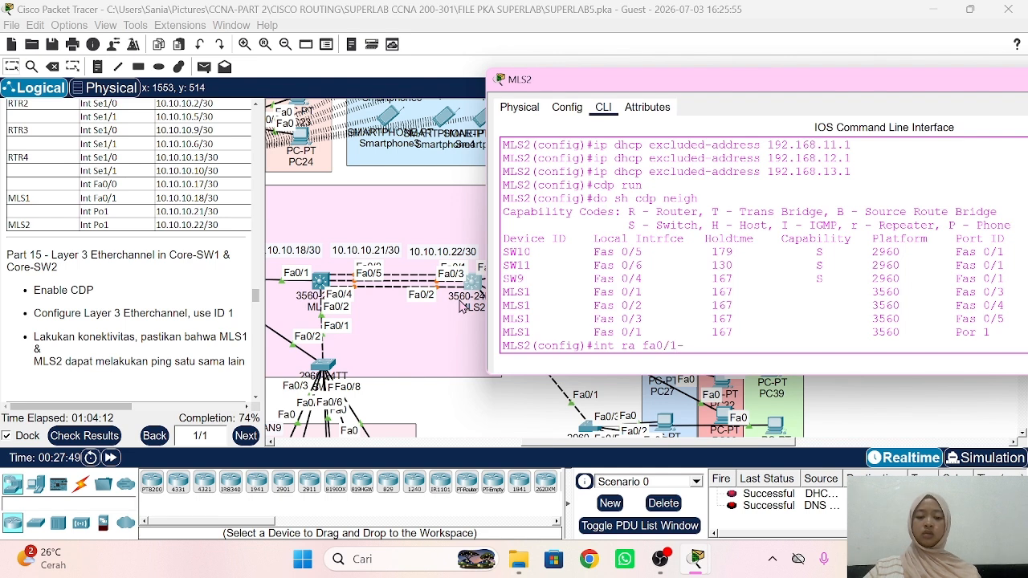
pyautogui.write('3')
pyautogui.press('Return')
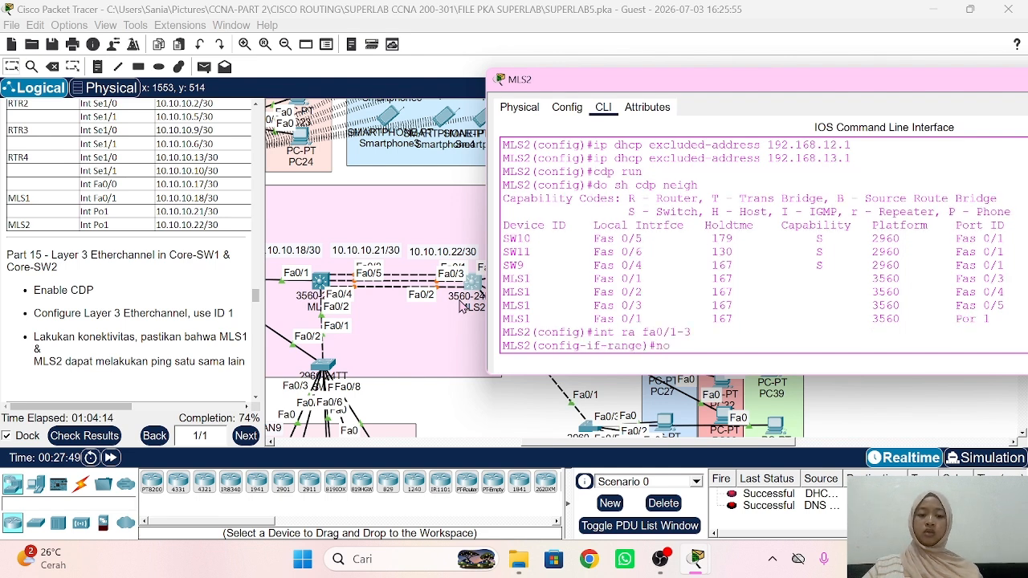
pyautogui.write('no sw')
pyautogui.press('Return')
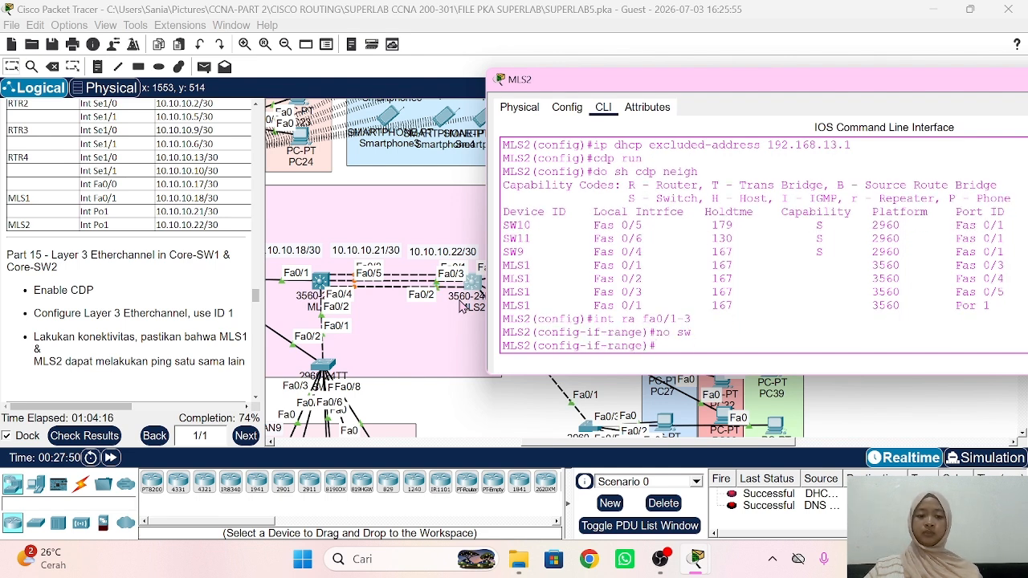
pyautogui.write('chan')
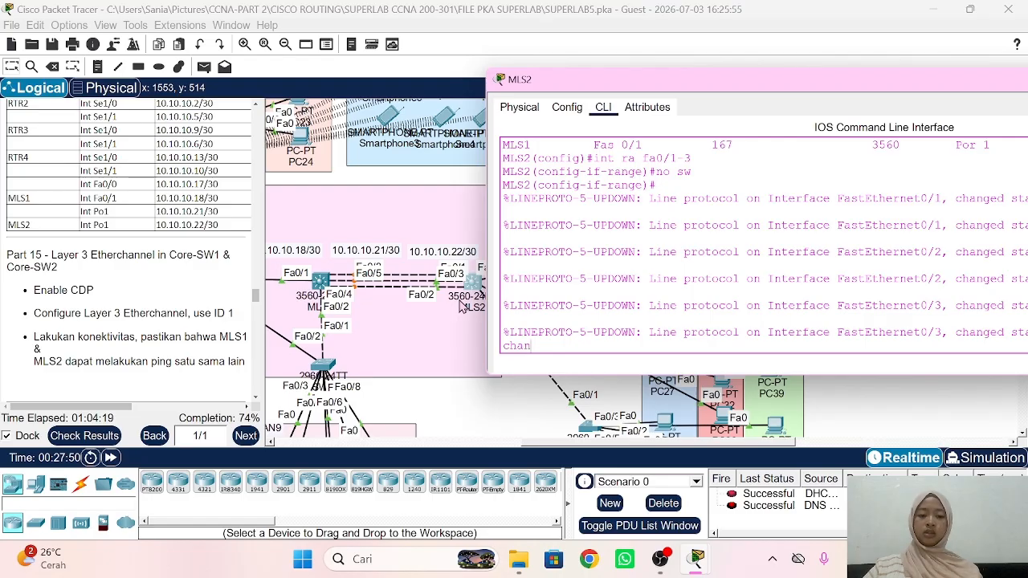
pyautogui.write('nel-group')
pyautogui.press('Tab')
pyautogui.write('1 m')
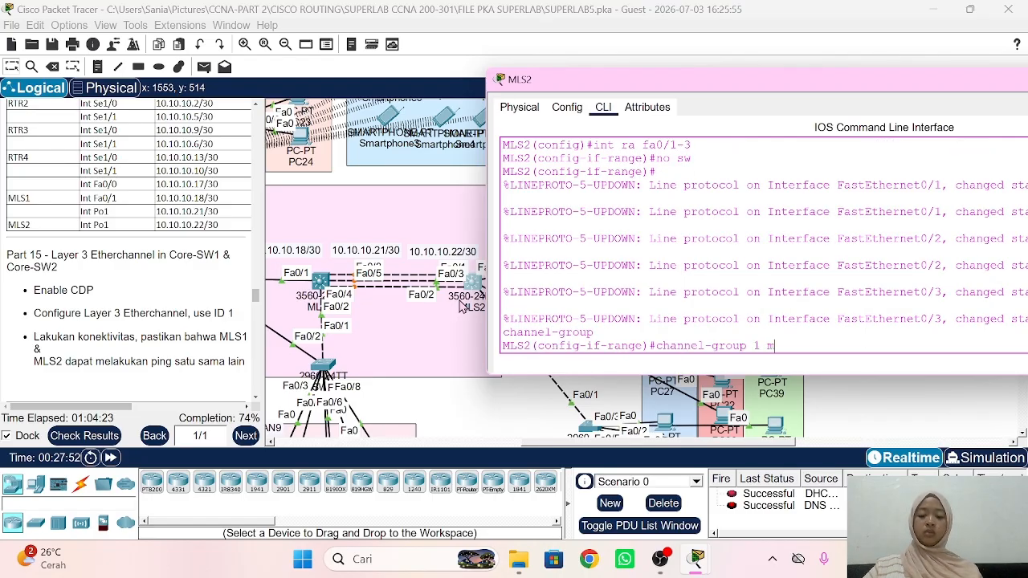
pyautogui.write('ode on')
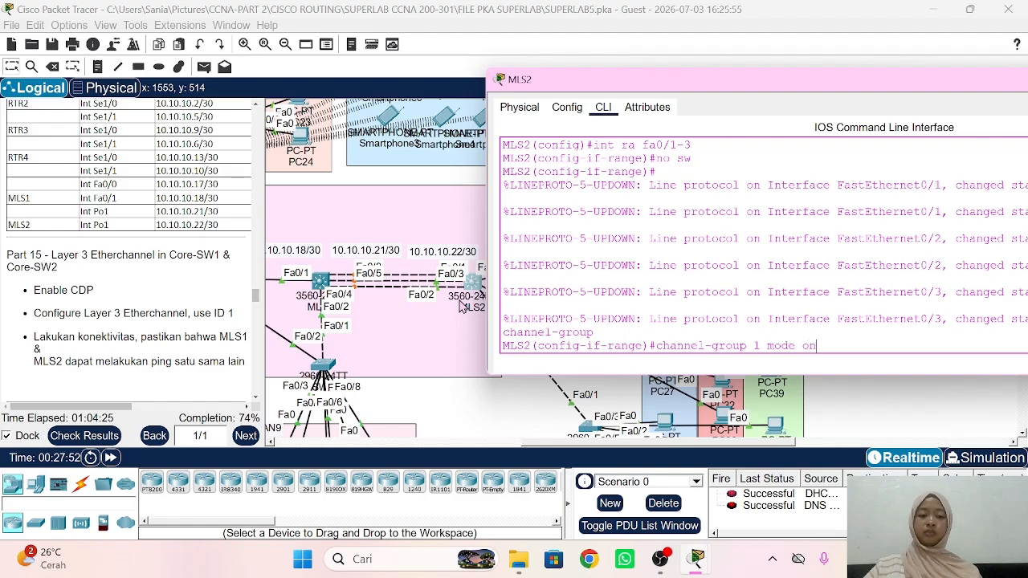
pyautogui.press('Return')
pyautogui.write('ex')
pyautogui.press('Return')
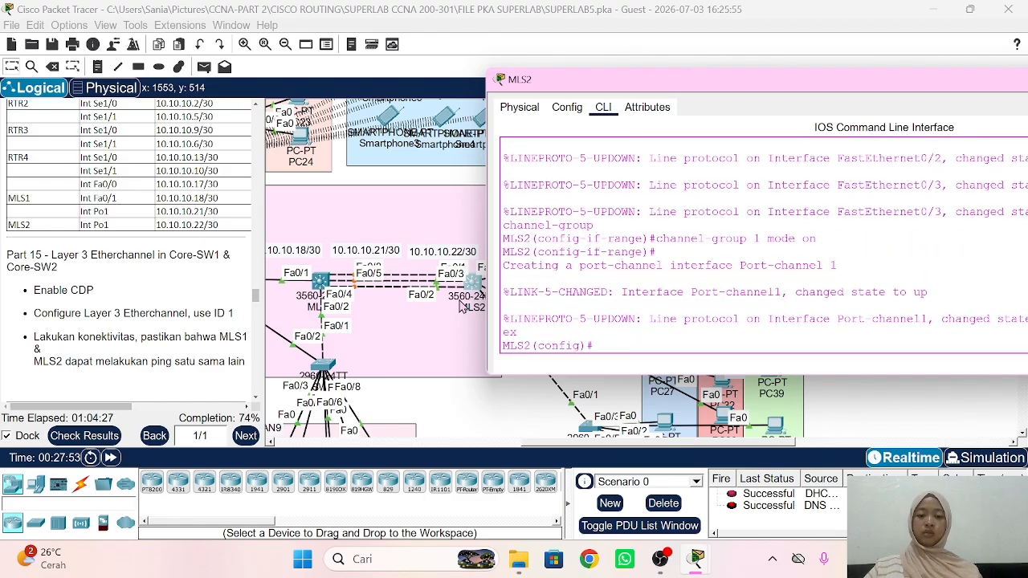
# Step: Assign 10.10.10.22 255.255.255.252 to MLS2's Port-channel 1
pyautogui.write('int po1')
pyautogui.press('Return')
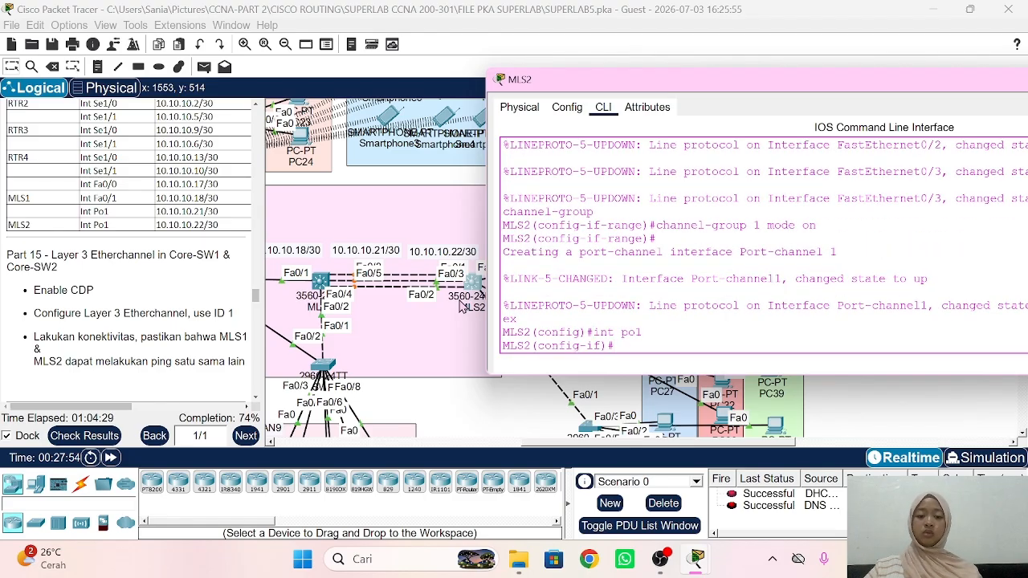
pyautogui.write('ip add')
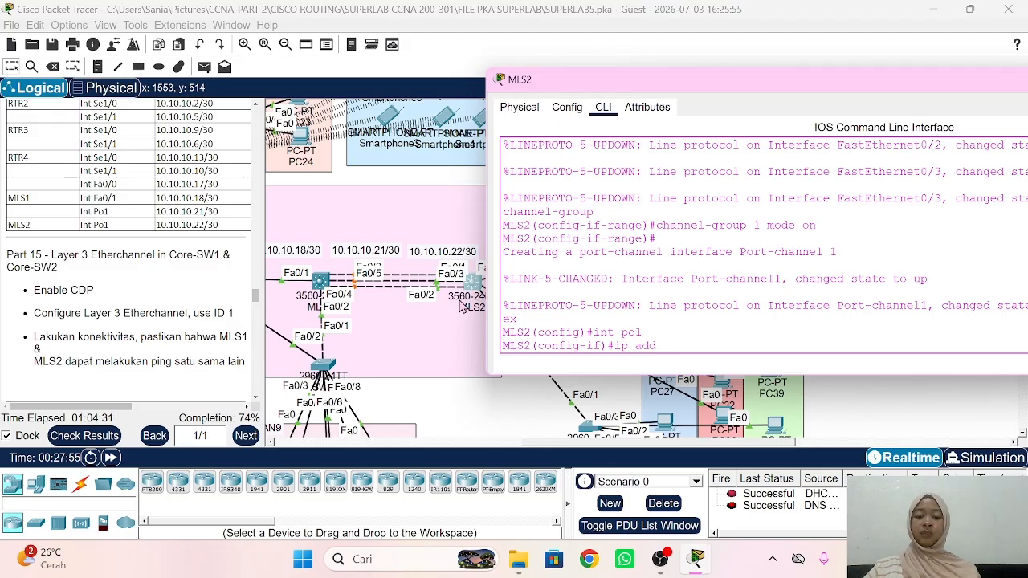
pyautogui.write(' 10.10.10.')
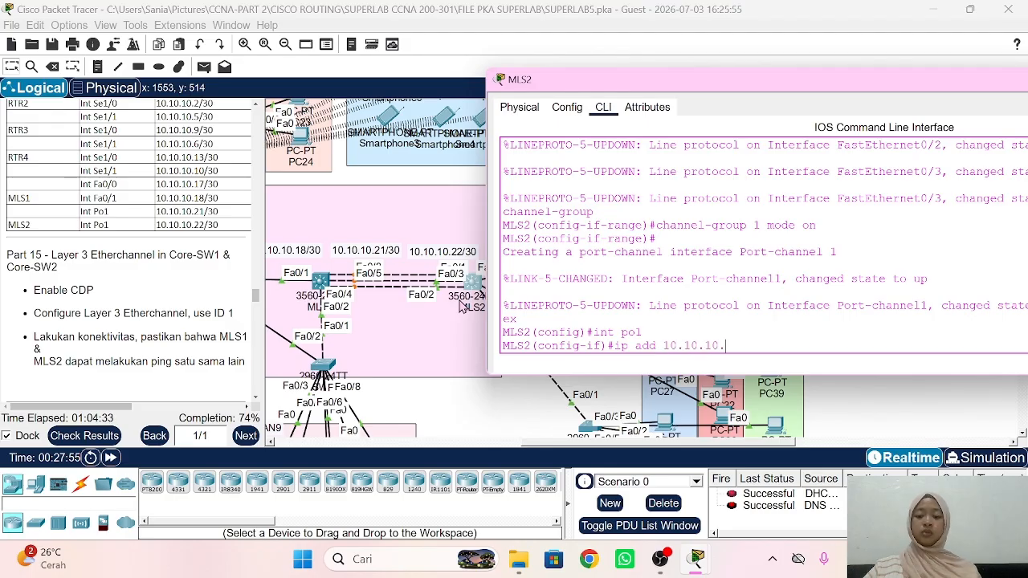
pyautogui.write('22 255.2')
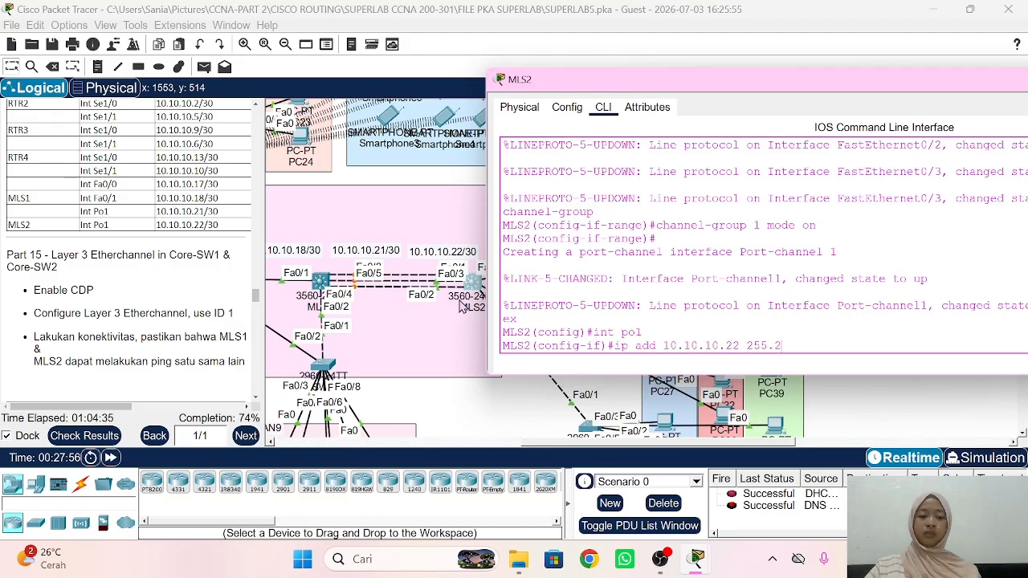
pyautogui.write('55.255.252')
pyautogui.press('Return')
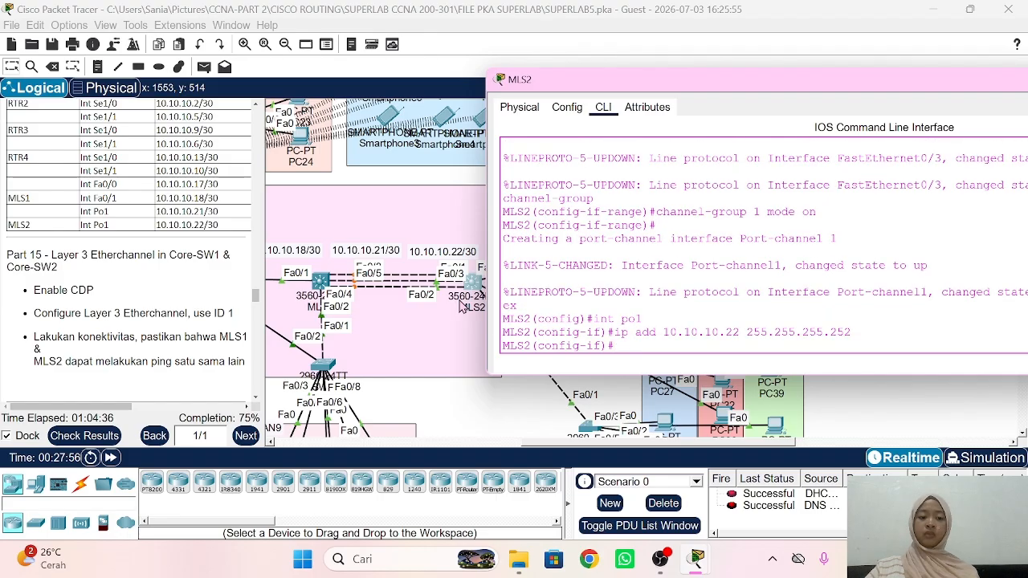
# Step: Return to the topology, scroll the instructions to Part 16 OSPF Area 0, and pan to RTR1–RTR4
pyautogui.click(423, 410)
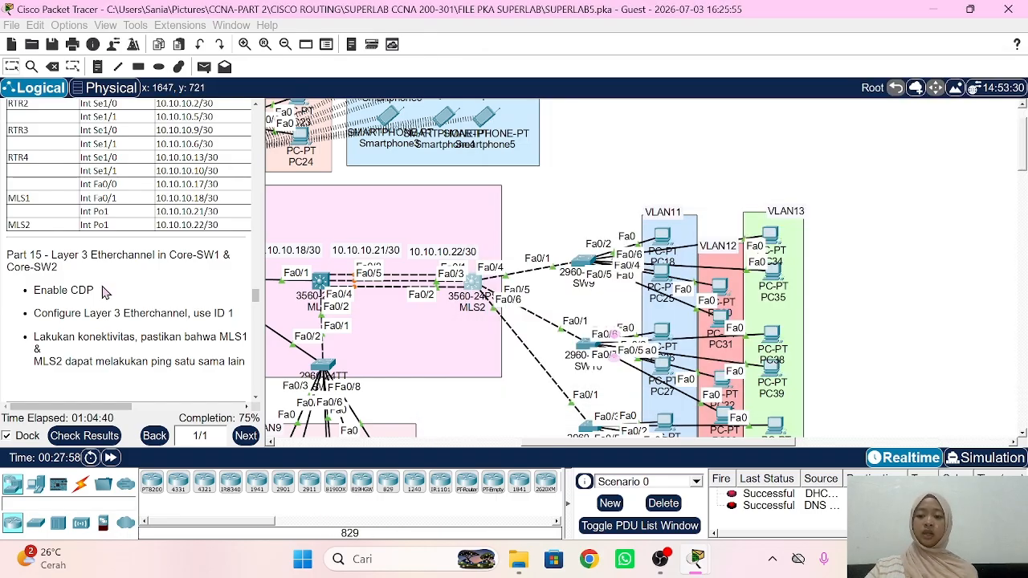
pyautogui.scroll(-3, 105, 292)
pyautogui.scroll(-3, 105, 292)
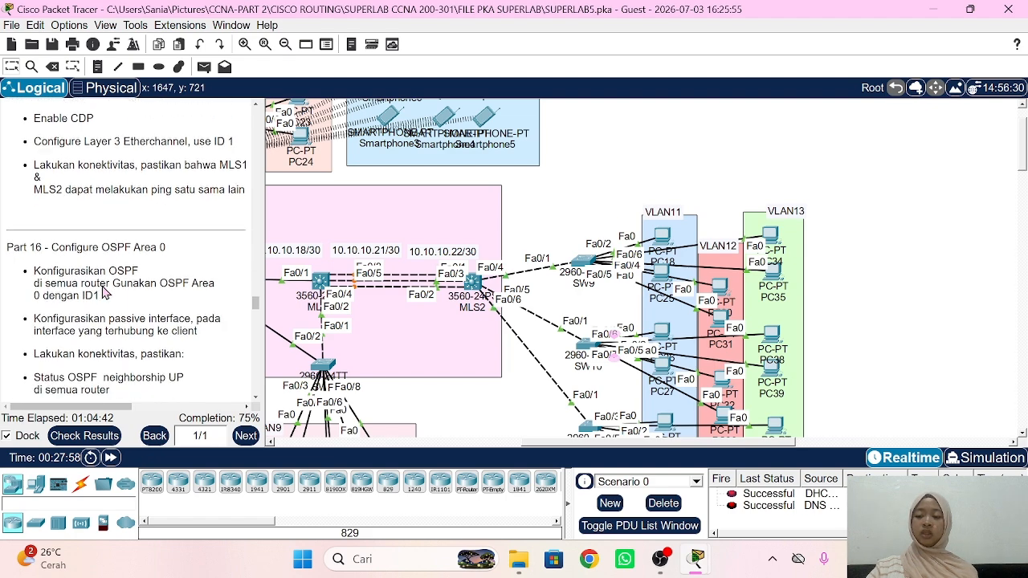
pyautogui.scroll(-1, 105, 292)
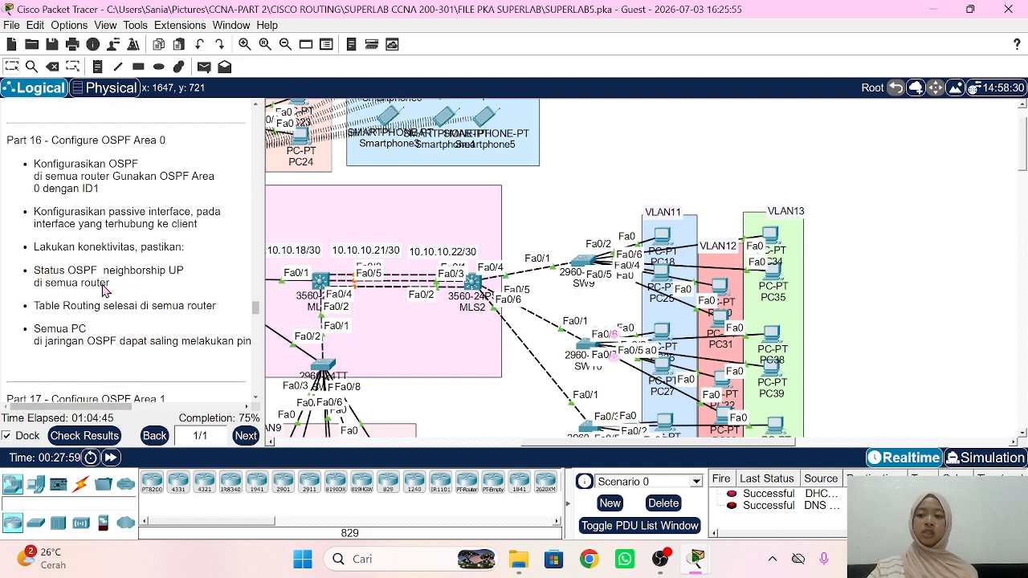
pyautogui.hscroll(-5, 388, 238)
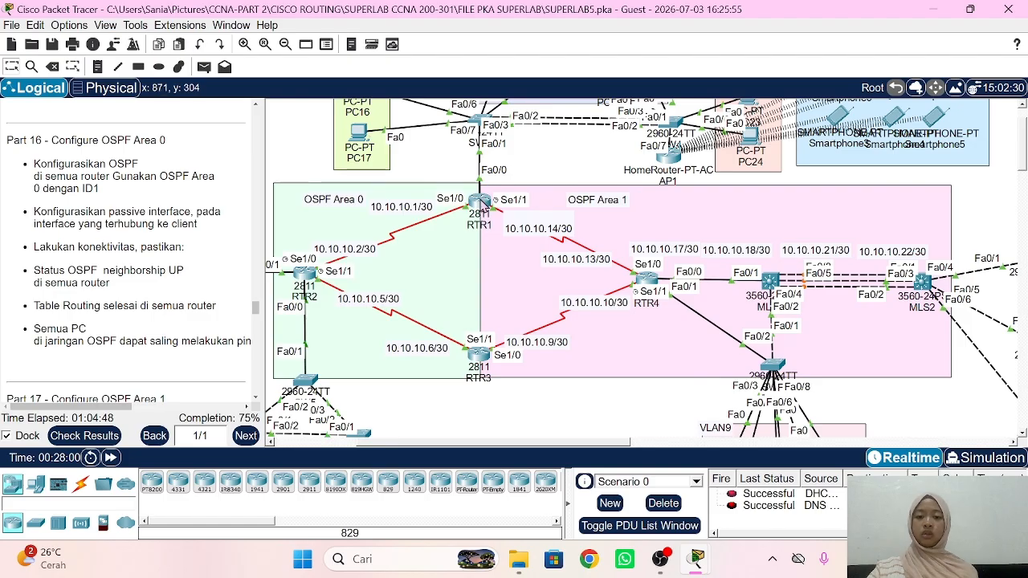
# Step: Start OSPF process 1 on RTR1 and advertise 10.10.10.0 0.0.0.3 in area 0
pyautogui.click(480, 203)
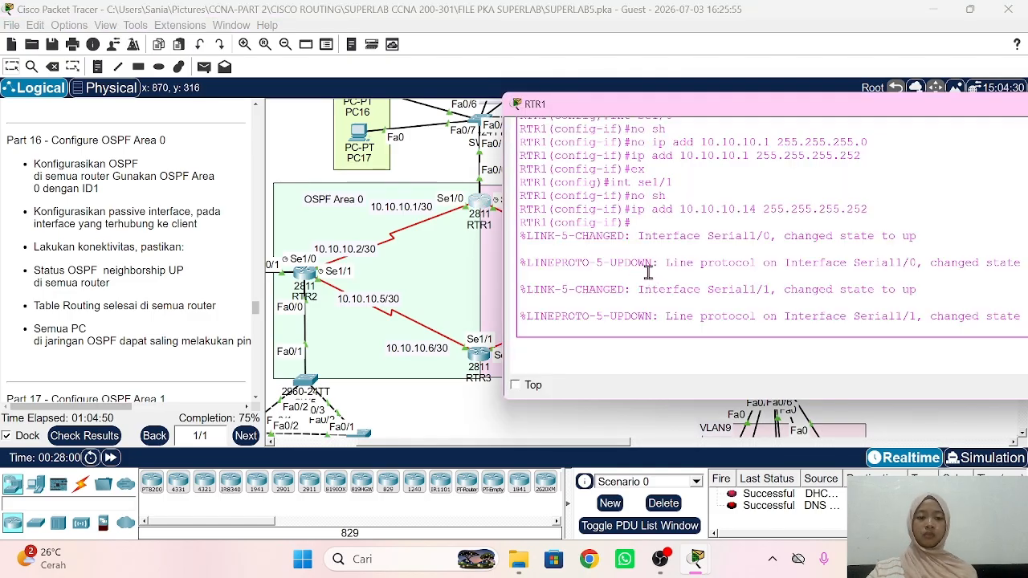
pyautogui.write('ex')
pyautogui.press('Return')
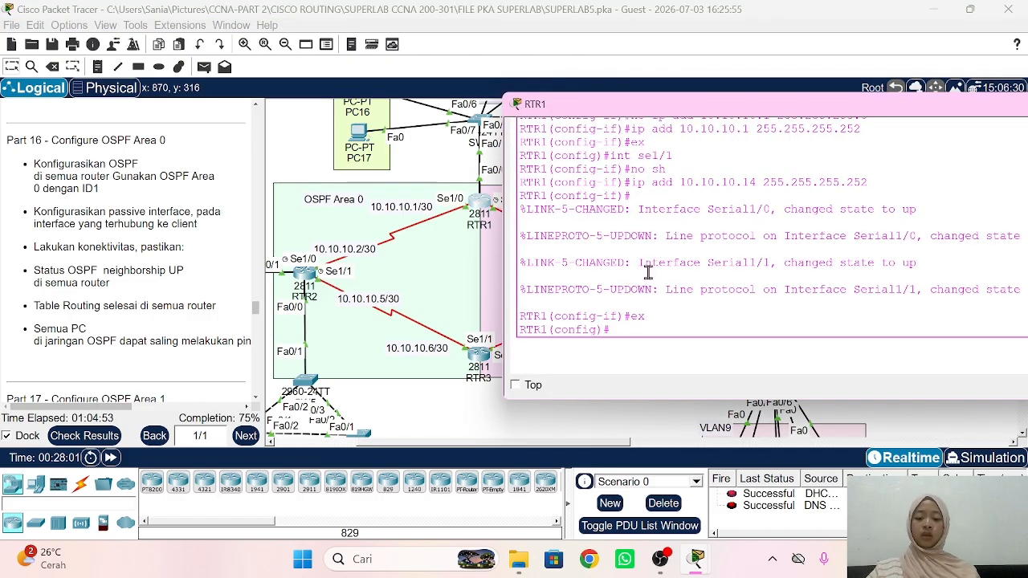
pyautogui.write('rou')
pyautogui.press('Tab')
pyautogui.write('o')
pyautogui.press('Tab')
pyautogui.write('1')
pyautogui.press('Return')
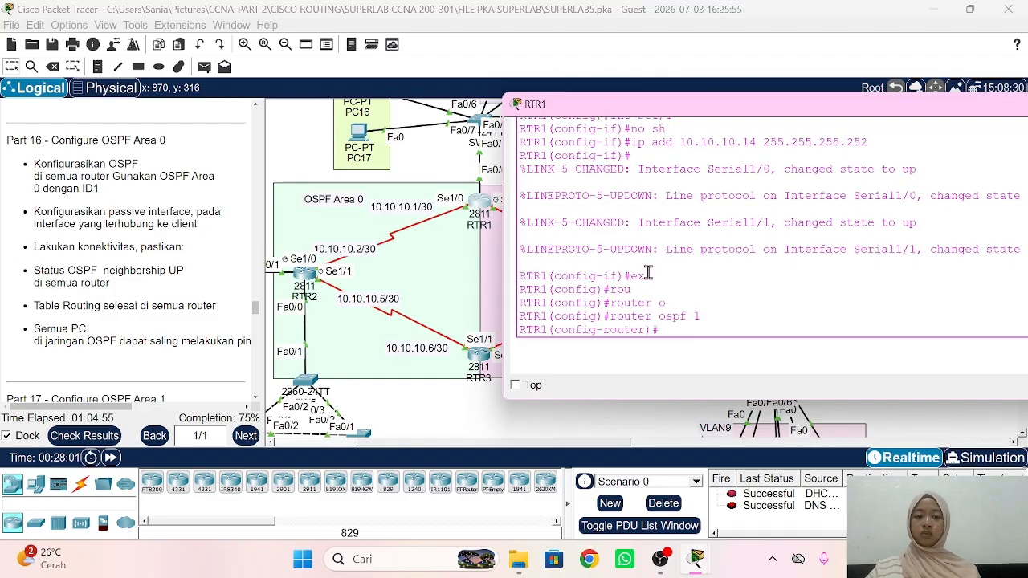
pyautogui.write('net')
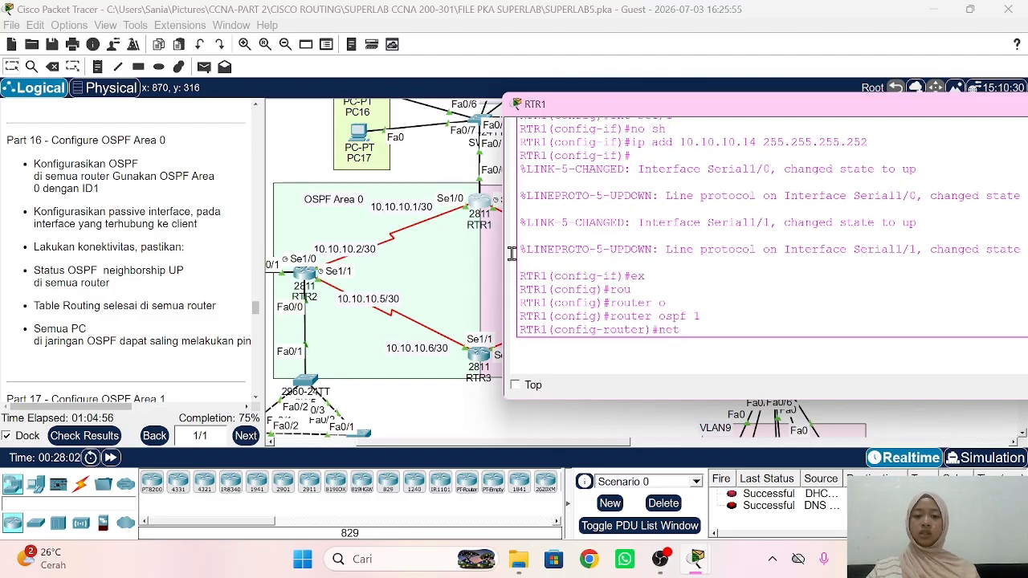
pyautogui.write(' 10.10.10.')
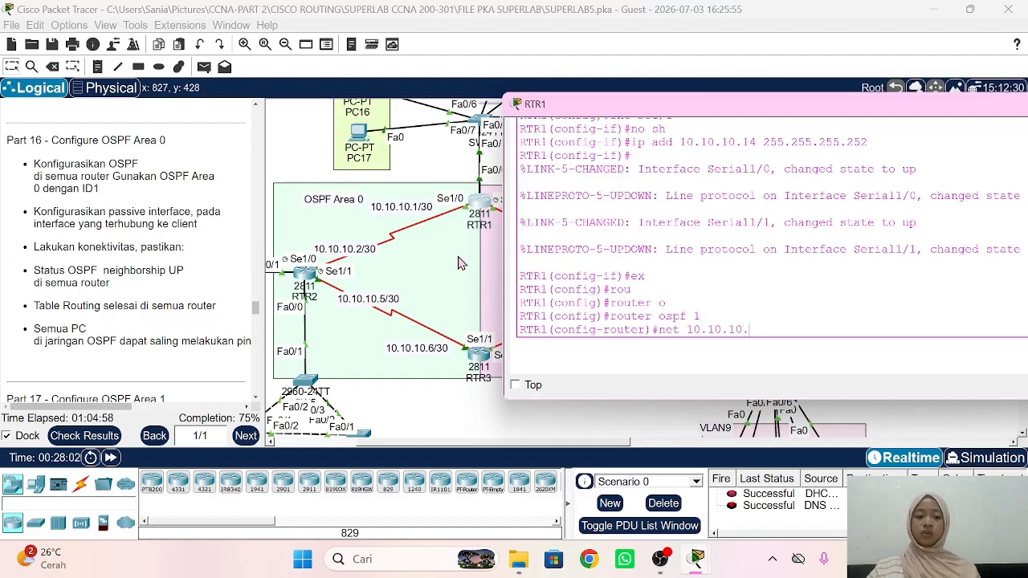
pyautogui.write('0 0.')
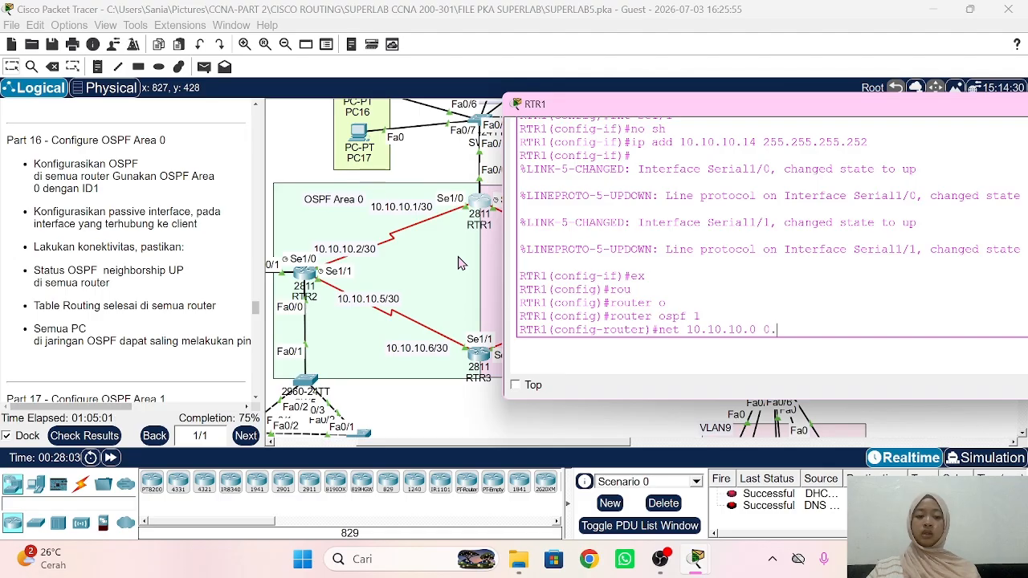
pyautogui.write('0.0.3 area ')
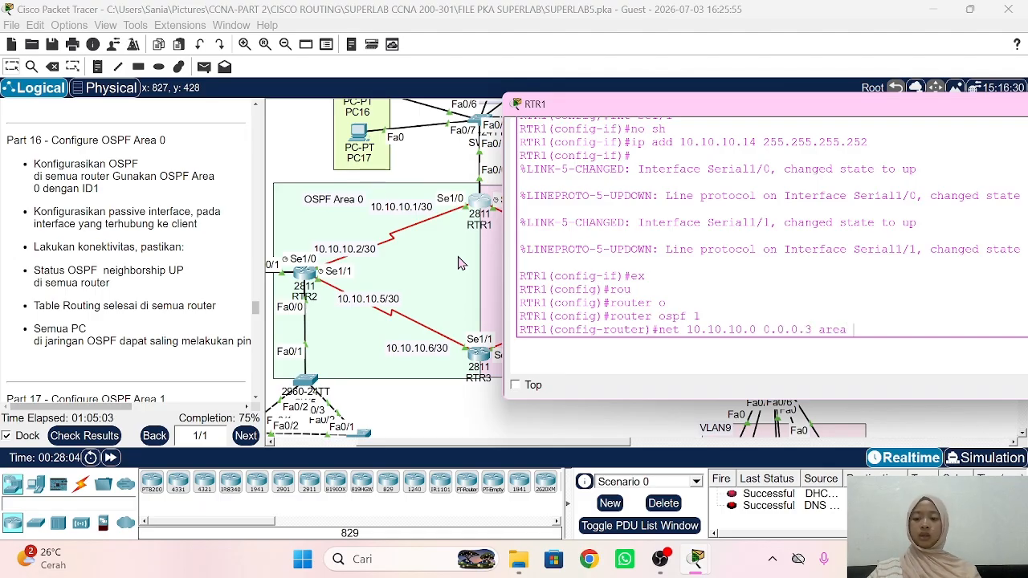
pyautogui.write('0')
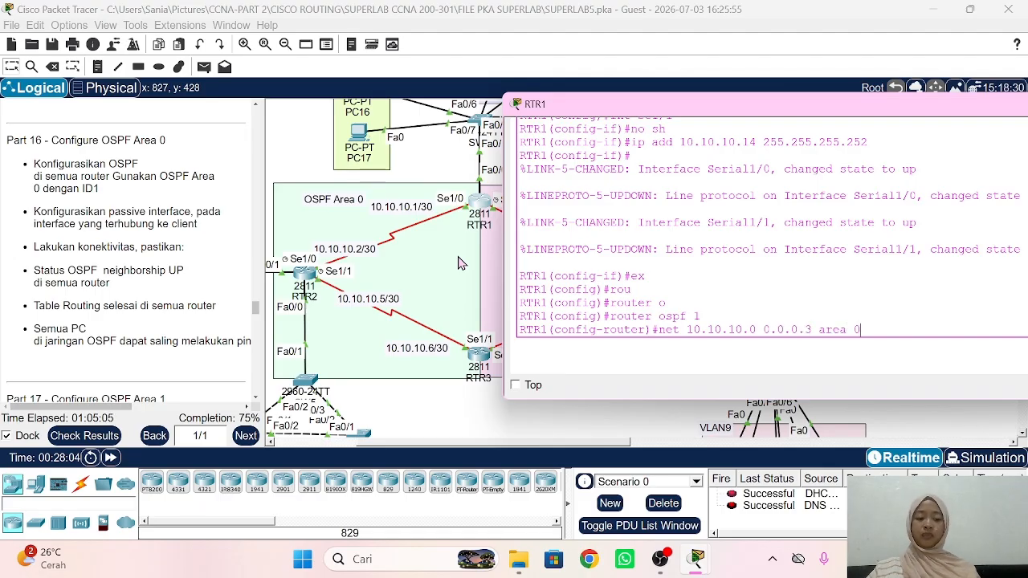
pyautogui.press('Return')
# Step: Advertise 192.168.2.0, 3.0, 4.0 and 5.0 with wildcard 0.0.0.255 in area 0
pyautogui.write('net')
pyautogui.scroll(2, 460, 264)
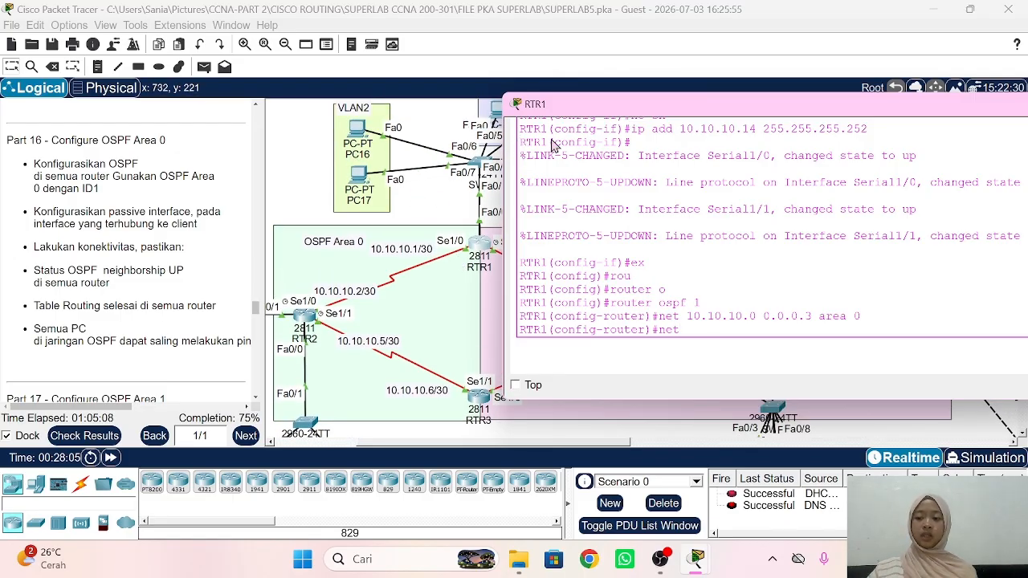
pyautogui.write('net')
pyautogui.press('BackSpace')
pyautogui.press('BackSpace')
pyautogui.press('BackSpace')
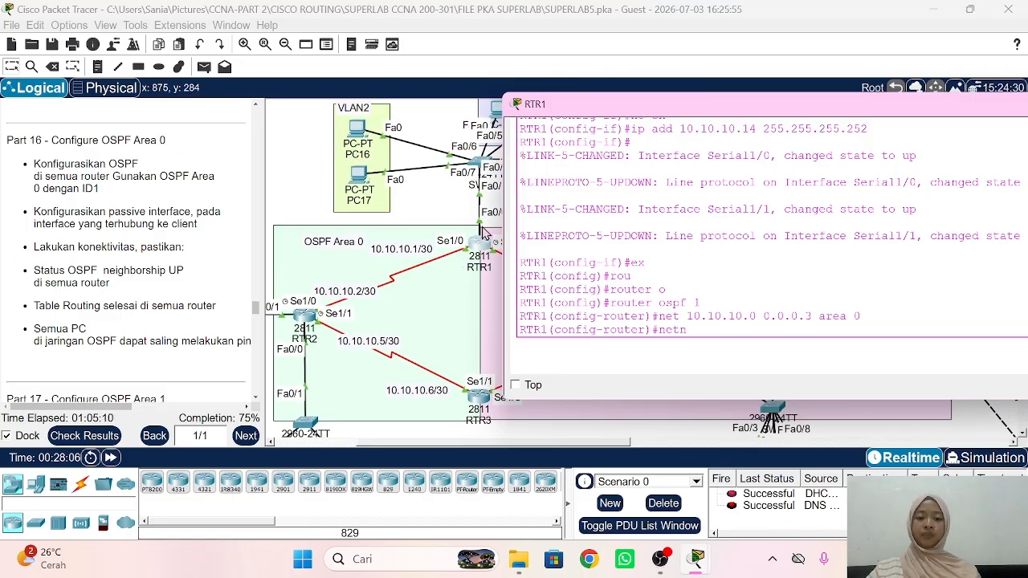
pyautogui.write('192.')
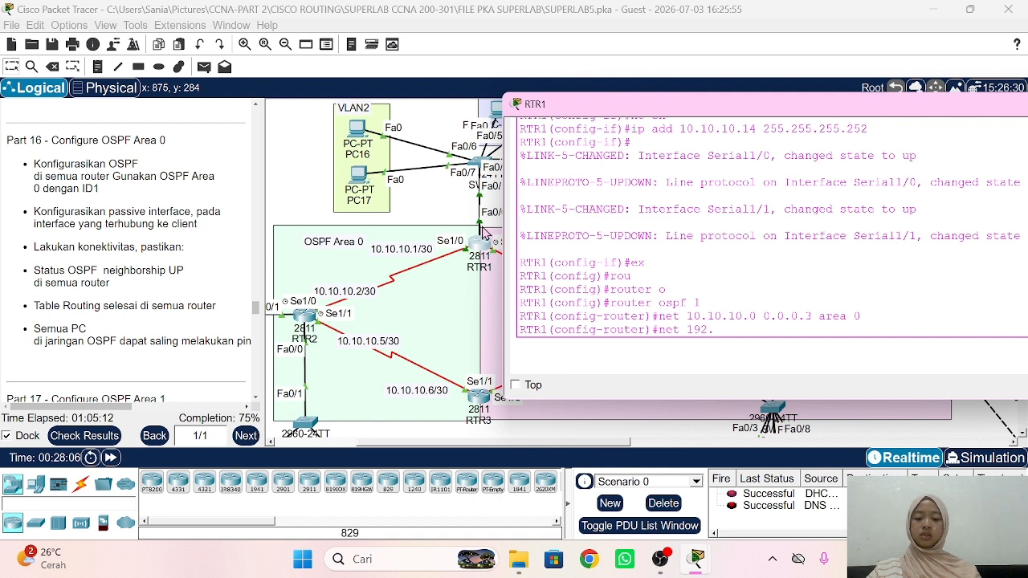
pyautogui.write('168.2.0 0.')
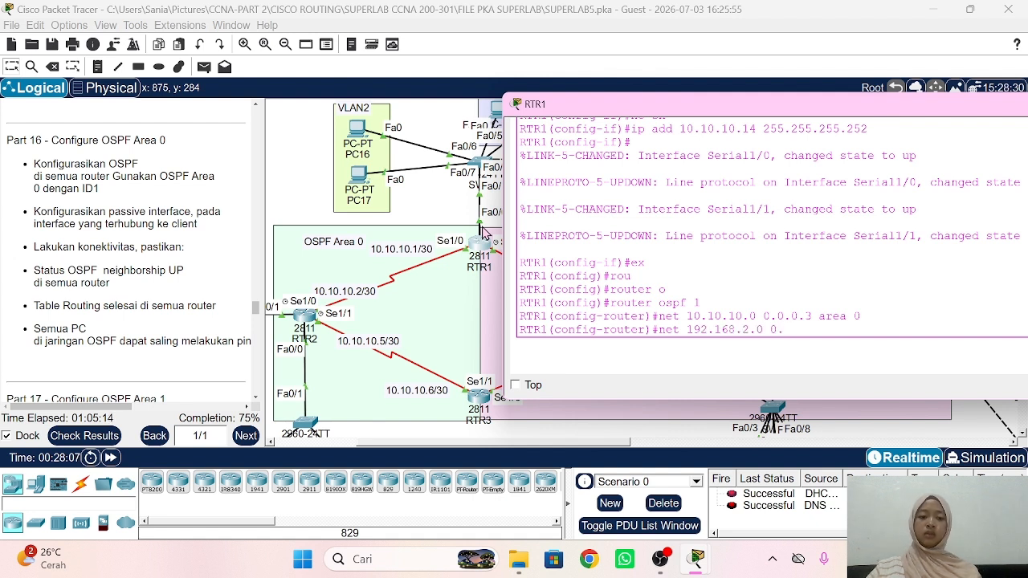
pyautogui.write('0.0.')
pyautogui.write('255 ')
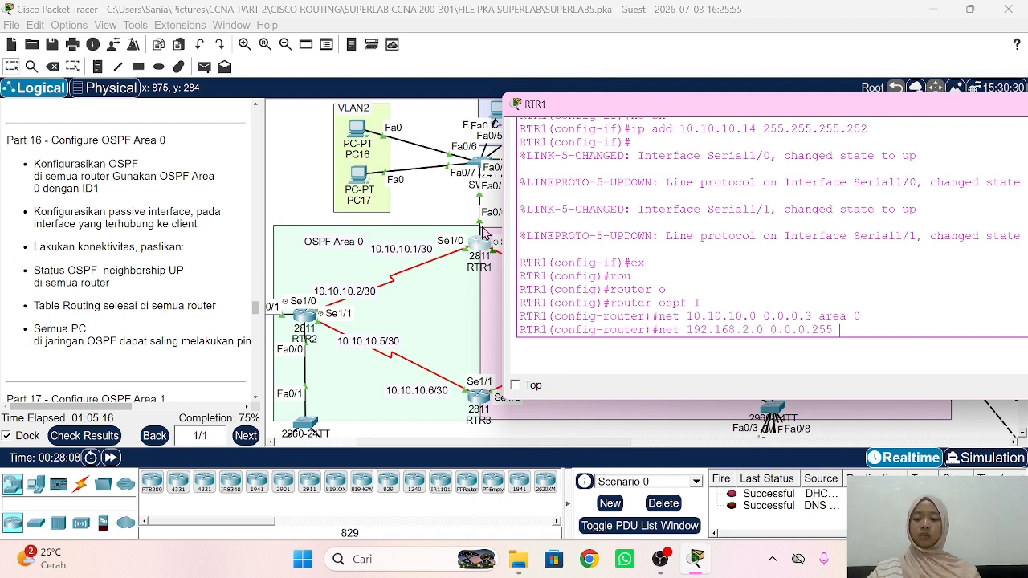
pyautogui.write('area 0')
pyautogui.press('Return')
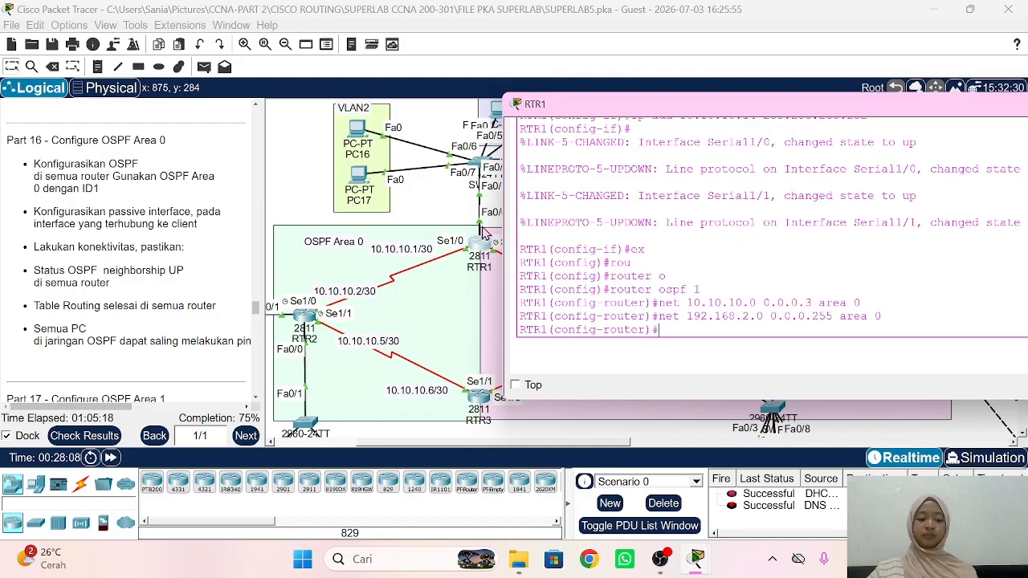
pyautogui.press('Up')
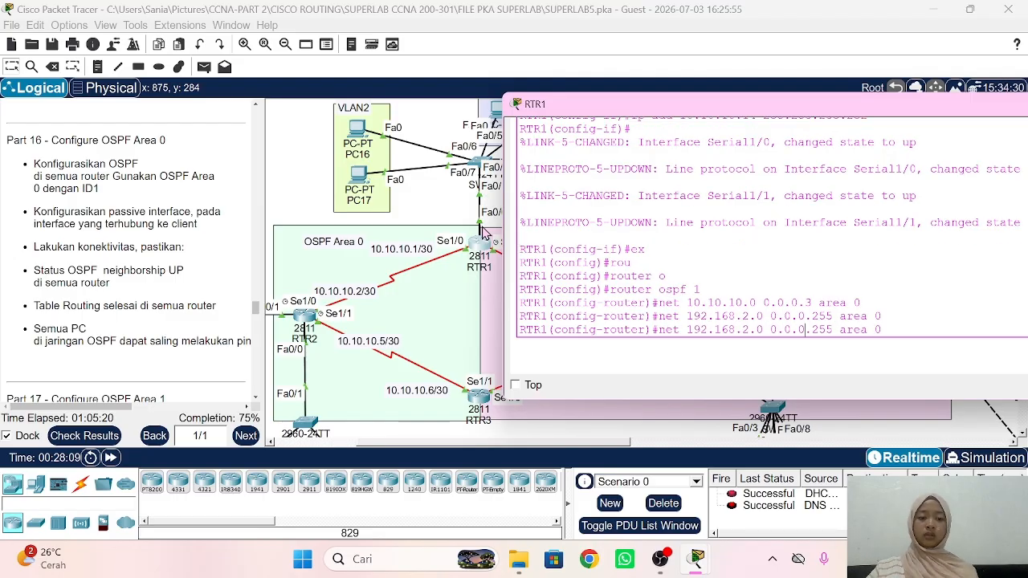
pyautogui.press('Left')
pyautogui.press('Left')
pyautogui.press('Left')
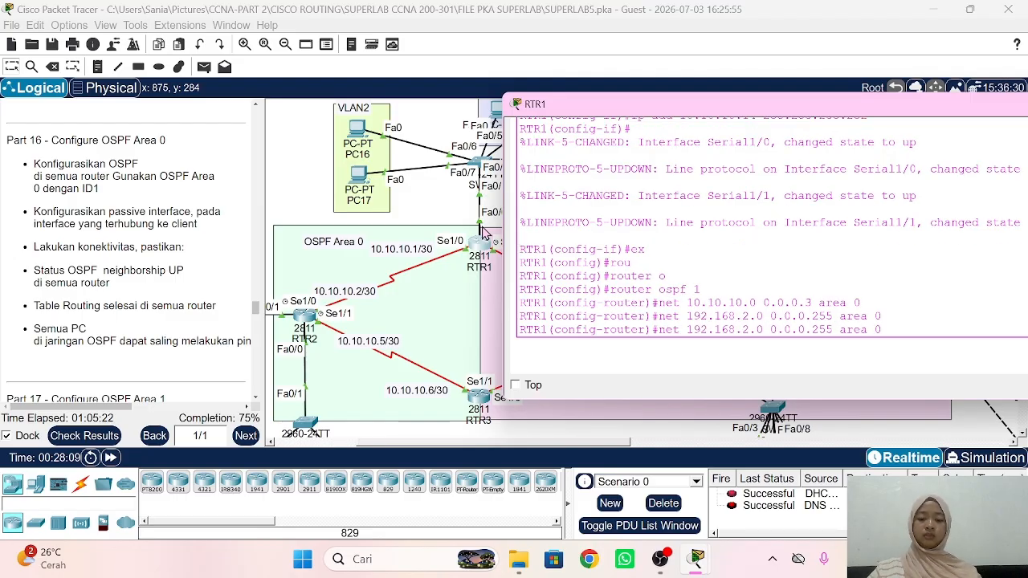
pyautogui.press('BackSpace')
pyautogui.write('3')
pyautogui.press('Return')
pyautogui.press('Up')
pyautogui.press('Left')
pyautogui.press('Left')
pyautogui.press('Left')
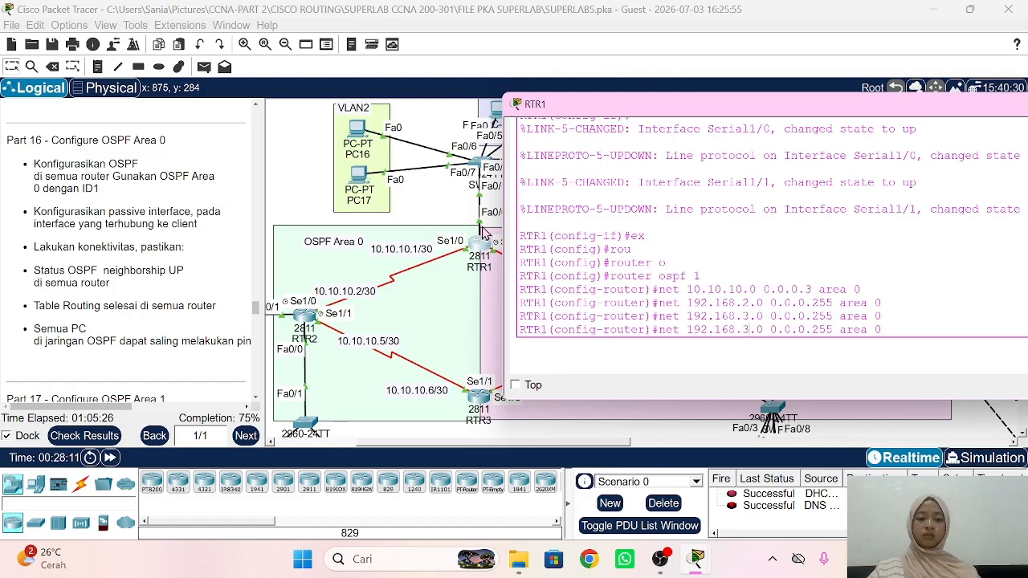
pyautogui.press('Left')
pyautogui.press('Left')
pyautogui.press('Left')
pyautogui.press('Left')
pyautogui.press('Left')
pyautogui.press('Left')
pyautogui.press('Left')
pyautogui.press('Left')
pyautogui.press('Left')
pyautogui.press('Left')
pyautogui.press('Left')
pyautogui.press('Left')
pyautogui.press('Left')
pyautogui.press('Left')
pyautogui.press('Left')
pyautogui.press('Left')
pyautogui.press('BackSpace')
pyautogui.write('4')
pyautogui.press('Return')
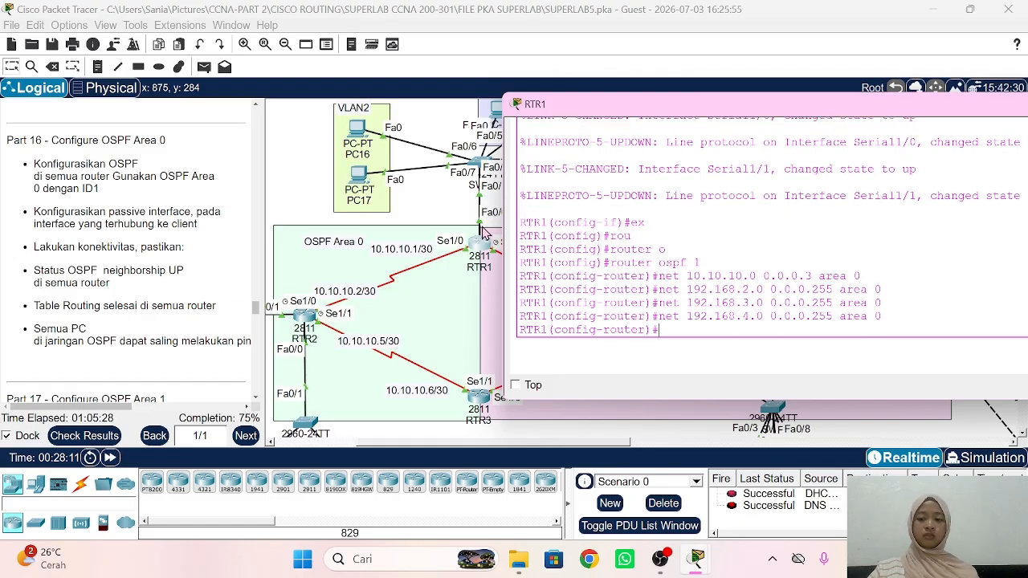
pyautogui.press('Up')
pyautogui.press('Left')
pyautogui.press('Left')
pyautogui.press('Left')
pyautogui.press('Left')
pyautogui.press('Left')
pyautogui.press('Left')
pyautogui.press('Left')
pyautogui.press('Left')
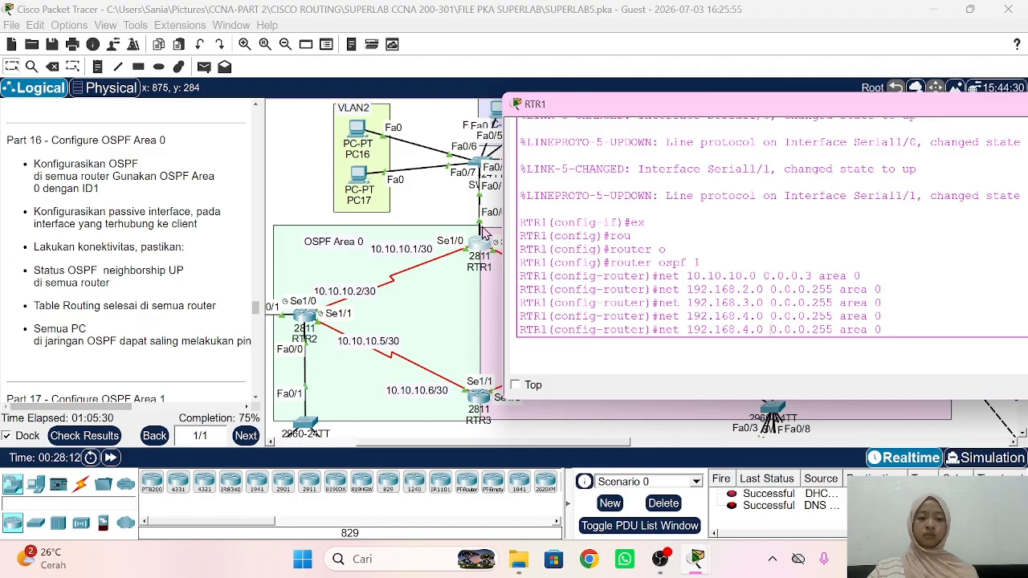
pyautogui.press('BackSpace')
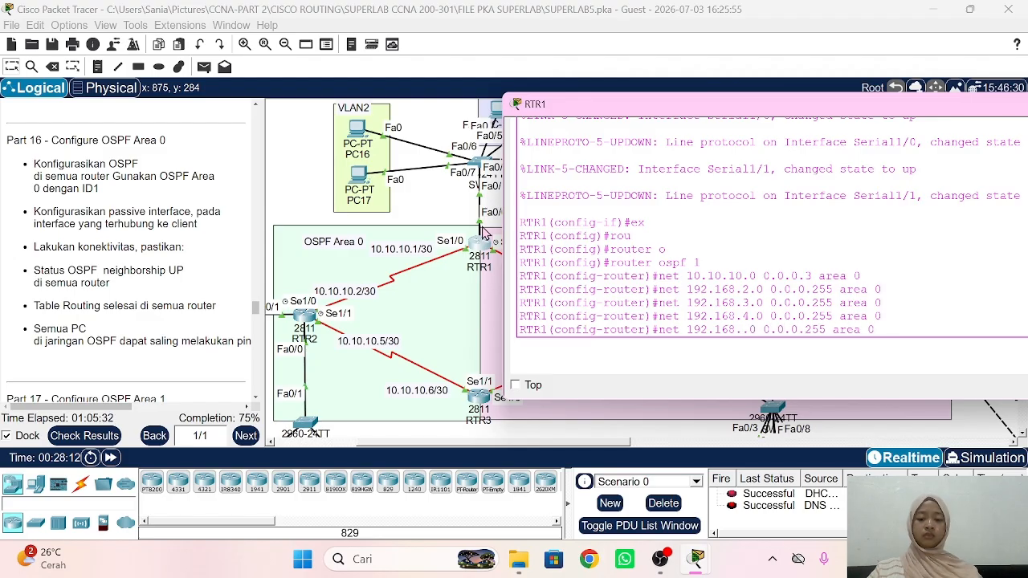
pyautogui.write('5')
pyautogui.press('Return')
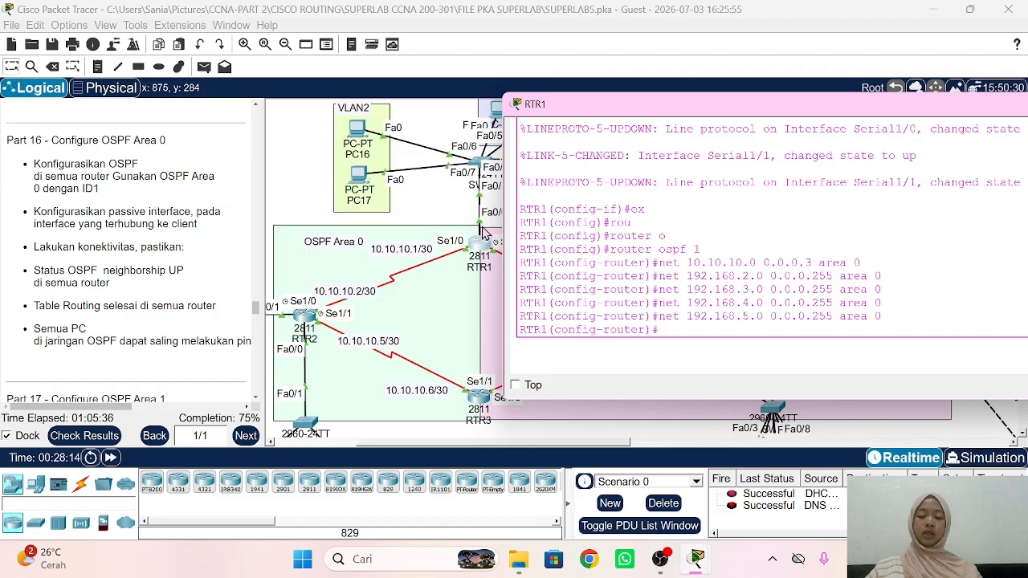
# Step: Make subinterfaces fa0/0.2 through fa0/0.5 passive interfaces in RTR1's OSPF
pyautogui.write('pass')
pyautogui.press('Tab')
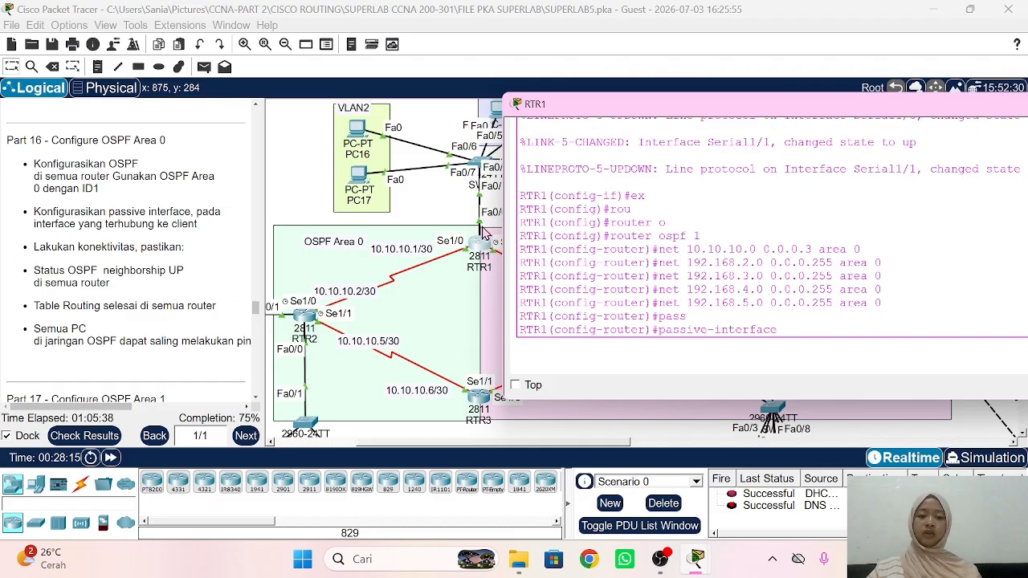
pyautogui.write('f')
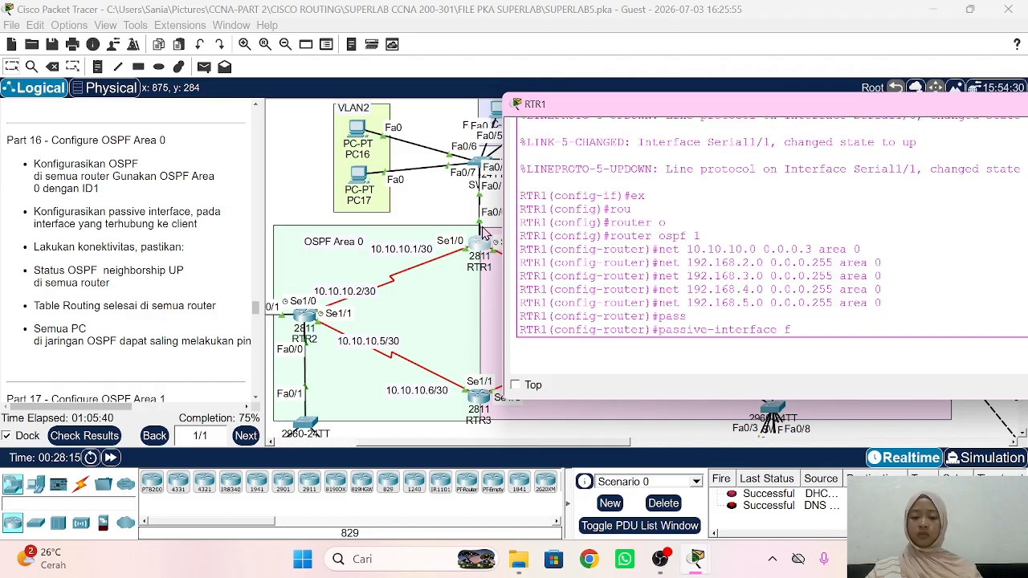
pyautogui.write('a0/0.2')
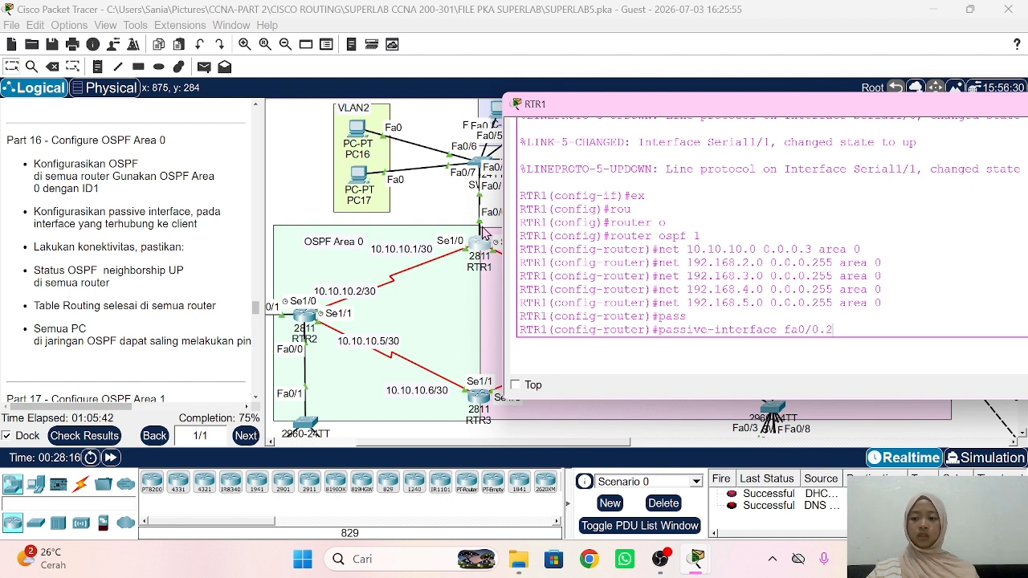
pyautogui.press('Return')
pyautogui.press('Up')
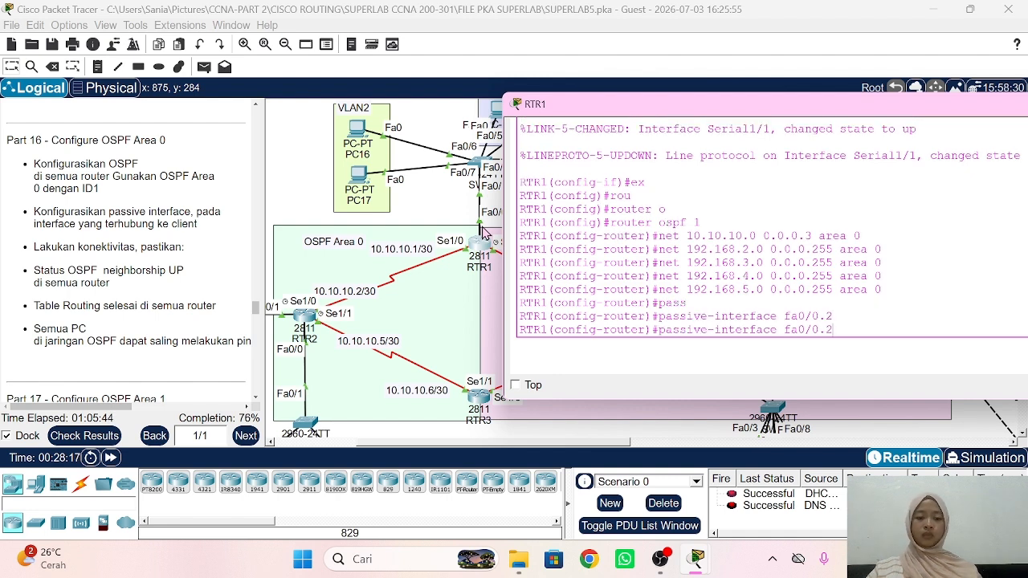
pyautogui.write('3')
pyautogui.press('Return')
pyautogui.press('Up')
pyautogui.press('BackSpace')
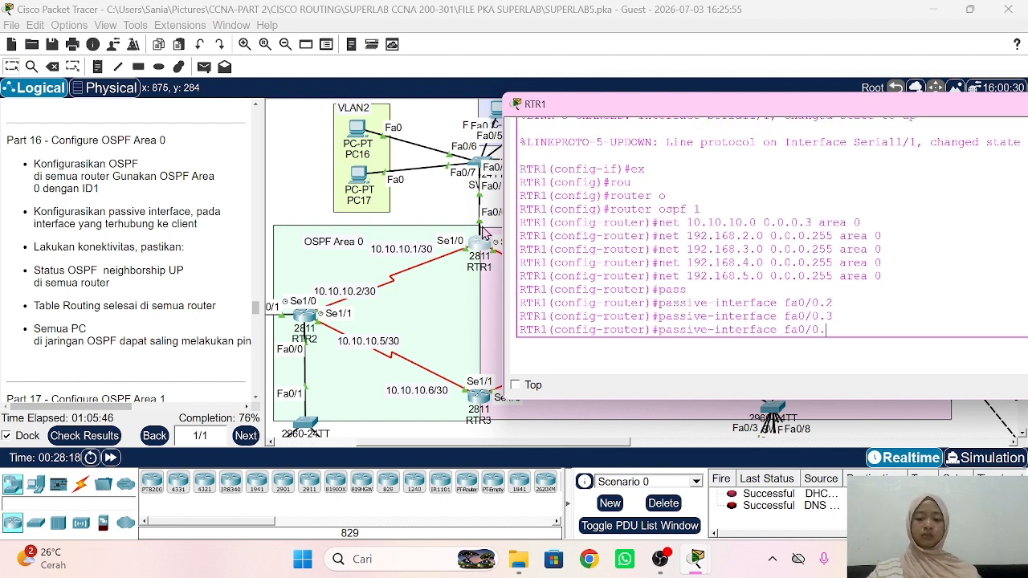
pyautogui.write('4')
pyautogui.press('Return')
pyautogui.press('Up')
pyautogui.press('BackSpace')
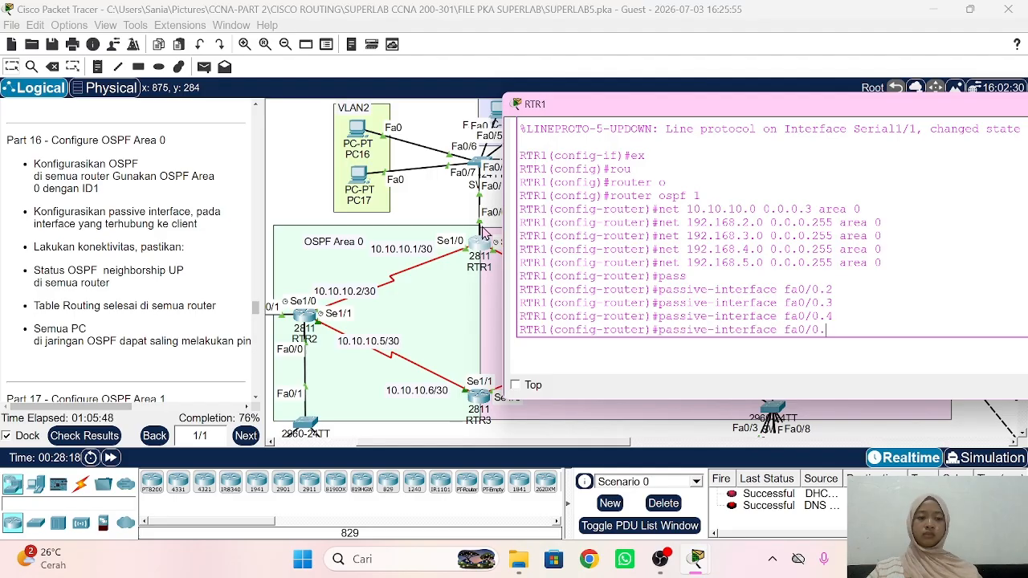
pyautogui.write('5')
pyautogui.press('Return')
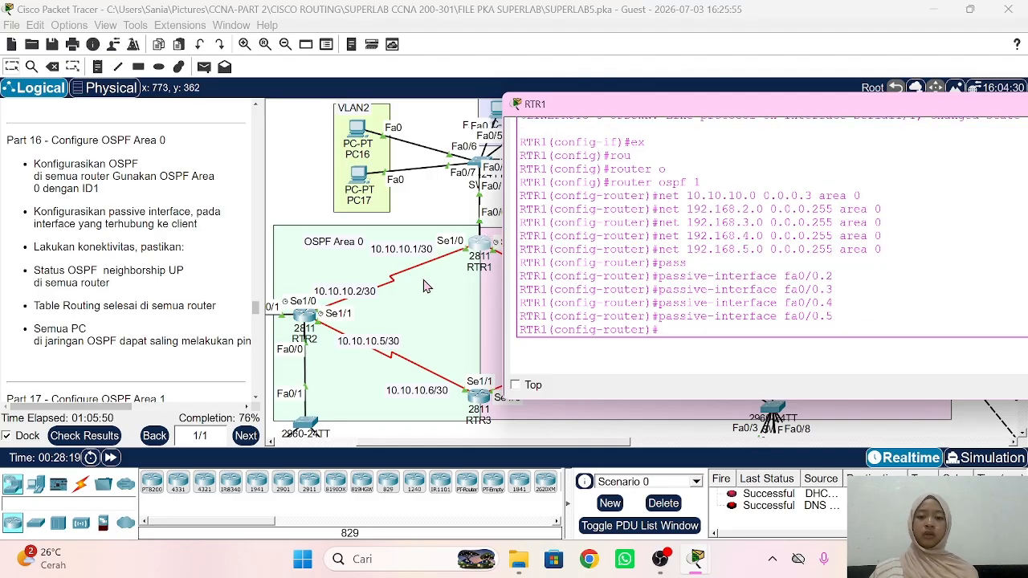
pyautogui.click(440, 206)
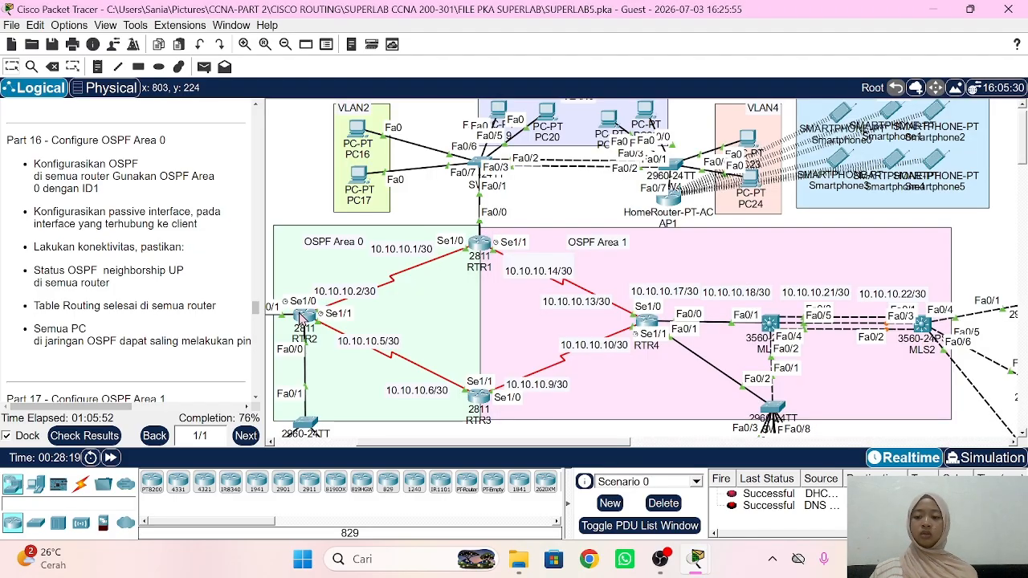
# Step: On RTR2, leave interface configuration and start OSPF process 1
pyautogui.click(303, 317)
pyautogui.click(737, 273)
pyautogui.press('Return')
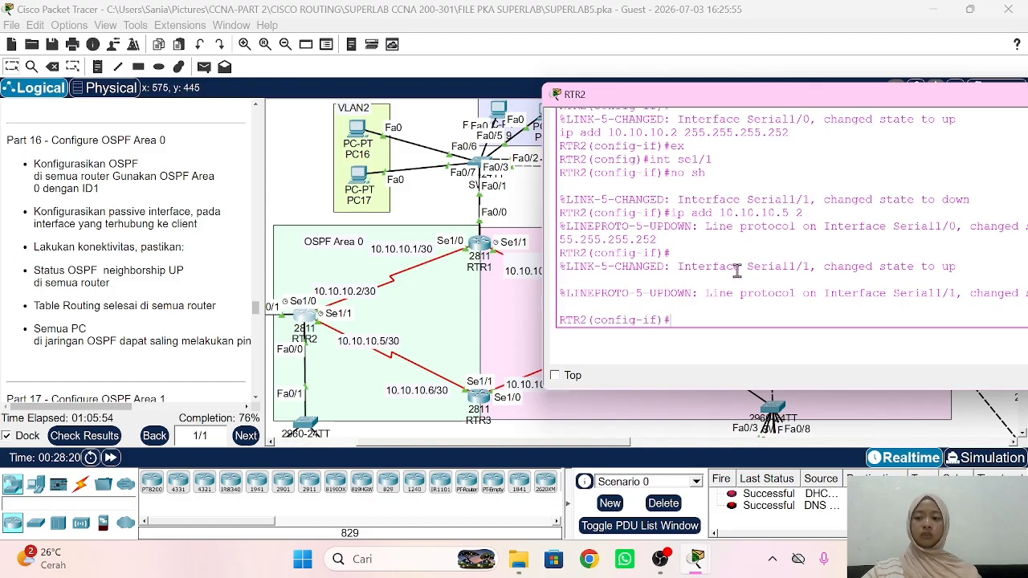
pyautogui.write('ex')
pyautogui.press('Return')
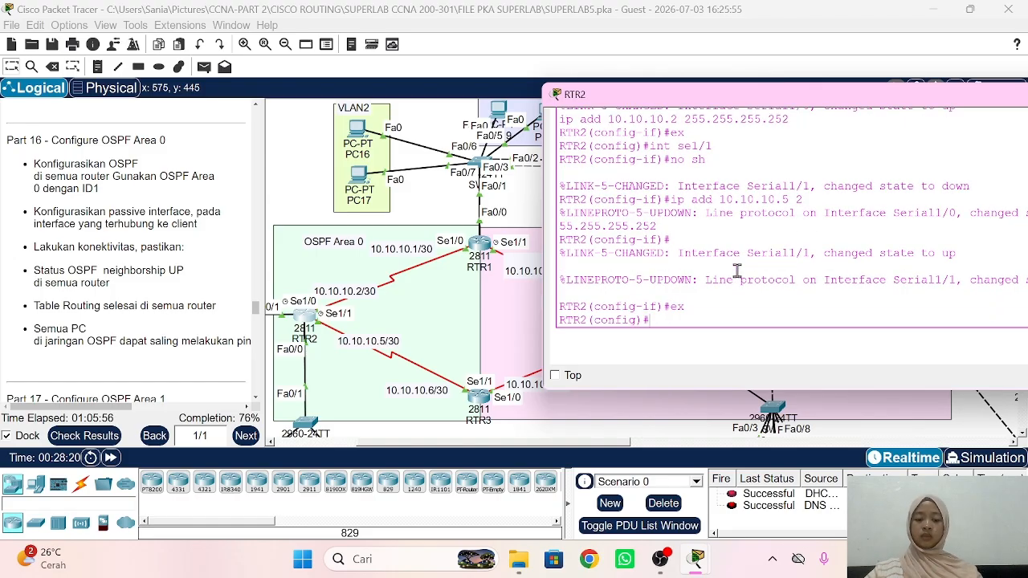
pyautogui.write('rou')
pyautogui.press('Tab')
pyautogui.write('o')
pyautogui.press('Tab')
pyautogui.write('1')
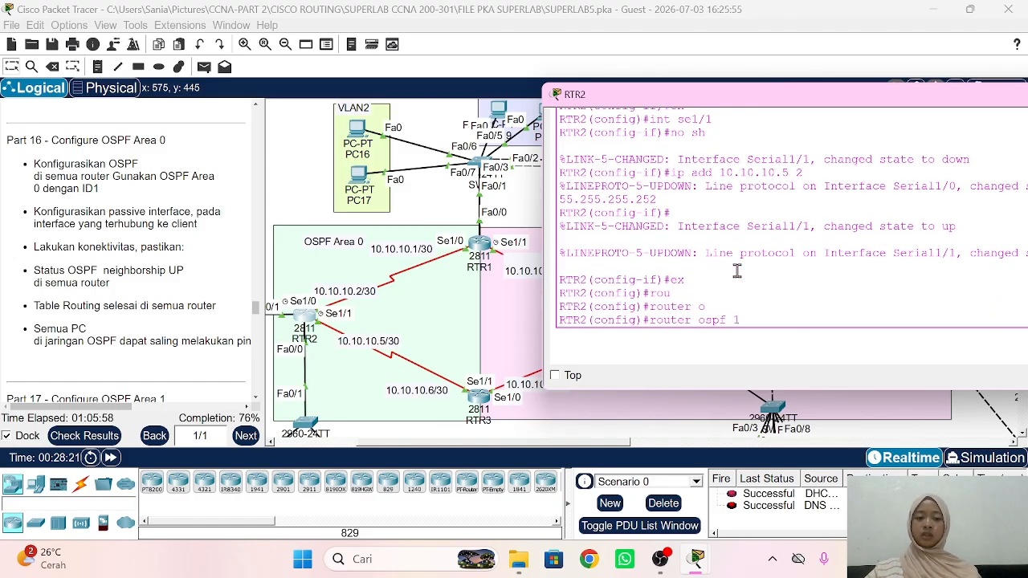
pyautogui.press('Return')
# Step: Advertise 10.10.10.0 0.0.0.3 in area 0, restoring area 0 after an area 4 attempt
pyautogui.write('net 10.10.10.0')
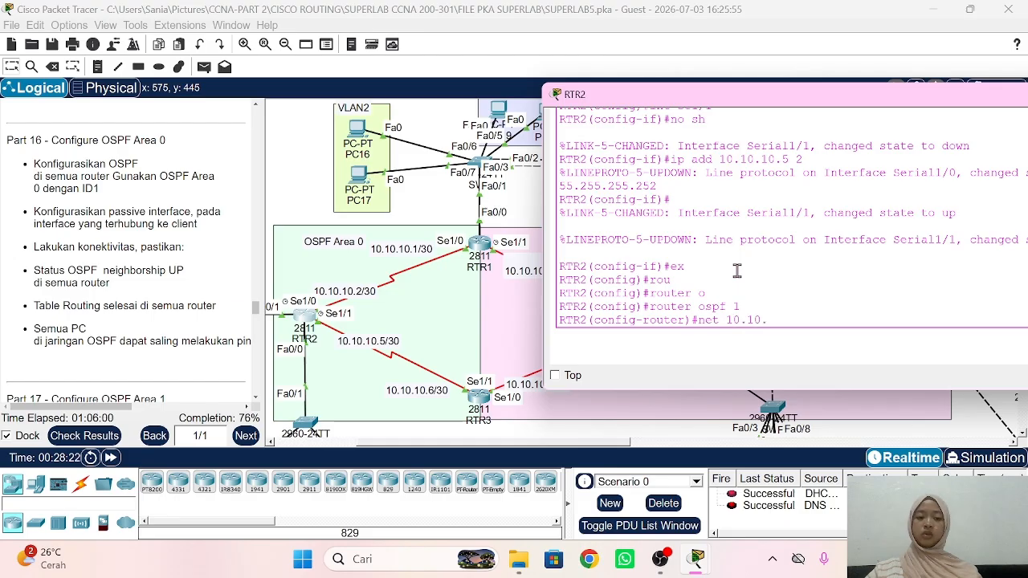
pyautogui.write(' 0.0.0.')
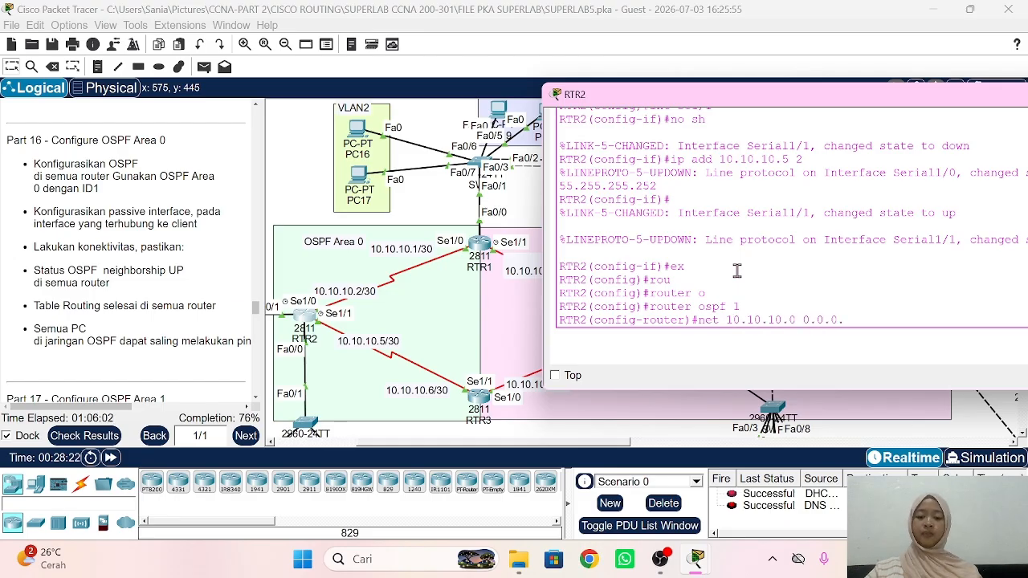
pyautogui.write('3 are')
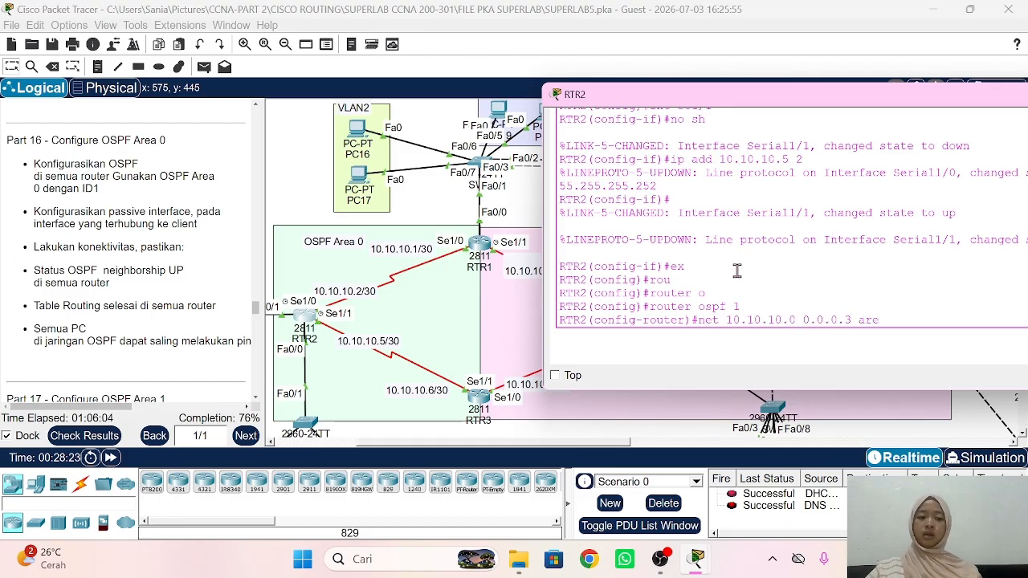
pyautogui.write('a 0')
pyautogui.press('Return')
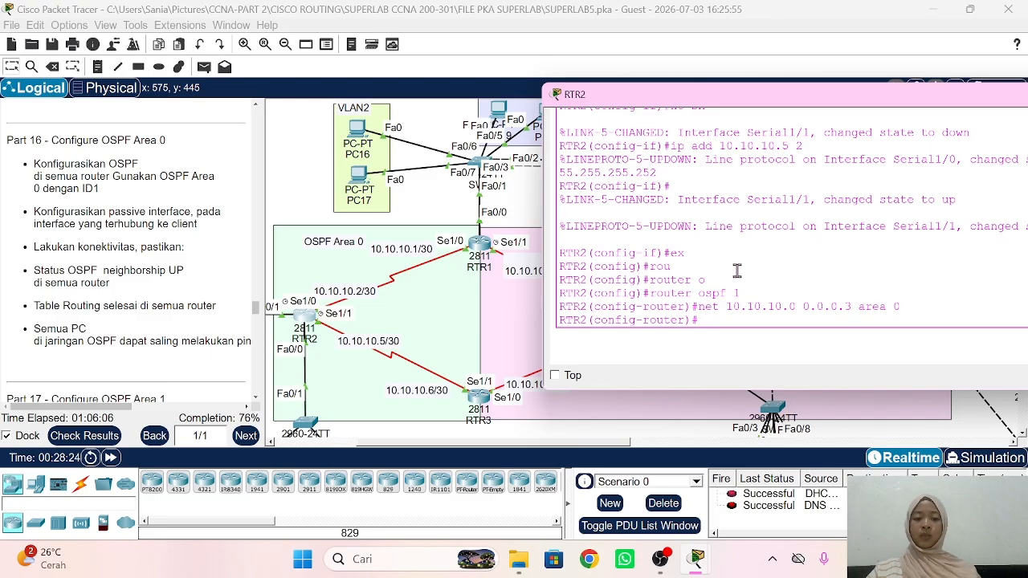
pyautogui.press('Up')
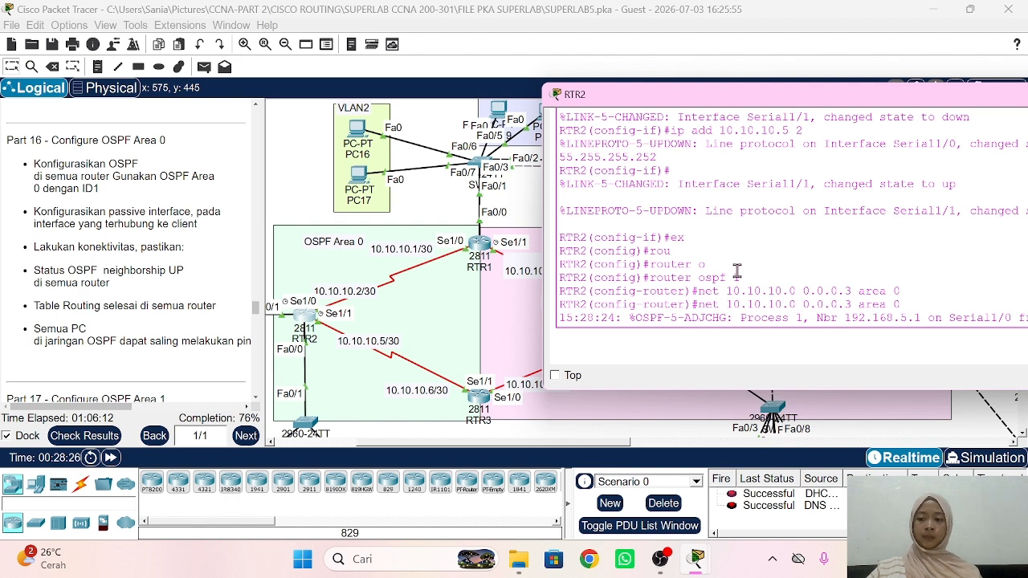
pyautogui.press('Return')
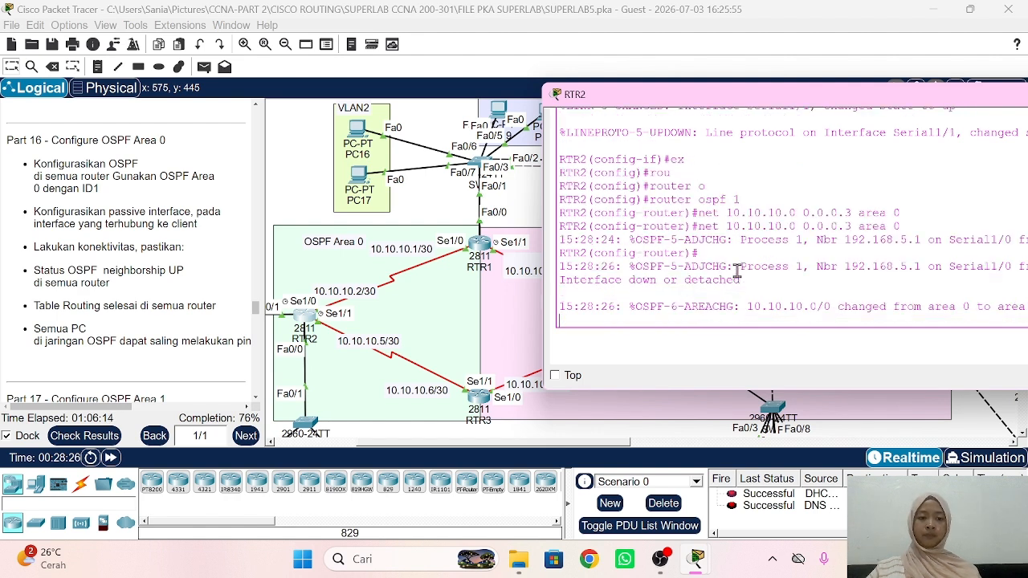
pyautogui.write('net 10.10.10.0 0.0.0.3 area 4')
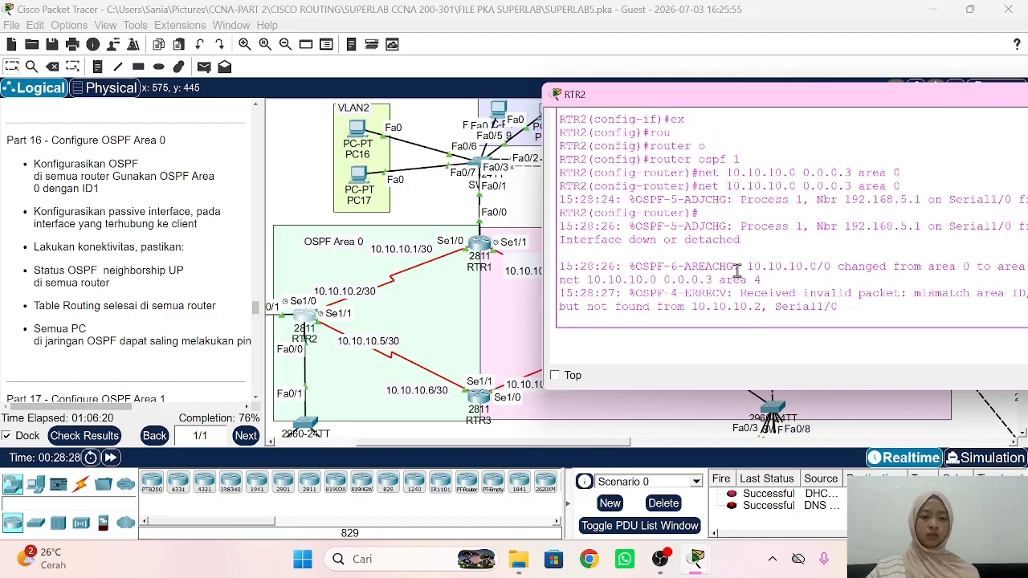
pyautogui.press('Up')
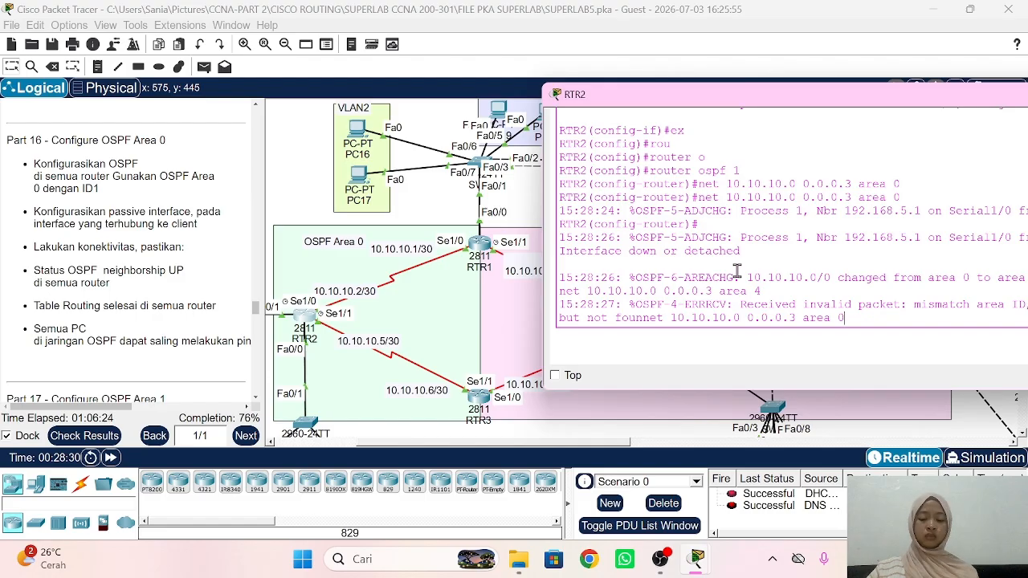
pyautogui.press('Return')
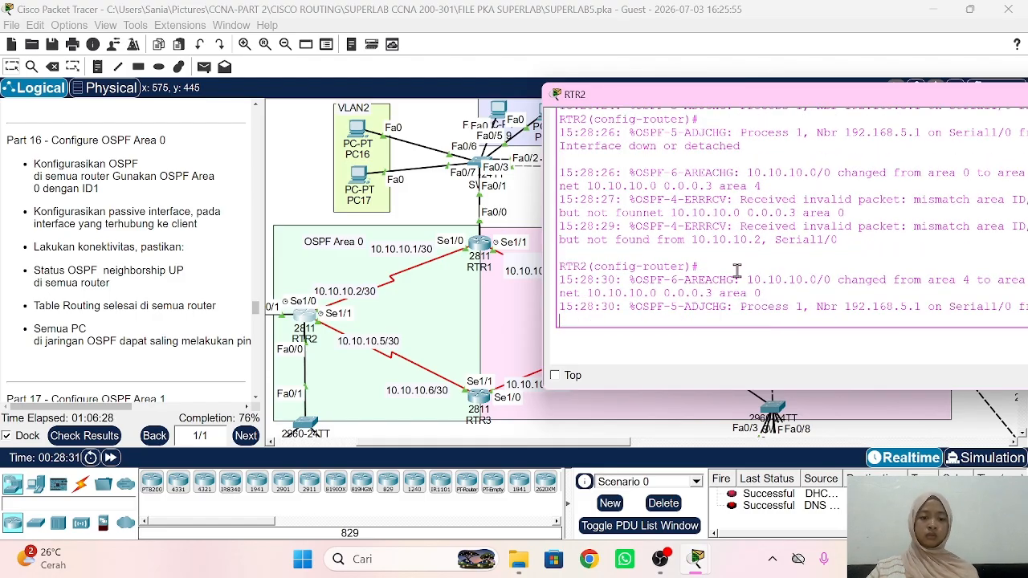
pyautogui.press('Up')
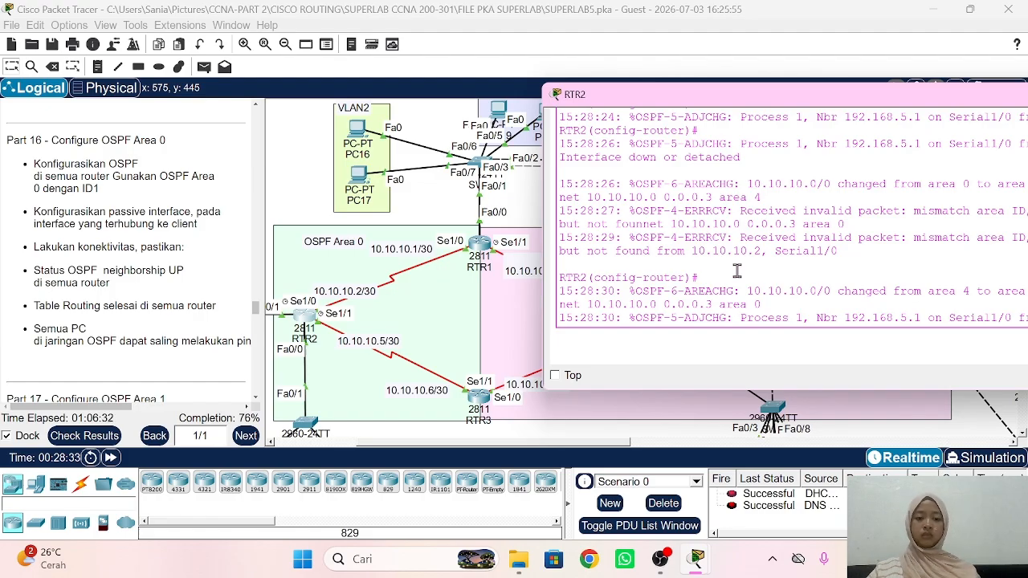
# Step: Remove the 10.10.10.0 0.0.0.3 network statement and re-add it in area 0
pyautogui.write('o ')
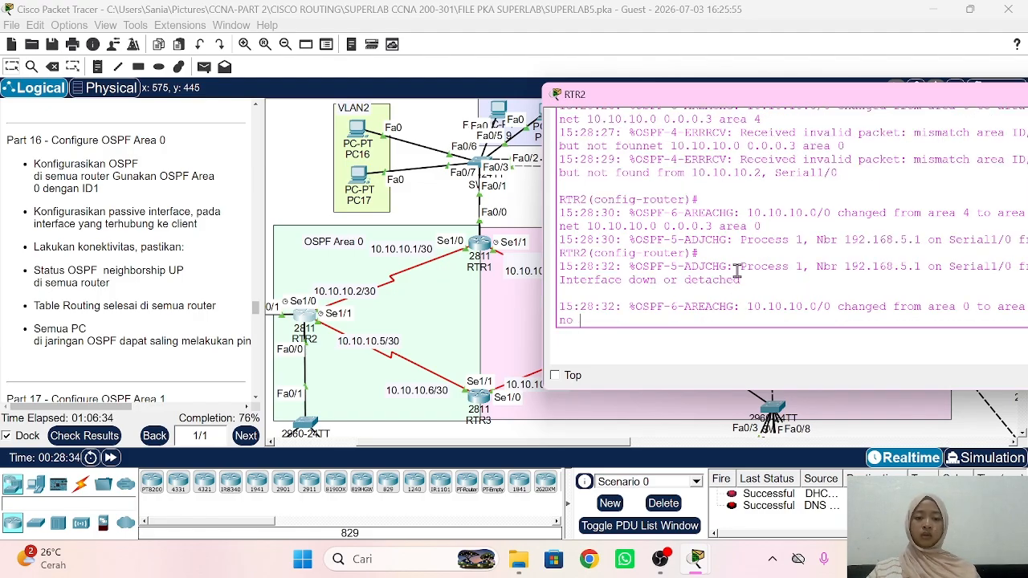
pyautogui.write('net 1')
pyautogui.write('0.10')
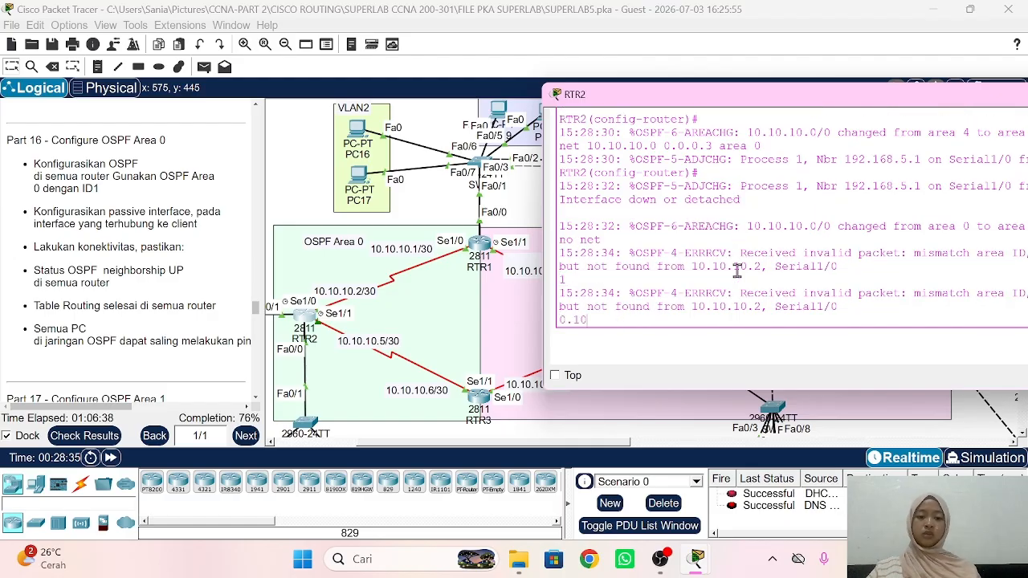
pyautogui.write('.10.')
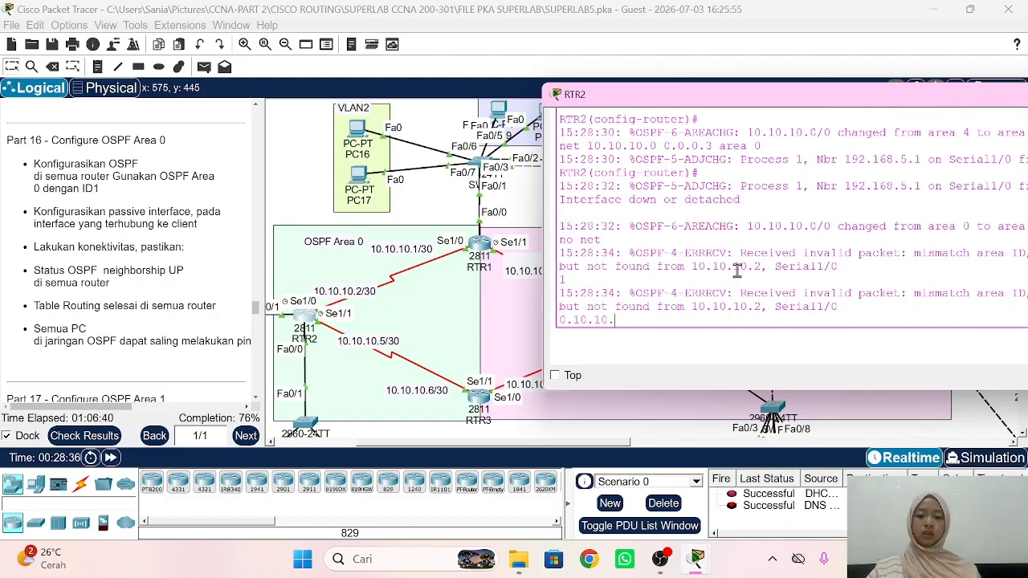
pyautogui.write('0 0.0.0.')
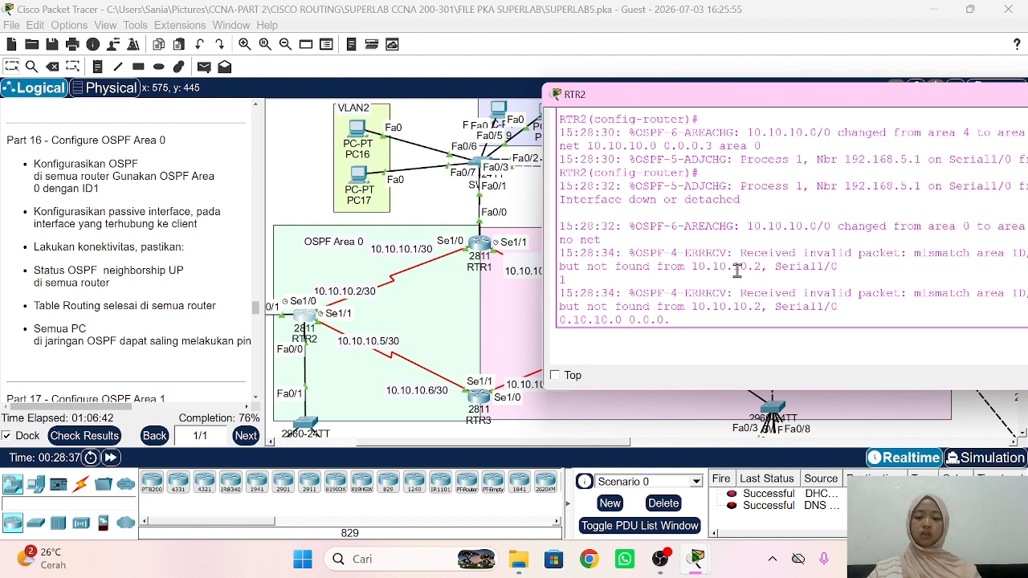
pyautogui.write('3 area 4')
pyautogui.press('Return')
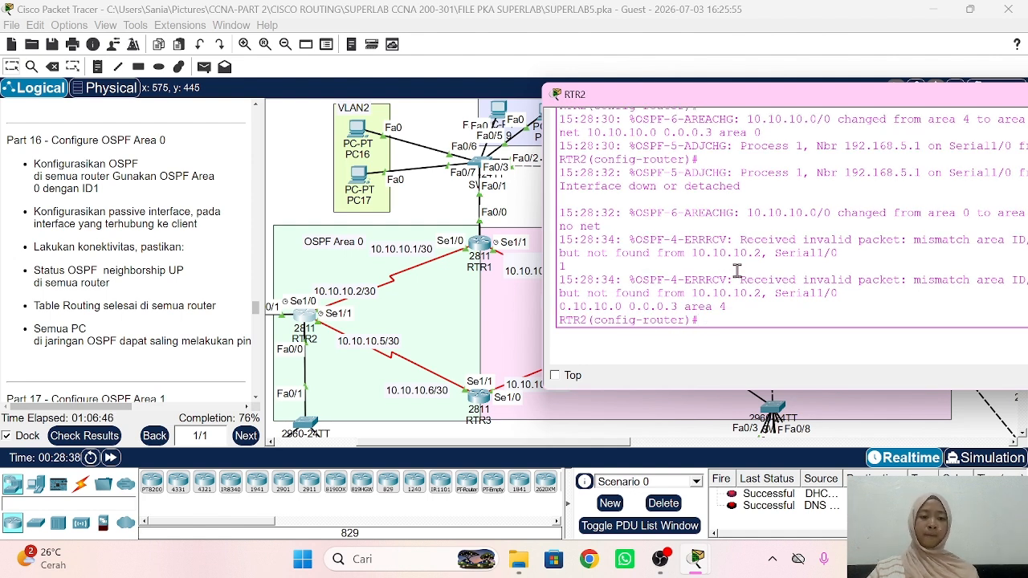
pyautogui.press('Up')
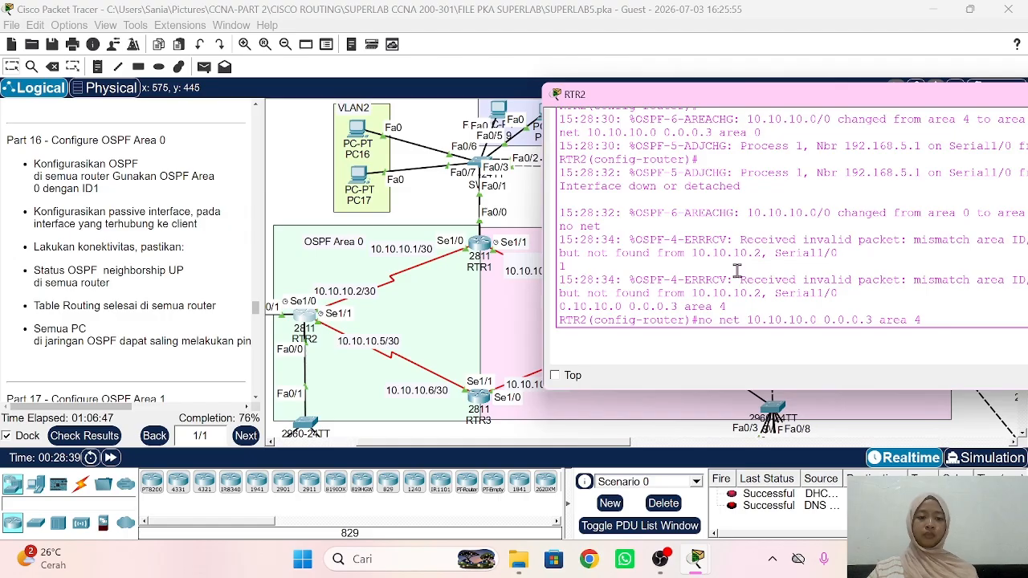
pyautogui.press('Down')
pyautogui.write('net 10')
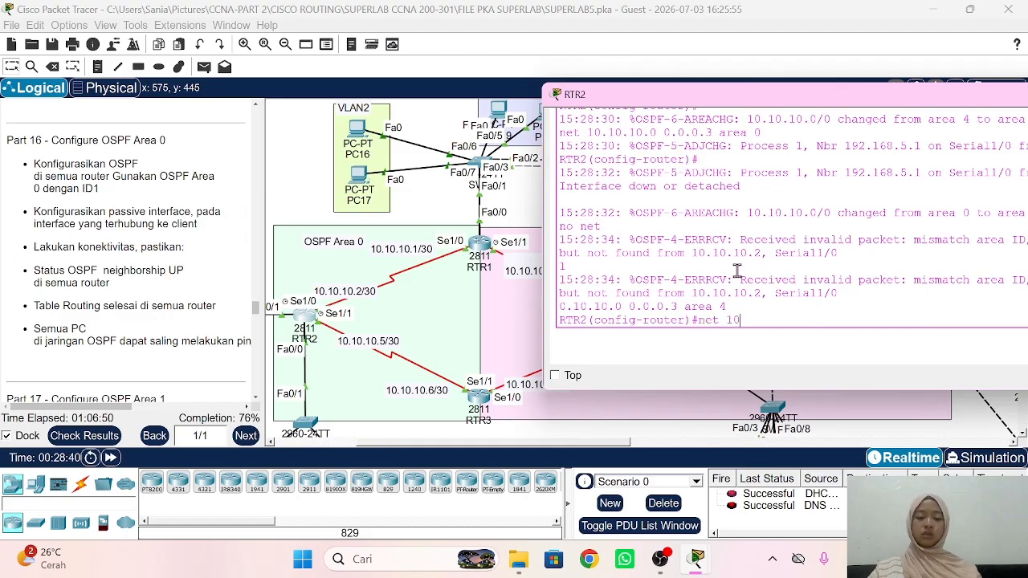
pyautogui.write('.10.10.0 0.0.0.3 area 0')
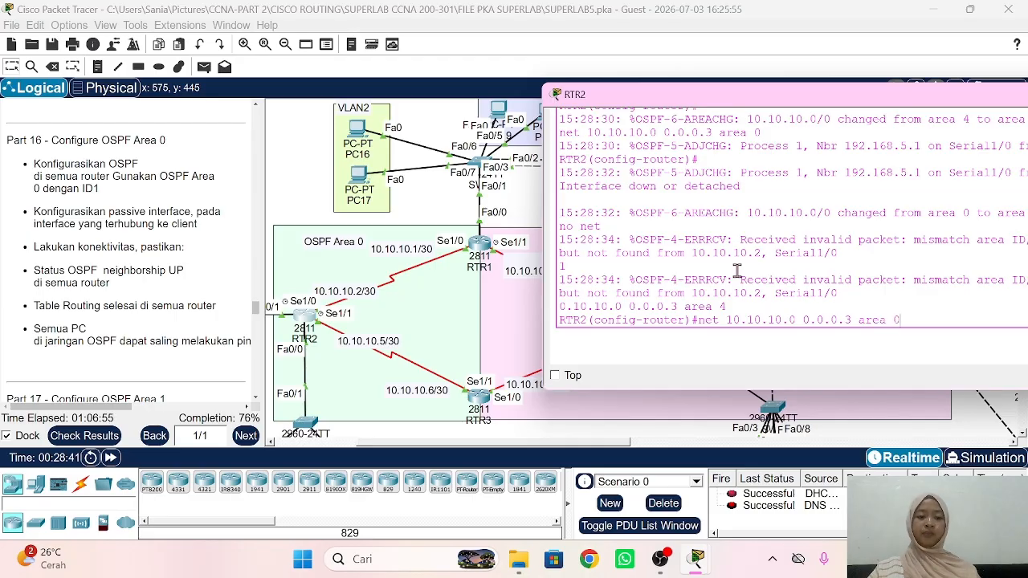
pyautogui.press('Return')
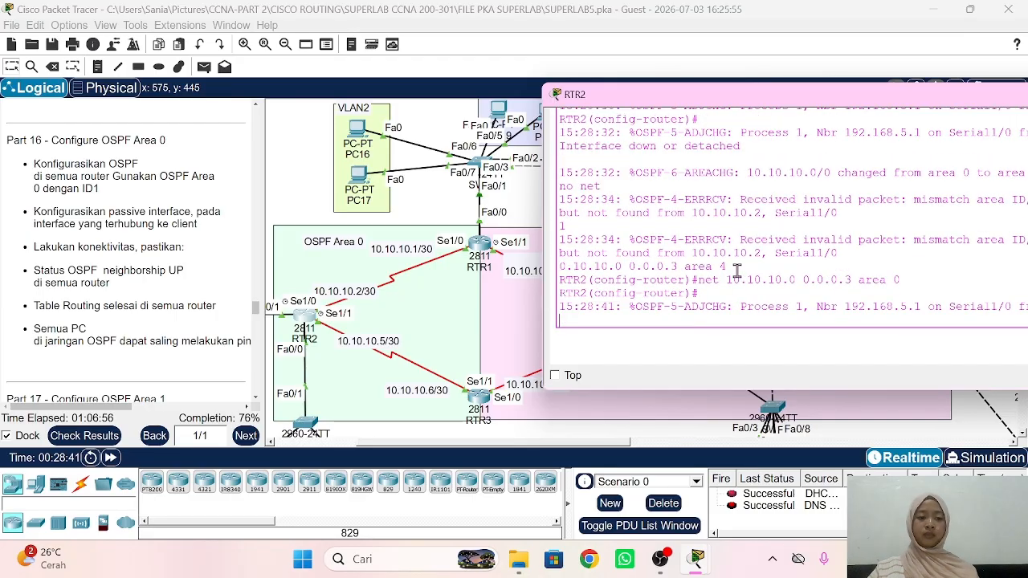
pyautogui.press('Up')
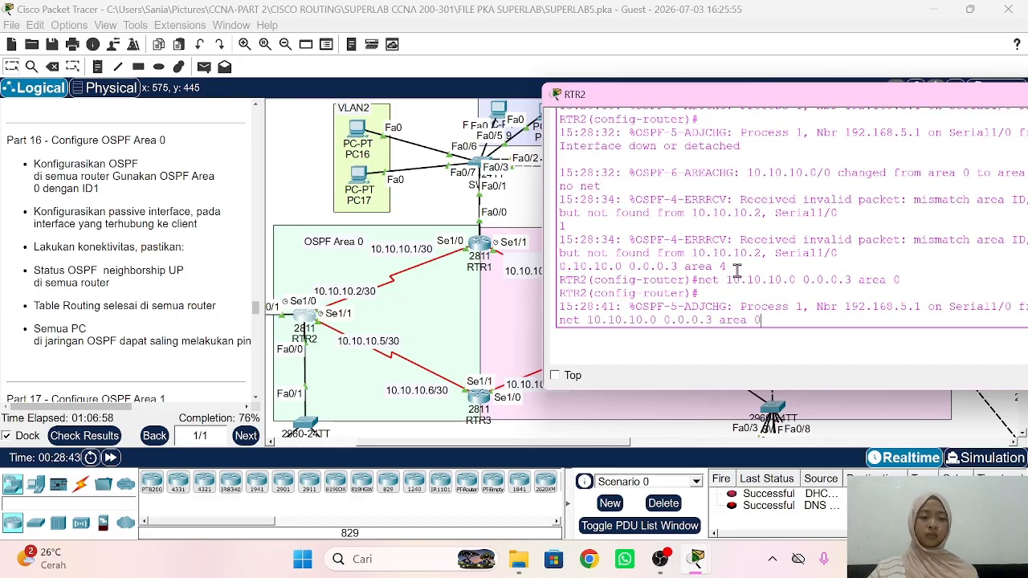
# Step: Add networks 10.10.10.4, 192.168.1.0 and 192.168.6.0 to OSPF area 0 on RTR2
pyautogui.moveTo(741, 105); pyautogui.dragTo(664, 93)
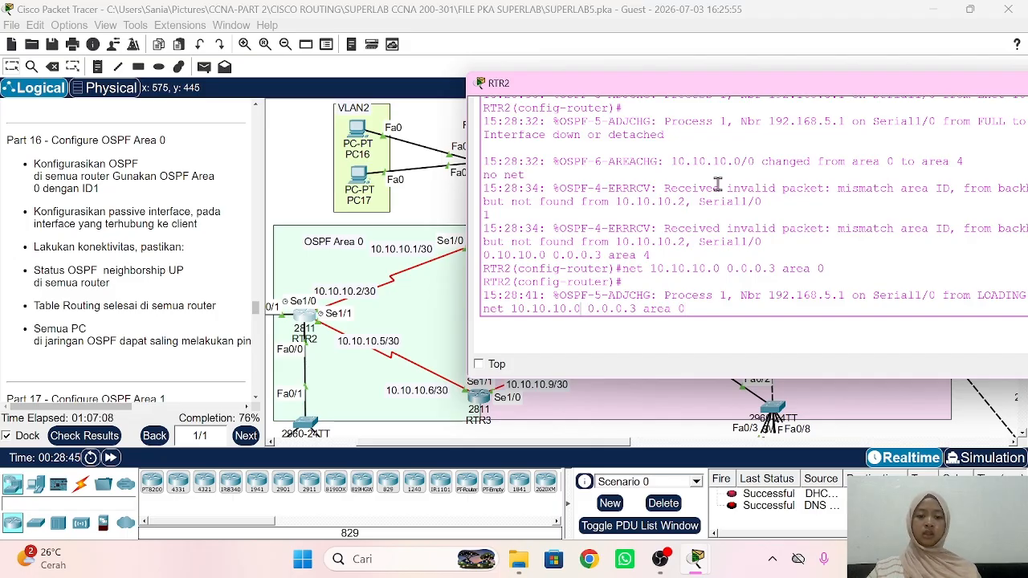
pyautogui.press('BackSpace')
pyautogui.write('4')
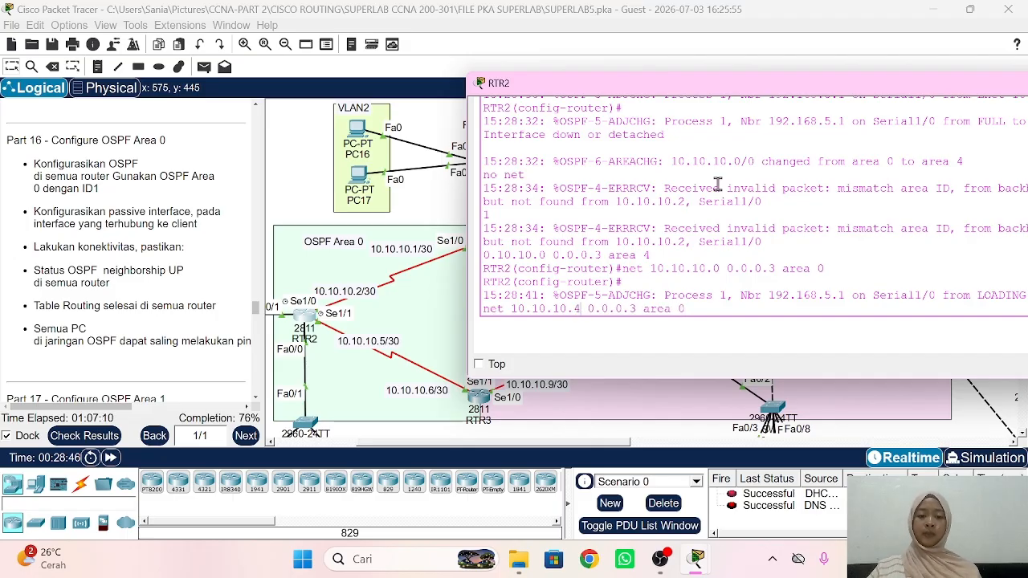
pyautogui.press('Return')
pyautogui.write('net')
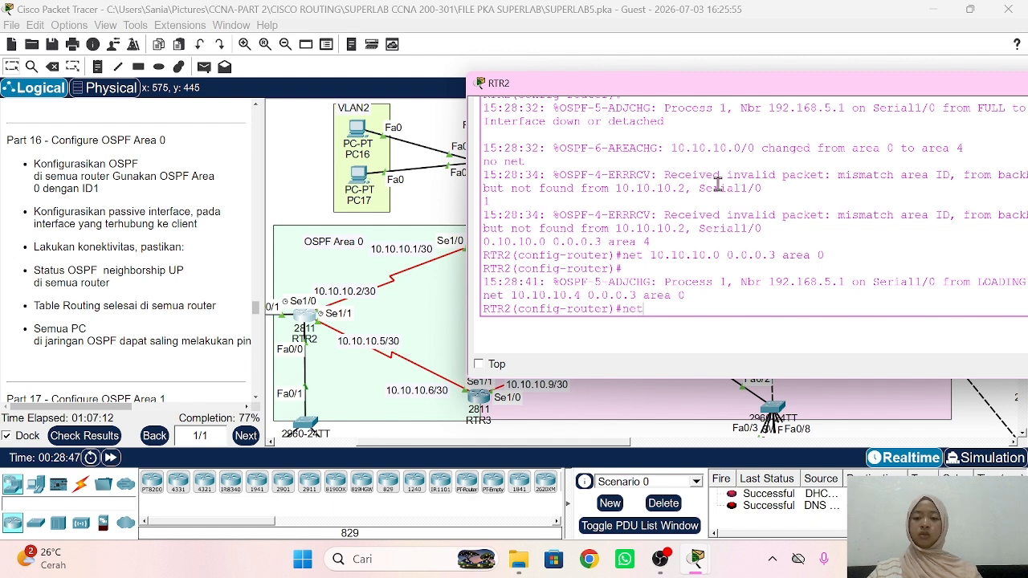
pyautogui.write(' 1')
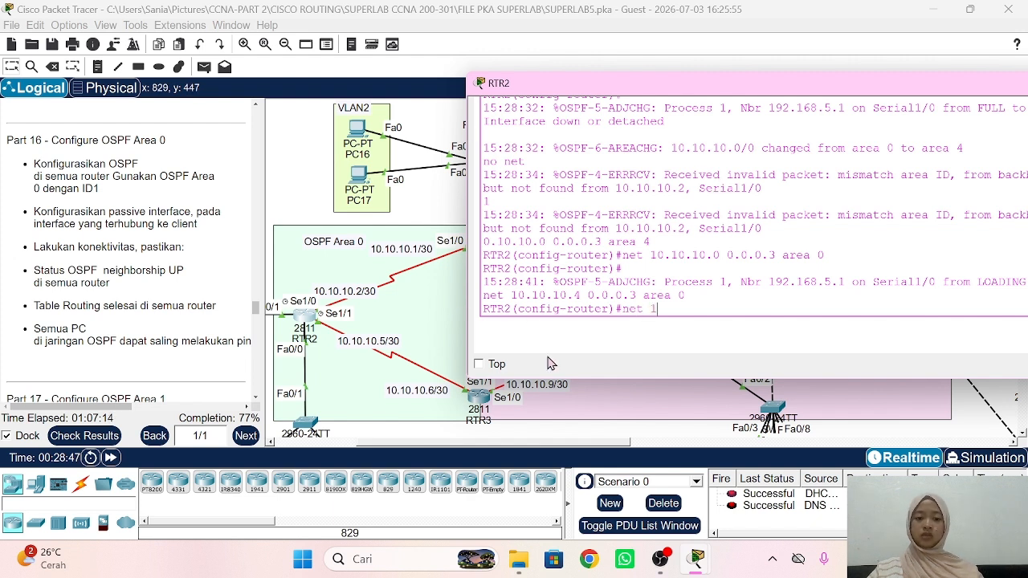
pyautogui.write('92.168.')
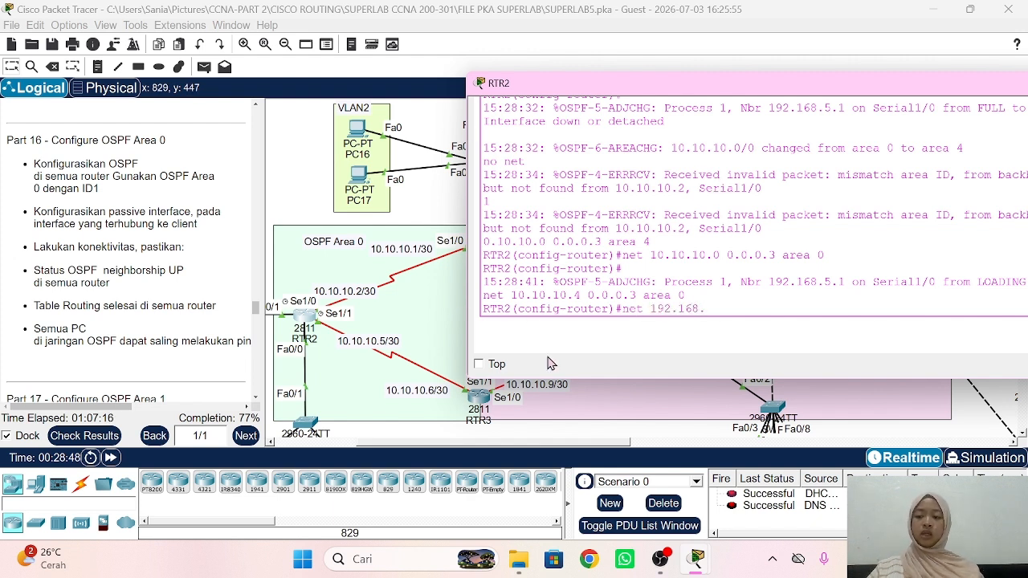
pyautogui.write('1.0 0.0.0.')
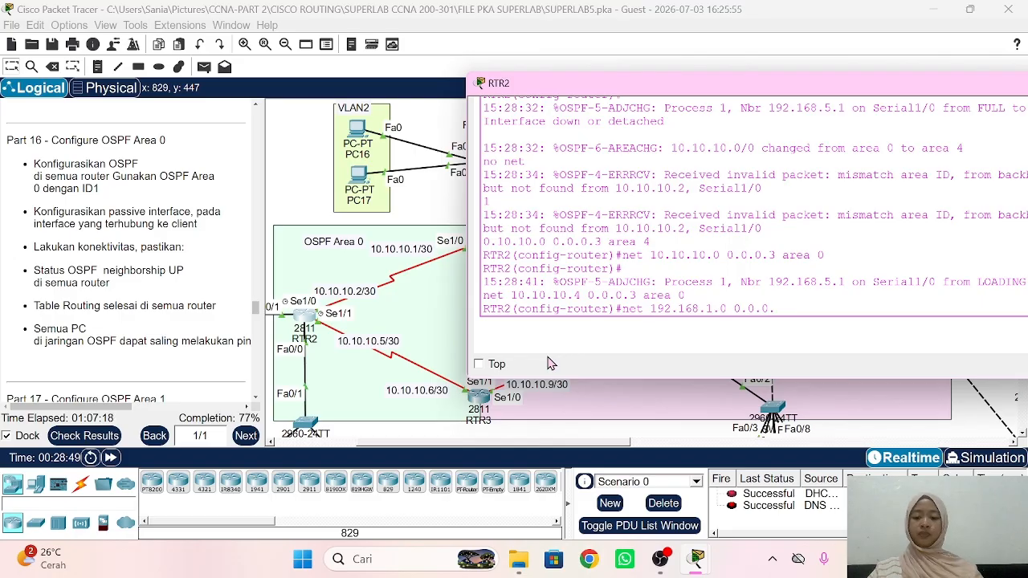
pyautogui.write('255 are')
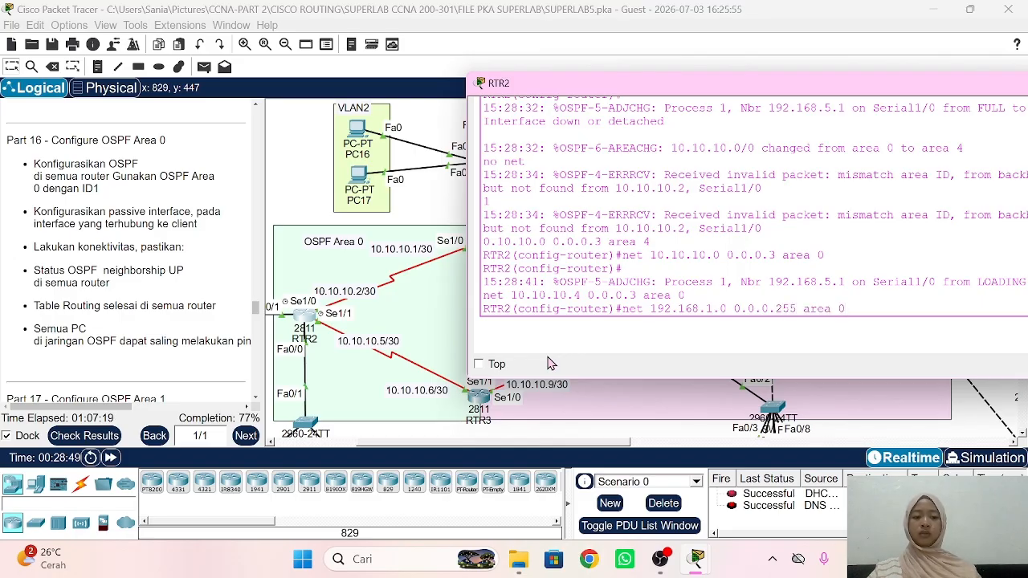
pyautogui.write('a 0')
pyautogui.press('Return')
pyautogui.press('Up')
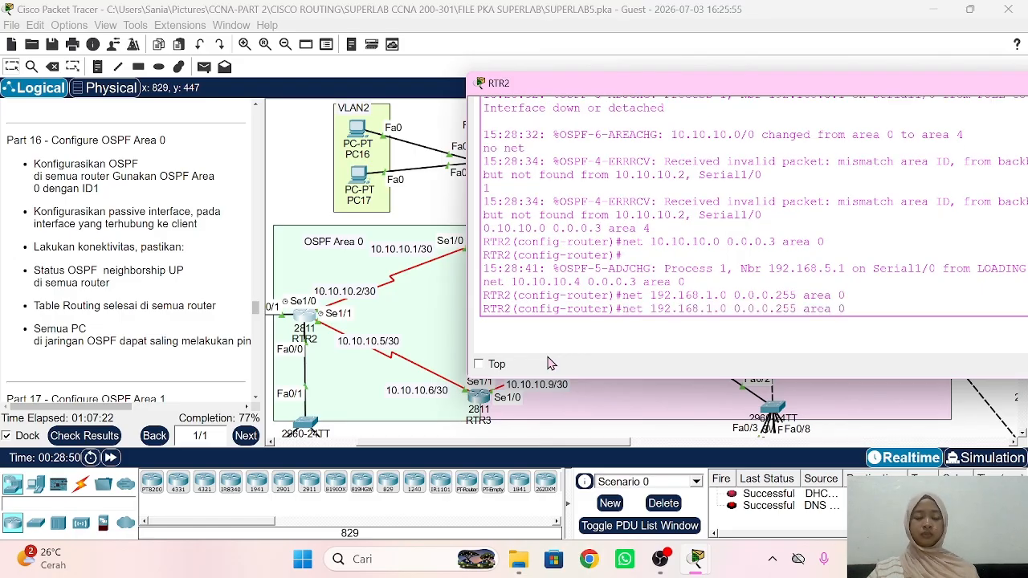
pyautogui.press('Left')
pyautogui.press('Left')
pyautogui.press('Left')
pyautogui.press('Left')
pyautogui.press('Left')
pyautogui.press('Left')
pyautogui.press('Left')
pyautogui.press('Left')
pyautogui.press('Left')
pyautogui.press('Left')
pyautogui.press('Left')
pyautogui.press('Left')
pyautogui.press('Left')
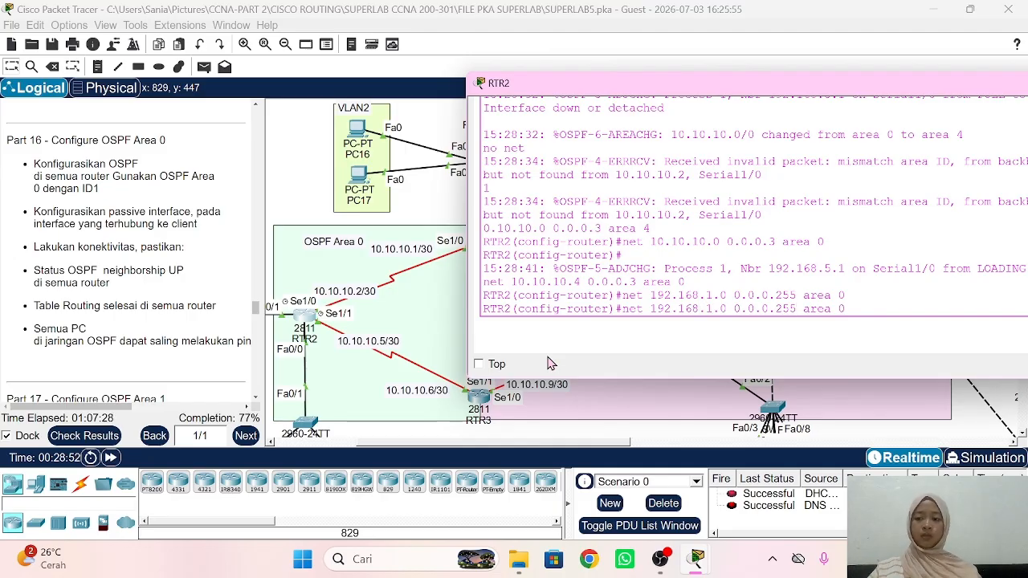
pyautogui.press('Delete')
pyautogui.write('6')
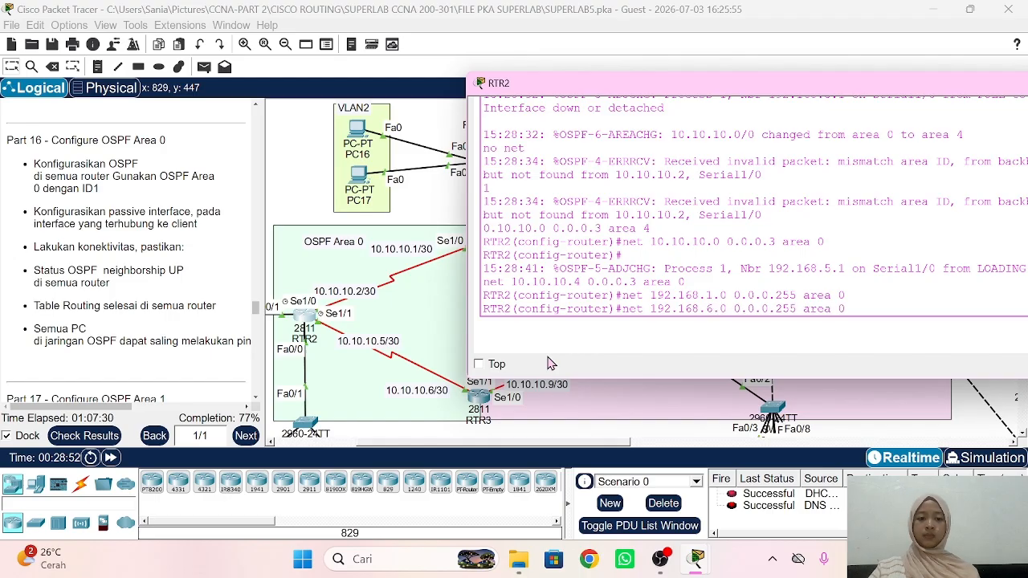
pyautogui.press('Return')
# Step: Add networks 192.168.7.0 and 192.168.8.0 to OSPF area 0
pyautogui.press('Up')
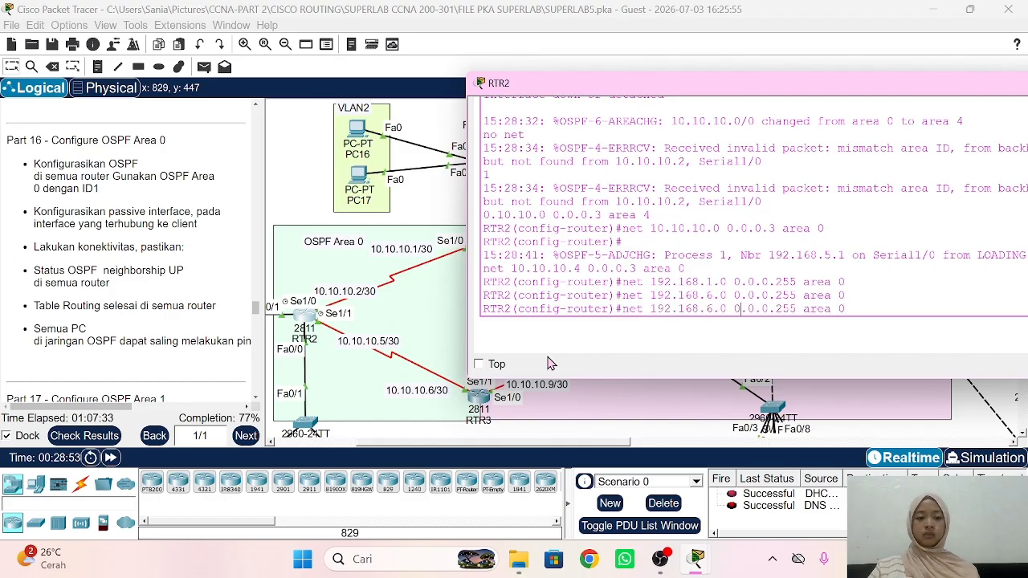
pyautogui.press('BackSpace')
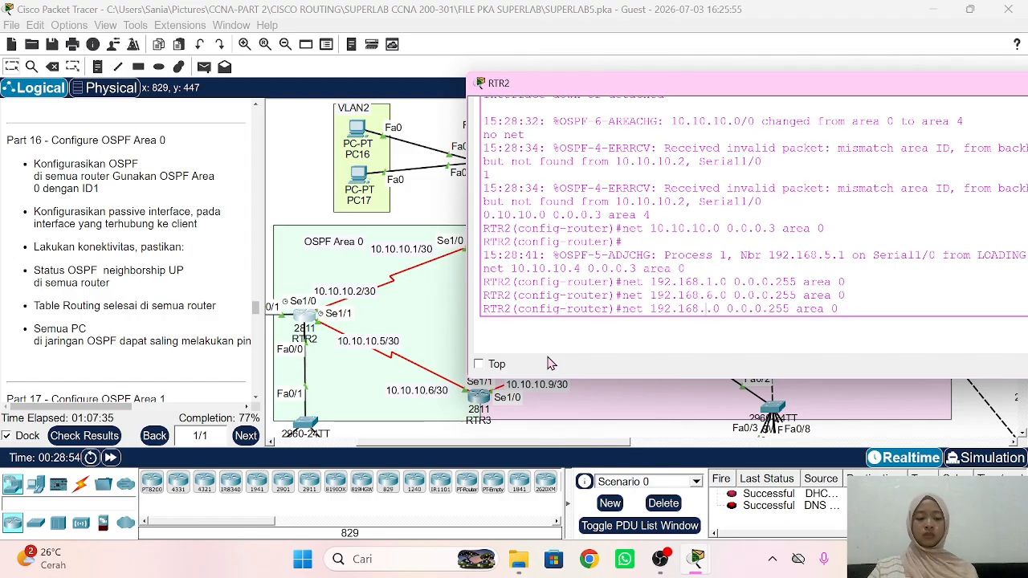
pyautogui.write('7')
pyautogui.press('Return')
pyautogui.press('Up')
pyautogui.press('Left')
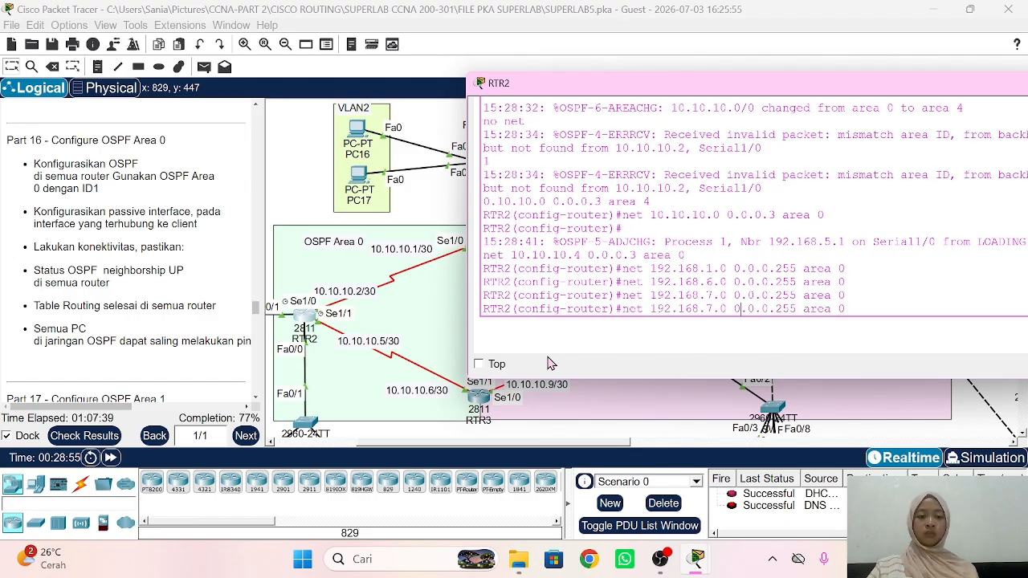
pyautogui.press('BackSpace')
pyautogui.write('8')
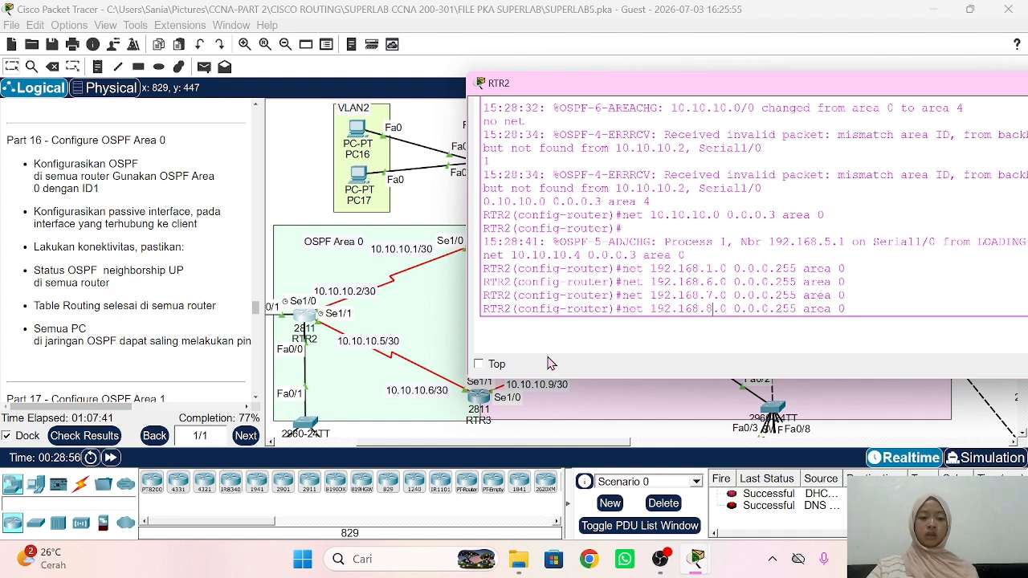
pyautogui.press('Return')
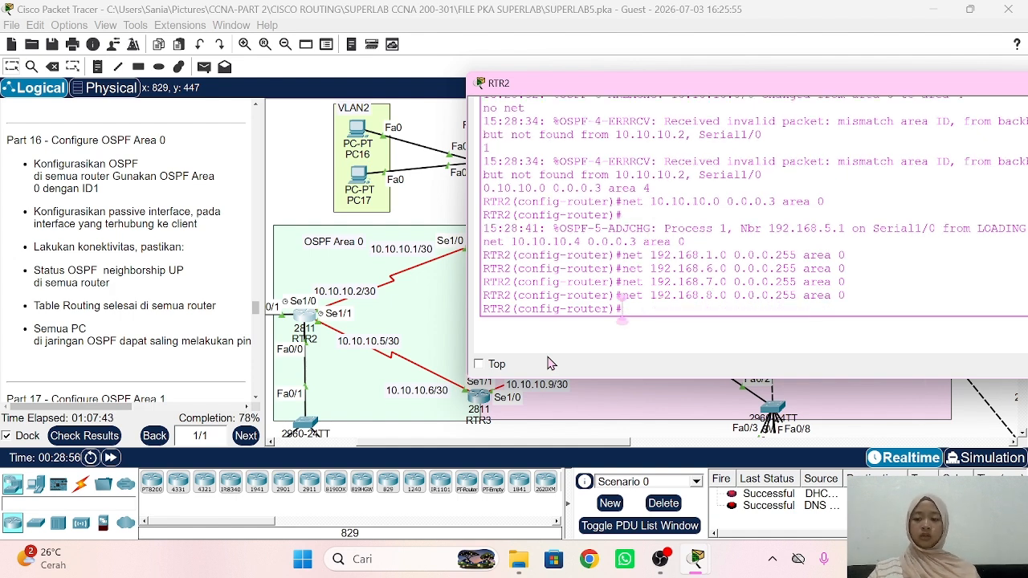
# Step: Make fa0/0, fa0/1 and fa0/1.1 passive OSPF interfaces
pyautogui.write('pass')
pyautogui.press('Tab')
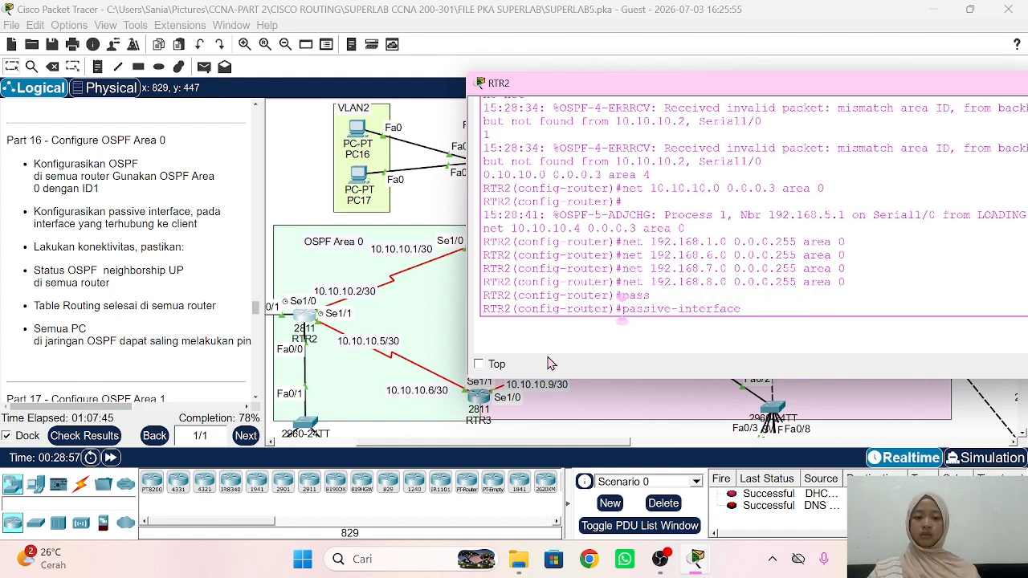
pyautogui.write('fa')
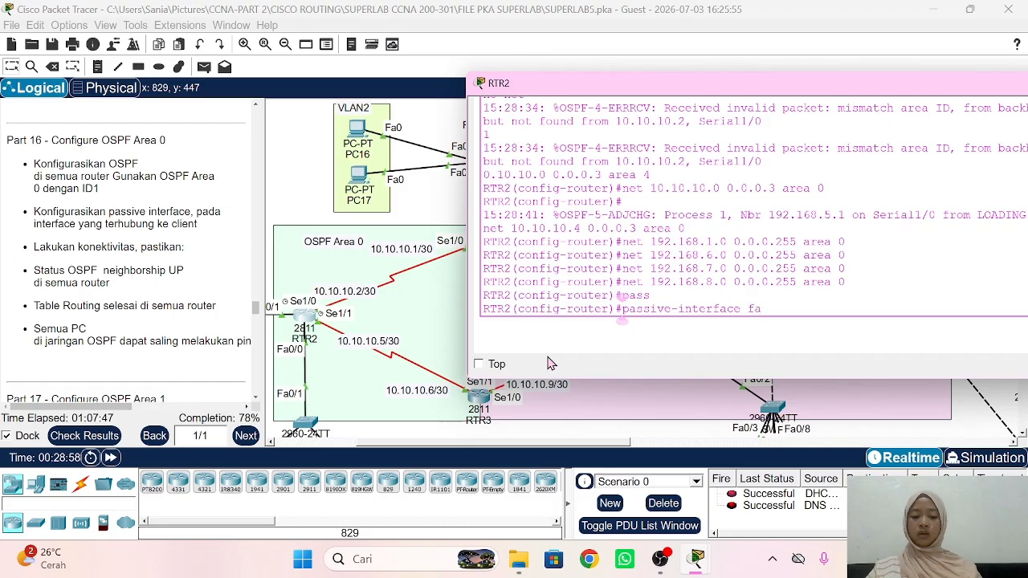
pyautogui.write('0/0')
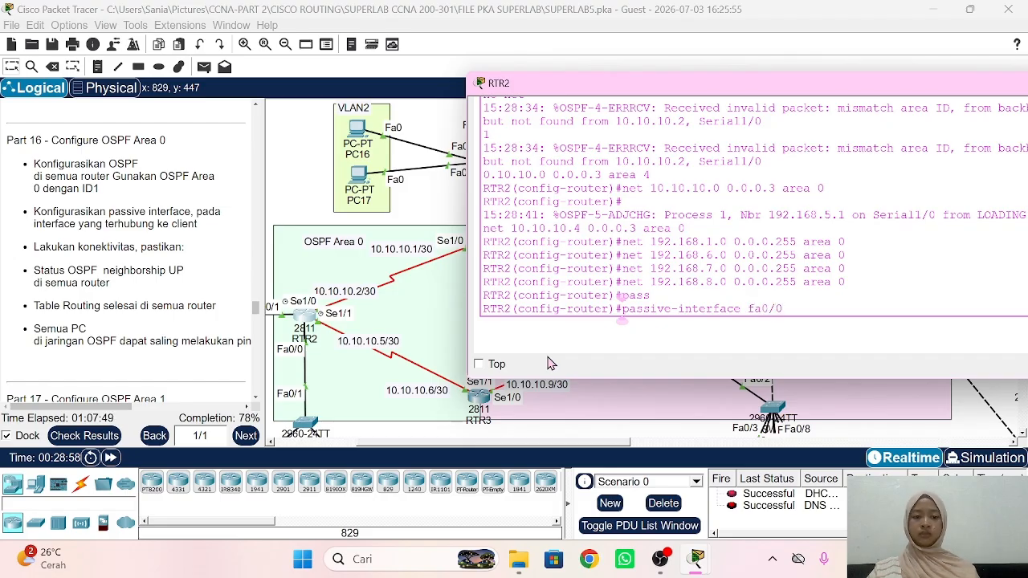
pyautogui.press('Return')
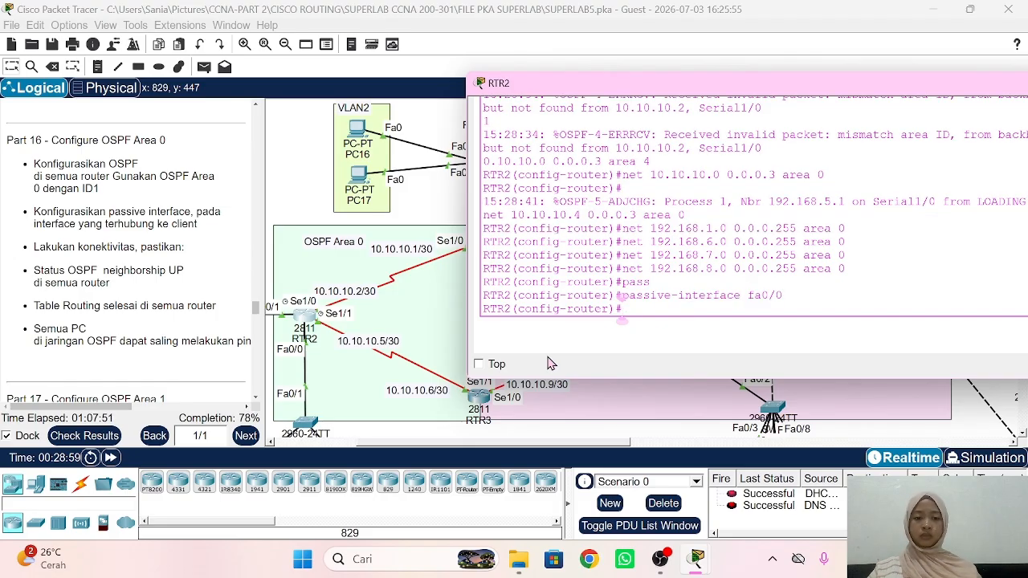
pyautogui.press('Up')
pyautogui.press('BackSpace')
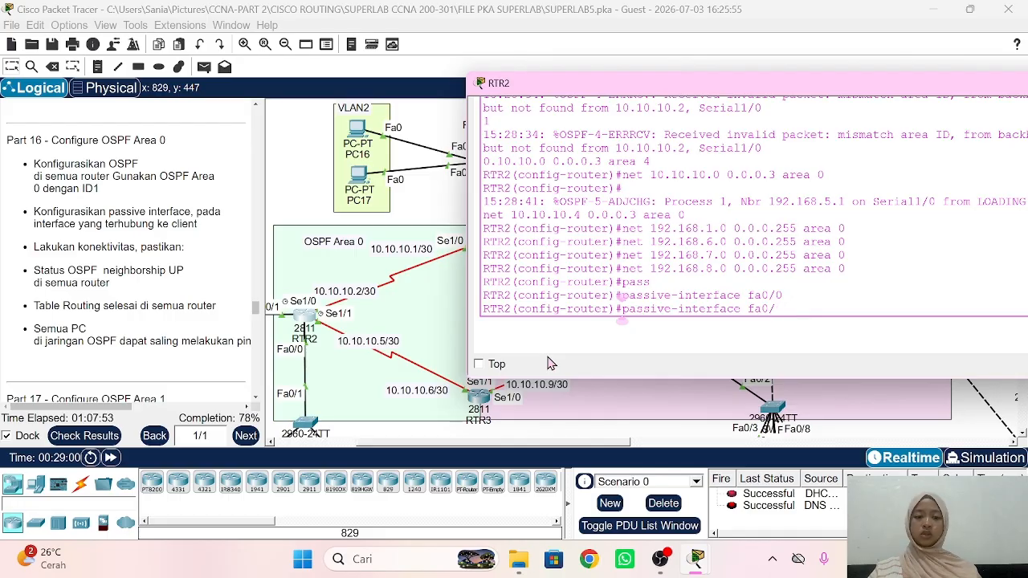
pyautogui.write('1')
pyautogui.press('Return')
pyautogui.write('pas')
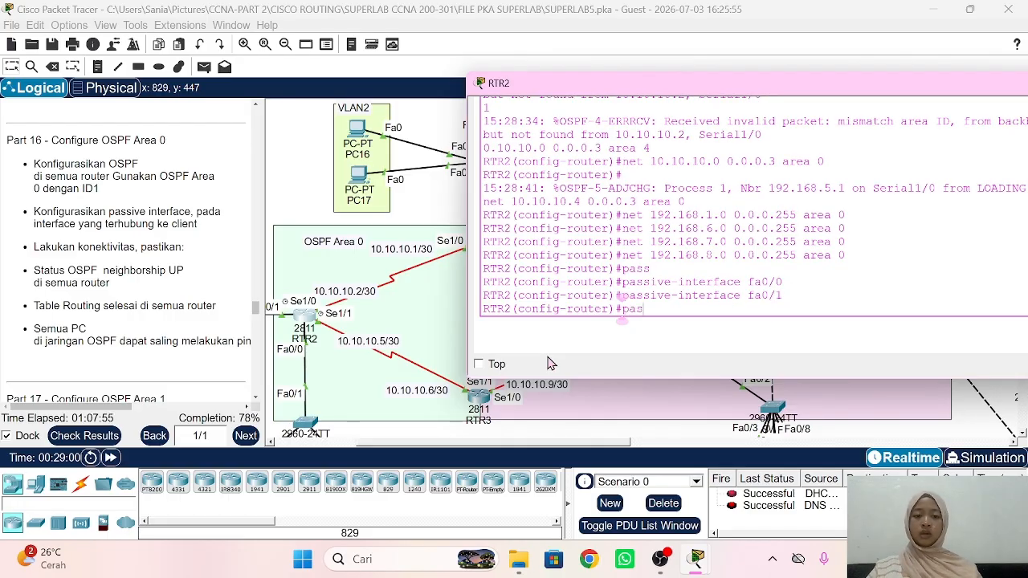
pyautogui.write('s')
pyautogui.press('Tab')
pyautogui.write('fa0/1')
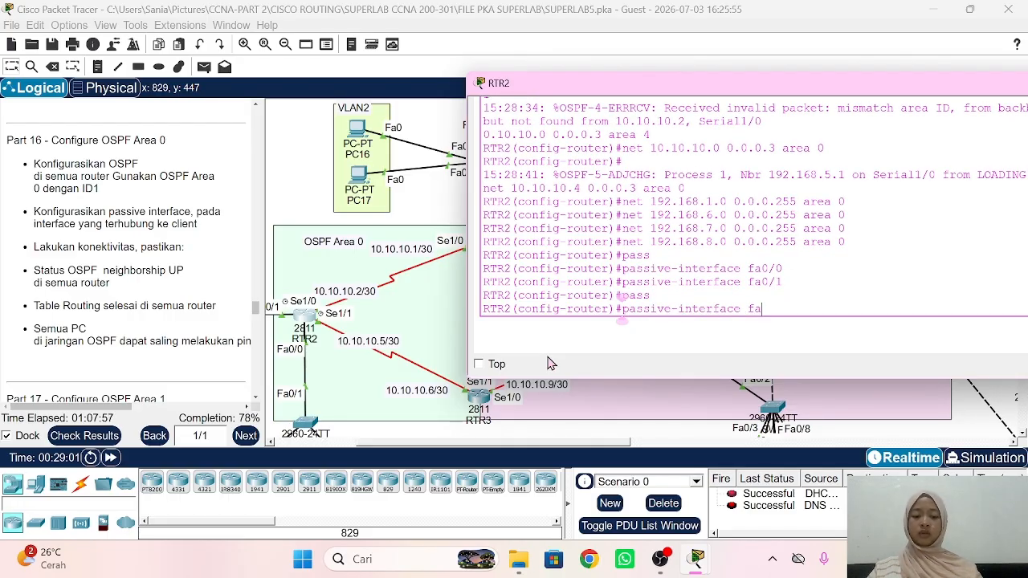
pyautogui.press('Return')
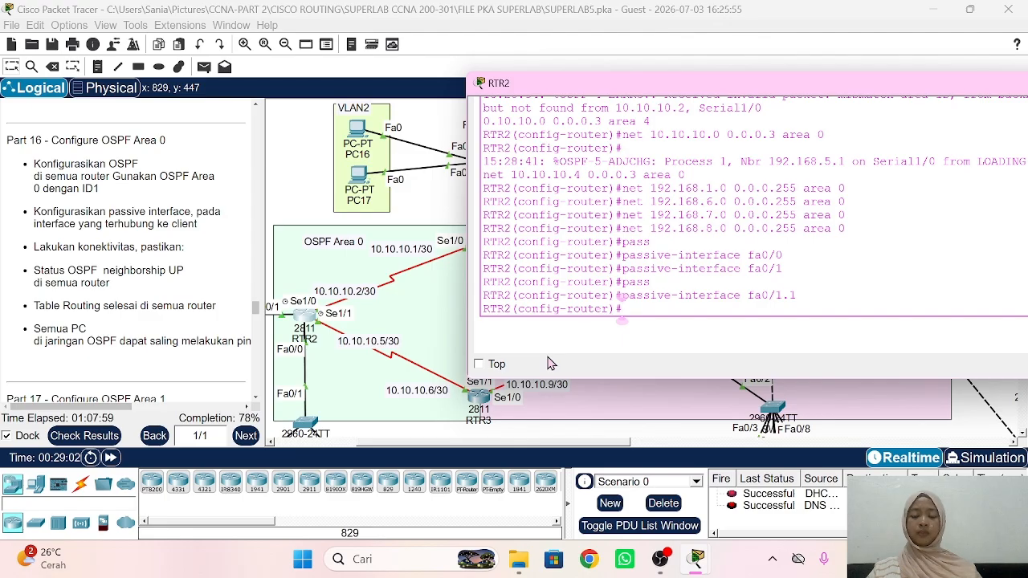
# Step: Make subinterfaces fa0/0.6, fa0/0.7 and fa0/0.8 passive OSPF interfaces
pyautogui.write('pas')
pyautogui.press('Tab')
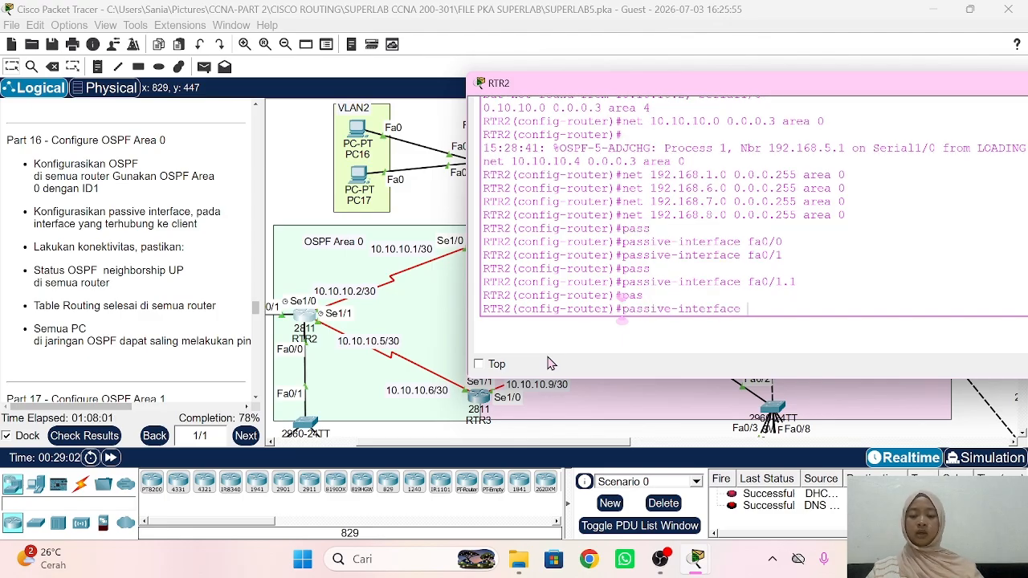
pyautogui.write('fa0/0.')
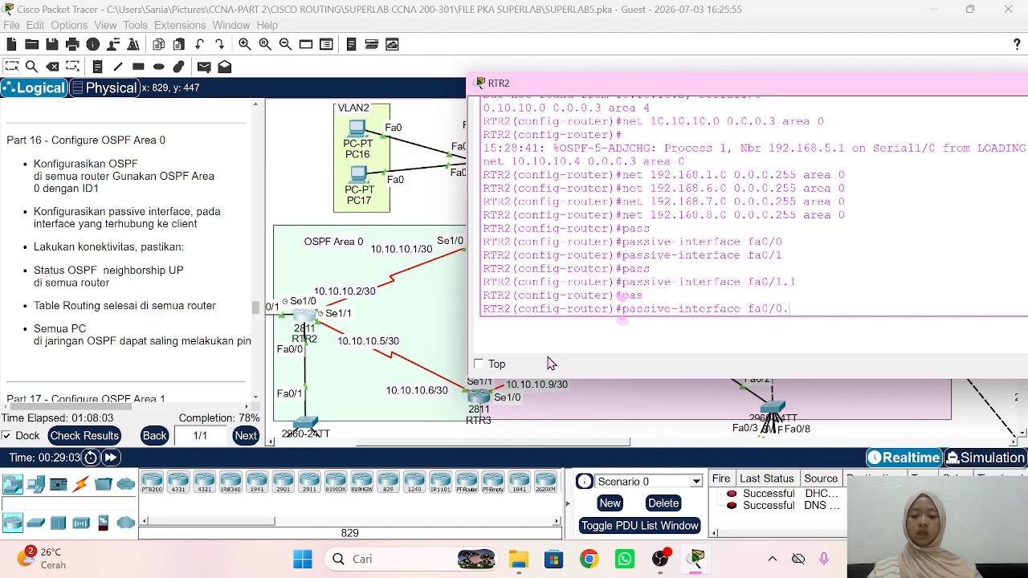
pyautogui.write('6')
pyautogui.press('Return')
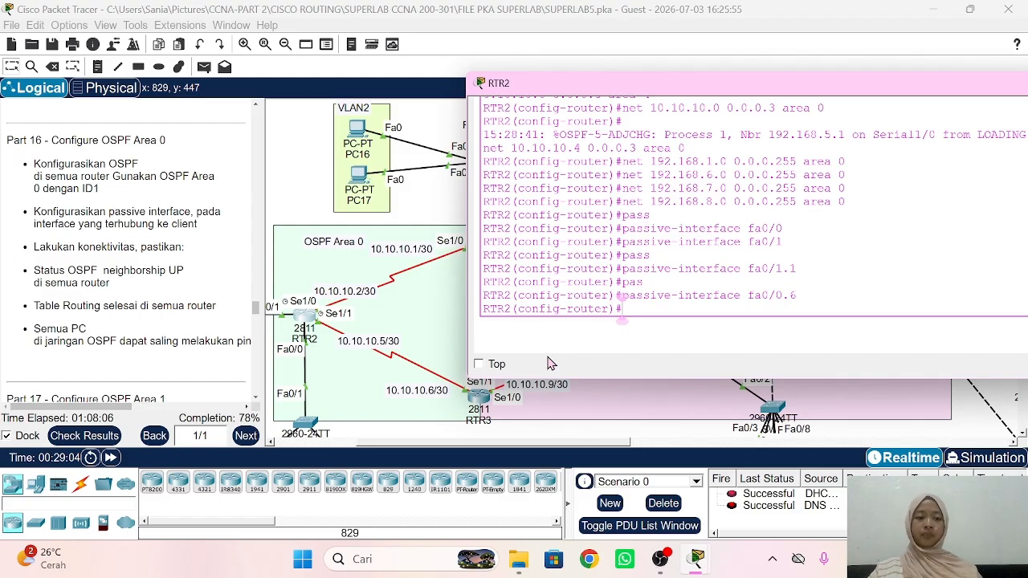
pyautogui.press('Up')
pyautogui.press('BackSpace')
pyautogui.write('7')
pyautogui.press('Return')
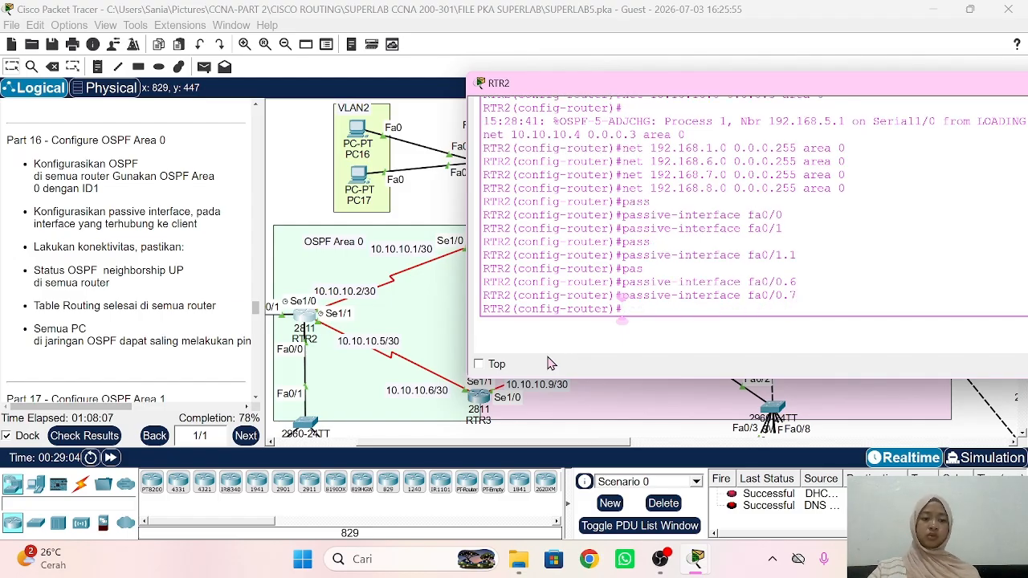
pyautogui.press('Up')
pyautogui.write('8')
pyautogui.press('Return')
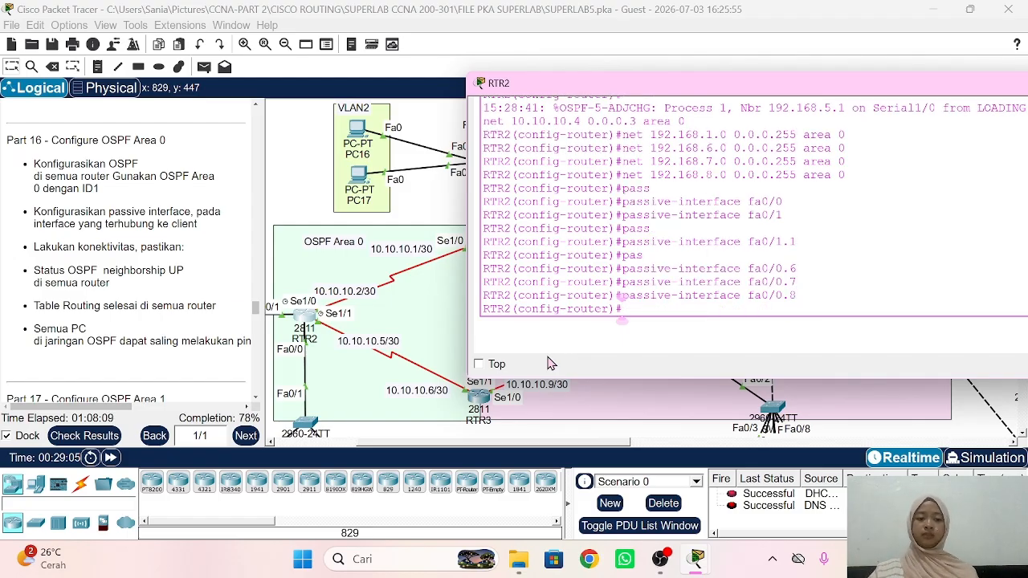
pyautogui.click(285, 171)
# Step: On RTR3, leave interface configuration and start OSPF process 1
pyautogui.scroll(-1, 322, 322)
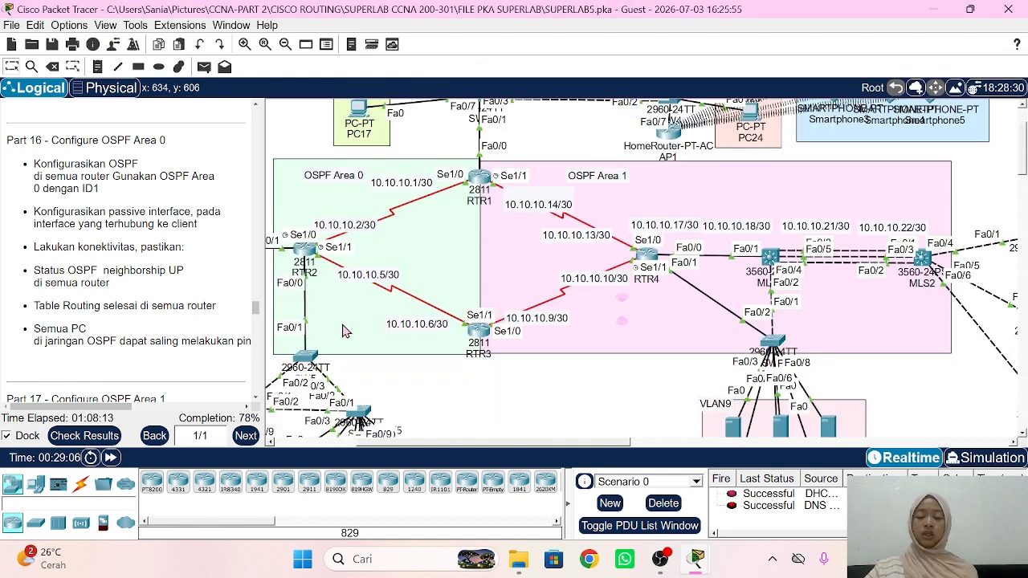
pyautogui.click(481, 331)
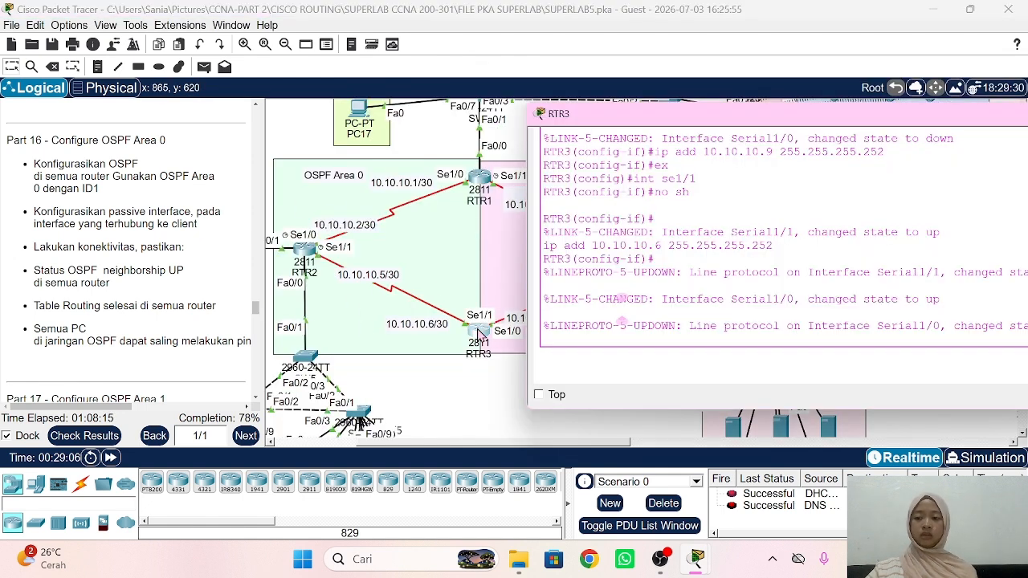
pyautogui.press('Return')
pyautogui.write('ex')
pyautogui.press('Return')
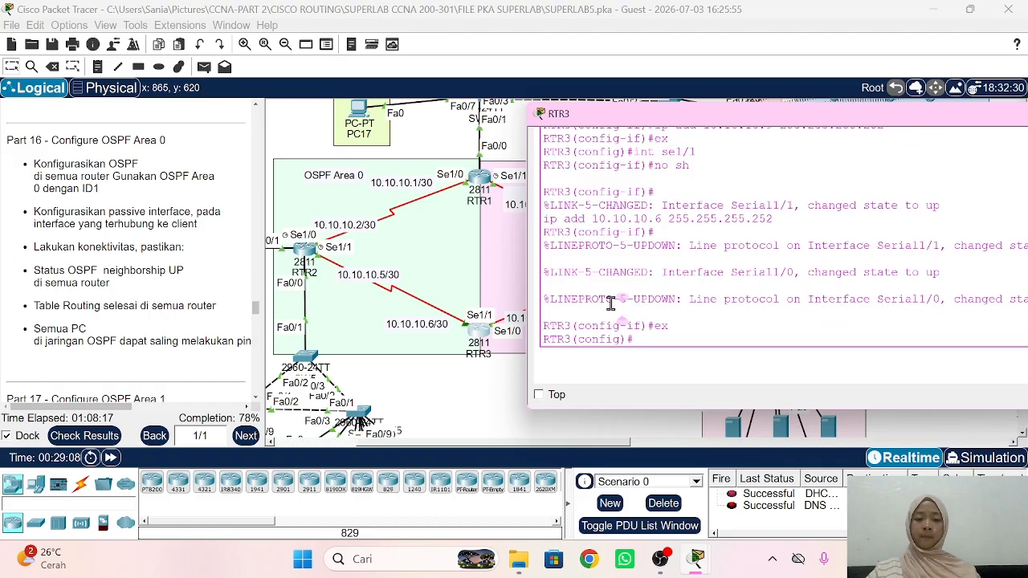
pyautogui.write('rou')
pyautogui.press('Tab')
pyautogui.write('o')
pyautogui.press('Tab')
pyautogui.write('1')
pyautogui.press('Return')
# Step: Advertise 10.10.10.4 0.0.0.3 in area 0 and scroll the instructions to Part 17
pyautogui.write('n')
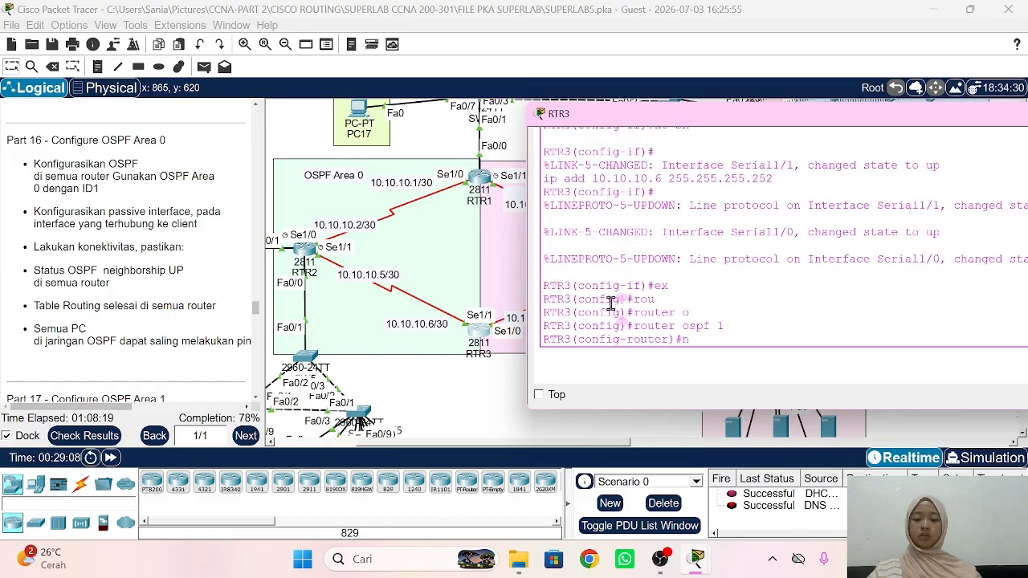
pyautogui.write('et 10.10.10.')
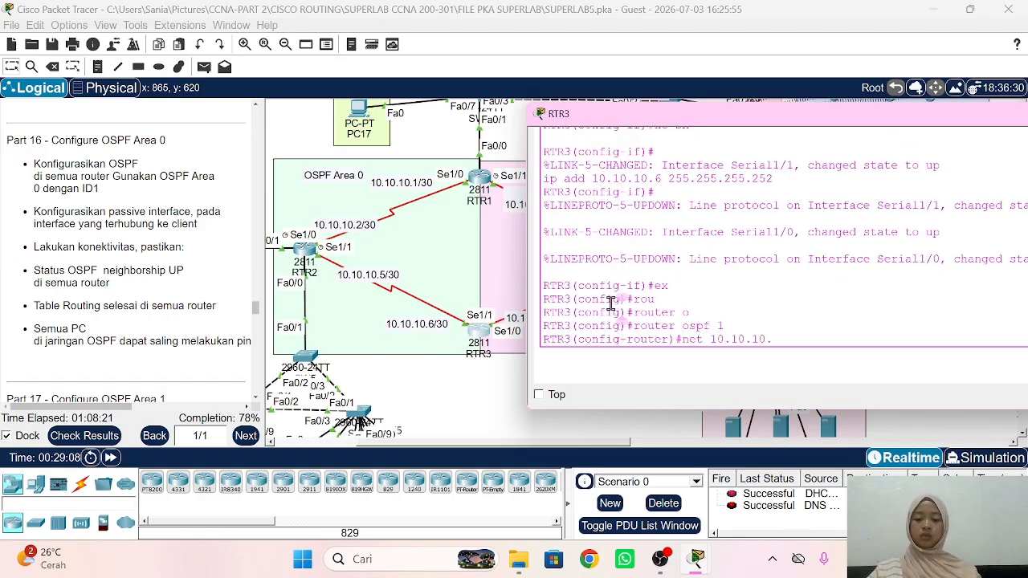
pyautogui.write('4 0.0.0')
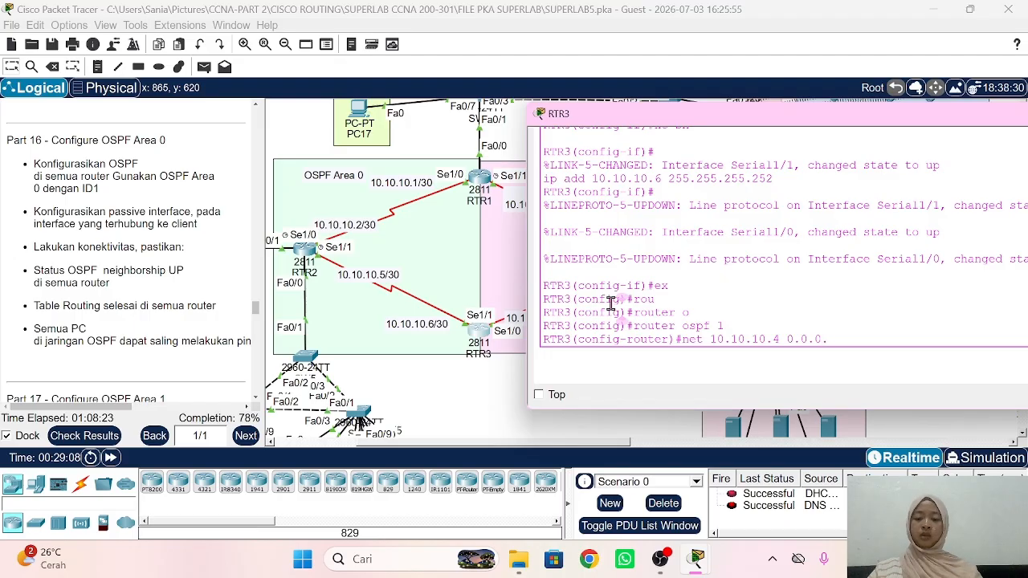
pyautogui.write('.3 area 0')
pyautogui.press('Return')
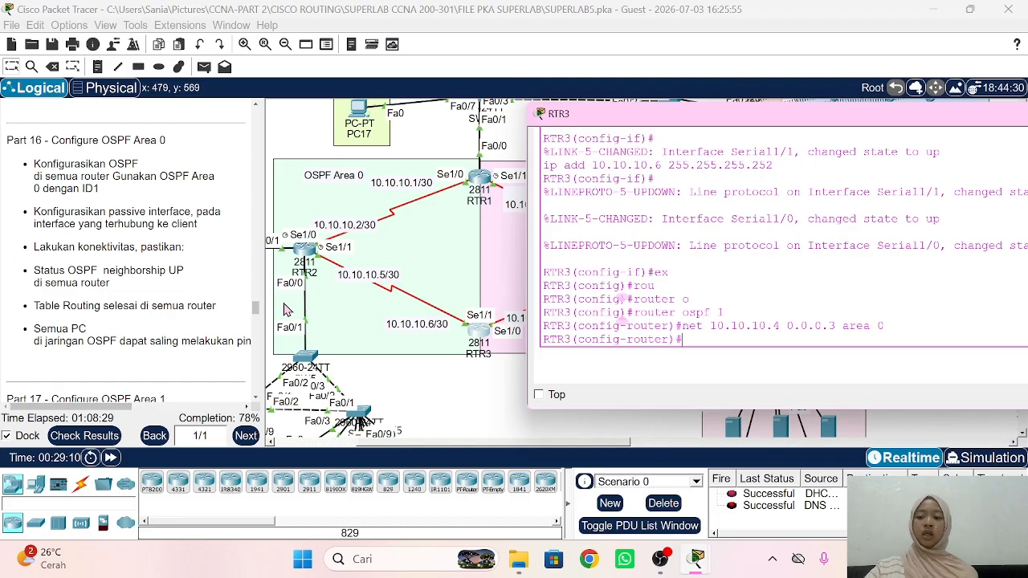
pyautogui.scroll(-1, 259, 304)
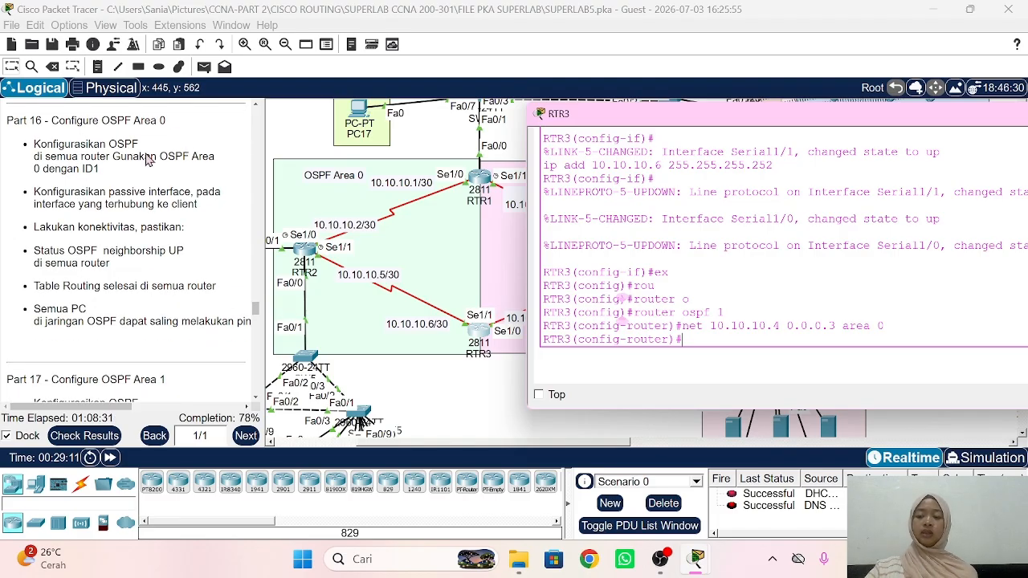
pyautogui.scroll(-3, 57, 154)
pyautogui.scroll(-2, 57, 154)
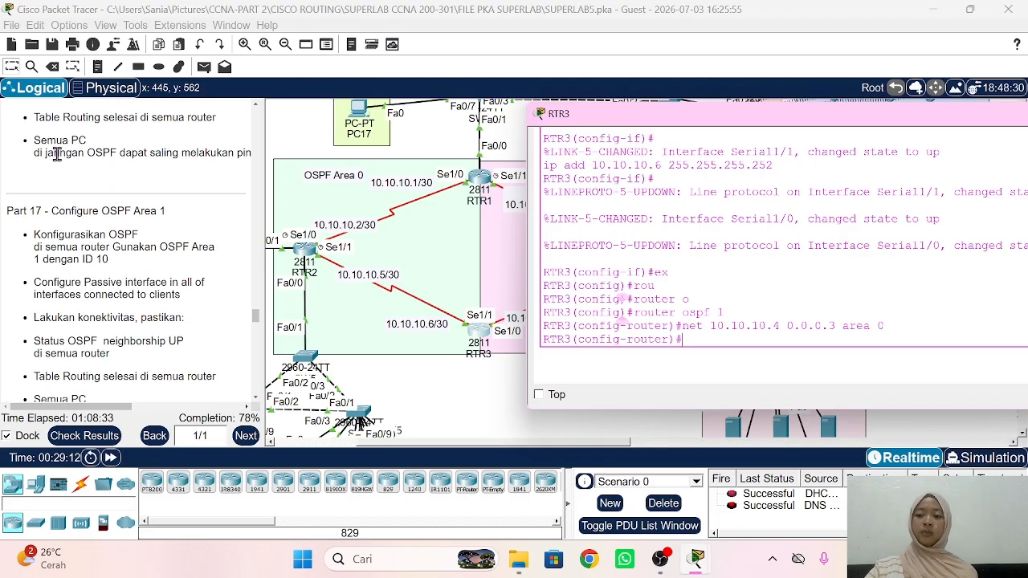
pyautogui.scroll(-2, 57, 154)
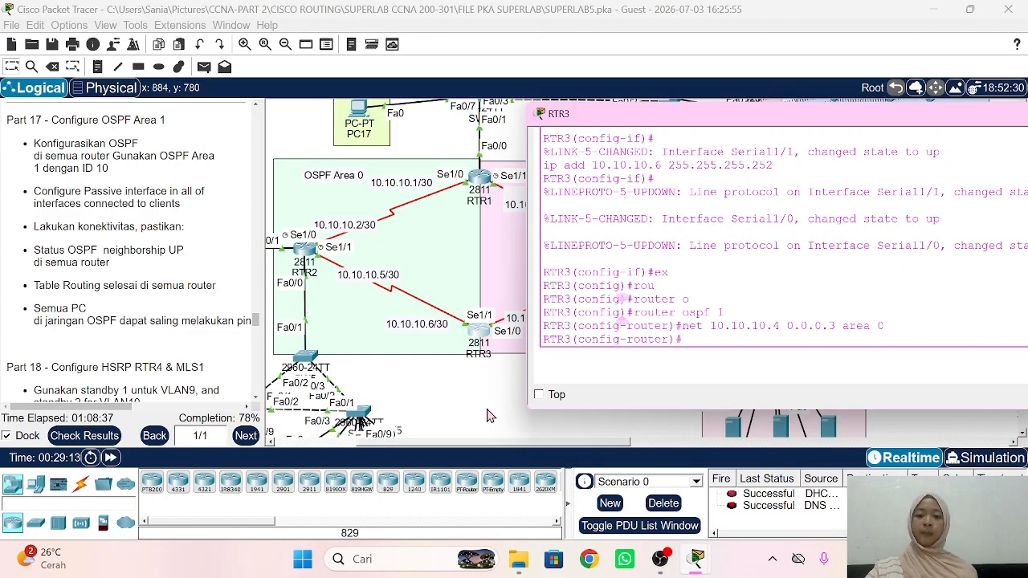
# Step: Send a test packet from RTR1 to RTR2
pyautogui.click(501, 431)
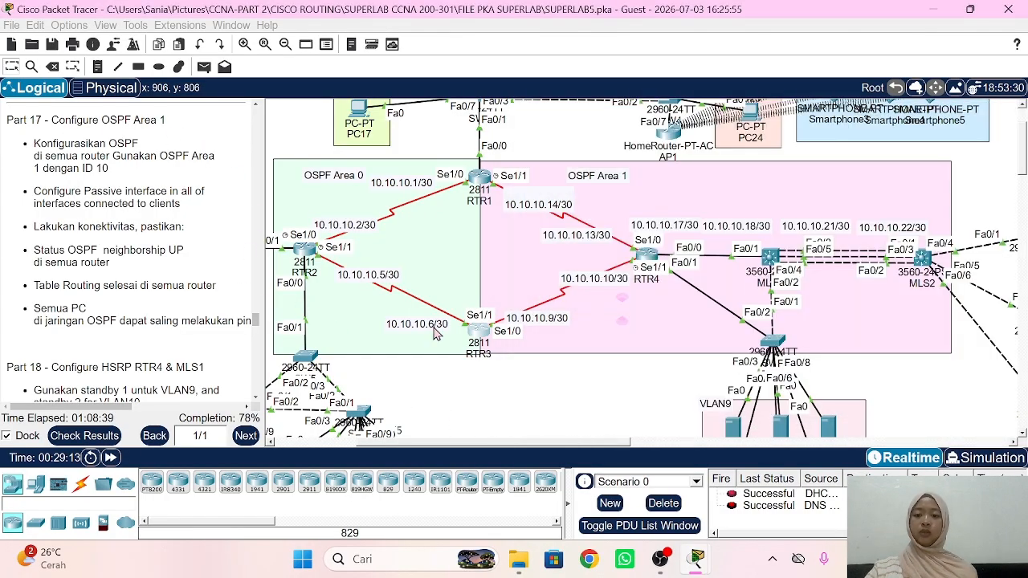
pyautogui.click(225, 66)
pyautogui.click(480, 176)
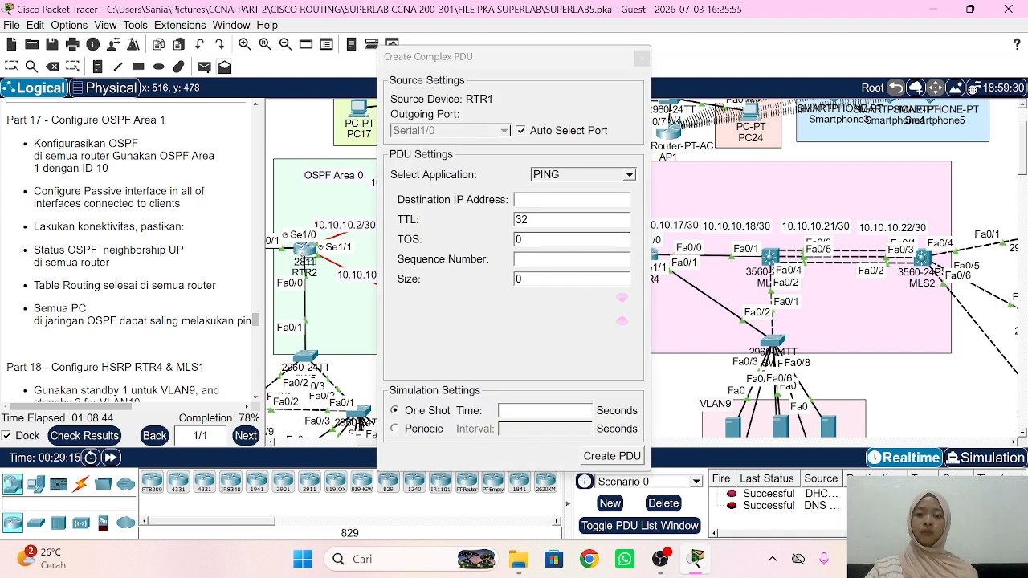
pyautogui.click(642, 60)
pyautogui.click(643, 59)
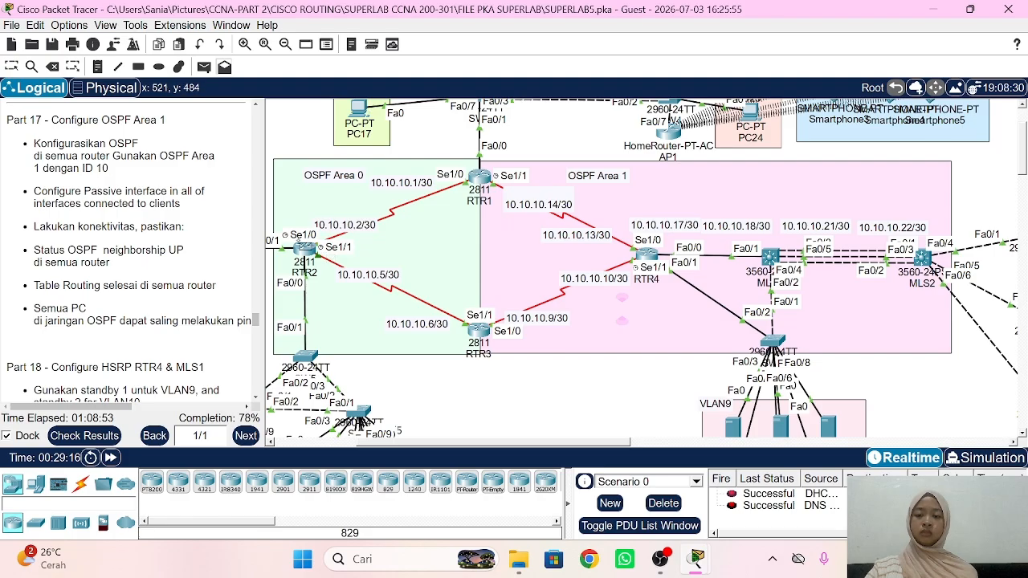
pyautogui.hscroll(-5, 382, 360)
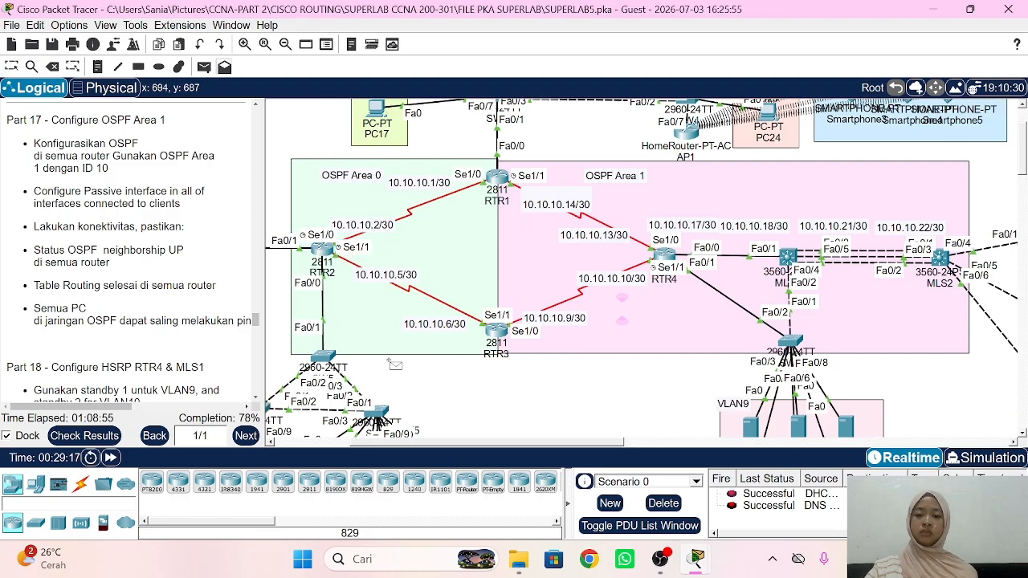
pyautogui.hscroll(1, 394, 364)
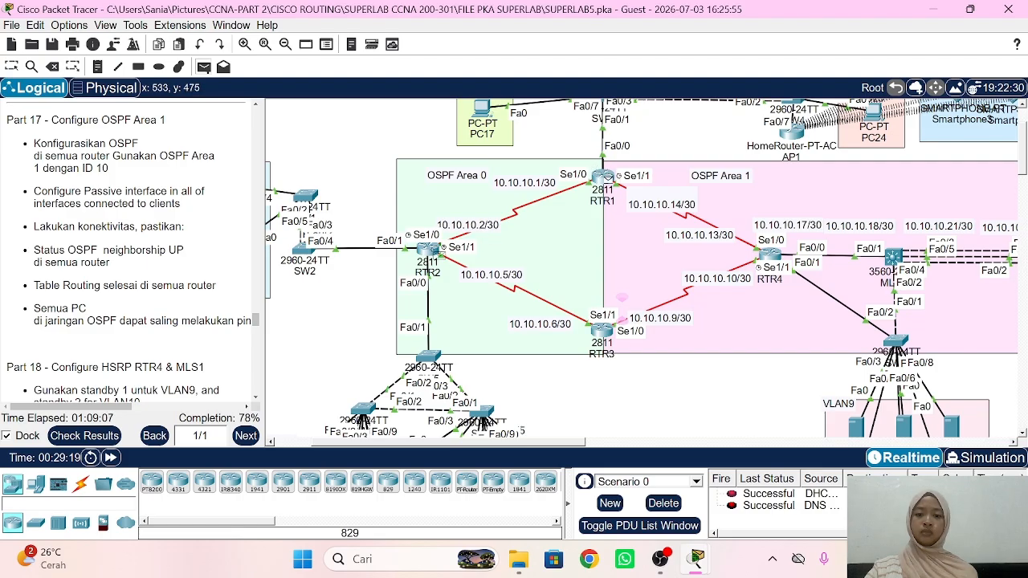
pyautogui.click(433, 254)
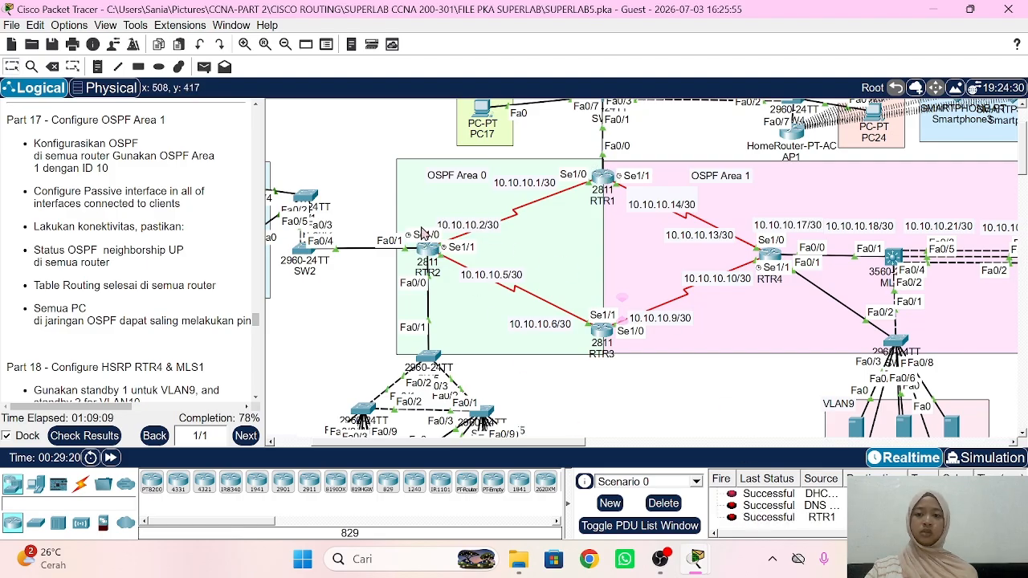
# Step: Ping RTR3 from RTR2, then clear the test packet list
pyautogui.click(204, 68)
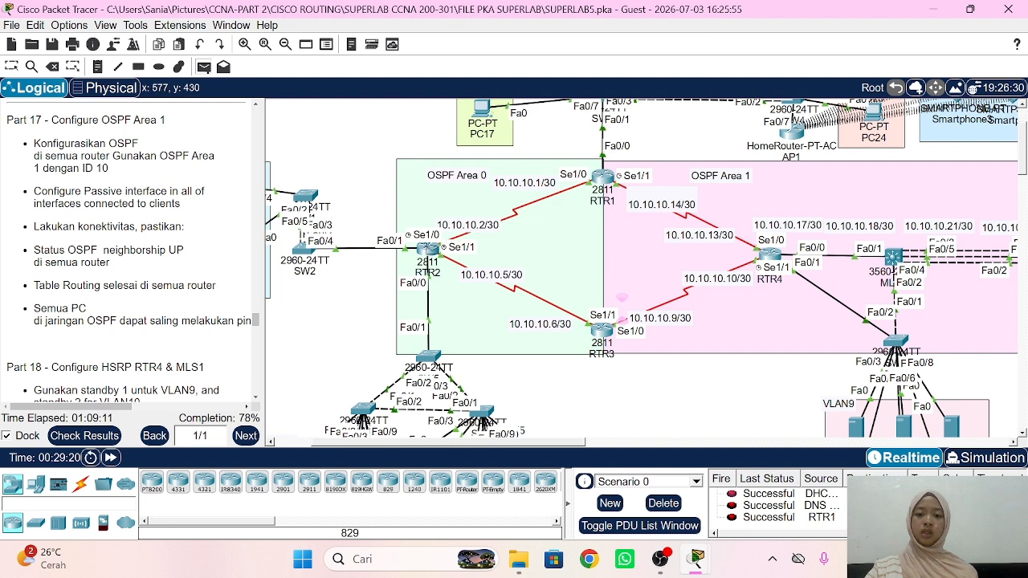
pyautogui.click(431, 250)
pyautogui.click(602, 331)
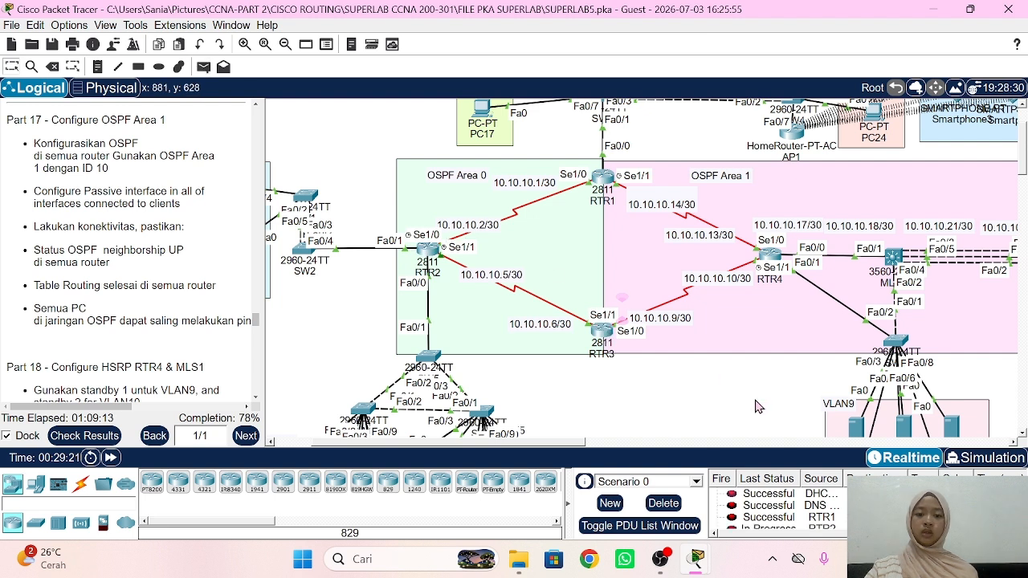
pyautogui.click(660, 503)
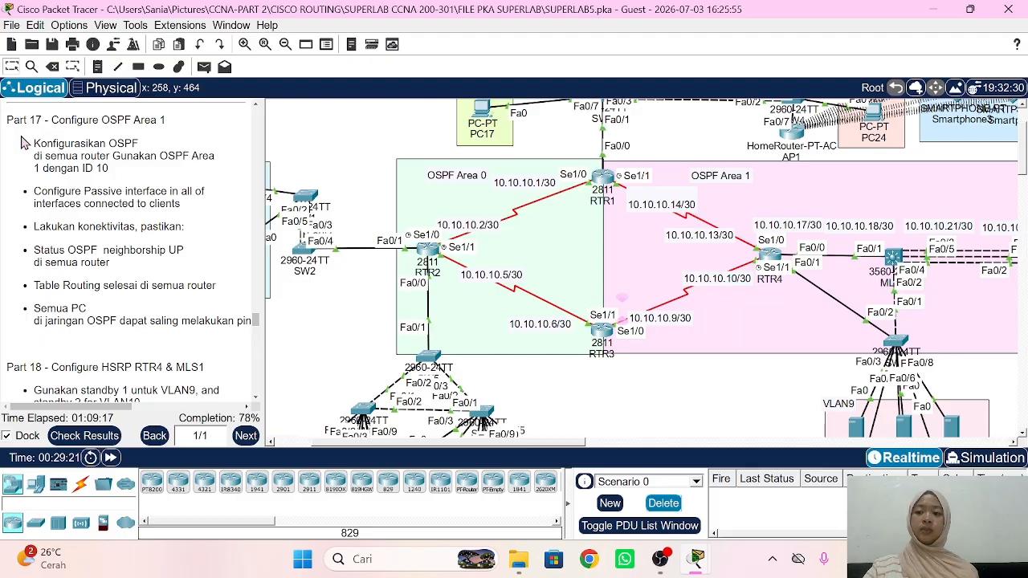
pyautogui.hscroll(5, 731, 319)
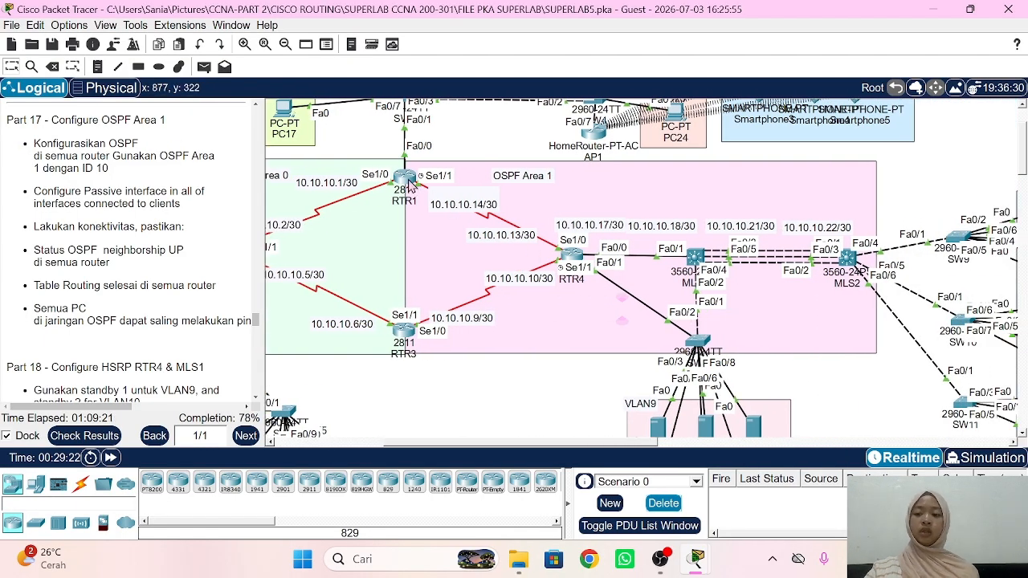
# Step: On RTR1, advertise 10.10.10.12 0.0.0.3 in OSPF process 1 area 1
pyautogui.click(405, 179)
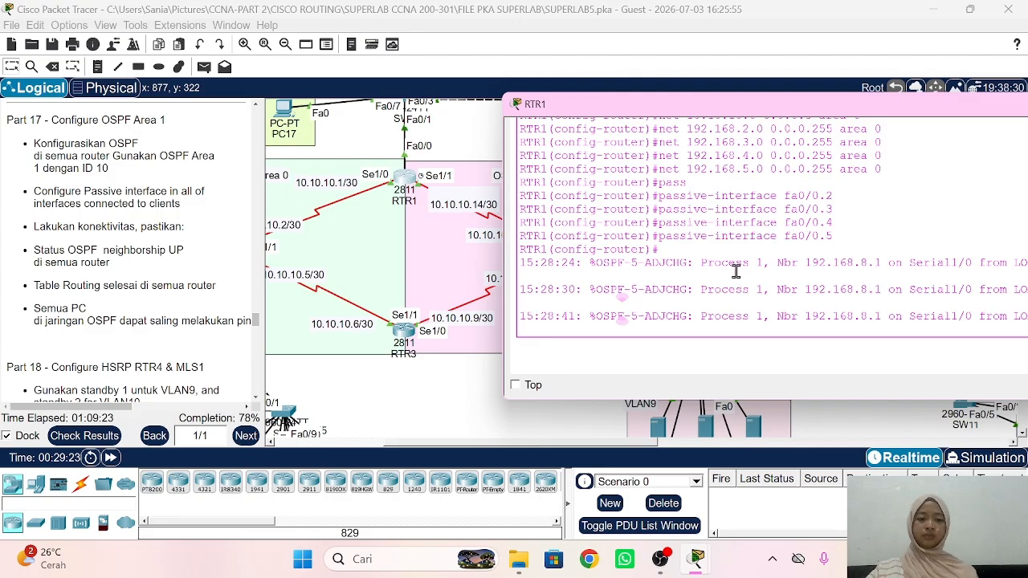
pyautogui.press('Return')
pyautogui.write('ex')
pyautogui.press('Return')
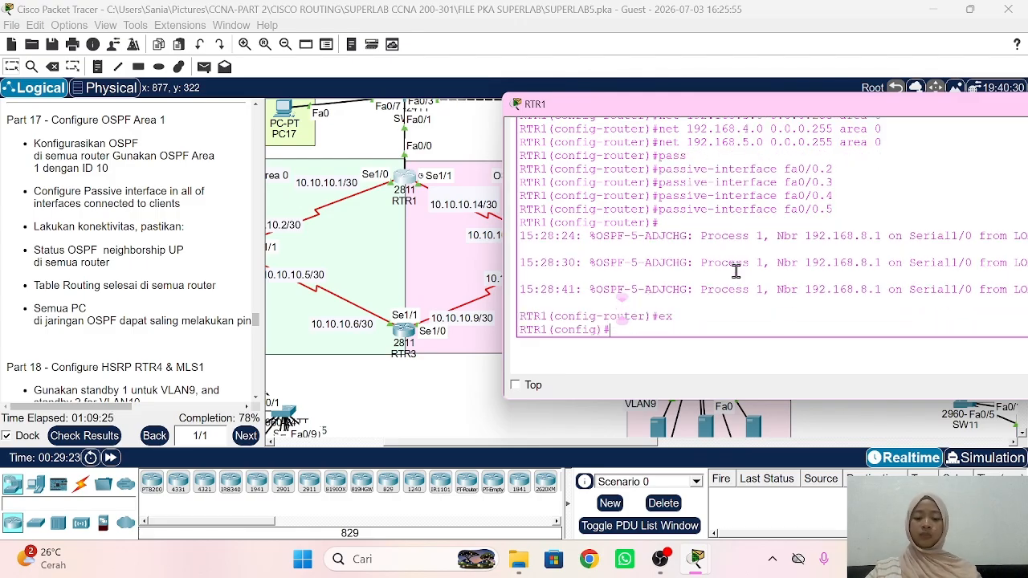
pyautogui.write('ro')
pyautogui.press('Tab')
pyautogui.write('uter o')
pyautogui.press('Tab')
pyautogui.write('1')
pyautogui.press('Return')
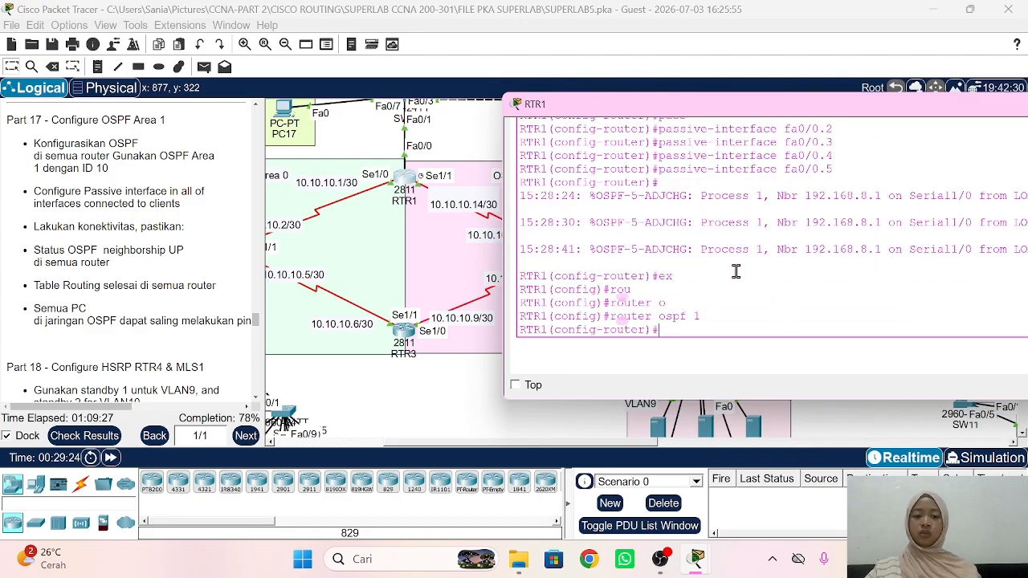
pyautogui.write('net 10.10.')
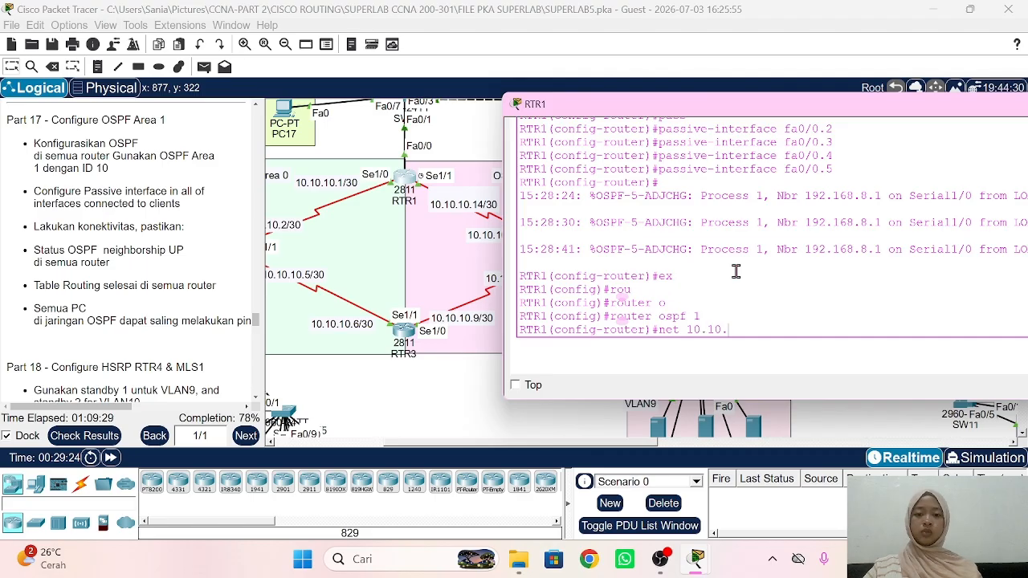
pyautogui.write('10.12 0.0.')
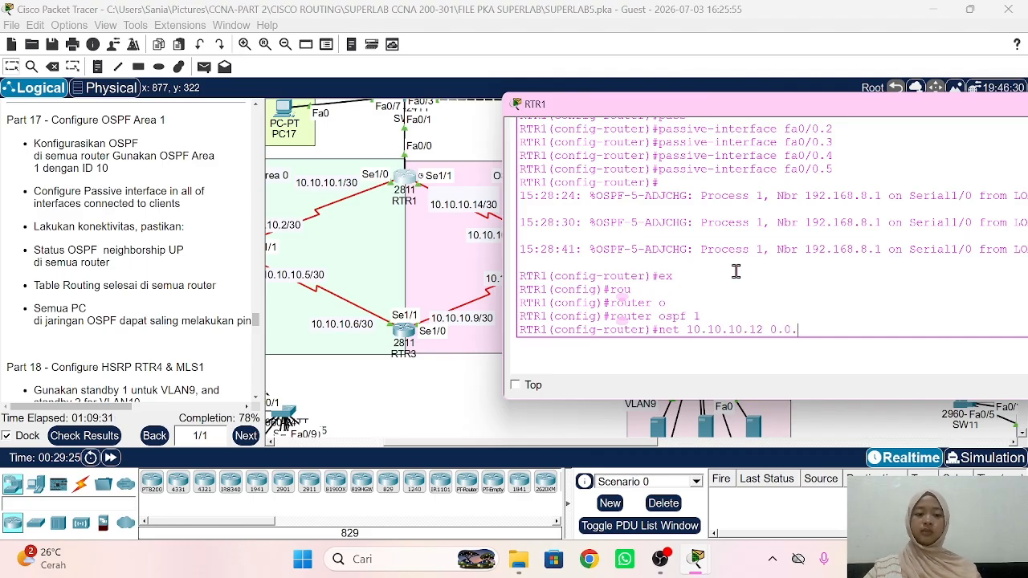
pyautogui.write('0.3 area 1')
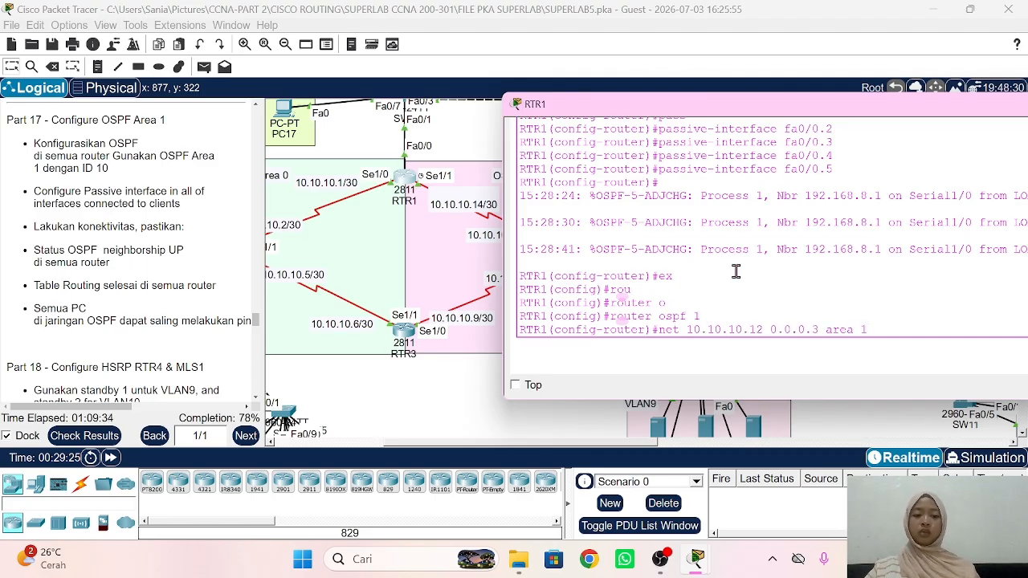
pyautogui.press('Return')
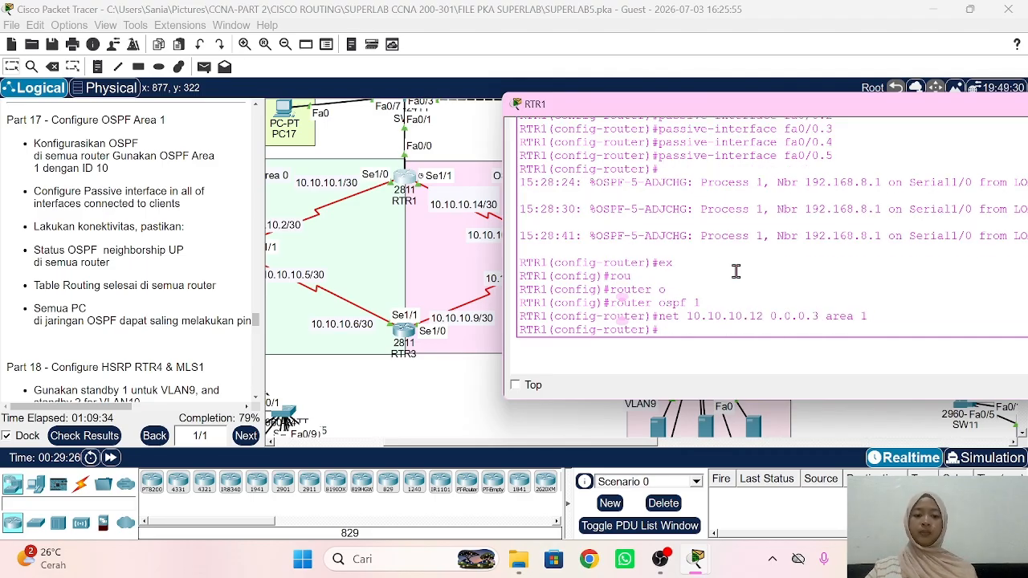
pyautogui.click(438, 402)
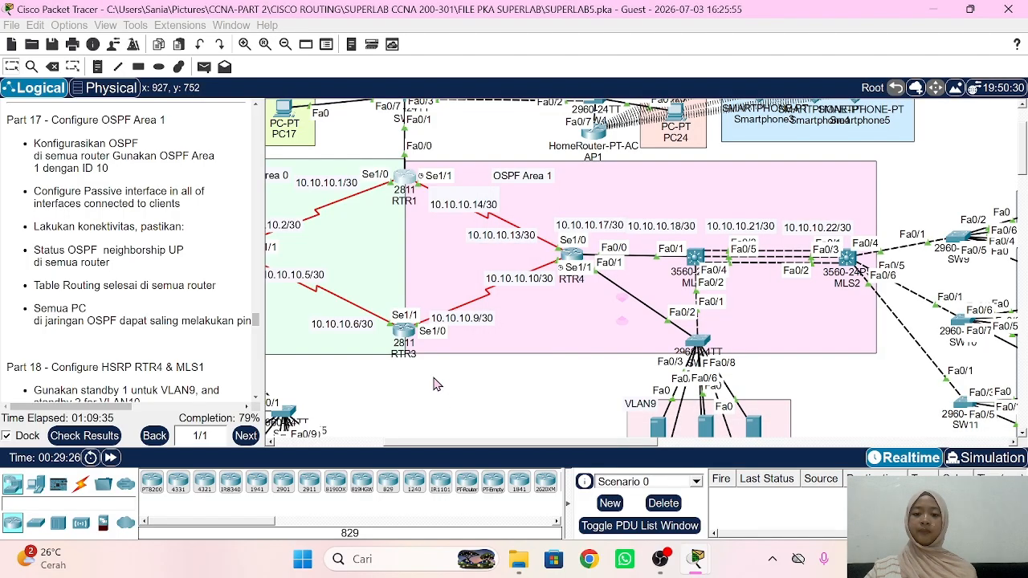
# Step: On RTR3, advertise 10.10.10.8 0.0.0.3 in OSPF process 1 area 1
pyautogui.click(410, 337)
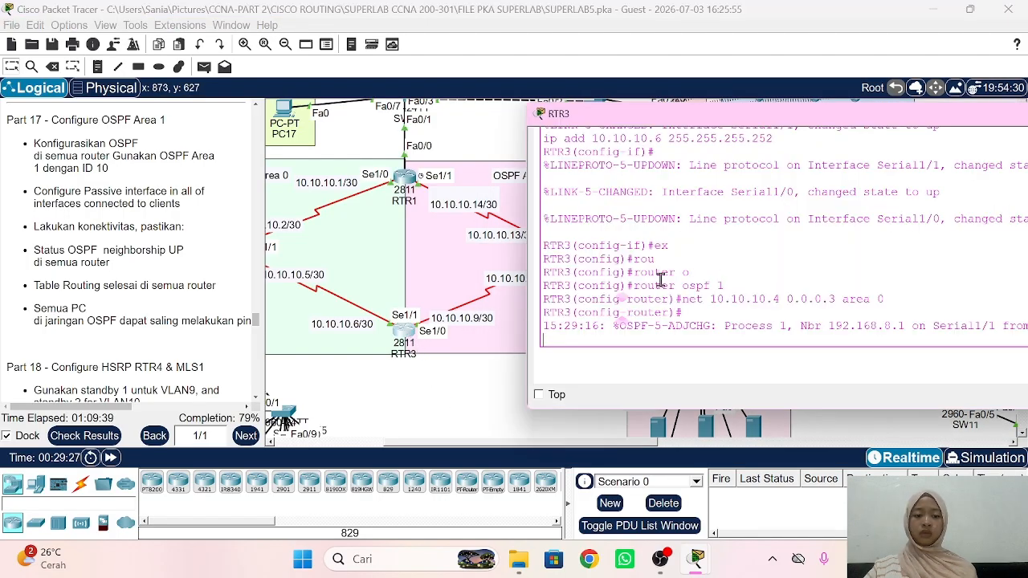
pyautogui.press('Return')
pyautogui.write('ex')
pyautogui.press('Return')
pyautogui.write('r')
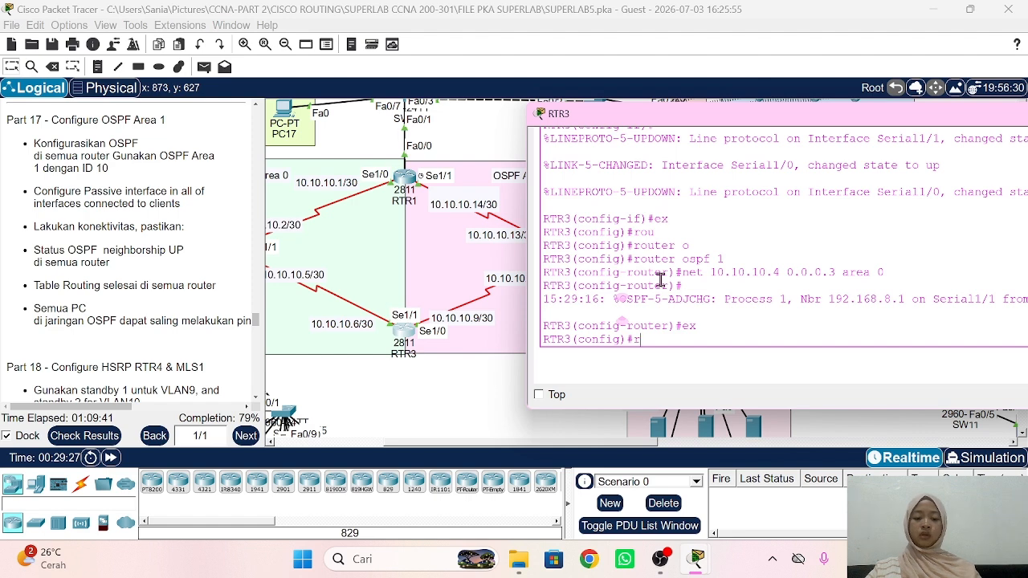
pyautogui.write('ou')
pyautogui.press('Tab')
pyautogui.write('o')
pyautogui.press('Tab')
pyautogui.write('1')
pyautogui.press('Return')
pyautogui.write('net')
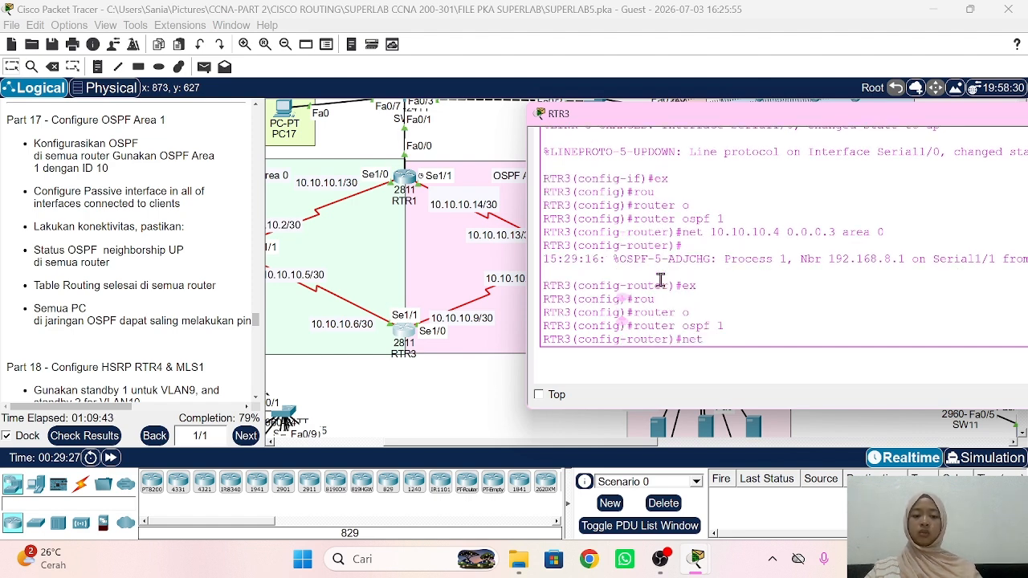
pyautogui.write(' 10.10.10.')
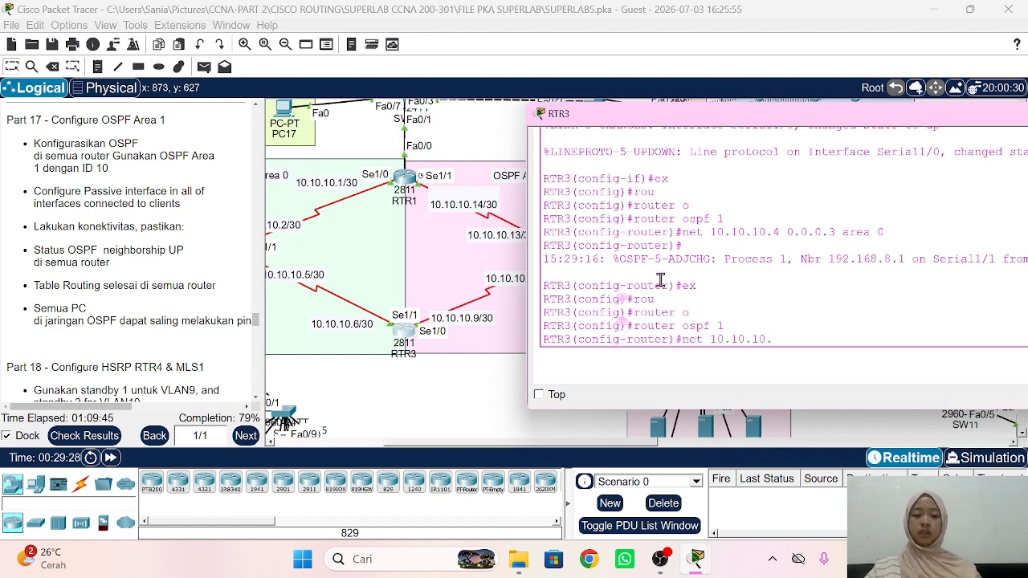
pyautogui.write('8 0.0.0.')
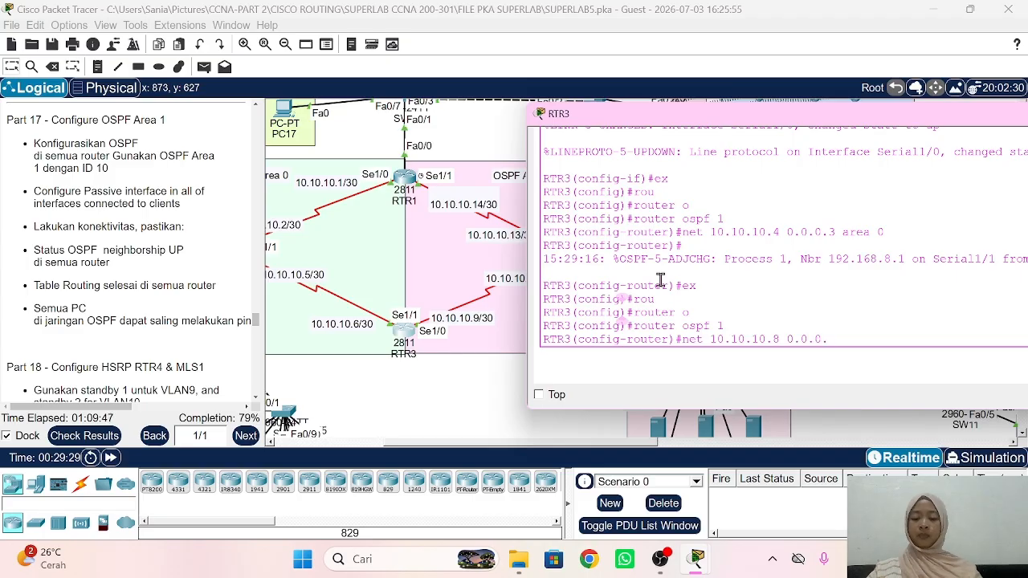
pyautogui.write('3 area 1')
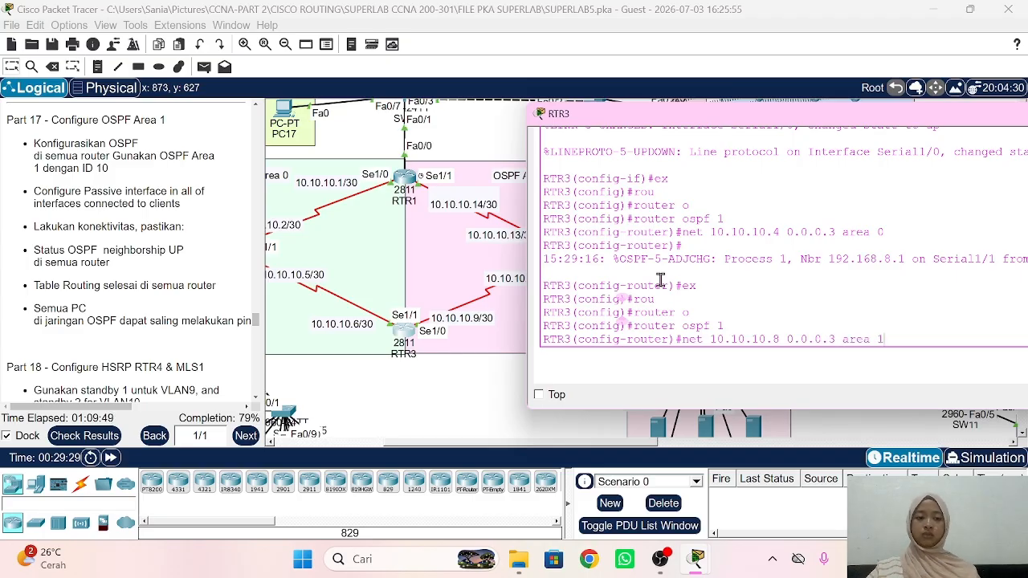
pyautogui.press('Return')
pyautogui.click(458, 401)
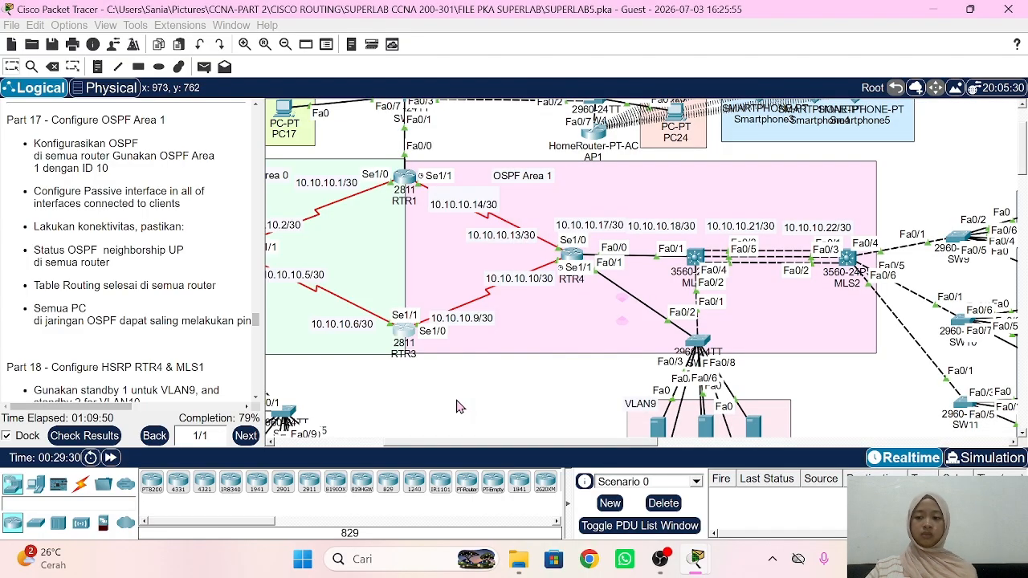
# Step: On RTR4, leave interface configuration and start OSPF process 1
pyautogui.click(572, 253)
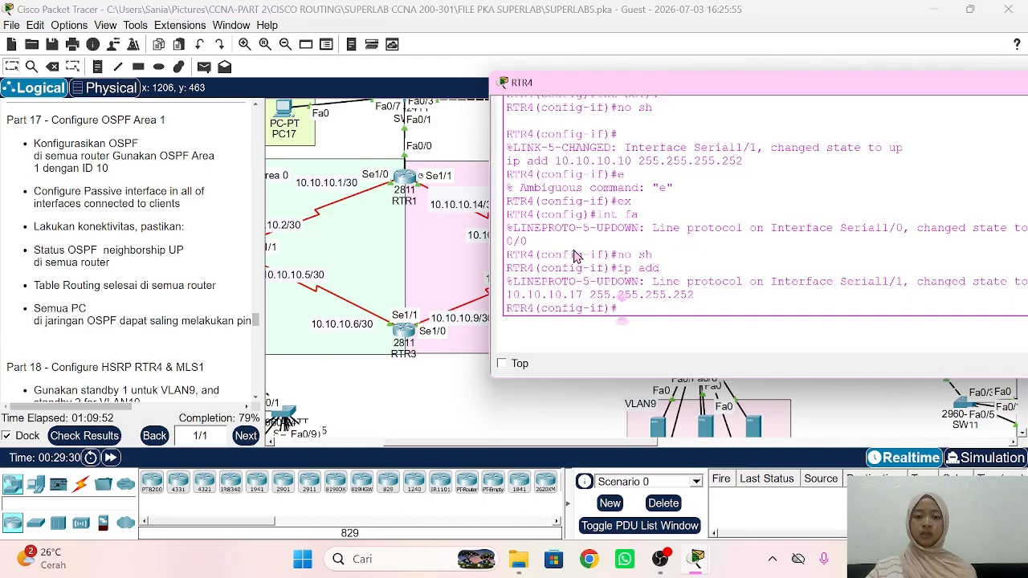
pyautogui.write('ex')
pyautogui.press('Return')
pyautogui.write('rou')
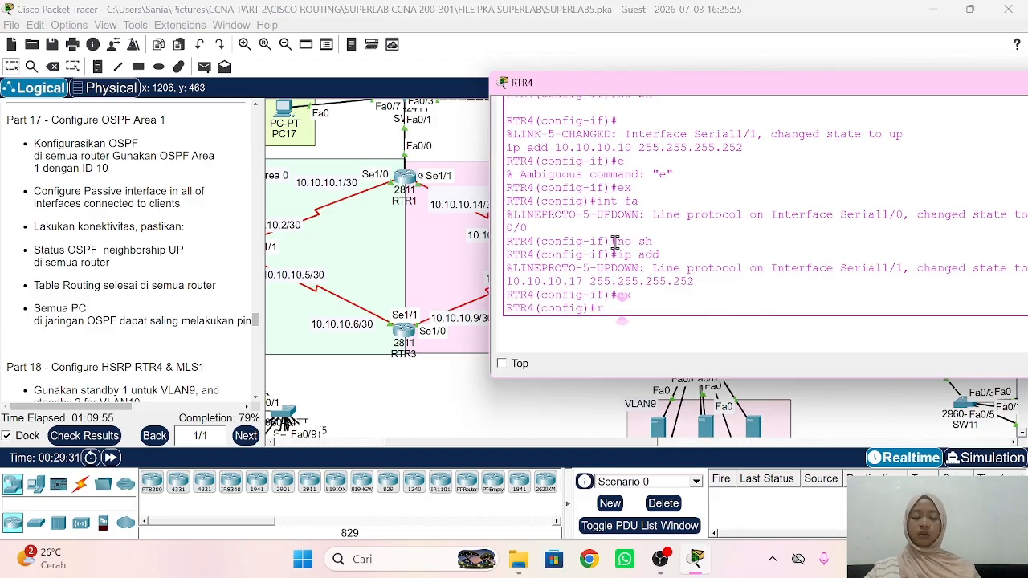
pyautogui.press('Tab')
pyautogui.write('o')
pyautogui.press('Tab')
pyautogui.write('1')
pyautogui.press('Return')
# Step: Advertise 10.10.10.12 and 10.10.10.8 with wildcard 0.0.0.3 in area 1
pyautogui.write('net')
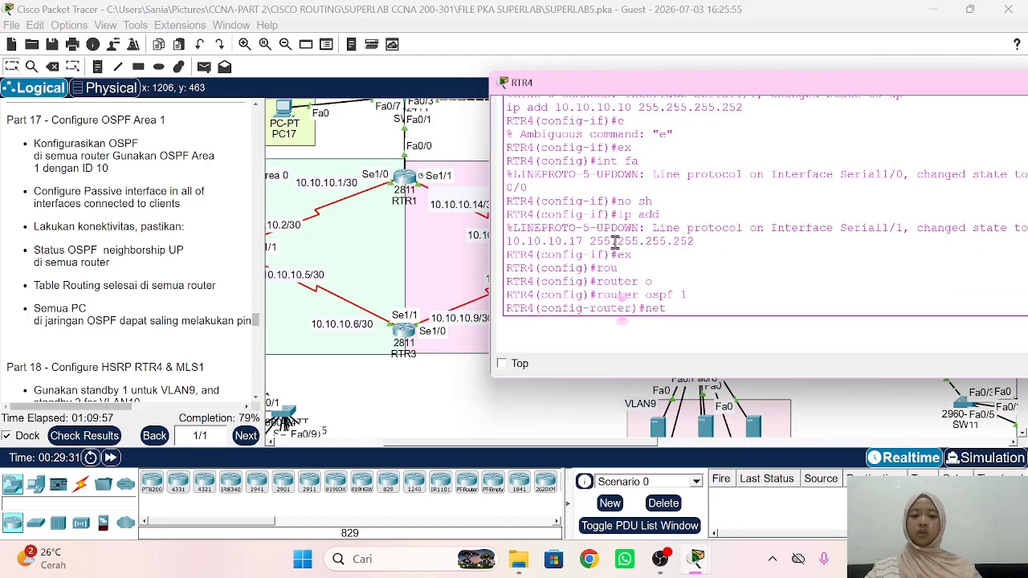
pyautogui.write(' 10.10.10.')
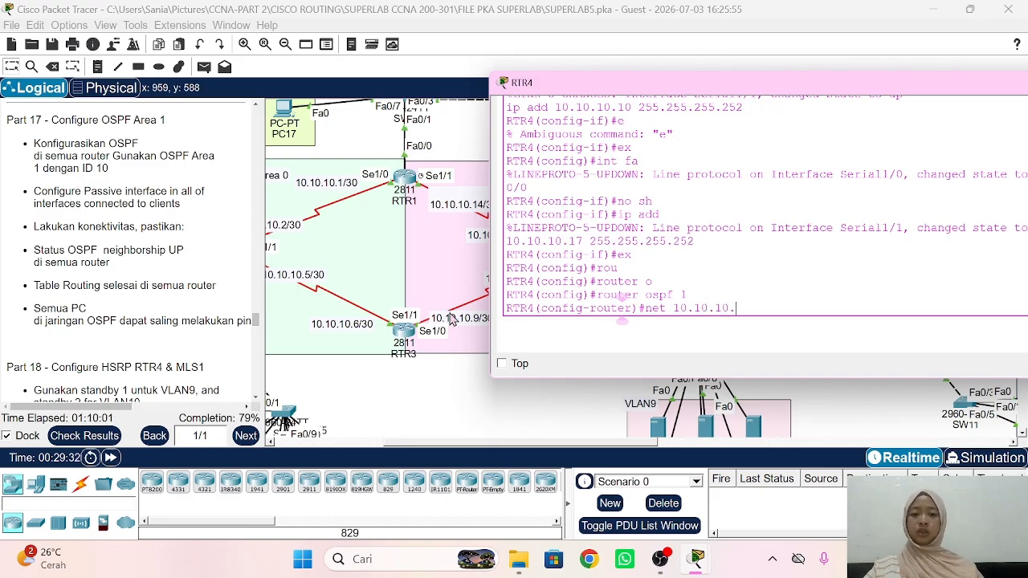
pyautogui.hscroll(2, 452, 320)
pyautogui.write('12 ')
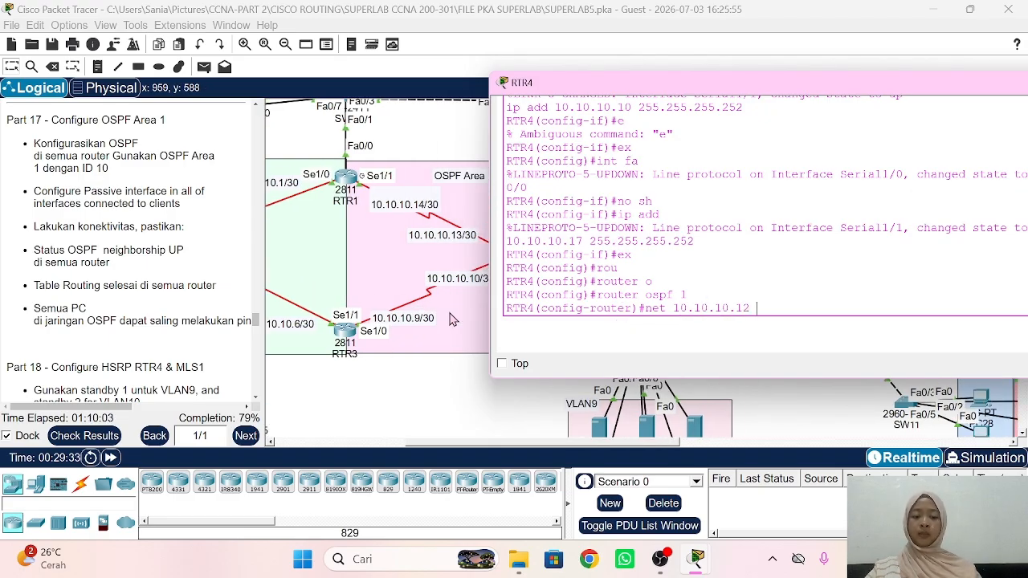
pyautogui.write('0.0.0.3 ')
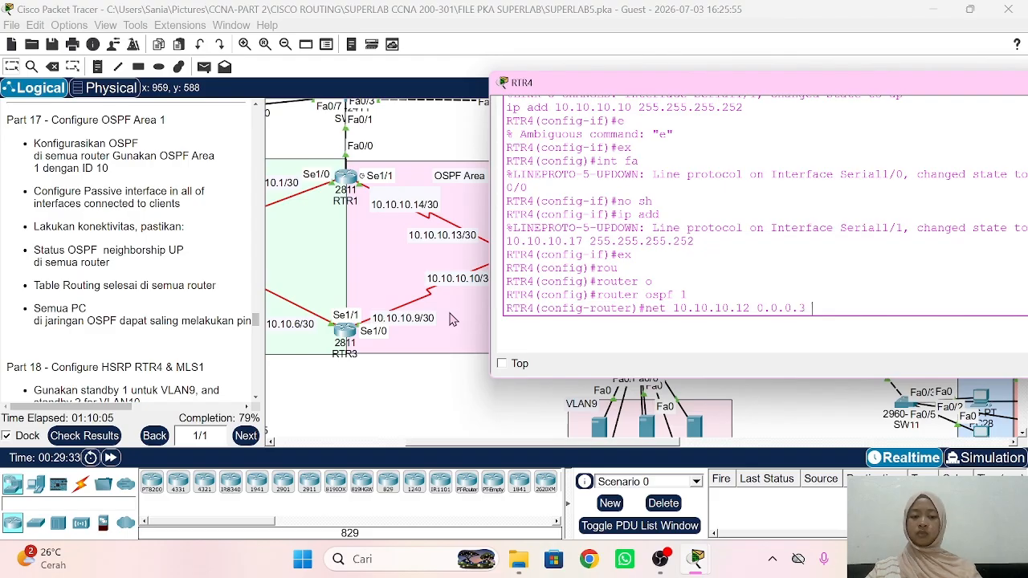
pyautogui.write('area 1')
pyautogui.press('Return')
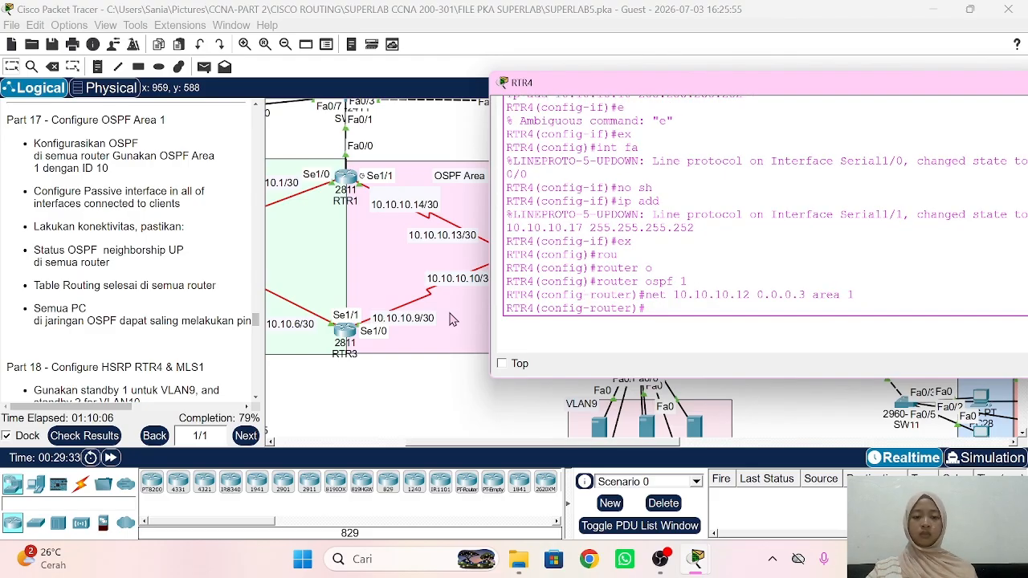
pyautogui.press('Up')
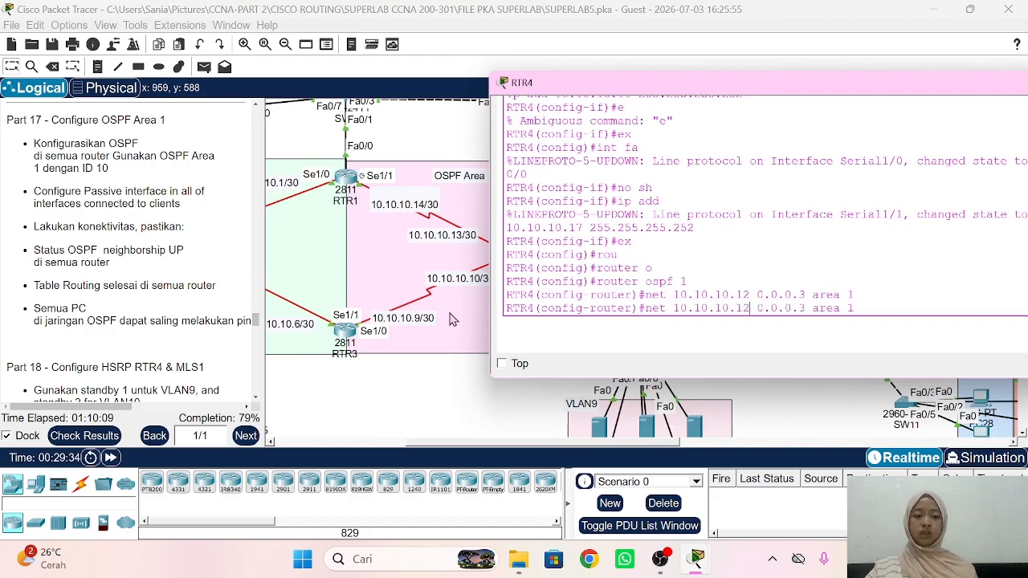
pyautogui.press('BackSpace')
pyautogui.press('BackSpace')
pyautogui.write('8')
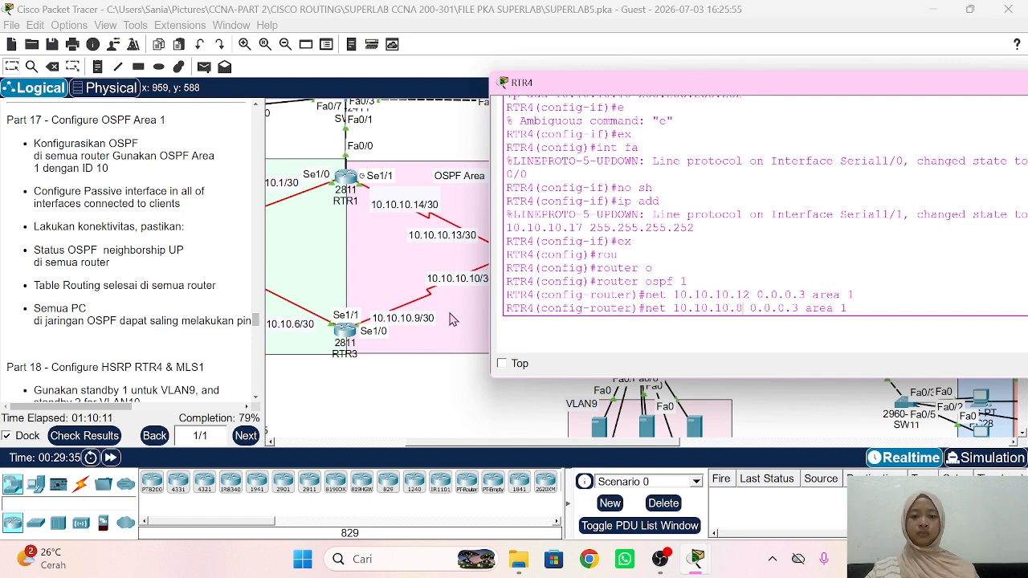
pyautogui.press('Return')
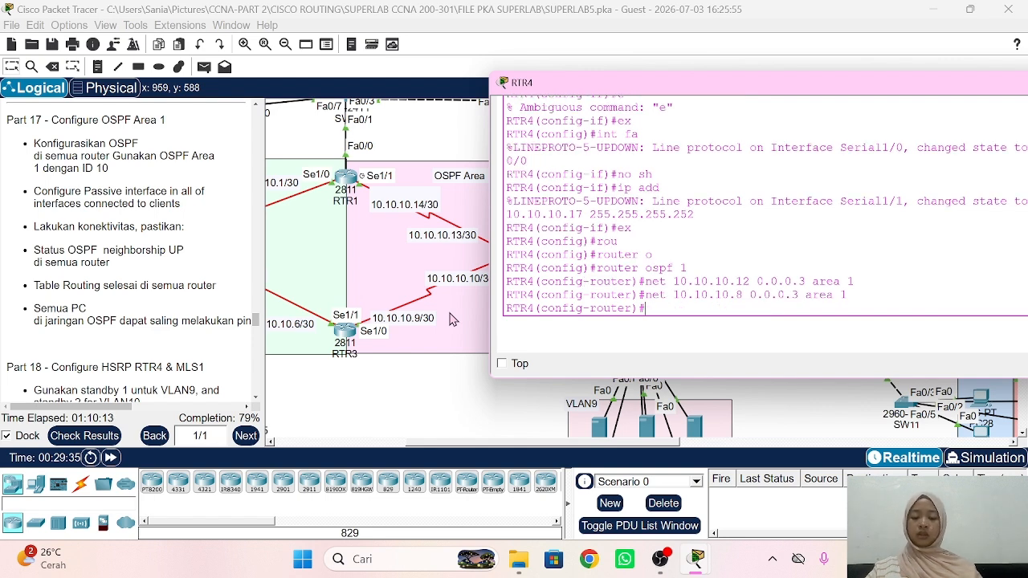
pyautogui.hscroll(3, 438, 322)
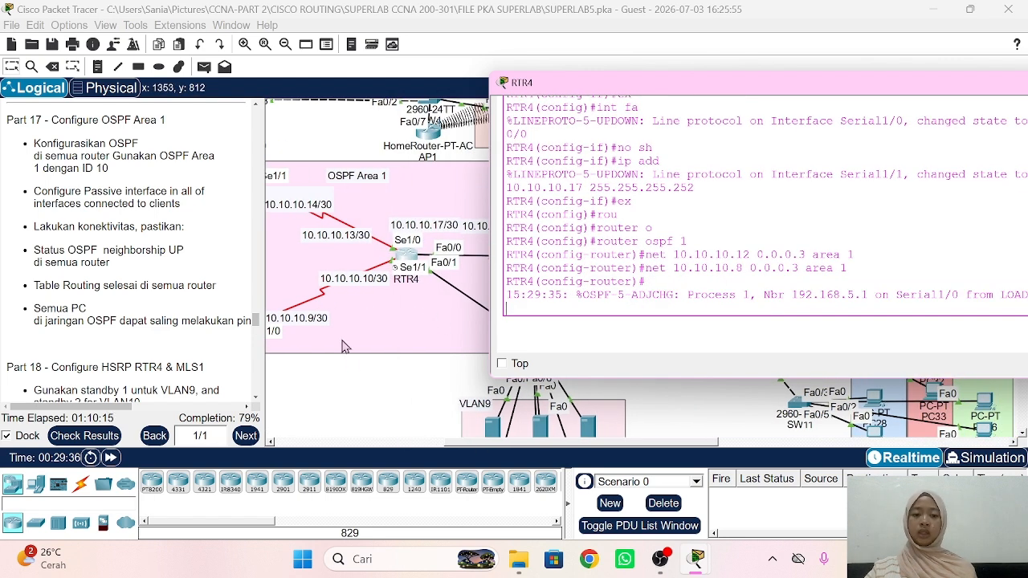
# Step: Add network 10.10.10.16 0.0.0.3 to area 1 on RTR4
pyautogui.hscroll(-2, 349, 333)
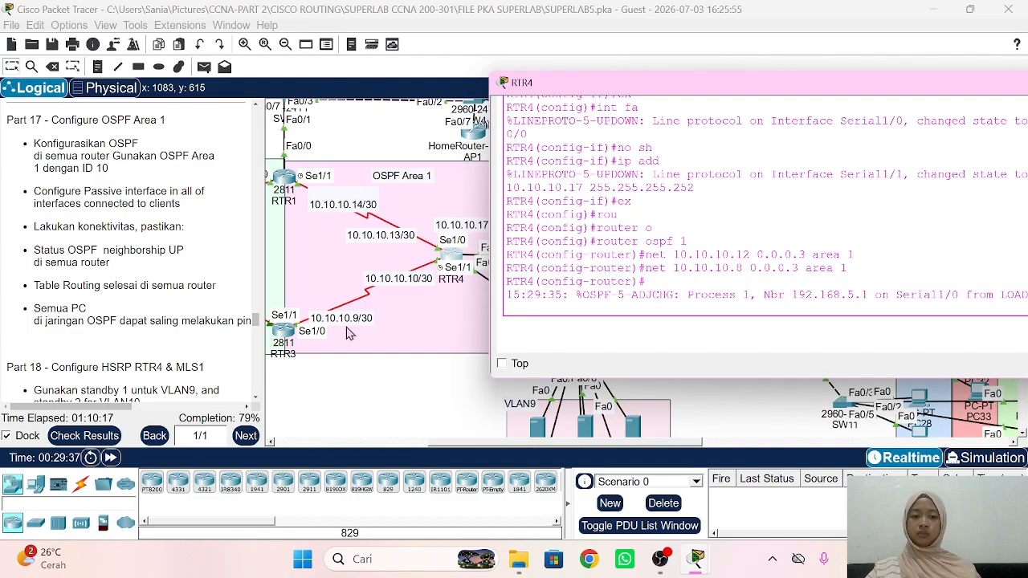
pyautogui.write('net')
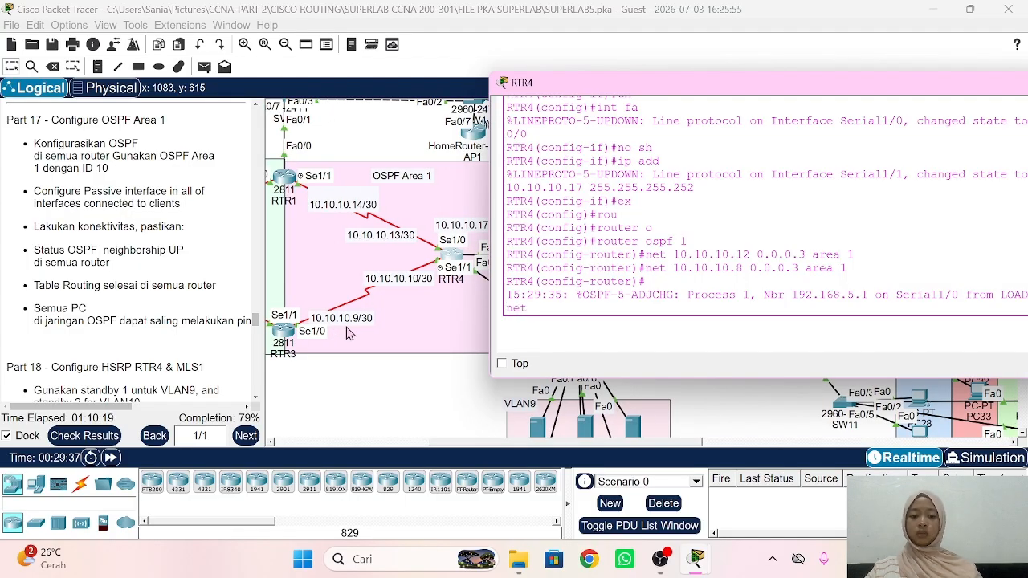
pyautogui.write(' 192.168')
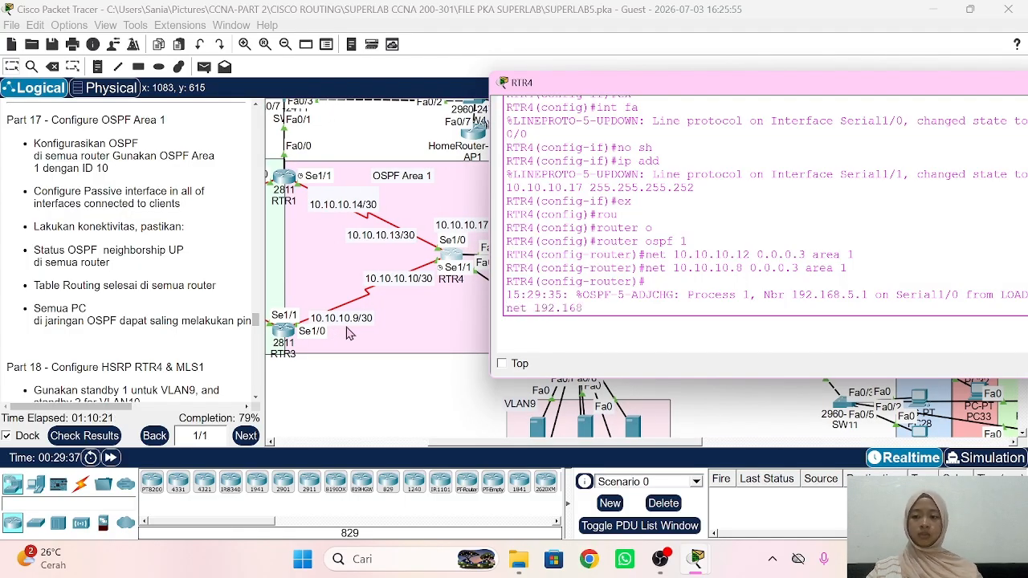
pyautogui.press('BackSpace')
pyautogui.press('BackSpace')
pyautogui.press('BackSpace')
pyautogui.press('BackSpace')
pyautogui.press('BackSpace')
pyautogui.press('BackSpace')
pyautogui.press('BackSpace')
pyautogui.press('BackSpace')
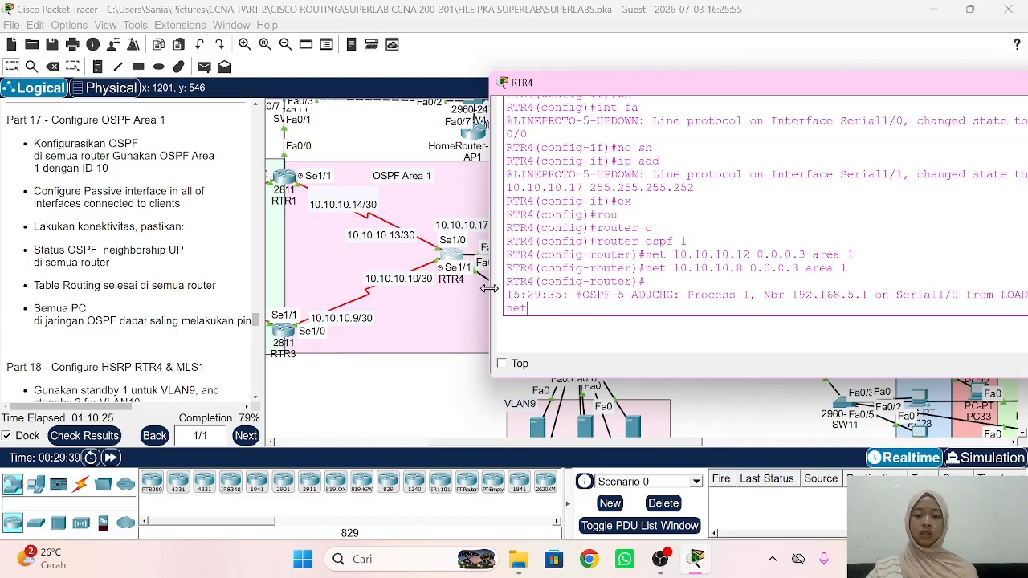
pyautogui.hscroll(5, 470, 289)
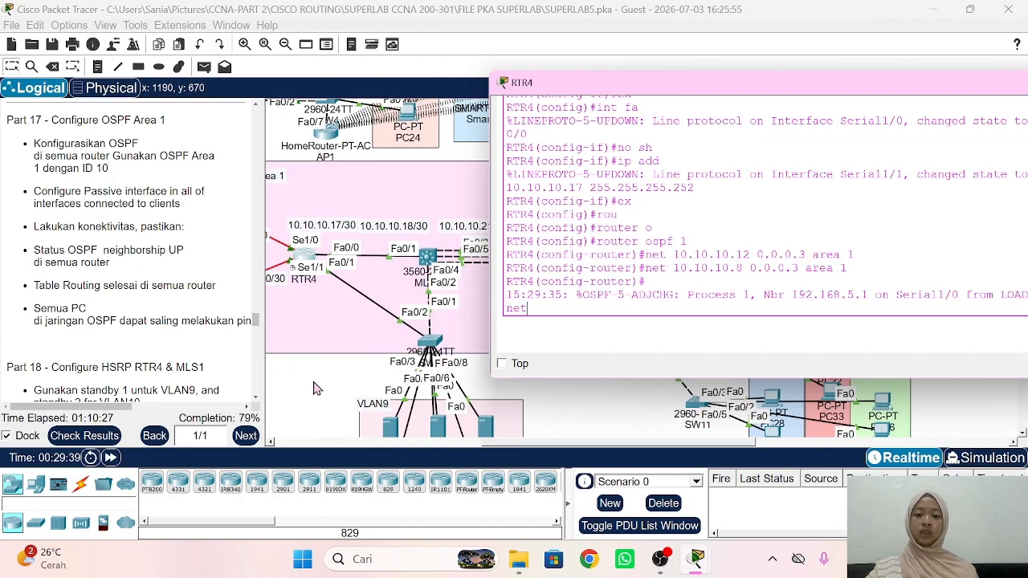
pyautogui.write('10.')
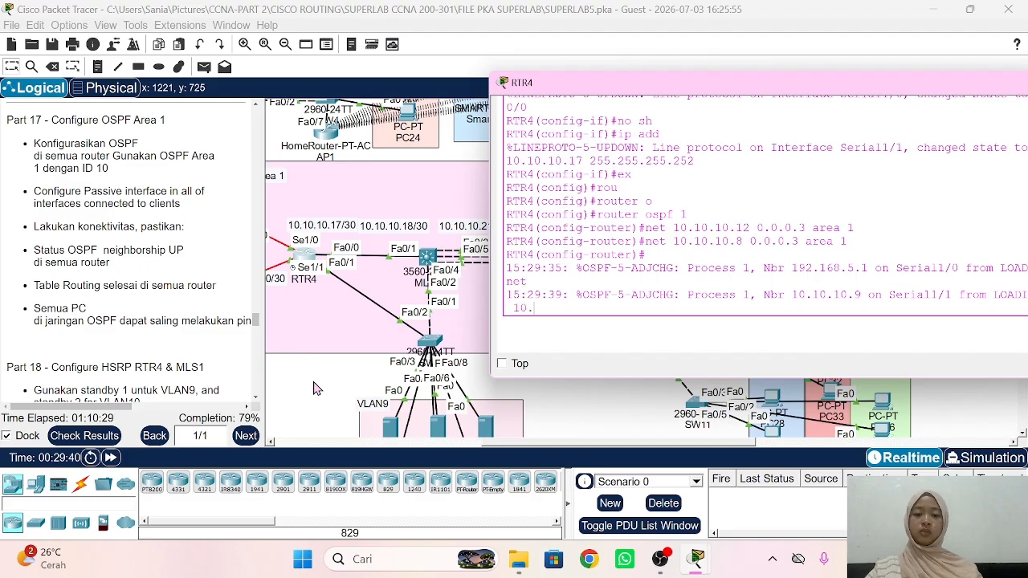
pyautogui.write('10.10.16 ')
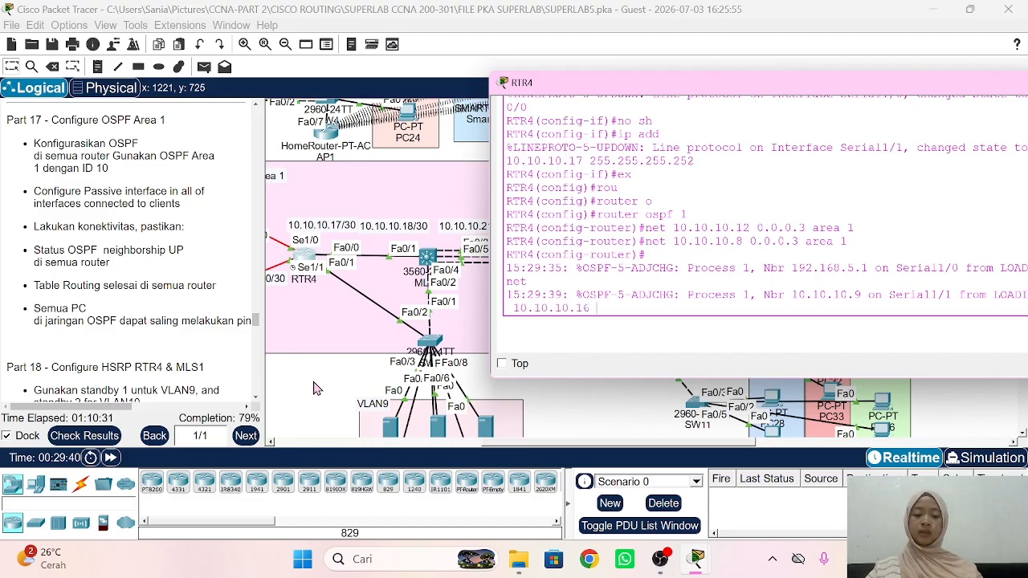
pyautogui.write('0.0.0.3')
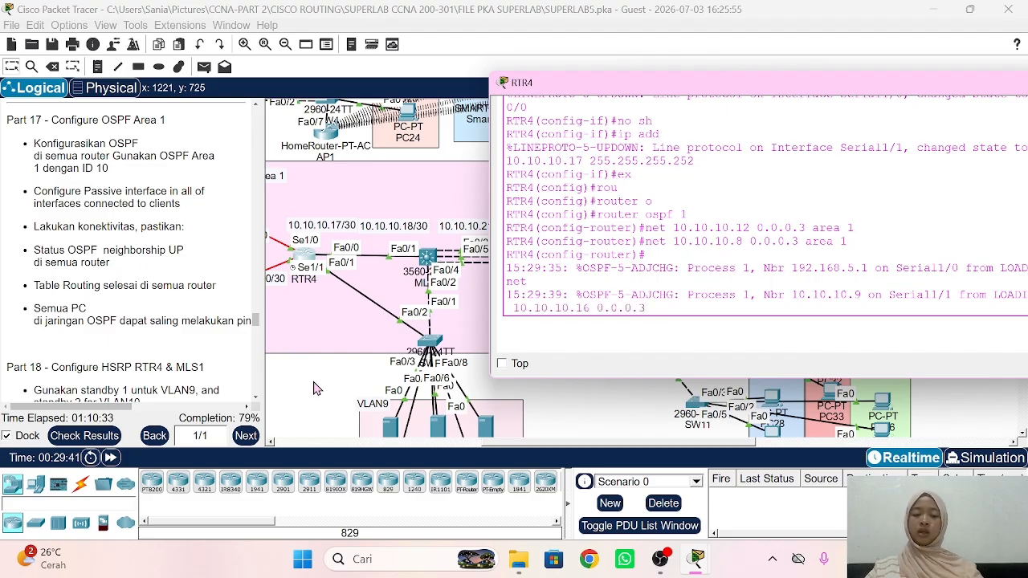
pyautogui.write(' area 1')
pyautogui.press('Return')
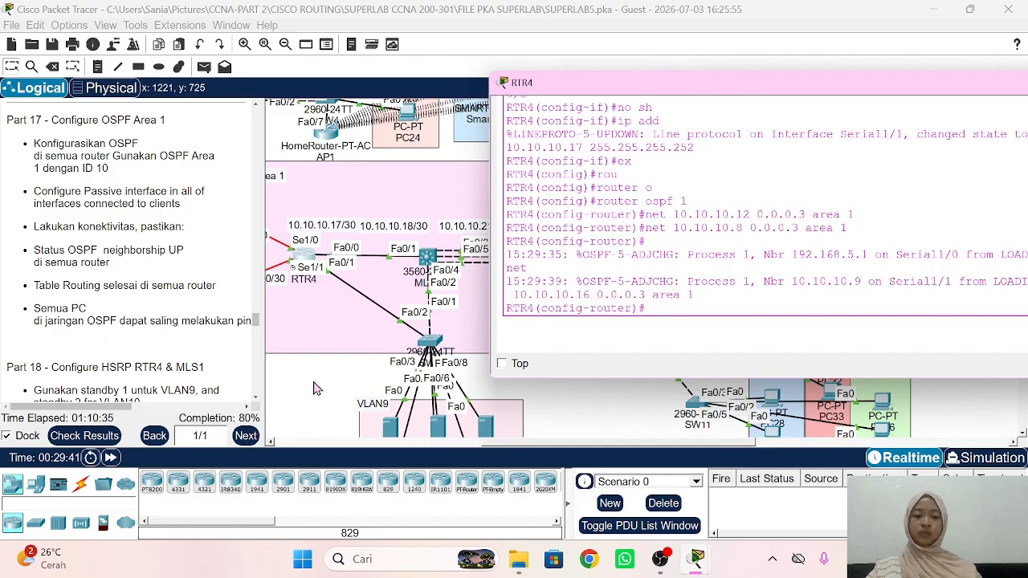
# Step: Advertise 192.168.9.0 and 192.168.10.0 with wildcard 0.0.0.255 in area 1
pyautogui.write('net 19')
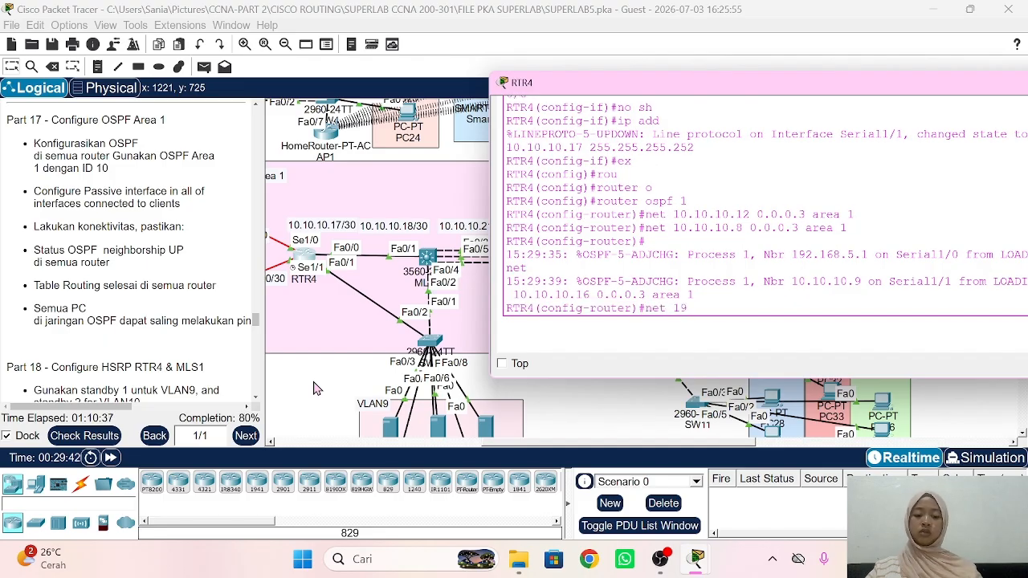
pyautogui.write('2.168')
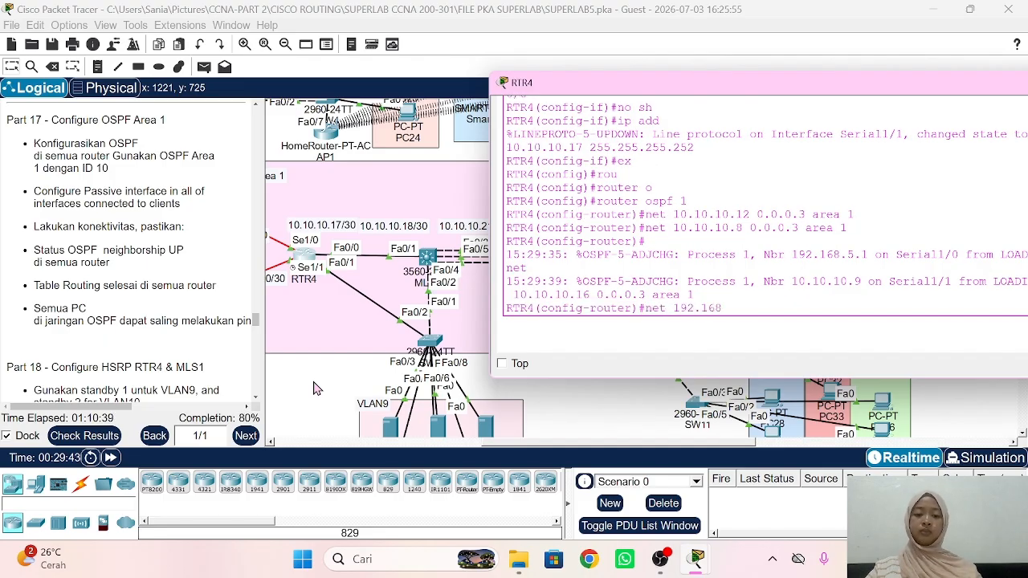
pyautogui.write('.9')
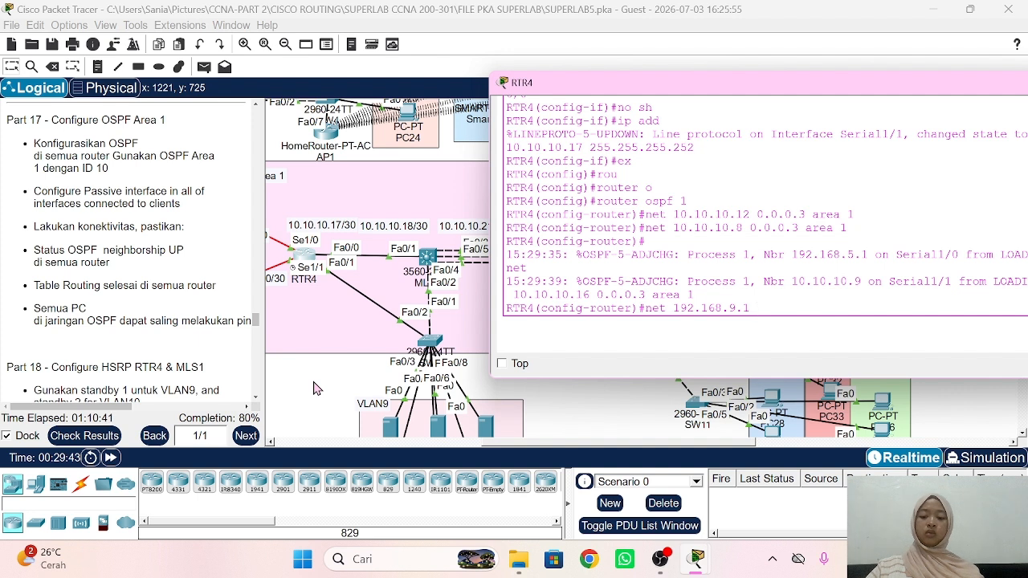
pyautogui.write('.0')
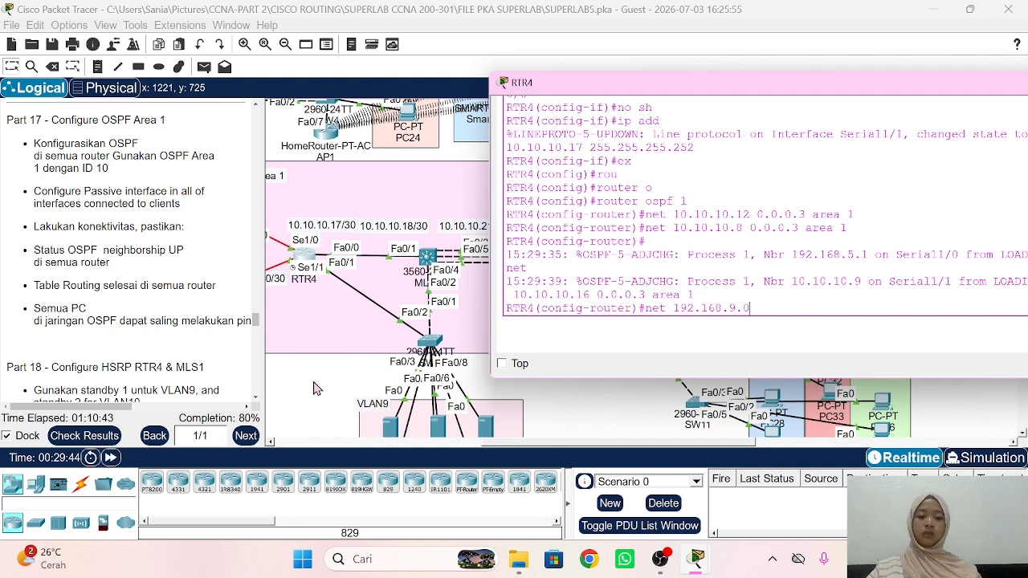
pyautogui.write(' 0.0.')
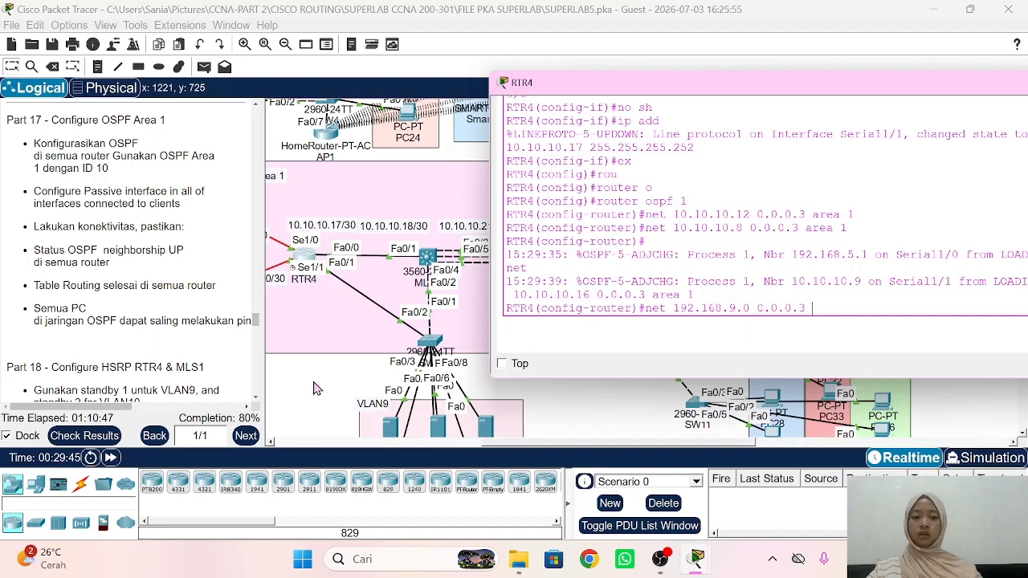
pyautogui.write('0.255 ')
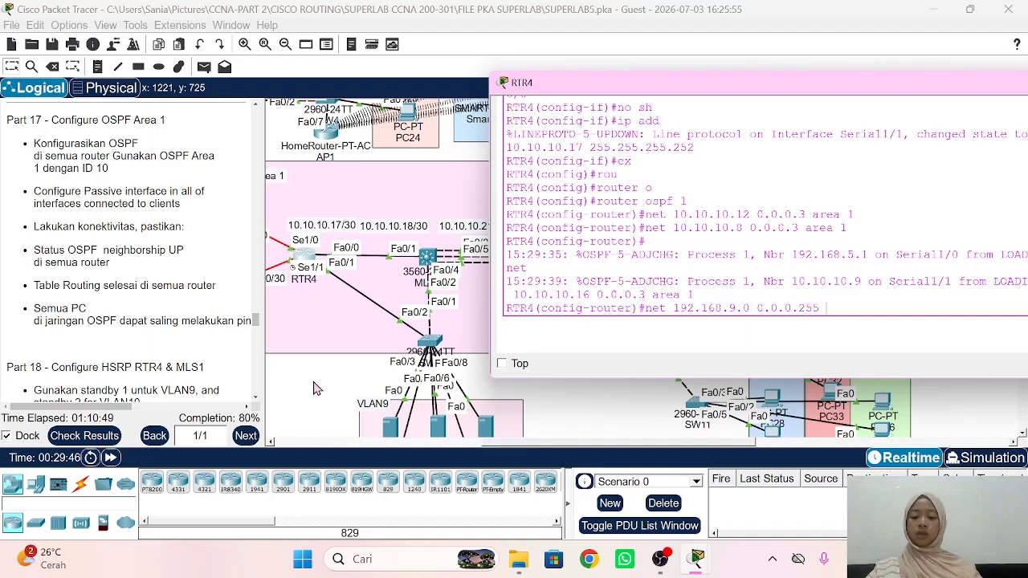
pyautogui.write('area 1')
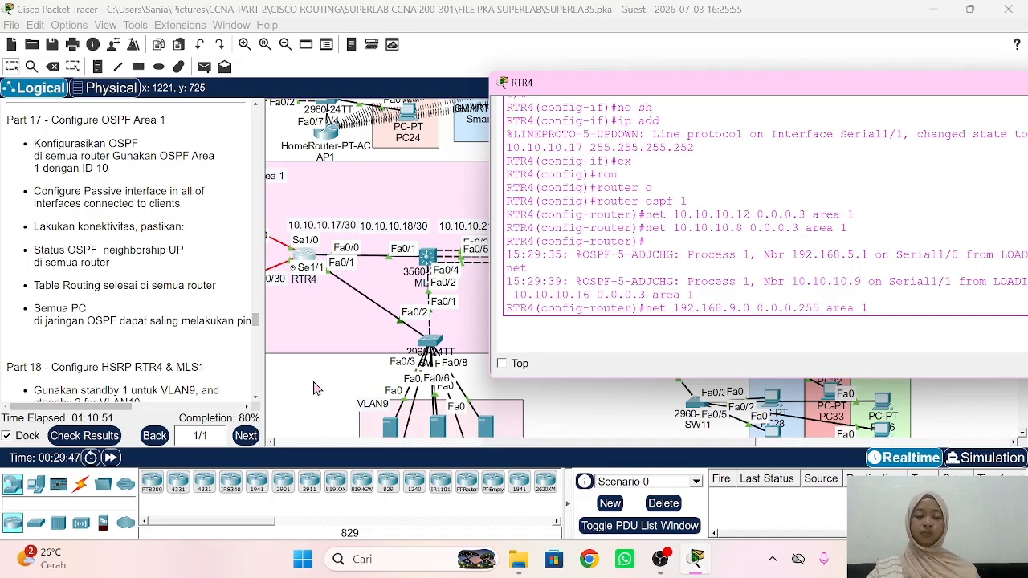
pyautogui.press('Return')
pyautogui.press('Up')
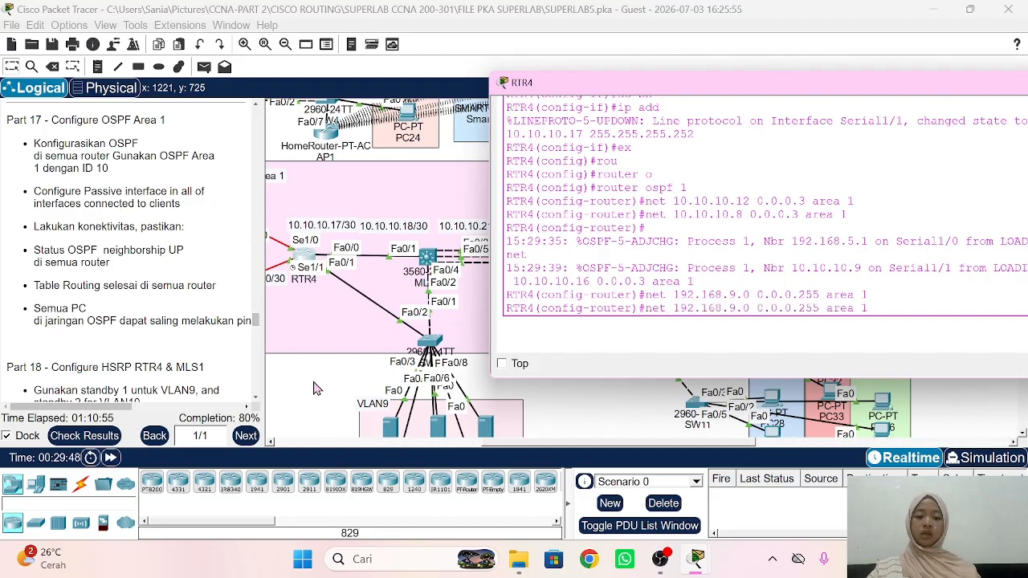
pyautogui.press('Left')
pyautogui.press('Left')
pyautogui.press('Left')
pyautogui.press('Left')
pyautogui.press('Left')
pyautogui.press('Left')
pyautogui.press('Left')
pyautogui.press('Left')
pyautogui.press('Left')
pyautogui.press('Left')
pyautogui.press('Left')
pyautogui.press('Left')
pyautogui.press('Left')
pyautogui.press('Left')
pyautogui.press('Left')
pyautogui.press('Left')
pyautogui.press('Left')
pyautogui.press('Left')
pyautogui.press('Left')
pyautogui.press('BackSpace')
pyautogui.write('10')
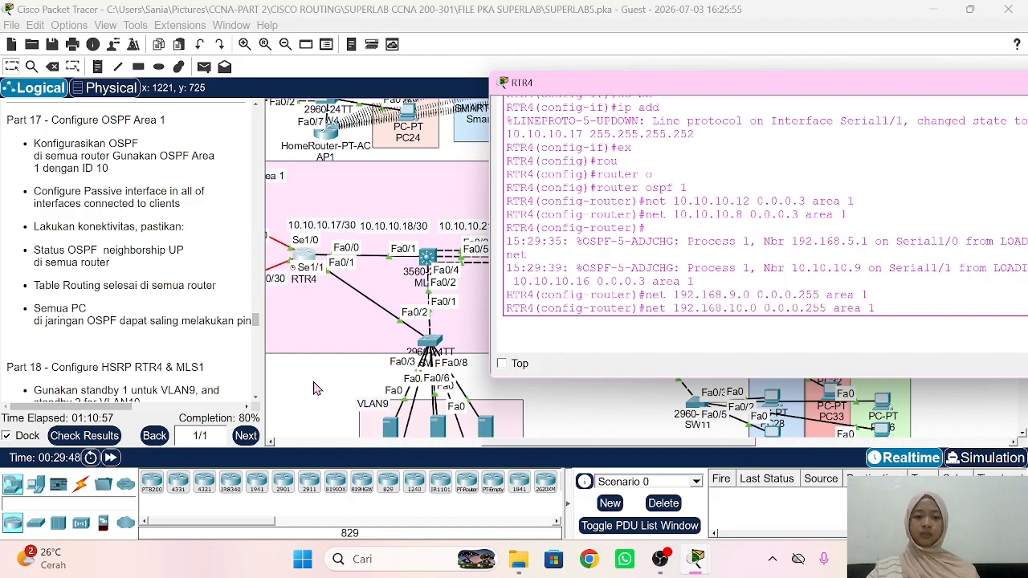
pyautogui.press('Return')
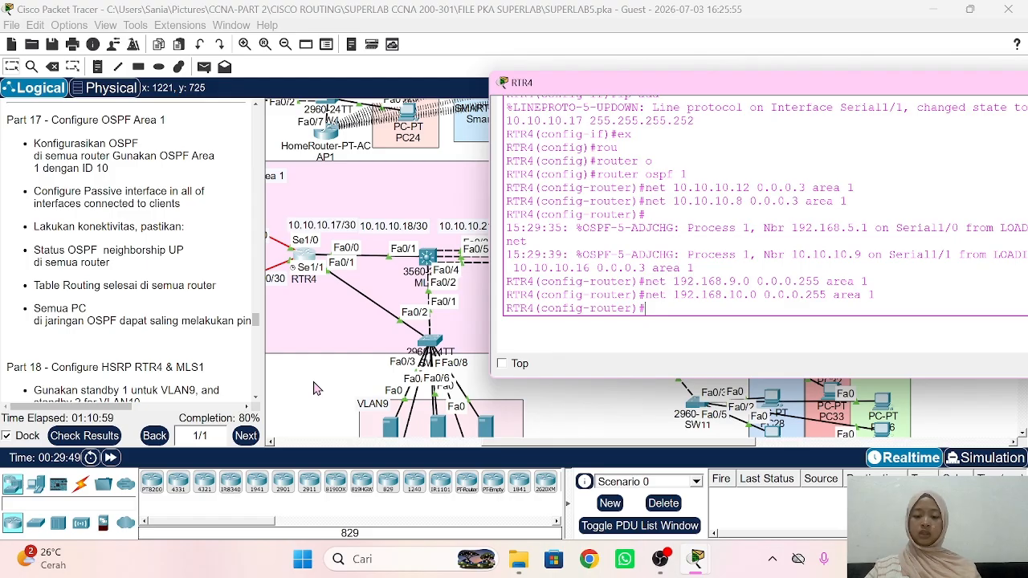
# Step: Make RTR4 subinterfaces fa0/1.9 and fa0/1.10 passive under OSPF 1
pyautogui.write('pass')
pyautogui.press('Tab')
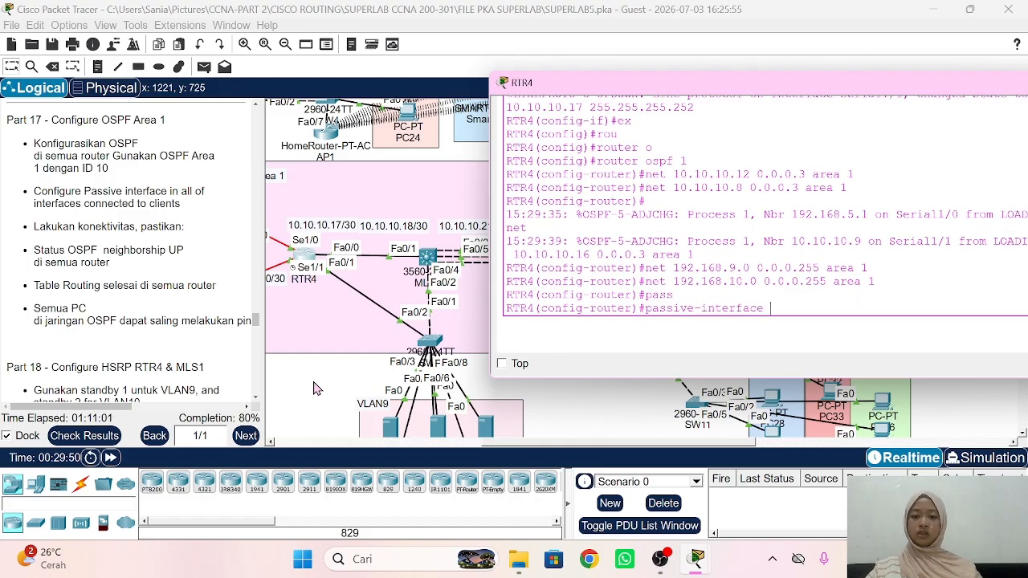
pyautogui.write('fa0')
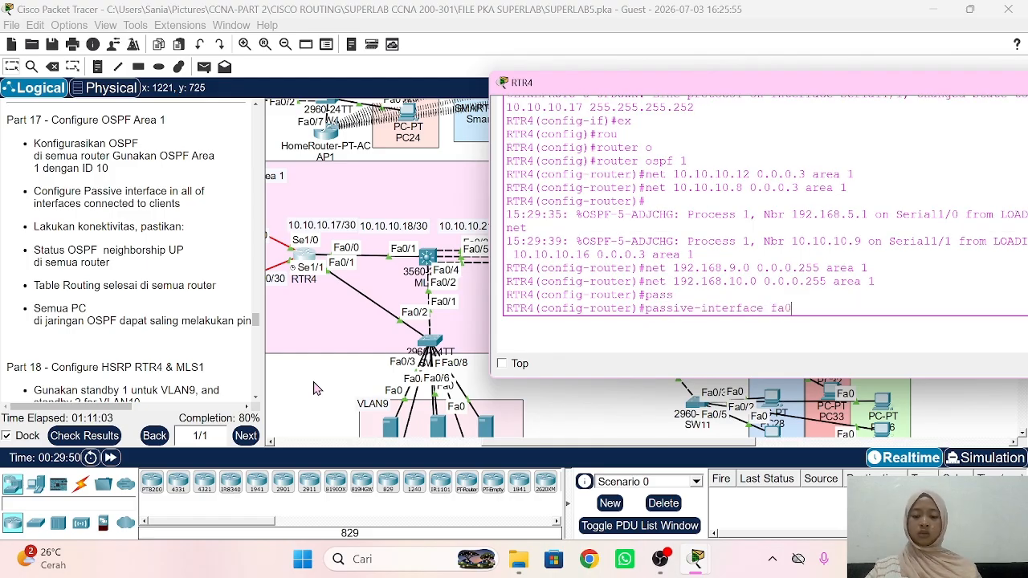
pyautogui.write('/1')
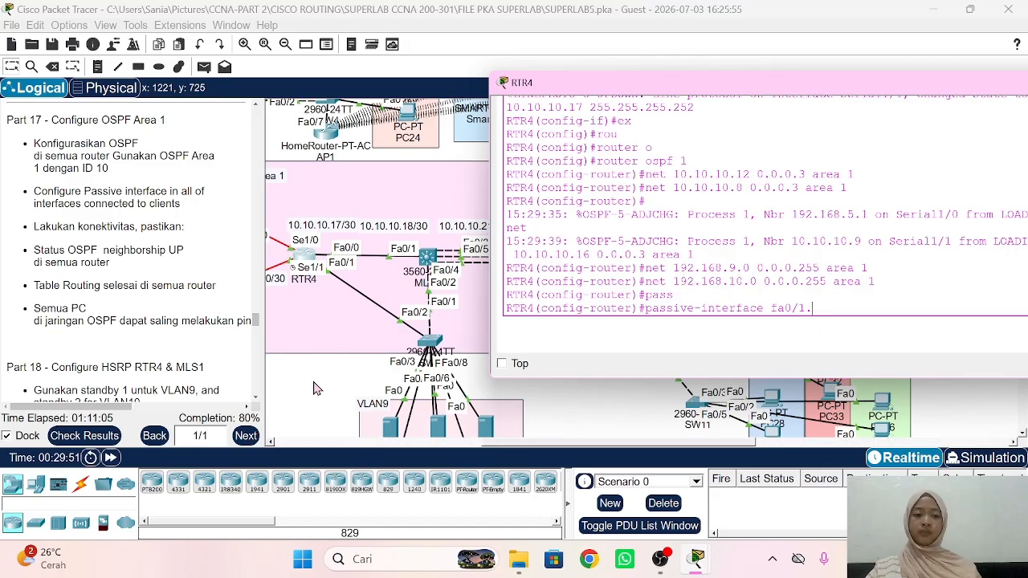
pyautogui.write('.9')
pyautogui.press('Return')
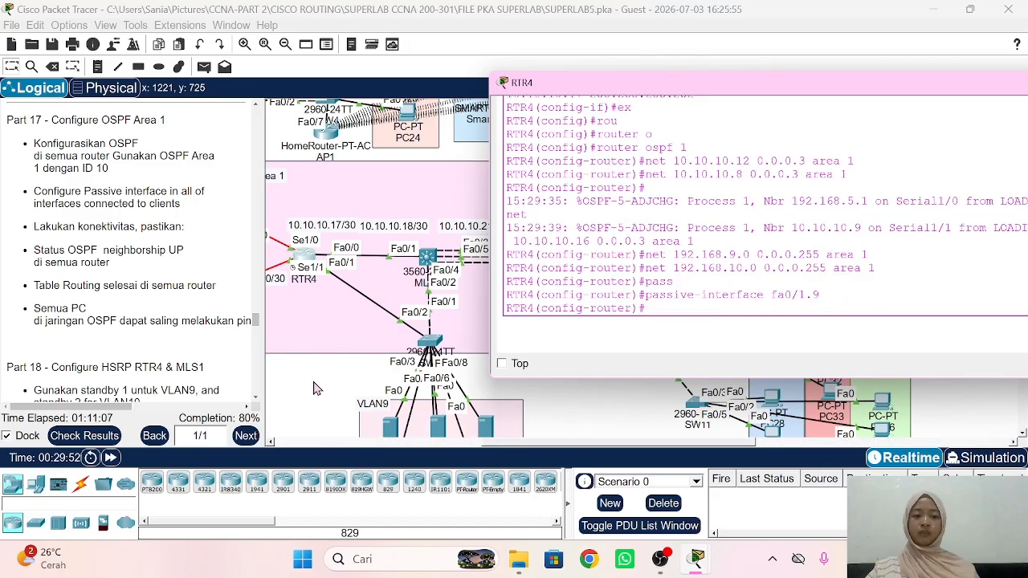
pyautogui.press('Up')
pyautogui.press('BackSpace')
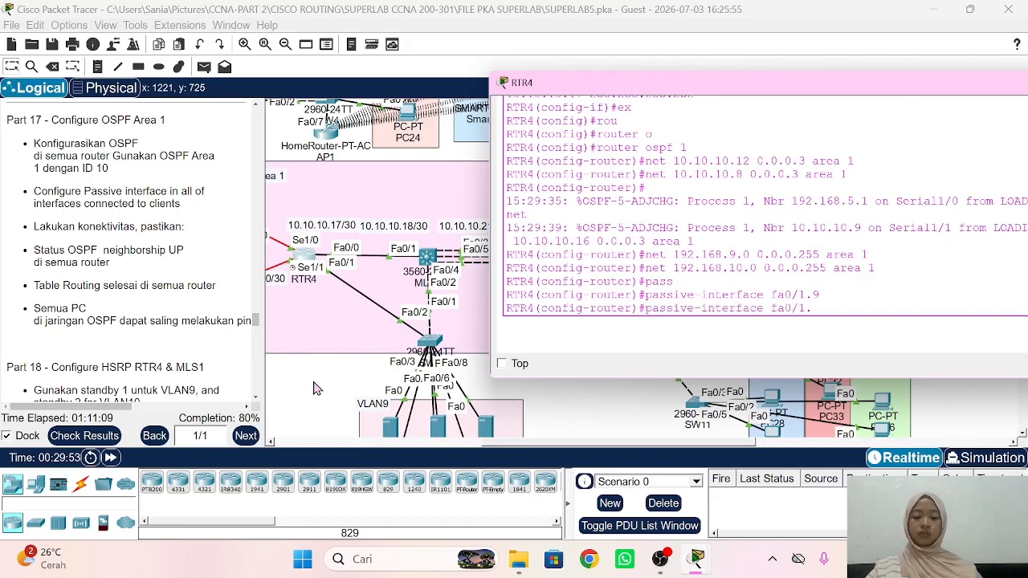
pyautogui.write('10')
pyautogui.press('Return')
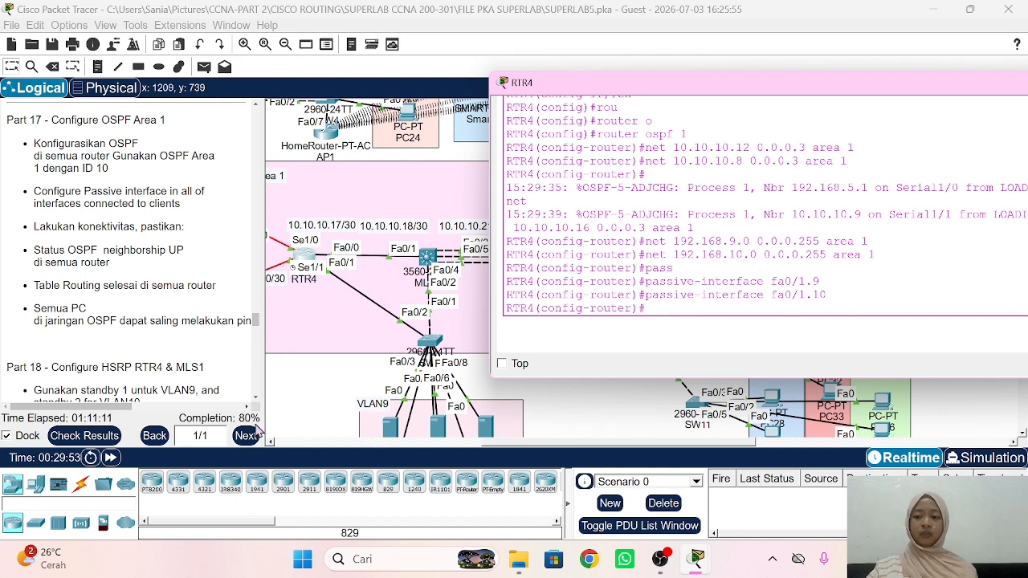
pyautogui.click(318, 399)
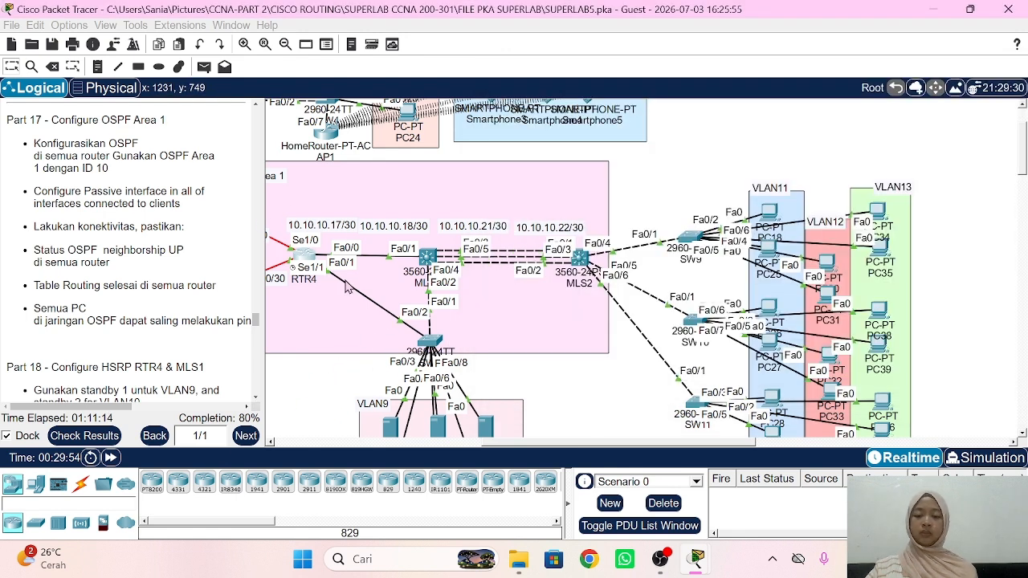
# Step: On MLS1, enable ip routing and start OSPF process 1
pyautogui.click(426, 257)
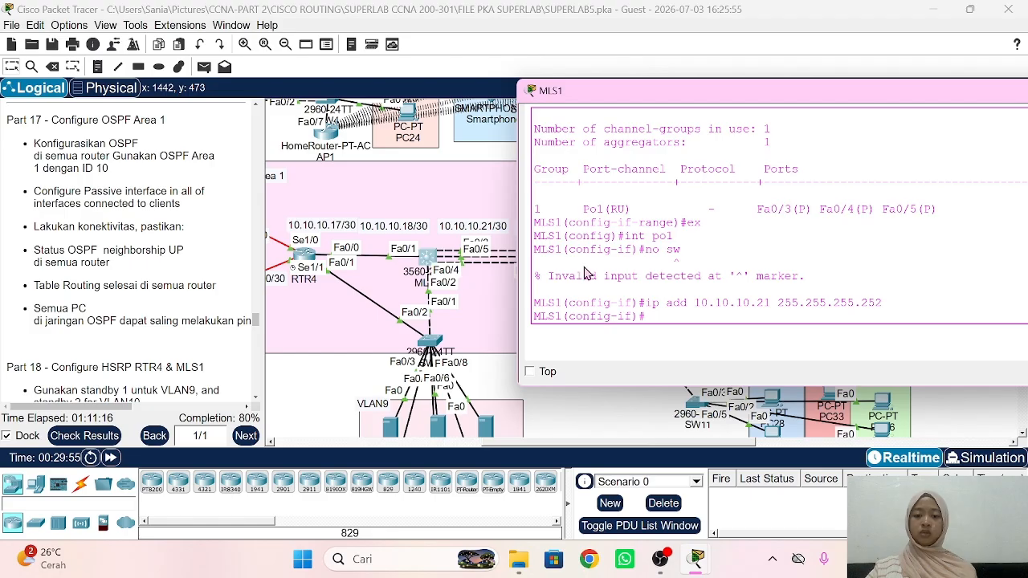
pyautogui.write('ex')
pyautogui.press('Return')
pyautogui.write('ip routing')
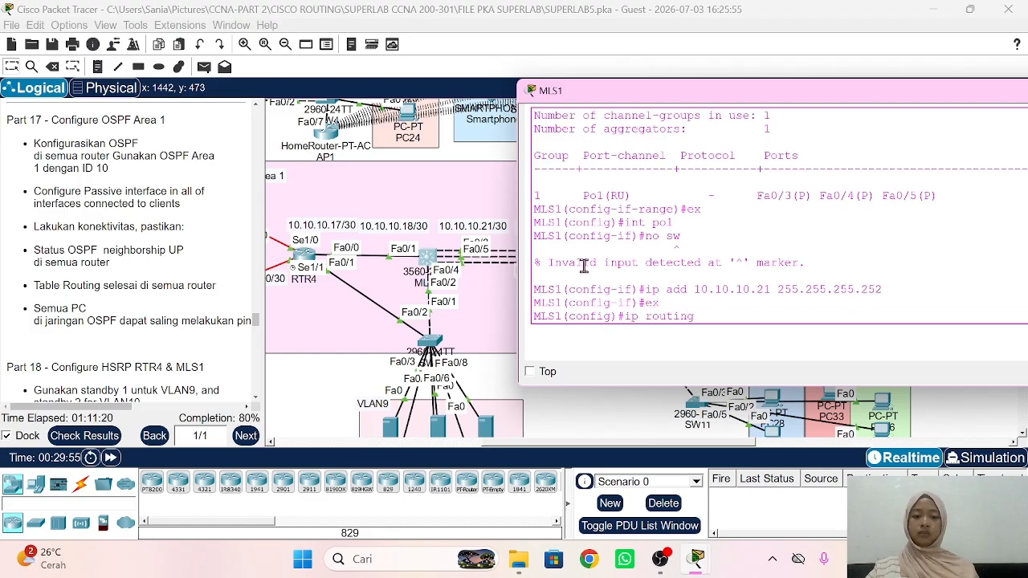
pyautogui.press('Return')
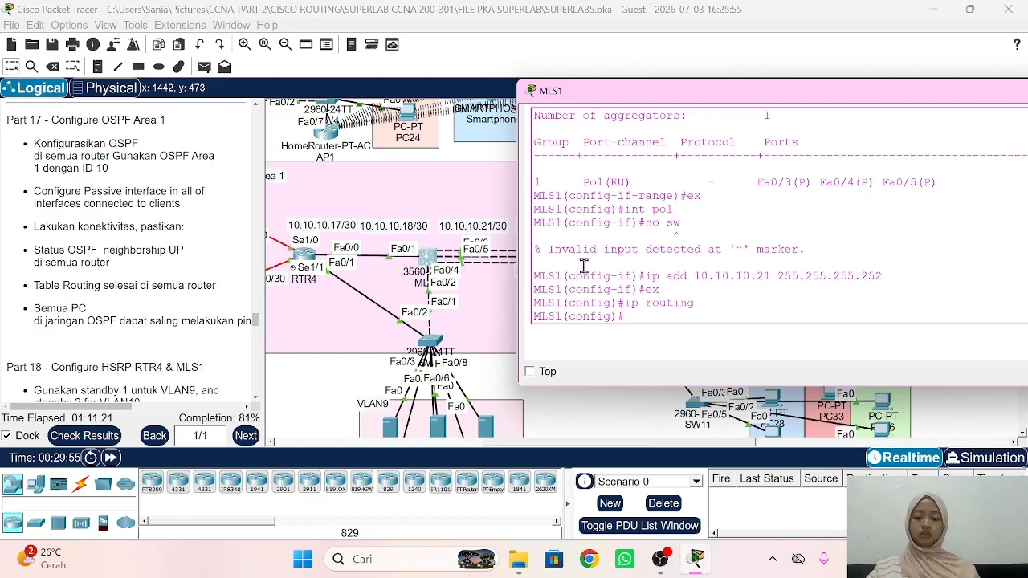
pyautogui.write('rou')
pyautogui.press('Tab')
pyautogui.write('o')
pyautogui.press('Tab')
pyautogui.write('1')
pyautogui.press('Return')
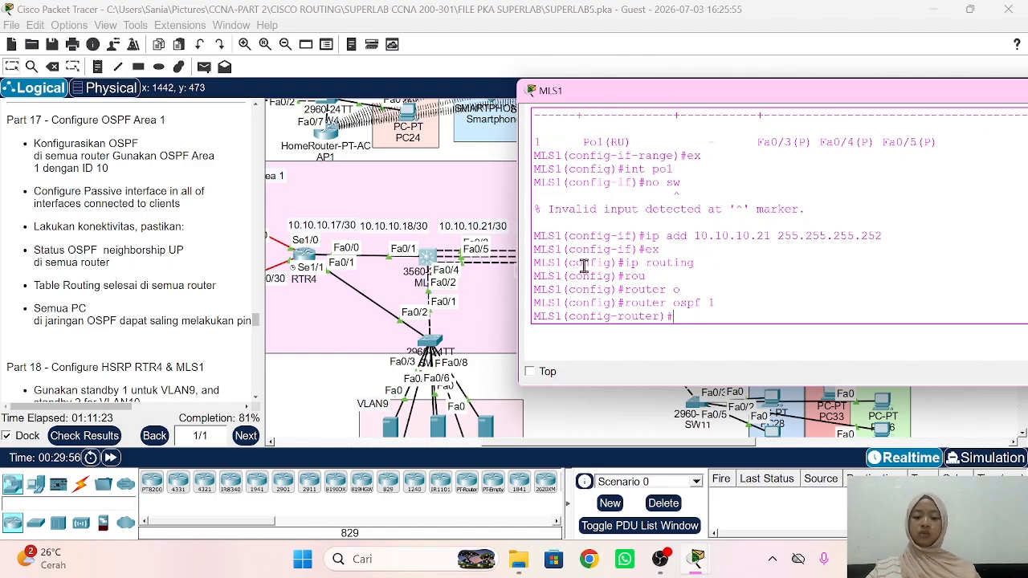
# Step: Advertise 10.10.10.16 and 10.10.10.20 with wildcard 0.0.0.3 in area 1
pyautogui.write('net 10.')
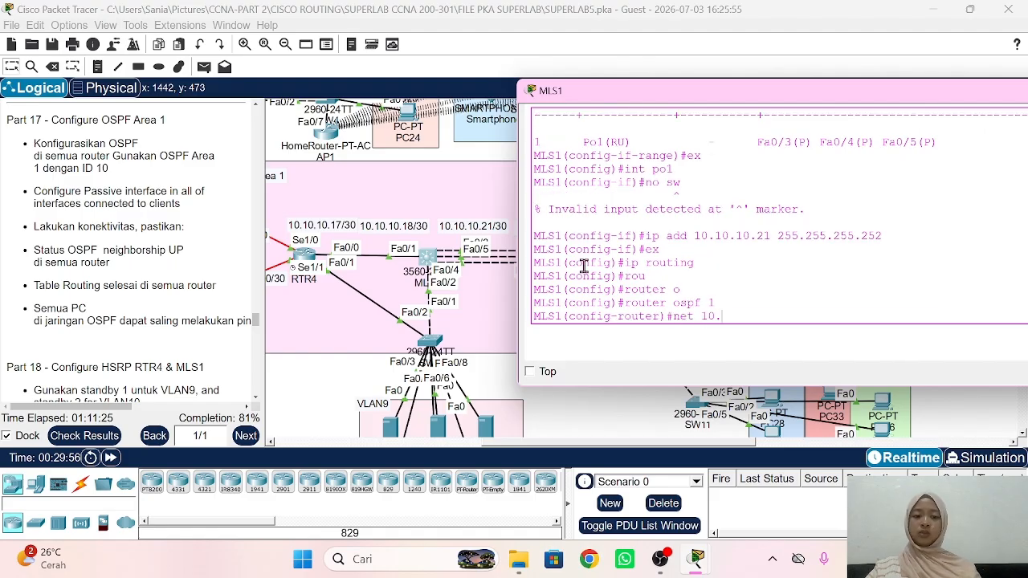
pyautogui.write('10.1016')
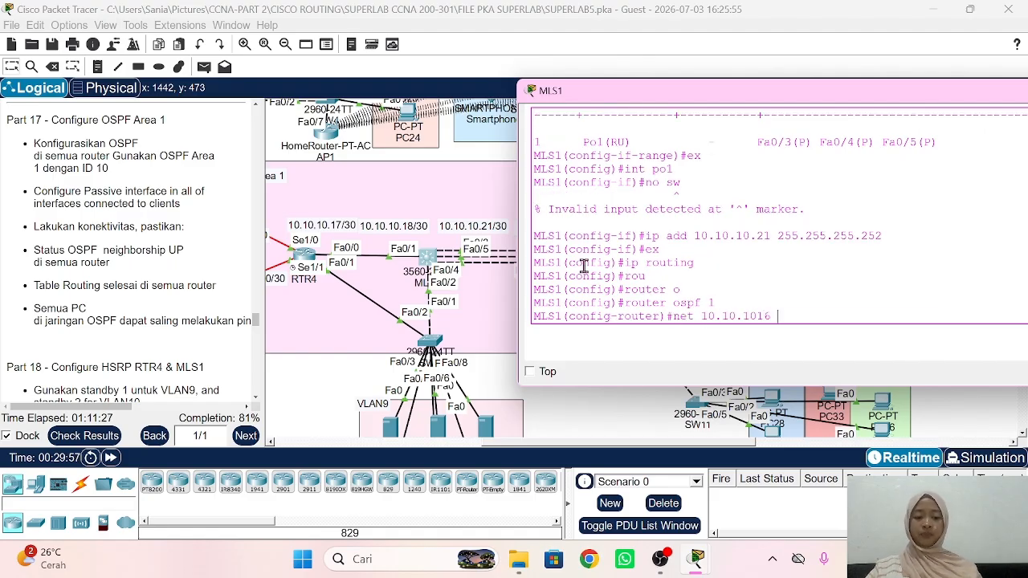
pyautogui.press('BackSpace')
pyautogui.press('BackSpace')
pyautogui.press('BackSpace')
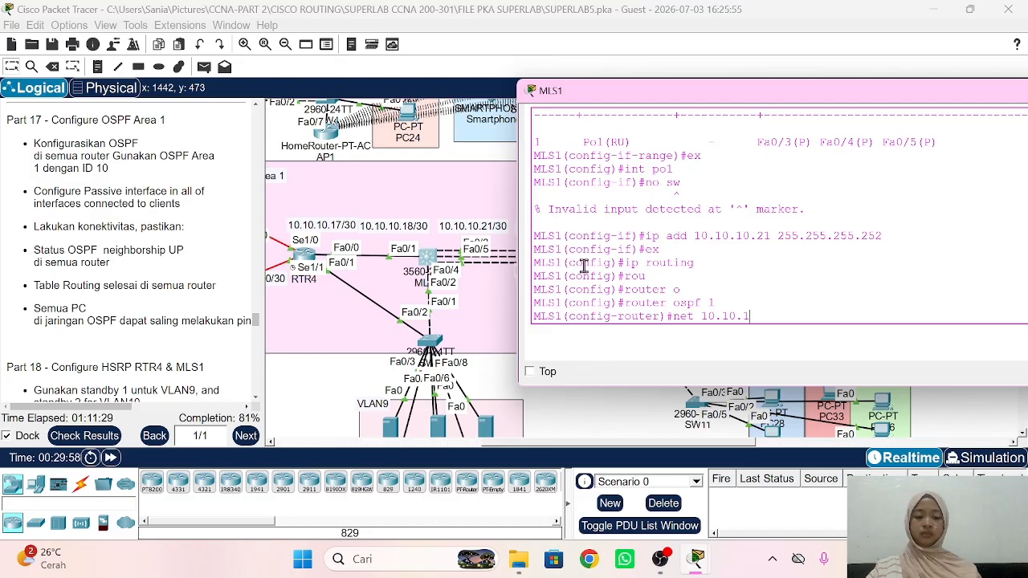
pyautogui.write('0.16')
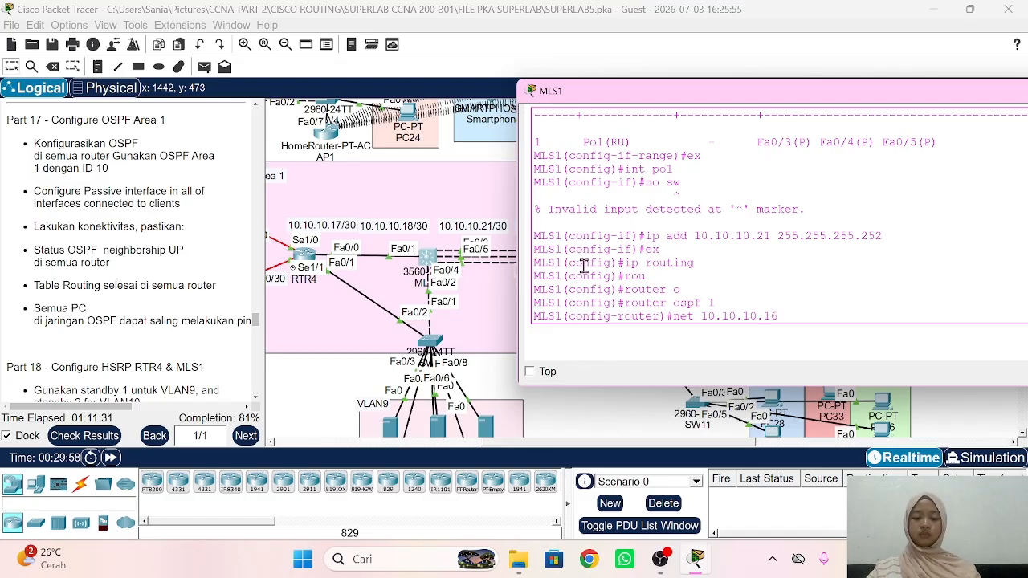
pyautogui.write(' 0.0.0.3 ar')
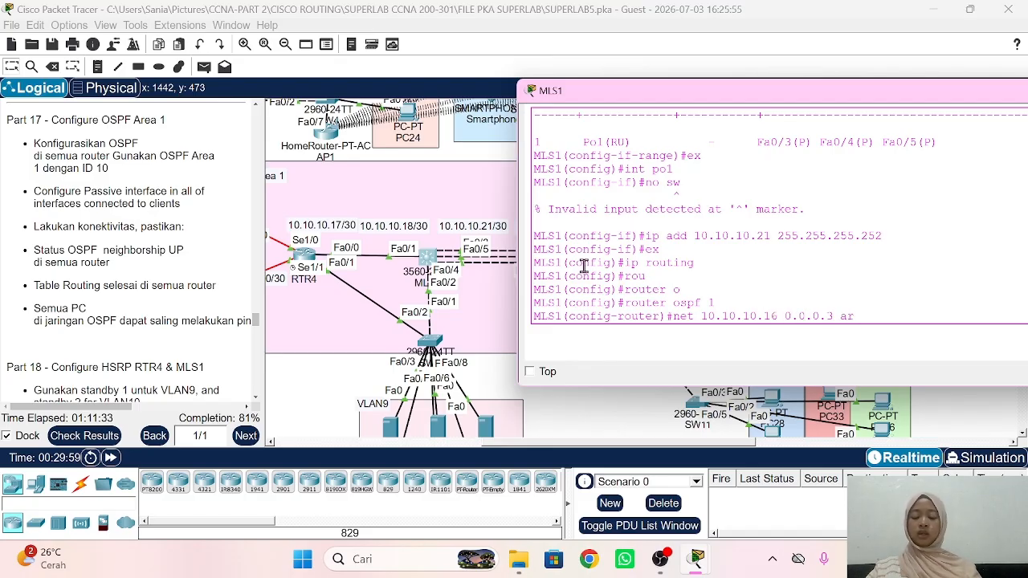
pyautogui.write('ea ')
pyautogui.write('1')
pyautogui.press('Return')
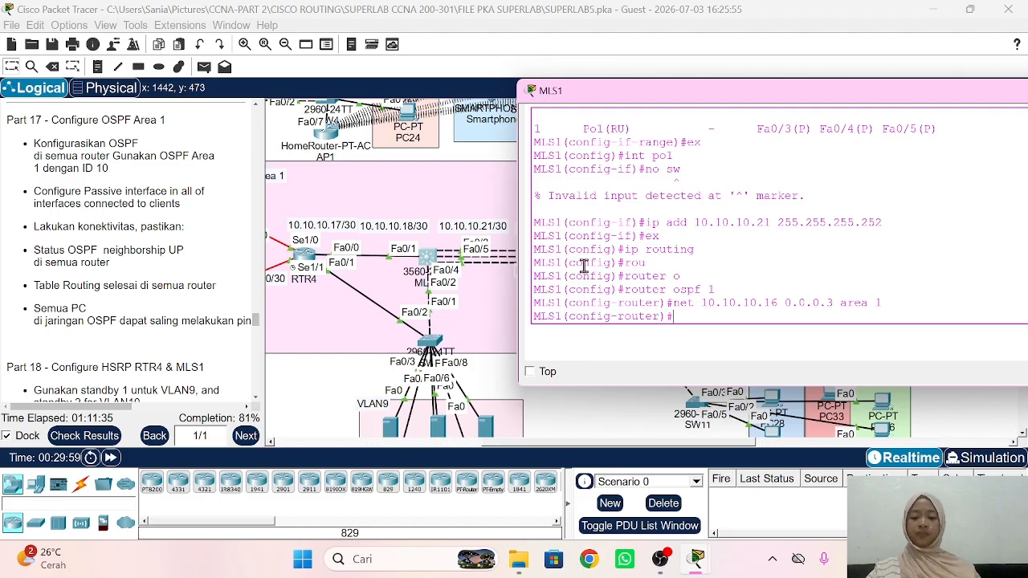
pyautogui.write('net 10.10.10.20')
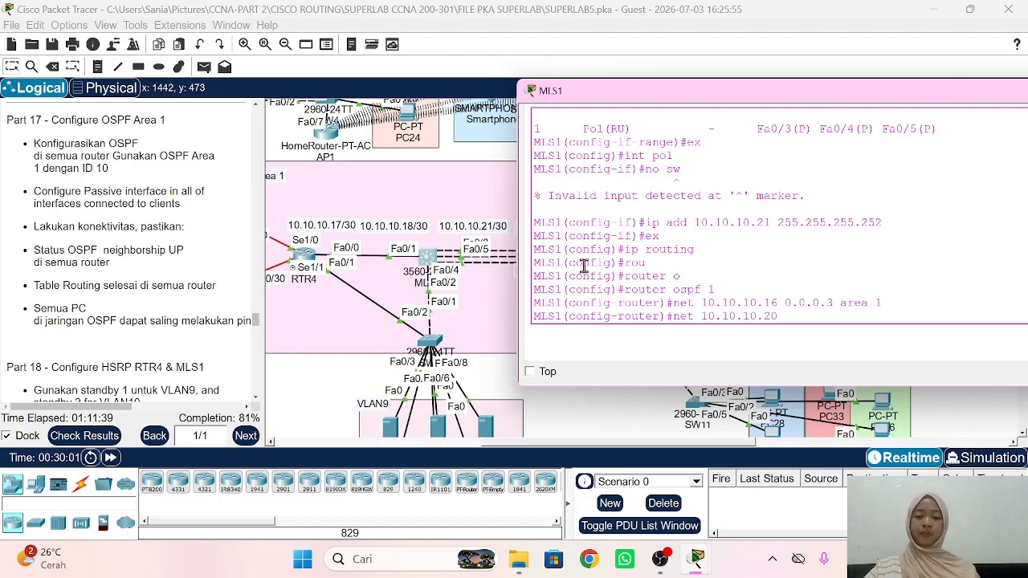
pyautogui.write(' 0.0.0')
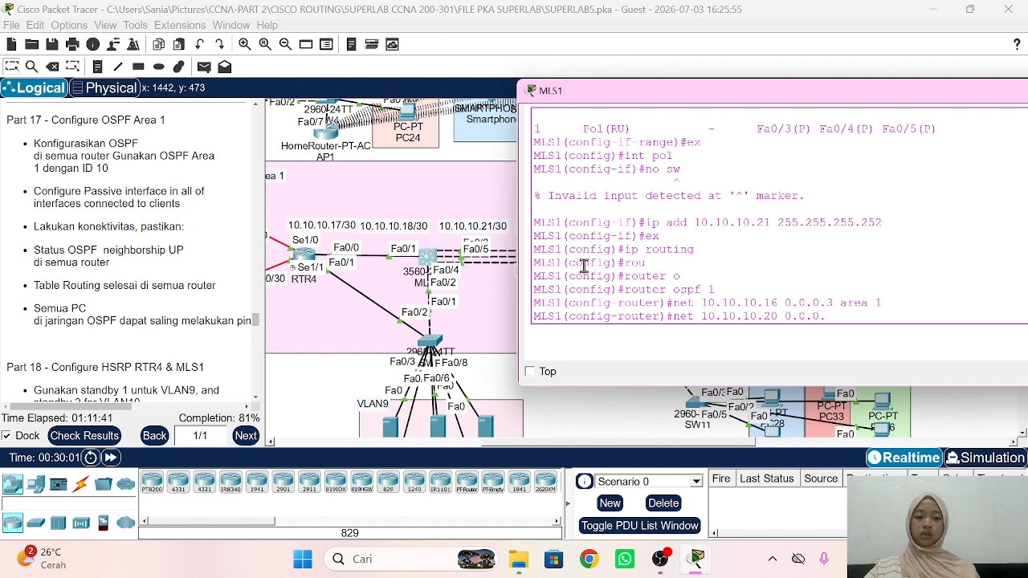
pyautogui.write('.3 a')
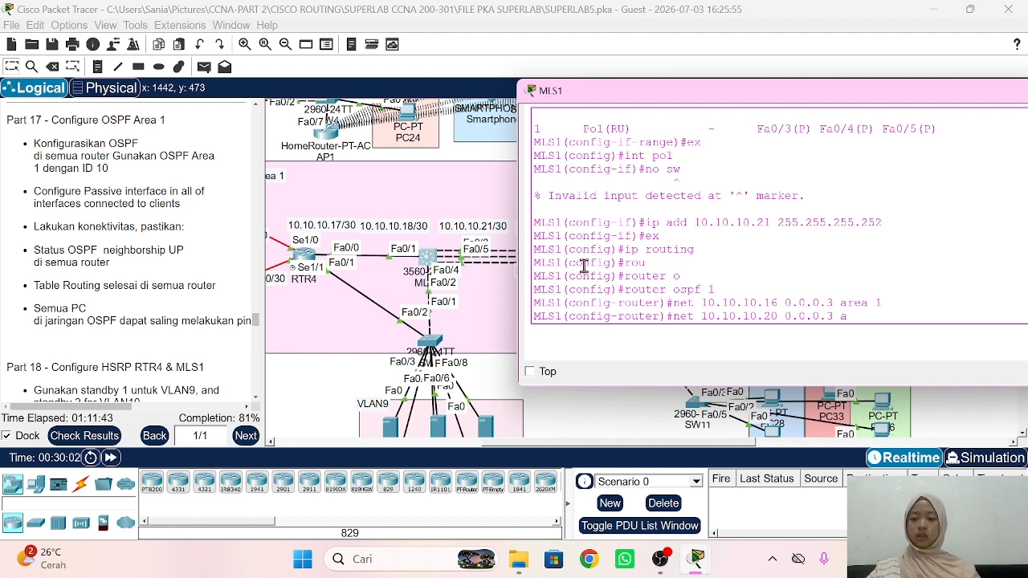
pyautogui.write('rea 1')
pyautogui.press('Return')
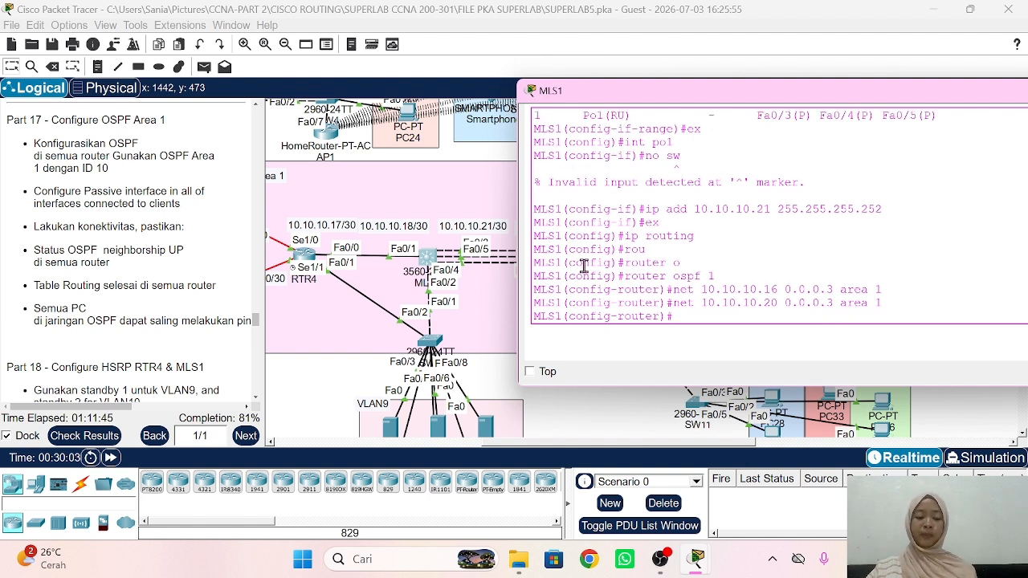
# Step: Advertise 192.168.9.0 and 192.168.10.0 with wildcard 0.0.0.255 in area 1
pyautogui.write('net 1')
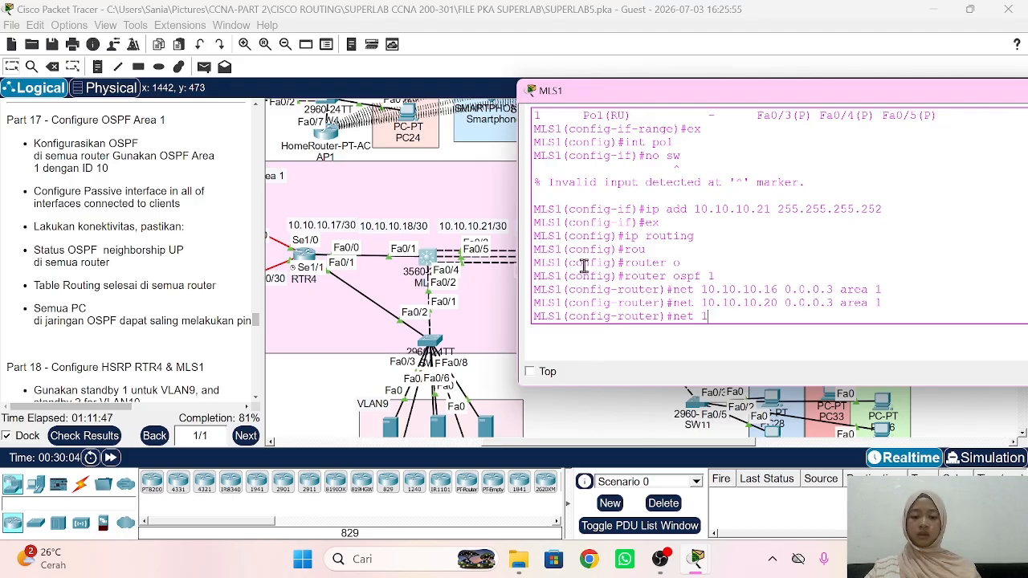
pyautogui.write('92.168.9.0 0')
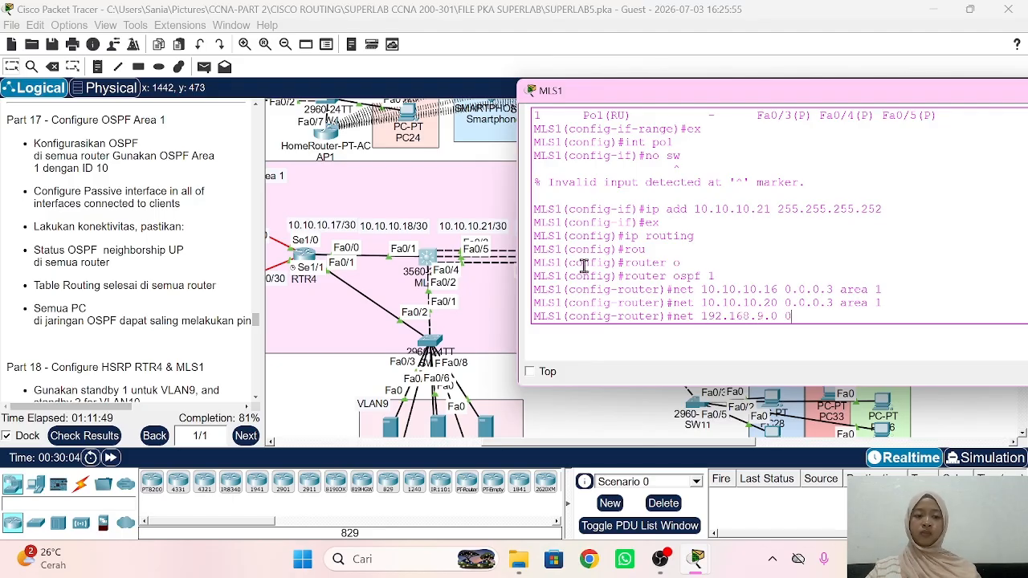
pyautogui.write('.0.0.255 area 1')
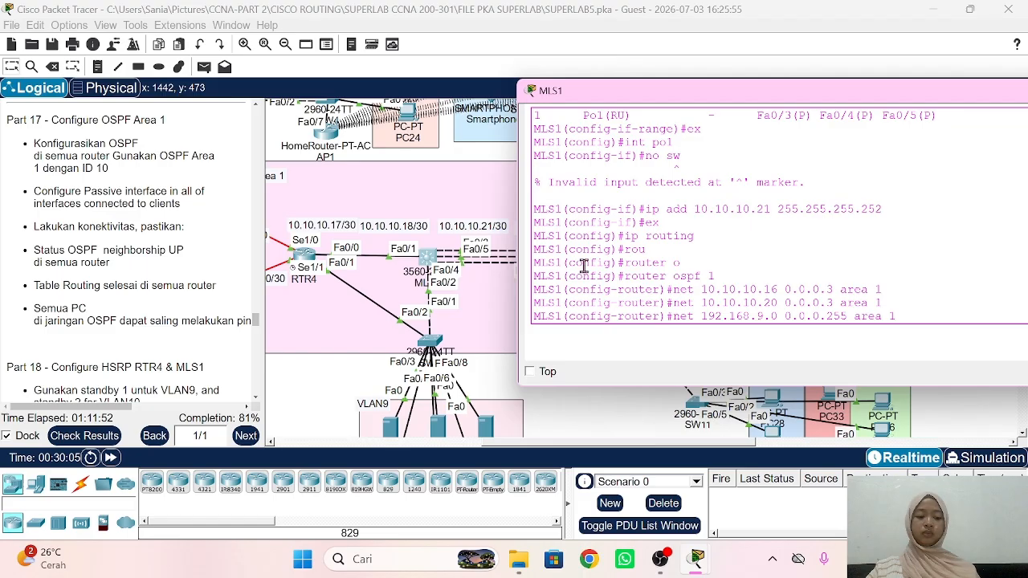
pyautogui.press('Return')
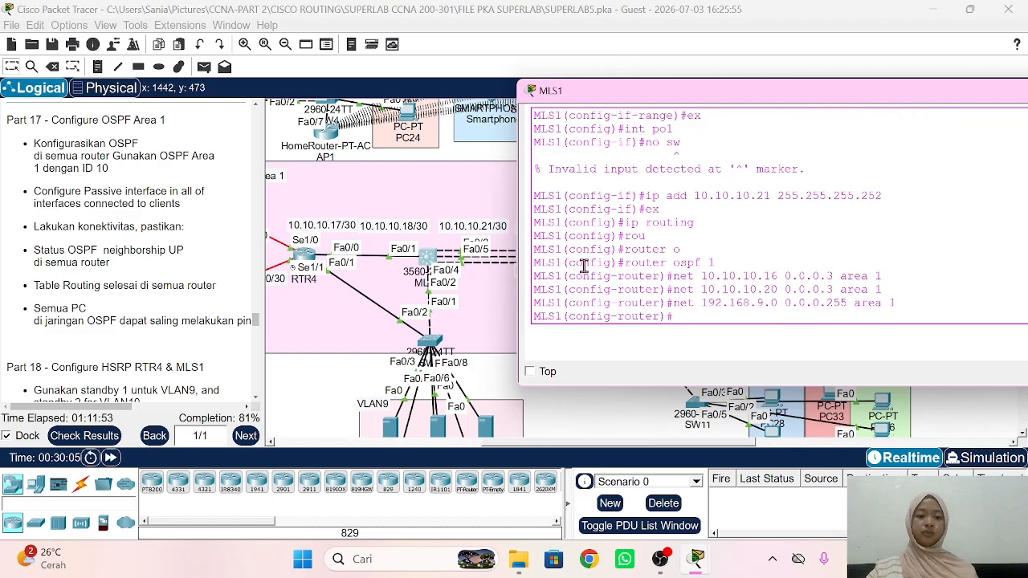
pyautogui.press('Up')
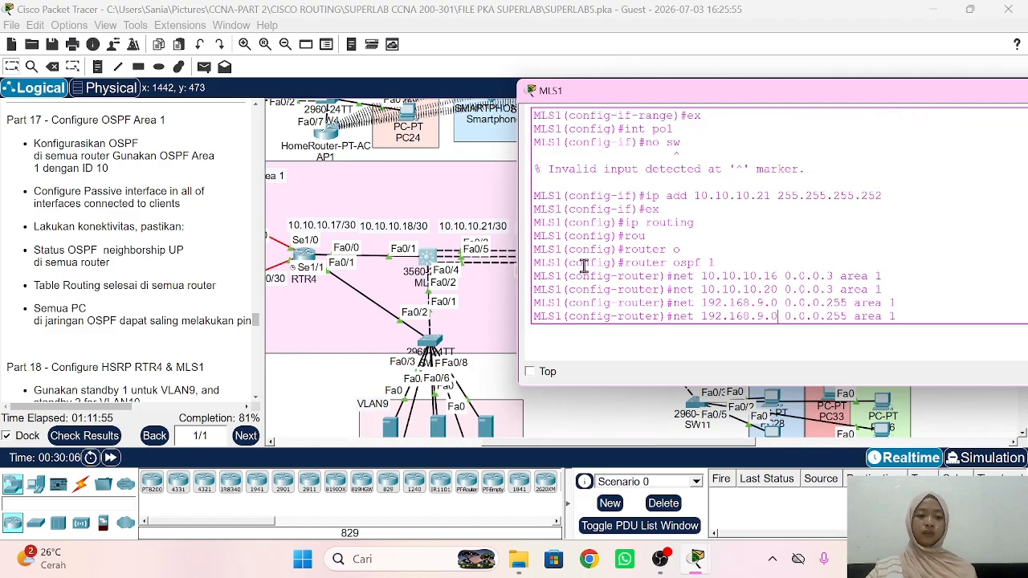
pyautogui.press('BackSpace')
pyautogui.write('10')
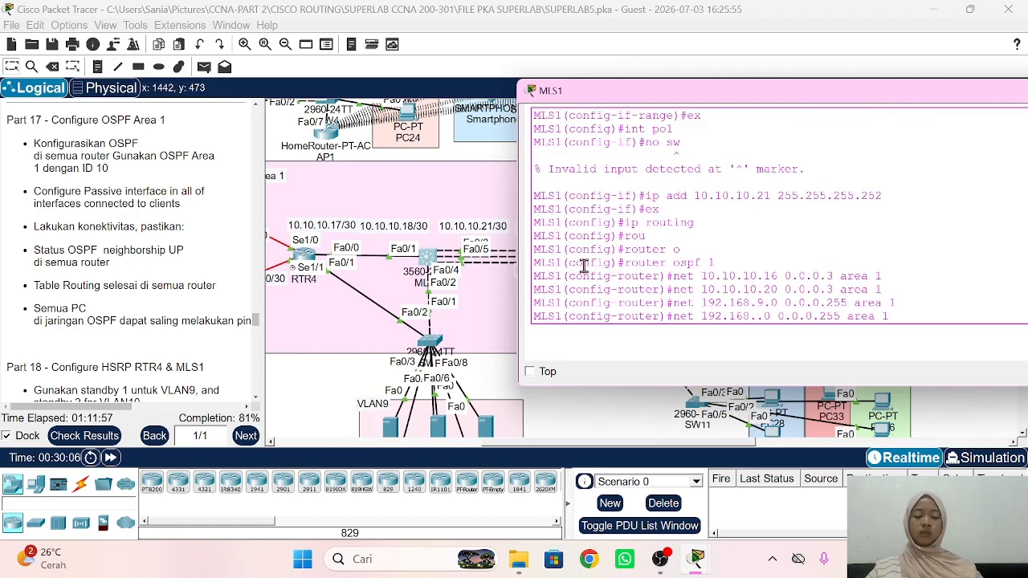
pyautogui.press('Return')
# Step: Make VLAN 9 and VLAN 10 passive interfaces in MLS1's OSPF
pyautogui.write('pass')
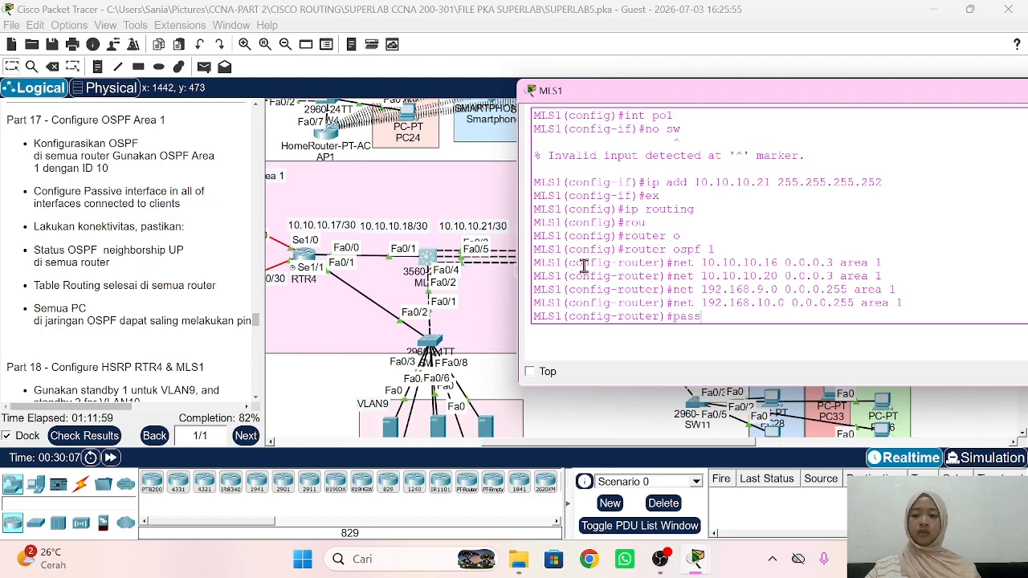
pyautogui.press('Tab')
pyautogui.write('vlan')
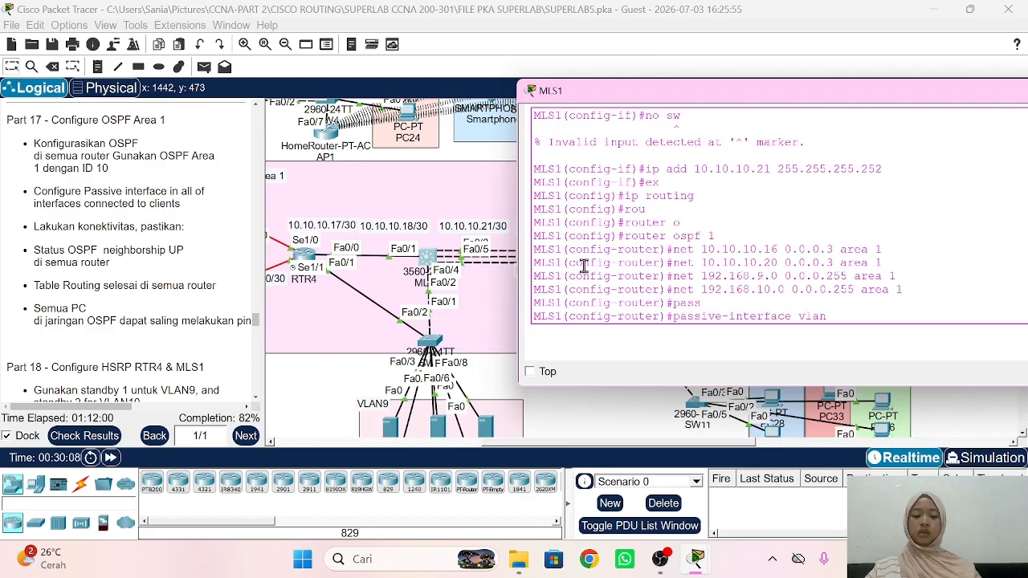
pyautogui.write(' 9')
pyautogui.press('Return')
pyautogui.press('Up')
pyautogui.press('BackSpace')
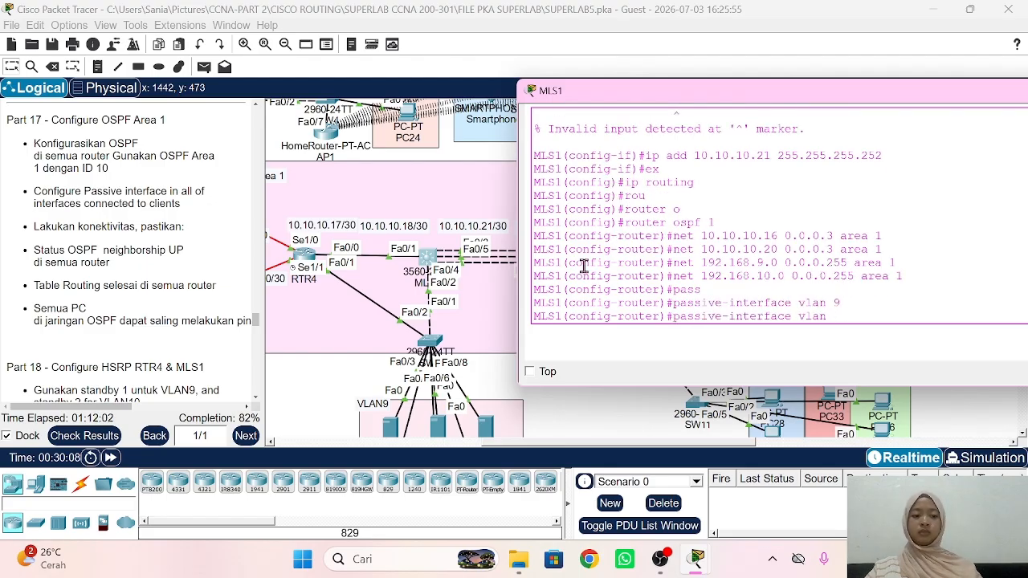
pyautogui.write('10')
pyautogui.press('Return')
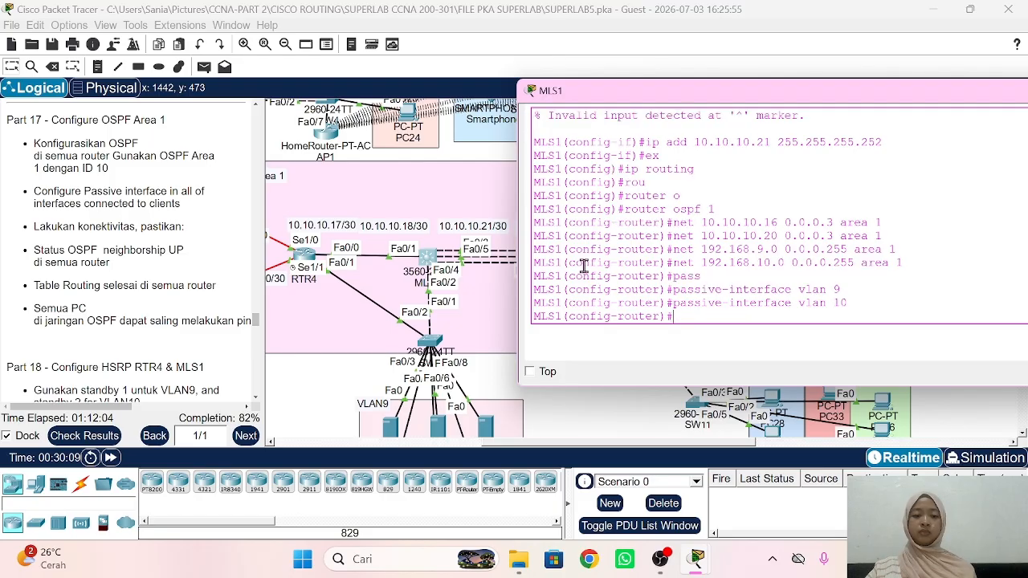
pyautogui.click(359, 385)
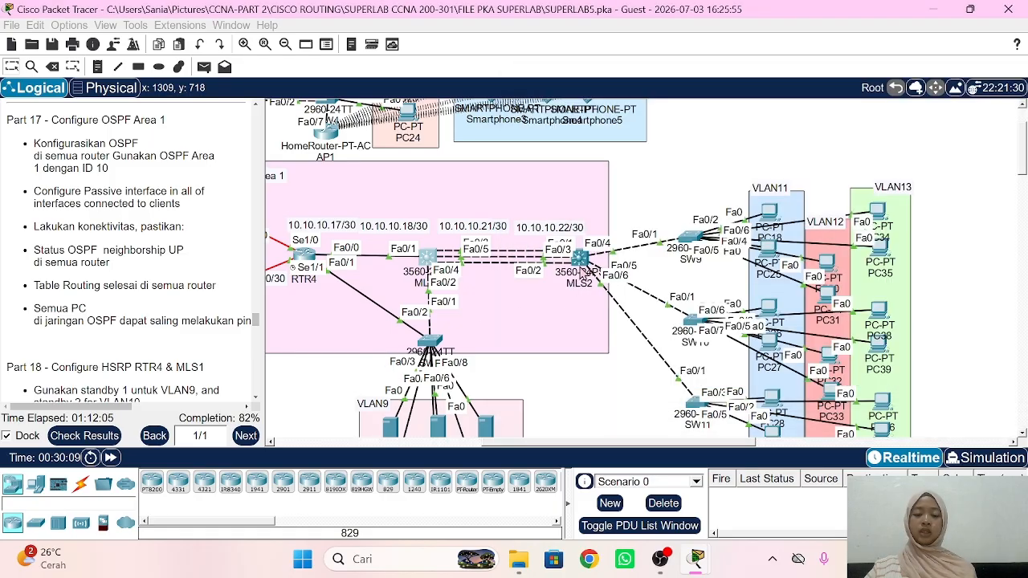
# Step: On MLS2, enable ip routing and start OSPF process 1
pyautogui.click(580, 257)
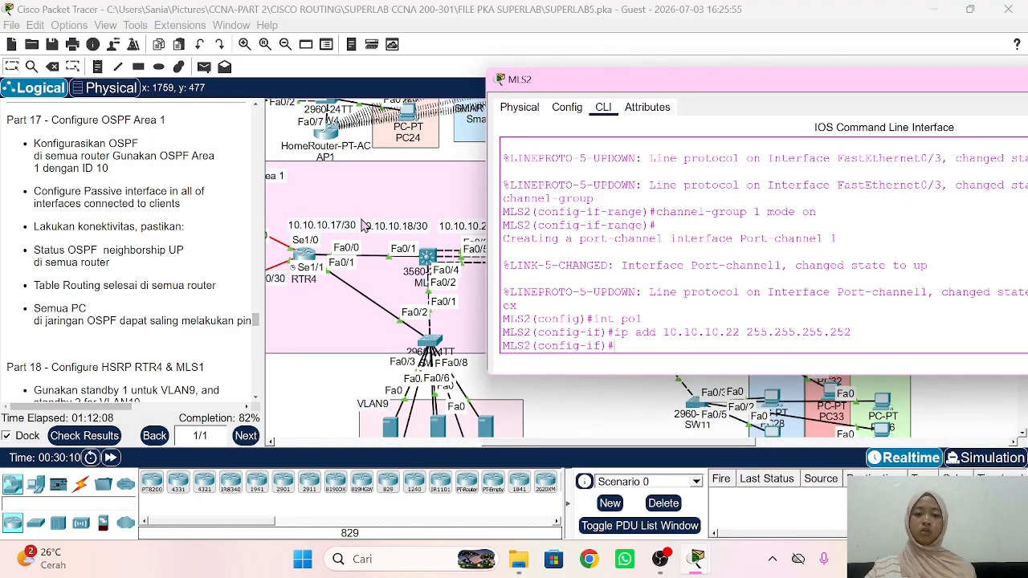
pyautogui.hscroll(5, 450, 255)
pyautogui.write('ex')
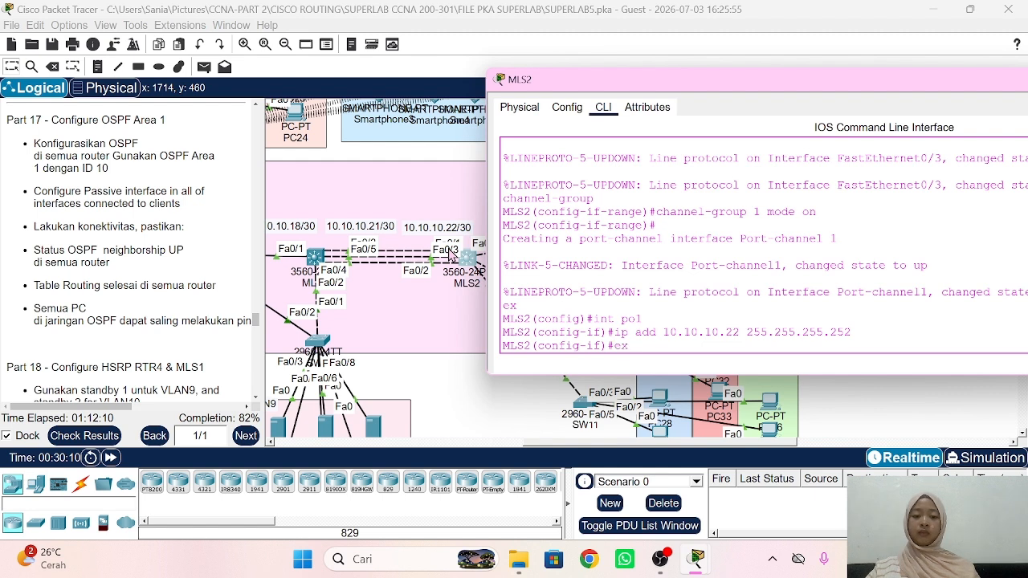
pyautogui.press('Return')
pyautogui.write('ip routing')
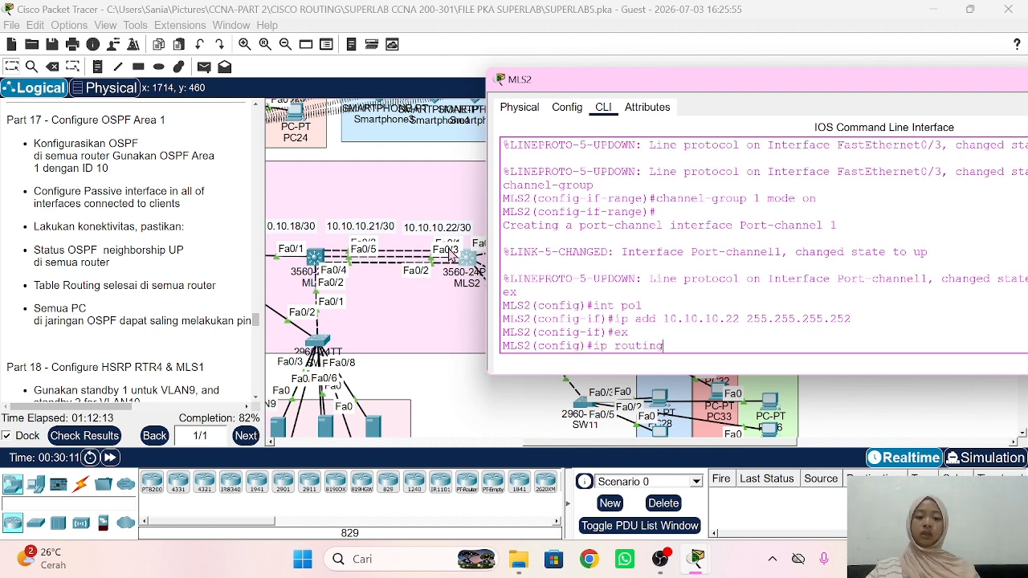
pyautogui.press('Return')
pyautogui.write('rou')
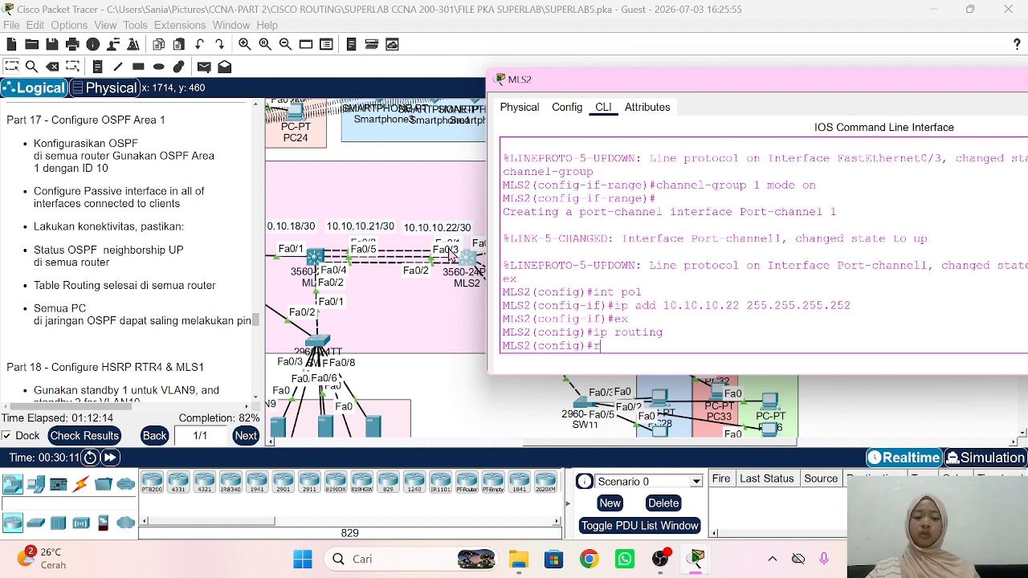
pyautogui.press('Tab')
pyautogui.write('o')
pyautogui.press('Tab')
pyautogui.write('1')
pyautogui.press('Return')
# Step: Advertise 10.10.10.20/30 and 192.168.11.0 0.0.0.255 in area 1
pyautogui.write('nfig-router)#net')
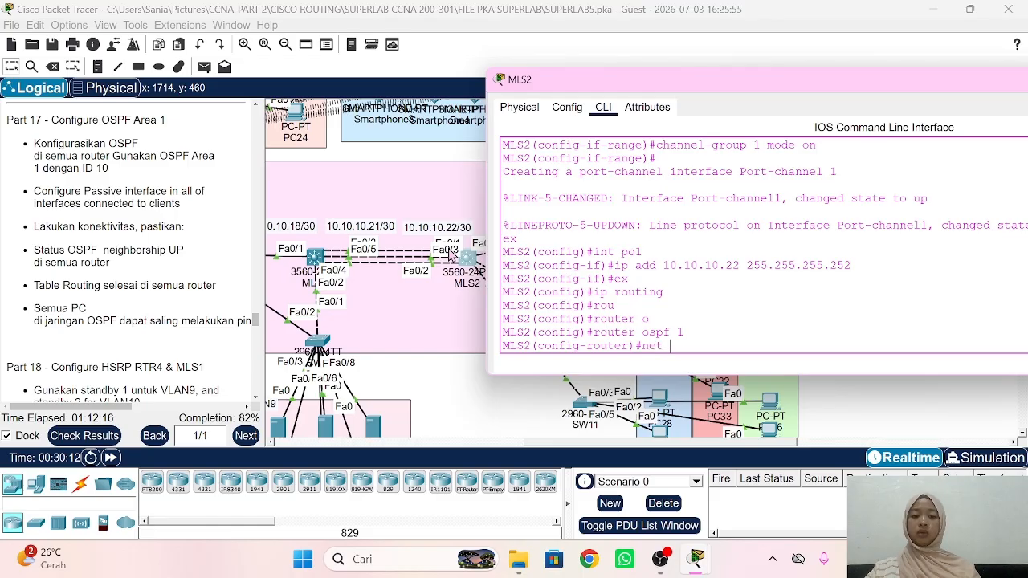
pyautogui.write(' 10.10.')
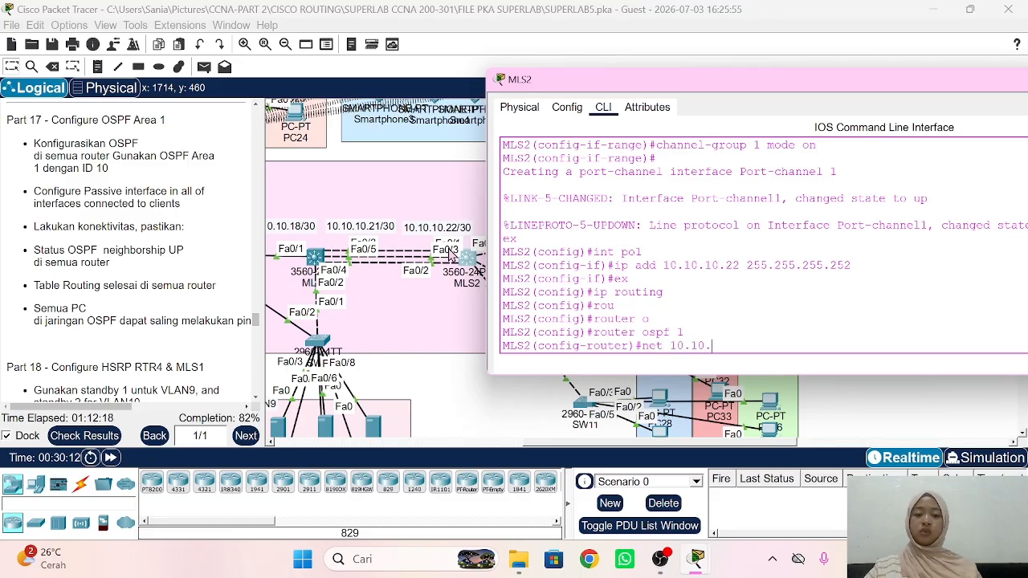
pyautogui.write('10.20 0.0.0.3 area')
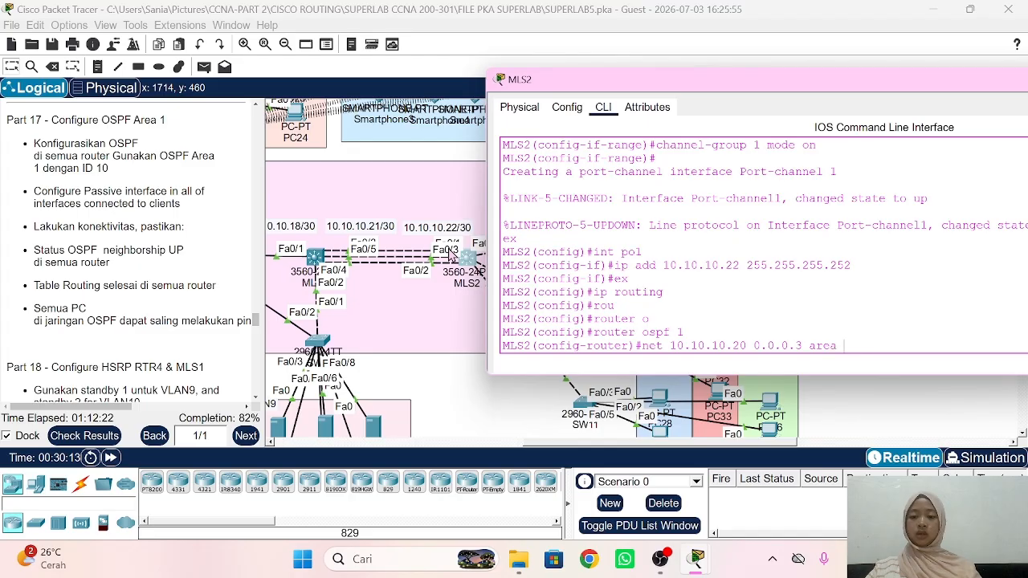
pyautogui.write('1')
pyautogui.press('Return')
pyautogui.write('net')
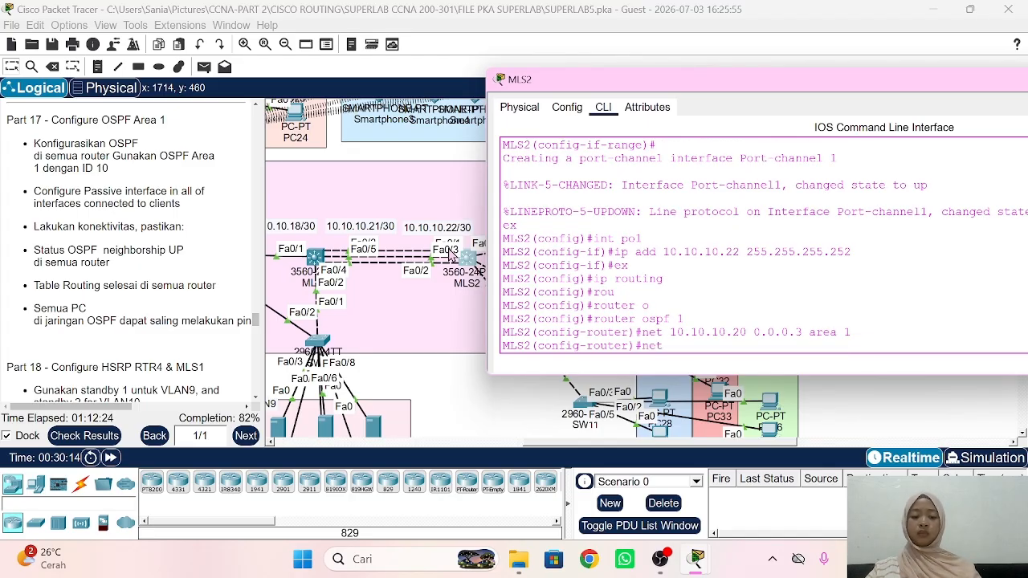
pyautogui.write(' 192.168.1')
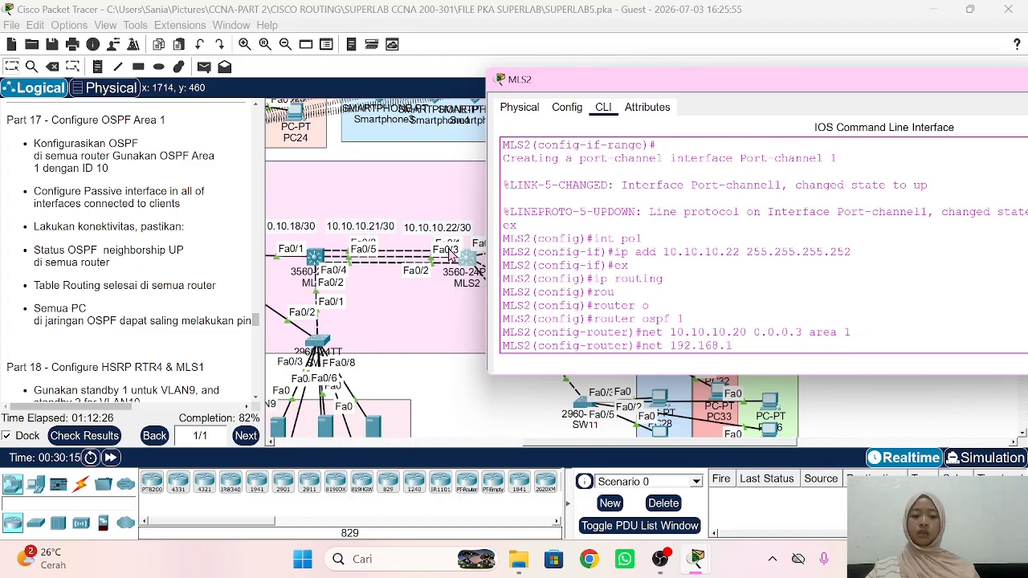
pyautogui.write('1.0 0.0.0.')
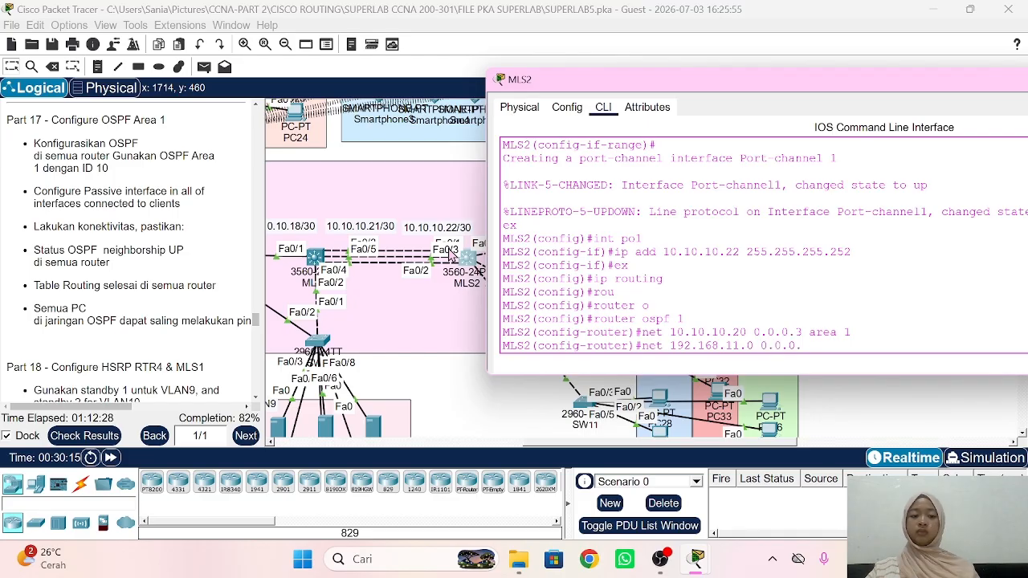
pyautogui.write('255 area')
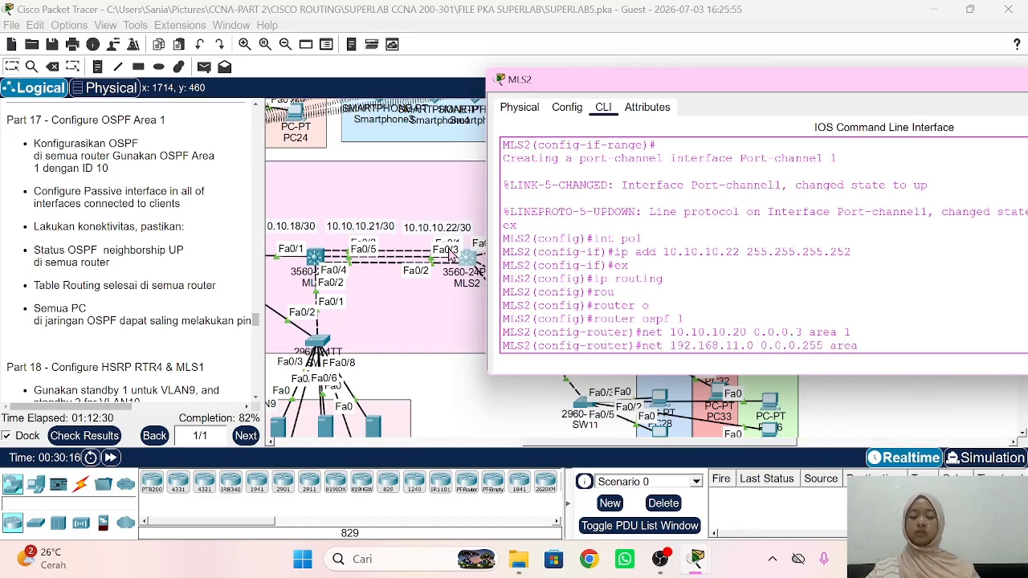
pyautogui.write(' 1')
pyautogui.press('Return')
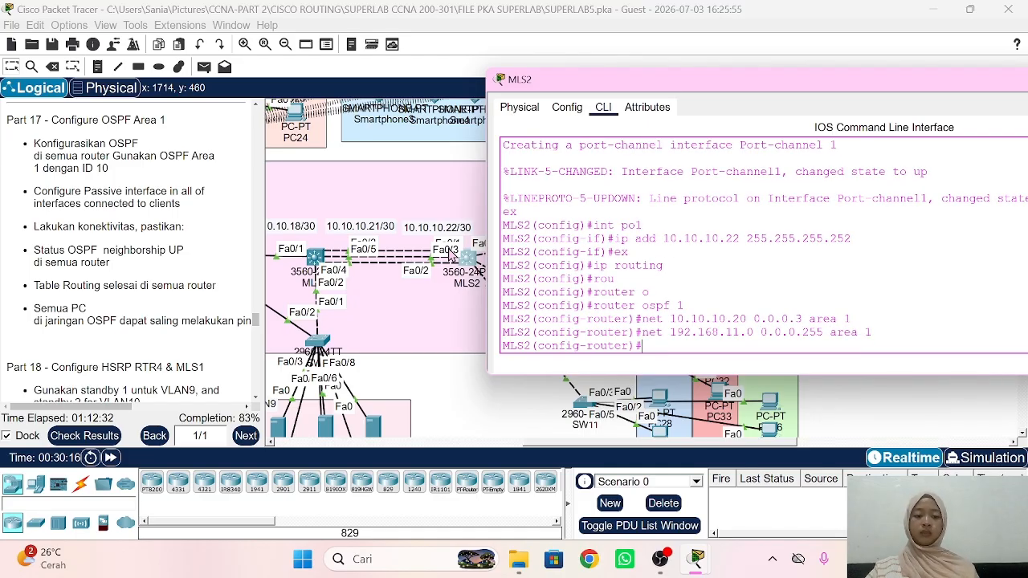
# Step: Add networks 192.168.12.0 and 192.168.13.0 with wildcard 0.0.0.255 to area 1
pyautogui.press('Up')
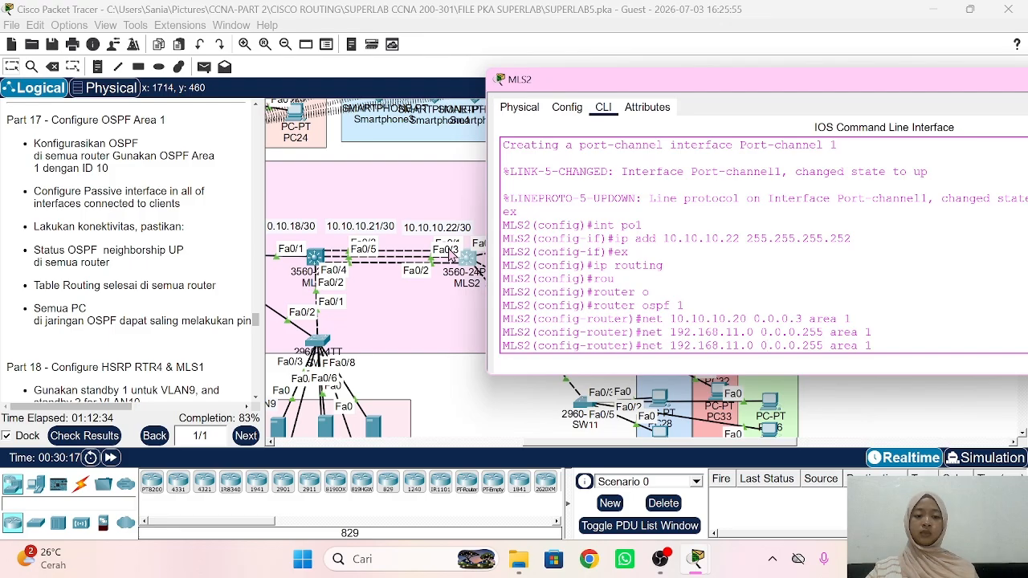
pyautogui.press('BackSpace')
pyautogui.write('2')
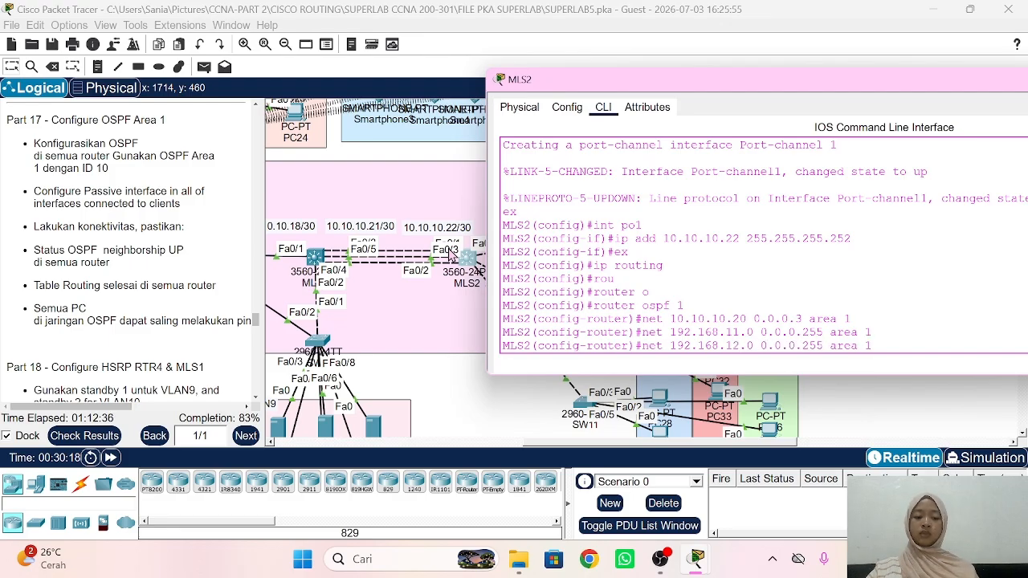
pyautogui.press('Return')
pyautogui.press('Up')
pyautogui.press('Left')
pyautogui.press('Left')
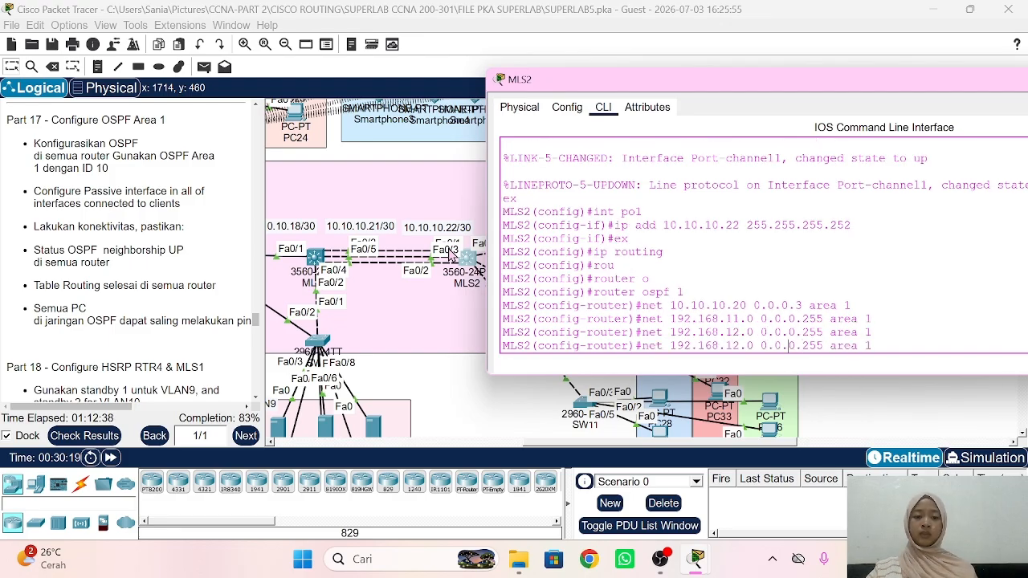
pyautogui.press('BackSpace')
pyautogui.write('3')
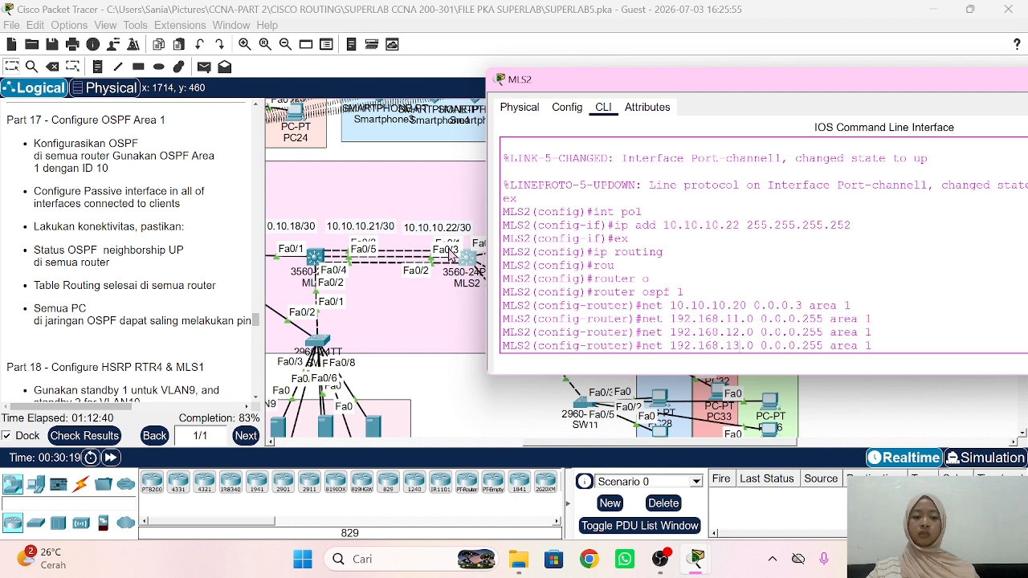
pyautogui.press('Return')
# Step: Make VLANs 11, 12 and 13 passive interfaces in MLS2's OSPF
pyautogui.write('pass')
pyautogui.press('Tab')
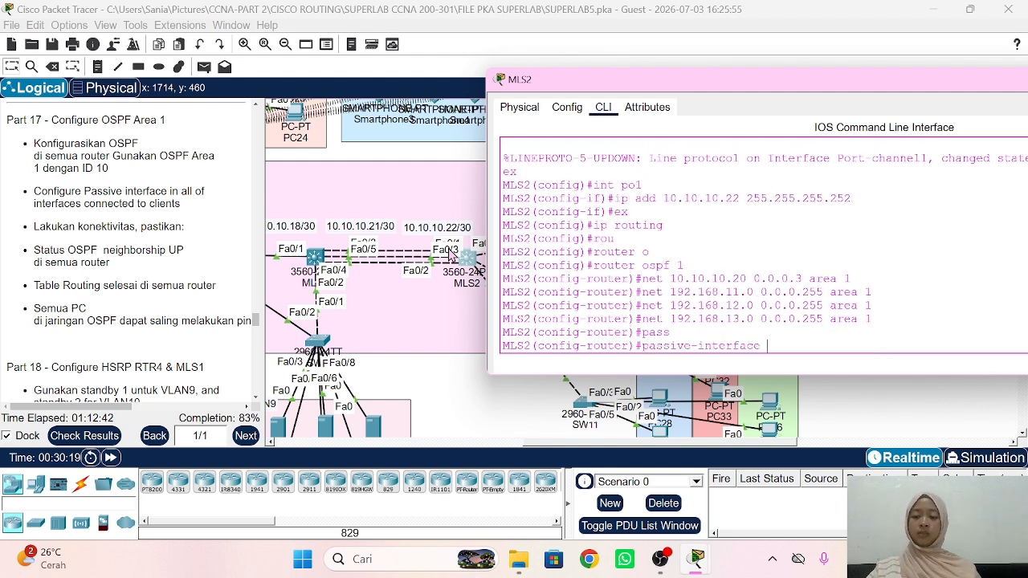
pyautogui.write('vlan 1')
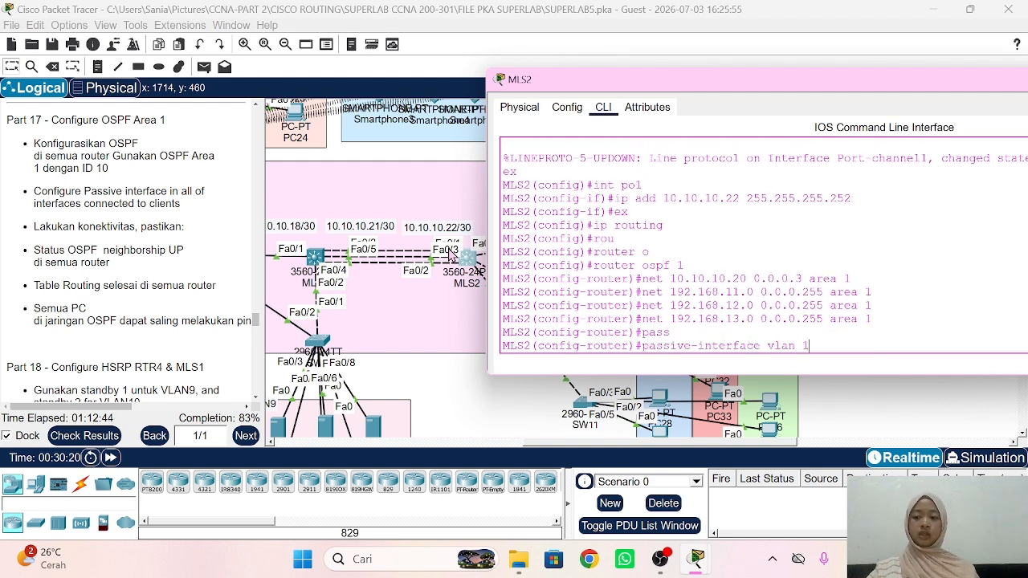
pyautogui.write('1')
pyautogui.press('Return')
pyautogui.press('Up')
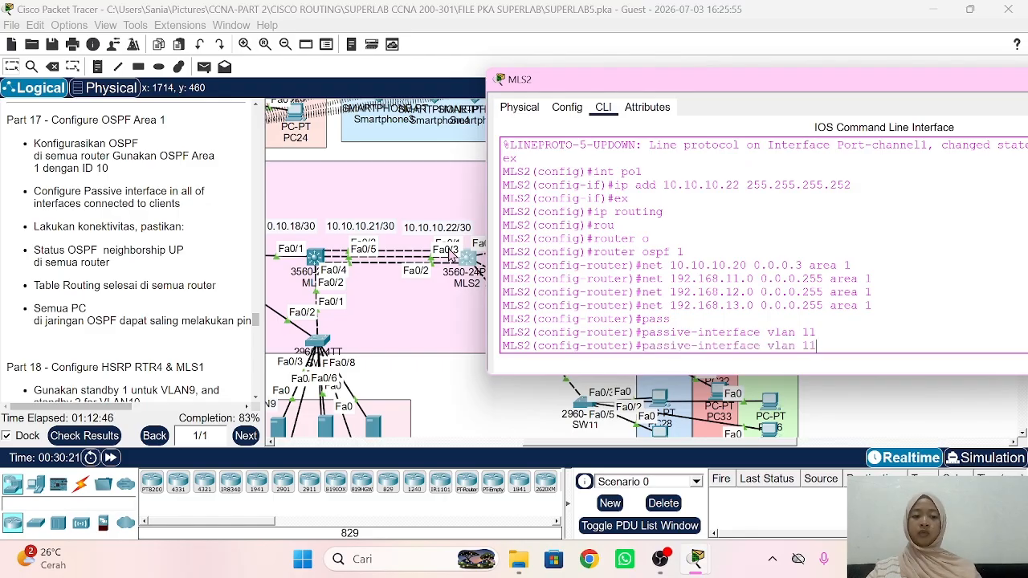
pyautogui.press('BackSpace')
pyautogui.write('2')
pyautogui.press('Return')
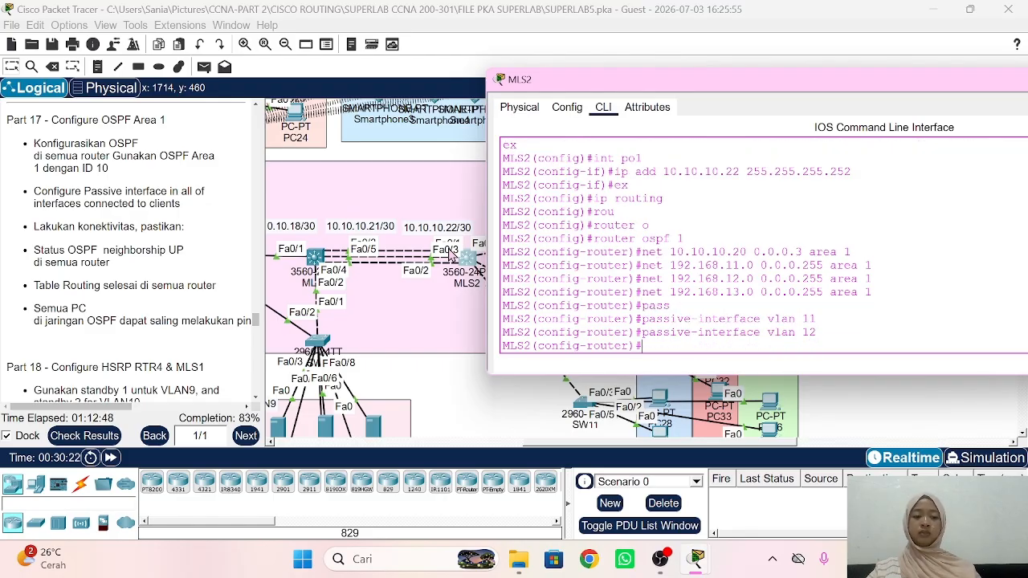
pyautogui.press('Up')
pyautogui.press('BackSpace')
pyautogui.write('3')
pyautogui.press('Return')
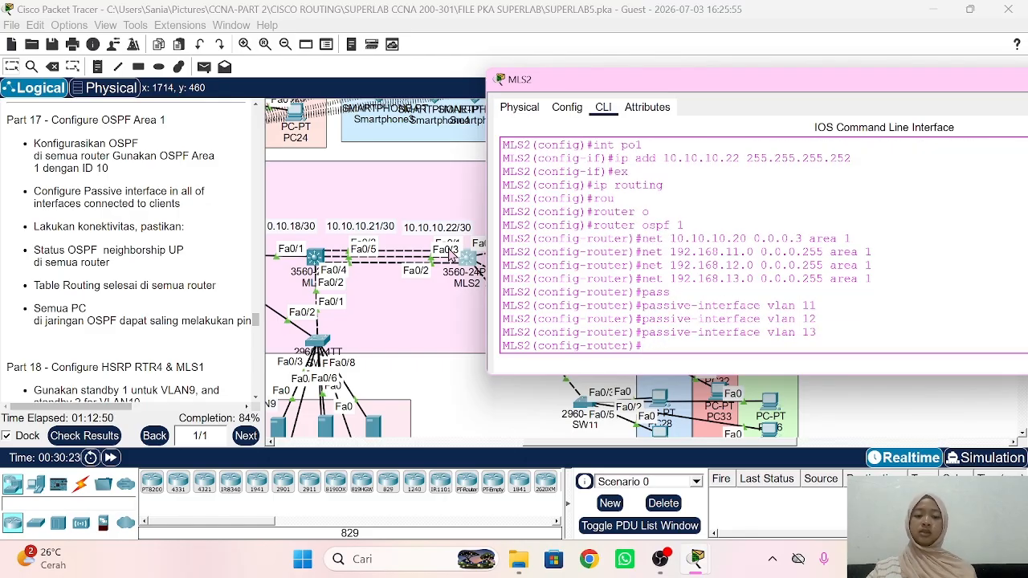
# Step: Leave router configuration and display MLS2's routing table with do sh ip route
pyautogui.hscroll(-1, 409, 341)
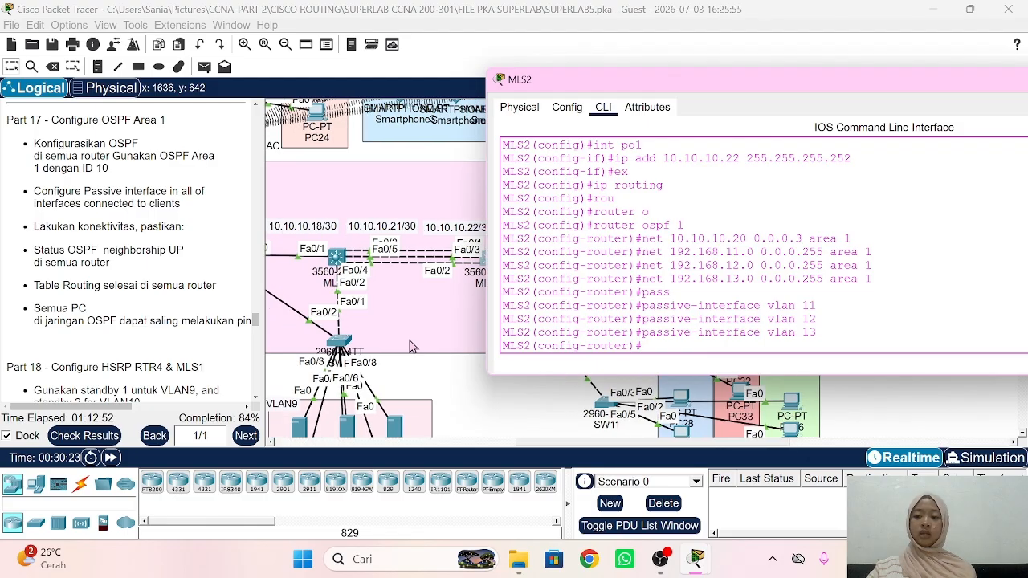
pyautogui.hscroll(-4, 410, 347)
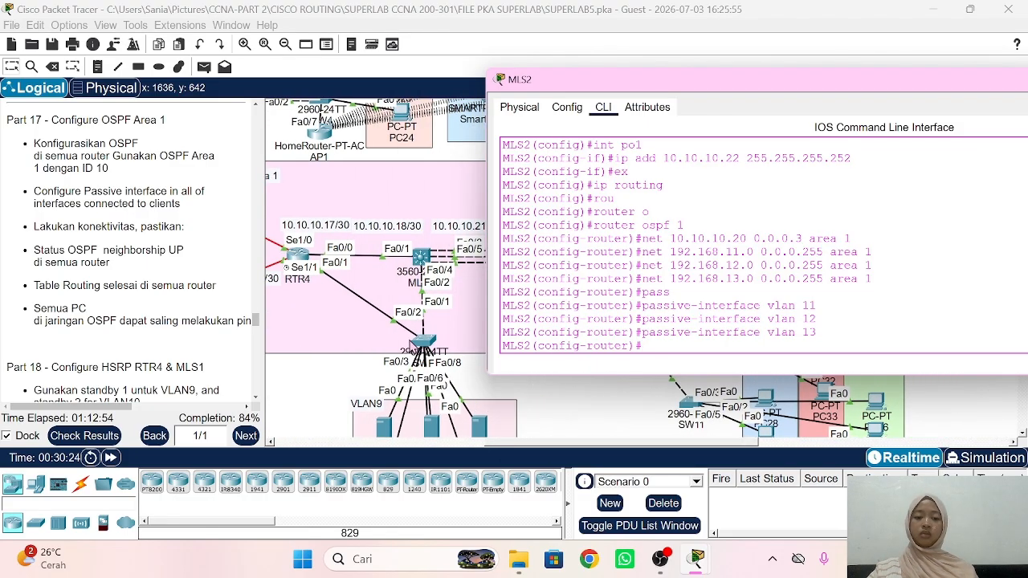
pyautogui.write('ex')
pyautogui.press('Return')
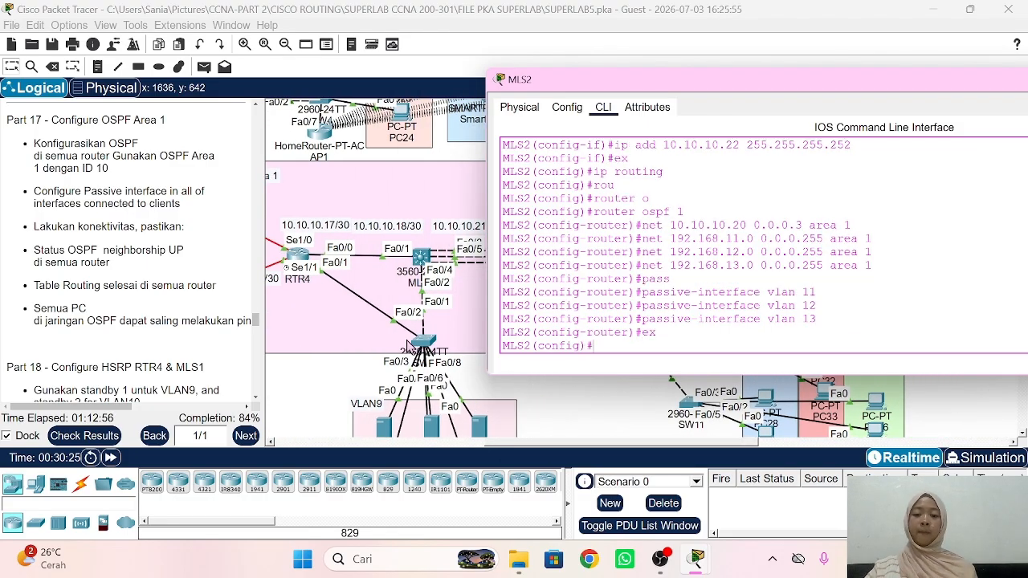
pyautogui.write('do sh ip rou')
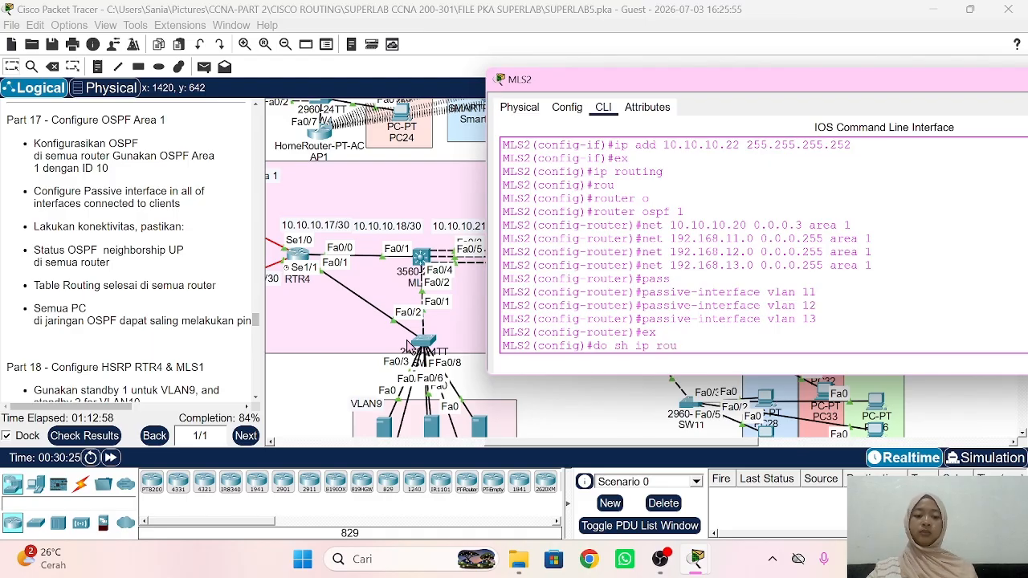
pyautogui.press('Return')
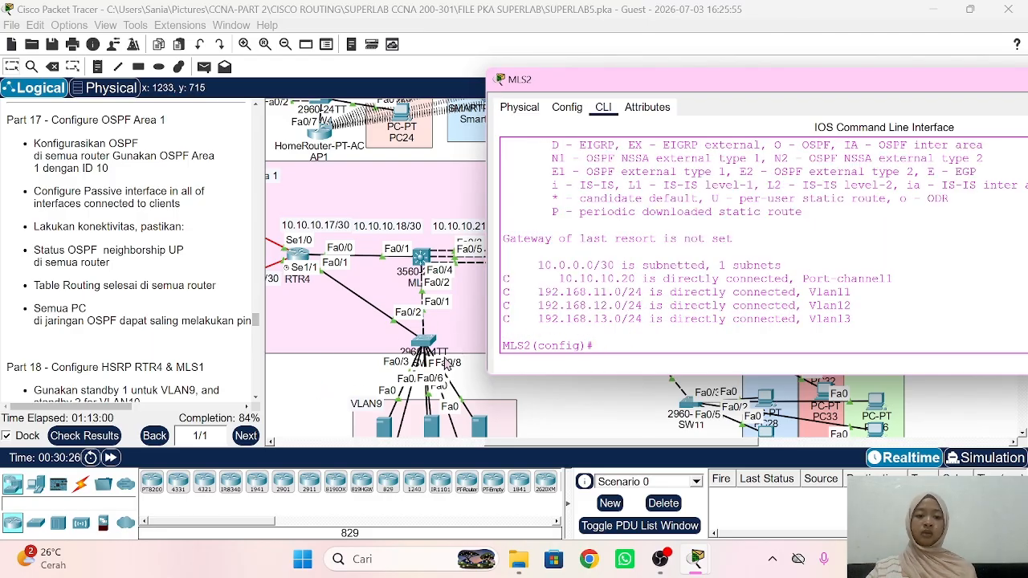
# Step: Check RTR1's full routing table for OSPF routes to 192.168.9.0 and 192.168.10.0
pyautogui.click(551, 408)
pyautogui.hscroll(-5, 572, 257)
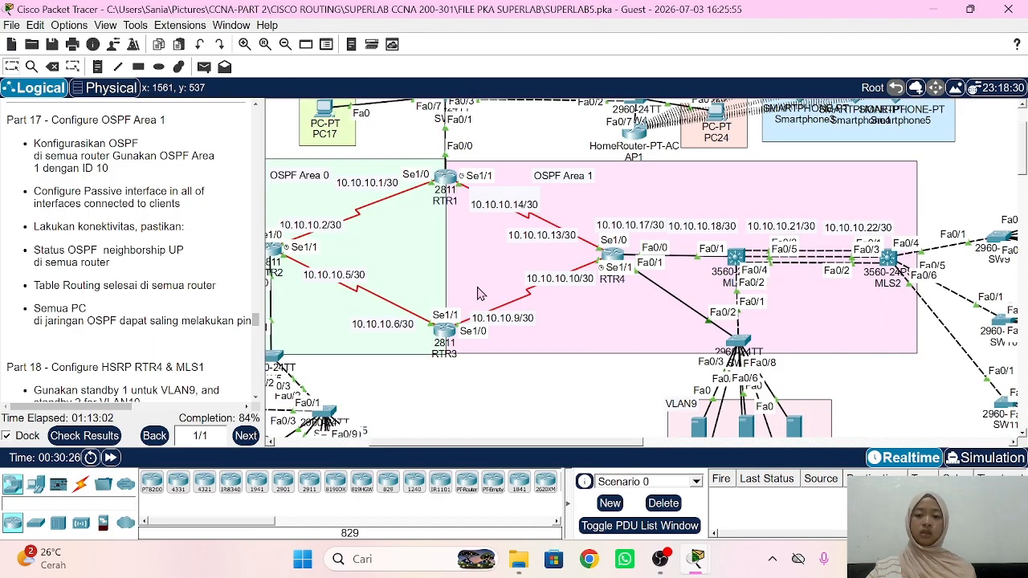
pyautogui.click(445, 178)
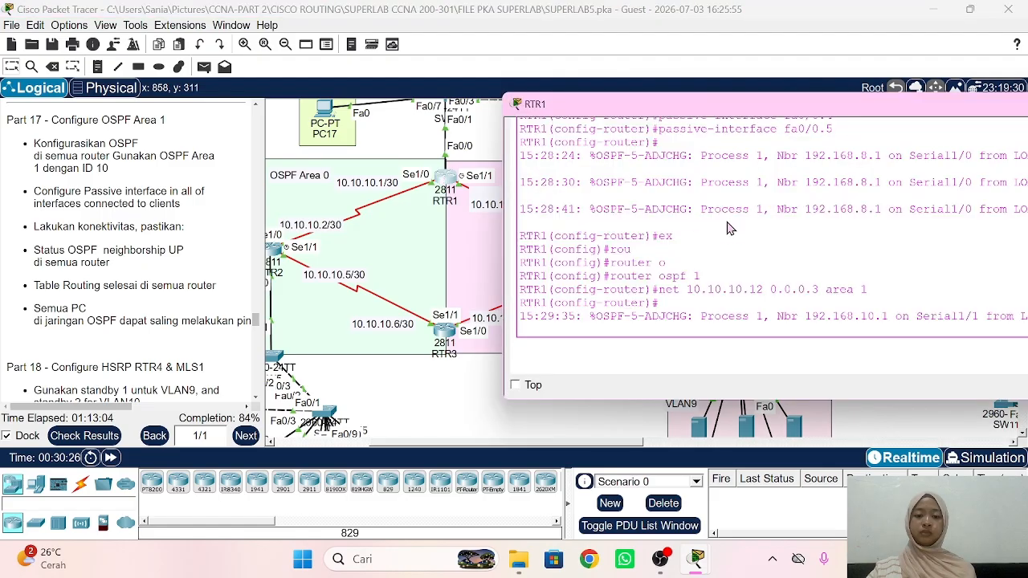
pyautogui.press('Return')
pyautogui.write('ex')
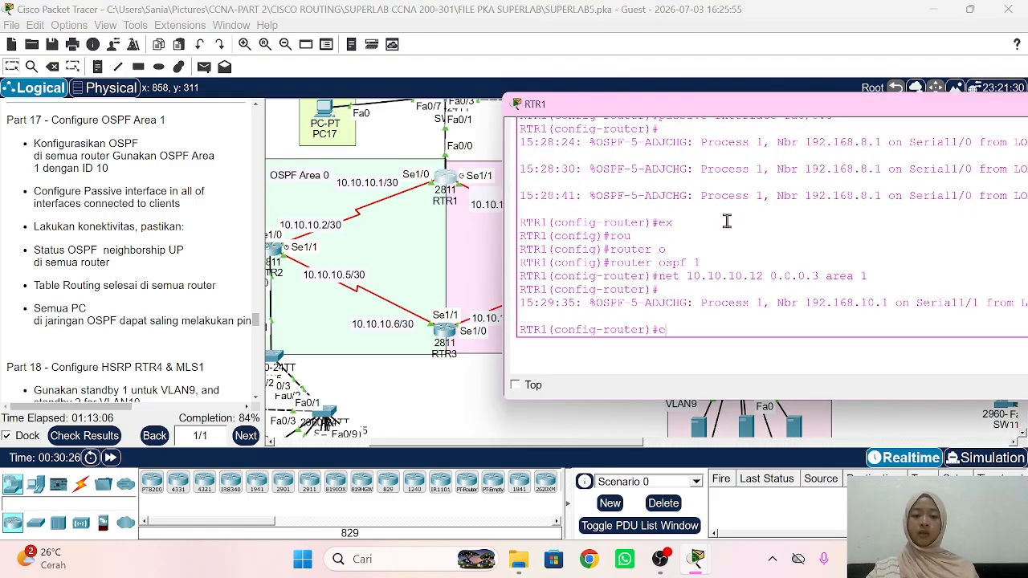
pyautogui.press('Return')
pyautogui.write('do sh ip rou')
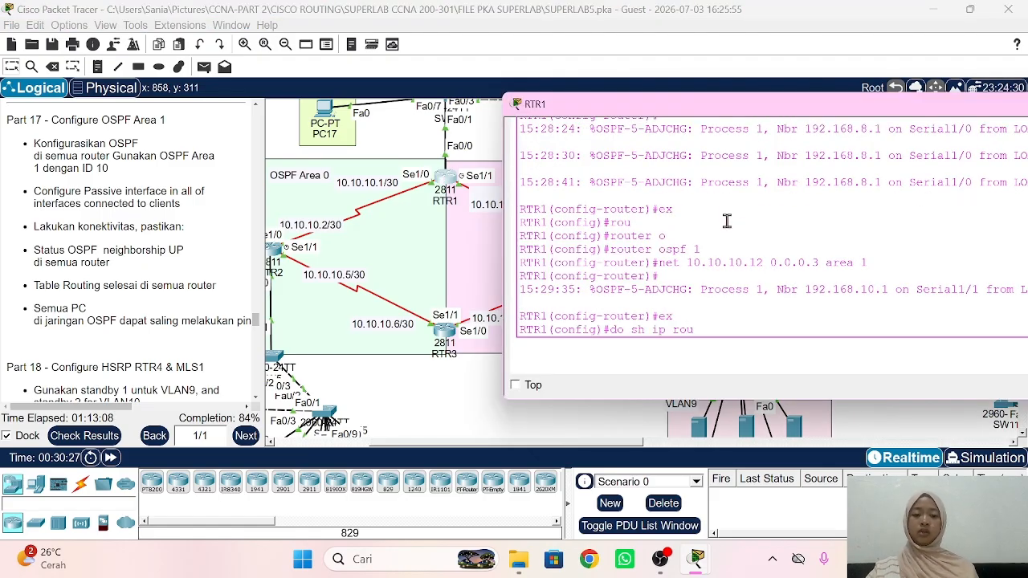
pyautogui.press('Return')
pyautogui.press('space')
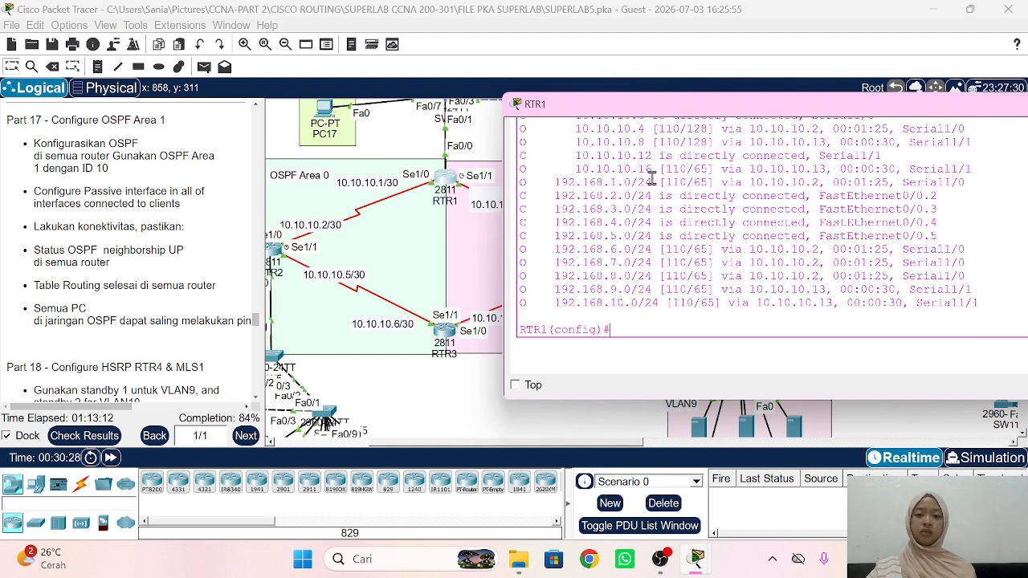
# Step: Scroll the lab instructions down to Part 18, configuring HSRP on RTR4 and MLS1
pyautogui.click(453, 438)
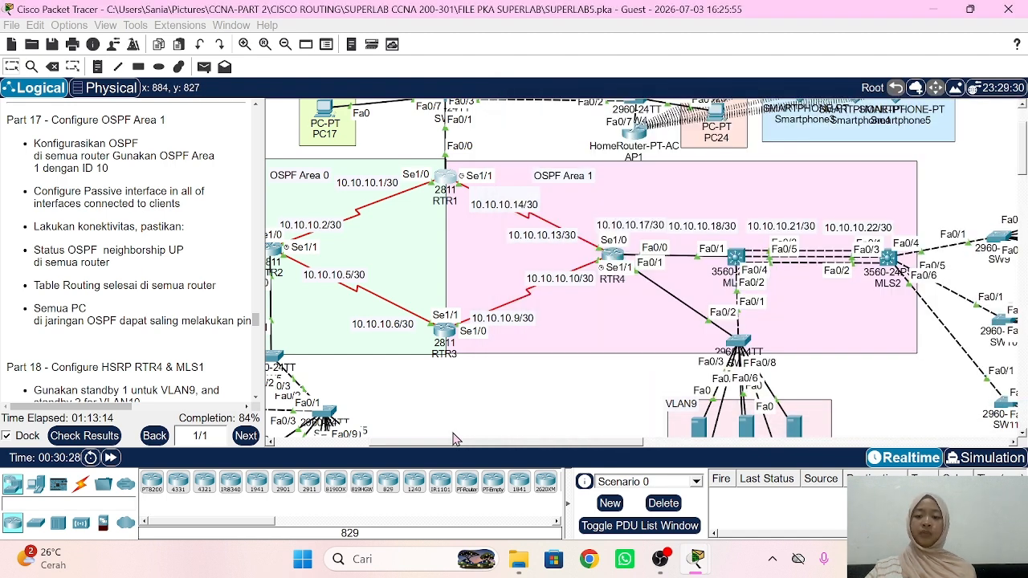
pyautogui.scroll(-5, 180, 285)
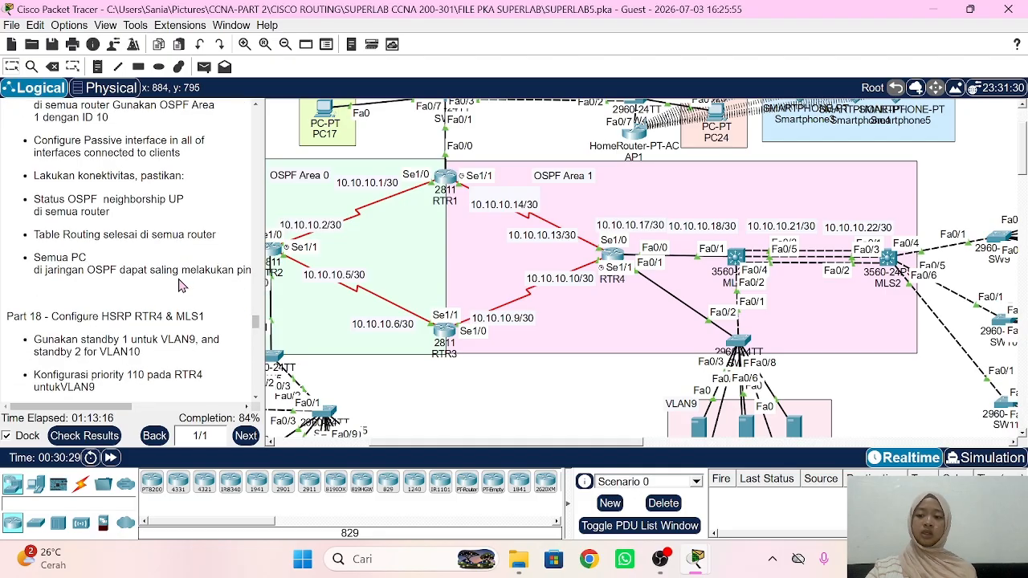
pyautogui.scroll(-1, 180, 285)
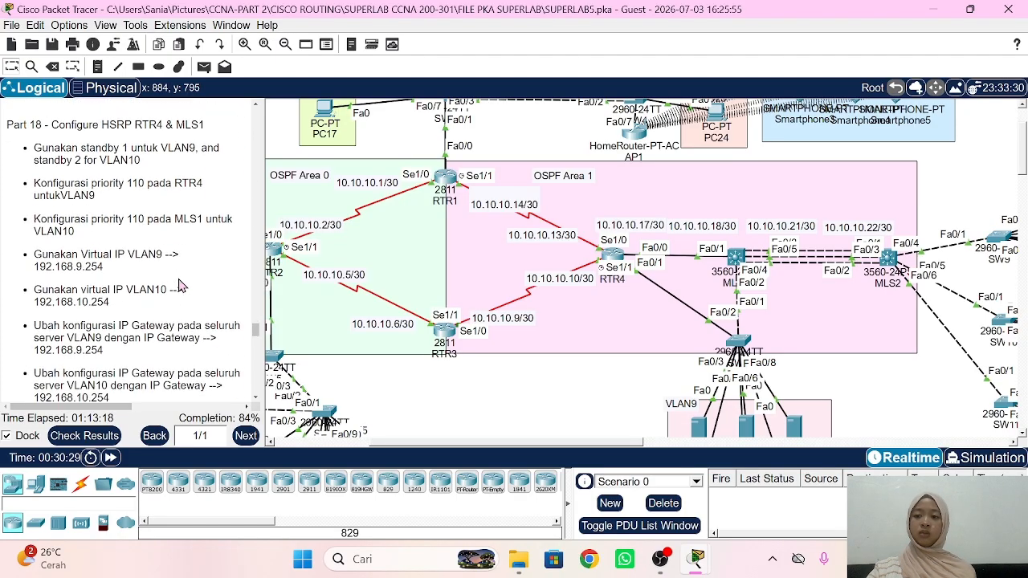
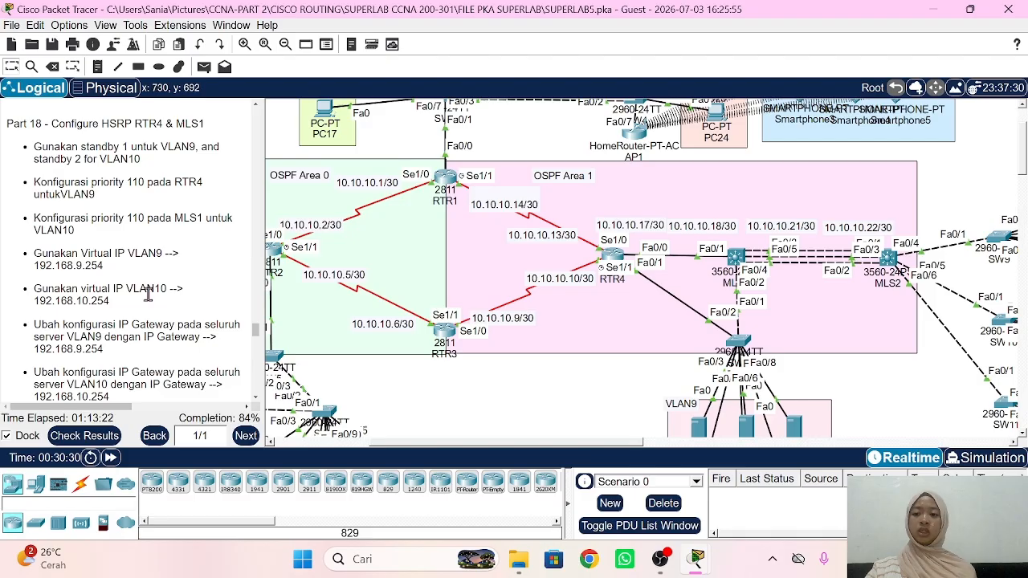
# Step: Scroll the workspace down and right so RTR4, MLS1 and MLS2 come into view
pyautogui.scroll(-1, 148, 294)
pyautogui.hscroll(4, 647, 345)
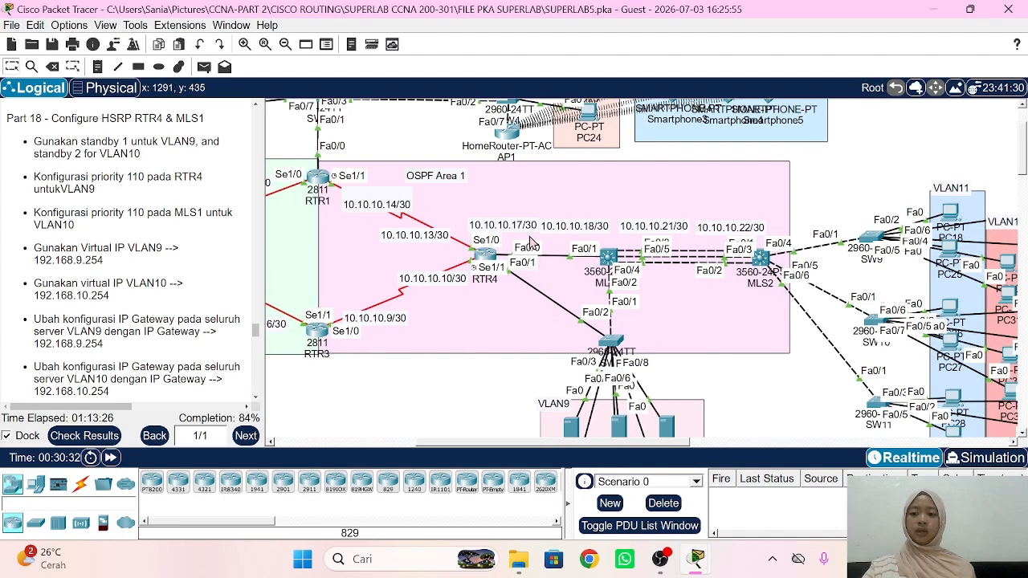
# Step: On RTR4, leave OSPF configuration and enter subinterface fa0/1.9
pyautogui.click(485, 254)
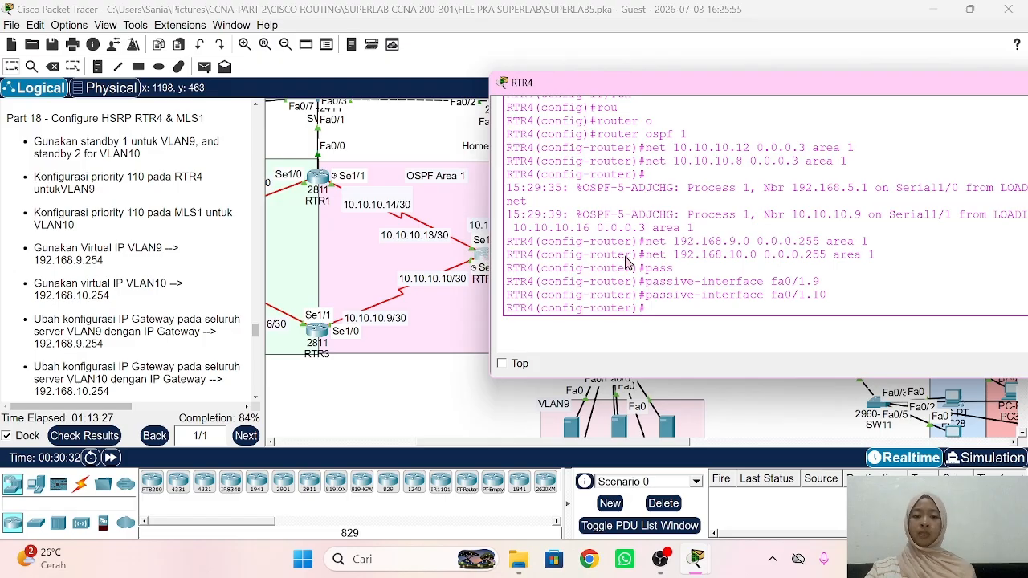
pyautogui.write('ex')
pyautogui.press('Return')
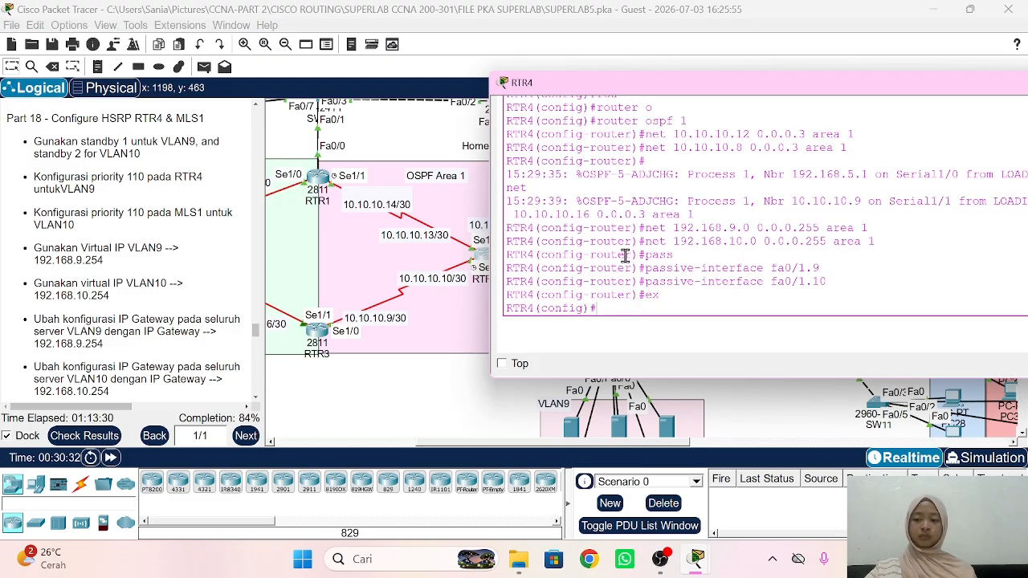
pyautogui.write('int')
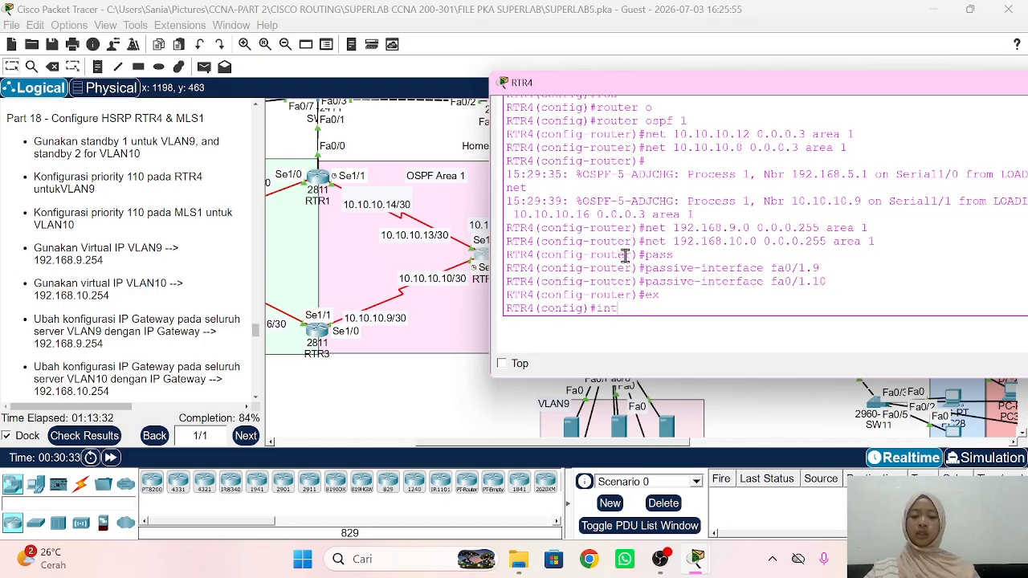
pyautogui.write(' fa0/')
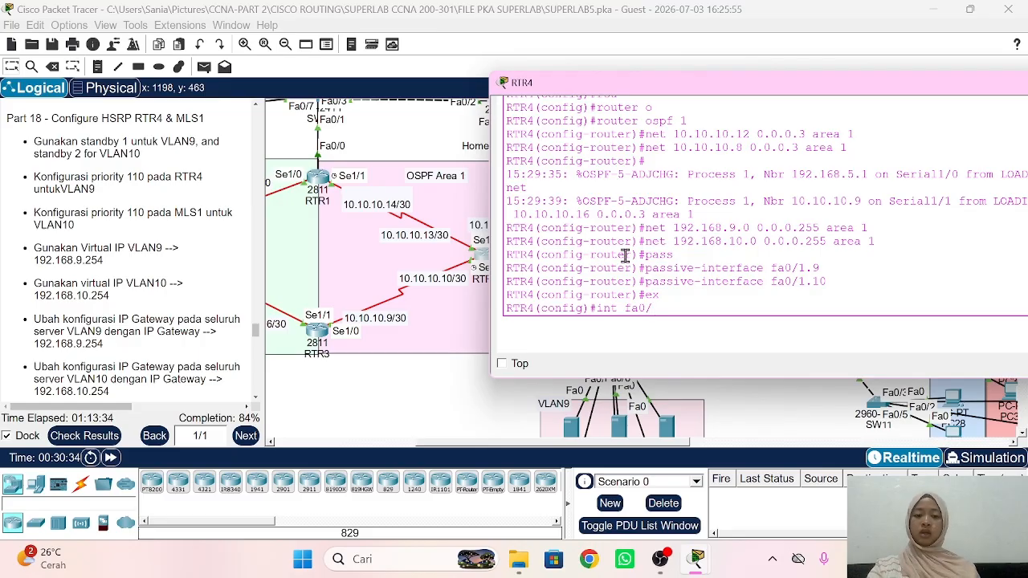
pyautogui.hscroll(5, 429, 157)
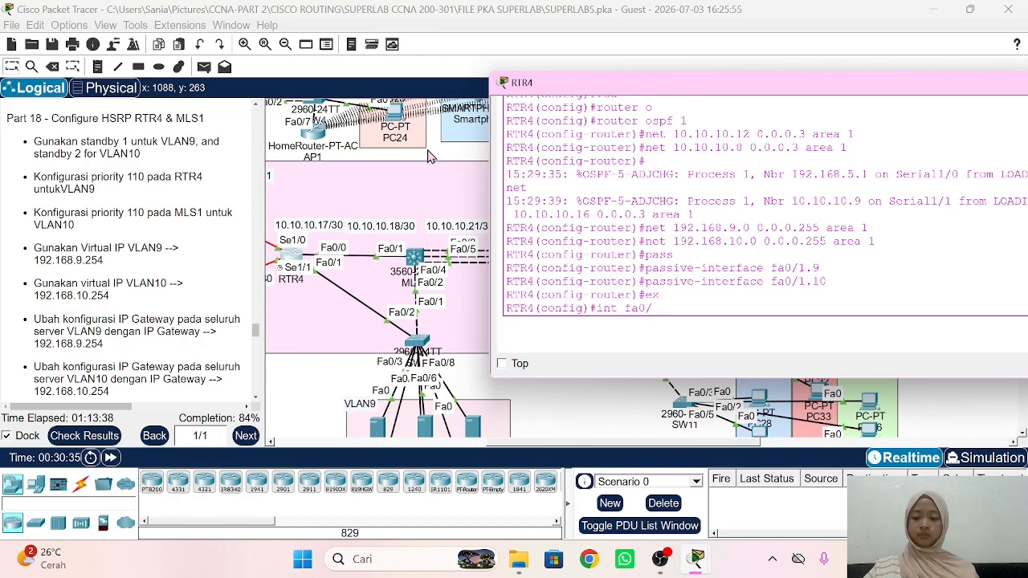
pyautogui.write('1.')
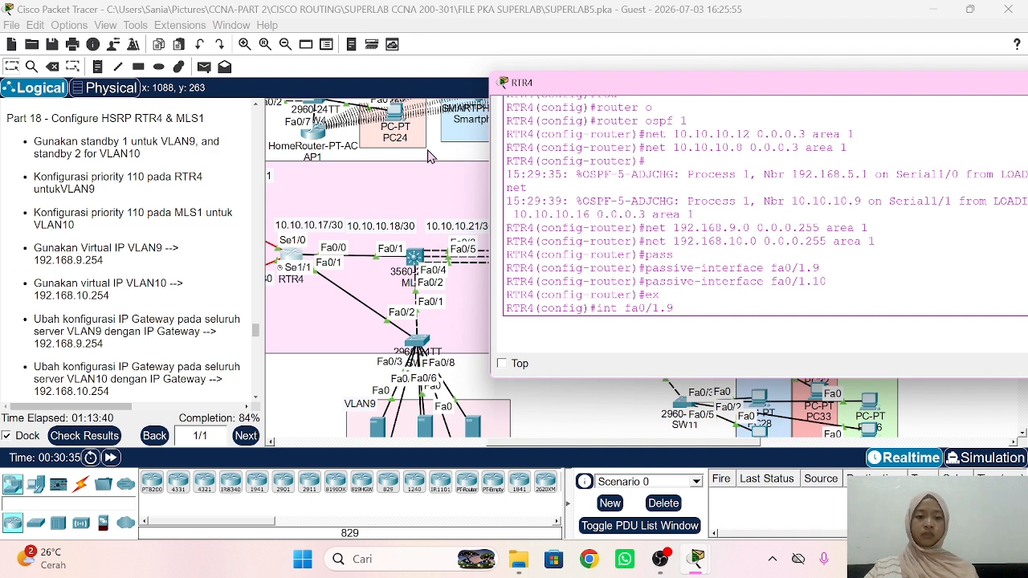
pyautogui.write('9')
pyautogui.press('Return')
# Step: Set HSRP group 1 virtual IP 192.168.9.254 and priority 110 on fa0/1.9
pyautogui.write('sta')
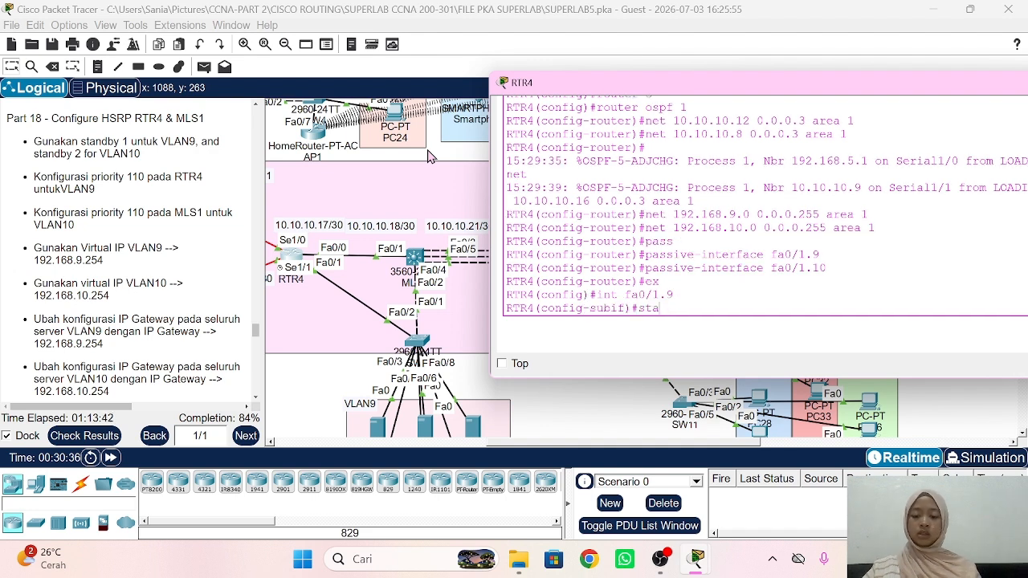
pyautogui.write('ndb')
pyautogui.press('Tab')
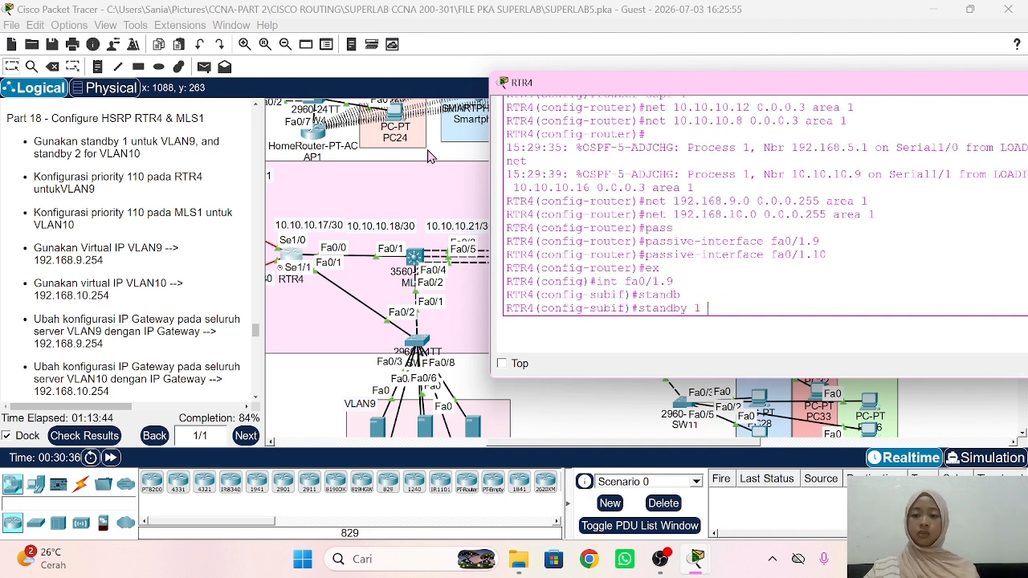
pyautogui.write('1 ip 19')
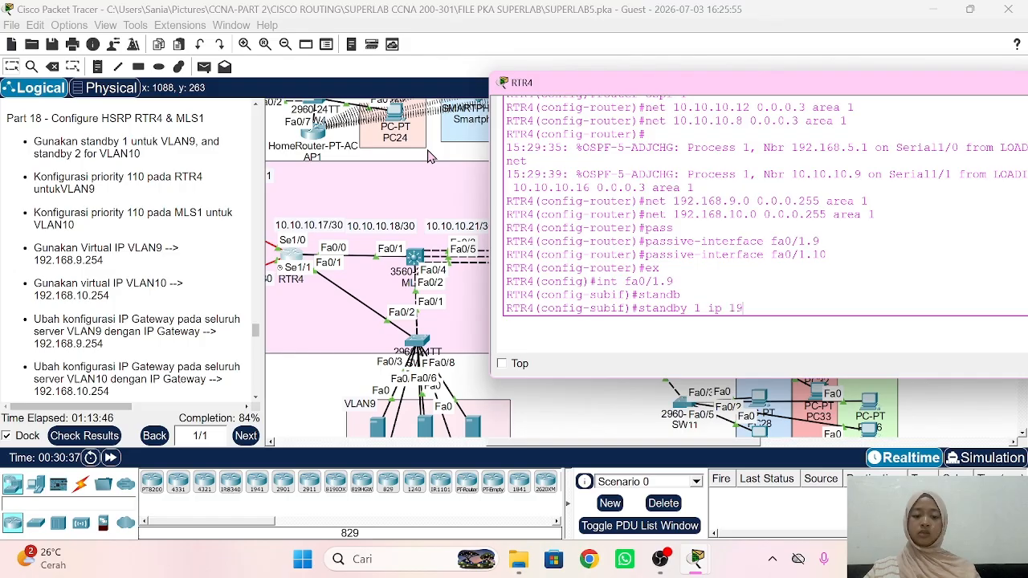
pyautogui.write('2.168.9.')
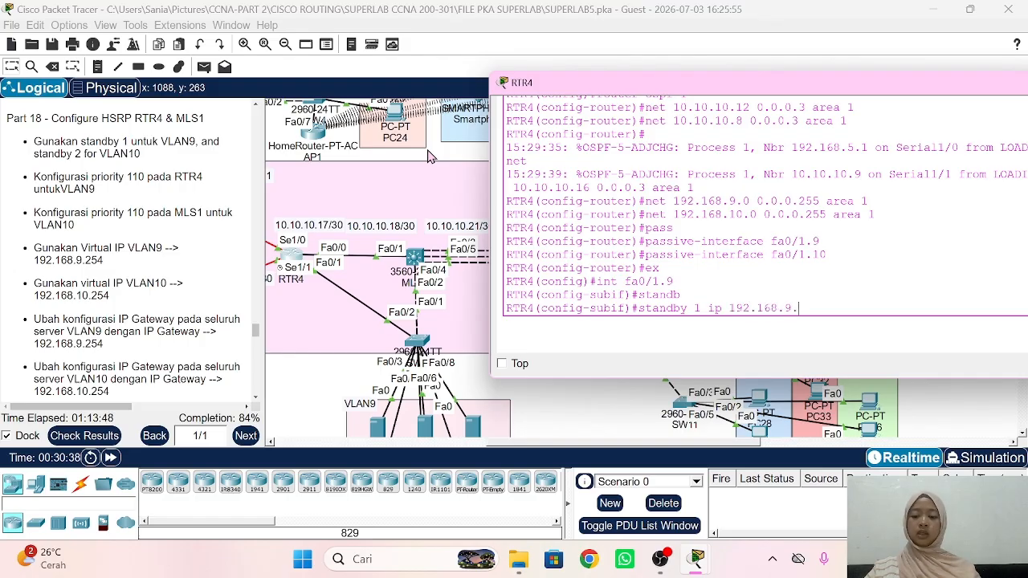
pyautogui.write('254')
pyautogui.press('Return')
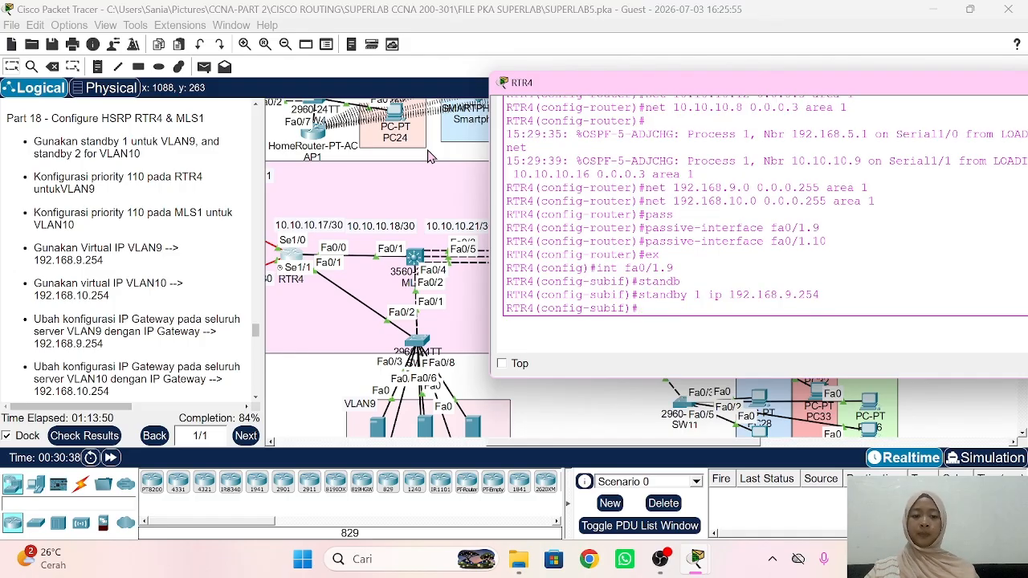
pyautogui.write('stand')
pyautogui.press('Tab')
pyautogui.write('1')
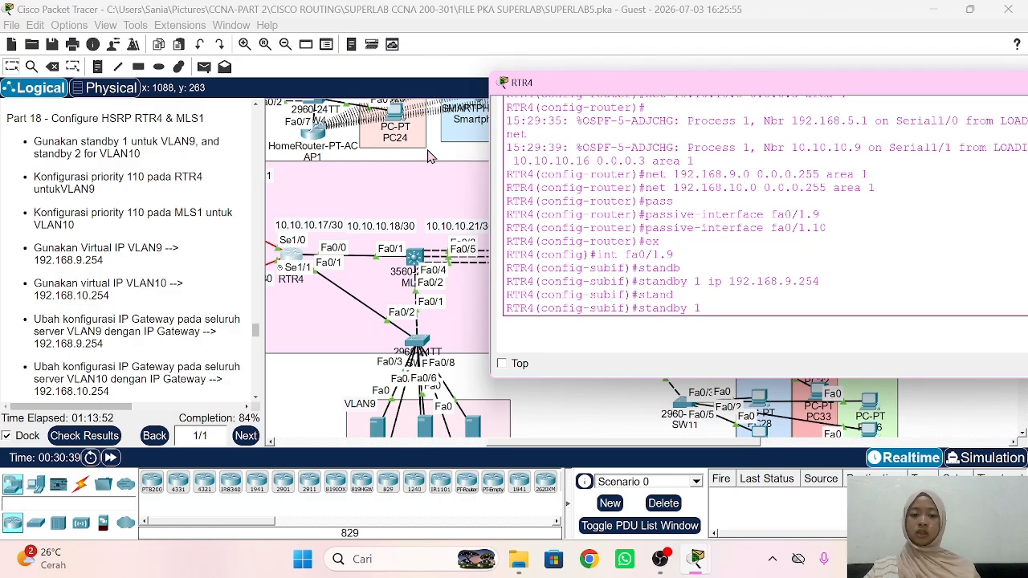
pyautogui.write(' priority ')
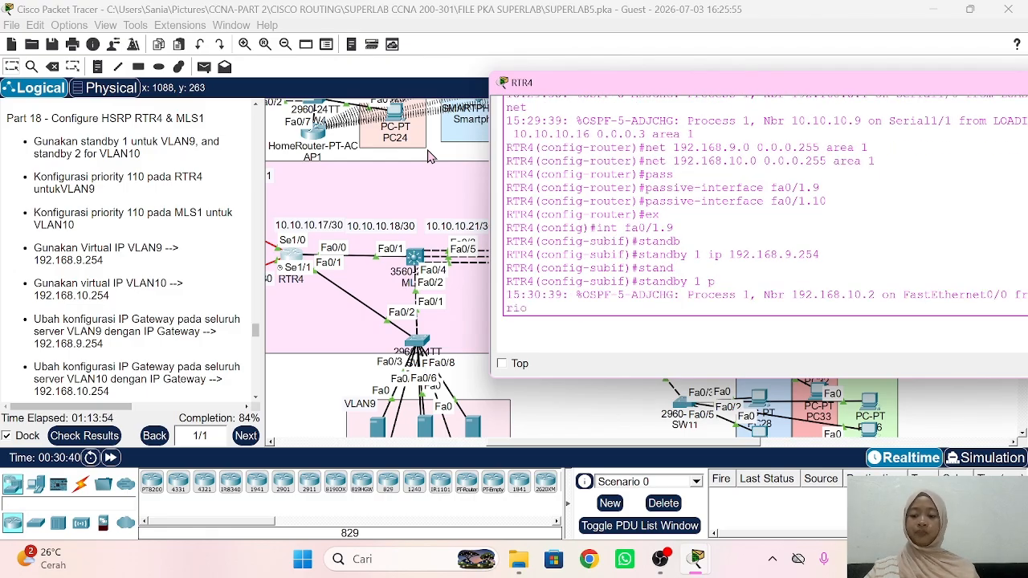
pyautogui.write('110')
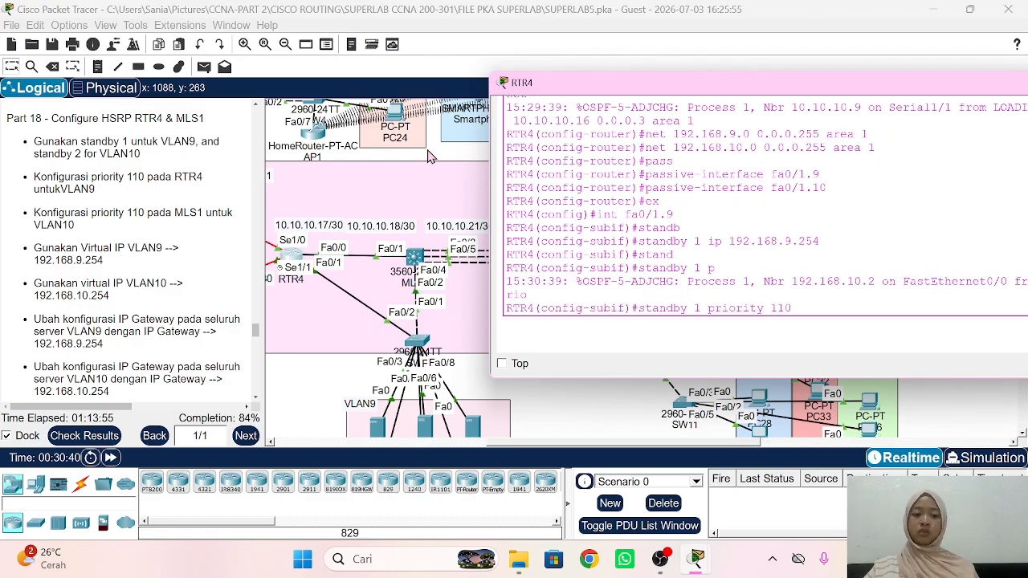
pyautogui.press('Return')
# Step: Enable preemption for HSRP group 1, then exit and type int fa0/1.10
pyautogui.write('standb')
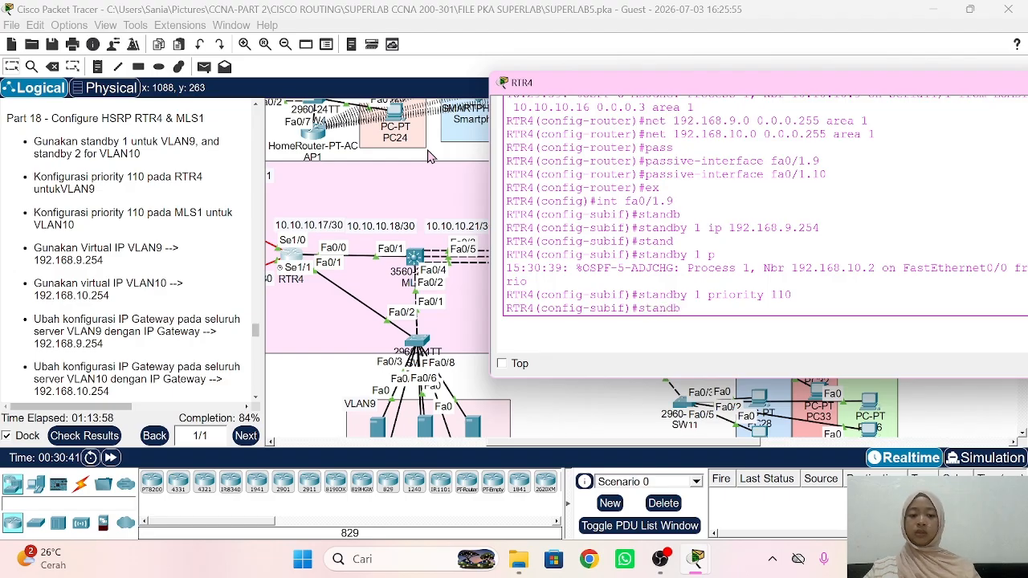
pyautogui.press('Tab')
pyautogui.write('1 ')
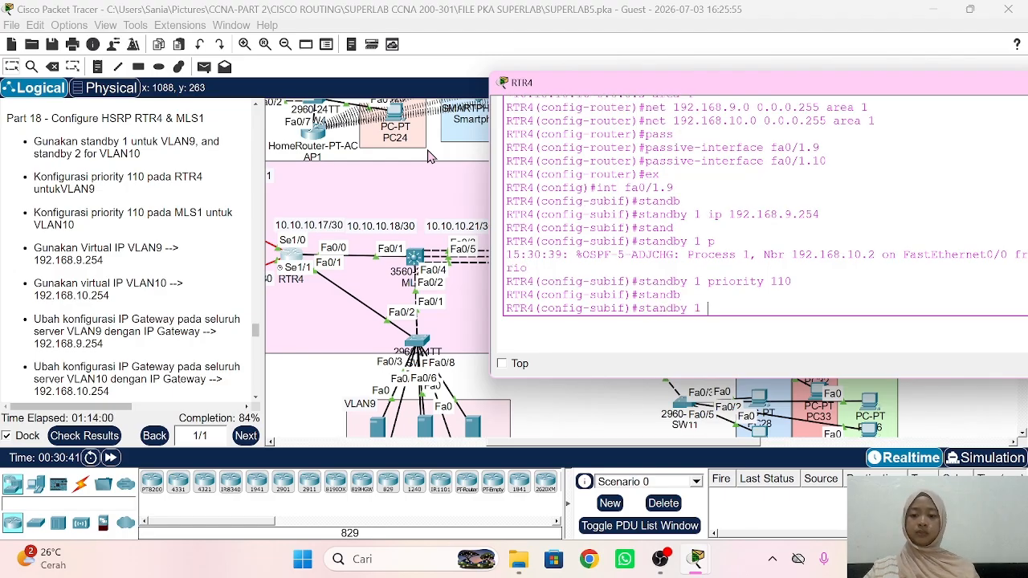
pyautogui.write('pree')
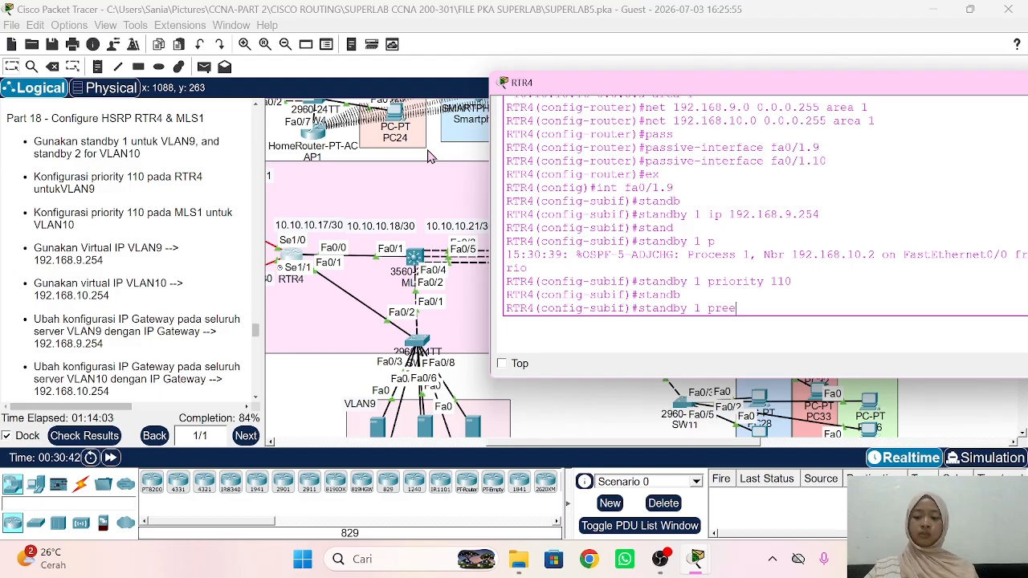
pyautogui.press('Tab')
pyautogui.press('Return')
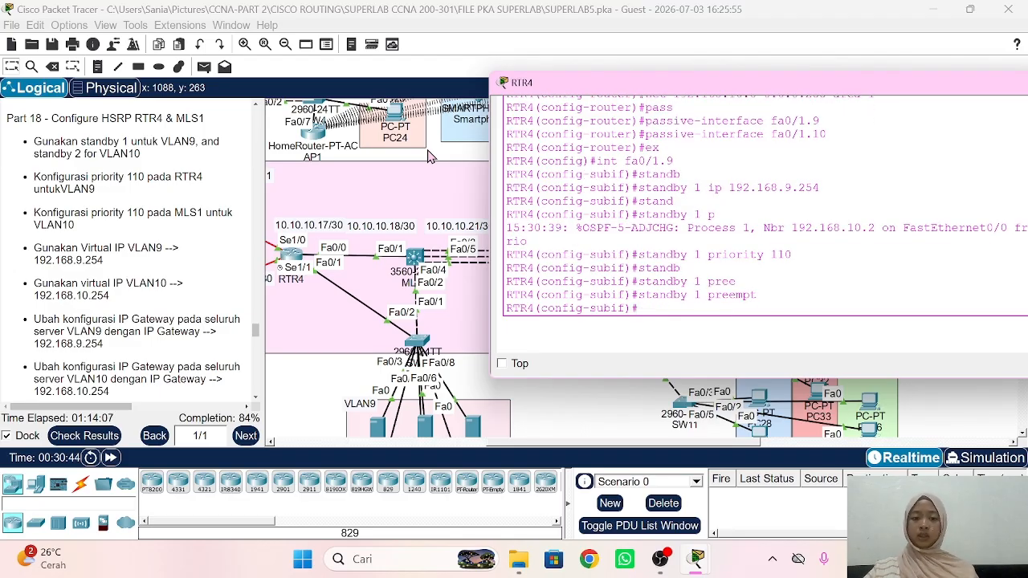
pyautogui.write('ex')
pyautogui.press('Return')
pyautogui.write('int fa0/1.1')
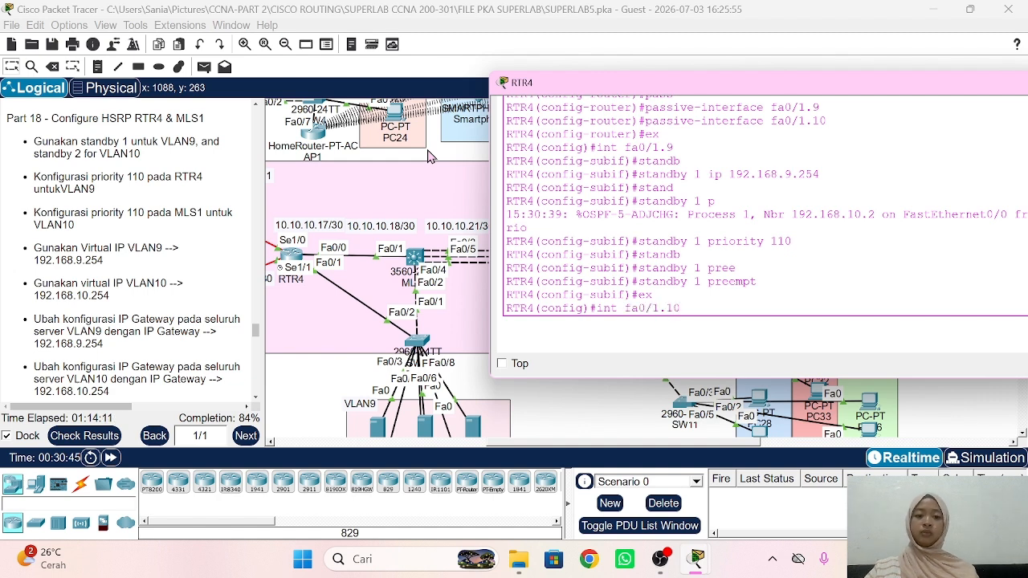
pyautogui.write('0')
# Step: Enter subinterface fa0/1.10 and set HSRP group 2 virtual IP 192.168.10.254
pyautogui.press('Return')
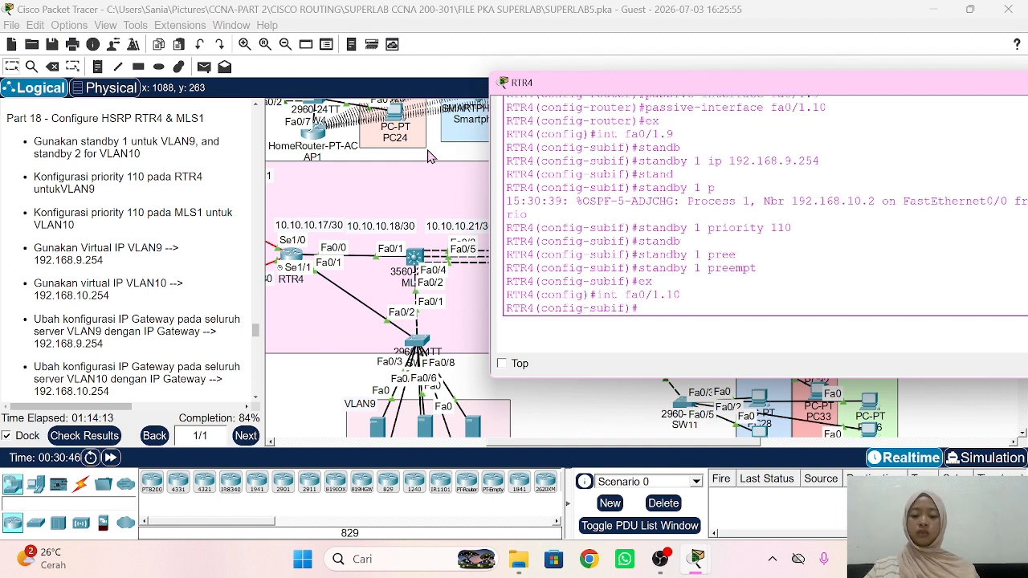
pyautogui.write('standb')
pyautogui.press('Tab')
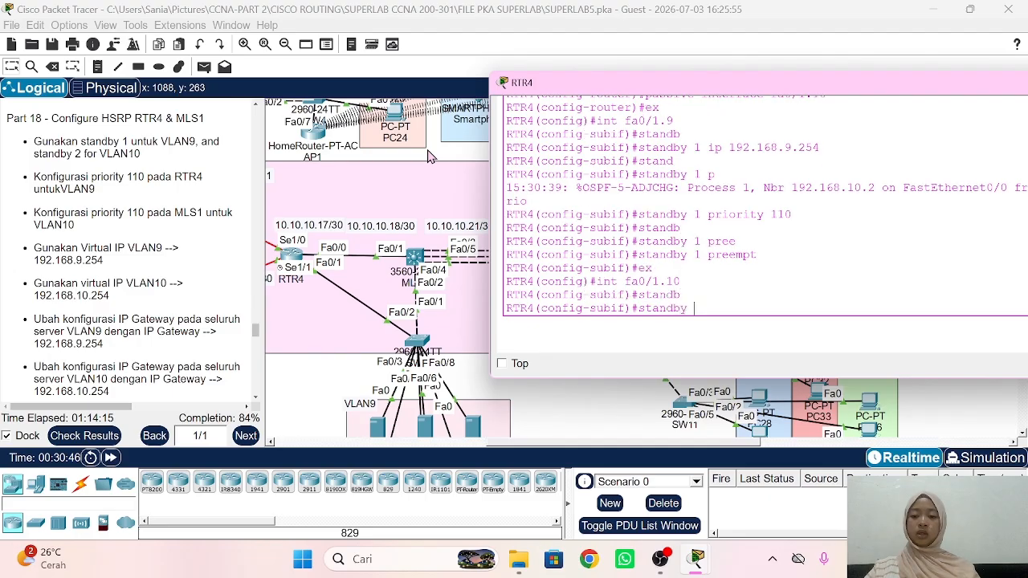
pyautogui.write('2')
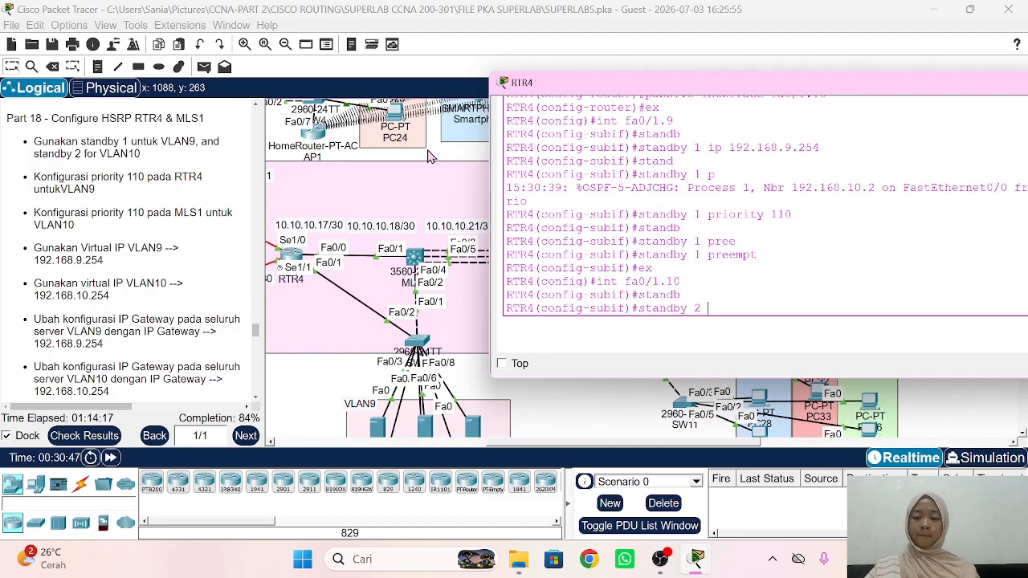
pyautogui.write(' ip 192.1')
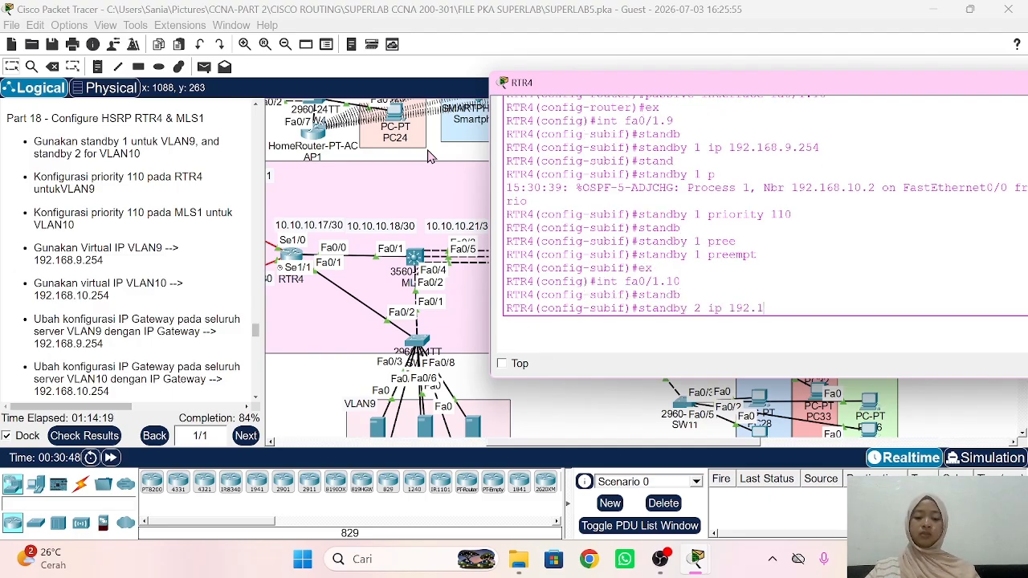
pyautogui.write('68.10.')
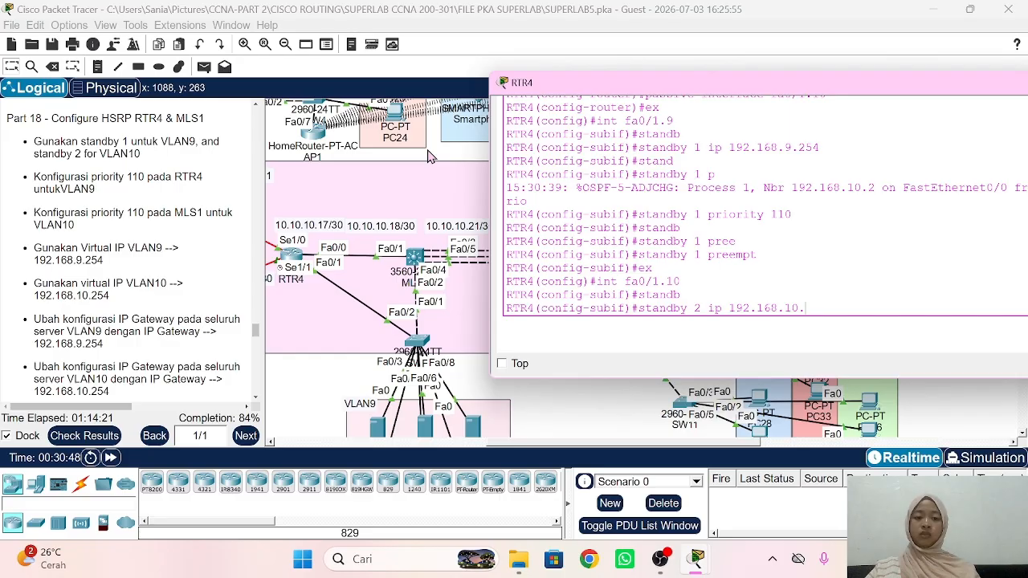
pyautogui.write('254')
pyautogui.press('Return')
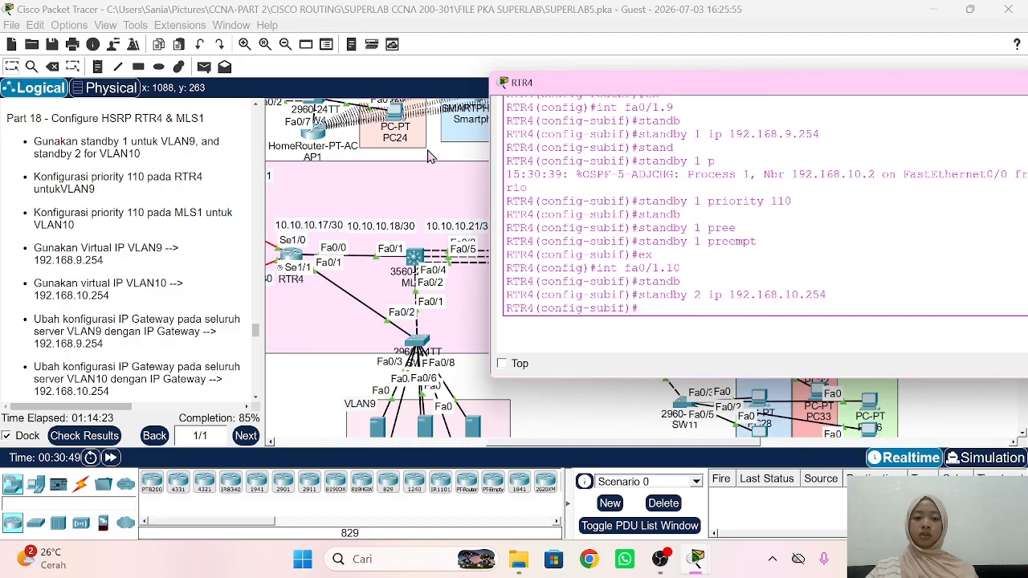
# Step: Set HSRP group 2 priority to 110 and verify with do sh standby br
pyautogui.write('standb')
pyautogui.press('Tab')
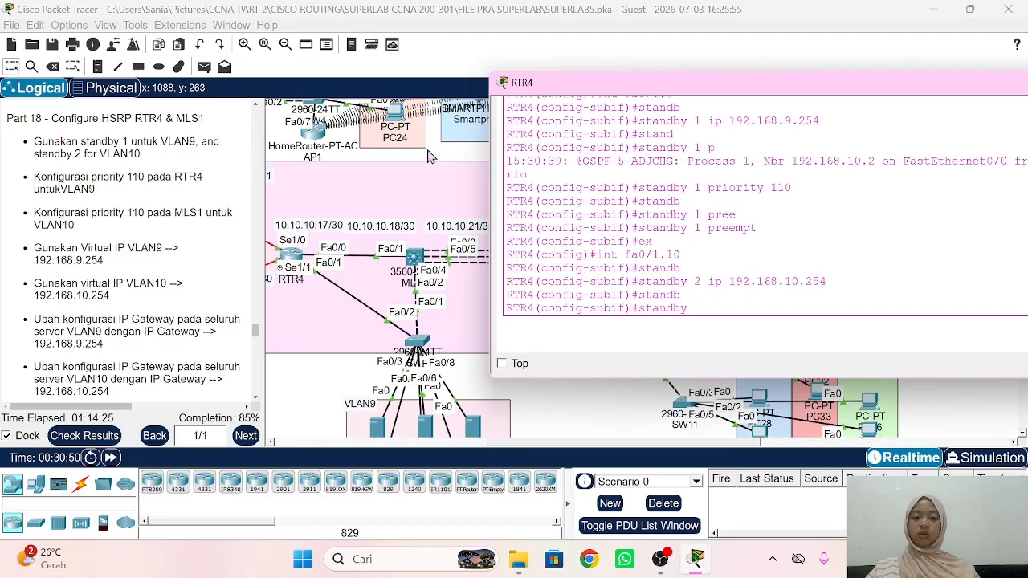
pyautogui.write('2')
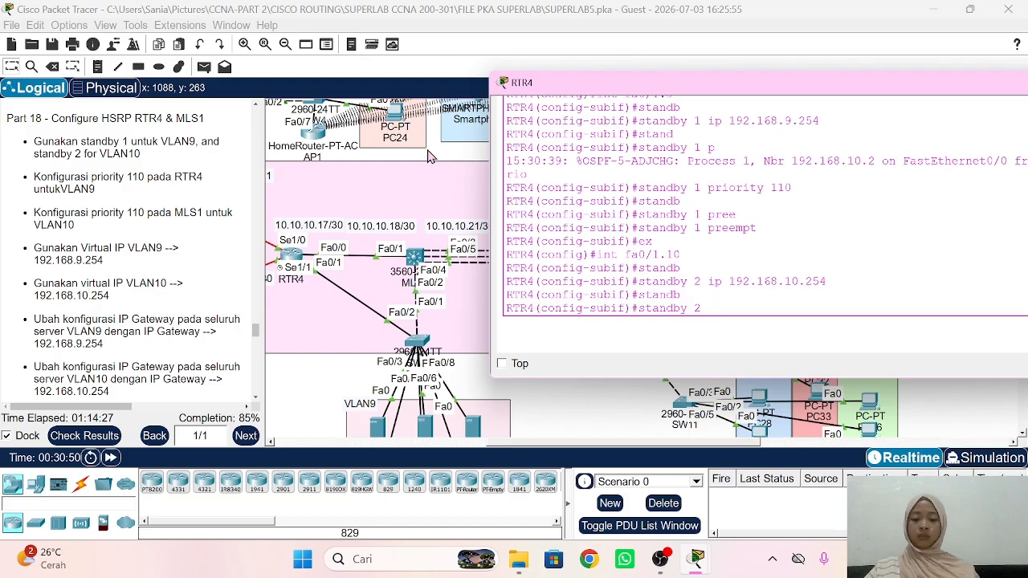
pyautogui.write(' prio')
pyautogui.press('Tab')
pyautogui.write('110')
pyautogui.press('Return')
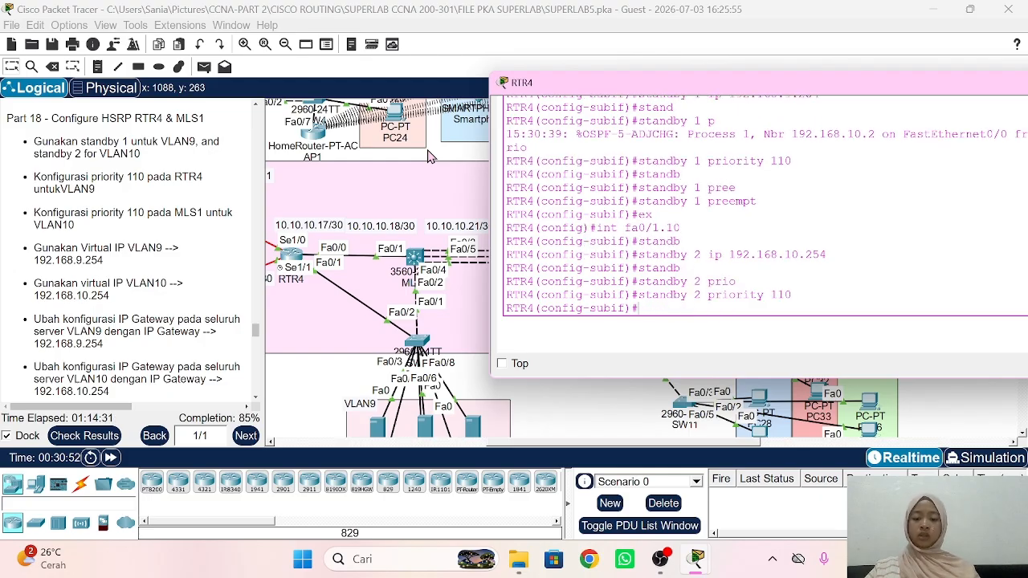
pyautogui.write('do sh standb')
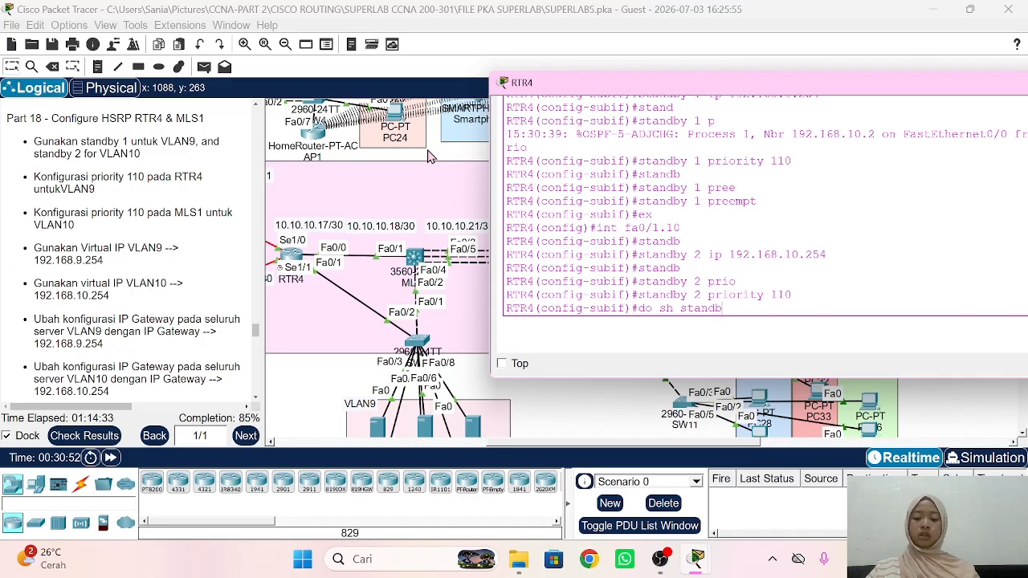
pyautogui.write('y br')
pyautogui.press('Return')
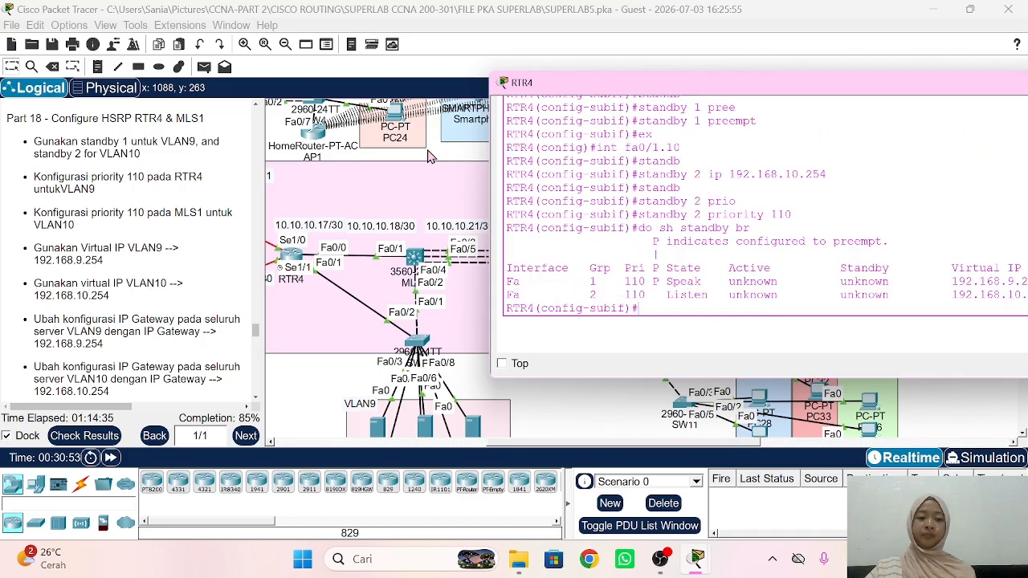
# Step: On MLS1, leave OSPF configuration and enter interface VLAN 9
pyautogui.click(629, 395)
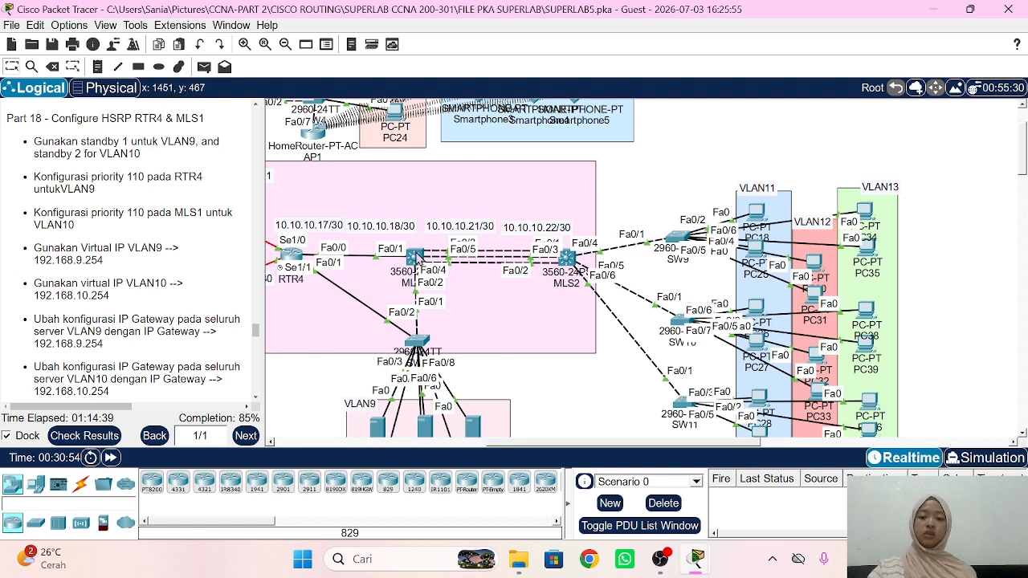
pyautogui.click(417, 256)
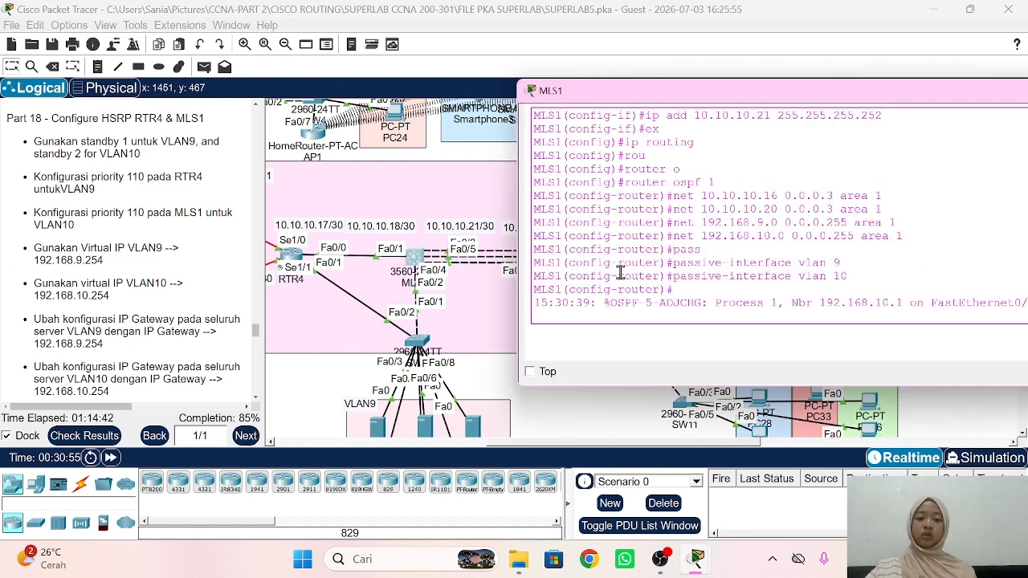
pyautogui.write('ex')
pyautogui.press('Return')
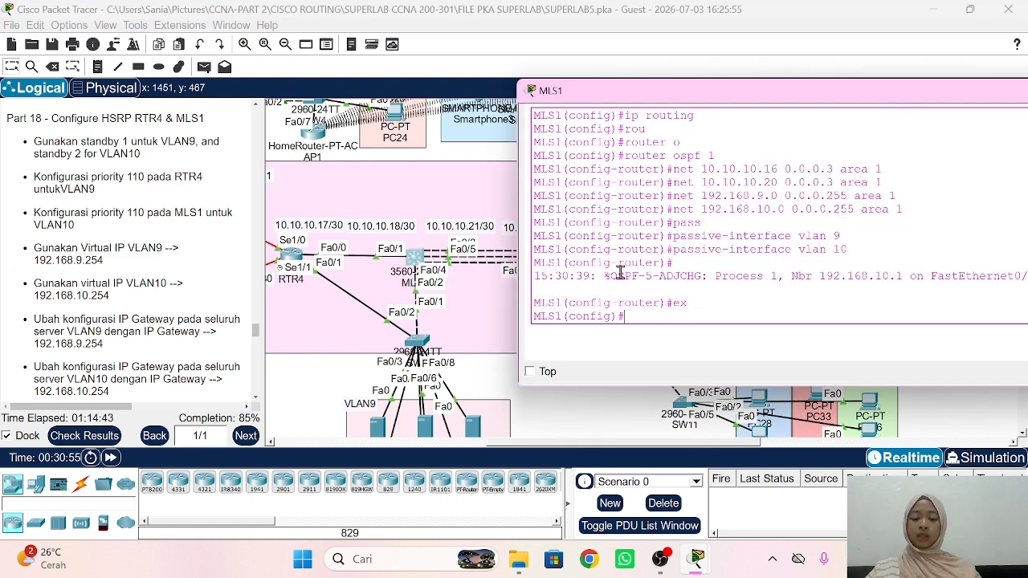
pyautogui.write('int vlan')
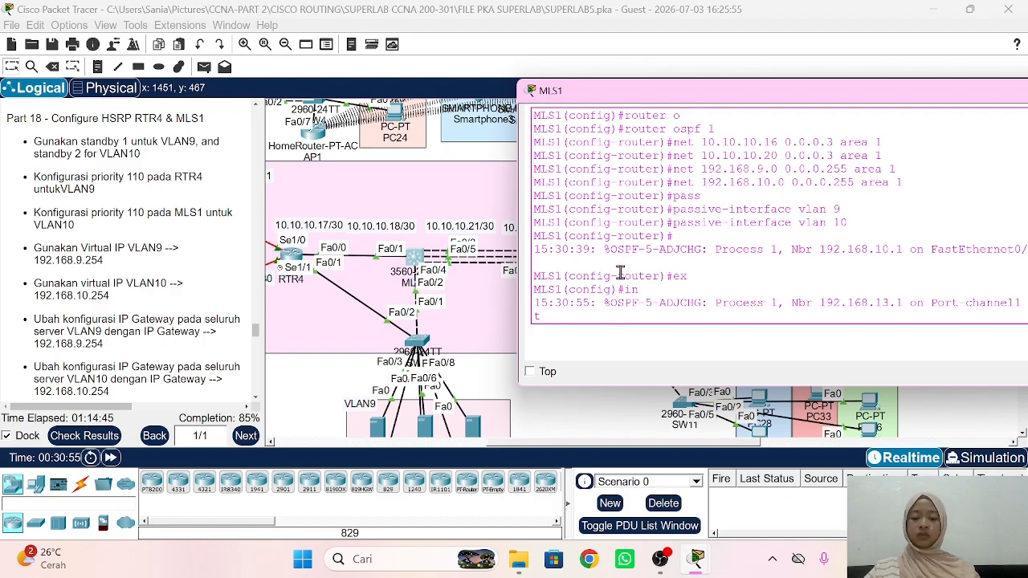
pyautogui.write(' 9')
pyautogui.press('Return')
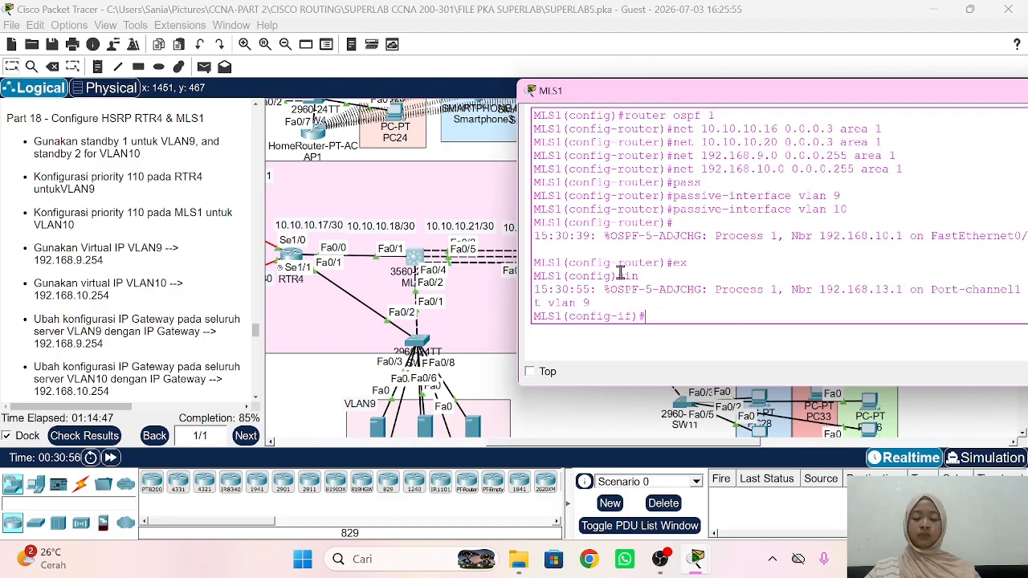
# Step: Set HSRP group 1 virtual IP 192.168.9.254 on VLAN 9
pyautogui.write('stan')
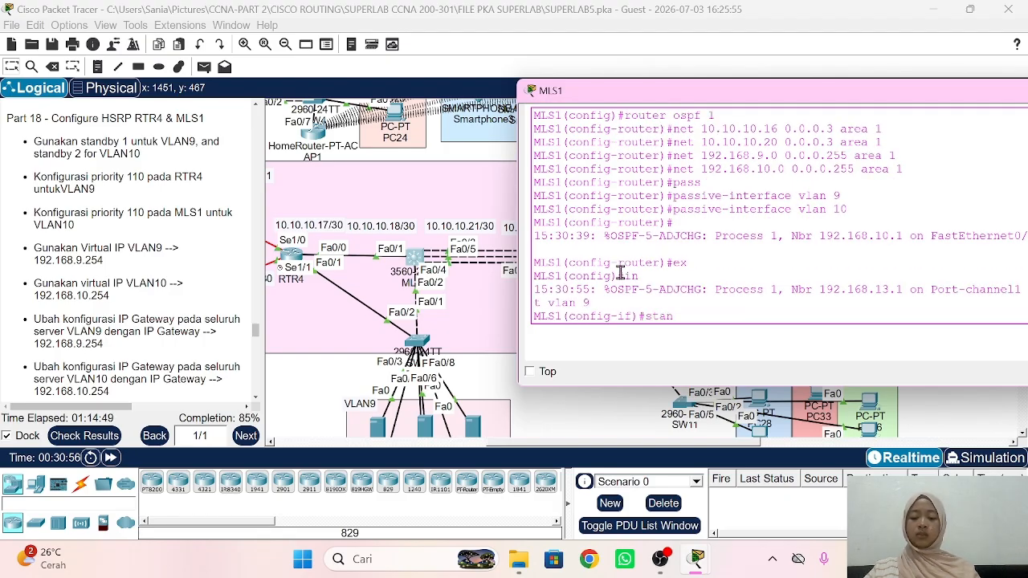
pyautogui.press('Tab')
pyautogui.write('1')
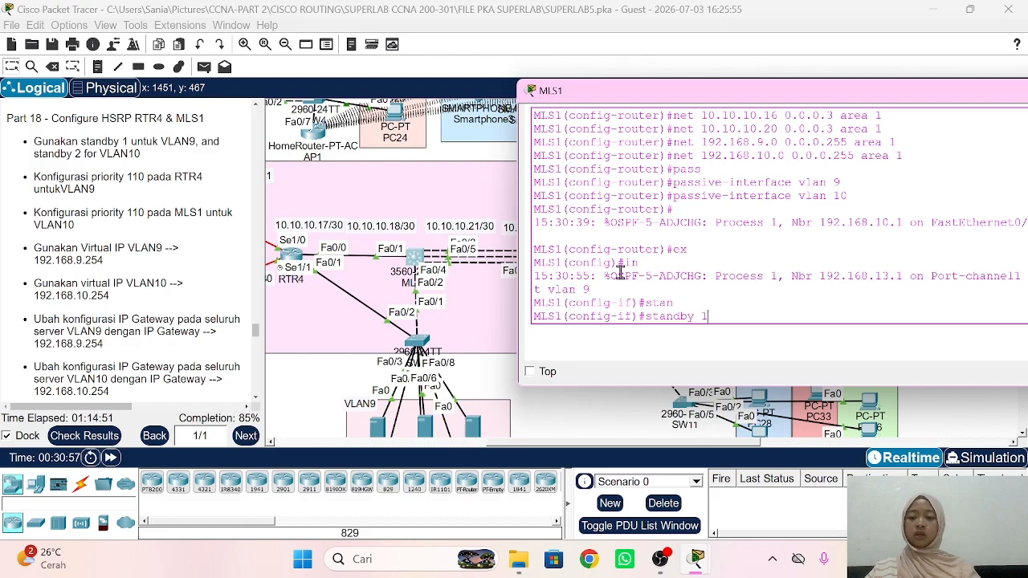
pyautogui.write(' ip 192.1')
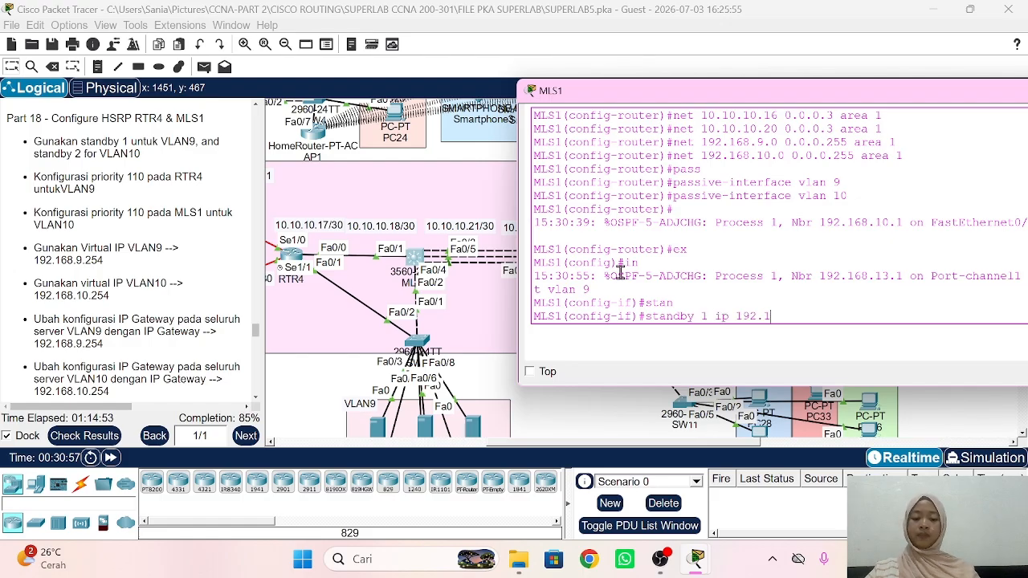
pyautogui.write('68.9.')
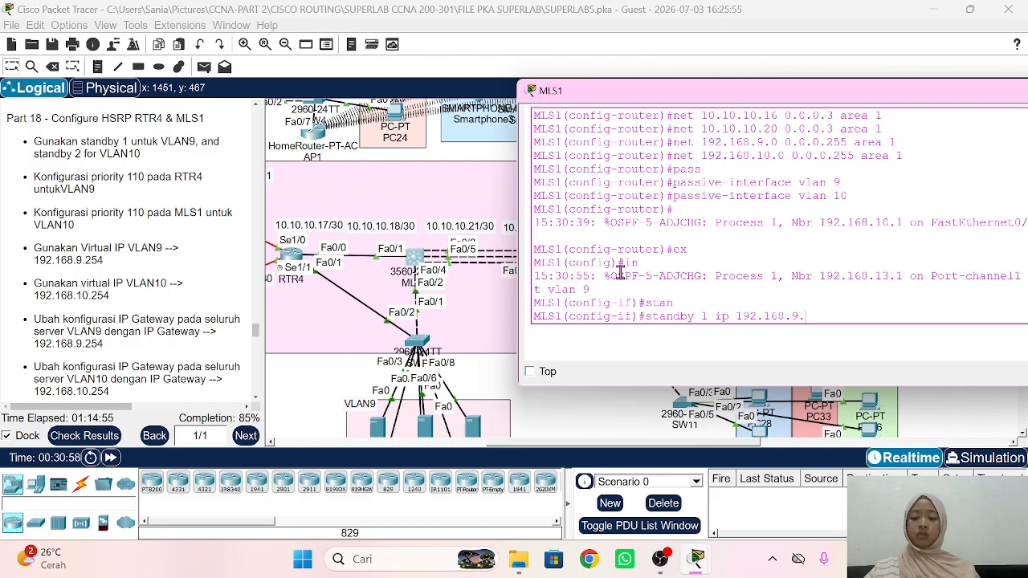
pyautogui.write('254')
pyautogui.press('Return')
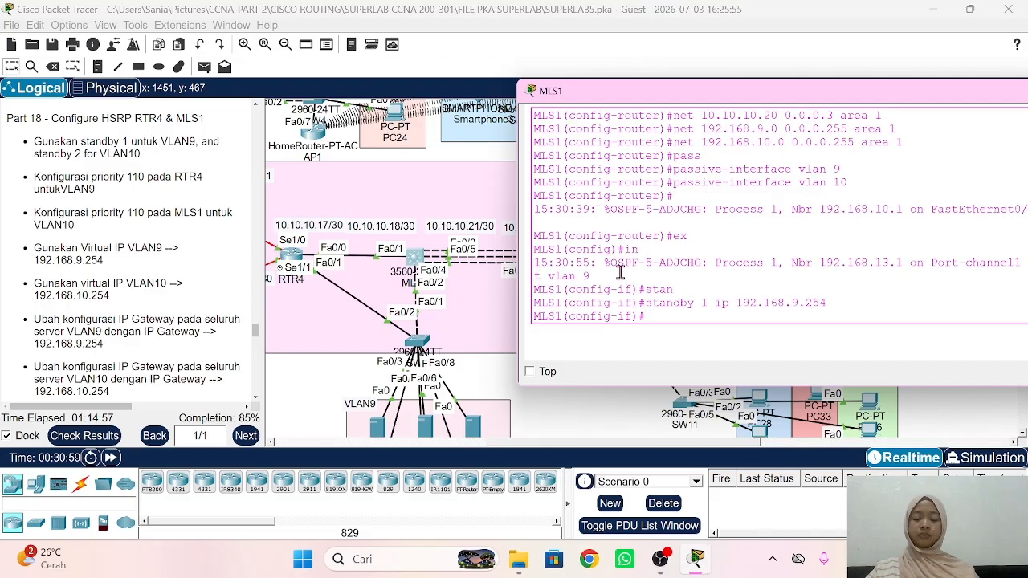
pyautogui.write('e')
pyautogui.press('Return')
# Step: On interface VLAN 10, set HSRP group 2 virtual IP 192.168.10.254
pyautogui.write('int vlan 10')
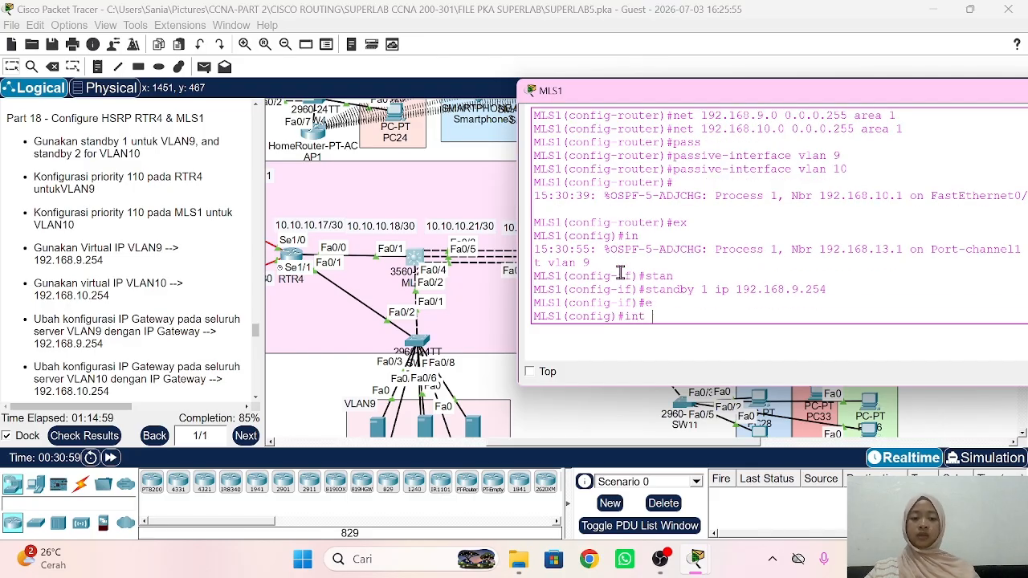
pyautogui.press('Return')
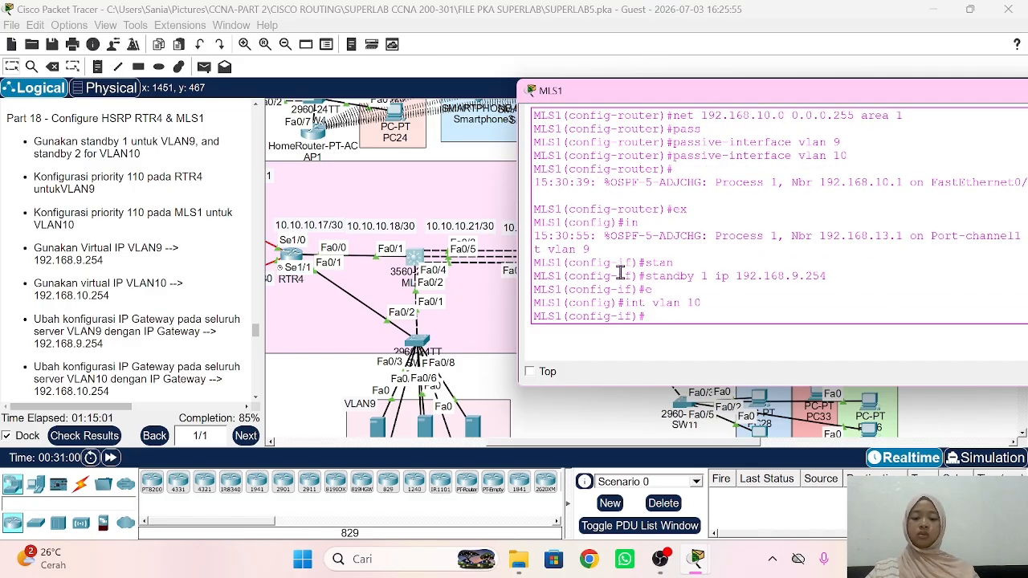
pyautogui.write('standb')
pyautogui.press('Tab')
pyautogui.write('2 ')
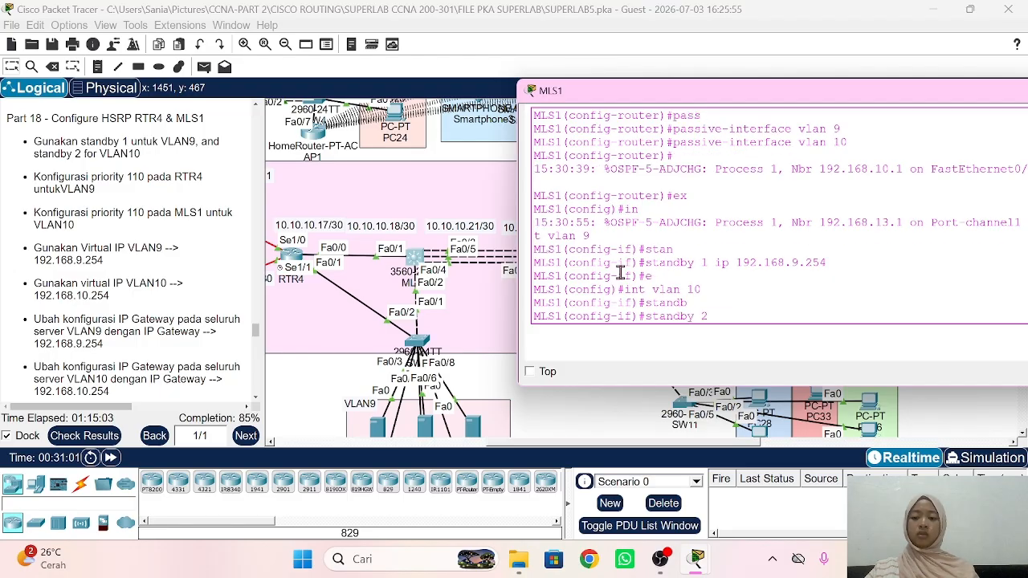
pyautogui.write('ip 192.')
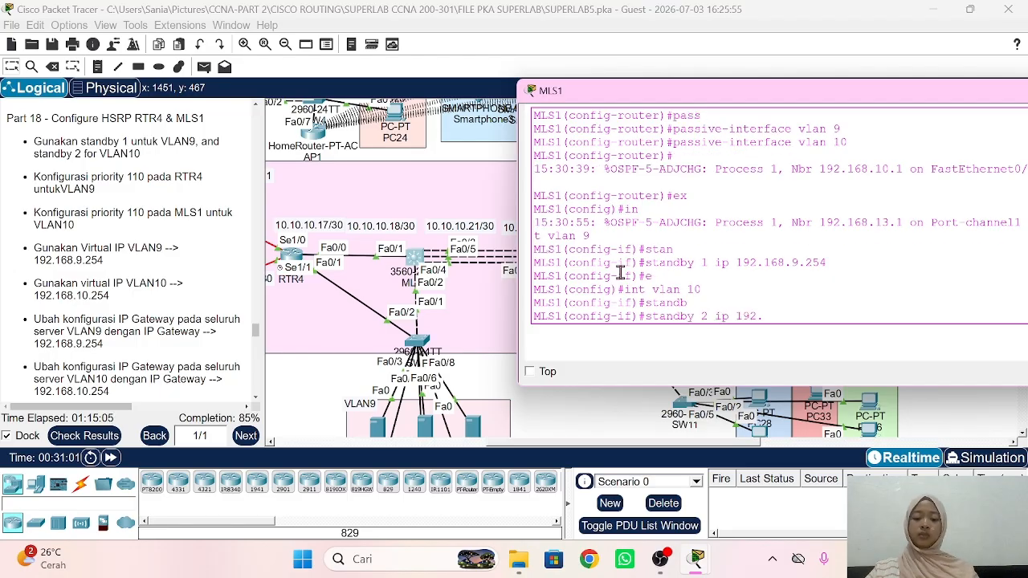
pyautogui.write('168.10.254')
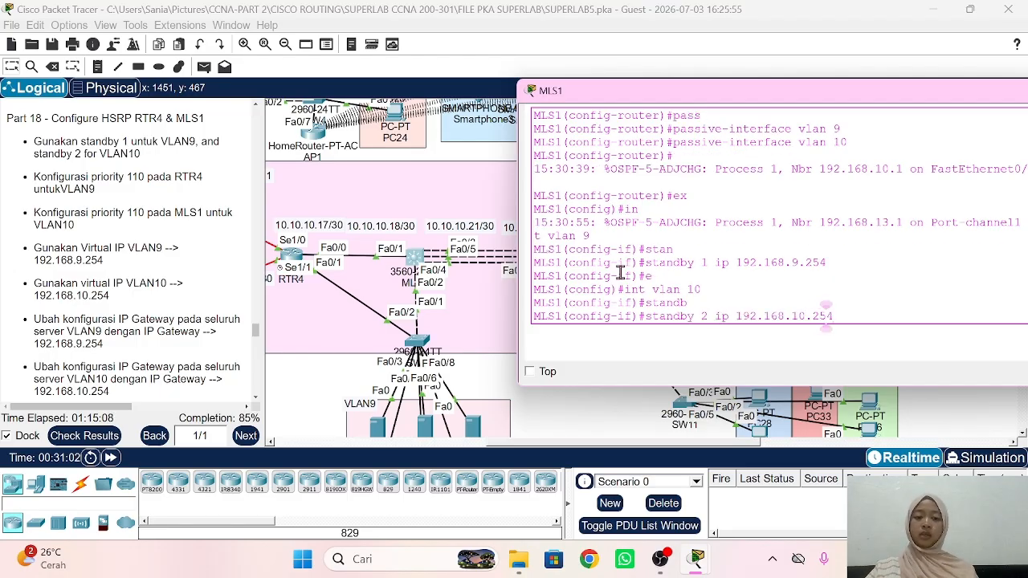
pyautogui.press('Return')
# Step: Set HSRP group 2 priority to 110 on VLAN 10
pyautogui.write('dtan')
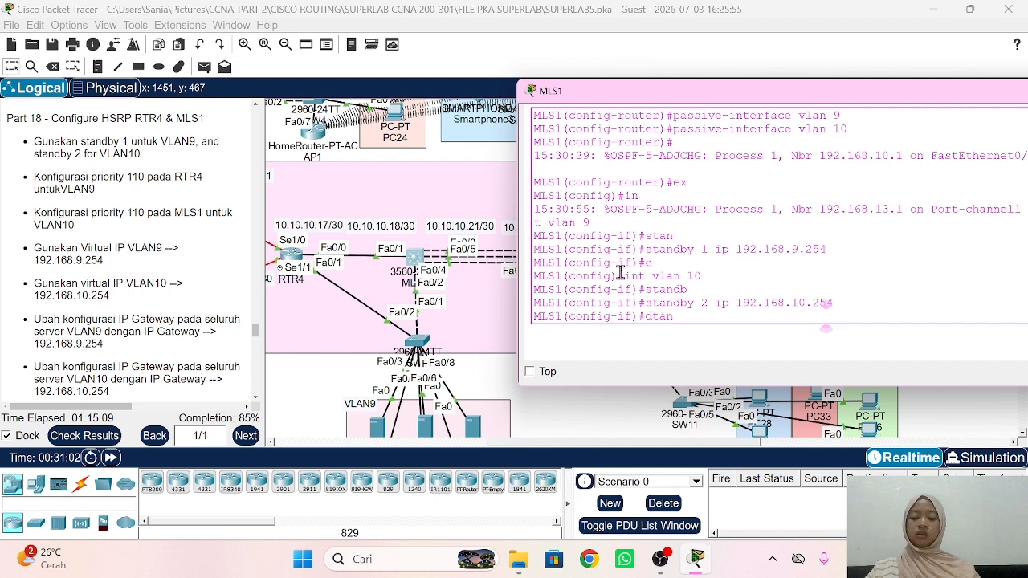
pyautogui.press('Tab')
pyautogui.write('2')
pyautogui.press('Tab')
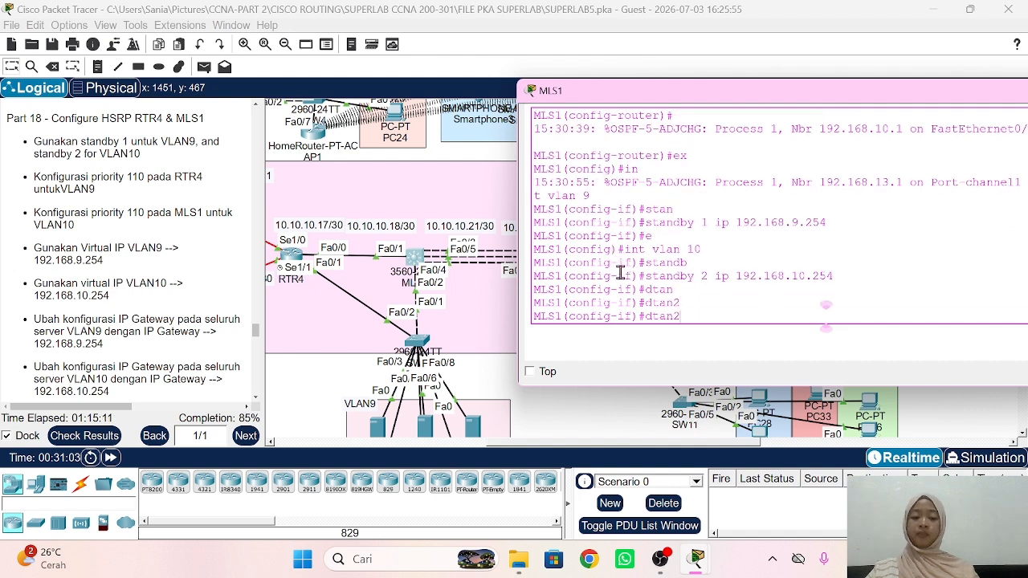
pyautogui.press('BackSpace')
pyautogui.press('BackSpace')
pyautogui.press('BackSpace')
pyautogui.press('BackSpace')
pyautogui.press('BackSpace')
pyautogui.write('stan')
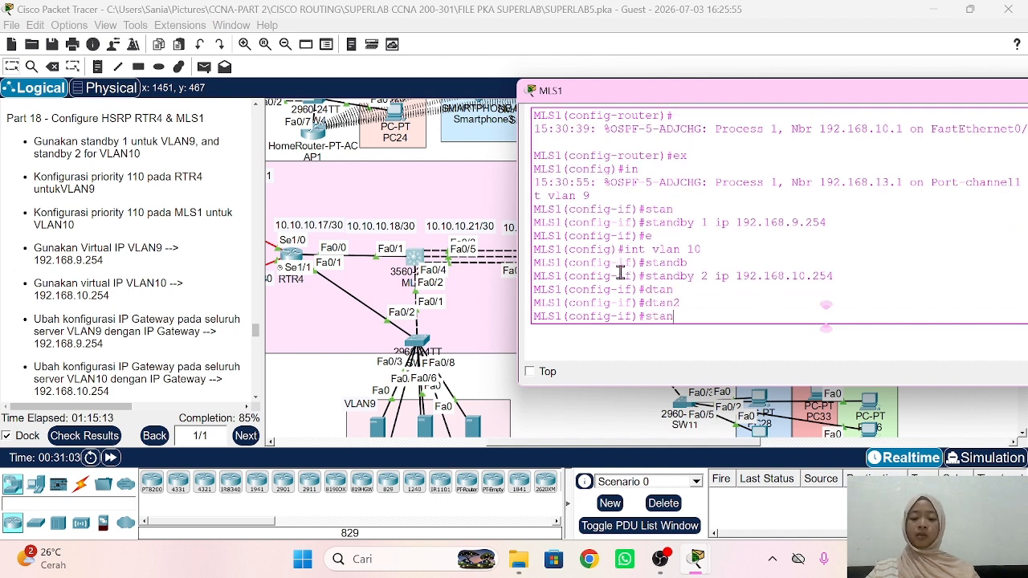
pyautogui.press('Tab')
pyautogui.write('2 p')
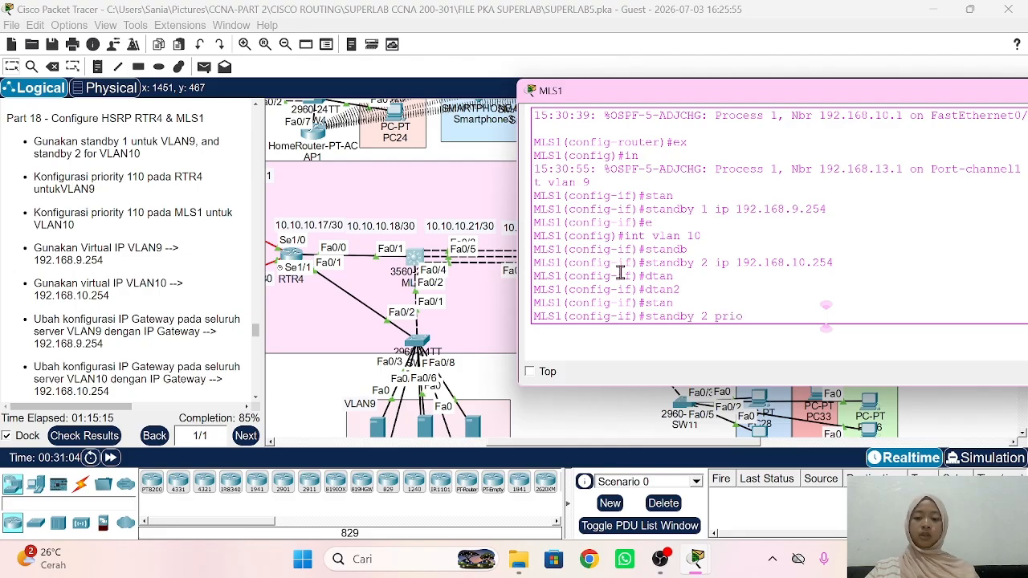
pyautogui.write('rio')
pyautogui.press('Tab')
pyautogui.write('110')
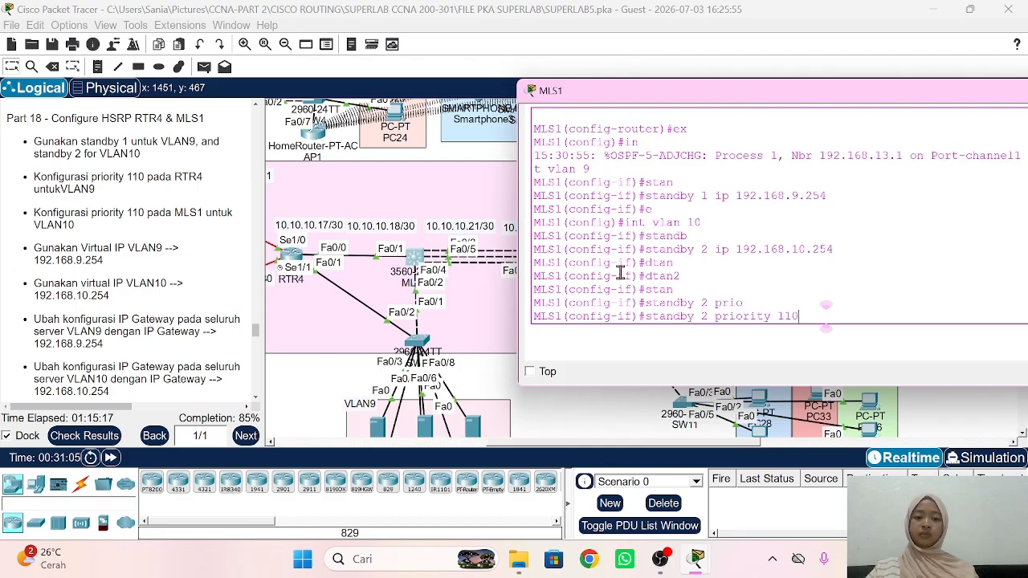
pyautogui.press('Return')
# Step: Enable preemption for HSRP group 2 on MLS1
pyautogui.write('standb')
pyautogui.press('Tab')
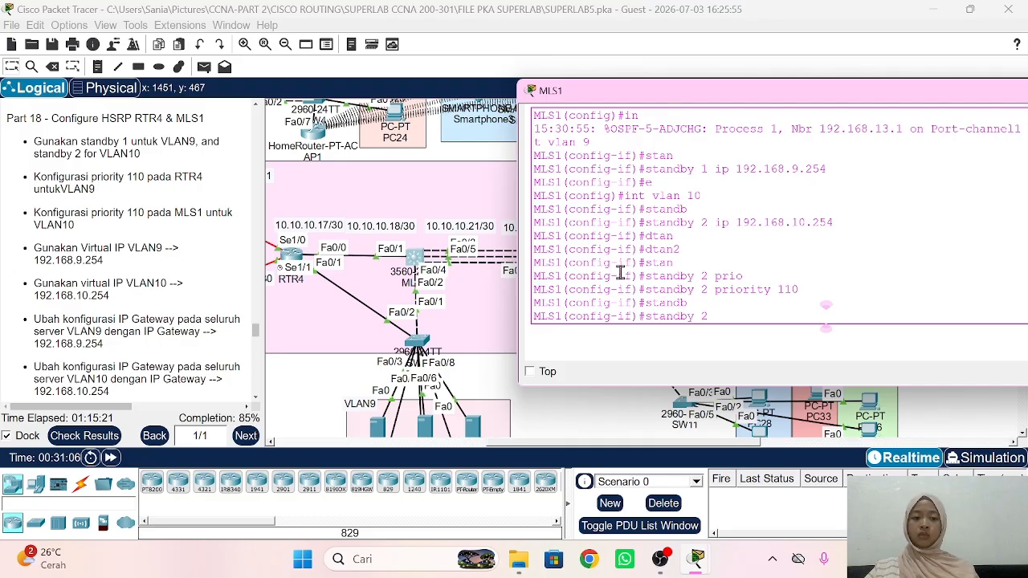
pyautogui.write('2 pree')
pyautogui.press('Tab')
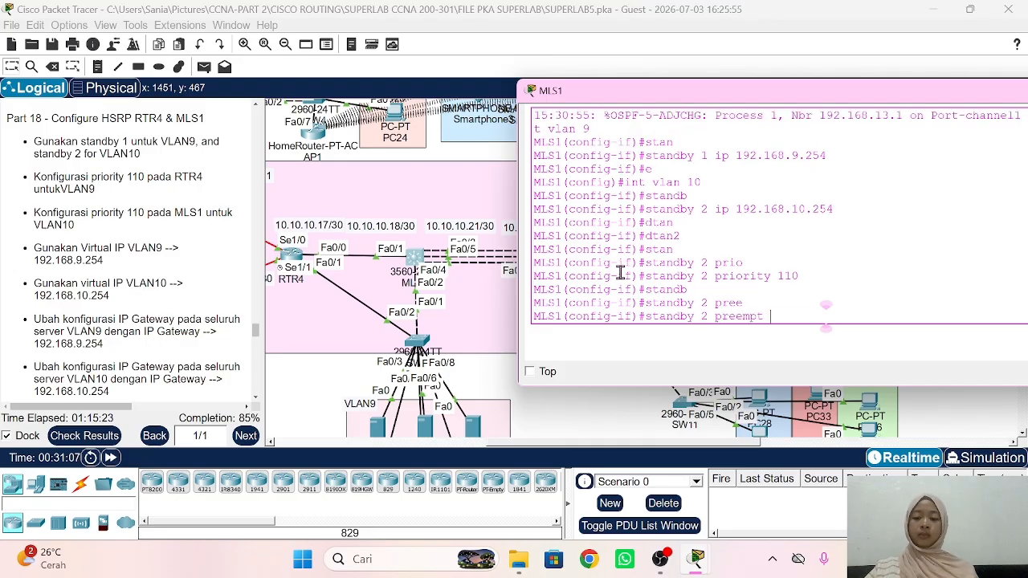
pyautogui.press('Return')
# Step: Verify MLS1's HSRP groups with do sh standby br
pyautogui.write('do sh')
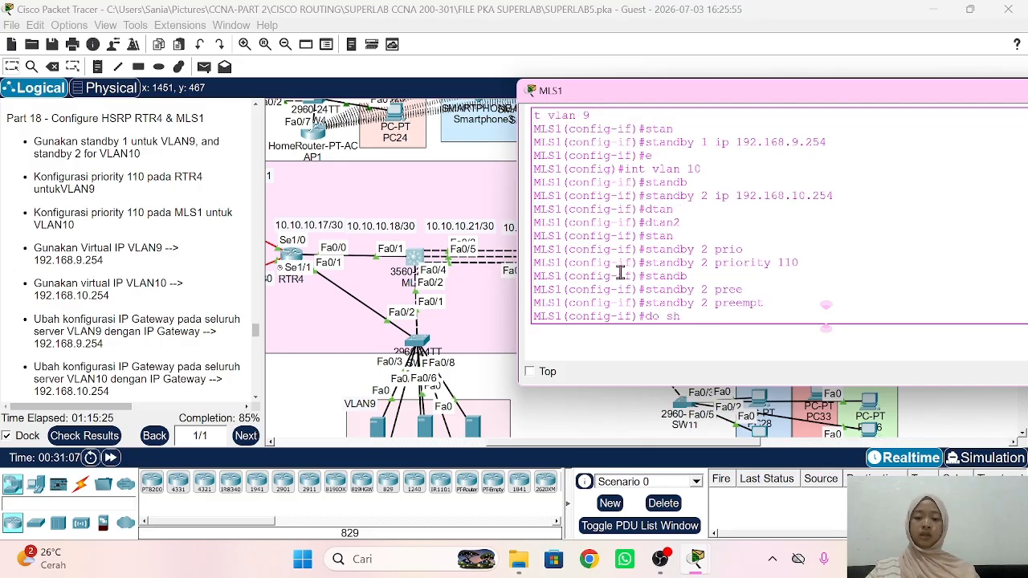
pyautogui.write(' stand')
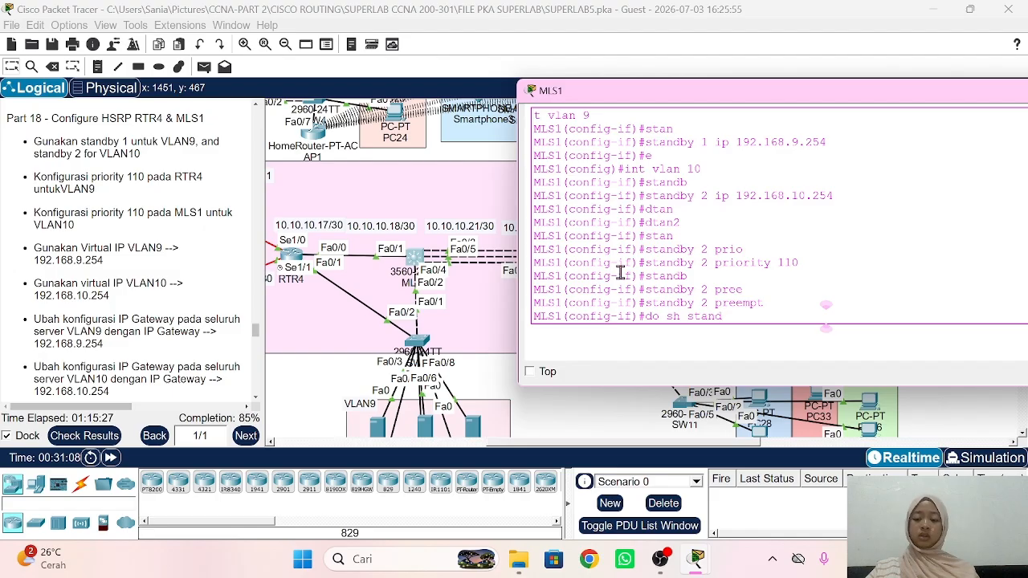
pyautogui.press('Tab')
pyautogui.write('br')
pyautogui.press('Tab')
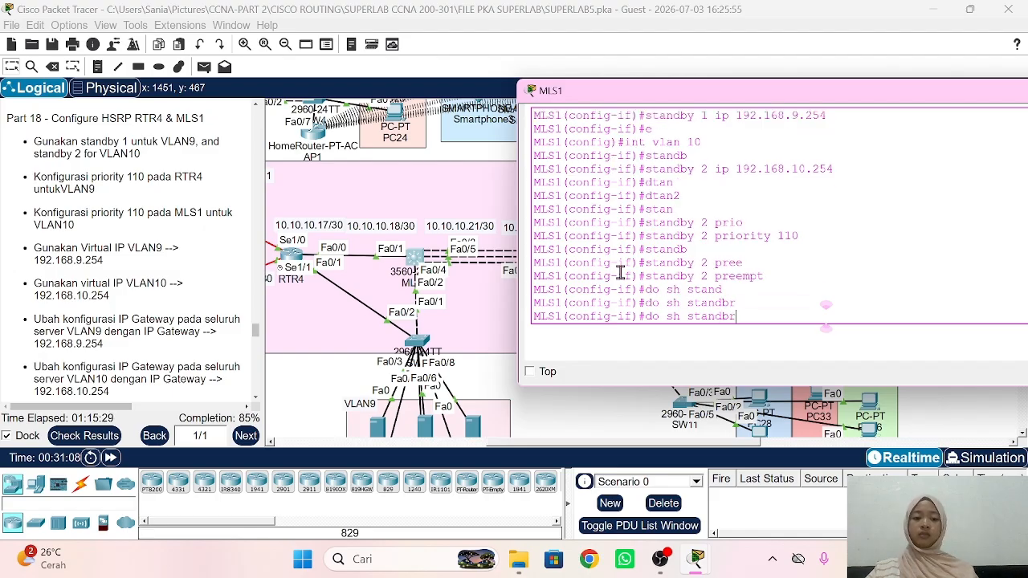
pyautogui.press('BackSpace')
pyautogui.press('BackSpace')
pyautogui.write('by br')
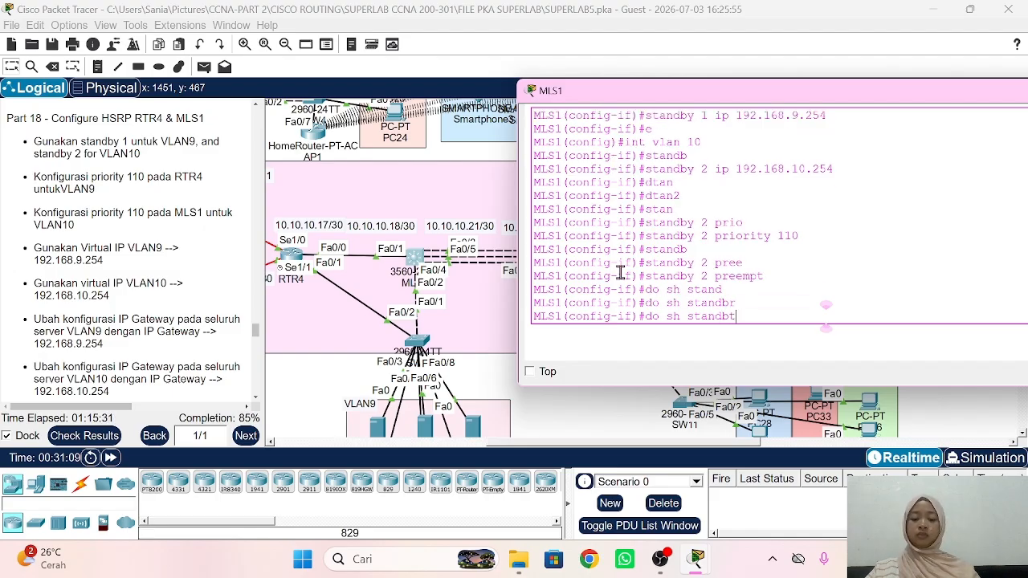
pyautogui.press('Tab')
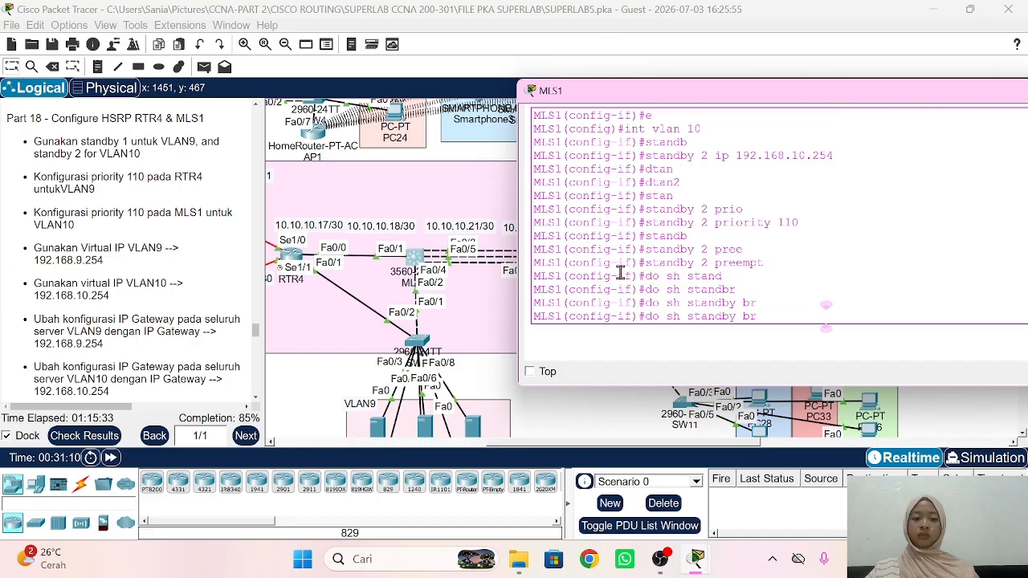
pyautogui.press('Return')
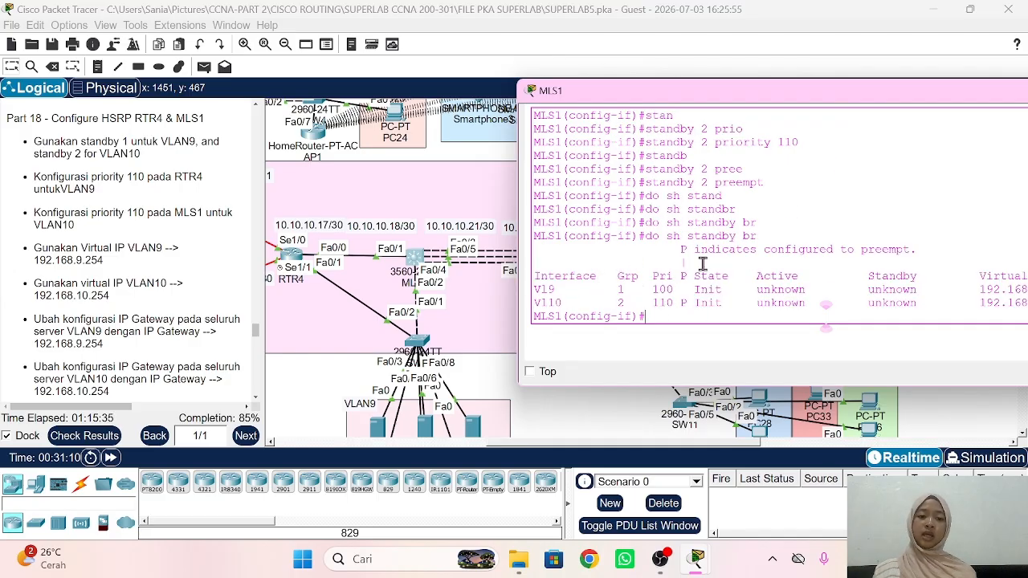
# Step: Set the NTP Server's default gateway to 192.168.9.254
pyautogui.click(621, 402)
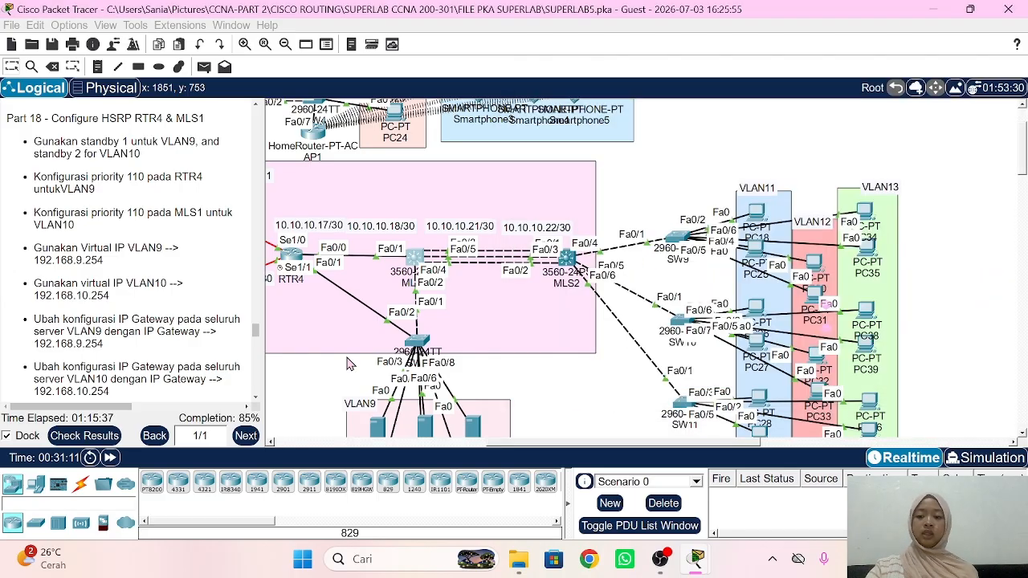
pyautogui.scroll(-2, 84, 283)
pyautogui.scroll(-3, 84, 283)
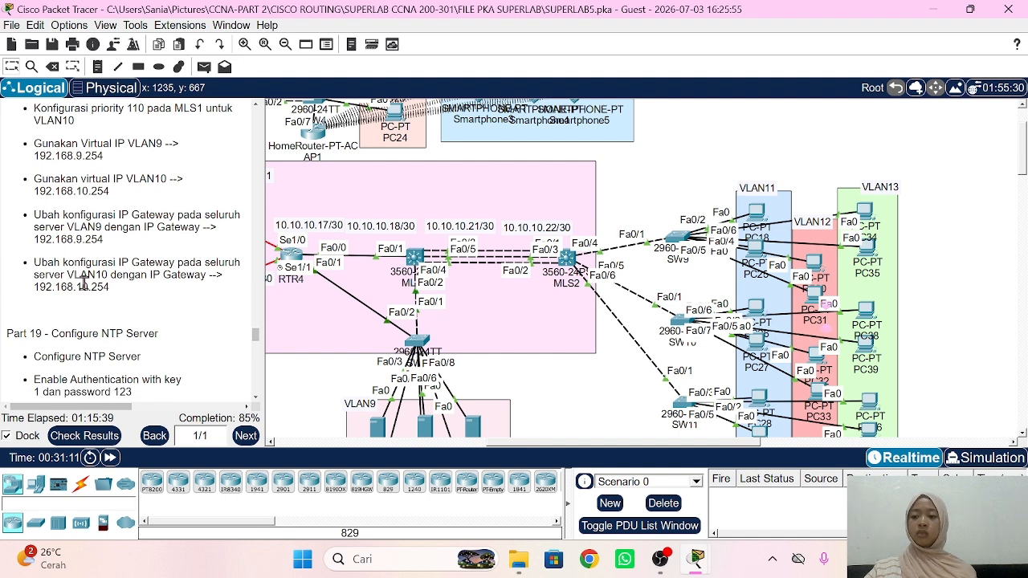
pyautogui.scroll(-3, 495, 368)
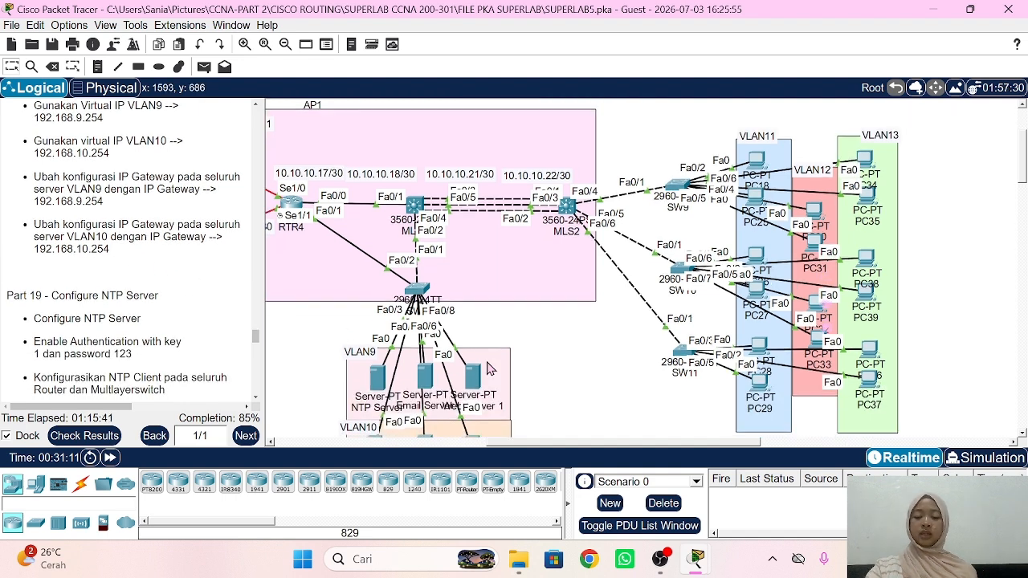
pyautogui.click(381, 337)
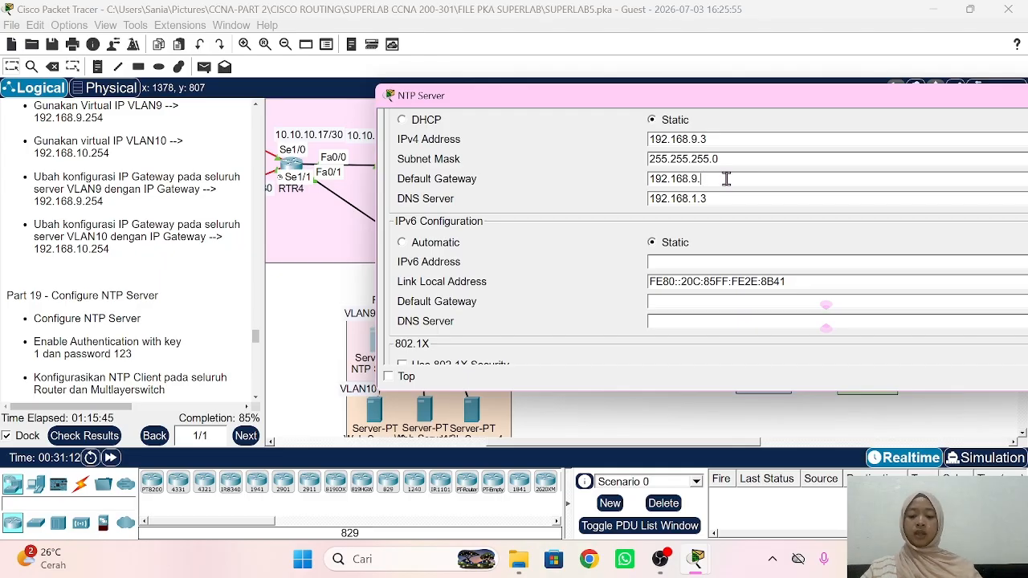
pyautogui.click(294, 303)
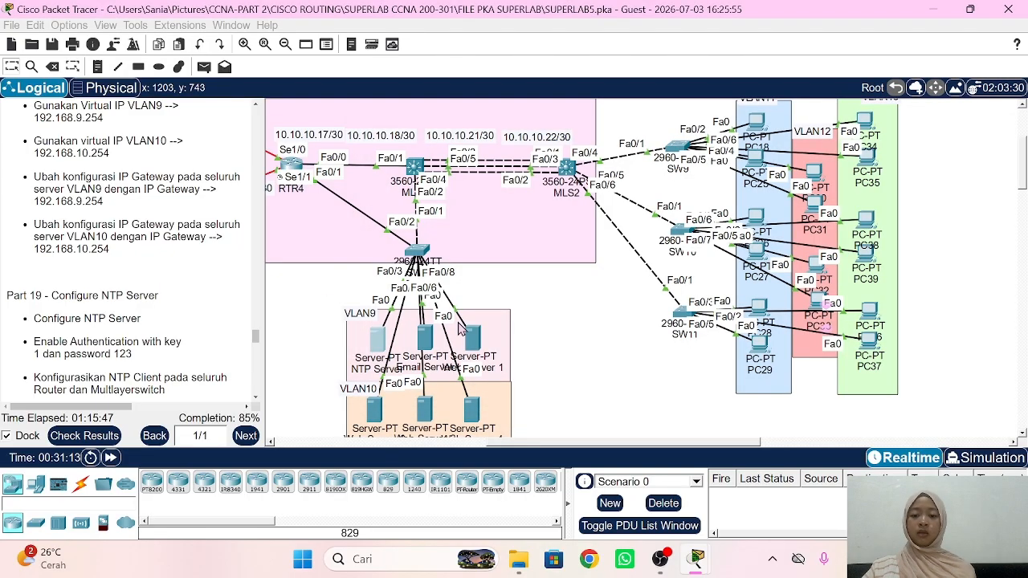
# Step: Change the Email Server and Web Server 1 default gateways to 192.168.9.254
pyautogui.click(426, 339)
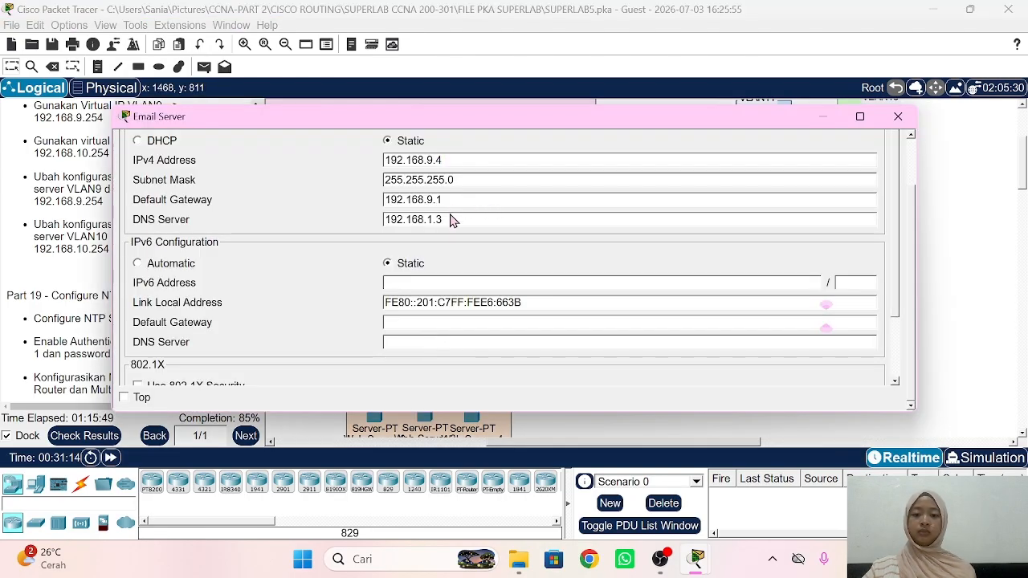
pyautogui.write('254')
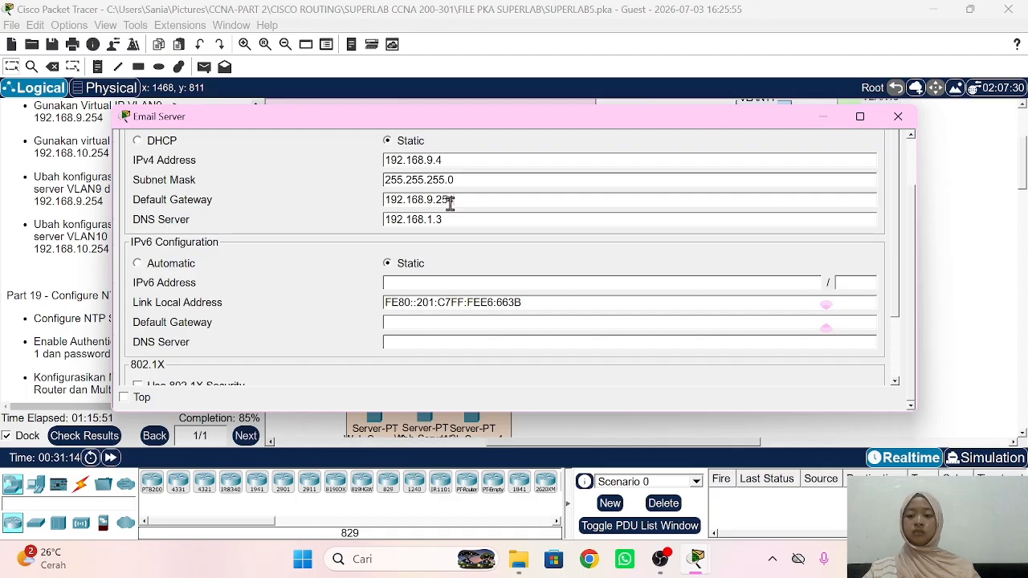
pyautogui.click(978, 275)
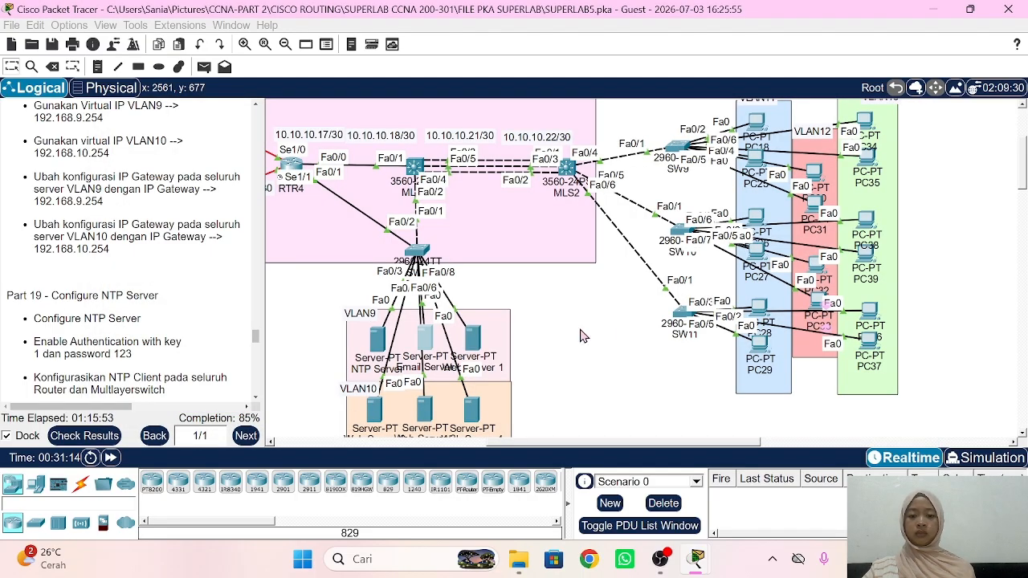
pyautogui.click(471, 338)
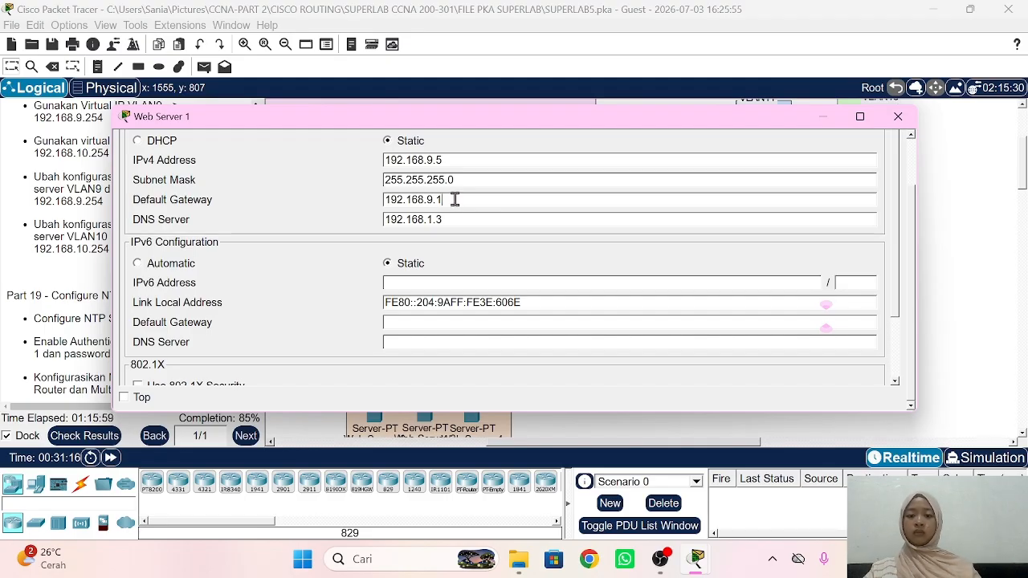
pyautogui.write('54')
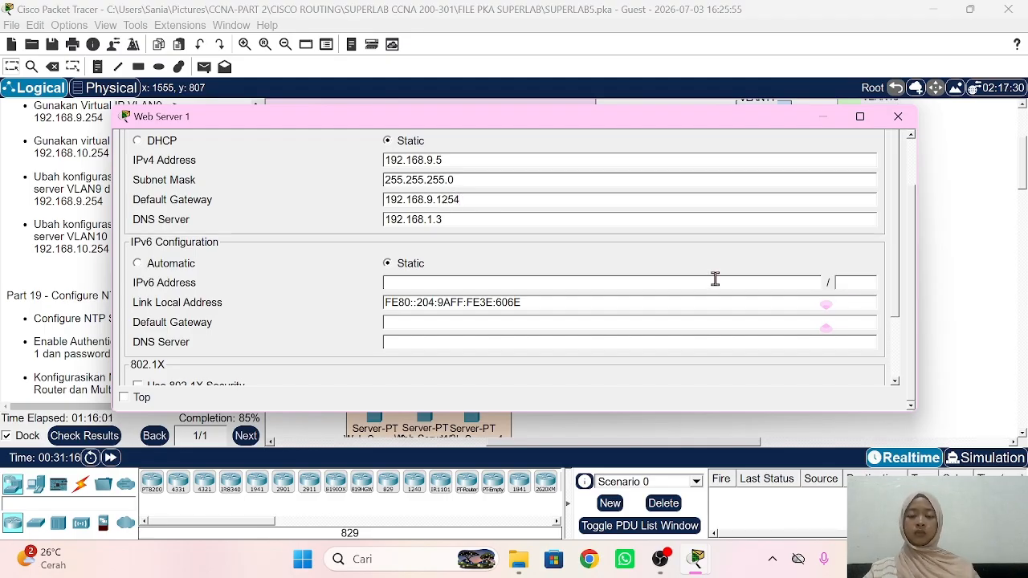
pyautogui.press('BackSpace')
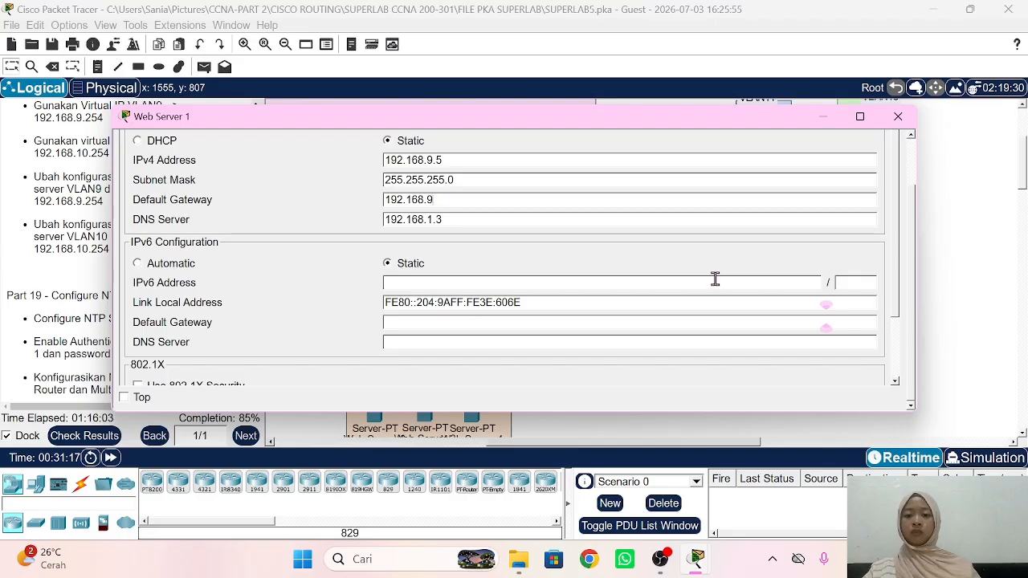
pyautogui.write('54')
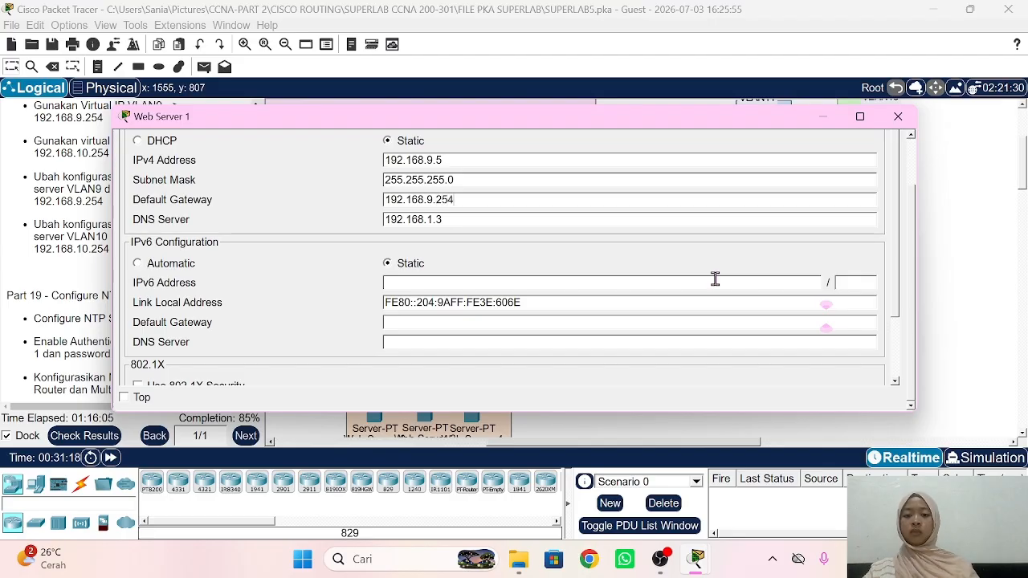
pyautogui.click(928, 281)
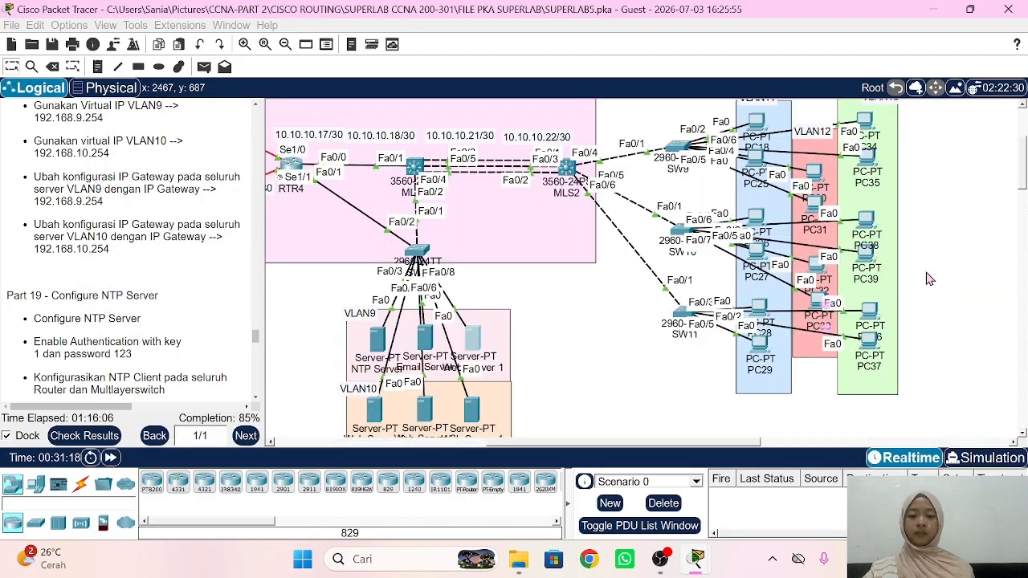
# Step: Update the gateway on Web Server 2, 3 and 4 to 192.168.10.254, closing each window
pyautogui.click(376, 410)
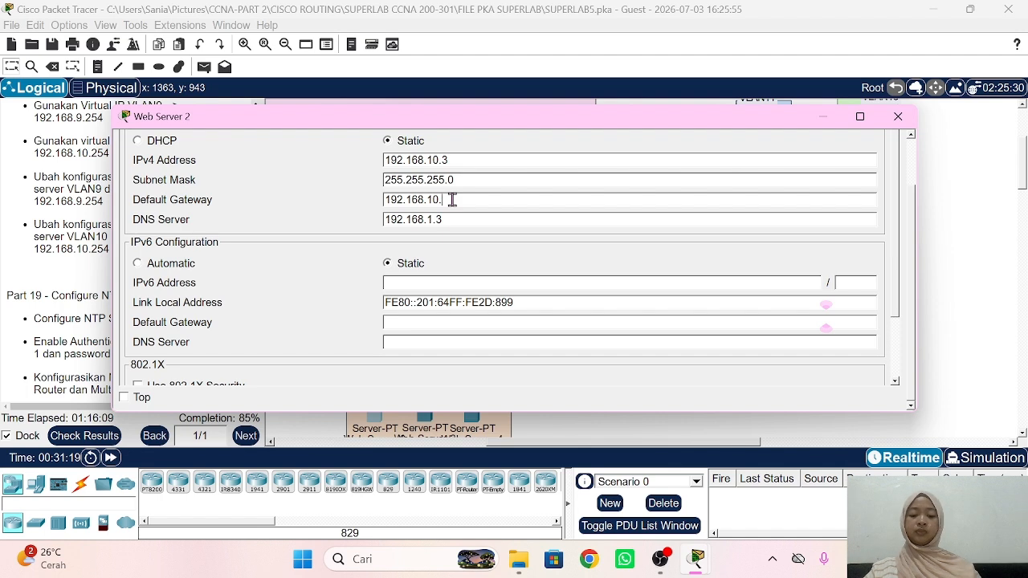
pyautogui.click(976, 254)
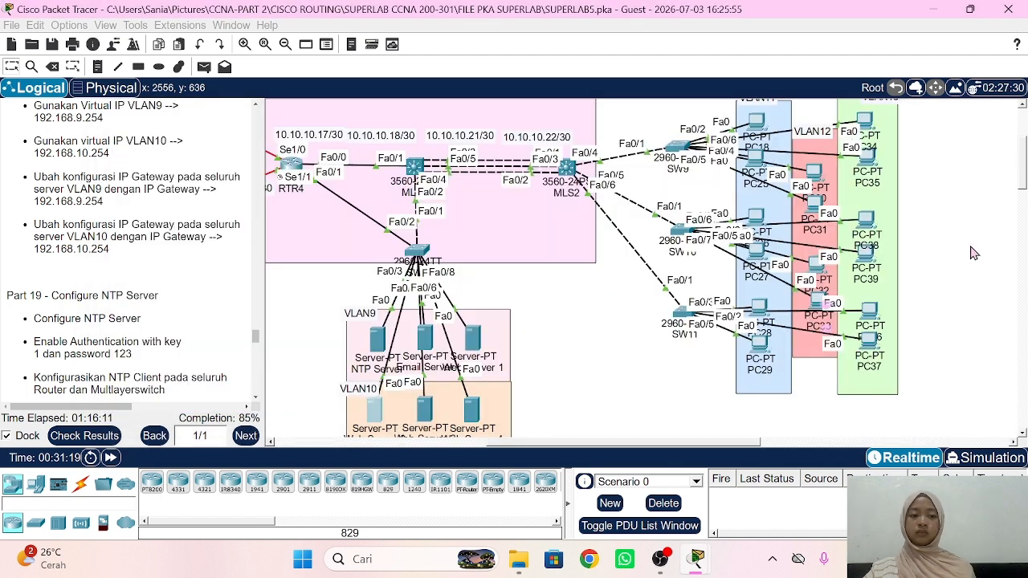
pyautogui.click(432, 408)
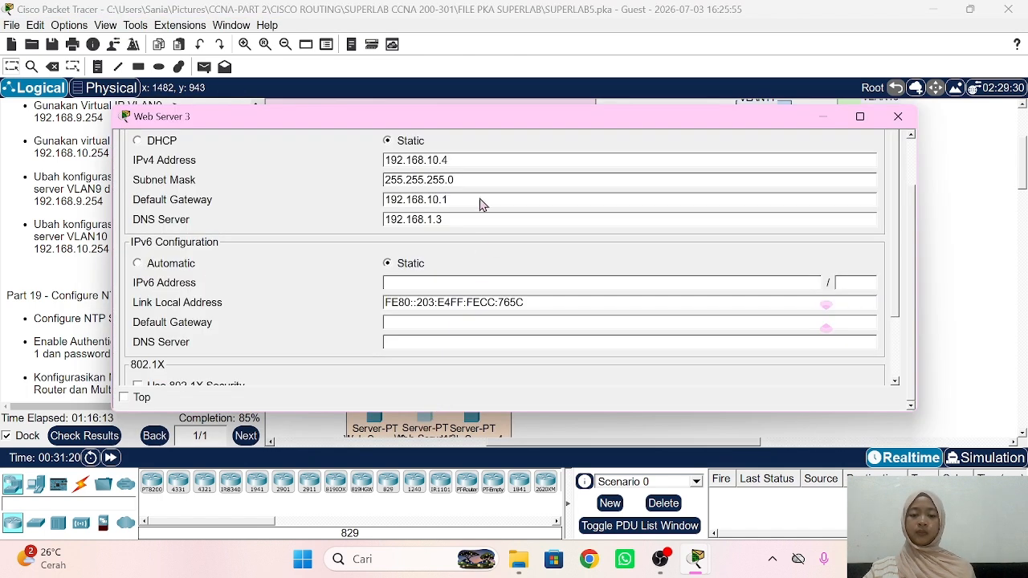
pyautogui.click(459, 201)
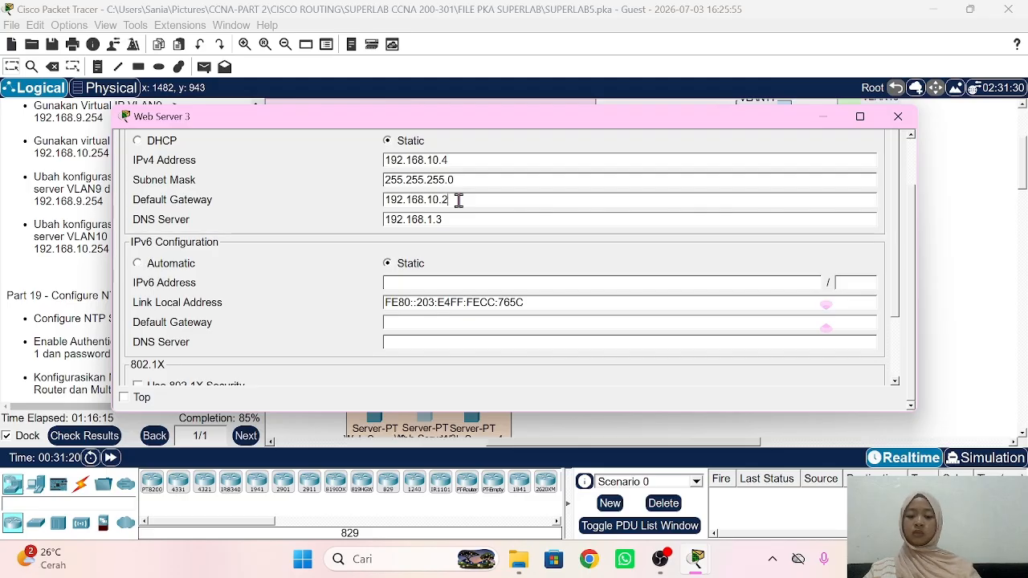
pyautogui.click(928, 185)
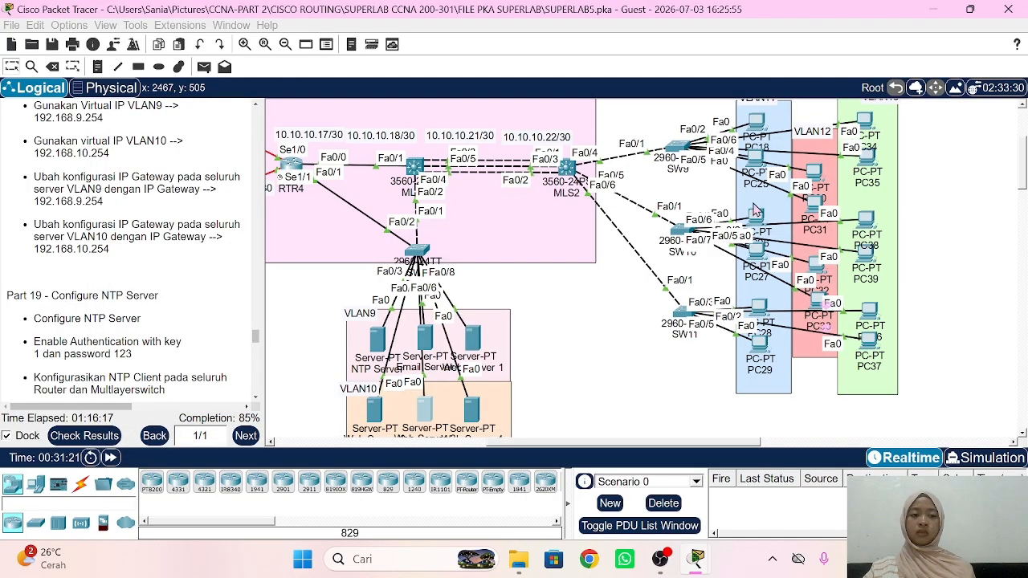
pyautogui.click(478, 413)
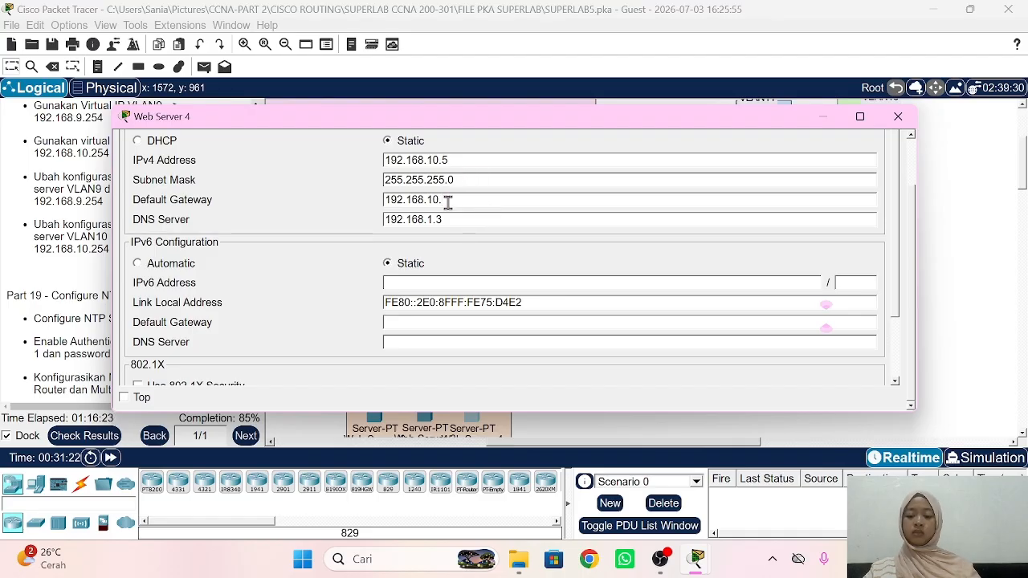
pyautogui.write('4')
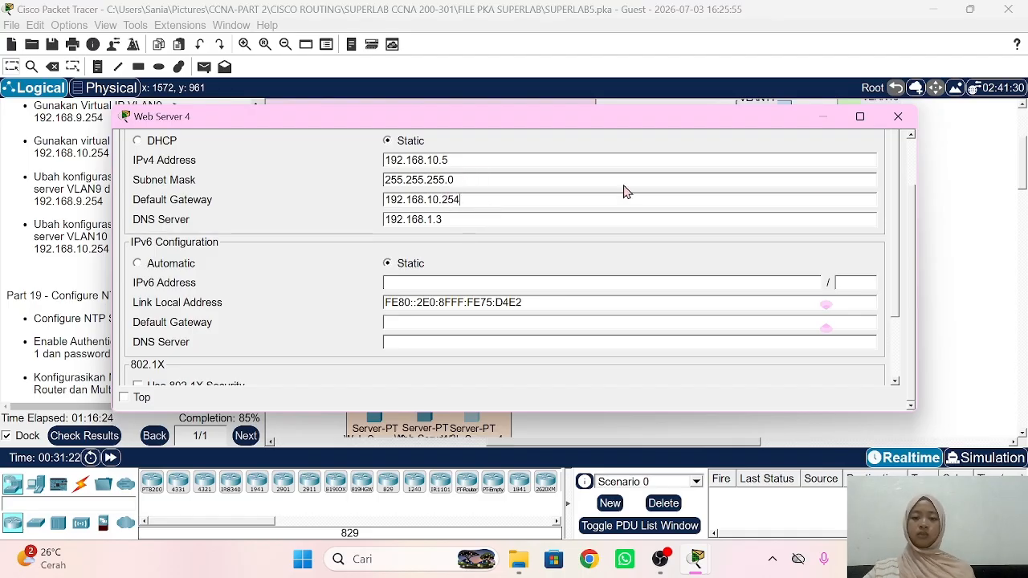
pyautogui.click(957, 196)
# Step: Scroll the instructions to the Part 20 DNS & Web Server tasks and open the NTP Server
pyautogui.scroll(-1, 184, 332)
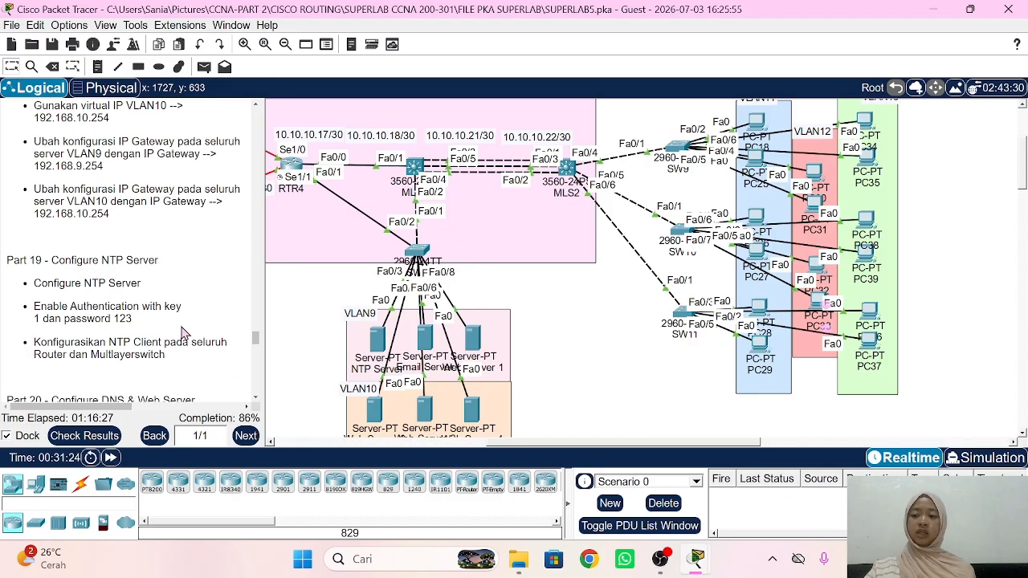
pyautogui.scroll(1, 184, 333)
pyautogui.scroll(-3, 184, 333)
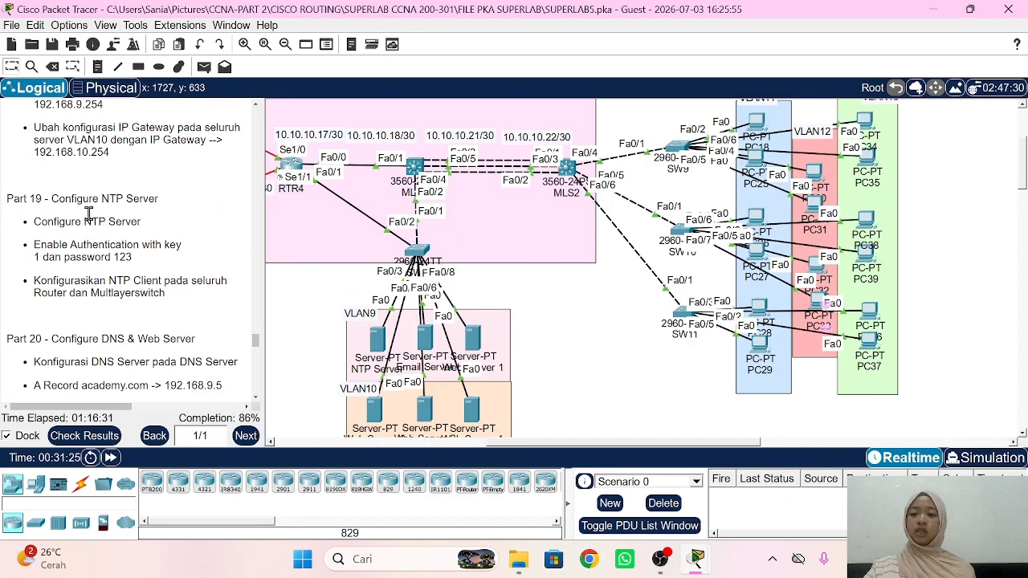
pyautogui.scroll(-1, 168, 258)
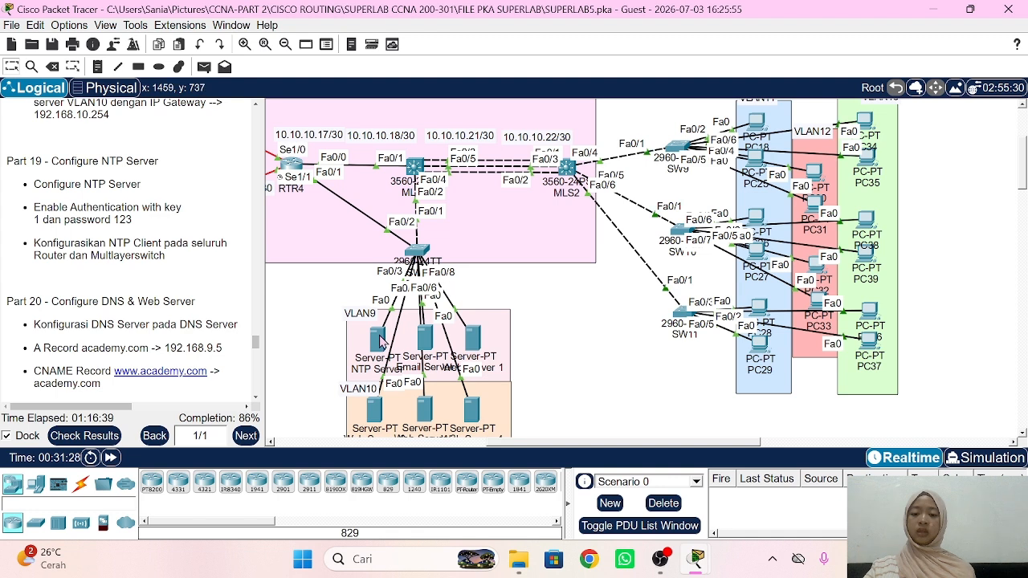
pyautogui.scroll(-1, 57, 277)
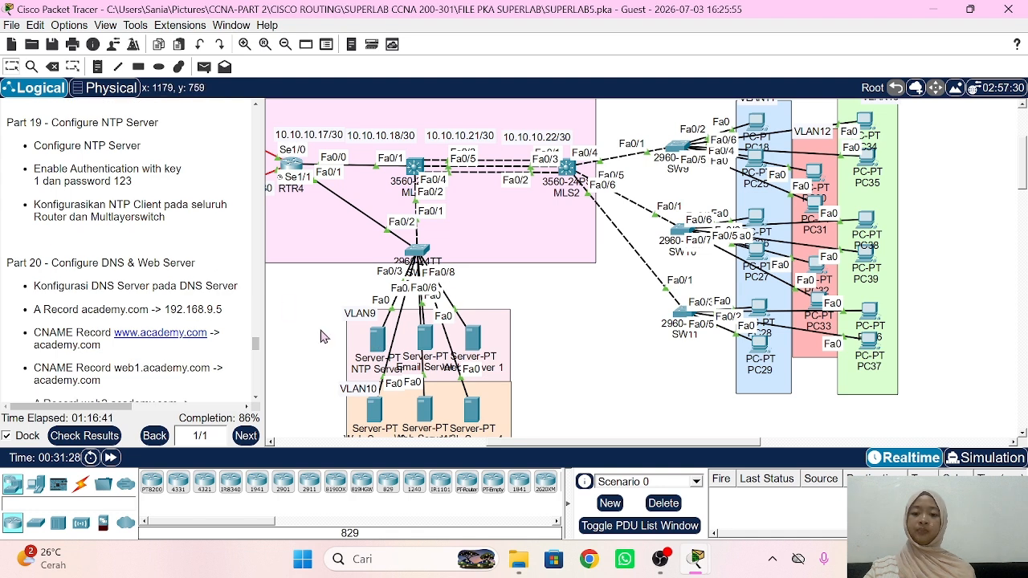
pyautogui.click(377, 341)
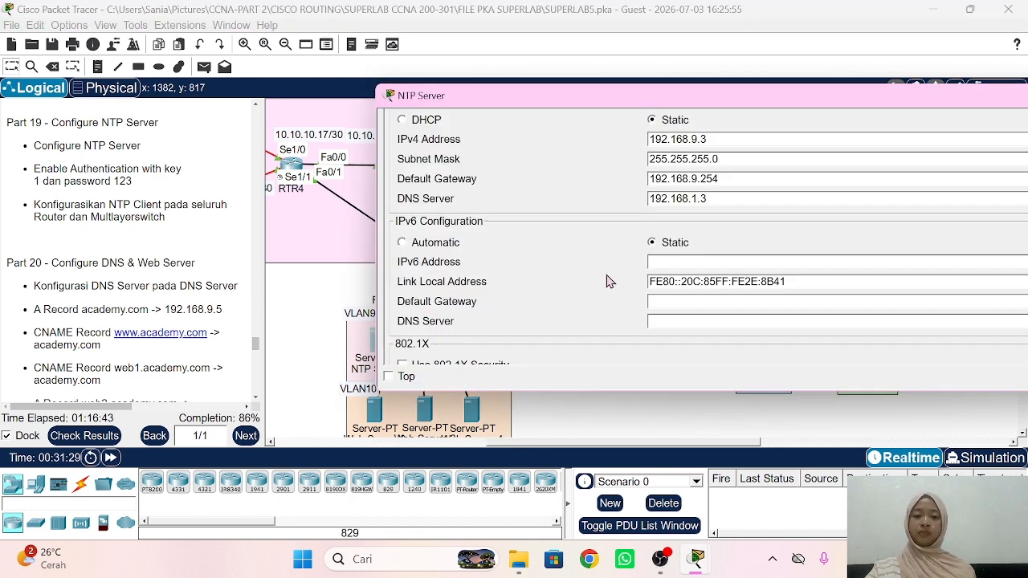
pyautogui.scroll(2, 605, 281)
pyautogui.click(505, 125)
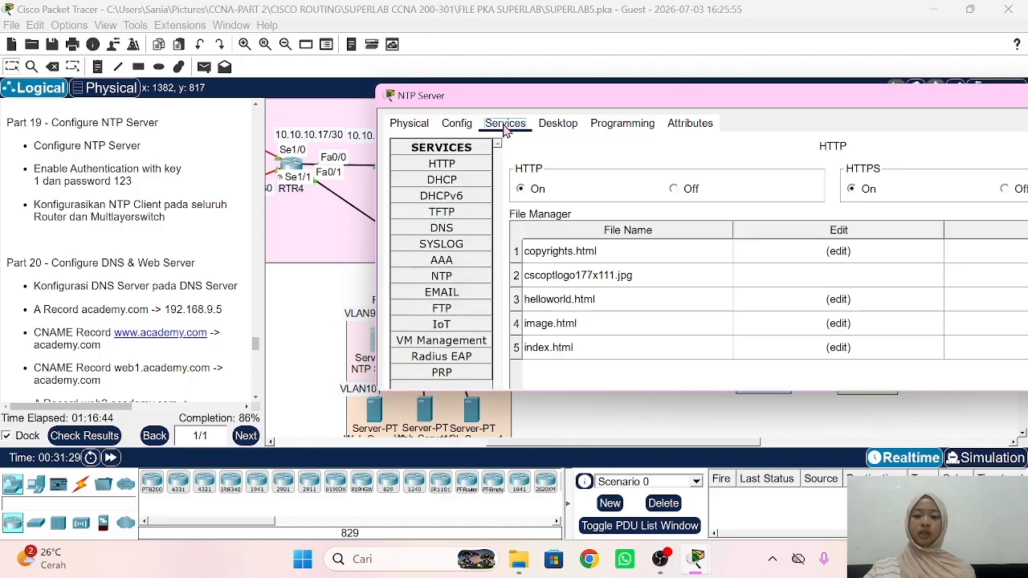
pyautogui.click(454, 281)
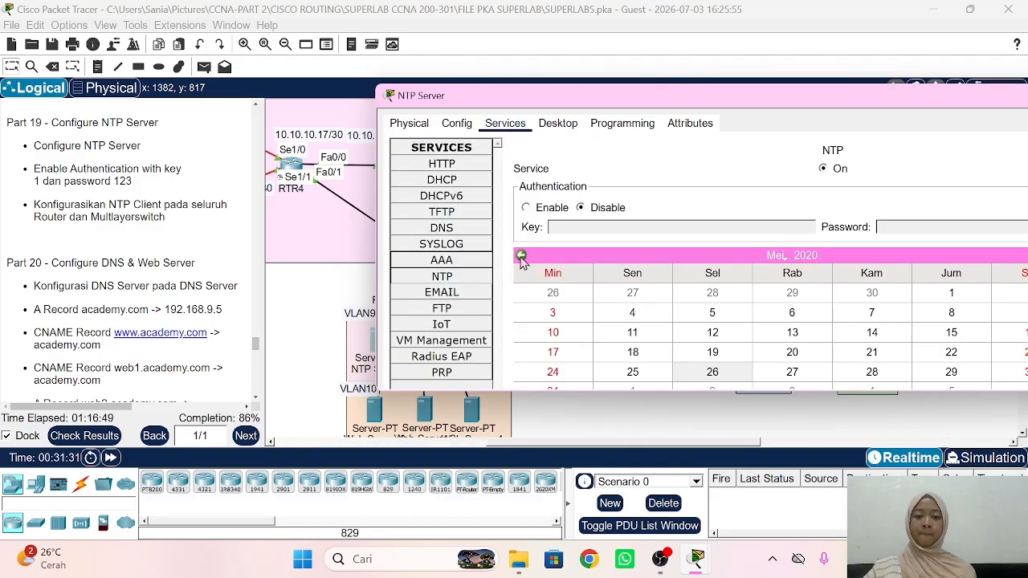
pyautogui.click(545, 212)
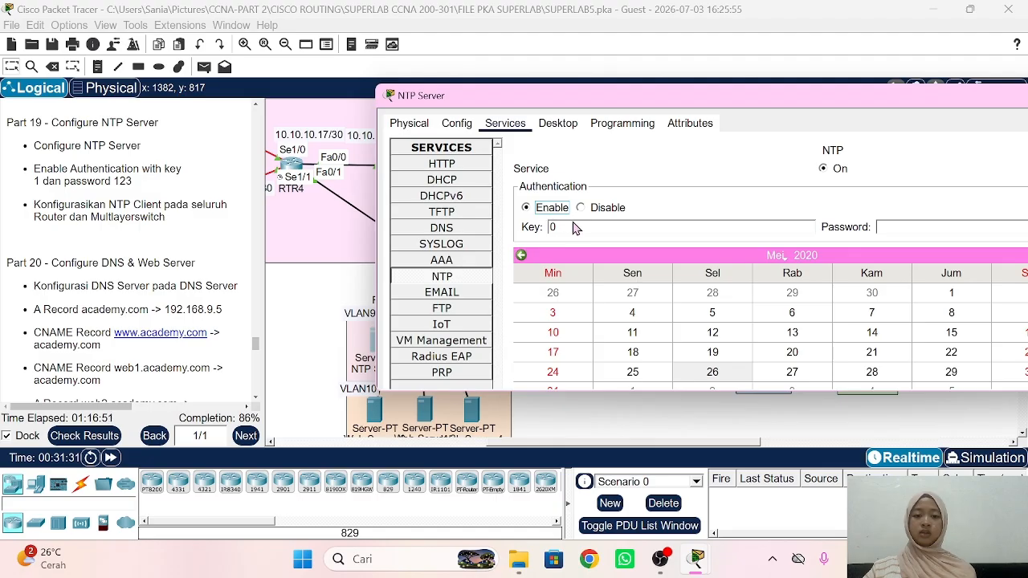
pyautogui.write('1')
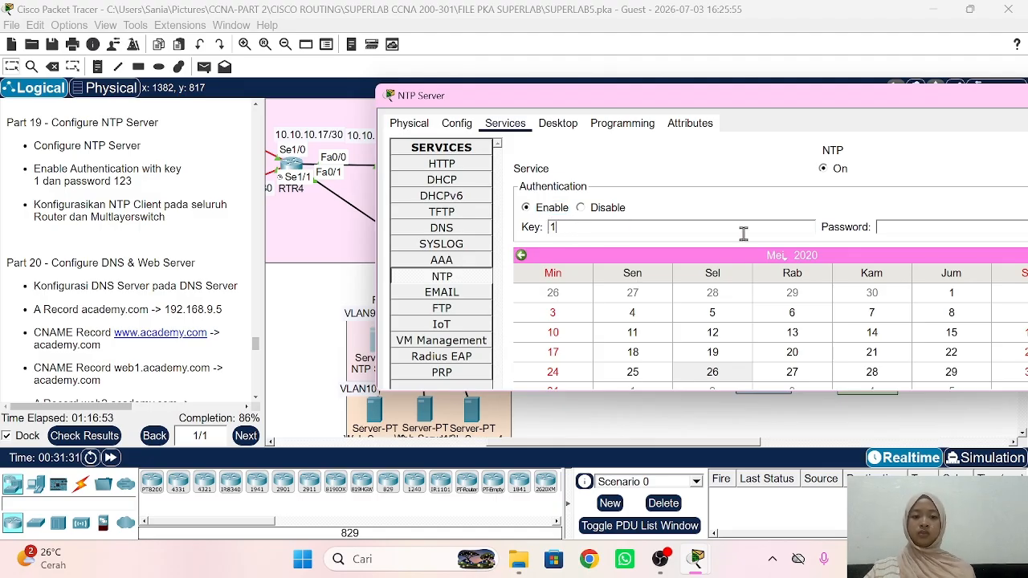
pyautogui.click(891, 227)
pyautogui.write('123')
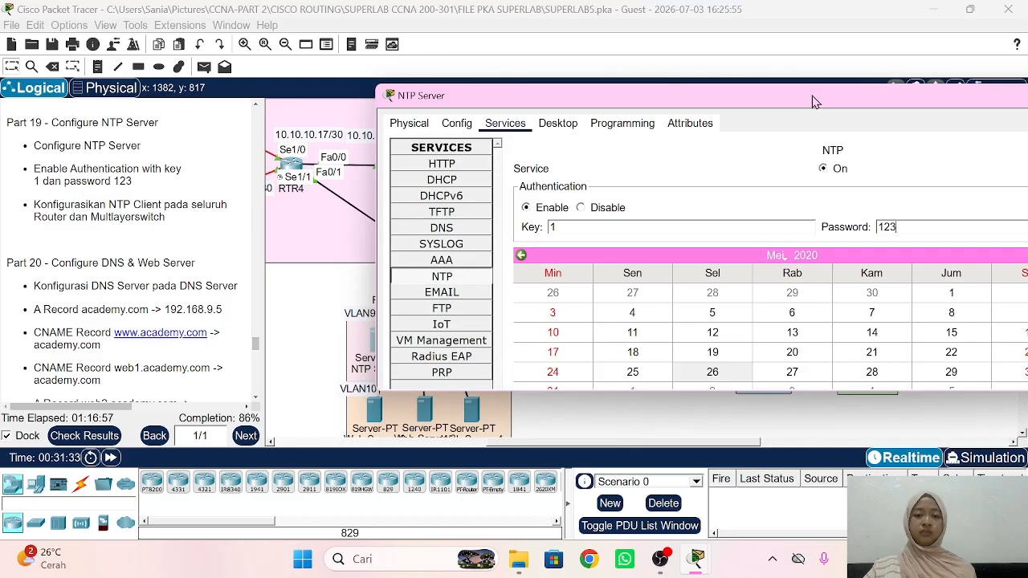
# Step: Move the NTP Server window aside and scroll the workspace back to the topology
pyautogui.moveTo(813, 101); pyautogui.dragTo(727, 85)
pyautogui.scroll(-1, 833, 247)
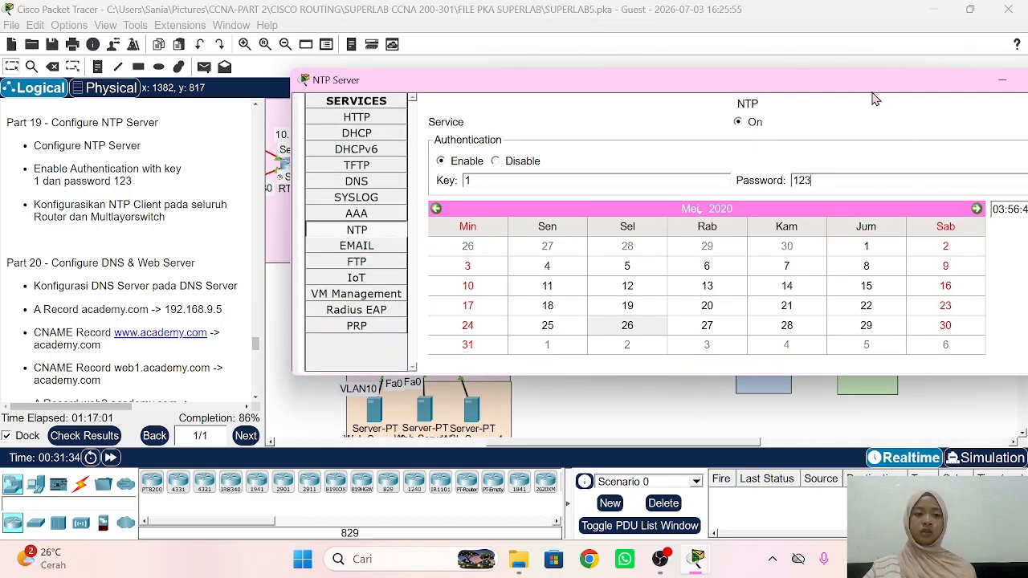
pyautogui.moveTo(850, 97); pyautogui.dragTo(825, 105)
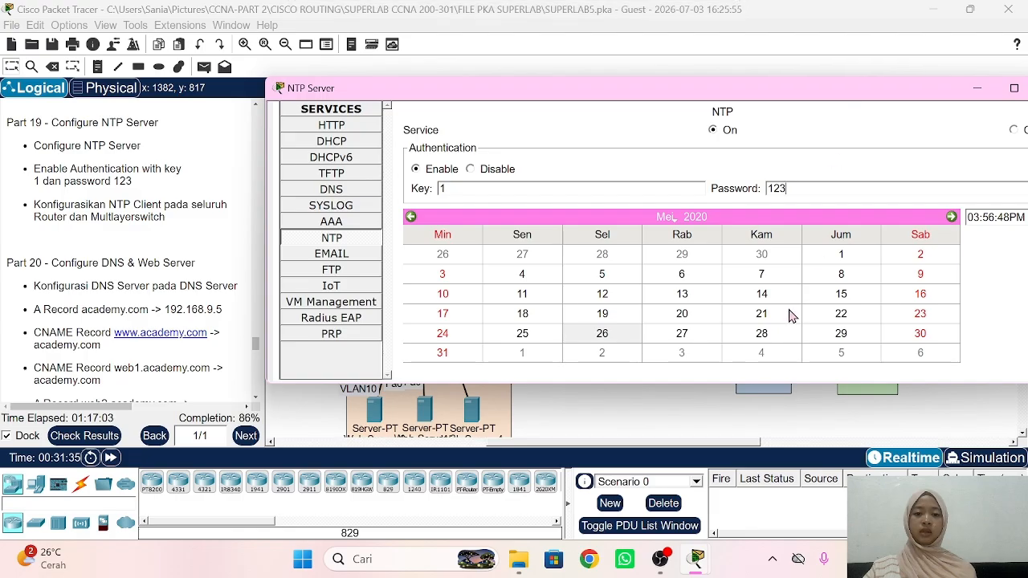
pyautogui.click(698, 419)
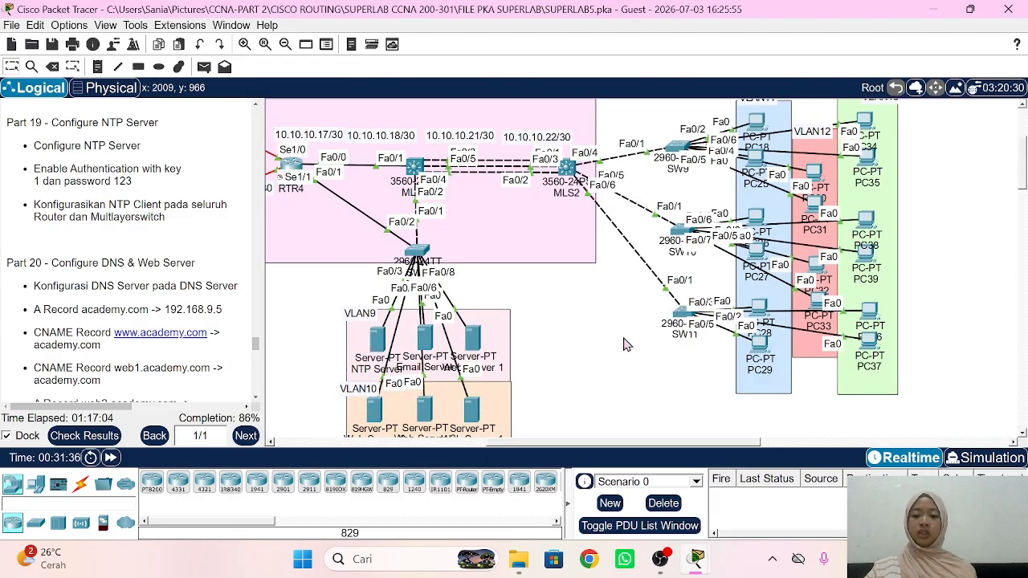
pyautogui.hscroll(-3, 625, 342)
pyautogui.hscroll(-6, 448, 322)
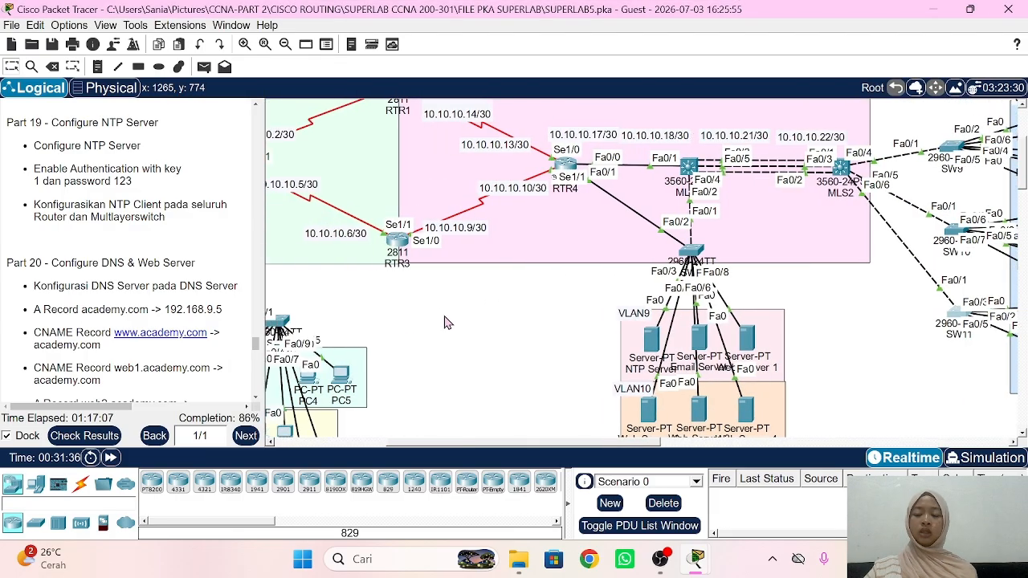
pyautogui.scroll(3, 562, 221)
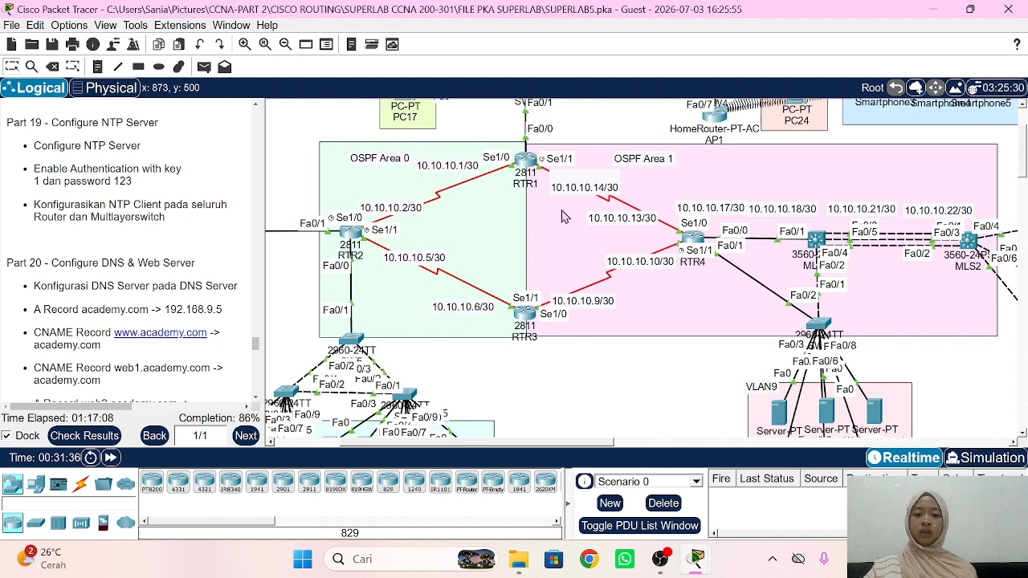
# Step: On RTR1, set NTP server 192.168.9.3 and enable NTP authentication
pyautogui.click(530, 161)
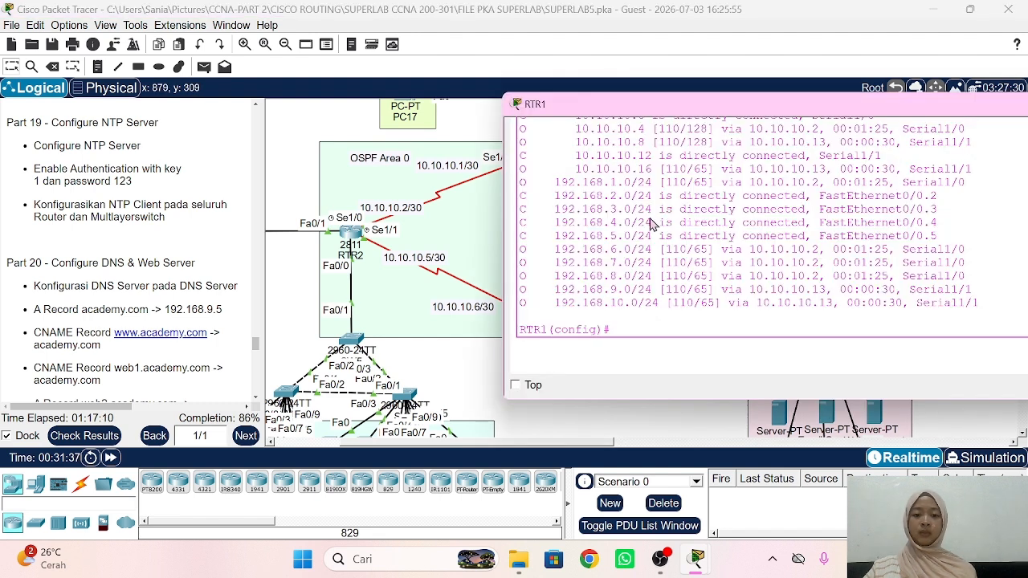
pyautogui.write('ntp ')
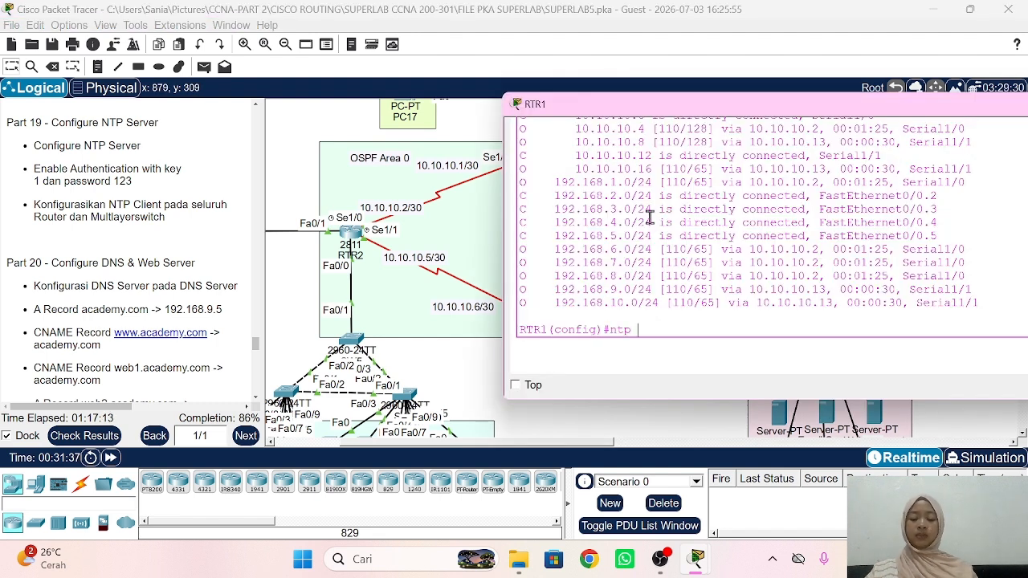
pyautogui.write('sc')
pyautogui.write('rv')
pyautogui.press('Tab')
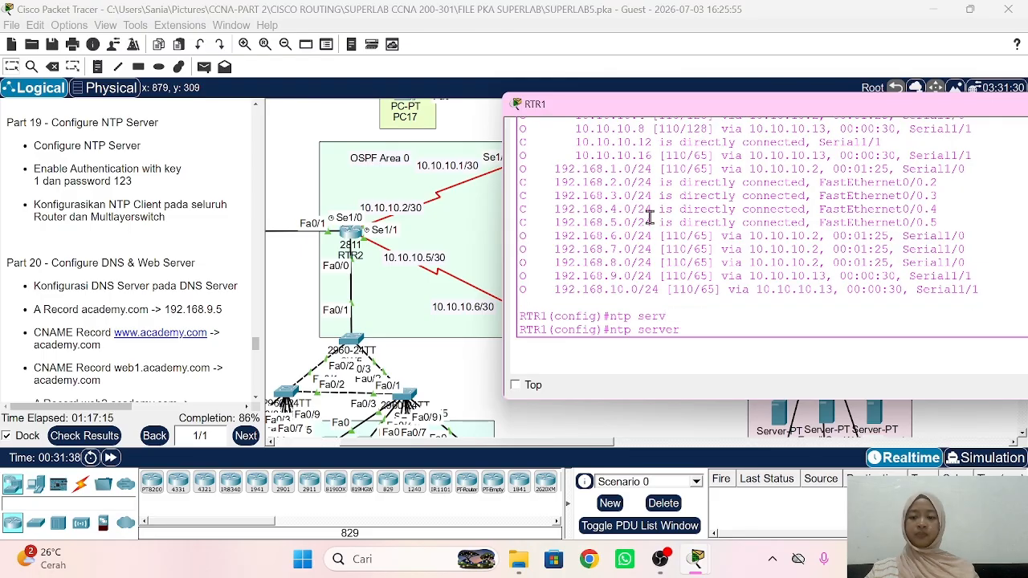
pyautogui.write('192.')
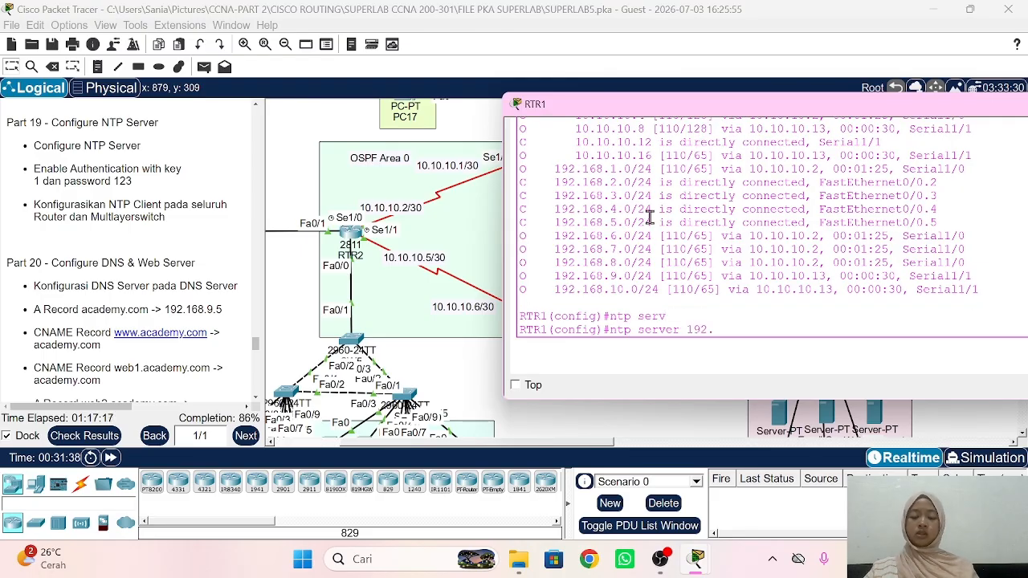
pyautogui.write('168.9.3')
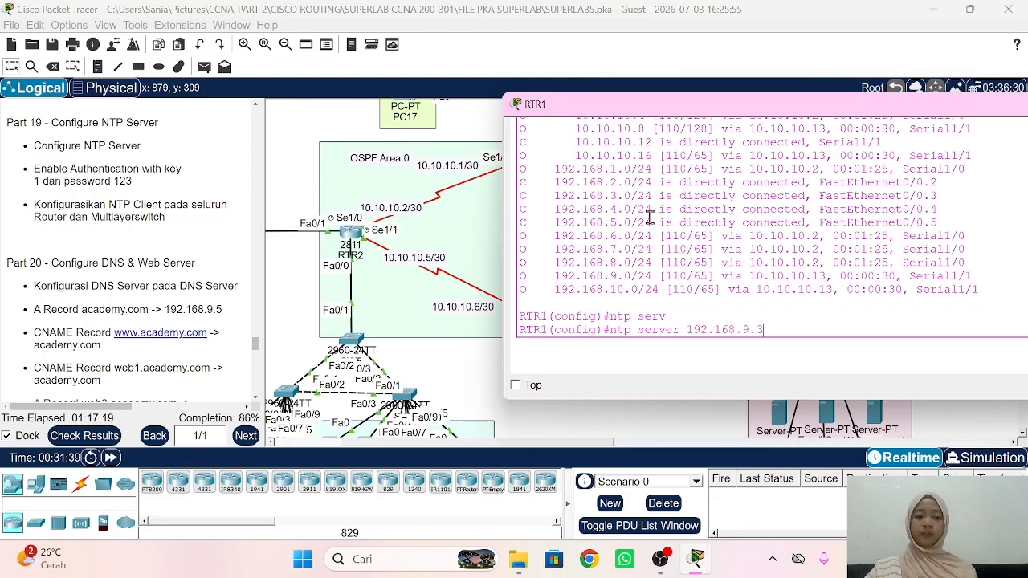
pyautogui.press('Return')
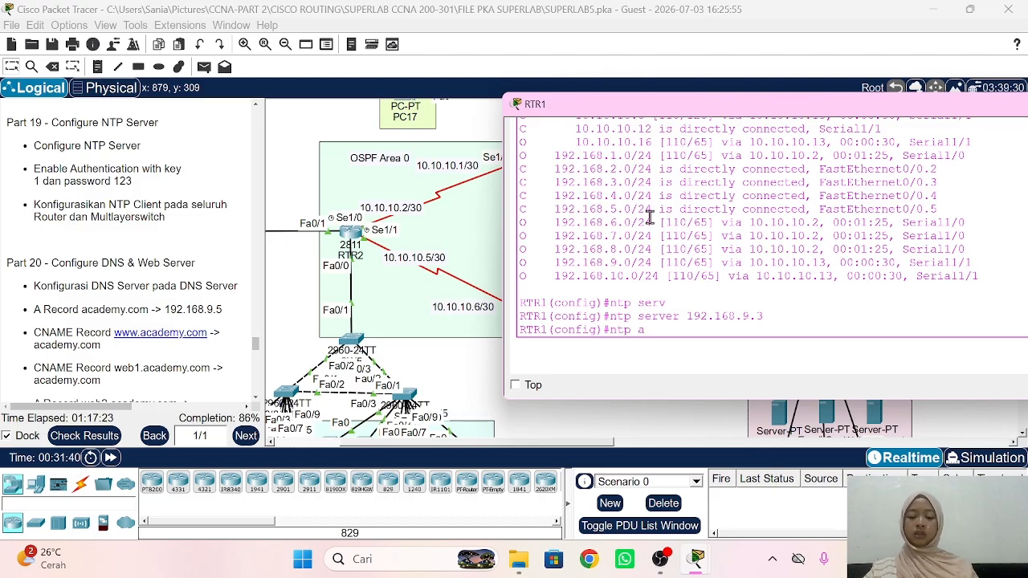
pyautogui.write('ntp authen')
pyautogui.press('Tab')
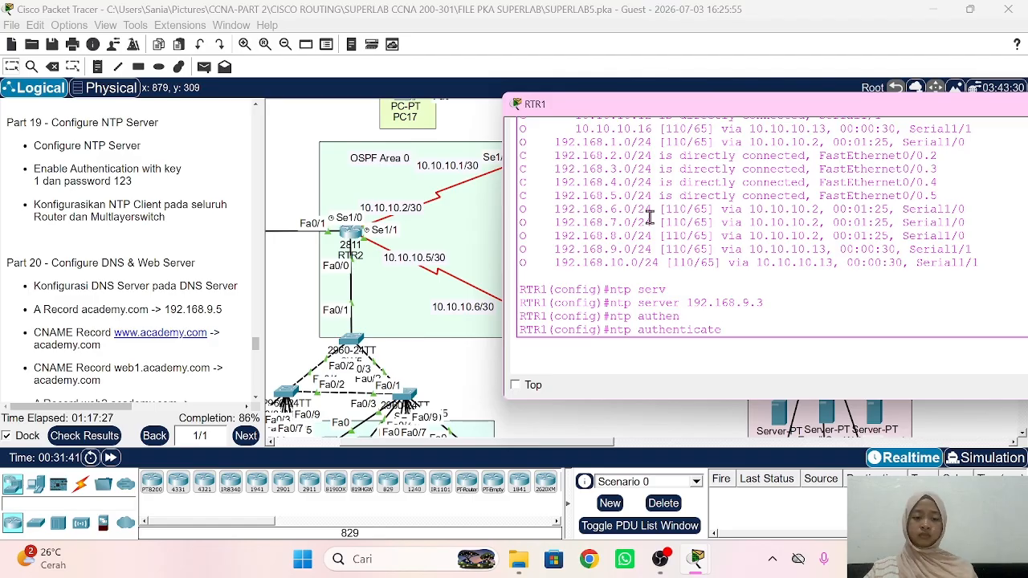
pyautogui.press('Return')
pyautogui.write('ntp')
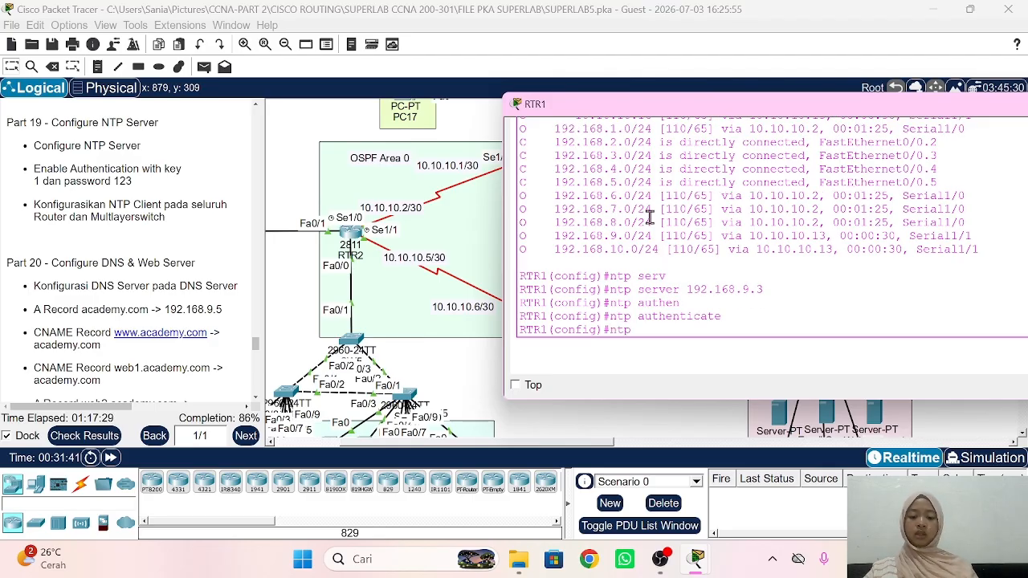
pyautogui.write(' authe')
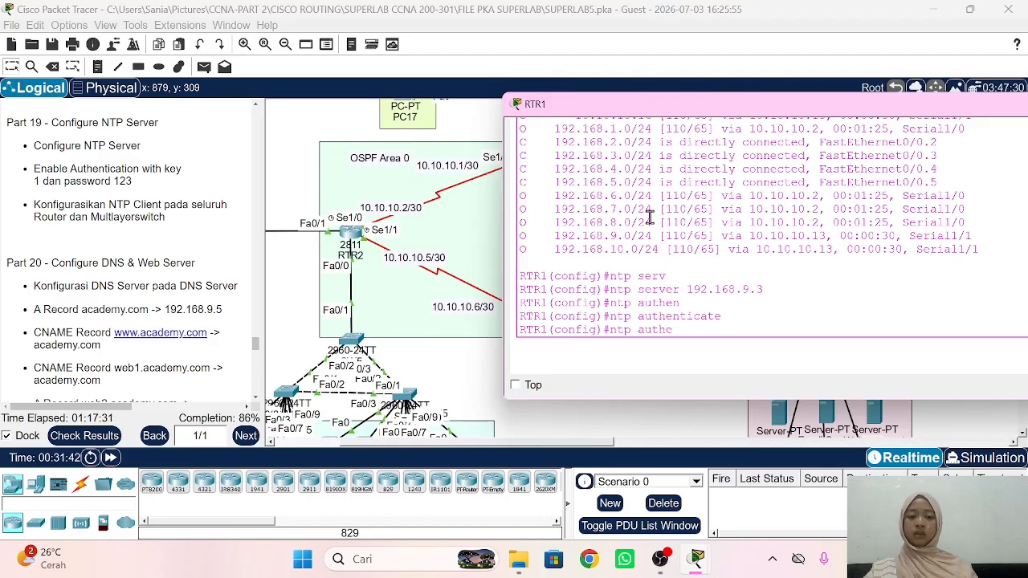
pyautogui.write('ntica')
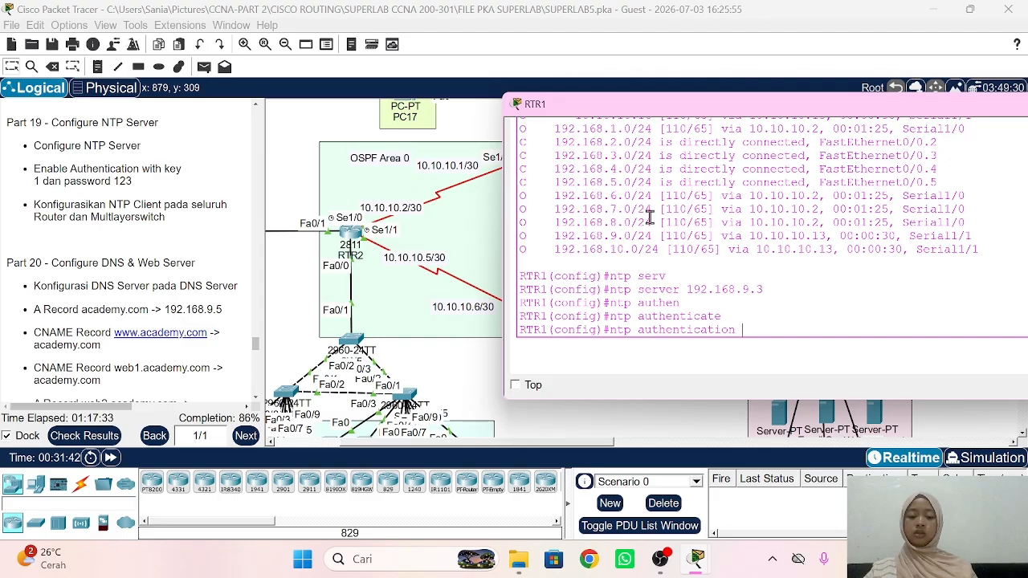
pyautogui.write('tion')
pyautogui.press('Tab')
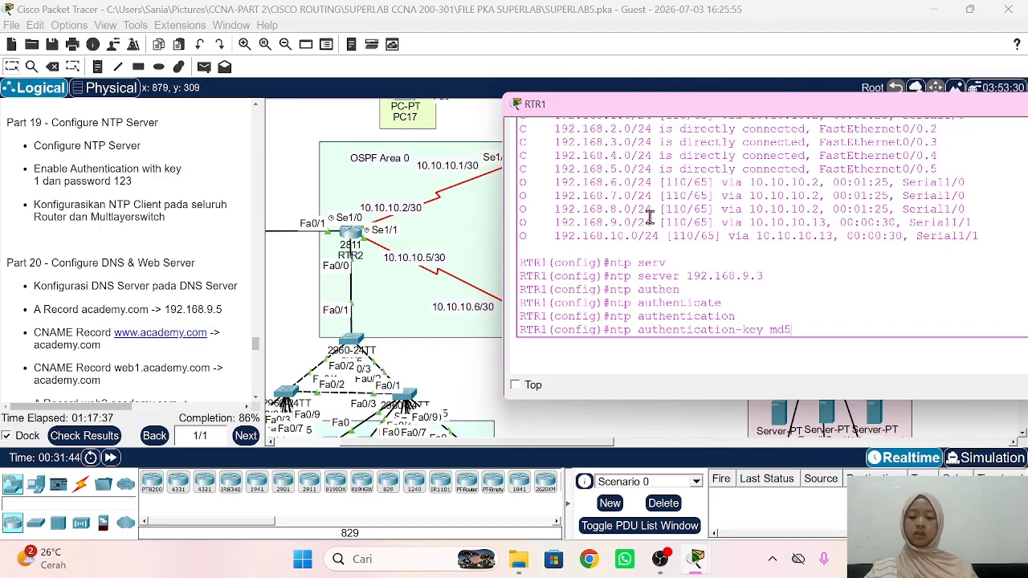
pyautogui.write('md5 123')
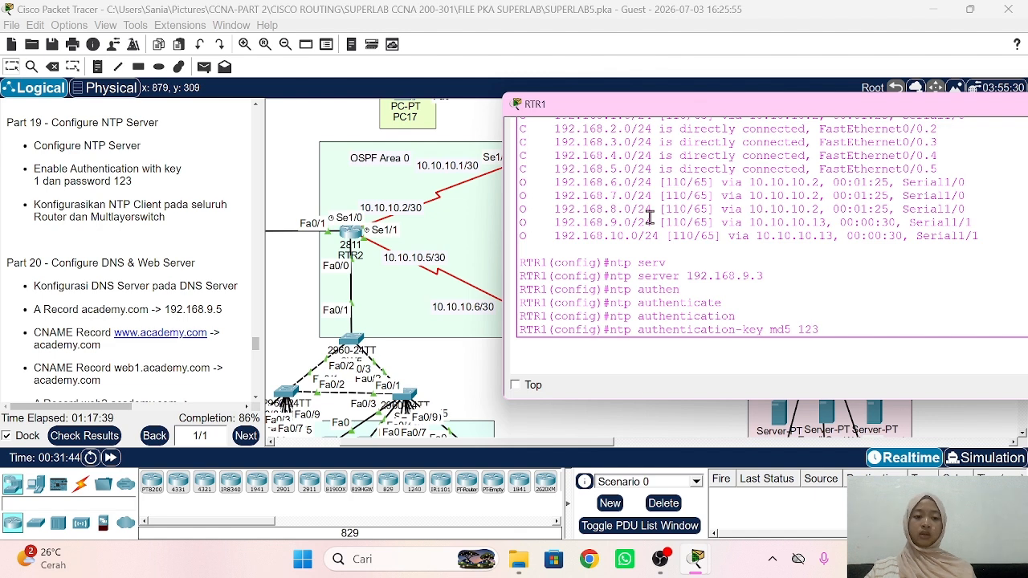
pyautogui.press('Return')
pyautogui.press('Up')
pyautogui.press('Left')
pyautogui.press('Left')
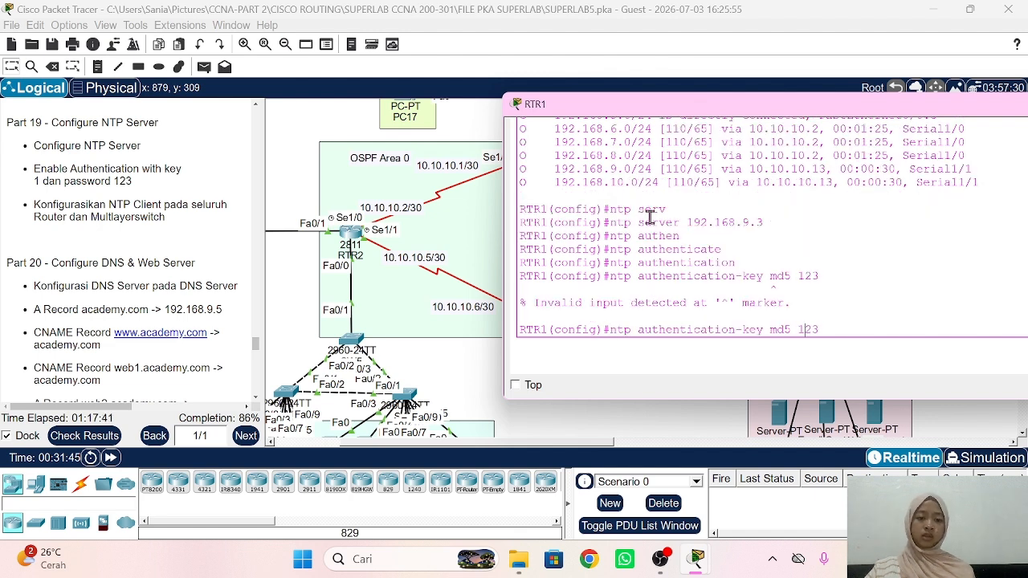
pyautogui.write('1')
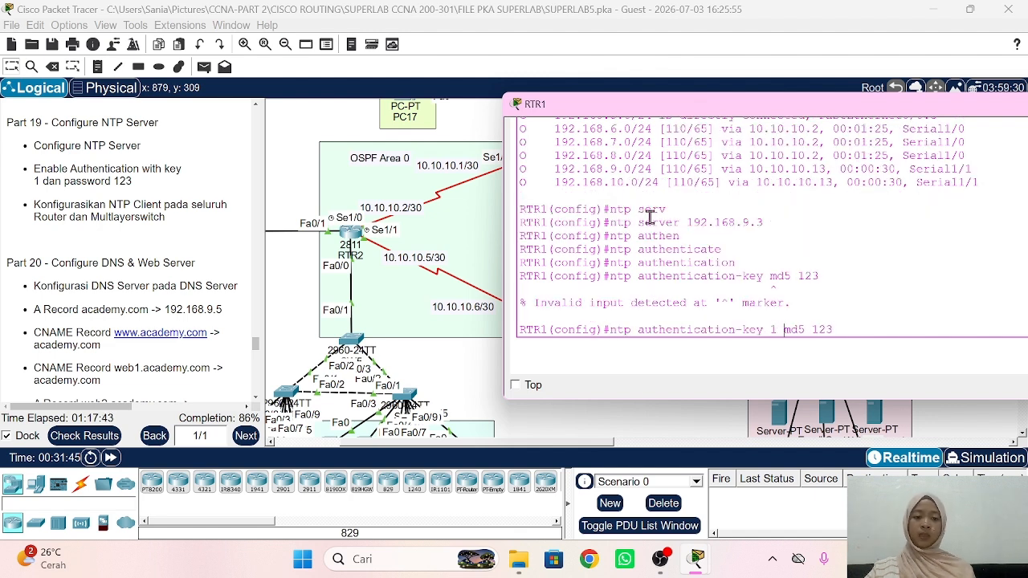
pyautogui.press('Return')
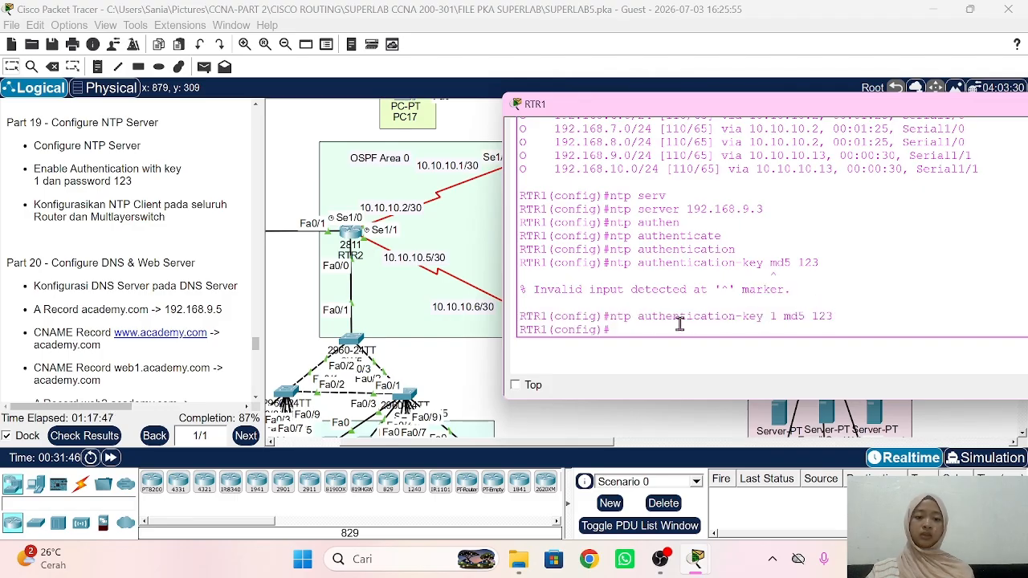
pyautogui.moveTo(834, 317); pyautogui.dragTo(612, 318)
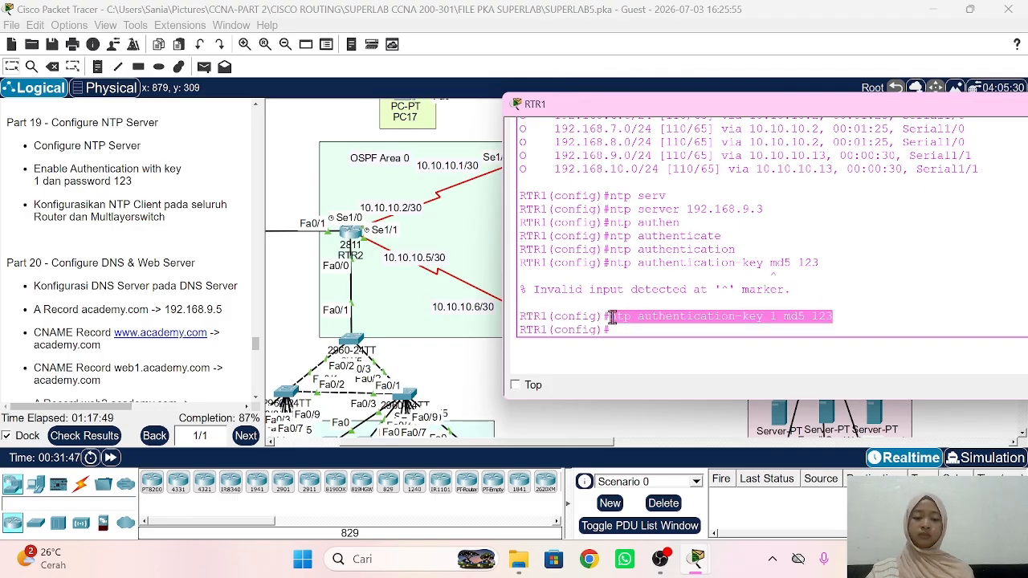
pyautogui.rightClick(613, 318)
pyautogui.click(643, 327)
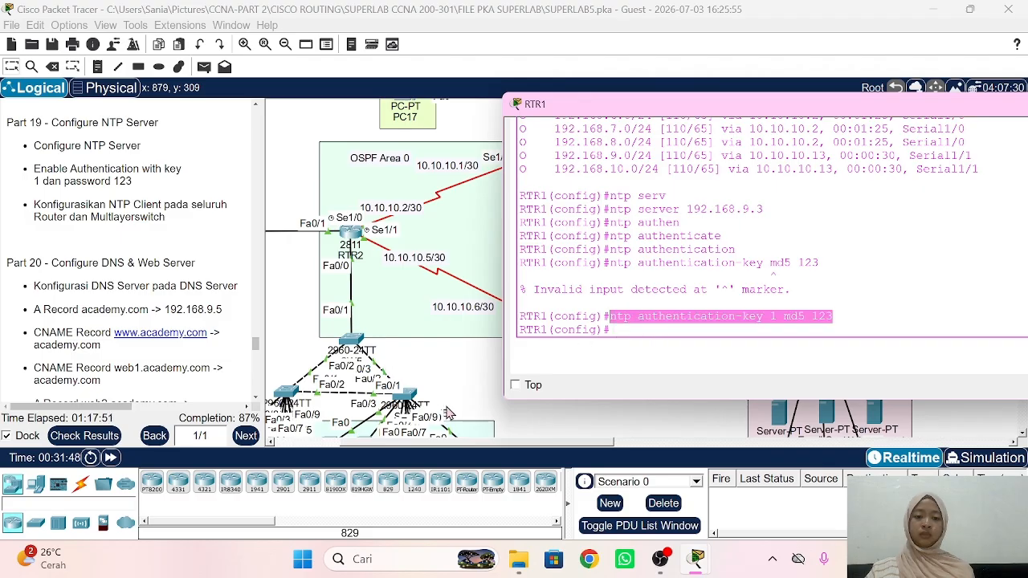
pyautogui.click(435, 413)
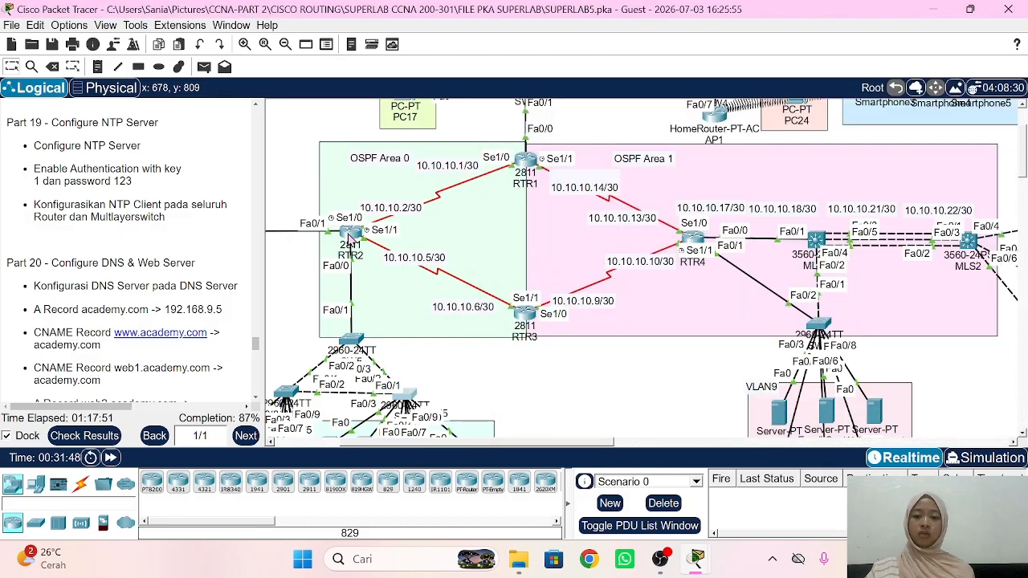
# Step: On RTR2, exit OSPF configuration, set NTP server 192.168.9.3 and enable NTP authentication
pyautogui.click(351, 240)
pyautogui.click(351, 239)
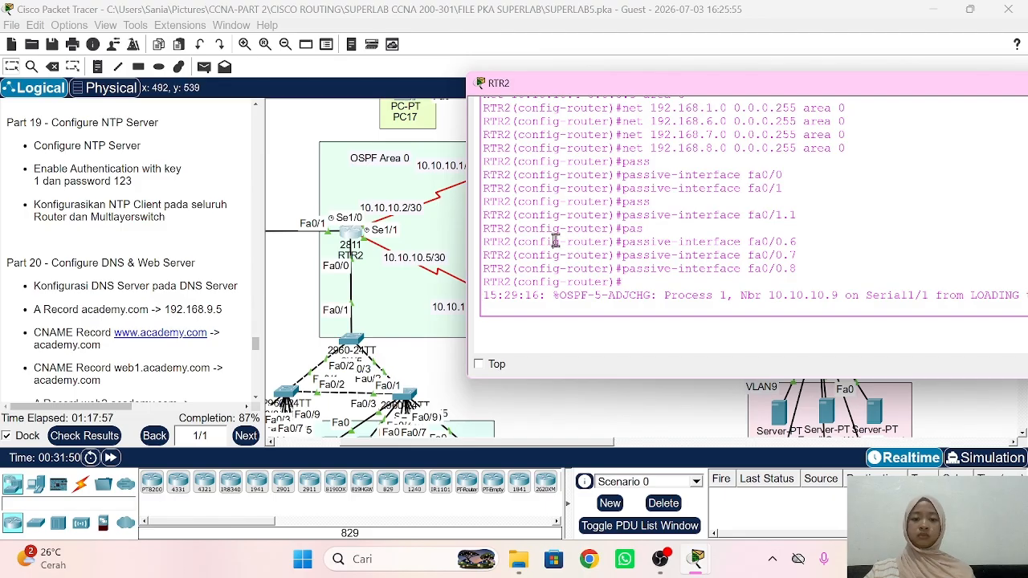
pyautogui.write('ex')
pyautogui.press('Return')
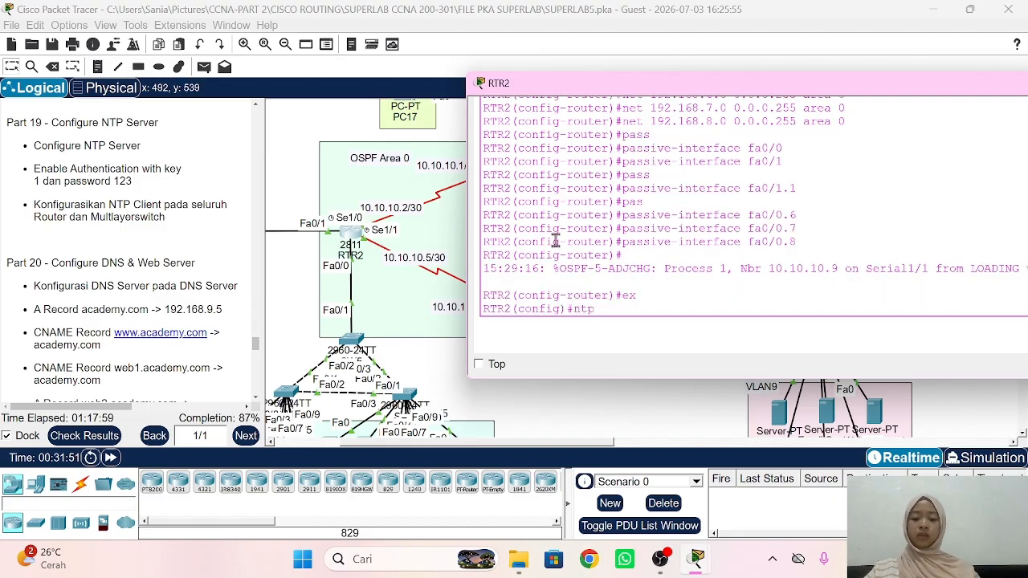
pyautogui.write('ntp serv')
pyautogui.press('Tab')
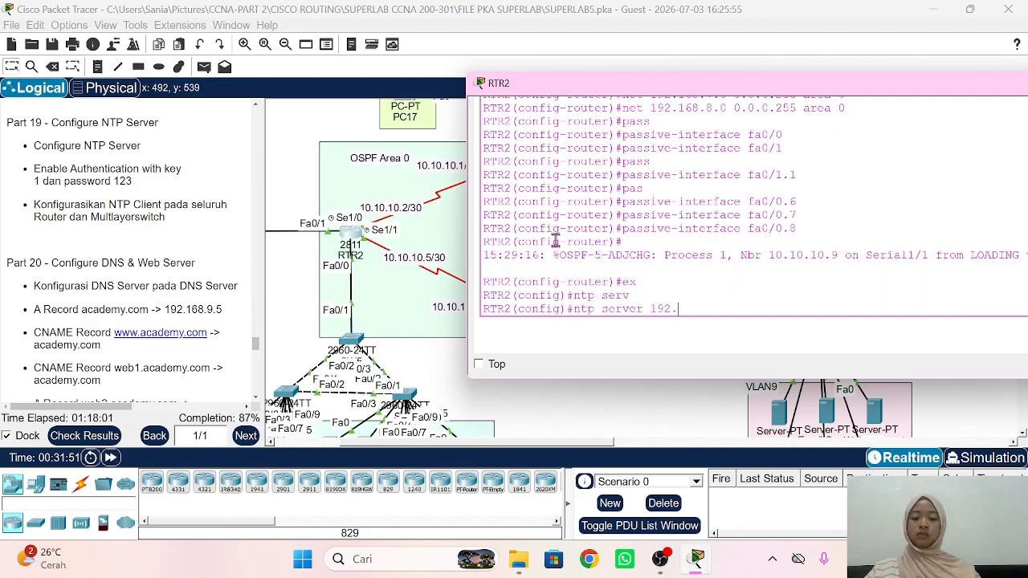
pyautogui.write('192.168.9.3')
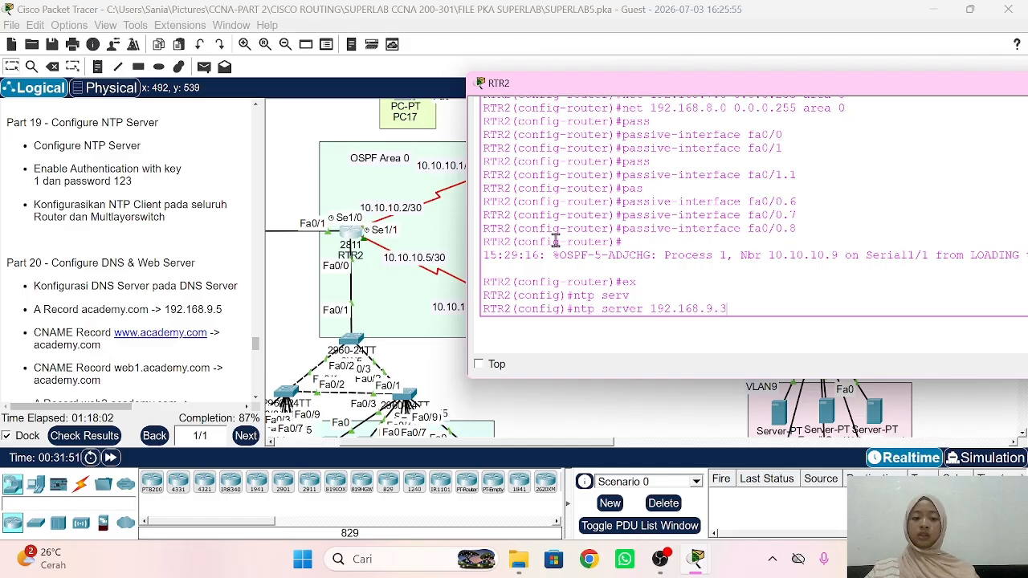
pyautogui.press('Return')
pyautogui.write('ntp aut')
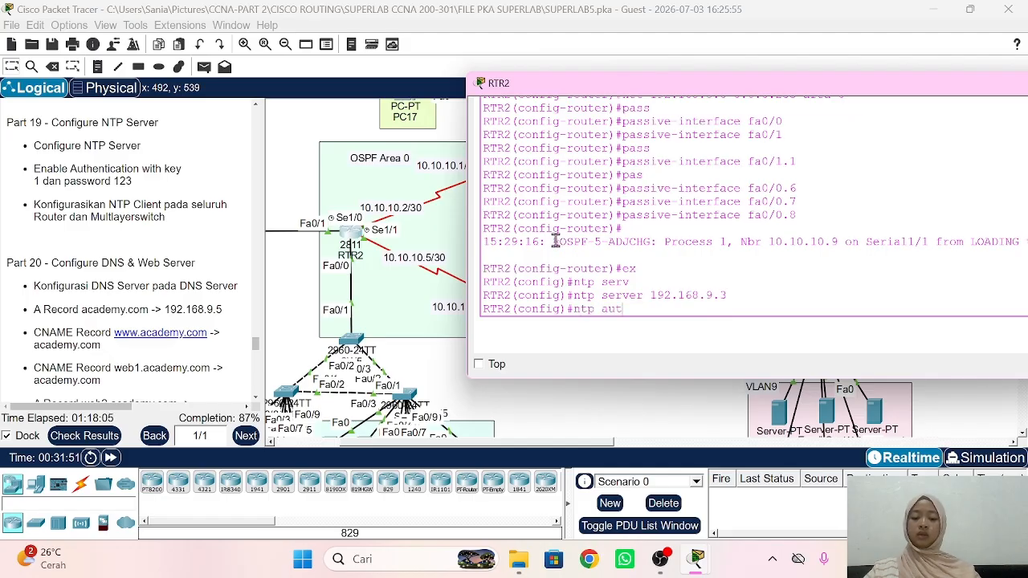
pyautogui.write('henticate')
pyautogui.press('Return')
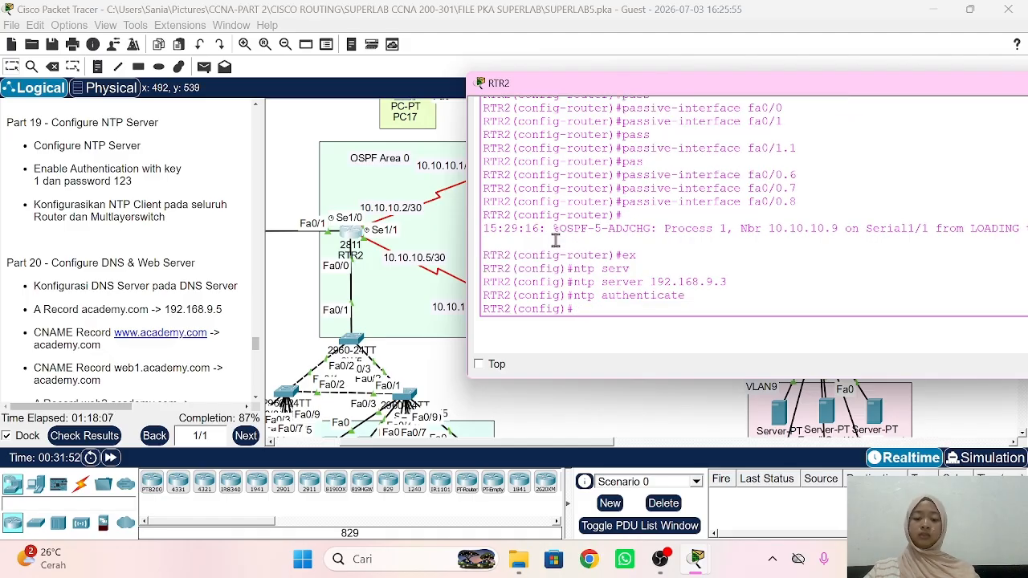
pyautogui.press('BackSpace')
pyautogui.press('BackSpace')
pyautogui.press('BackSpace')
pyautogui.press('BackSpace')
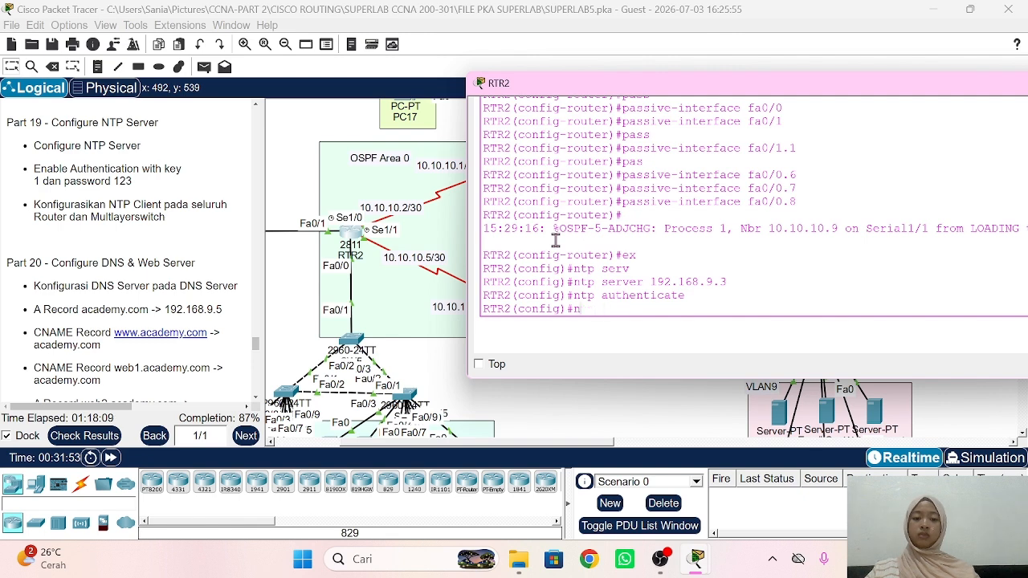
pyautogui.rightClick(555, 241)
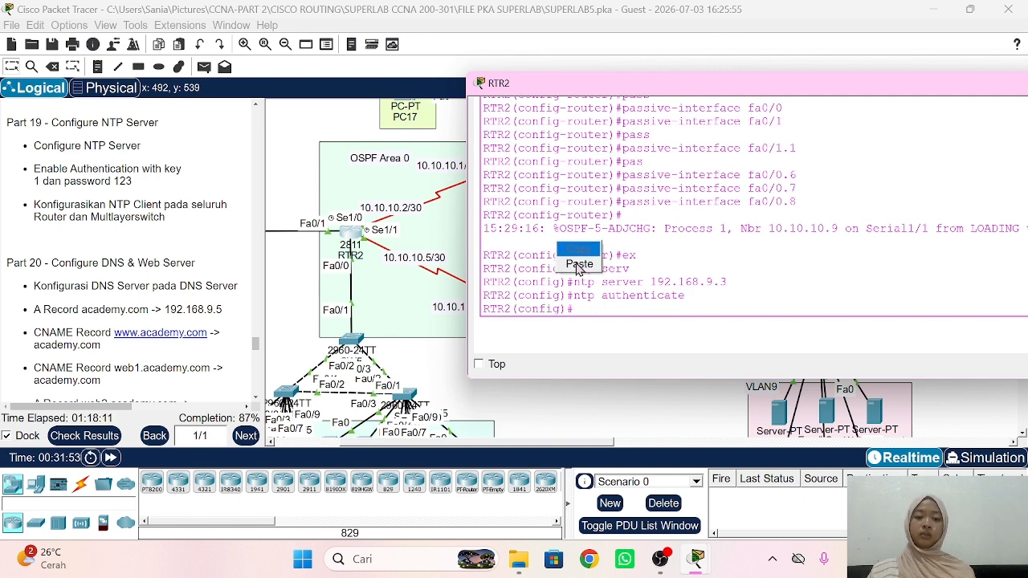
pyautogui.click(577, 267)
pyautogui.press('Return')
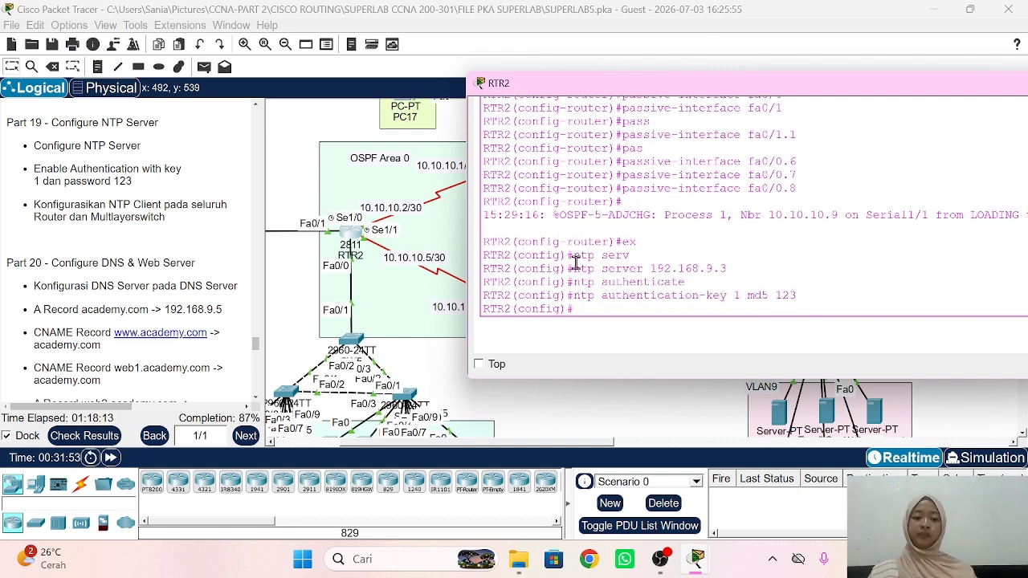
pyautogui.click(418, 358)
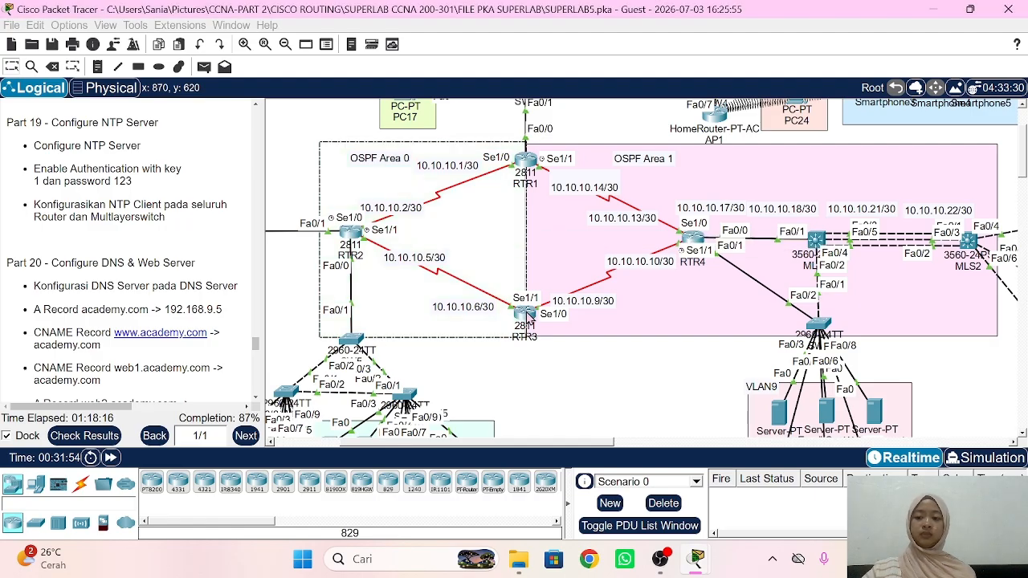
# Step: On RTR3, exit OSPF configuration, set NTP server 192.168.9.3 and enable NTP authentication
pyautogui.click(526, 313)
pyautogui.press('Return')
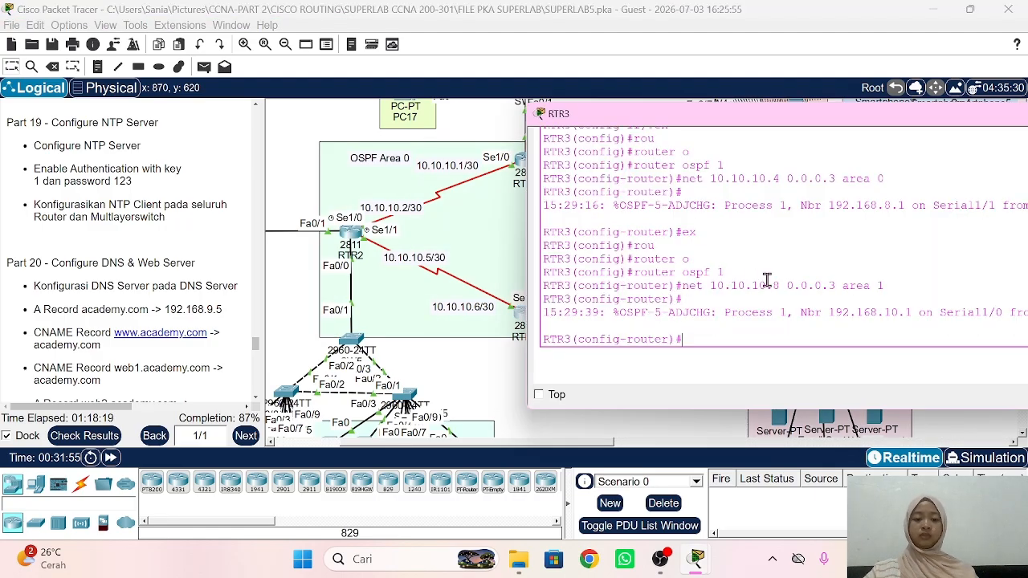
pyautogui.write('ex')
pyautogui.press('Return')
pyautogui.write('rou')
pyautogui.press('BackSpace')
pyautogui.press('BackSpace')
pyautogui.press('BackSpace')
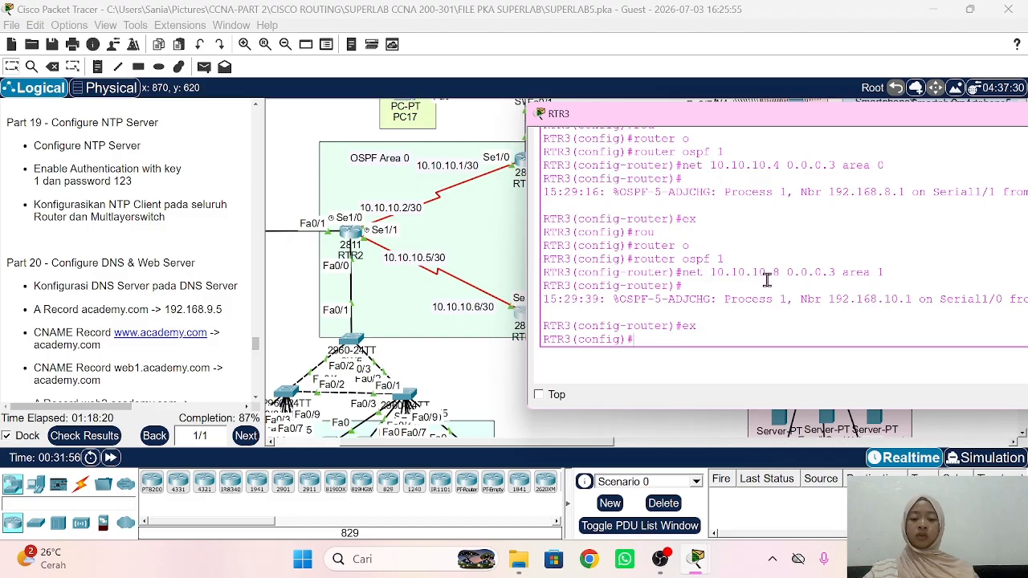
pyautogui.write('ntp serve')
pyautogui.press('Tab')
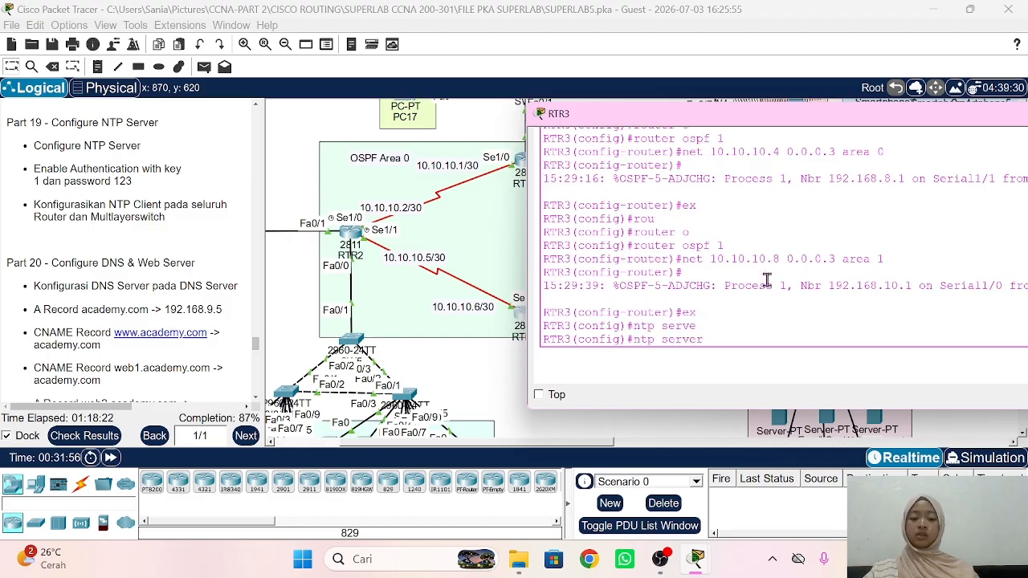
pyautogui.write('192.168.')
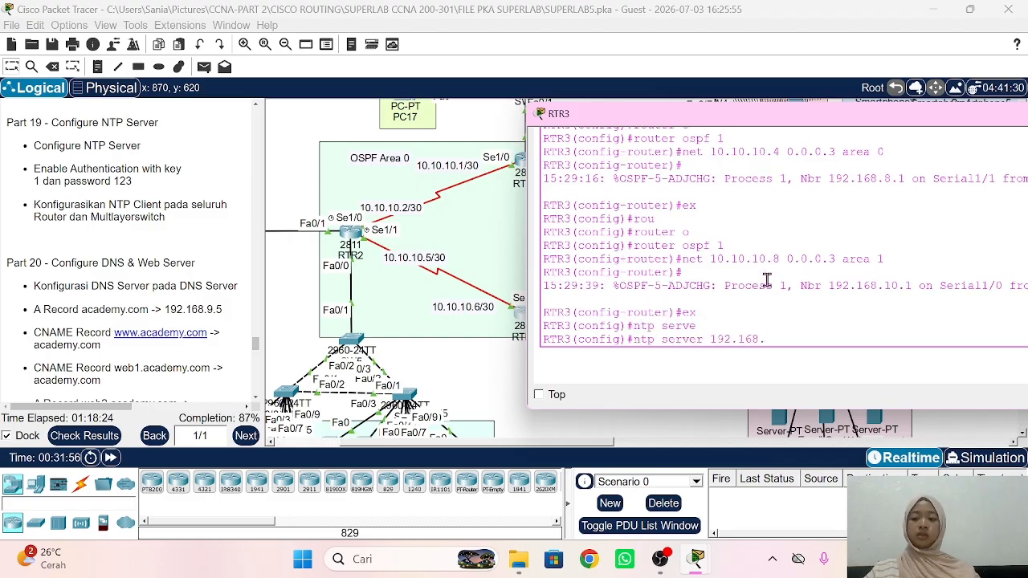
pyautogui.write('9.3')
pyautogui.press('Return')
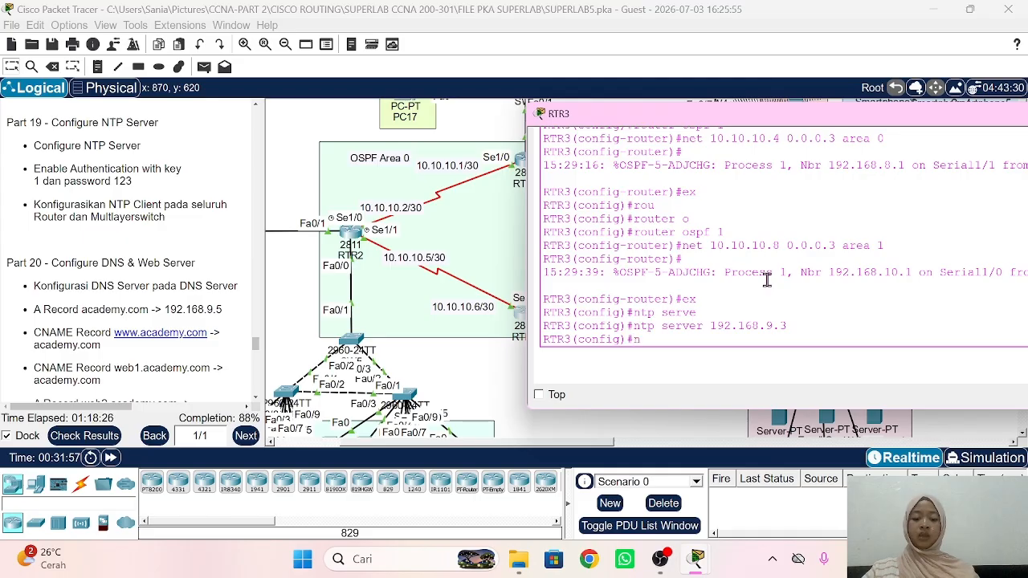
pyautogui.write('ntp authenticate')
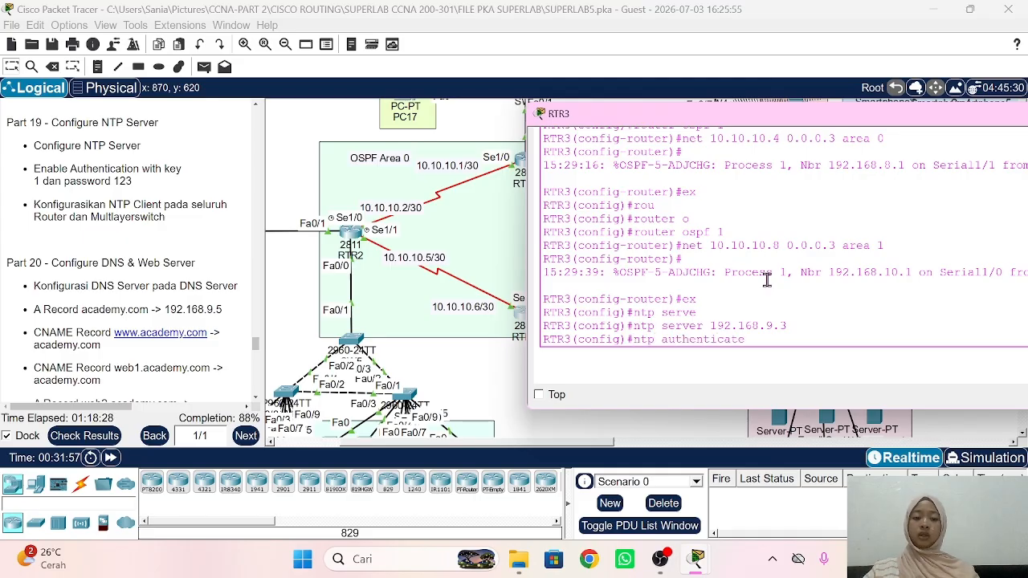
pyautogui.press('Return')
pyautogui.rightClick(767, 280)
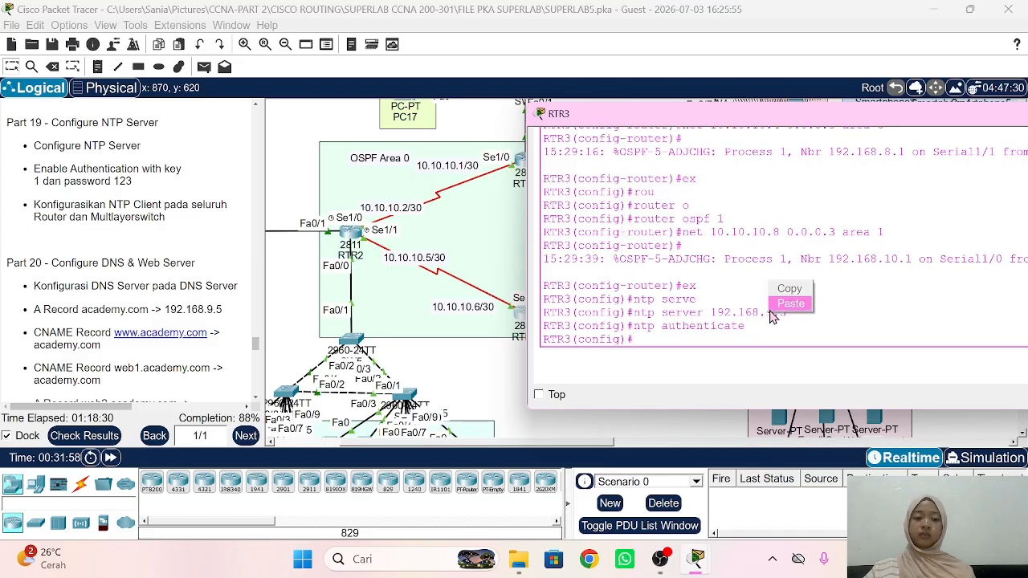
pyautogui.click(773, 302)
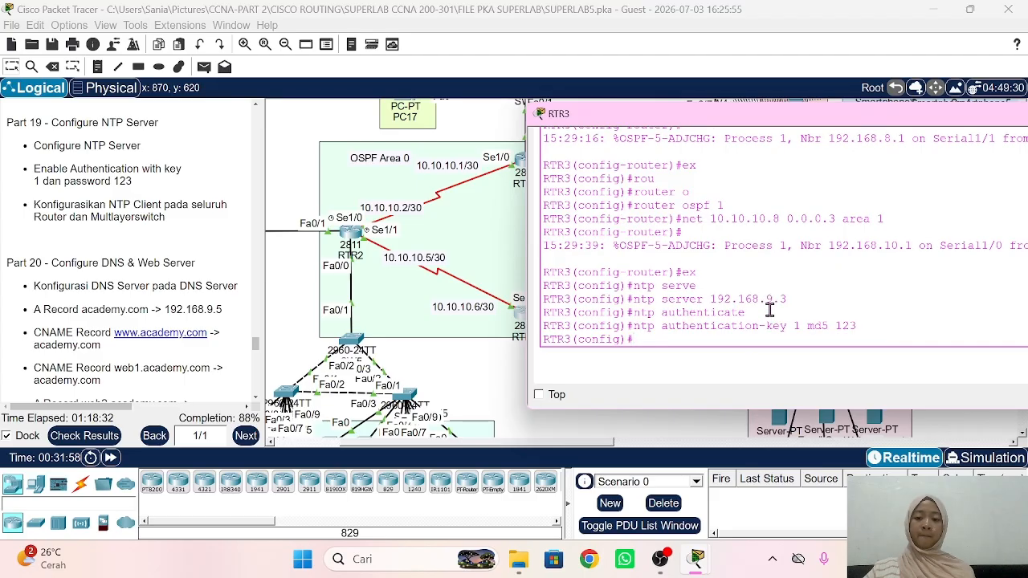
pyautogui.click(520, 366)
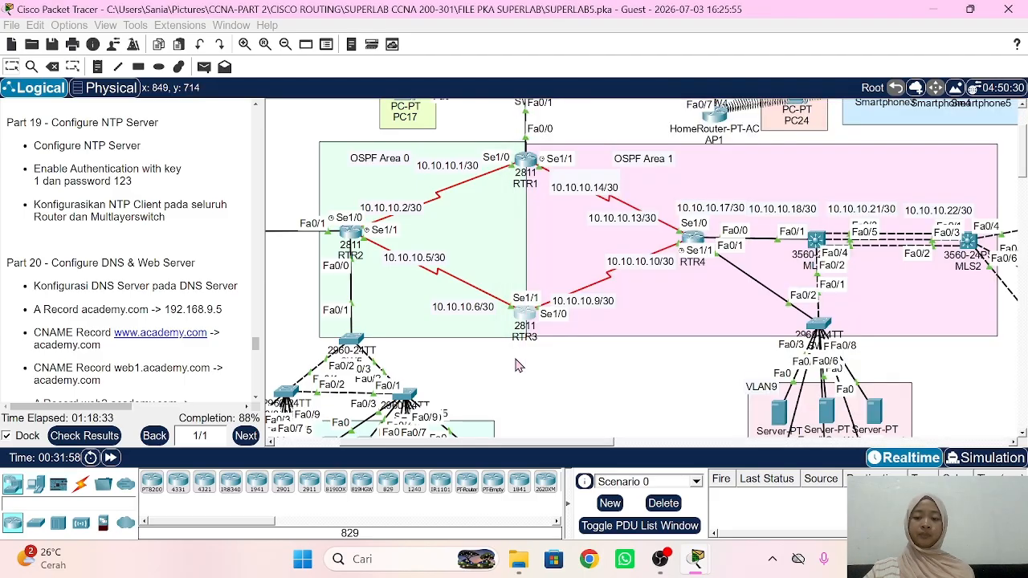
# Step: On RTR4, exit subinterface configuration, set NTP server 192.168.9.3 and enable NTP authentication
pyautogui.click(692, 240)
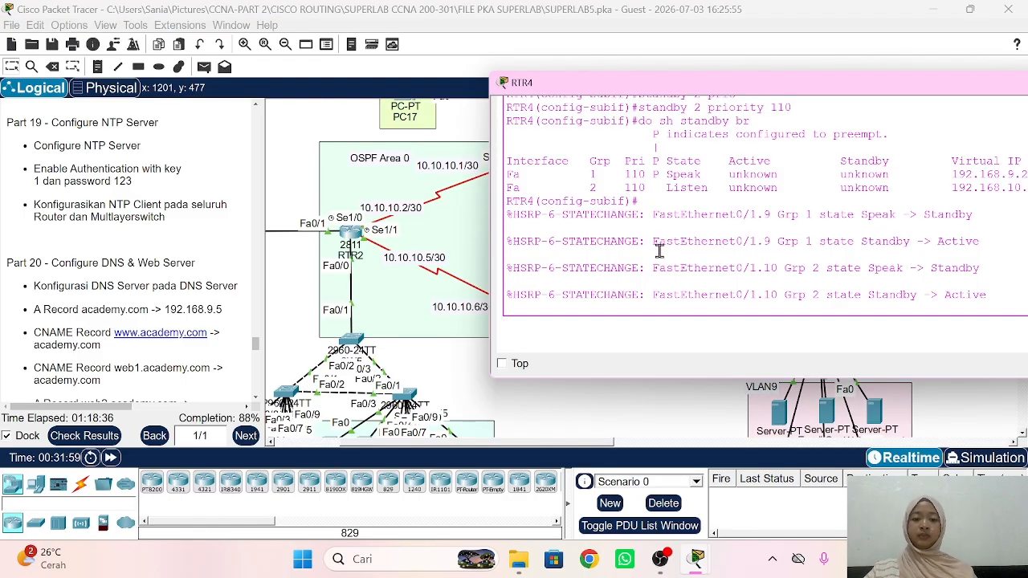
pyautogui.write('ex')
pyautogui.press('Return')
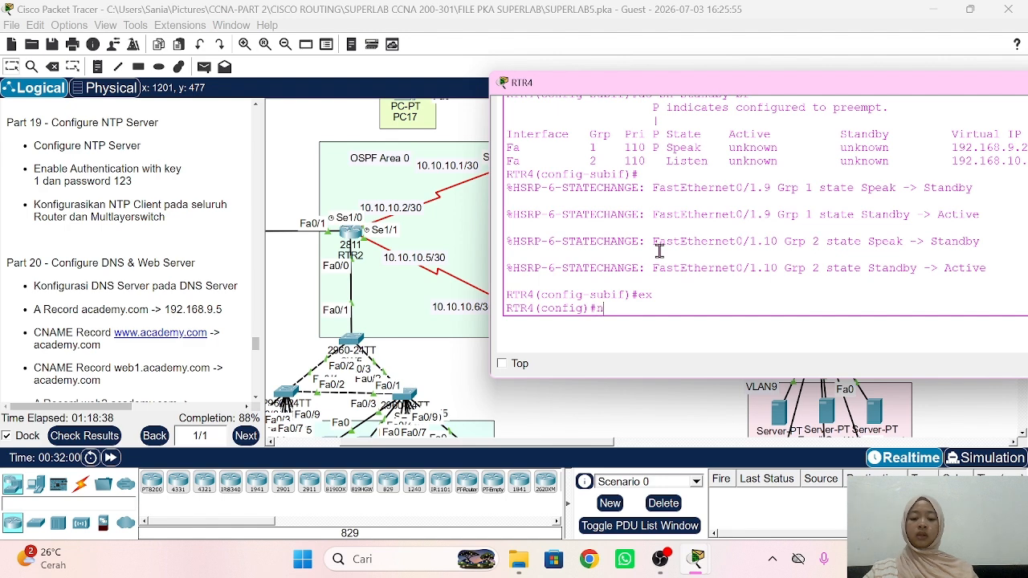
pyautogui.write('ntp server')
pyautogui.press('Tab')
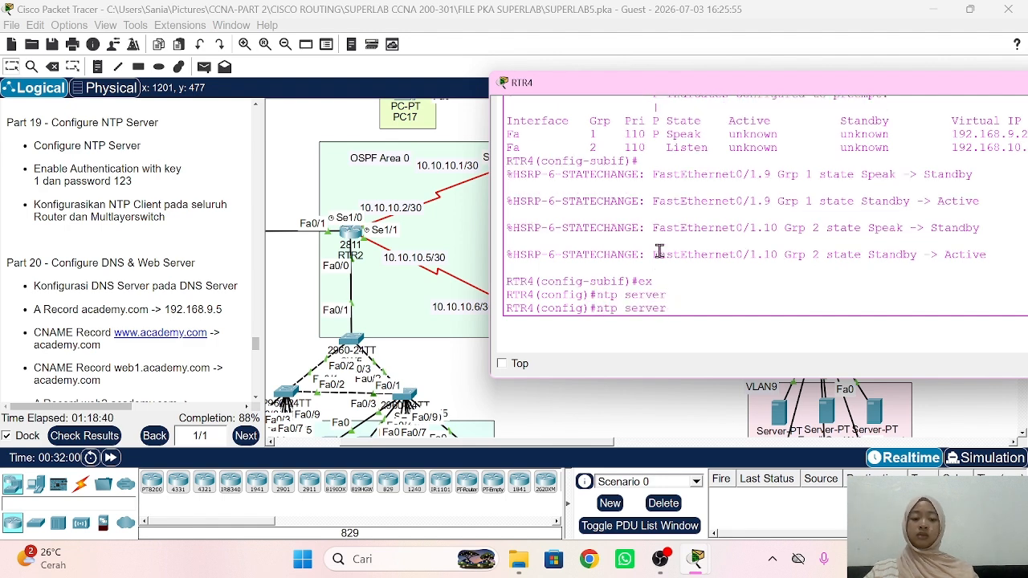
pyautogui.write('192.168.9.')
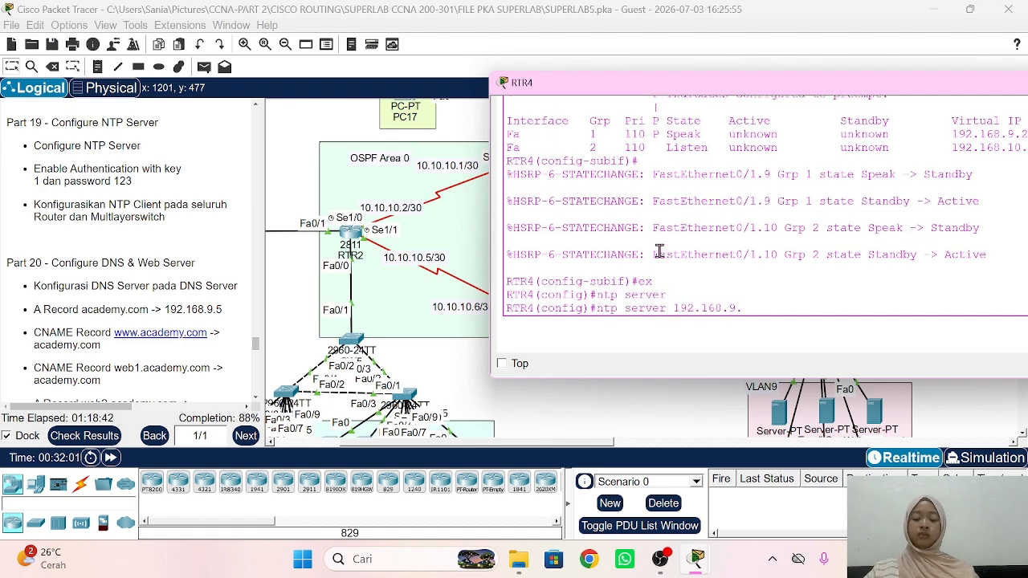
pyautogui.write('3')
pyautogui.press('Return')
pyautogui.write('ntp au')
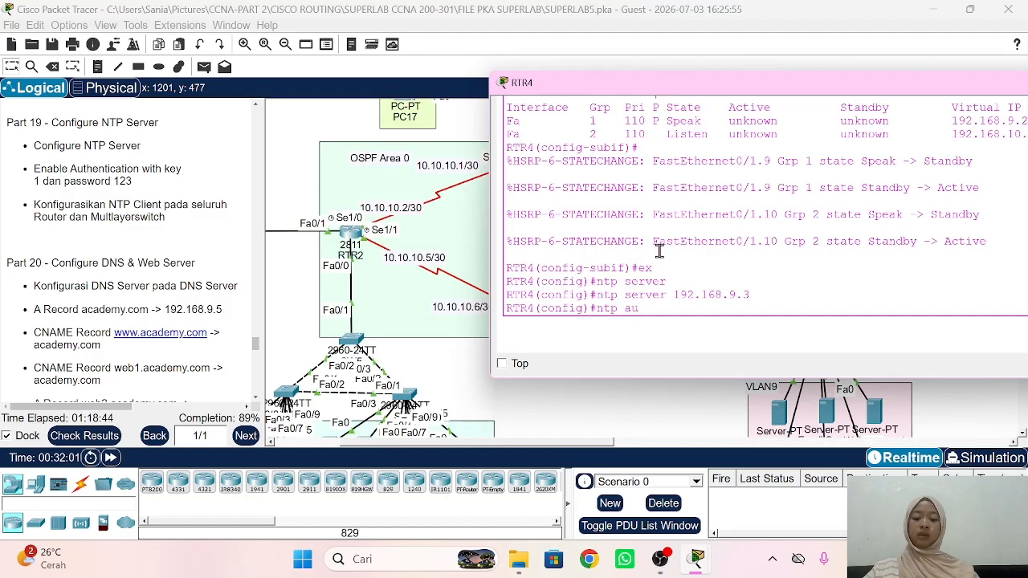
pyautogui.write('te')
pyautogui.write('entic')
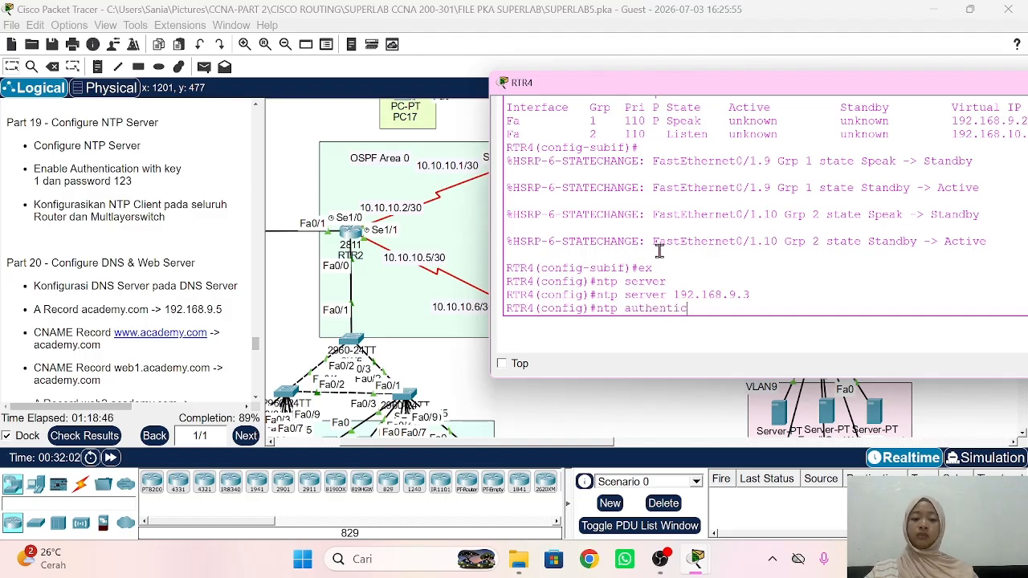
pyautogui.write('ate')
pyautogui.press('Return')
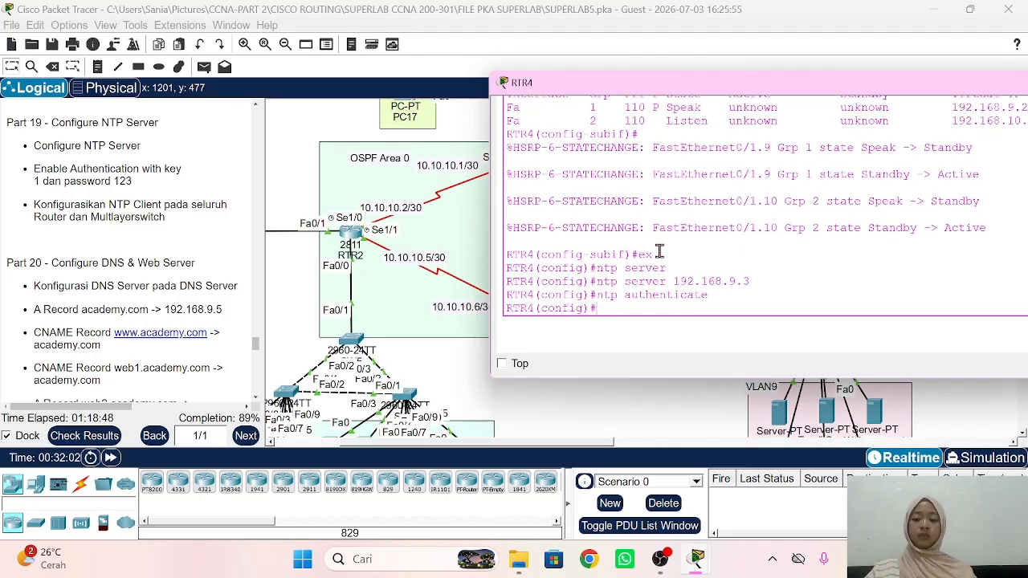
# Step: Paste and apply ntp authentication-key 1 md5 123 on RTR4, then return to the topology
pyautogui.rightClick(660, 254)
pyautogui.click(683, 274)
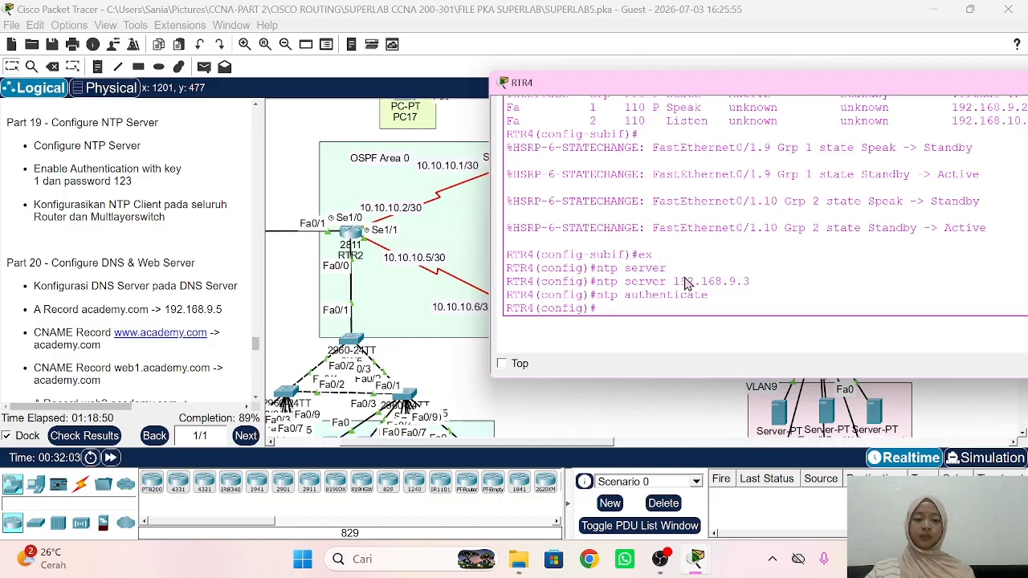
pyautogui.press('Return')
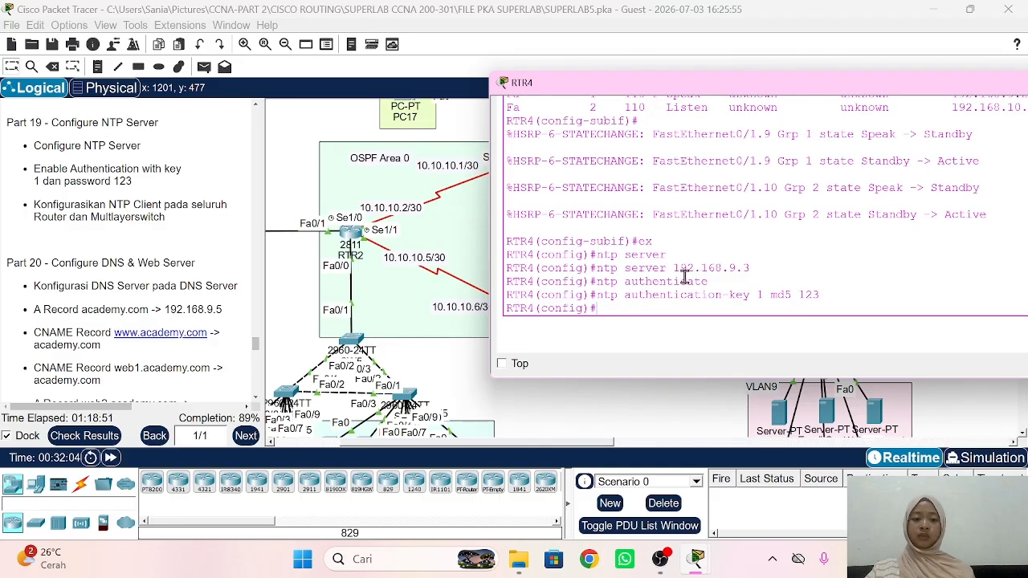
pyautogui.click(514, 404)
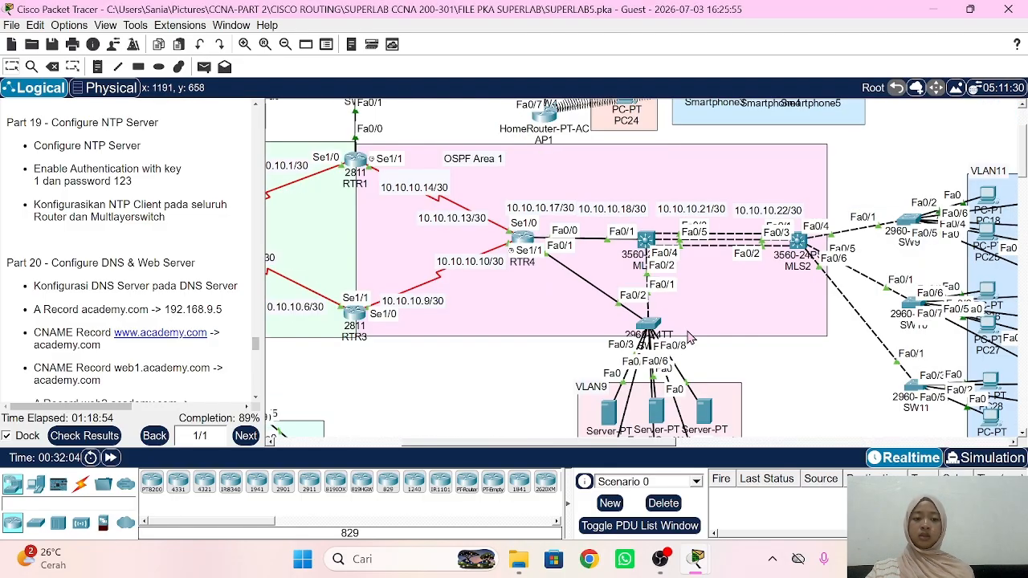
# Step: On MLS1, exit interface configuration and set NTP server 192.168.9.3
pyautogui.hscroll(1, 691, 338)
pyautogui.hscroll(1, 533, 240)
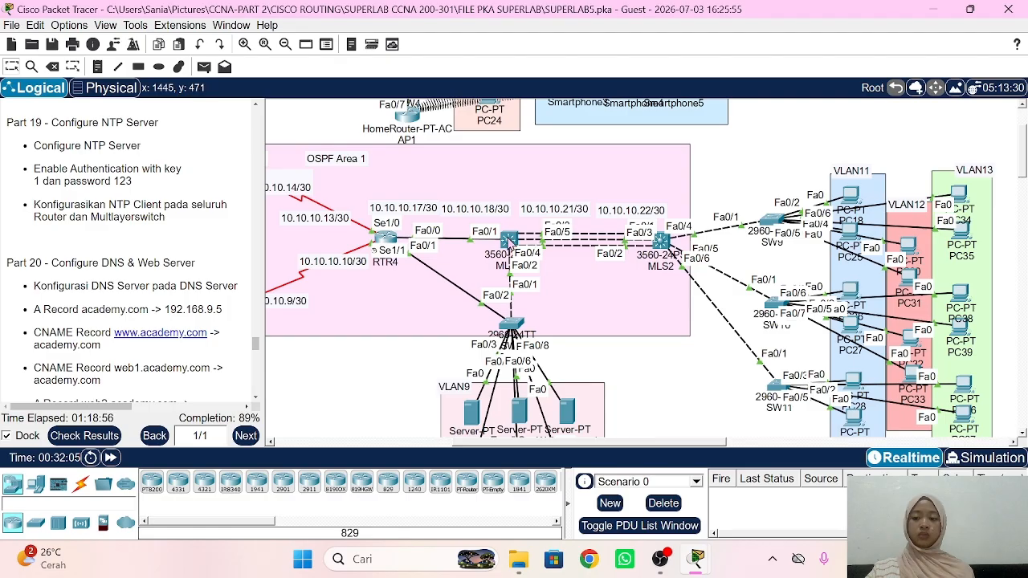
pyautogui.click(509, 240)
pyautogui.write('ex')
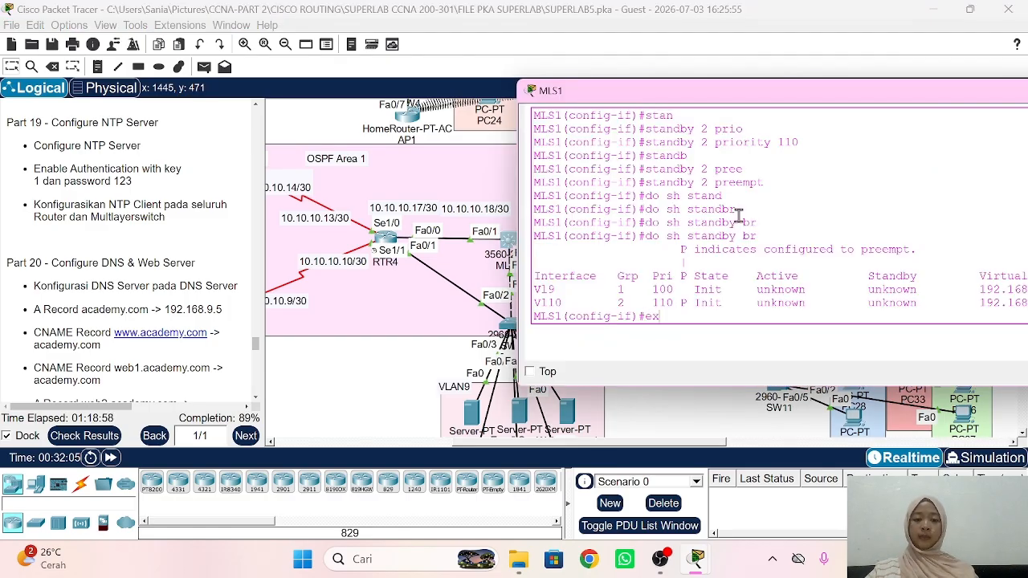
pyautogui.press('Return')
pyautogui.write('ntp s')
pyautogui.write('erv')
pyautogui.press('Tab')
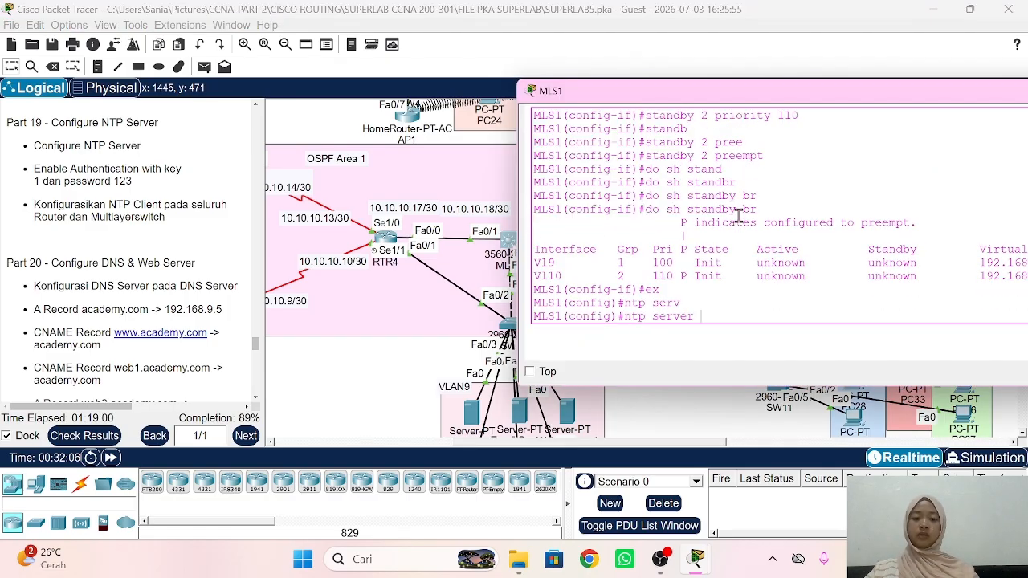
pyautogui.write('192.168.9.3')
pyautogui.press('Return')
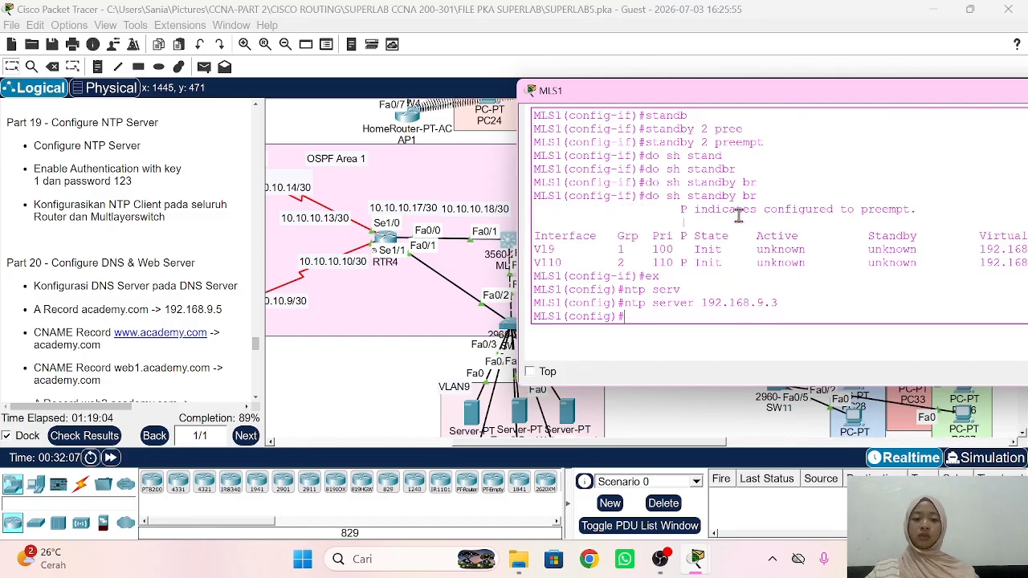
pyautogui.write('ntp authe')
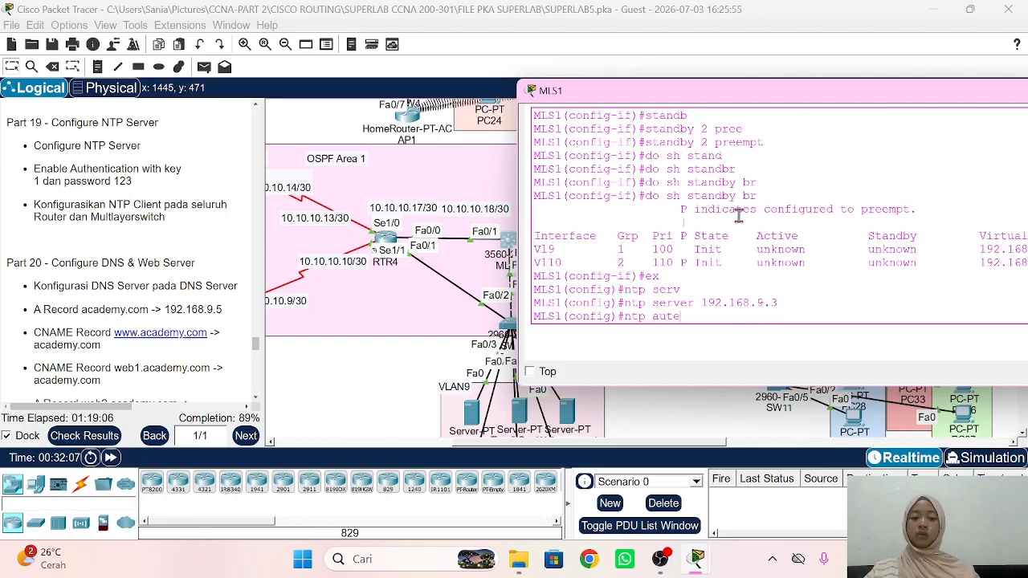
pyautogui.press('BackSpace')
pyautogui.write('henticate')
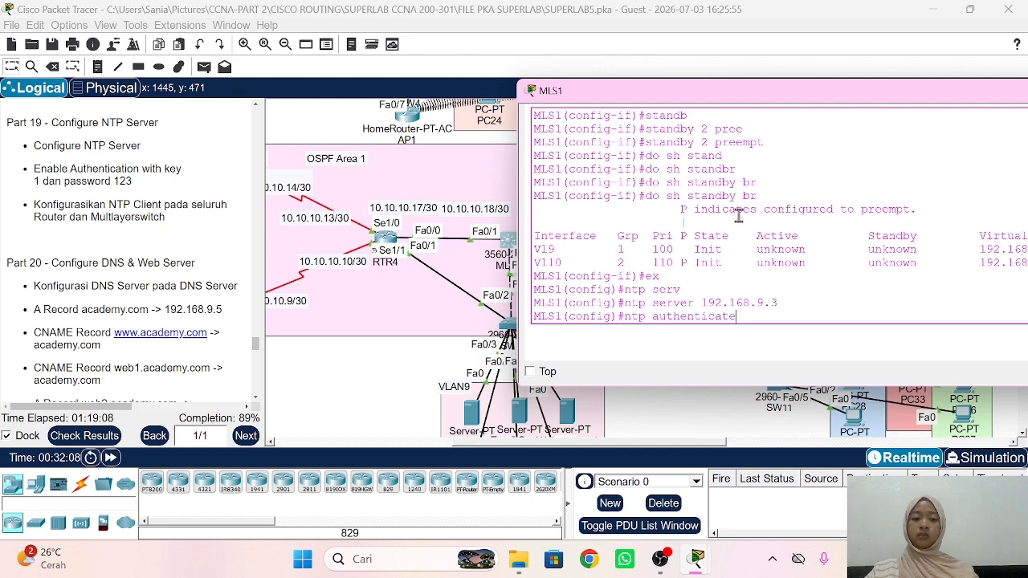
pyautogui.press('Return')
pyautogui.rightClick(740, 217)
pyautogui.click(762, 239)
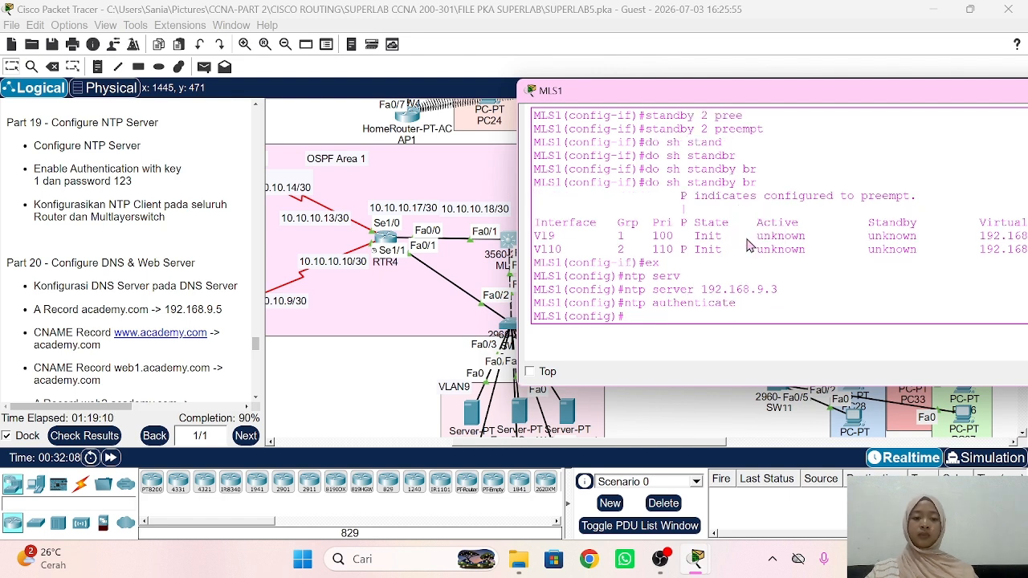
pyautogui.press('Return')
pyautogui.click(388, 343)
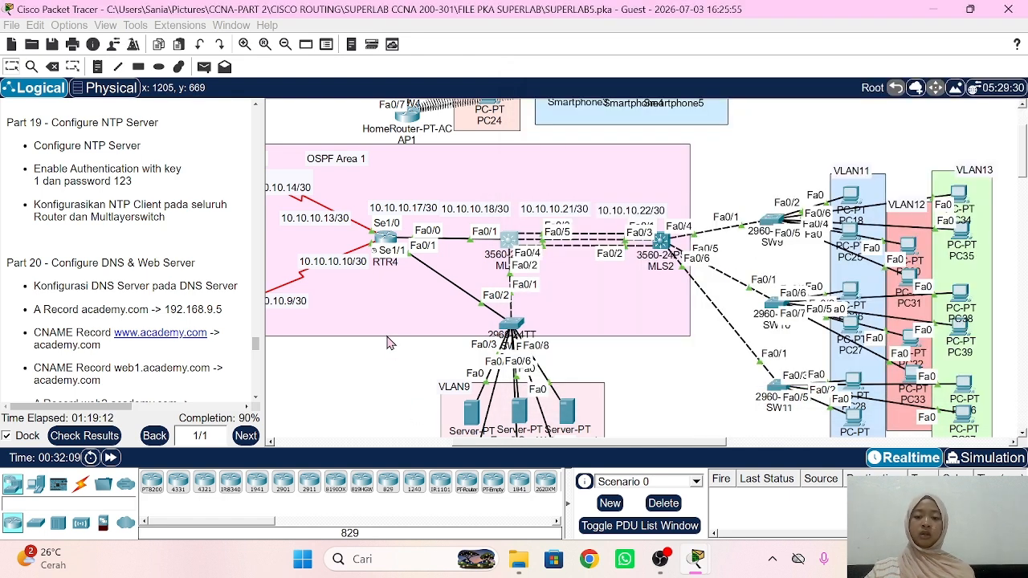
# Step: On MLS2, set NTP server 192.168.9.3 and enable NTP authentication
pyautogui.click(663, 241)
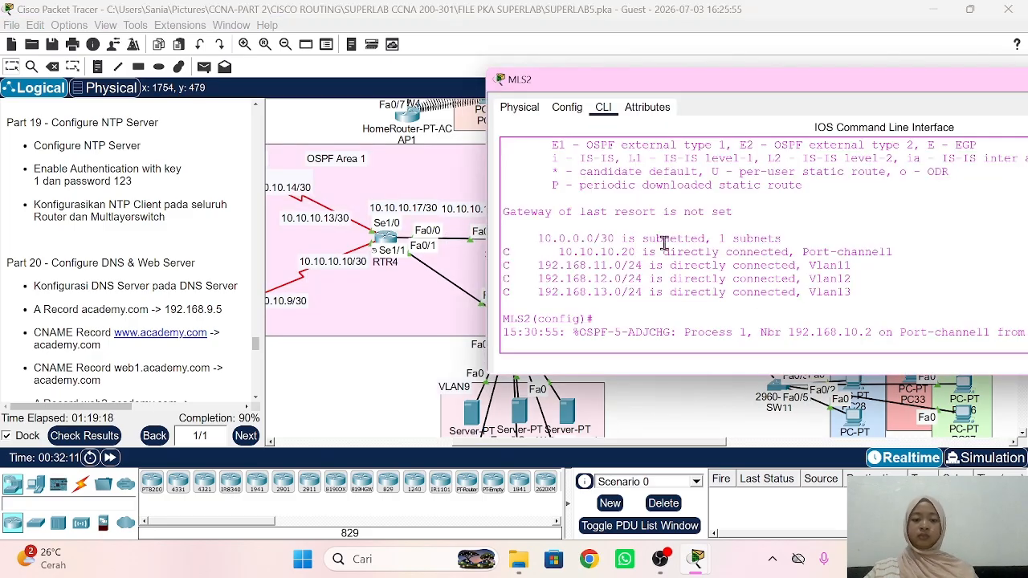
pyautogui.press('Return')
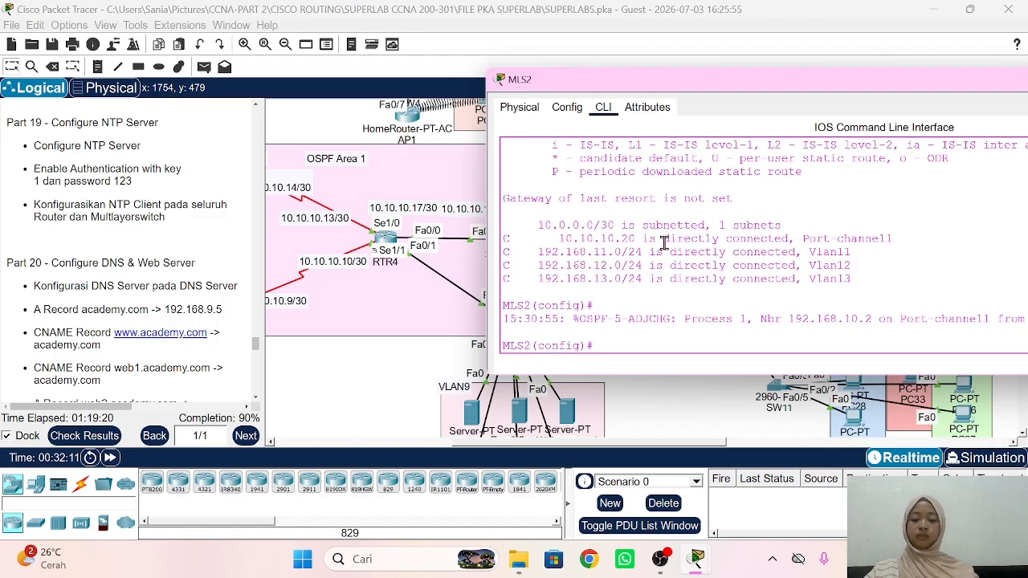
pyautogui.write('ntp serve')
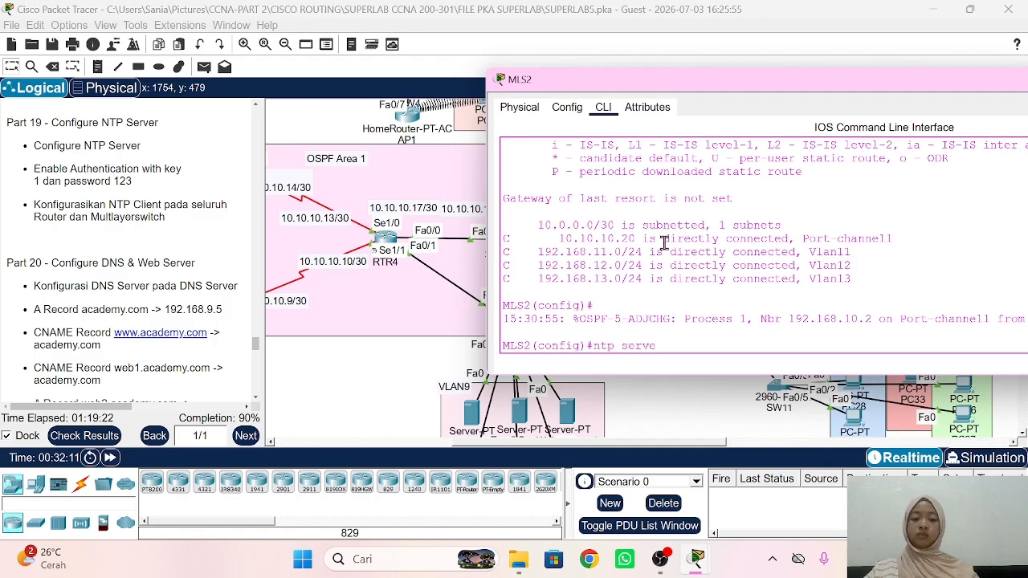
pyautogui.write('r 192.168.9')
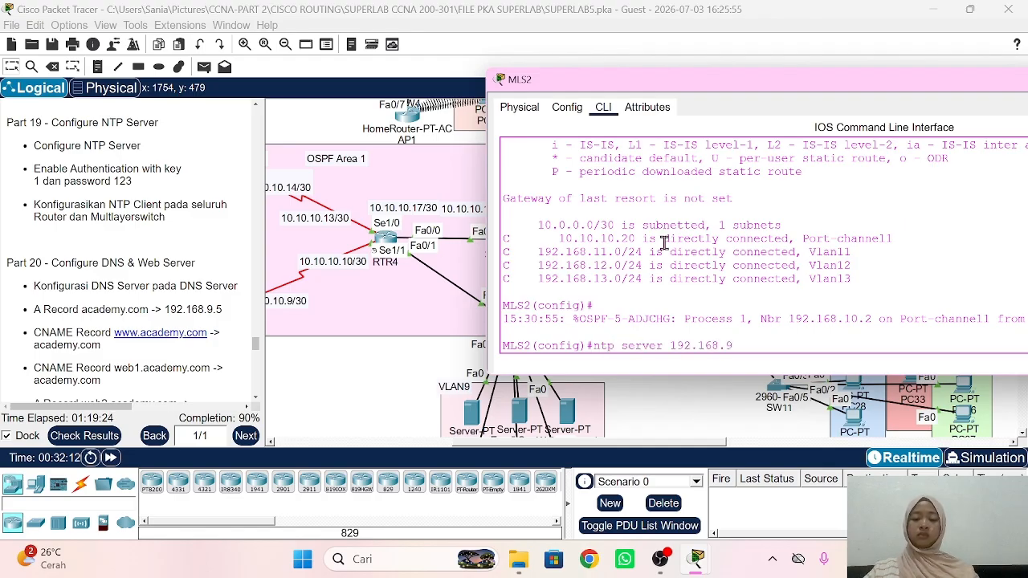
pyautogui.write('.3')
pyautogui.press('Return')
pyautogui.write('ntp au')
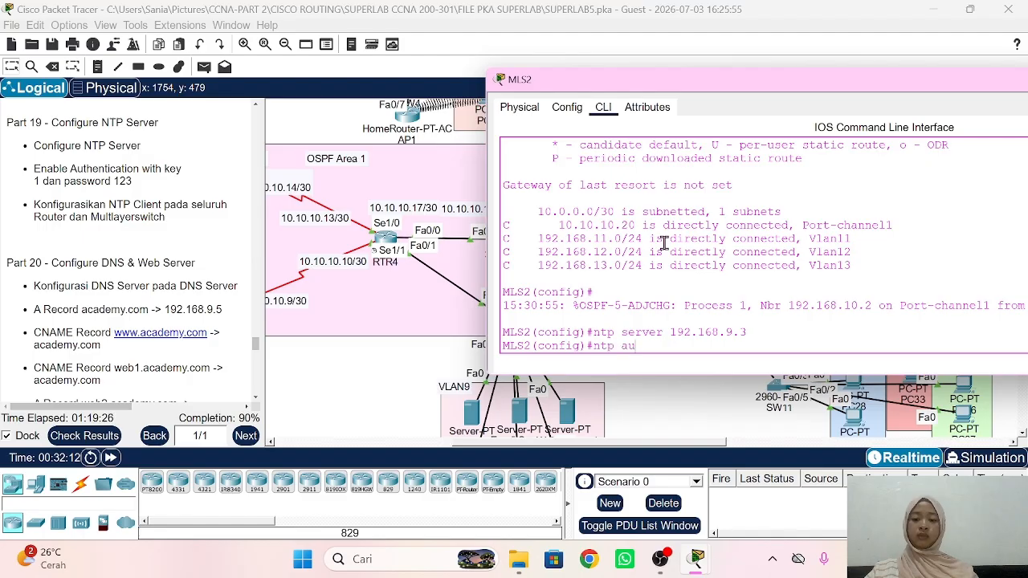
pyautogui.write('thenticate')
pyautogui.press('Return')
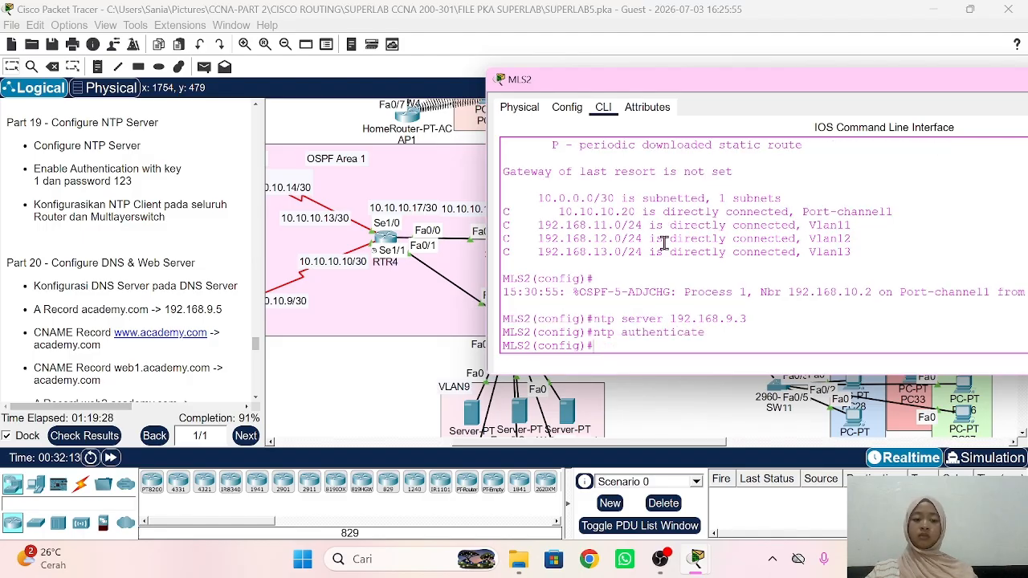
pyautogui.rightClick(664, 243)
pyautogui.click(679, 268)
pyautogui.press('Return')
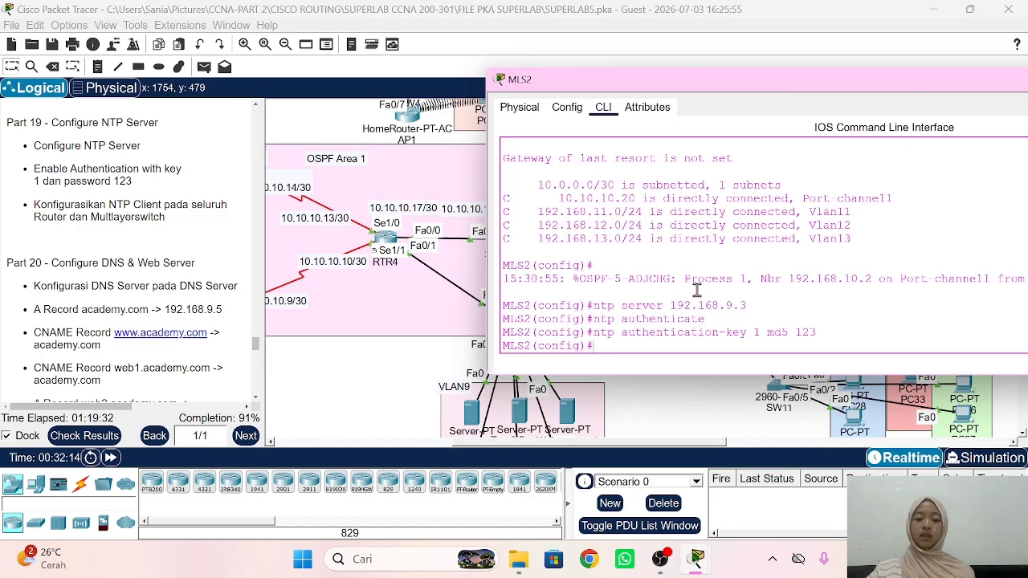
pyautogui.click(382, 362)
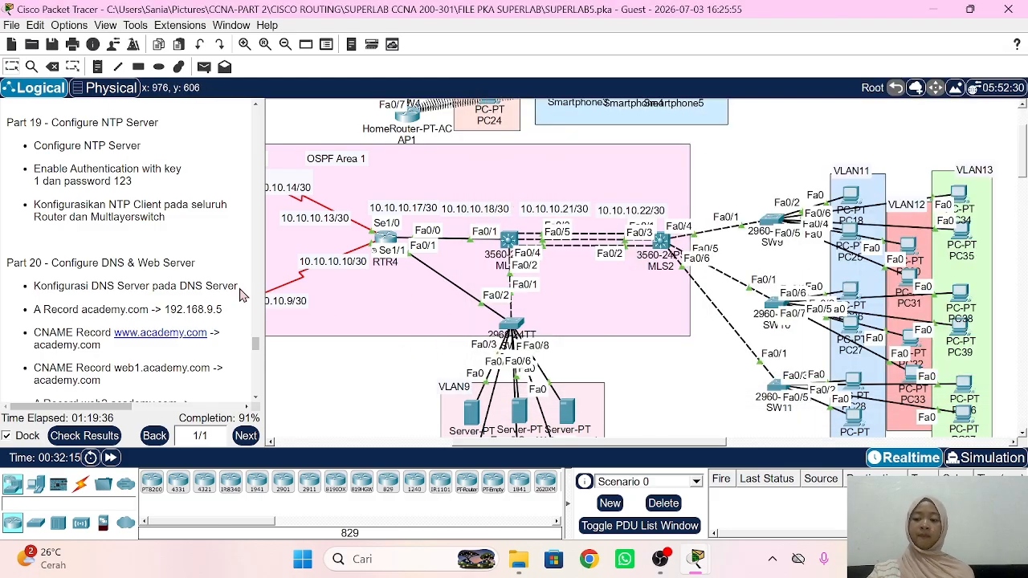
# Step: Scroll the task notes to the Part 20 DNS records and pan the workspace to the DNS Server
pyautogui.scroll(-4, 178, 290)
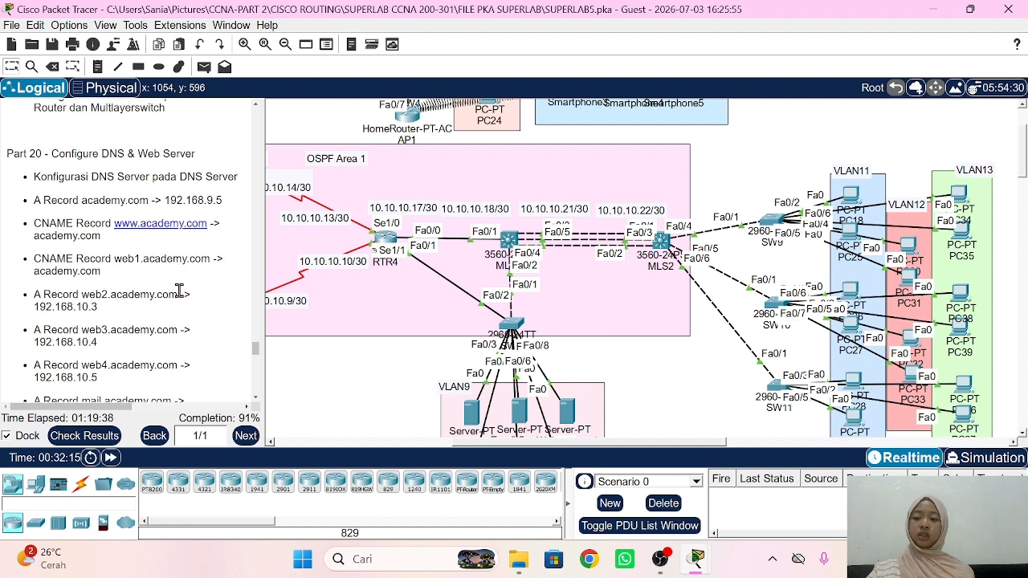
pyautogui.scroll(-1, 142, 265)
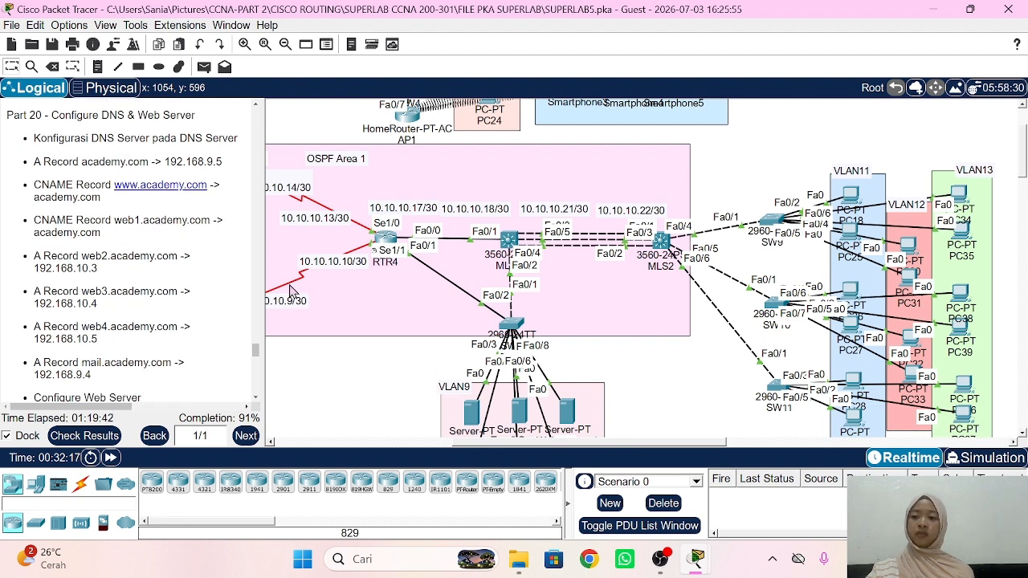
pyautogui.scroll(-2, 418, 314)
pyautogui.hscroll(-9, 418, 314)
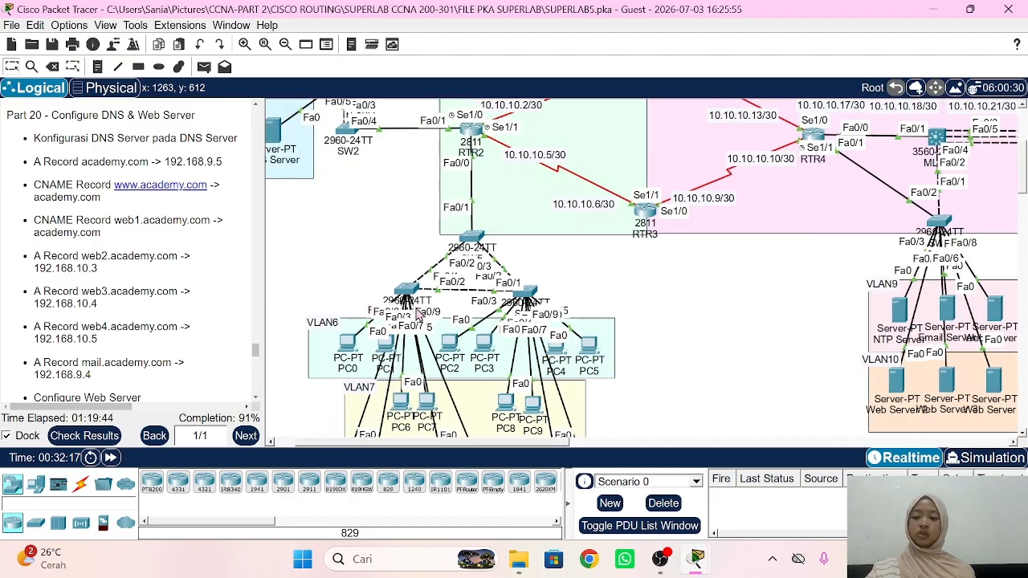
pyautogui.scroll(2, 395, 224)
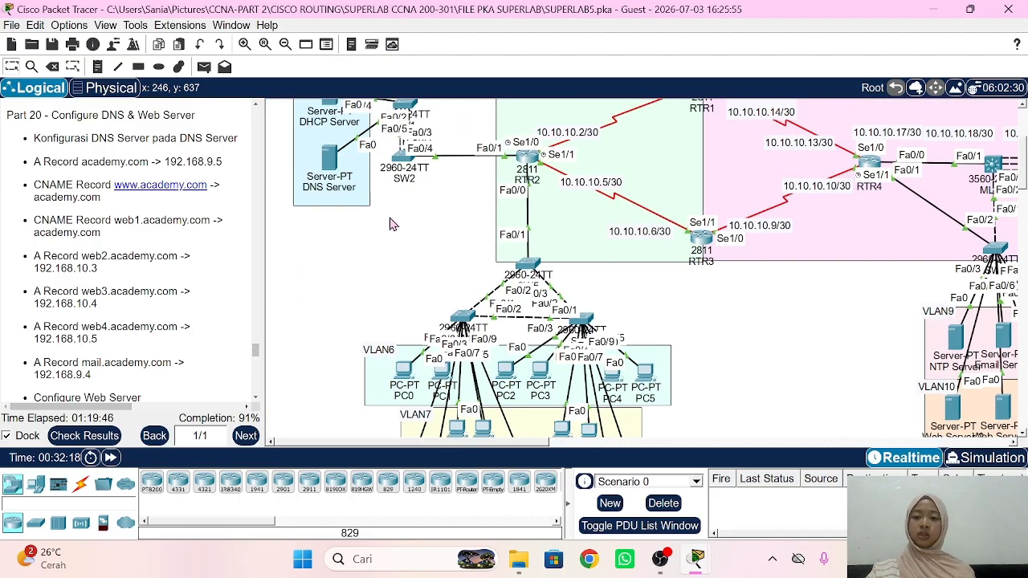
# Step: Turn on the DNS service in the DNS Server's Services settings
pyautogui.click(327, 256)
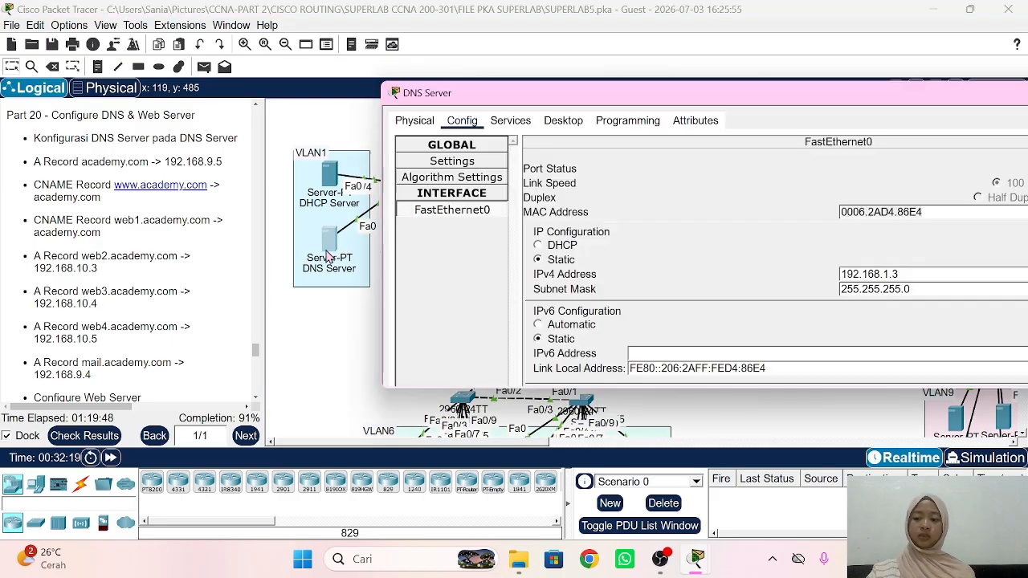
pyautogui.click(503, 125)
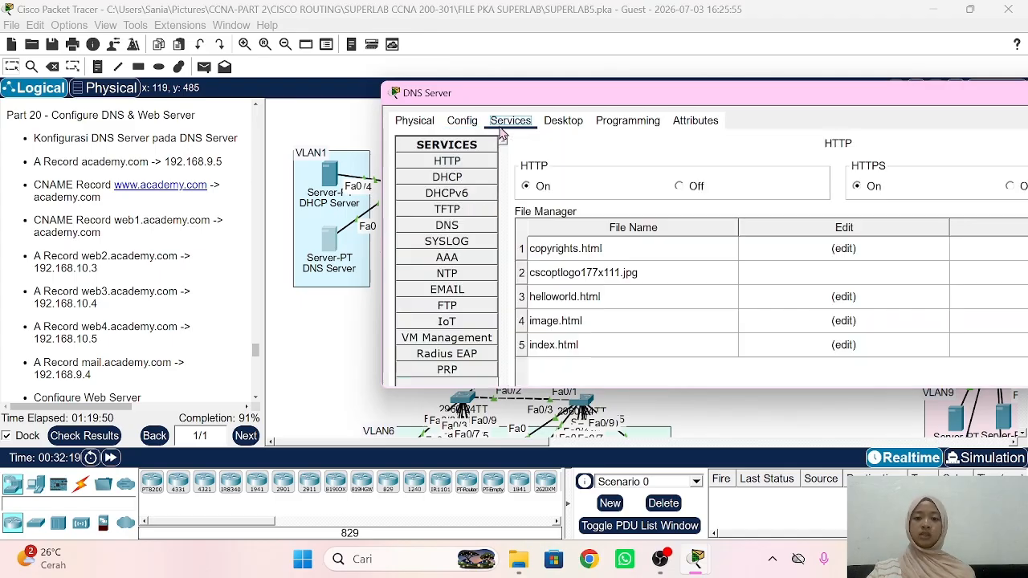
pyautogui.click(450, 226)
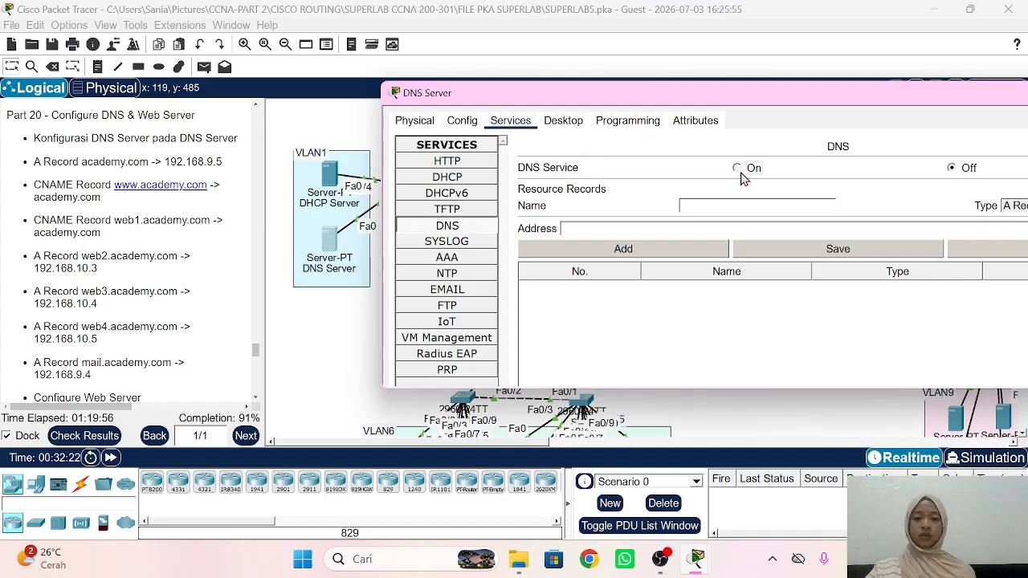
pyautogui.click(738, 169)
pyautogui.moveTo(690, 101); pyautogui.dragTo(557, 91)
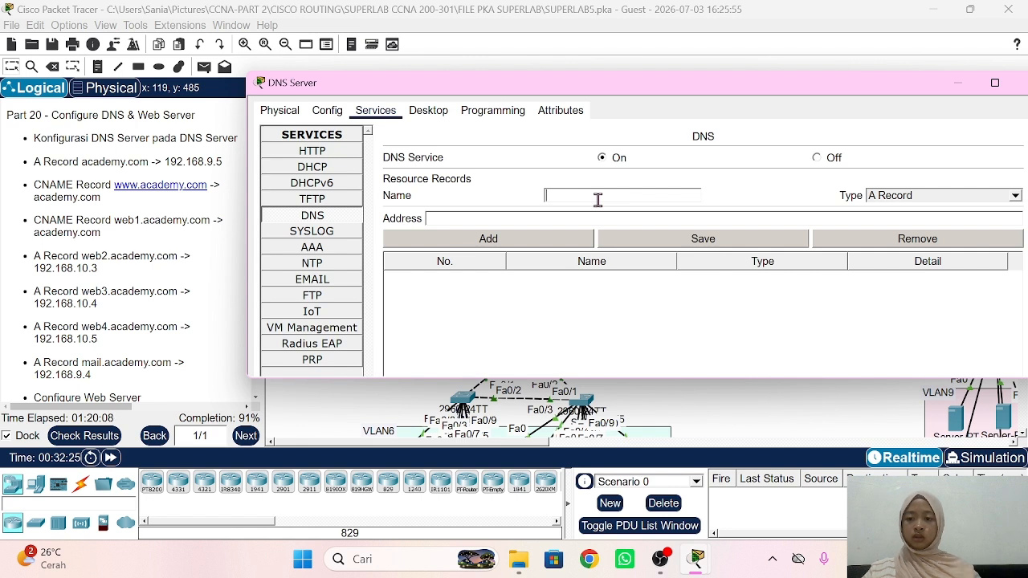
# Step: Add an A record mapping academy.com to 192.168.9.5
pyautogui.write('academy')
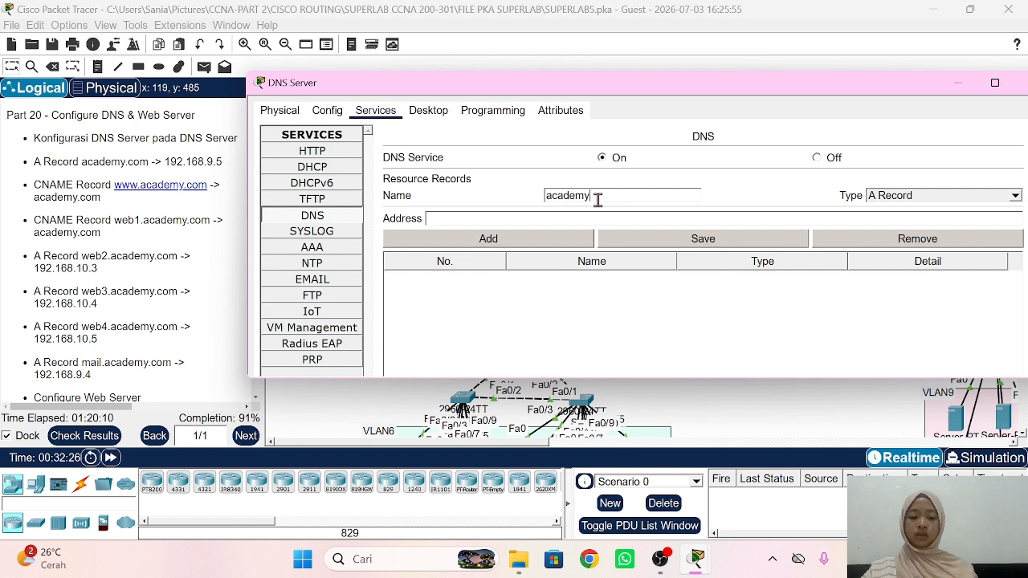
pyautogui.write('.com')
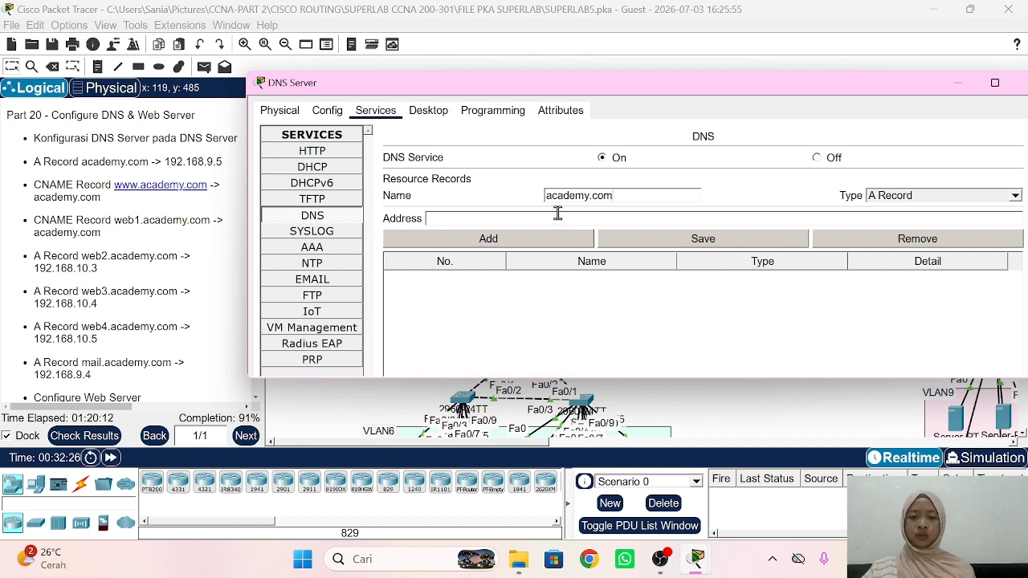
pyautogui.write('192.')
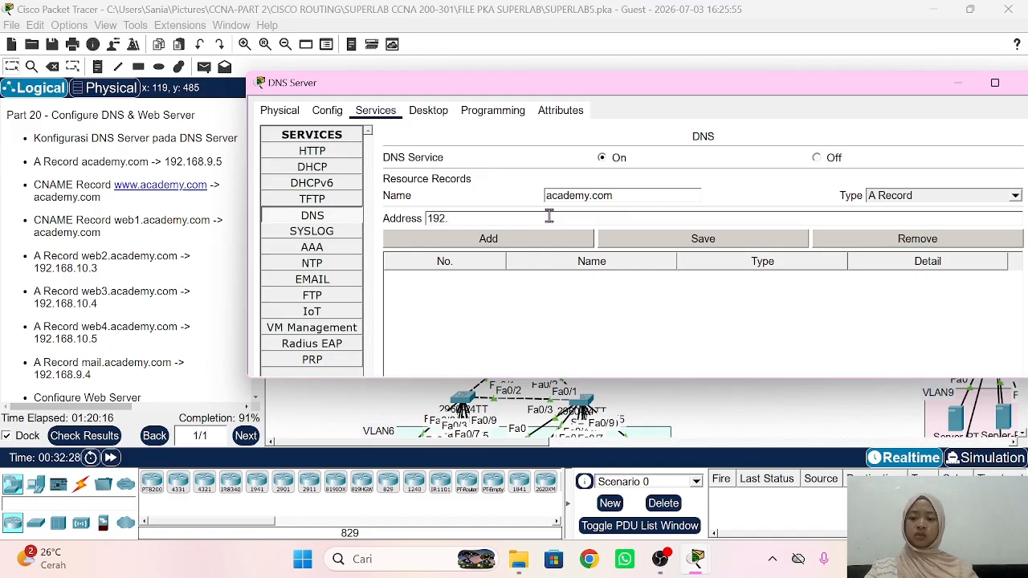
pyautogui.write('168')
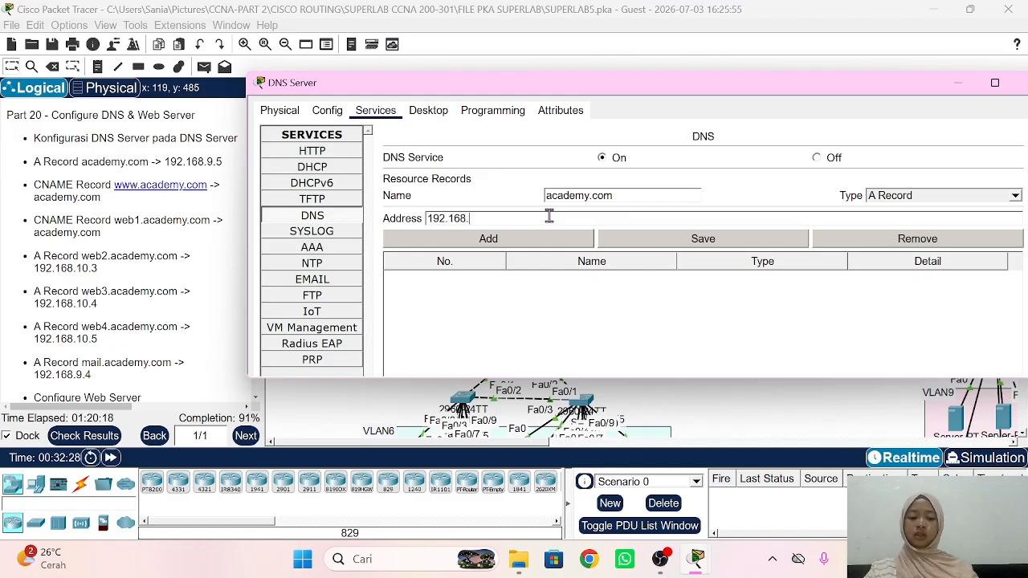
pyautogui.write('.9.5')
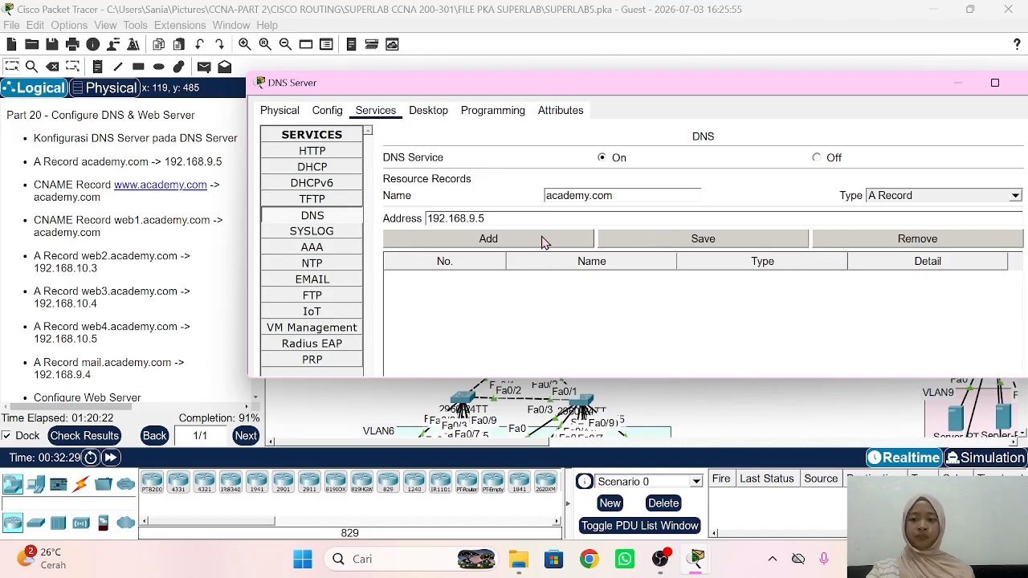
pyautogui.click(544, 242)
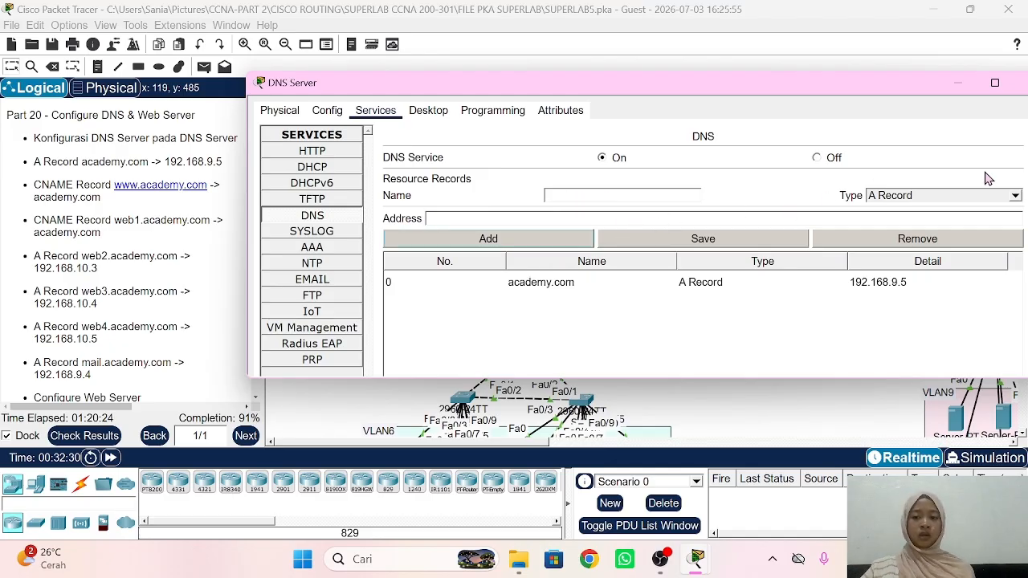
pyautogui.click(903, 197)
pyautogui.click(886, 232)
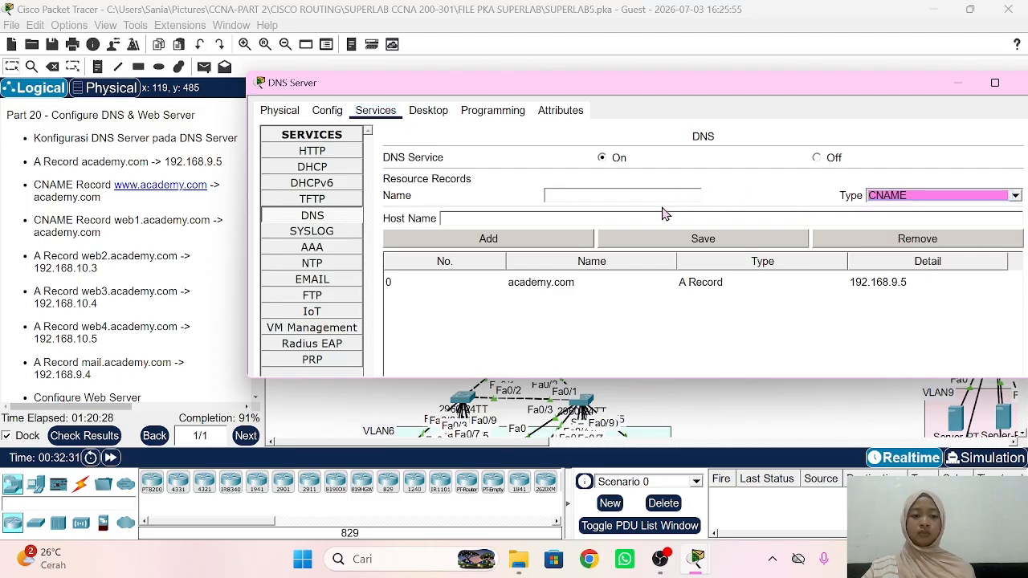
pyautogui.click(642, 196)
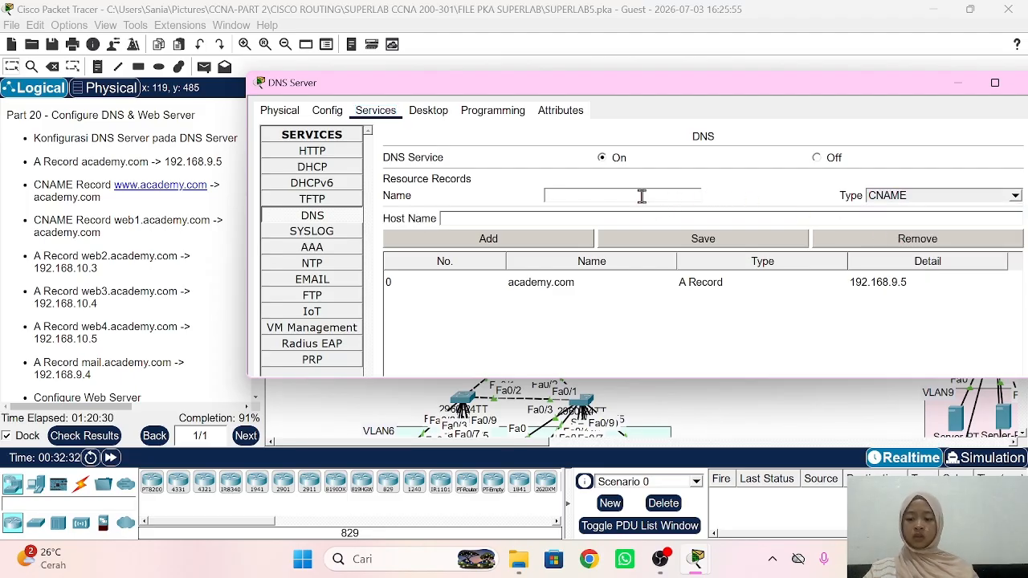
pyautogui.write('www.acae')
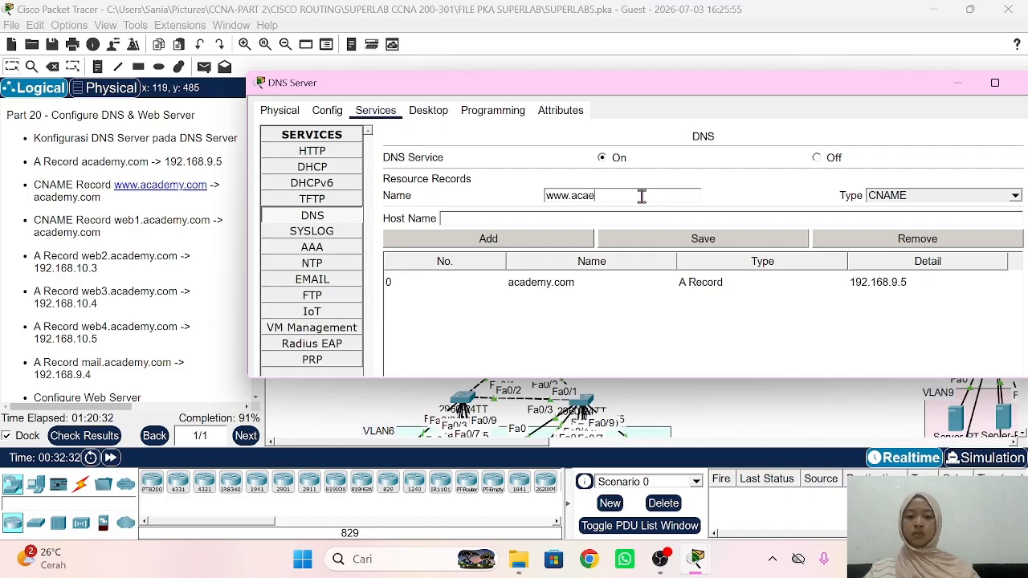
pyautogui.press('BackSpace')
pyautogui.write('demy')
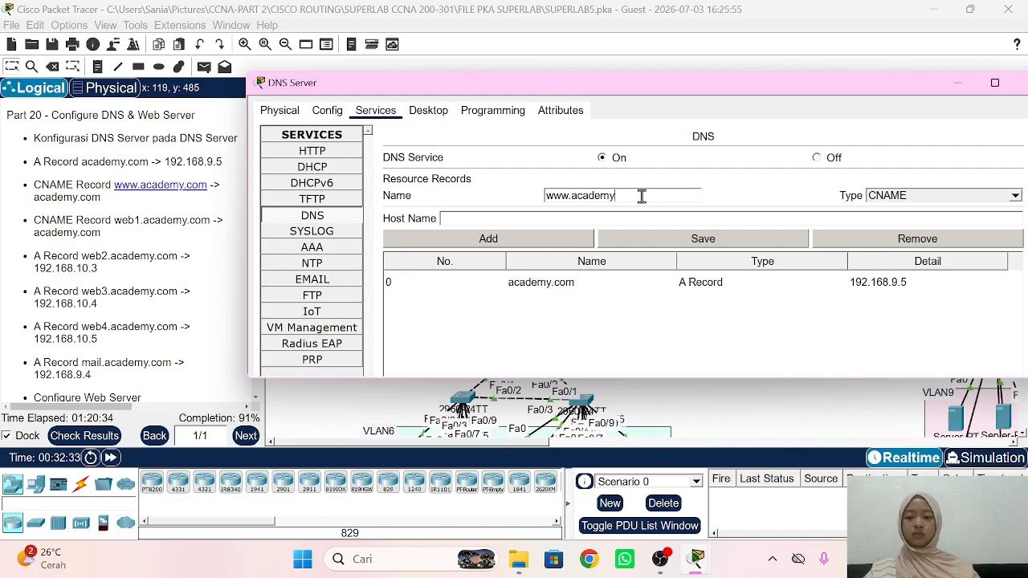
pyautogui.write('s')
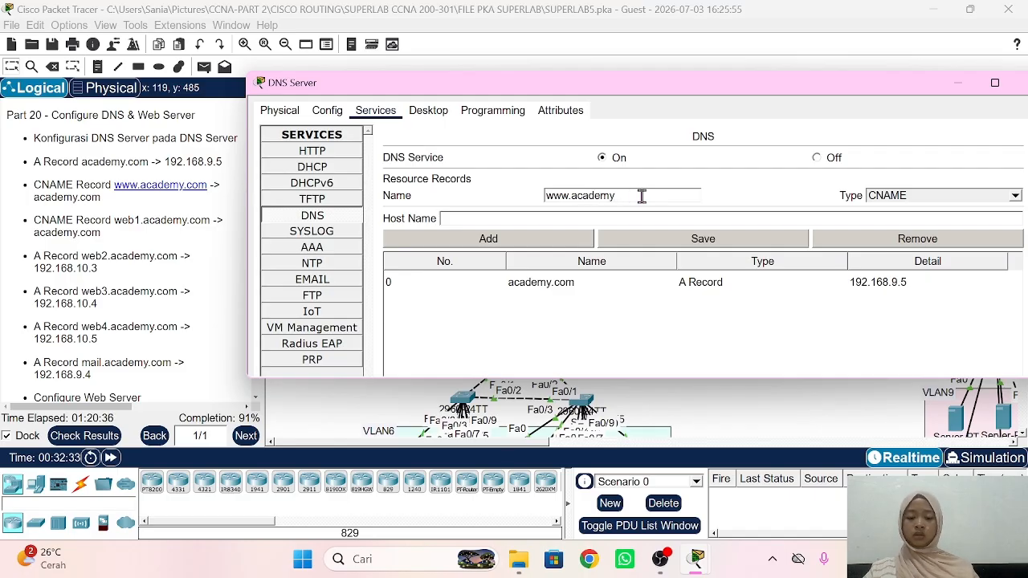
pyautogui.write('.com')
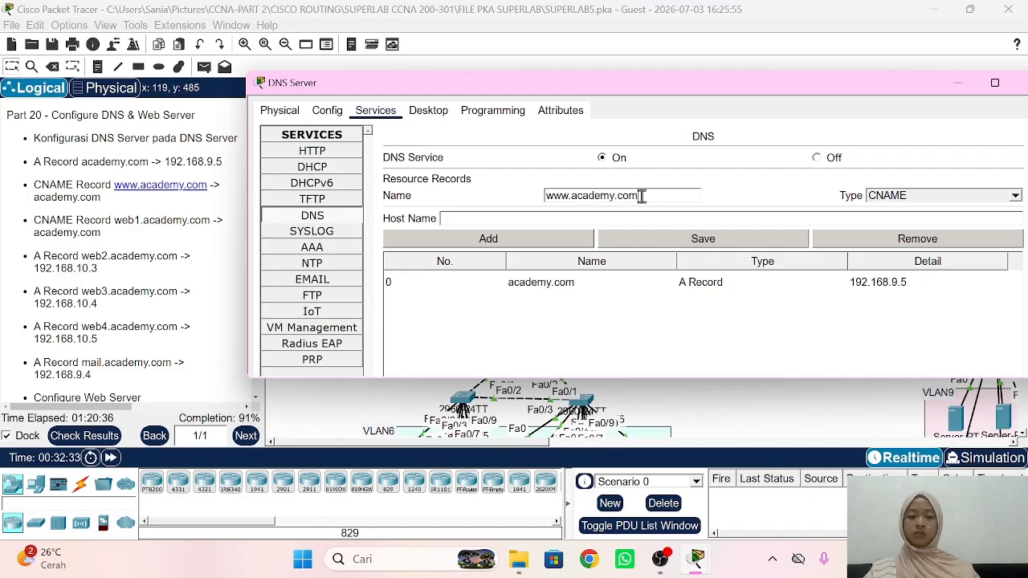
pyautogui.click(562, 224)
pyautogui.write('aca')
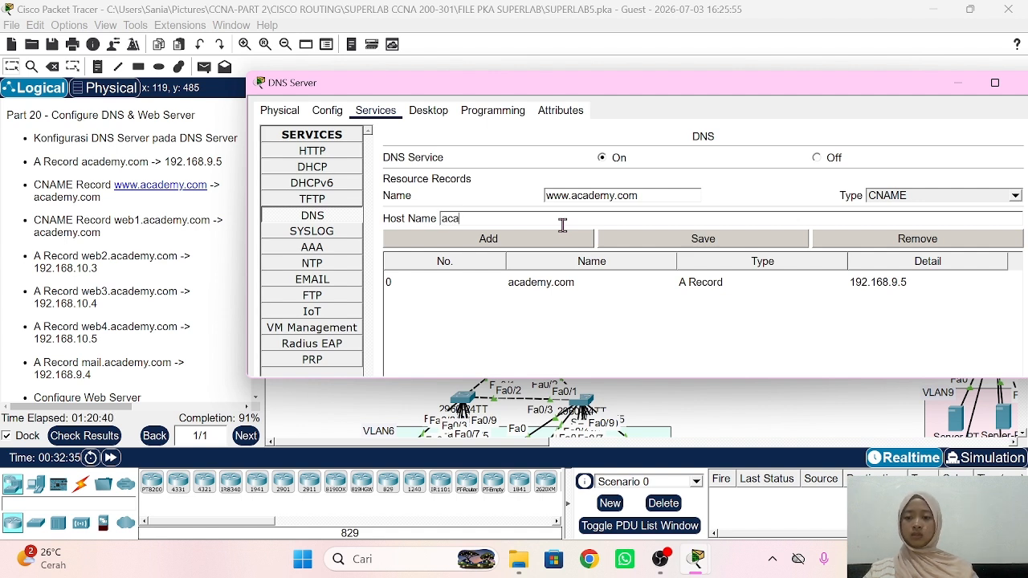
pyautogui.write('demy.com')
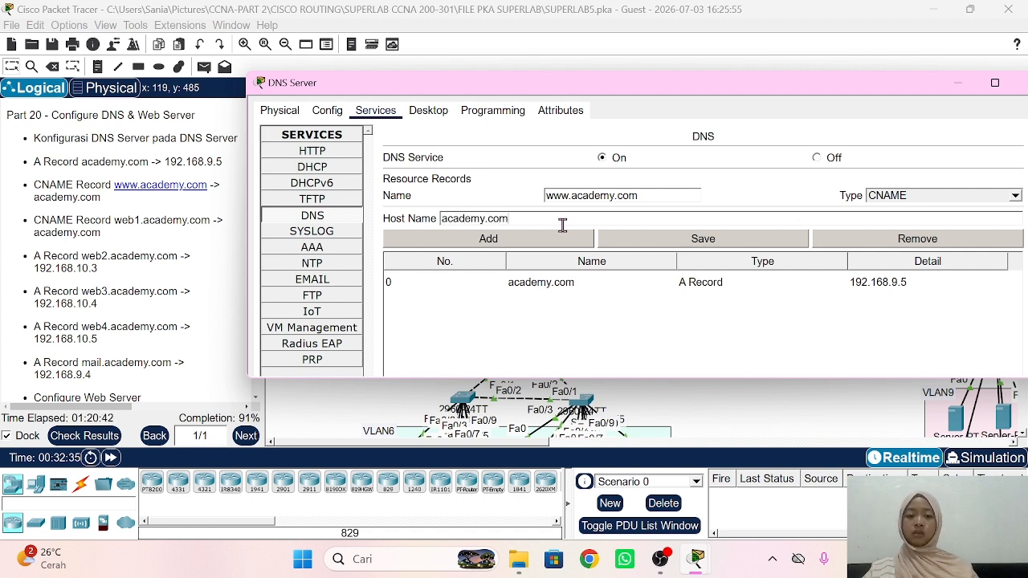
pyautogui.click(537, 245)
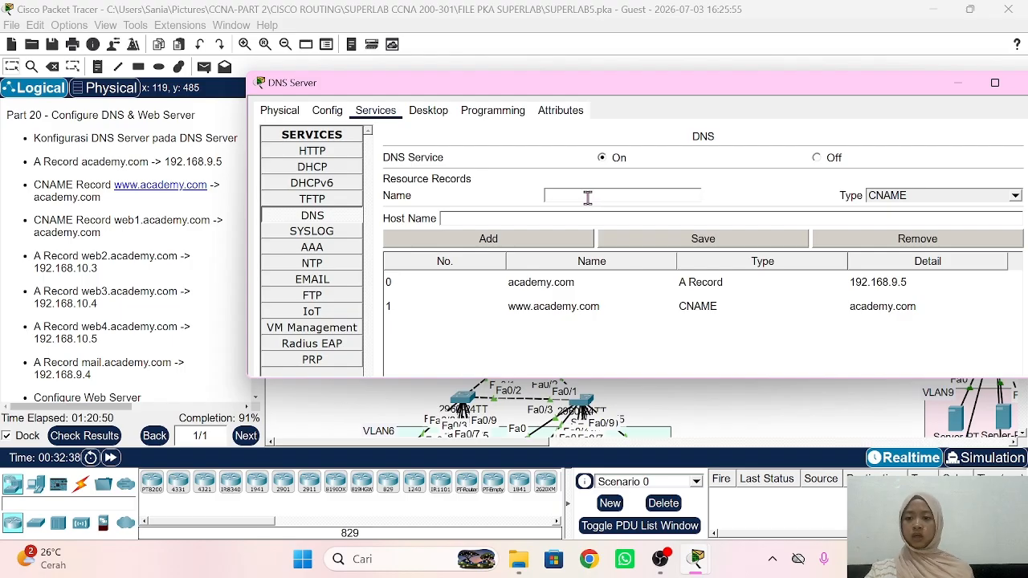
# Step: Add a CNAME record for web1.academy.com pointing to academy.com
pyautogui.write('we')
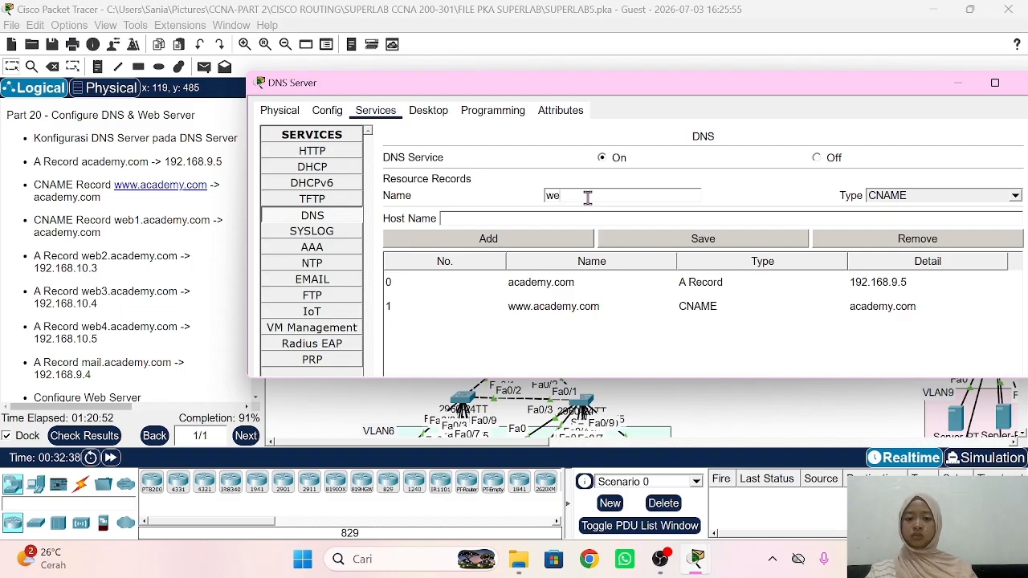
pyautogui.write('b1')
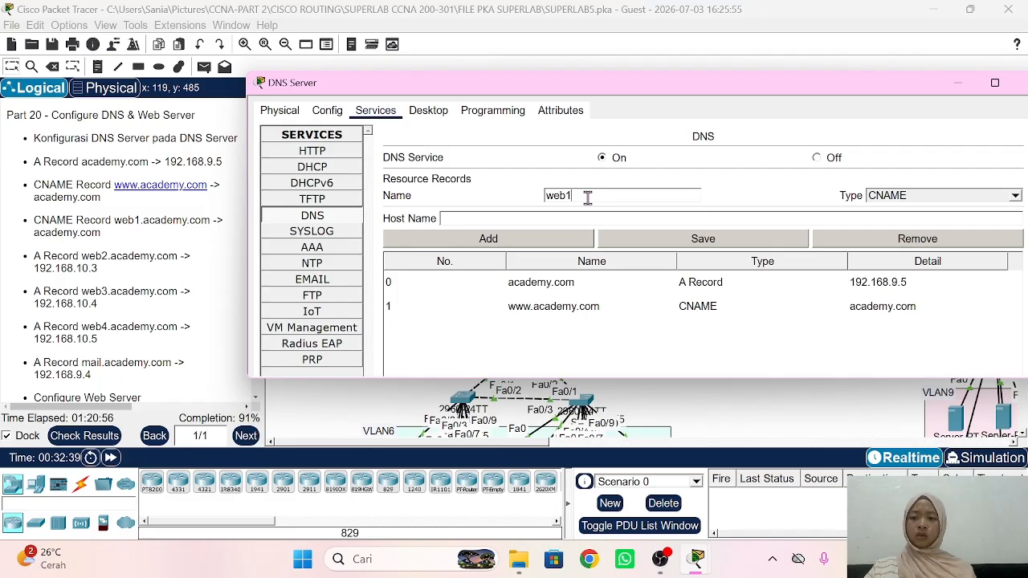
pyautogui.write('.ac')
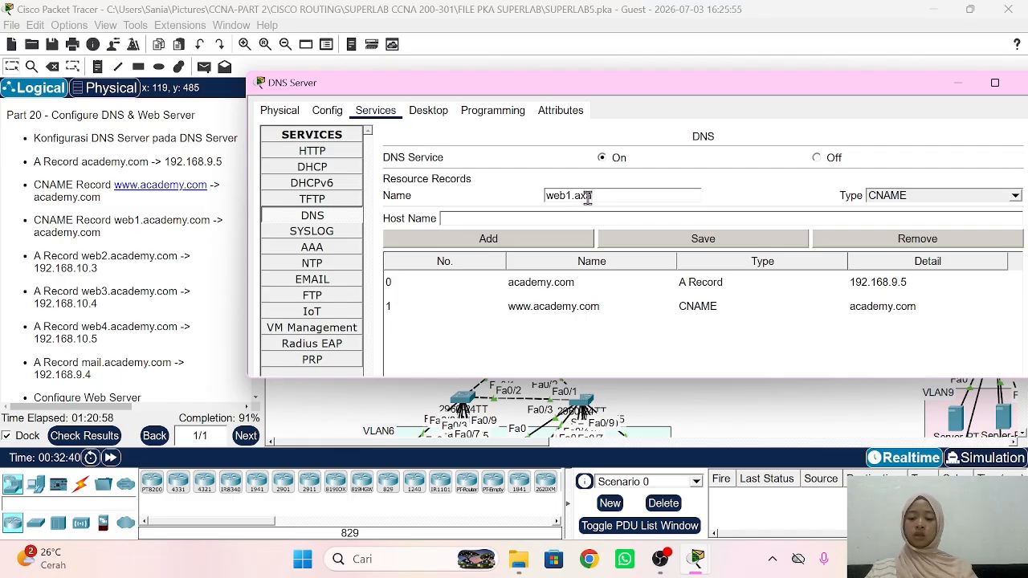
pyautogui.press('BackSpace')
pyautogui.write('cad')
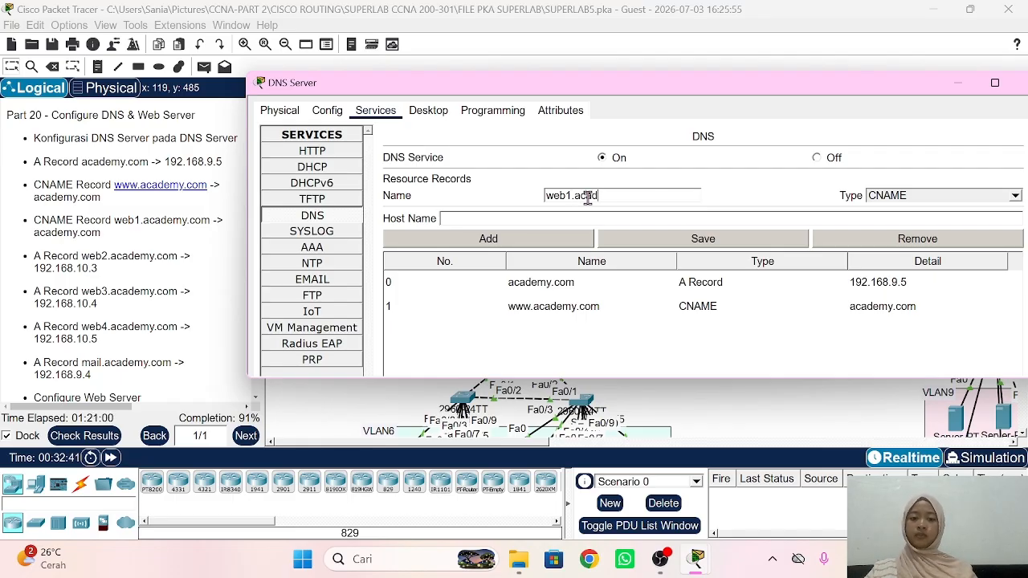
pyautogui.write('emy.')
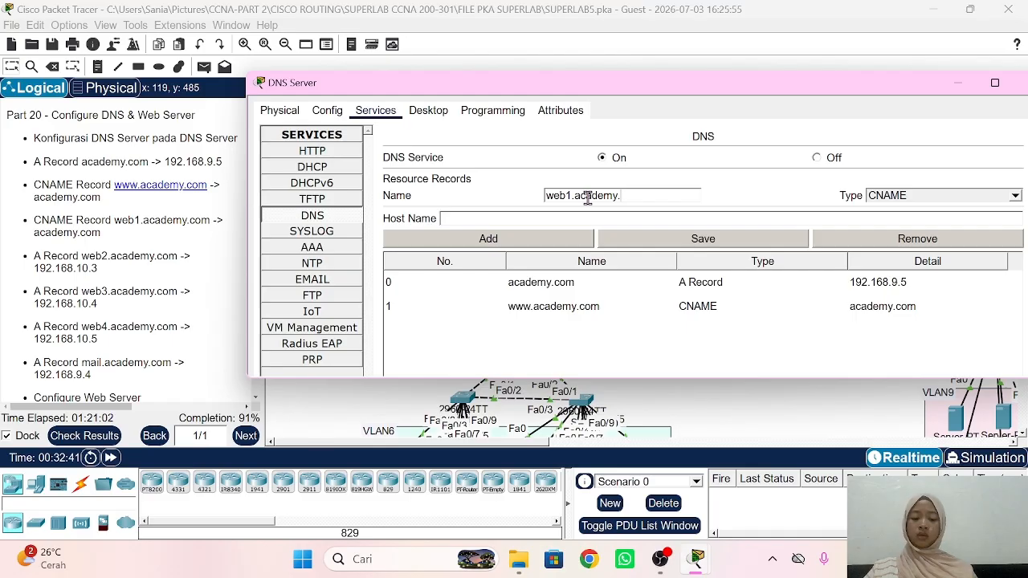
pyautogui.write('com')
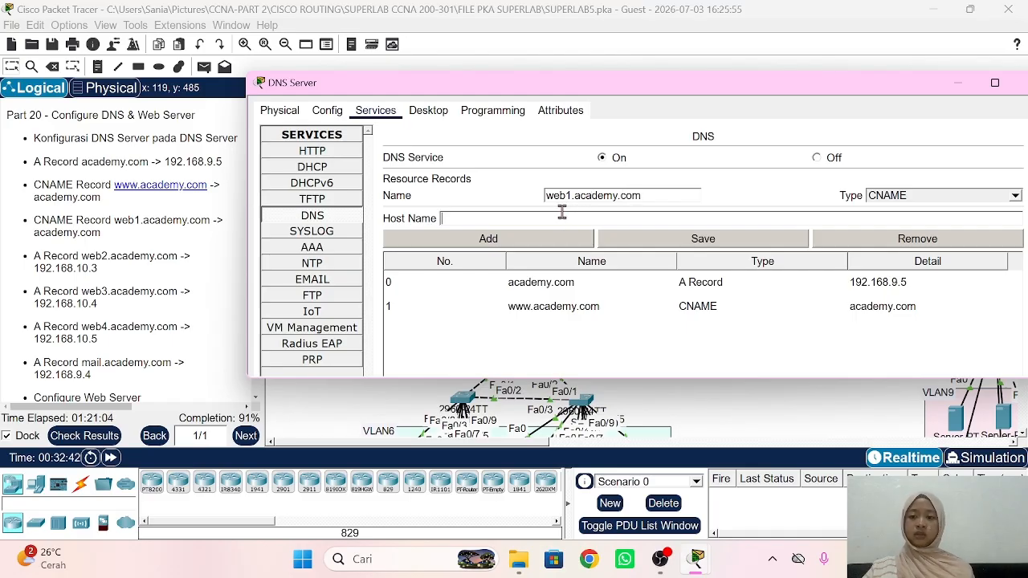
pyautogui.write('acade')
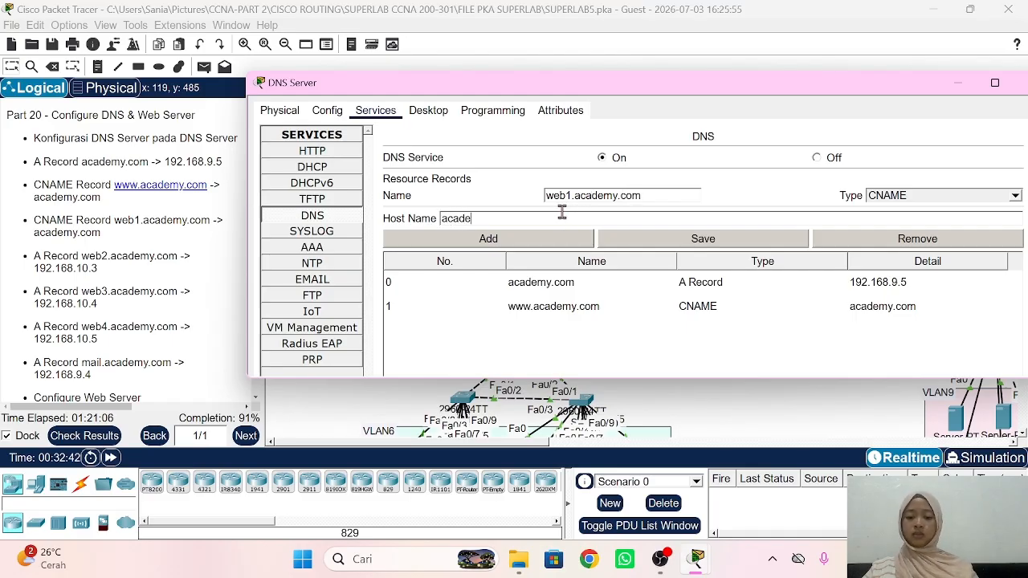
pyautogui.write('my.com')
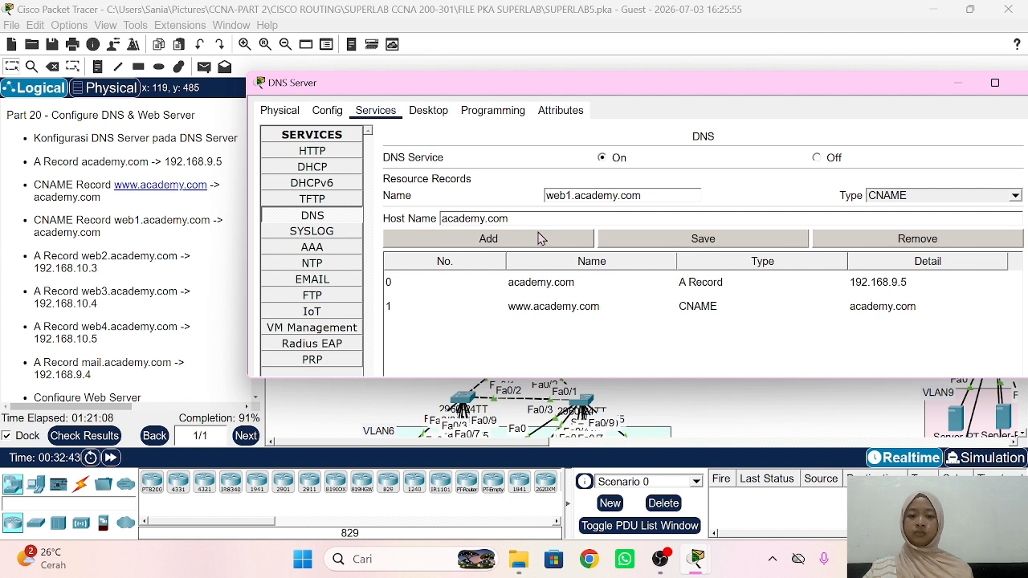
pyautogui.click(540, 238)
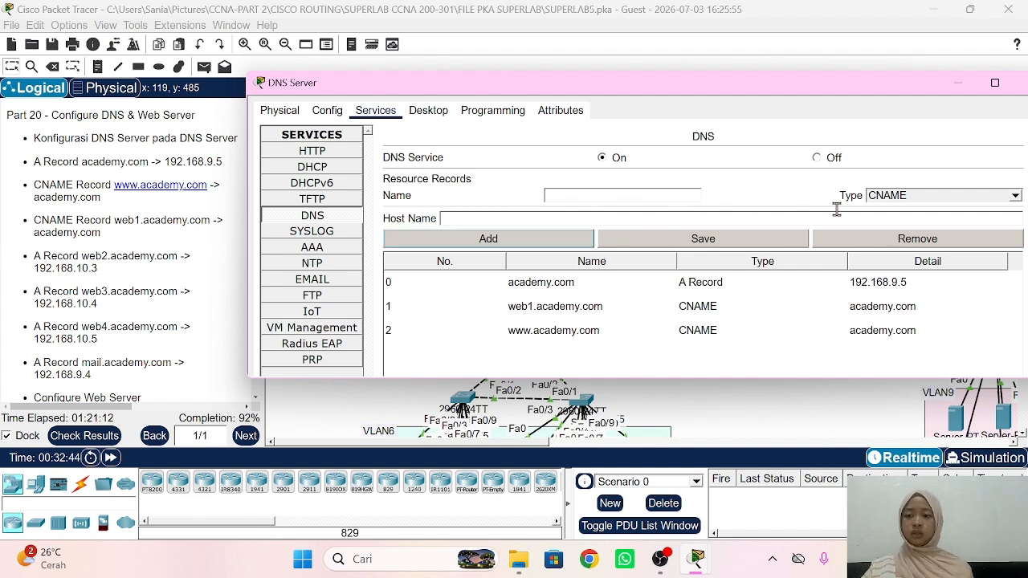
pyautogui.click(948, 197)
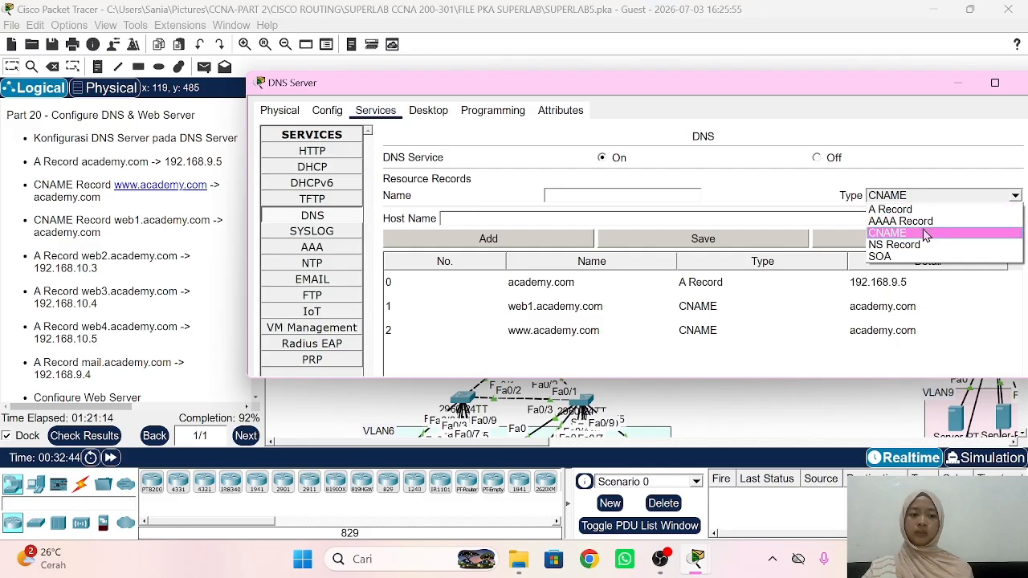
# Step: Add A records web2.academy.com (192.168.10.3) and web3.academy.com (192.168.10.4)
pyautogui.click(913, 213)
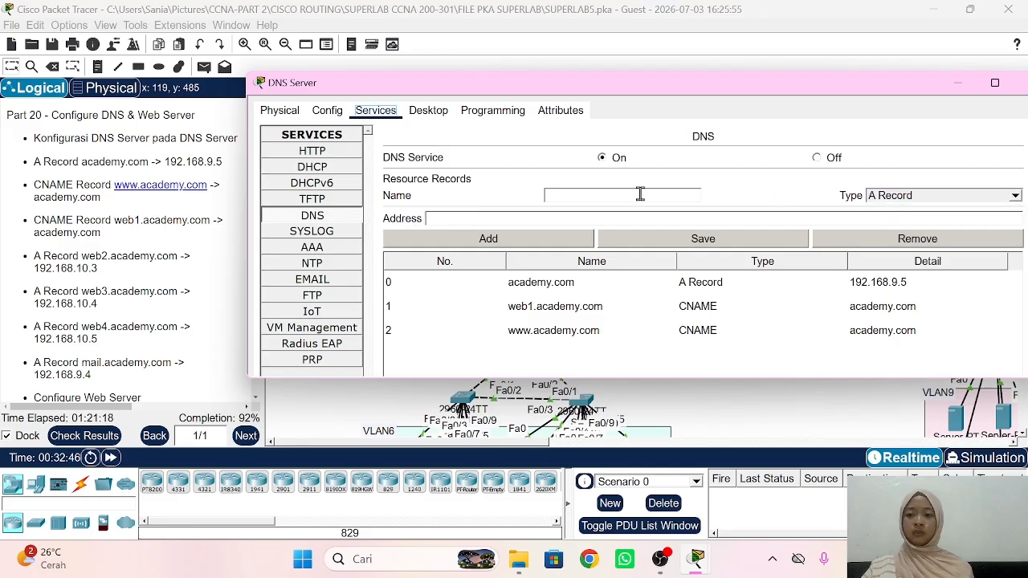
pyautogui.click(640, 194)
pyautogui.write('we')
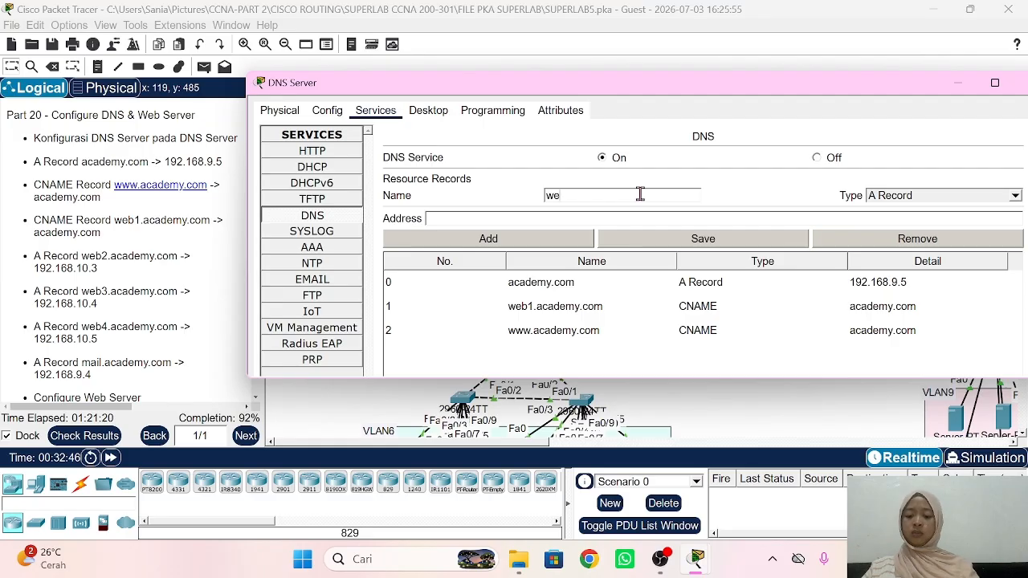
pyautogui.write('b2')
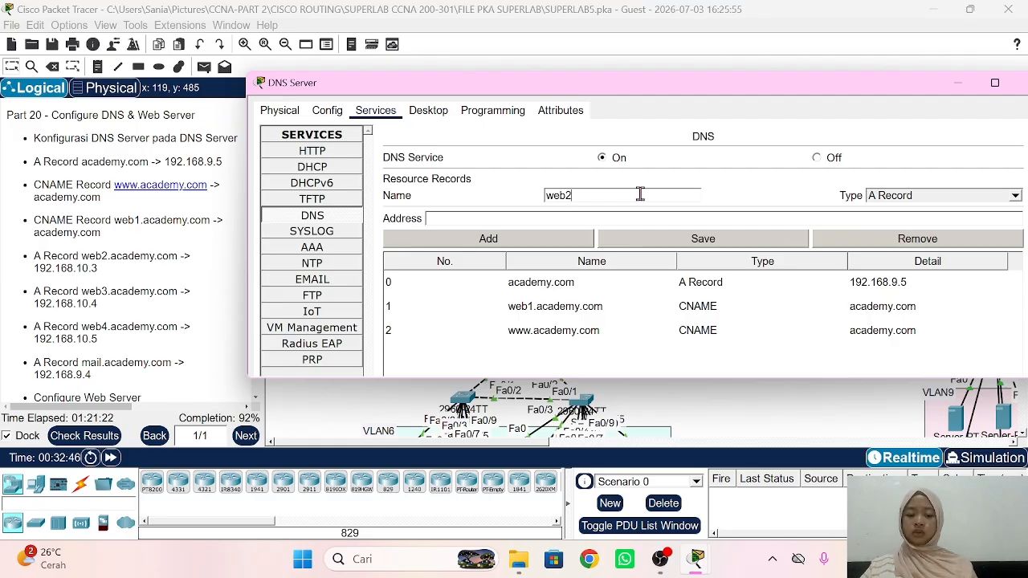
pyautogui.write('.academy.')
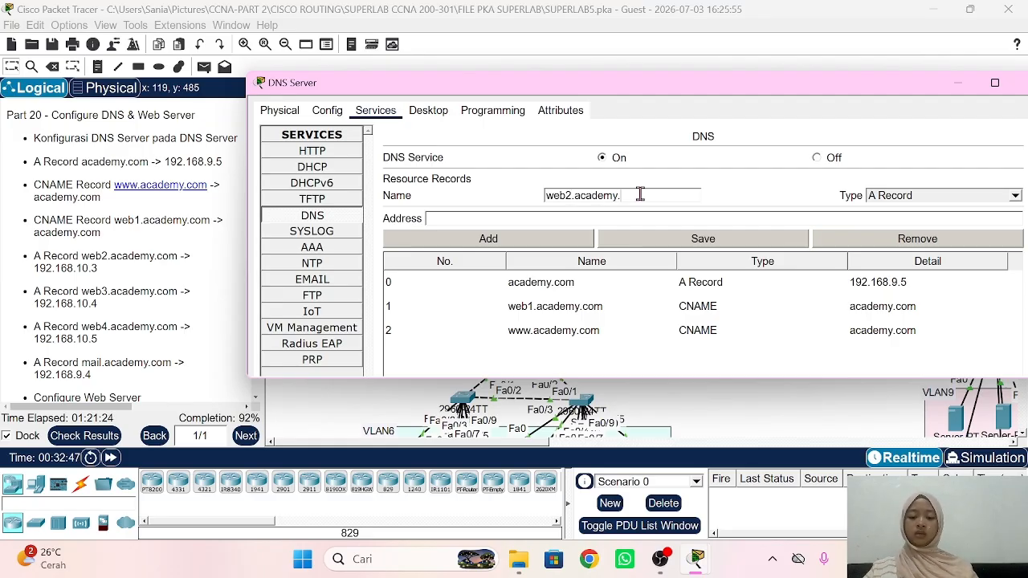
pyautogui.write('com')
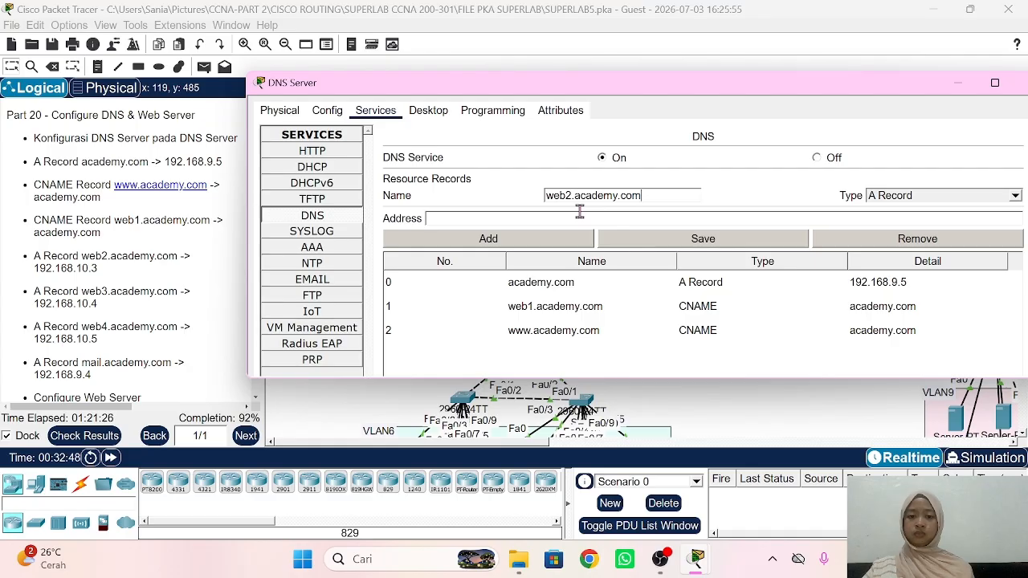
pyautogui.write('192.16')
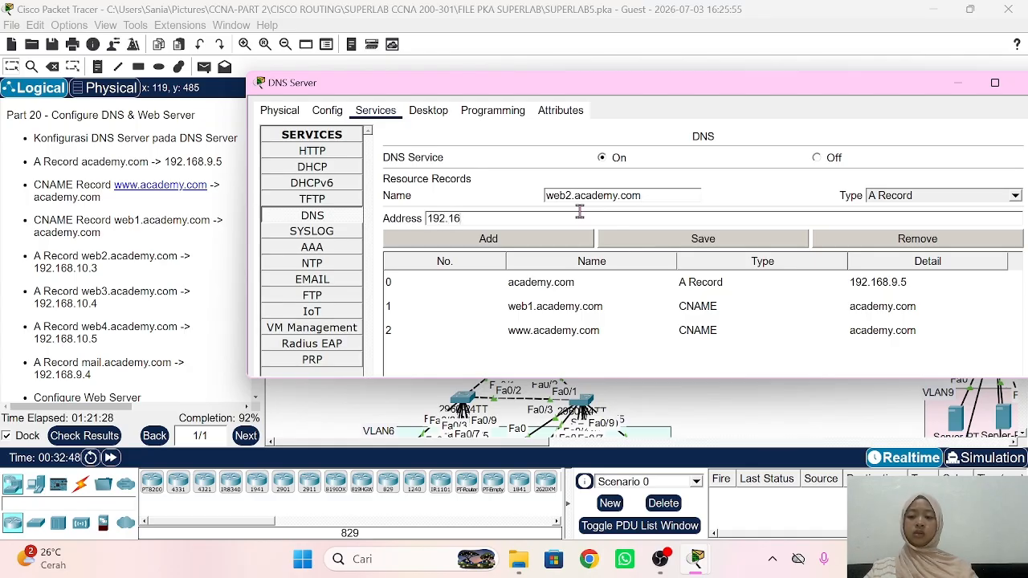
pyautogui.write('8.10.3')
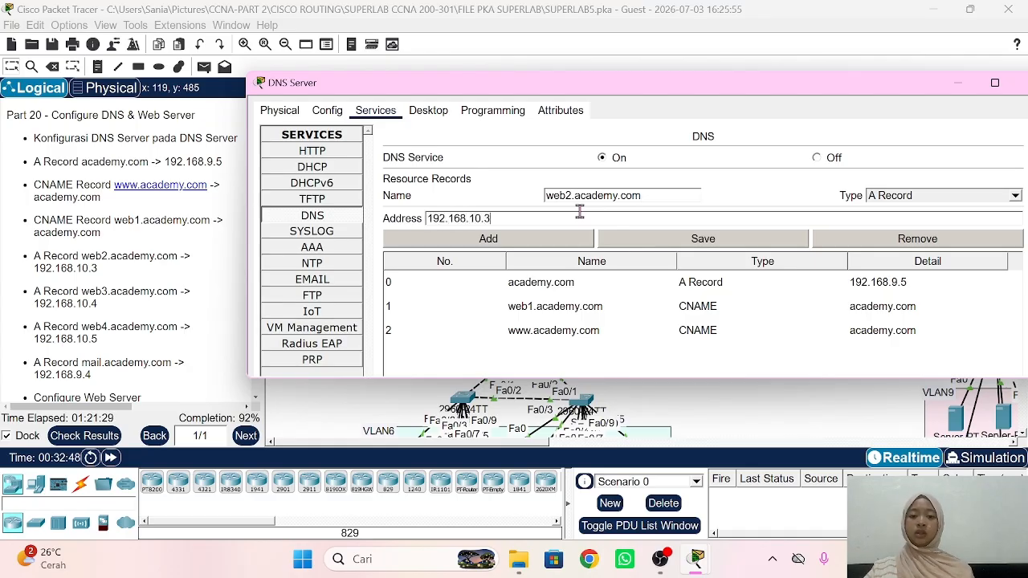
pyautogui.click(533, 241)
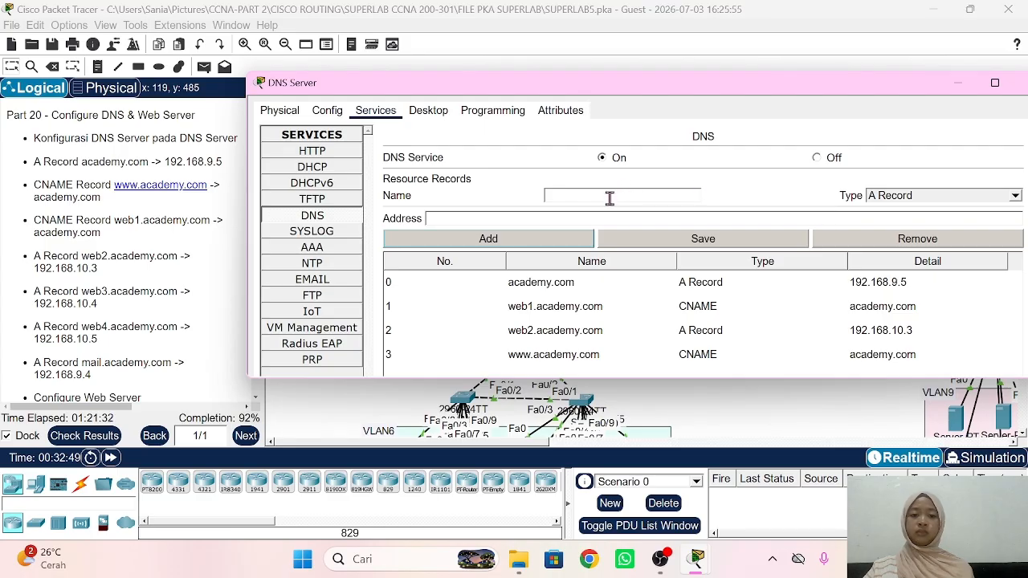
pyautogui.write('w')
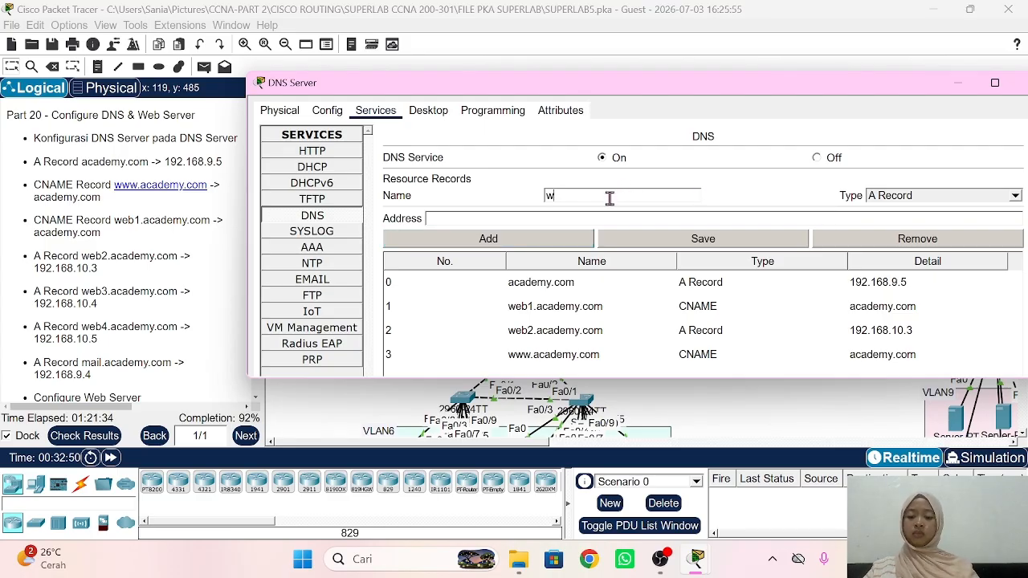
pyautogui.write('eb3.')
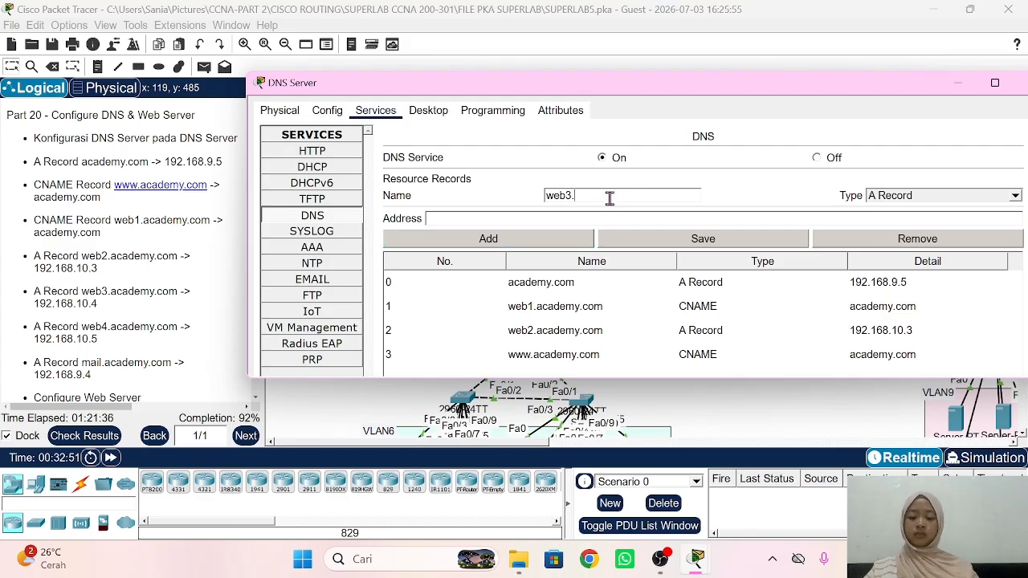
pyautogui.write('academy.com')
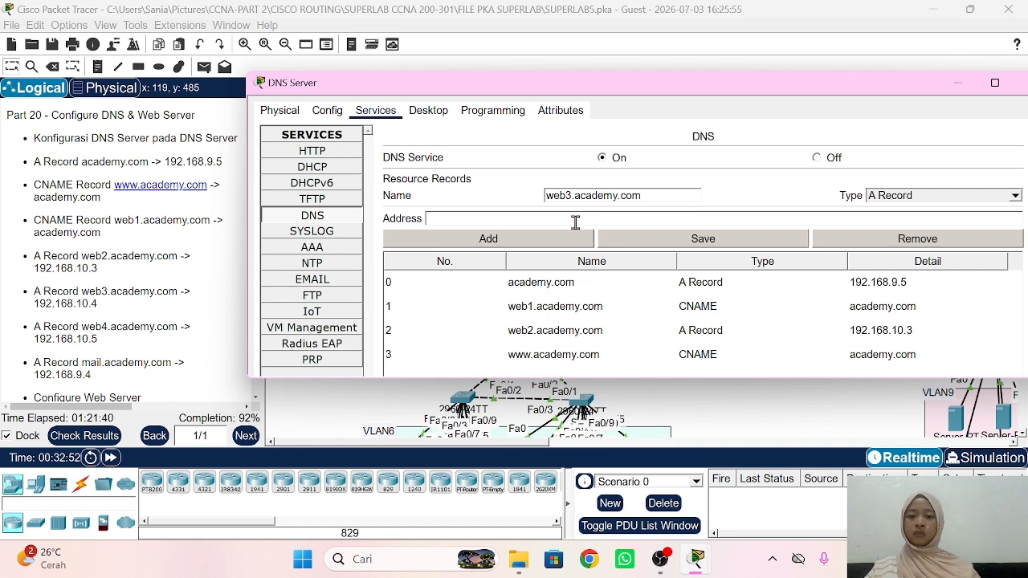
pyautogui.write('192.168')
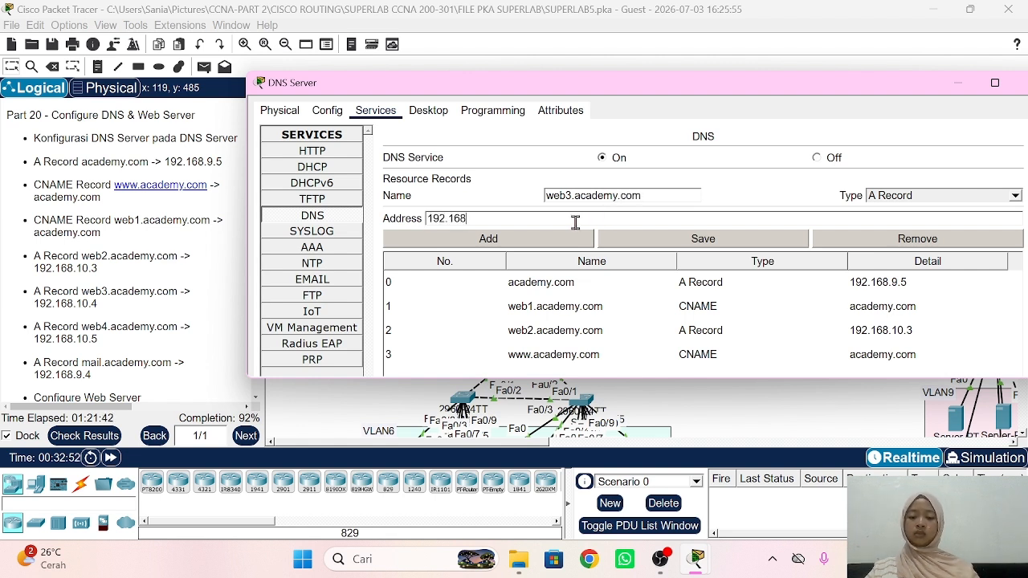
pyautogui.write('.10.4')
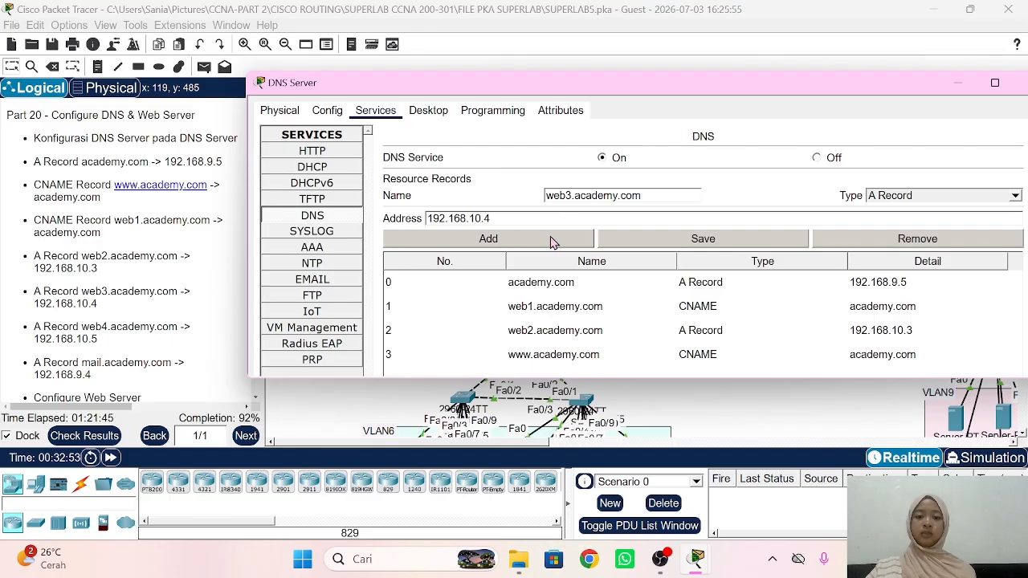
pyautogui.click(552, 239)
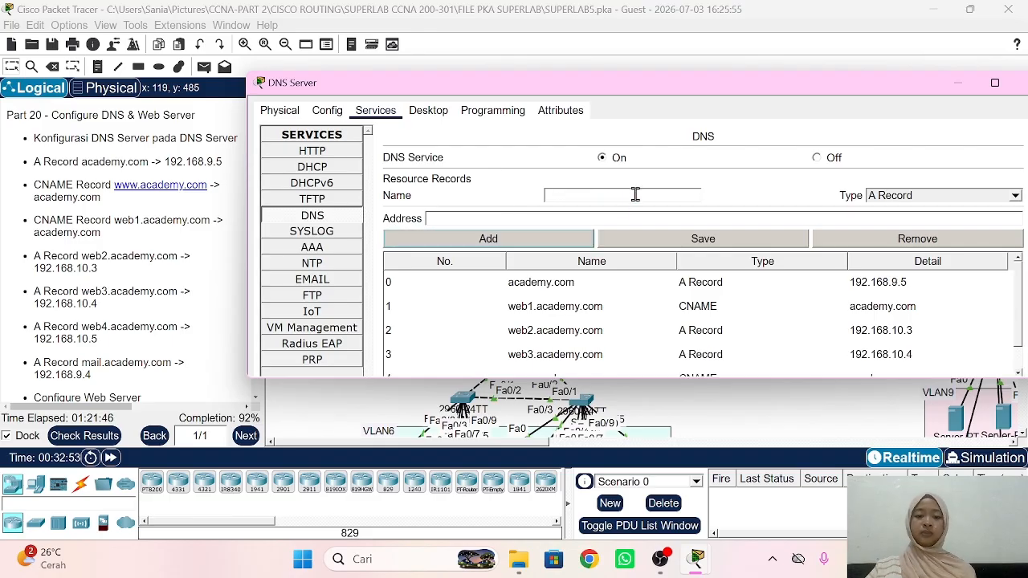
# Step: Add an A record for web4.academy.com pointing to 192.168.10.5
pyautogui.click(636, 194)
pyautogui.write('web')
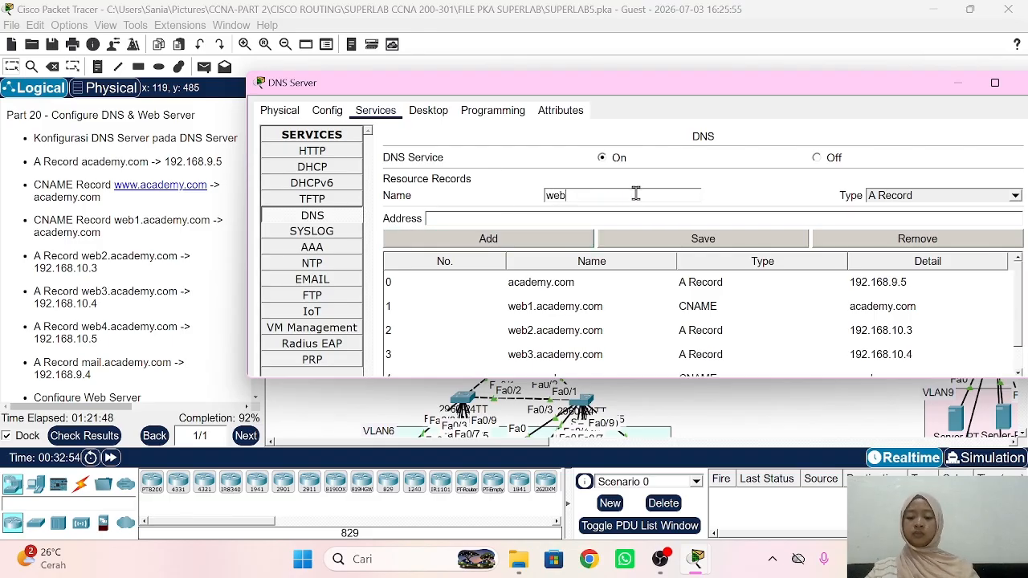
pyautogui.write('3')
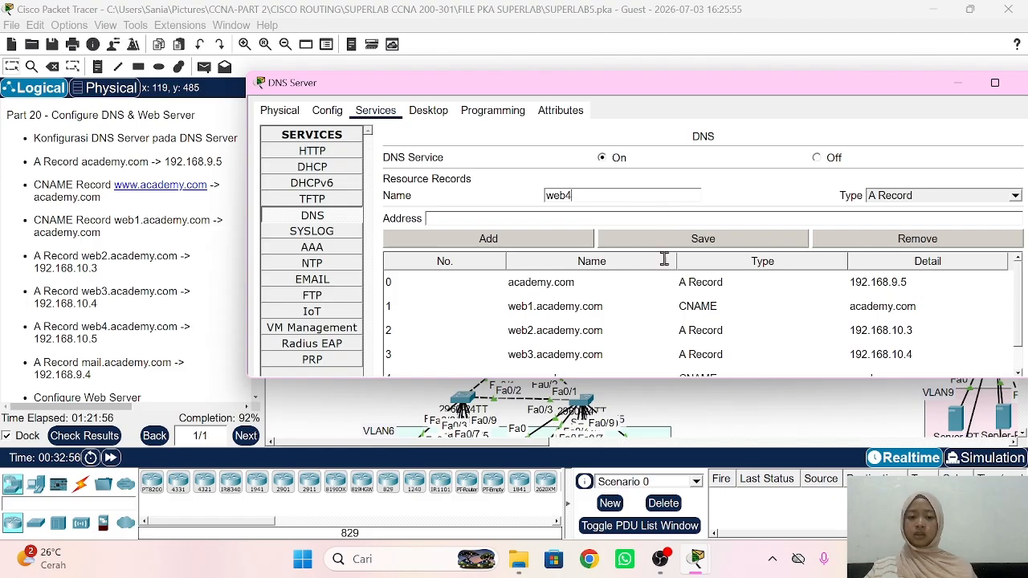
pyautogui.scroll(-3, 540, 356)
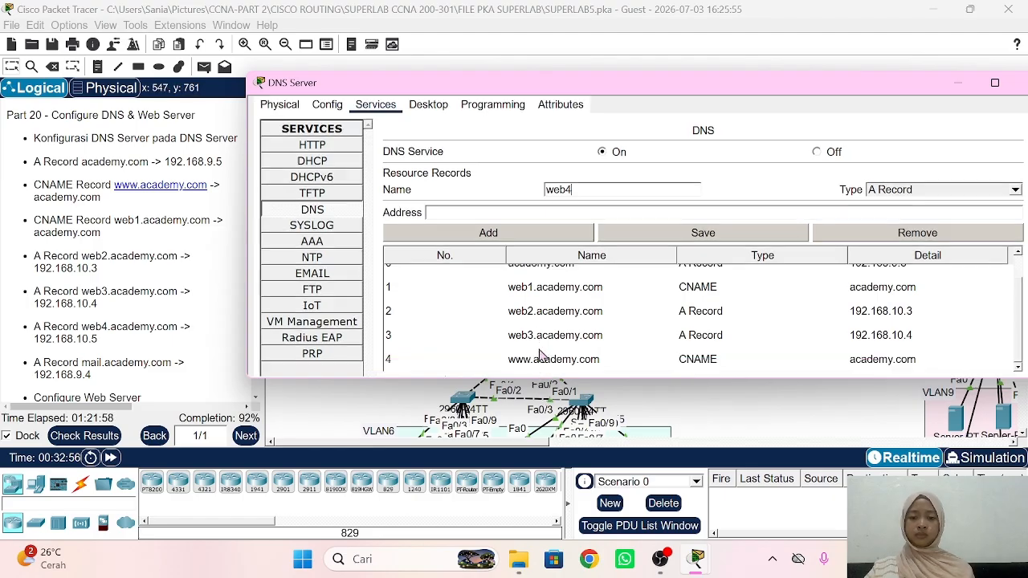
pyautogui.scroll(3, 540, 356)
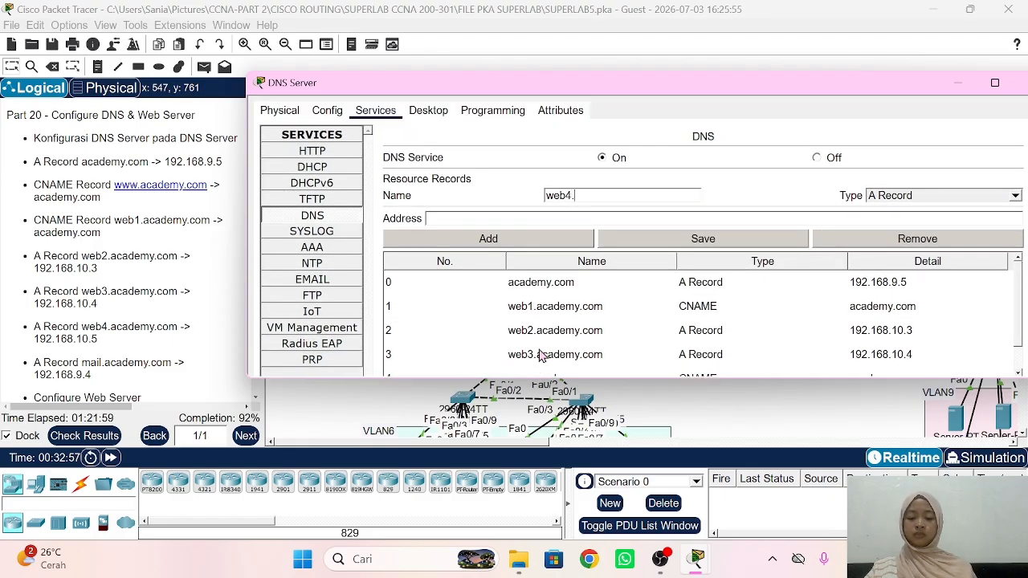
pyautogui.write('academy.')
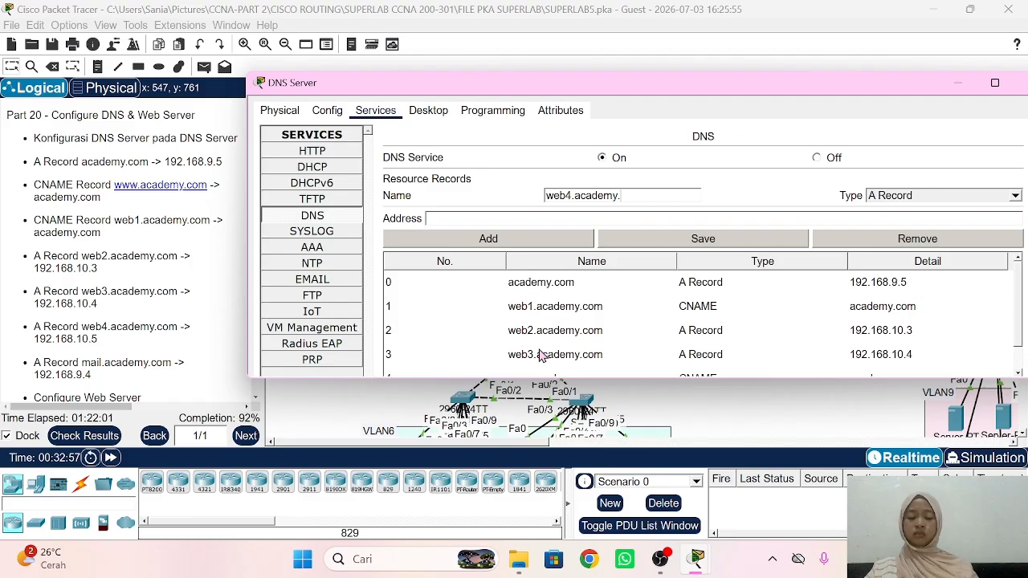
pyautogui.write('com')
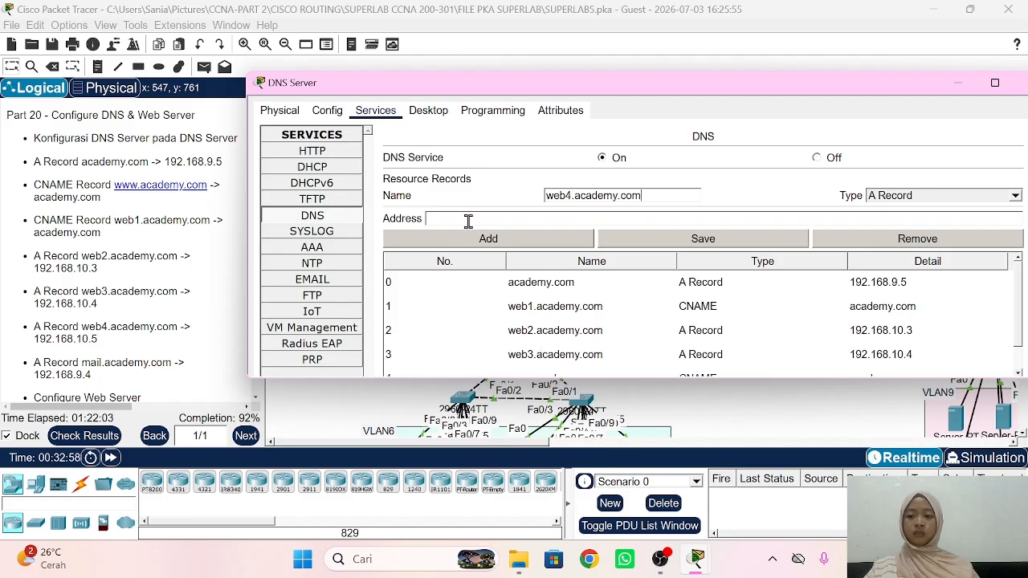
pyautogui.write('192.1')
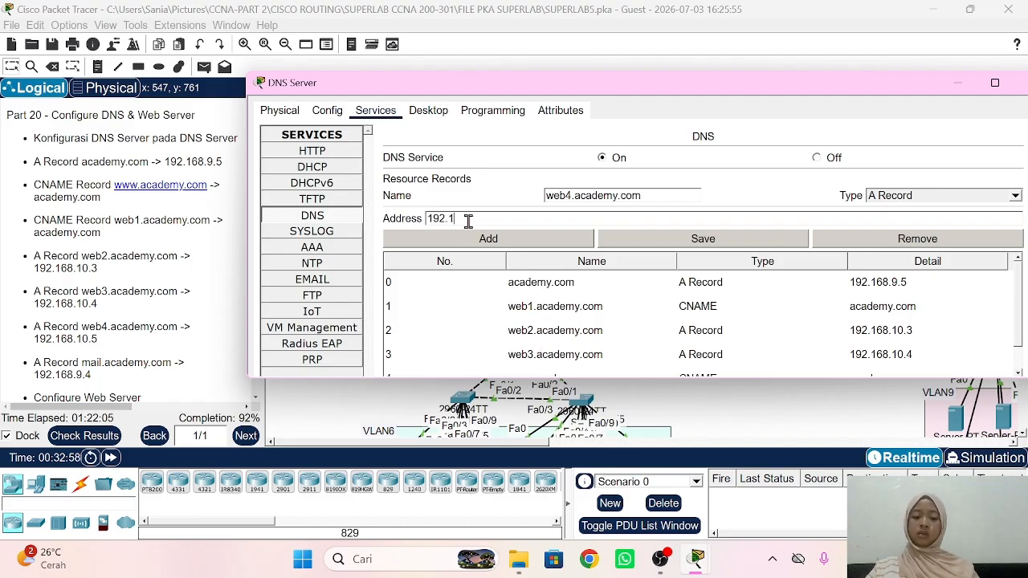
pyautogui.write('68.10.5')
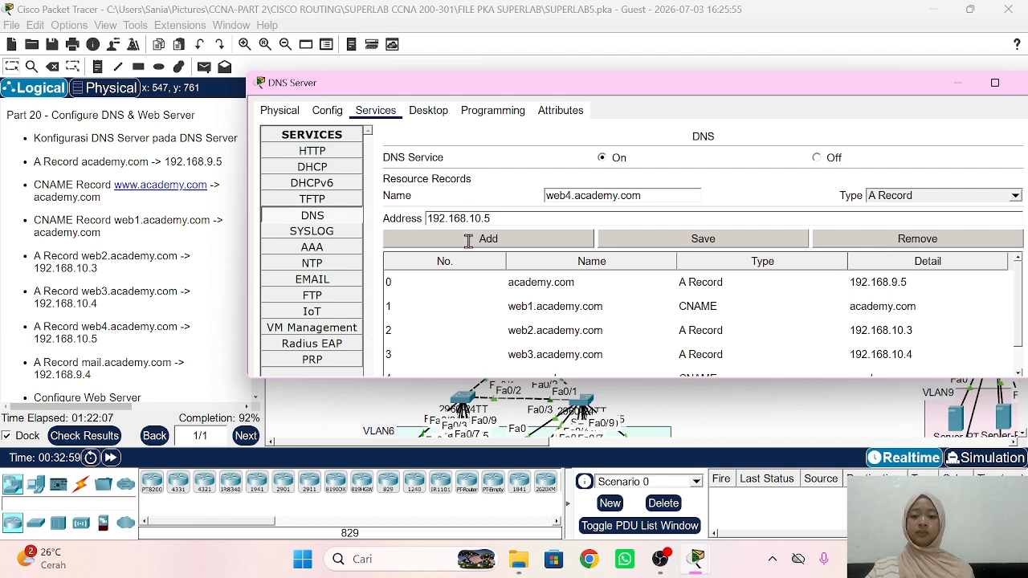
pyautogui.click(470, 240)
# Step: Add an A record for mail.academy.com pointing to 192.168.9.4
pyautogui.scroll(-2, 76, 363)
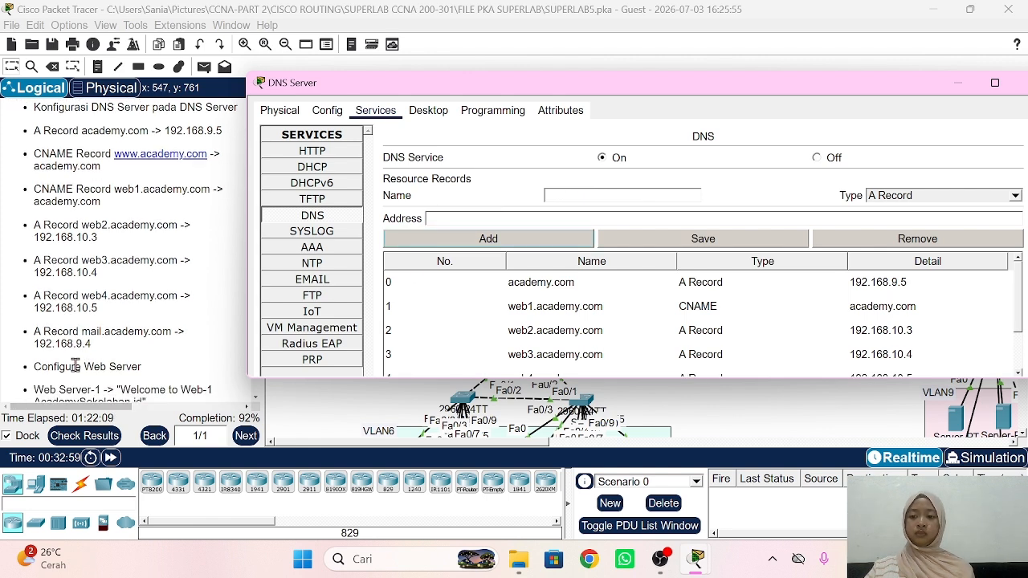
pyautogui.scroll(-2, 76, 366)
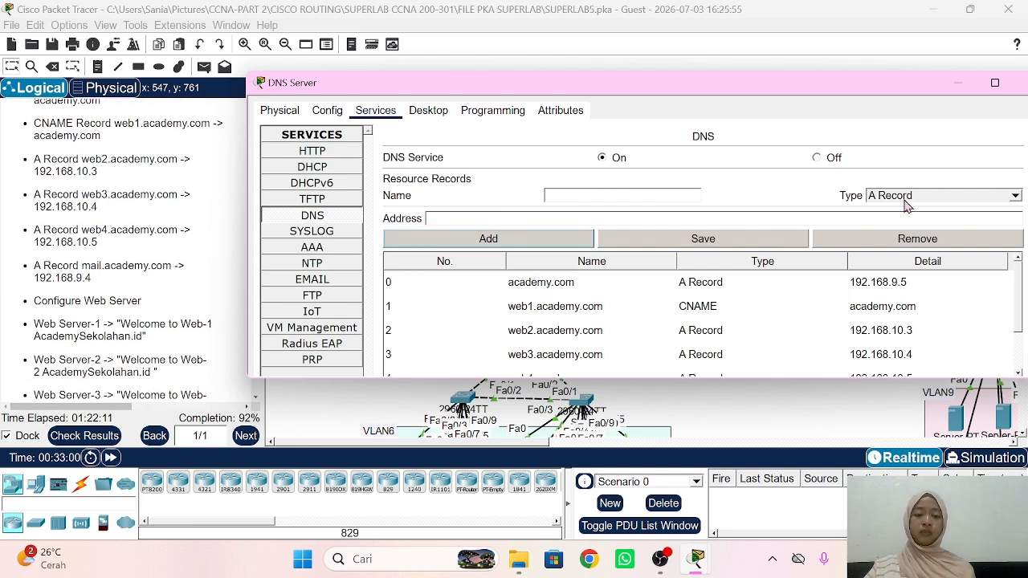
pyautogui.click(611, 208)
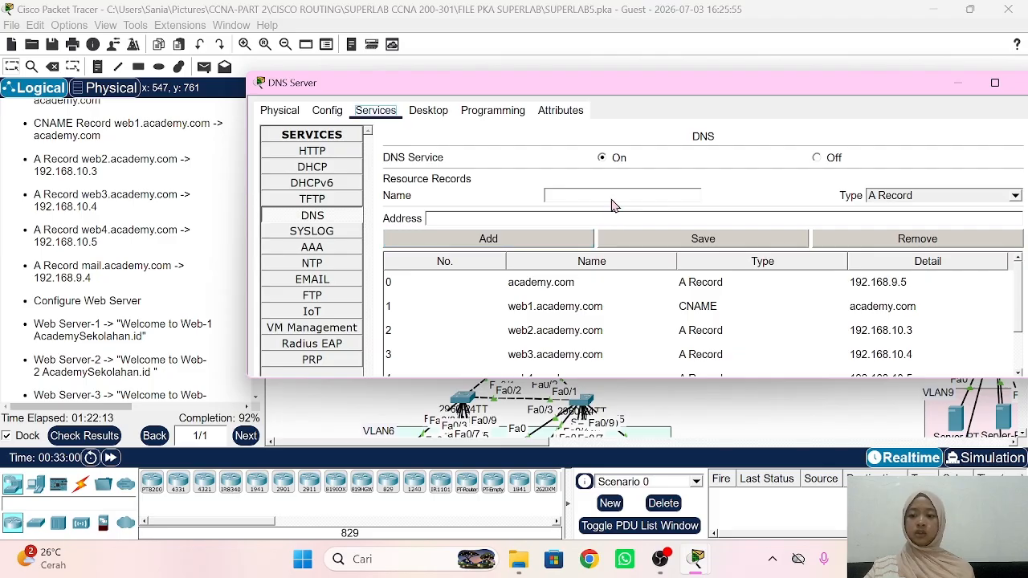
pyautogui.click(605, 193)
pyautogui.write('mail')
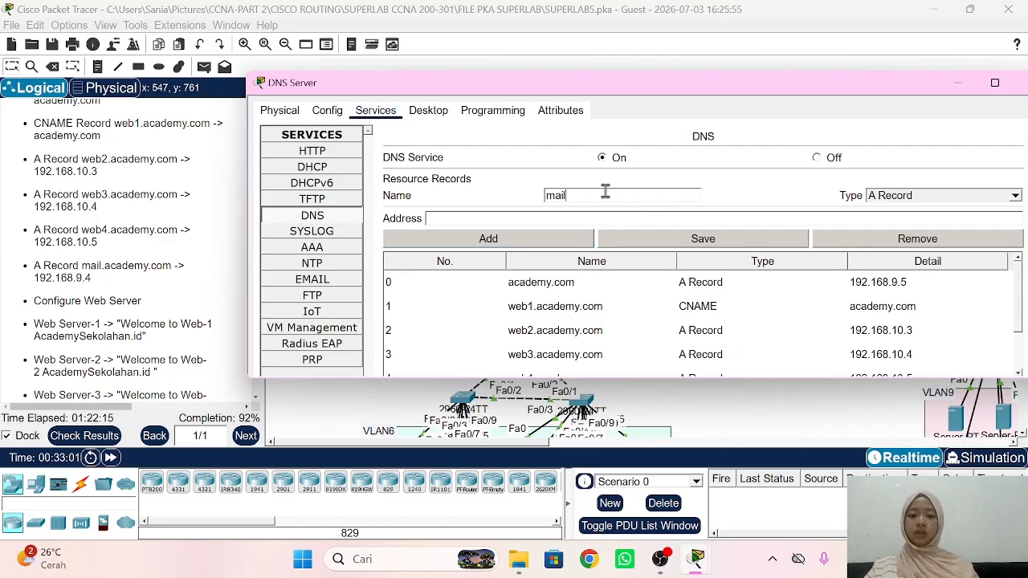
pyautogui.write('.')
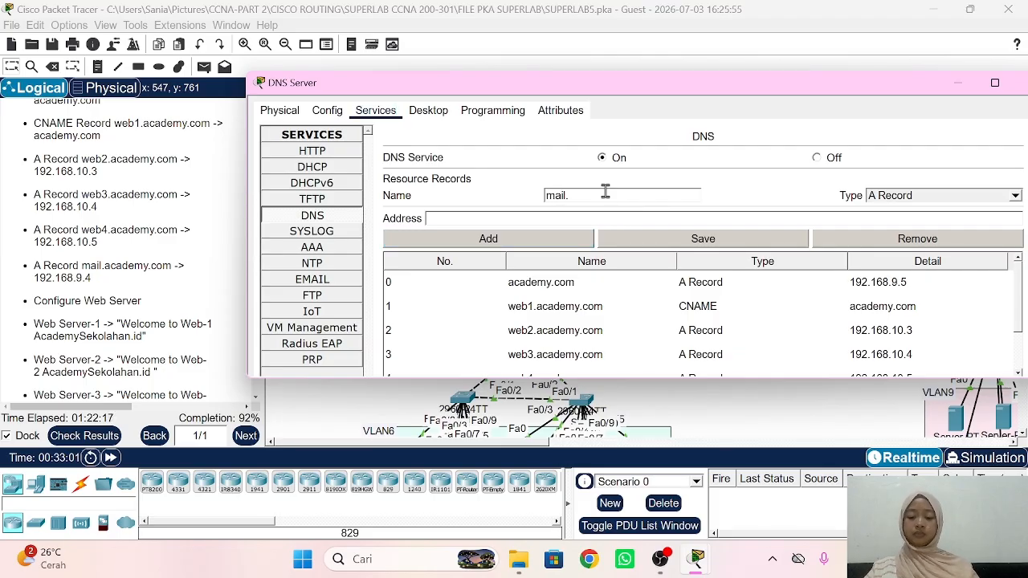
pyautogui.write('academy')
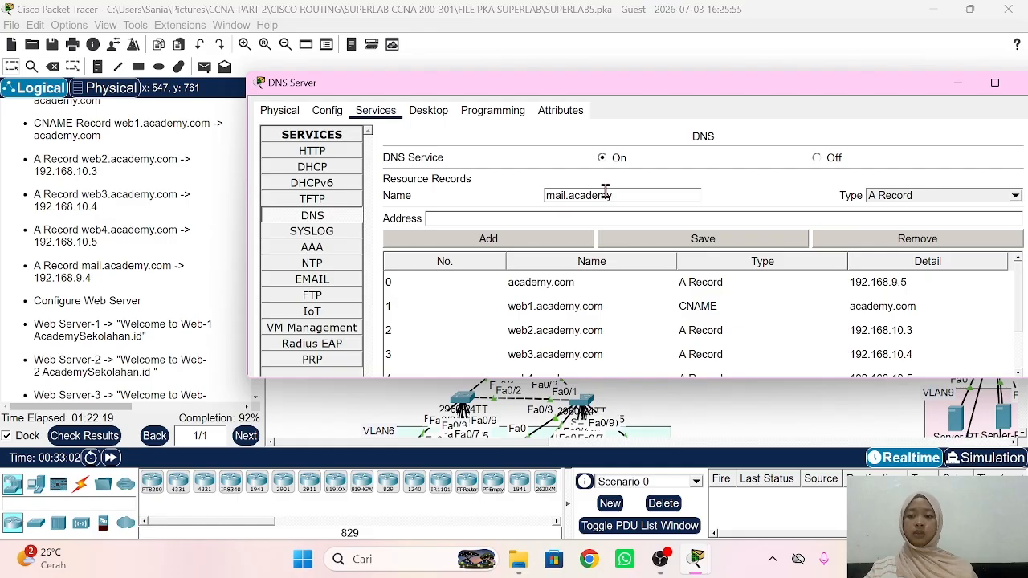
pyautogui.write('com')
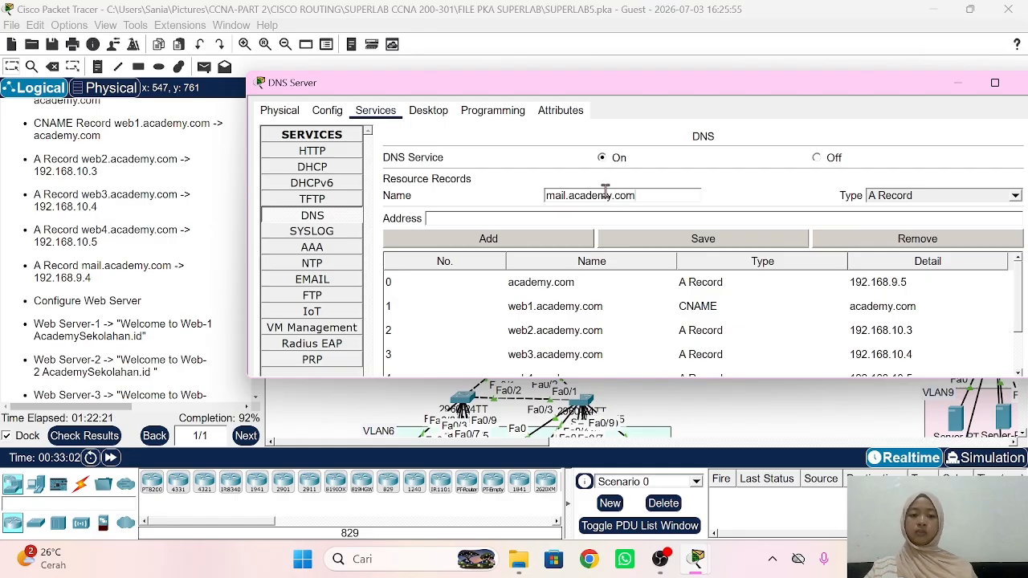
pyautogui.click(574, 219)
pyautogui.write('192')
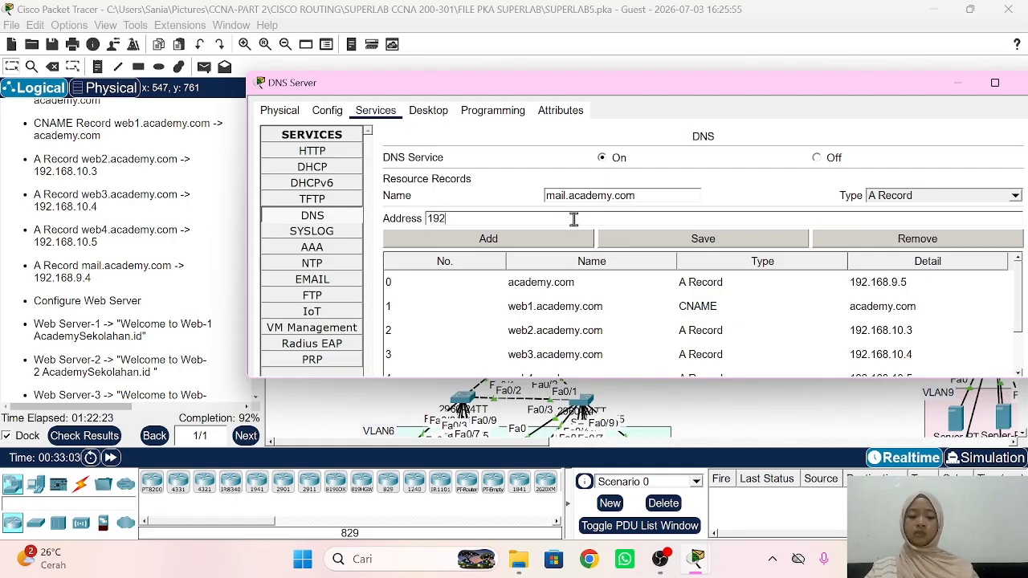
pyautogui.write('.168.9.4')
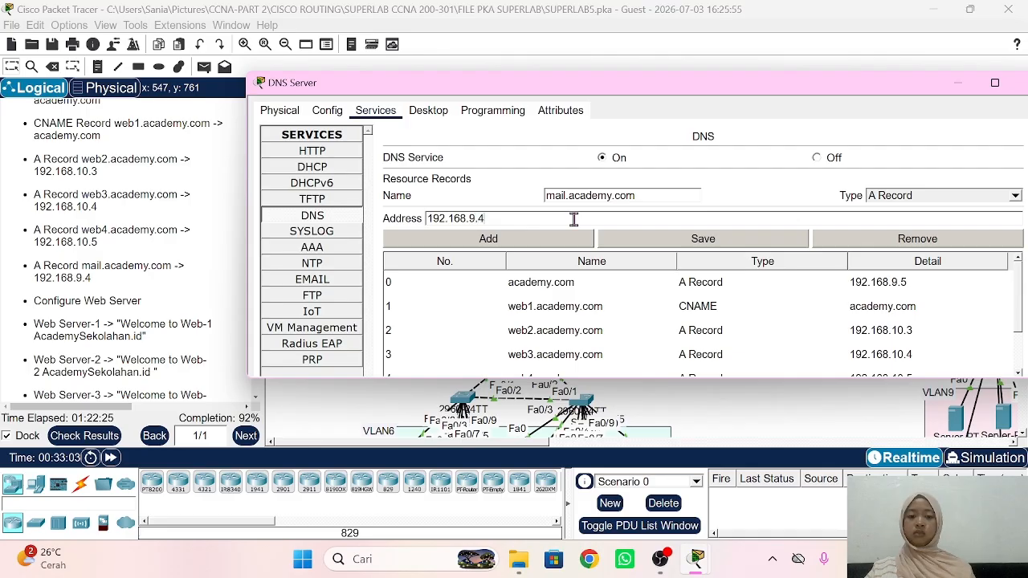
pyautogui.click(536, 239)
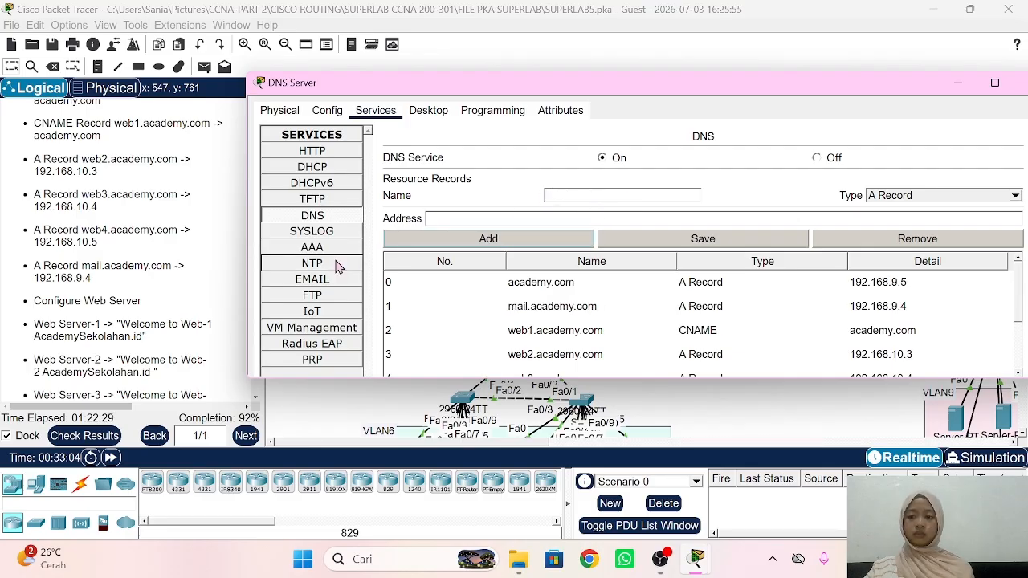
pyautogui.scroll(-1, 185, 309)
pyautogui.scroll(-2, 185, 310)
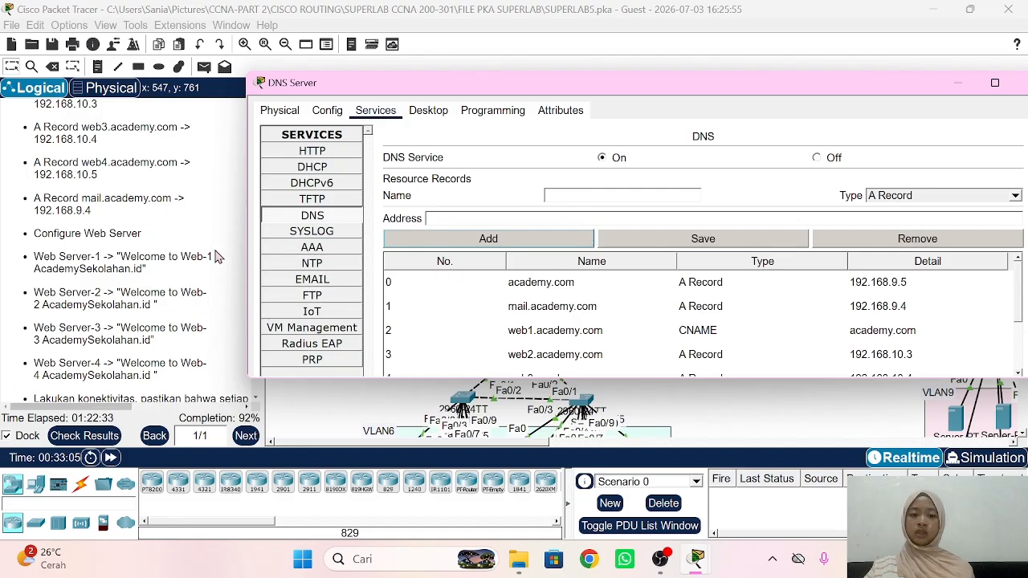
# Step: Return to the topology and open Web Server 1's configuration window, moved aside
pyautogui.click(163, 257)
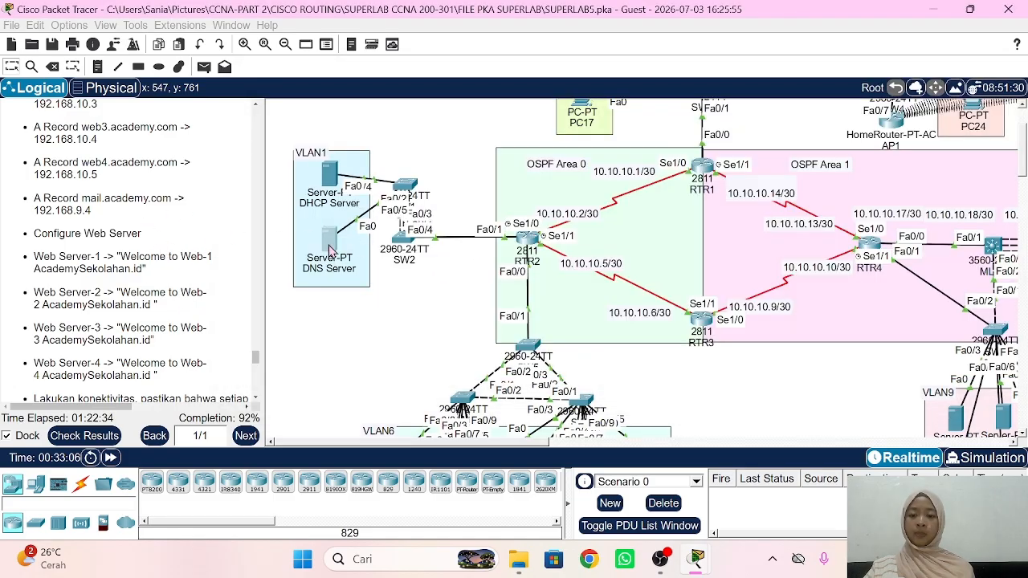
pyautogui.hscroll(4, 391, 331)
pyautogui.hscroll(3, 388, 329)
pyautogui.scroll(-3, 495, 293)
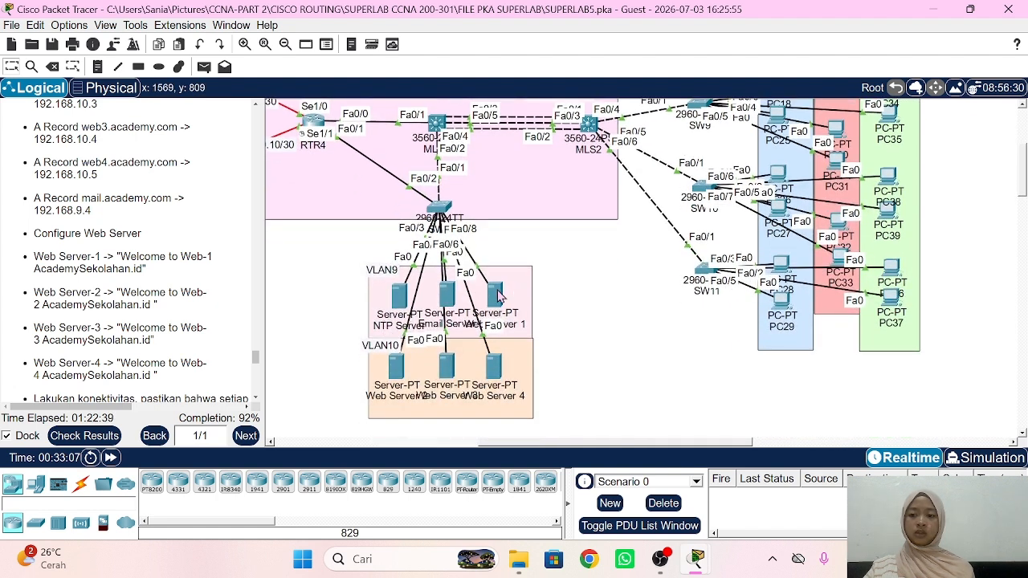
pyautogui.click(496, 295)
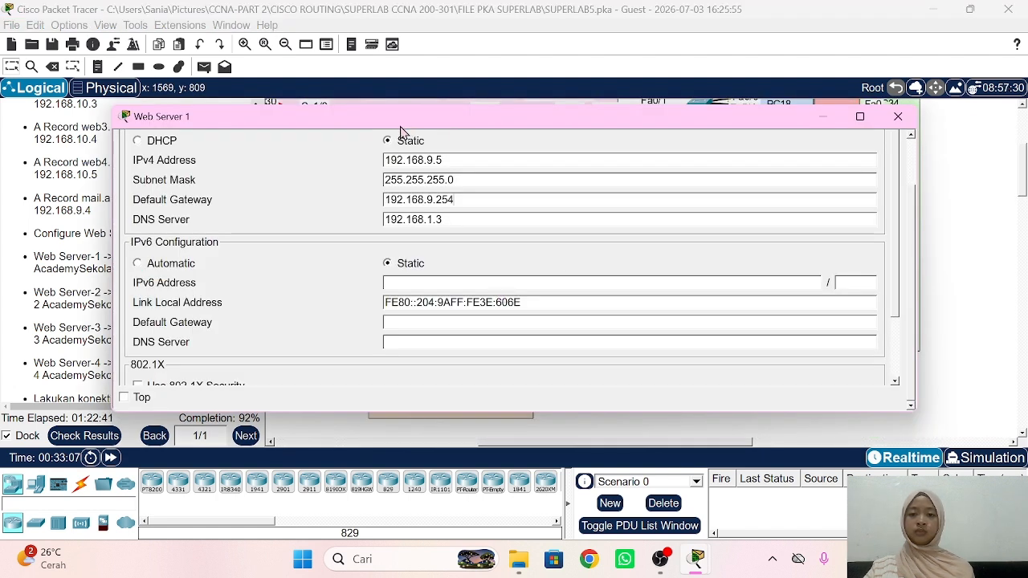
pyautogui.moveTo(401, 124); pyautogui.dragTo(573, 118)
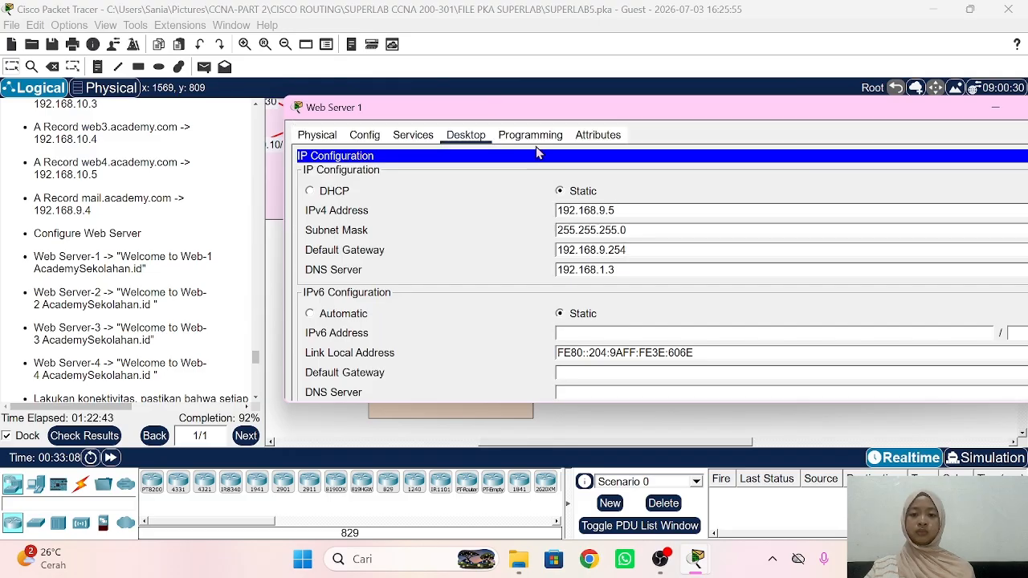
# Step: In Web Server 1's index.html, change the heading to 'Welcome to Web-1 AcademySekolahan.id'
pyautogui.click(424, 135)
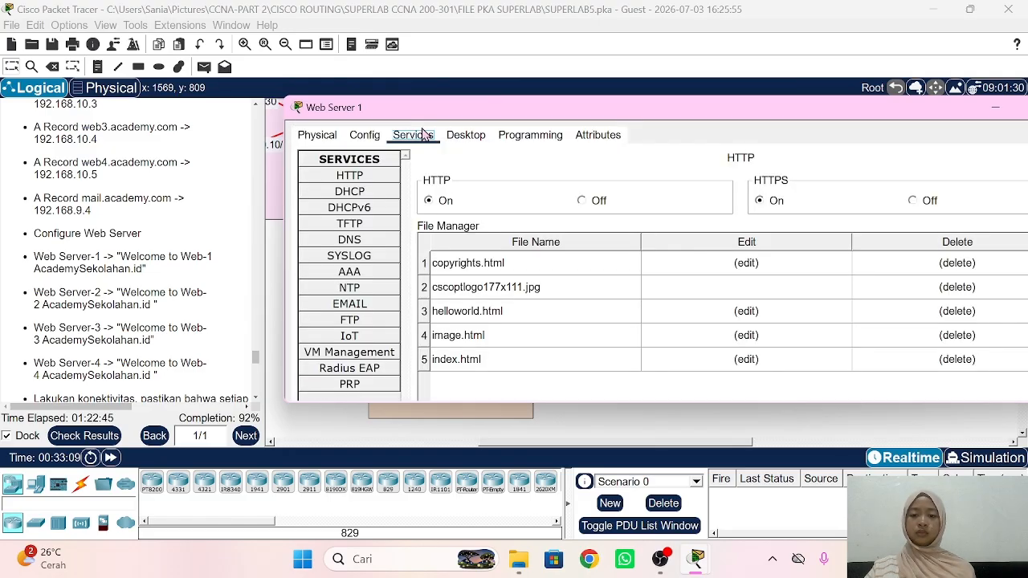
pyautogui.click(742, 360)
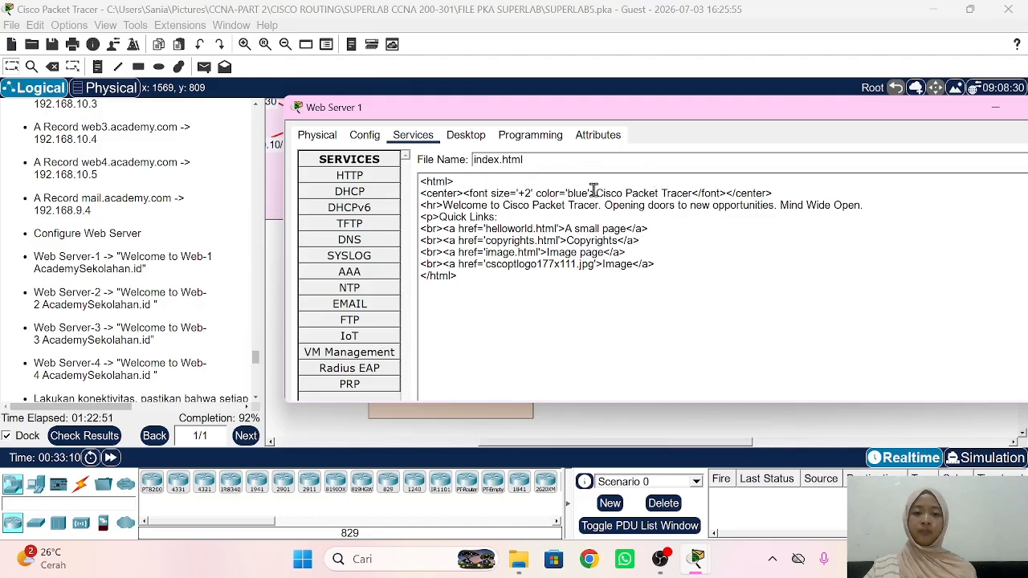
pyautogui.moveTo(597, 194); pyautogui.dragTo(694, 189)
pyautogui.press('BackSpace')
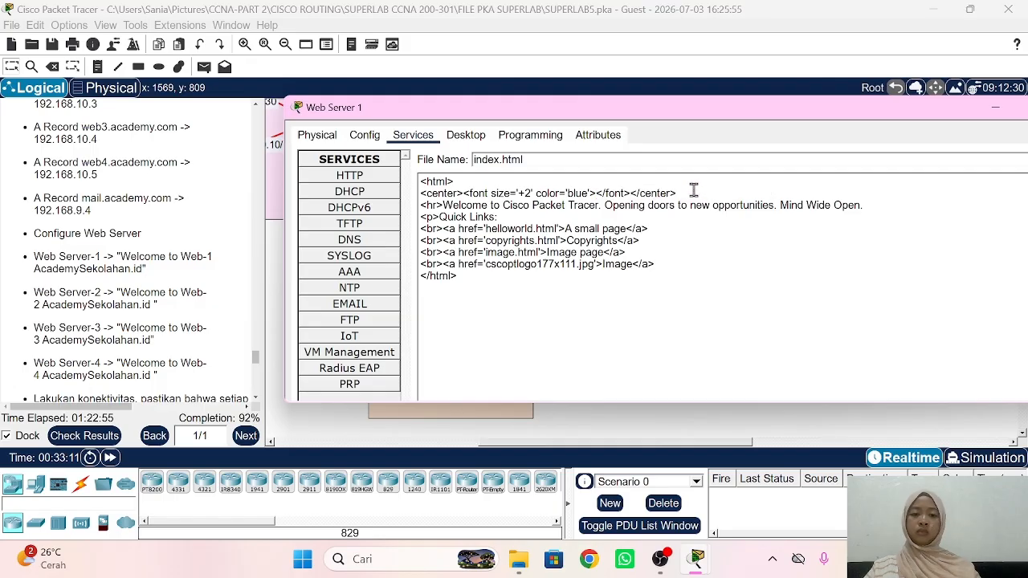
pyautogui.write('Welcome ')
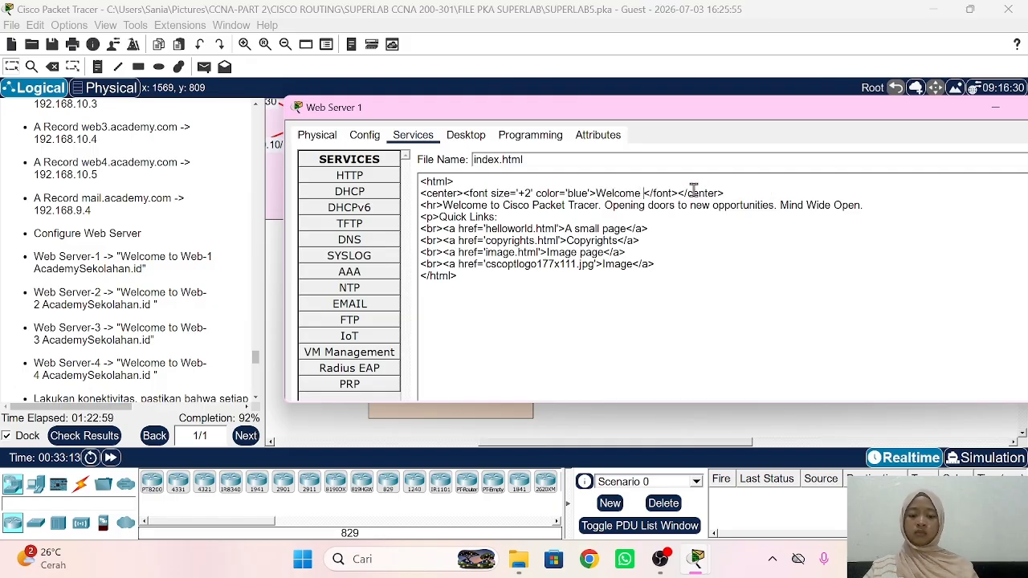
pyautogui.write('t')
pyautogui.press('BackSpace')
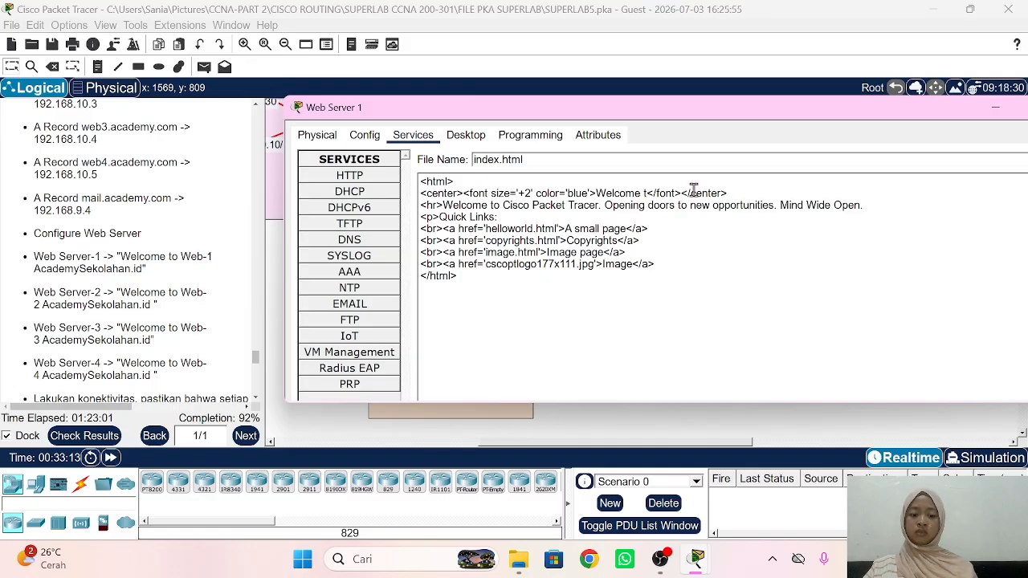
pyautogui.write('o ')
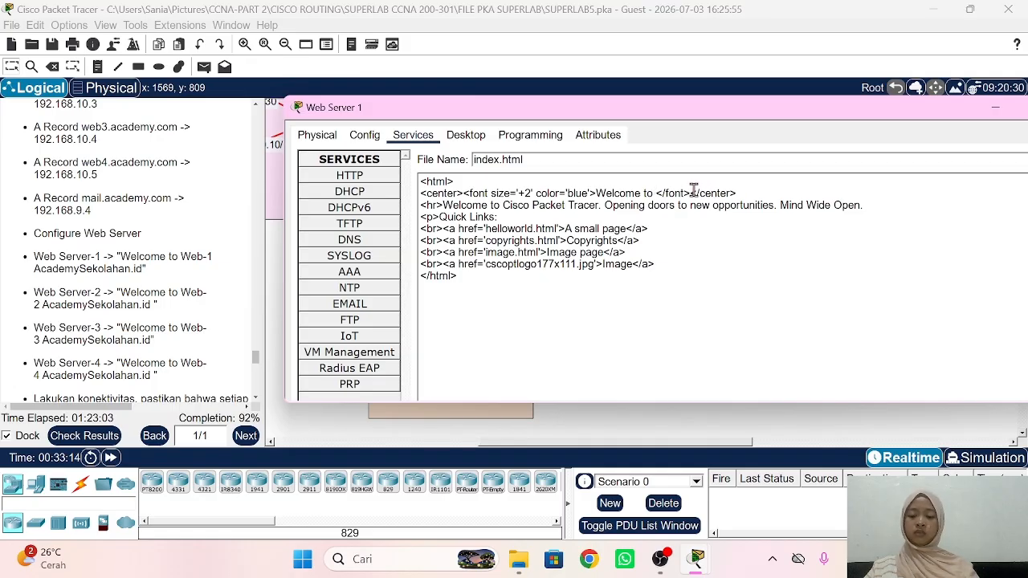
pyautogui.write('Web')
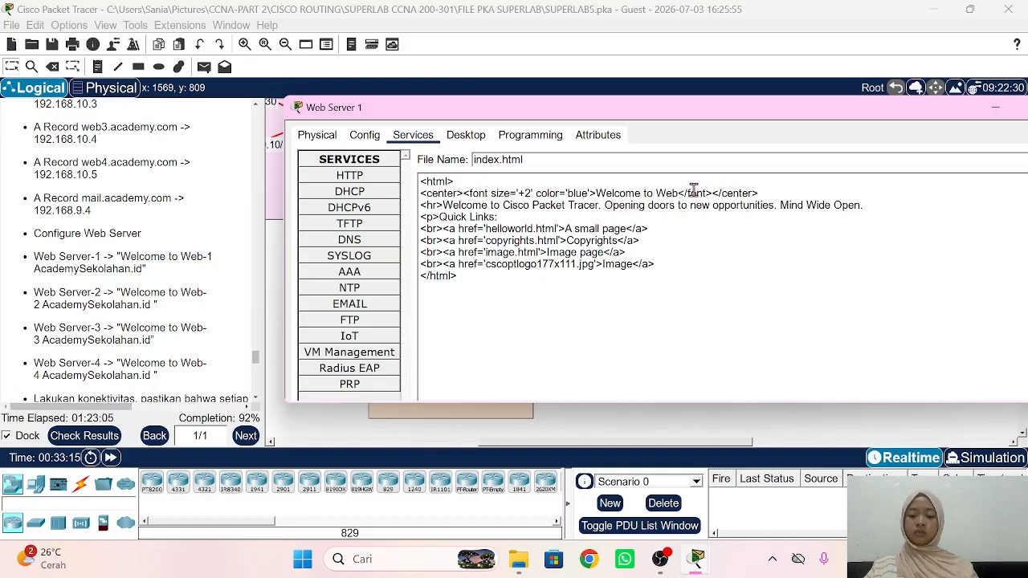
pyautogui.write('01')
pyautogui.write(' Acade')
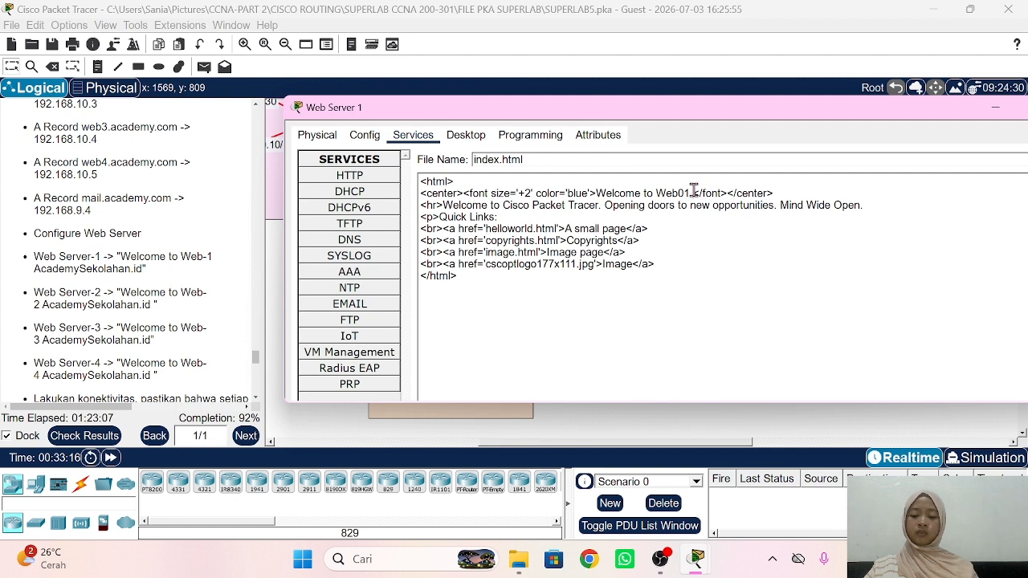
pyautogui.write('my')
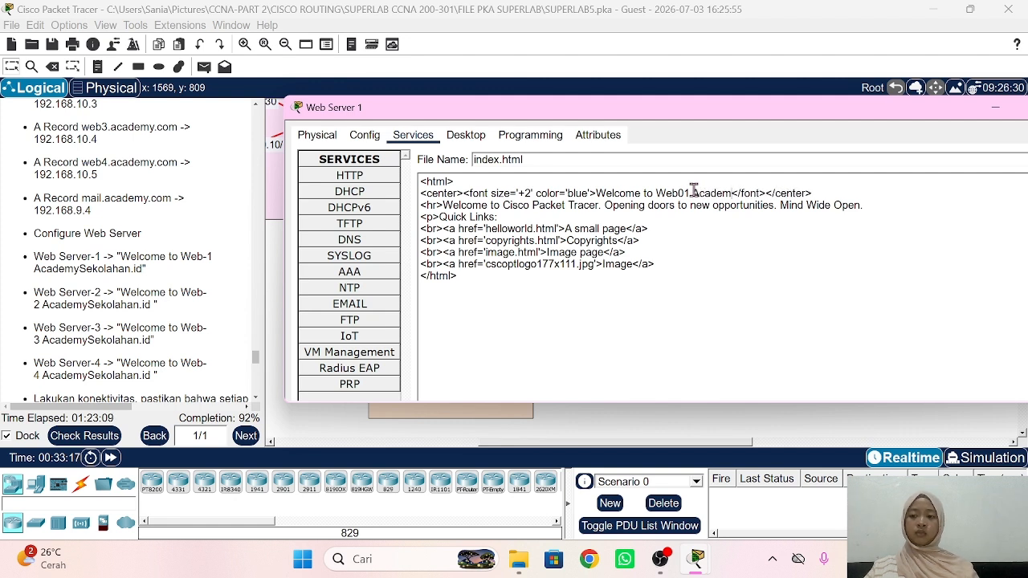
pyautogui.write('Sekolahan')
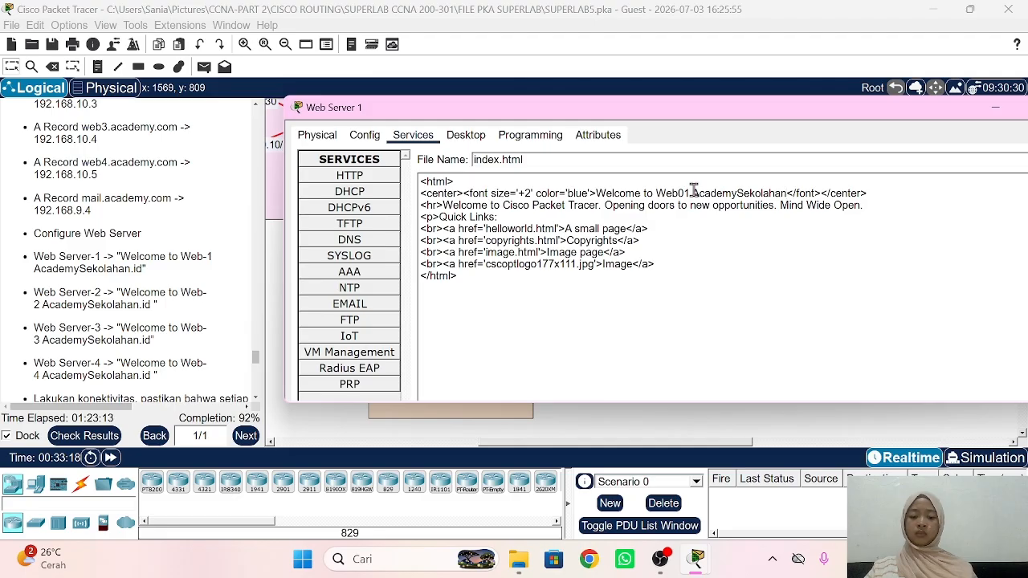
pyautogui.write('.id')
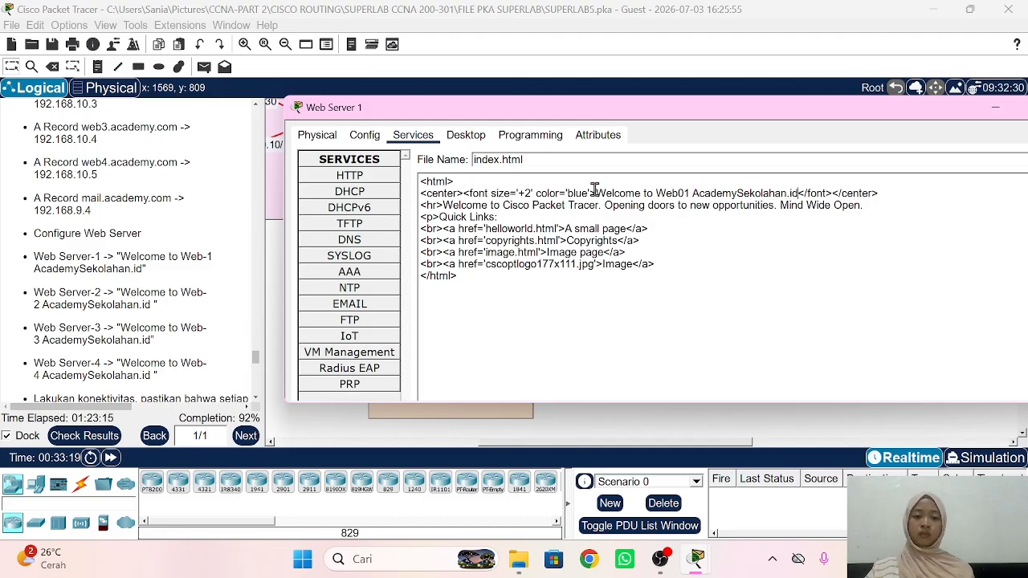
pyautogui.click(682, 193)
pyautogui.press('BackSpace')
pyautogui.write('-')
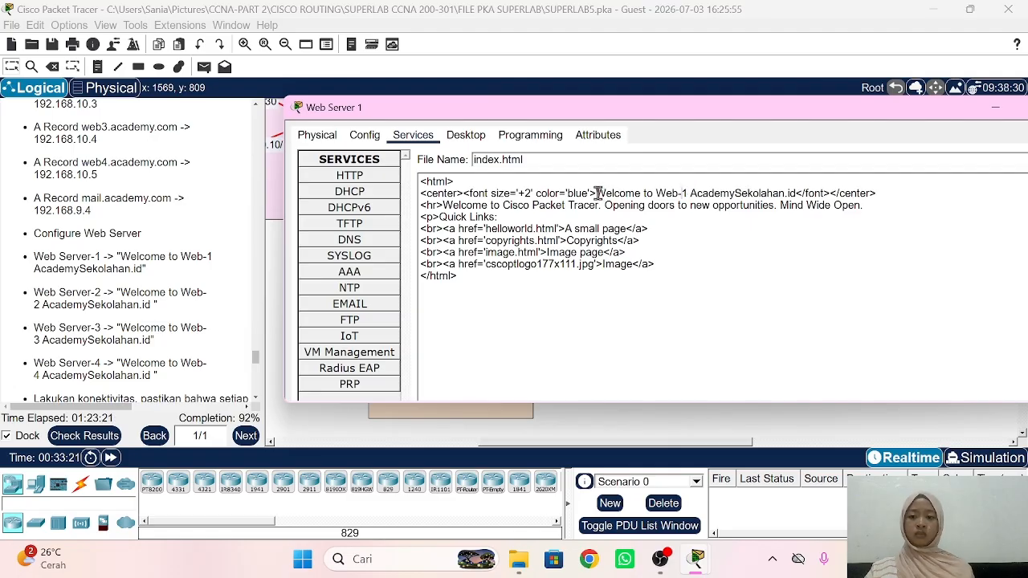
# Step: Copy the new heading and paste it over the old welcome phrase on the second line
pyautogui.moveTo(596, 193); pyautogui.dragTo(794, 193)
pyautogui.hotkey('ctrl', 'c')
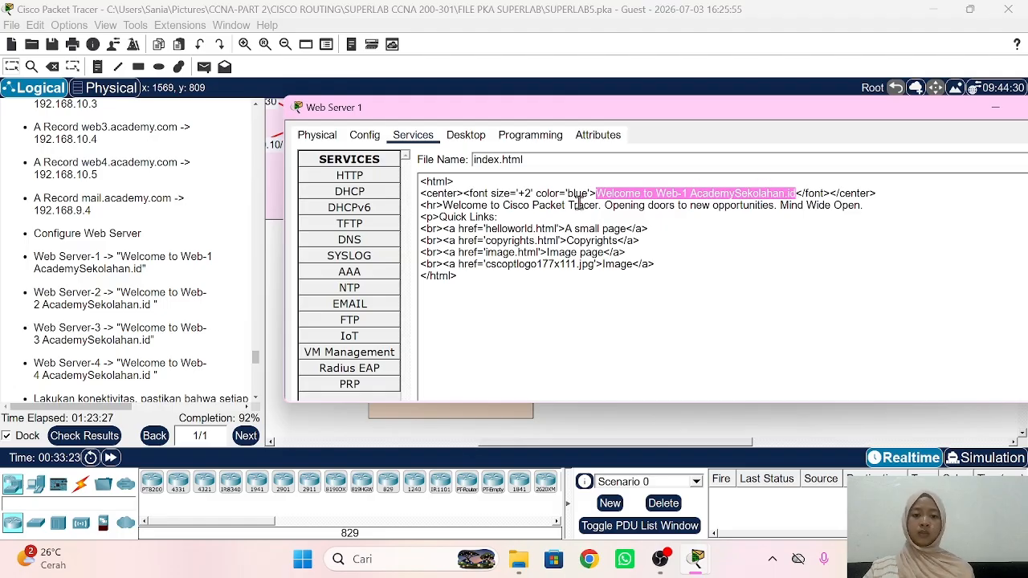
pyautogui.moveTo(443, 205); pyautogui.dragTo(600, 206)
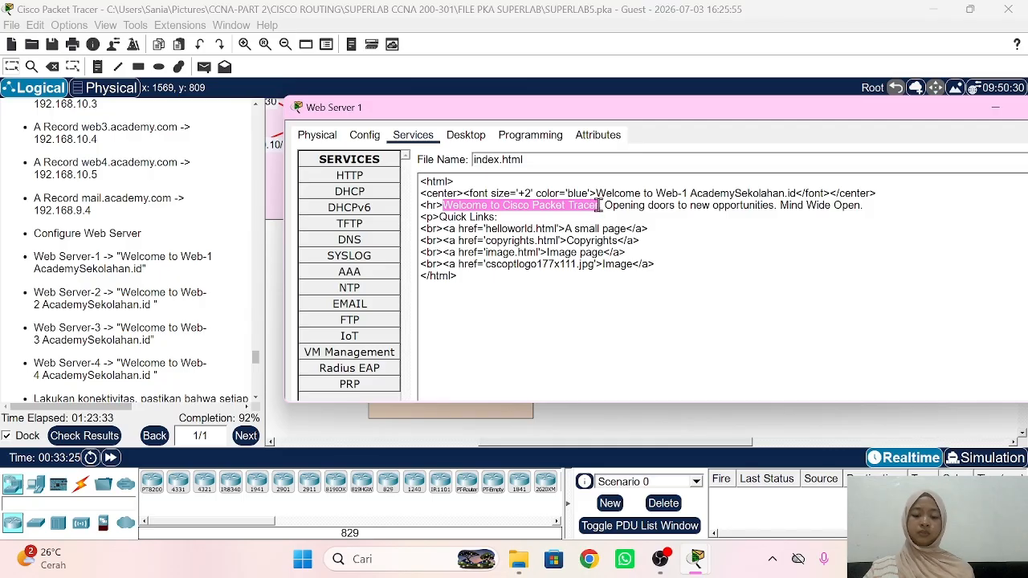
pyautogui.hotkey('ctrl', 'v')
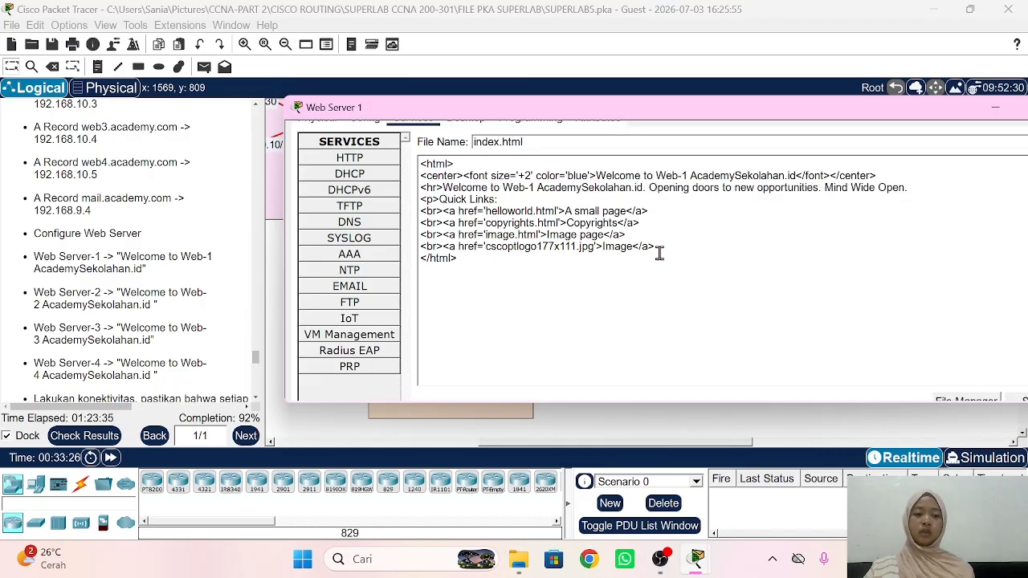
pyautogui.scroll(-1, 659, 253)
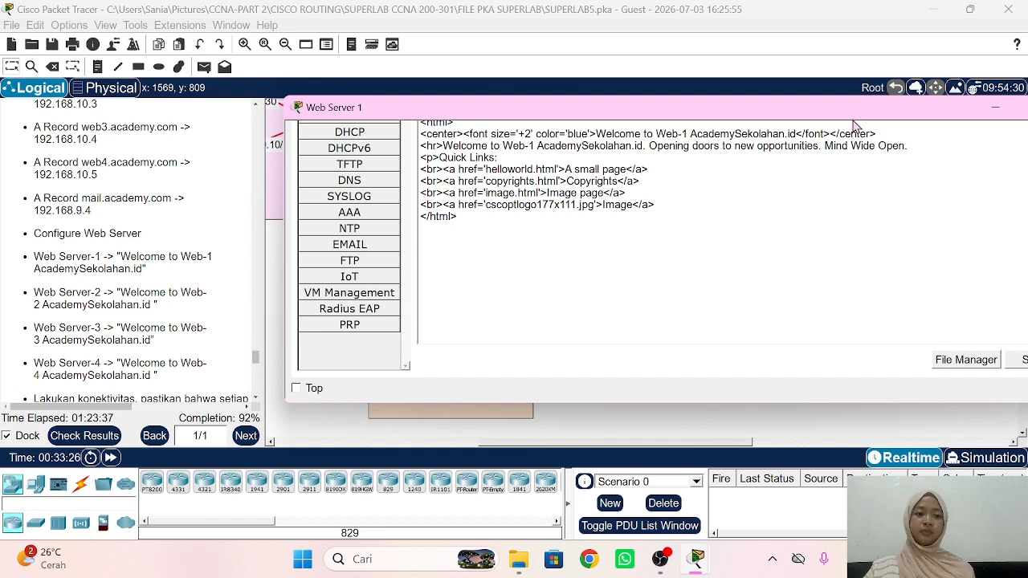
# Step: Save Web Server 1's edited index.html, confirming the overwrite of the existing file
pyautogui.moveTo(850, 112); pyautogui.dragTo(766, 107)
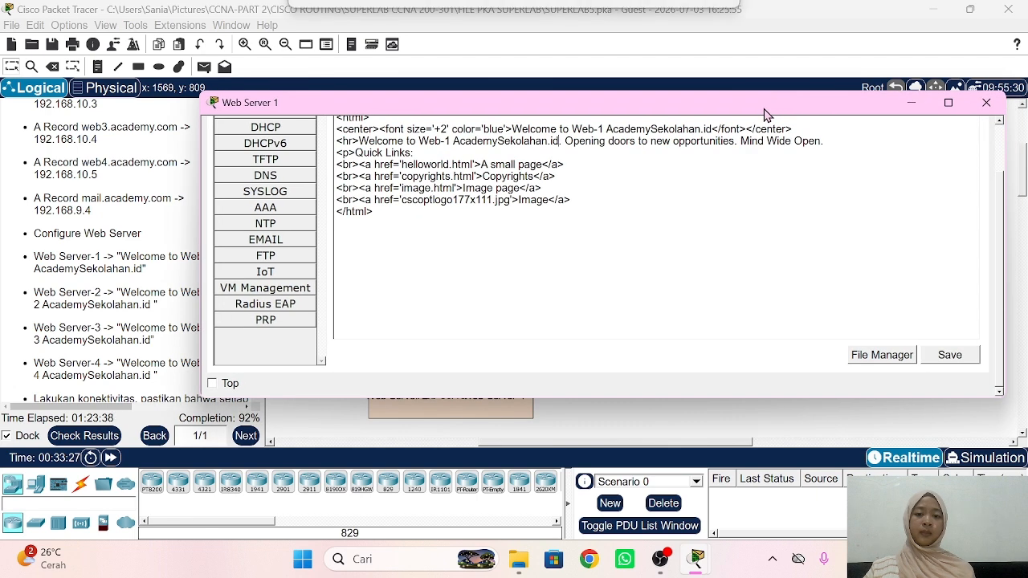
pyautogui.click(934, 363)
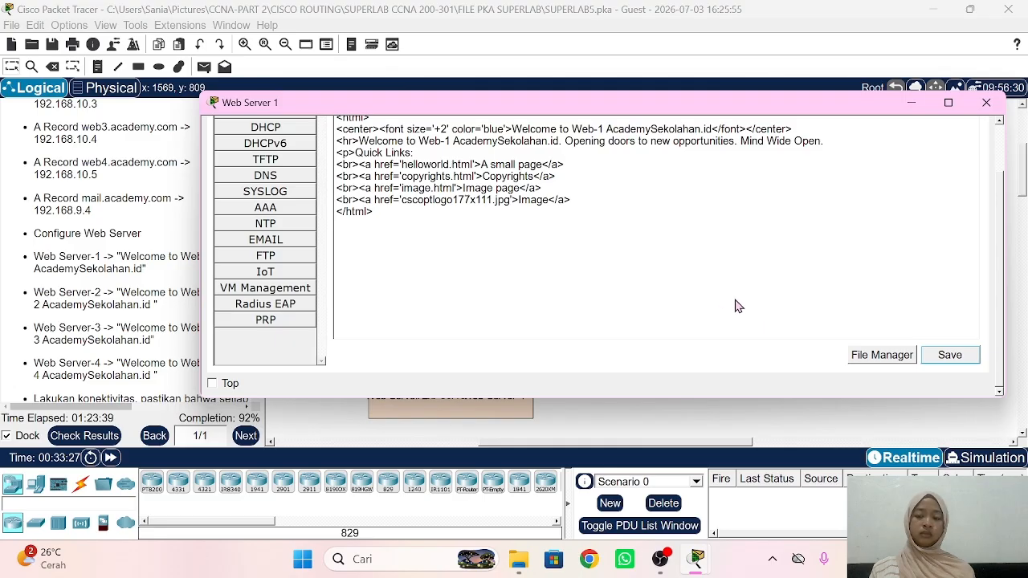
pyautogui.click(956, 364)
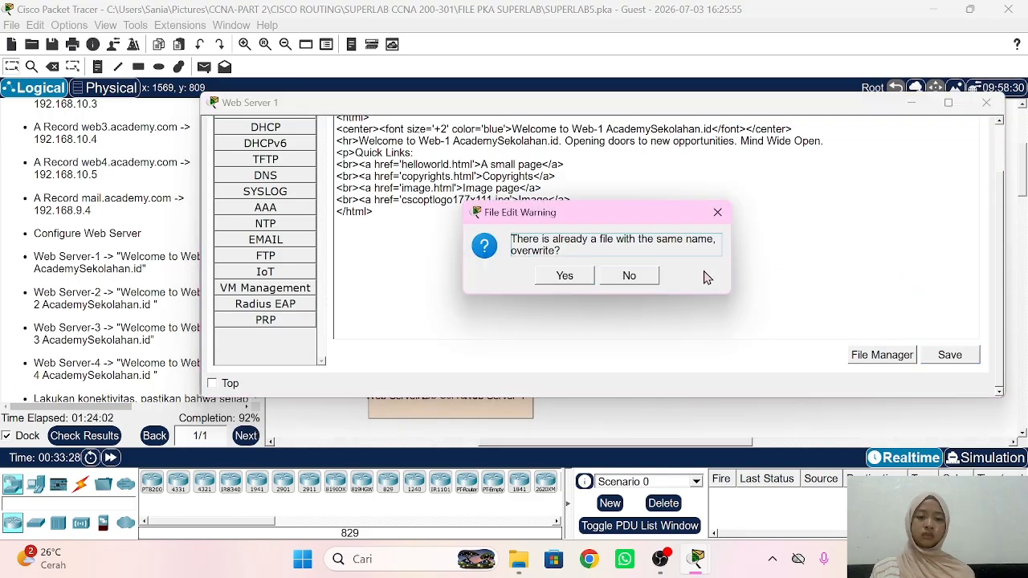
pyautogui.click(563, 282)
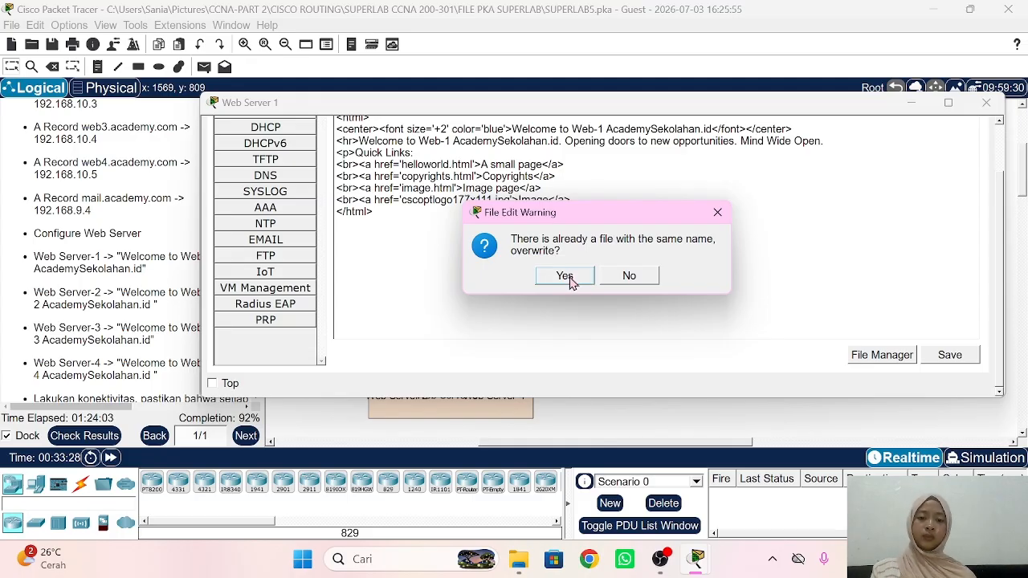
pyautogui.click(565, 276)
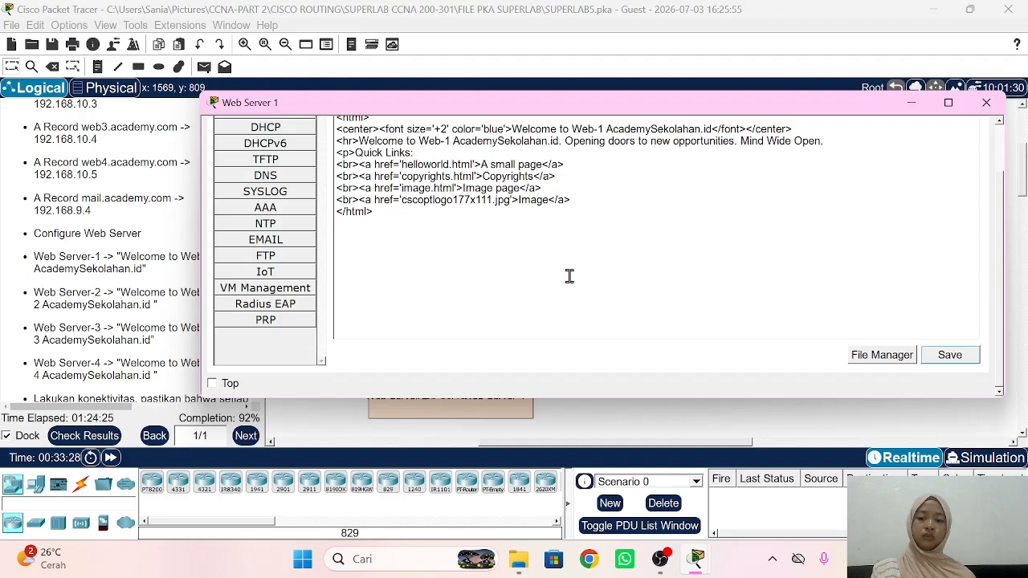
# Step: In Web Server 2's index.html, replace the heading with 'Welcome to Web-2 AcademySekolahan.id'
pyautogui.click(171, 225)
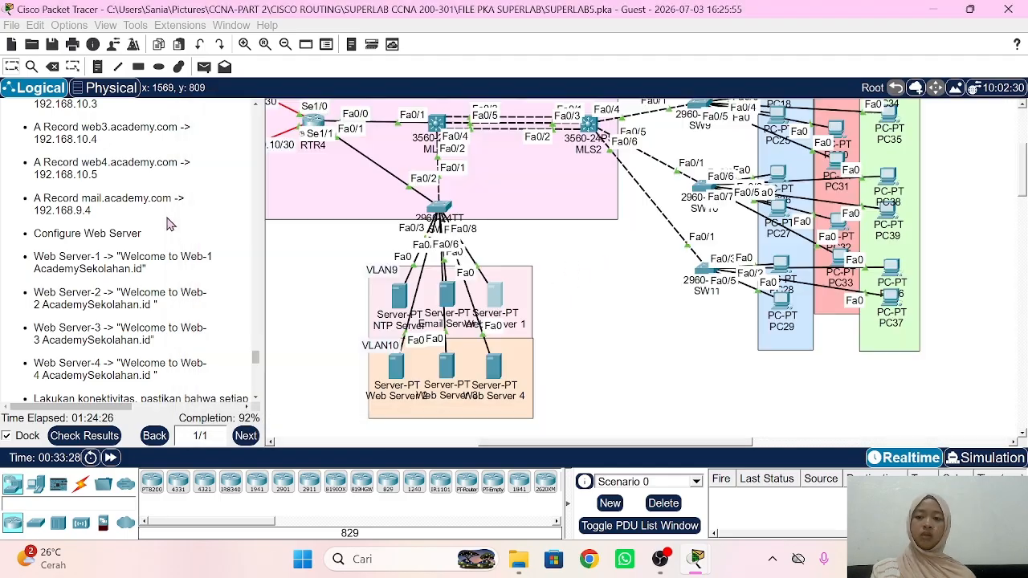
pyautogui.click(397, 369)
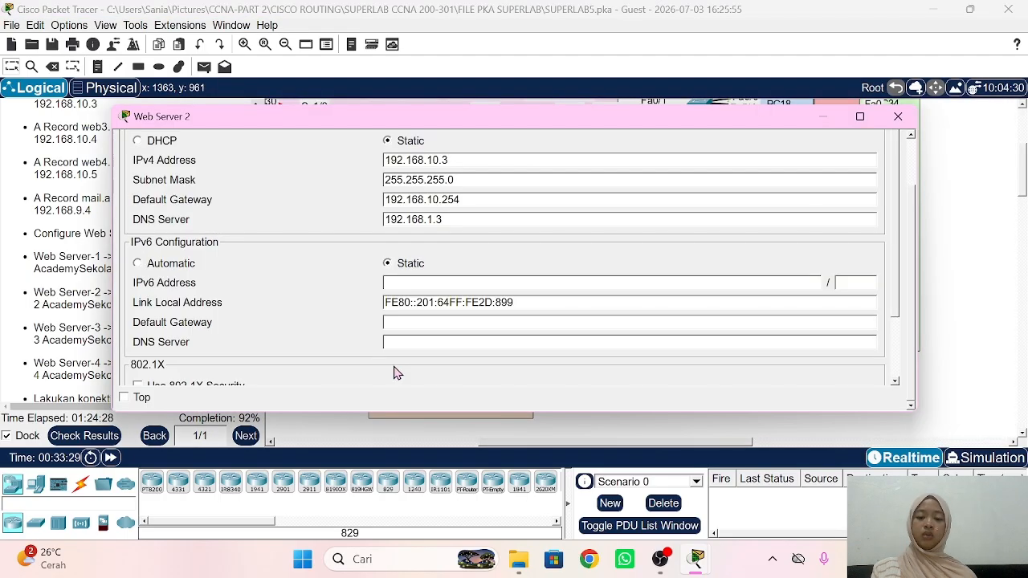
pyautogui.scroll(3, 326, 244)
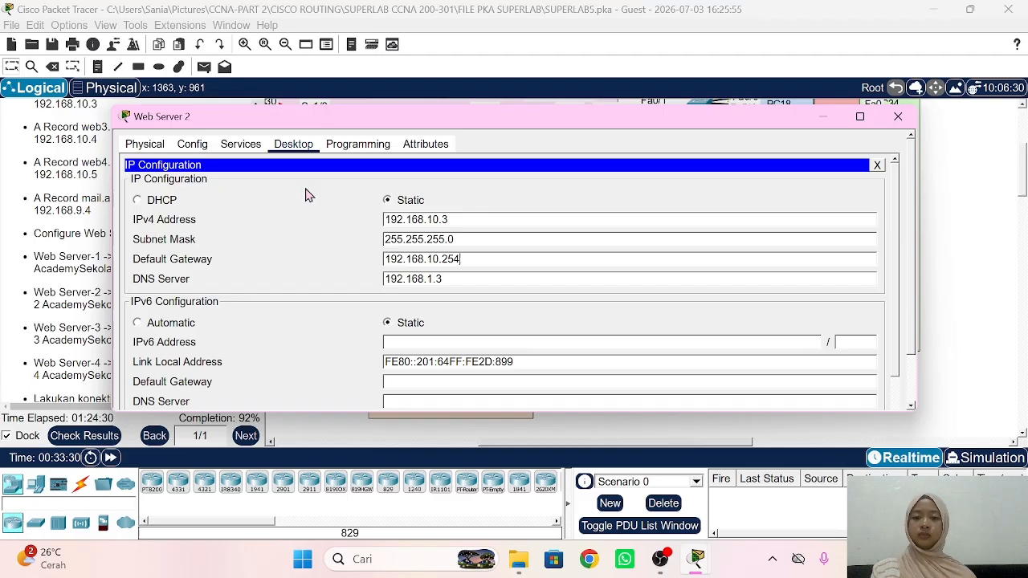
pyautogui.click(246, 150)
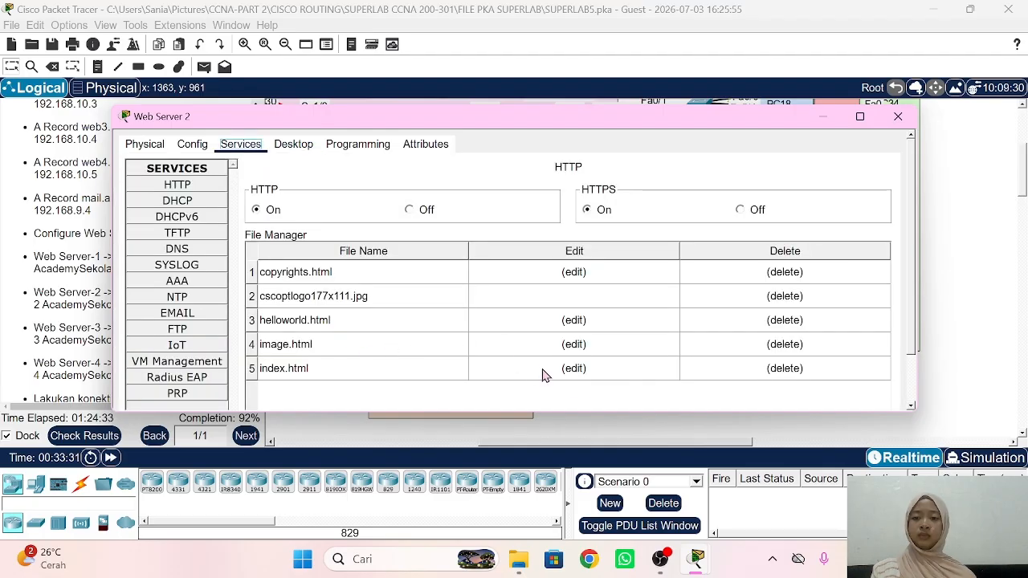
pyautogui.click(595, 370)
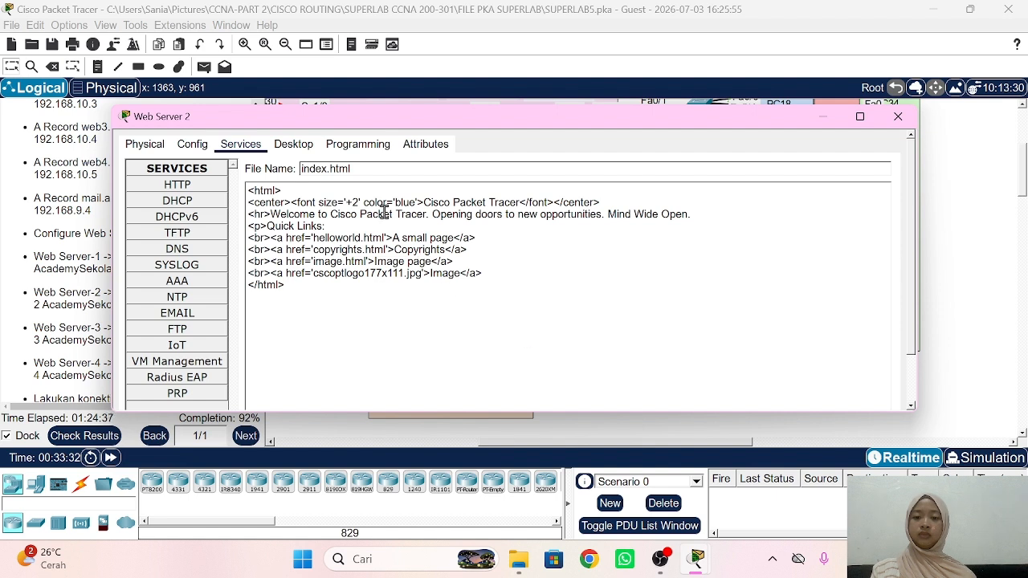
pyautogui.moveTo(423, 202); pyautogui.dragTo(523, 204)
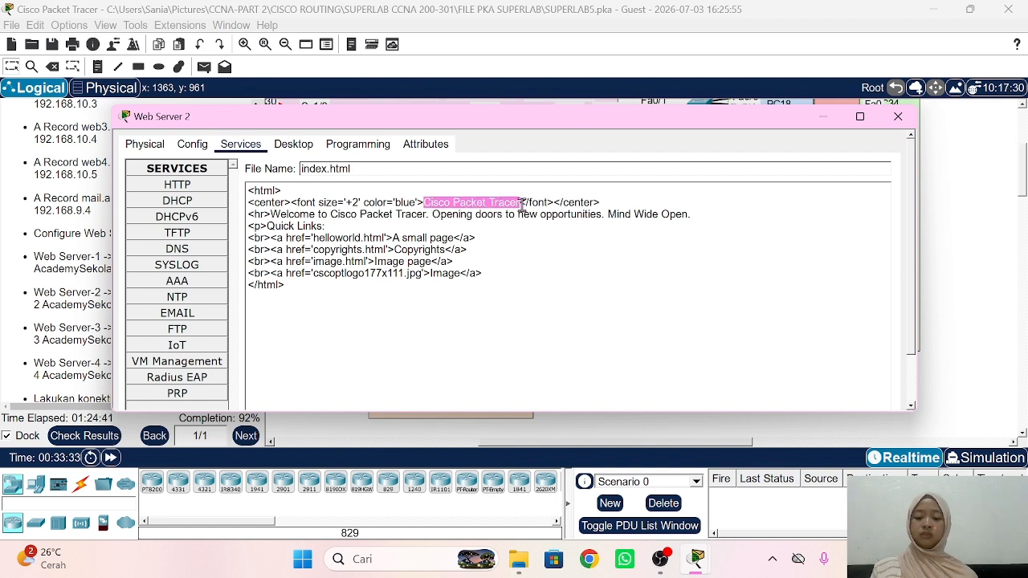
pyautogui.hotkey('ctrl', 'v')
pyautogui.doubleClick(519, 202)
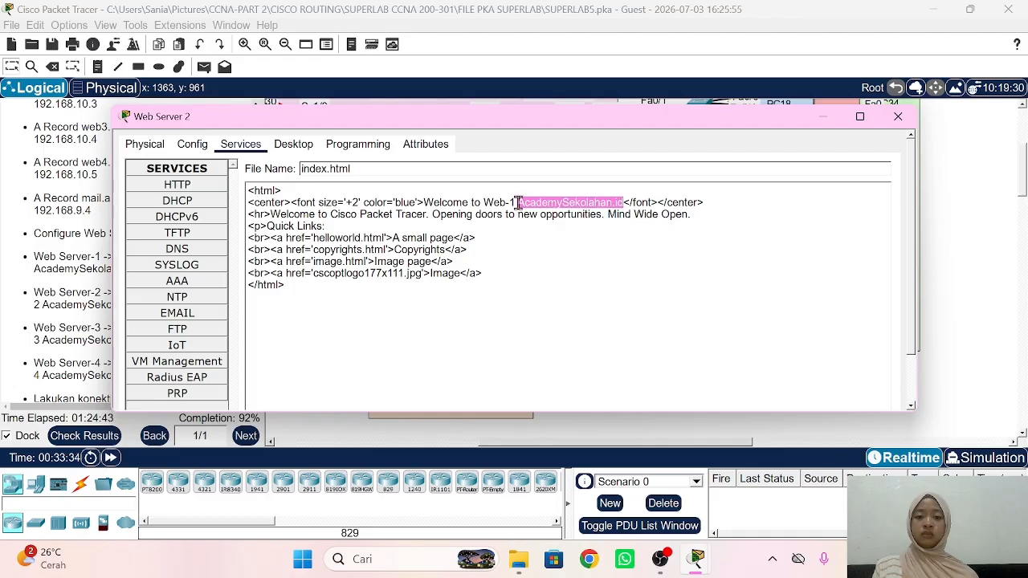
pyautogui.click(515, 203)
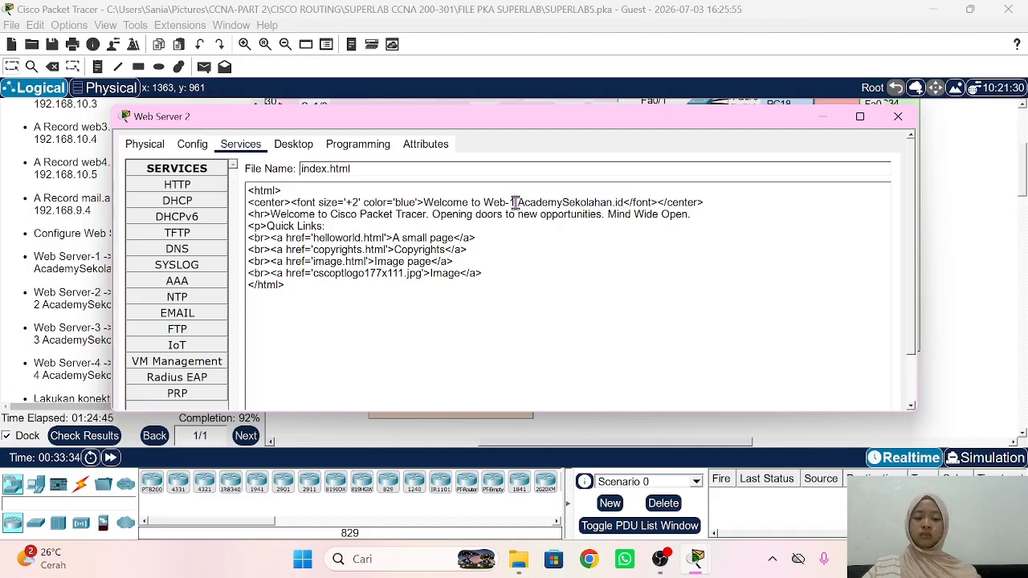
pyautogui.press('BackSpace')
pyautogui.write('2')
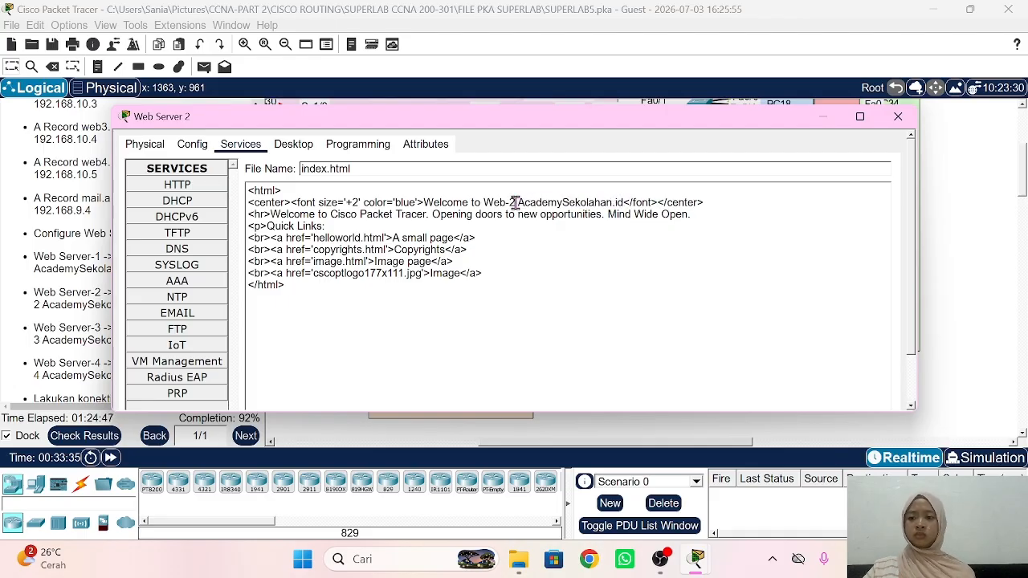
# Step: Paste the welcome text over the old welcome phrase on the second line
pyautogui.click(79, 257)
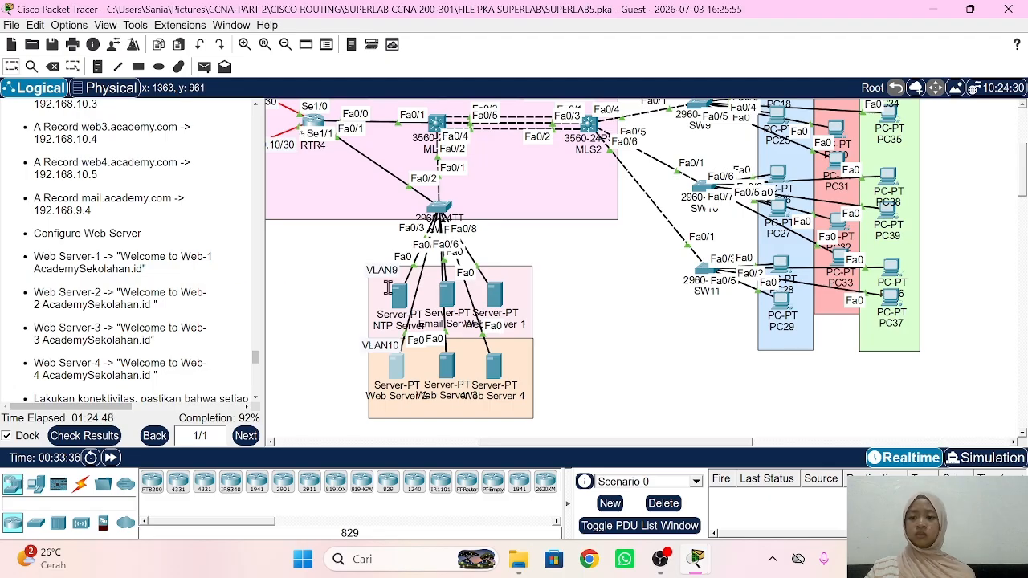
pyautogui.click(404, 380)
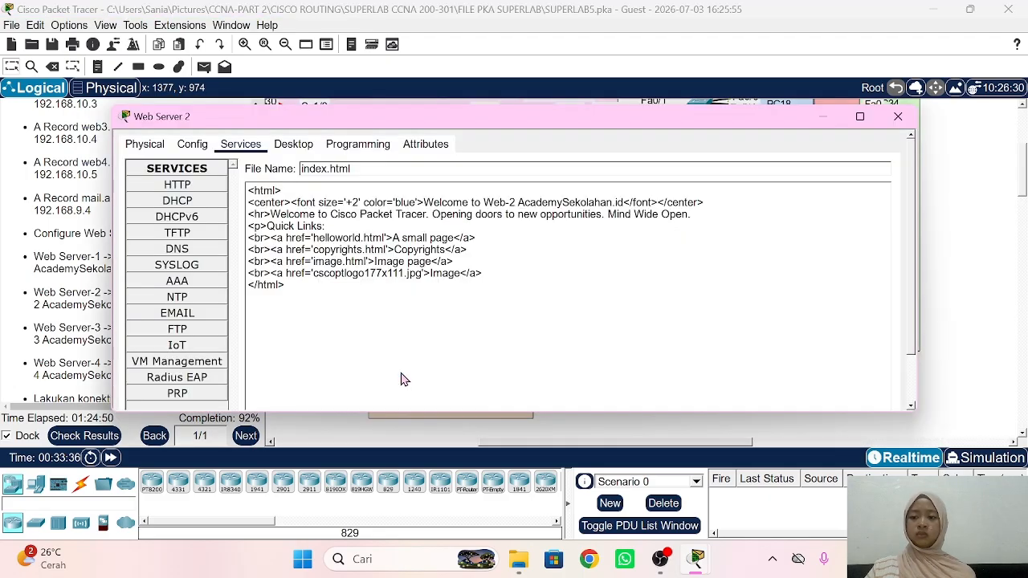
pyautogui.moveTo(390, 119); pyautogui.dragTo(443, 108)
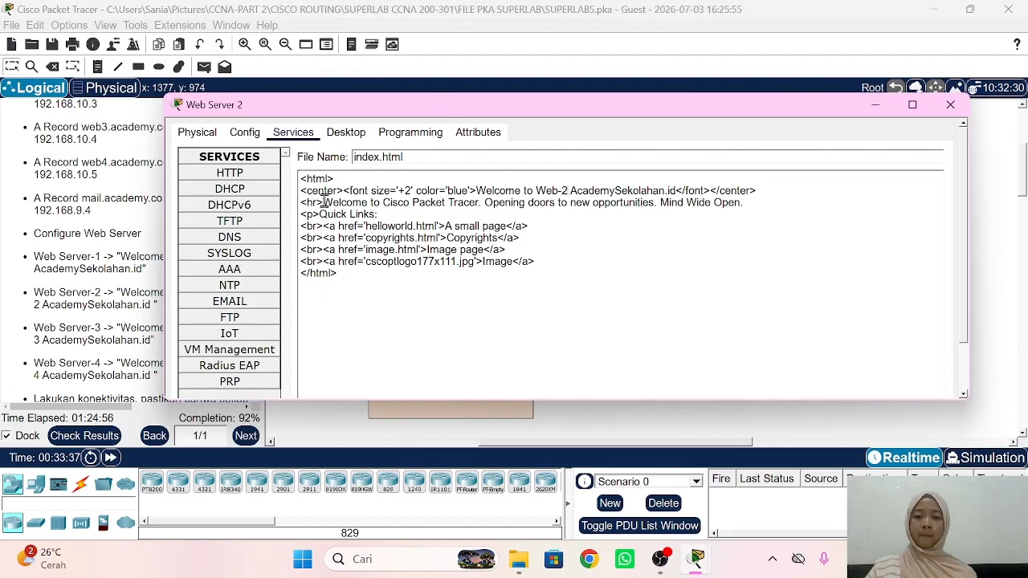
pyautogui.moveTo(324, 202); pyautogui.dragTo(576, 246)
pyautogui.write('Welcome to Web-1 AcademySekolahan.id')
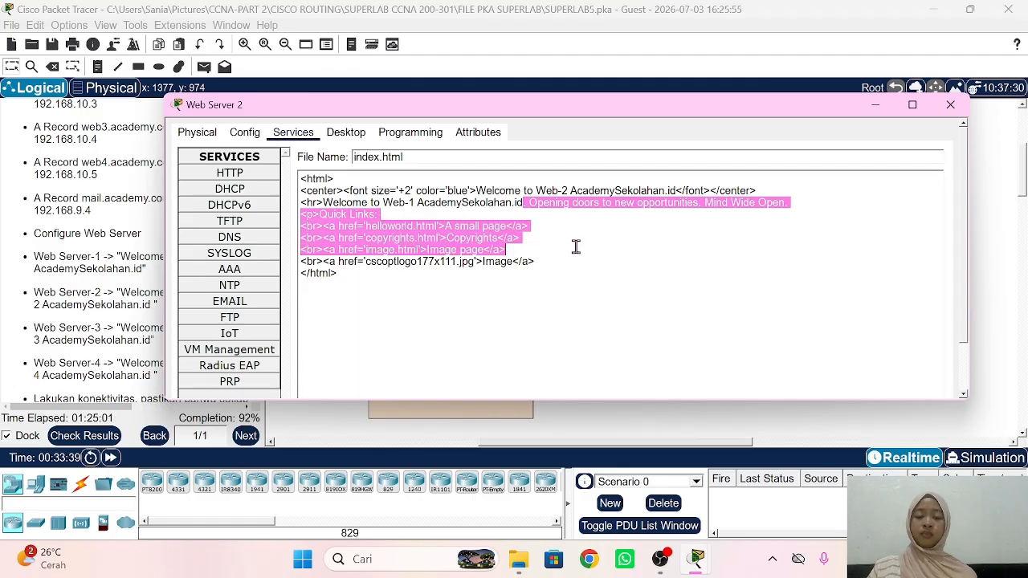
# Step: Save index.html over the existing file and return to the topology
pyautogui.click(617, 240)
pyautogui.scroll(-2, 617, 239)
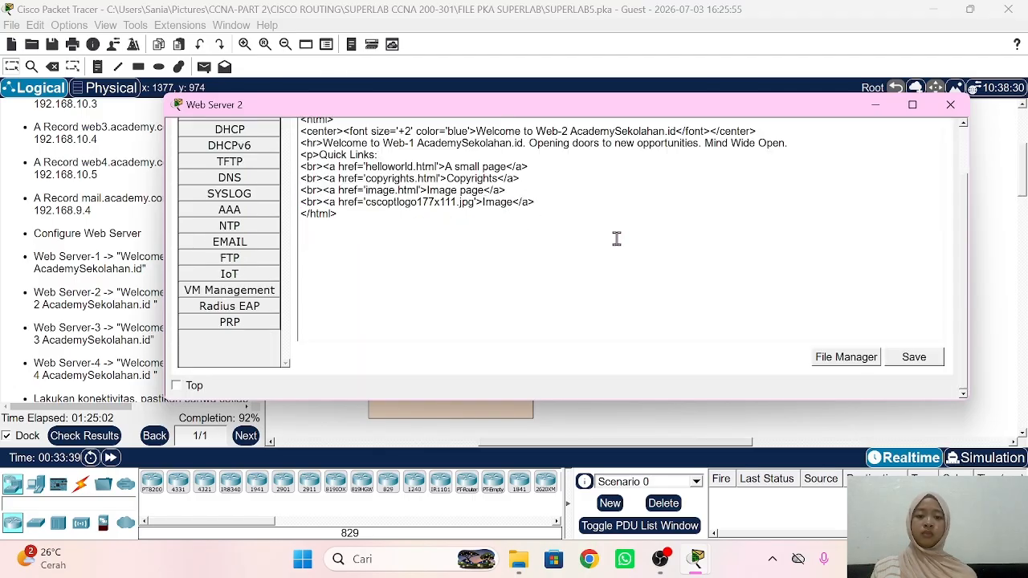
pyautogui.click(915, 359)
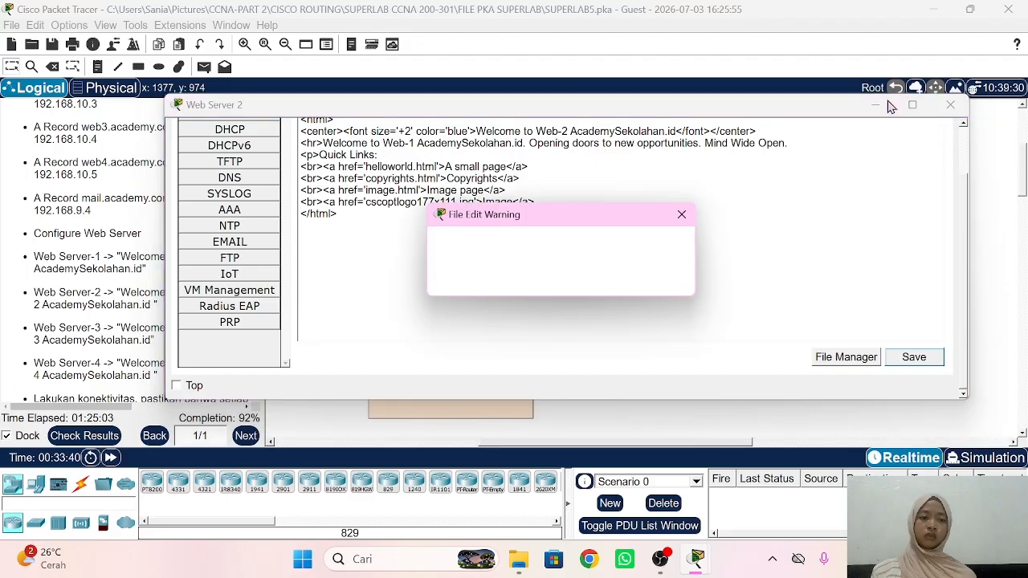
pyautogui.click(527, 278)
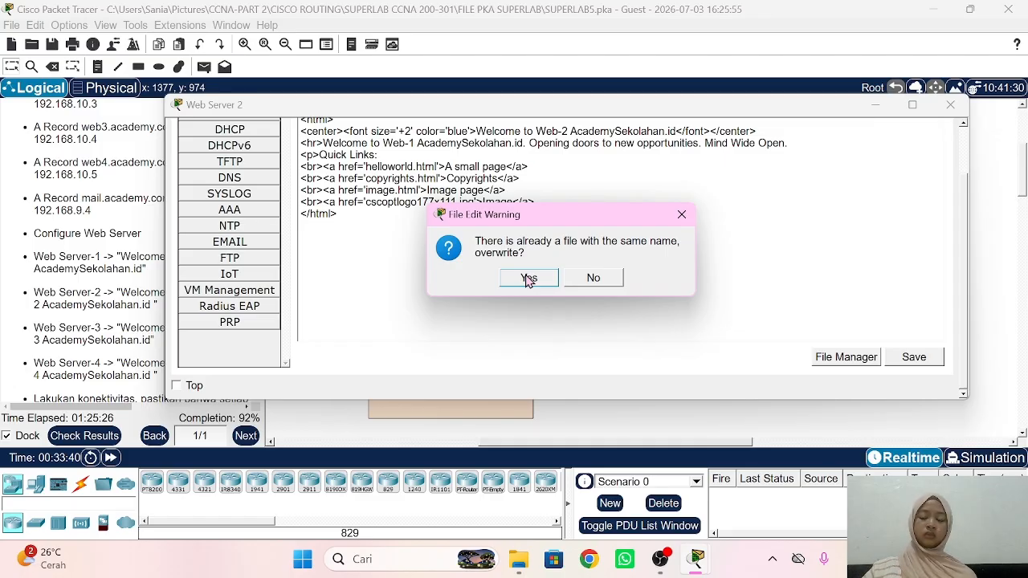
pyautogui.click(529, 278)
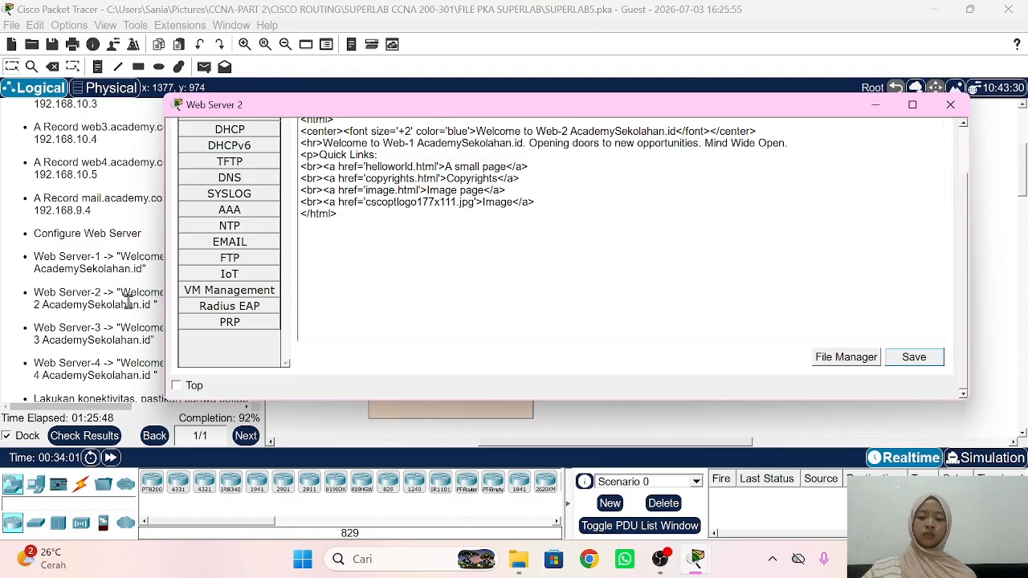
pyautogui.click(109, 294)
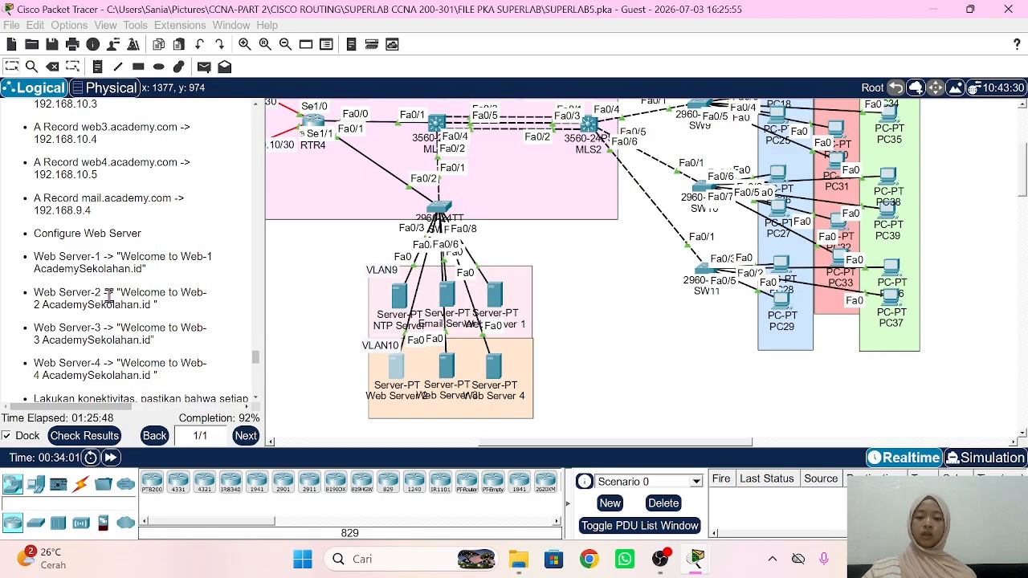
# Step: In Web Server 3's index.html, replace the heading with 'Welcome to Web-3 AcademySekolahan.id'
pyautogui.click(452, 377)
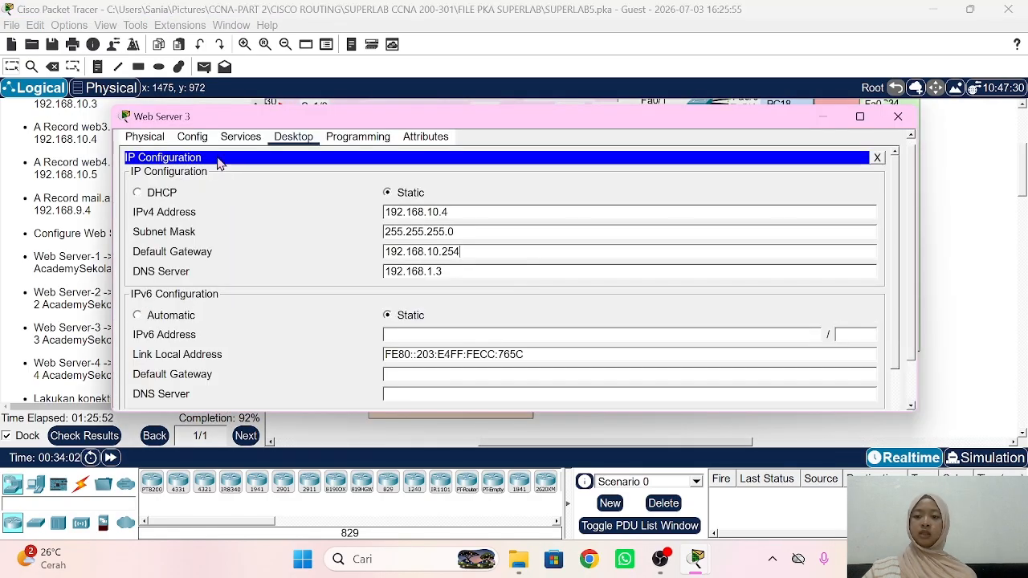
pyautogui.click(241, 136)
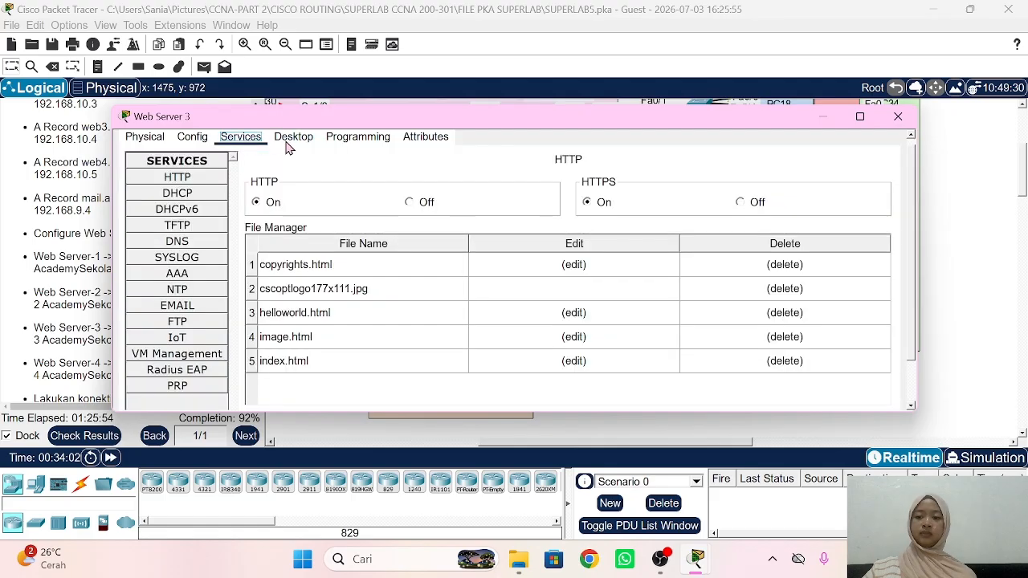
pyautogui.click(604, 363)
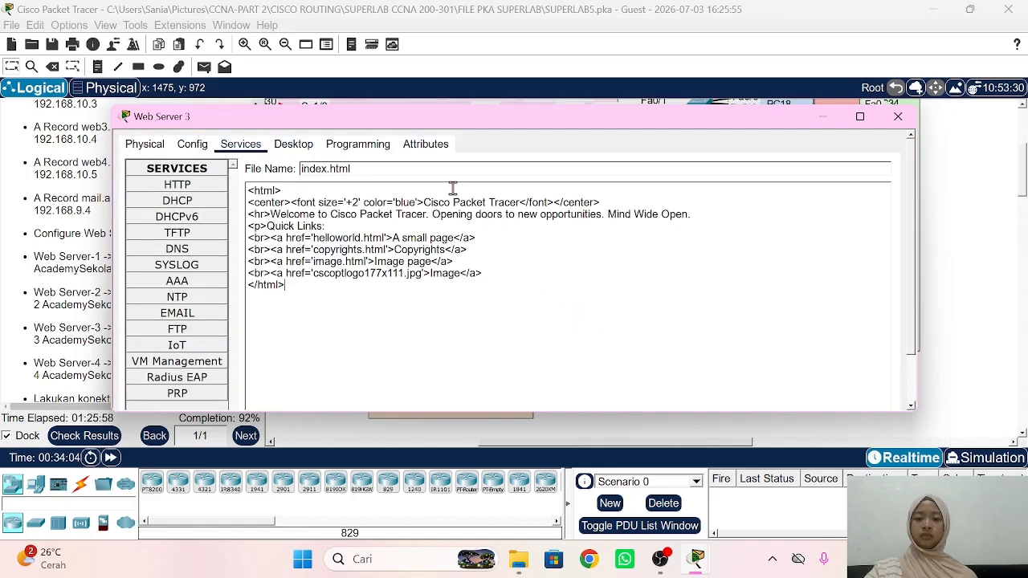
pyautogui.moveTo(423, 202); pyautogui.dragTo(520, 203)
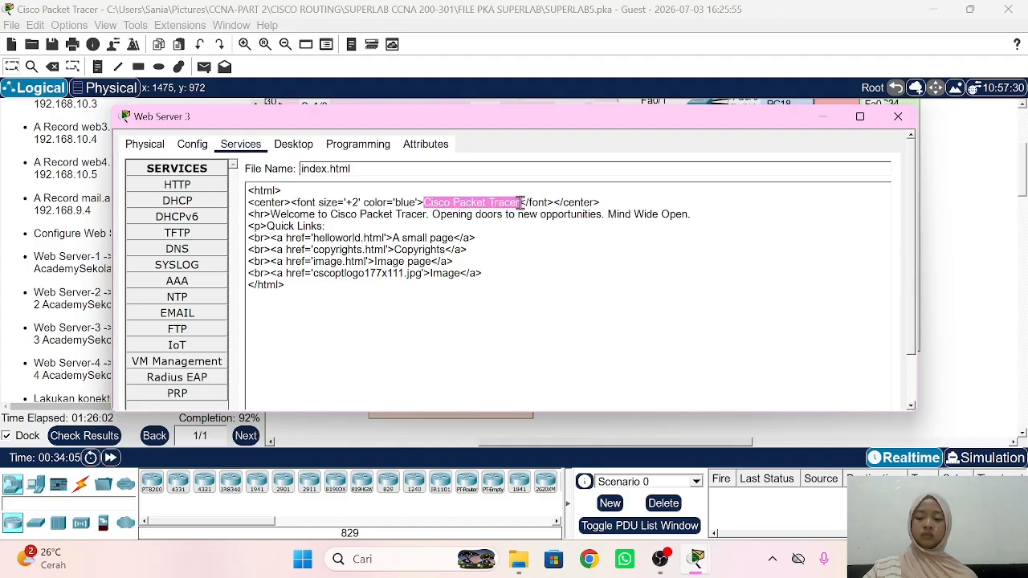
pyautogui.write('Welcome to Web-1 AcademySekolahan.id')
pyautogui.doubleClick(519, 202)
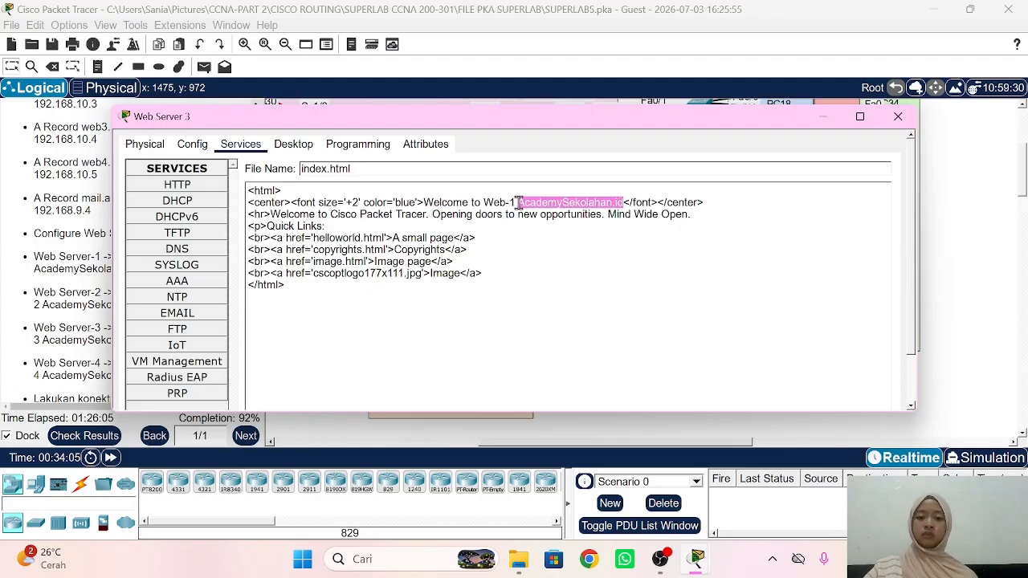
pyautogui.click(514, 202)
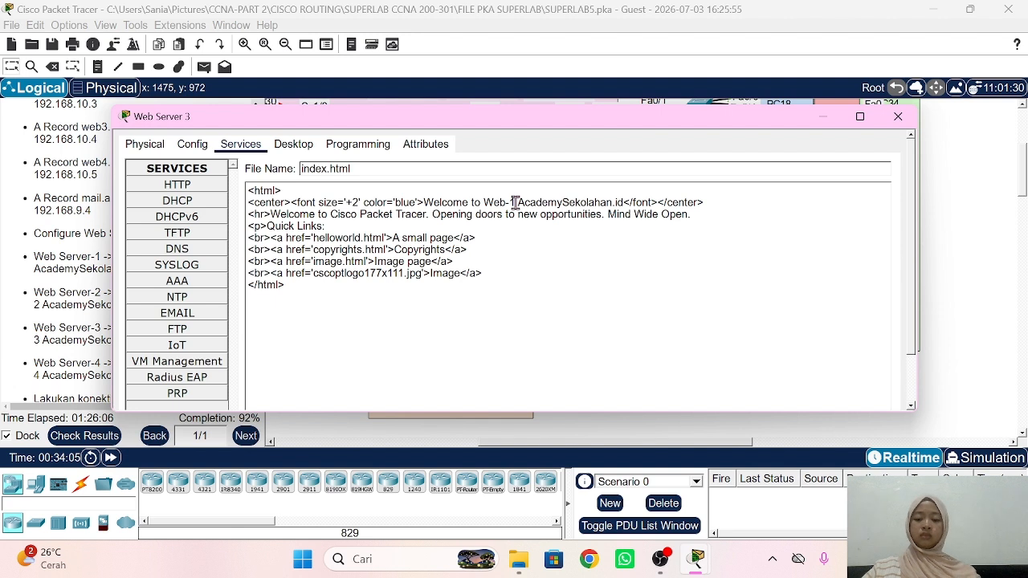
pyautogui.press('BackSpace')
pyautogui.write('3')
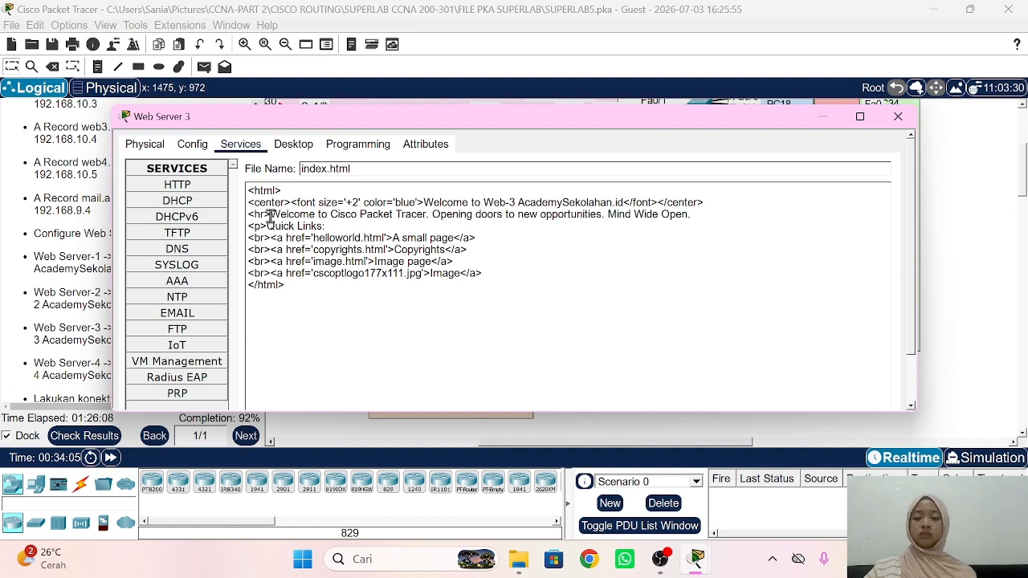
# Step: Paste the welcome text over the second-line phrase and save, overwriting the existing file
pyautogui.moveTo(271, 216); pyautogui.dragTo(426, 215)
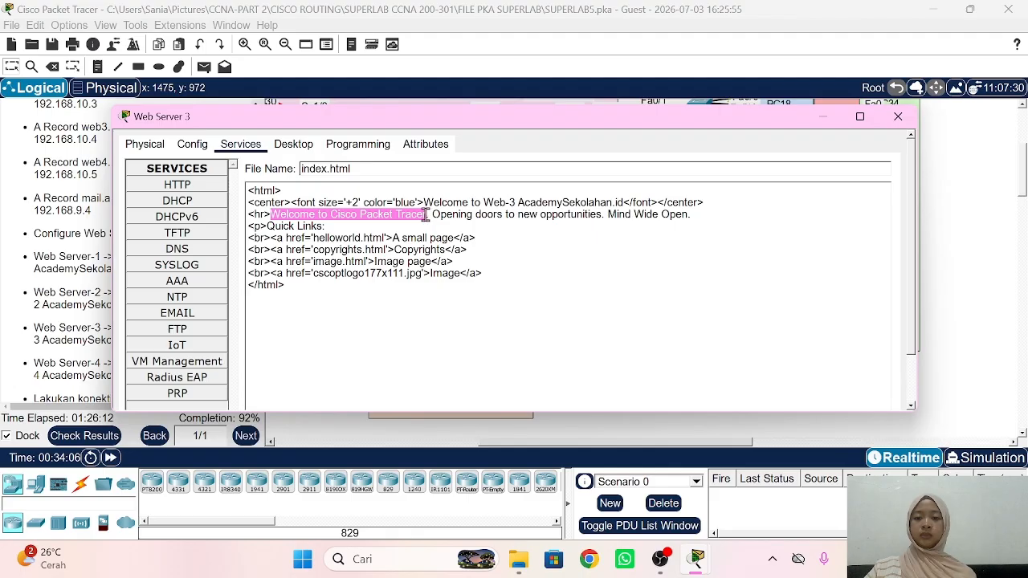
pyautogui.write('Welcome to Web-1 AcademySekolahan.id')
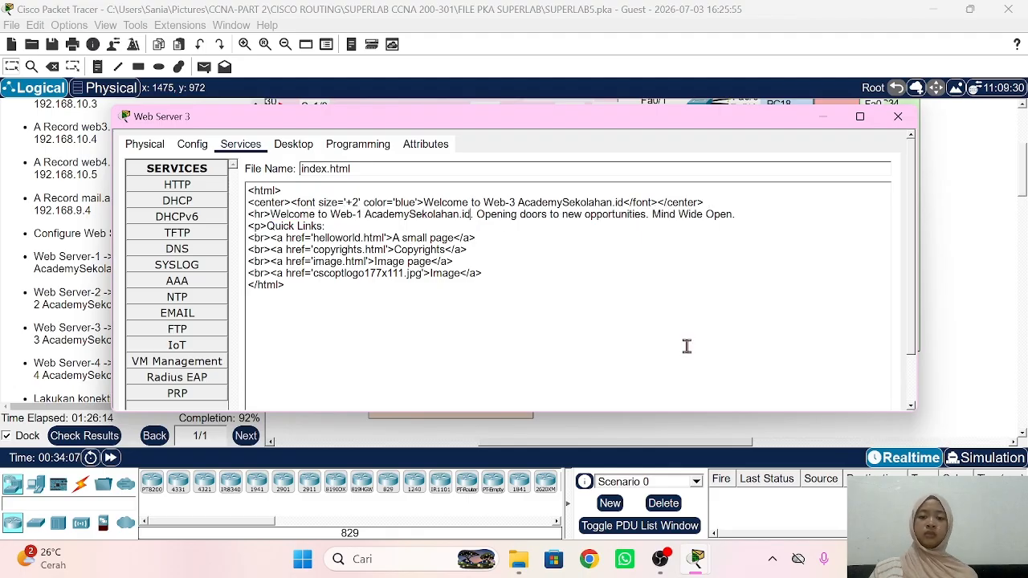
pyautogui.scroll(-2, 686, 346)
pyautogui.click(845, 372)
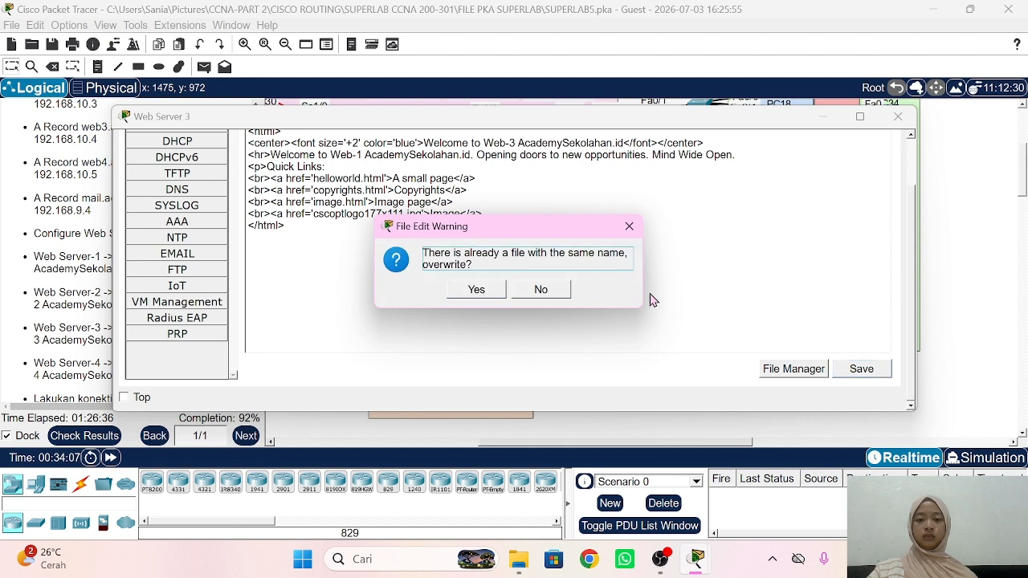
pyautogui.click(474, 292)
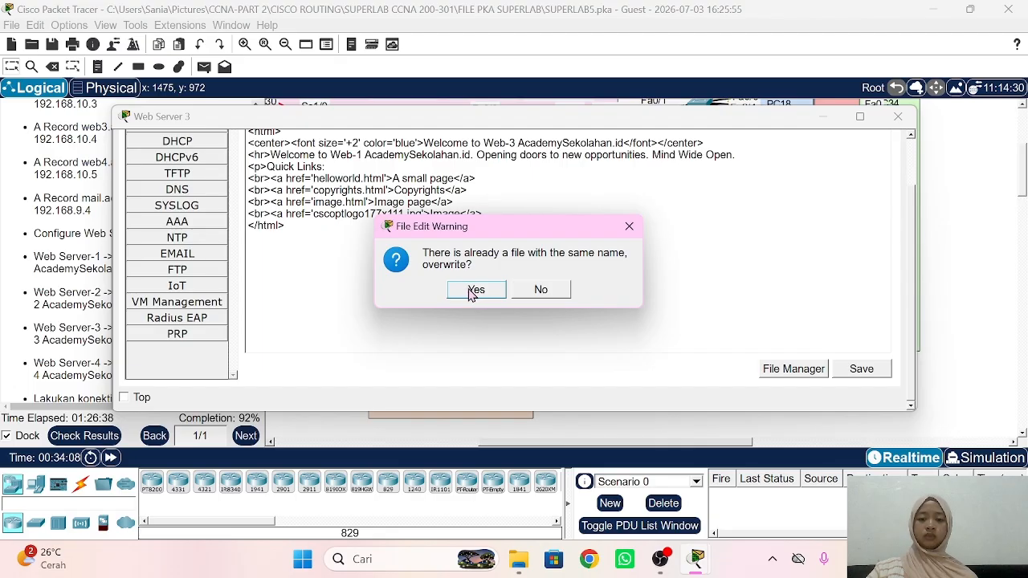
pyautogui.click(475, 292)
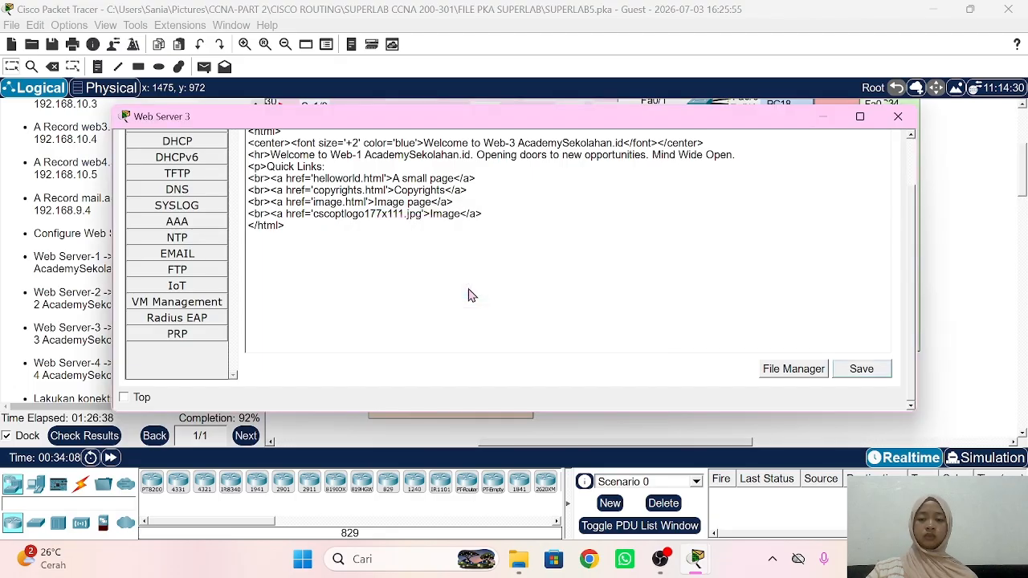
# Step: In Web Server 4's index.html, replace the heading with 'Welcome to Web-4 AcademySekolahan.id'
pyautogui.click(932, 264)
pyautogui.click(494, 370)
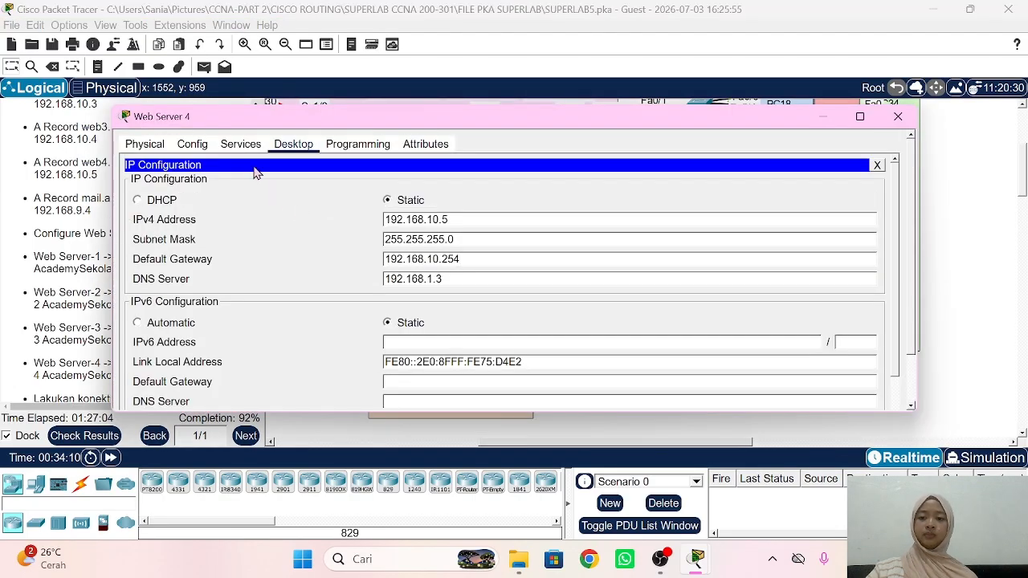
pyautogui.click(240, 146)
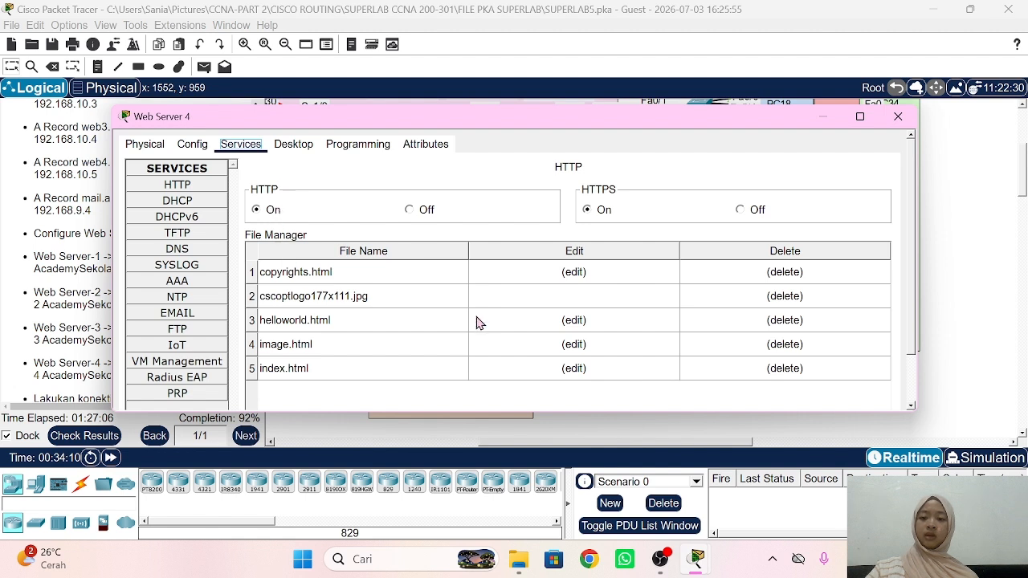
pyautogui.click(594, 374)
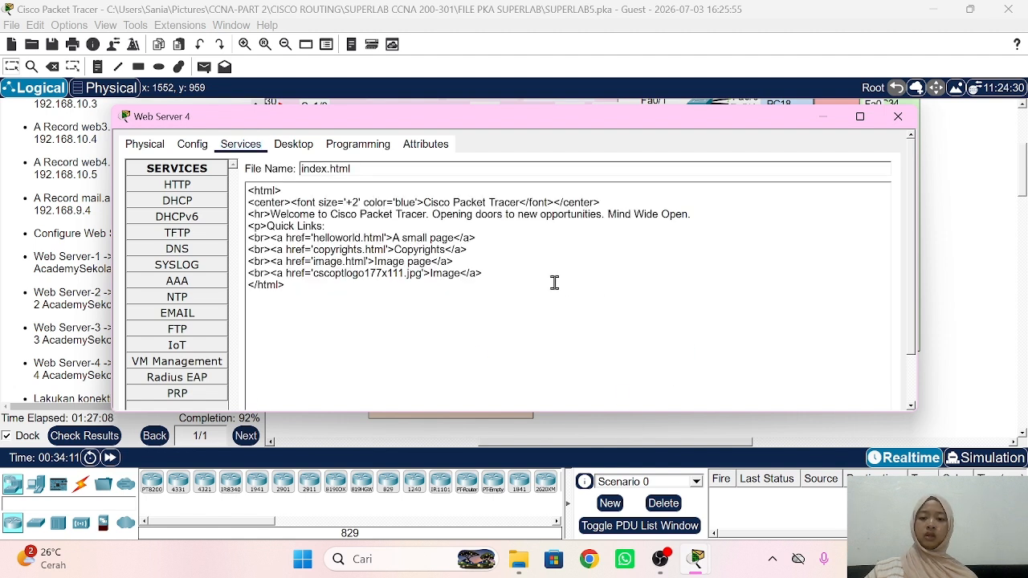
pyautogui.moveTo(424, 201); pyautogui.dragTo(520, 202)
pyautogui.write('Welcome to Web-1 AcademySekolahan.id')
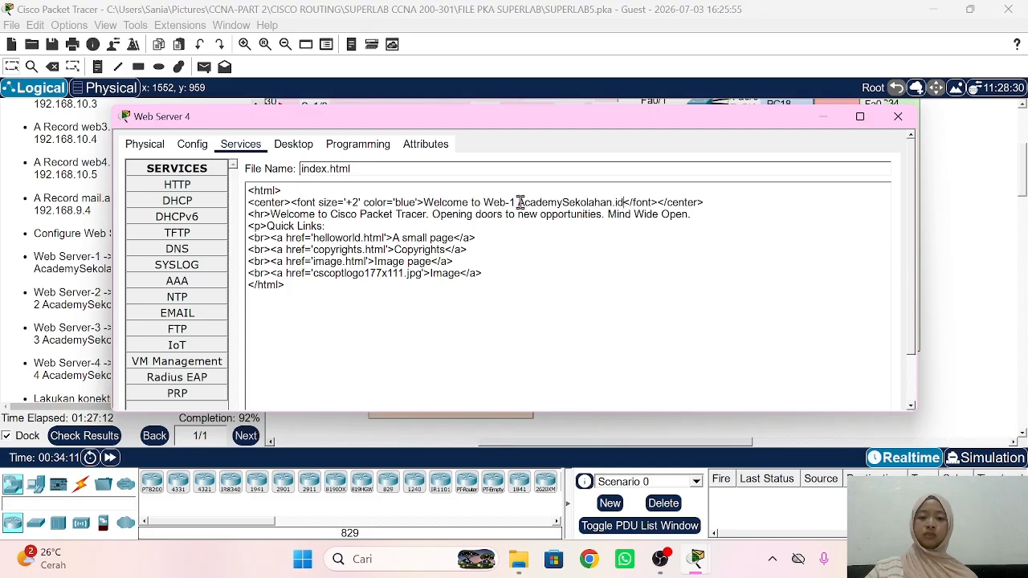
pyautogui.click(516, 203)
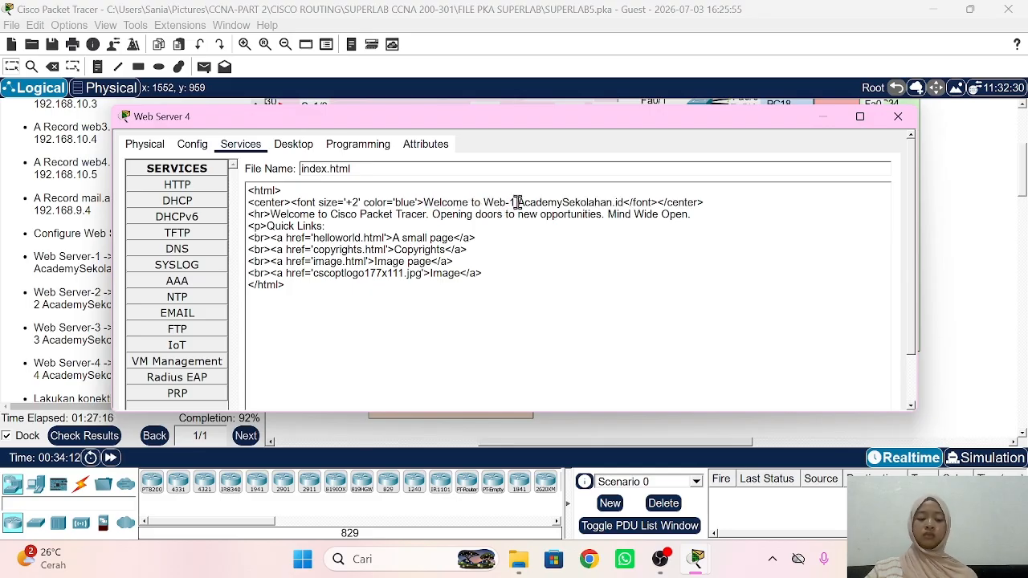
pyautogui.press('BackSpace')
pyautogui.write('4')
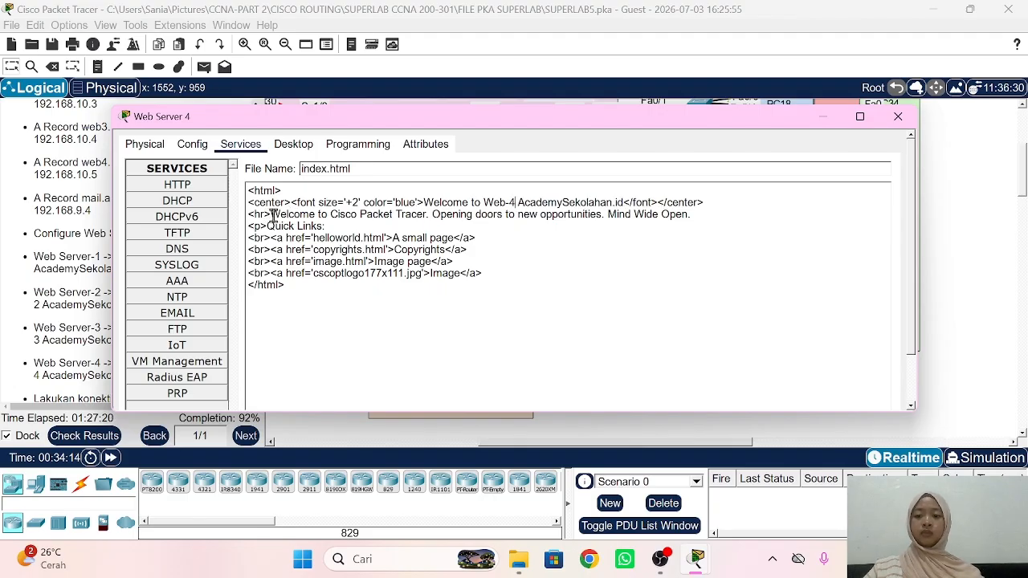
# Step: Change the second line to 'Welcome to Web-4 AcademySekolahan.id' and save the file
pyautogui.moveTo(271, 215); pyautogui.dragTo(427, 214)
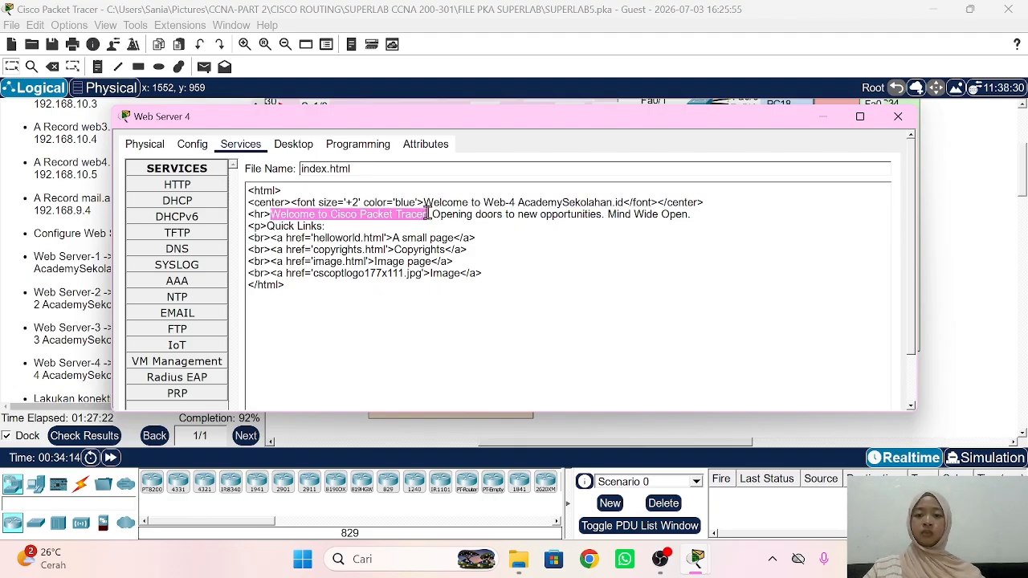
pyautogui.write('Welcome to Web-1 AcademySekolahan.id')
pyautogui.keyDown('shift'); pyautogui.click(363, 214); pyautogui.keyUp('shift')
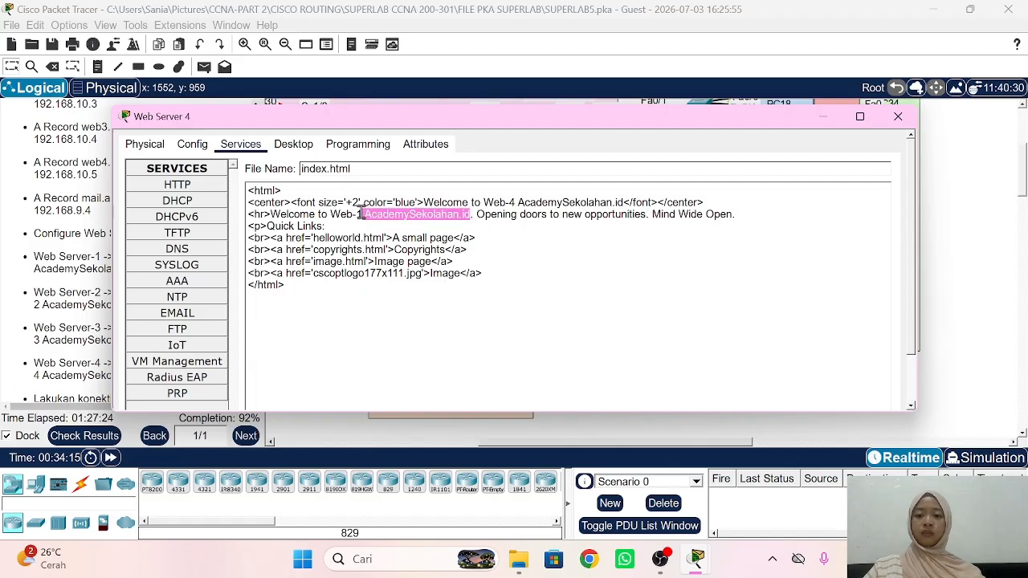
pyautogui.click(361, 214)
pyautogui.press('BackSpace')
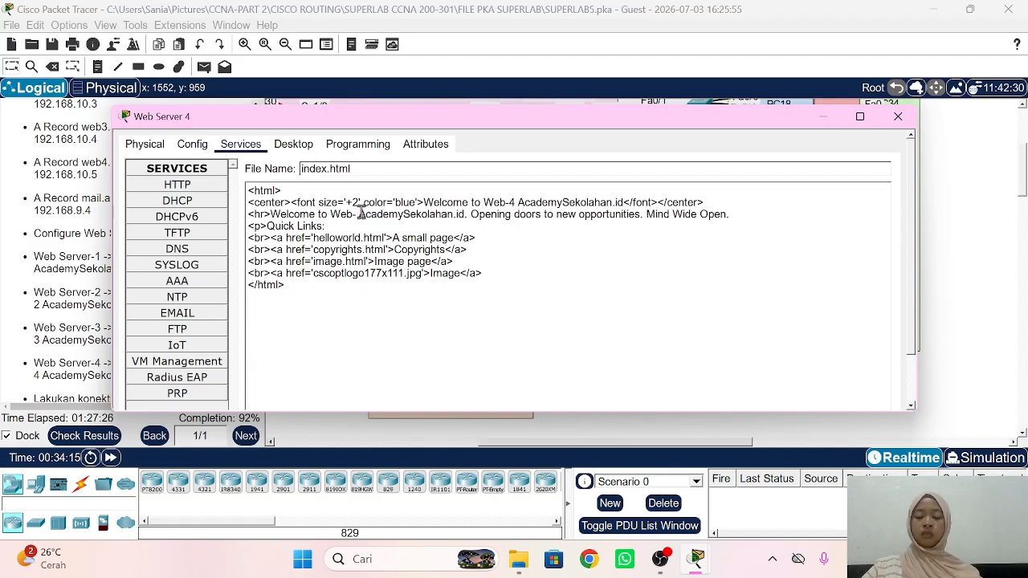
pyautogui.write('4')
pyautogui.scroll(-2, 803, 284)
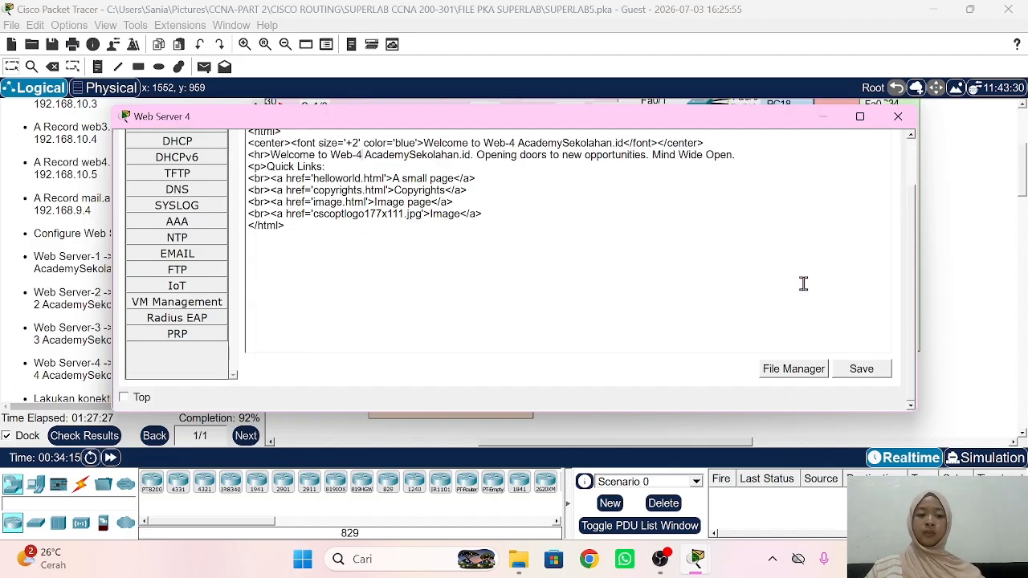
pyautogui.click(855, 377)
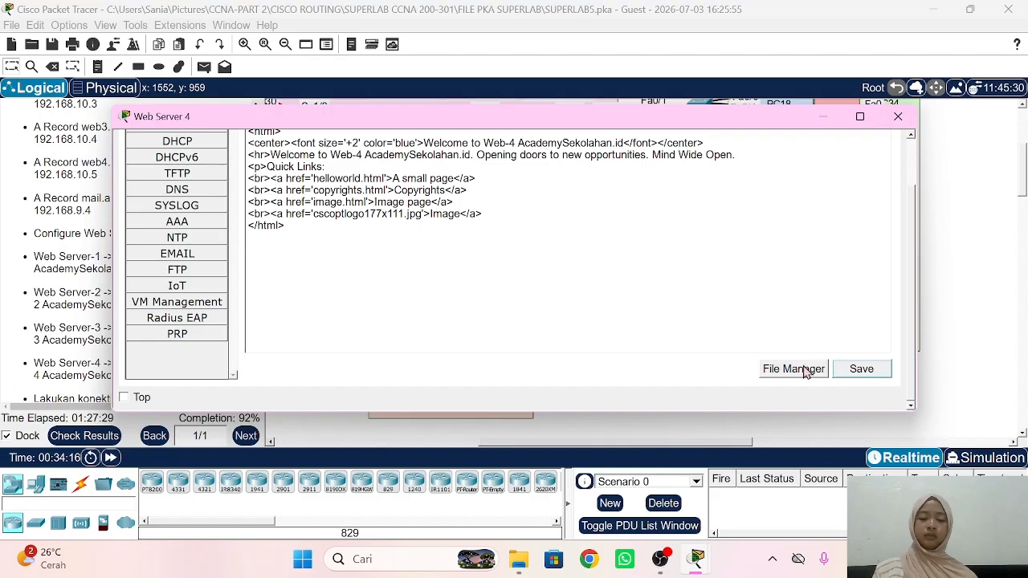
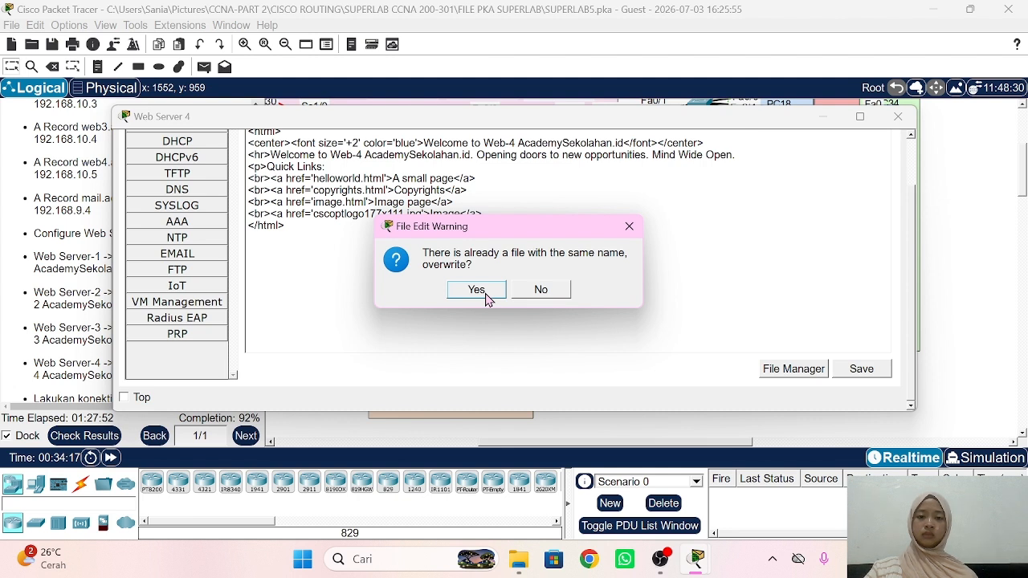
# Step: Confirm the overwrite so Web Server 4's edited Web-4 page replaces the existing file
pyautogui.click(484, 296)
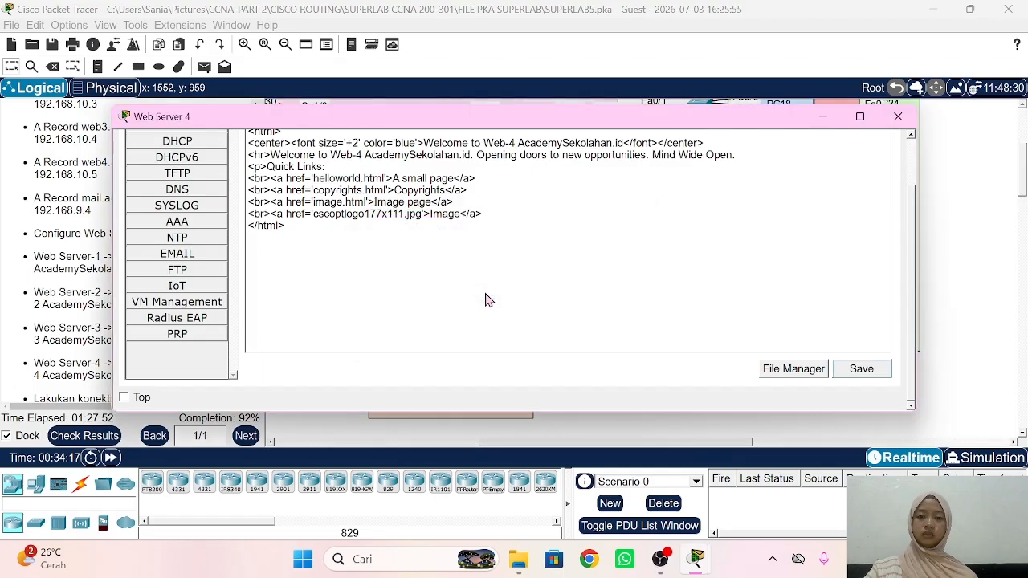
# Step: On the Email Server's EMAIL service, set the mail domain to academy.com
pyautogui.click(932, 233)
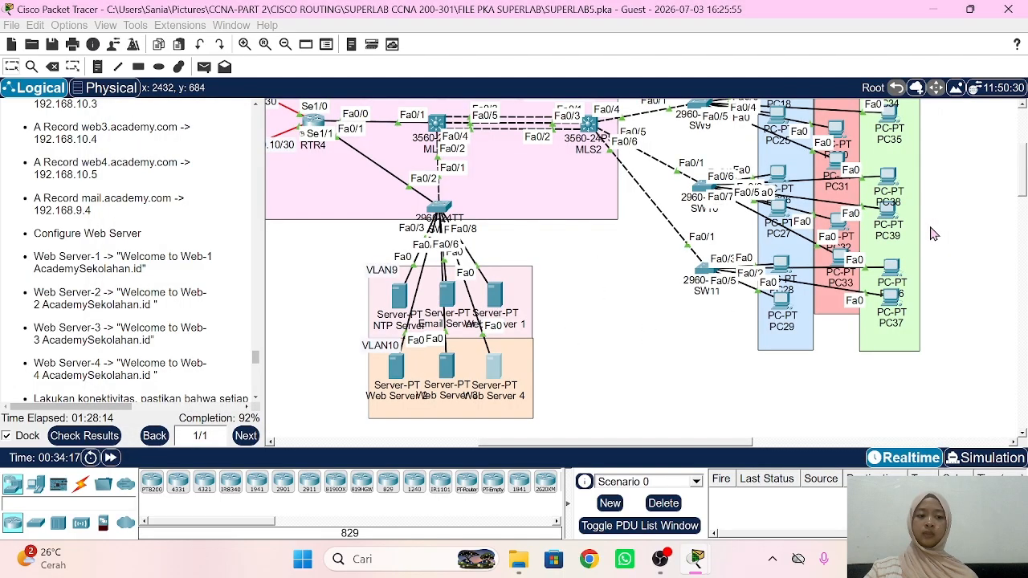
pyautogui.scroll(-5, 149, 297)
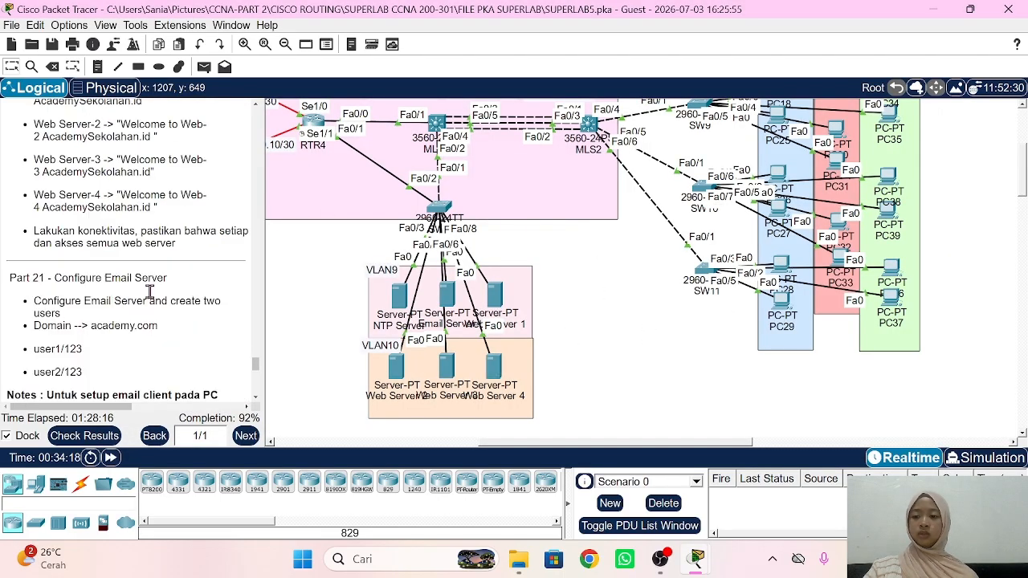
pyautogui.scroll(-3, 150, 292)
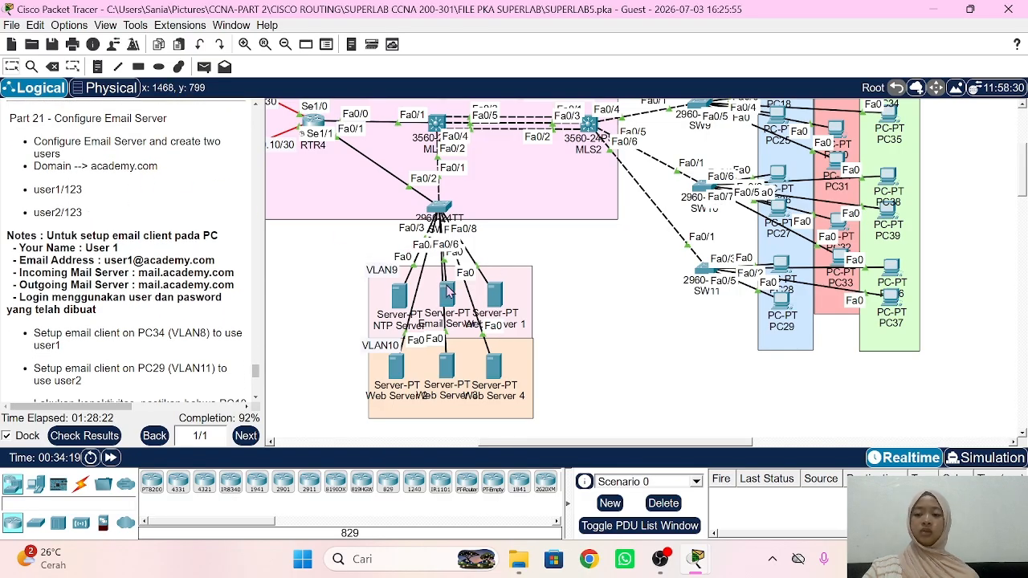
pyautogui.click(447, 291)
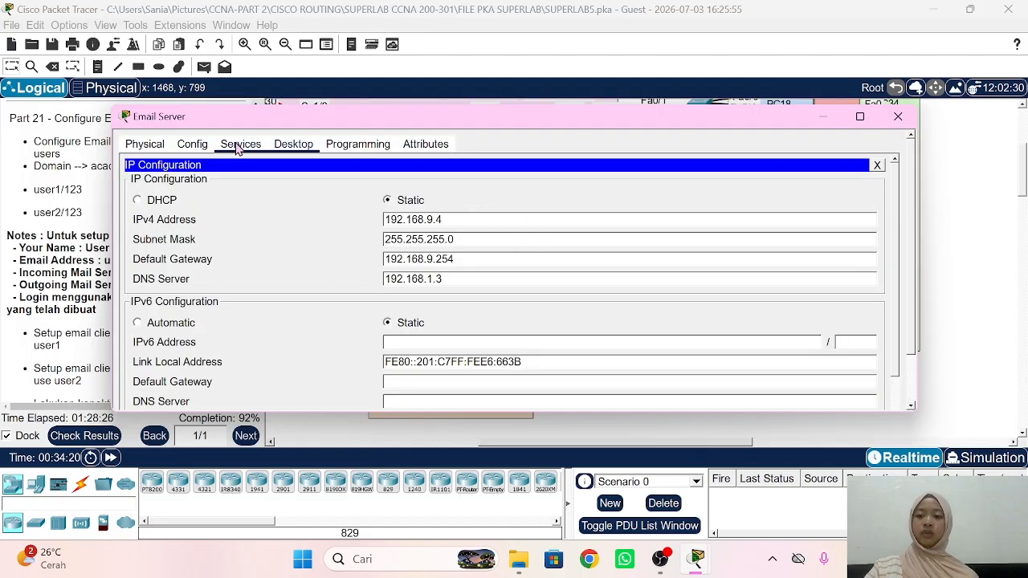
pyautogui.click(238, 147)
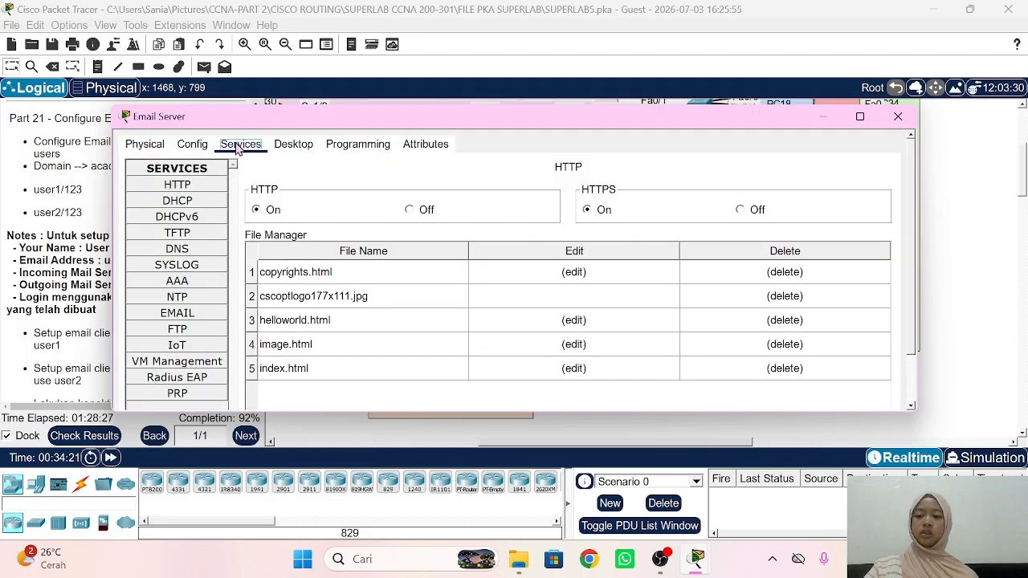
pyautogui.click(206, 314)
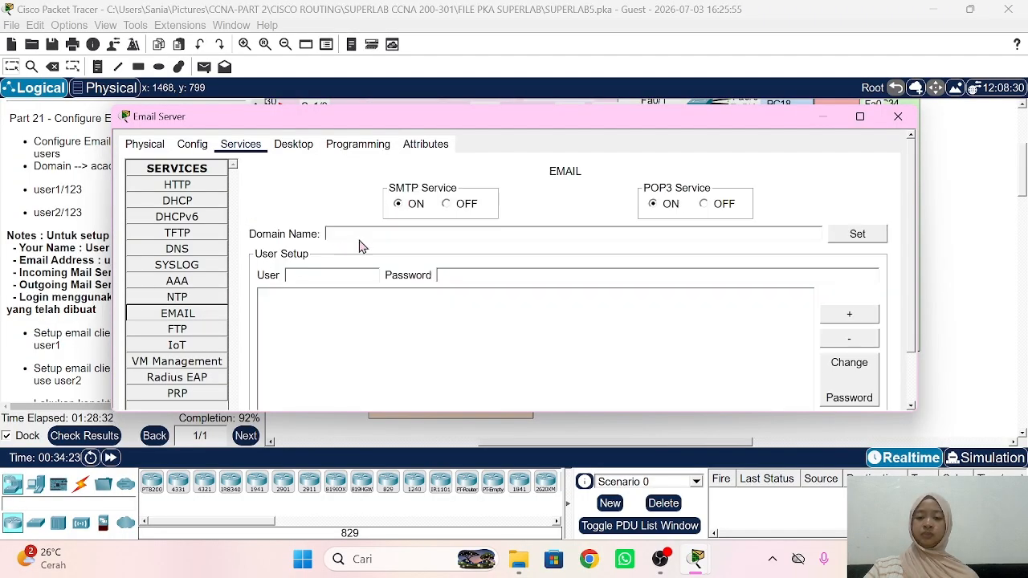
pyautogui.click(457, 234)
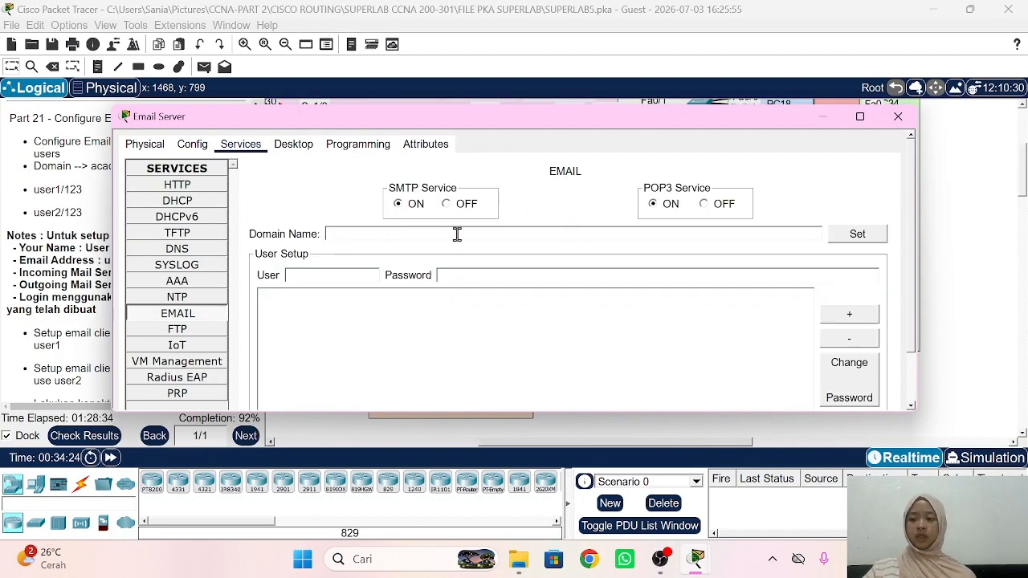
pyautogui.click(55, 234)
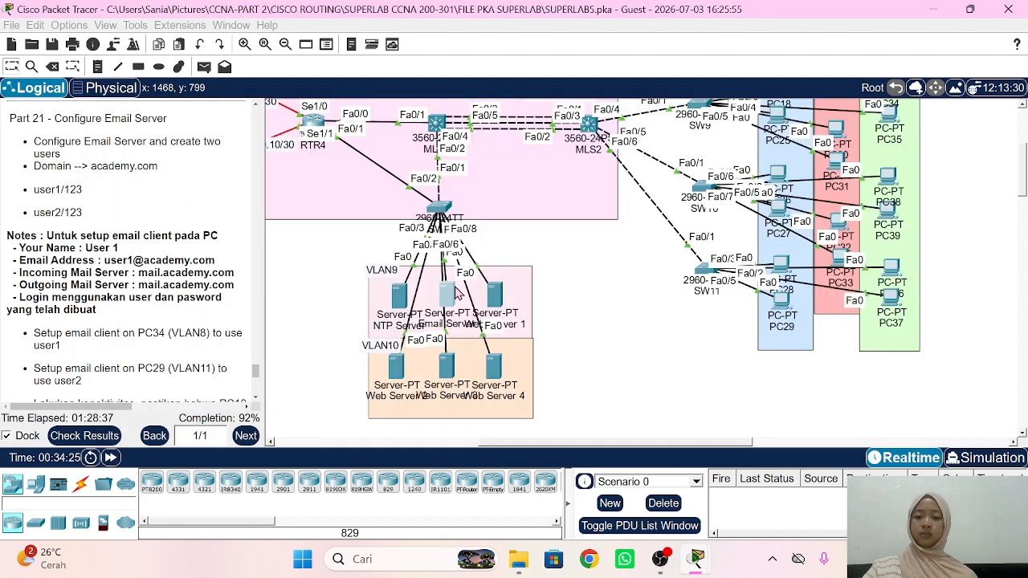
pyautogui.click(455, 294)
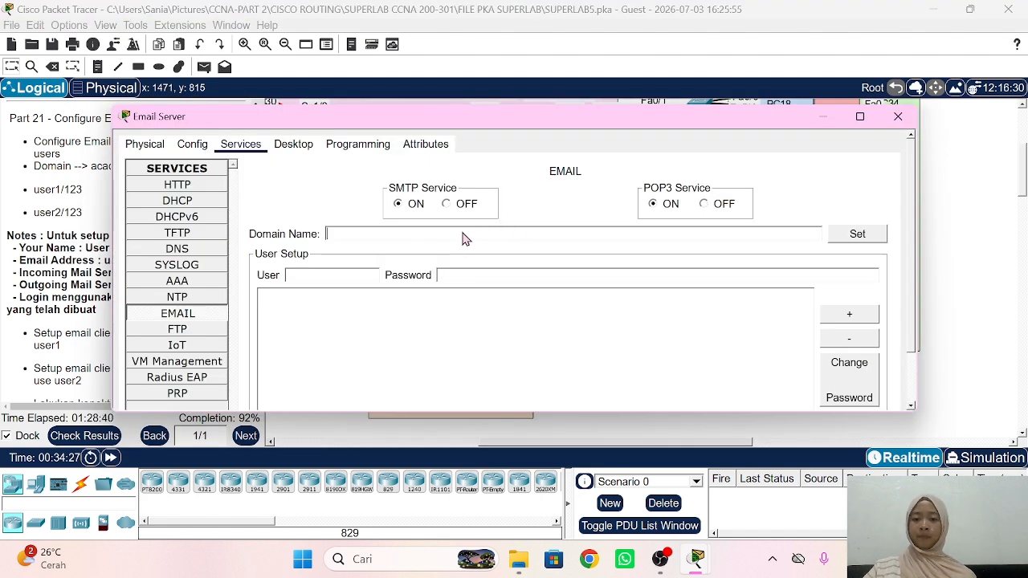
pyautogui.write('academ')
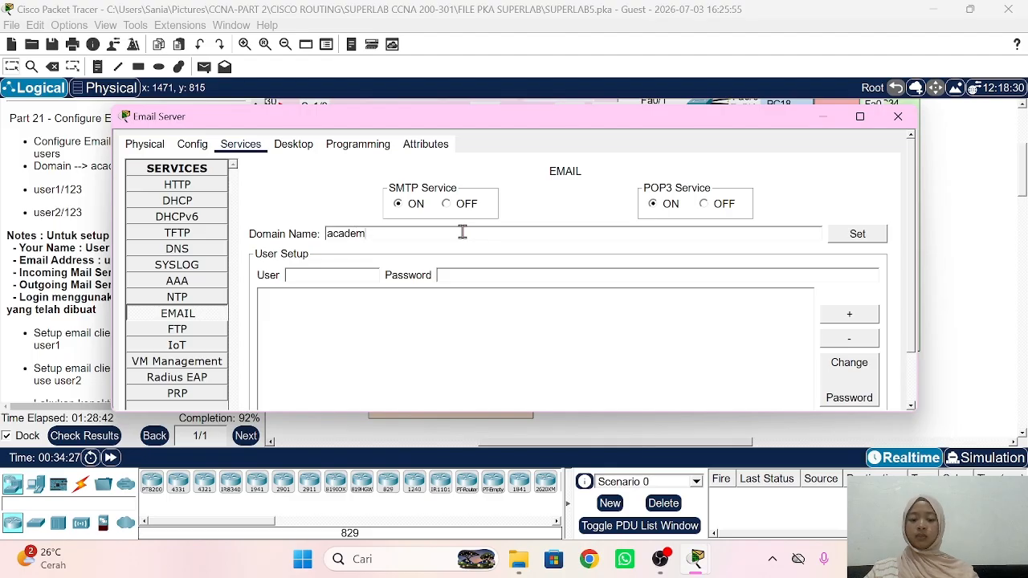
pyautogui.write('y.com')
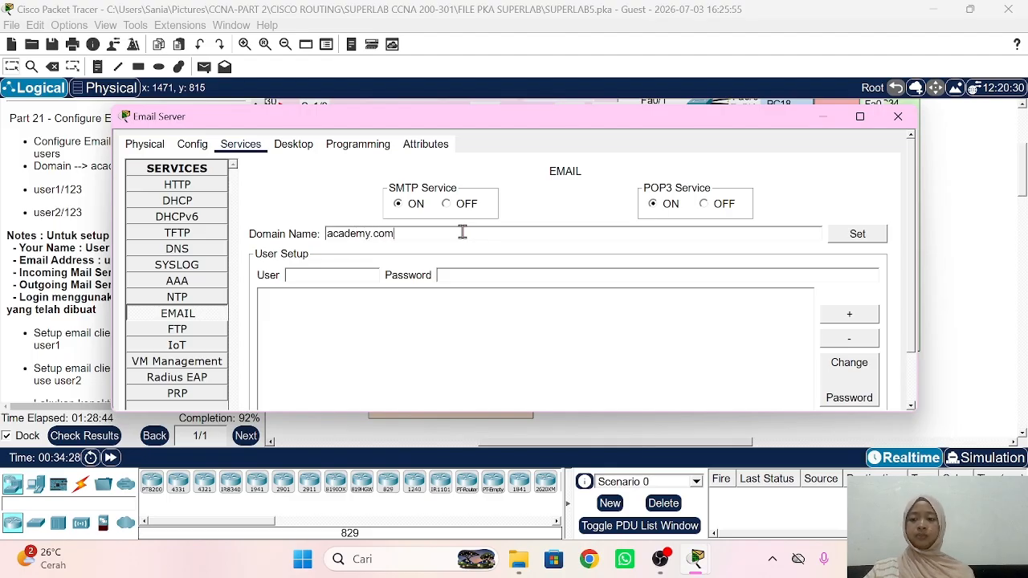
# Step: Add the mail accounts user1 and user2, each with a password
pyautogui.click(355, 271)
pyautogui.write('user1')
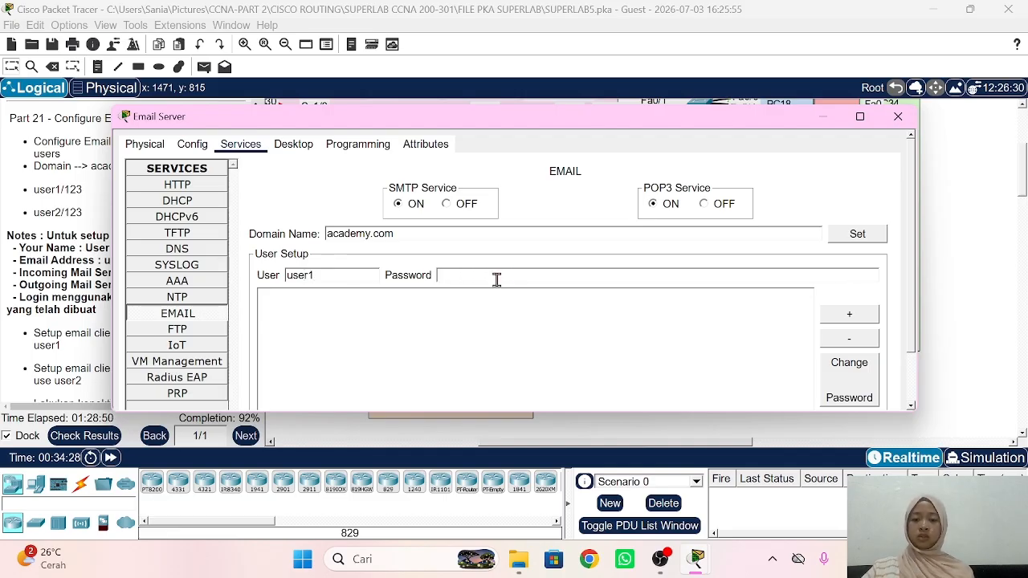
pyautogui.write('123')
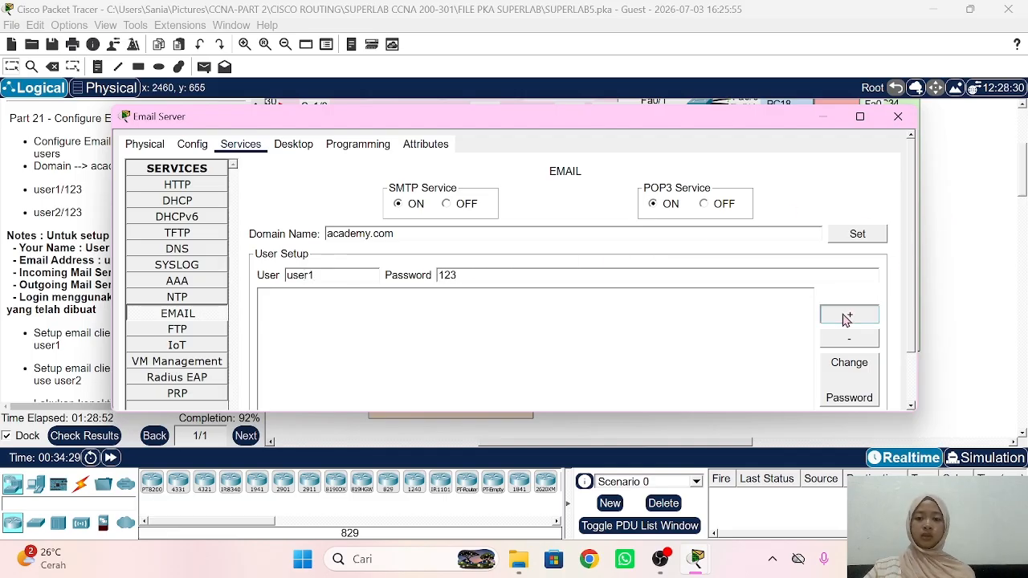
pyautogui.click(847, 316)
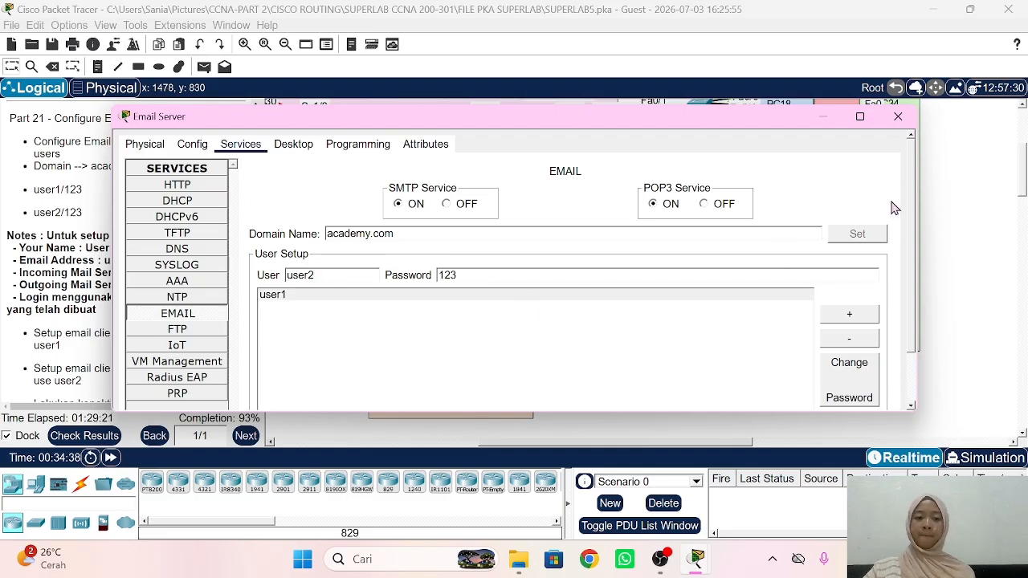
pyautogui.click(851, 316)
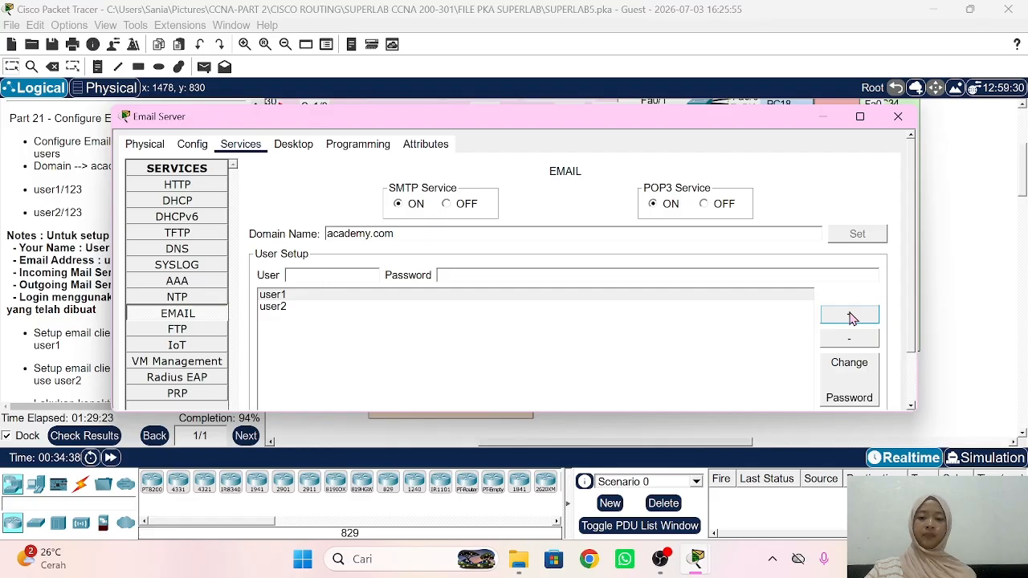
pyautogui.click(971, 261)
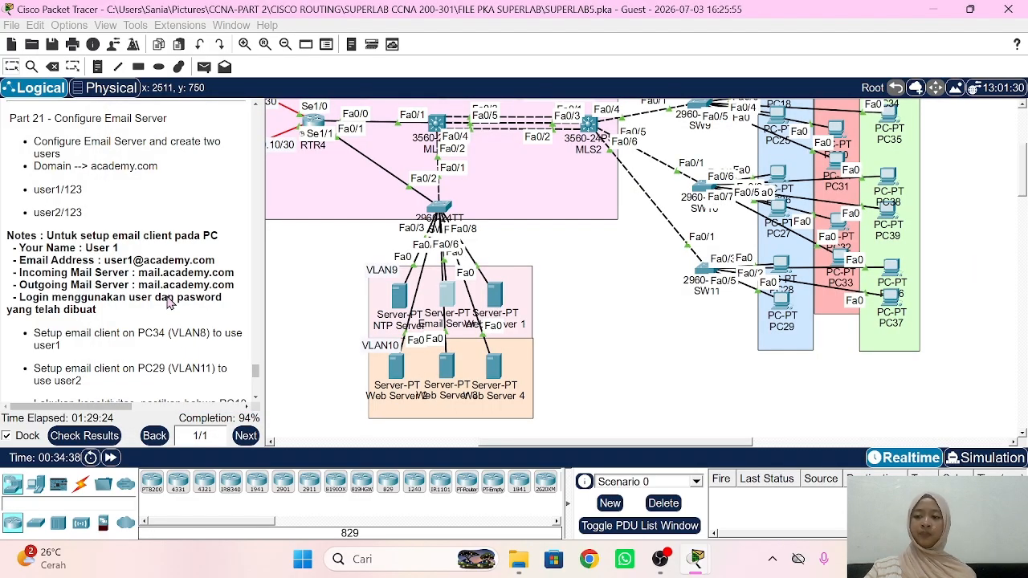
pyautogui.scroll(-2, 166, 296)
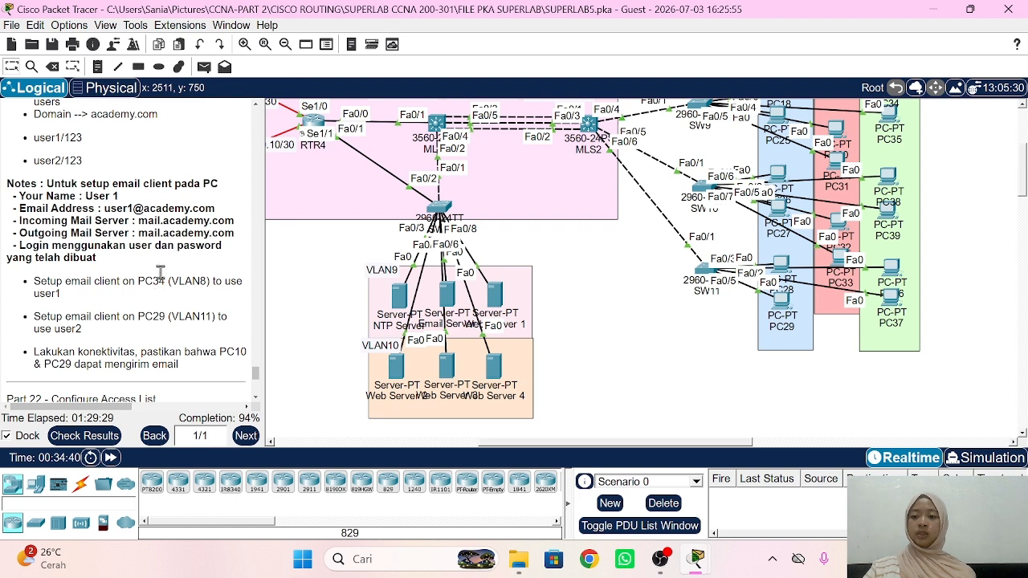
pyautogui.hscroll(2, 647, 316)
pyautogui.hscroll(10, 647, 316)
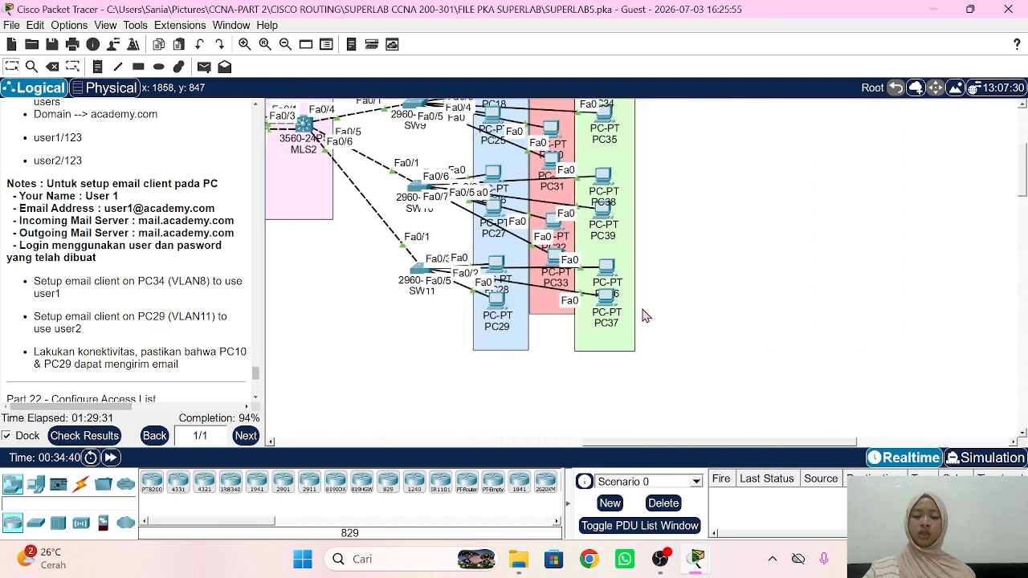
pyautogui.click(448, 304)
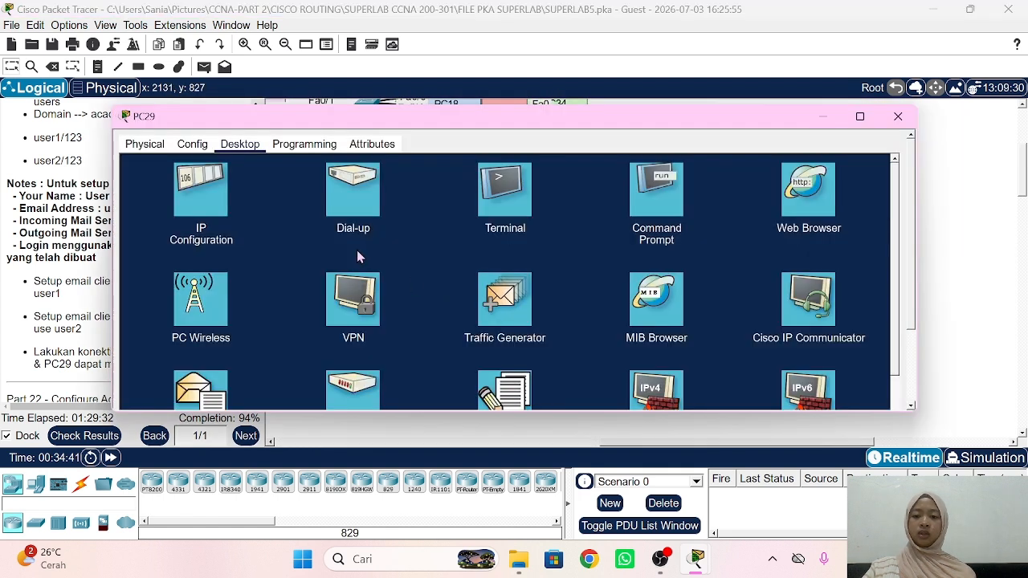
pyautogui.click(223, 206)
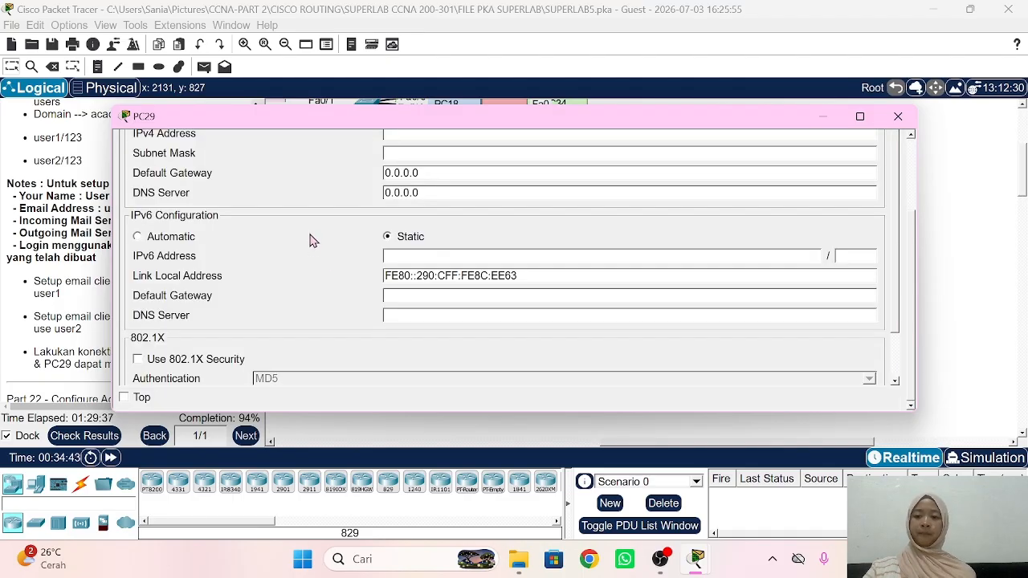
pyautogui.scroll(3, 311, 236)
pyautogui.click(155, 211)
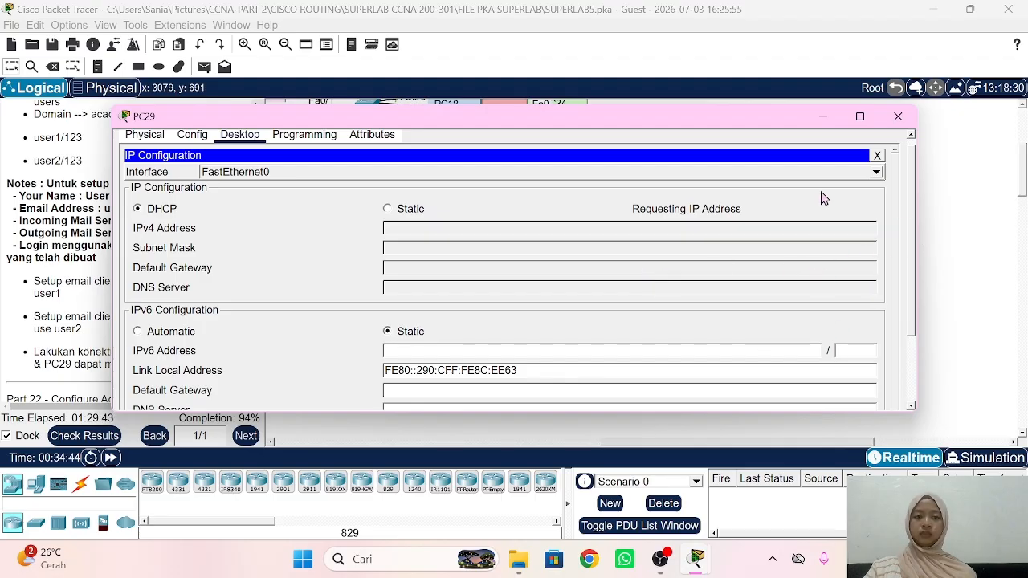
pyautogui.moveTo(231, 119); pyautogui.dragTo(330, 105)
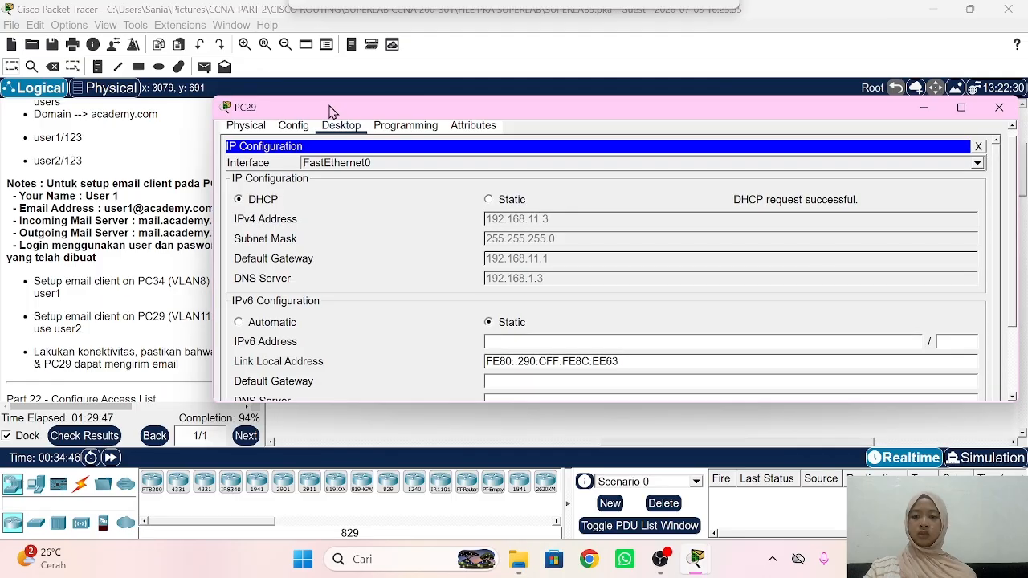
pyautogui.click(170, 229)
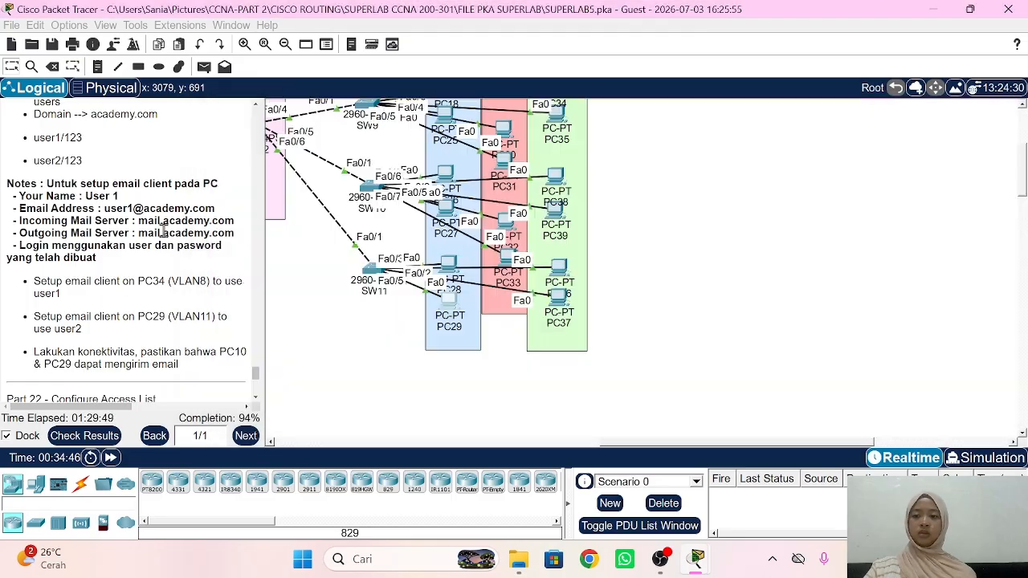
pyautogui.scroll(2, 558, 268)
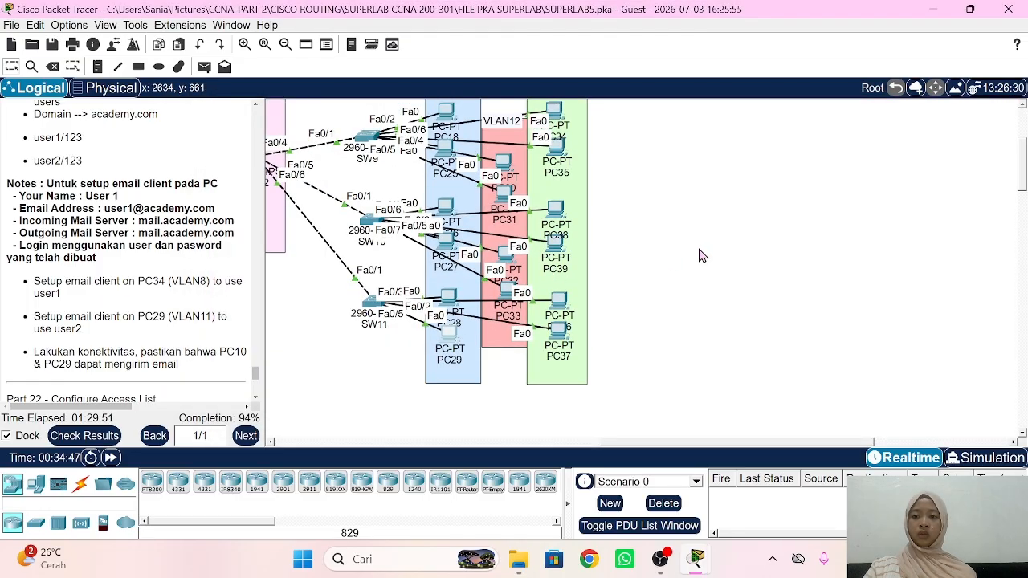
pyautogui.scroll(2, 556, 265)
pyautogui.scroll(-4, 155, 230)
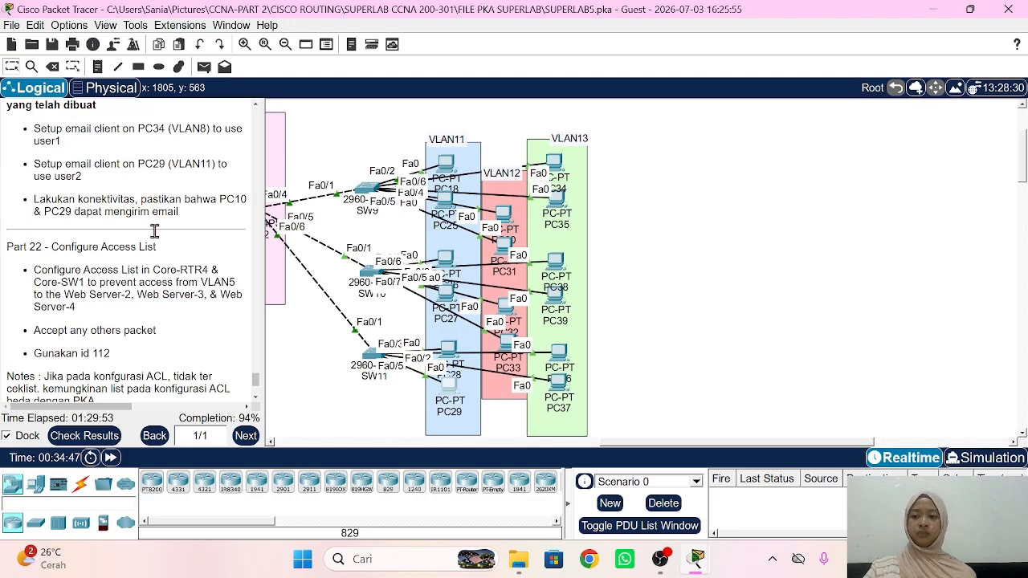
pyautogui.scroll(3, 155, 232)
pyautogui.scroll(1, 155, 231)
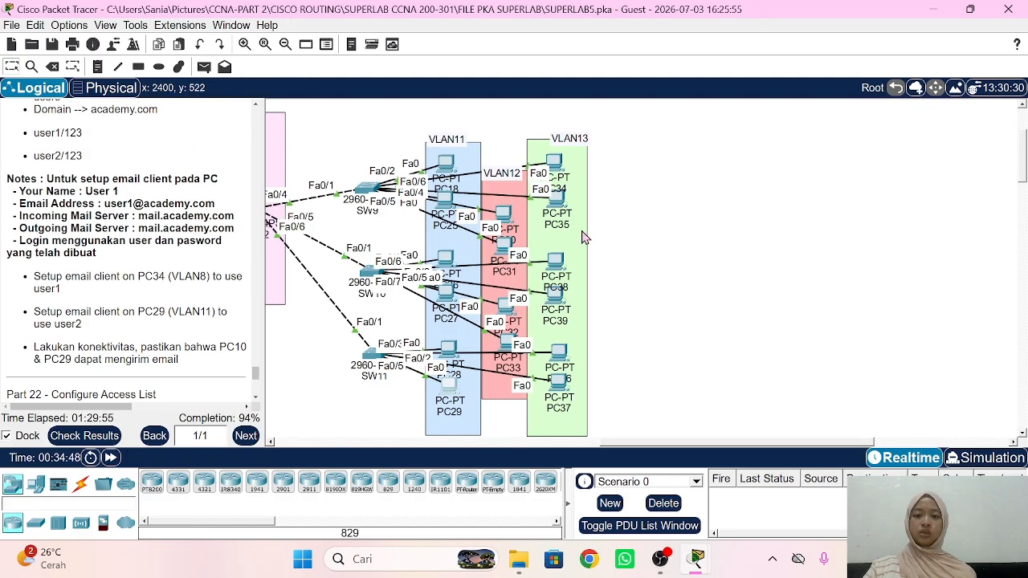
# Step: Open PC34's email client and enter the first user's name and academy.com address
pyautogui.click(554, 163)
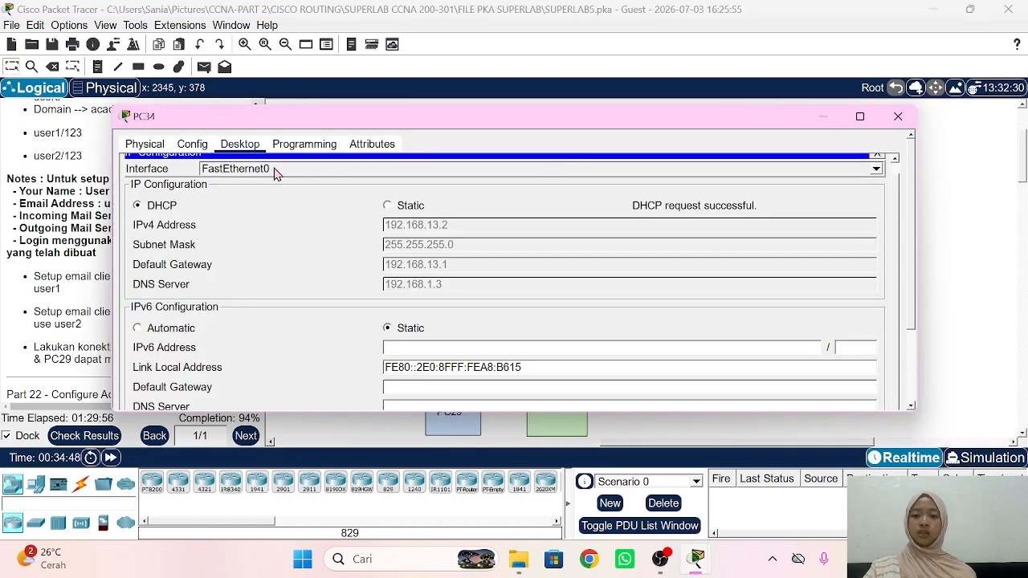
pyautogui.scroll(1, 258, 245)
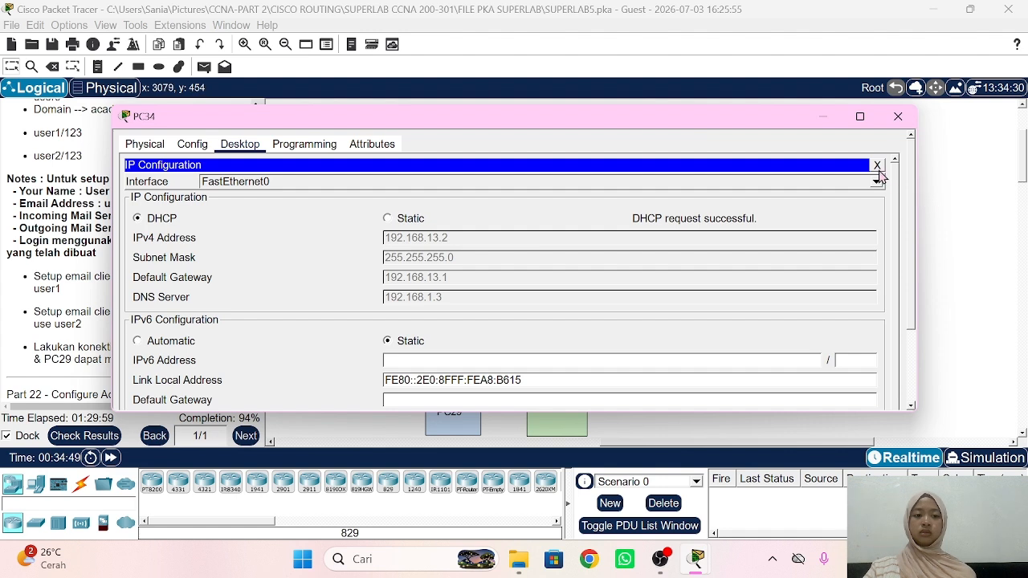
pyautogui.click(878, 166)
pyautogui.moveTo(498, 119); pyautogui.dragTo(609, 102)
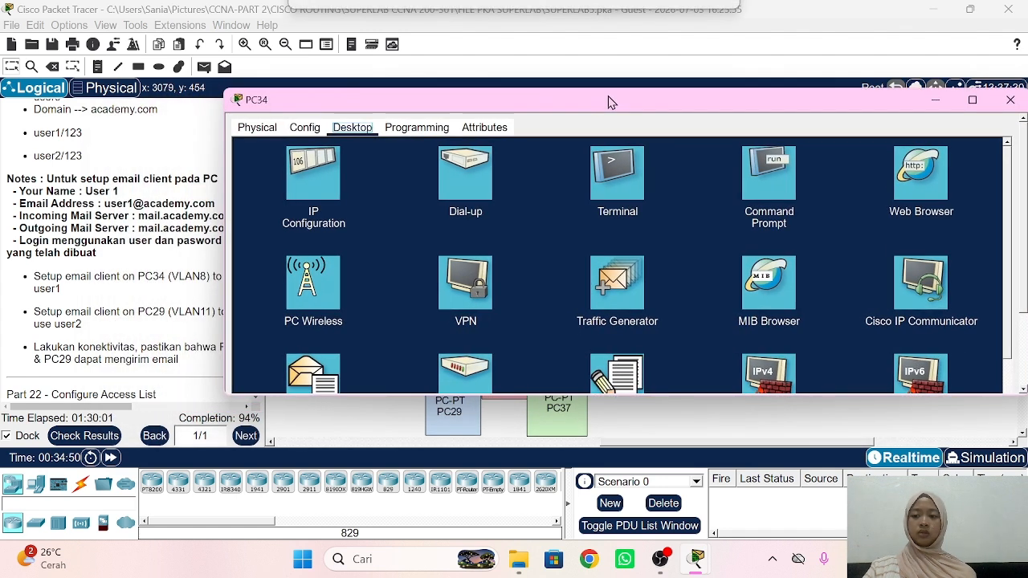
pyautogui.click(336, 377)
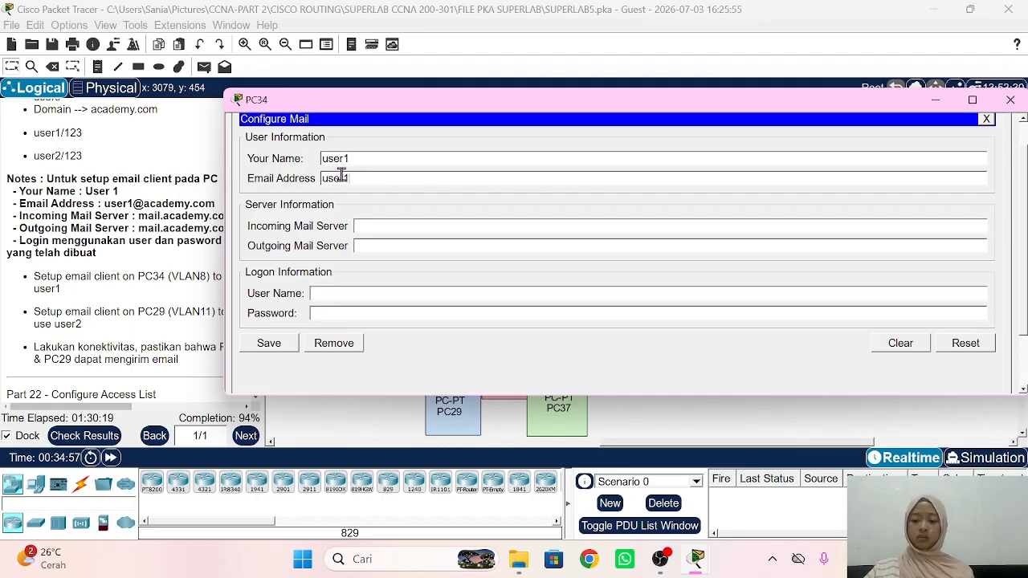
pyautogui.write('acad')
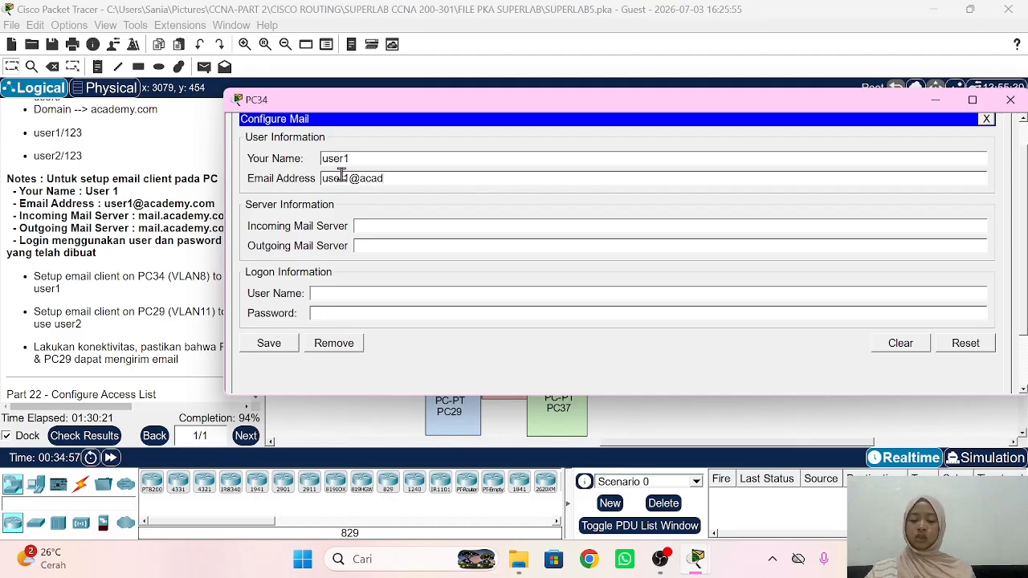
pyautogui.write('emy.com')
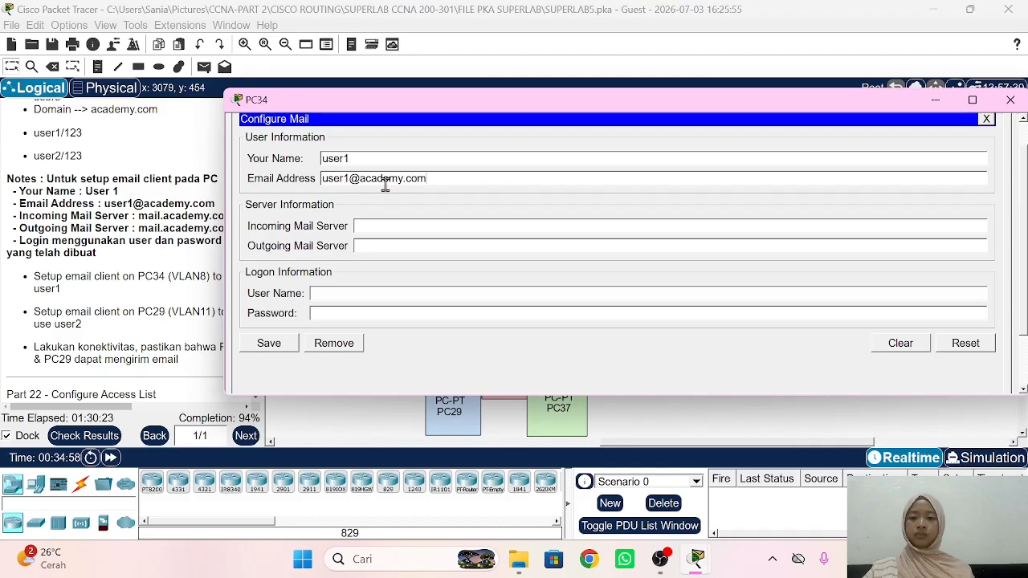
# Step: Use mail.academy.com for incoming and outgoing servers, log in as user1, and save
pyautogui.click(414, 220)
pyautogui.write('mail.academy.com')
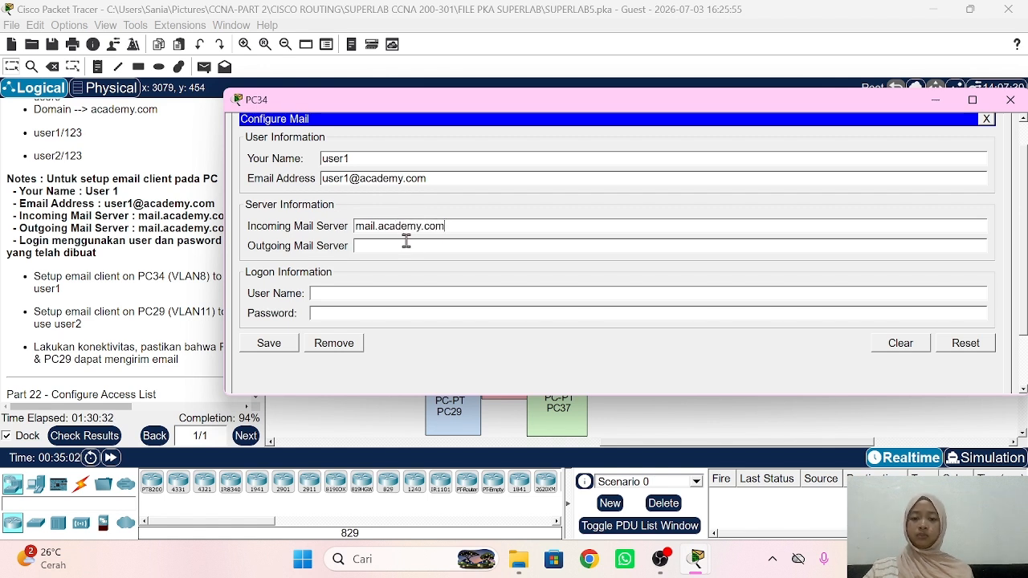
pyautogui.hotkey('ctrl', 'a')
pyautogui.hotkey('ctrl', 'c')
pyautogui.click(407, 244)
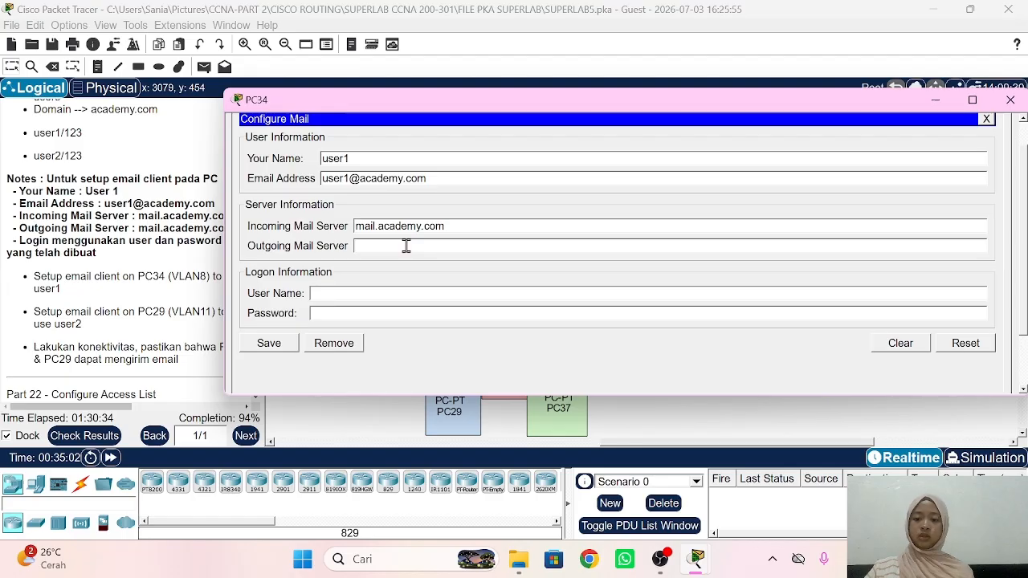
pyautogui.hotkey('ctrl', 'v')
pyautogui.click(362, 291)
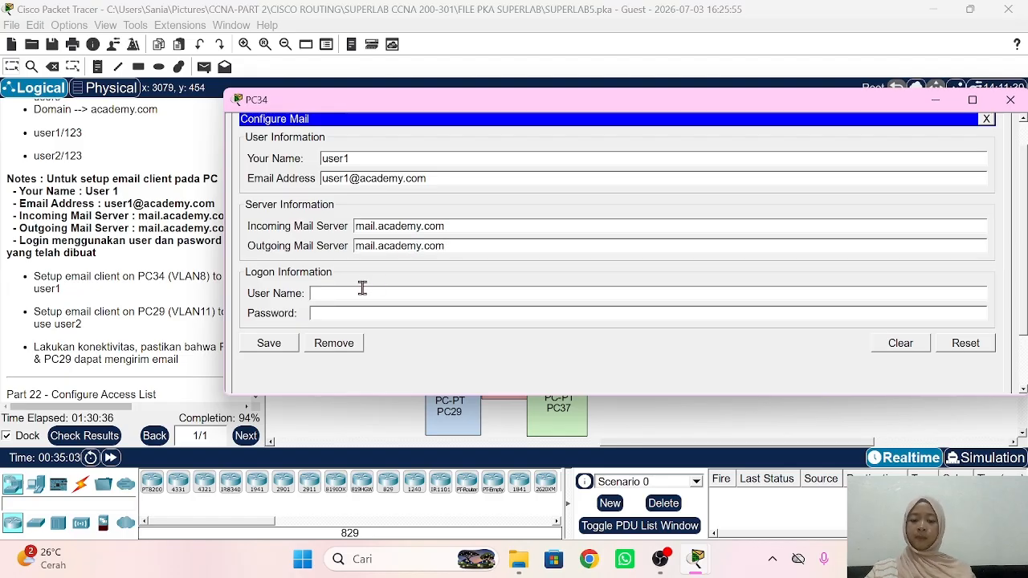
pyautogui.write('user1')
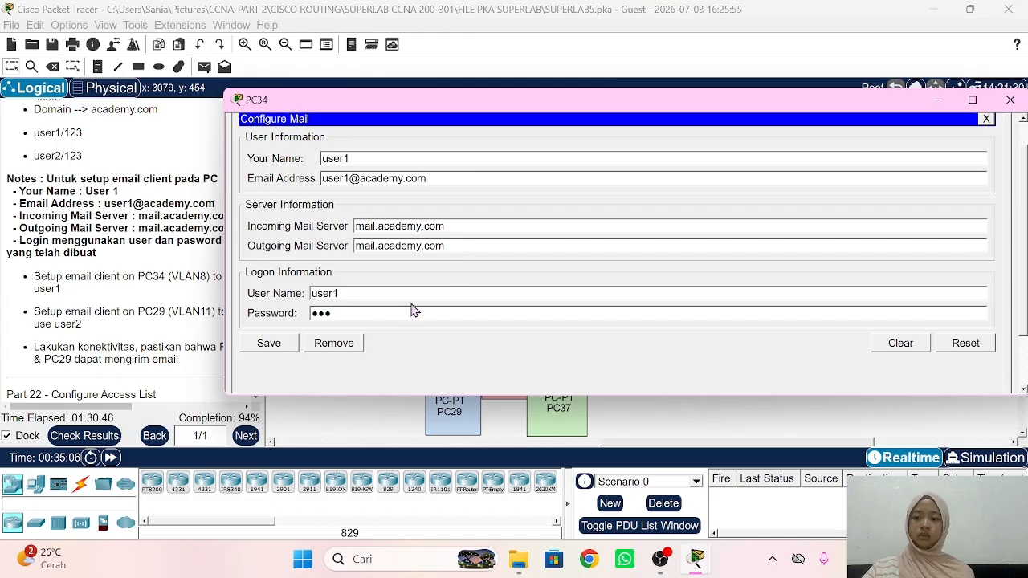
pyautogui.click(271, 343)
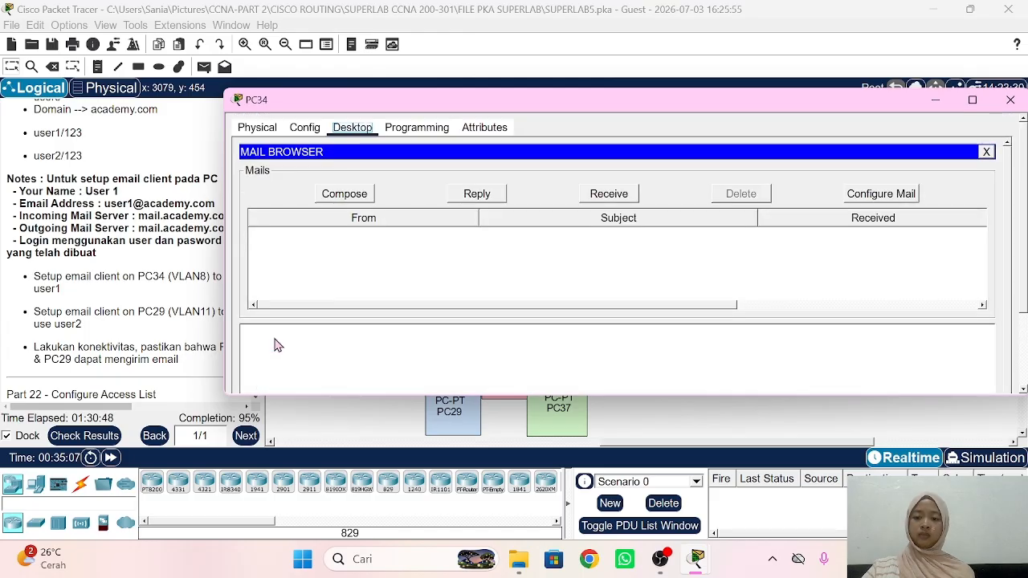
pyautogui.click(189, 315)
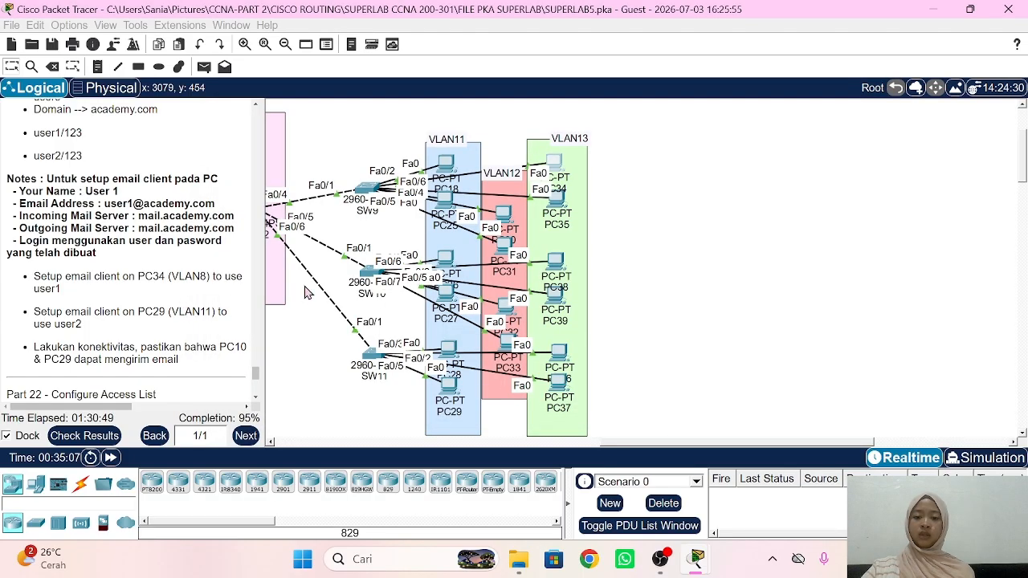
pyautogui.click(452, 393)
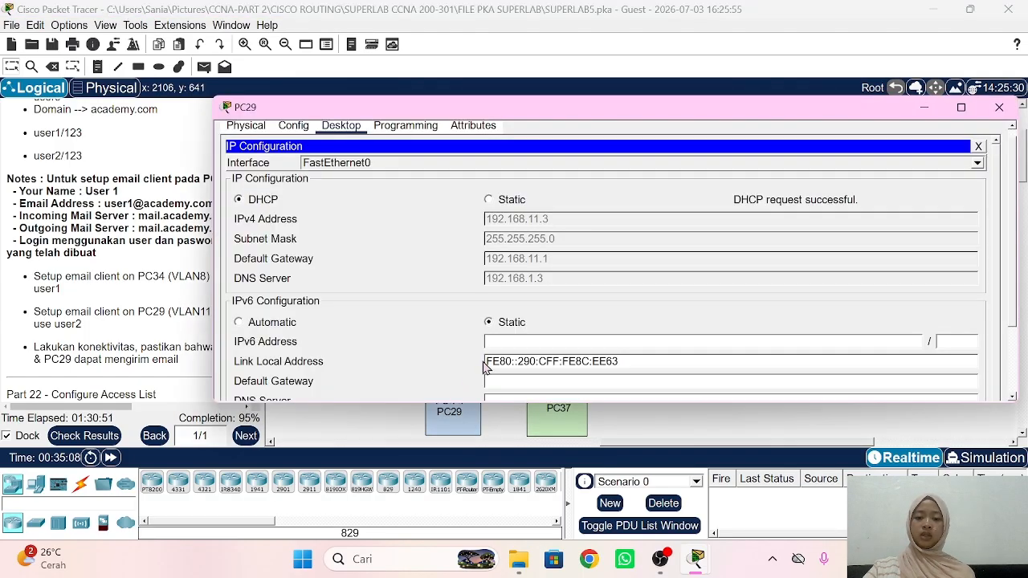
pyautogui.click(979, 147)
pyautogui.scroll(-1, 337, 290)
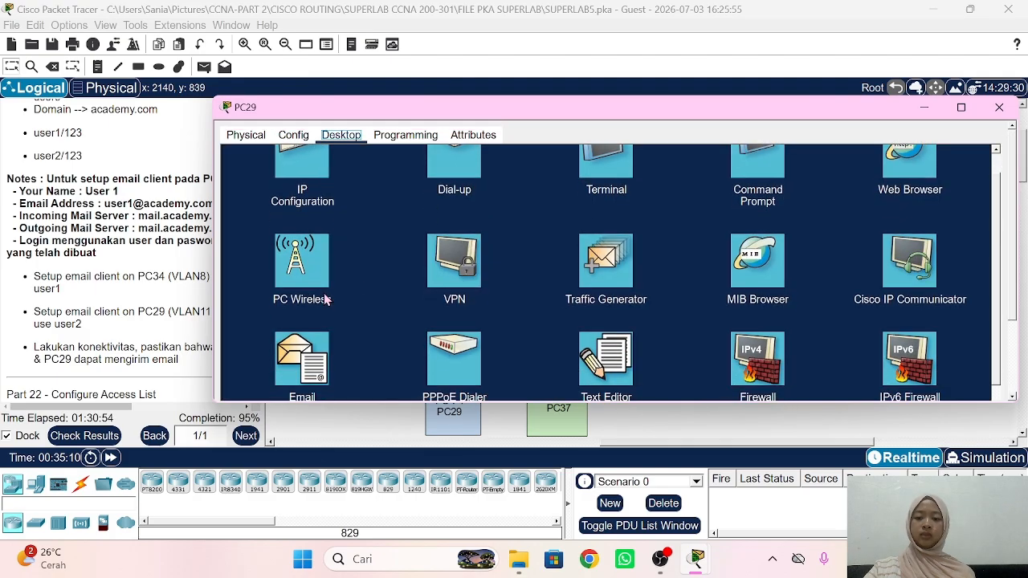
pyautogui.click(308, 372)
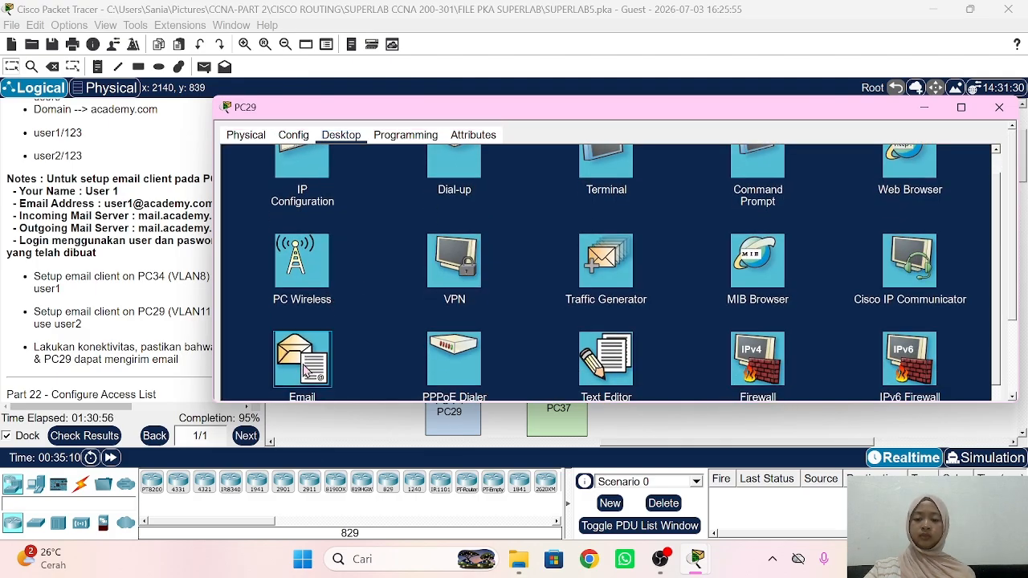
pyautogui.scroll(-5, 304, 371)
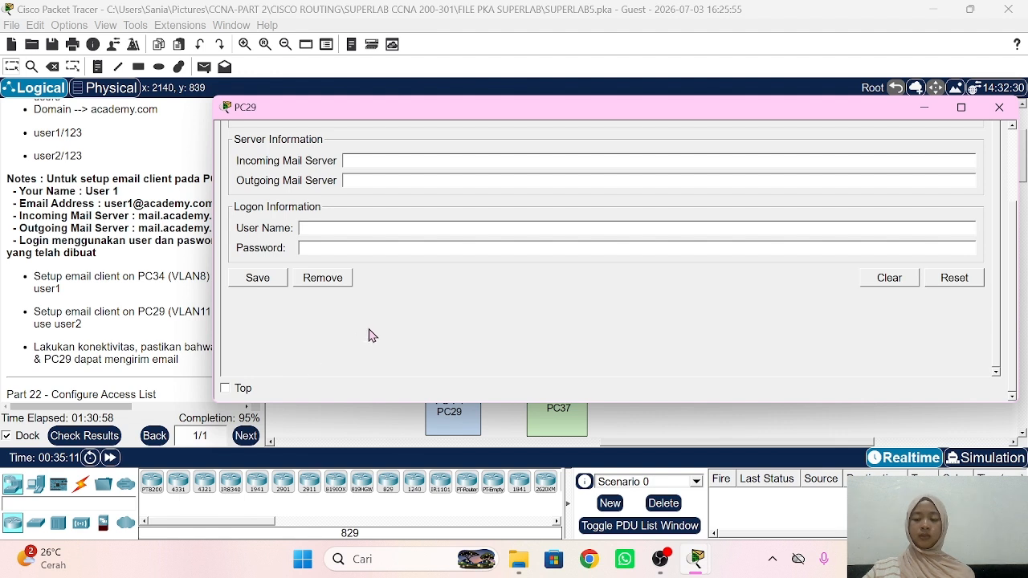
pyautogui.scroll(2, 383, 160)
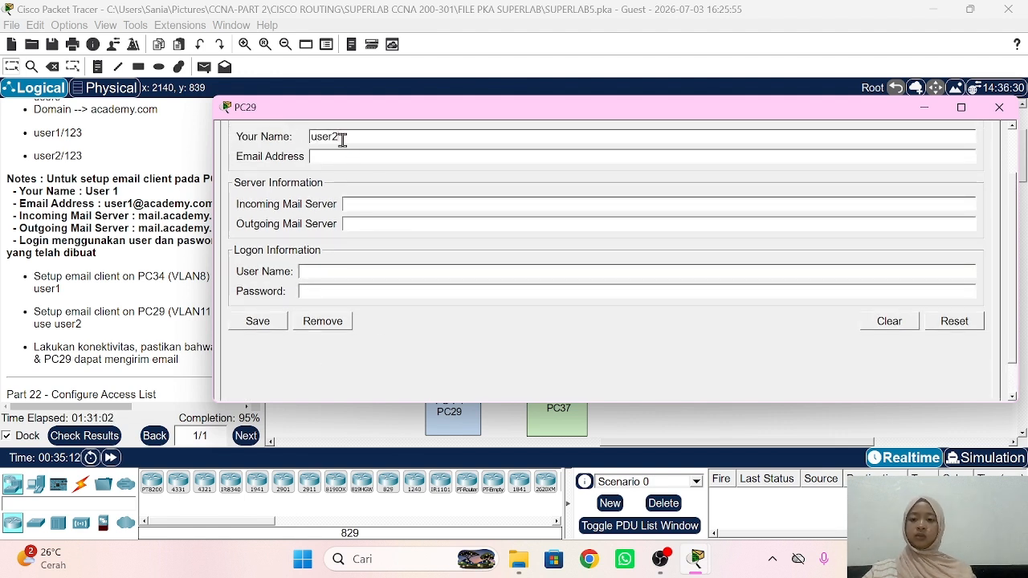
pyautogui.click(345, 156)
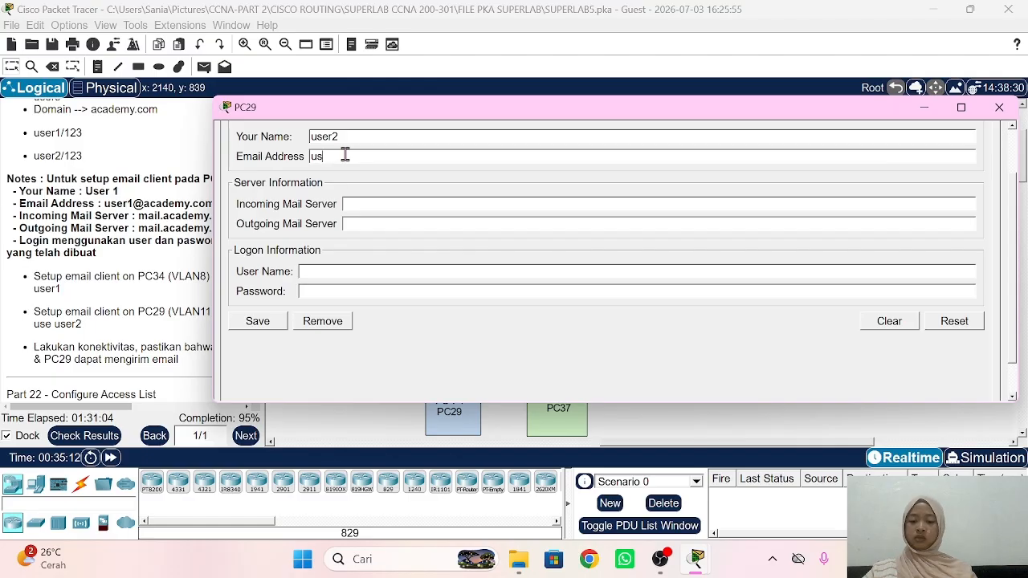
pyautogui.write('user2')
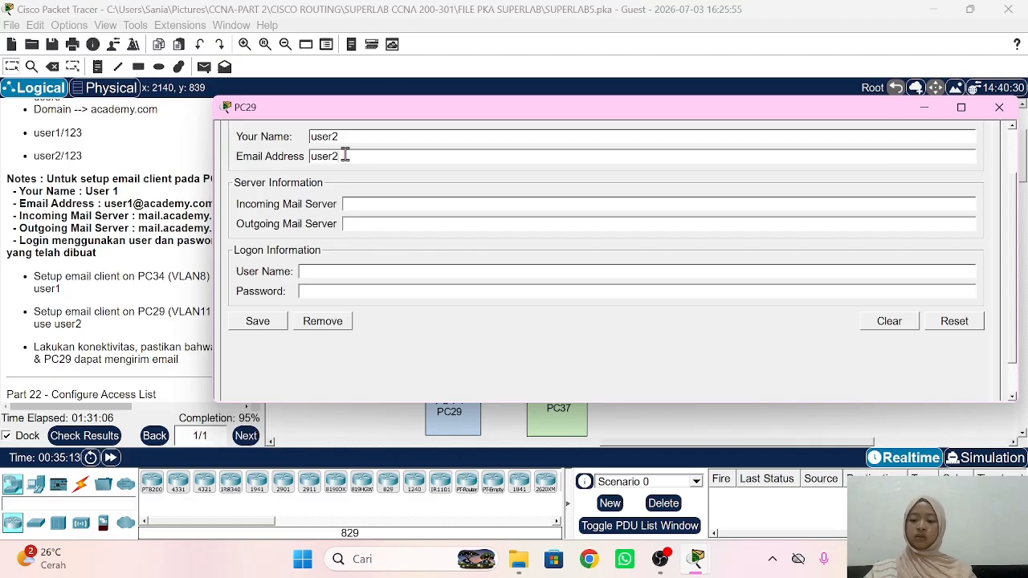
pyautogui.write('@academy.com')
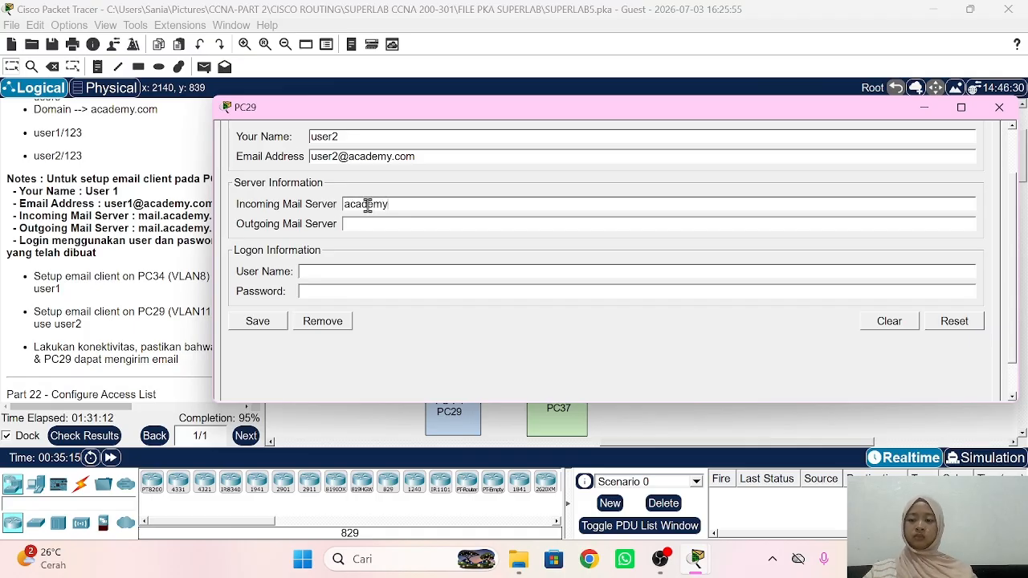
# Step: Use mail.academy.com for both servers, log in as user2 with a password, and save
pyautogui.press('BackSpace')
pyautogui.press('BackSpace')
pyautogui.press('BackSpace')
pyautogui.press('BackSpace')
pyautogui.press('BackSpace')
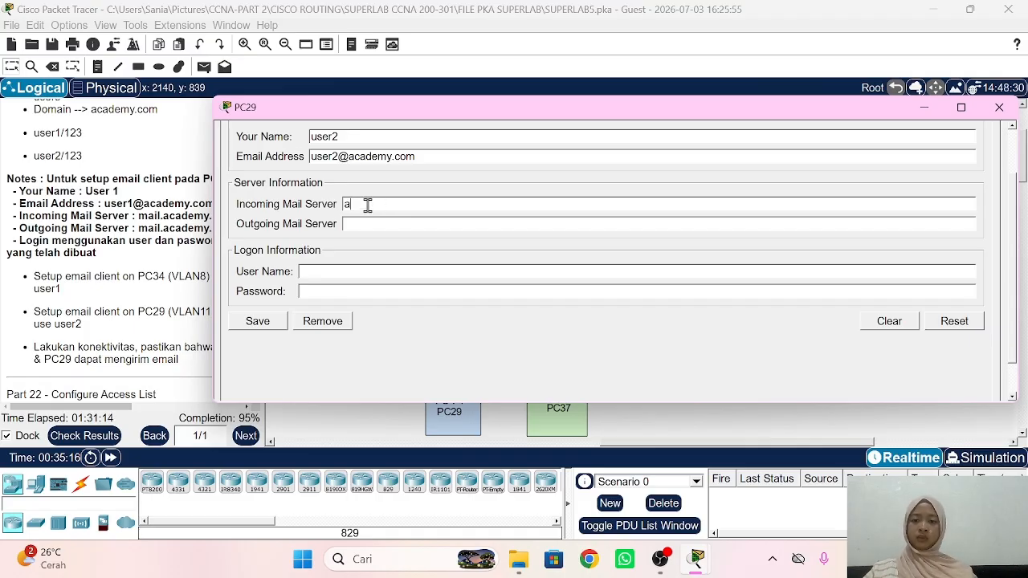
pyautogui.hotkey('ctrl', 'v')
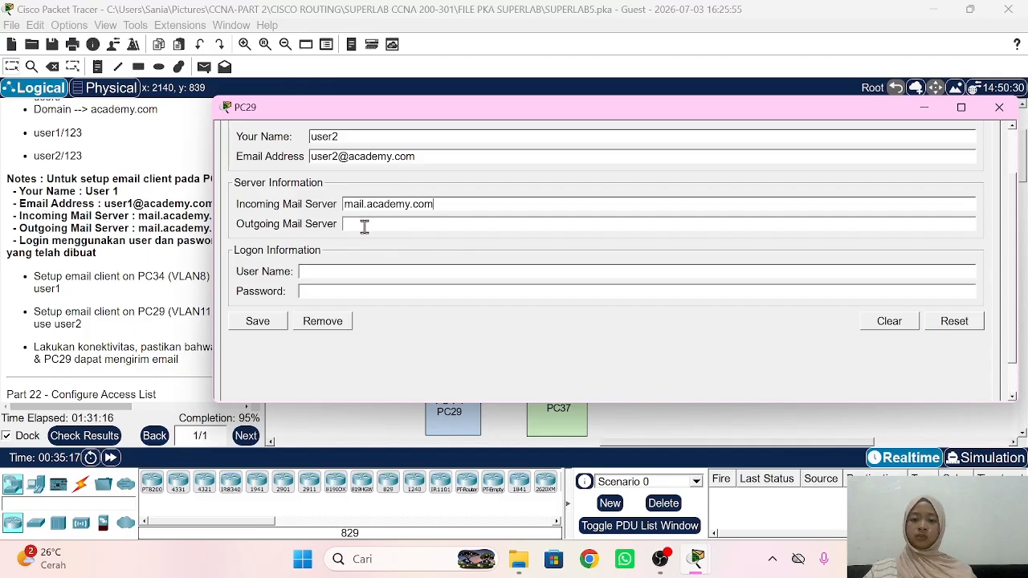
pyautogui.hotkey('ctrl', 'v')
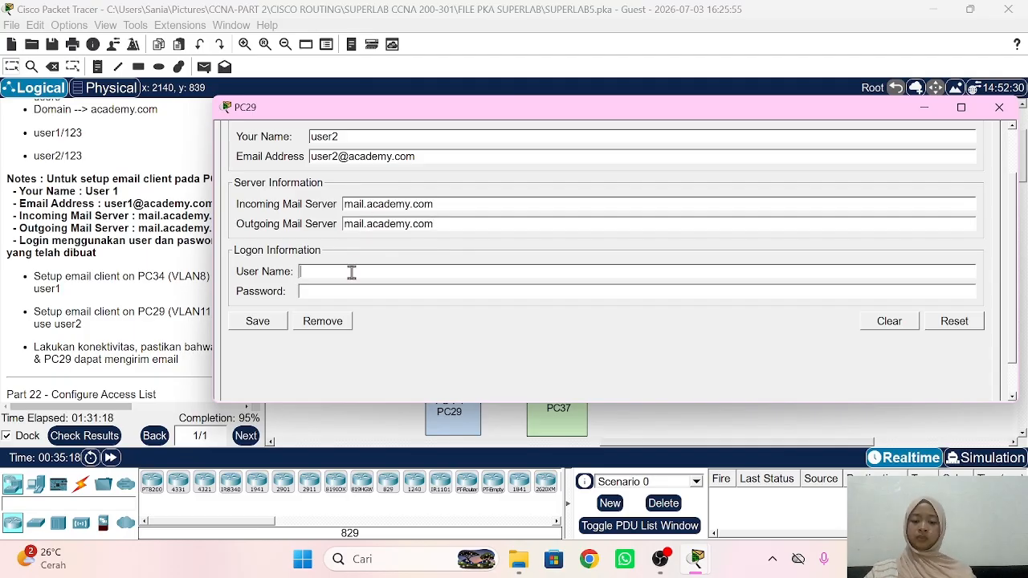
pyautogui.write('user2')
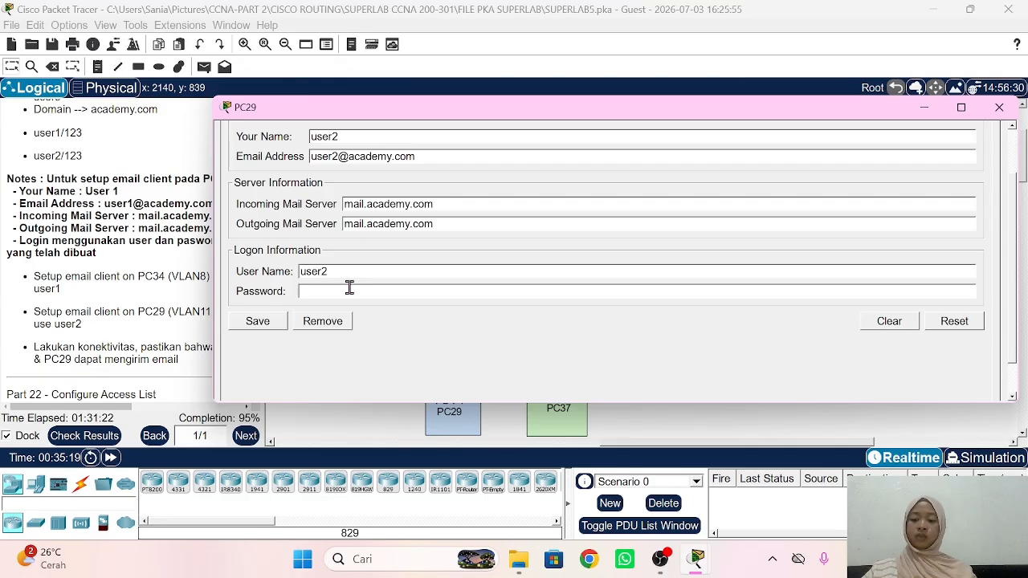
pyautogui.click(350, 288)
pyautogui.write('123')
pyautogui.click(270, 318)
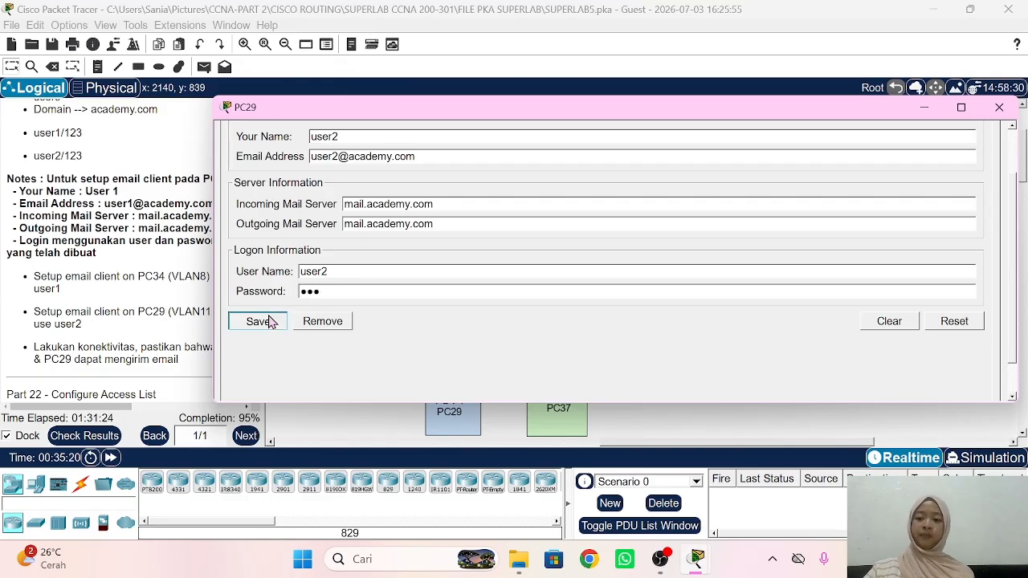
pyautogui.click(199, 348)
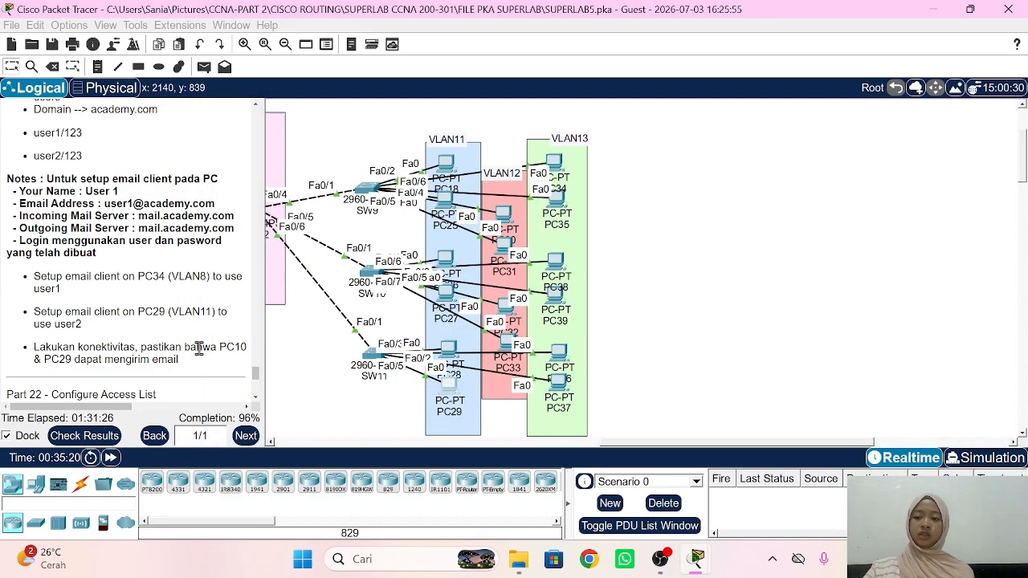
pyautogui.scroll(-1, 199, 347)
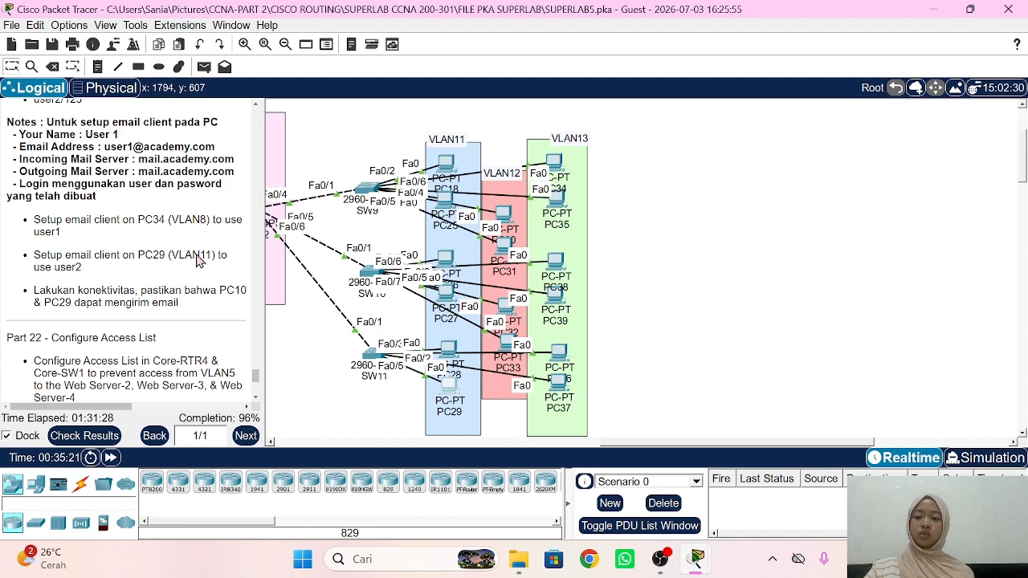
pyautogui.click(555, 164)
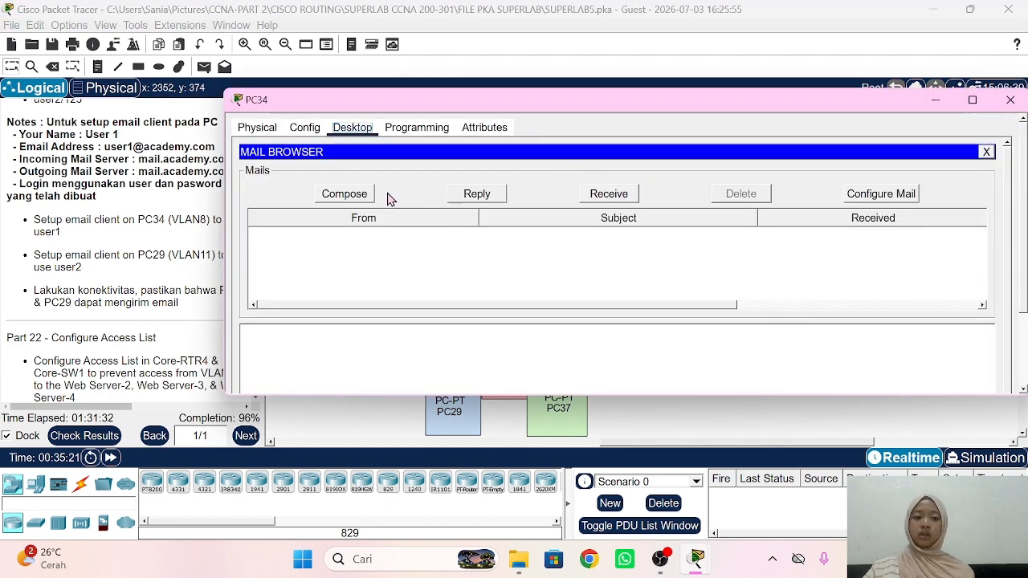
pyautogui.click(359, 195)
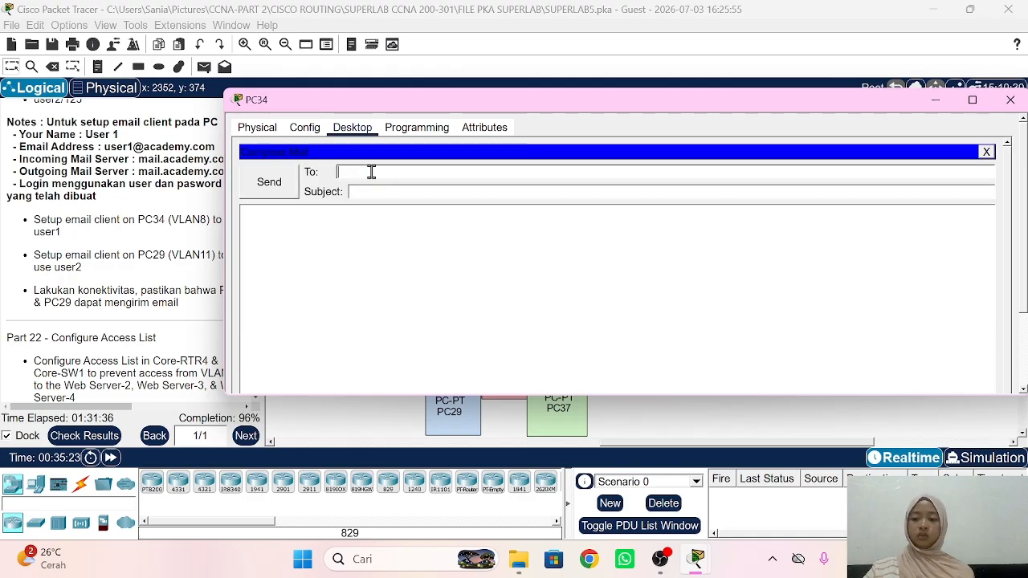
pyautogui.write('u')
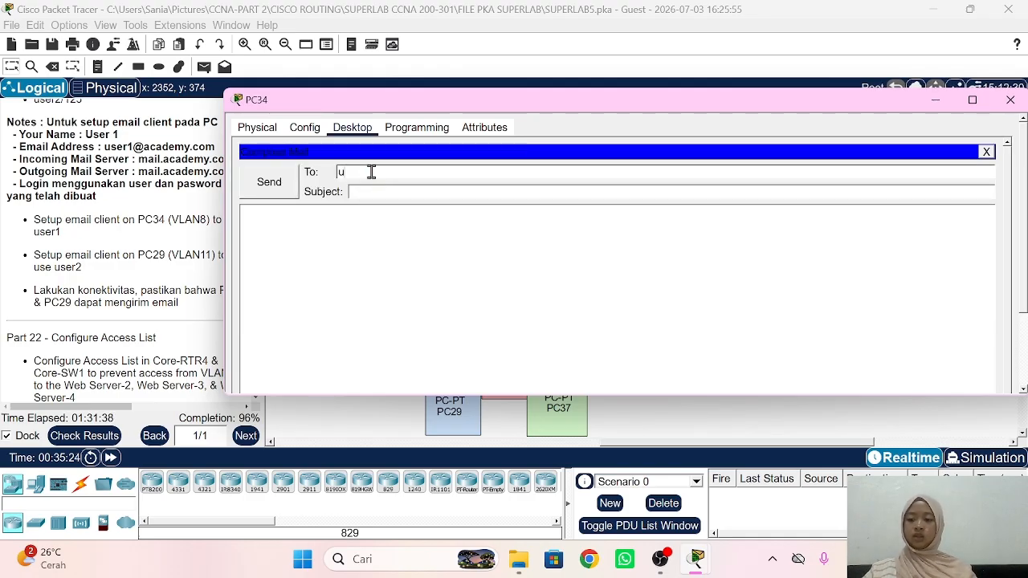
pyautogui.write('ser2')
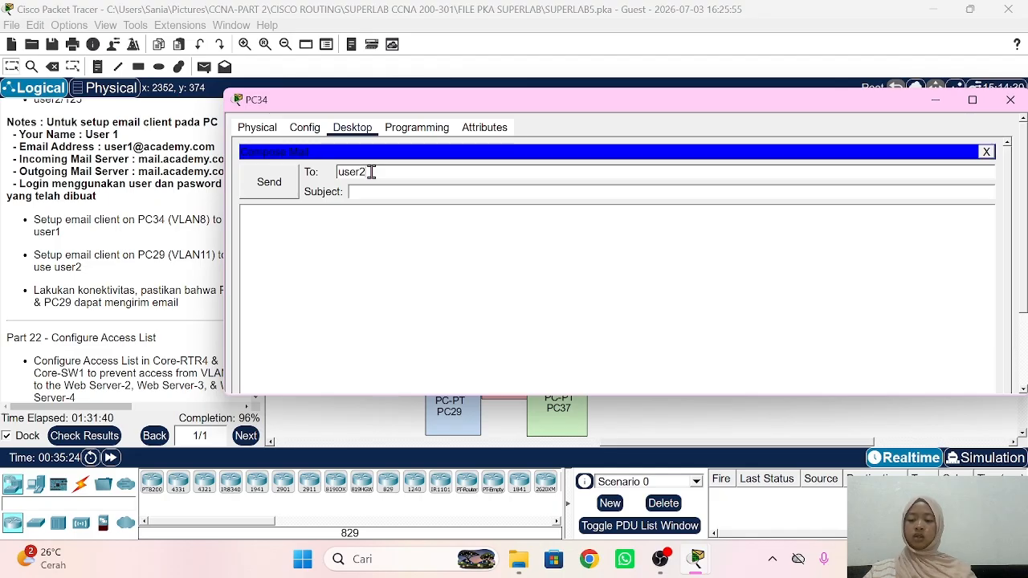
pyautogui.write('@academy.com')
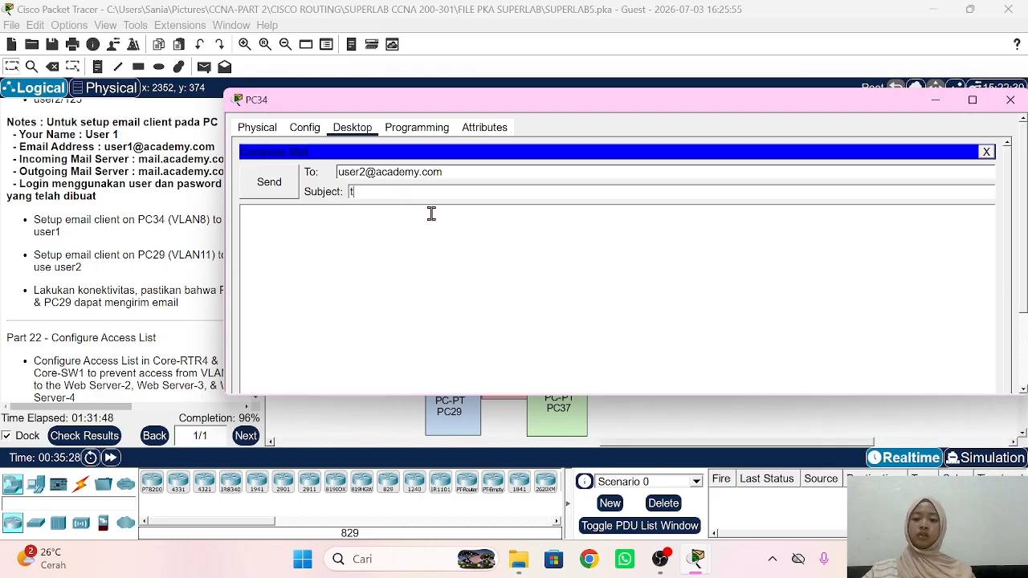
pyautogui.click(363, 236)
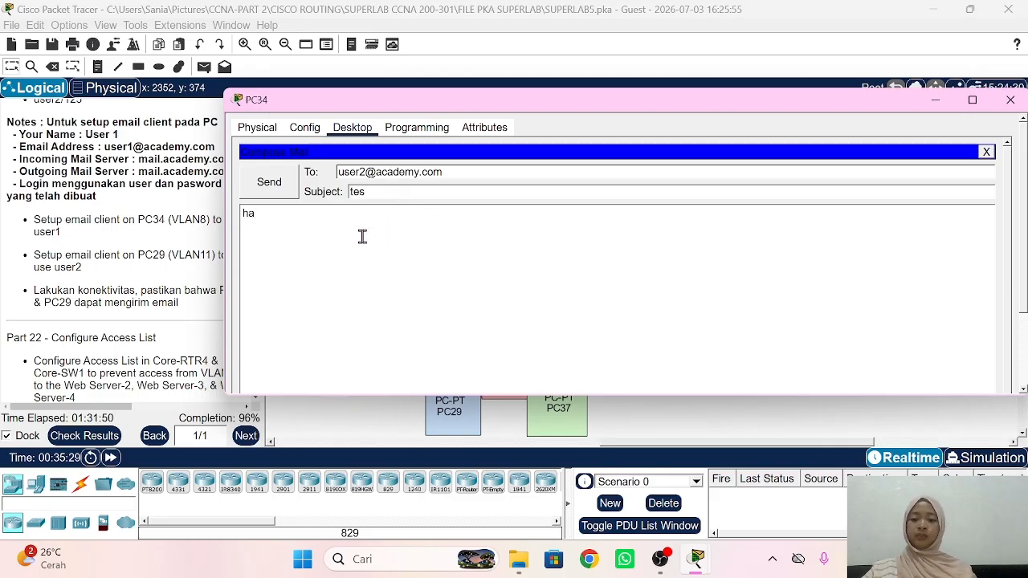
pyautogui.click(289, 177)
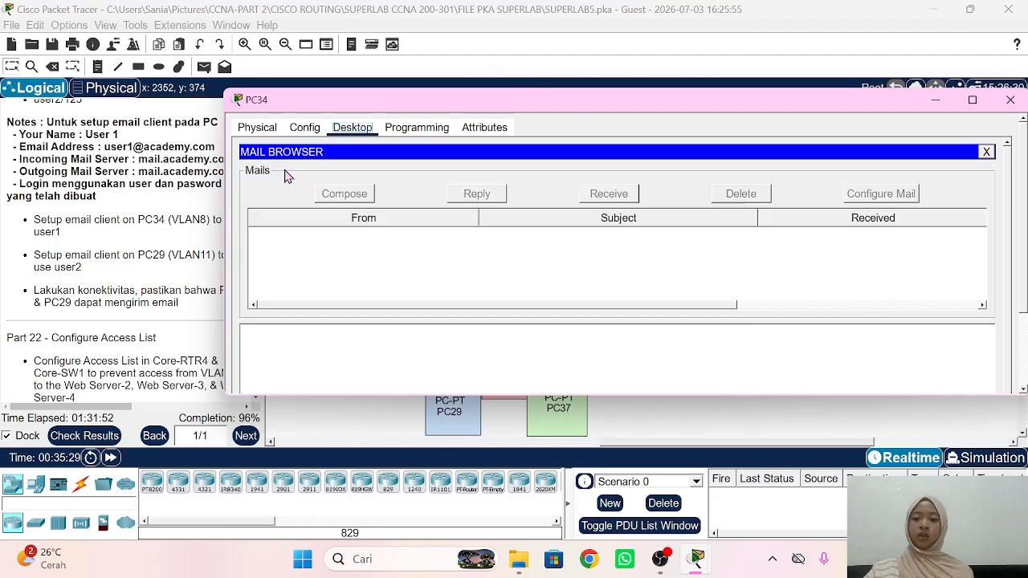
pyautogui.scroll(-2, 530, 278)
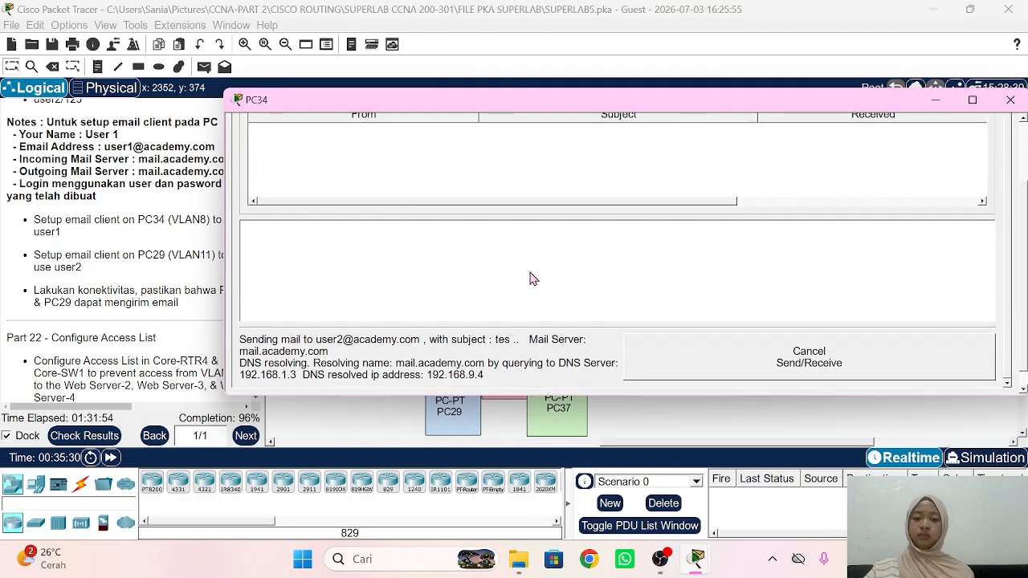
pyautogui.scroll(-1, 530, 279)
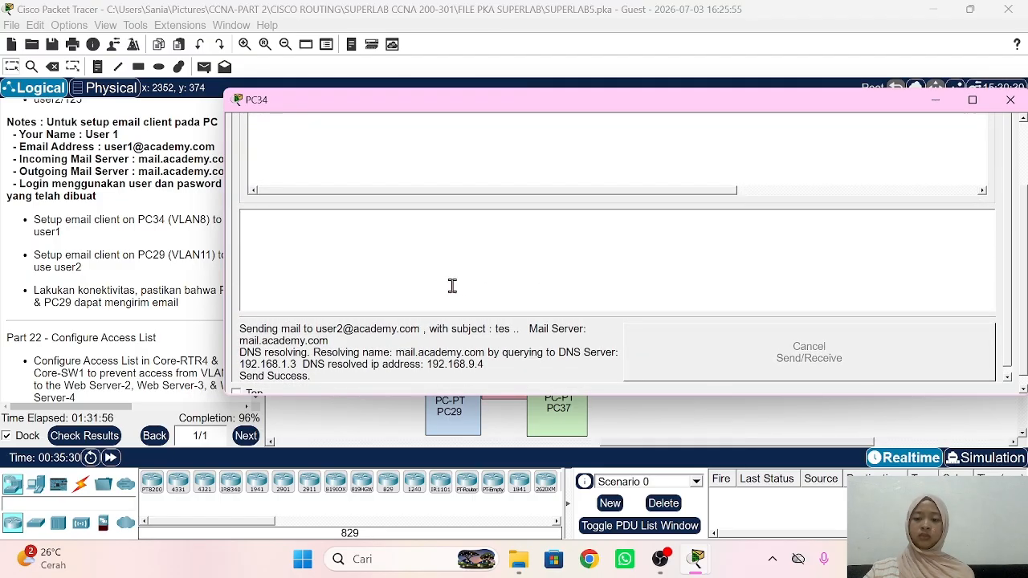
# Step: Fetch PC29's mail so the 'tes' message from user1 appears in its inbox
pyautogui.click(182, 305)
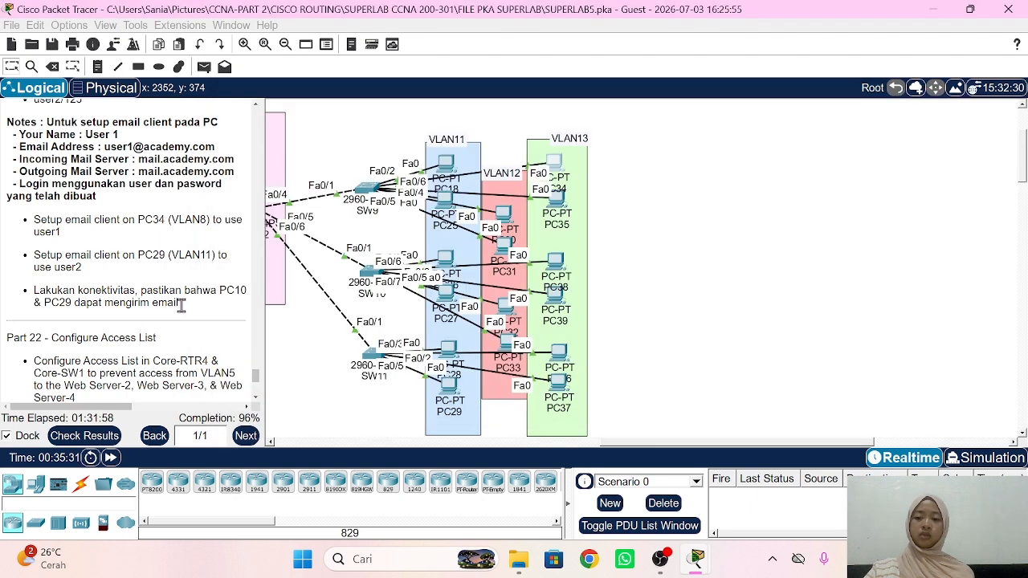
pyautogui.click(451, 392)
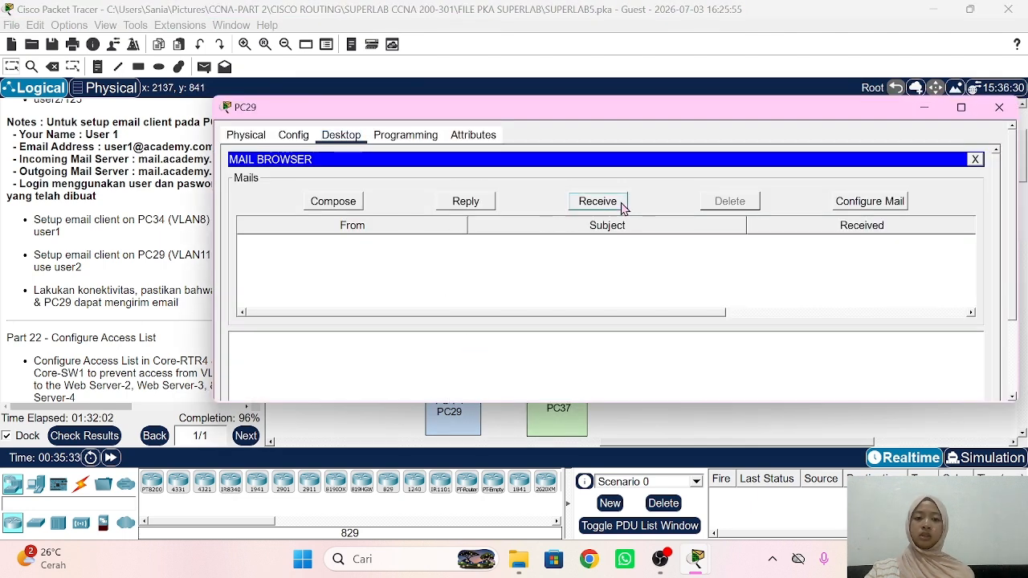
pyautogui.click(623, 207)
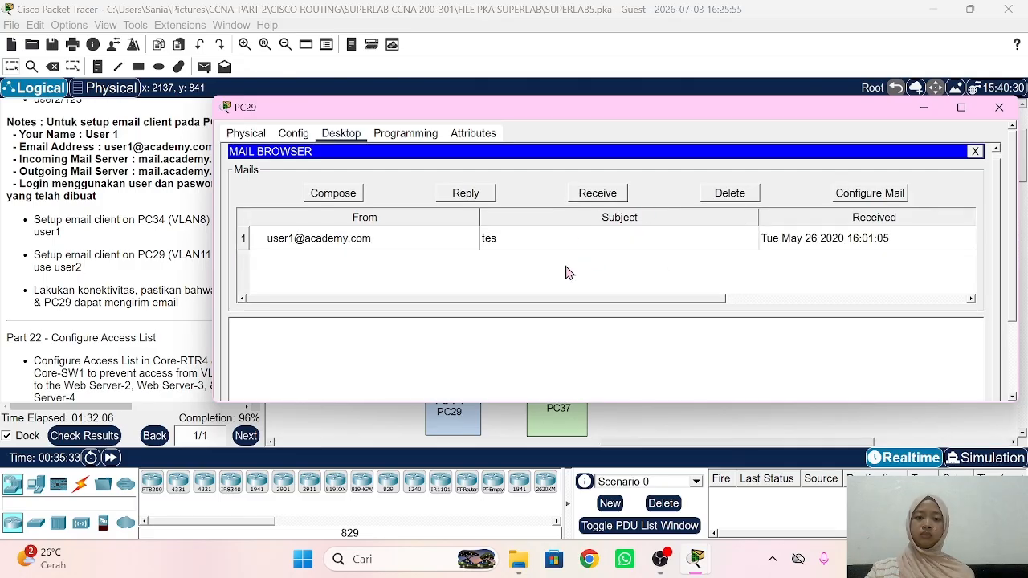
pyautogui.scroll(-4, 570, 273)
pyautogui.scroll(2, 567, 273)
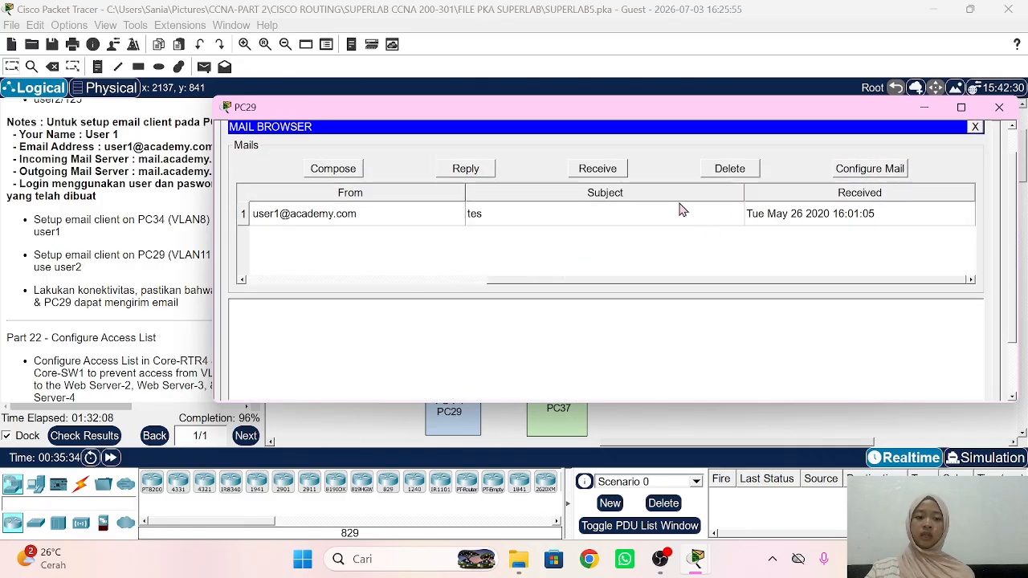
pyautogui.click(476, 170)
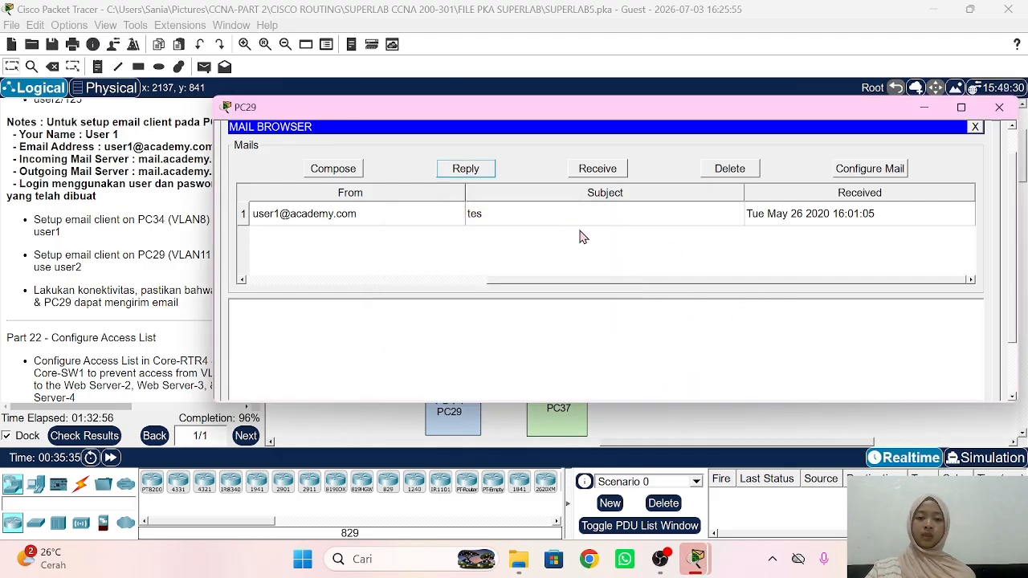
# Step: From PC29, reply 'haii' to the tes mail, sending RE: tes back to user1
pyautogui.doubleClick(564, 215)
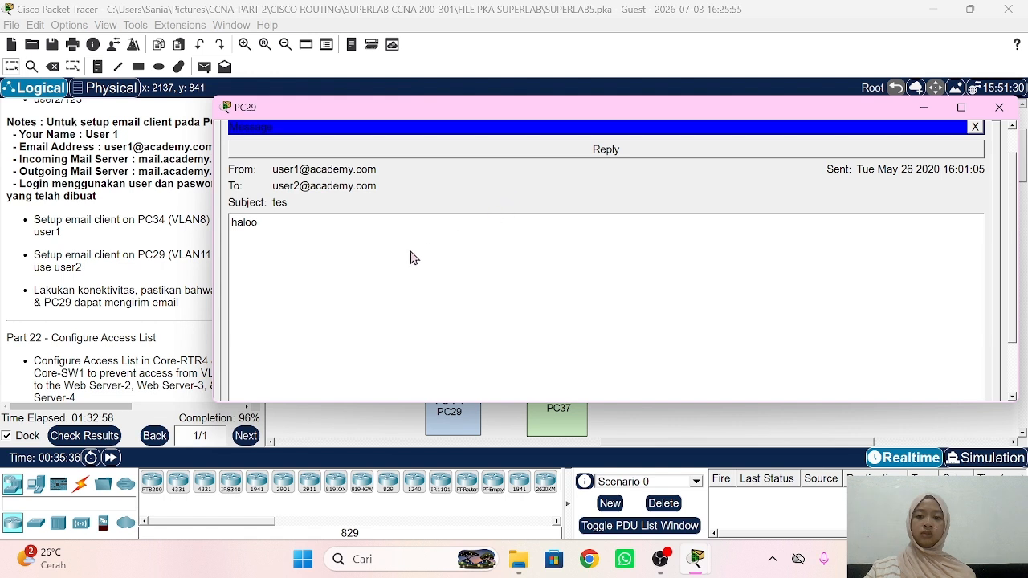
pyautogui.scroll(1, 316, 271)
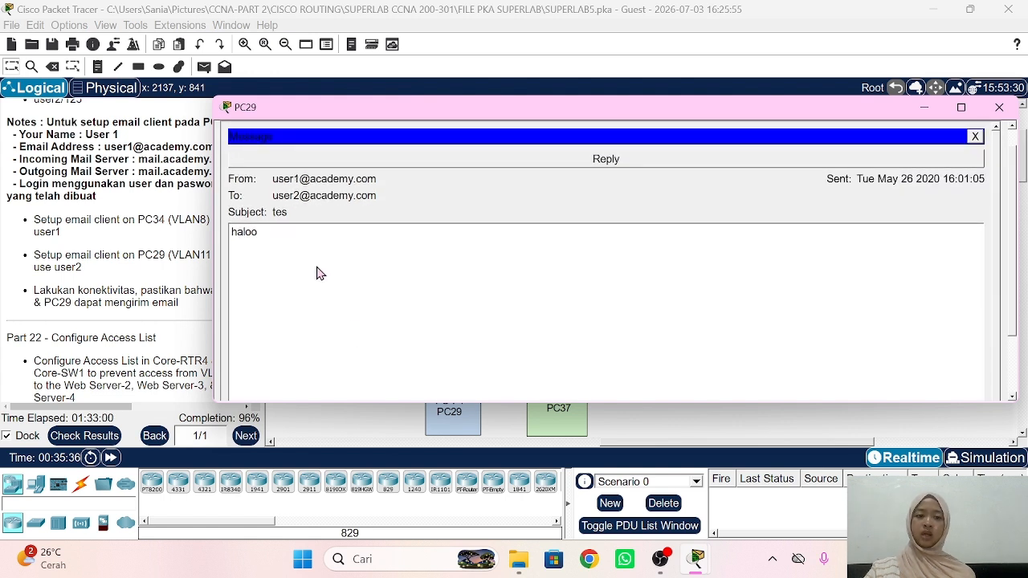
pyautogui.click(544, 177)
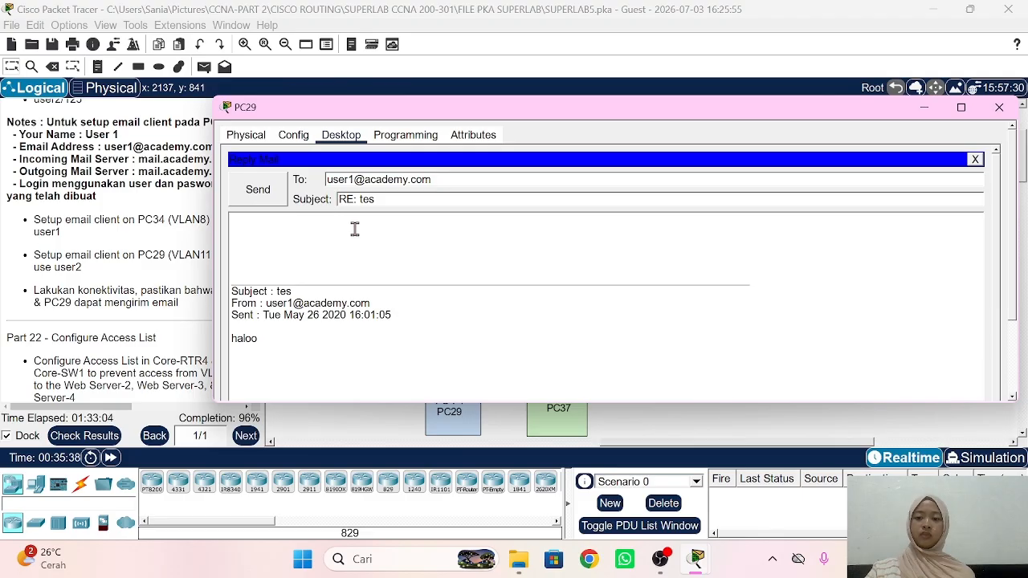
pyautogui.write('hai')
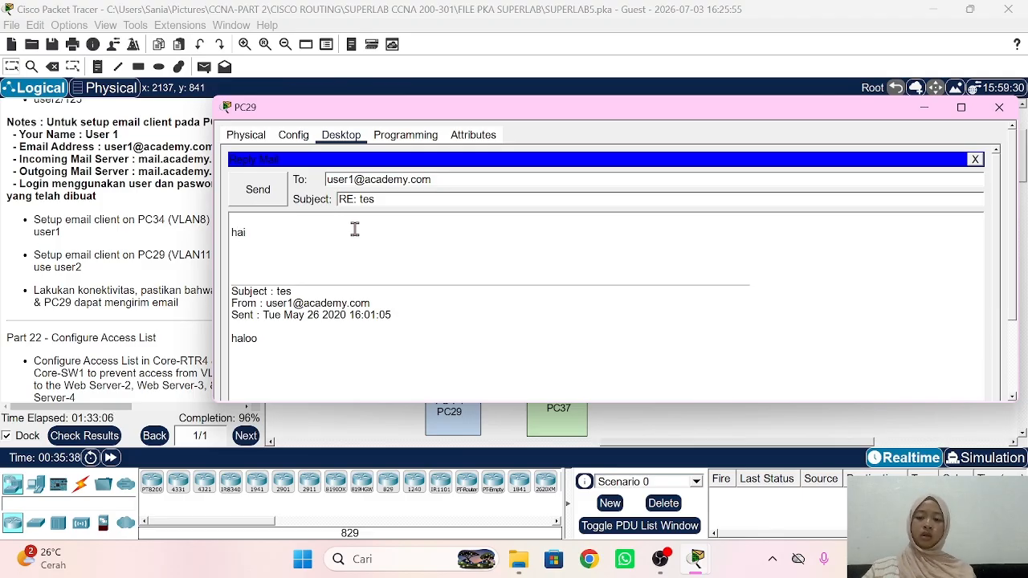
pyautogui.write('i')
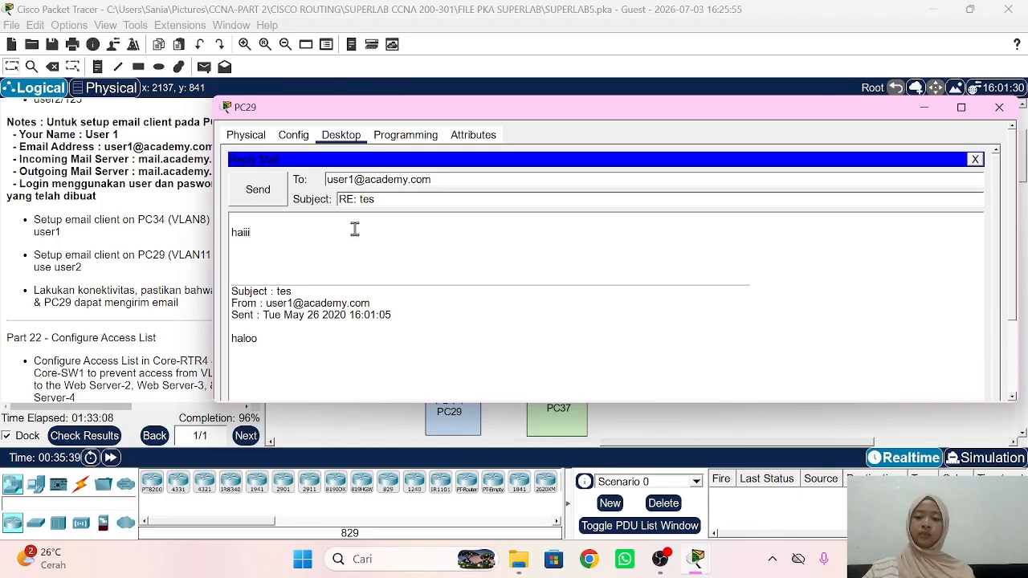
pyautogui.click(271, 201)
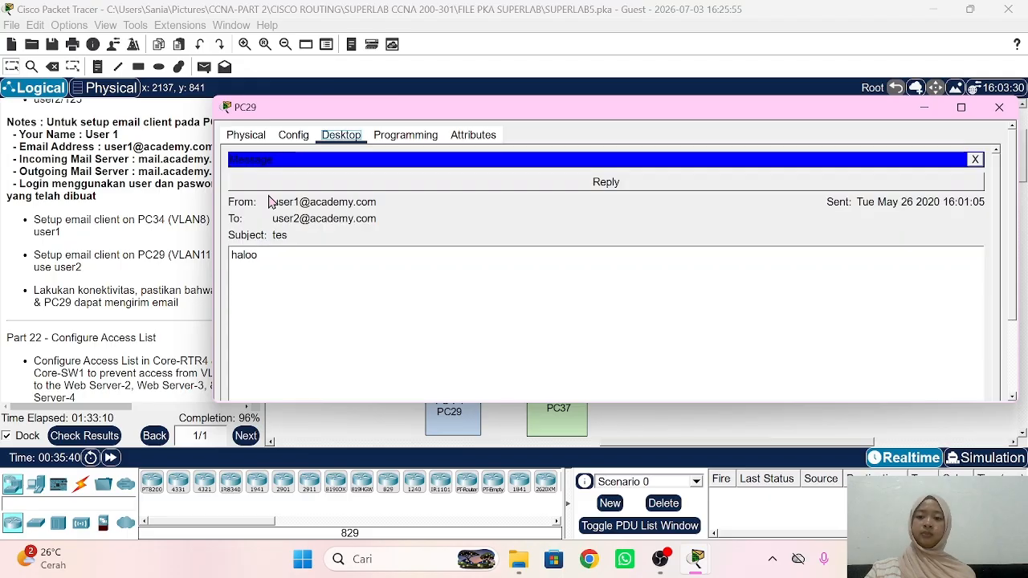
pyautogui.scroll(-3, 403, 298)
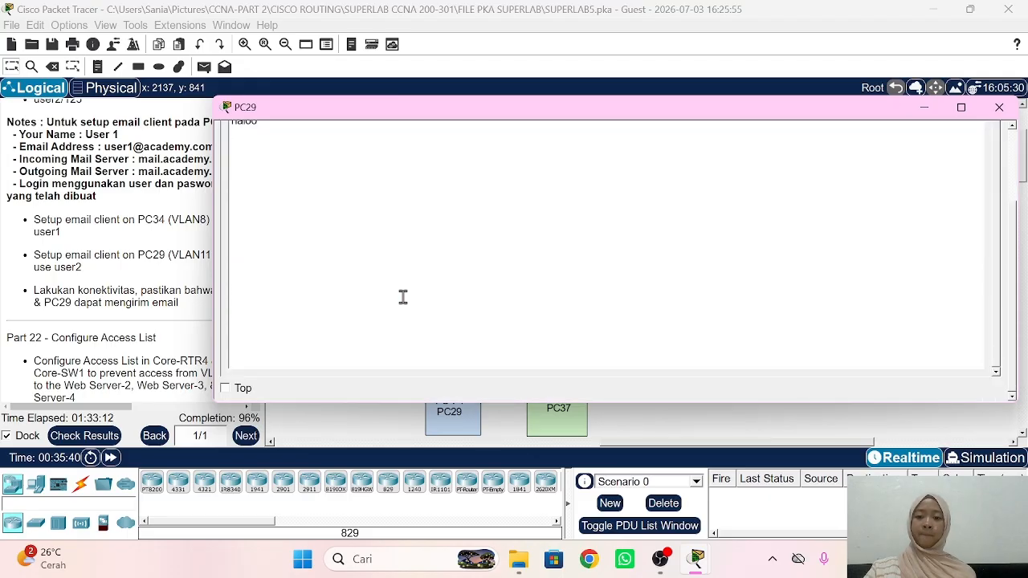
pyautogui.scroll(3, 403, 297)
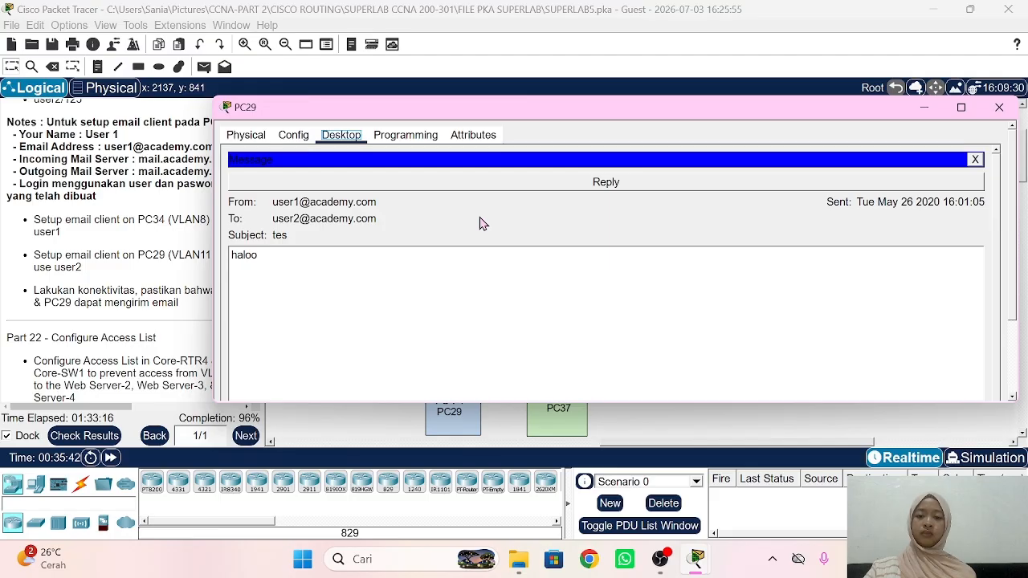
pyautogui.scroll(-3, 480, 223)
pyautogui.scroll(3, 480, 223)
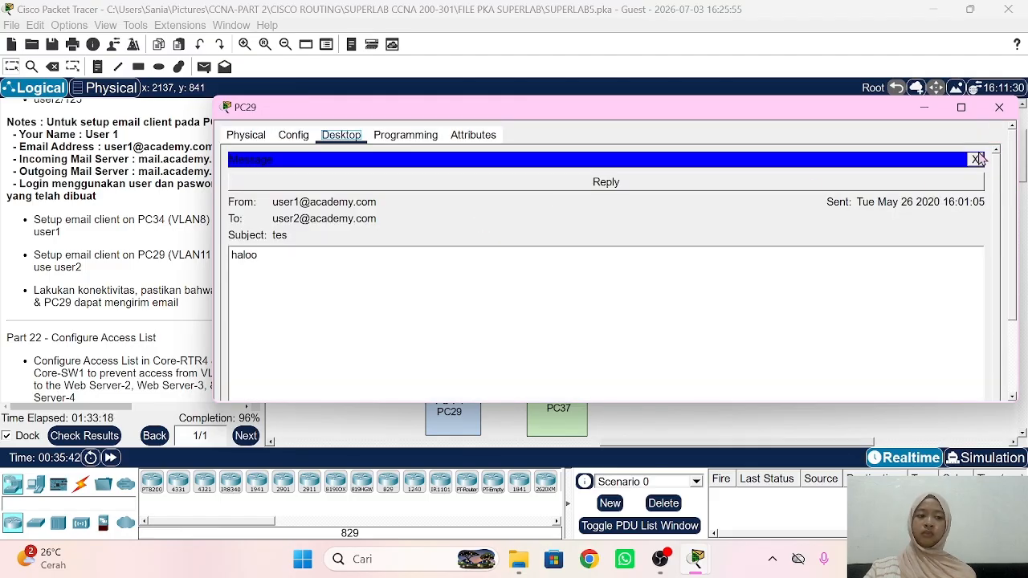
pyautogui.click(976, 160)
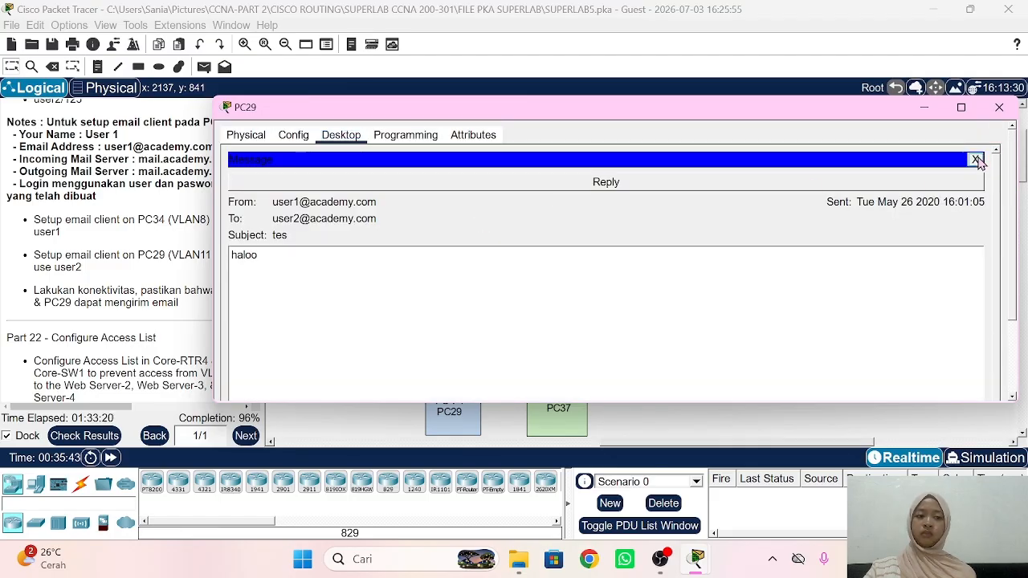
pyautogui.scroll(-3, 508, 278)
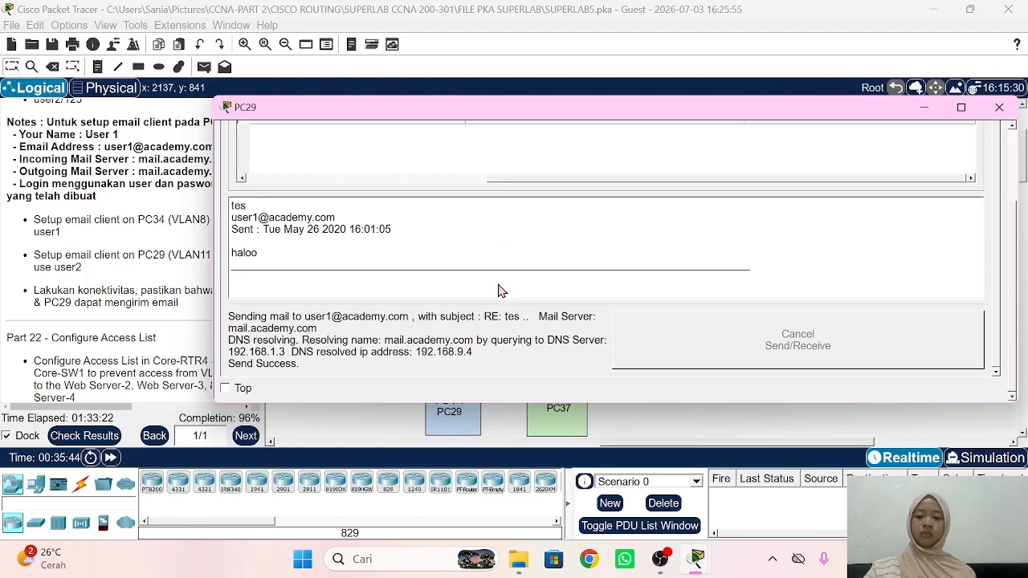
pyautogui.click(182, 303)
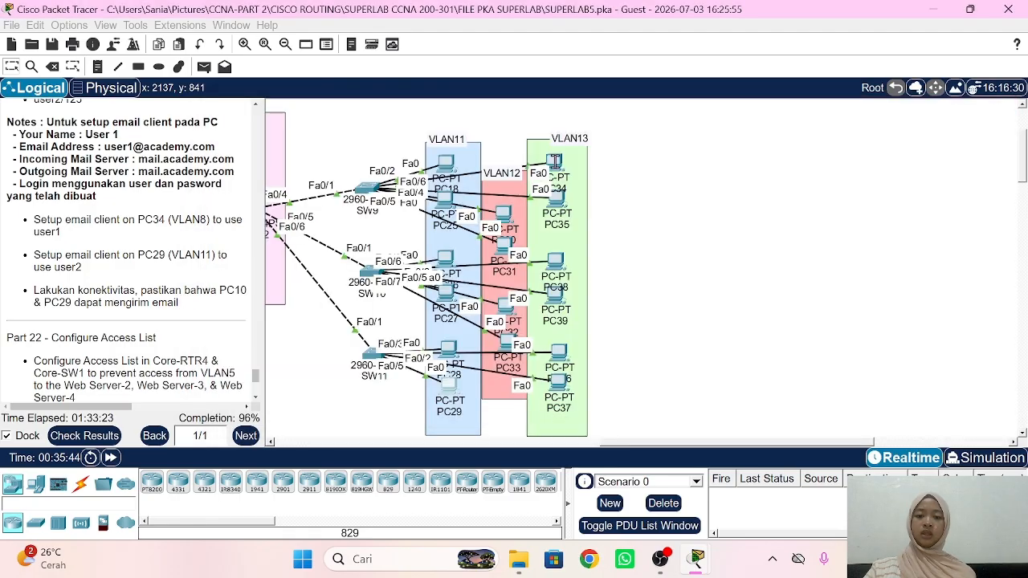
# Step: Receive mail on PC34 and open the 'RE: tes' reply from user2
pyautogui.click(560, 166)
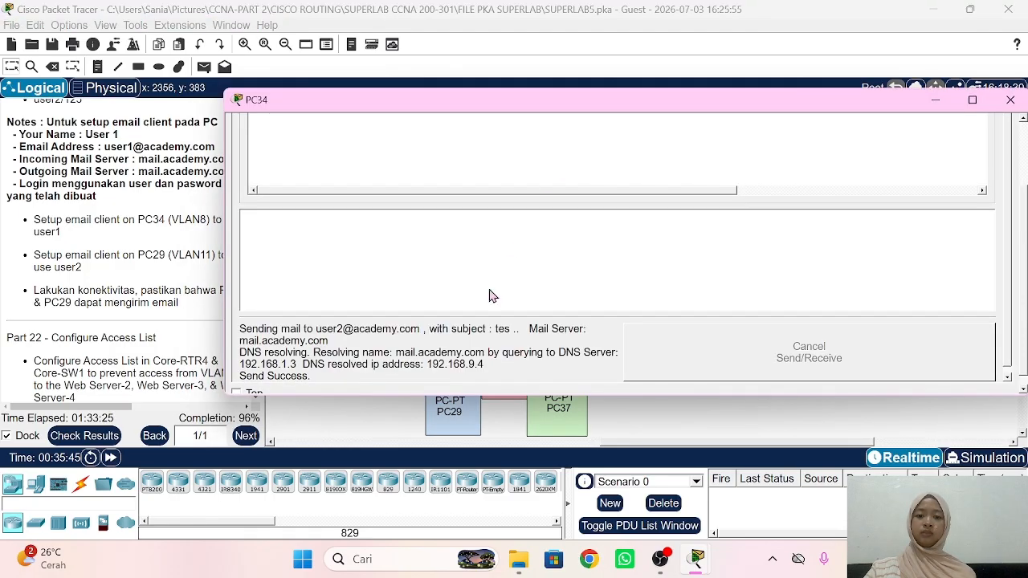
pyautogui.scroll(3, 546, 257)
pyautogui.click(613, 199)
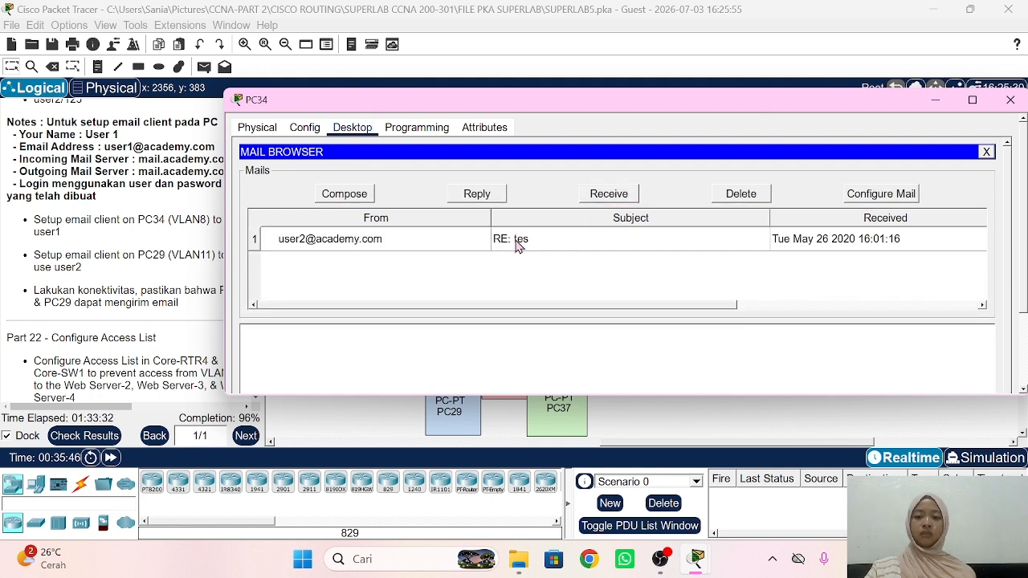
pyautogui.click(518, 243)
pyautogui.doubleClick(518, 244)
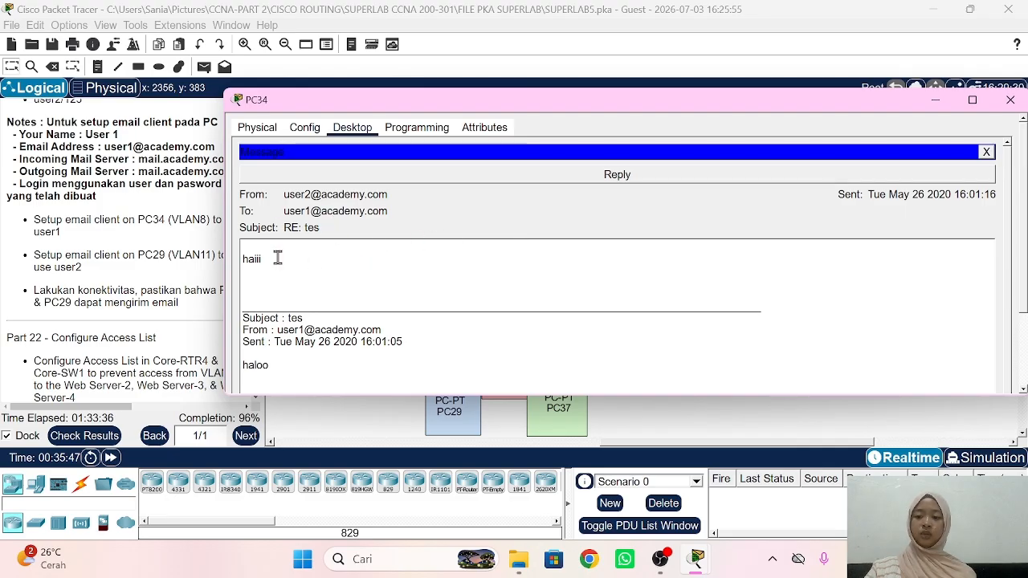
pyautogui.click(207, 271)
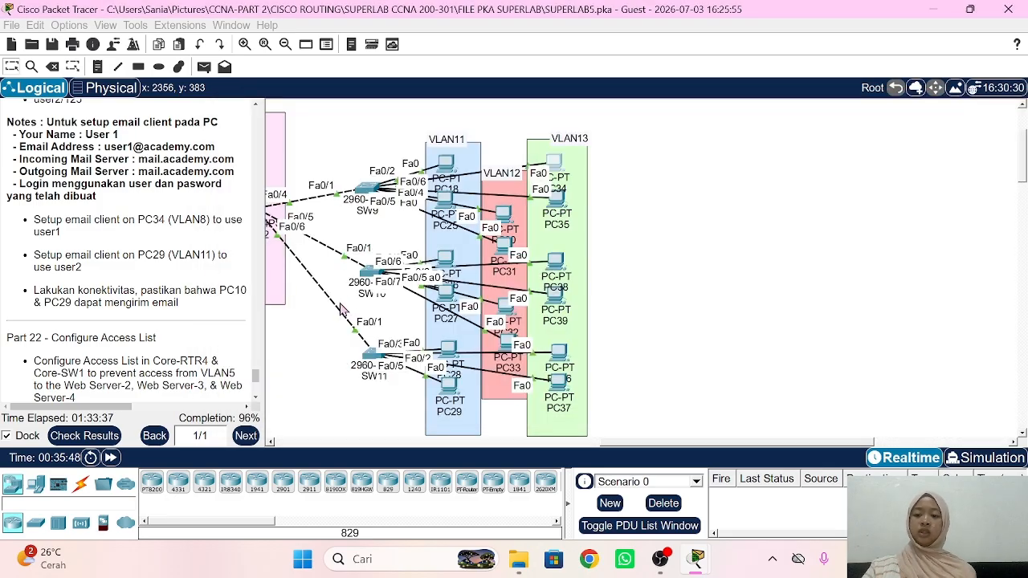
# Step: Bring up the Part 22 access-list notes and open RTR4 in the OSPF area
pyautogui.scroll(-2, 182, 329)
pyautogui.scroll(-3, 182, 330)
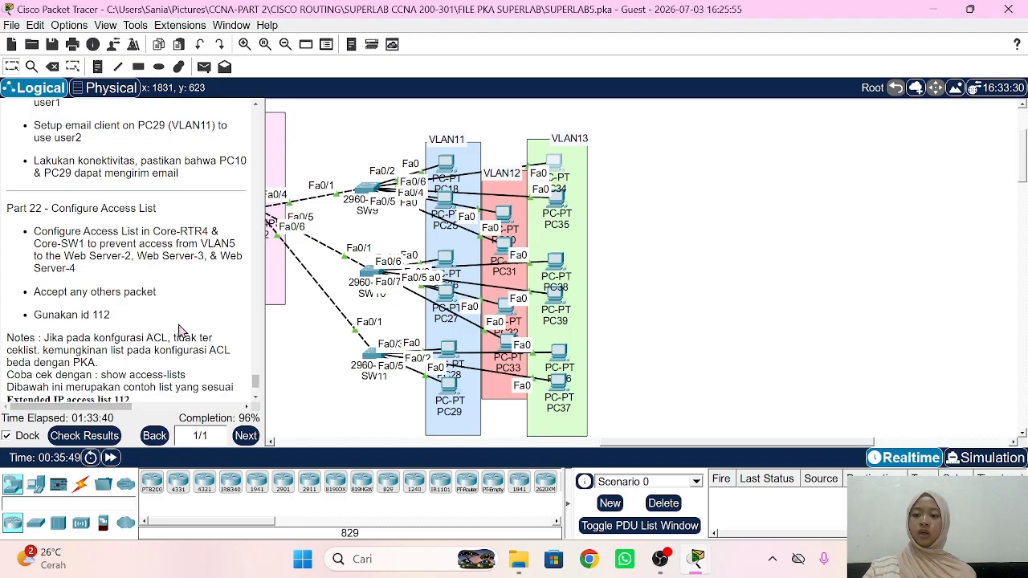
pyautogui.scroll(-2, 183, 330)
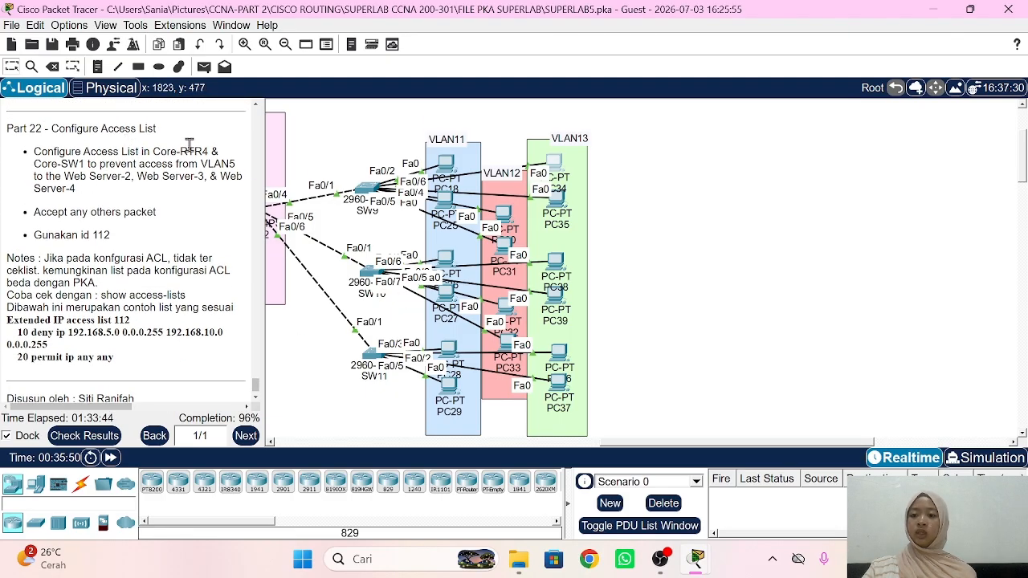
pyautogui.hscroll(-10, 314, 296)
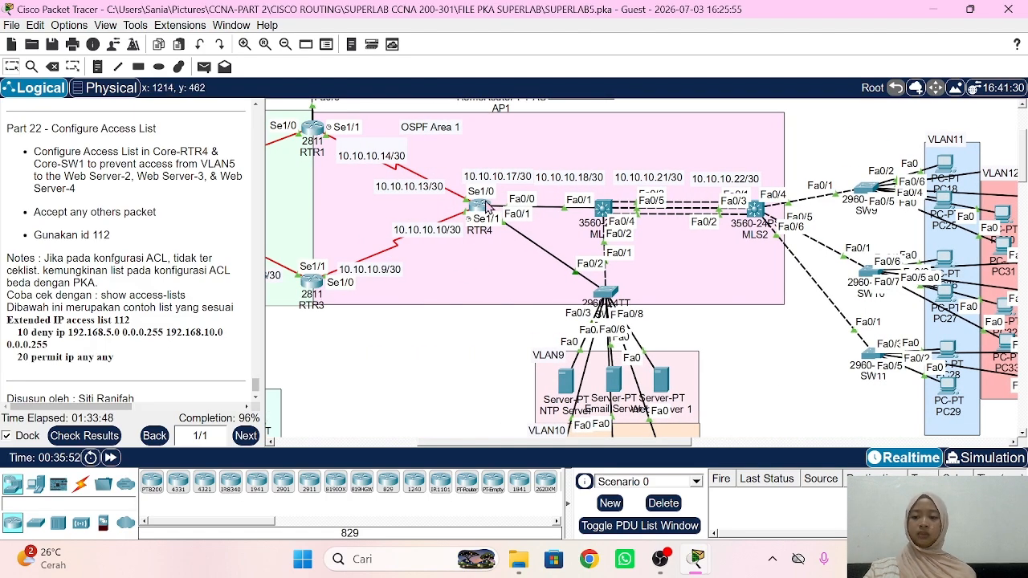
pyautogui.click(482, 207)
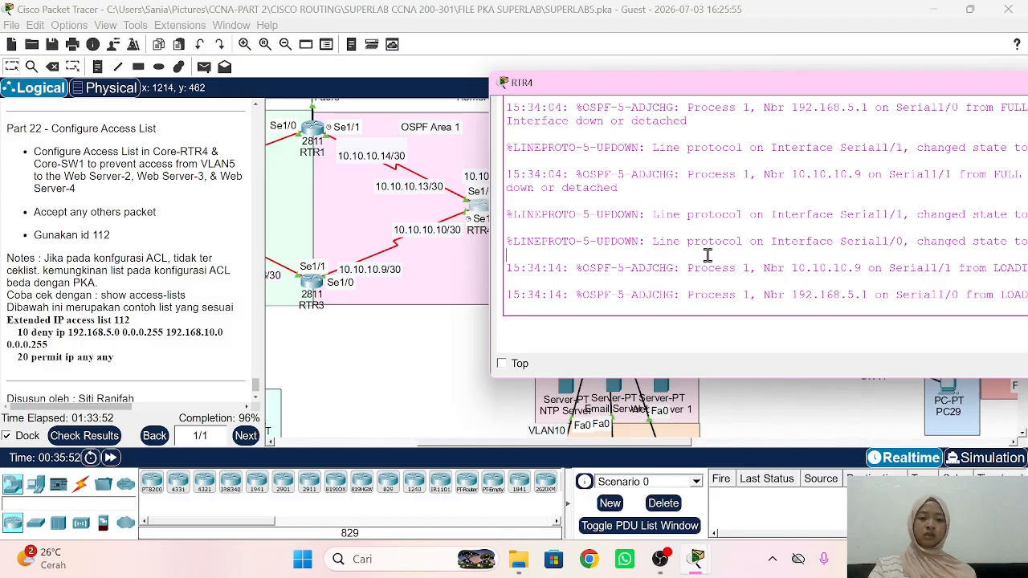
# Step: On RTR4, create access-list 112 denying 192.168.5.0/24 to 192.168.10.0/24 and permitting ip any any
pyautogui.press('Return')
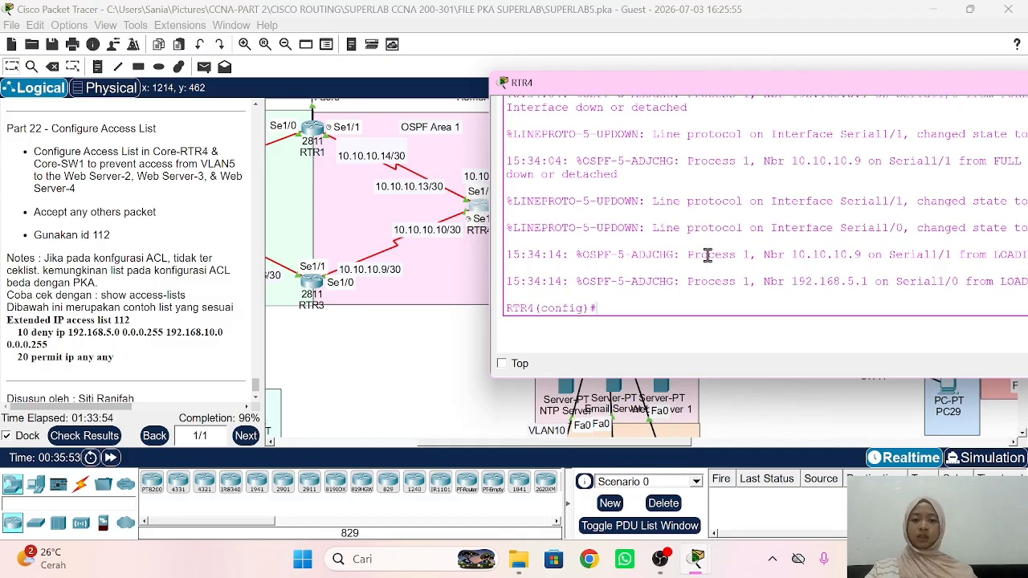
pyautogui.moveTo(671, 95); pyautogui.dragTo(540, 149)
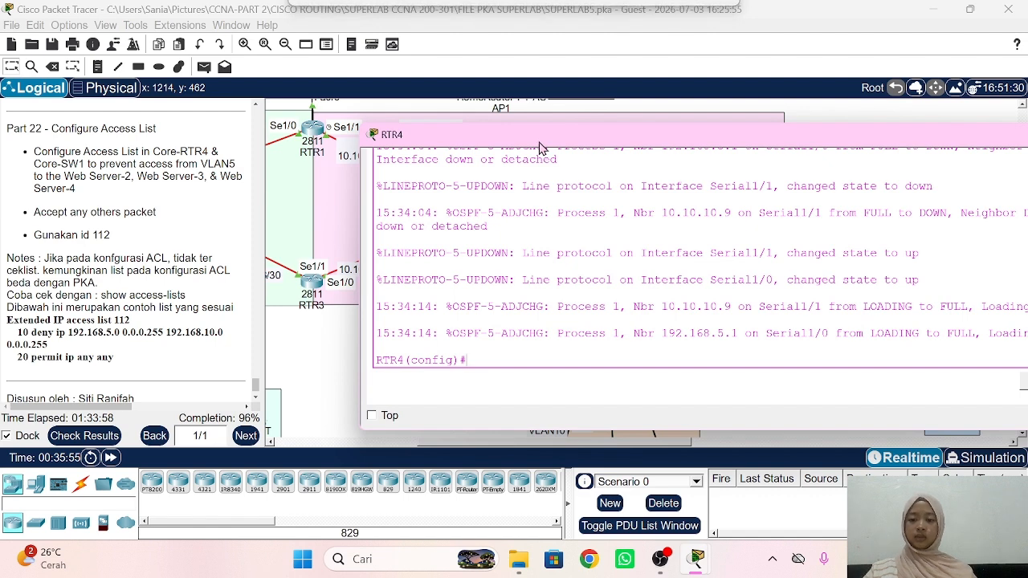
pyautogui.write('cce')
pyautogui.press('Tab')
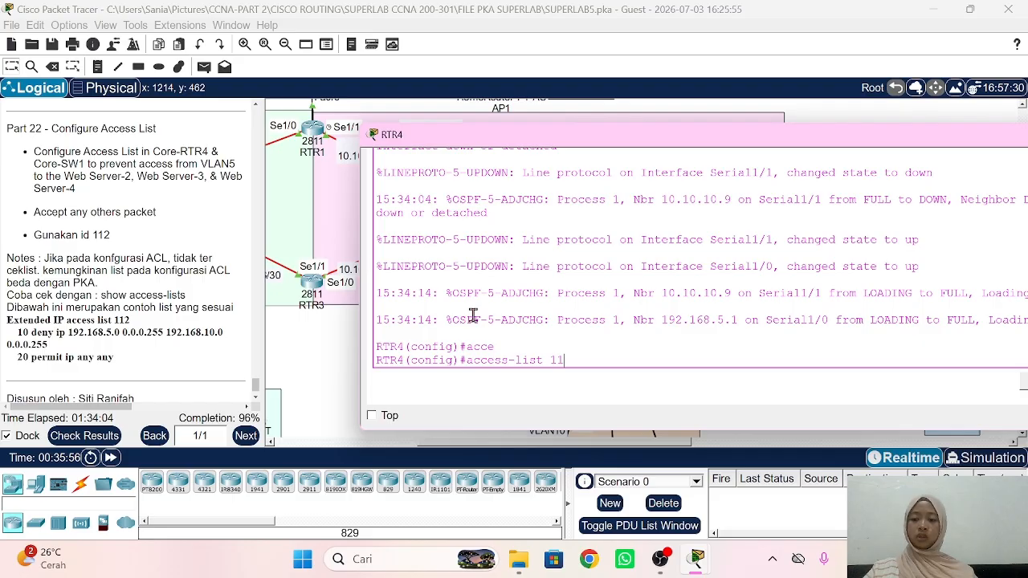
pyautogui.write('112 ')
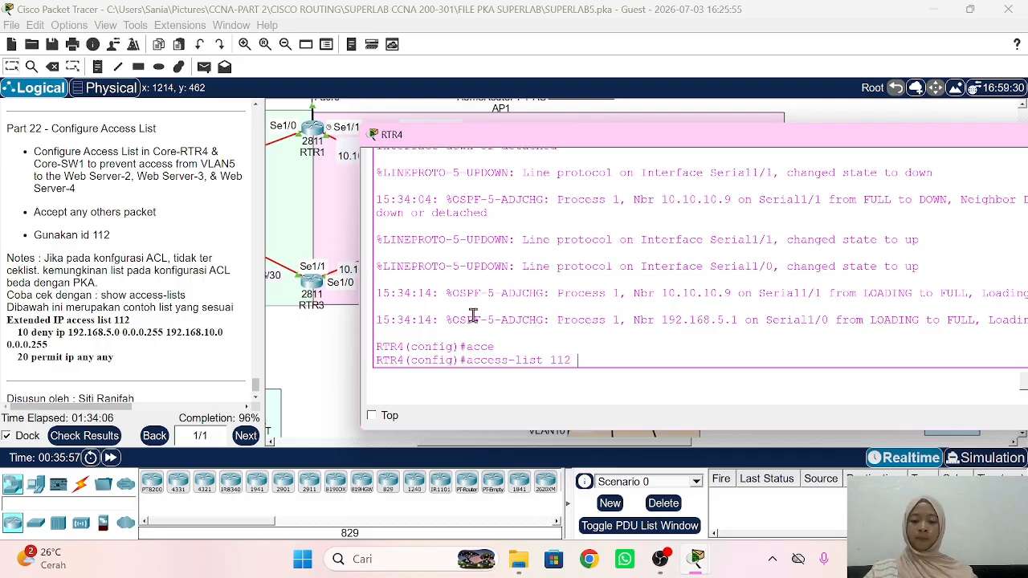
pyautogui.write('deny ip 1')
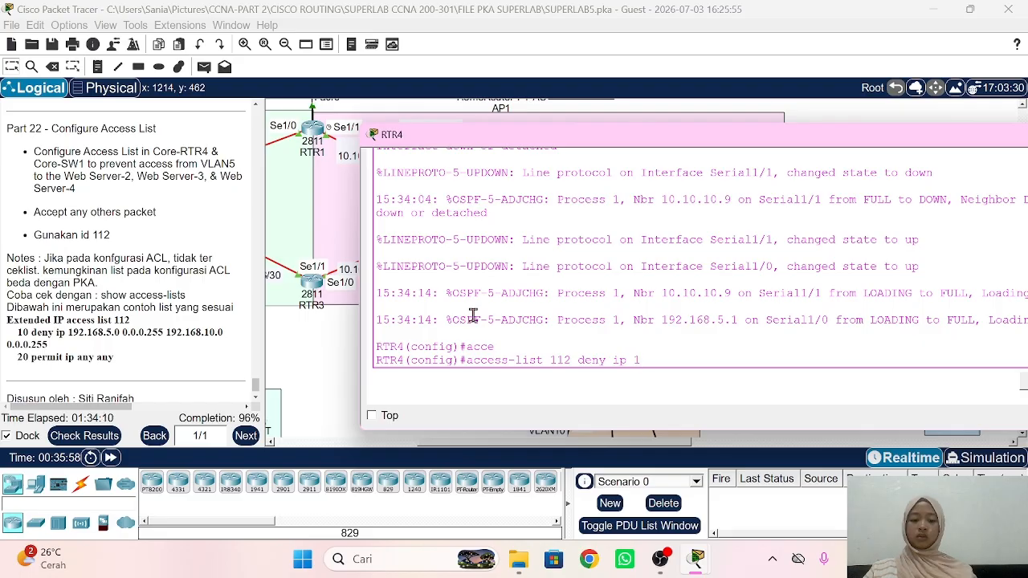
pyautogui.write('92.168.')
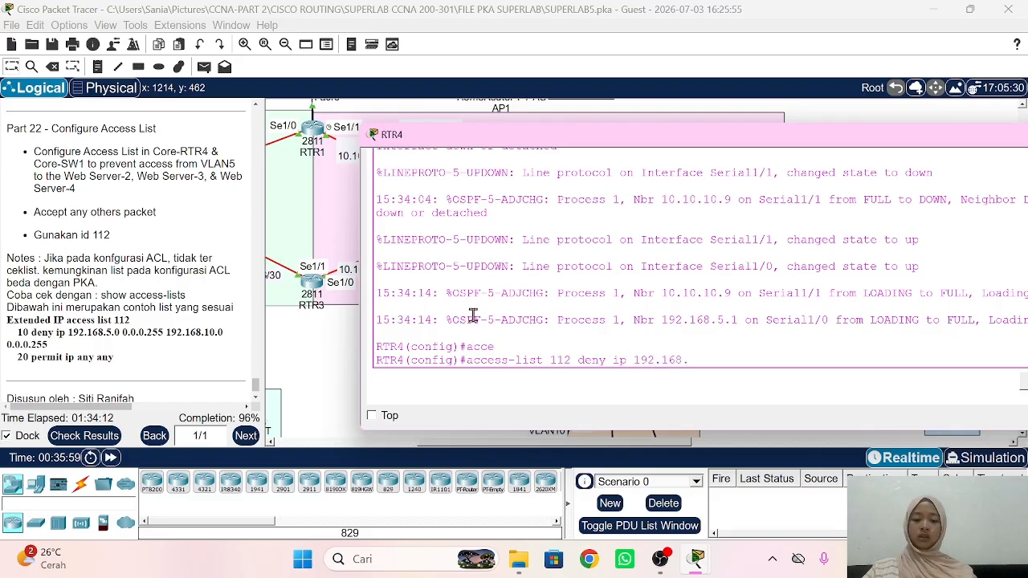
pyautogui.write('5.0 0.0.0.')
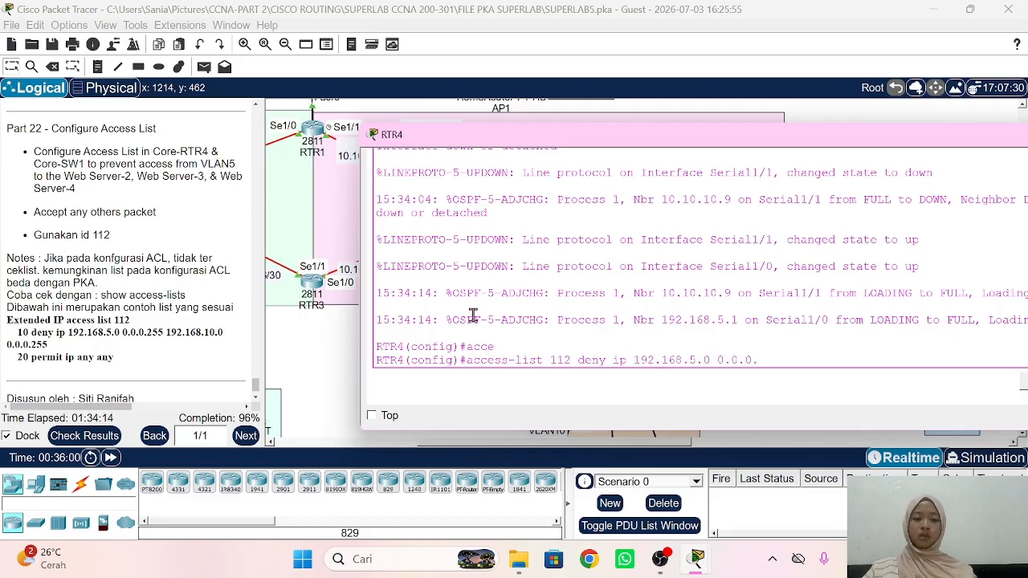
pyautogui.write('255')
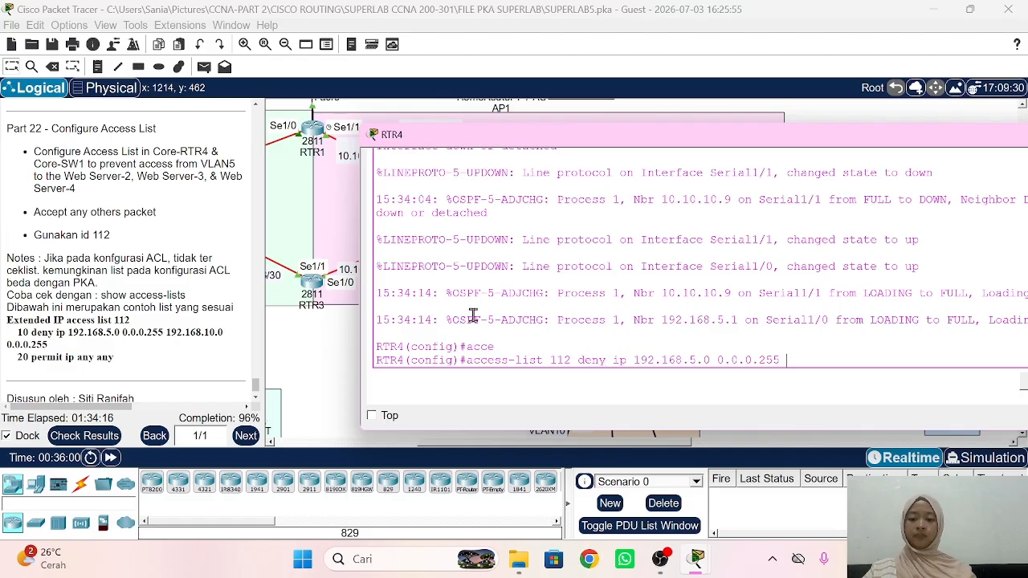
pyautogui.write(' 192.168.10.0')
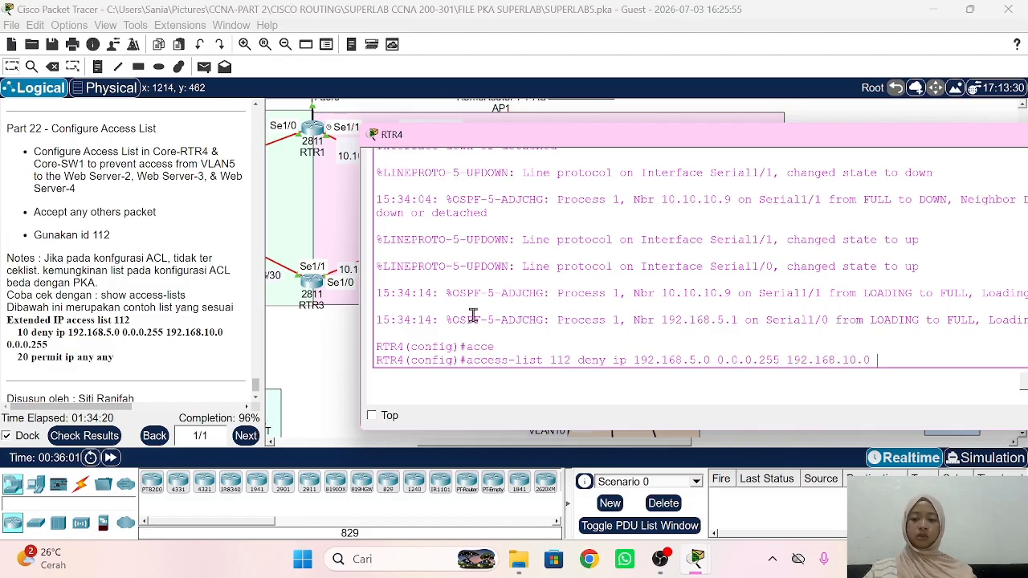
pyautogui.write(' 0.0.0.255')
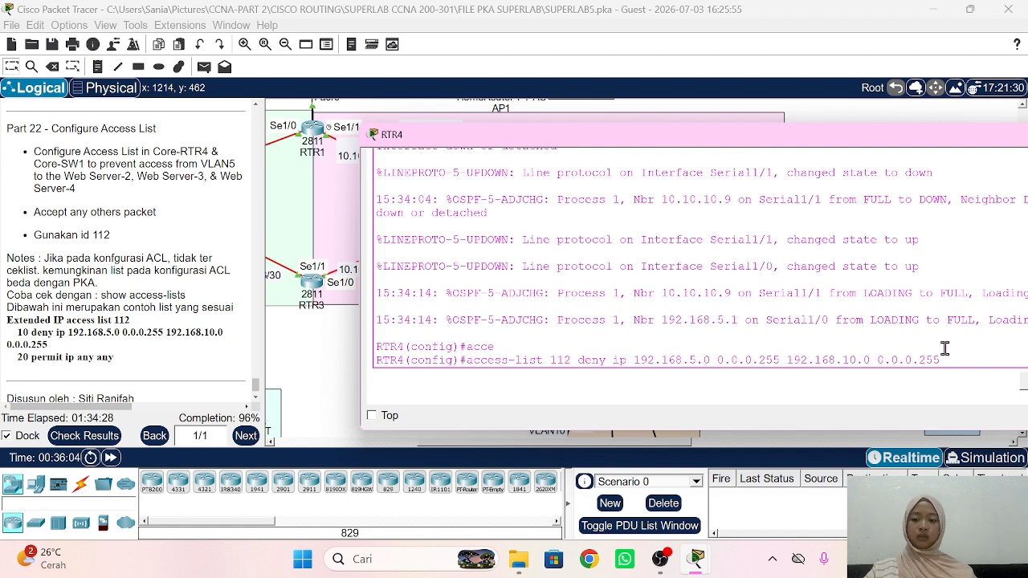
pyautogui.press('Return')
pyautogui.write('acces')
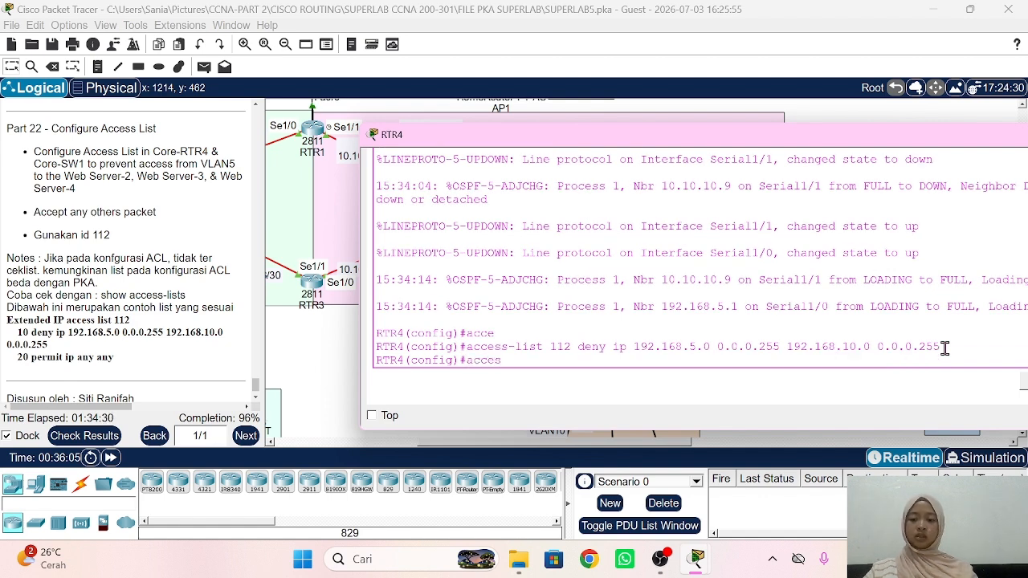
pyautogui.press('Tab')
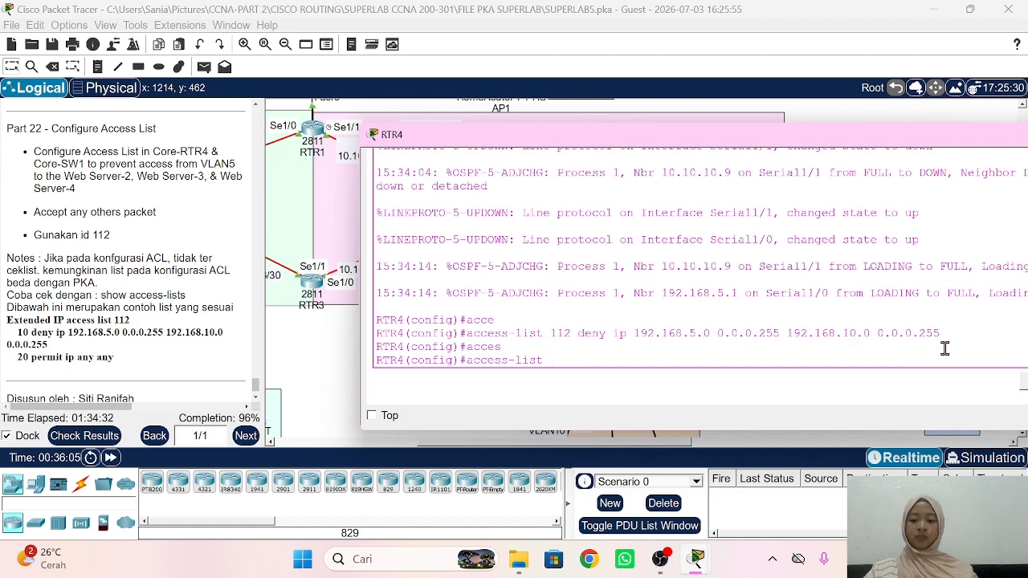
pyautogui.write('112 permit')
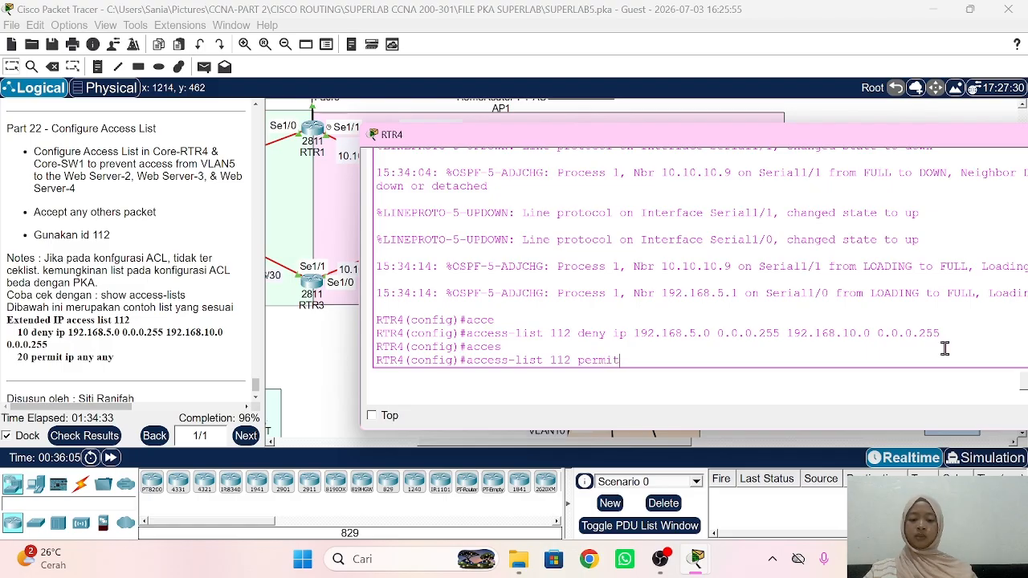
pyautogui.write(' ip any any')
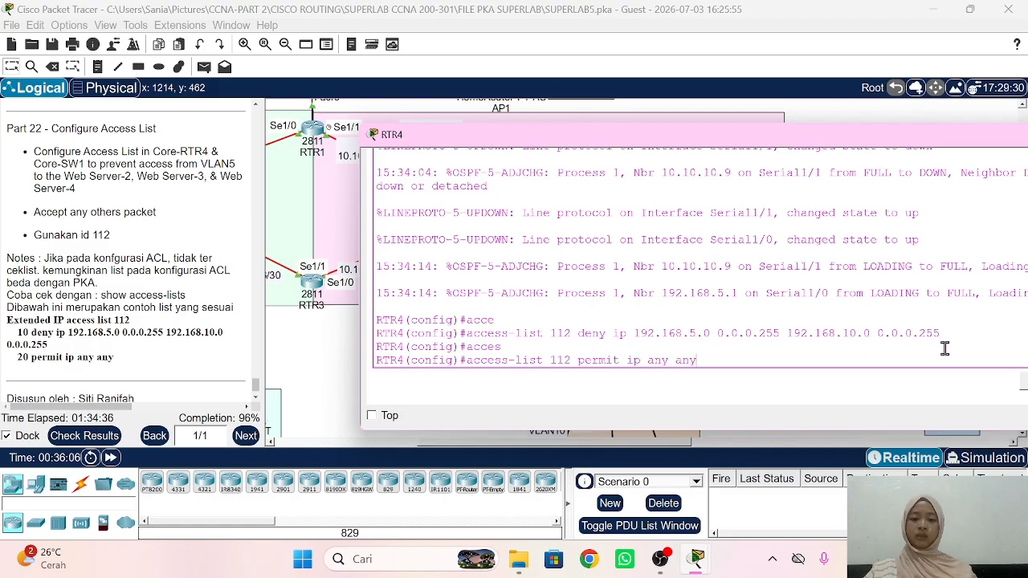
pyautogui.press('Return')
# Step: Apply access list 112 outbound on subinterface fa0/1.10
pyautogui.write('in')
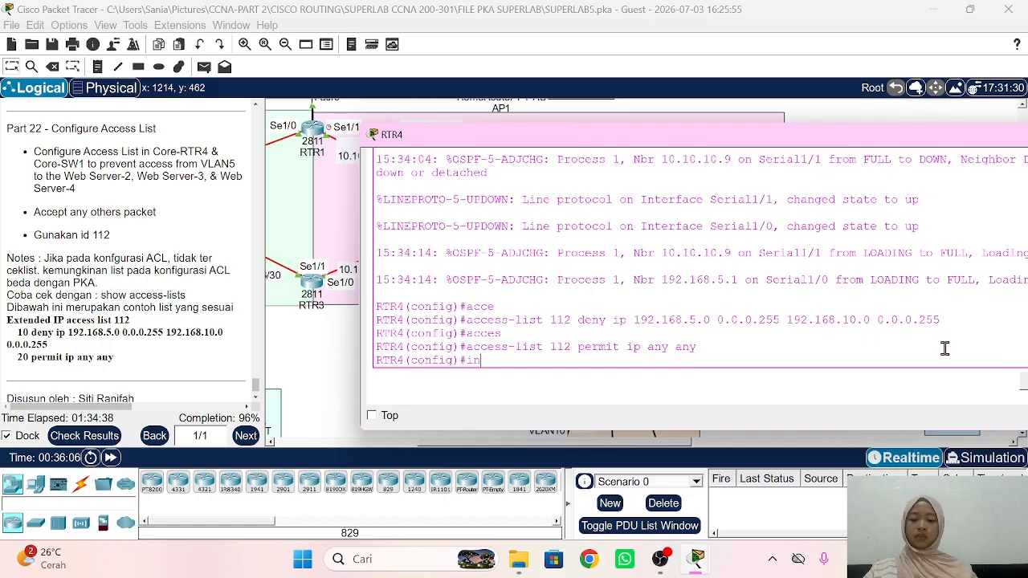
pyautogui.write('t fa0')
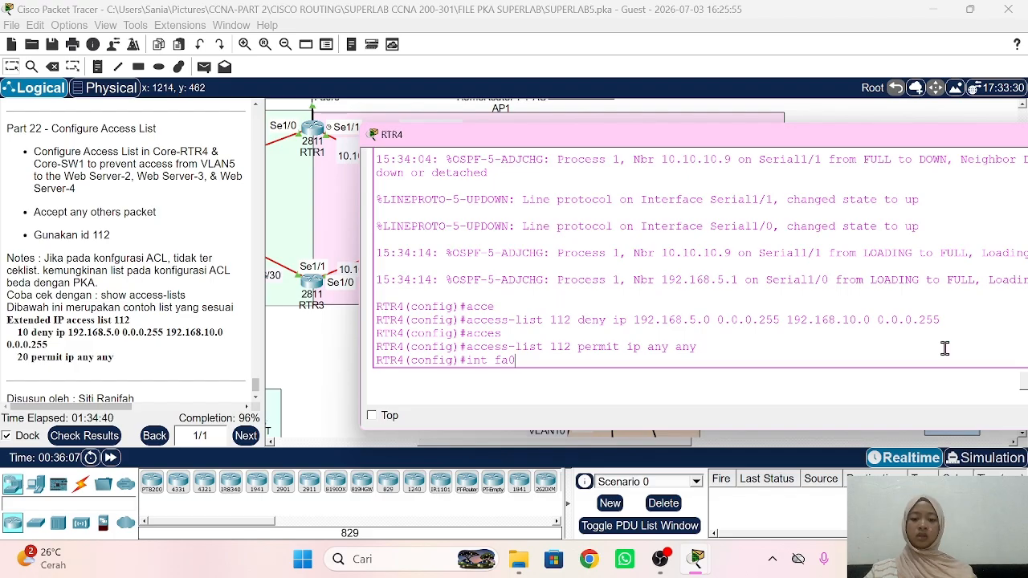
pyautogui.write('/1.10')
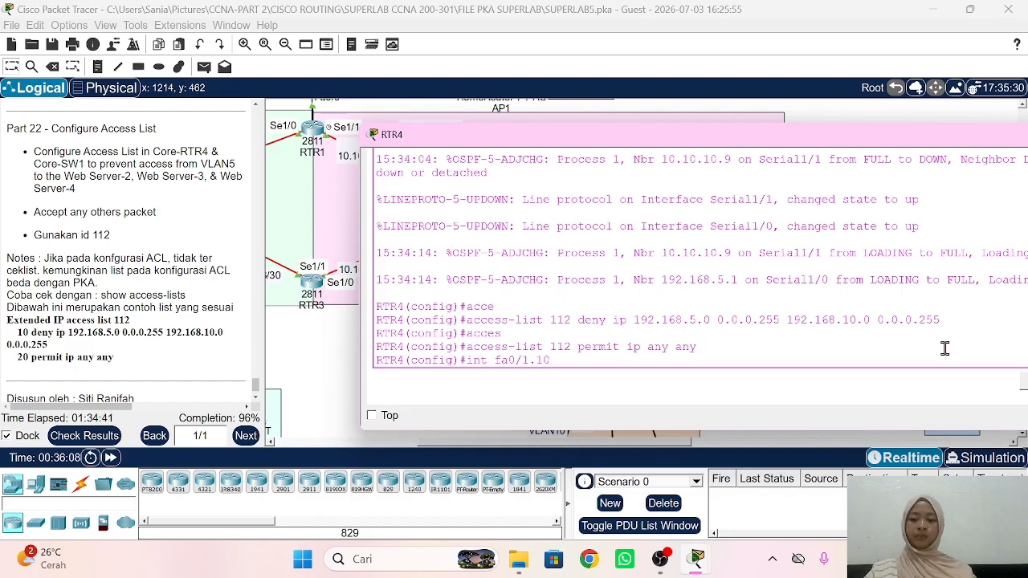
pyautogui.press('Return')
pyautogui.write('ip acc')
pyautogui.press('Tab')
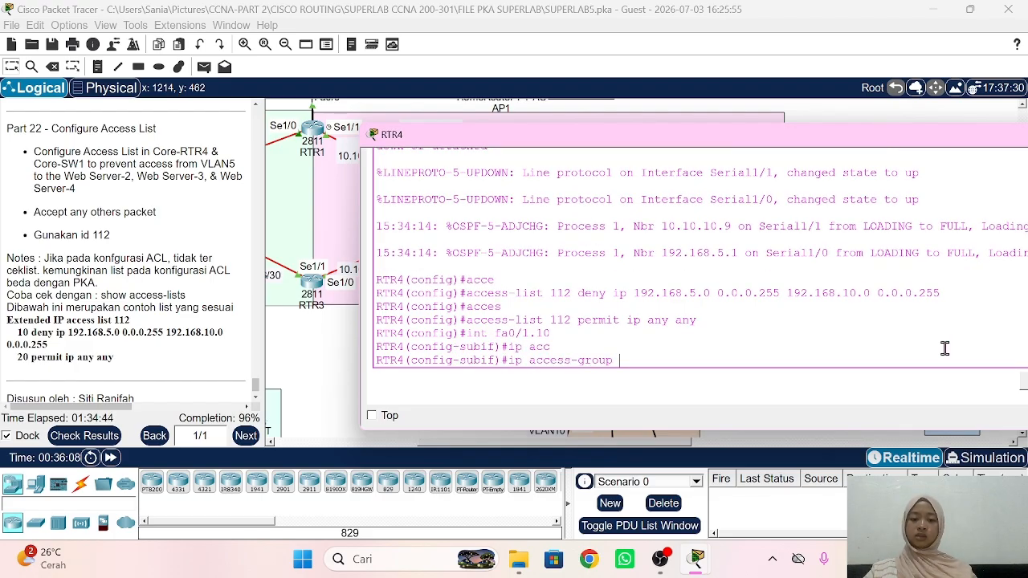
pyautogui.write('112')
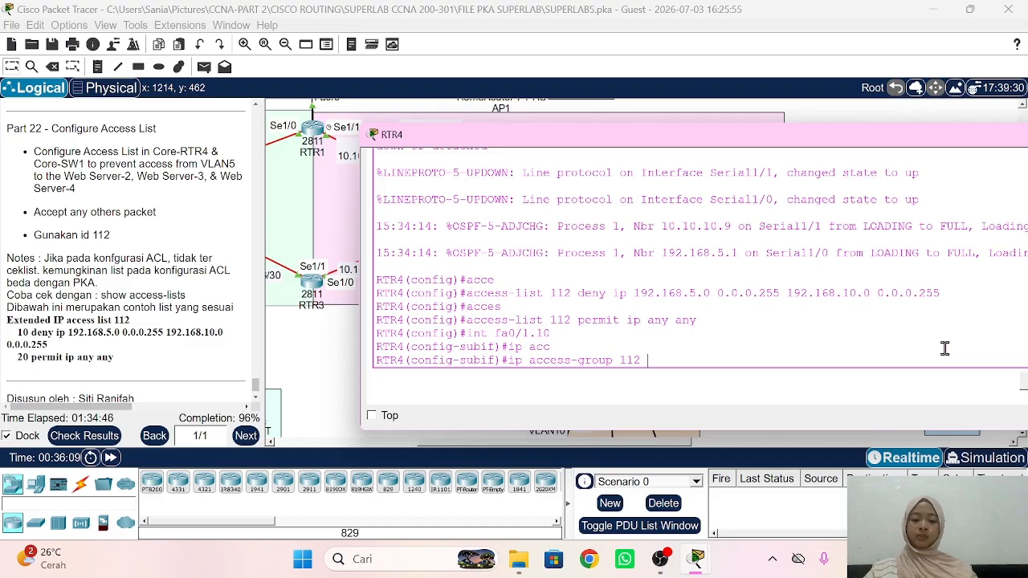
pyautogui.write(' out')
pyautogui.press('Return')
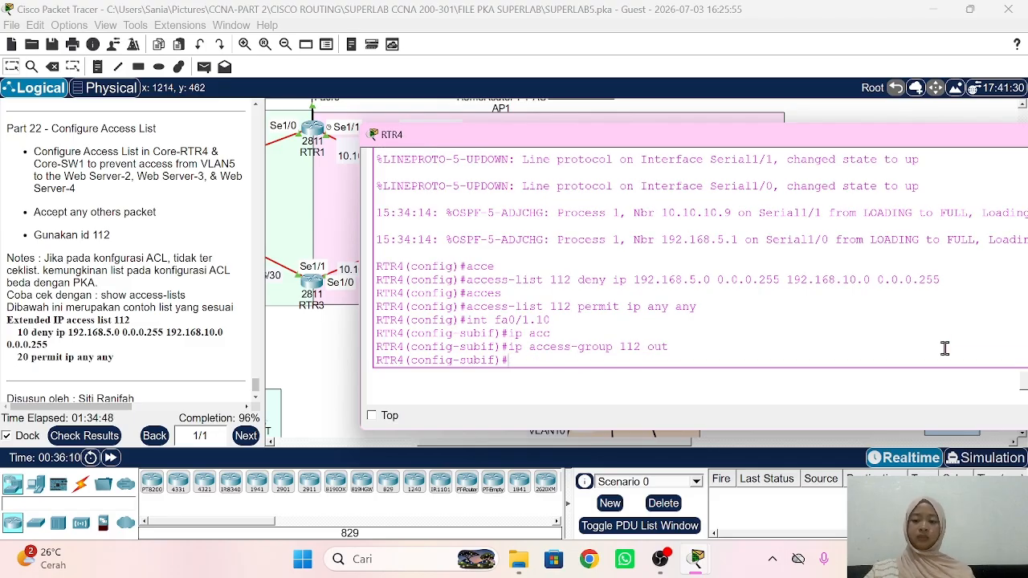
# Step: On MLS1, create access-list 112 denying 192.168.5.0/24 to 192.168.10.0/24, then permit ip any any
pyautogui.click(823, 118)
pyautogui.click(607, 209)
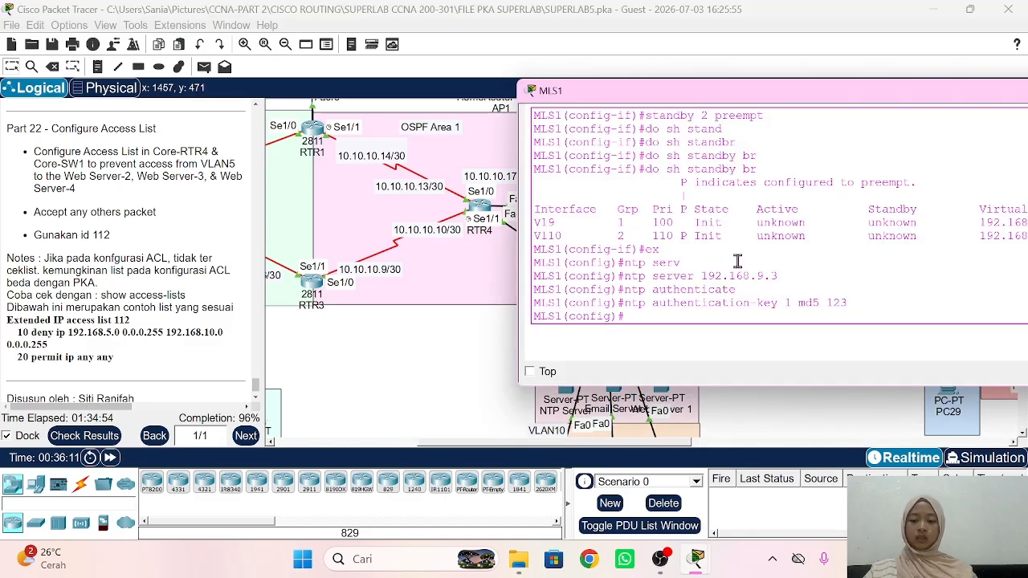
pyautogui.write('acces')
pyautogui.press('Tab')
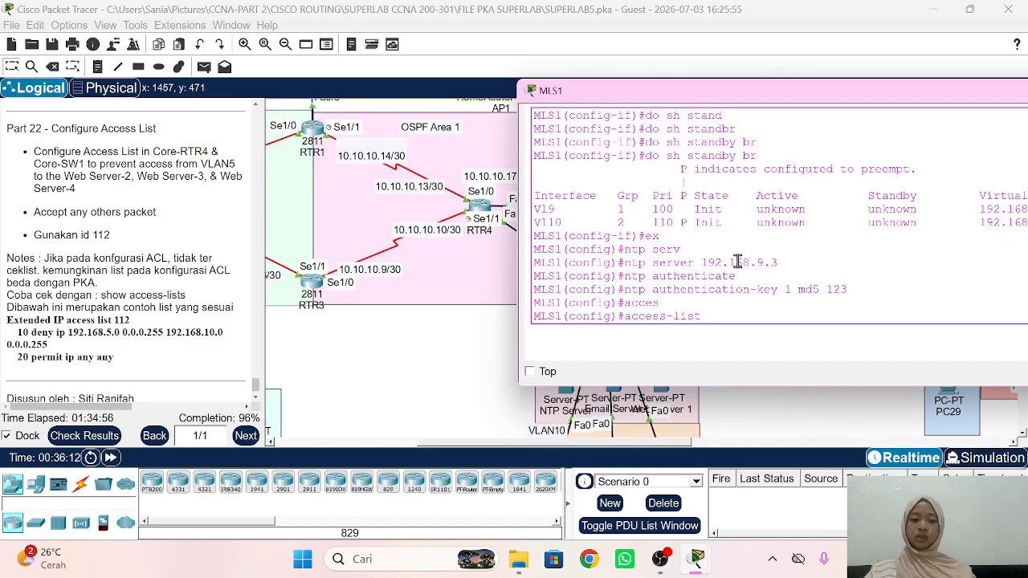
pyautogui.write('112 d')
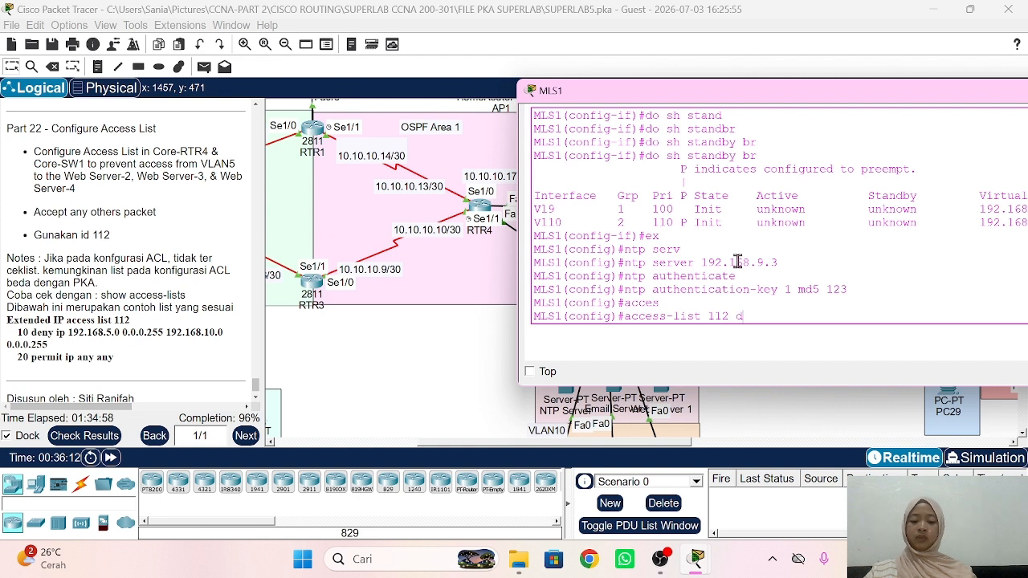
pyautogui.write('eny ip 192.1')
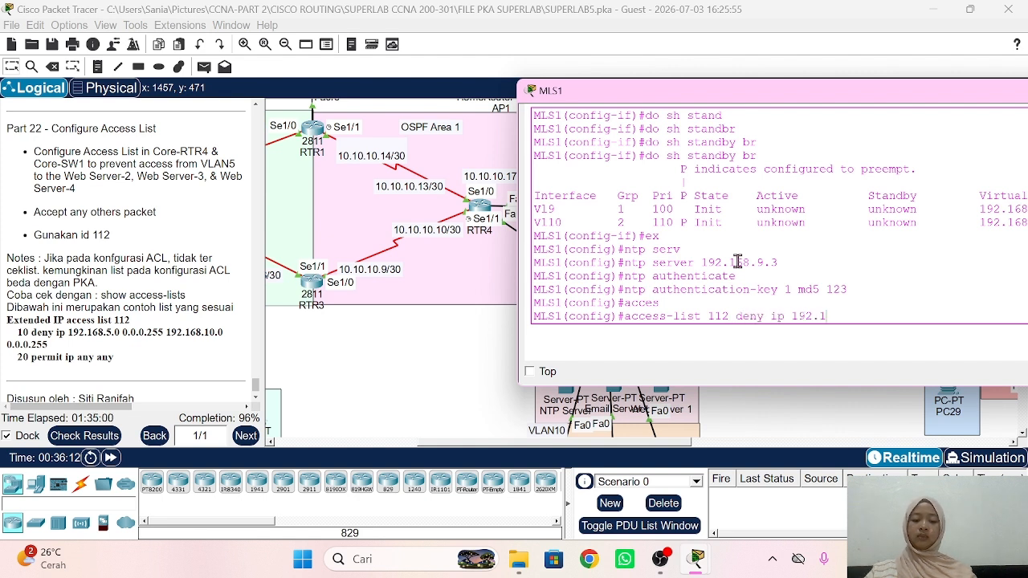
pyautogui.write('68.5.0 0.0')
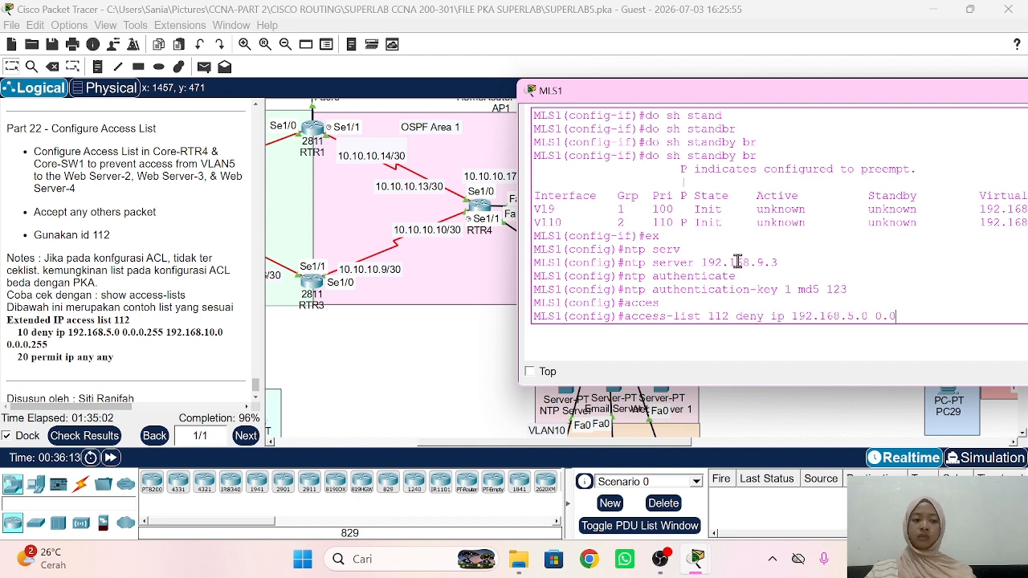
pyautogui.write('.0.255')
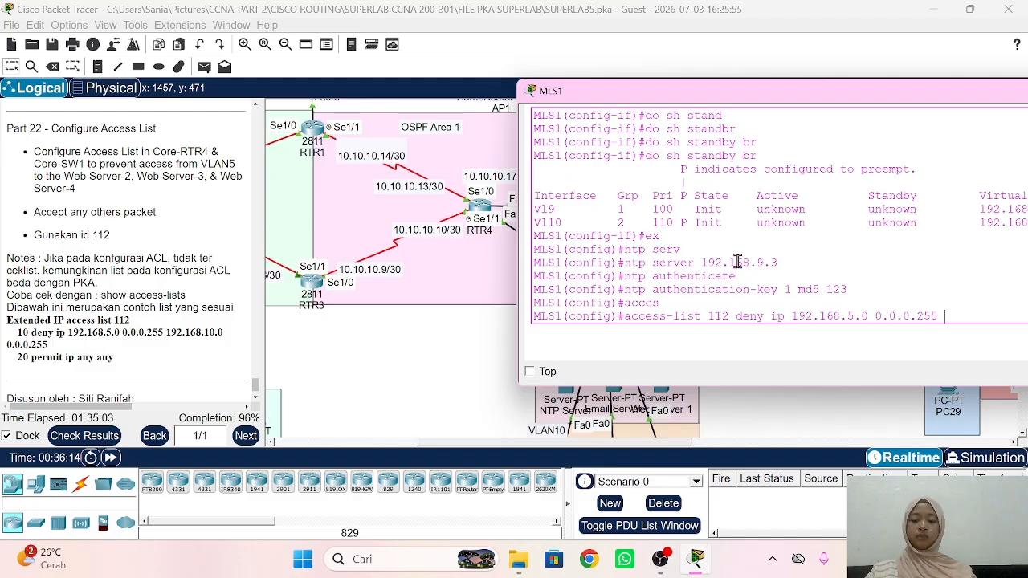
pyautogui.write(' 192.168.10.0')
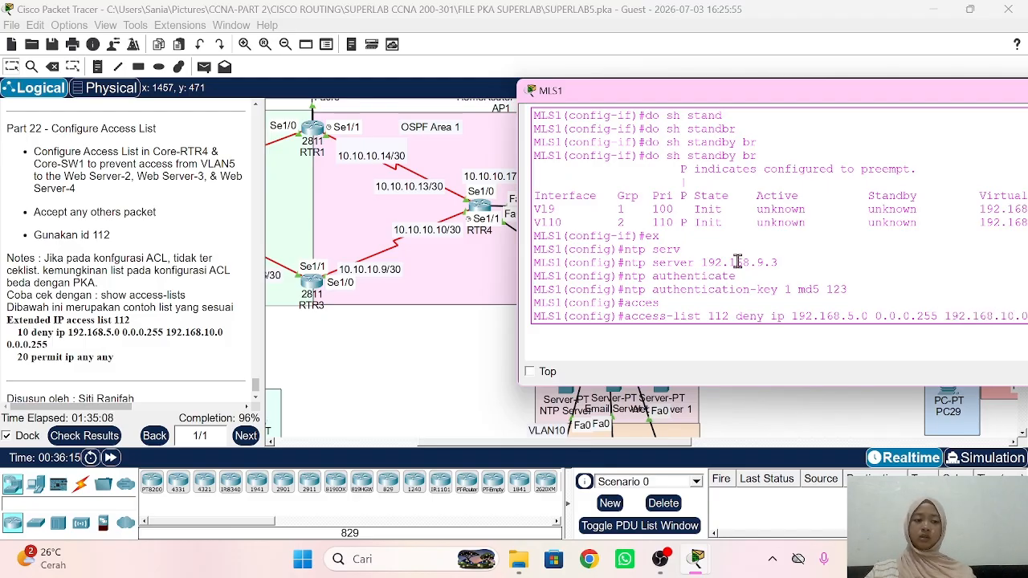
pyautogui.moveTo(769, 99); pyautogui.dragTo(653, 95)
pyautogui.write('168.10.0 ')
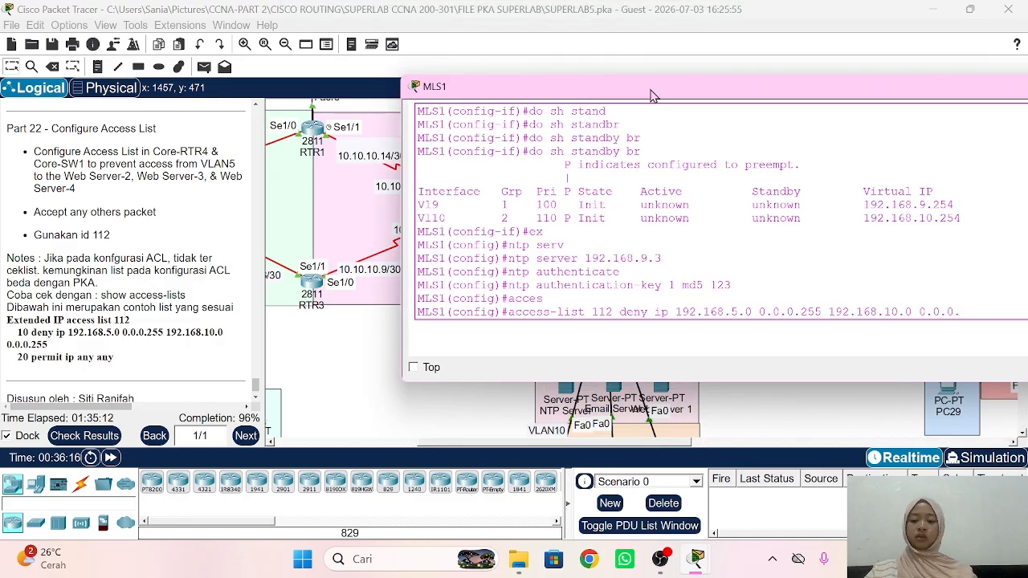
pyautogui.write('0.0.0.255')
pyautogui.press('Return')
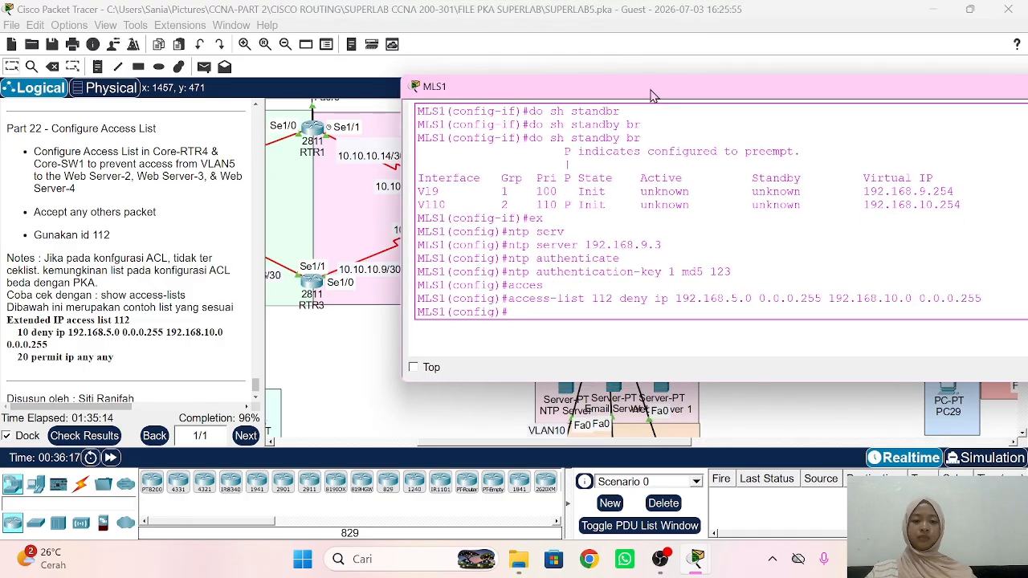
pyautogui.write('acc')
pyautogui.press('Tab')
pyautogui.write('112 ')
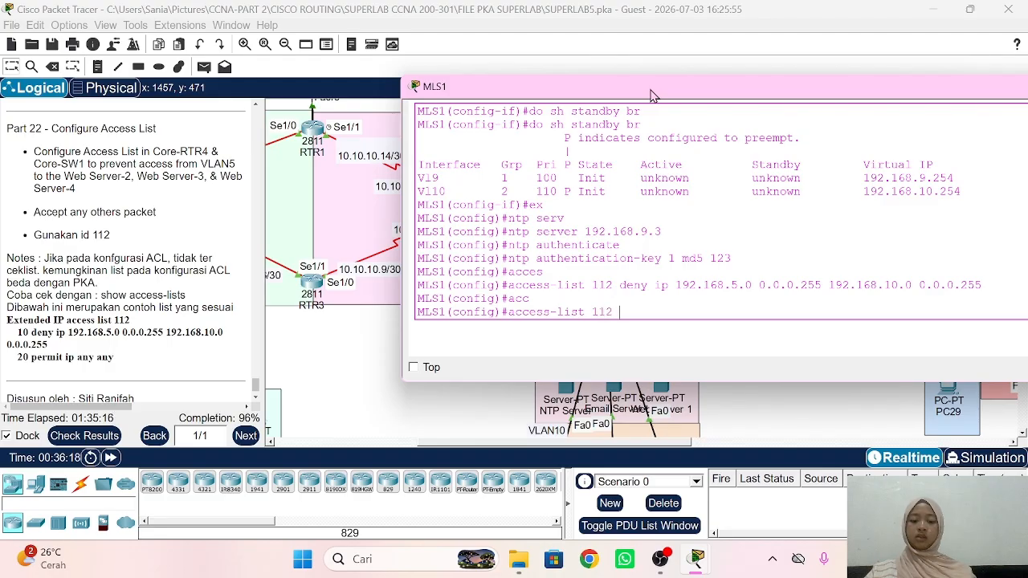
pyautogui.write('permit ip any any')
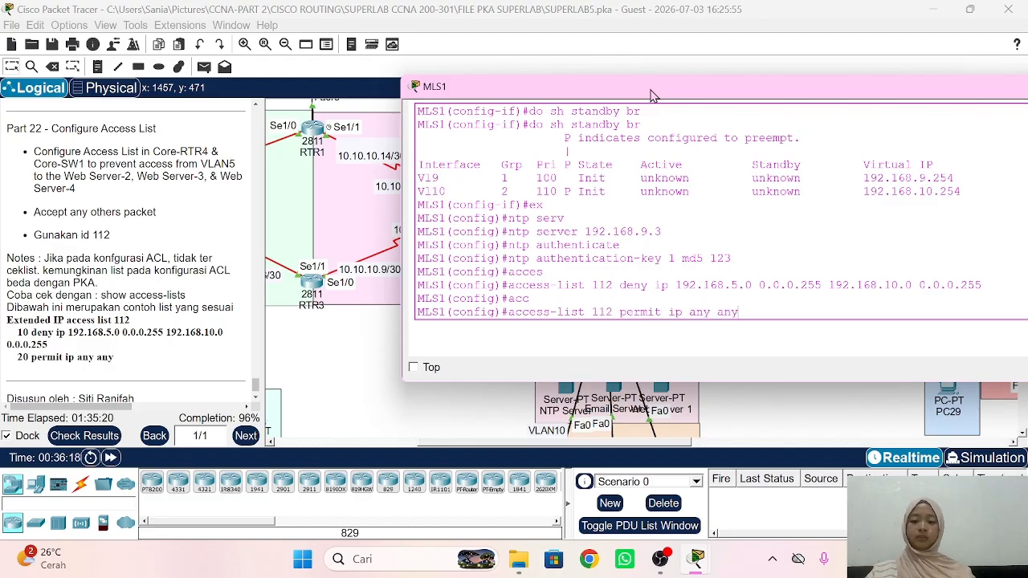
pyautogui.press('Return')
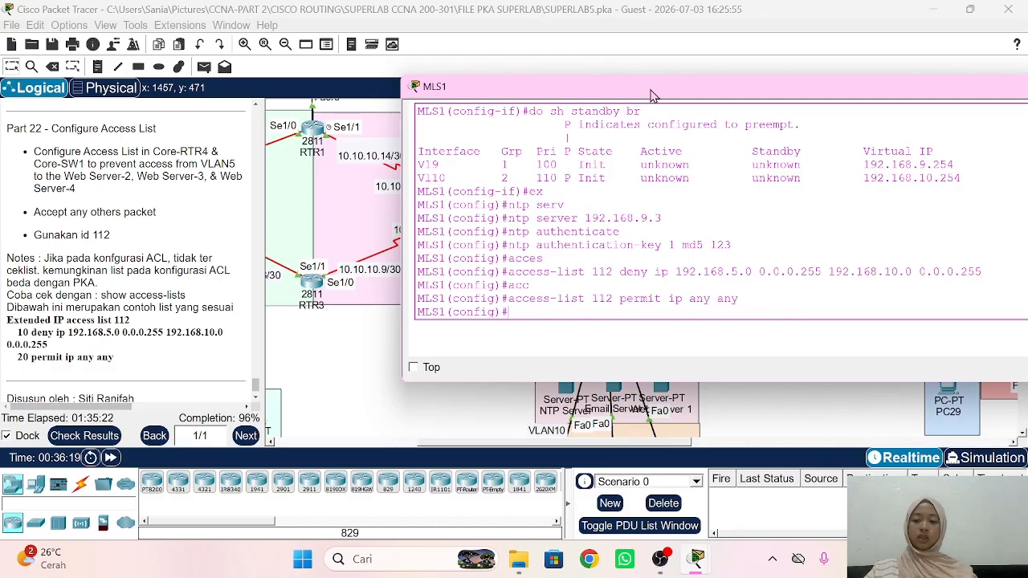
# Step: Apply access-group 112 outbound on interface vlan 10
pyautogui.write('int vlan')
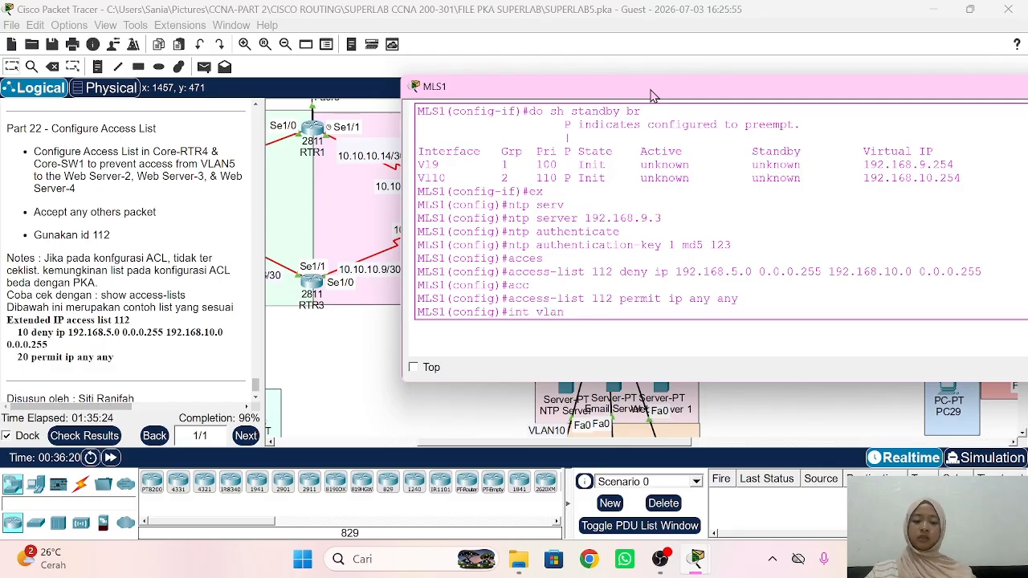
pyautogui.write(' 10')
pyautogui.press('Return')
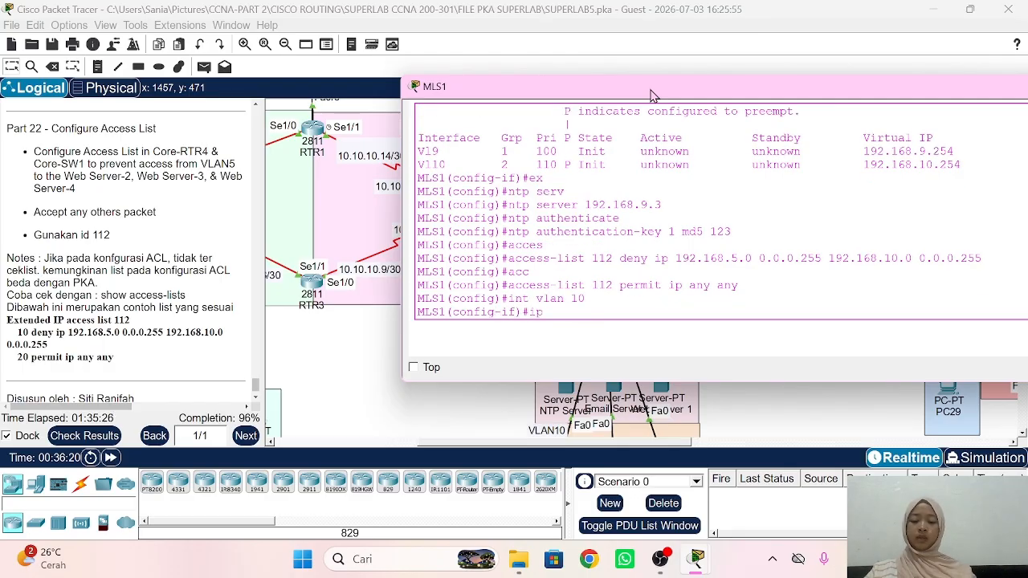
pyautogui.write('ip acc')
pyautogui.press('Tab')
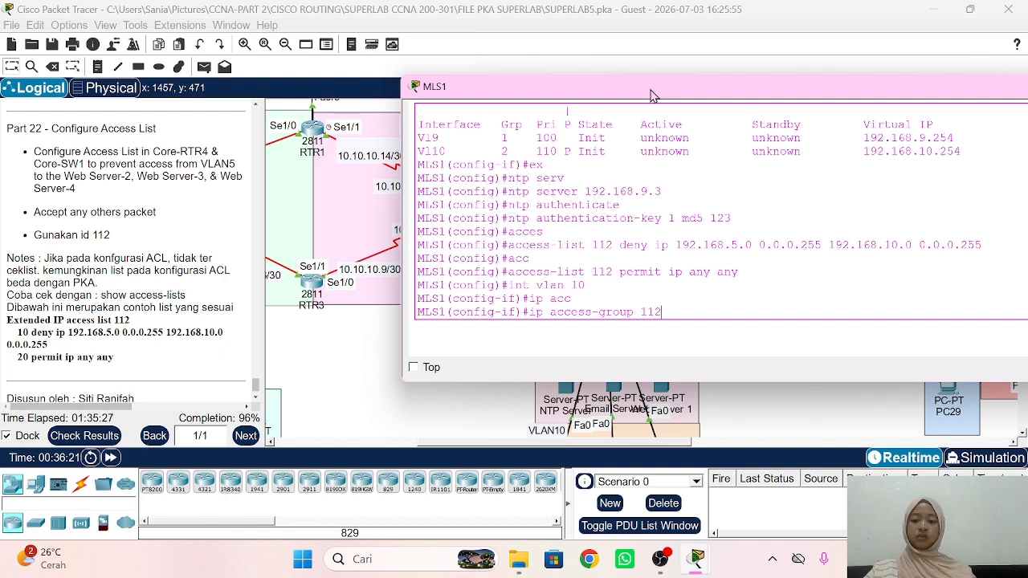
pyautogui.write('112 out')
pyautogui.press('Return')
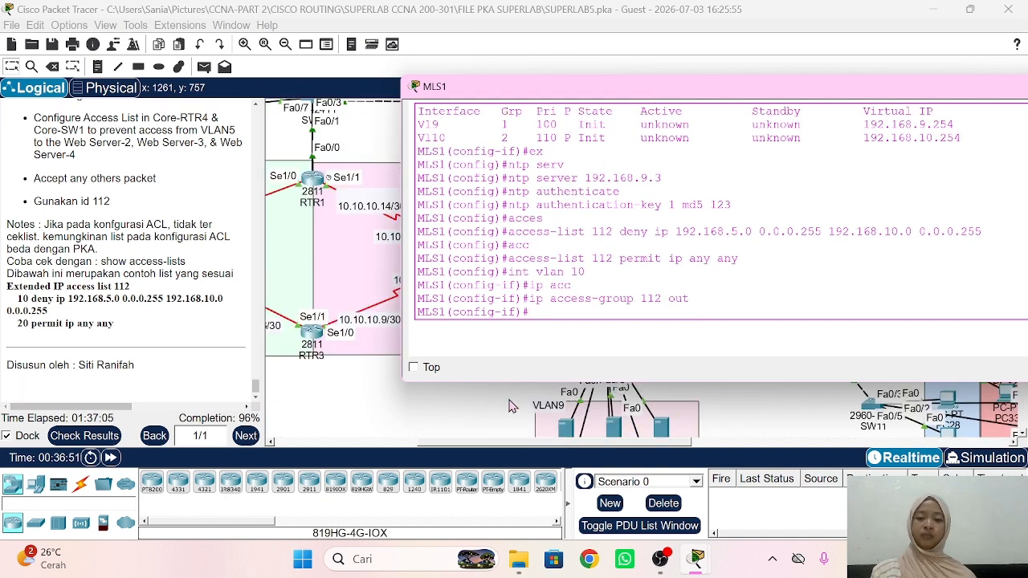
# Step: Send a simple test packet from a smartphone to Web Server 2 and confirm it shows Failed
pyautogui.click(511, 401)
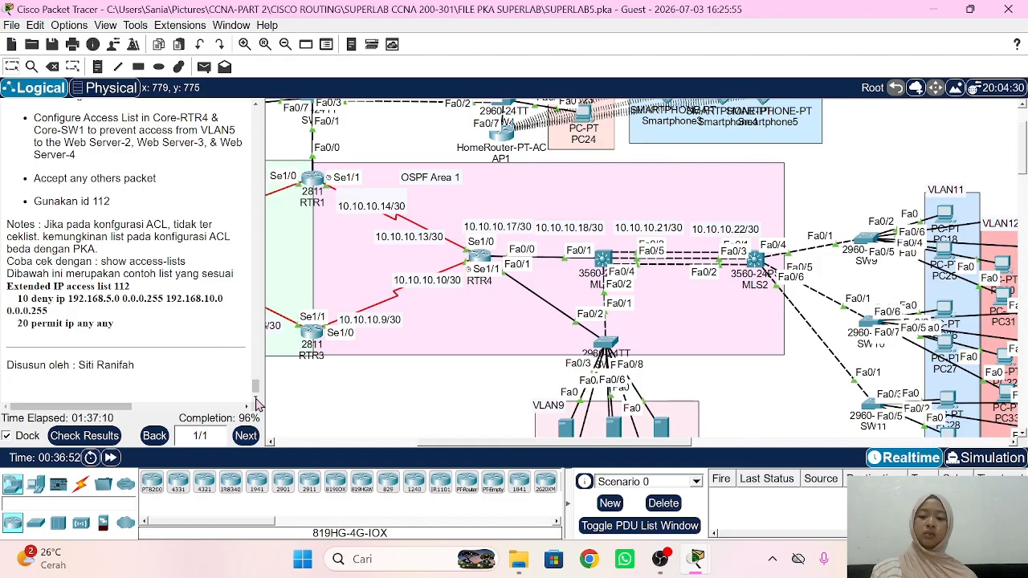
pyautogui.scroll(4, 151, 272)
pyautogui.scroll(-4, 151, 272)
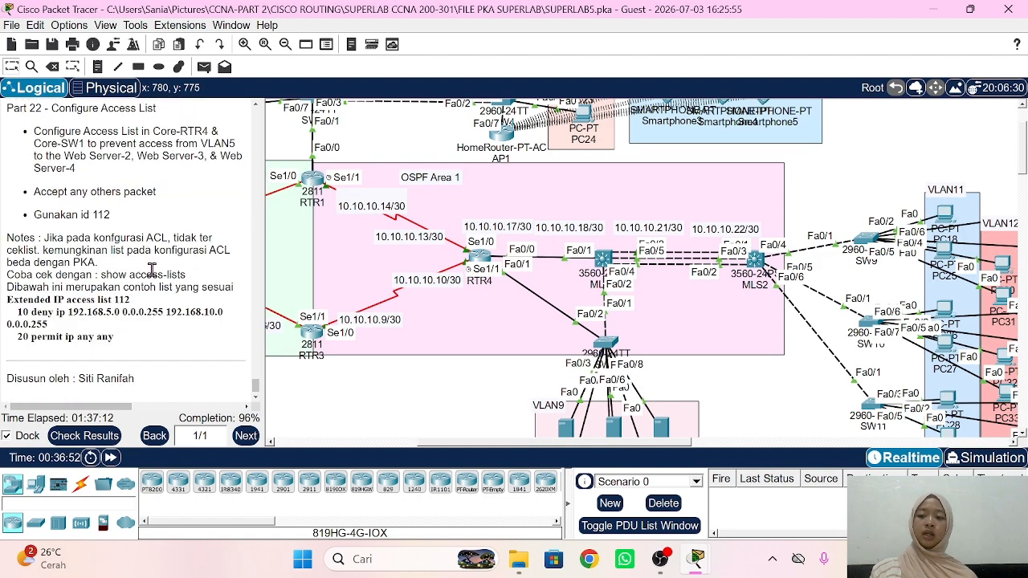
pyautogui.scroll(3, 351, 305)
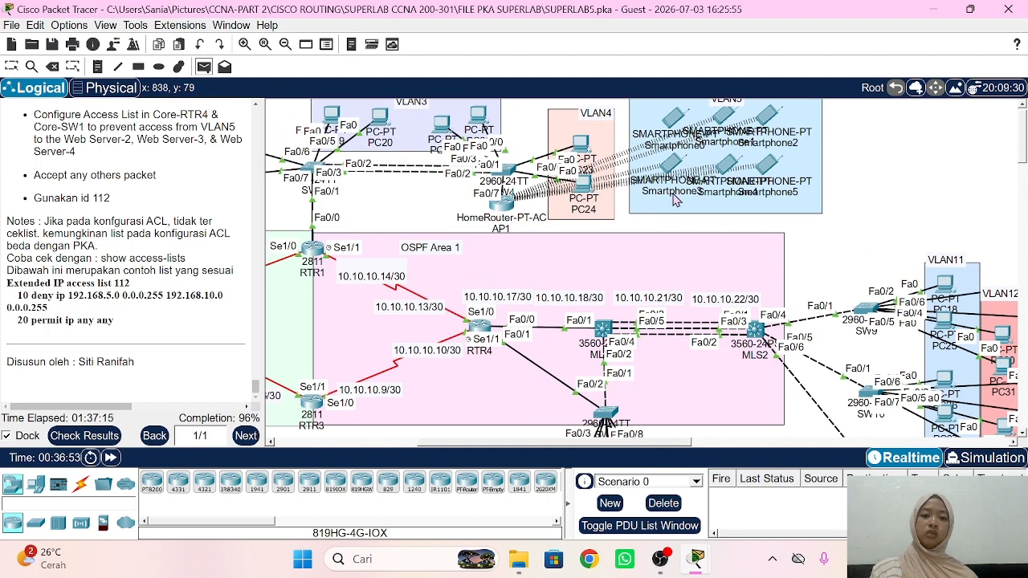
pyautogui.scroll(-7, 632, 203)
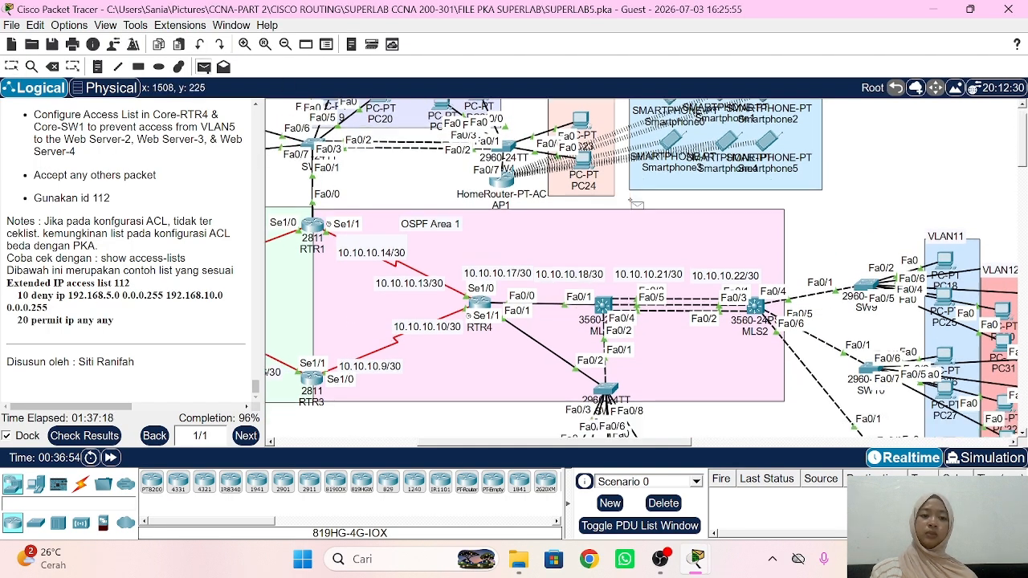
pyautogui.click(563, 405)
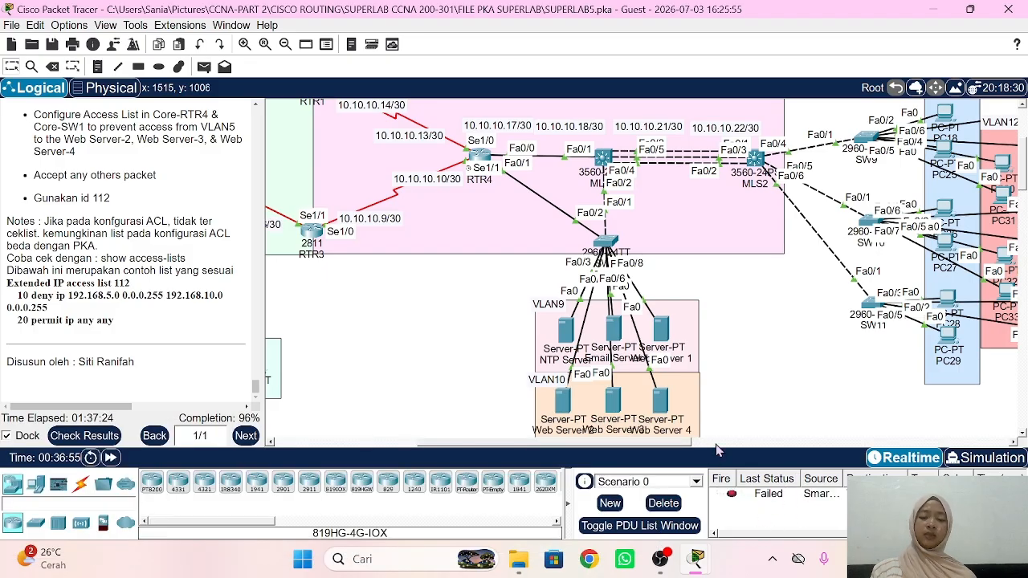
pyautogui.moveTo(567, 335)
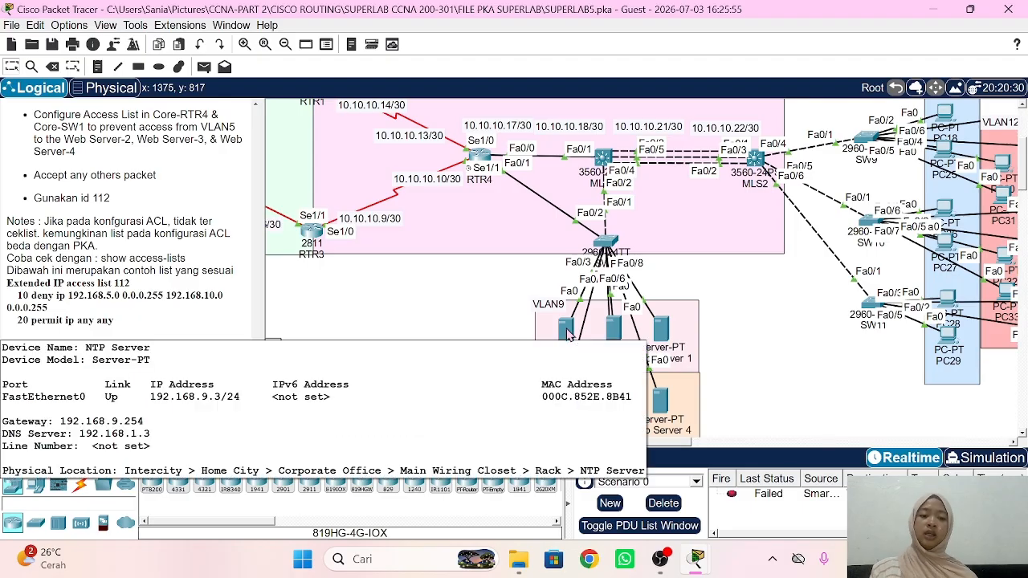